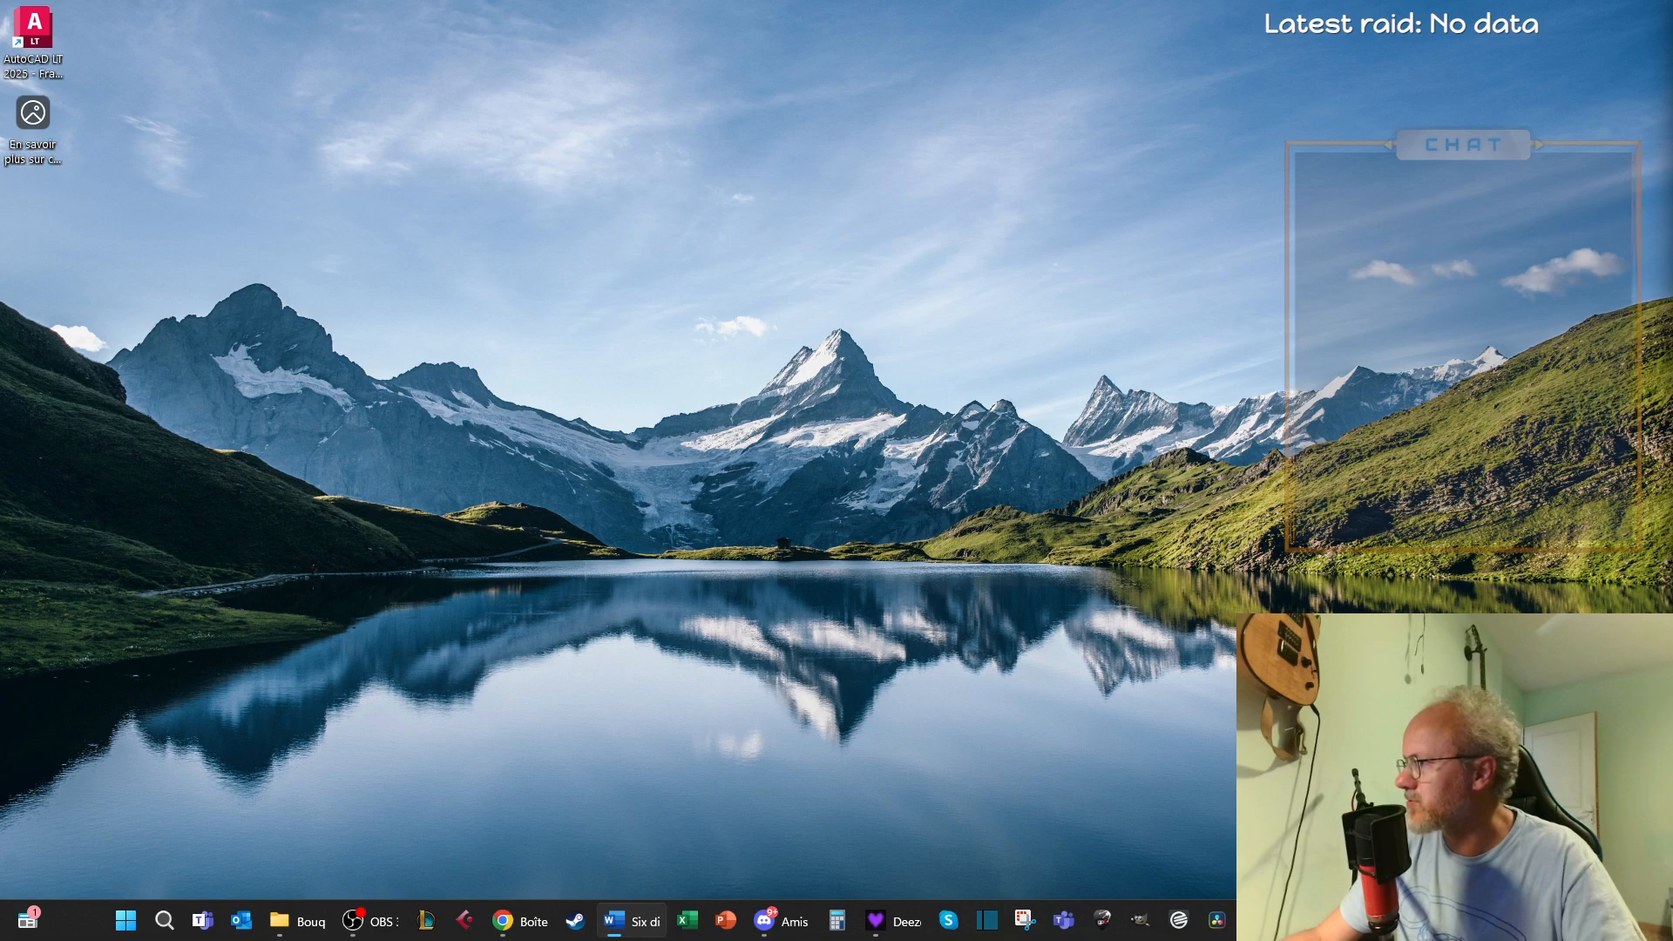
key(alt+Tab)
key(alt+Tab)
key(Tab)
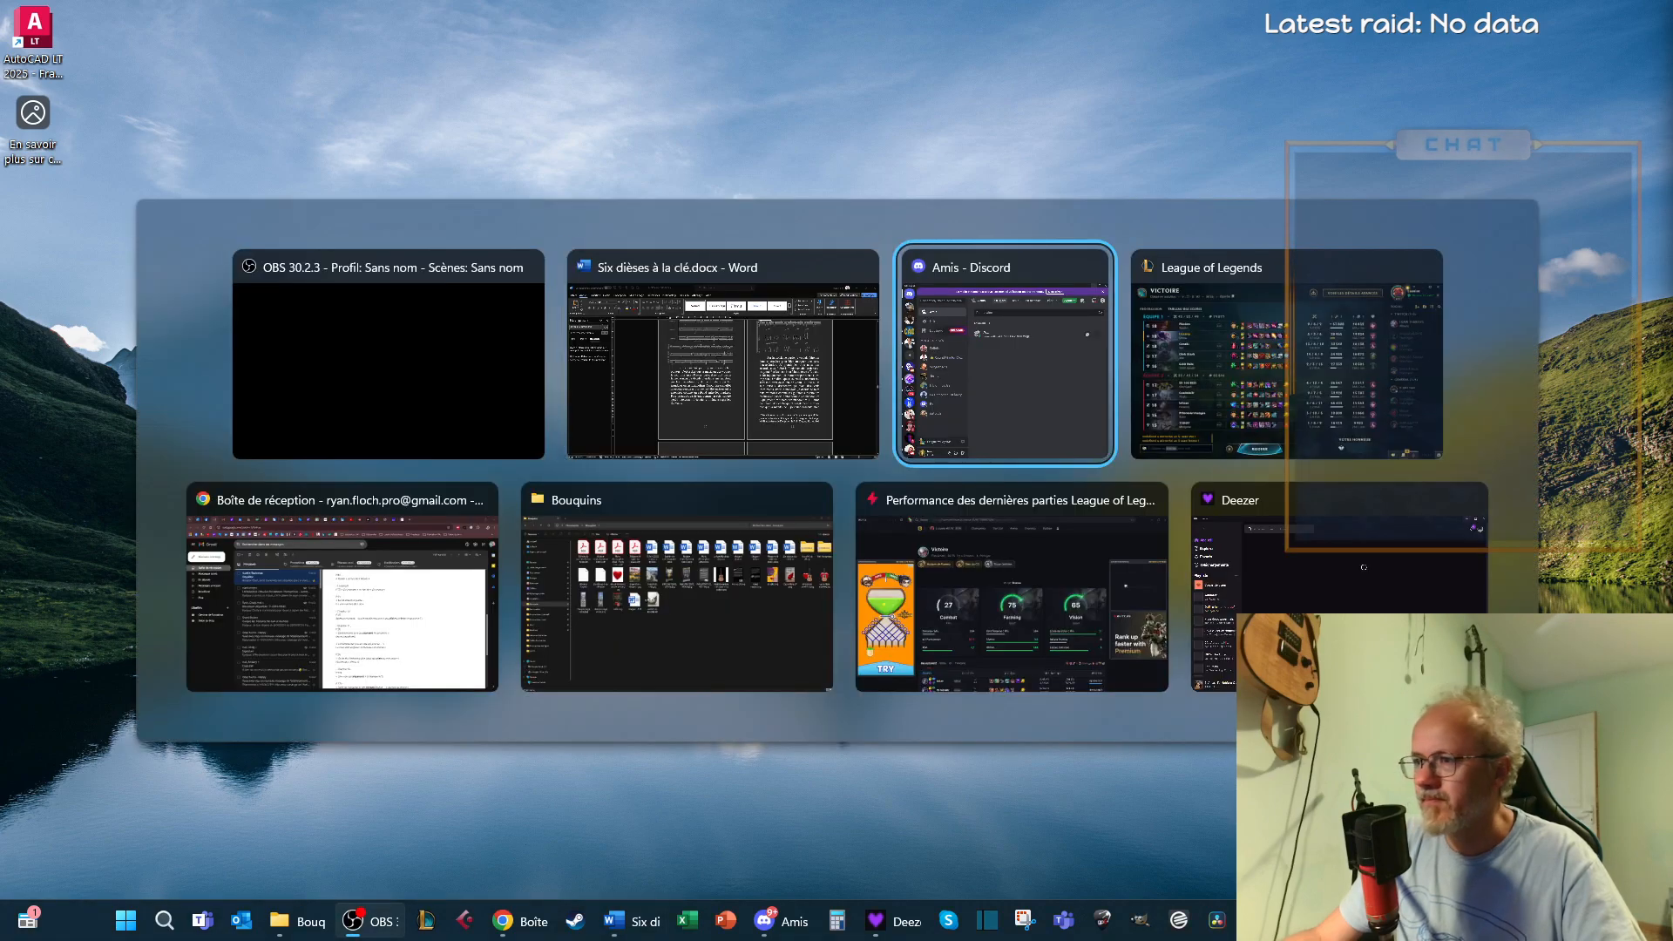
click(1460, 81)
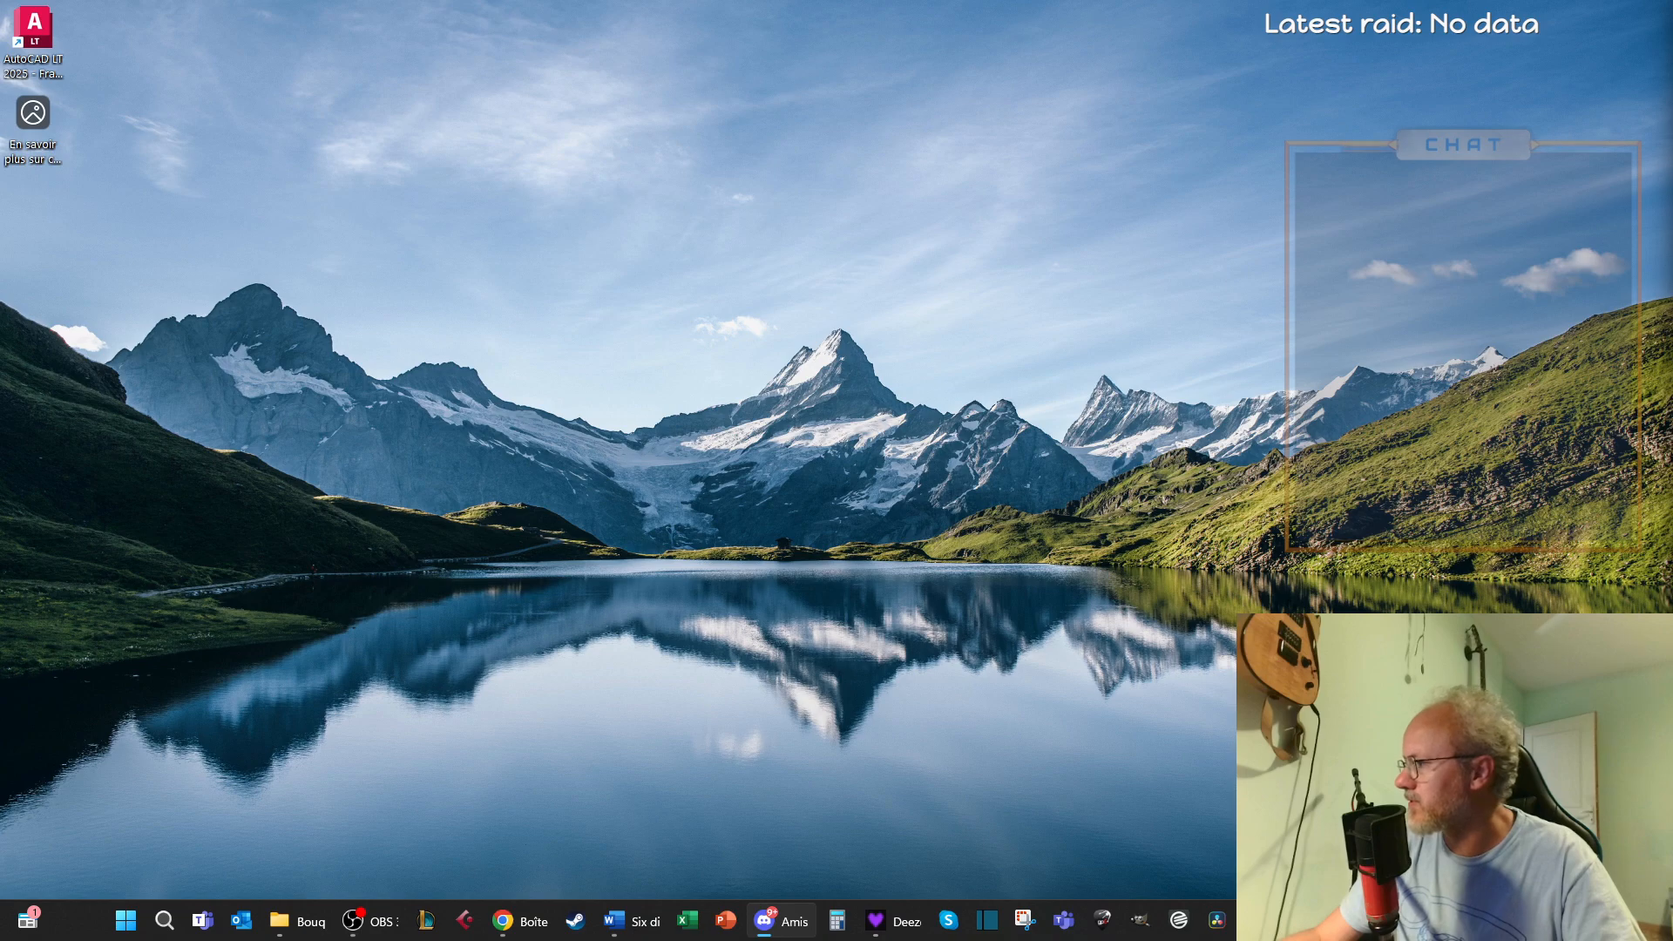
key(alt+Tab)
key(alt+Tab)
key(alt+Tab)
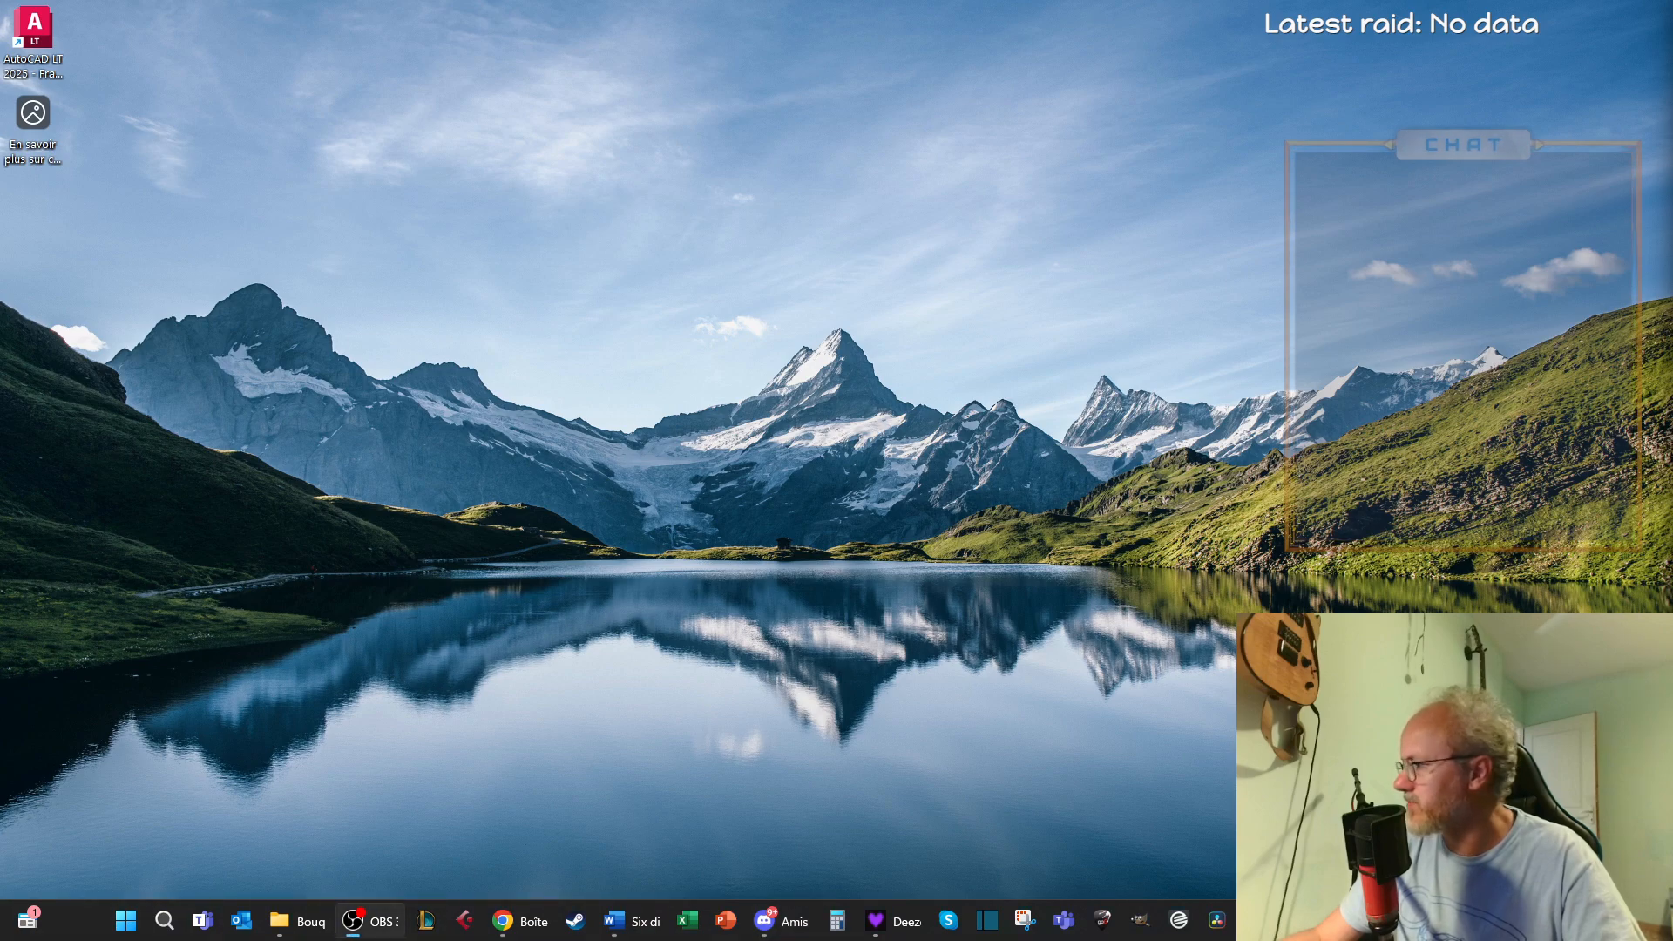
key(alt+Tab)
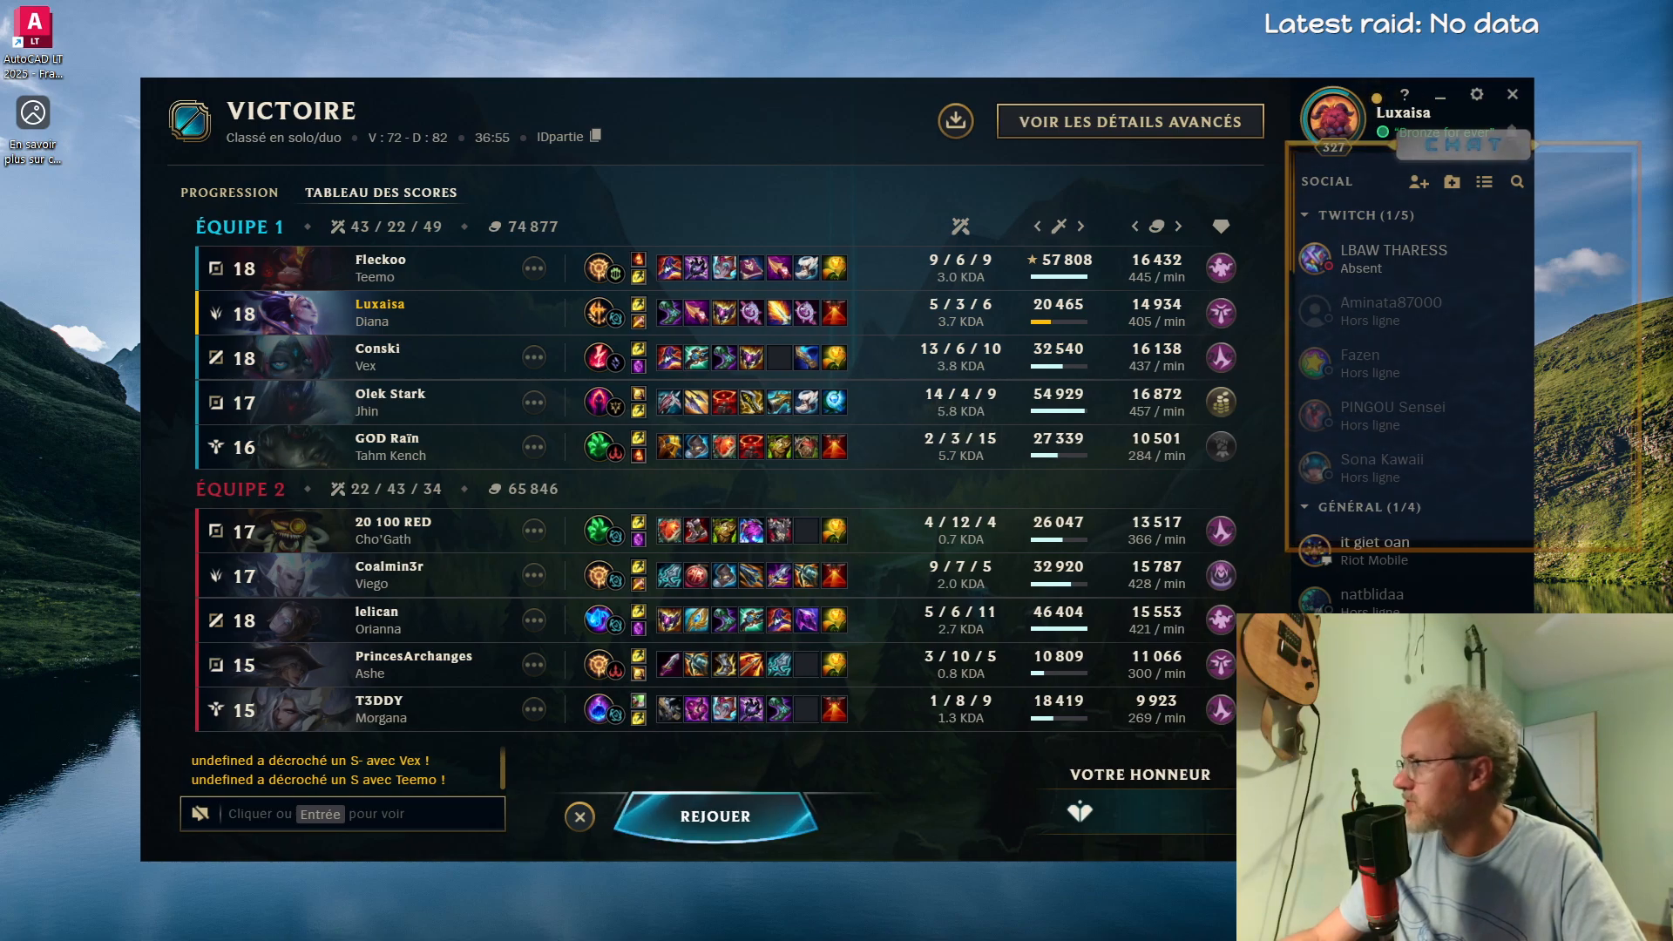
click(1441, 97)
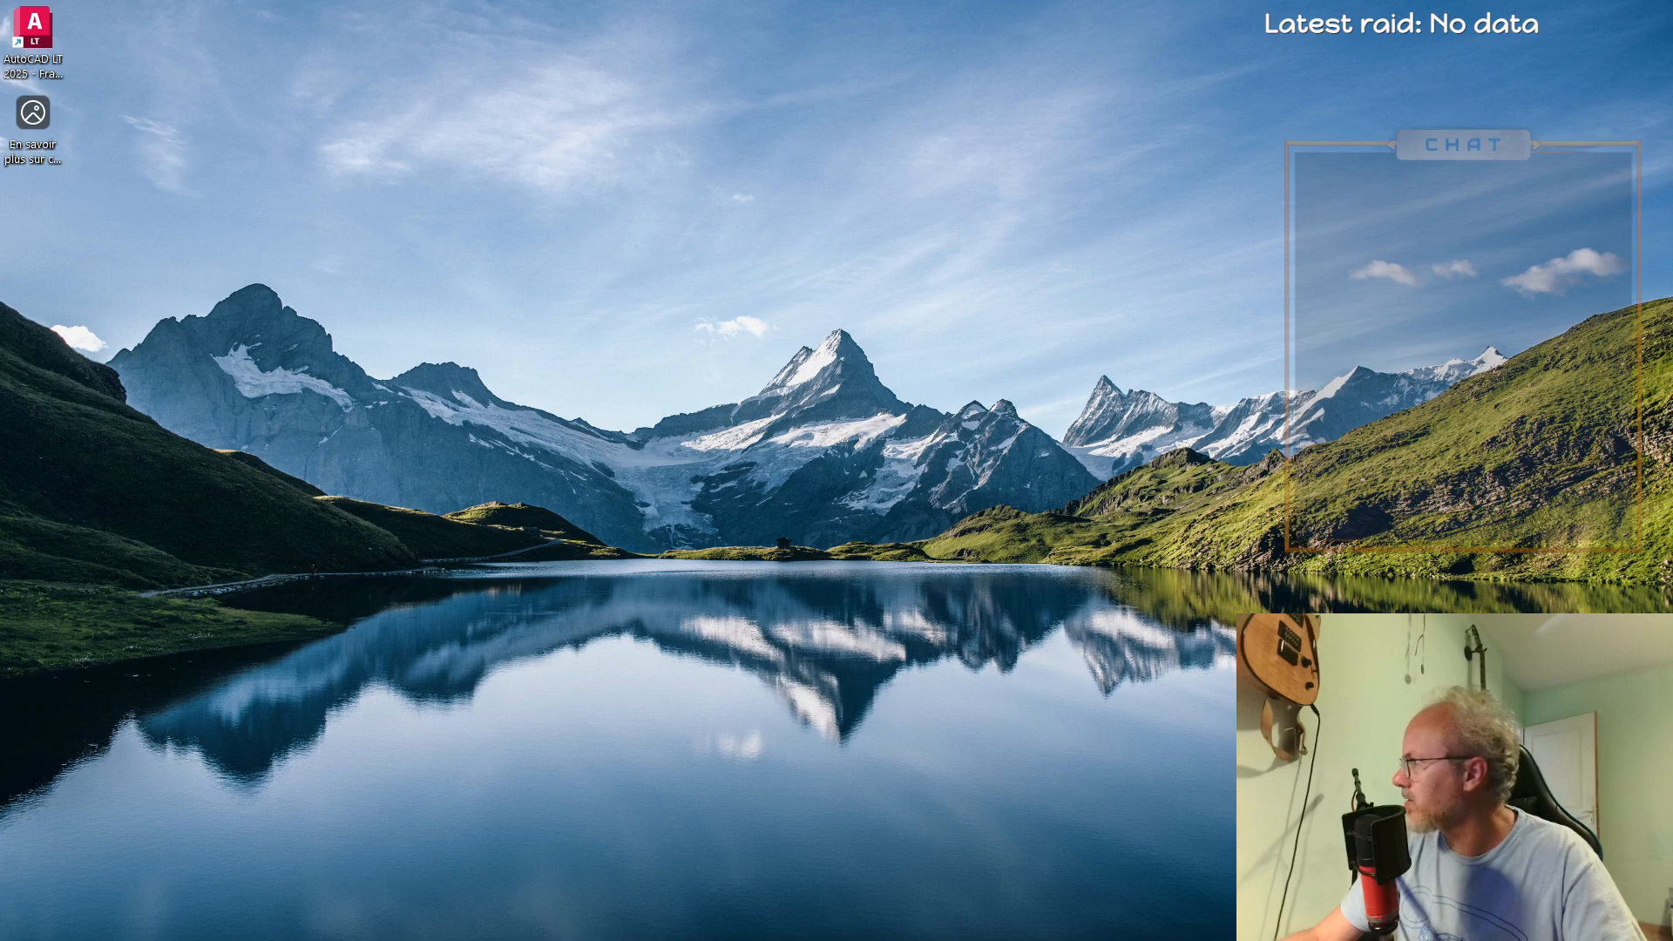
key(alt+Tab)
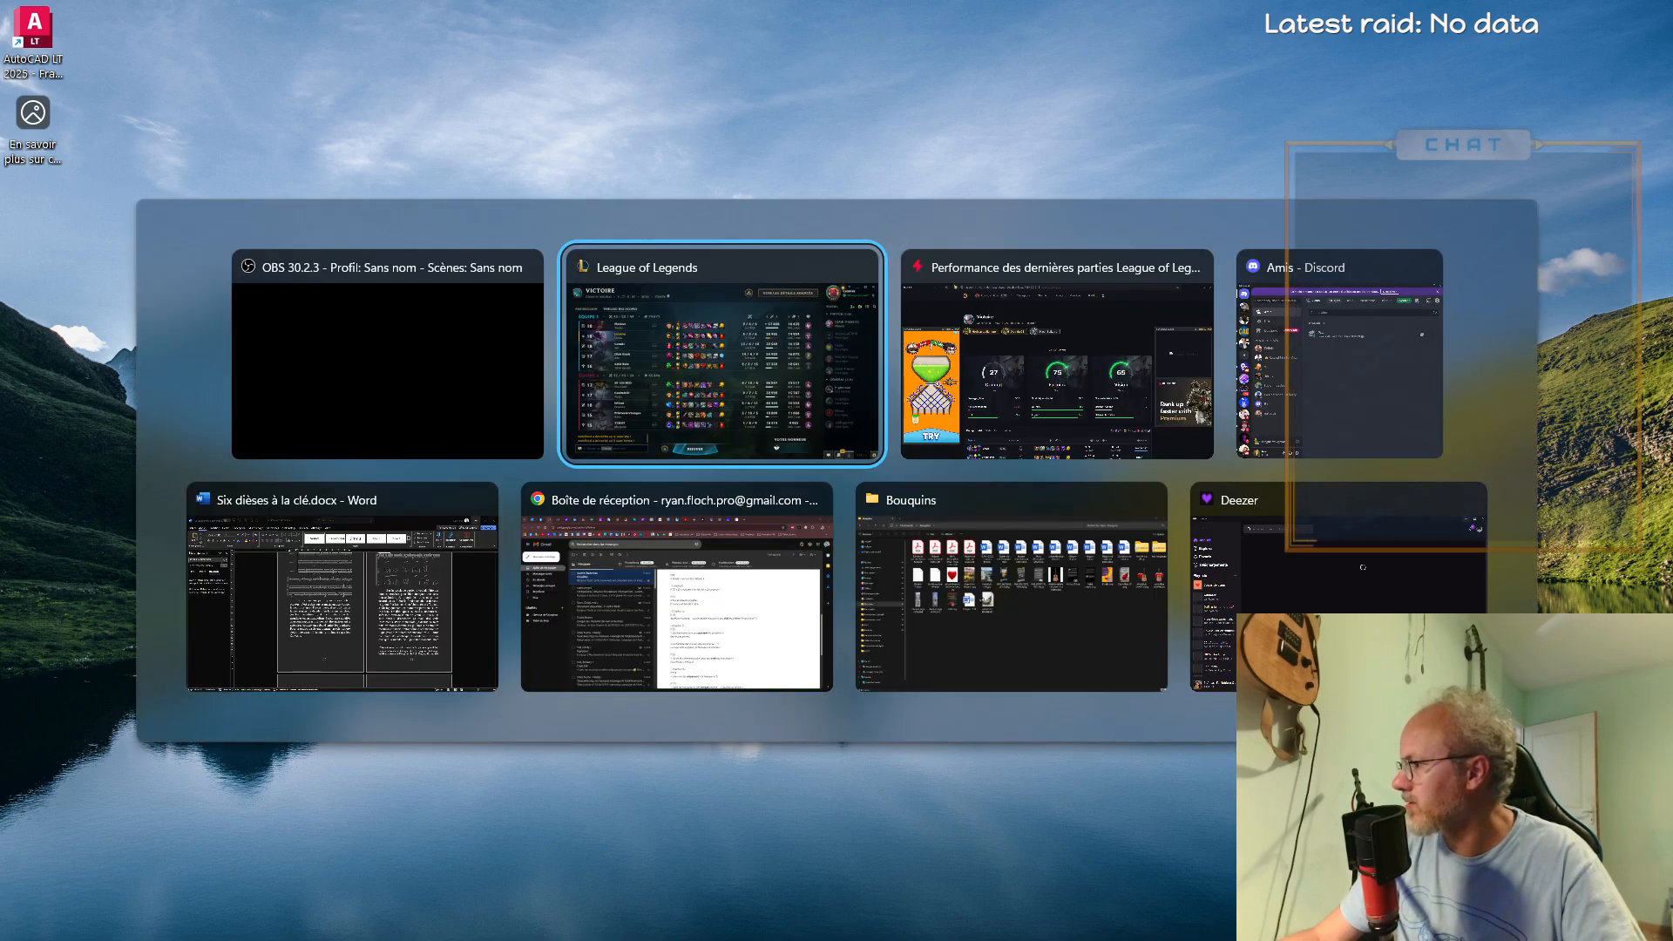
key(alt+Tab)
key(alt+Tab)
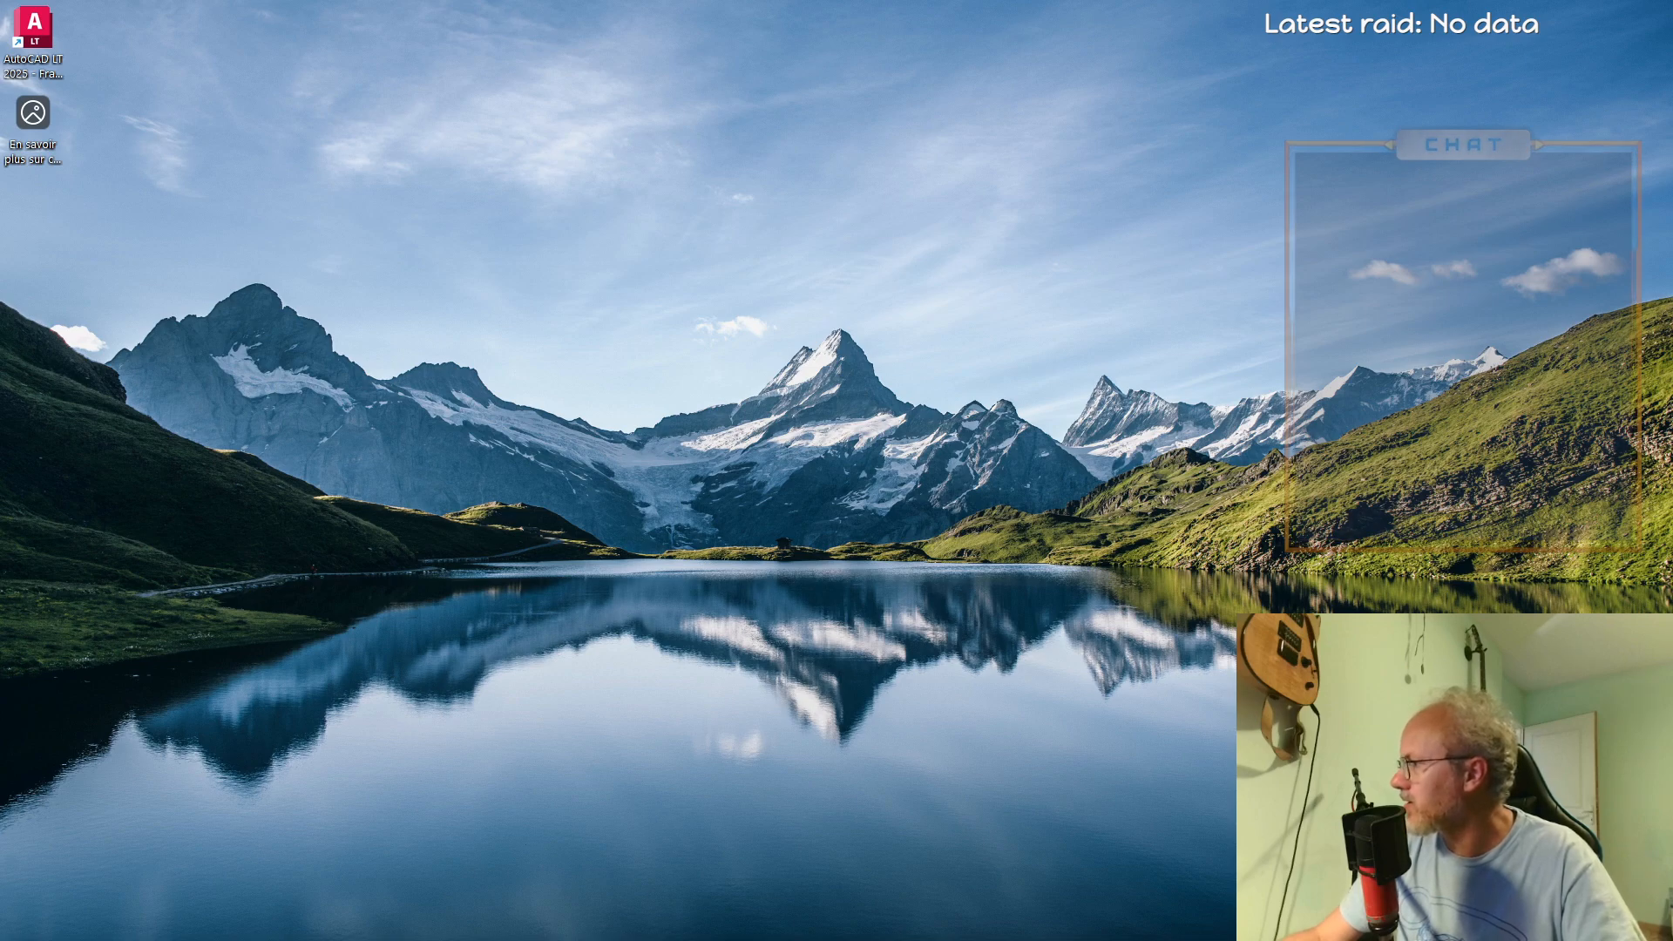
Switch to Word with the manuscript "Six dièses à la clé.docx" open
key(alt+Tab)
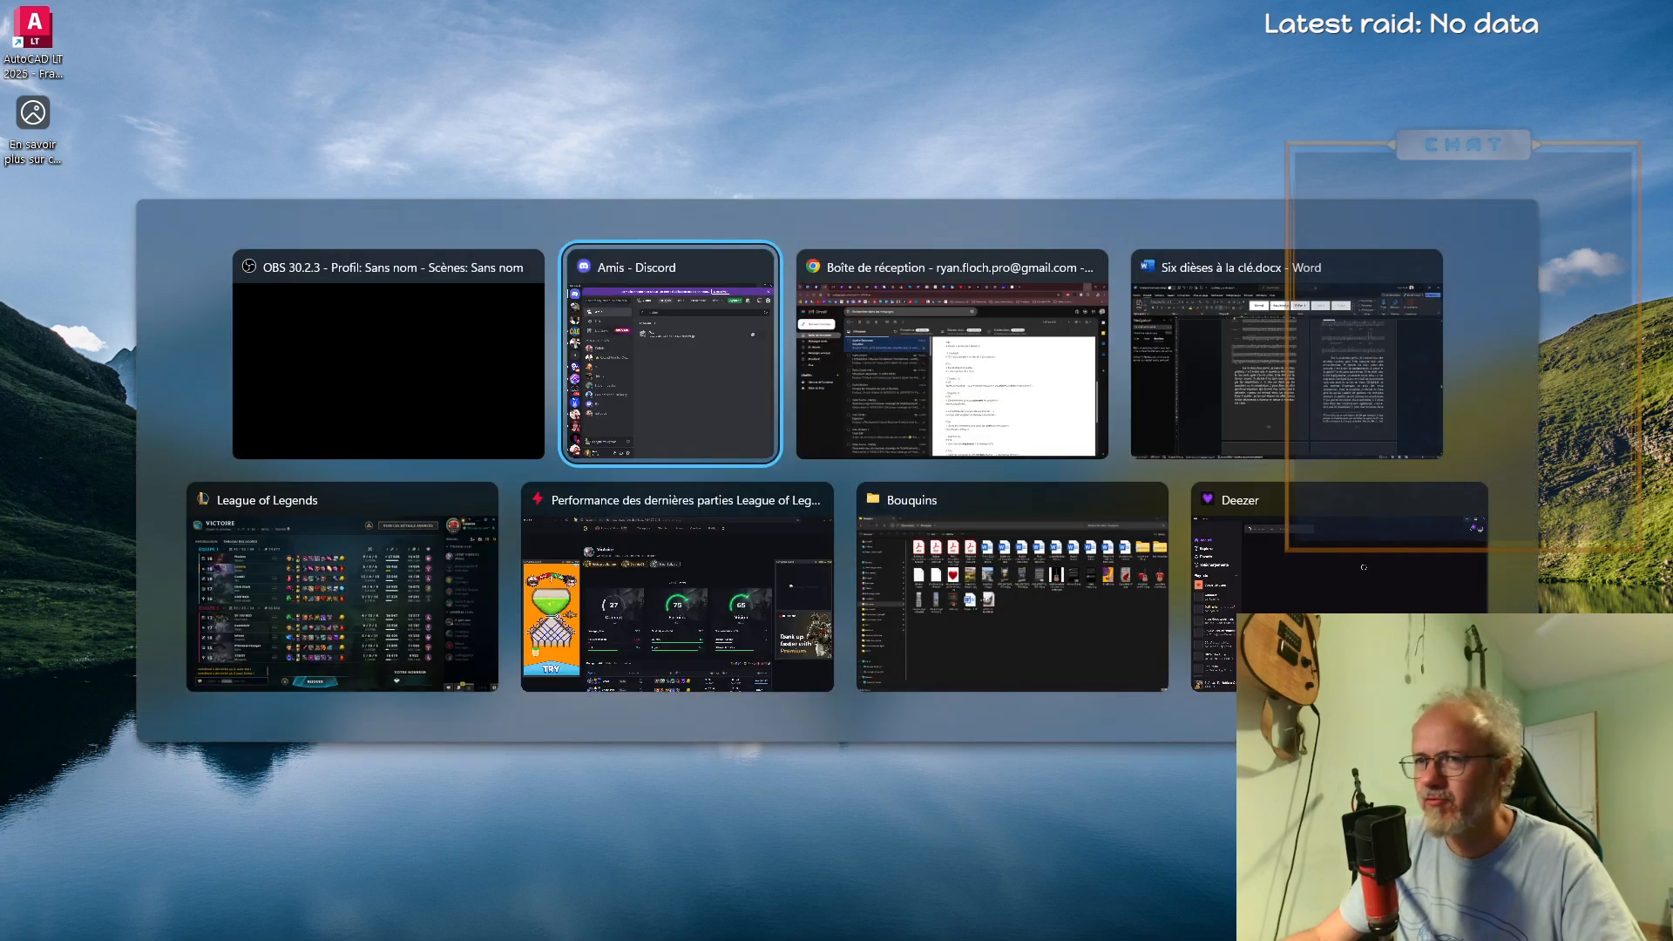
key(alt+Tab)
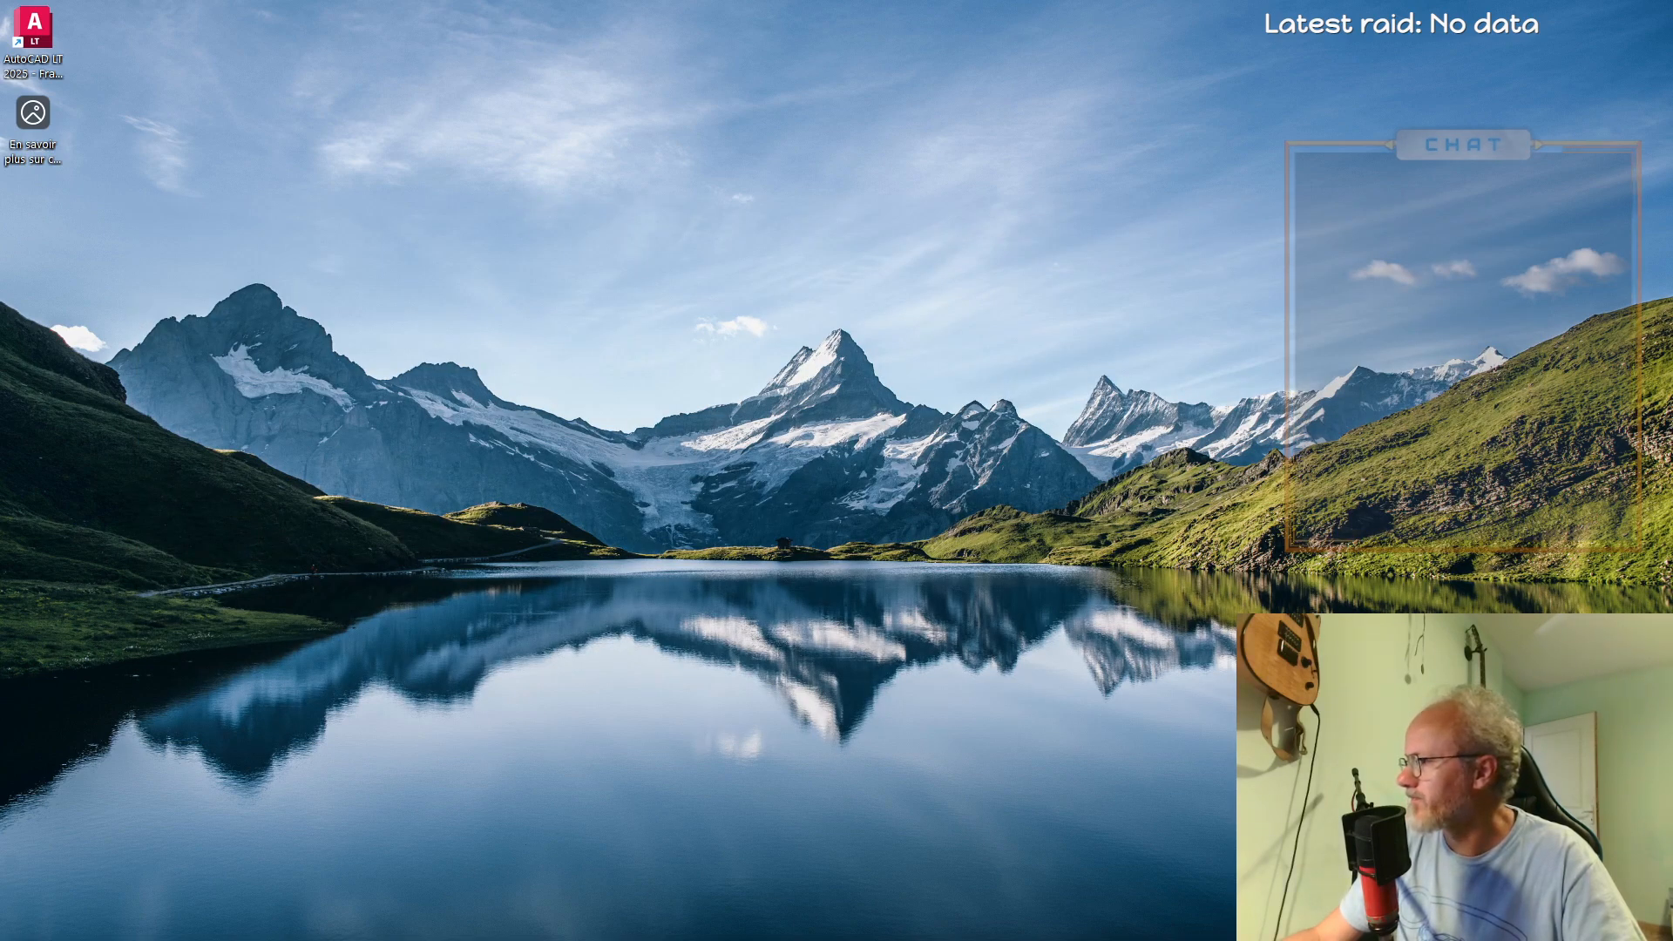
drag(1672, 423, 643, 1)
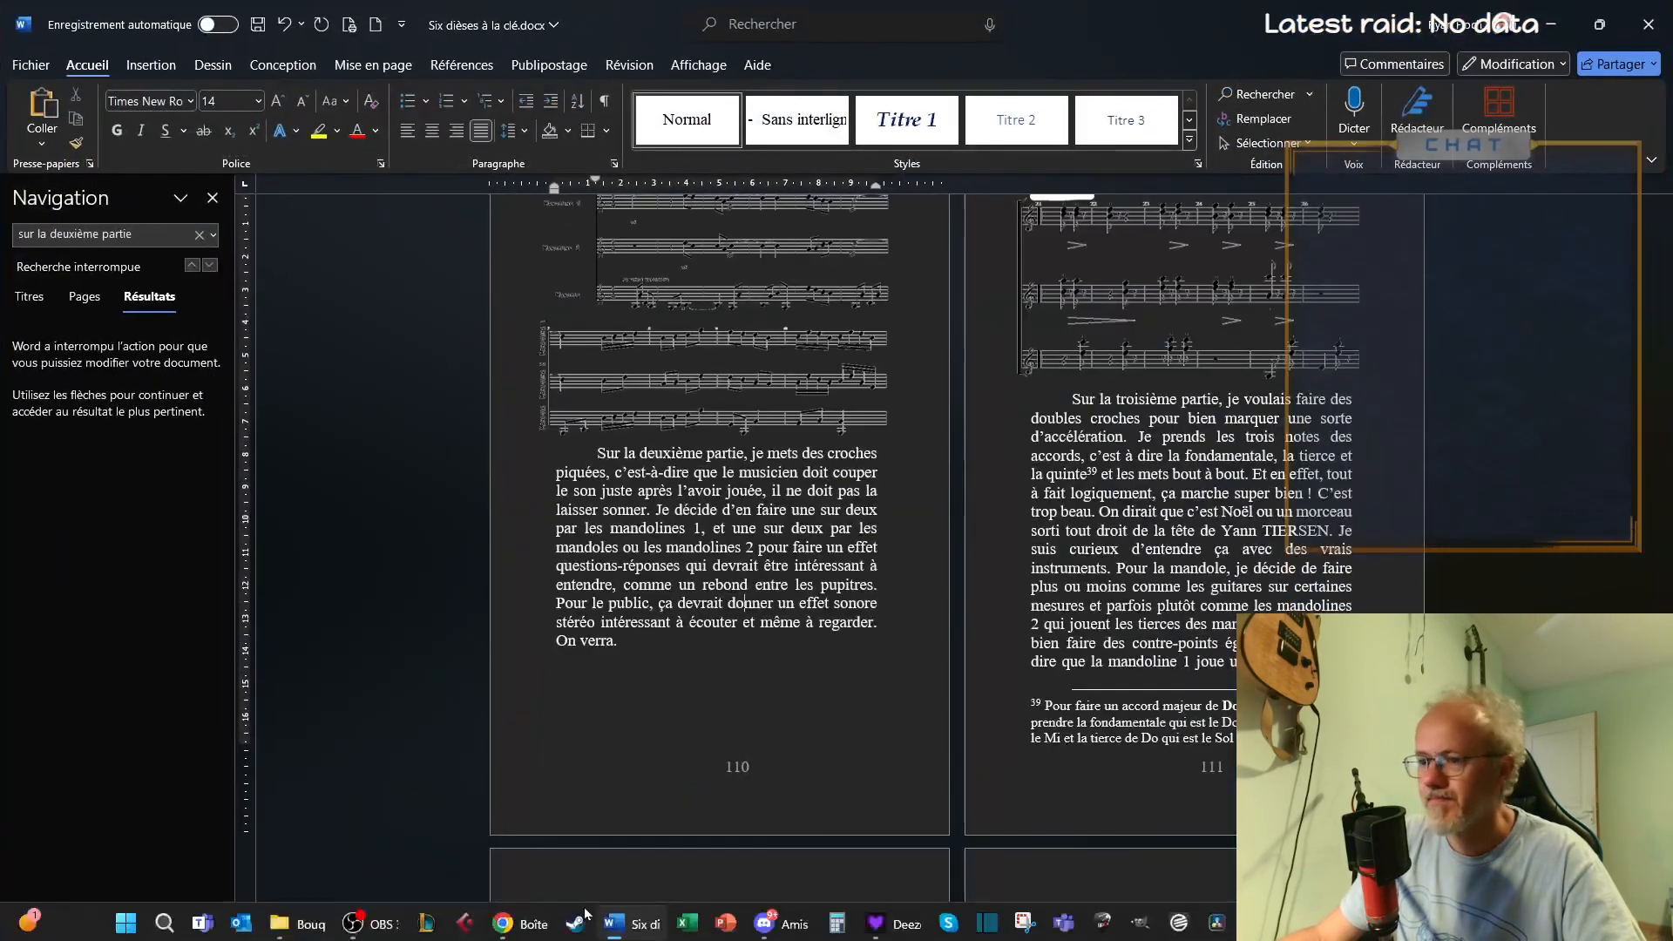
click(398, 921)
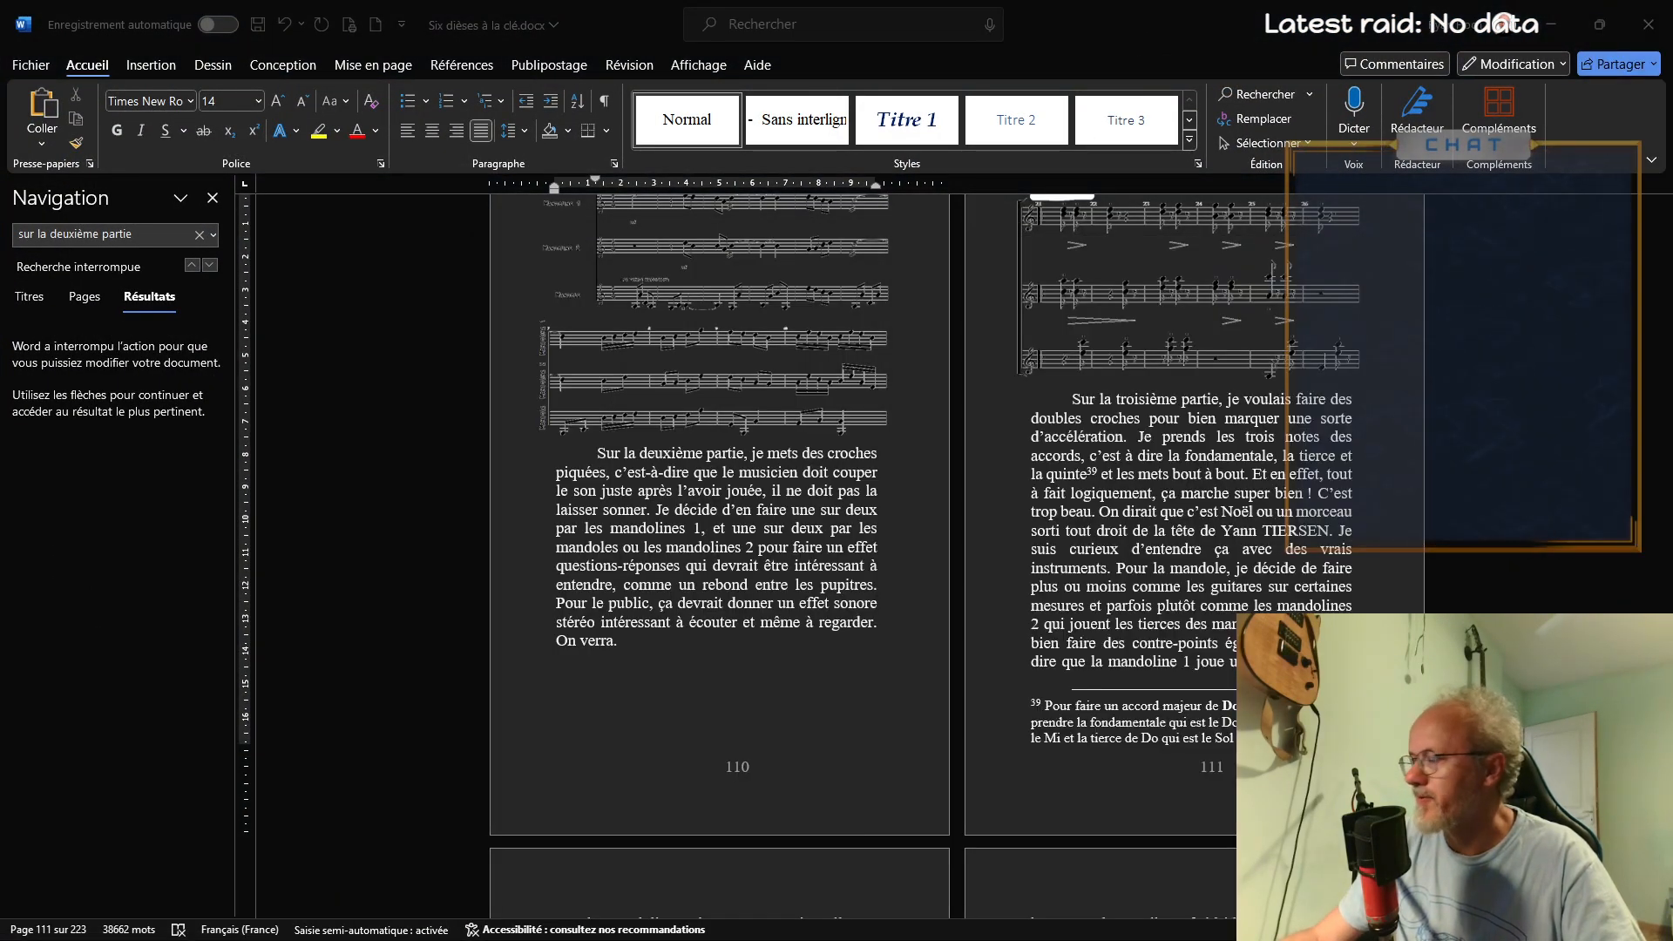
key(alt+Tab)
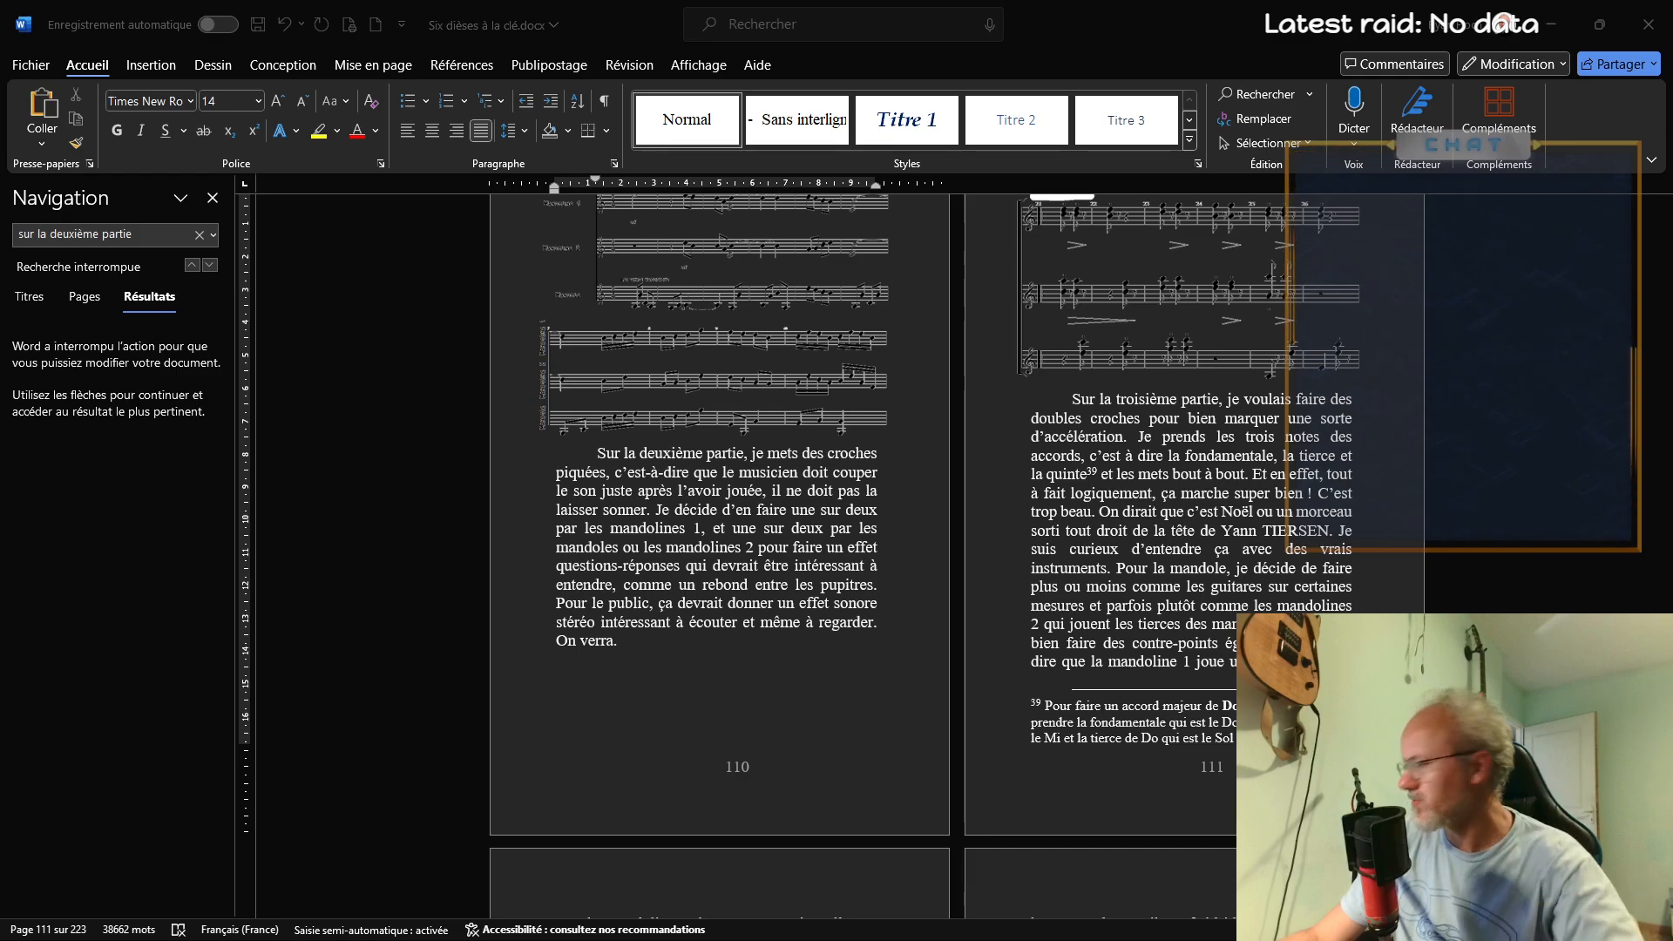
Search the manuscript for "après un moment" and place the cursor in the word "instruments" of that paragraph
click(27, 235)
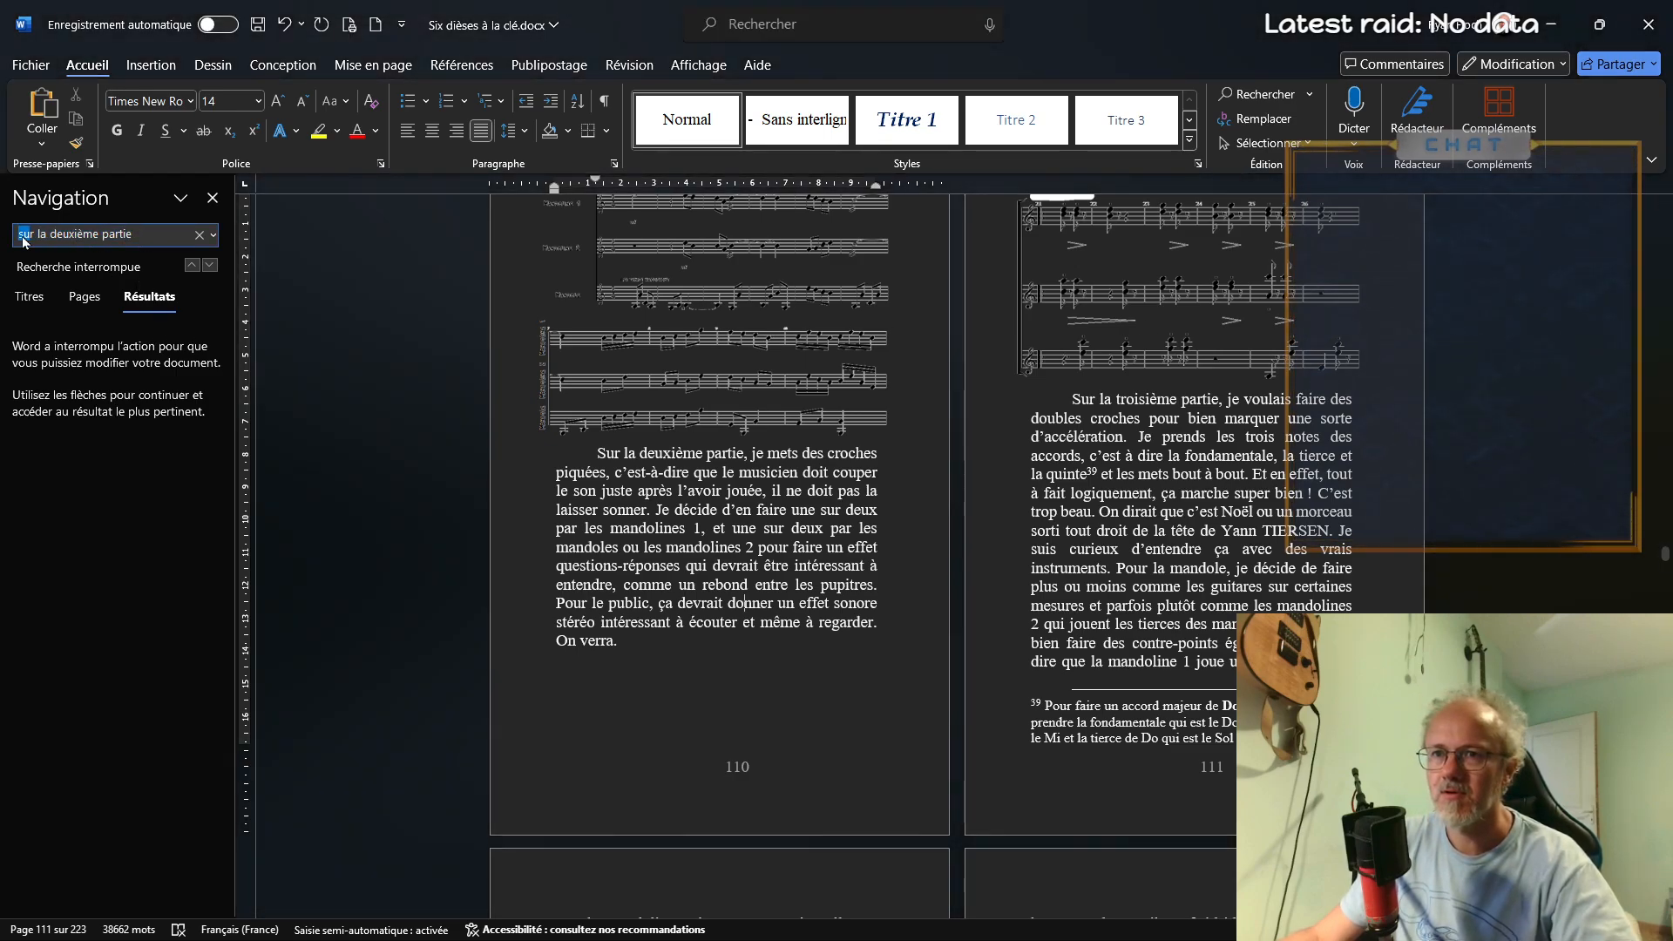
text(après un )
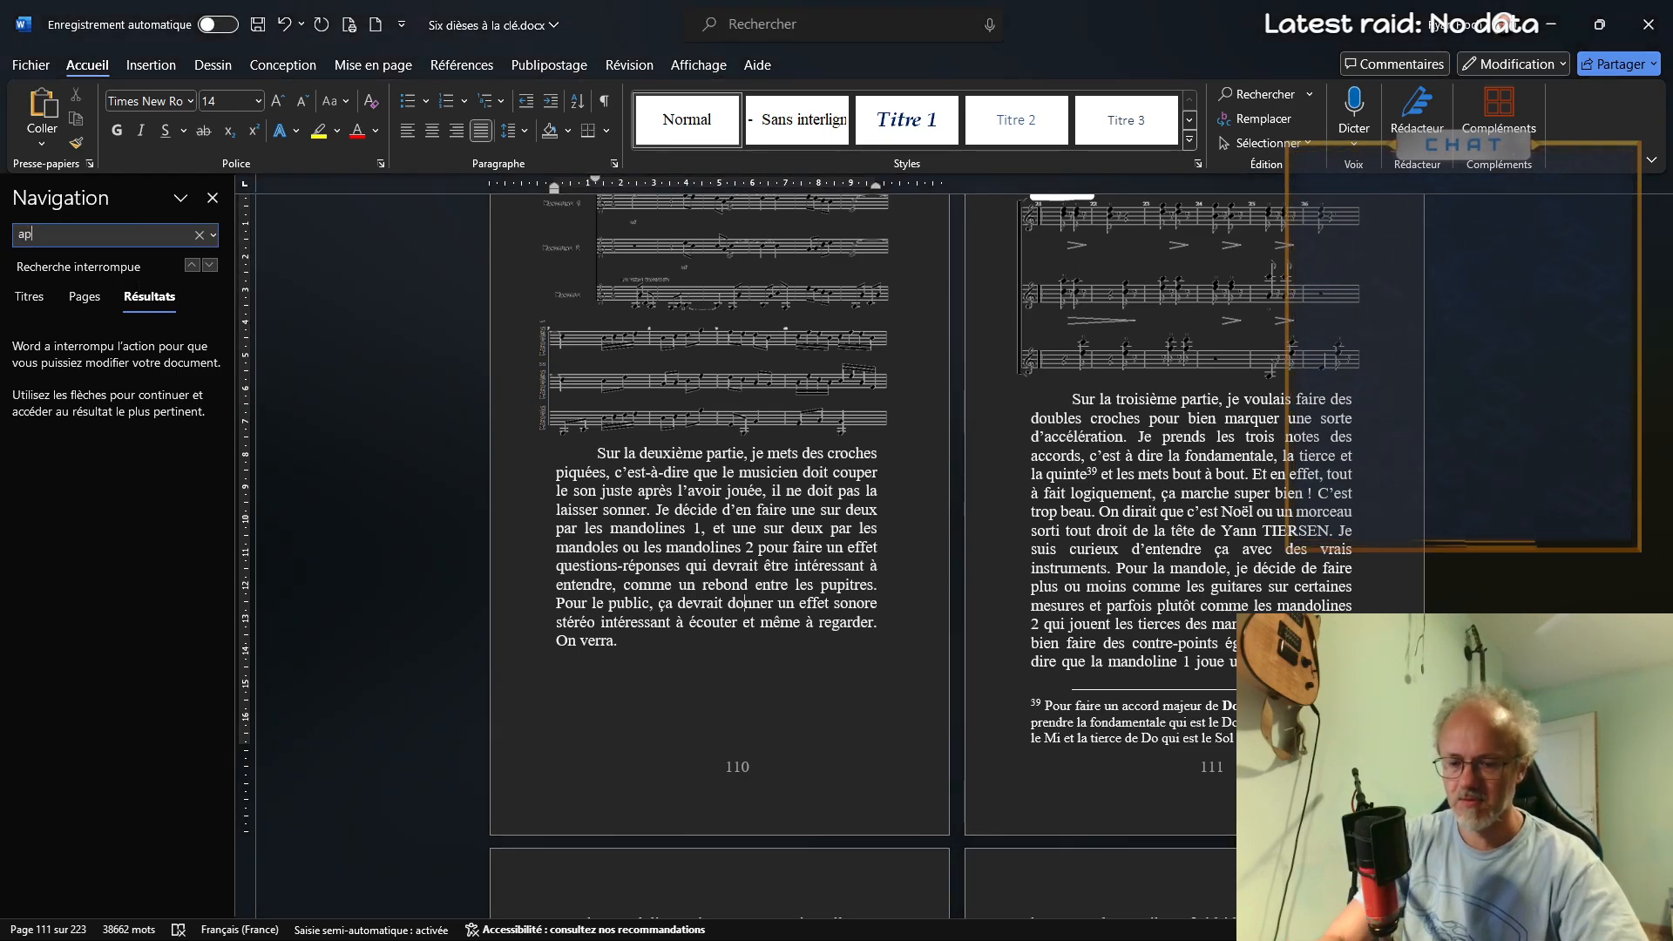
text(moment)
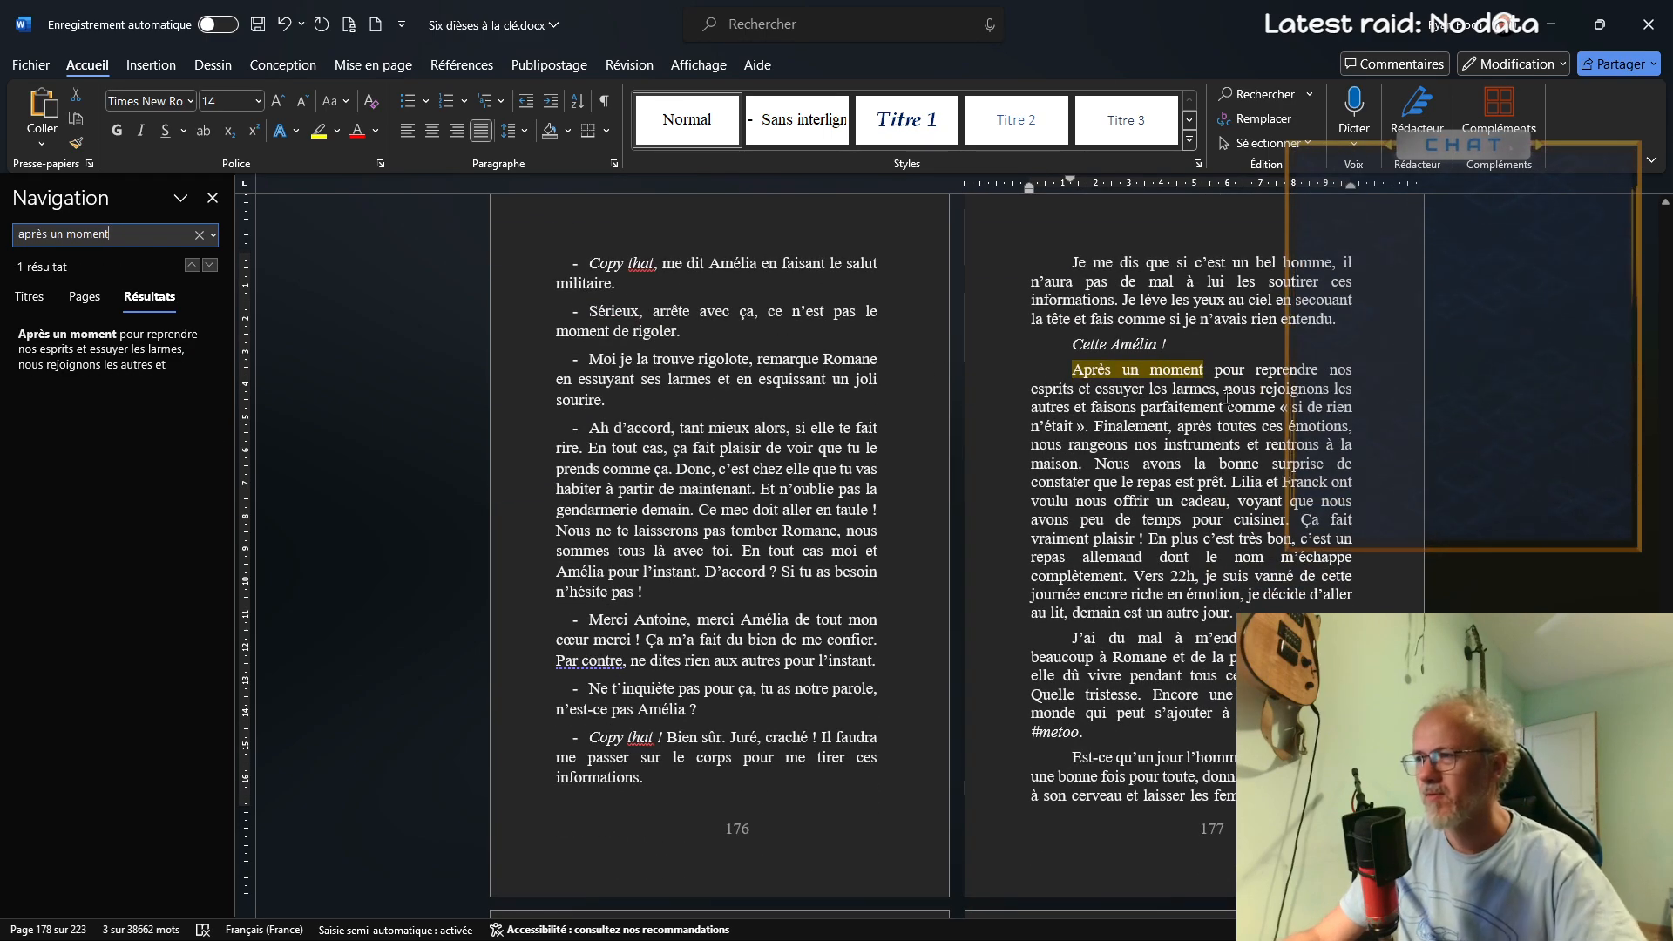
click(1229, 449)
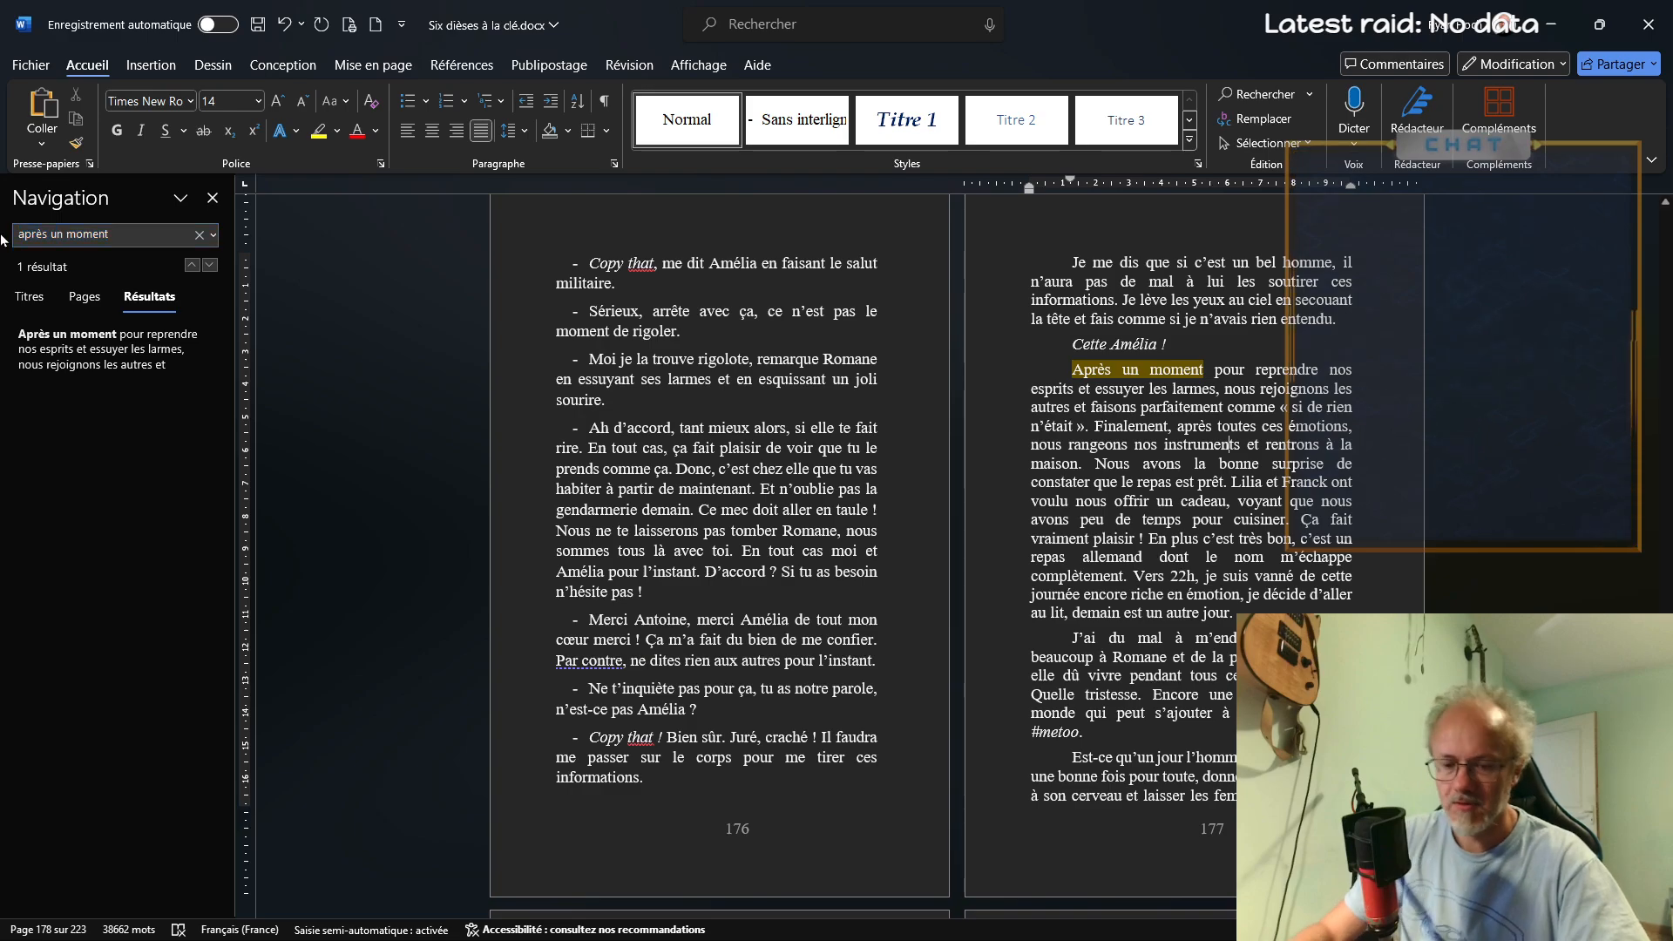
key(BackSpace)
key(BackSpace)
key(BackSpace)
key(BackSpace)
key(BackSpace)
key(BackSpace)
key(BackSpace)
key(BackSpace)
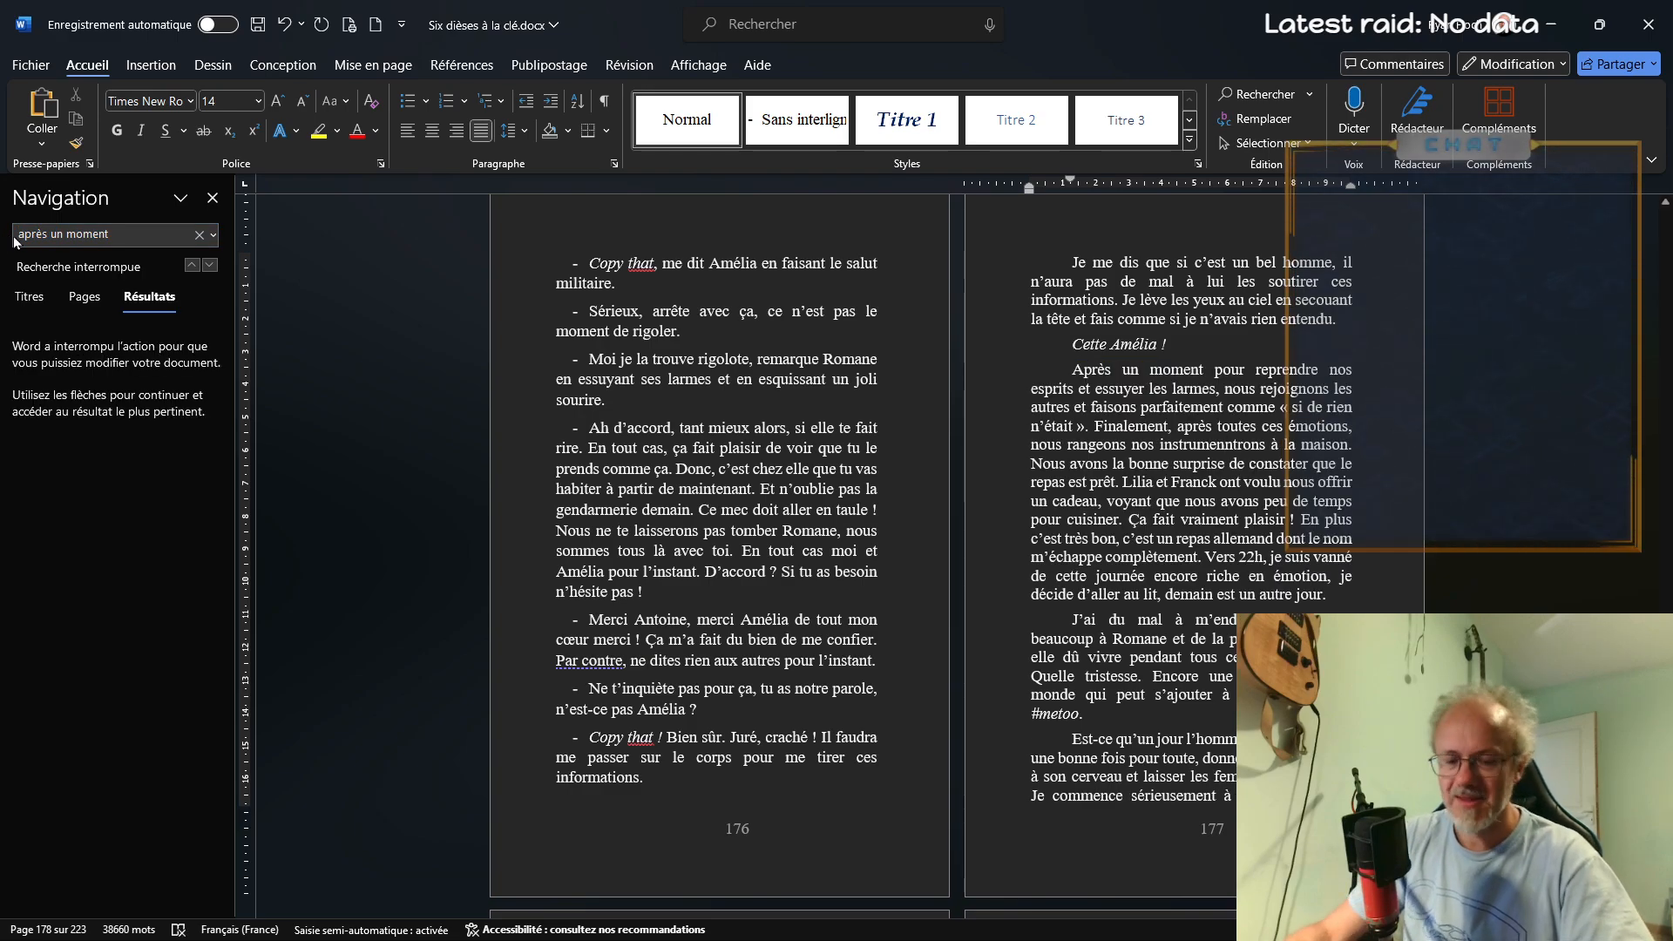
key(ctrl+z)
key(ctrl+z)
key(ctrl+z)
key(ctrl+z)
key(ctrl+z)
key(ctrl+z)
key(ctrl+z)
key(ctrl+z)
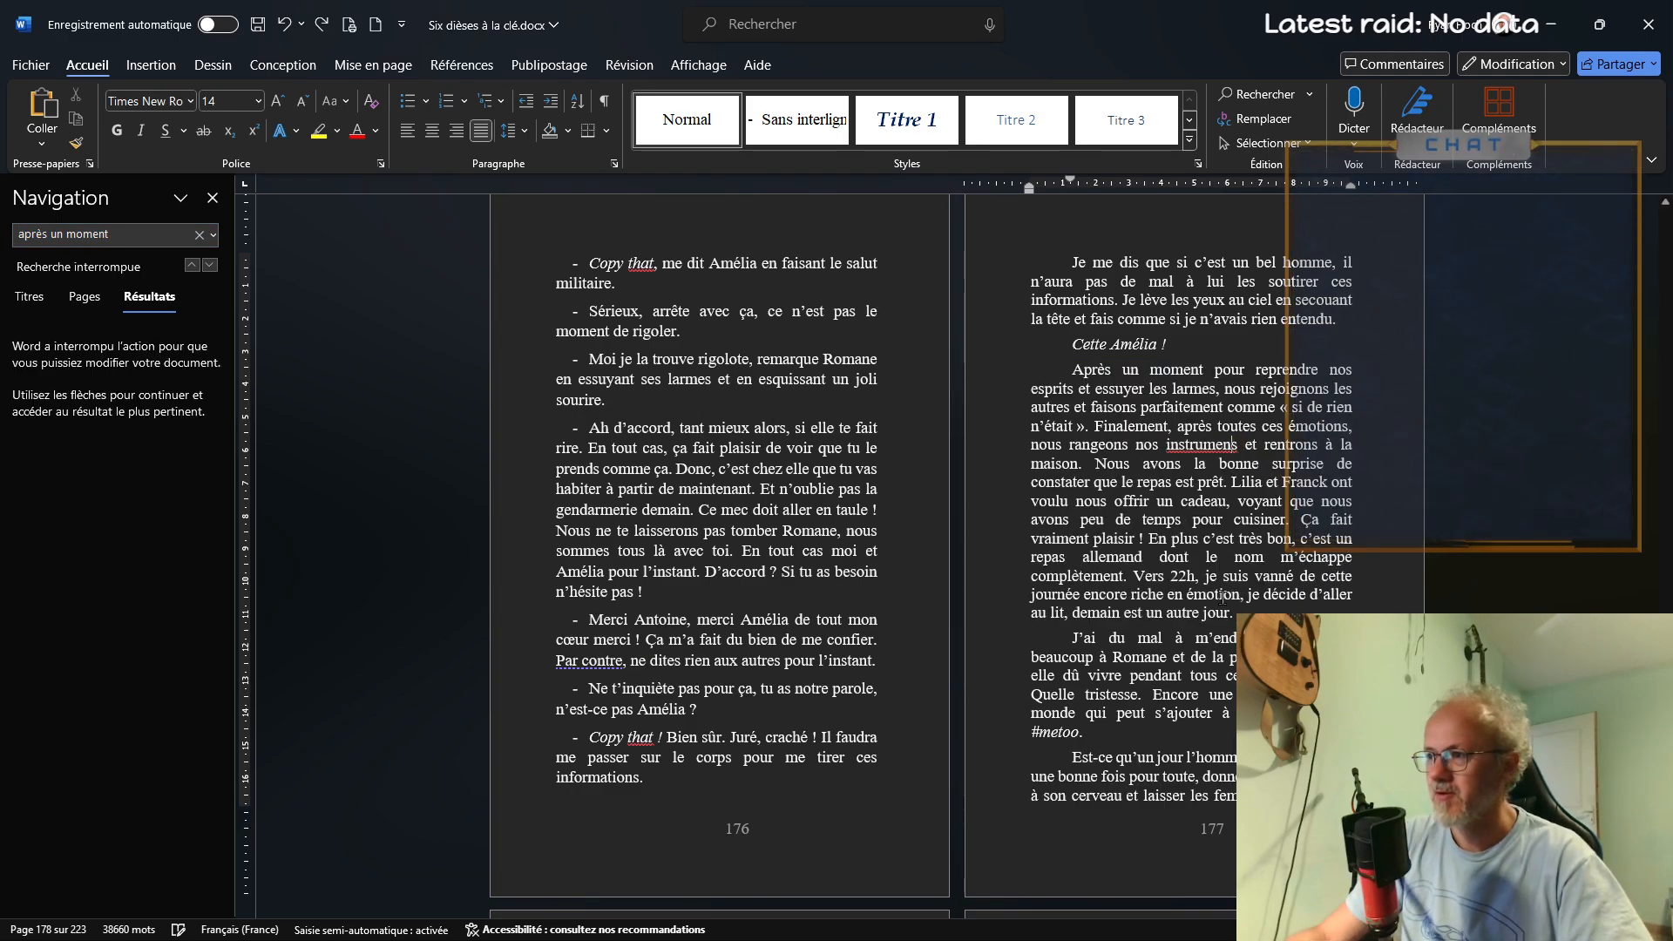
scroll(1221, 605, down, 7)
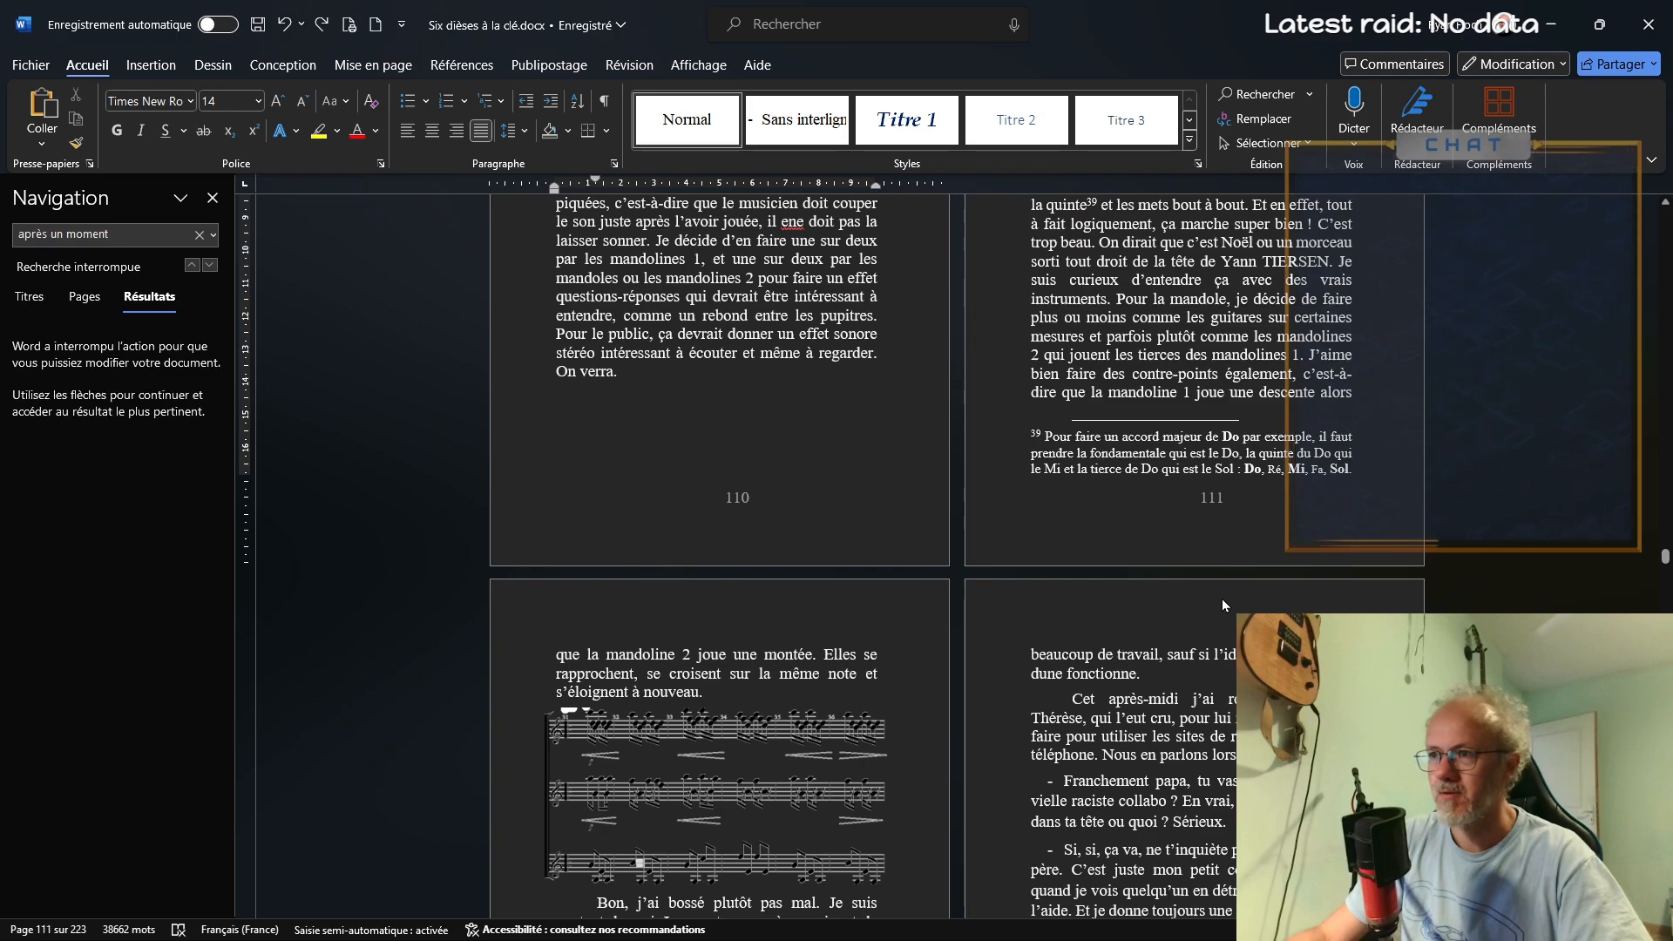
key(ctrl+y)
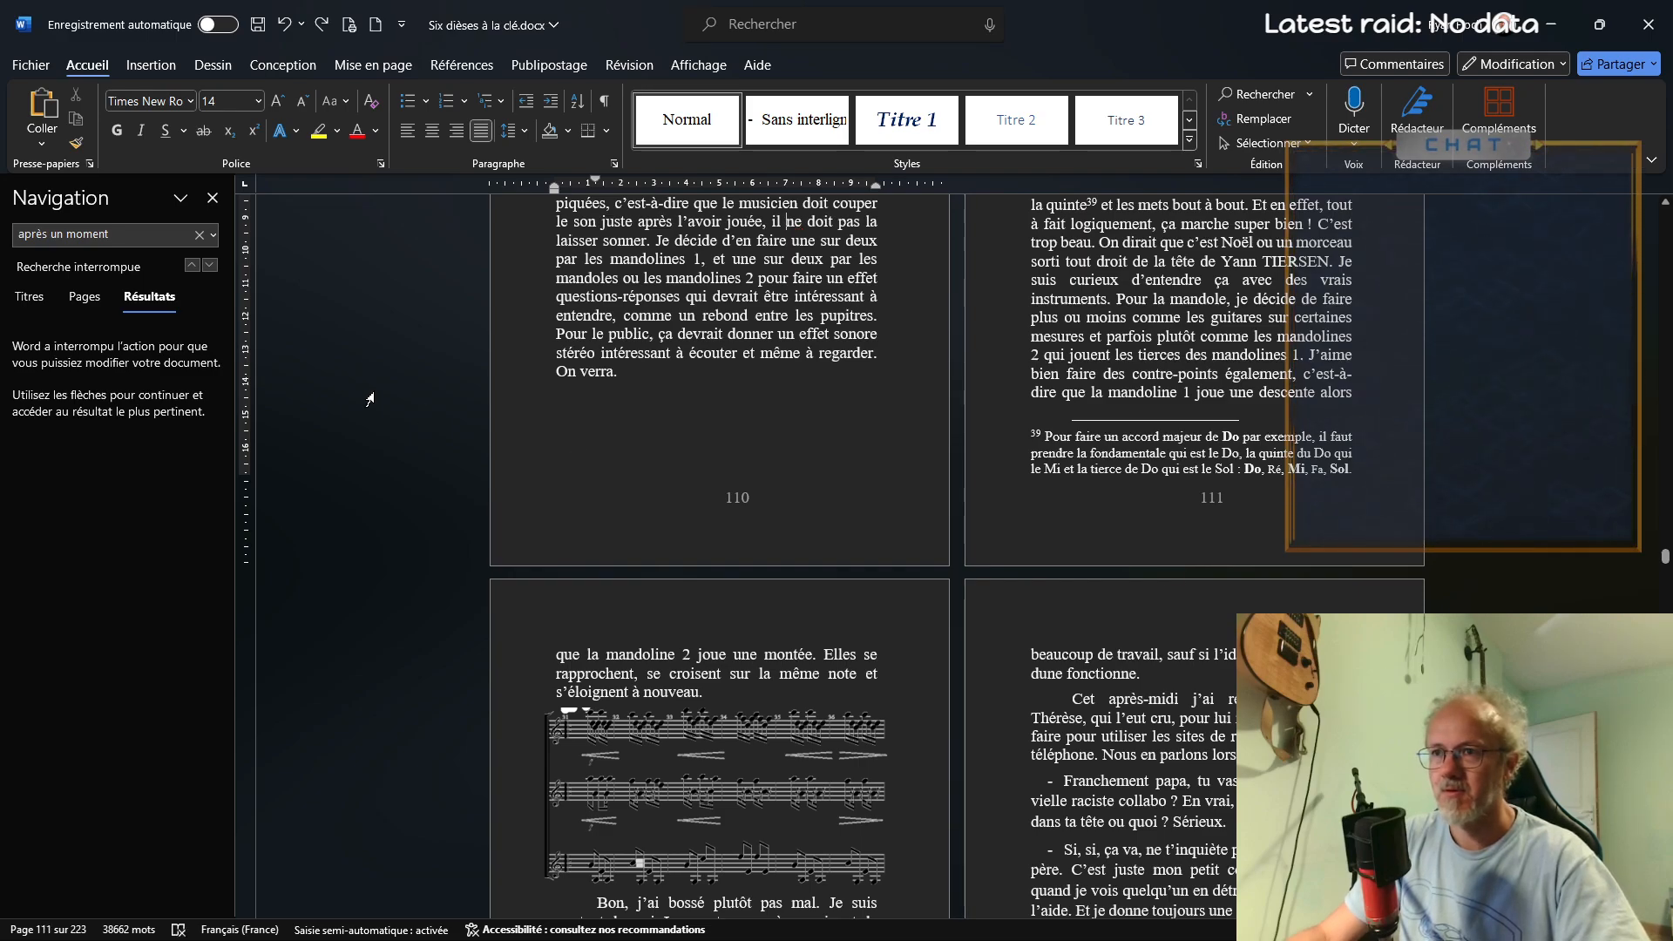
Search for "tout le monde retourne" and correct the verb before "par rentrer chez soi" to "finit"
key(ctrl+f)
text(tout)
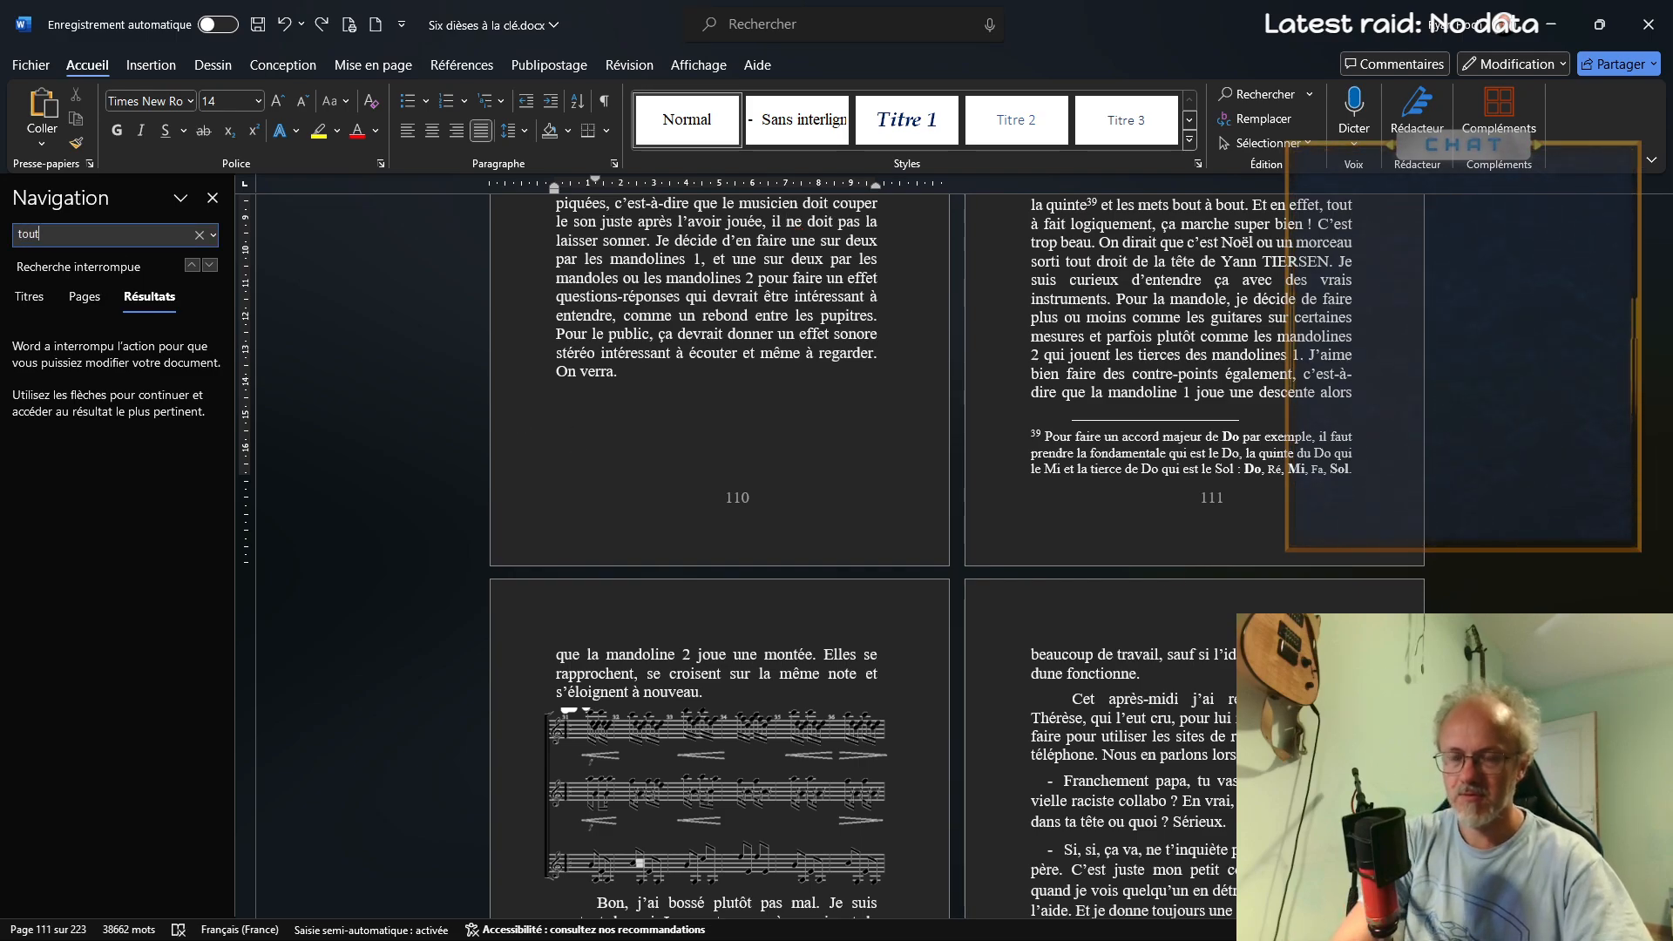
text( le monde reprend)
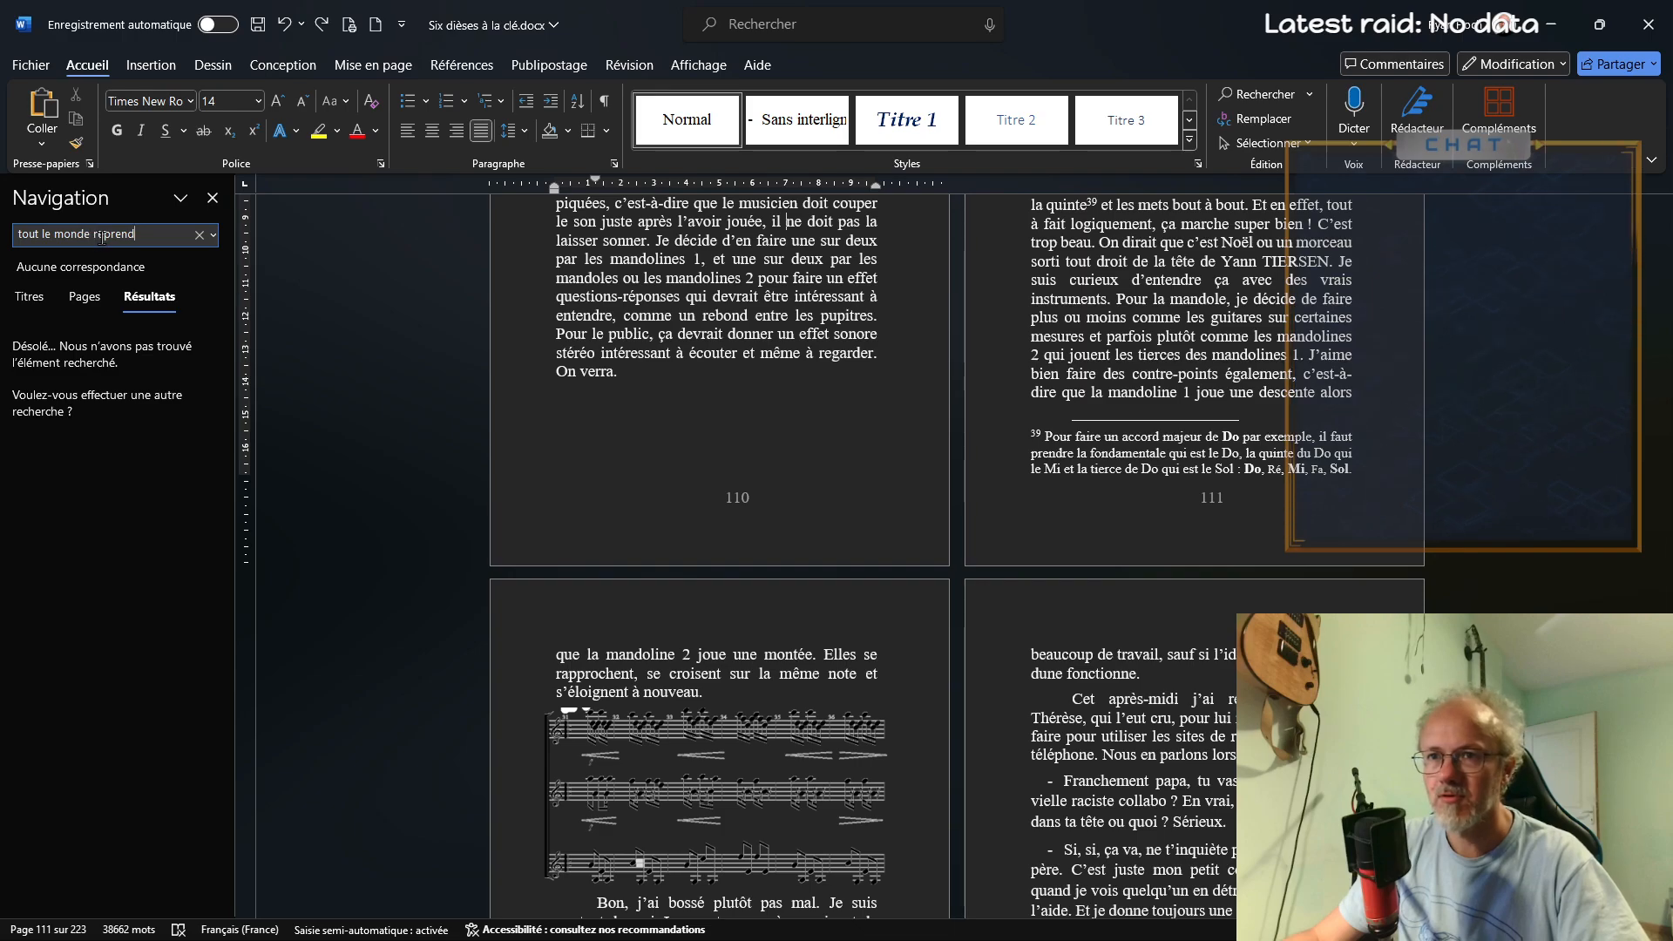
text(troun)
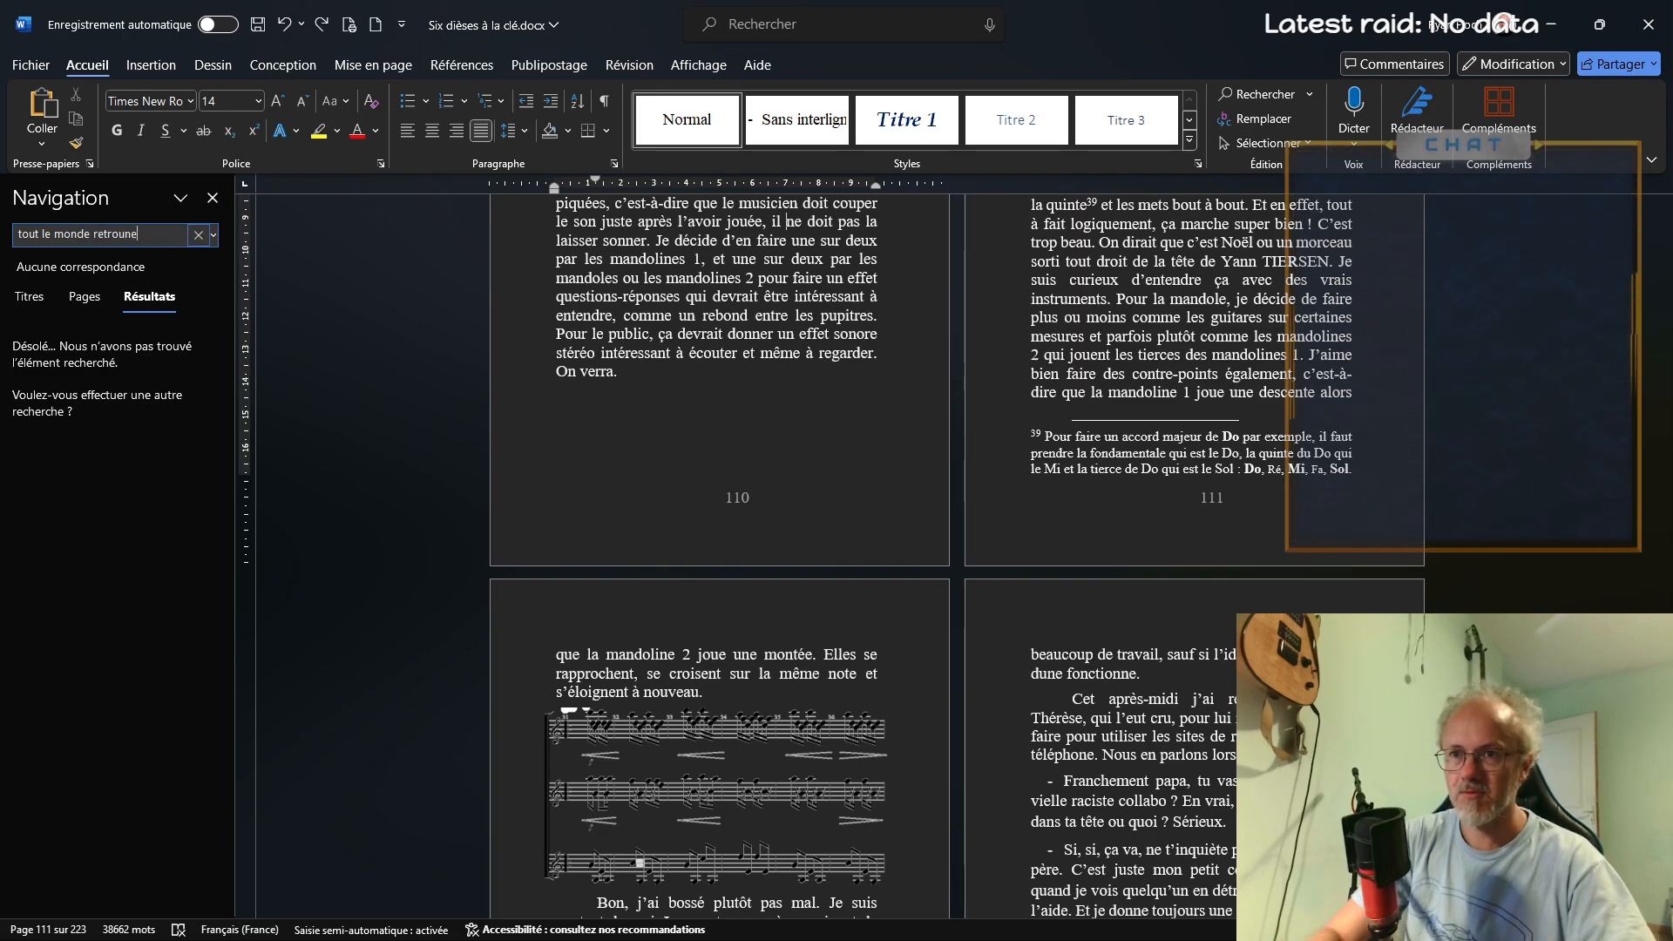
text(ourne)
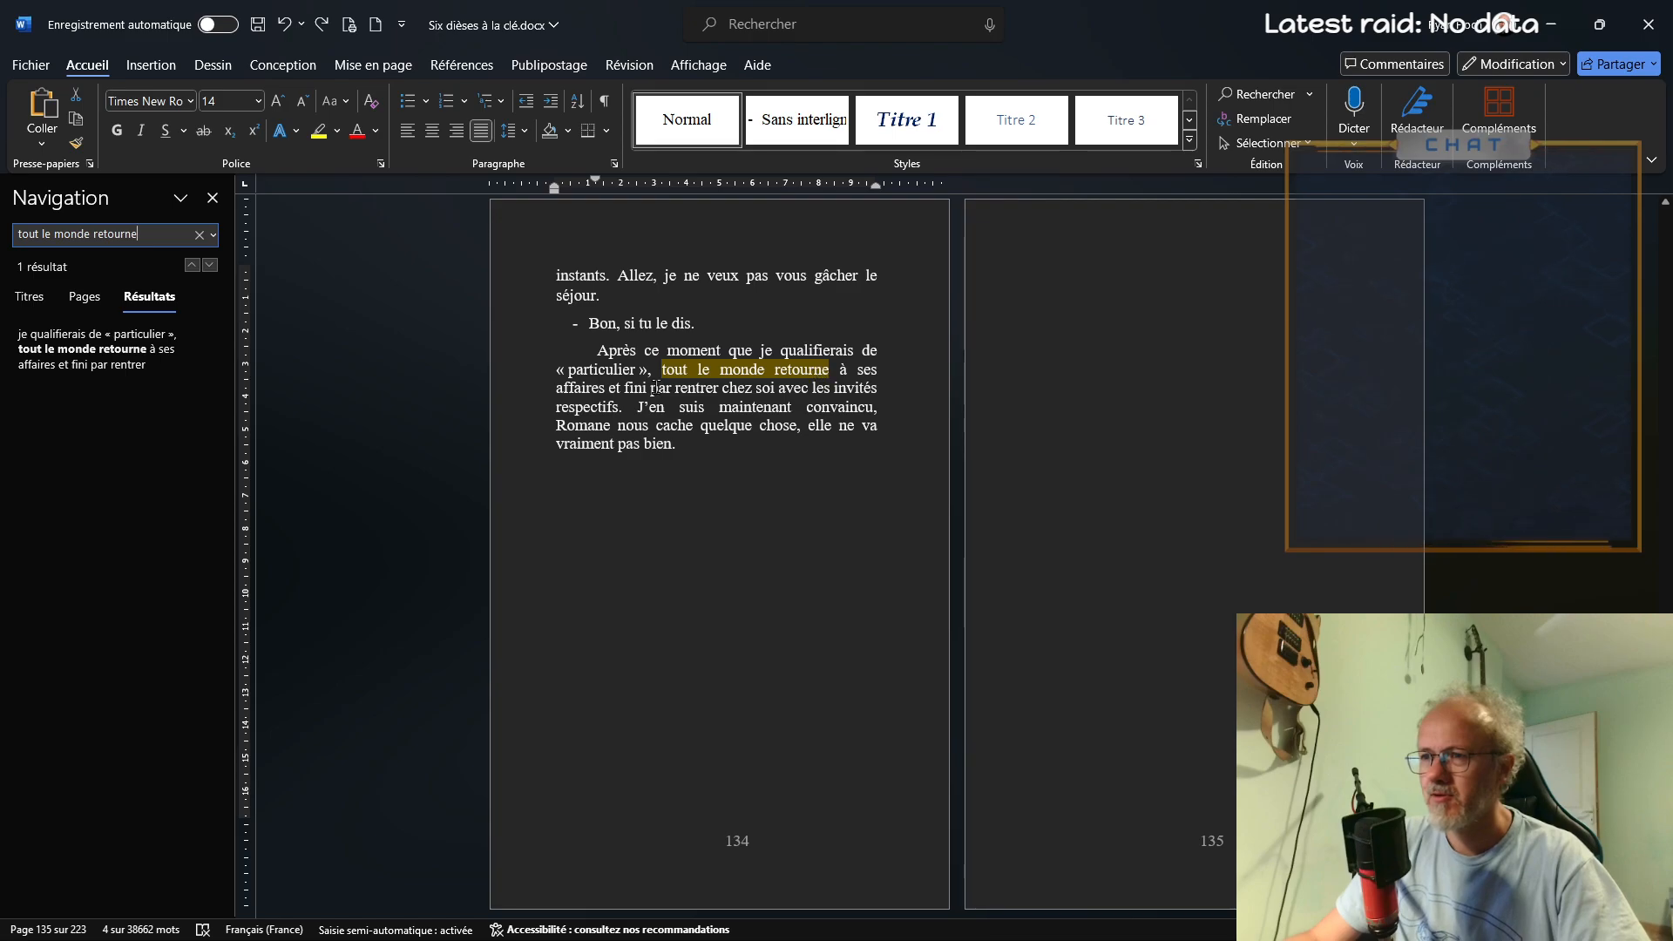
click(653, 387)
text(t)
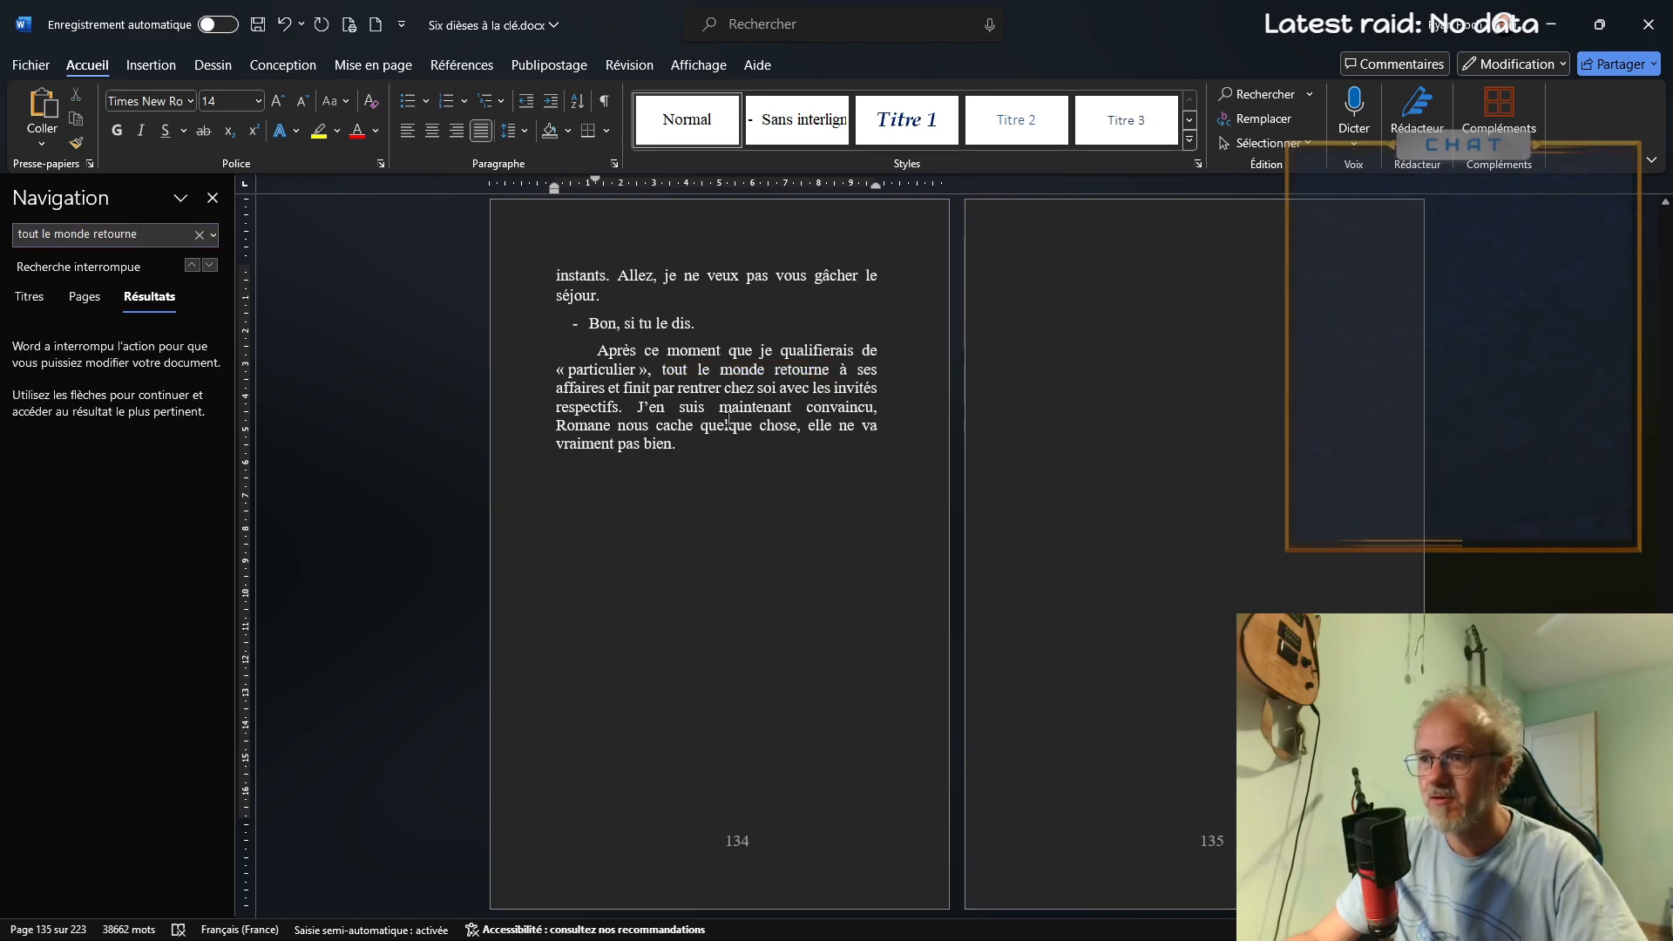
click(729, 426)
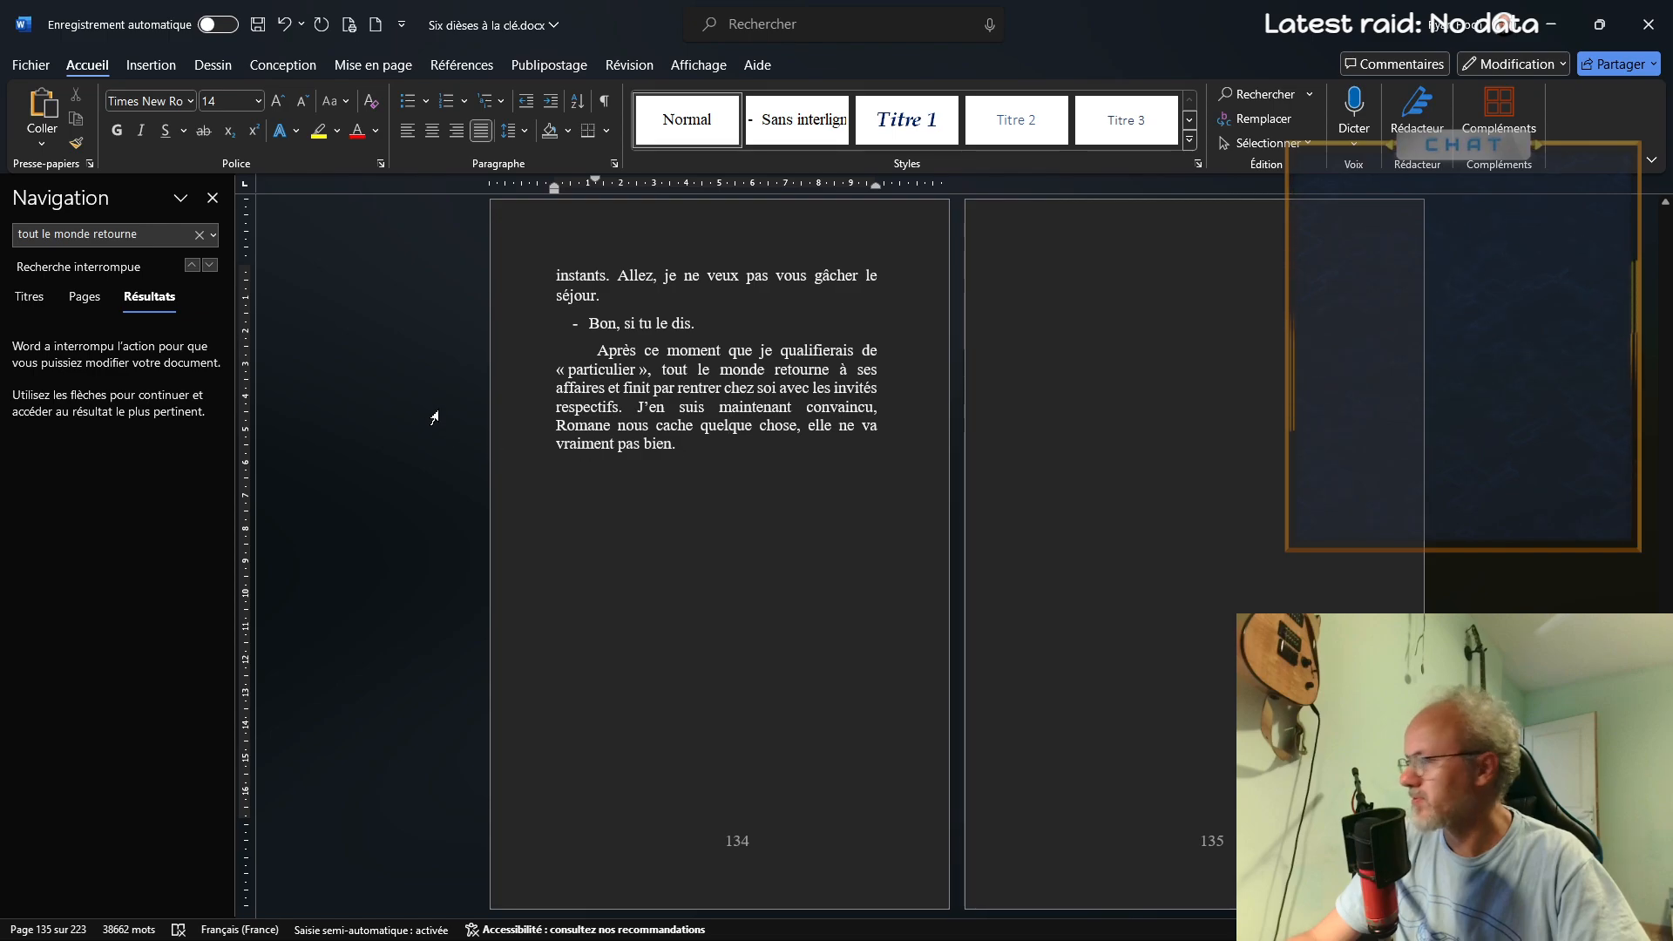
Search for "contrairement à ce" and correct the verb before "les Bordelais" to the plural "pensent"
click(134, 239)
text(con)
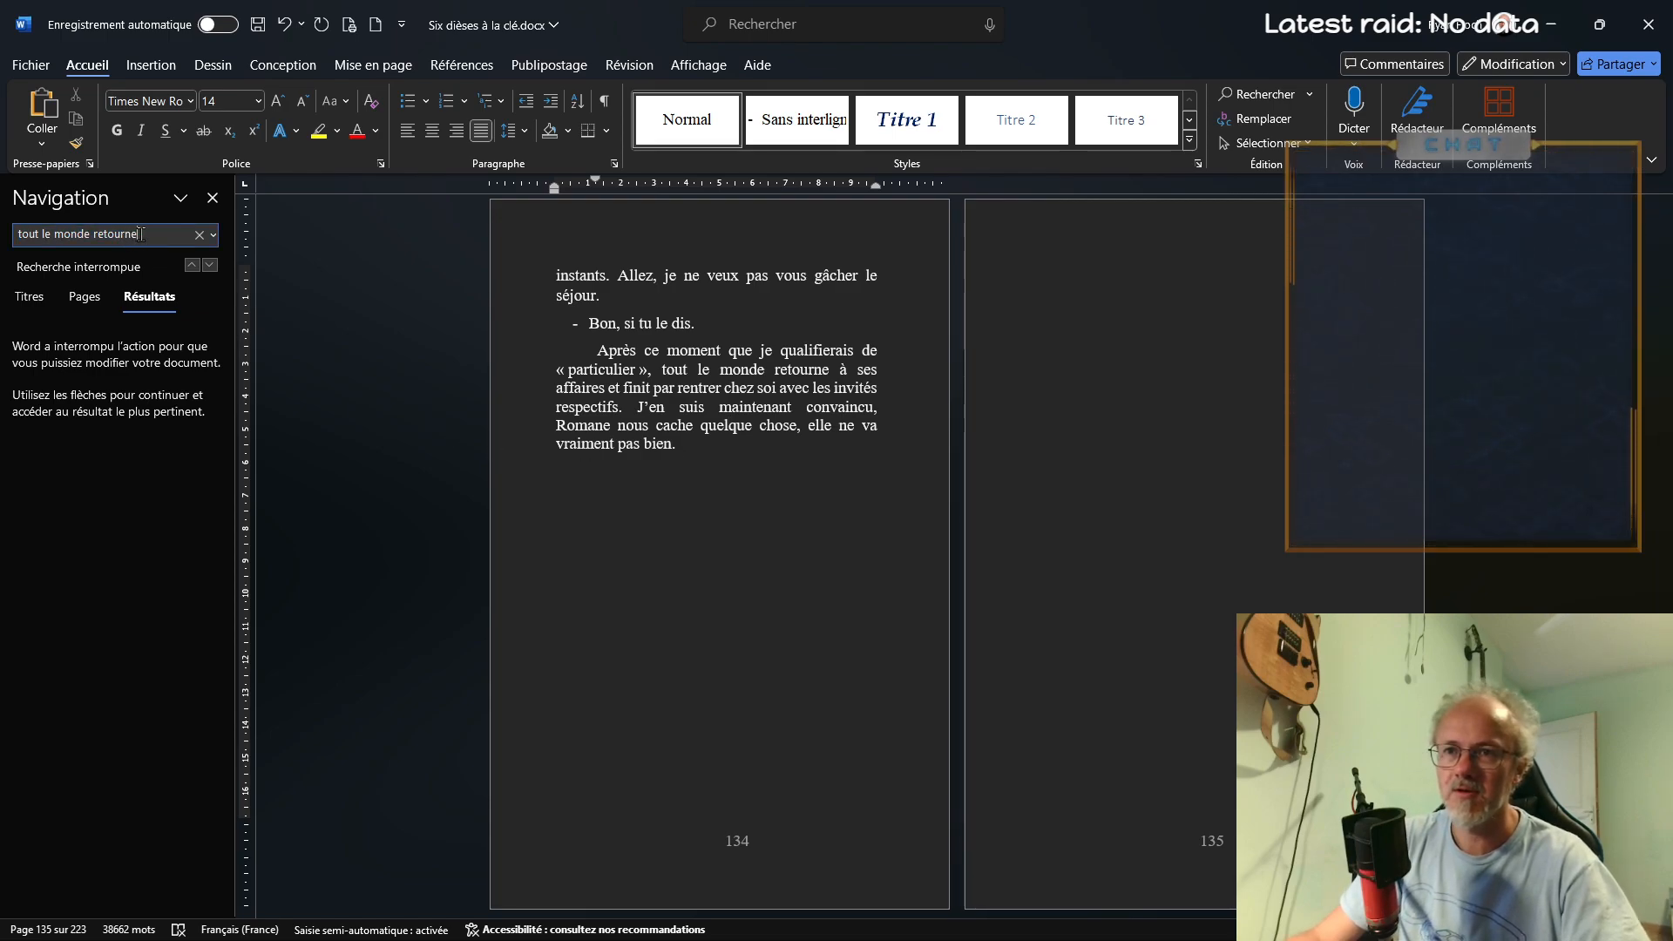
text(trairement à )
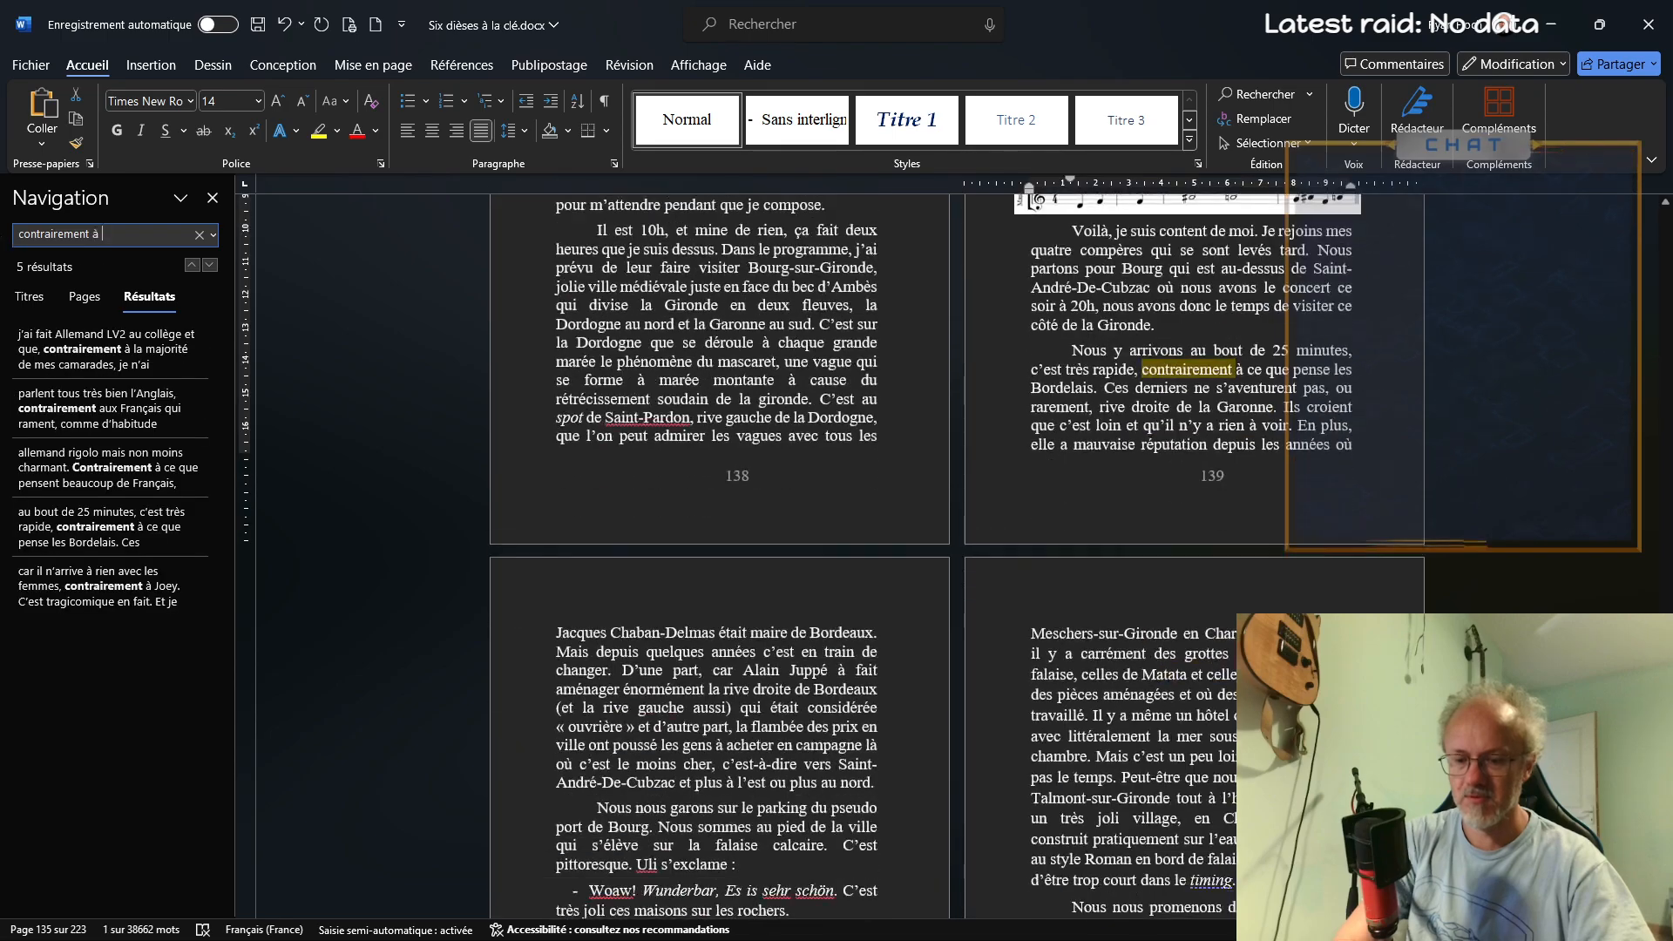
text(ce)
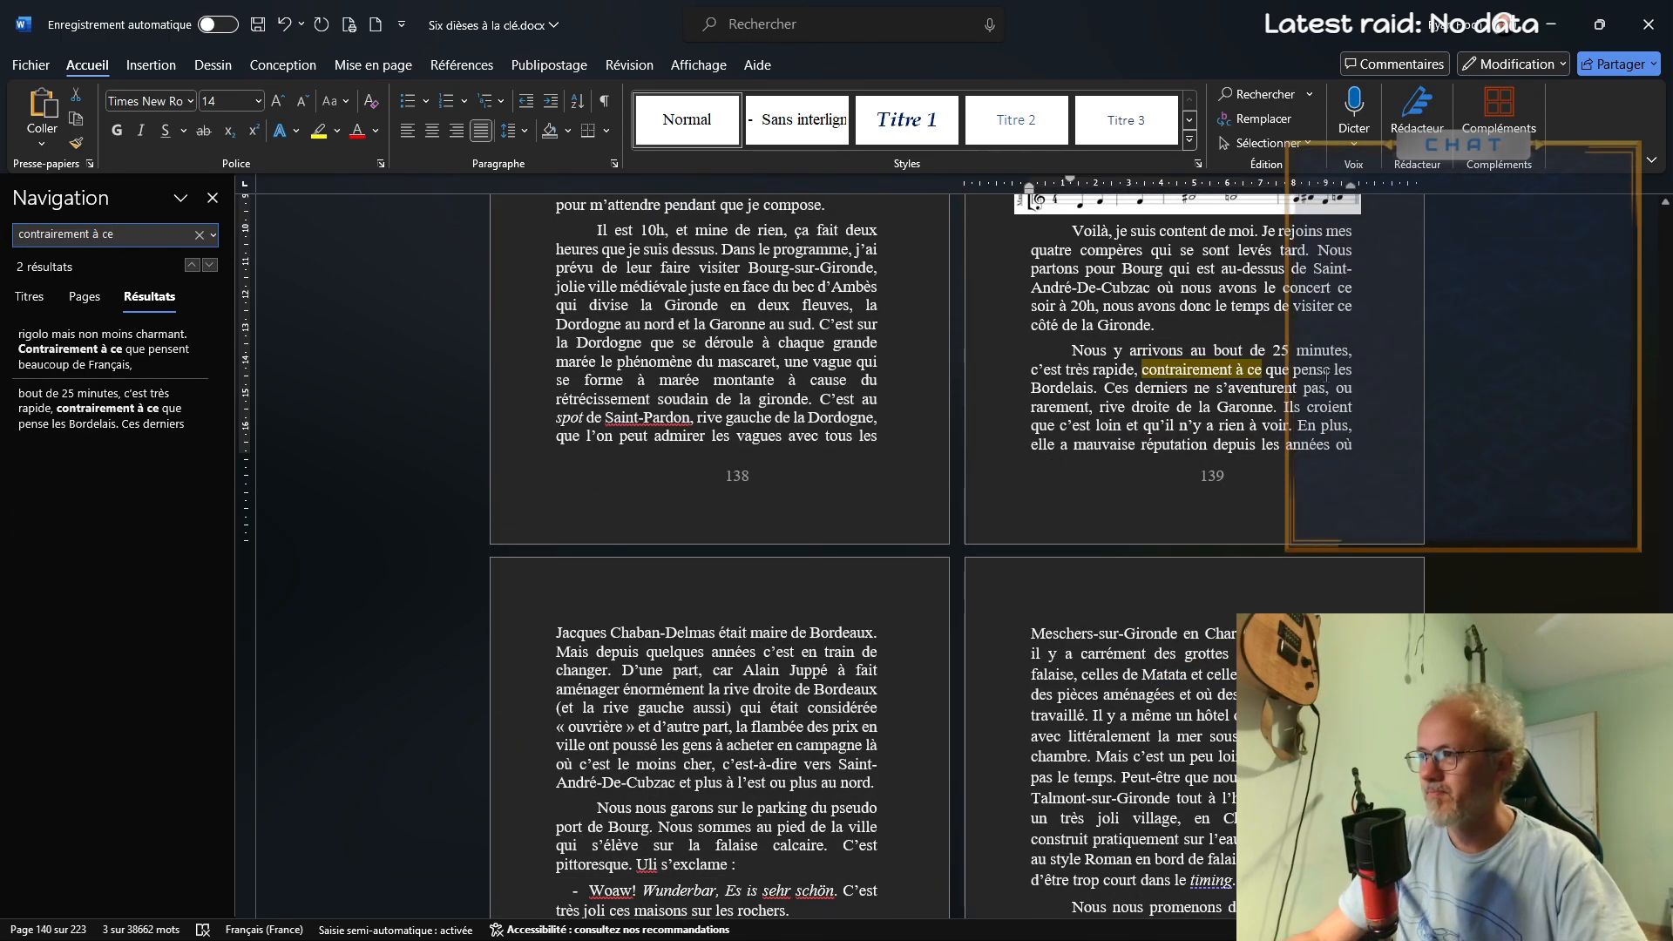
text(nt)
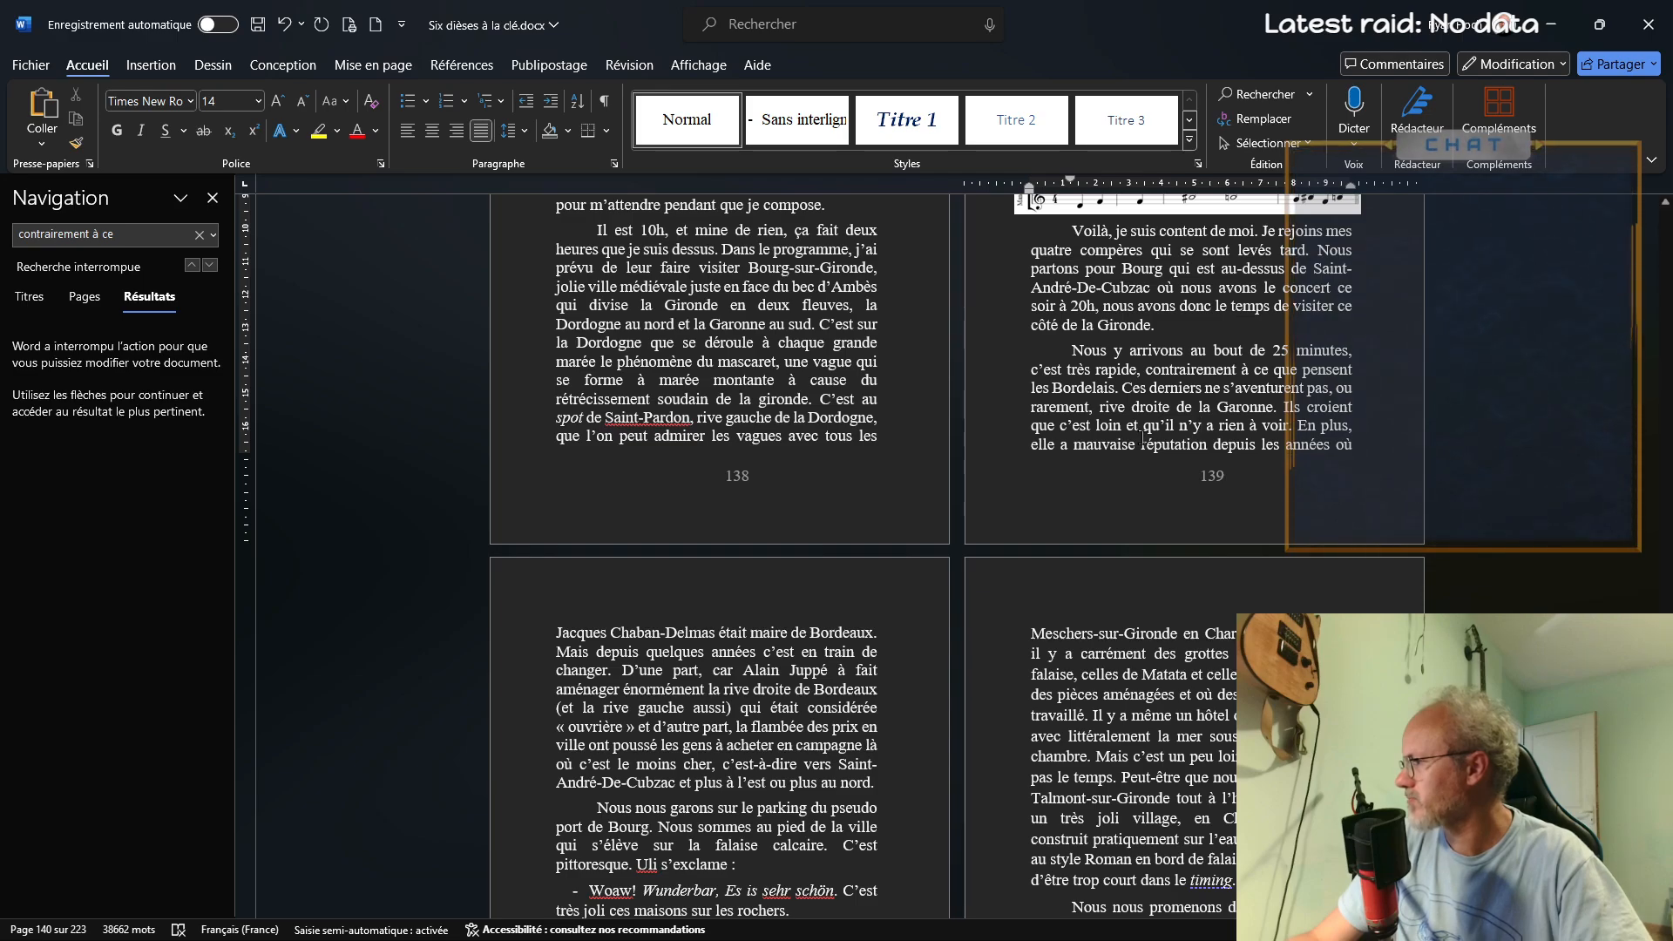
Search for "la flambée" and replace the auxiliary before "poussé les gens" with "a"
click(143, 239)
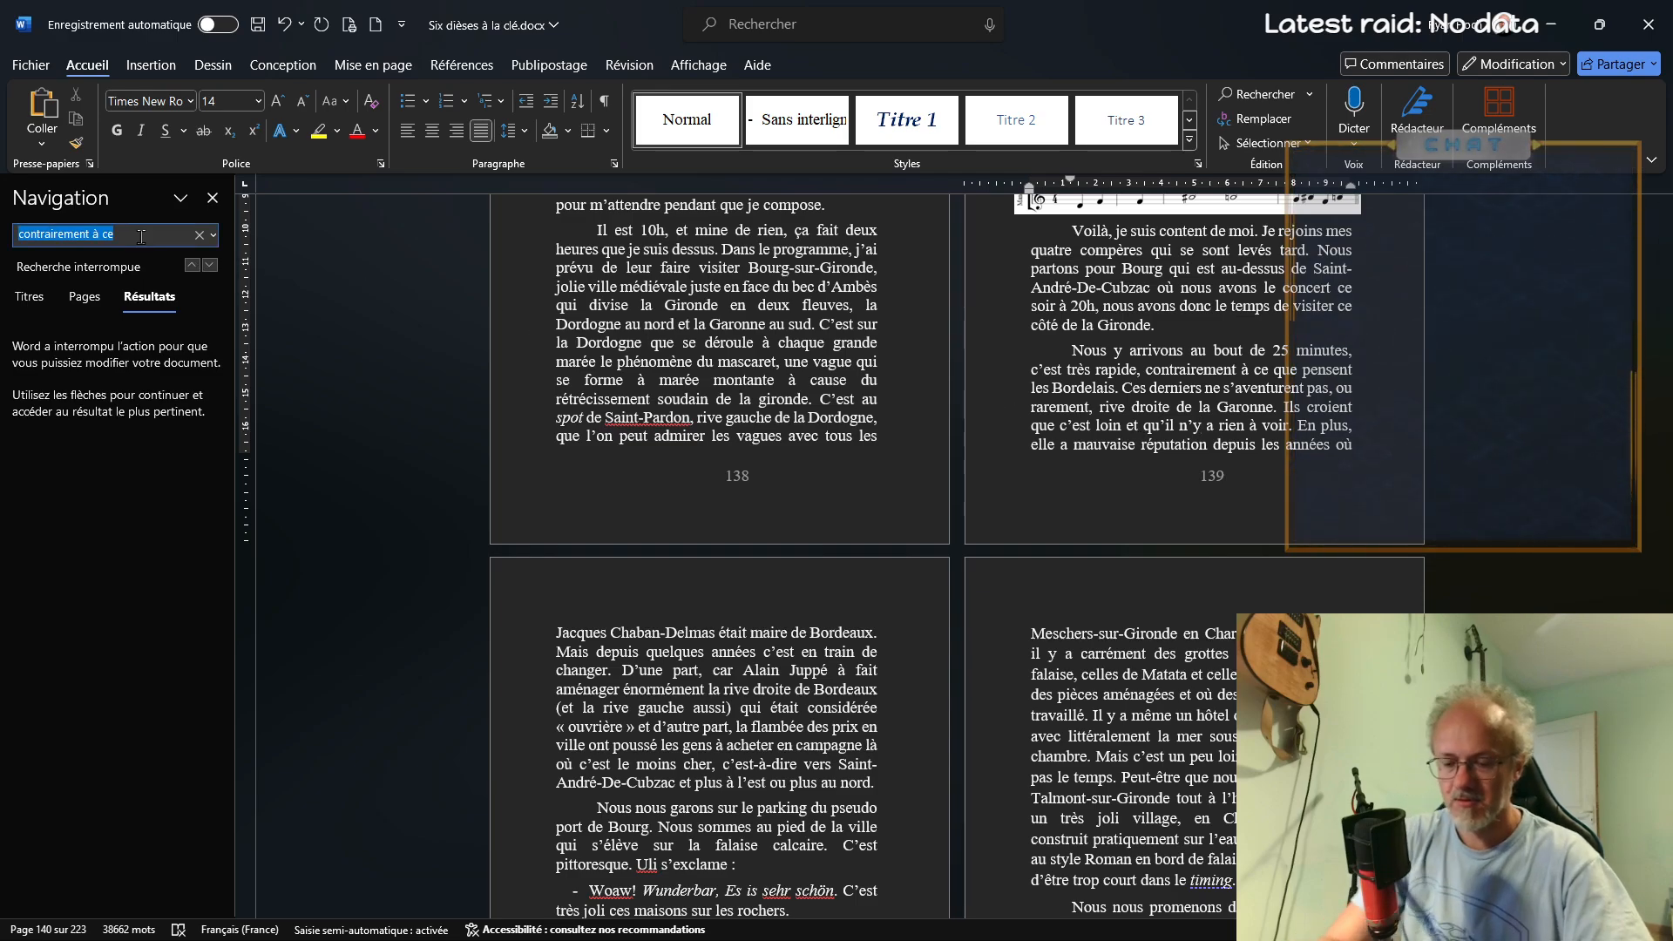
text(la flambée)
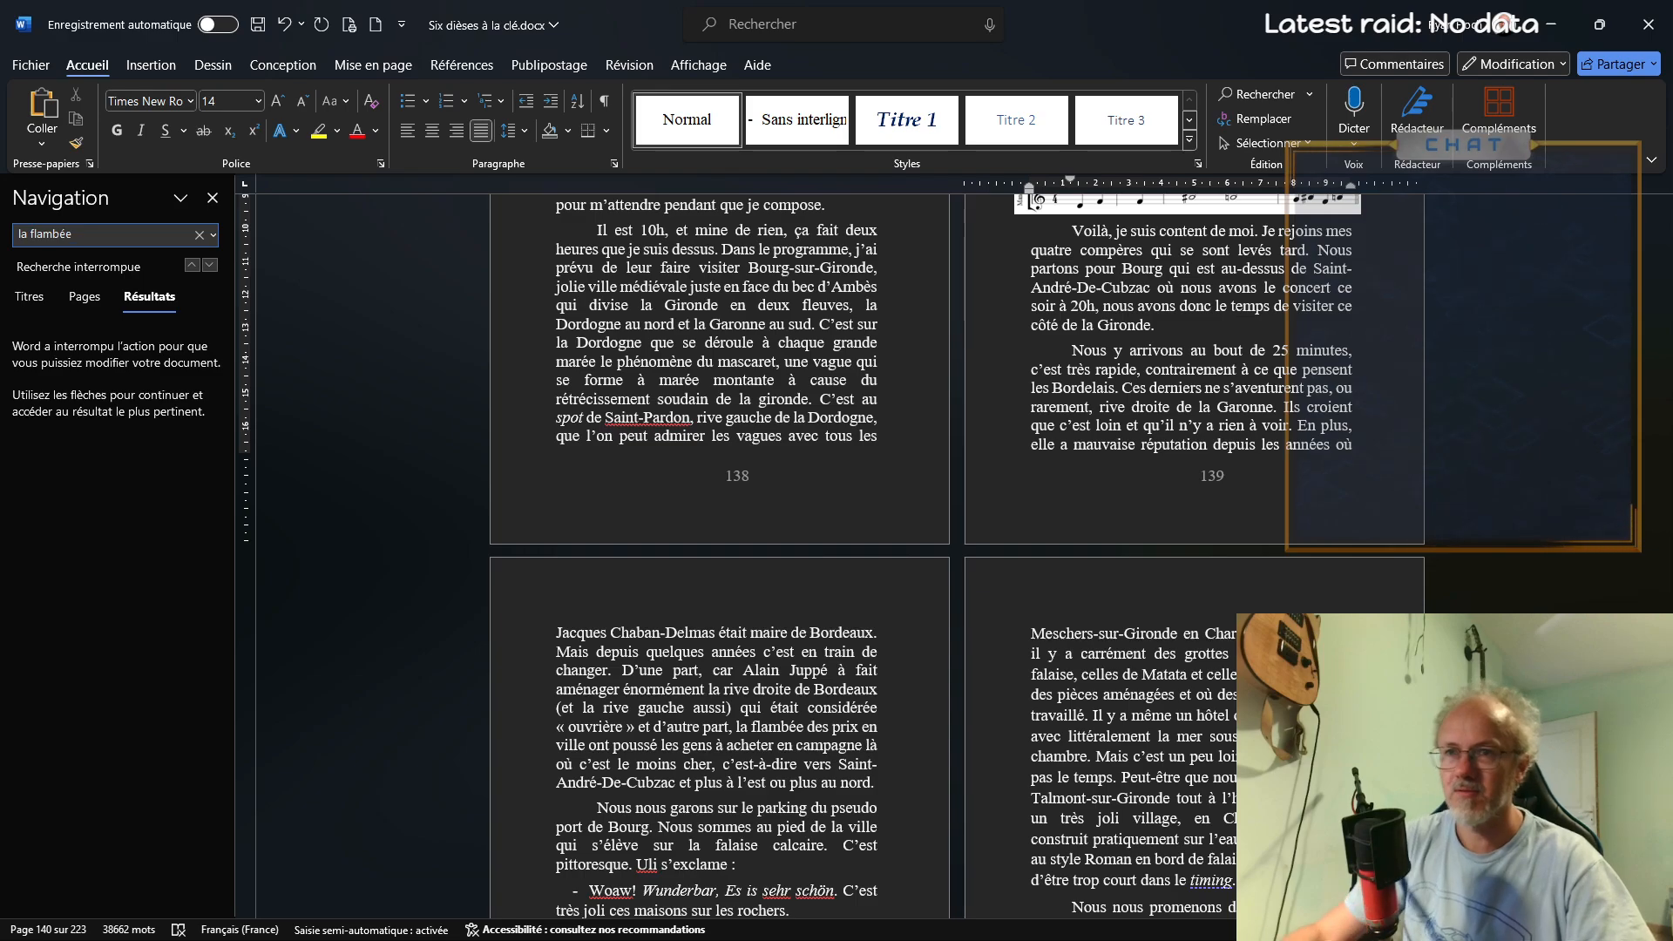
click(837, 386)
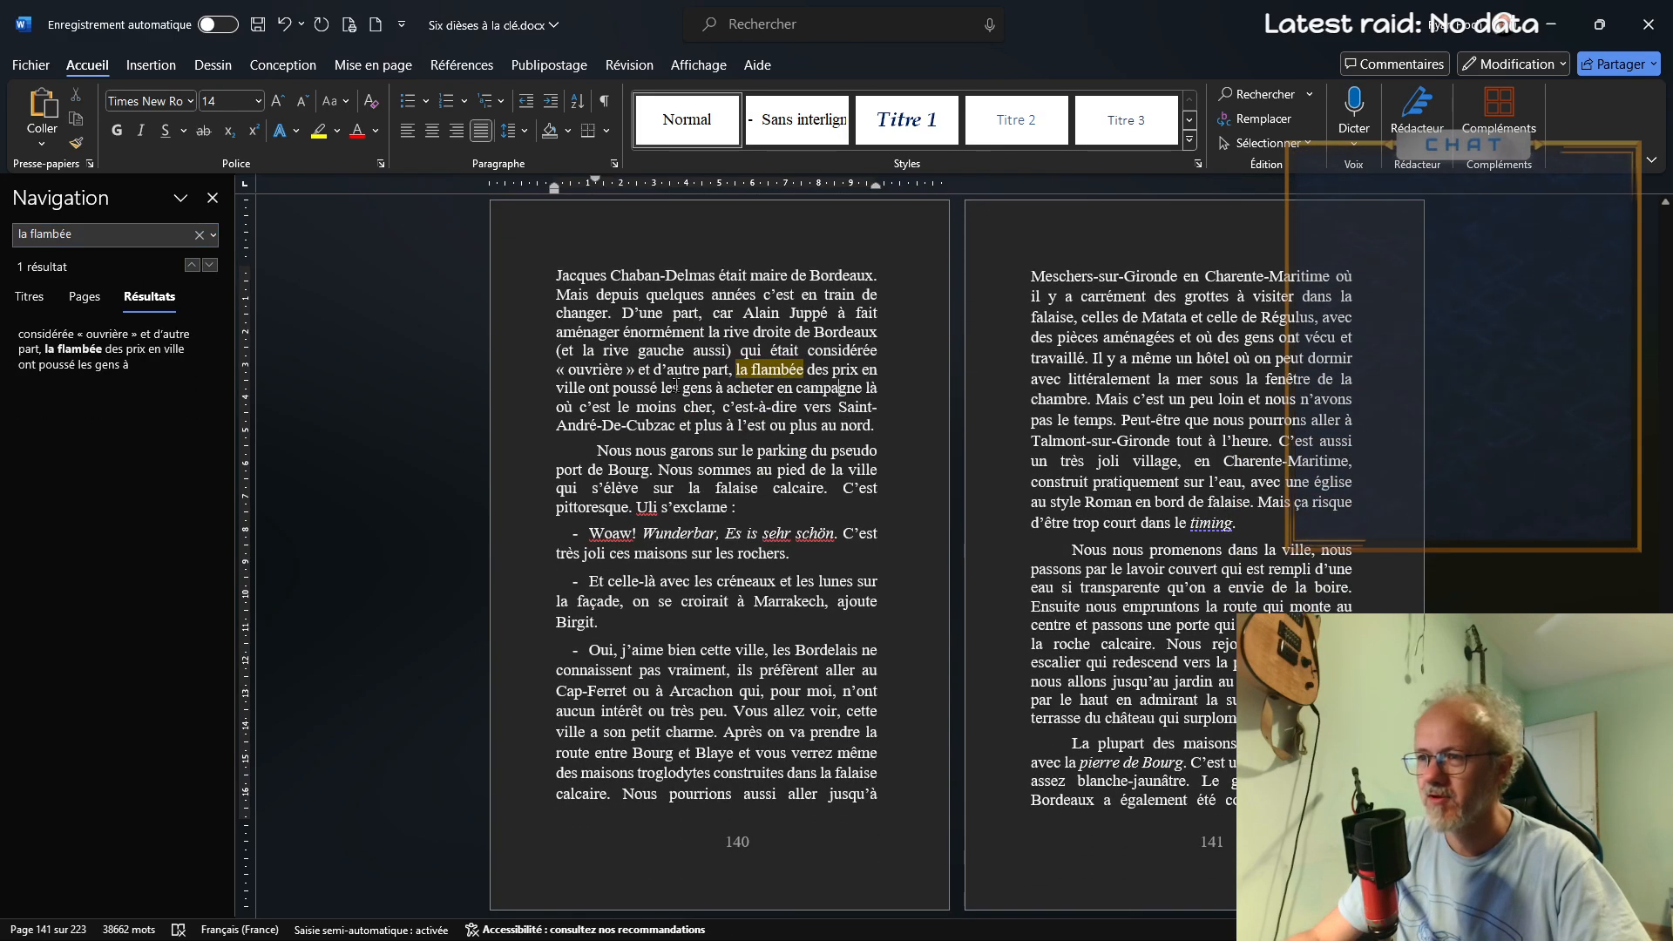
double_click(601, 386)
text(a)
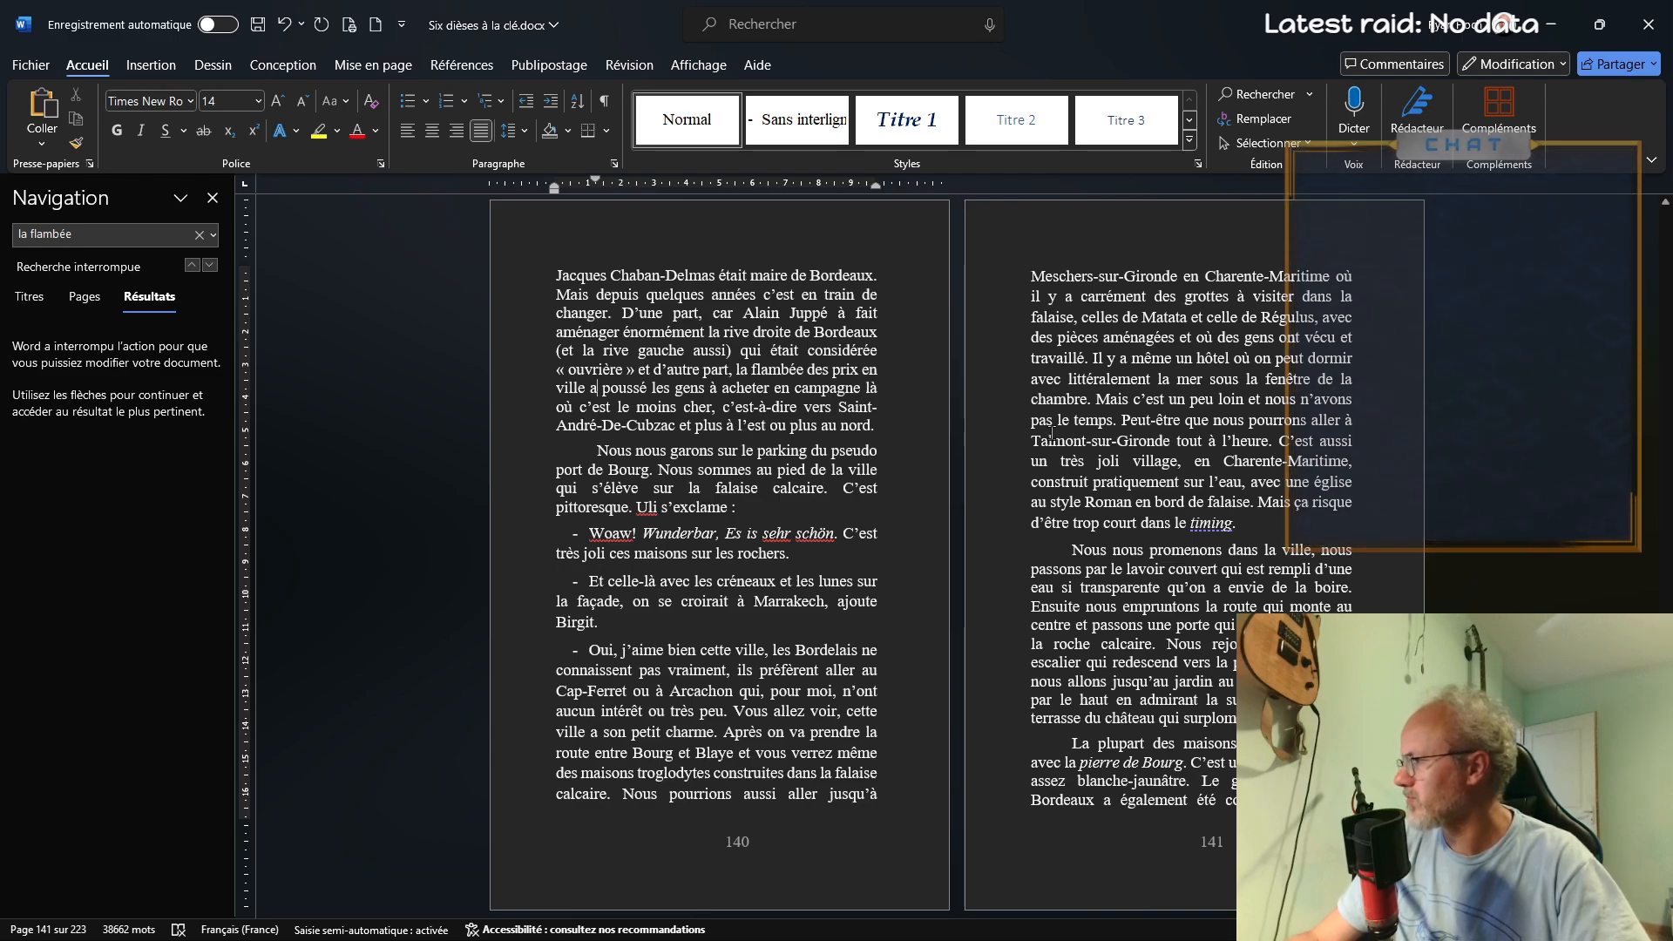
Search for "ça va être" and correct the word before "de morceaux" to "plein" in the matching dialogue paragraph
click(96, 234)
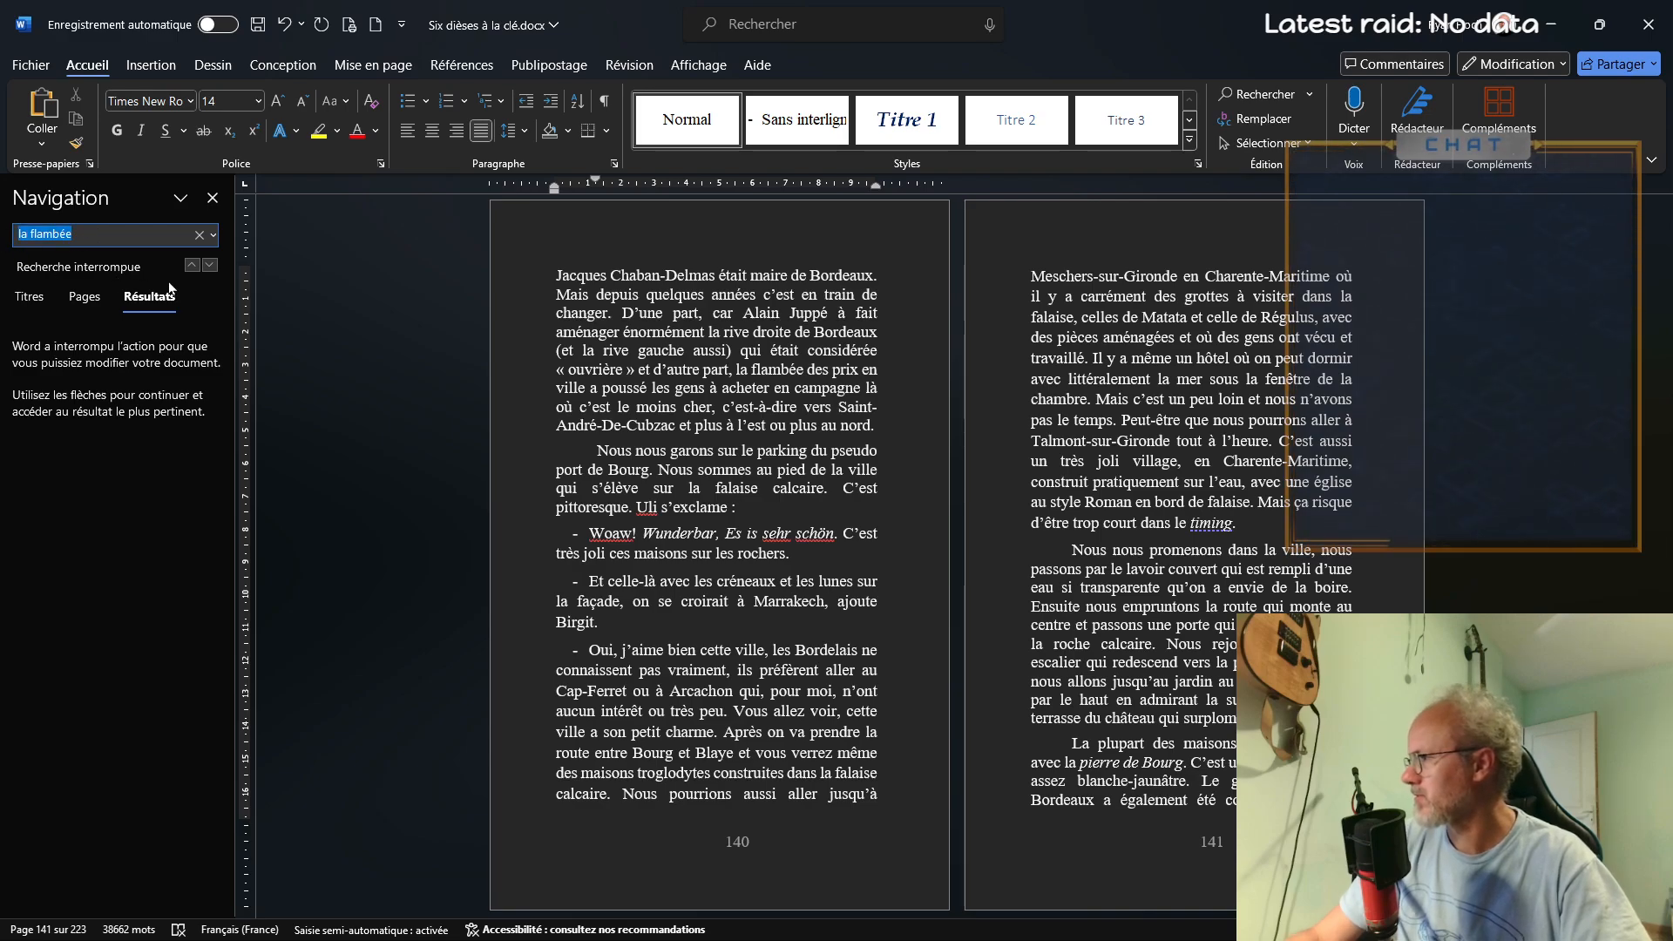
text(ça va être)
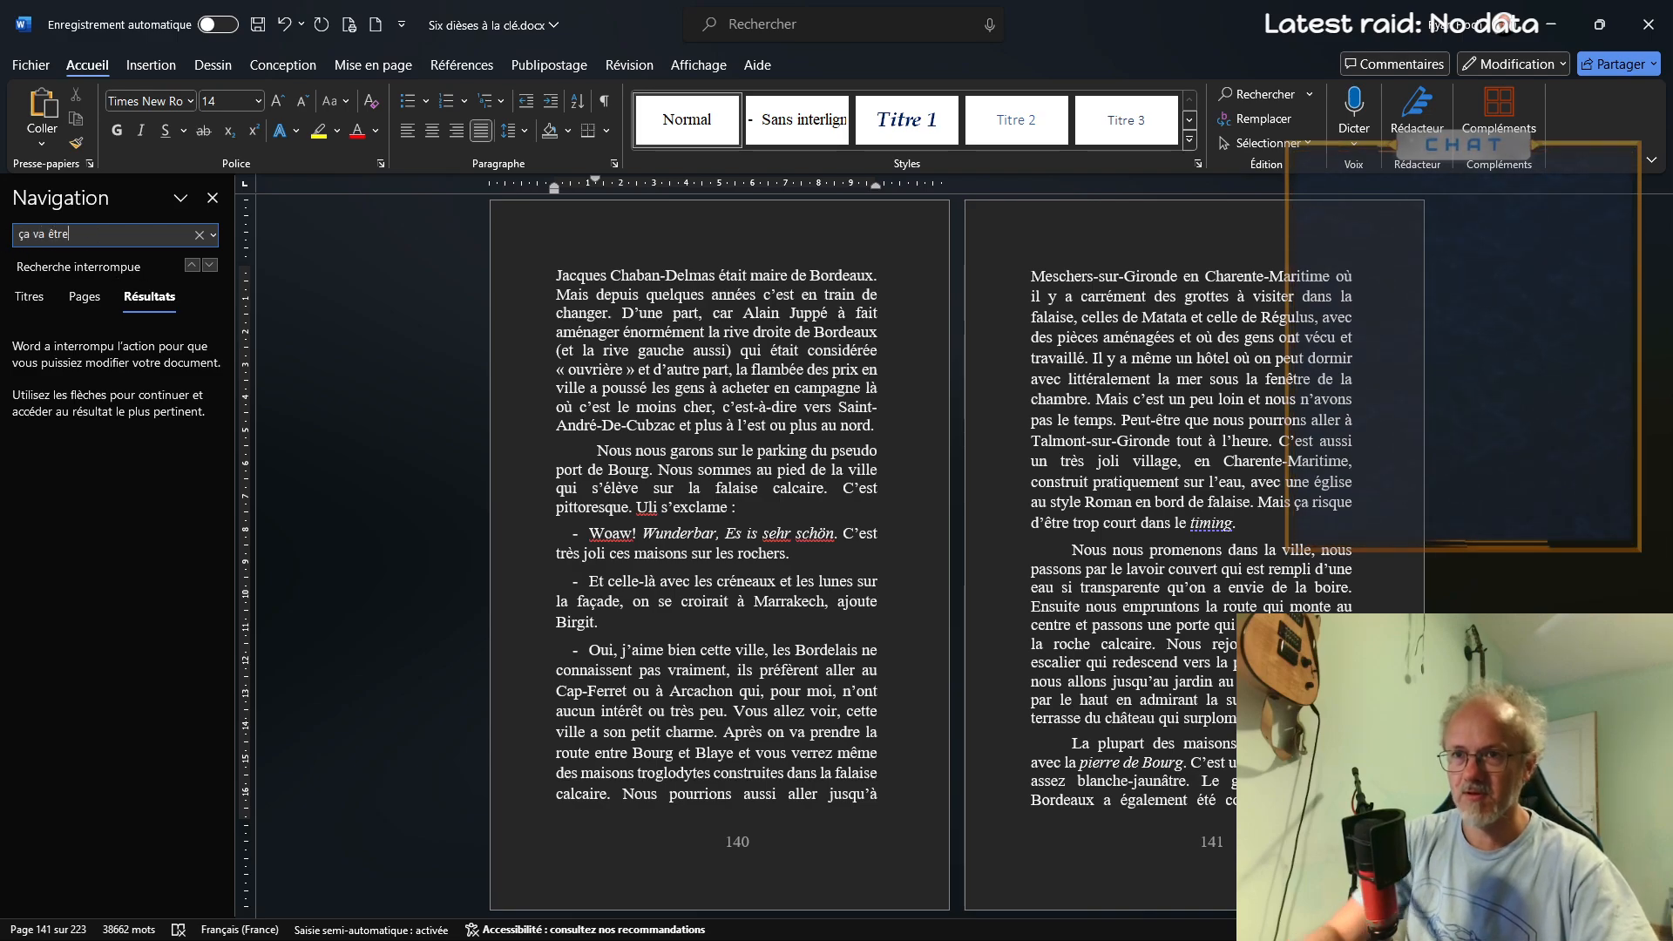
key(Return)
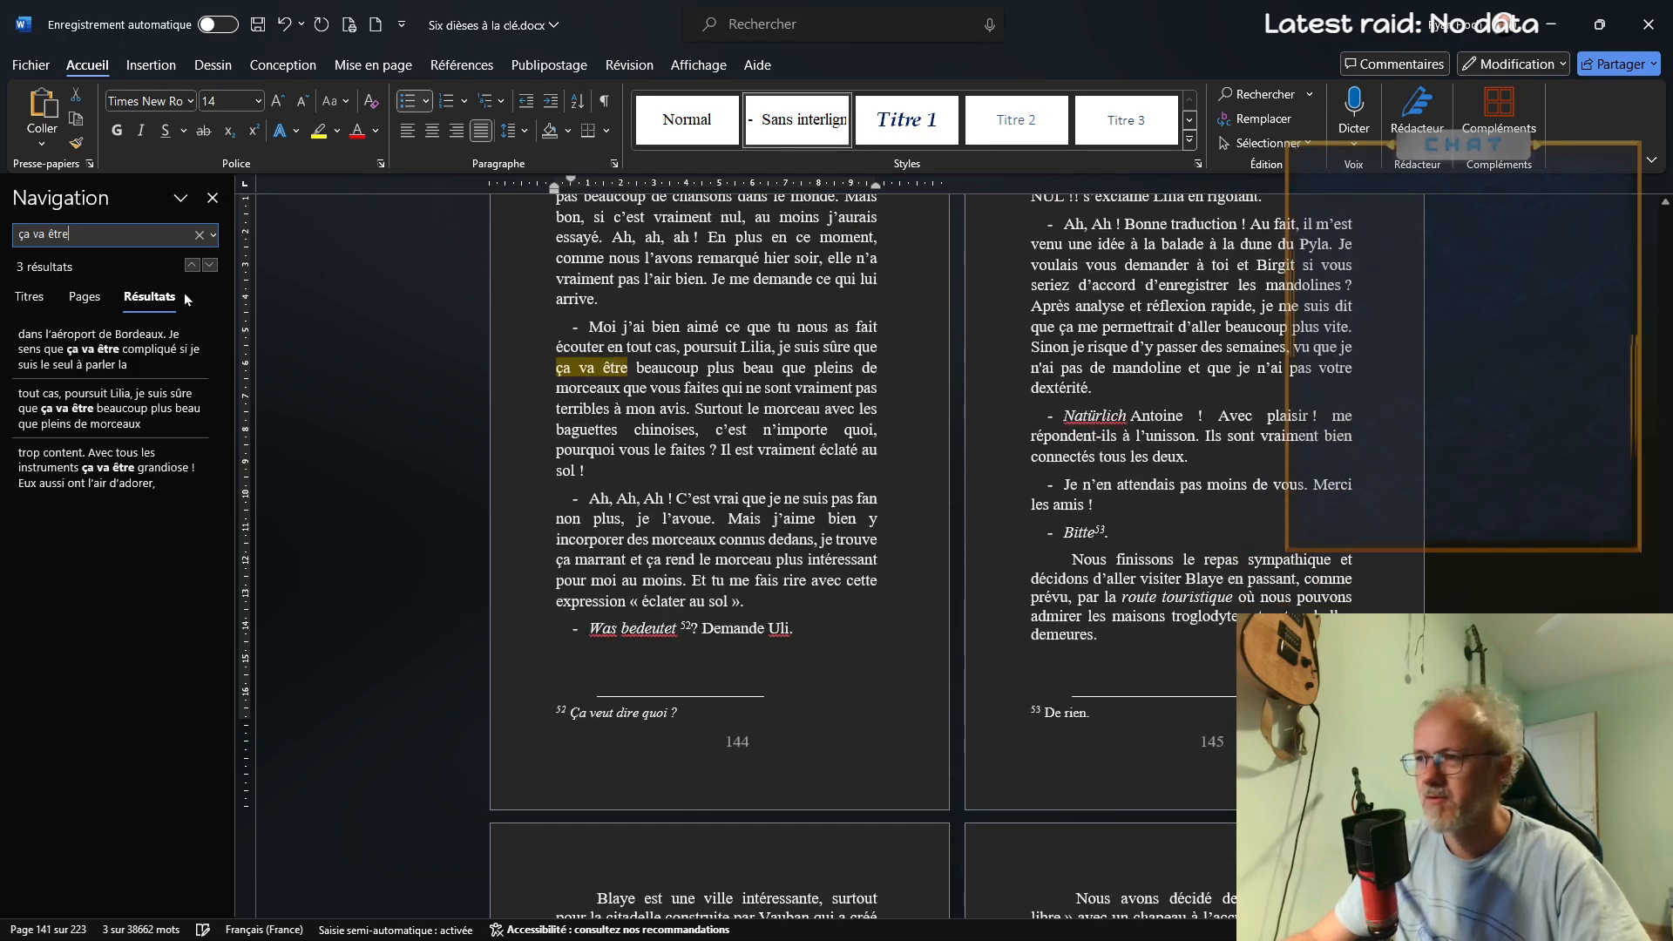
click(852, 377)
key(Delete)
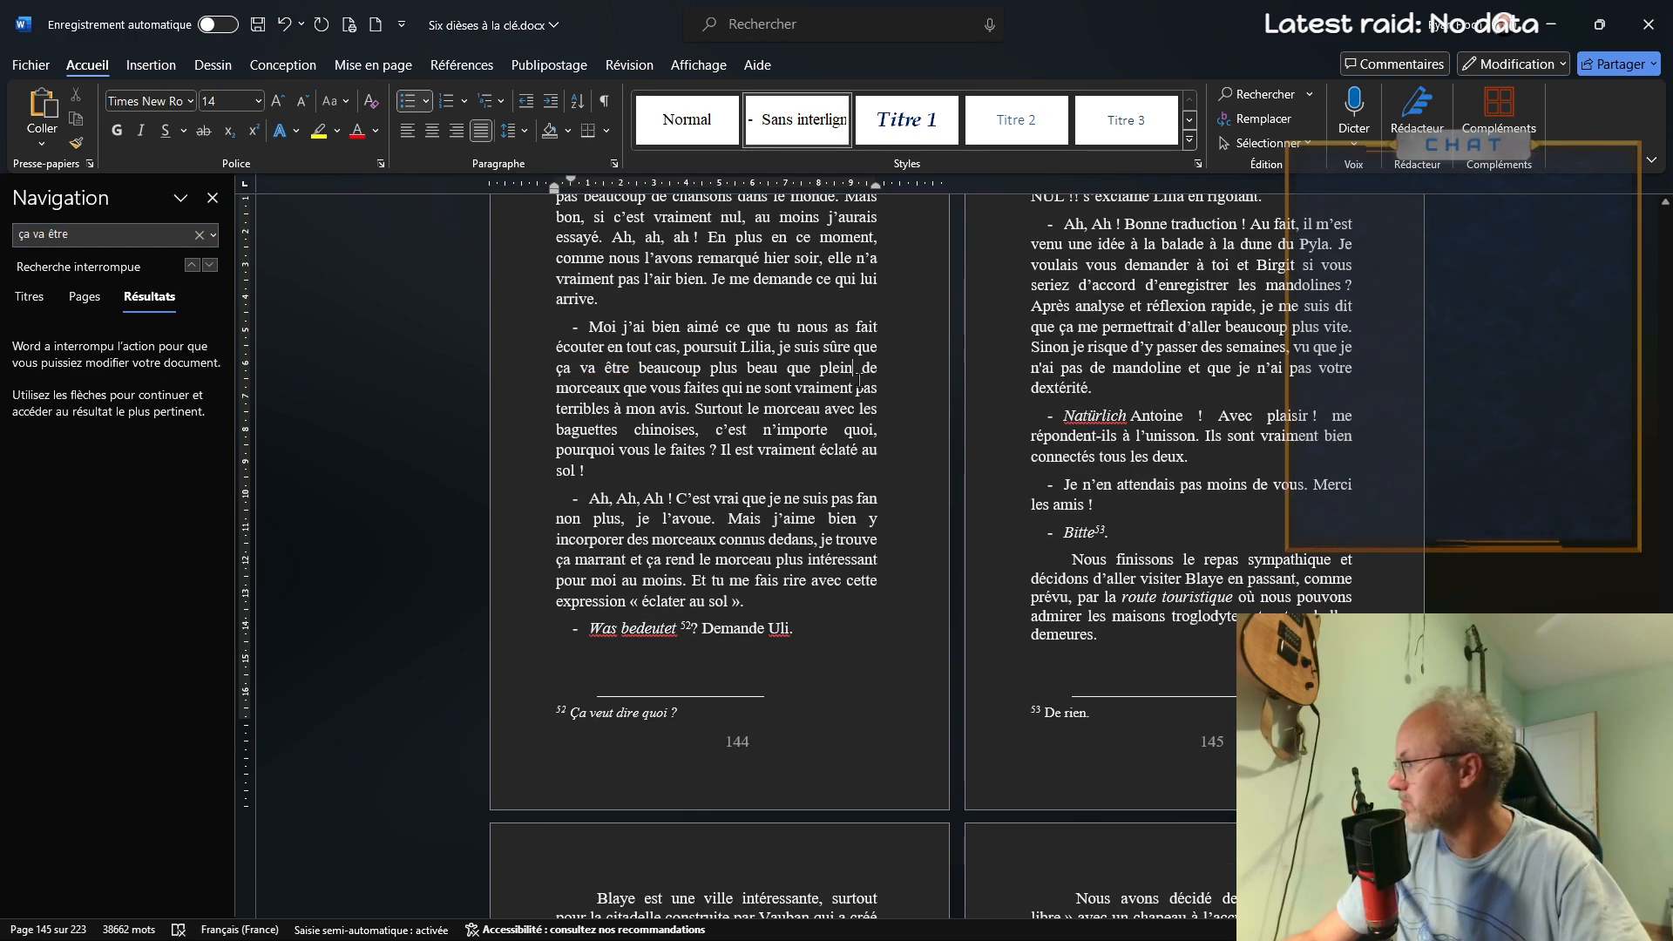
Search for "l'idée de", correct the participle before "dessus" to "tombée", and place the cursor after "me l'a" in that paragraph
click(82, 233)
triple_click(82, 234)
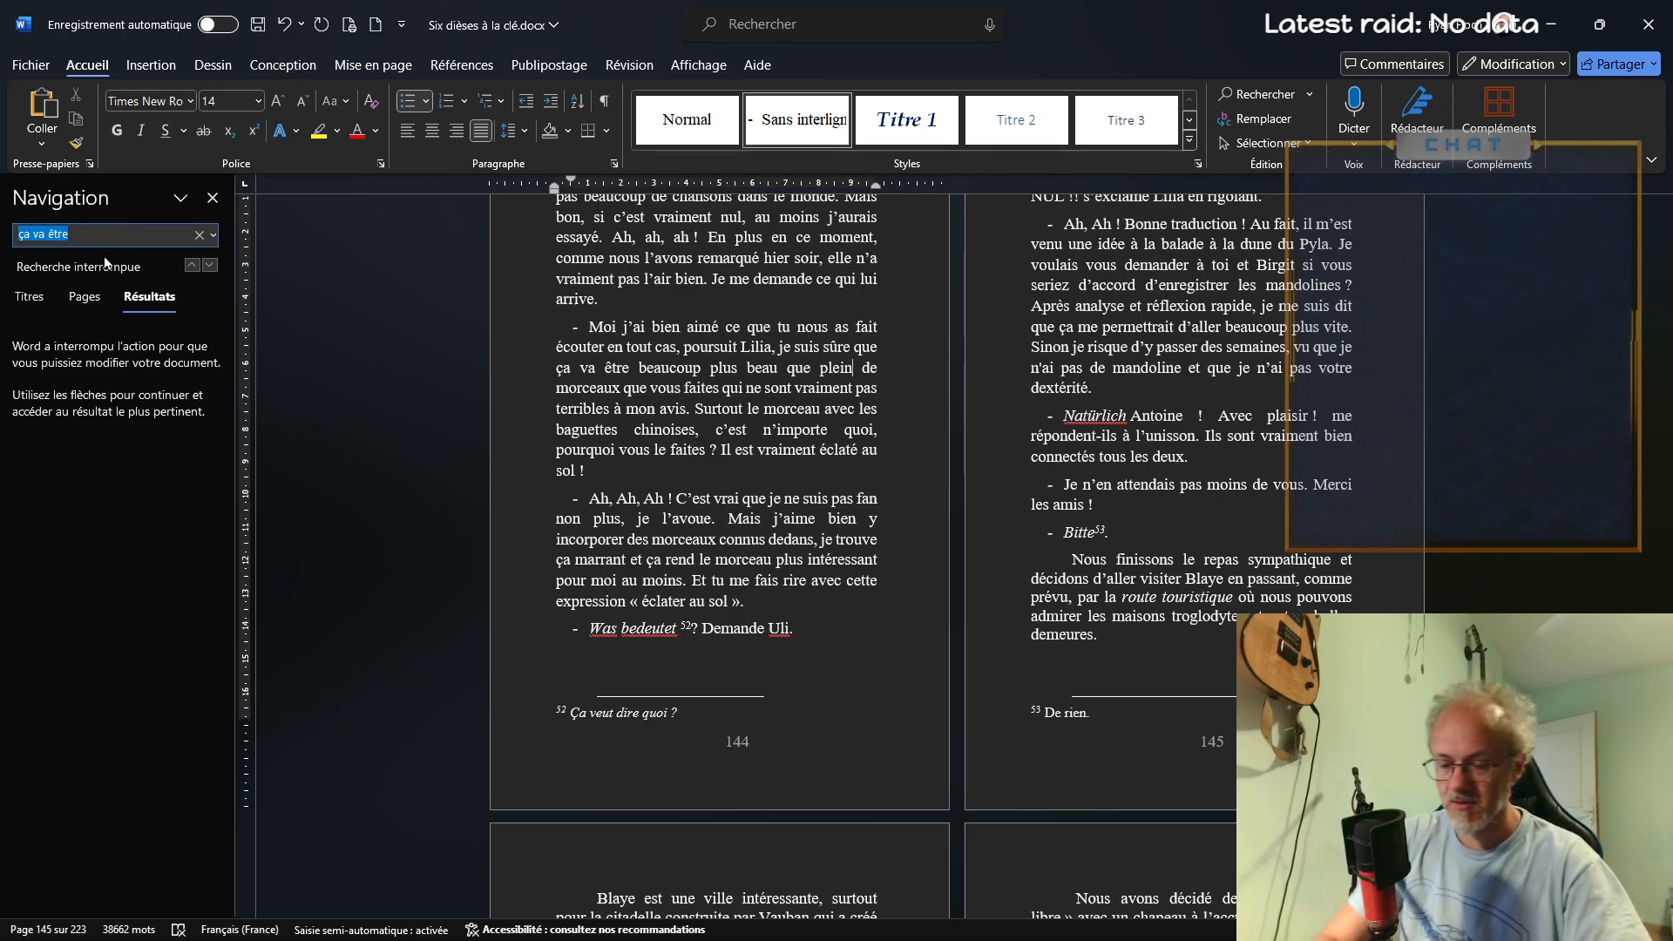
key(BackSpace)
text(l'idée de)
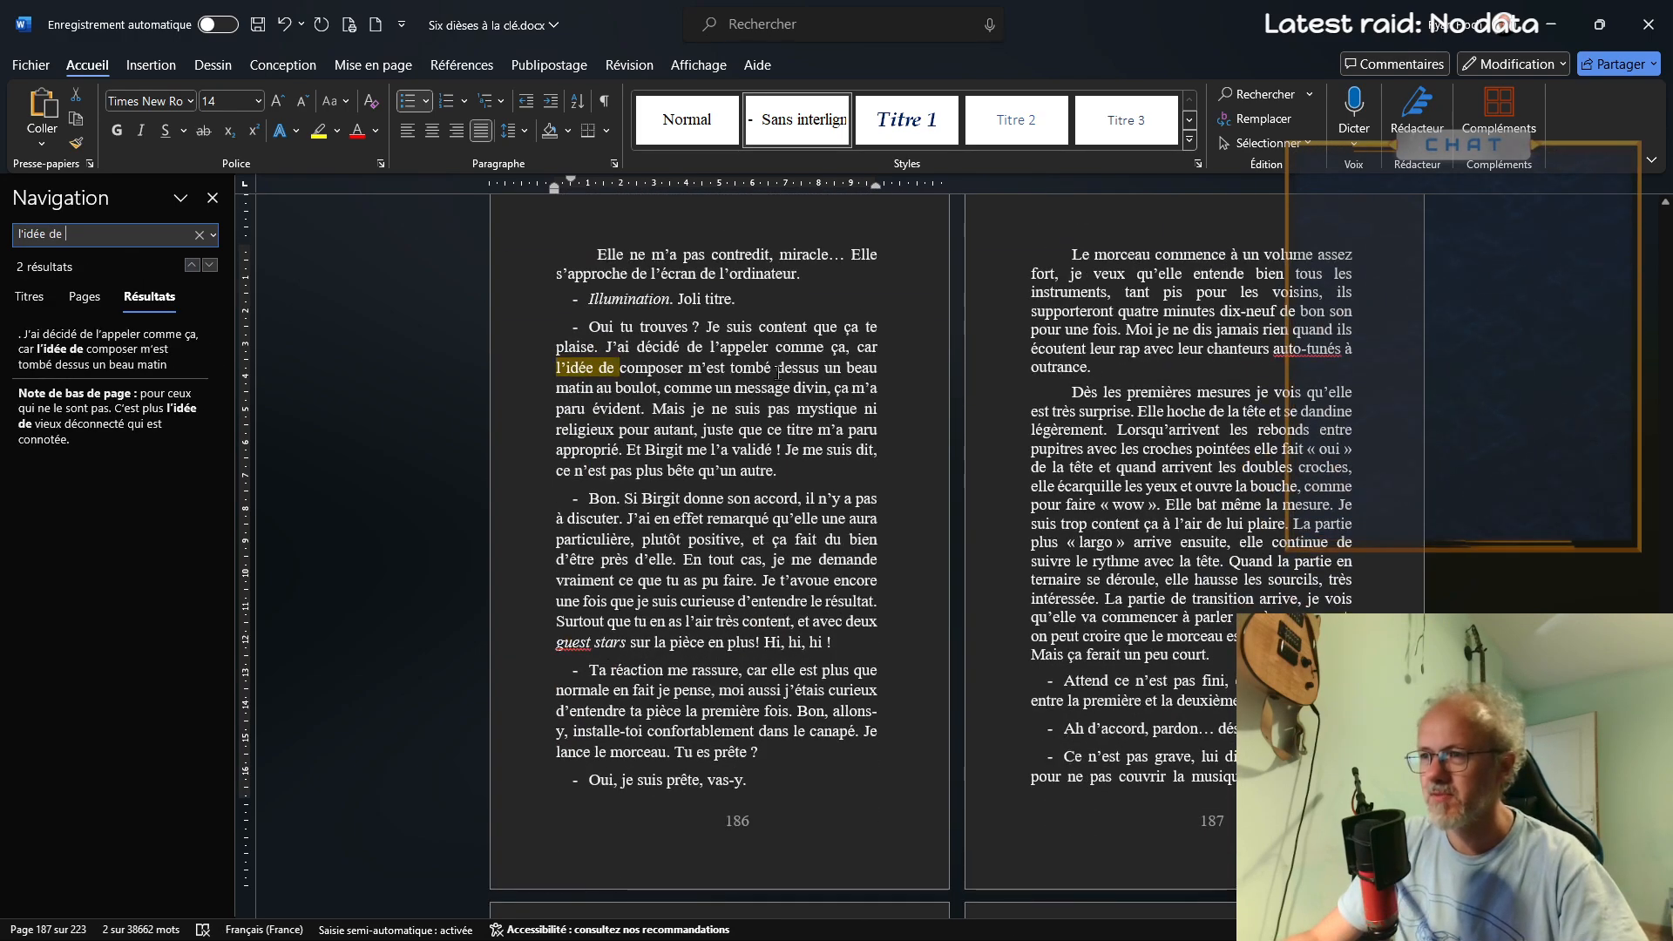
click(777, 368)
text(e)
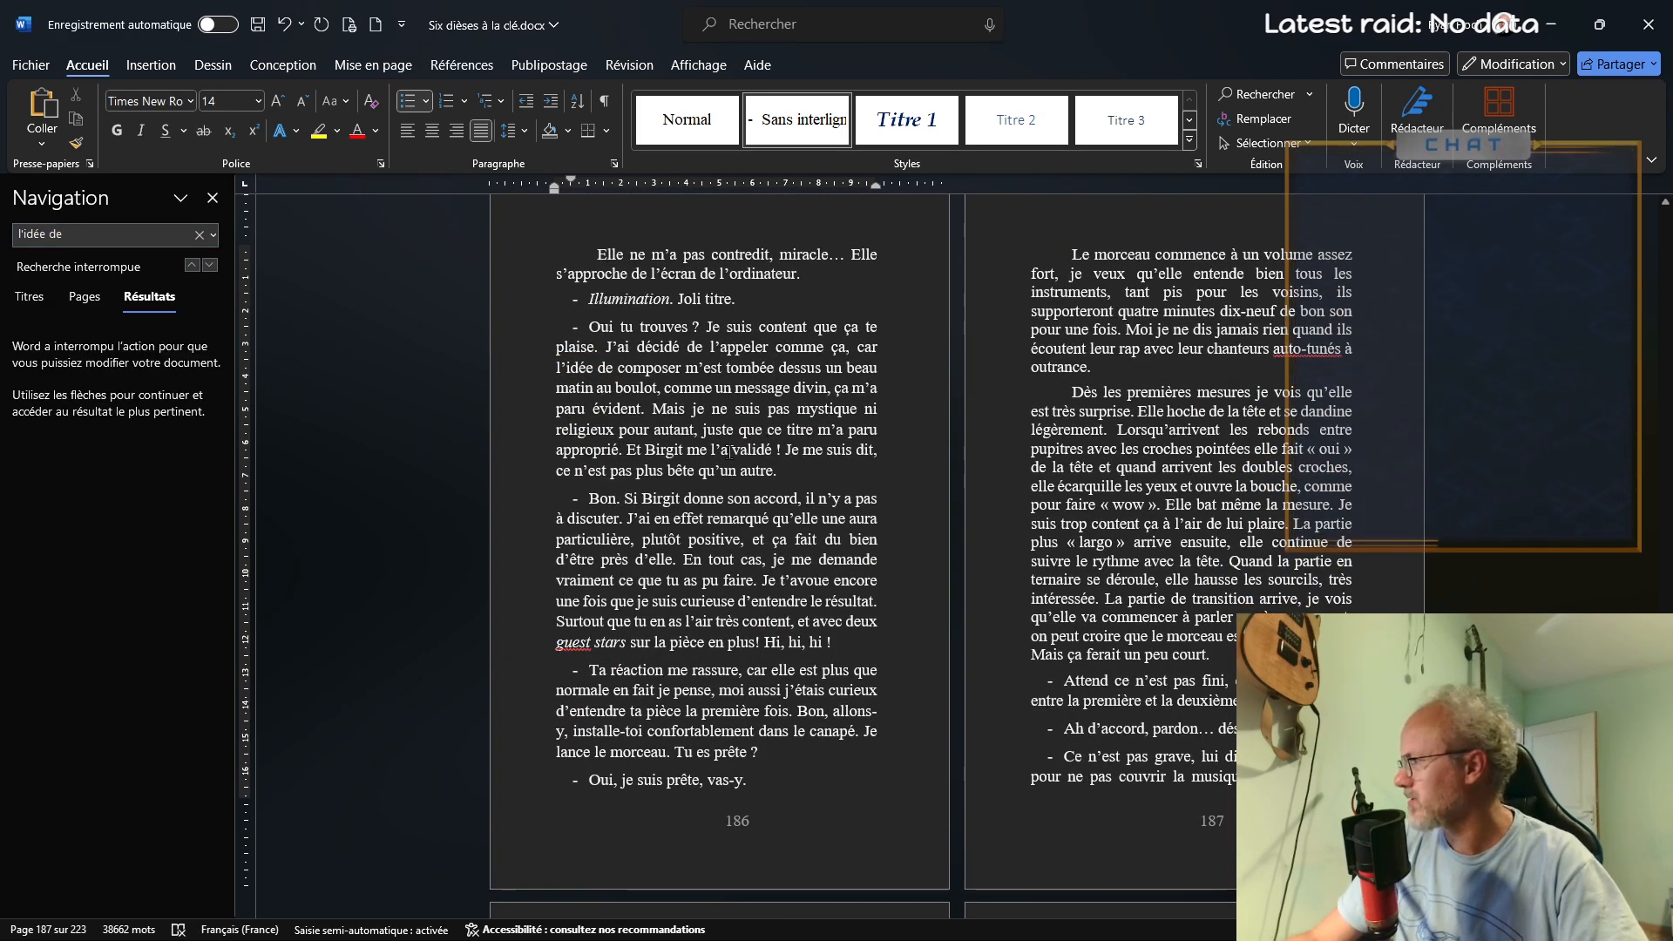
click(729, 450)
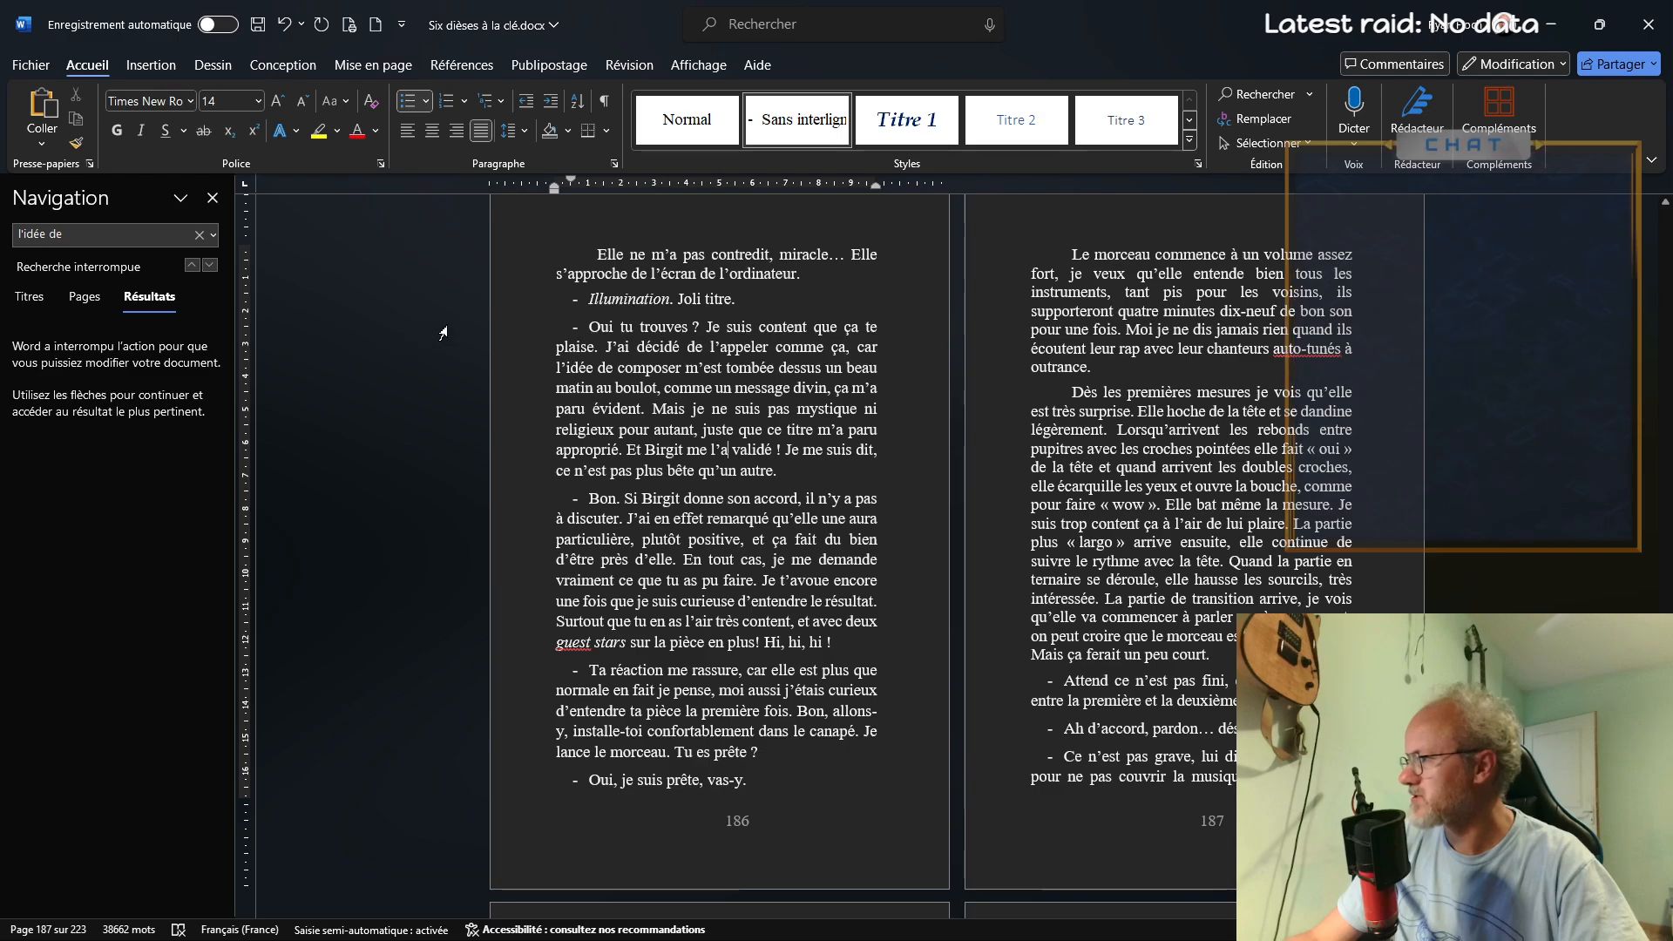
Search for "la soix" and change the noun after "la soixante-dixième" to the singular "mesure"
click(124, 228)
text(la soi)
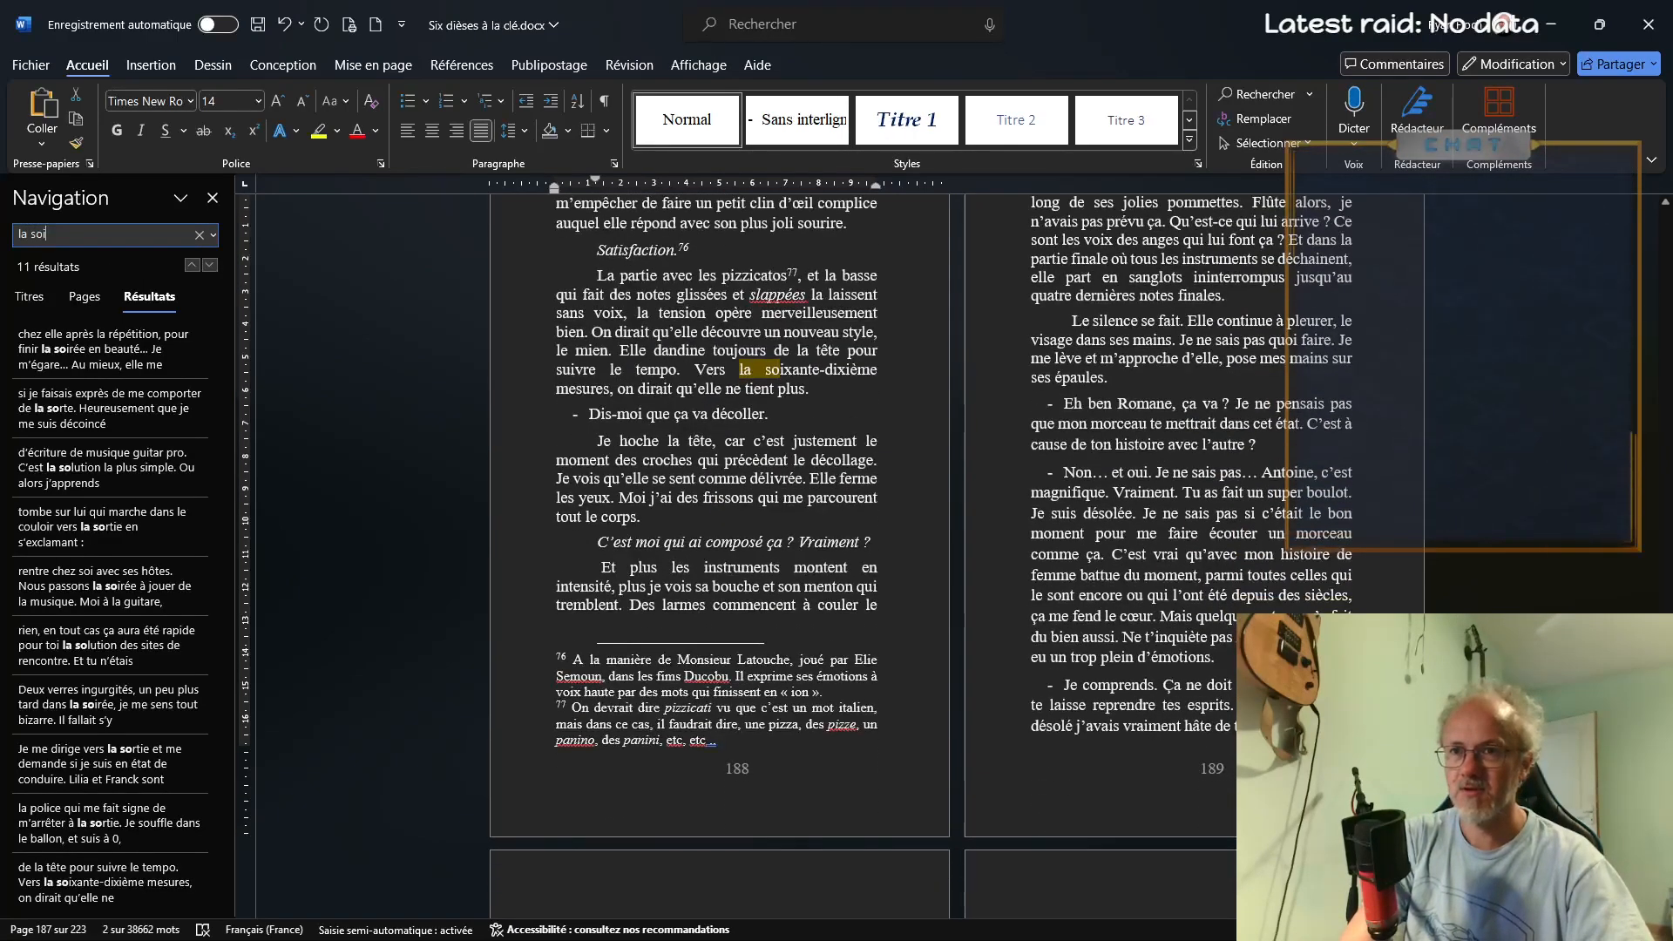
text(x)
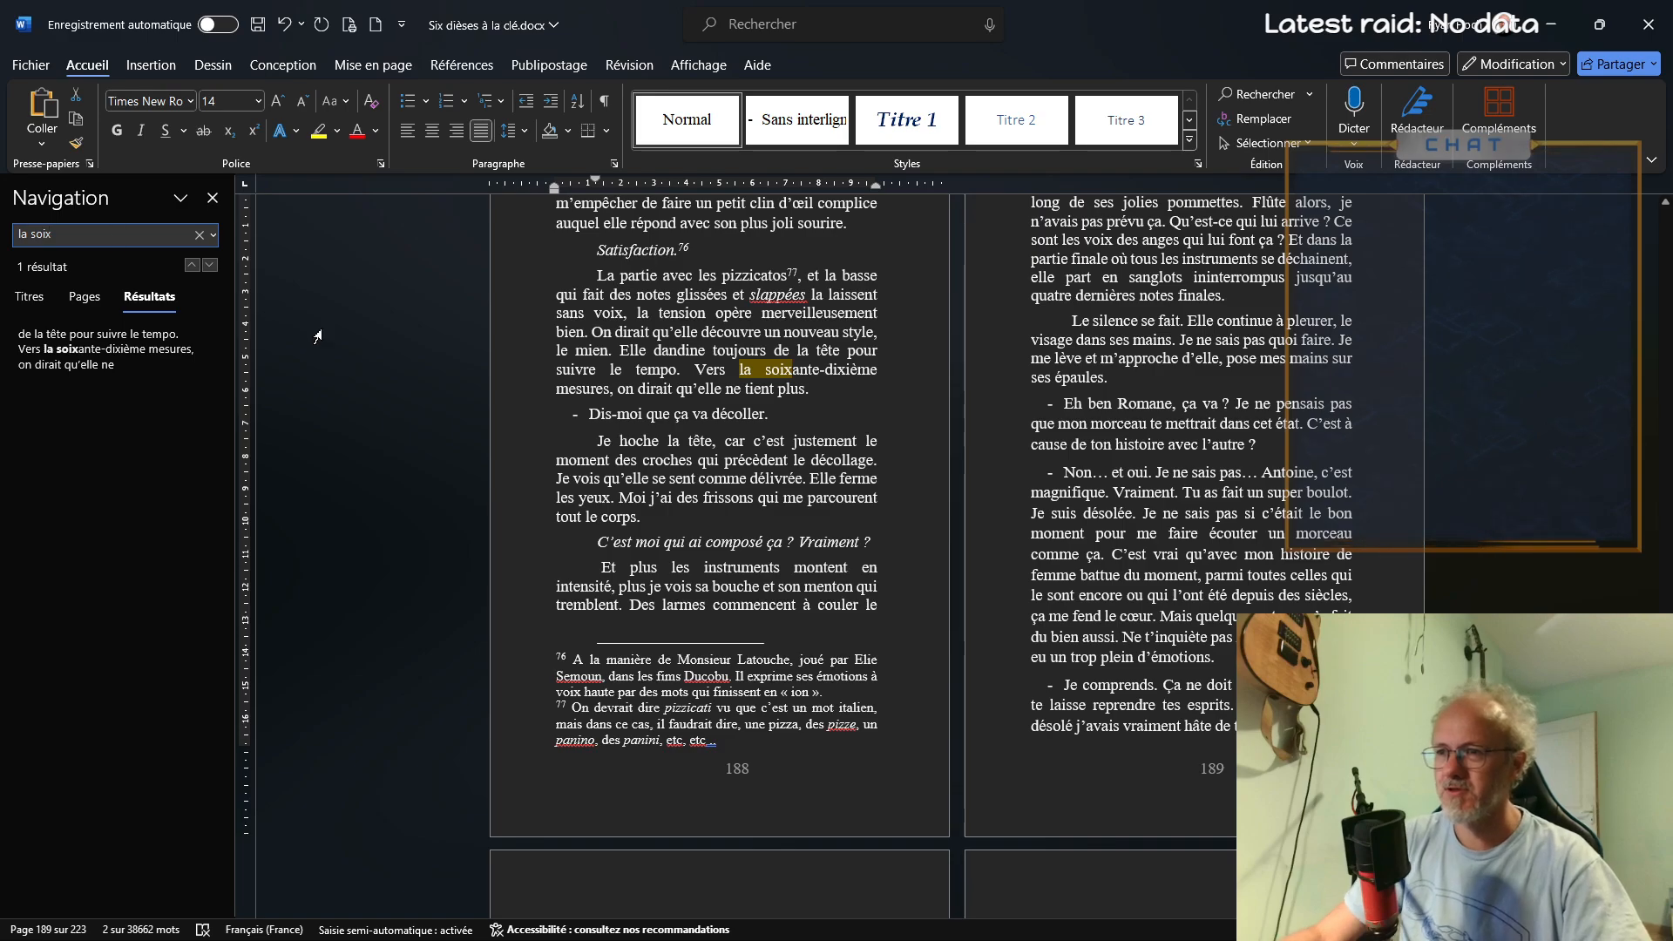
click(610, 389)
key(BackSpace)
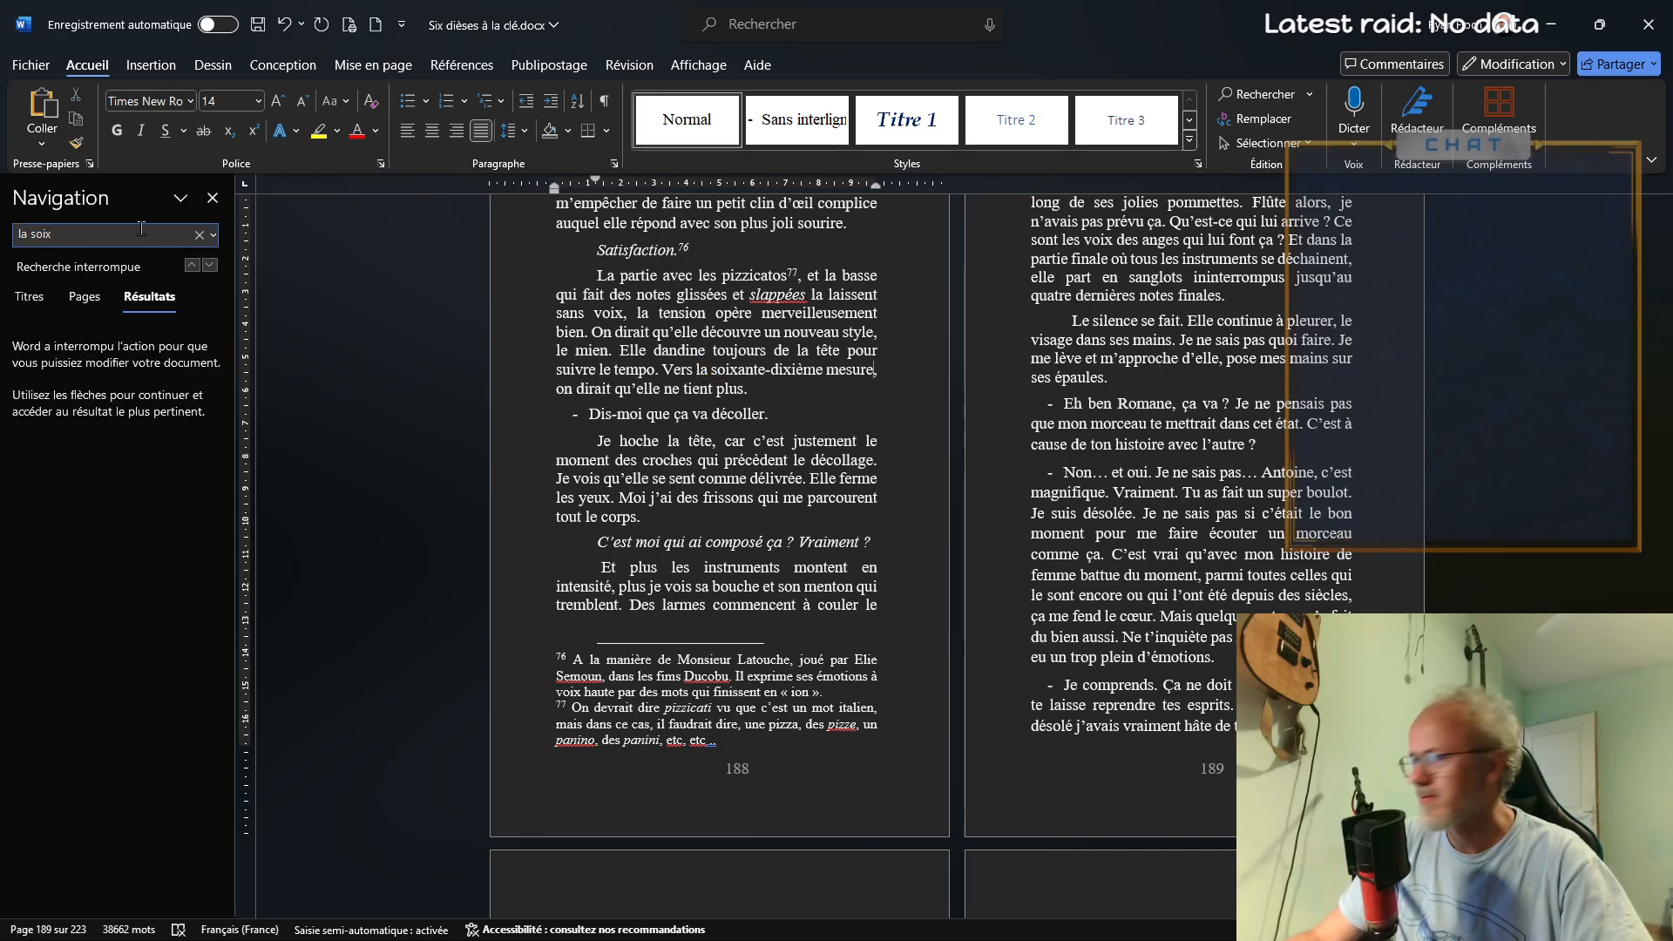
Search for "et en plus, il" and correct the pronoun before "battait" to "la"
text(et en plus)
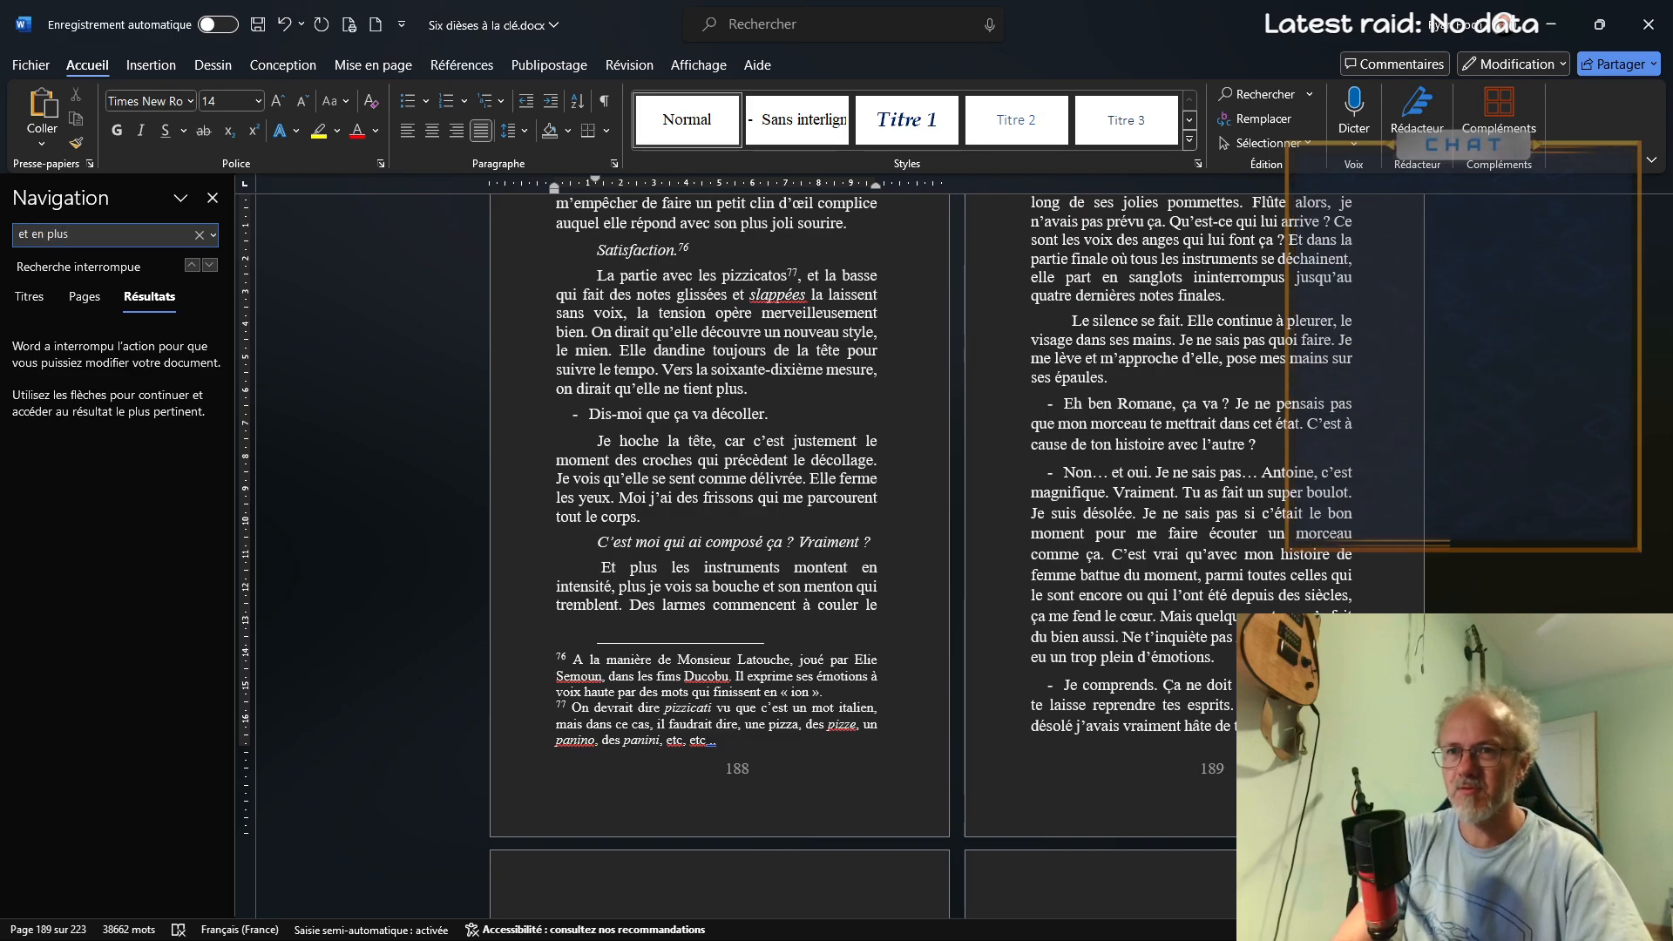
key(Return)
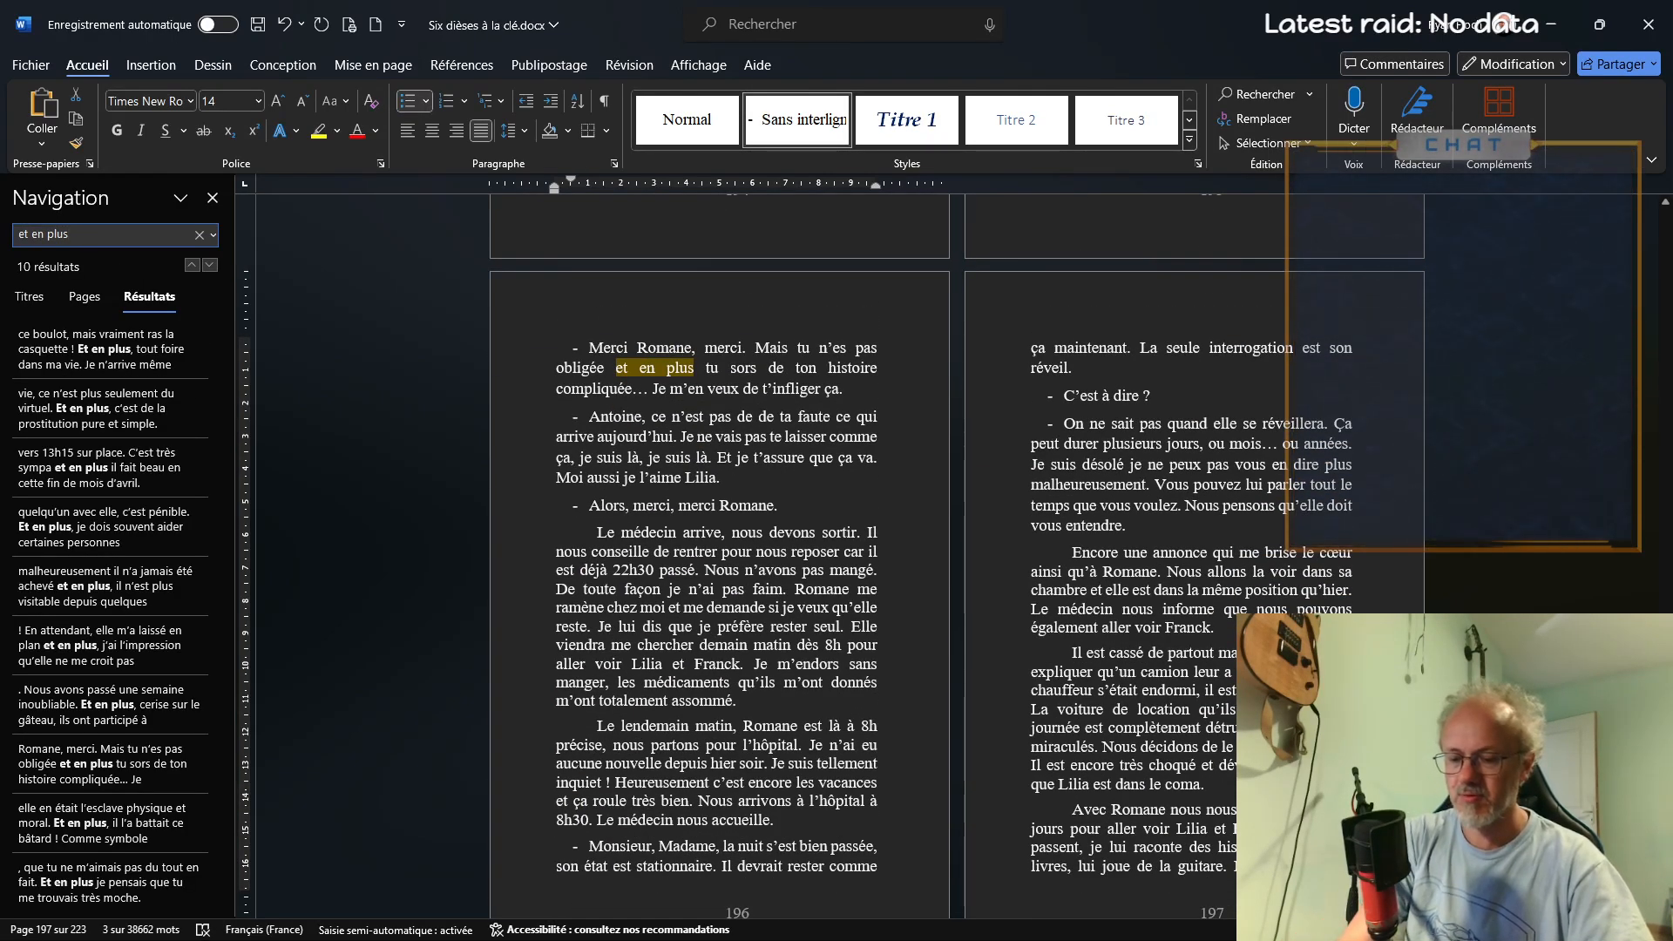
text(,)
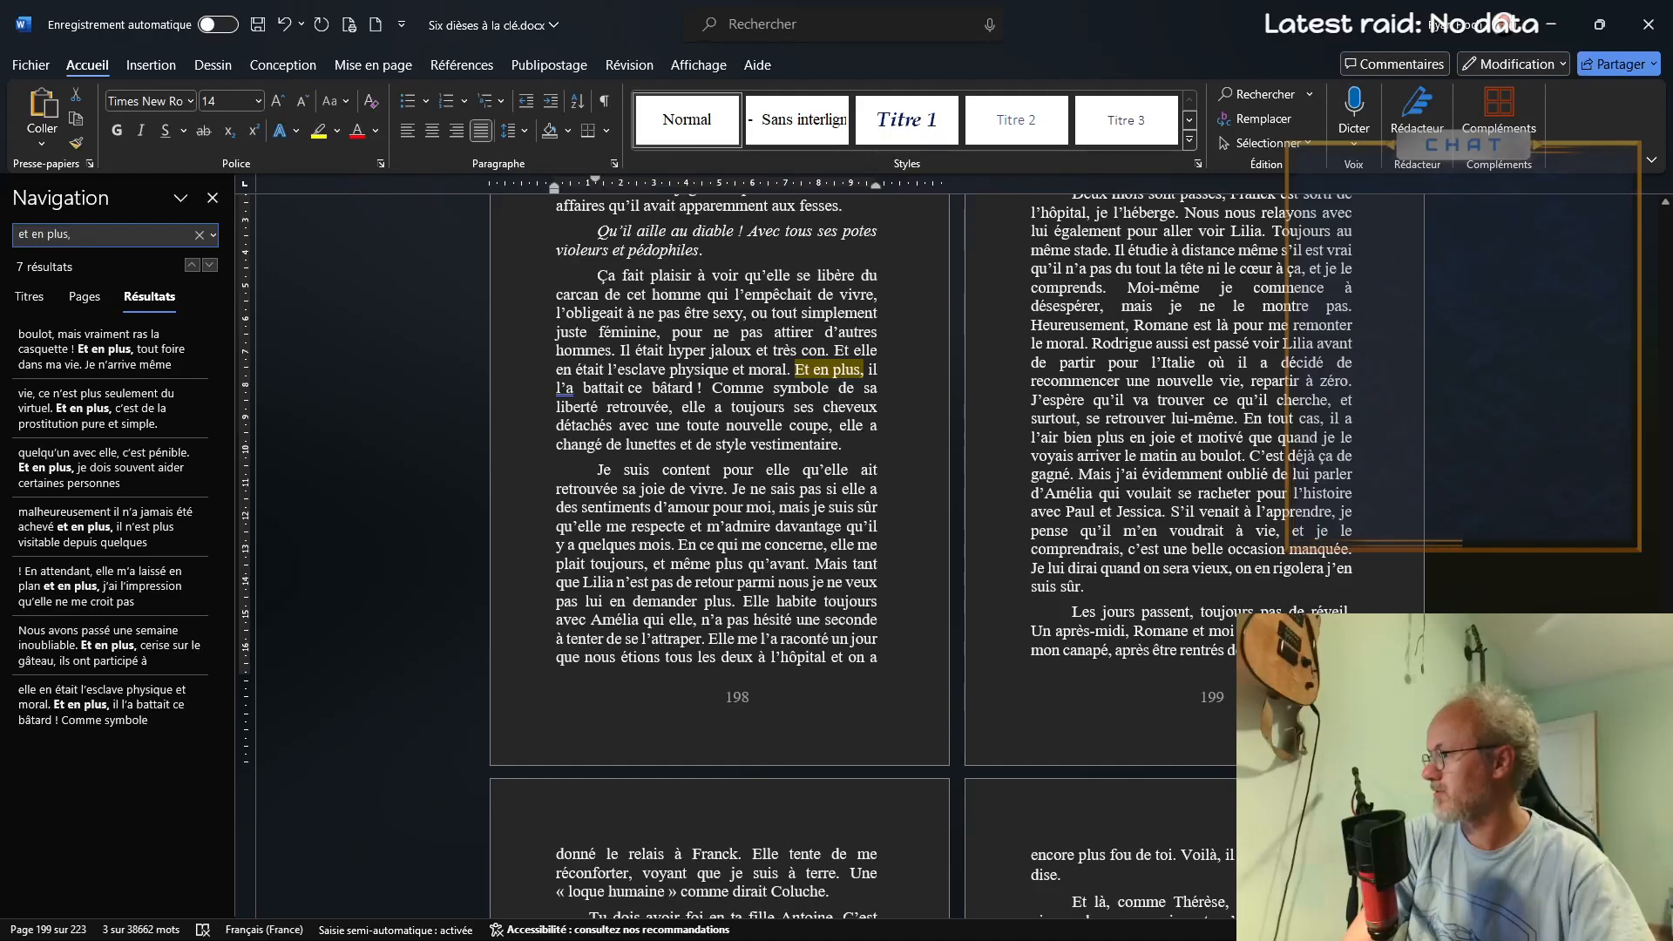
text( il)
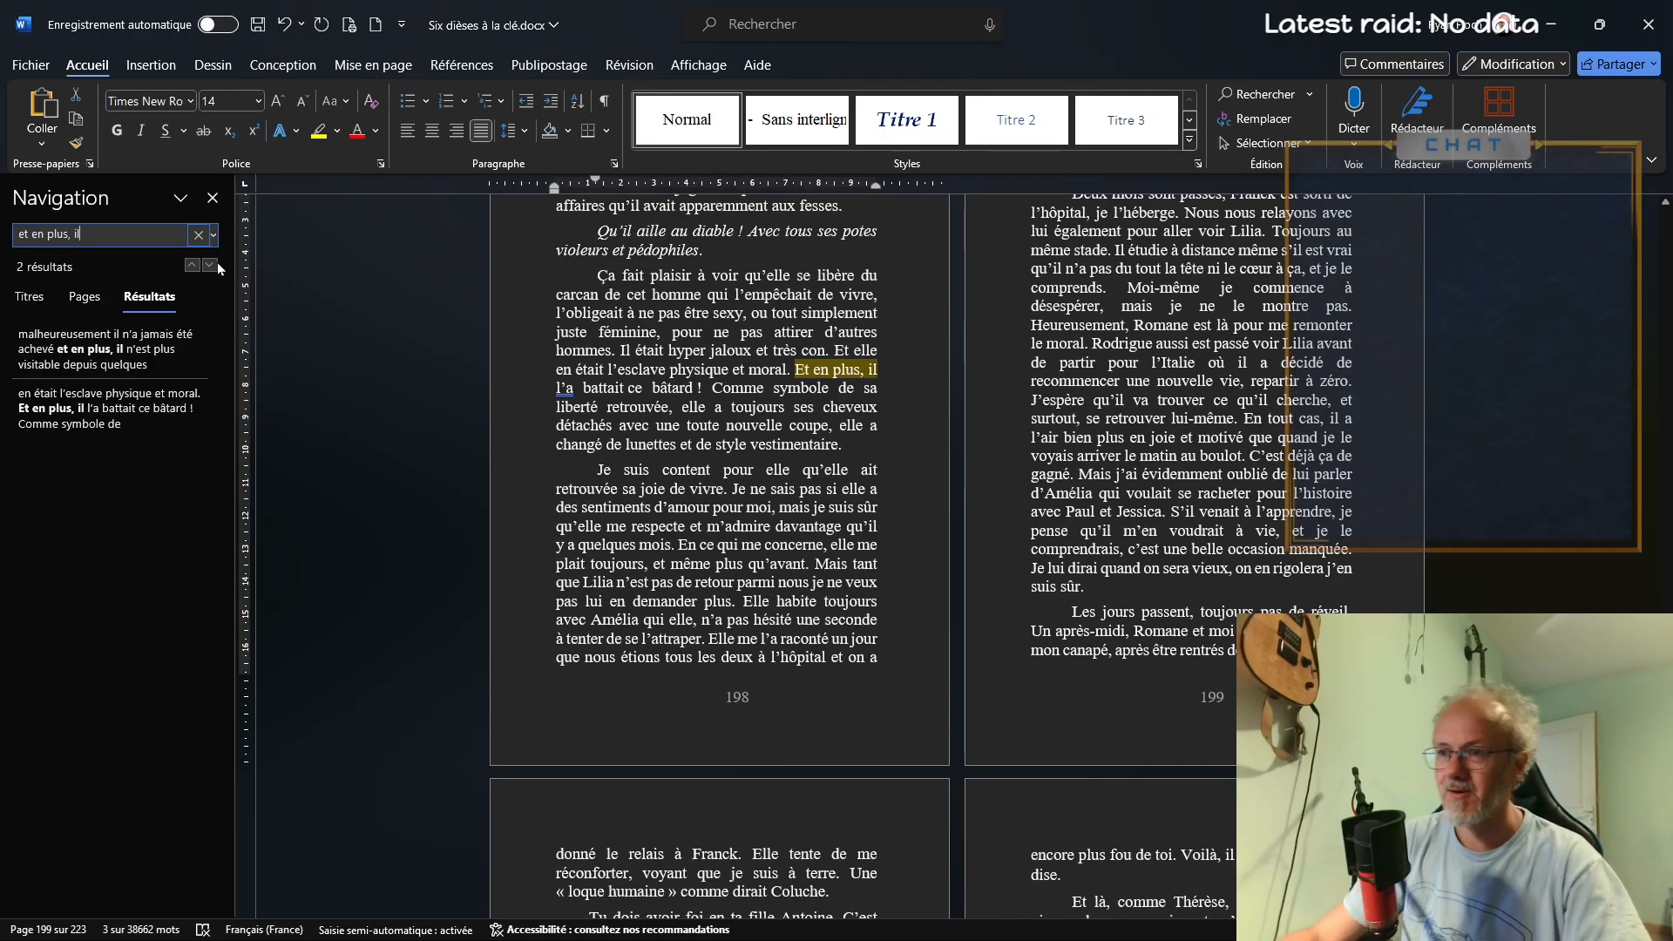
click(568, 388)
key(BackSpace)
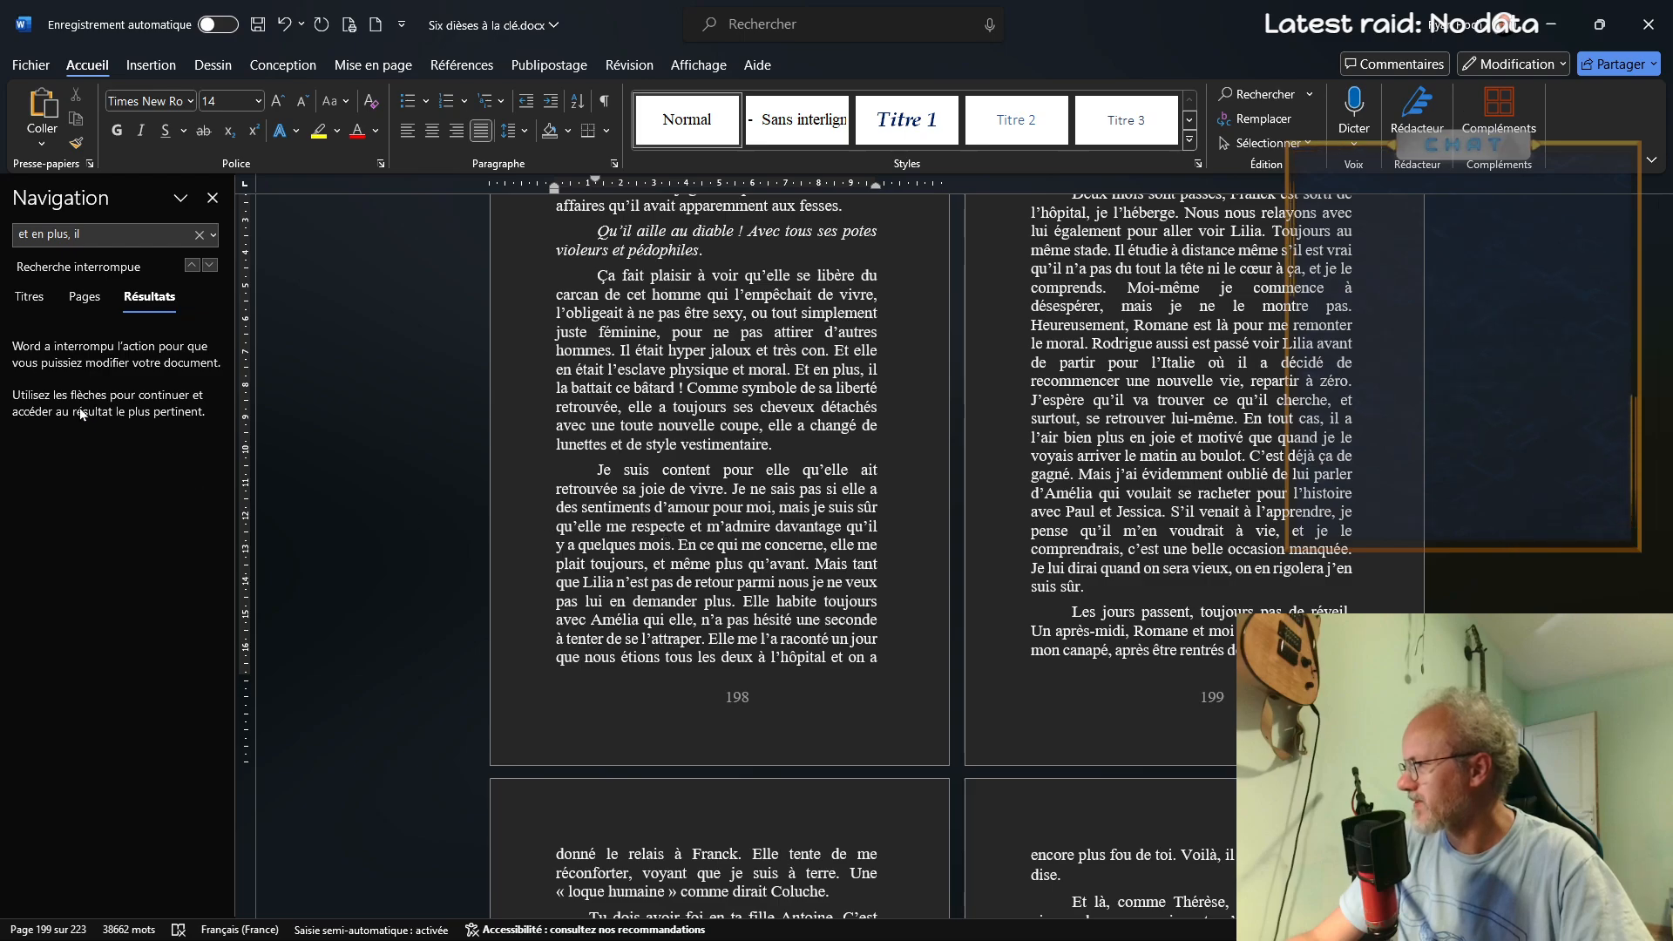
Search for "ça m'a profondément", correct the participle that follows to the feminine "touchée", and save the manuscript
click(103, 234)
text(ça m'a profondém)
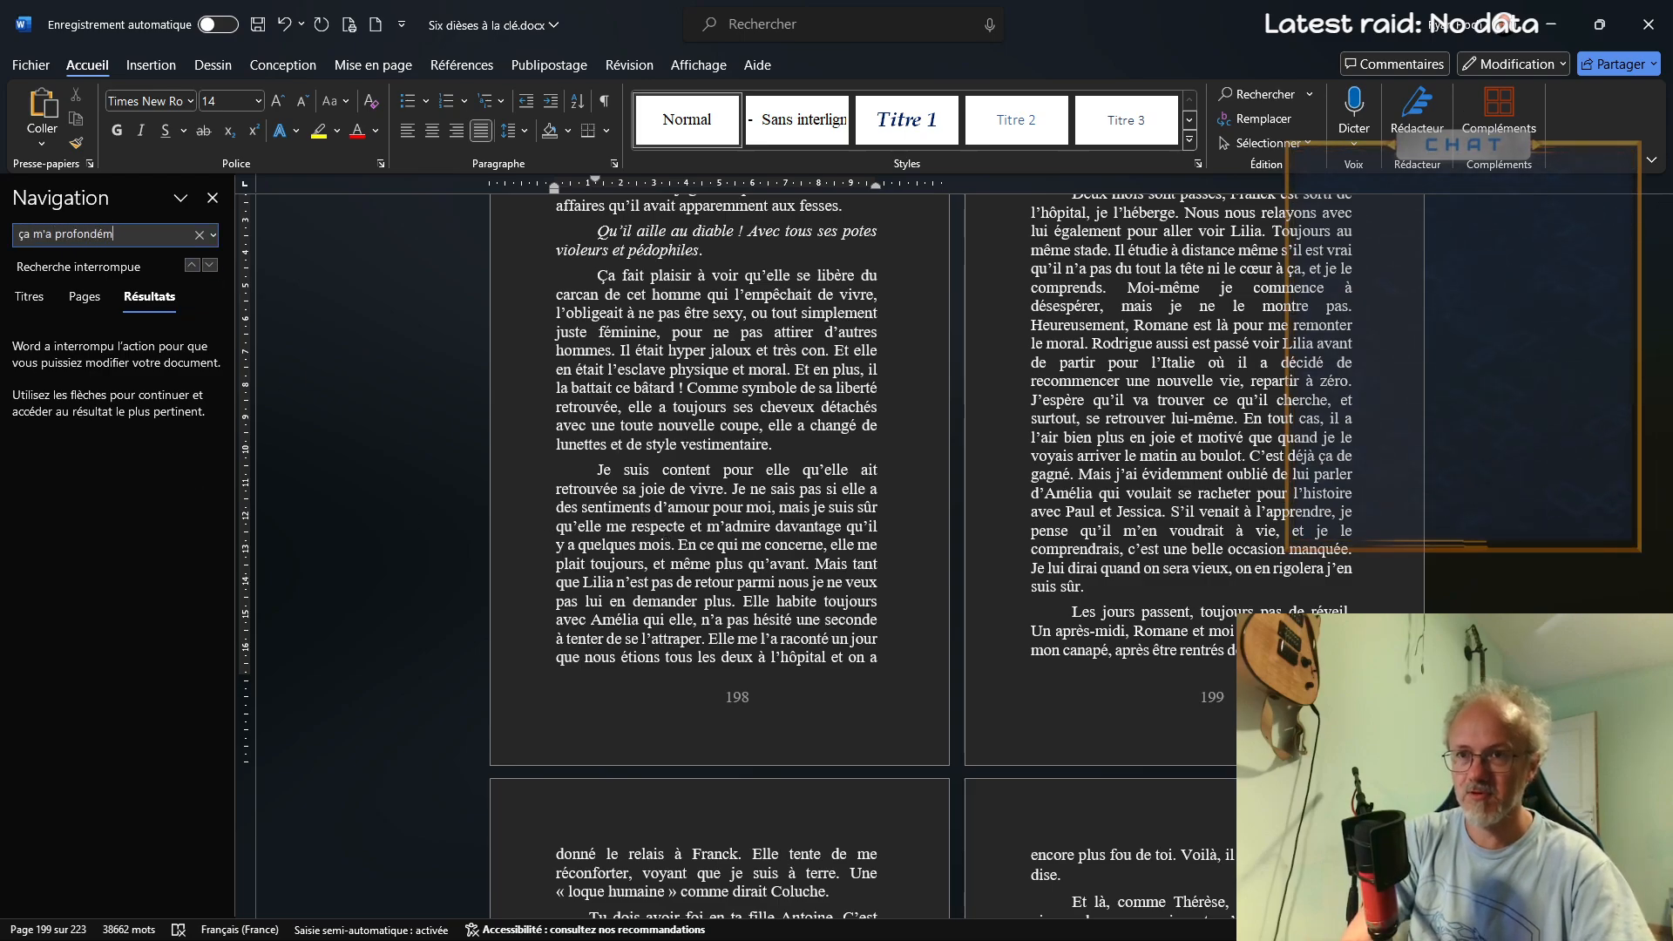
text(ent)
key(Return)
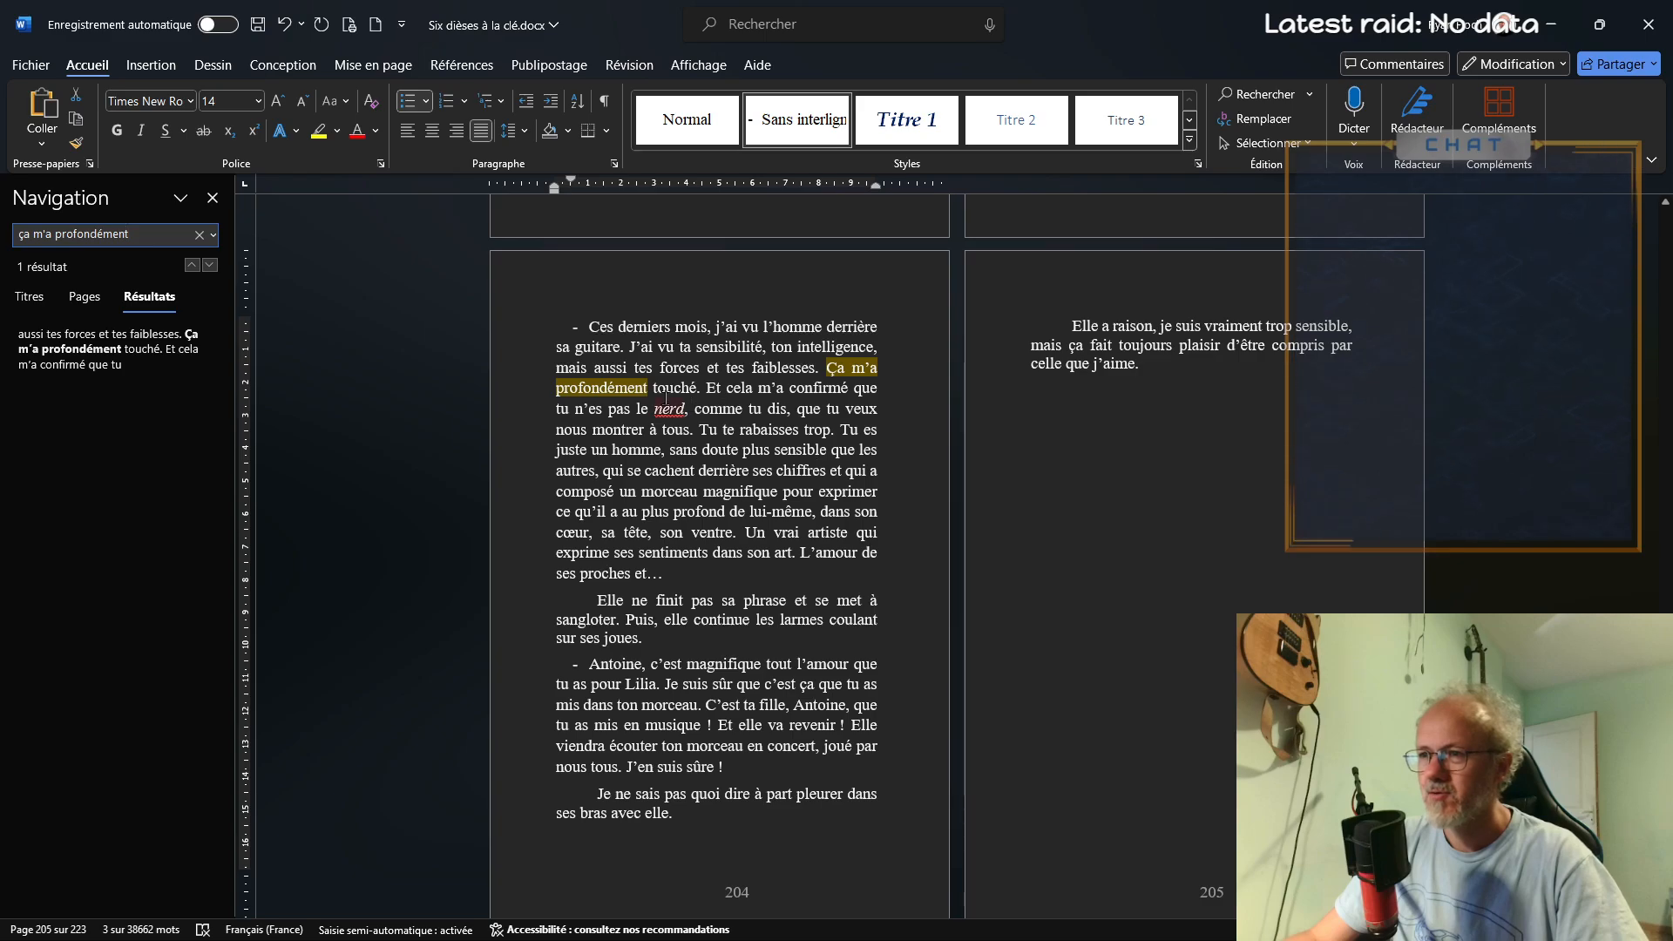
click(692, 387)
text(e)
key(ctrl+s)
Export the manuscript as the PDF "Six dièses à la clé.pdf" in the Bouquins folder
click(27, 69)
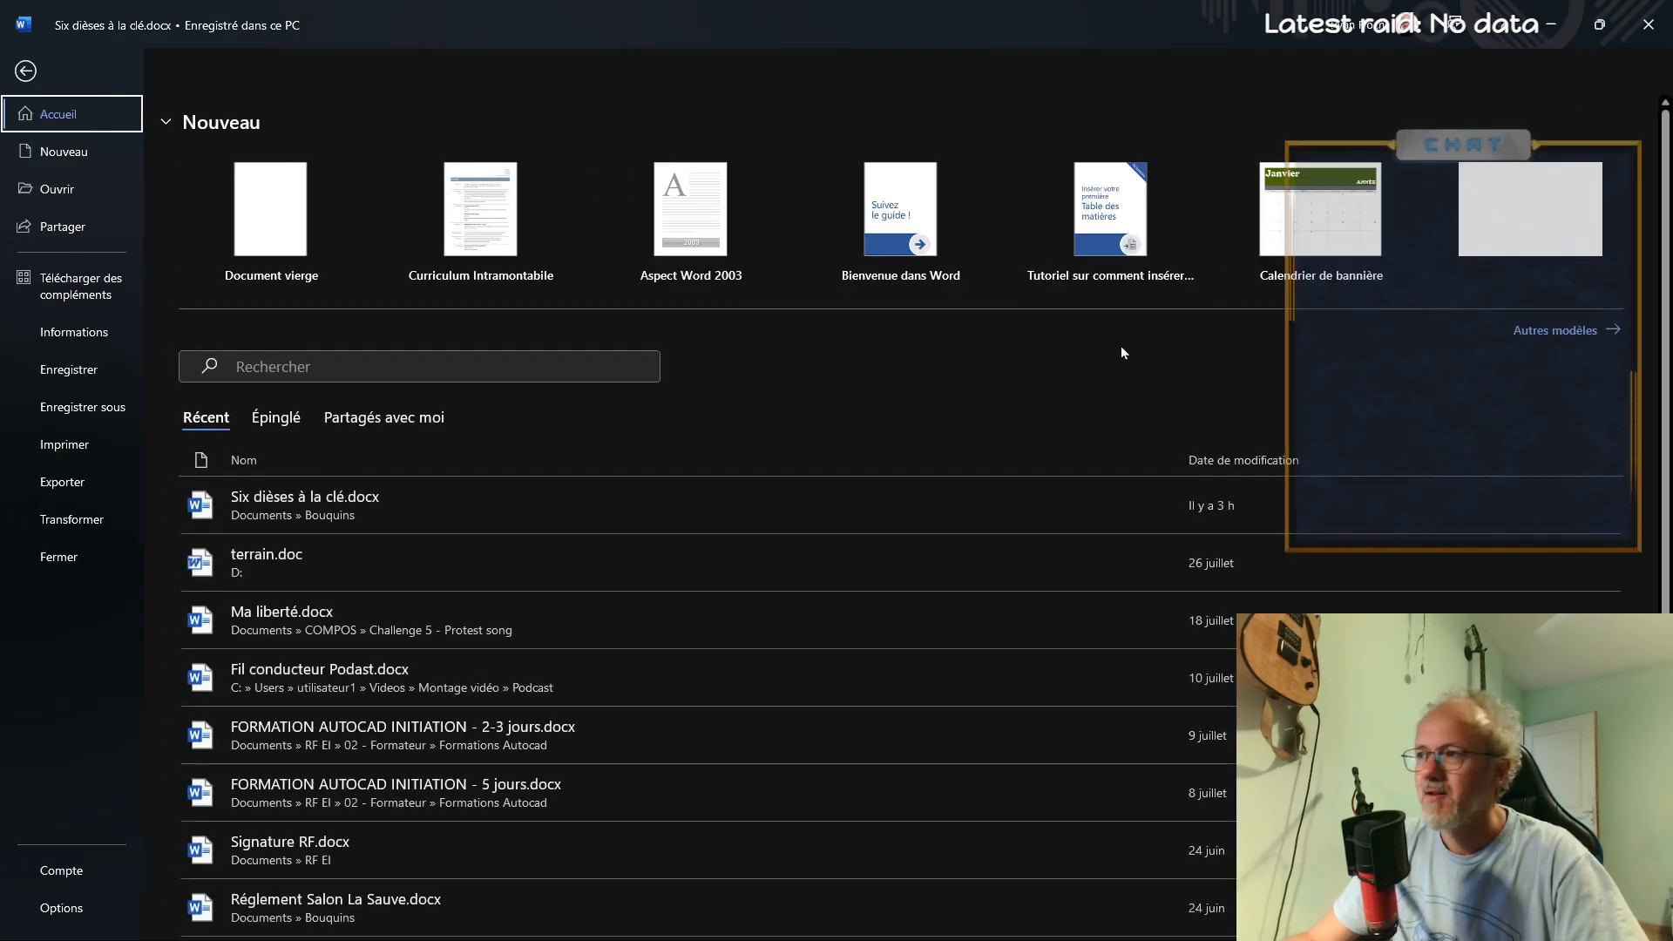
click(25, 71)
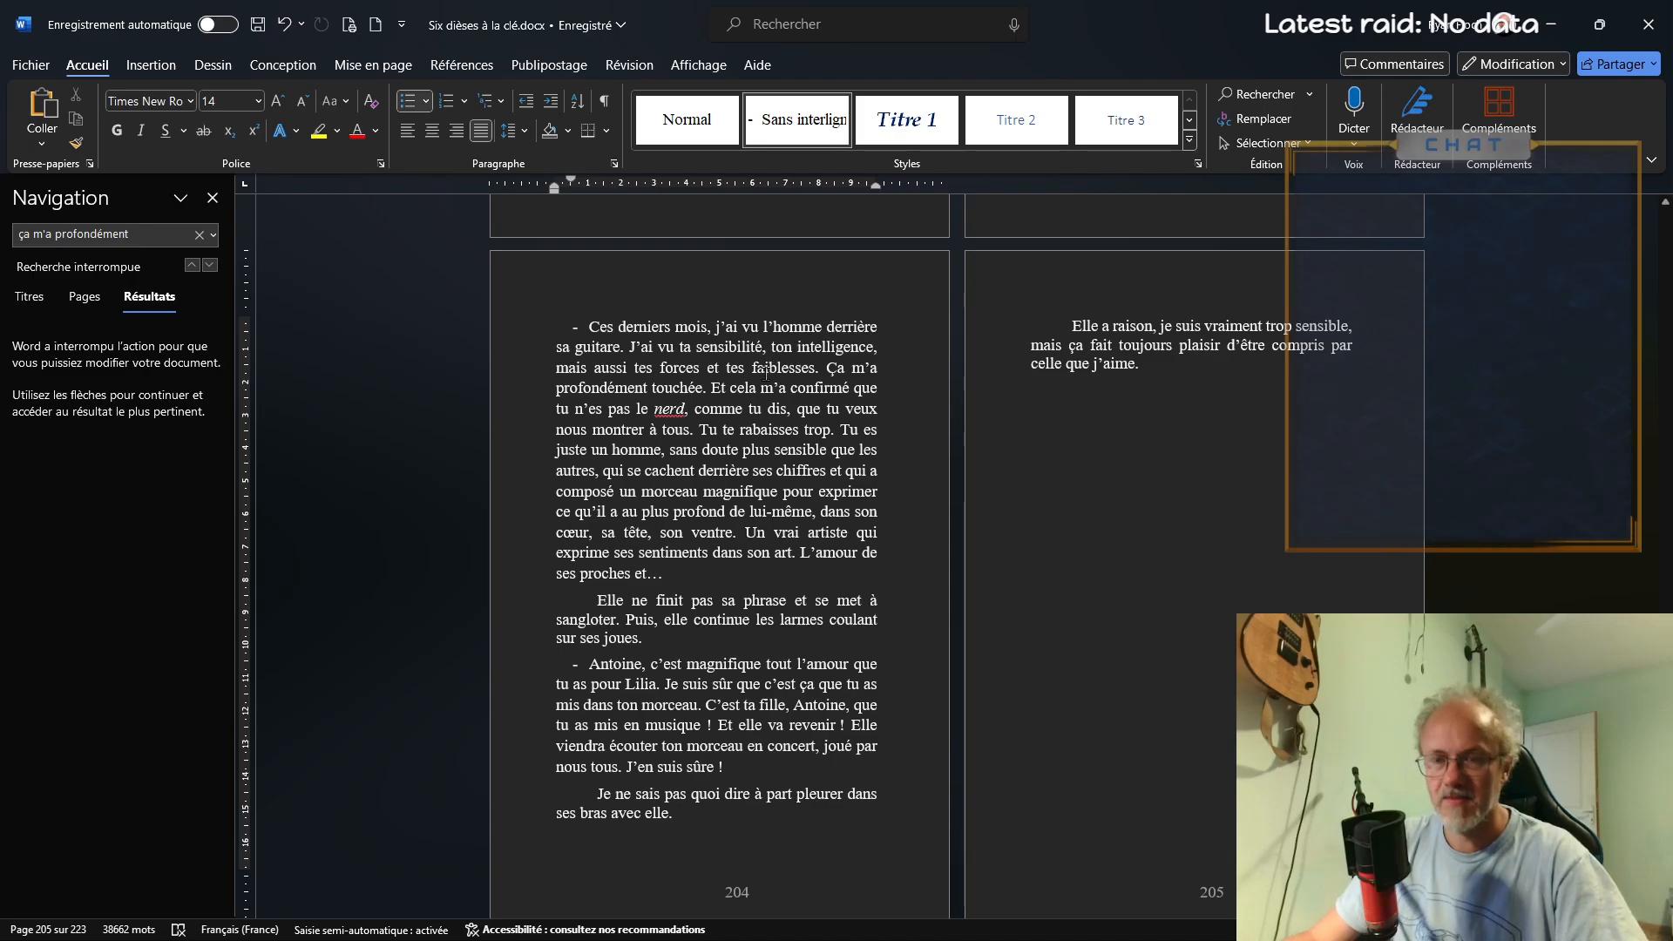
click(31, 67)
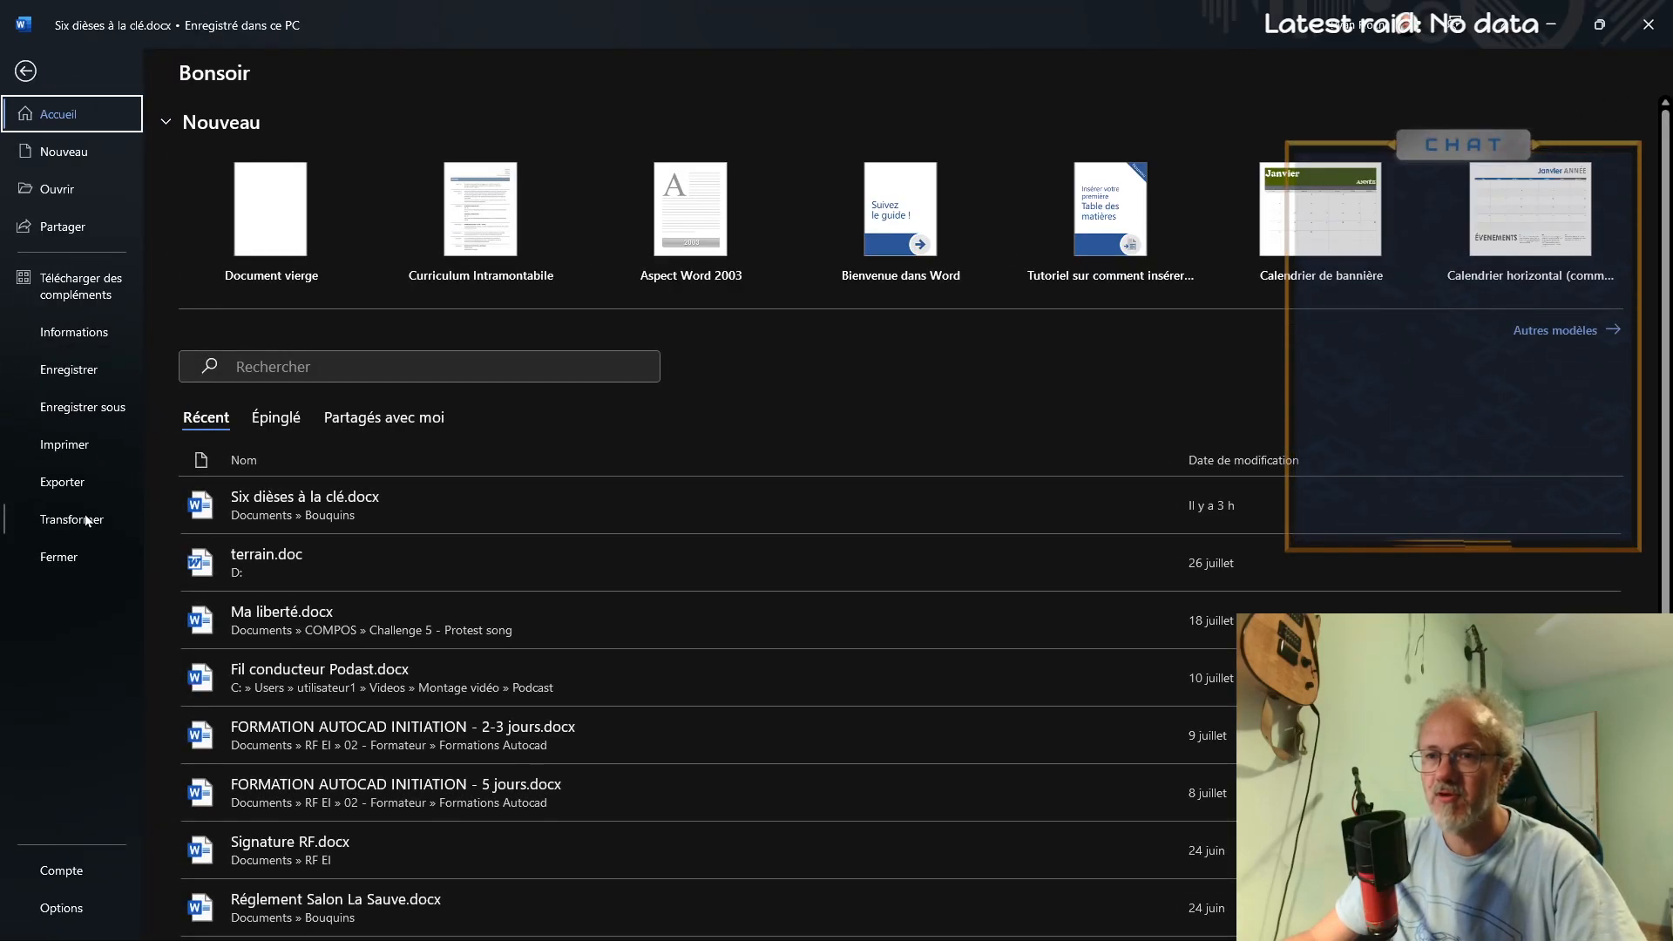
click(62, 482)
click(571, 266)
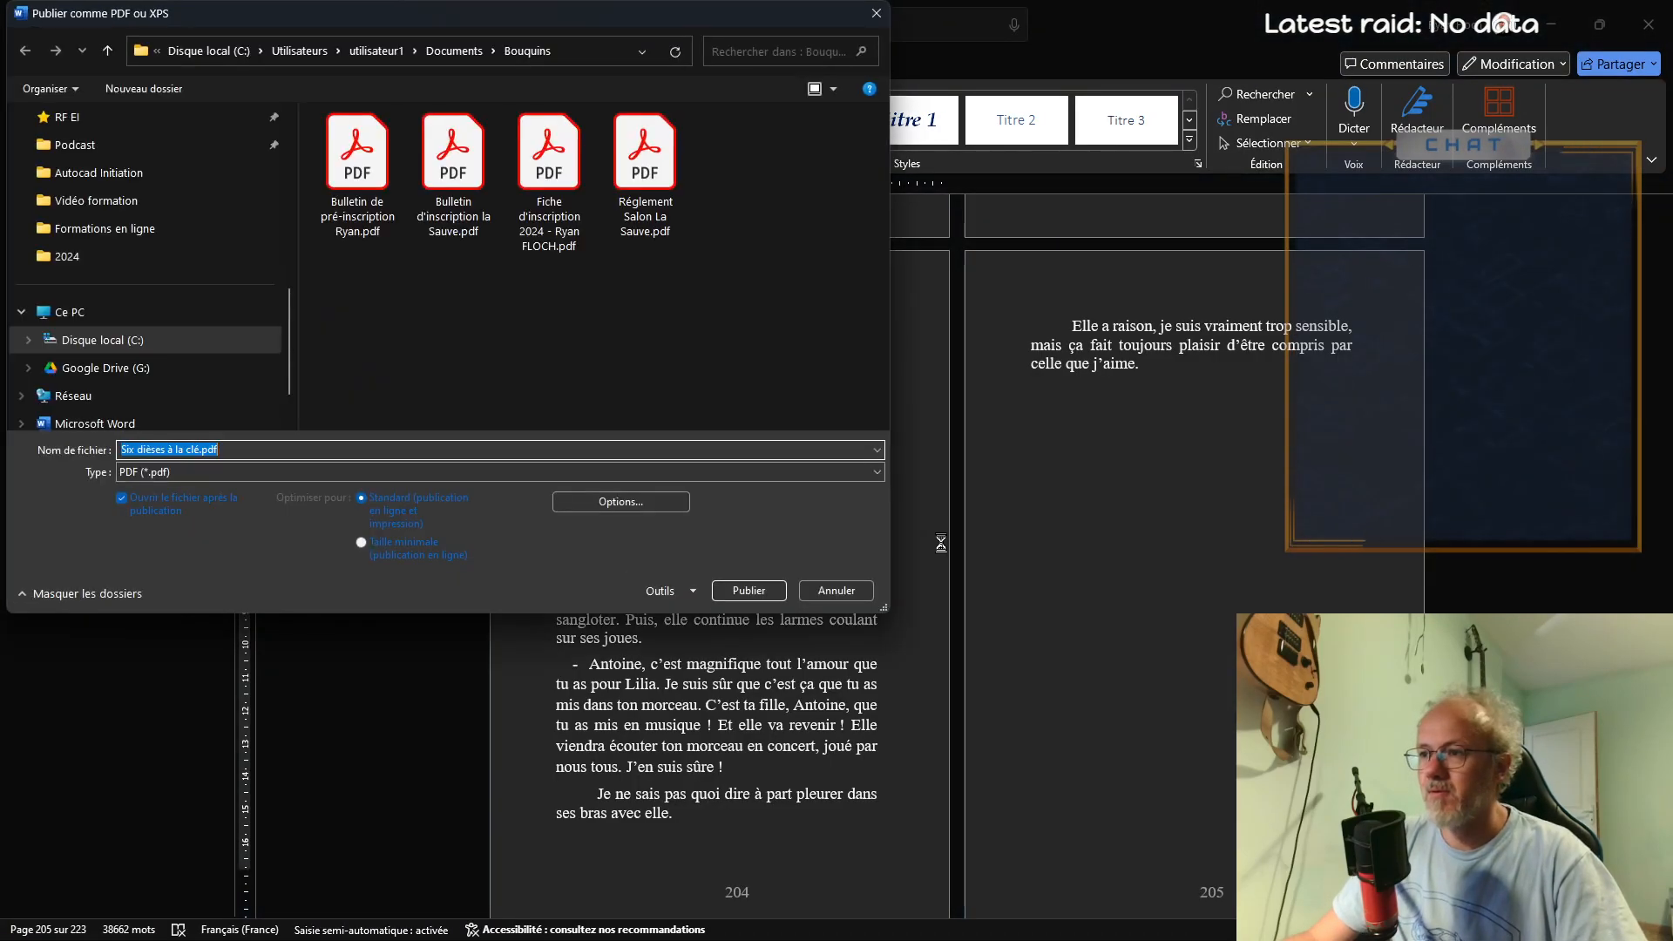
click(751, 591)
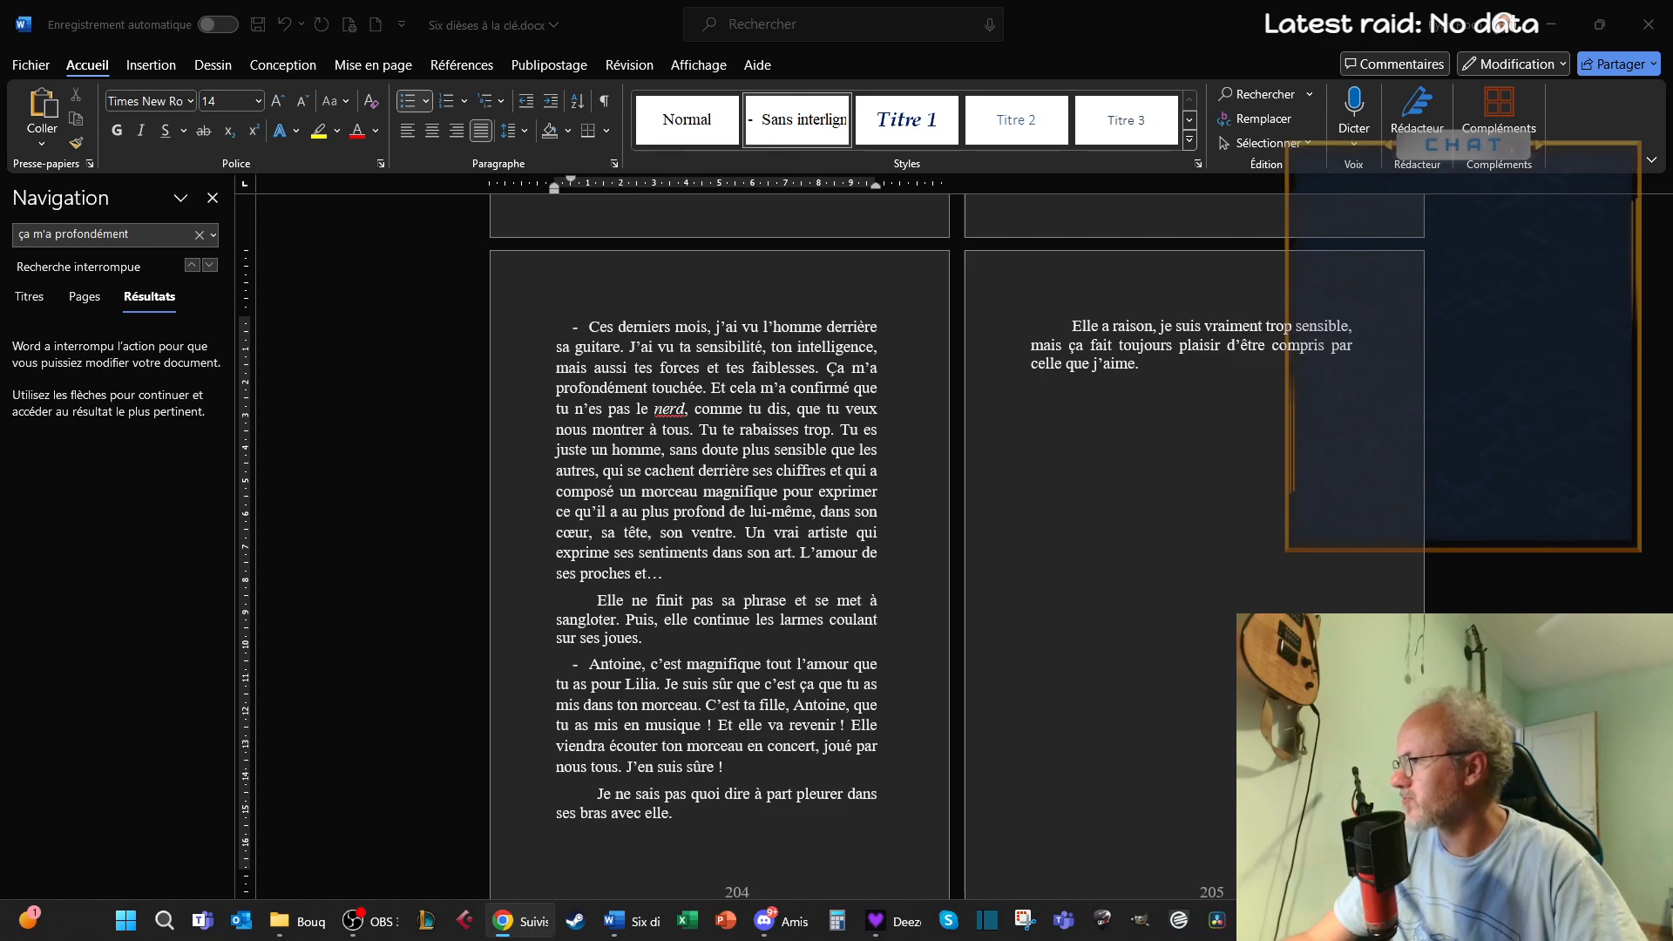
Close the manuscript and reopen "Six dièses à la clé.docx" from the Bouquins folder in File Explorer
click(1647, 24)
click(767, 665)
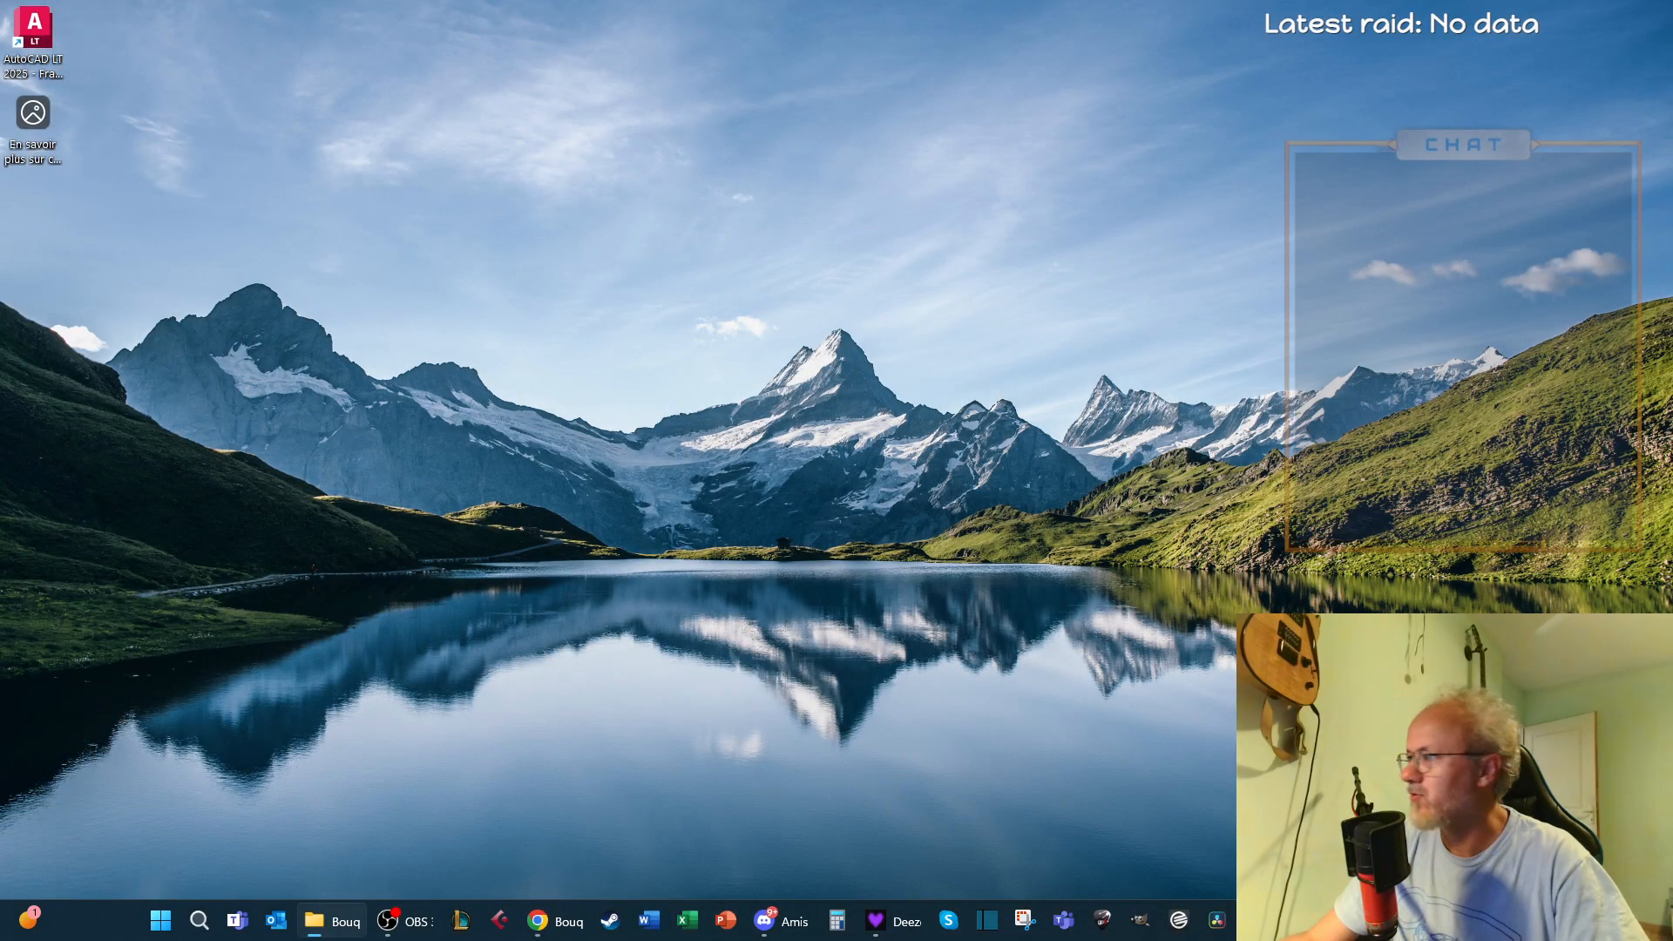
click(323, 920)
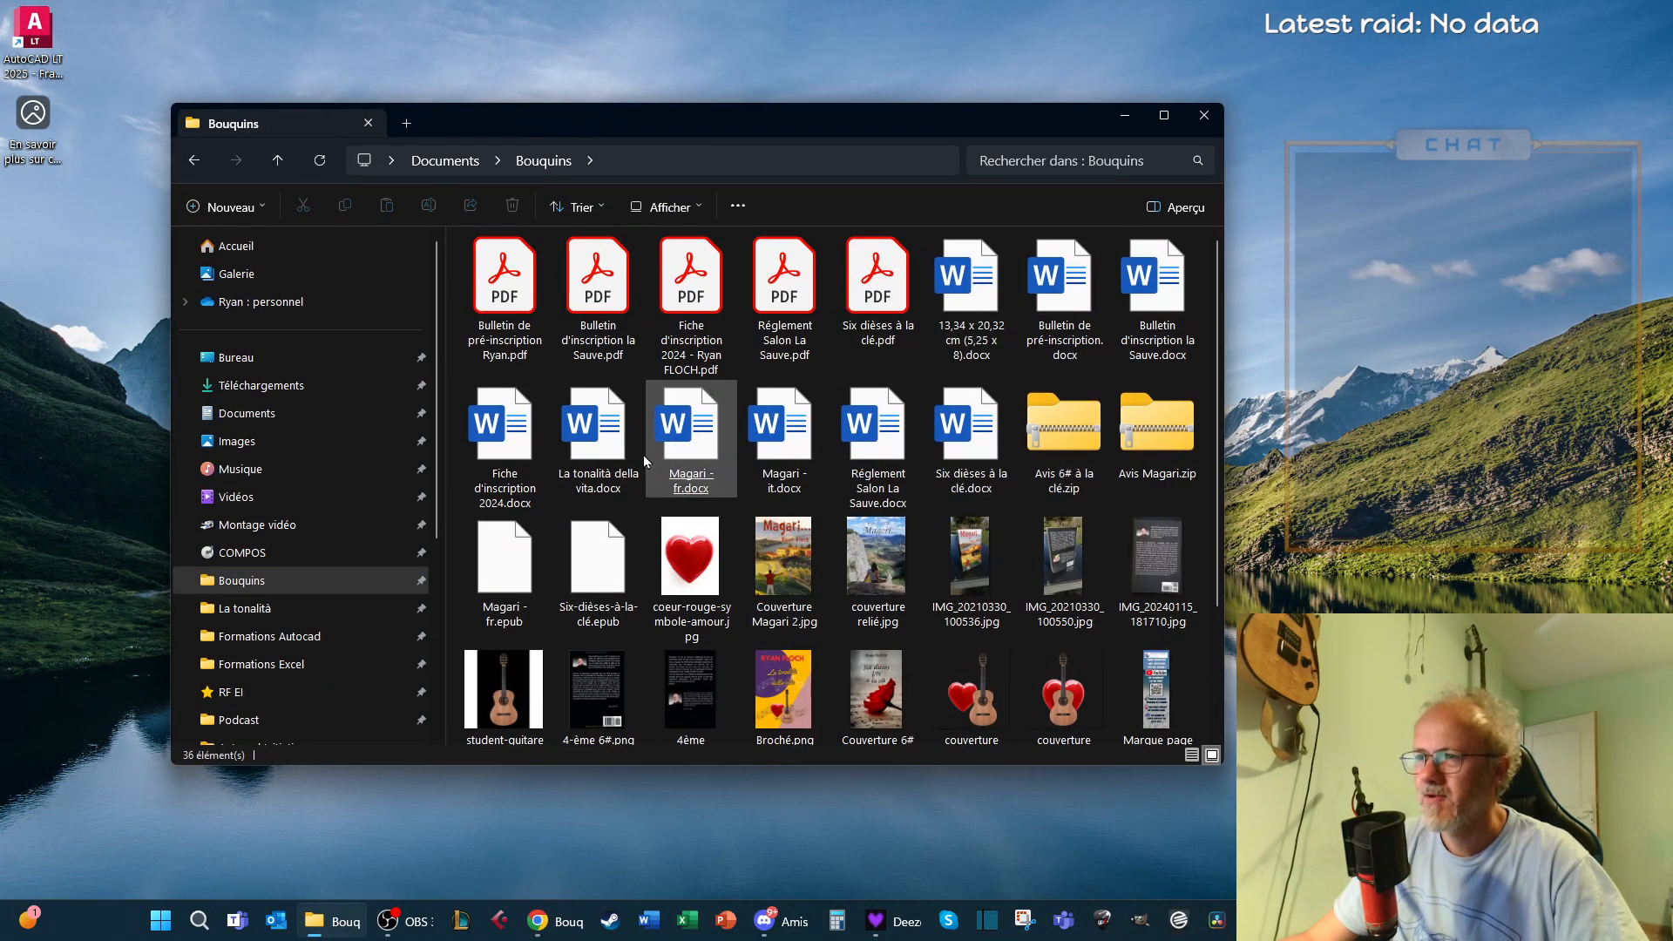
scroll(590, 453, down, 2)
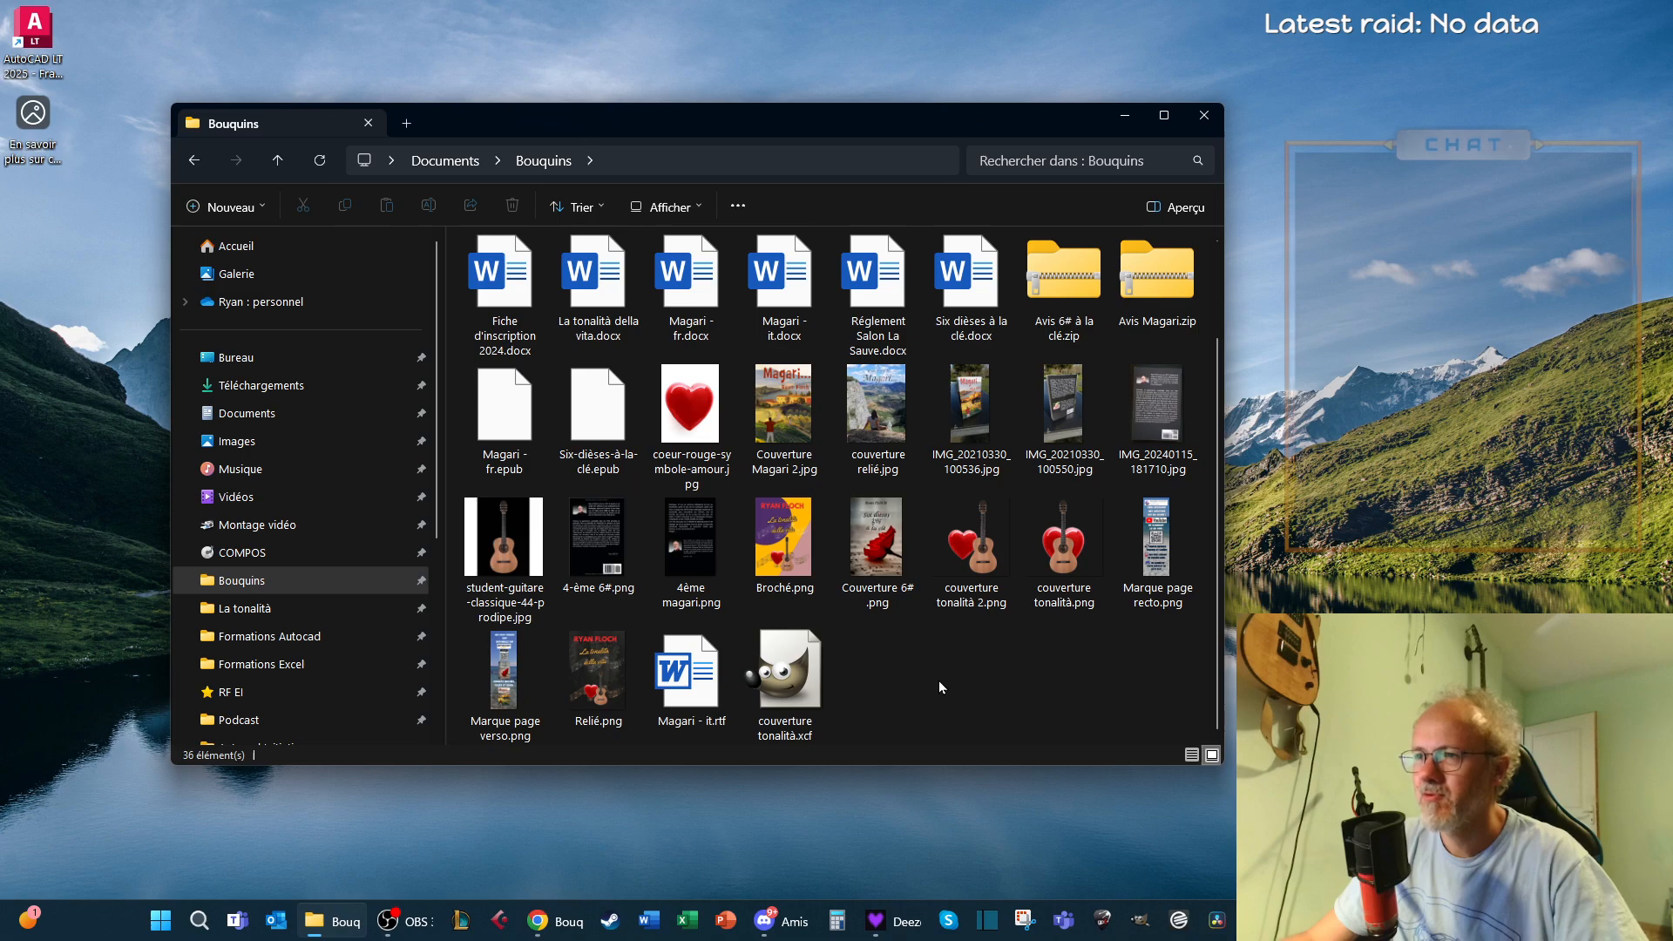
double_click(957, 301)
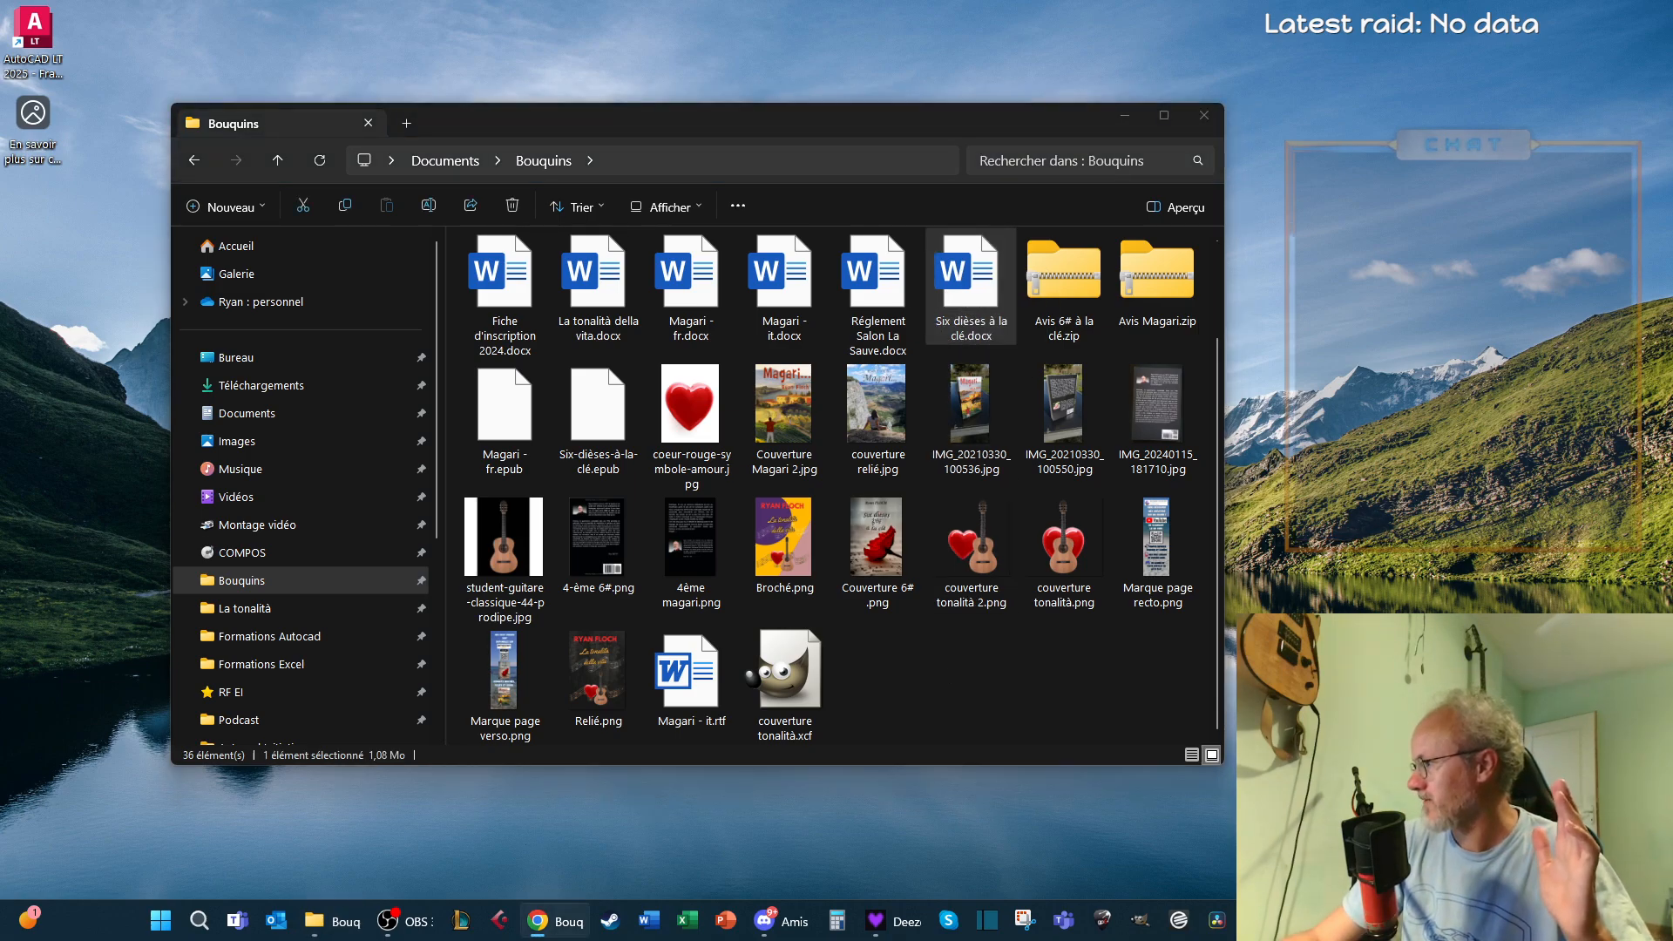
click(1016, 709)
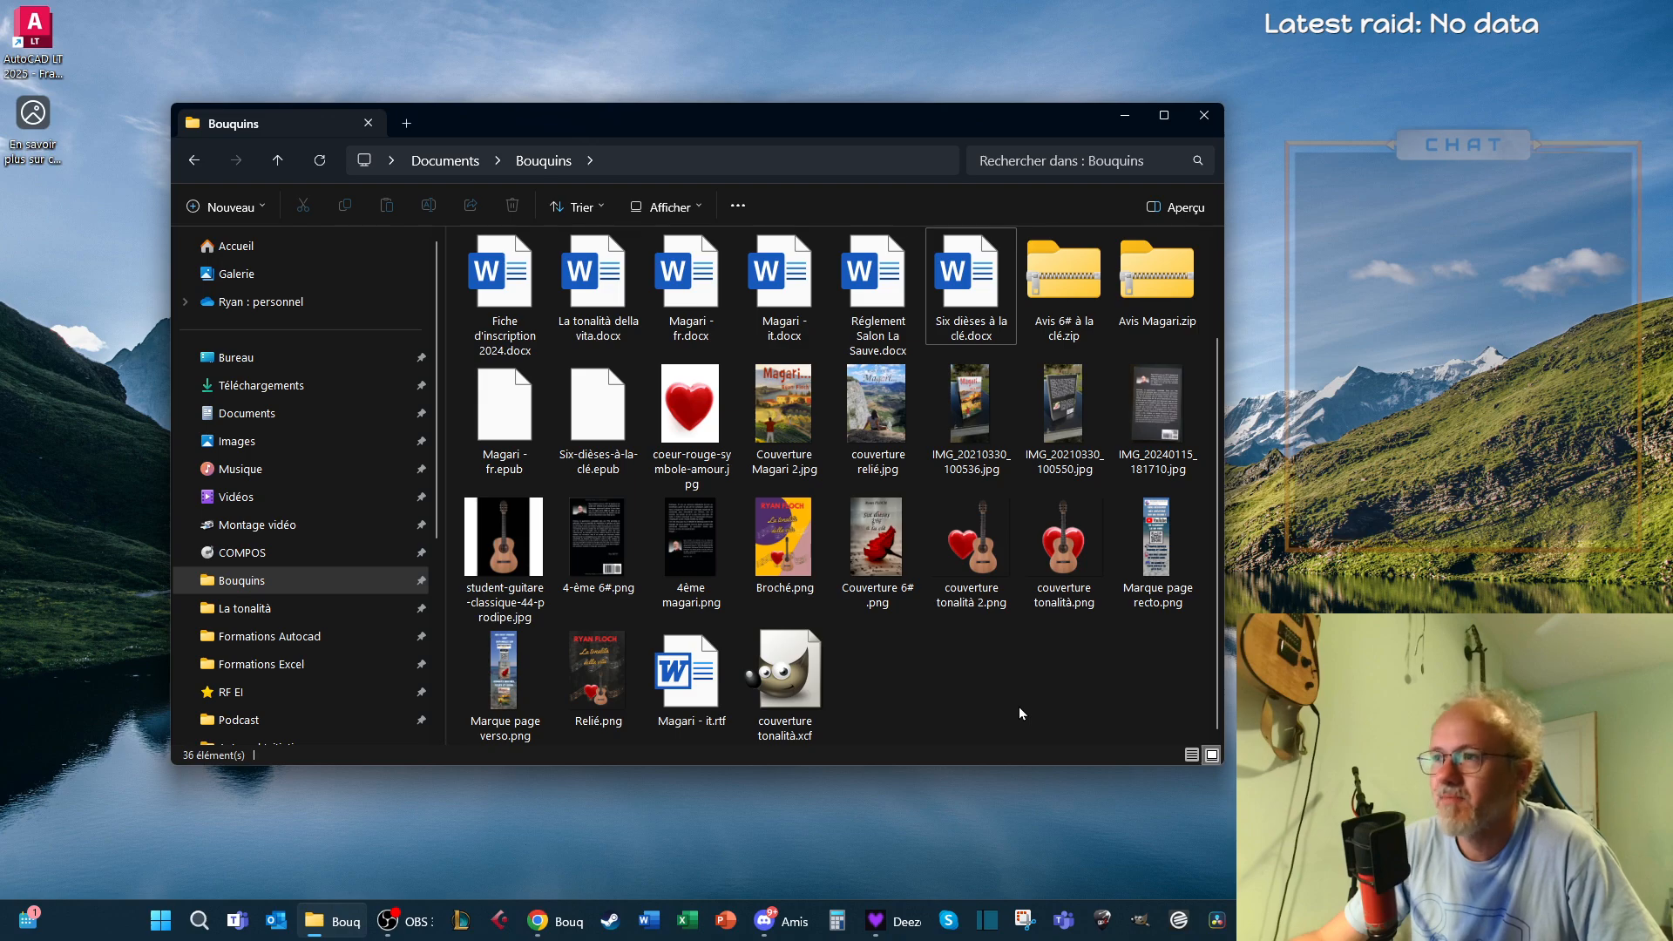
double_click(977, 319)
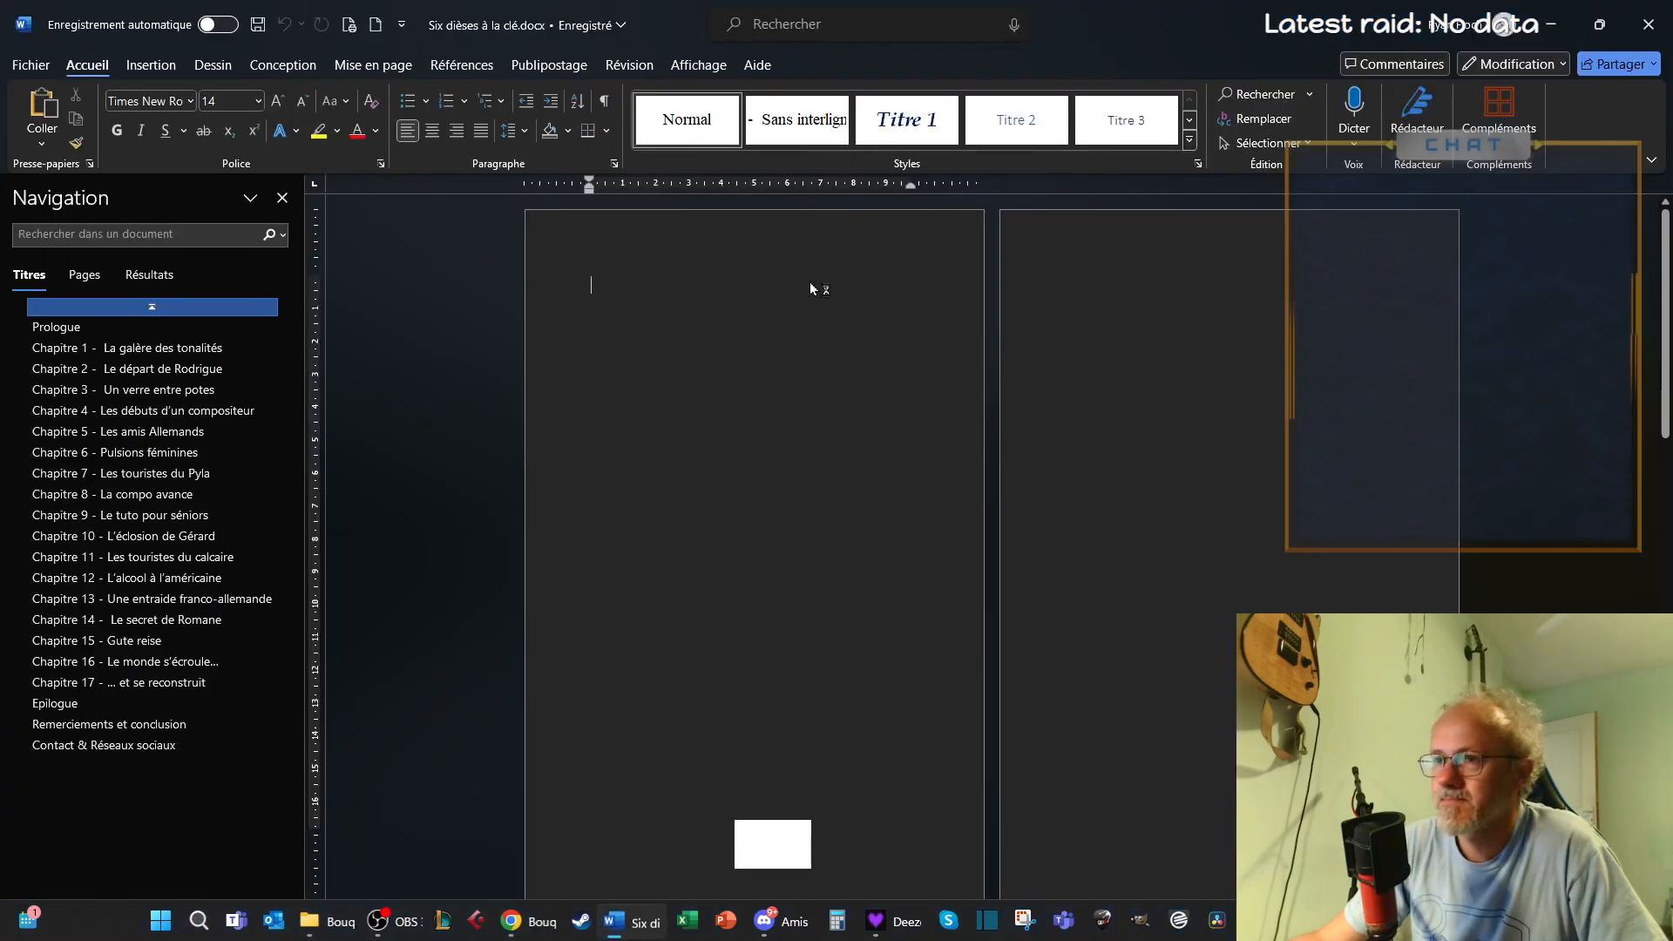
Try to export the manuscript as "Six dièses à la clé.pdf" in the Documents folder, then close the document
click(29, 66)
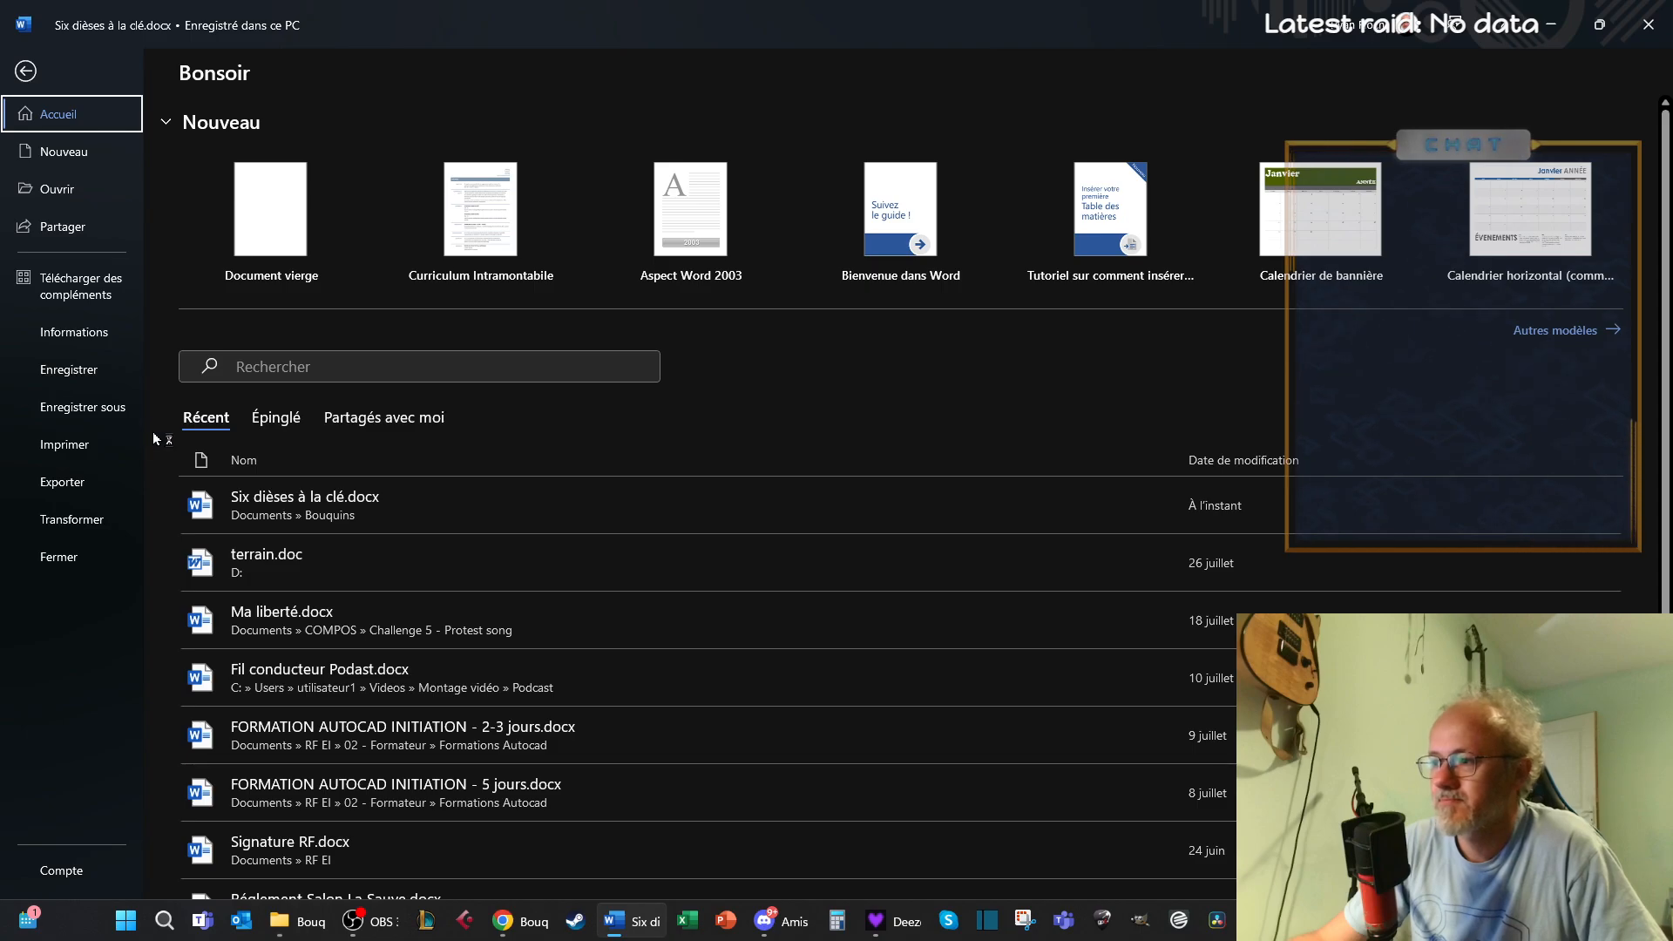
click(71, 486)
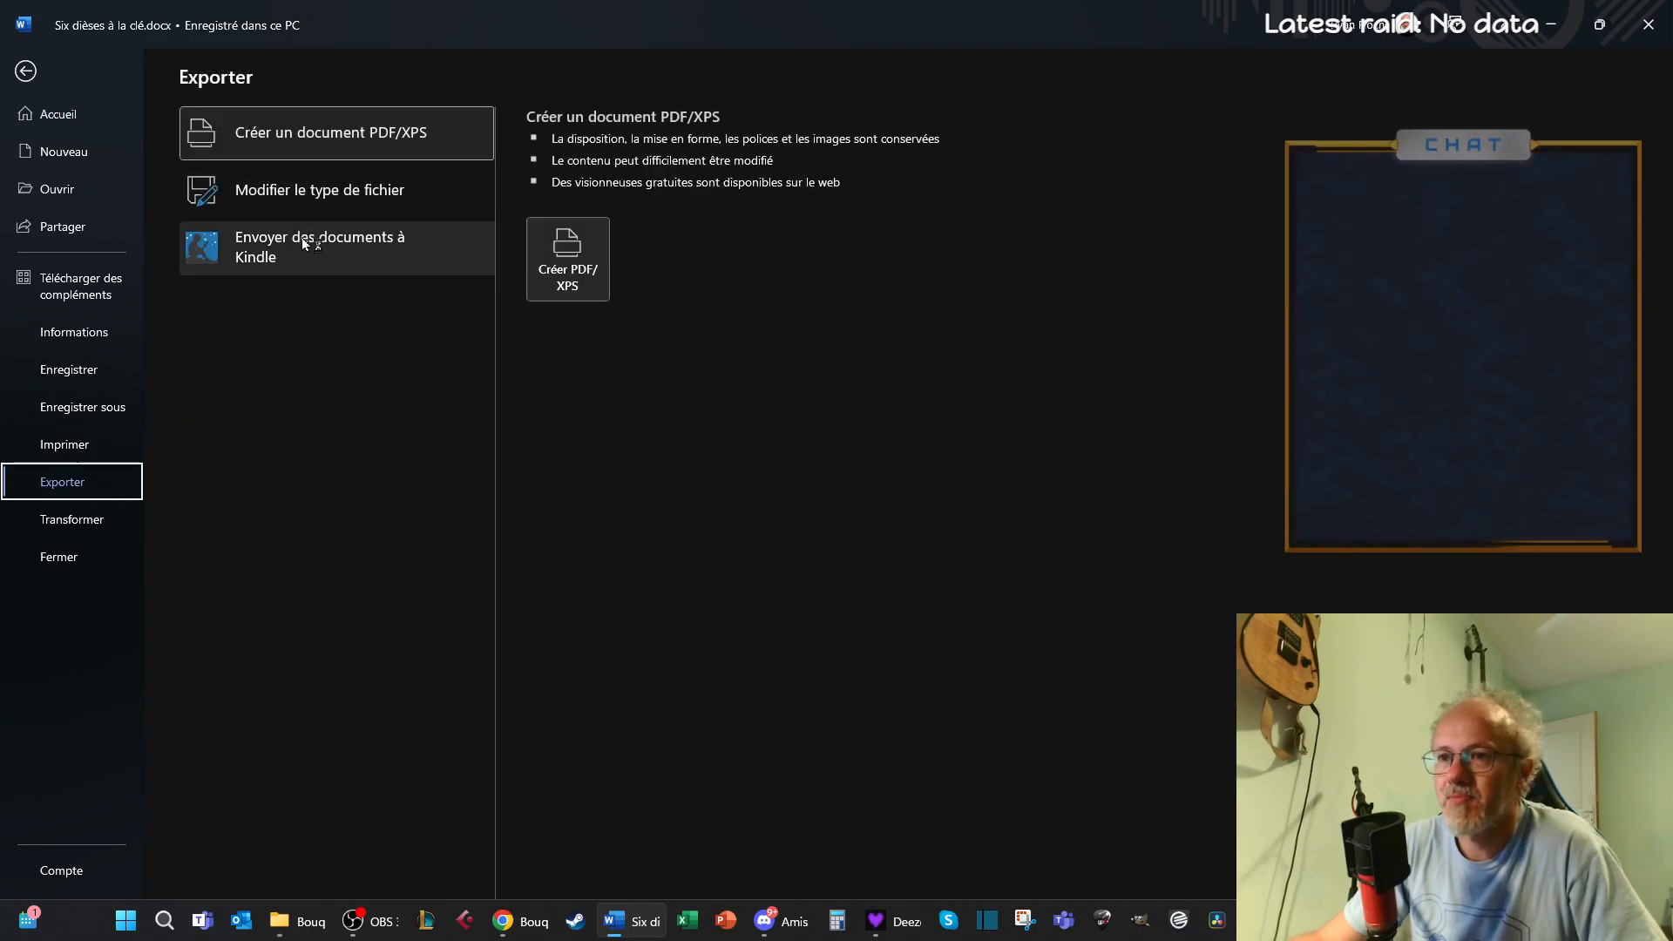
click(583, 274)
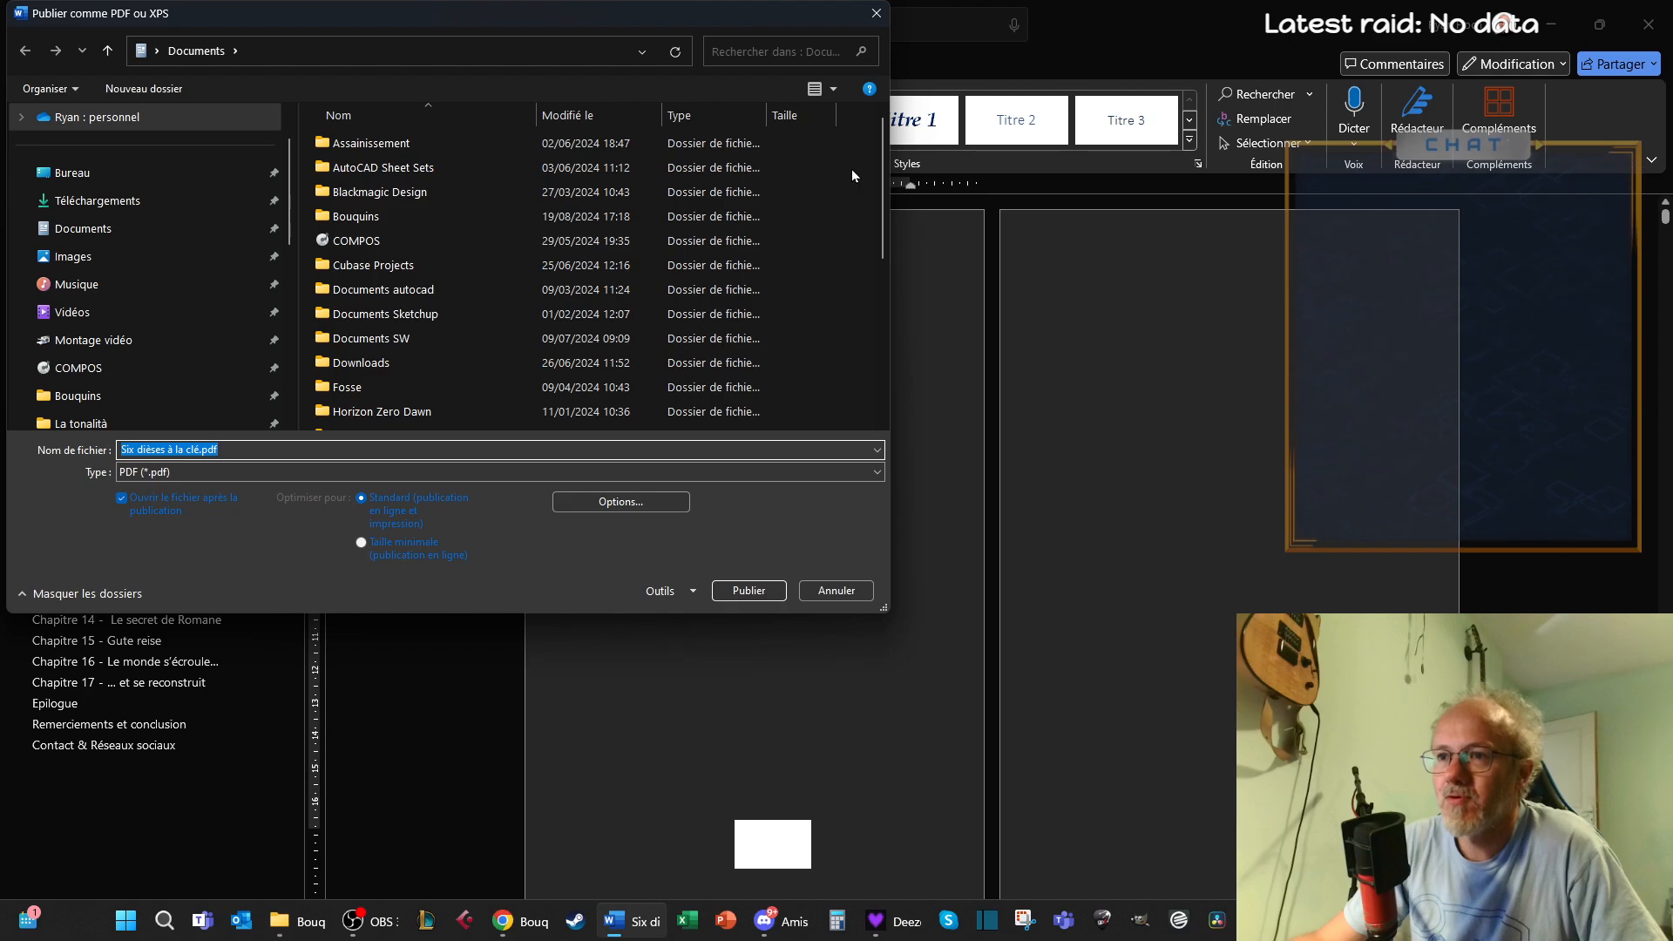
key(Return)
click(1649, 24)
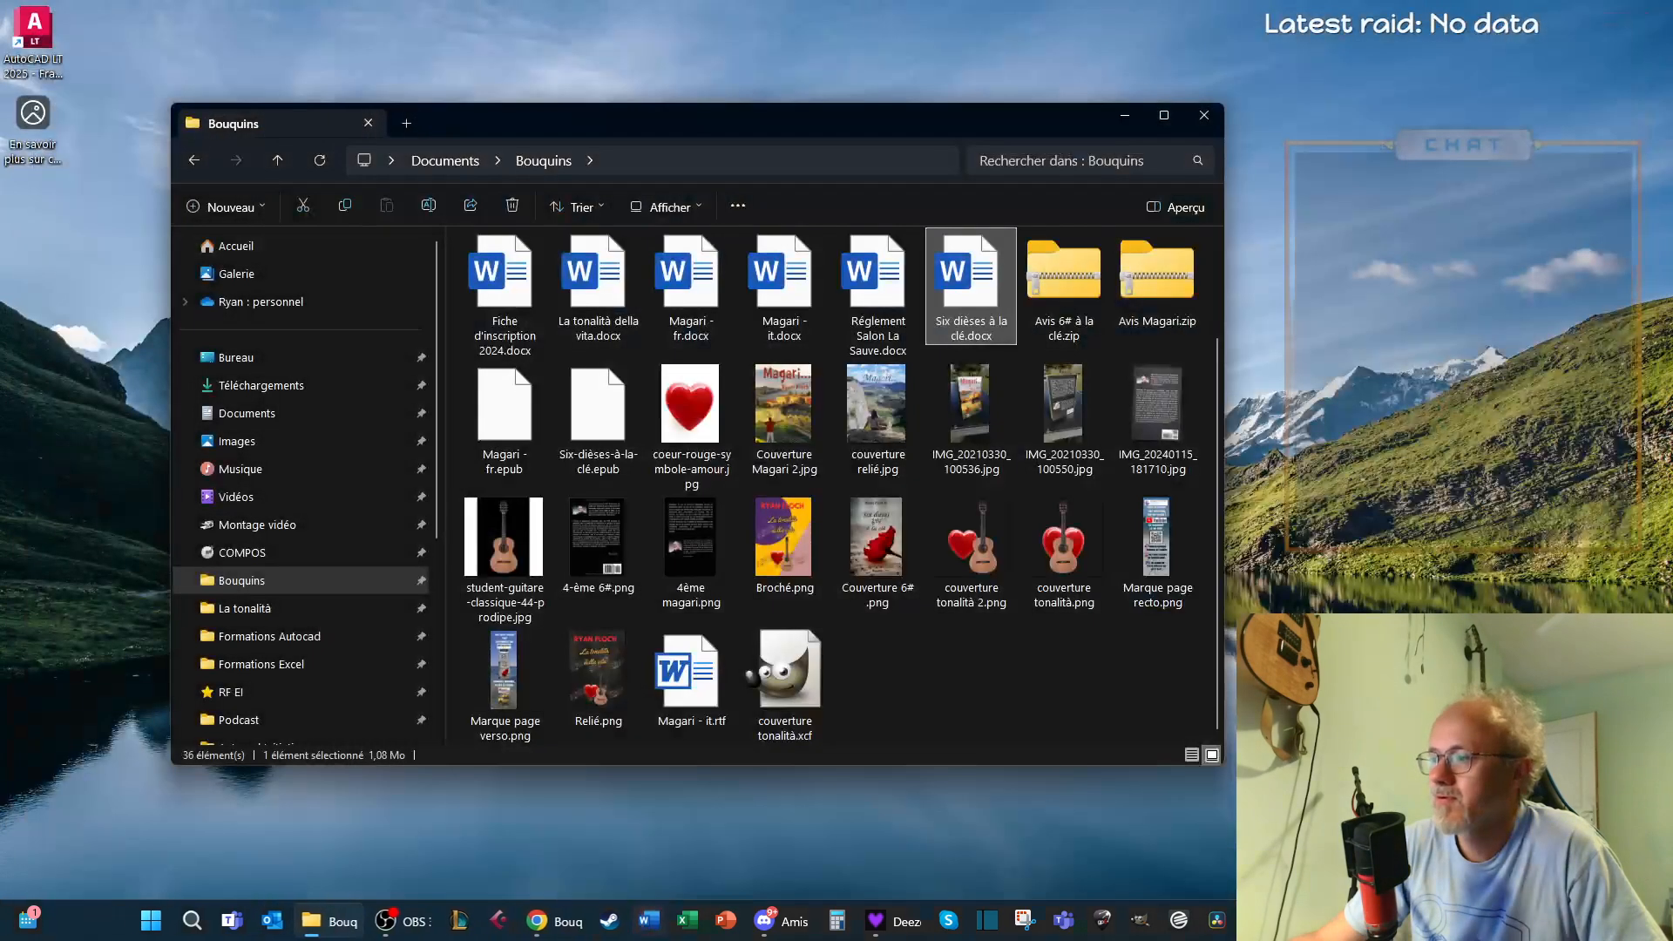
Open the Documents folder in File Explorer to check its files for the exported PDF
click(260, 427)
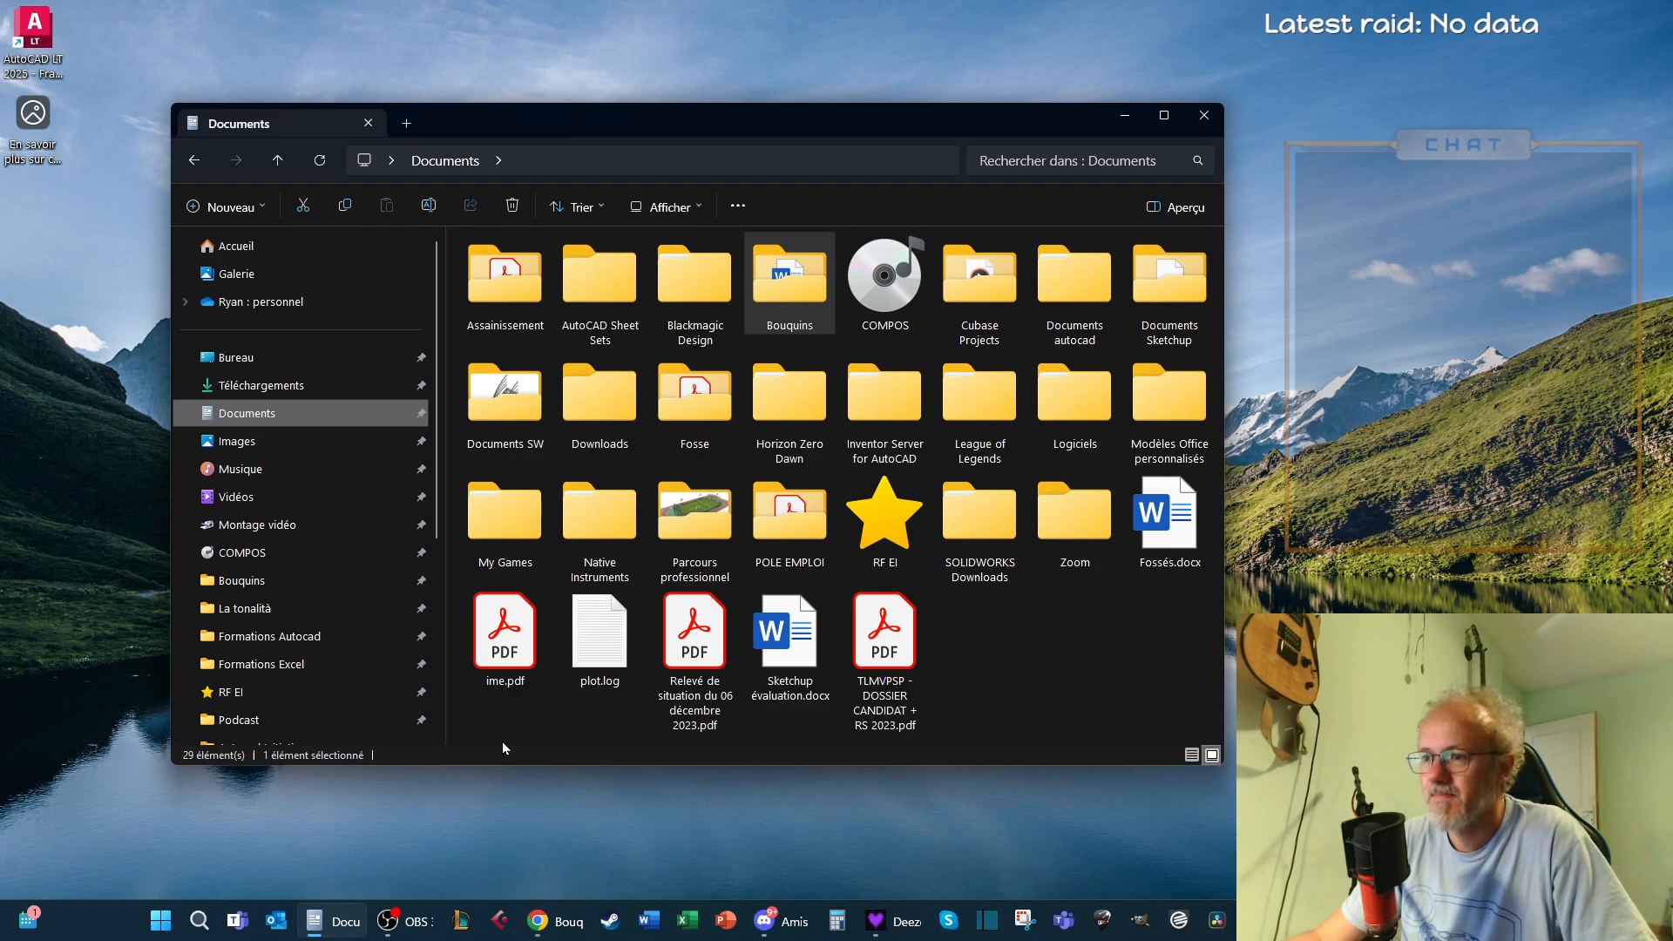
click(1034, 709)
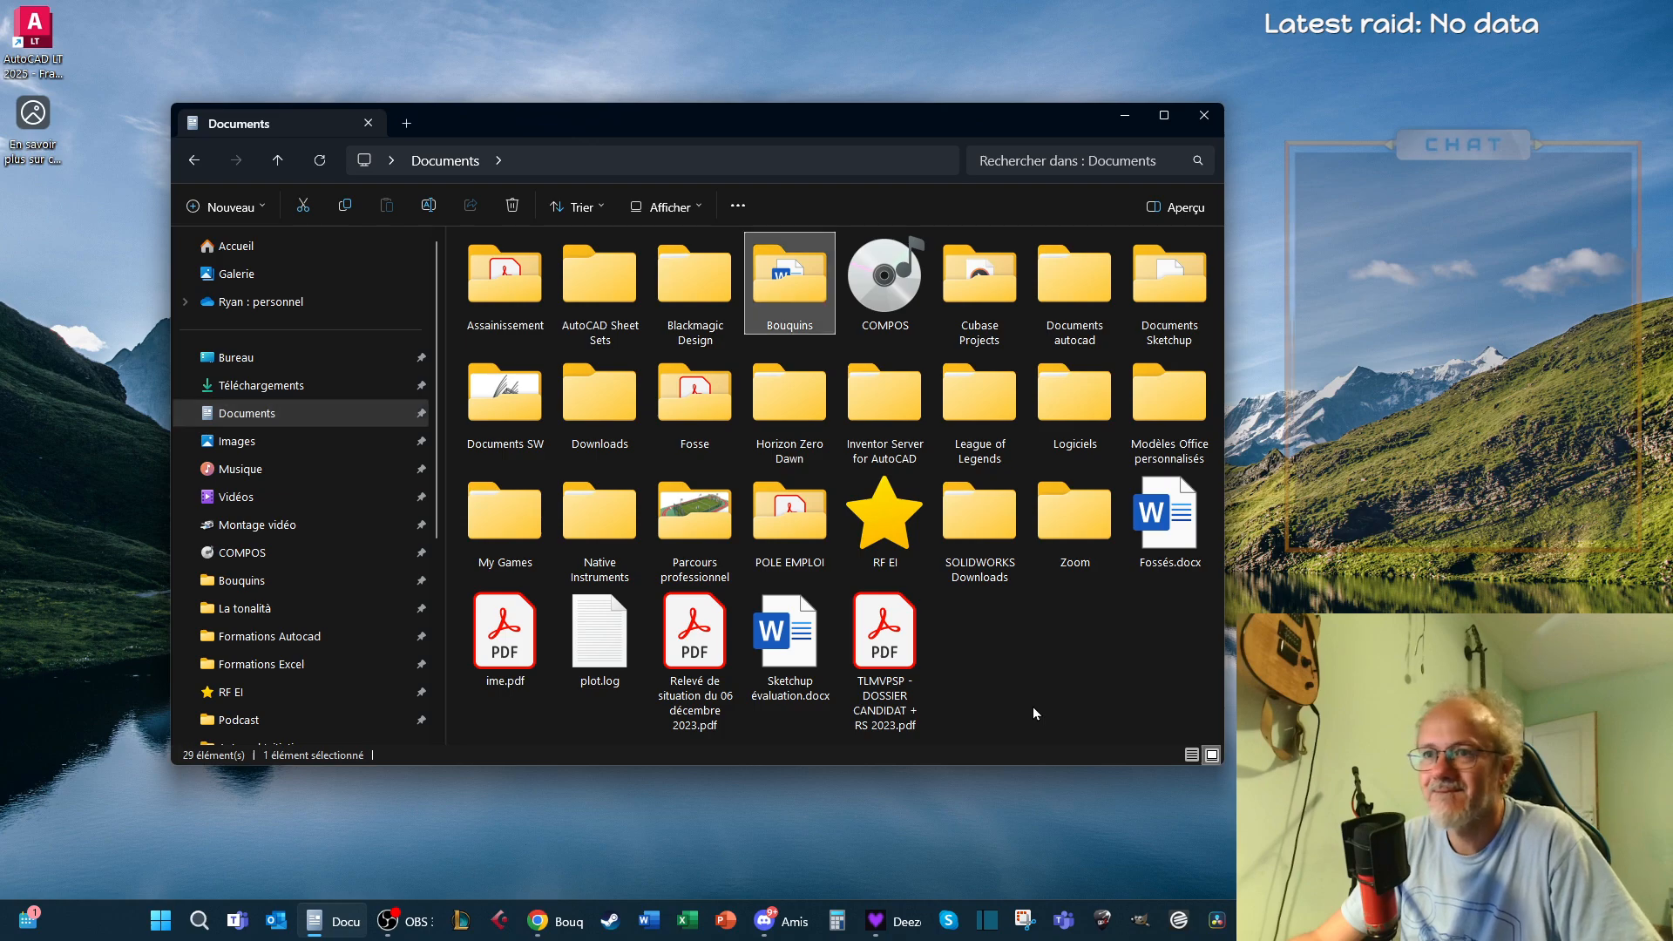
Reopen "Six dièses à la clé.docx" in Word, check which folder its PDF export targets, then cancel and close the document
click(649, 922)
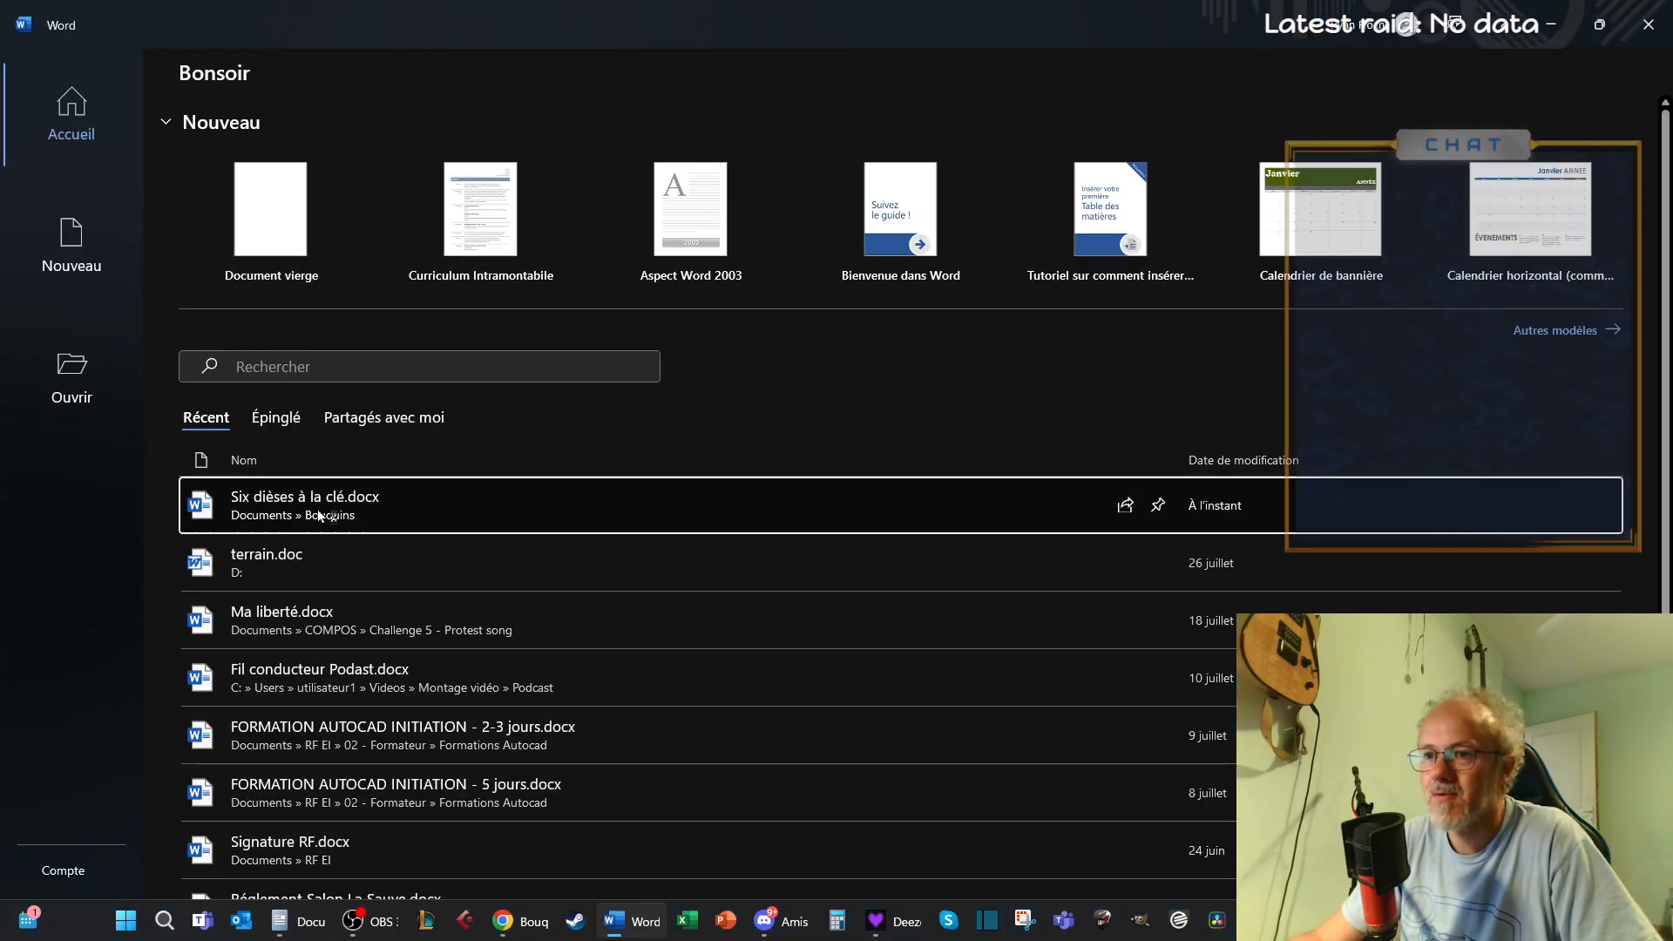
click(317, 509)
click(29, 60)
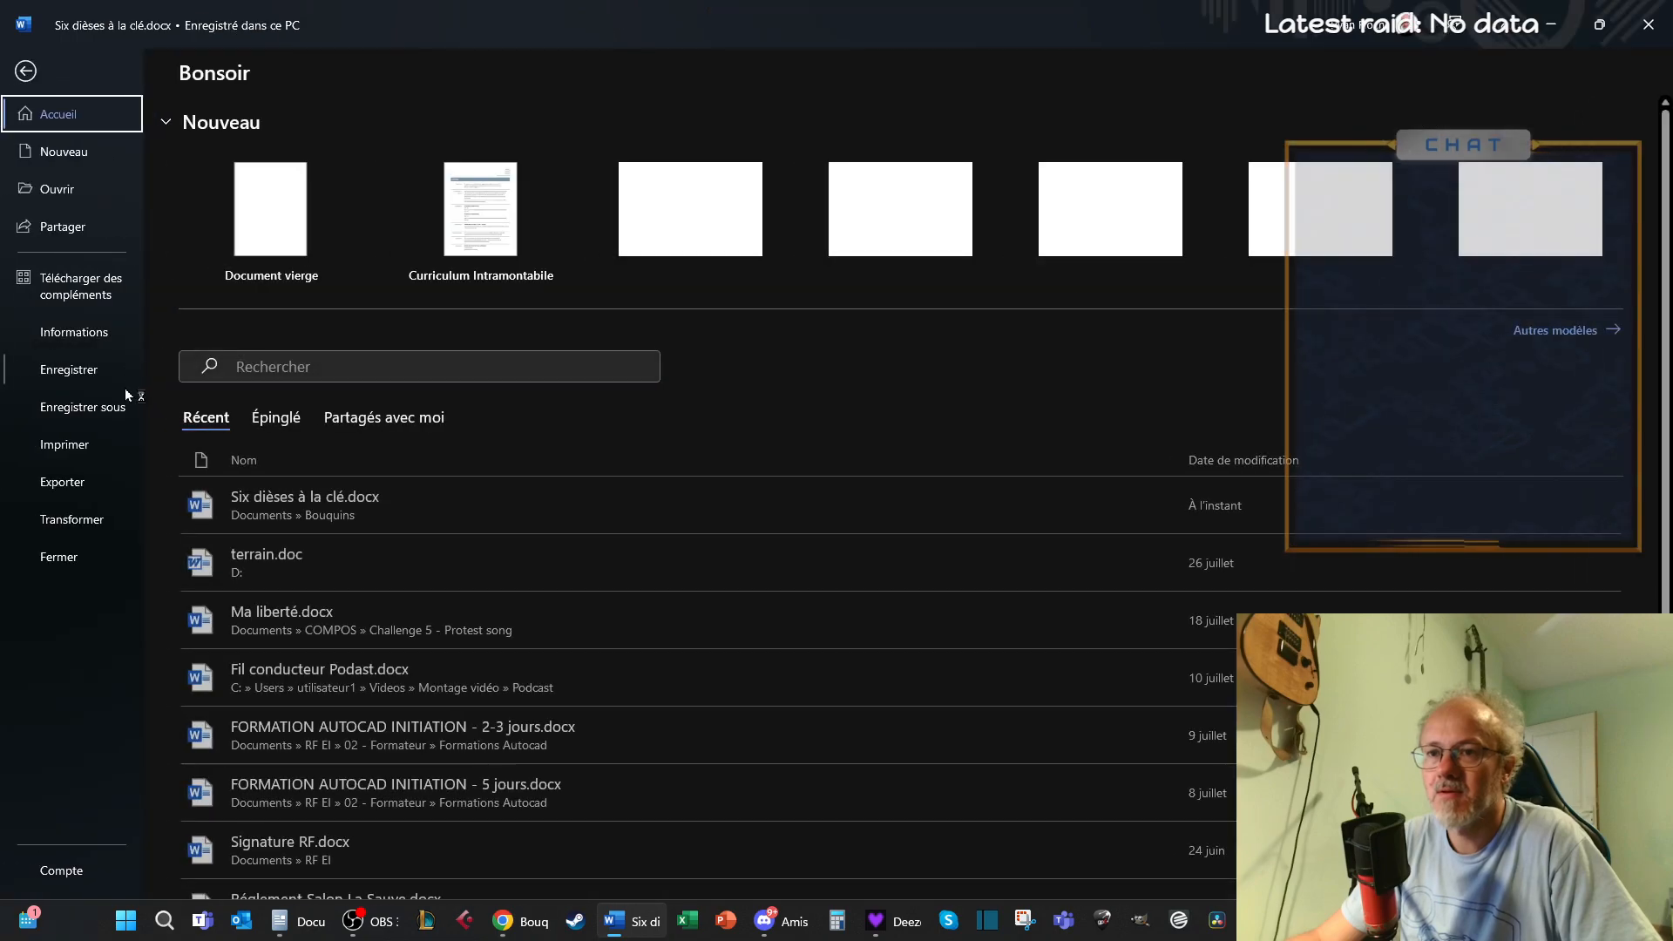
click(56, 485)
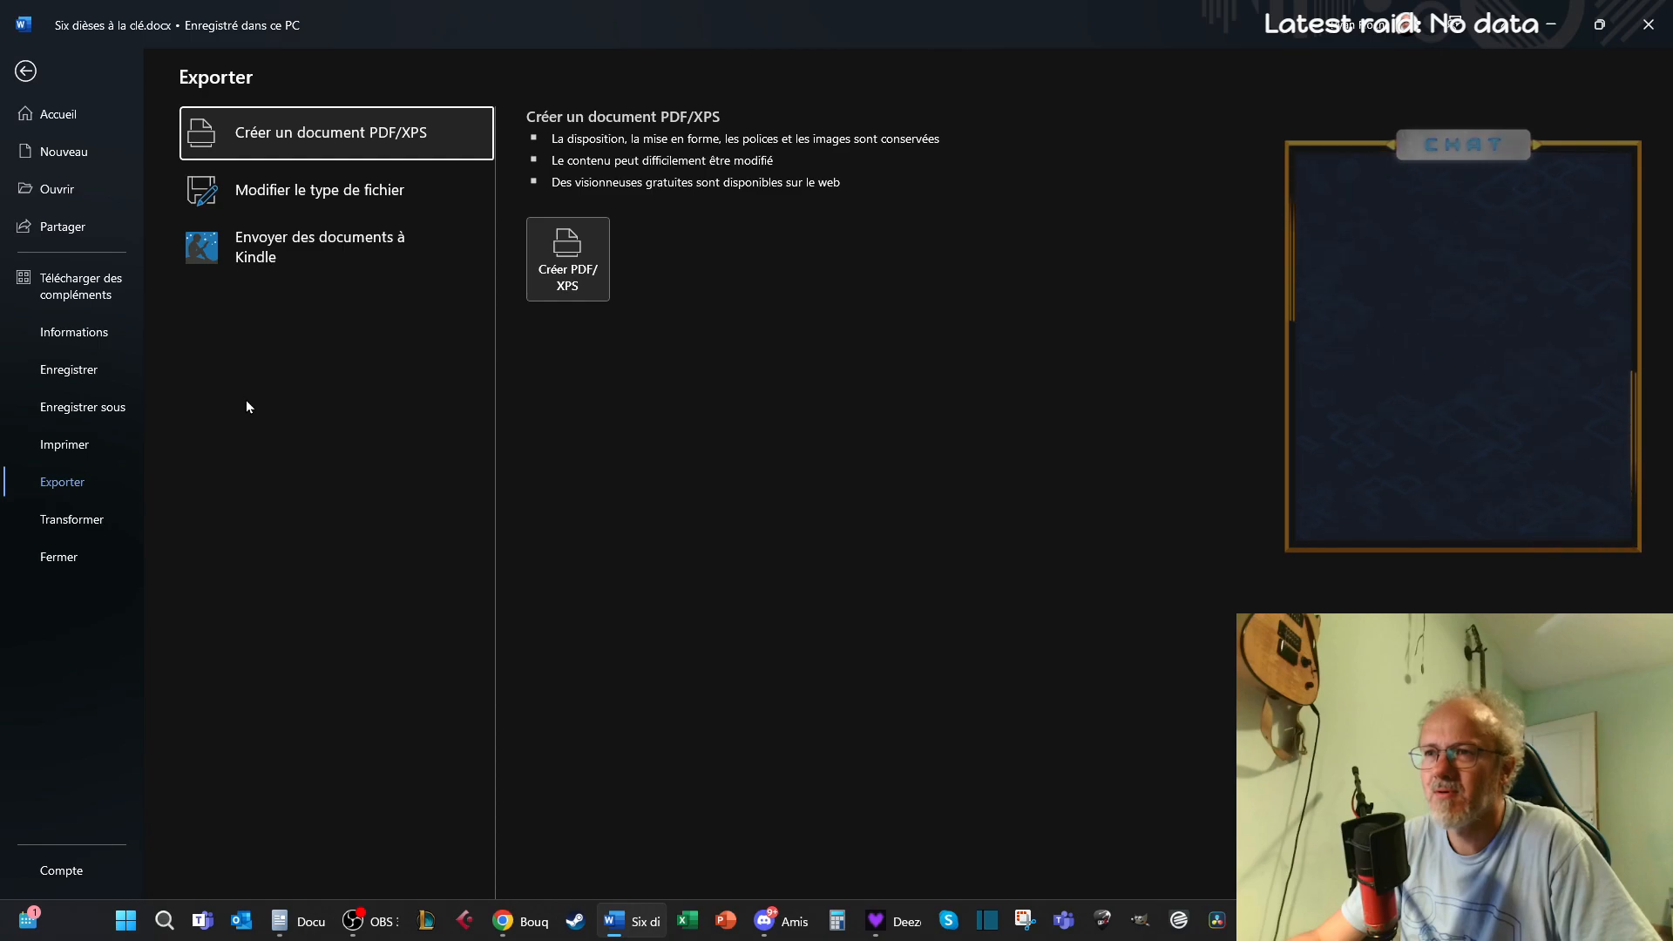
click(601, 285)
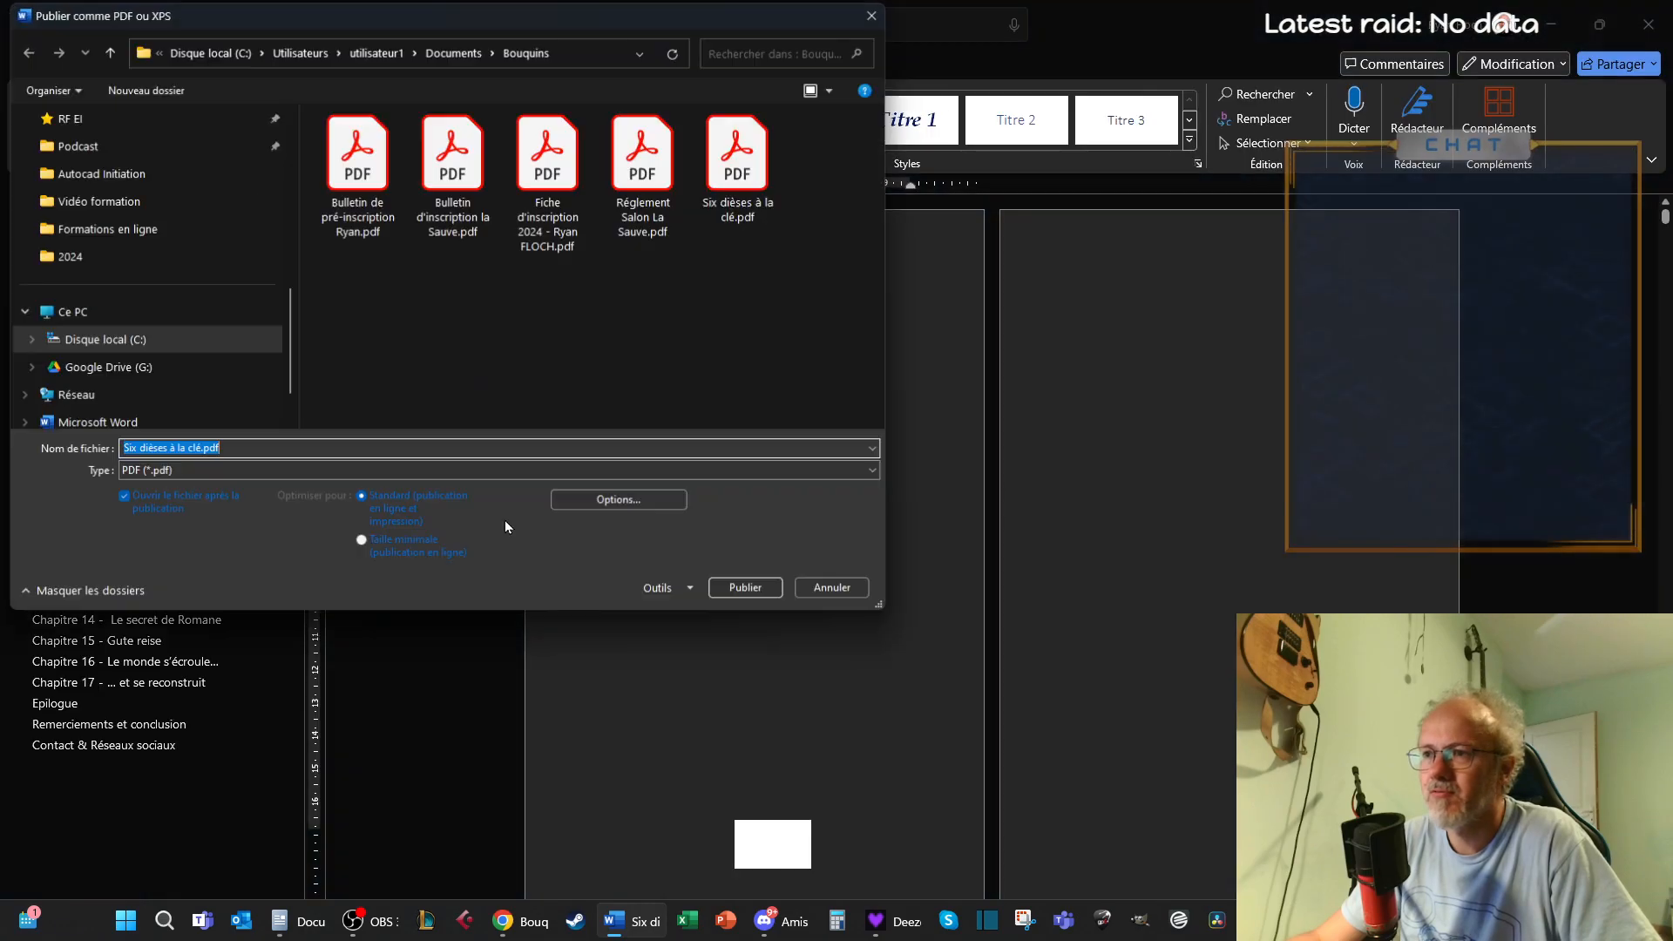
drag(624, 17, 925, 178)
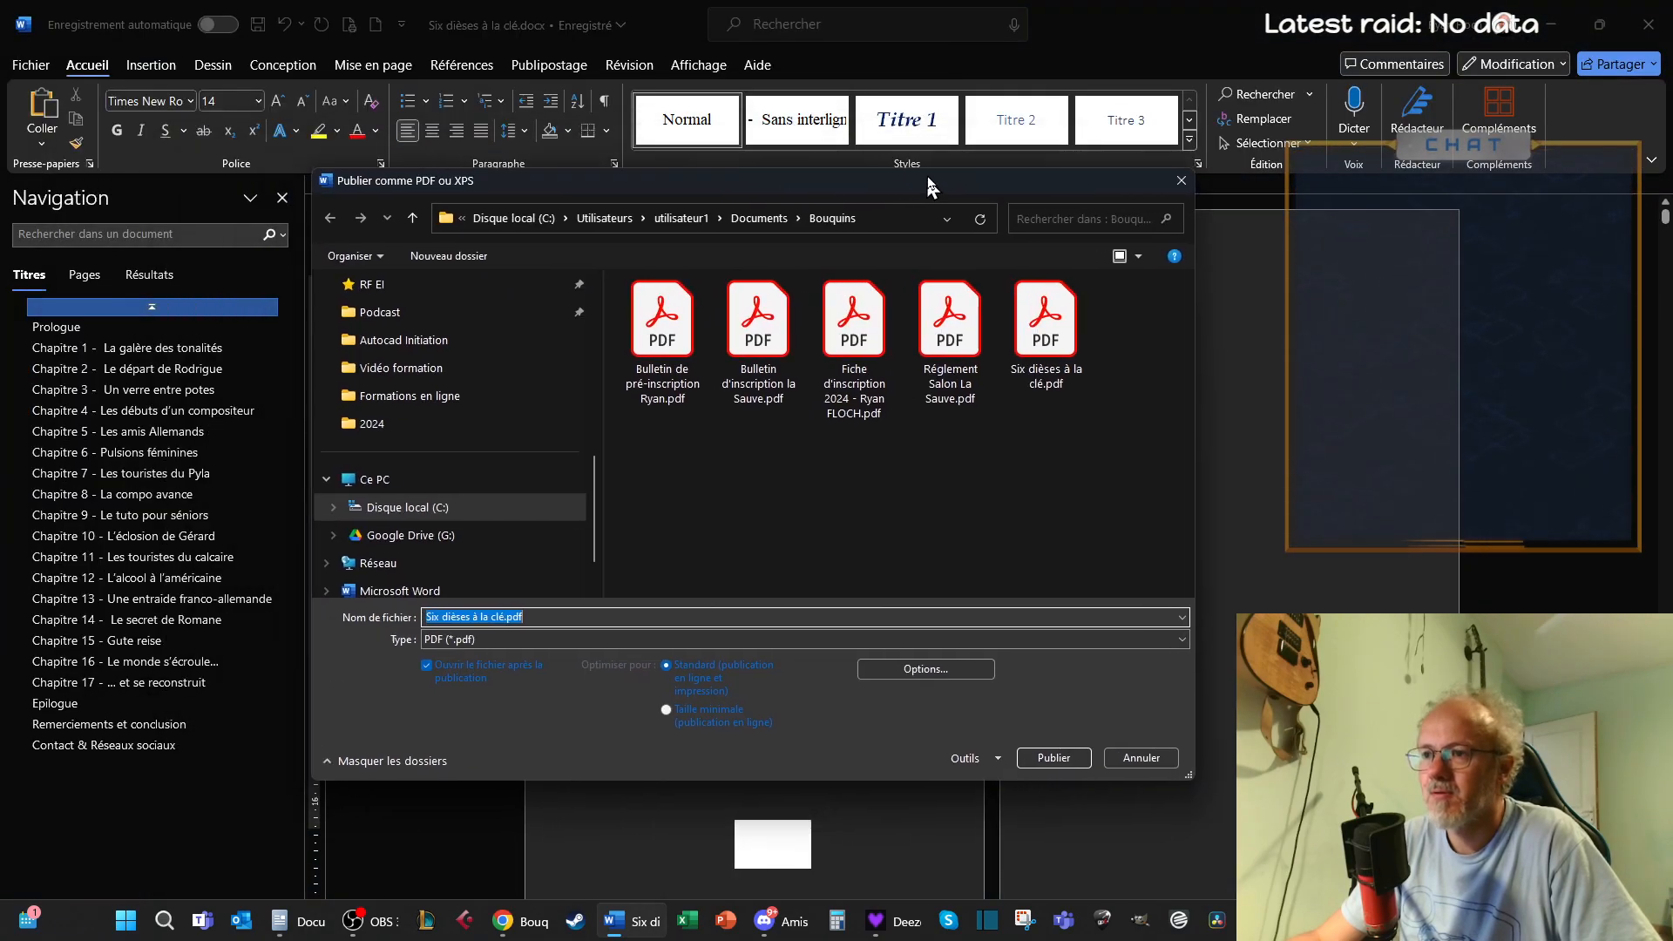
drag(836, 781, 838, 843)
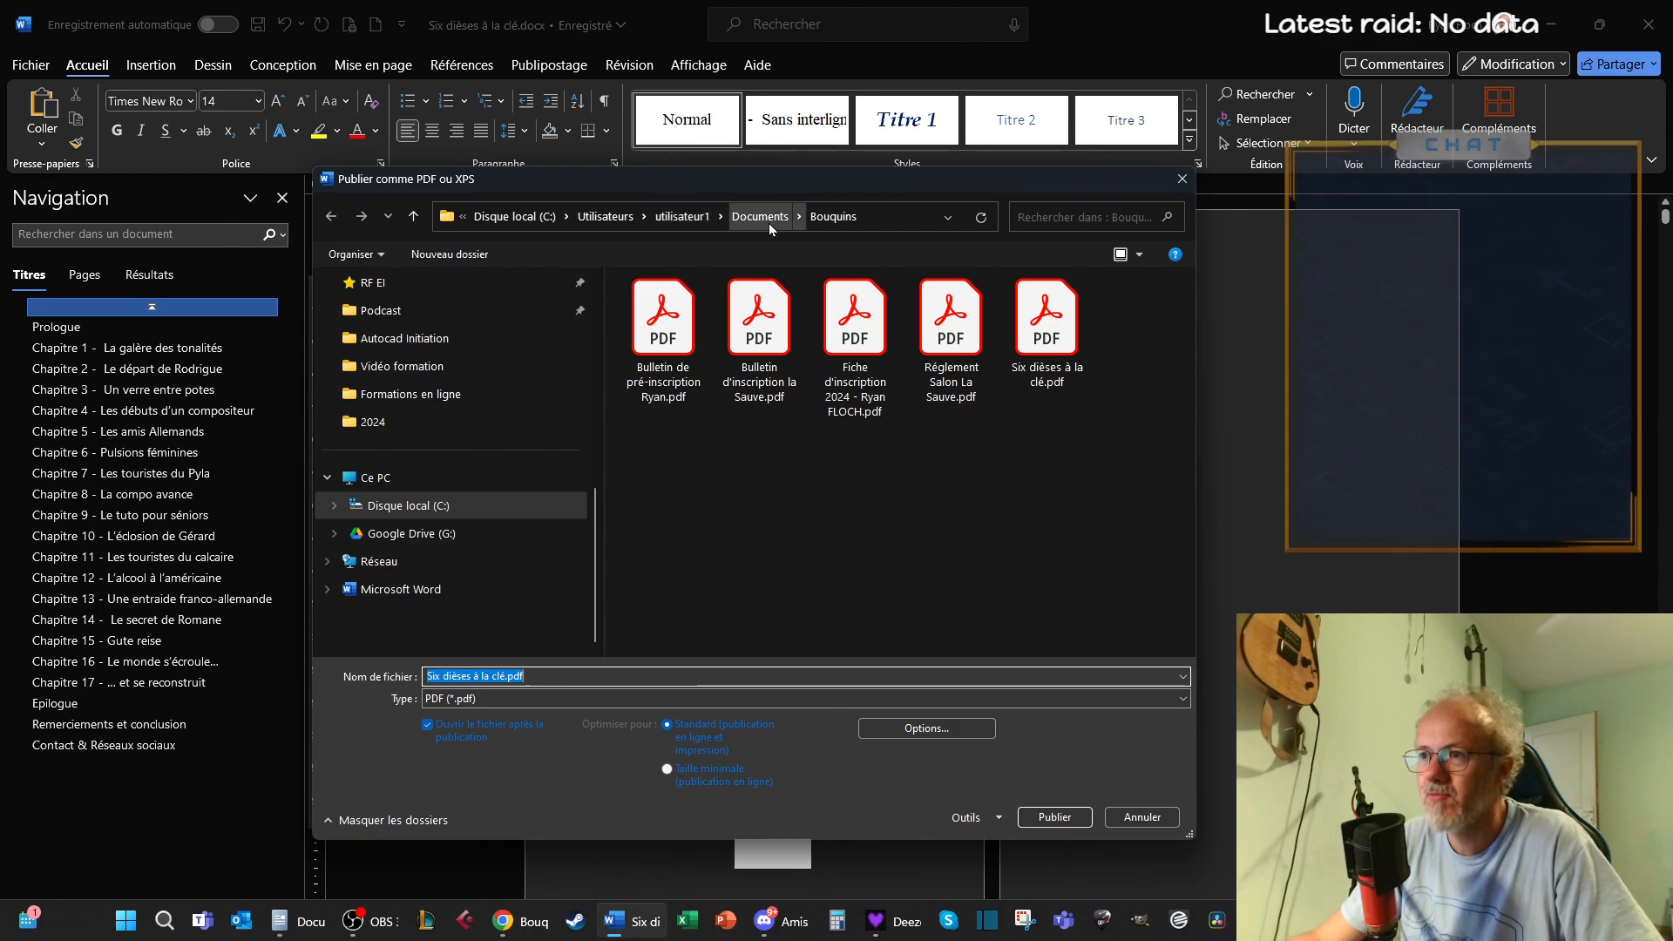
click(1183, 178)
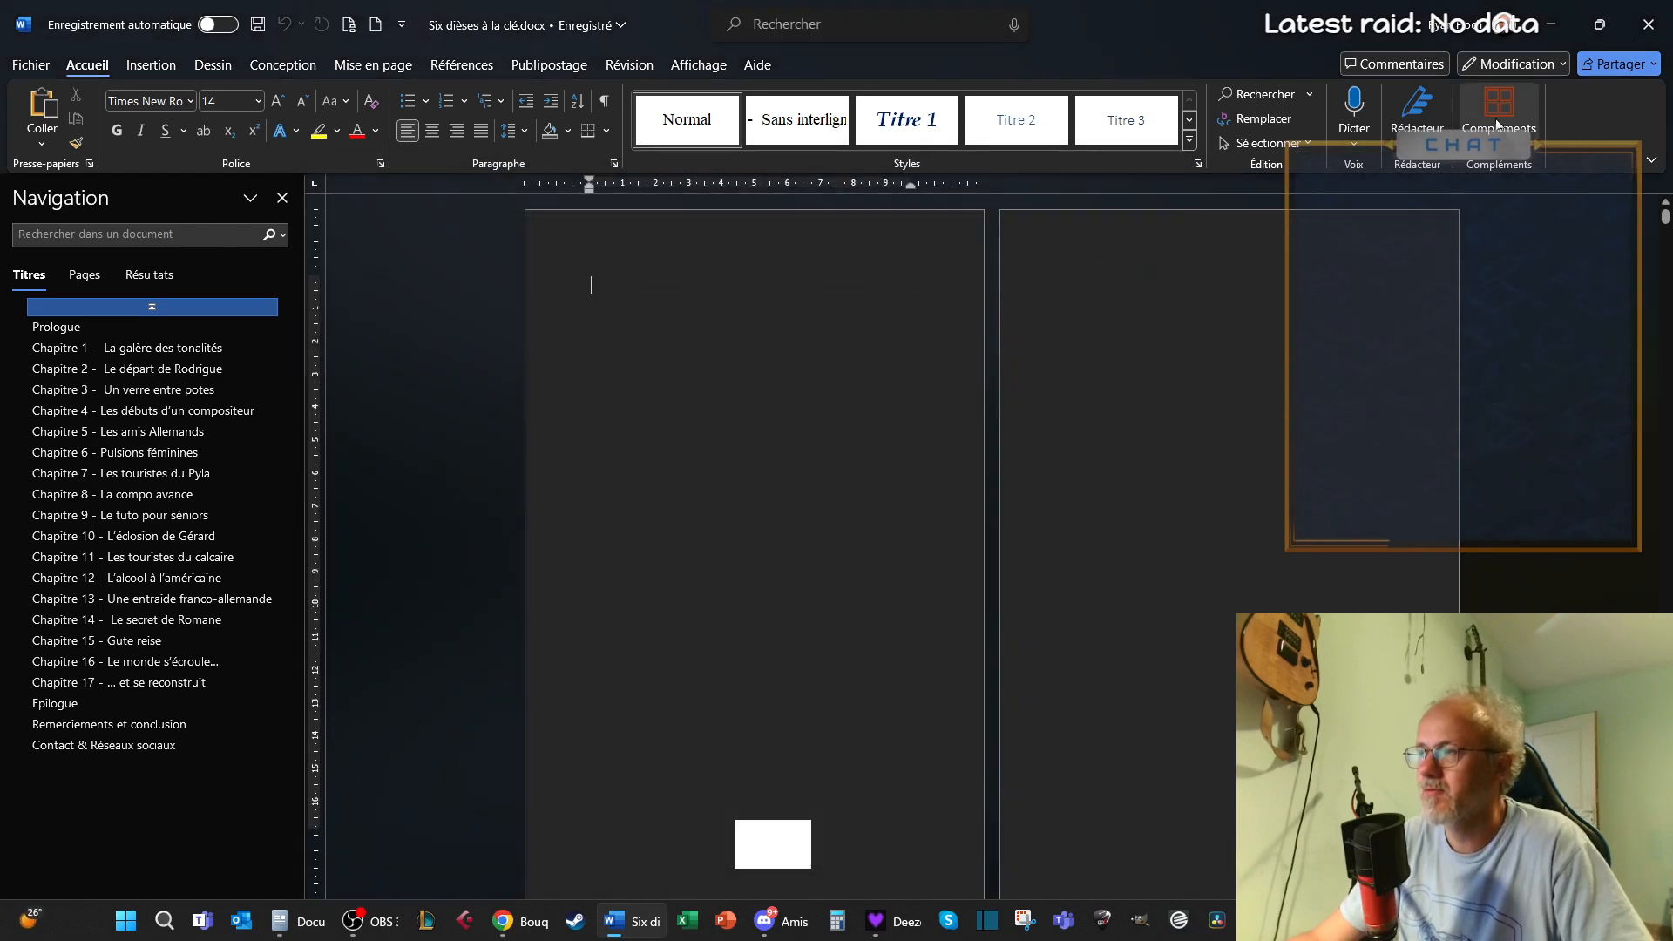
click(1647, 25)
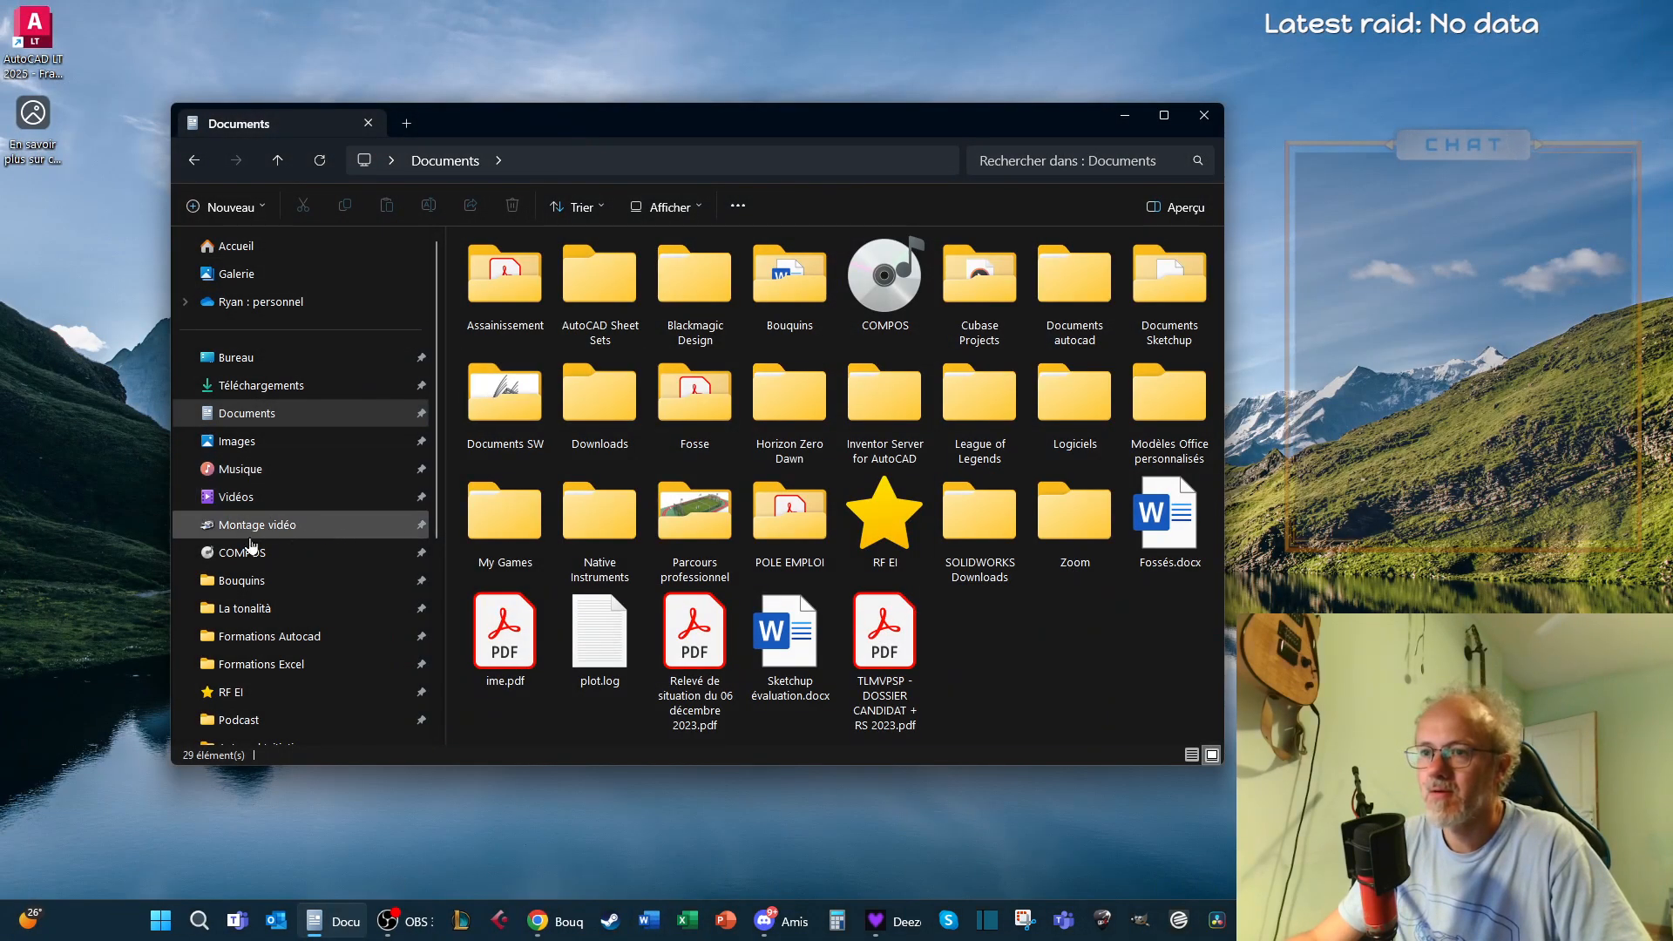
Check the Bouquins folder in File Explorer for the exported "Six dièses à la clé.pdf", then minimise the window
click(233, 580)
click(685, 610)
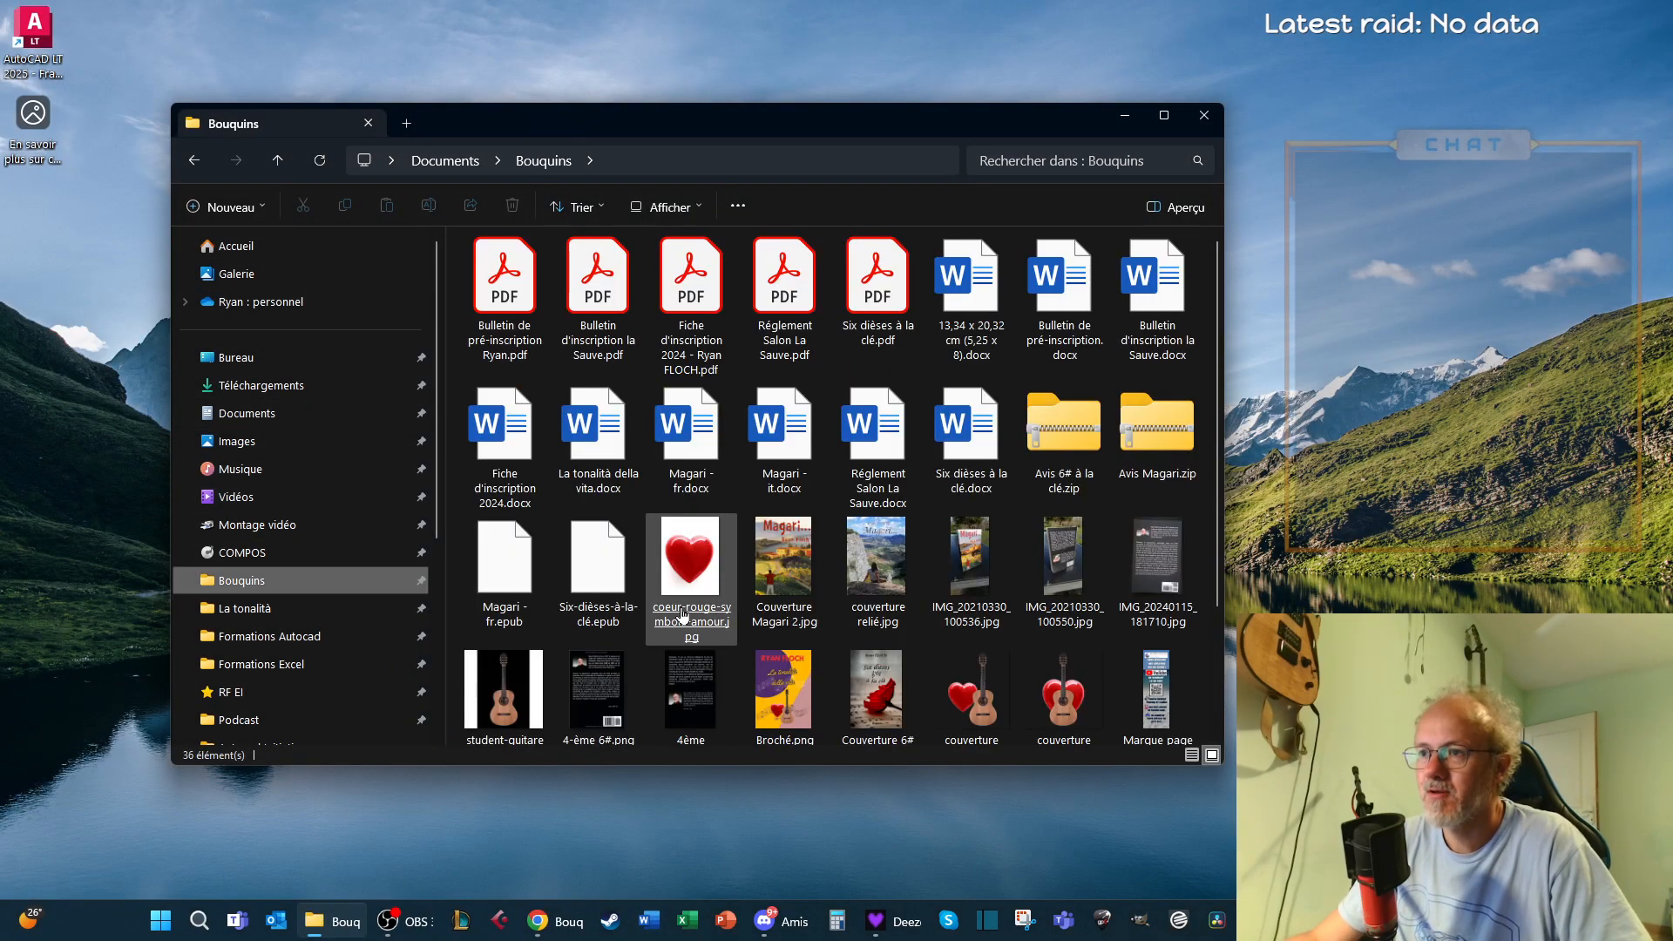
click(886, 305)
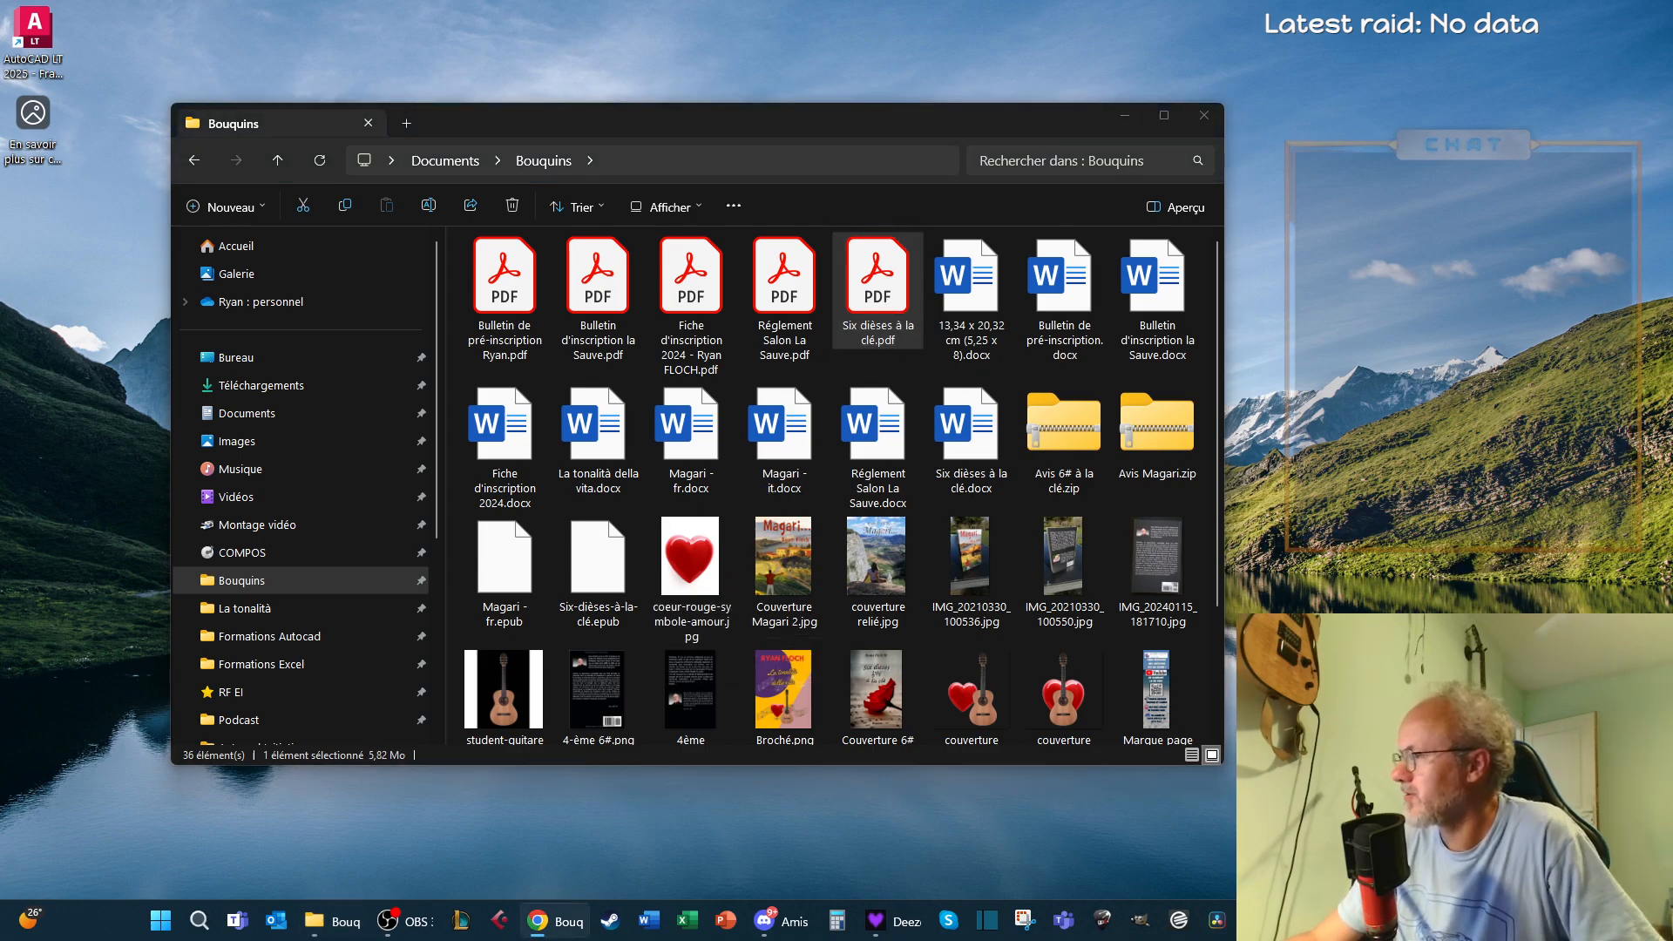
click(1124, 124)
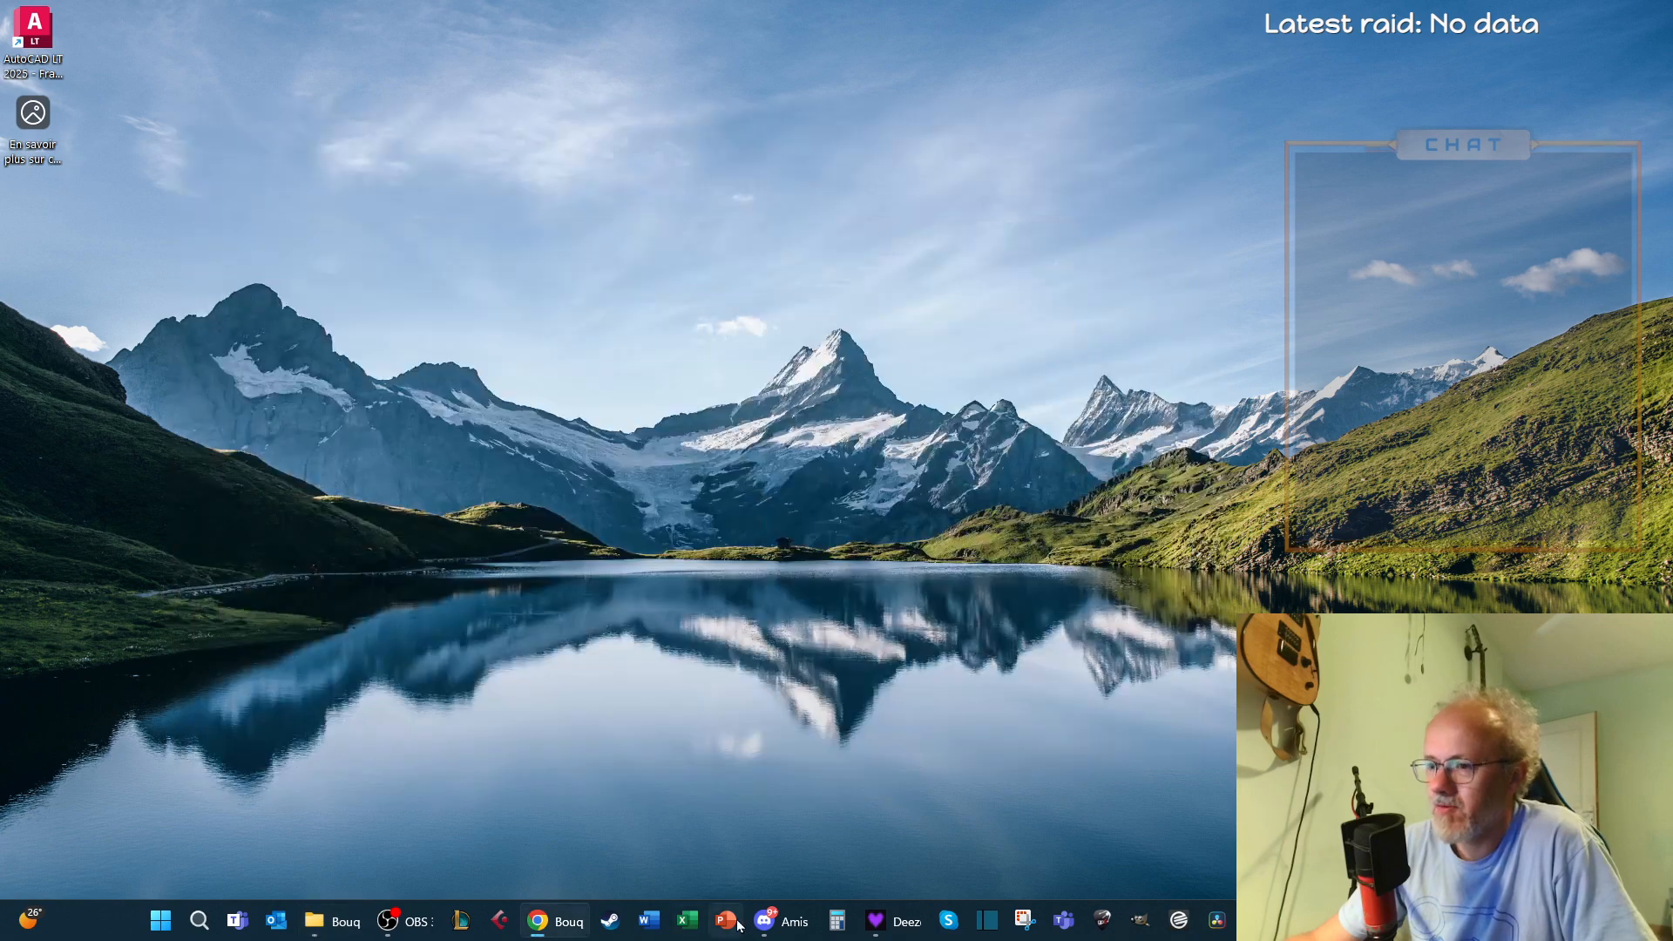
Browse the Formations Autocad and Autocad Initiation folders in File Explorer, including the Vidéo formation subfolder, to examine the course videos
click(329, 920)
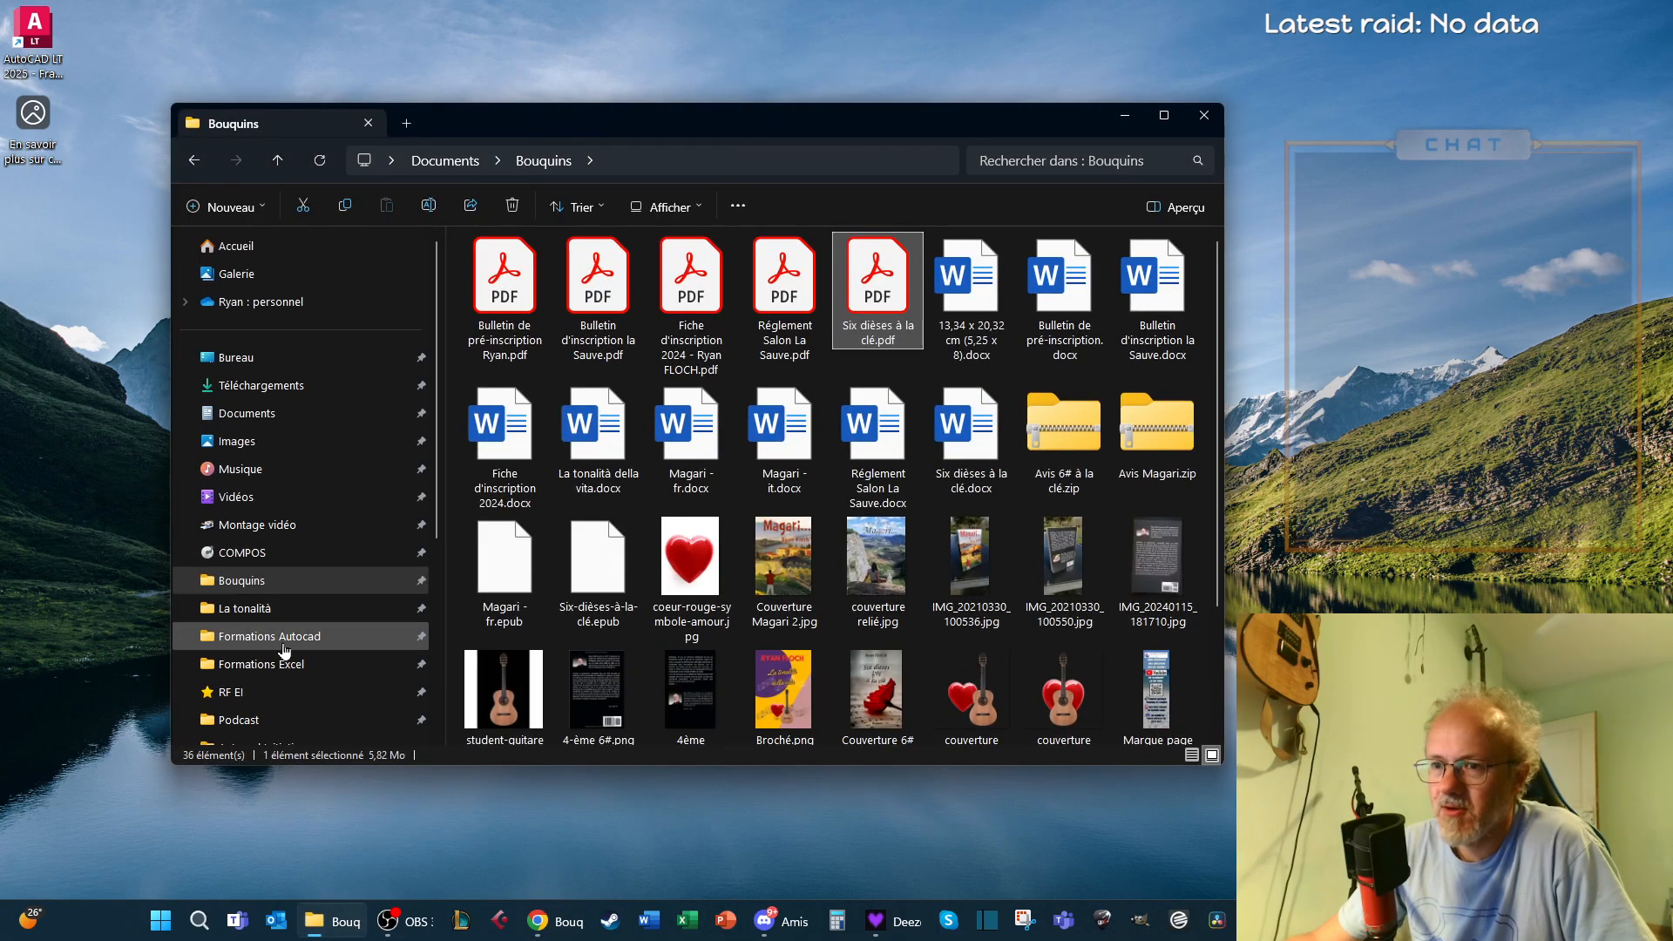
click(284, 644)
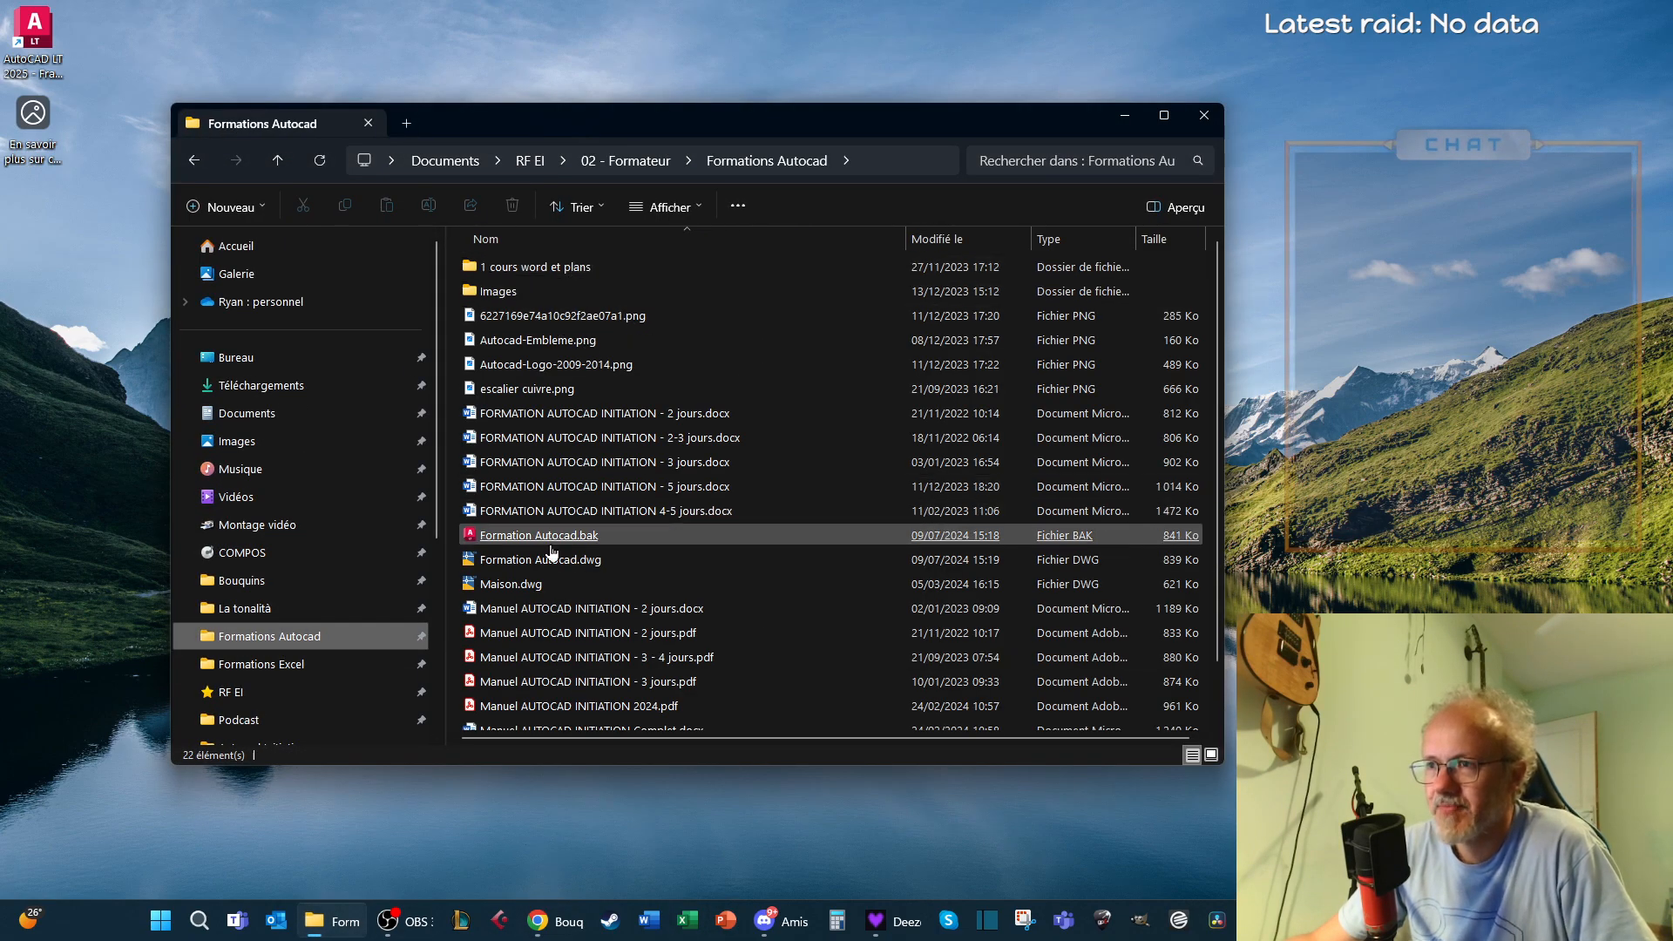
scroll(369, 650, down, 2)
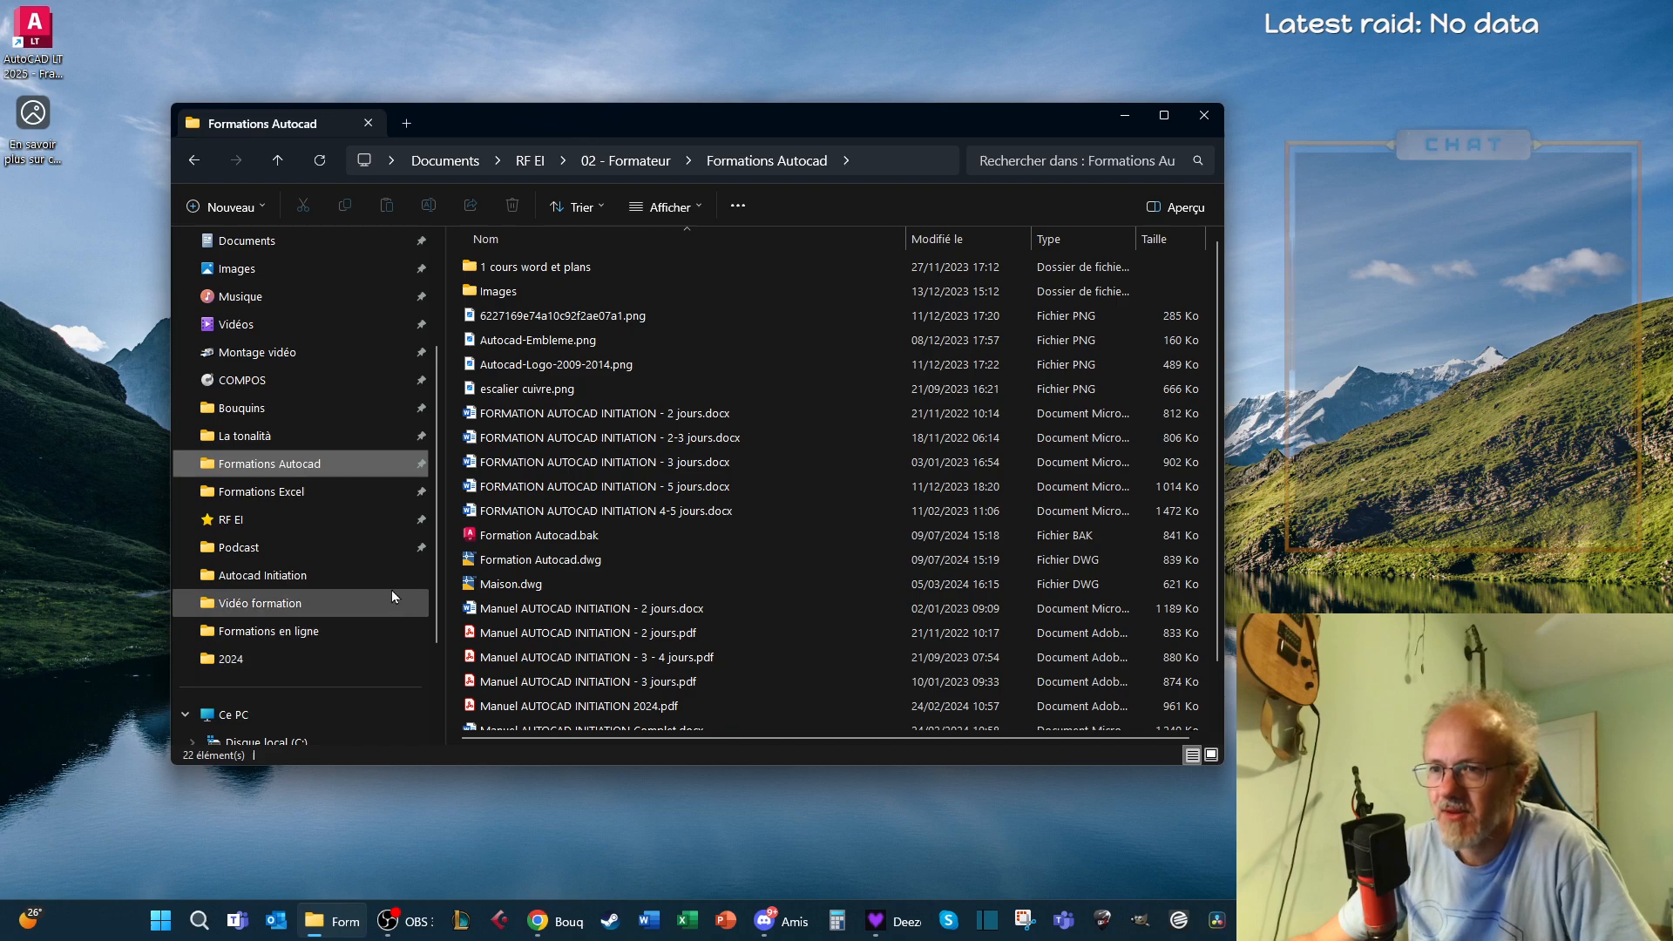
click(288, 578)
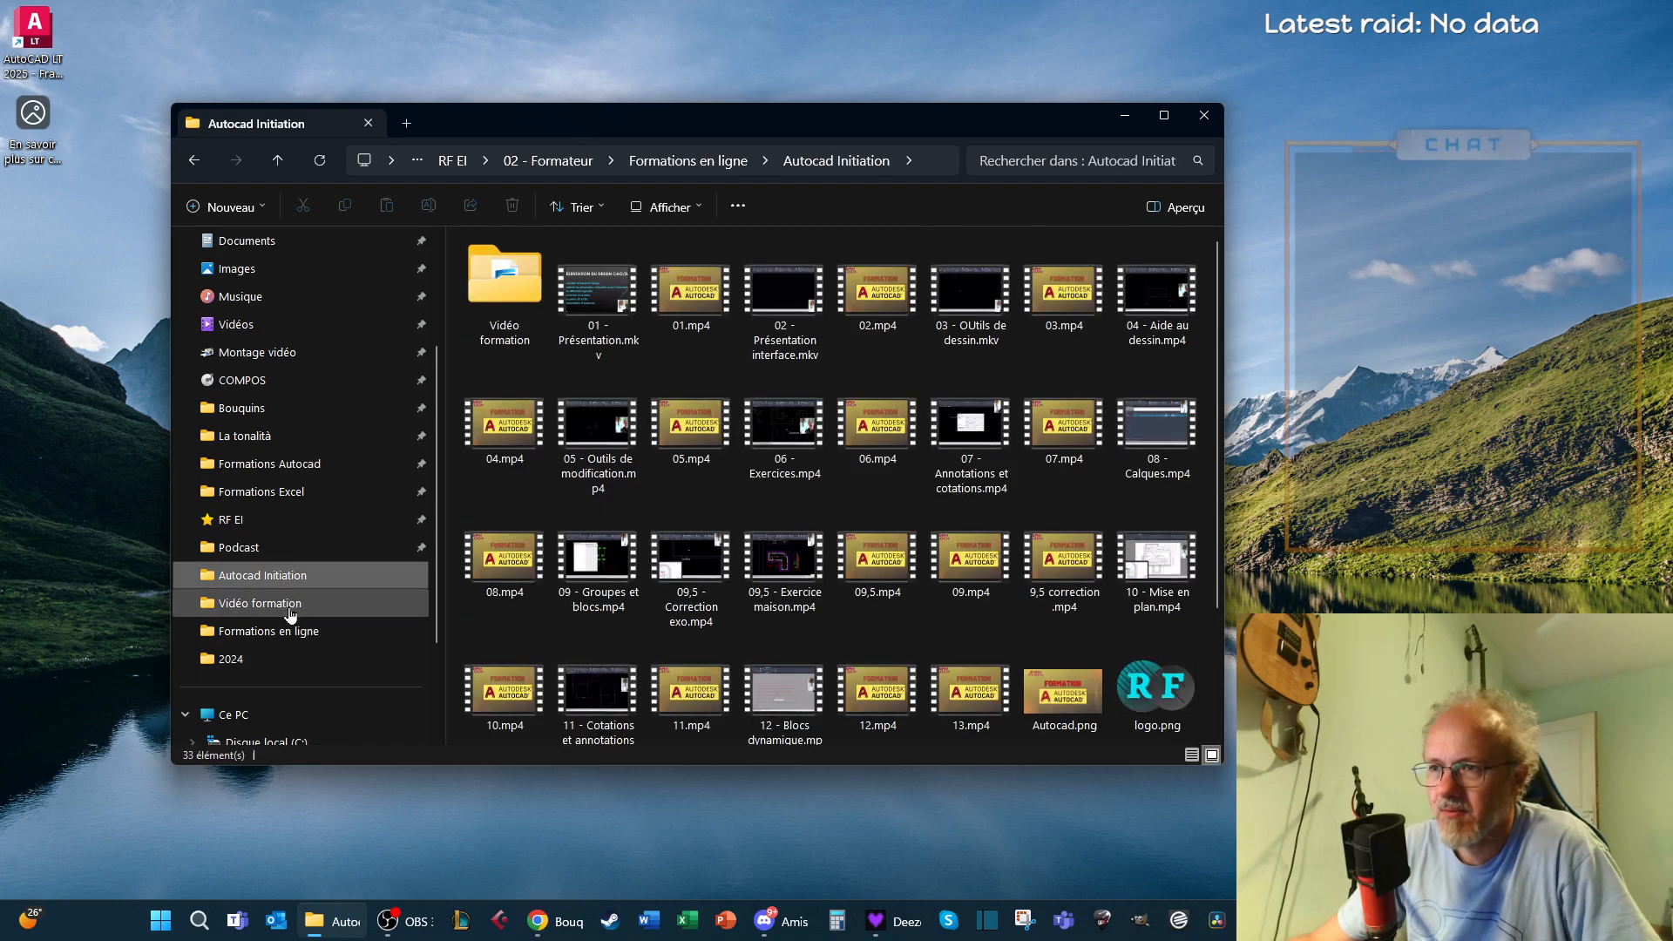
click(508, 340)
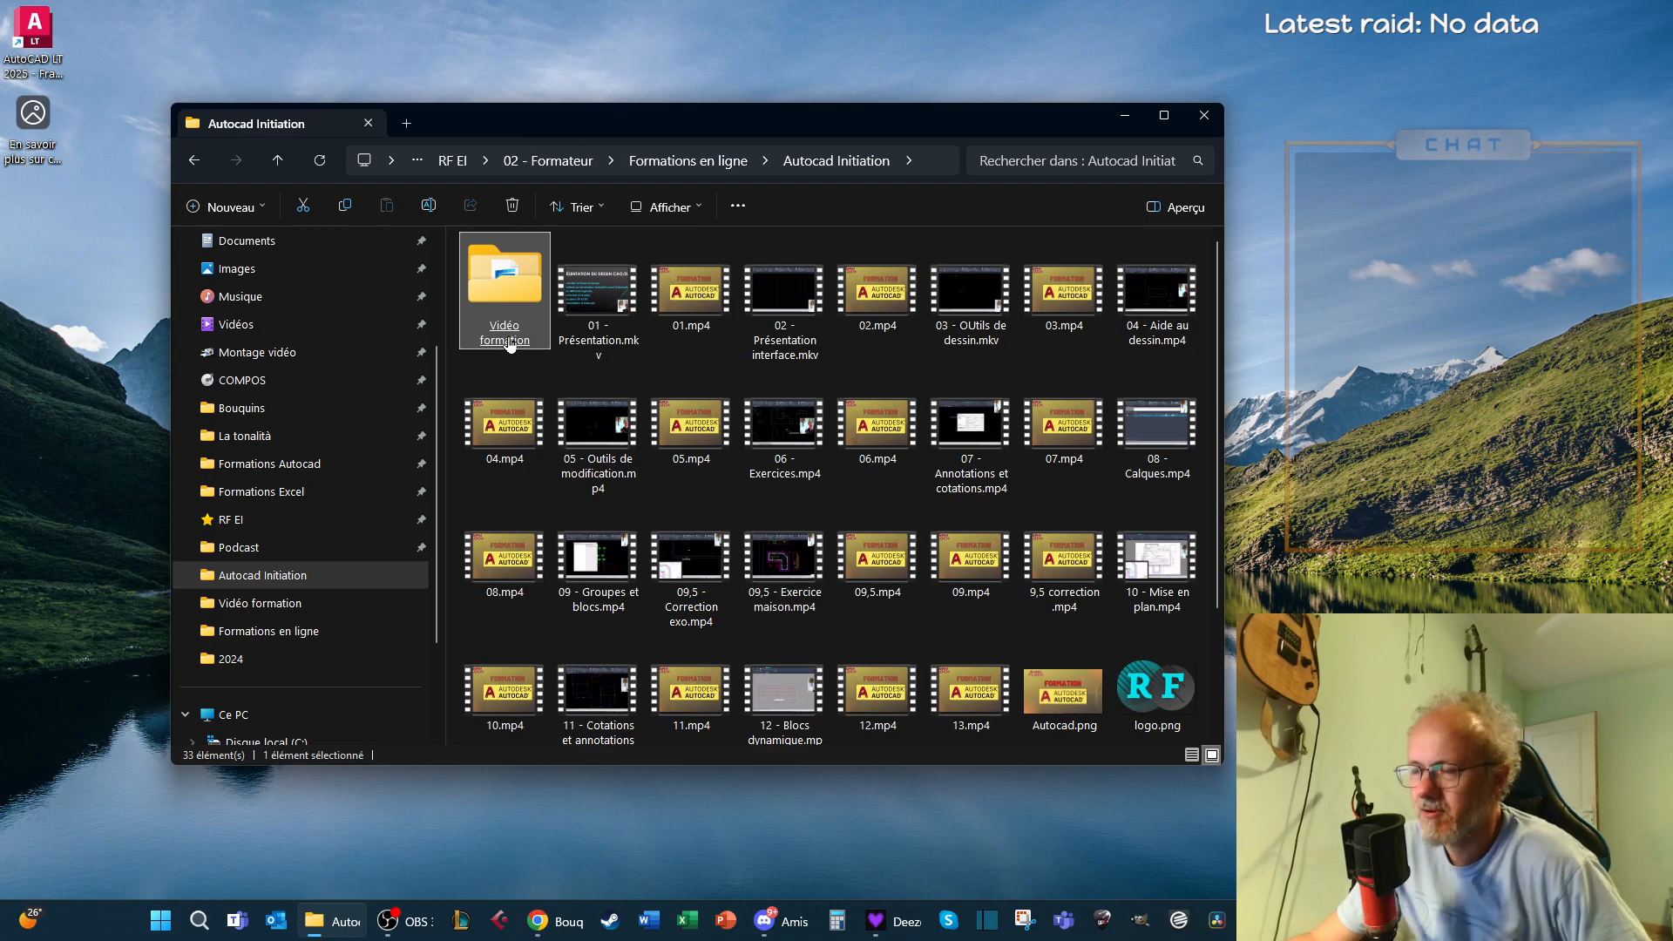
double_click(511, 343)
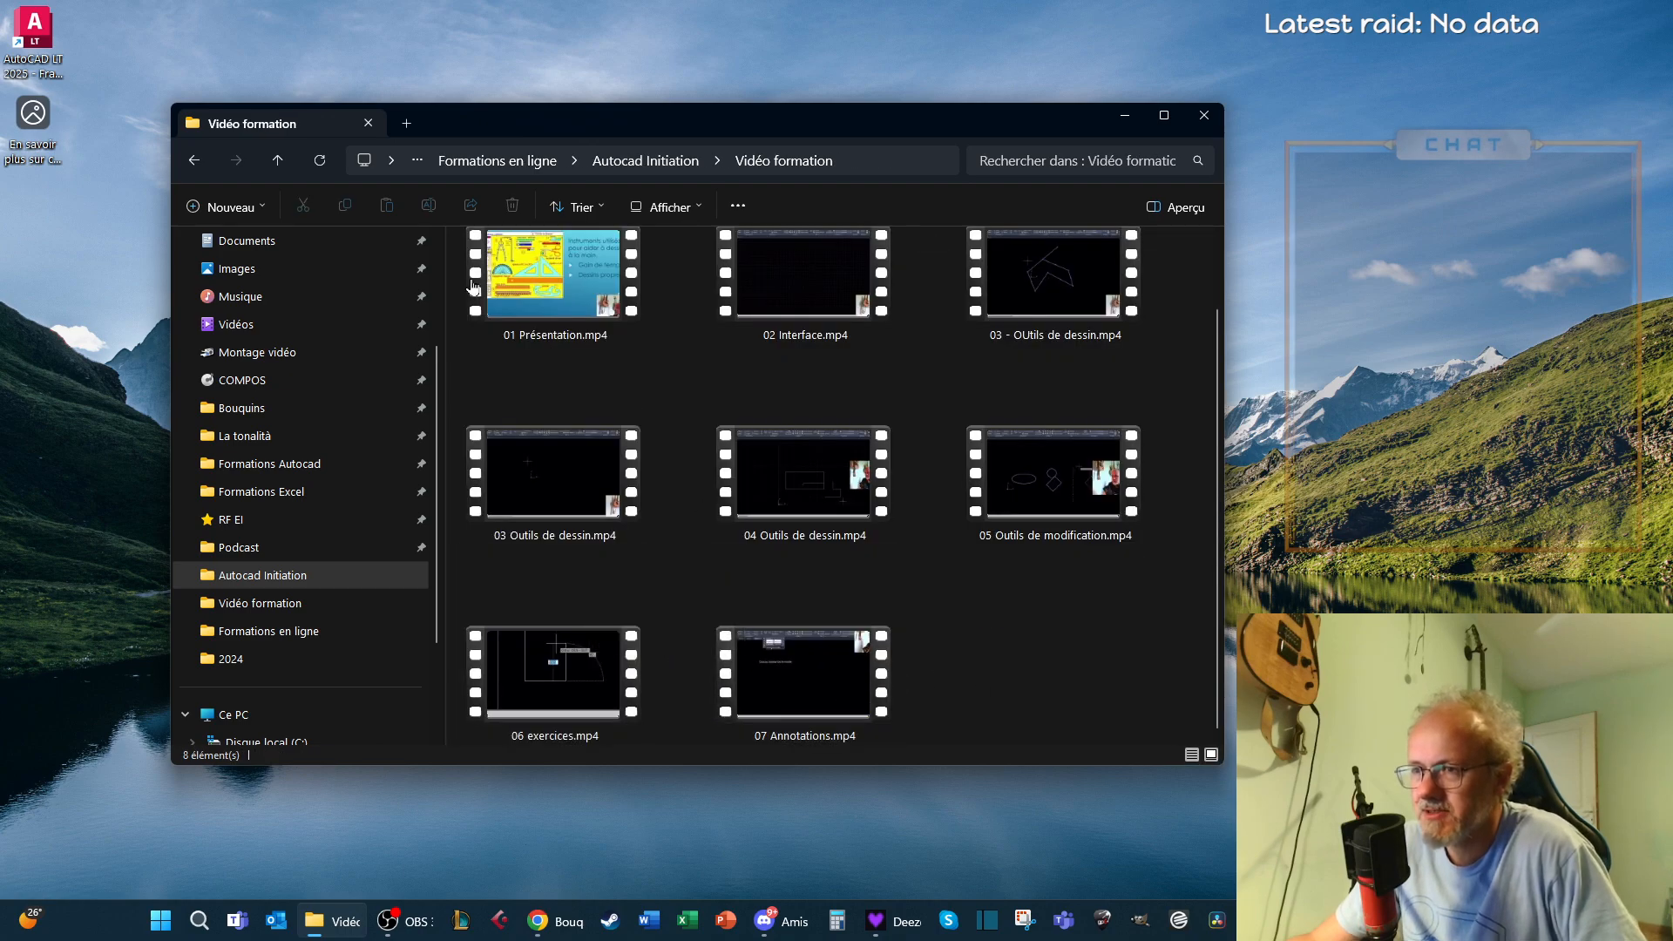
click(190, 164)
click(784, 562)
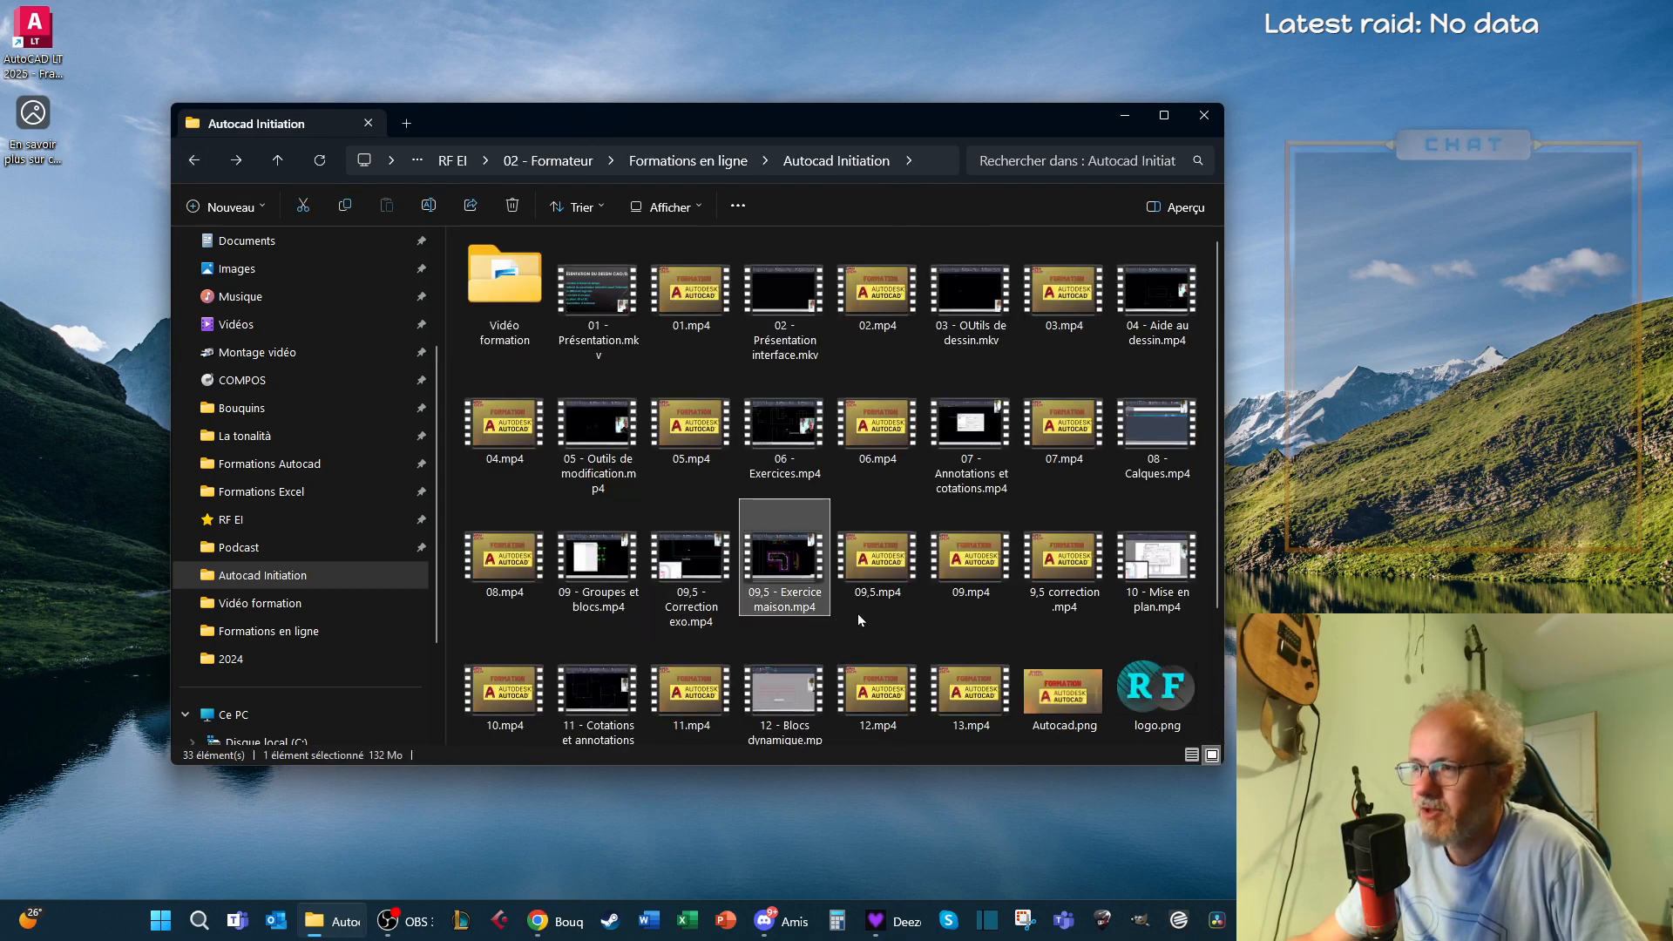
click(505, 562)
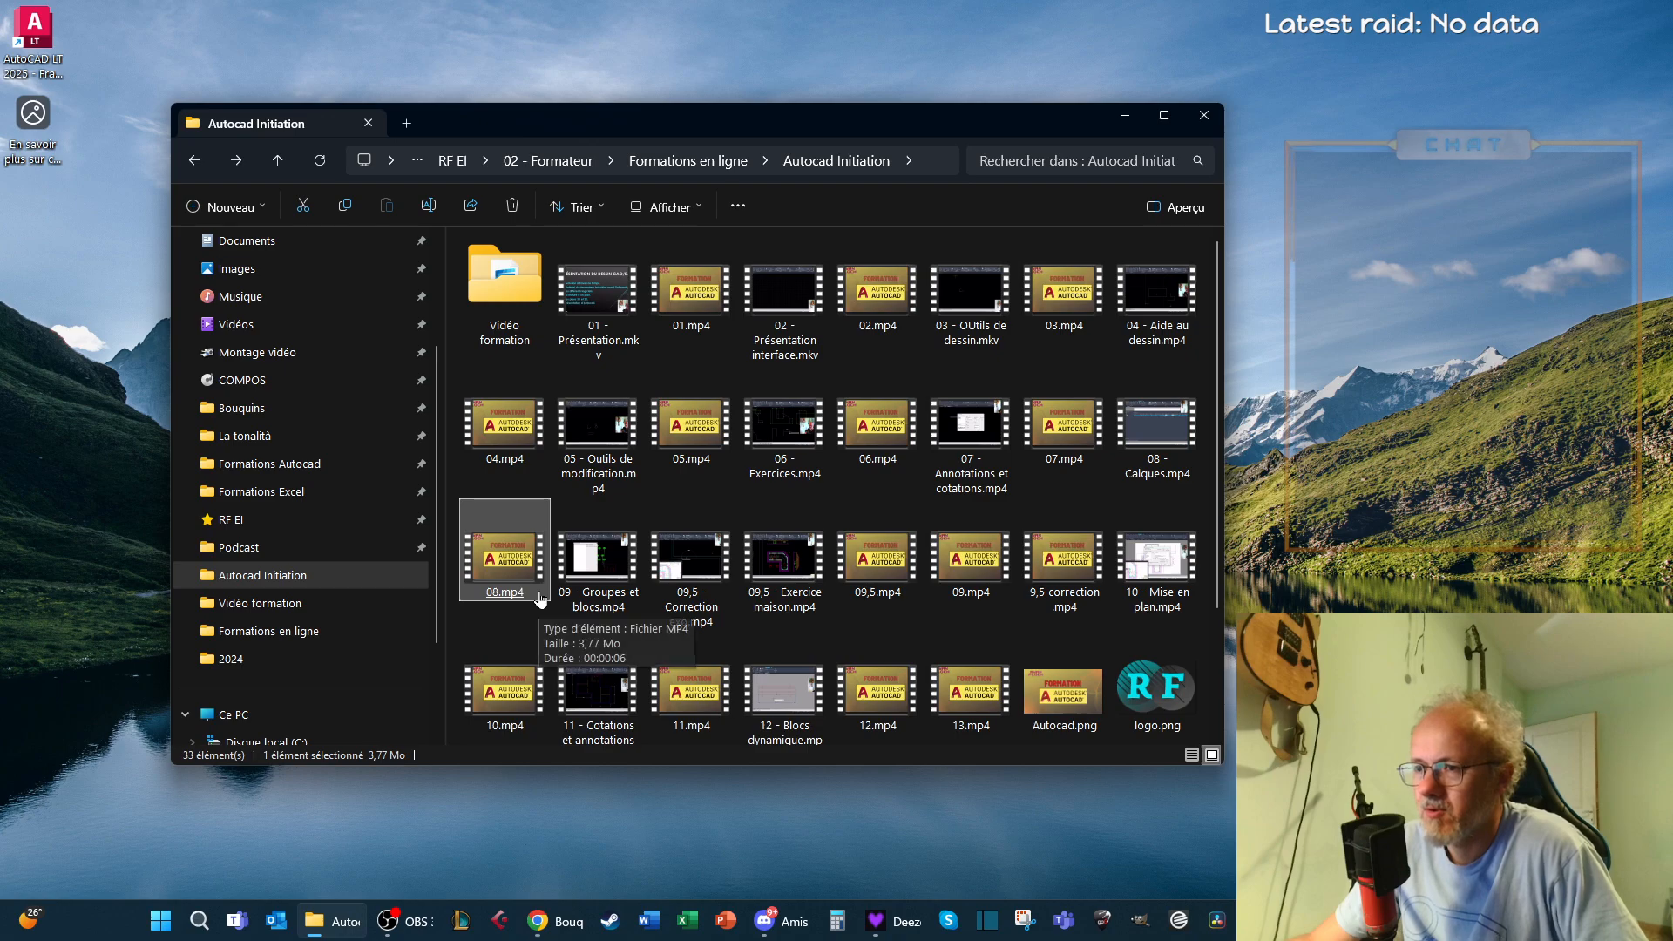
scroll(612, 607, down, 2)
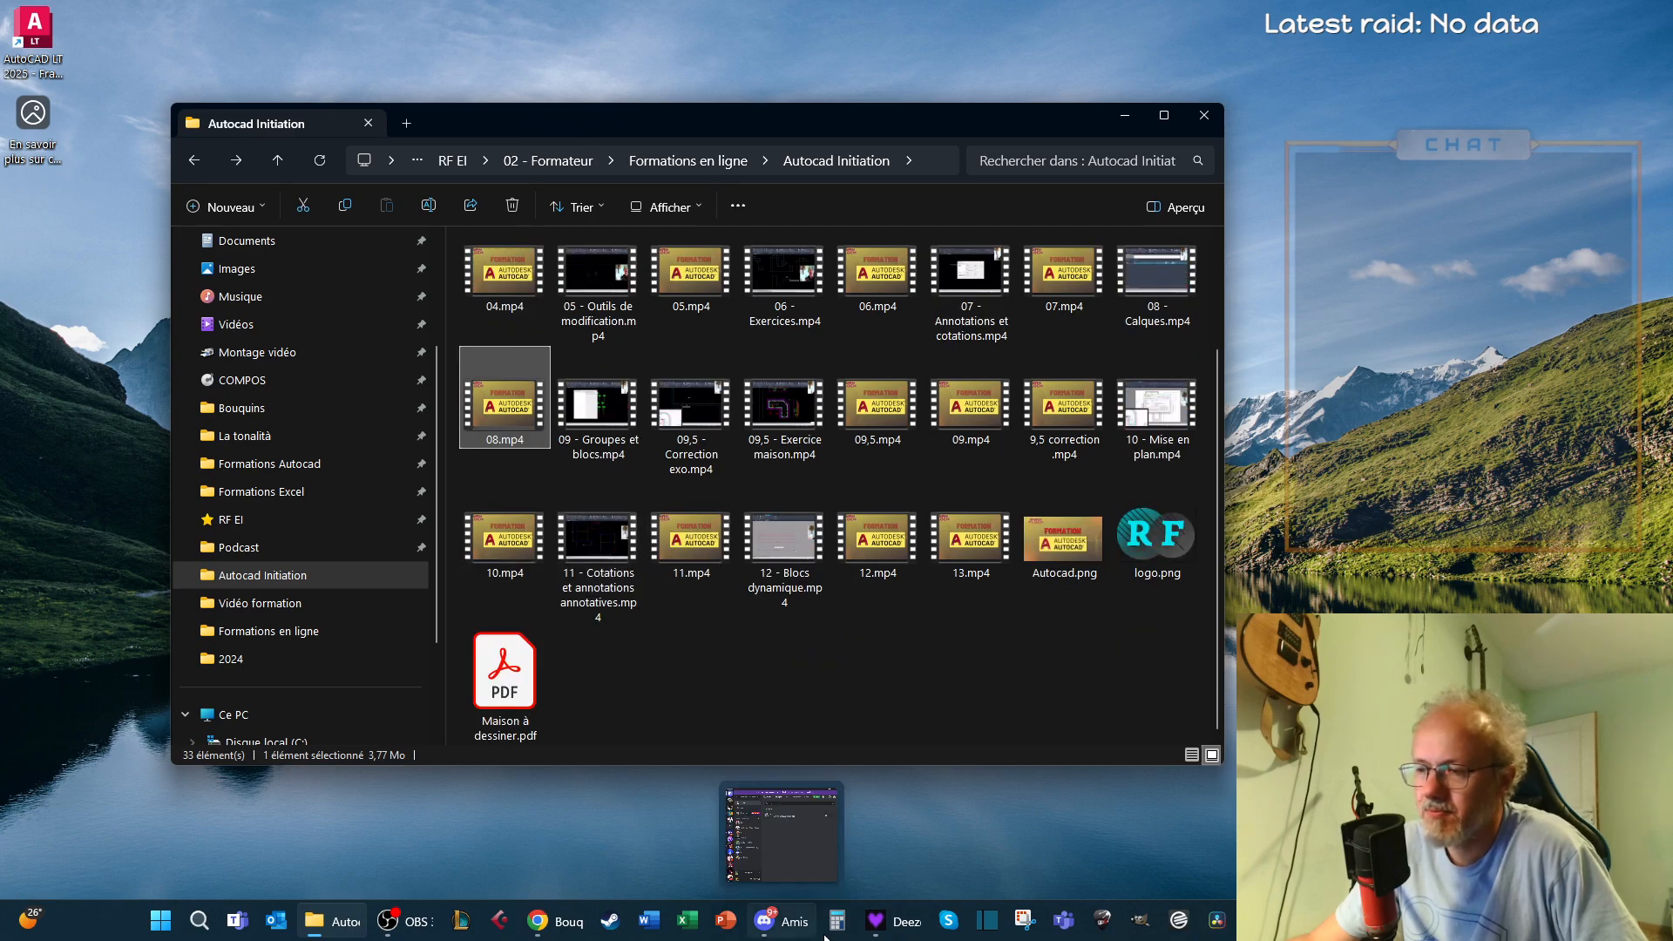
Launch DaVinci Resolve and minimise the Autocad Initiation folder window while it loads
mouse_move(861, 933)
click(1217, 920)
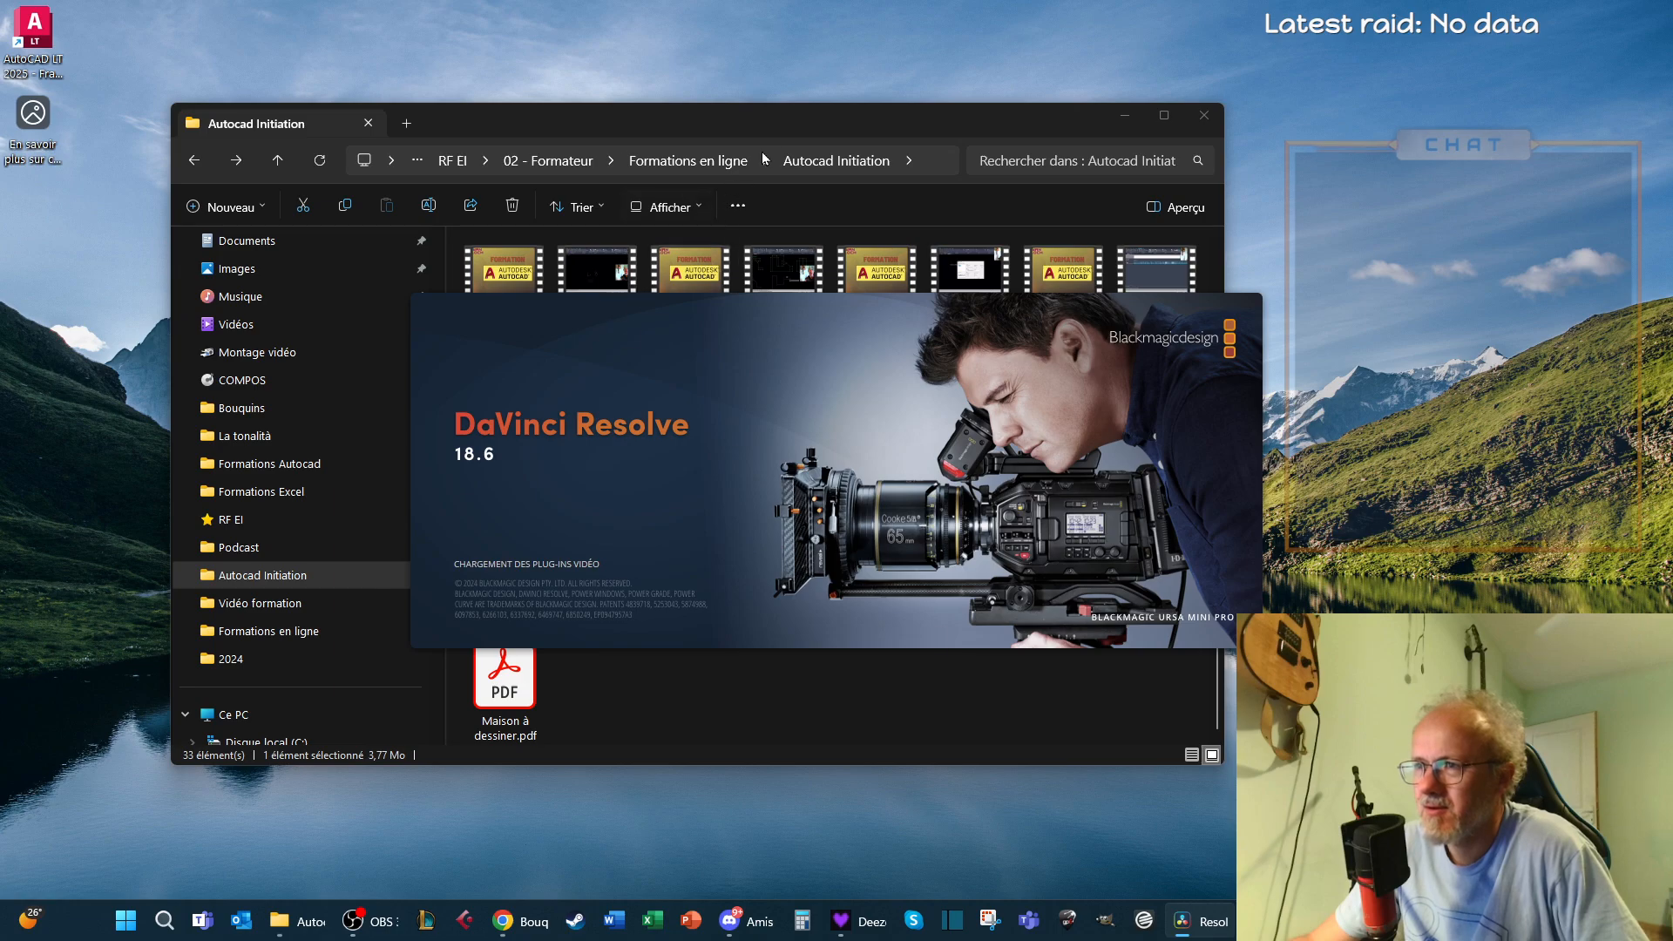
click(764, 122)
scroll(780, 697, up, 2)
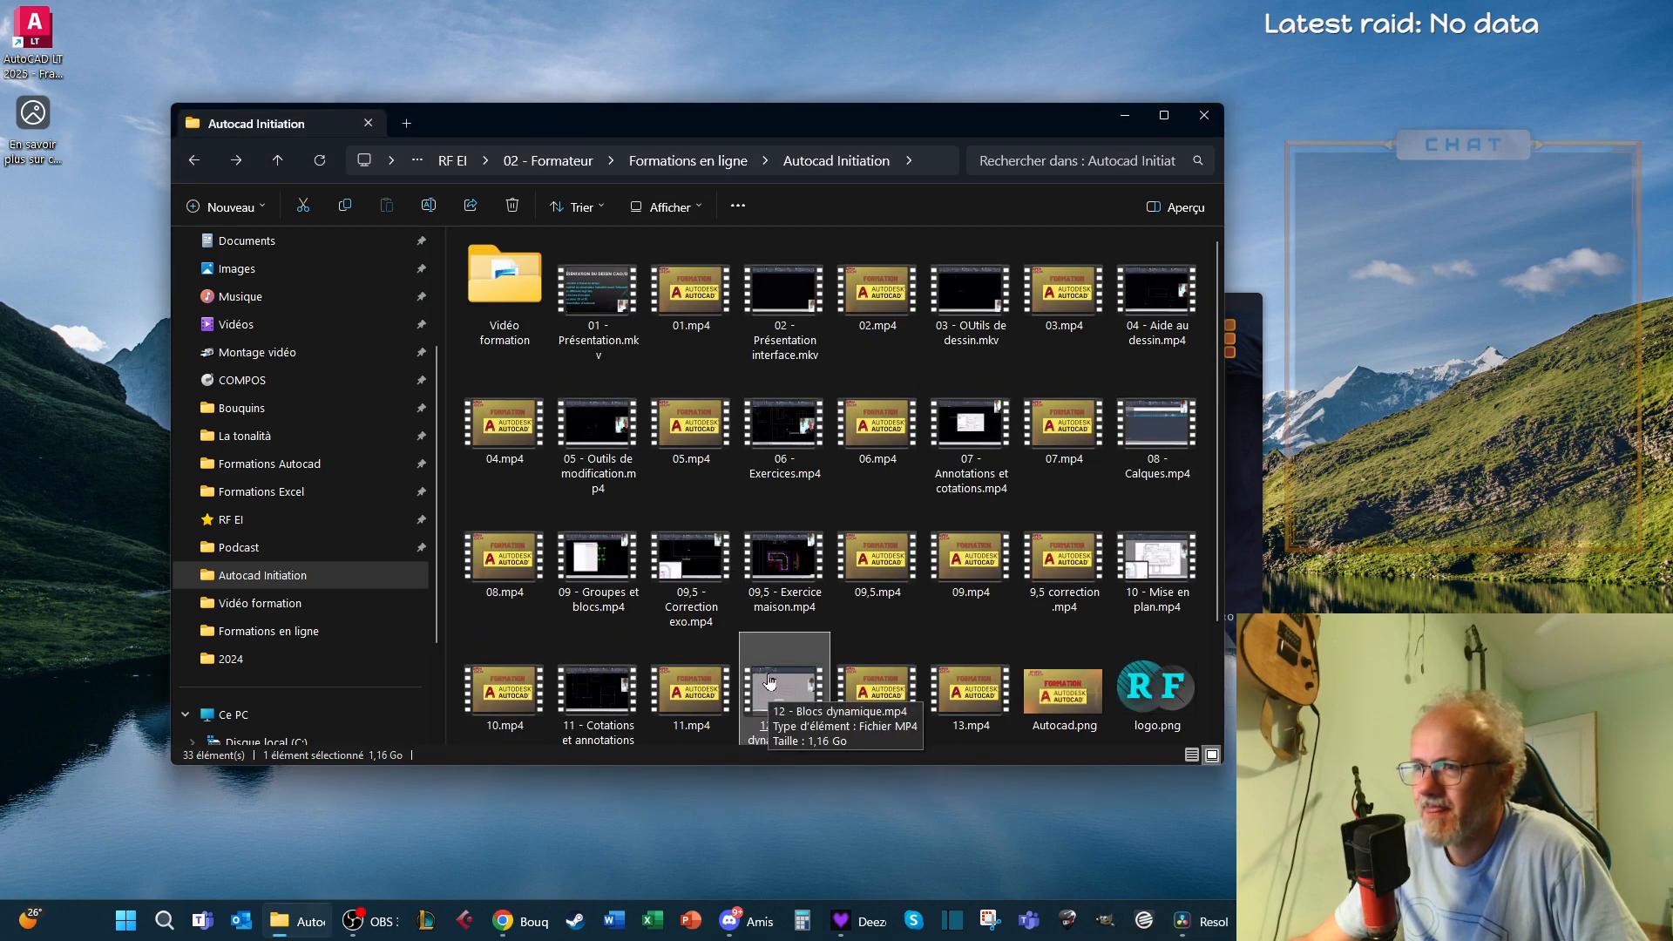
scroll(769, 680, down, 2)
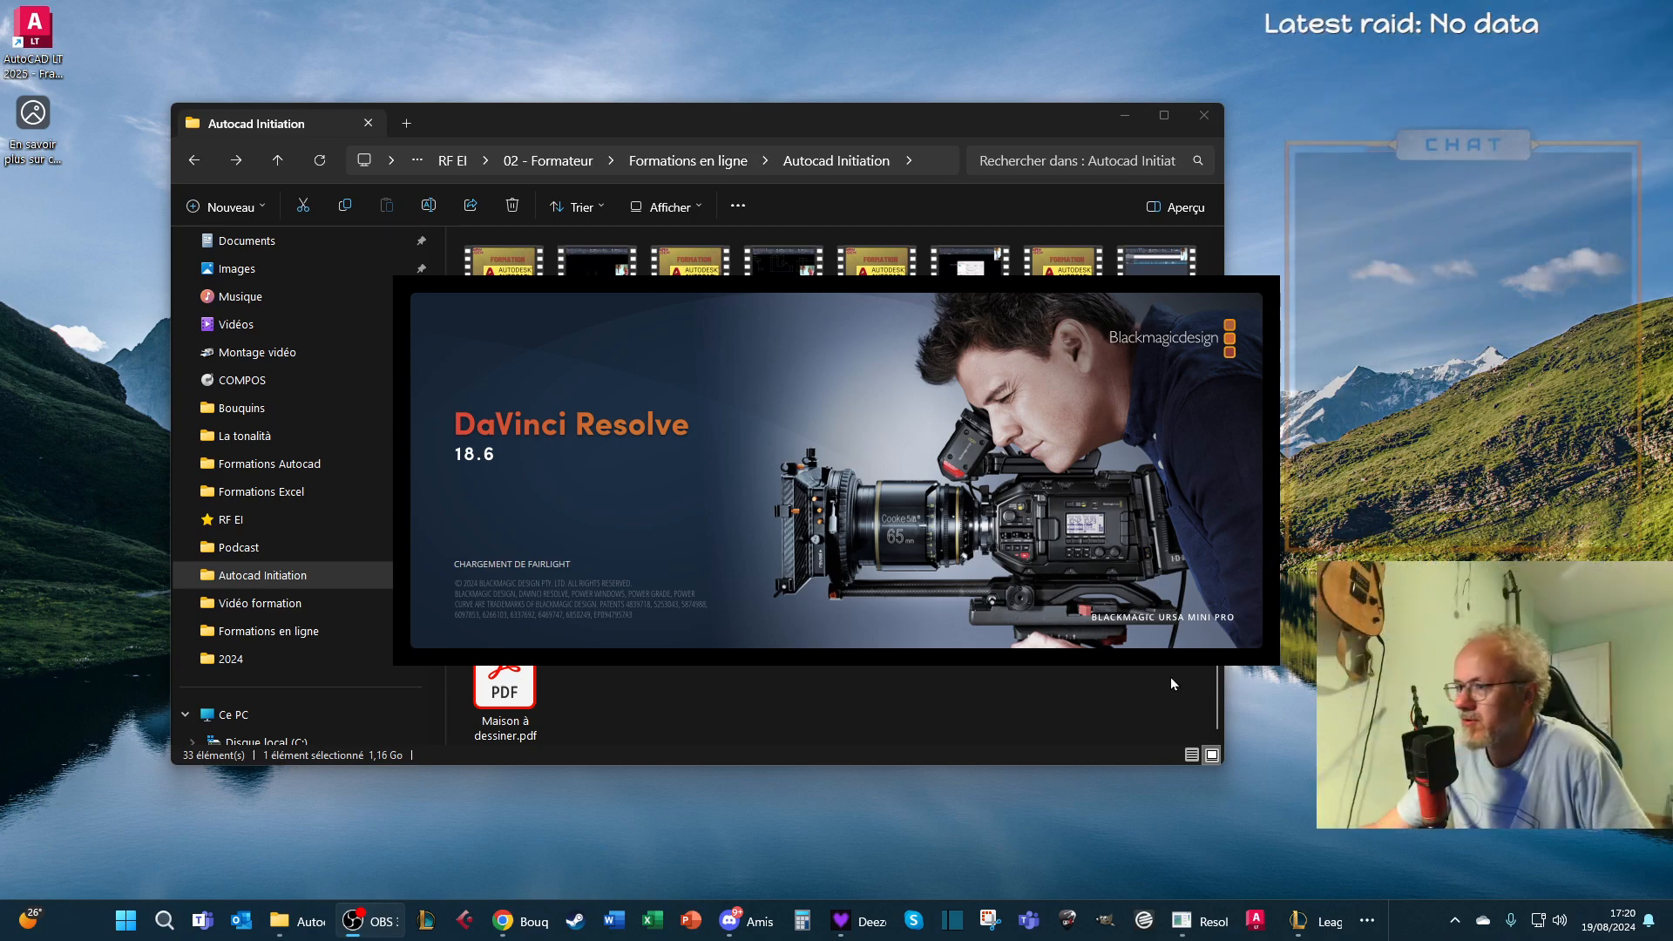
click(928, 704)
click(927, 711)
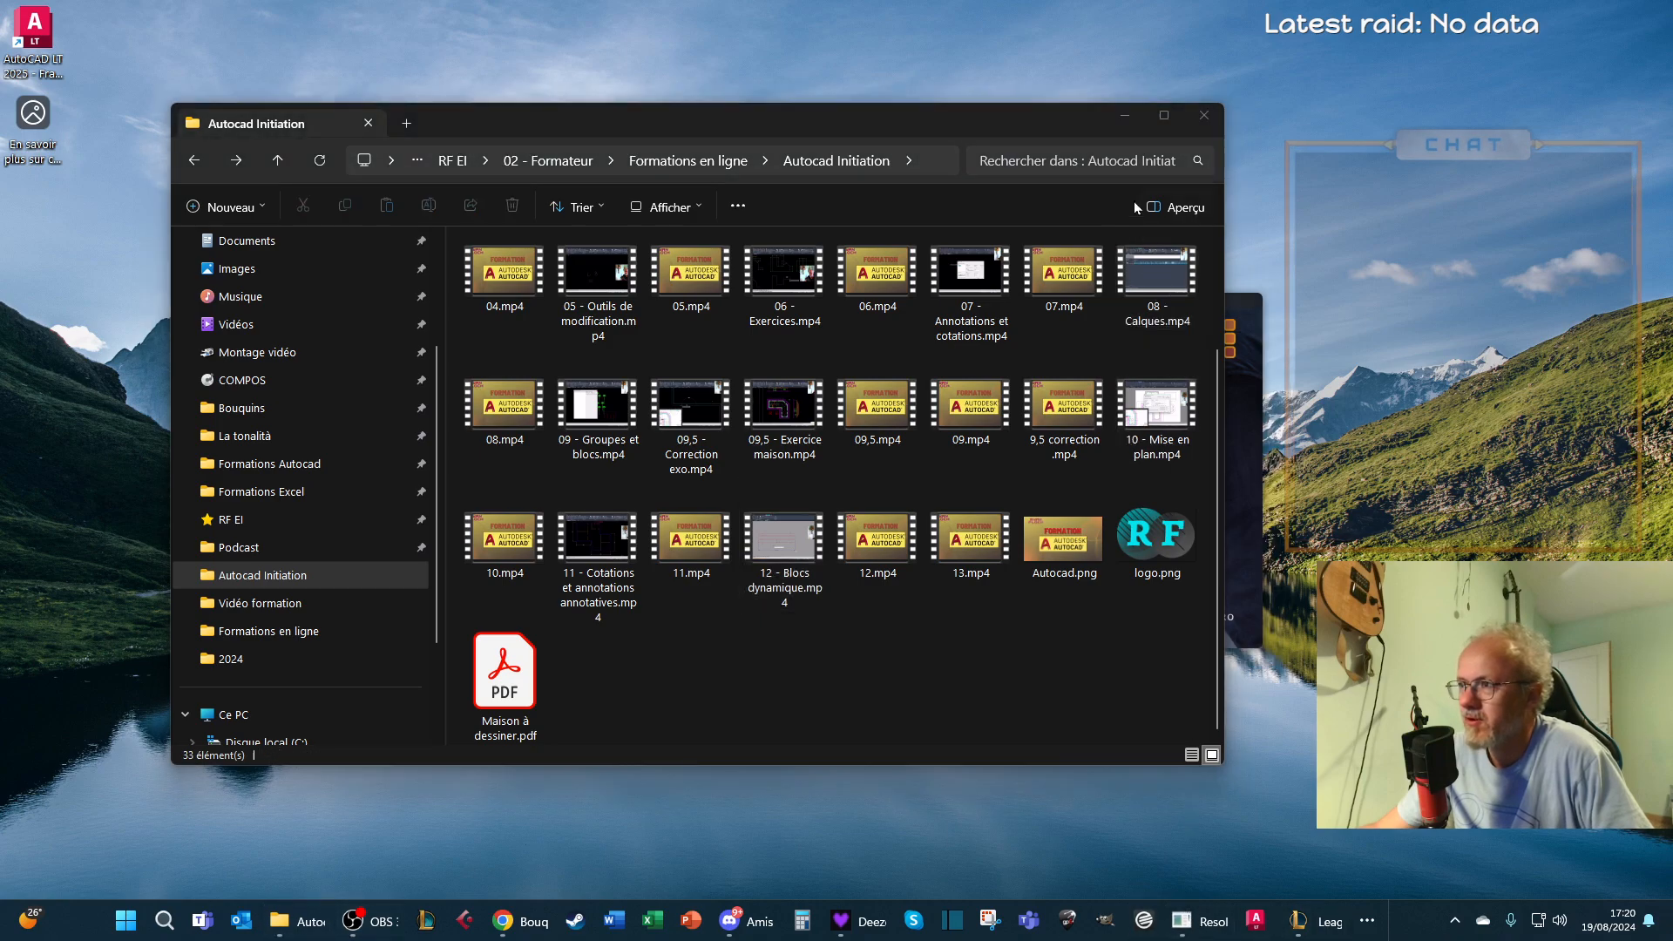
click(1133, 127)
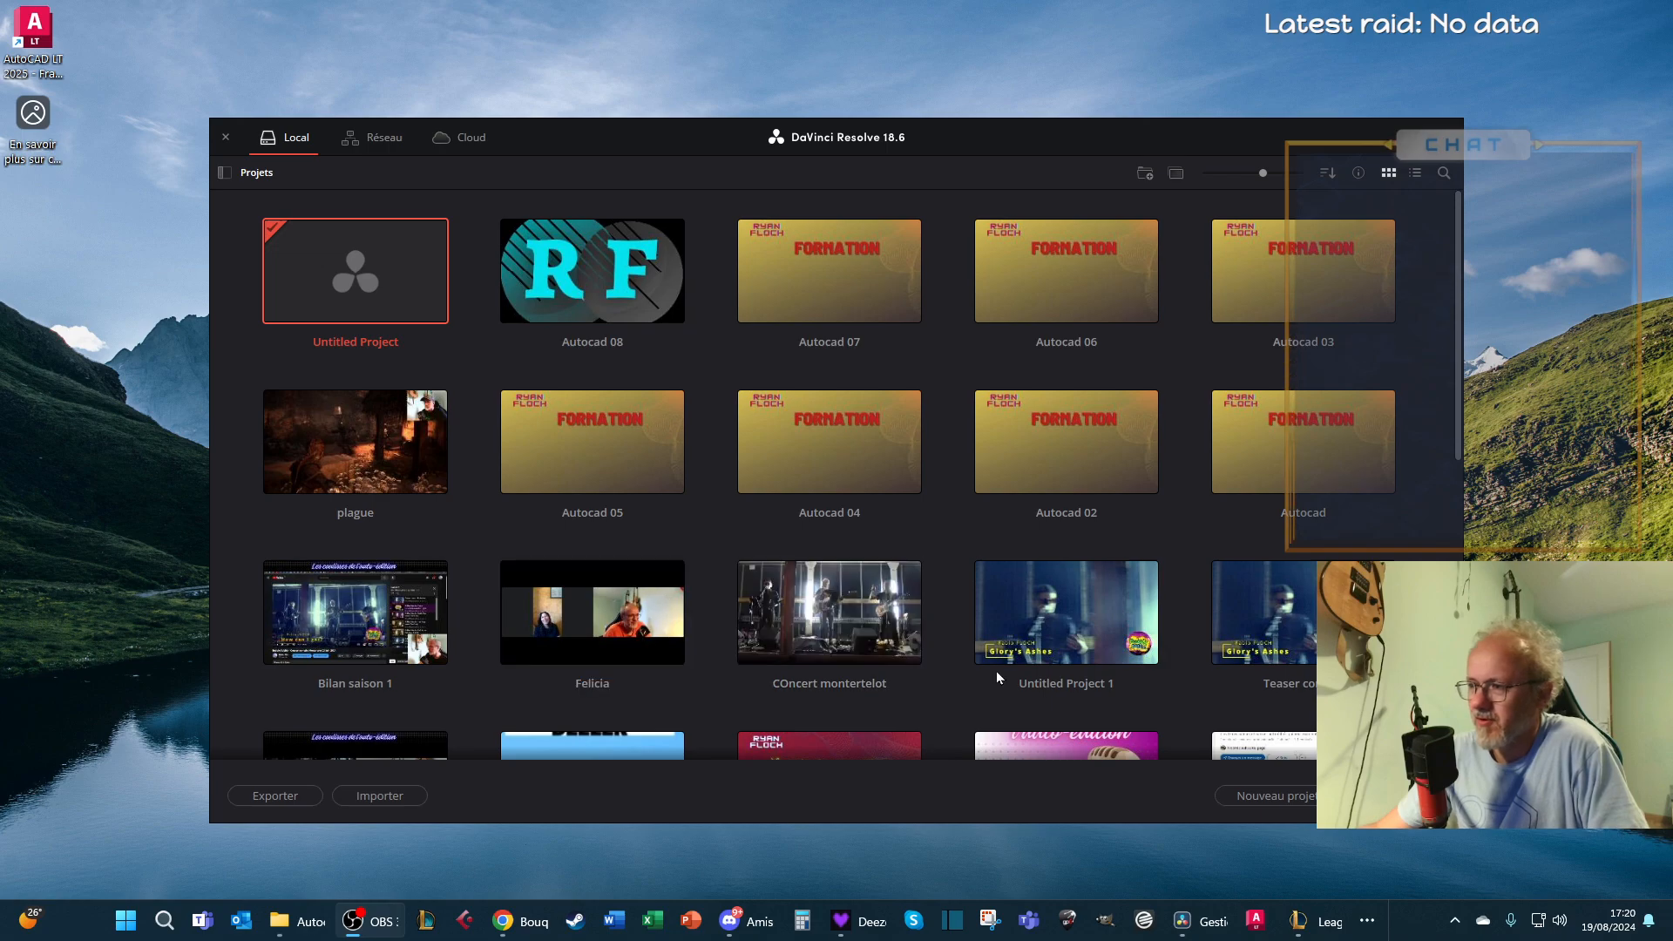
Try to create a new project named "Autocad 08"
click(1272, 796)
text(Autocad)
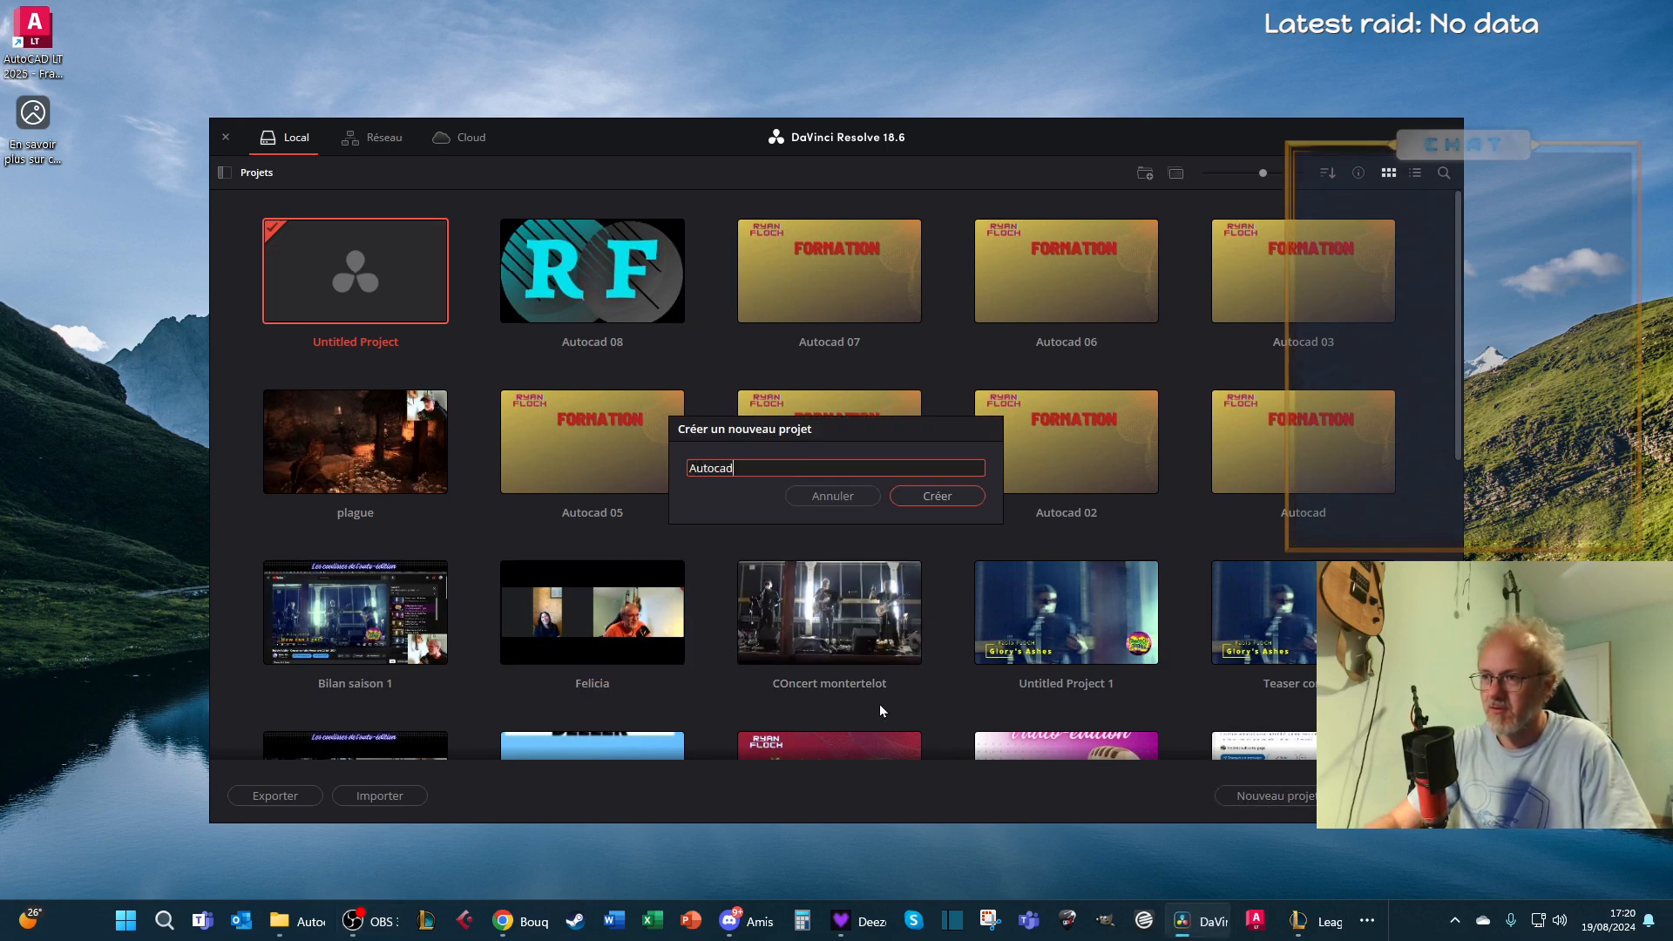
text( 08)
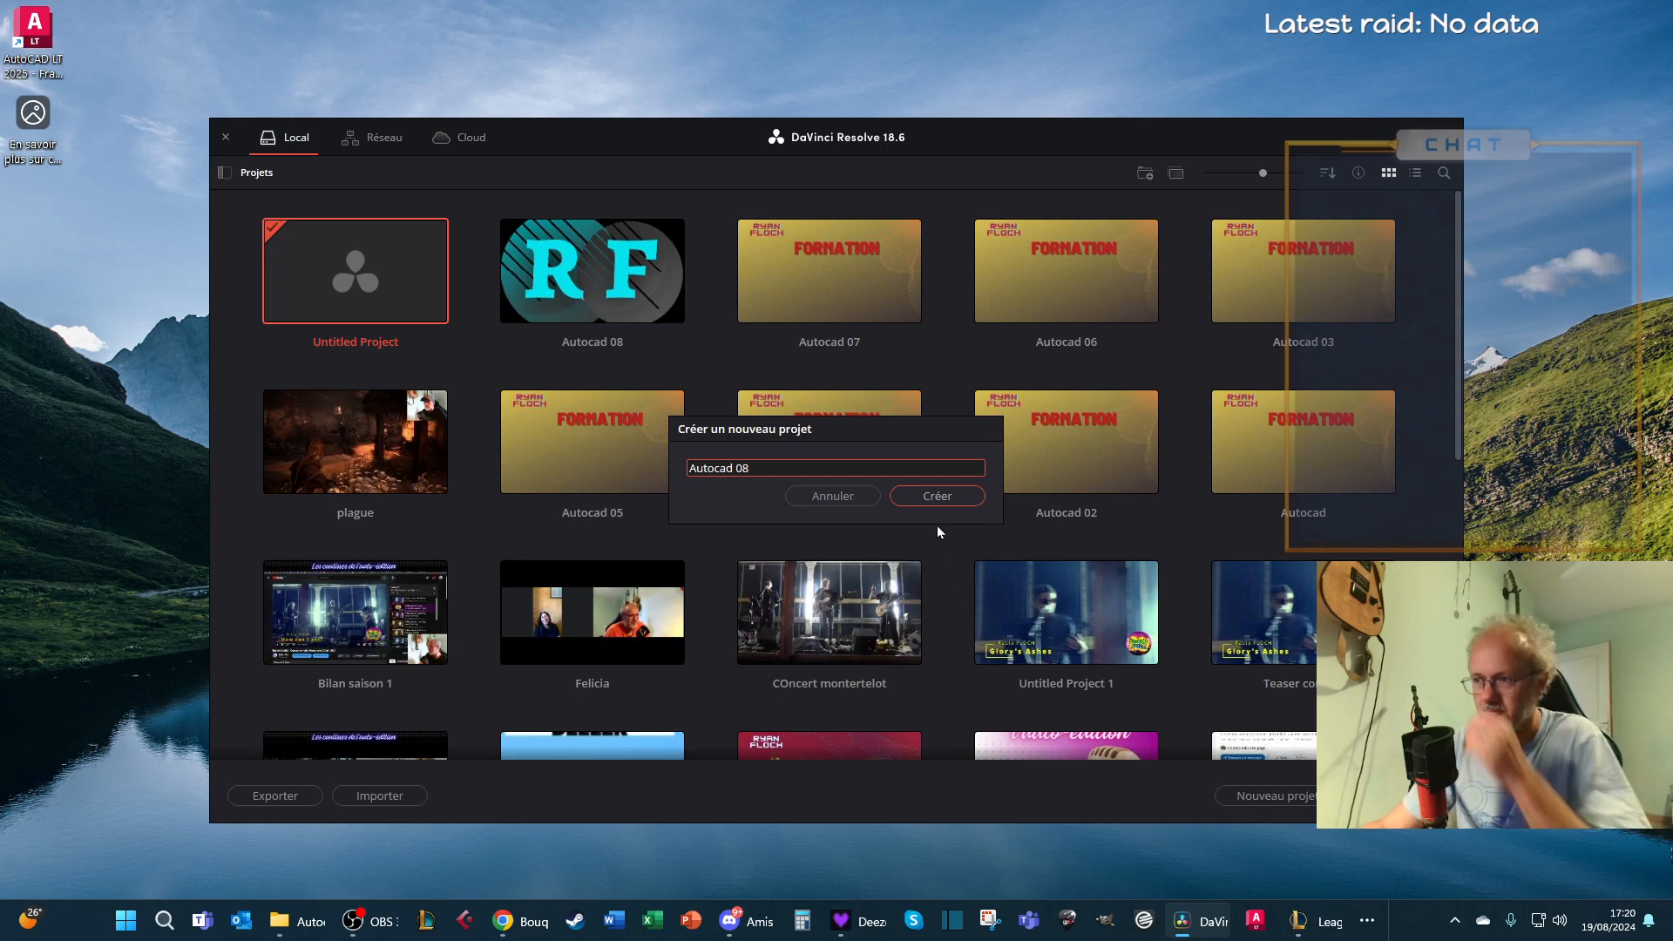
click(925, 500)
click(990, 527)
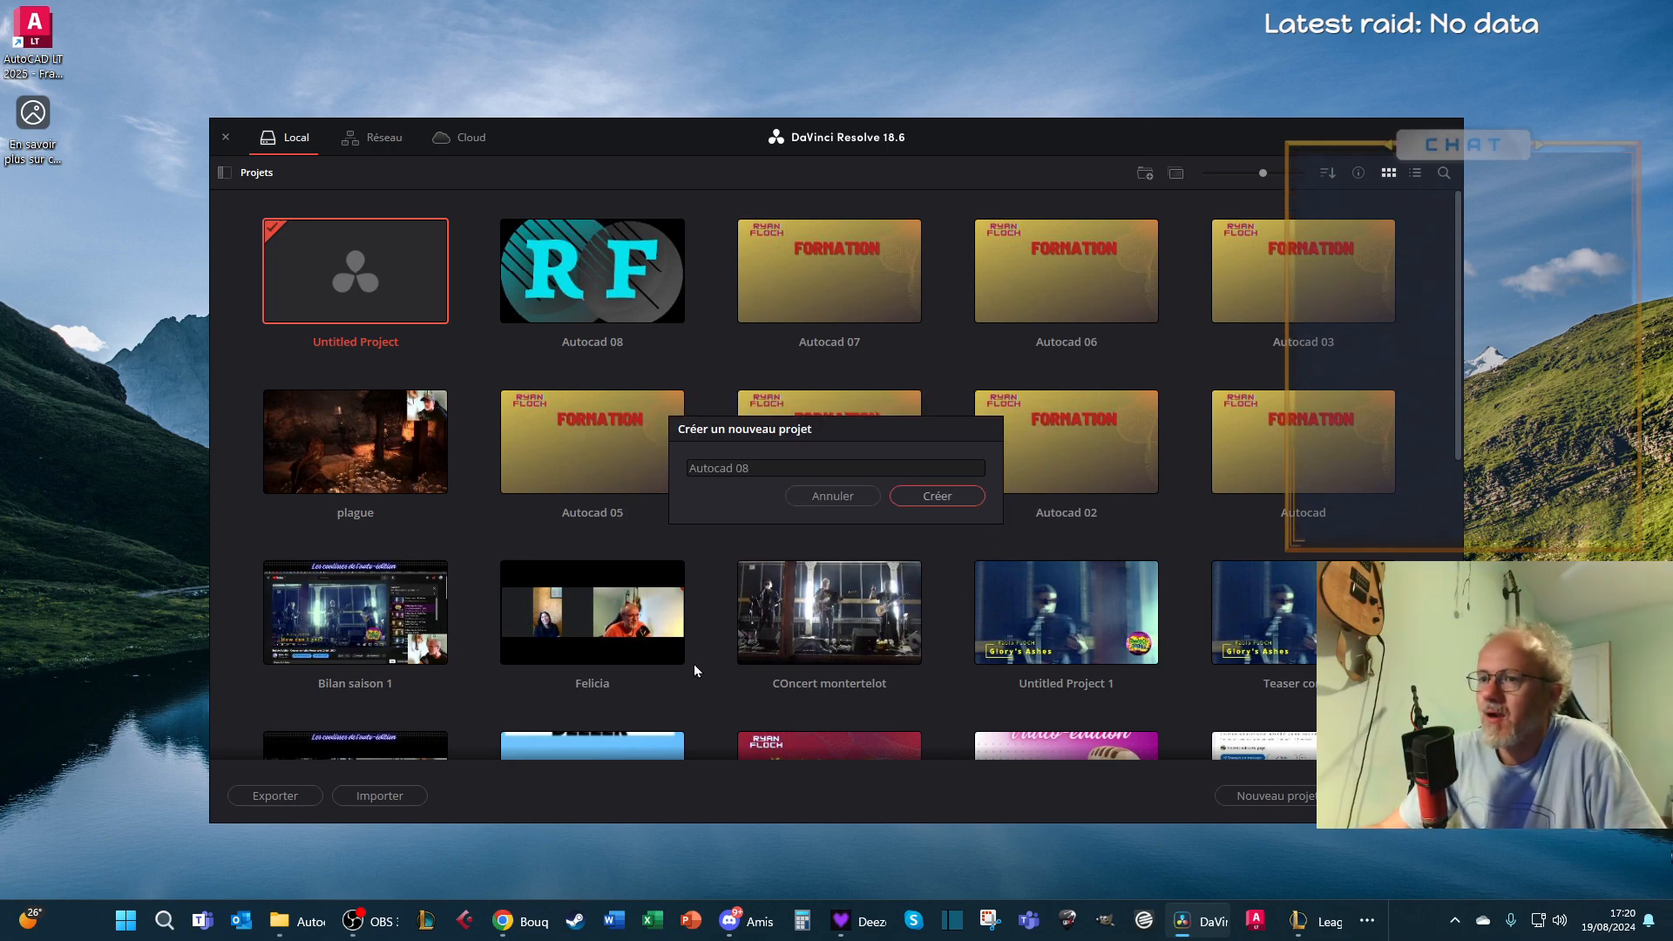
click(844, 502)
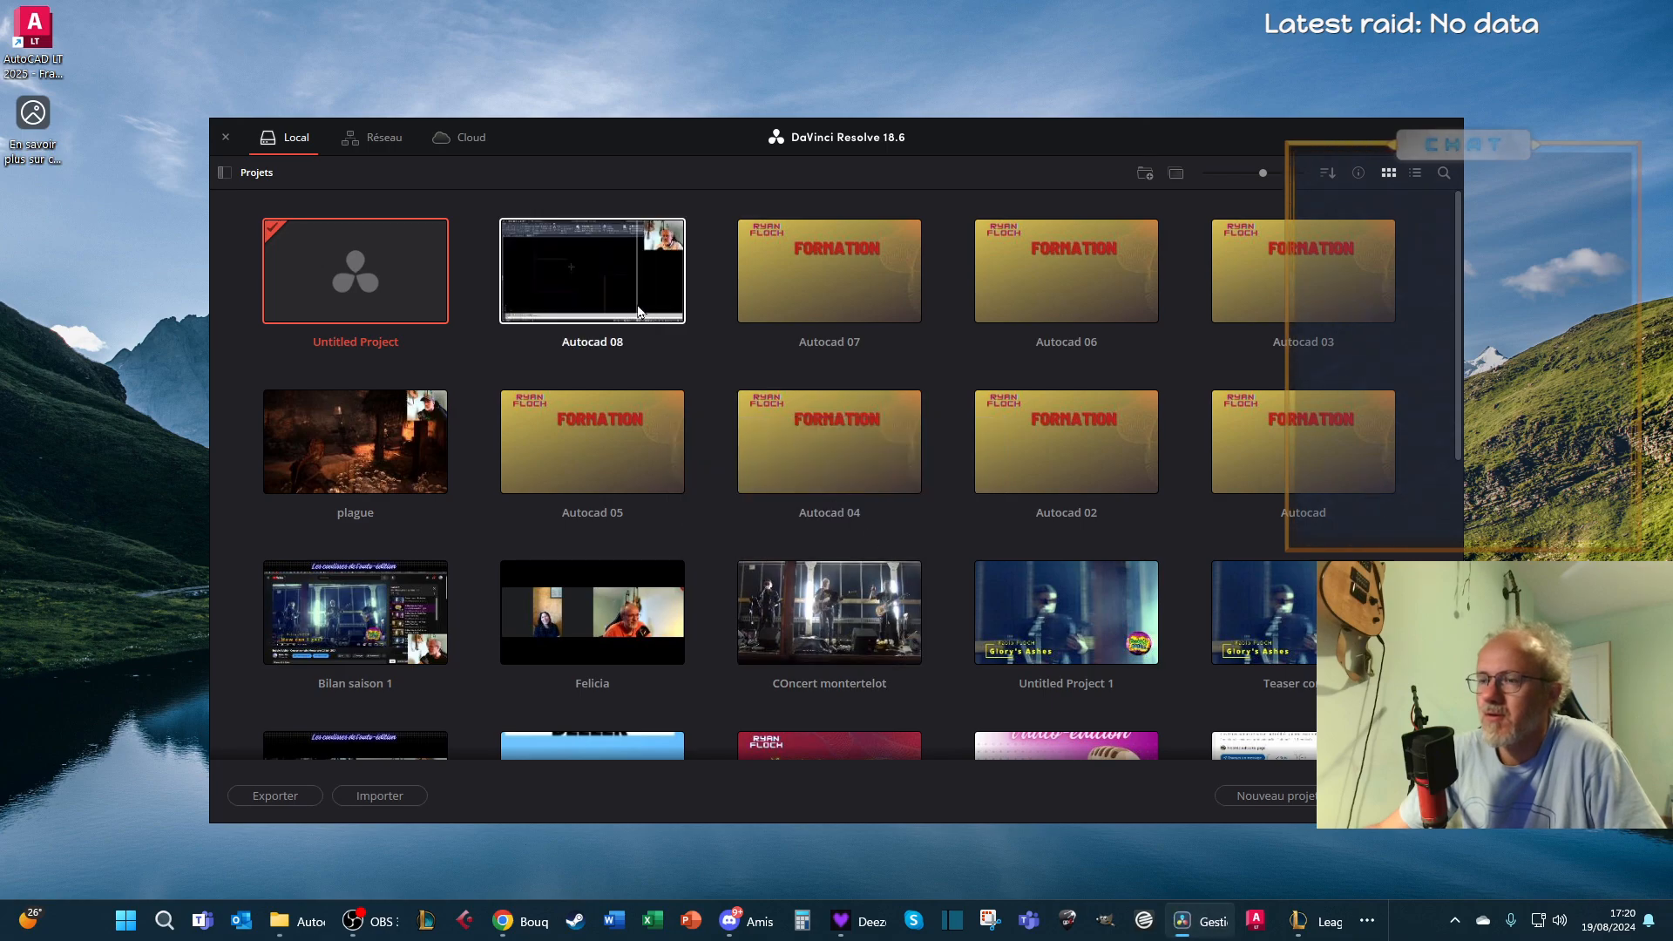
Open the existing project "Autocad 08" from the local projects
double_click(594, 281)
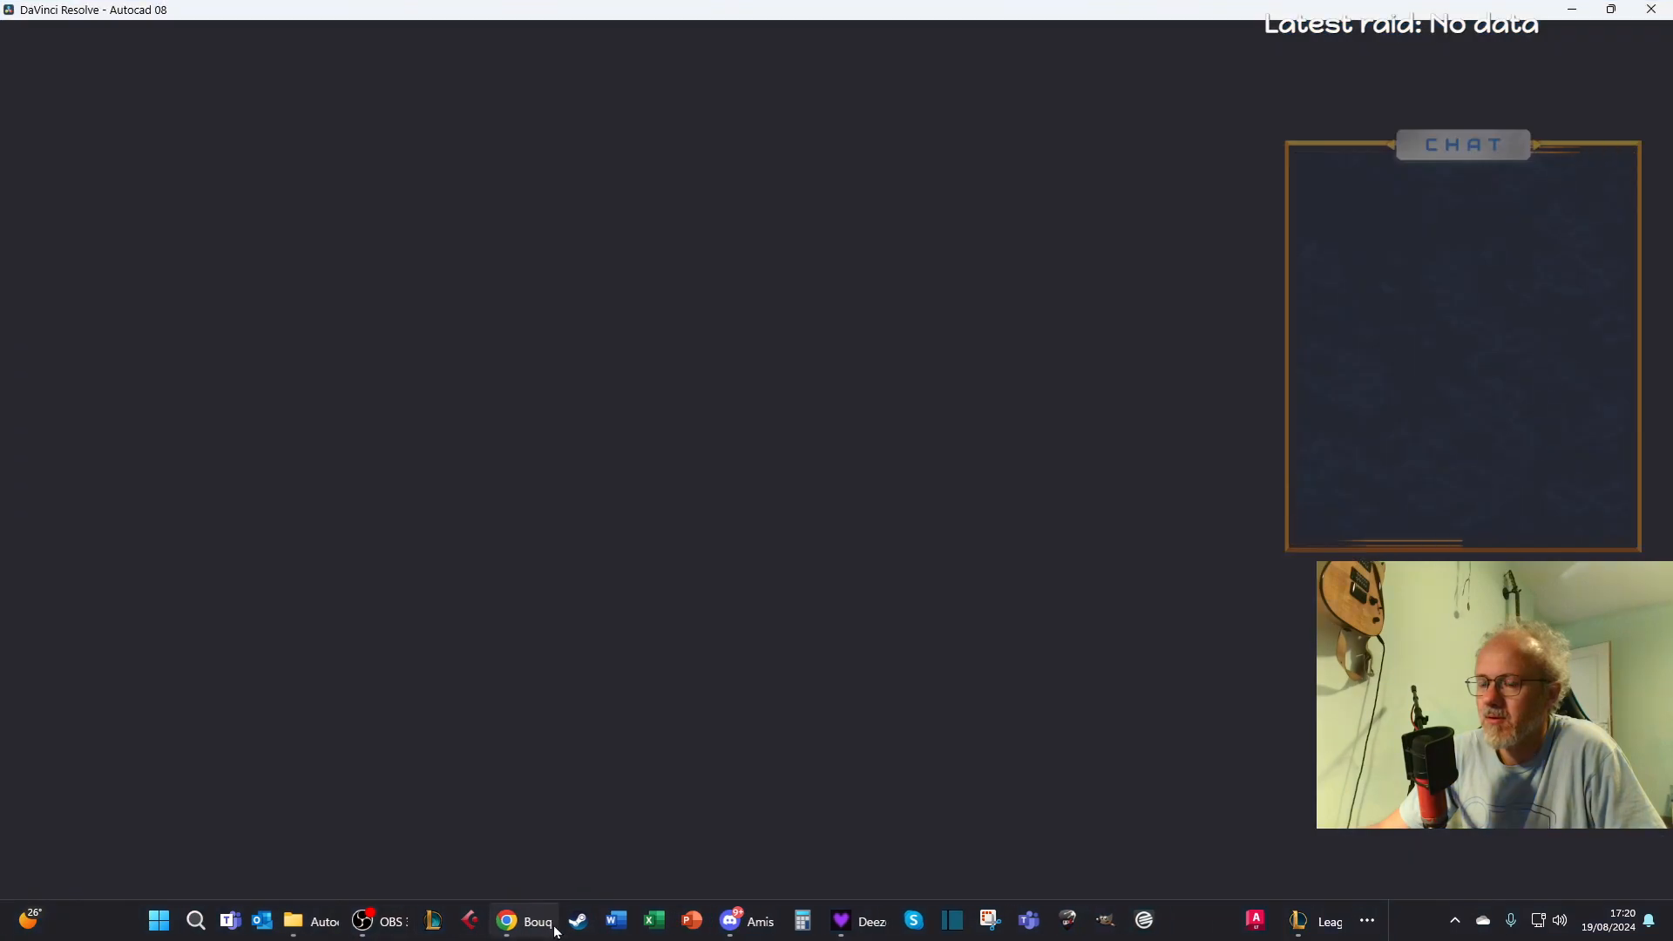
Switch to File Explorer and examine the videos in the Vidéo formation subfolder of Autocad Initiation
mouse_move(555, 929)
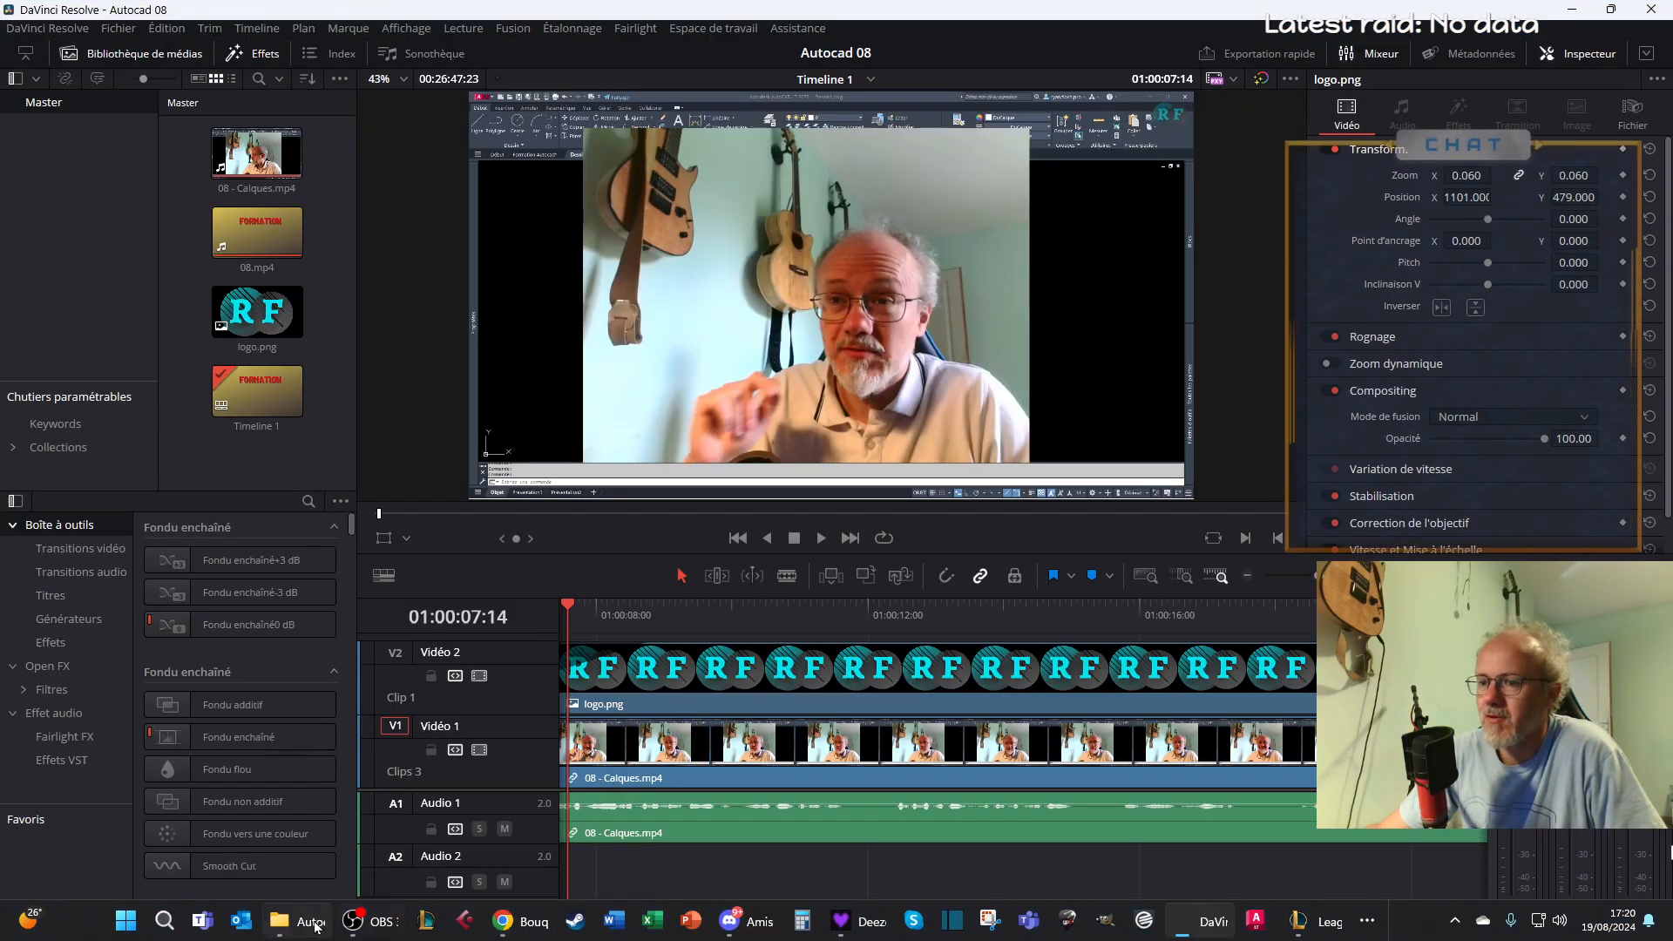
click(312, 924)
scroll(688, 584, up, 3)
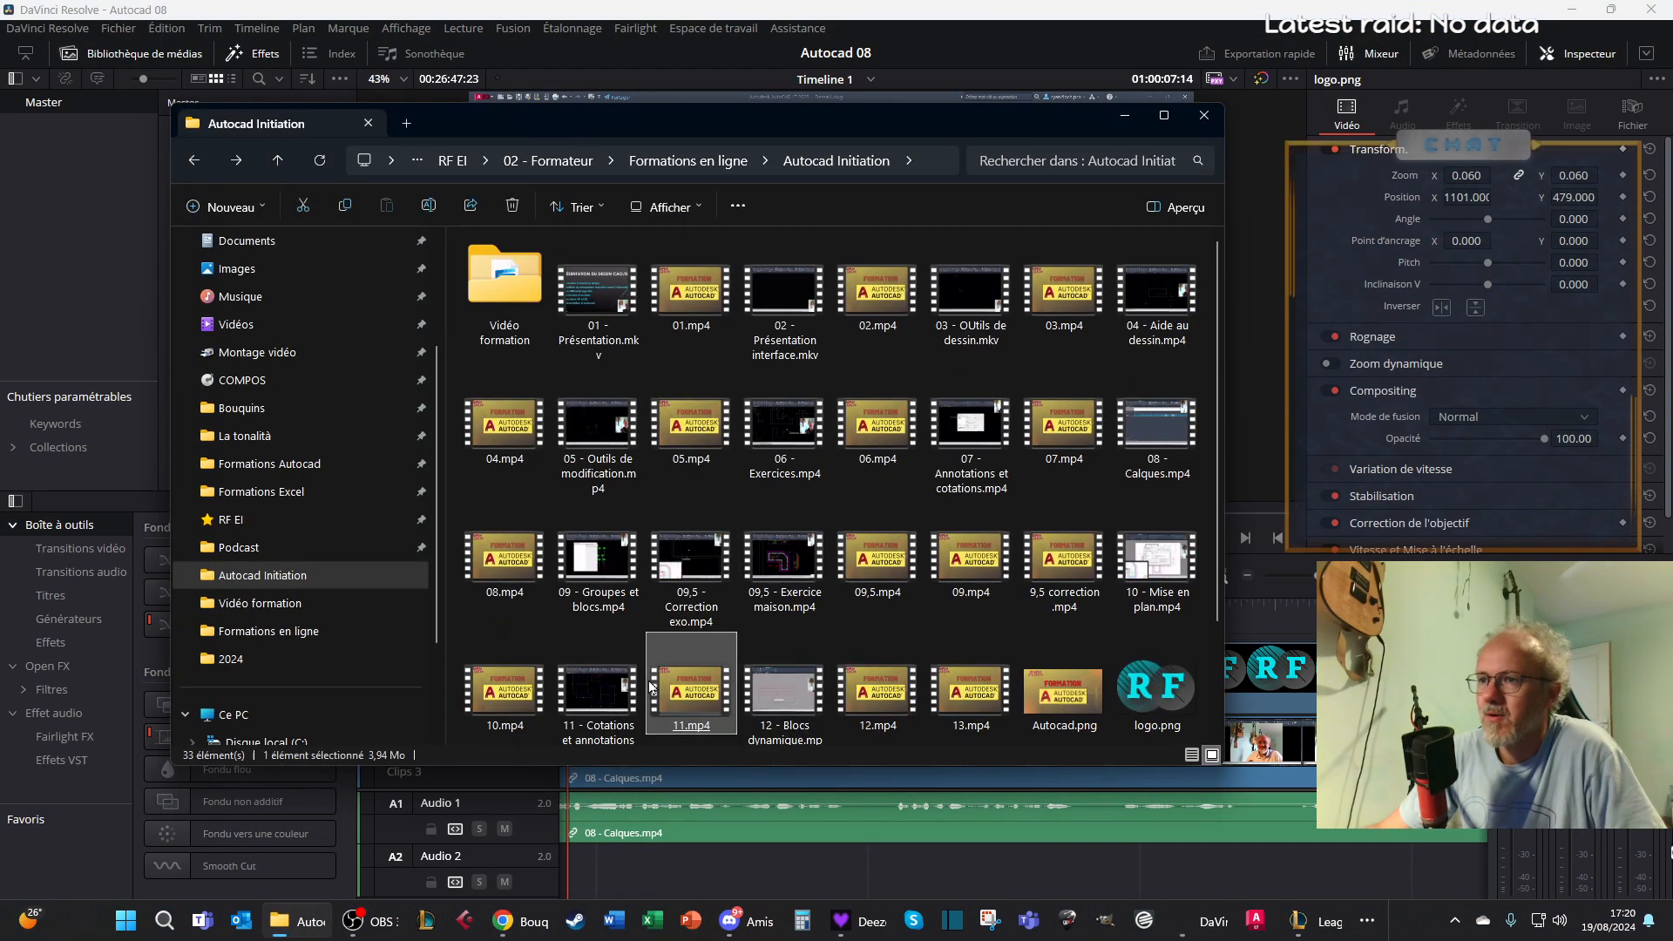
double_click(509, 305)
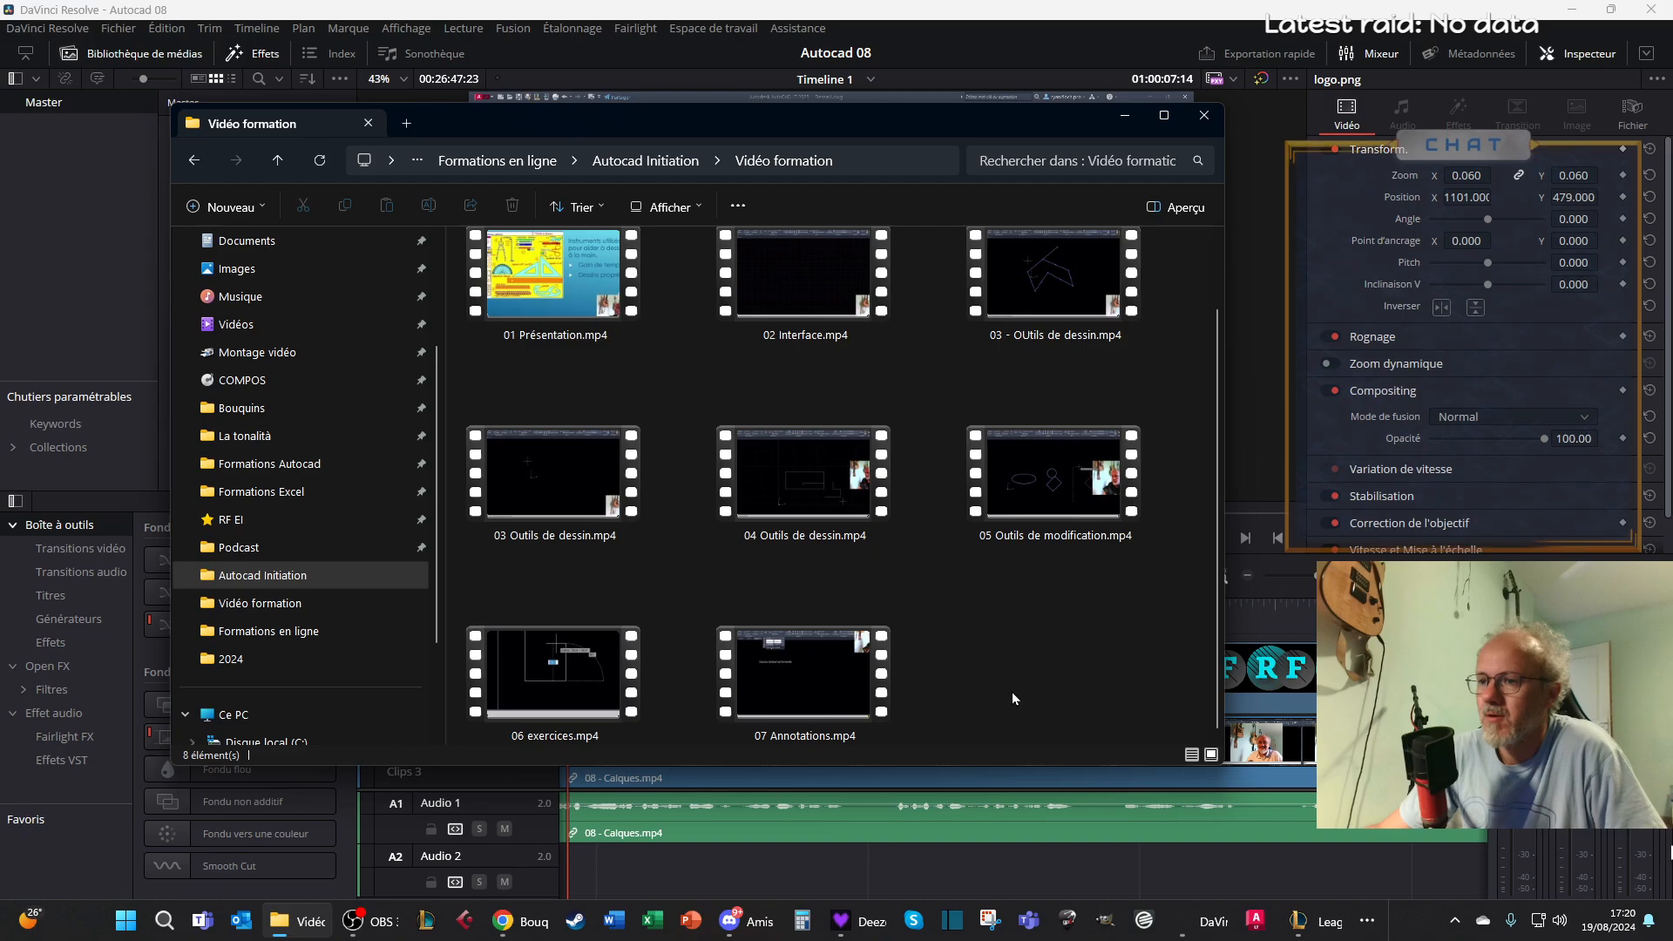
scroll(1011, 691, up, 1)
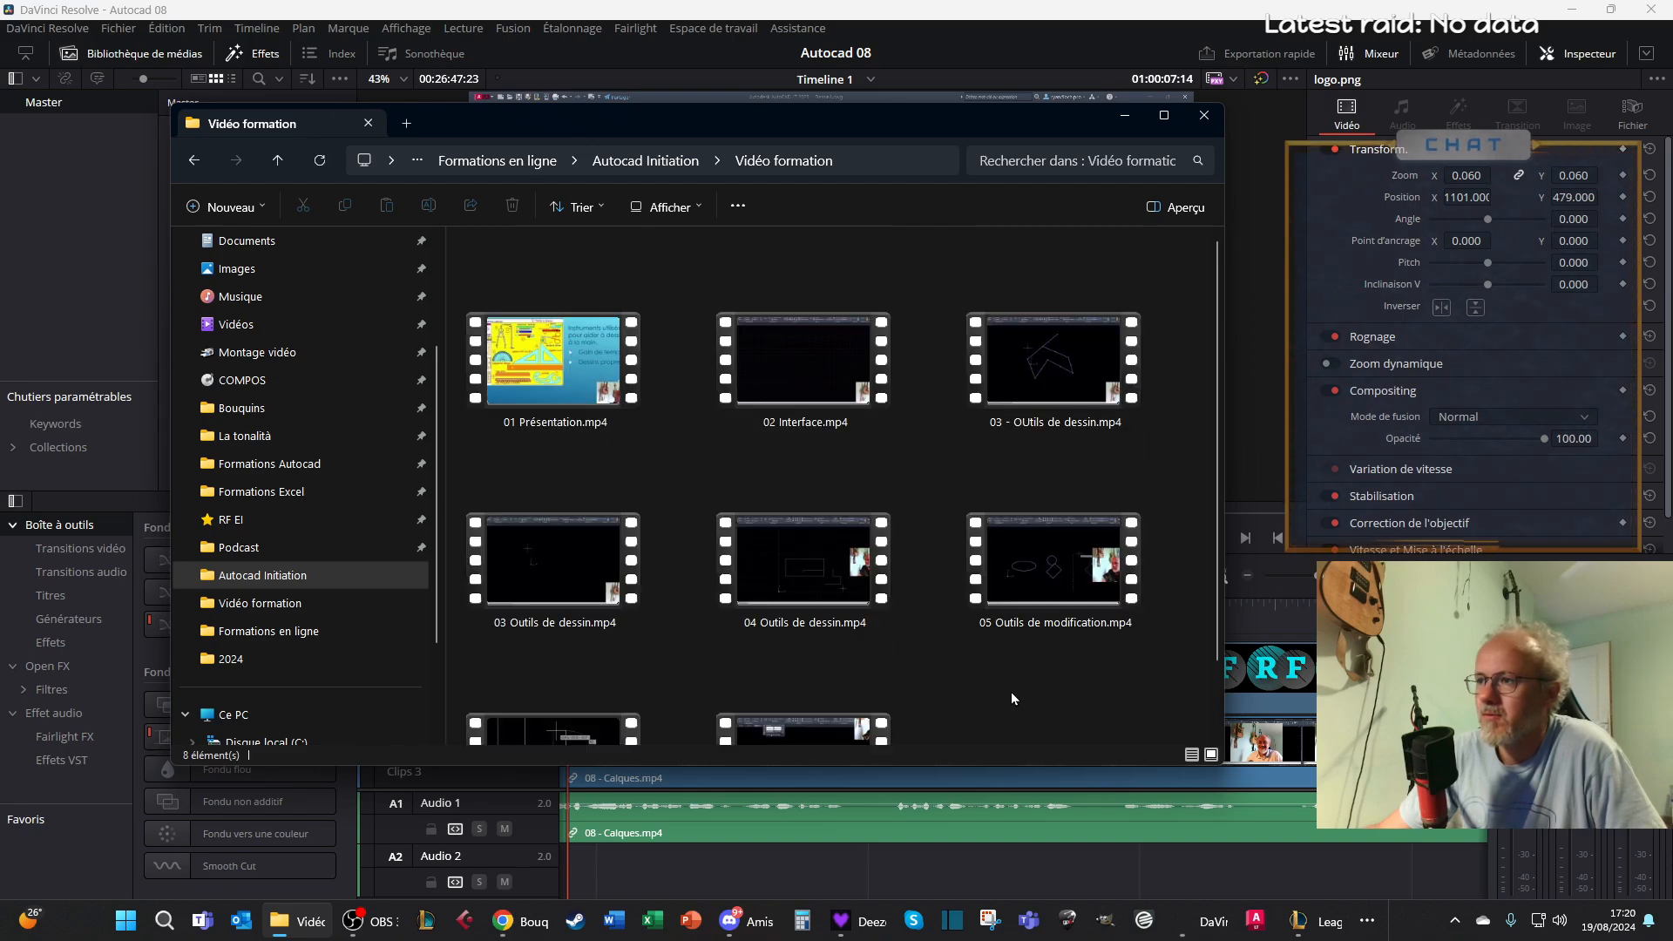
scroll(1011, 697, down, 1)
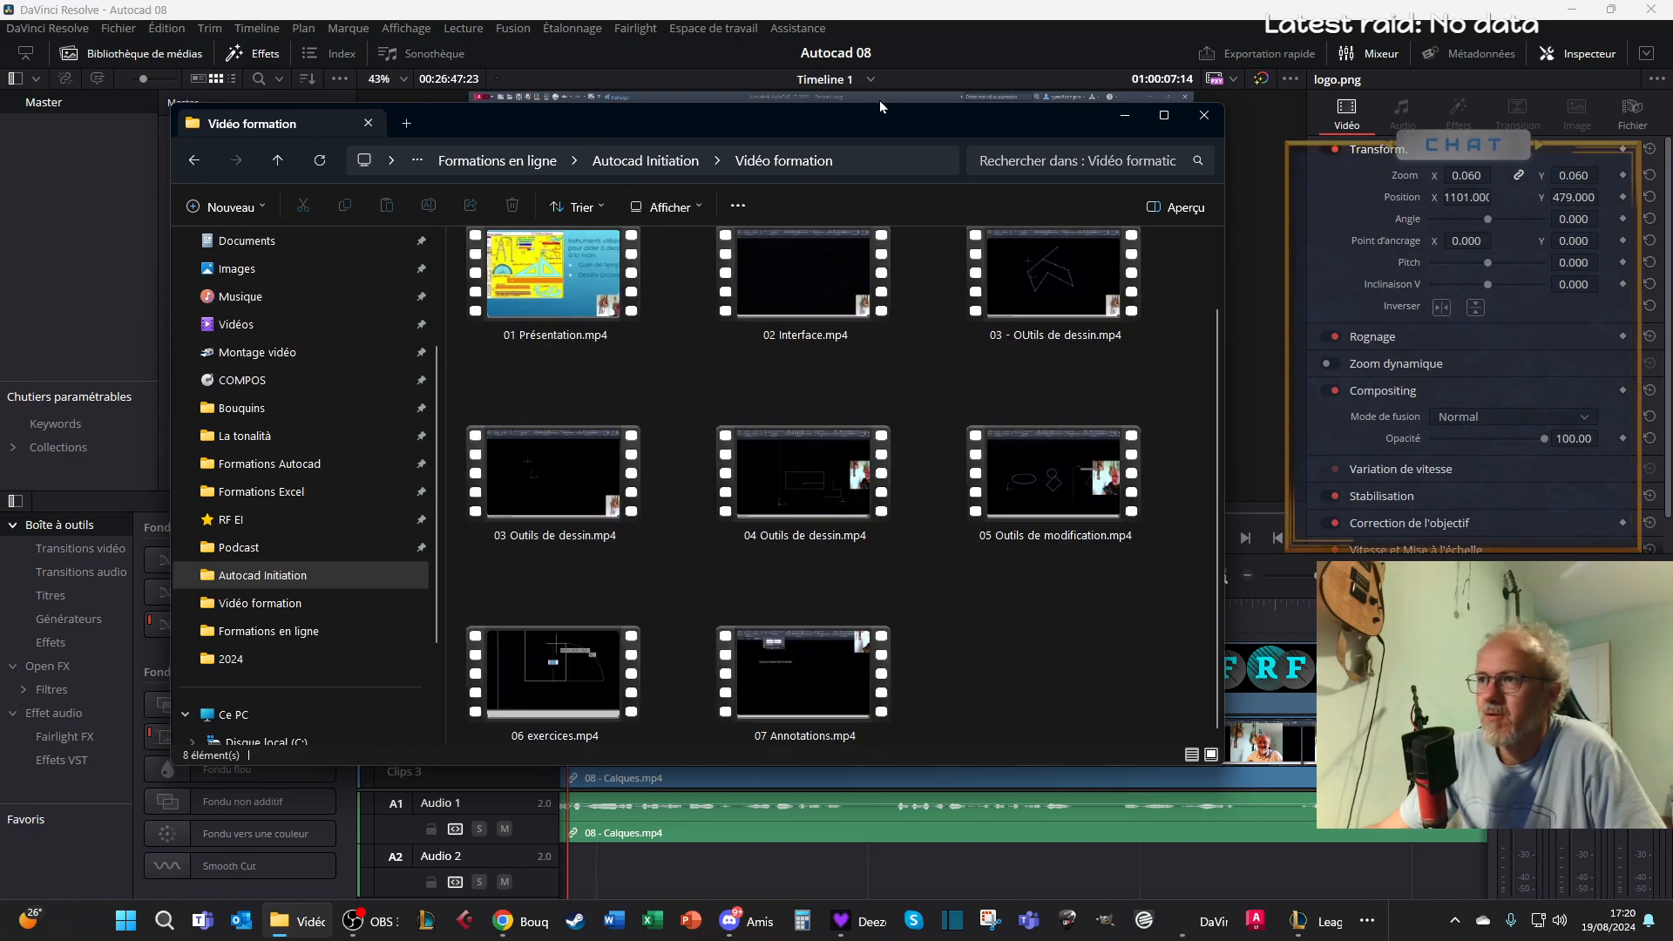
click(970, 24)
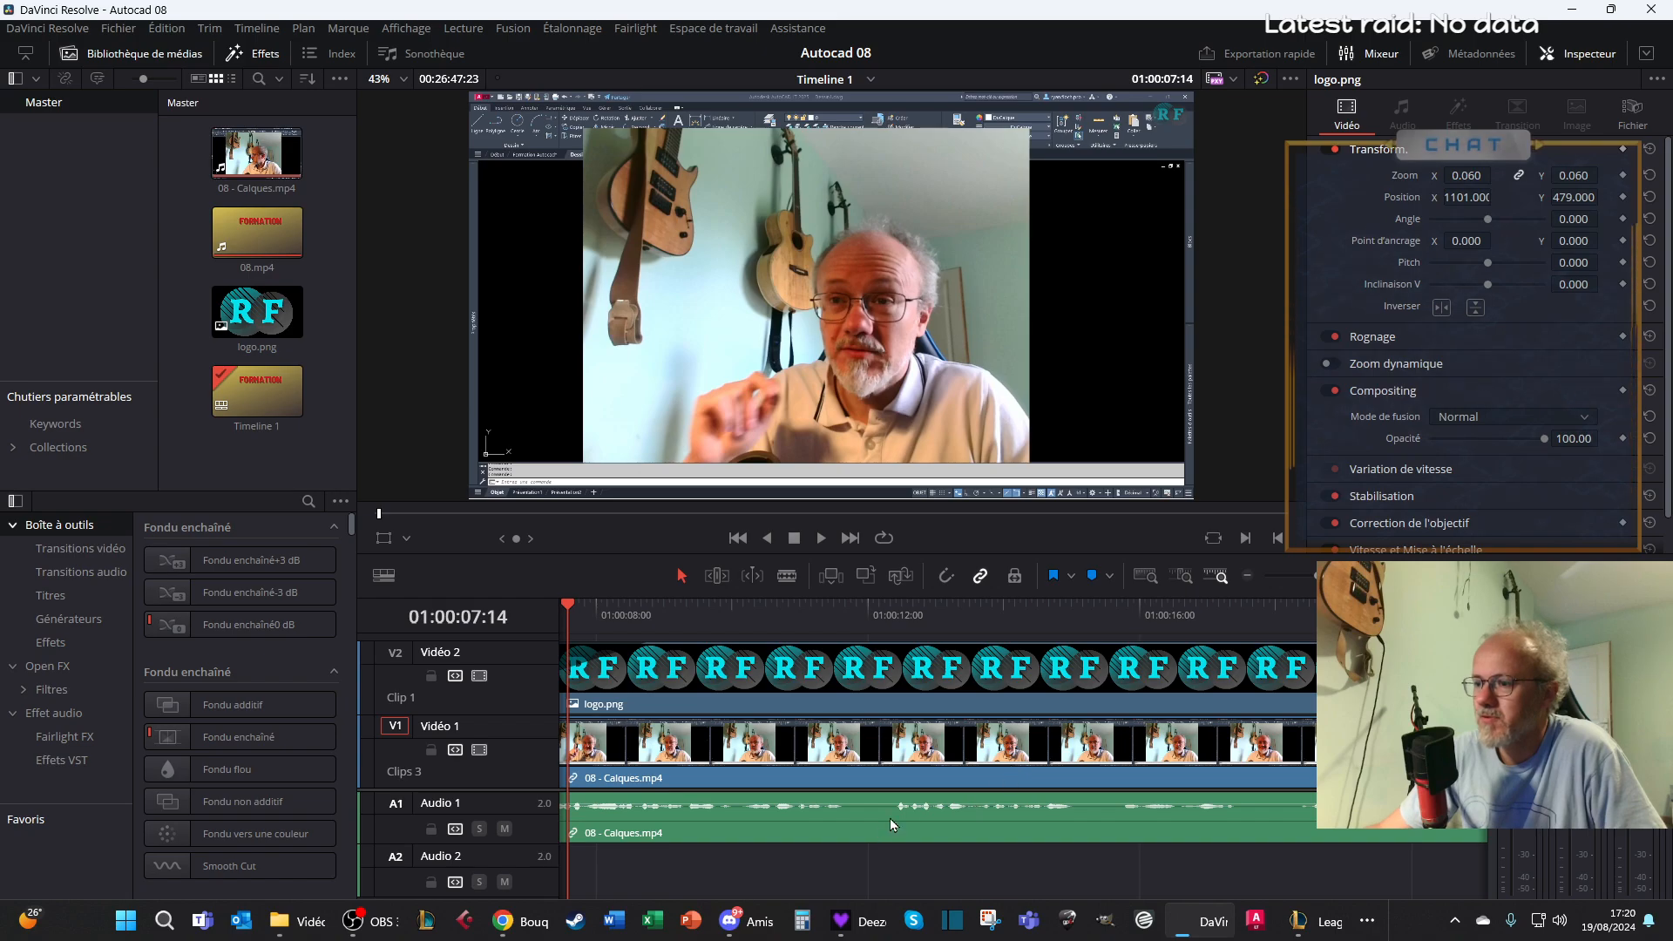
click(1307, 927)
click(1306, 927)
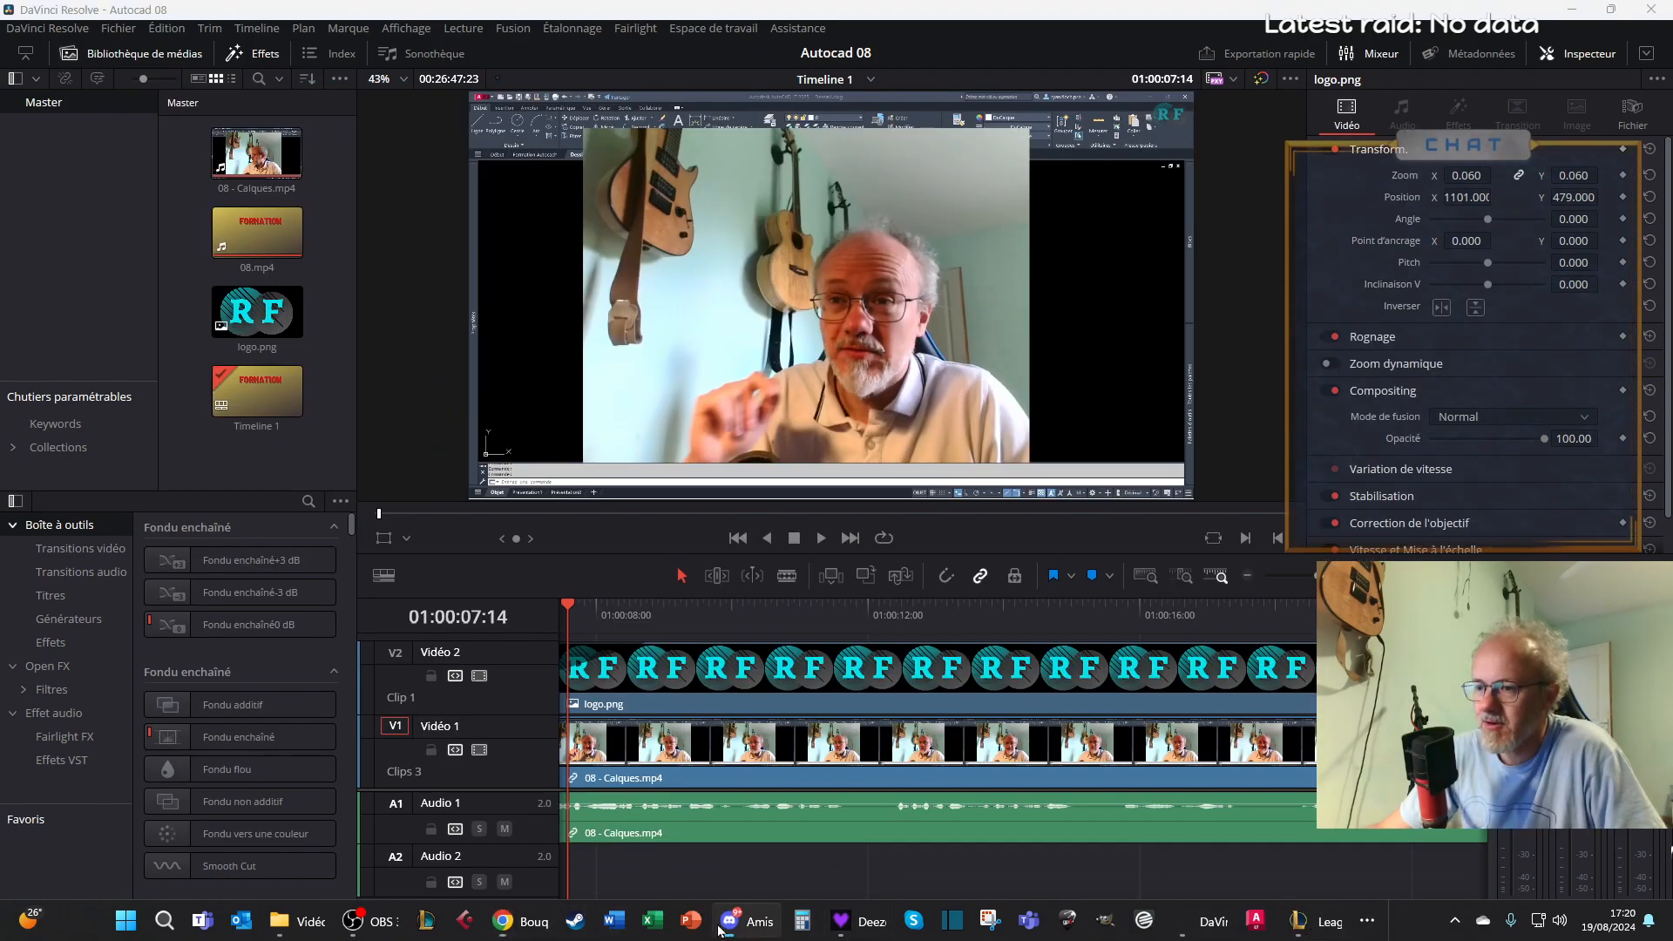
click(841, 921)
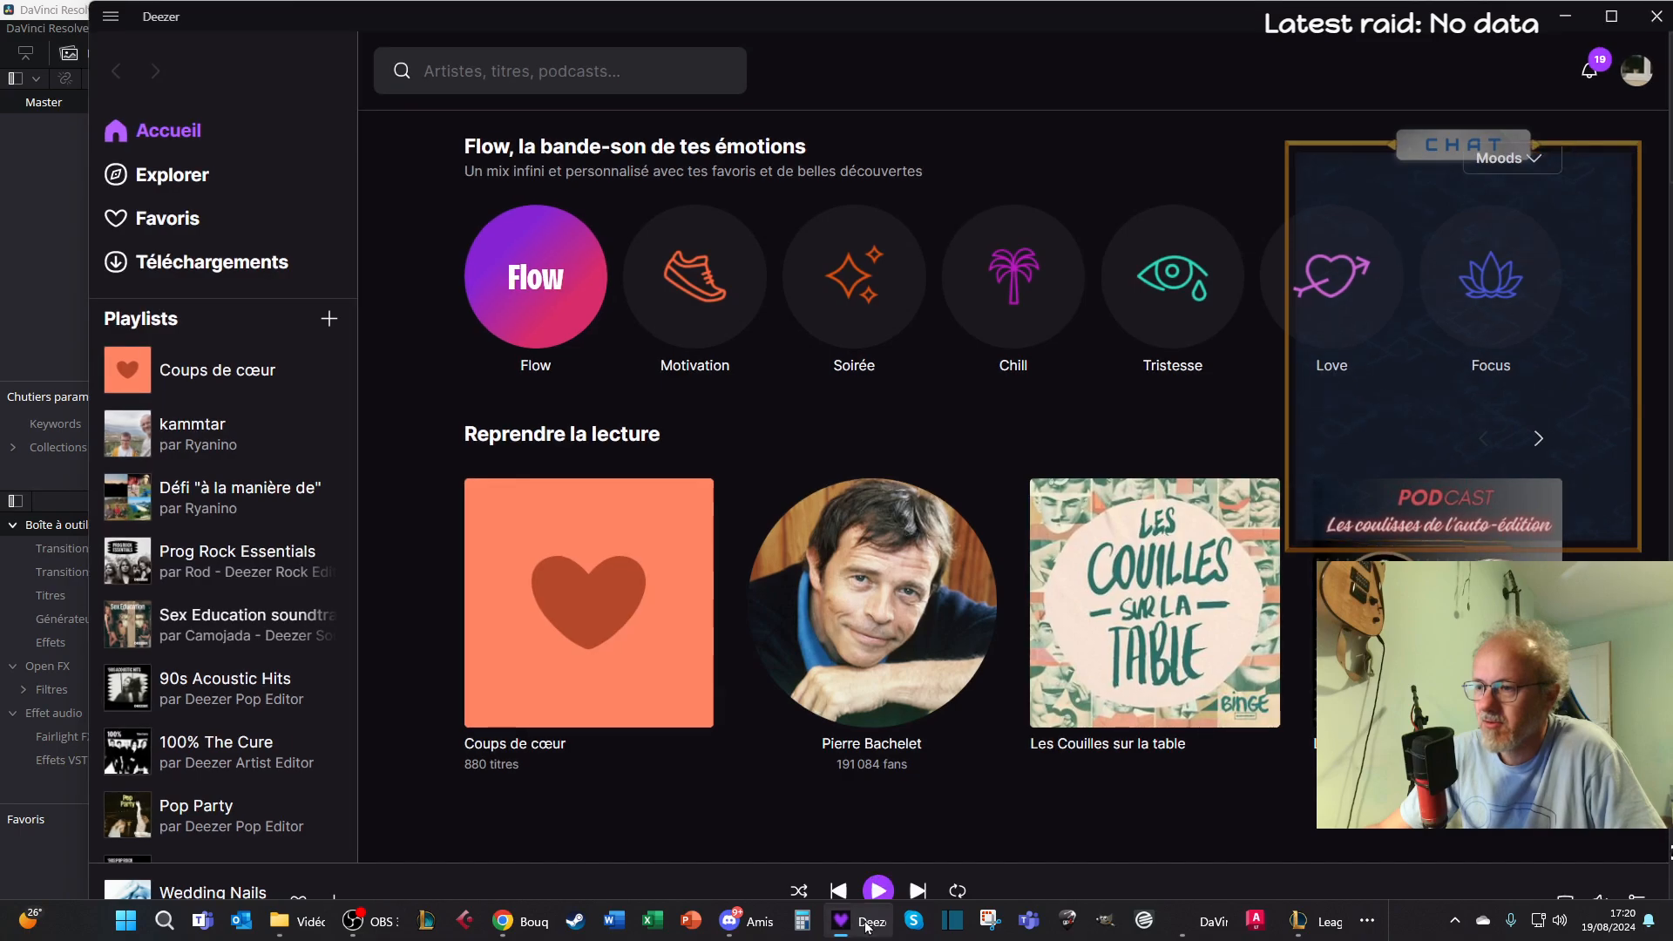
click(1210, 921)
click(1210, 920)
click(1210, 921)
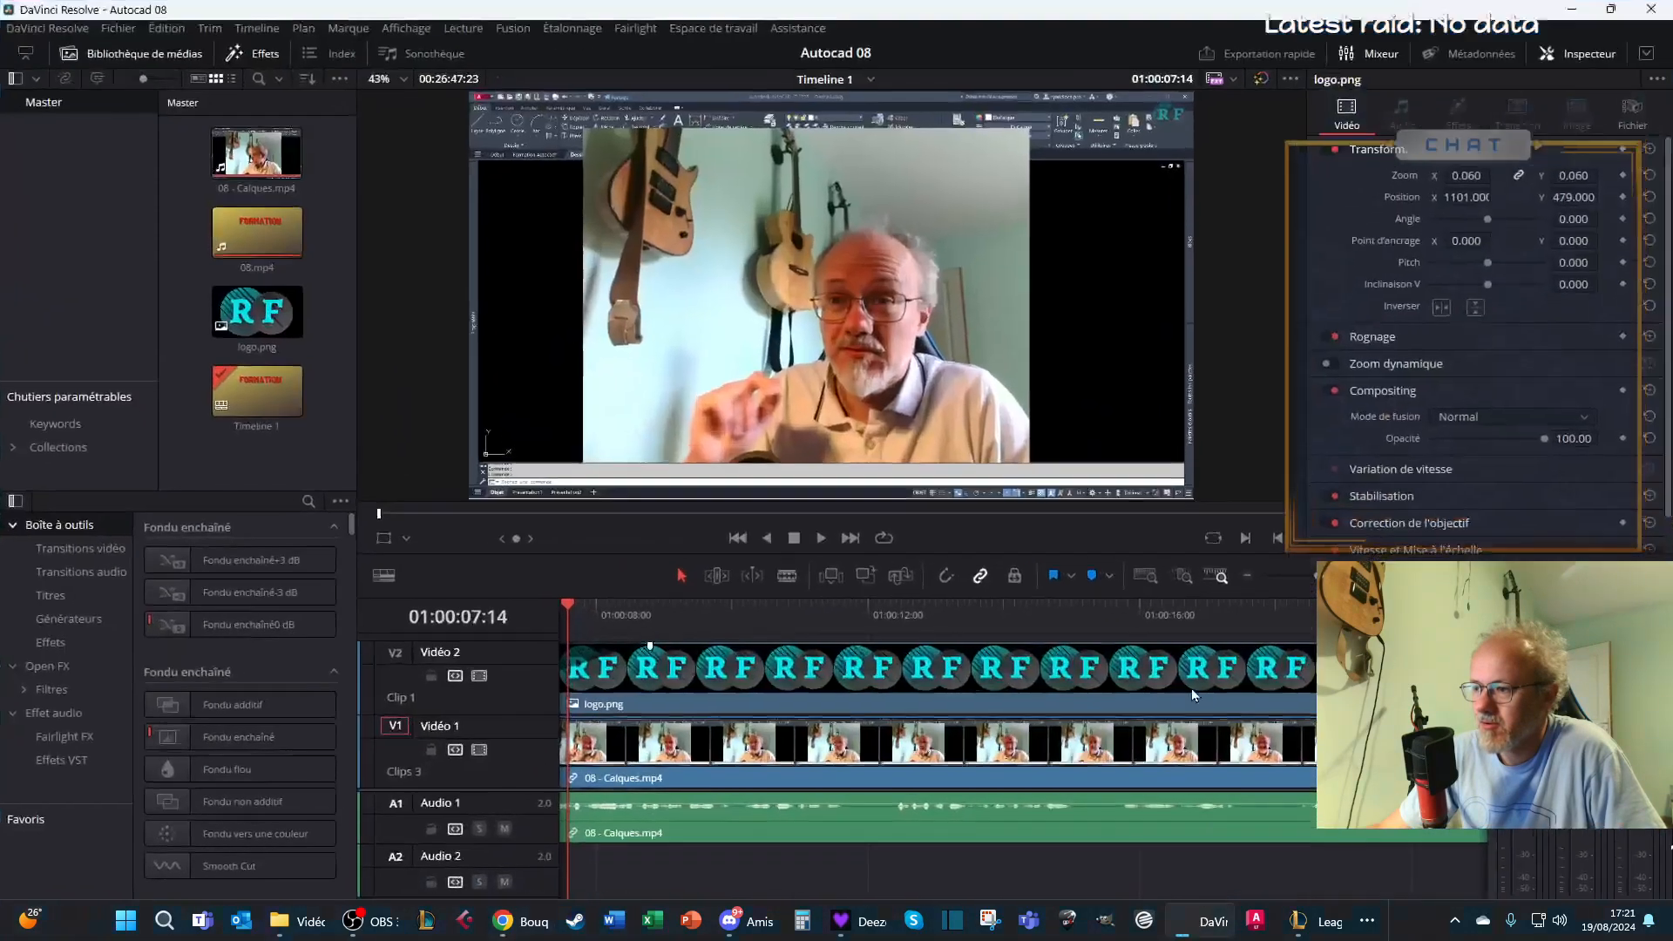
click(292, 921)
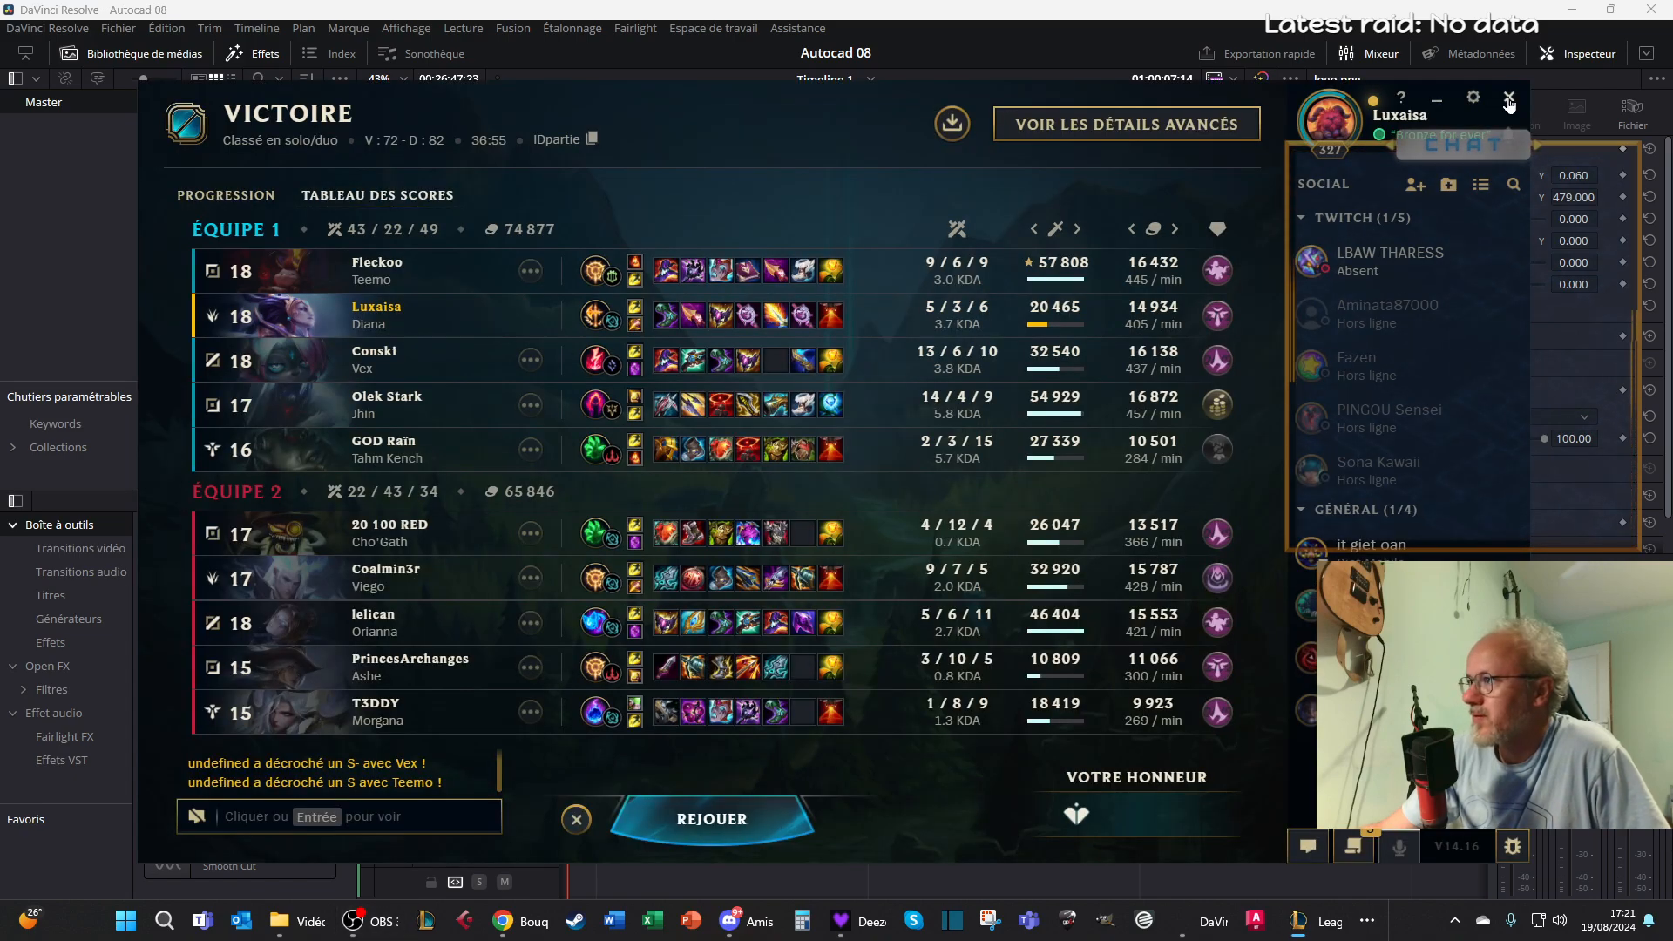
Quit the League of Legends client and switch back to the Autocad 08 project in DaVinci Resolve
click(1509, 97)
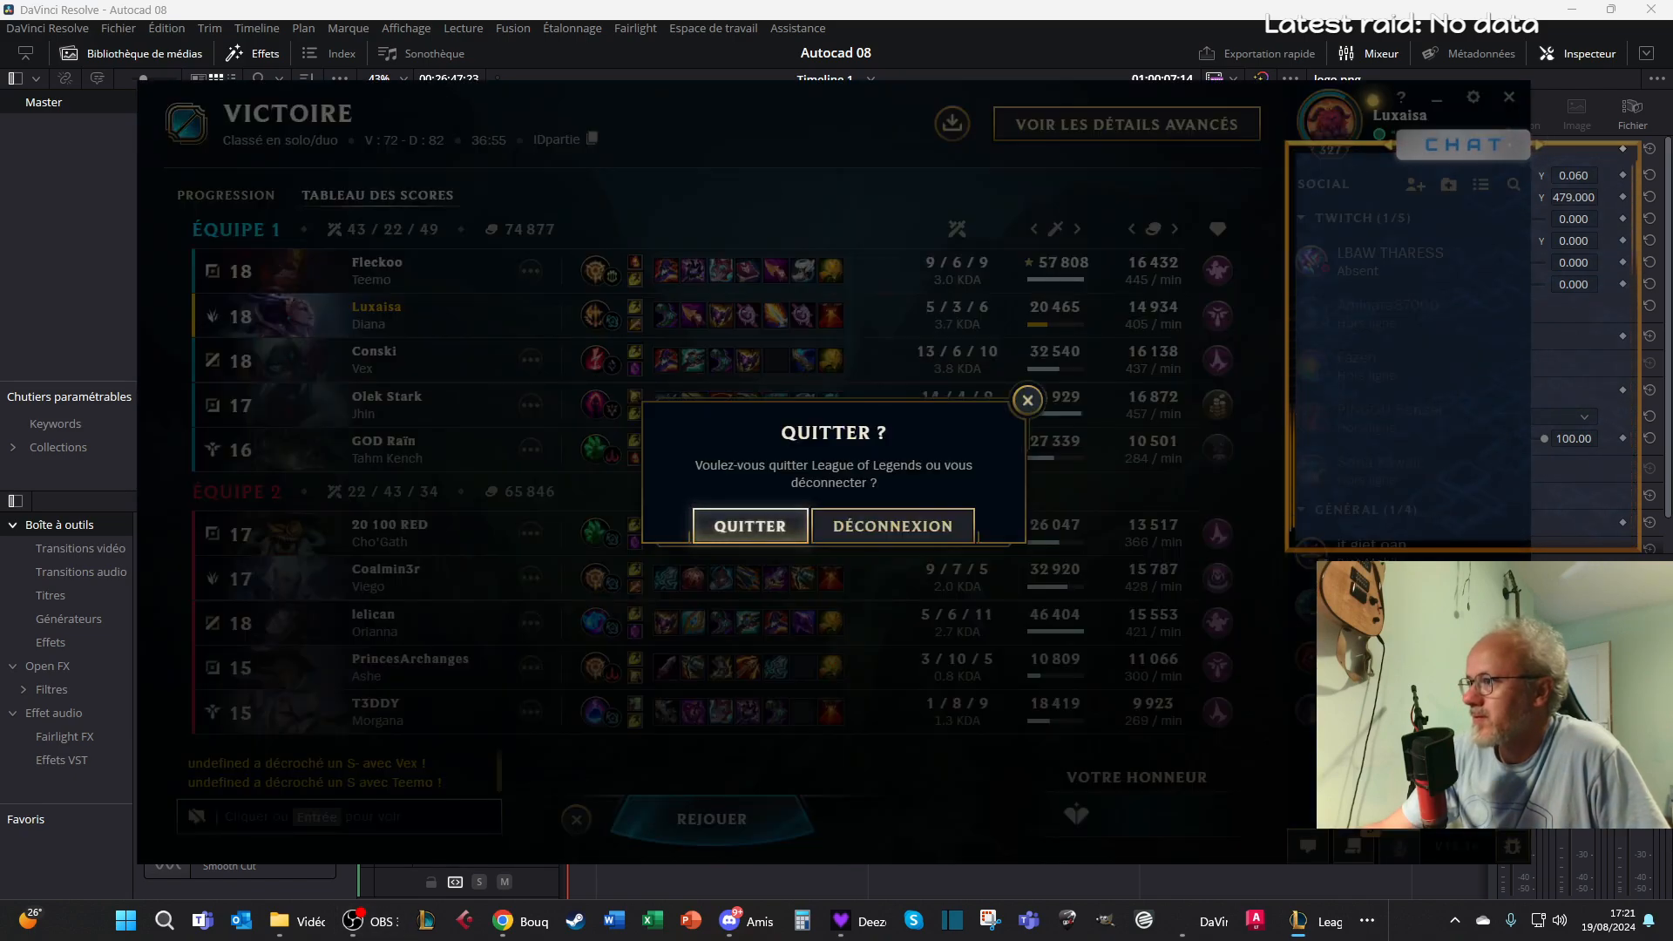
click(798, 527)
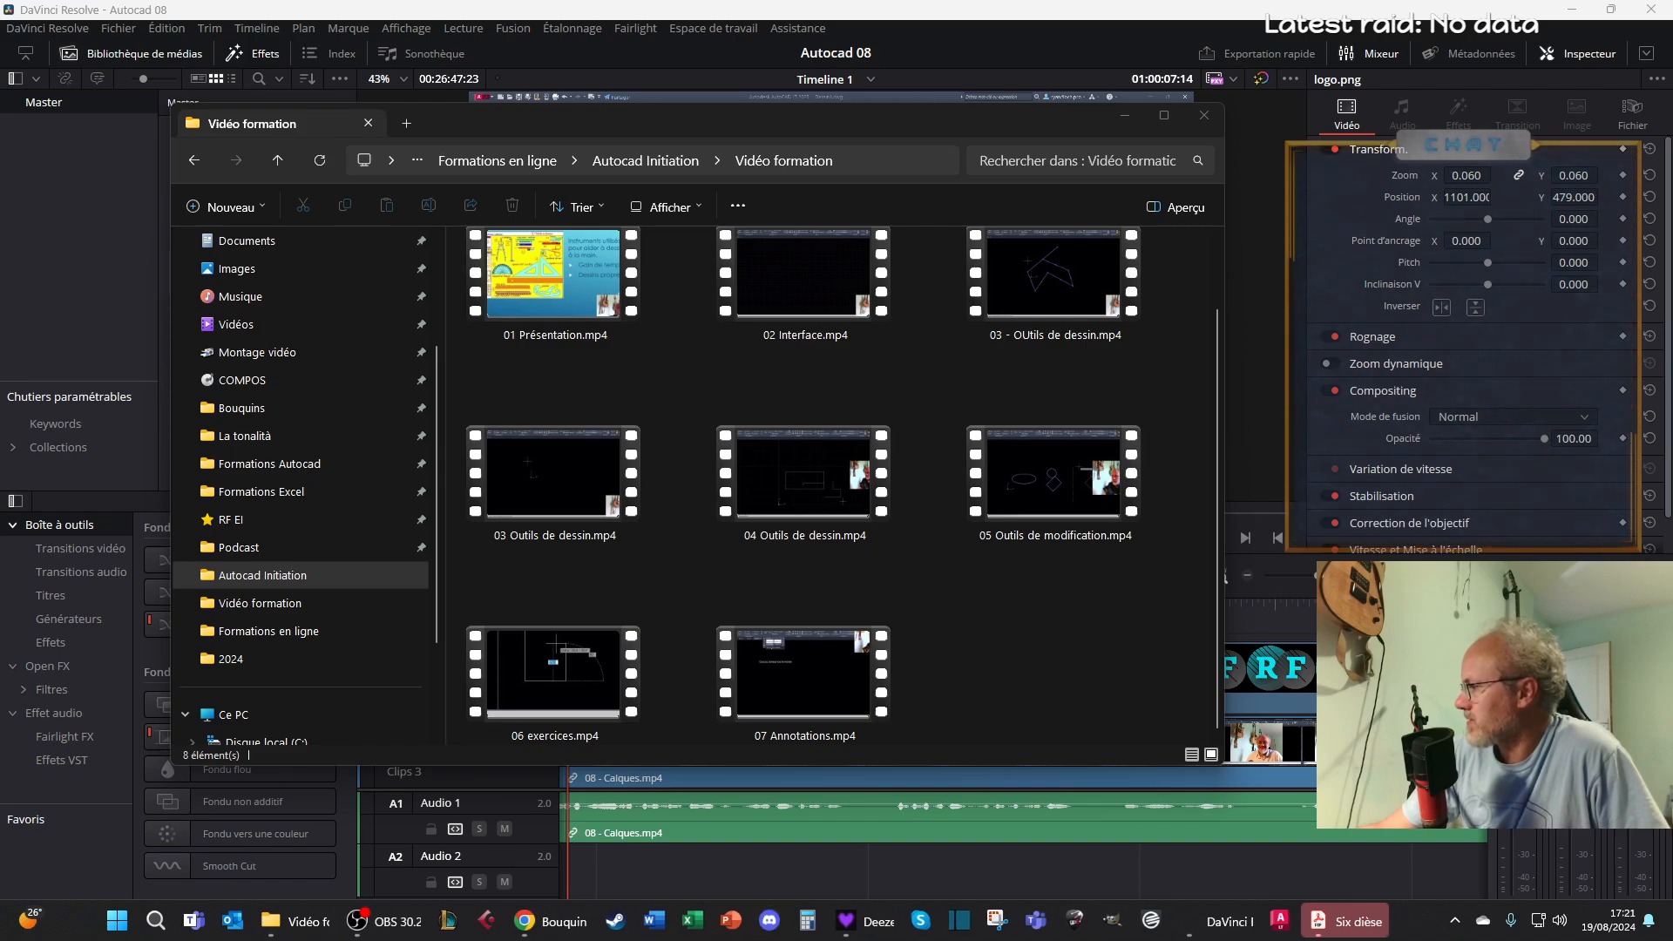
key(alt+Tab)
key(alt+Tab)
key(alt+Tab)
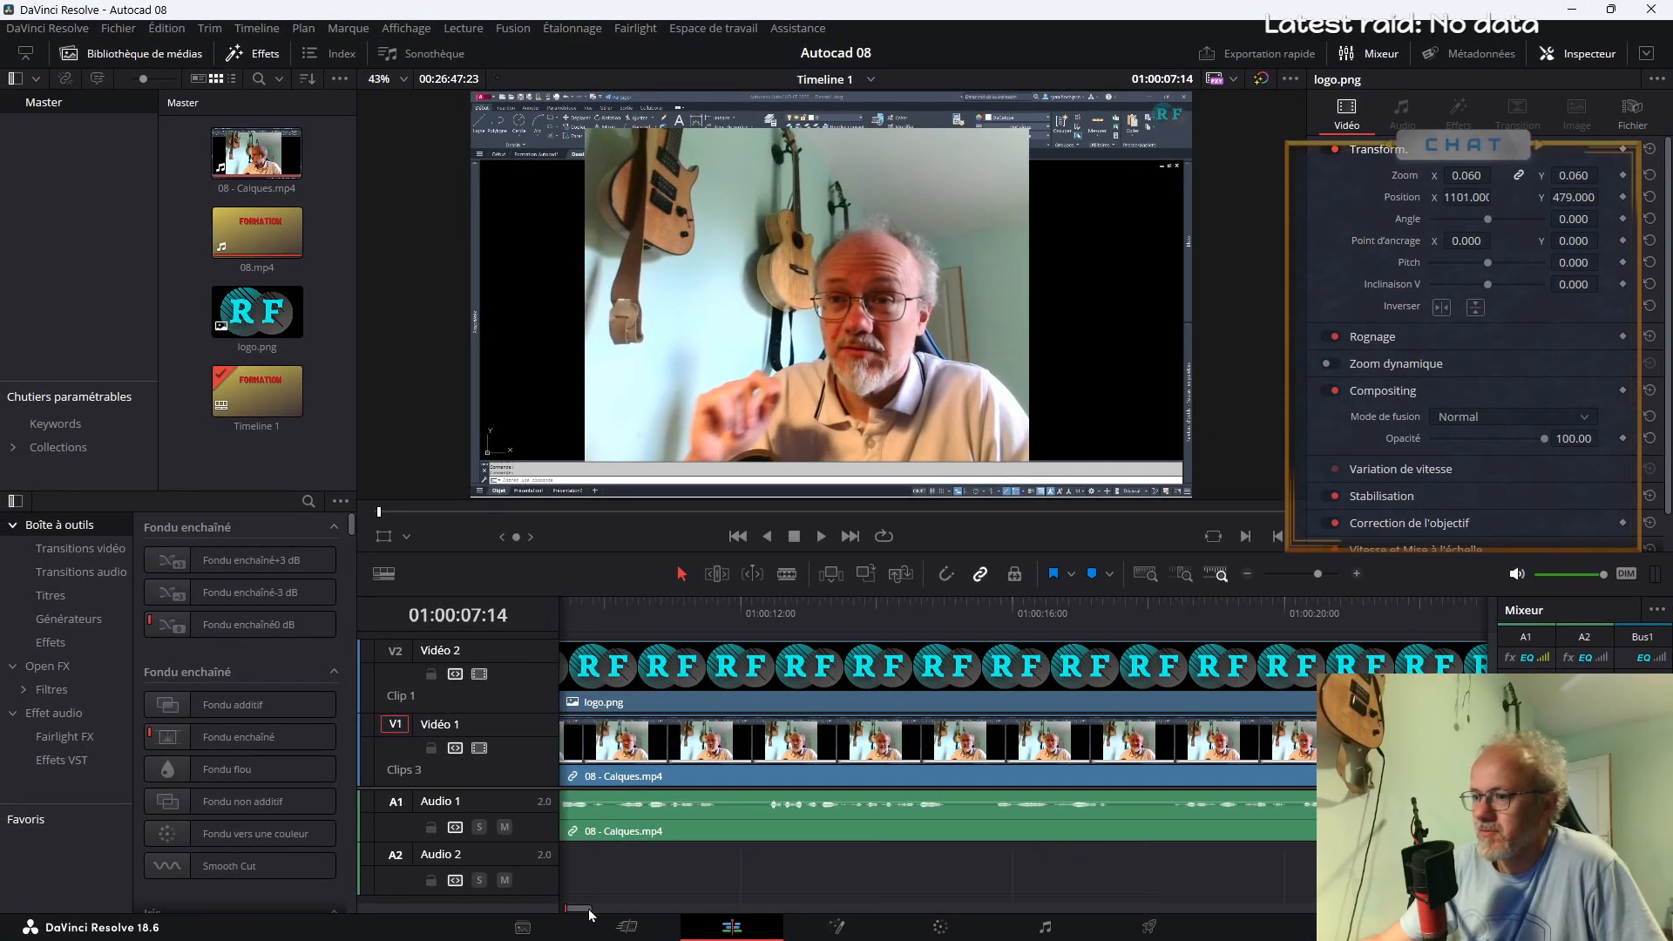
Play the start of Timeline 1 across the transition from 08.mp4 to 08 - Calques.mp4
click(1311, 573)
drag(1299, 577, 1283, 579)
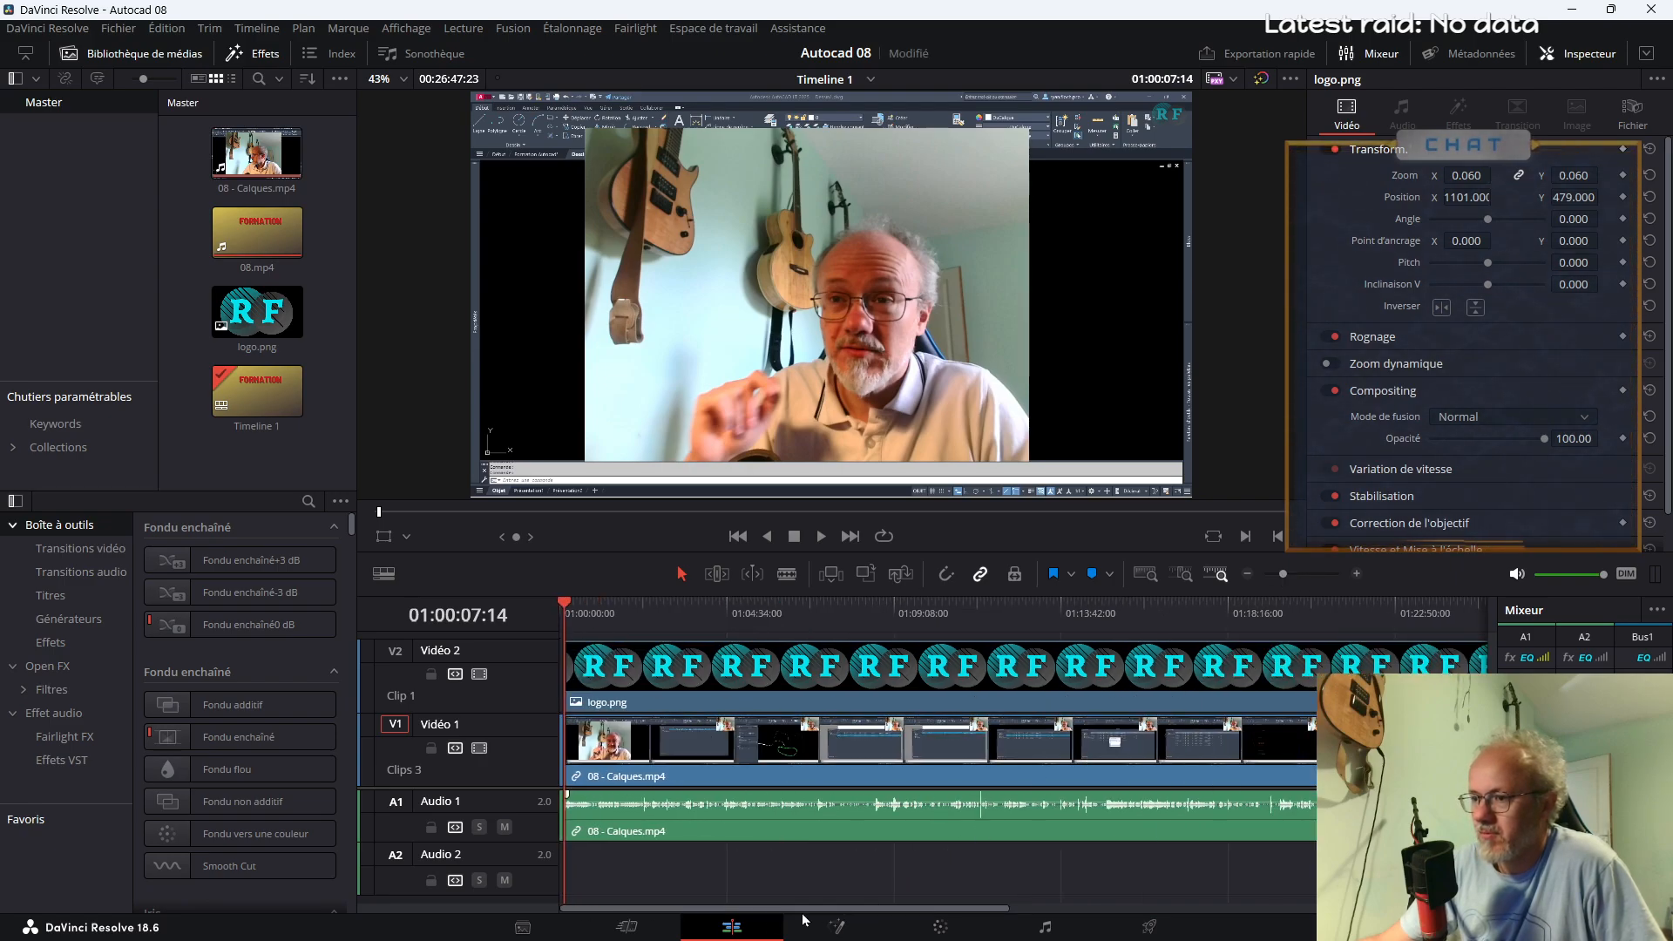
drag(1290, 575, 1306, 576)
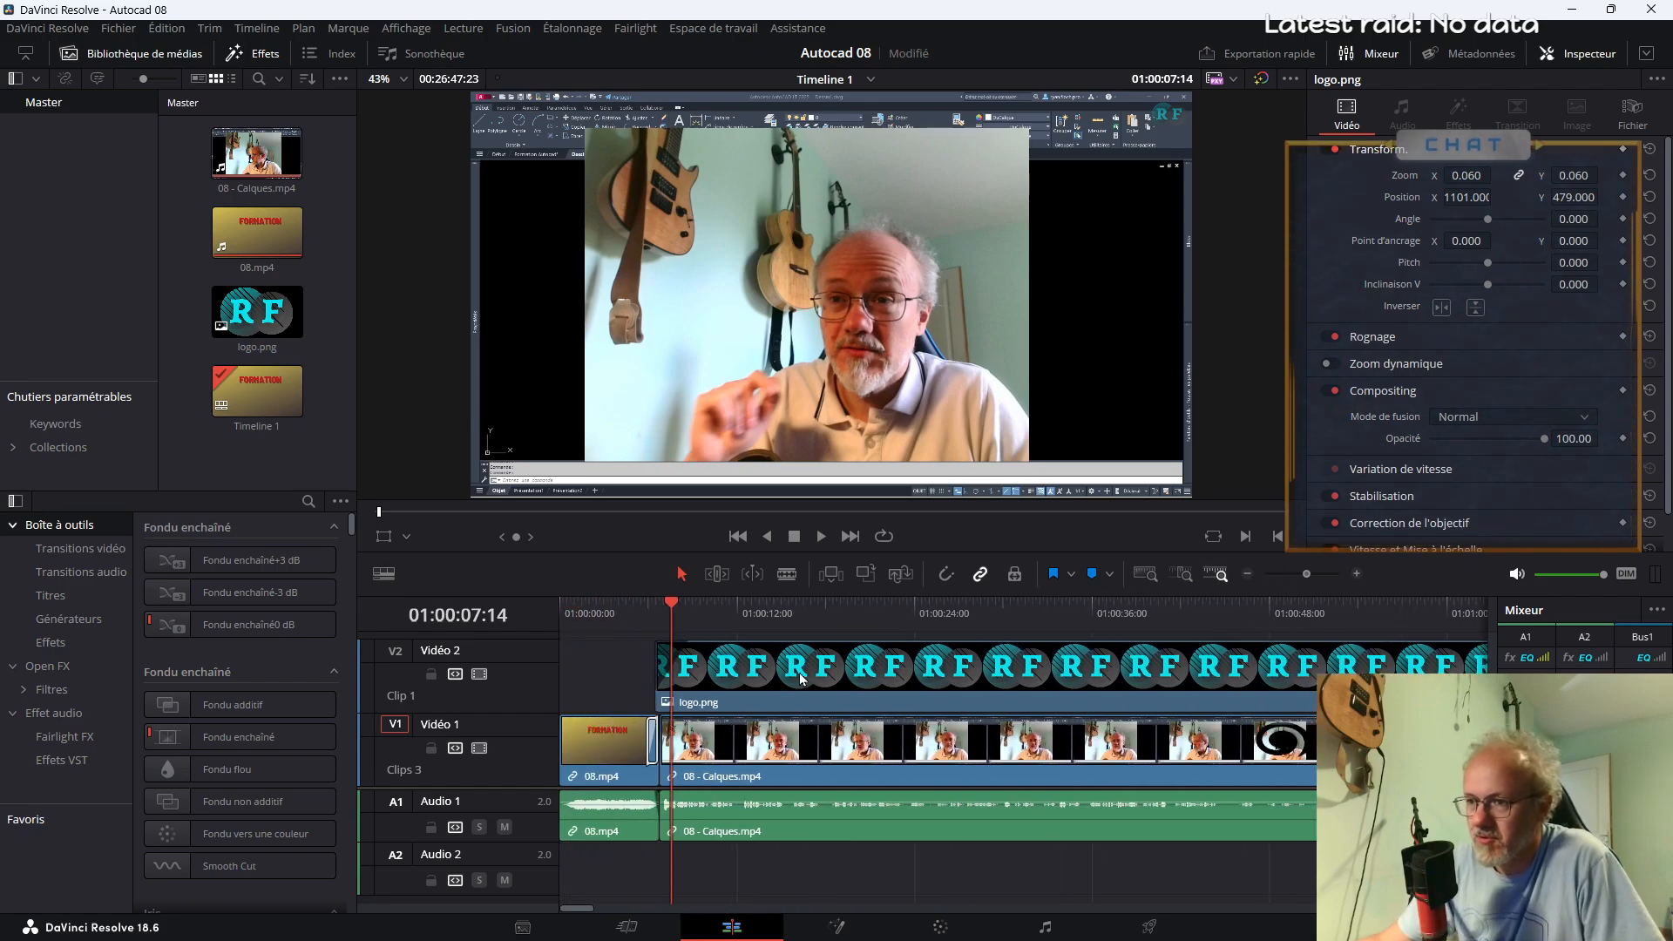
click(613, 617)
key(space)
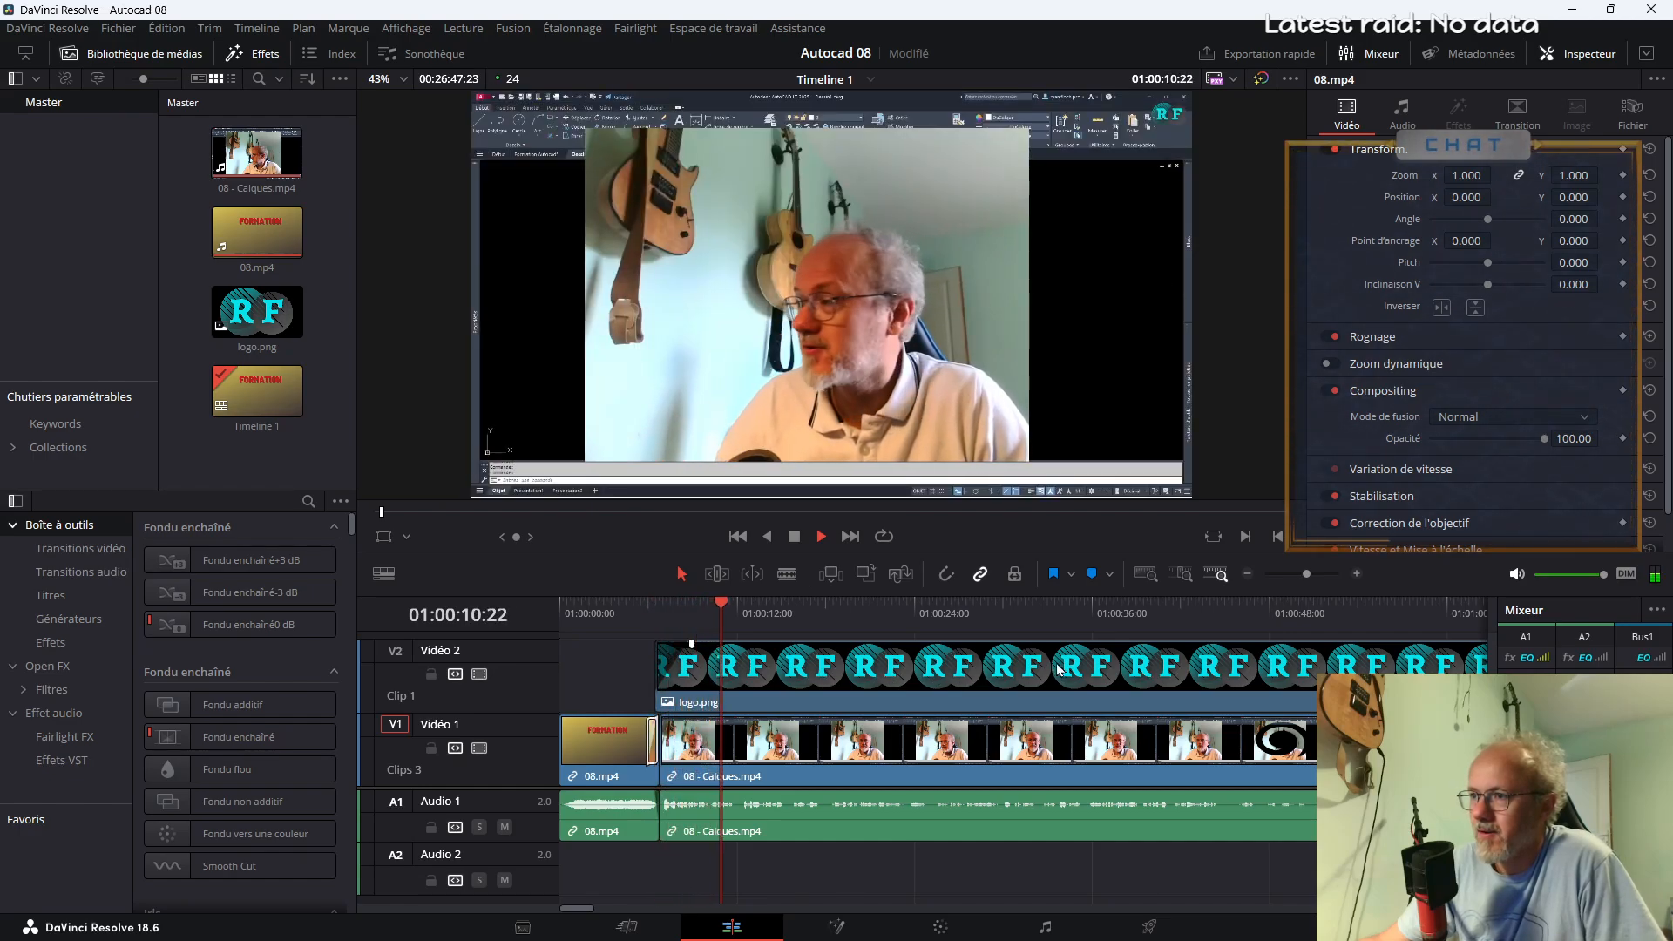
key(space)
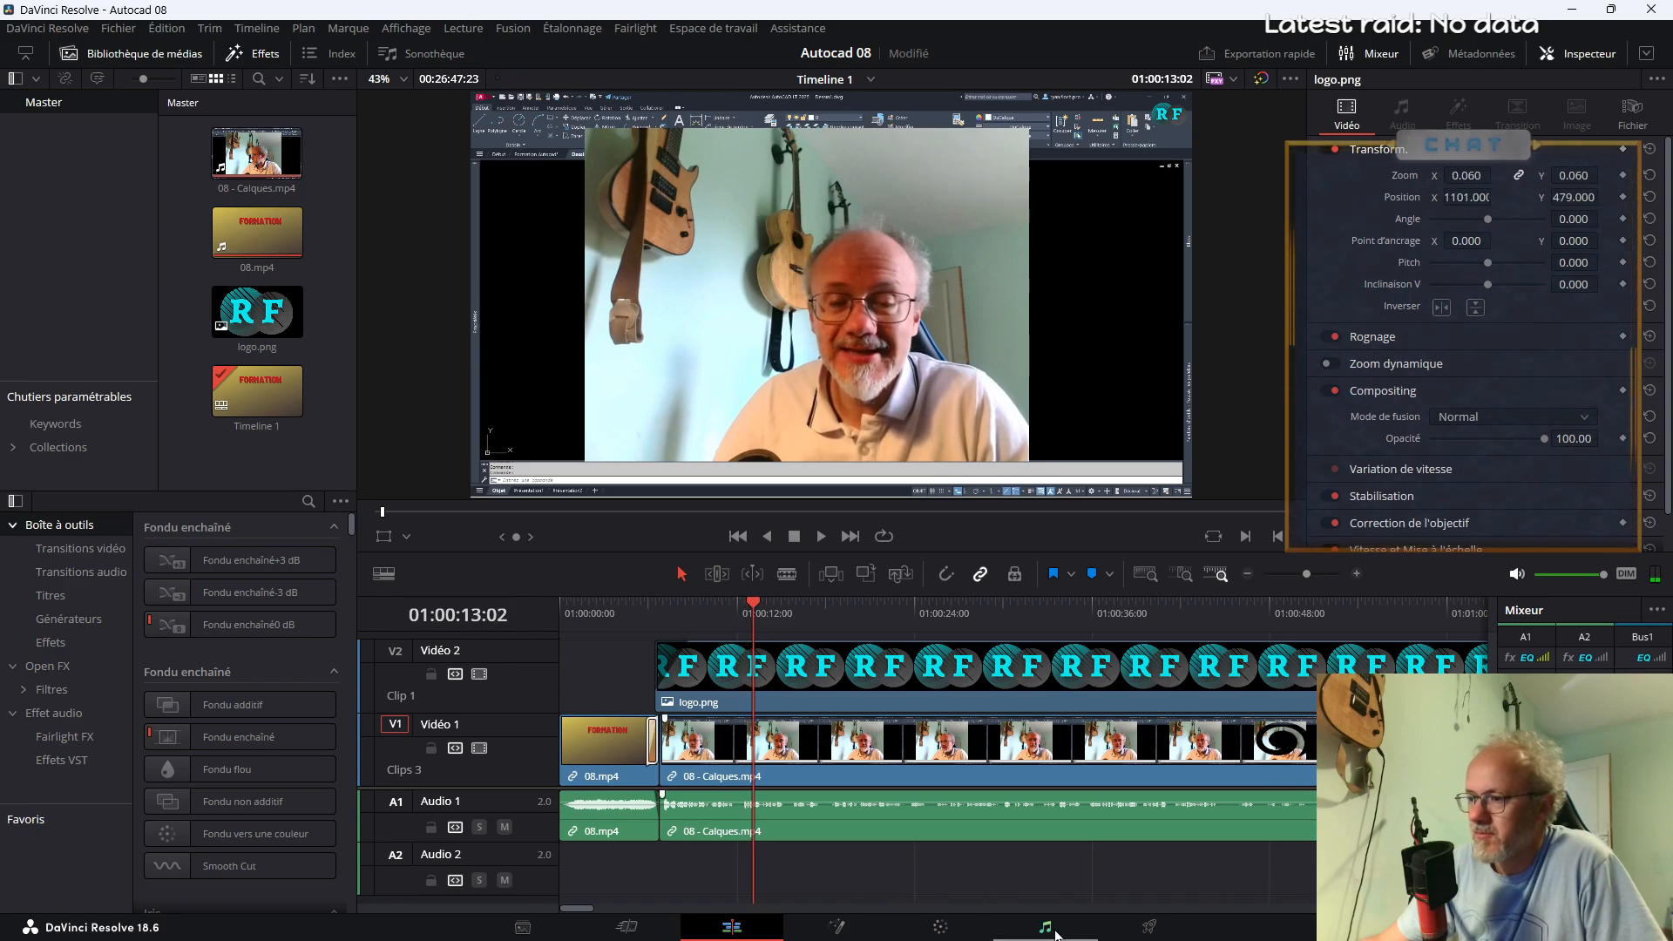
Look at the timeline's audio on the Fairlight page, and replay the opening of 08 - Calques.mp4 on the Edit page
click(1017, 927)
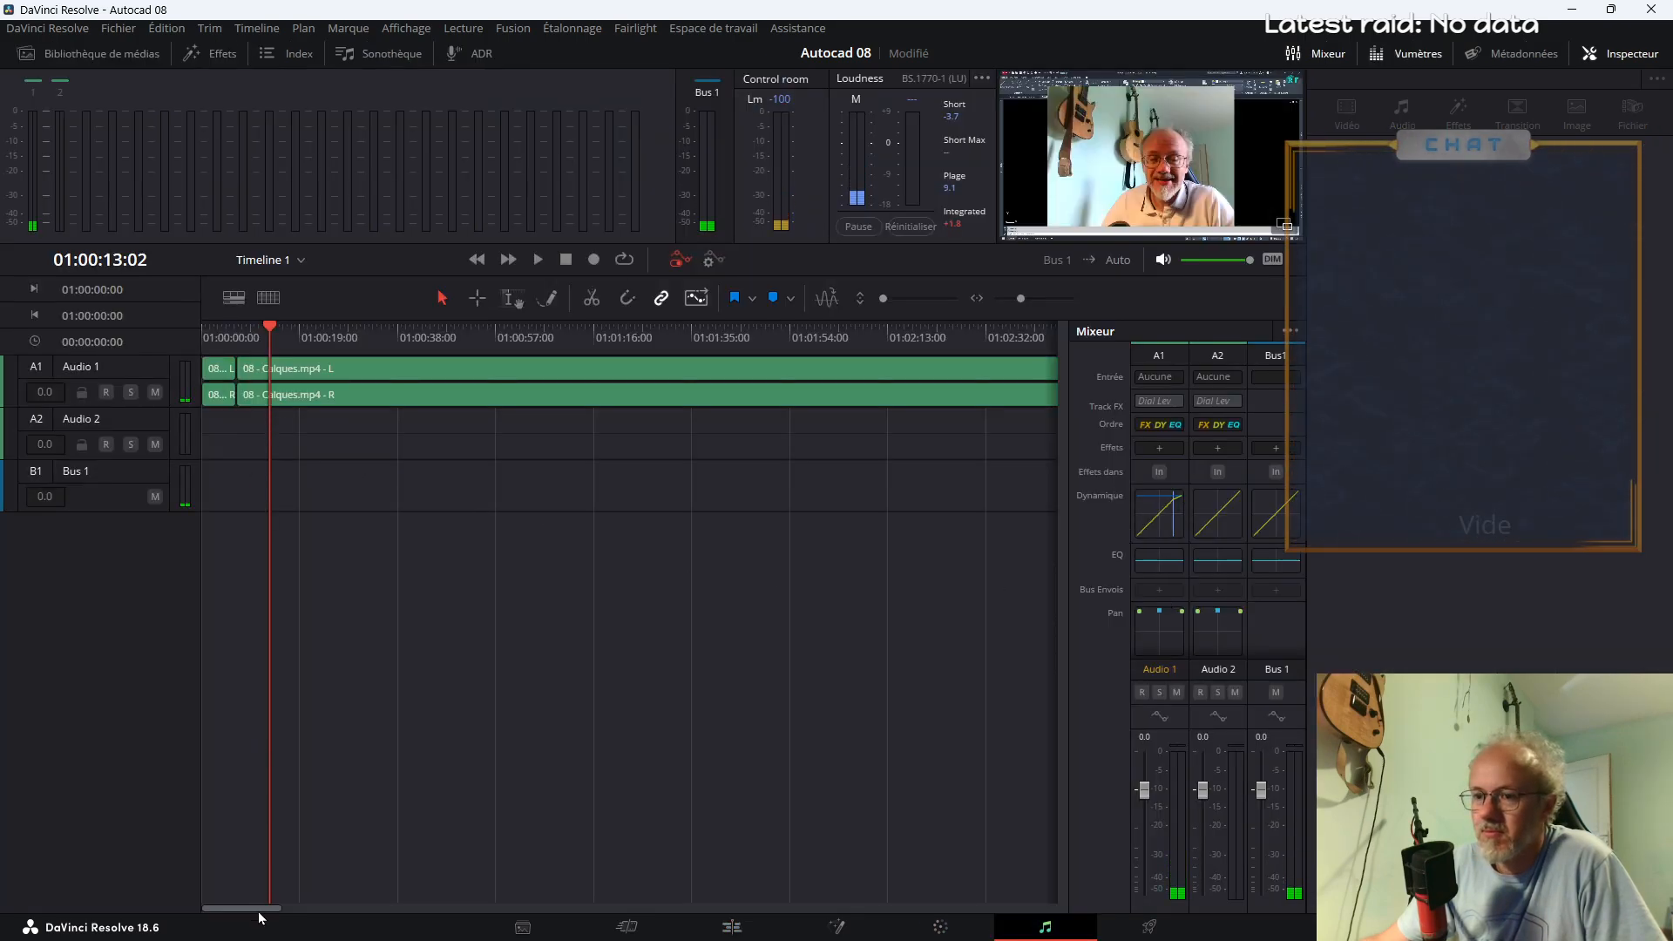
click(697, 929)
key(space)
drag(1306, 573, 1303, 575)
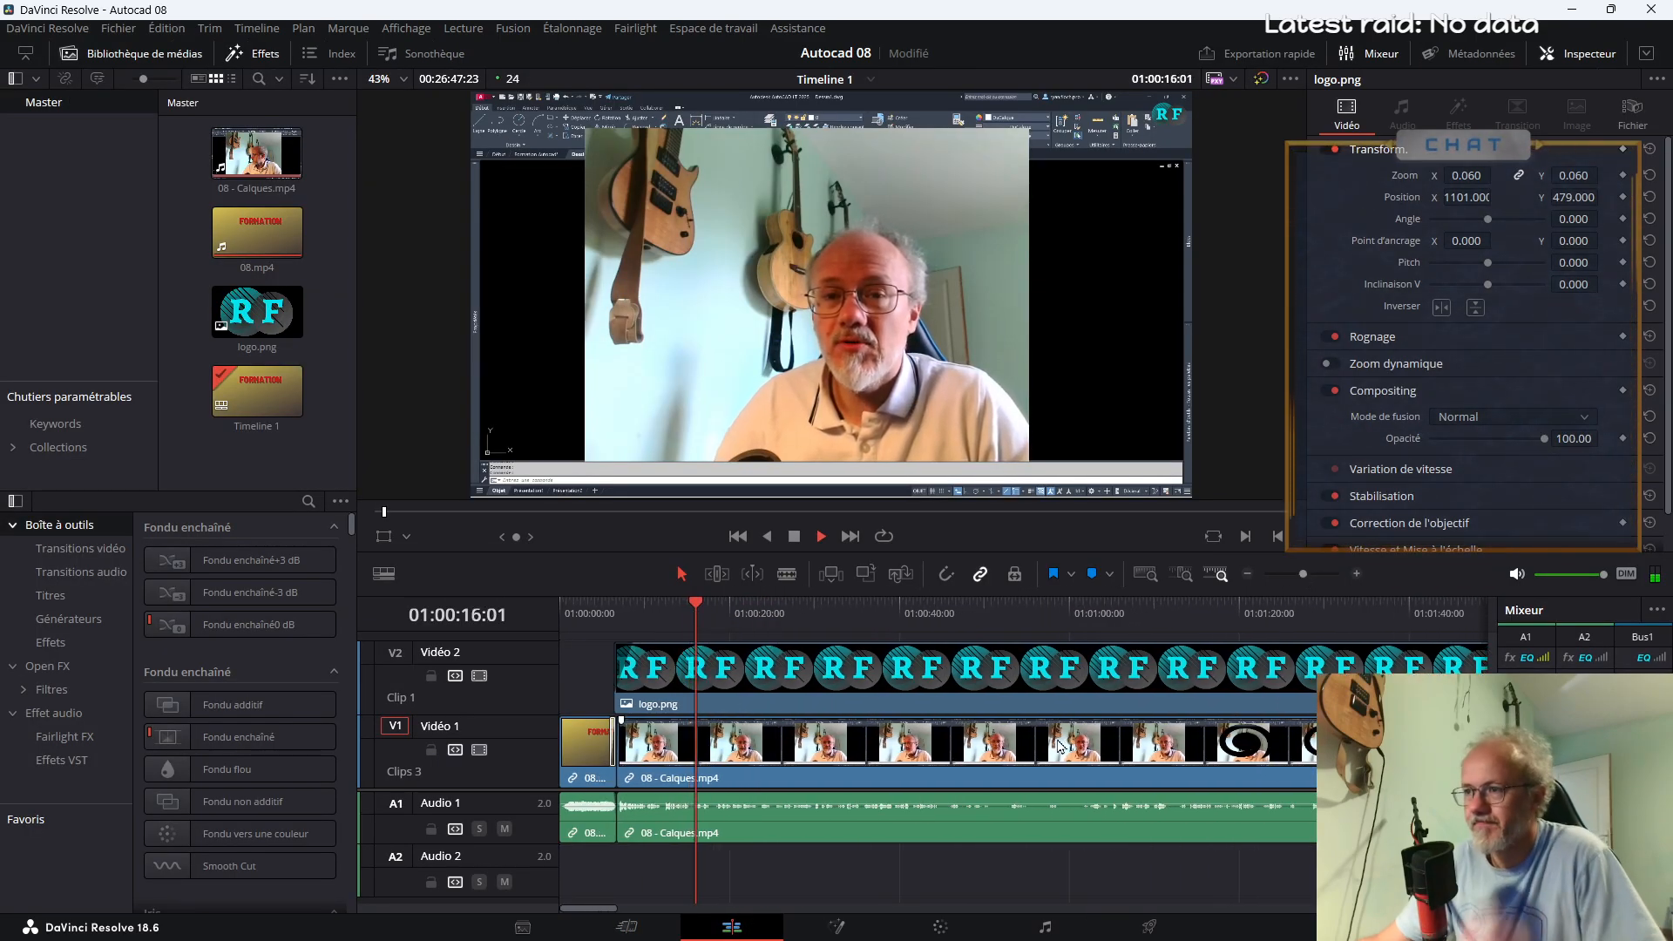
click(625, 609)
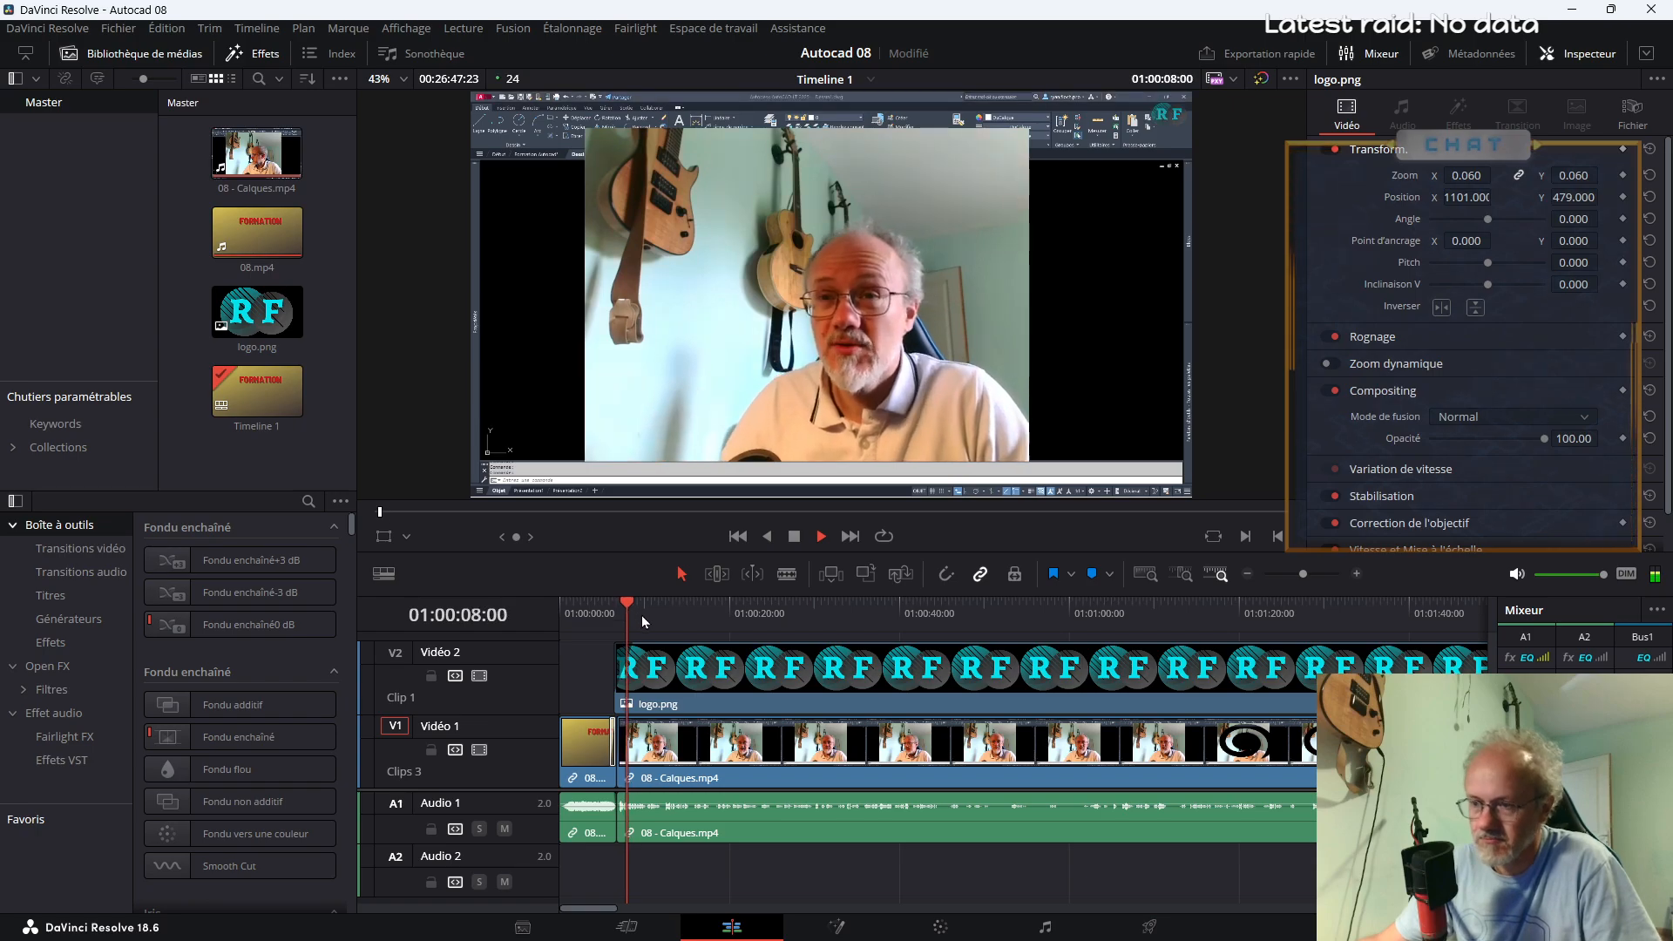
Split 08 - Calques.mp4 with the Blade tool at about 01:00:09, 01:00:11 and 01:00:15
key(b)
click(639, 788)
click(654, 784)
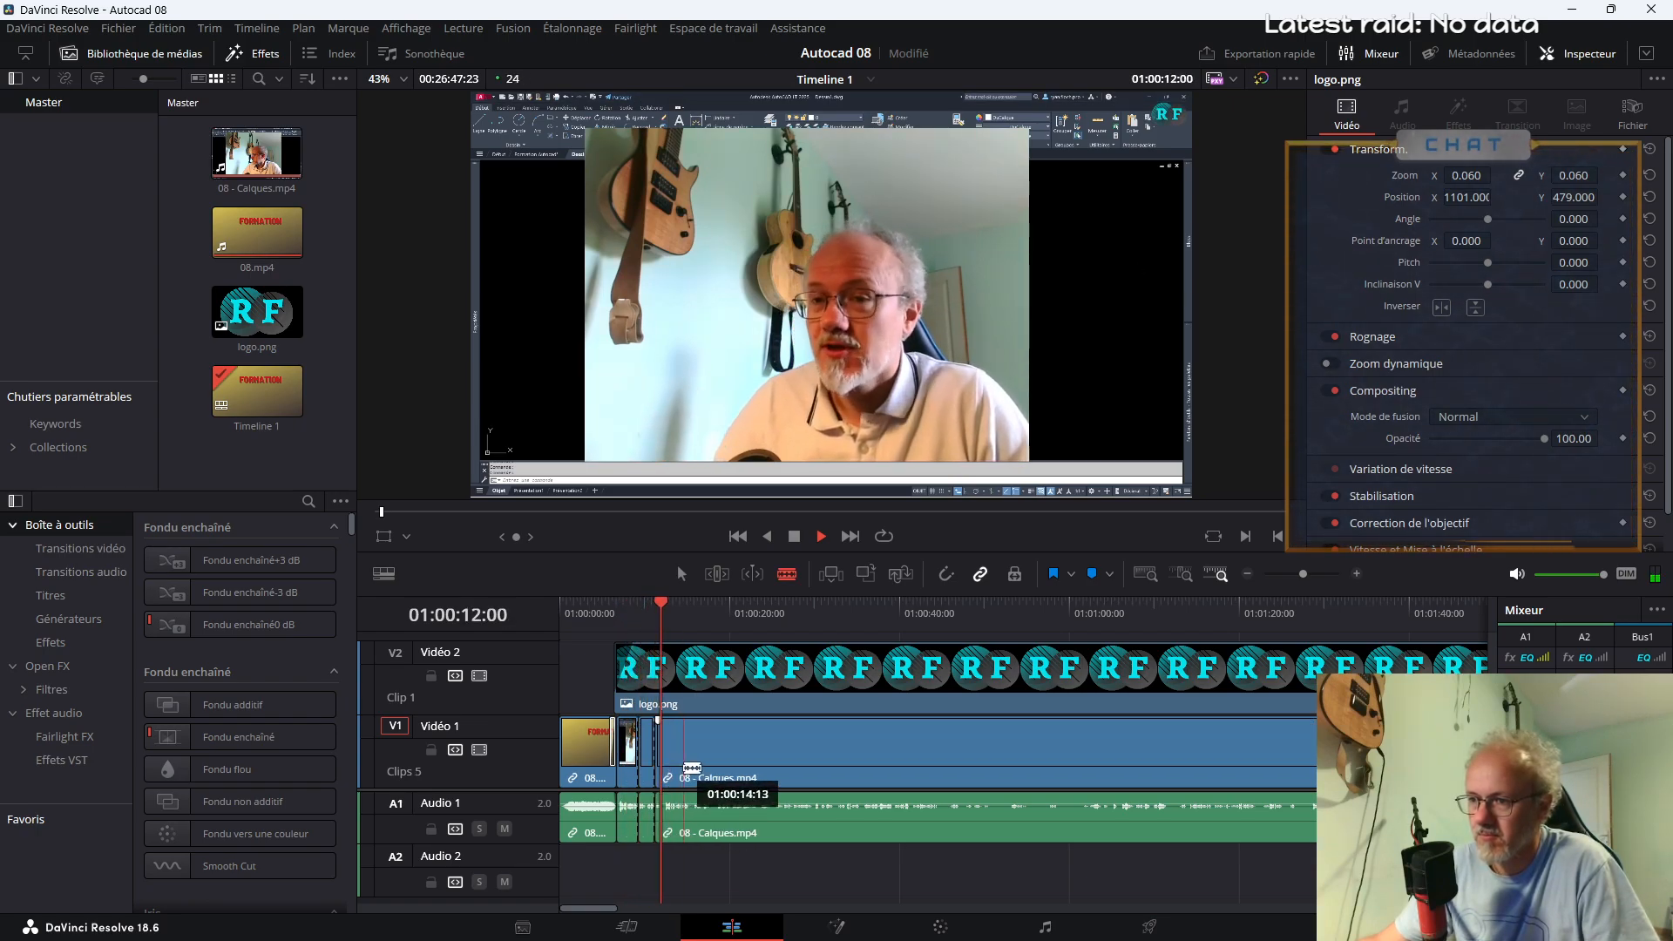
click(686, 770)
drag(1303, 575, 1312, 577)
key(space)
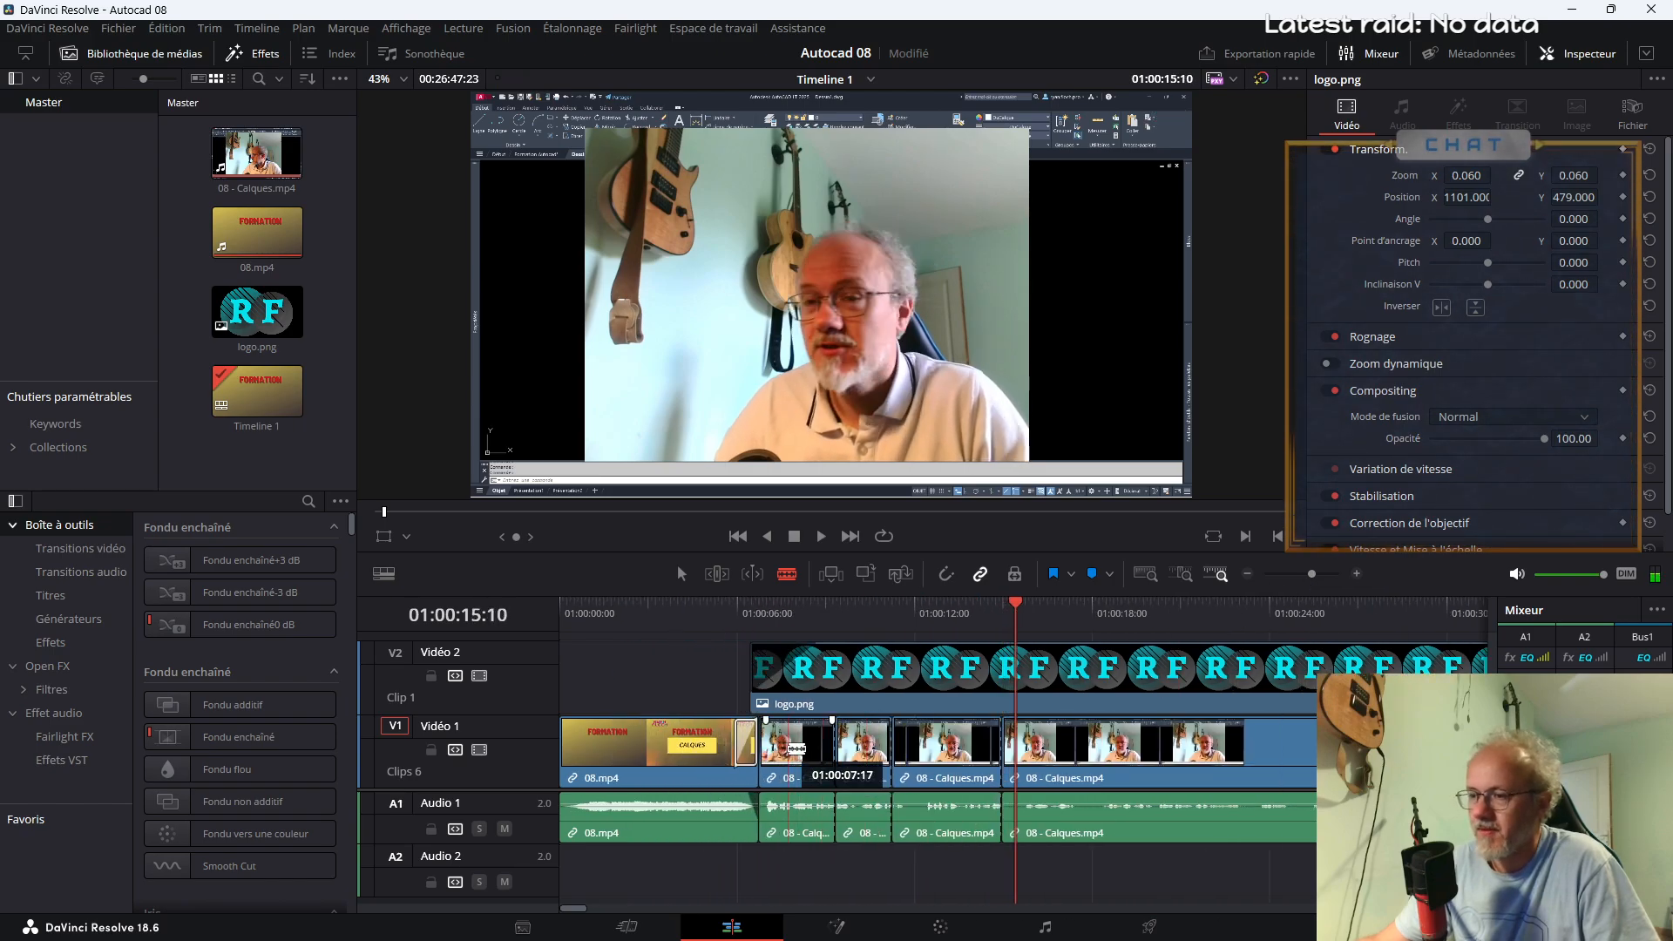
key(a)
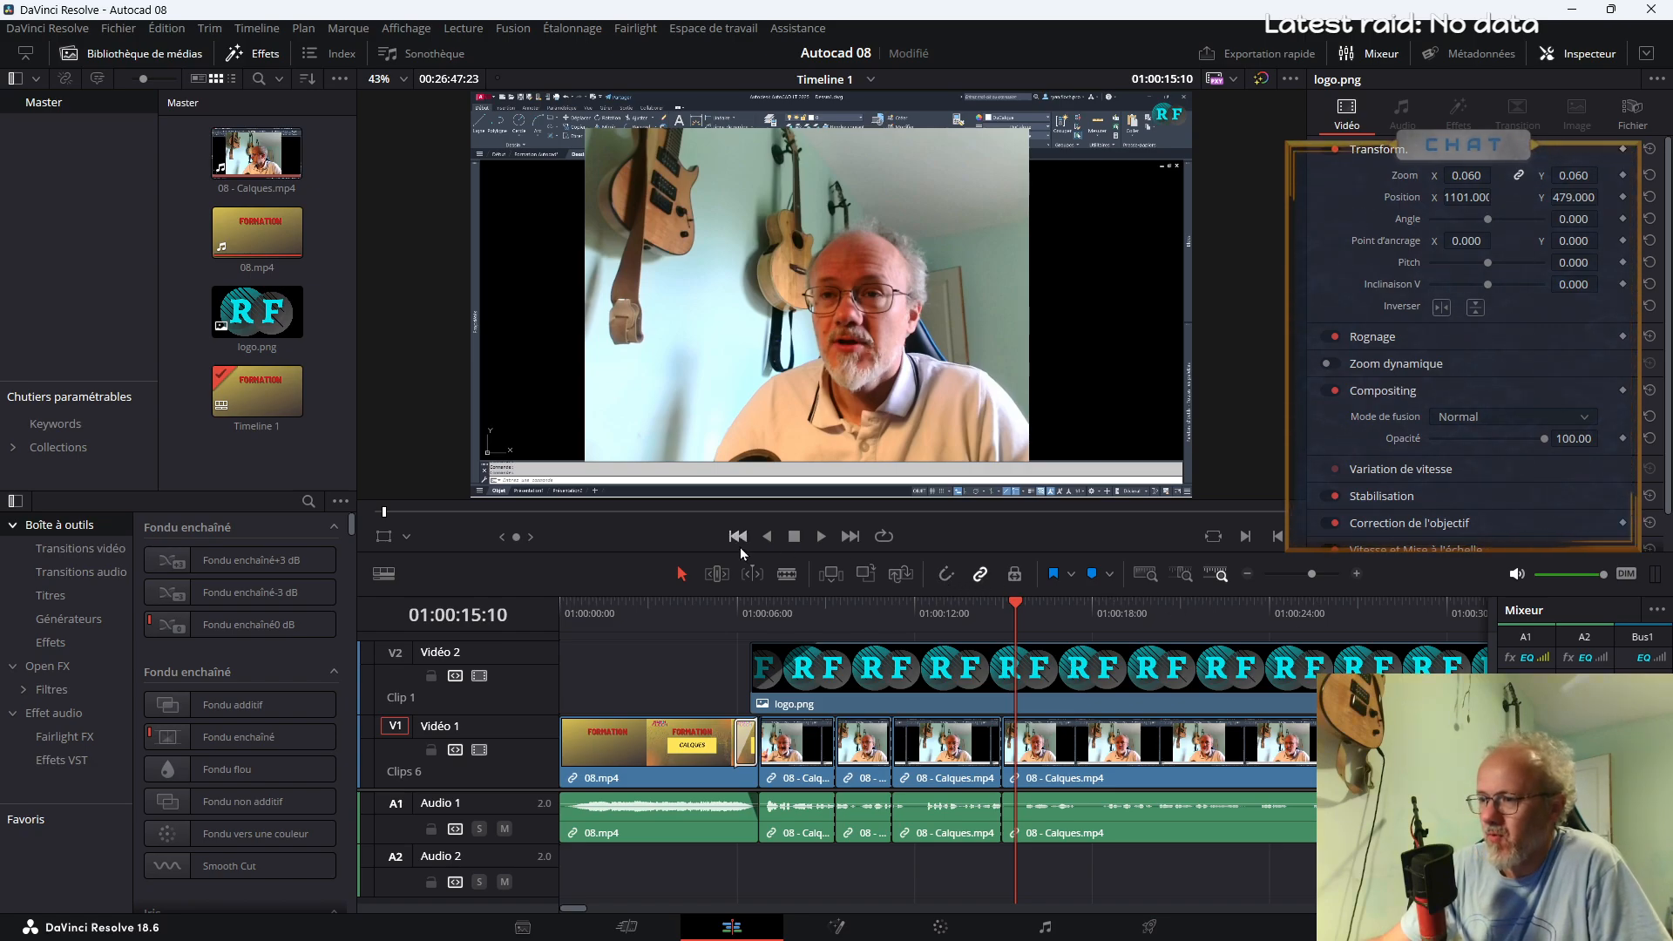
Enable linear Dynamic Zoom on the first segment of 08 - Calques.mp4 and play it back to check the effect
click(802, 760)
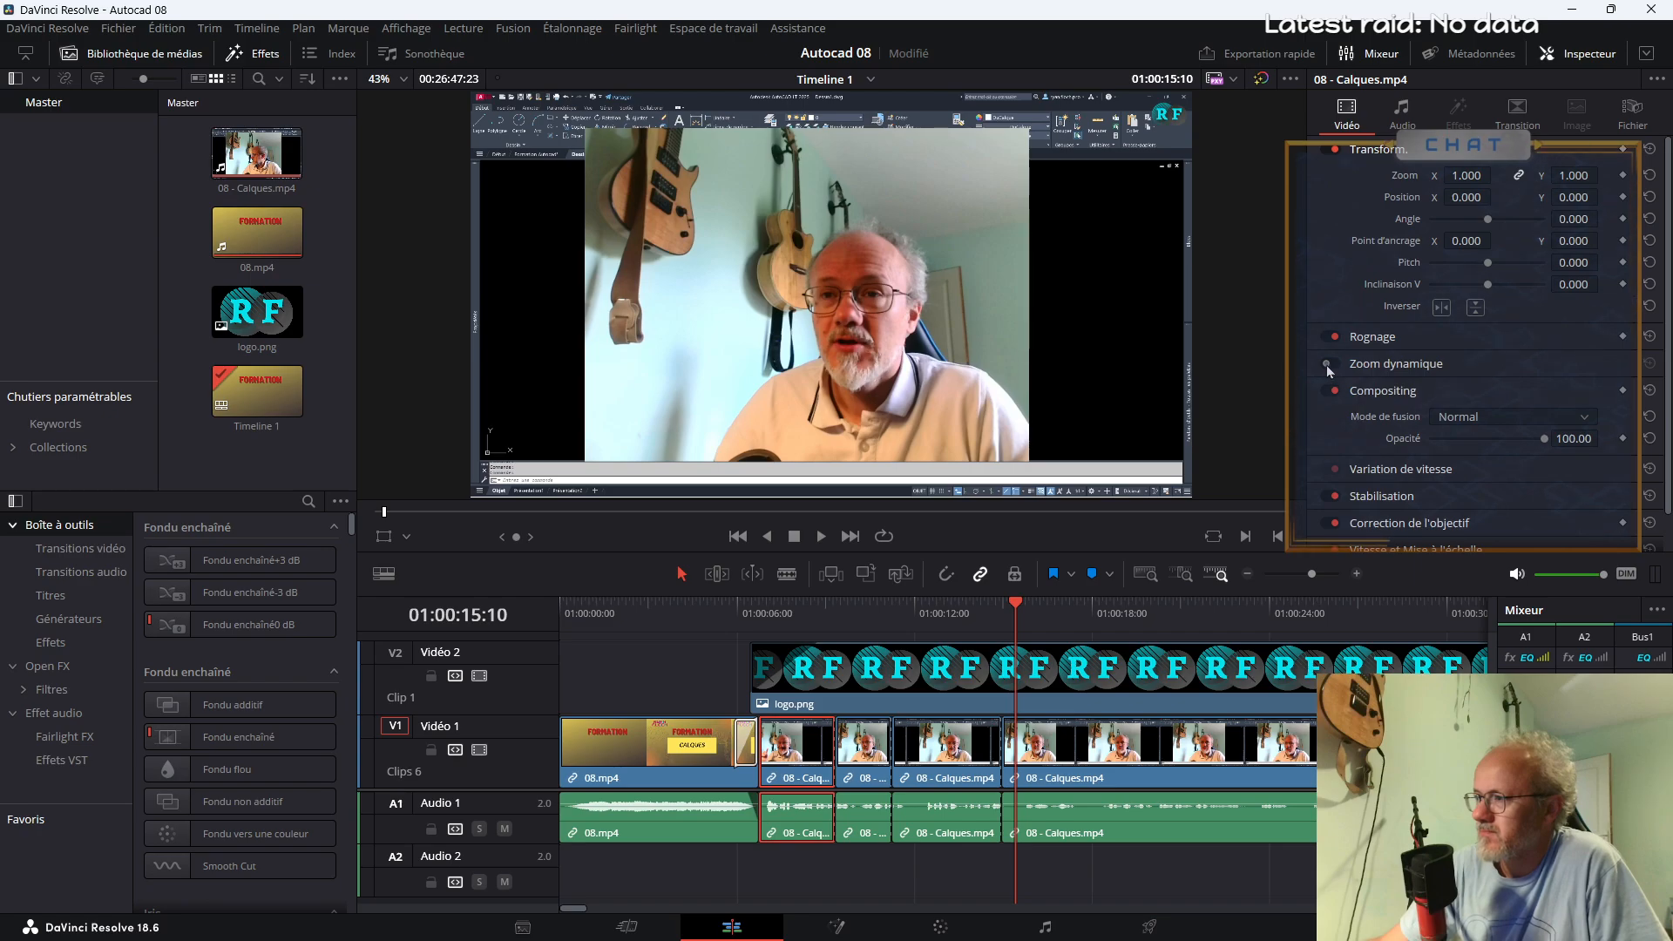
click(758, 625)
key(space)
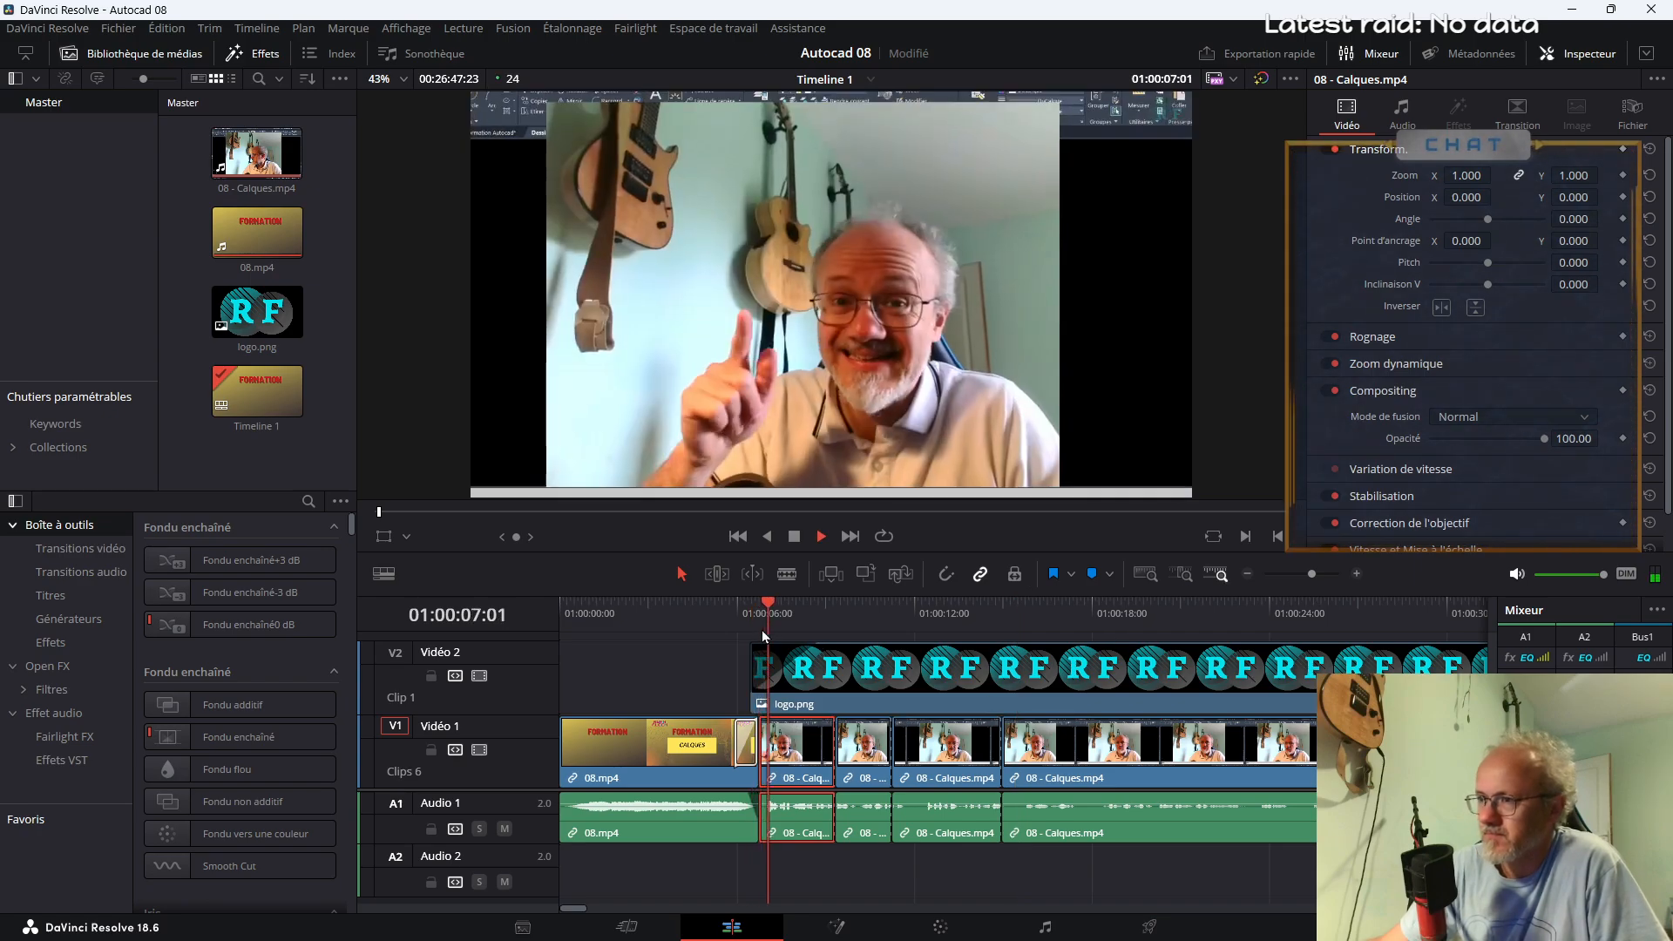
key(space)
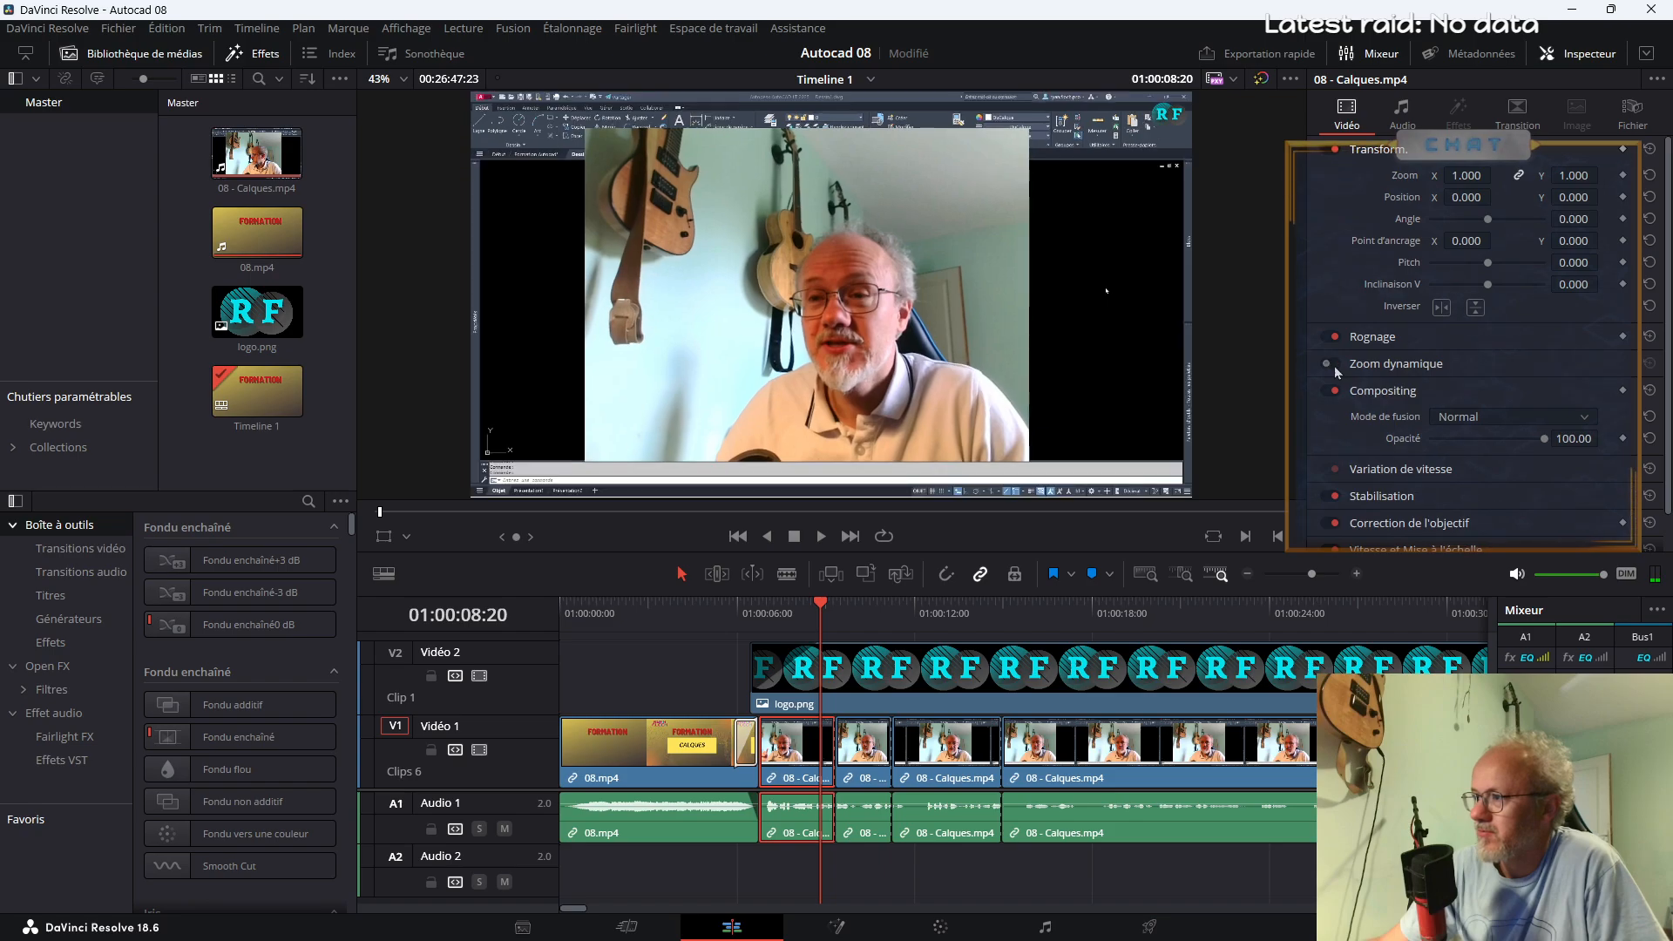
click(1372, 364)
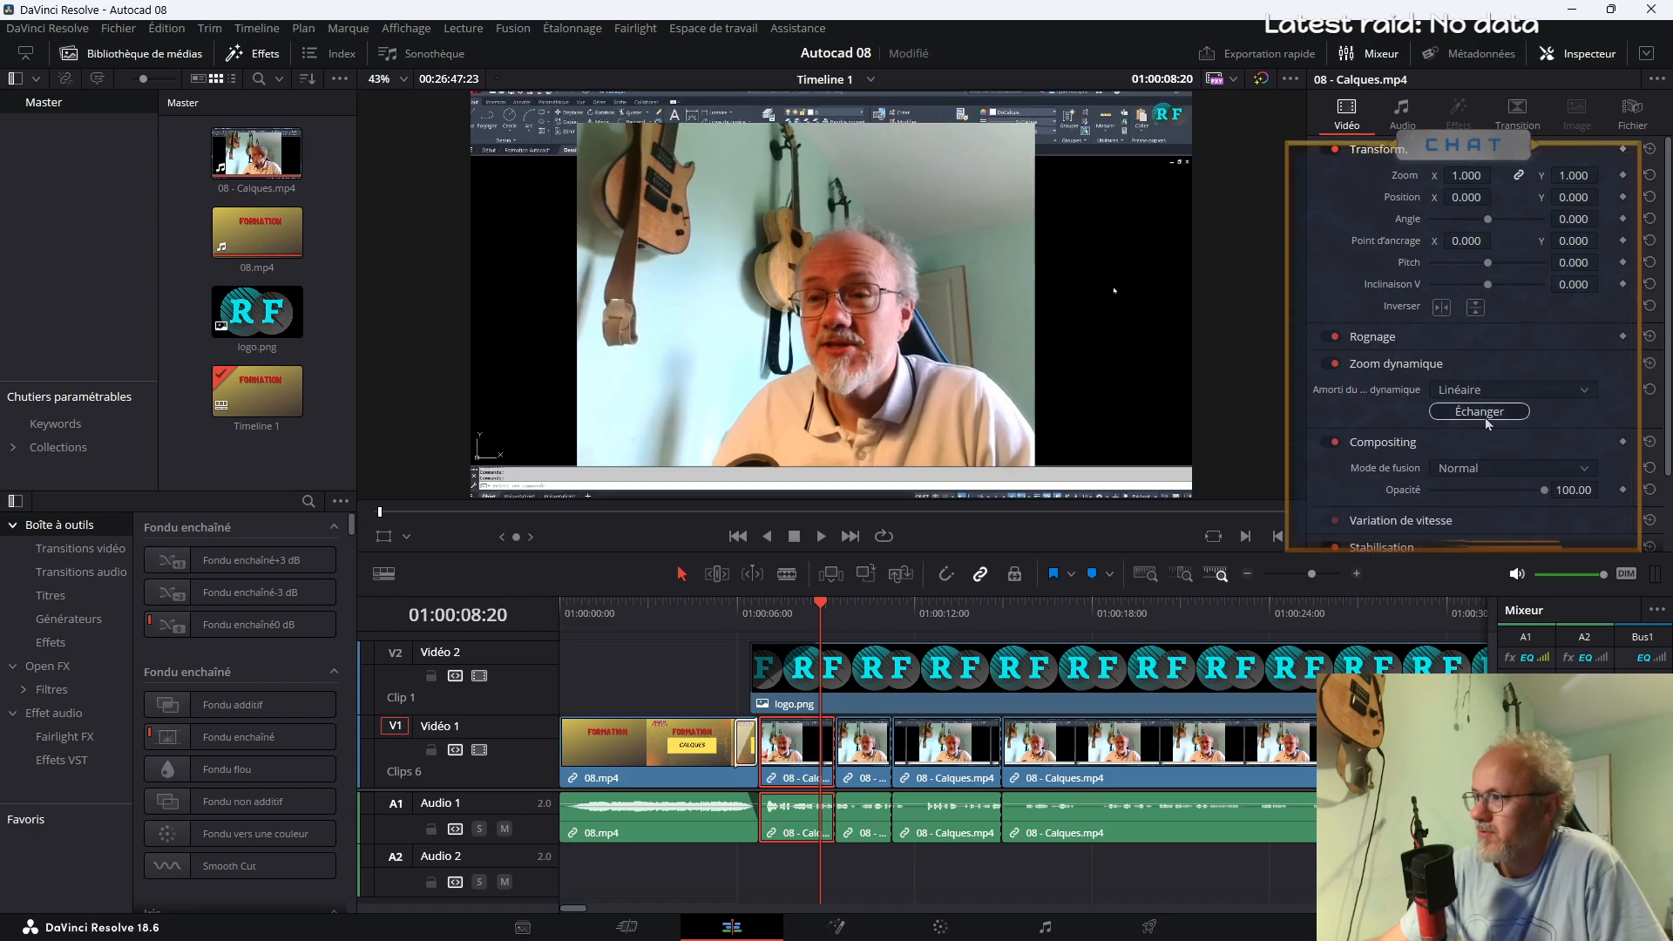
click(751, 613)
key(space)
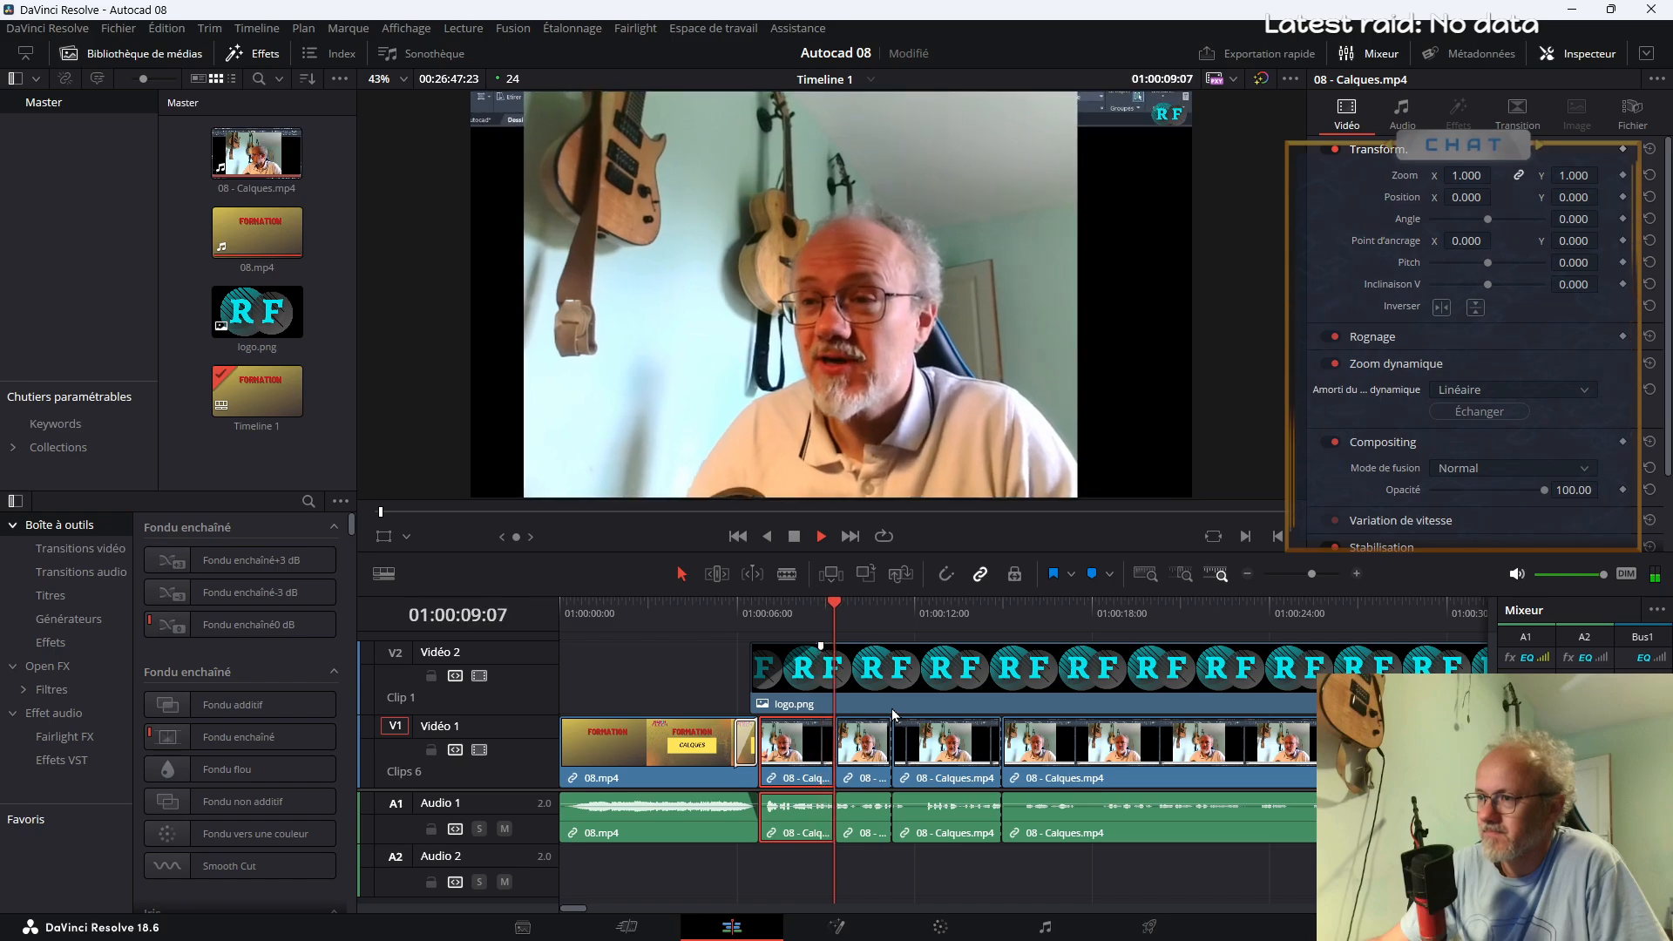
key(space)
Set the third 08 - Calques.mp4 segment's zoom to 1.2, move its start to about 01:00:10 and play the join
click(959, 740)
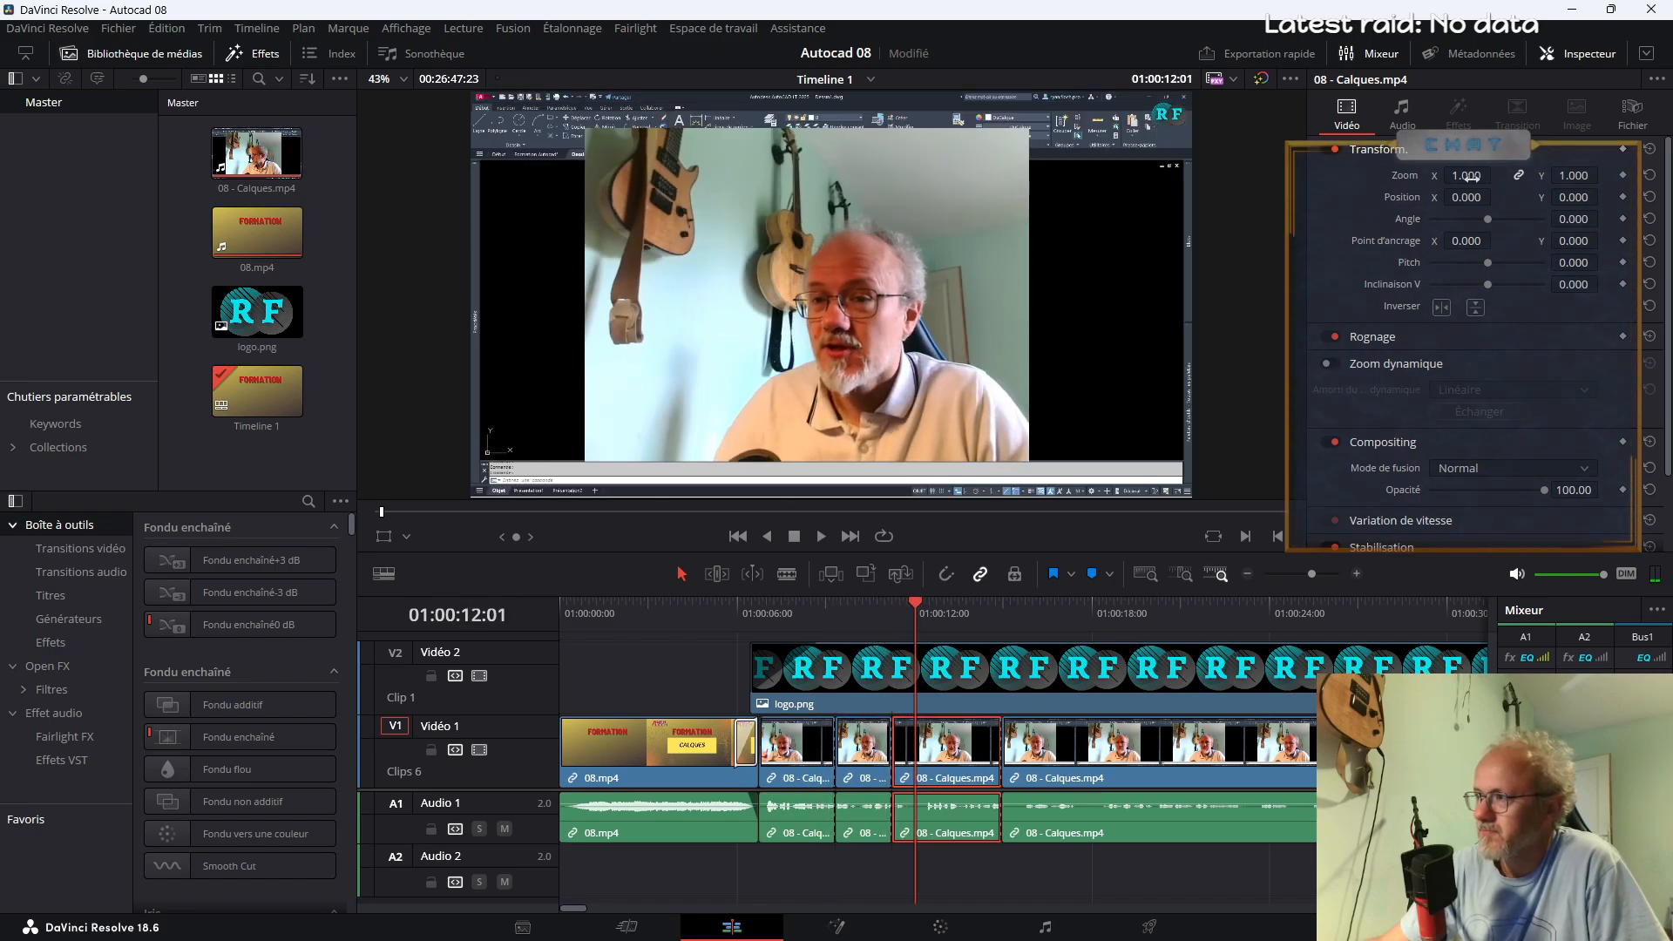
text(1.2)
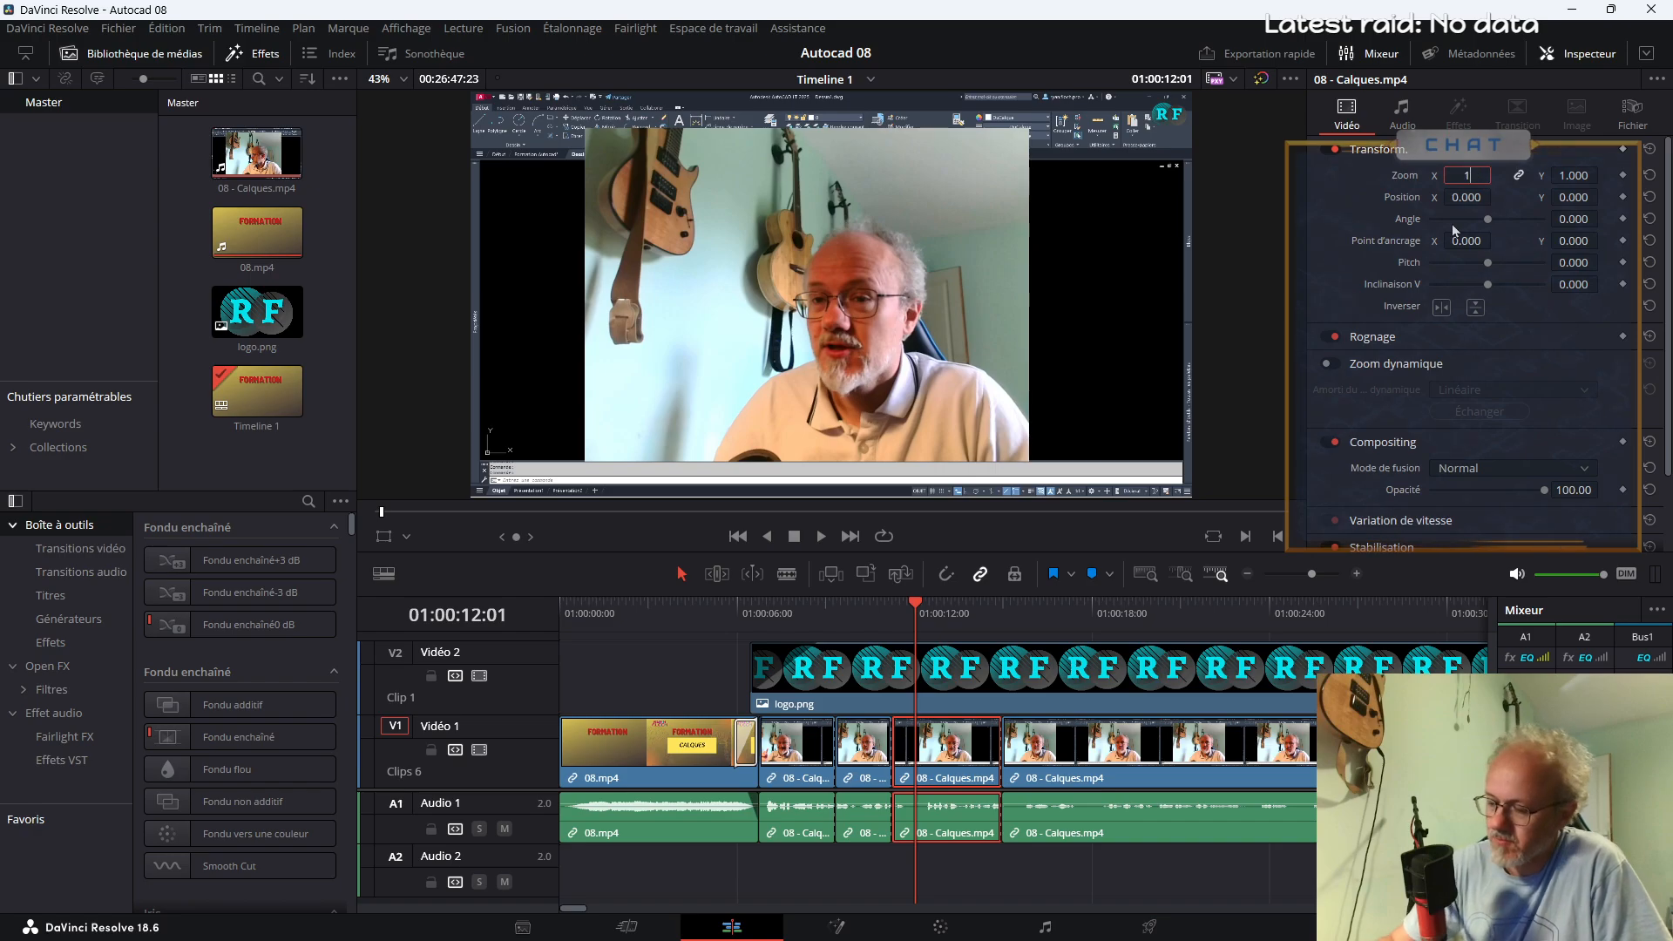
key(Return)
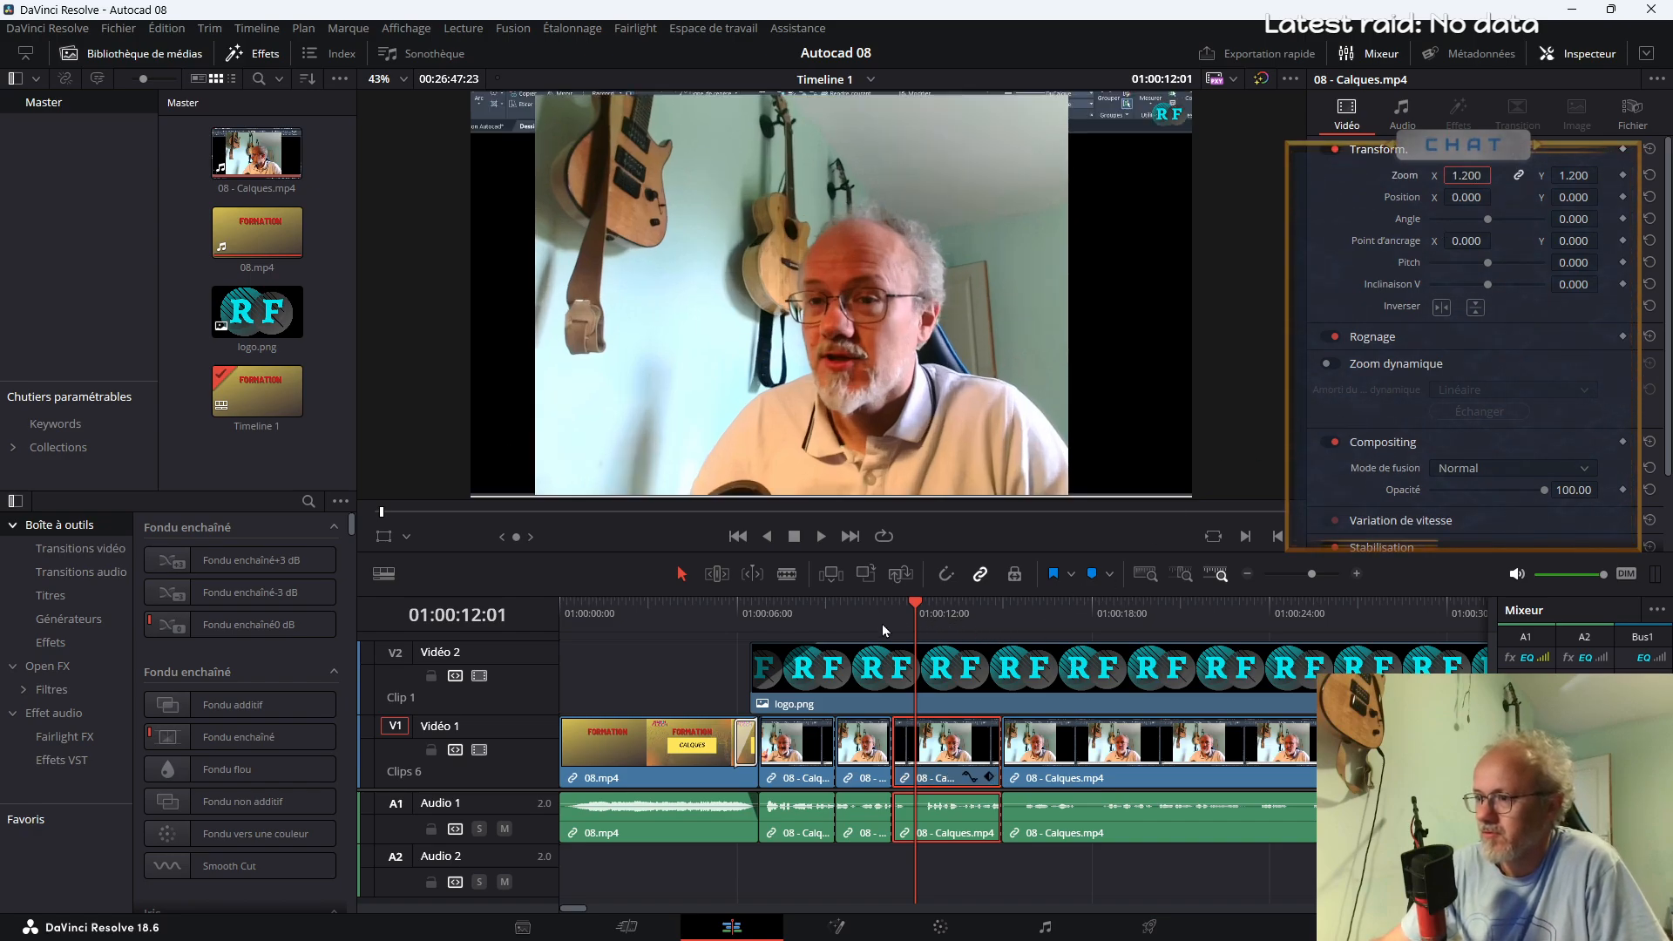
drag(893, 770, 860, 770)
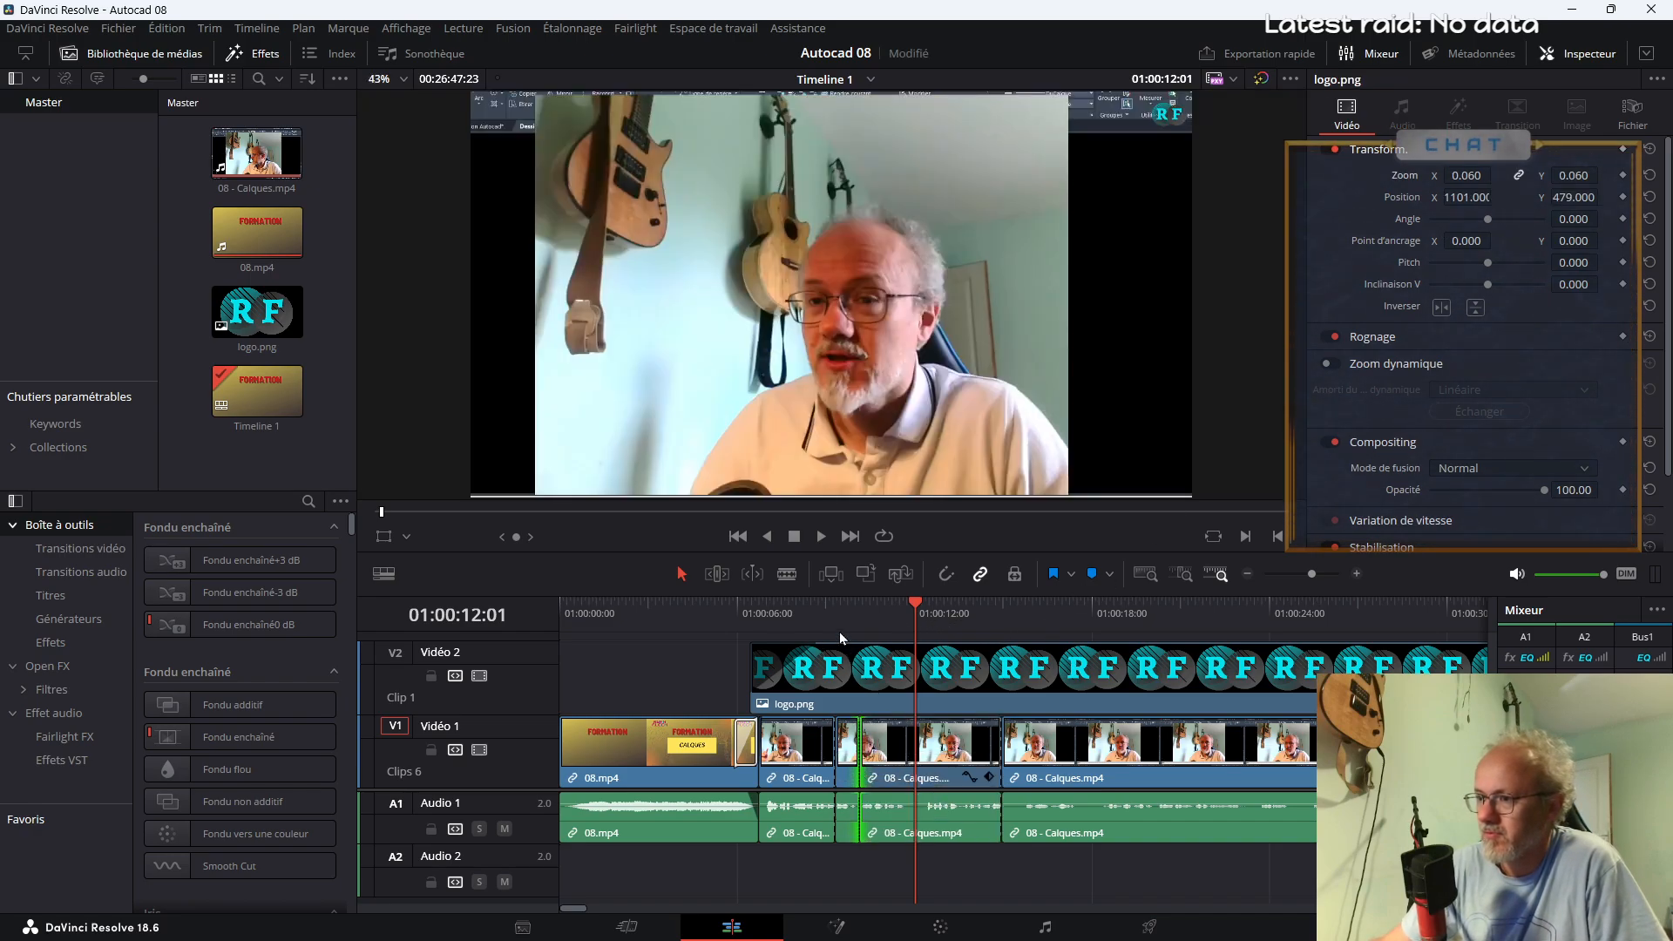
click(839, 628)
key(space)
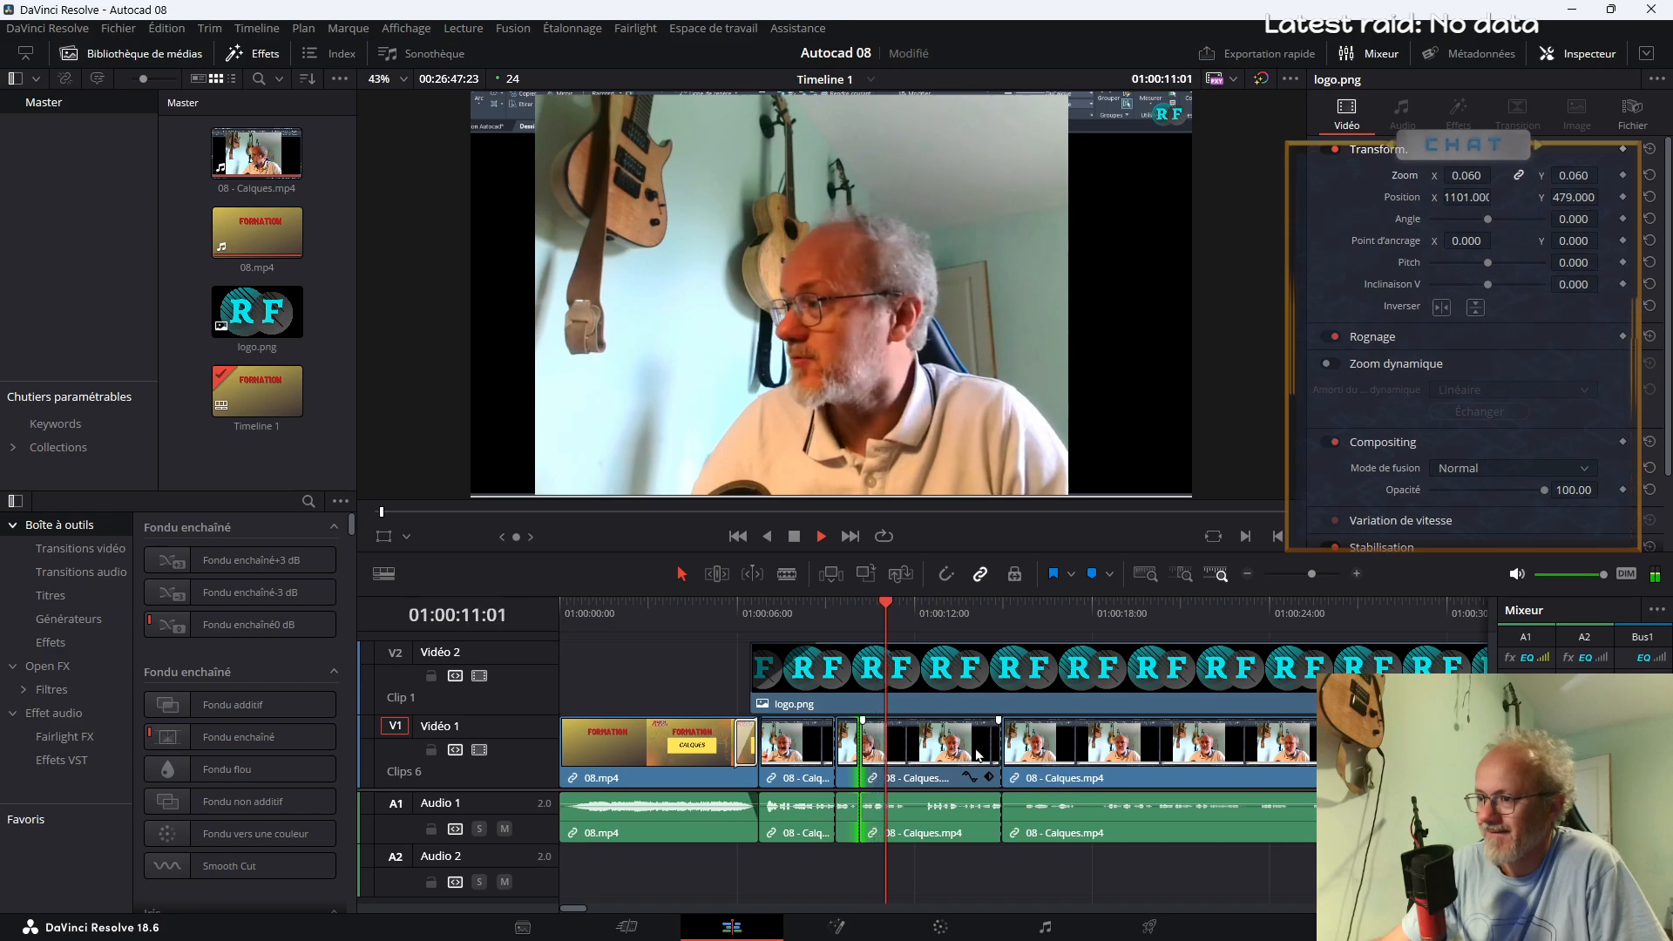
key(space)
Cut out the short section around 01:00:12 in the enlarged 08 - Calques.mp4 segment and close the gap
key(b)
click(910, 779)
click(920, 775)
key(a)
click(917, 771)
key(Delete)
Set the zoom of the segment after the 01:00:12 cut to 1, enable its linear Dynamic Zoom and preview it
click(880, 614)
key(space)
click(964, 765)
key(space)
double_click(1471, 175)
text(1)
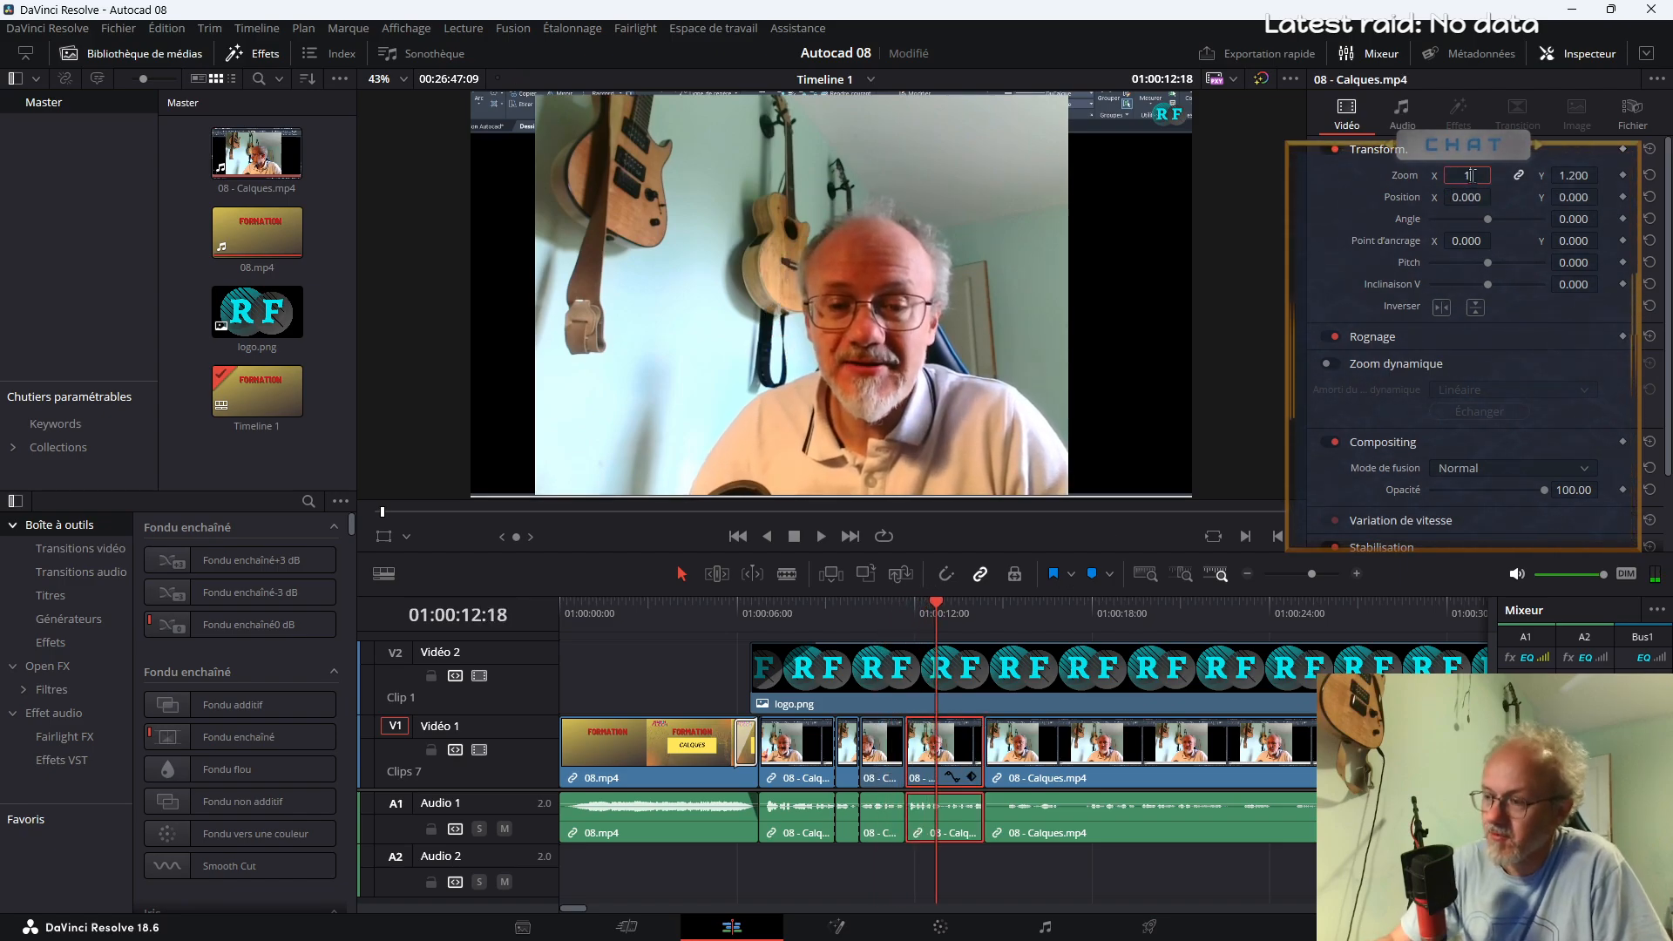
key(Return)
key(space)
key(space)
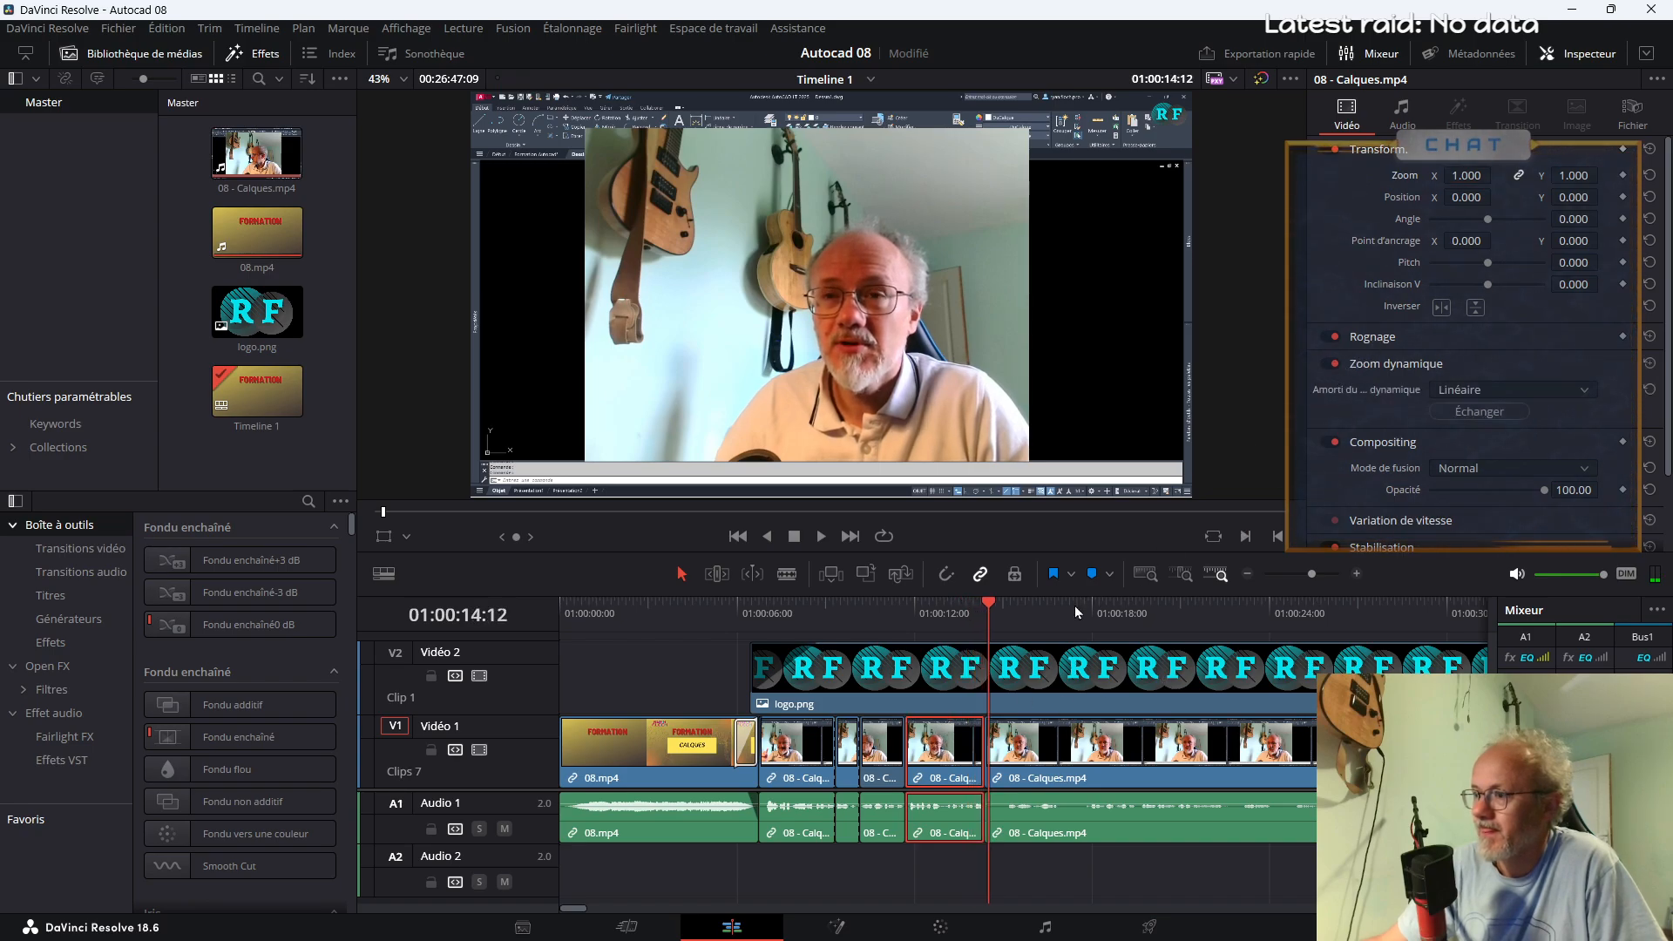
click(945, 619)
key(space)
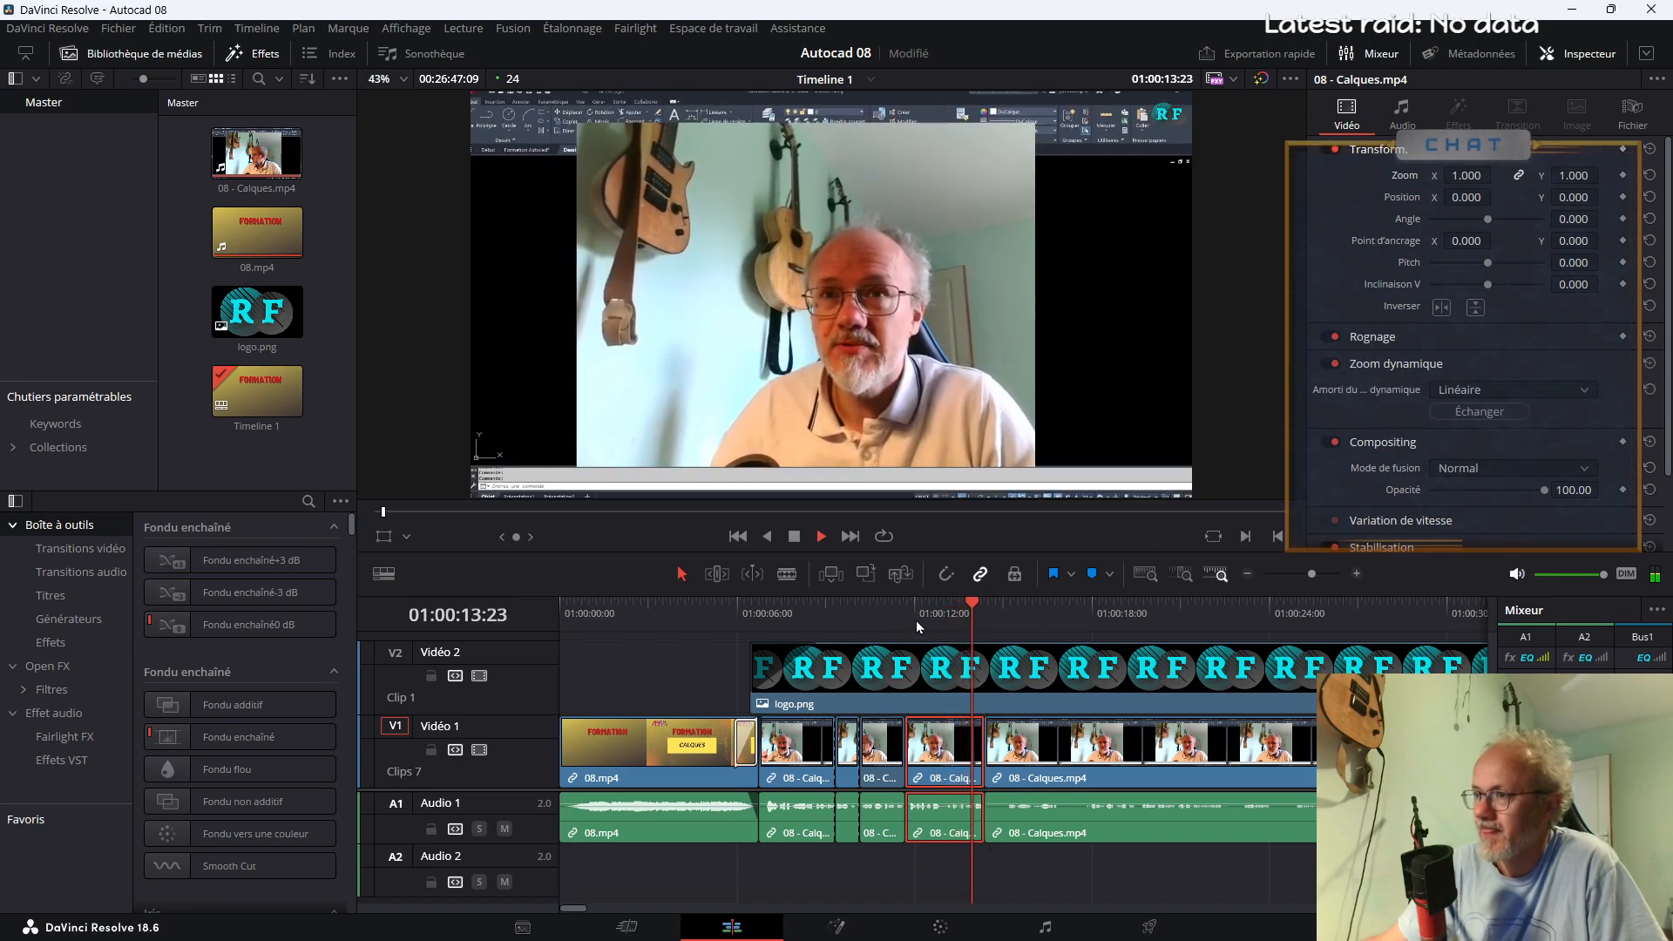
Split the last 08 - Calques.mp4 segment at about 01:00:15 and delete the short piece before the cut, closing the gap
key(space)
key(b)
click(1008, 775)
key(a)
click(999, 776)
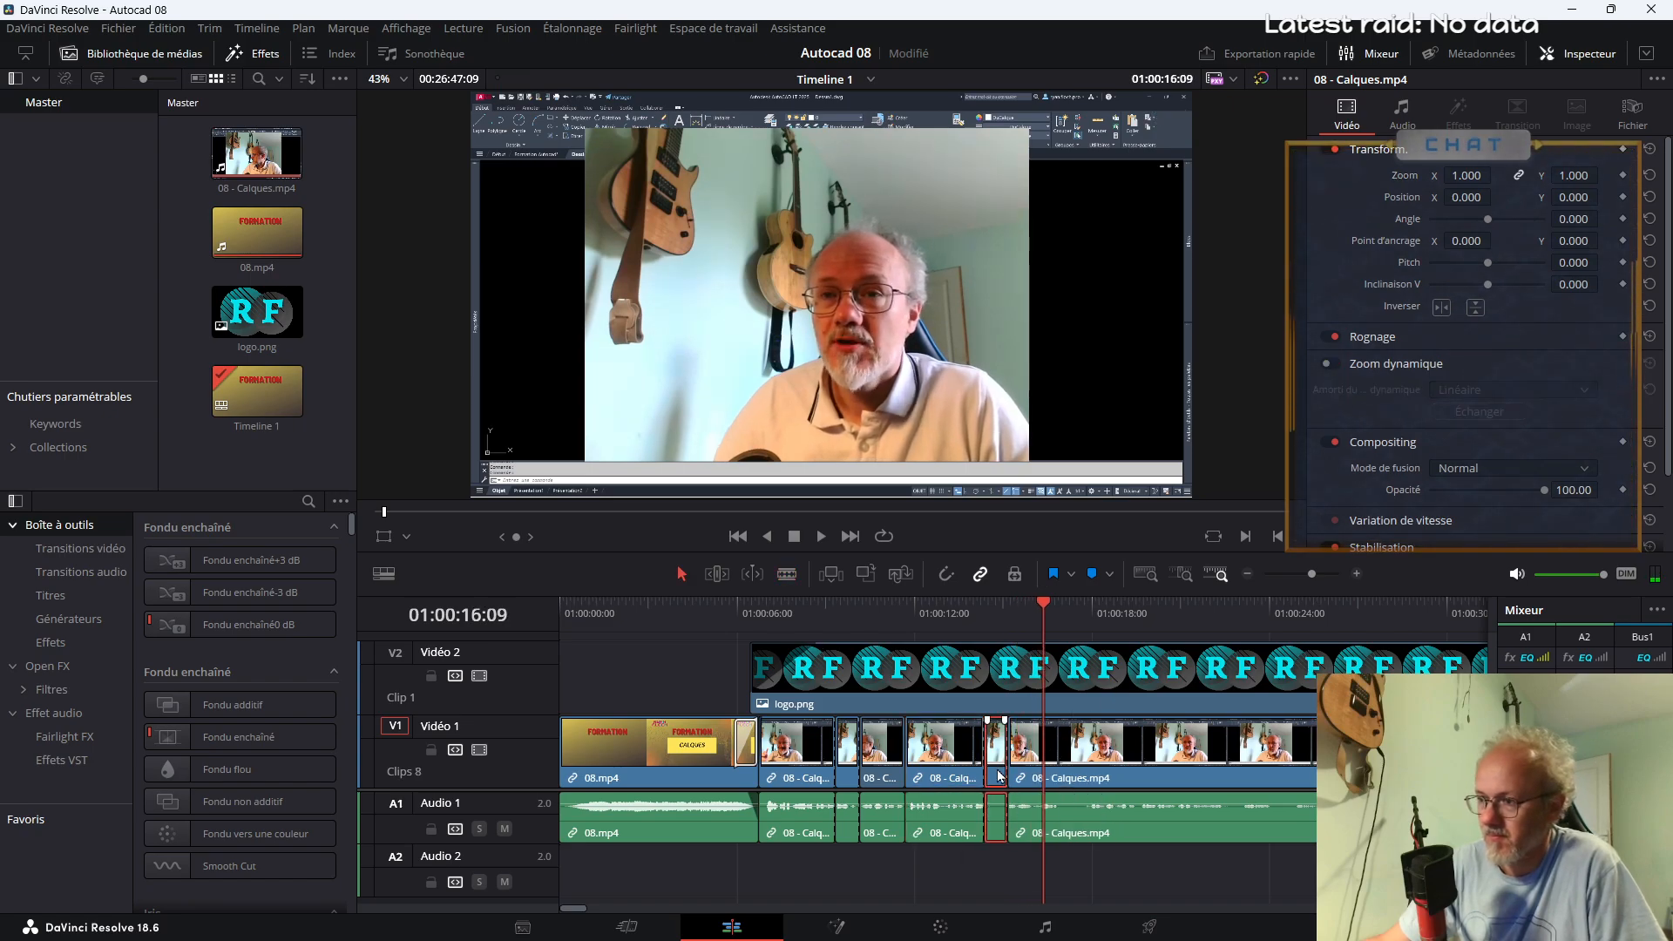
key(Delete)
Cut out a short section of 08 - Calques.mp4 from about 01:00:16 and replay the join
key(space)
key(b)
click(1037, 814)
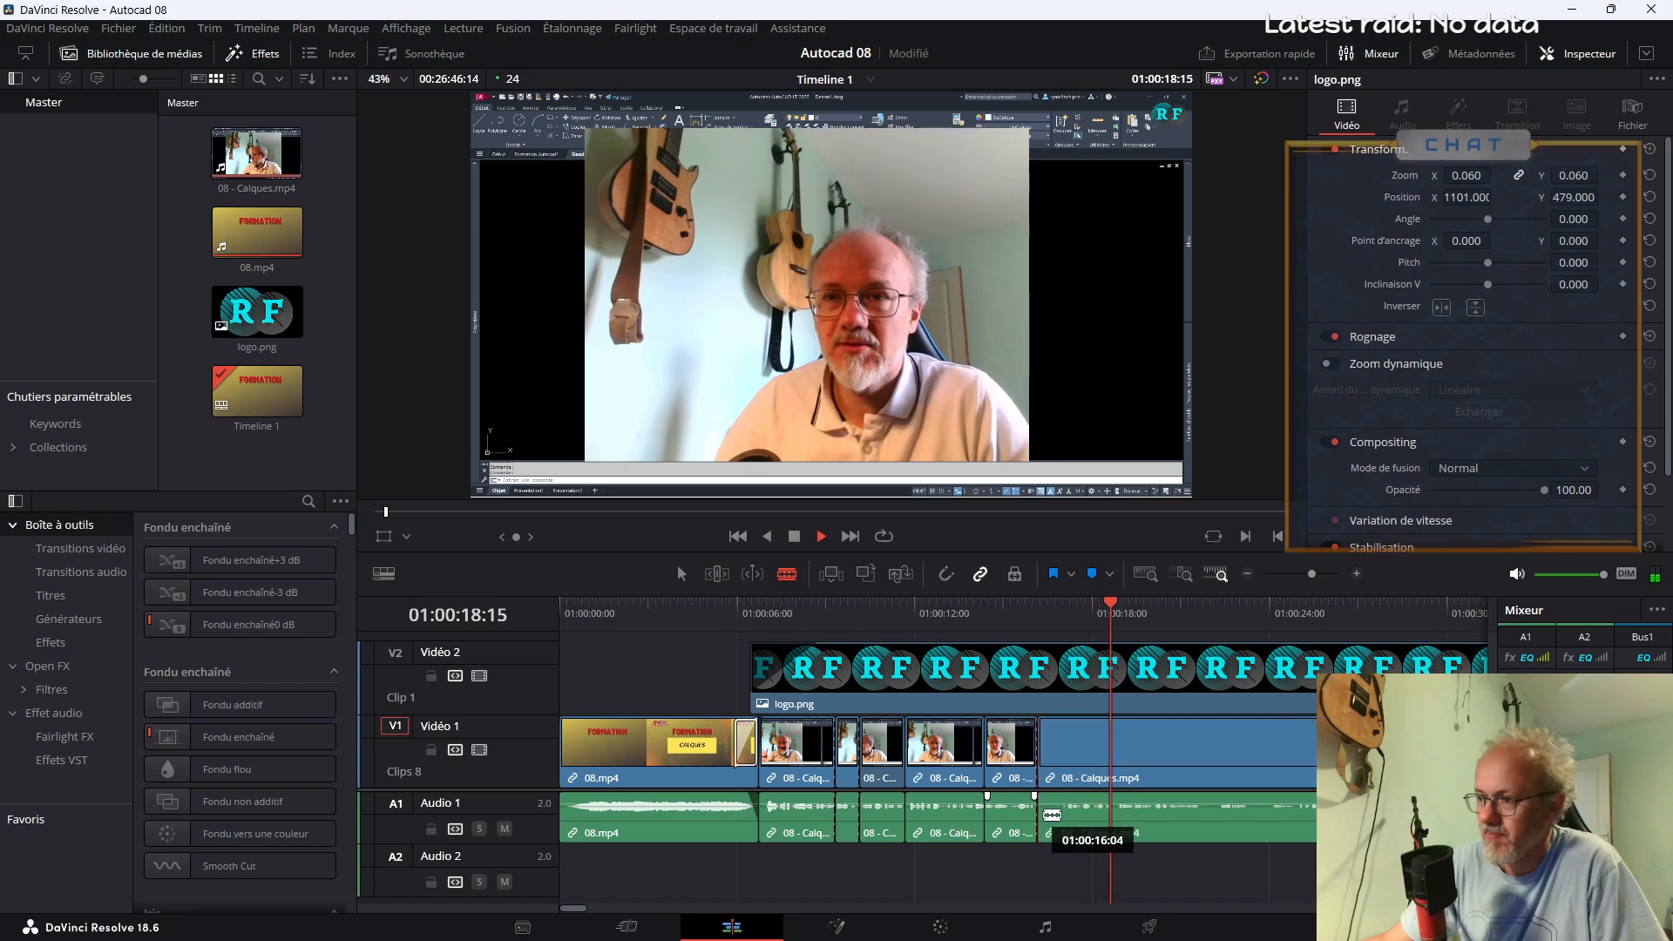
key(a)
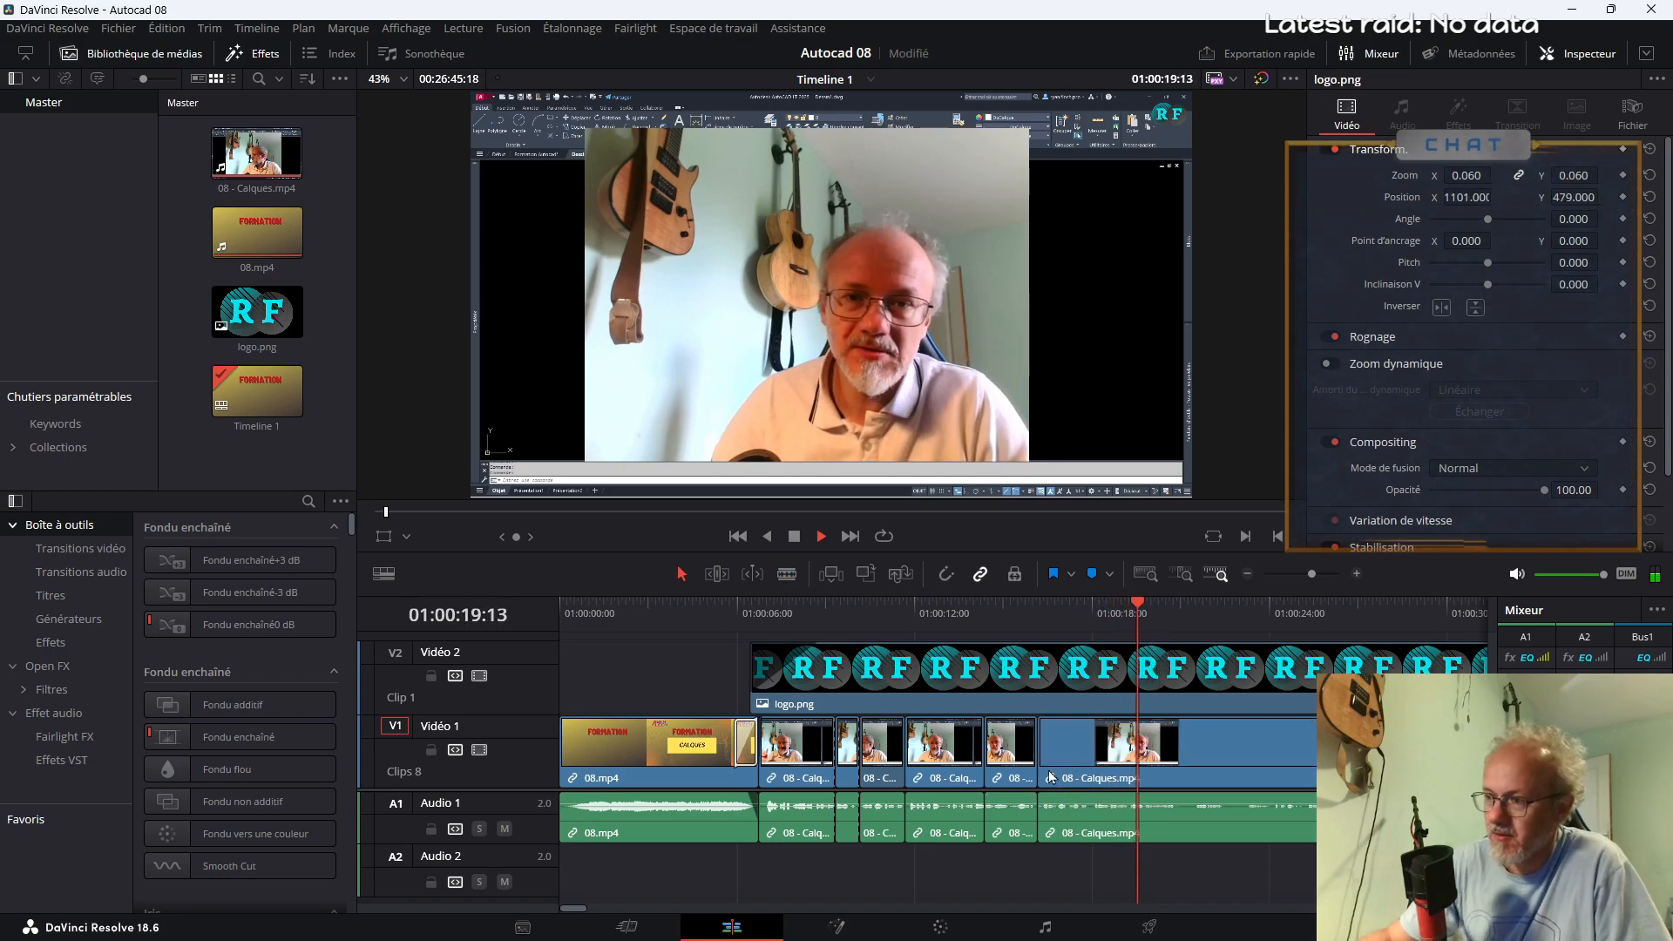
click(984, 626)
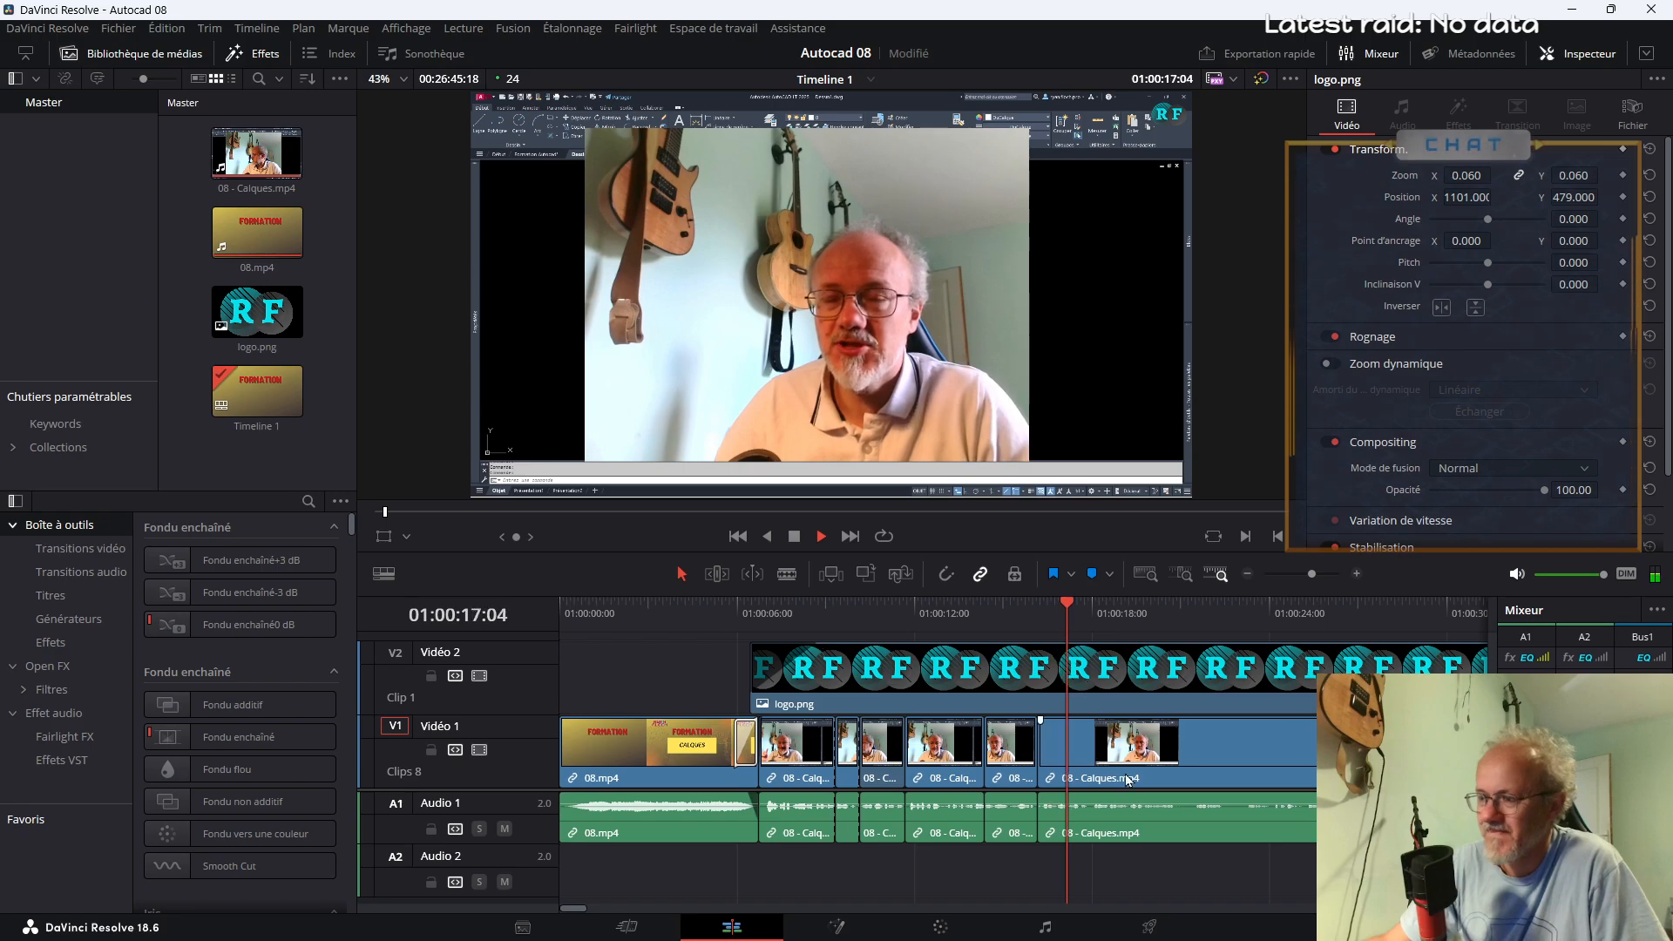
Split 08 - Calques.mp4 at about 01:00:18, set the zoom of the segment before the cut to 1.2 and replay it
key(b)
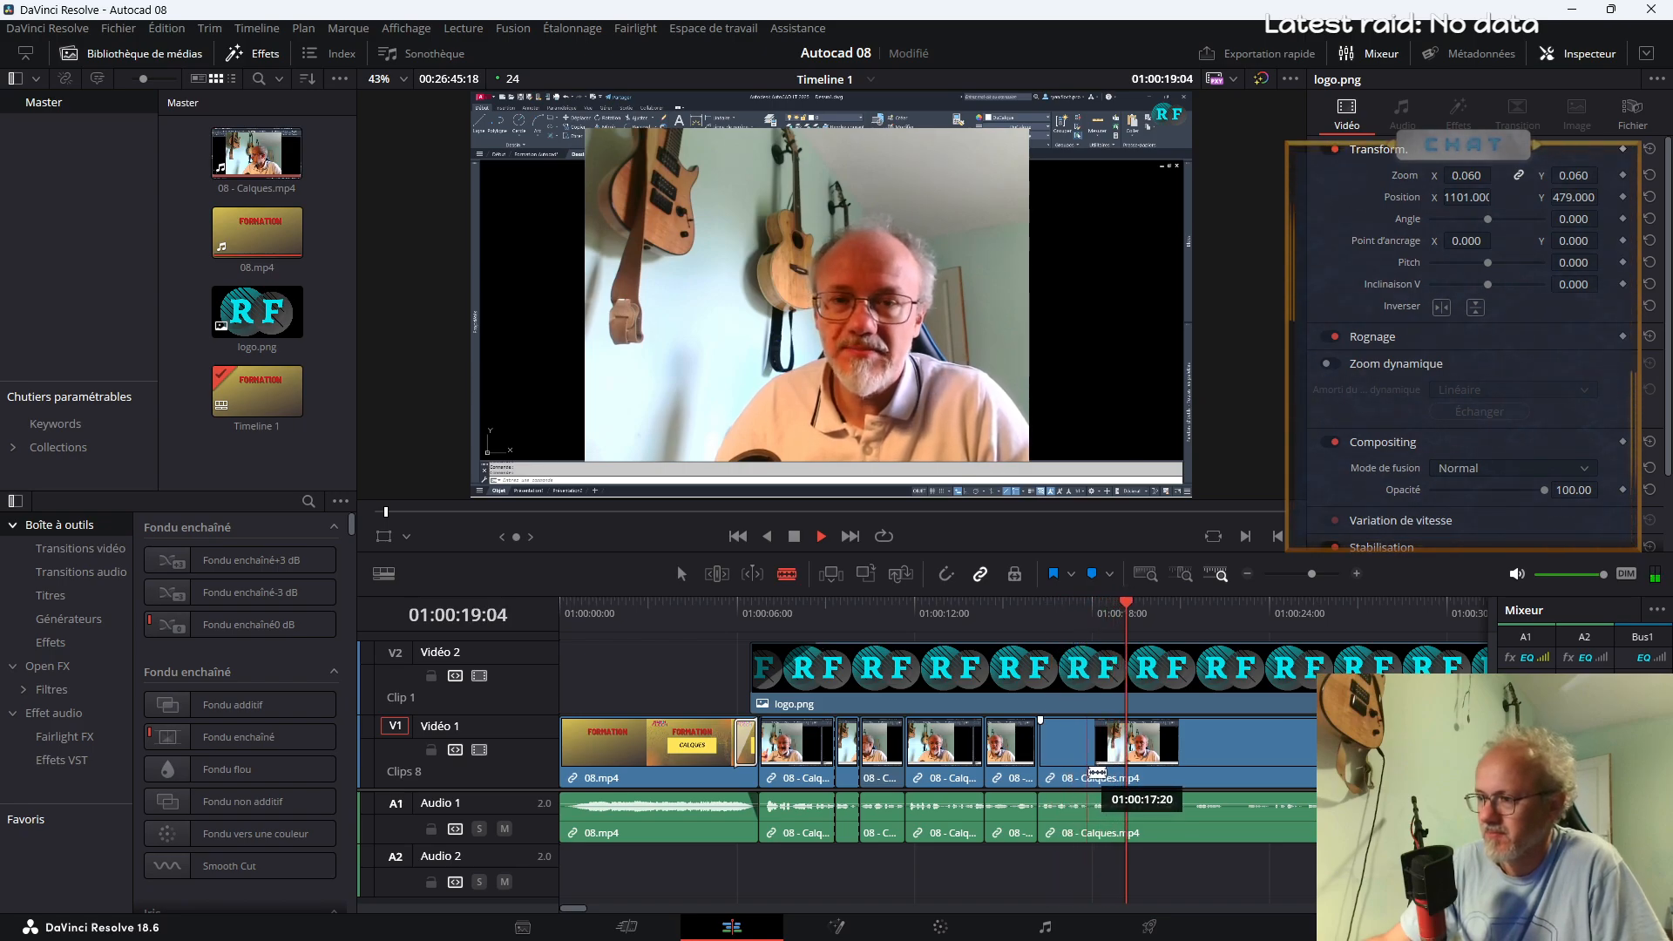
click(1089, 773)
key(a)
click(1061, 753)
drag(1455, 173, 1456, 171)
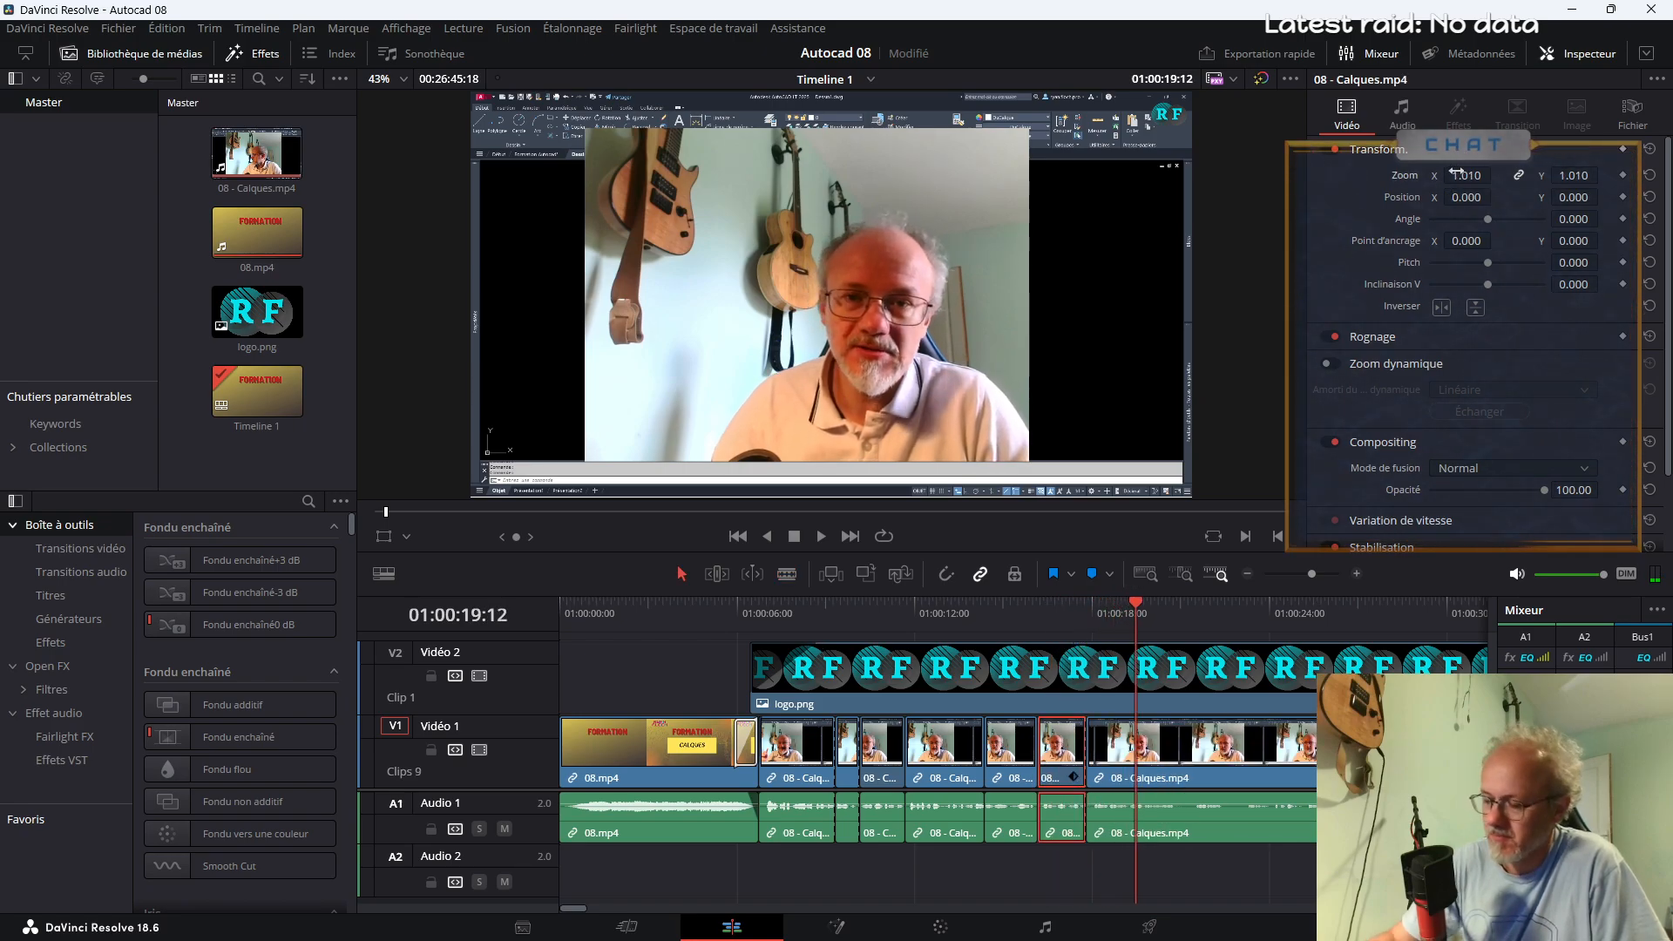
click(1464, 174)
text(1.2)
key(Return)
click(1028, 616)
key(space)
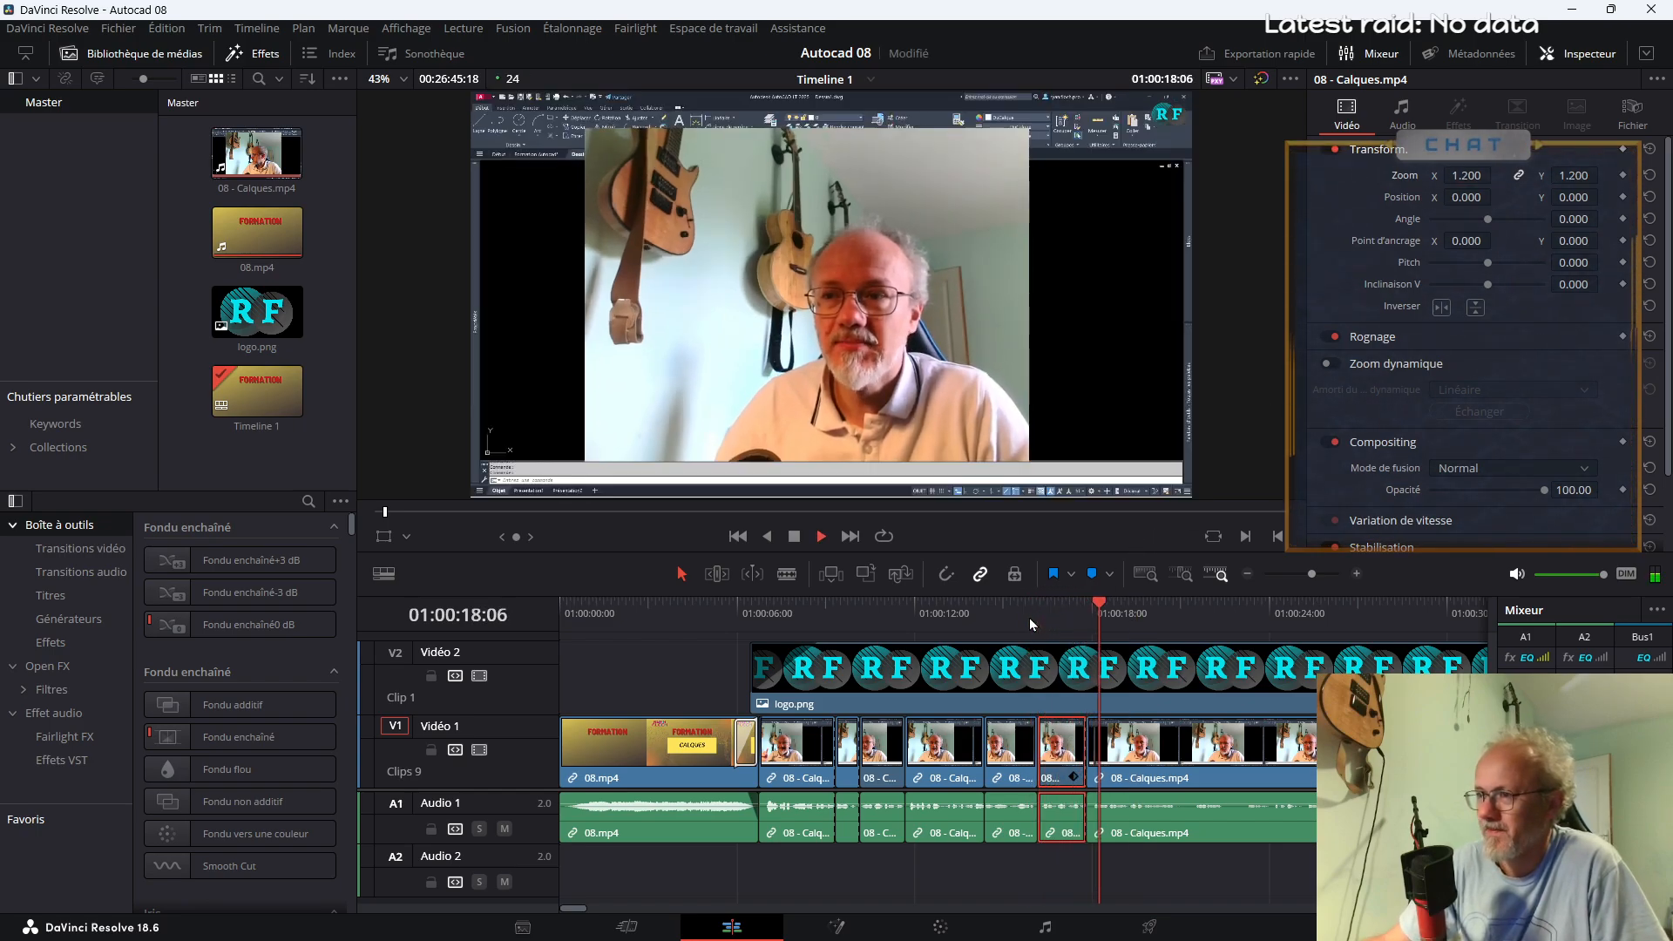
Cut out the short section of 08 - Calques.mp4 between about 01:00:21 and 01:00:21:12, closing the gap
key(b)
click(1177, 776)
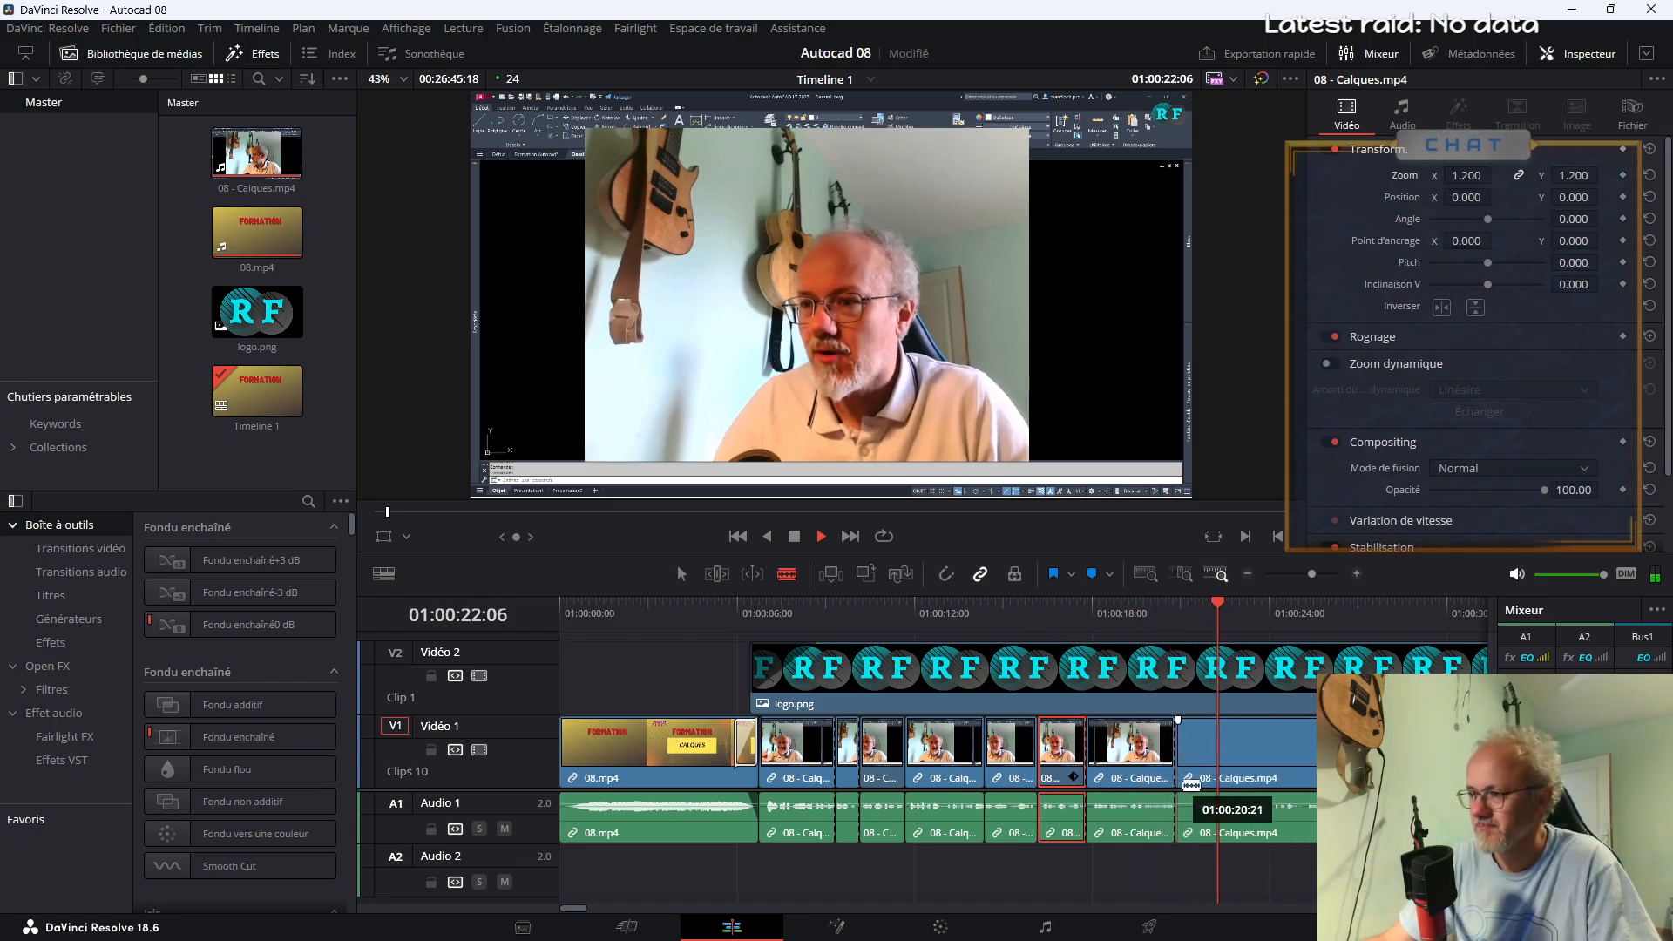
click(1196, 767)
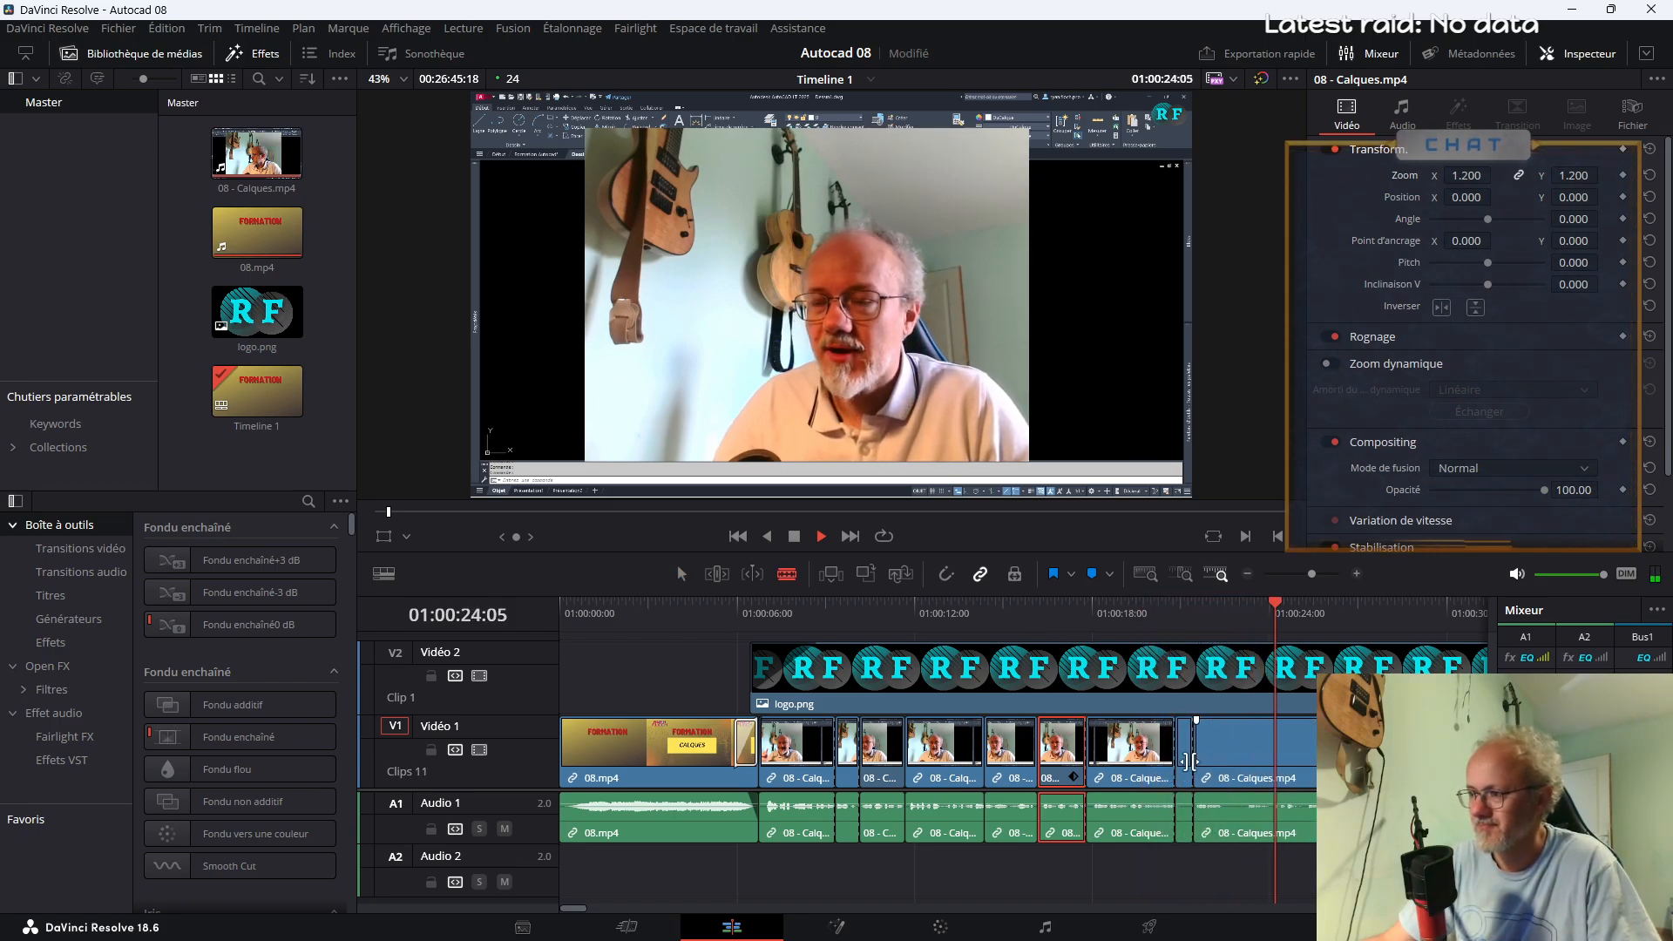
key(a)
click(1183, 760)
key(Delete)
Remove the pause in 08 - Calques.mp4 between about 01:00:22 and 01:00:22:12, close the gap and replay the join
key(b)
click(1207, 766)
click(1226, 766)
key(a)
click(1214, 757)
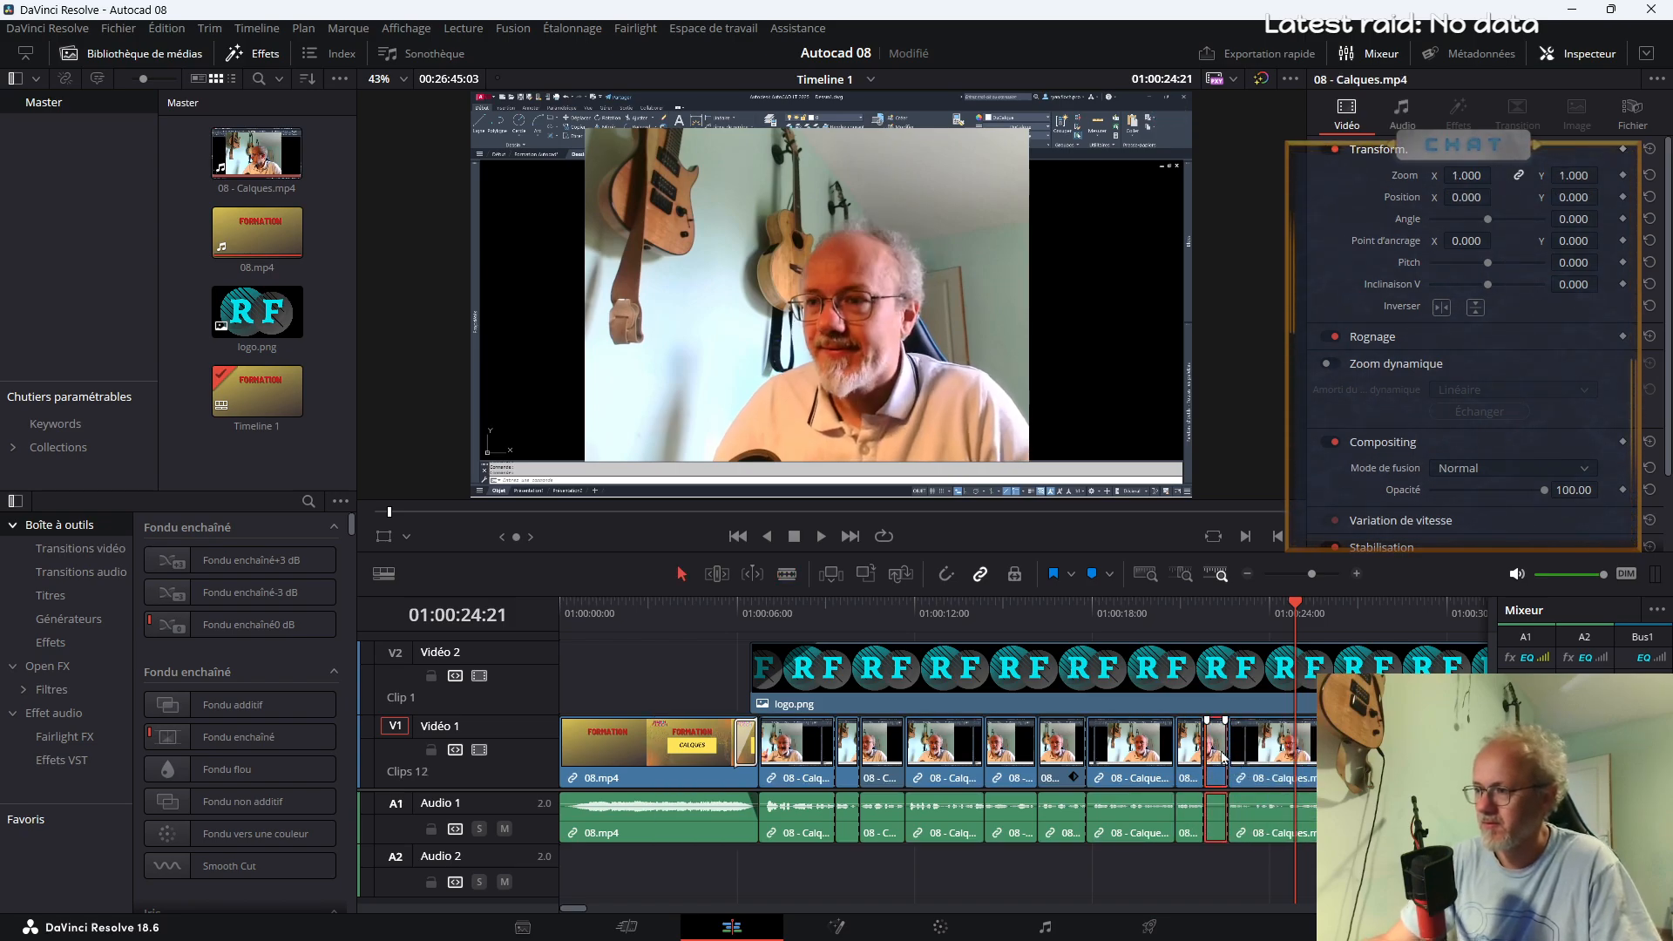
key(Delete)
click(1168, 676)
key(space)
click(1164, 628)
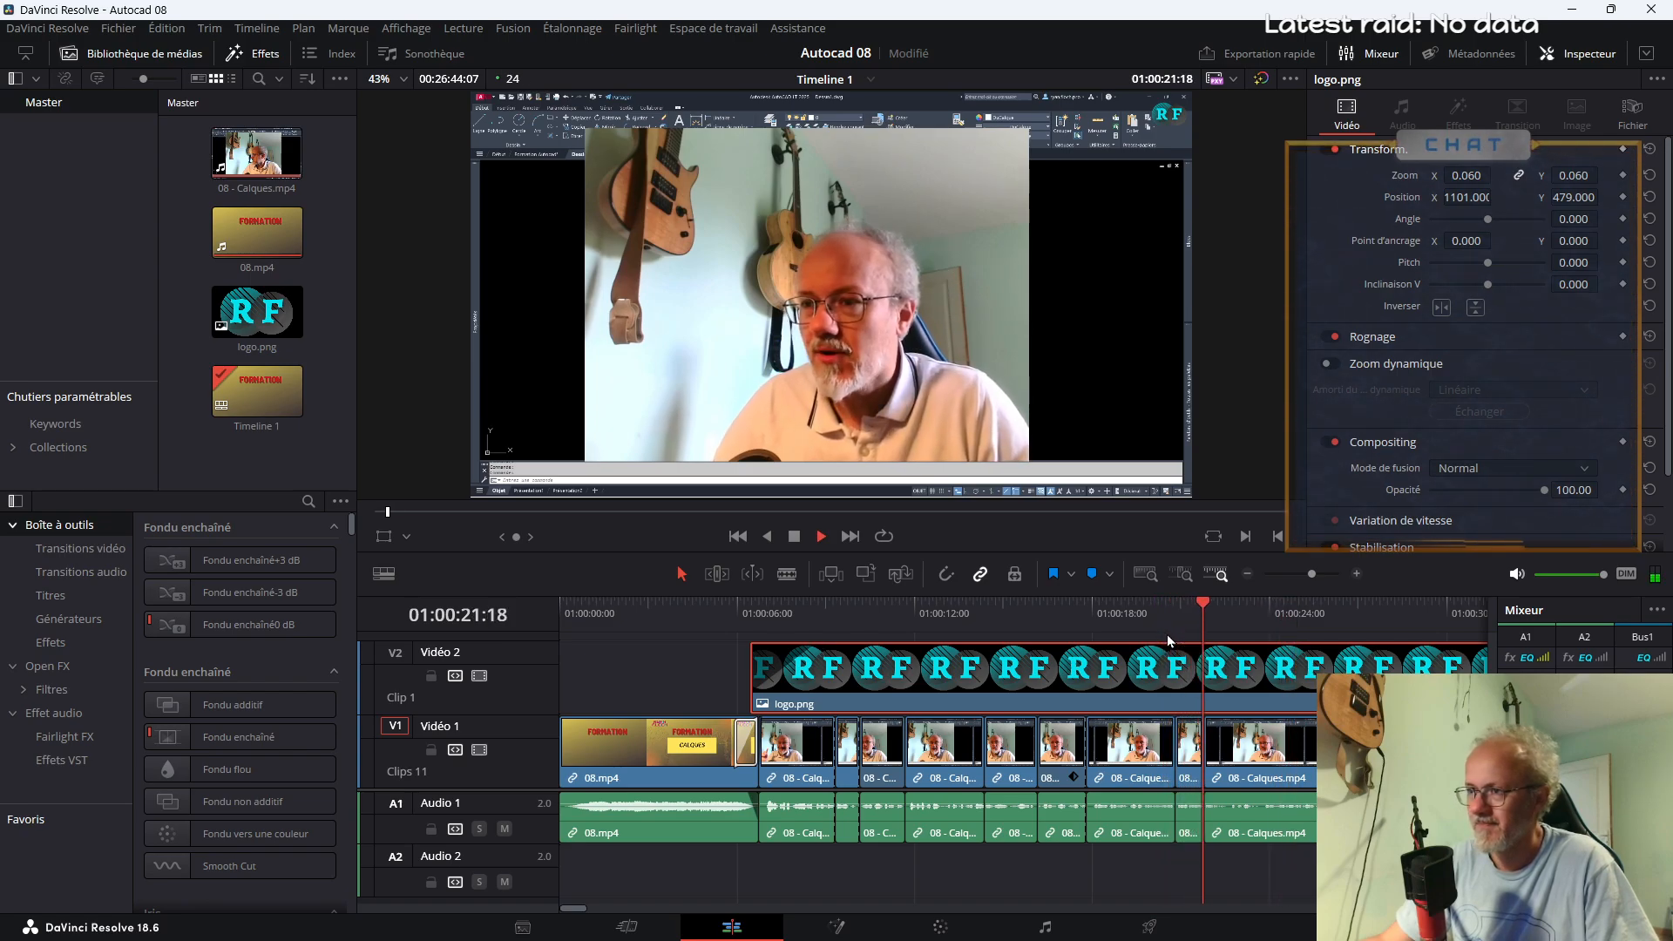
Split the last 08 - Calques.mp4 segment at about 01:00:22:12, delete the short piece before the cut, closing the gap, and replay
key(b)
click(1227, 783)
key(a)
click(1218, 780)
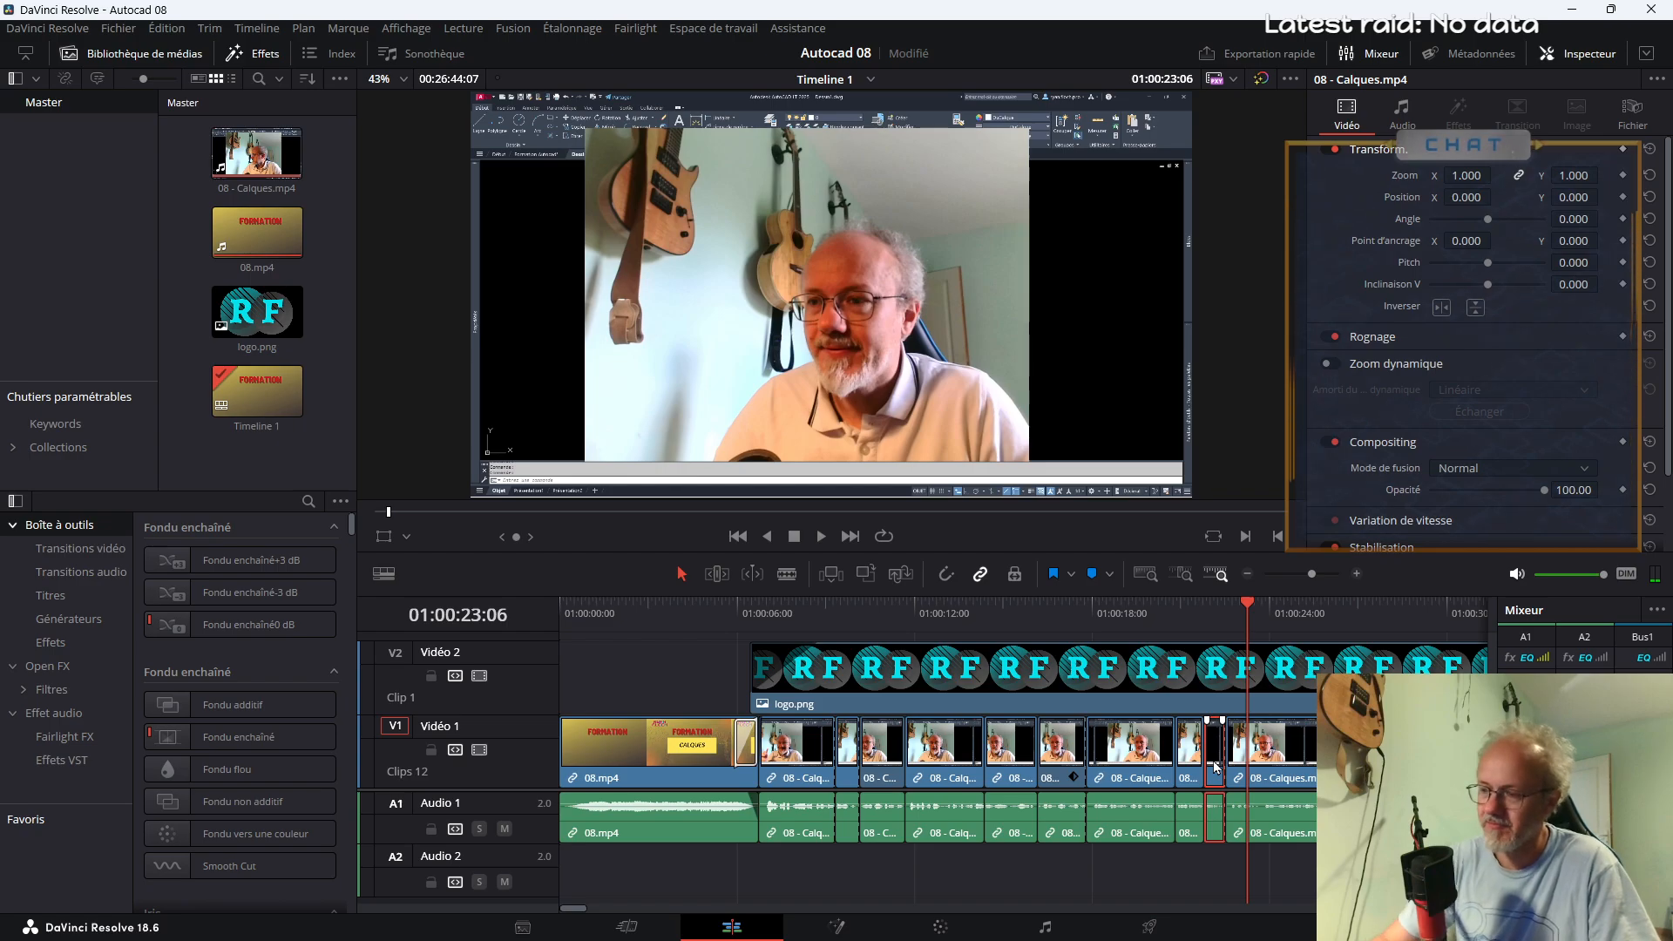
key(Delete)
click(1188, 622)
key(space)
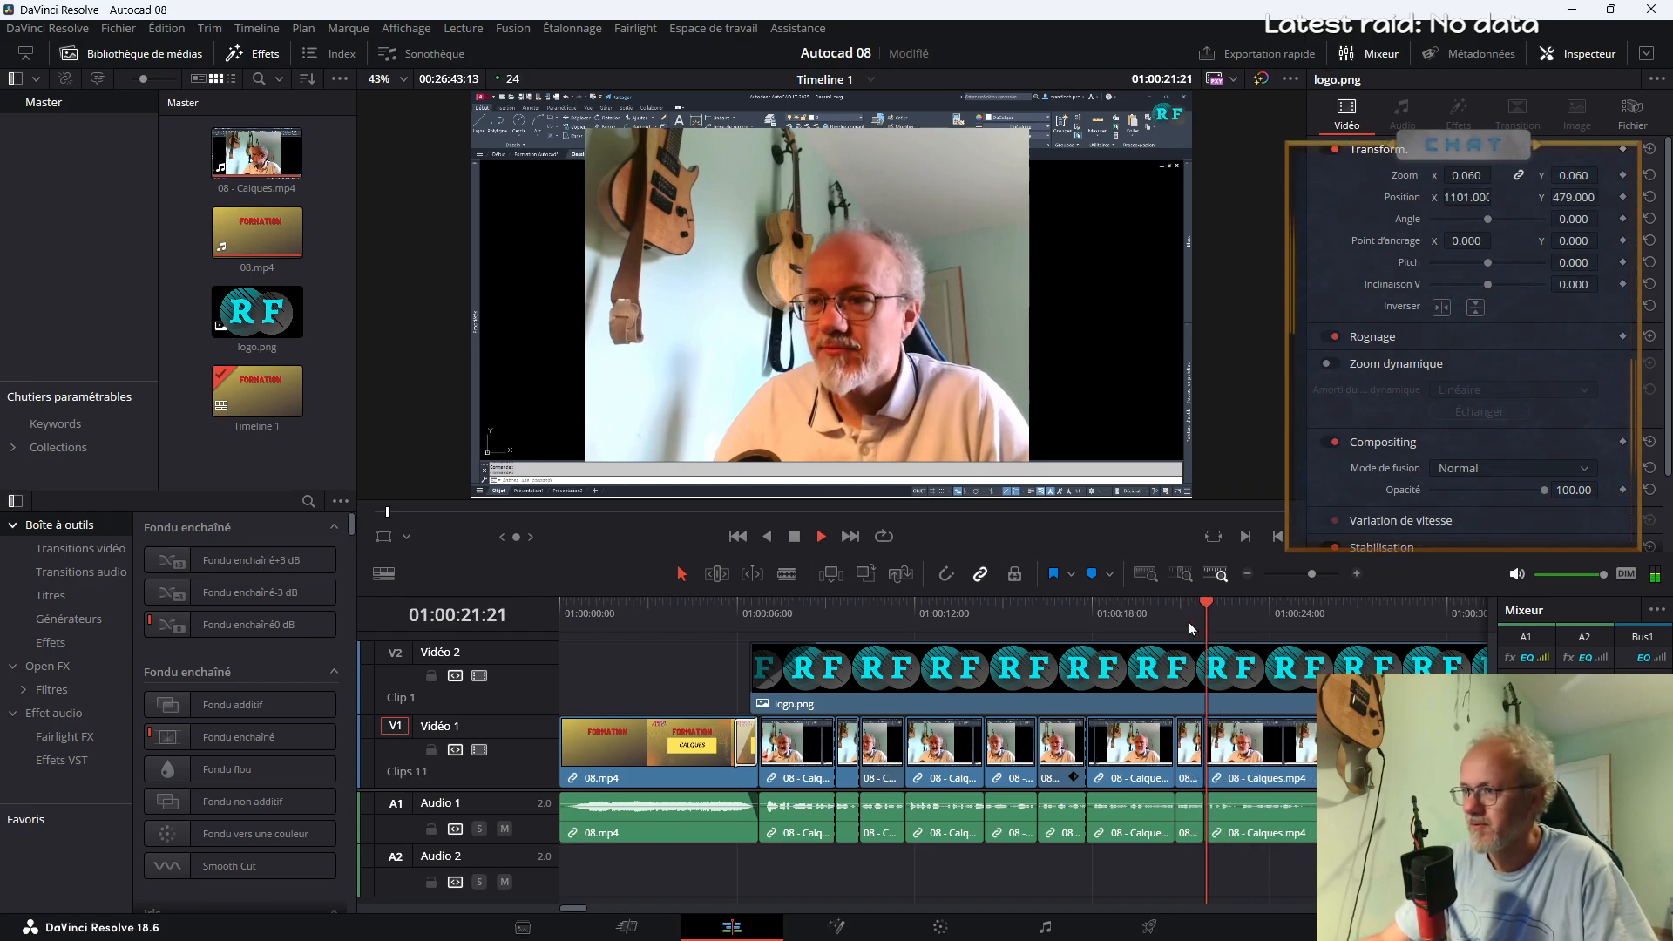
Split 08 - Calques.mp4 at about 01:00:22:18, set the zoom of the short segment before the cut to 1.2 and preview it
key(b)
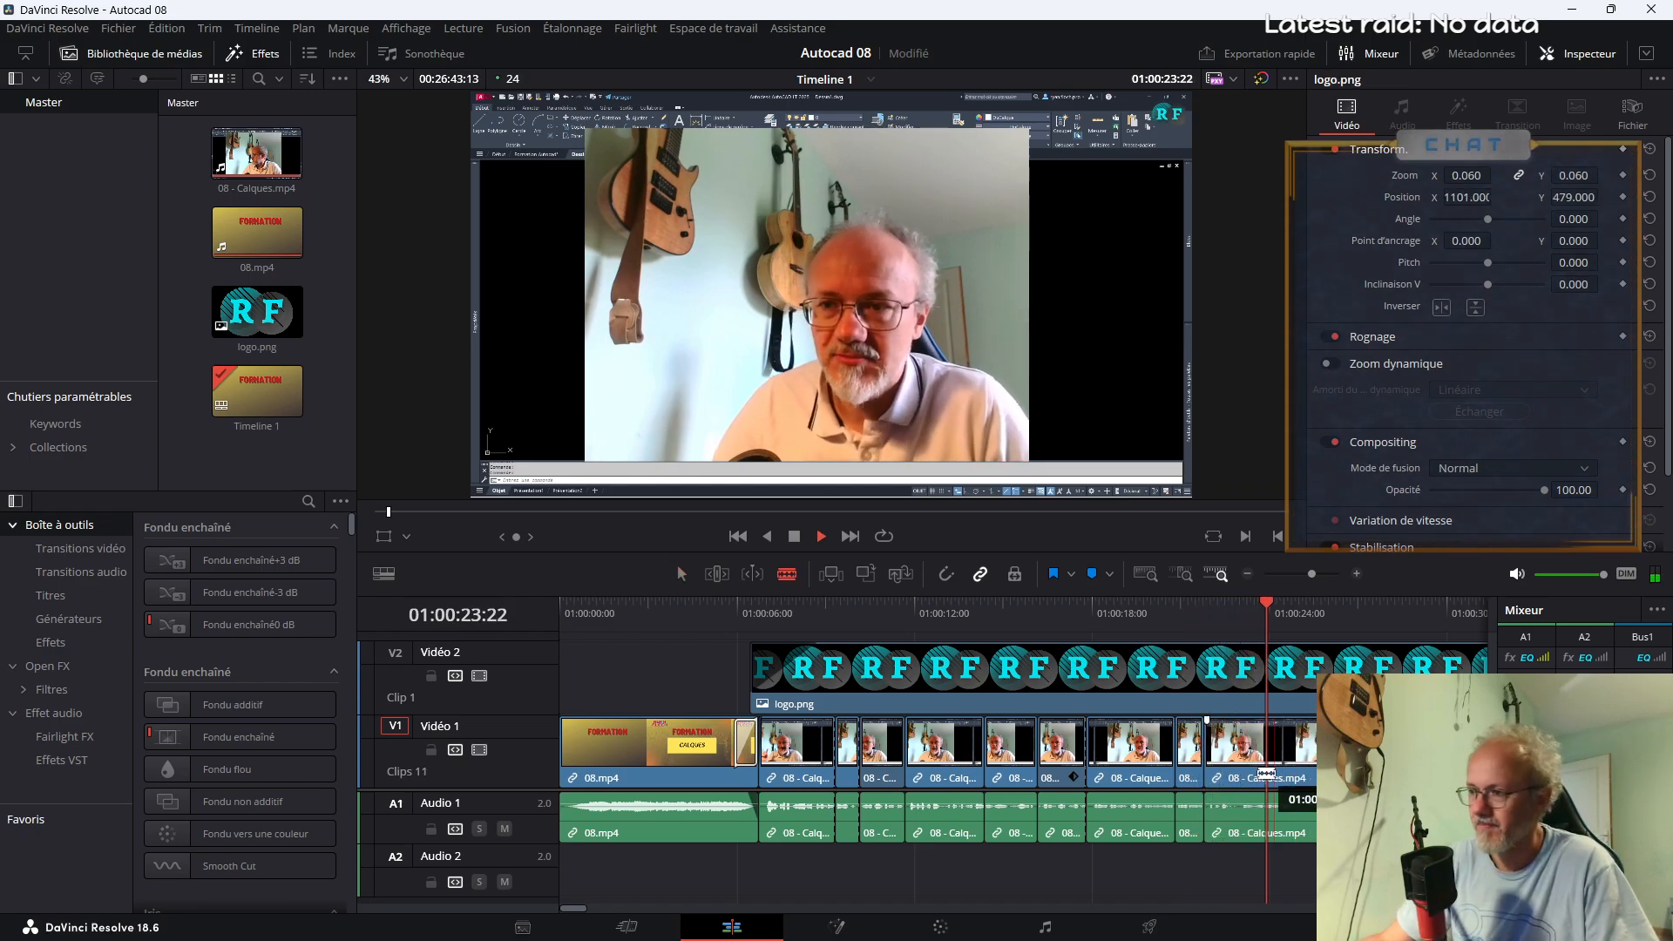
click(1233, 763)
key(a)
click(1218, 751)
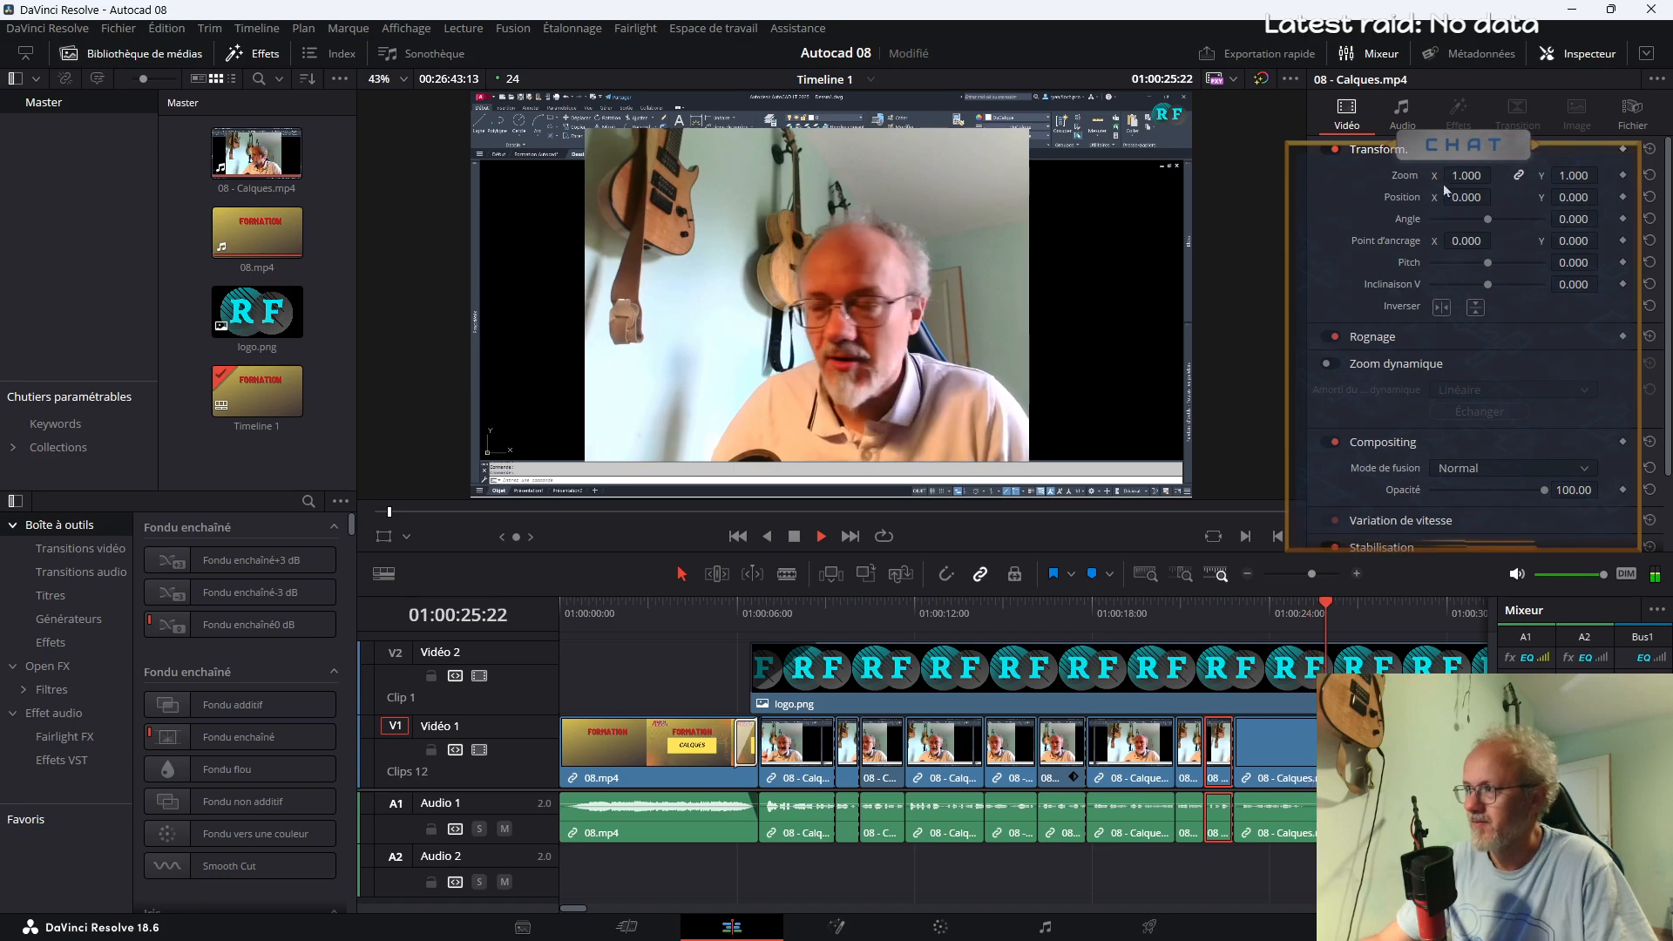
double_click(1457, 176)
text(1.2)
key(Return)
key(space)
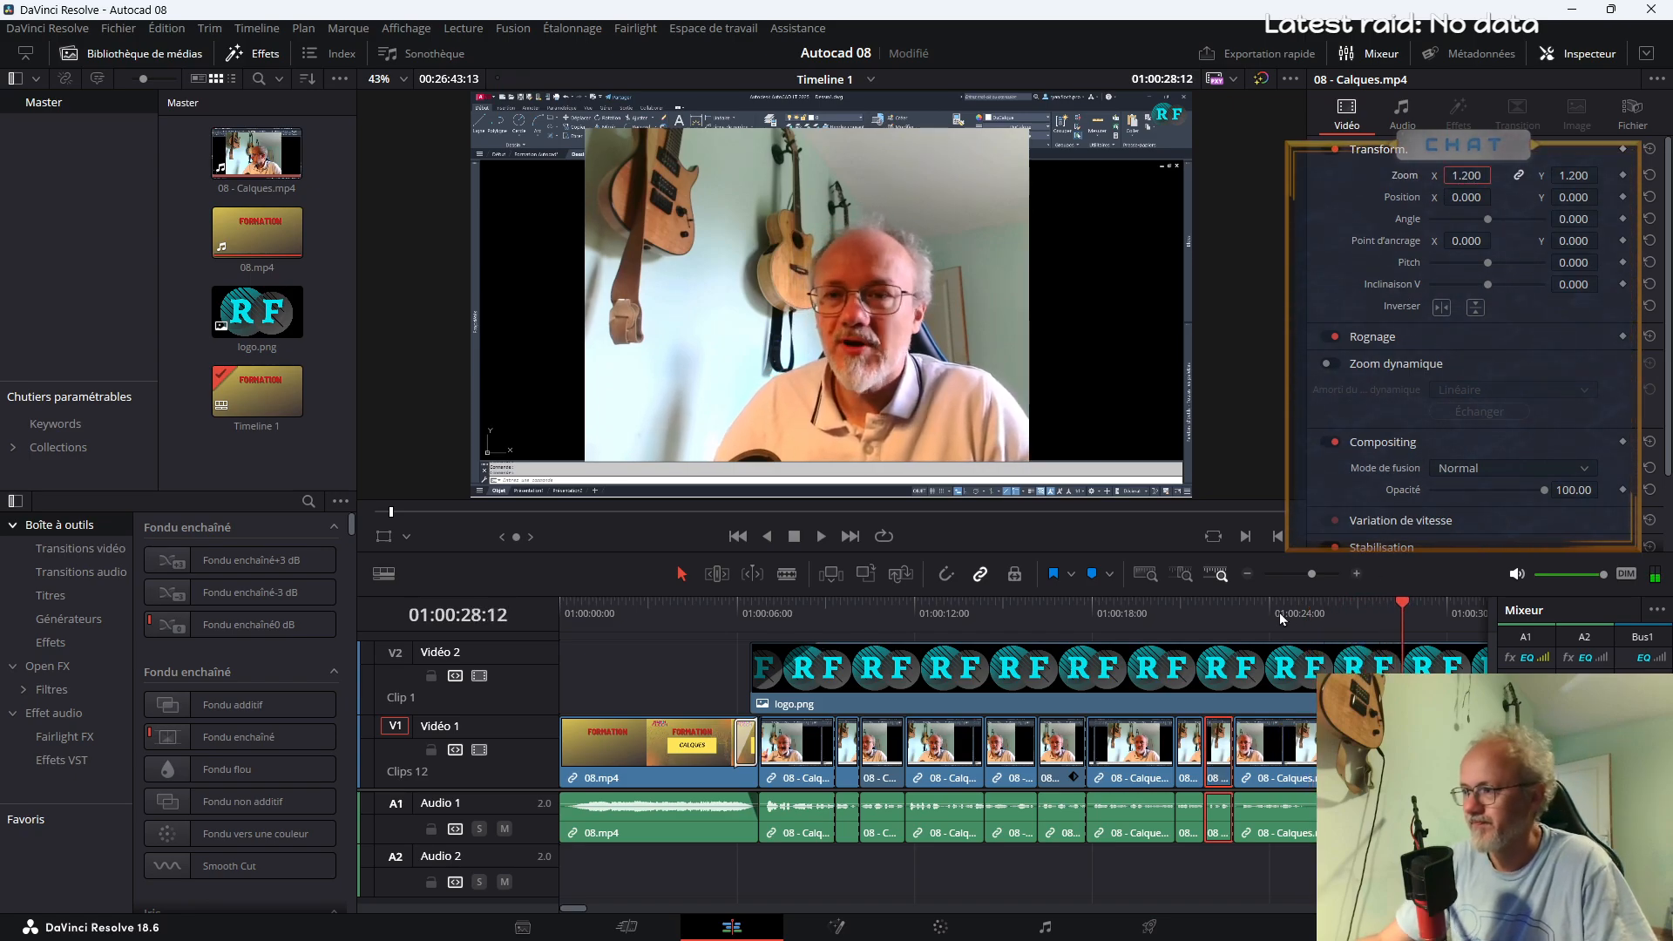
click(1214, 615)
key(space)
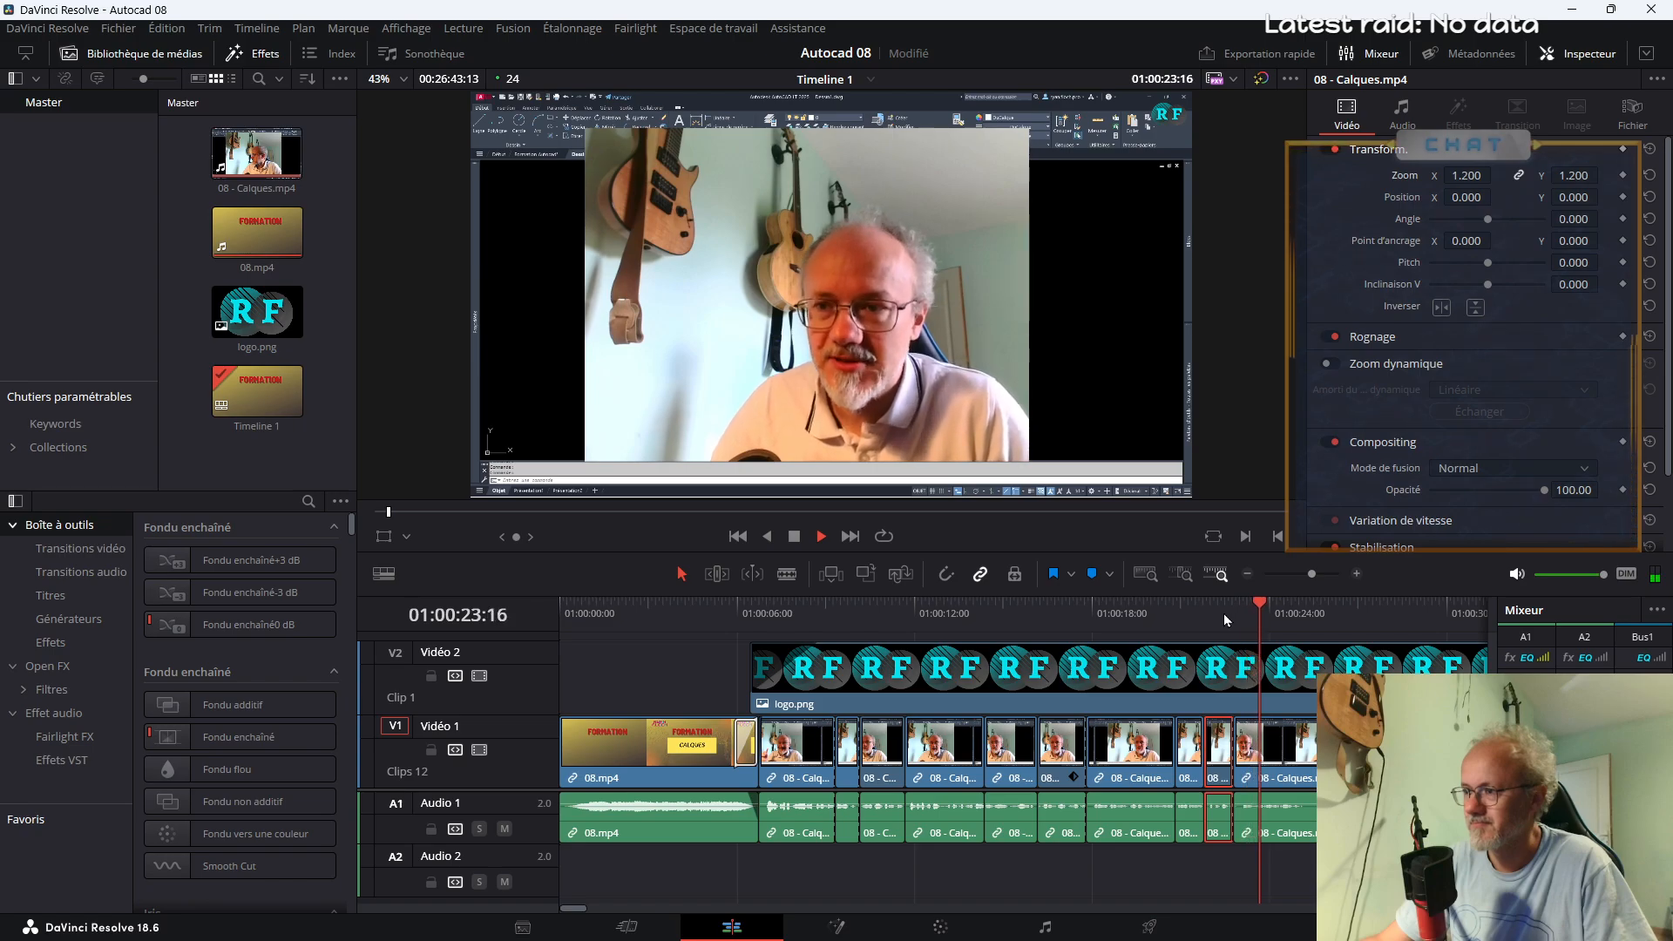
key(space)
Isolate the section of 08 - Calques.mp4 from about 01:00:25:12 to 01:00:26, set its zoom to 1.4 and preview it
key(b)
click(1313, 724)
click(1314, 725)
key(a)
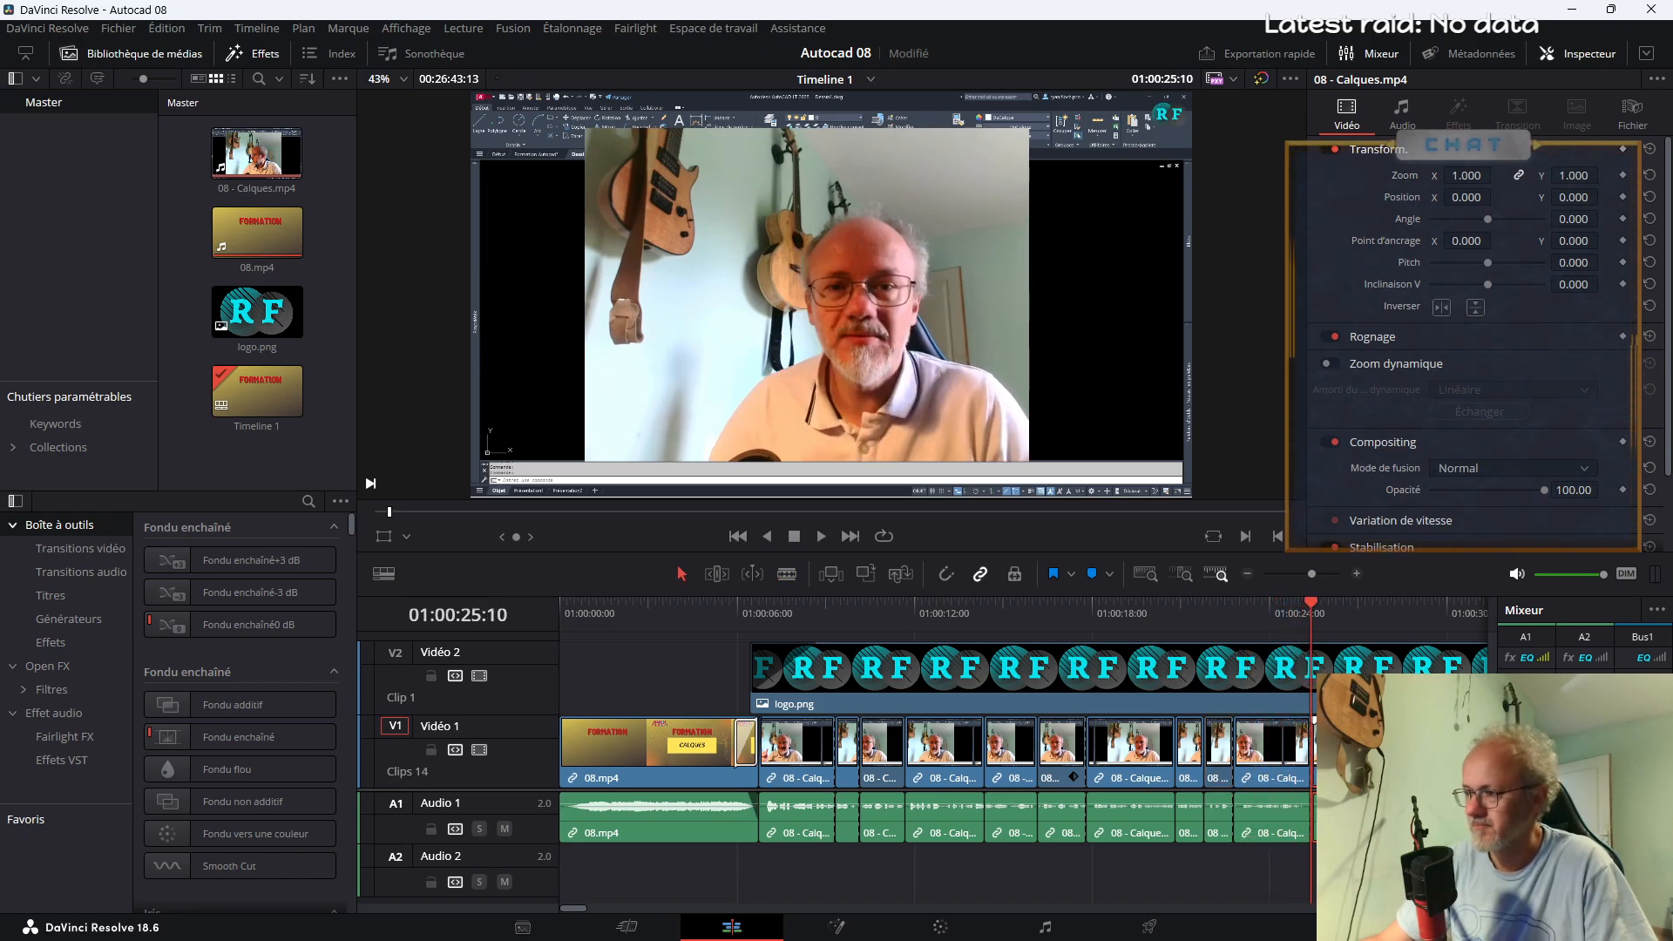
click(1470, 173)
text(1.4)
key(Return)
click(1289, 613)
key(space)
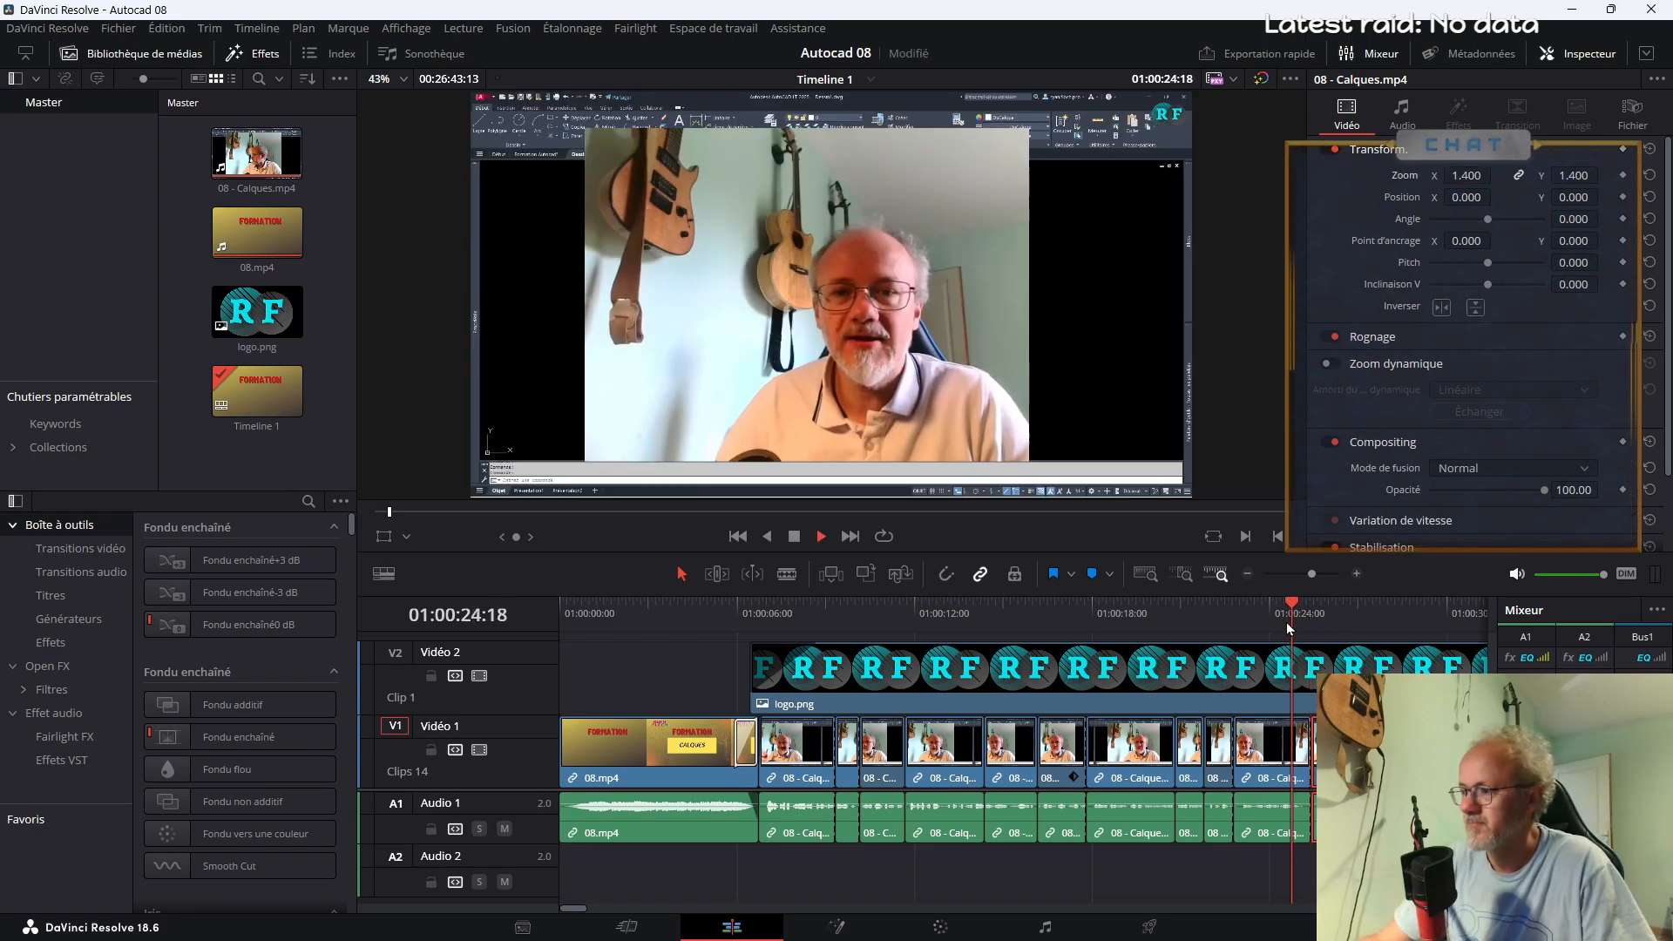
key(space)
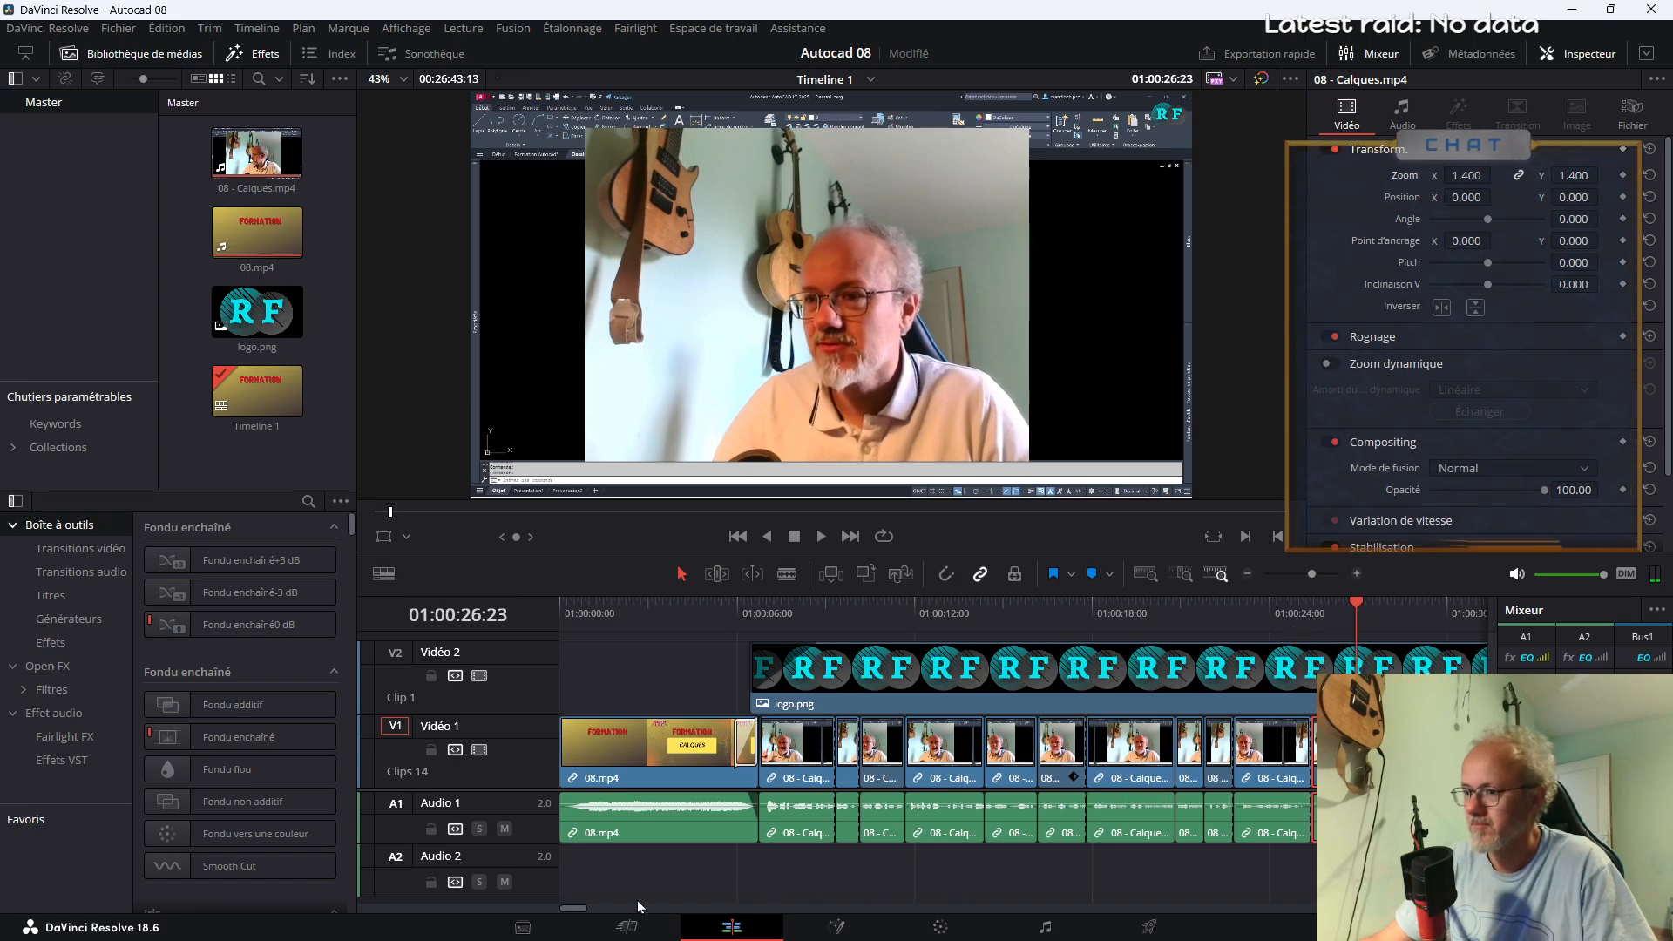
Isolate the section of 08 - Calques.mp4 from about 01:00:27 to 01:00:28, set its zoom to 1.5 and replay the passage
drag(579, 910, 586, 906)
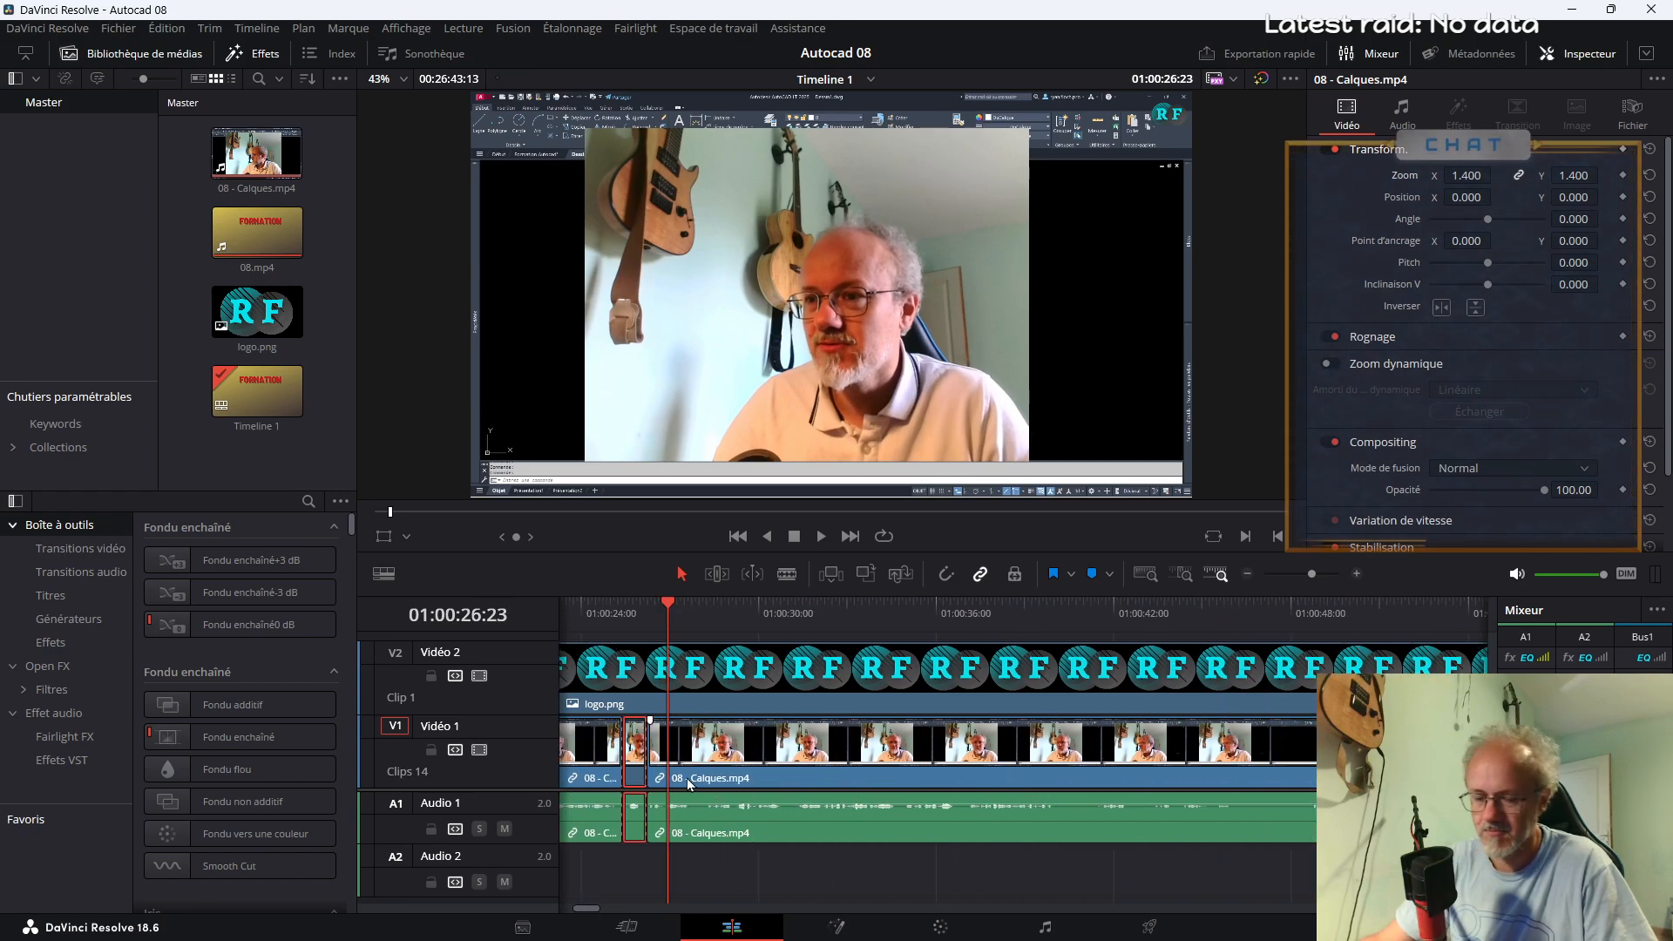
click(660, 618)
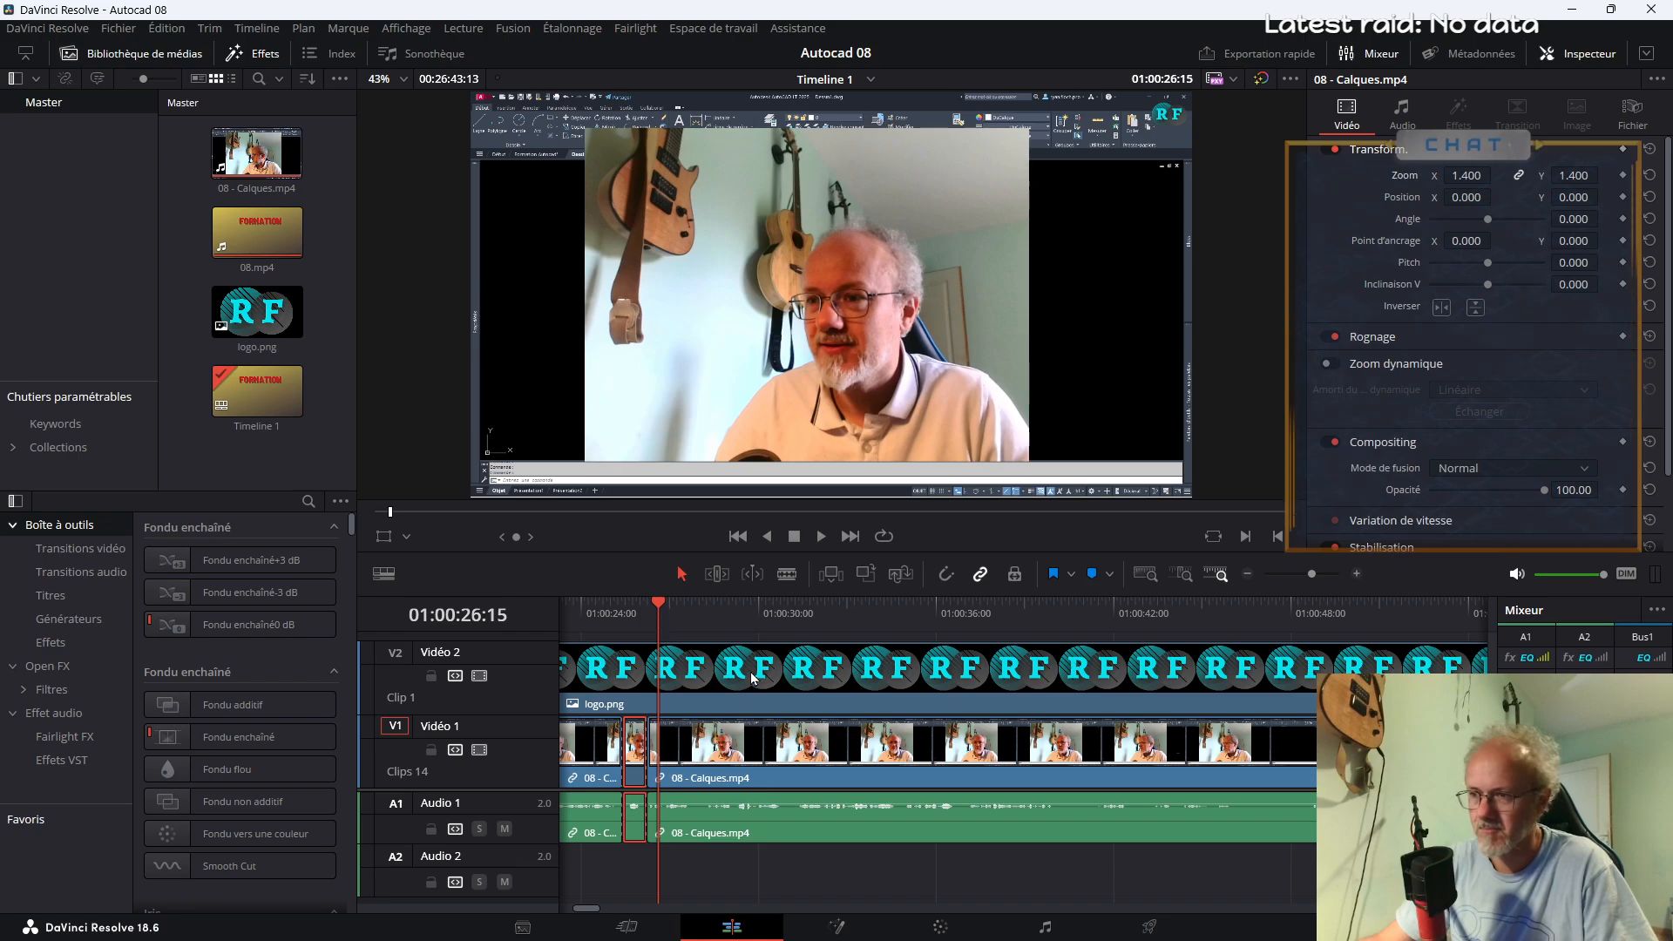
key(b)
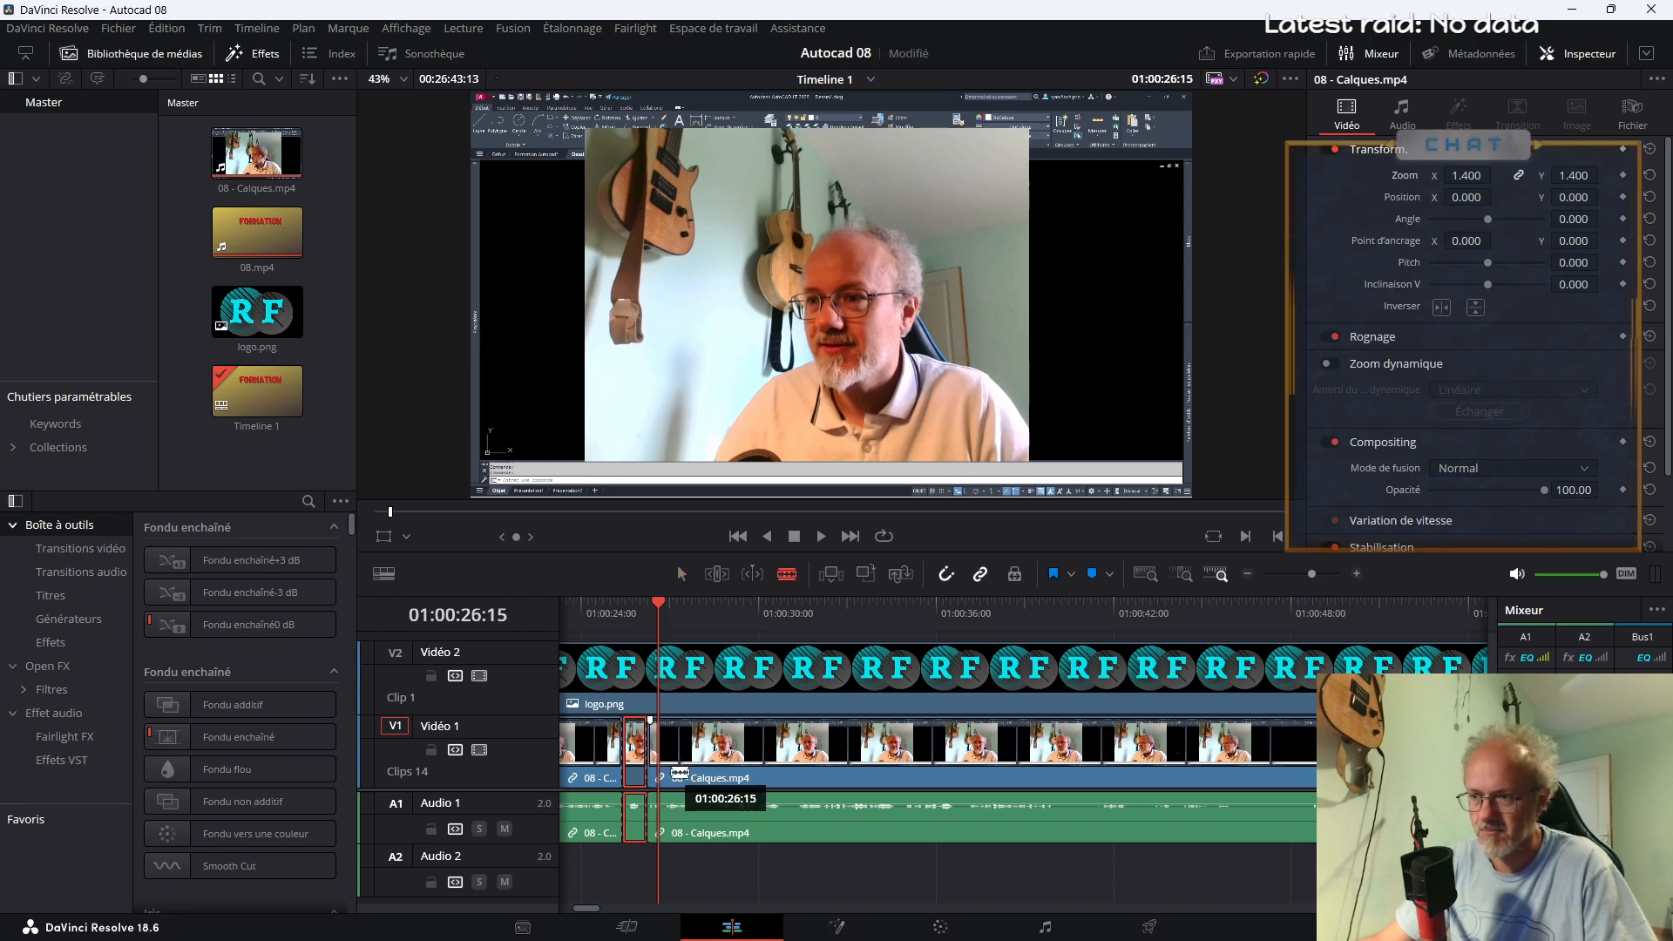
click(682, 755)
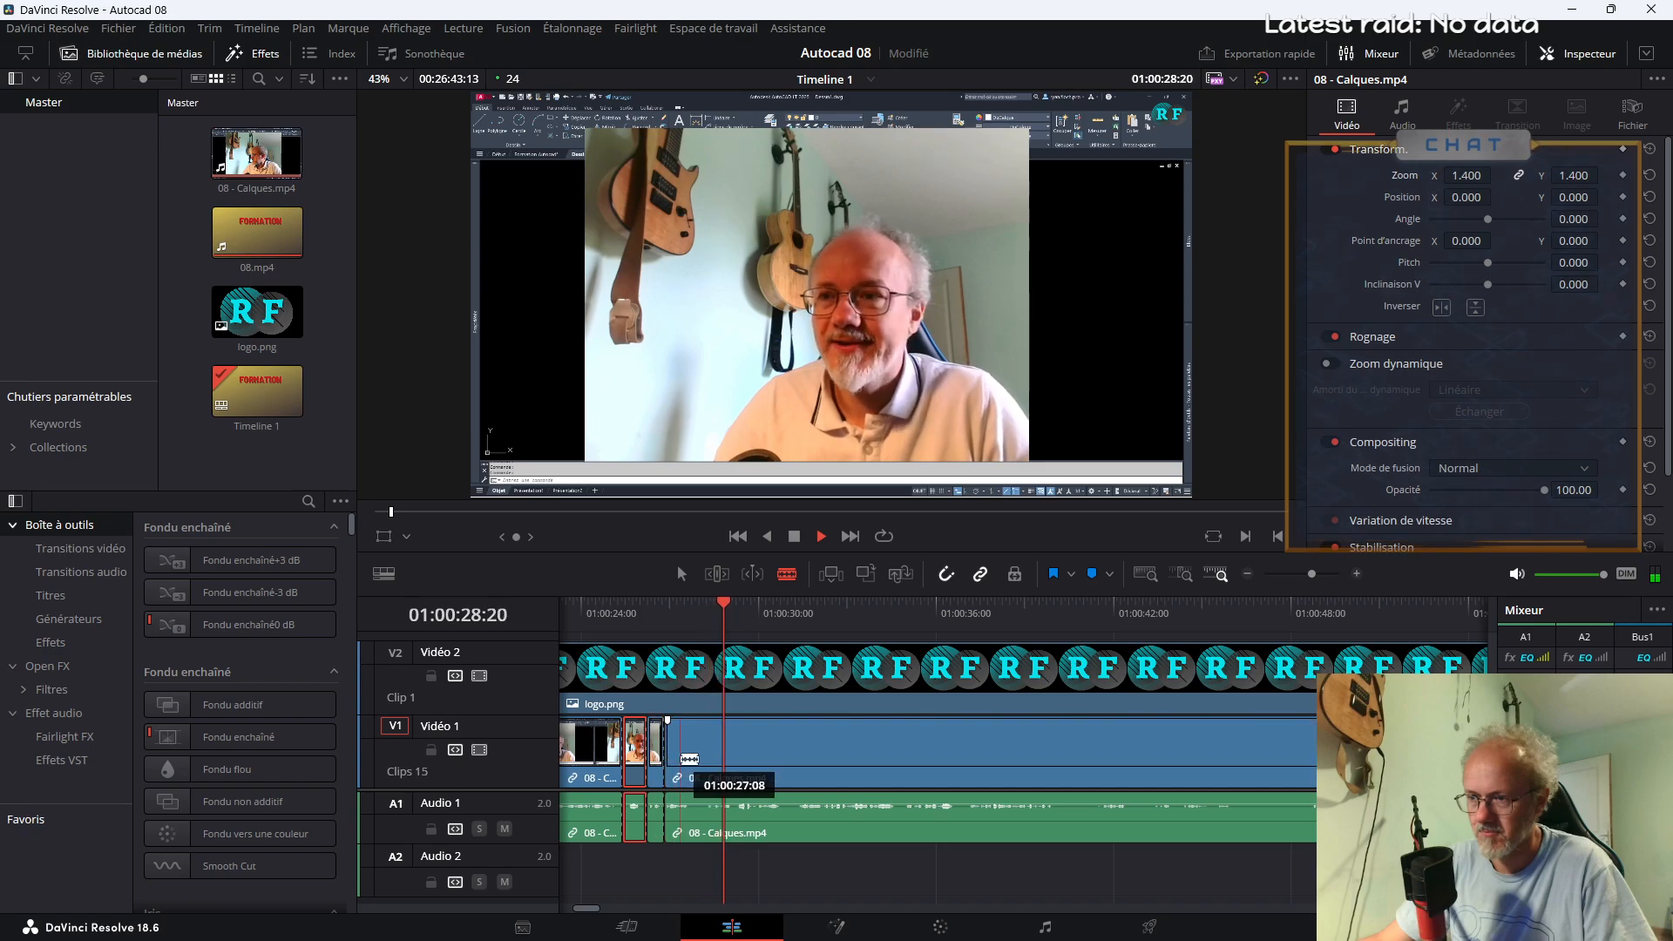
click(694, 754)
key(space)
key(a)
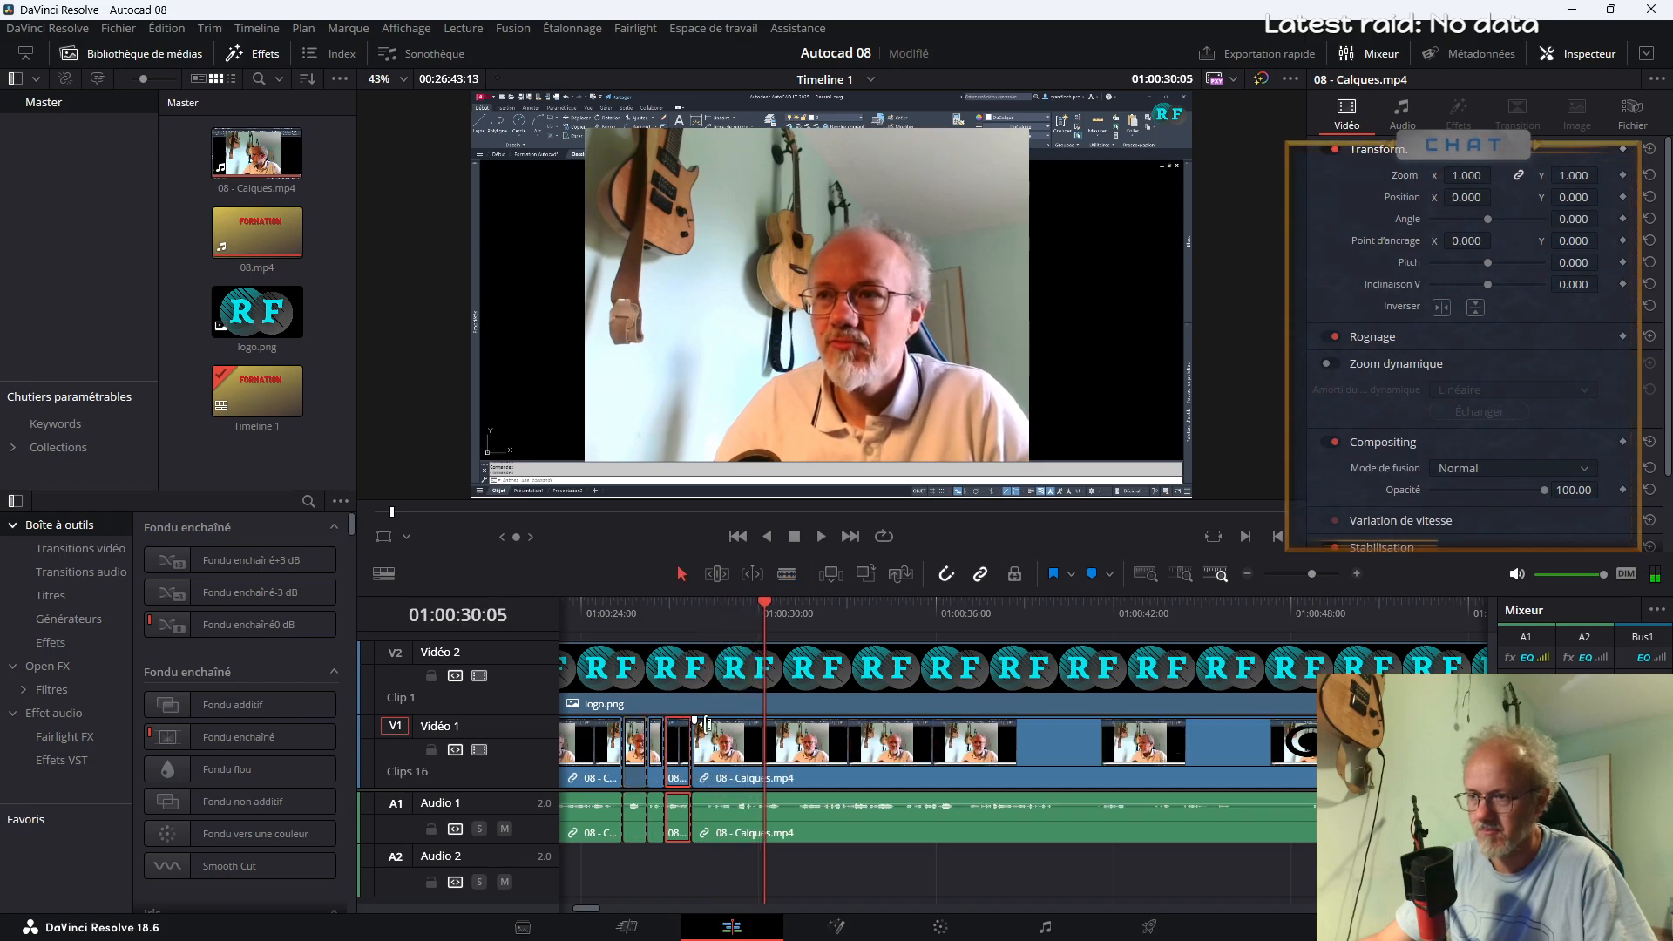
double_click(1466, 176)
text(1.5)
key(Return)
click(604, 610)
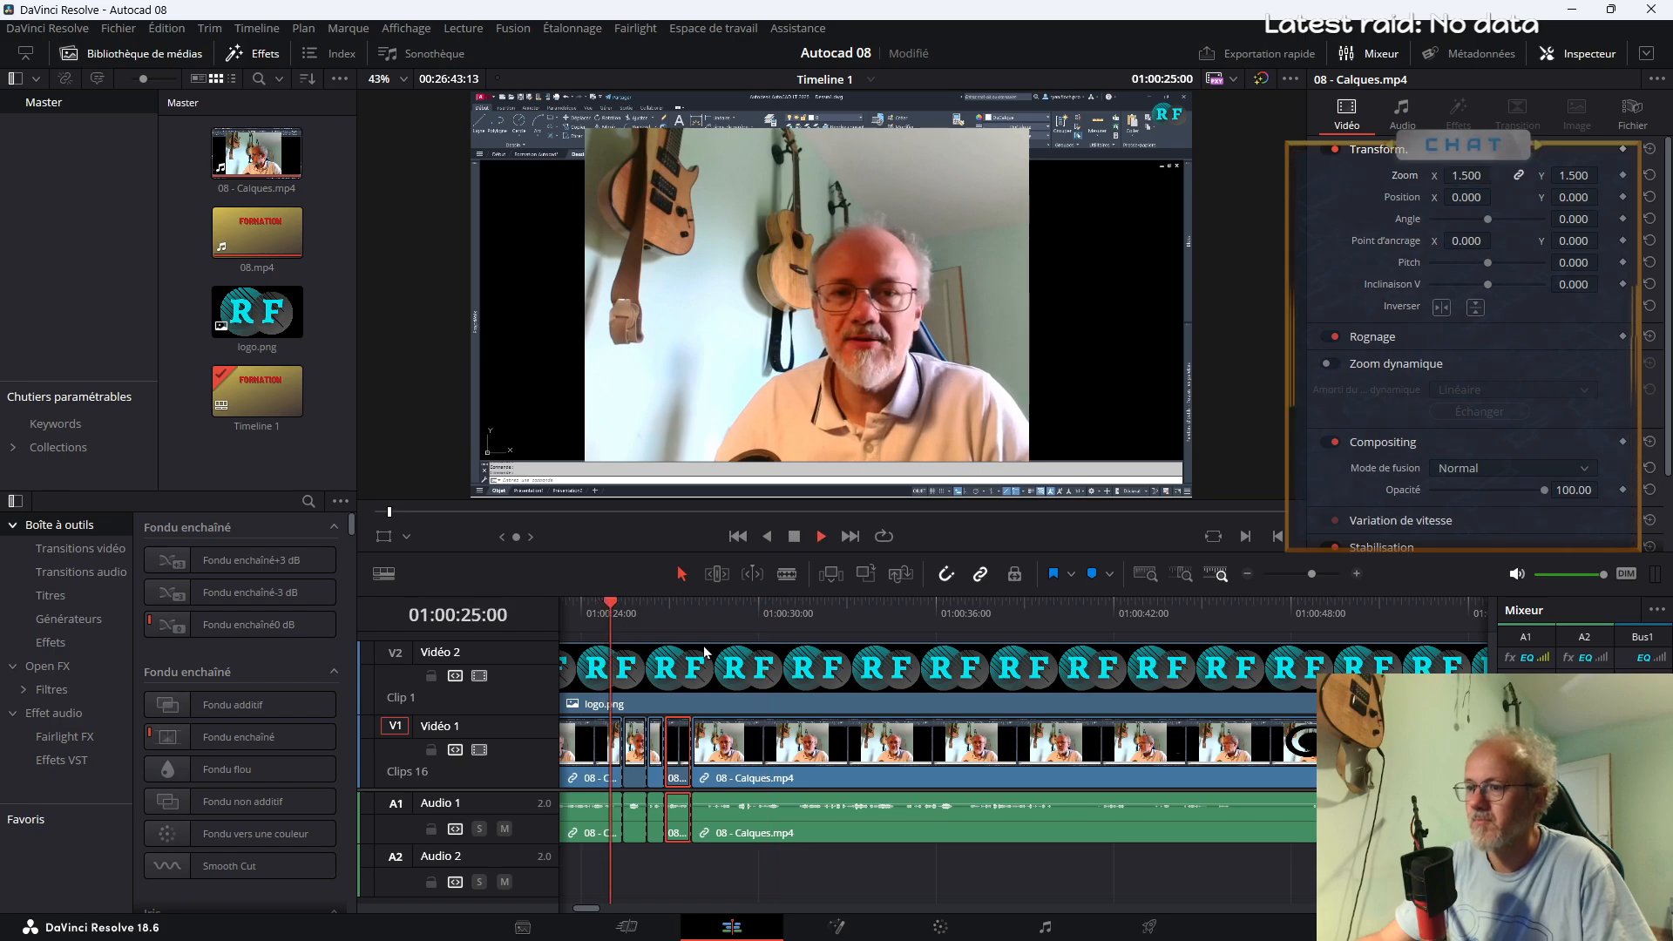
key(space)
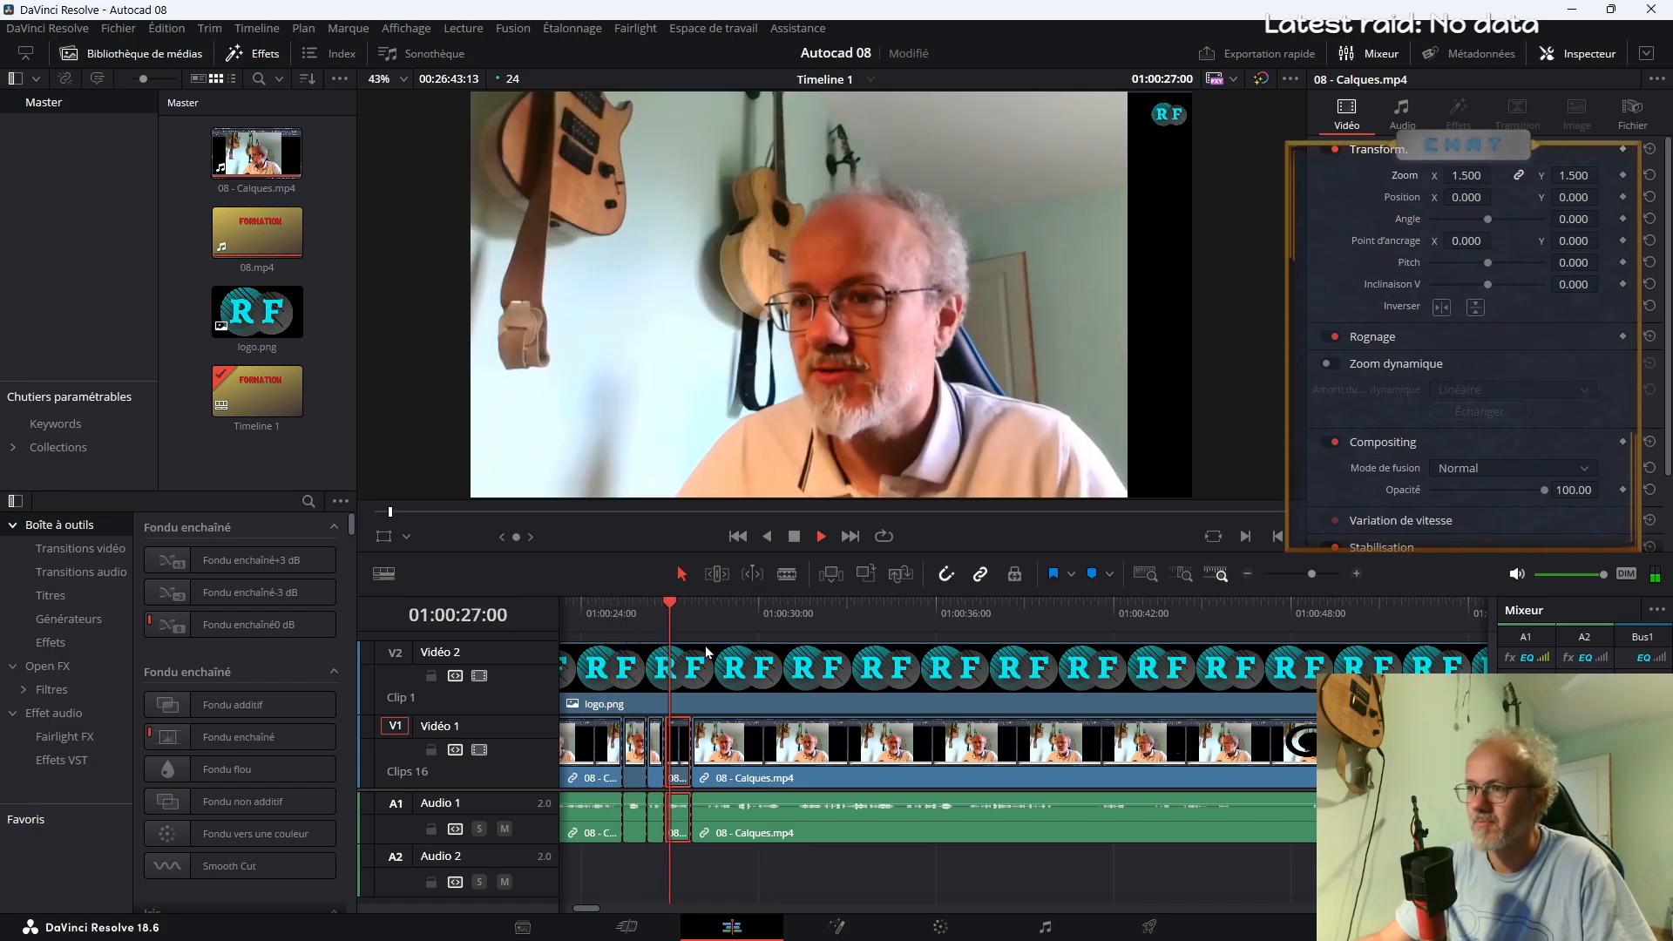
Split 08 - Calques.mp4 at about 01:00:29 and cut out the short section between 01:00:30:18 and 01:00:31:09, closing the gap
key(b)
click(736, 817)
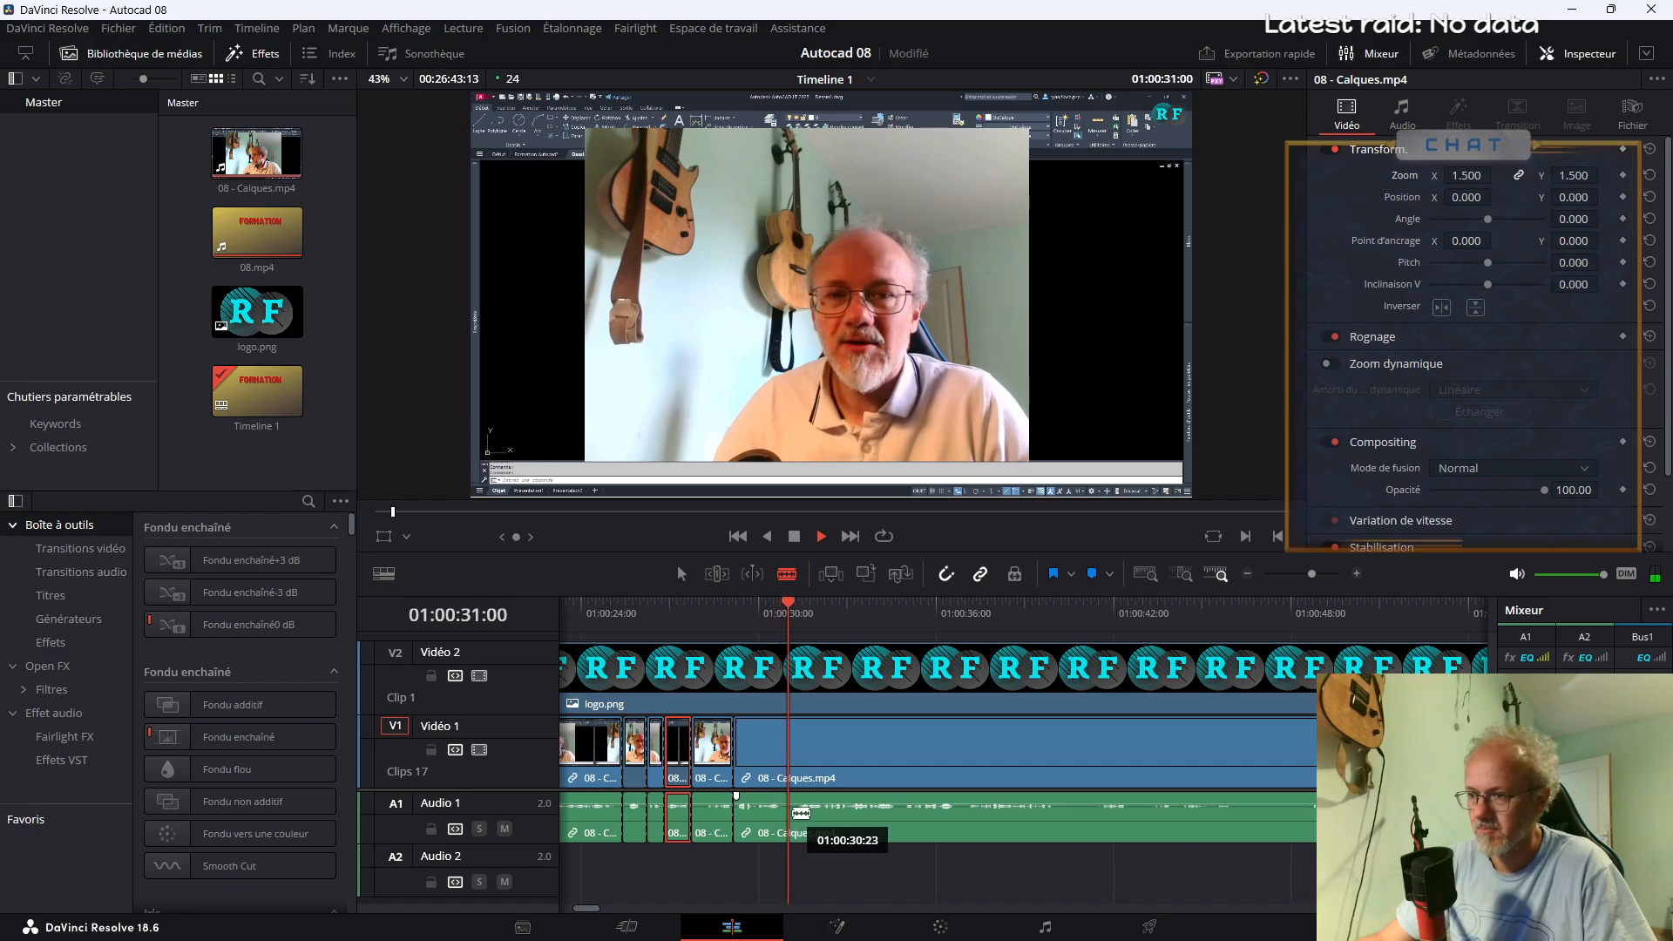
click(782, 817)
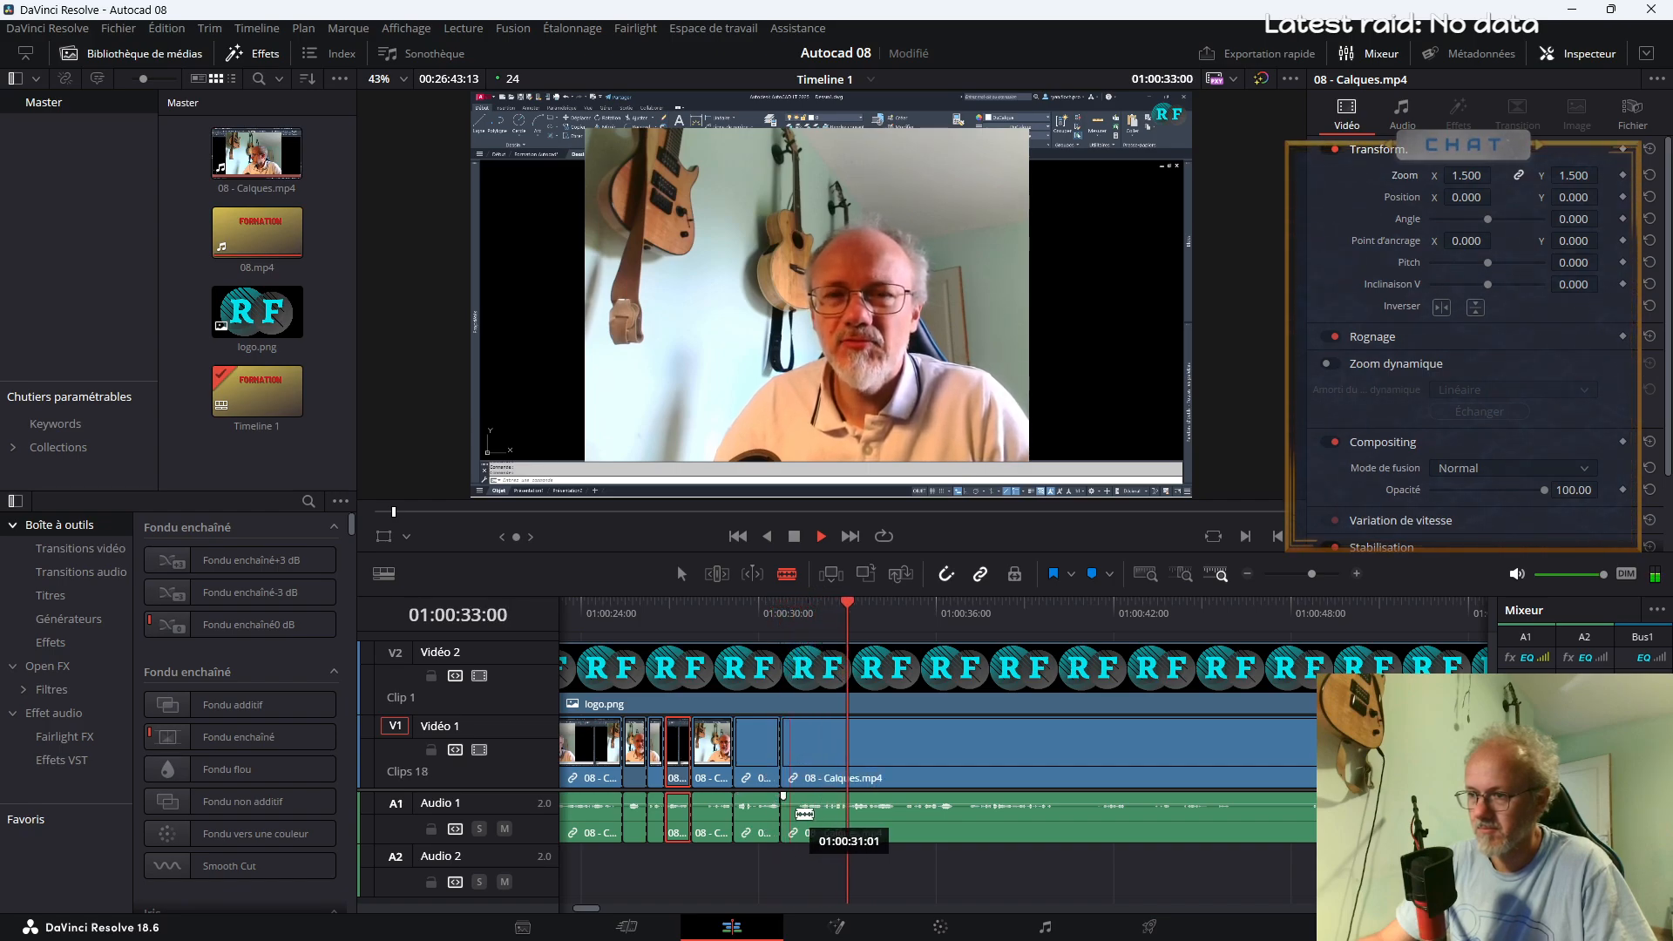
click(798, 811)
key(a)
key(space)
click(793, 782)
key(Delete)
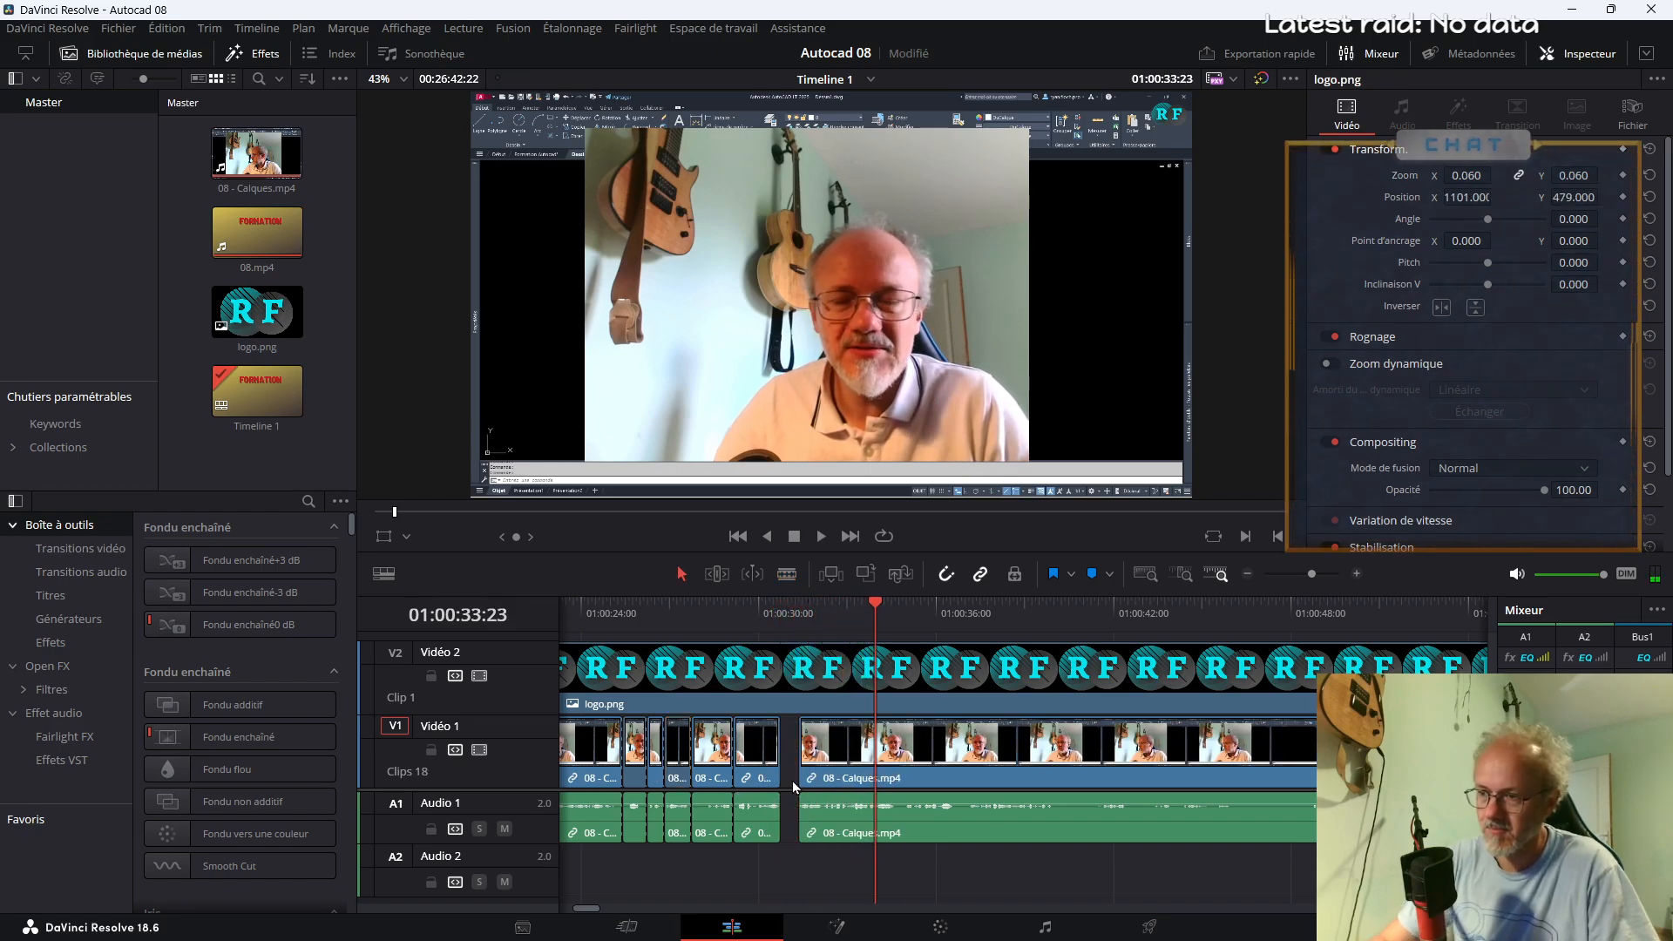
Enable linear Dynamic Zoom on the segment from about 01:00:29 to 01:00:30:18 and preview it
click(740, 756)
click(763, 752)
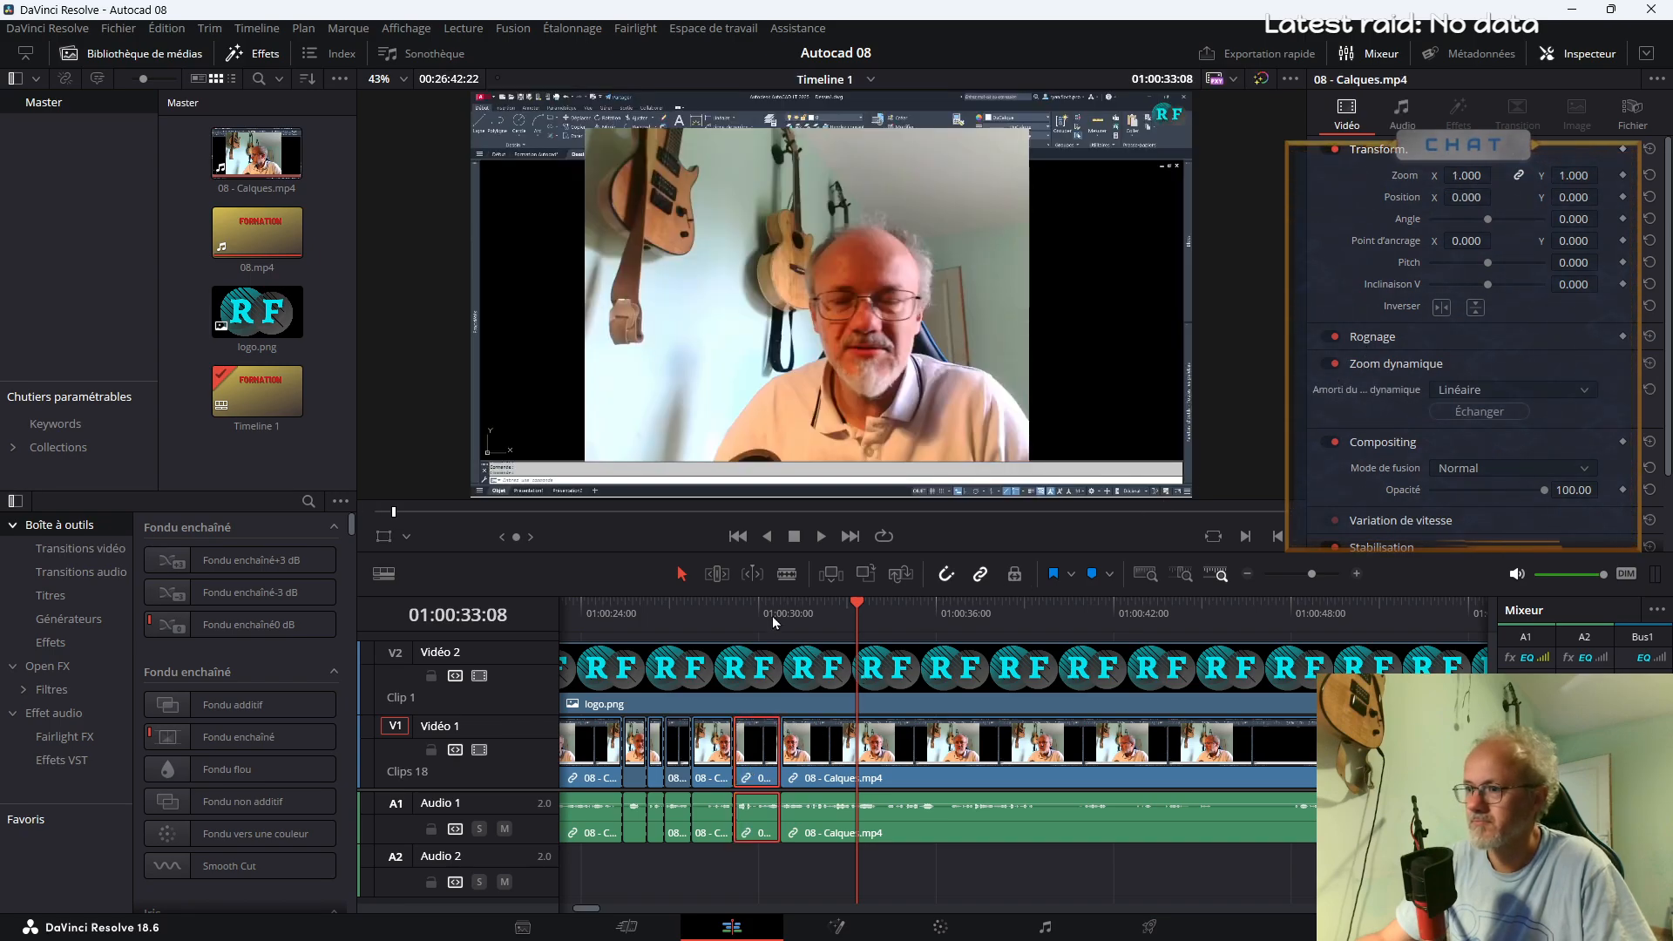
click(741, 620)
key(space)
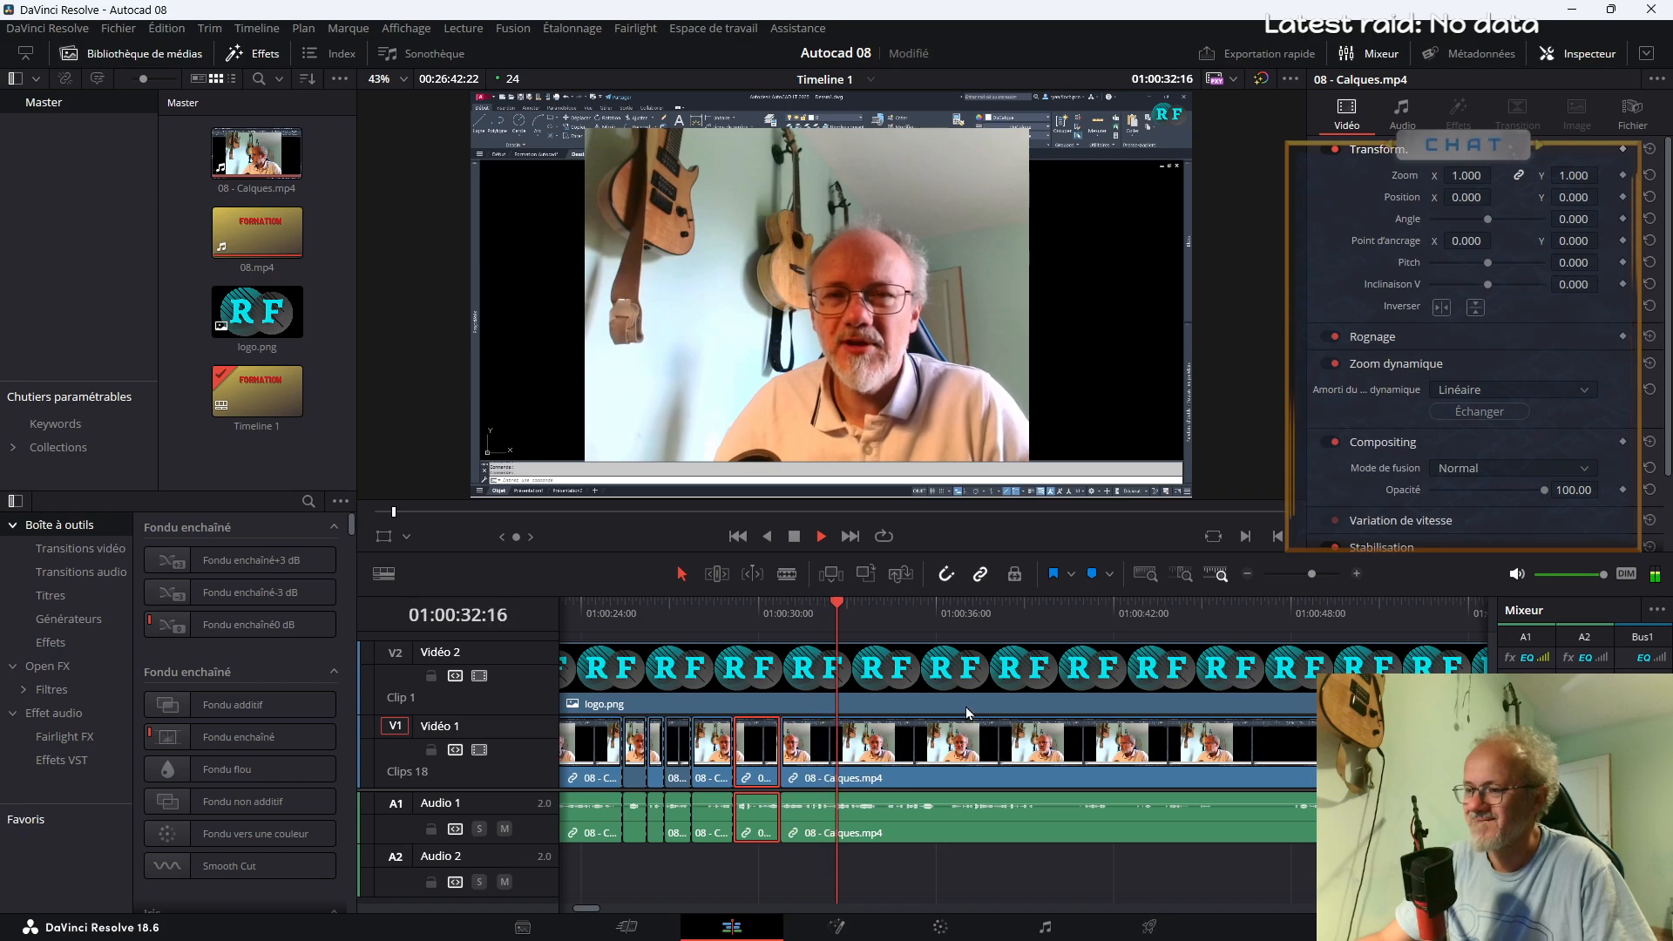
Cut out the short section of 08 - Calques.mp4 between about 01:00:34 and 01:00:34:11, closing the gap
key(b)
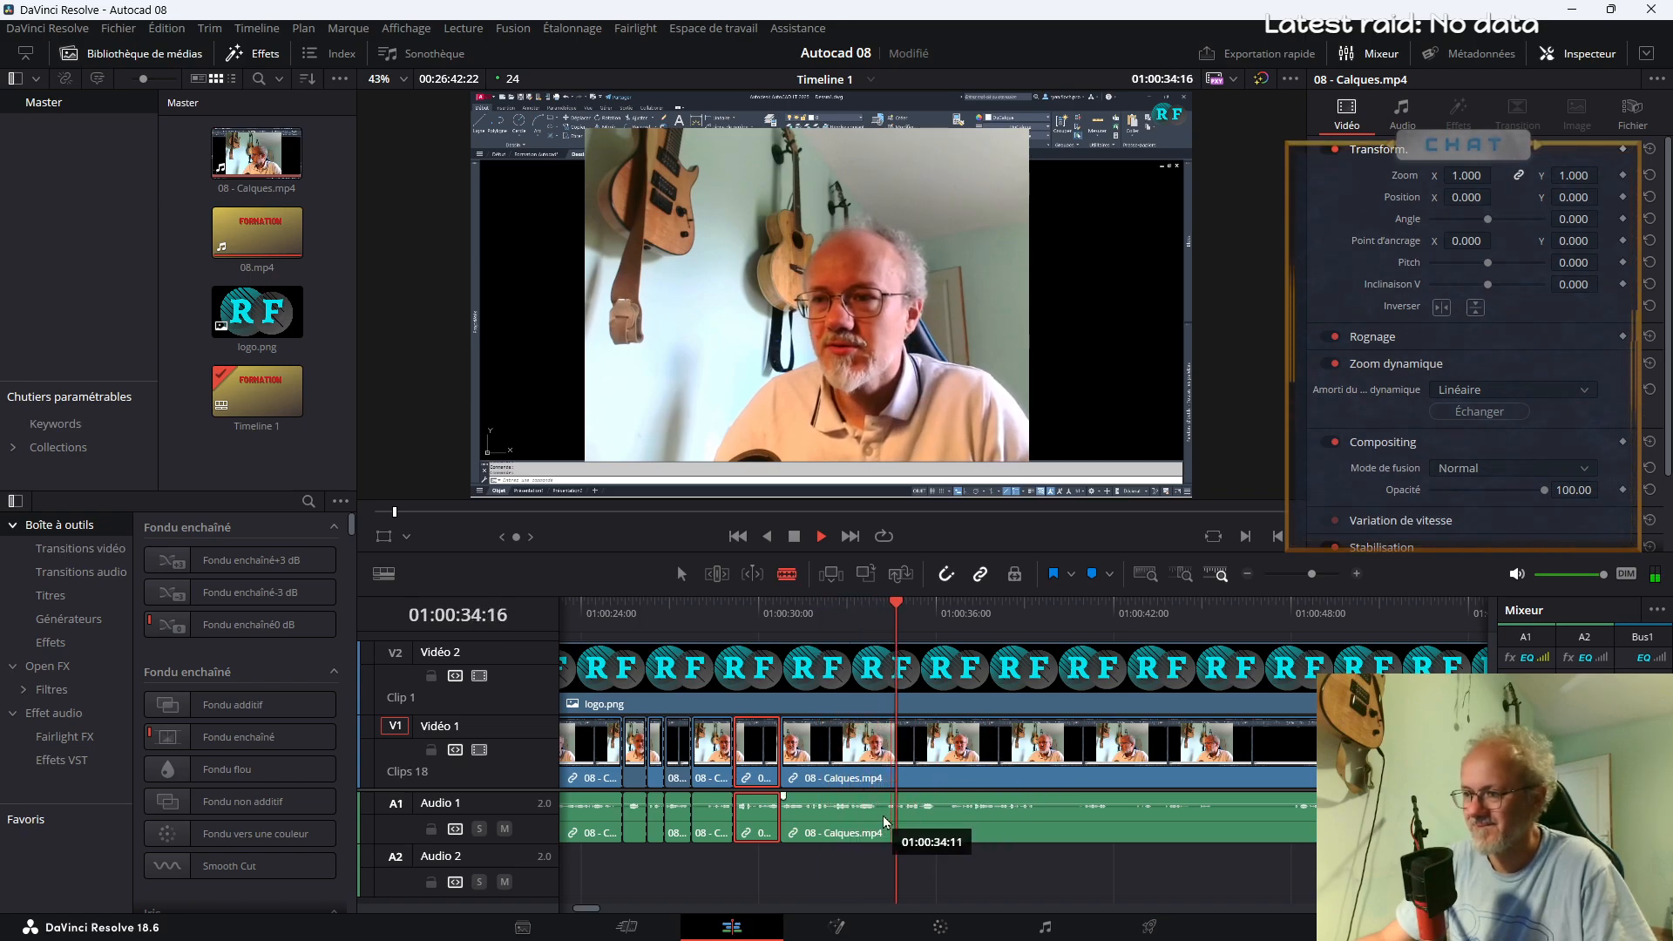
click(879, 819)
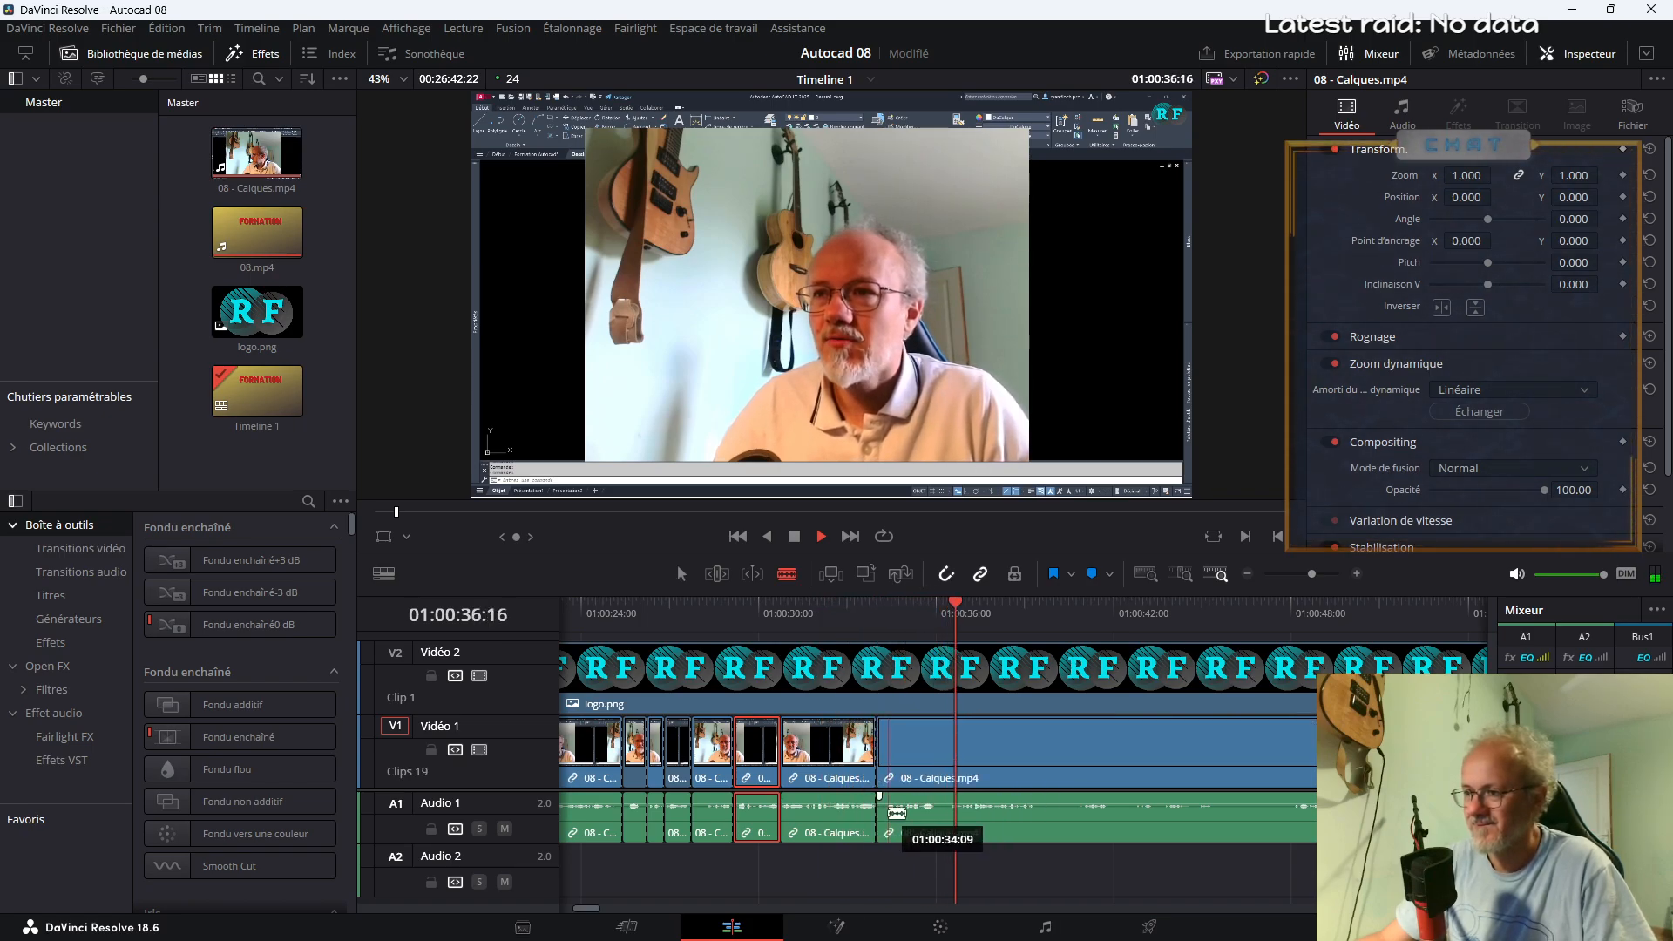
click(889, 811)
key(a)
click(881, 774)
key(Delete)
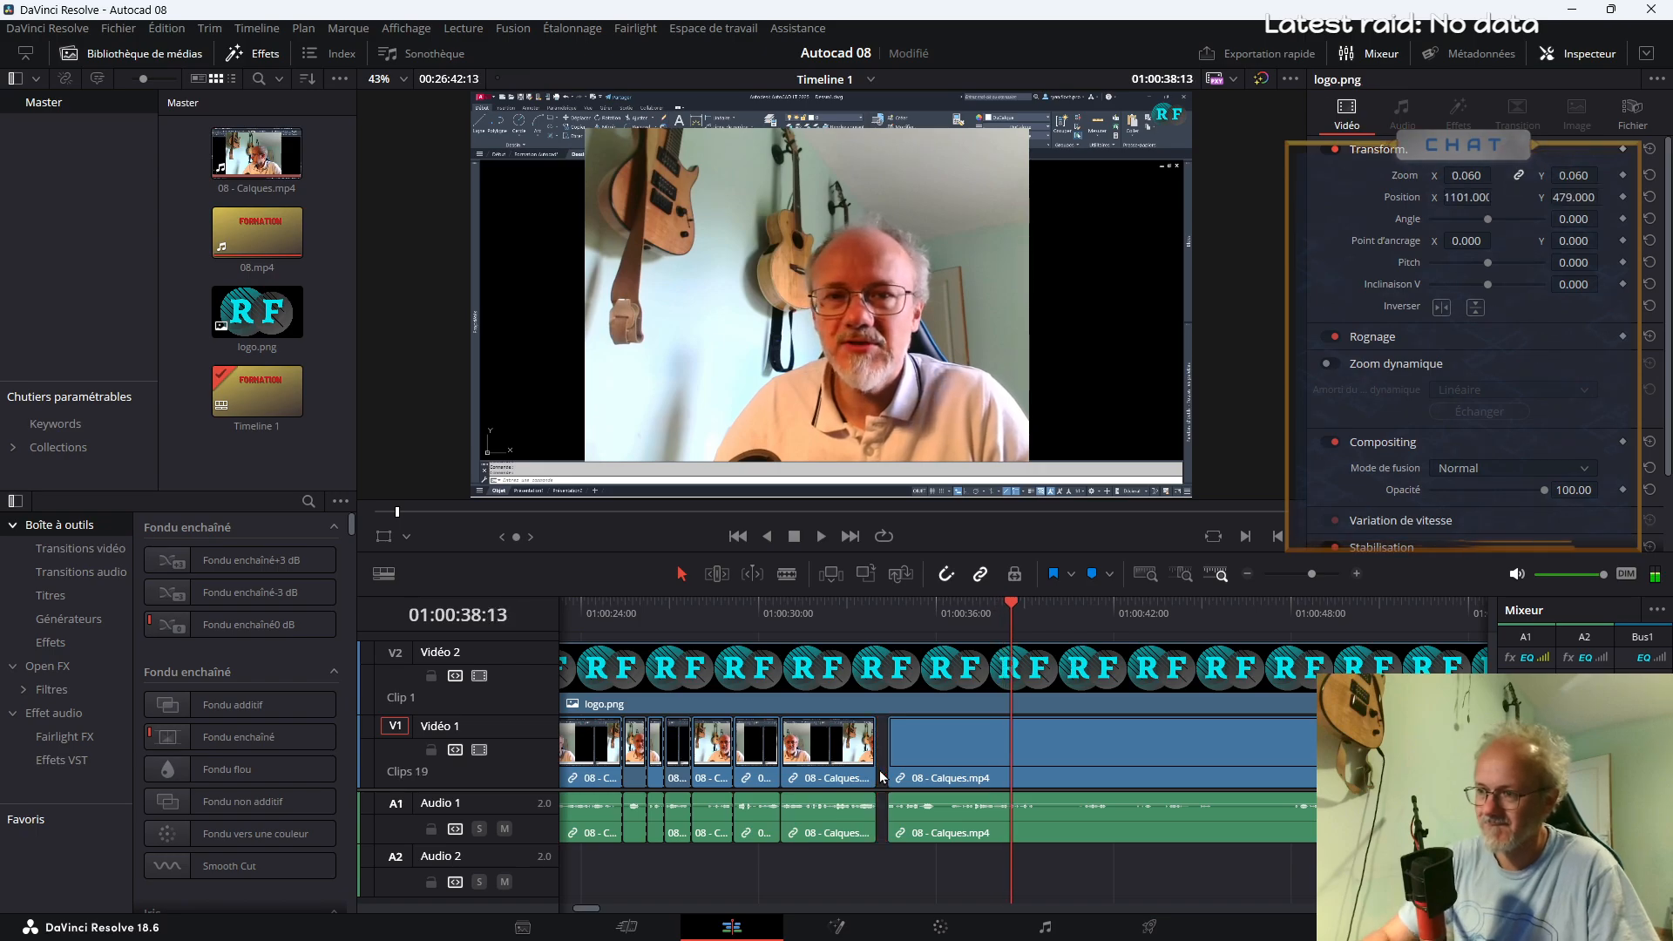
Remove the short section of 08 - Calques.mp4 between about 01:00:35:14 and 01:00:36, close the gap and replay the passage
key(space)
key(b)
click(922, 819)
click(939, 806)
key(Delete)
click(873, 621)
key(space)
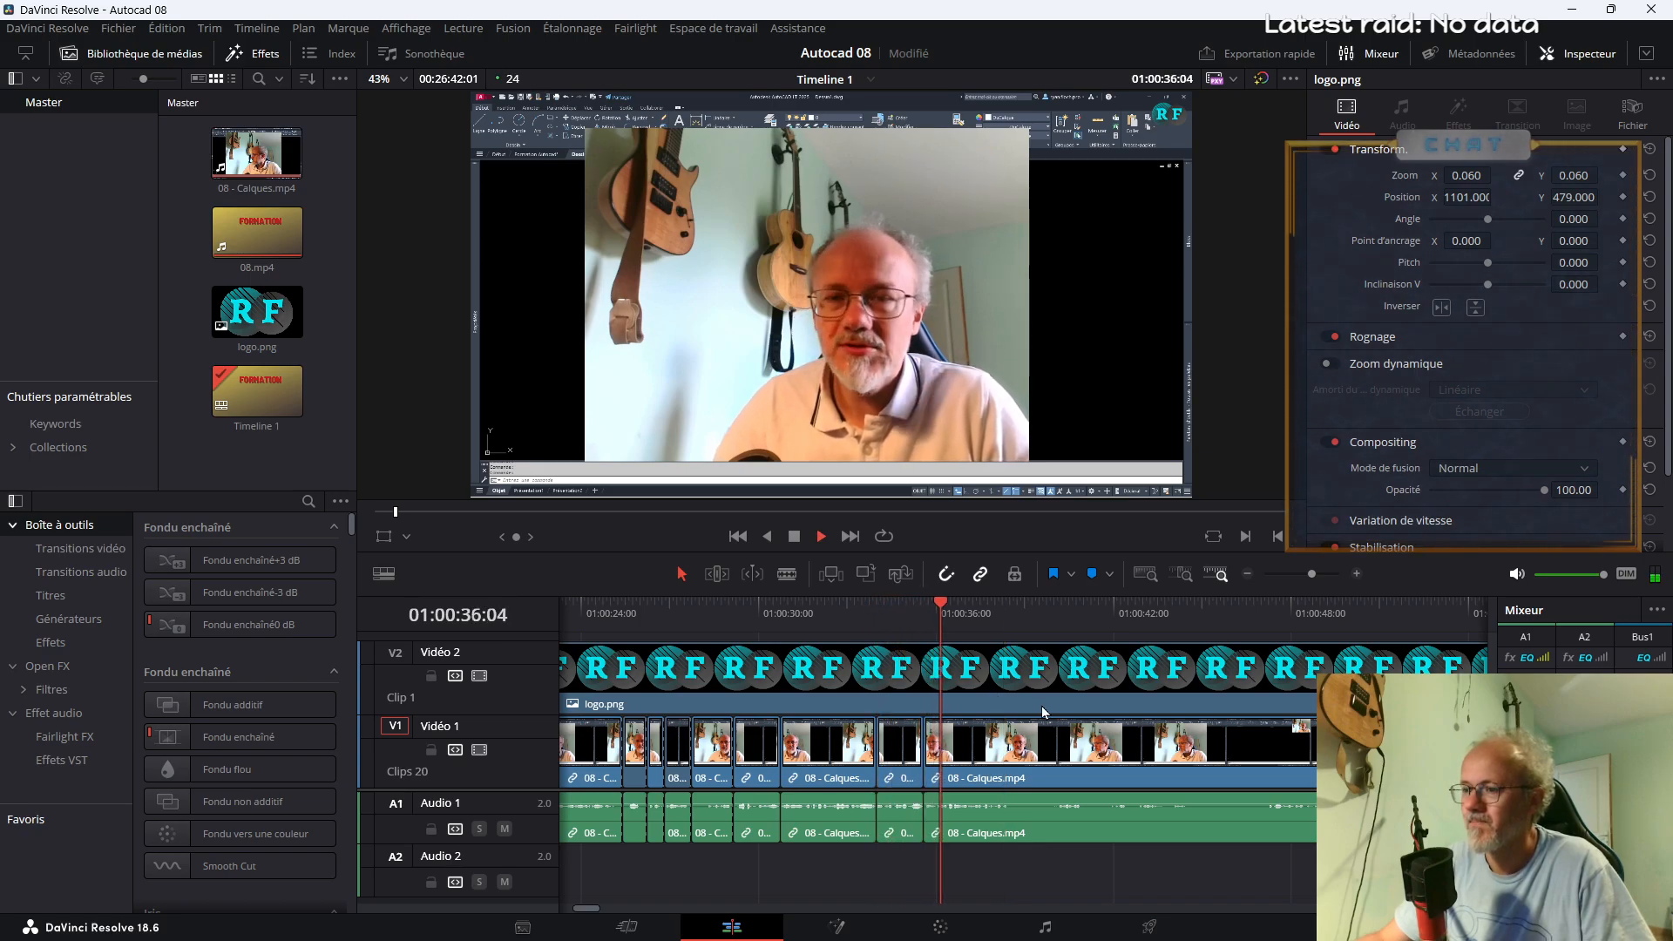
Play on past 01:00:36 and cut out the section of 08 - Calques.mp4 between about 01:00:38:10 and 01:00:40, closing the gap
key(space)
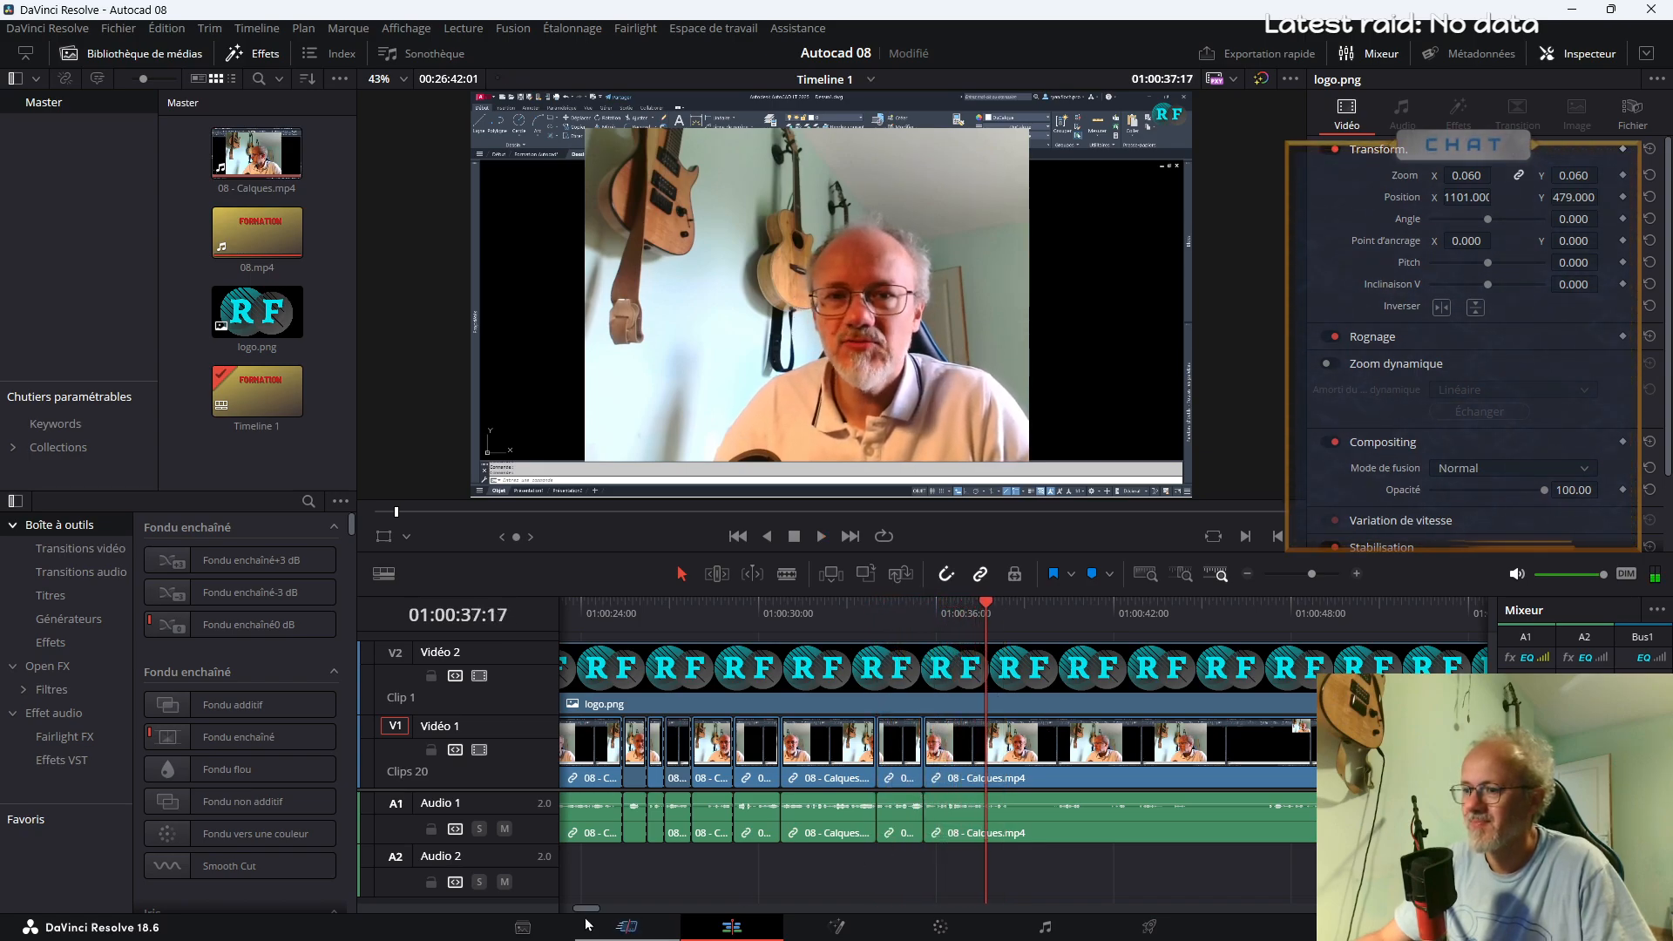
key(space)
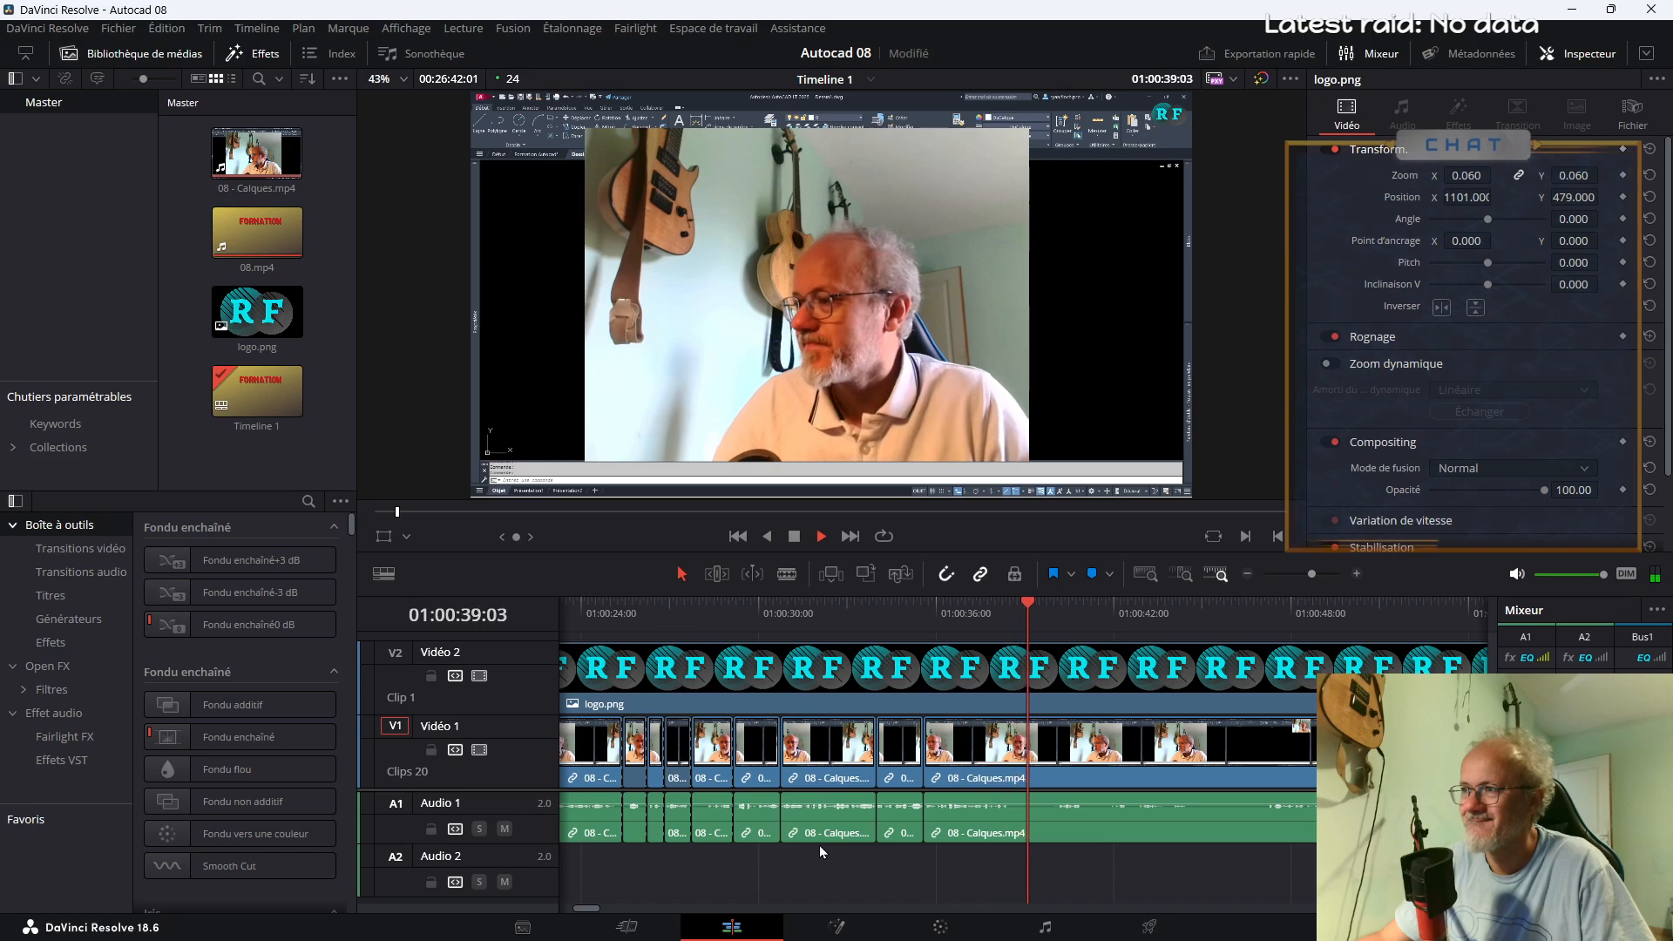
key(b)
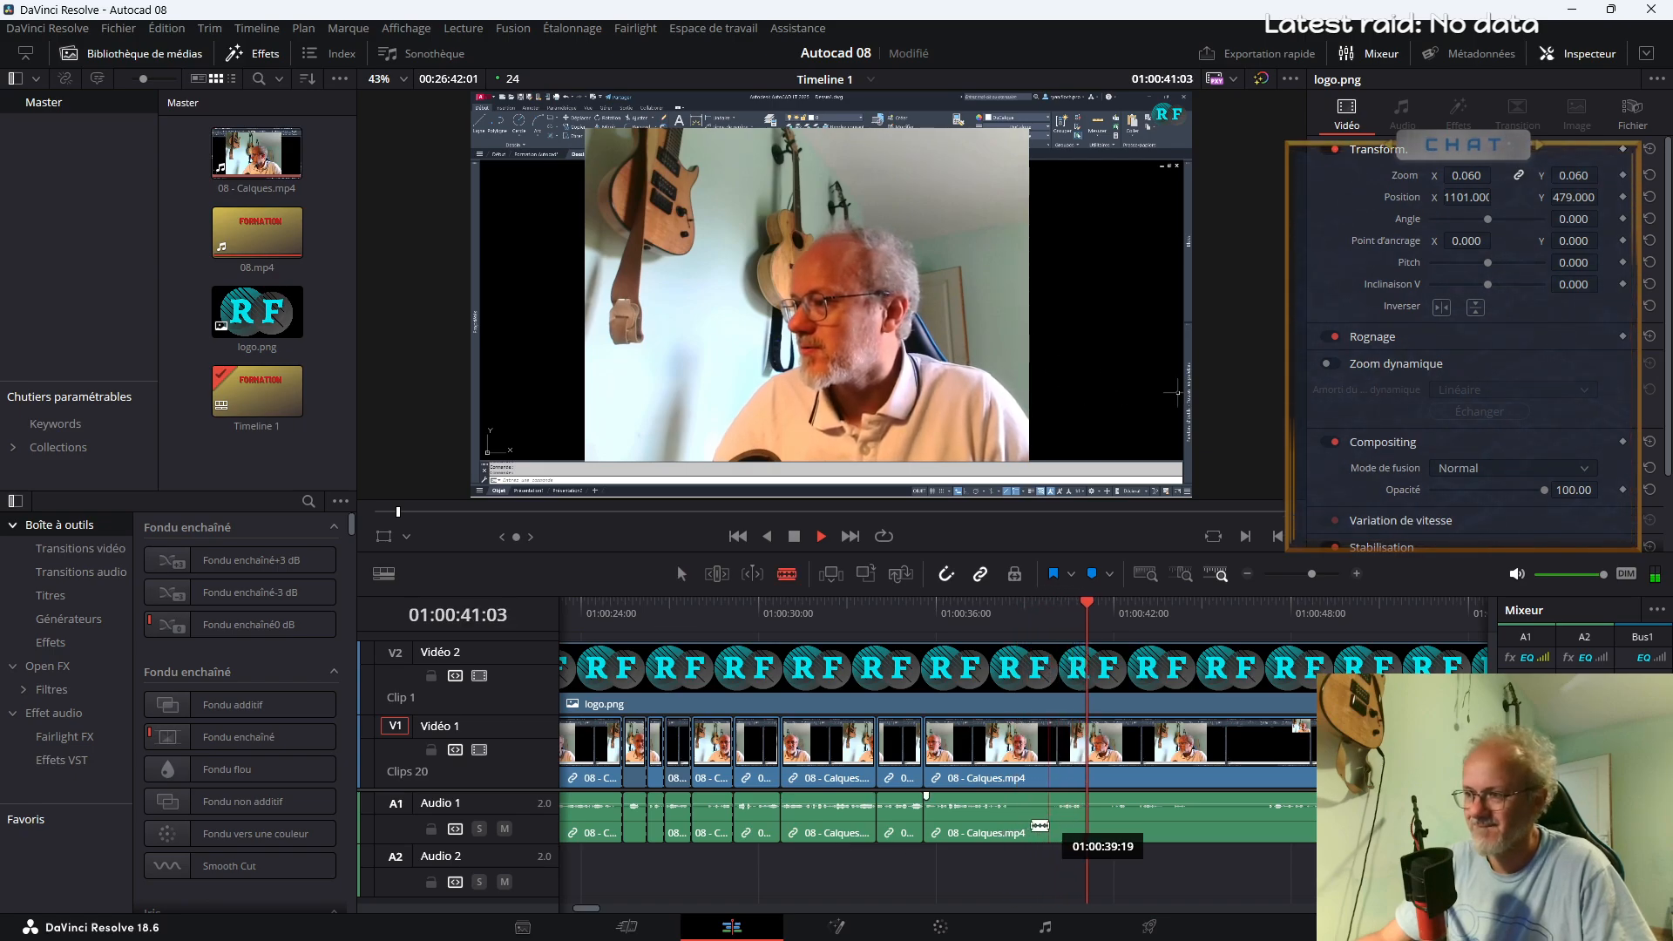
click(1007, 821)
click(1057, 818)
key(a)
click(1035, 787)
key(Delete)
Remove the short section of 08 - Calques.mp4 between about 01:00:39:08 and 01:00:40, closing the gap
key(b)
click(1035, 823)
click(1057, 824)
key(a)
click(1048, 771)
key(Delete)
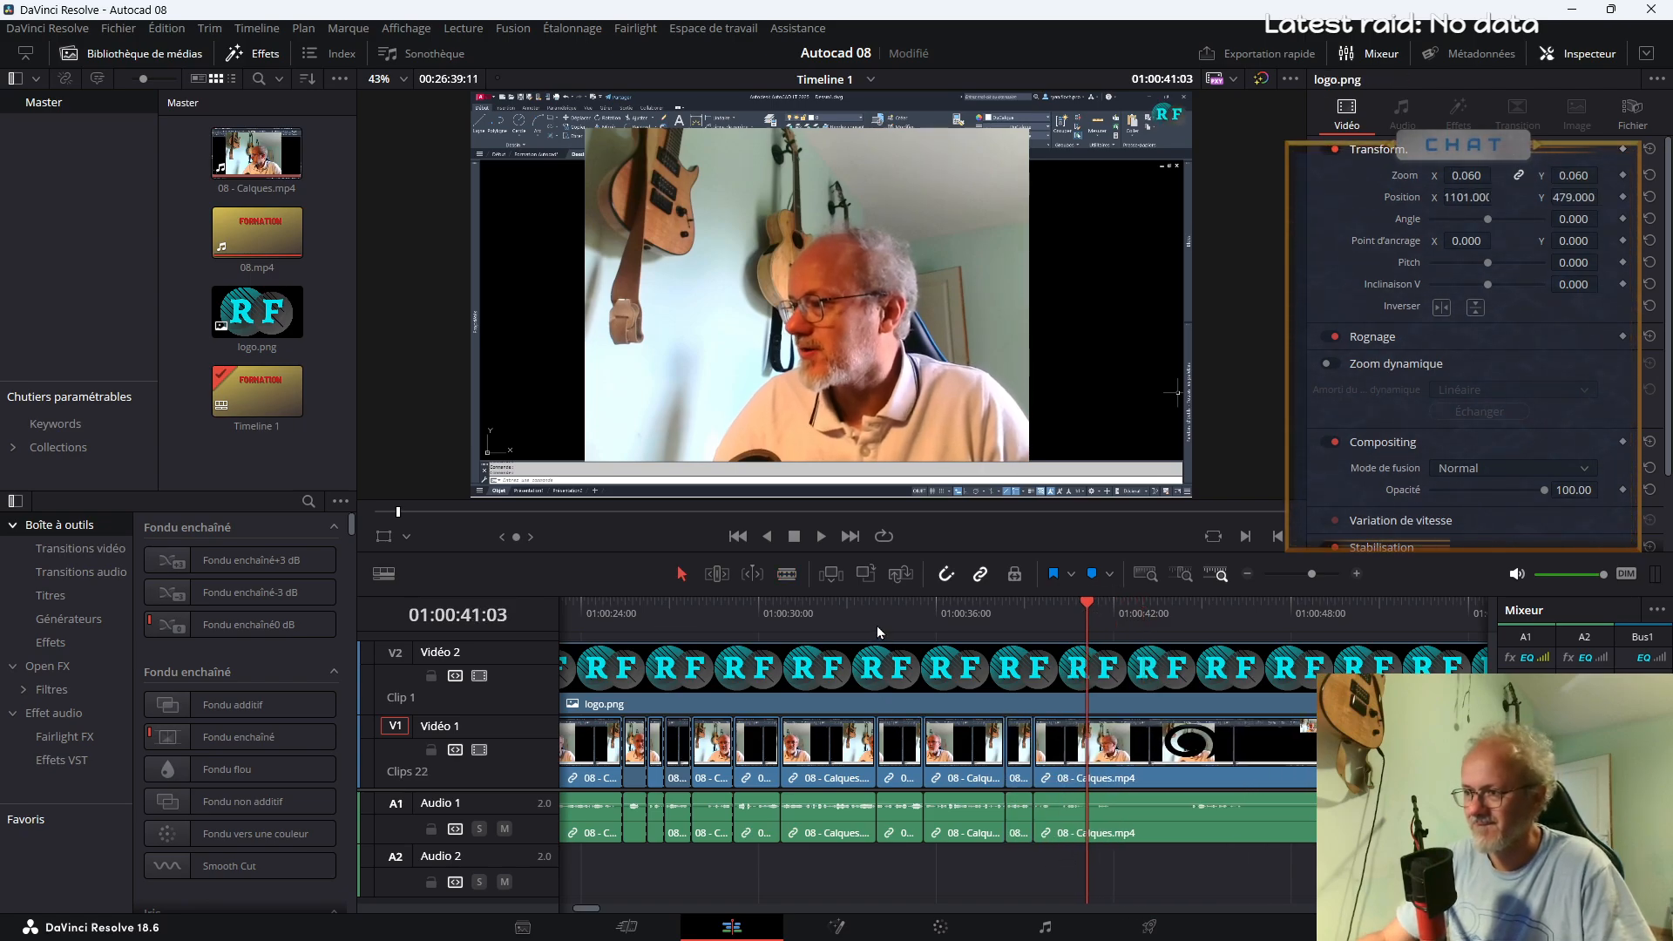
Save the project, set the Zoom of the short segment around 01:00:34:20 to 1.3 and preview the passage
key(space)
click(921, 720)
key(ctrl+s)
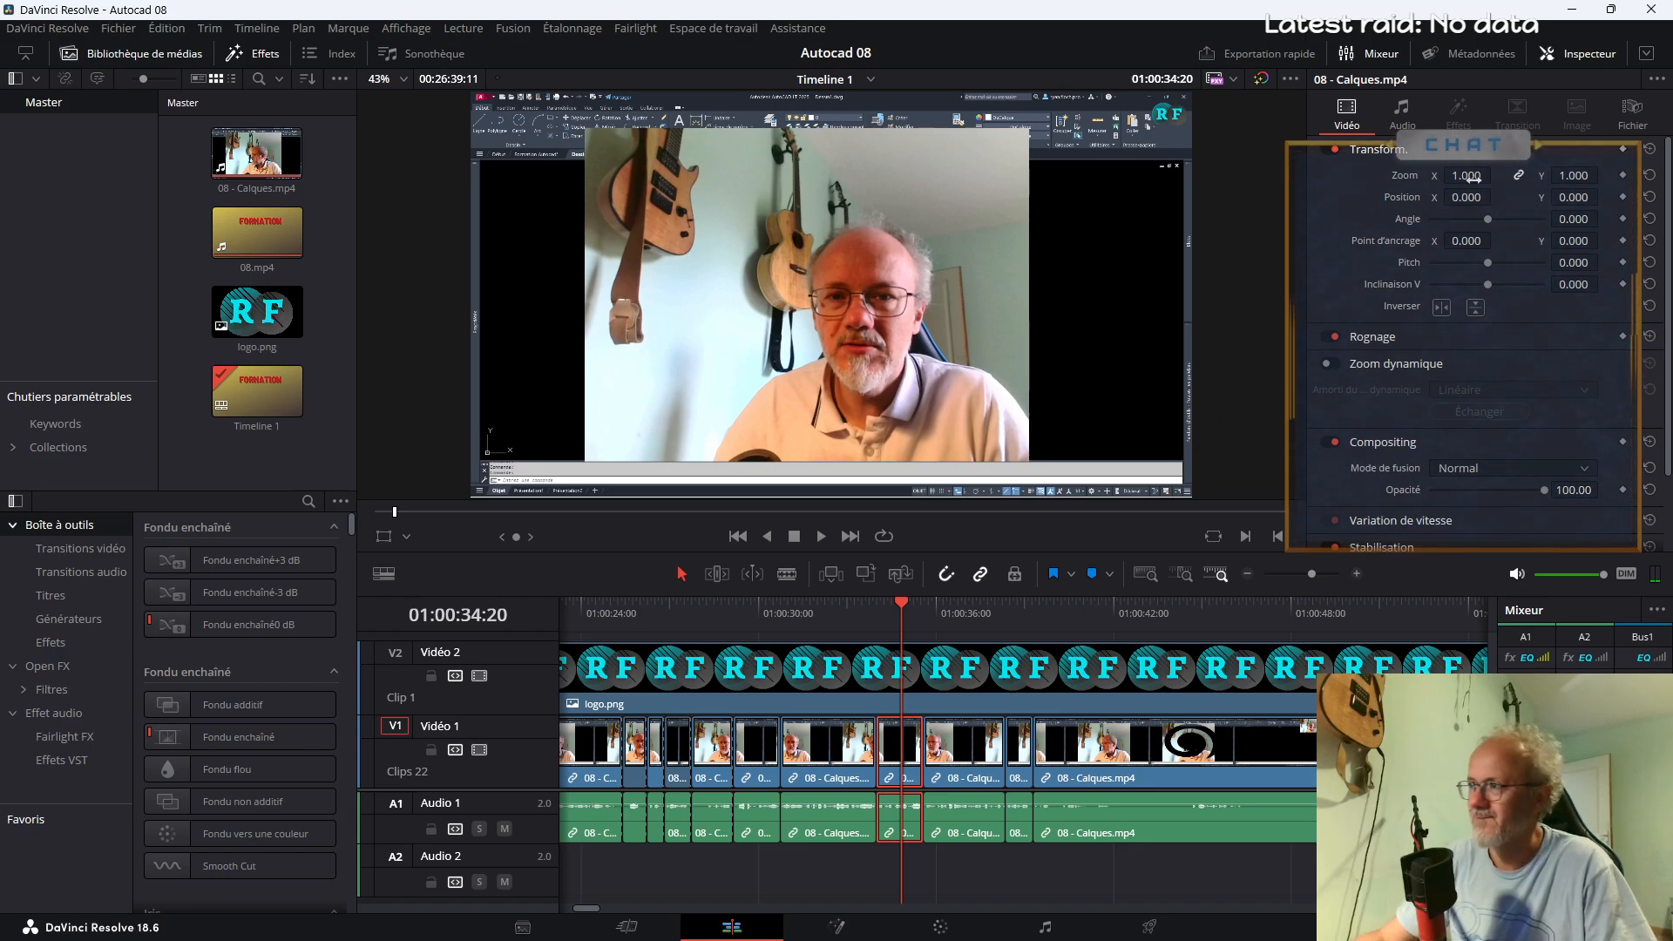
drag(1472, 177, 1464, 174)
double_click(1462, 174)
text(1.3)
key(Return)
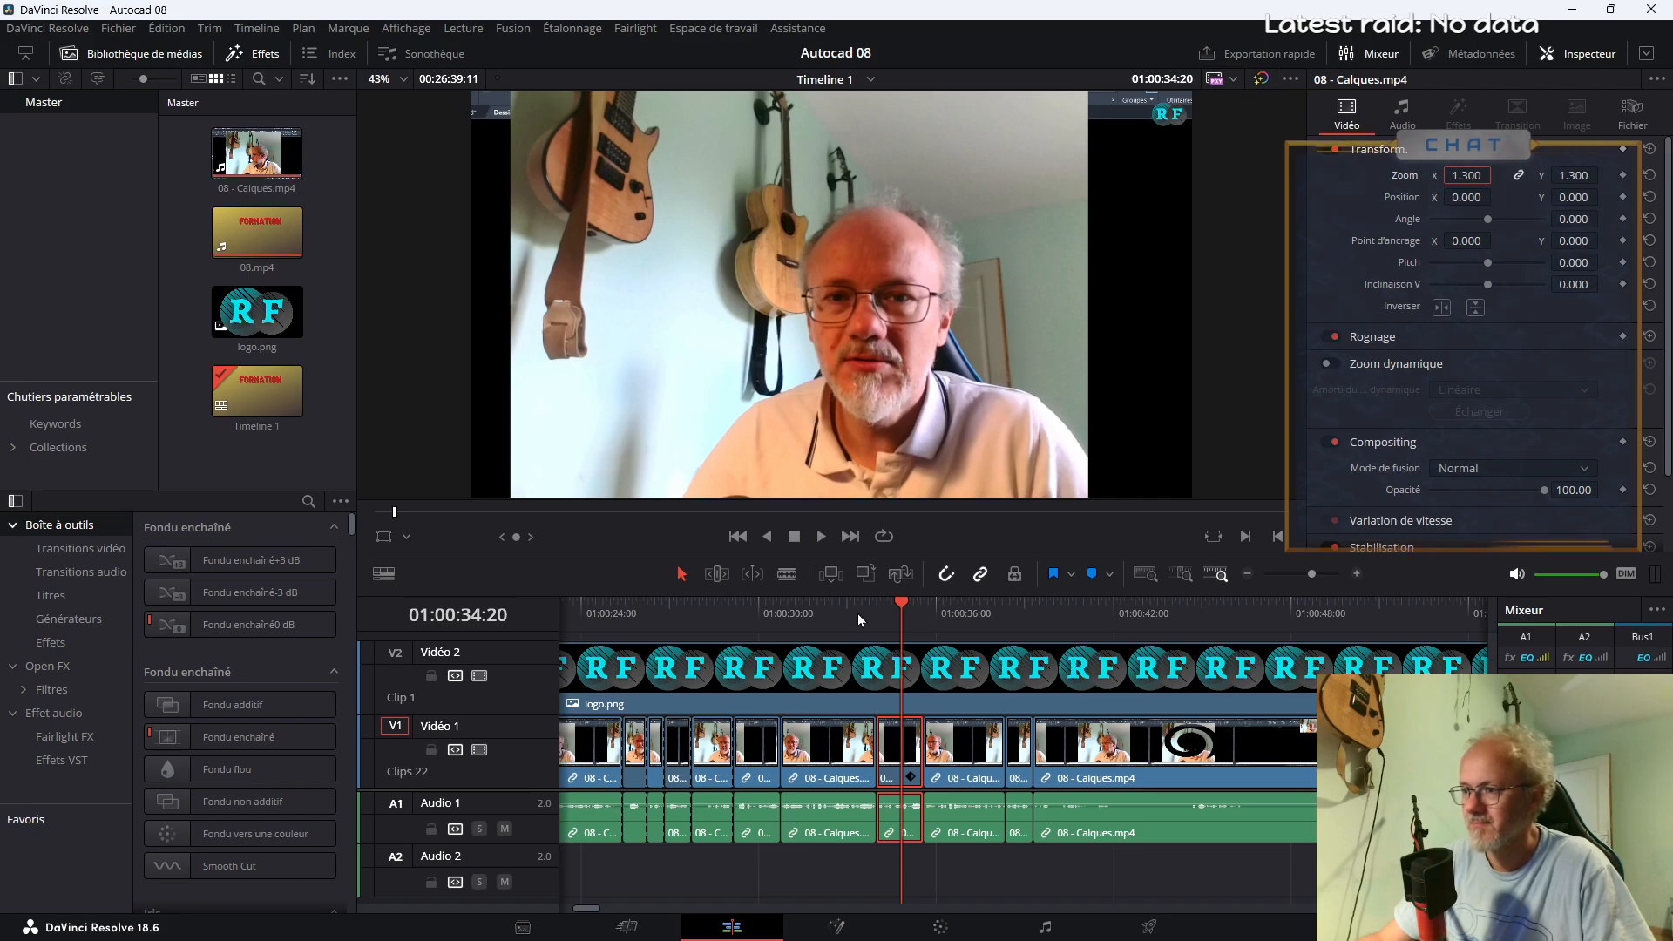
click(836, 618)
key(space)
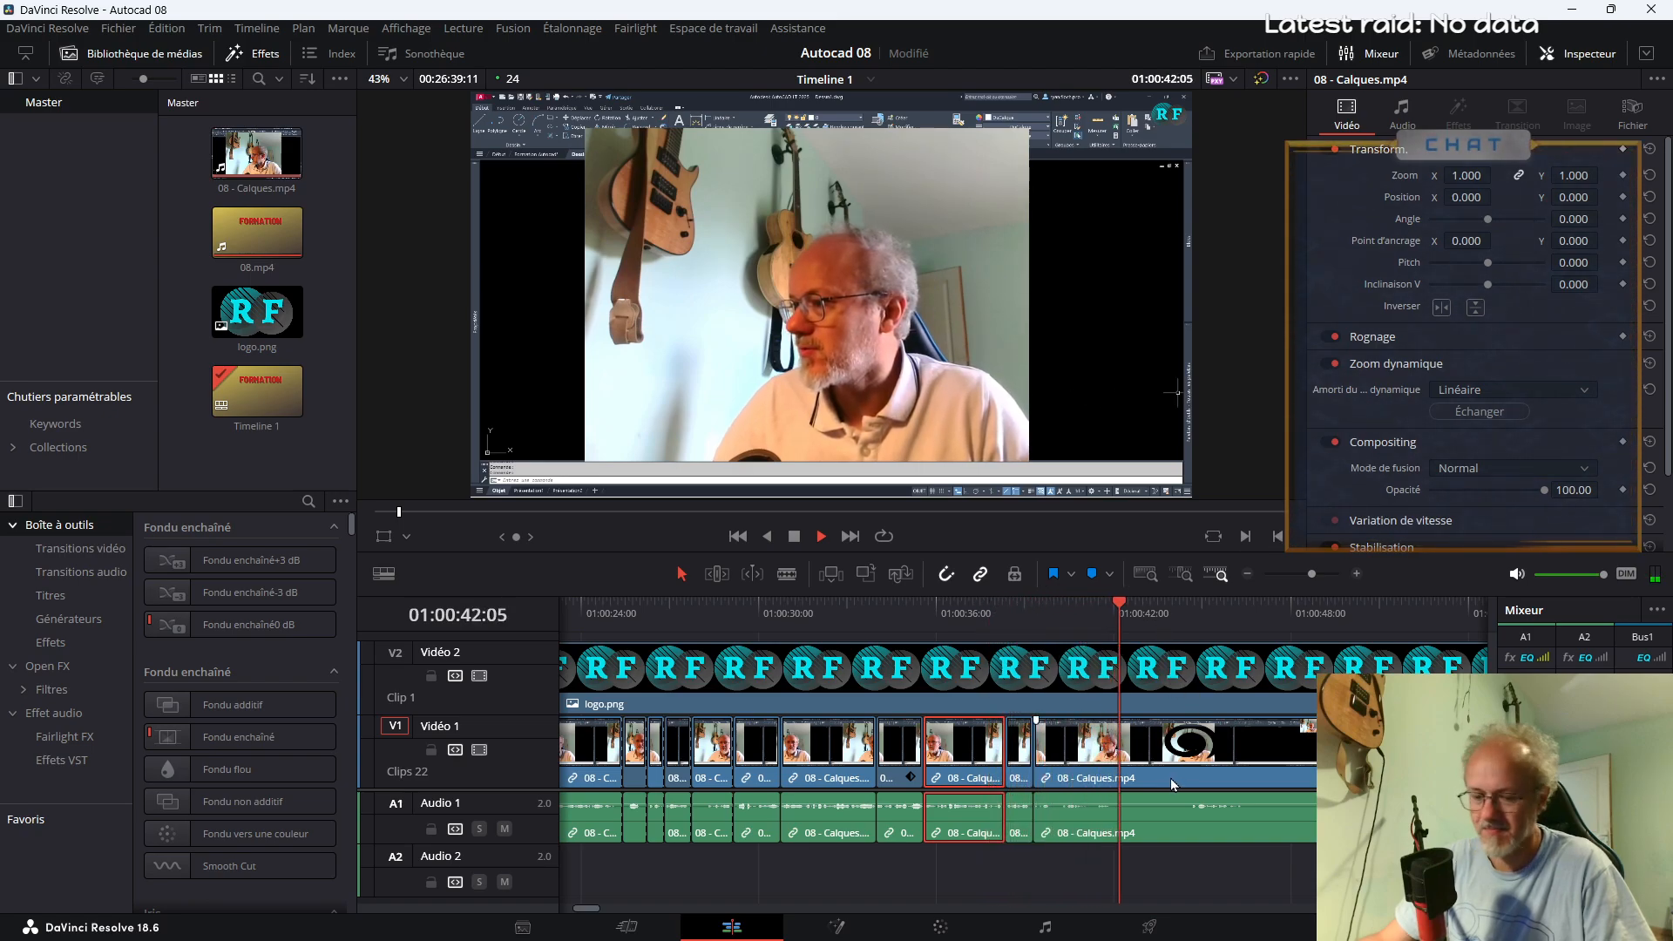
Isolate the passage showing the AutoCAD layer tools by splitting 08 - Calques.mp4 at about 01:00:45:19 and 01:00:53
key(b)
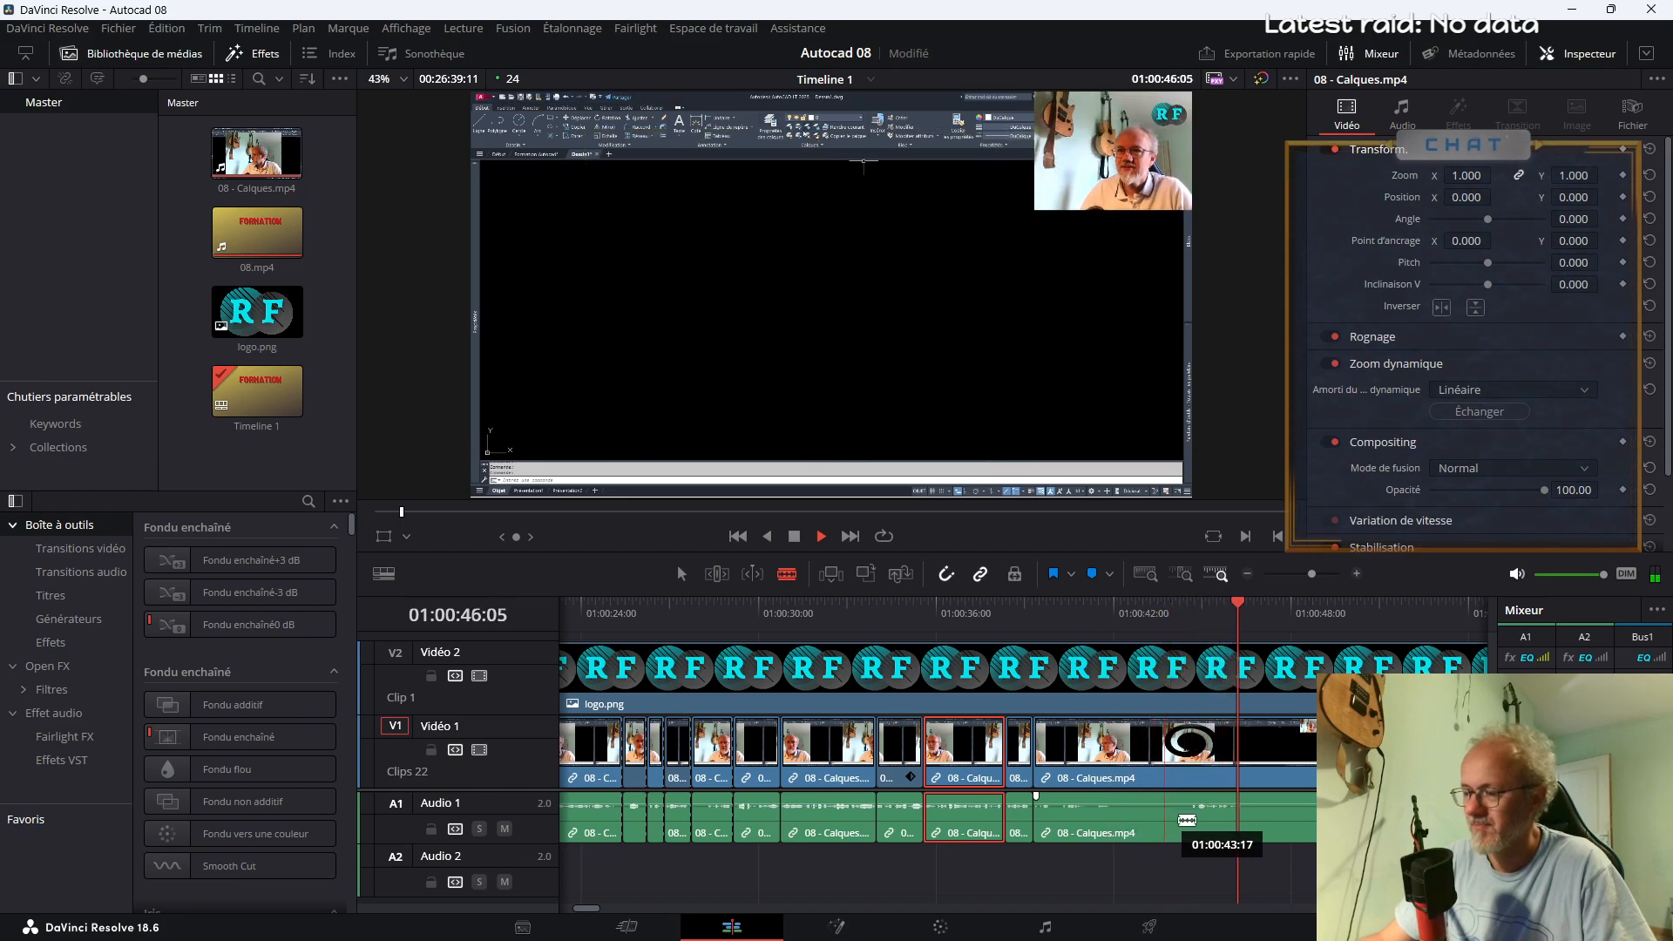
key(space)
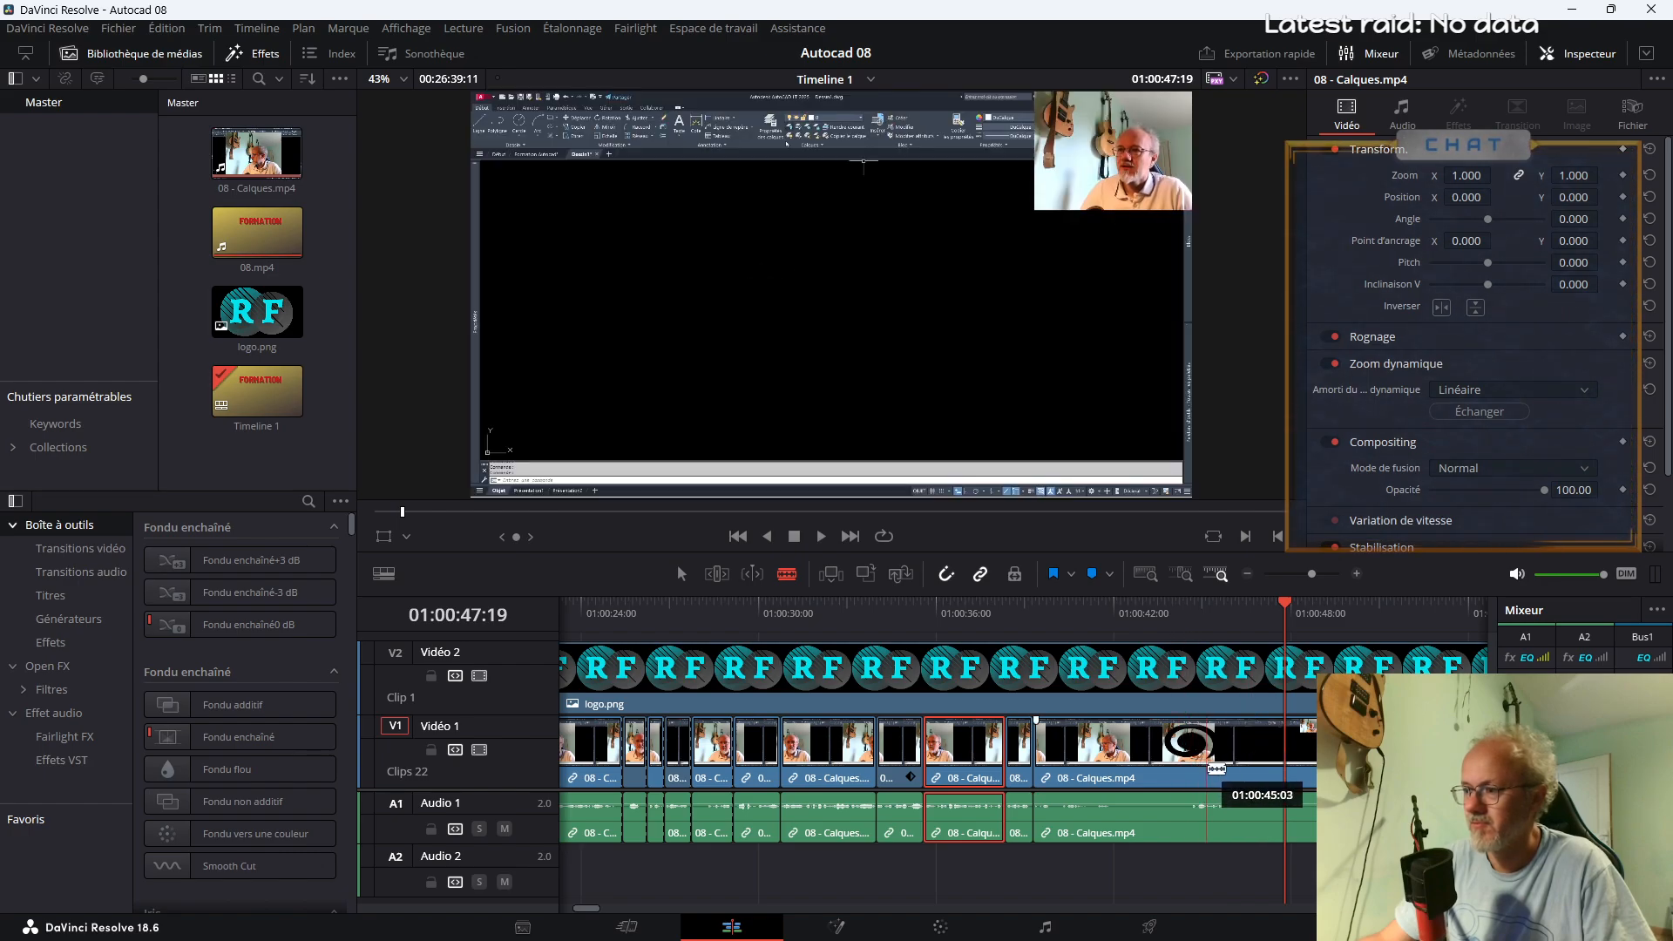
click(1187, 621)
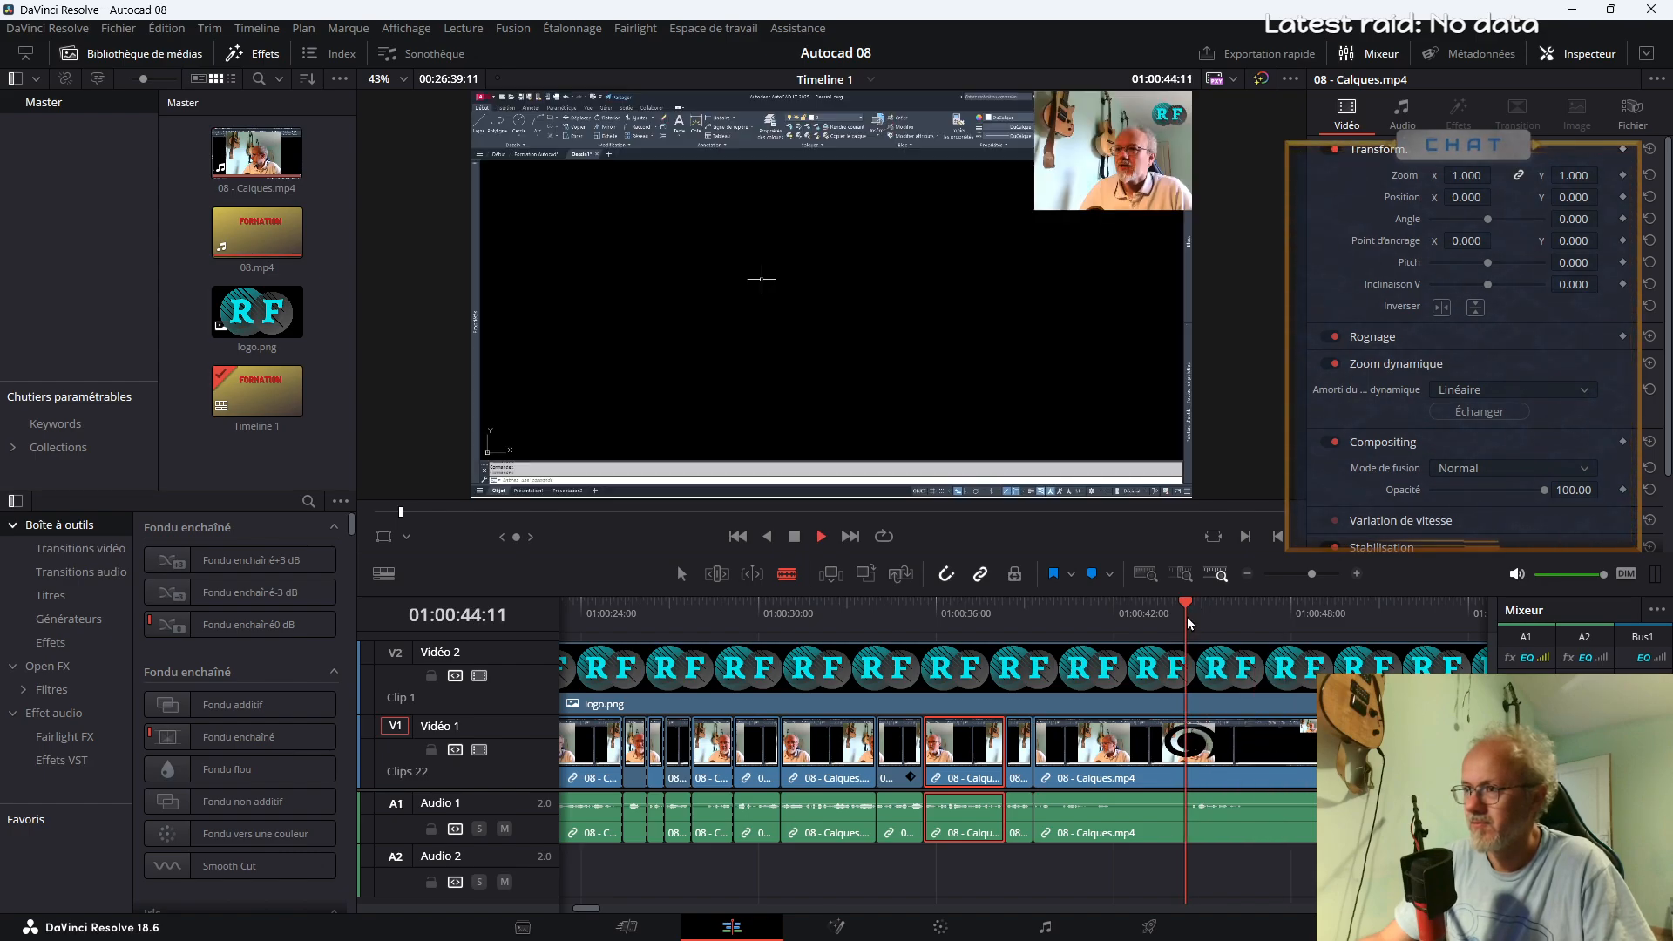
key(space)
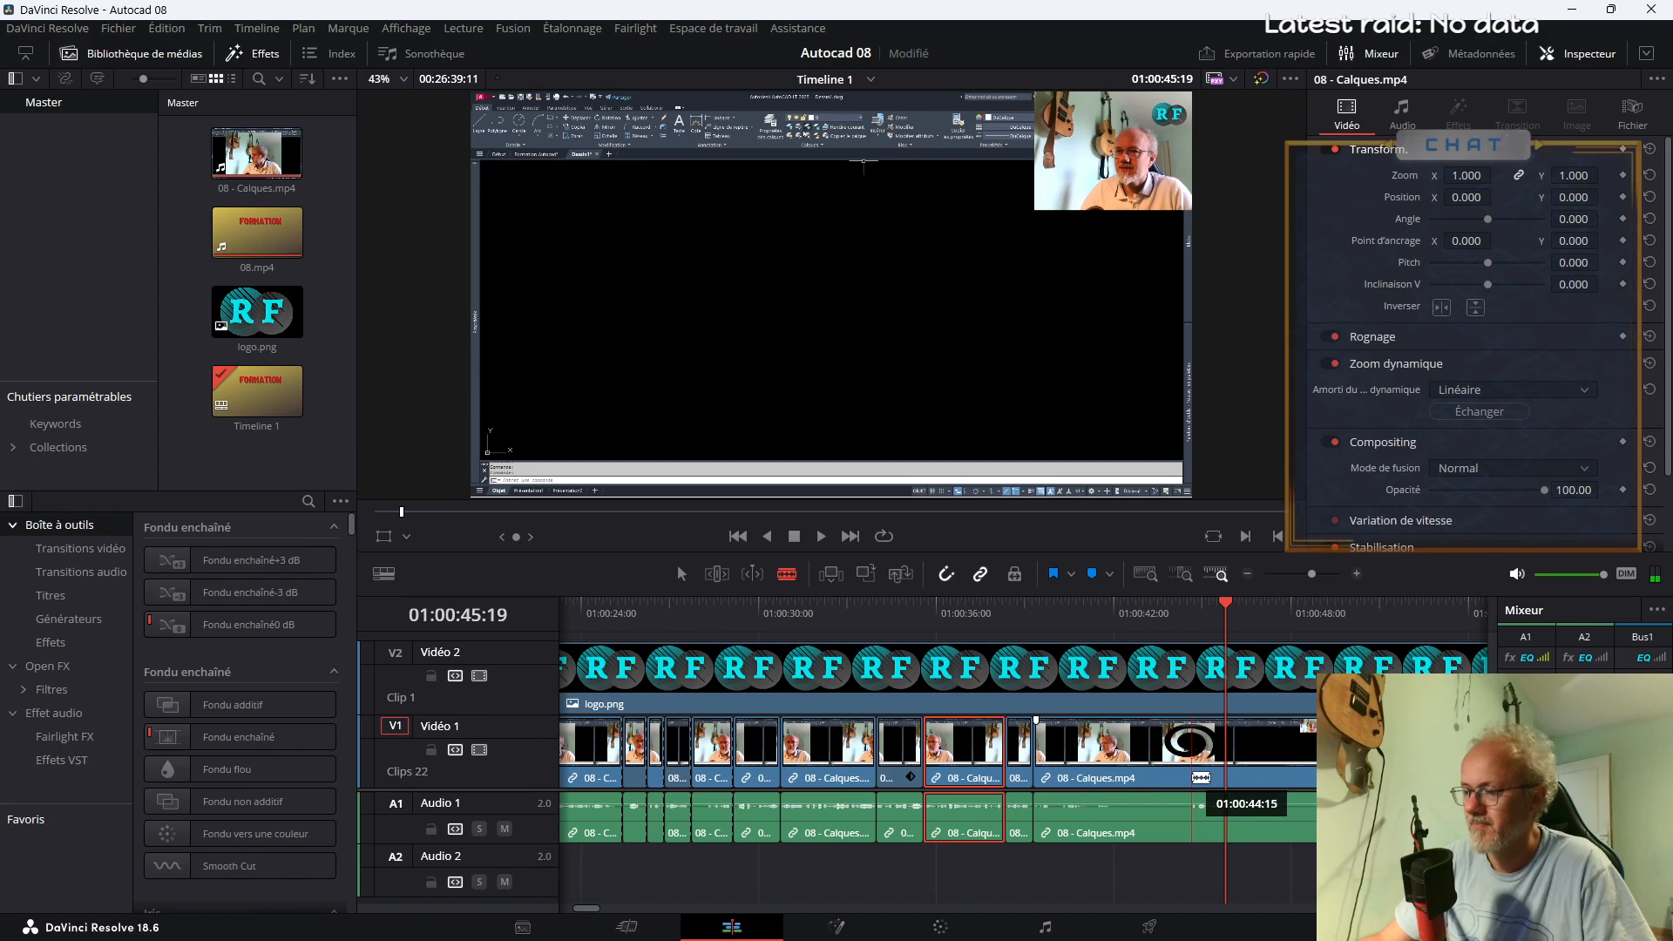
key(space)
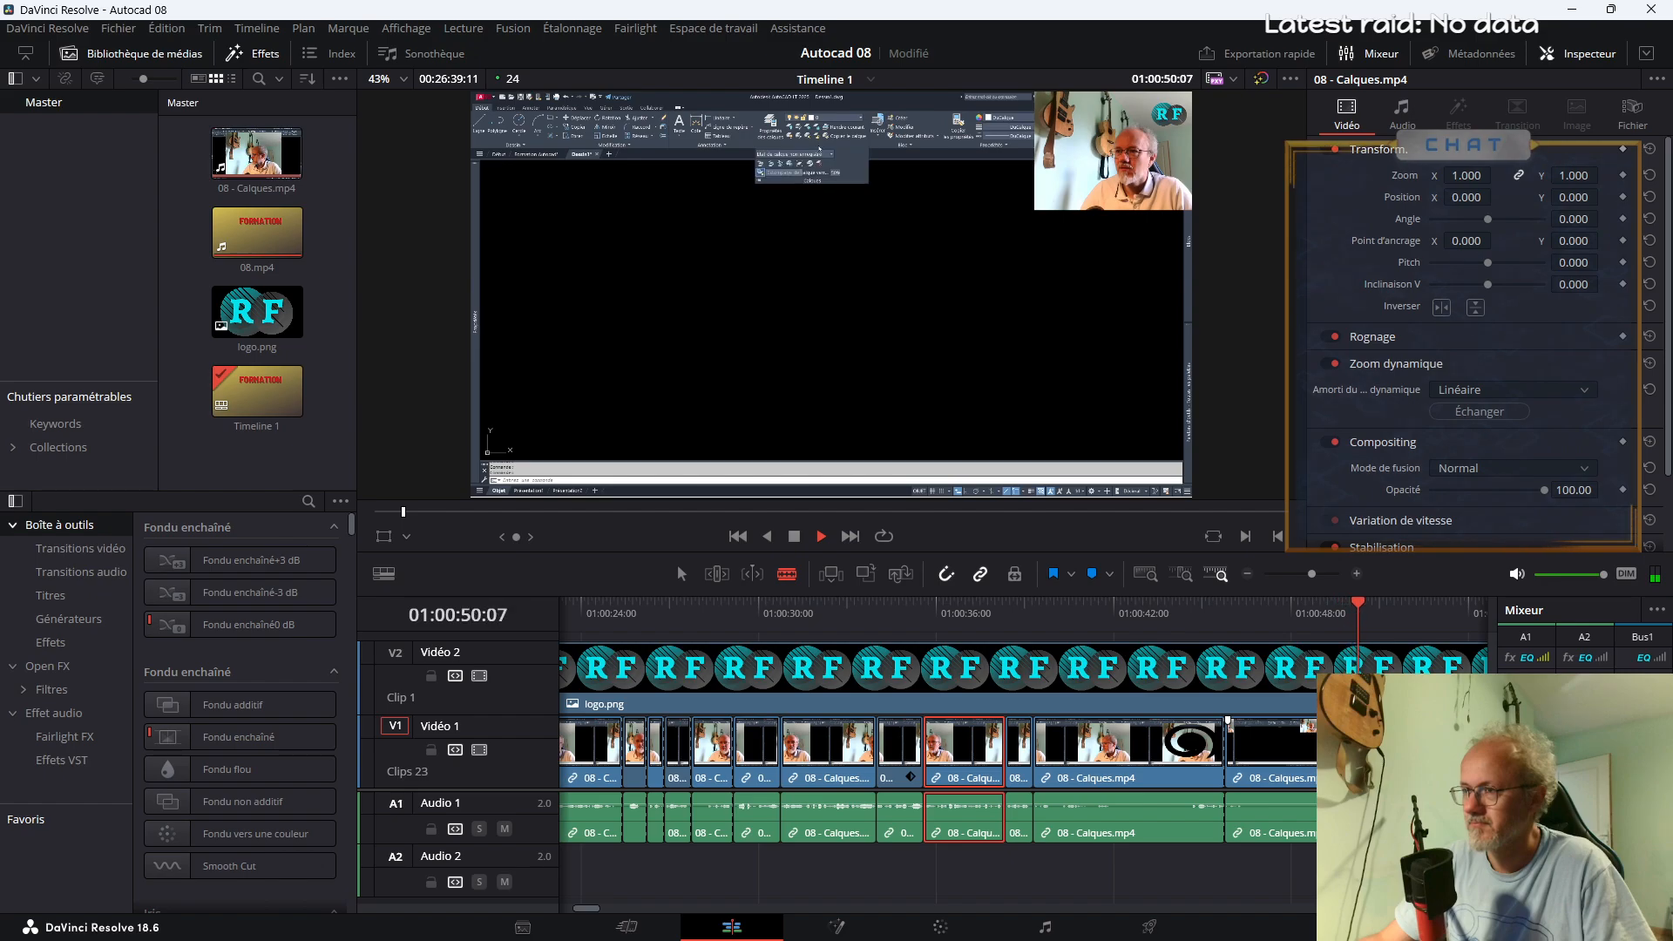
drag(1309, 571, 1305, 571)
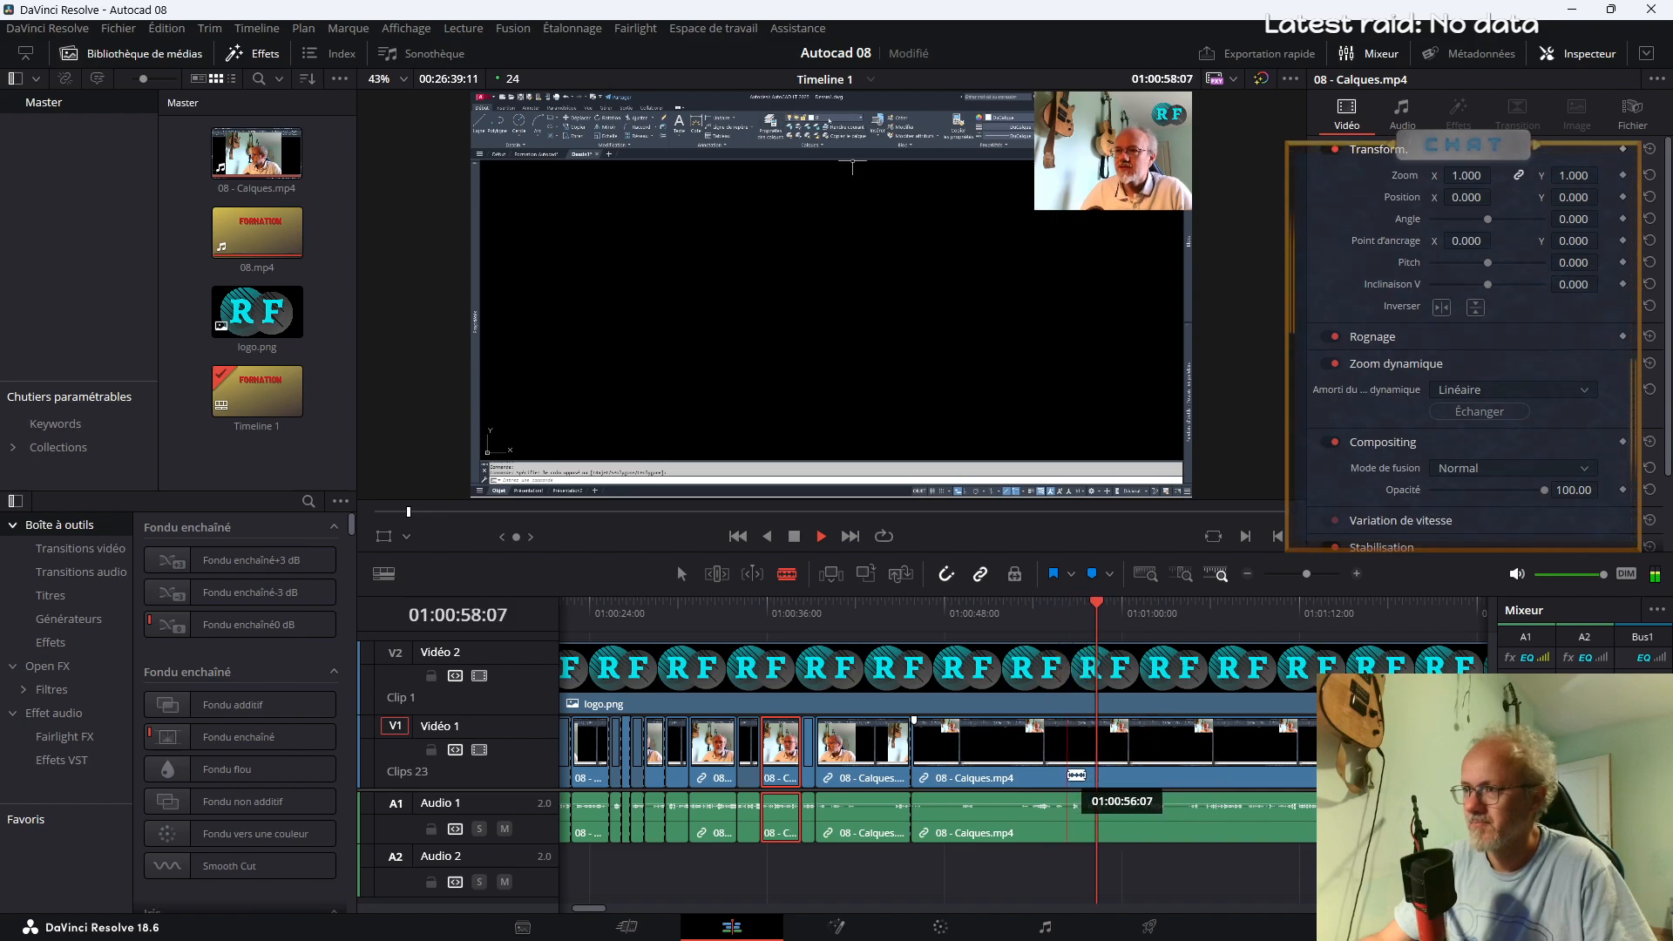
click(1015, 756)
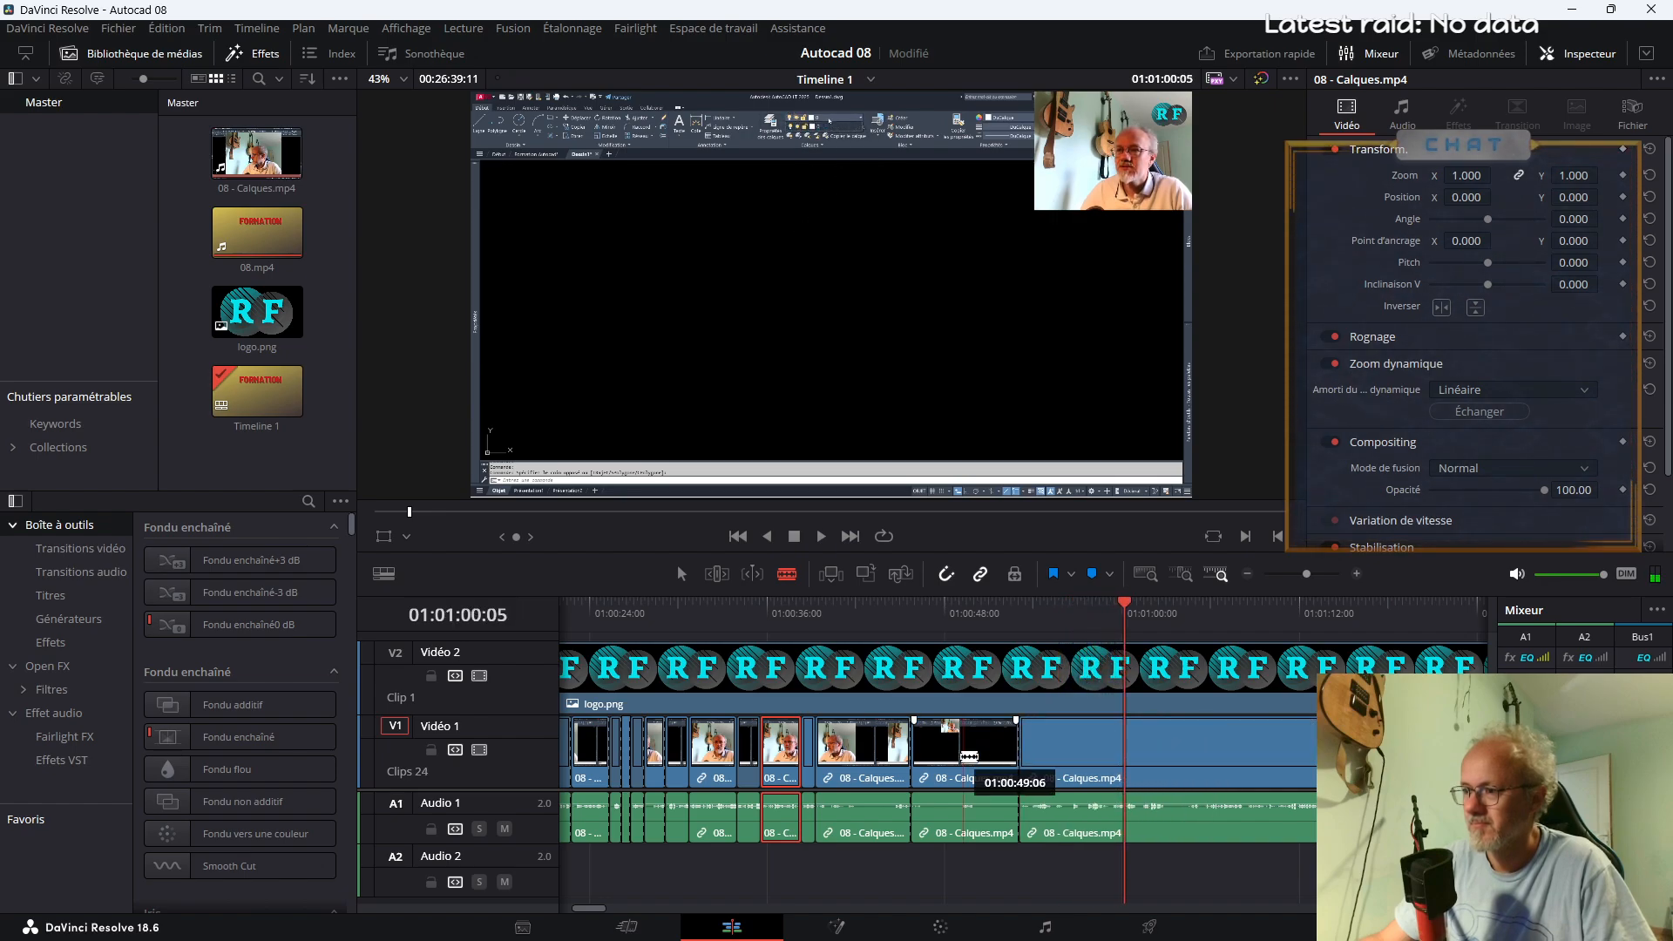
Enlarge the isolated segment onto AutoCAD's Calques panel with Zoom 3.62, Position X 172 and Position Y -1647
key(a)
click(947, 622)
click(969, 773)
mouse_move(1455, 175)
mouse_down()
mouse_move(1497, 174)
mouse_move(1432, 175)
mouse_move(1481, 175)
mouse_up()
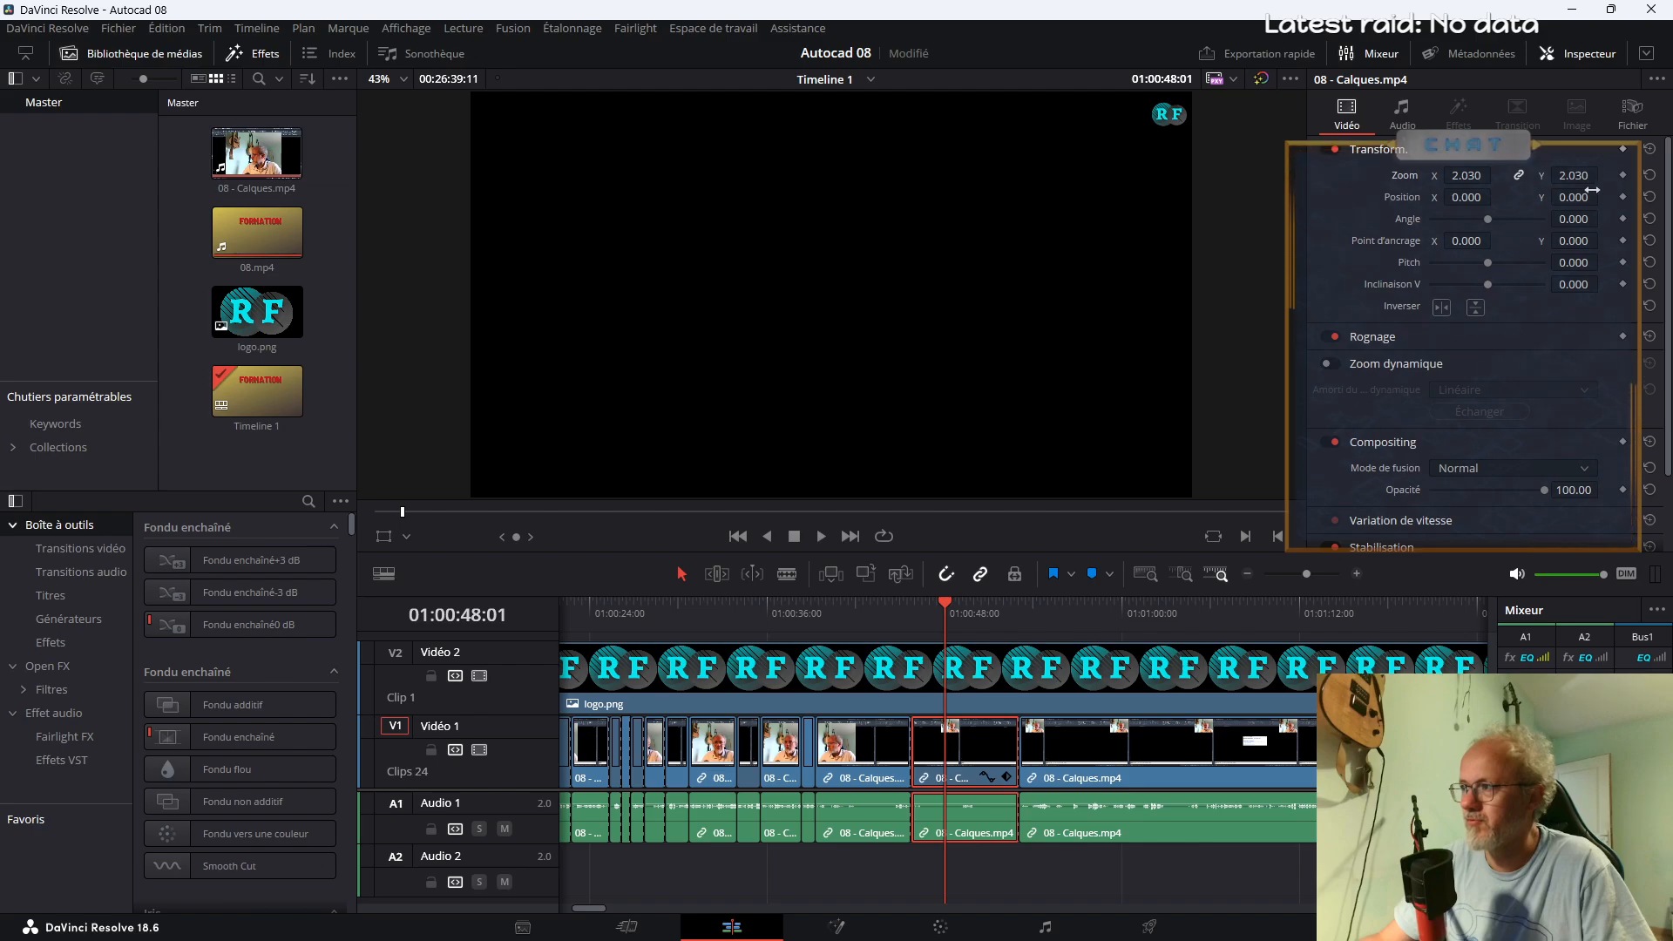
drag(1575, 197, 1584, 206)
drag(1472, 177, 1566, 203)
drag(1466, 197, 1494, 198)
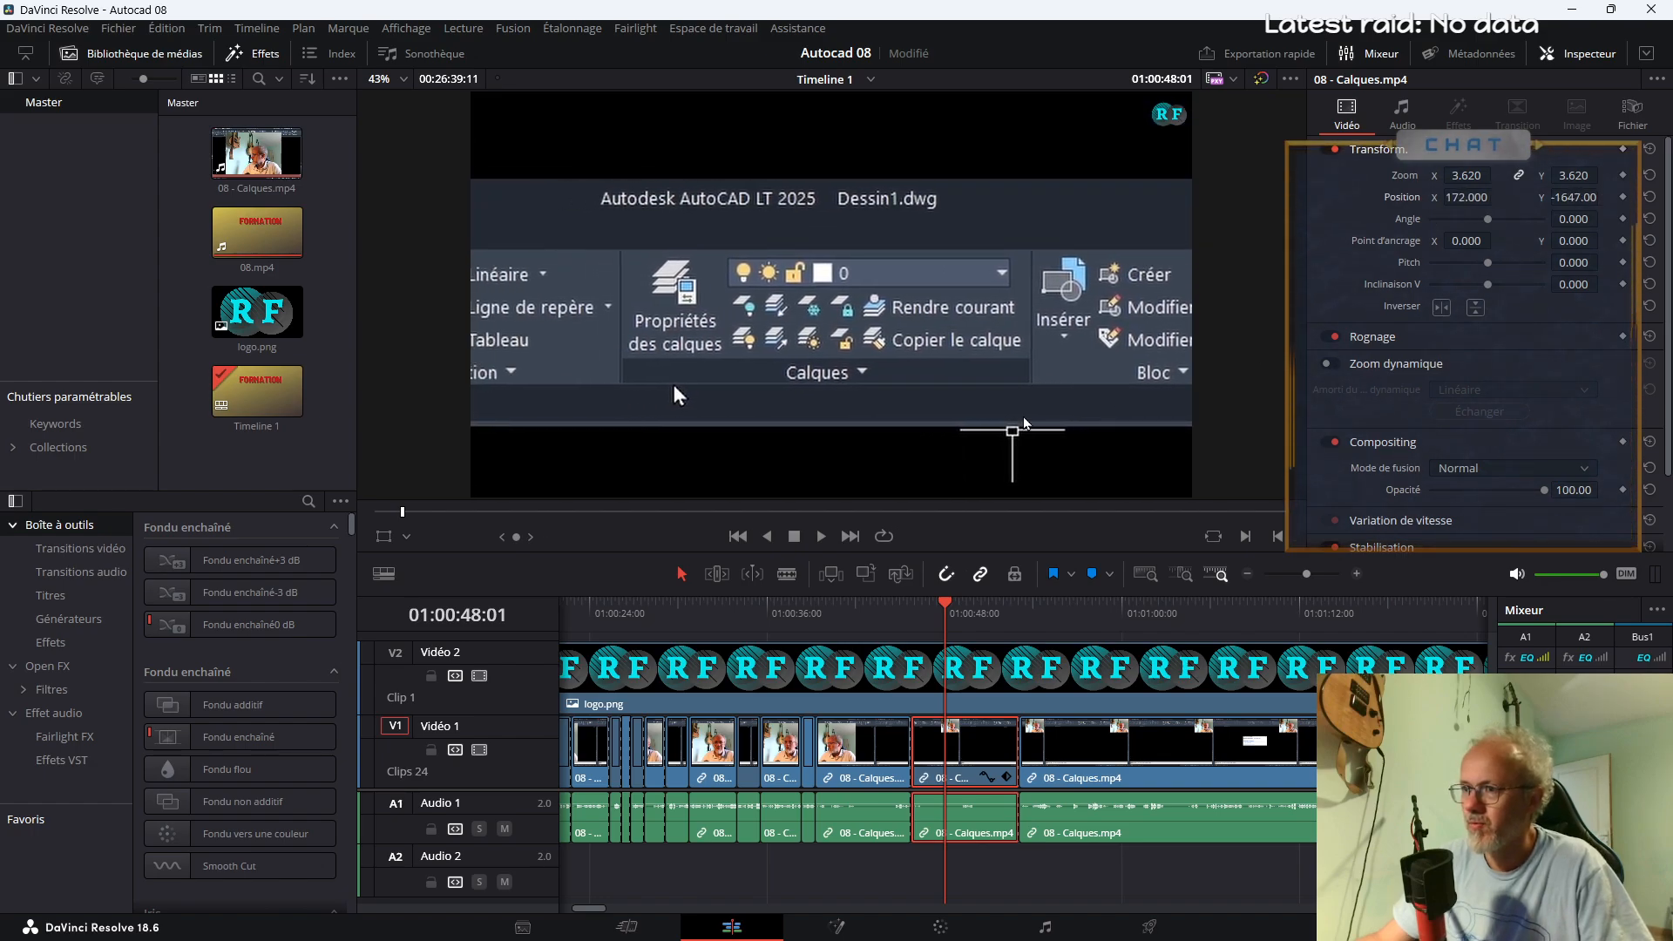
Browse the Fusion effects and apply Binoculars to the enlarged segment around 01:00:48
click(48, 642)
scroll(262, 732, down, 3)
scroll(241, 794, down, 2)
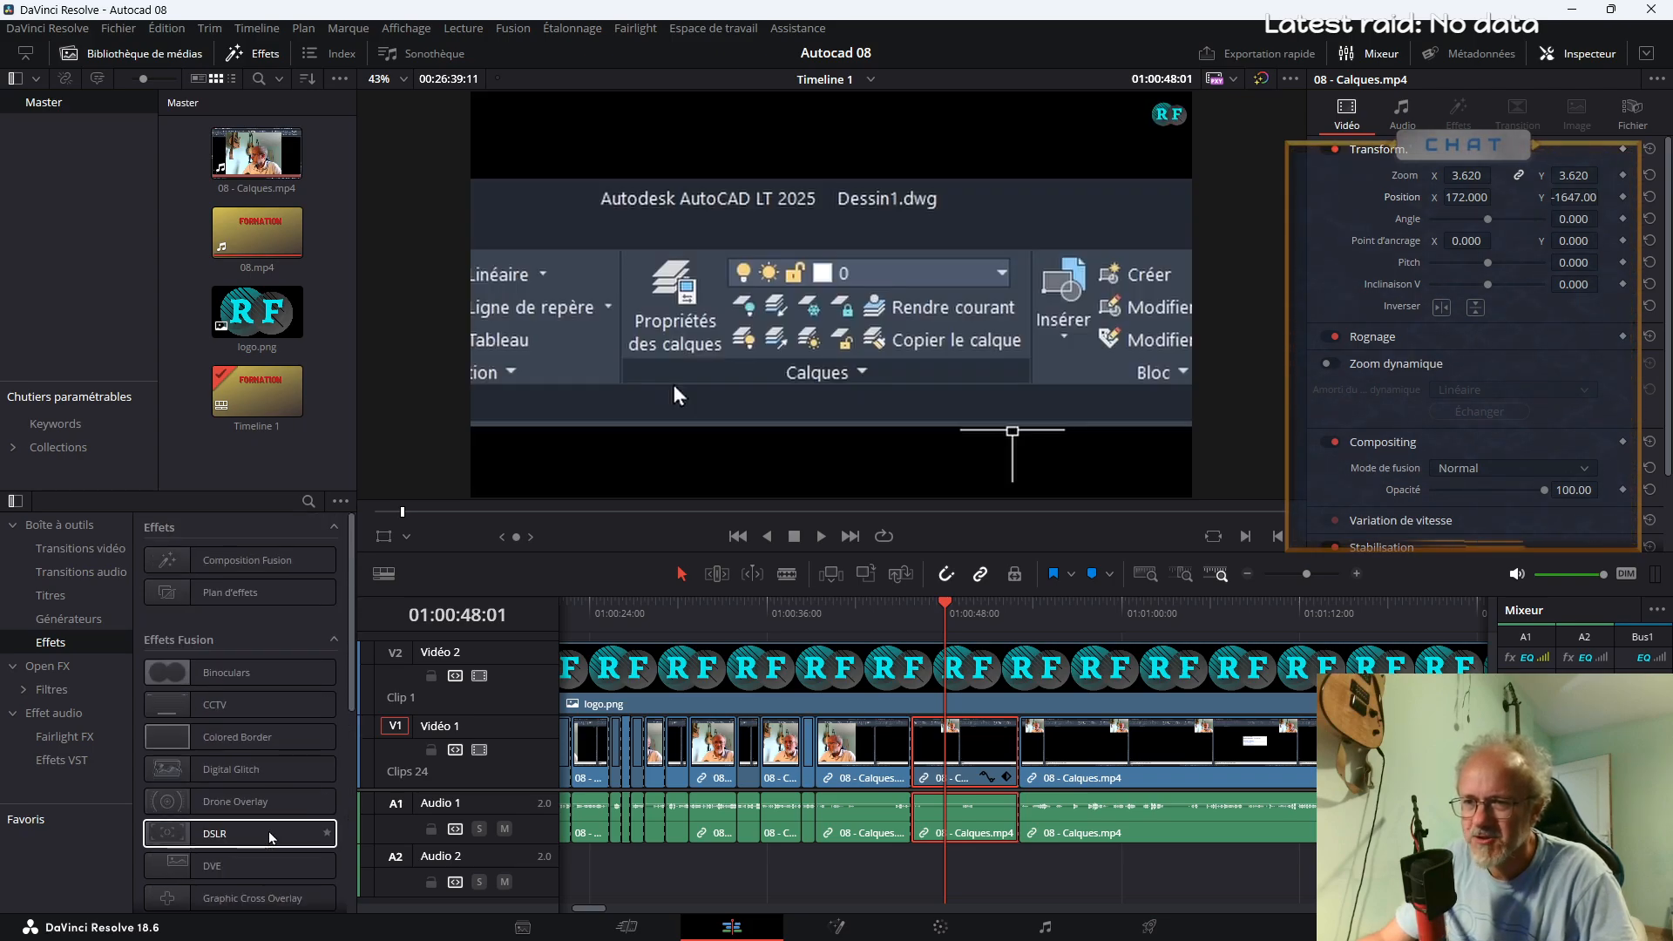
scroll(262, 817, down, 5)
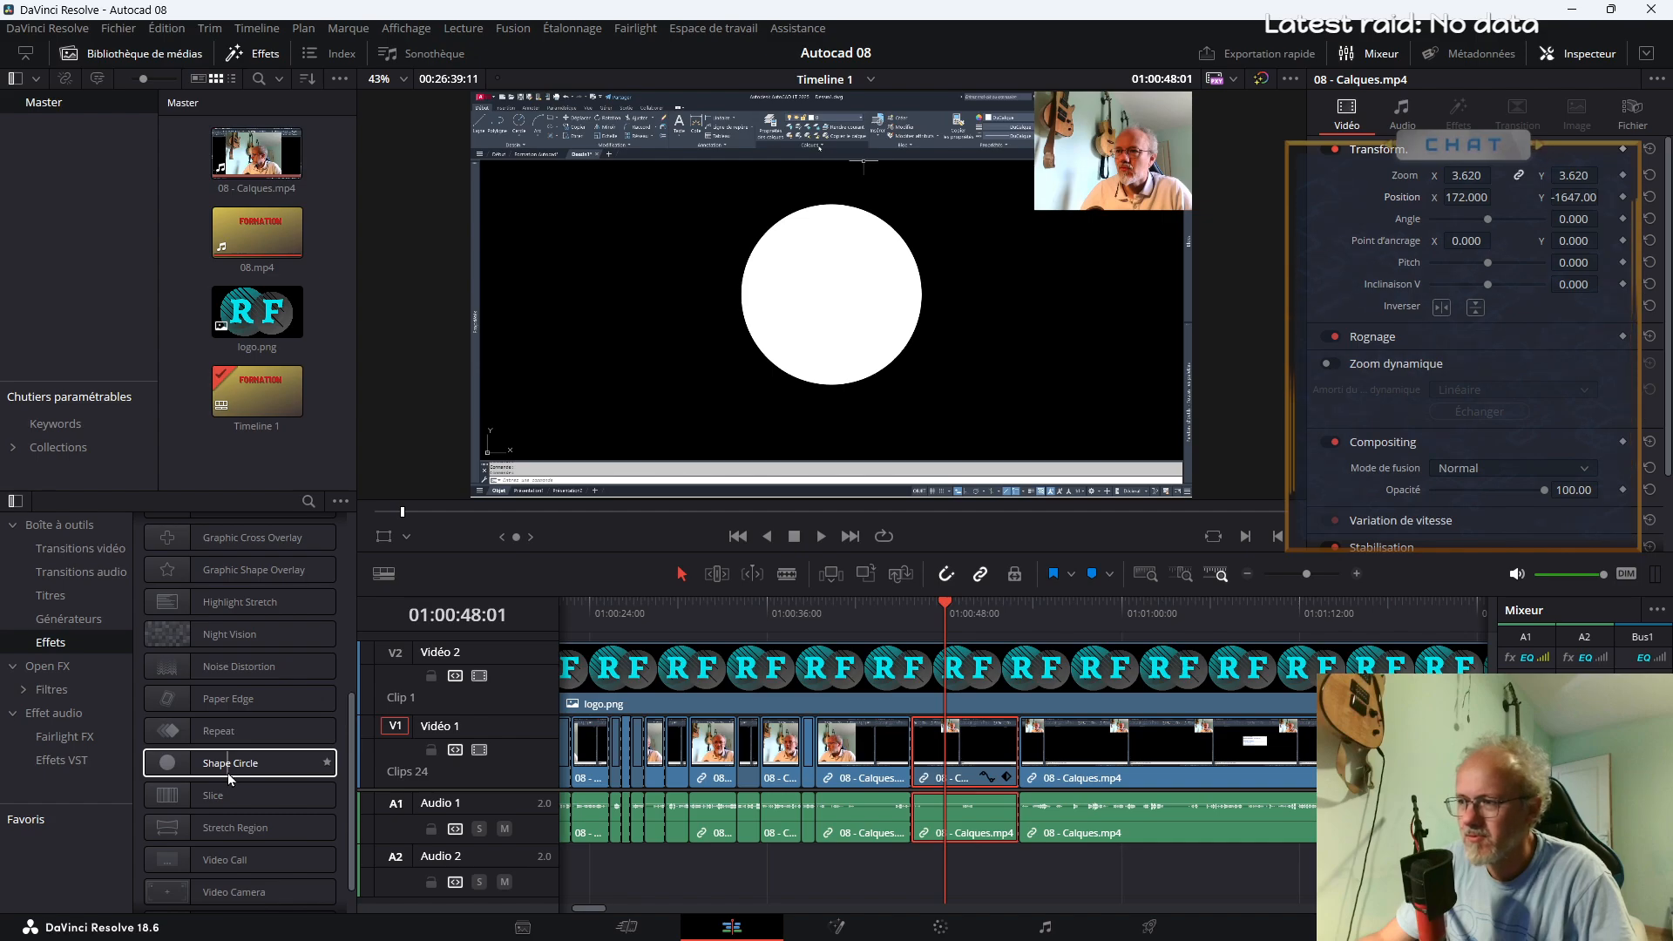
scroll(232, 796, down, 1)
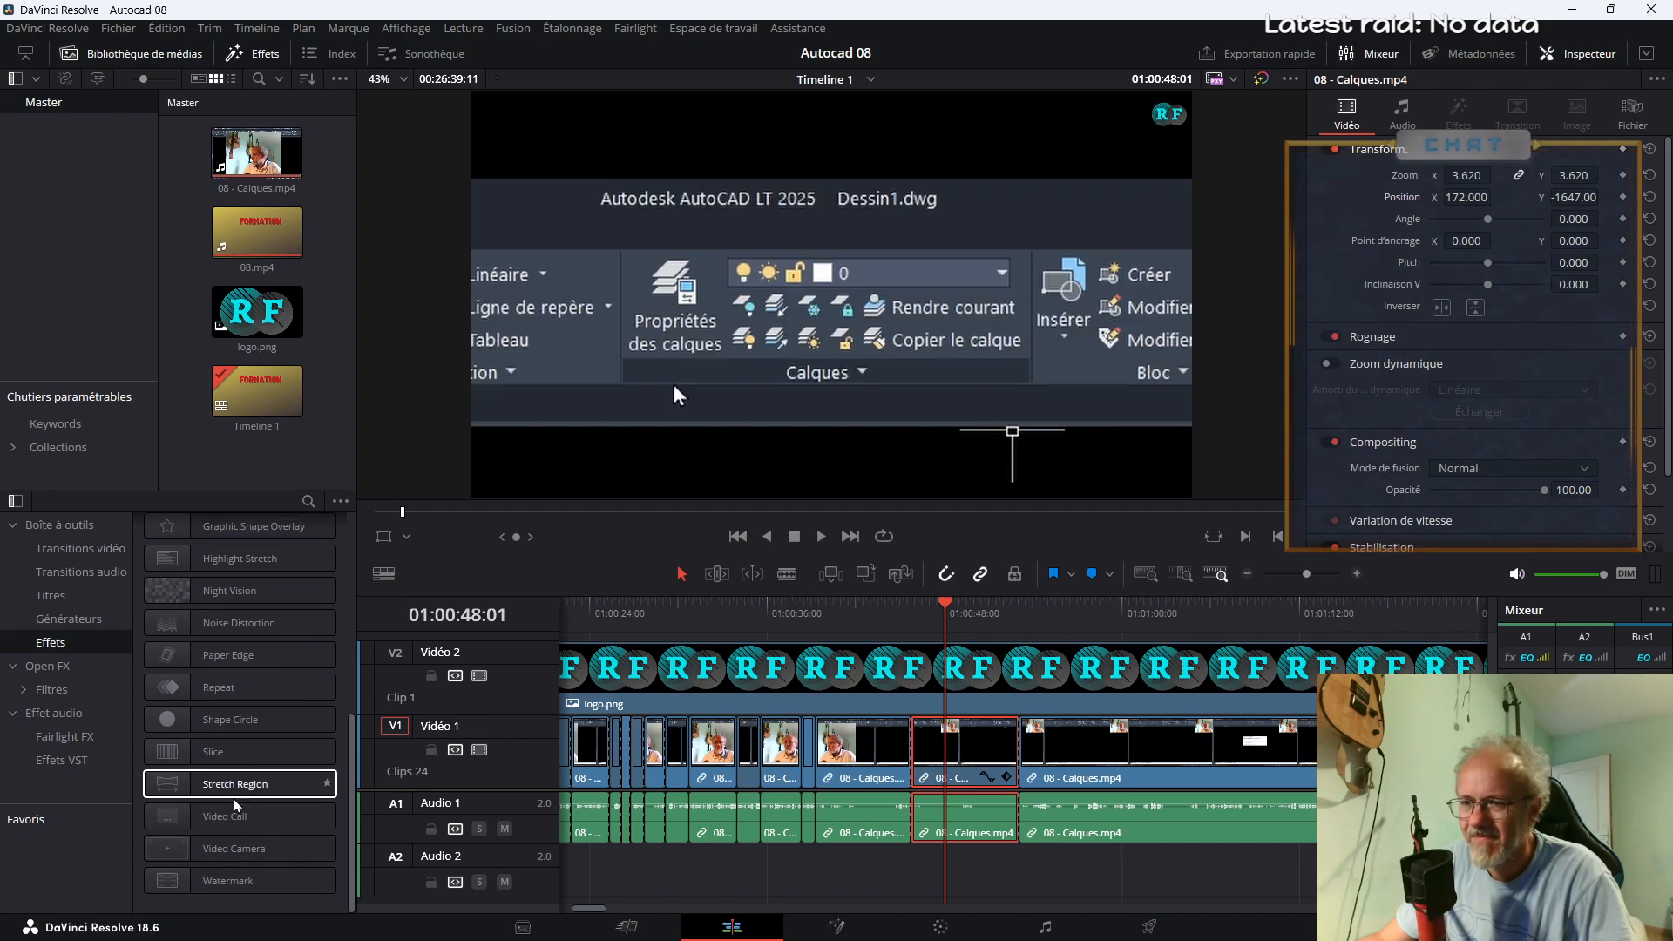
scroll(235, 810, up, 10)
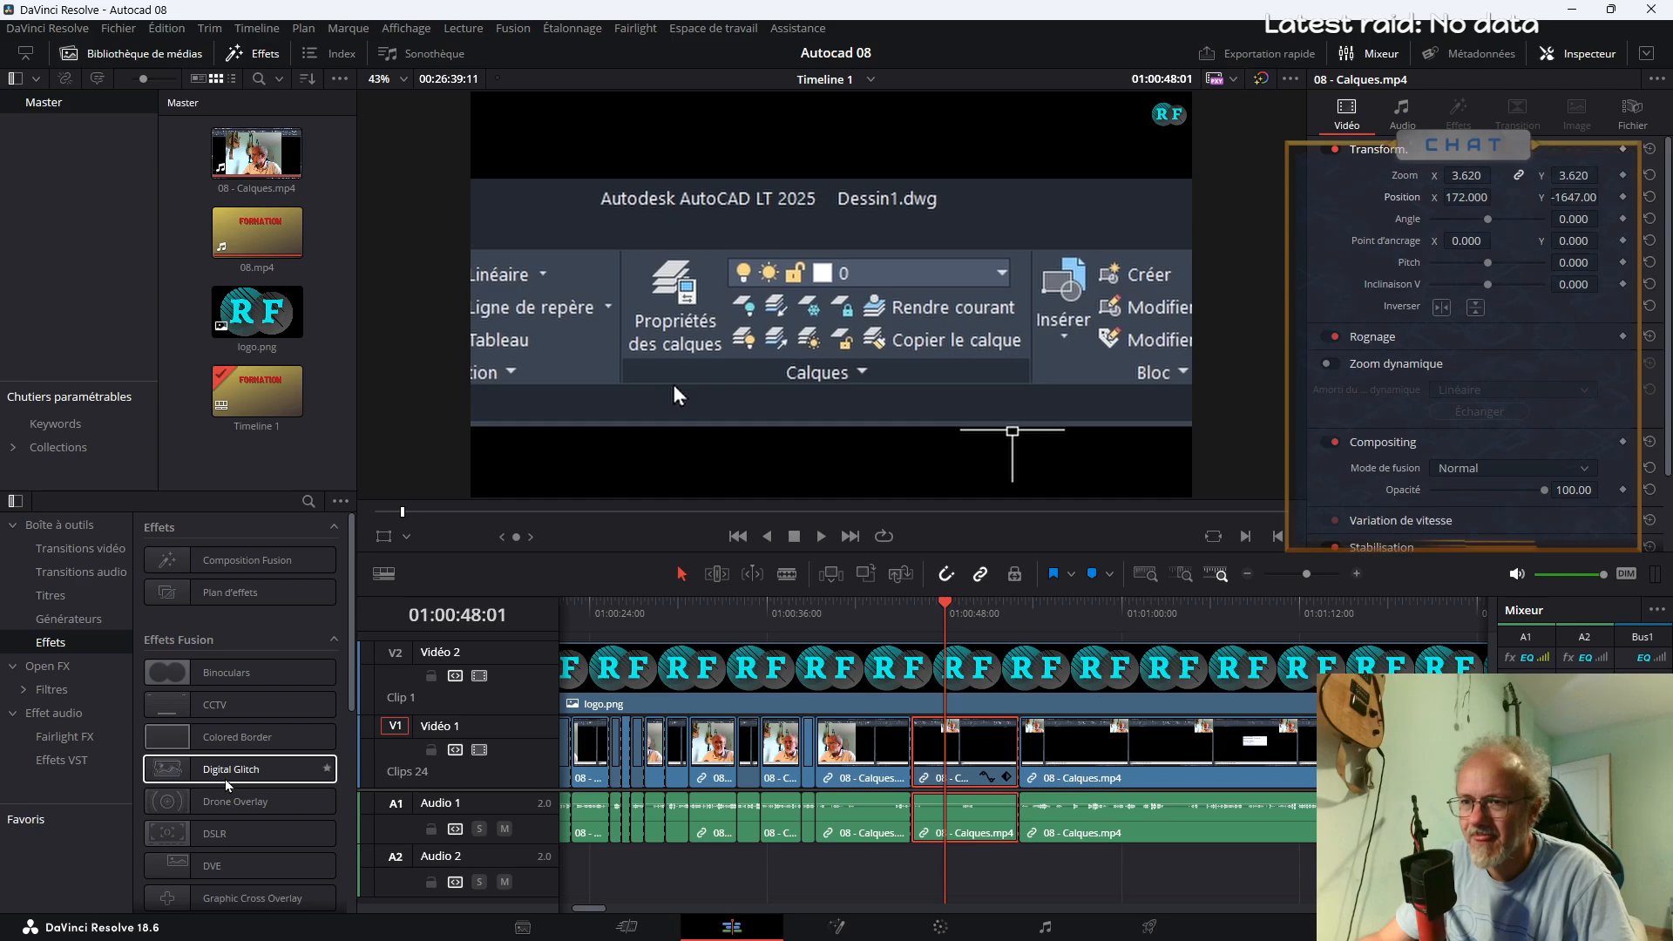
scroll(227, 784, down, 4)
scroll(248, 633, up, 3)
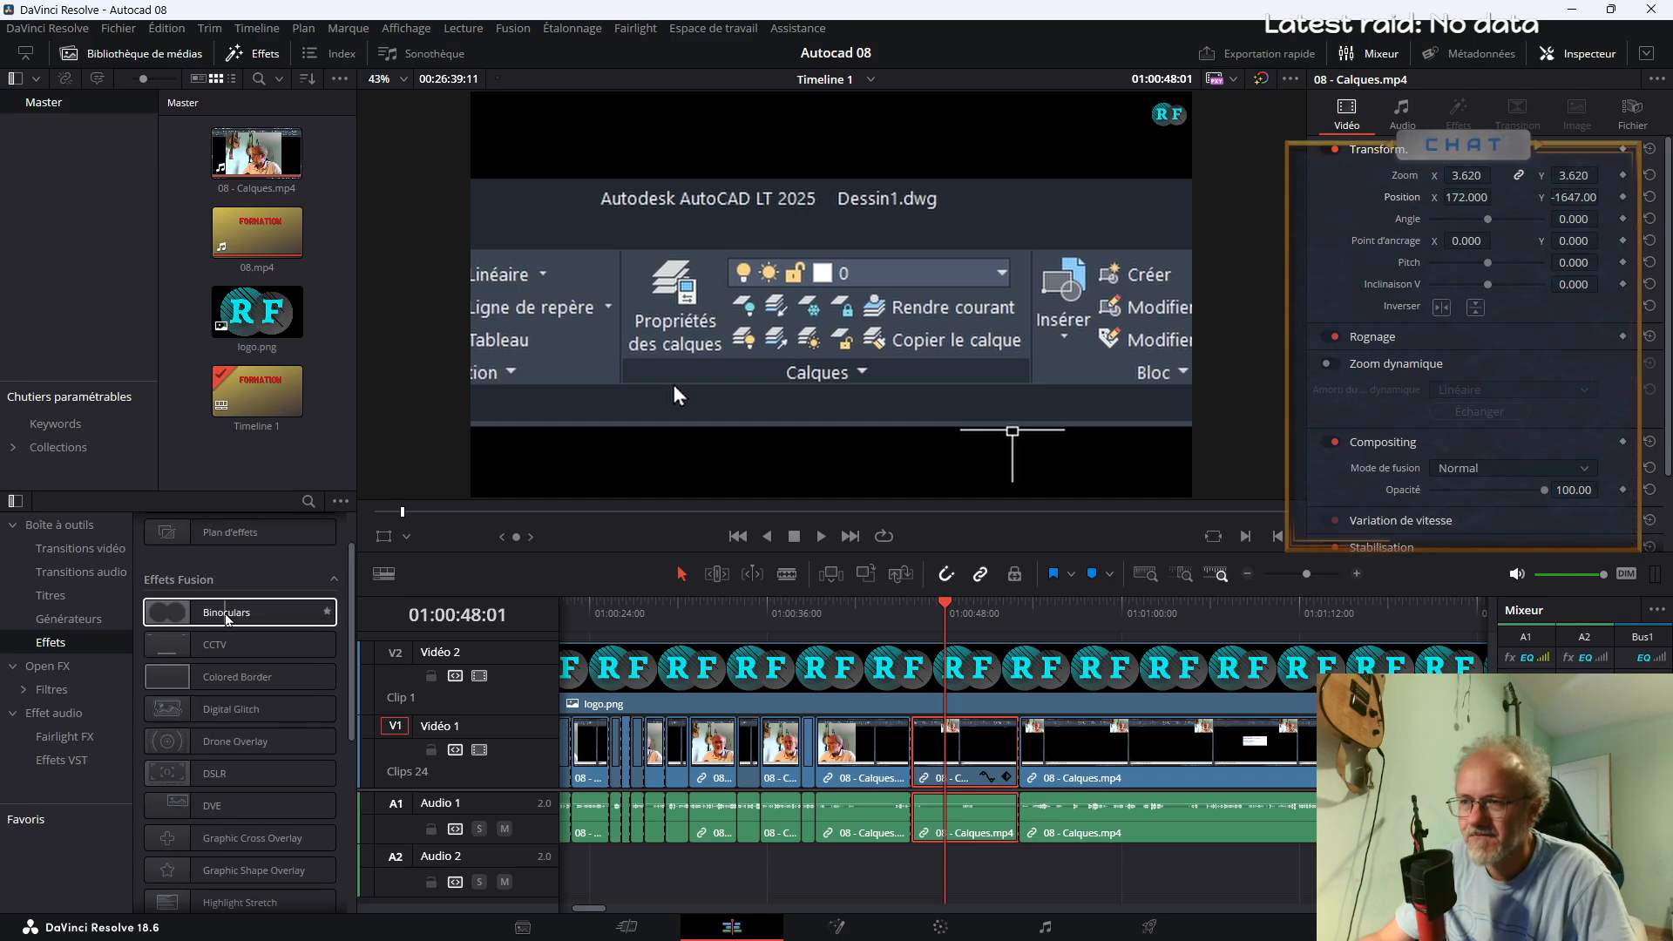
drag(226, 613, 965, 745)
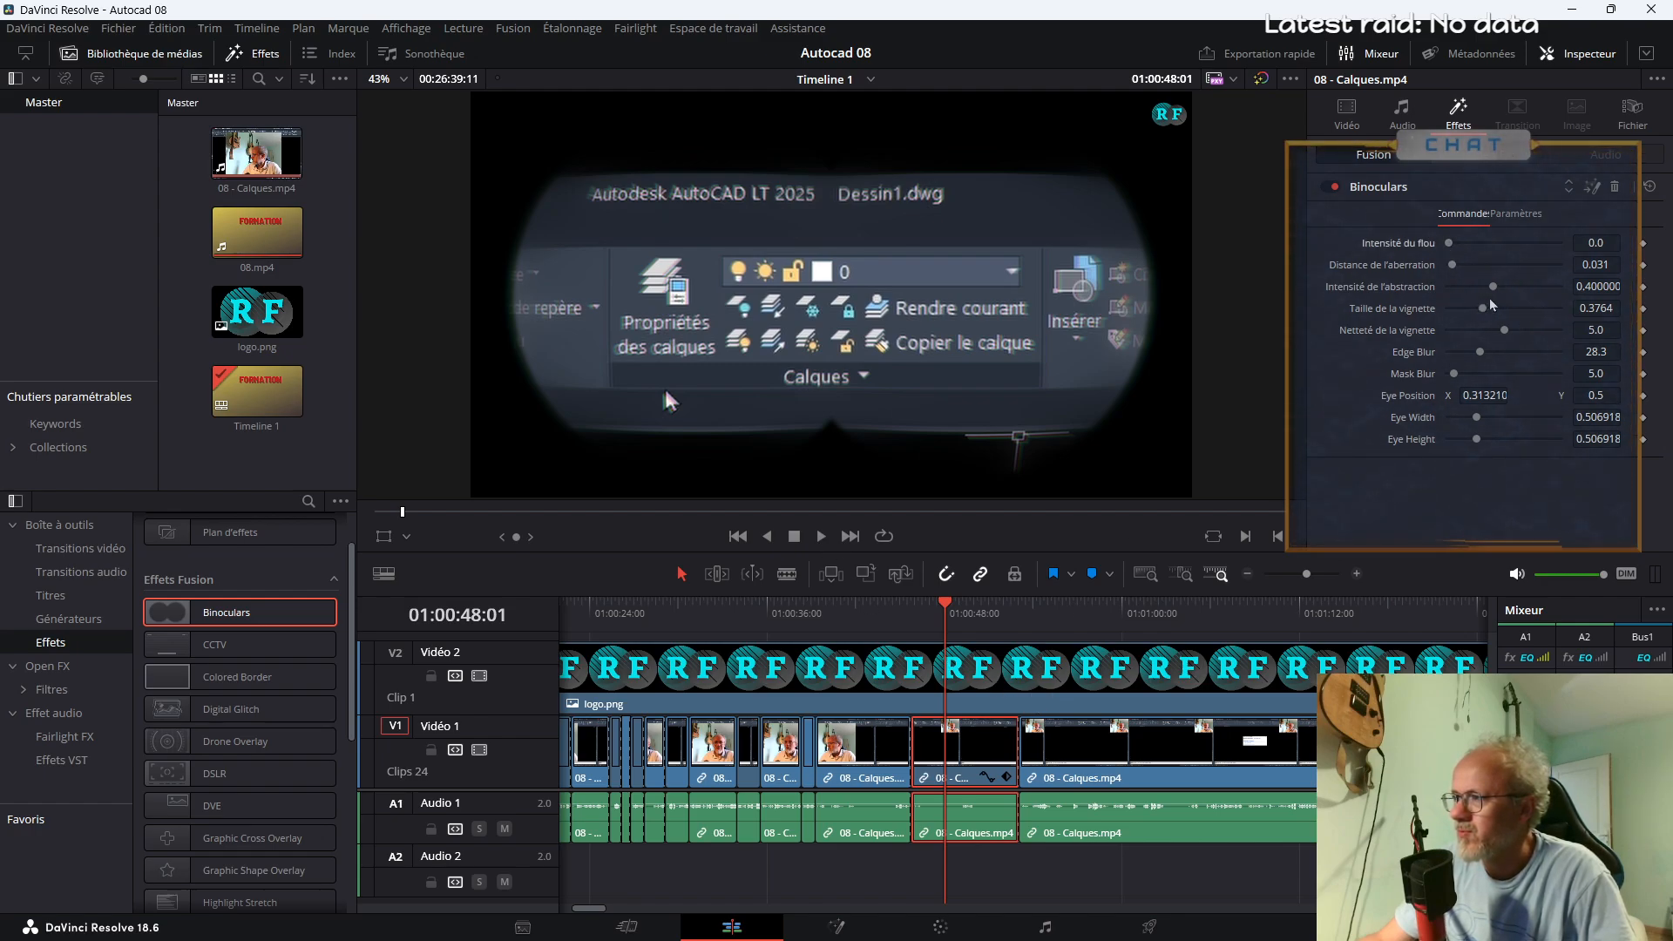
Preview and tune the Binoculars effect to aberration distance 0.0, abstraction intensity 0.213 and vignette size 0.3906
drag(1492, 288, 1445, 298)
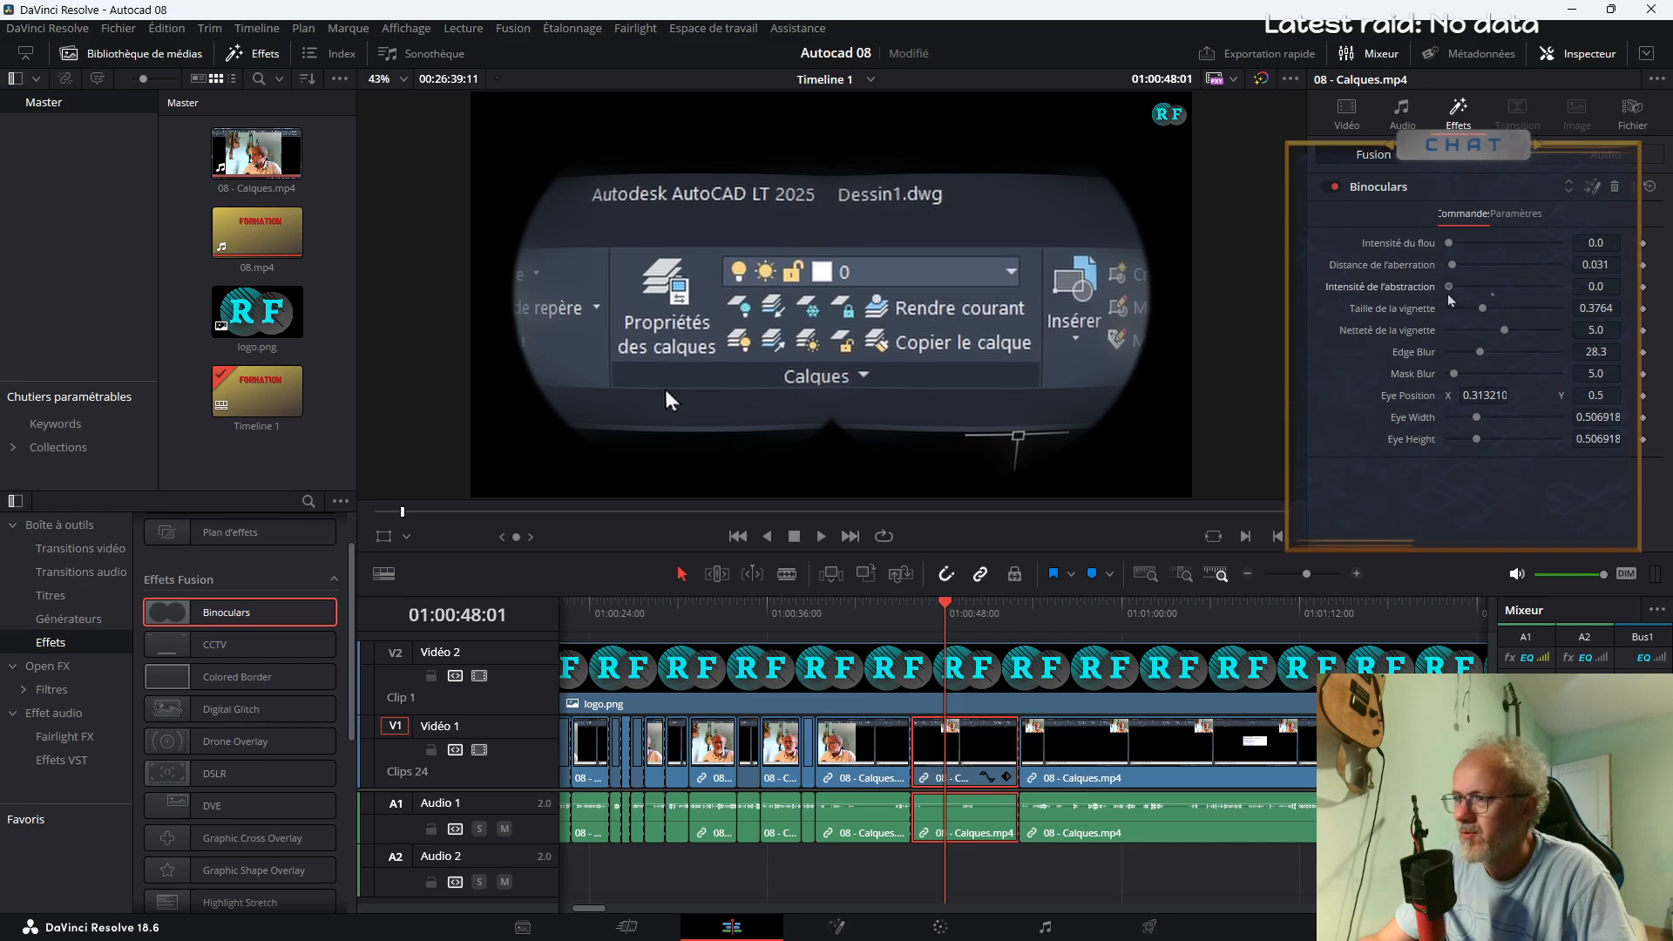
click(901, 620)
key(space)
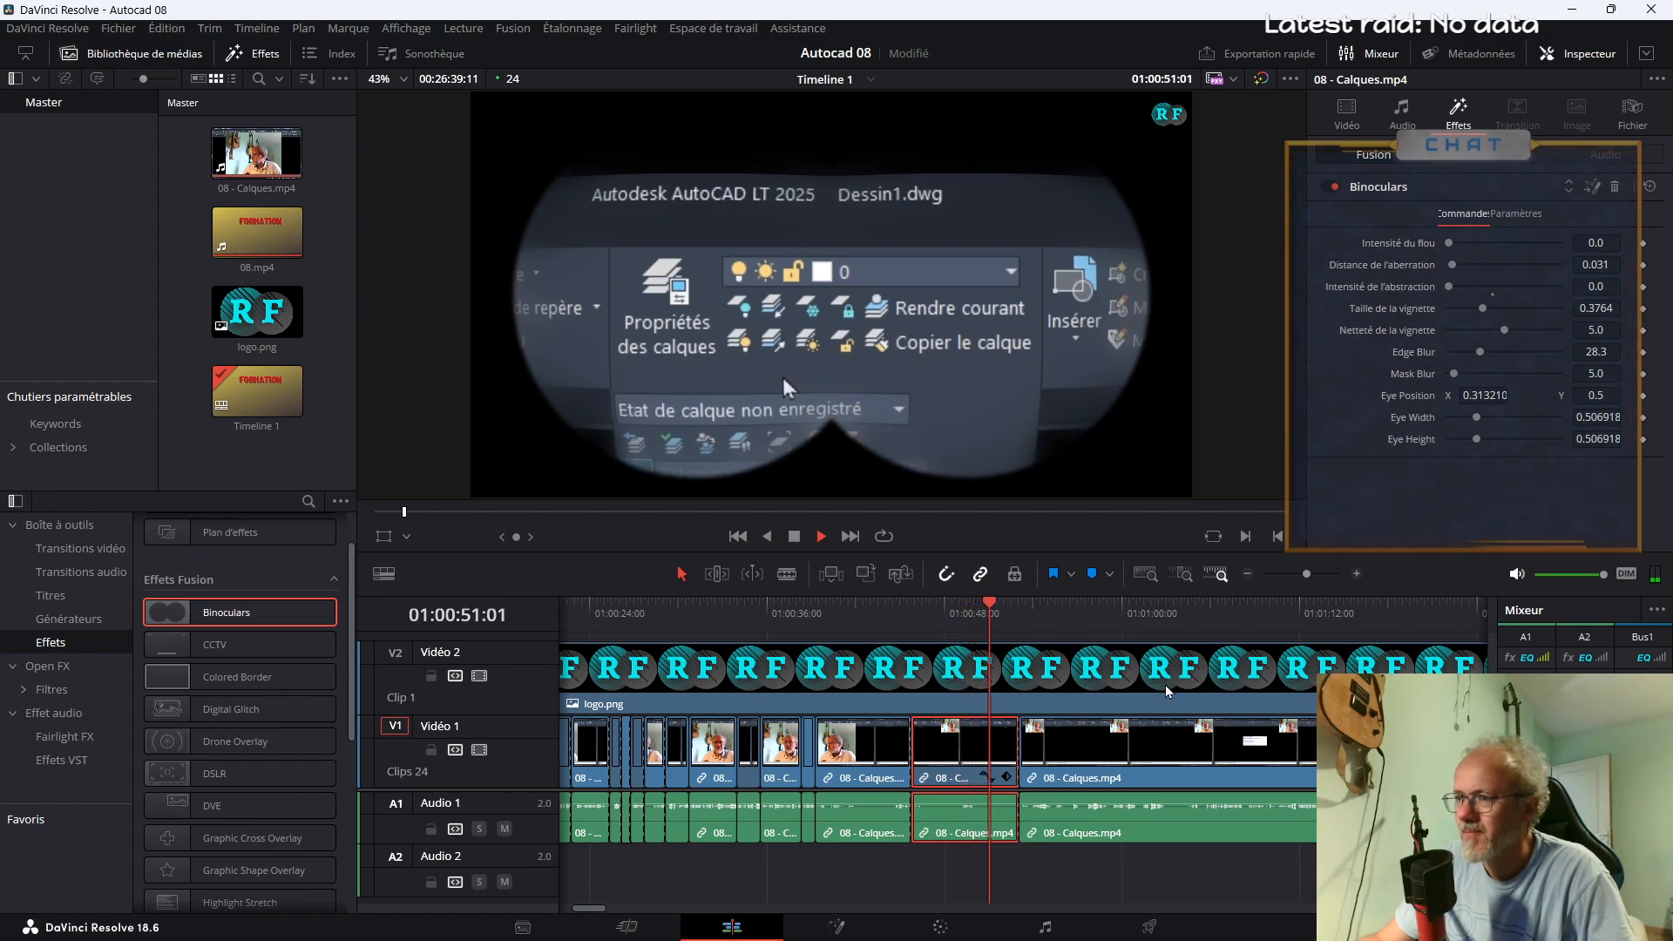
key(space)
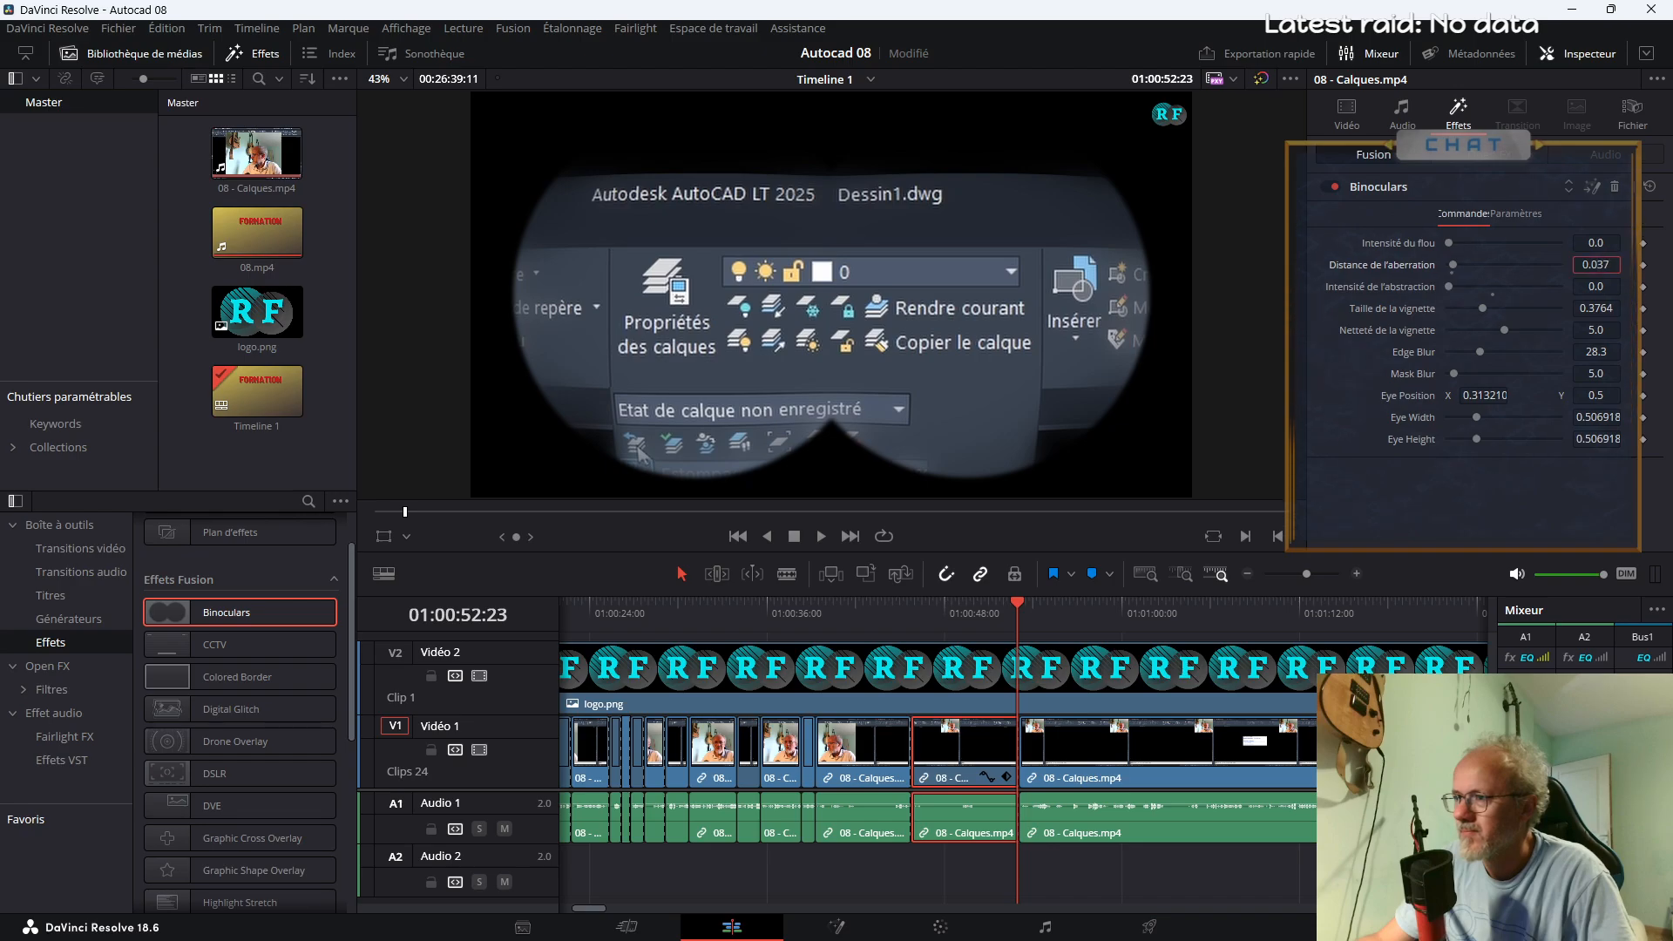
click(992, 635)
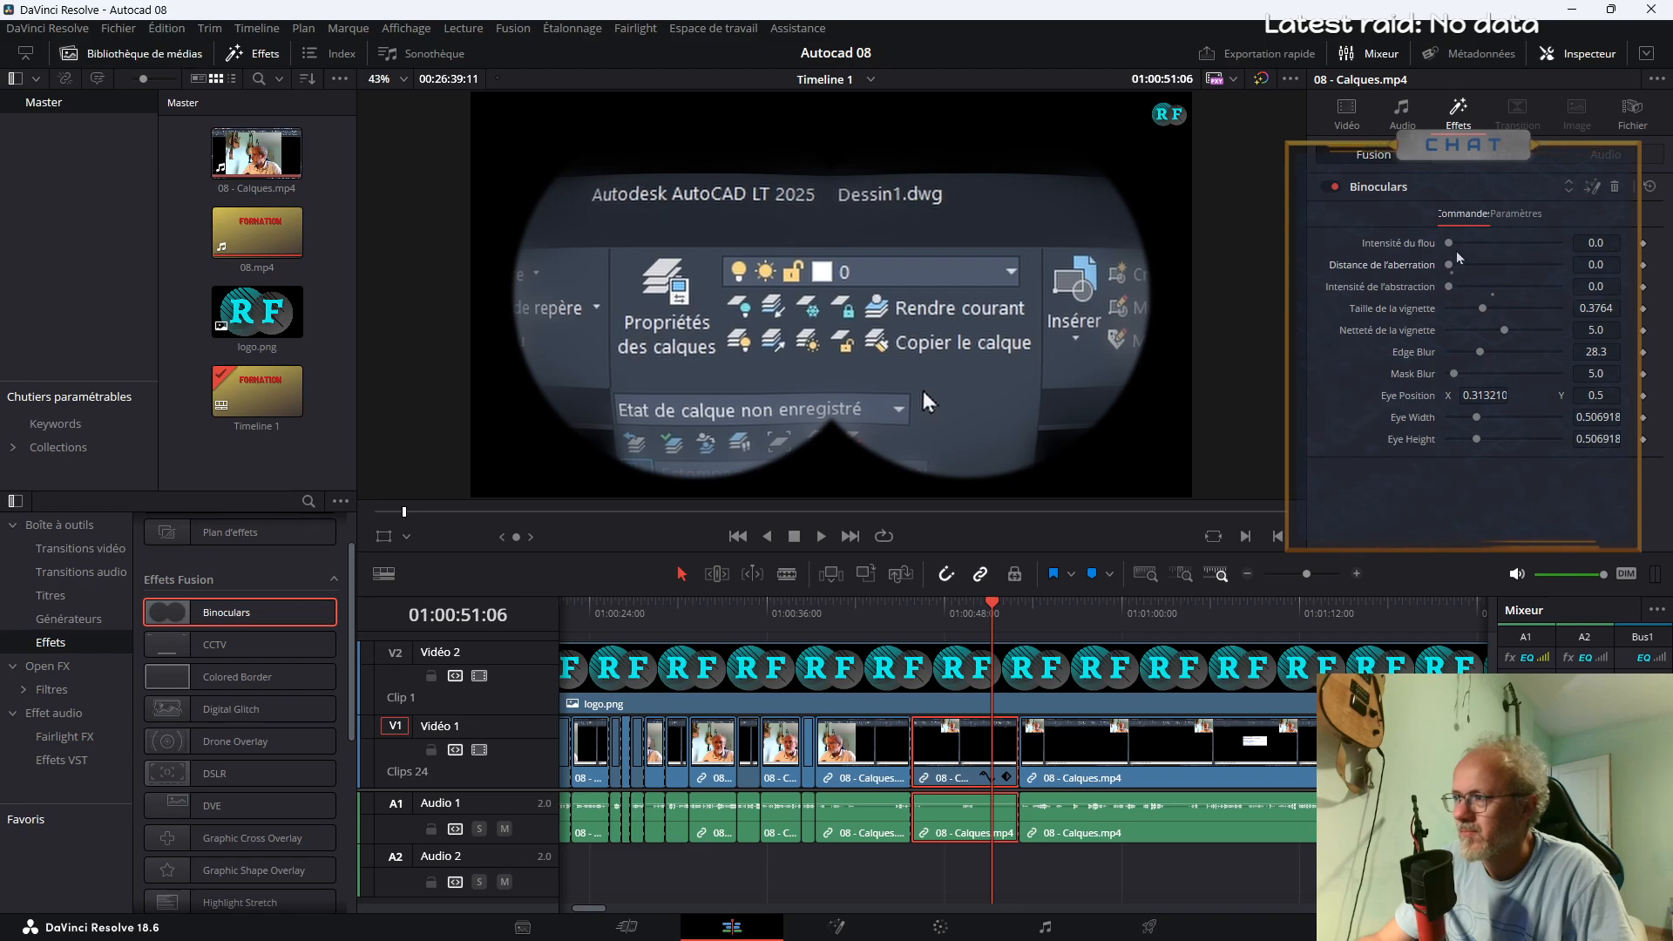
mouse_move(1458, 248)
mouse_down()
mouse_move(1505, 254)
mouse_move(1455, 259)
mouse_up()
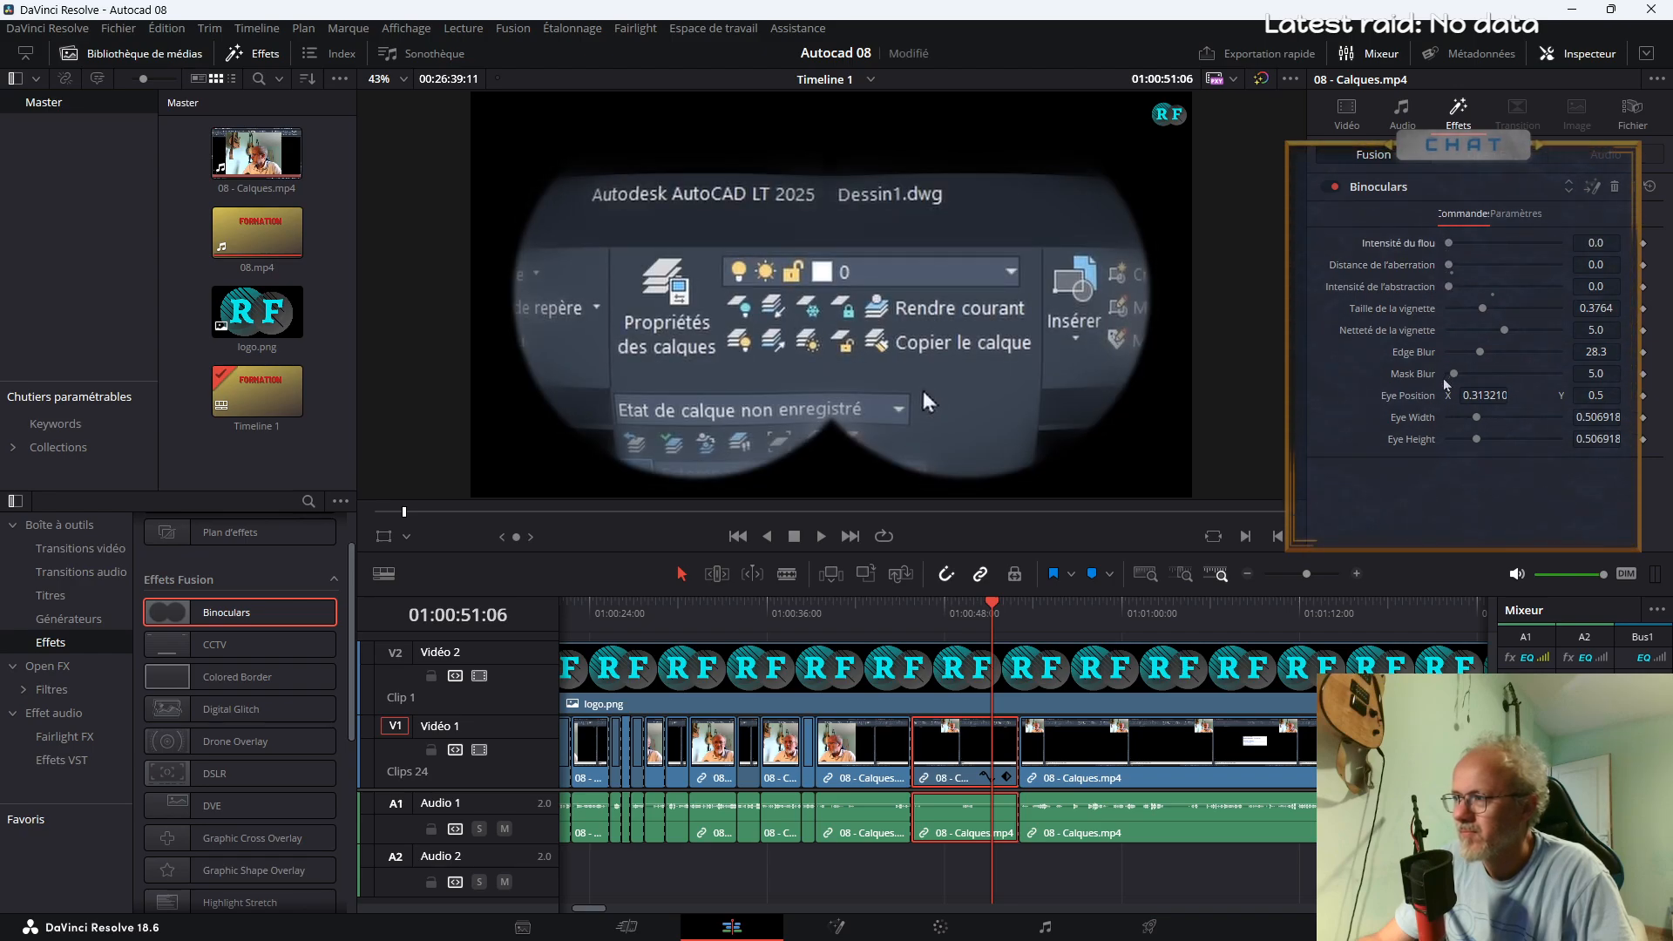
drag(1448, 287, 1483, 318)
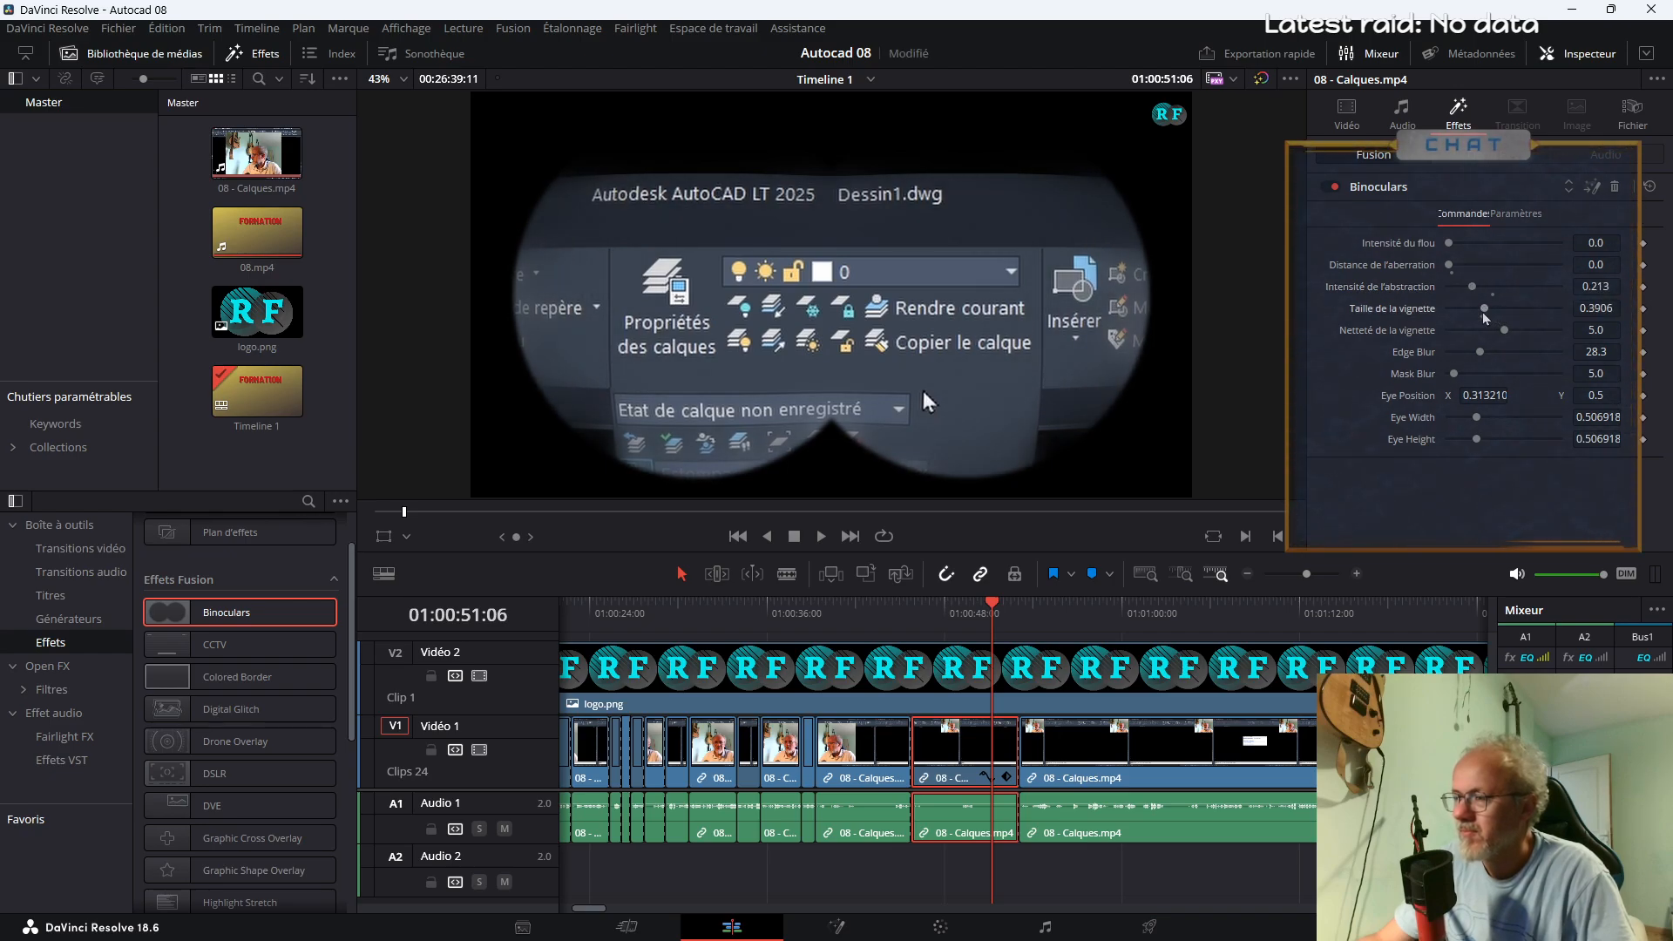
Set the binoculars segment's Position Y to -1480 and extend its end to about 01:00:54
click(1356, 129)
drag(1555, 188, 1603, 197)
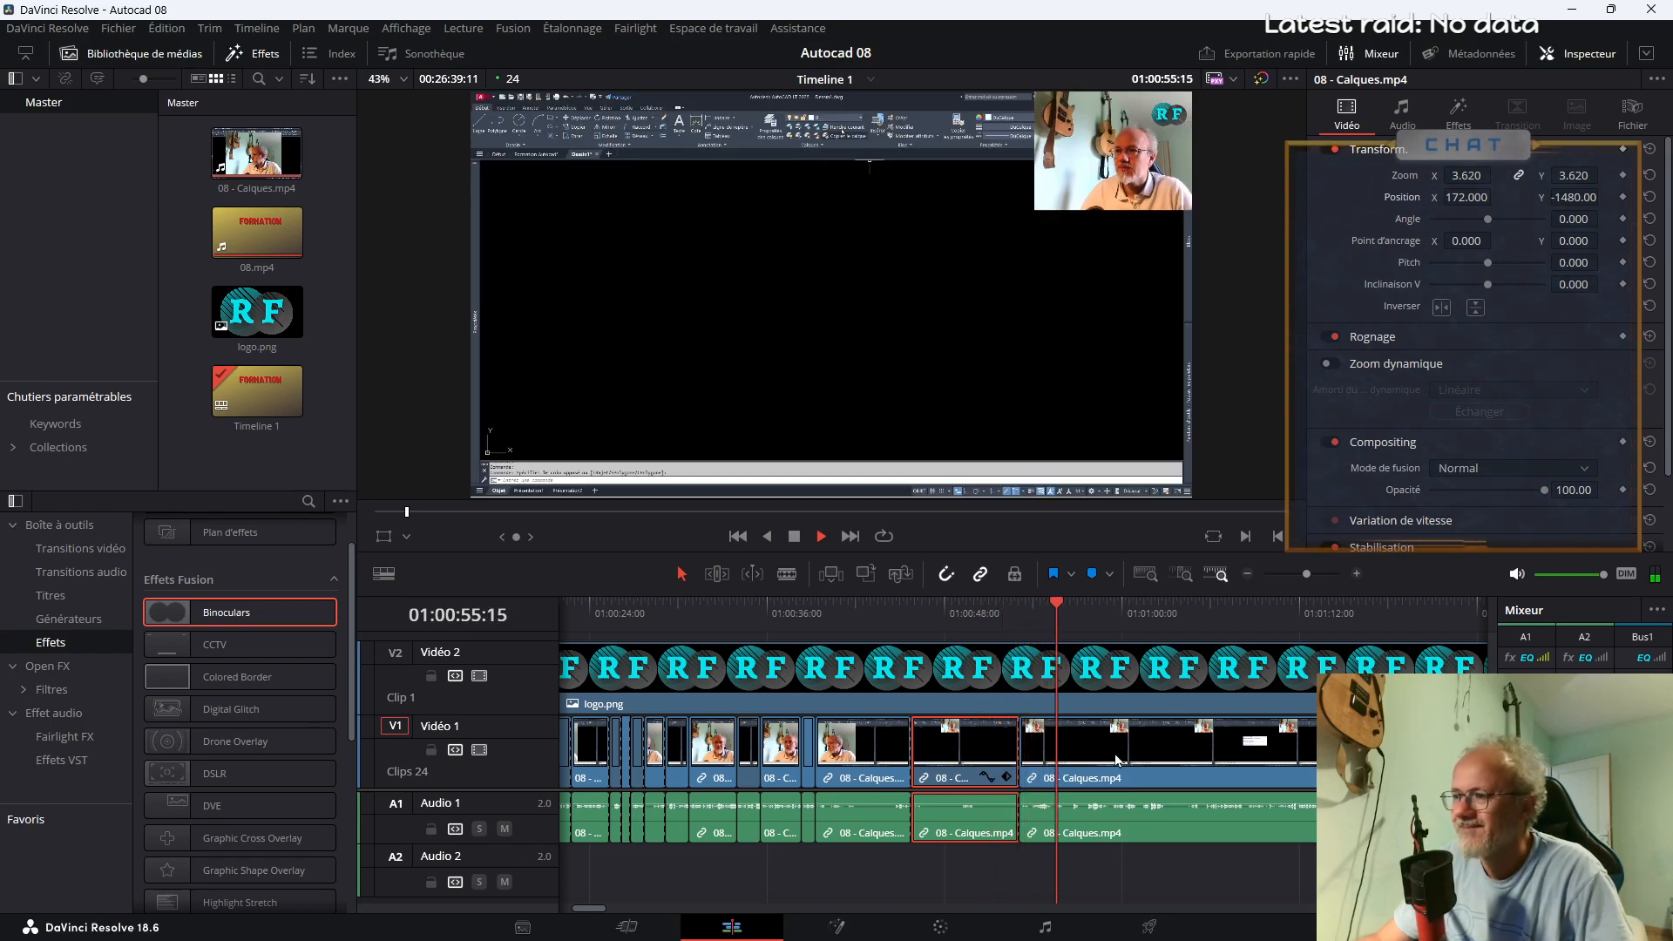
drag(1017, 751, 1036, 752)
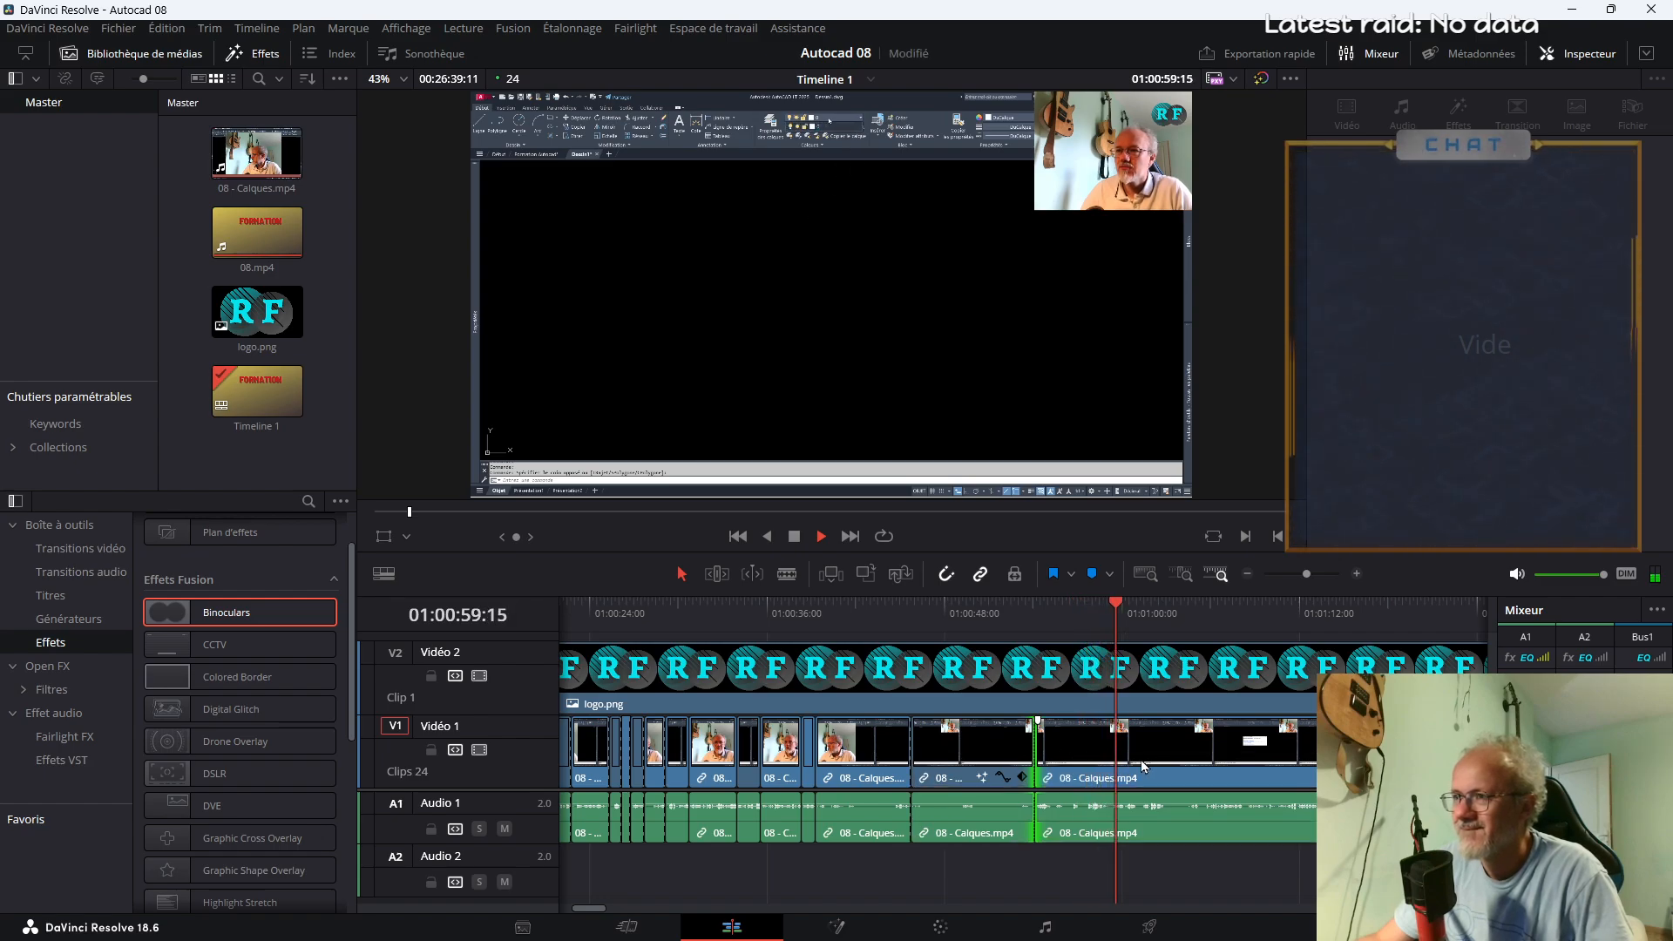
Split 08 - Calques.mp4 at about 01:00:59:15 and play the footage on to about 01:01:12
key(space)
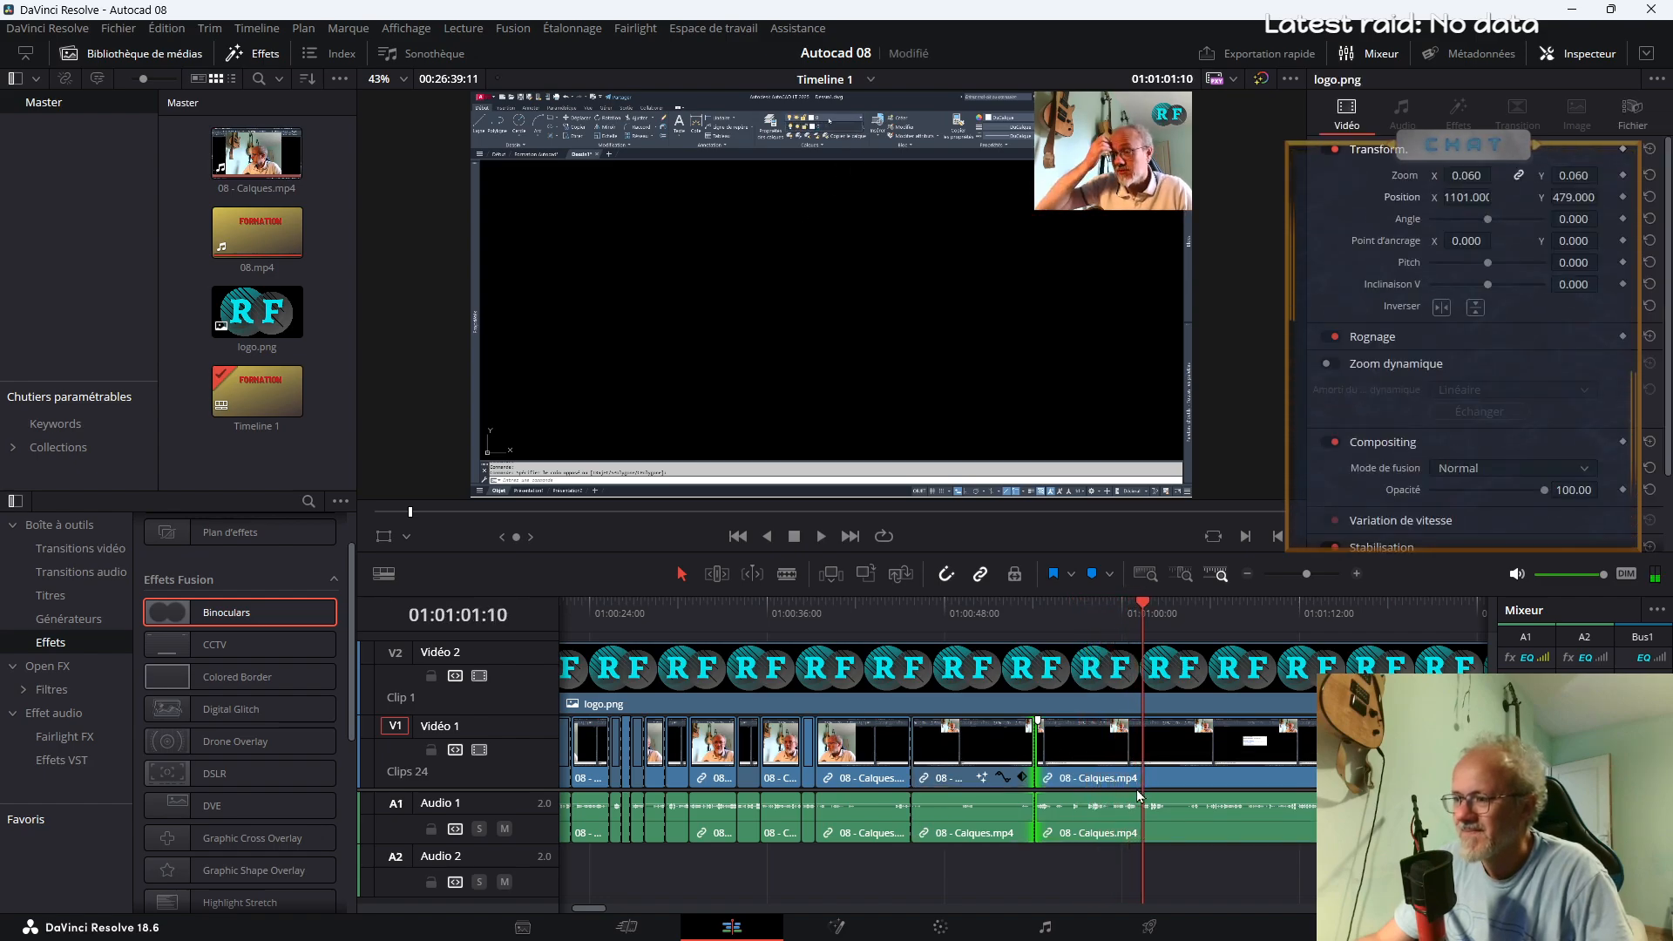
key(b)
click(1115, 768)
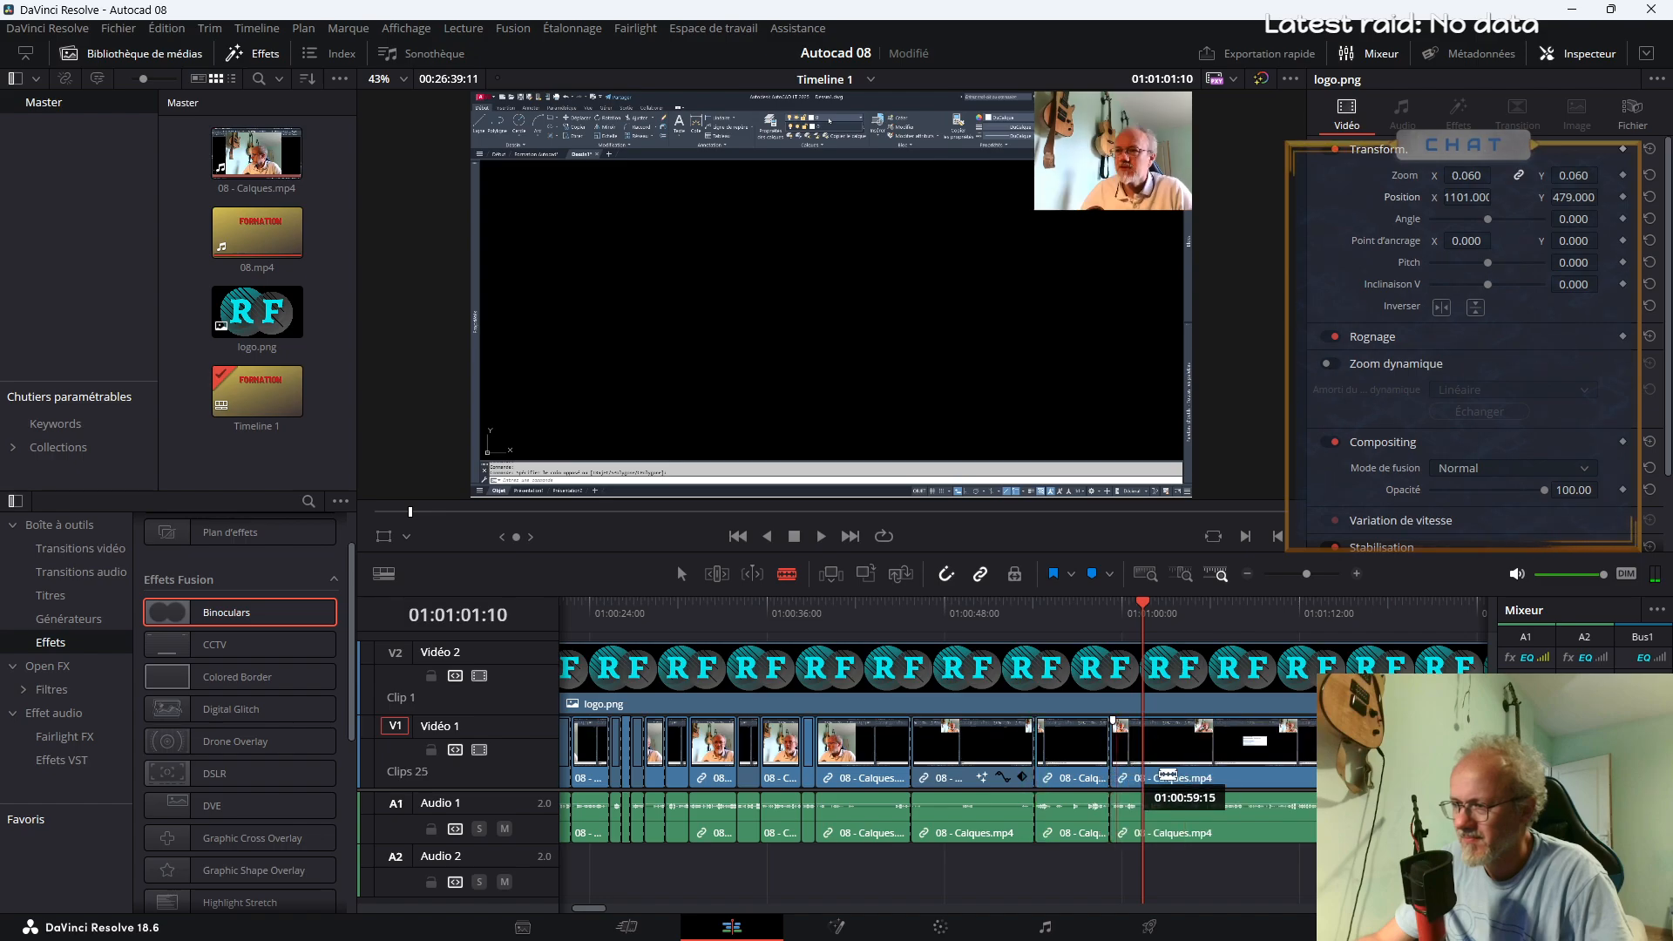
key(space)
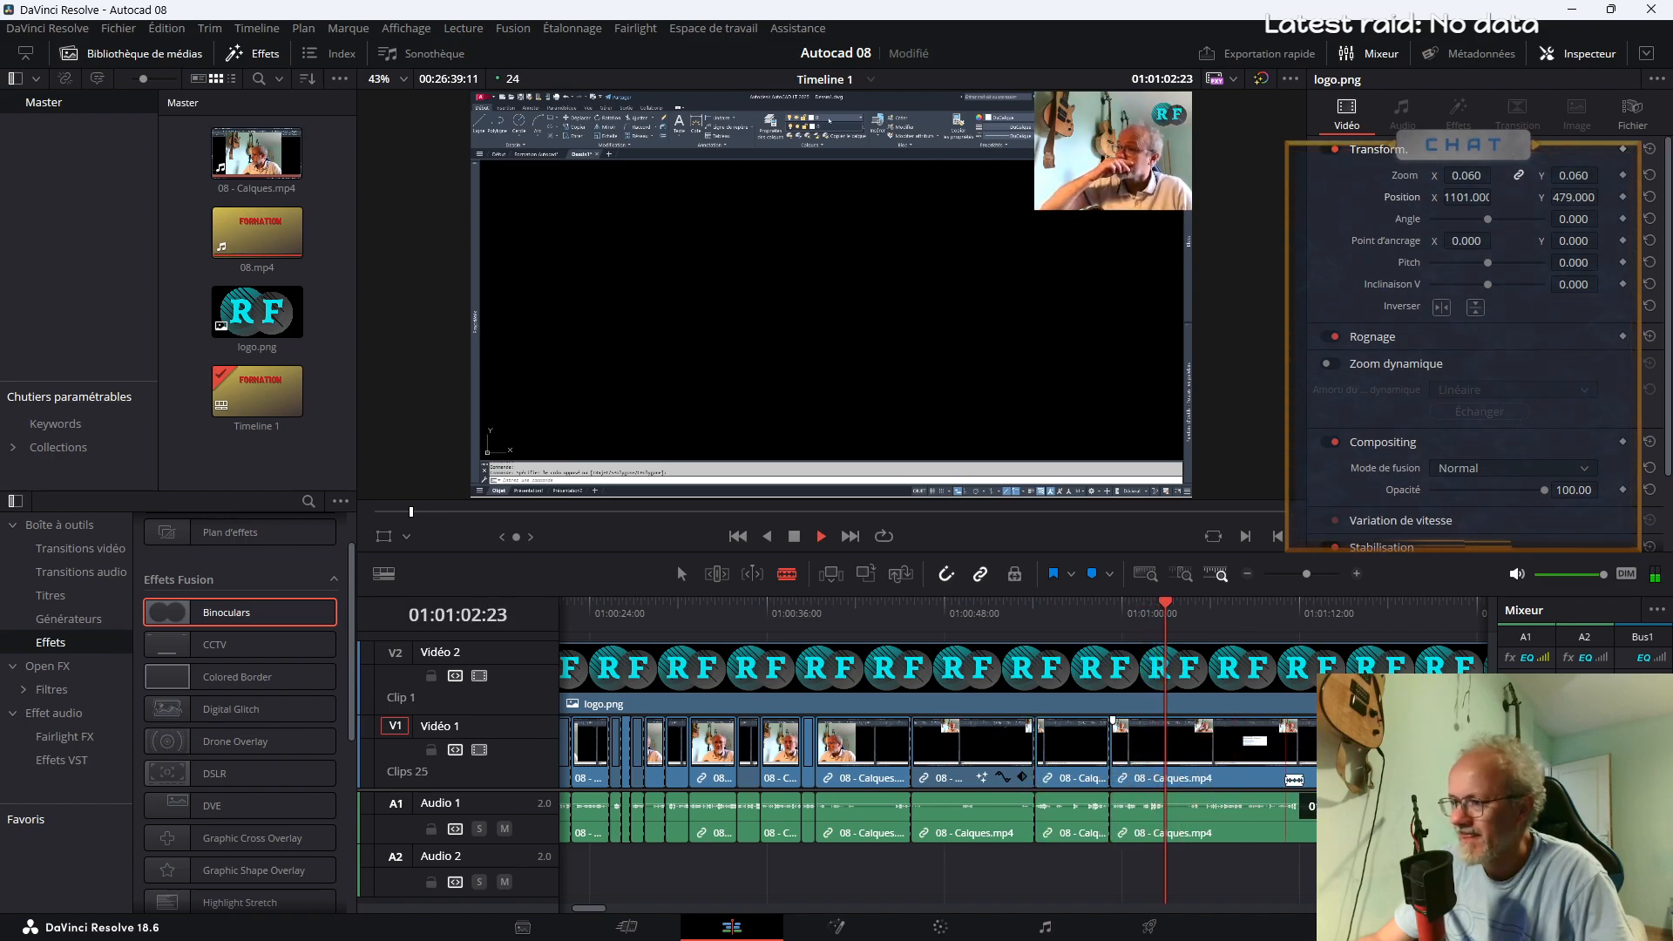
click(1307, 578)
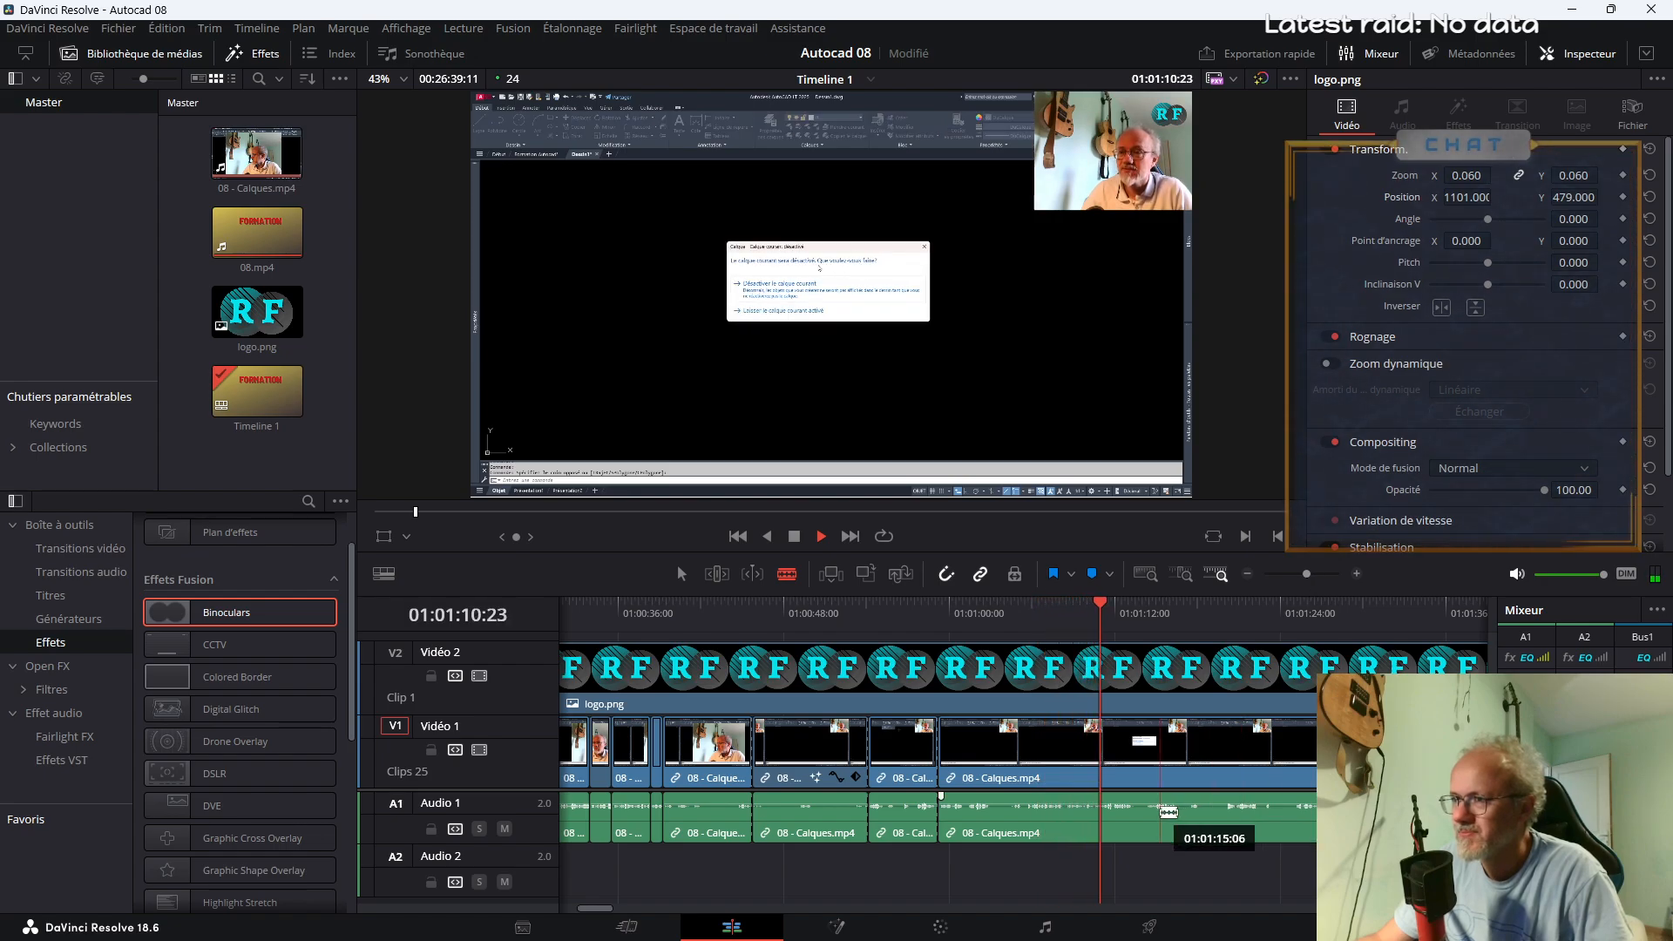
key(space)
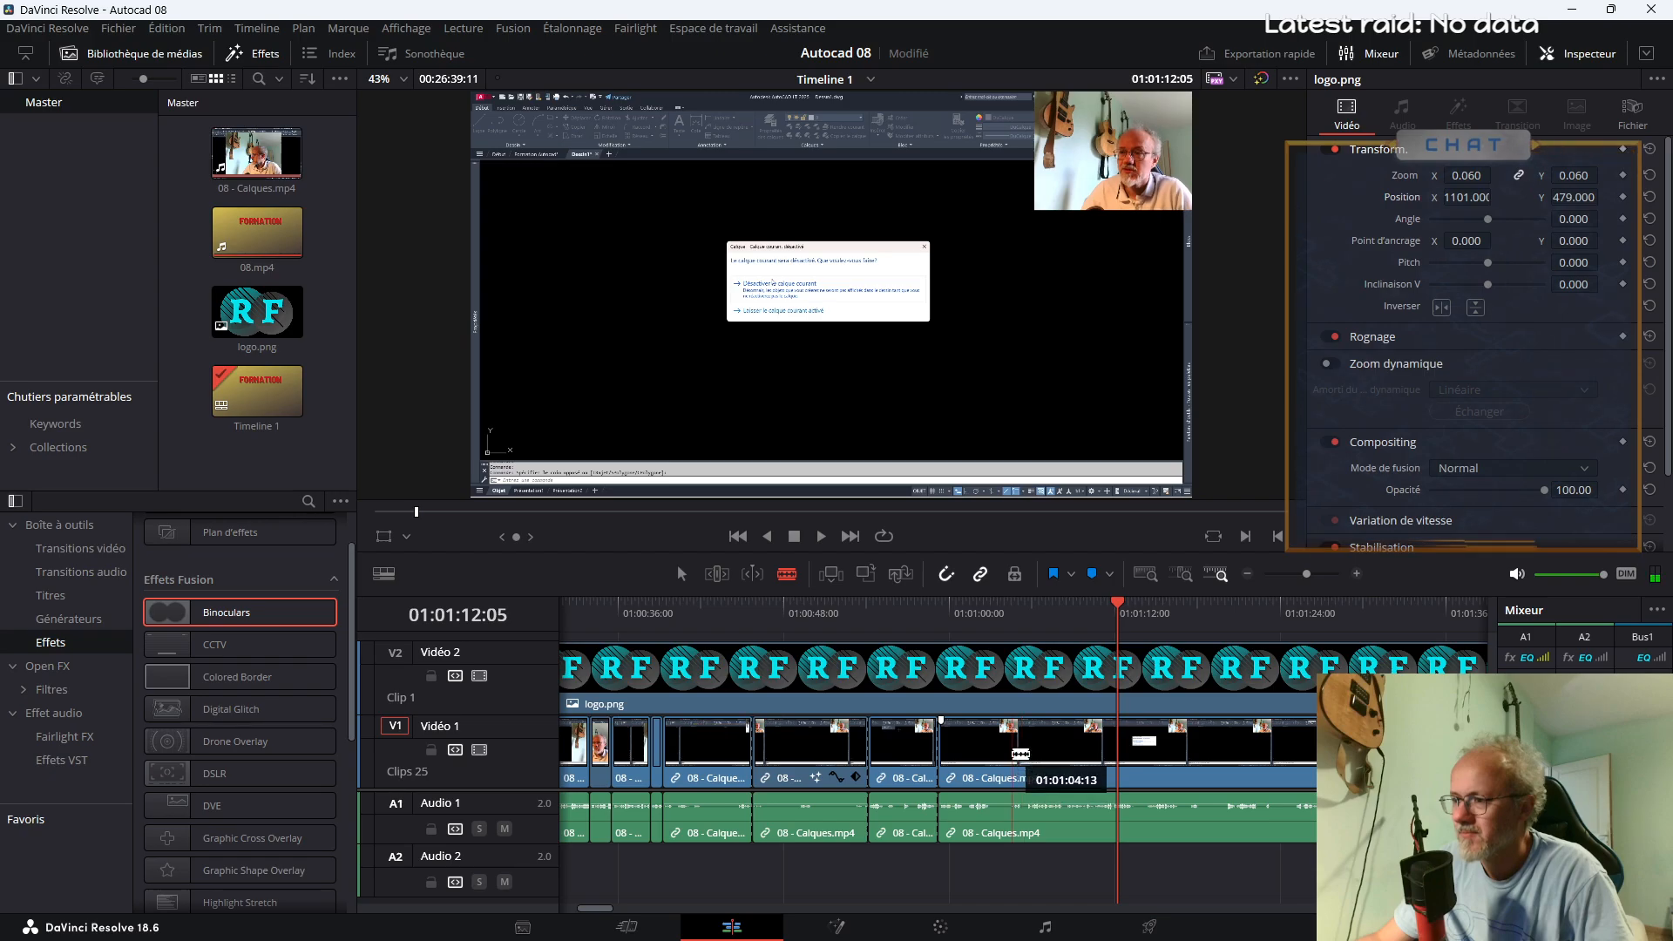
Play the footage from about 01:01:05 and split 08 - Calques.mp4 at about 01:01:06
click(1027, 622)
key(space)
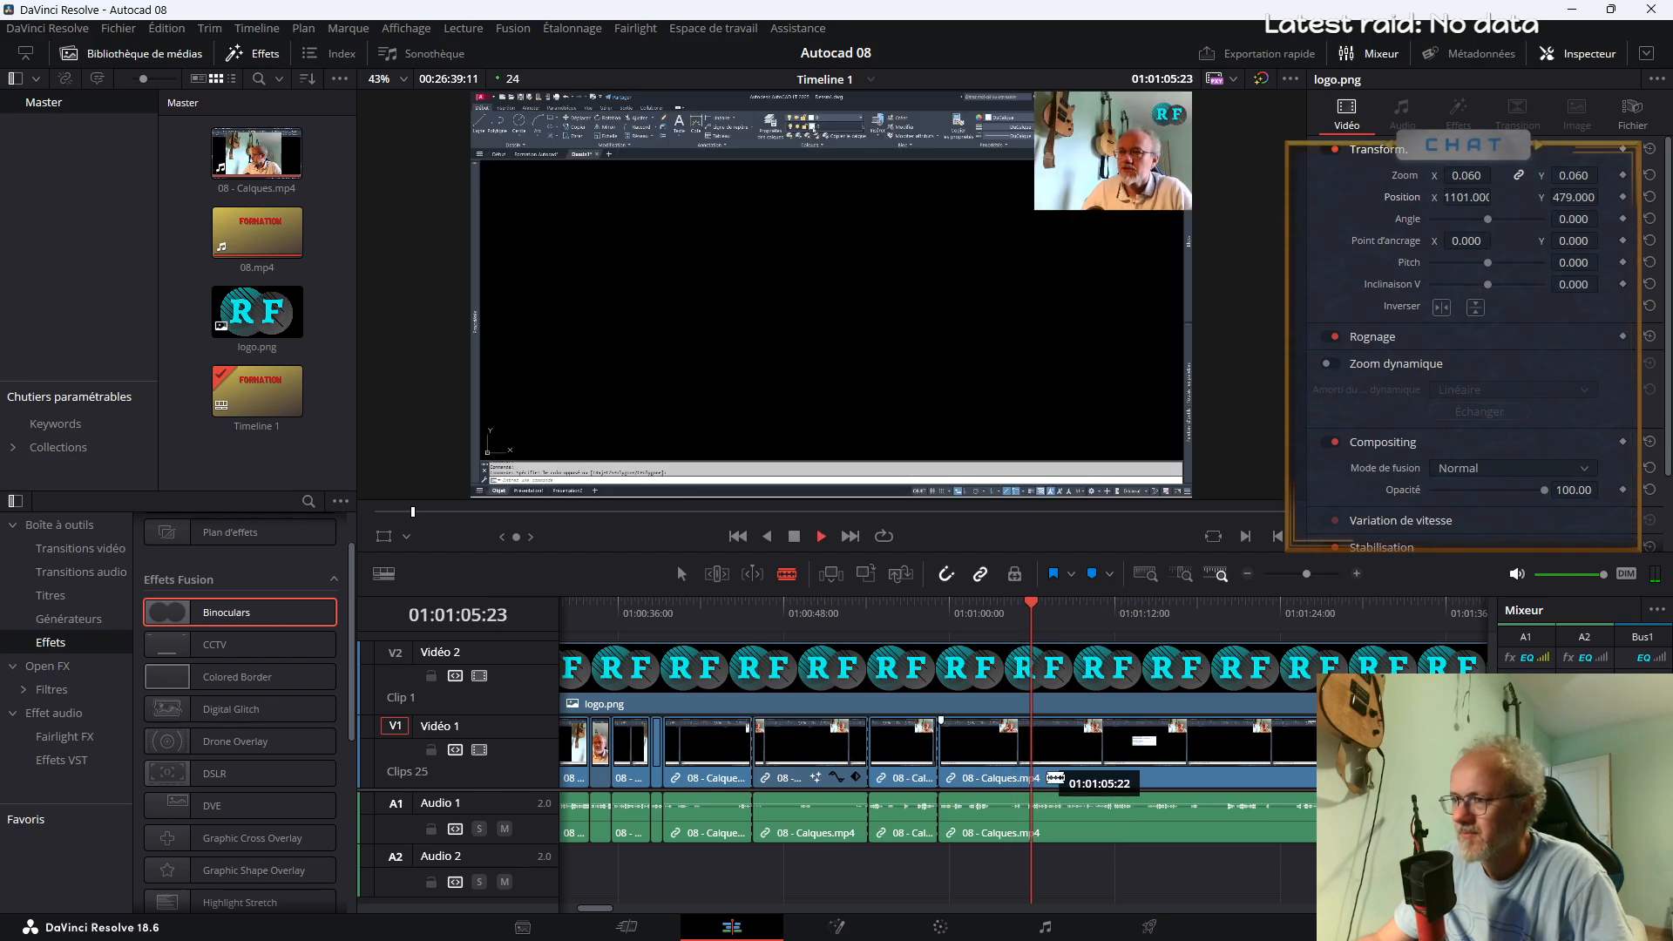
click(1036, 764)
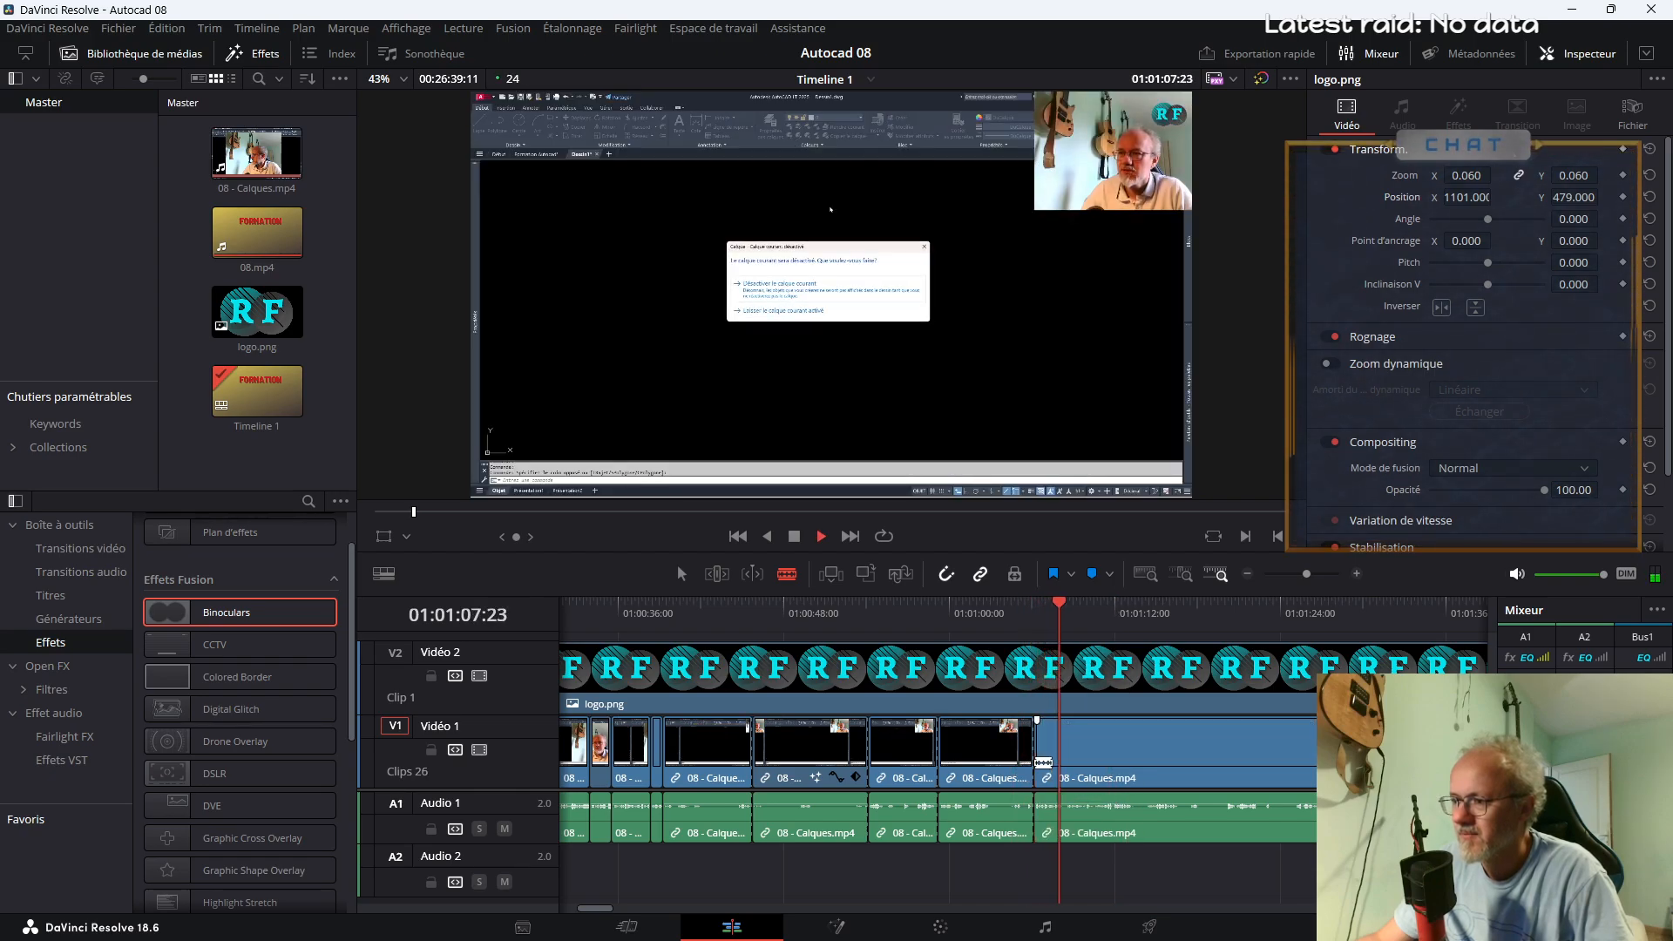
key(space)
Review the enlarged segment around 01:00:49 together with its transform values and Binoculars settings
key(a)
click(897, 760)
click(892, 611)
key(space)
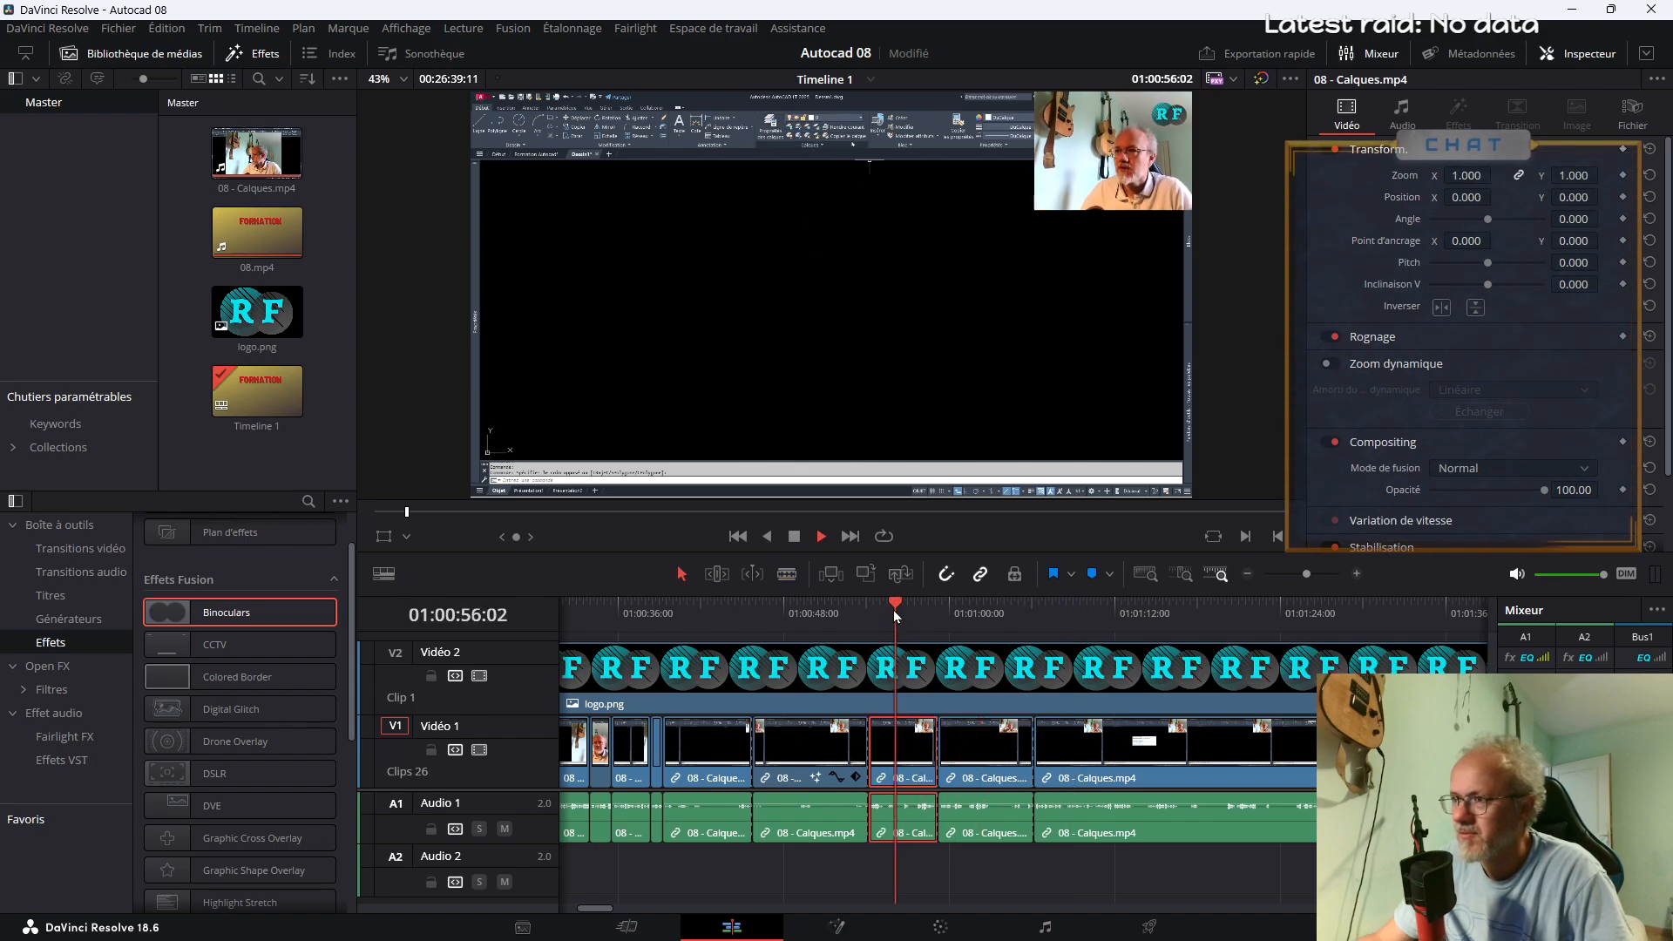
key(space)
click(818, 762)
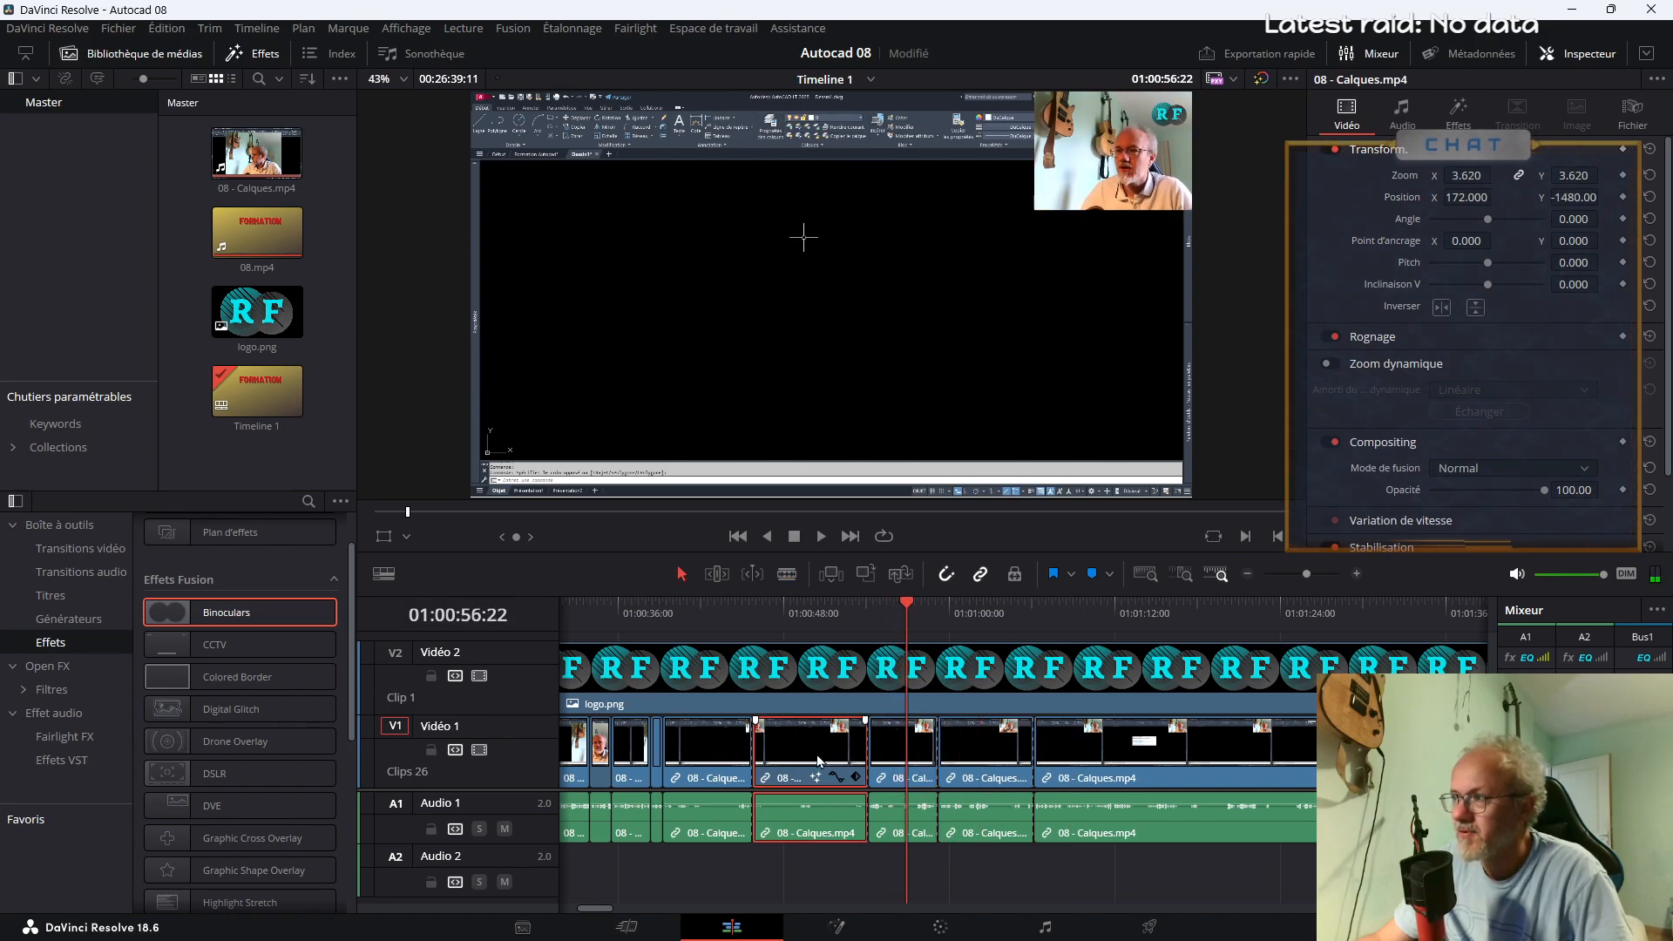
click(803, 614)
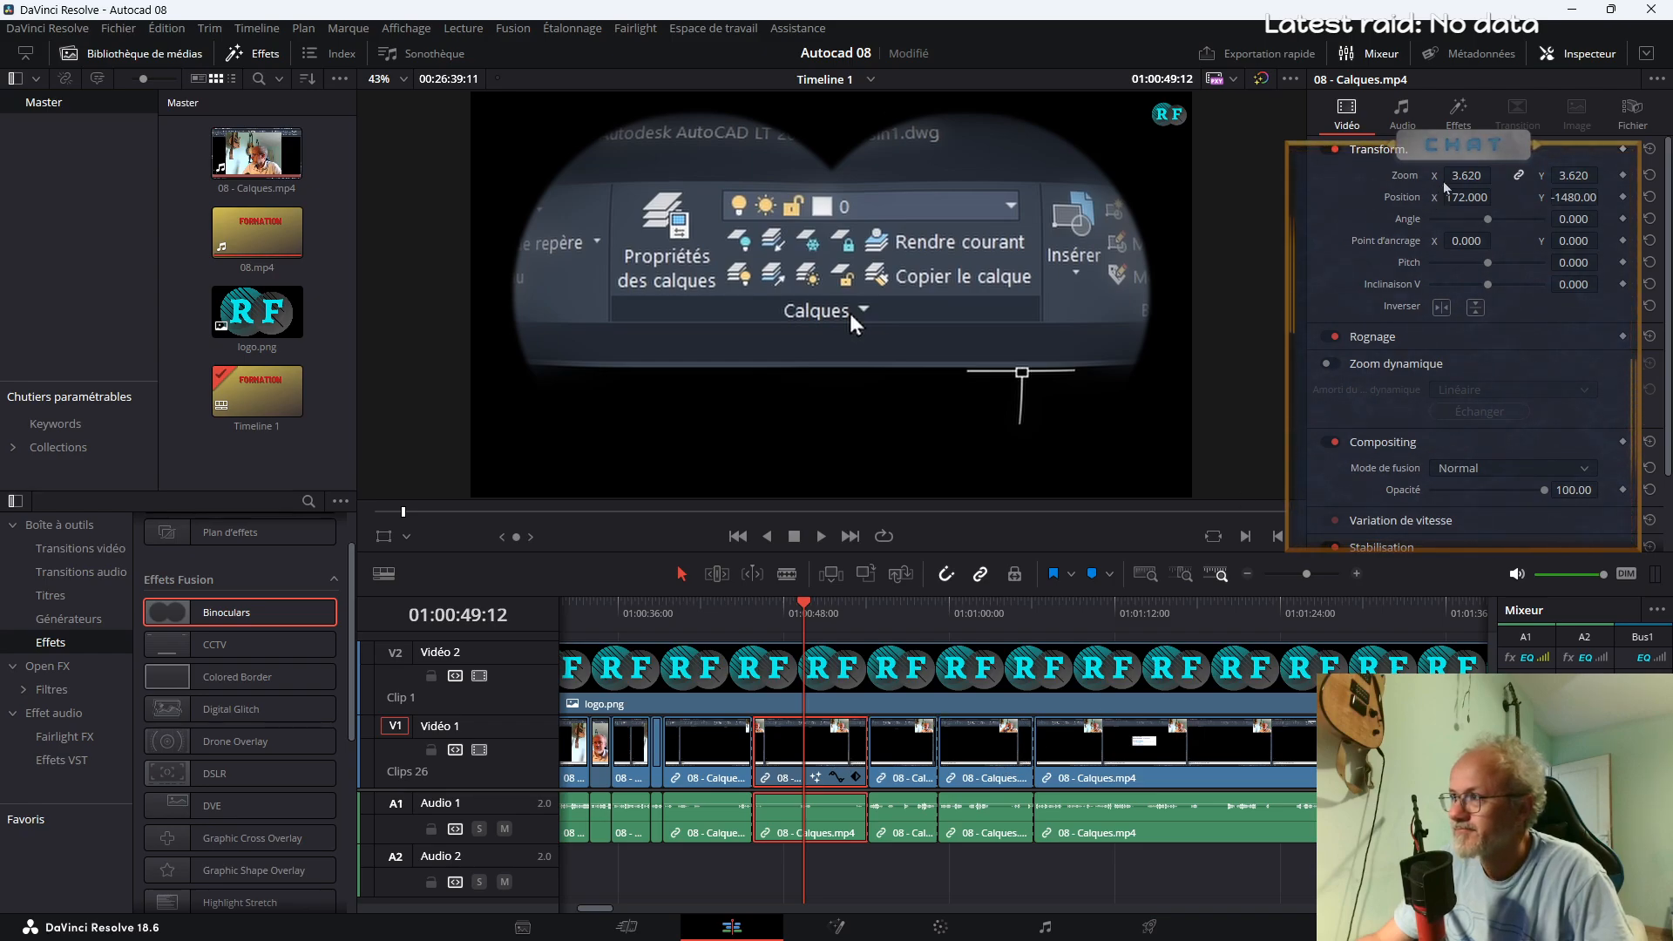
click(1459, 122)
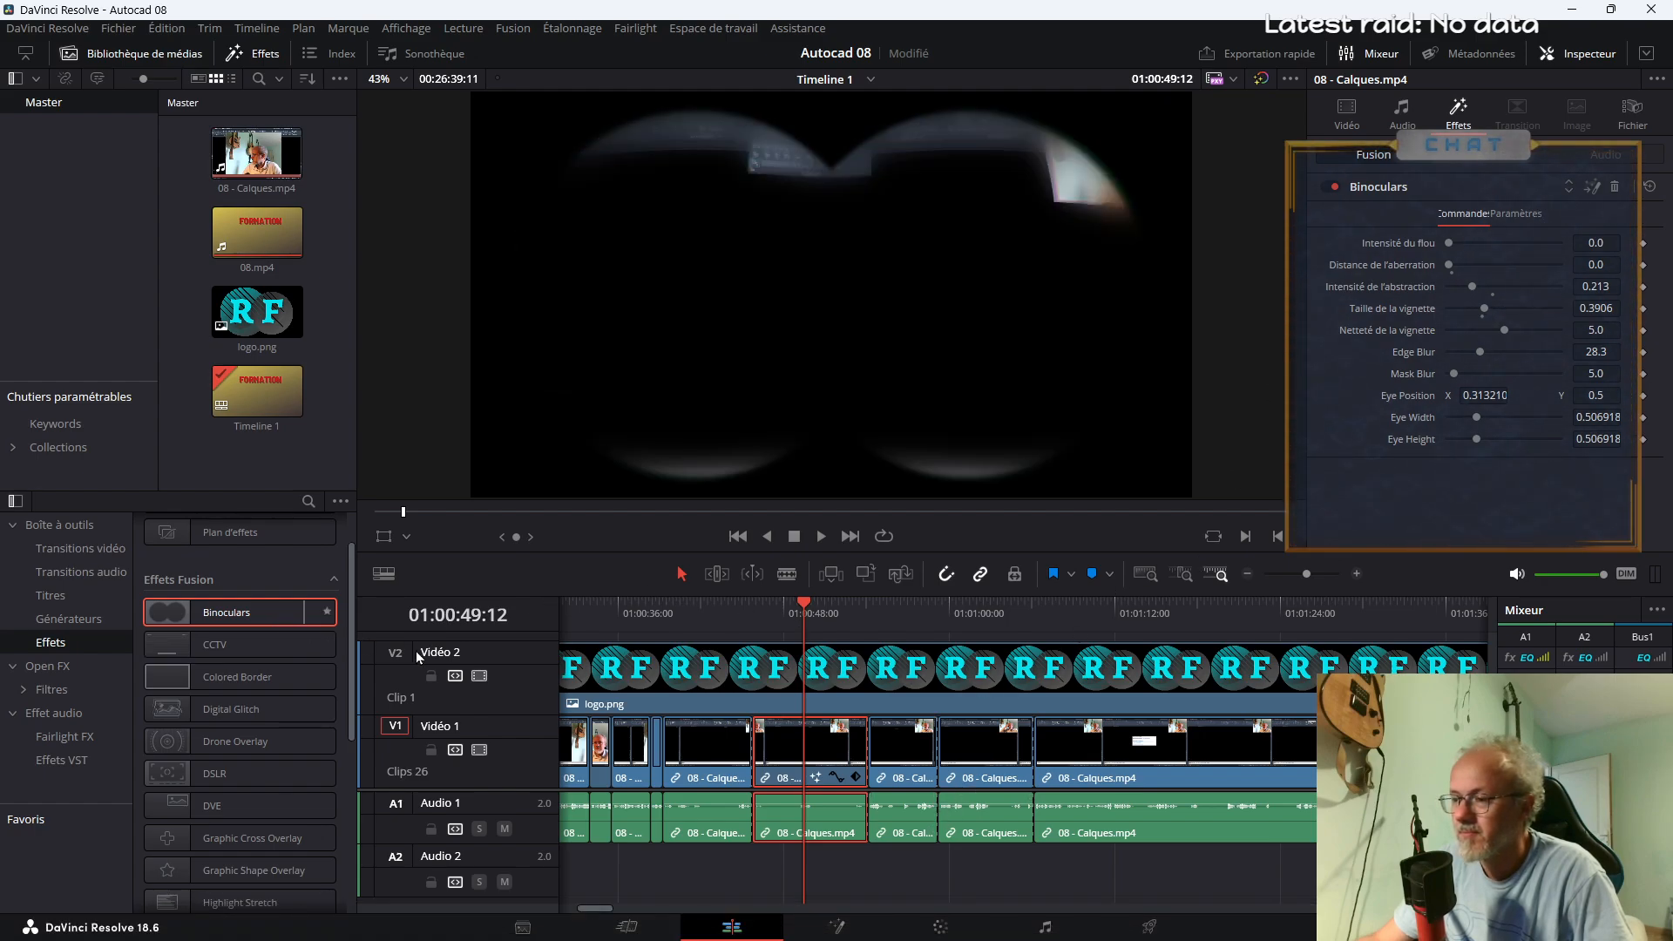
Apply the Binoculars effect to the segment between about 01:00:59 and 01:01:06 and preview it around 01:01:04
drag(274, 626, 990, 765)
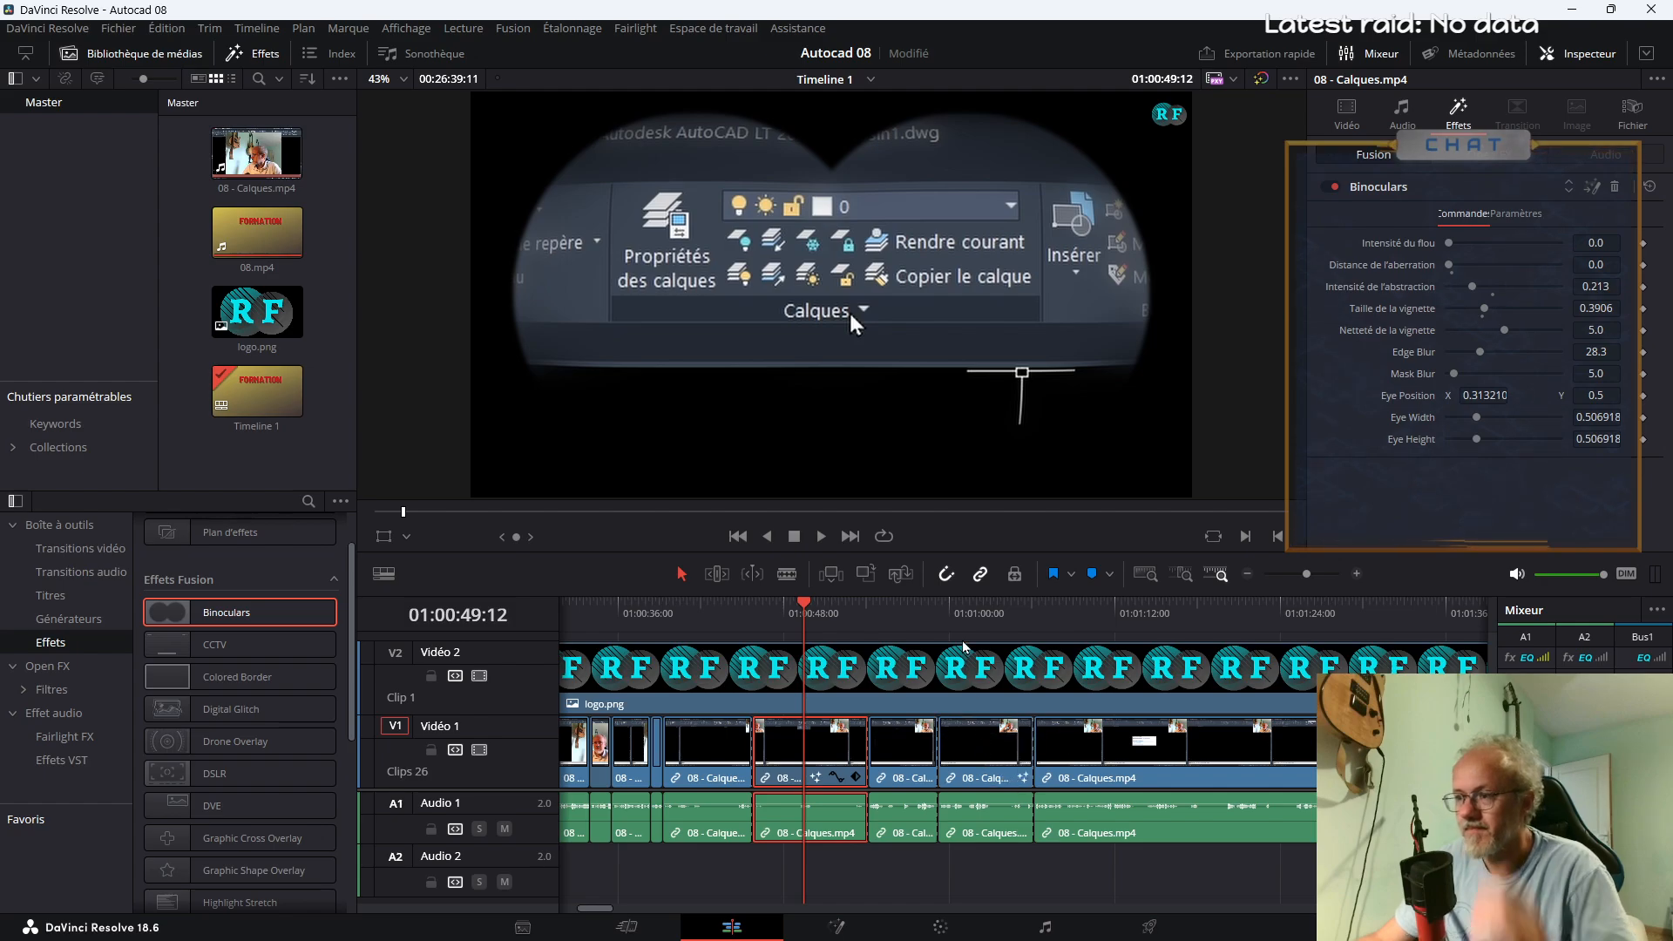
click(959, 607)
key(space)
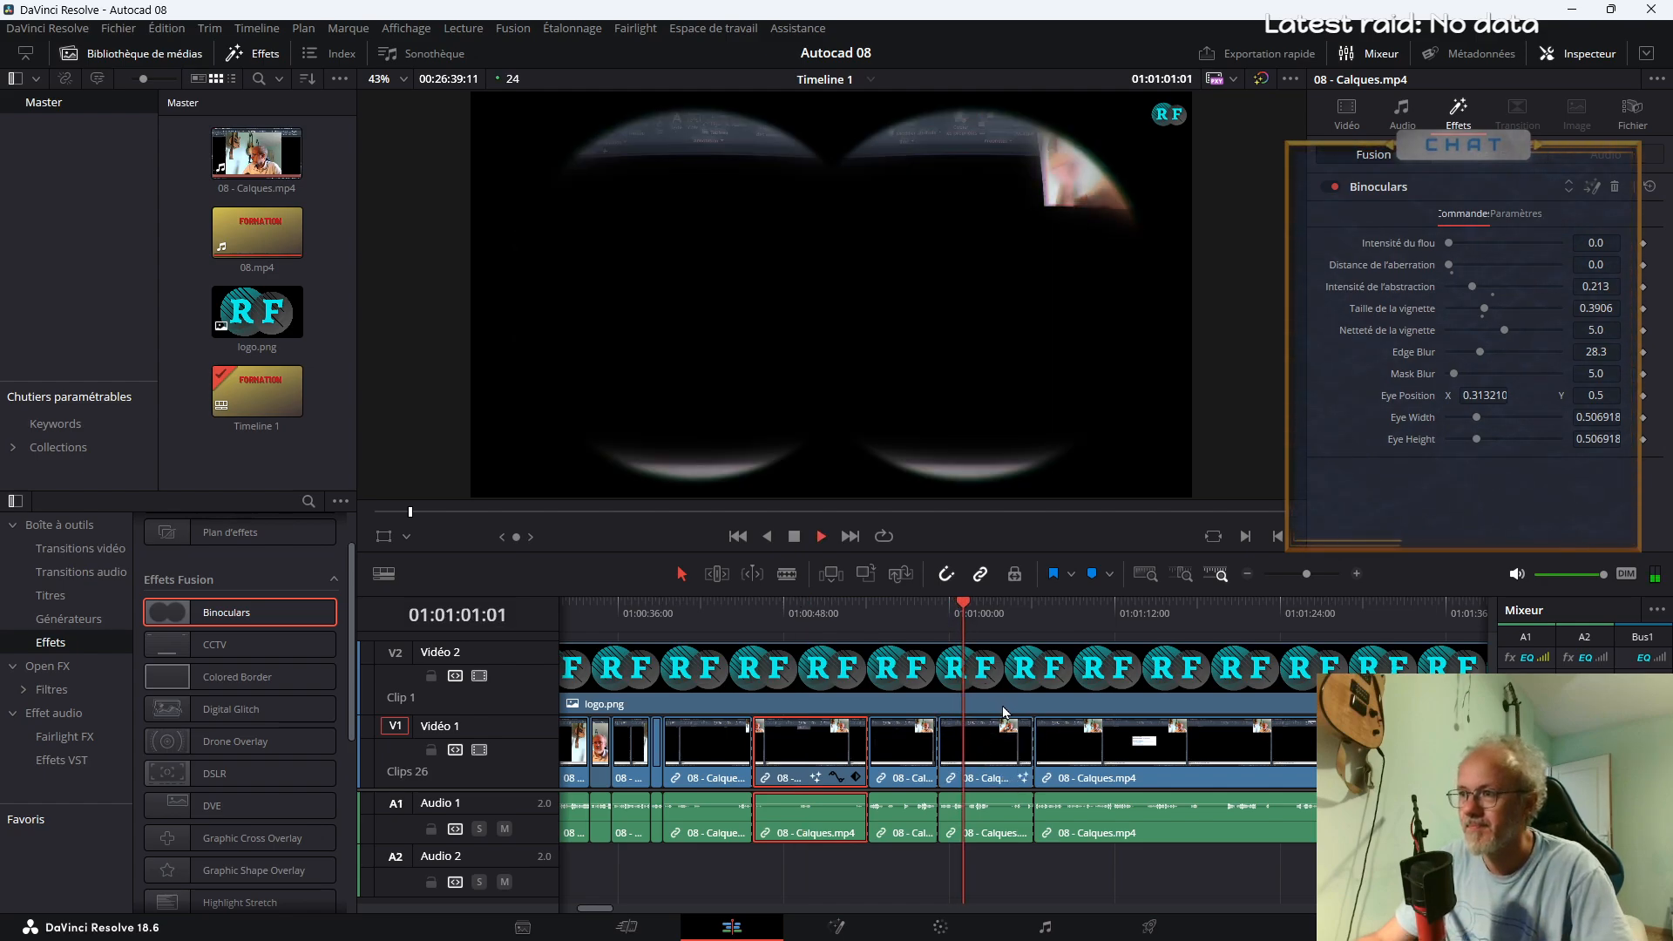
click(791, 607)
click(983, 610)
key(space)
click(983, 772)
key(space)
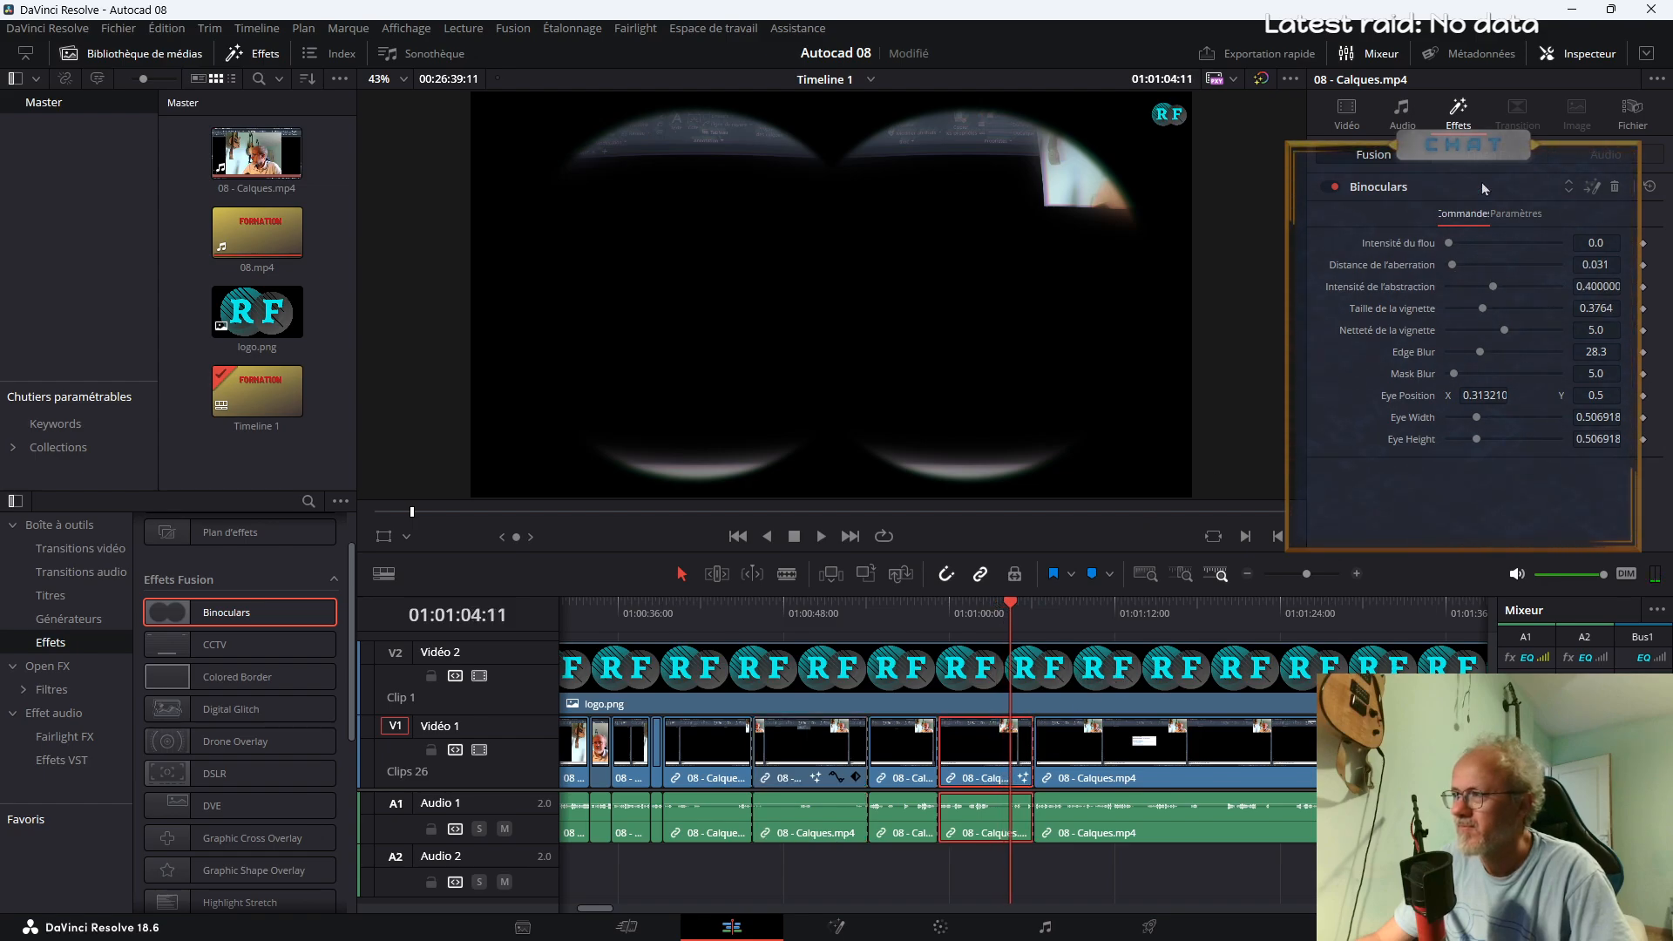
Enlarge the new binoculars segment to zoom 2.780 and set its position to X 155 and Y -1212
click(1364, 118)
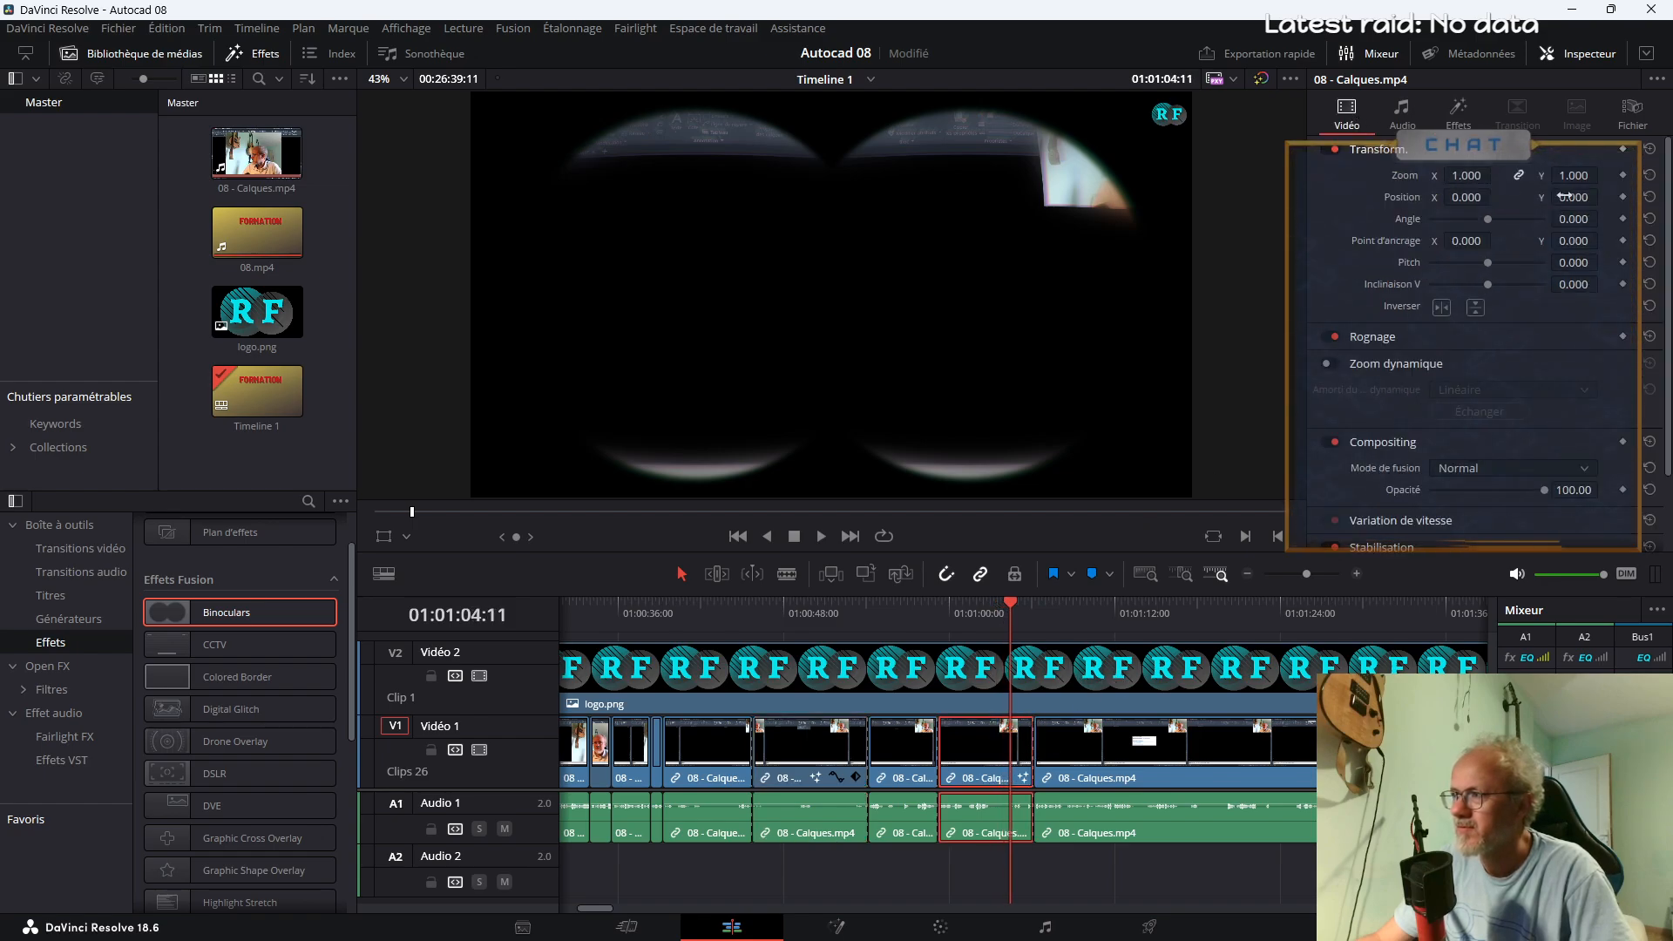
mouse_move(1478, 197)
mouse_down()
mouse_move(1424, 197)
mouse_move(1463, 197)
mouse_up()
drag(1575, 197, 1495, 175)
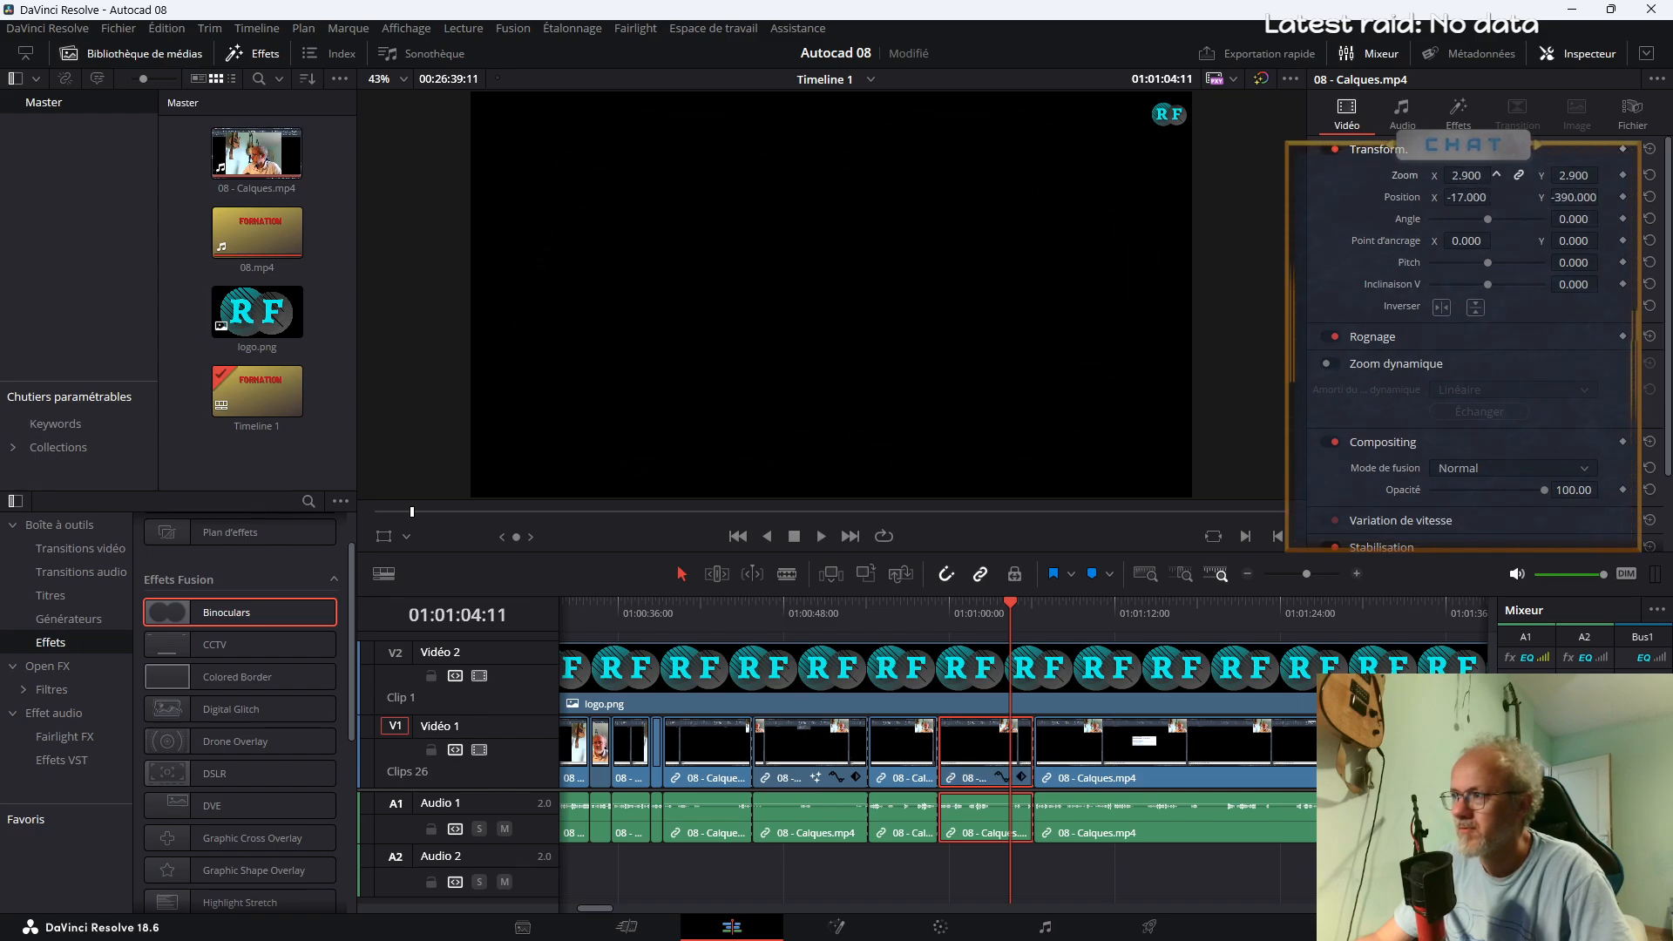
drag(1603, 198, 653, 202)
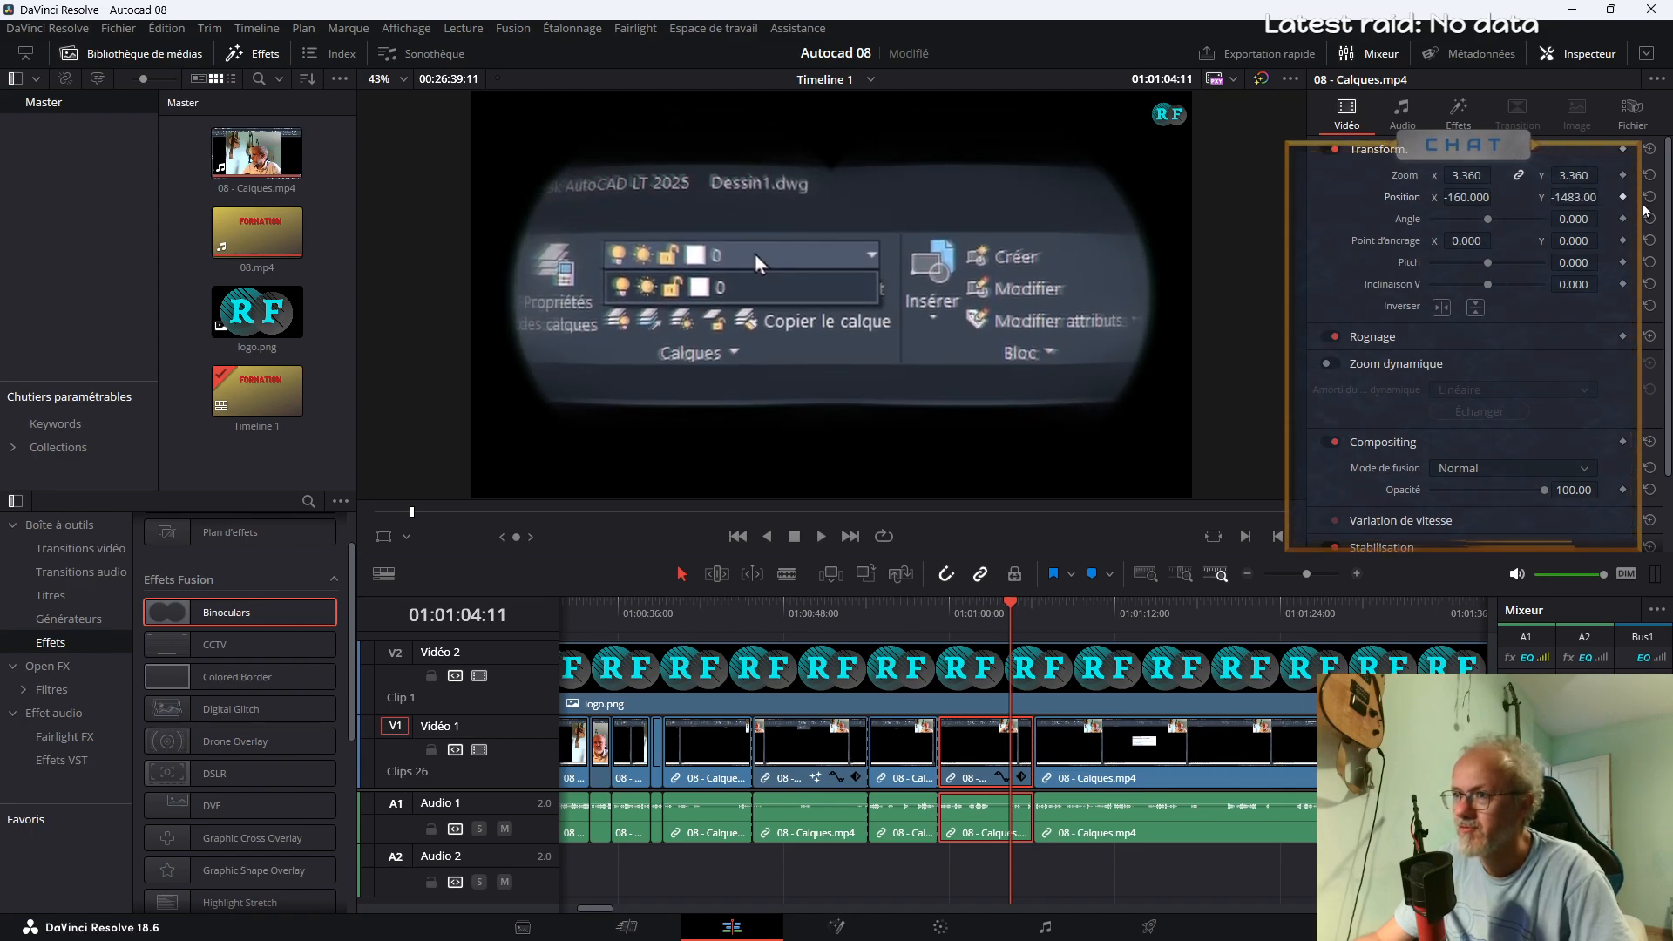
drag(1472, 175, 1415, 175)
drag(1568, 198, 1671, 198)
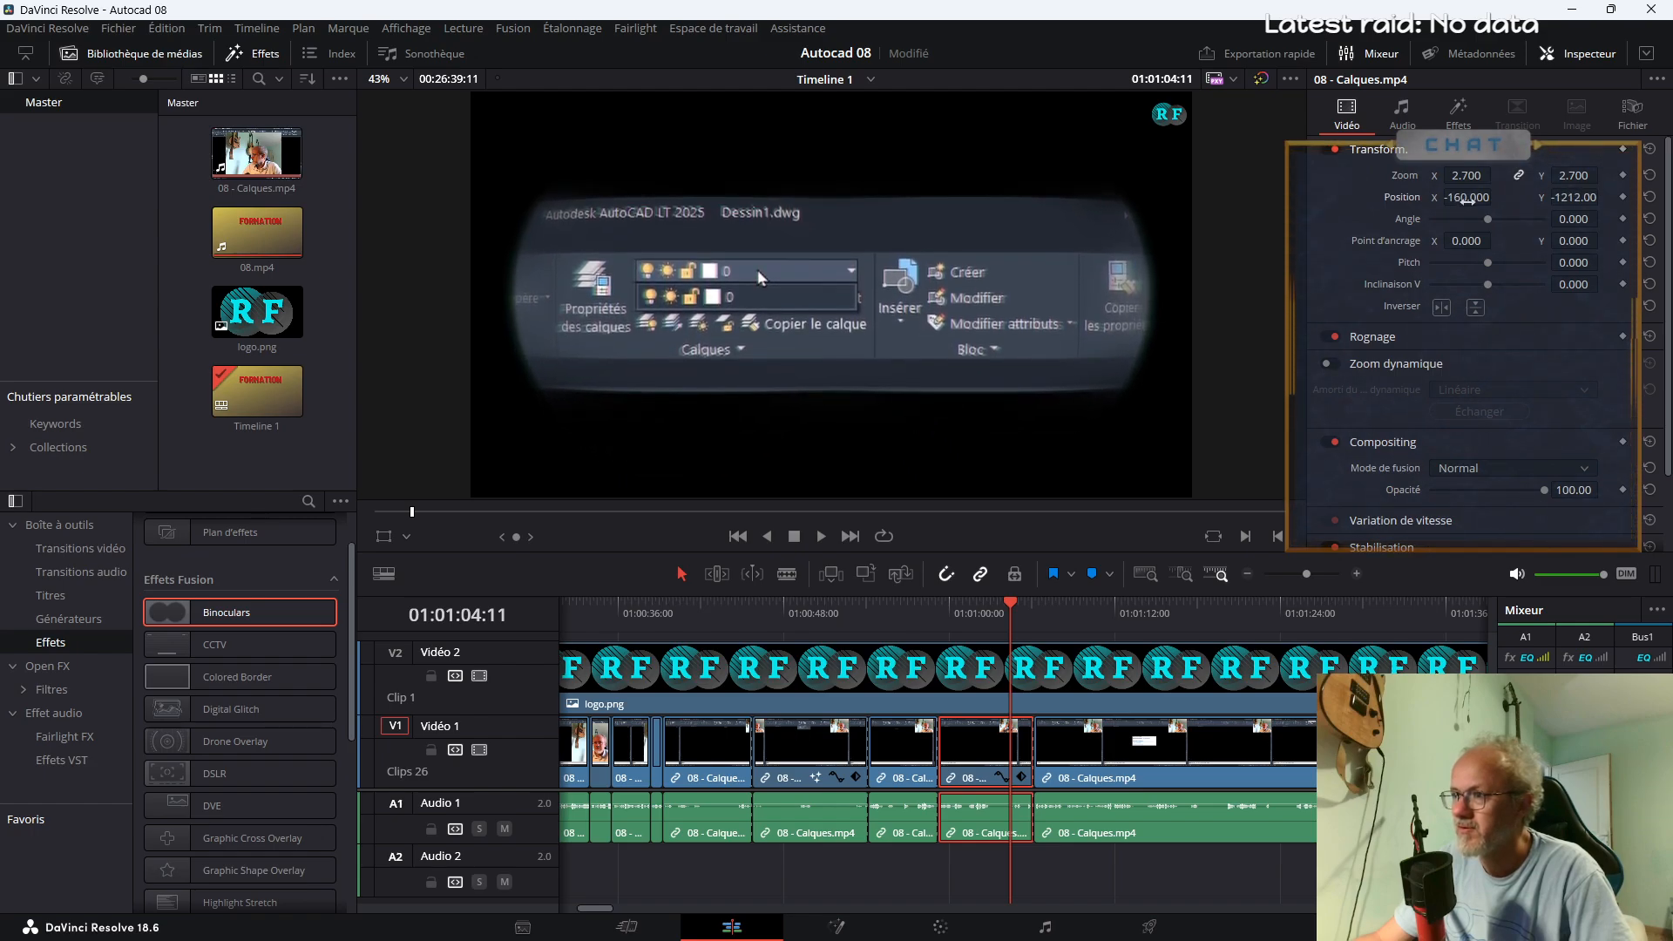
drag(1472, 177, 1590, 197)
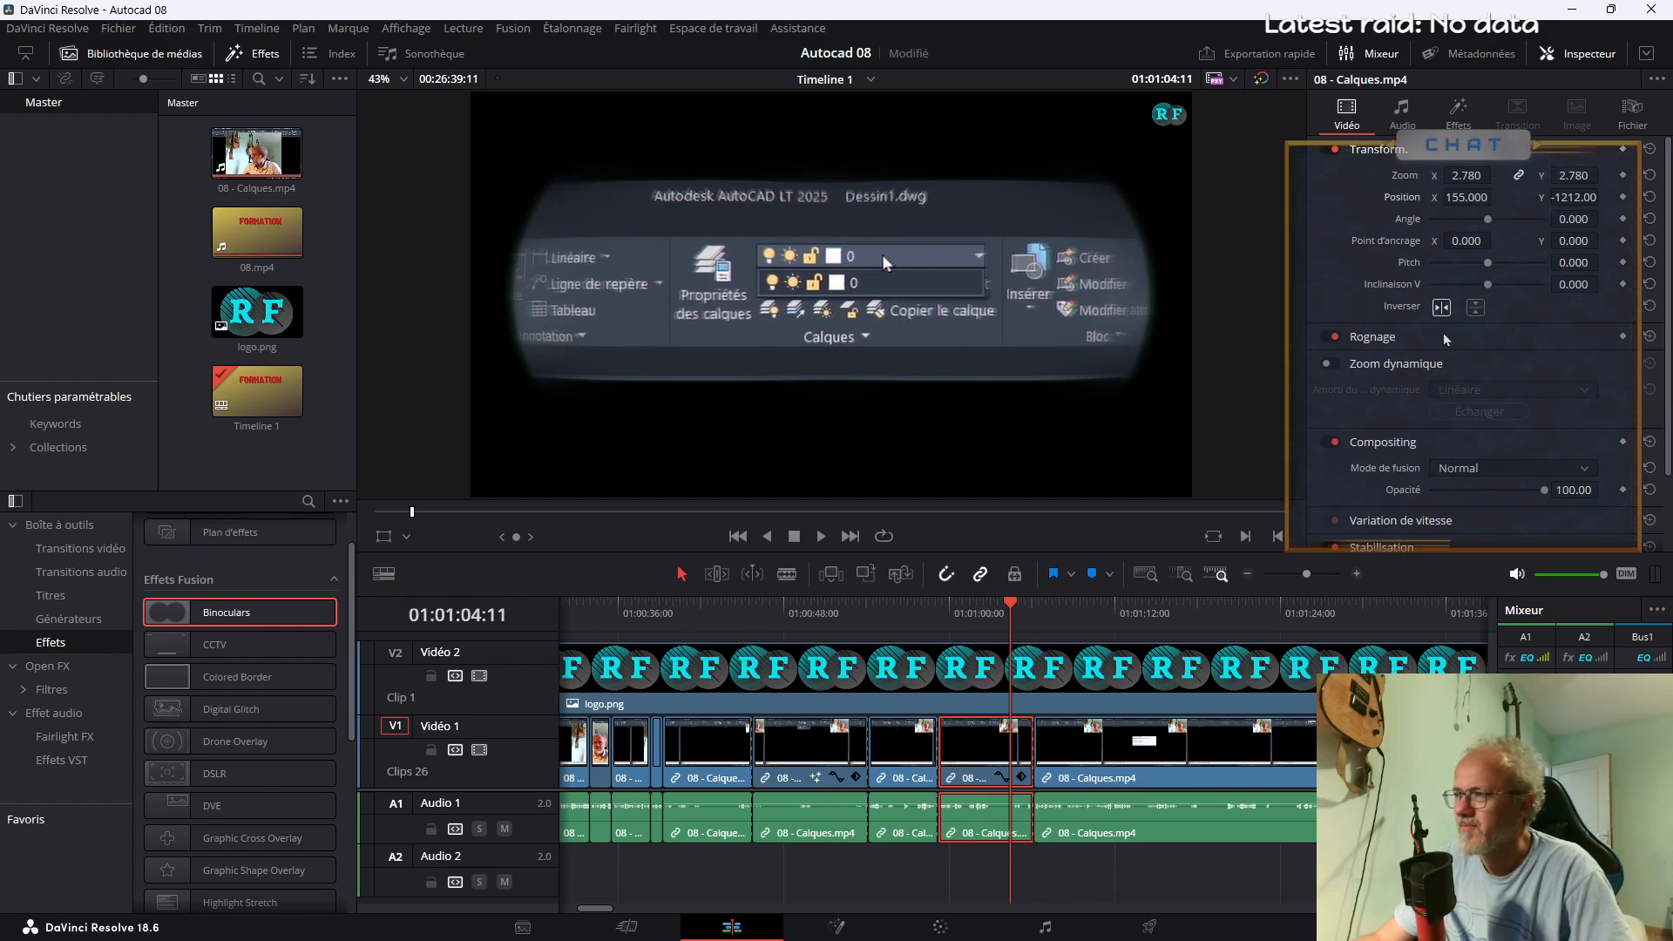
Set the segment's Binoculars vignette size to 0.1, vignette sharpness to 4.57 and abstraction intensity to 0.0, and preview it
click(1458, 114)
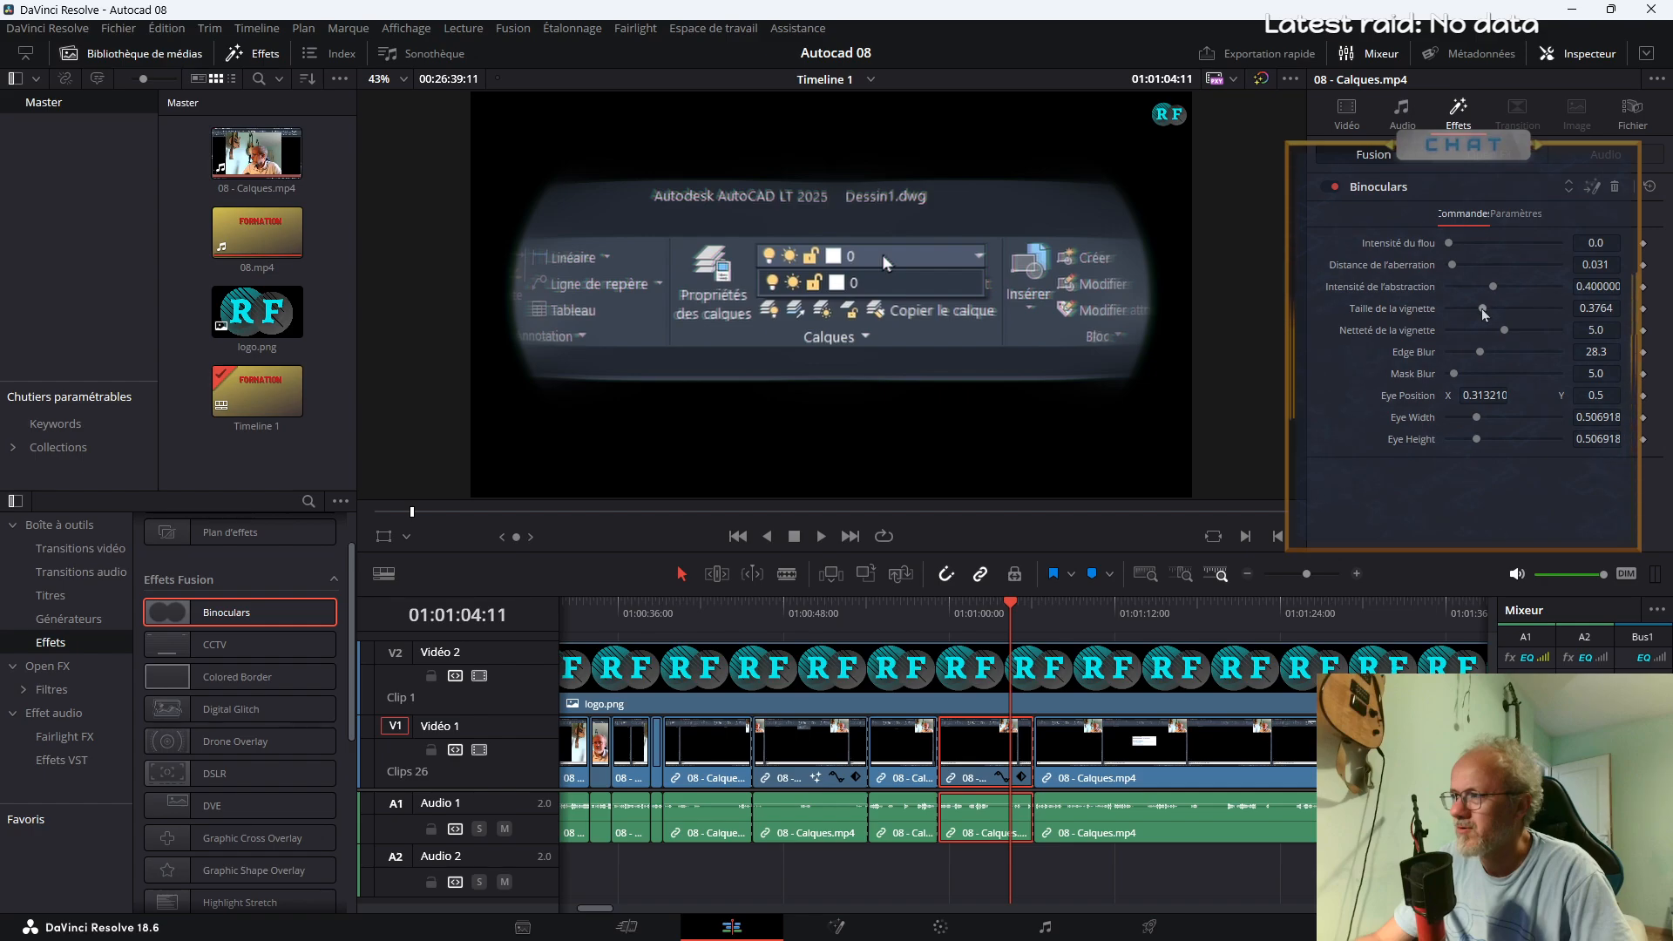
drag(1482, 310, 1467, 317)
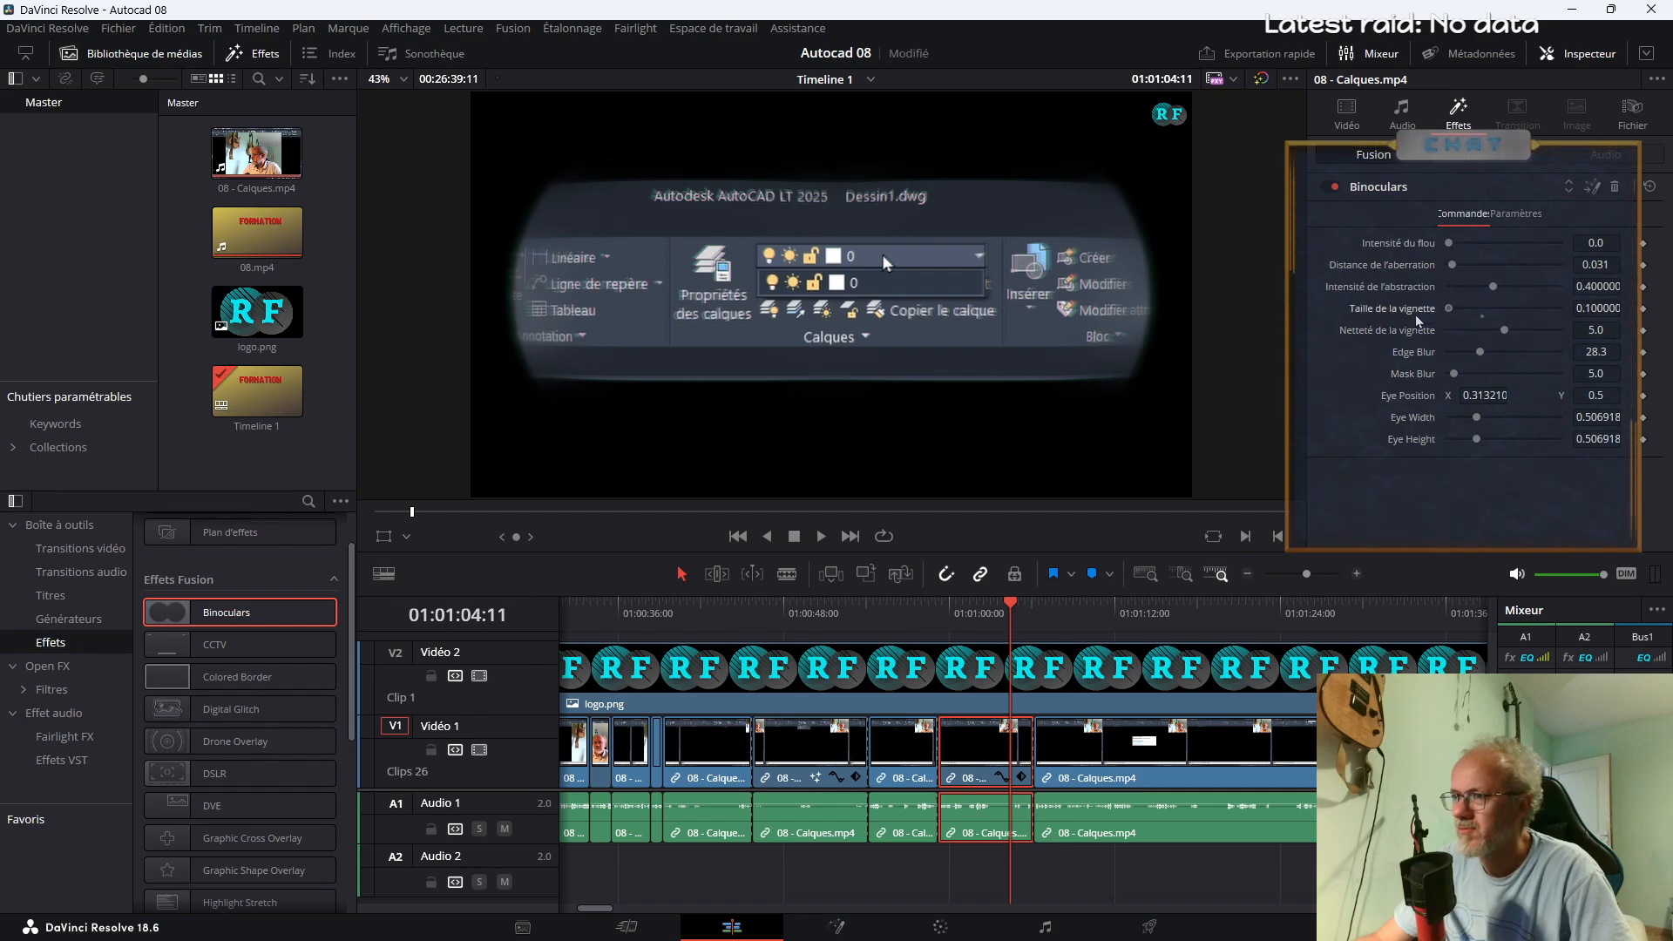
drag(1492, 334, 1438, 298)
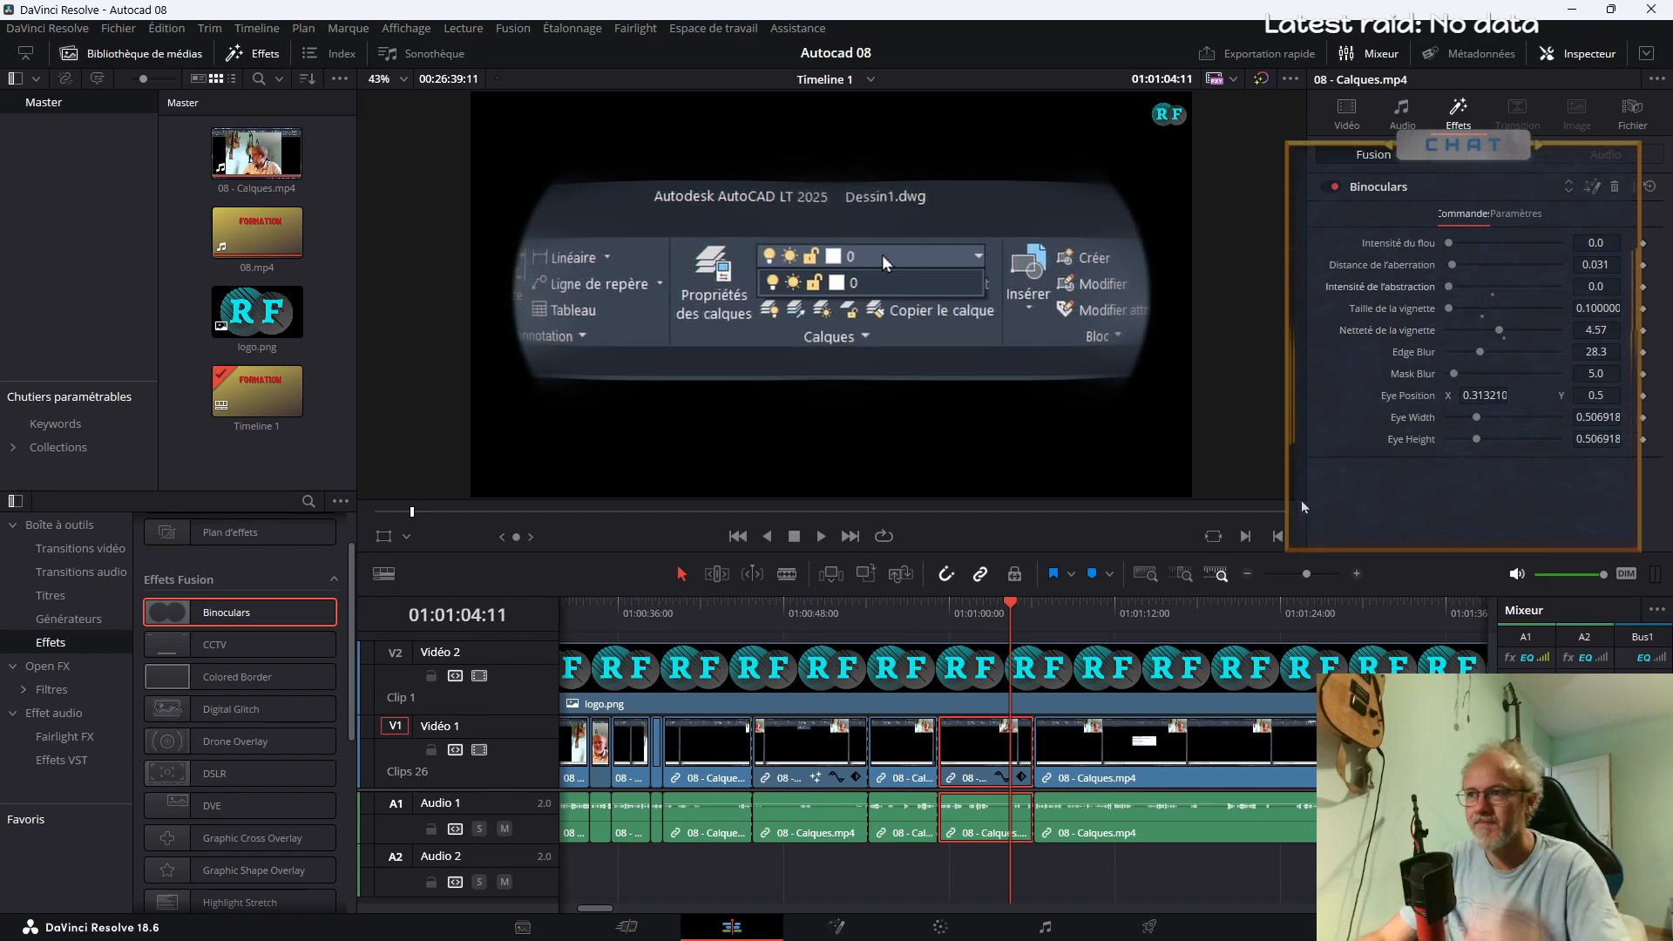
click(984, 625)
key(space)
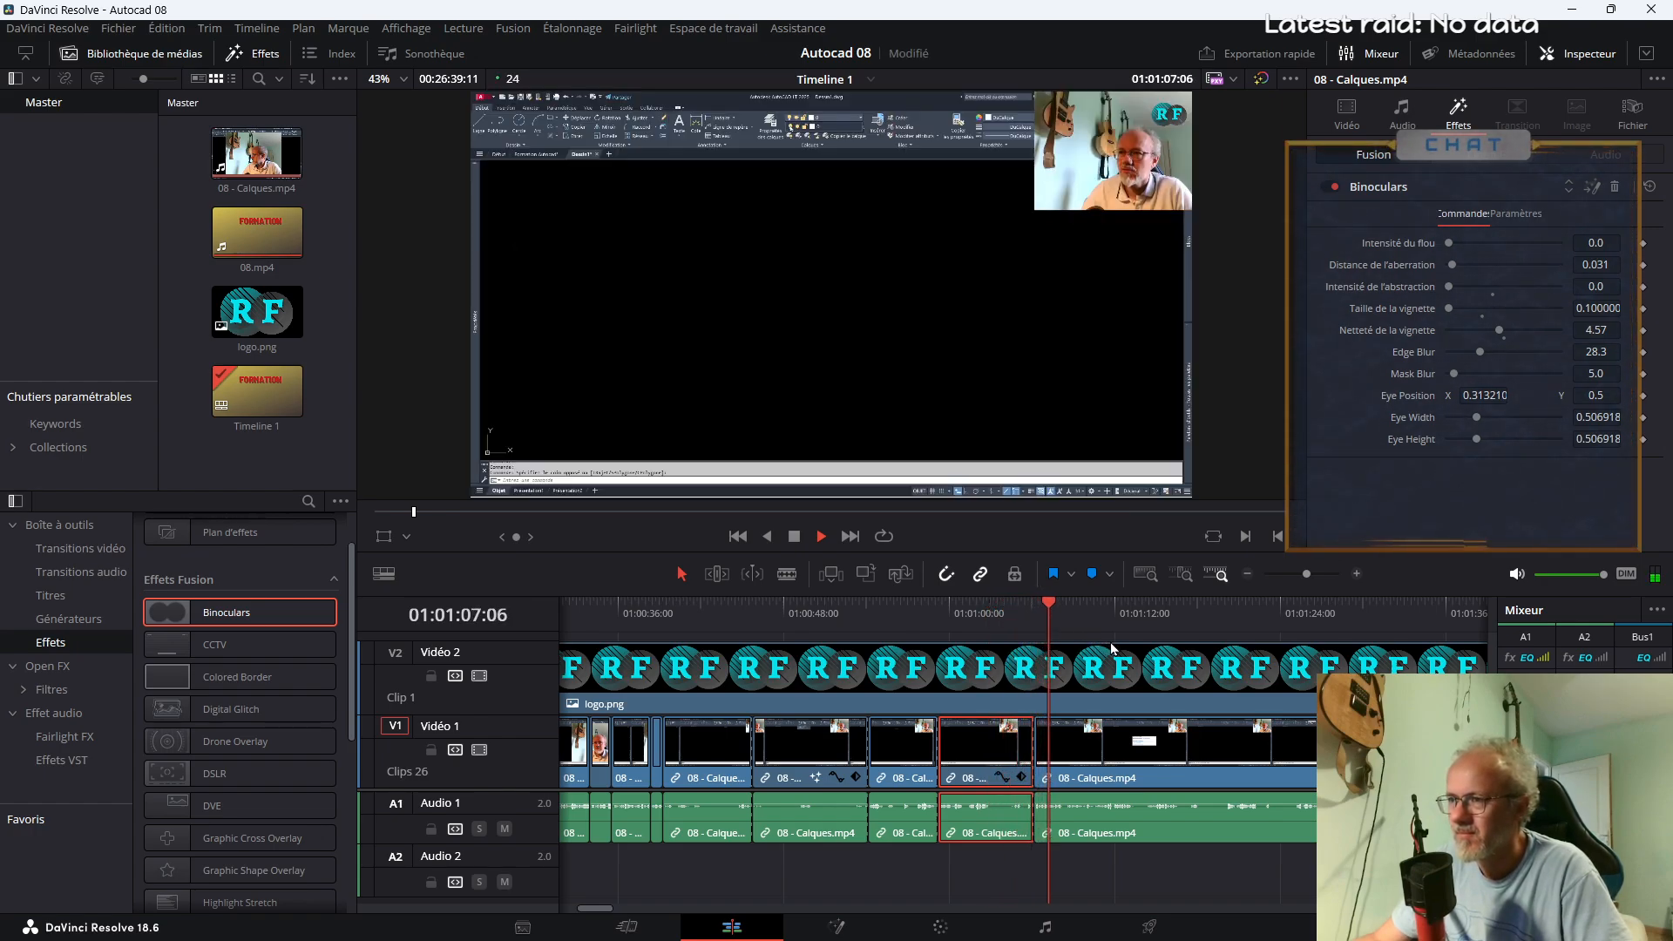
Extend the second binoculars segment's end to about 01:01:08 and play past the new edit point
key(space)
drag(1036, 739, 1063, 725)
key(space)
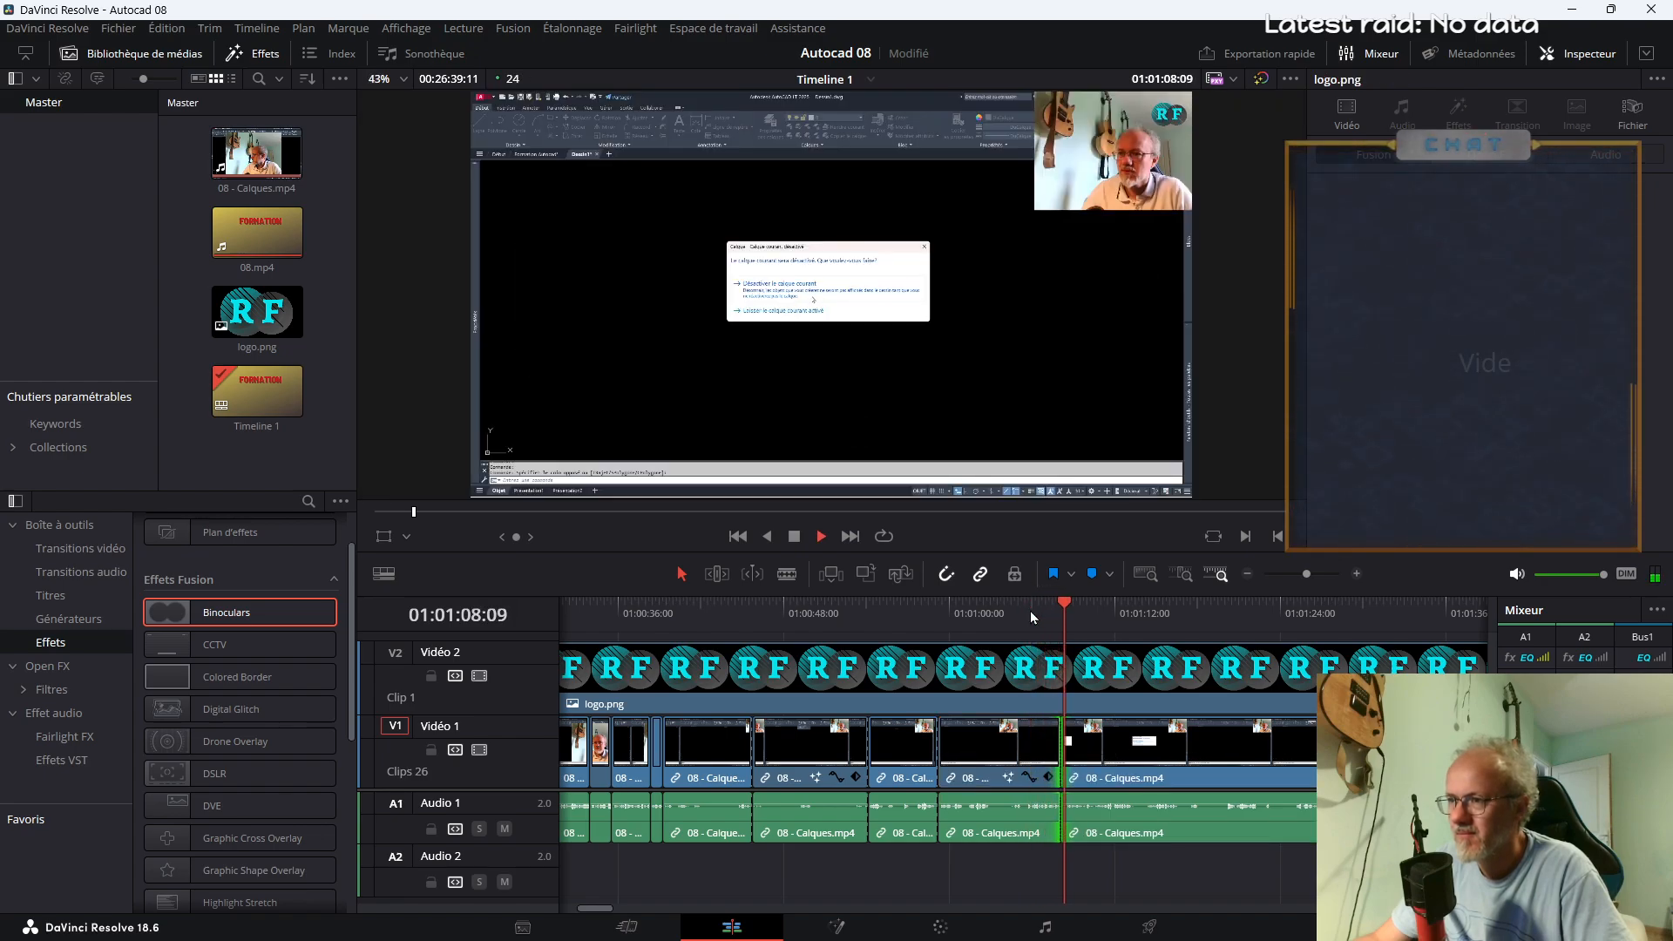
key(space)
Find the end of the deactivated-layer dialog footage and split 08 - Calques.mp4 at 01:01:13:15
click(1149, 624)
key(space)
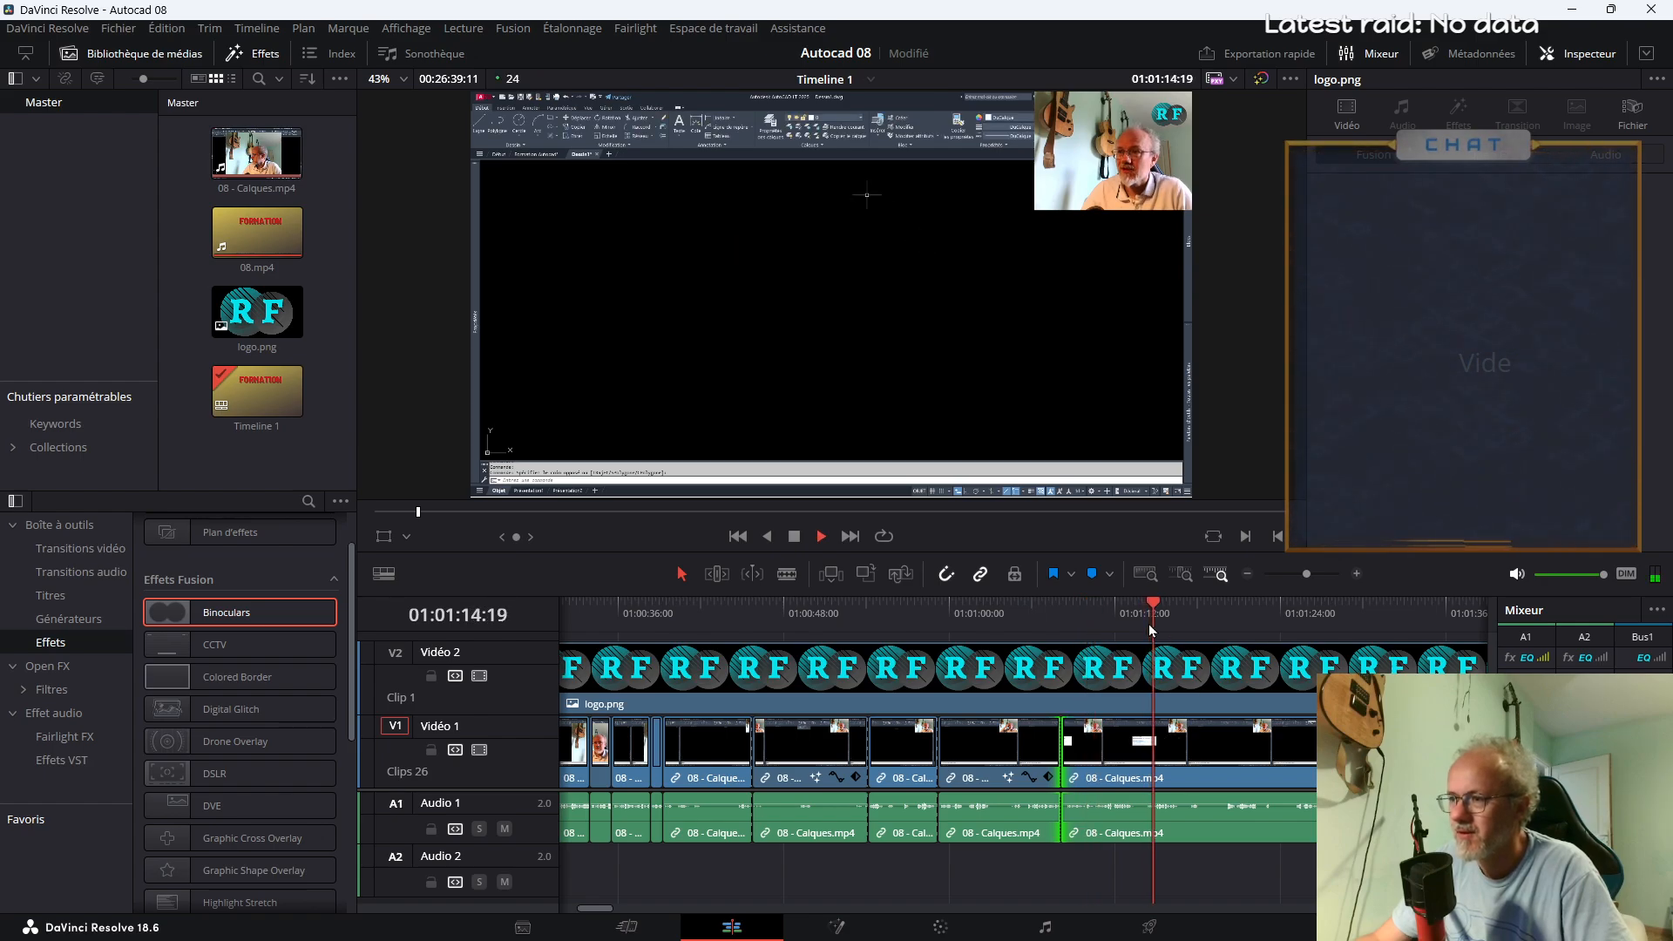
click(1137, 616)
key(b)
click(1133, 741)
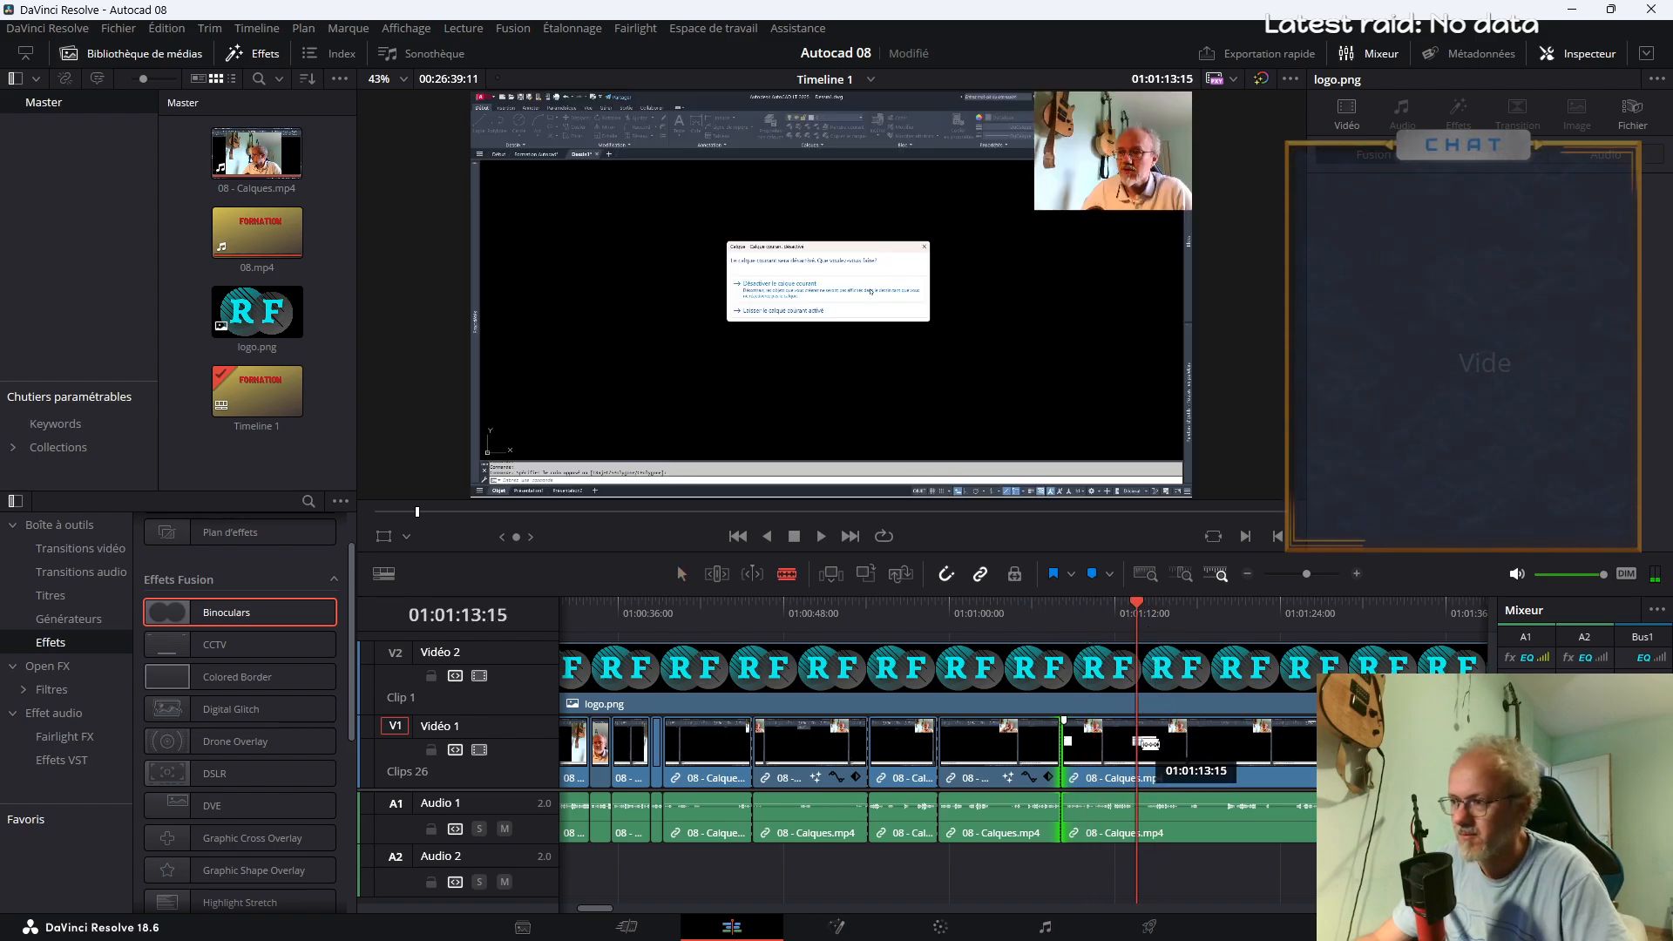
key(space)
key(a)
Enlarge the layer dialog segment between 01:01:08 and 01:01:13 to zoom 2.490 and preview it
click(1106, 741)
click(1095, 618)
key(space)
drag(1467, 180, 1597, 179)
key(space)
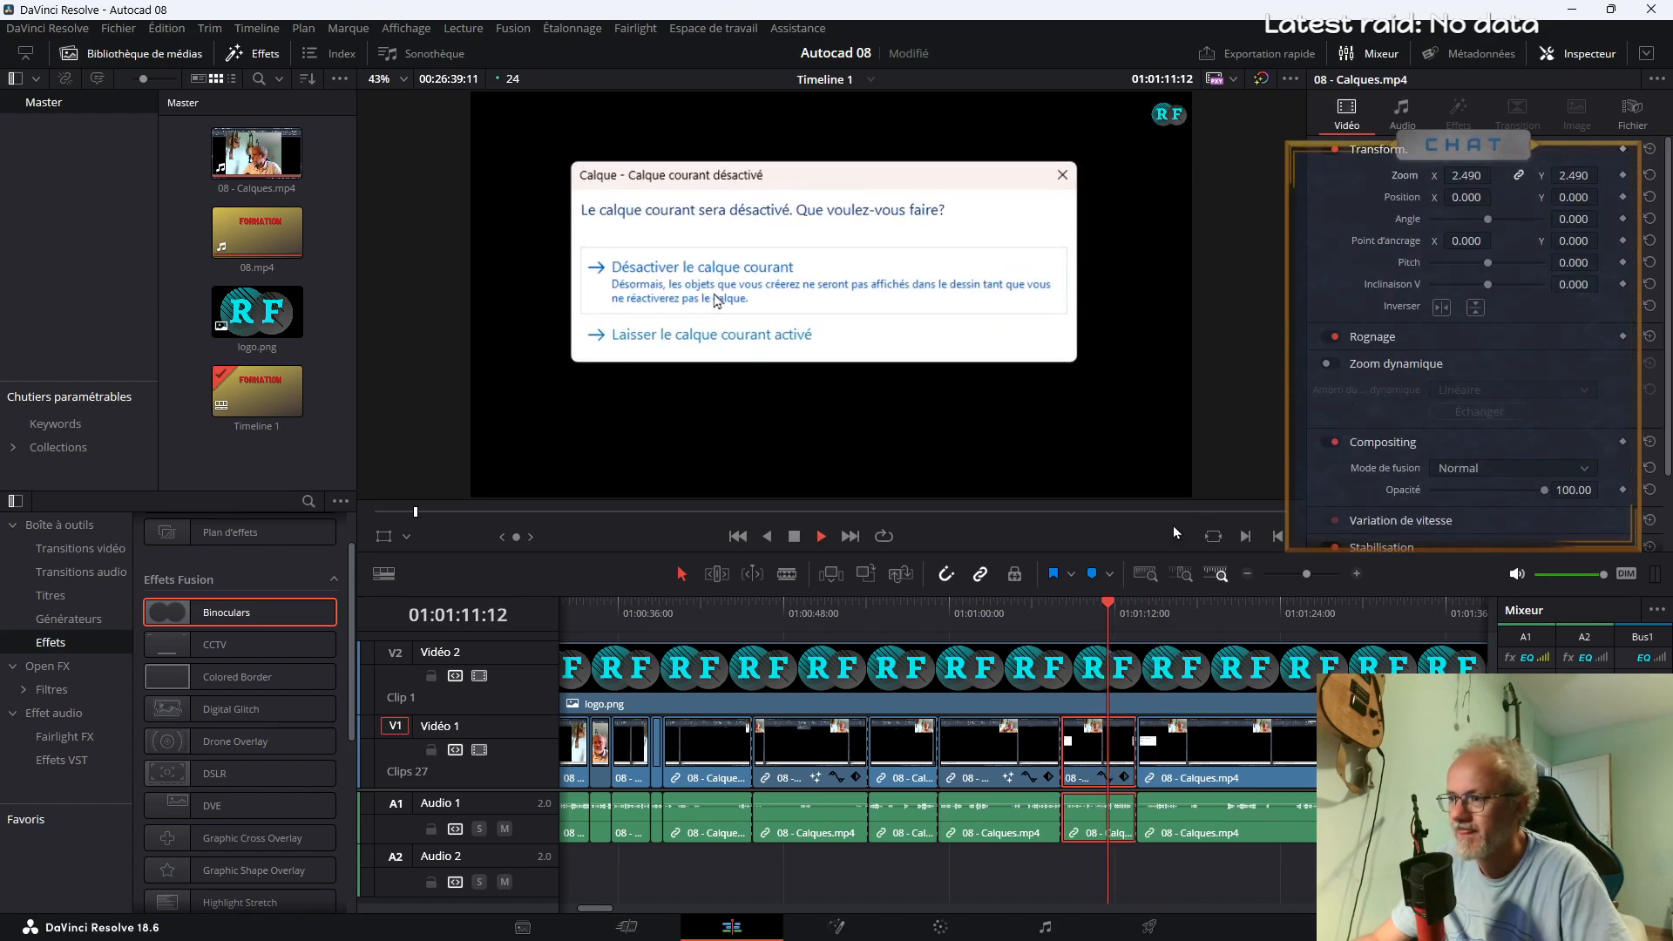
click(1018, 608)
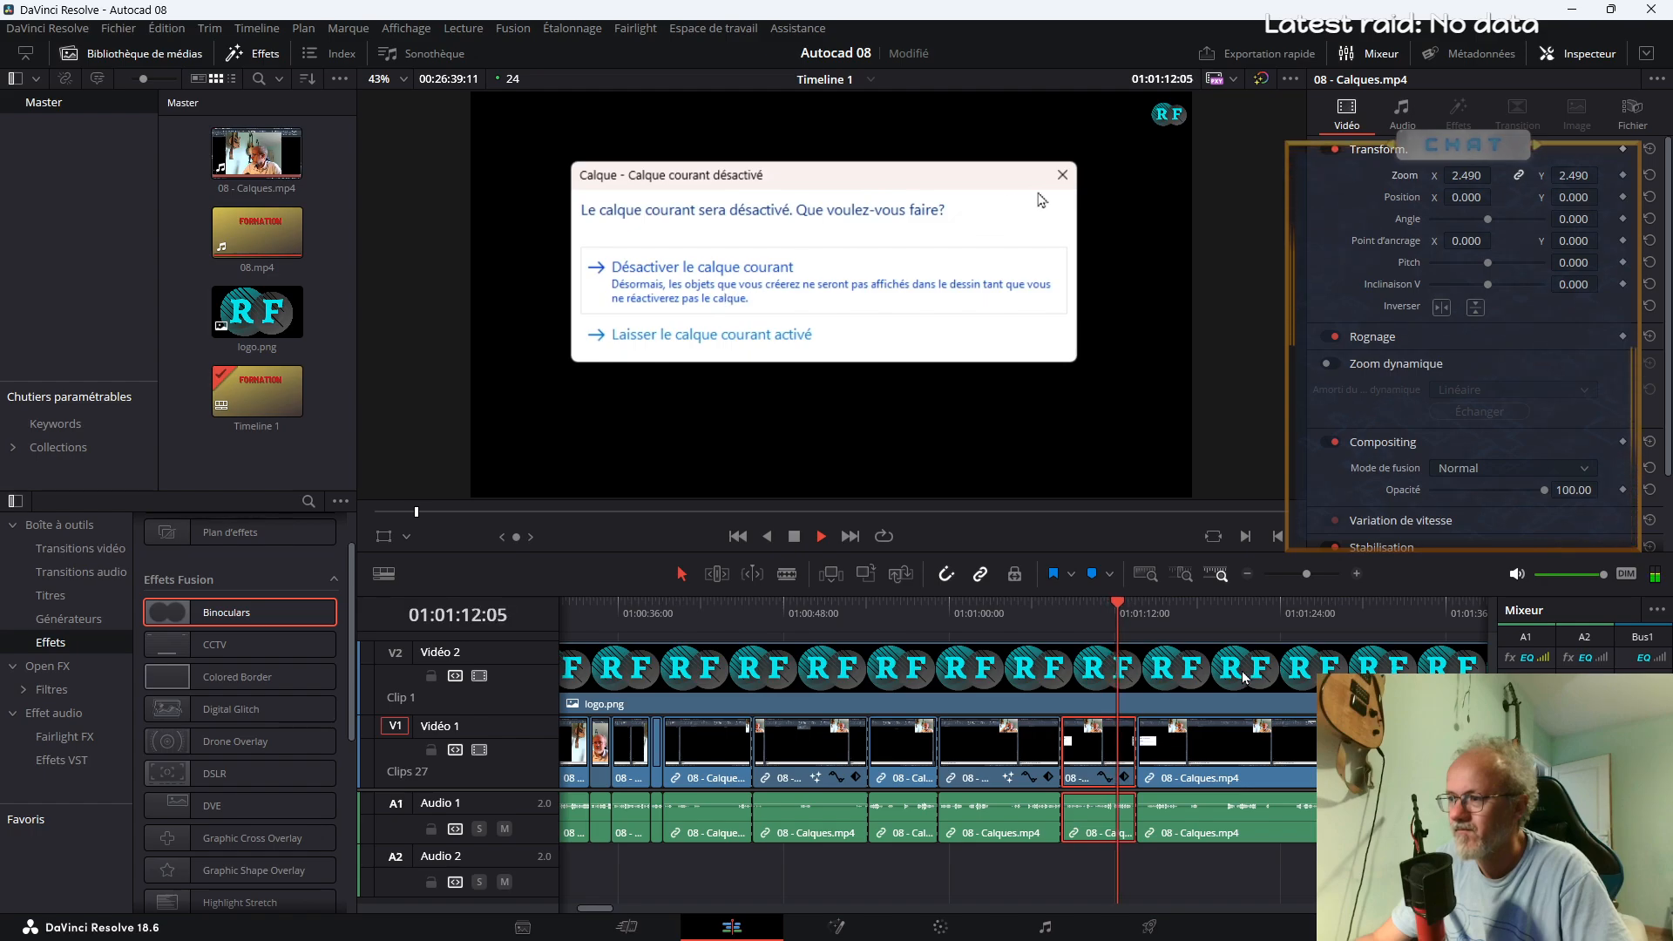
key(space)
Cut the pause between about 01:01:09:15 and 01:01:10:12 out of the dialog segment and close the gap
drag(1304, 575, 1313, 572)
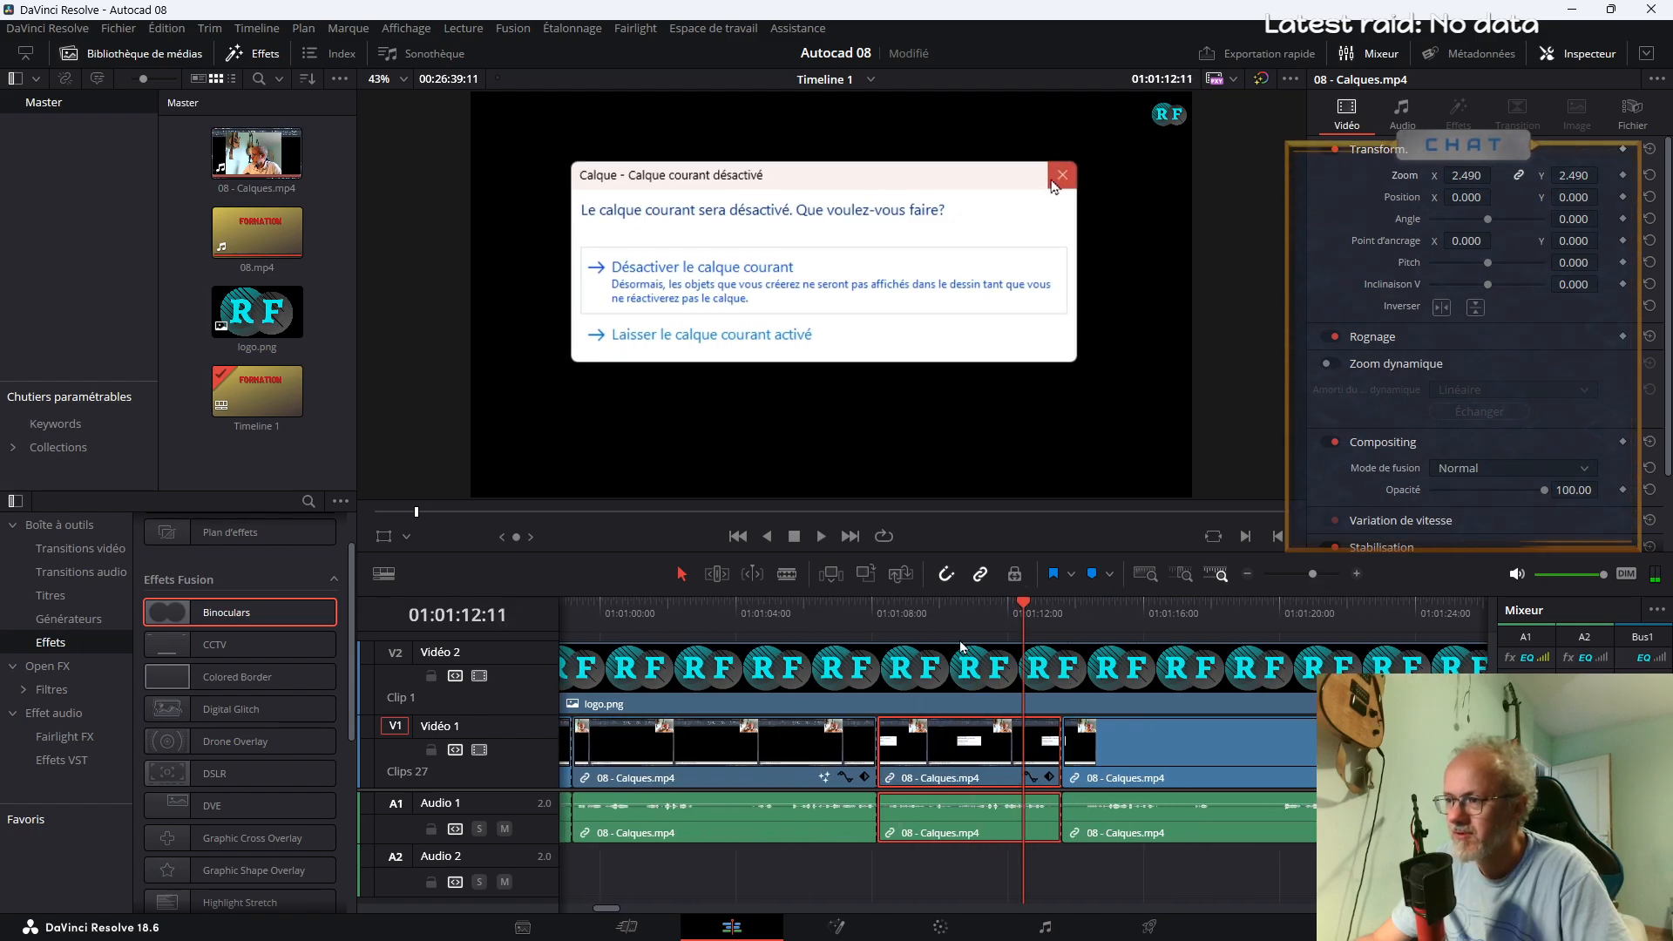
click(948, 610)
key(space)
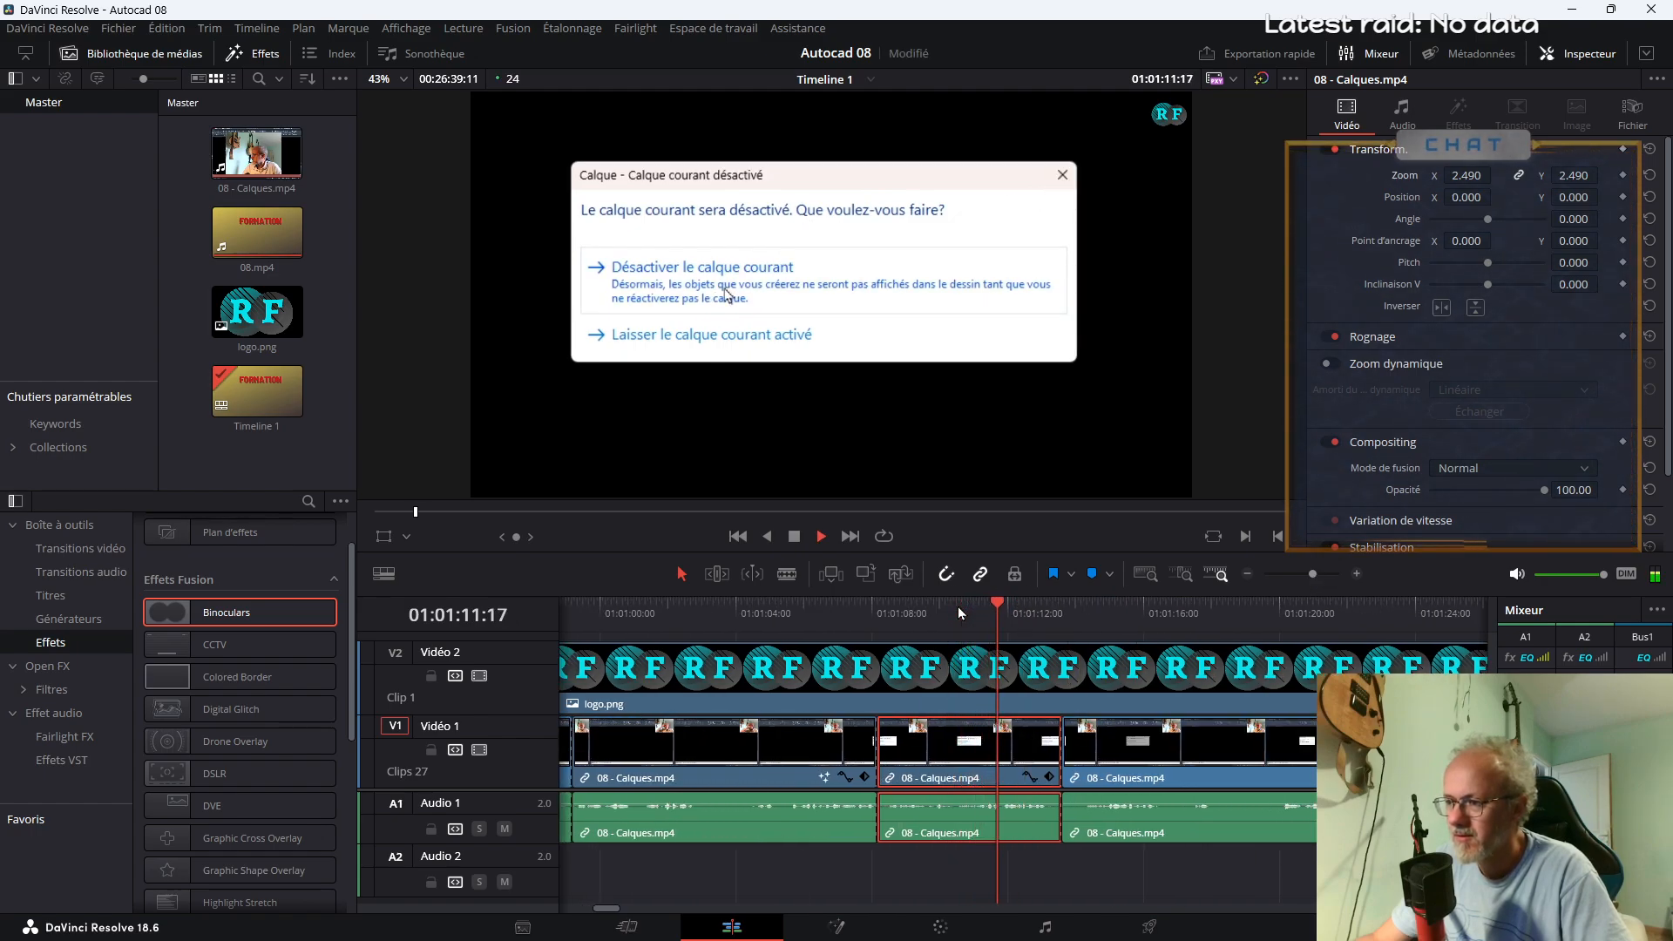
click(908, 613)
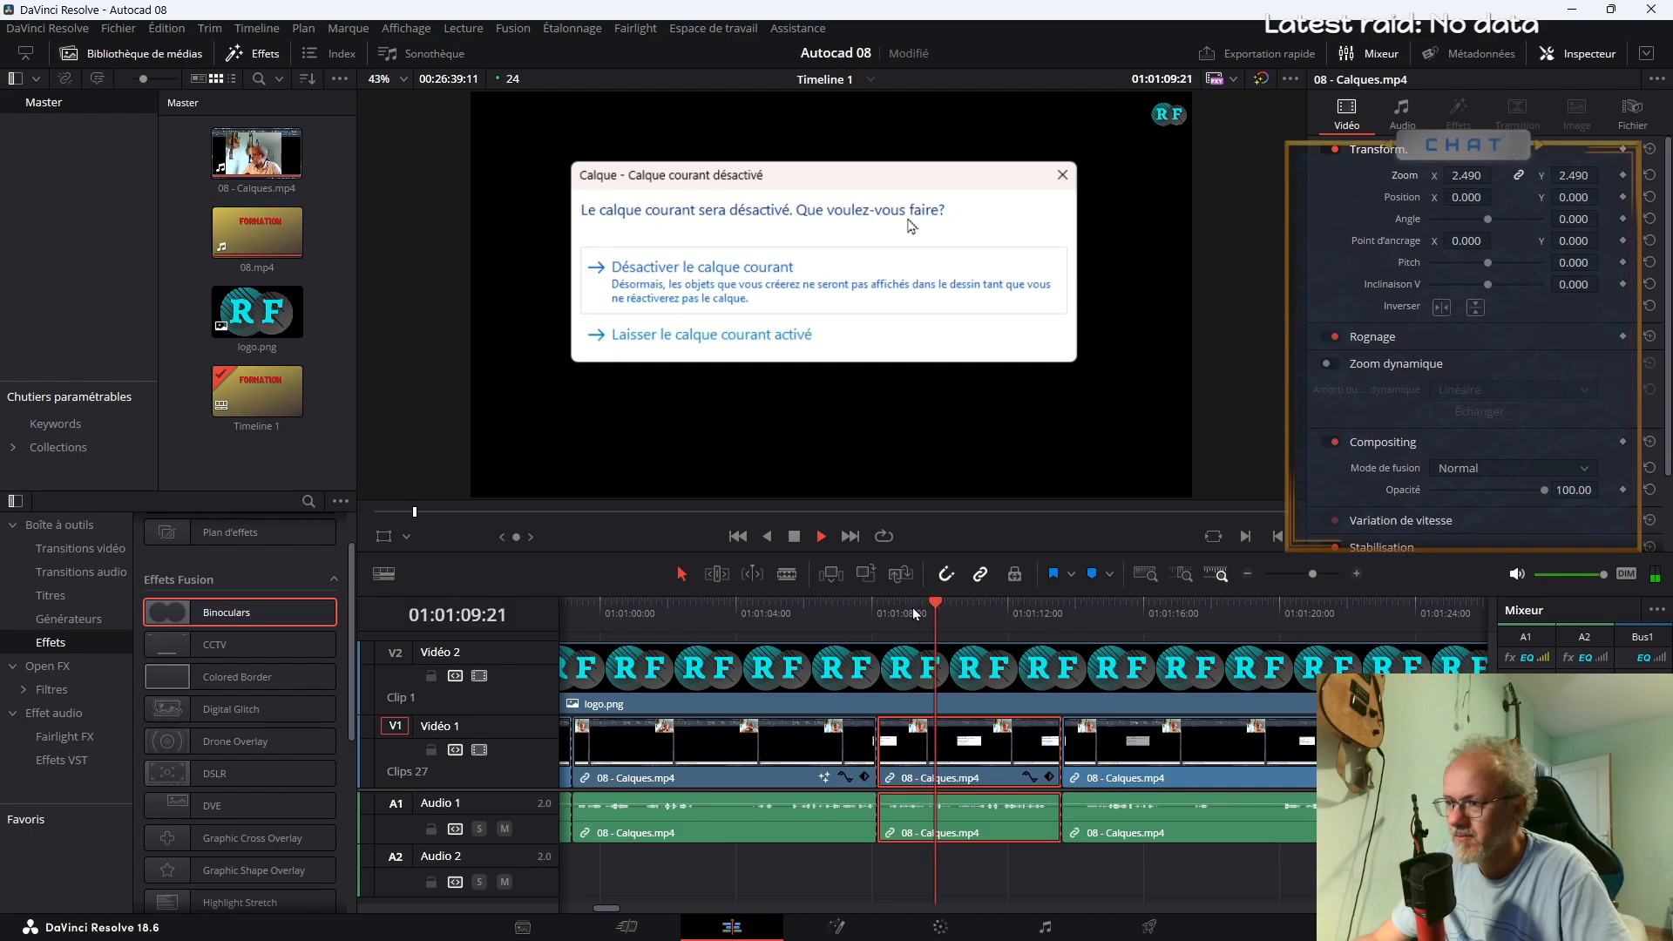
key(space)
key(b)
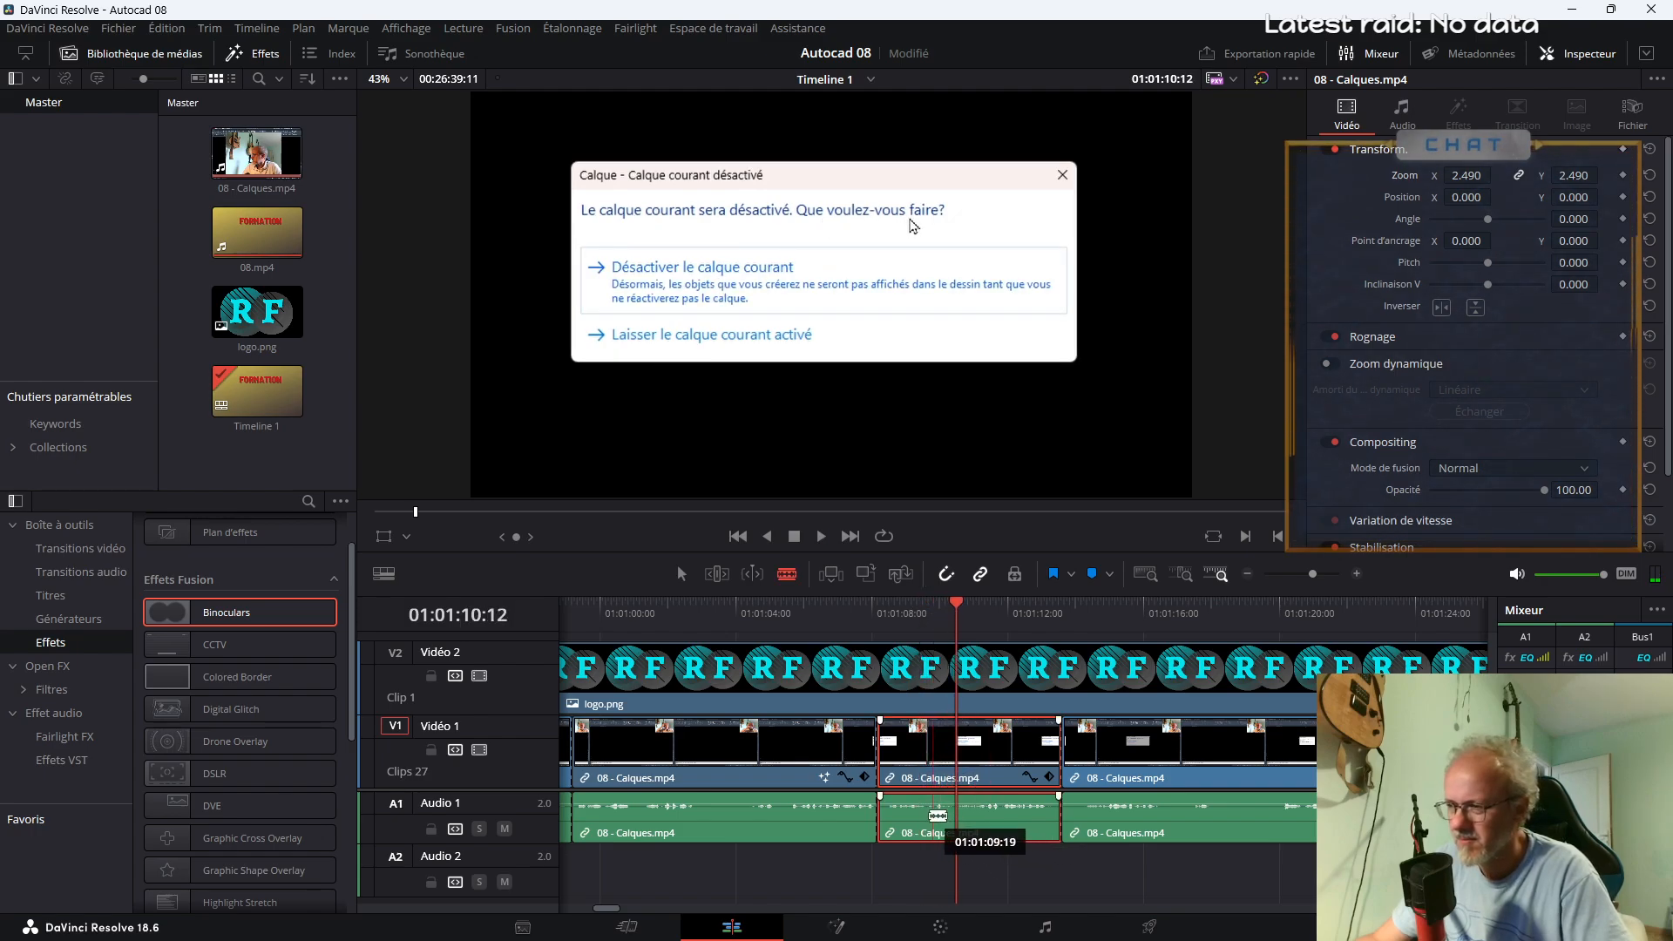
click(926, 819)
click(958, 815)
key(a)
click(944, 759)
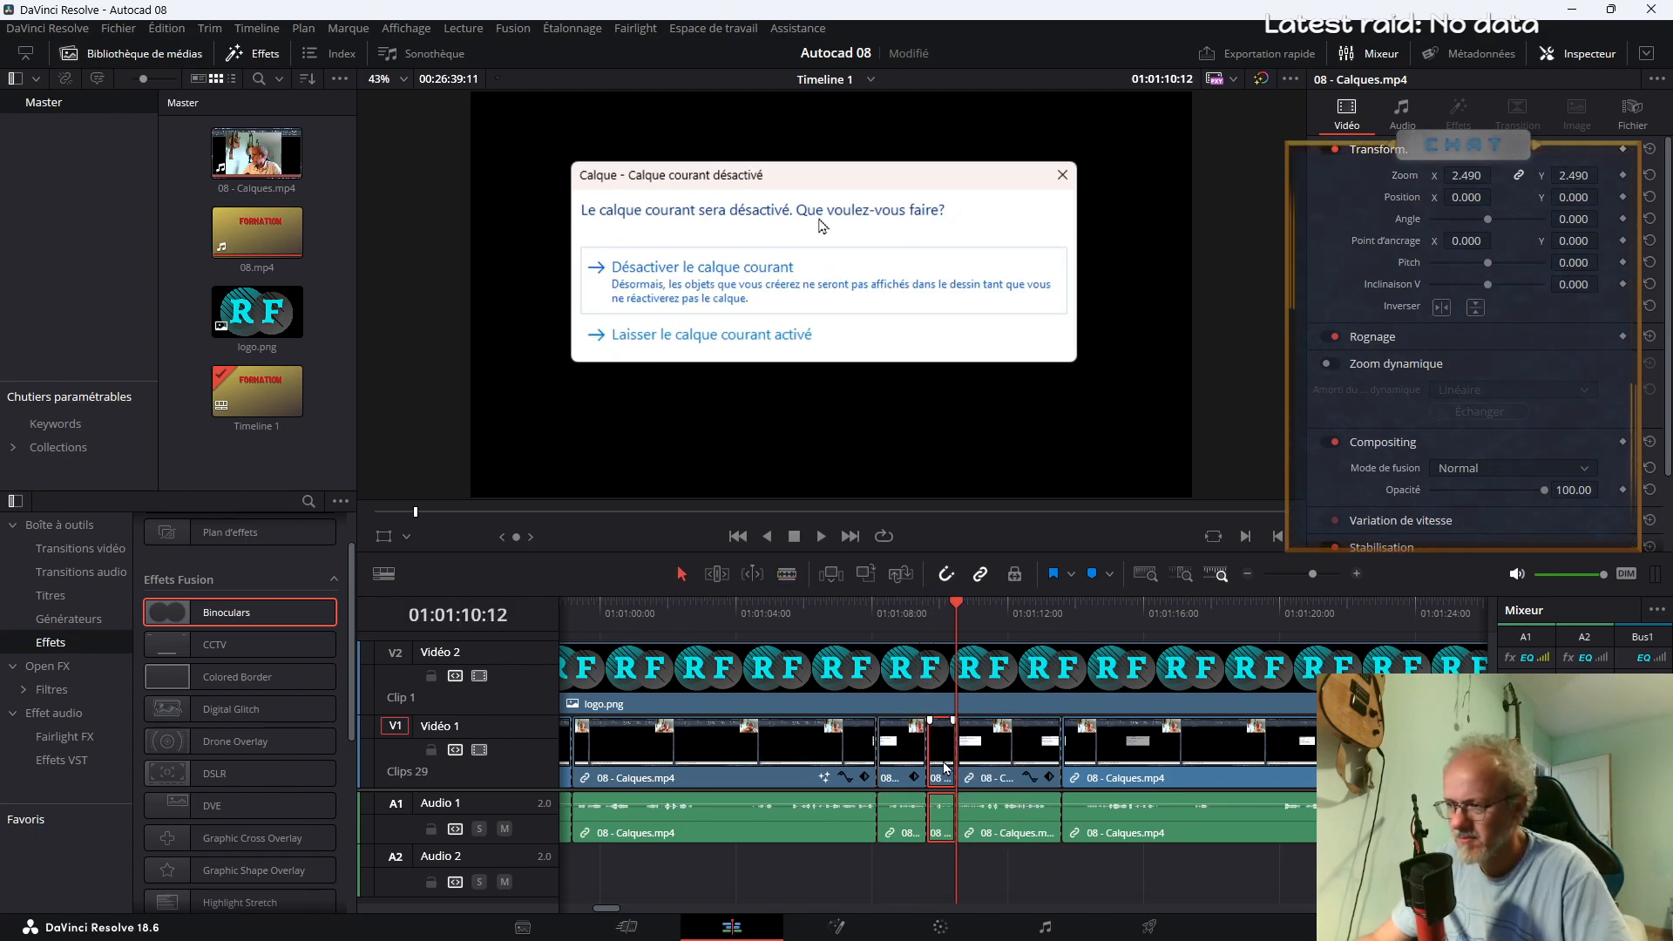
key(Delete)
key(/)
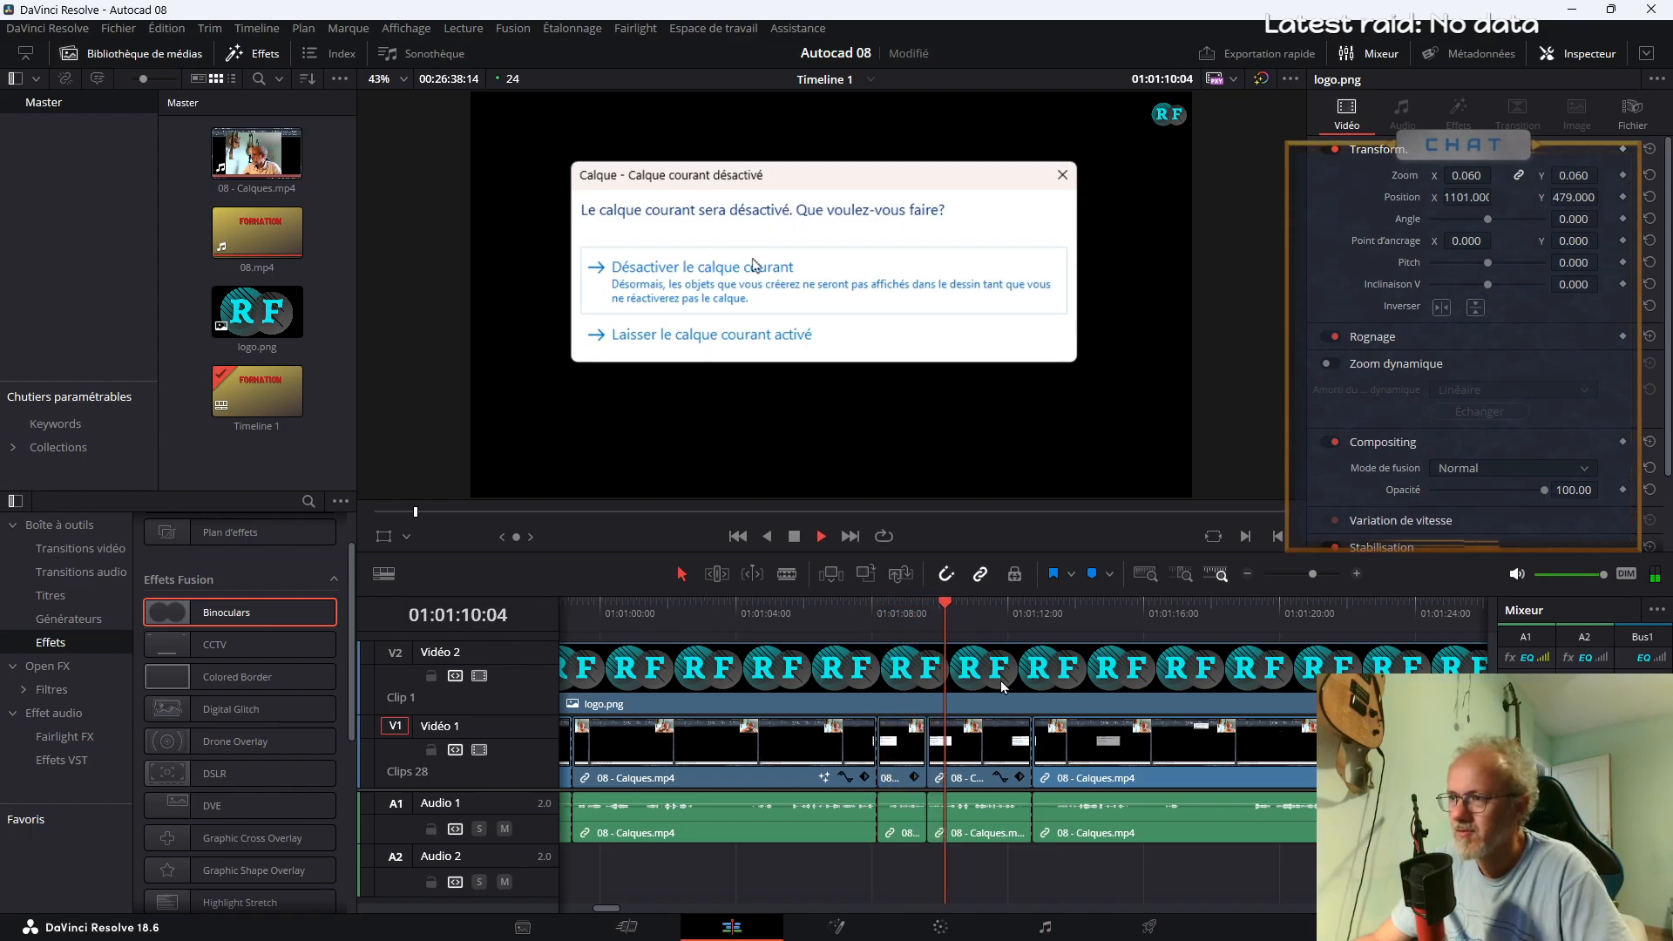
Split the remaining dialog footage at about 01:01:10:05 and remove the short piece before that point, closing the gap
key(space)
key(b)
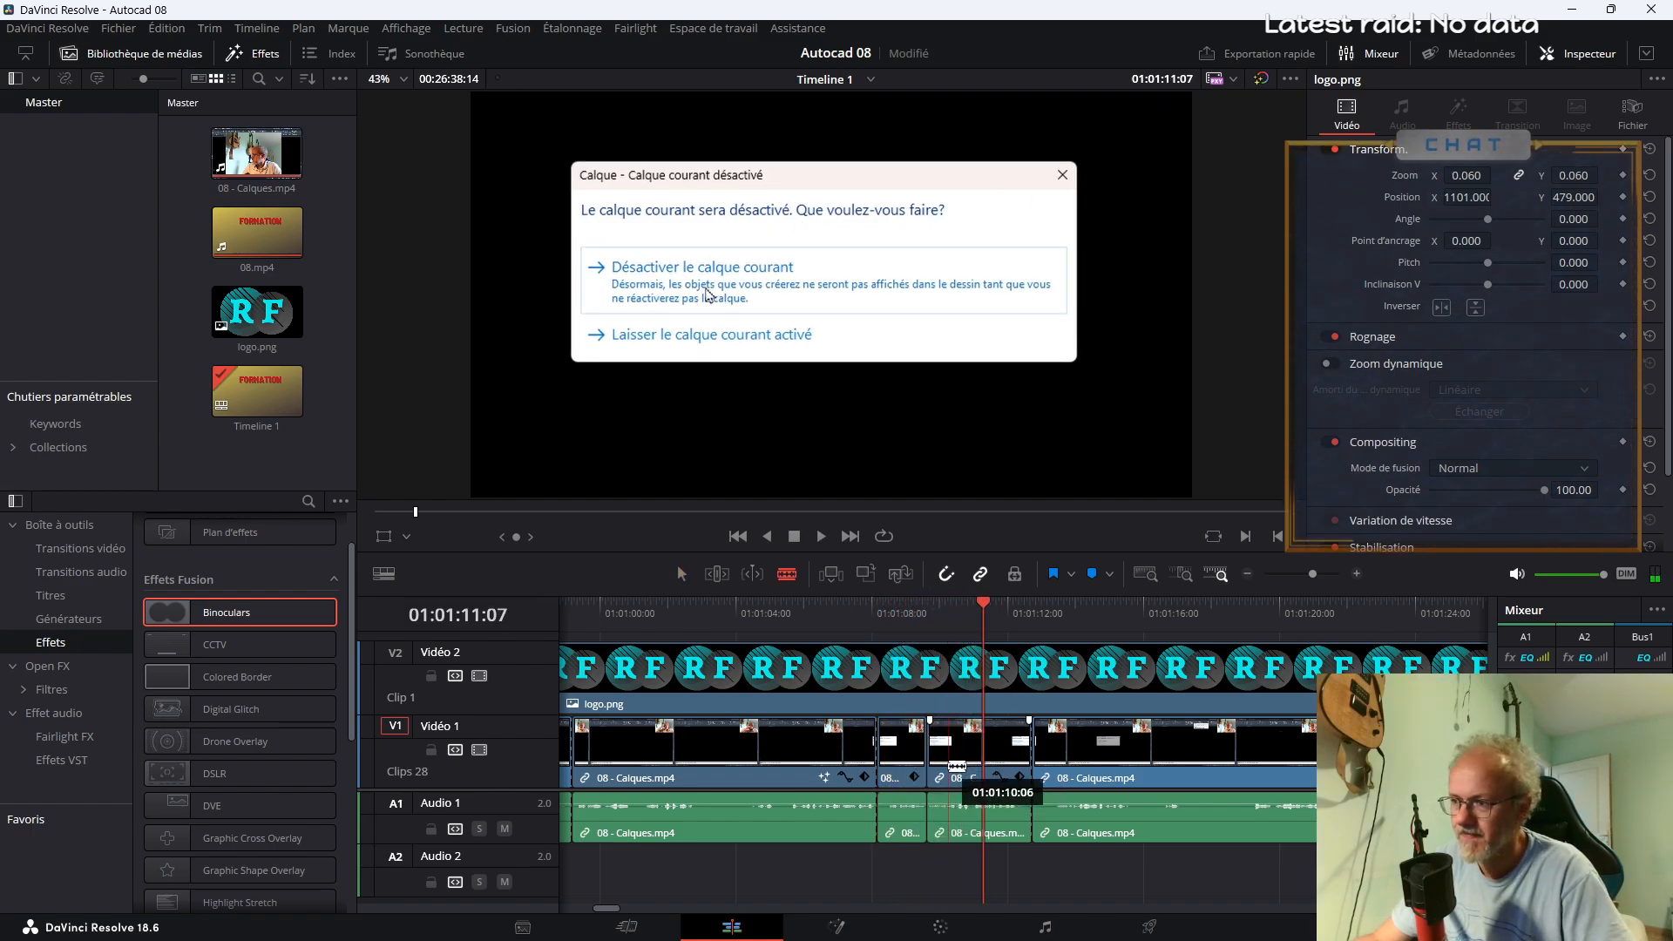
click(947, 767)
key(a)
click(938, 760)
key(Delete)
Play the footage from about 01:01:08 onward and split 08 - Calques.mp4 at about 01:01:47
click(878, 617)
key(space)
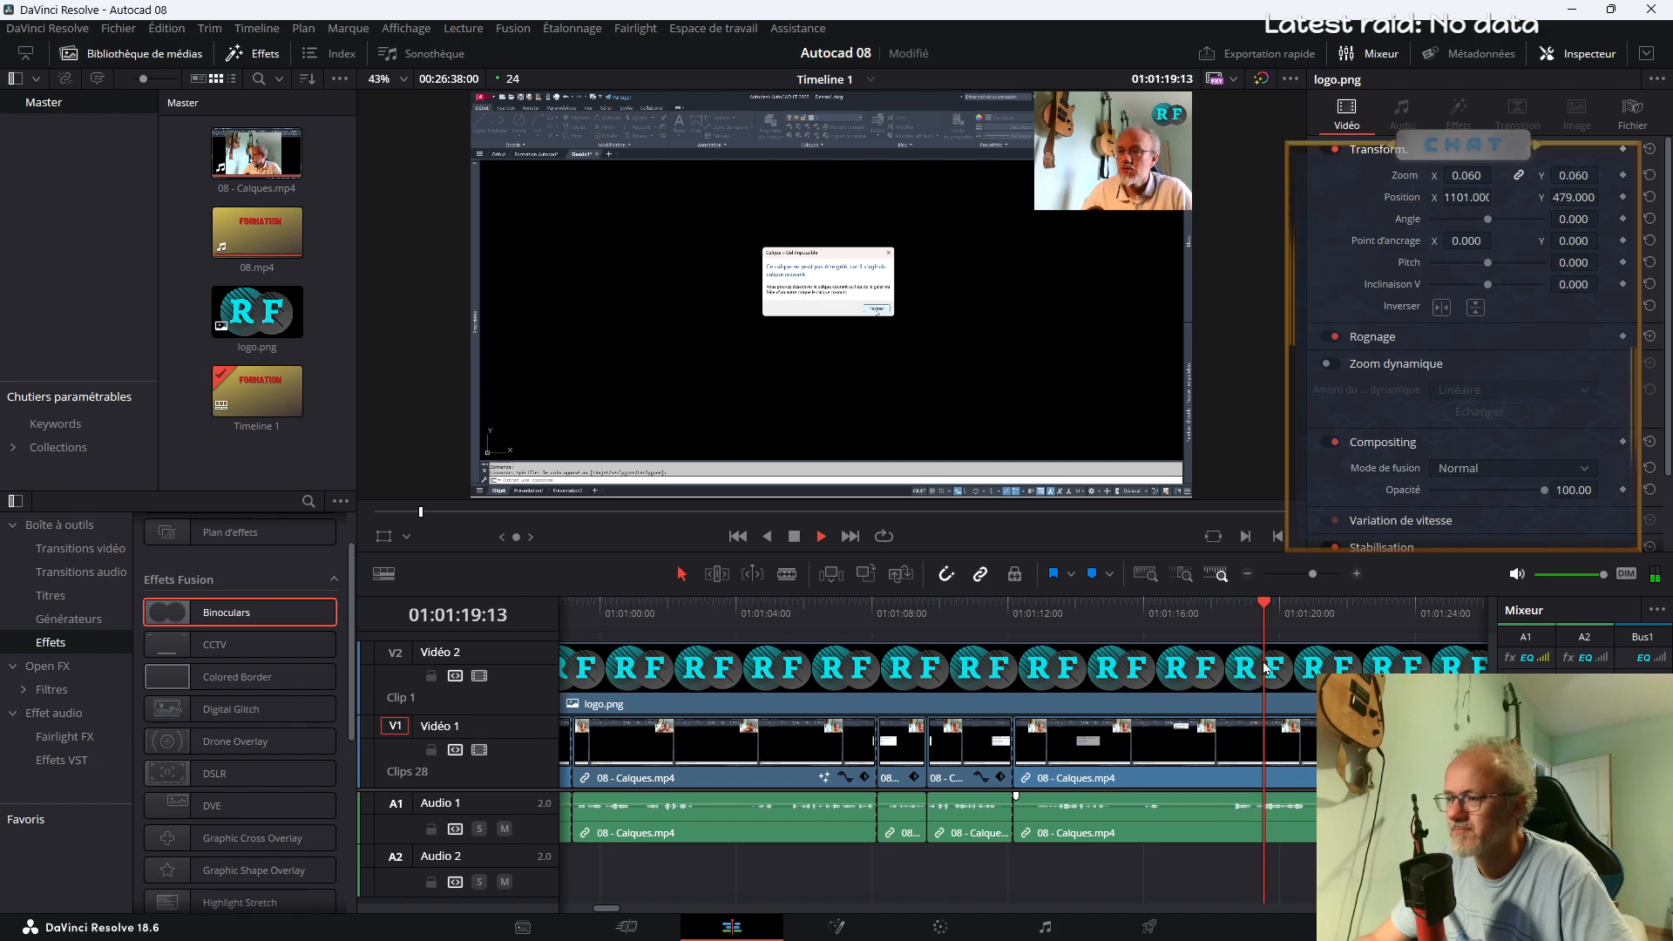
drag(1308, 575, 1305, 575)
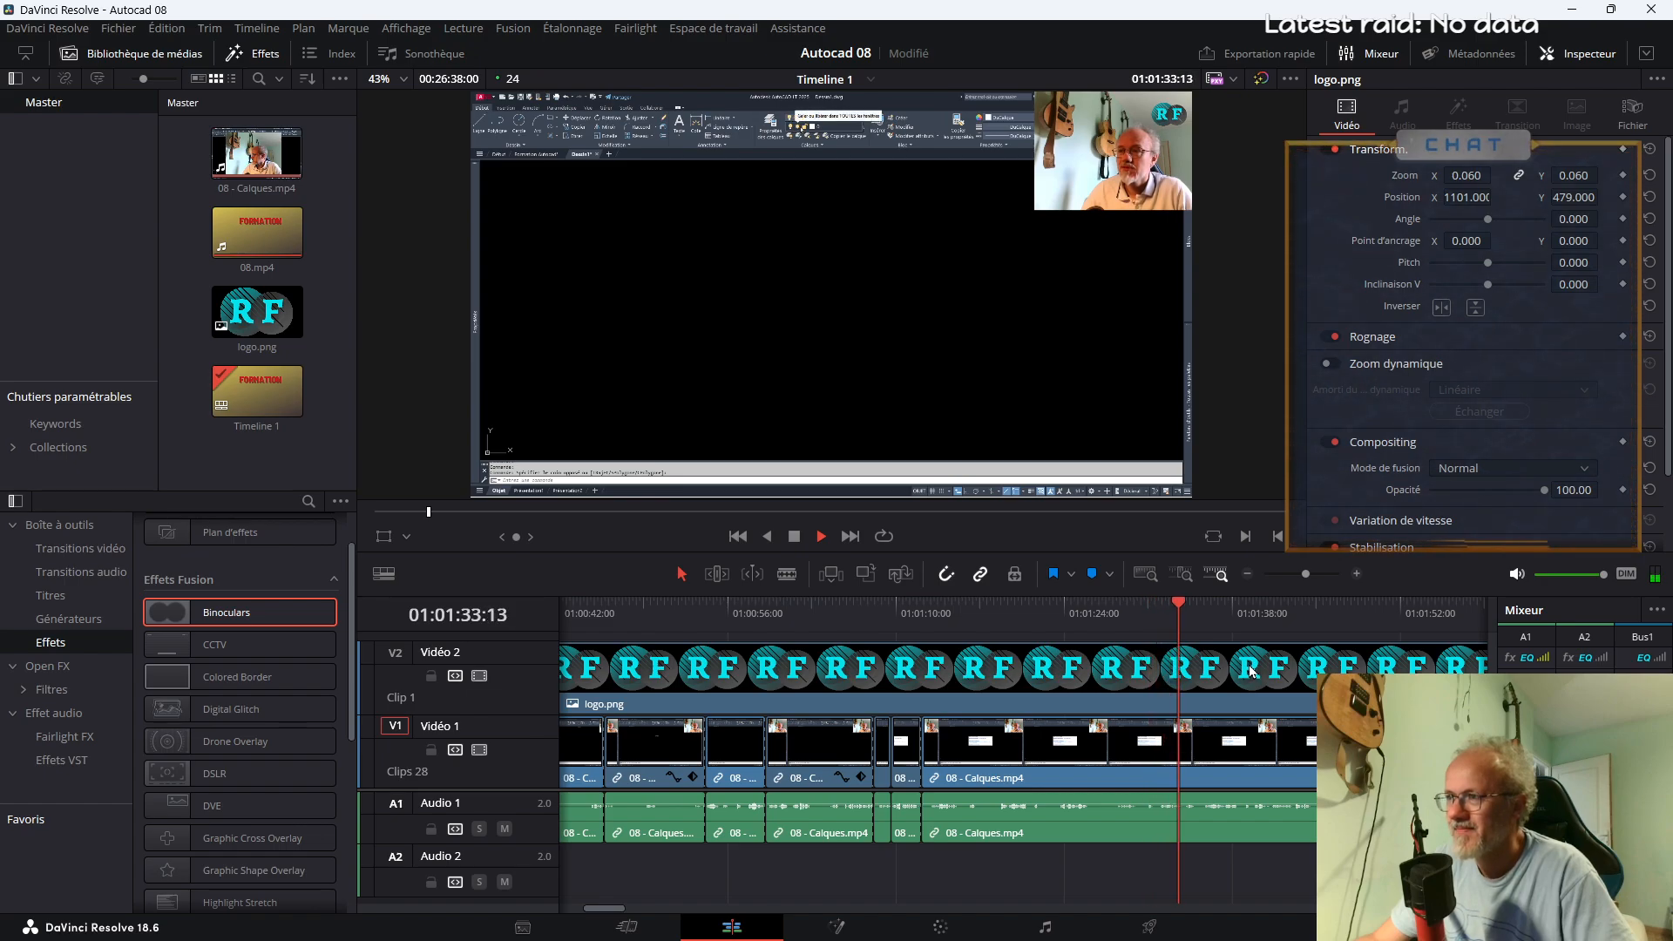
drag(1303, 577, 1304, 575)
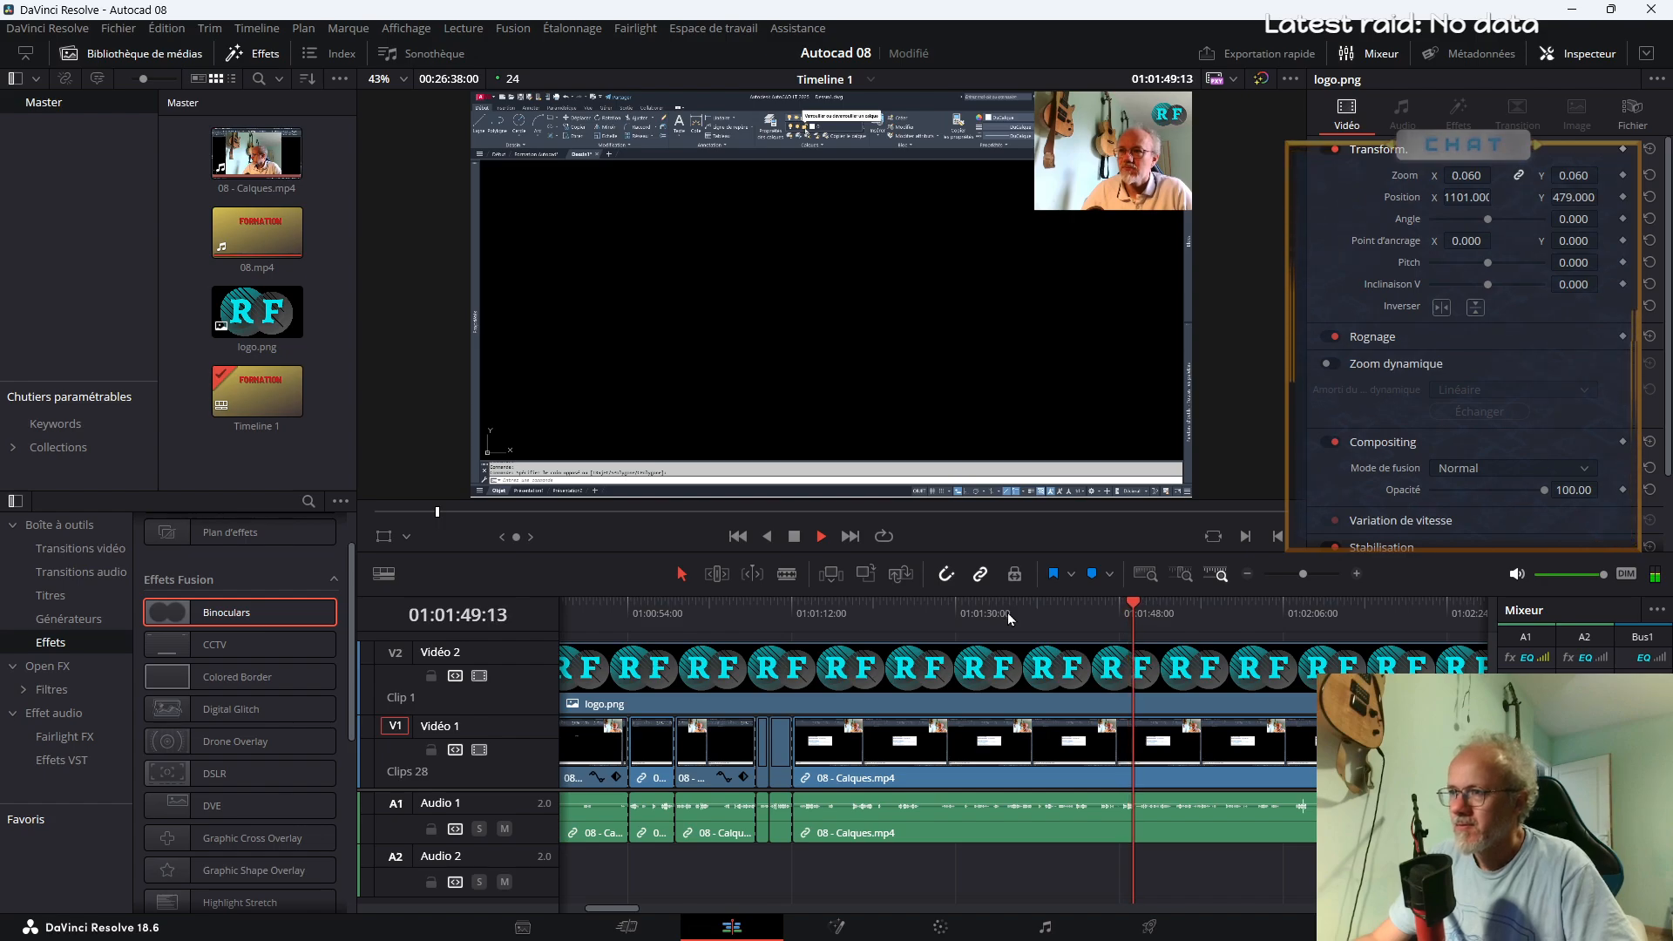
key(space)
key(b)
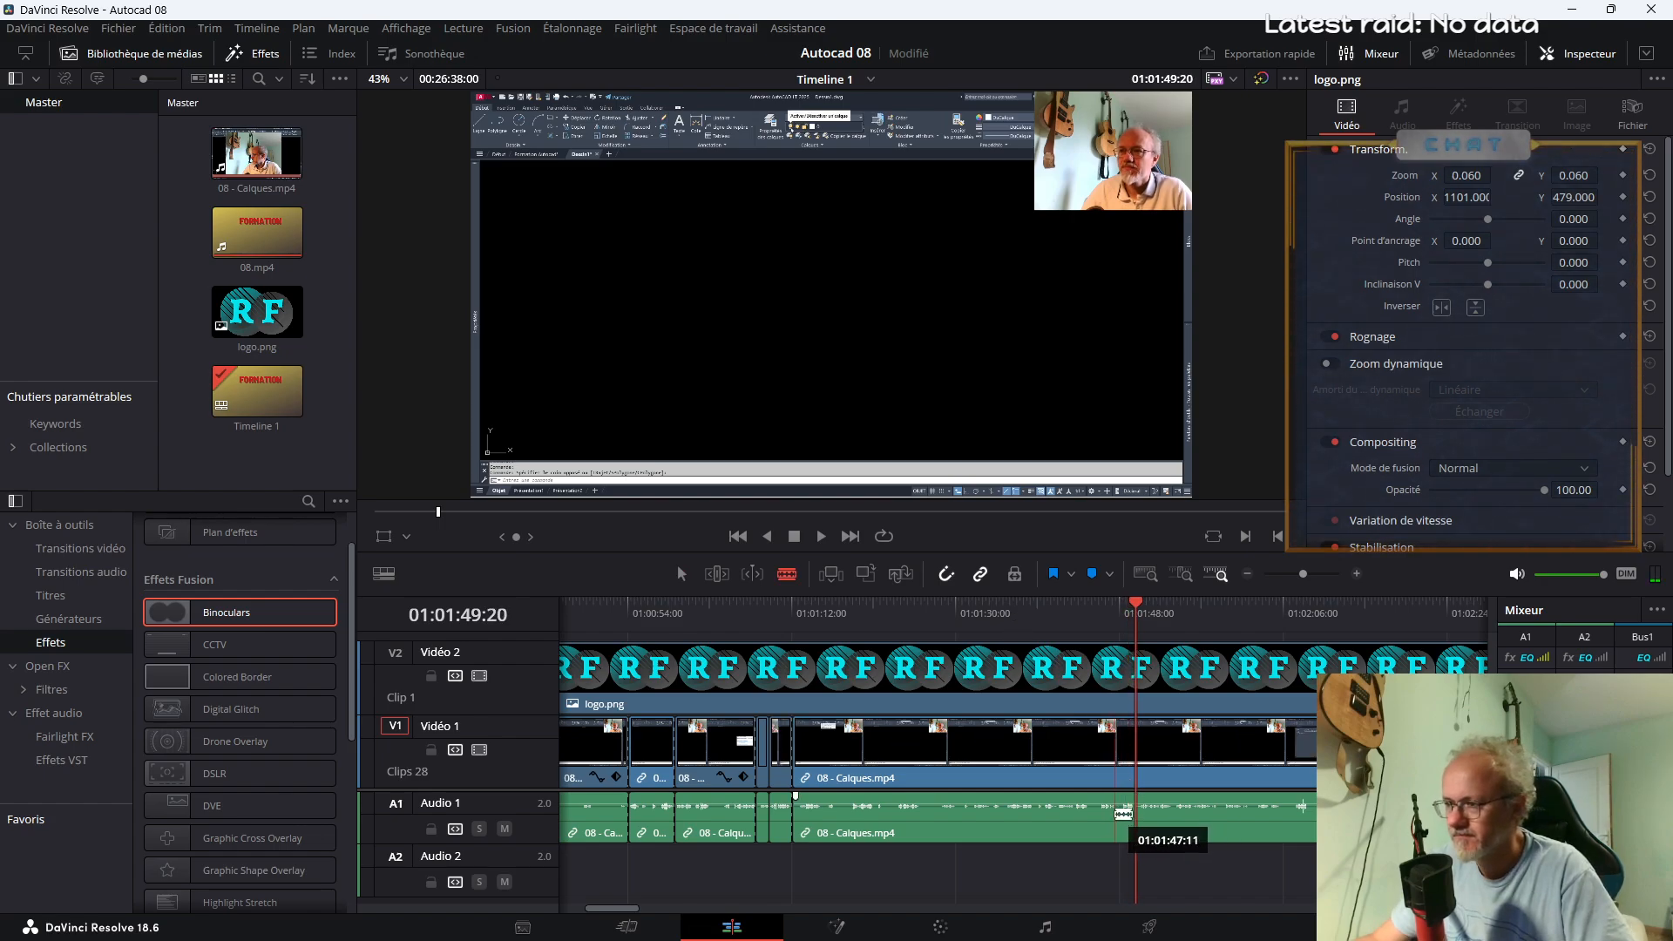
click(1119, 813)
key(space)
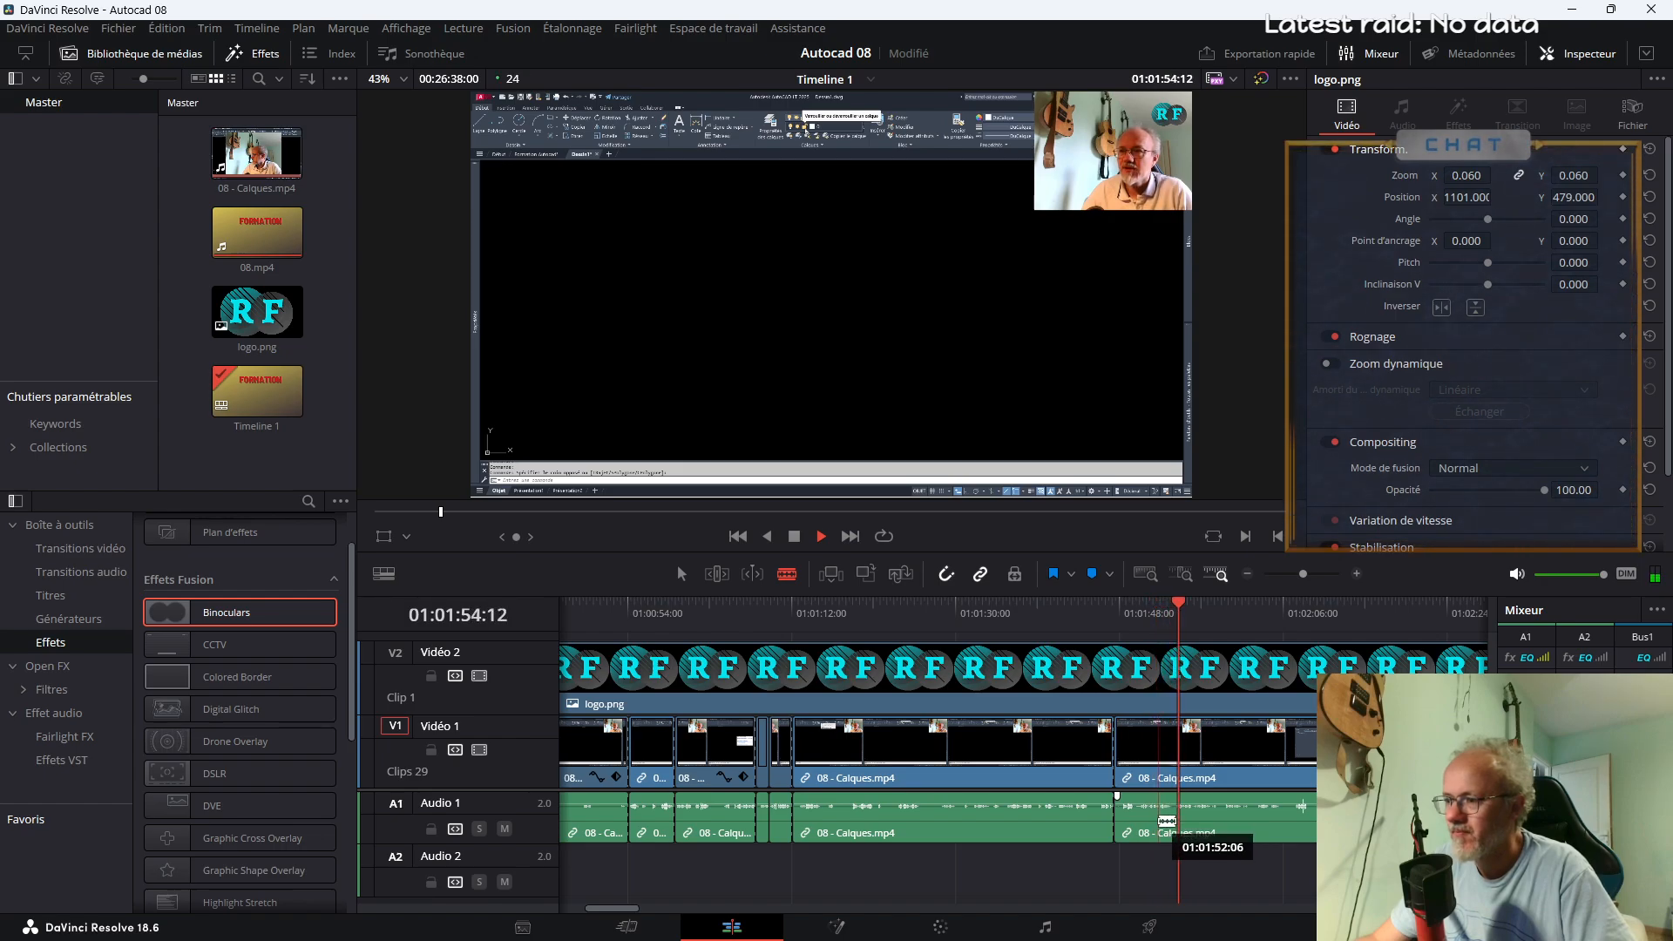
Split 08 - Calques.mp4 at about 01:01:55 and apply the Binoculars effect to the segment before the cut
click(1187, 812)
key(space)
key(a)
click(1152, 767)
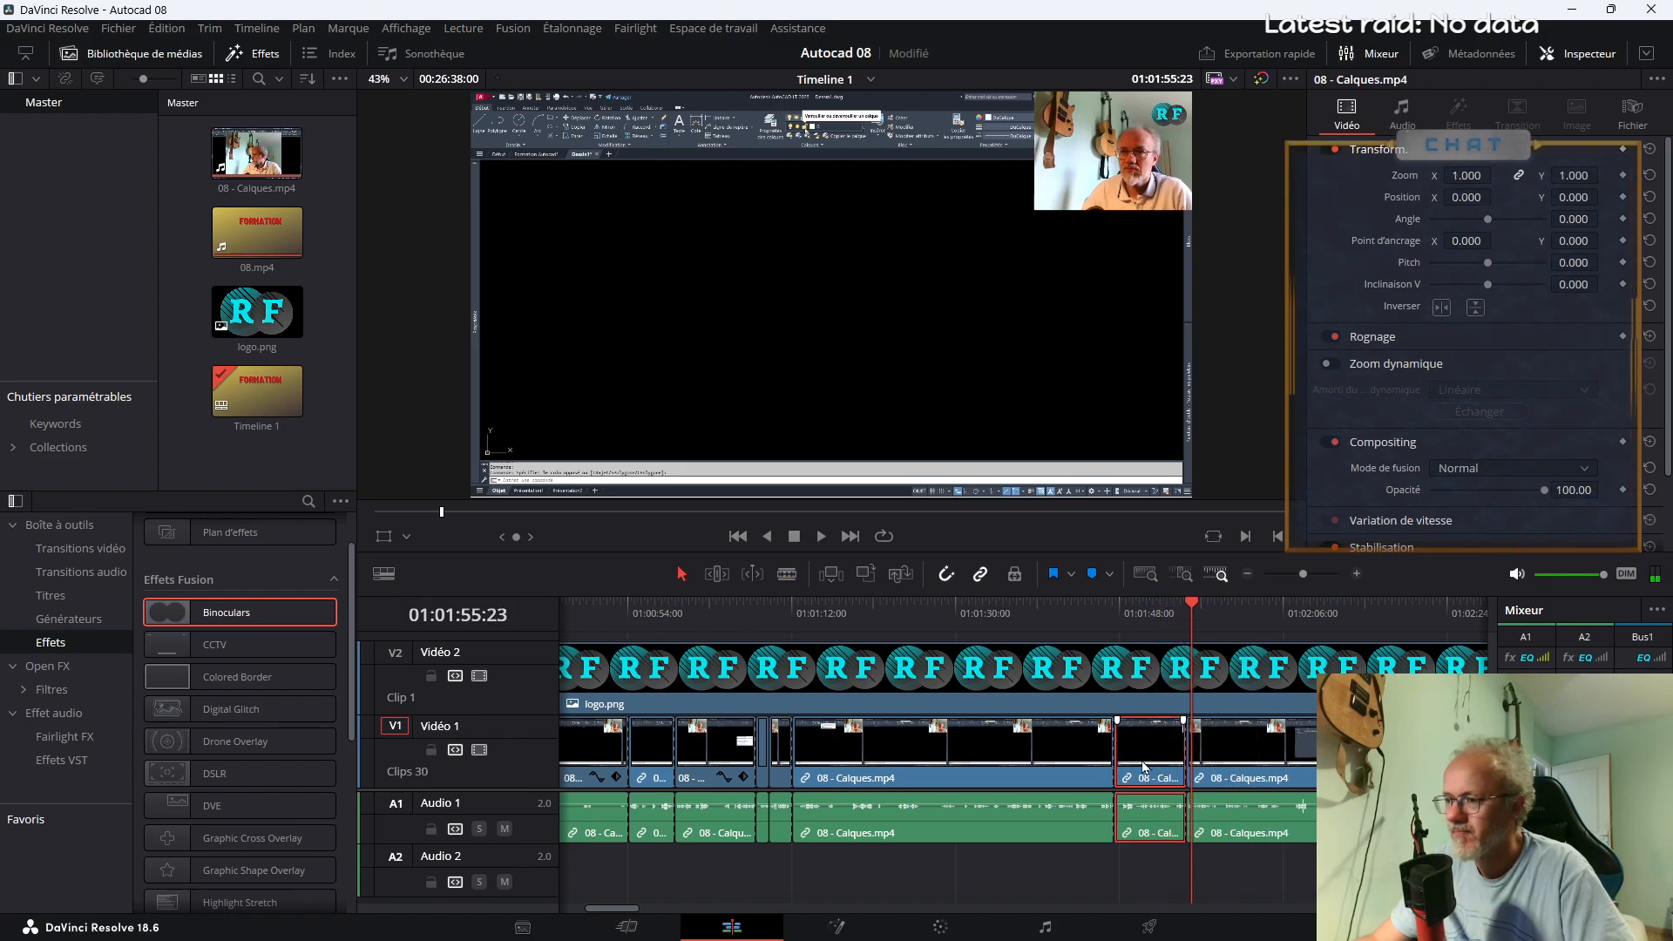
drag(279, 610, 1150, 770)
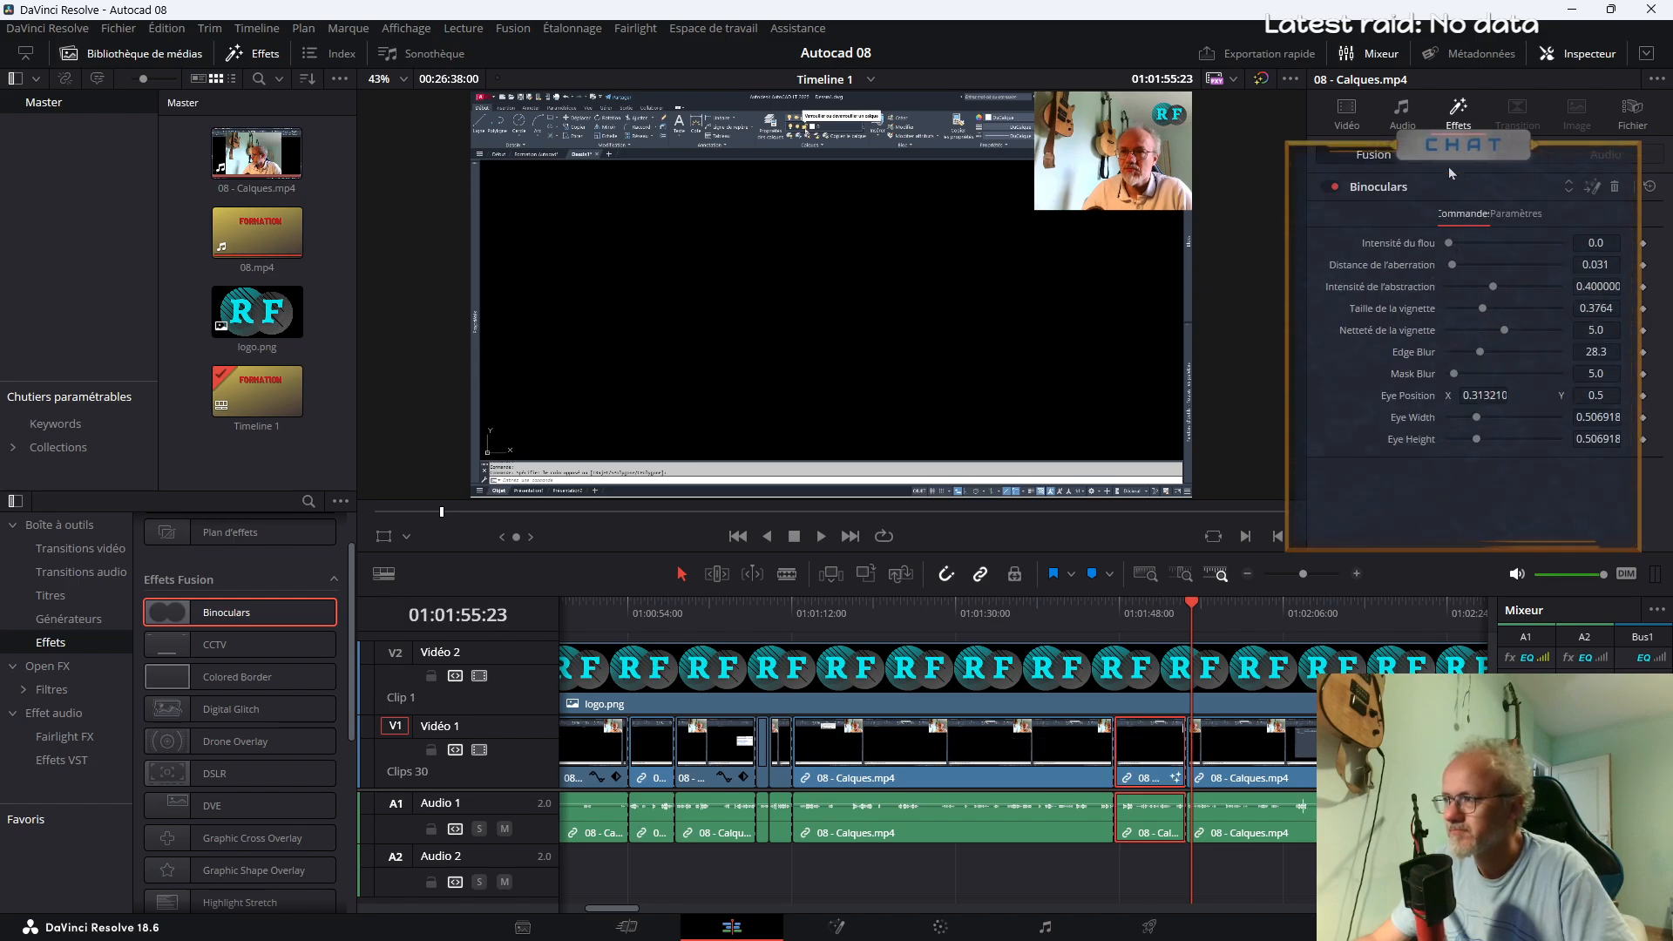
Zoom the Binoculars segment to 2.900 with Y position -1296, shift it horizontally onto the Calques tools, and set its aberration distance to 0.0
click(1347, 121)
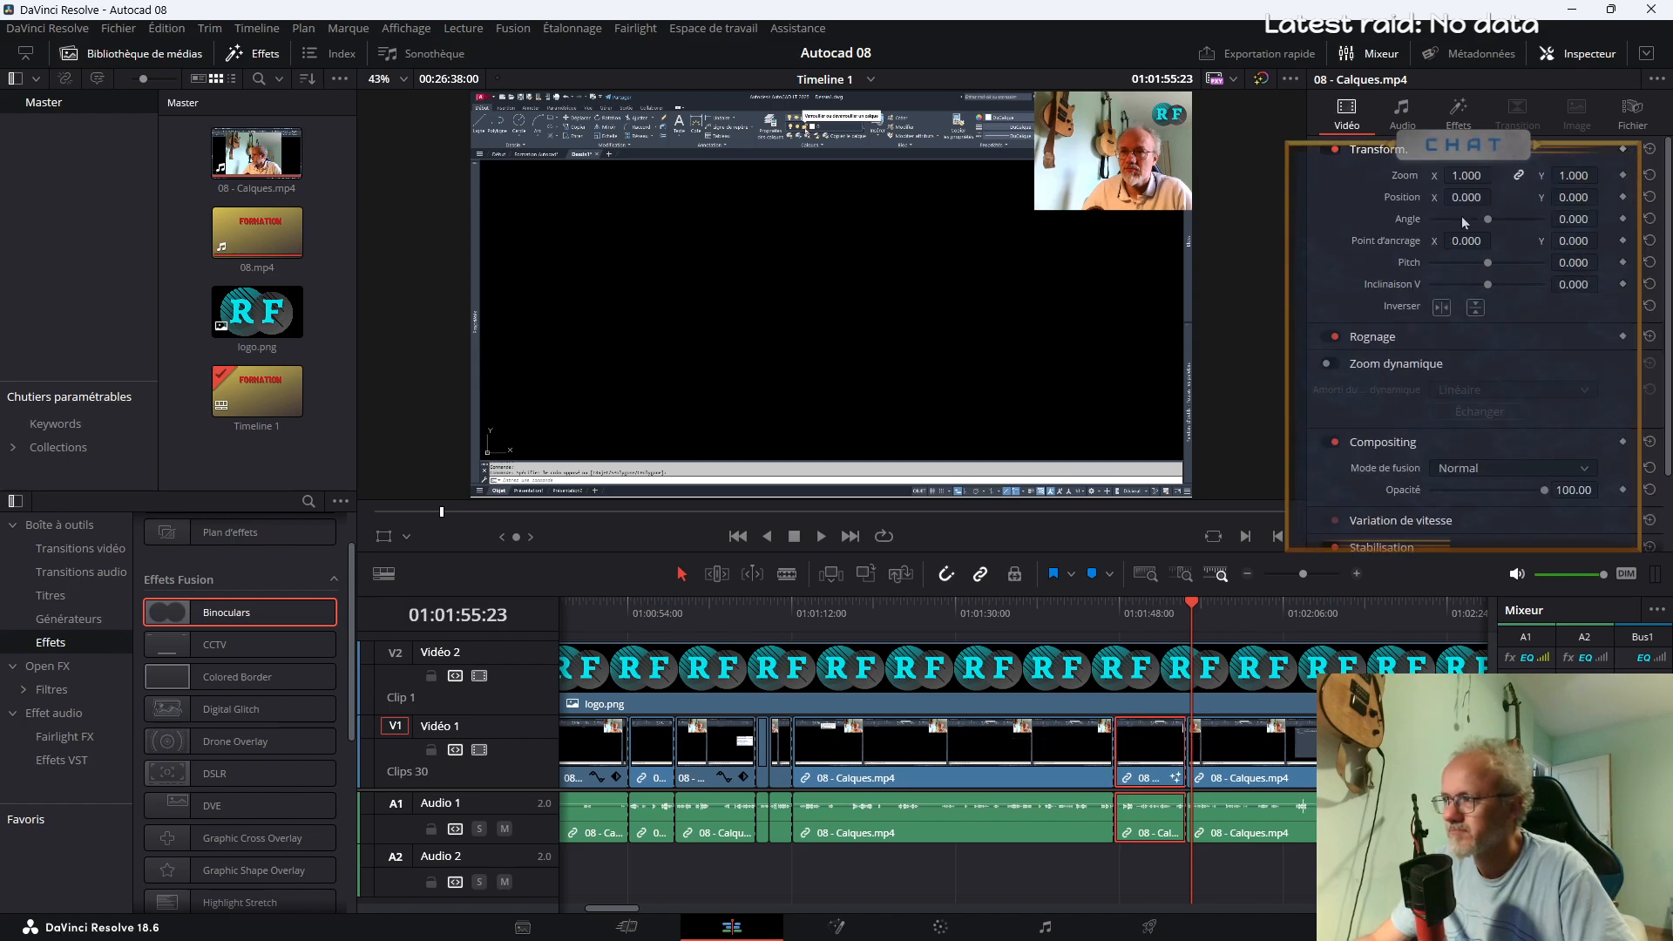
click(1147, 608)
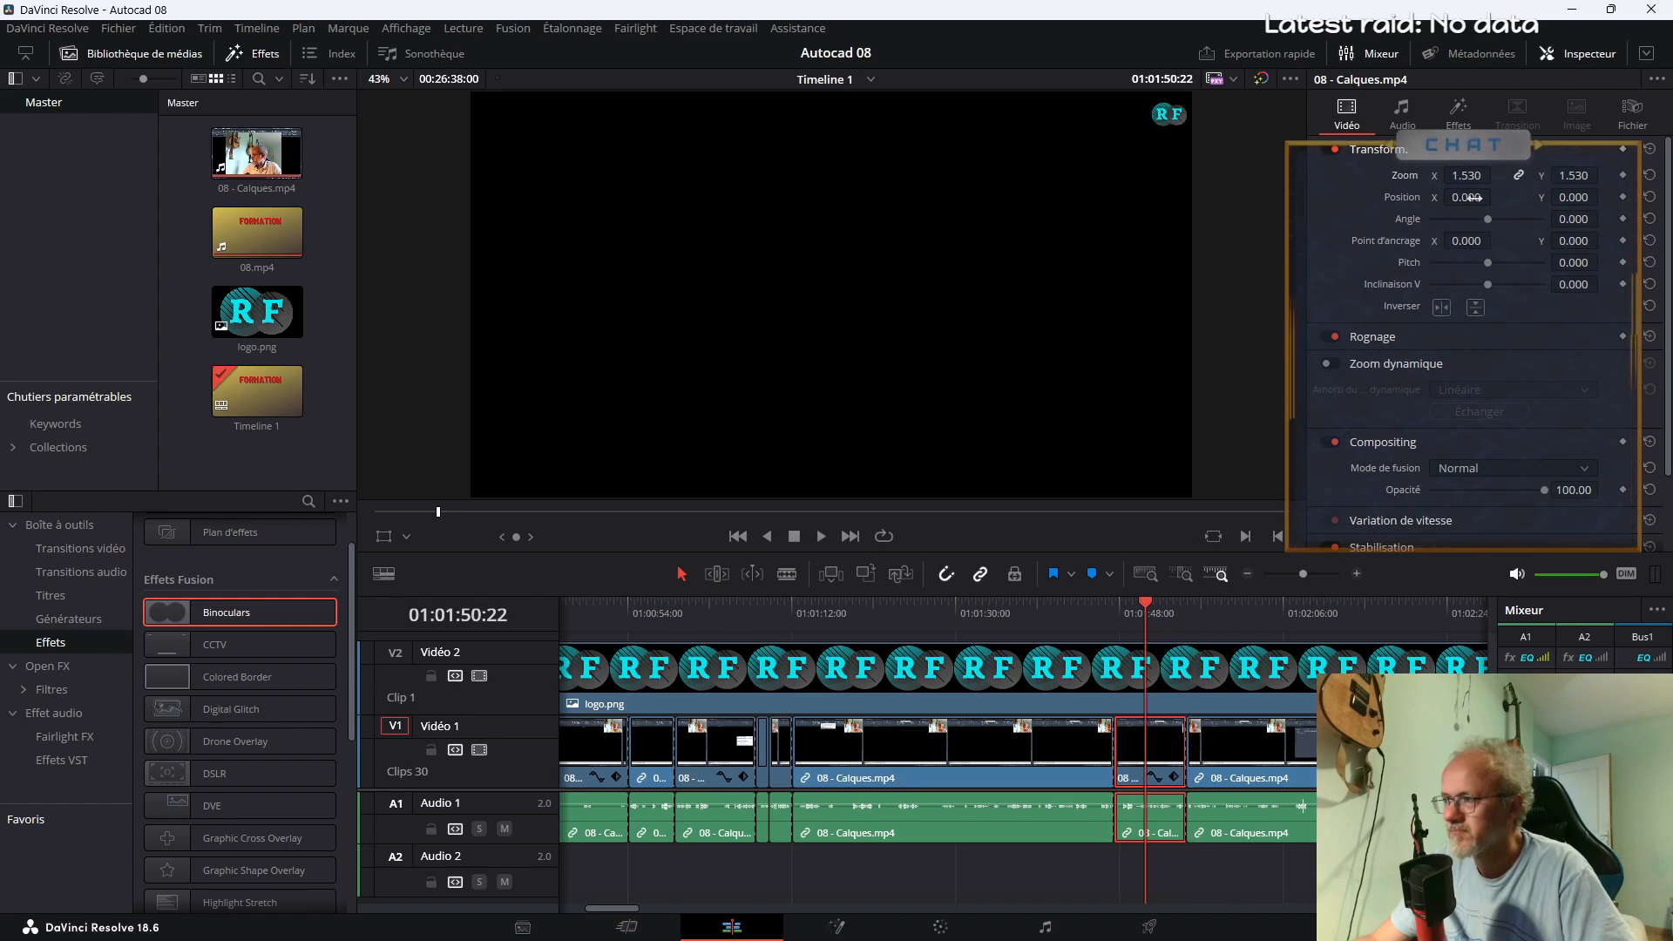
drag(1559, 199, 1560, 198)
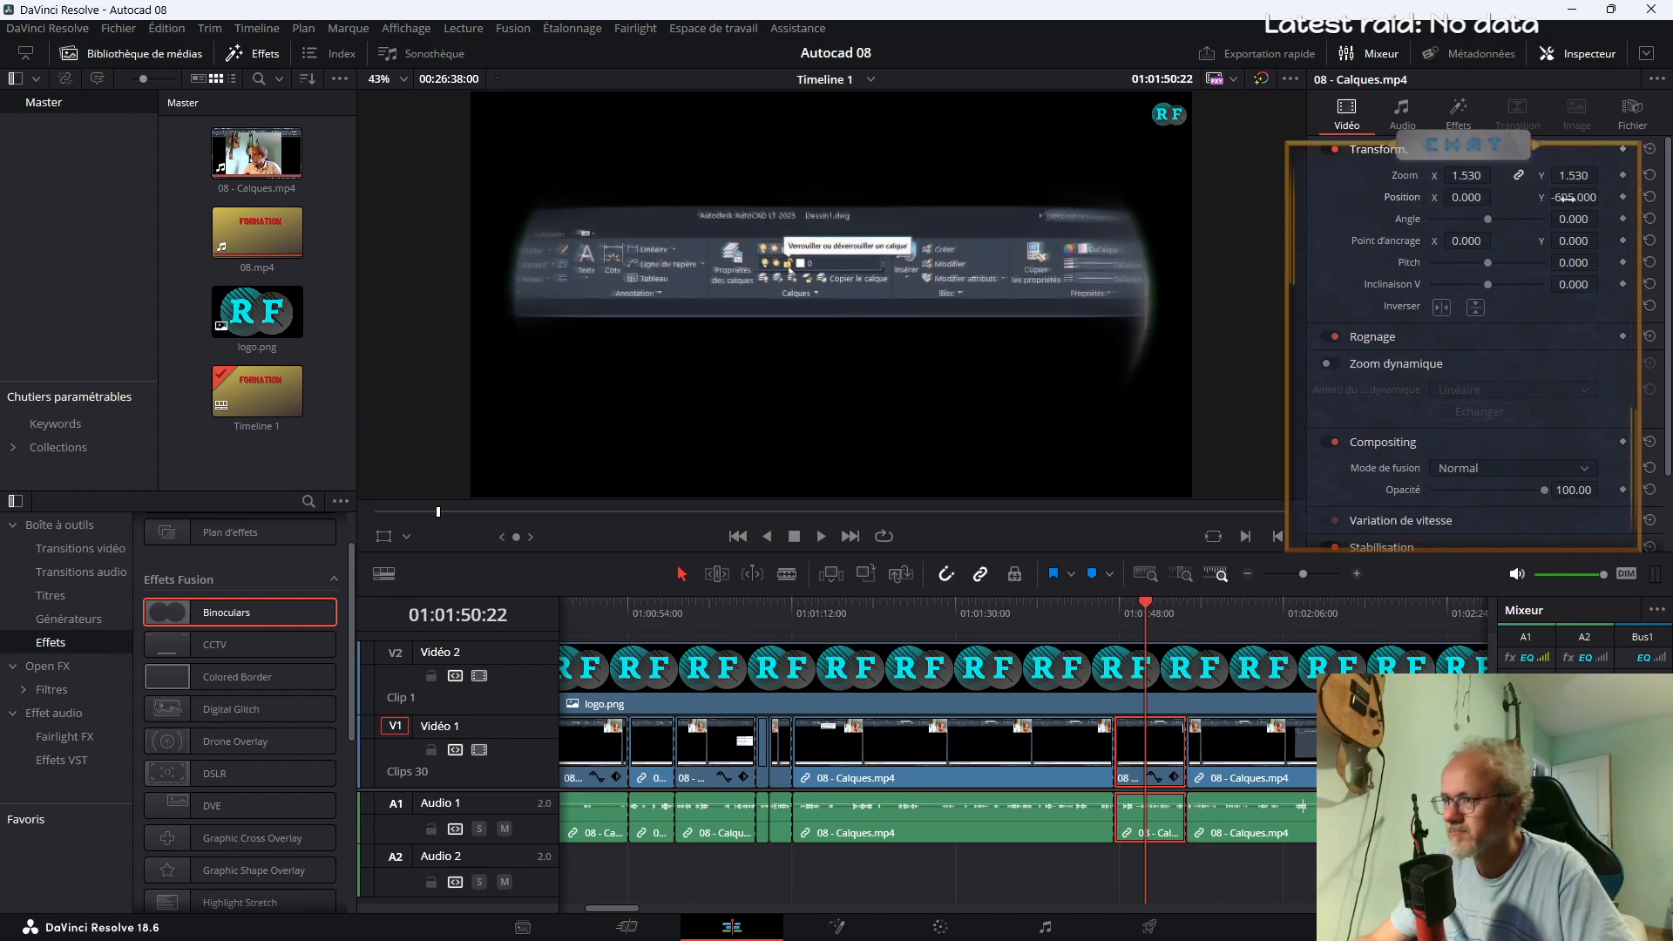
drag(1466, 177, 1420, 197)
drag(1572, 197, 1608, 209)
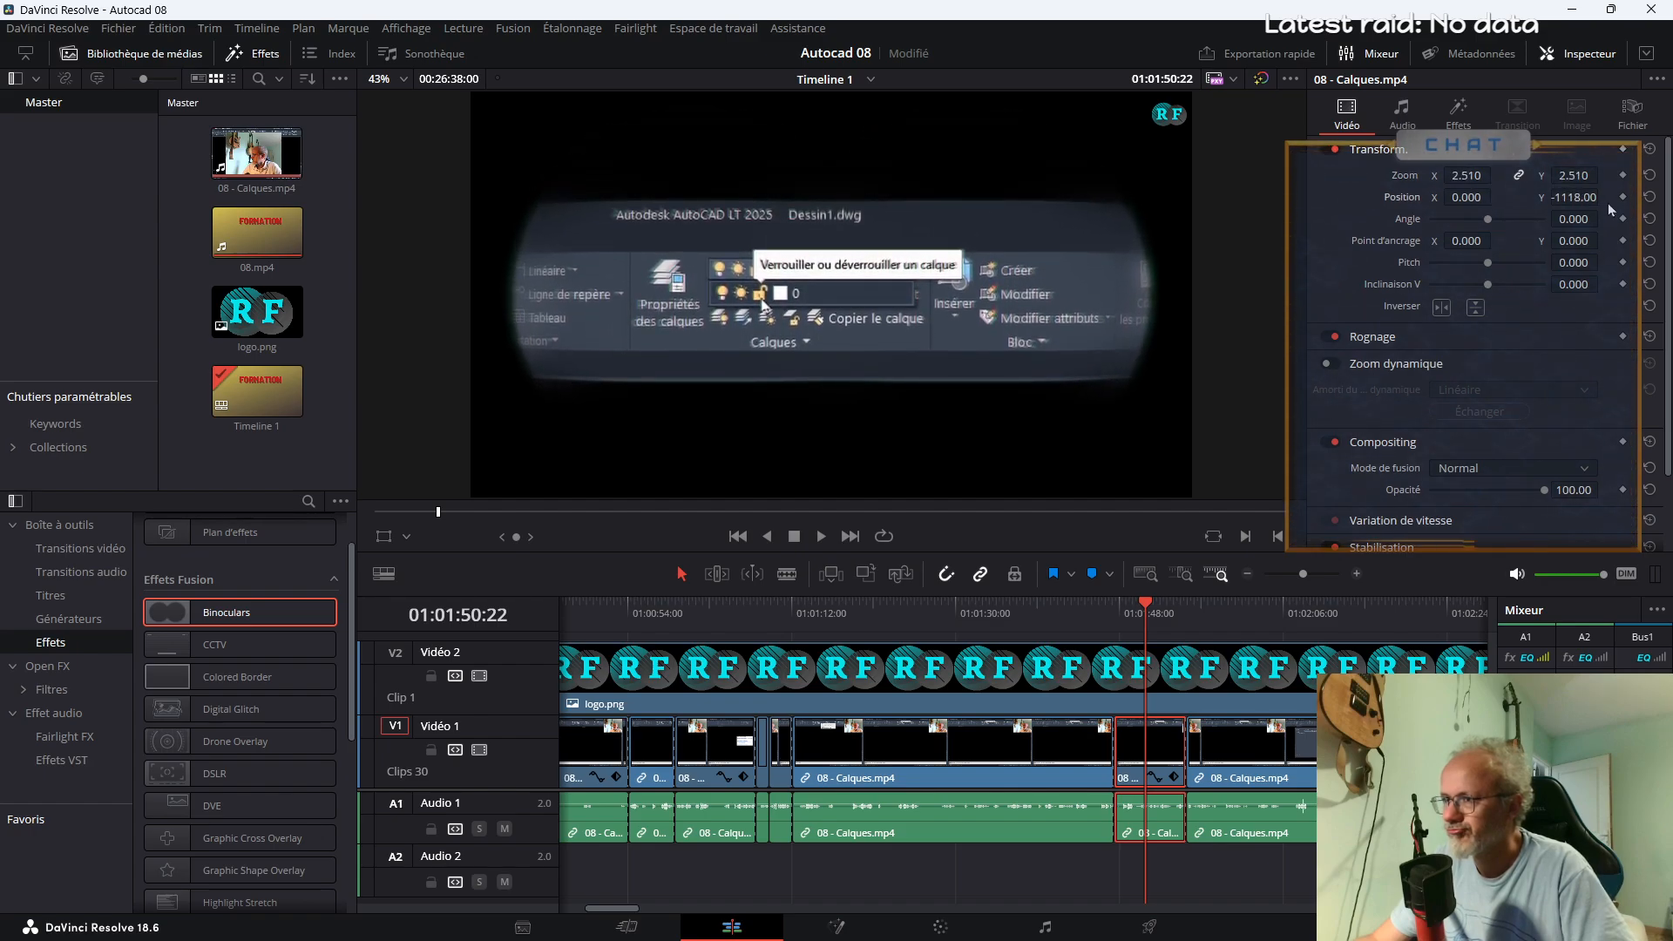
drag(1459, 174, 1585, 304)
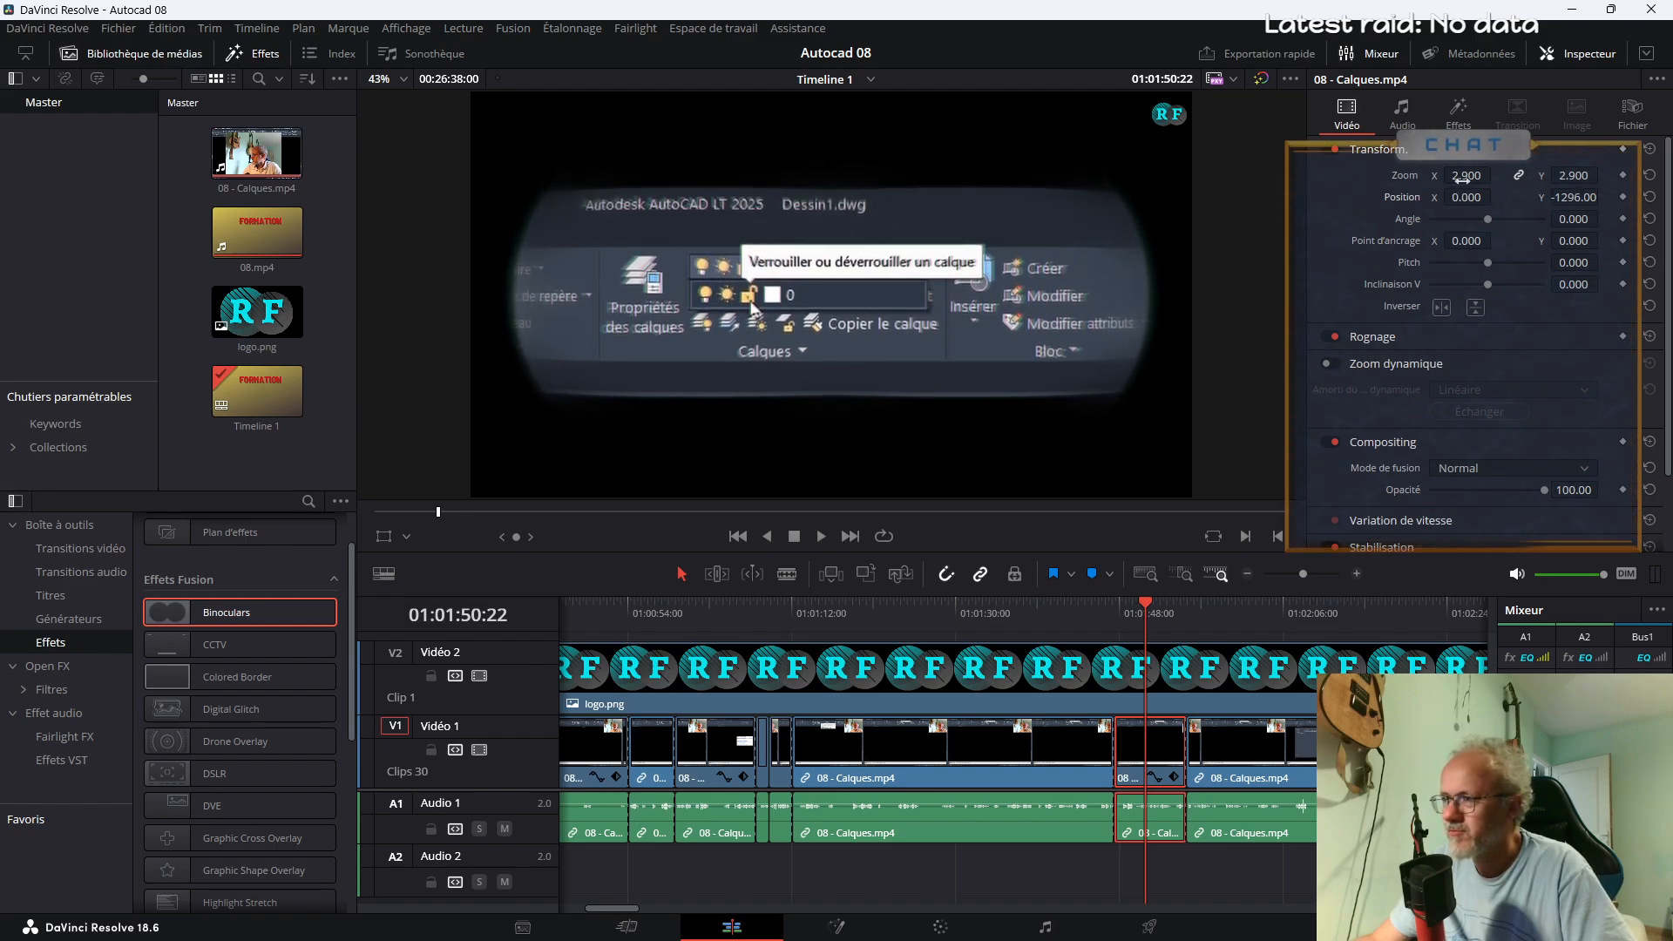
drag(1457, 197, 1403, 383)
click(1453, 114)
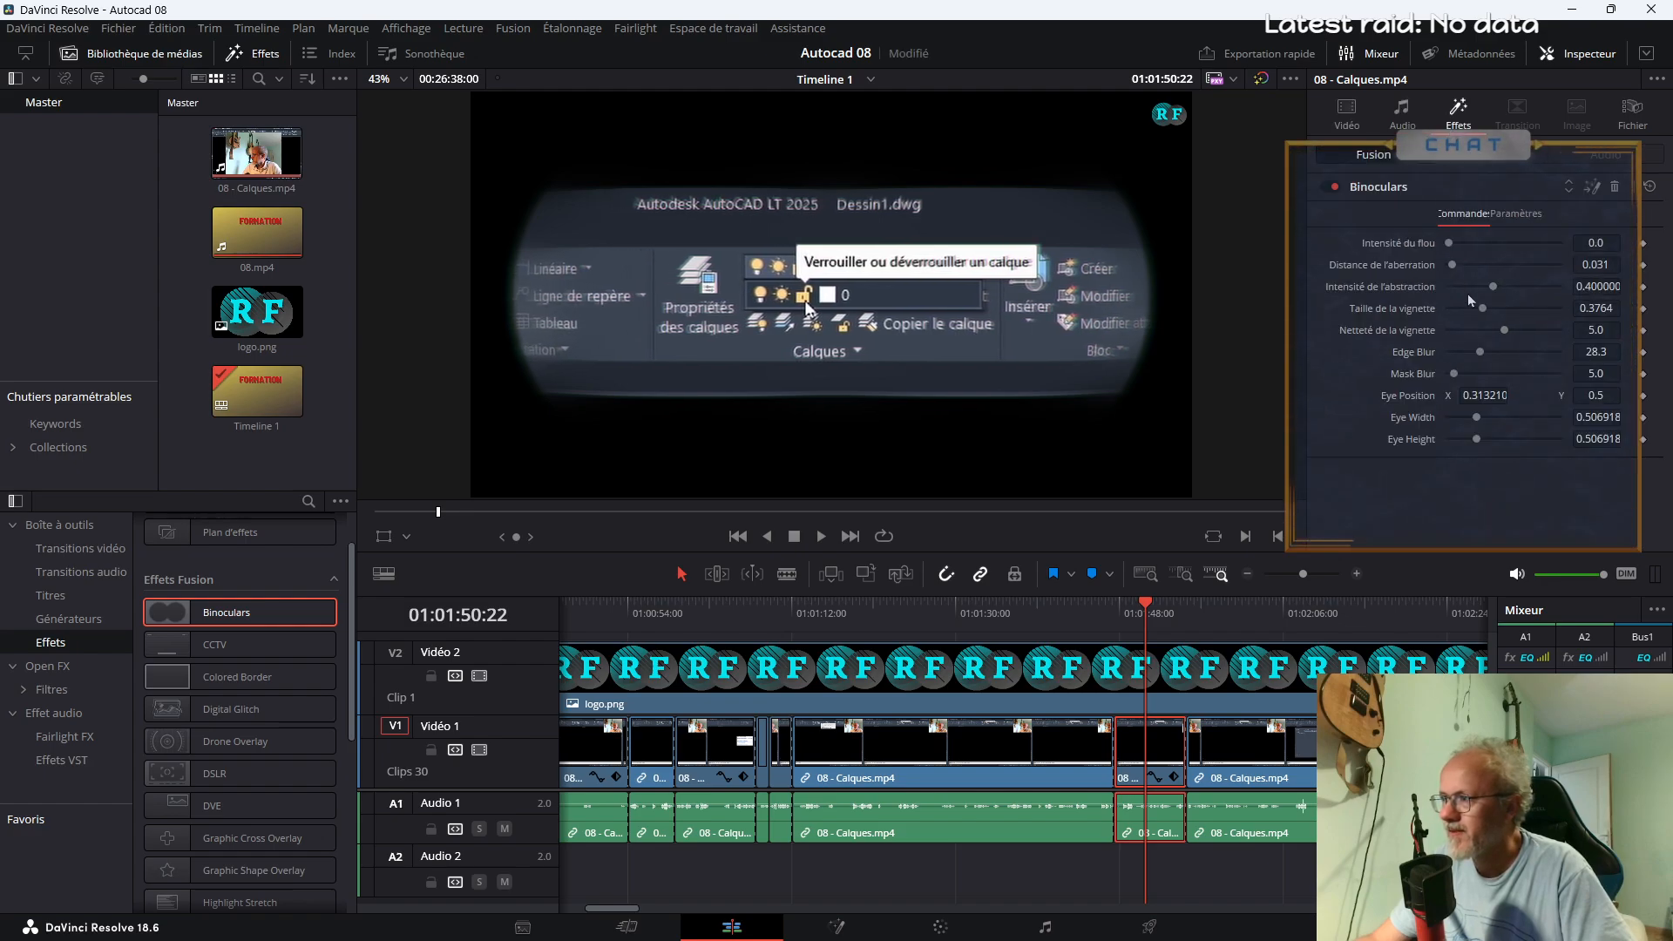
drag(1452, 265, 1408, 270)
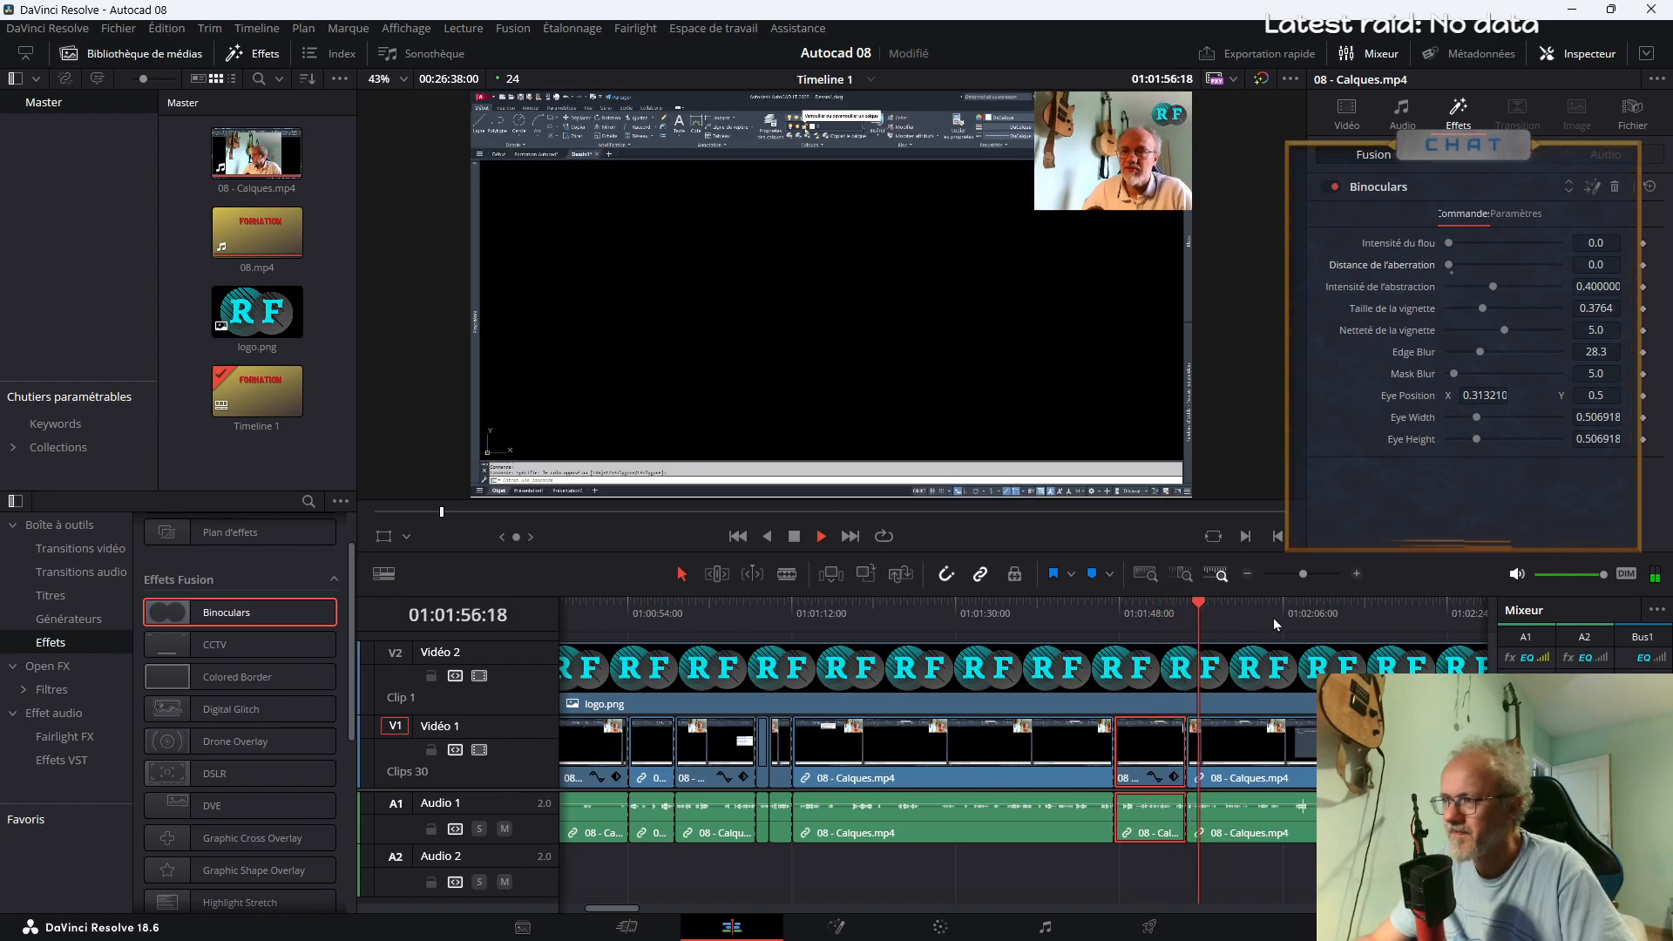
Play past the Binoculars segment and split 08 - Calques.mp4 at about 01:02:02
drag(621, 909, 643, 909)
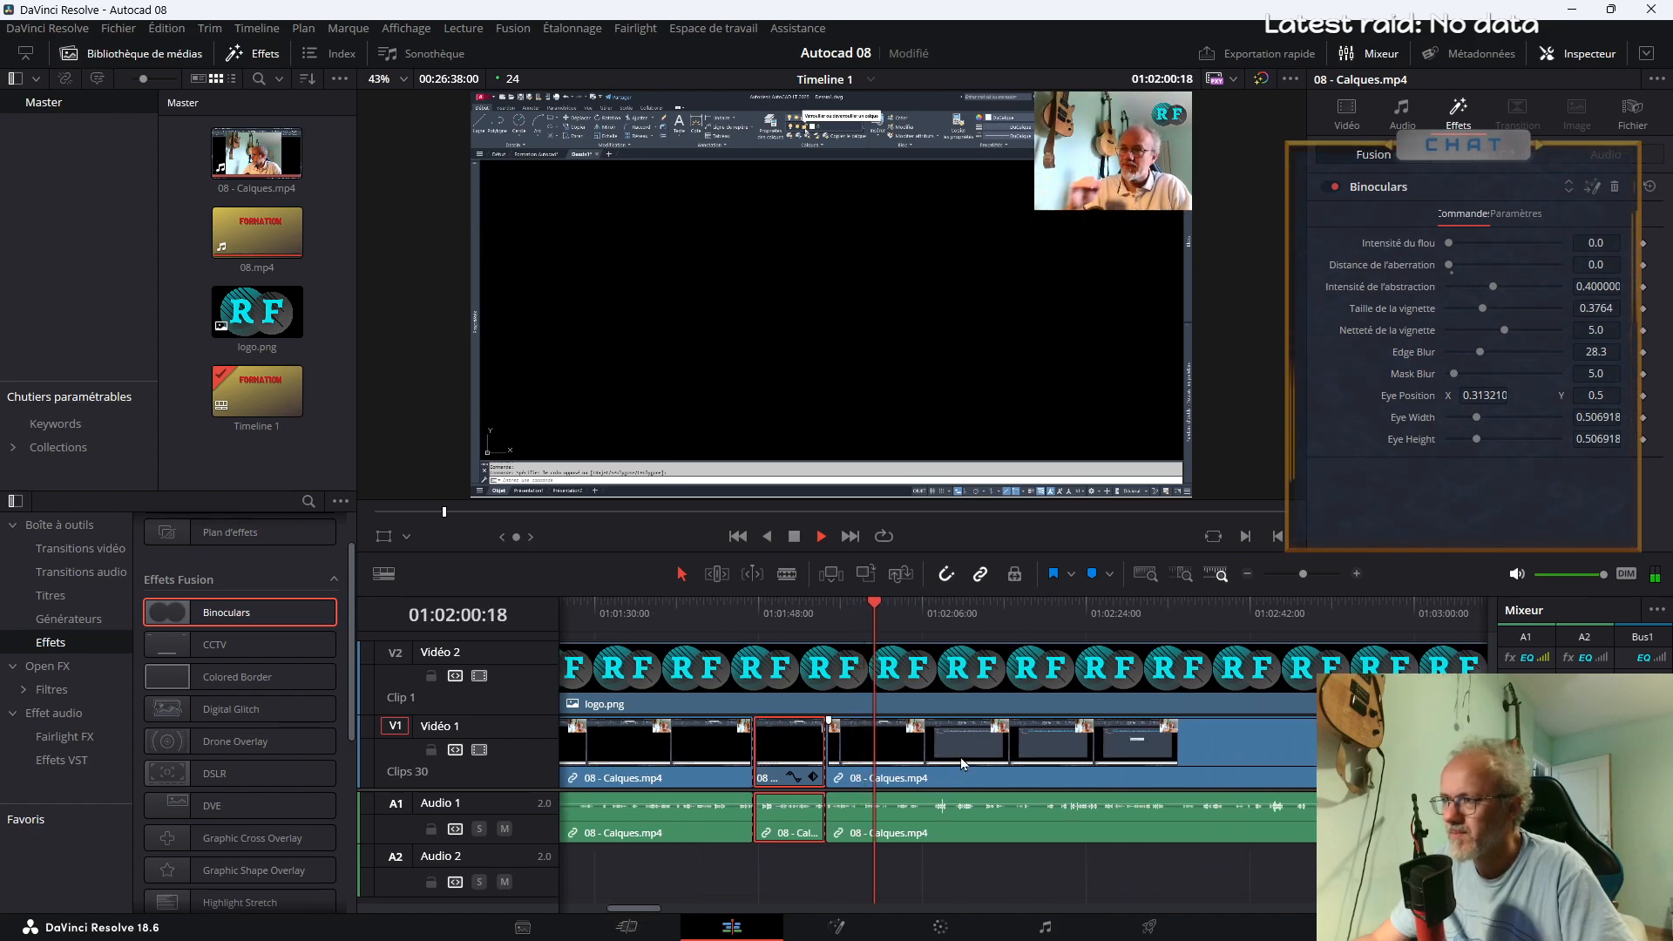
key(b)
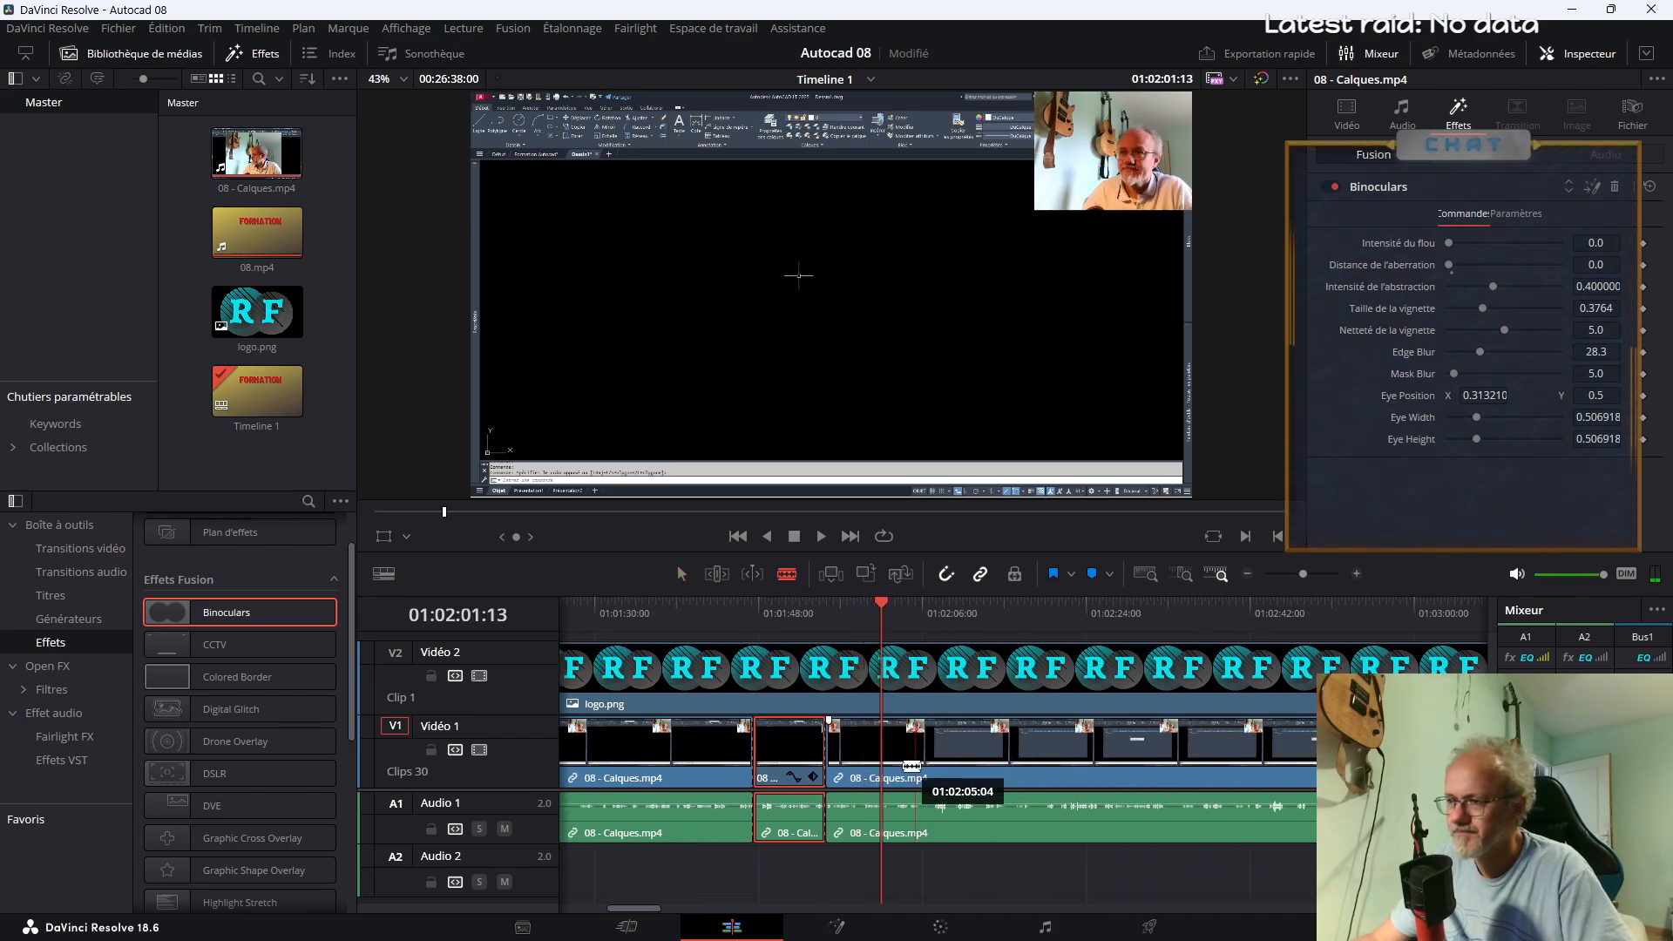
click(893, 760)
key(space)
key(a)
Enlarge the webcam in the segment between 01:01:55 and 01:02:02 using zoom 2.730 and position -1917, -1060, and preview it
click(861, 747)
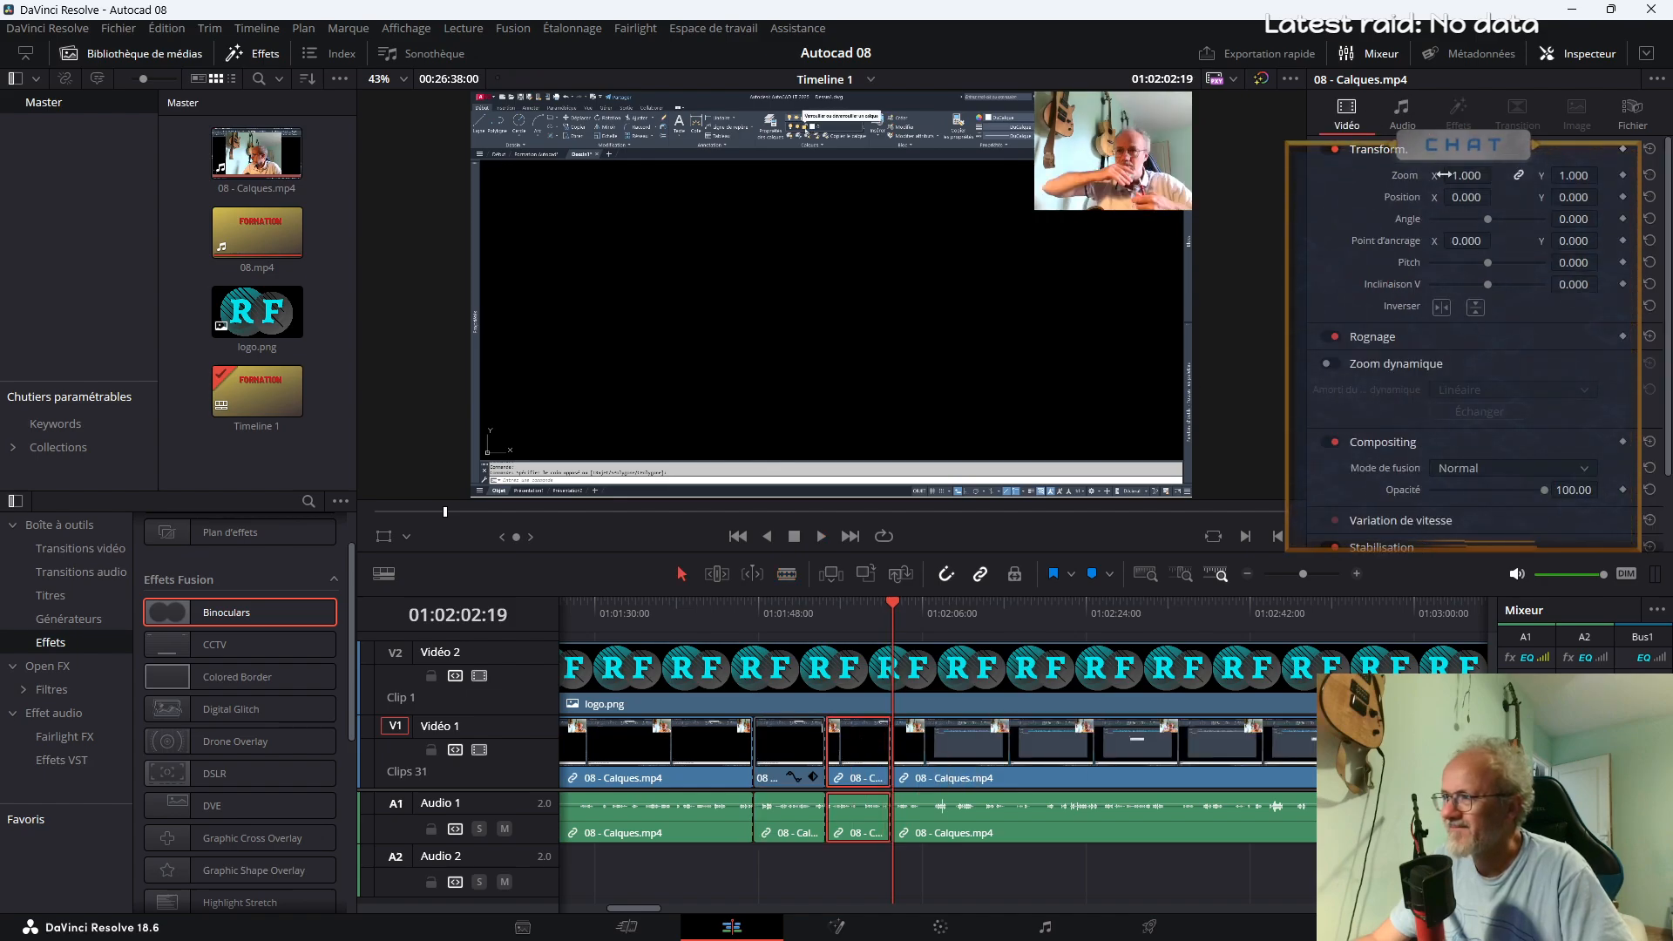
drag(1468, 195, 1429, 196)
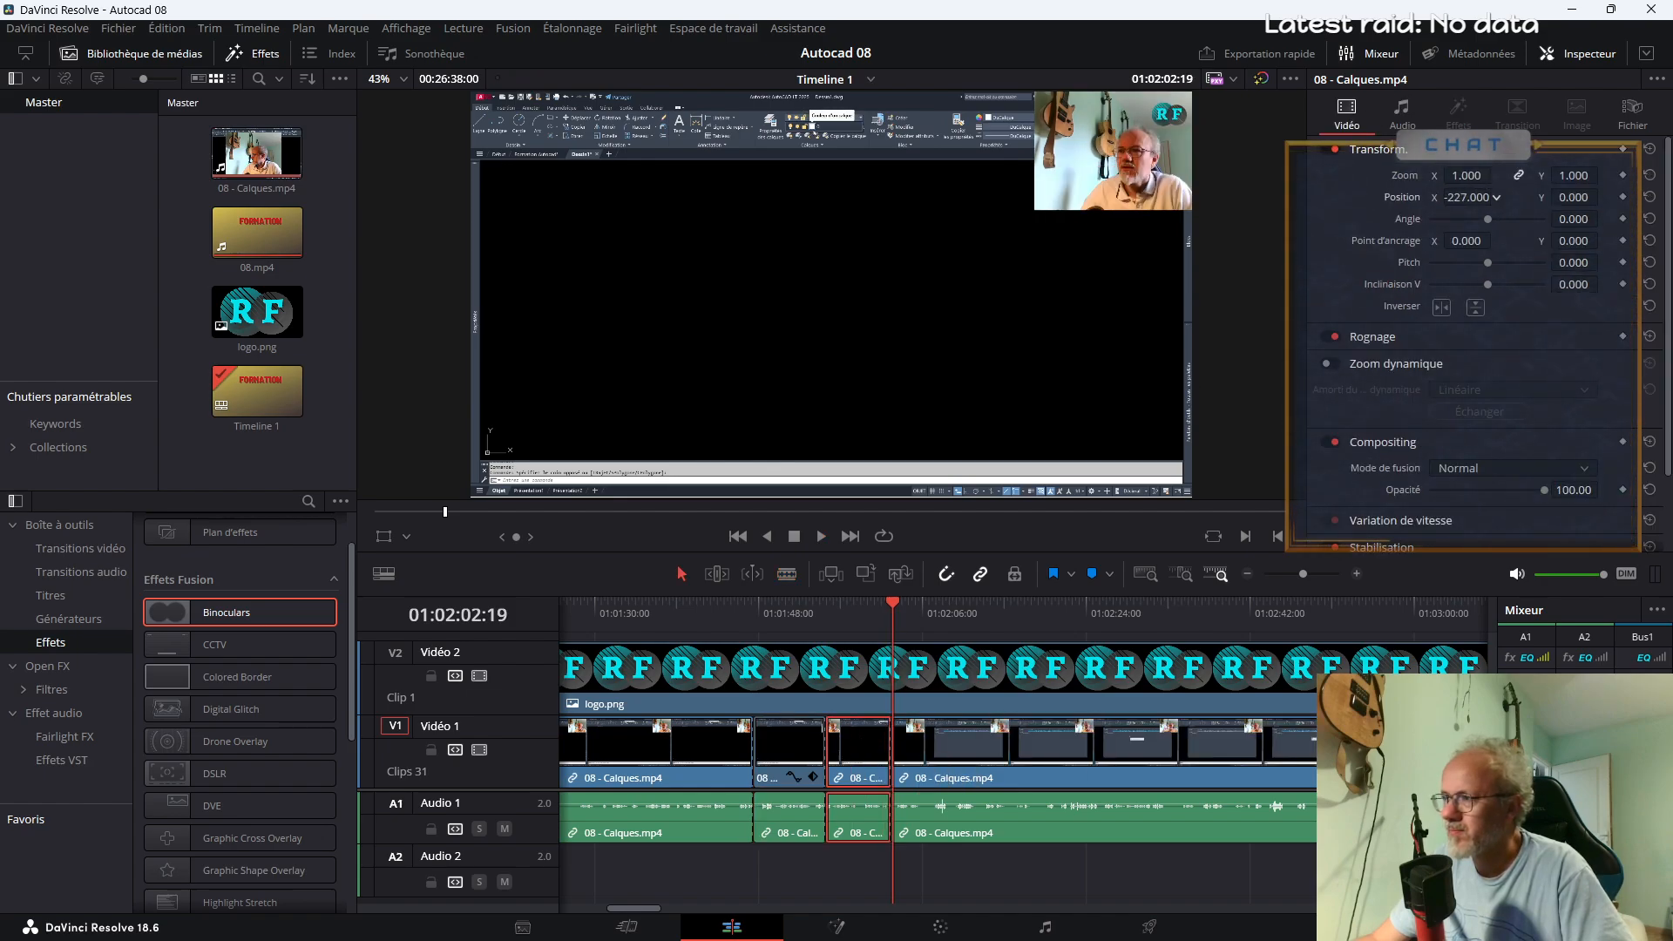
drag(886, 611, 863, 612)
drag(1464, 202, 1347, 202)
drag(1572, 199, 1303, 200)
drag(1481, 194, 1376, 193)
drag(1573, 198, 1448, 198)
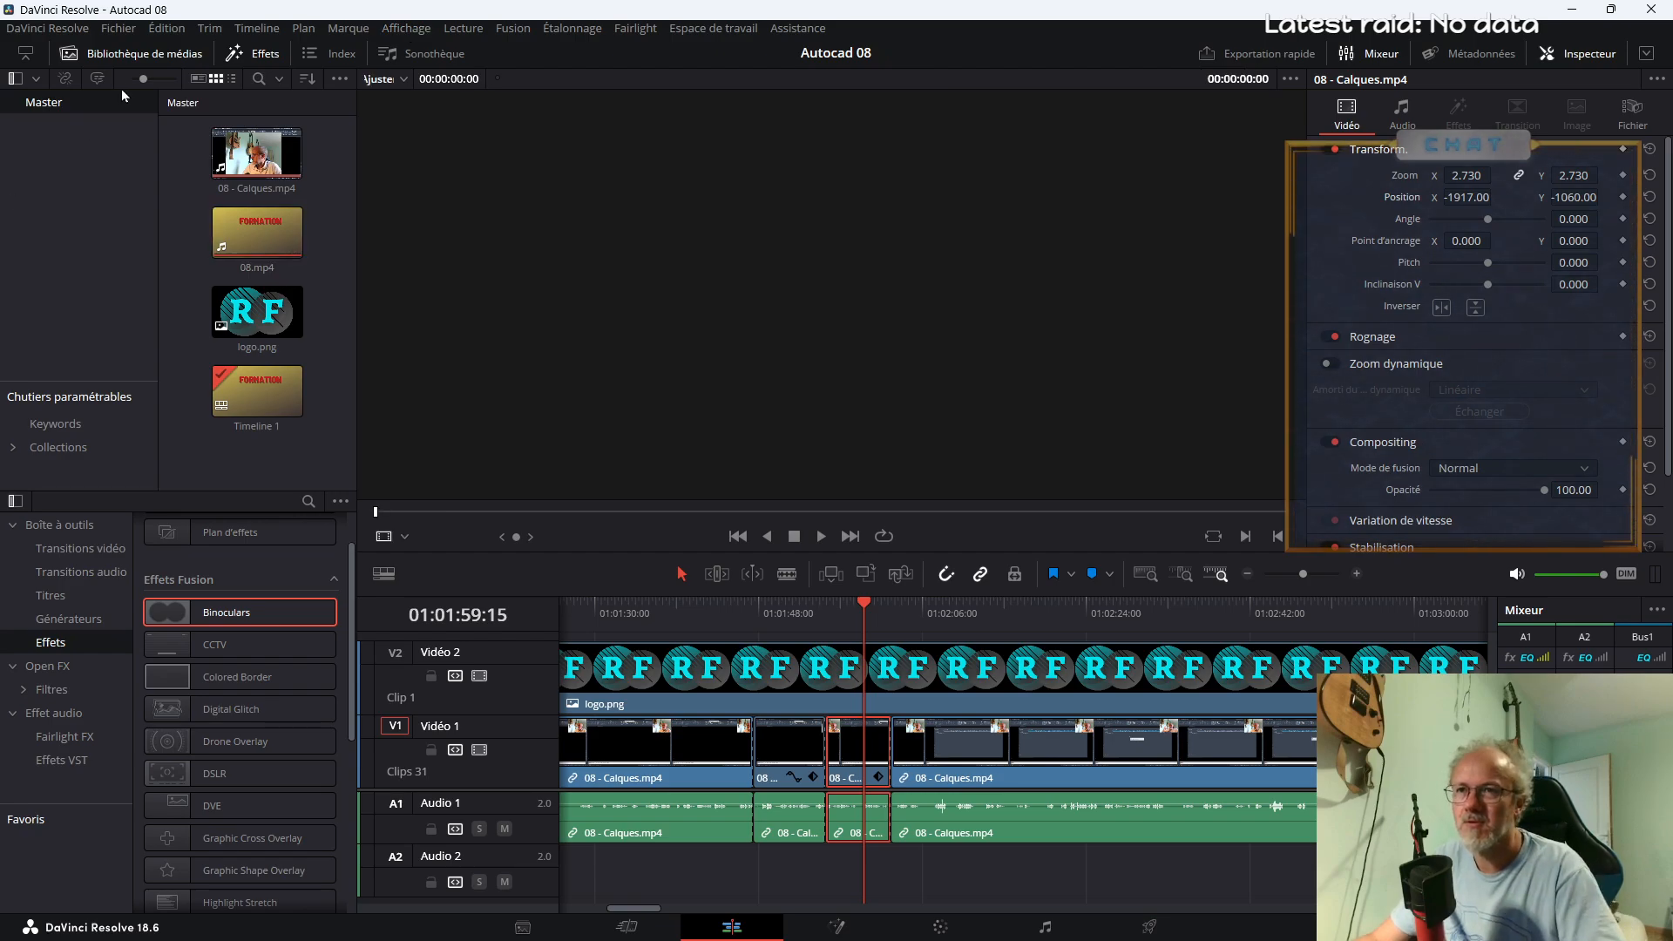
drag(862, 613, 803, 618)
key(space)
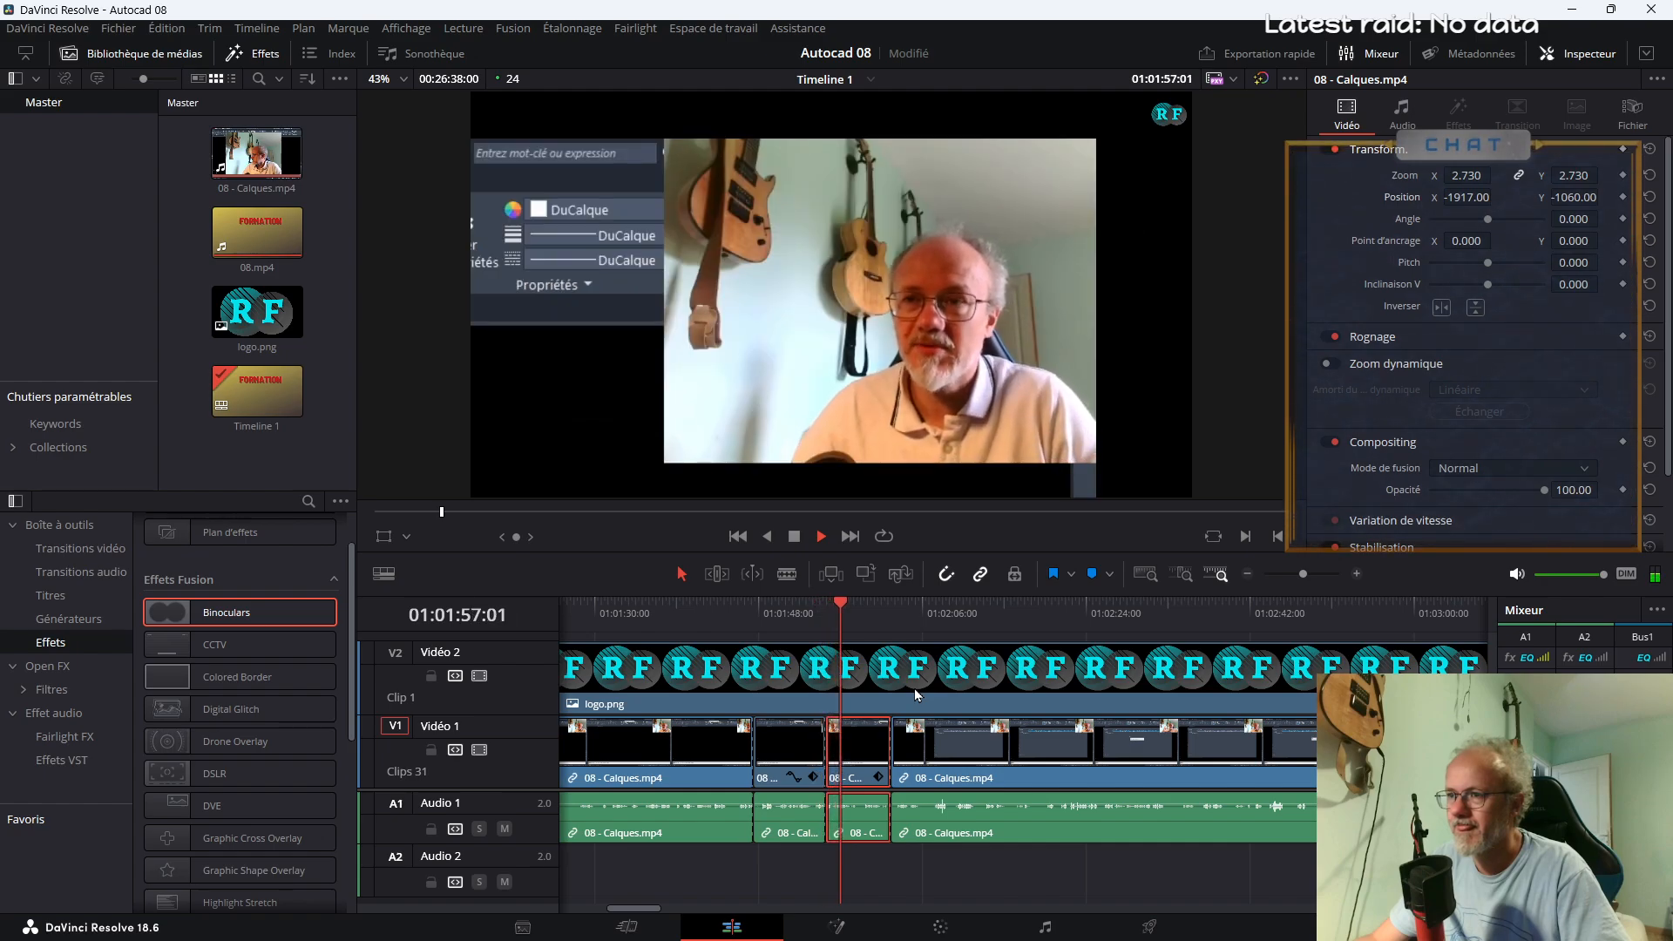
key(space)
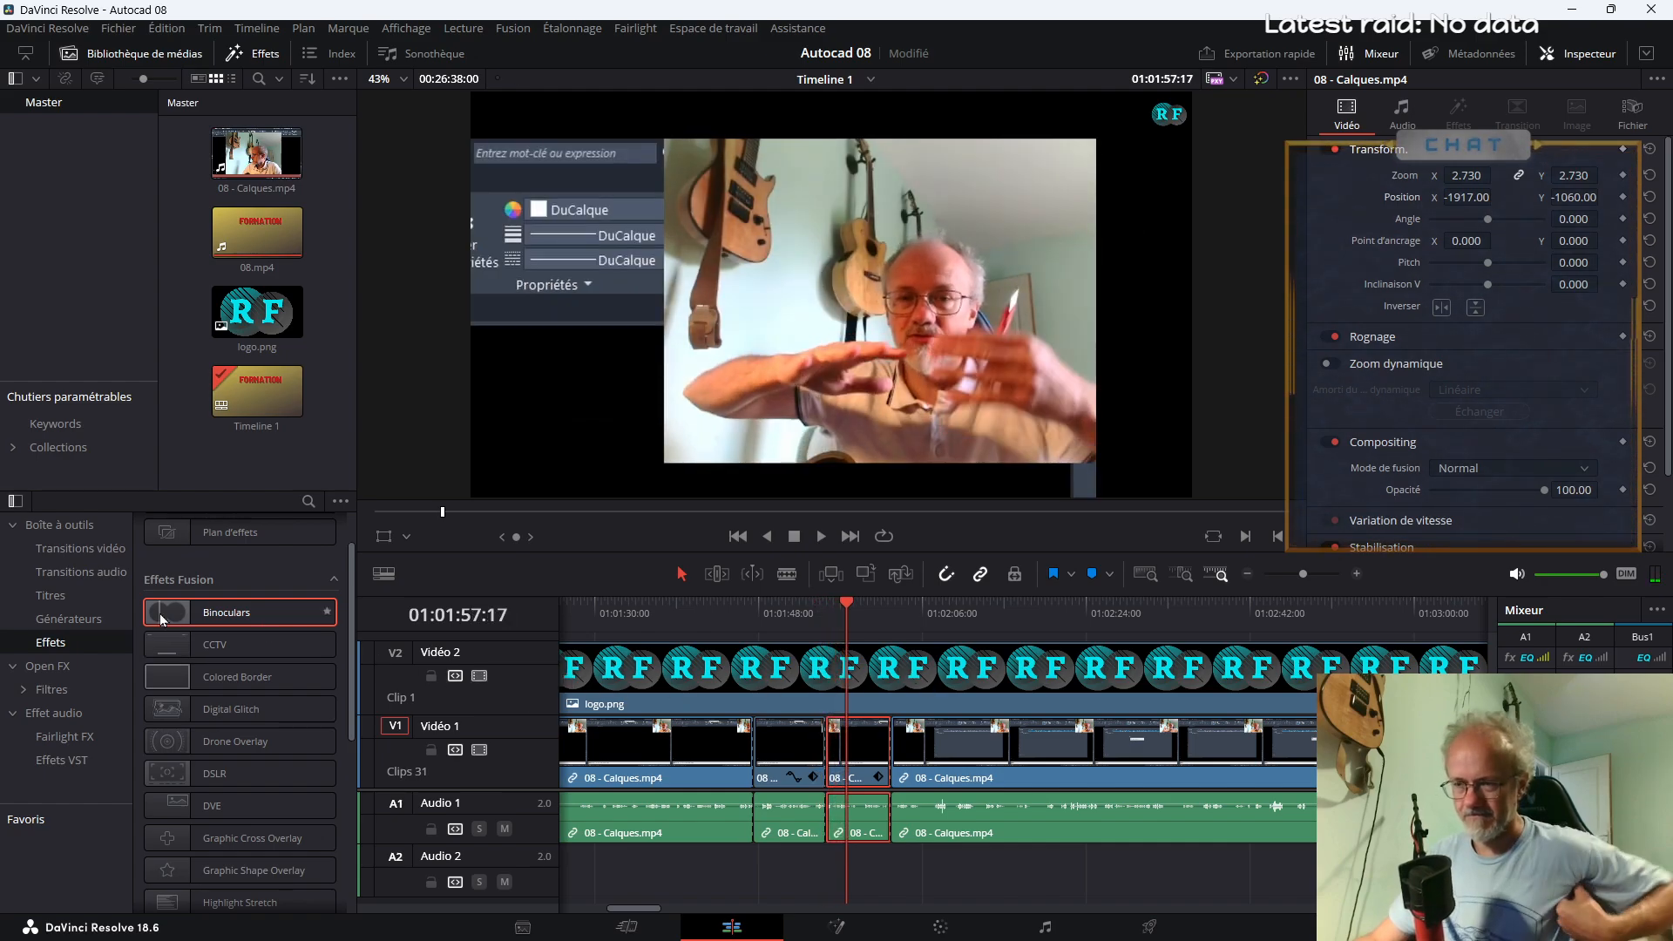
Add a Fondu enchaîné transition between the Binoculars and enlarged webcam segments at about 01:01:55 and preview it
click(81, 548)
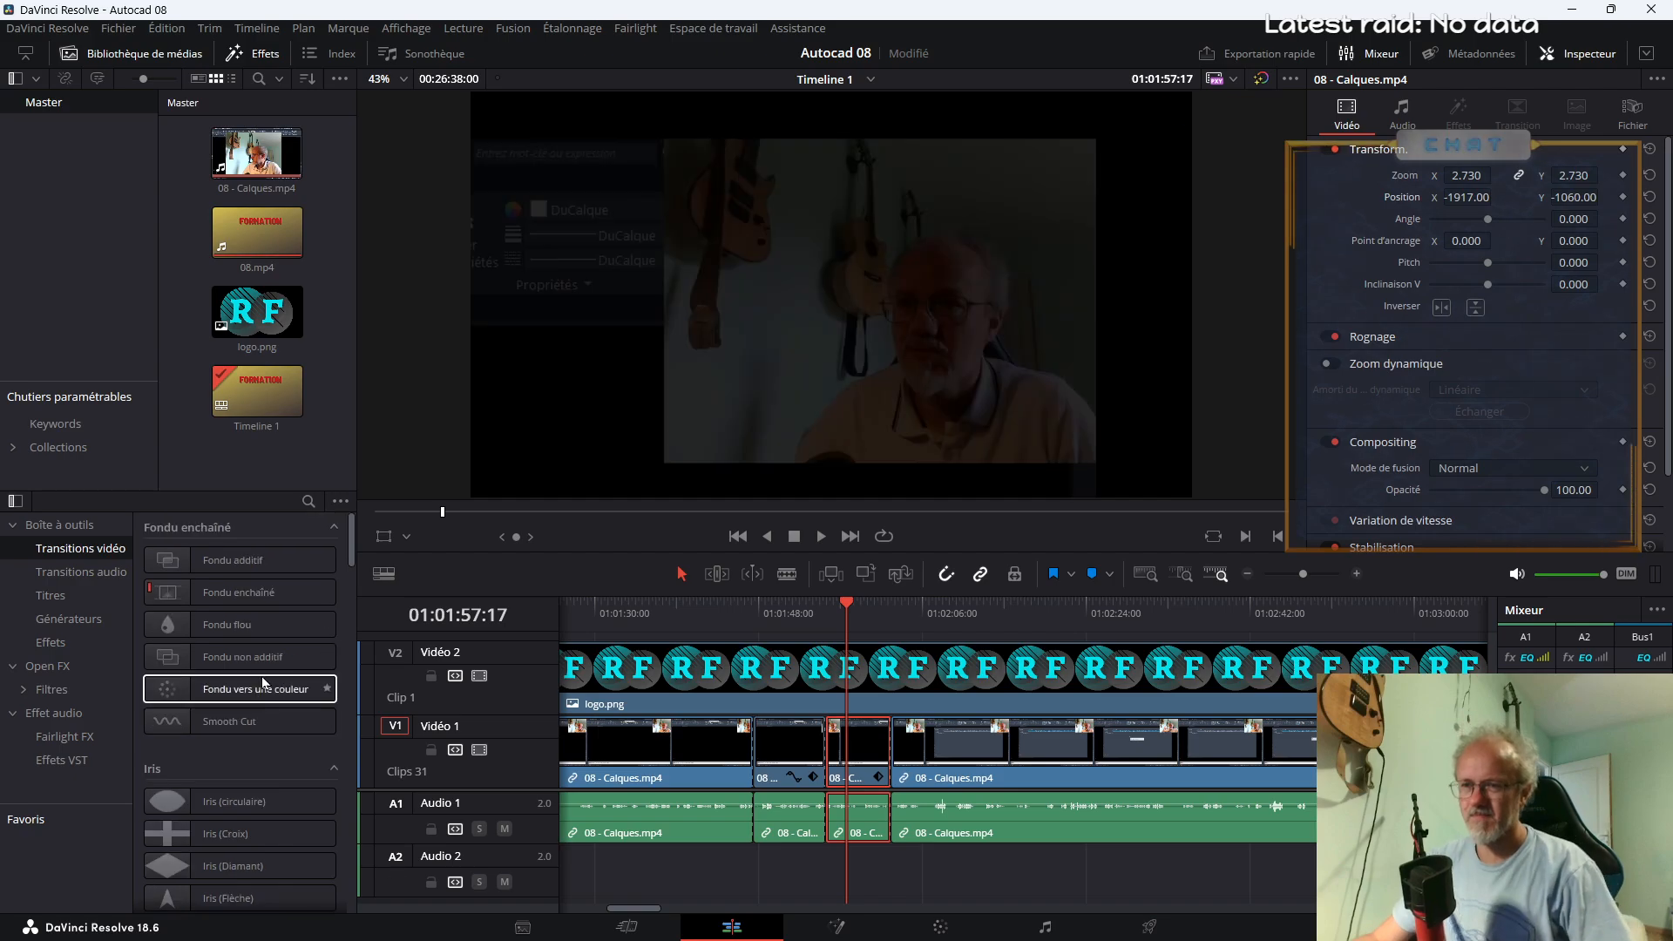
drag(258, 568, 832, 756)
click(812, 614)
key(space)
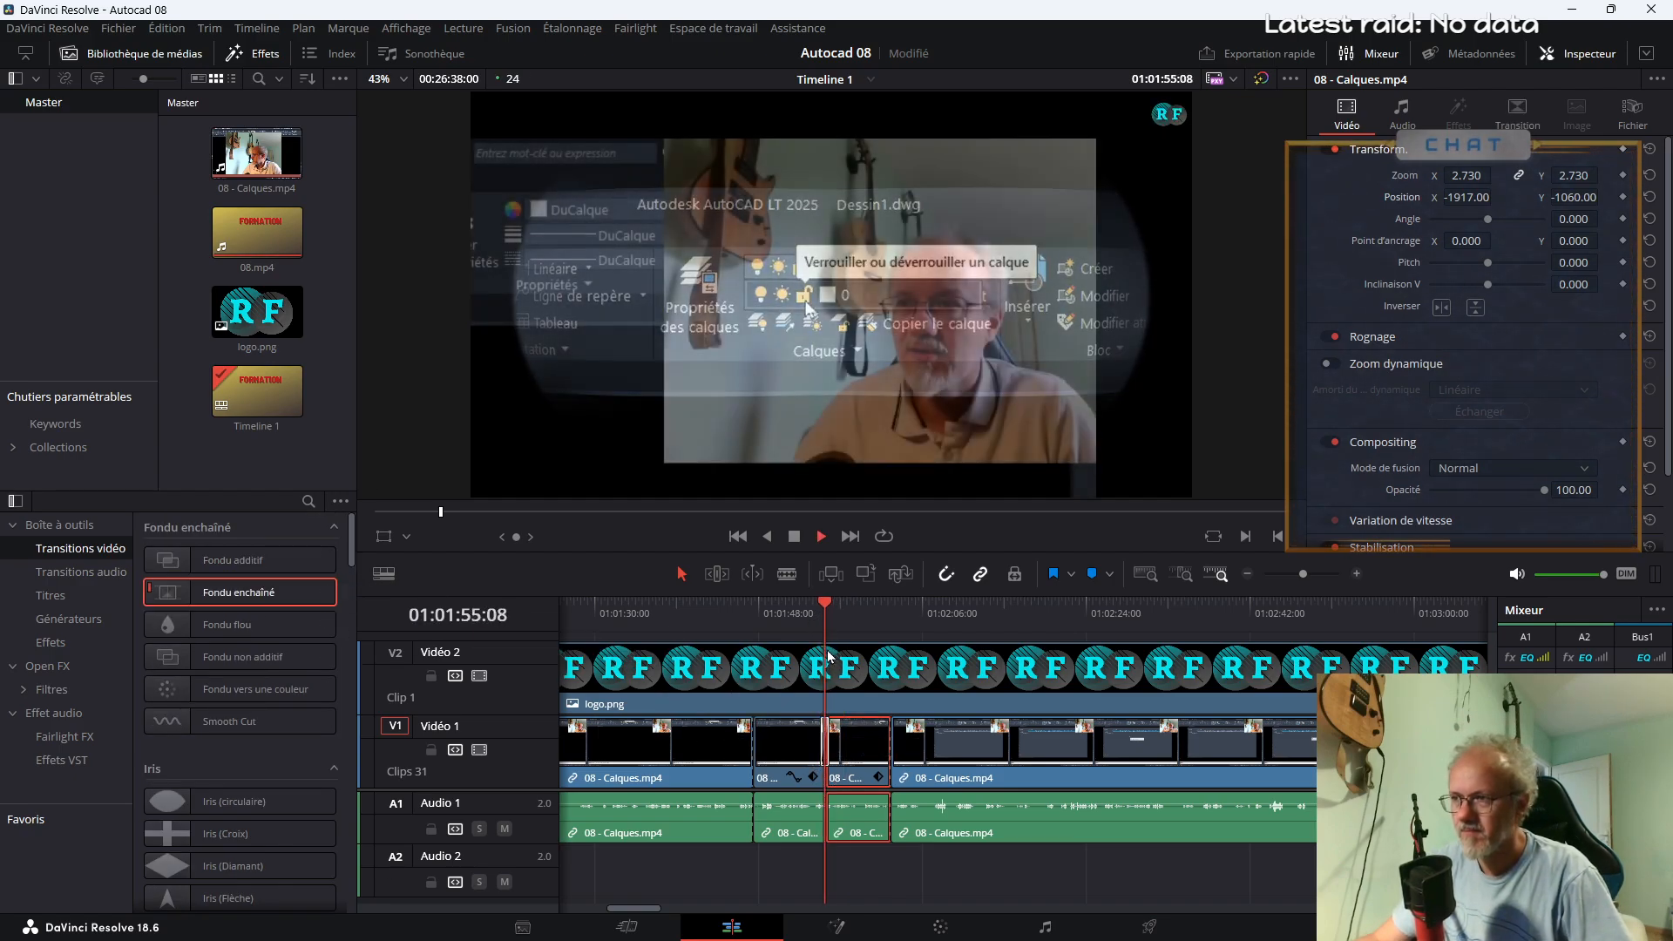
Add Fondu enchaîné transitions to the earlier zoom segment cuts, from about 01:01:47 back to 01:00:45
drag(221, 599, 633, 917)
drag(185, 604, 919, 757)
click(891, 620)
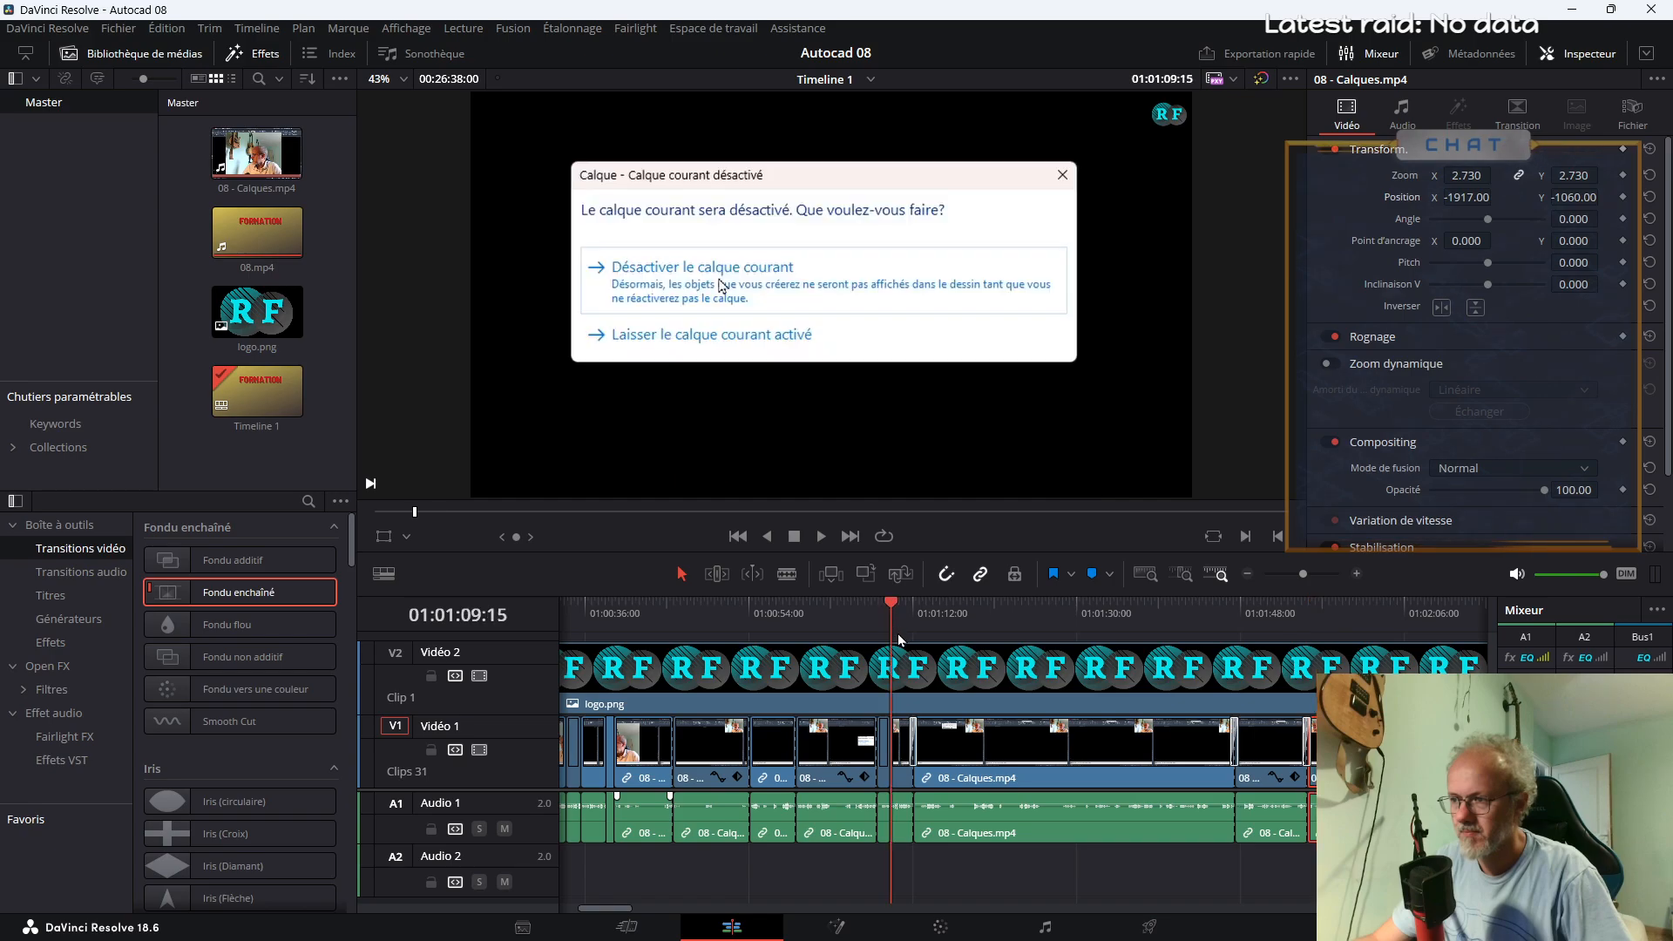
drag(272, 594, 944, 760)
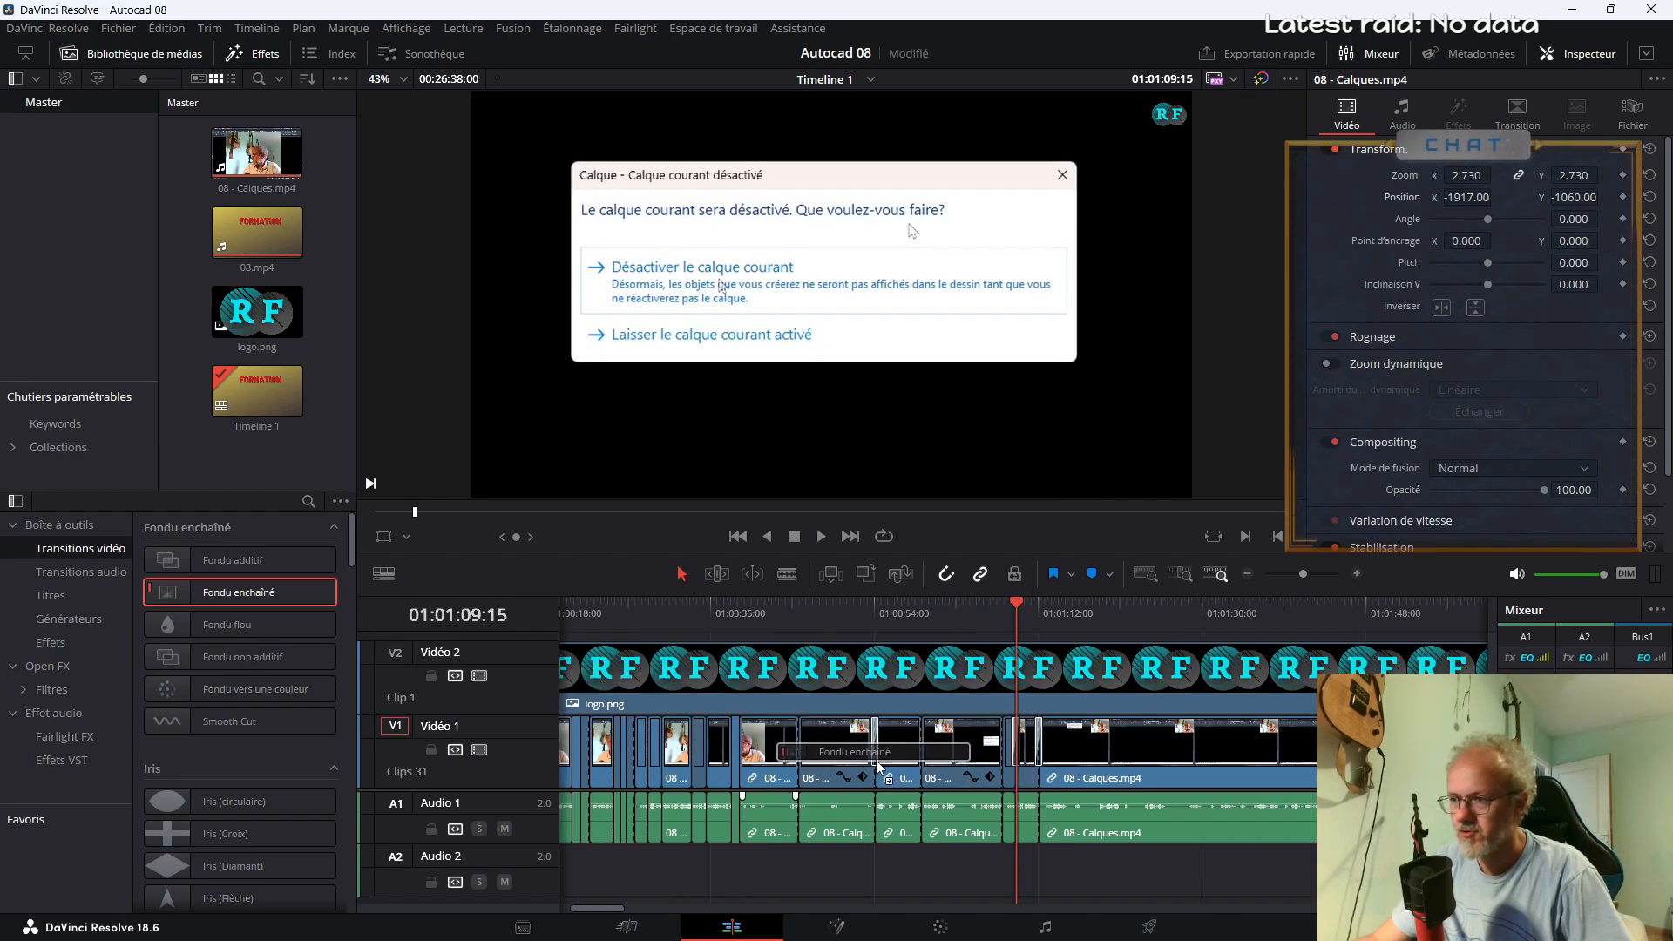
drag(284, 602, 987, 763)
drag(211, 600, 937, 760)
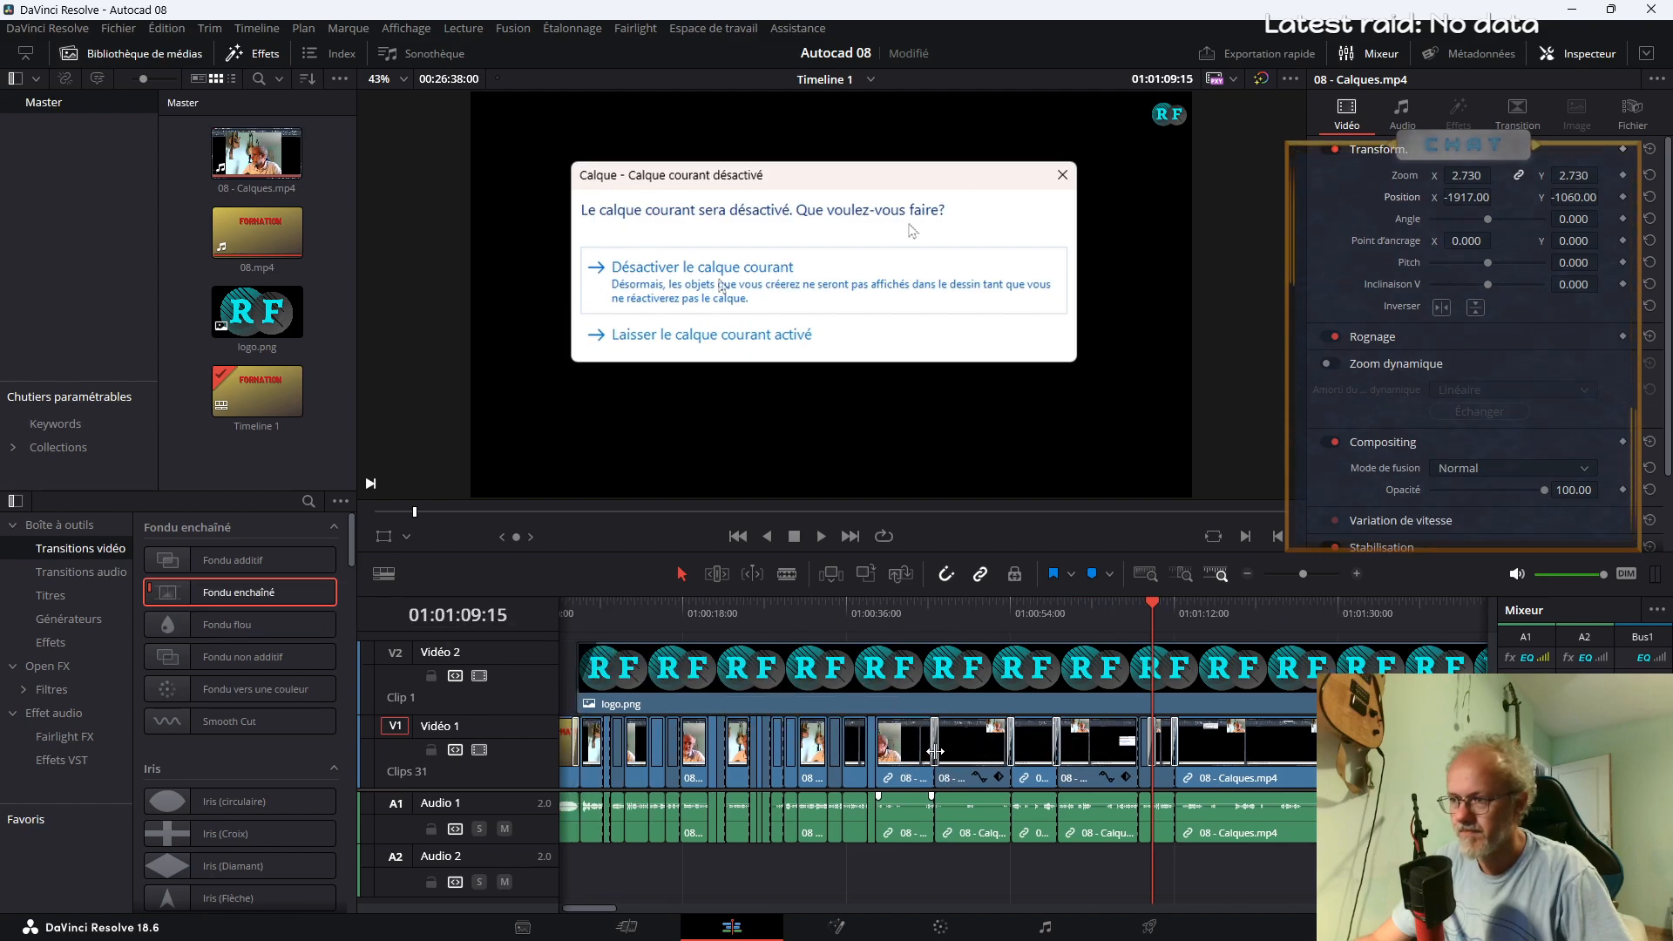
Preview the fades from about 01:00:45 and add a Fondu enchaîné at the dialog segment cuts around 01:01:08
click(929, 615)
key(space)
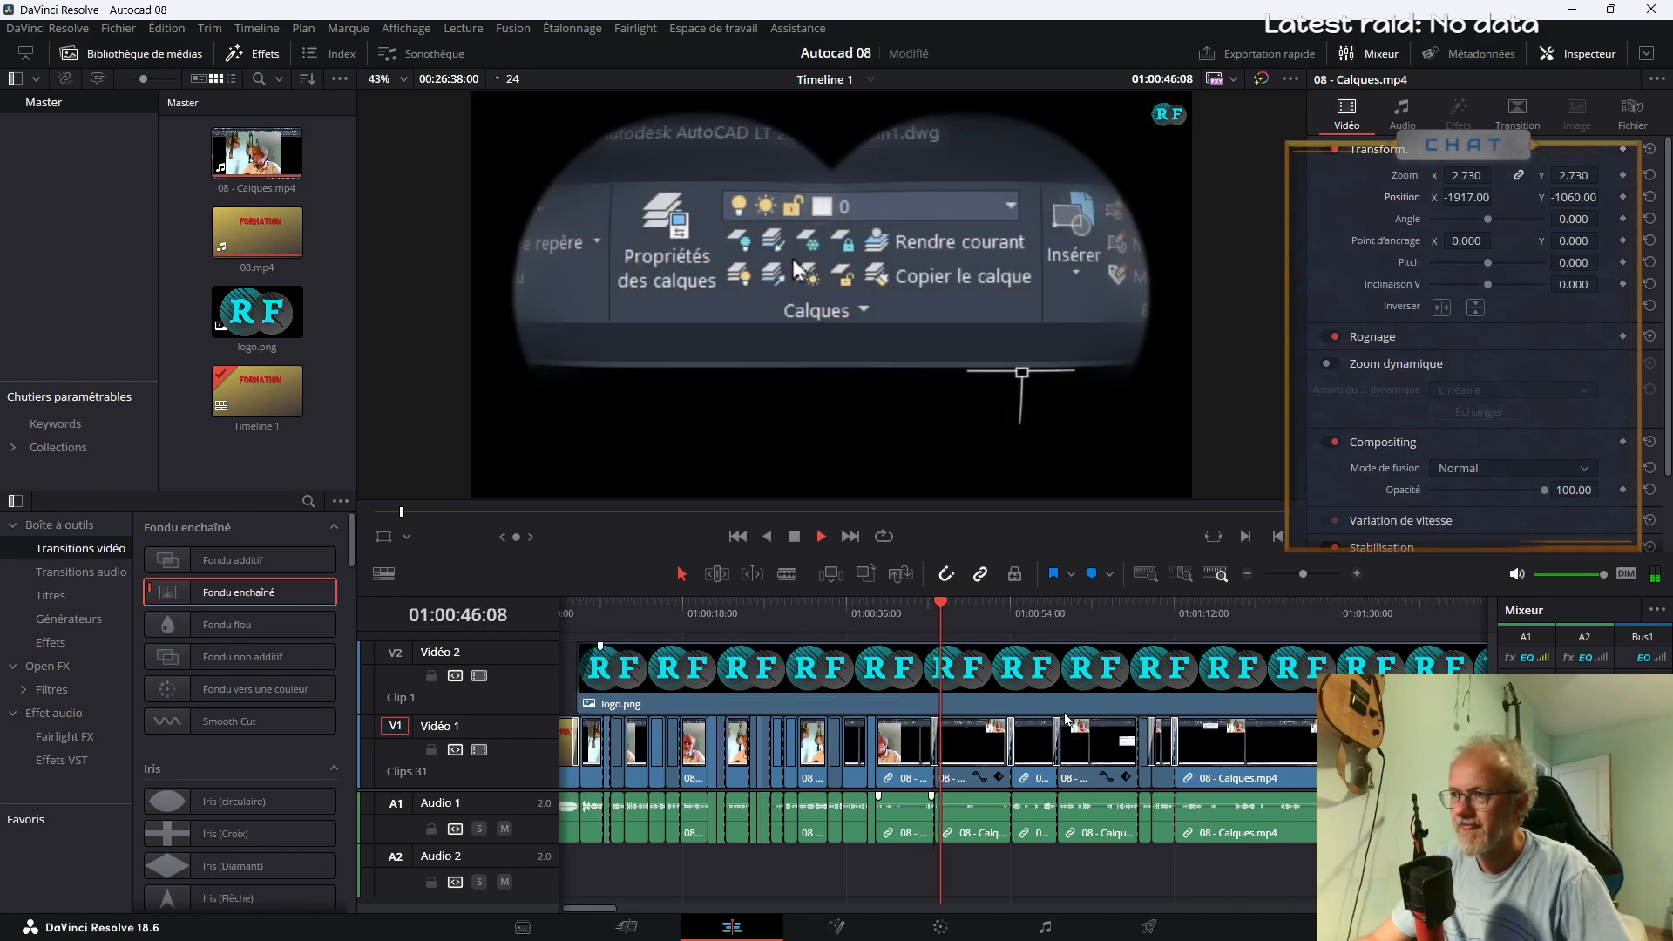
key(Down)
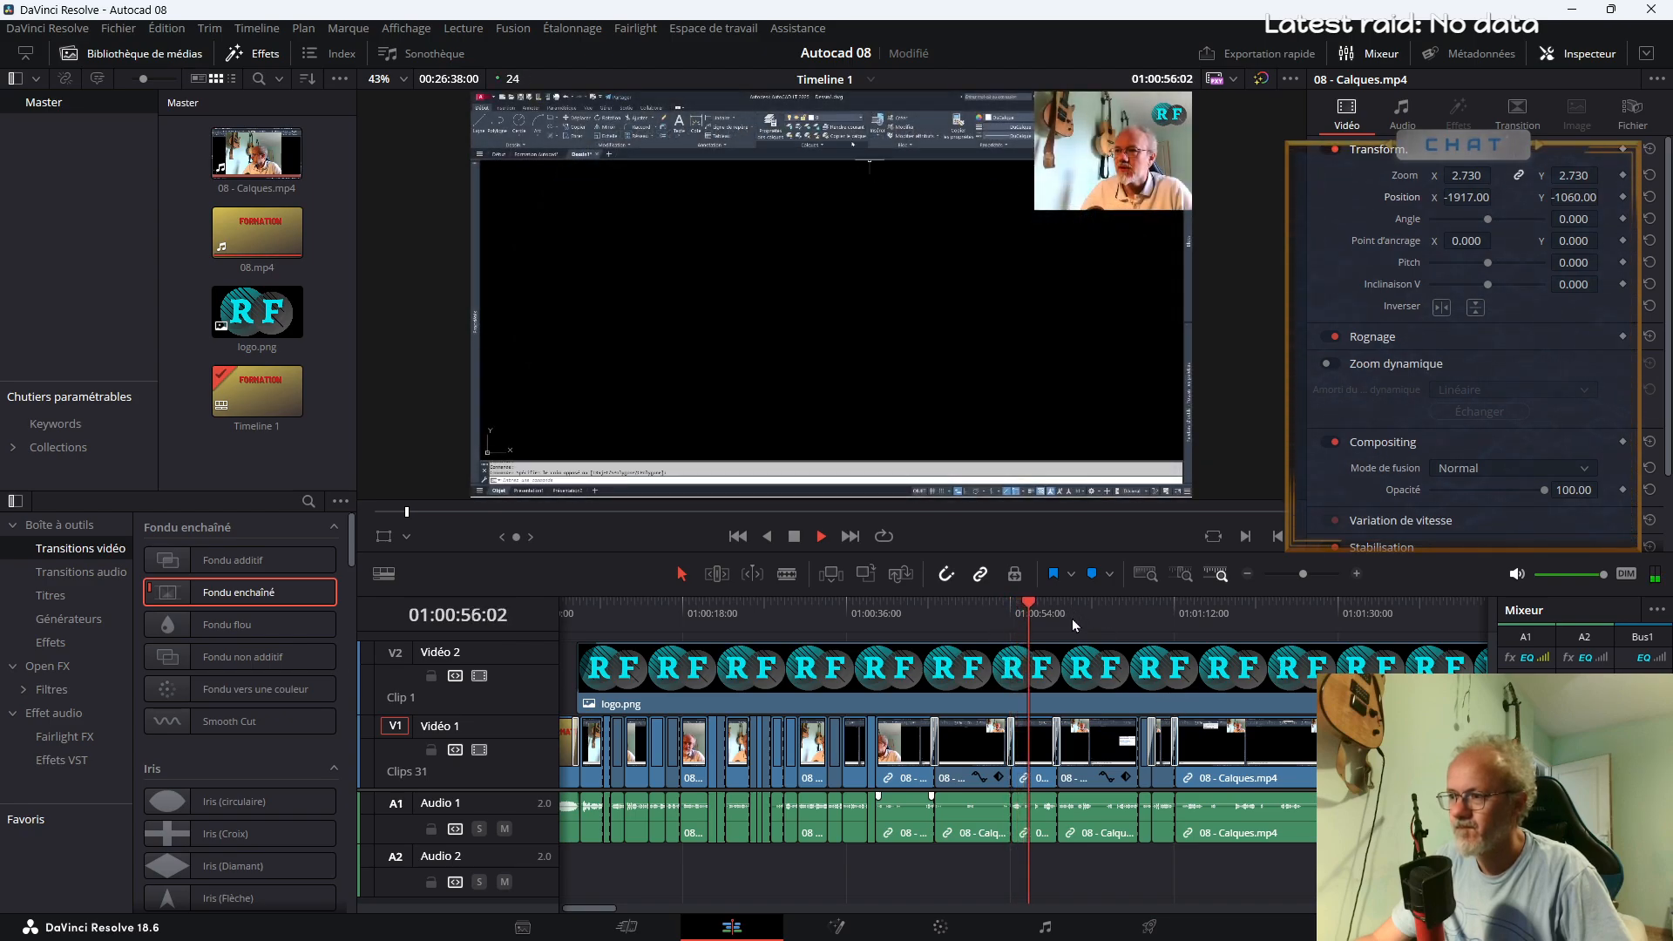
click(1124, 620)
drag(211, 596, 1176, 773)
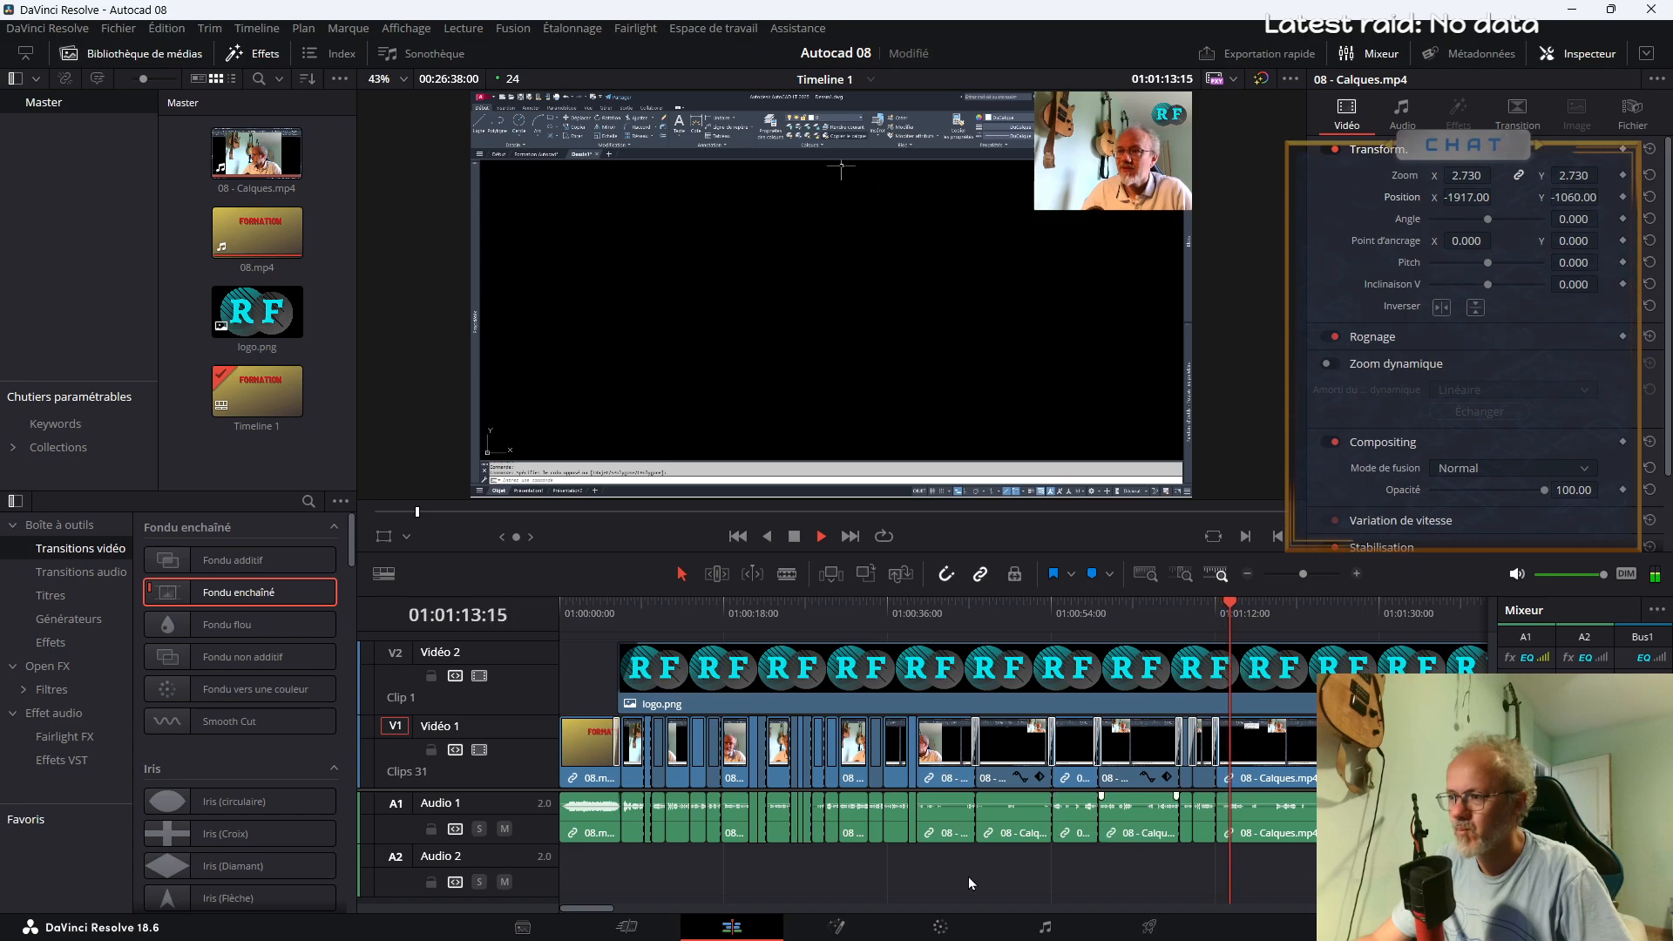
Play the footage after the dialog segments and split 08 - Calques.mp4 at about 01:01:26
drag(606, 909, 635, 910)
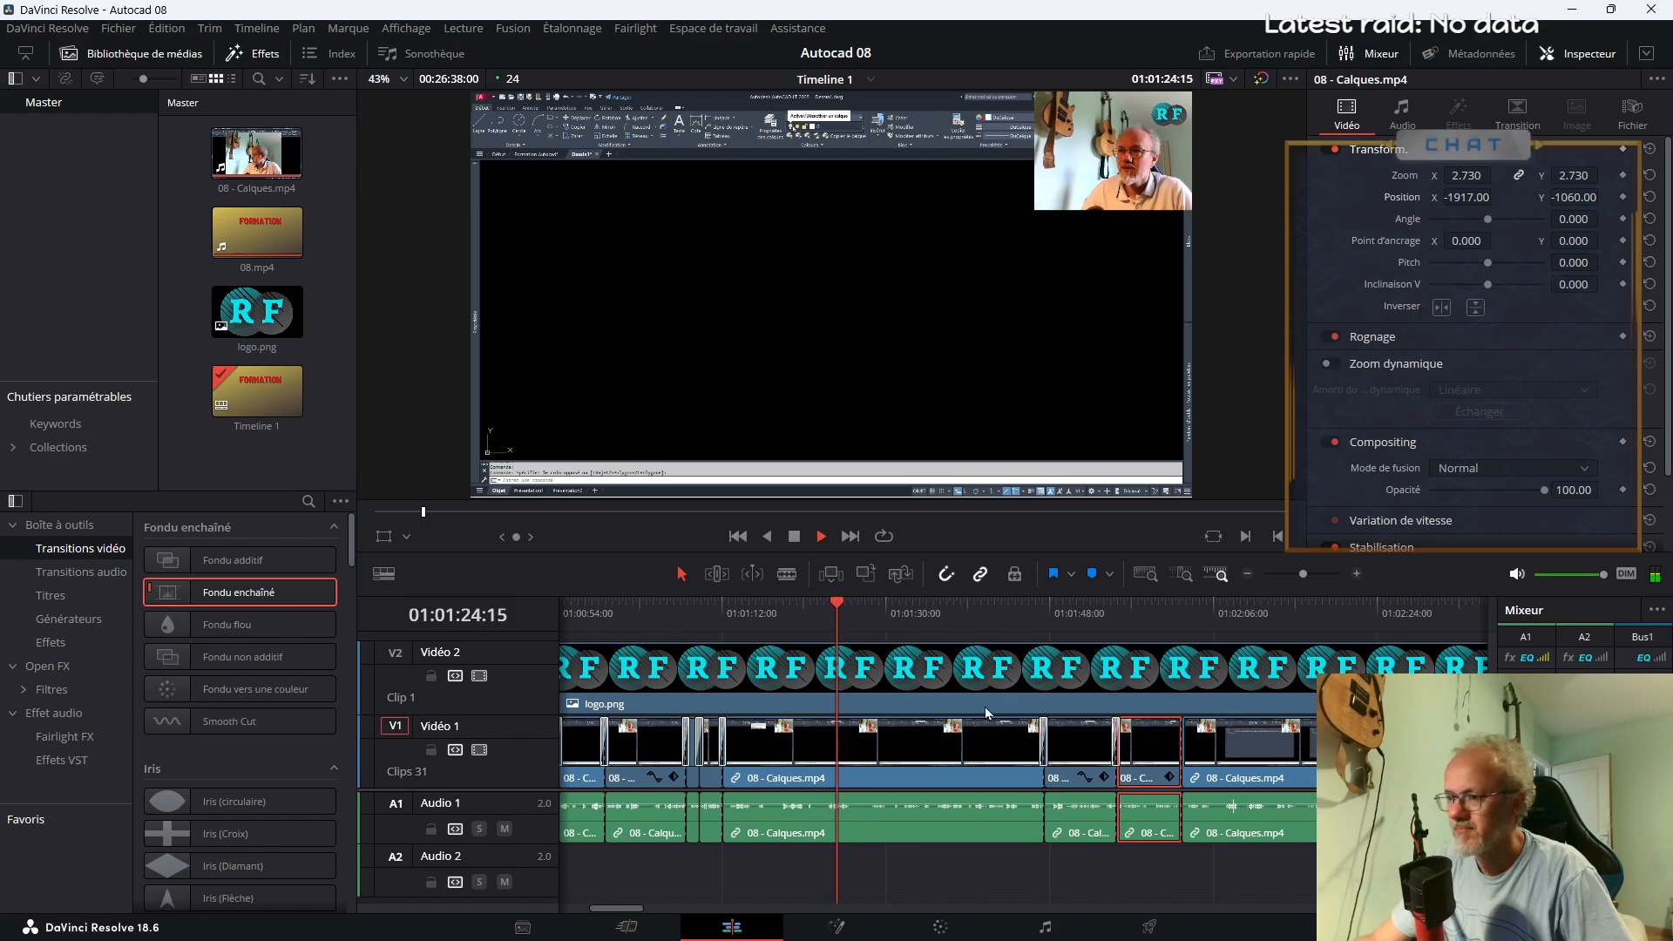
key(space)
key(b)
click(857, 773)
key(space)
Review the footage between 01:01:26 and the Binoculars segment at 01:01:47, then remove it and close the gap
click(931, 626)
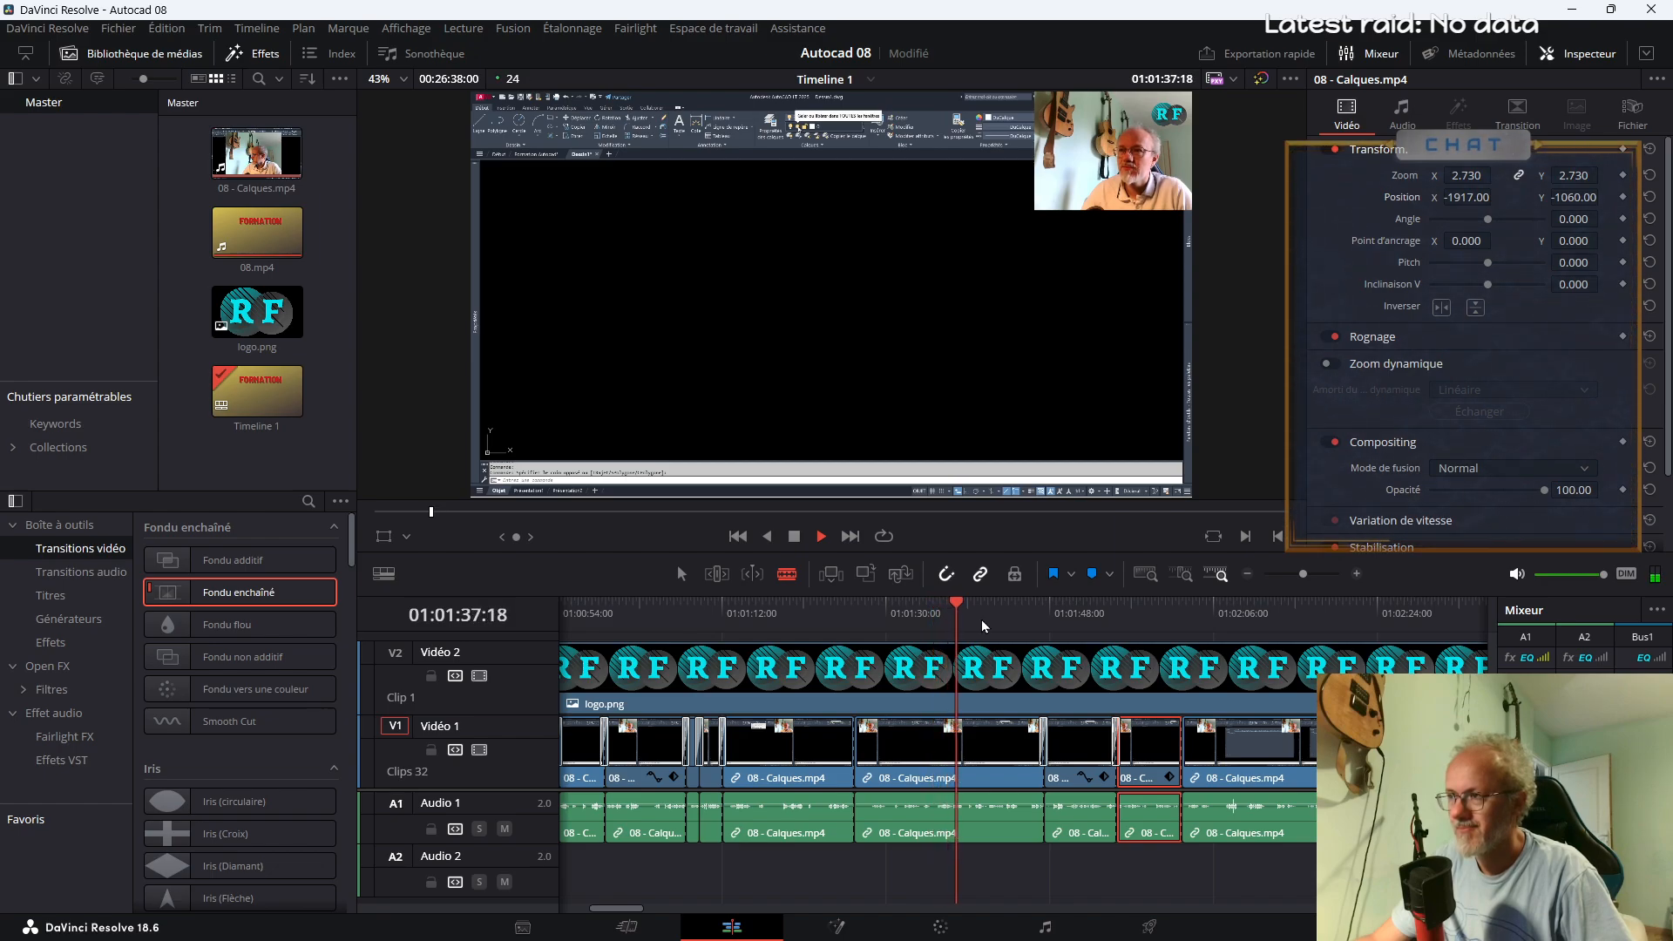
click(992, 627)
key(space)
key(a)
click(888, 758)
key(Delete)
key(space)
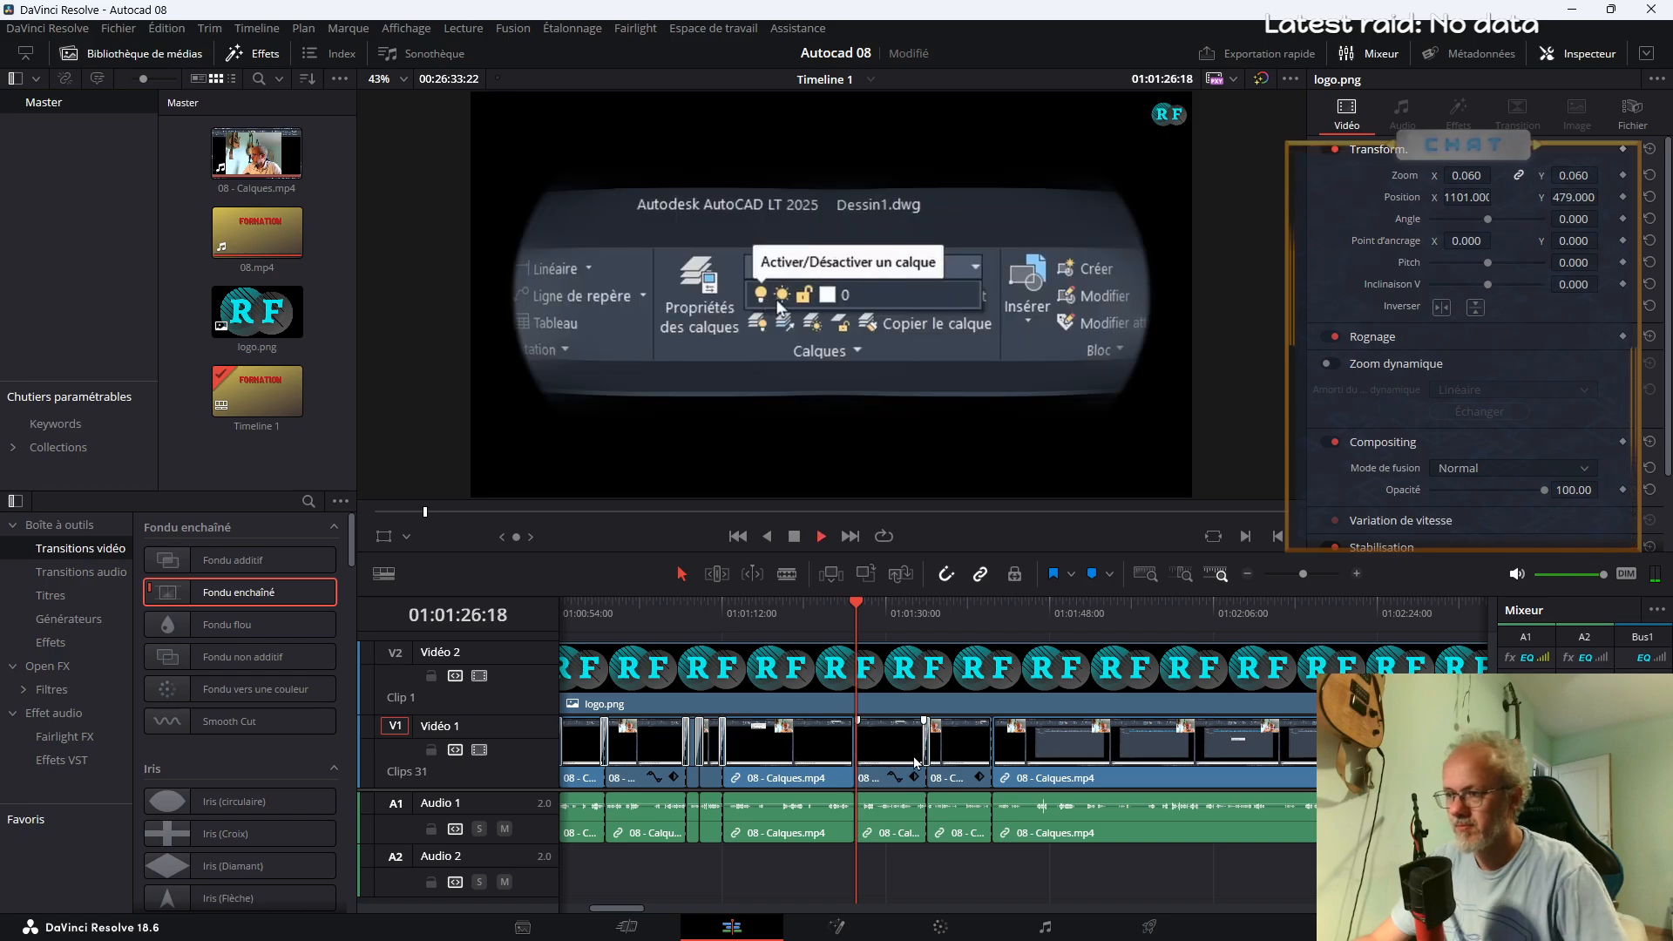
Preview the join at about 01:01:26 and add a Fondu enchaîné transition there
click(839, 614)
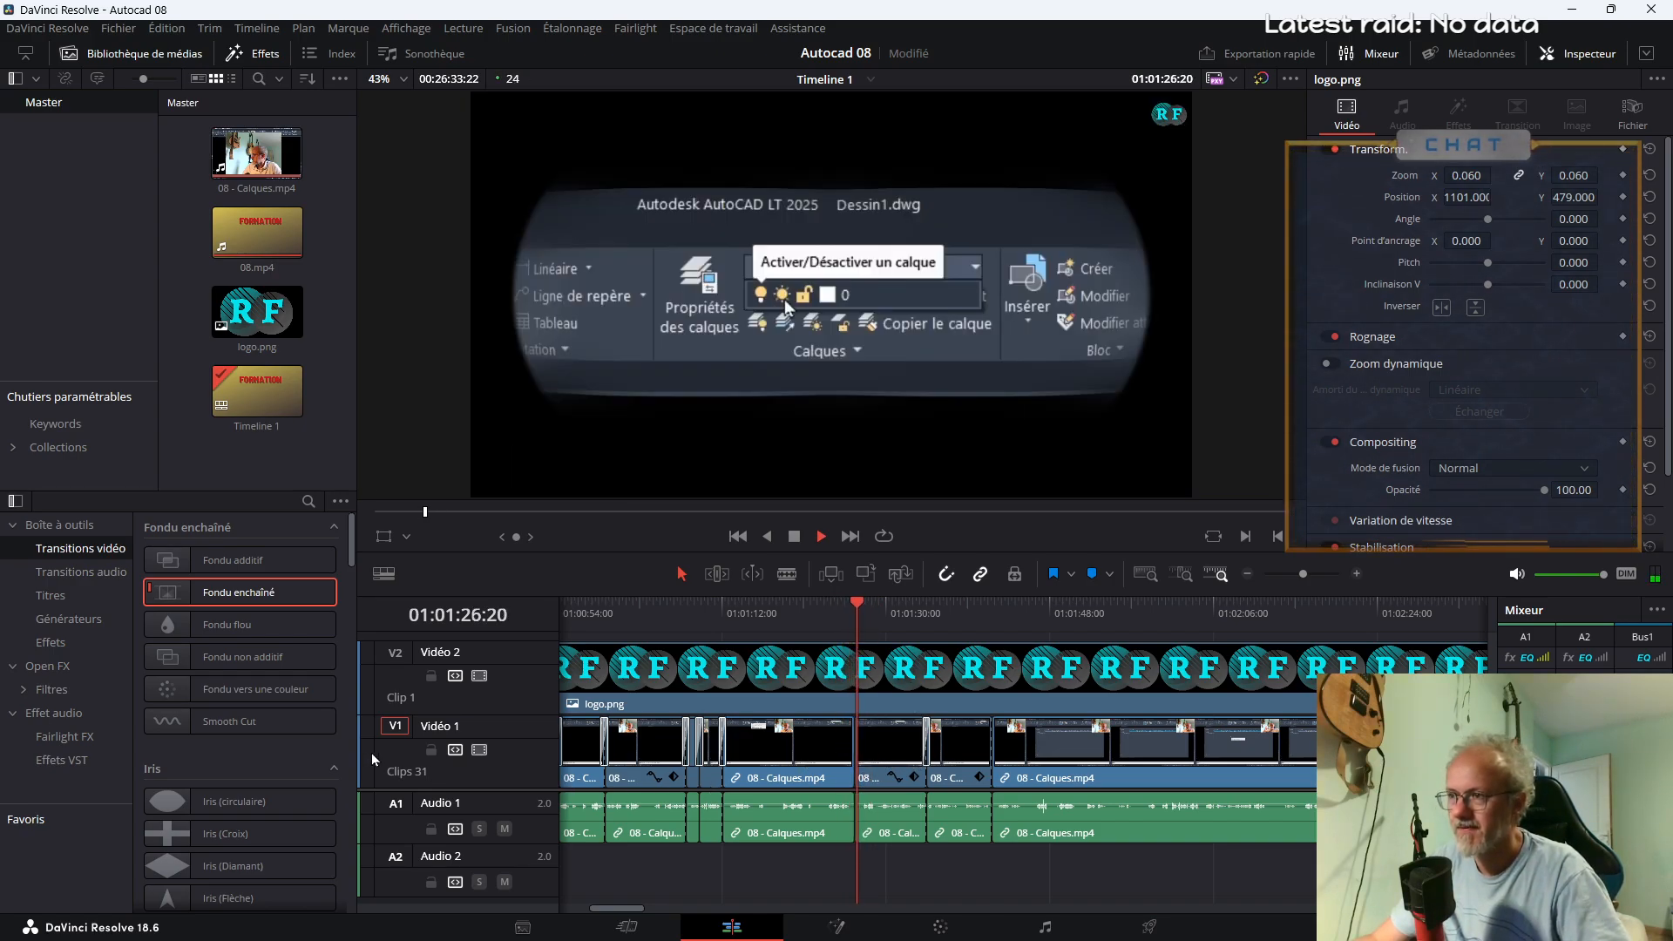
key(space)
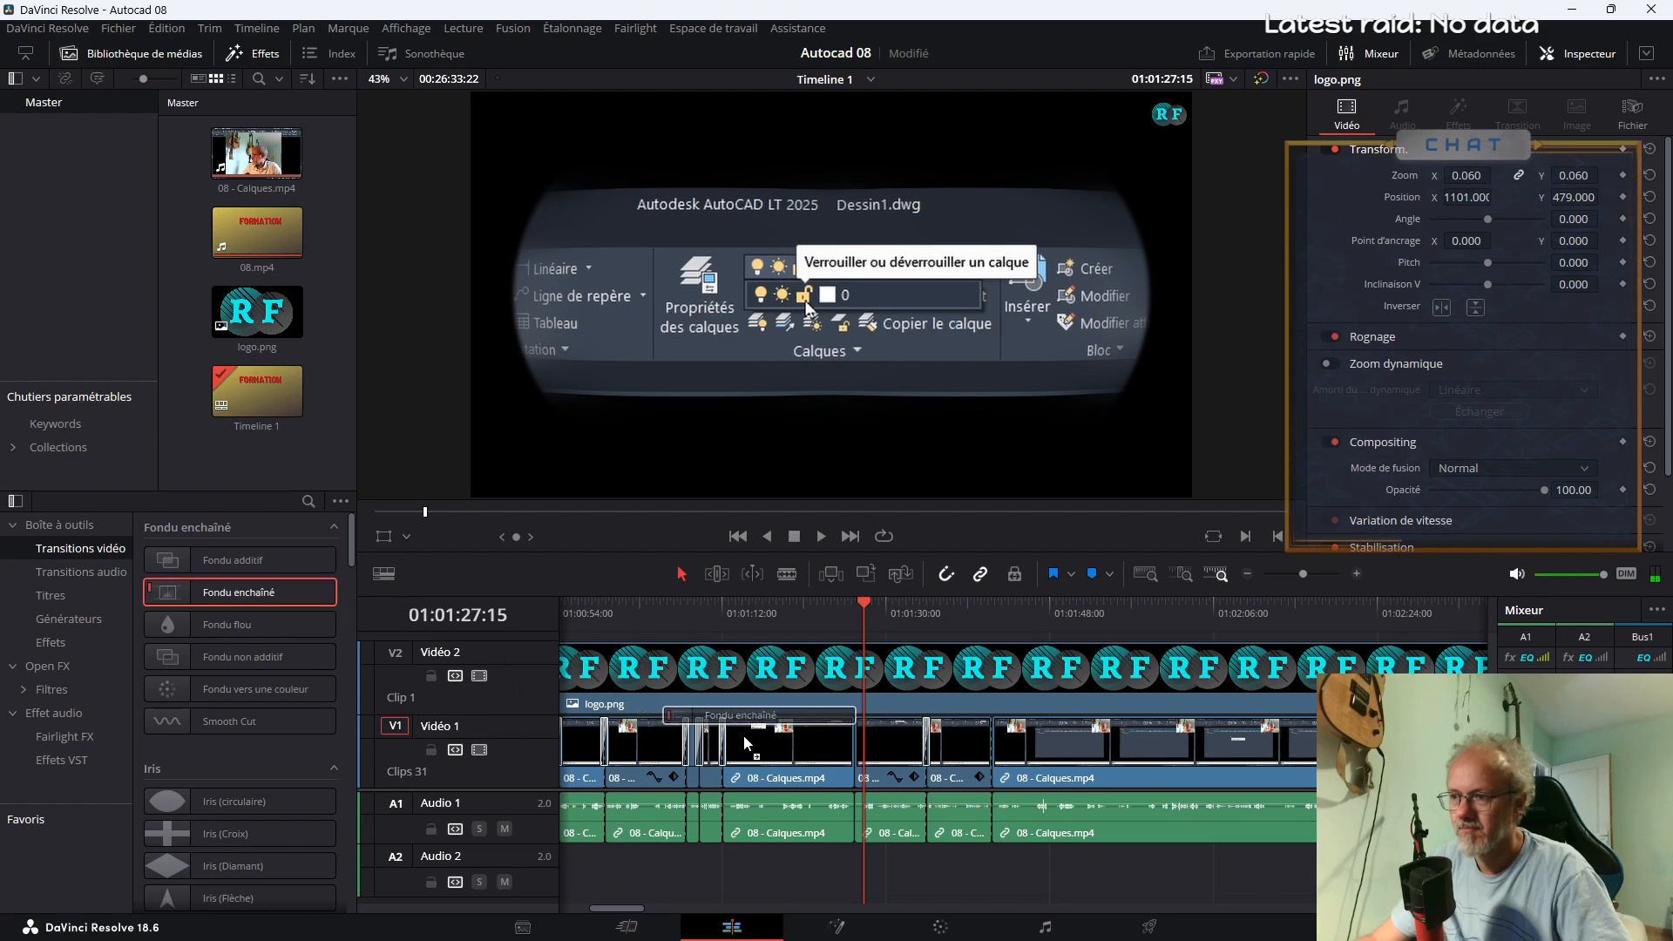
click(850, 620)
key(space)
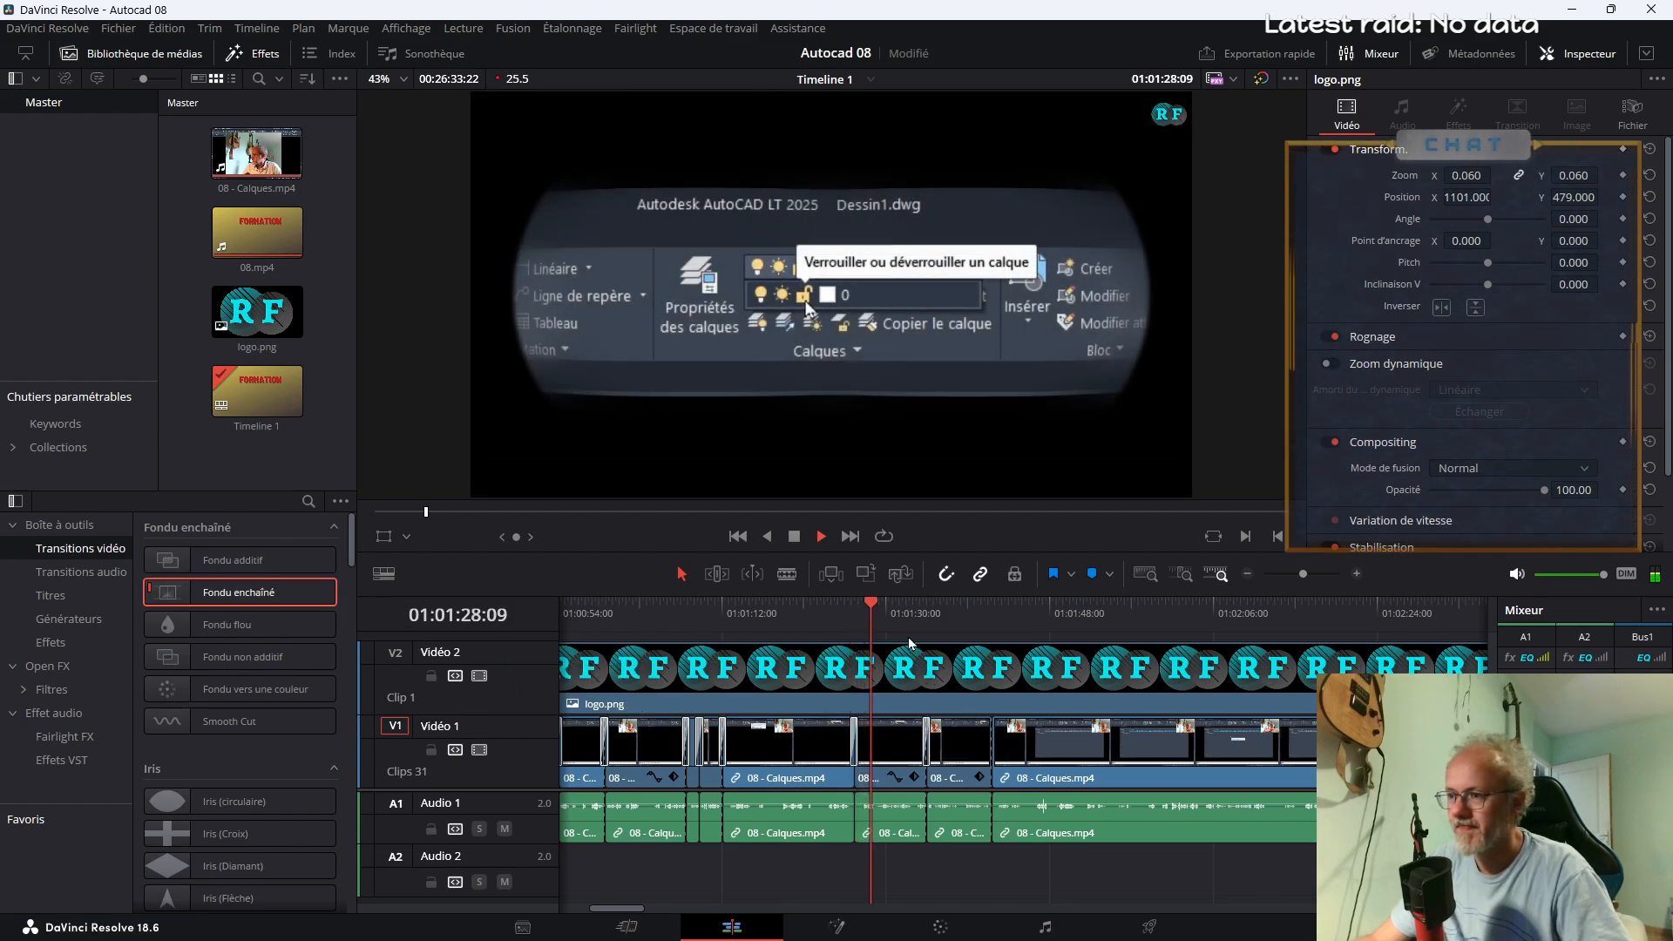
Add a Fondu enchaîné transition at the end of the enlarged webcam segment, at about 01:01:41
drag(240, 592, 992, 757)
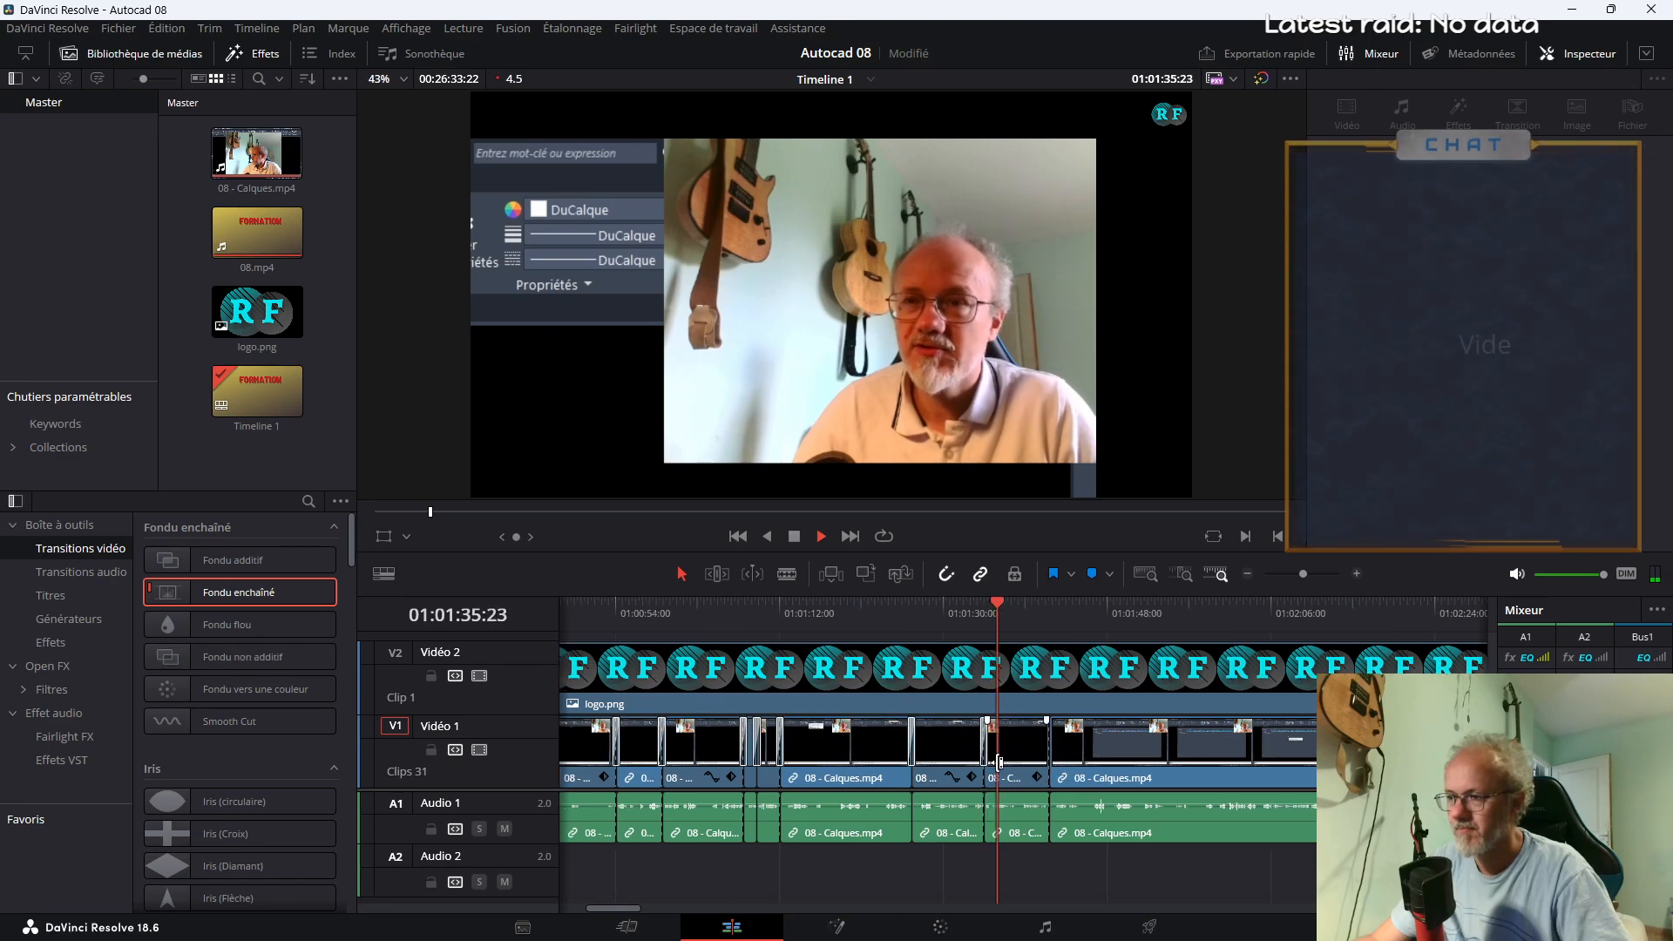
key(space)
drag(315, 592, 1133, 761)
key(space)
Play the footage after the webcam segment and split 08 - Calques.mp4 at about 01:01:49
click(1120, 610)
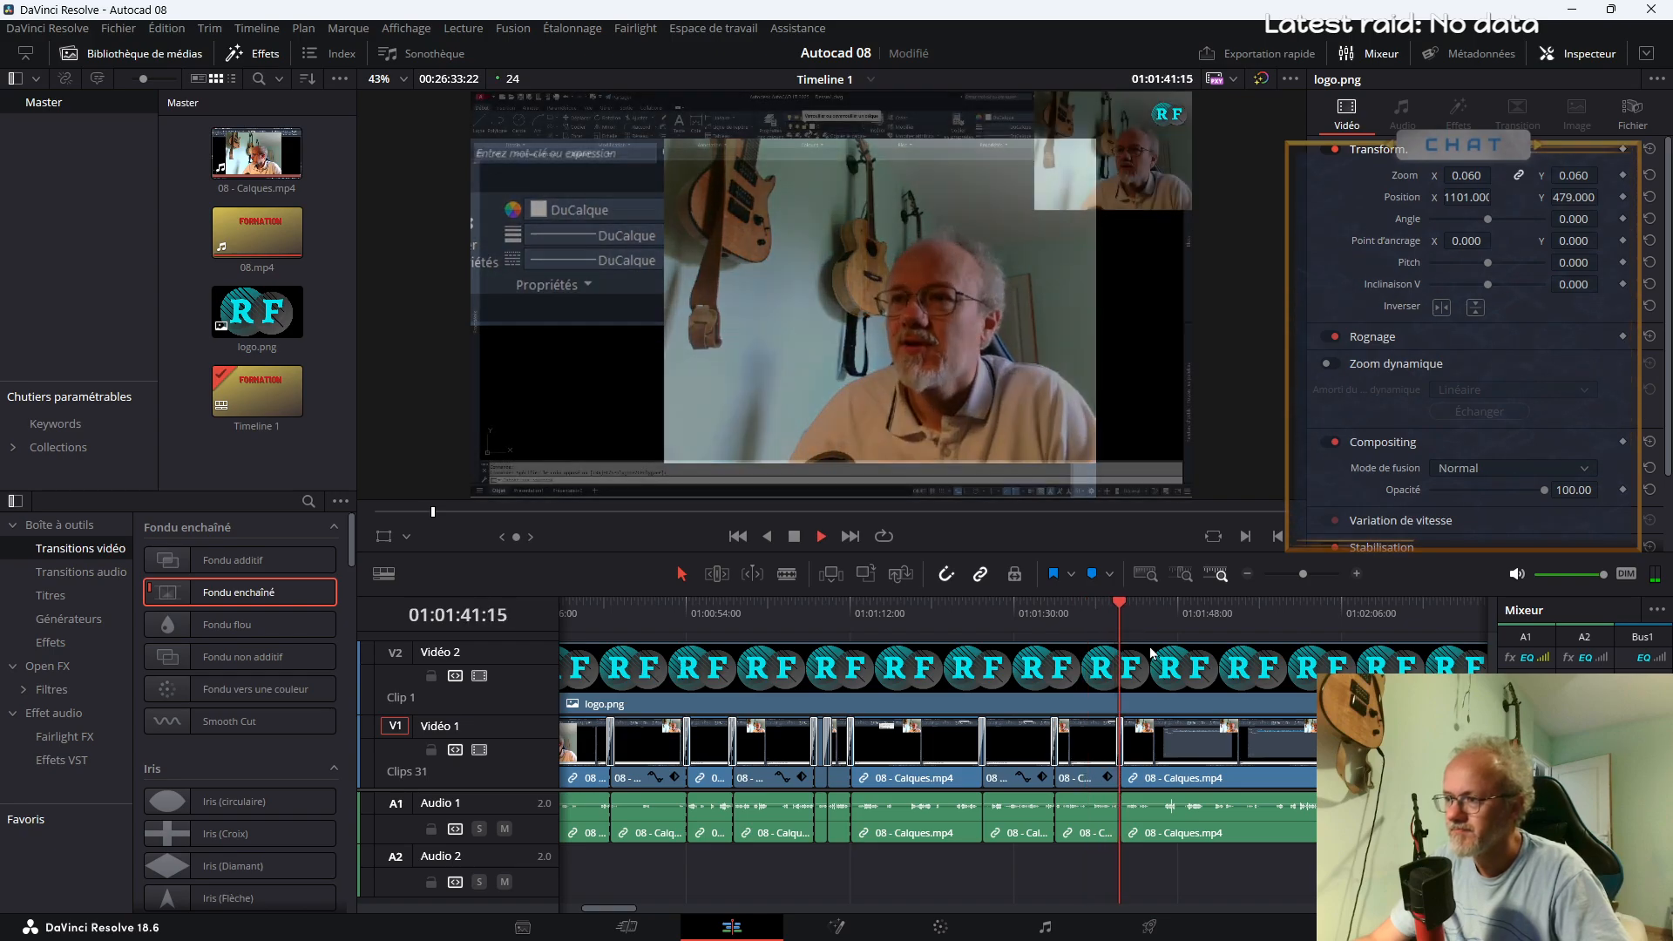
drag(625, 908, 645, 912)
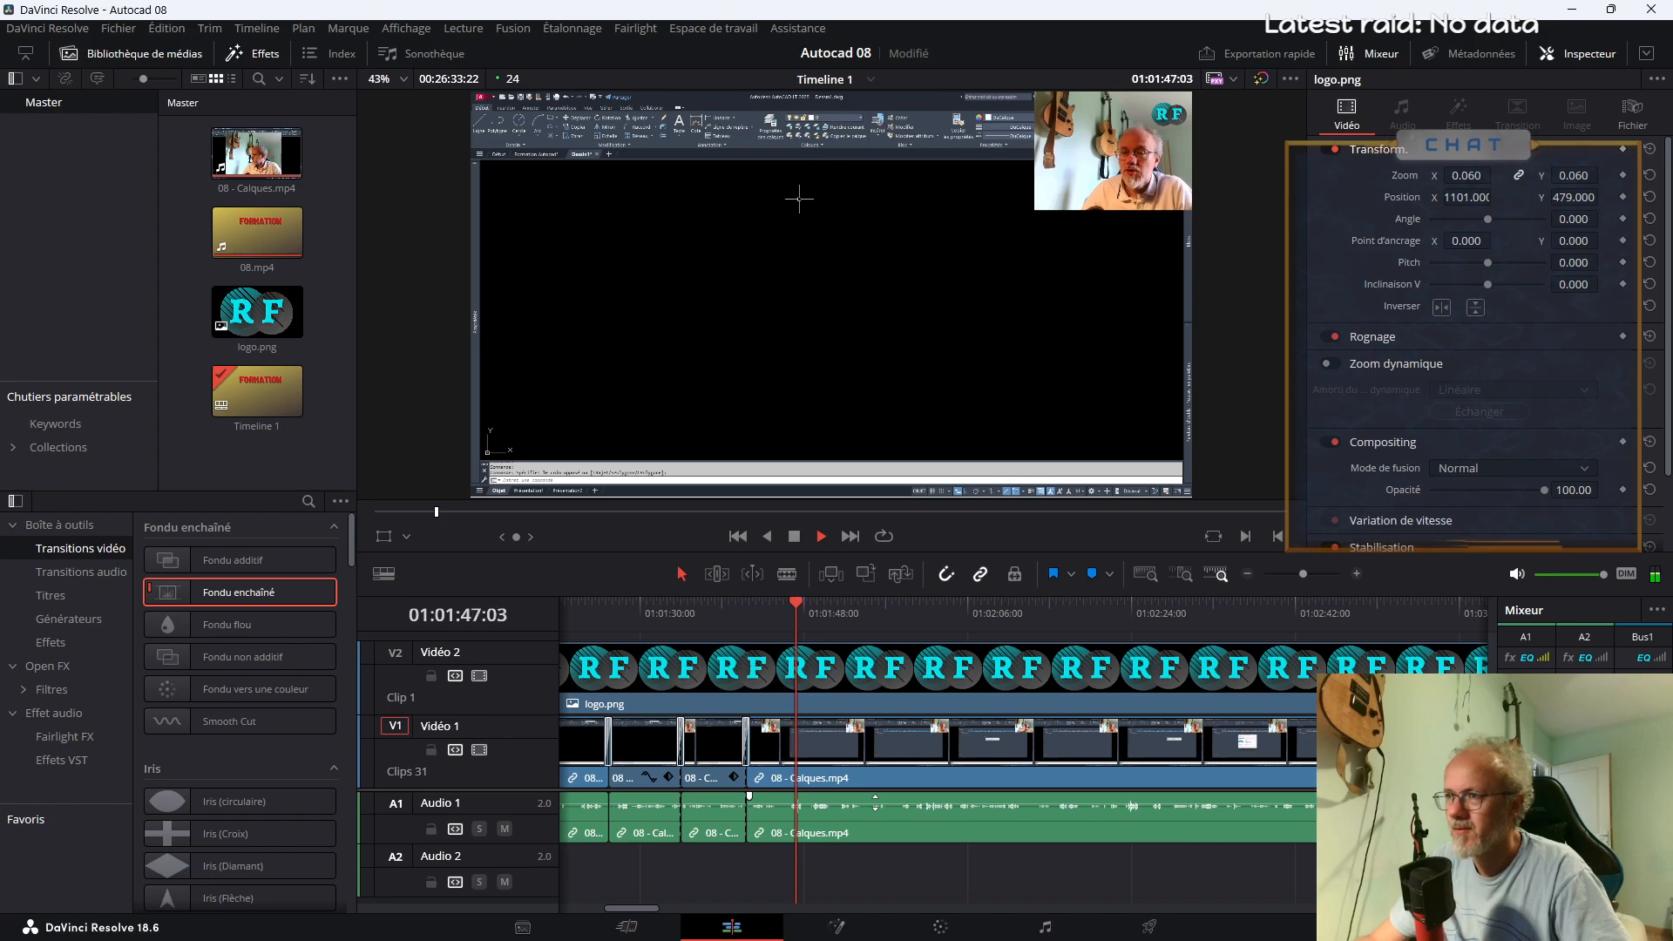
key(space)
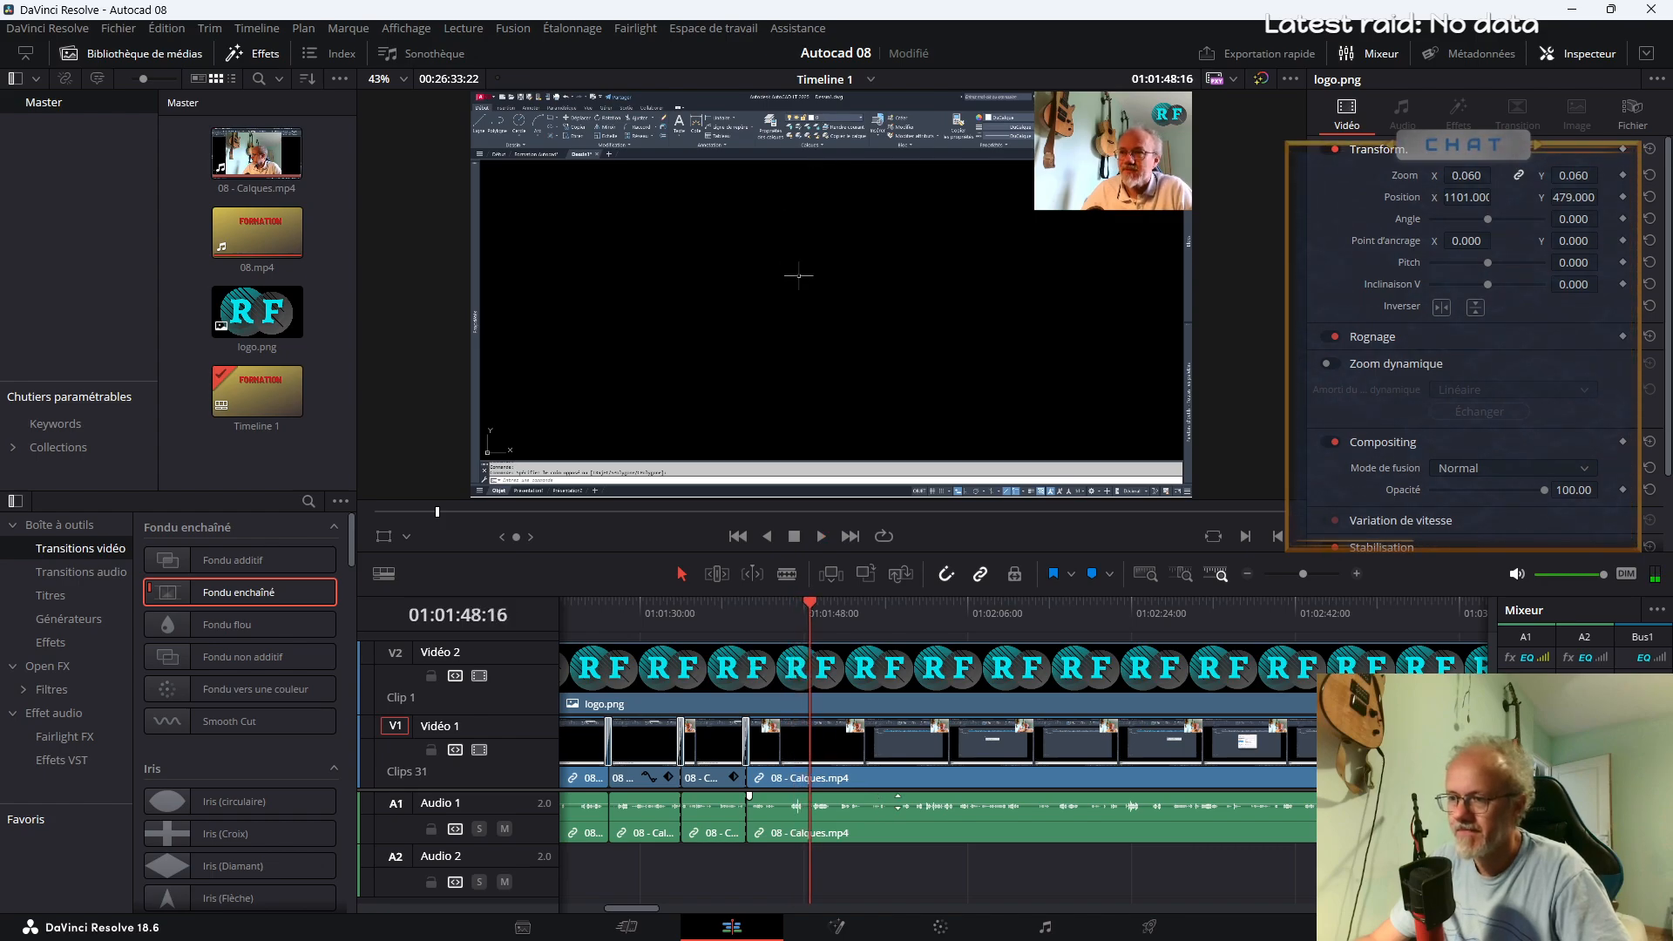
key(b)
click(819, 819)
Review the footage after 01:01:49 and split 08 - Calques.mp4 at about 01:03:40
key(space)
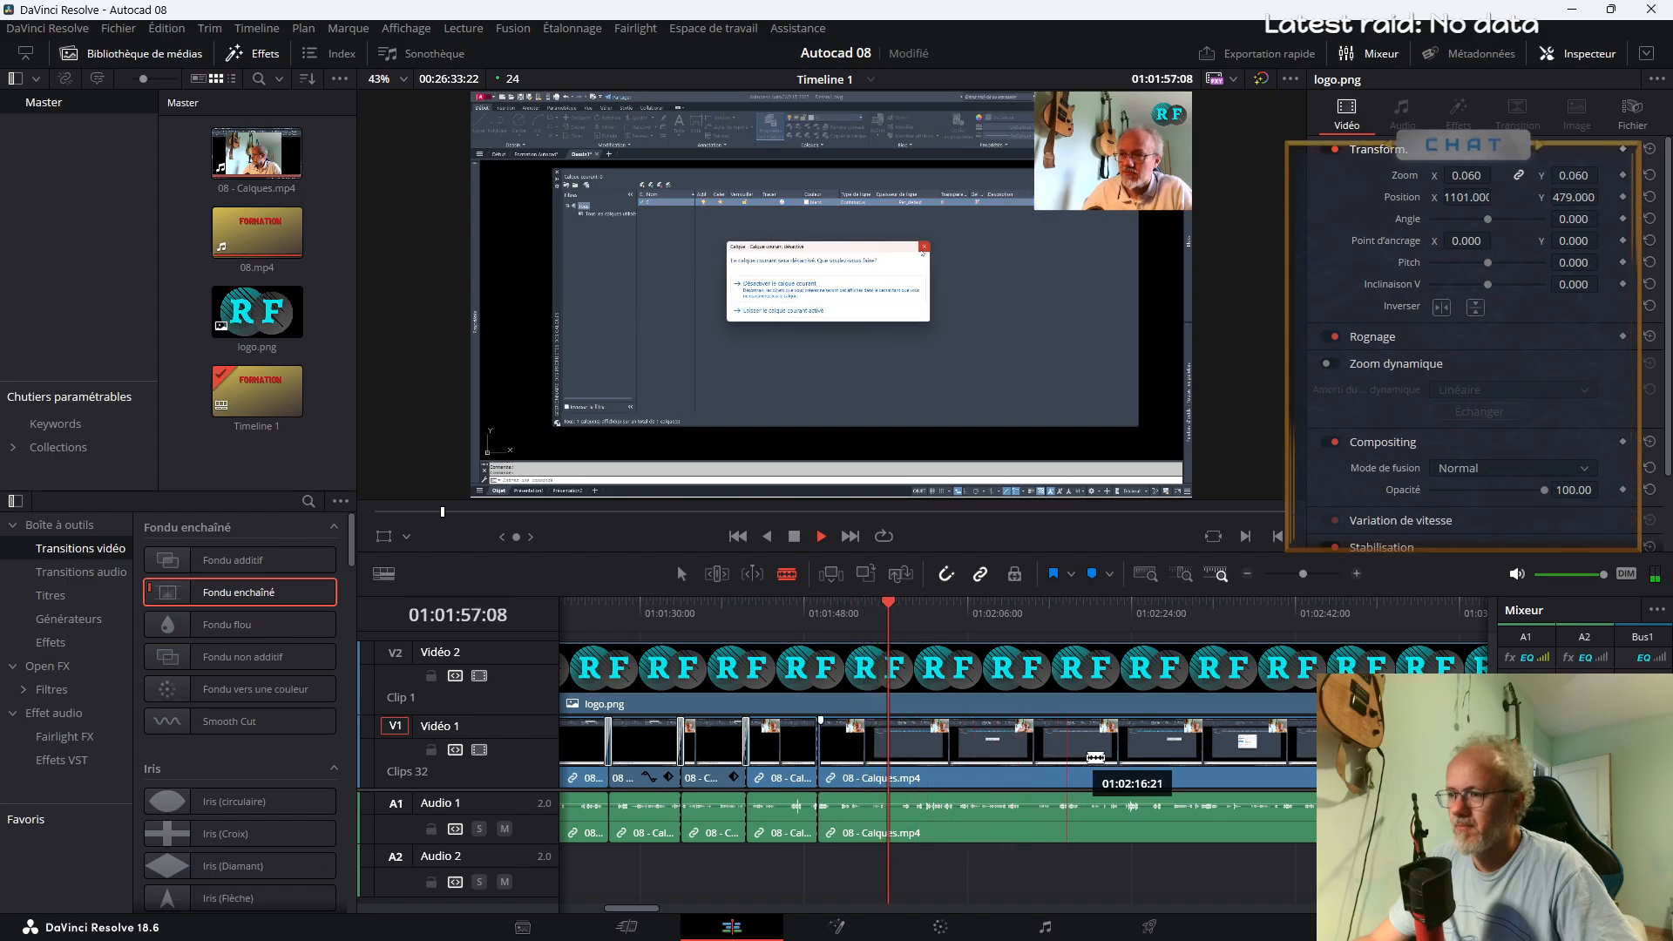
click(1088, 609)
click(1205, 609)
click(1304, 612)
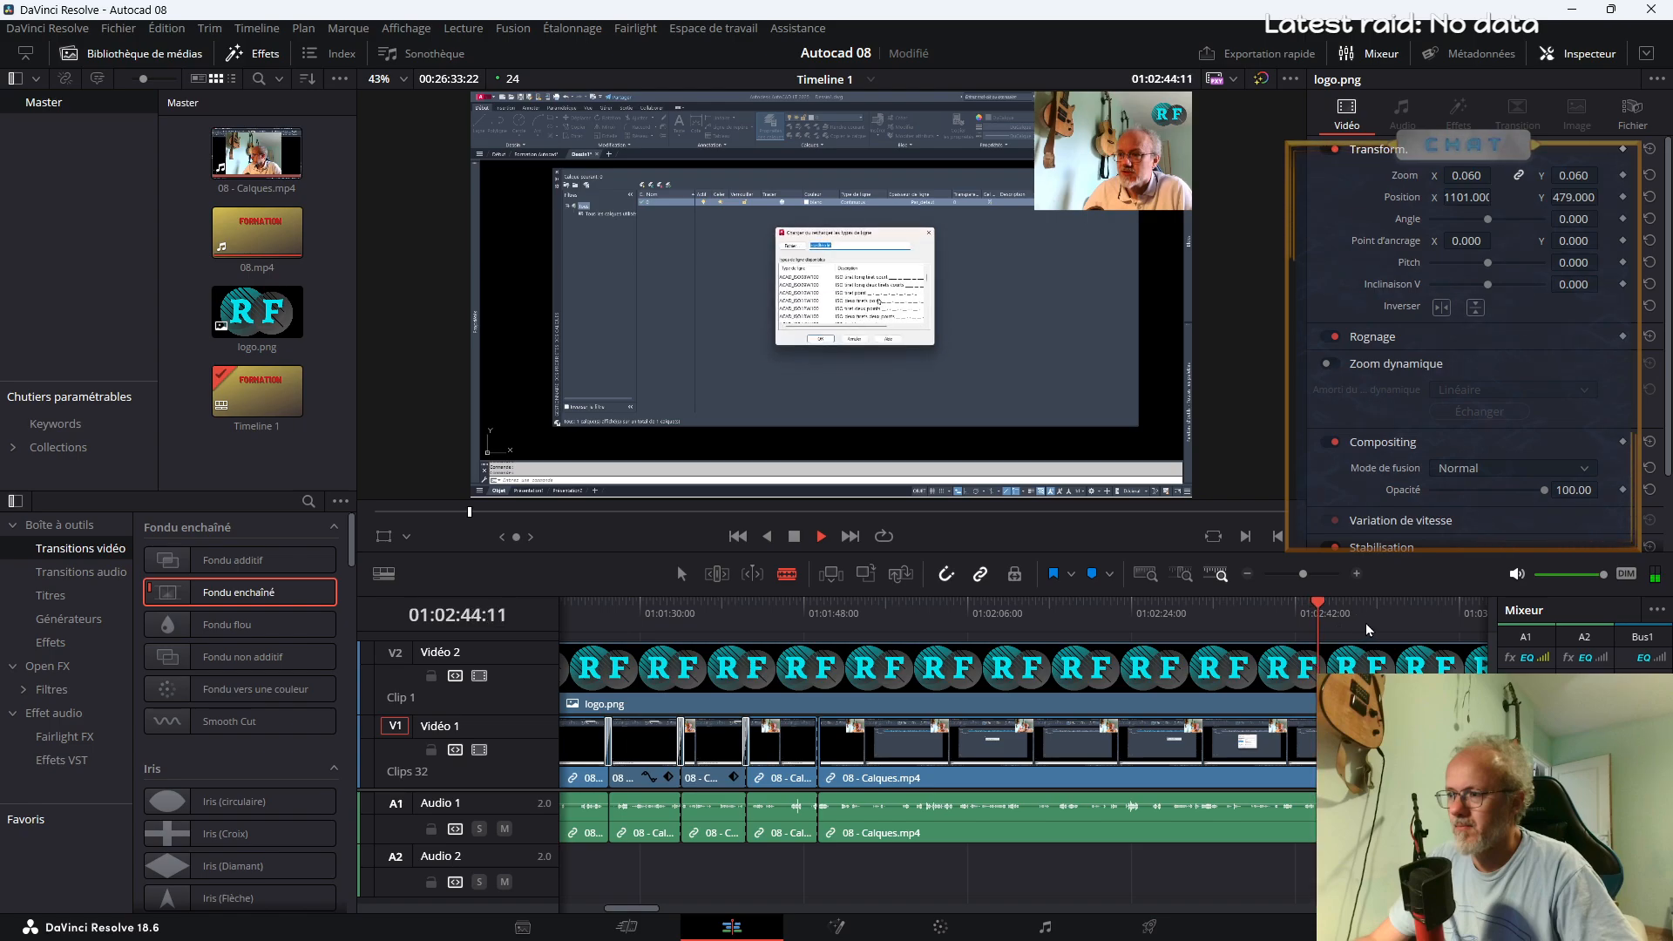
click(1303, 577)
drag(1302, 579, 1297, 580)
click(1074, 612)
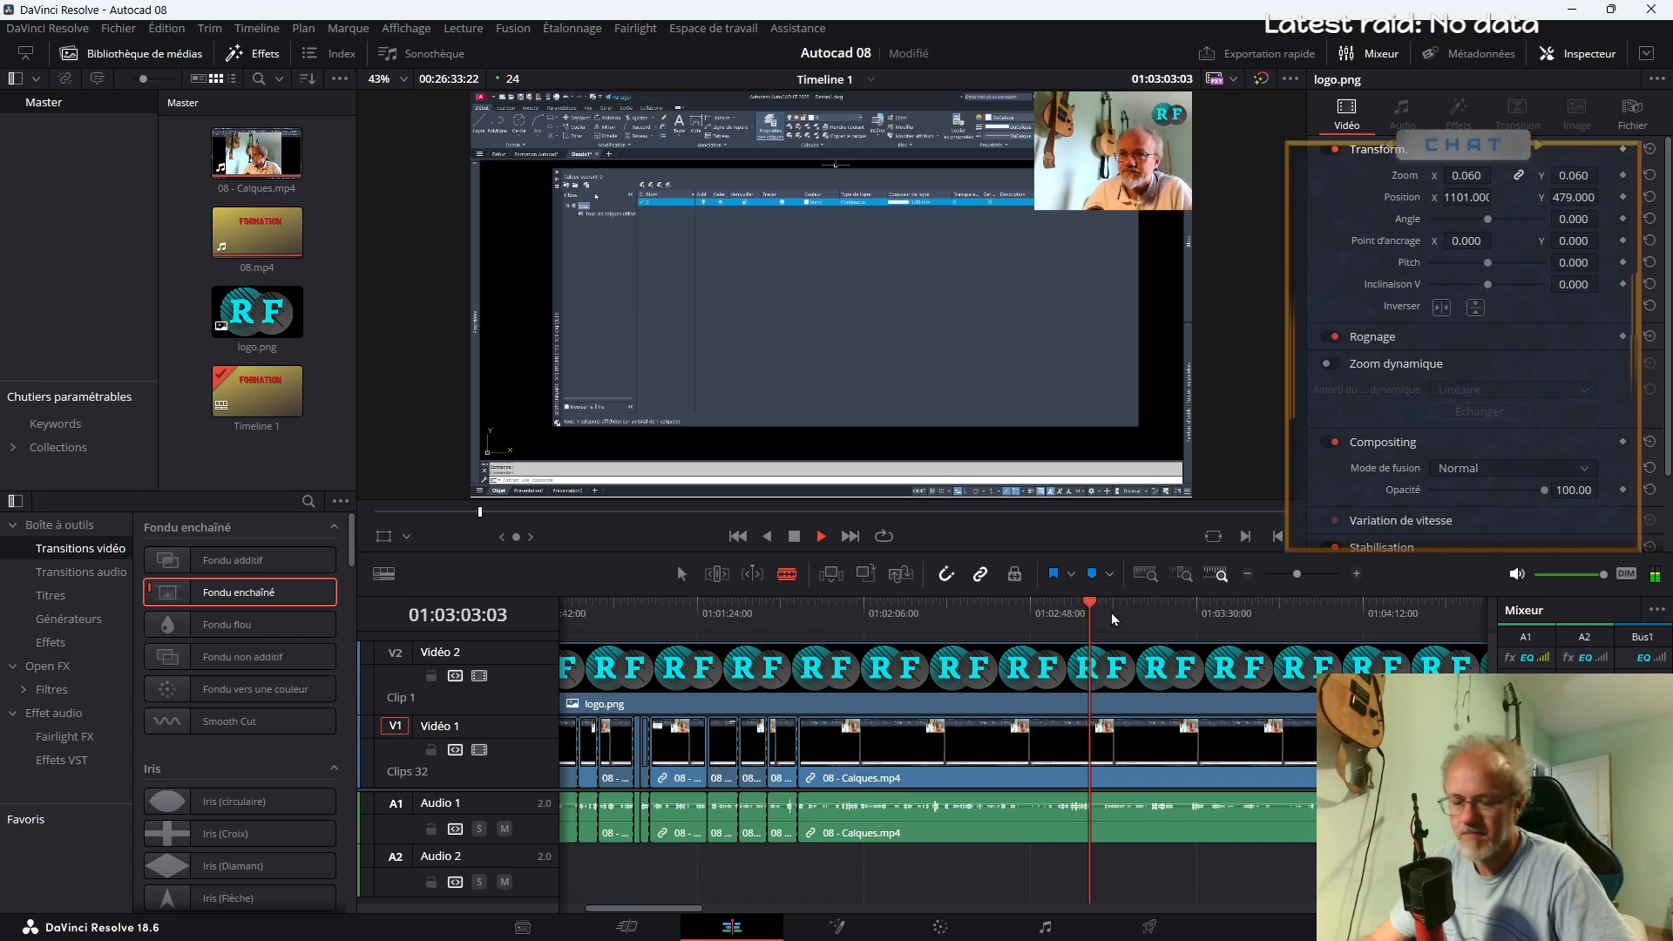
click(1238, 792)
Enlarge the segment between 01:01:49 and 01:03:40 to Zoom 1.210 and set its Position to X -44, Y -42
key(a)
click(1026, 765)
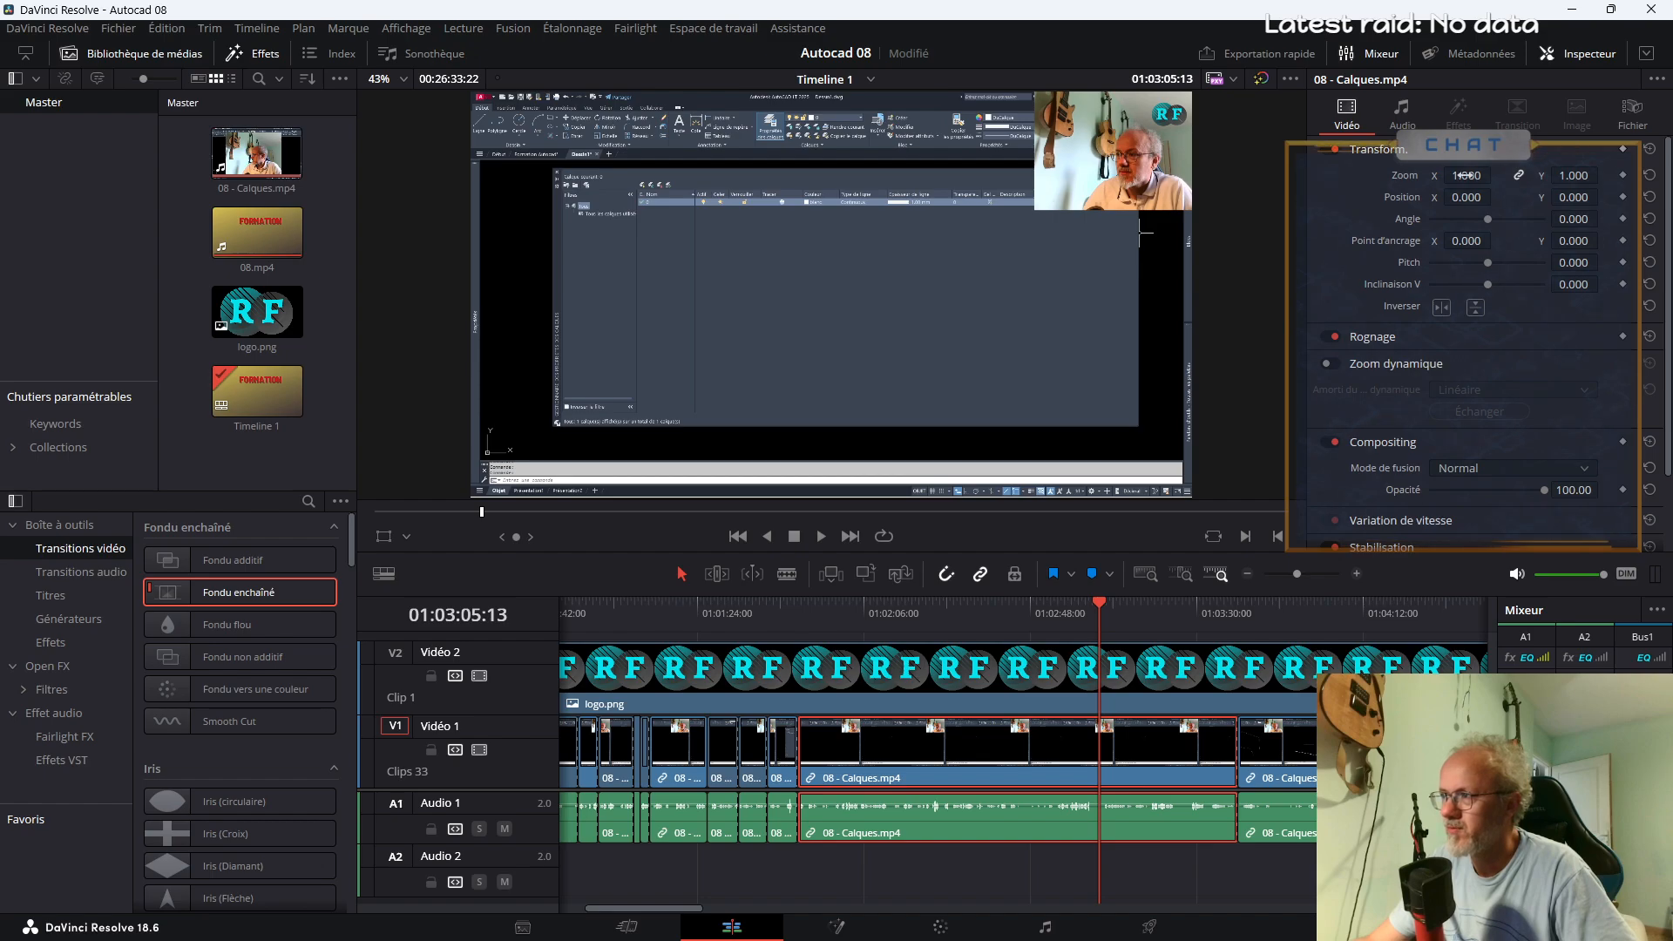
drag(1467, 175, 1455, 232)
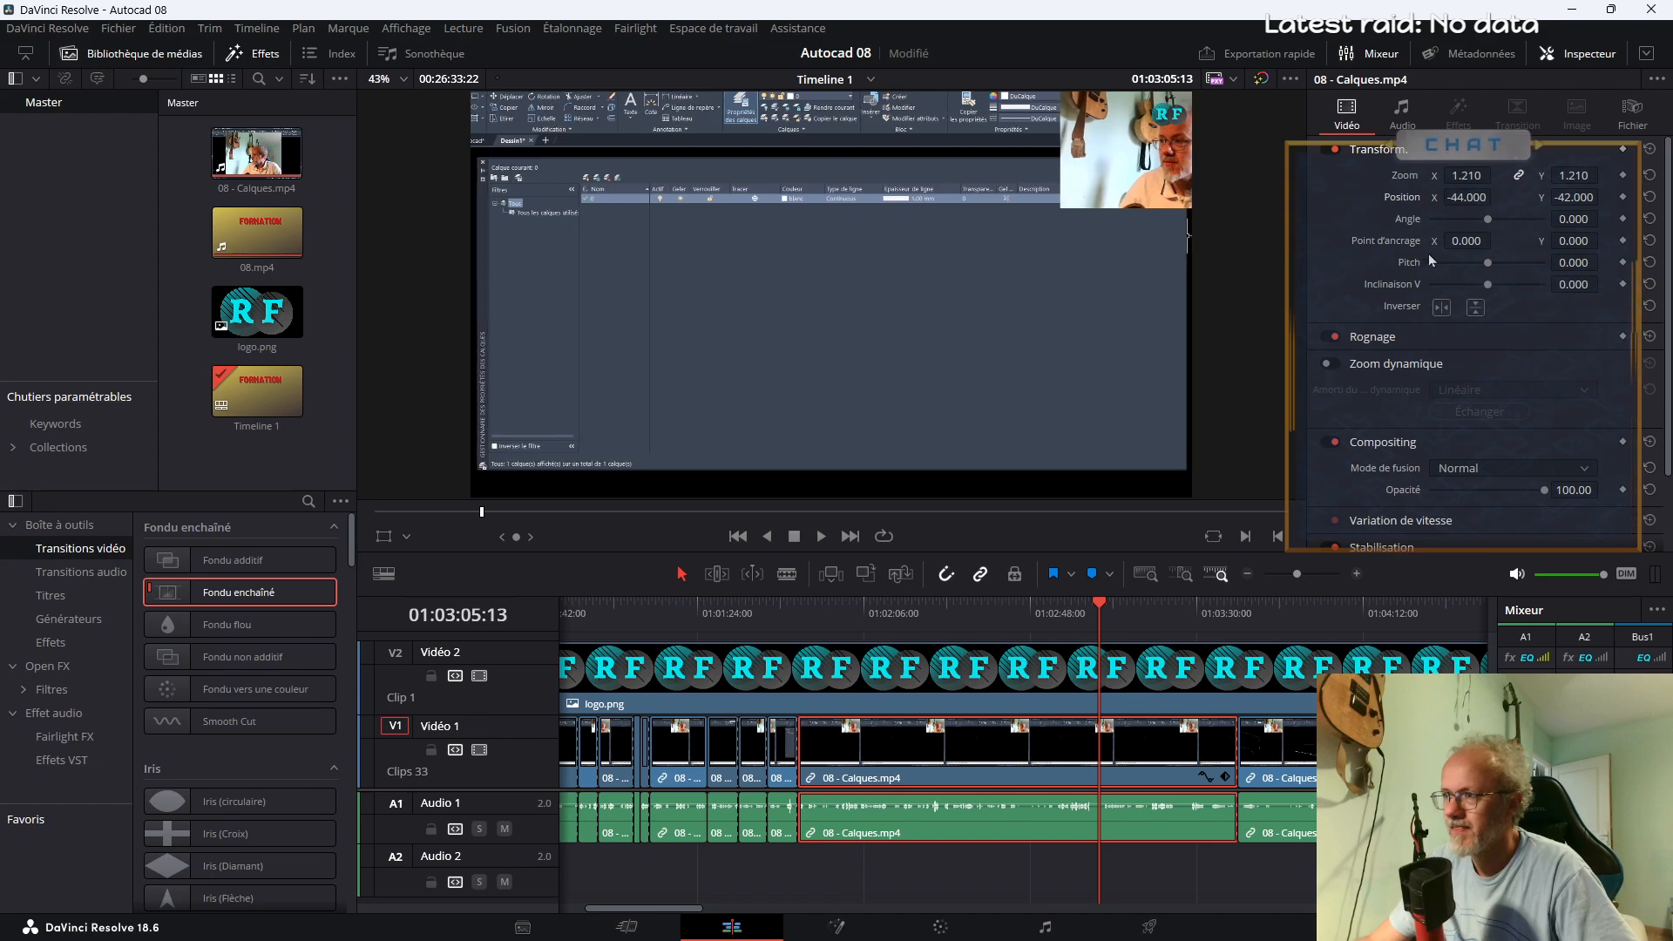
Review the enlarged segment from start to end and split it at about 01:03:11, where the layer palette closes
click(998, 621)
key(space)
click(809, 613)
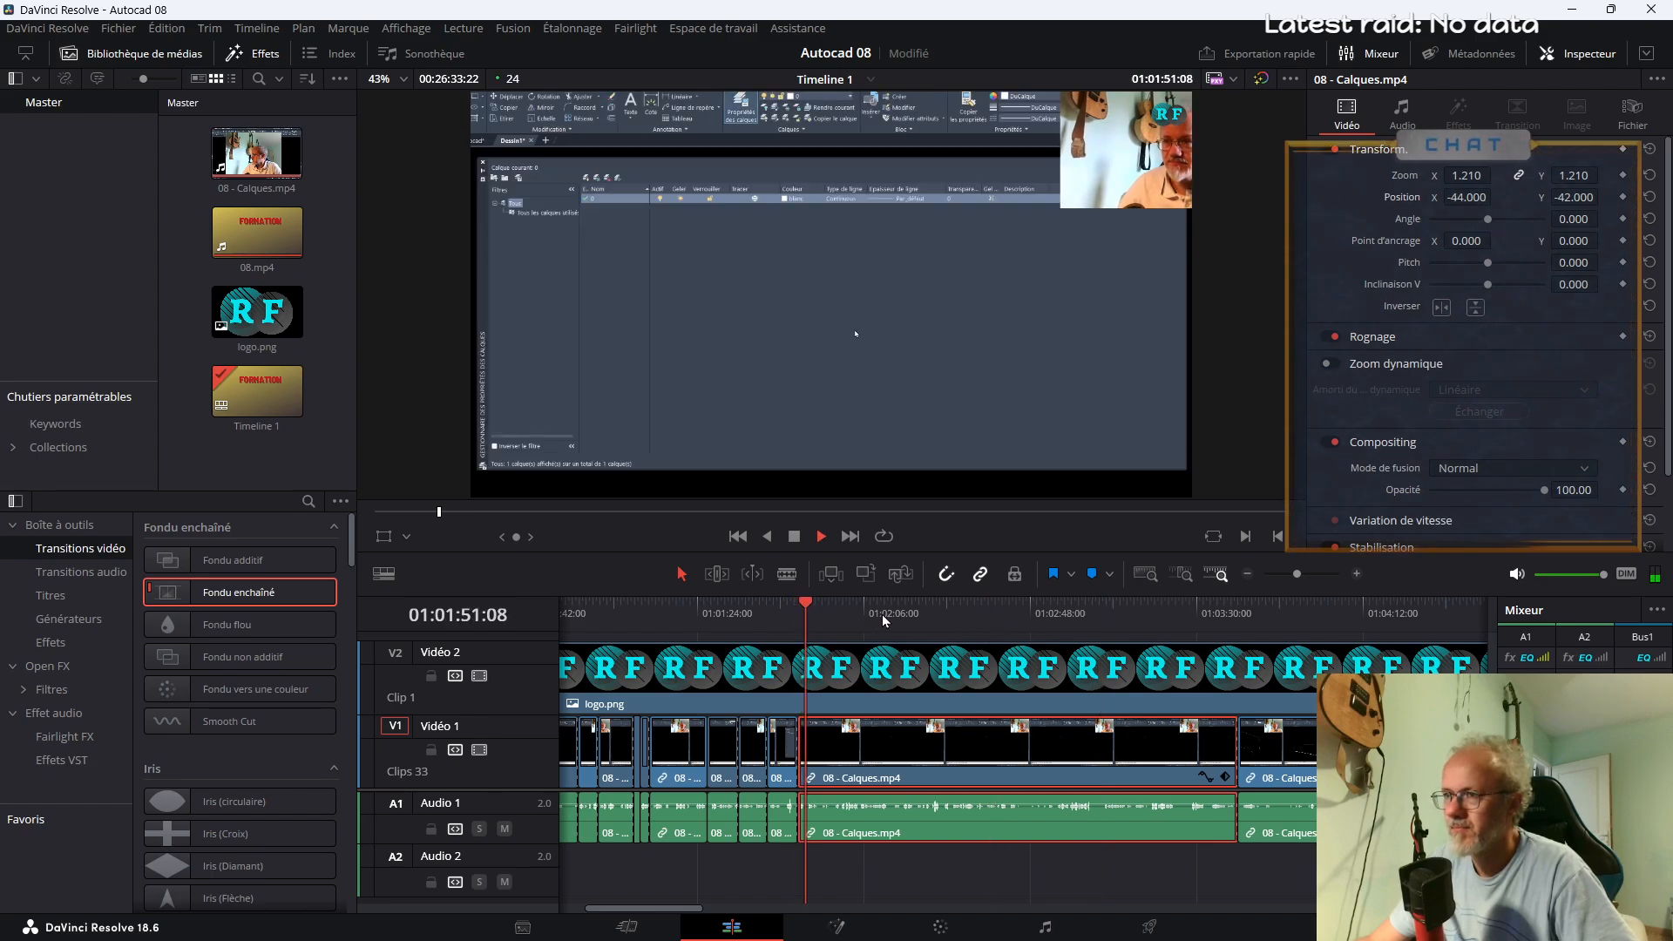
click(1202, 622)
click(1242, 623)
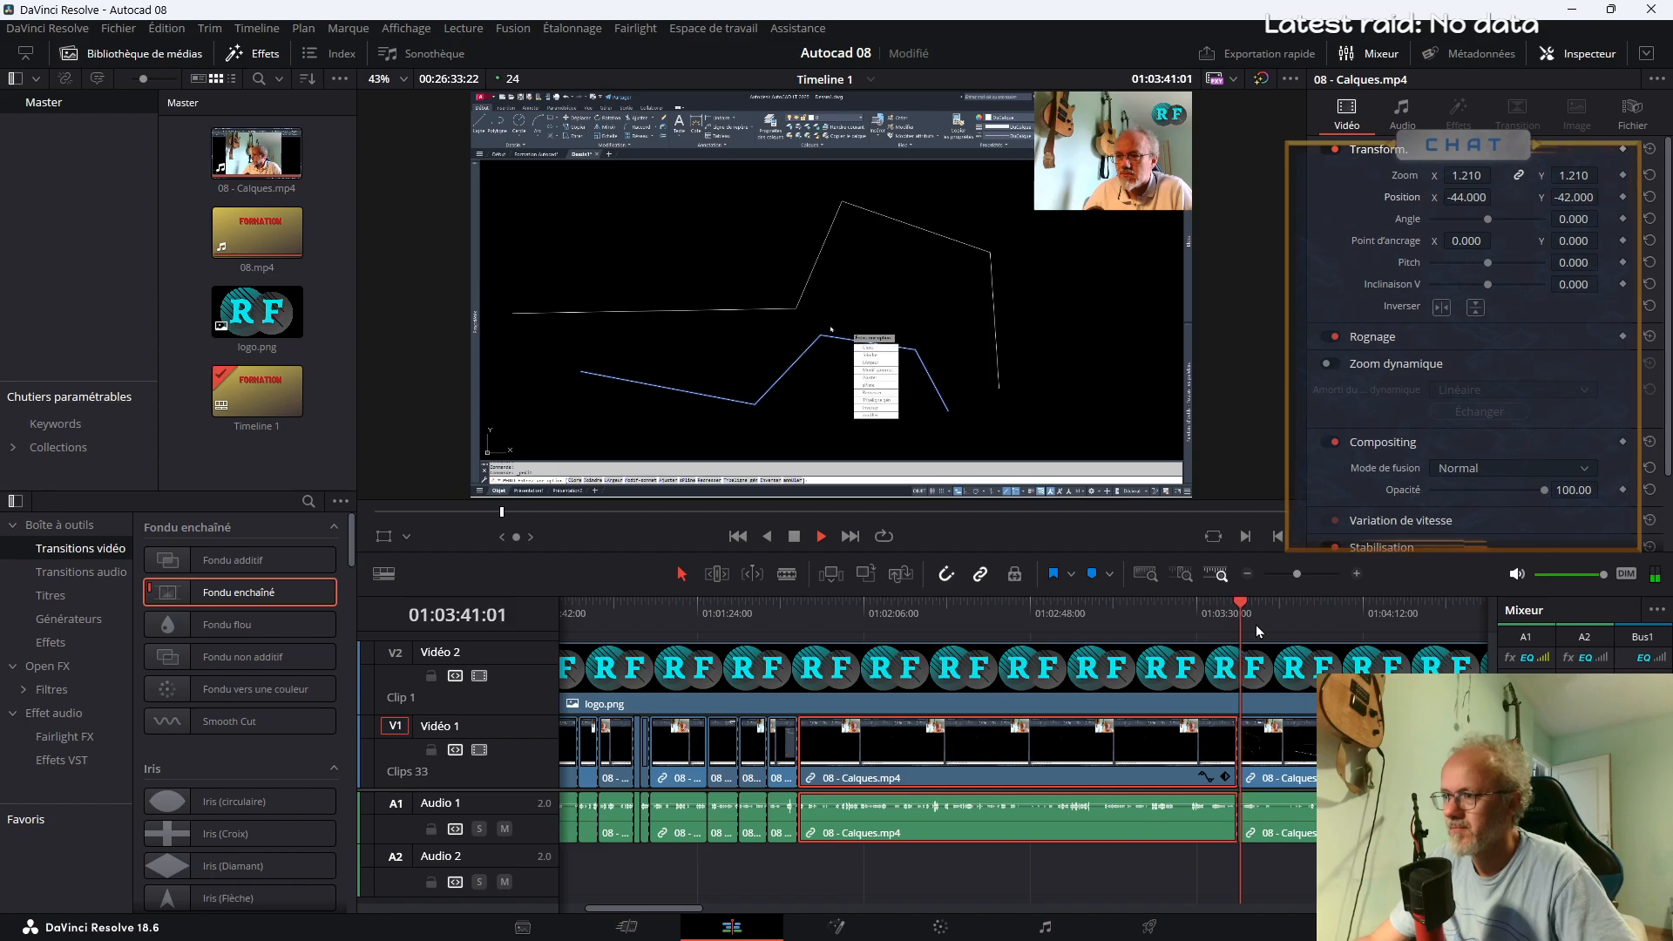
click(1199, 626)
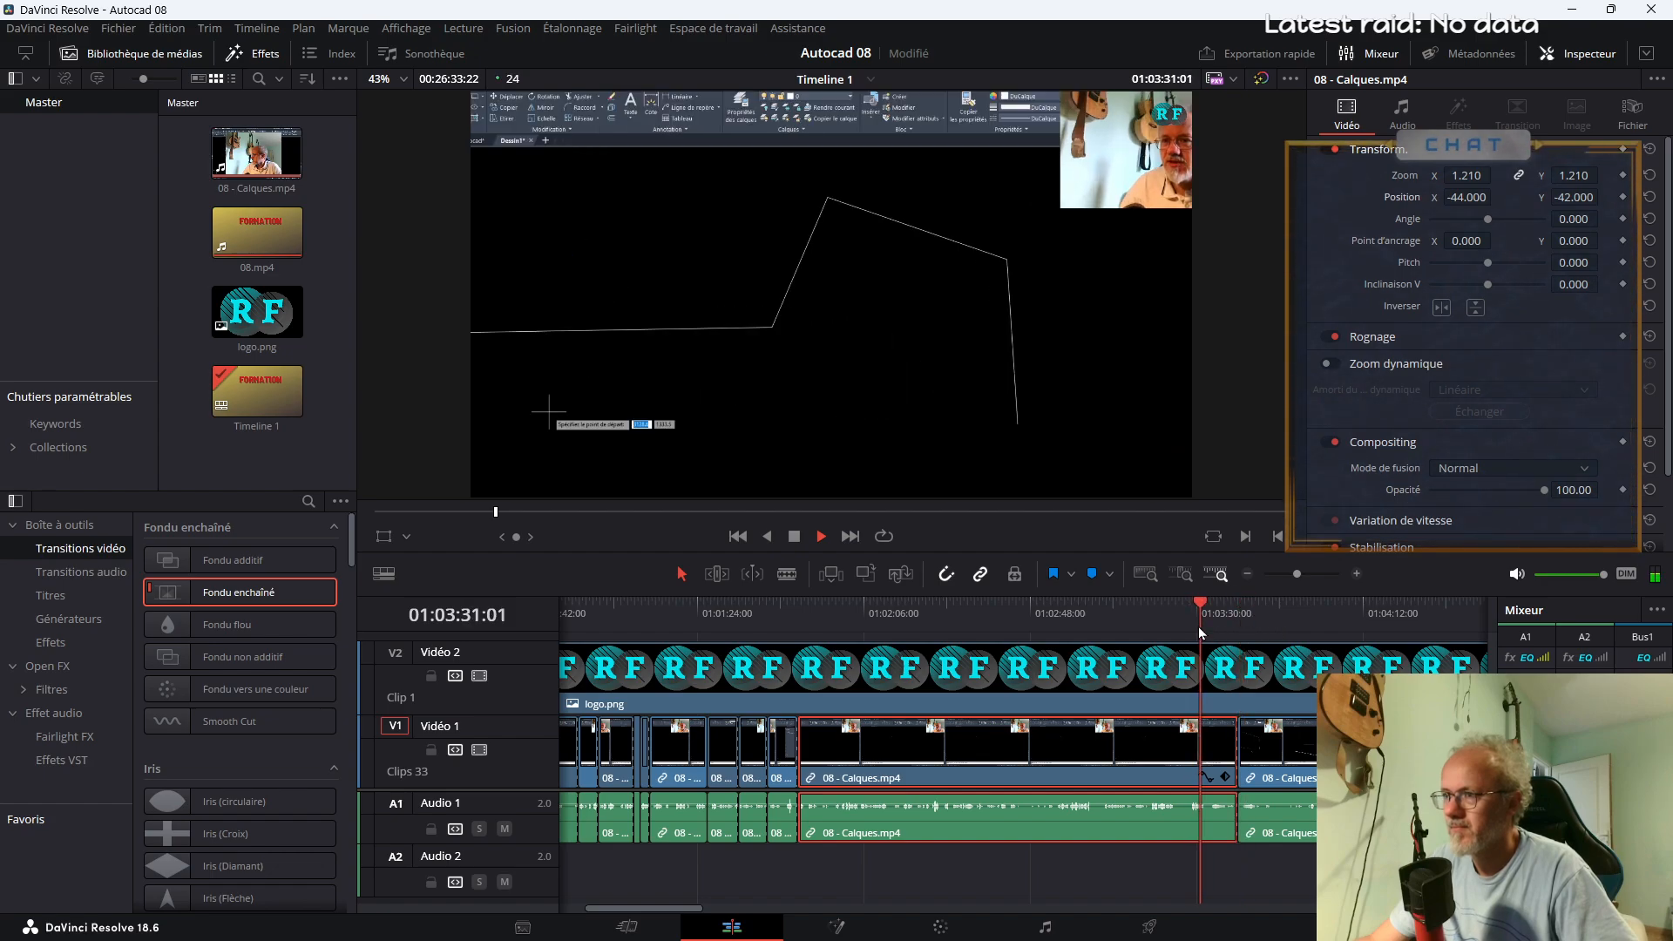
drag(1199, 626, 1134, 635)
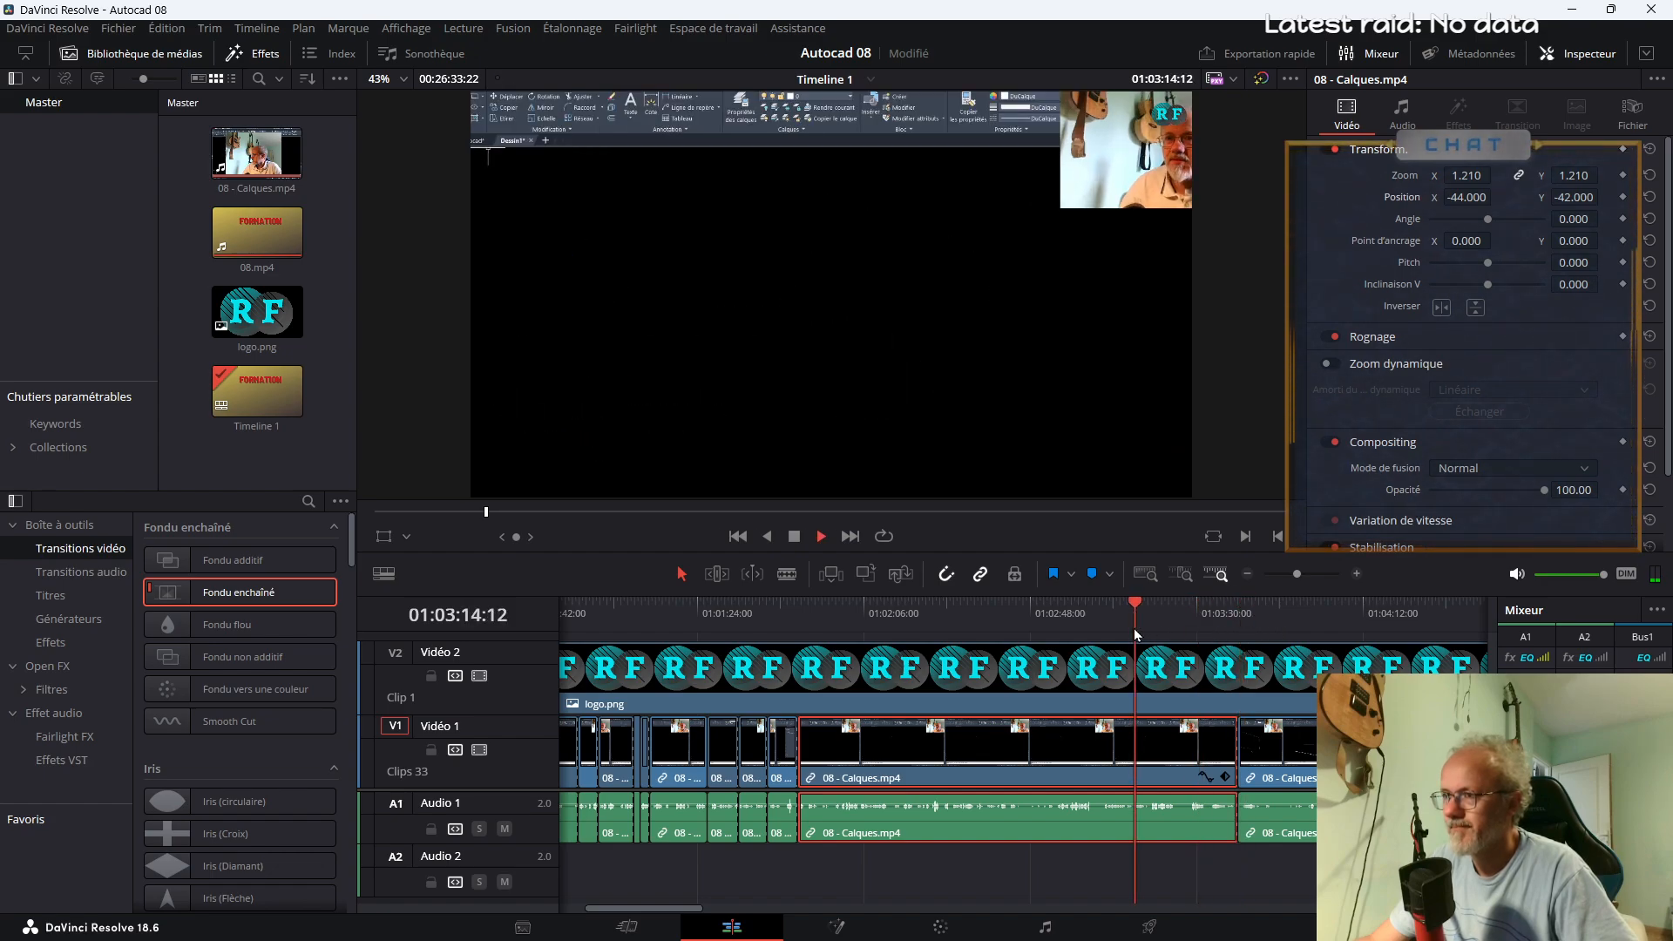
click(1117, 637)
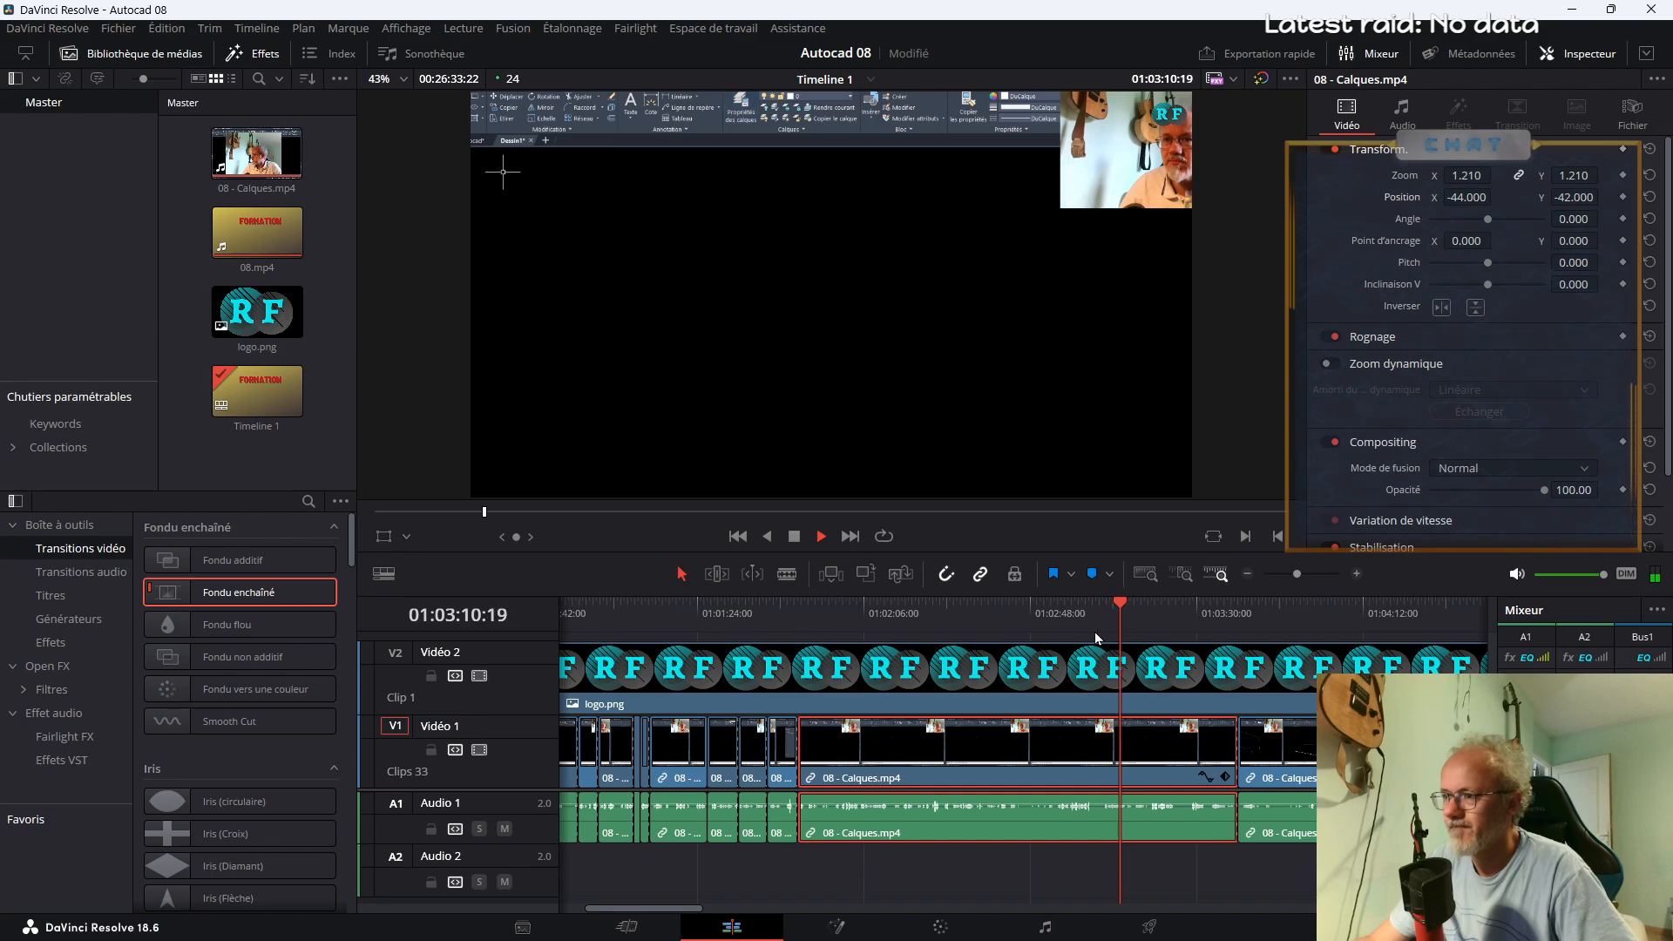
key(space)
key(b)
click(1128, 810)
Reset the segment after 01:03:11 to Zoom 1.000 and Position X 0, Y 0
key(a)
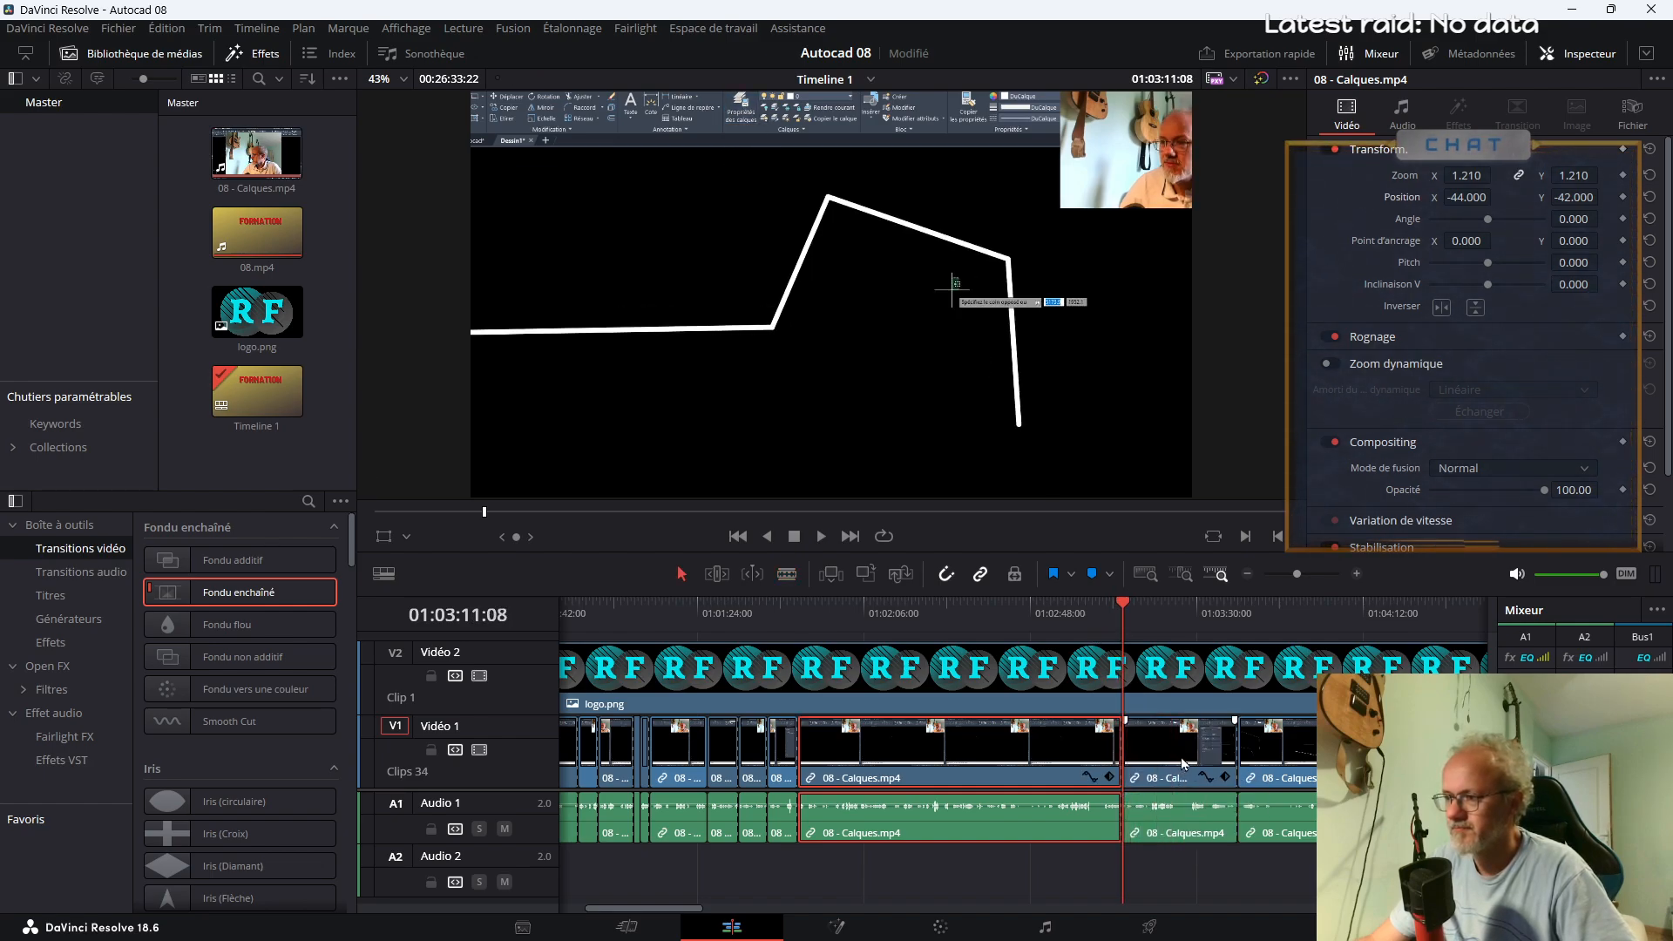
click(1211, 754)
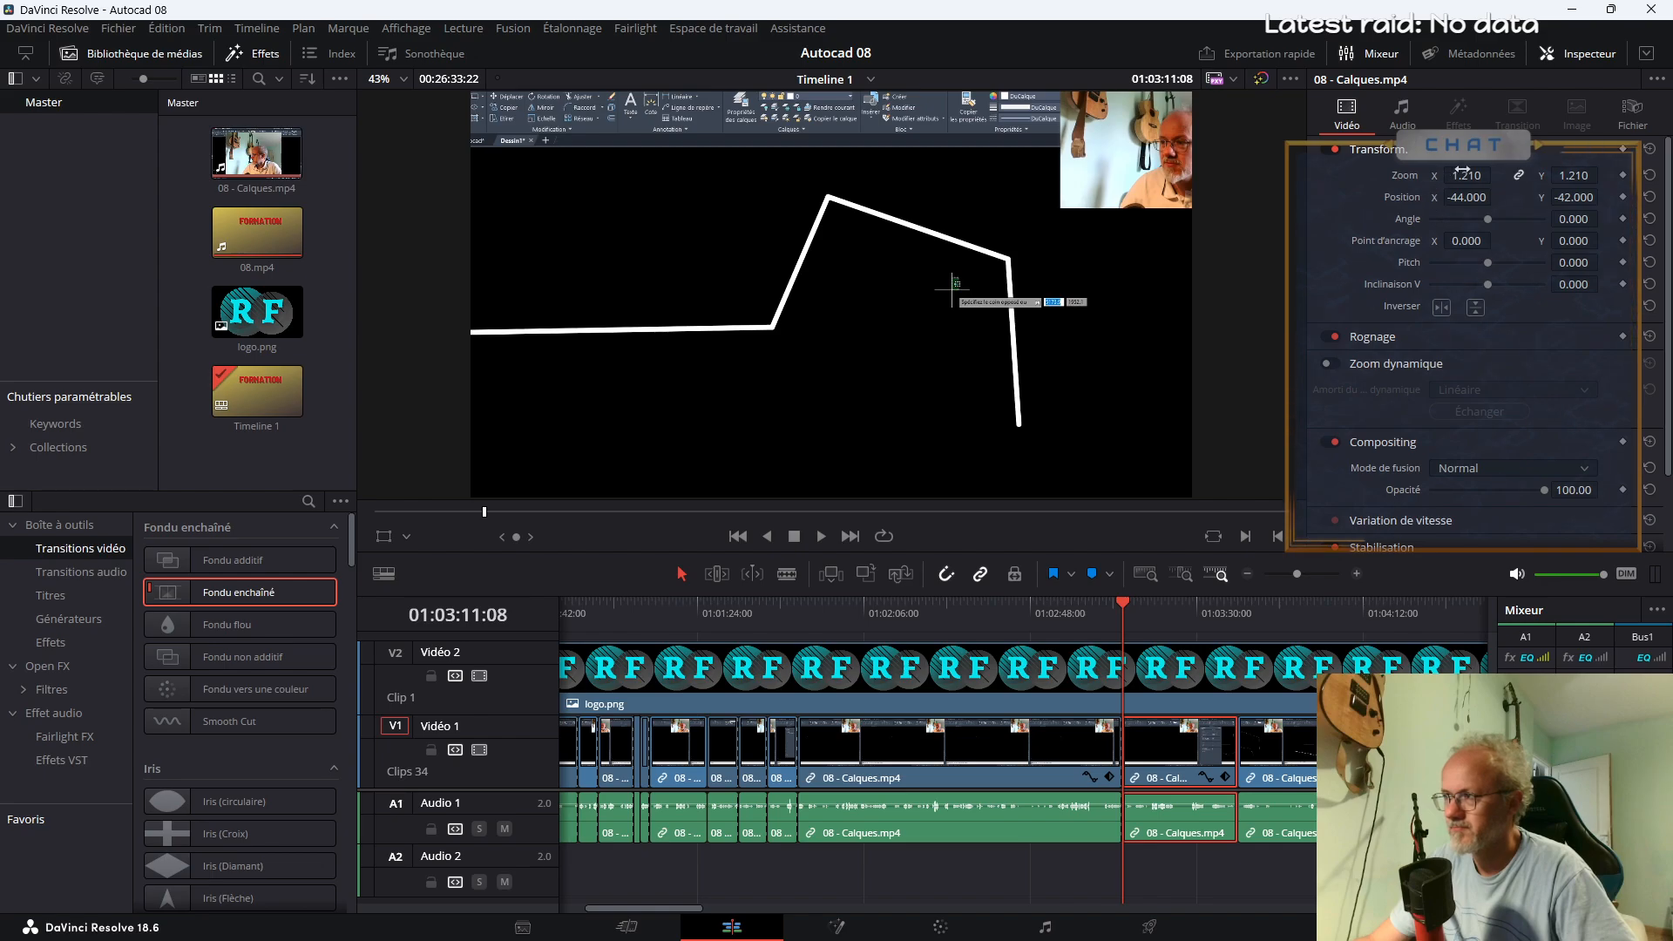
text(1)
key(Return)
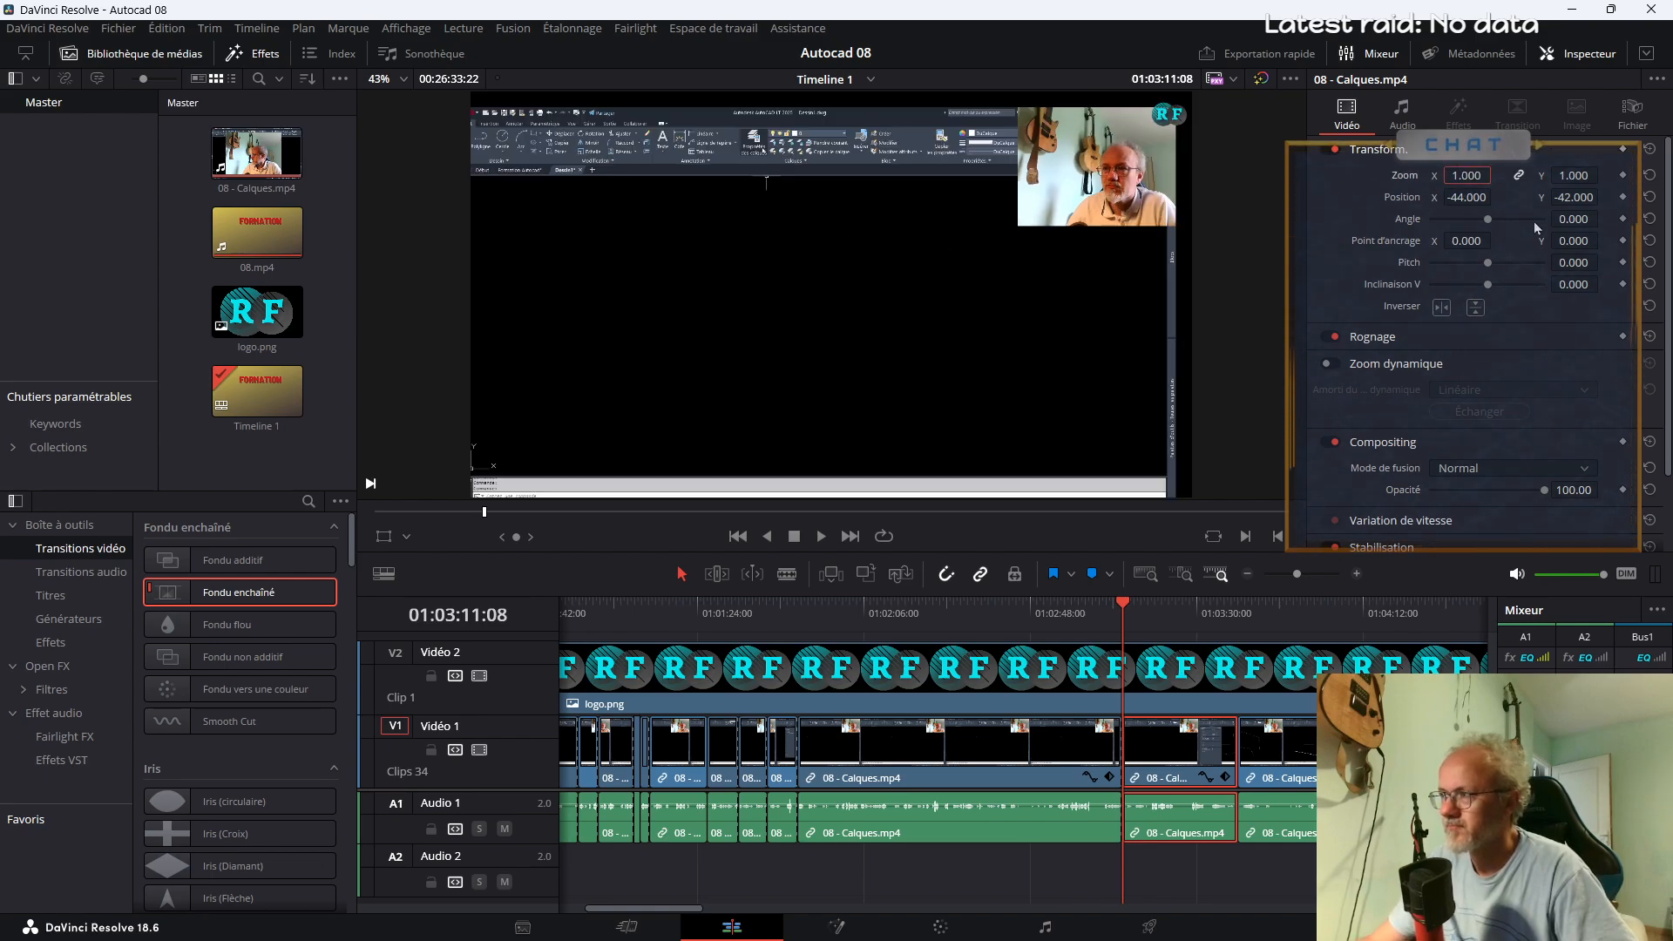
drag(1457, 201, 1595, 197)
Add Fondu enchaîné transitions at the start and end of the enlarged segment, at about 01:01:49 and 01:03:11
drag(238, 591, 796, 760)
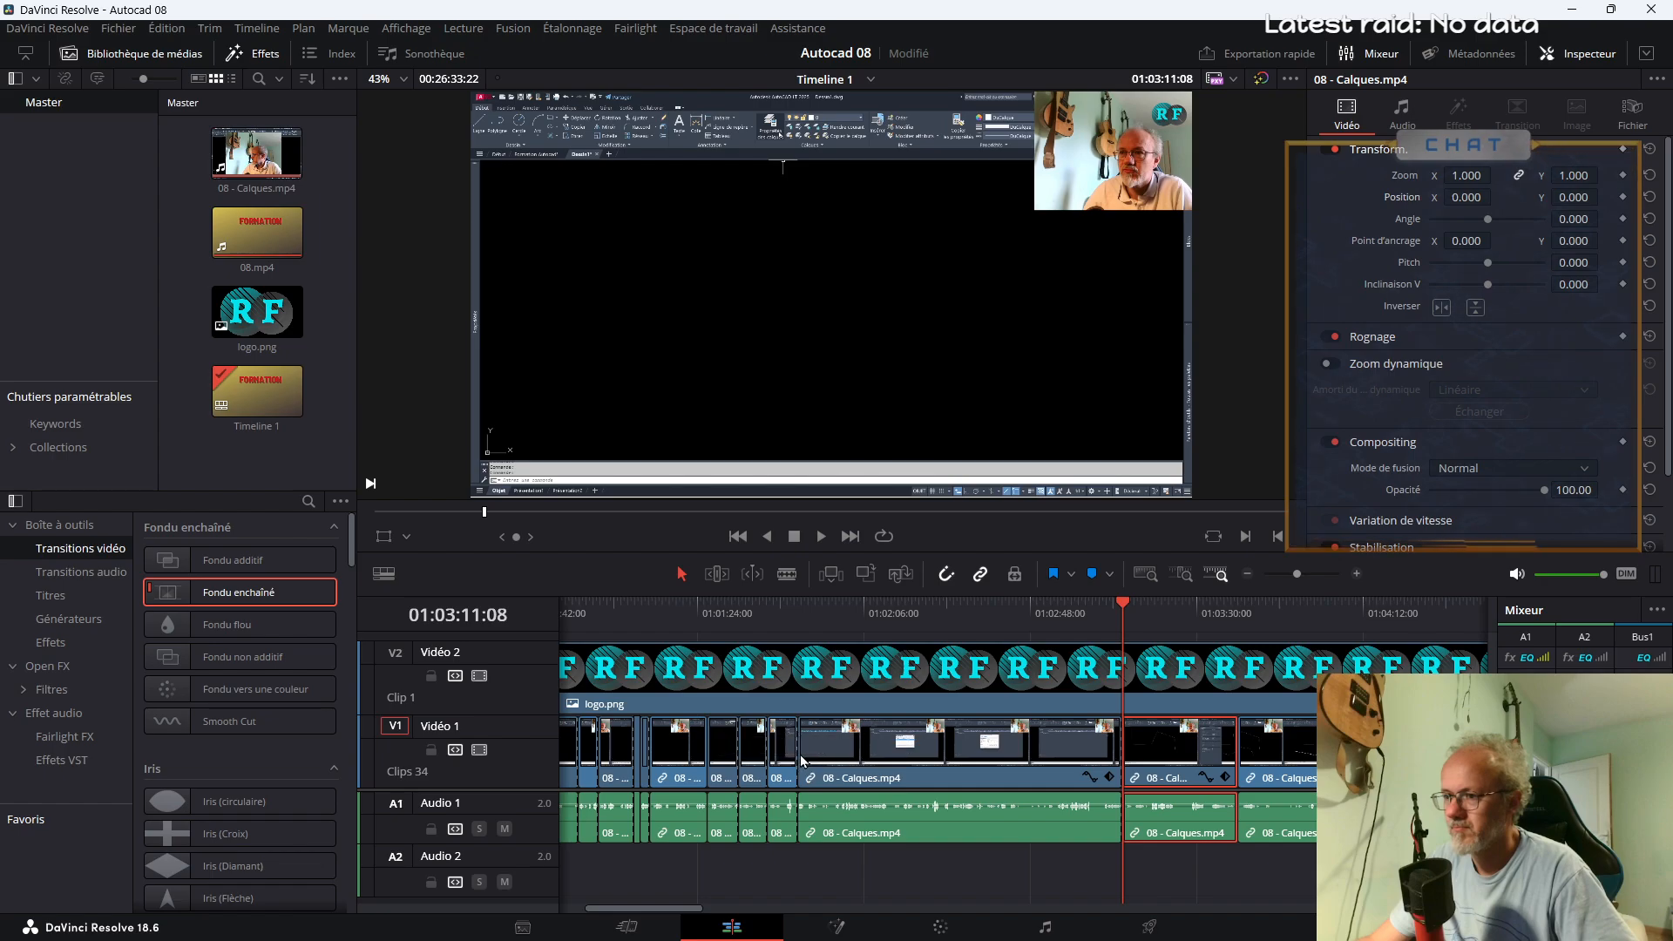
drag(673, 909, 653, 909)
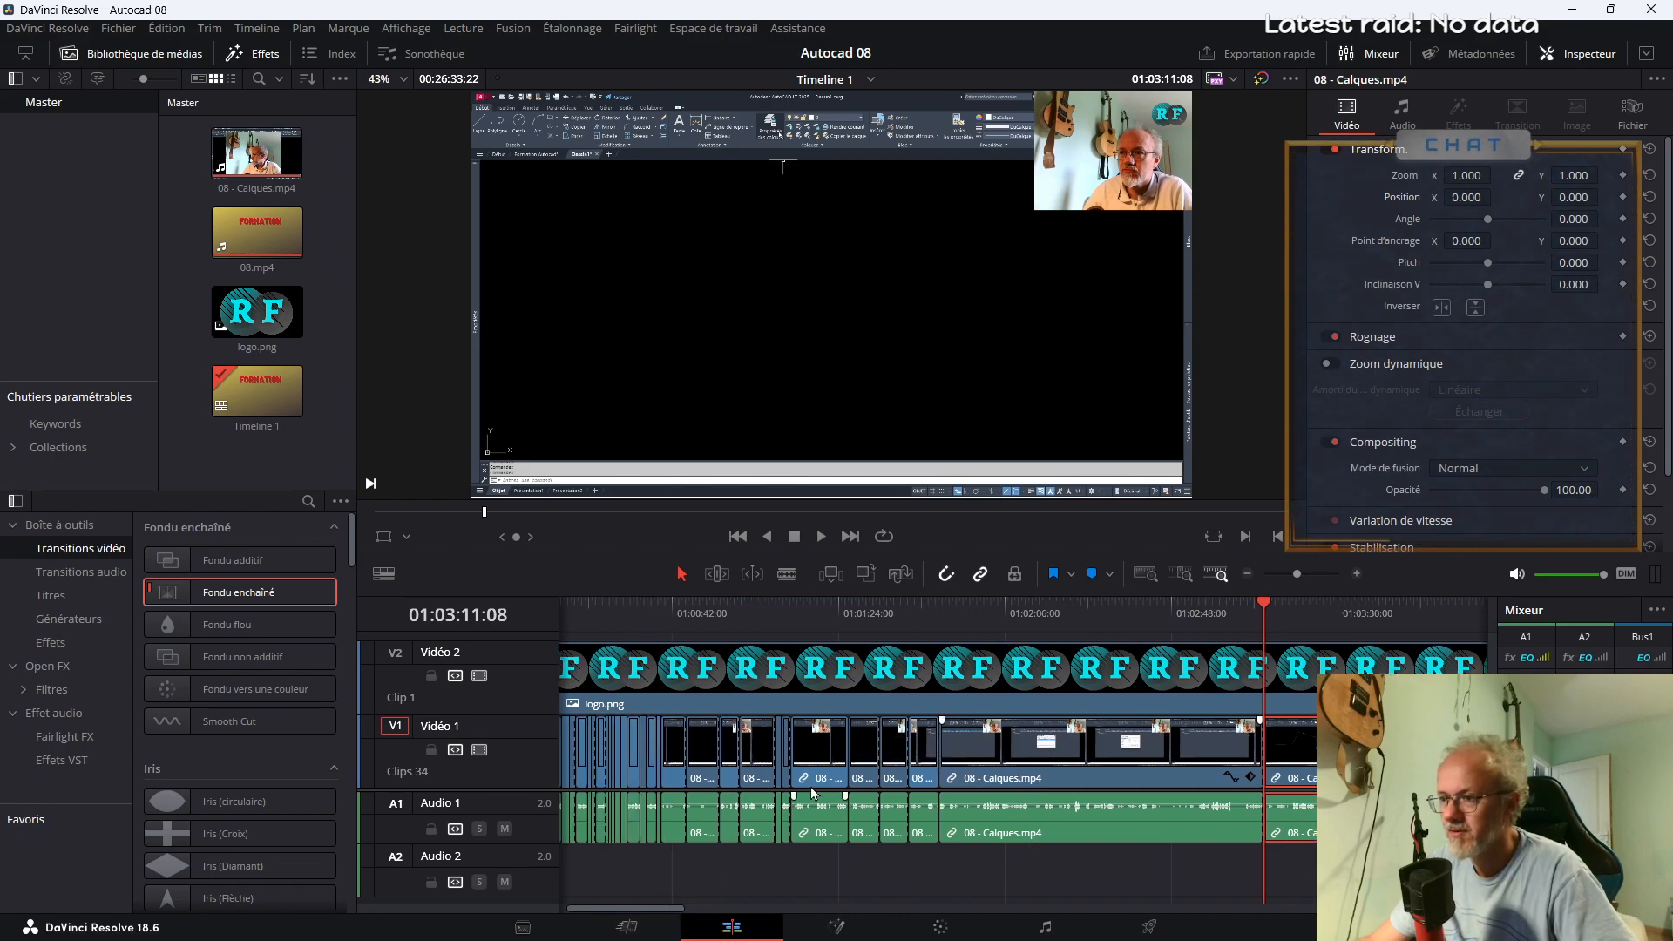
drag(1297, 575, 1306, 575)
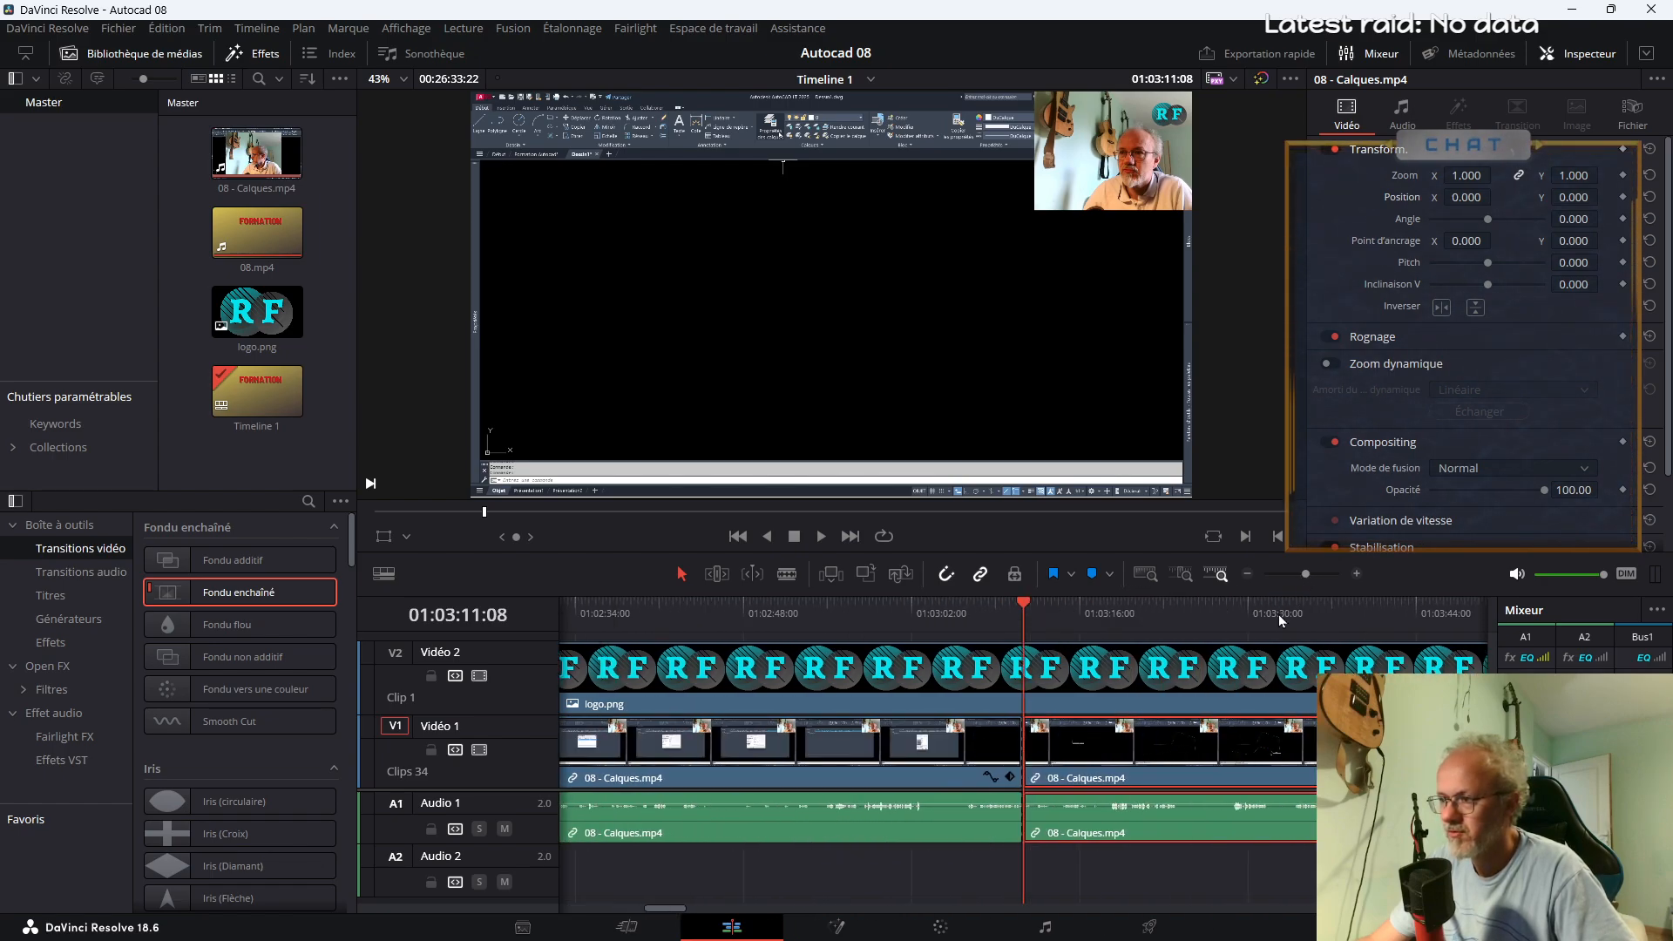
mouse_move(673, 911)
mouse_down()
mouse_move(637, 912)
mouse_move(688, 912)
mouse_up()
click(751, 614)
drag(239, 592, 765, 757)
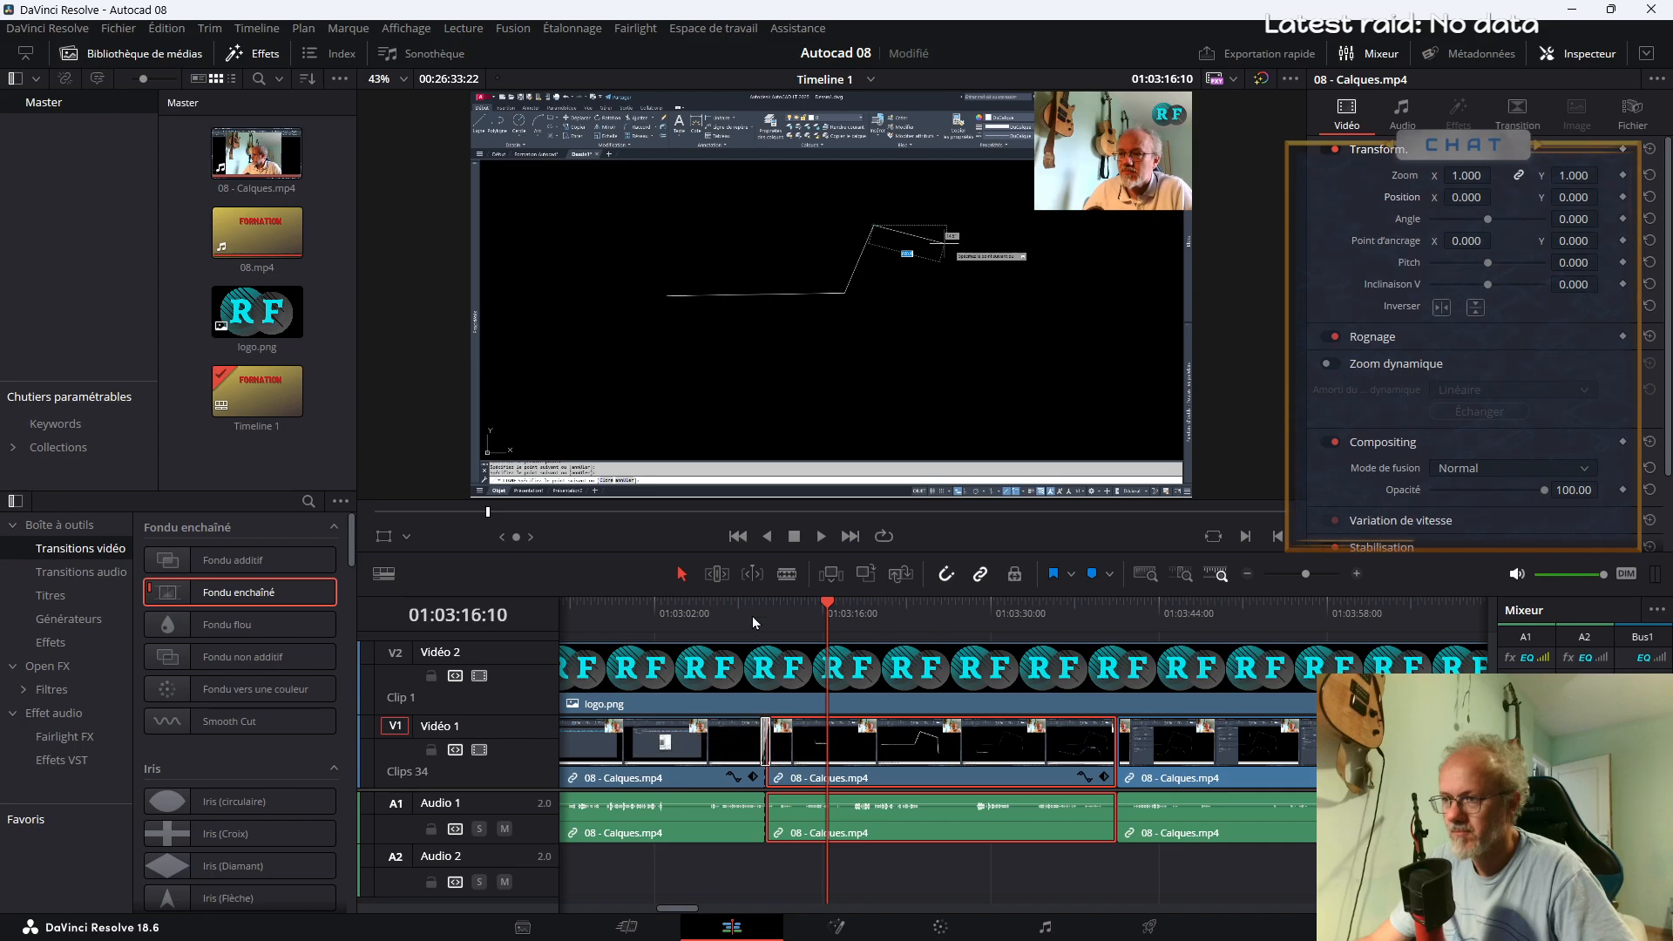
Play back the Fondu enchaîné transition at about 01:03:11 to check the change of zoom
click(732, 615)
key(space)
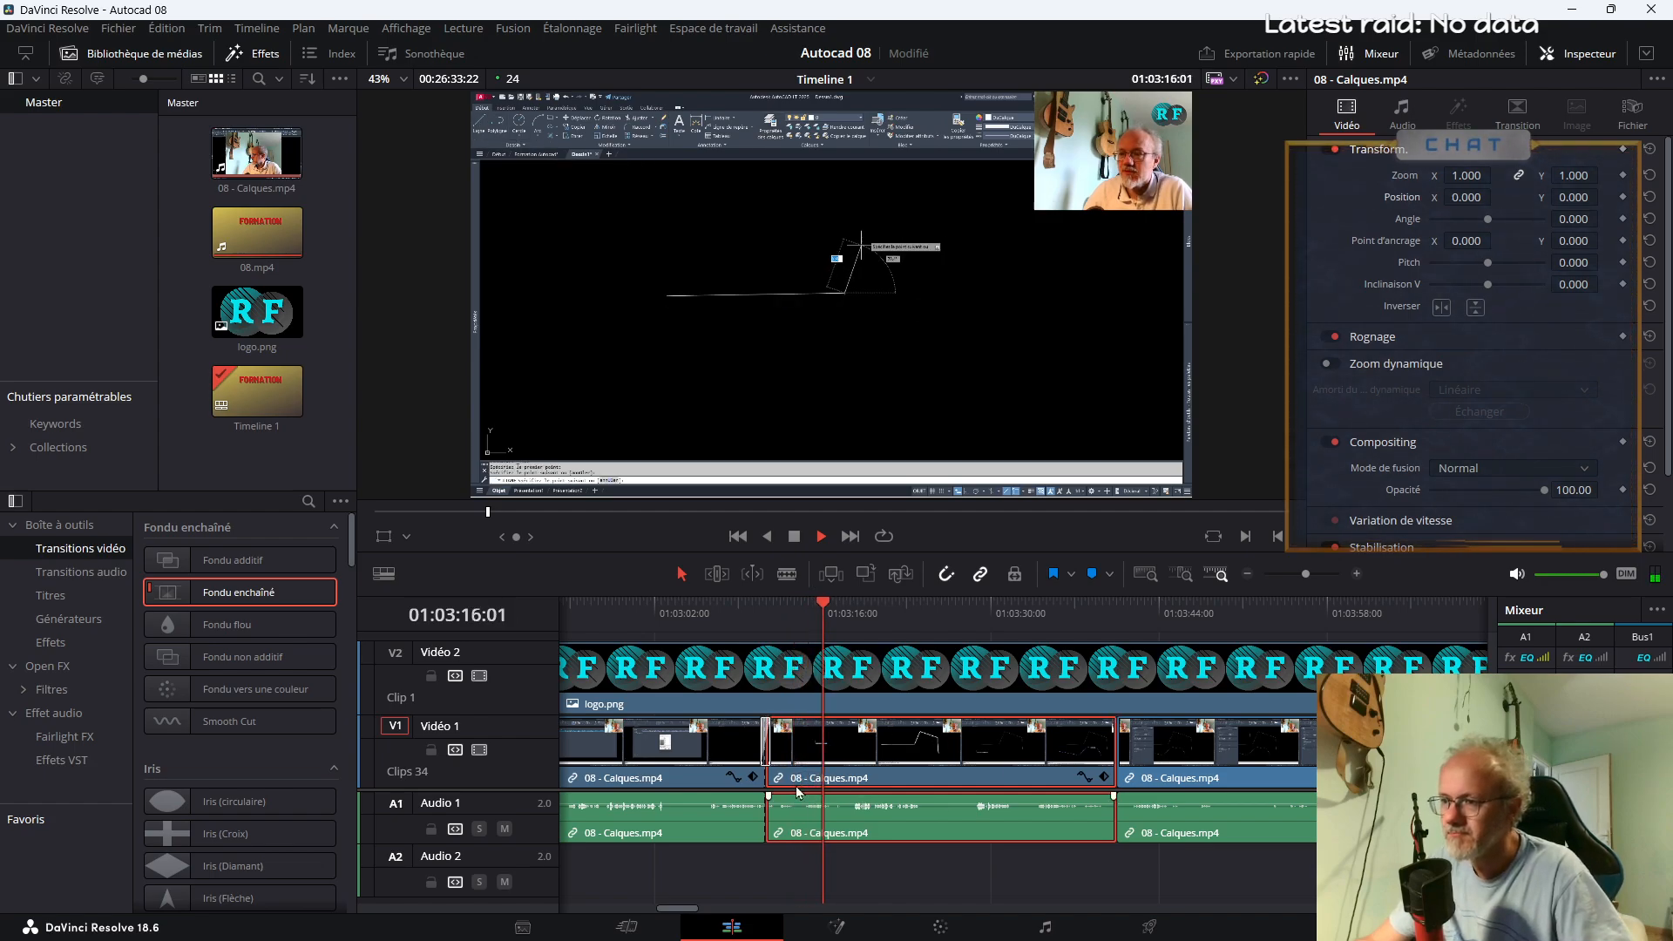
key(space)
click(740, 614)
key(space)
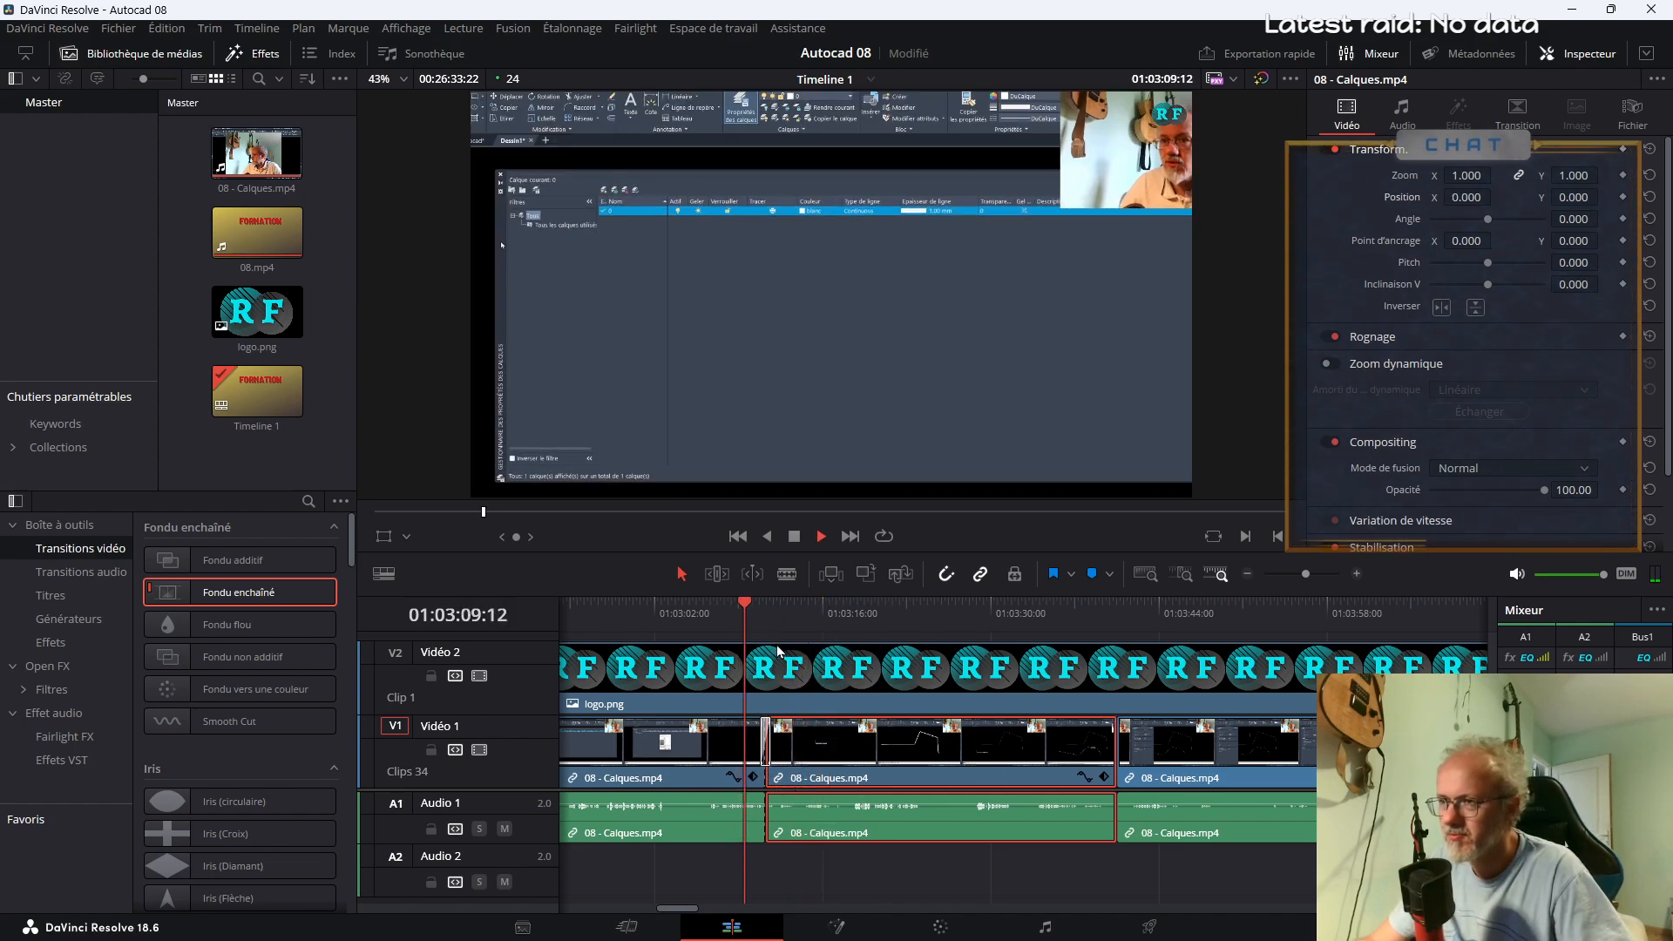
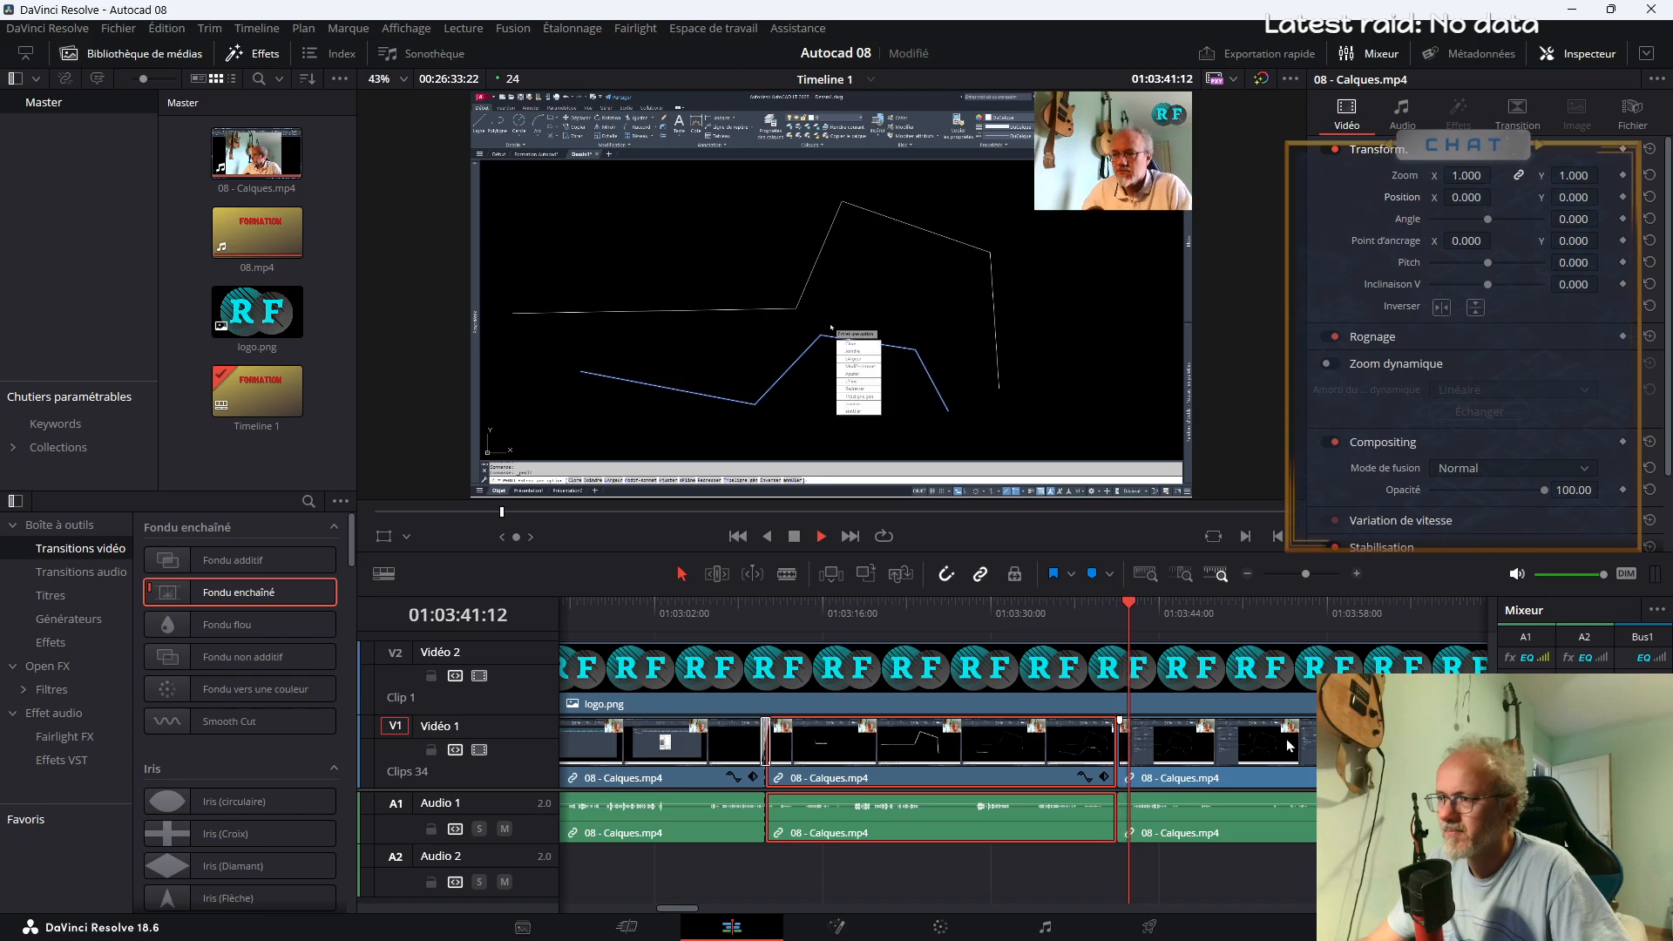
Split the clip at about 01:03:37:08 and delete the short piece between there and the next cut
click(1053, 615)
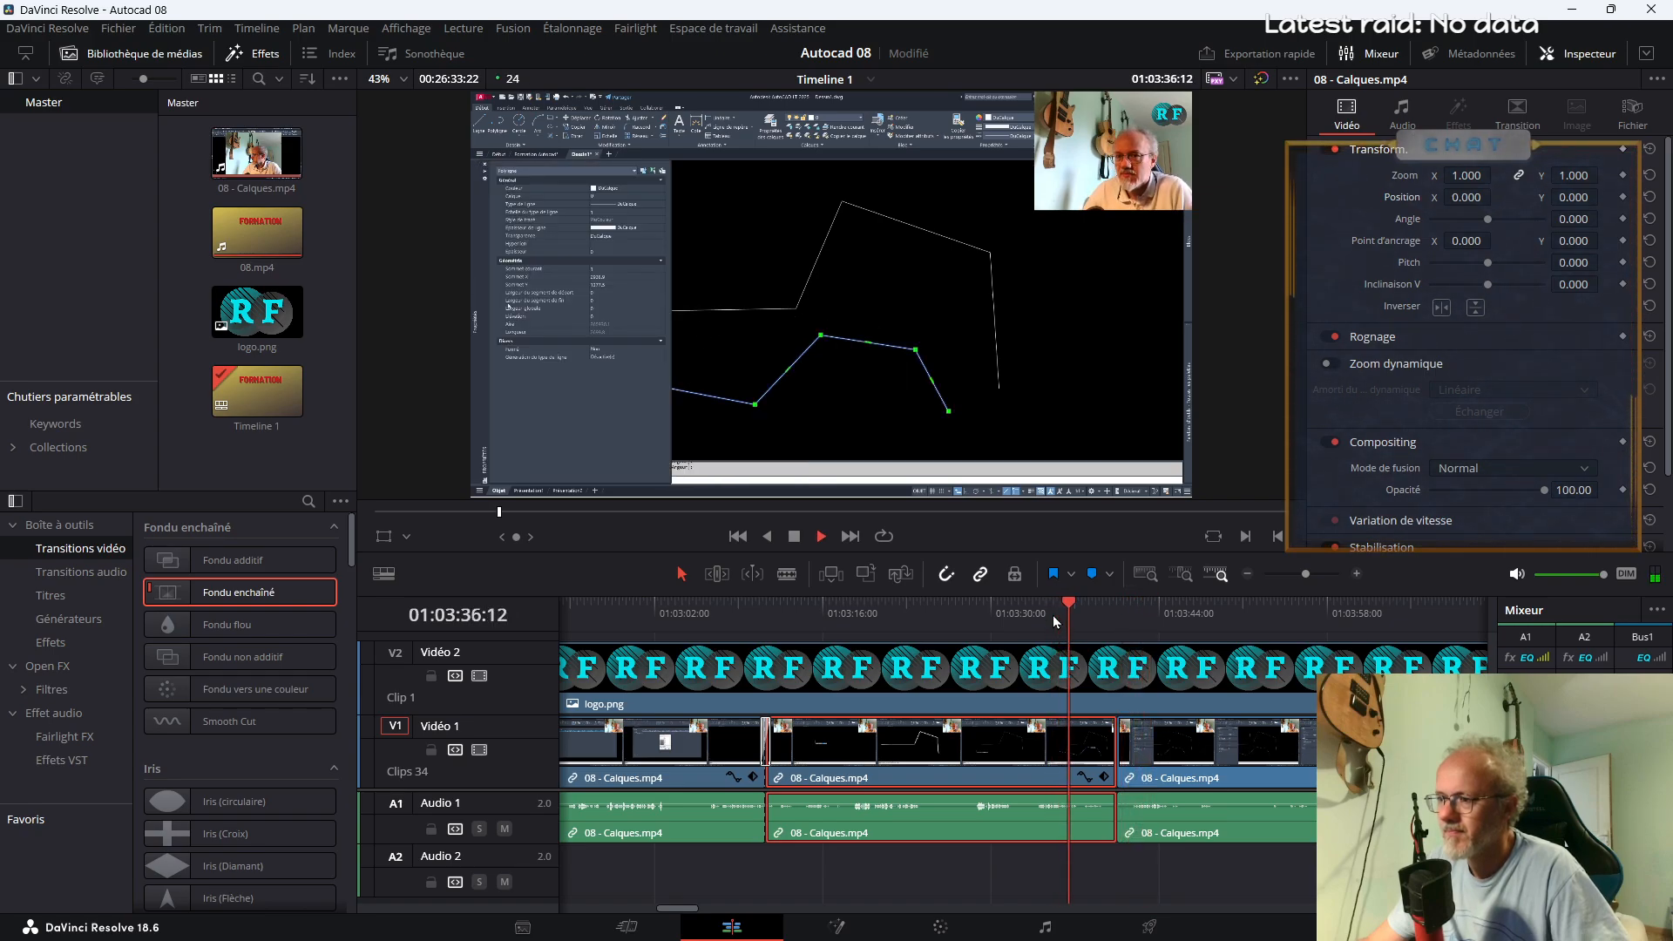
key(space)
key(b)
click(1080, 771)
key(a)
click(1084, 760)
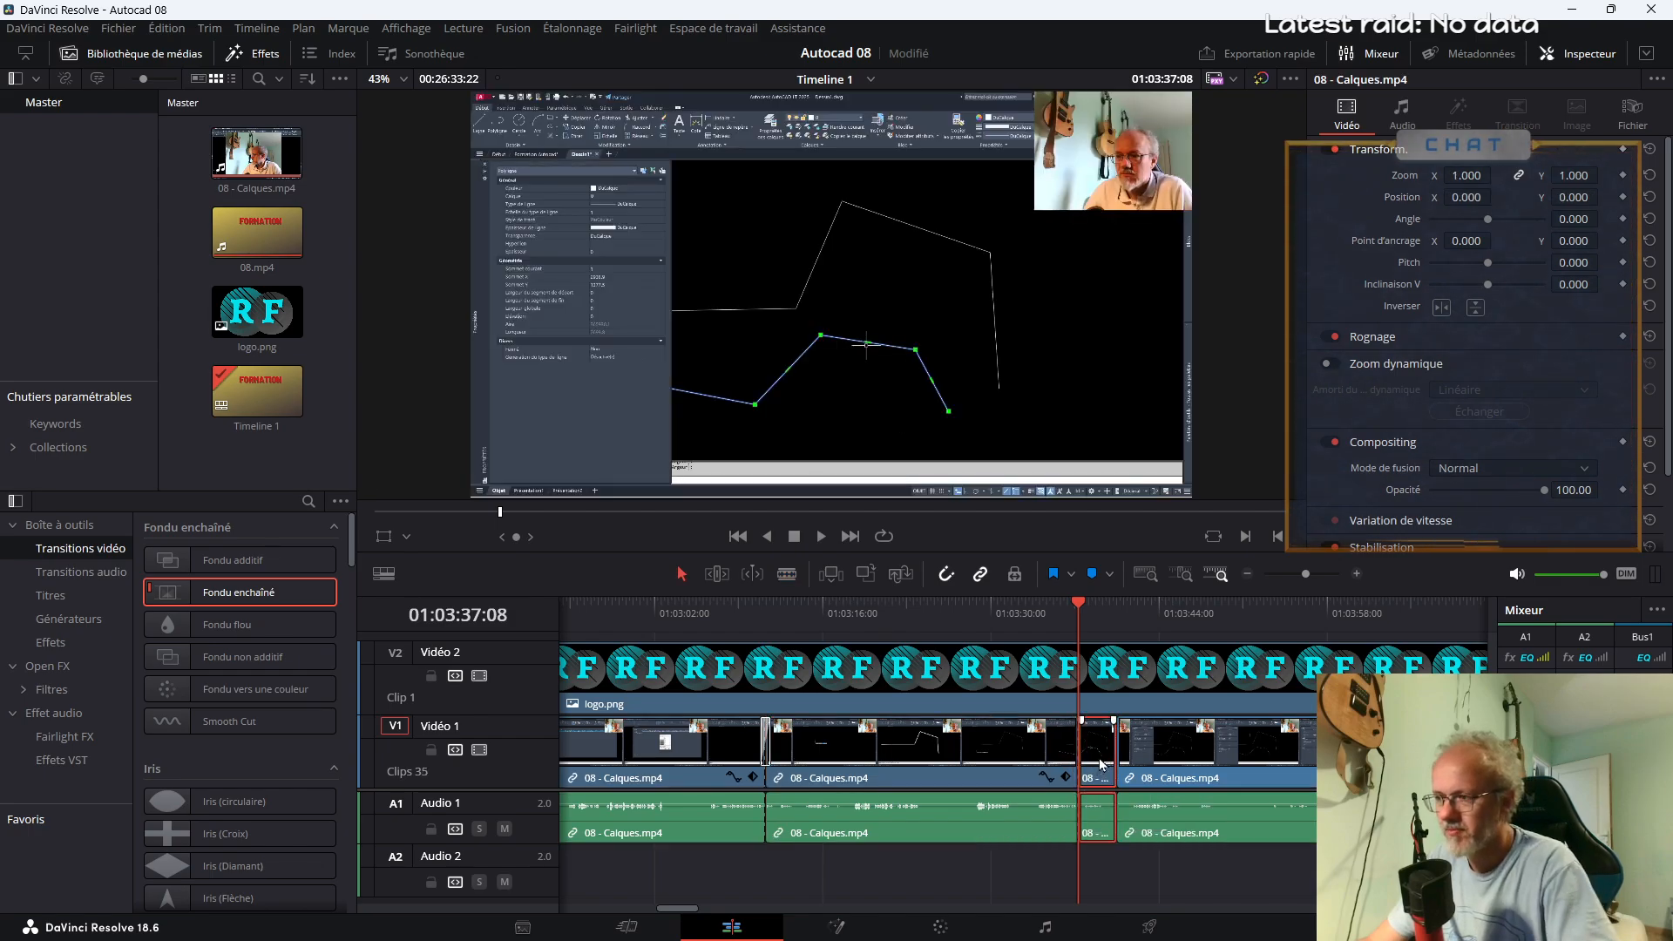
key(Delete)
key(space)
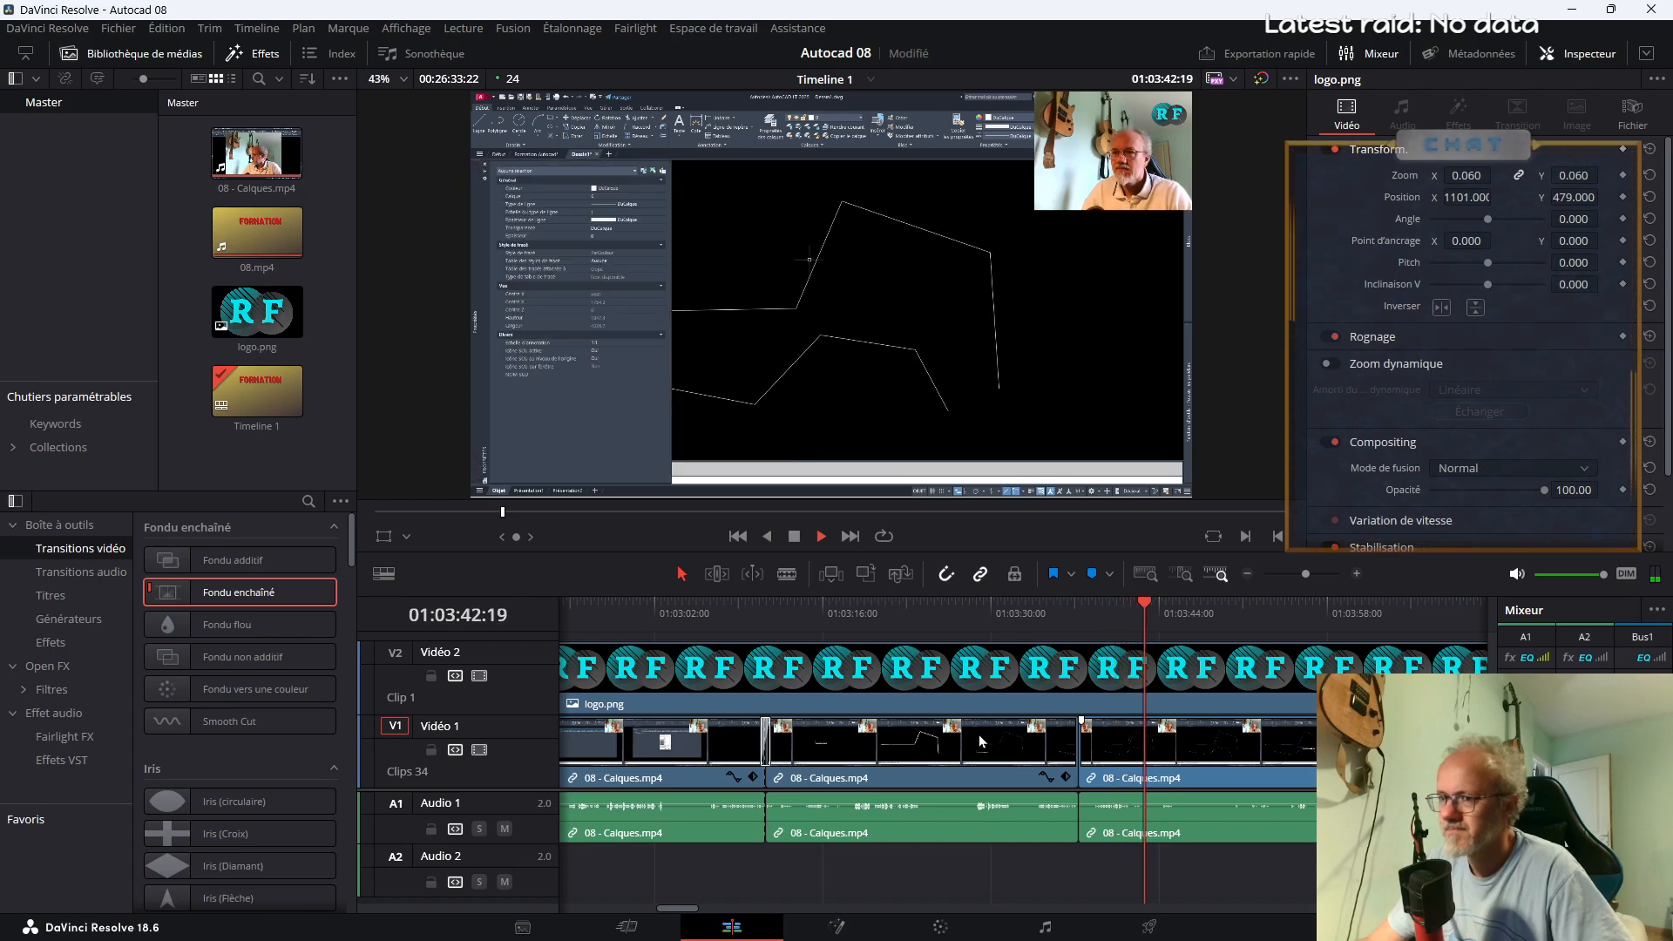
Add a Fondu enchaîné transition at the cut at about 01:03:37 and play it back
drag(273, 598, 1096, 766)
click(1068, 615)
key(space)
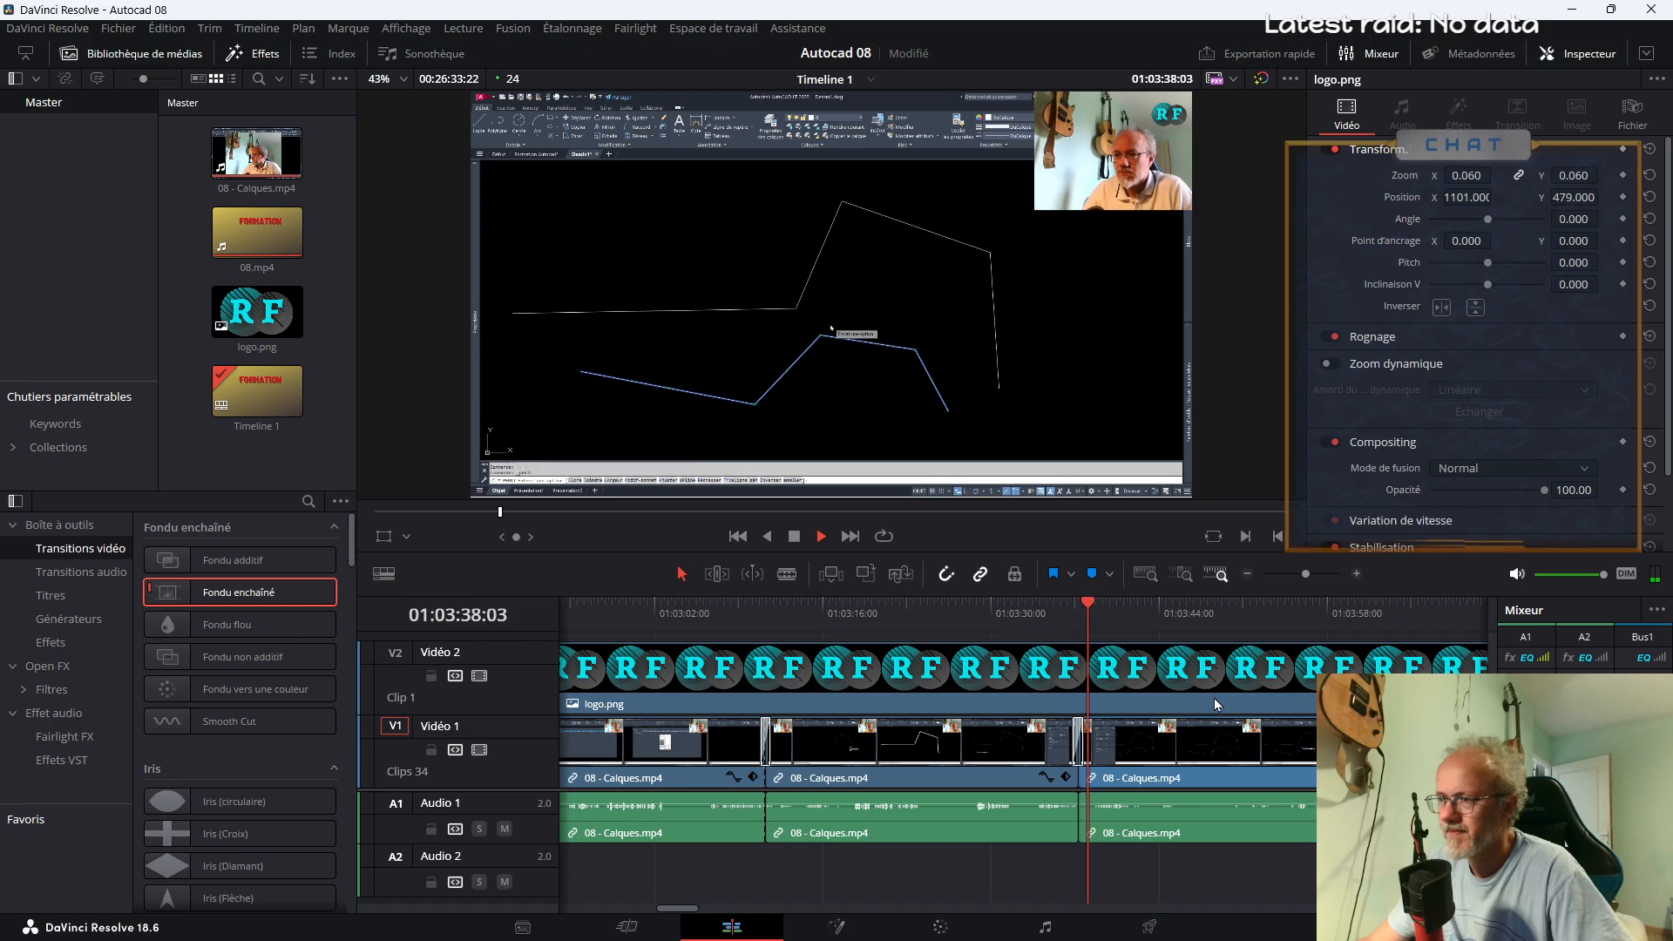
Split the clip at about 01:03:37:20 and delete the short leftover piece at its start
key(space)
key(b)
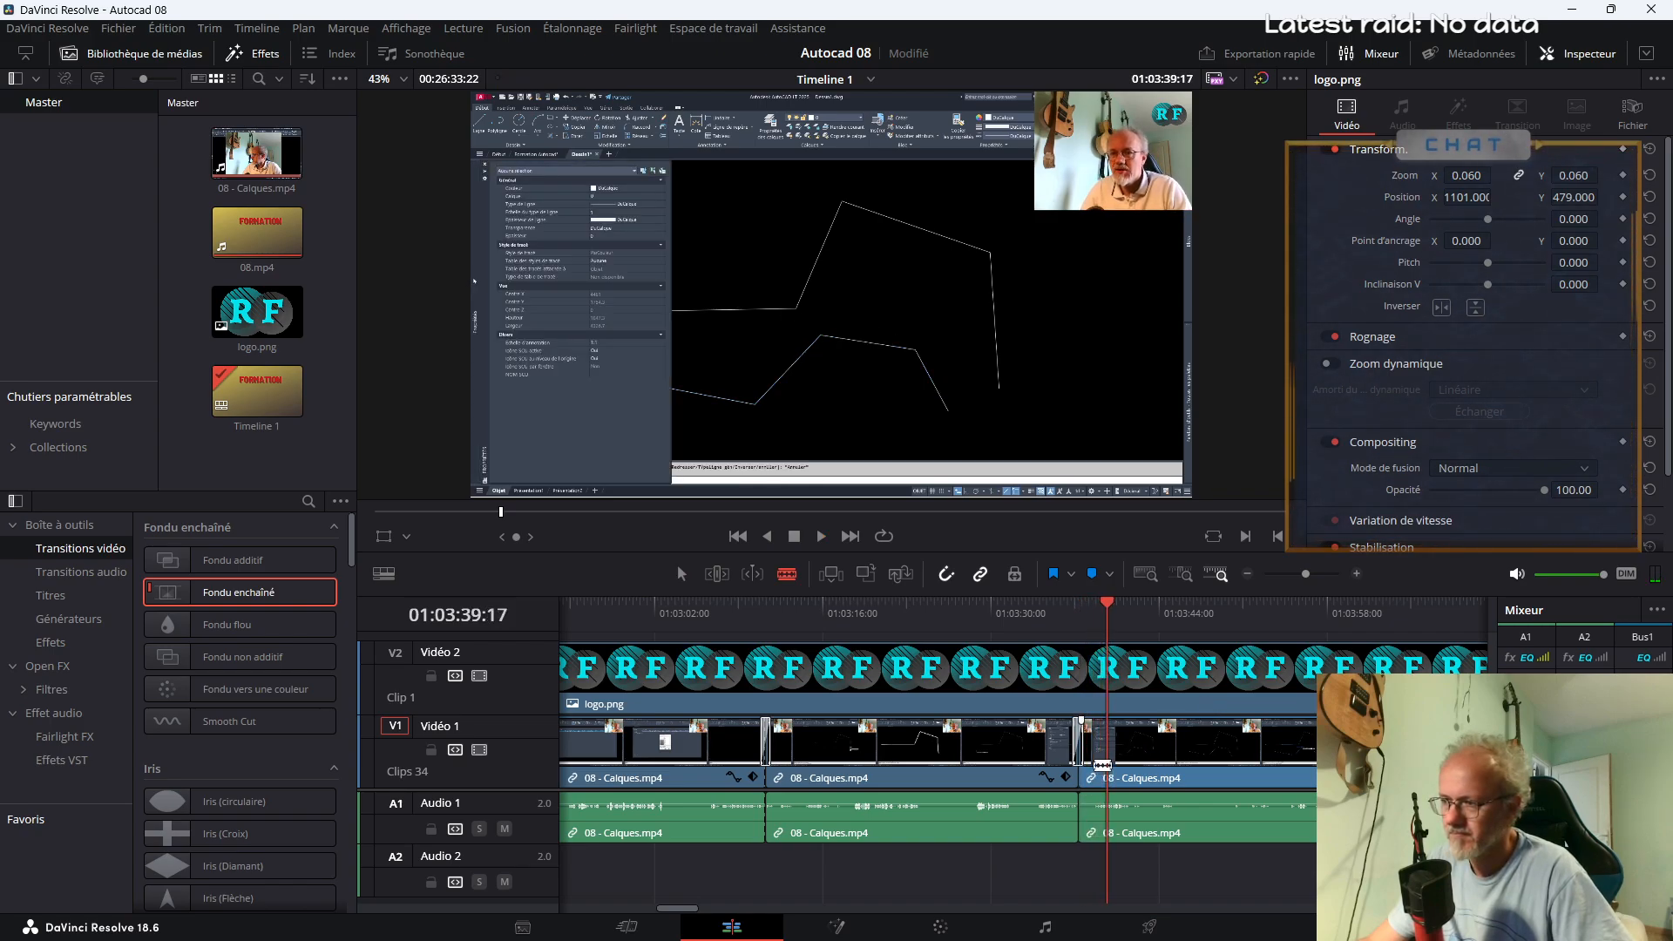
click(1157, 609)
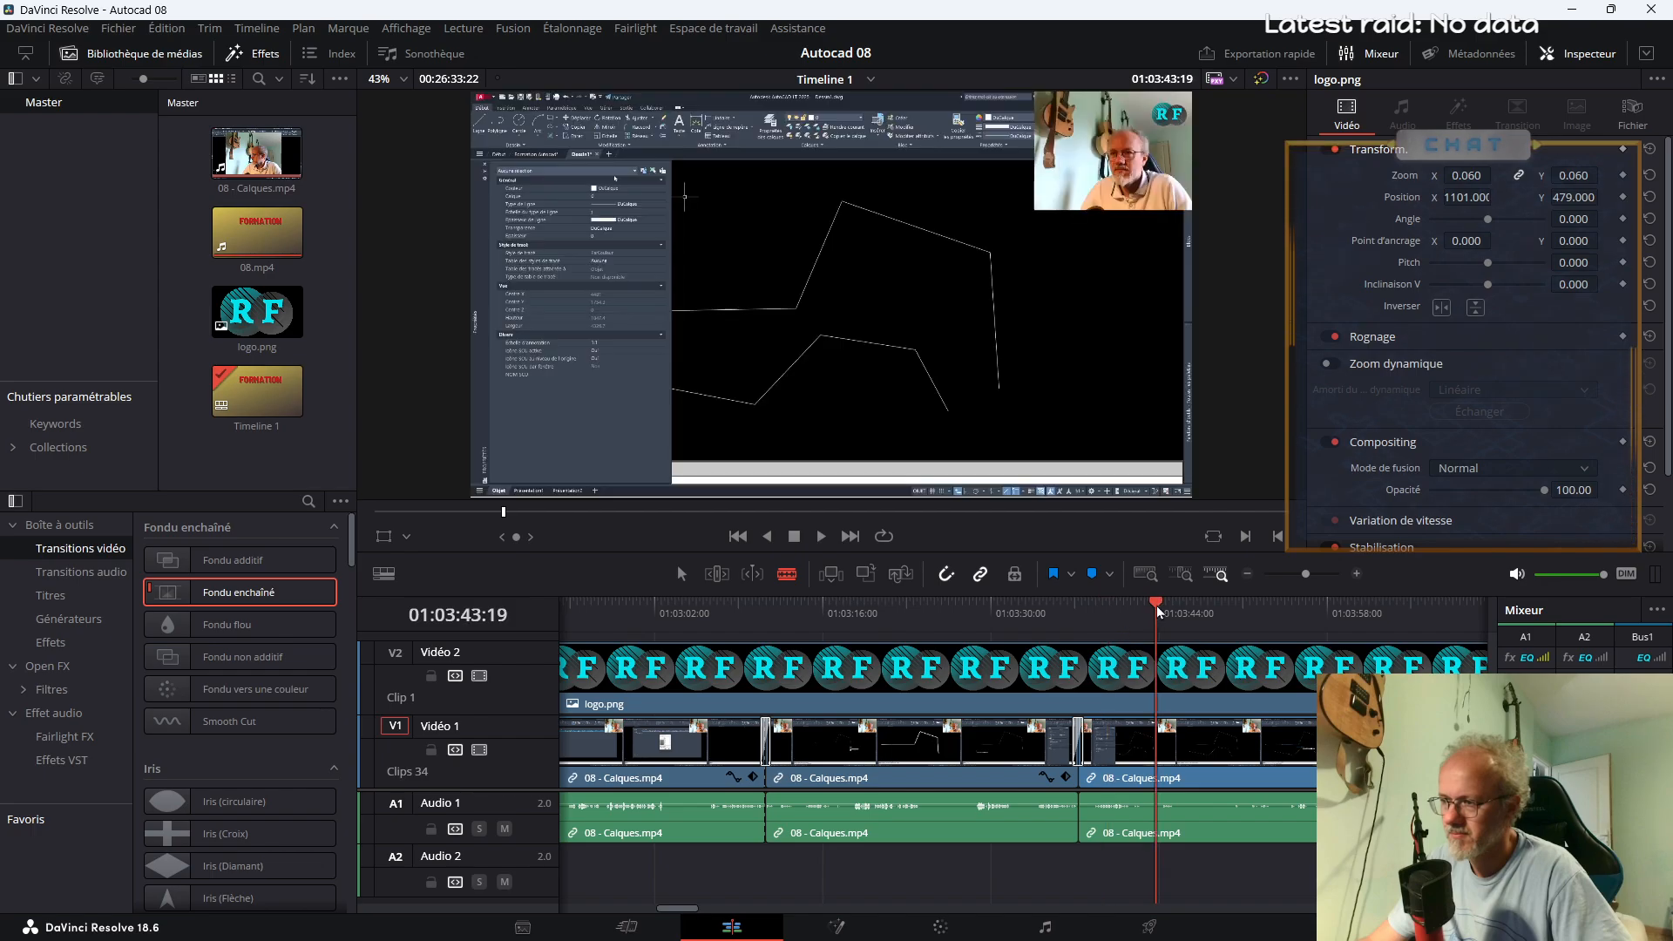
click(1085, 798)
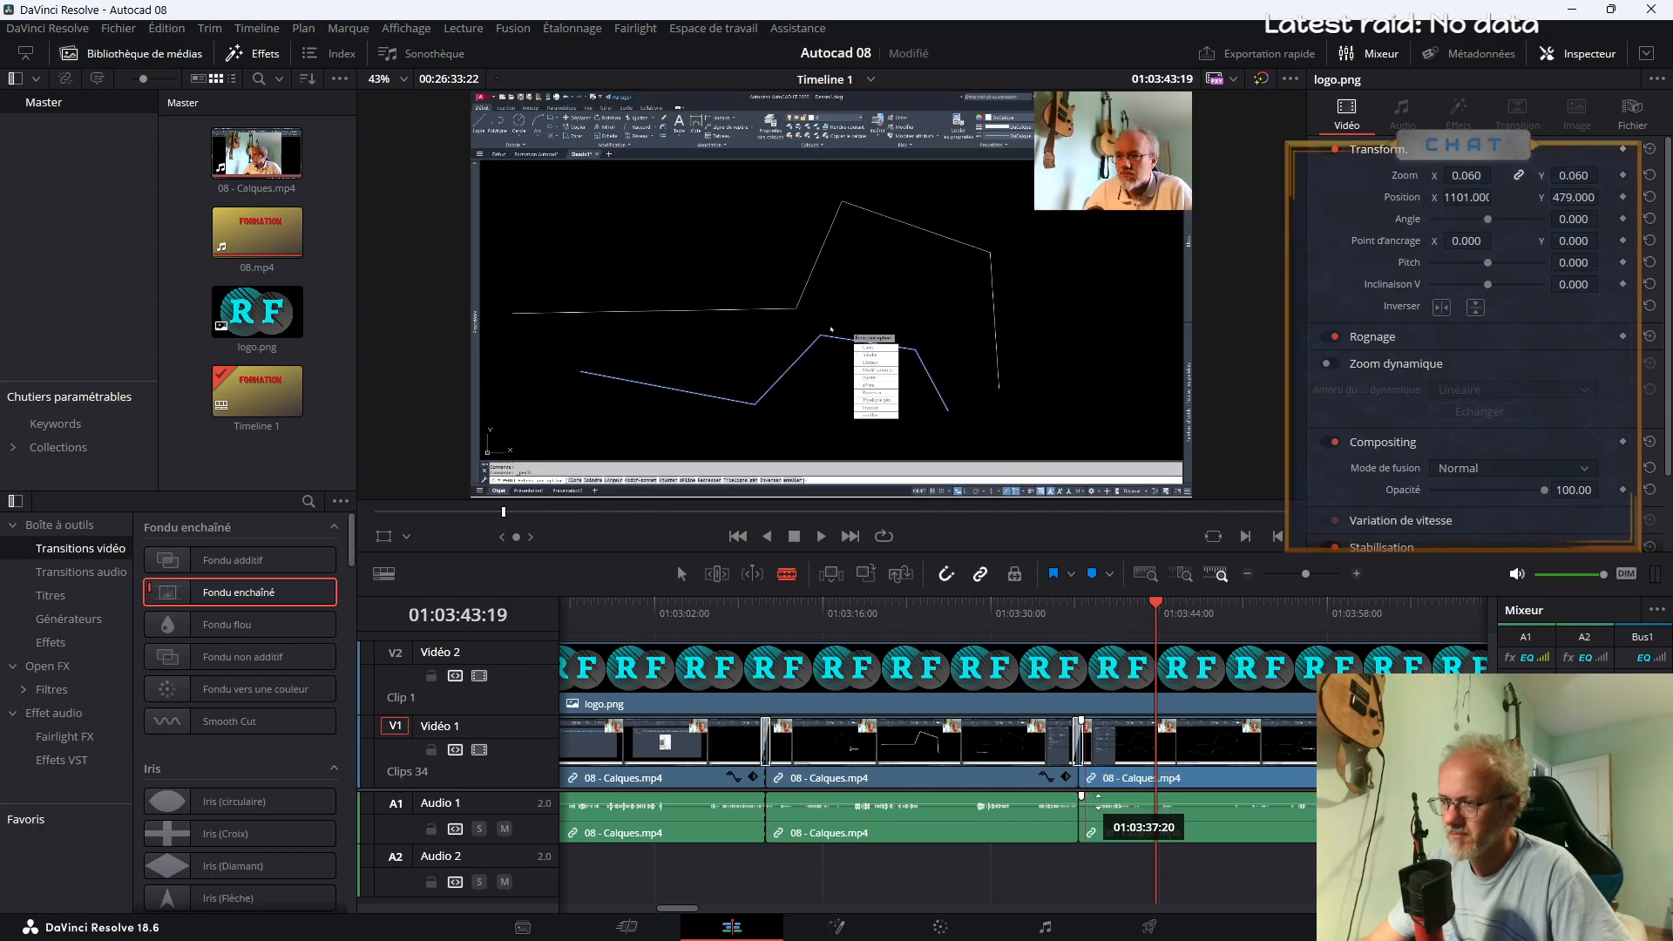
scroll(982, 834, up, 3)
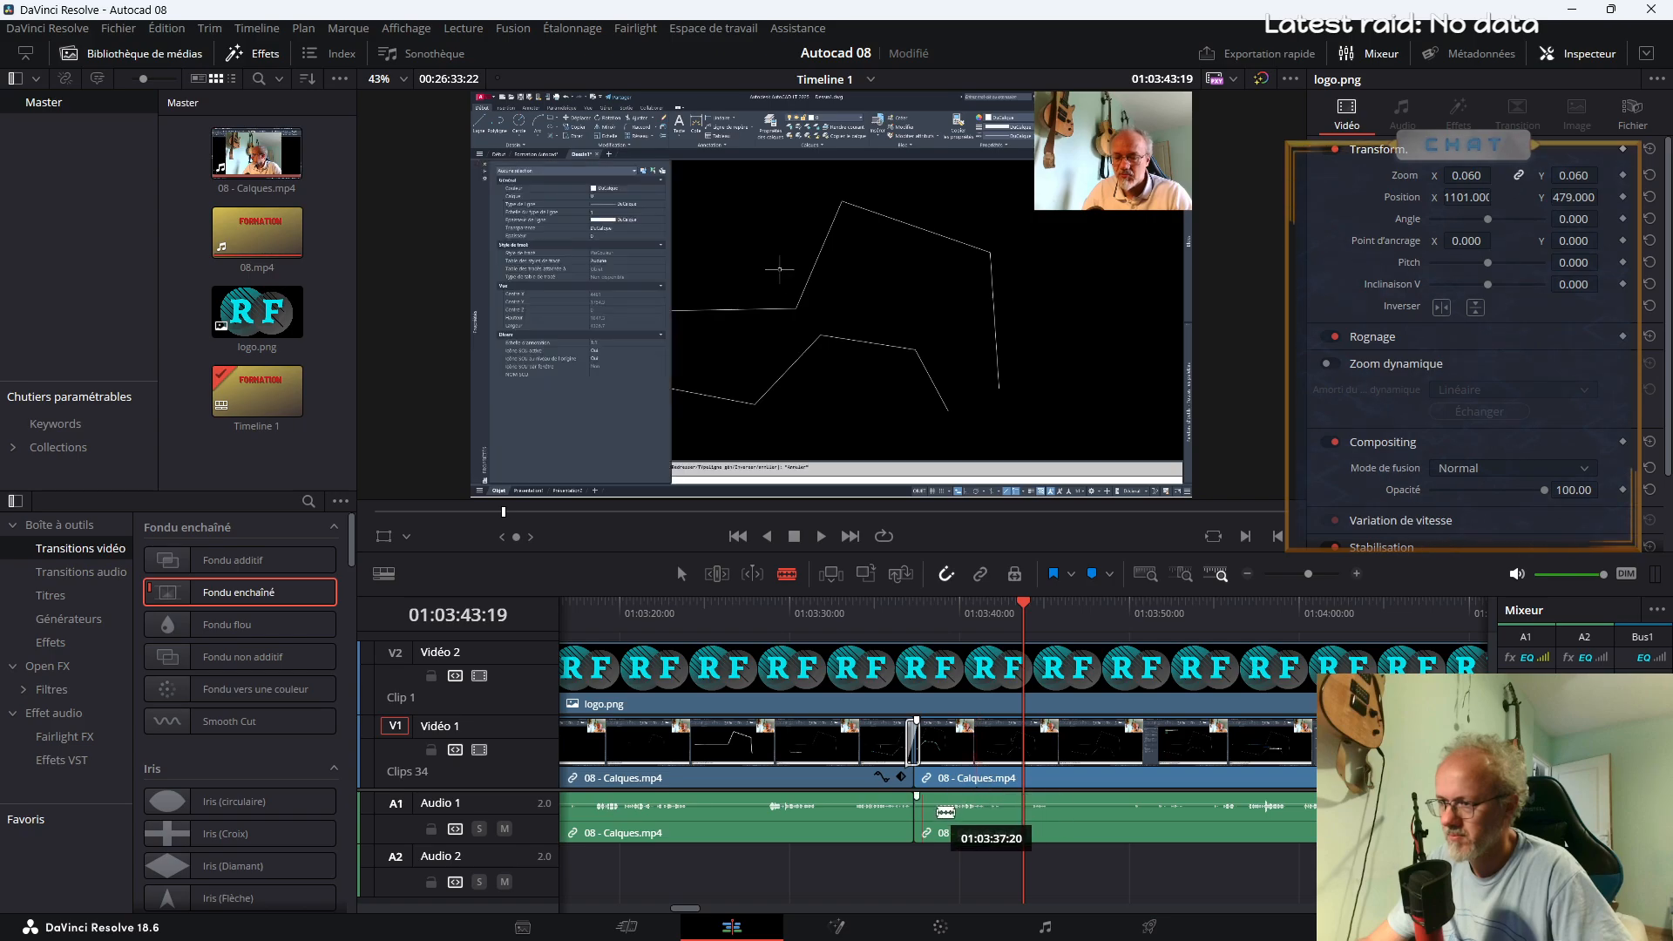
click(930, 779)
key(a)
click(927, 779)
key(Delete)
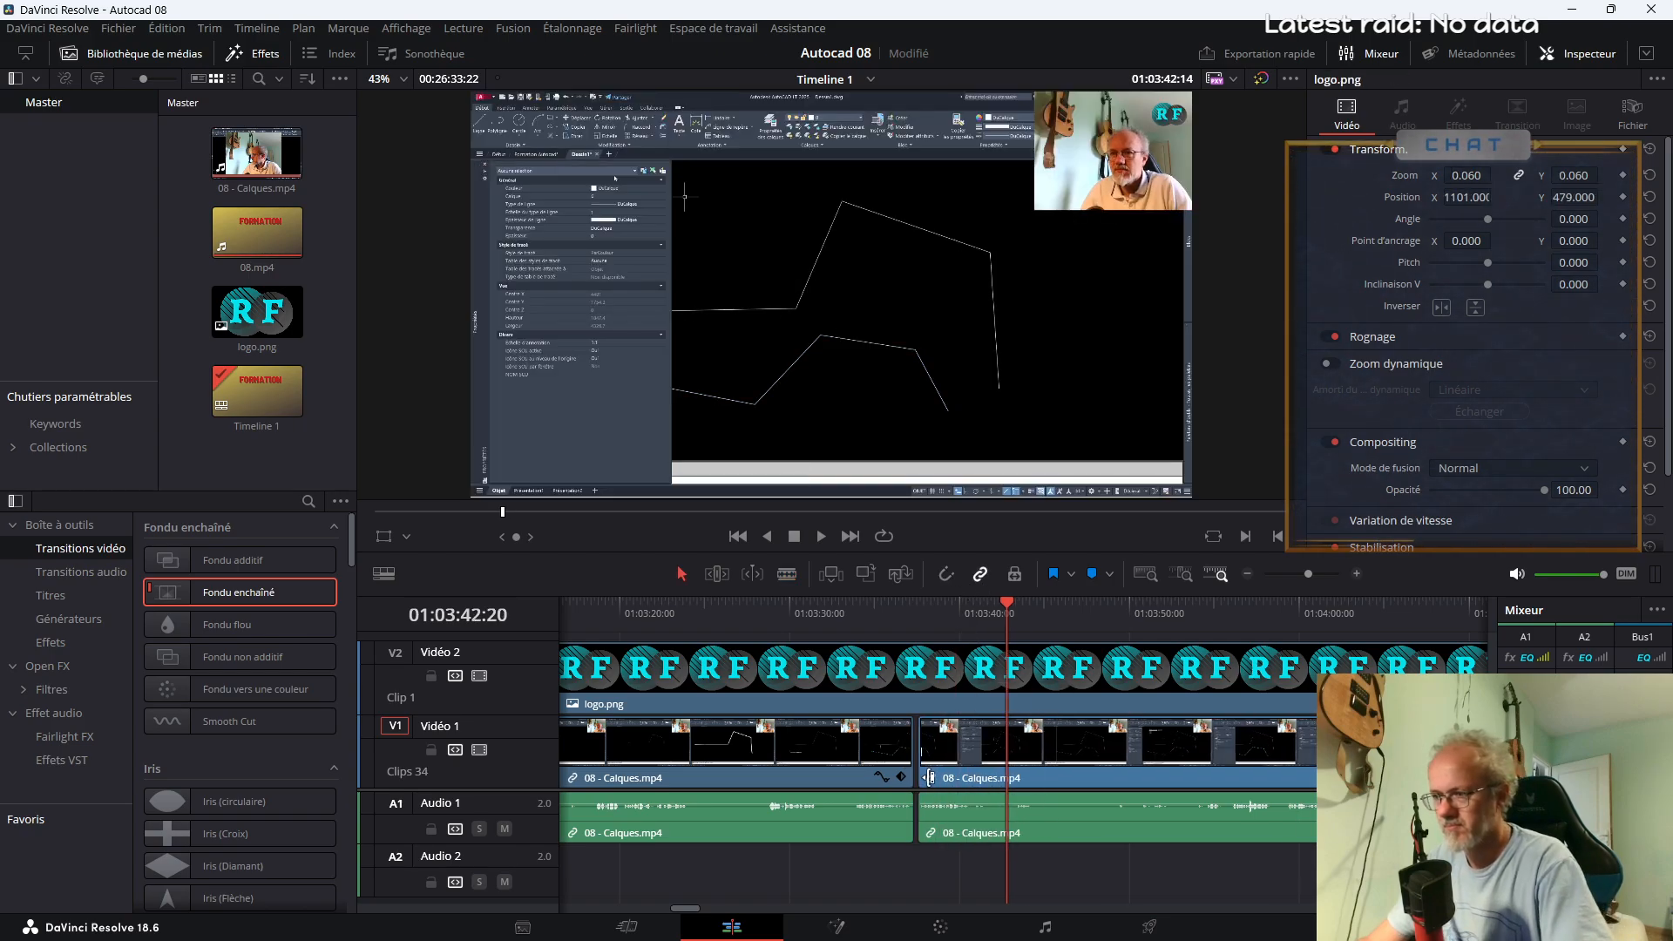
Apply Fondu enchaîné to the retrimmed cut at about 01:03:37 and review the transition
drag(223, 593, 917, 772)
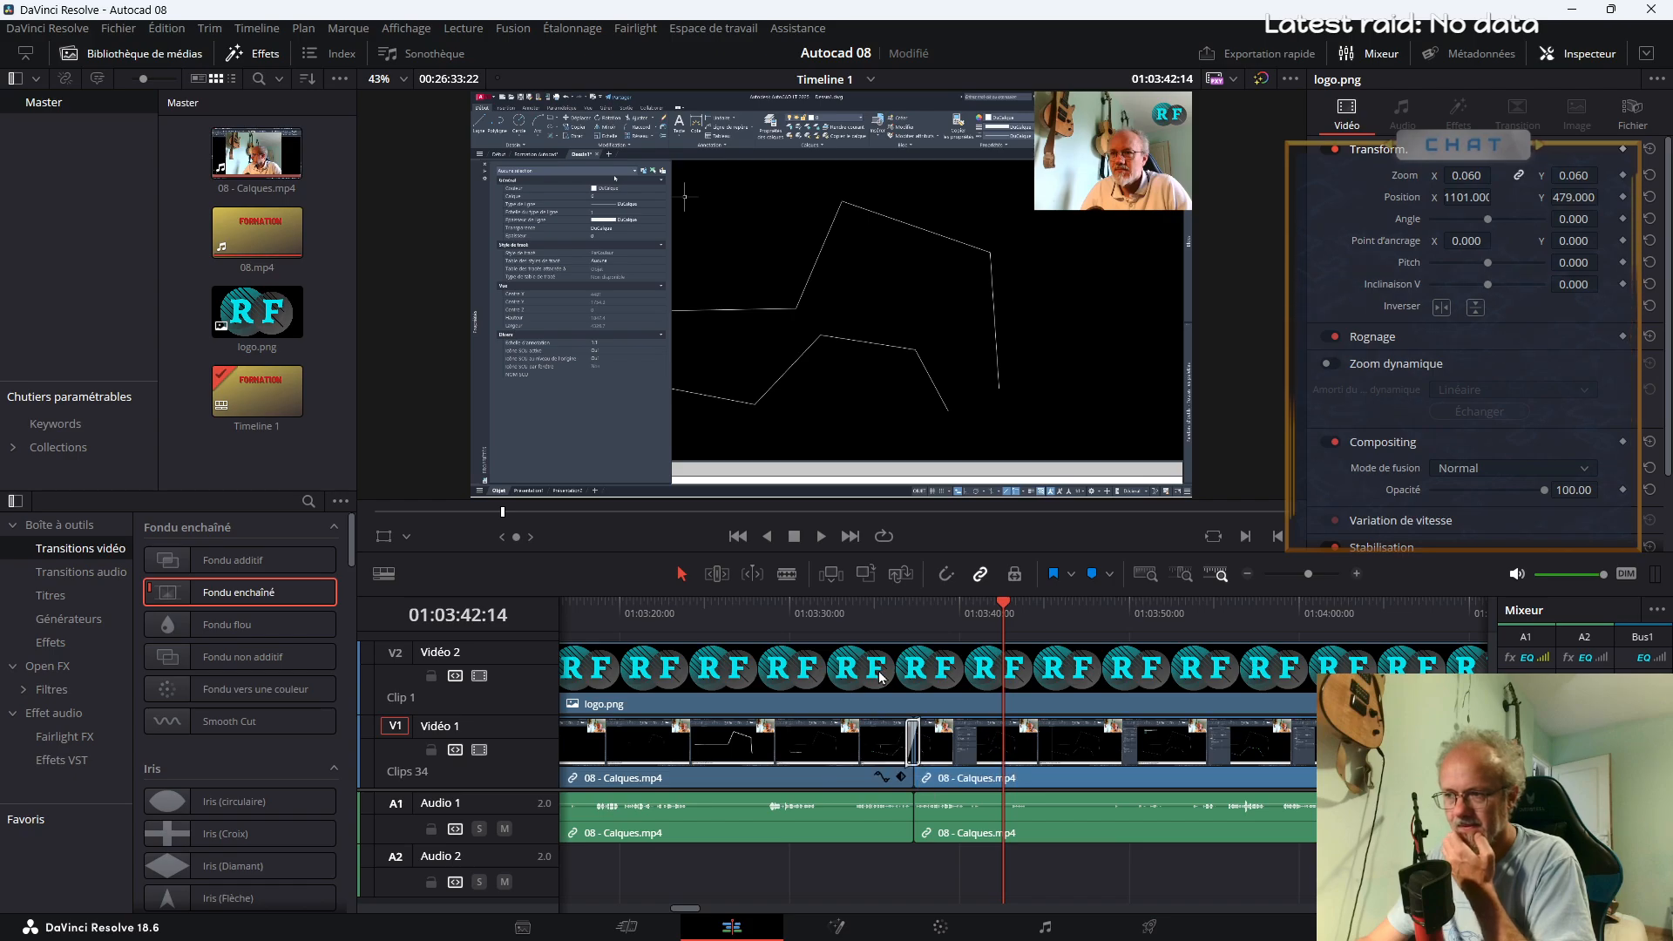
click(880, 609)
key(space)
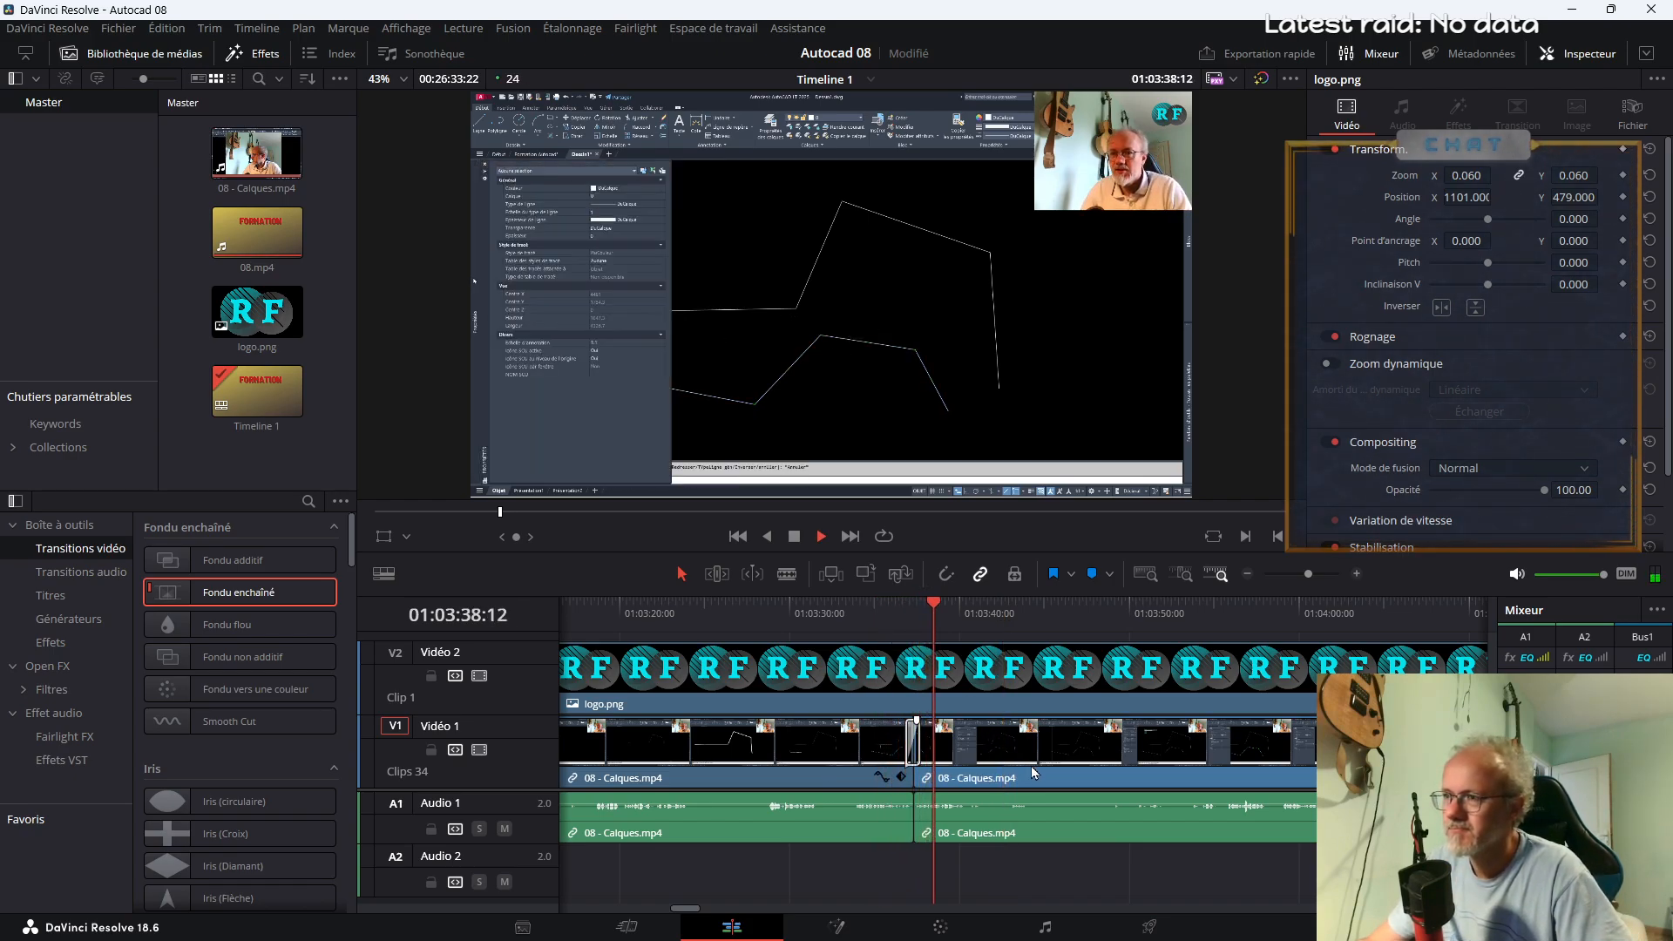
Isolate the passage where the polyline's Largeur globale is edited by splitting the clip at about 01:03:56 and 01:04:02
drag(1308, 574, 1304, 580)
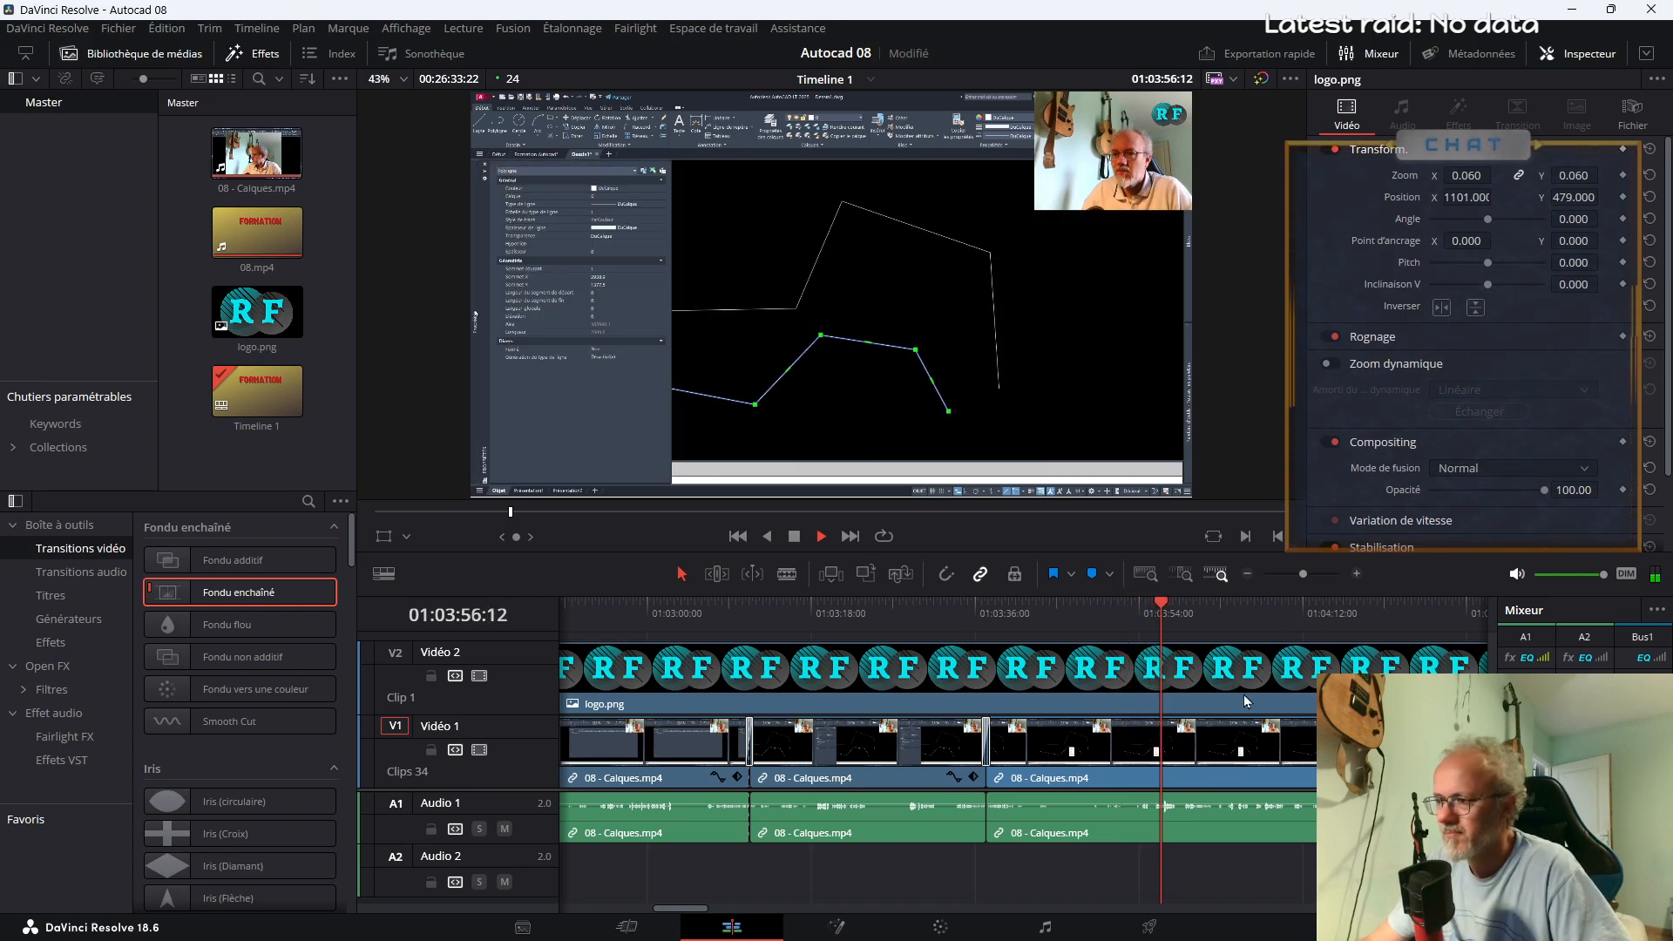
key(space)
key(b)
click(1169, 764)
key(space)
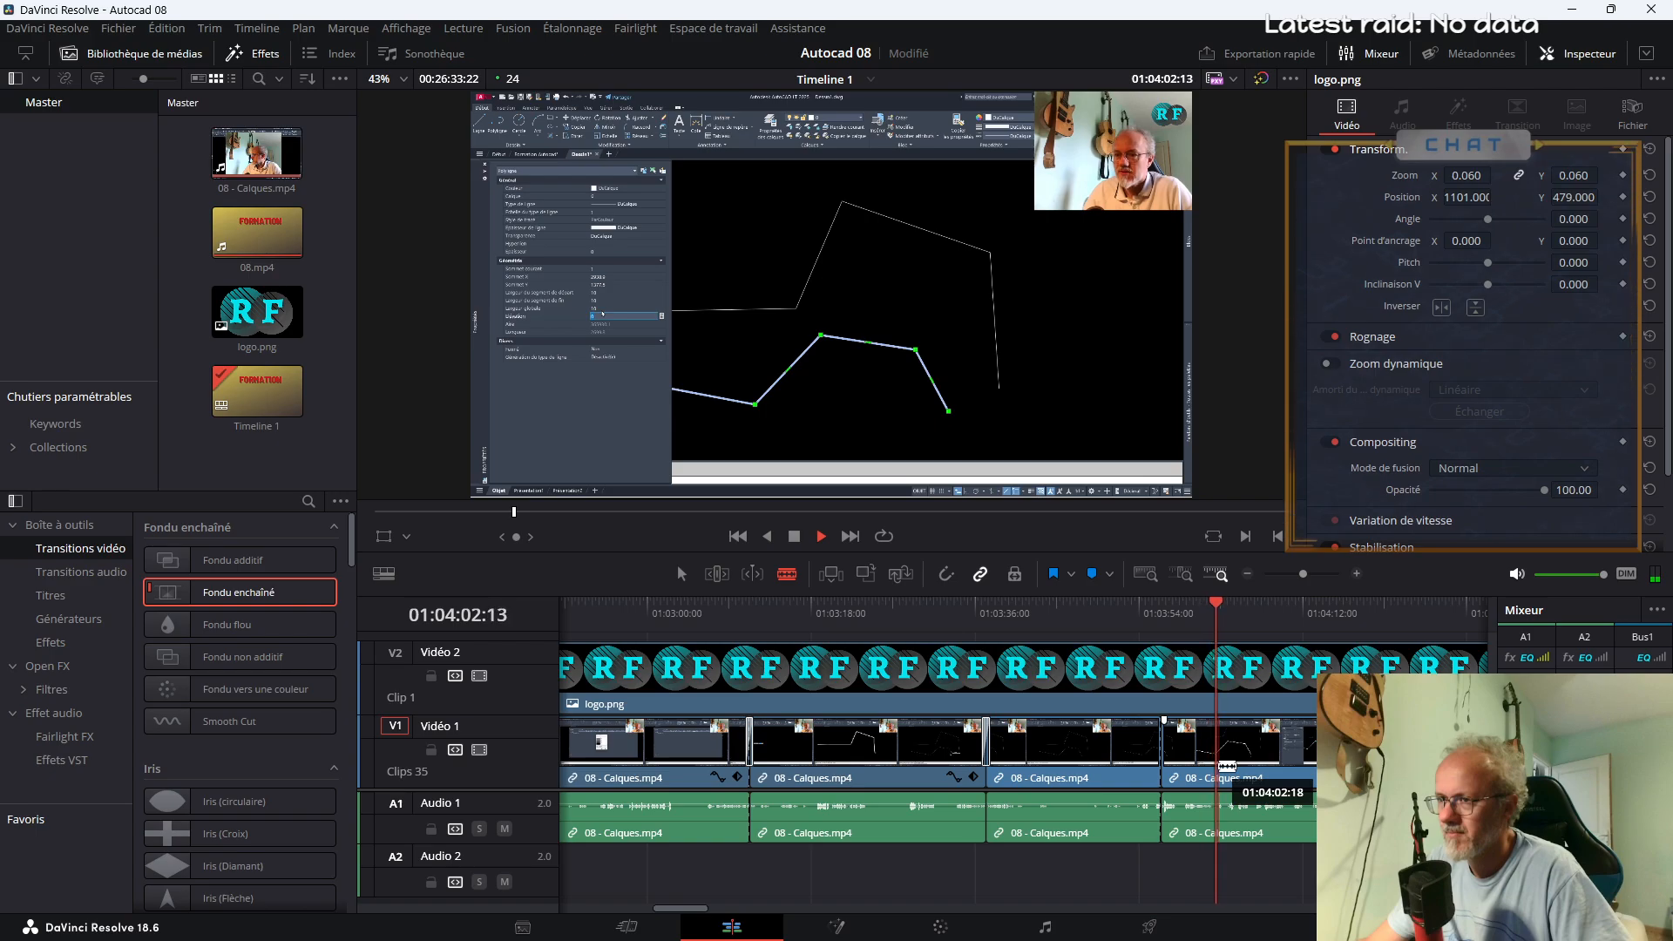
click(1226, 767)
key(a)
key(space)
Enlarge the isolated segment on the properties palette with Zoom 2.190, Position X 1019 and Y 237
click(1196, 747)
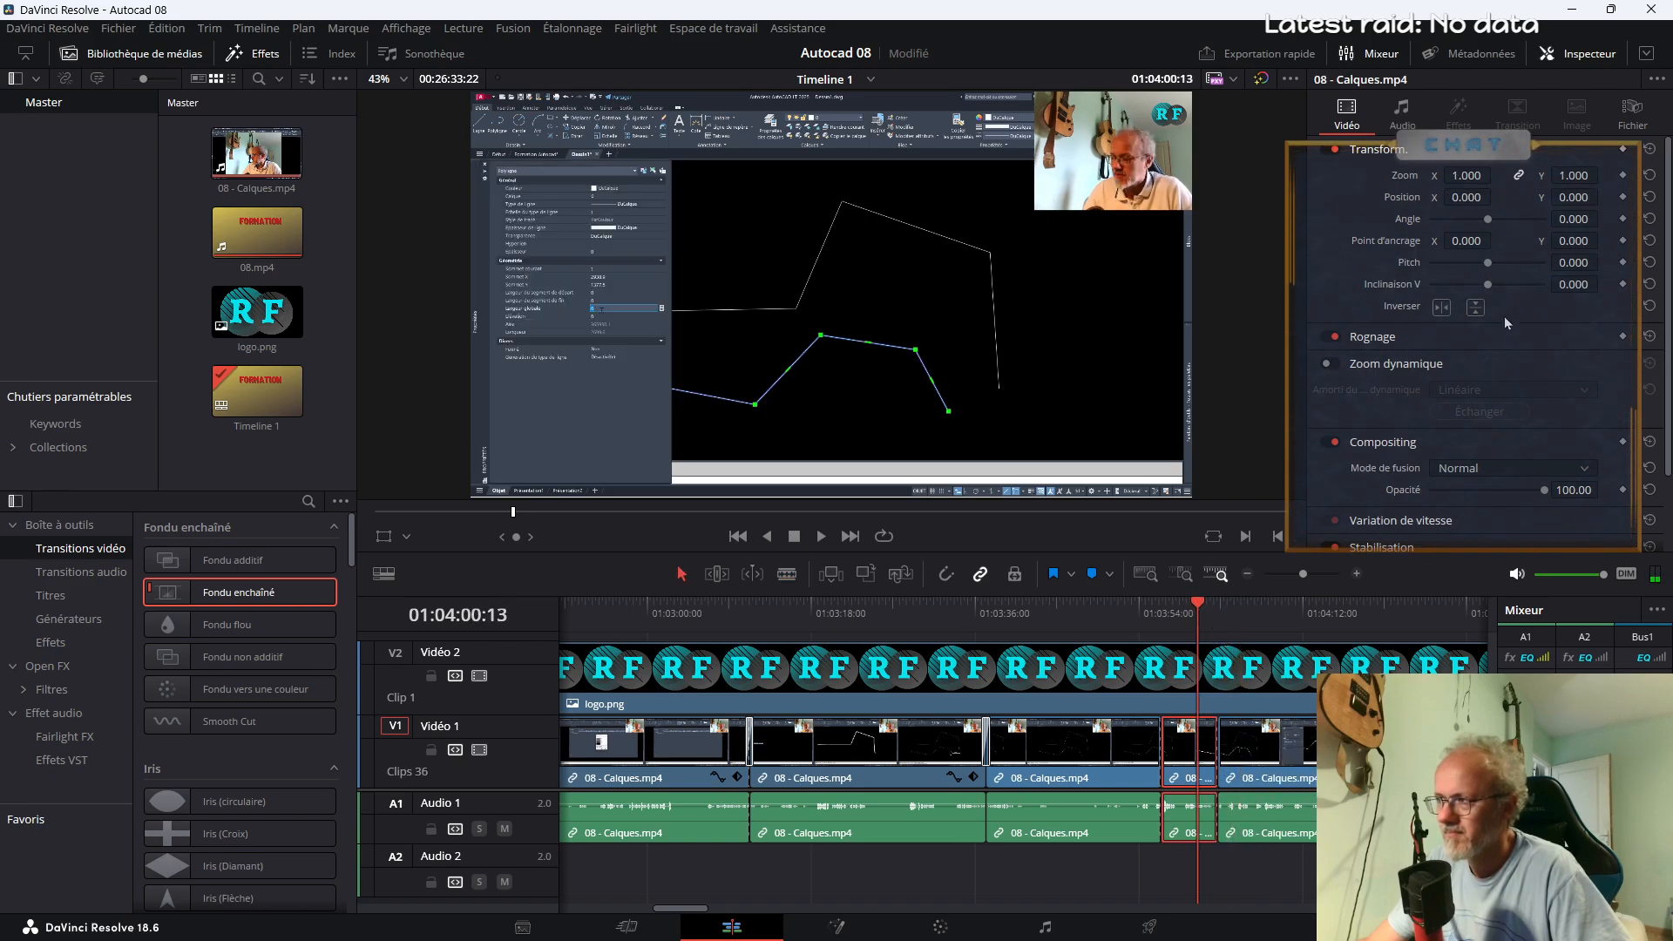
drag(1466, 175, 1526, 211)
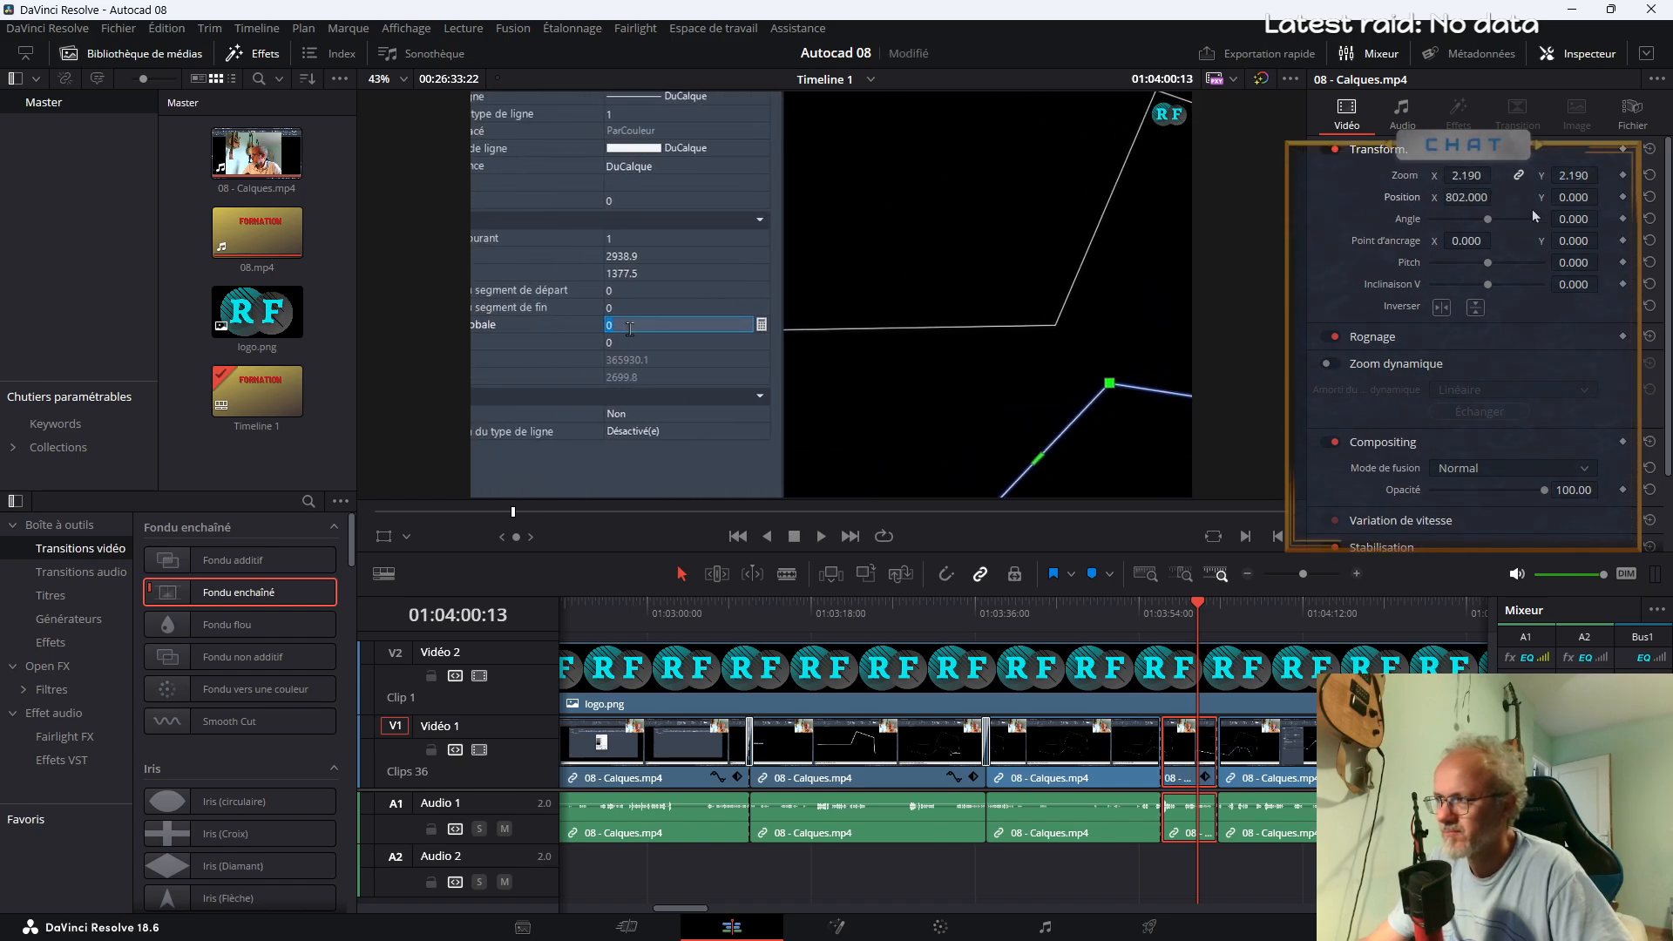
drag(1405, 214, 1394, 293)
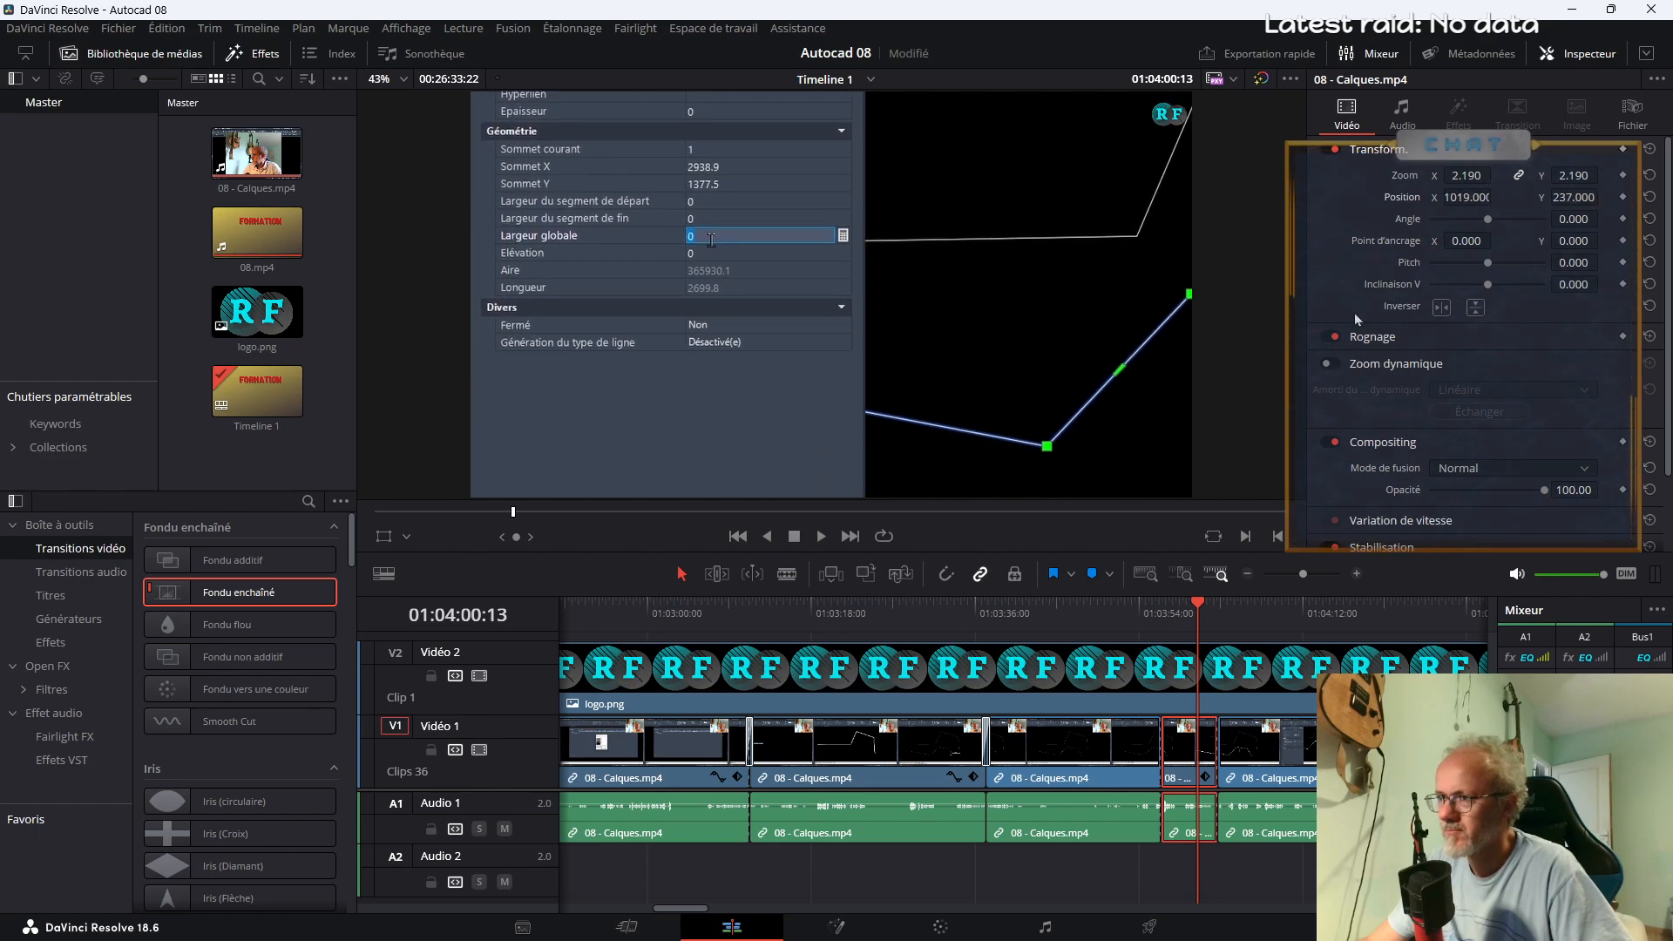
Play the start of the enlarged segment and add Fondu enchaîné transitions at both its ends, about 01:03:56 and 01:04:02
click(1156, 614)
key(space)
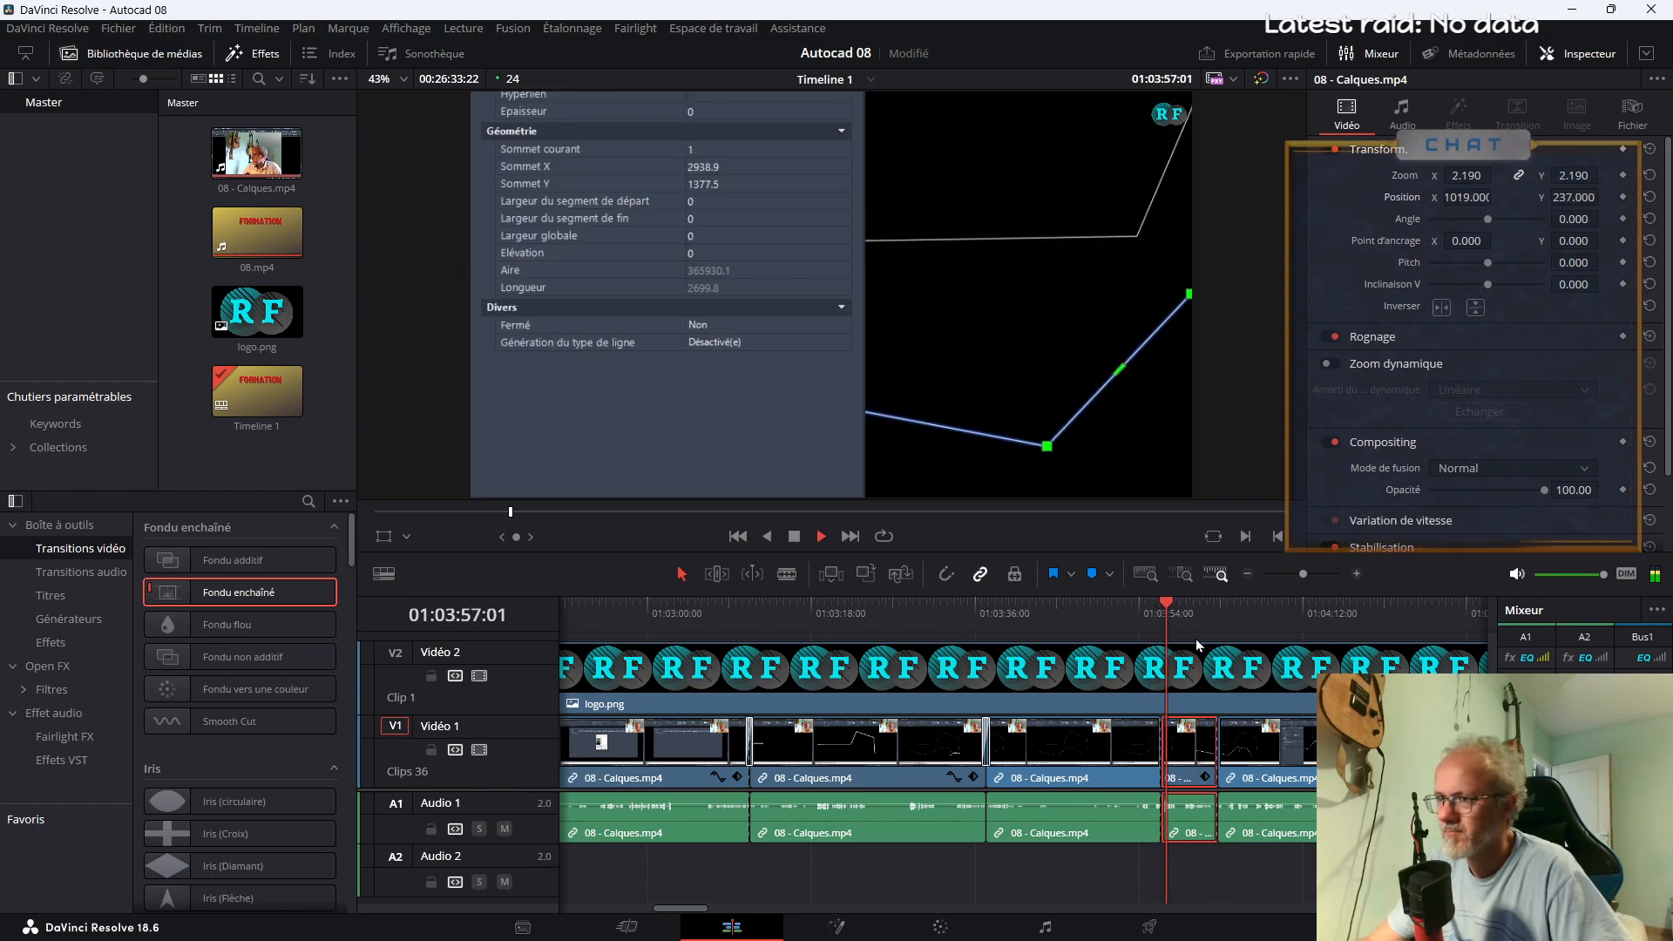
drag(455, 597, 1168, 754)
drag(228, 594, 1293, 763)
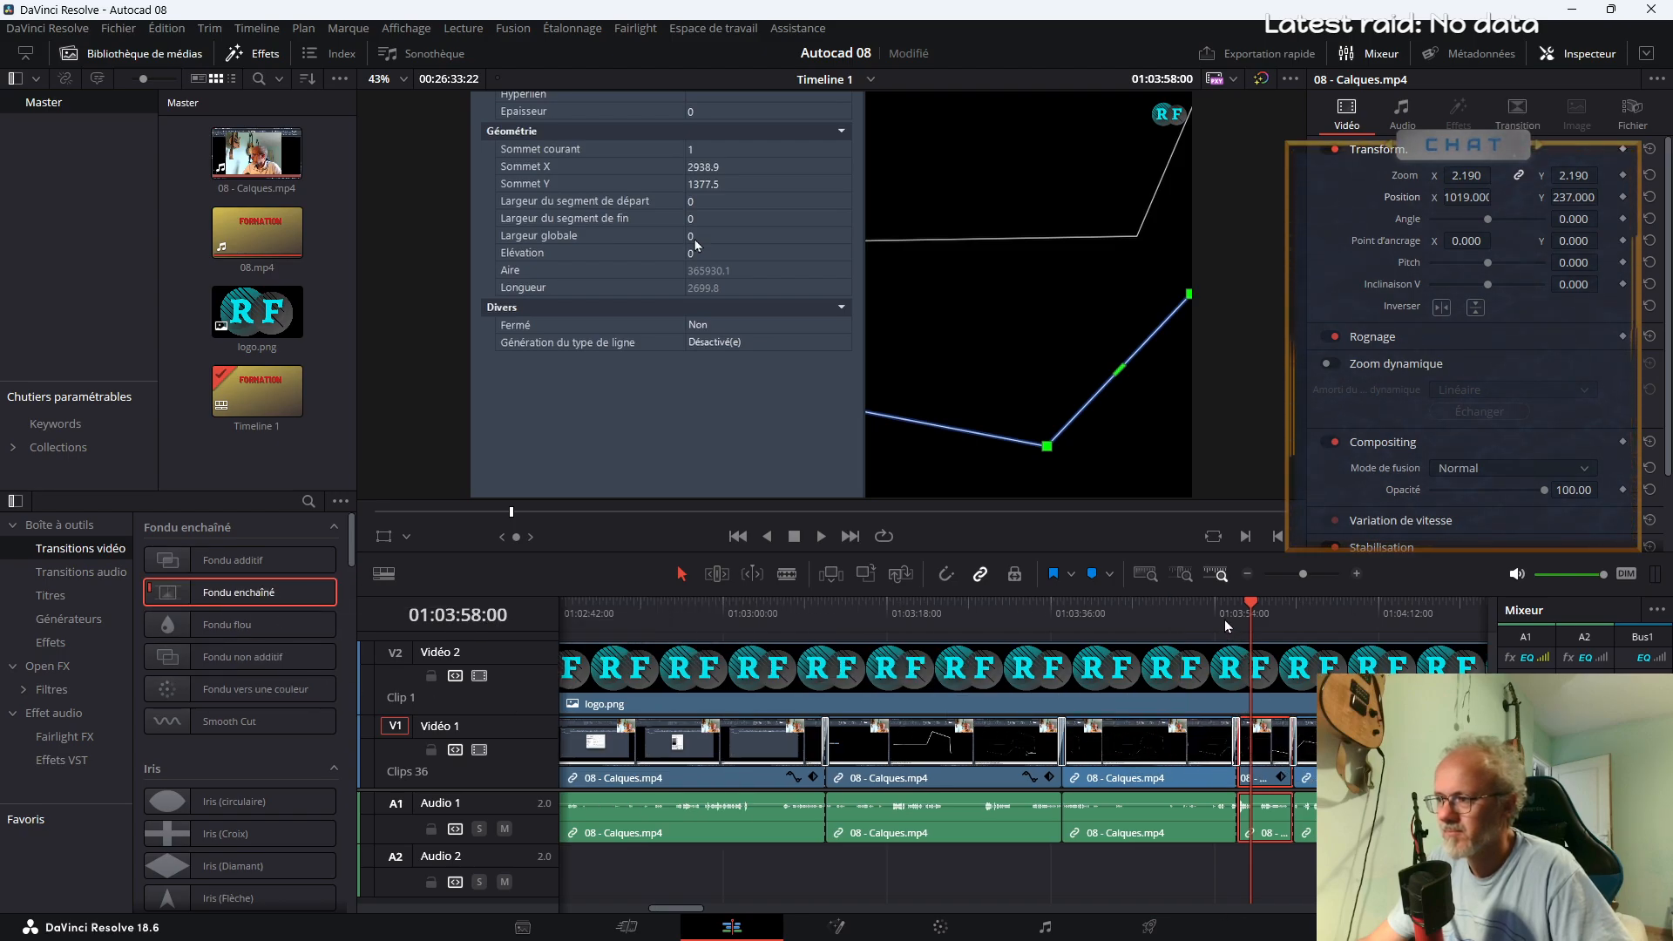
Review the enlarged segment, set its Position X to 1144, and play back its closing transition
click(1224, 615)
key(space)
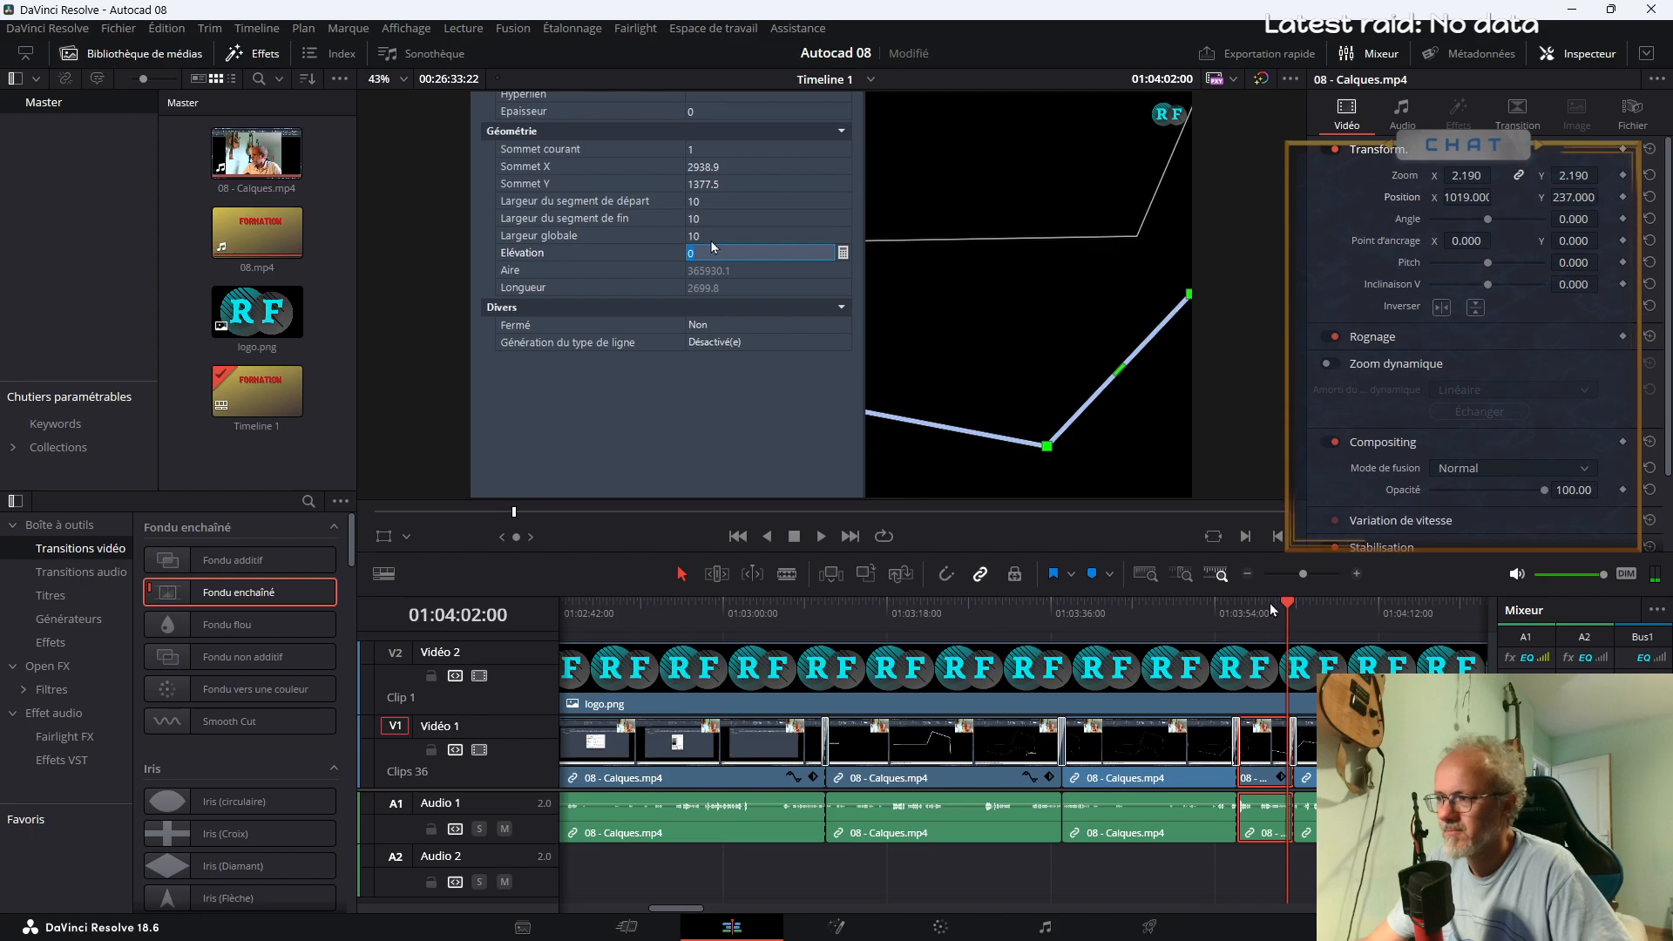
drag(709, 239, 756, 239)
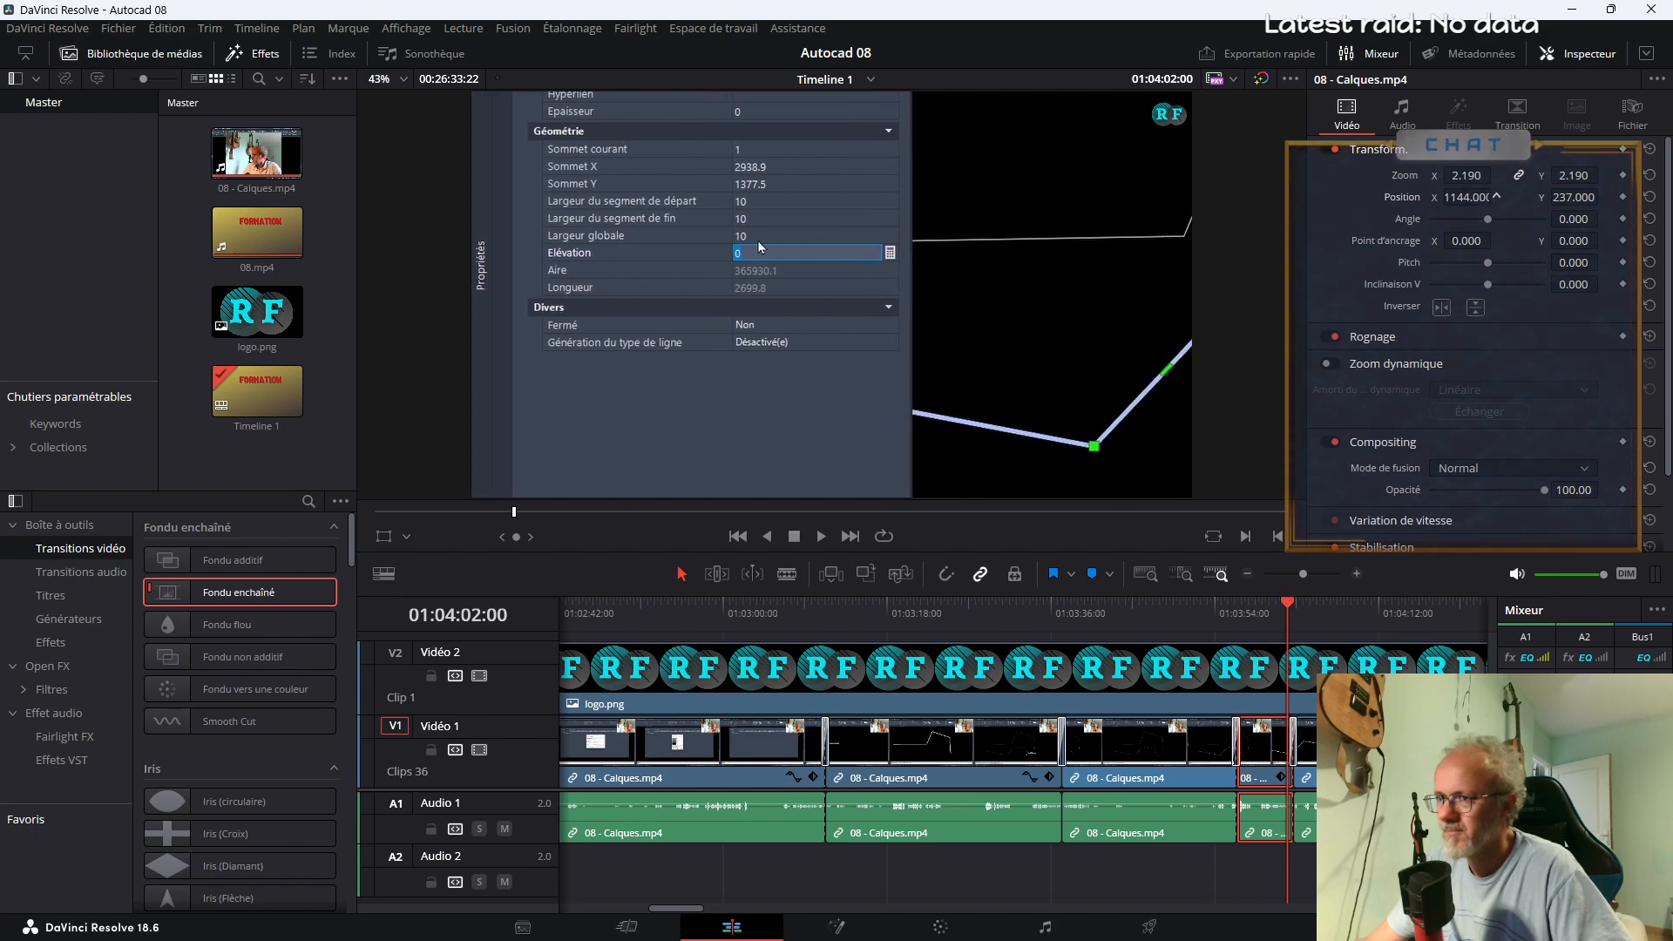
click(1241, 620)
click(1275, 626)
key(space)
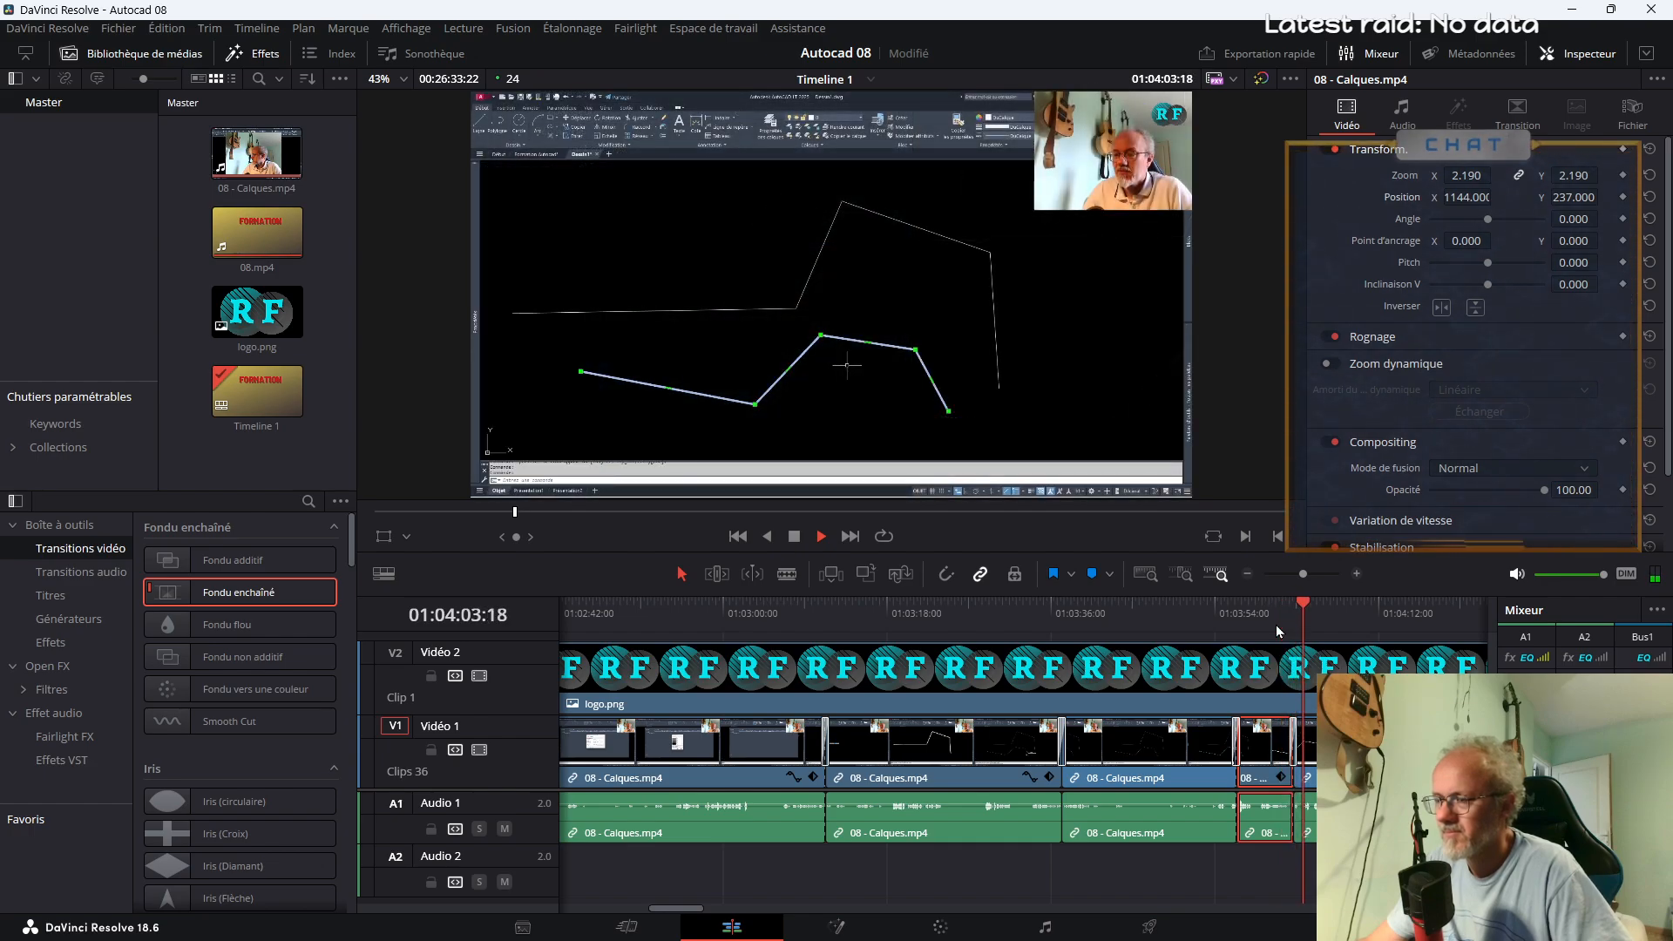
Play the following footage up to about 01:05:11 and enlarge the Audio 1 track to examine its waveform
drag(1302, 575, 1301, 578)
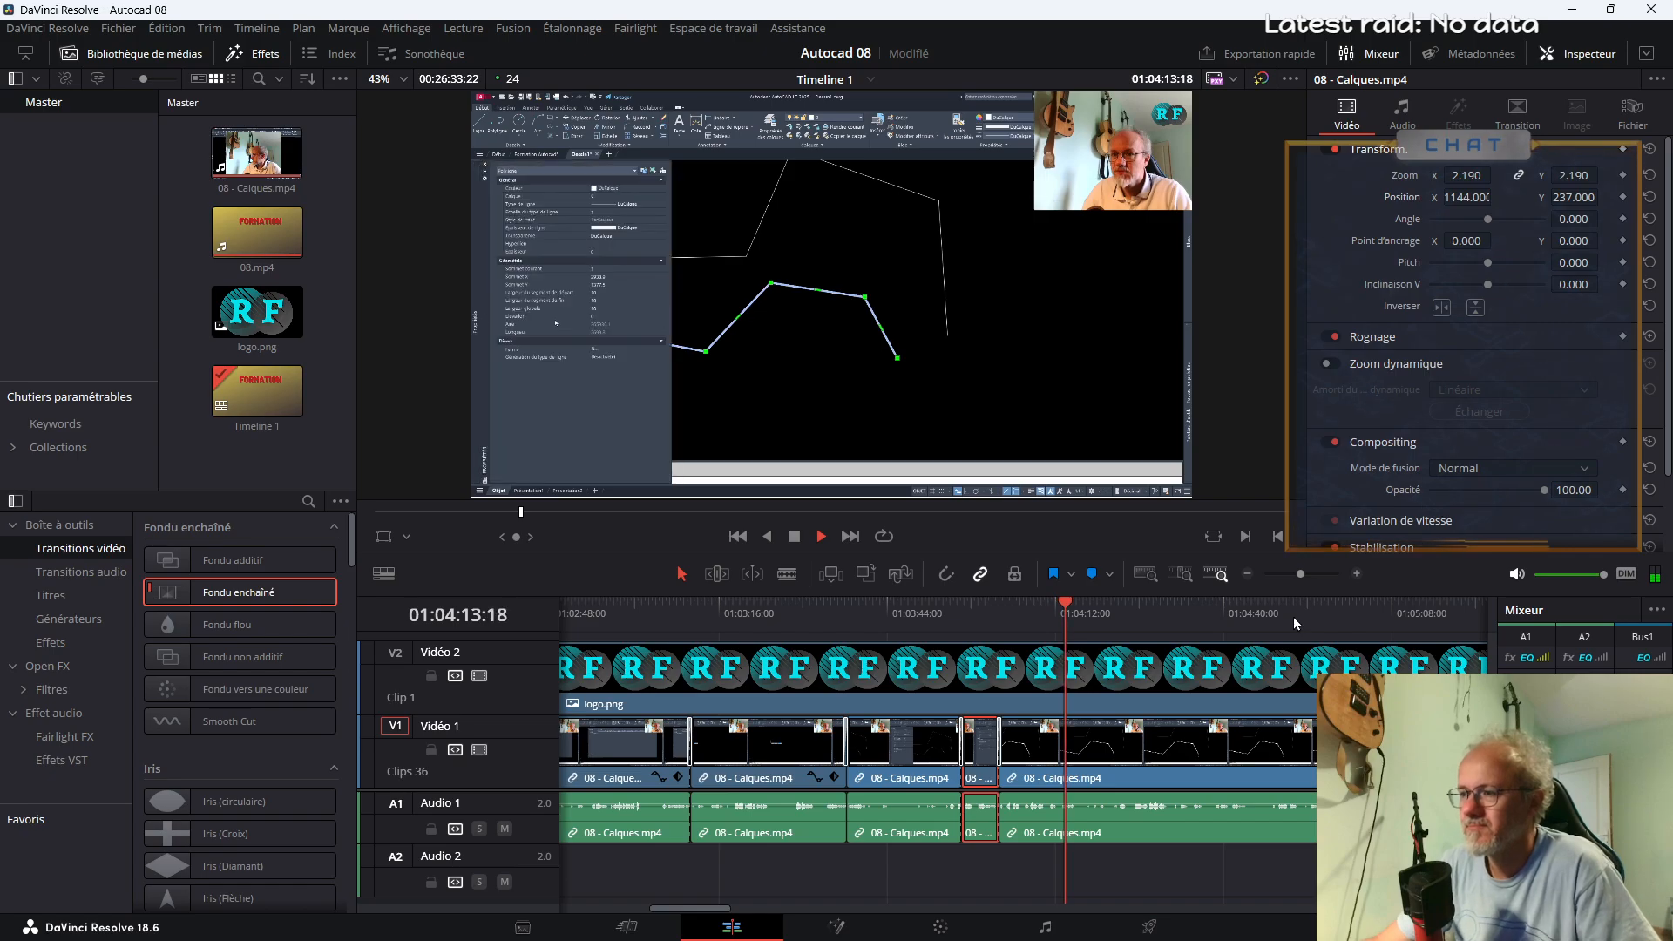
drag(1299, 576, 1298, 577)
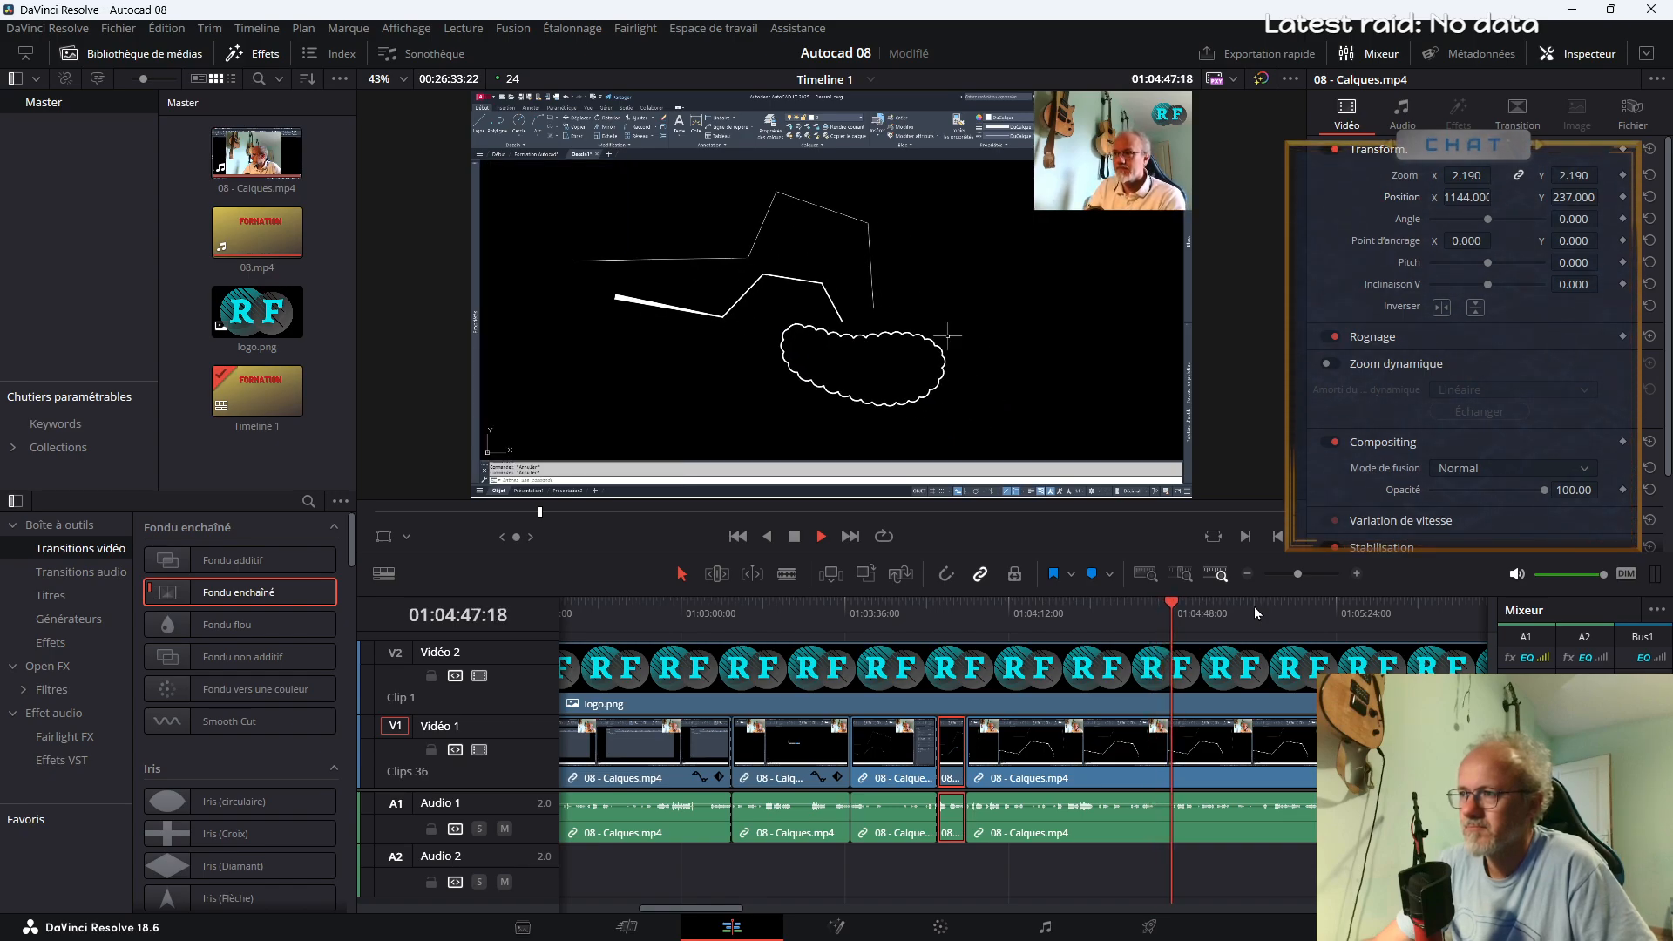
drag(1297, 575, 1296, 576)
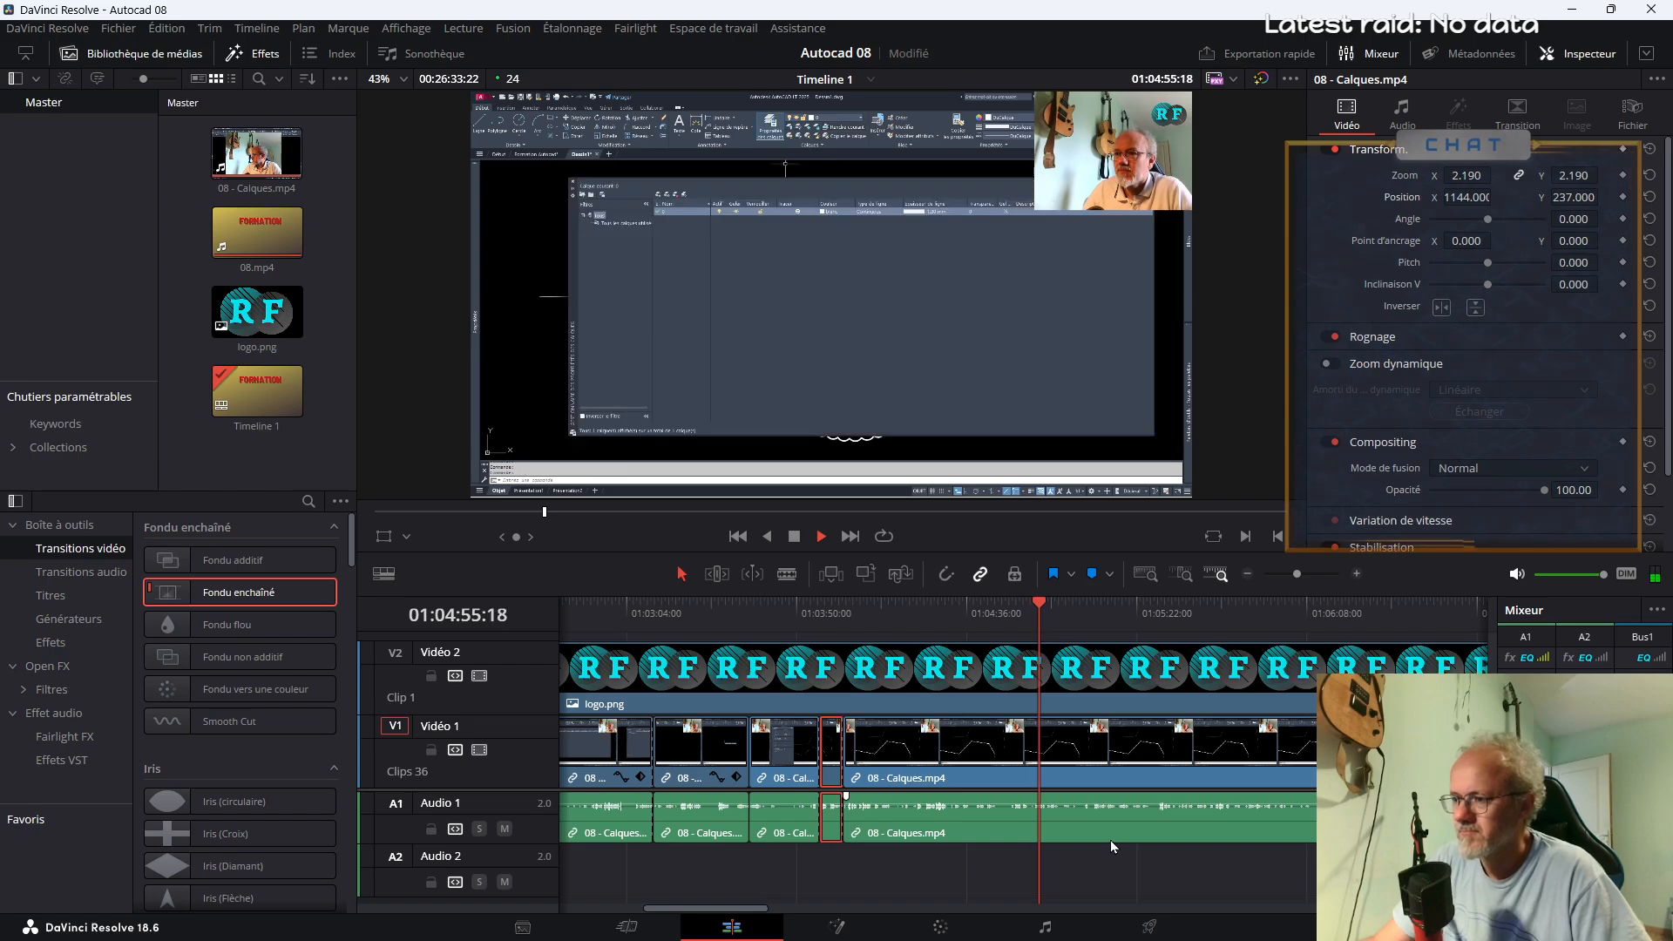
mouse_move(556, 843)
mouse_down()
mouse_move(556, 876)
mouse_move(554, 843)
mouse_up()
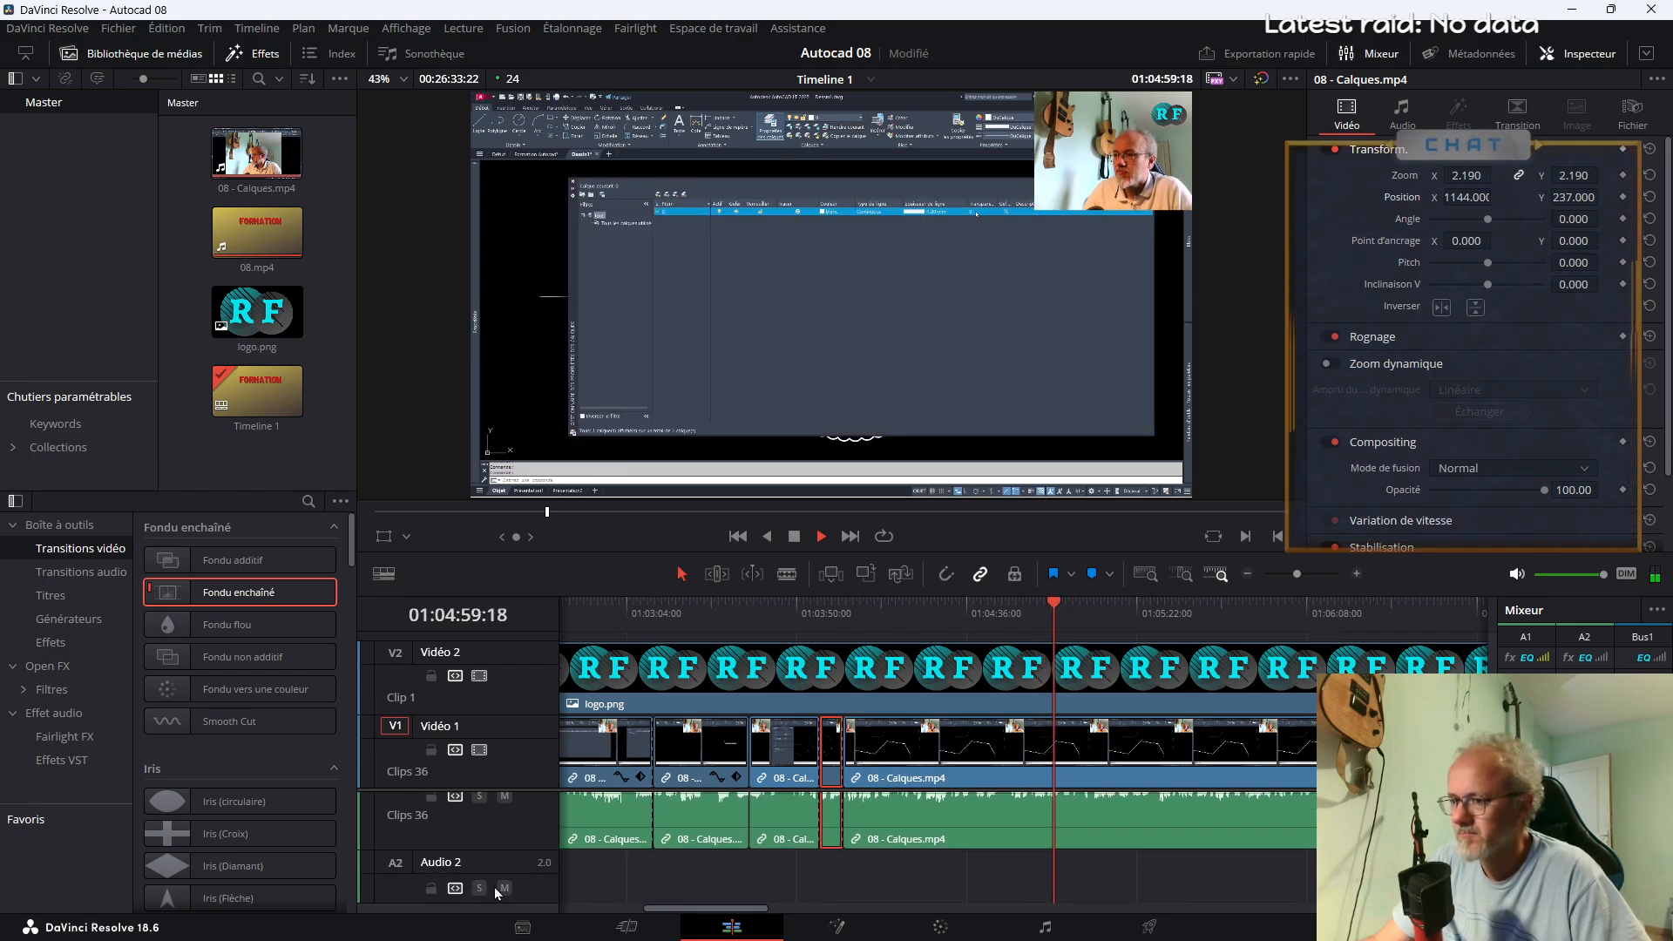
click(395, 885)
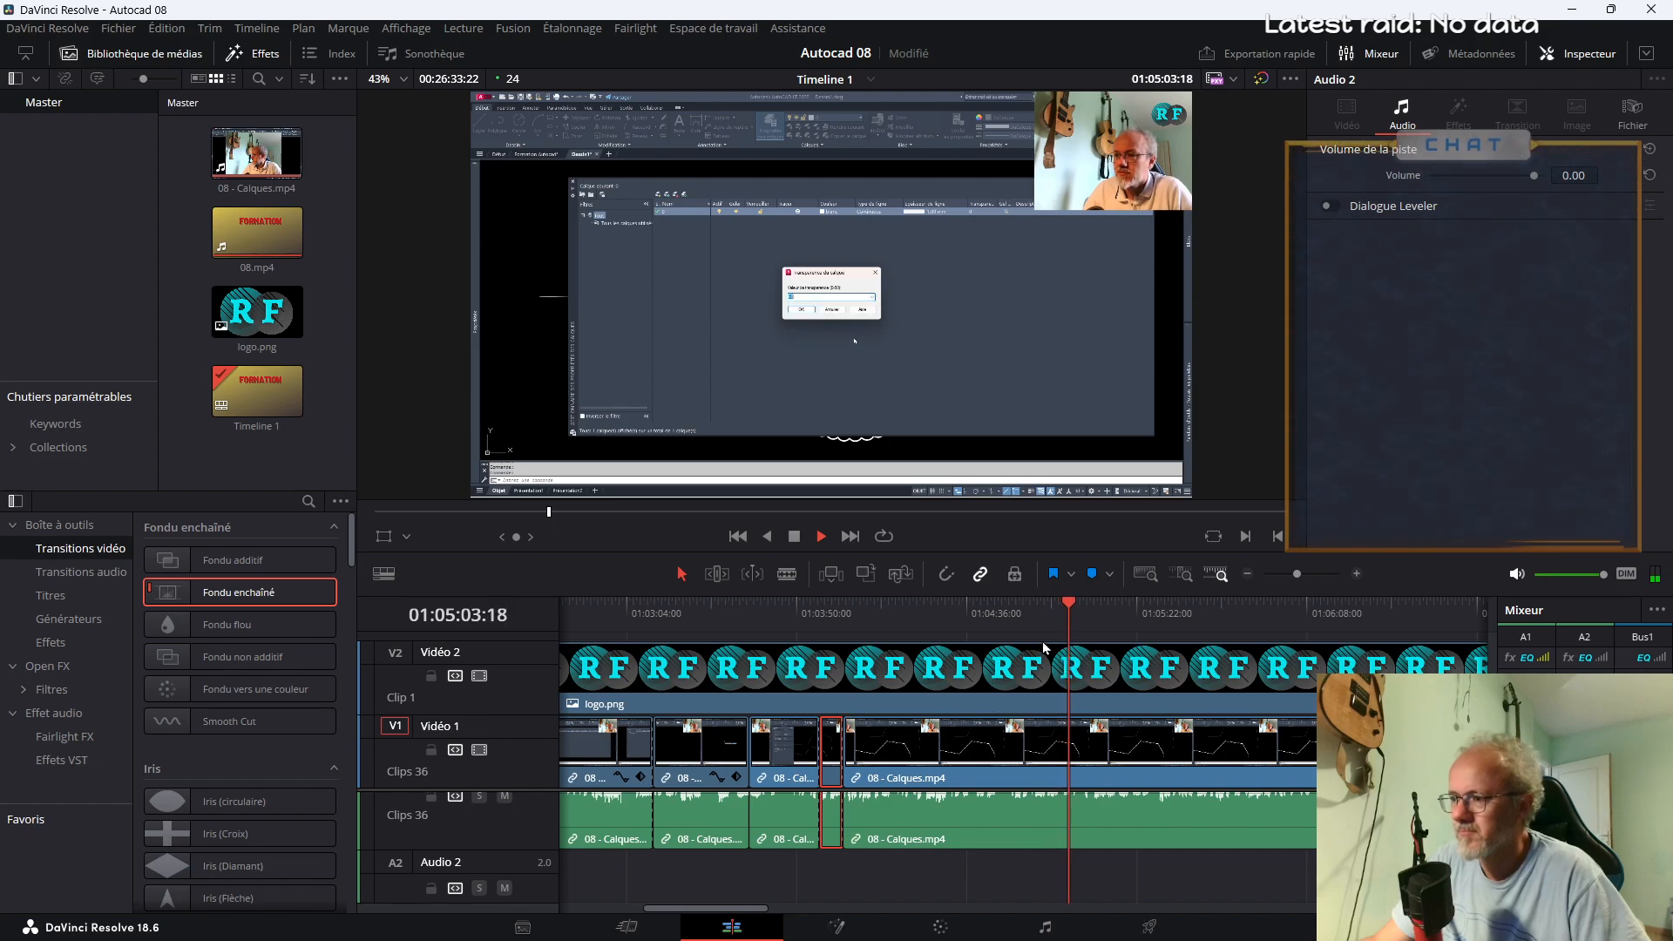
scroll(1074, 826, up, 1)
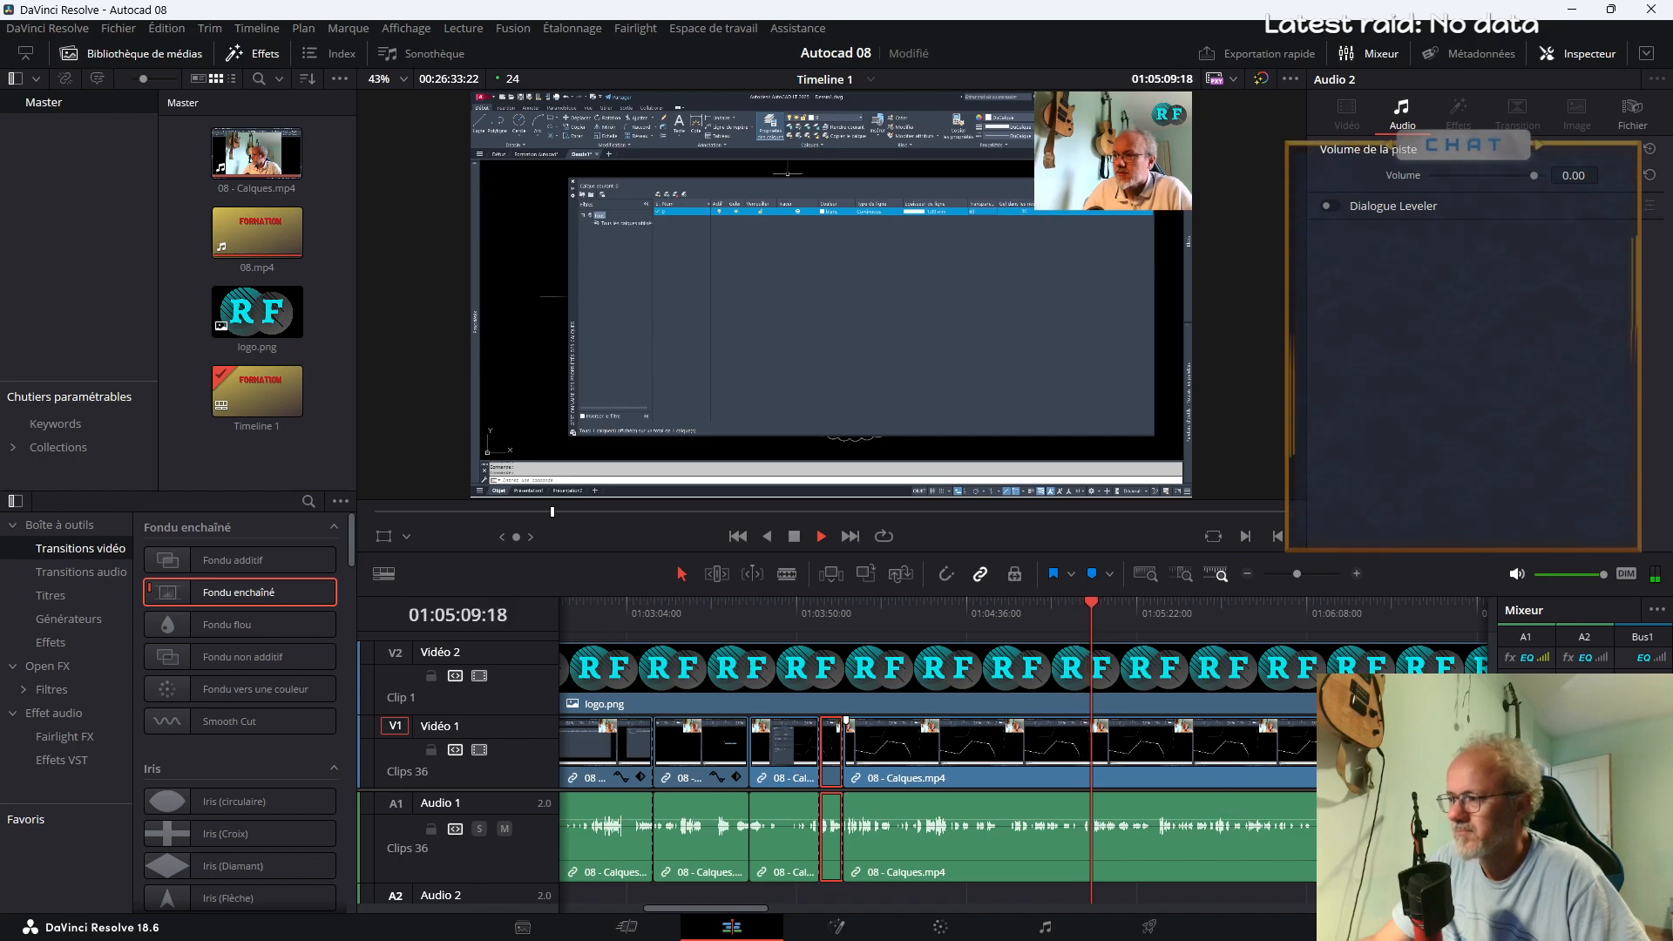
Set the limiter threshold (Seuil) in Audio 1's dynamics to -4.7 dB on the Fairlight page
click(1047, 928)
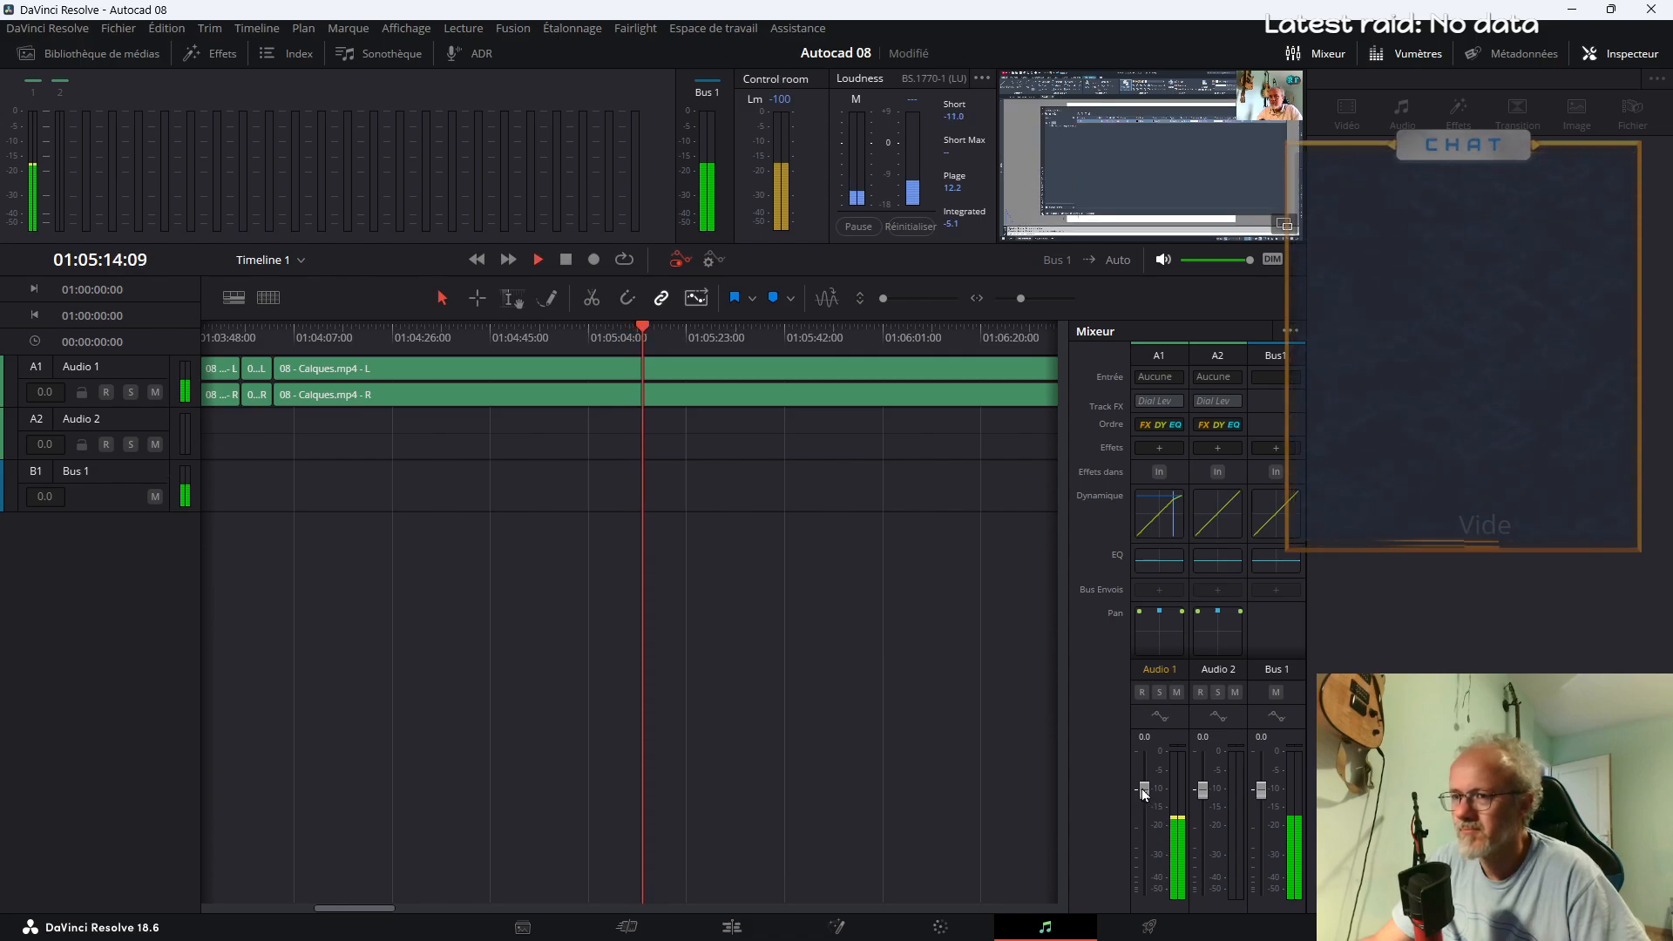
key(space)
double_click(1153, 519)
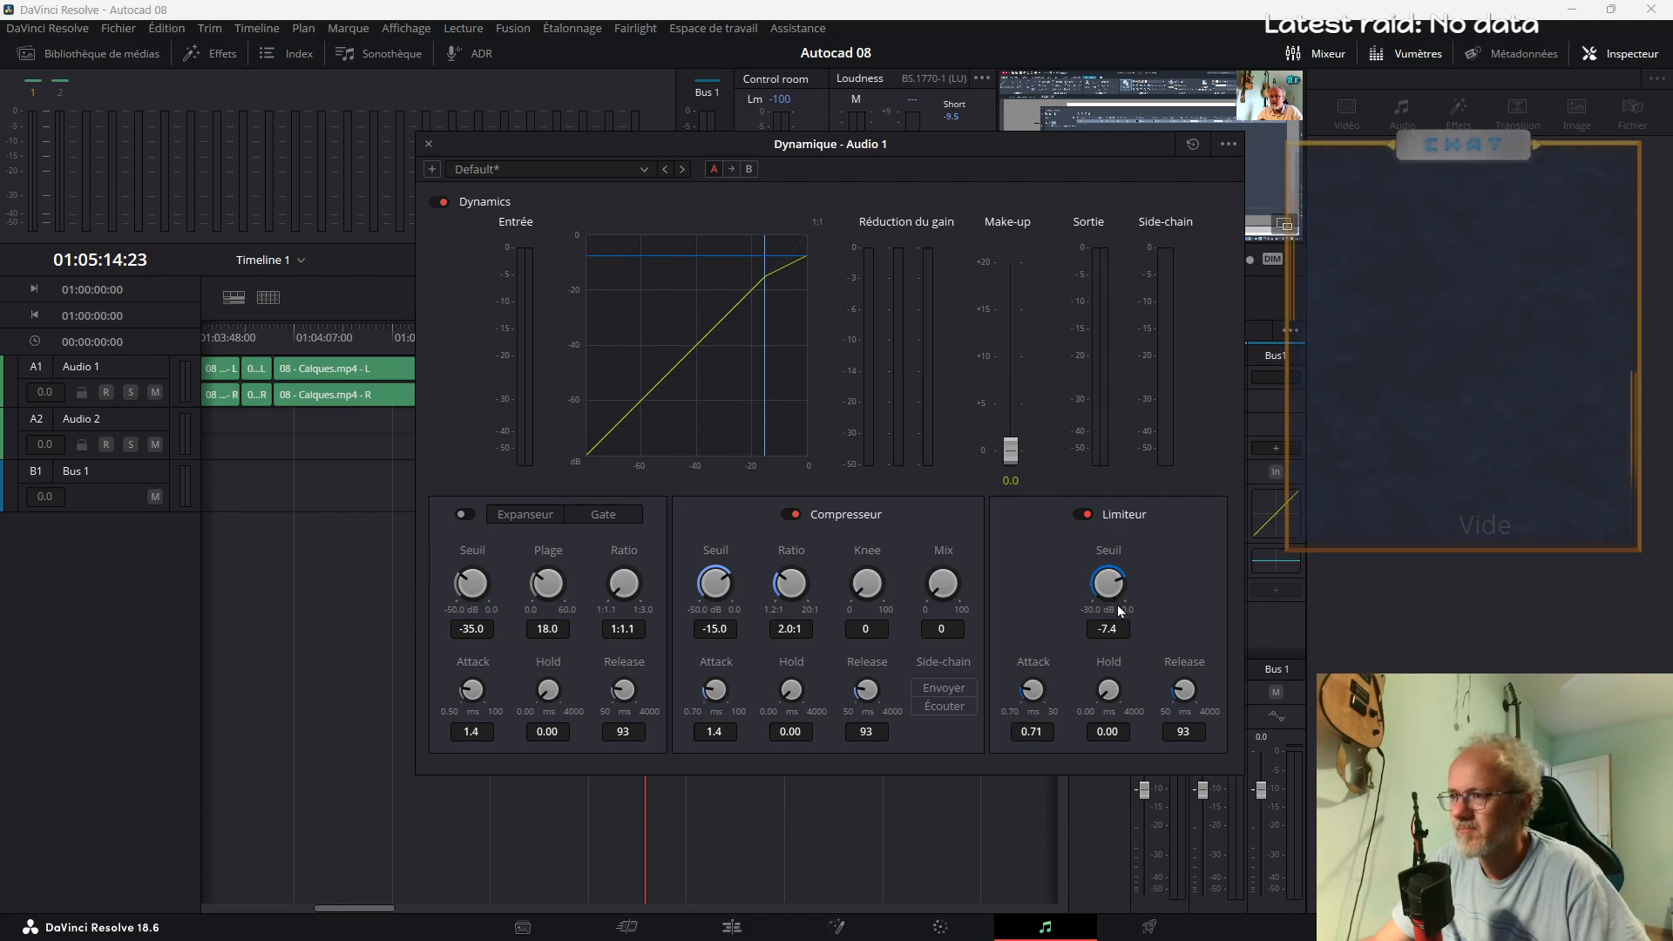
drag(1115, 702, 1105, 720)
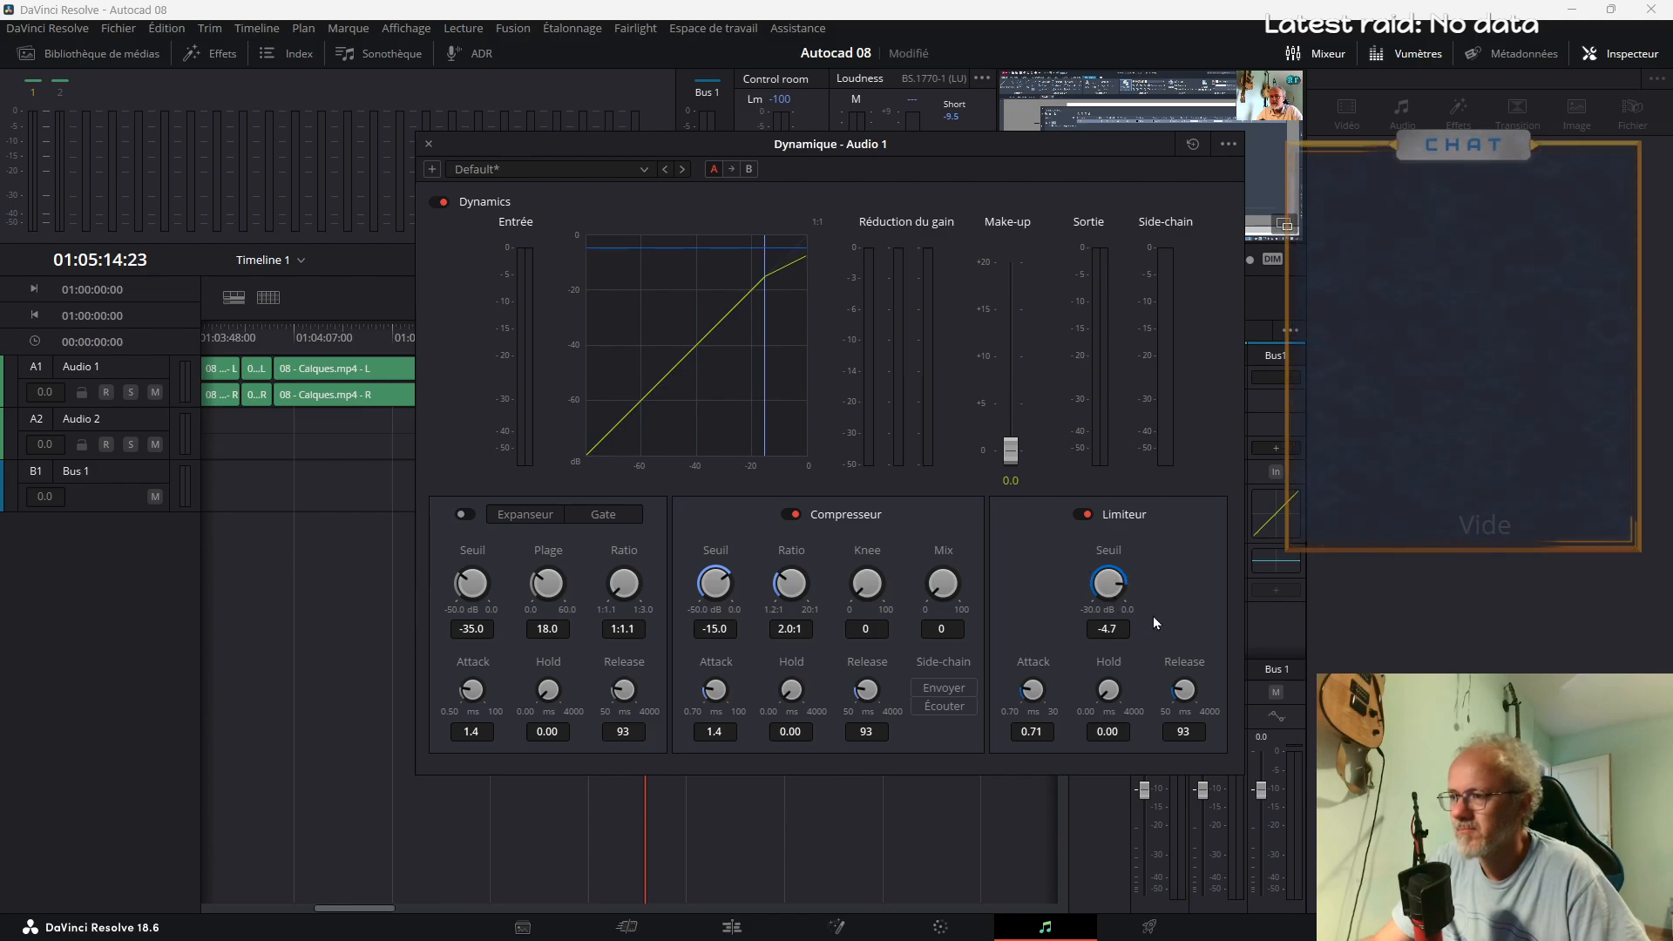
drag(438, 142, 437, 142)
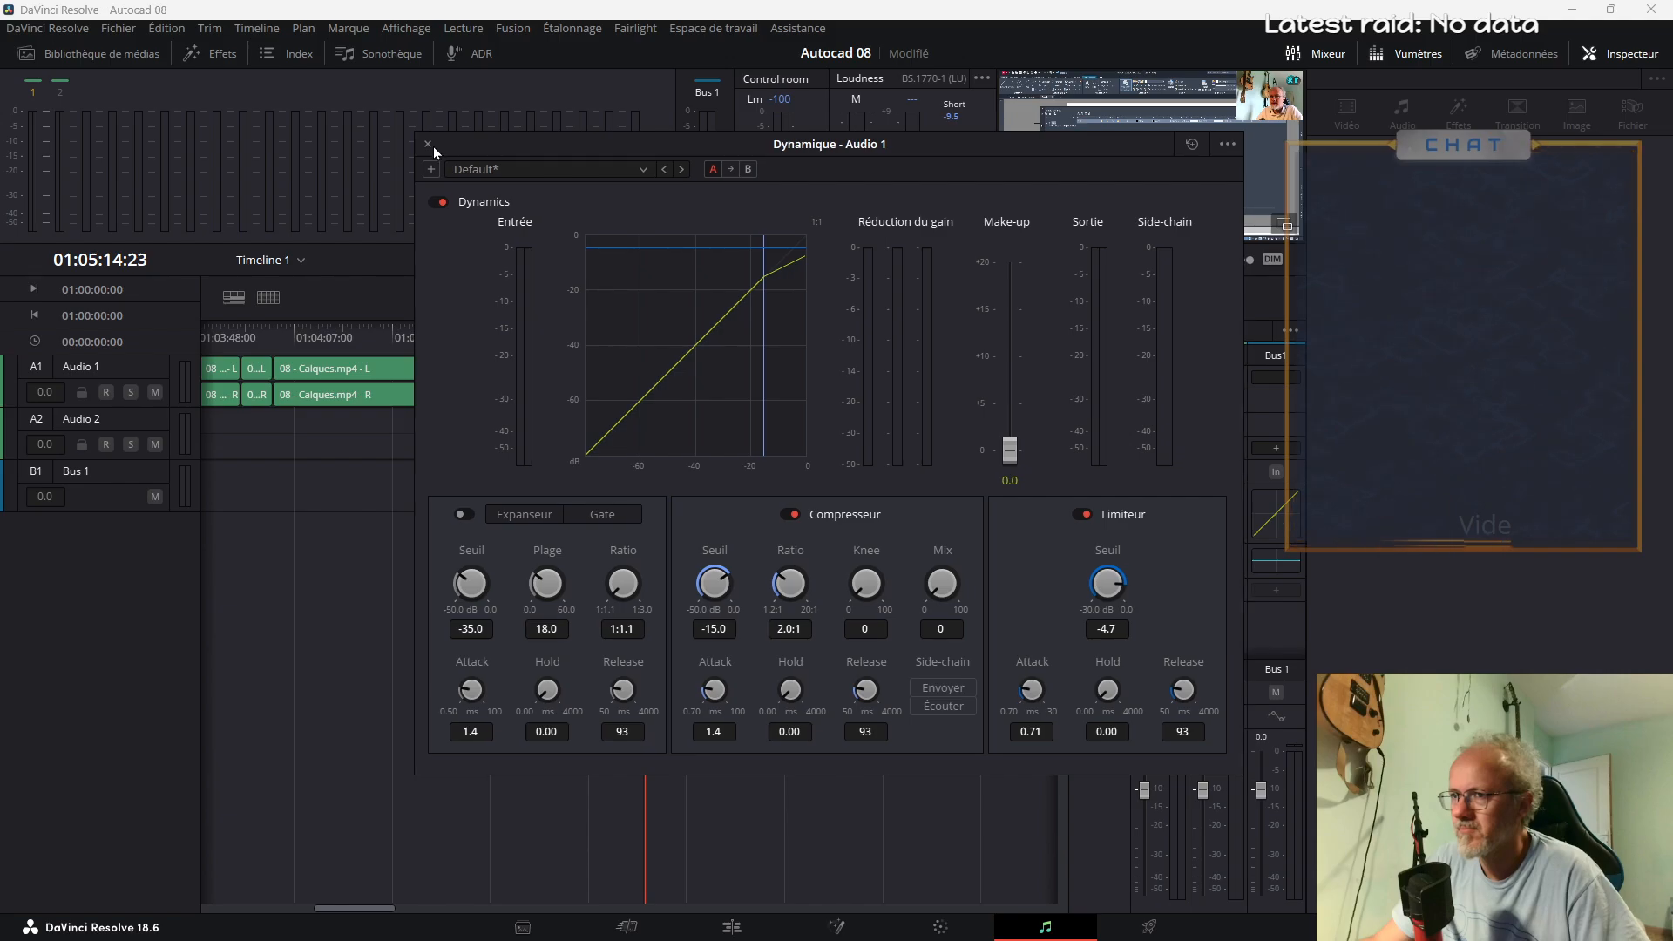
click(428, 144)
Raise the Audio 1 level to +5.0 and the Bus 1 level to +1.1 during playback
key(space)
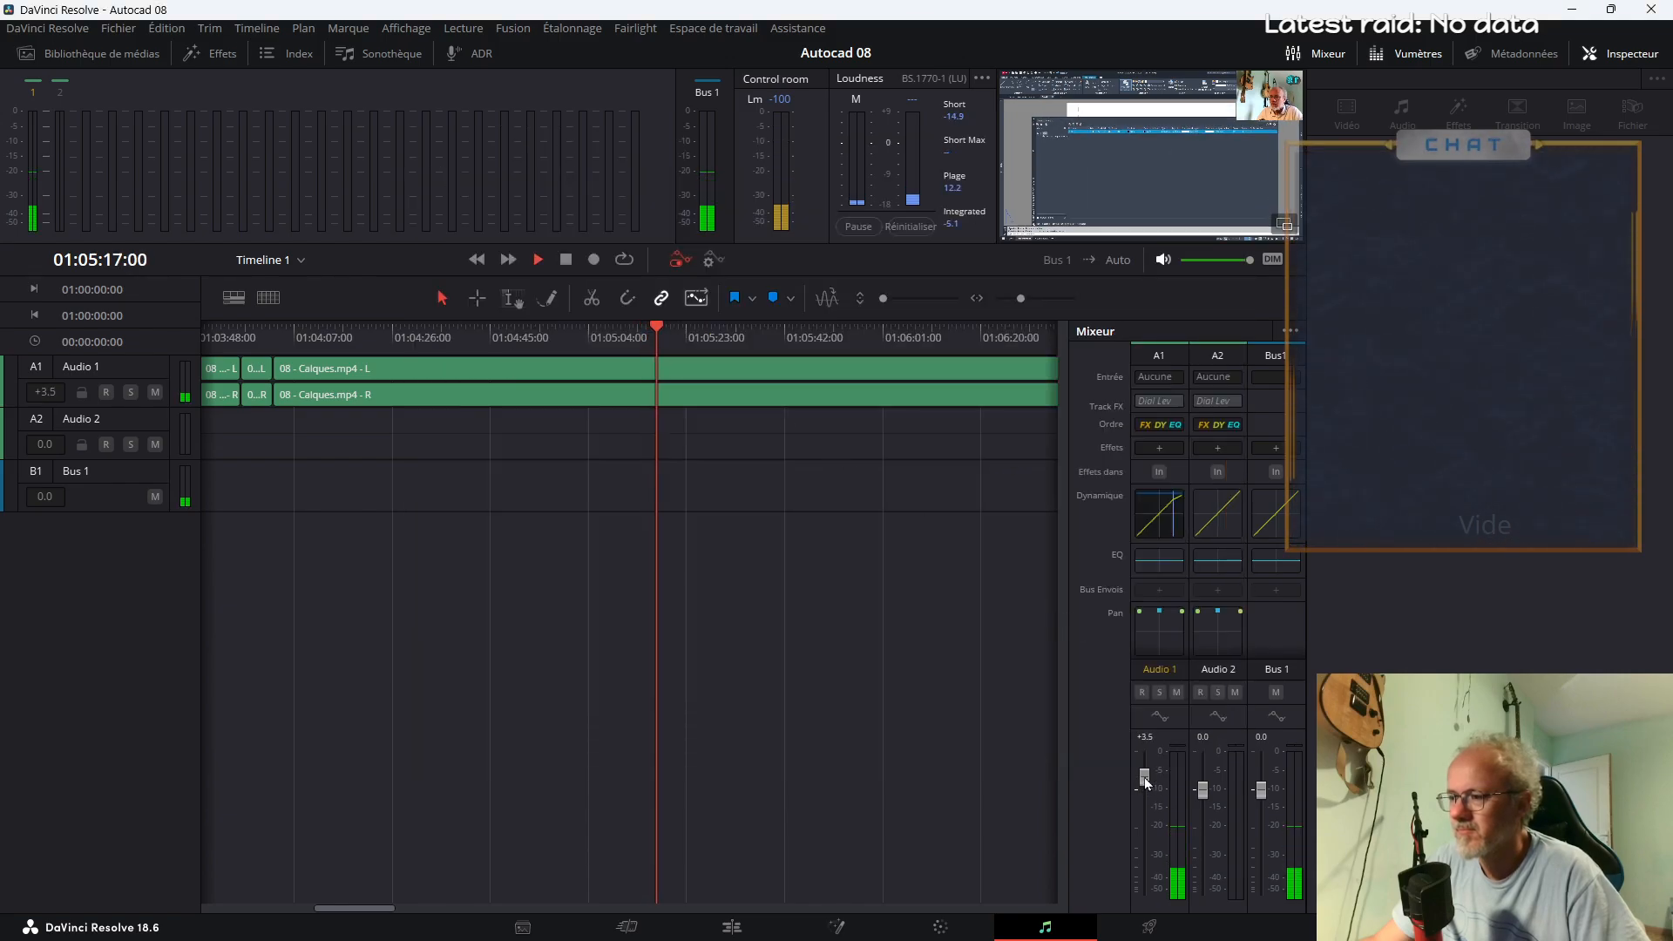
drag(1145, 796, 1146, 776)
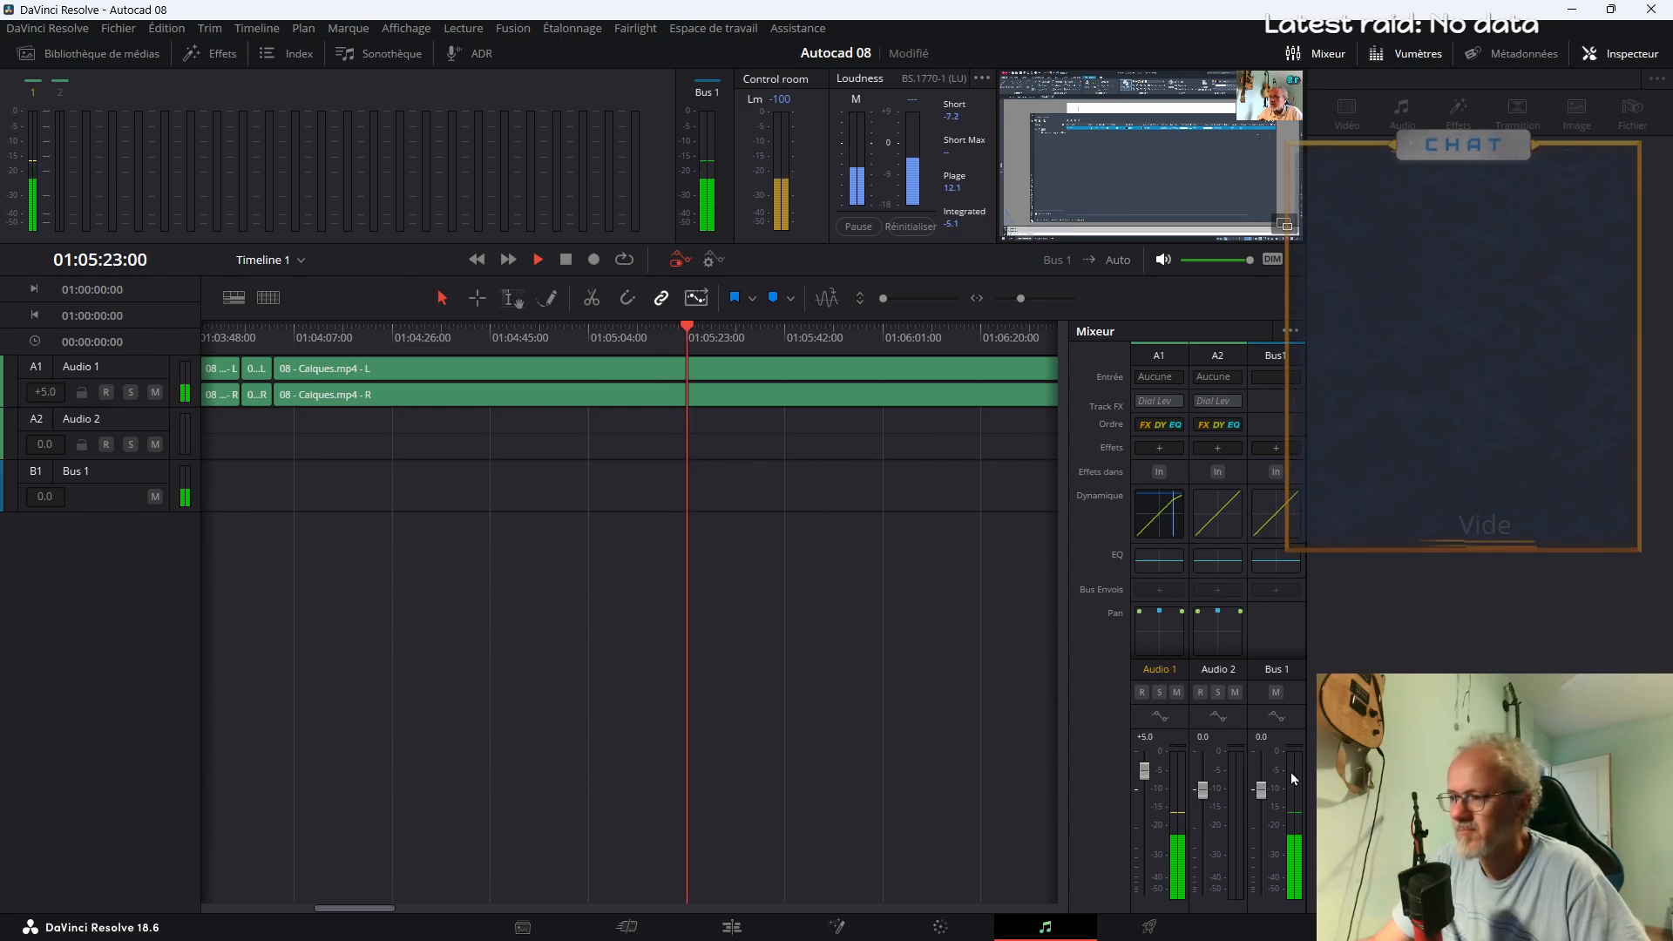
drag(1261, 790, 1262, 772)
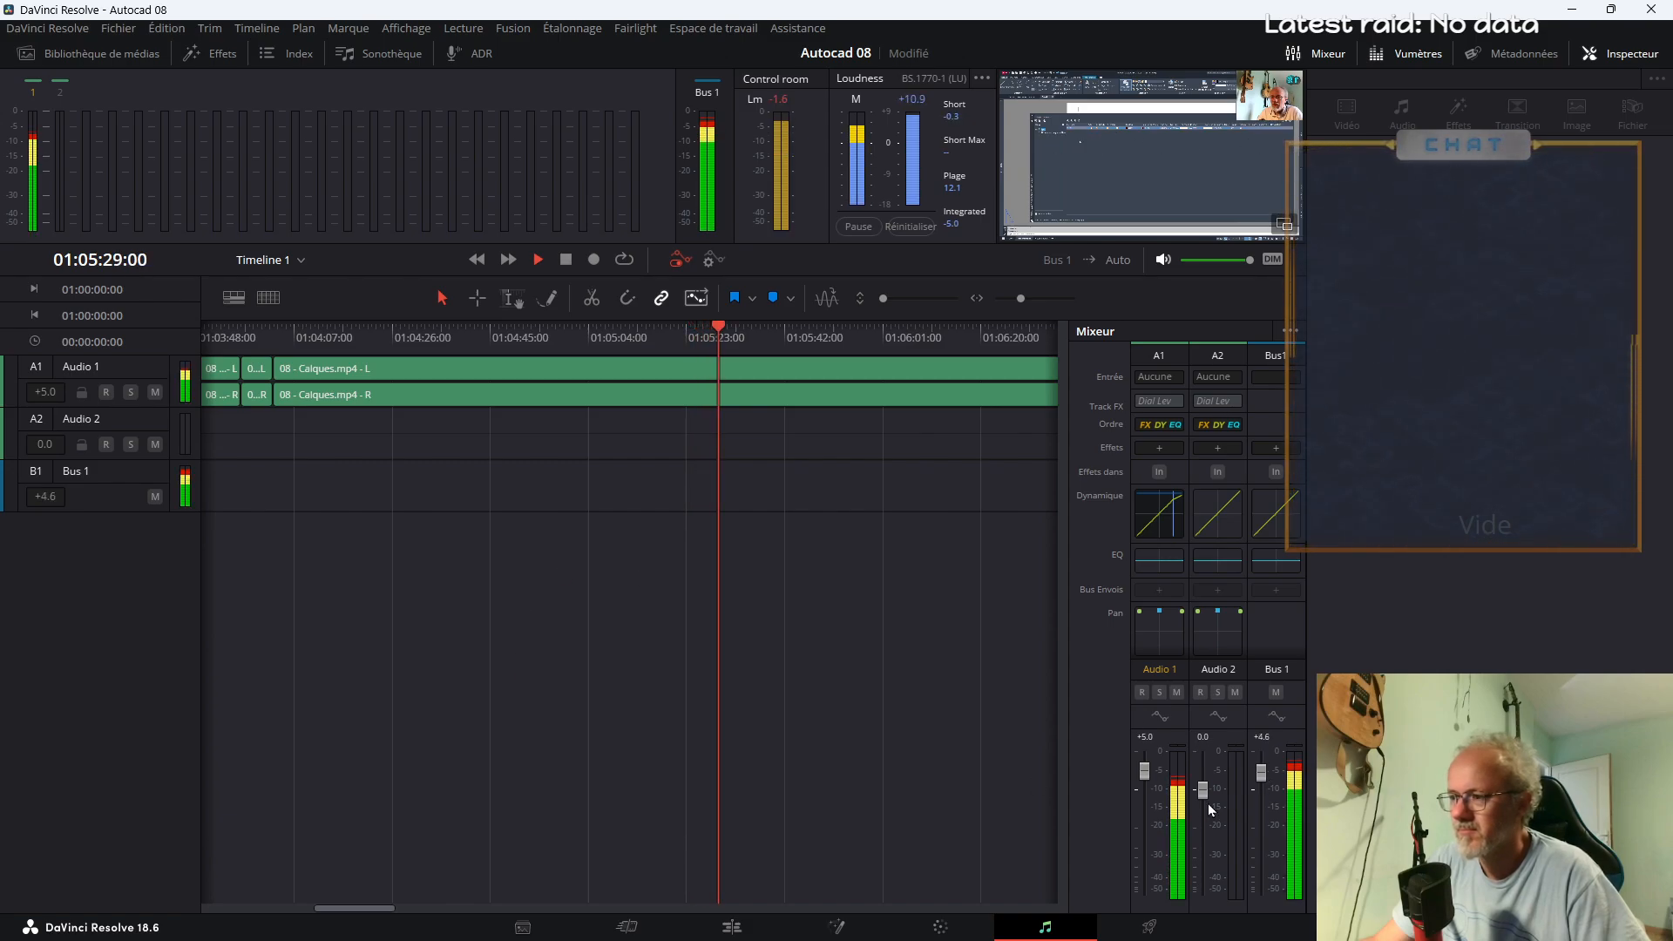
drag(1254, 776, 1258, 787)
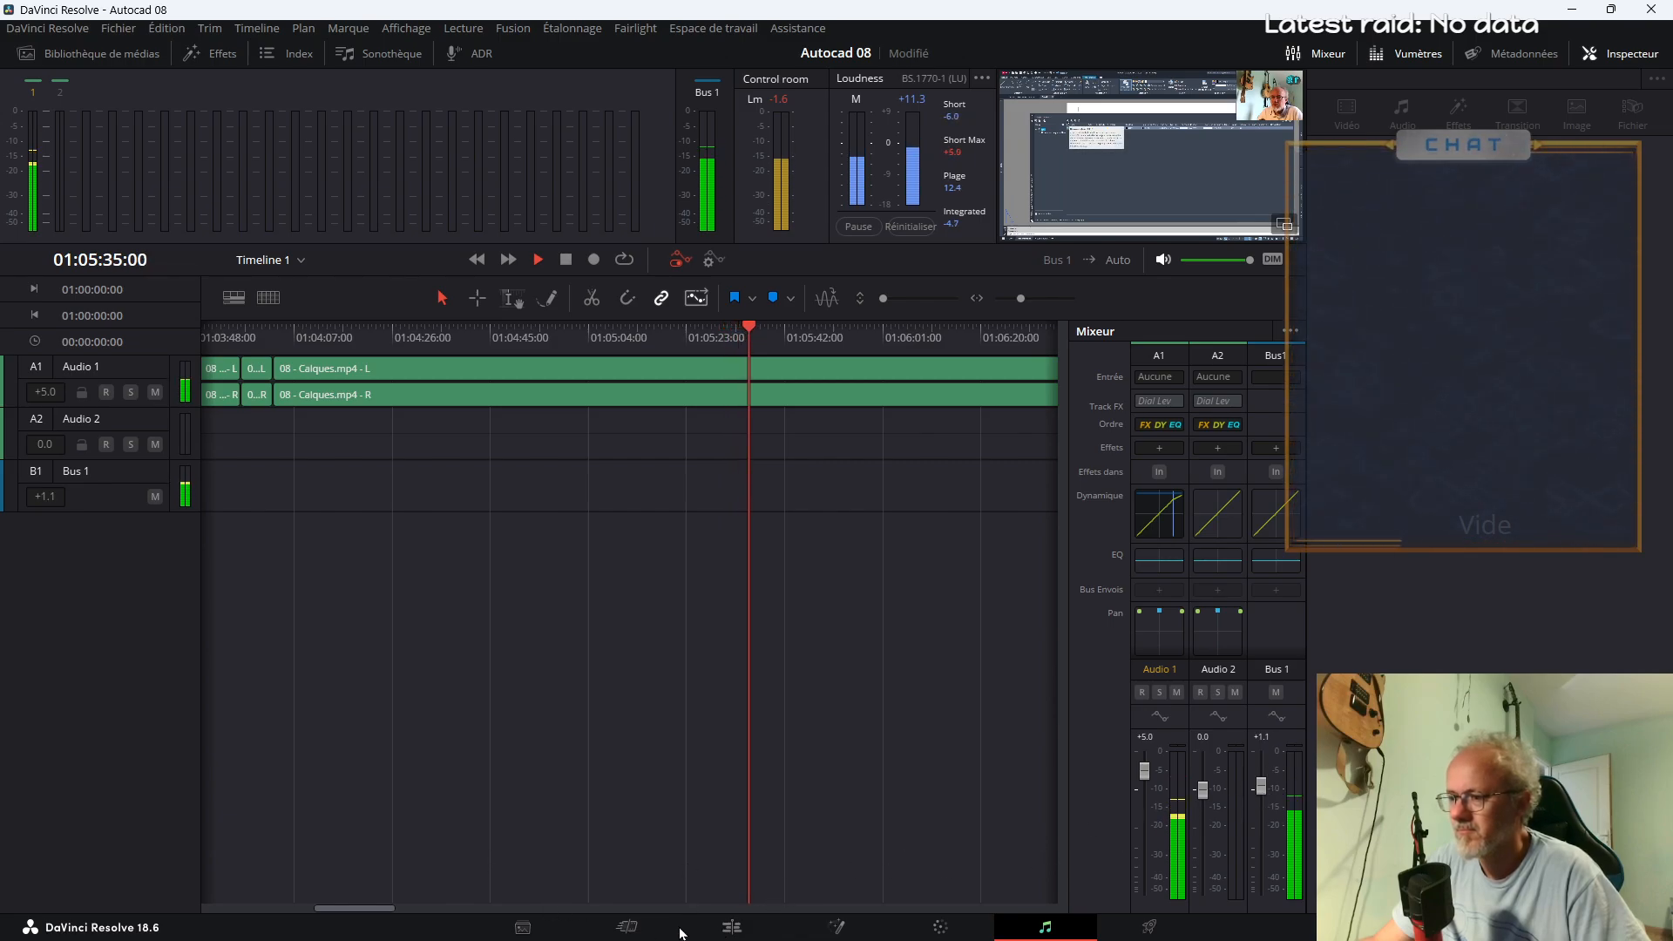
Return to the Edit page, replay from about 01:05:21, and cut the 08 - Calques.mp4 clip at about 01:05:26
click(732, 927)
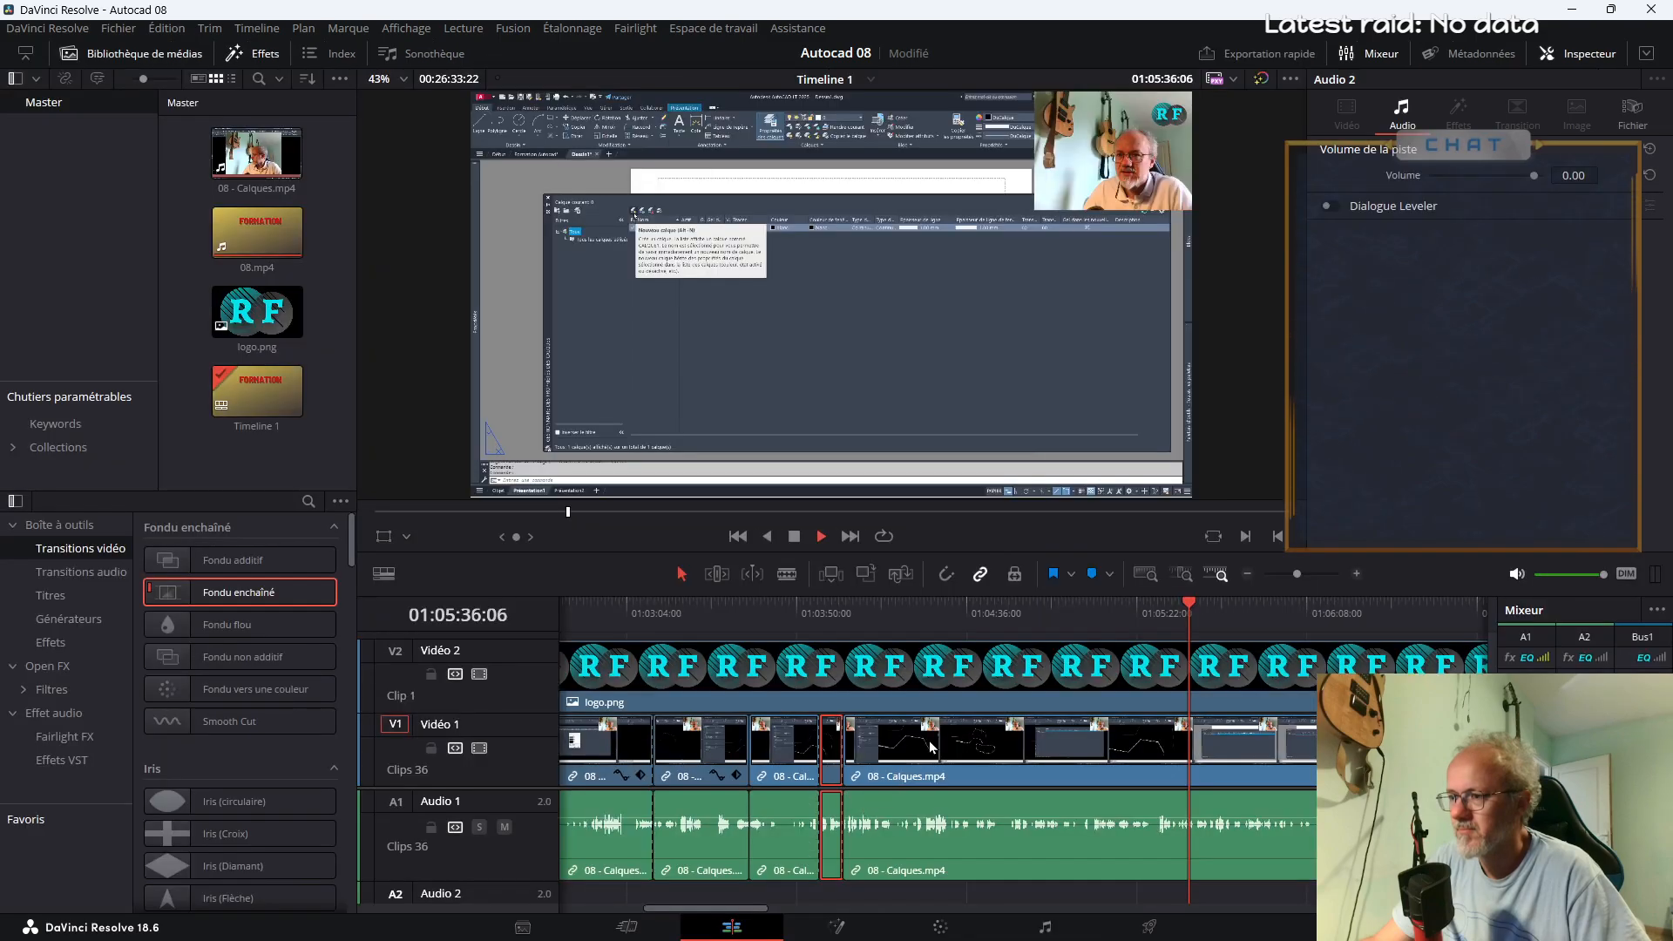
click(1157, 610)
key(space)
click(1113, 612)
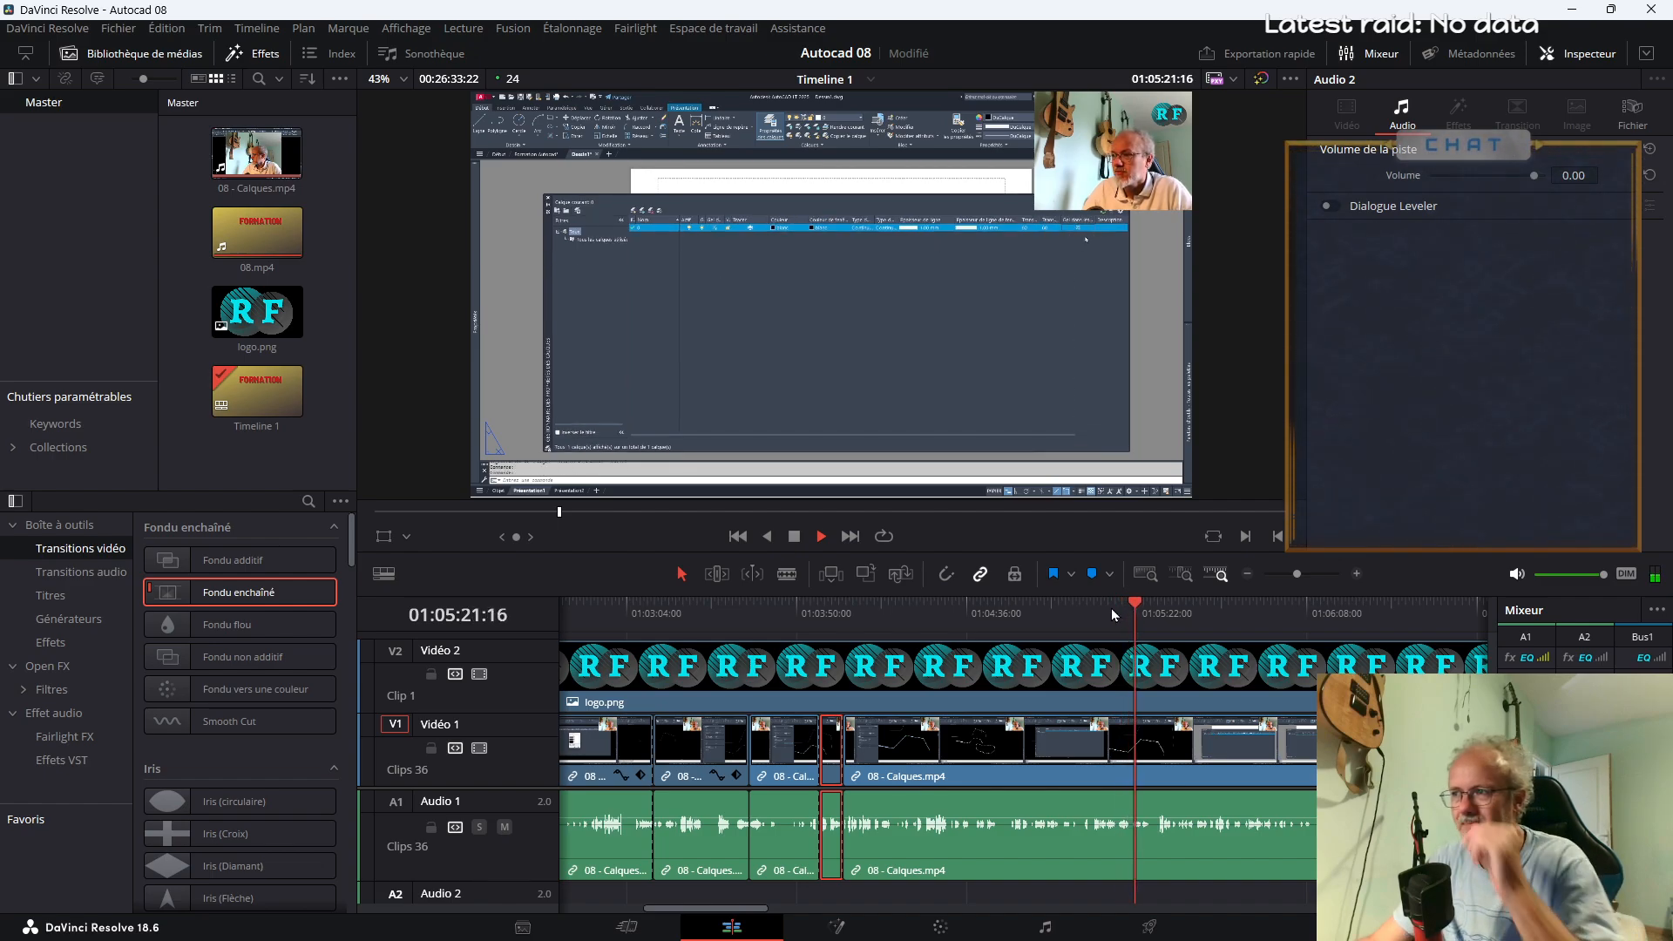
drag(1297, 574, 1294, 574)
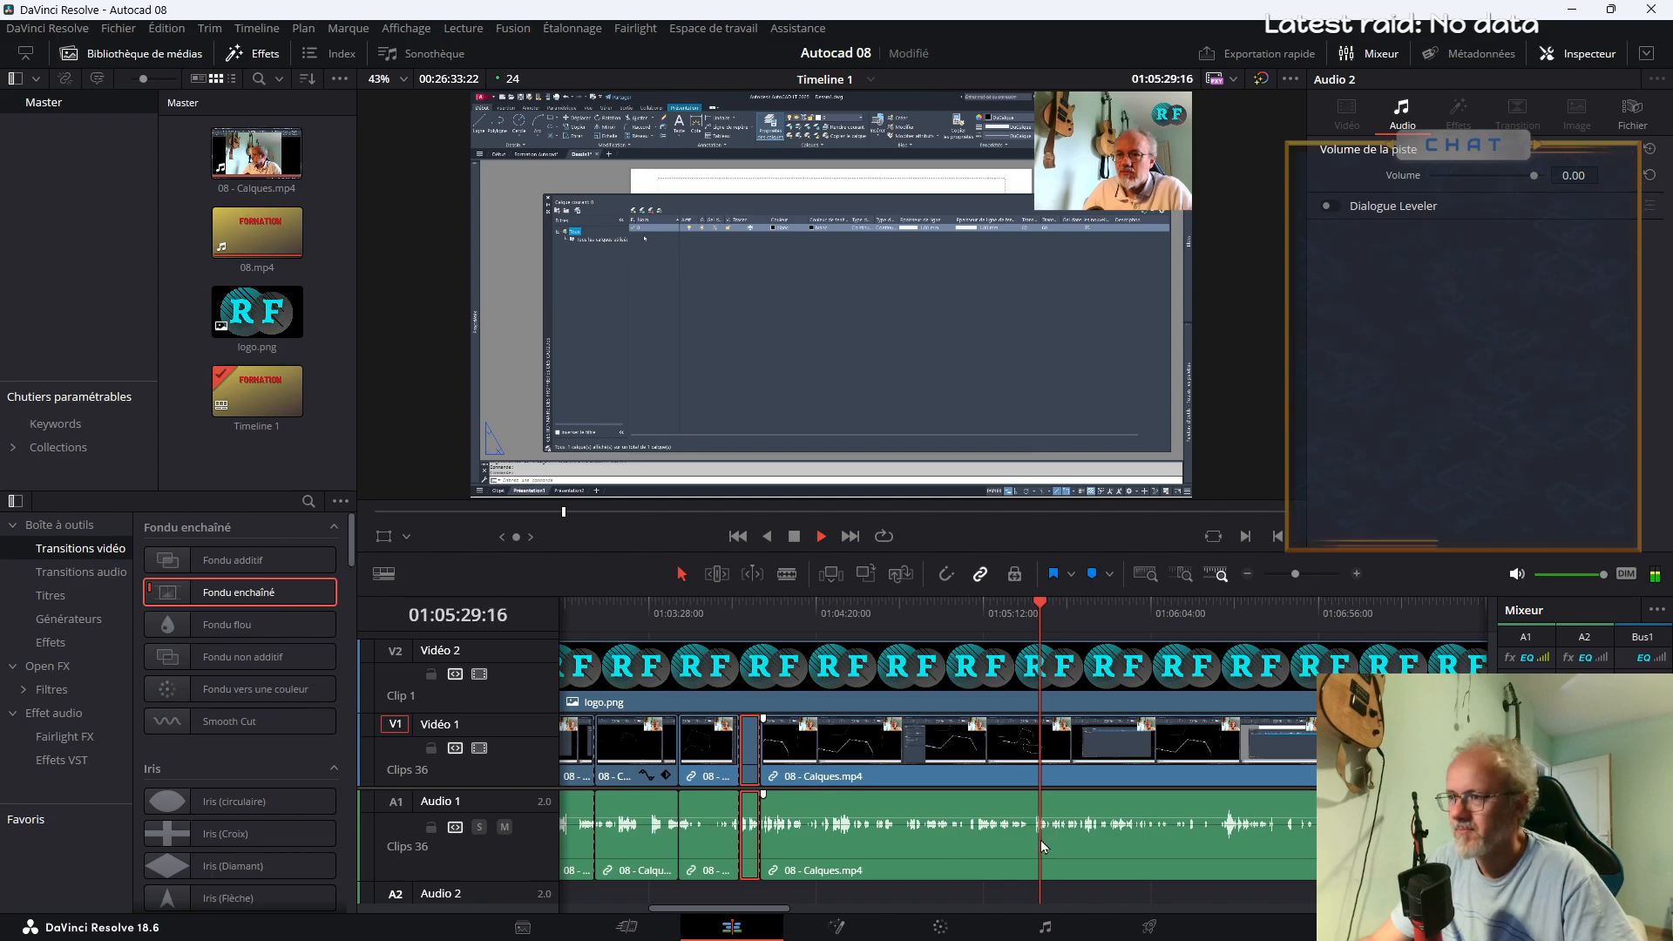
key(b)
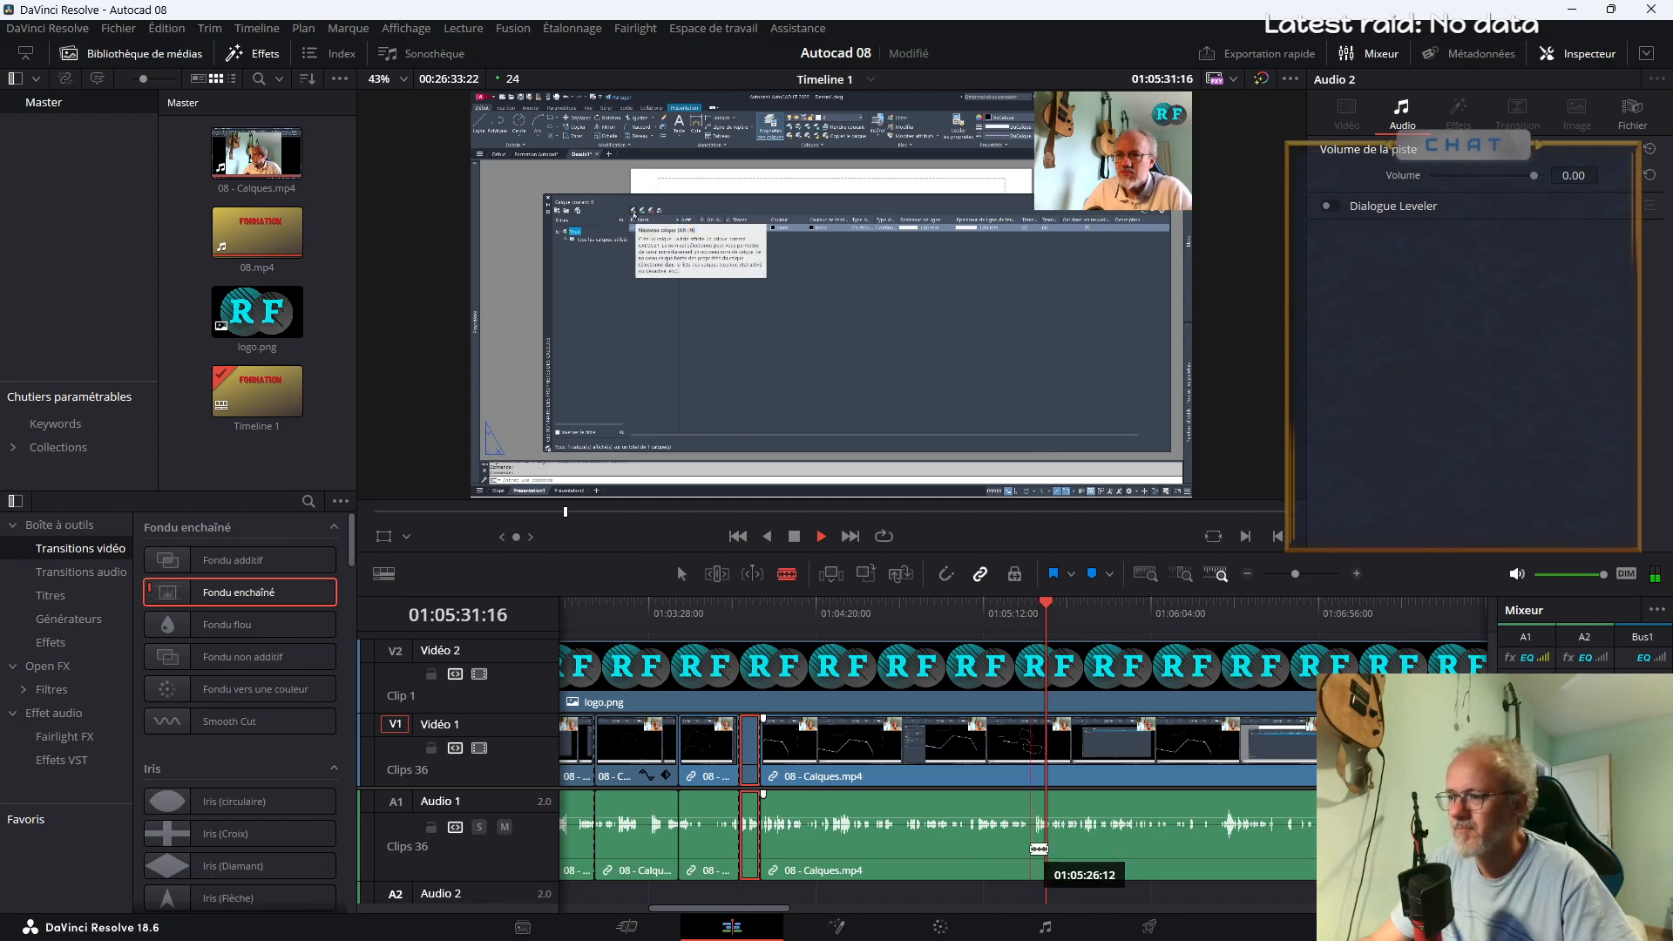
click(1031, 836)
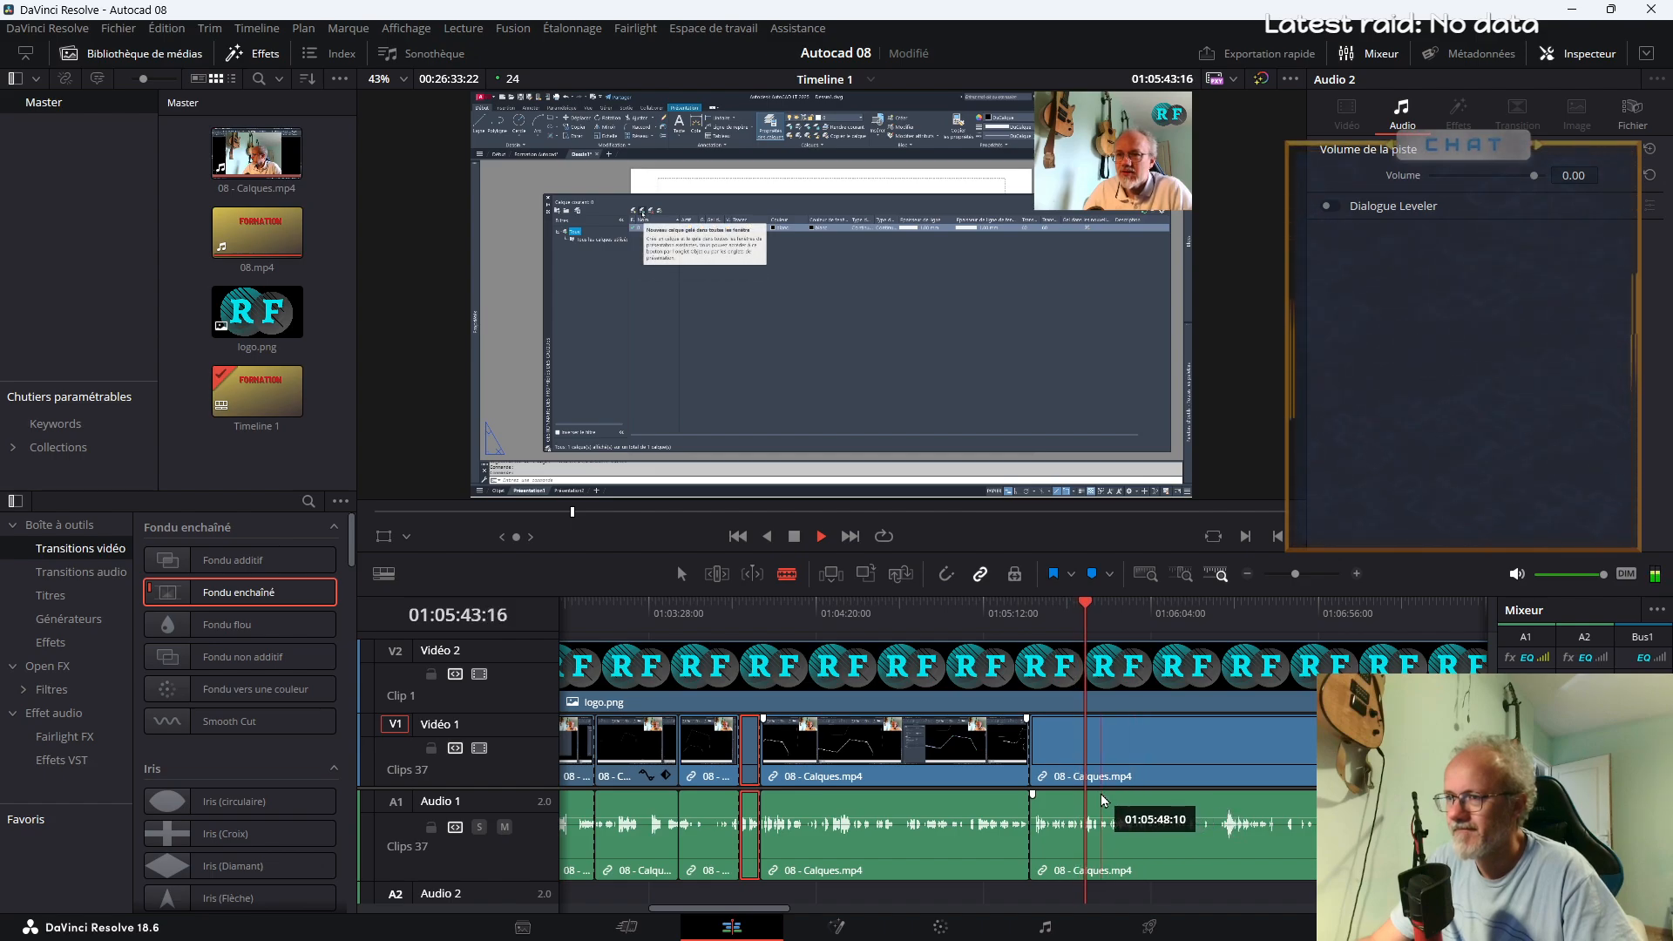
Review the footage between about 01:05:55 and 01:06:28, stopping the playhead at 01:06:12:20
click(1207, 621)
key(space)
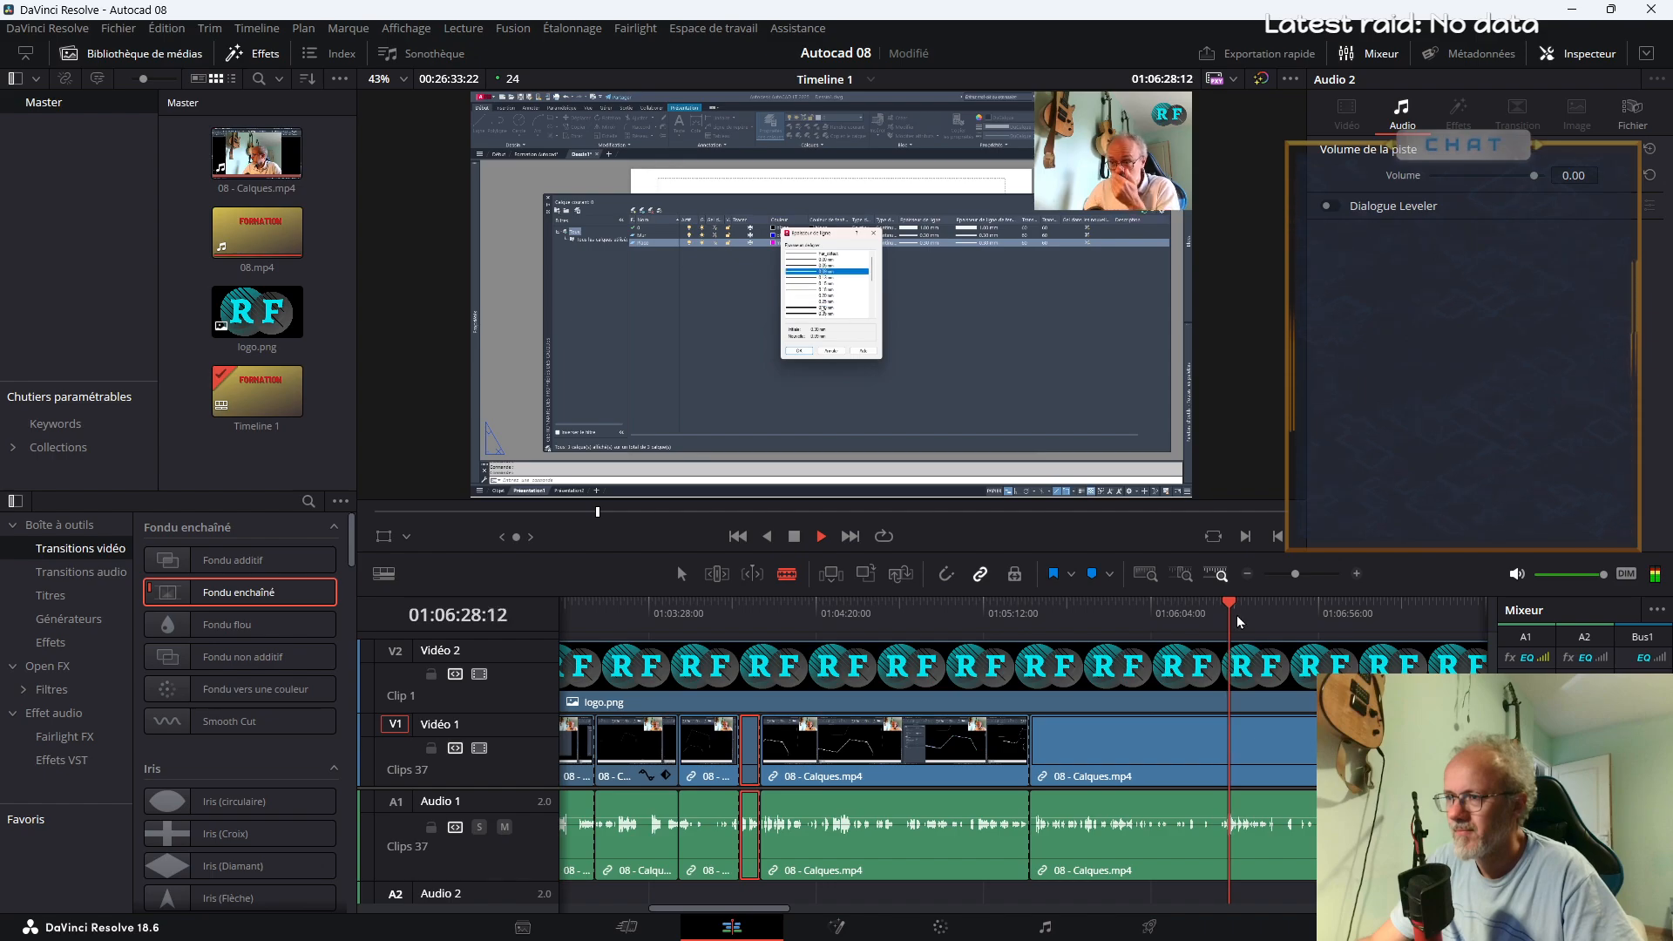
click(1157, 630)
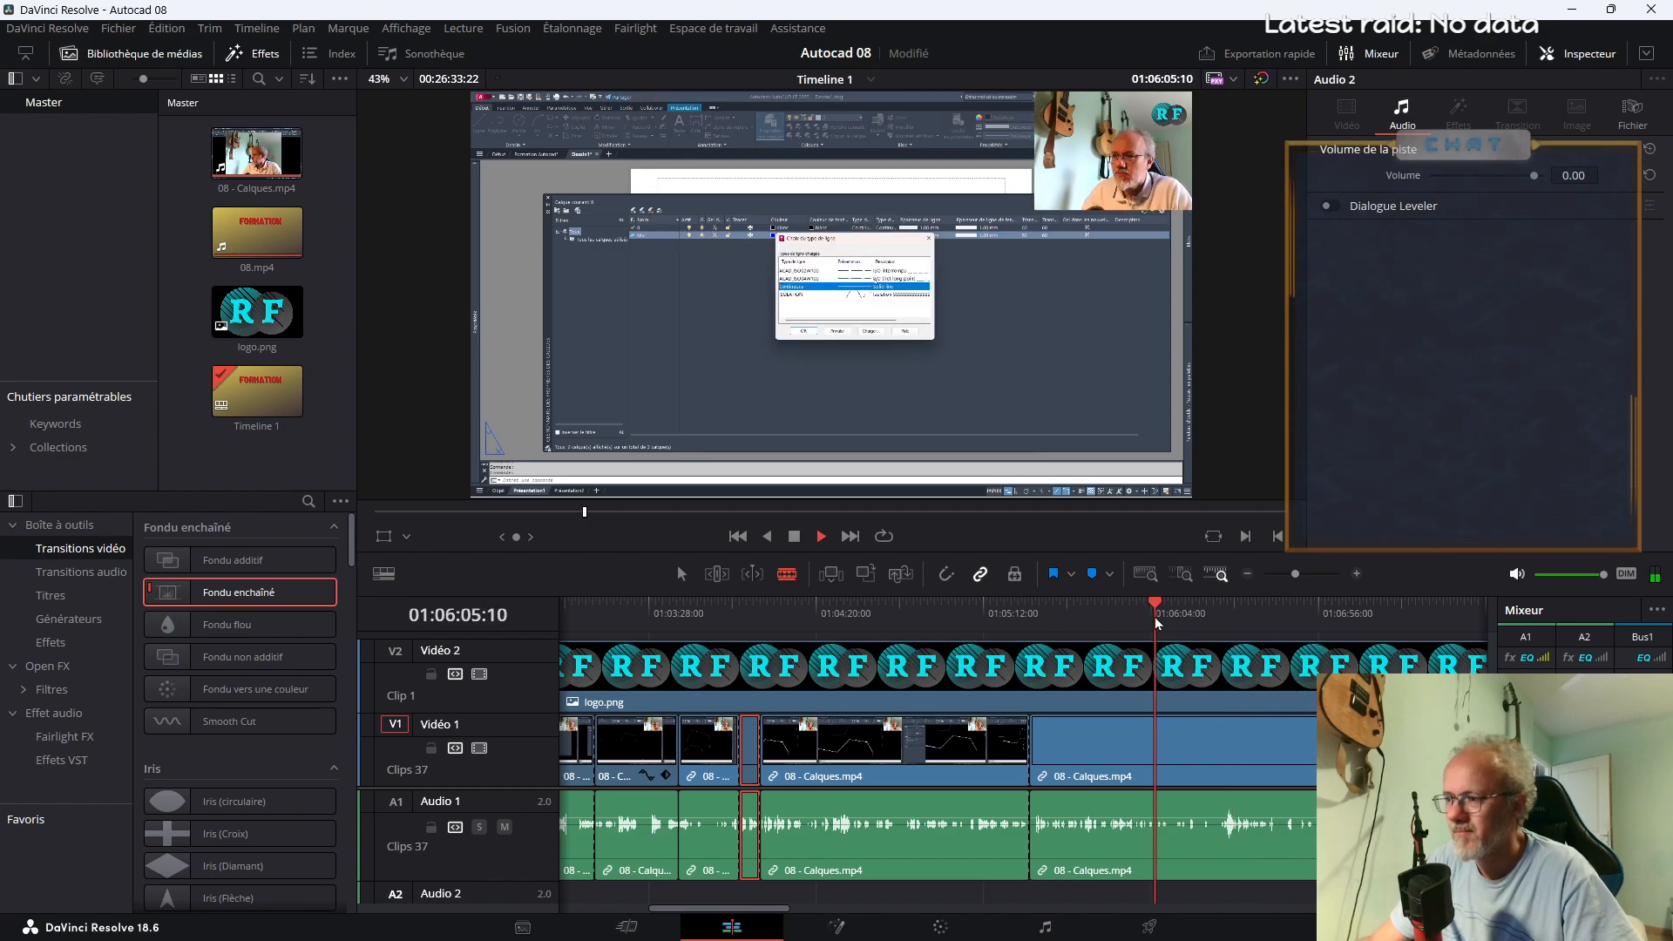
click(1130, 618)
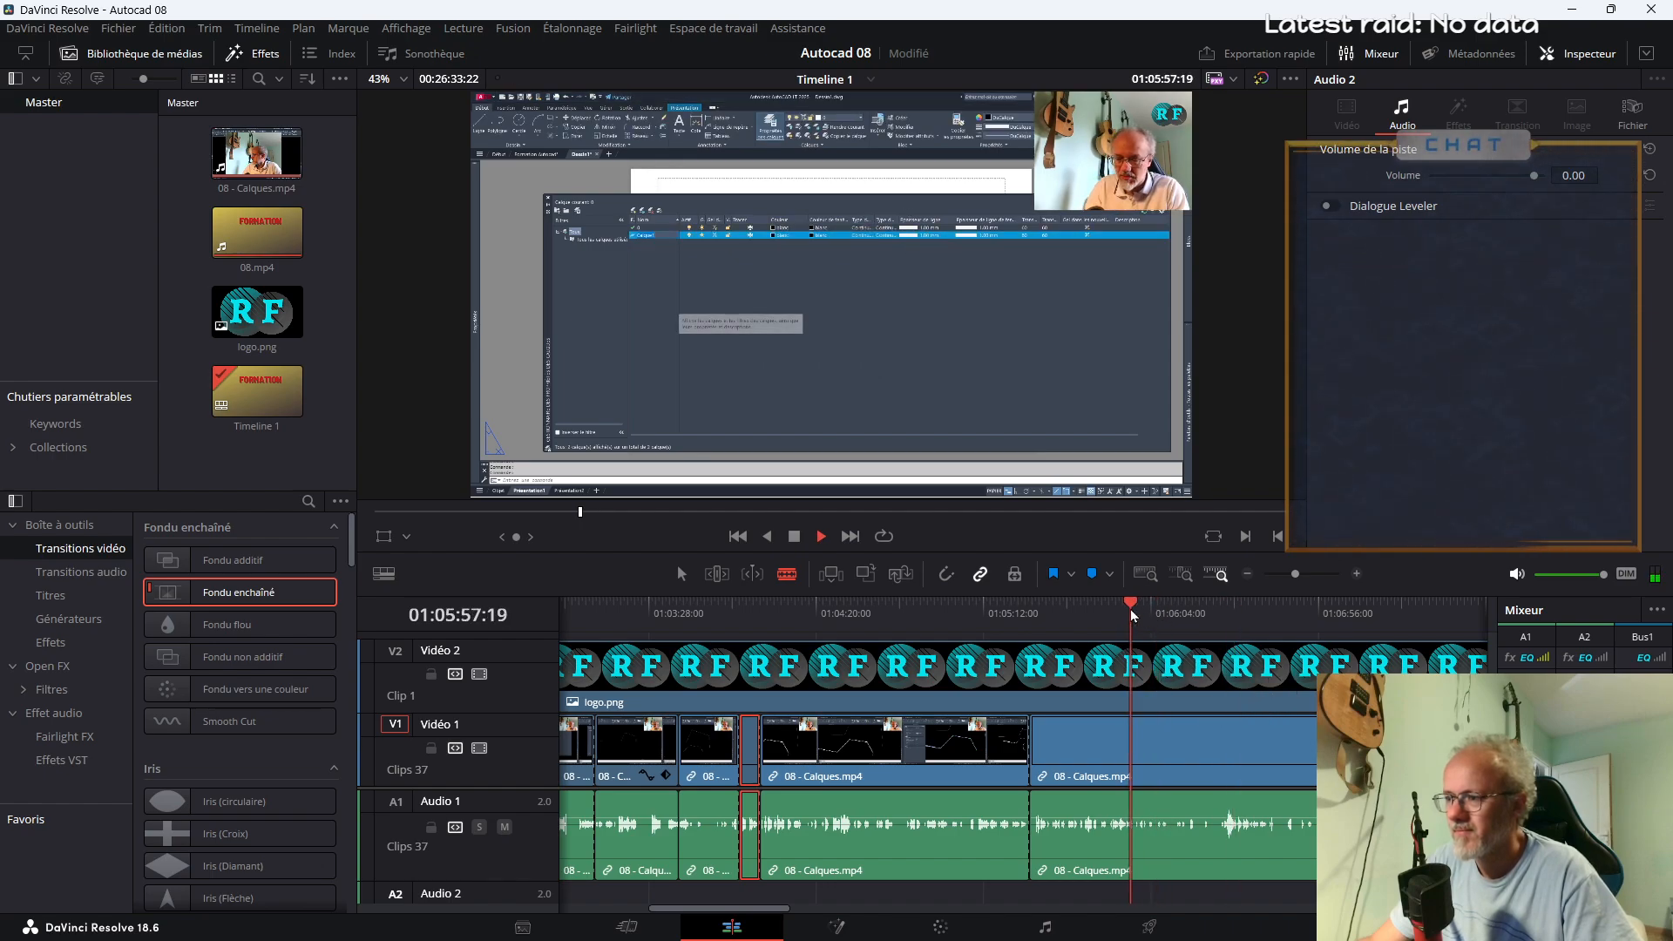
click(1118, 619)
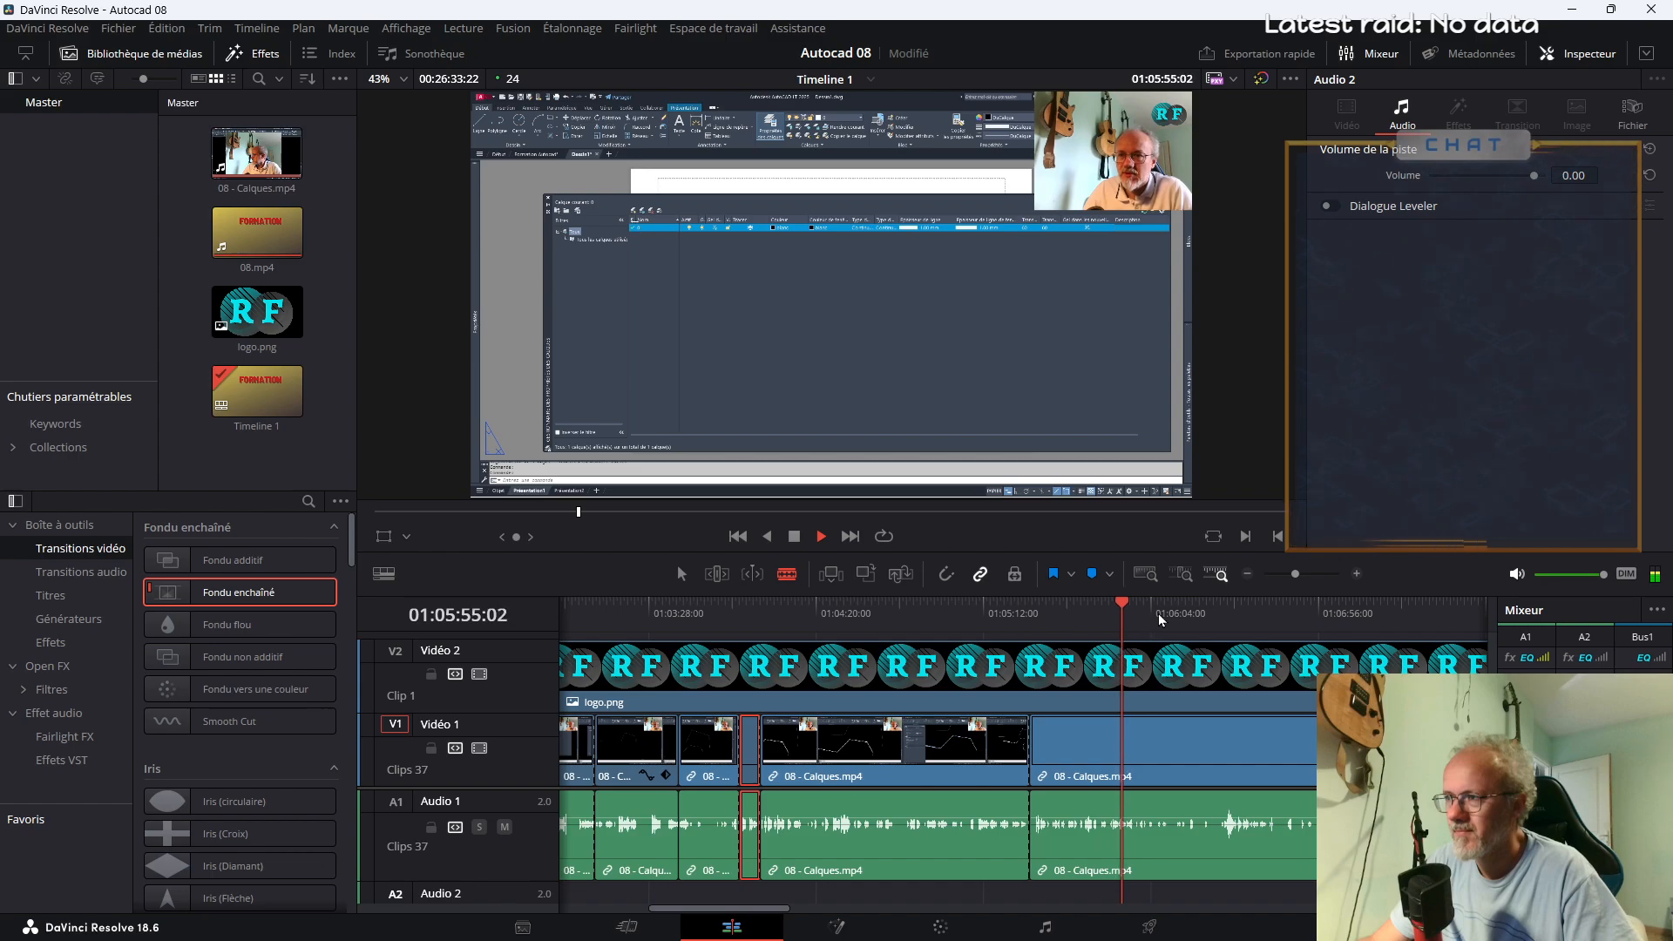
click(1160, 620)
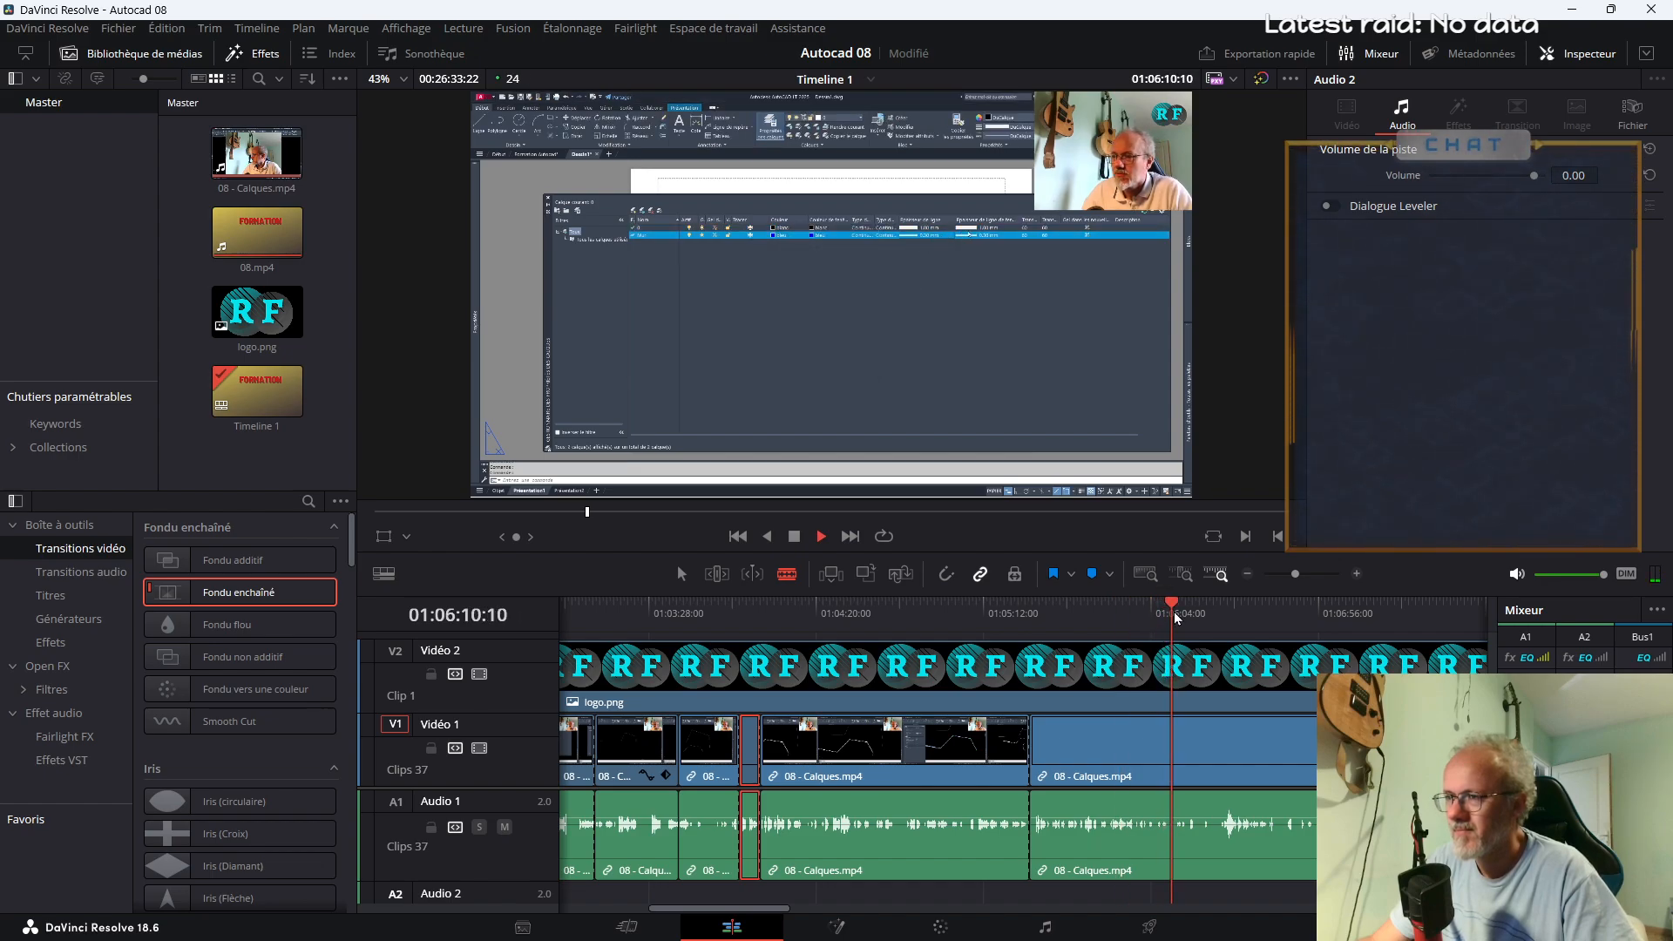
key(space)
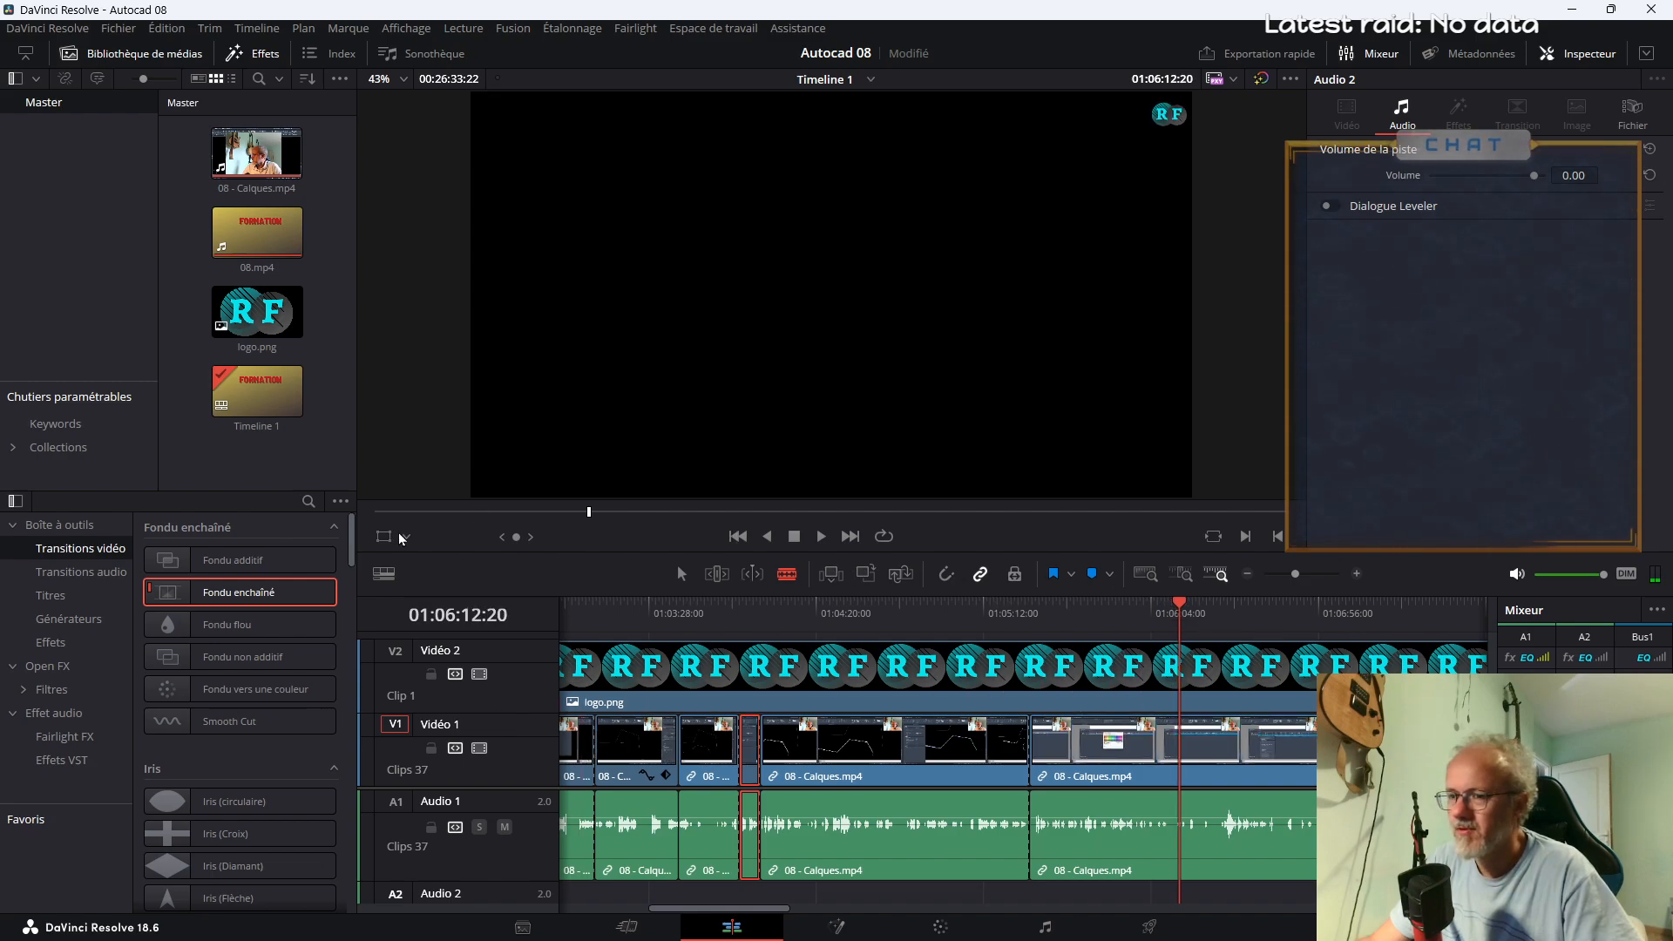
Add a Text+ title on a new video track above the logo at about 01:06:12 and select it
click(50, 596)
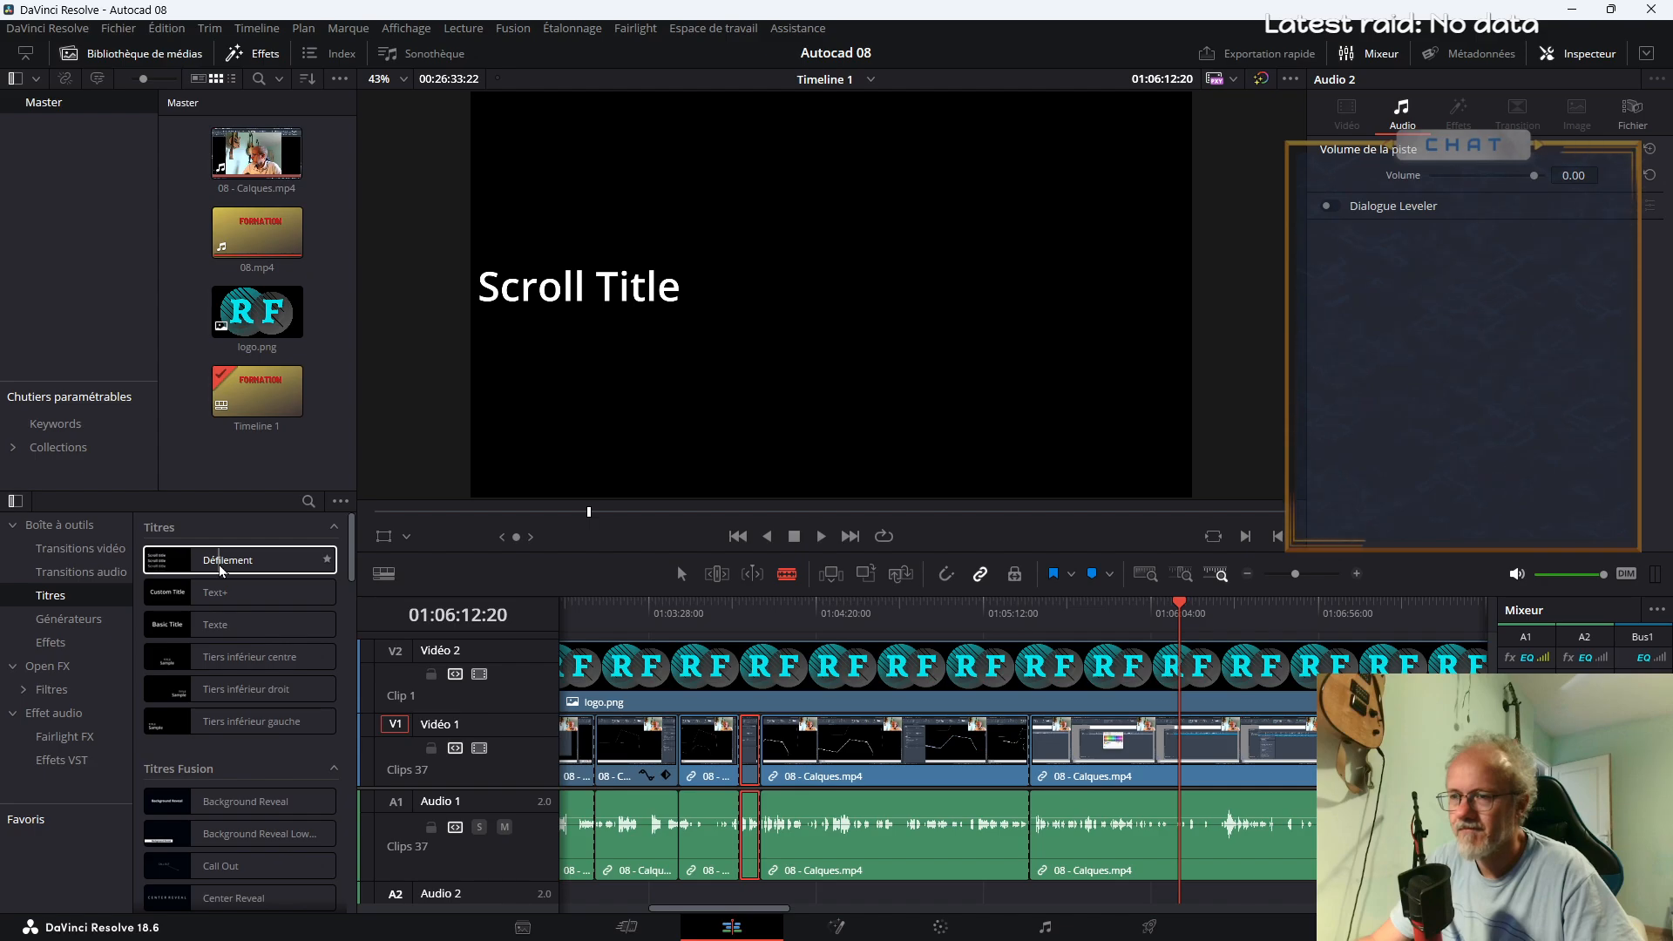
drag(223, 592, 1171, 669)
key(ctrl+z)
key(a)
click(1169, 659)
Replace the title's default text with "Là je suis sur présentation, "
click(1369, 266)
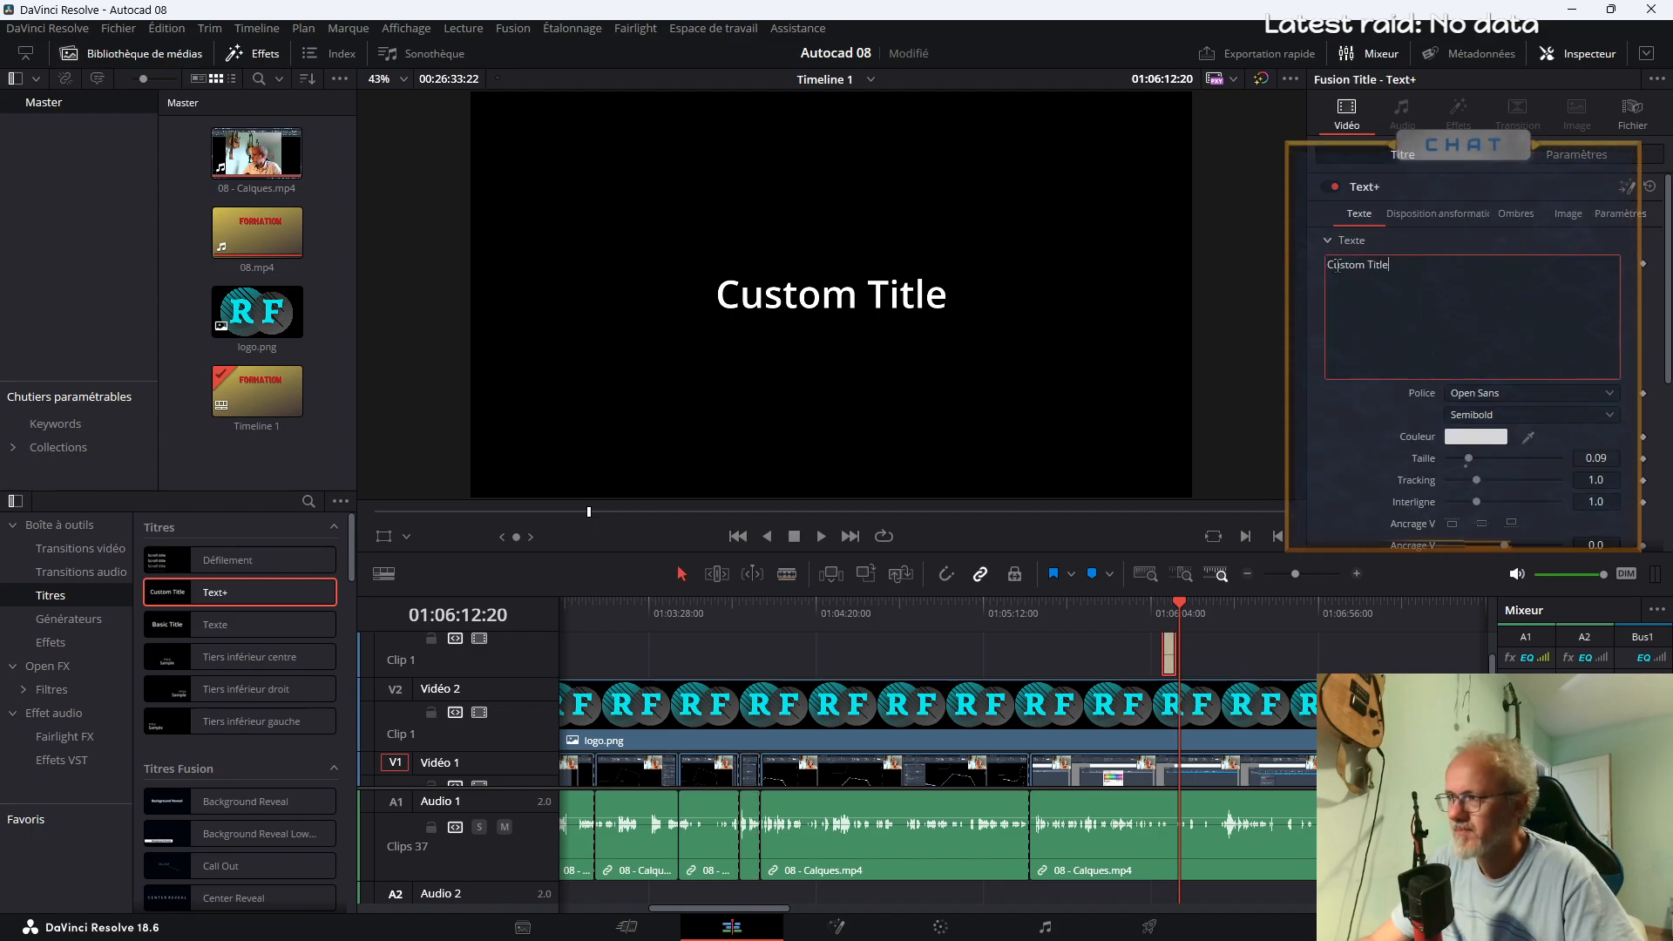
text(Là)
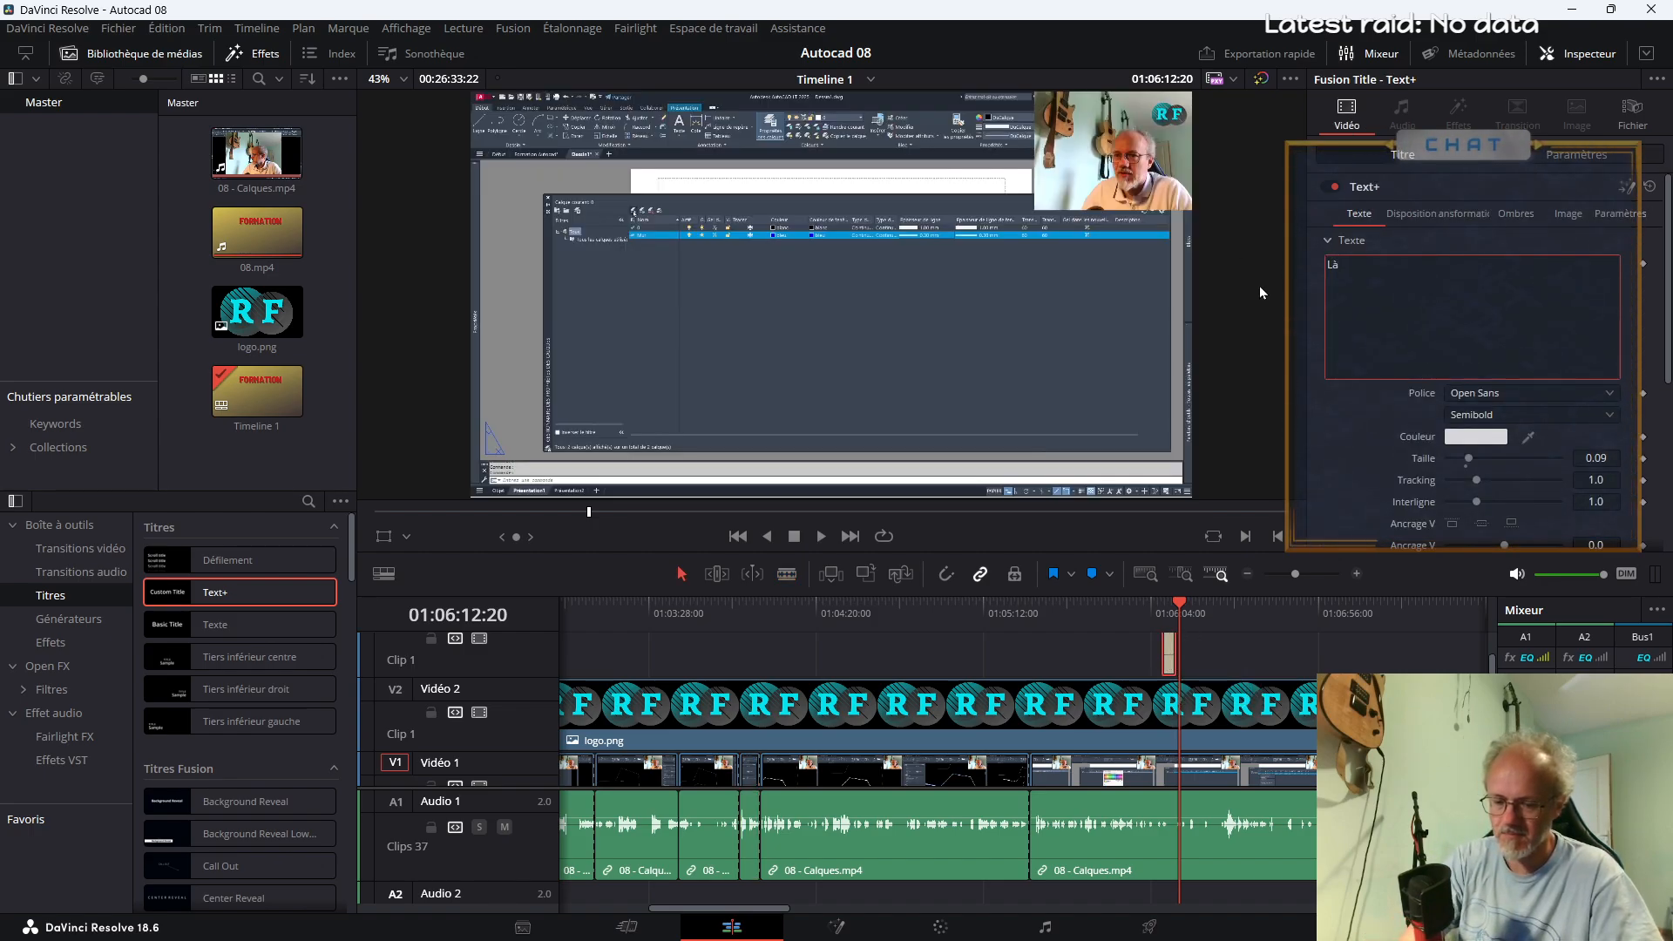
text( je suis sur)
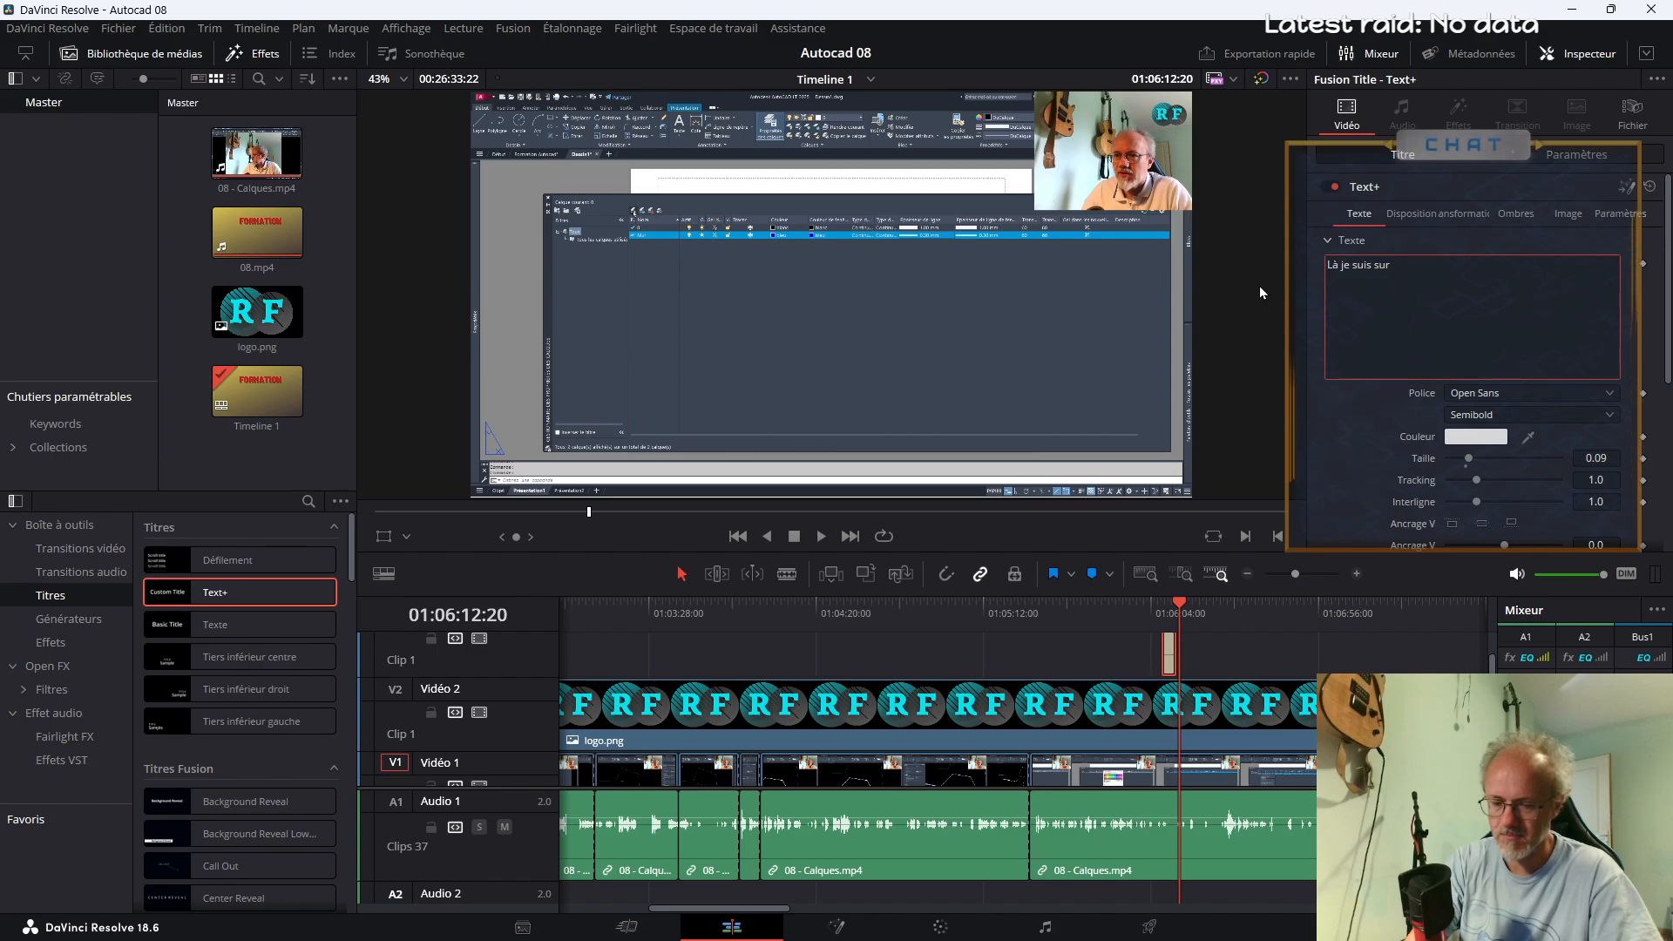
text( présentation, donc)
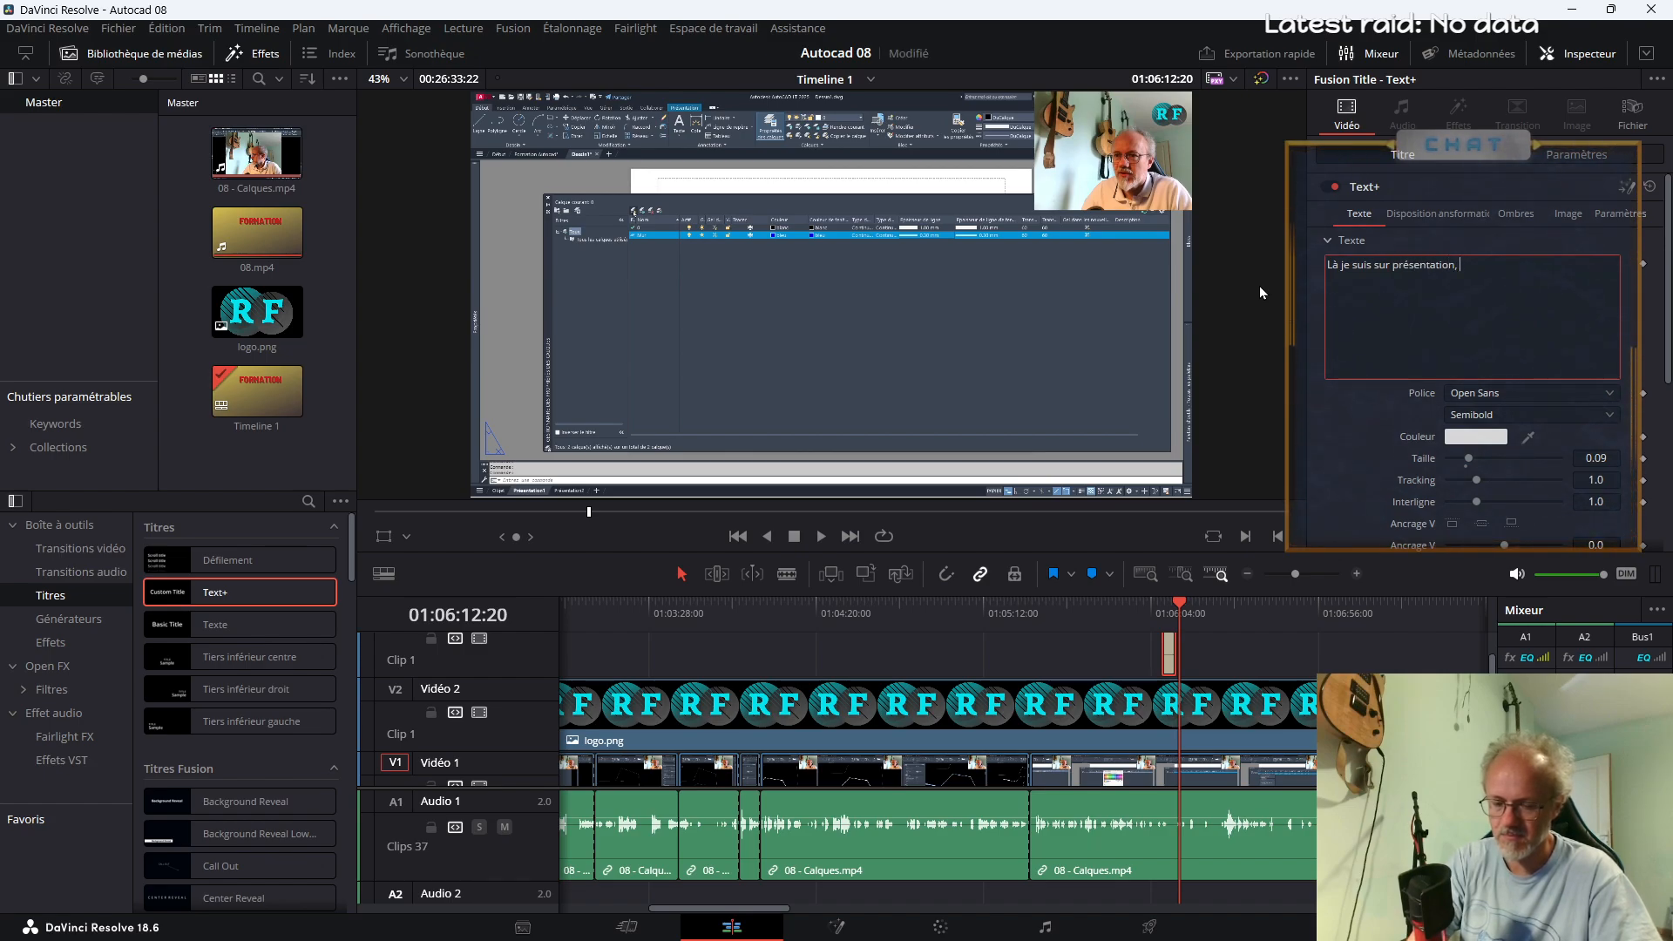
key(BackSpace)
key(BackSpace)
key(BackSpace)
key(BackSpace)
key(BackSpace)
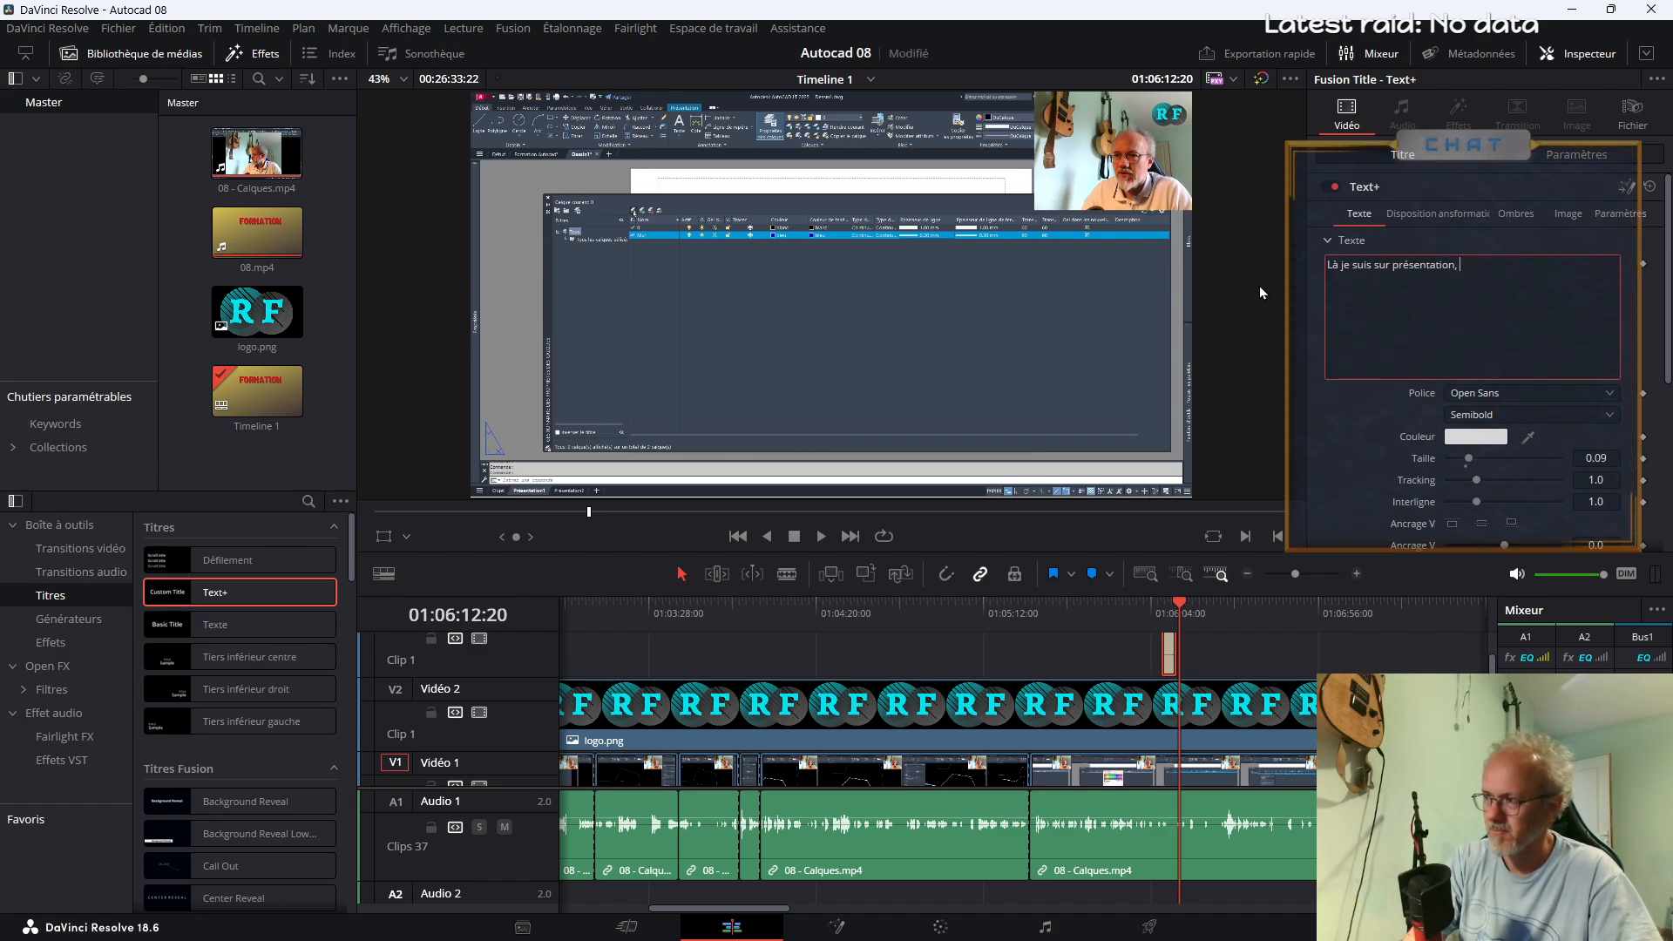
Continue the title text with "c'est poru ça qu'il a rajouté automatiqment les colonnes "
text(c)
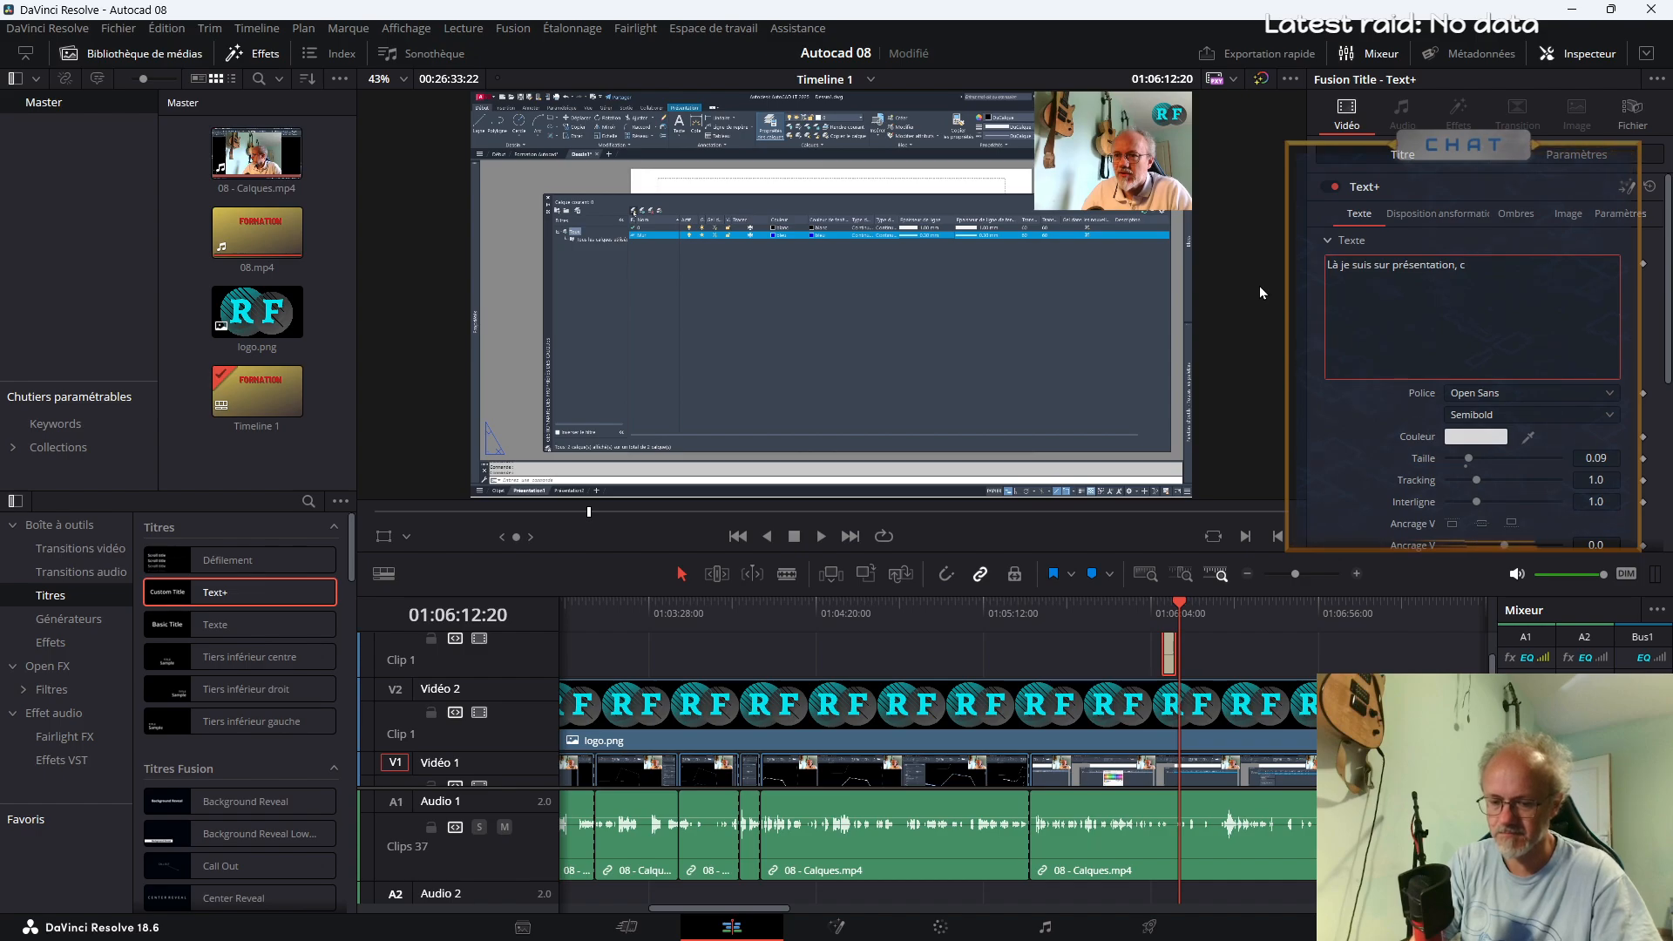
text('est poru ça qu'il)
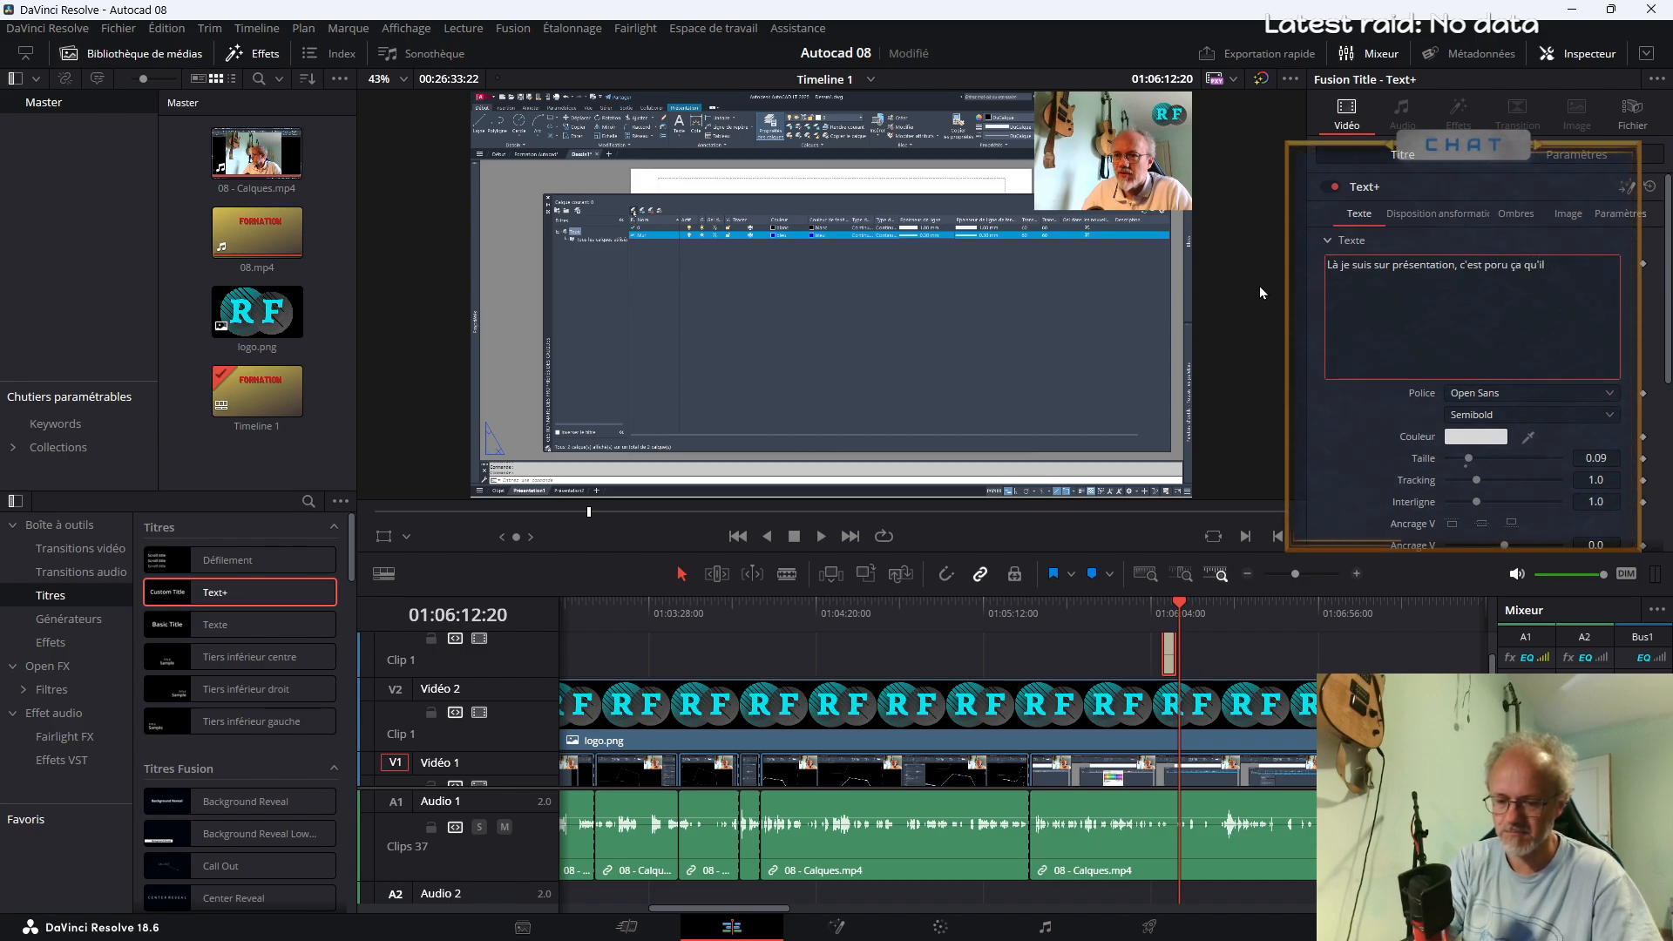
text( a rajouté)
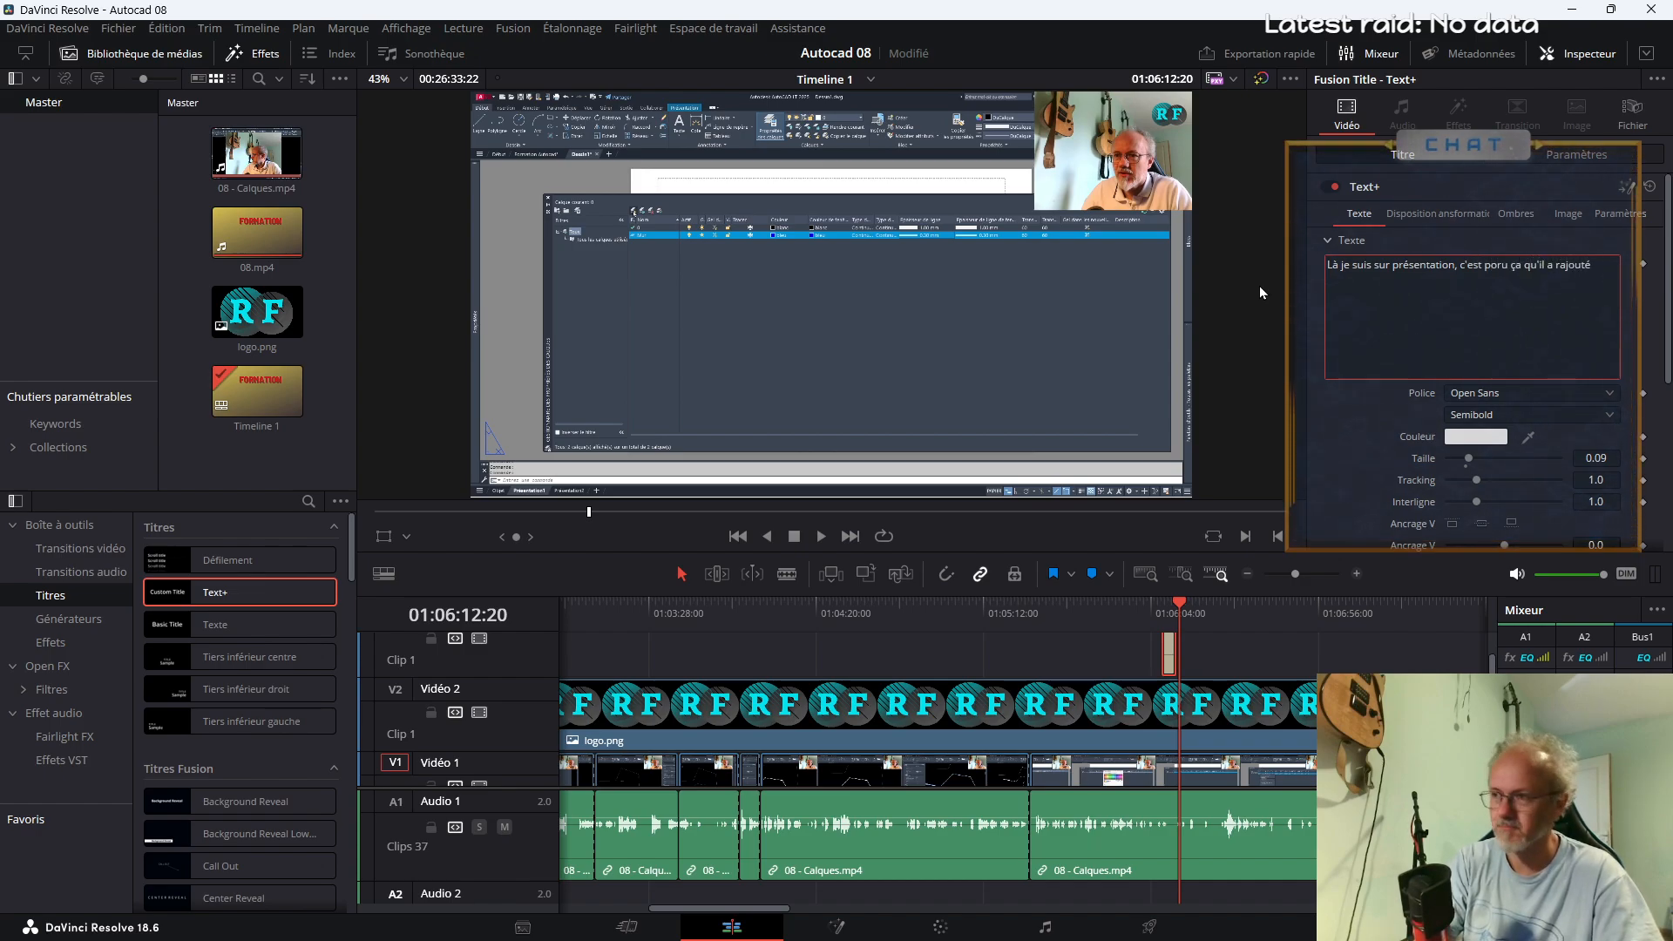
text( aut)
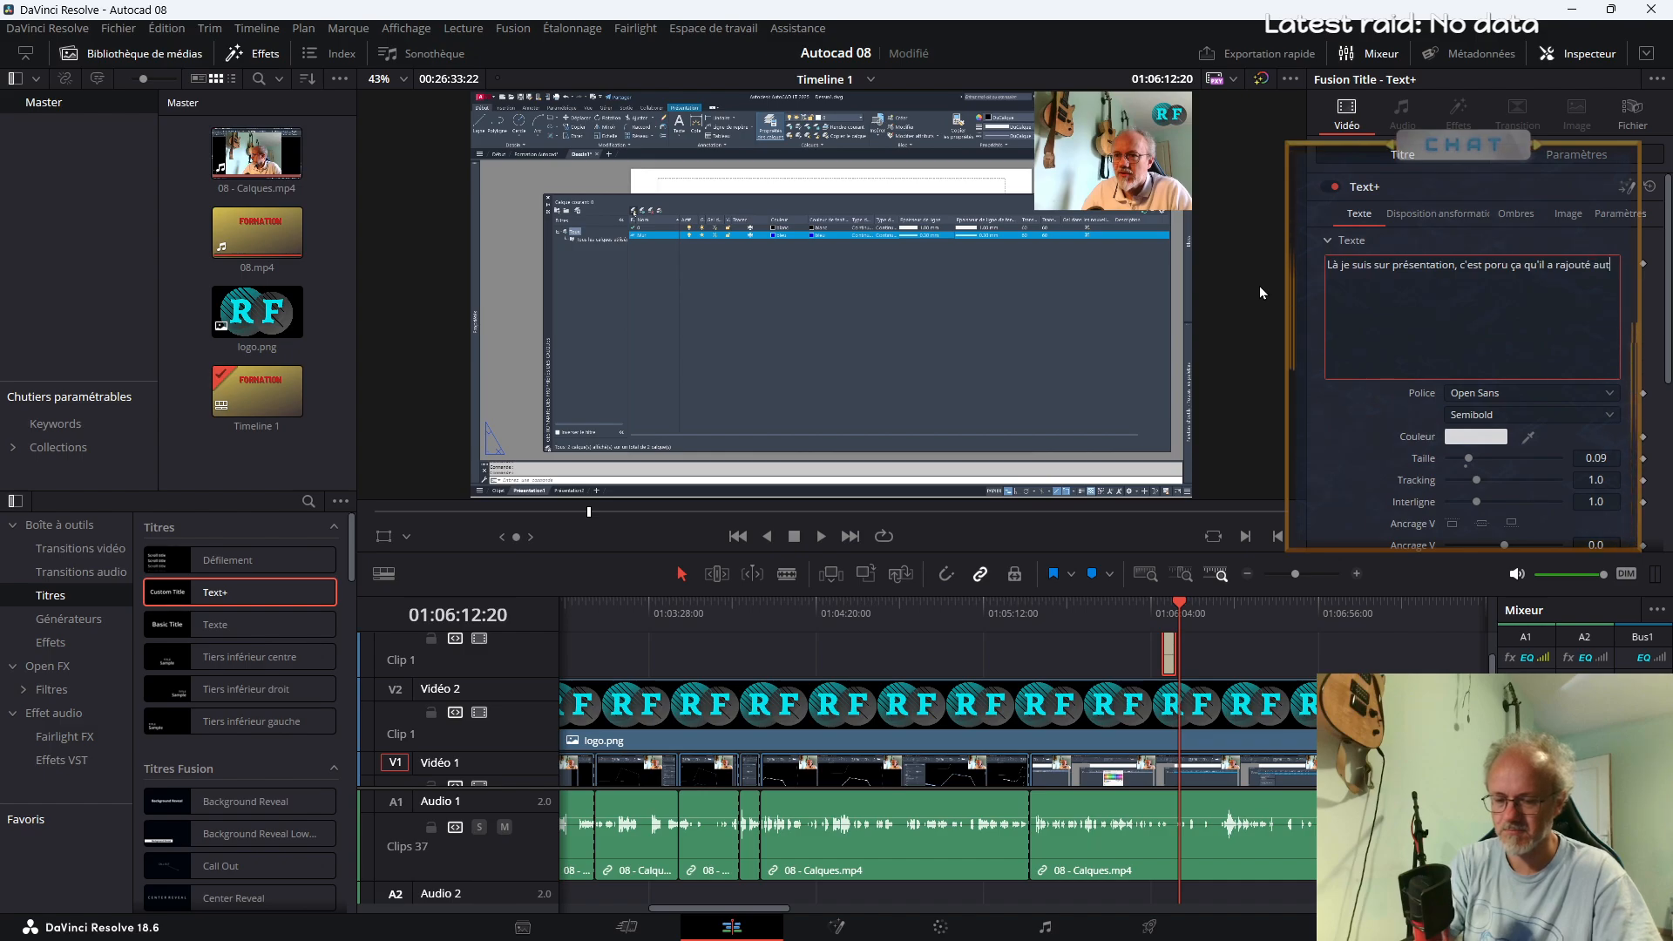
text(omatiqment les co)
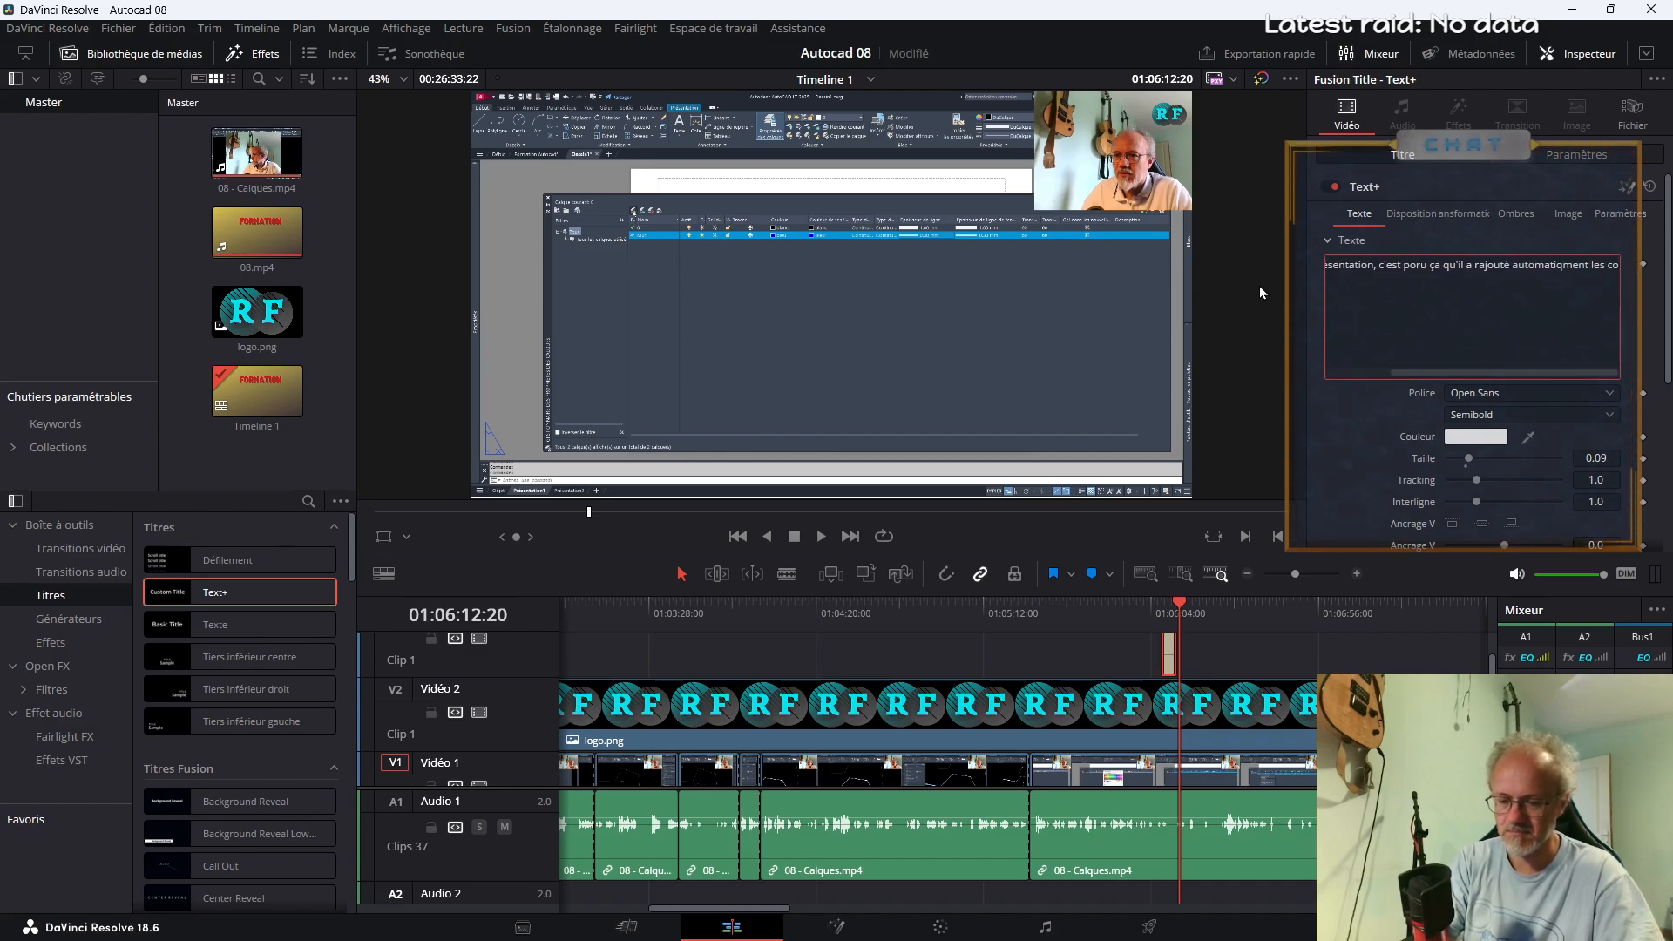
text(lonnes )
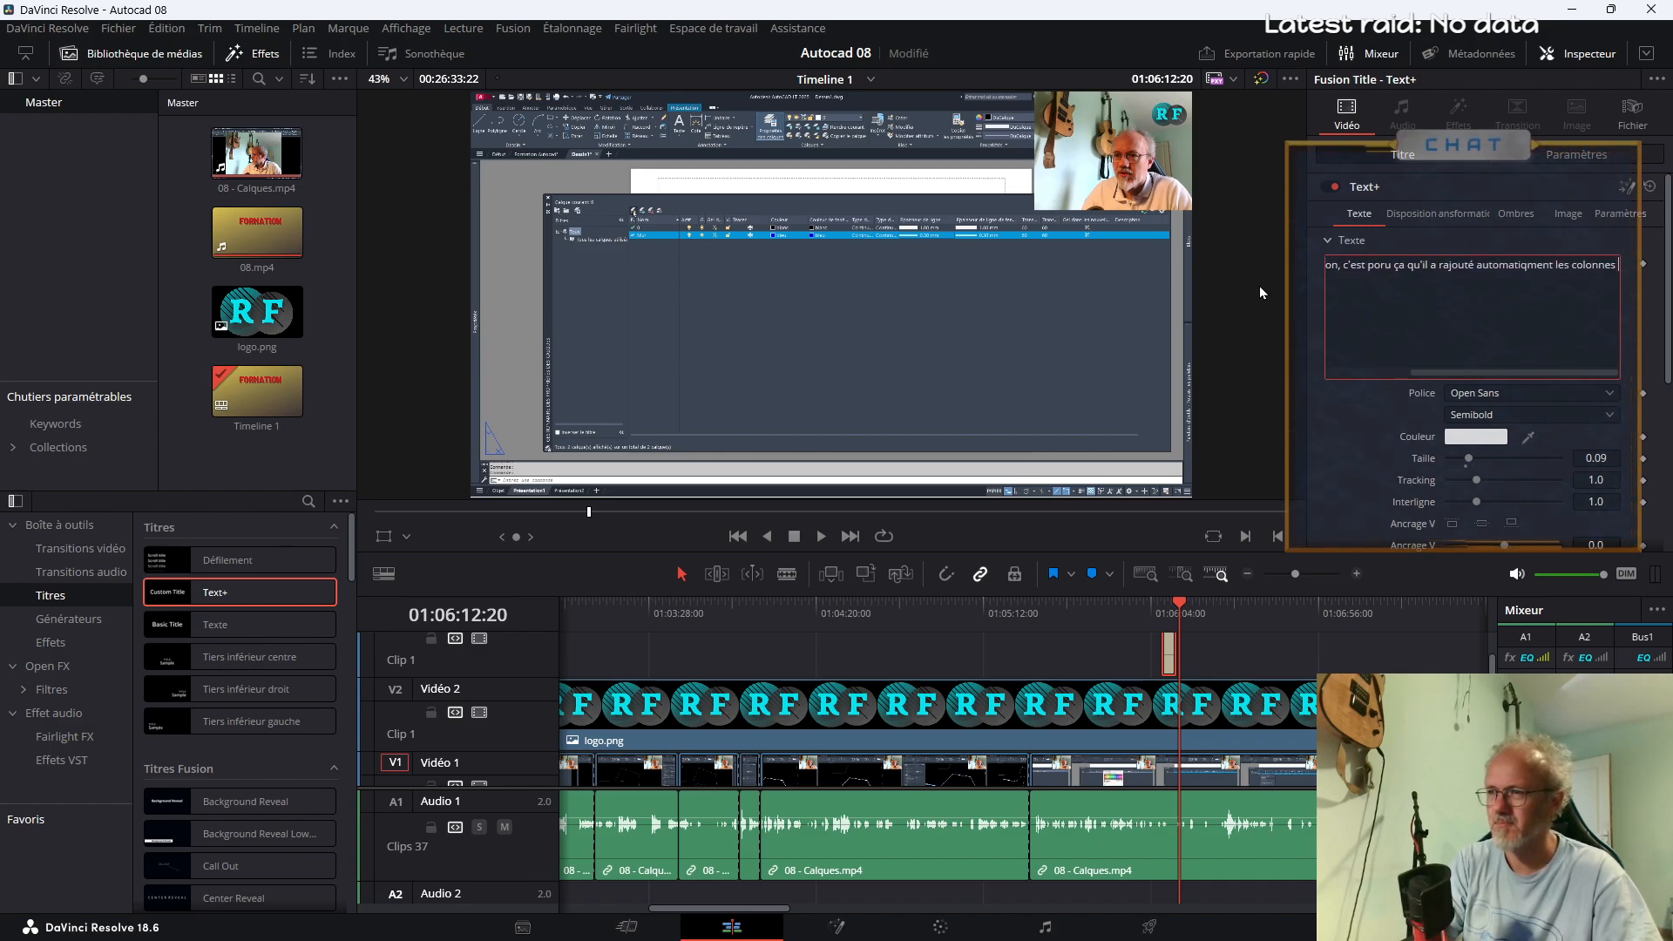
text("Couleurs)
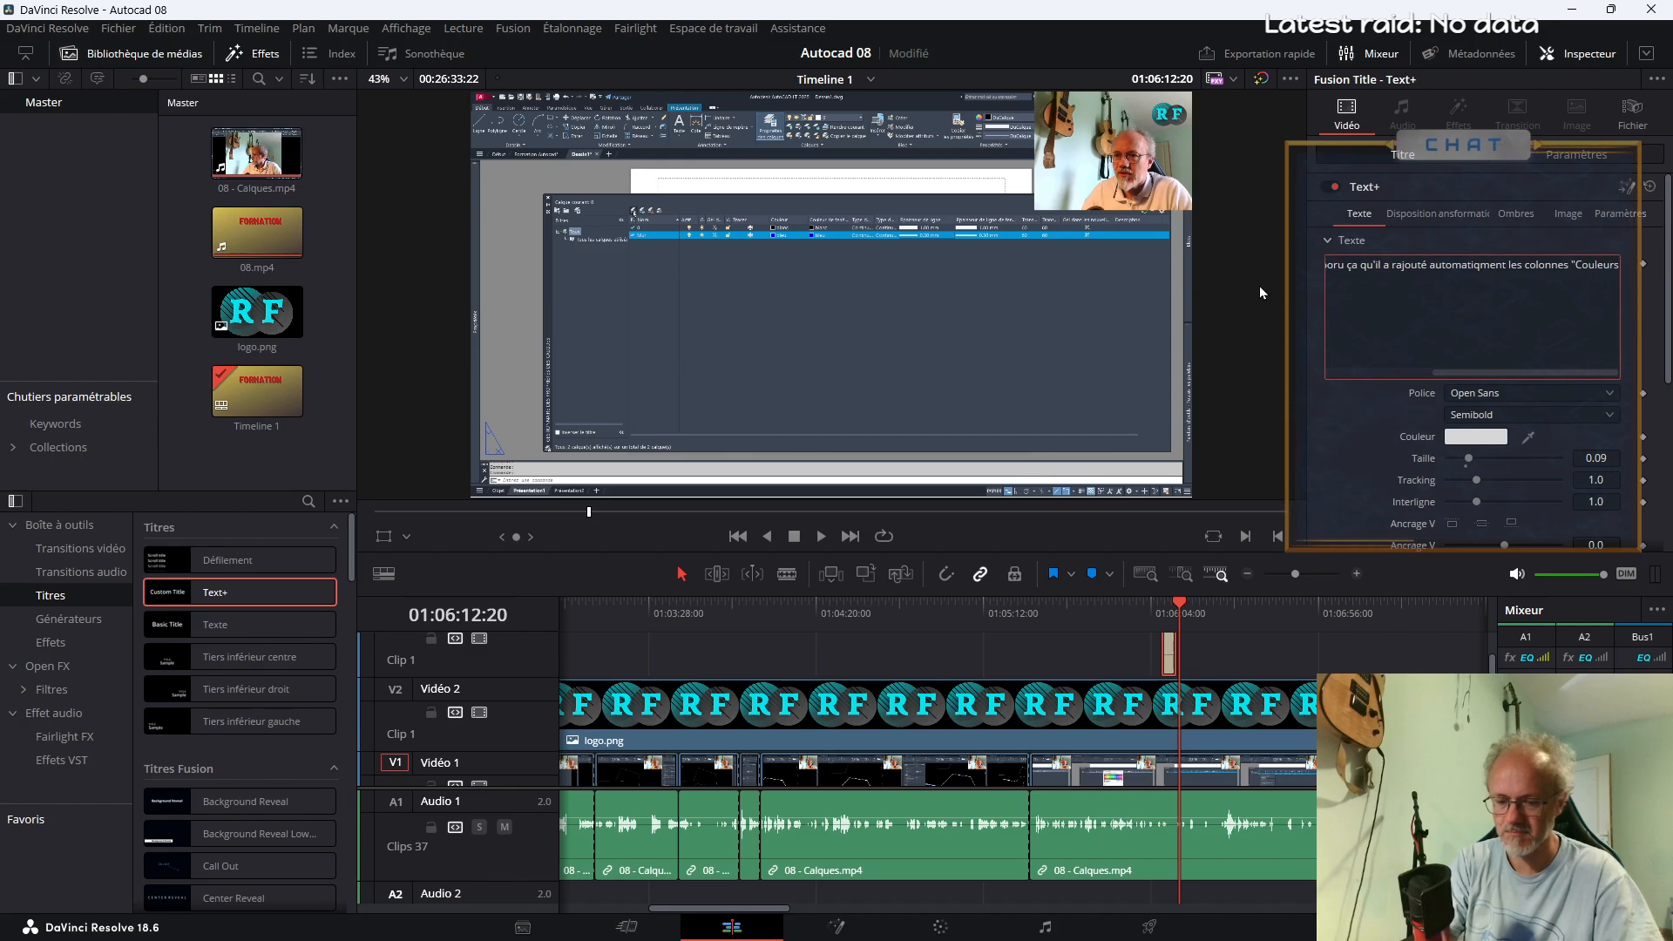
text( dans)
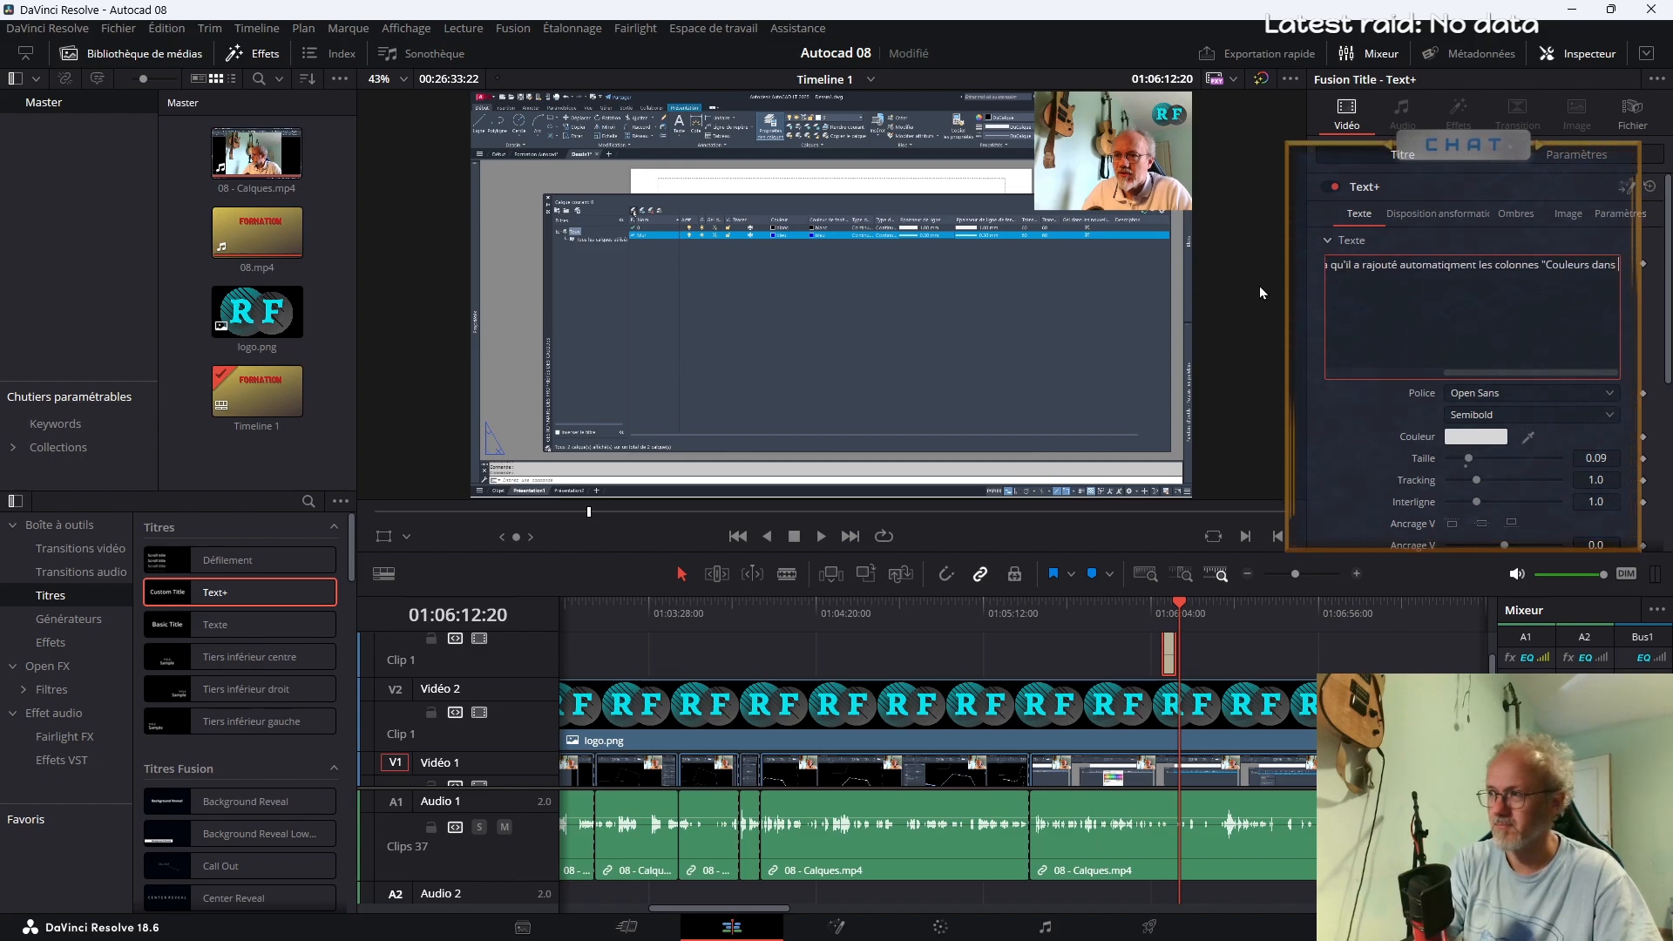
text( la fenêtre)
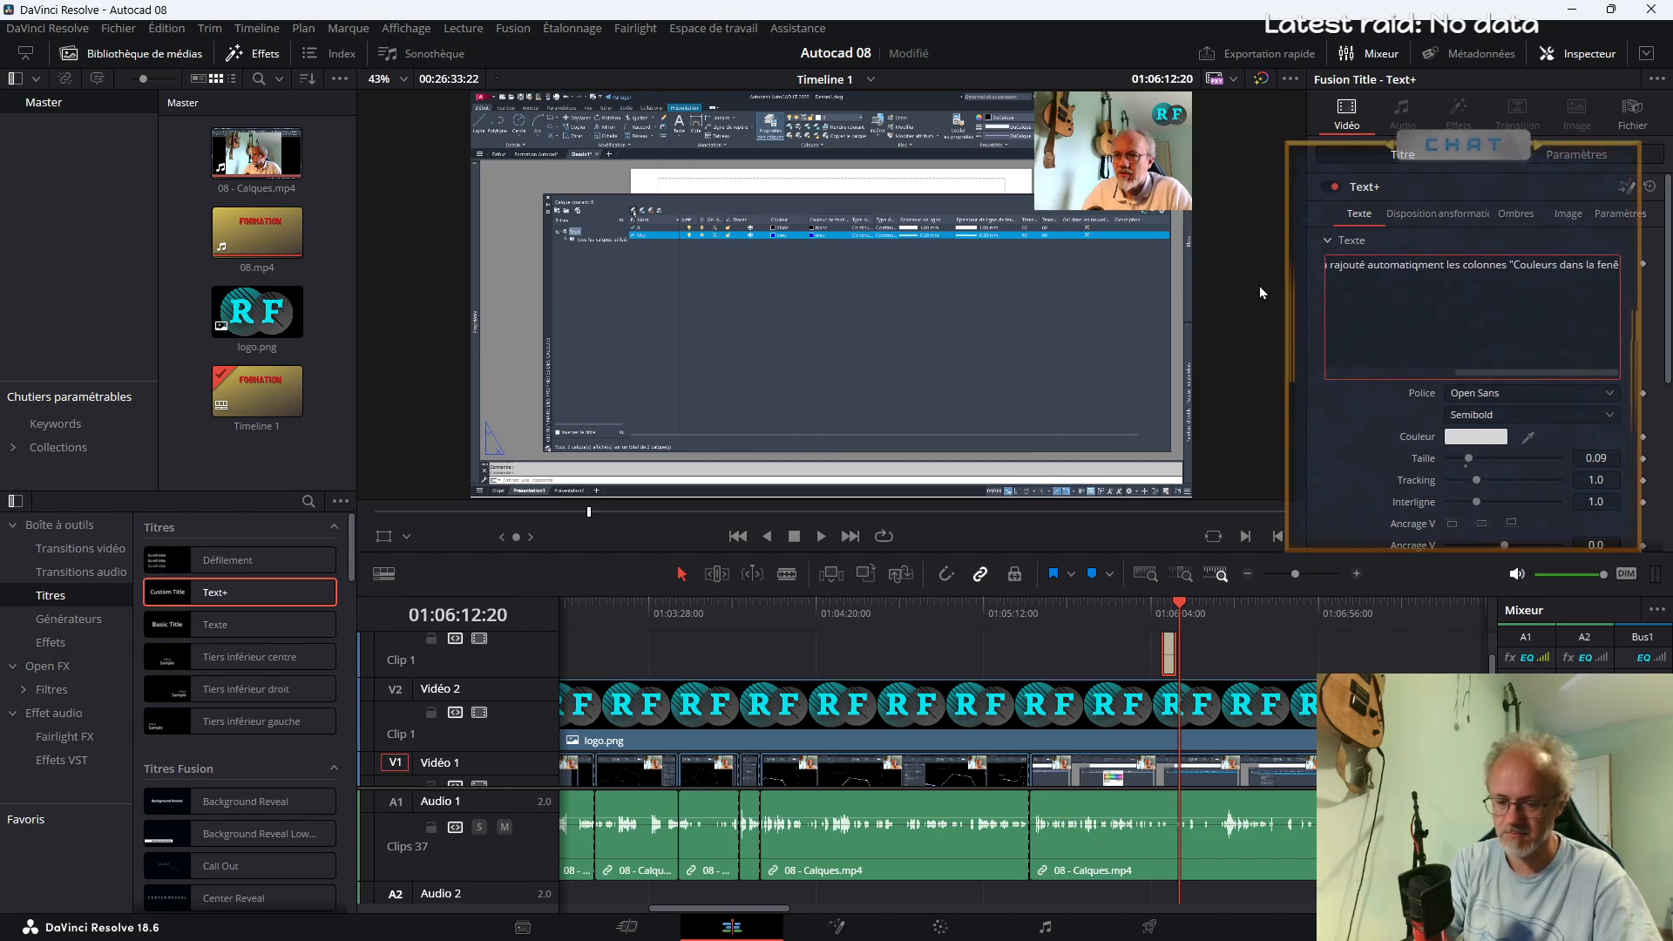
Append the column names '"Couleurs dans la fenêtre", "Type de linge dans la fenêtre,' to the title text
key(BackSpace)
key(BackSpace)
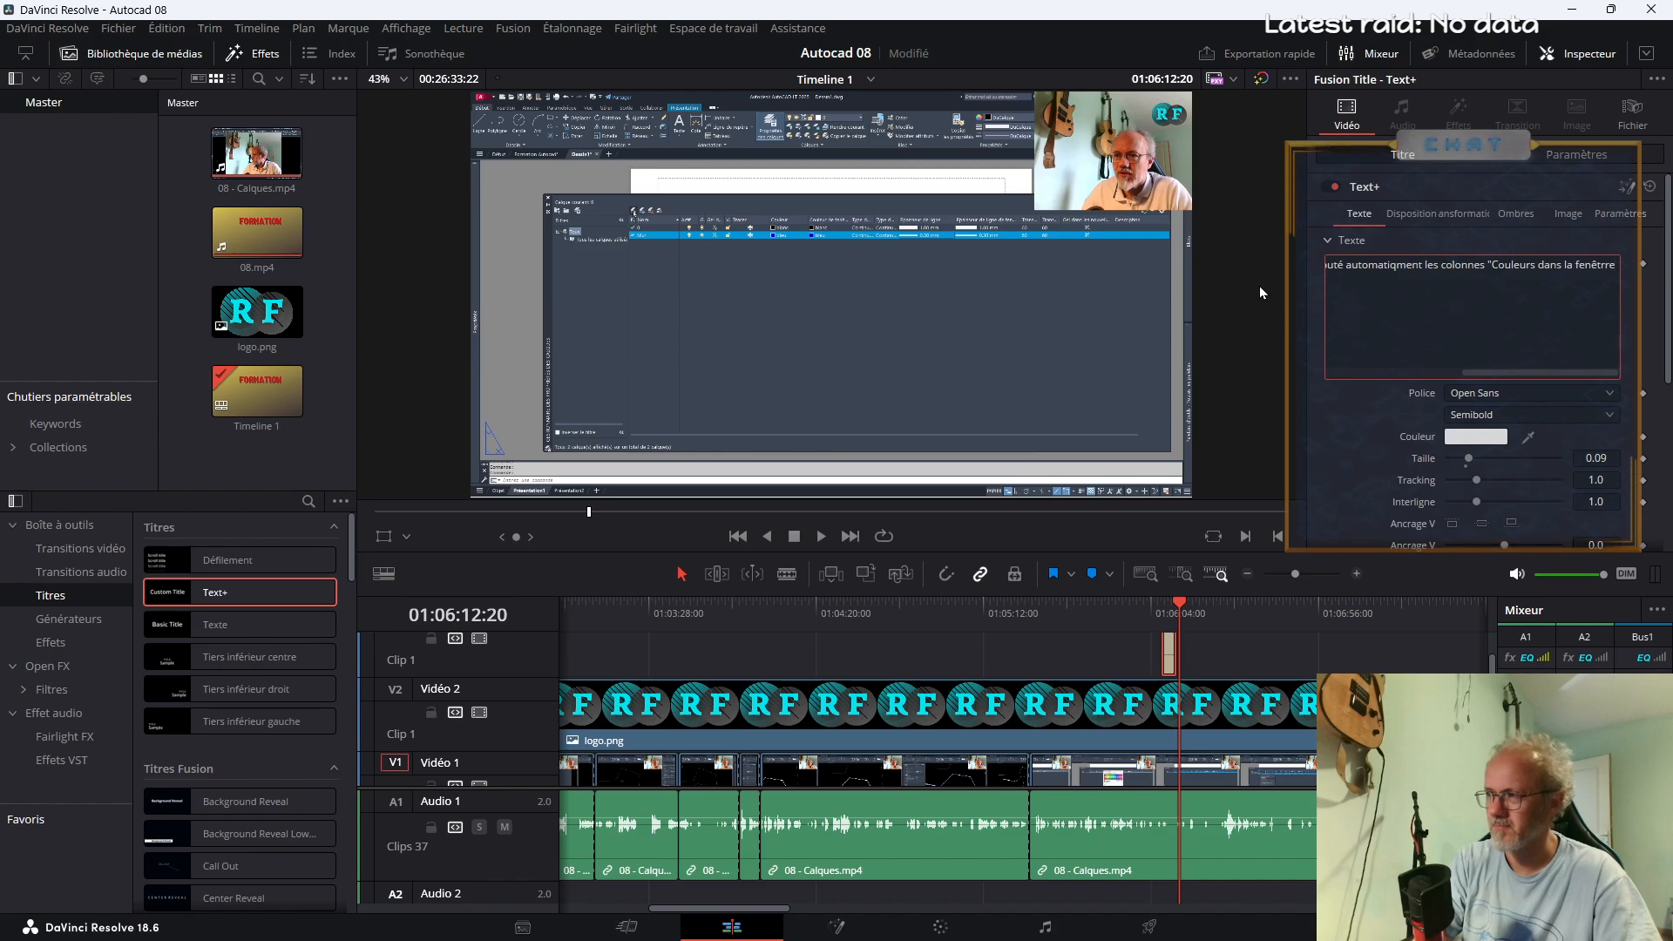
text(e", )
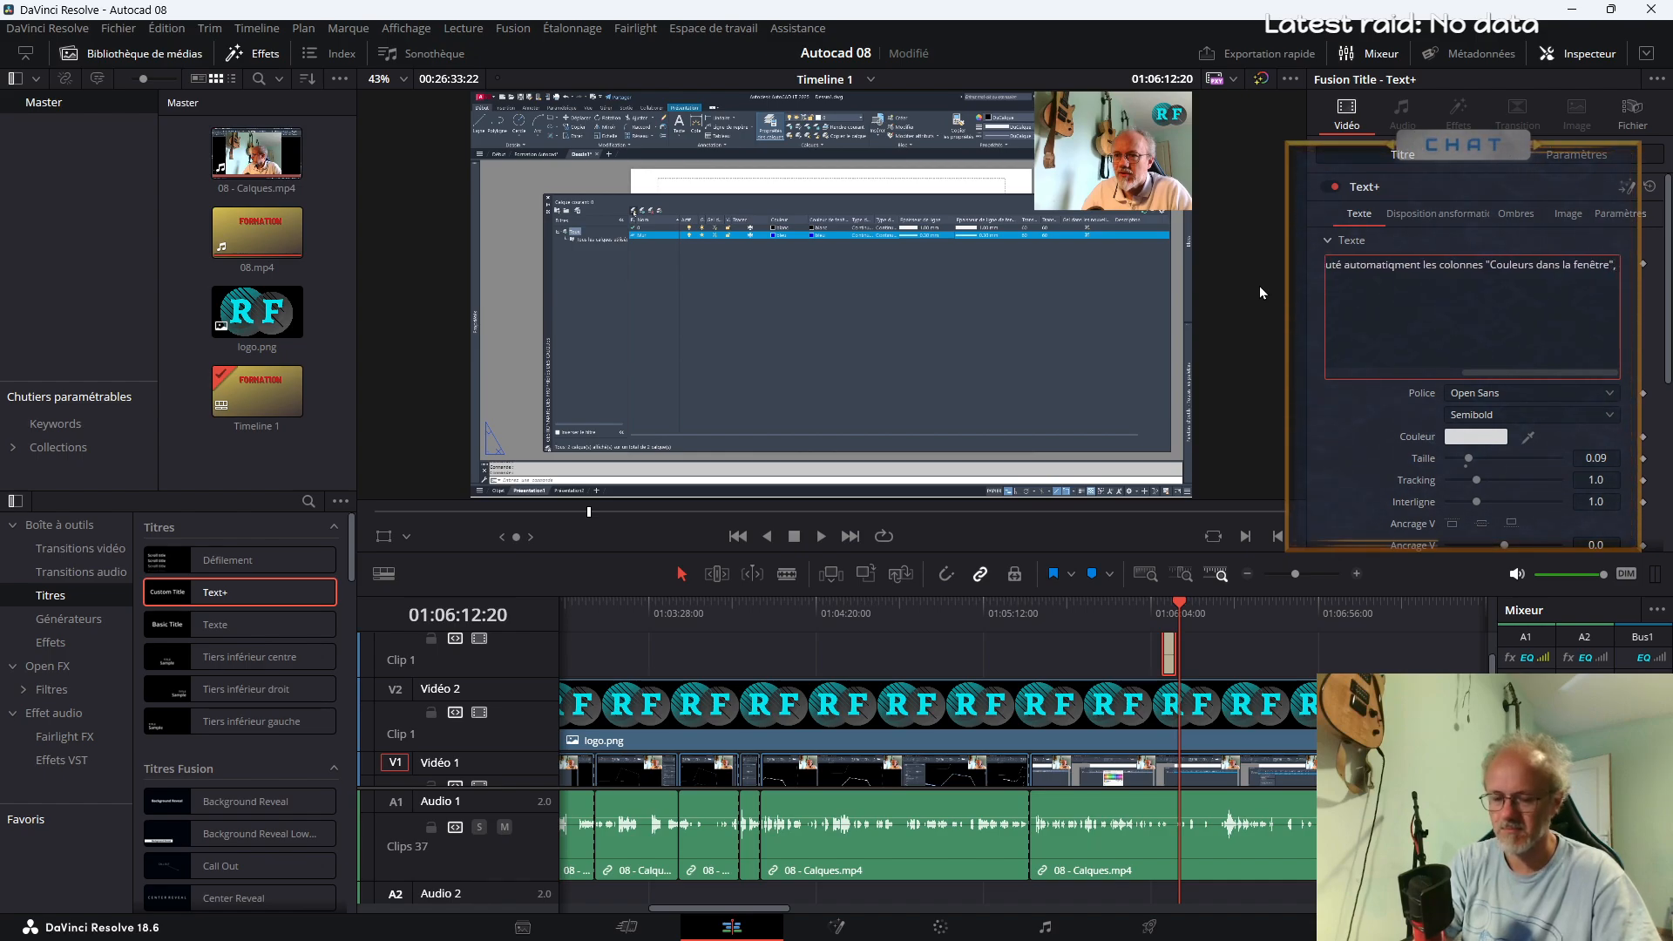
text(")
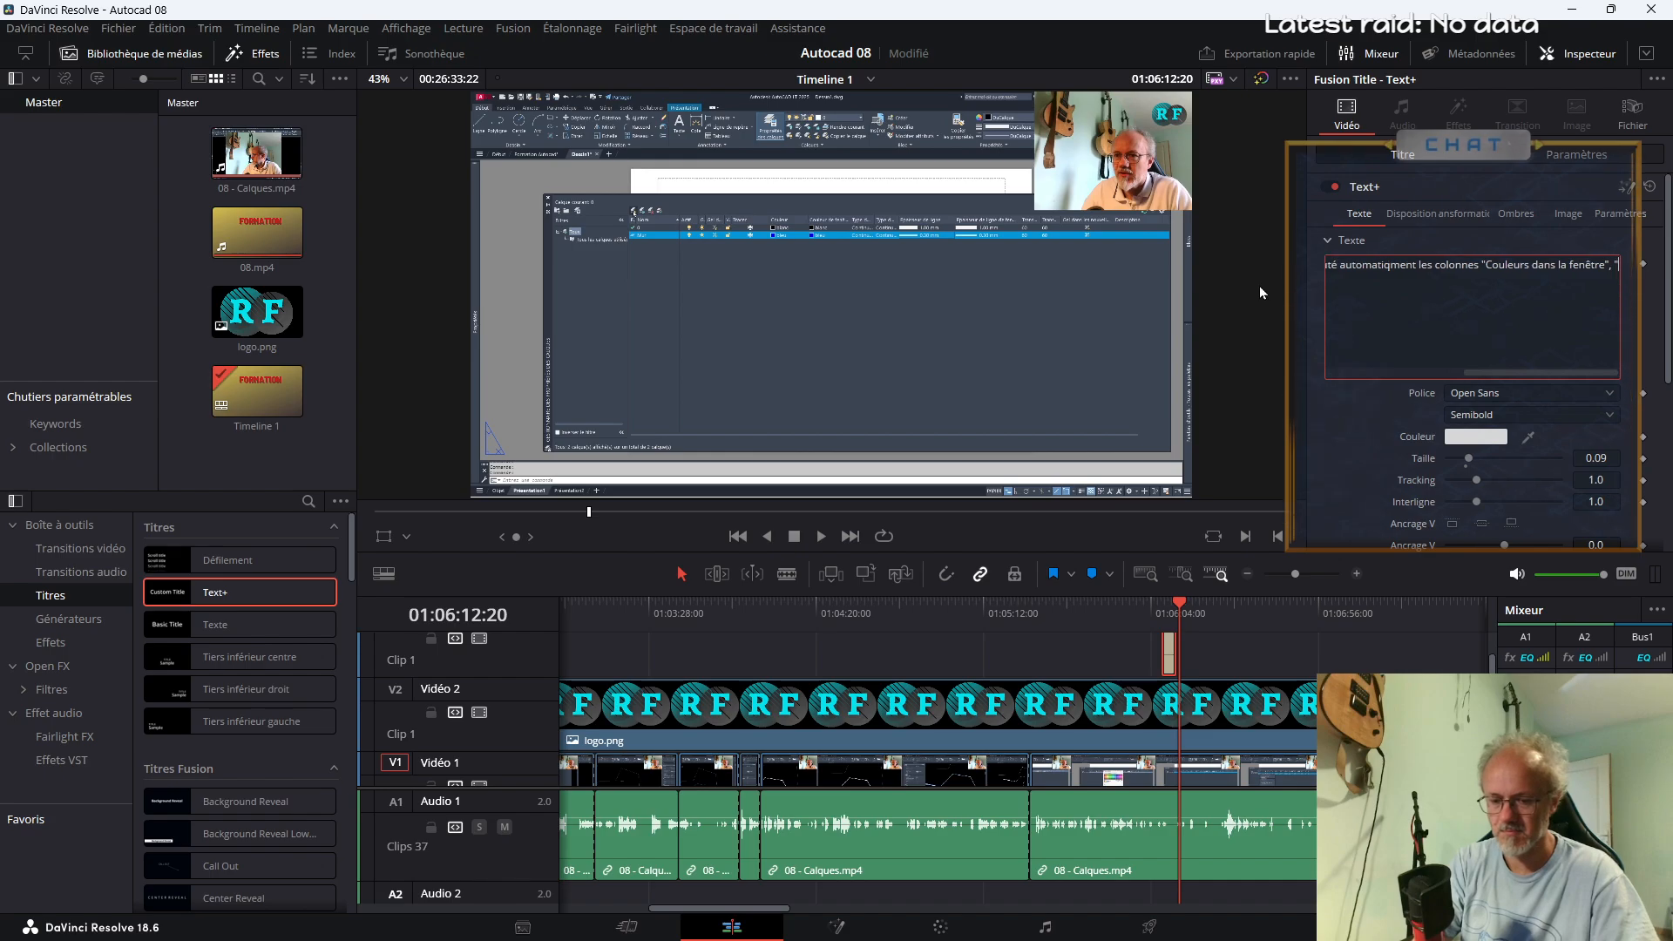
text(Type de linge)
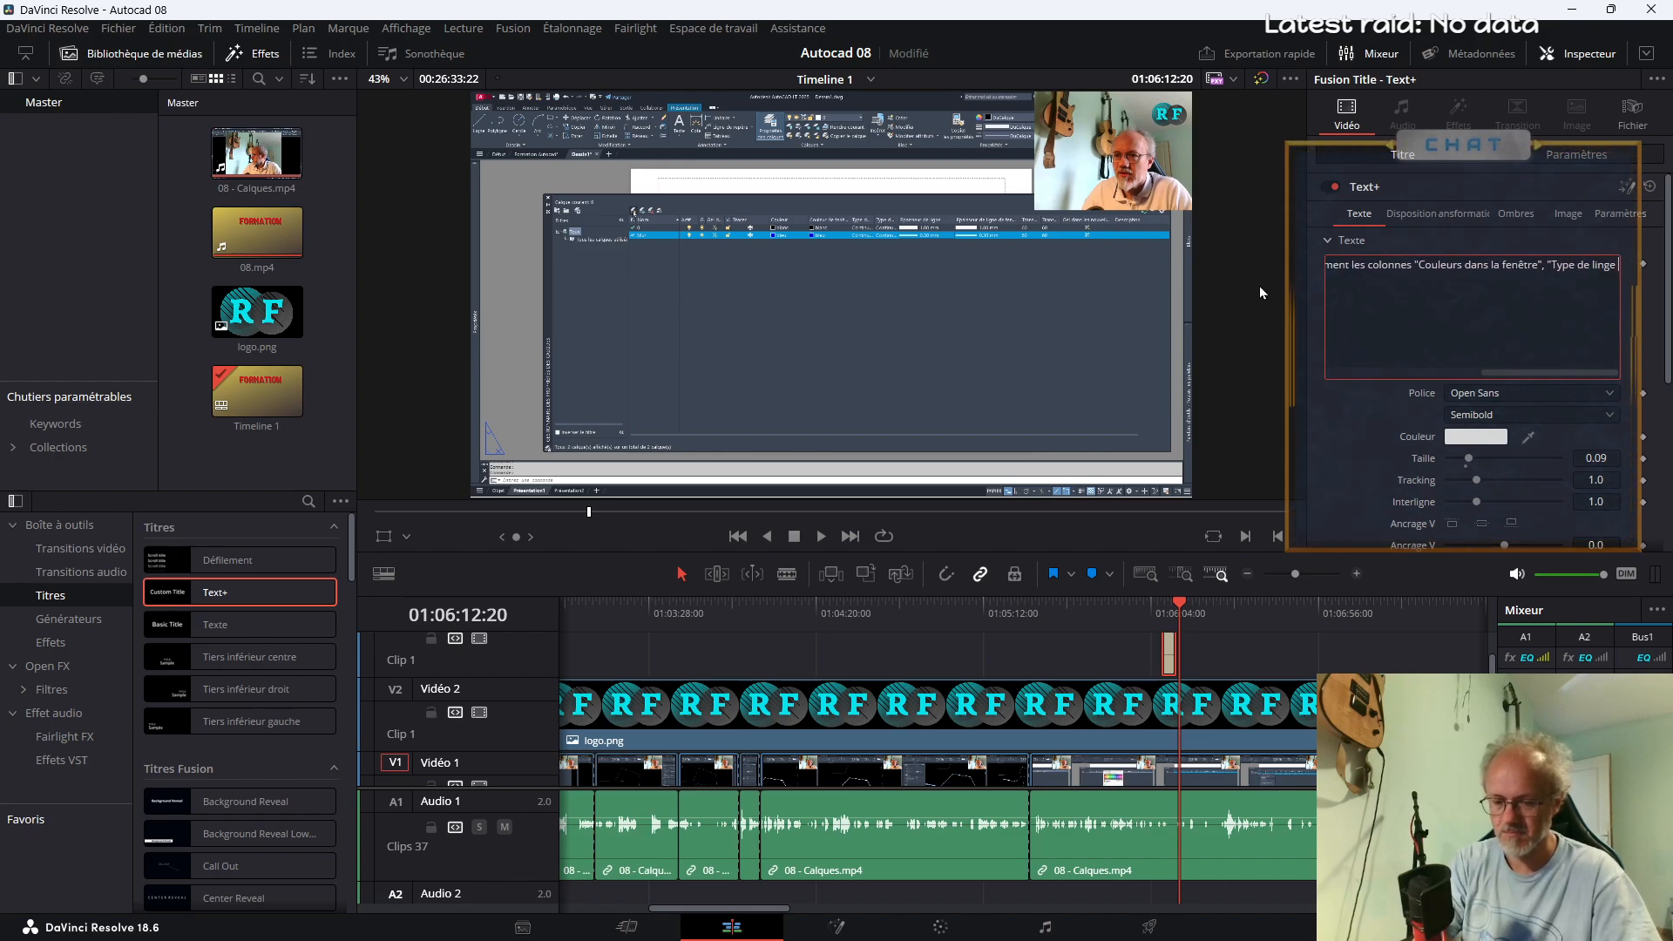
text( dans la fenêtre)
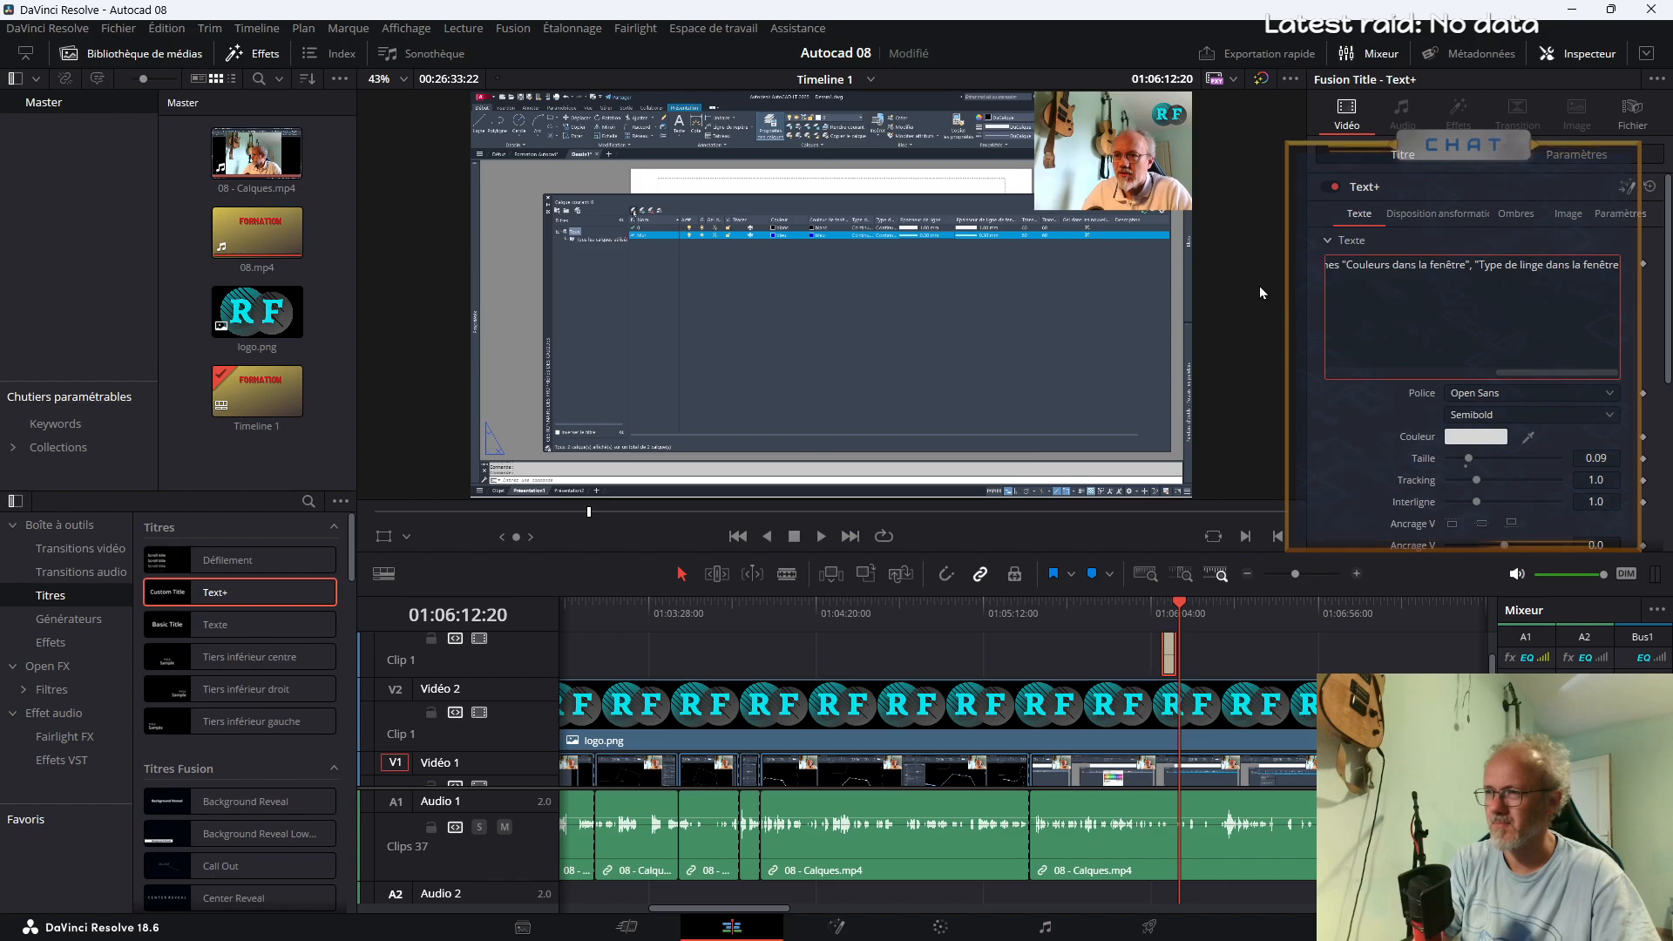
text(,)
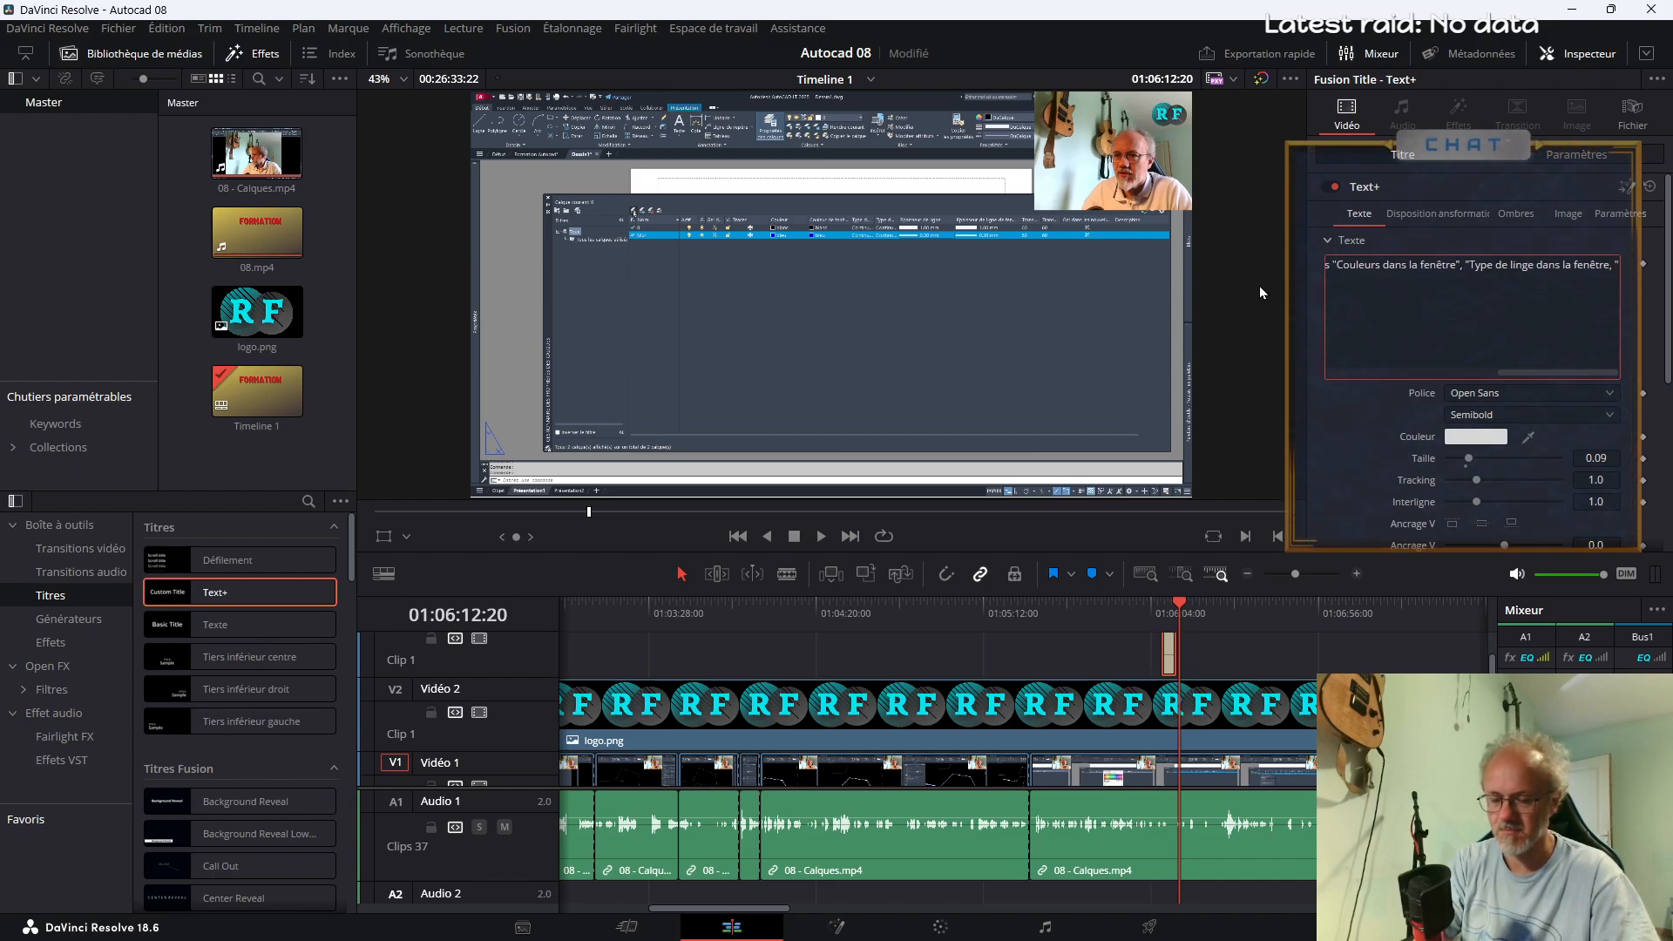
text( " Epaisseur dans la fenêtre". C)
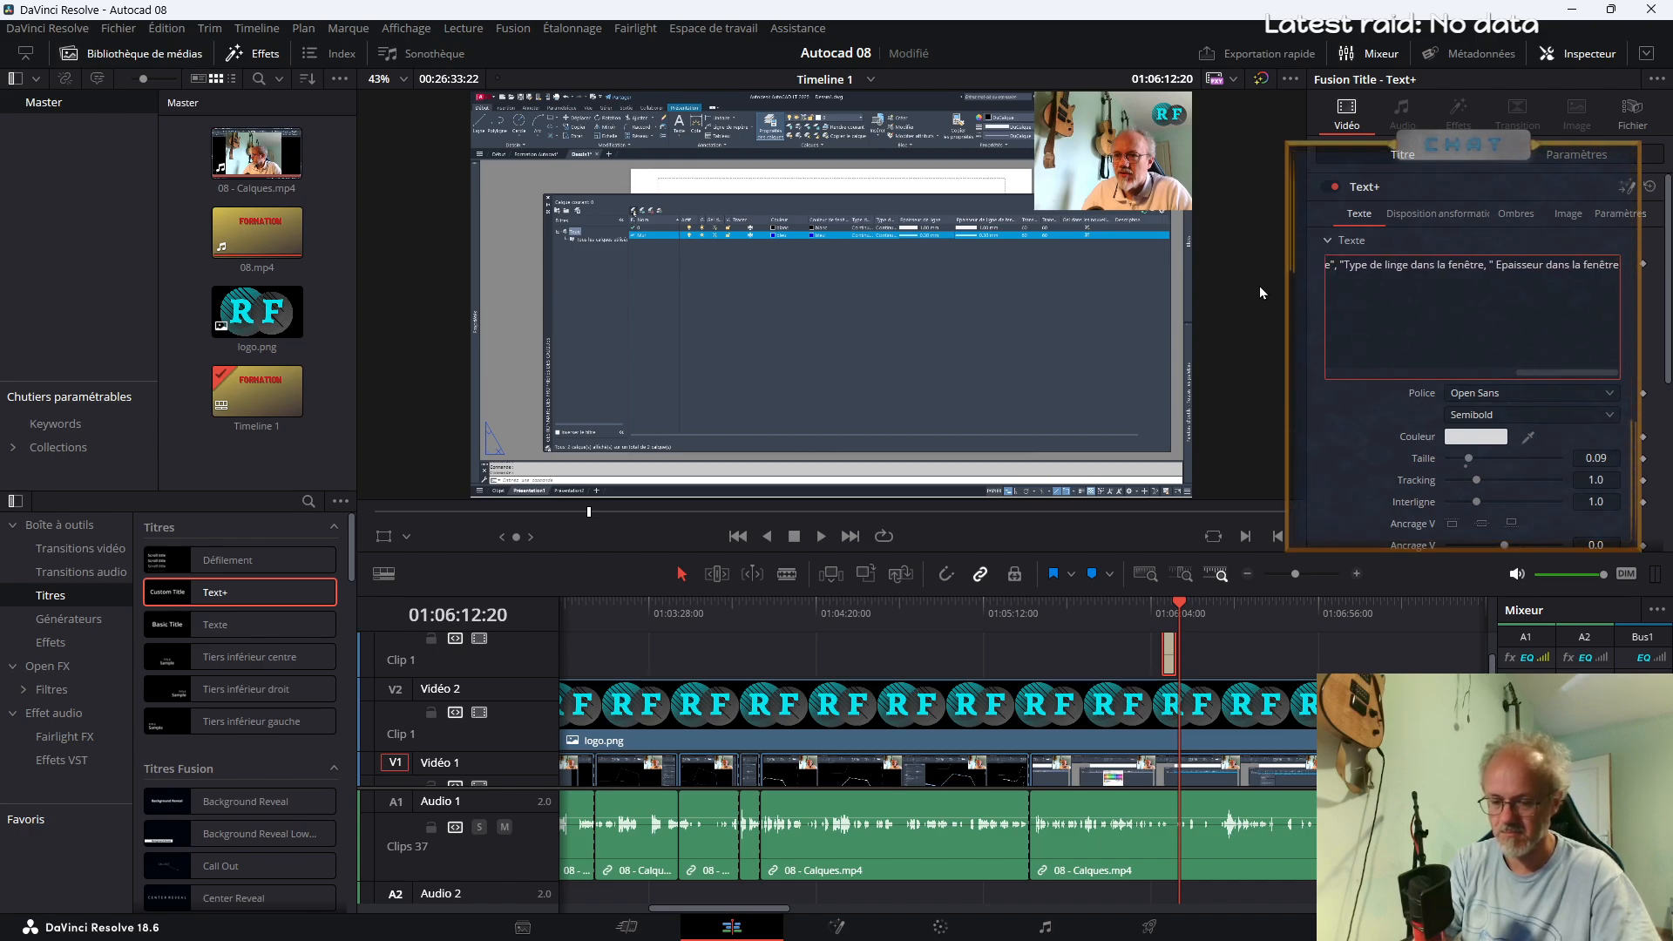
Append the column name '" Epaisseur dans la fenêtre",' to the end of the title text
key(BackSpace)
key(BackSpace)
key(BackSpace)
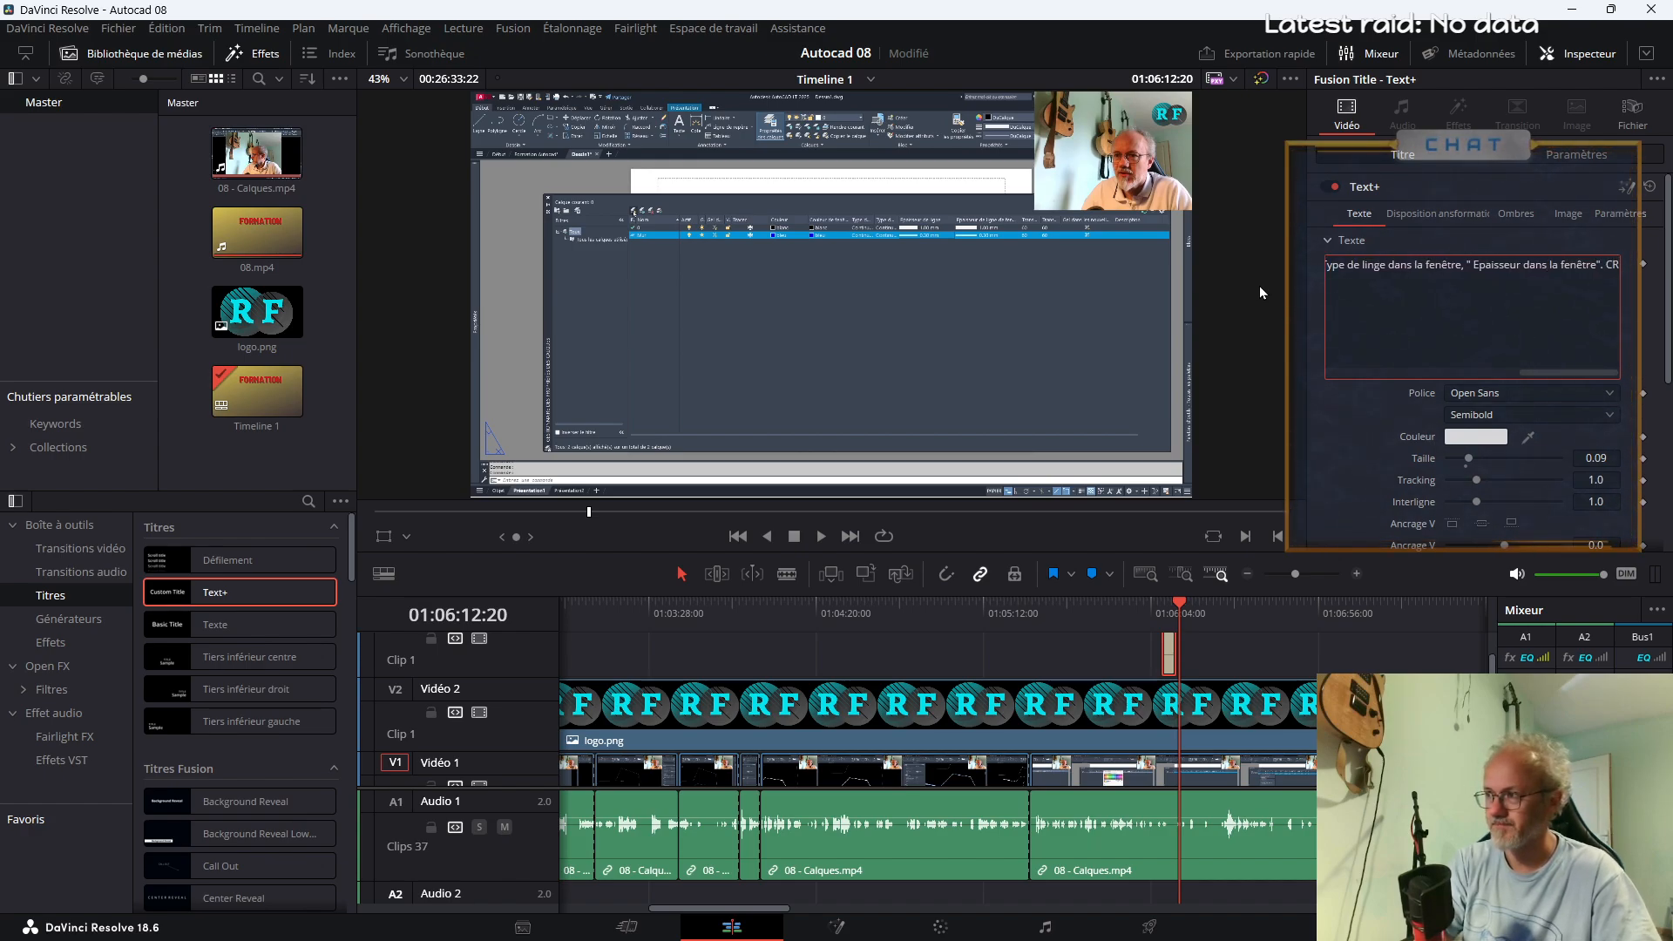
Continue the title text with "car elles peuvent être différentes de l'espace objet"
text(, )
text(car)
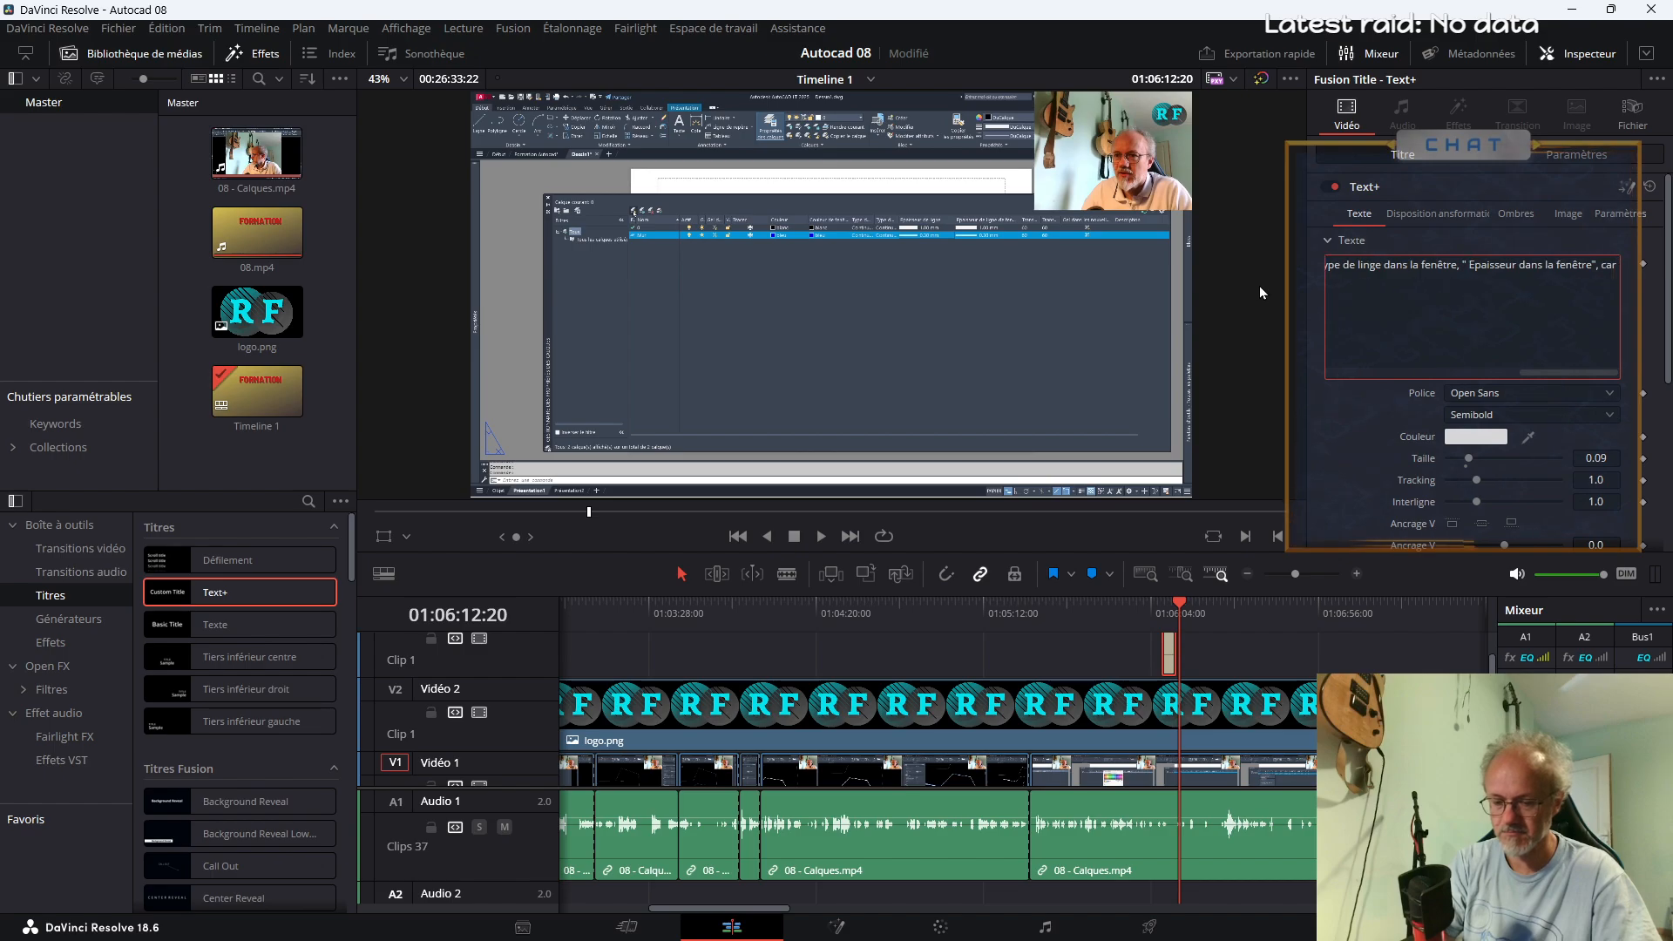
text( elles pe)
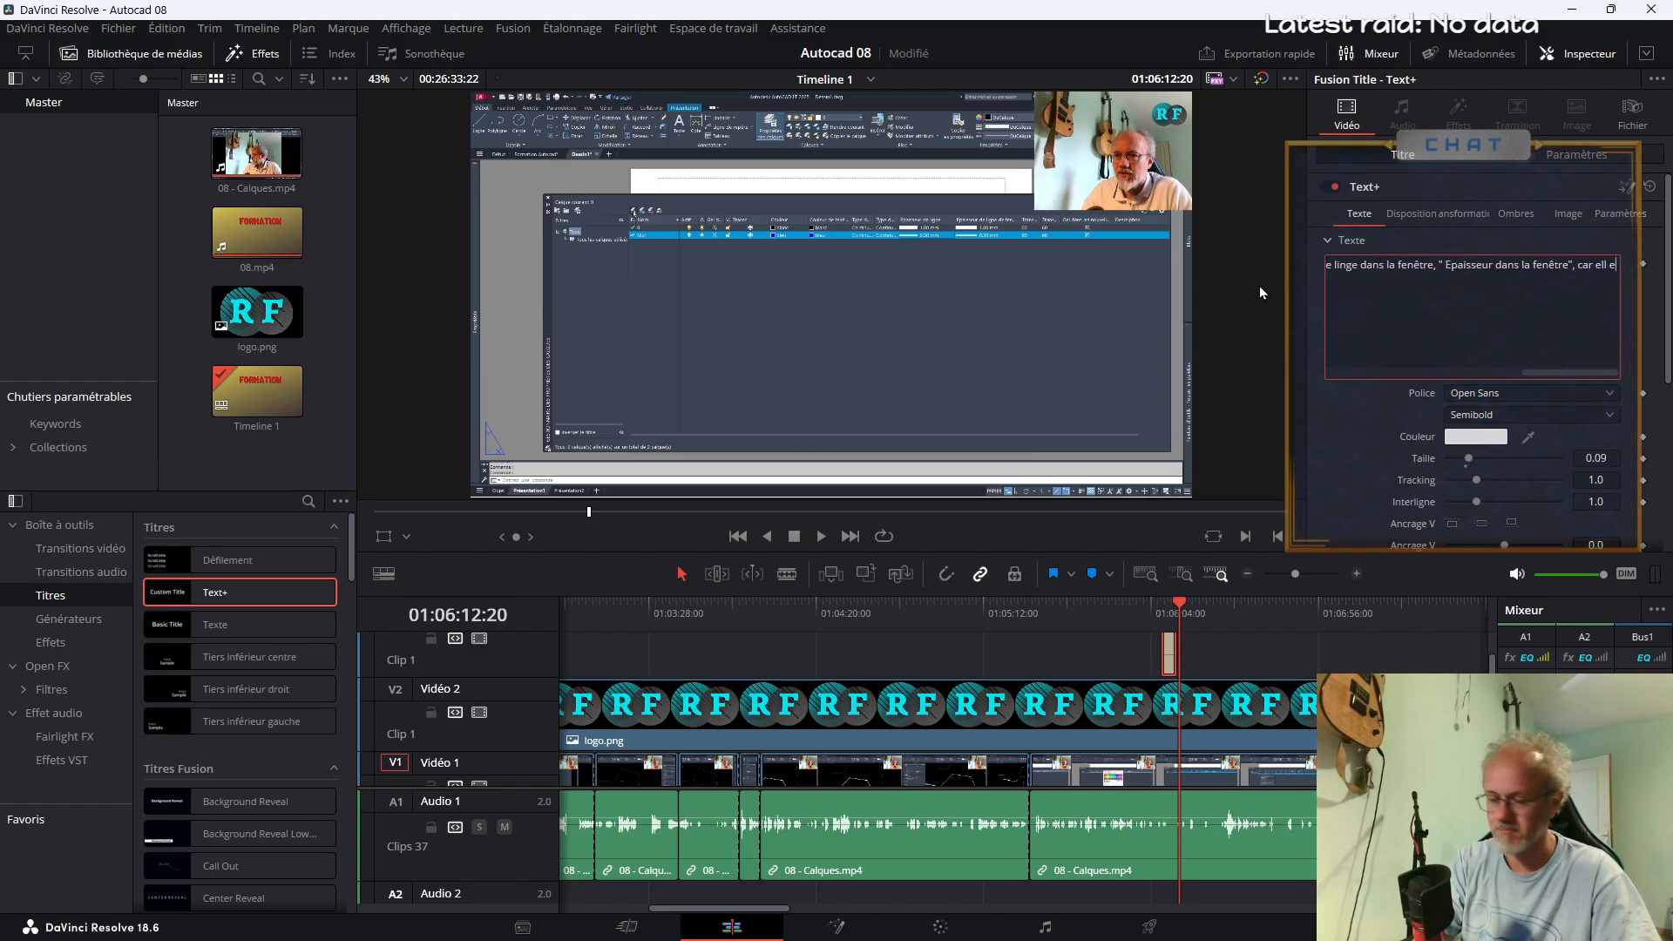
text(uvent)
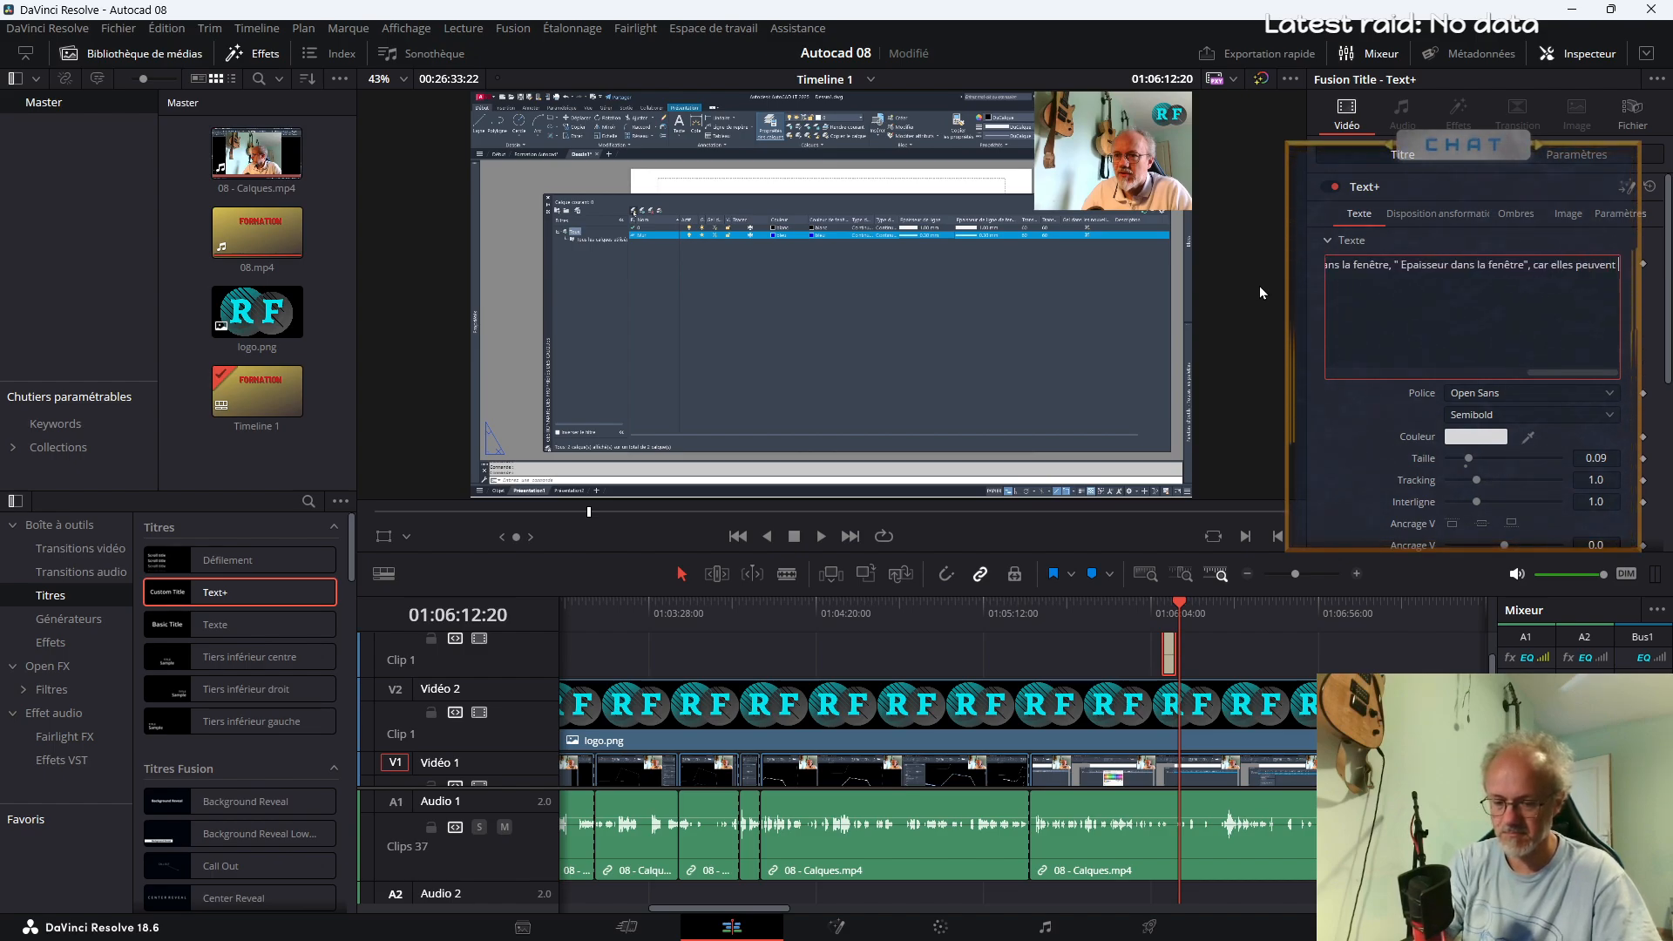
text( être diffé)
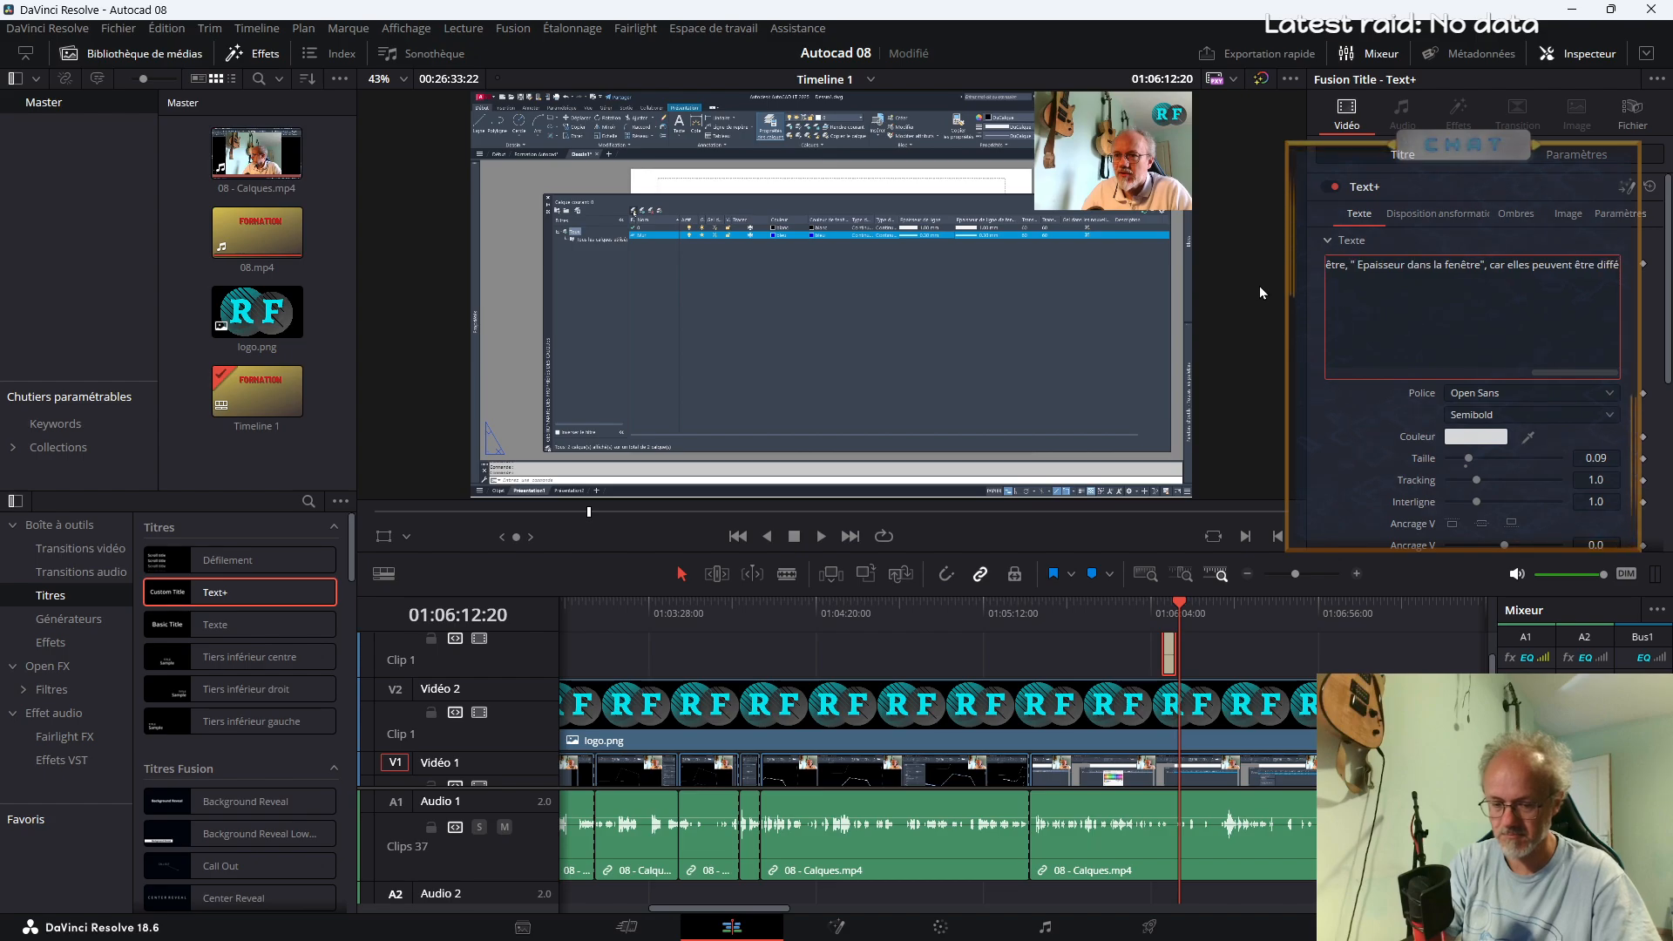
text(rentes de)
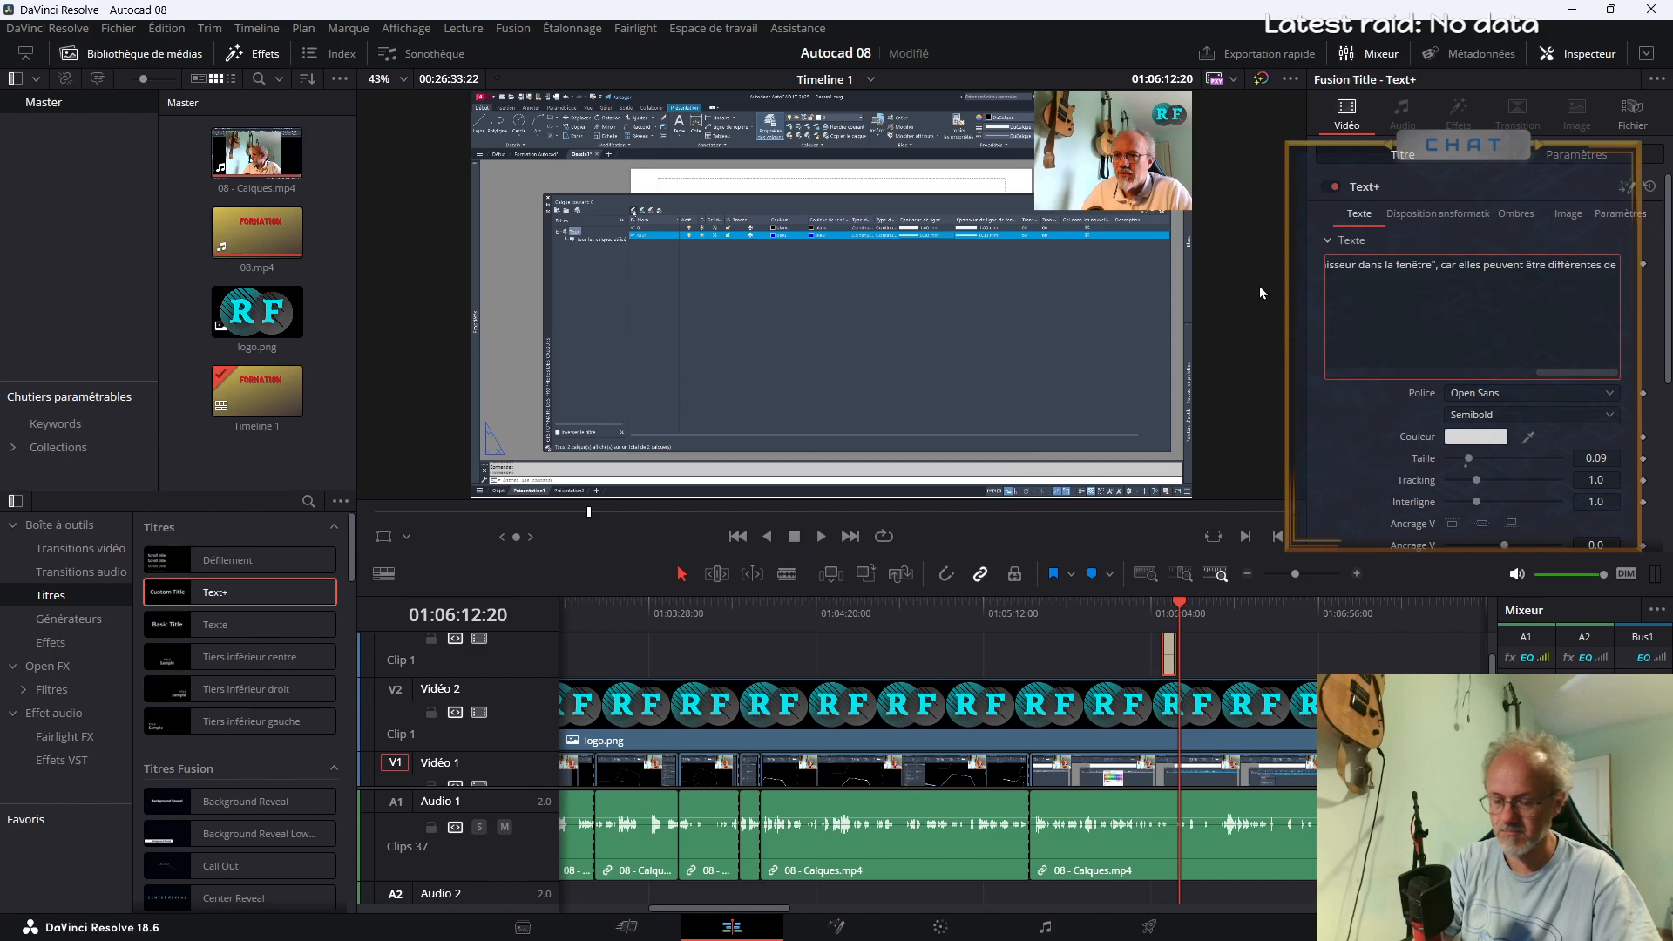
text( l'esp)
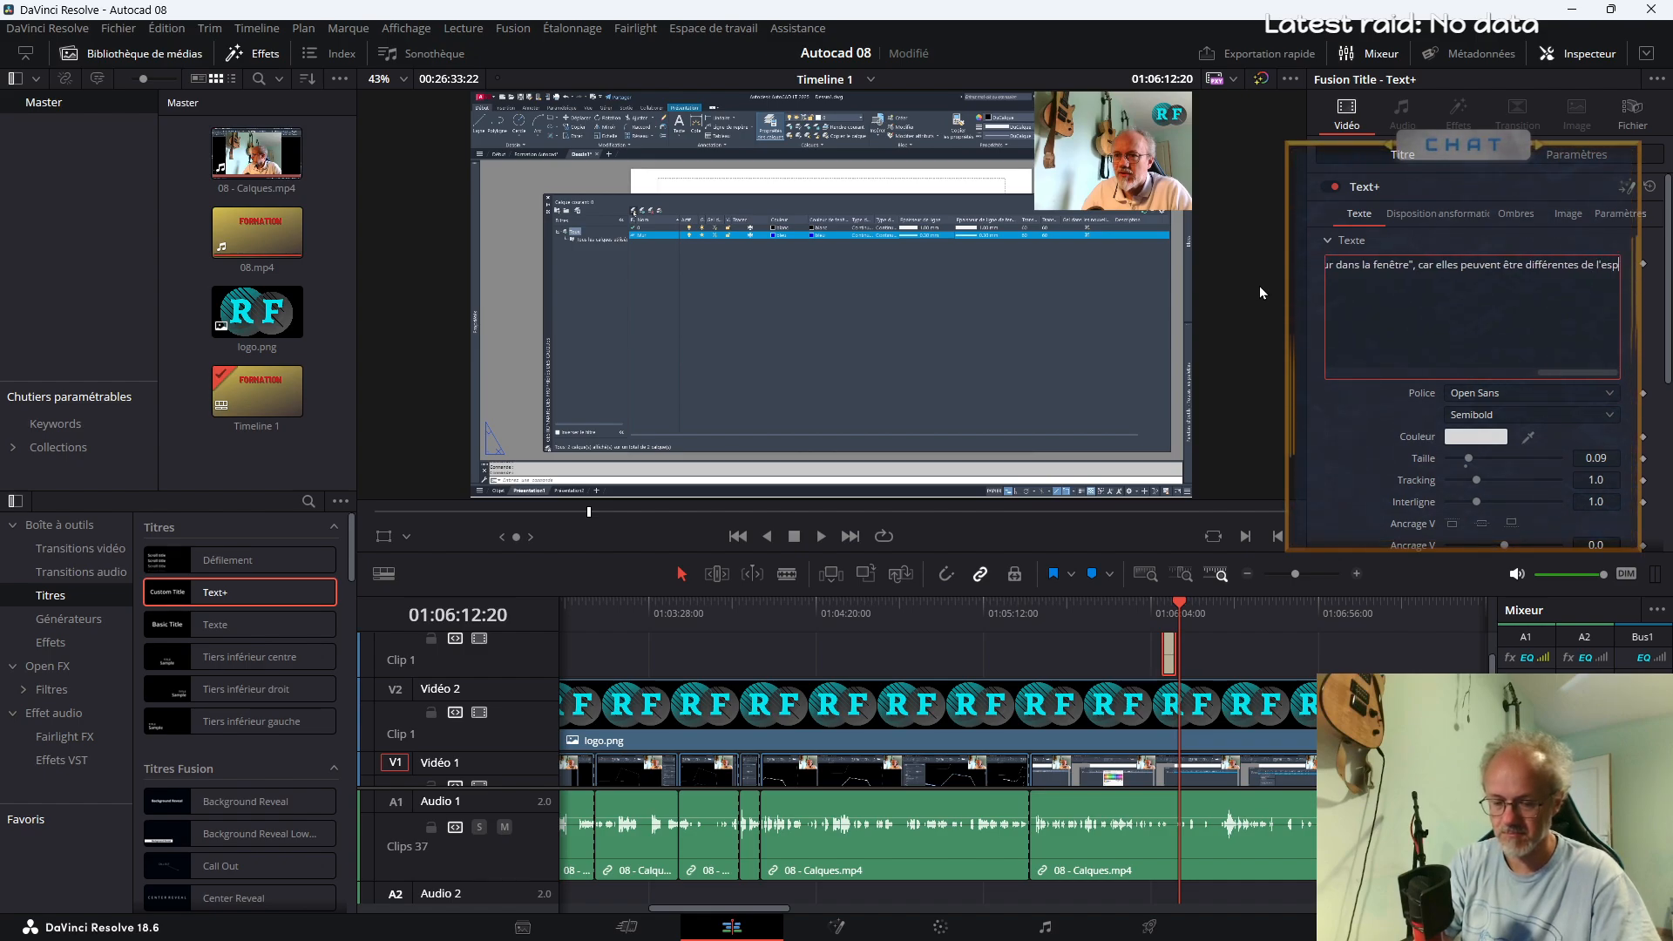
text(ace objet si on veu)
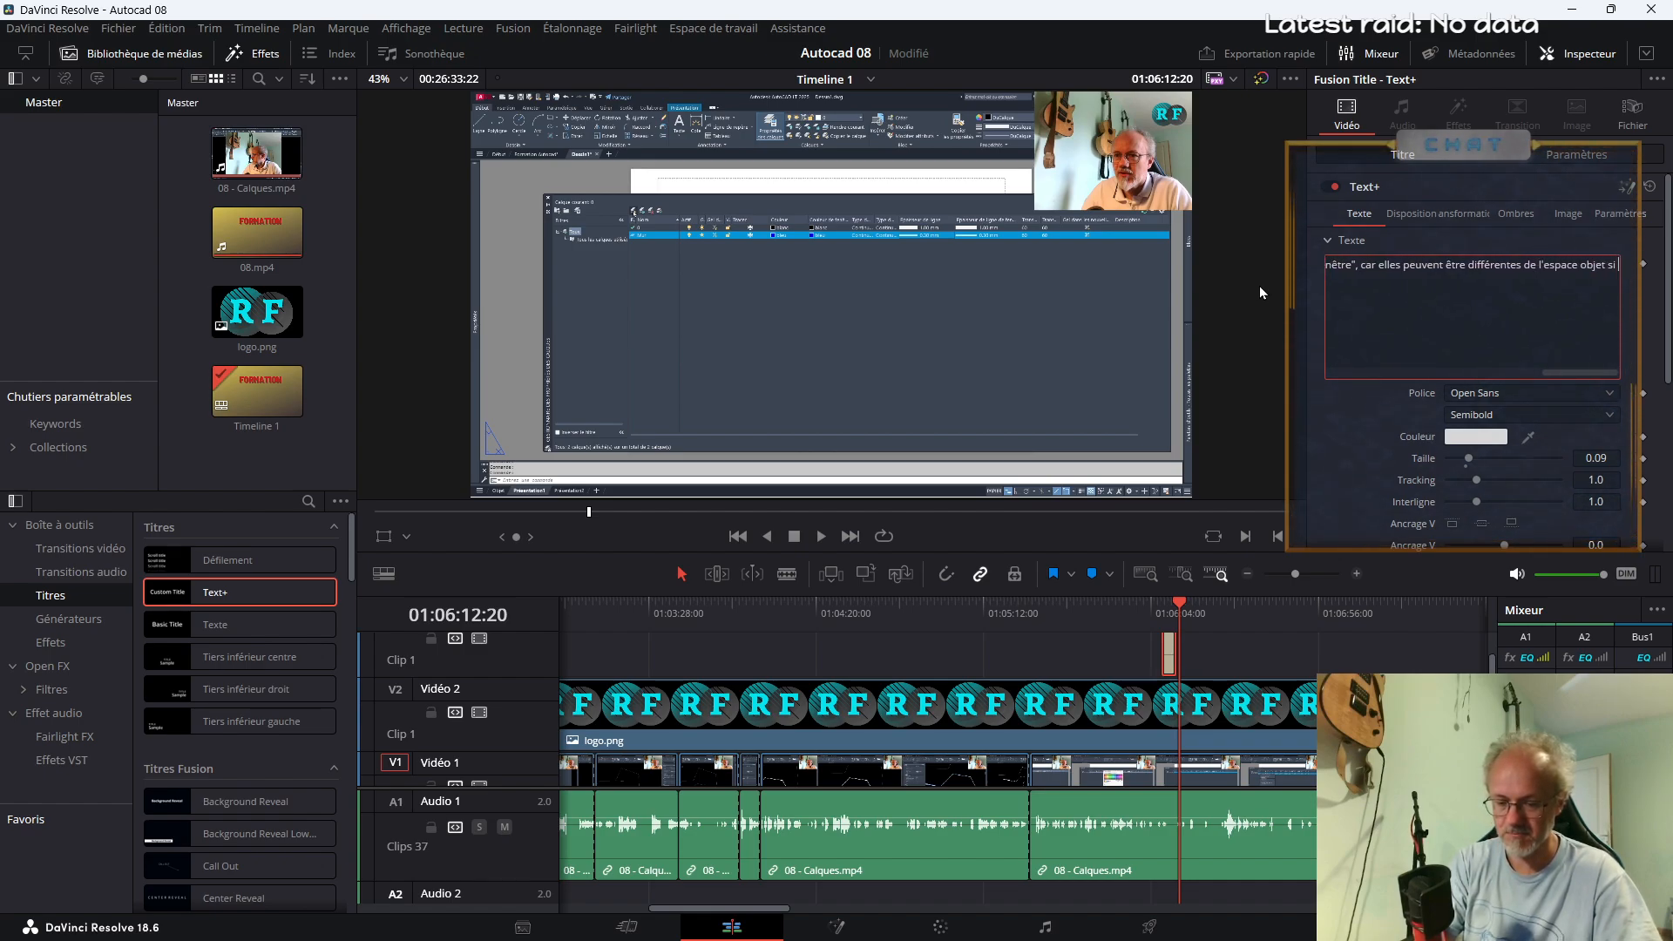
Finish the title text with "si on le souhaite."
key(BackSpace)
key(BackSpace)
key(BackSpace)
text(le souhaite)
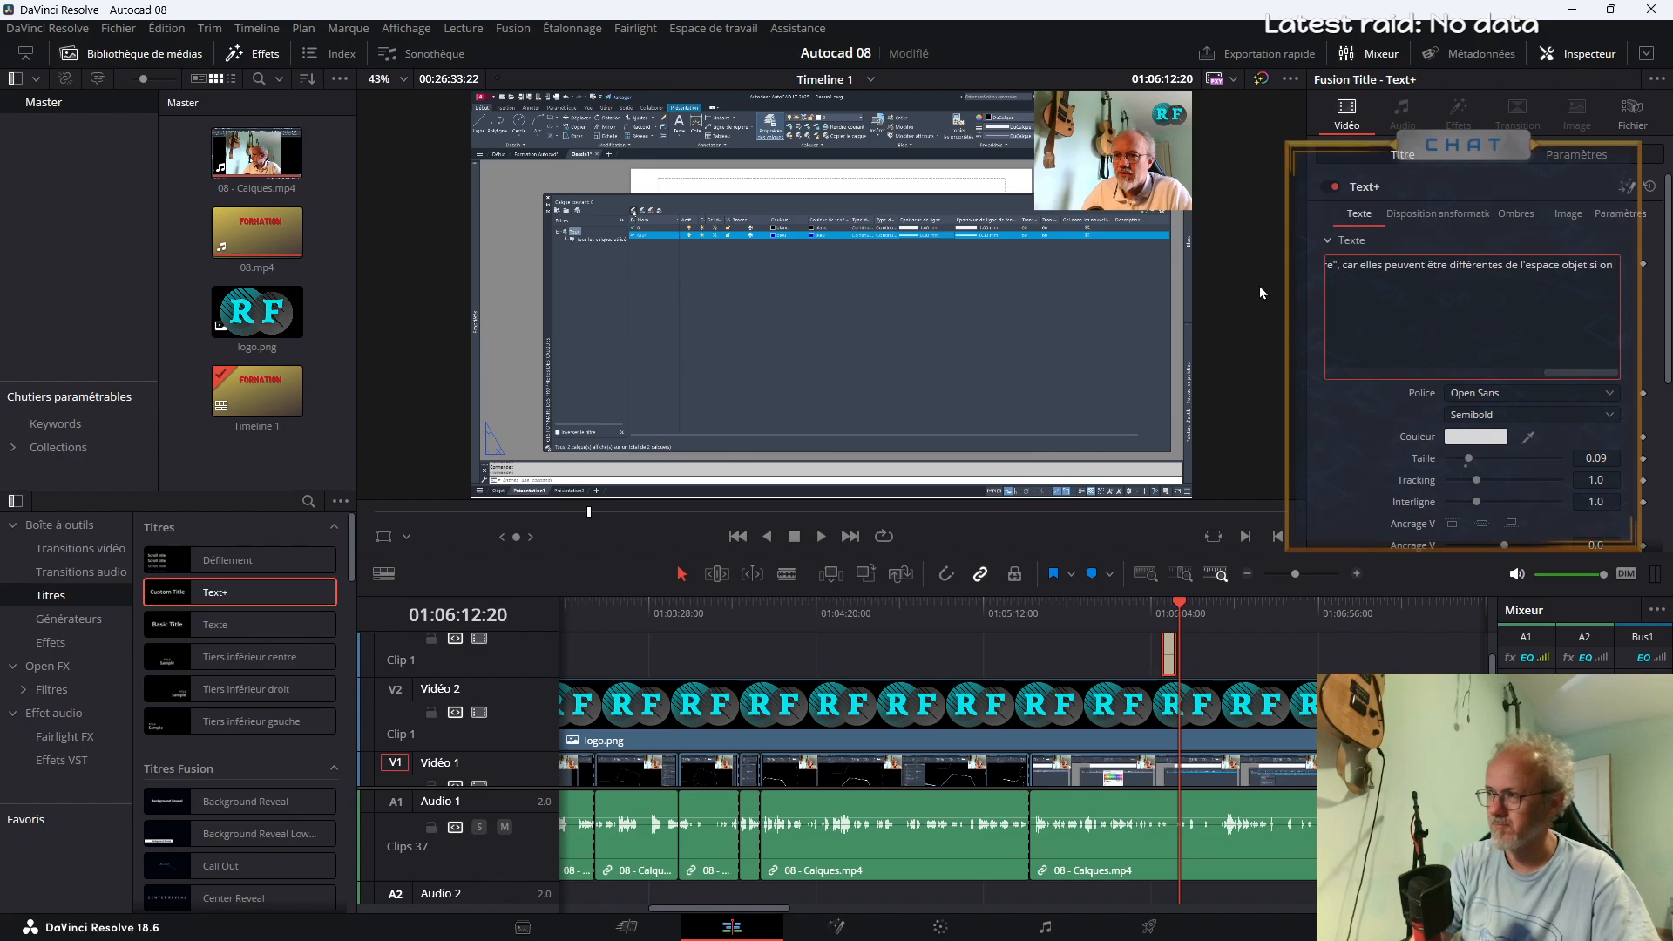
text(.)
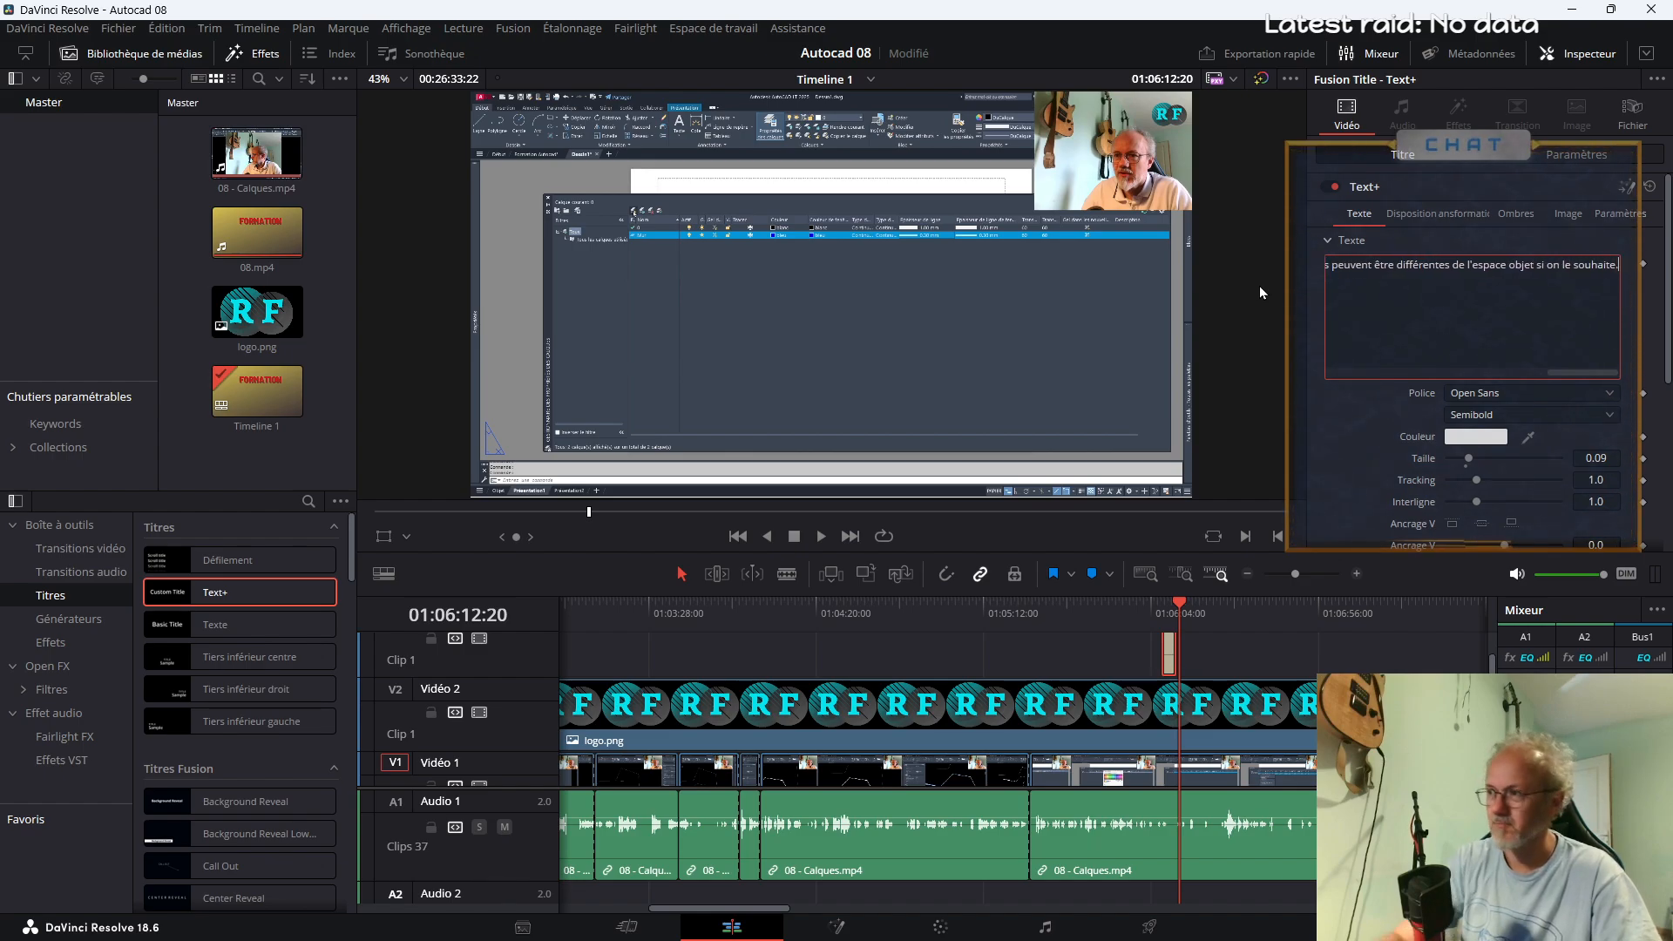
Move the playhead onto the title at about 01:06:09 and insert "un onglet" before "présentation" in its text
click(1168, 609)
click(1377, 264)
drag(1374, 266, 1132, 280)
click(1455, 264)
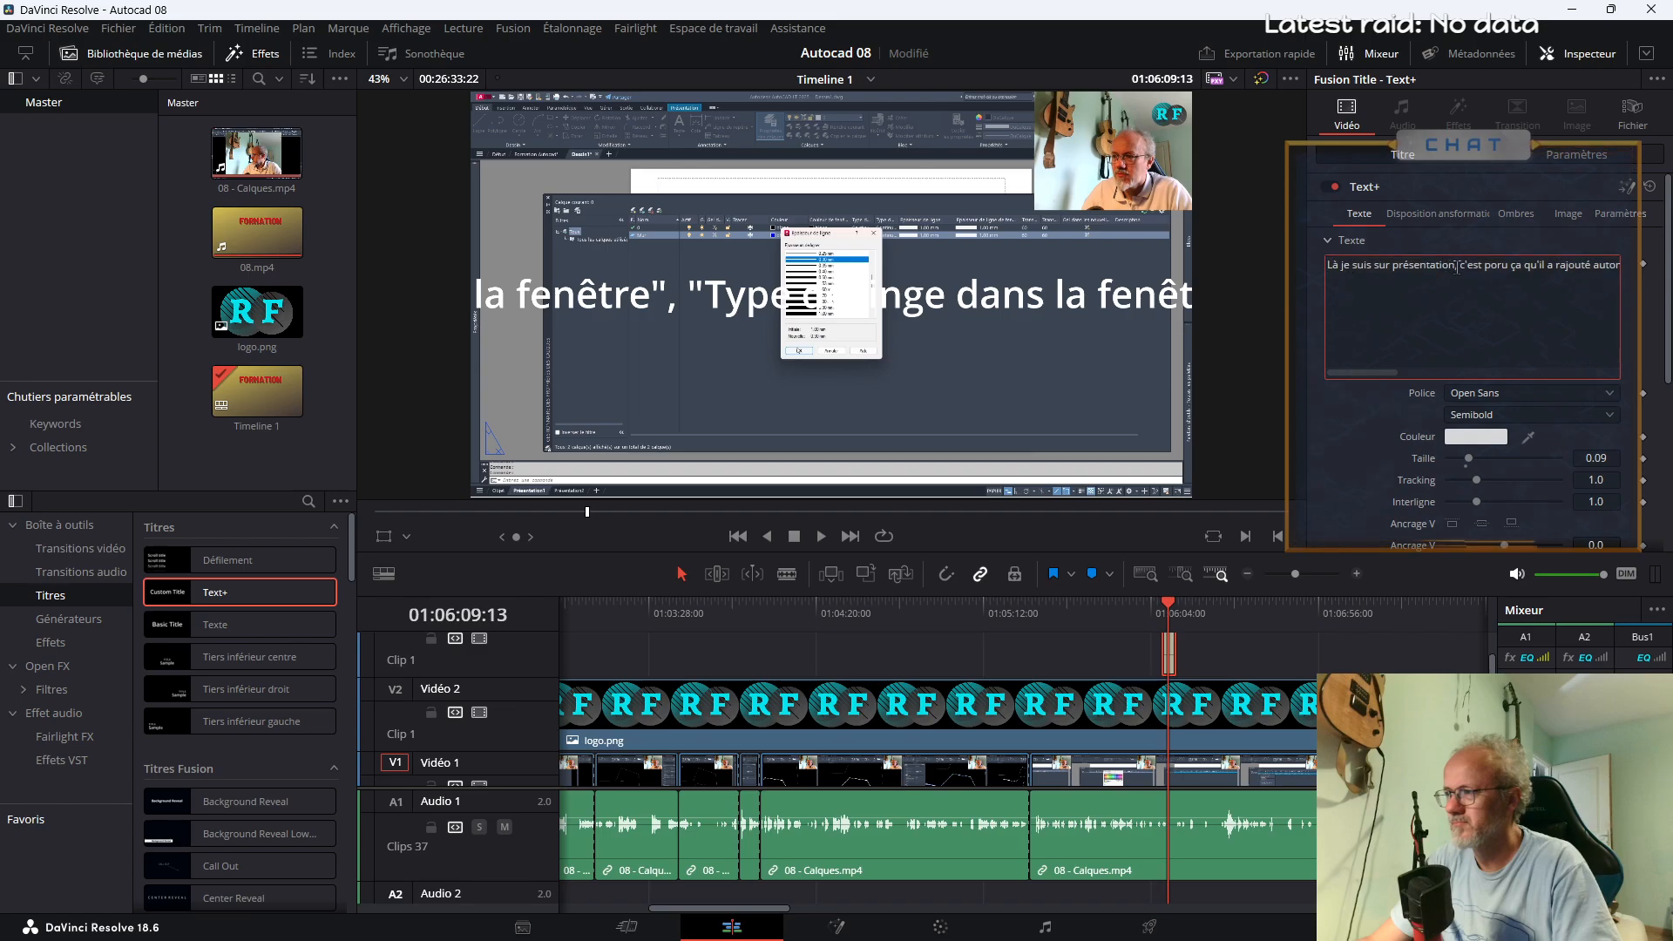
click(1392, 265)
text(un onglet)
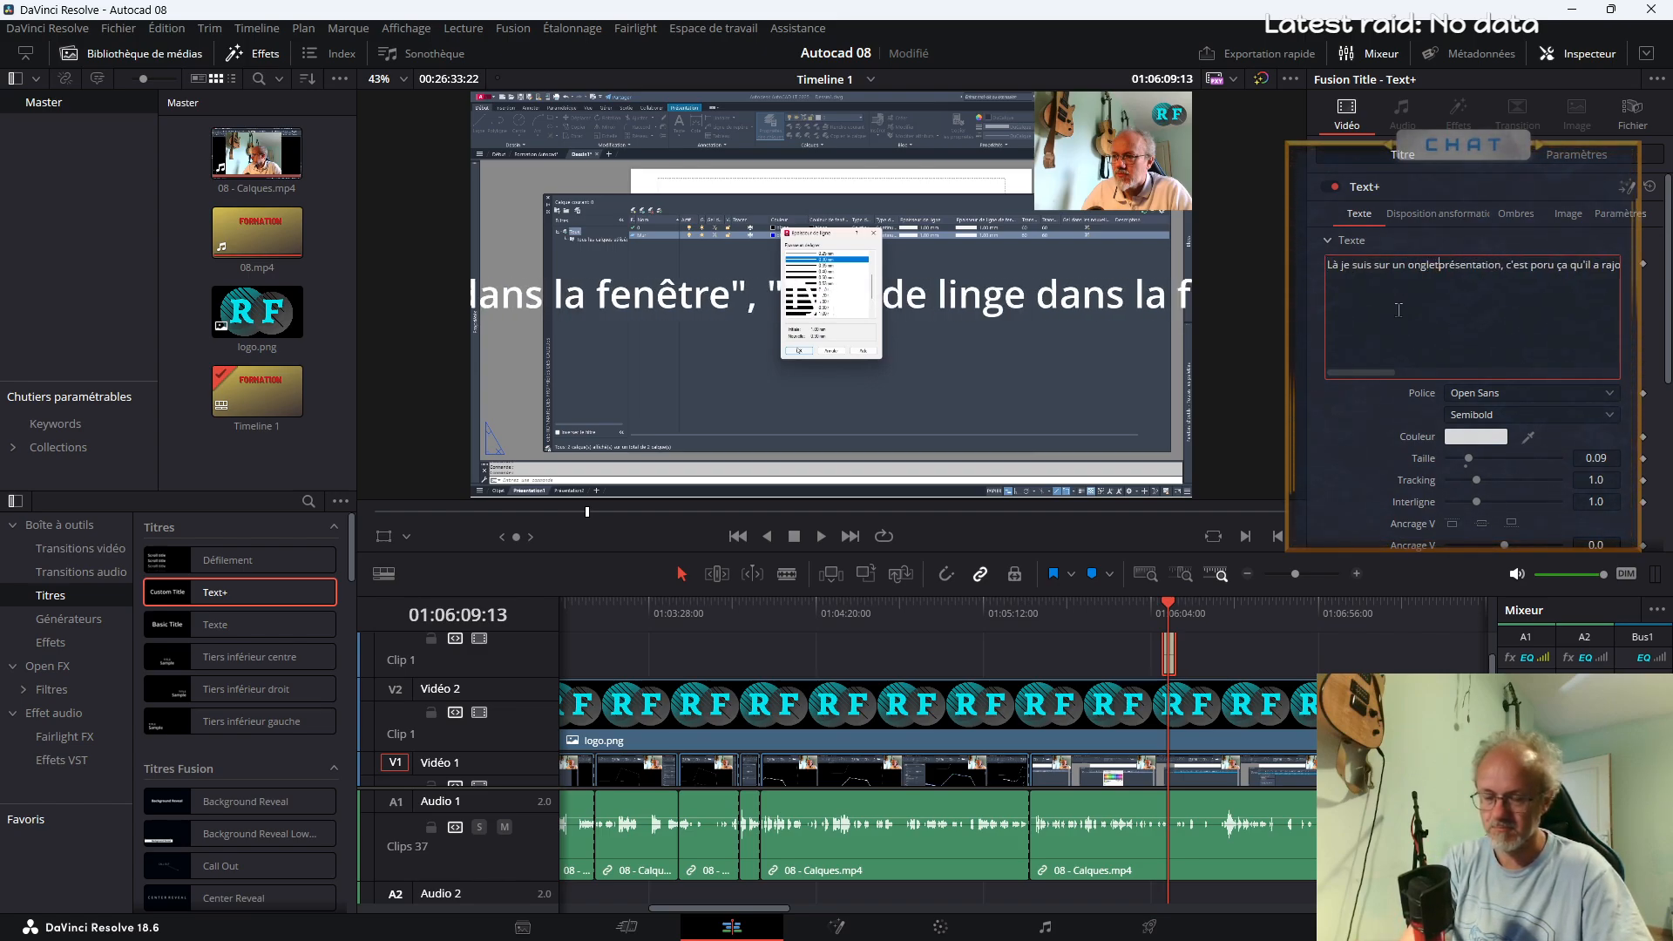
Correct the misspelled "poru" to "pour" in the title text
click(1550, 270)
key(BackSpace)
key(Right)
text(r)
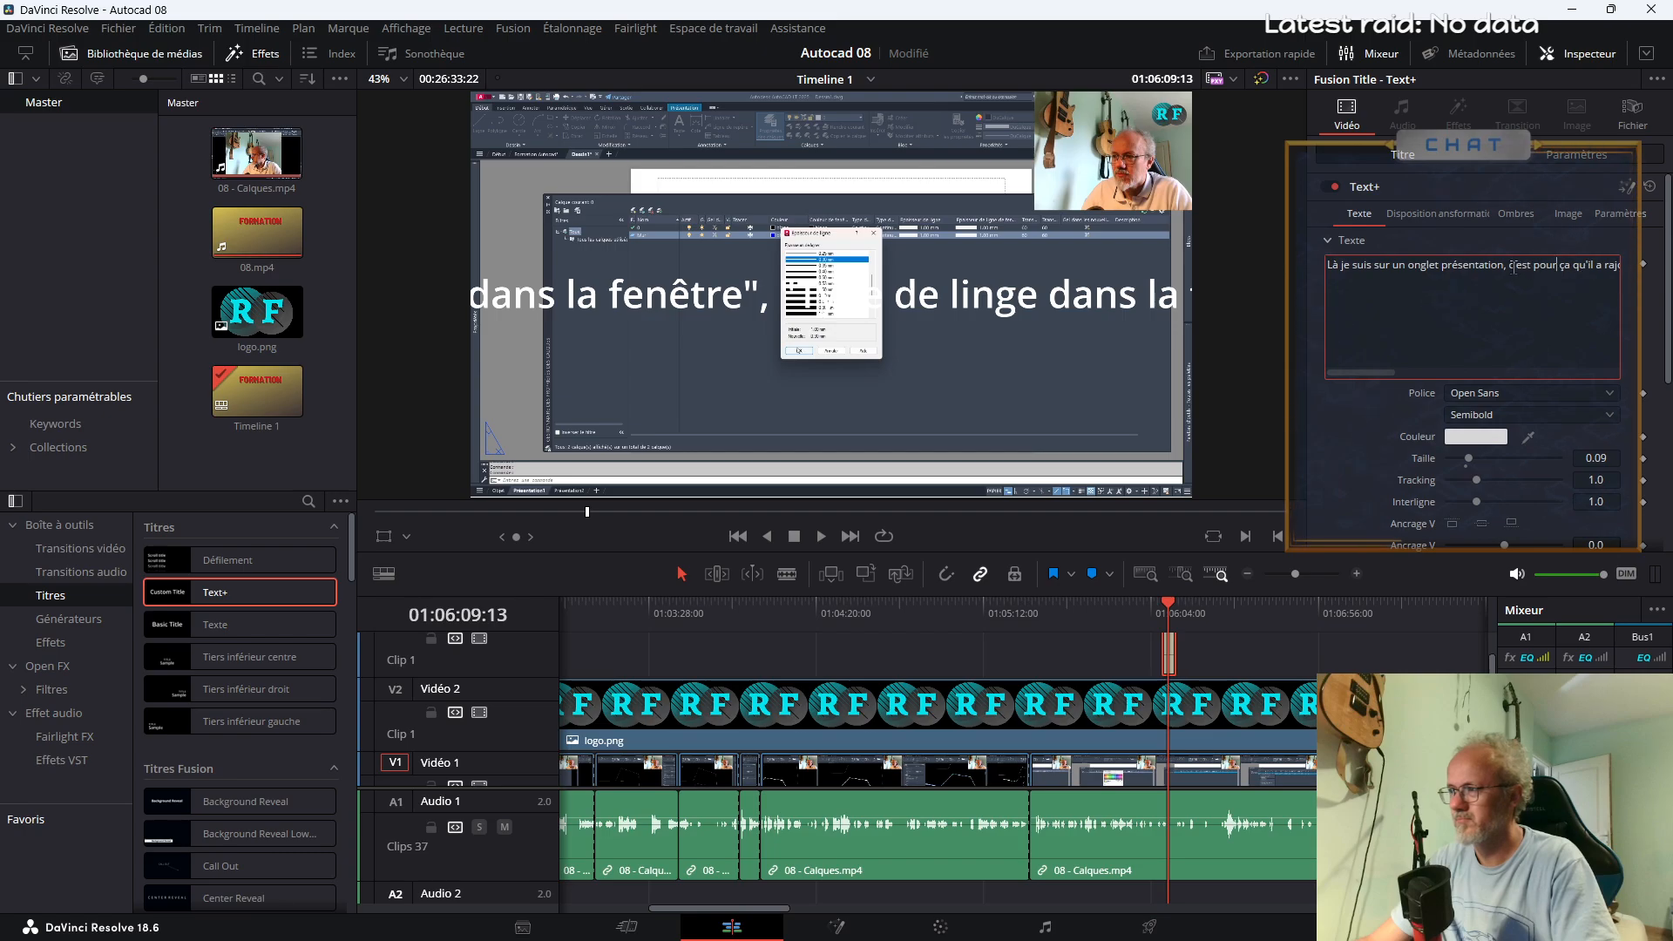
Break the title text after "présentation," and before "les colonnes", and correct the spelling of "automatiquement"
key(Return)
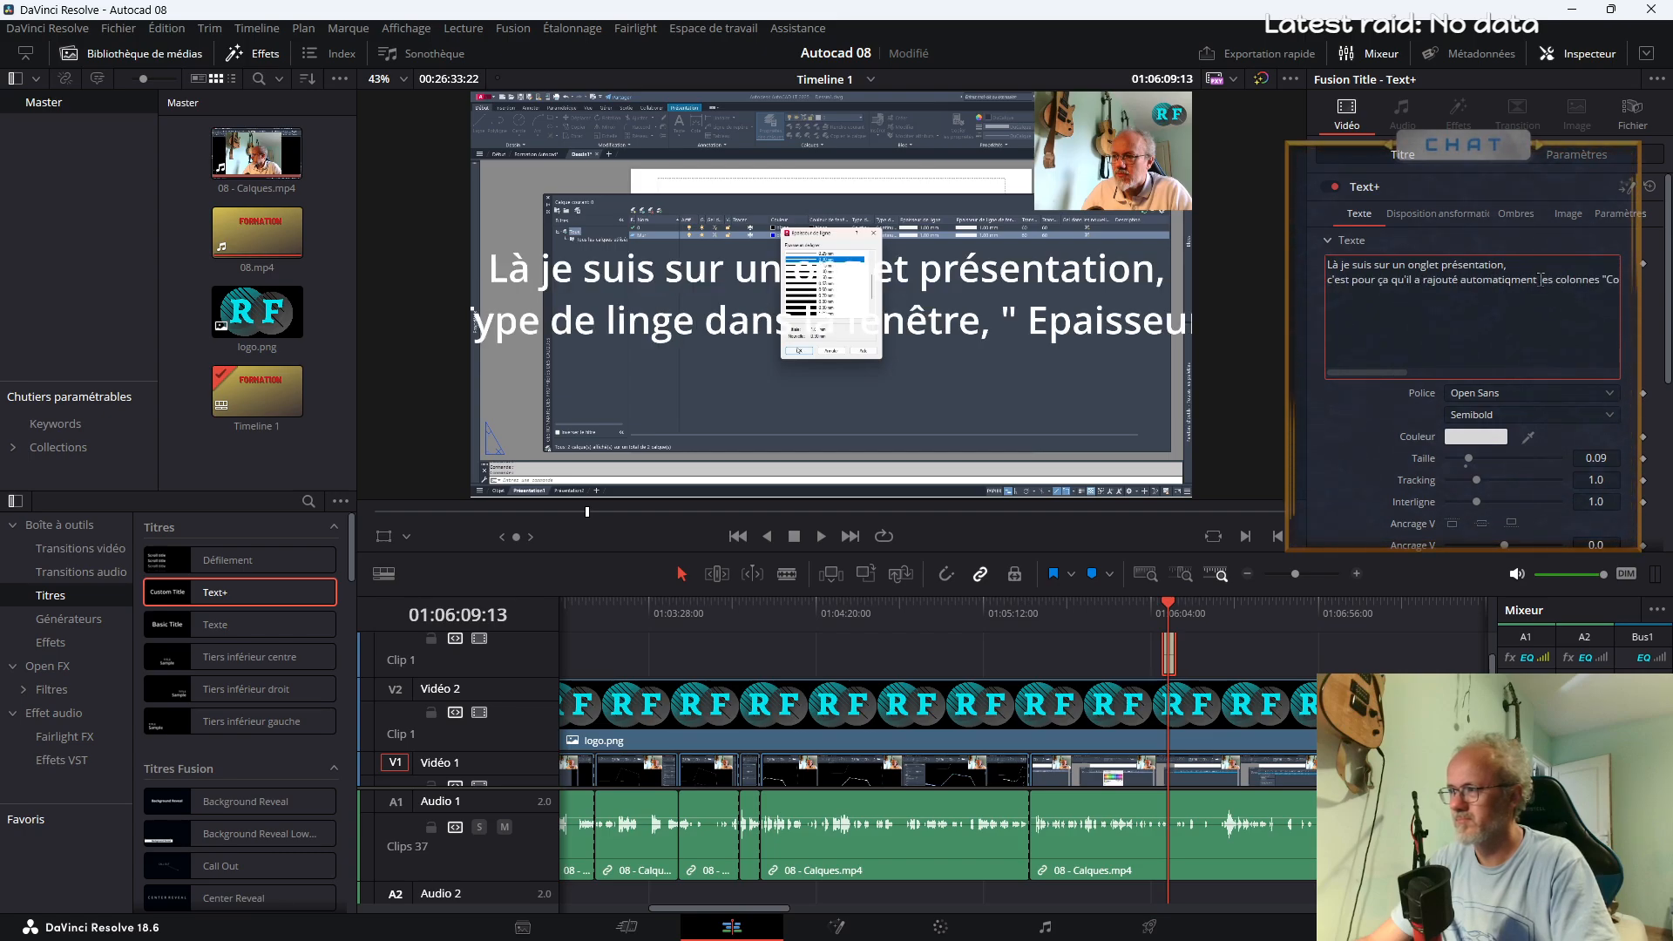
click(1541, 279)
key(Return)
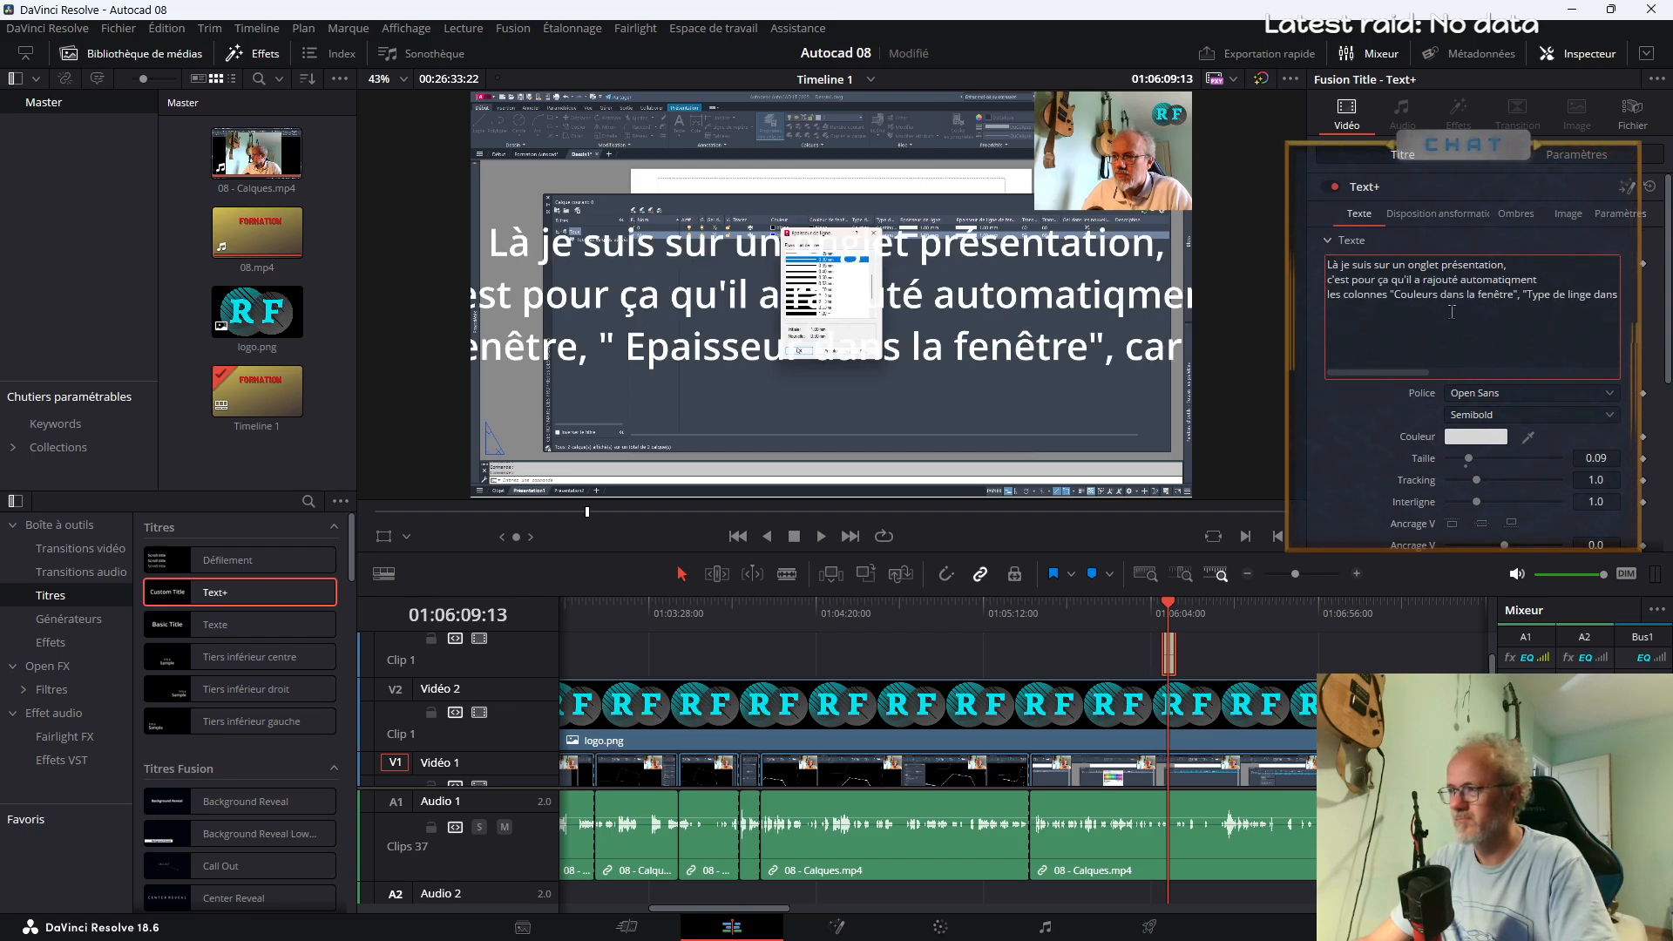
text(ue)
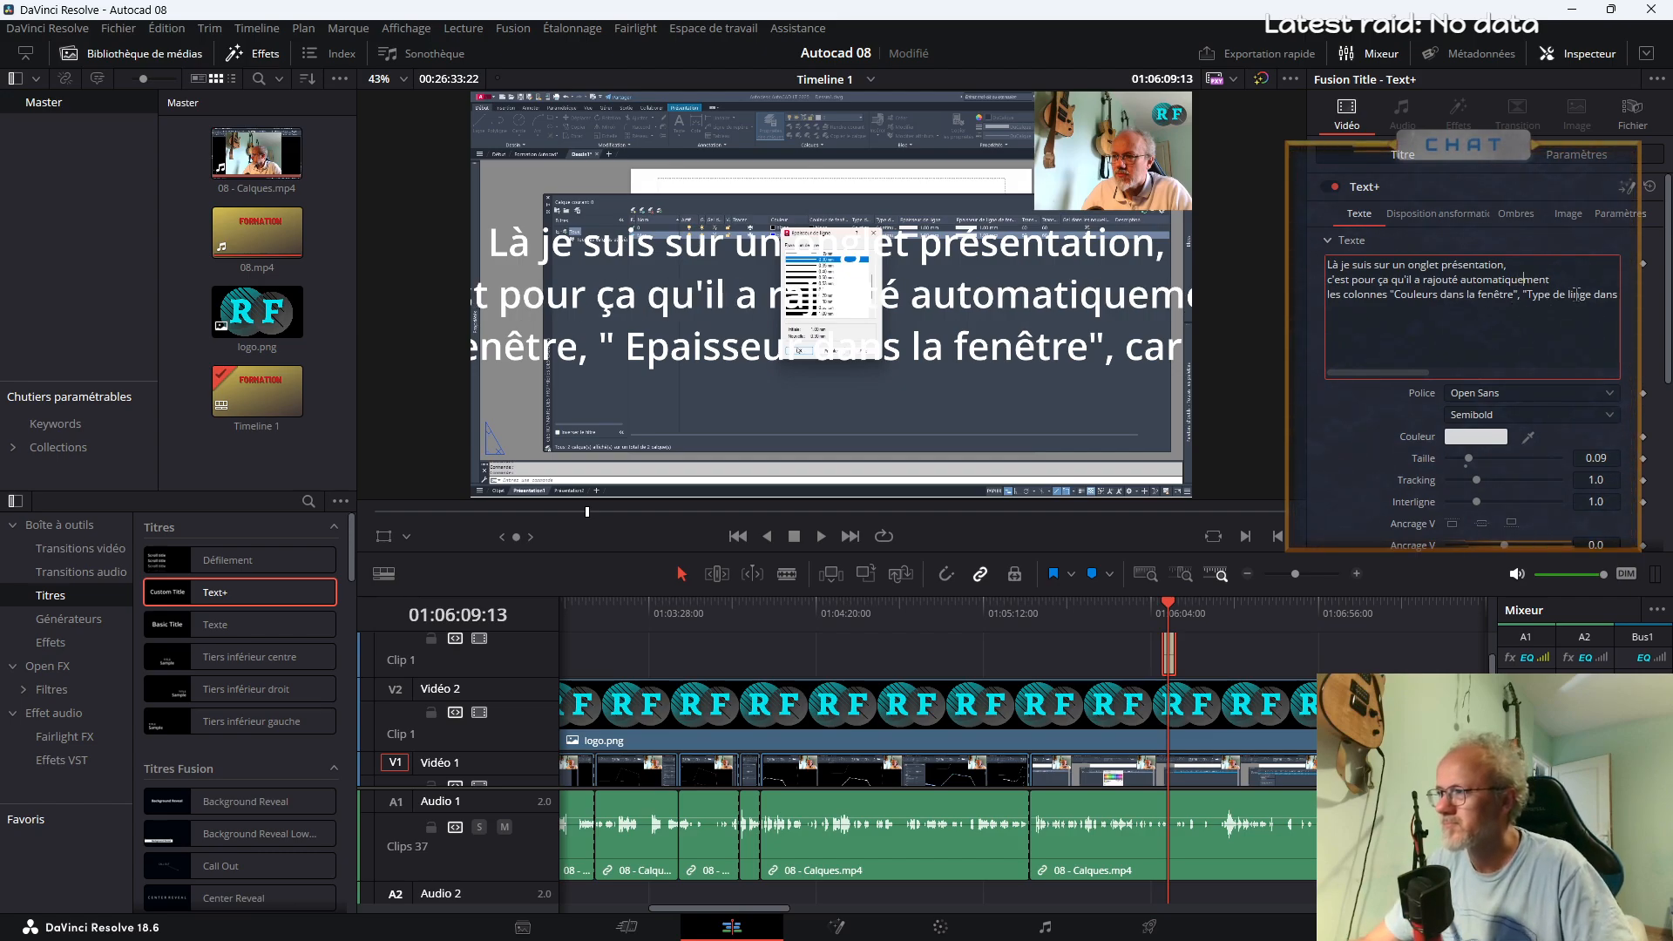
Correct "linge" to "ligne" in the column name "Type de ligne dans la fenêtre"
click(1579, 294)
key(BackSpace)
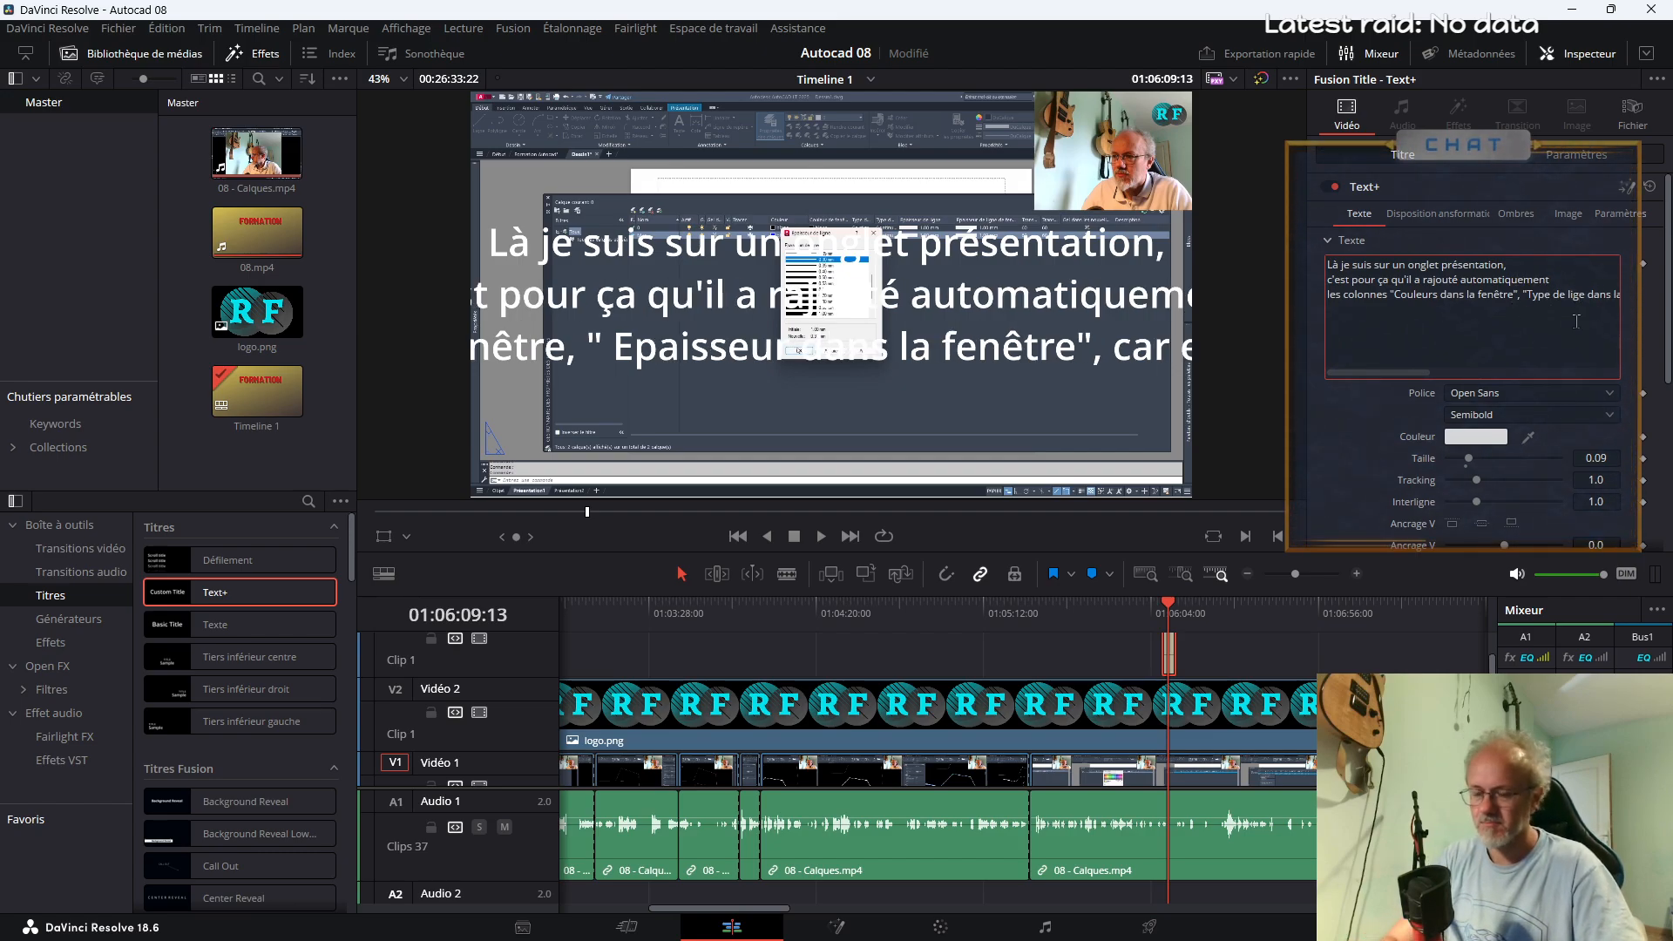
key(Right)
text(n)
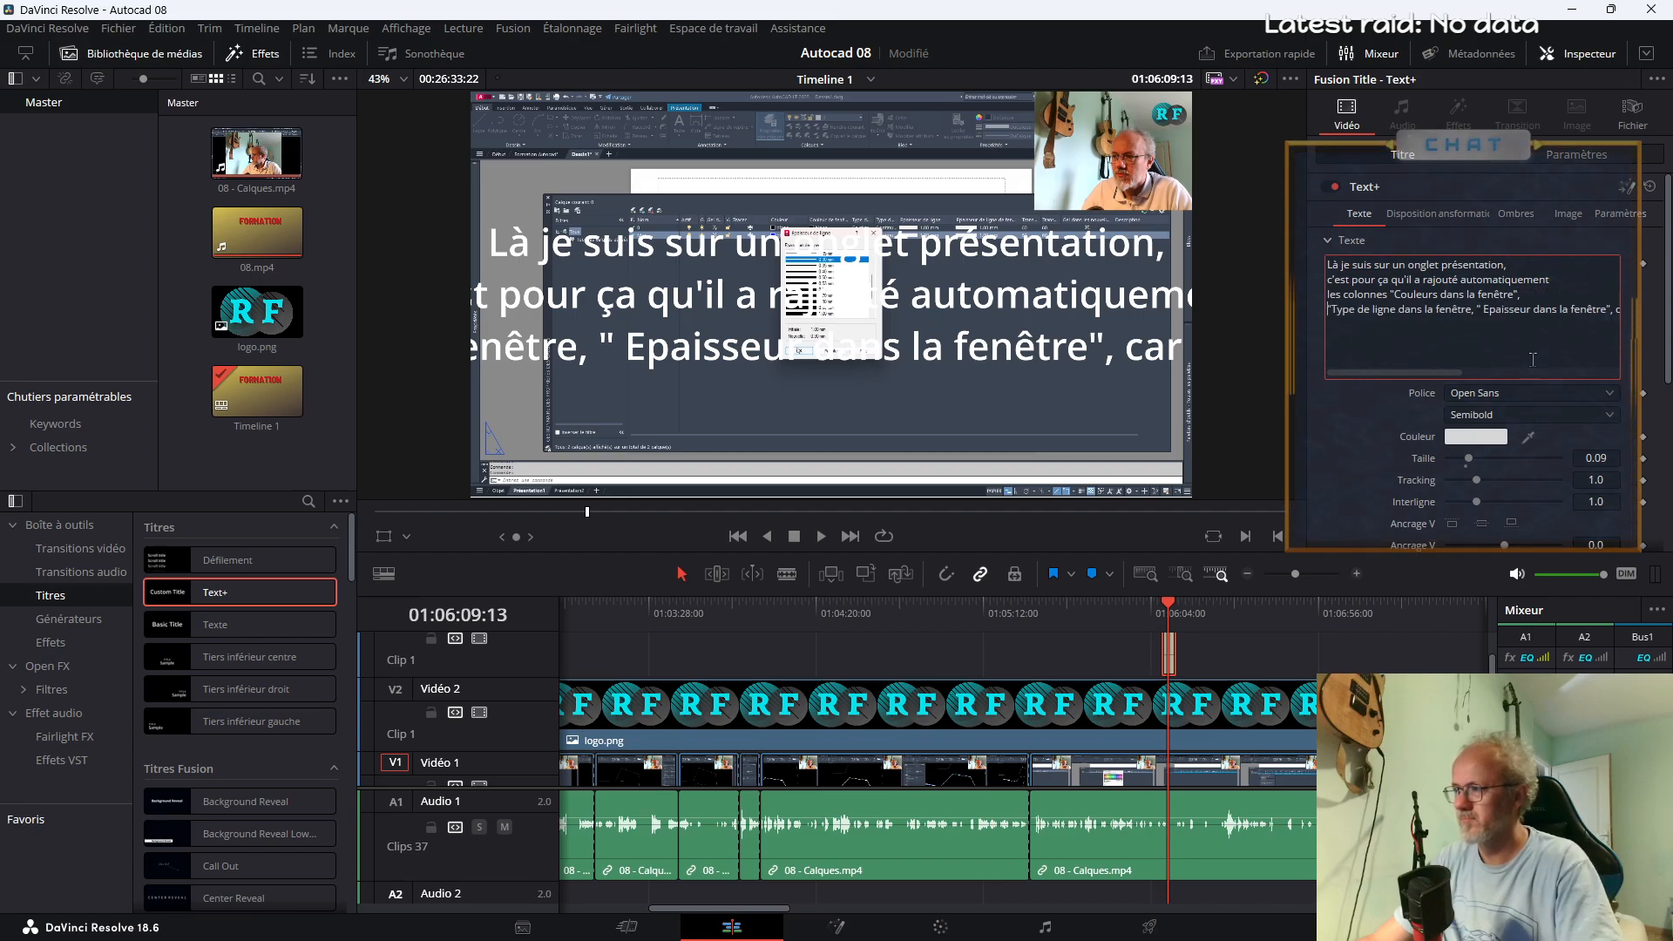
Add line breaks in the title text before "Type de ligne", before "Epaisseur" and before "être différentes"
key(Return)
click(1479, 311)
key(Return)
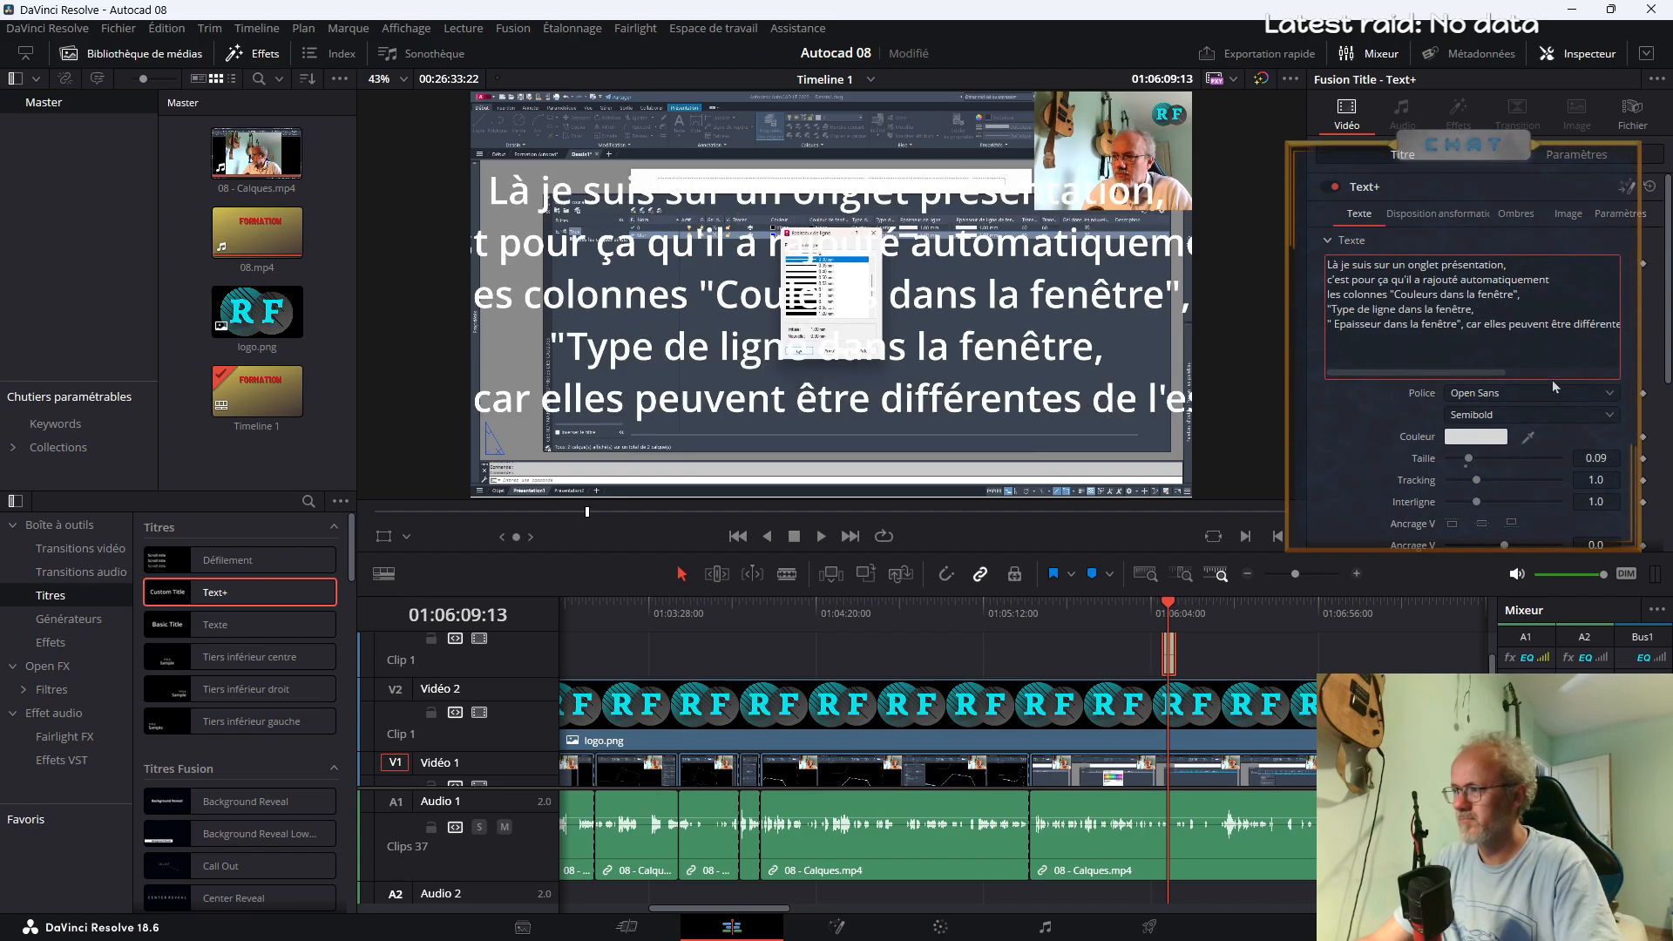
click(1554, 325)
key(Return)
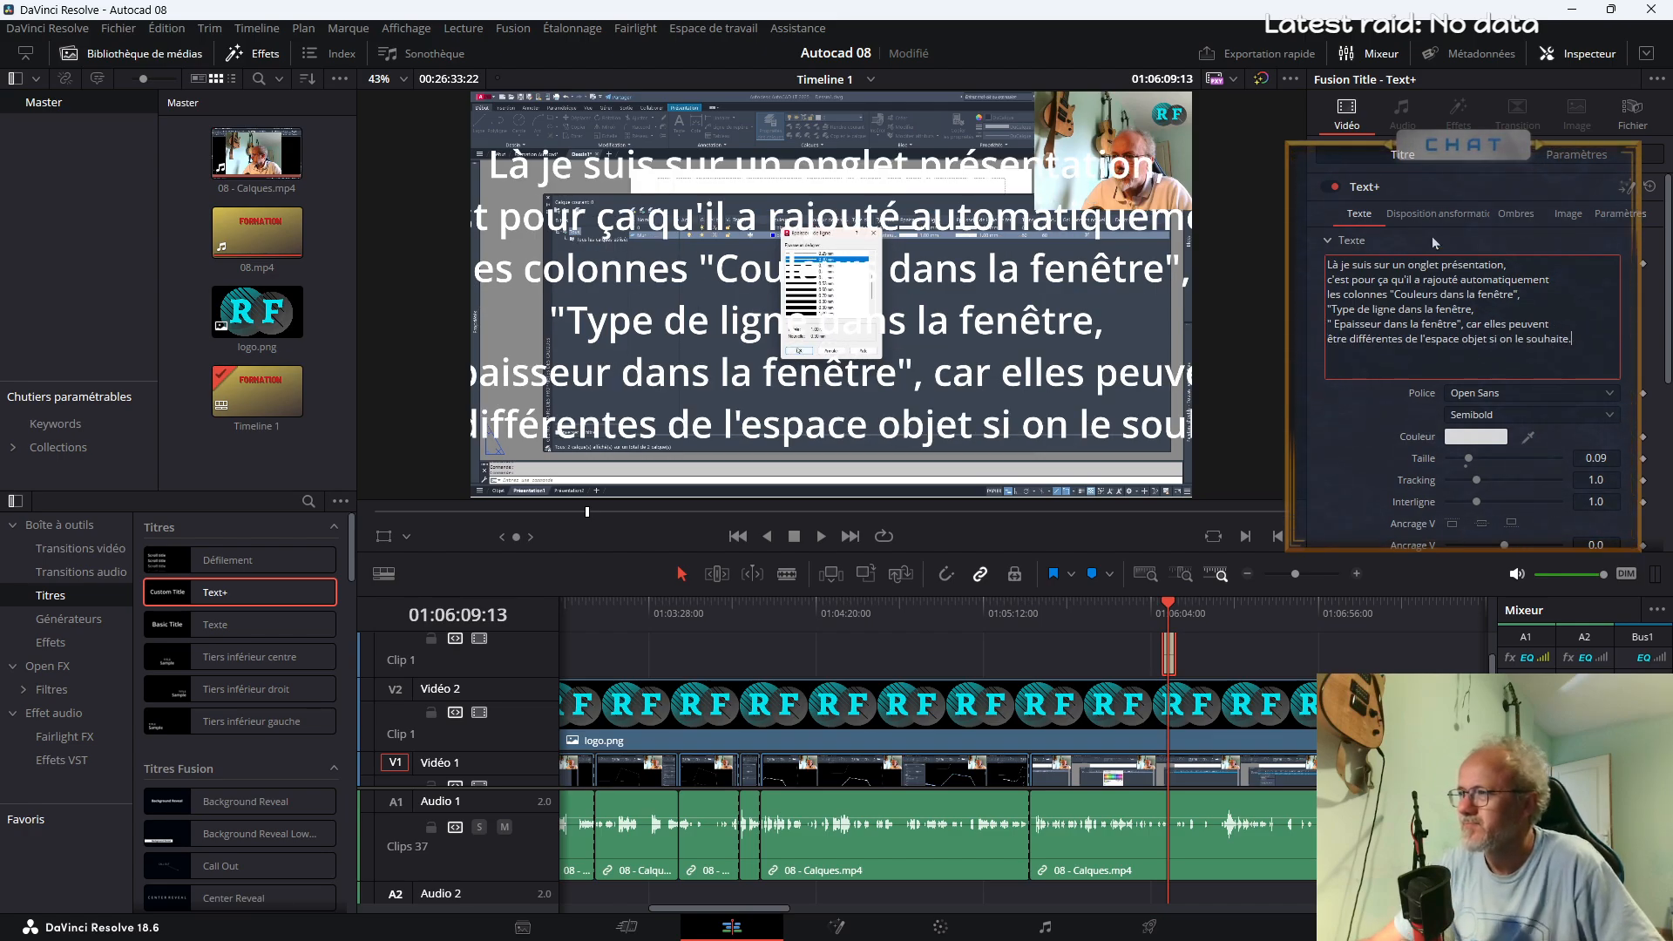
Scale the title to a zoom of 0.820 in X and Y and set its text colour to black (#000000)
click(1576, 155)
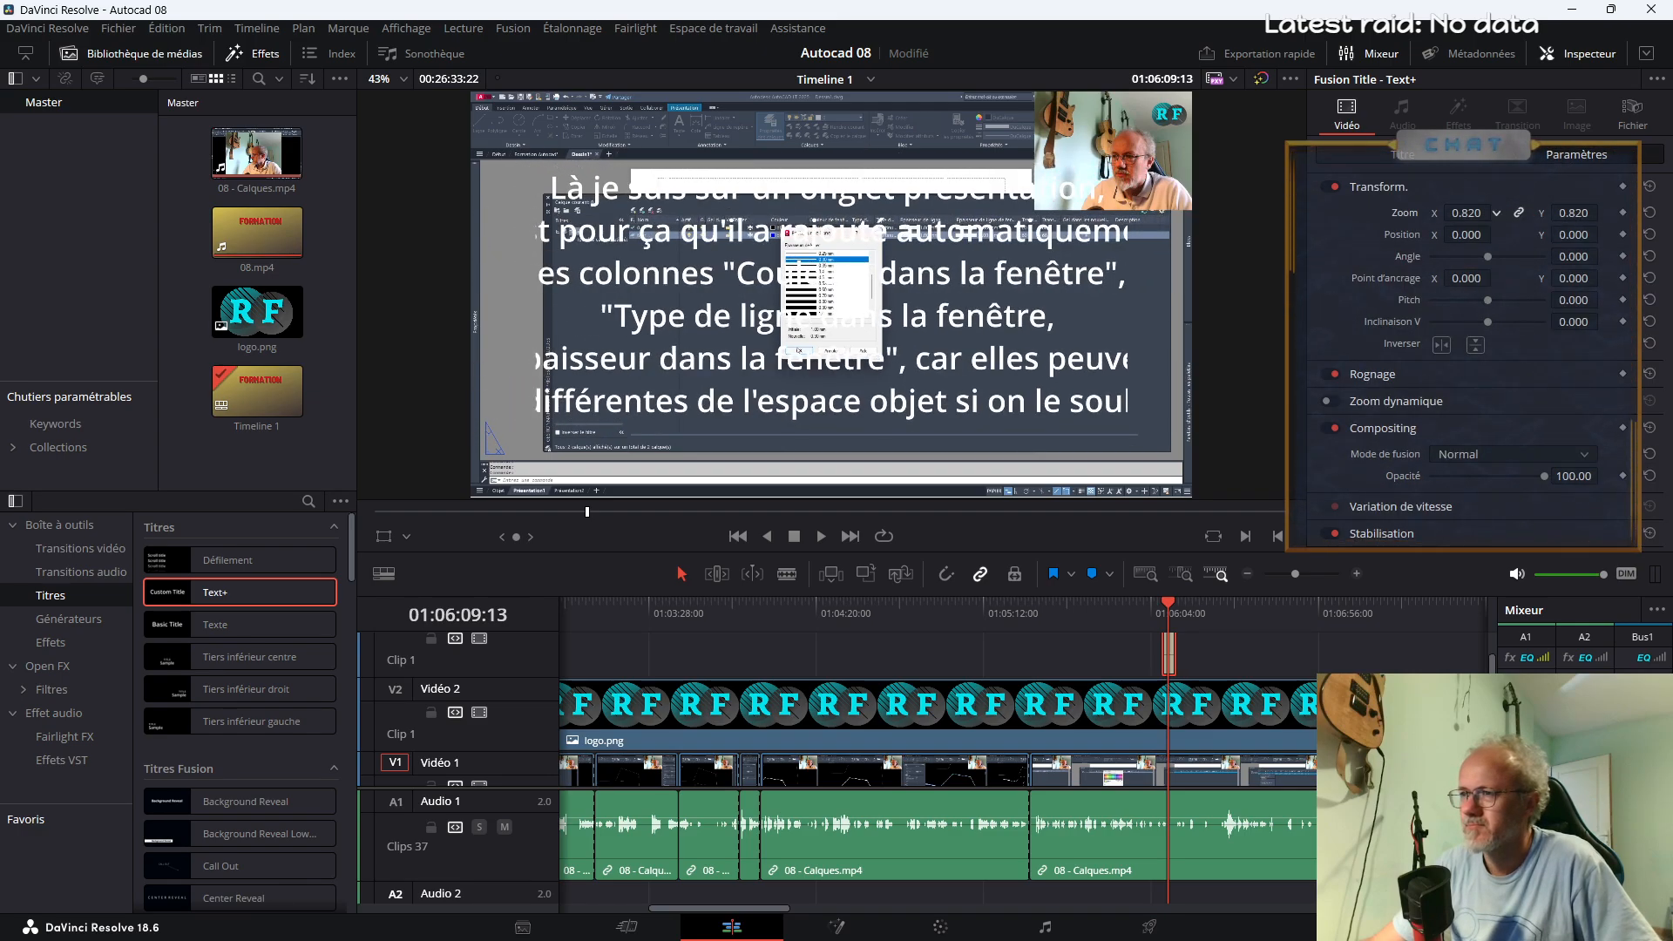
click(1411, 154)
click(1487, 438)
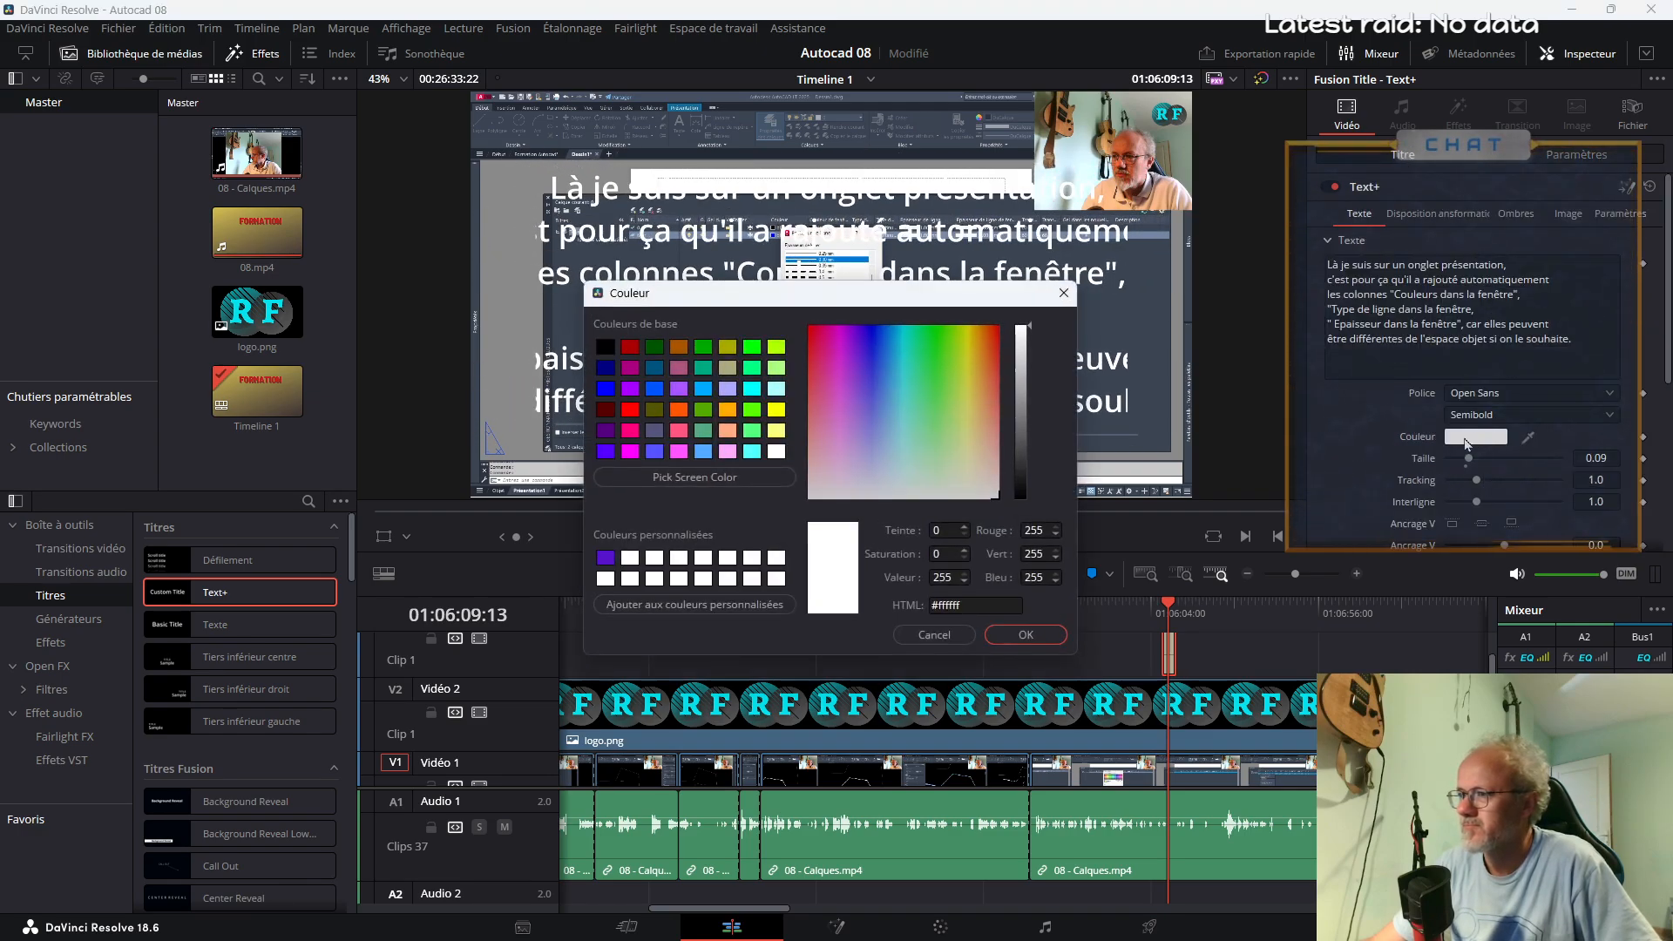
click(751, 349)
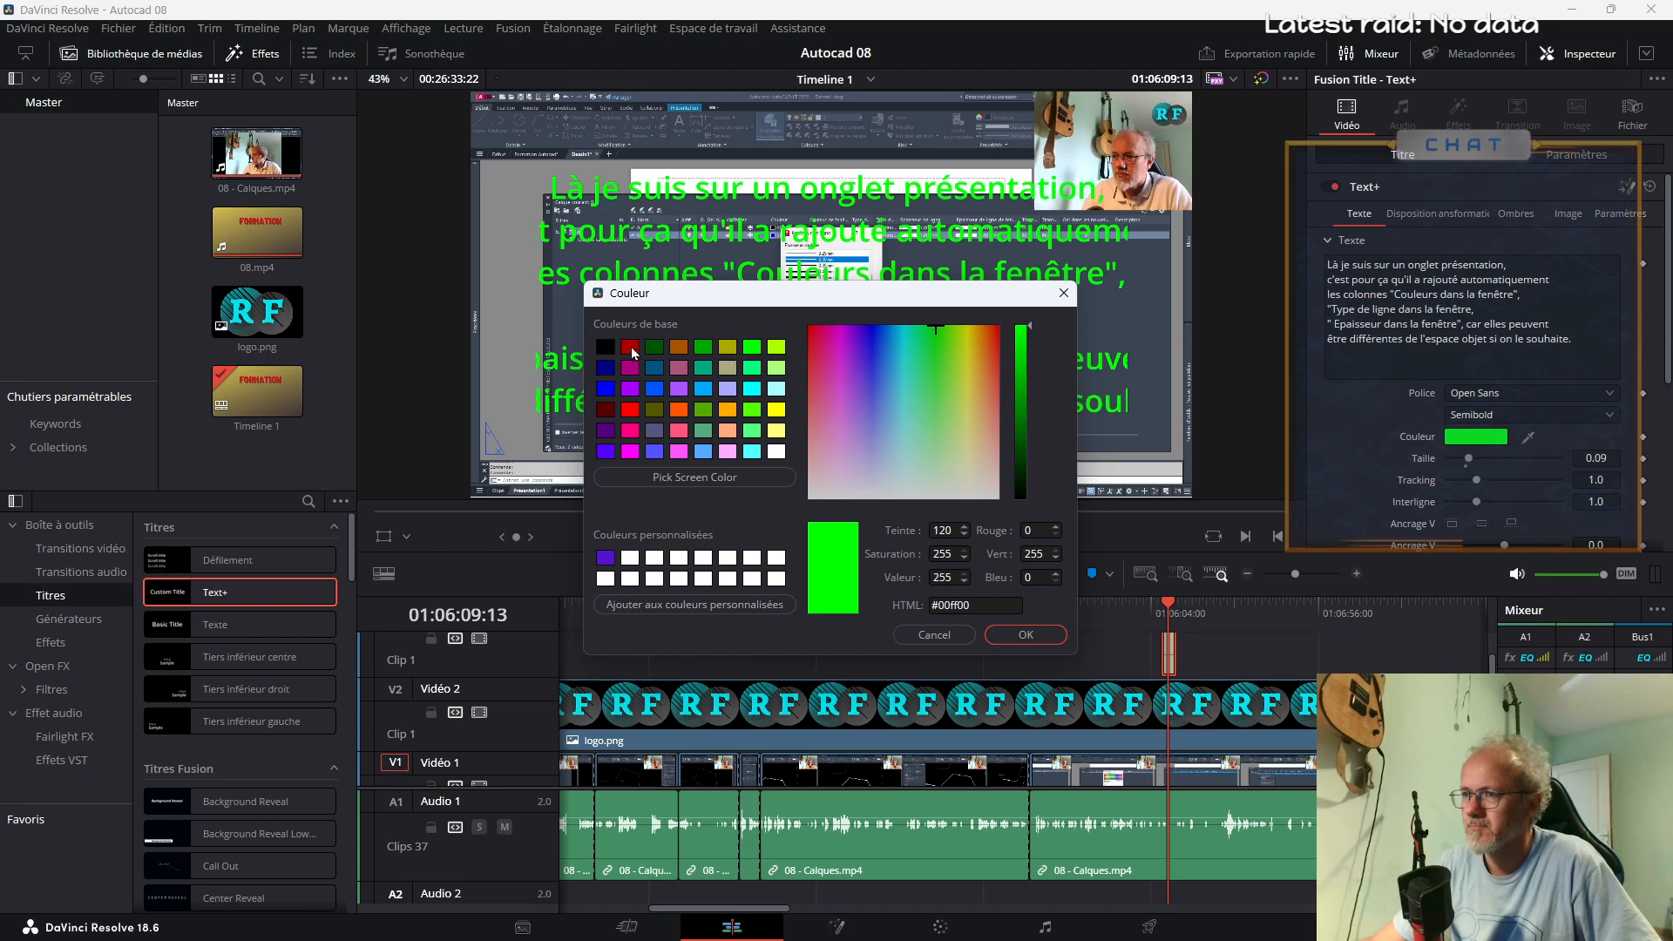
click(630, 348)
click(604, 347)
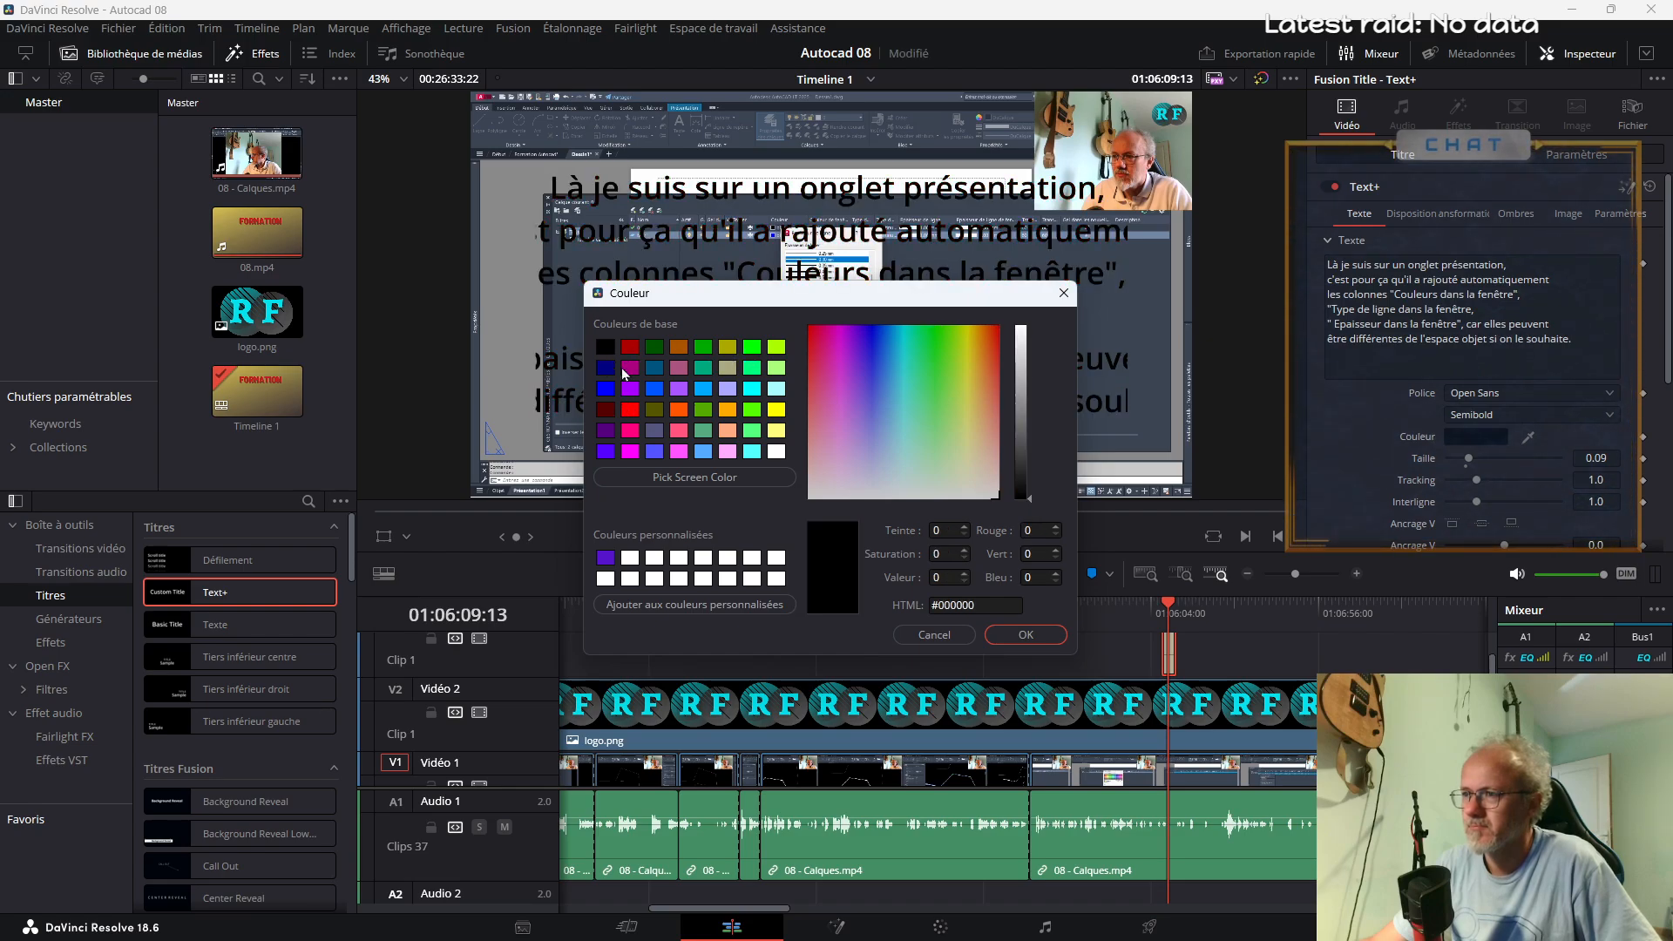
click(1025, 636)
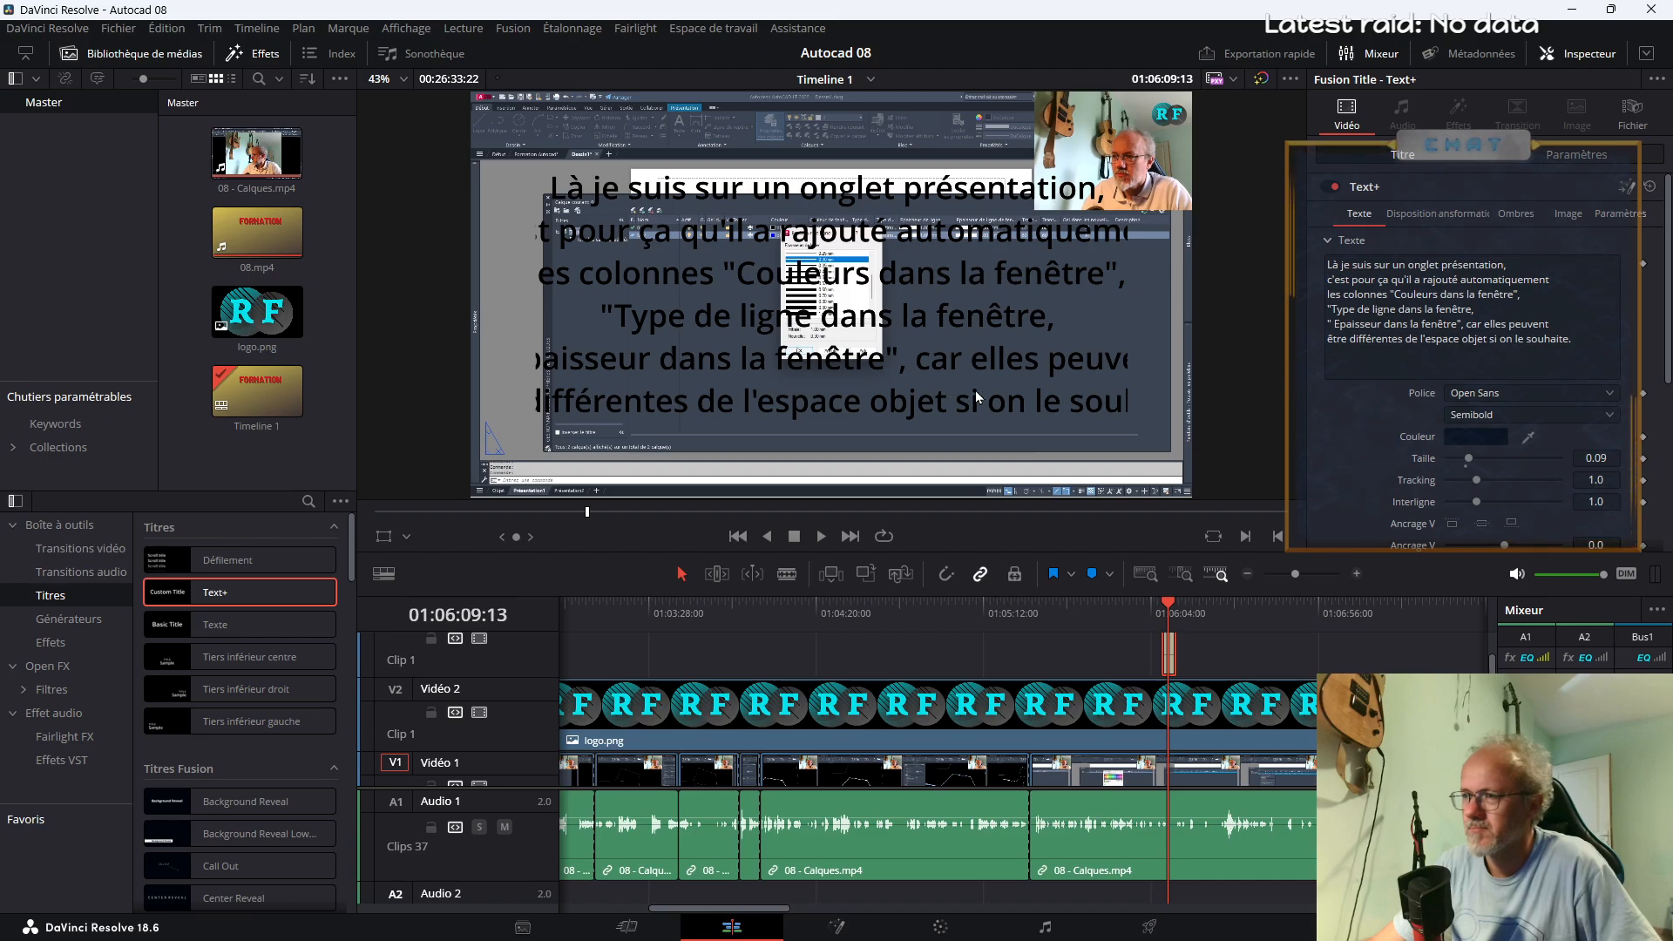
Remove the space before "Epaisseur" and rewrap the last title lines to break after "car elles" and after "l'espace"
click(1329, 321)
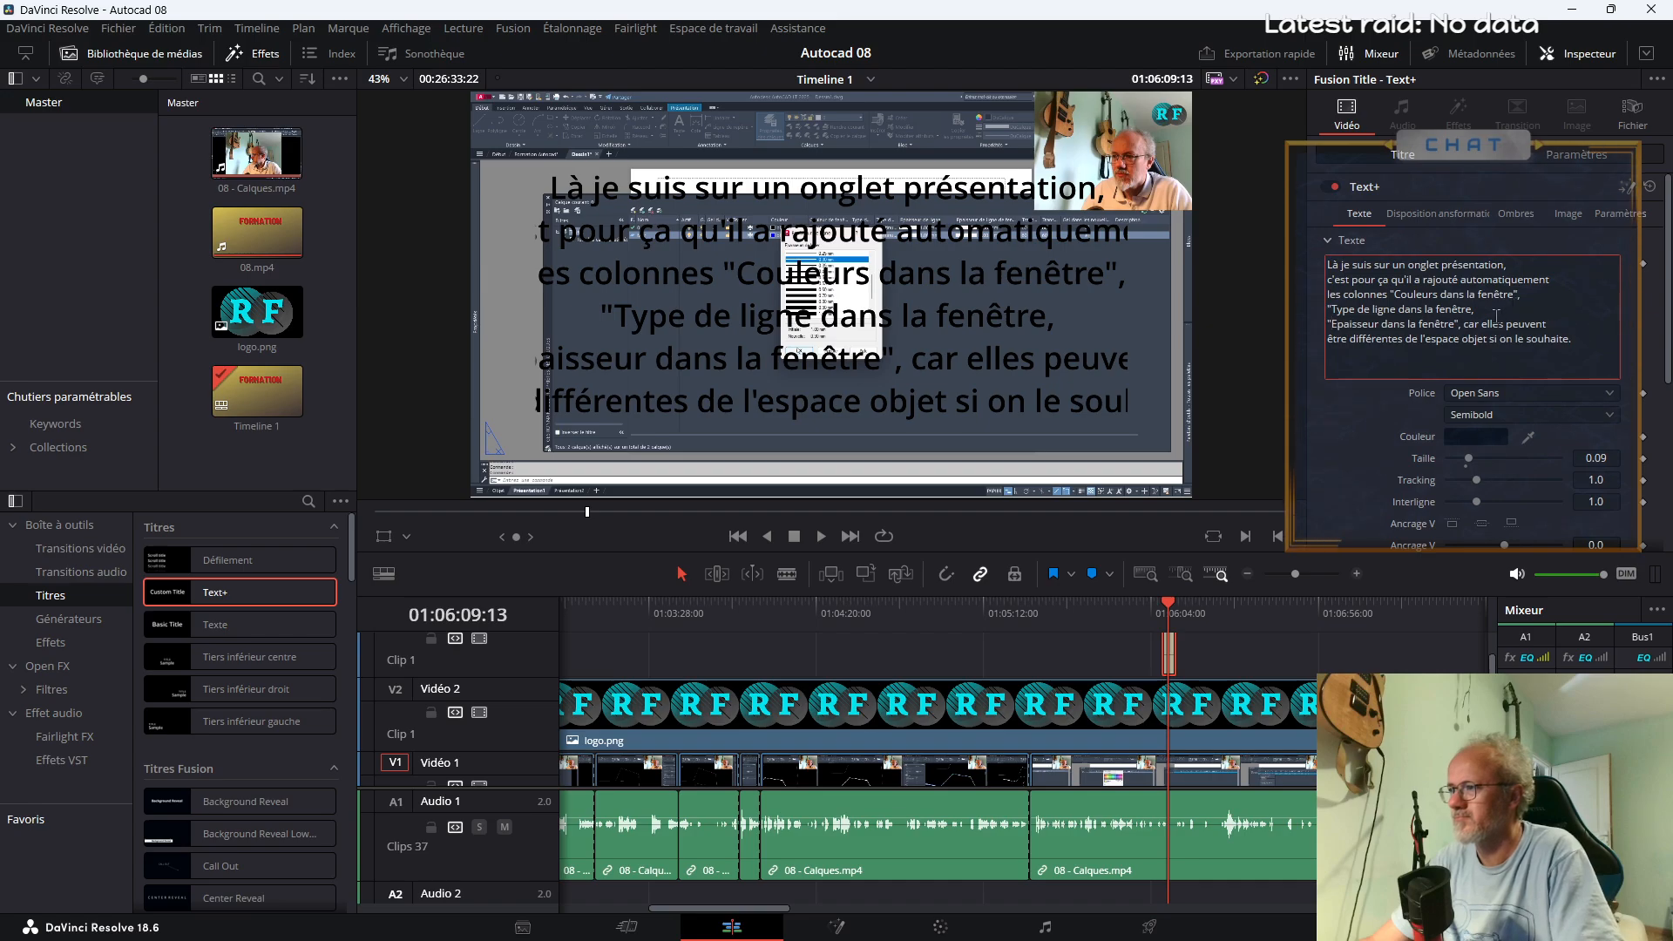
key(Return)
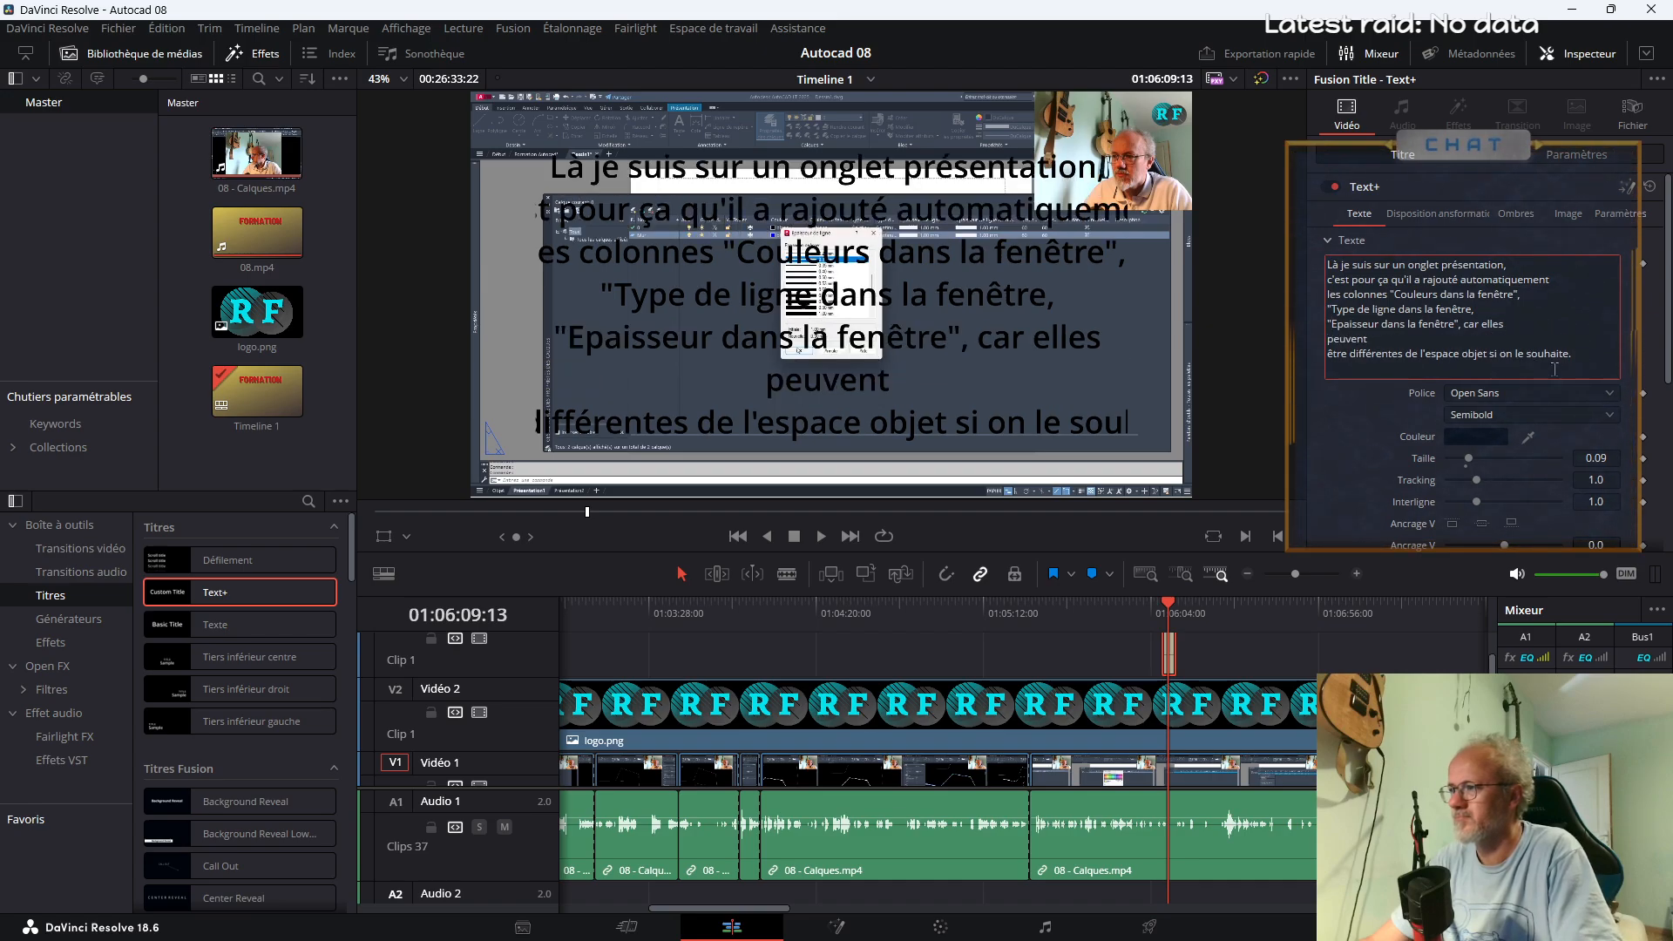
key(BackSpace)
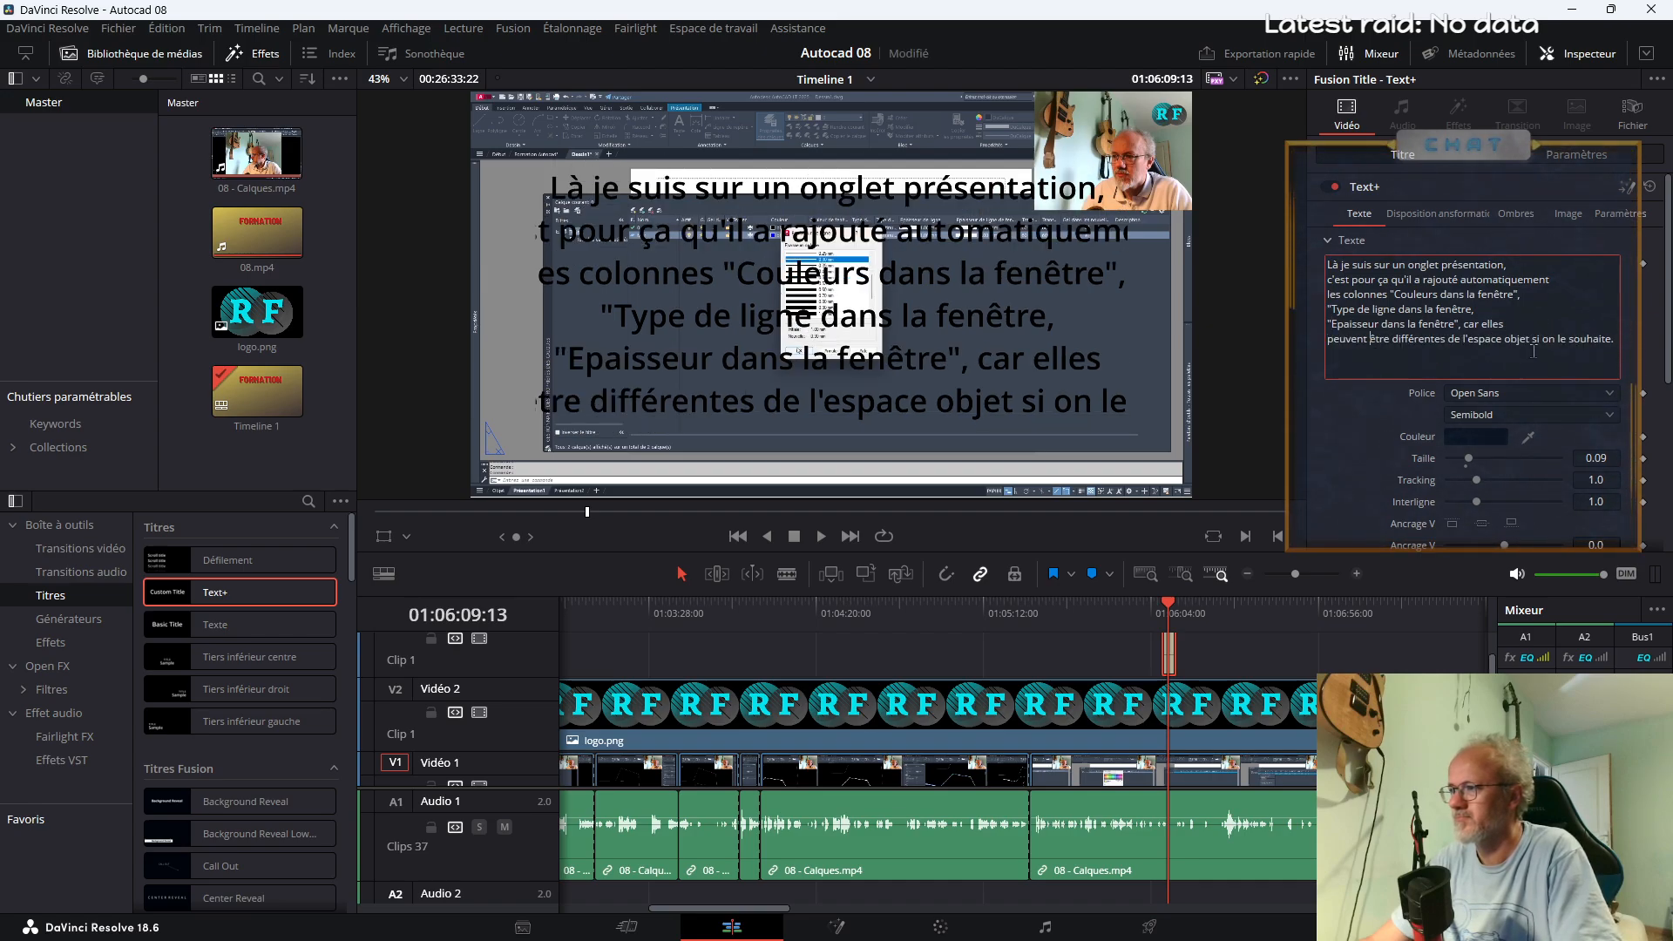
click(1508, 337)
key(Return)
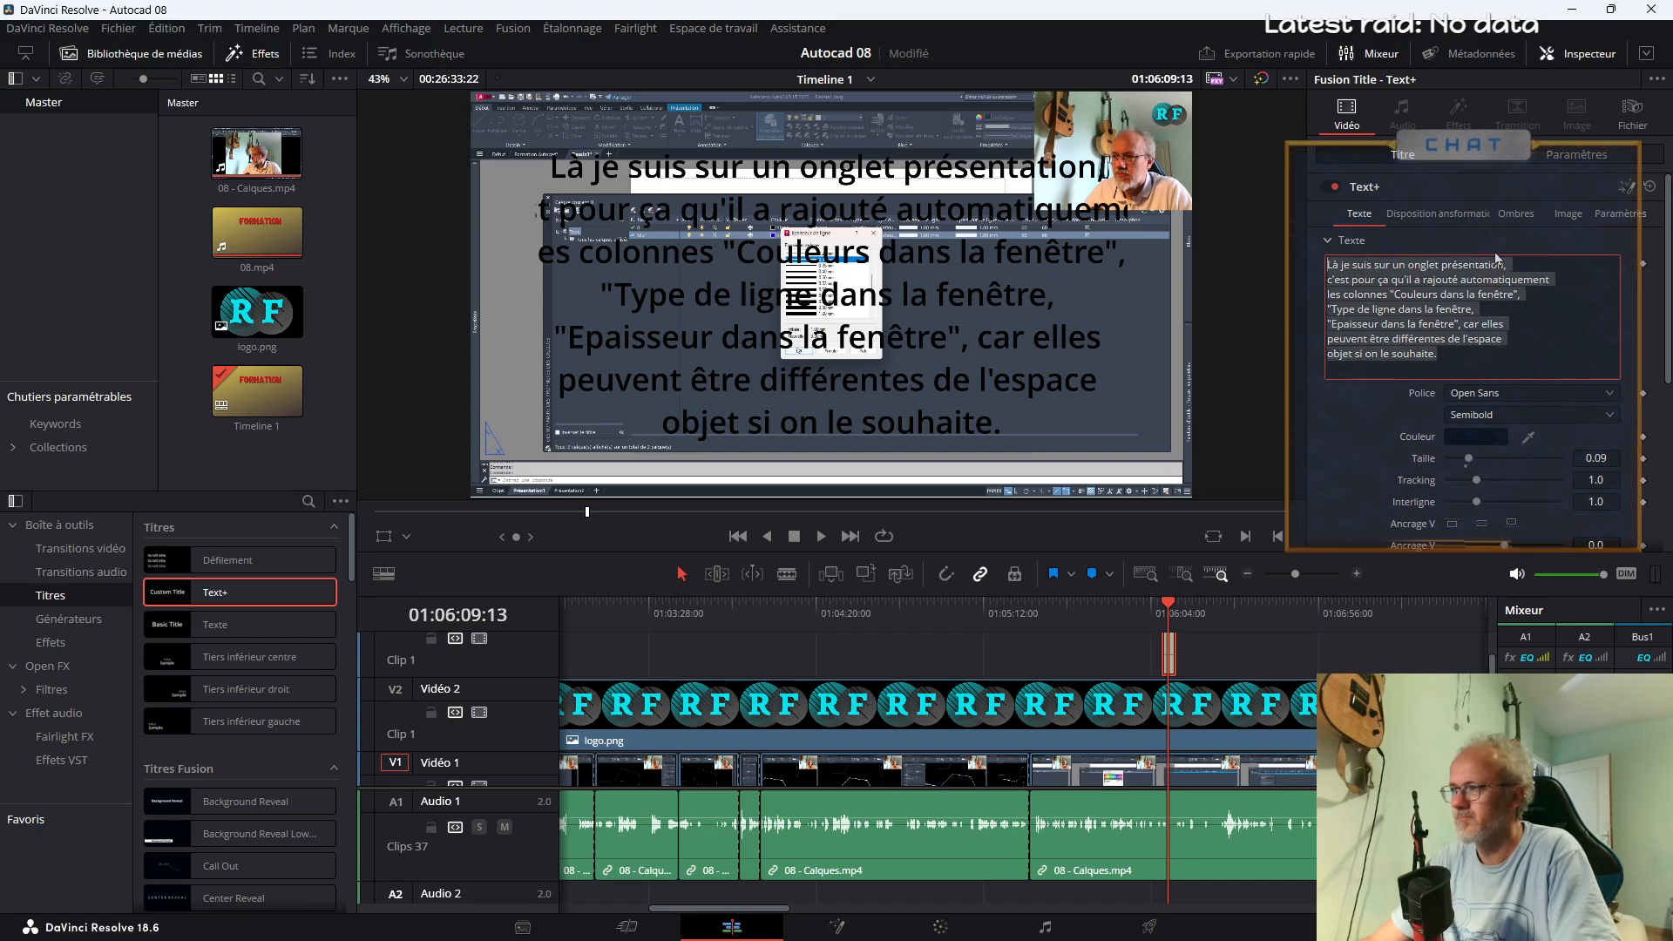
Enable the Red Outline (element 2) and Black Shadow (element 3) shading elements on the title
click(1435, 212)
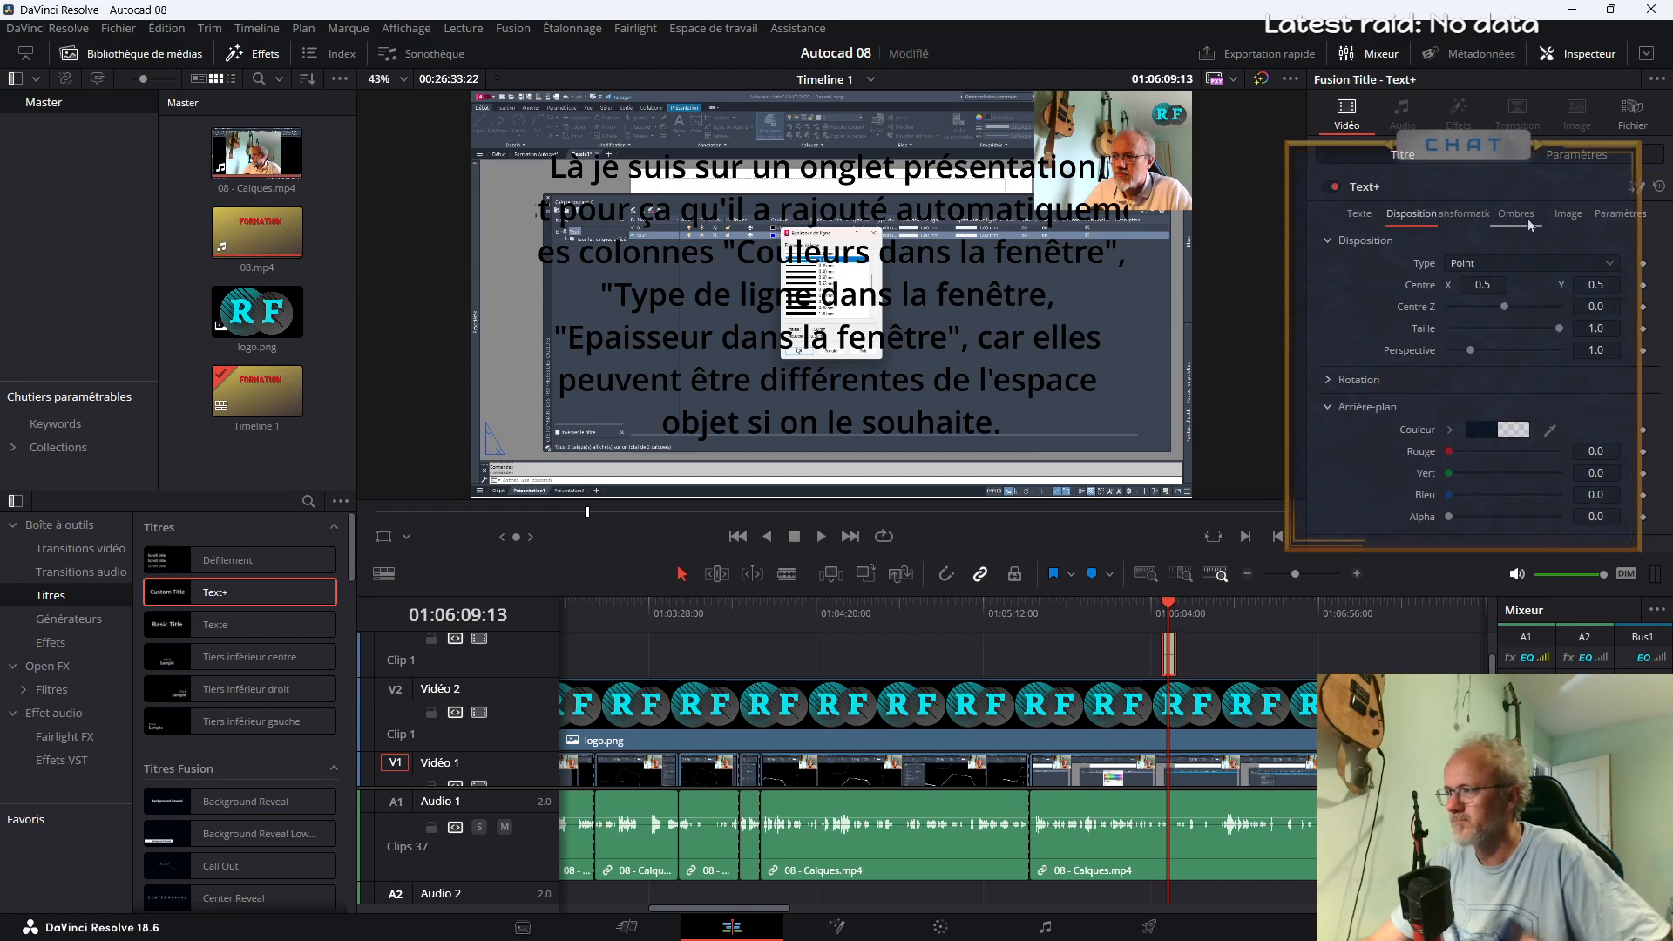
click(1563, 216)
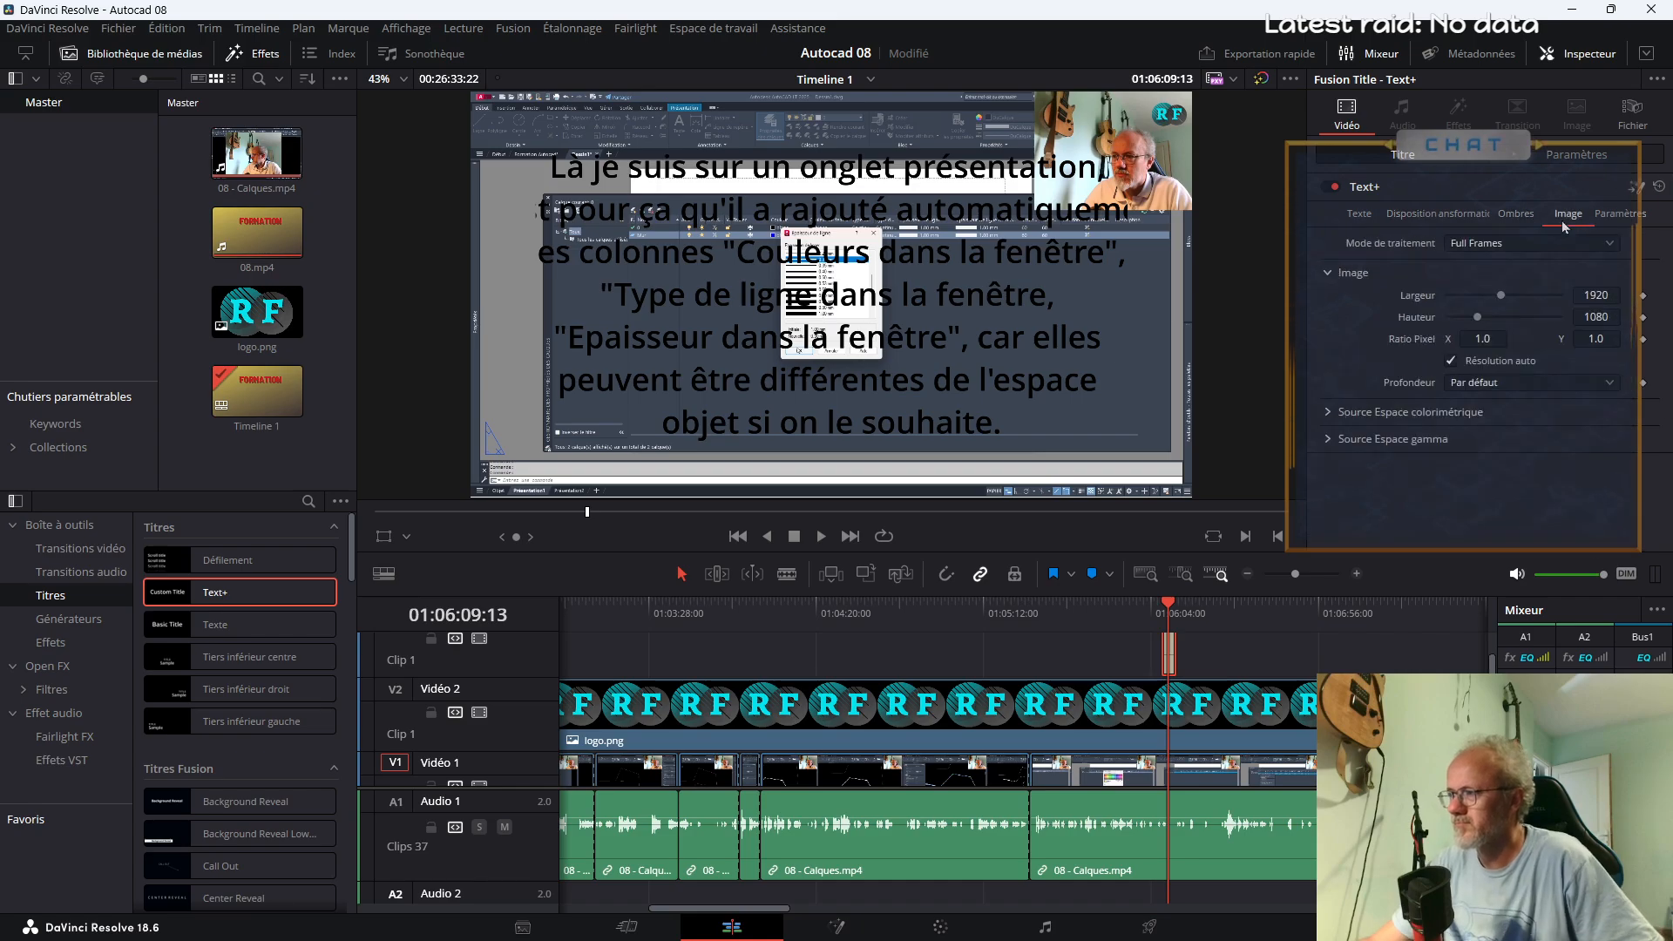
click(1516, 214)
scroll(1497, 472, down, 5)
scroll(1497, 472, up, 5)
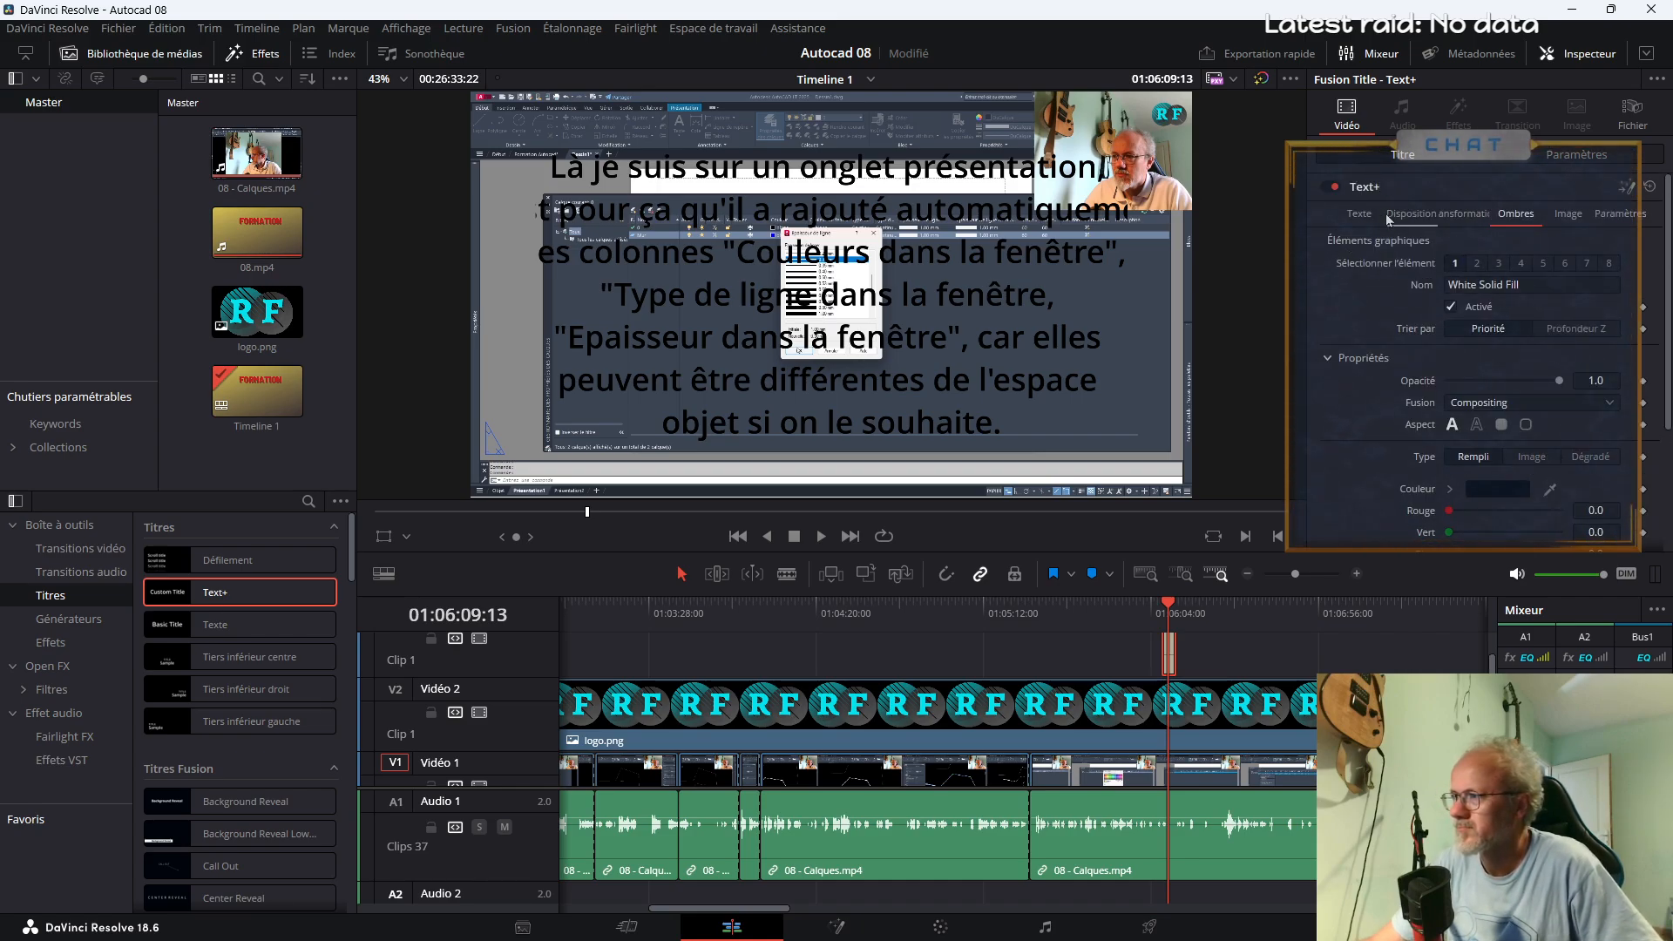
click(1476, 263)
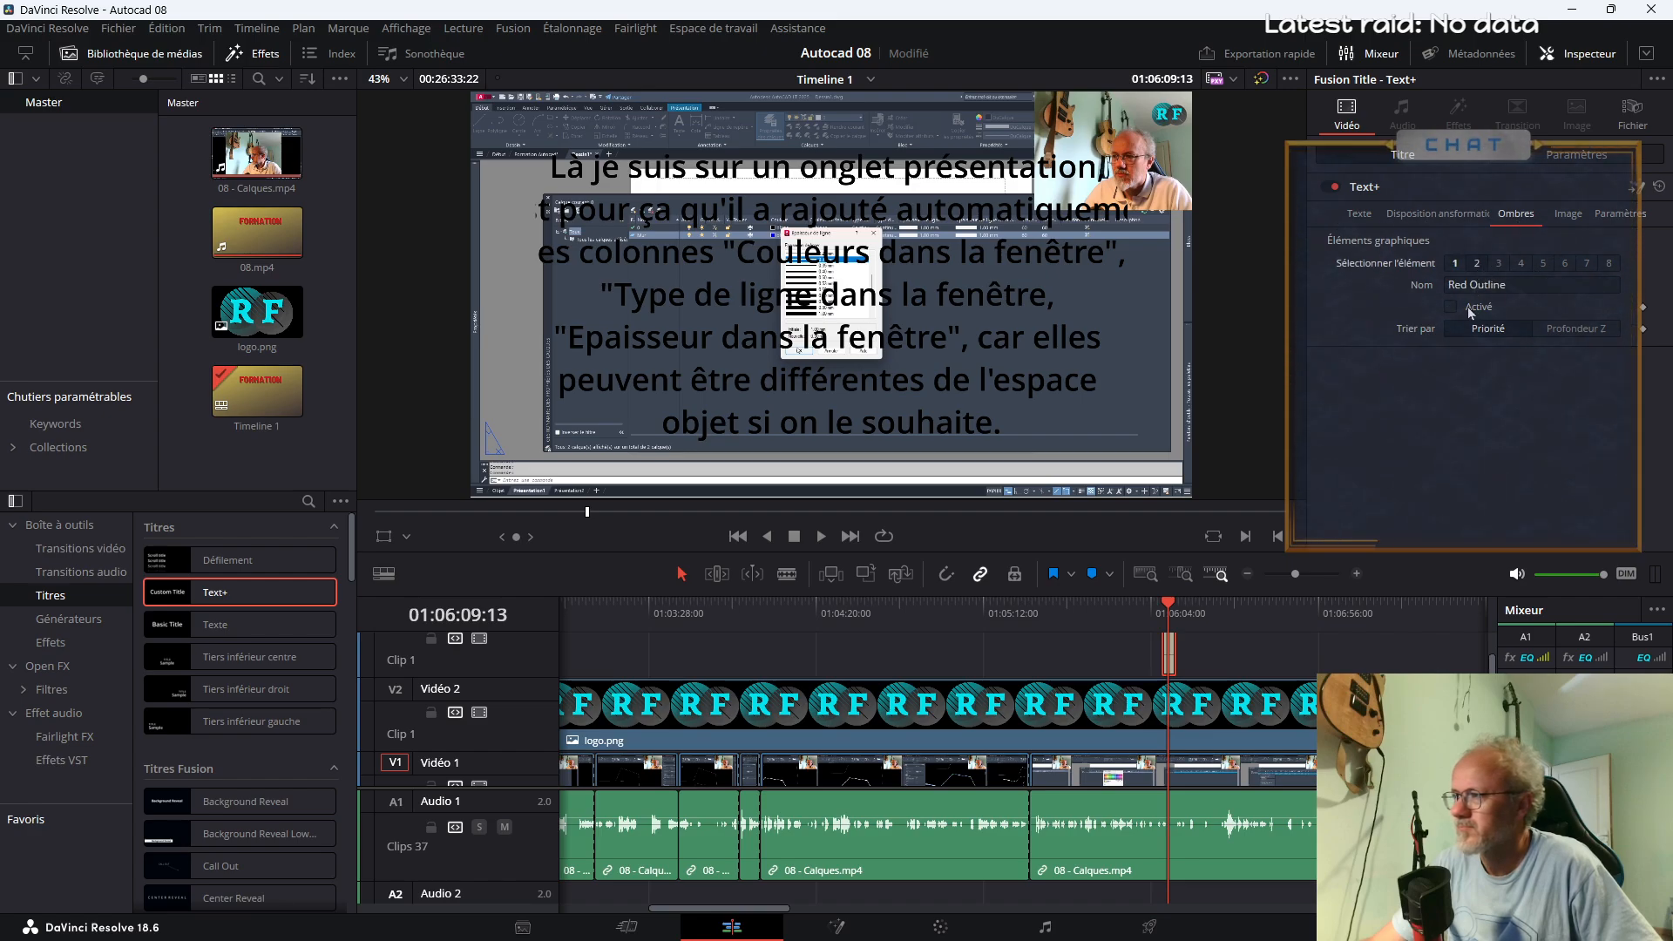
click(1468, 308)
click(1499, 264)
click(1452, 309)
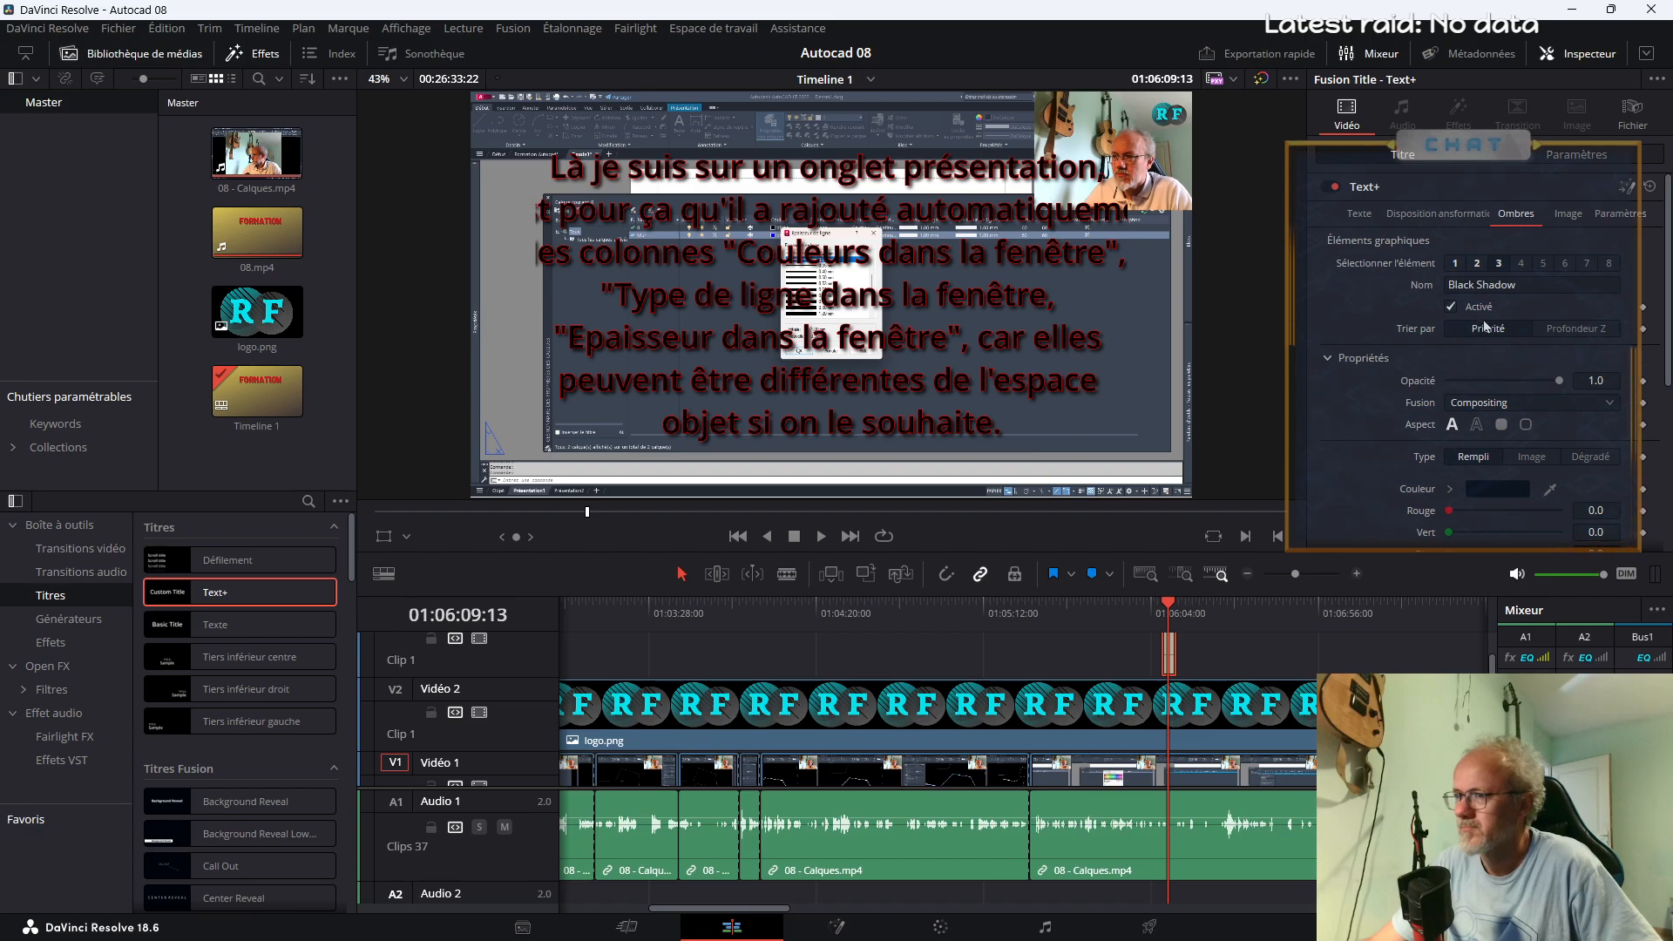
Set the title's text colour to yellow (#ffff00)
click(1474, 264)
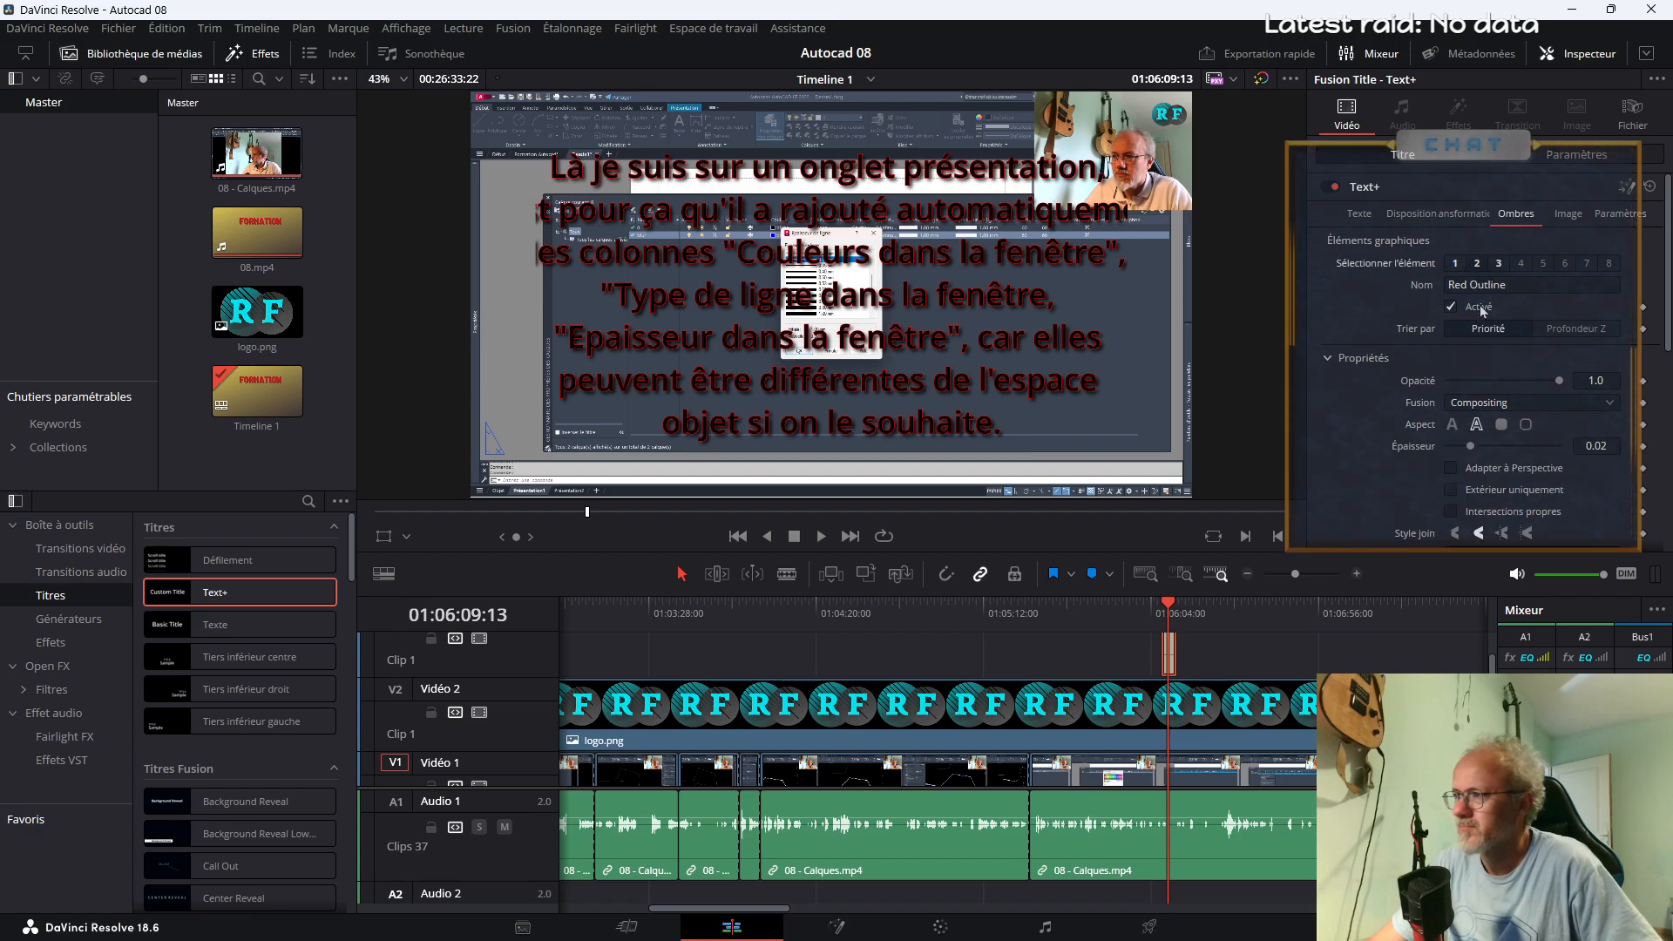
click(1454, 264)
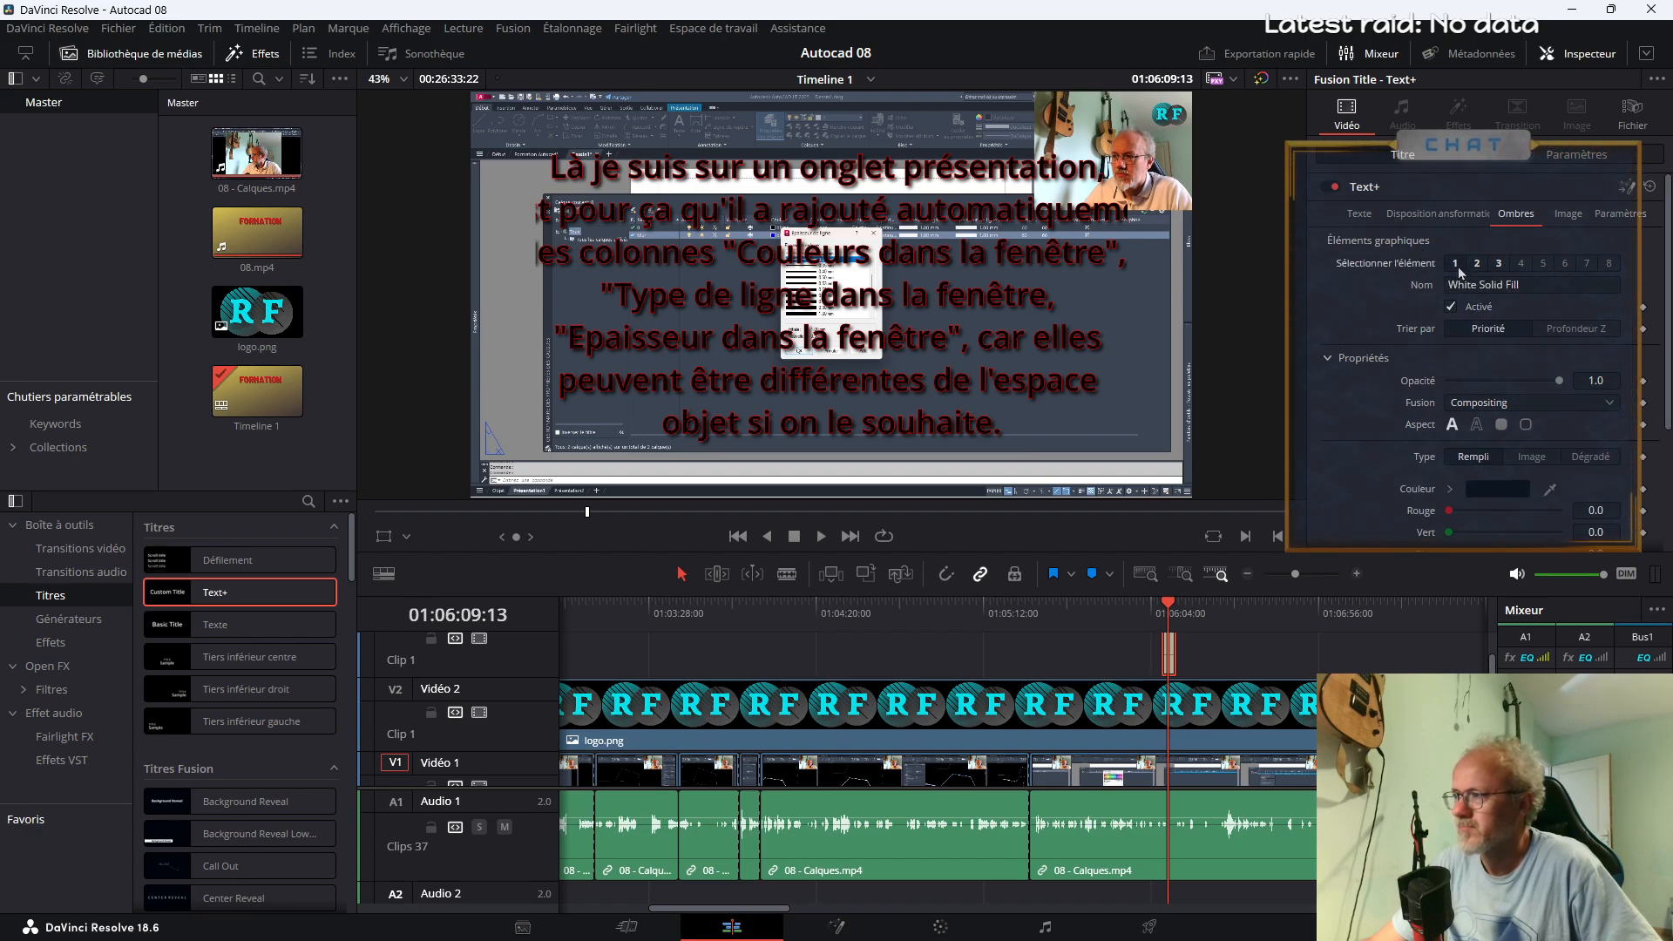
click(1358, 215)
click(1469, 442)
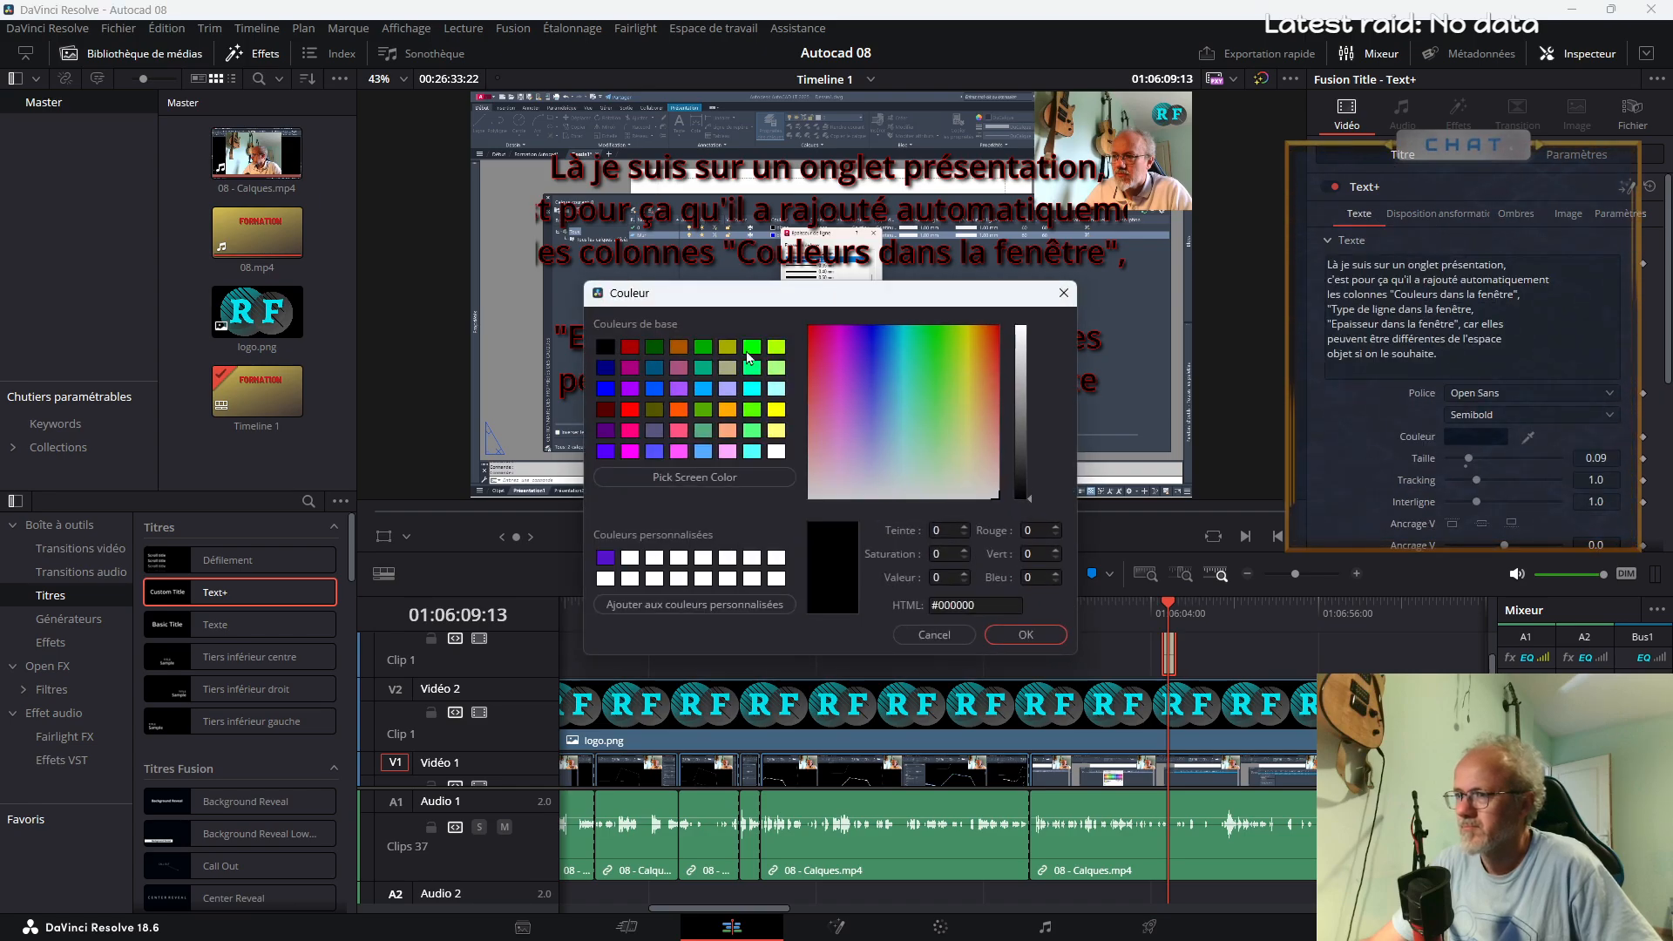
click(775, 408)
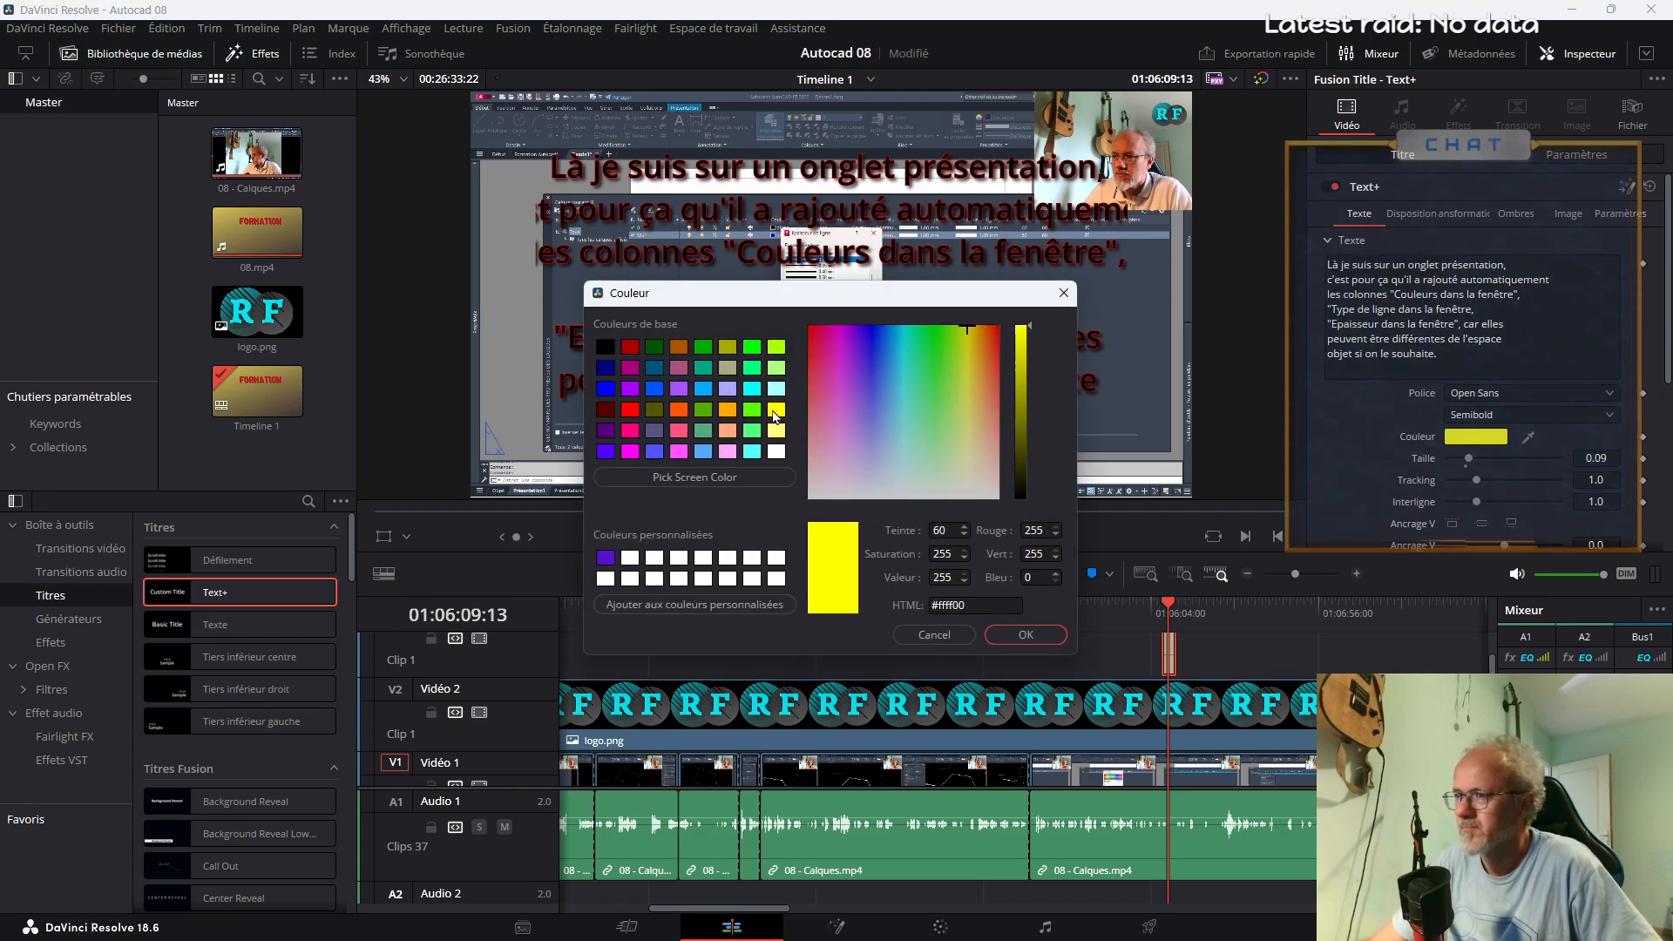
click(1025, 634)
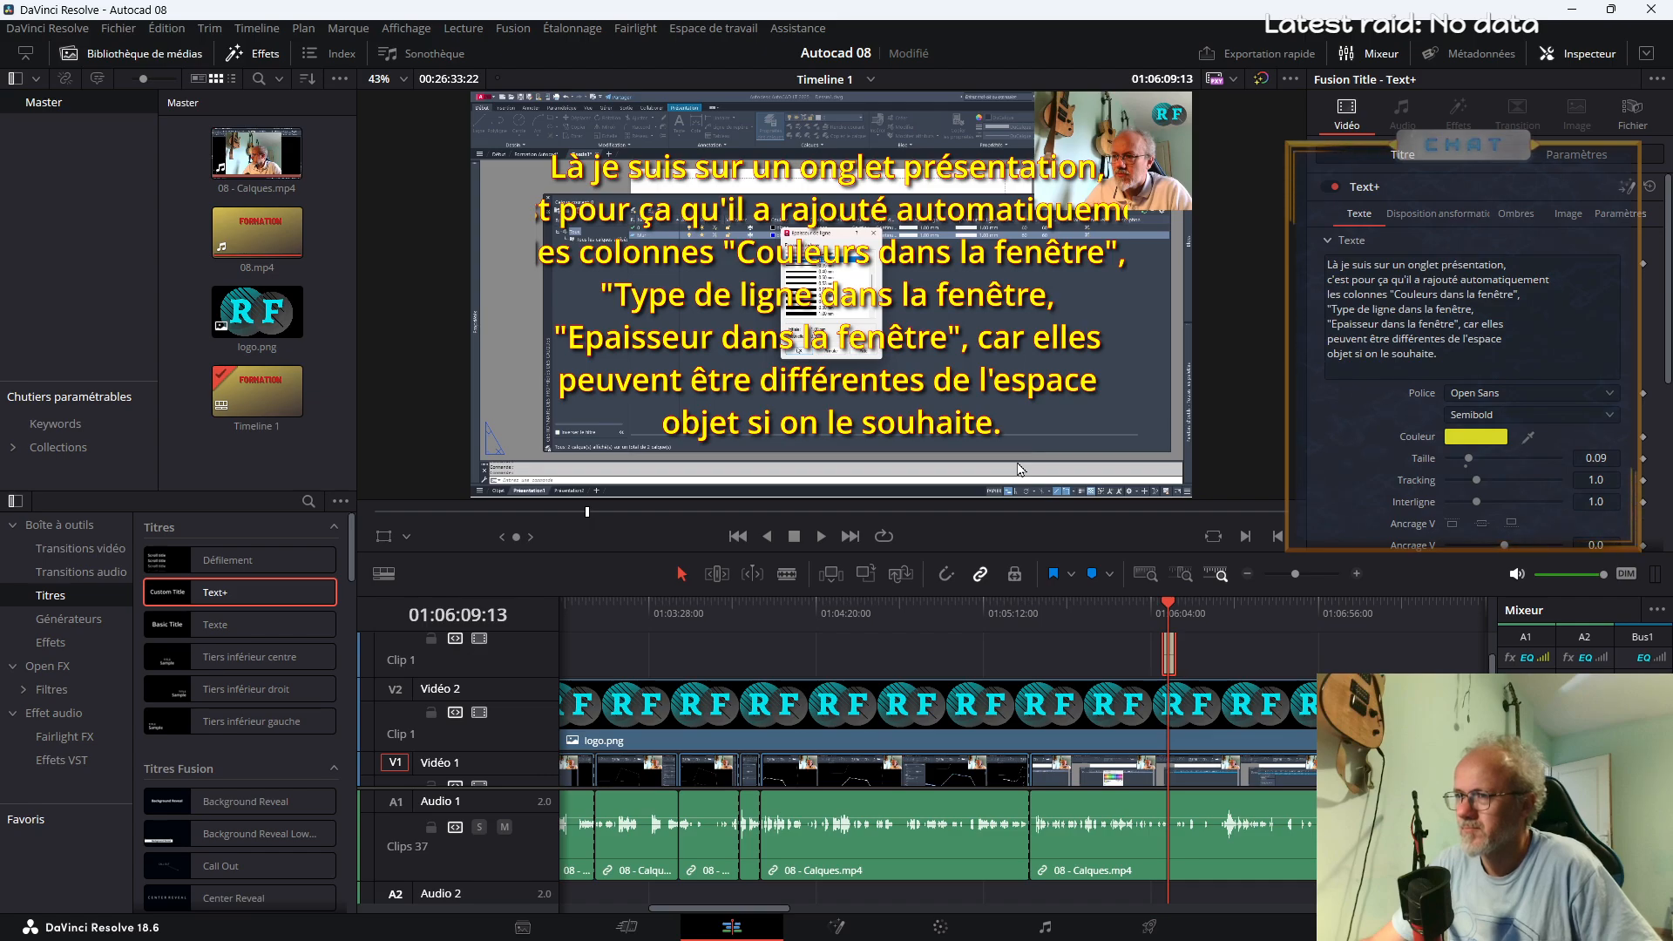
Rewrap the title text to break after "rajouté" and after "les colonnes"
click(1449, 280)
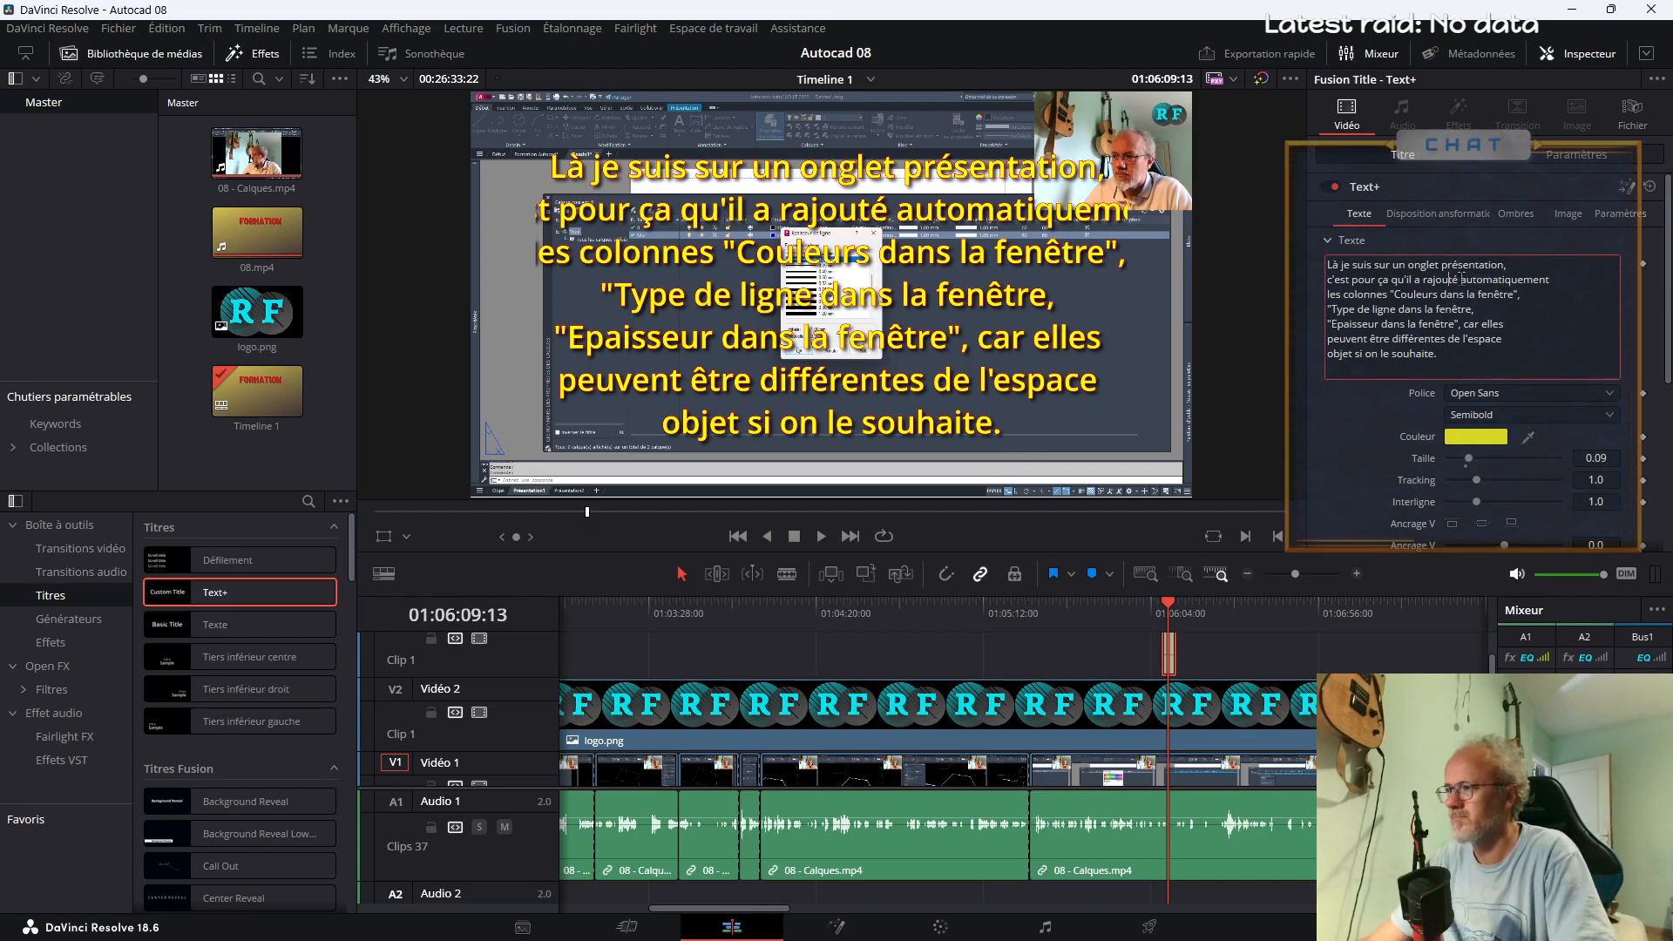
click(1464, 279)
key(Return)
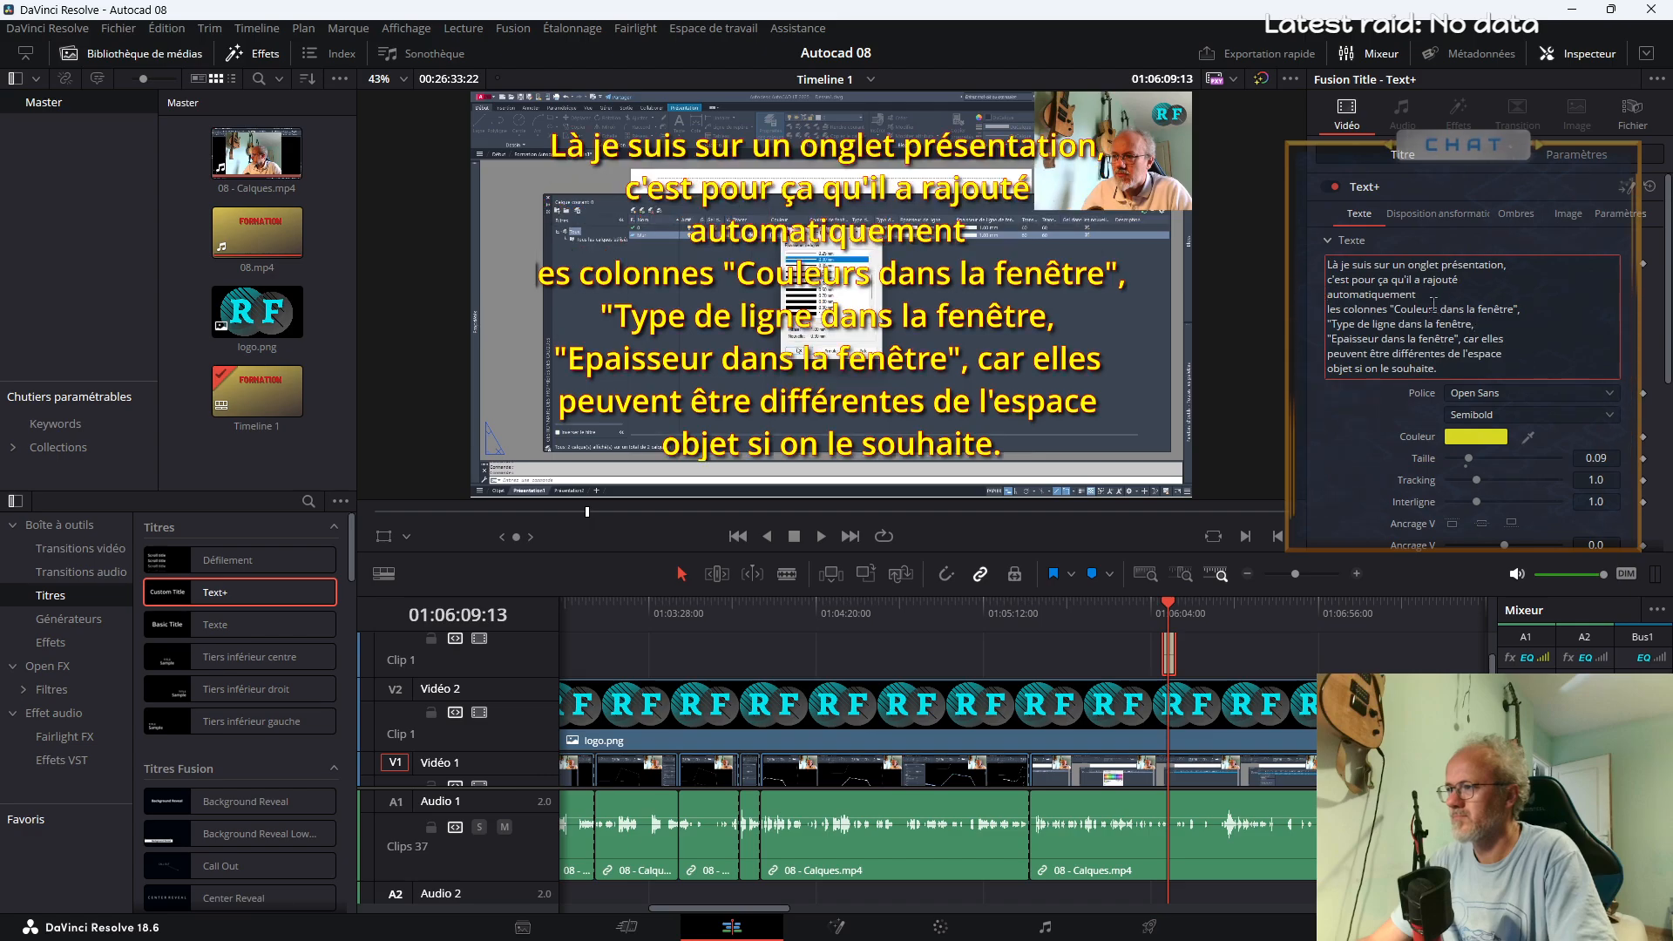
click(1480, 294)
key(Delete)
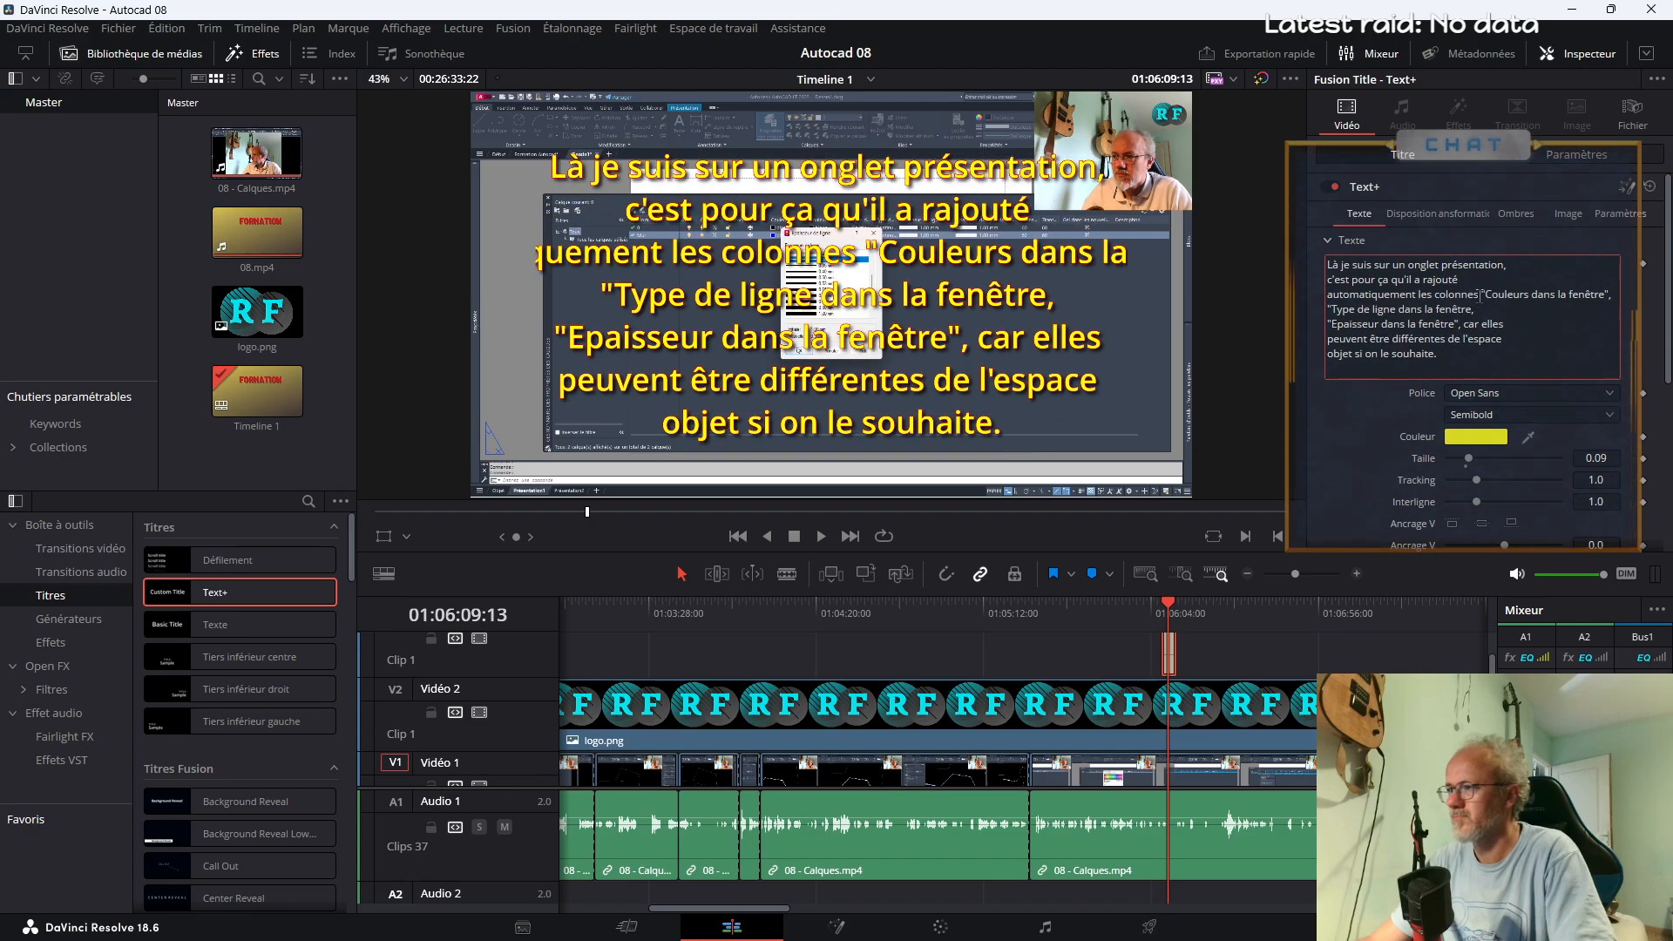
key(Return)
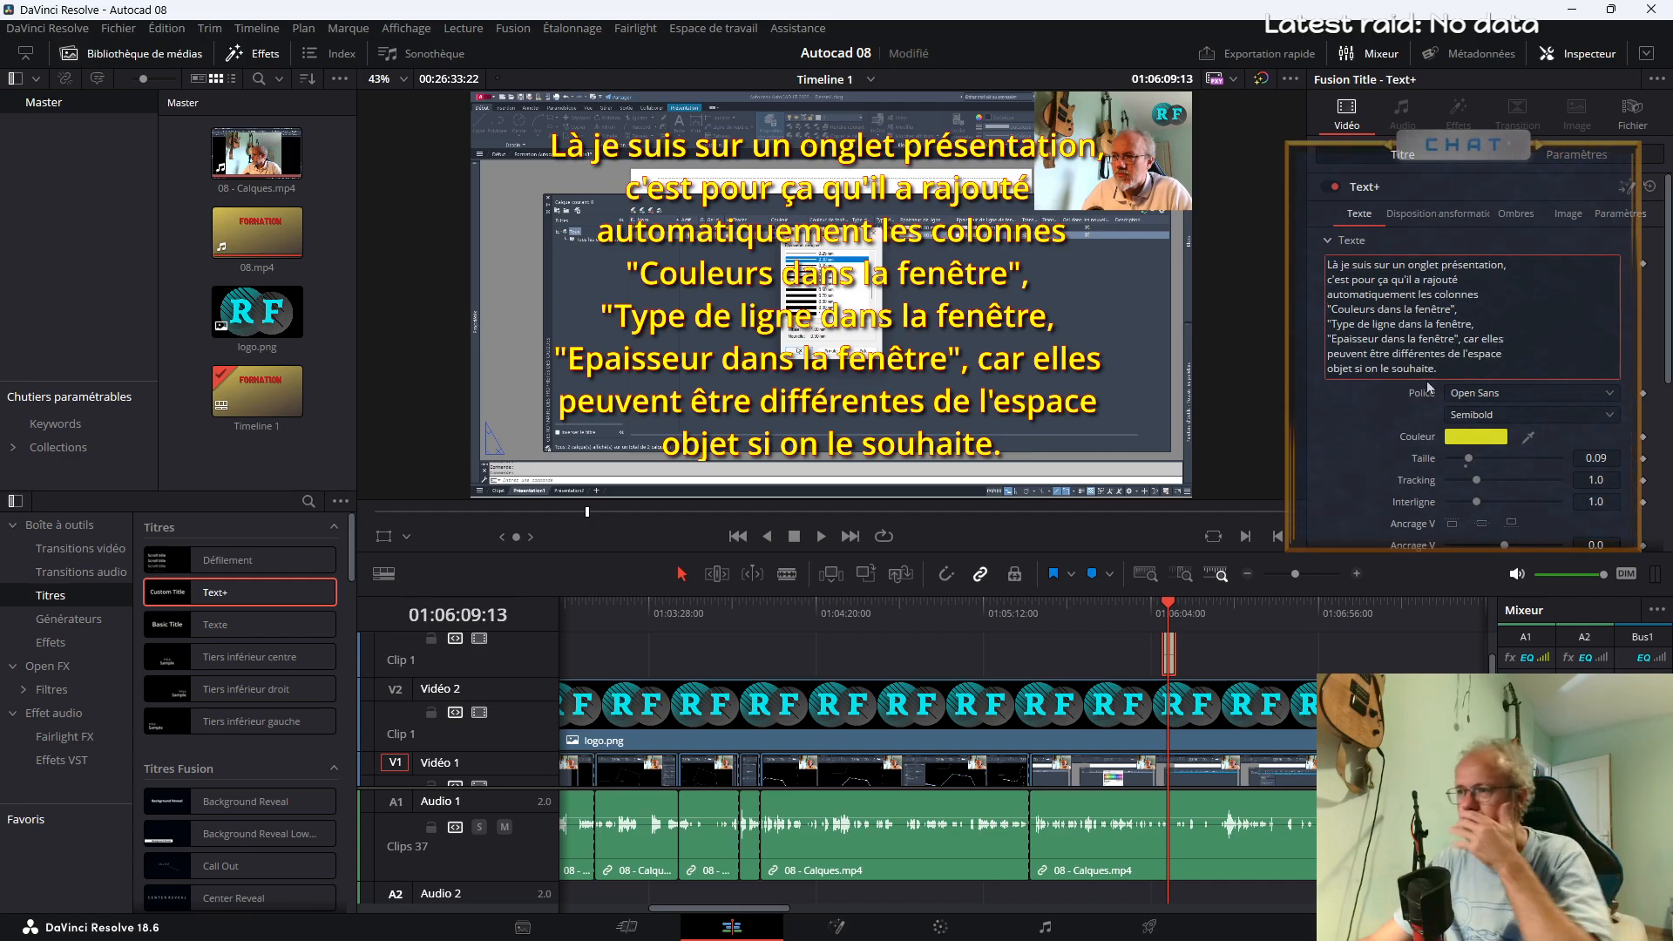
Review the footage before the title and move the Text+ clip on Vidéo 3 to the cut near 01:05:26
click(1147, 613)
key(space)
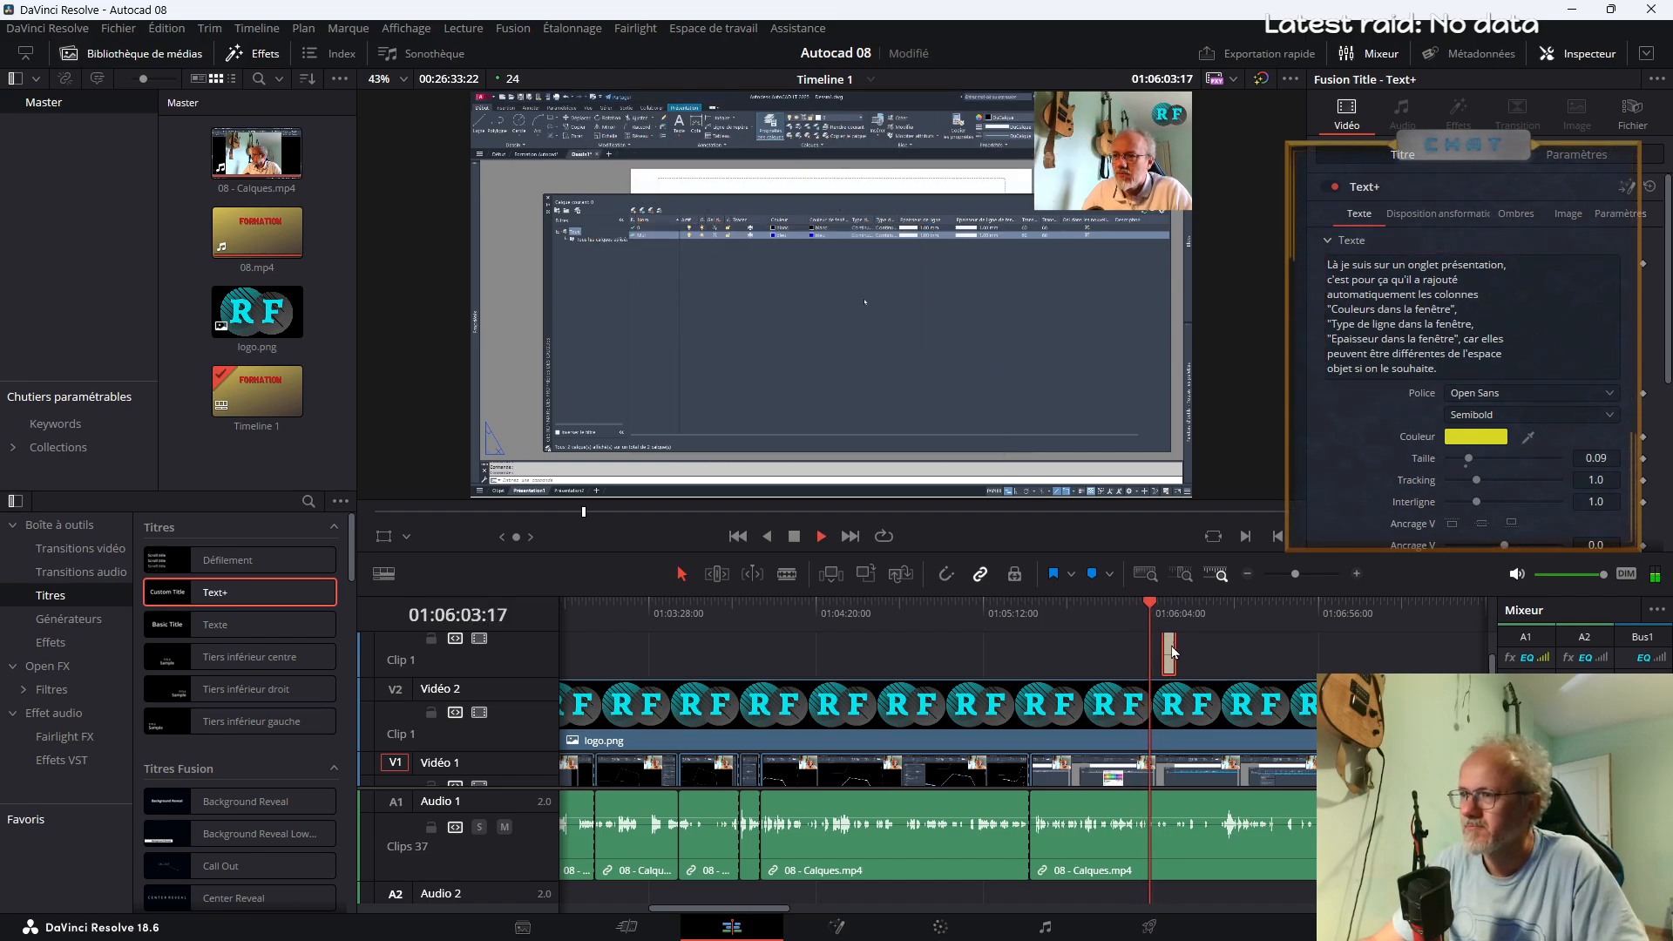
click(1131, 613)
click(1086, 610)
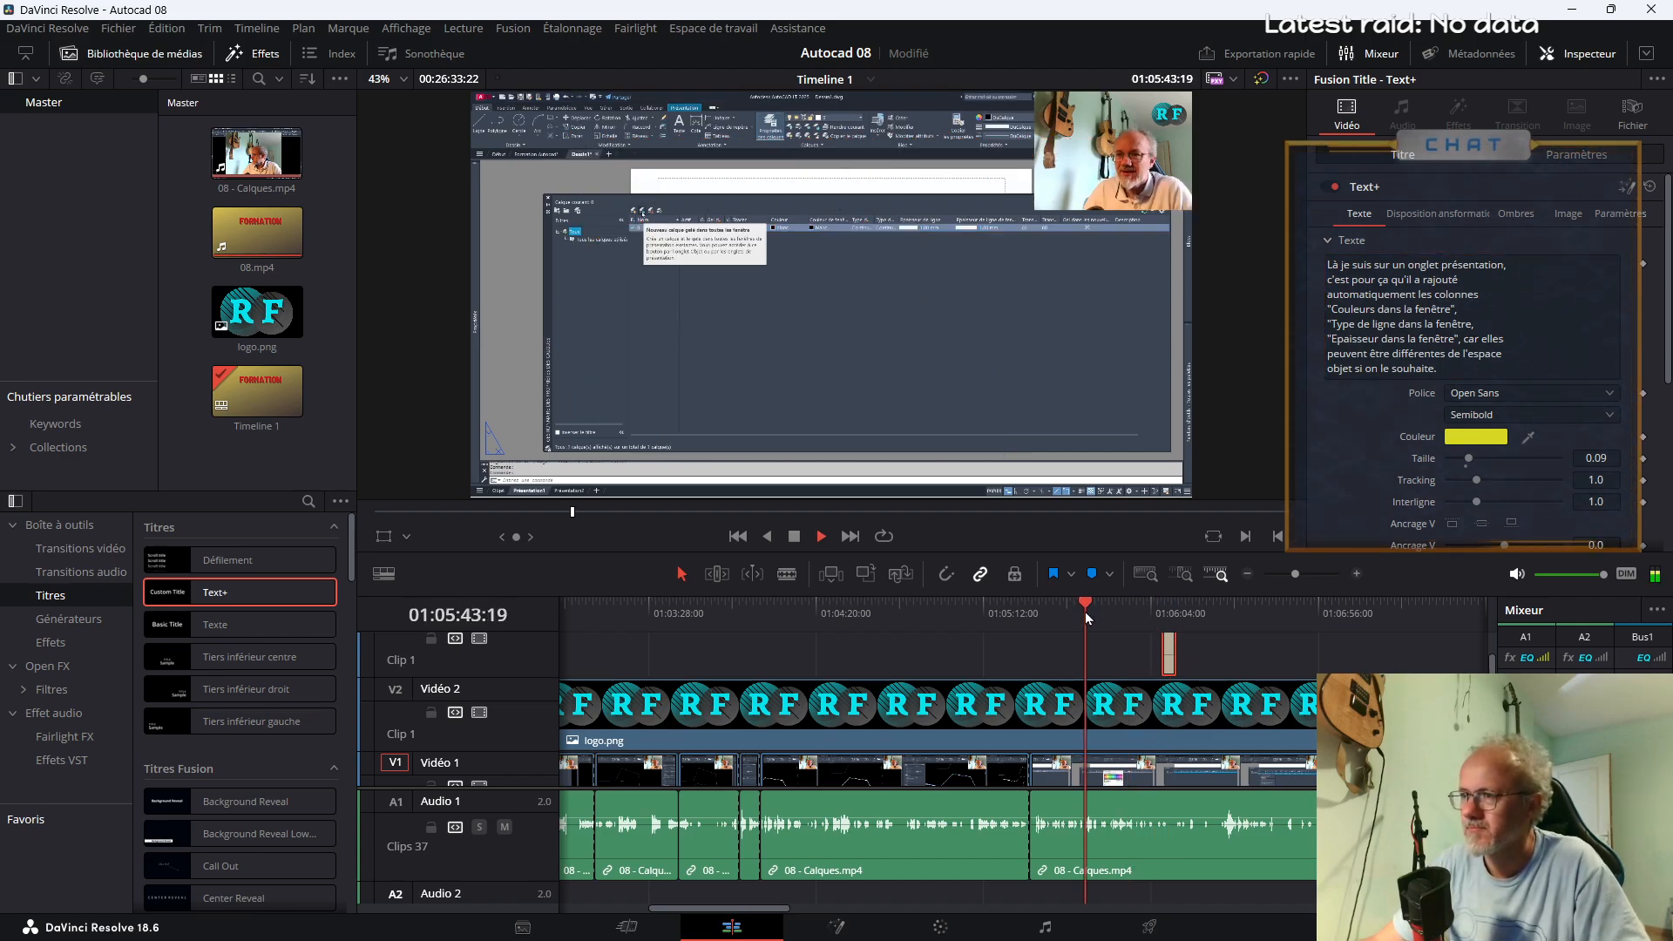
click(1037, 613)
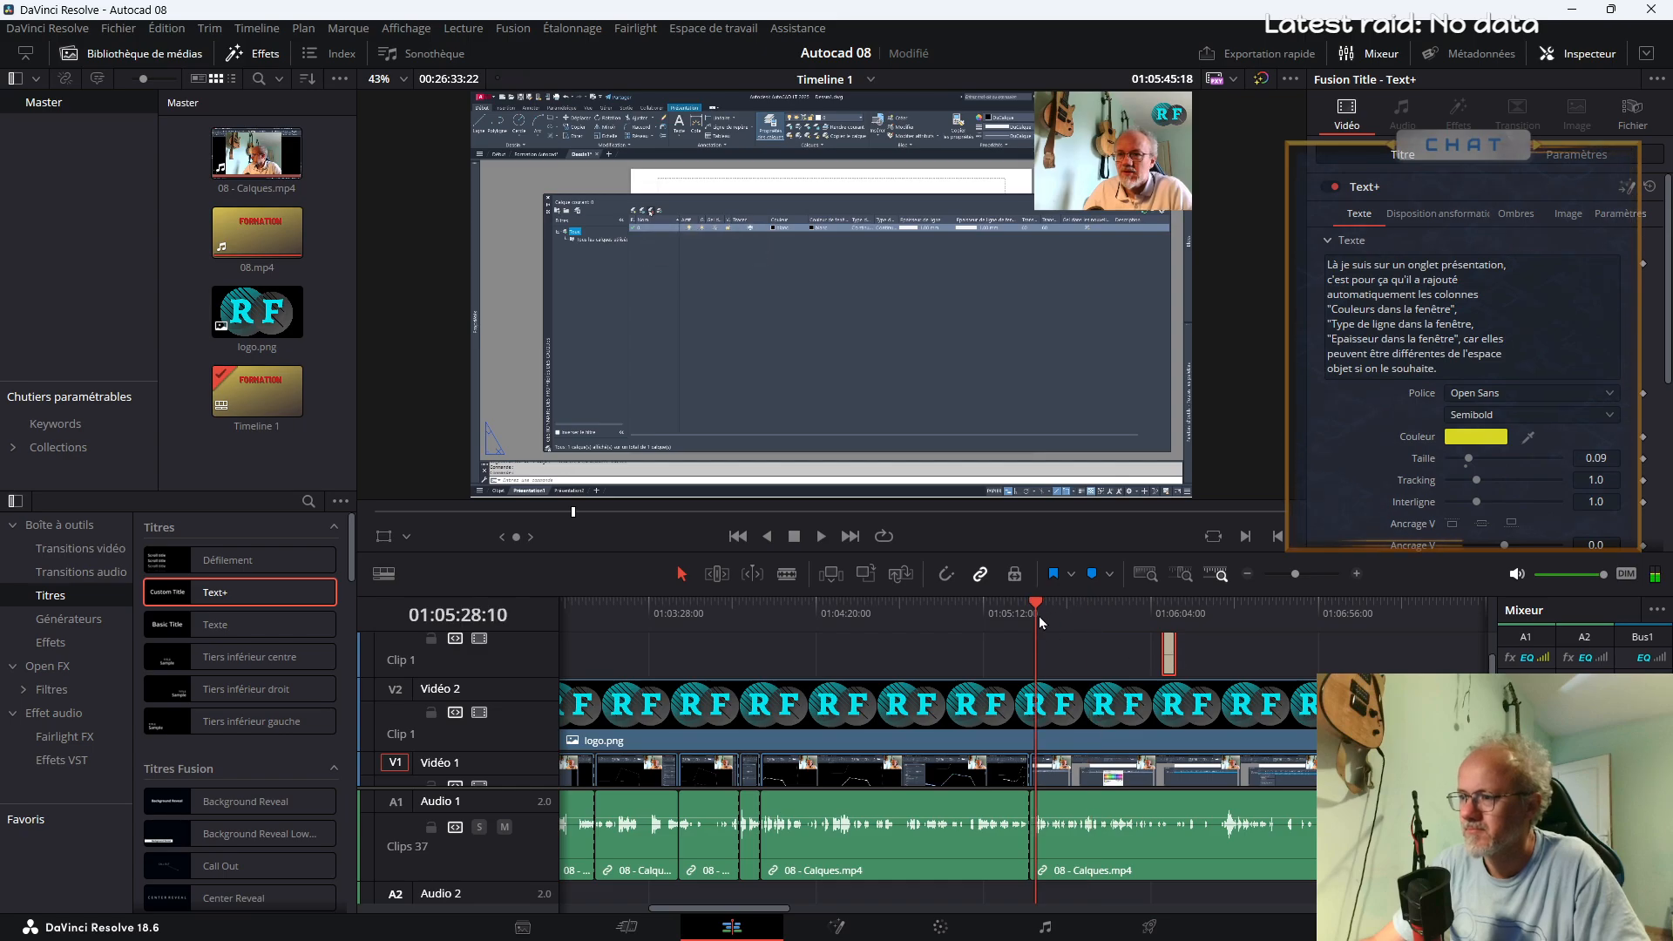
click(1016, 611)
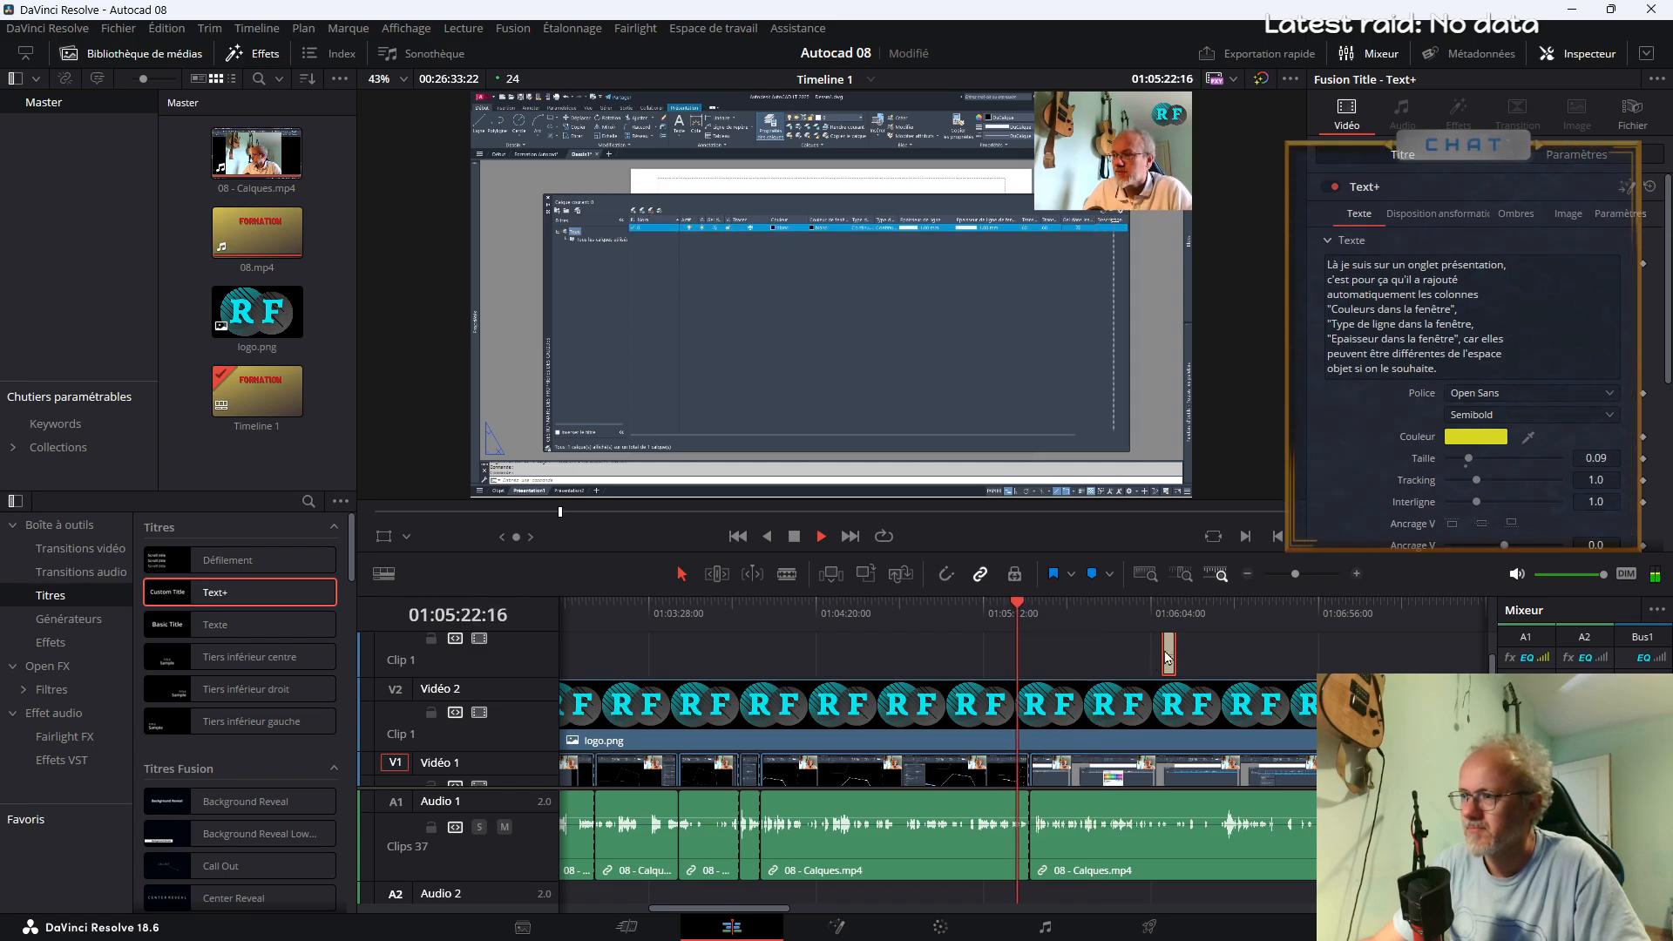
drag(1167, 654, 1040, 648)
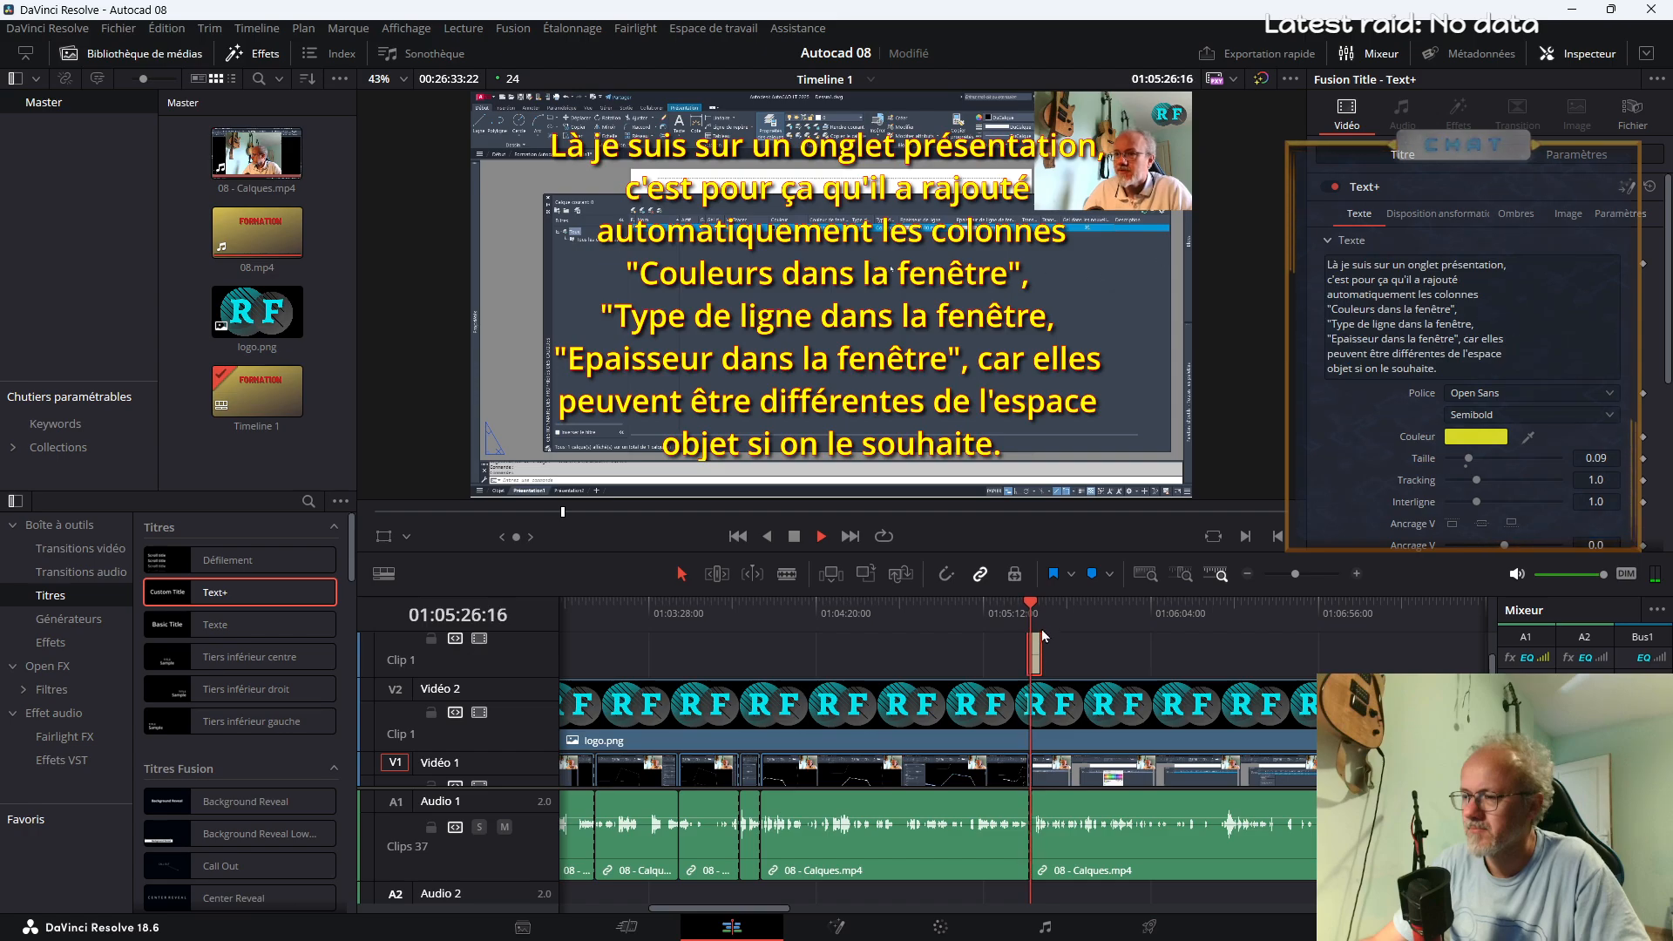
Lengthen the Text+ clip to about 13 seconds and move it to start at about 01:05:44
scroll(1046, 658, up, 1)
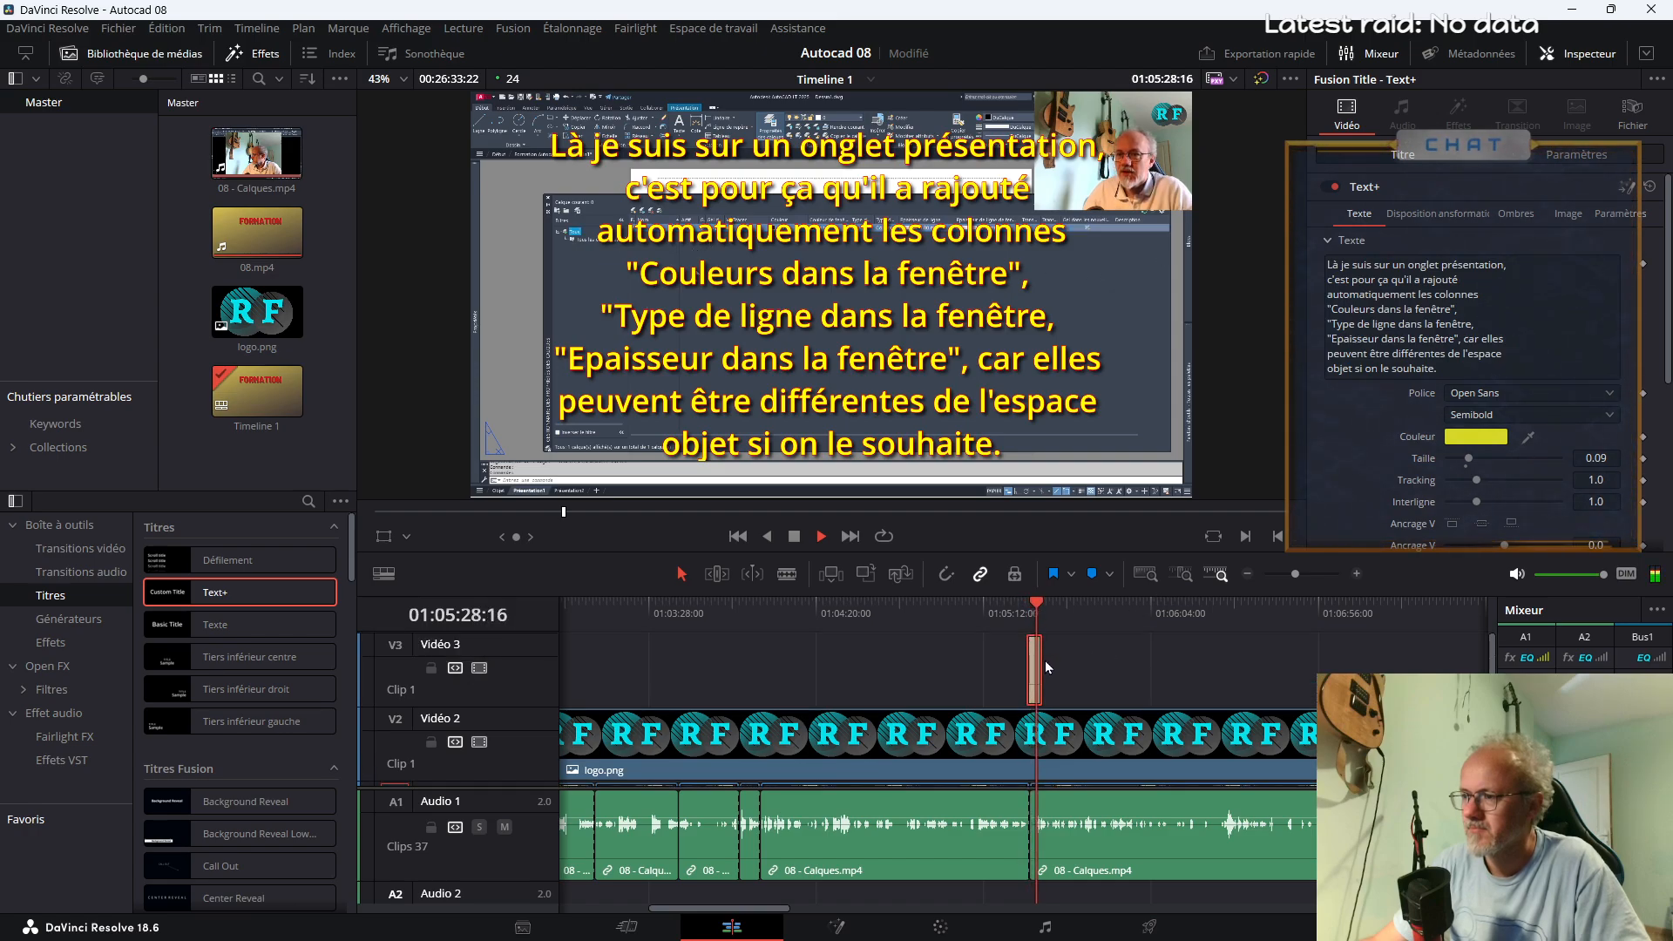
drag(1295, 575, 1306, 574)
drag(1016, 671, 1236, 671)
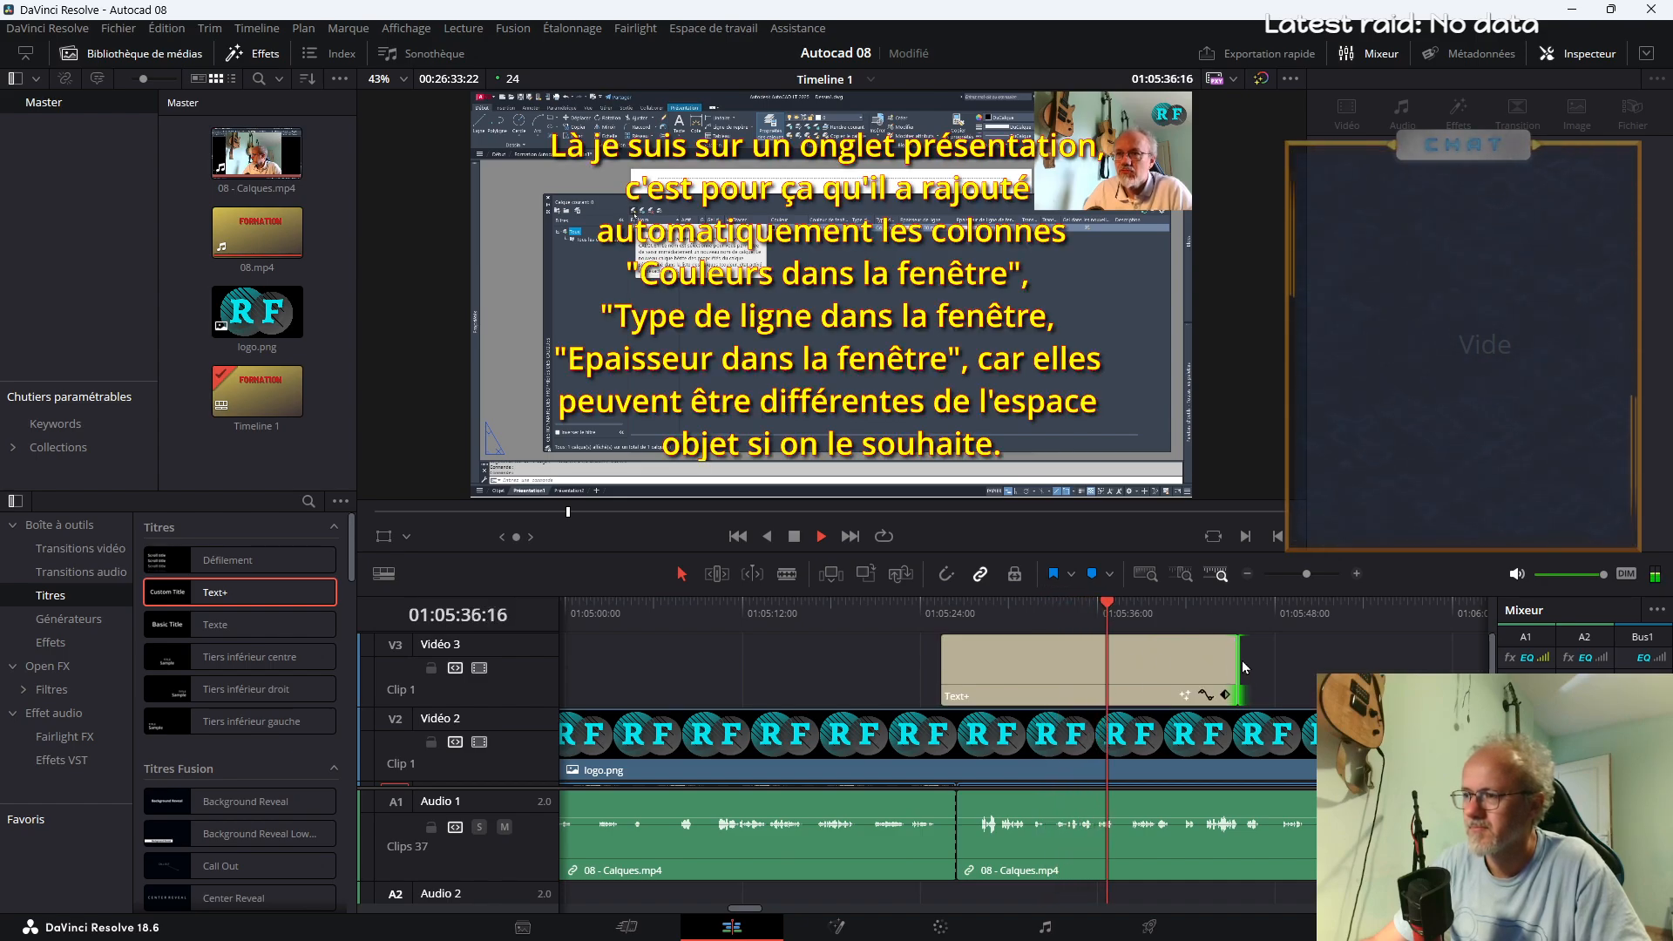
drag(1235, 667, 1143, 659)
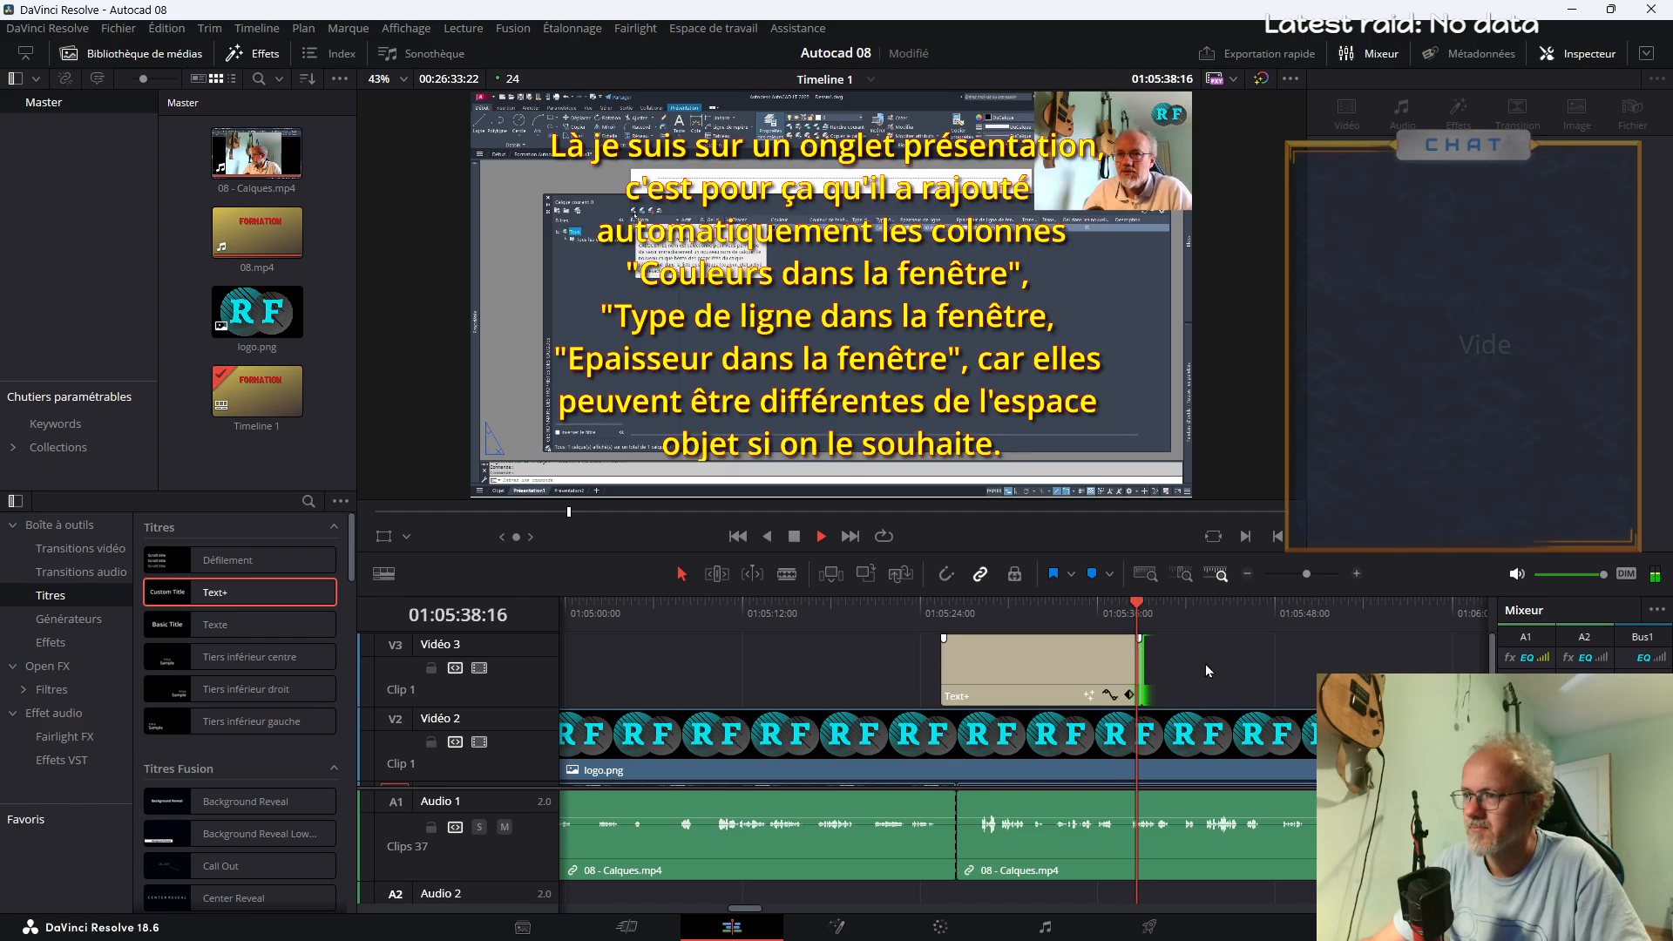
drag(1025, 666, 1307, 669)
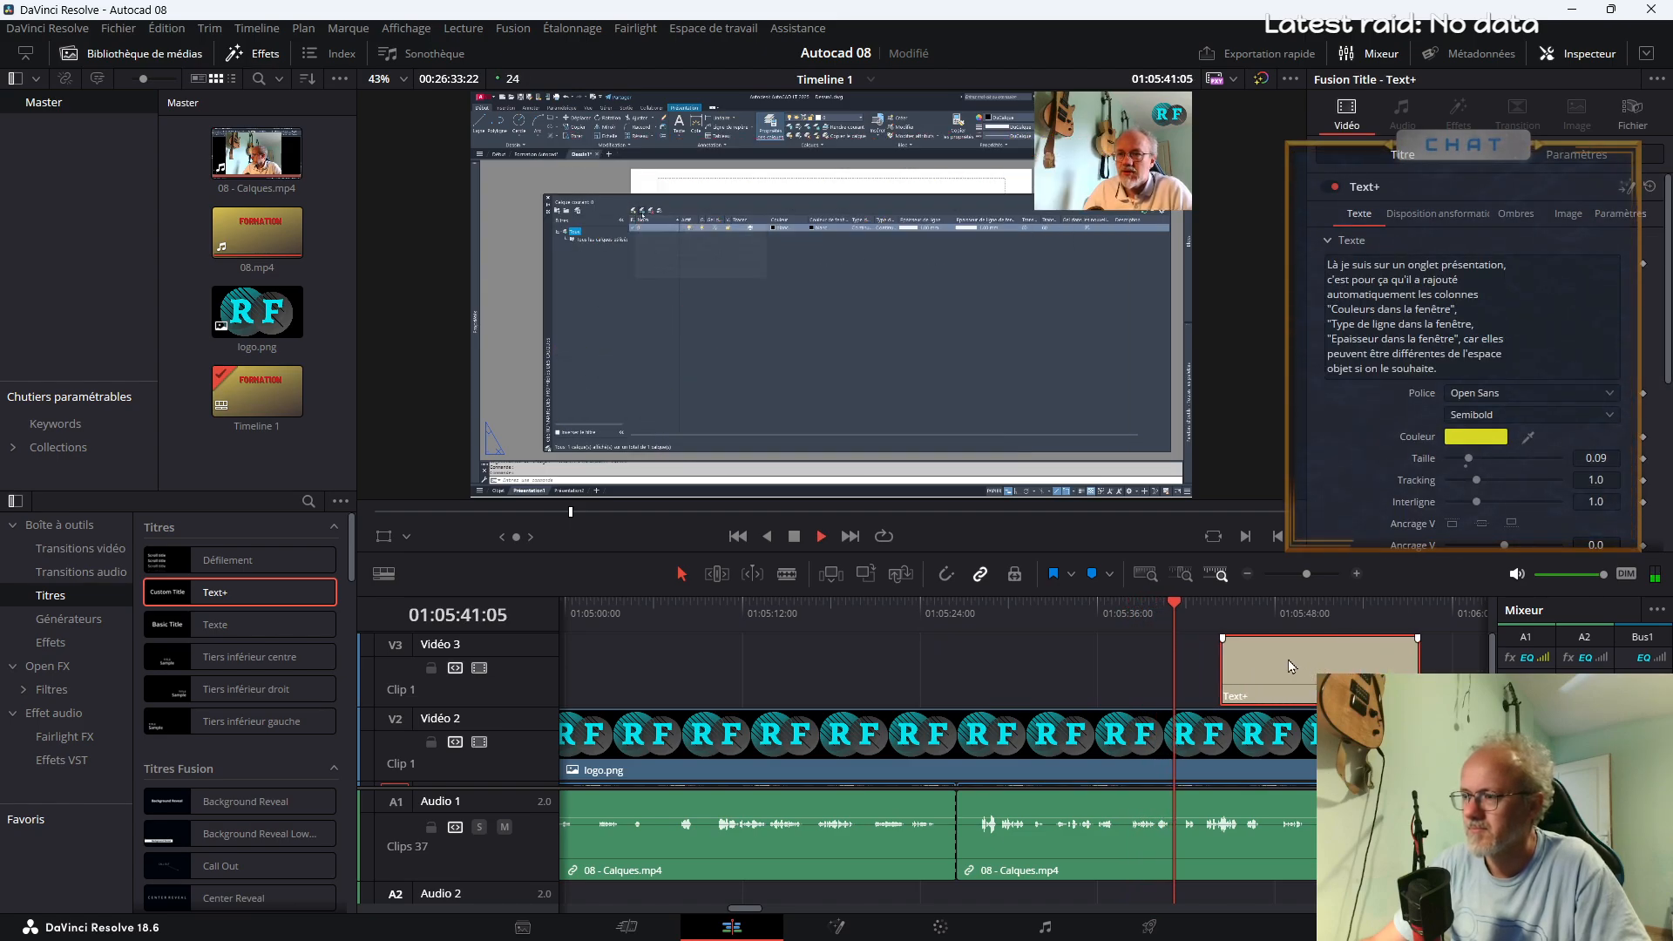
Split the 08 - Calques.mp4 clip at about 01:05:43, just before the Text+ clip
key(b)
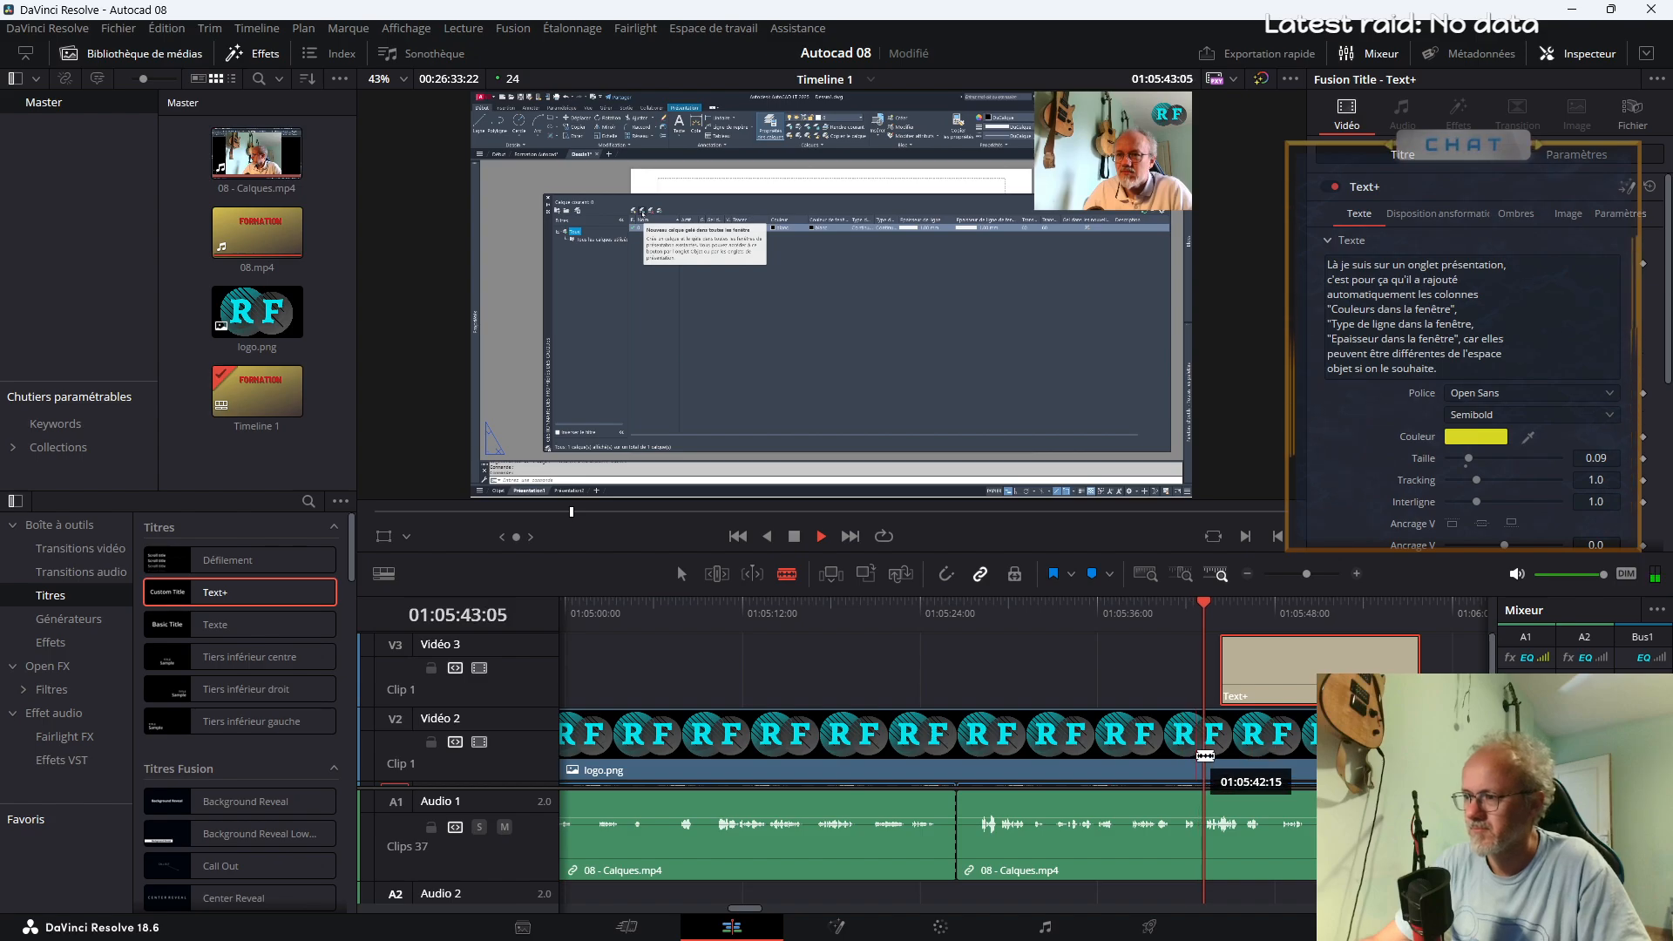
key(space)
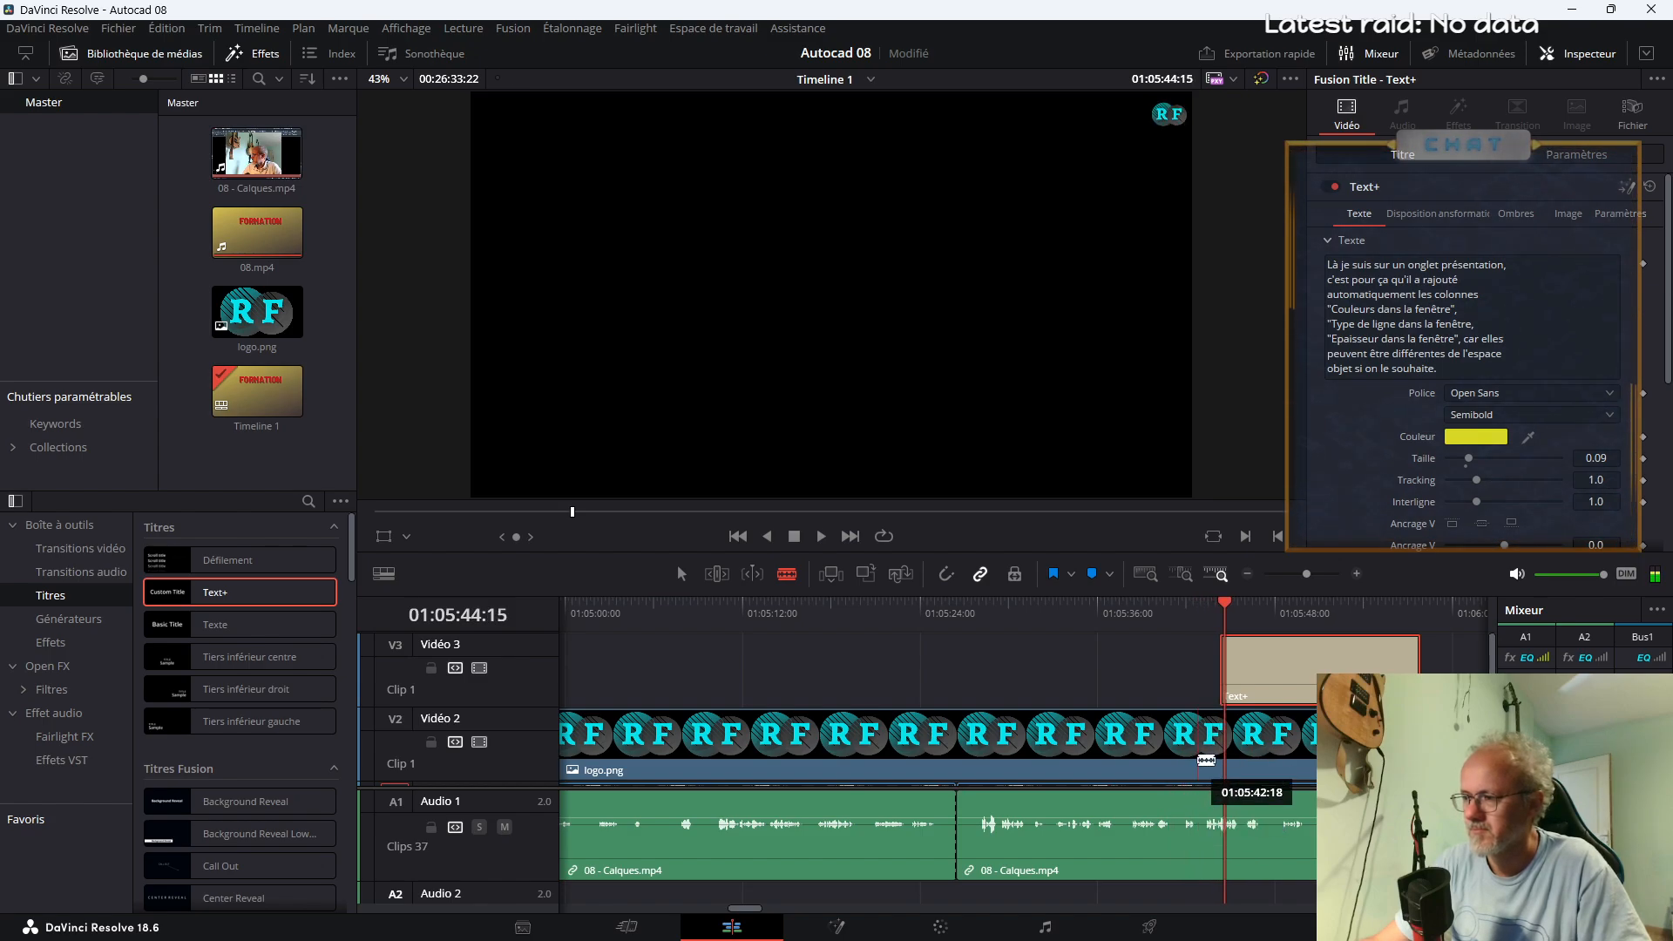
scroll(1197, 757, down, 1)
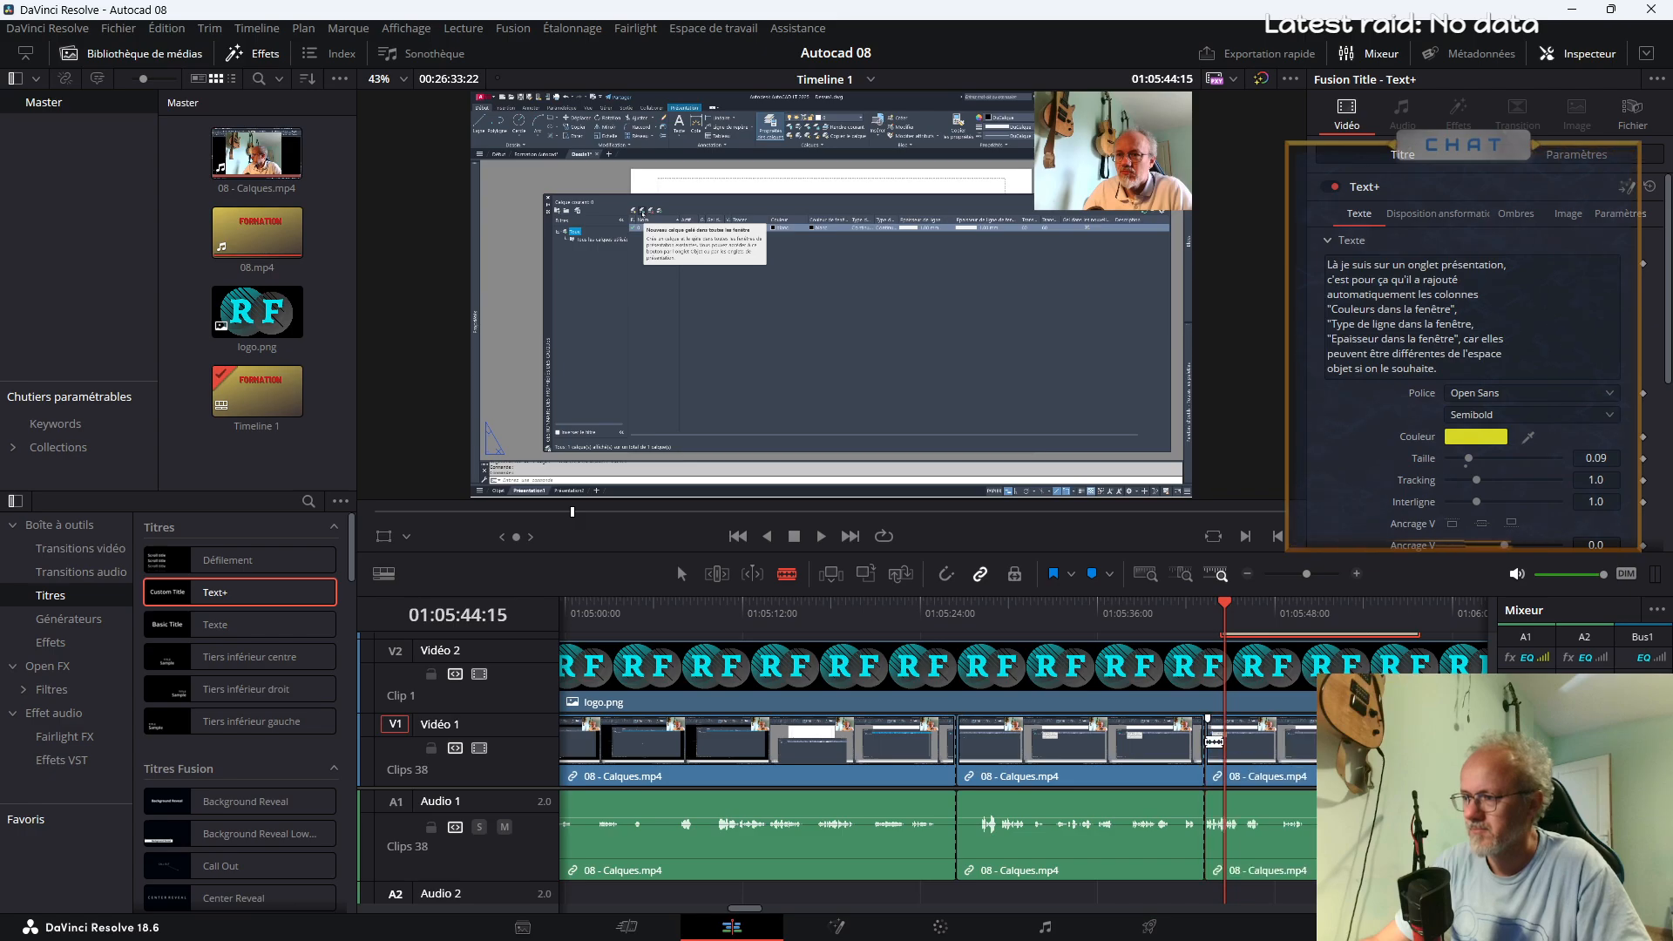
click(1205, 742)
click(963, 615)
key(a)
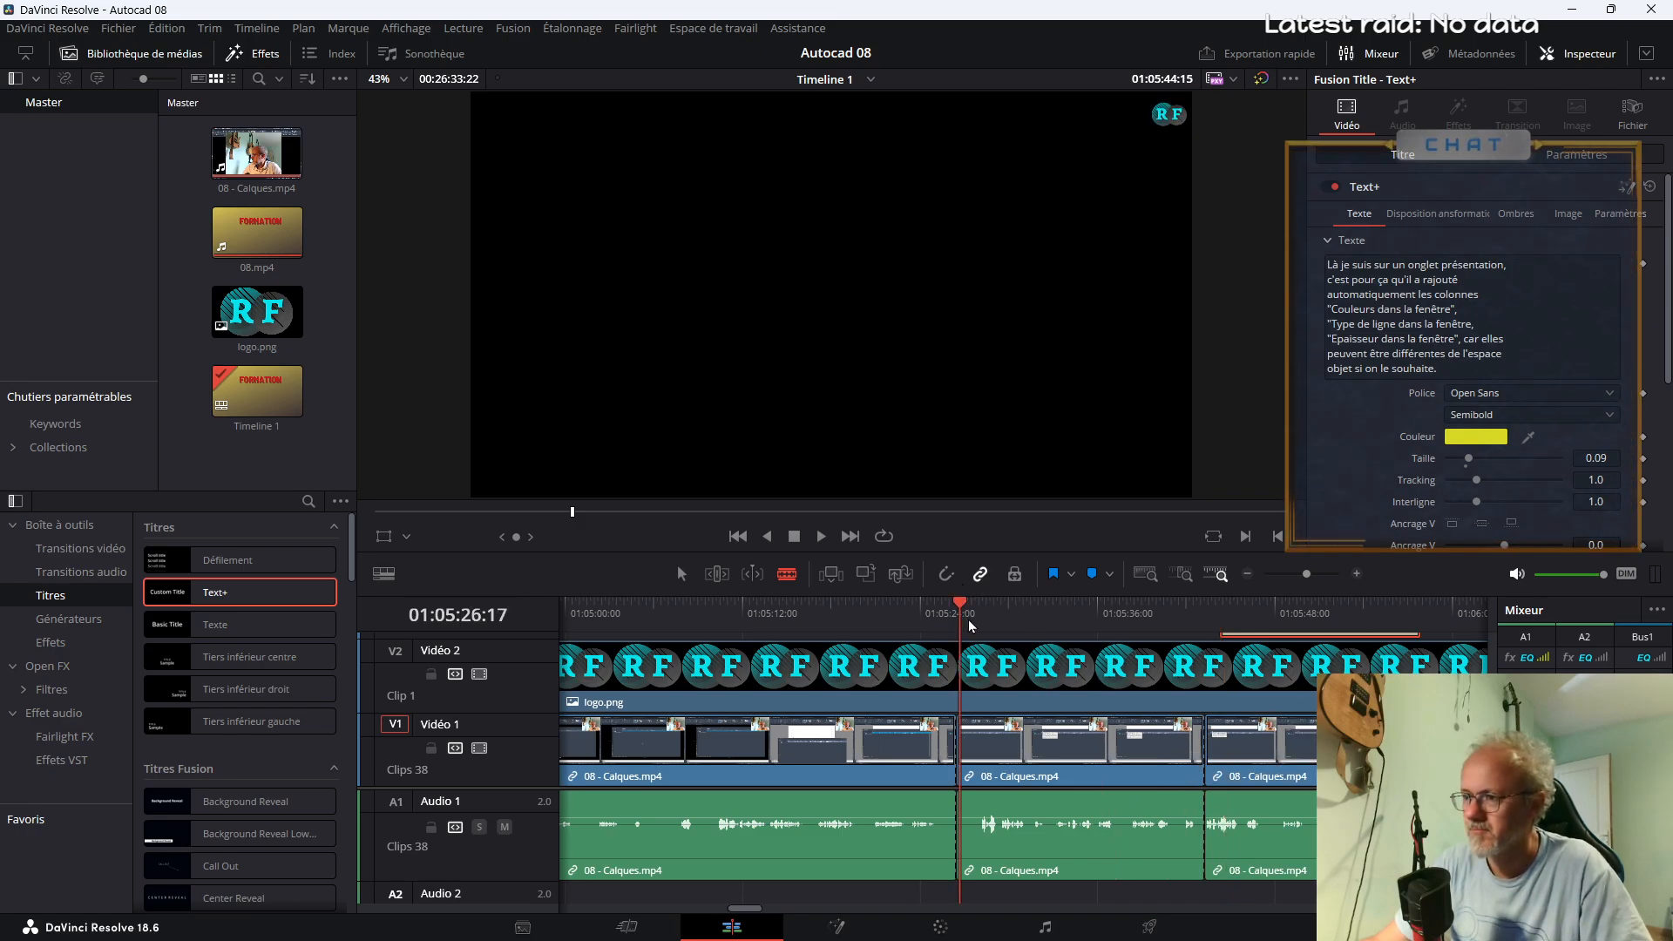
Apply the Binoculars Fusion effect to the 08 - Calques.mp4 segment between about 01:05:26 and 01:05:43
key(space)
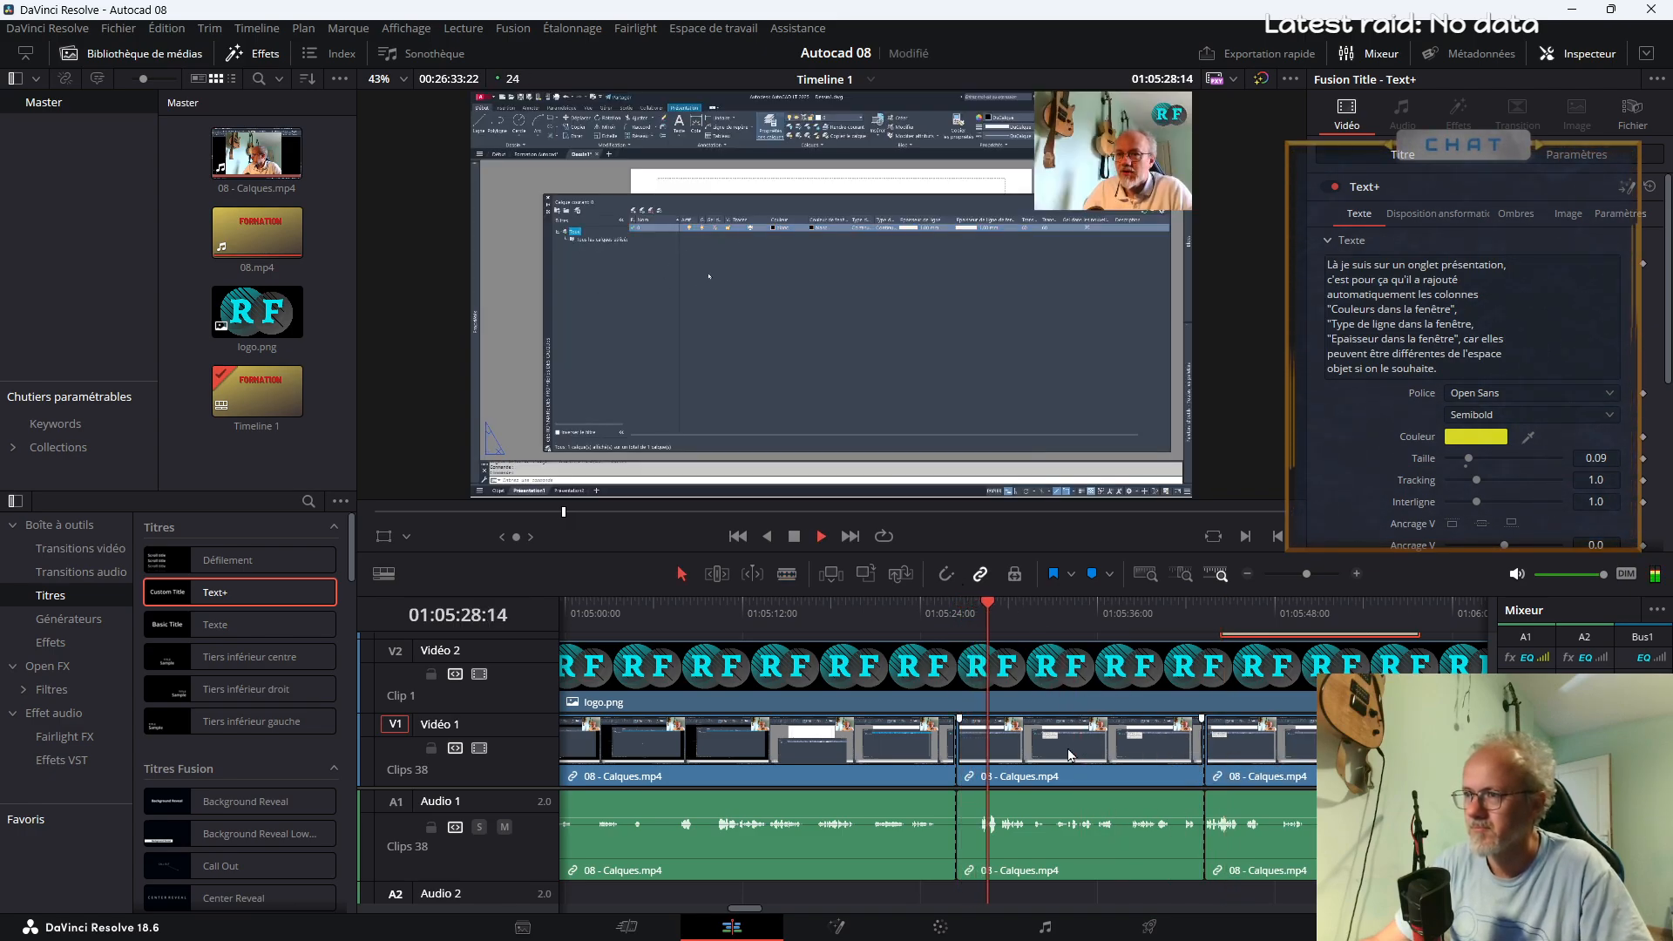
click(1071, 754)
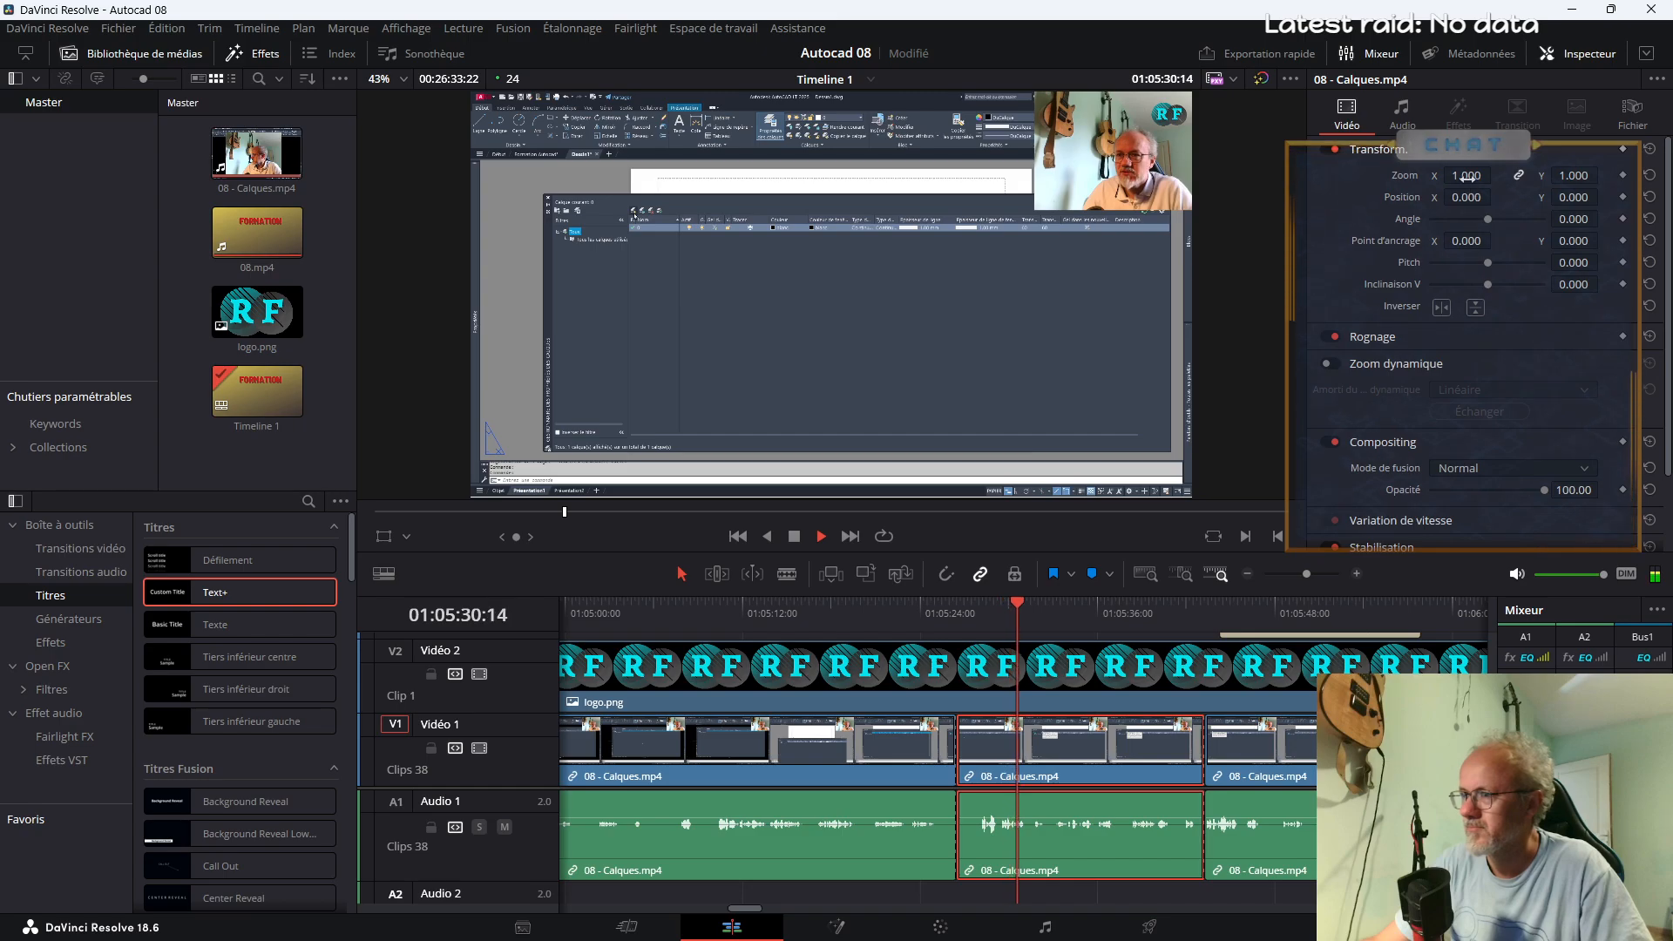
key(space)
click(49, 642)
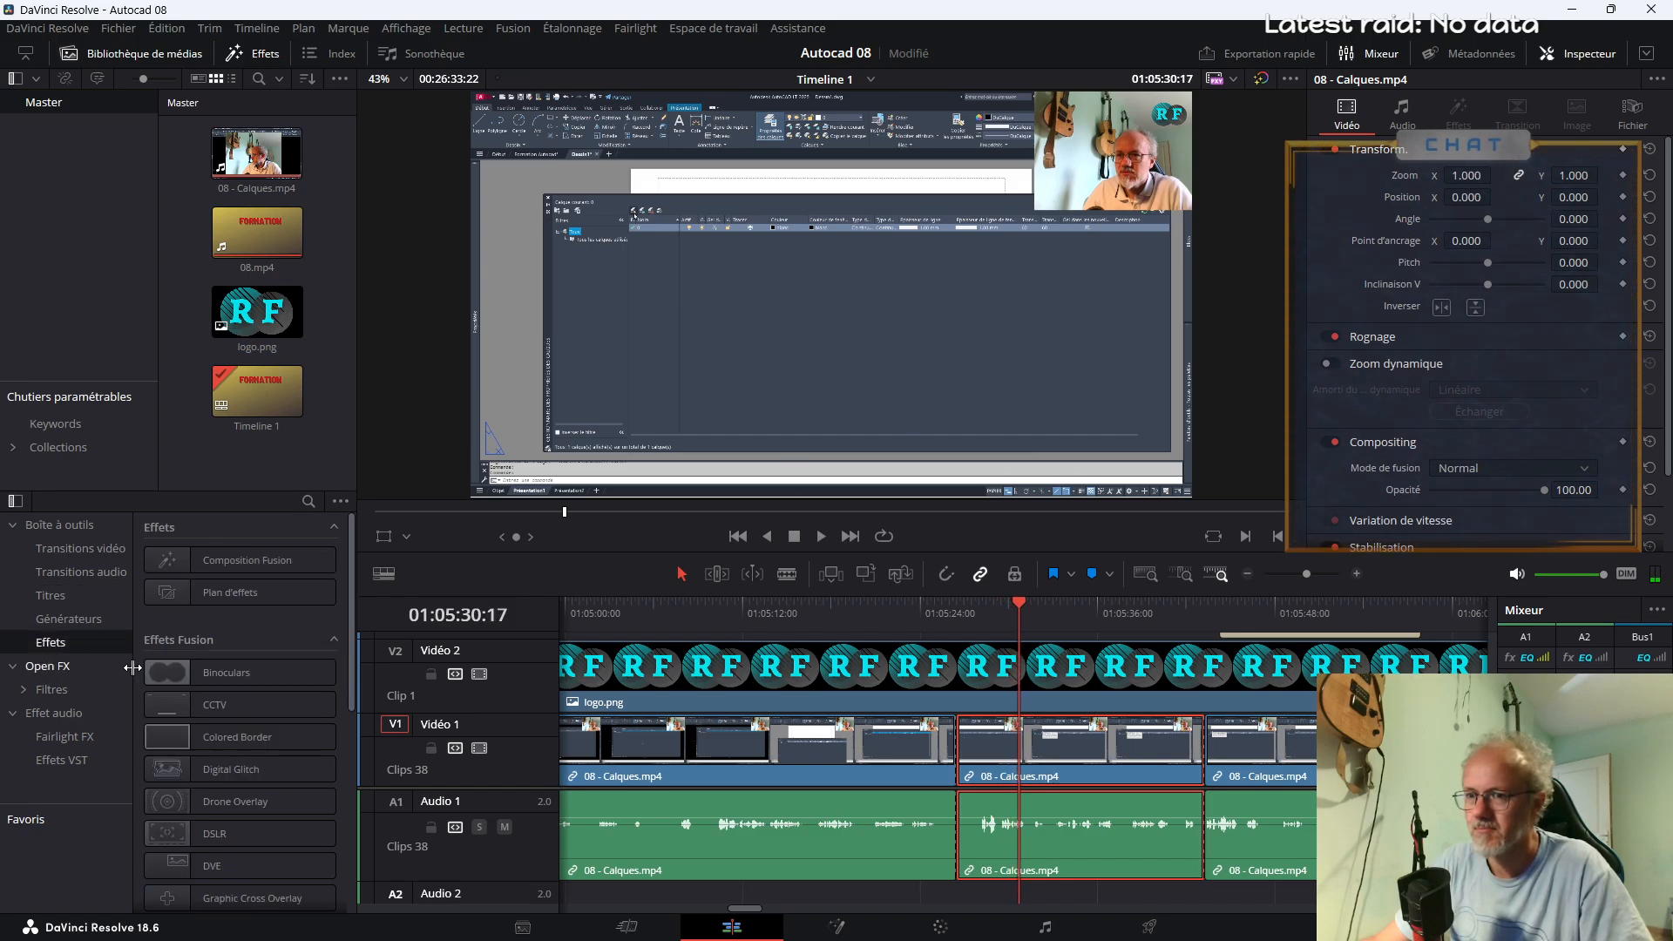
drag(228, 672, 1046, 736)
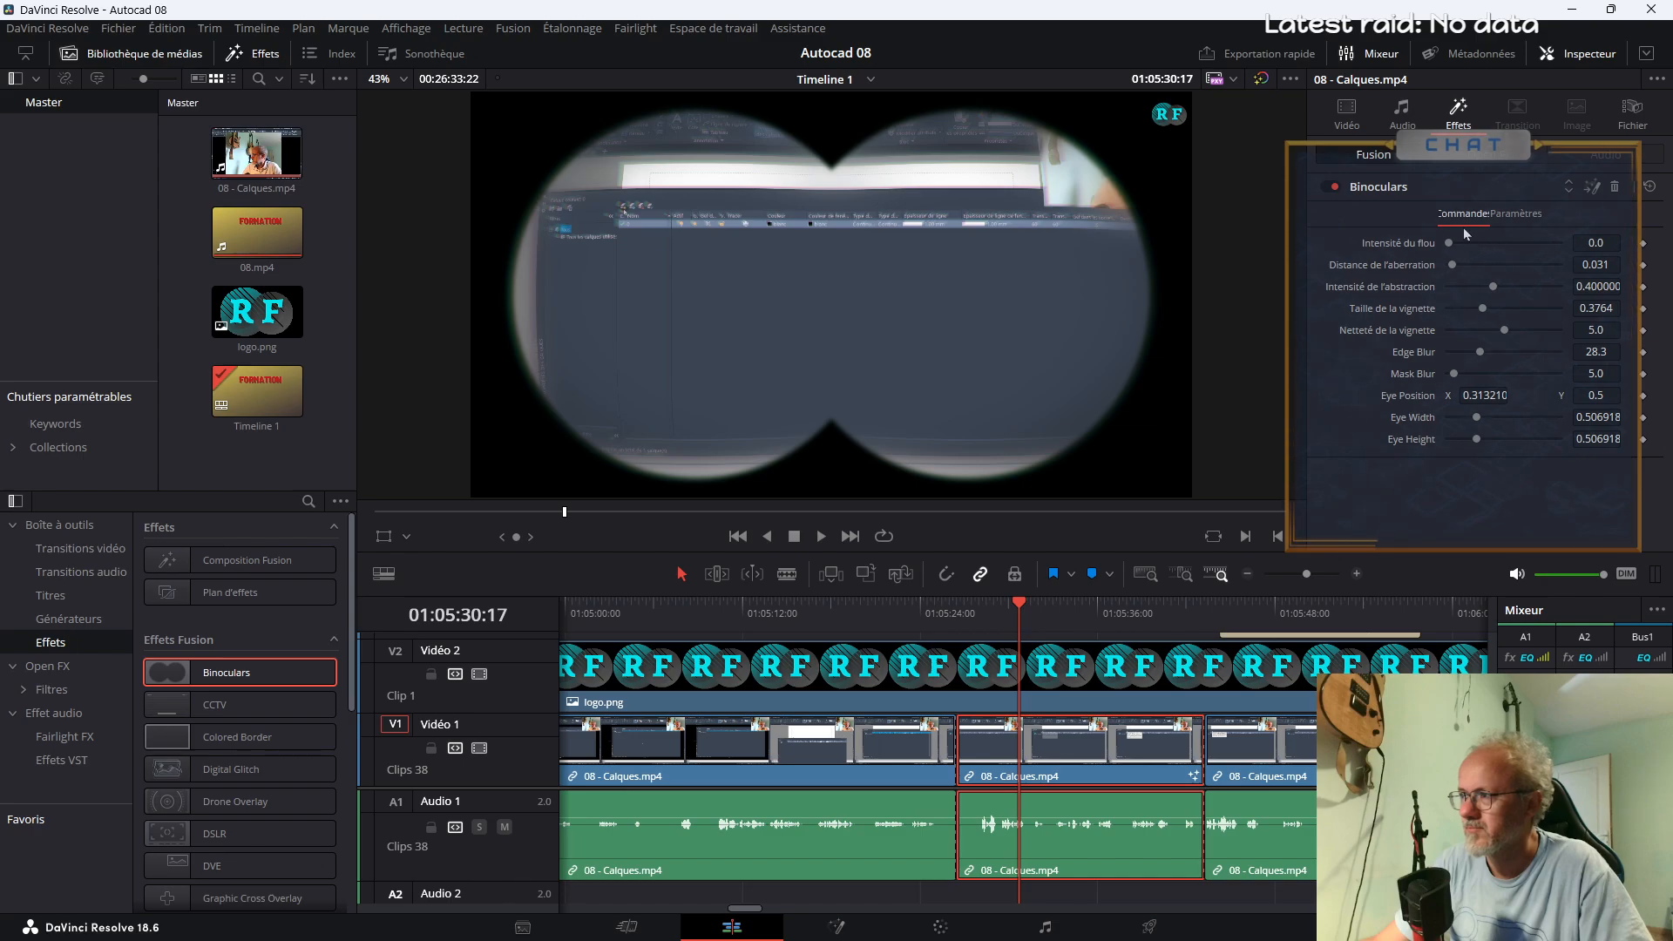
Set the segment's zoom to 3.650 and position to X 1807, Y -759, and the Binoculars "Intensité de l'abstraction" to 0.268
click(1349, 117)
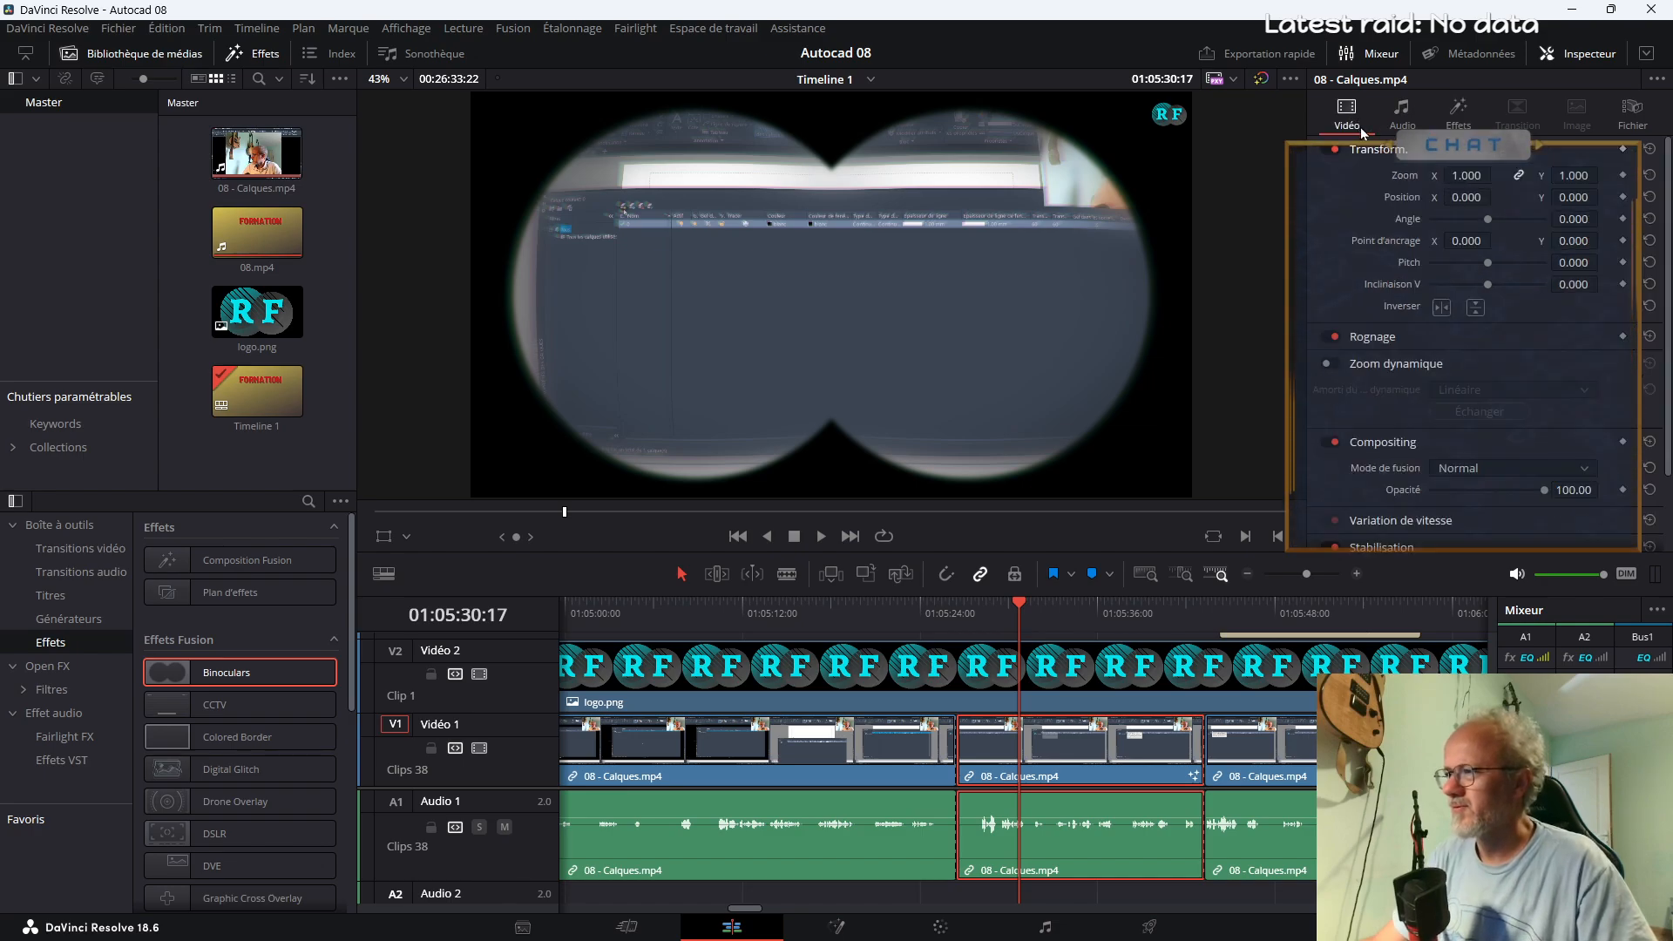
drag(1453, 175, 1601, 303)
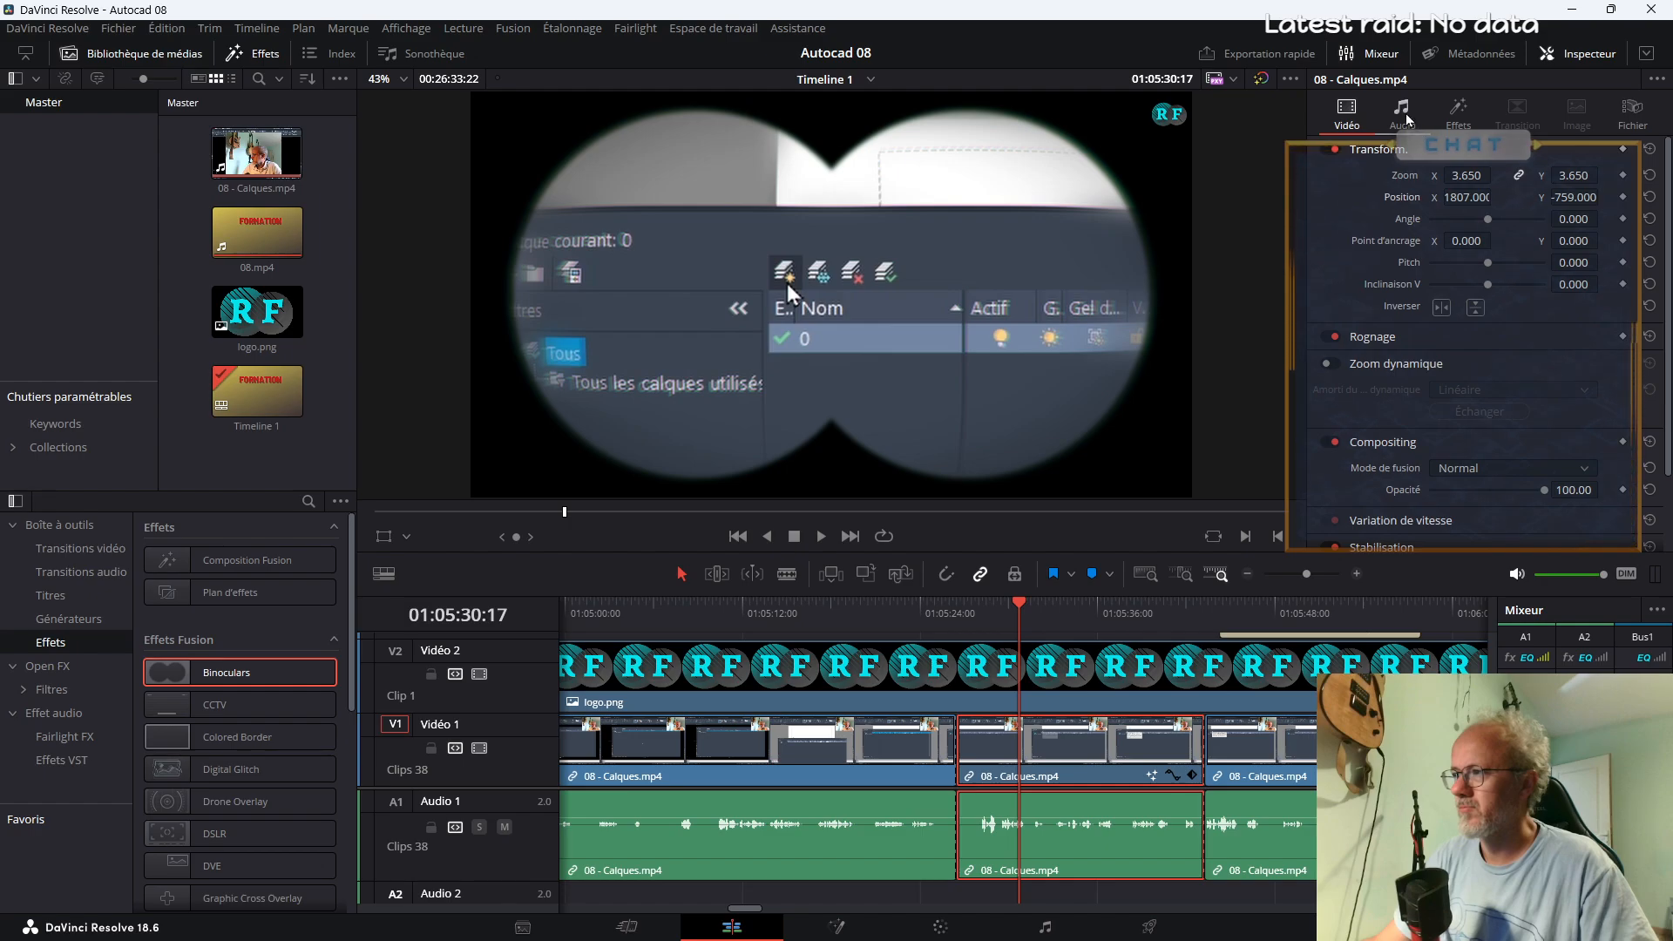
click(1453, 128)
drag(1492, 290, 1478, 296)
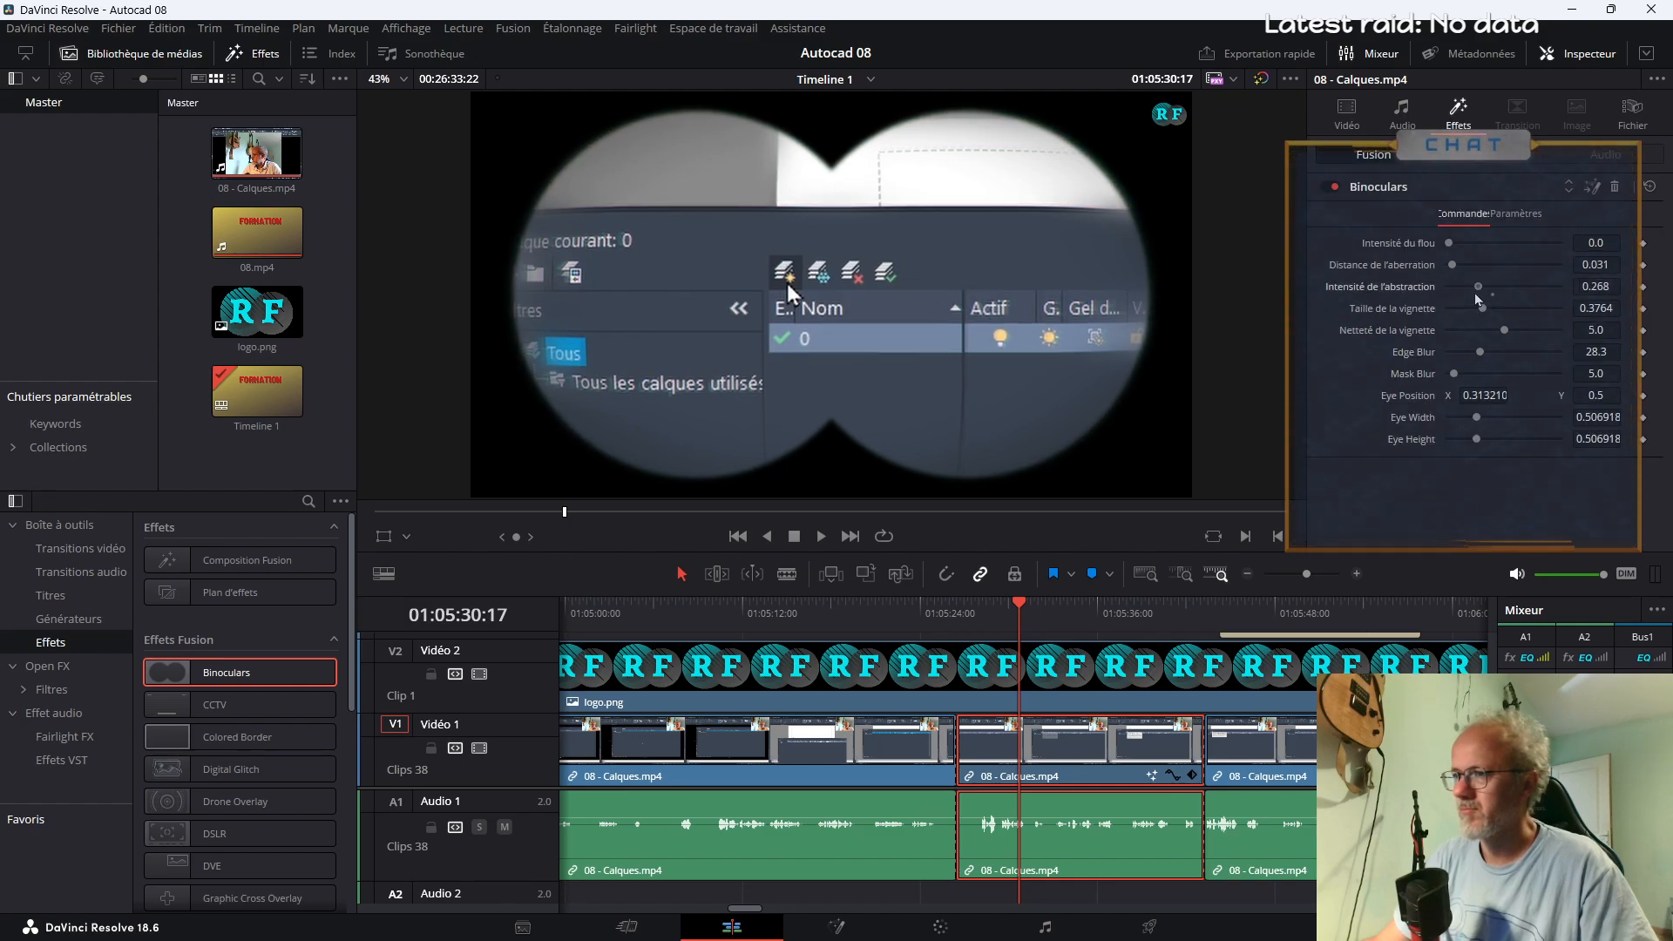
Preview the Binoculars segment's start and add a Fondu enchaîné transition at both its start and end
click(959, 613)
key(space)
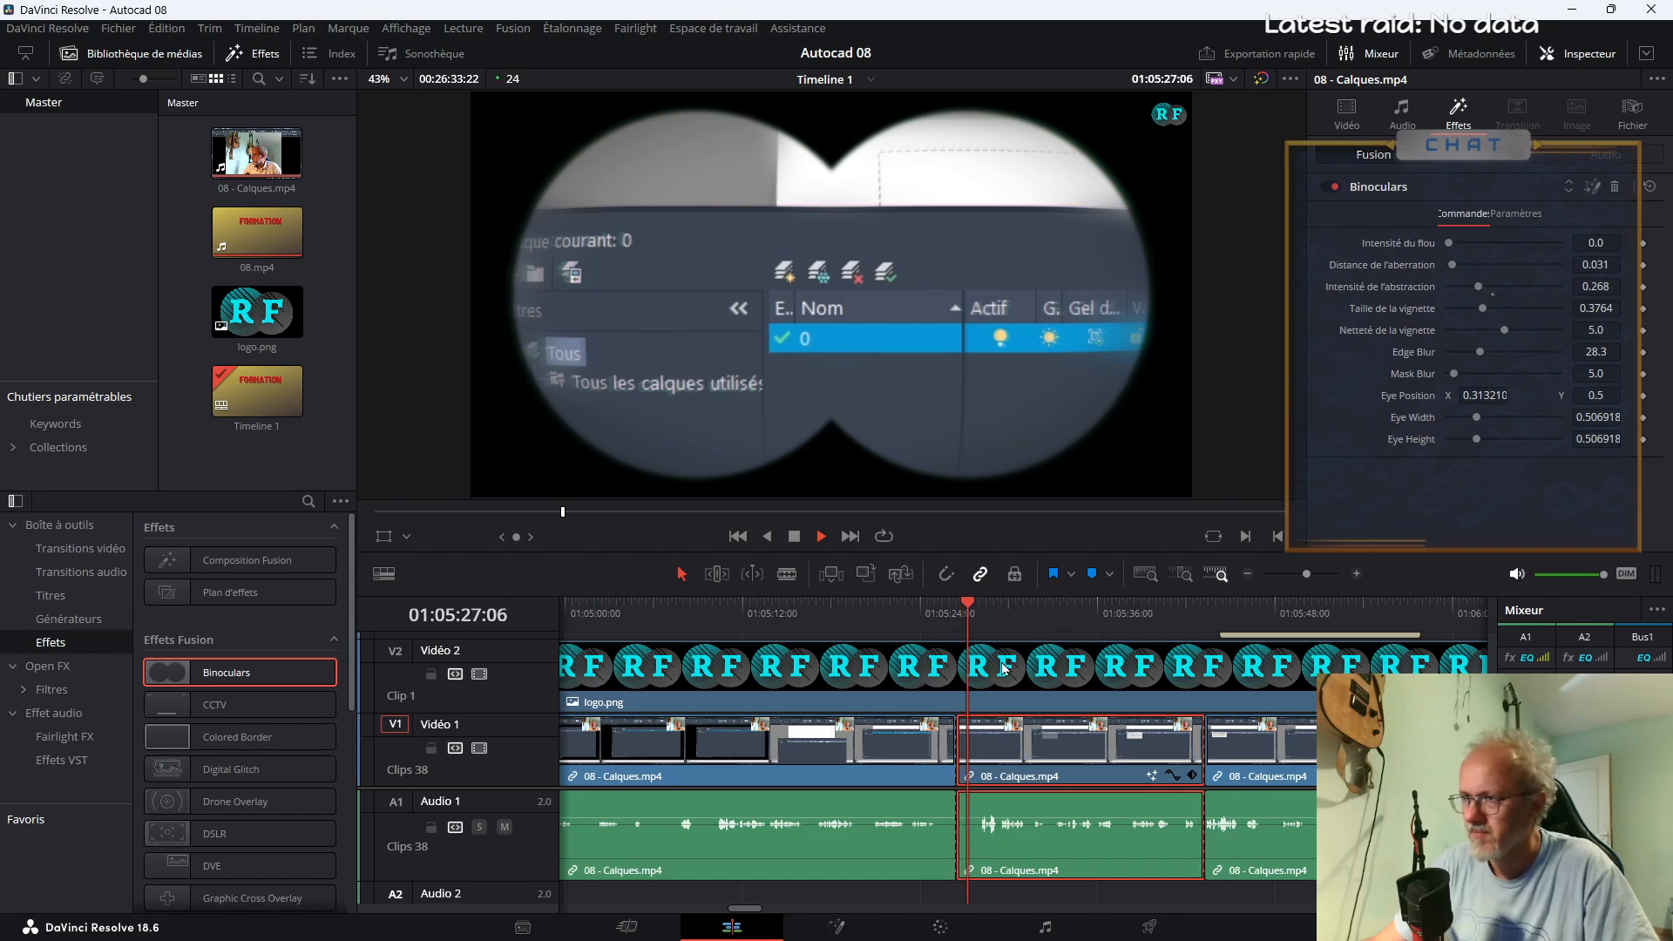
click(942, 614)
key(space)
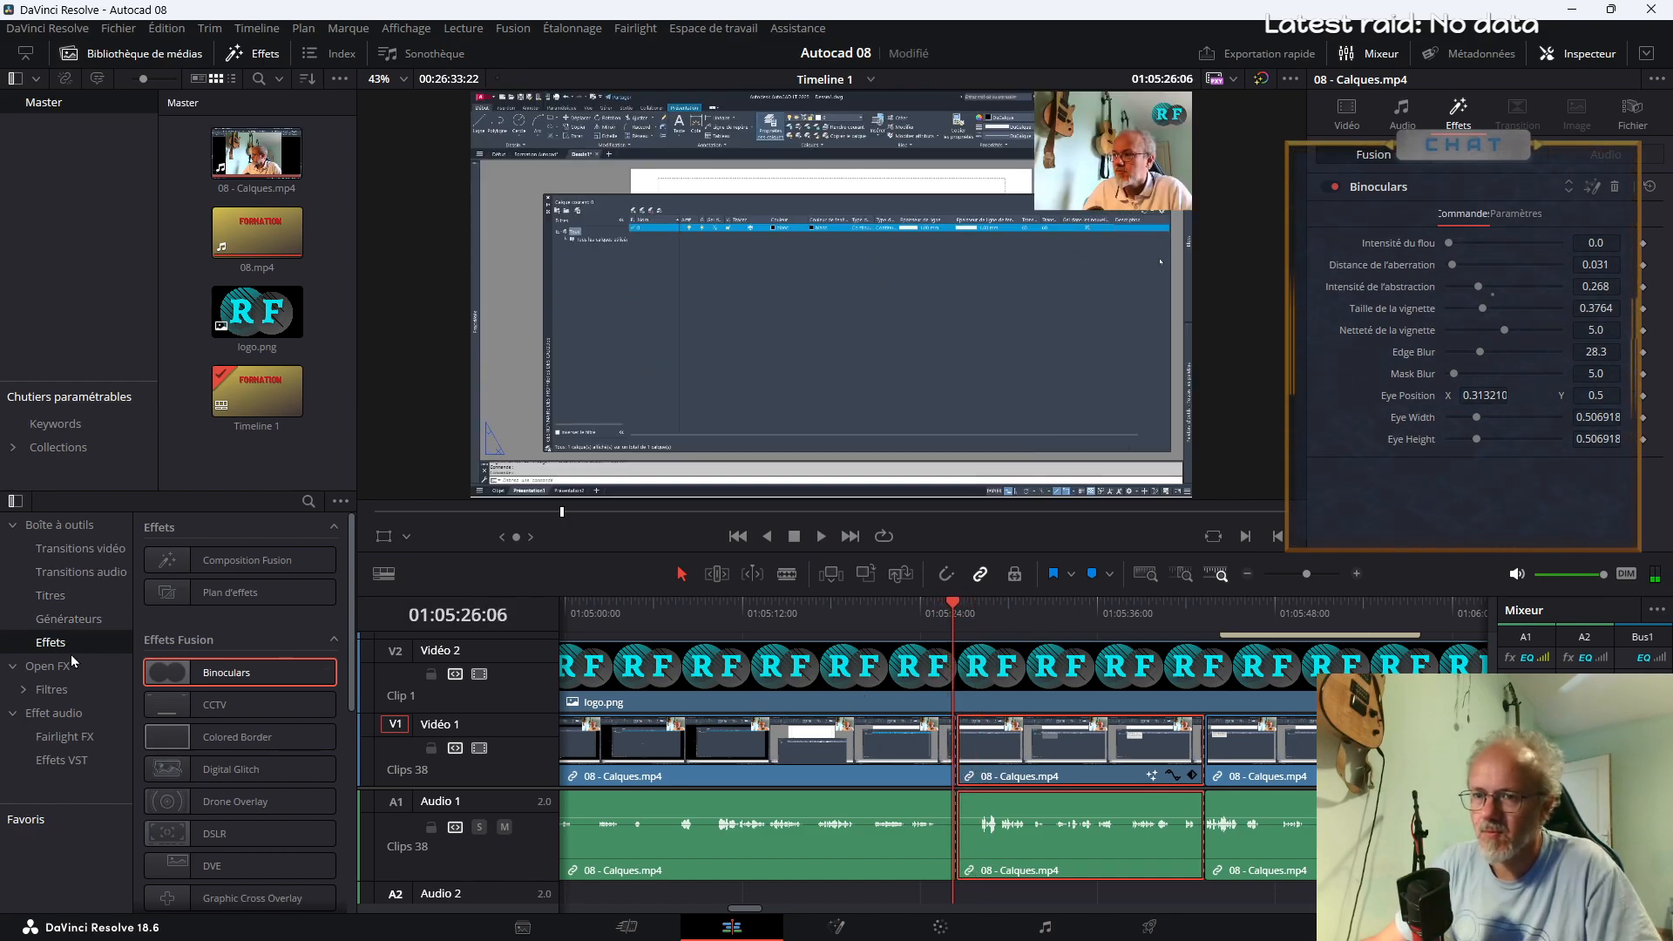
click(56, 550)
drag(985, 738, 970, 750)
drag(294, 598, 1207, 756)
Cut out the part of the Binoculars segment between about 01:05:31 and 01:05:33 and delete it, closing the gap
key(space)
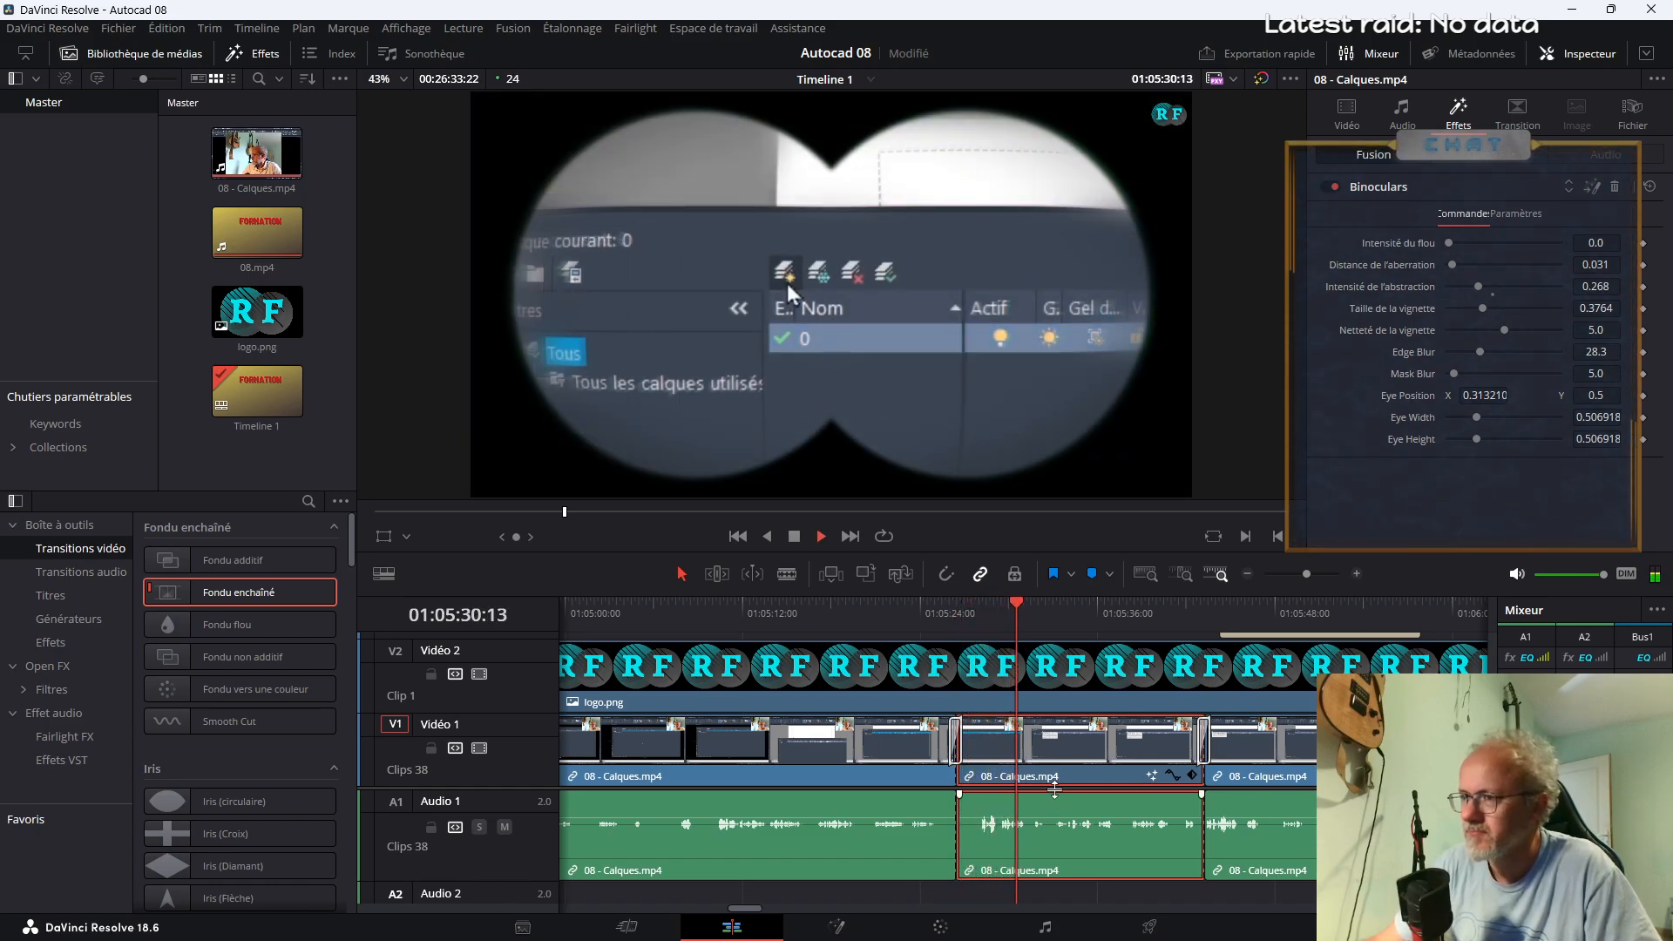
key(b)
click(1028, 808)
key(a)
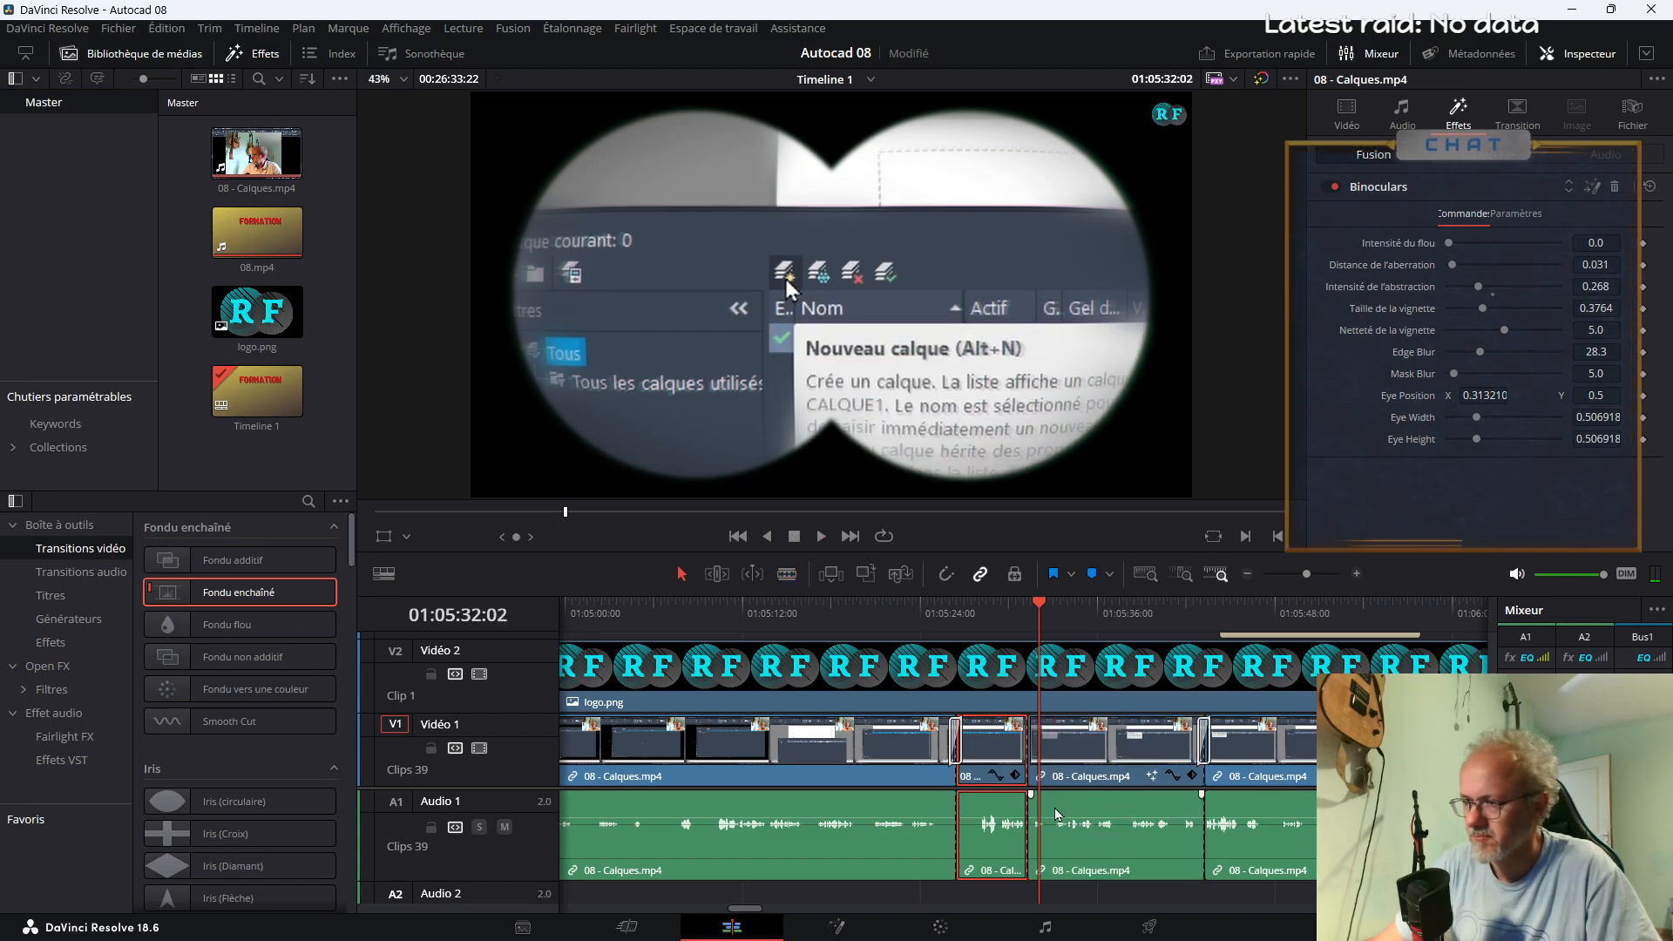
key(b)
click(1052, 789)
key(a)
click(1039, 778)
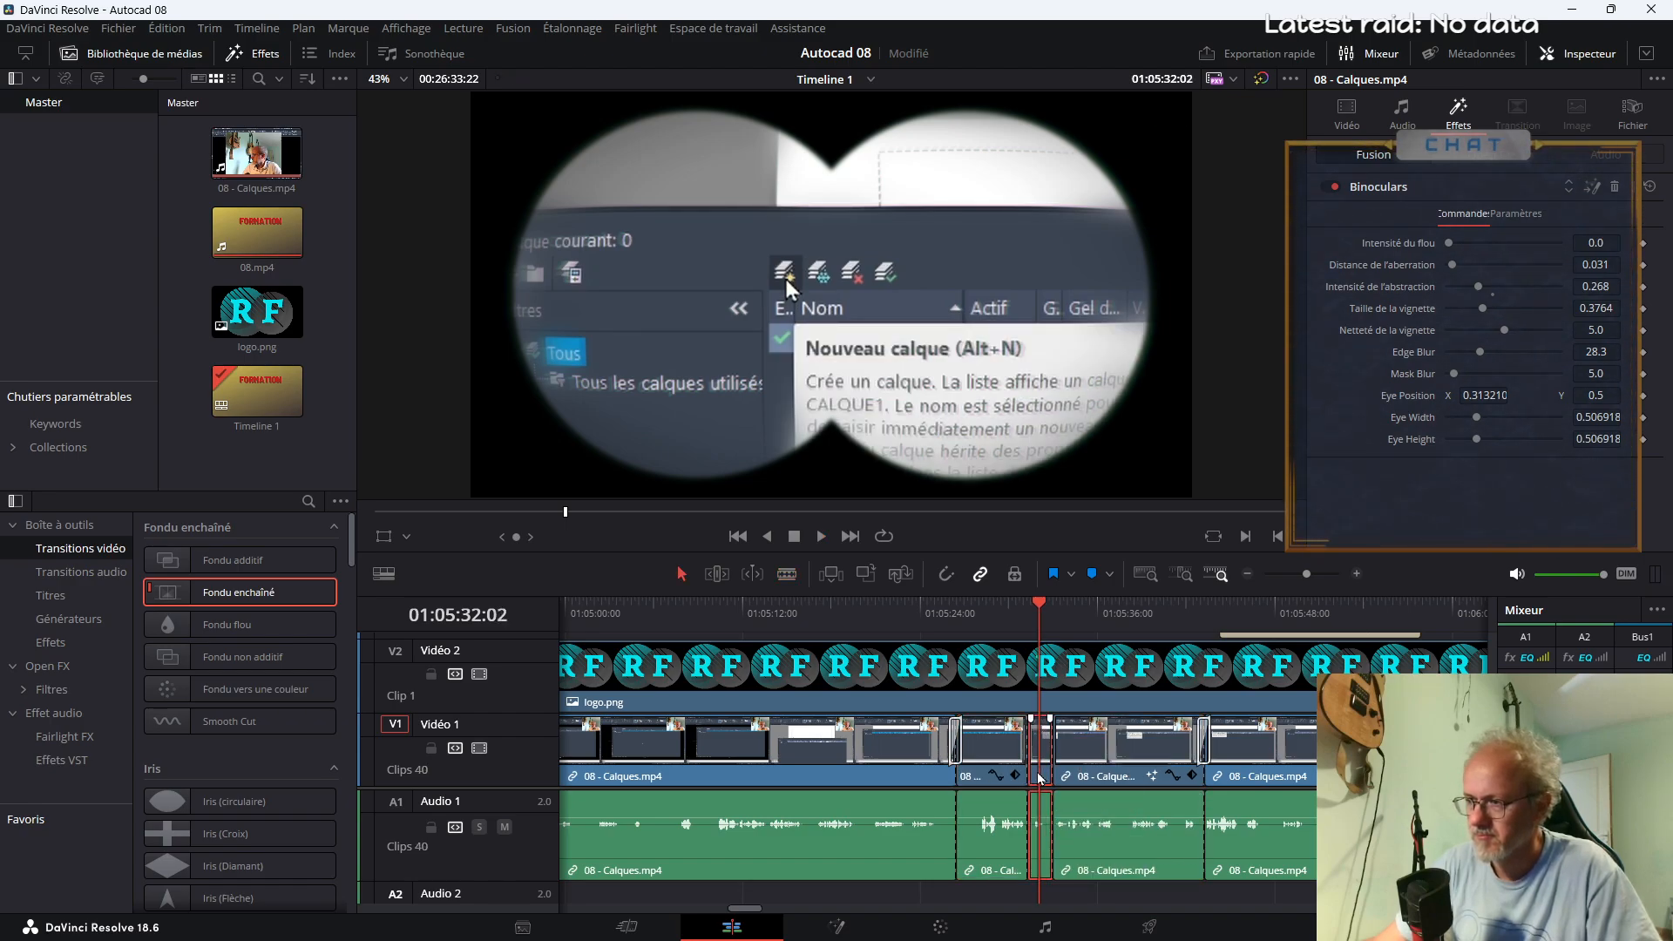
key(Delete)
key(space)
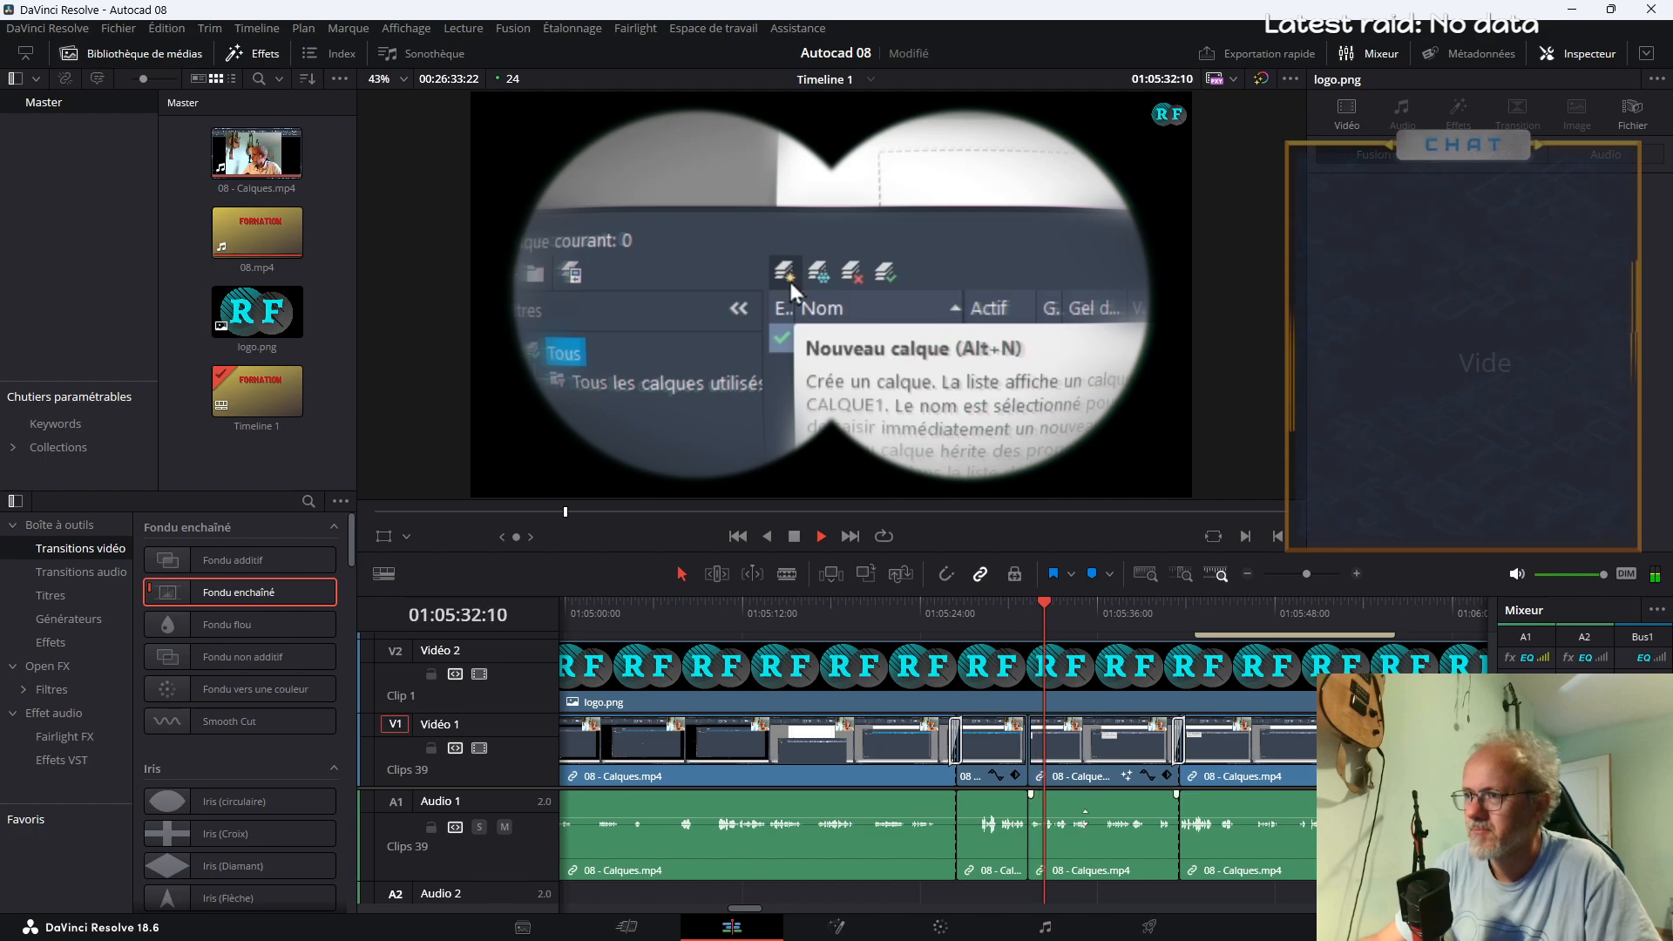
Cut the Binoculars segment again at about 01:05:33 and delete the short piece before the cut, closing the gap
key(b)
click(1053, 832)
key(a)
click(1042, 782)
key(Delete)
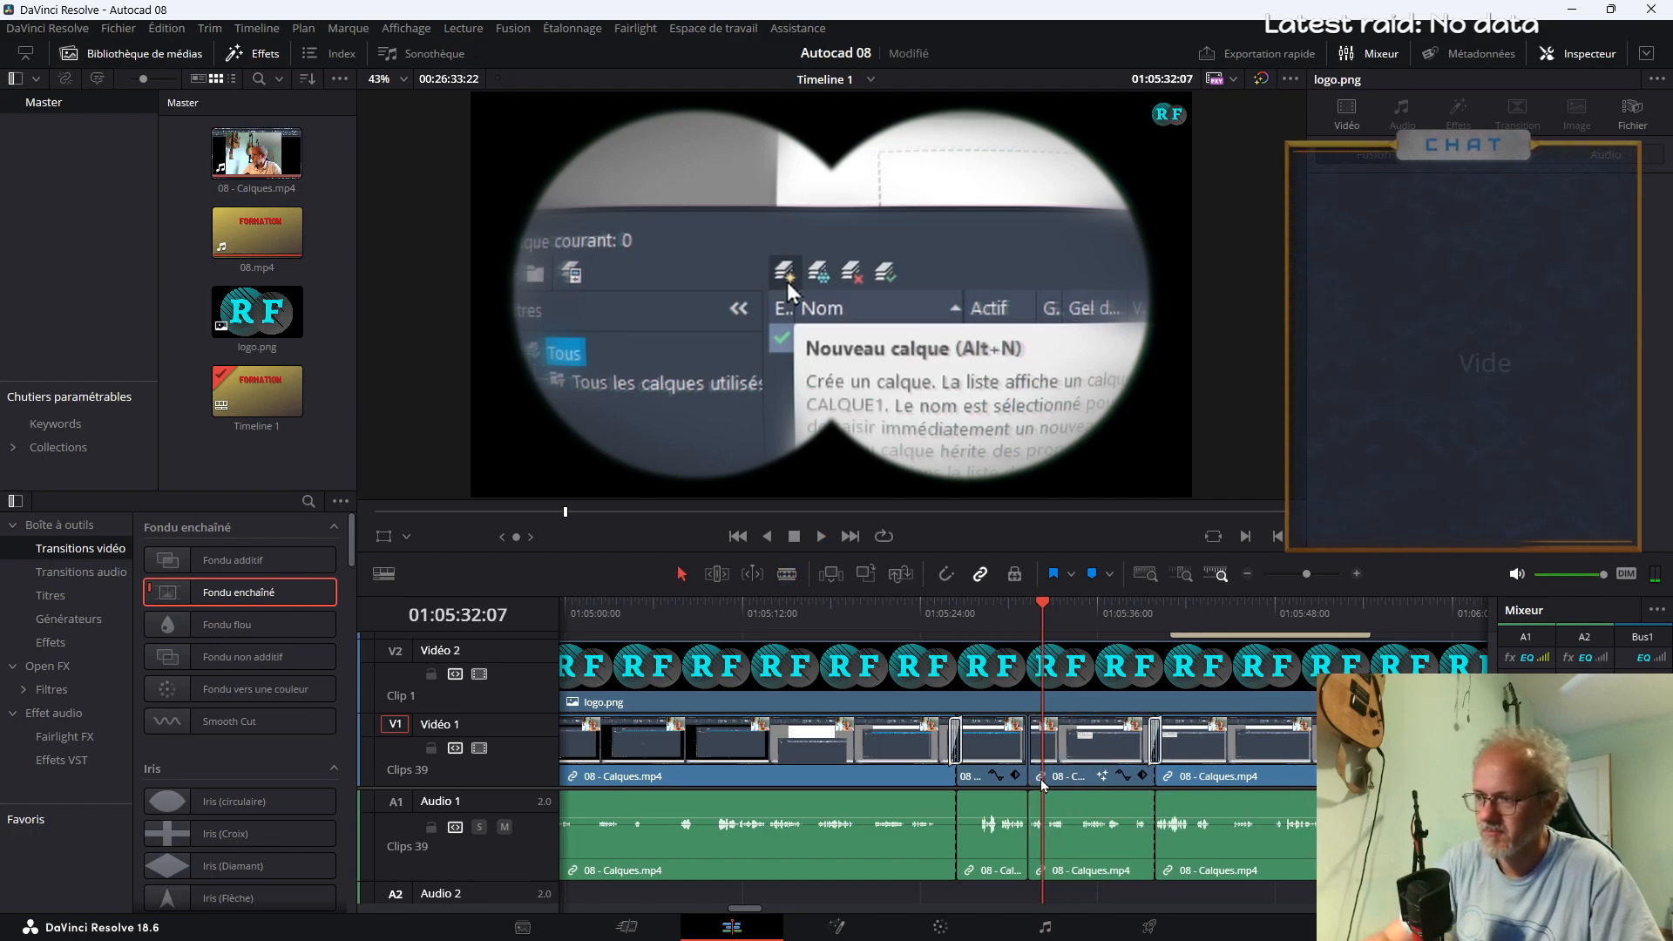
Play the shortened Binoculars segment and extend its end to about 01:05:43
click(1000, 620)
key(space)
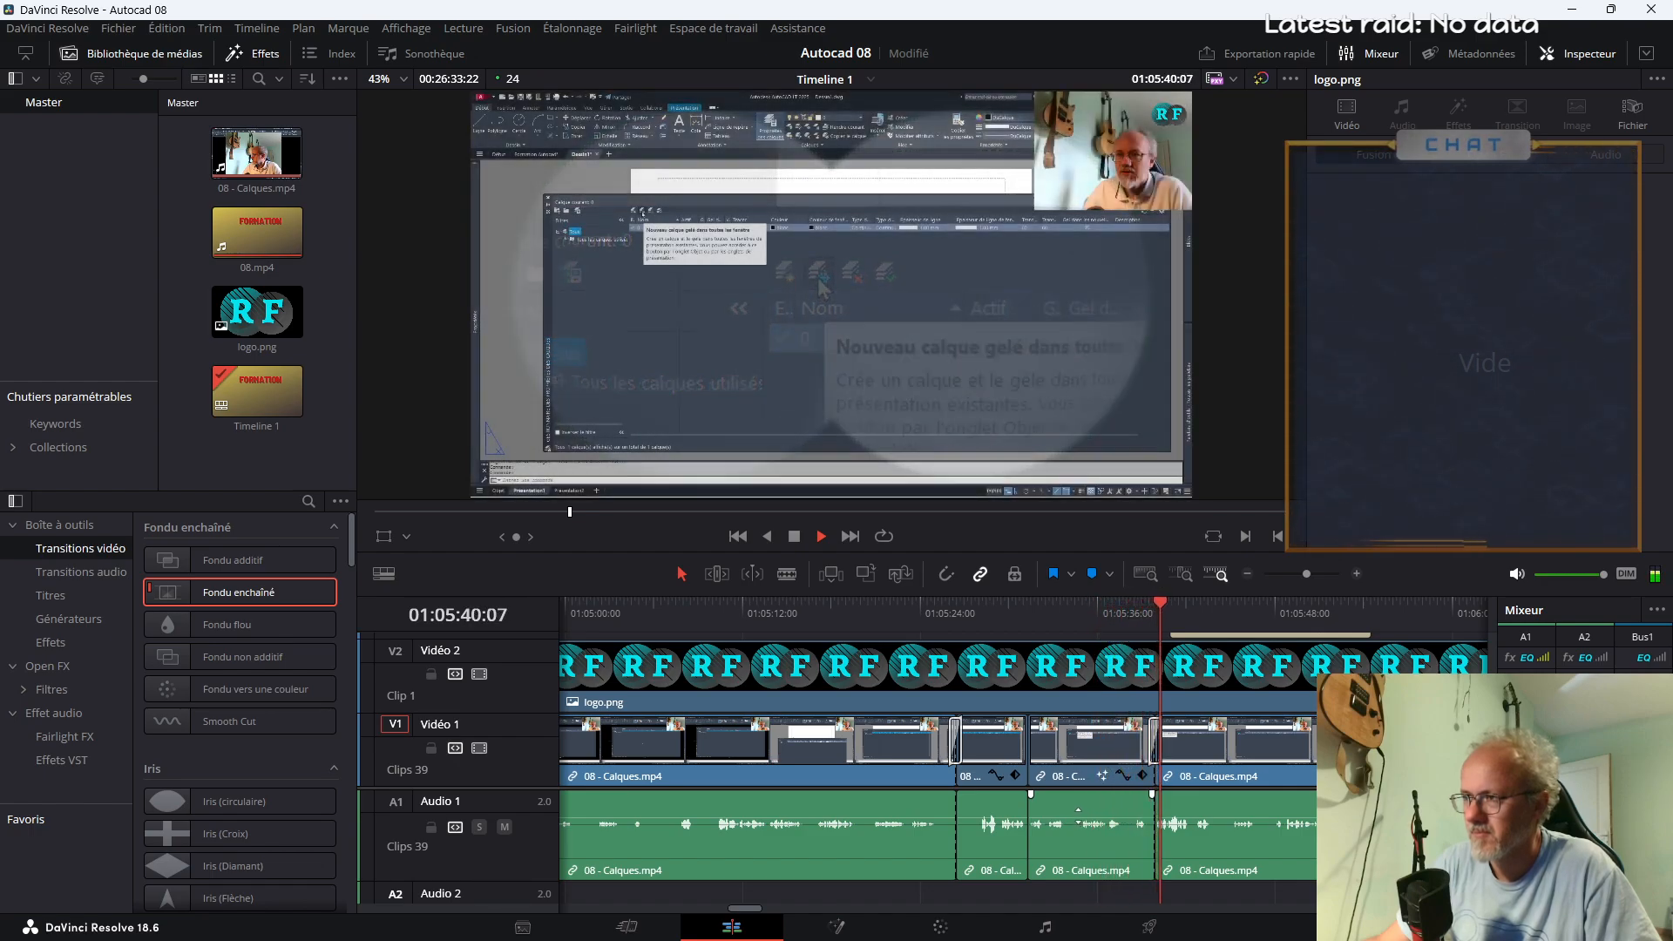
drag(1155, 776, 1211, 775)
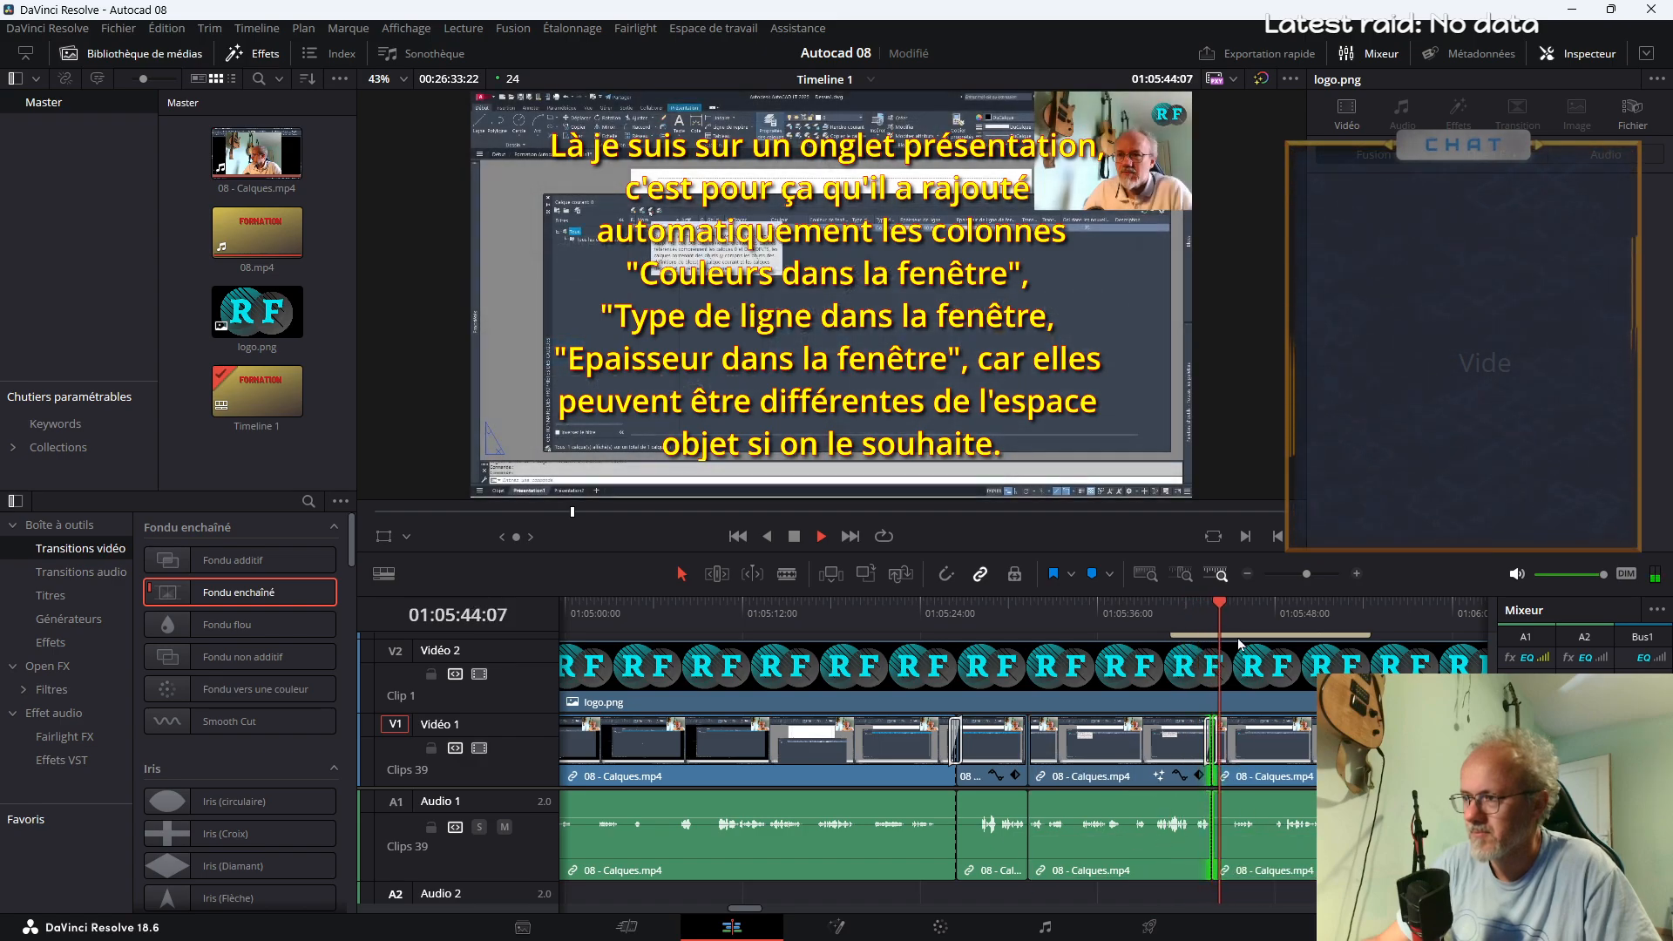
Move the Text+ note to start at about 01:05:52 and extend the end of the Binoculars segment to about the same point
drag(1310, 578, 1305, 578)
scroll(1065, 682, up, 2)
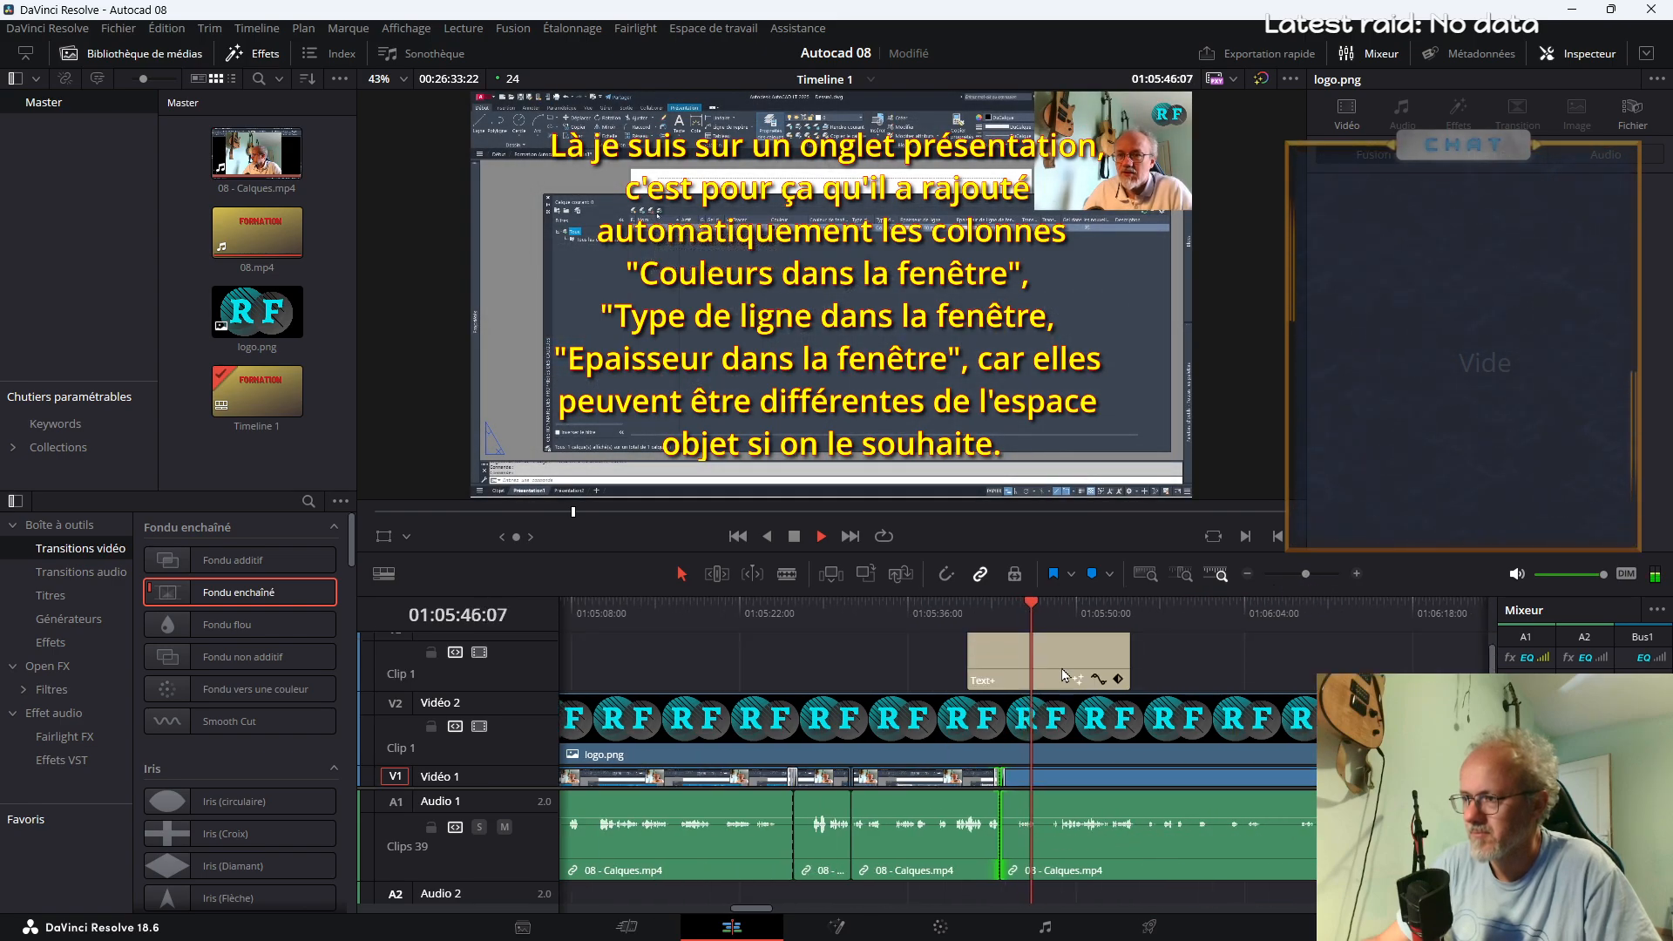
drag(1064, 683, 1198, 688)
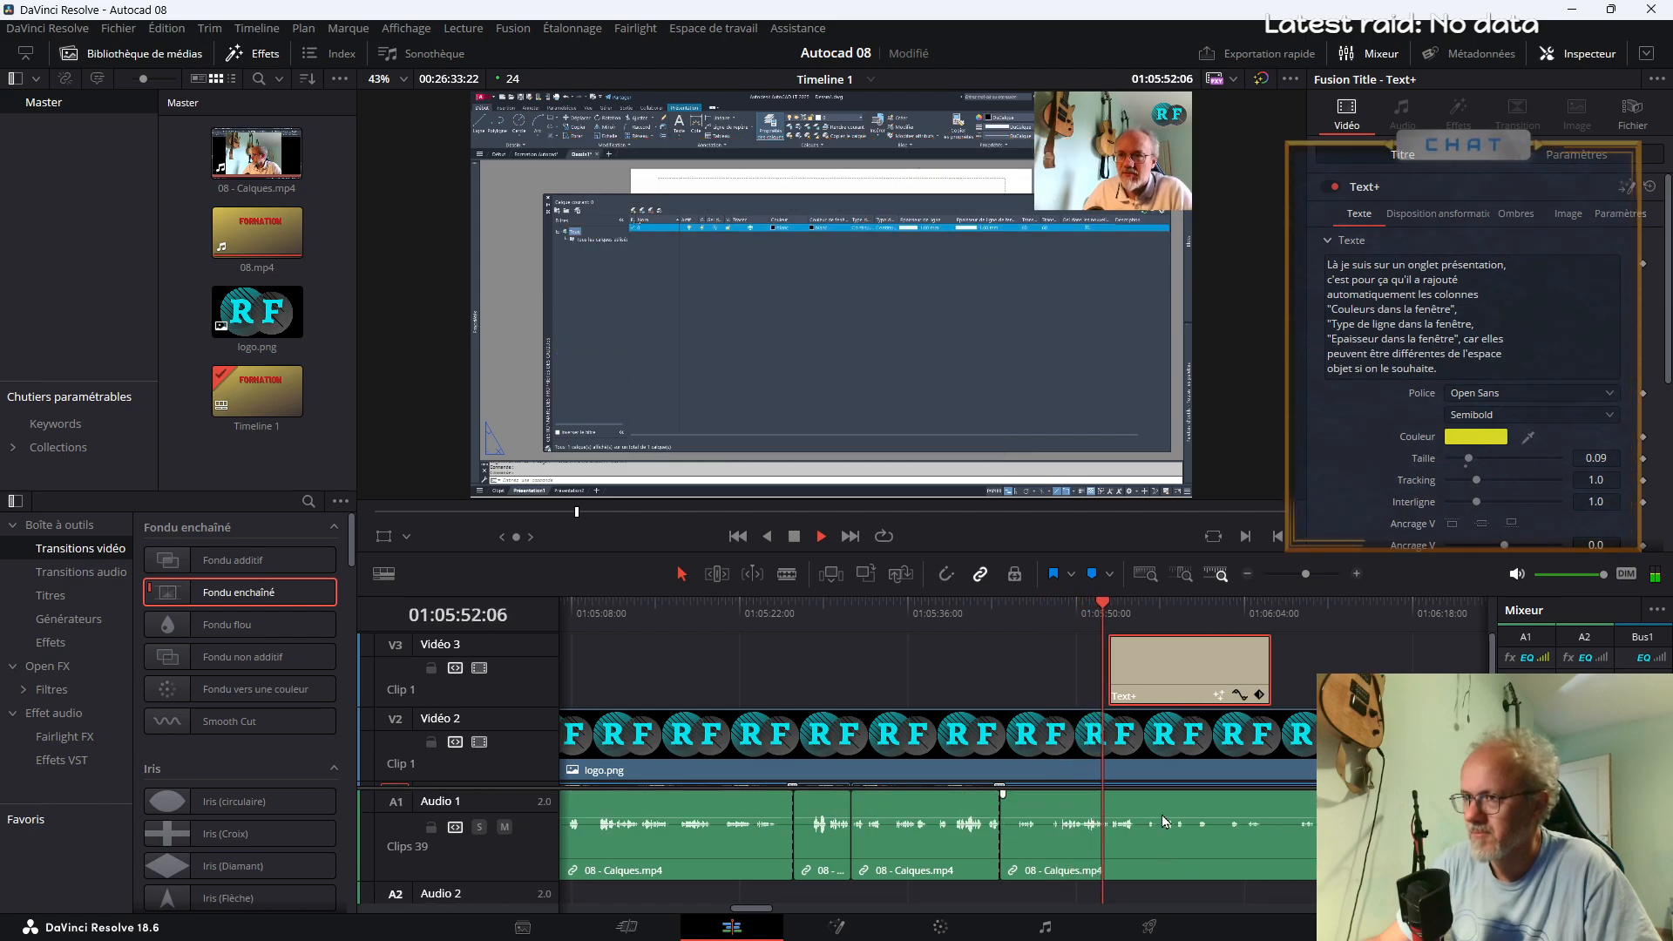
key(space)
drag(1000, 825, 1101, 813)
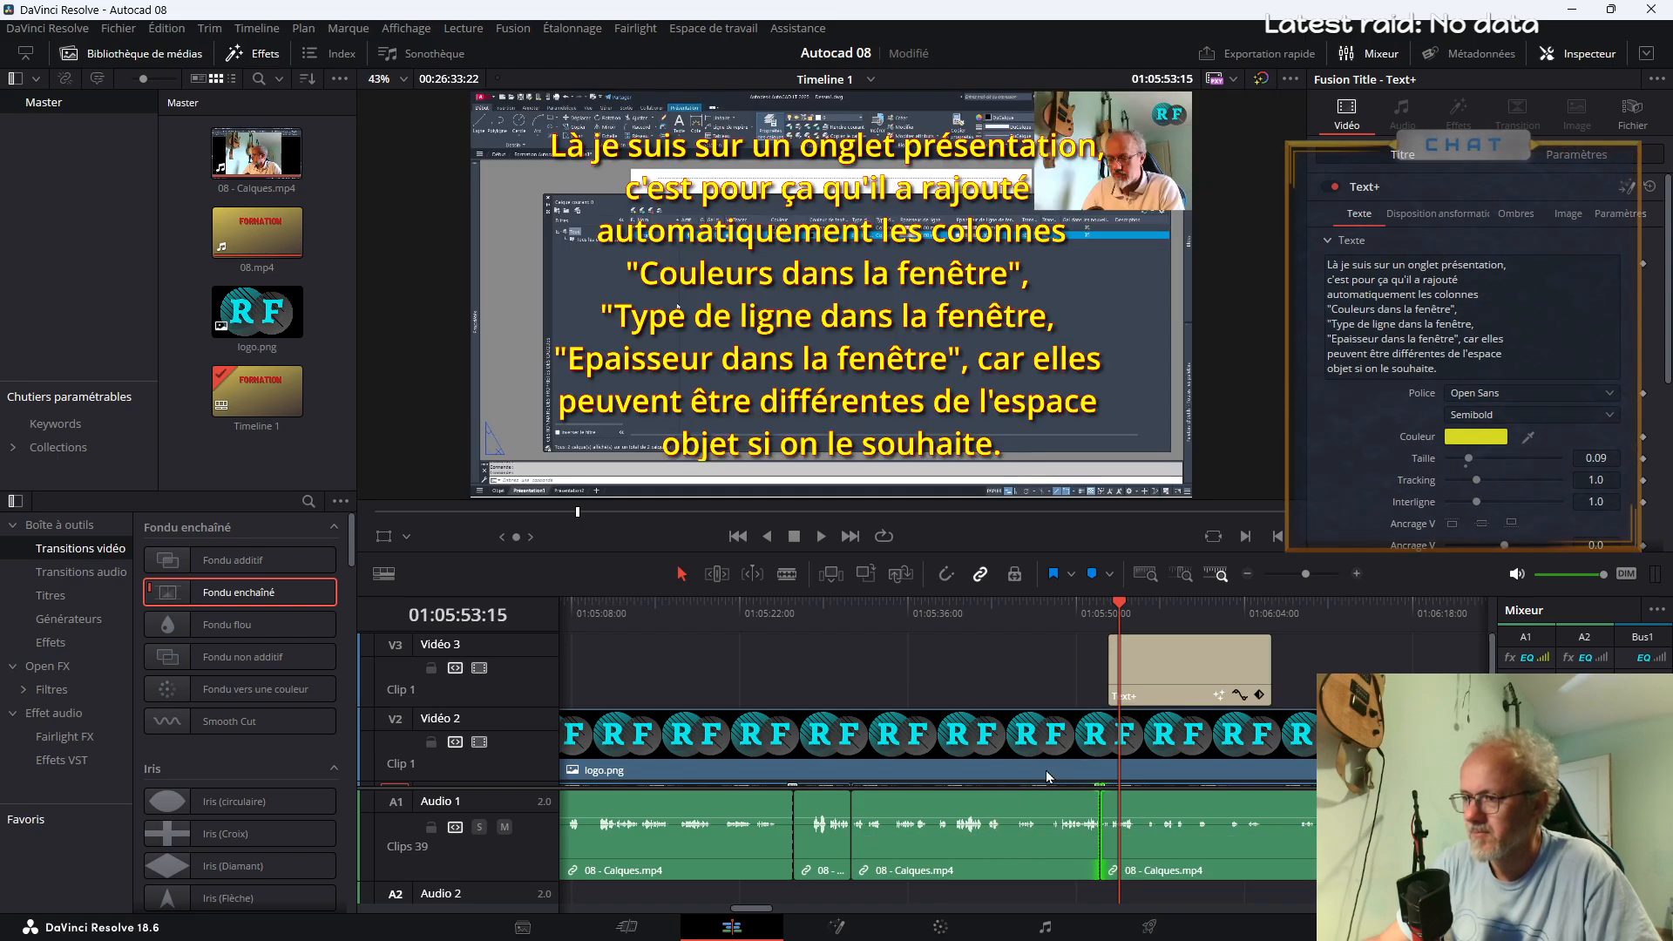
drag(527, 880, 527, 850)
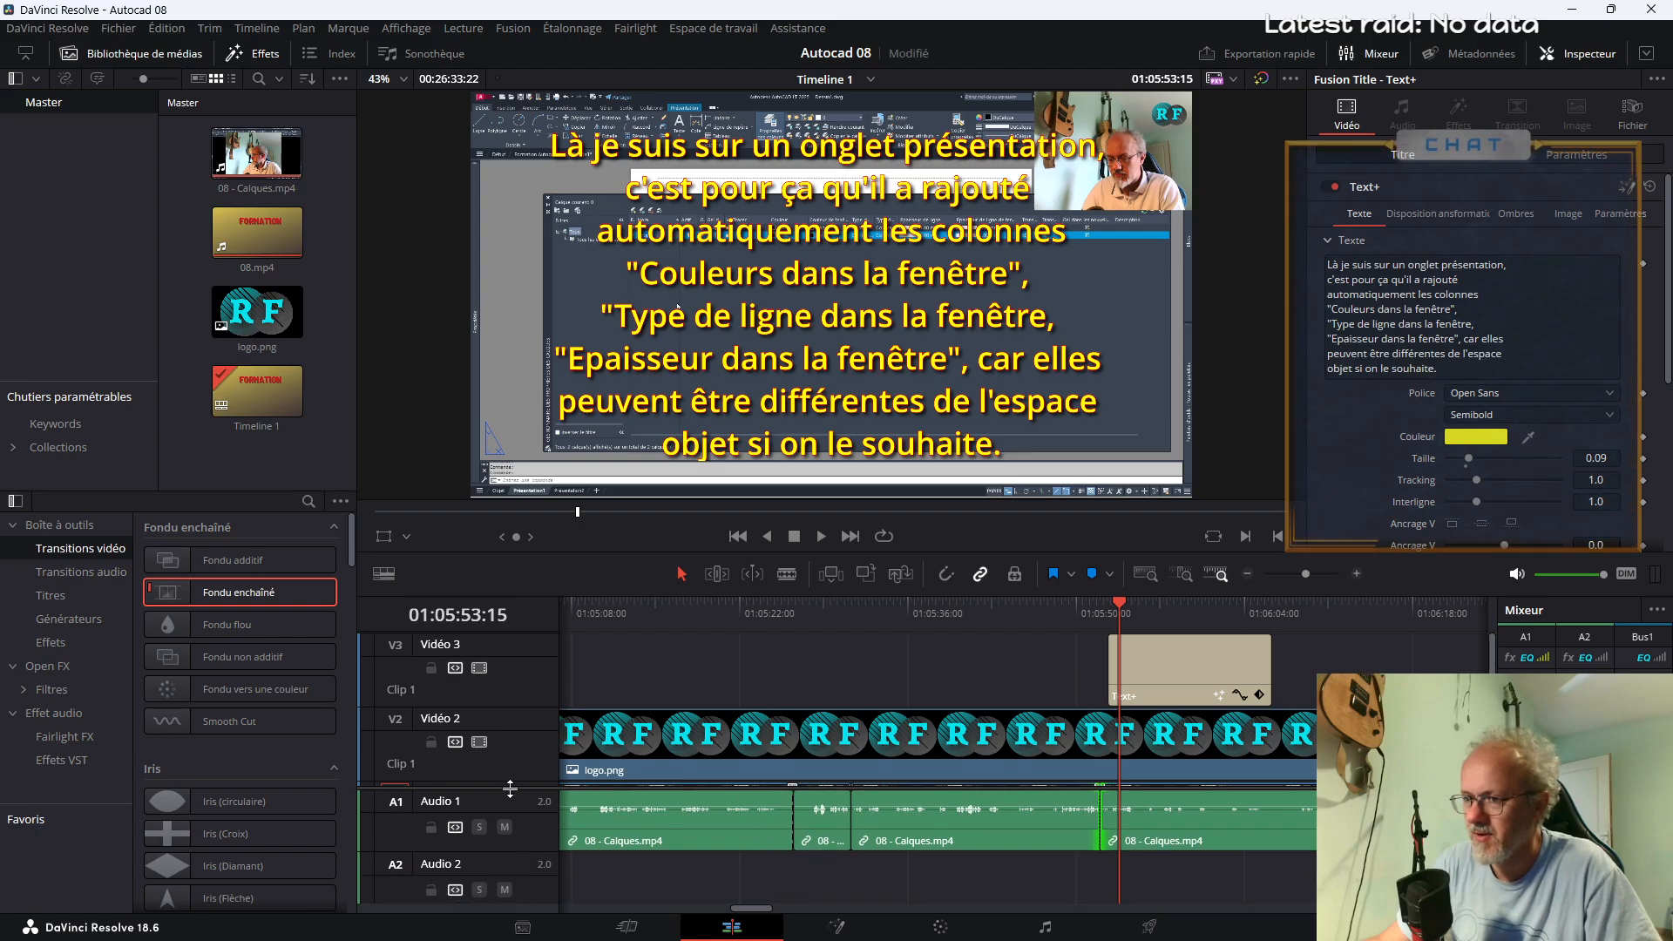
scroll(733, 744, down, 2)
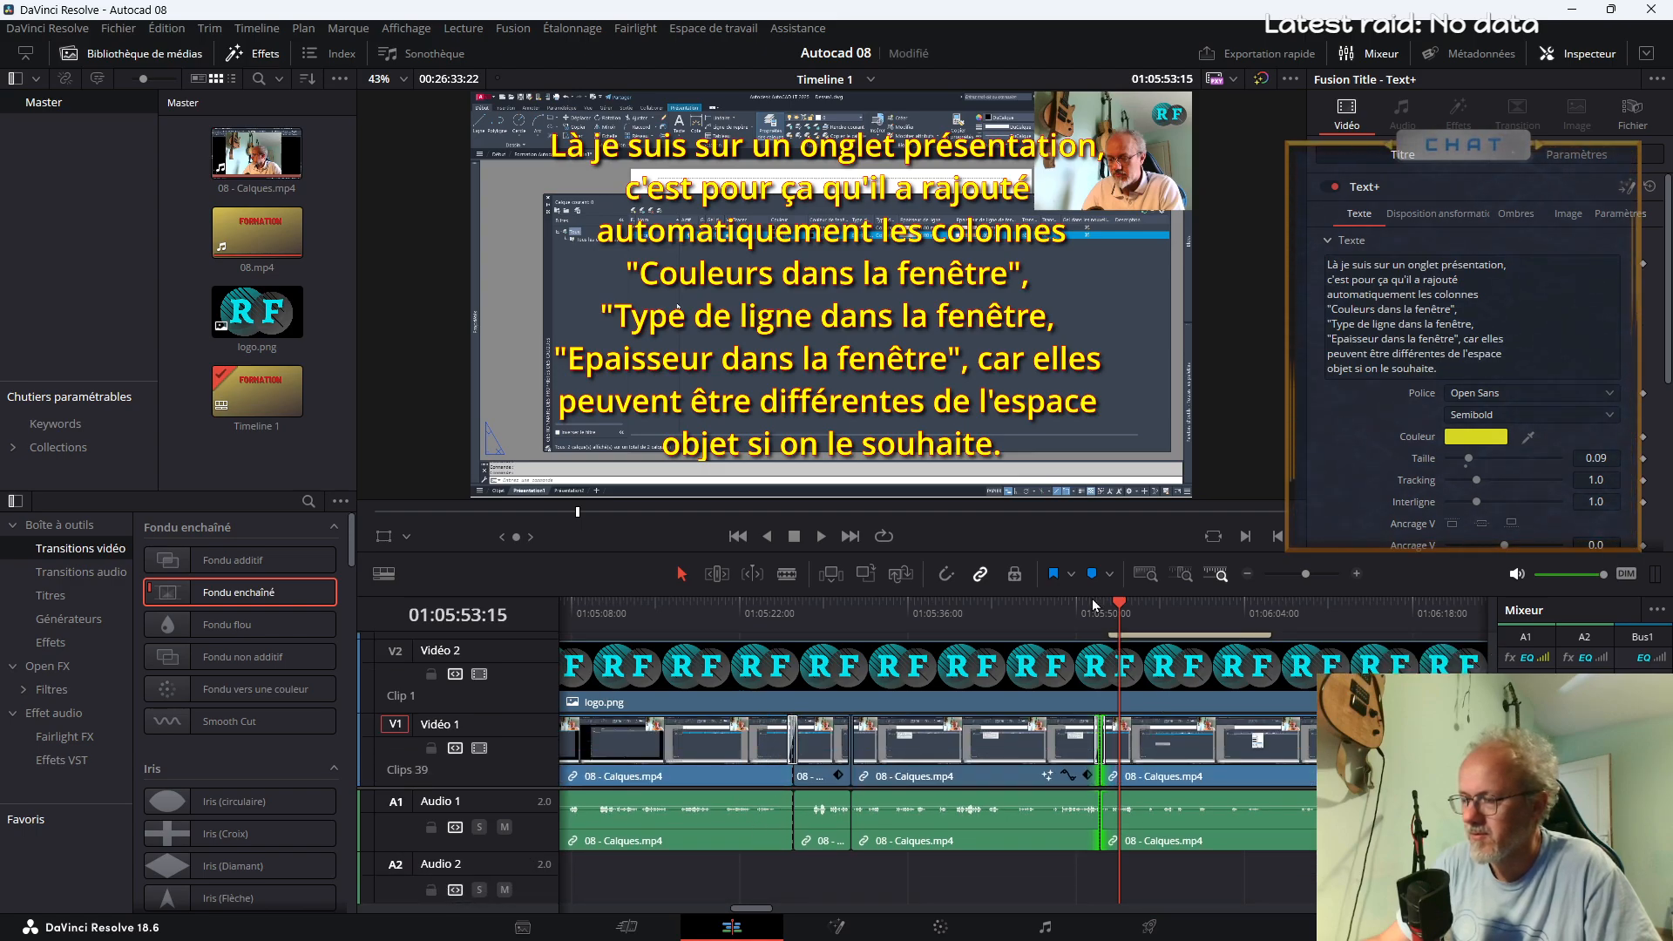
Play the following footage, then shorten the Text+ note and place it between about 01:06:09 and 01:06:18
key(space)
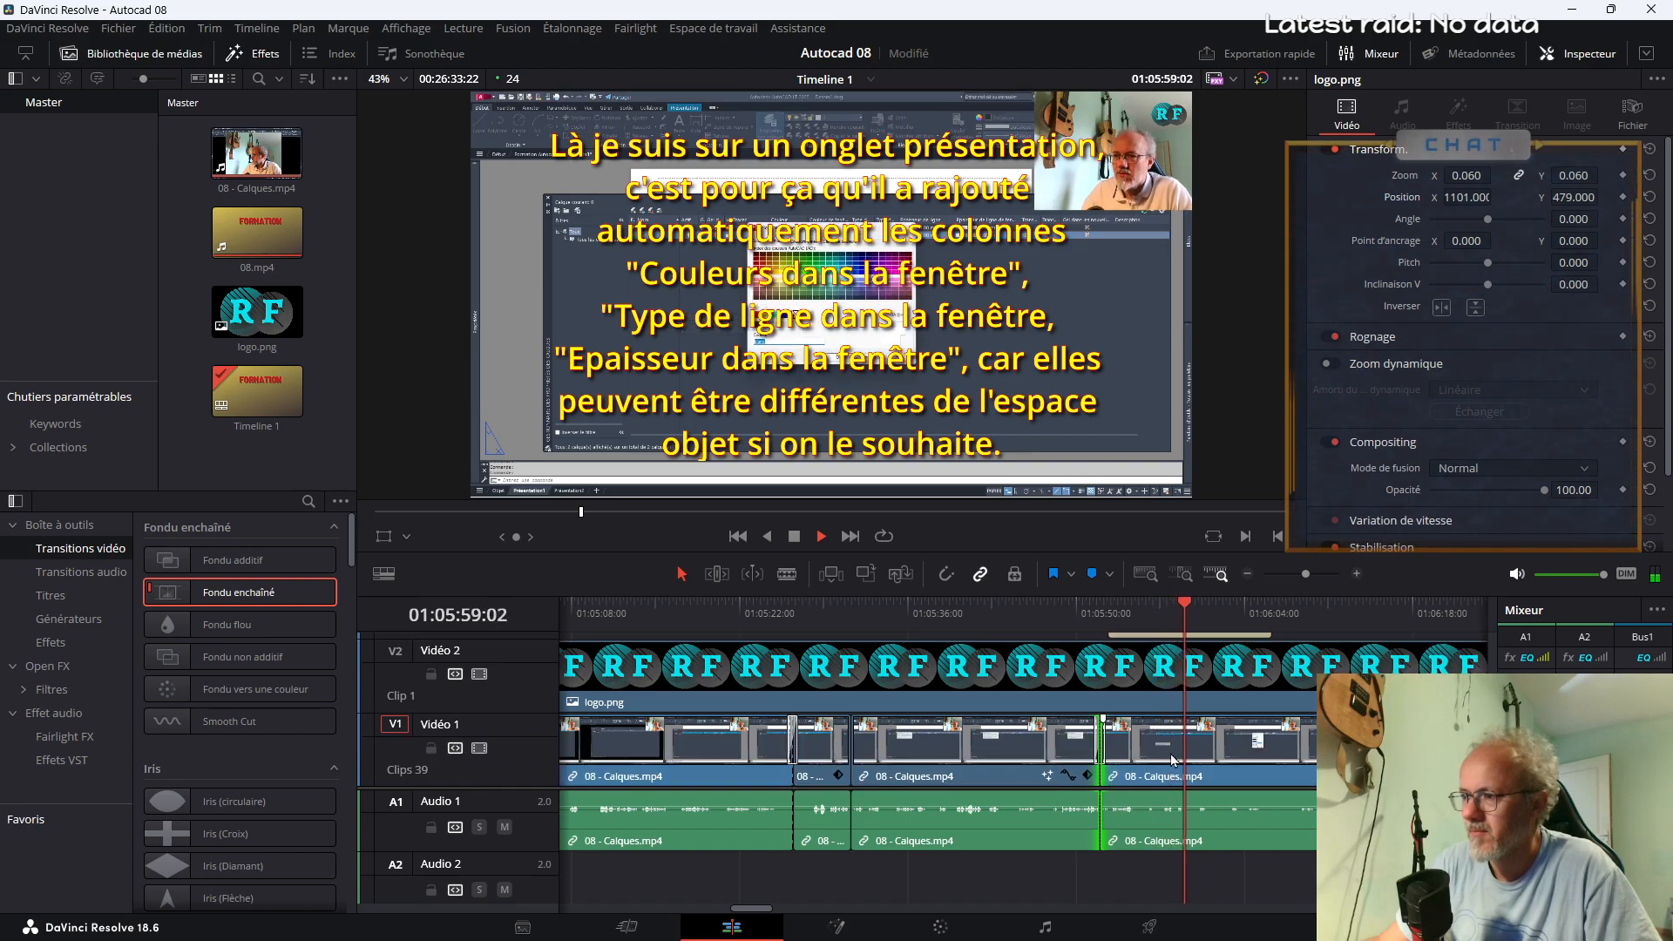
scroll(1199, 741, up, 1)
scroll(1198, 723, up, 1)
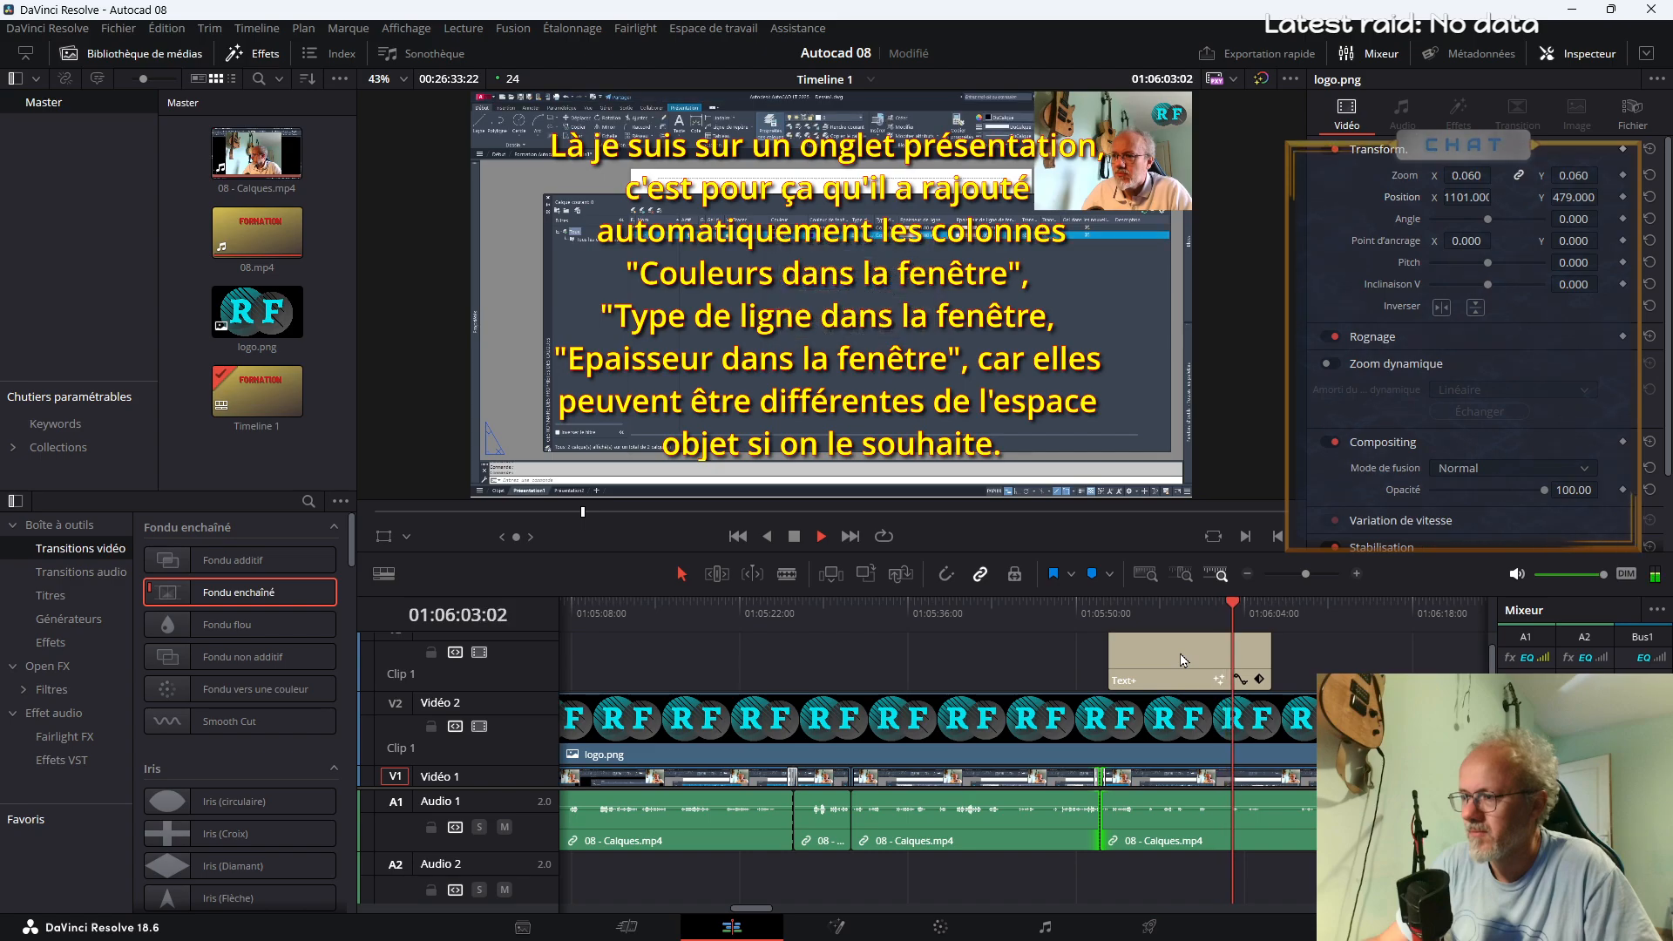
click(1175, 657)
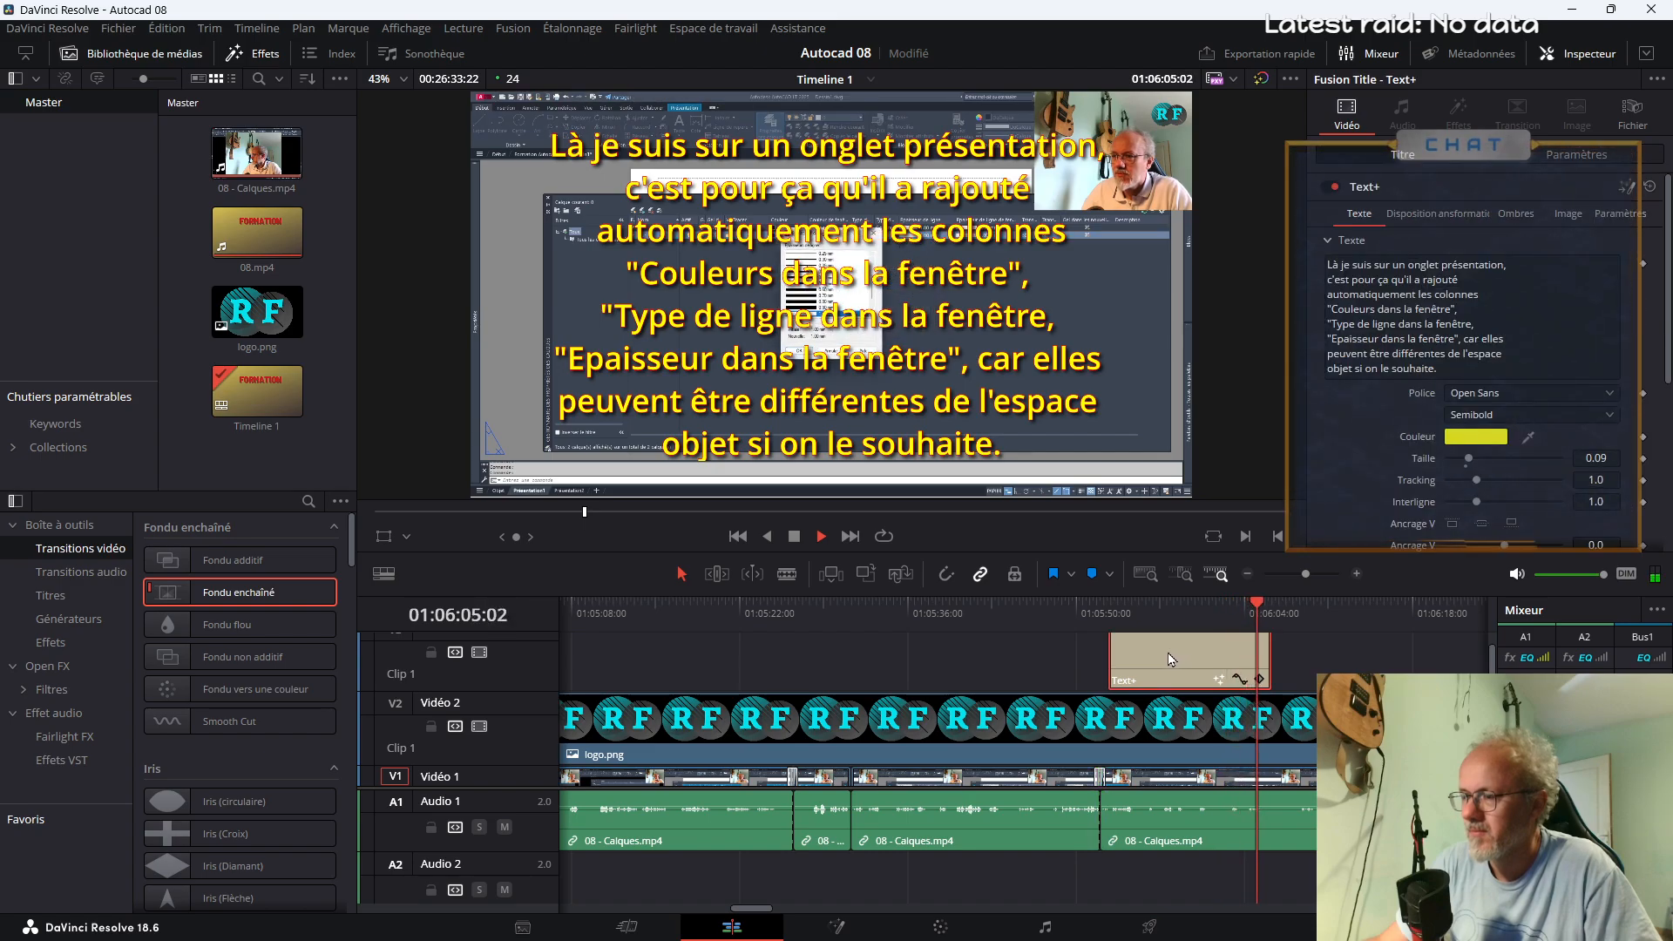
key(space)
drag(1271, 650, 1370, 656)
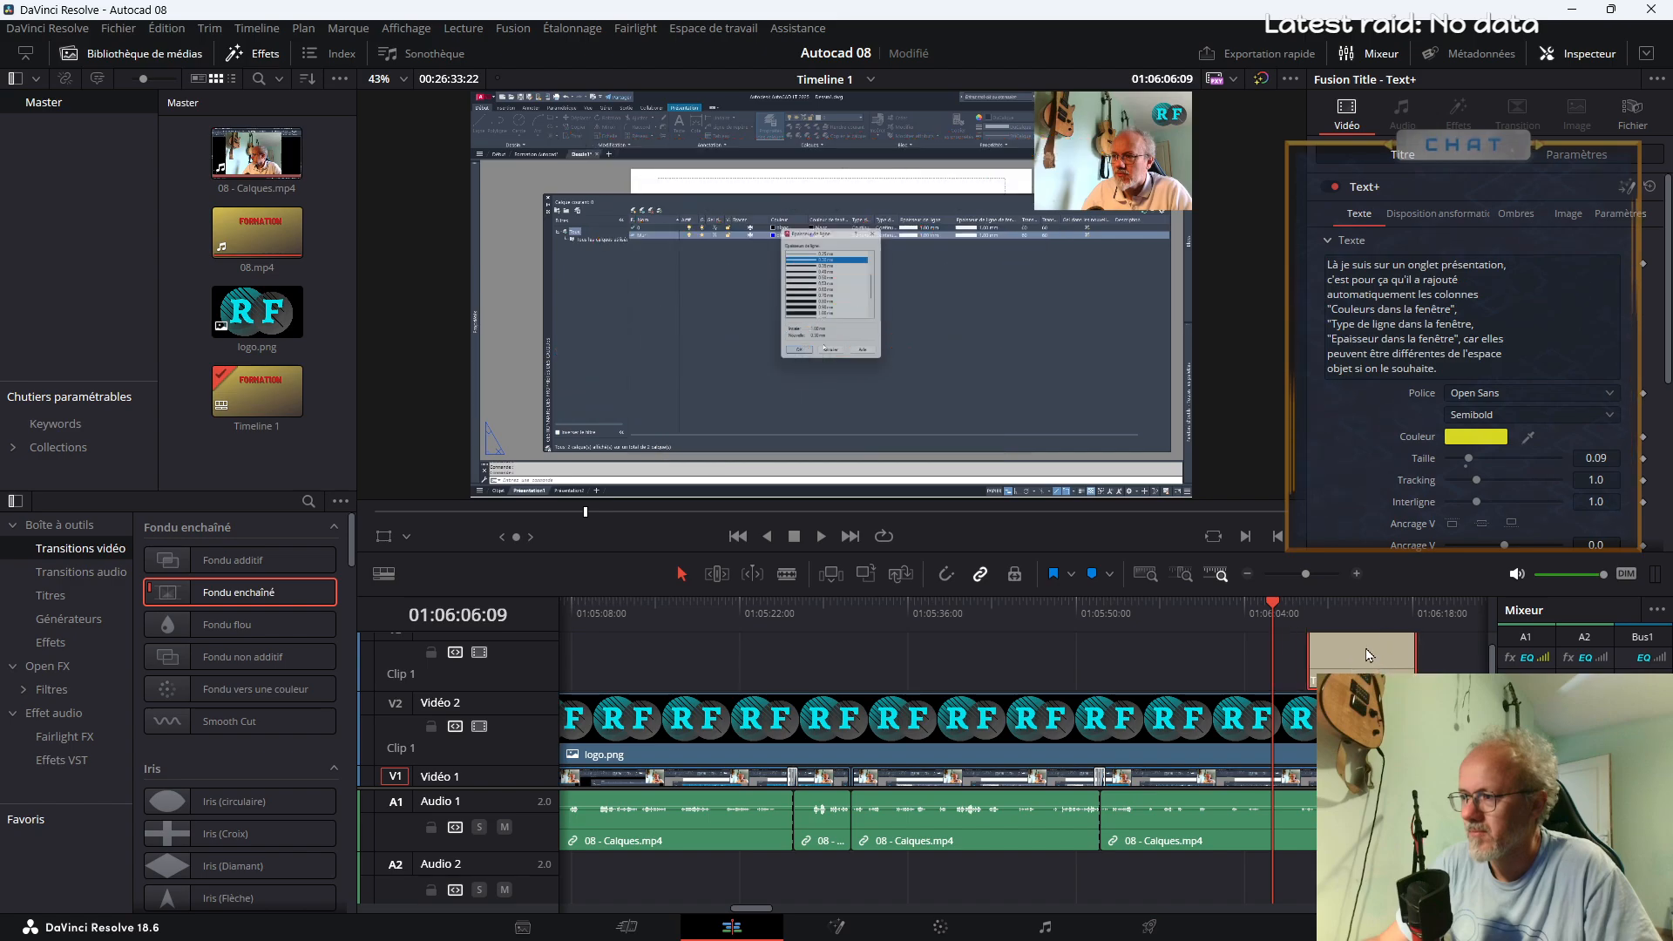
Skim the layer-creation footage up to about 01:08:00 to find the stretch suited to a speed change
key(space)
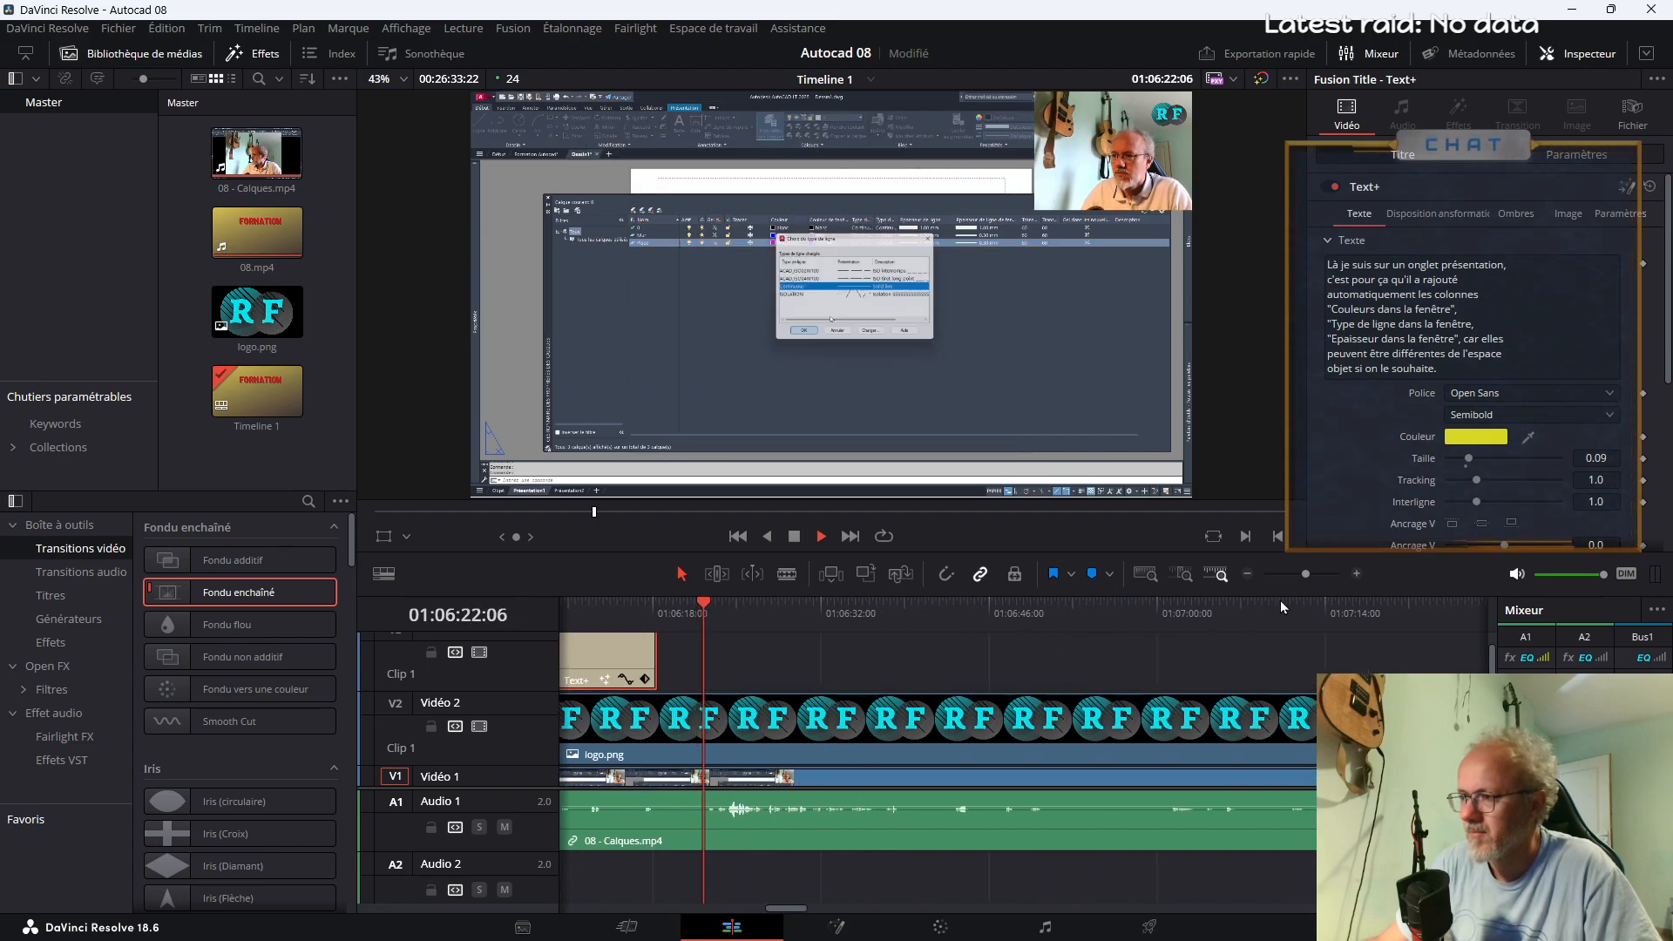
drag(1305, 573, 1297, 574)
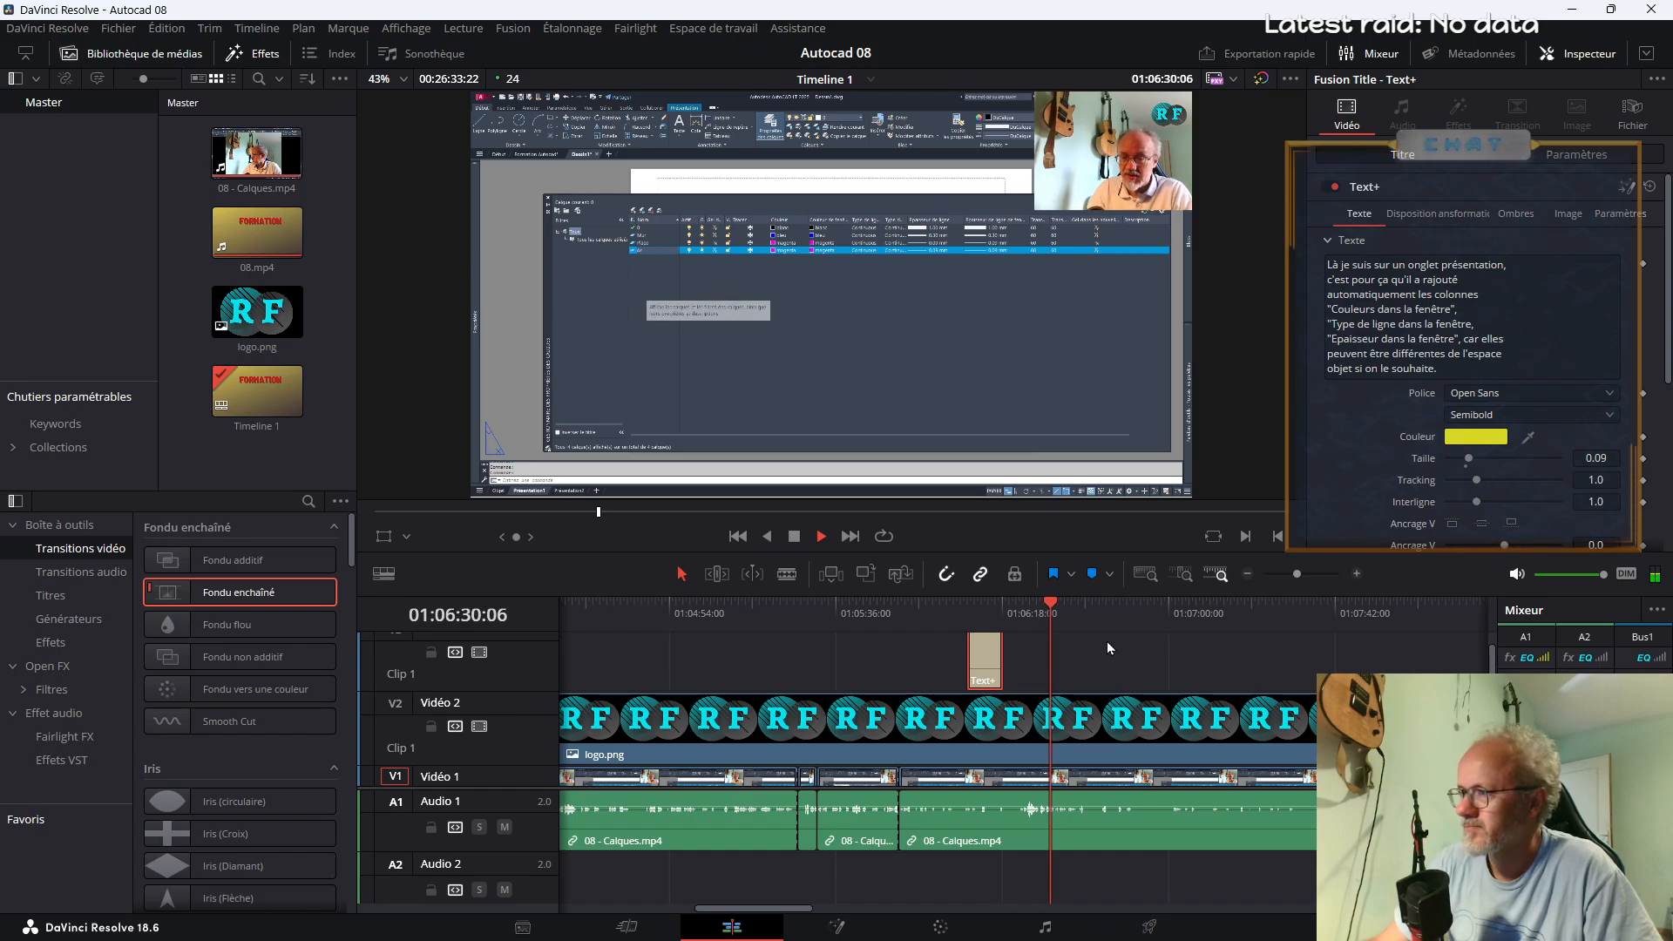
click(1114, 613)
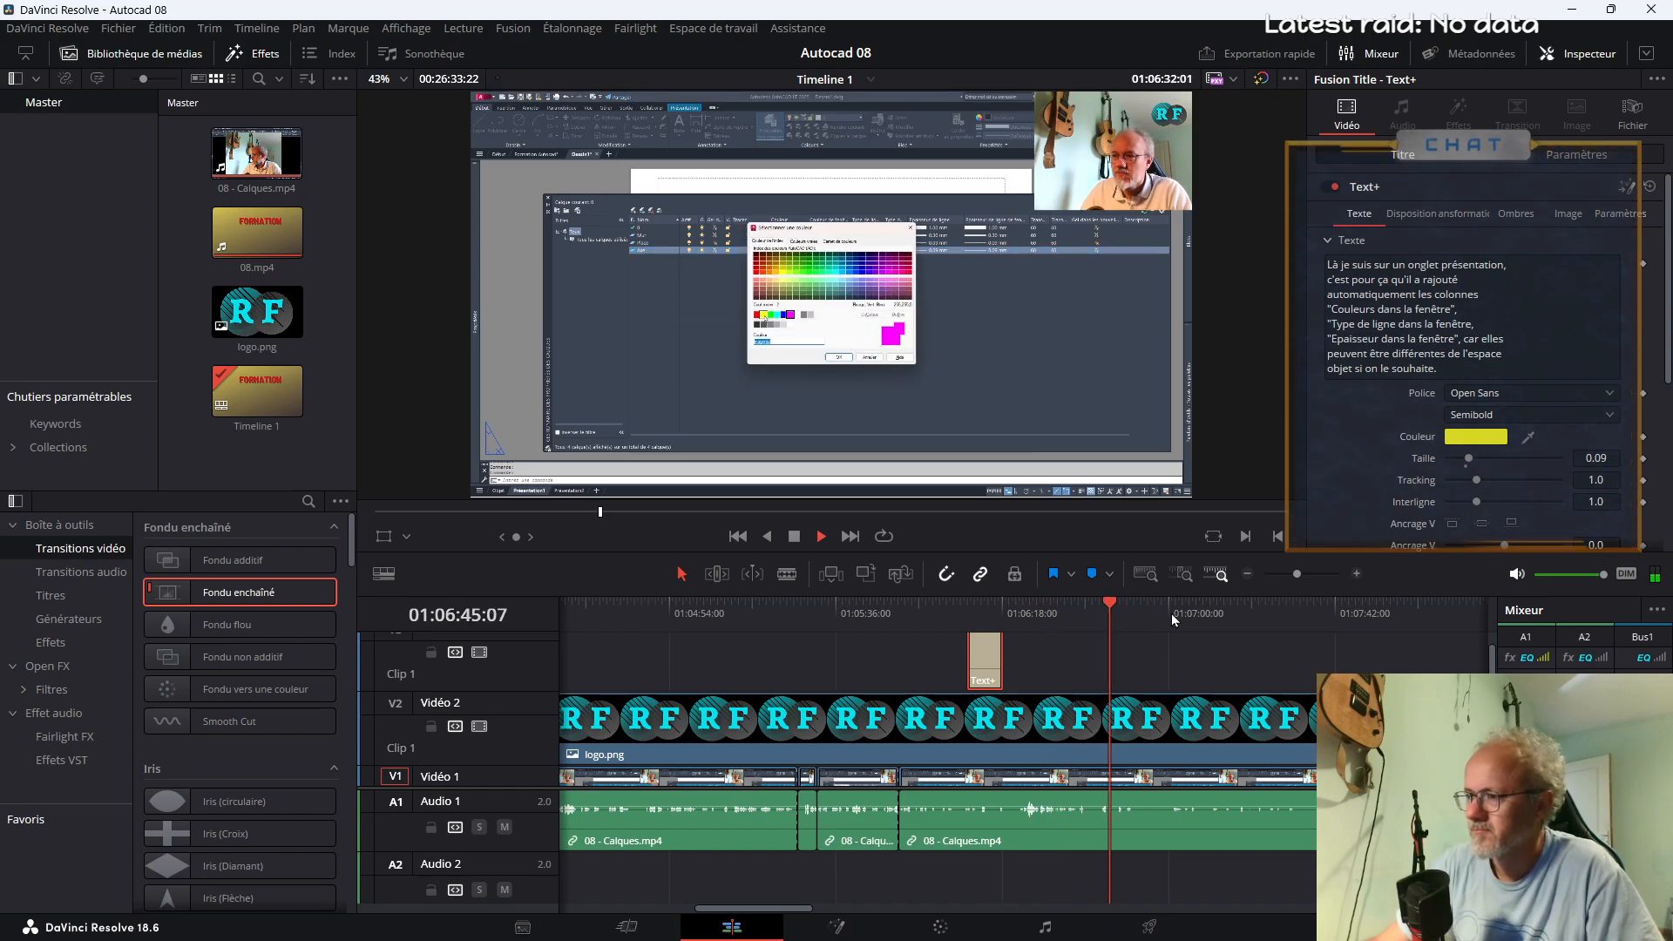
click(1173, 614)
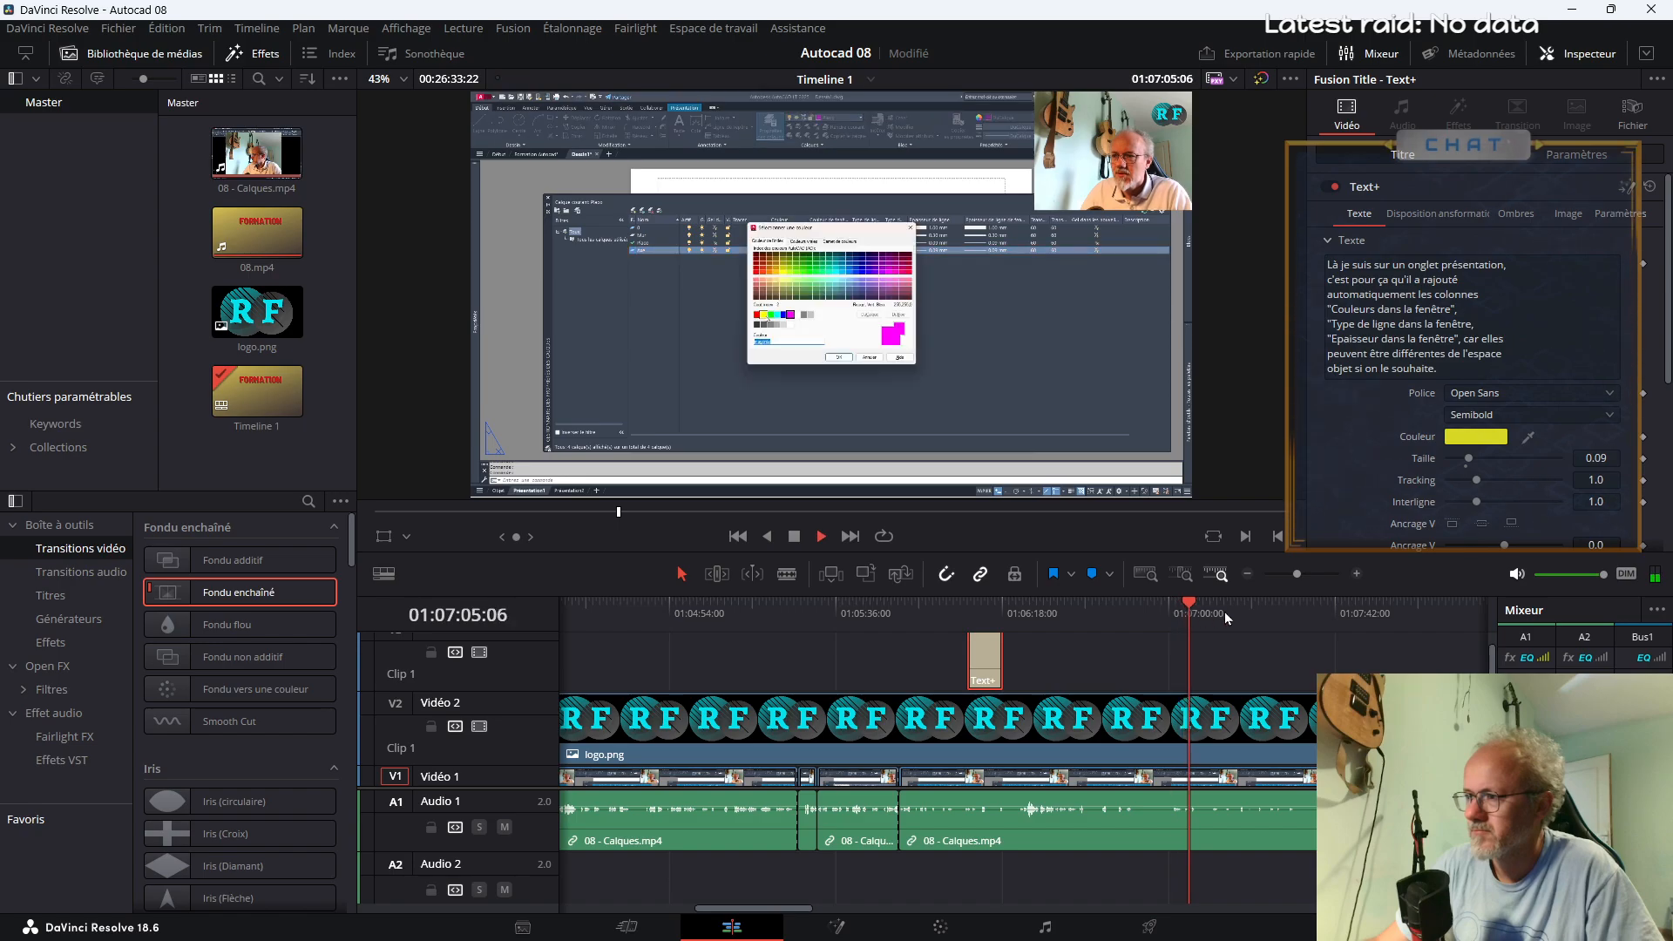
click(1288, 618)
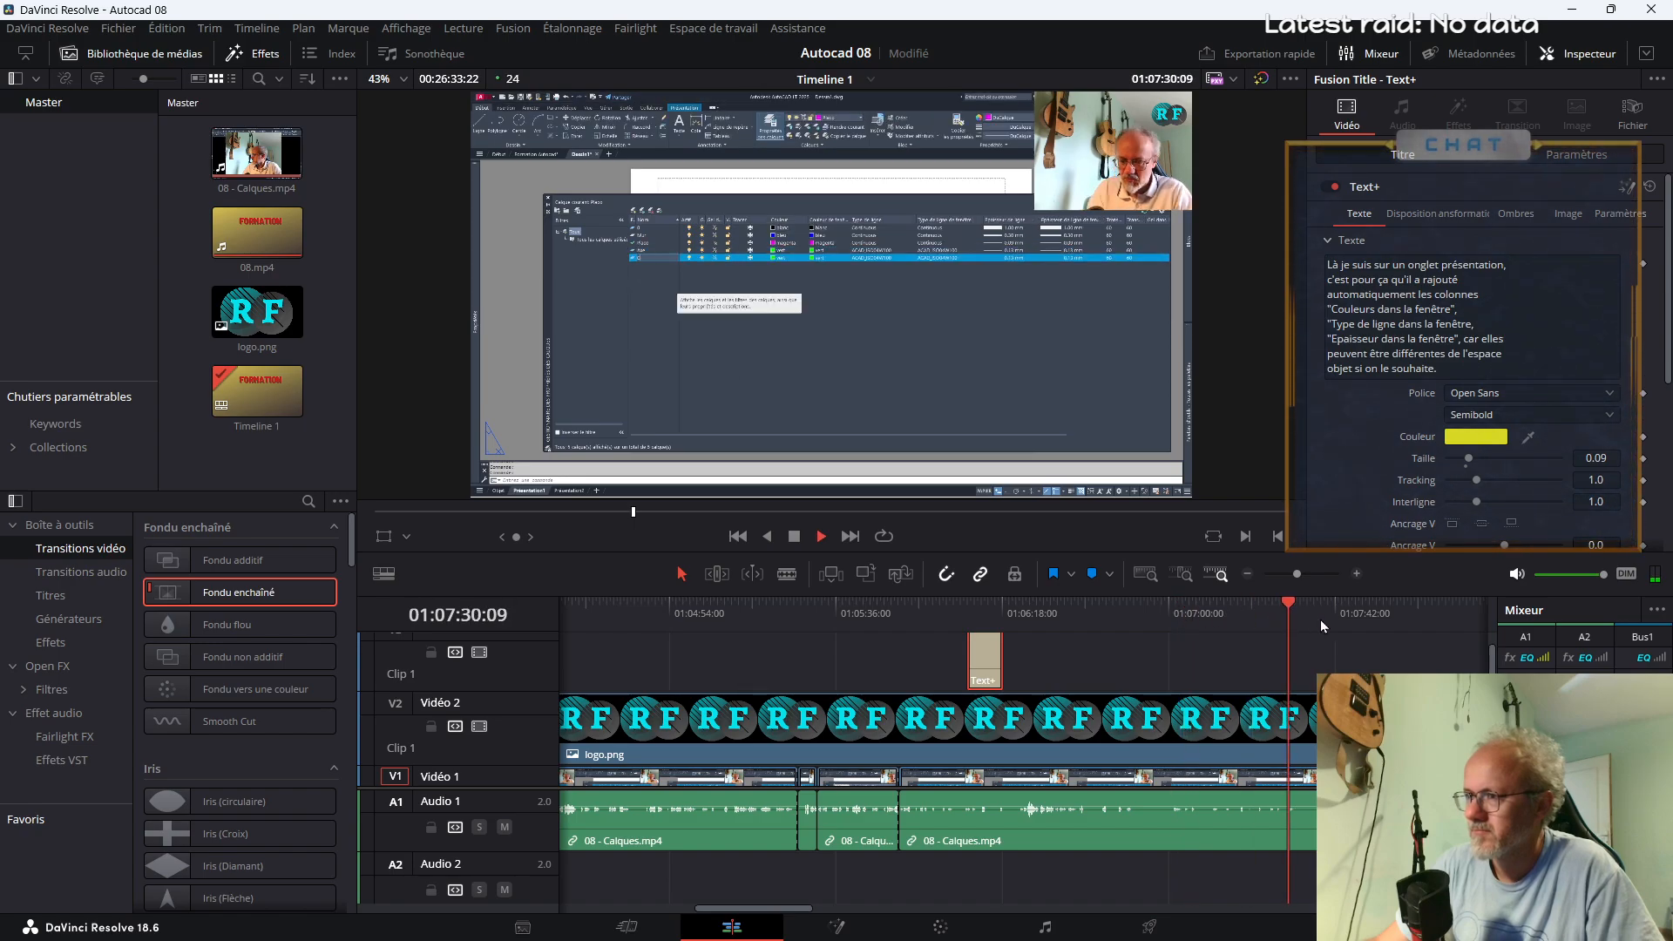
click(1343, 621)
click(1378, 620)
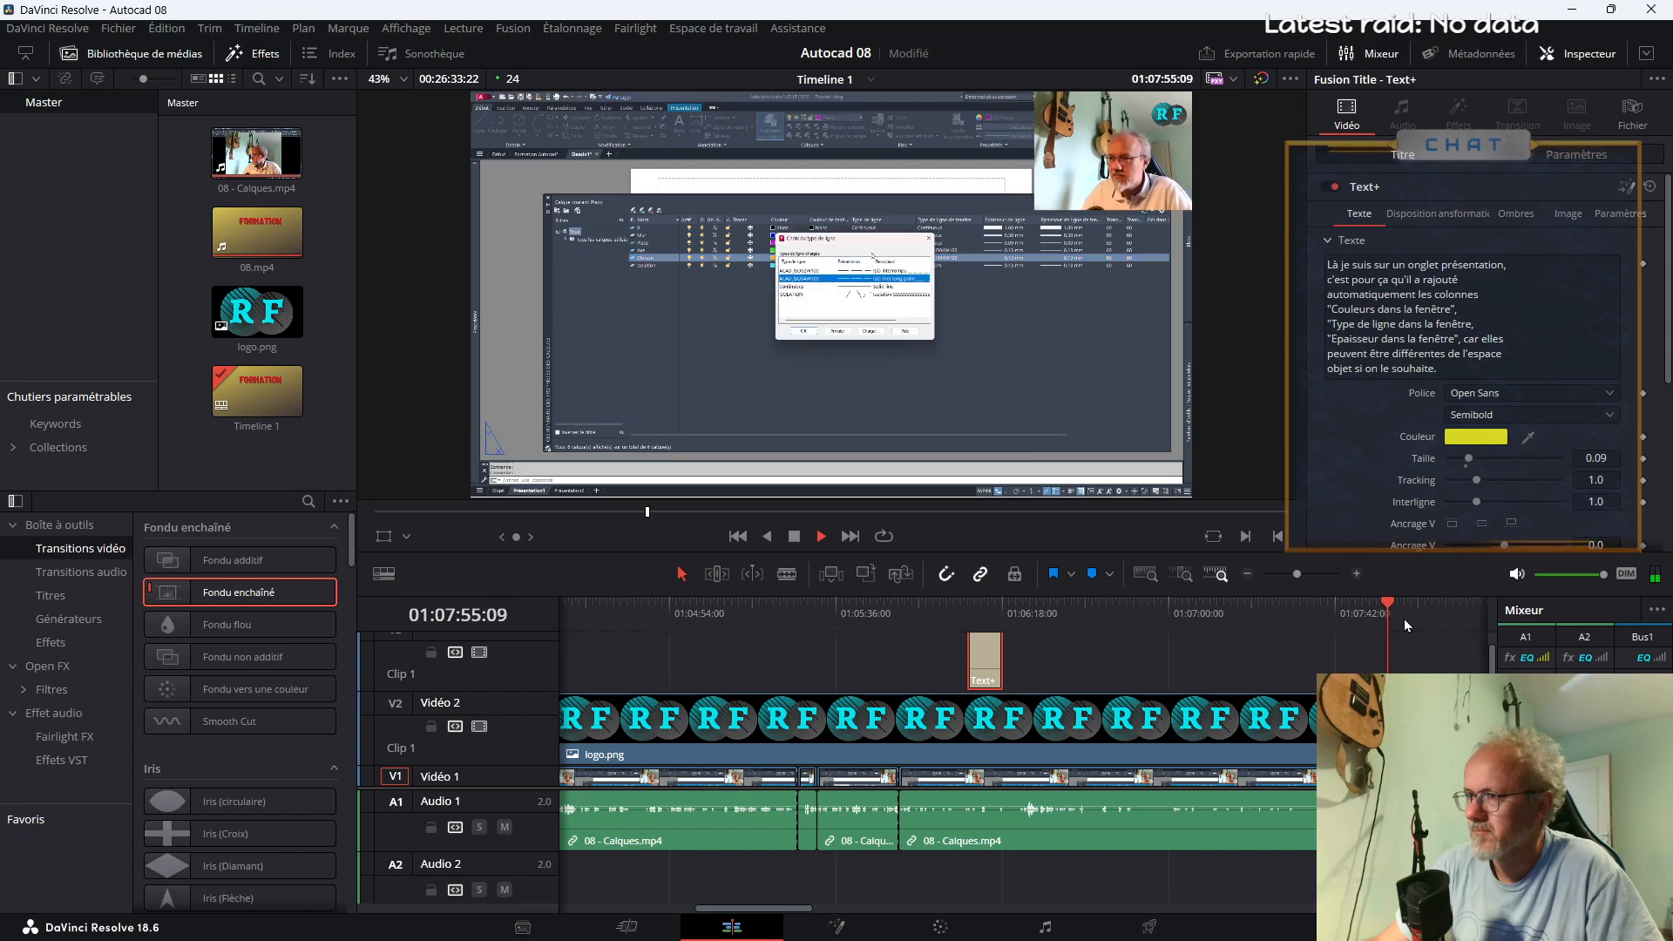
drag(1296, 574, 1295, 575)
click(798, 610)
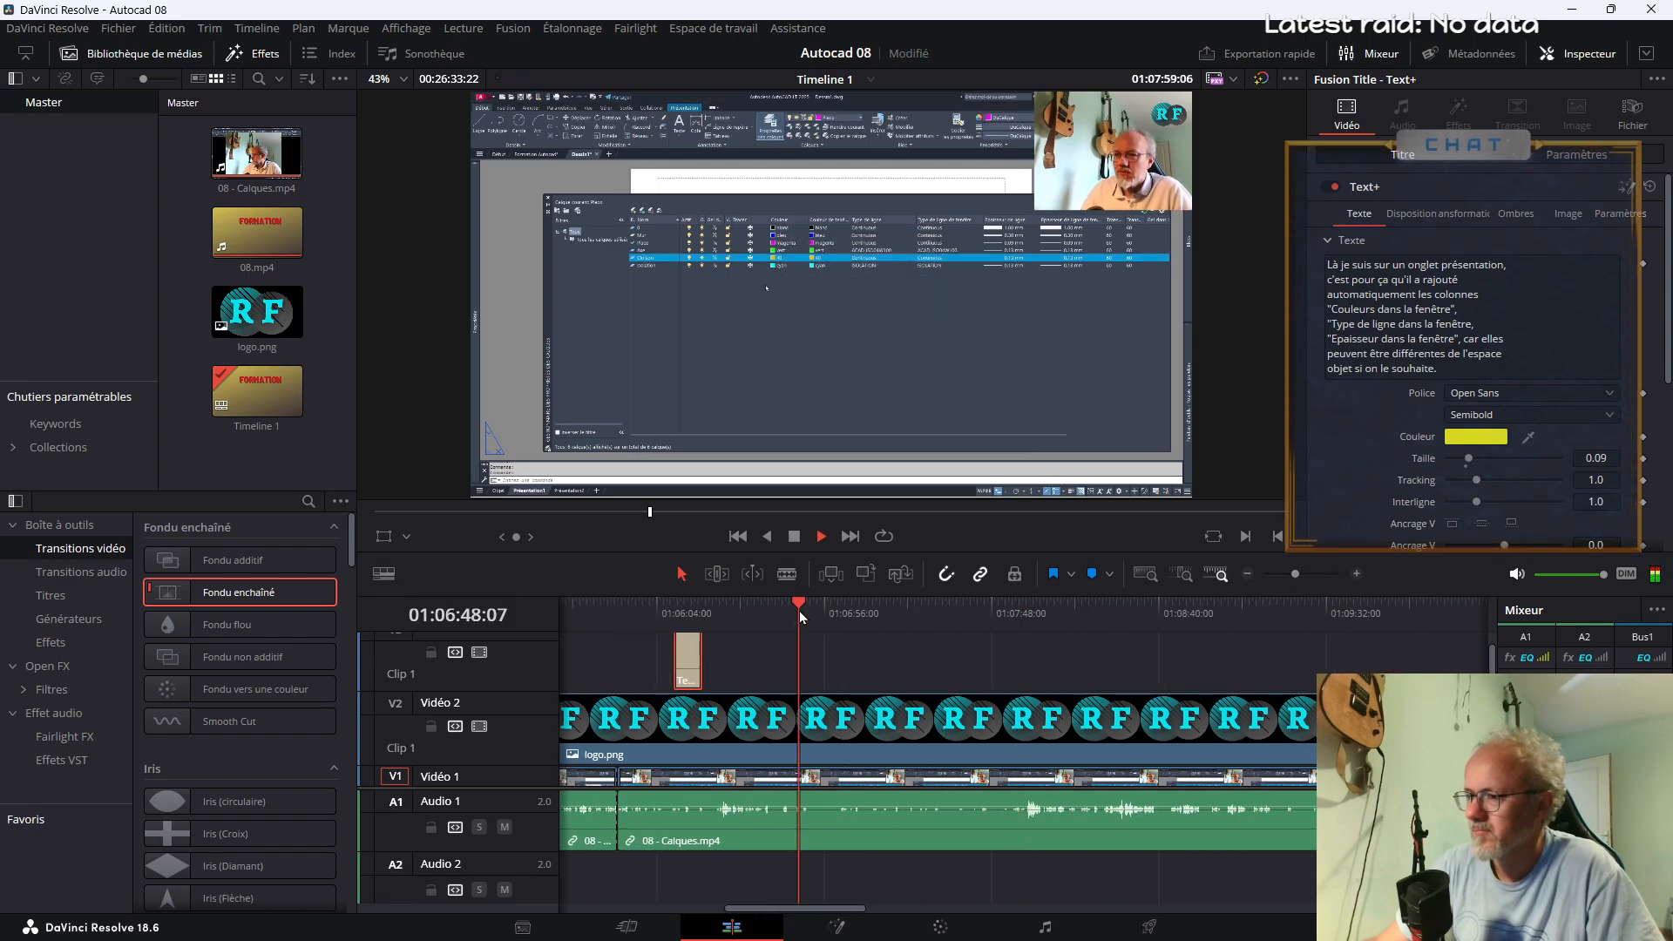
click(707, 612)
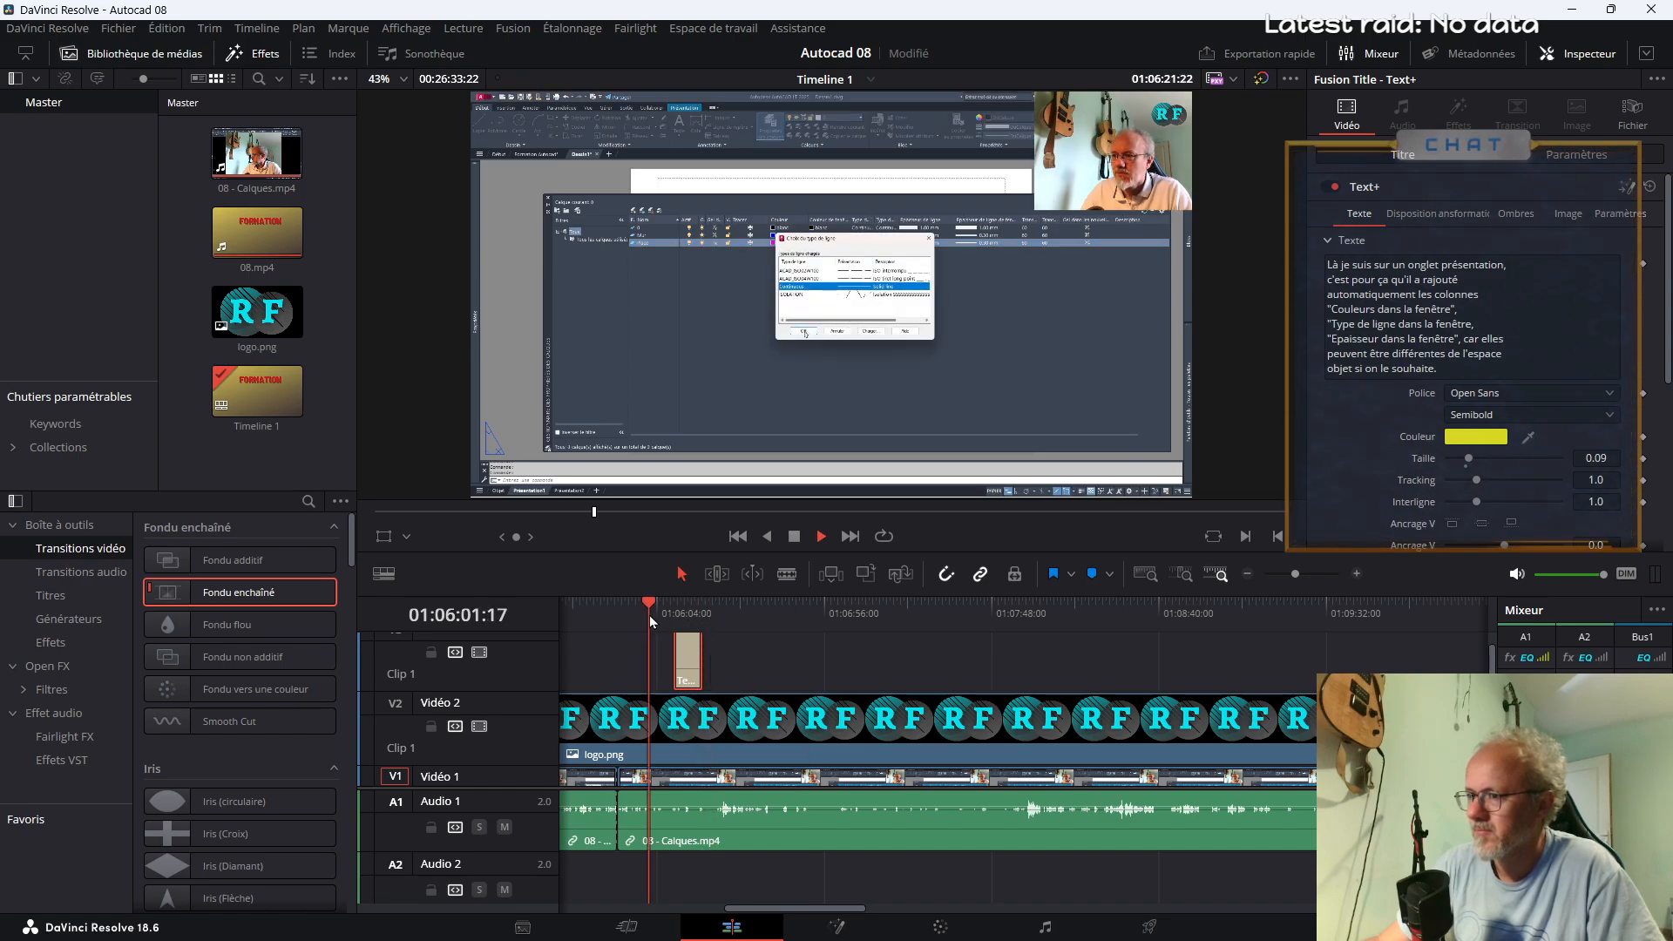
Split the 08 - Calques.mp4 clip below the logo at about 01:06:31
click(702, 614)
key(b)
scroll(714, 773, up, 1)
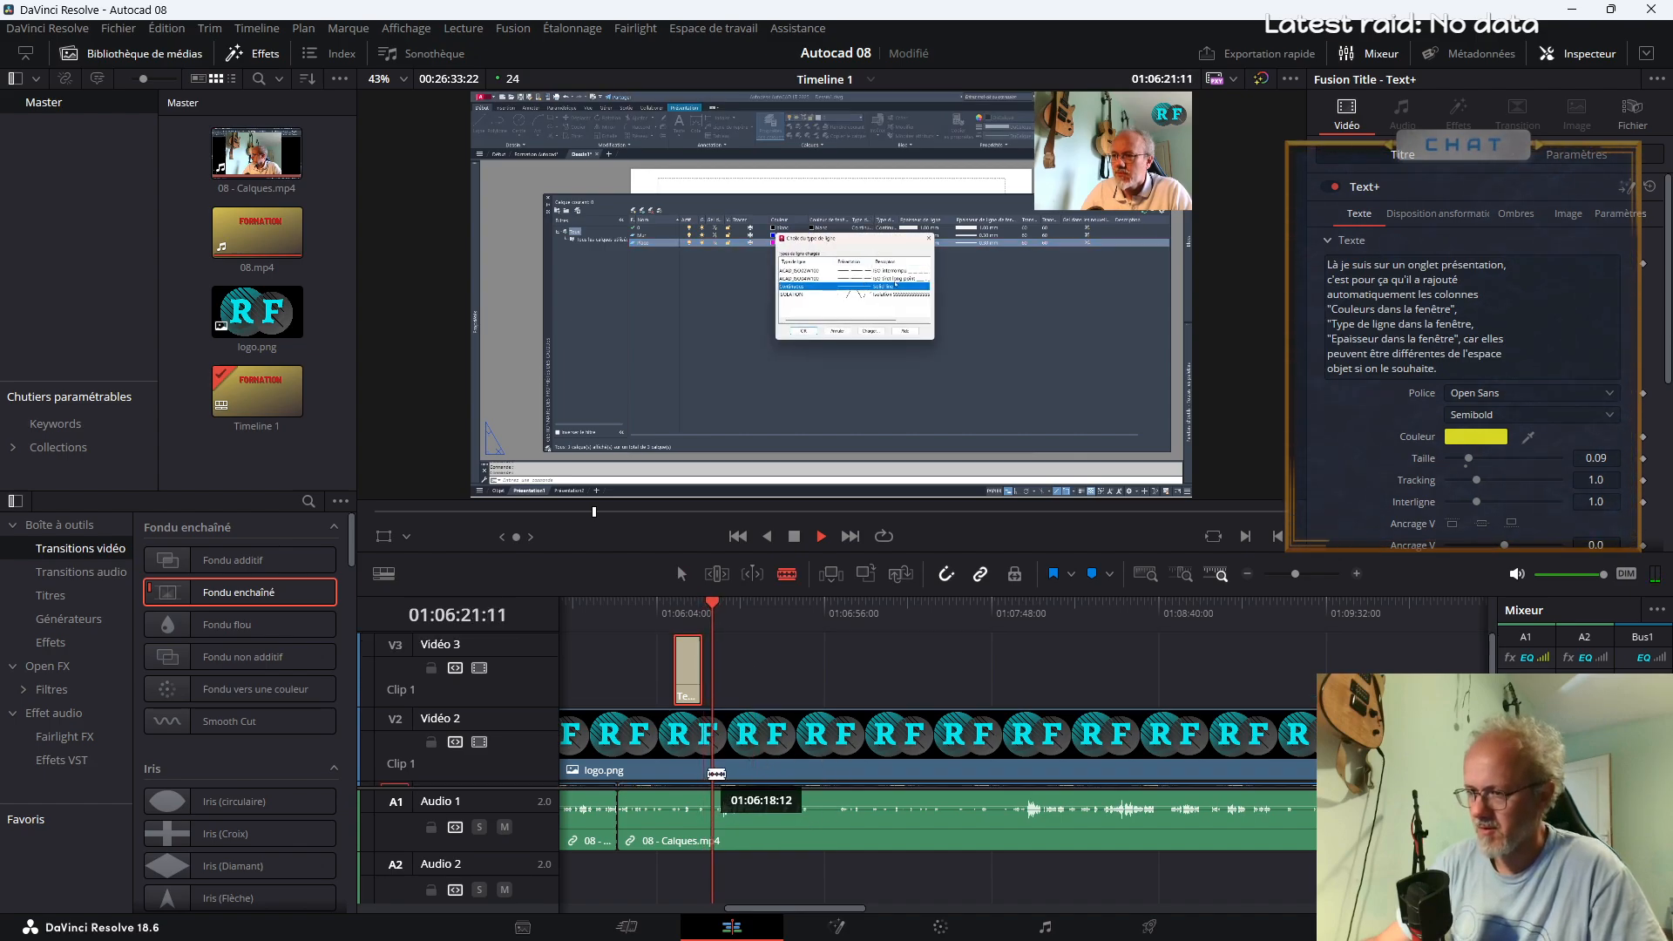
scroll(714, 773, down, 1)
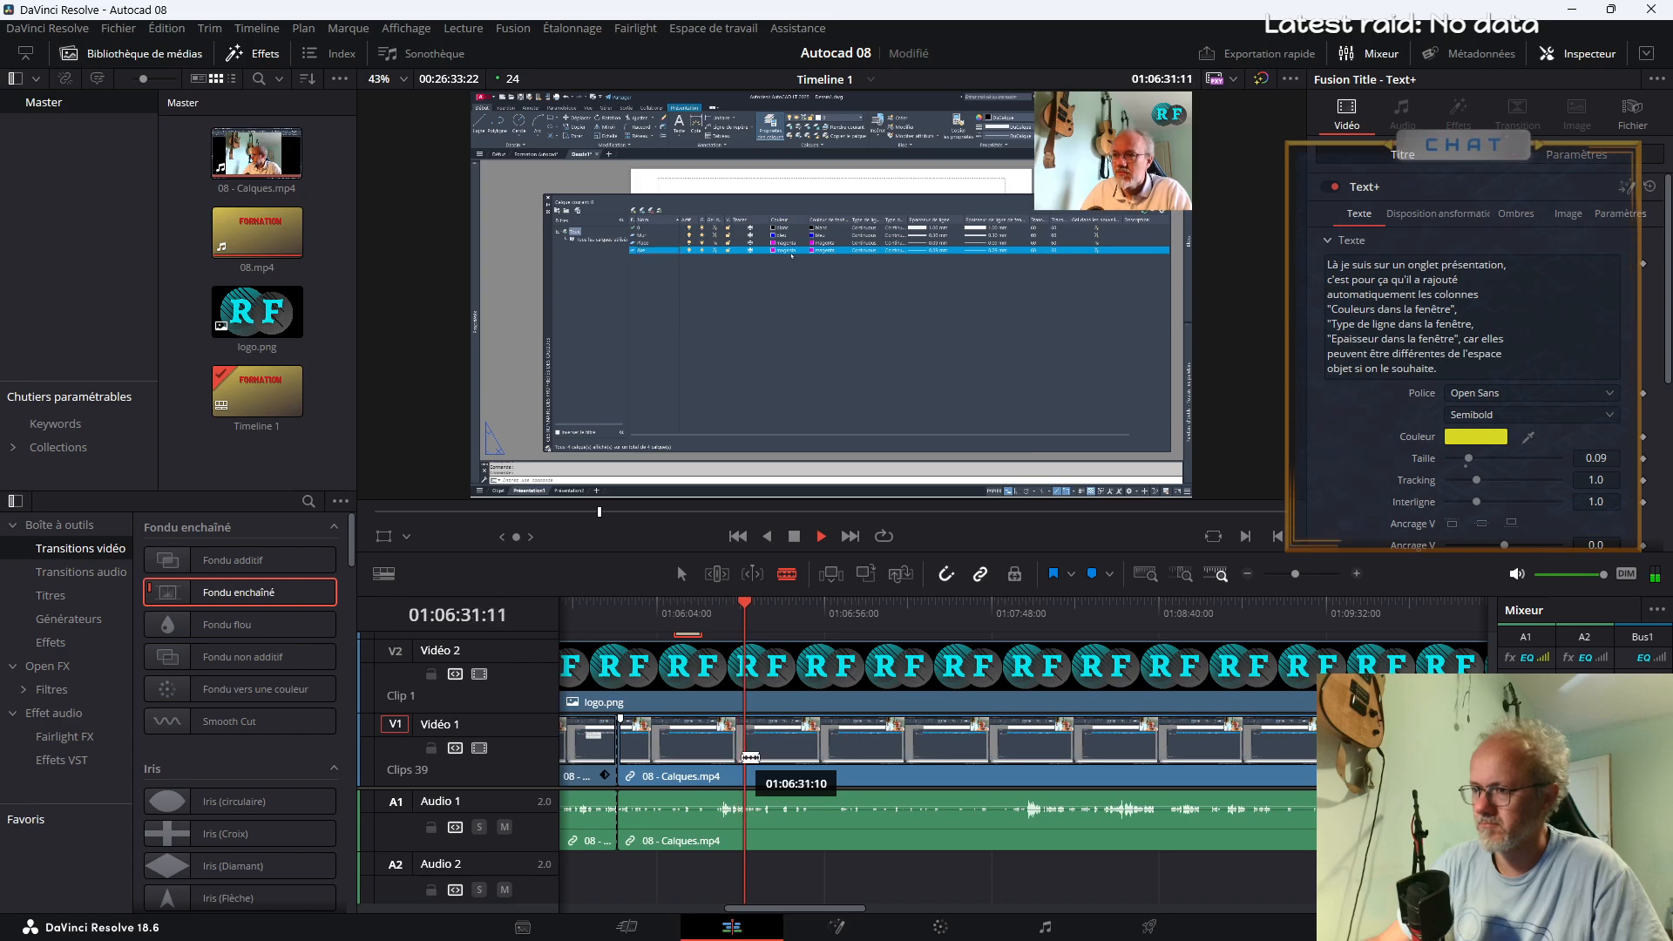
click(749, 757)
Split the 08 - Calques.mp4 clip at about 01:07:59 to isolate the end of the layer-creation footage
click(1001, 615)
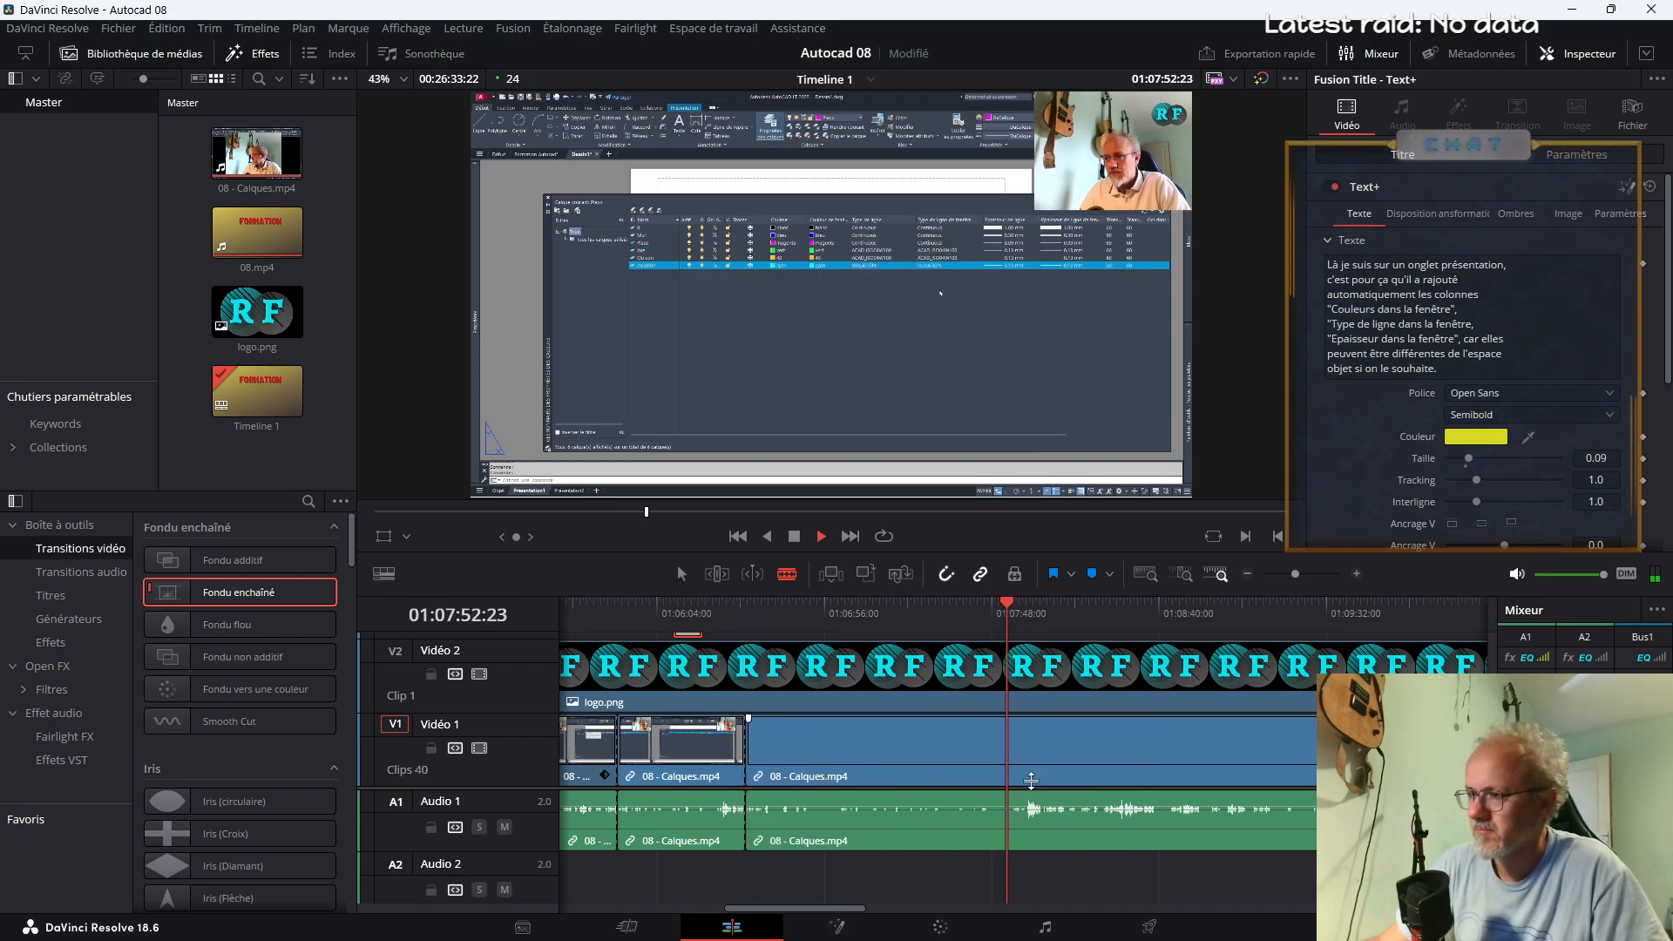
click(1018, 766)
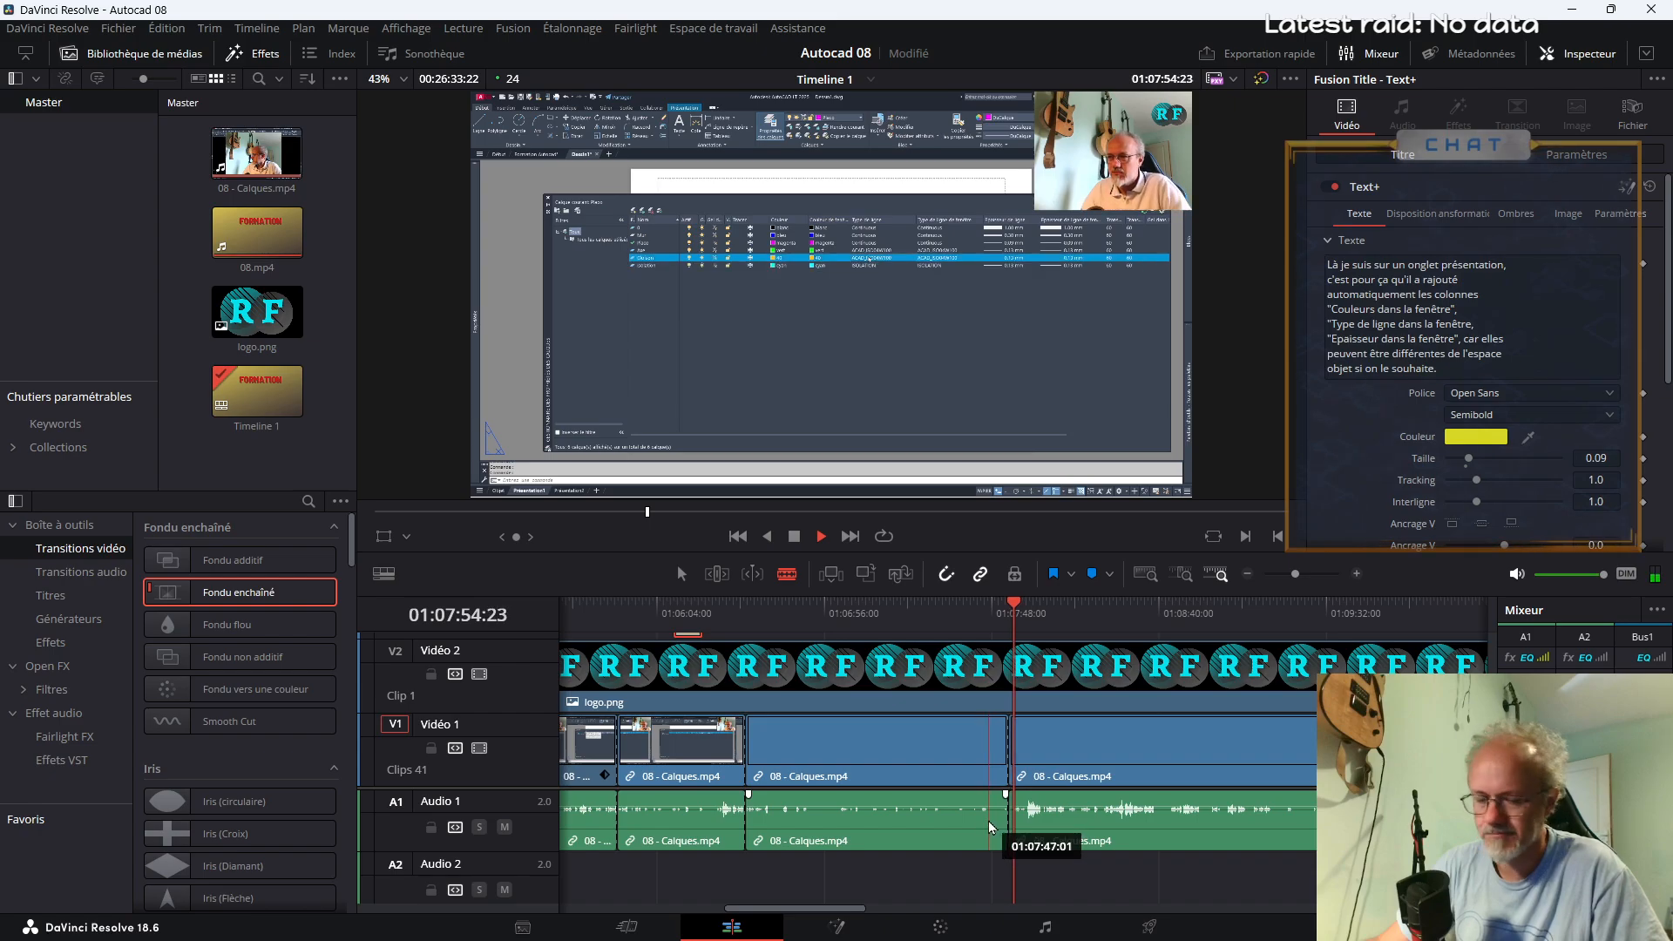
key(ctrl+z)
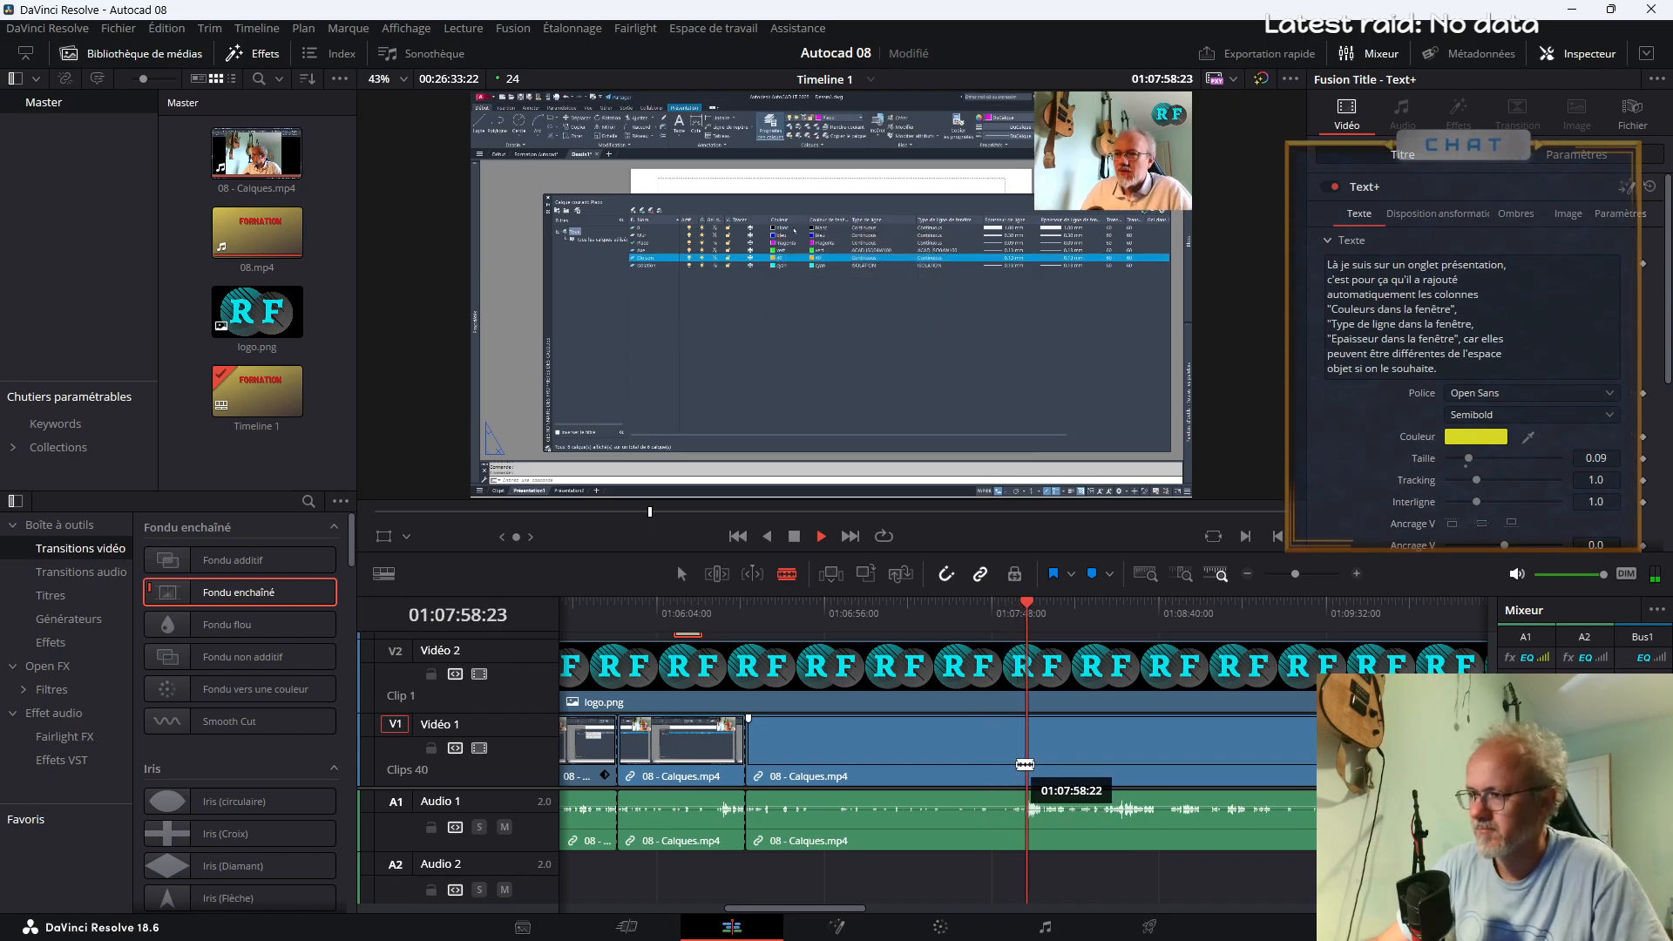
click(1026, 764)
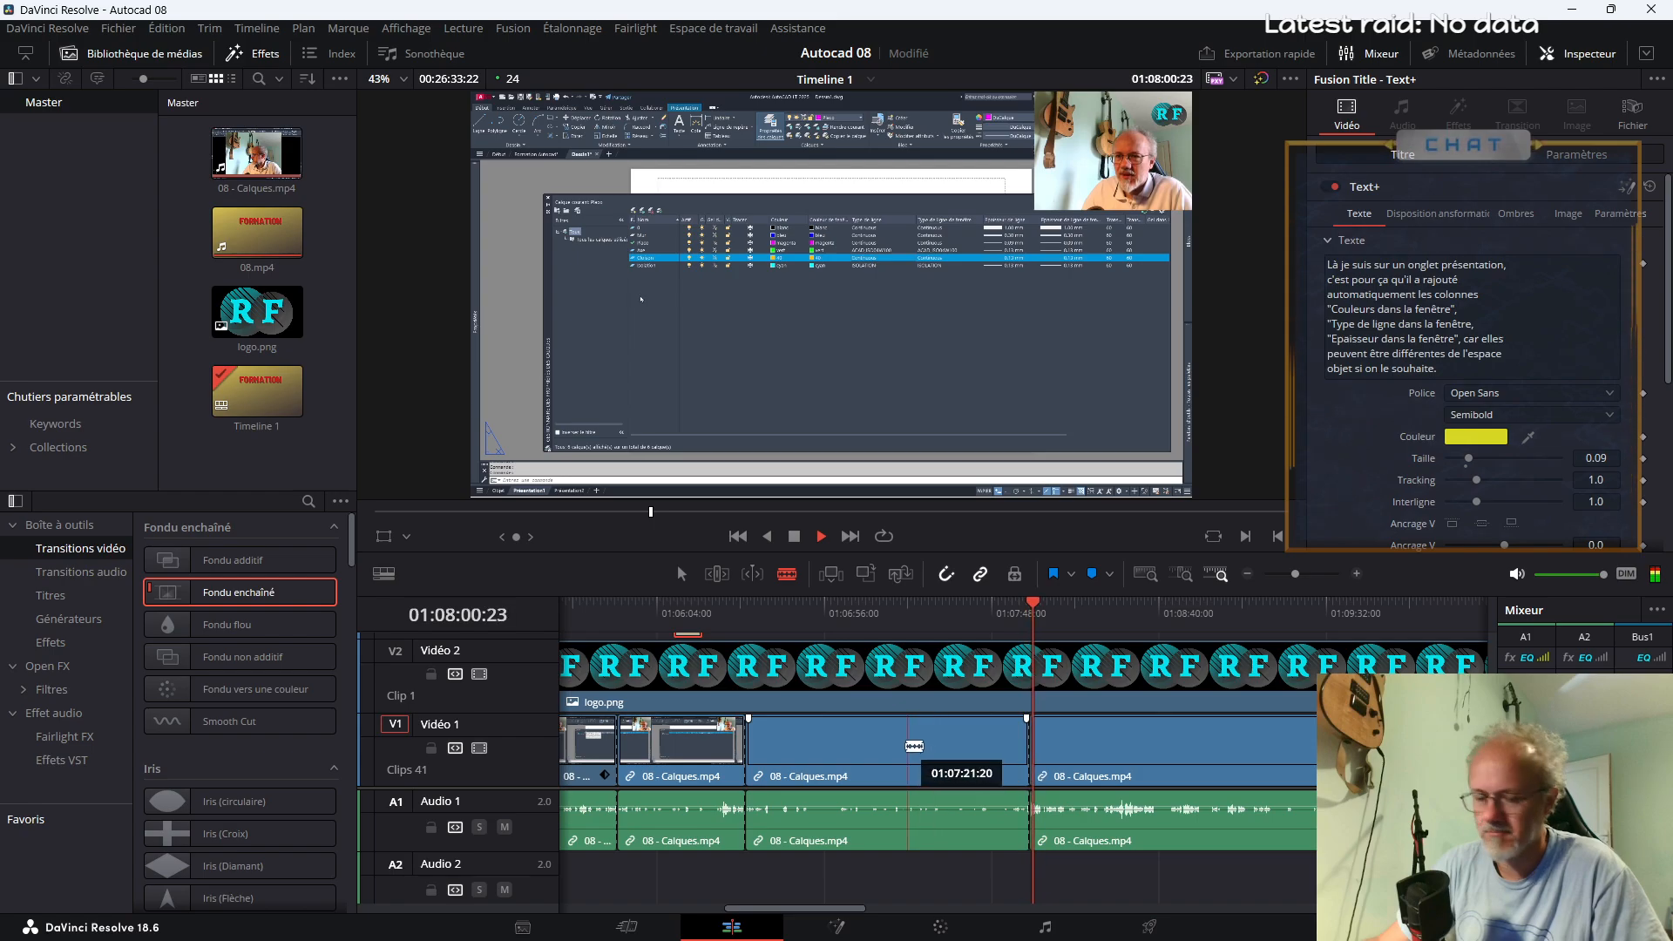
Increase the playback speed of the segment between about 01:06:31 and 01:07:59, leaving Timeline Ripple off
click(681, 573)
key(space)
click(906, 744)
right_click(906, 744)
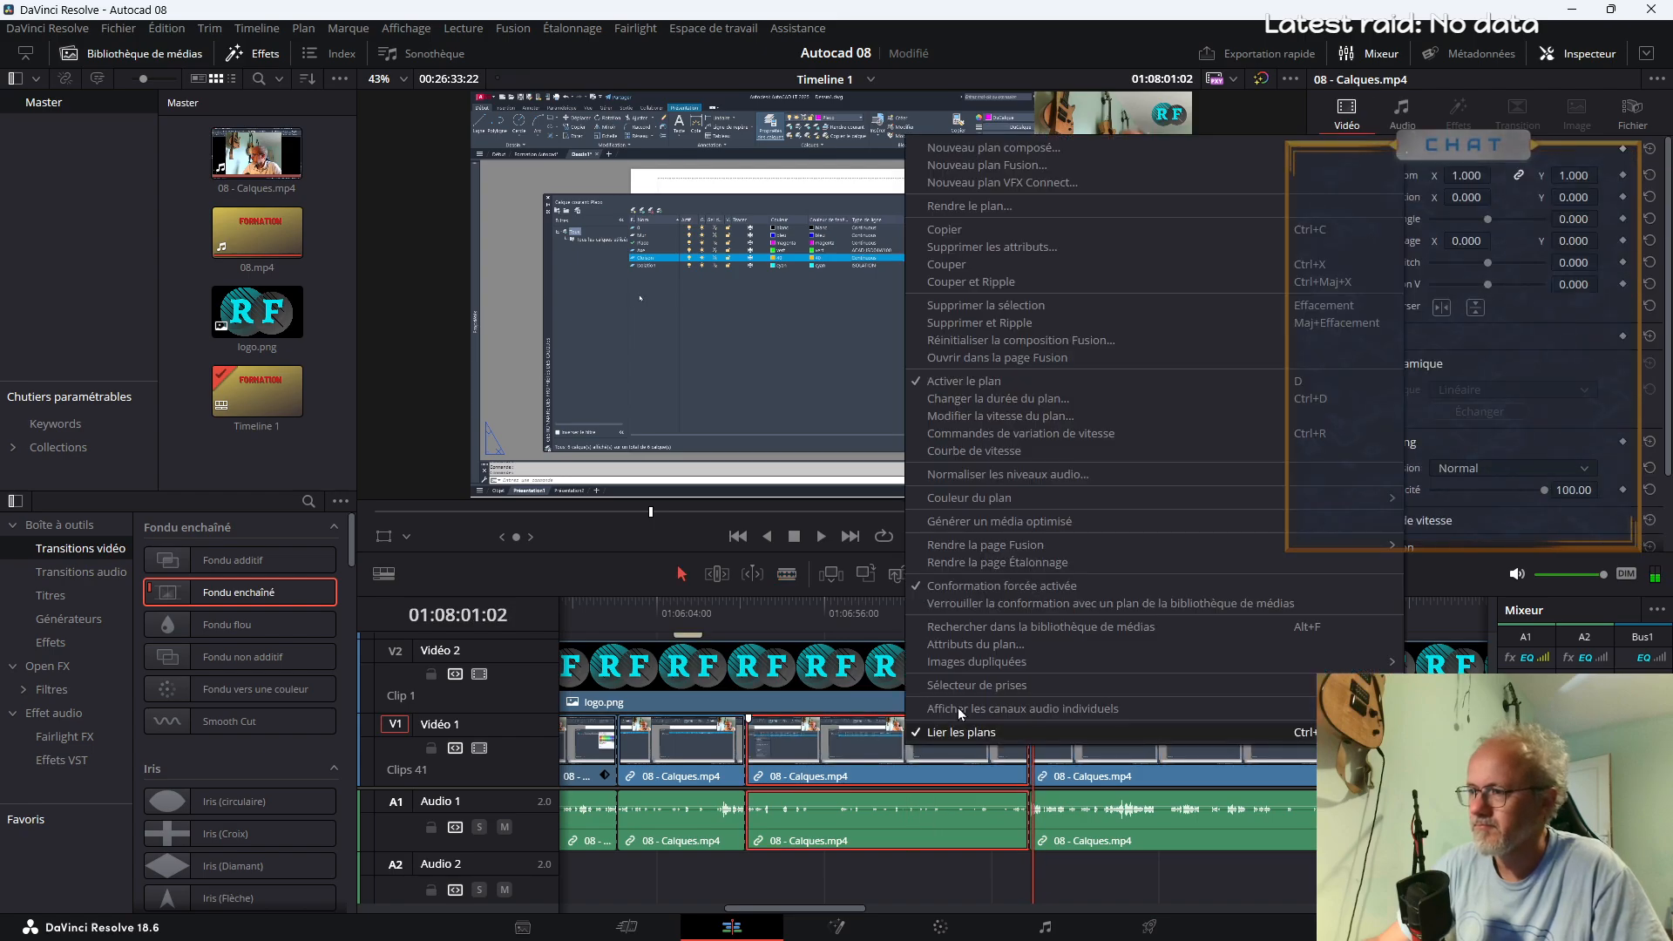
click(1030, 417)
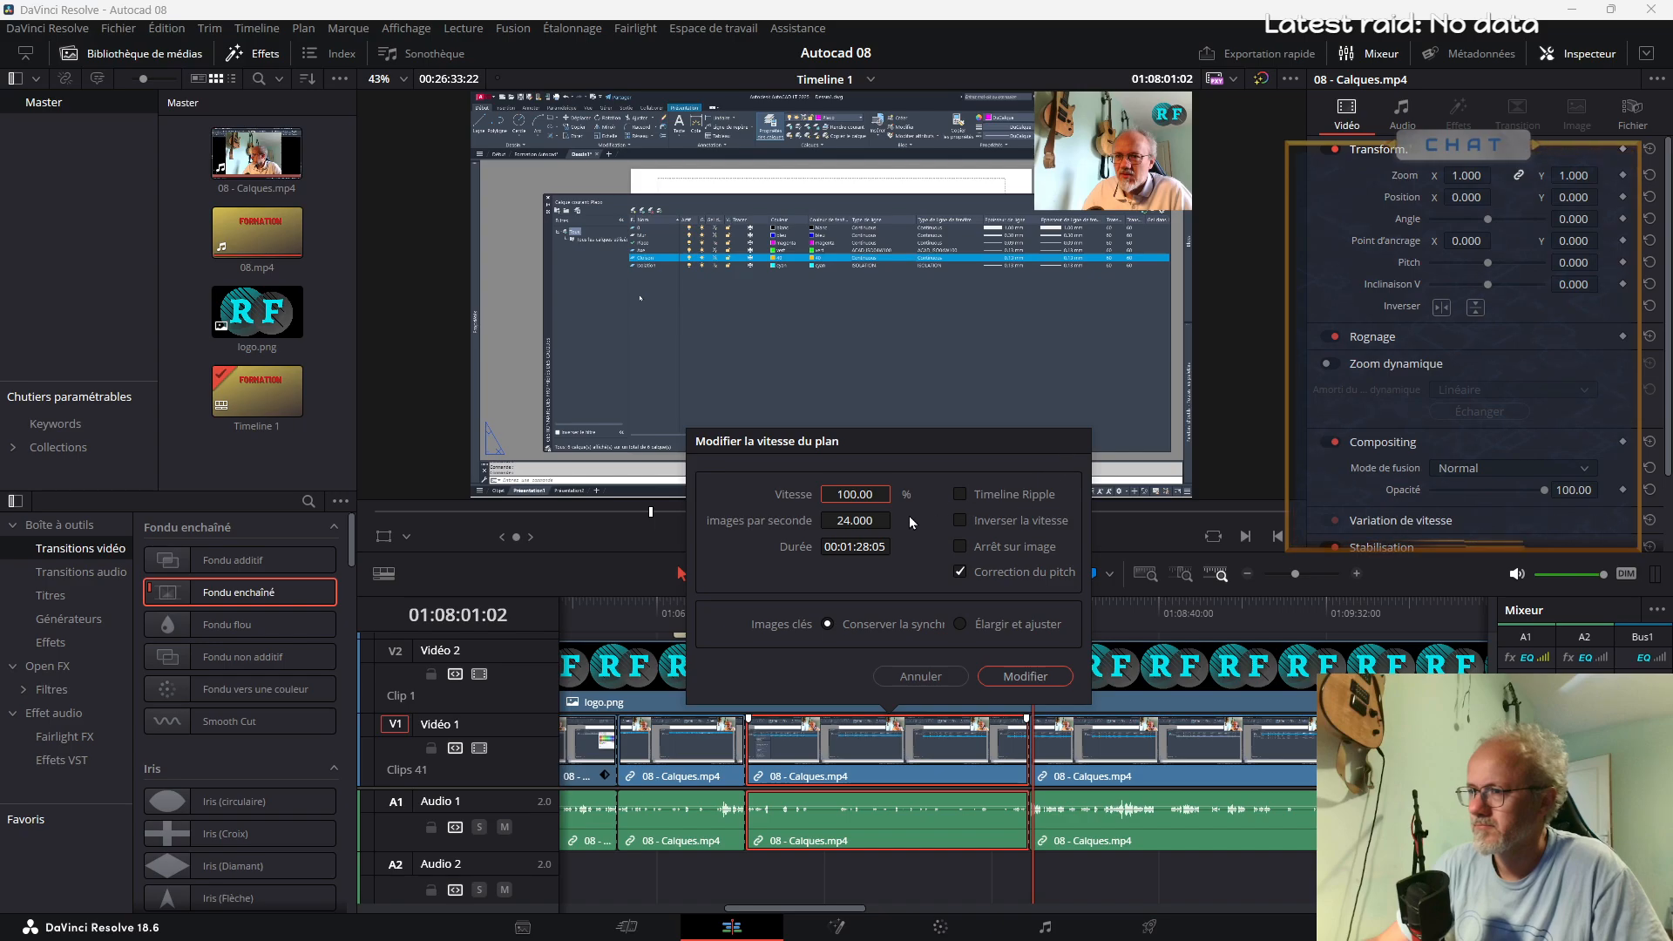
click(855, 494)
text(150)
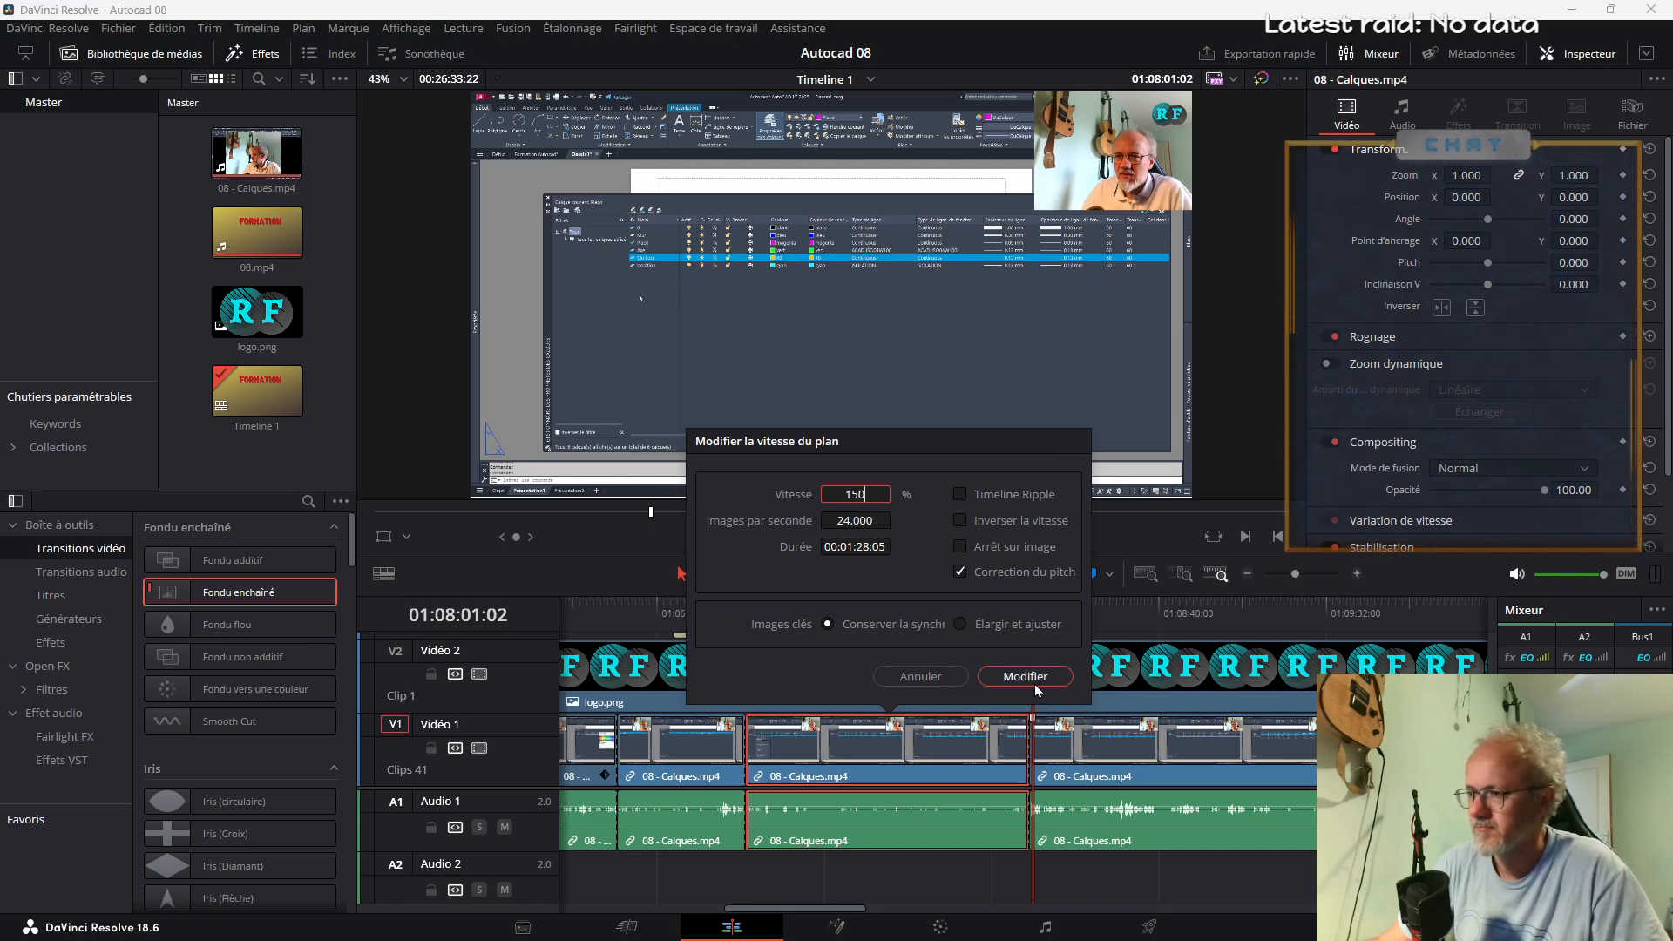
click(1033, 684)
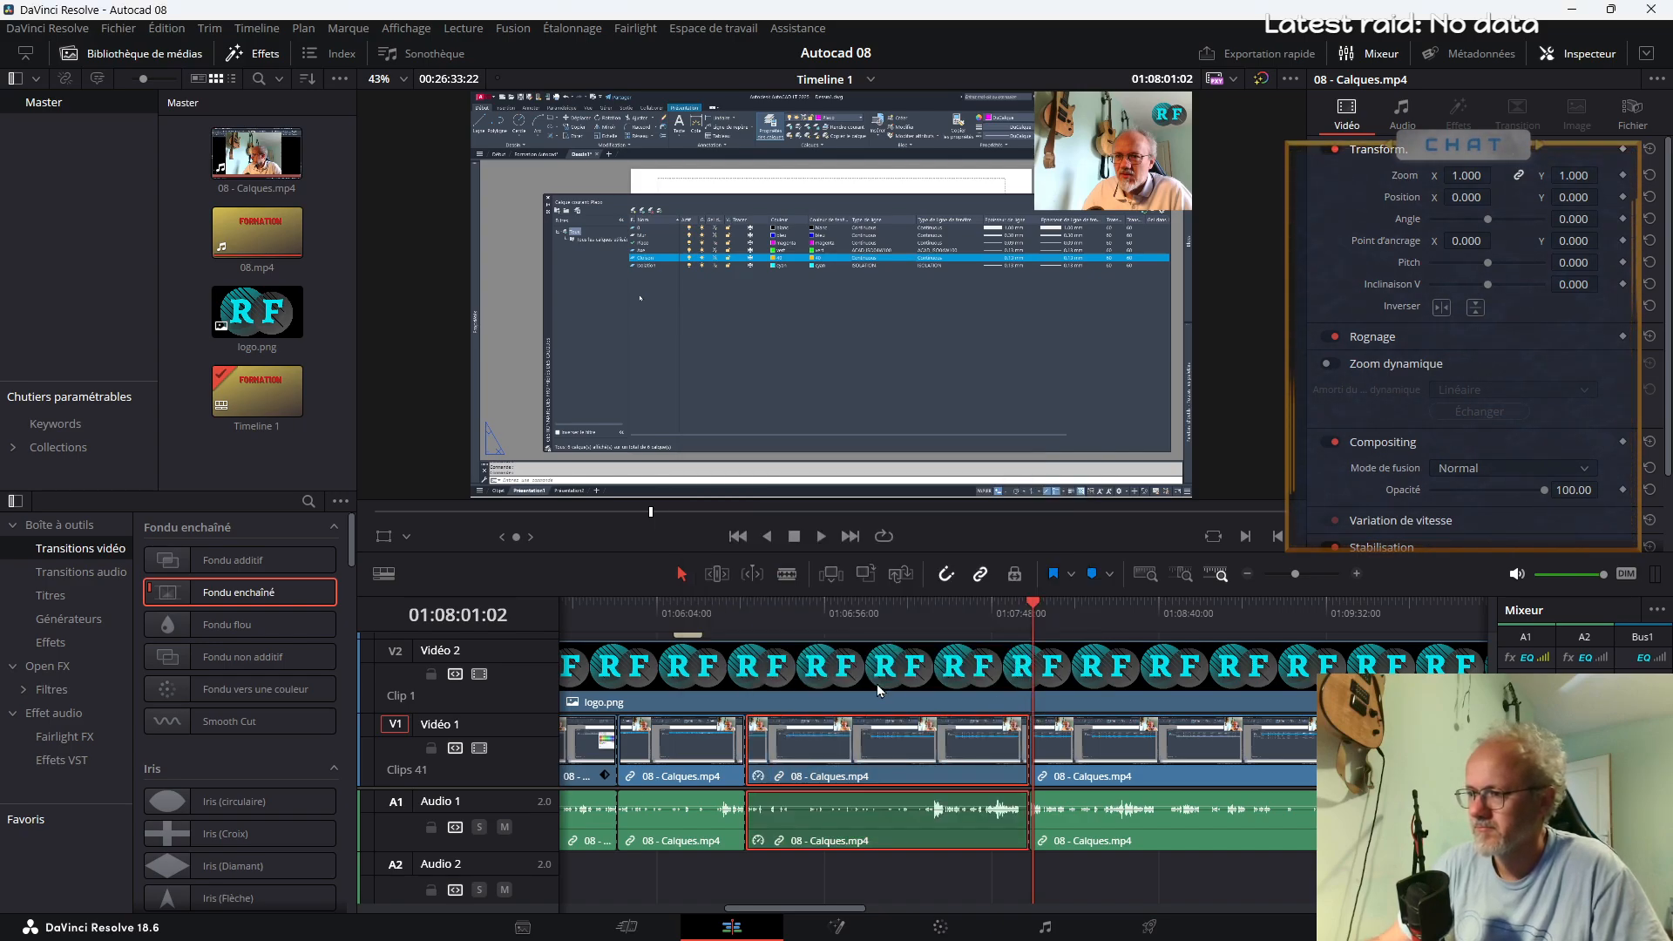
Play back the sped-up segment from just before its start to about 01:06:54 and recheck the part around 01:06:42
click(735, 613)
key(space)
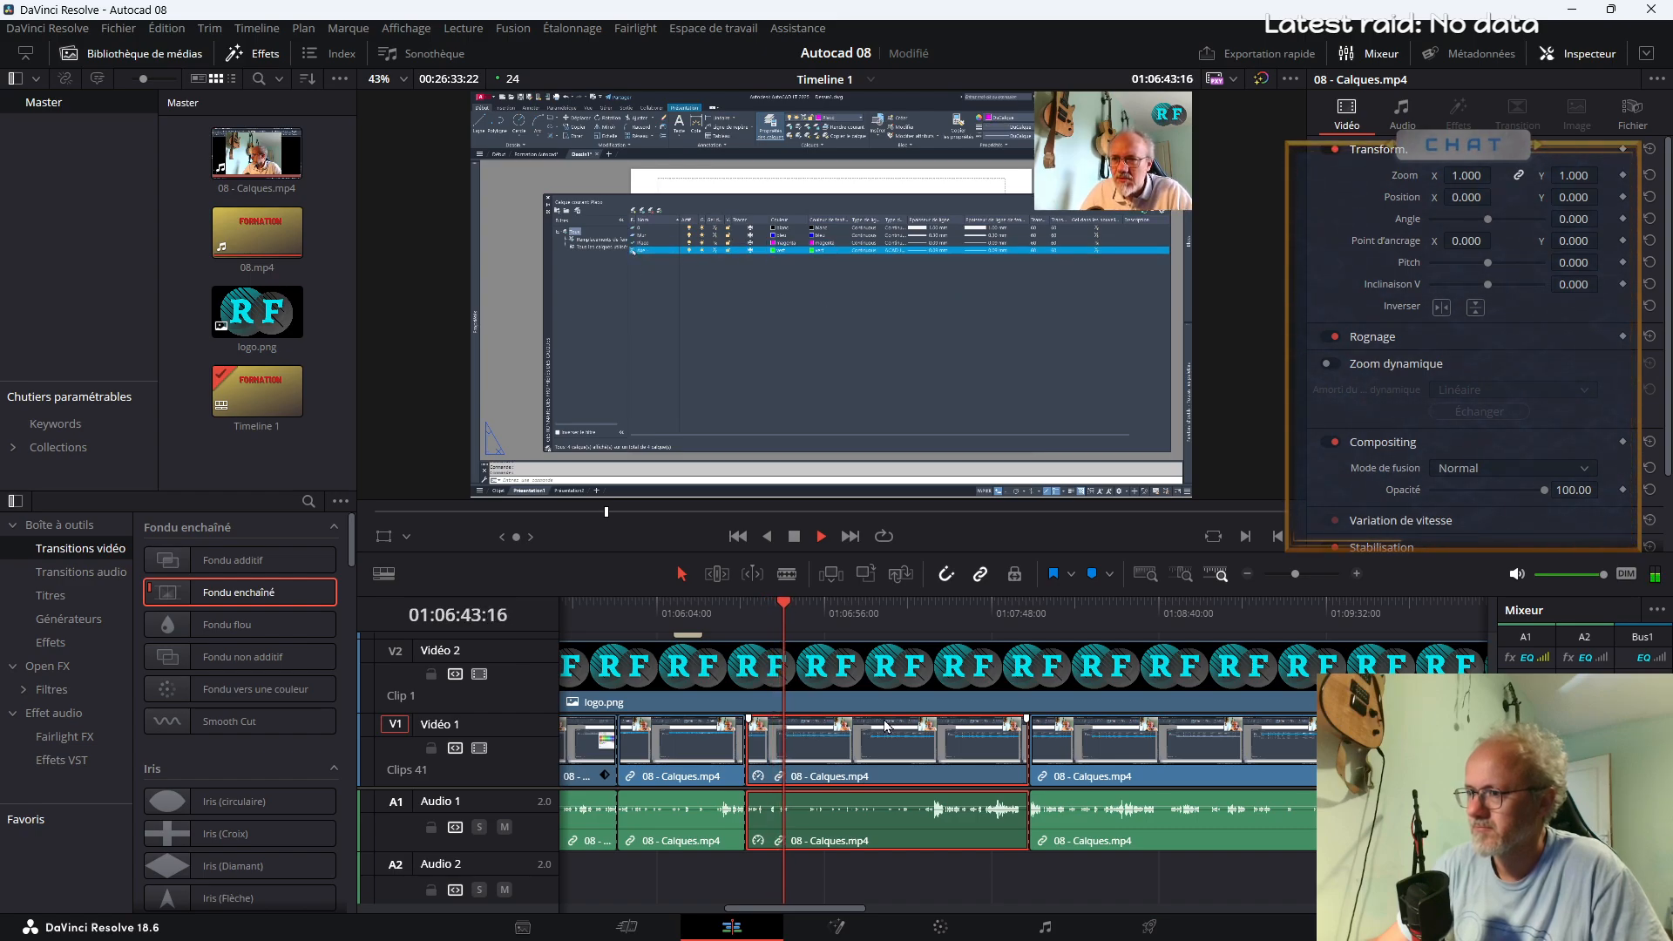
drag(1298, 574, 1301, 574)
key(space)
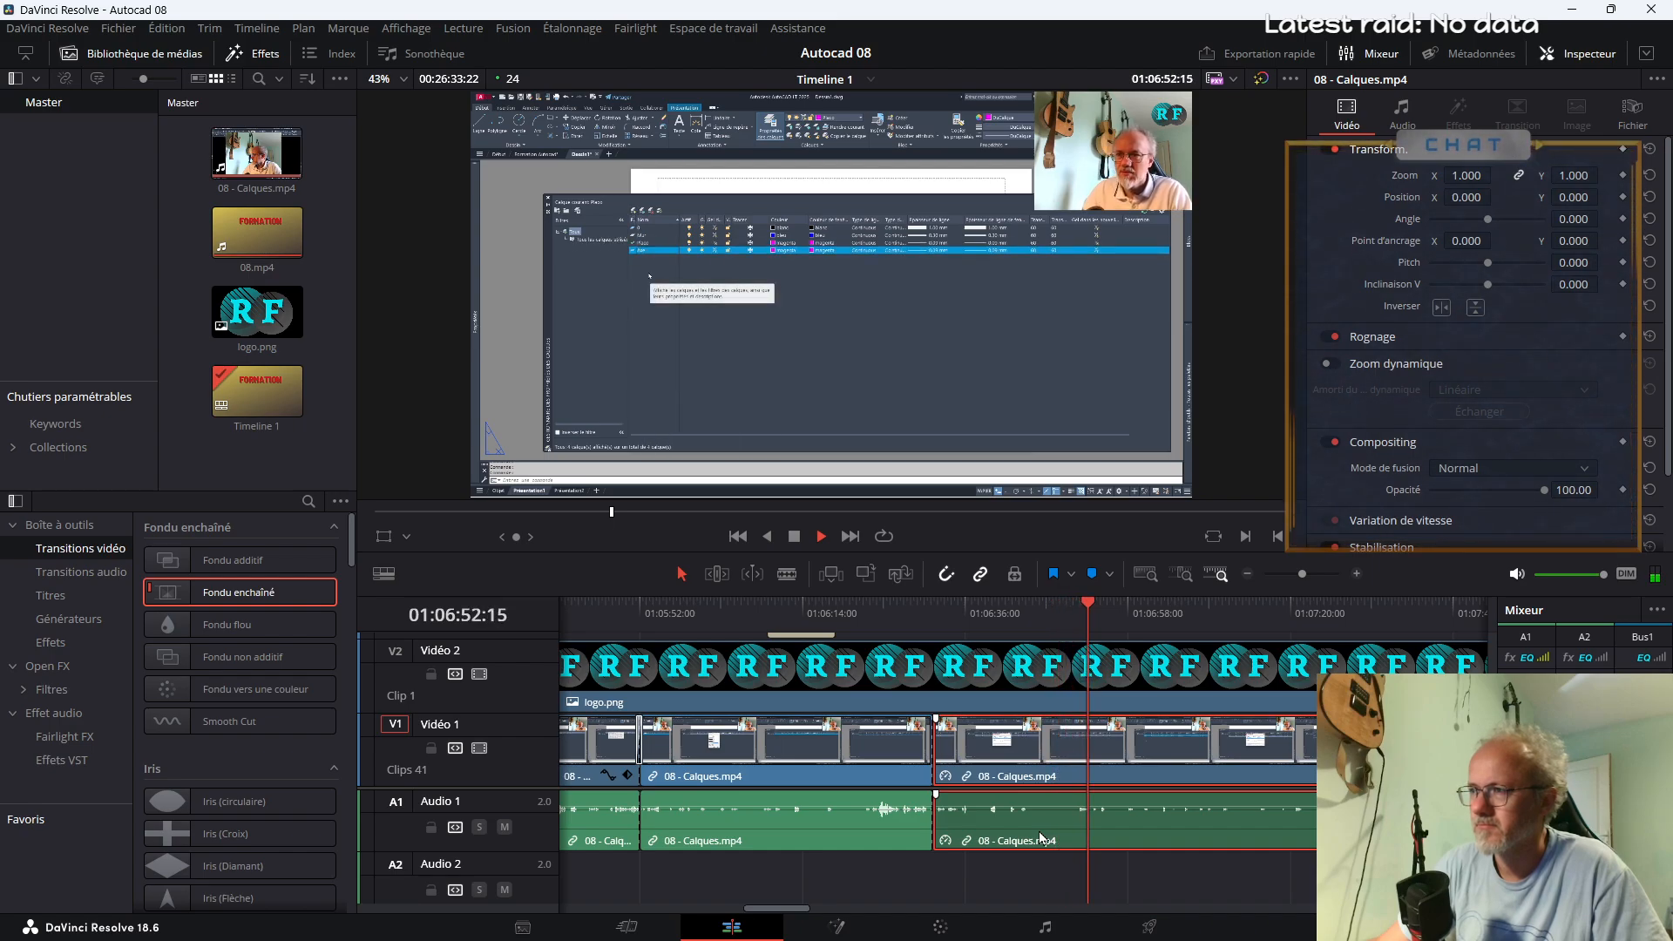
key(space)
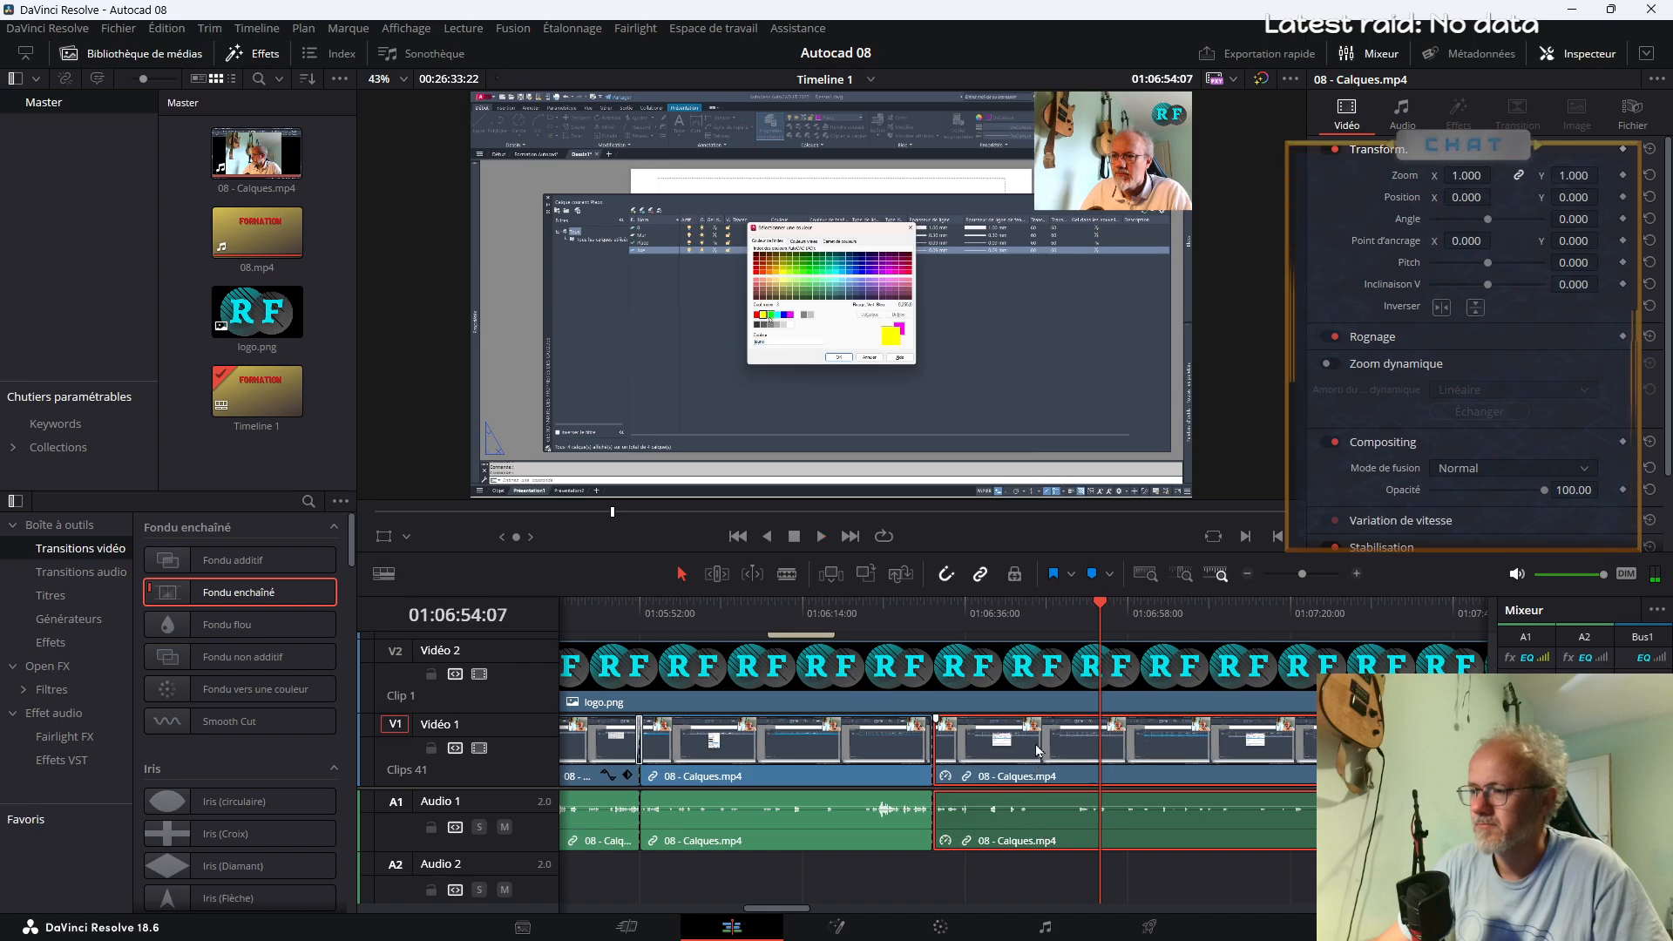
click(1032, 626)
click(1002, 623)
key(space)
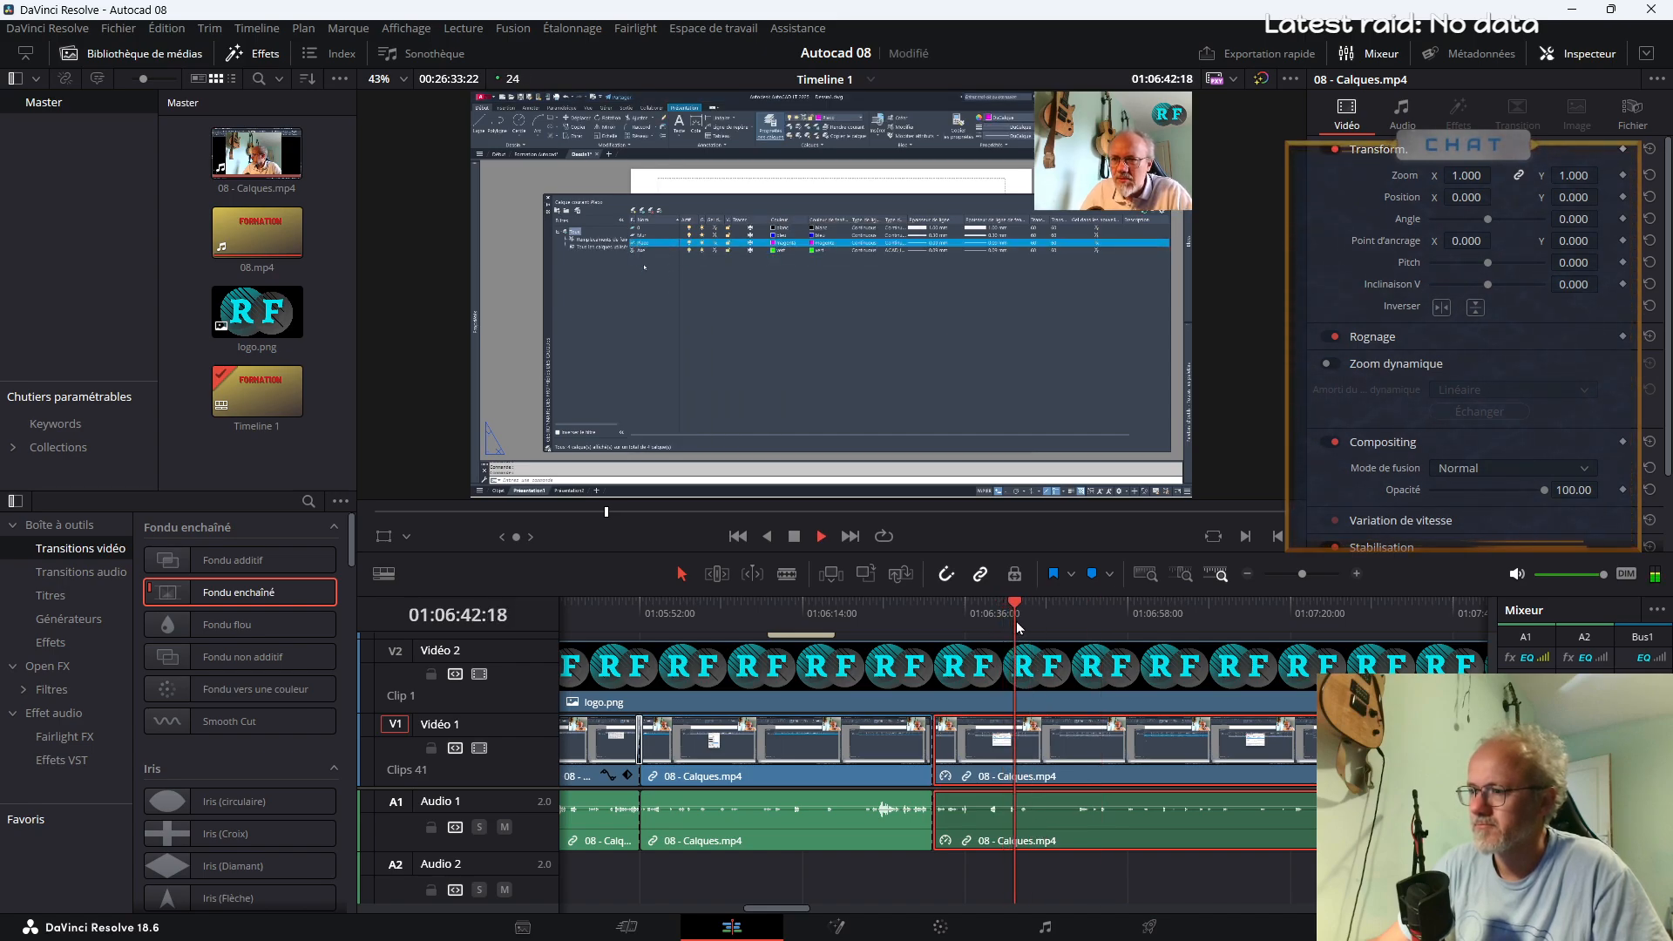
Split the sped-up 08 - Calques.mp4 segment at about 01:06:41
click(1010, 625)
click(1009, 626)
click(1003, 625)
key(b)
click(1006, 745)
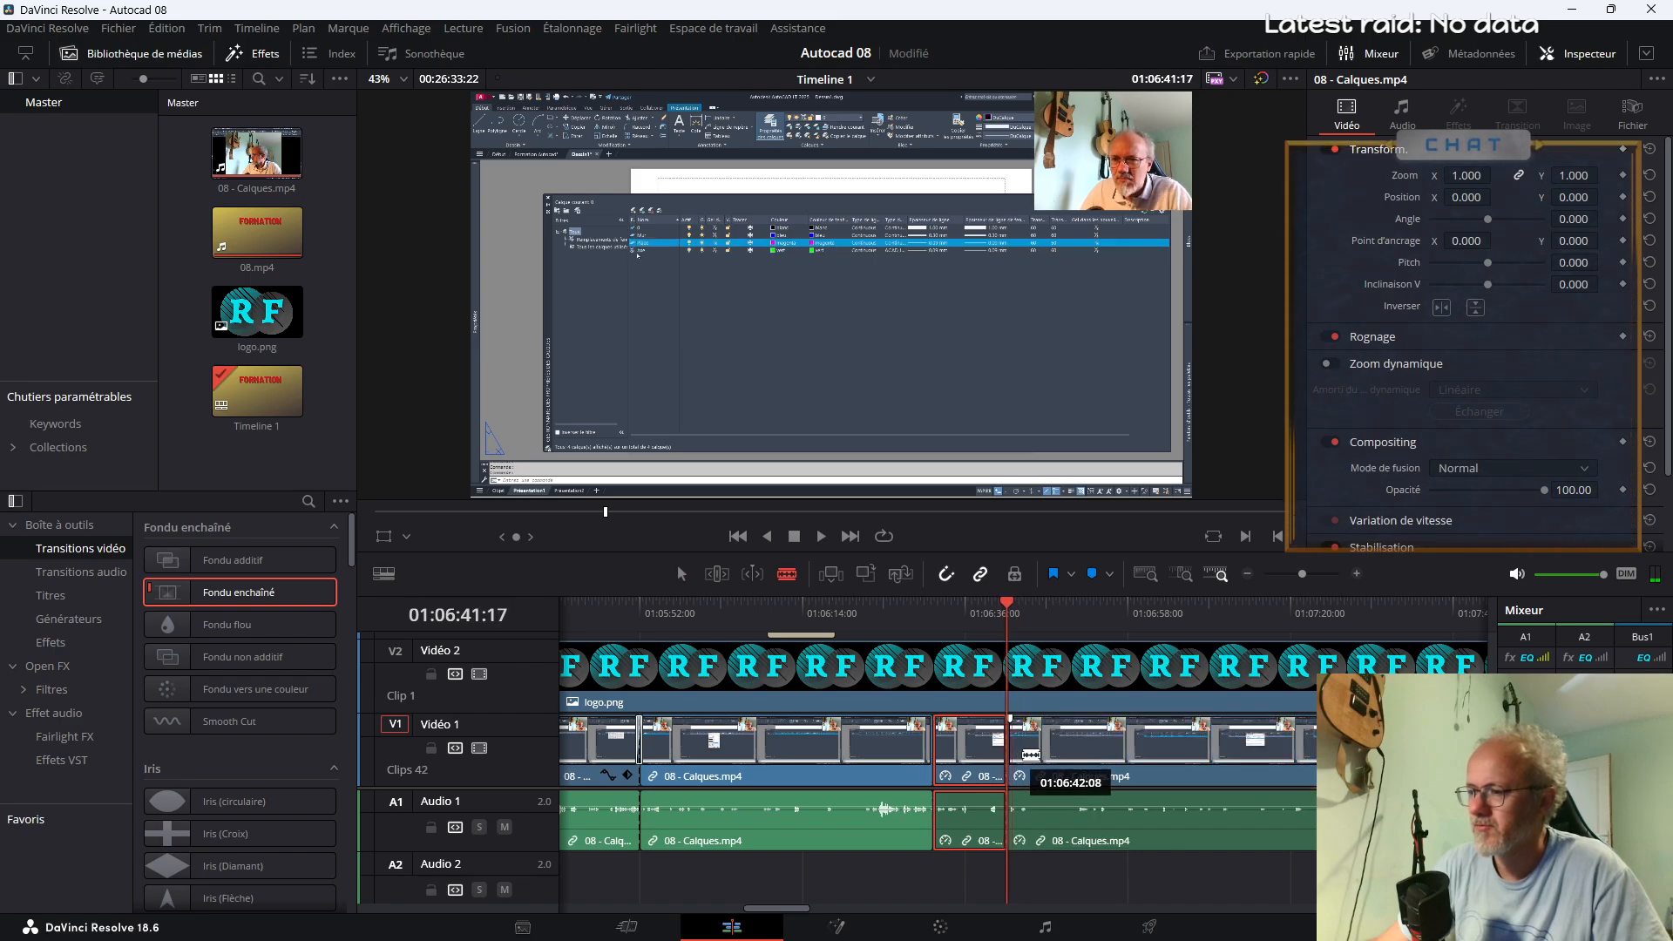
Split the sped-up 08 - Calques.mp4 clip at about 01:06:52 and ripple-delete the part from about 01:06:41 to there
click(1054, 615)
click(1084, 621)
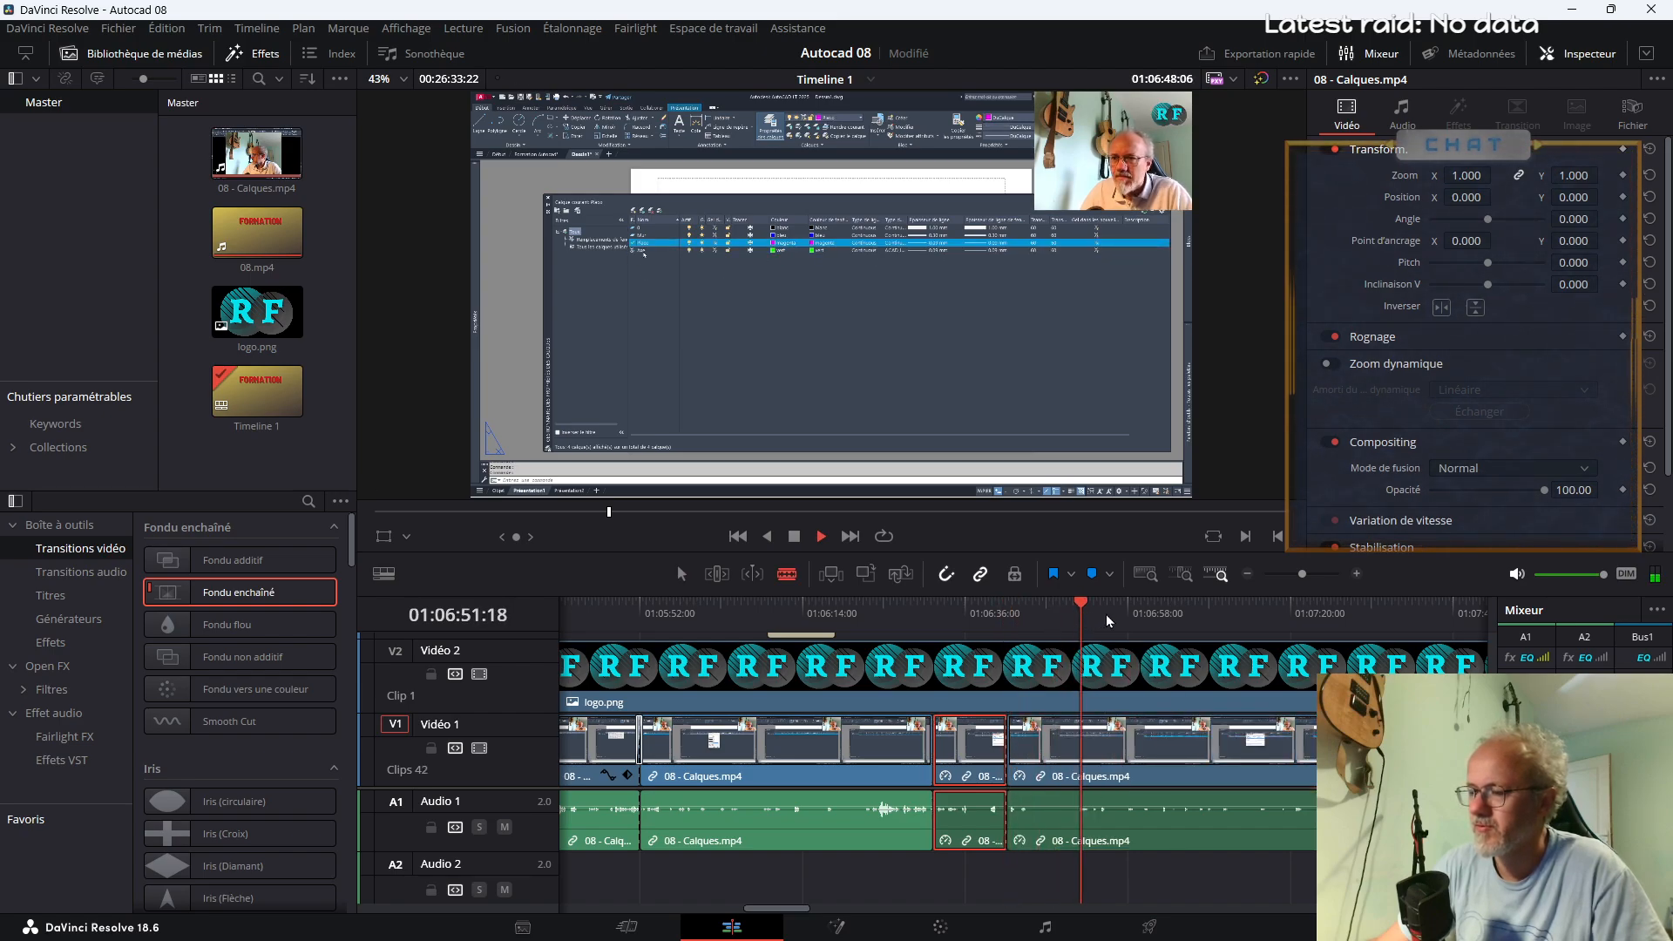
key(space)
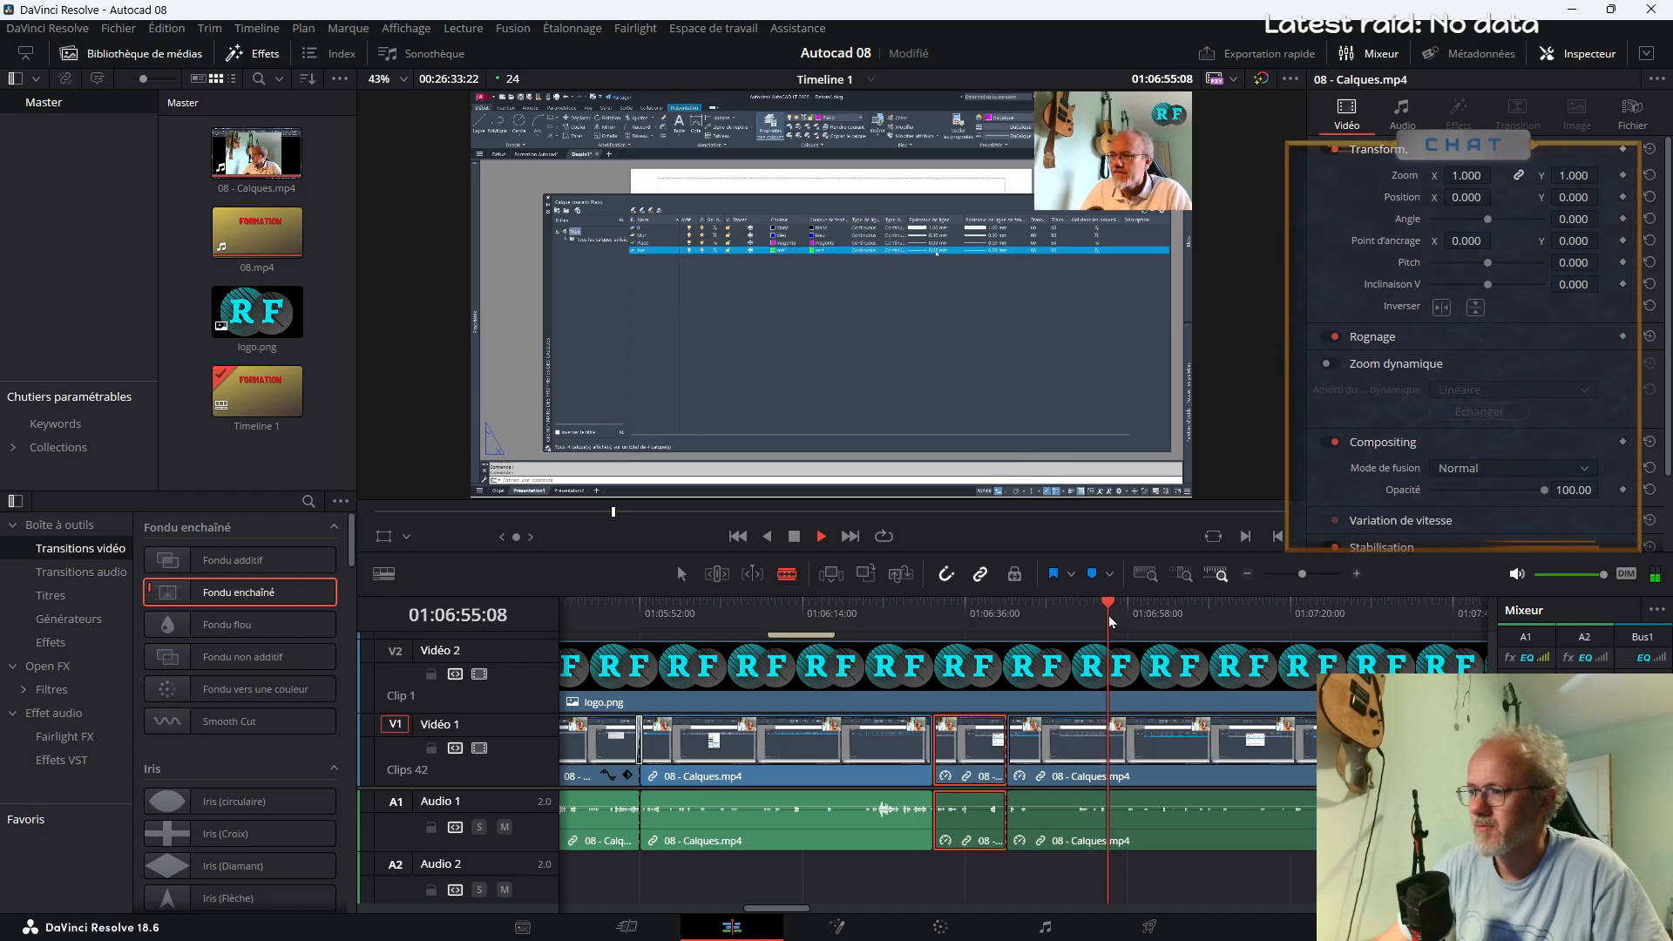
click(1089, 614)
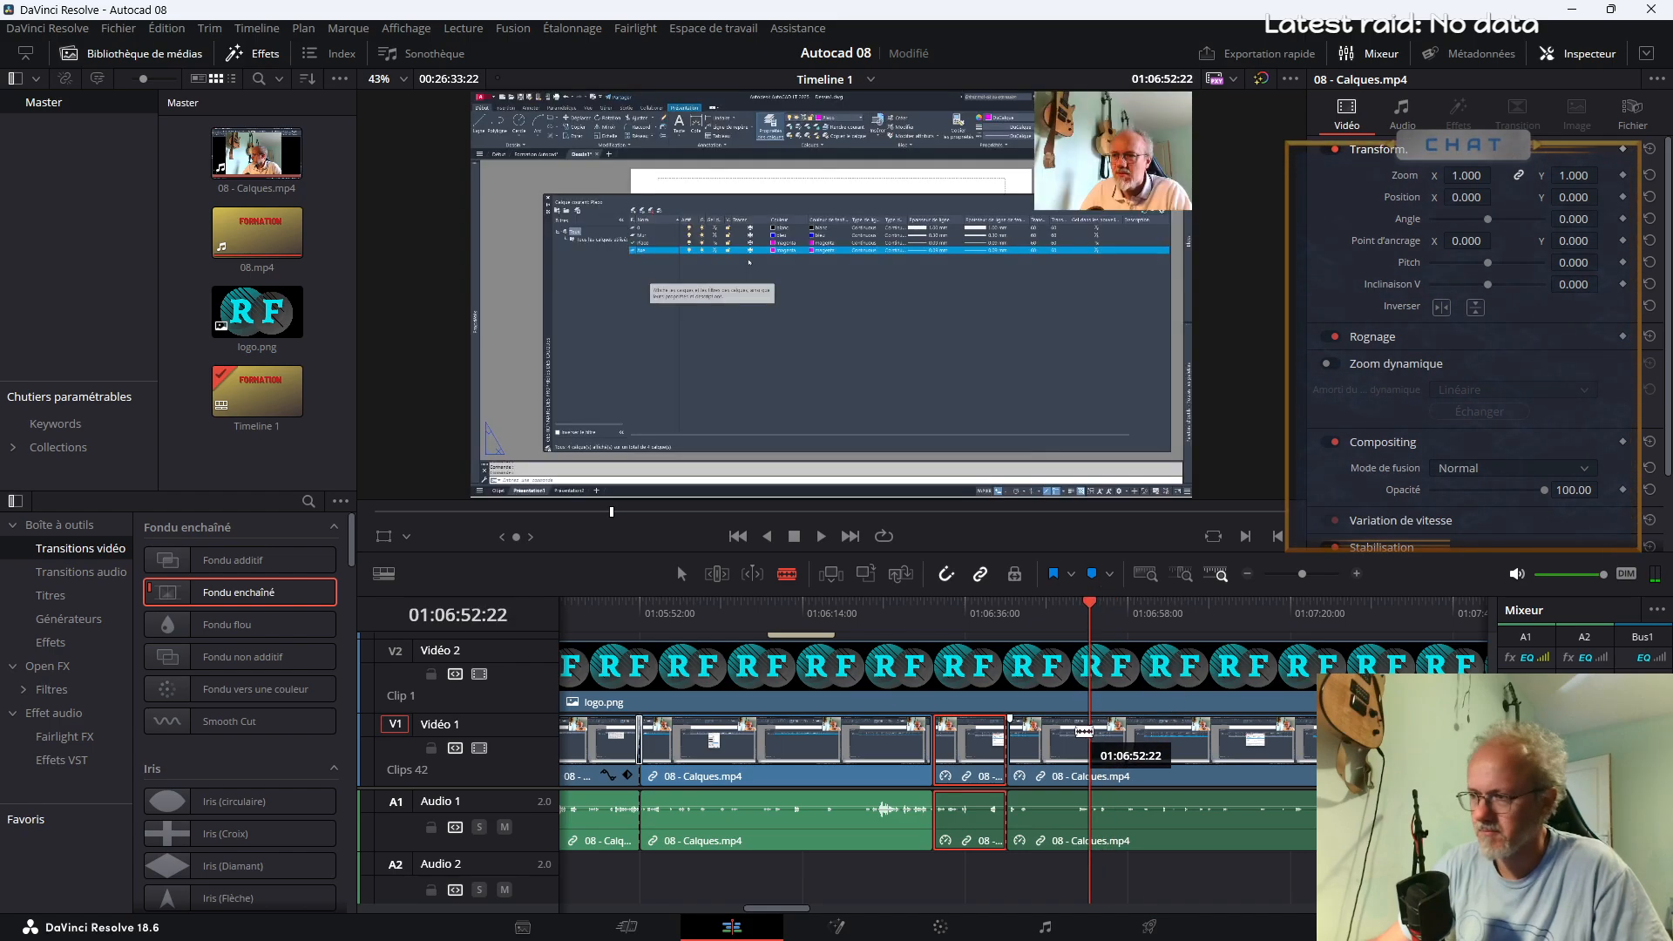
click(1089, 753)
key(a)
click(1052, 758)
key(Delete)
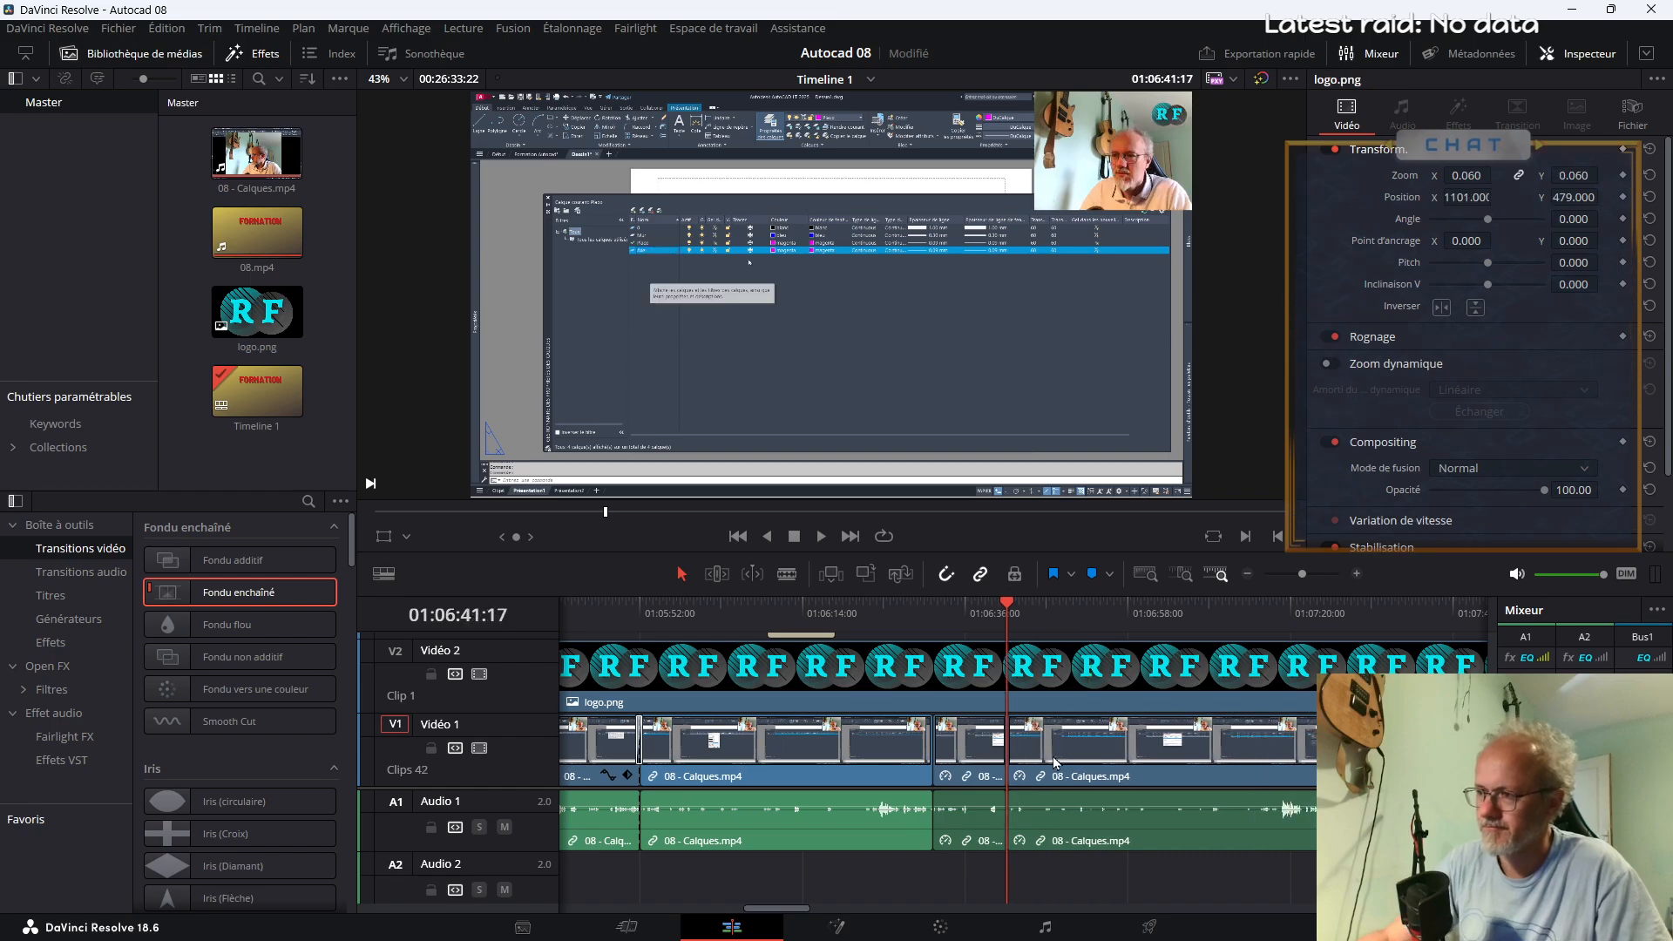
Split the preceding segment at about 01:06:38, ripple-delete its end up to about 01:06:41, and play back across the cut
key(space)
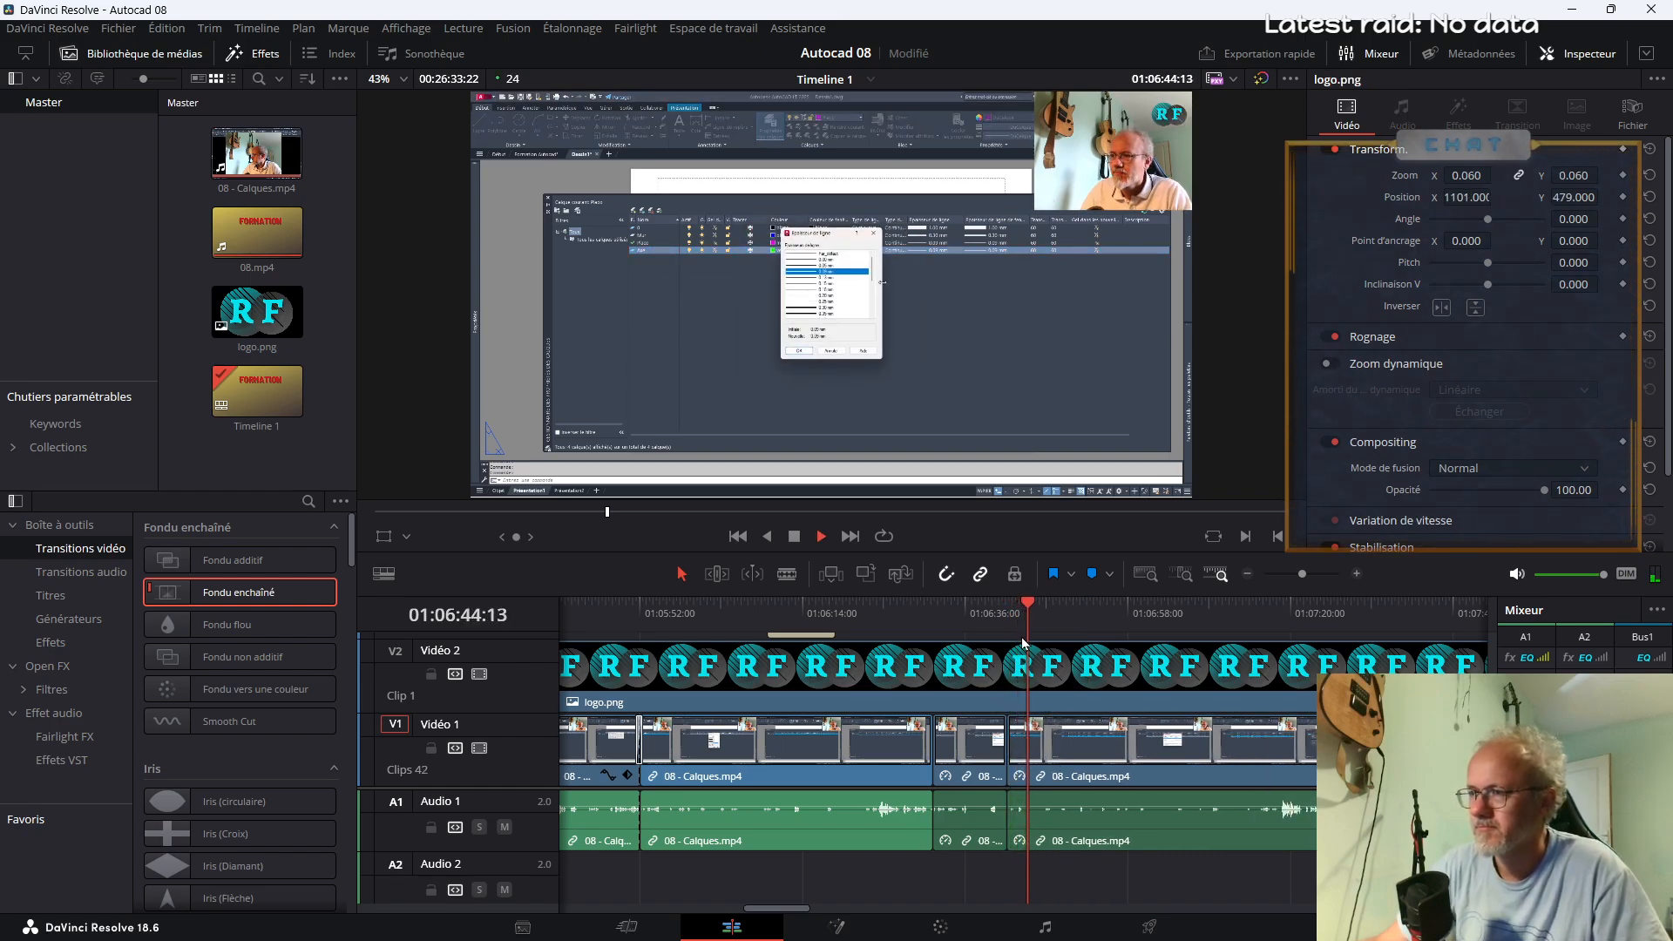
click(975, 614)
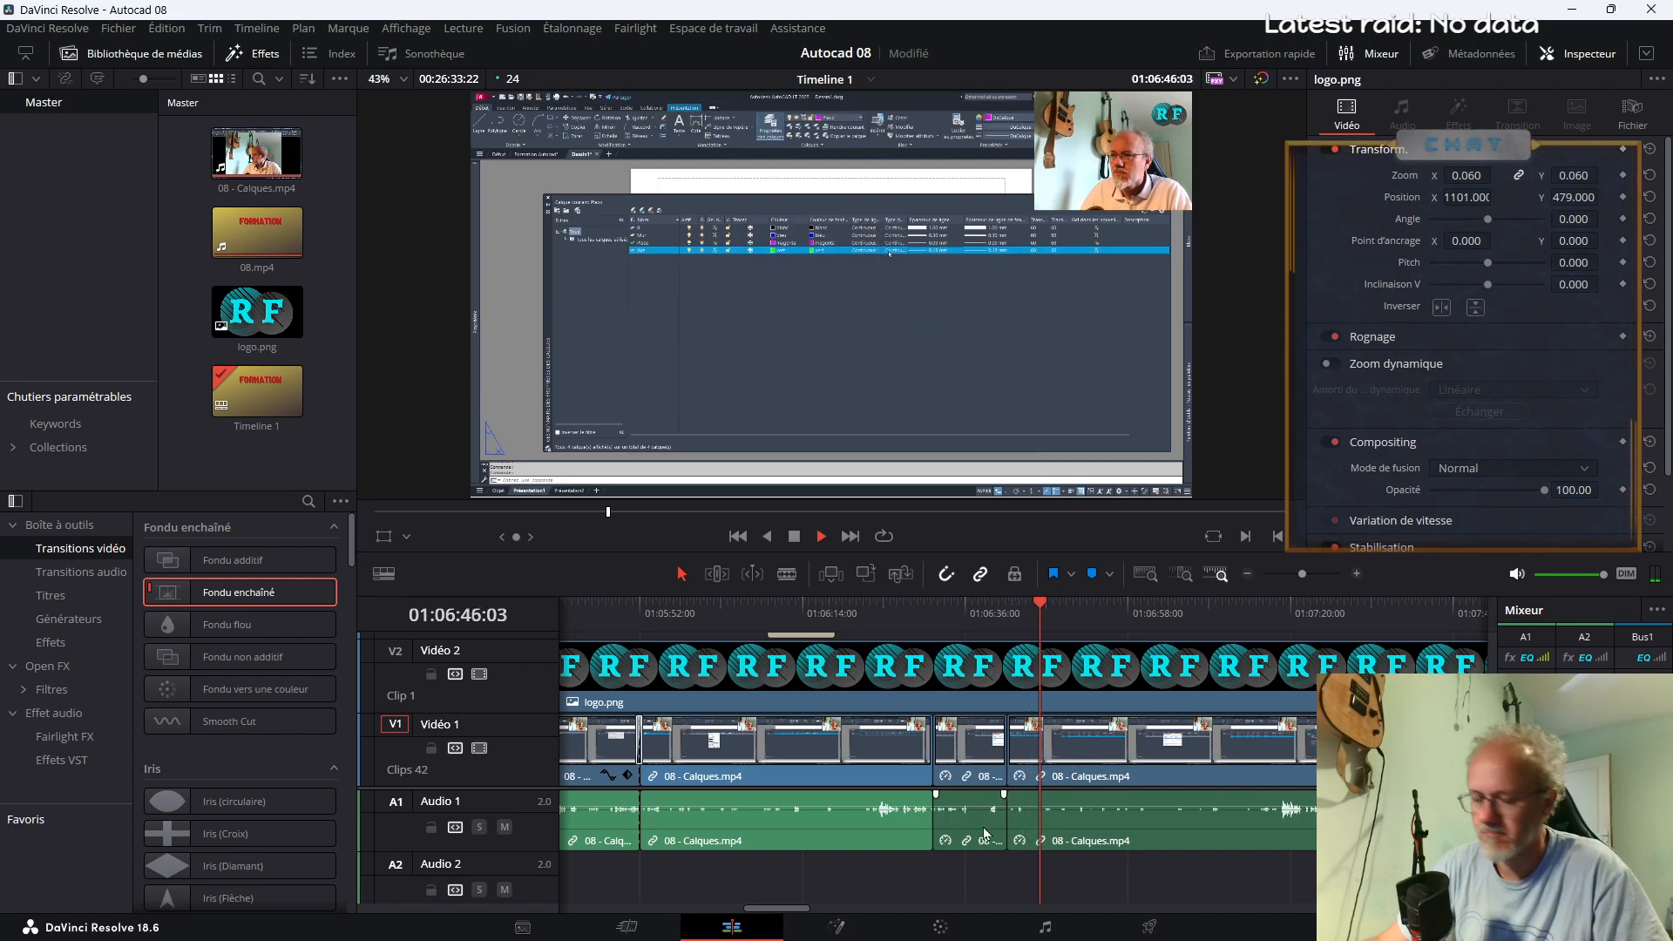
key(b)
click(988, 770)
key(a)
click(996, 767)
key(Delete)
click(964, 624)
key(space)
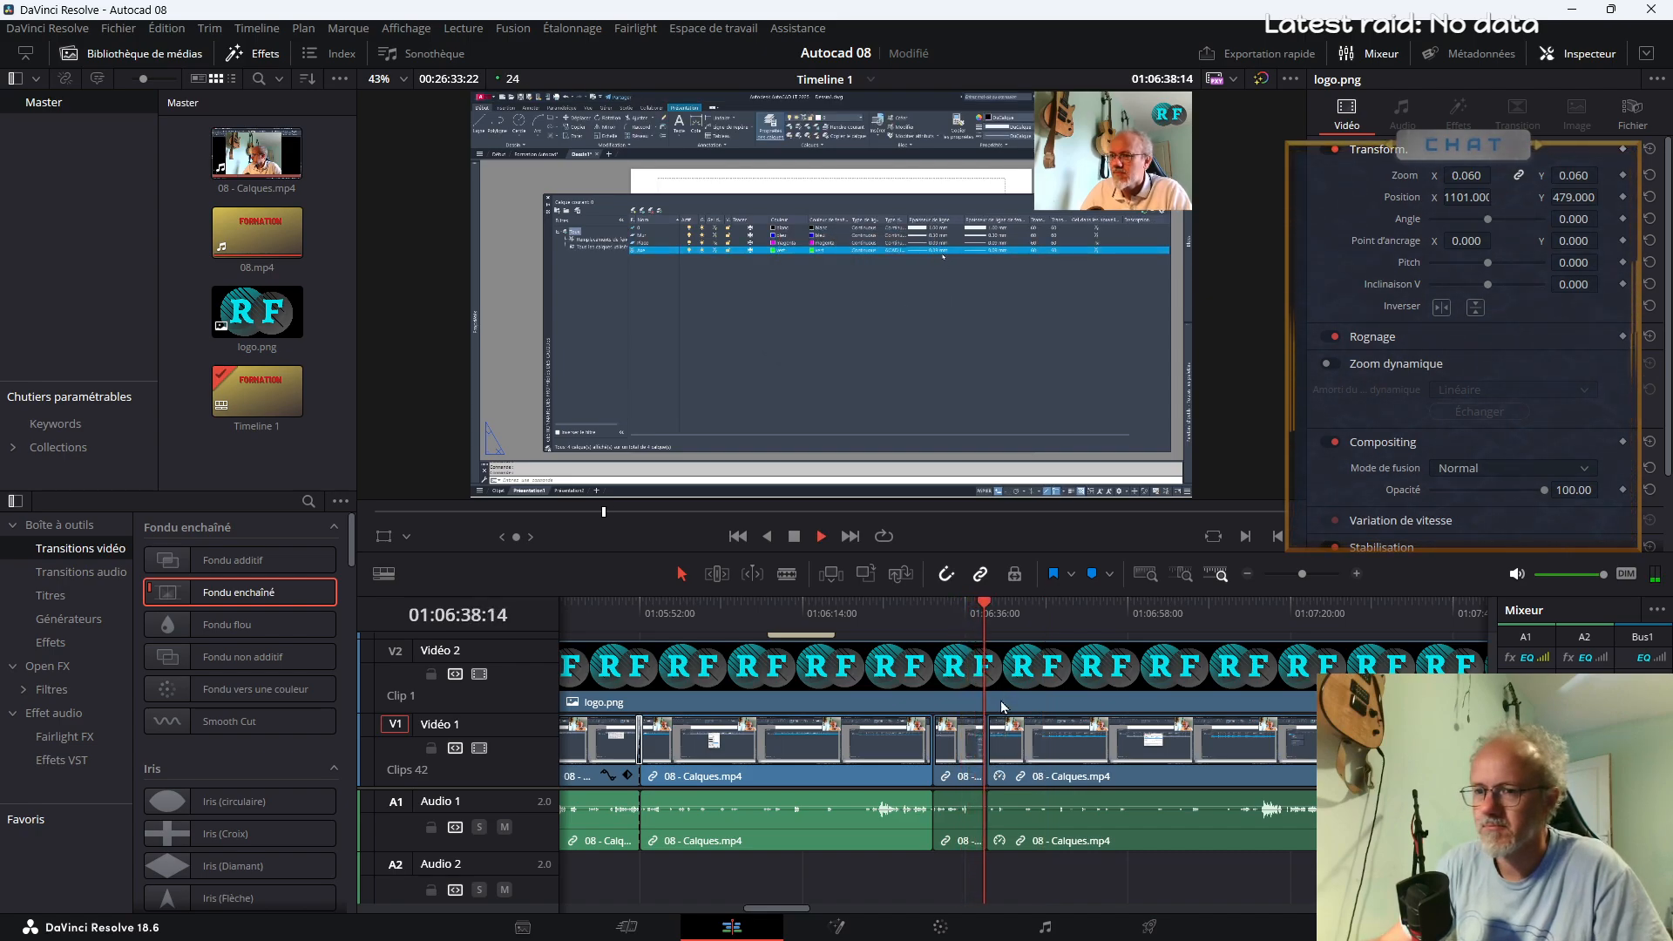
Browse the Fusion effects and generators, previewing them on the short 08 - Calques.mp4 segment at about 01:06:34
click(75, 642)
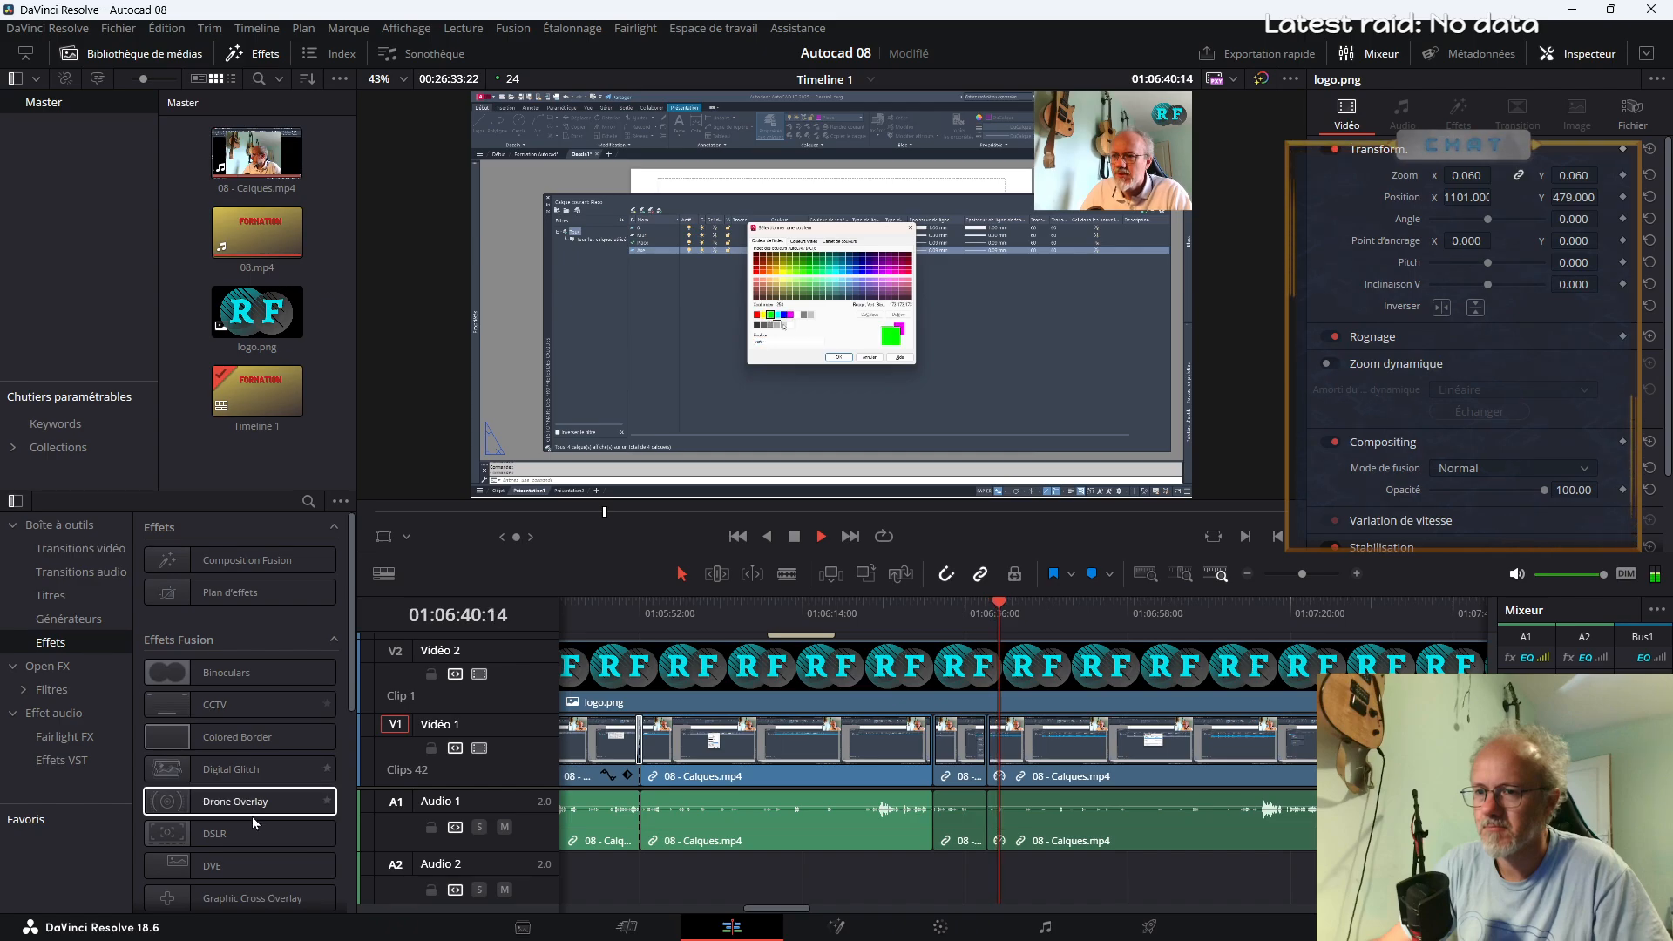
scroll(252, 817, down, 3)
click(956, 739)
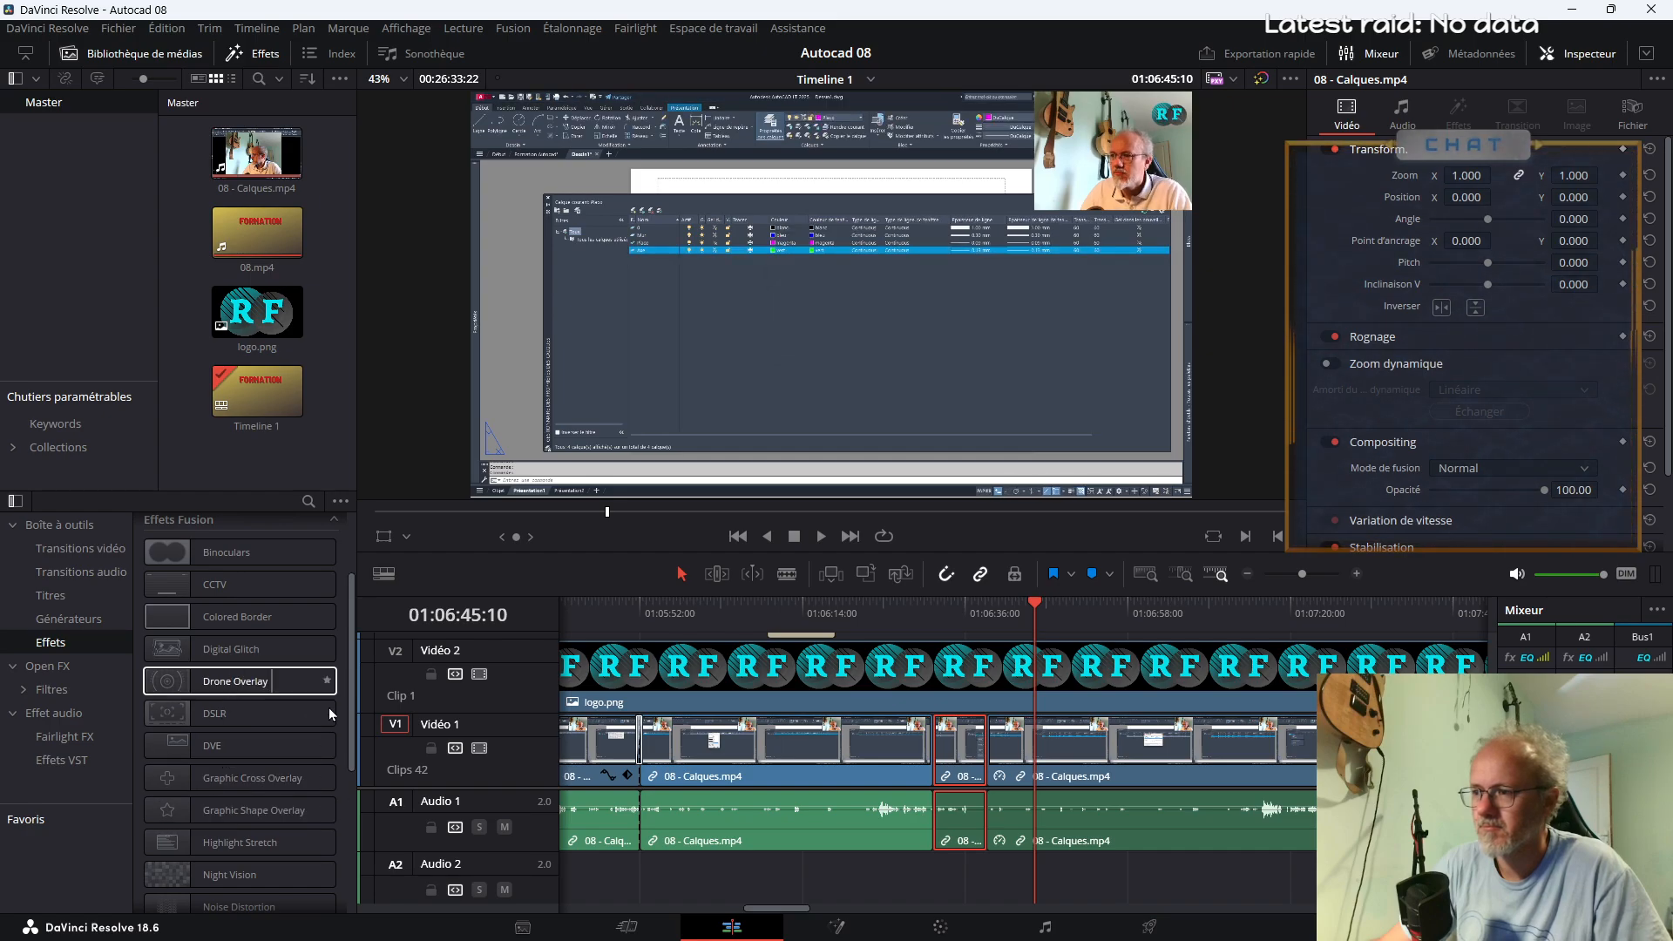
click(956, 615)
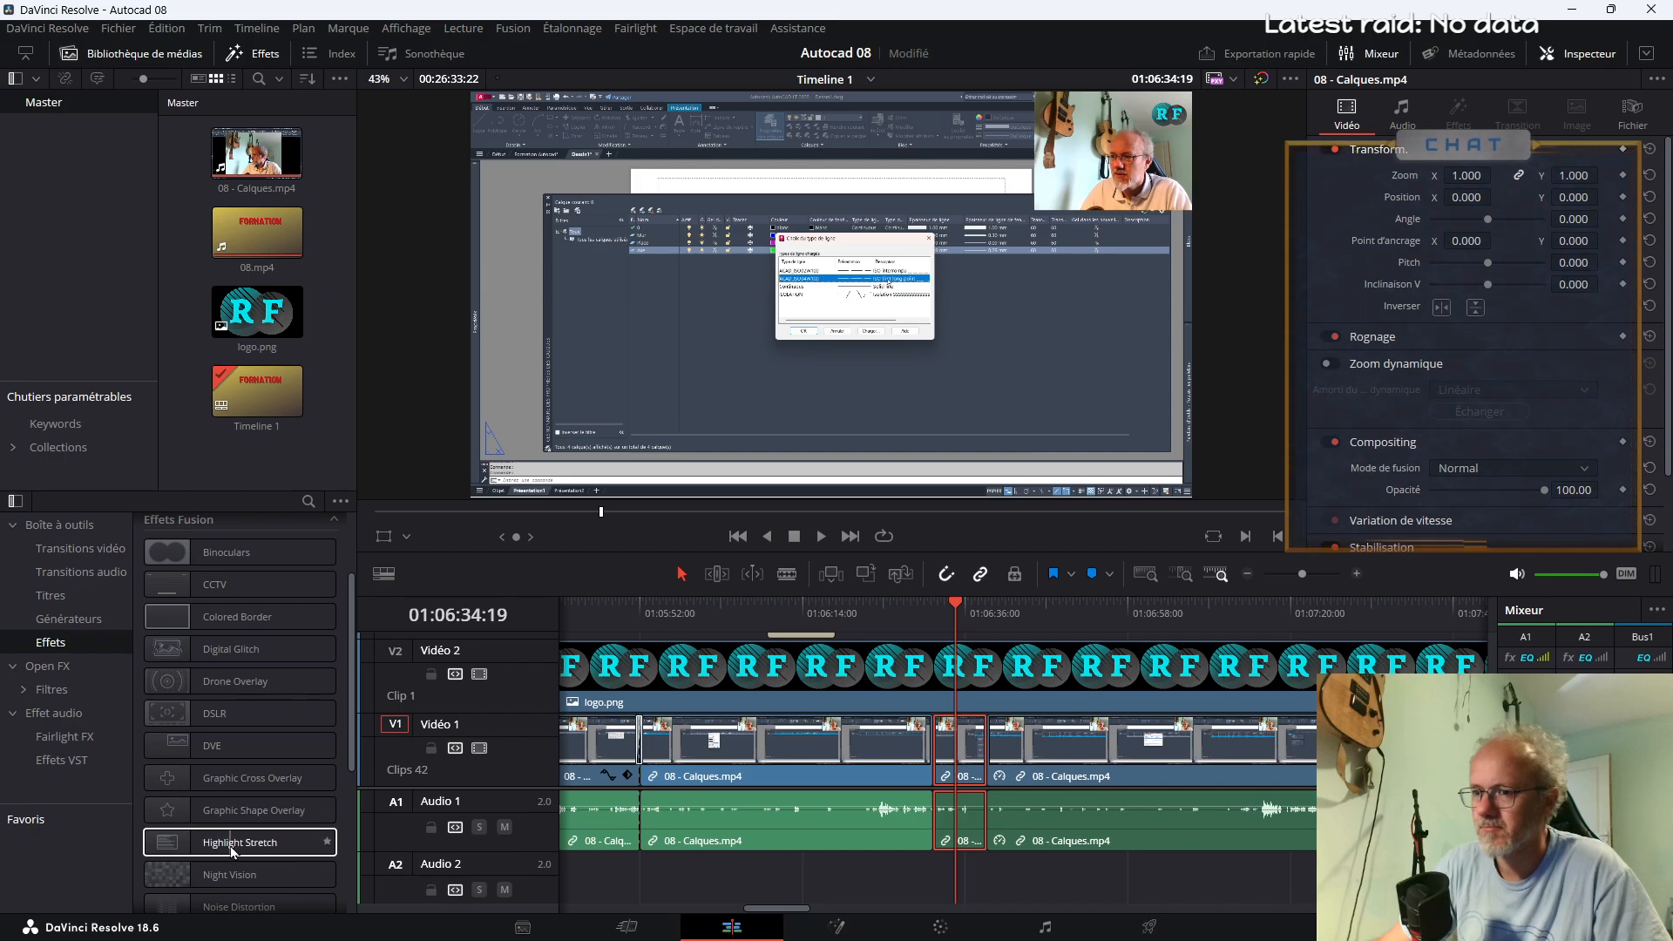
scroll(232, 845, down, 5)
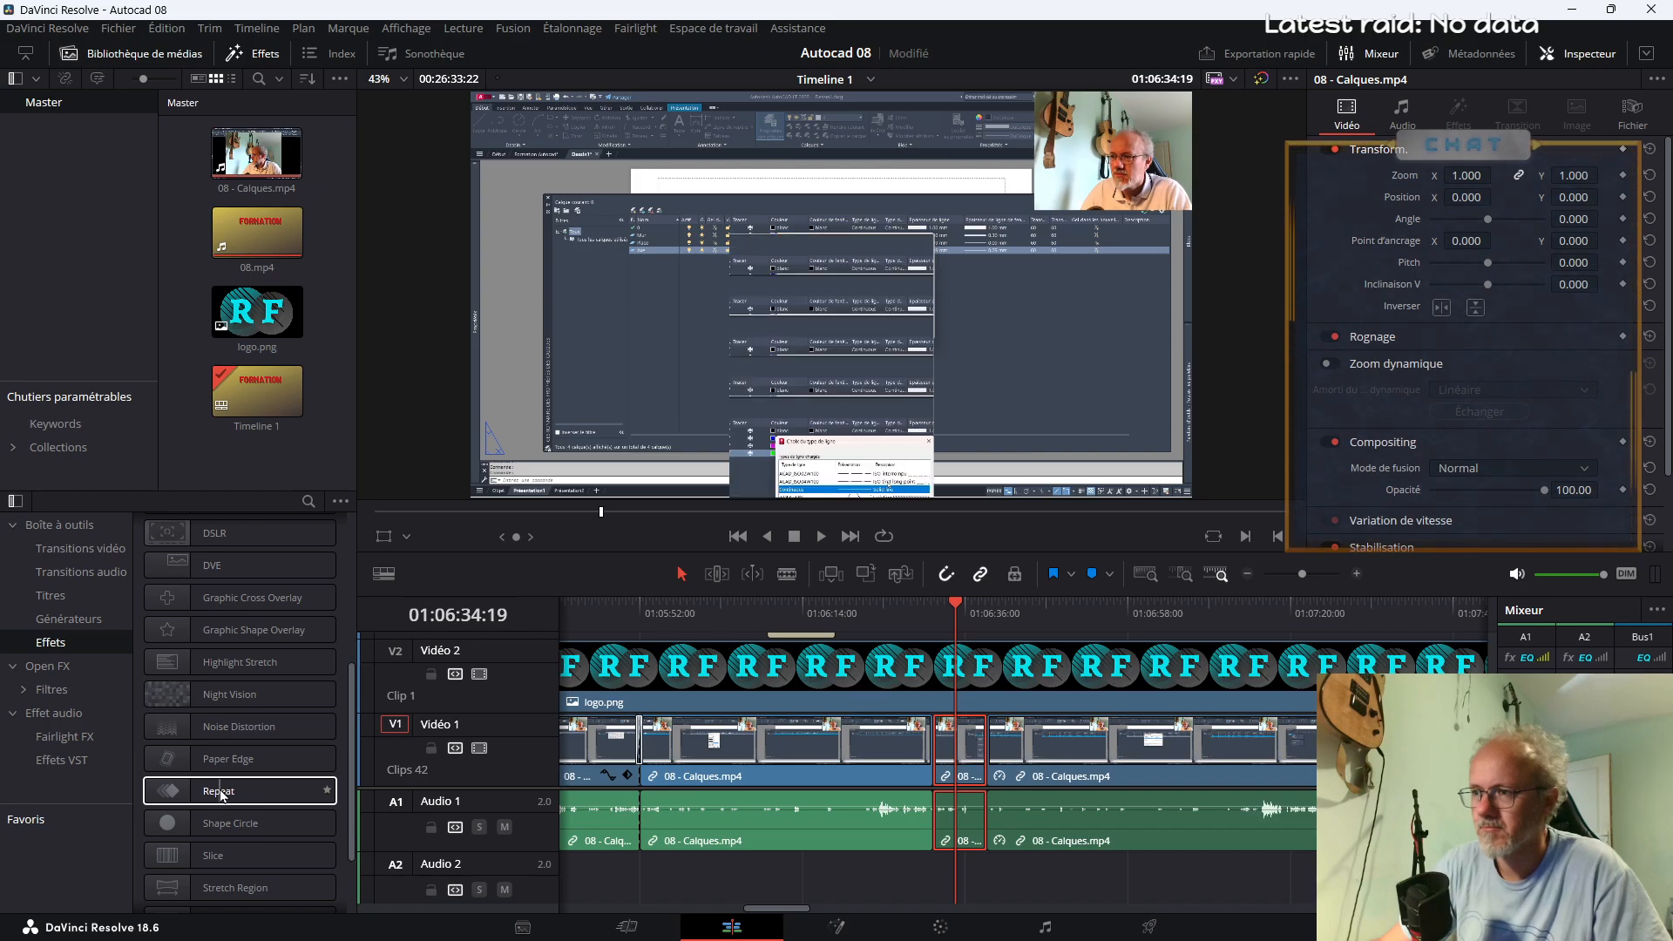
scroll(247, 844, down, 3)
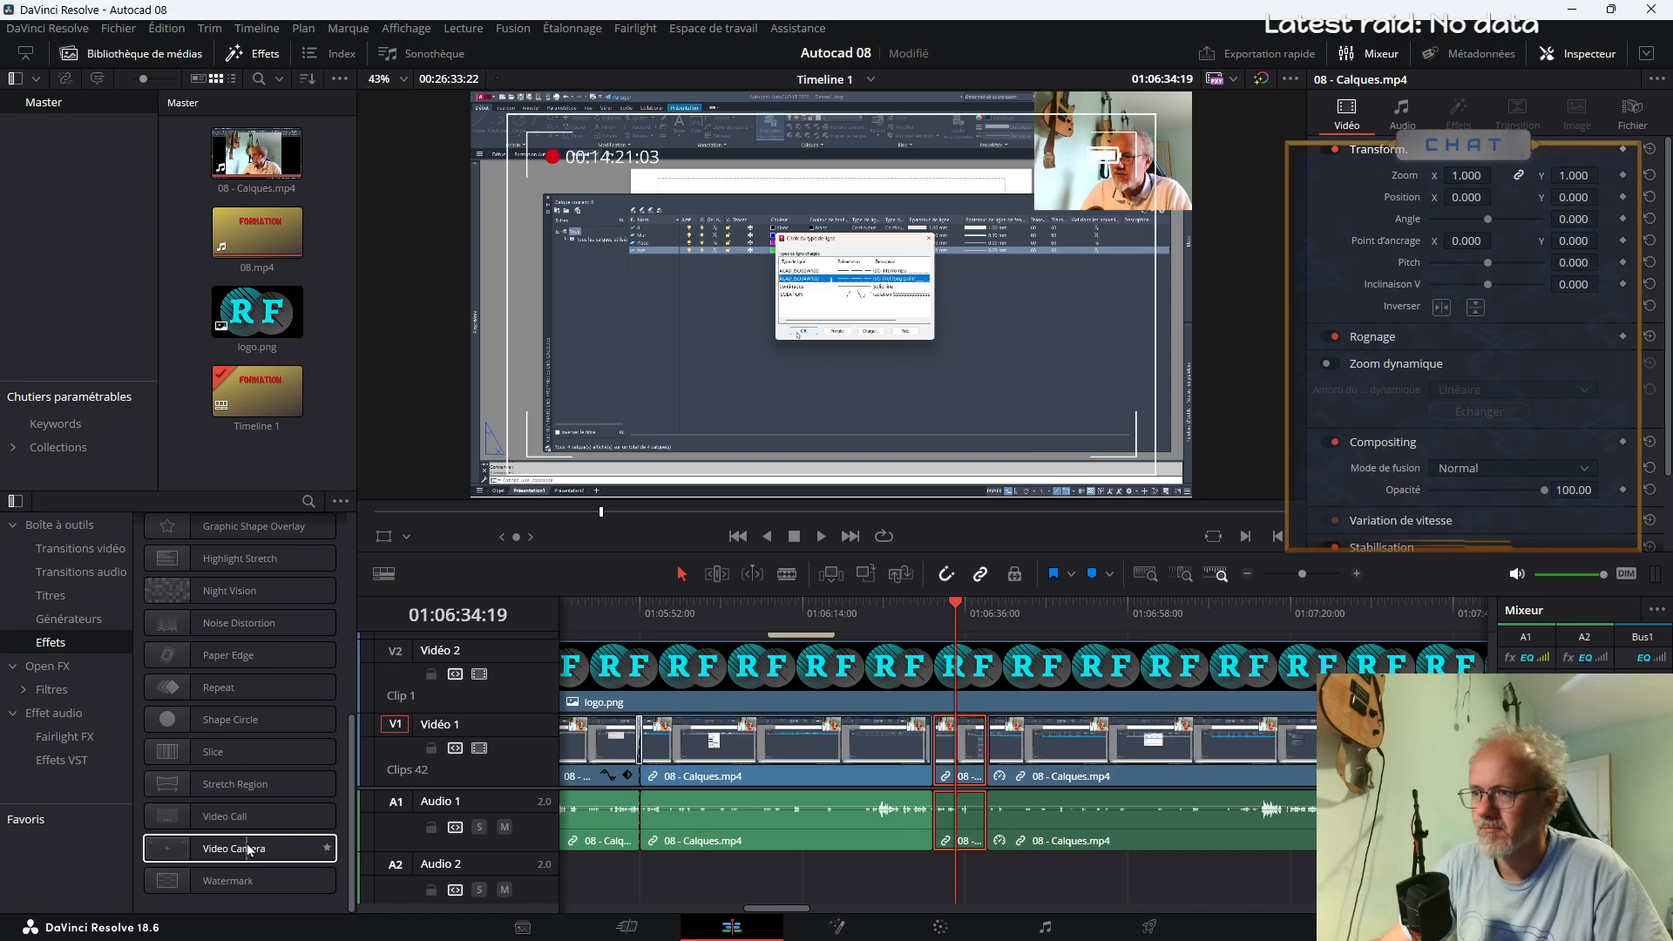
scroll(245, 843, up, 5)
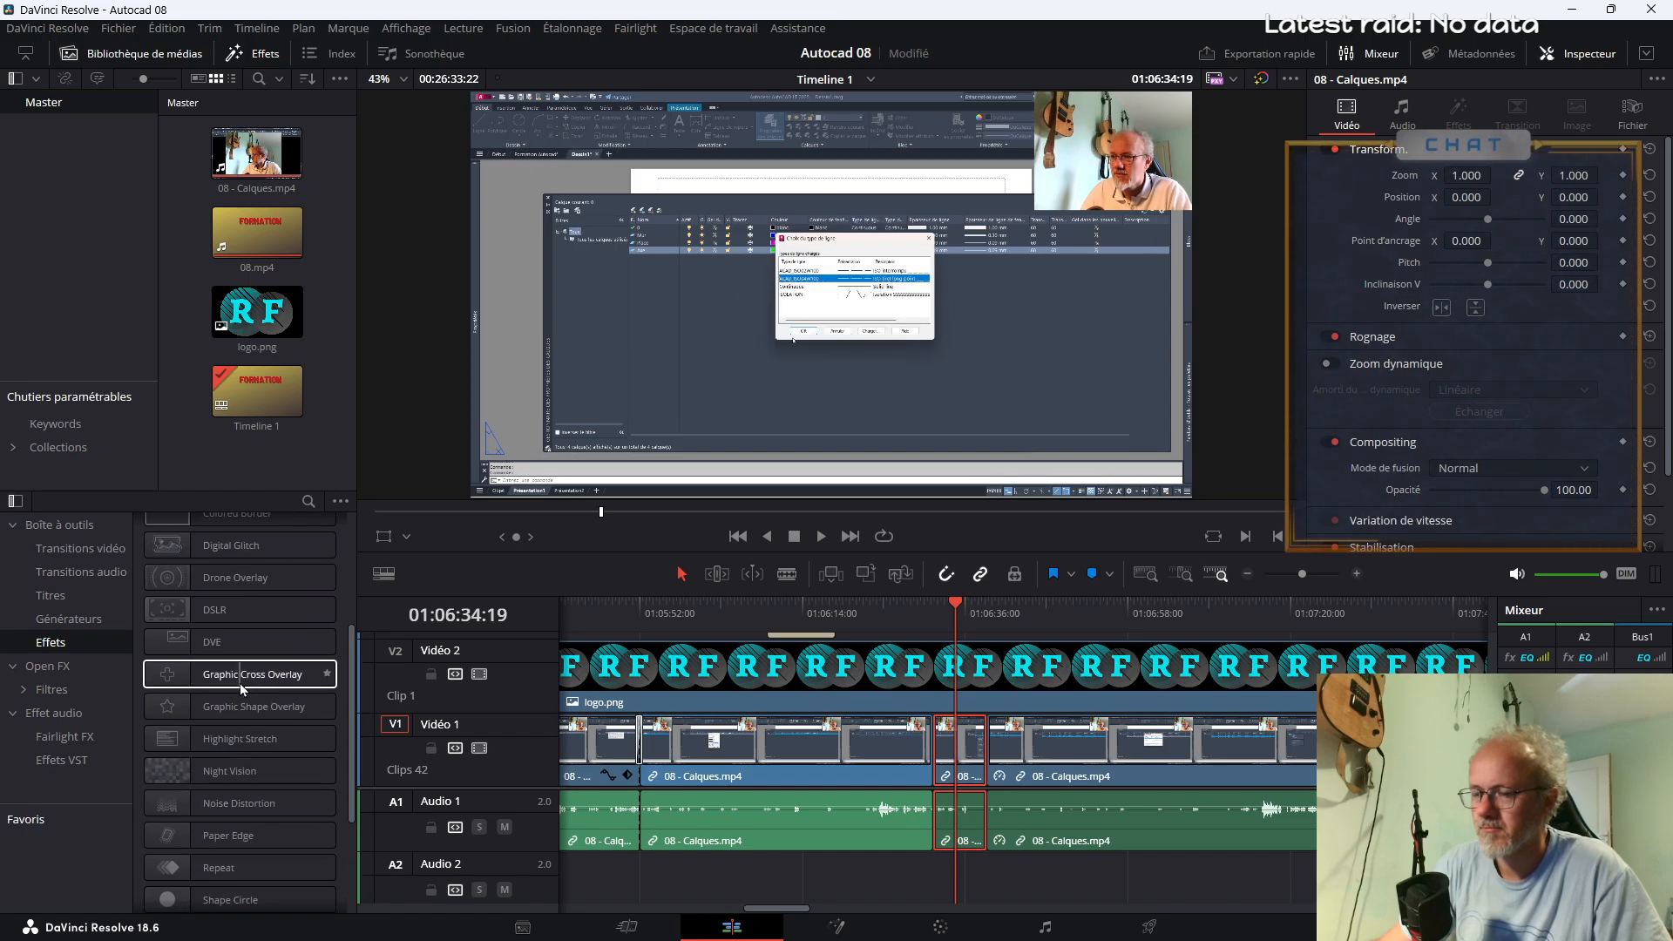
scroll(239, 683, up, 2)
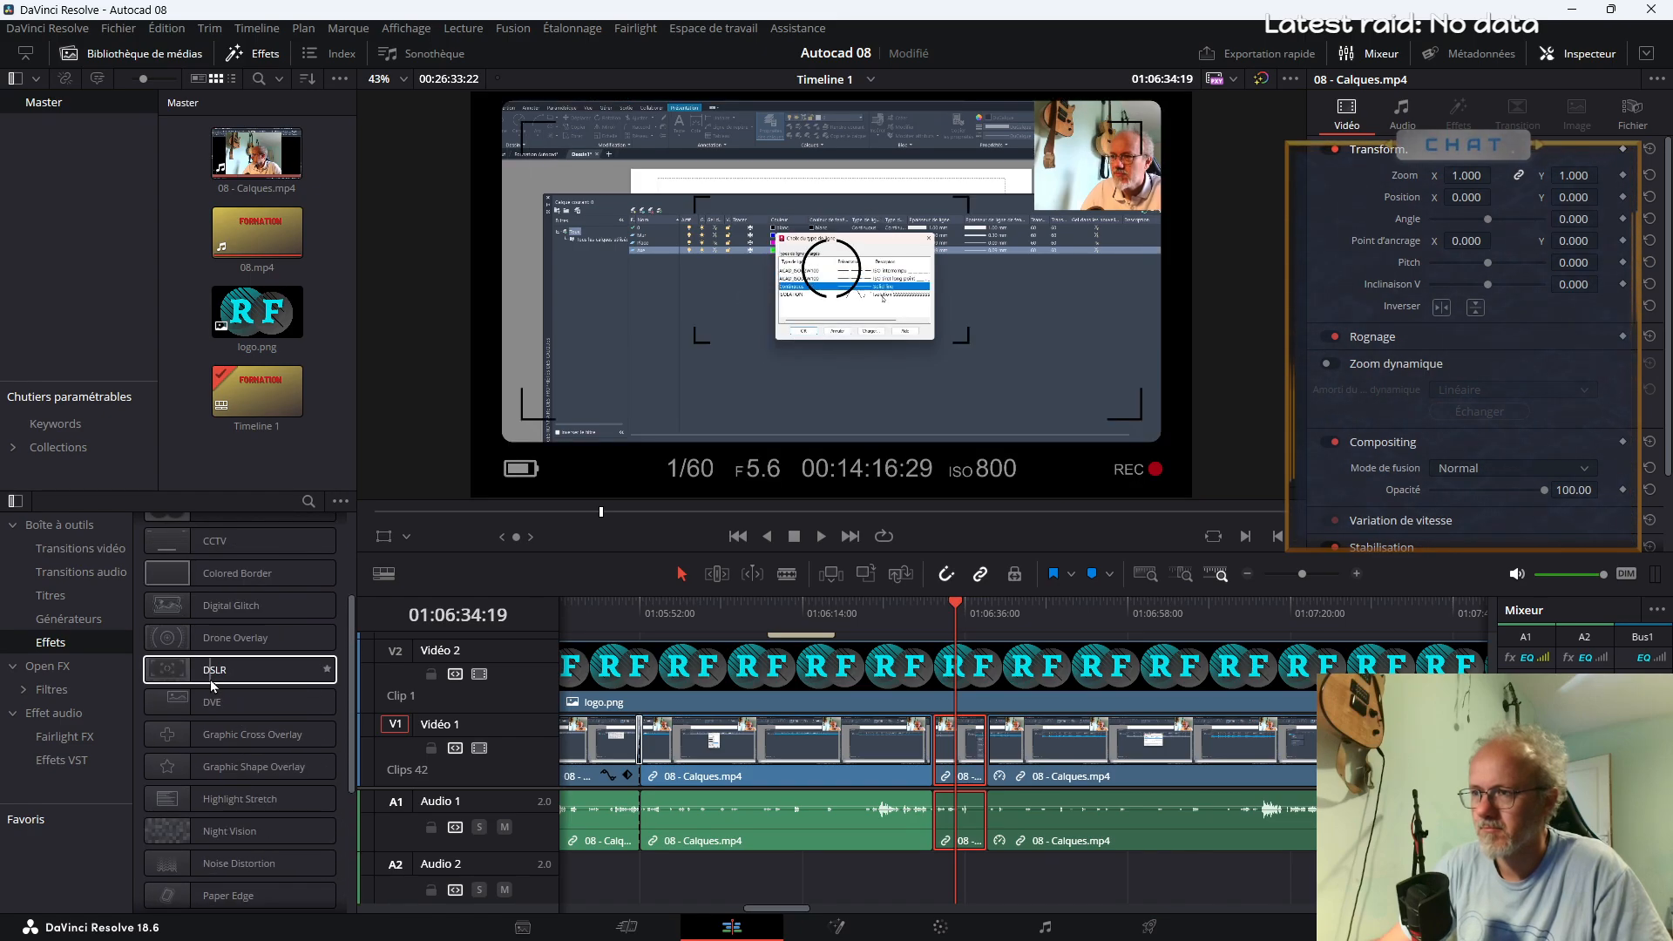
scroll(211, 680, up, 2)
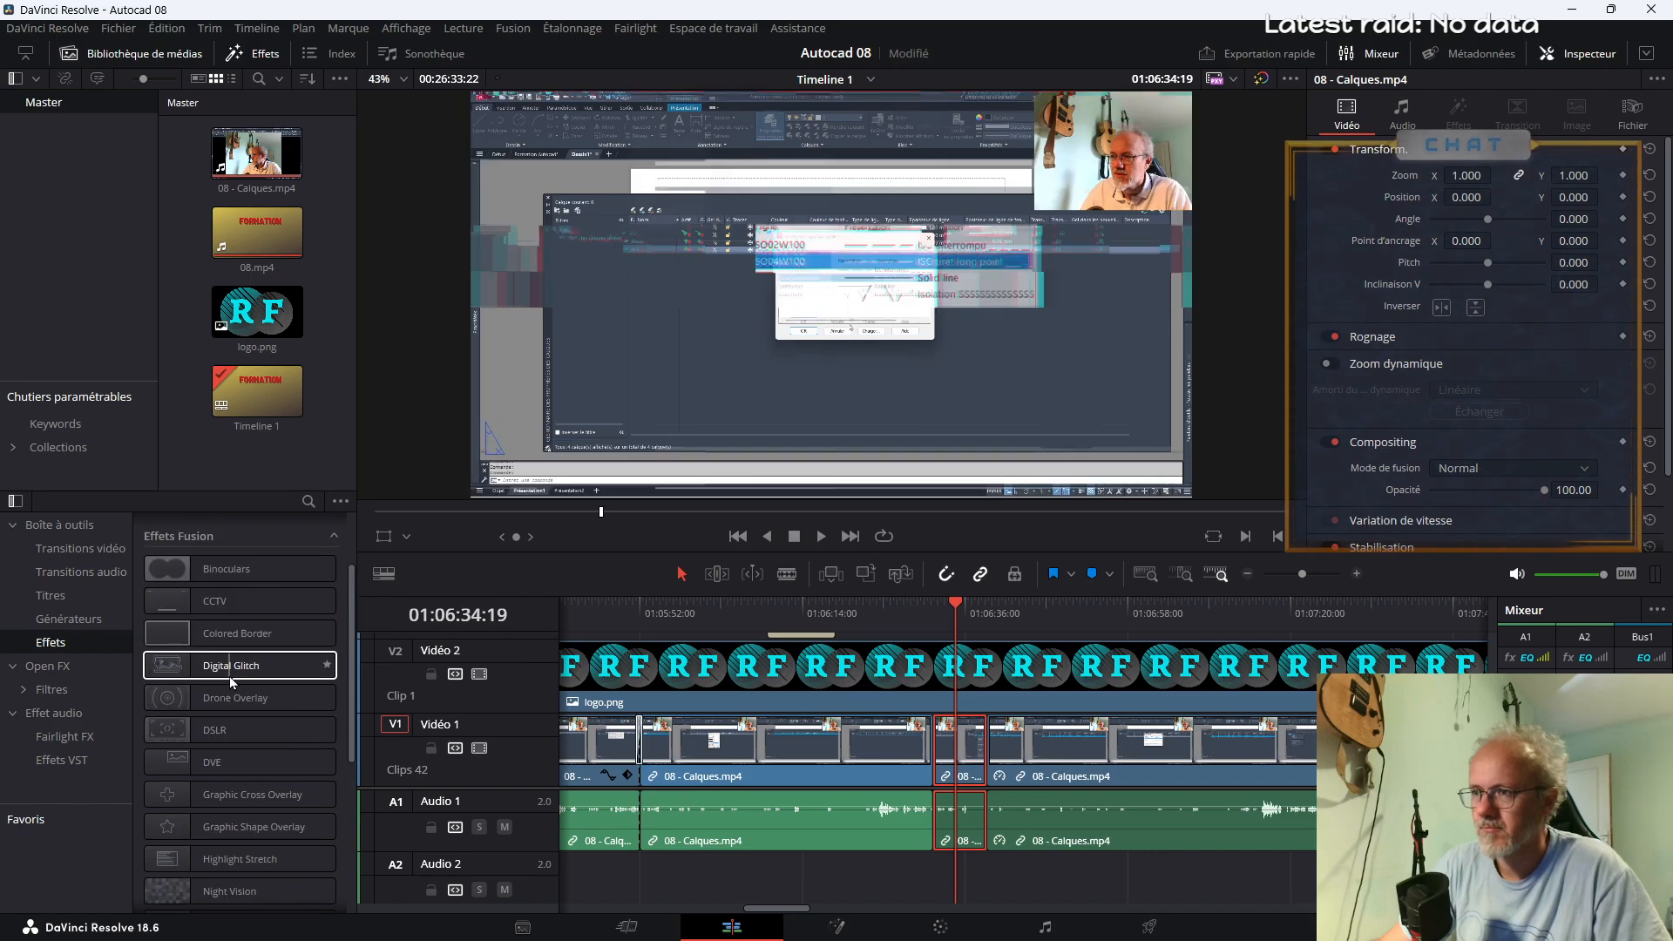
scroll(240, 657, up, 3)
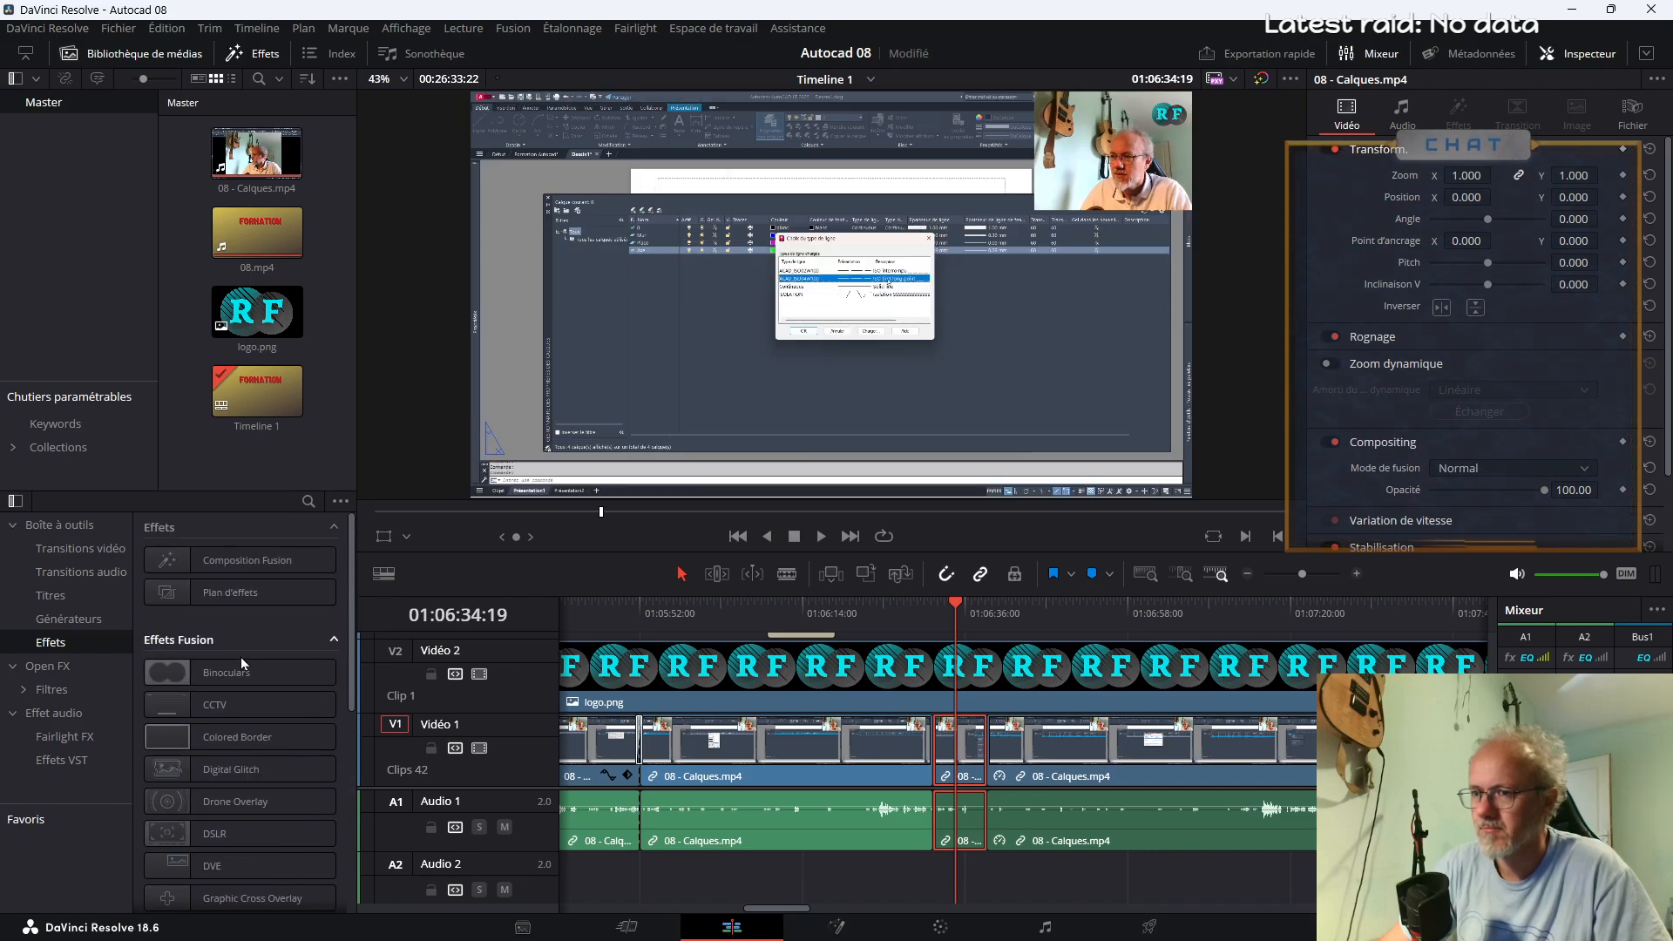
scroll(289, 789, down, 3)
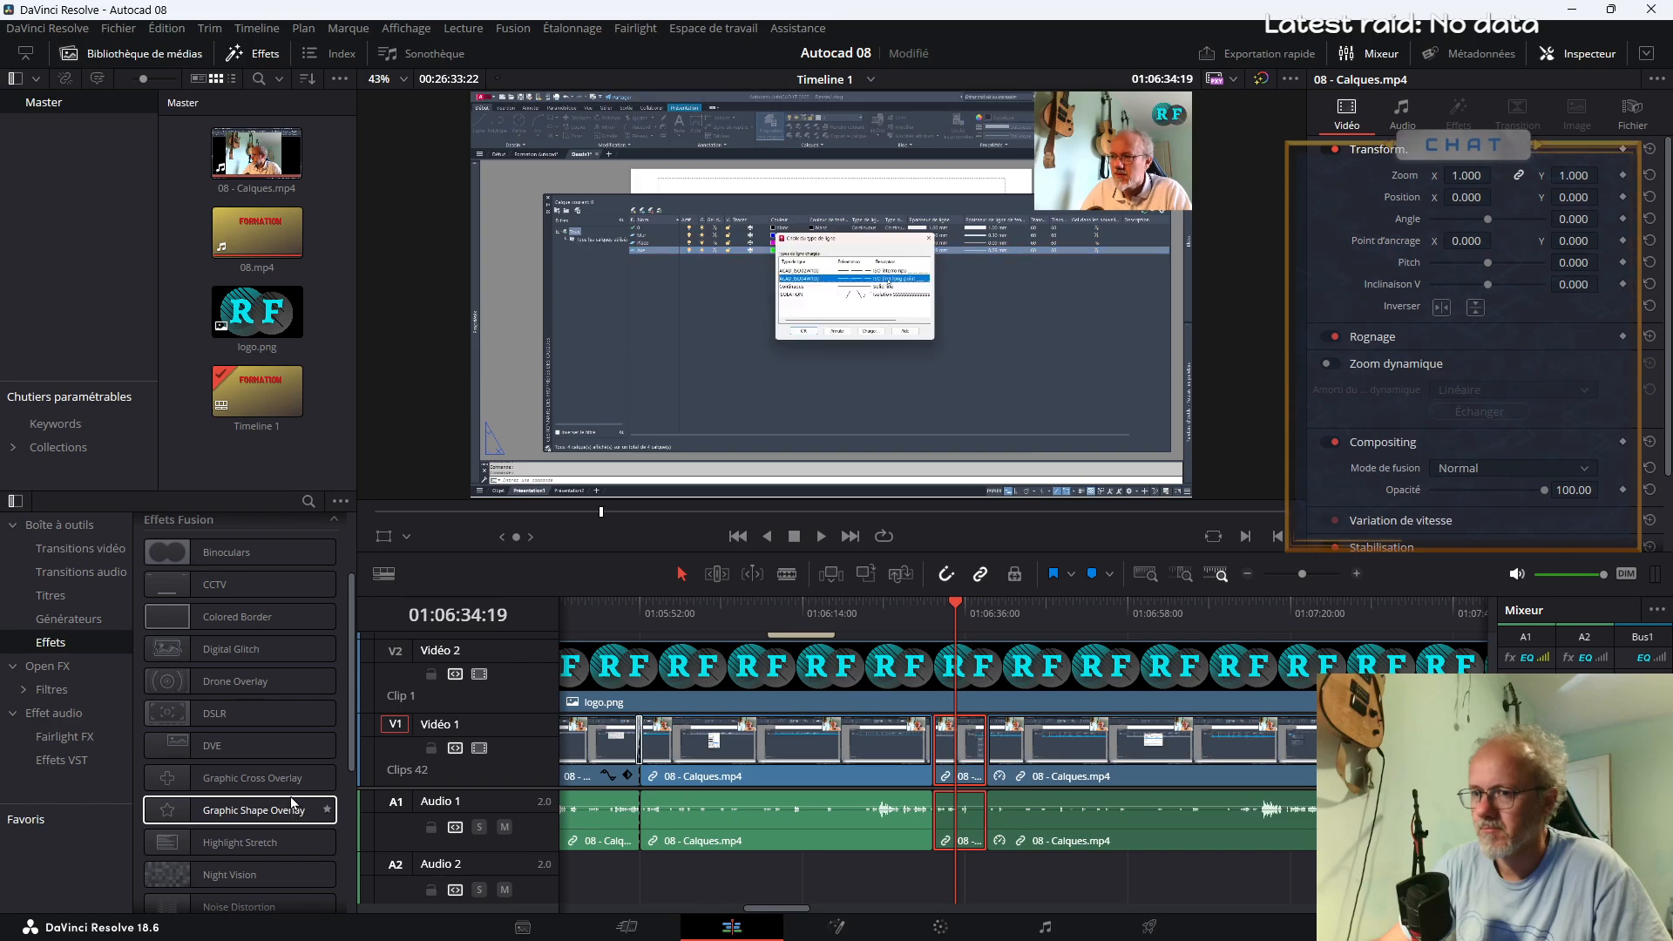
click(69, 619)
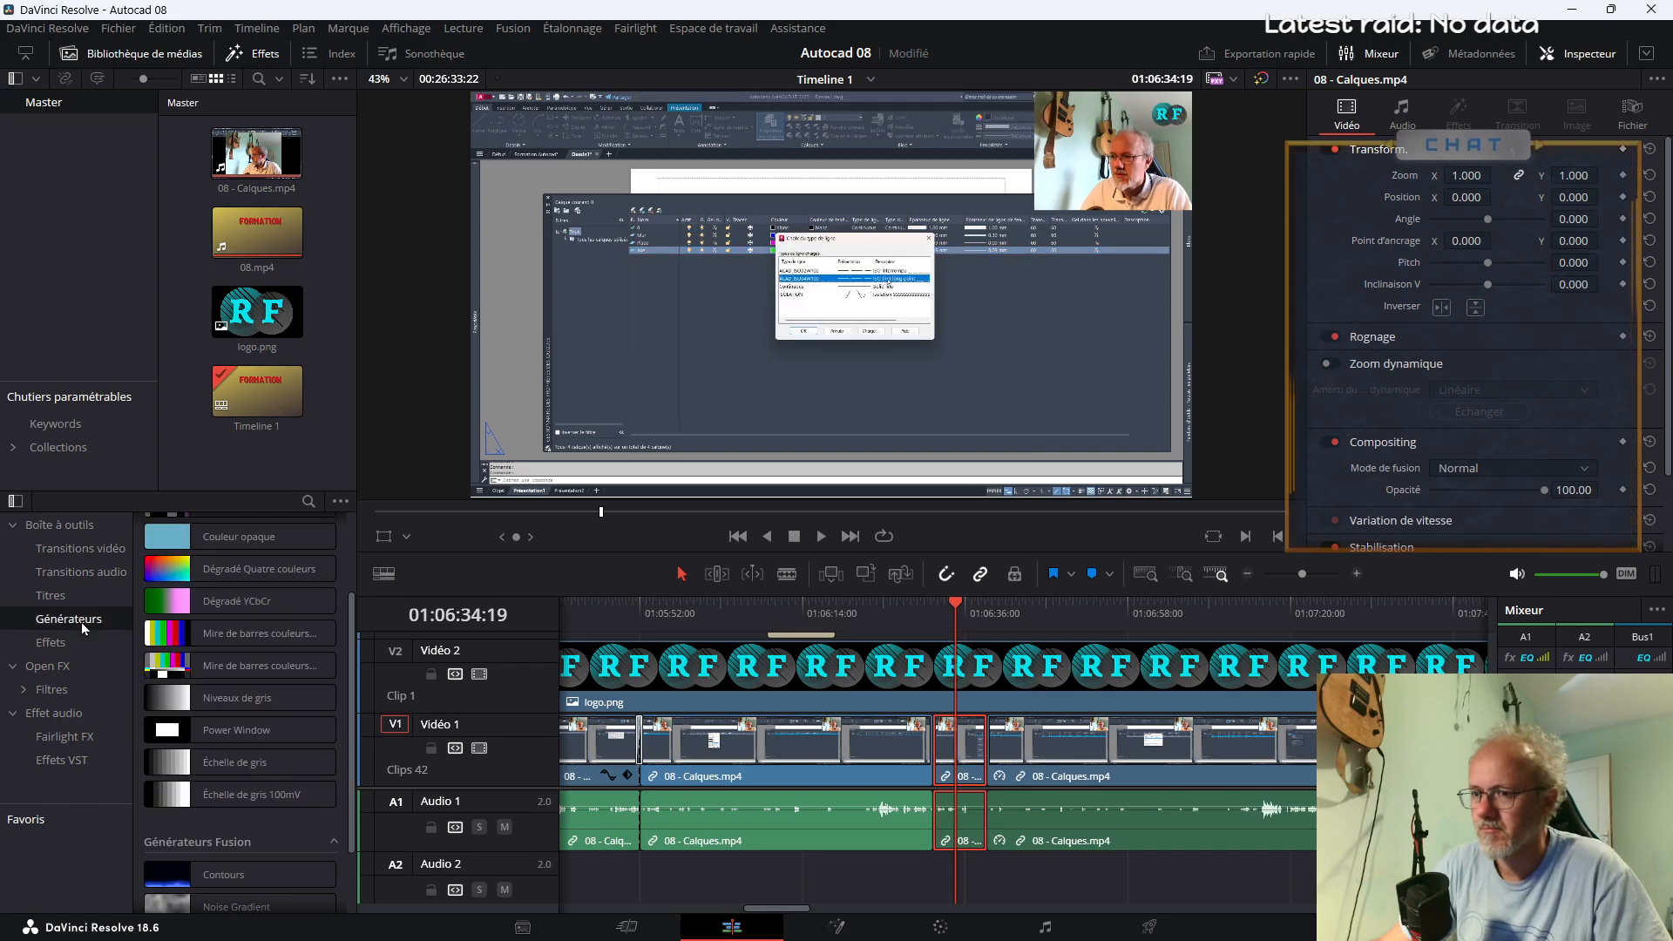
scroll(180, 817, down, 2)
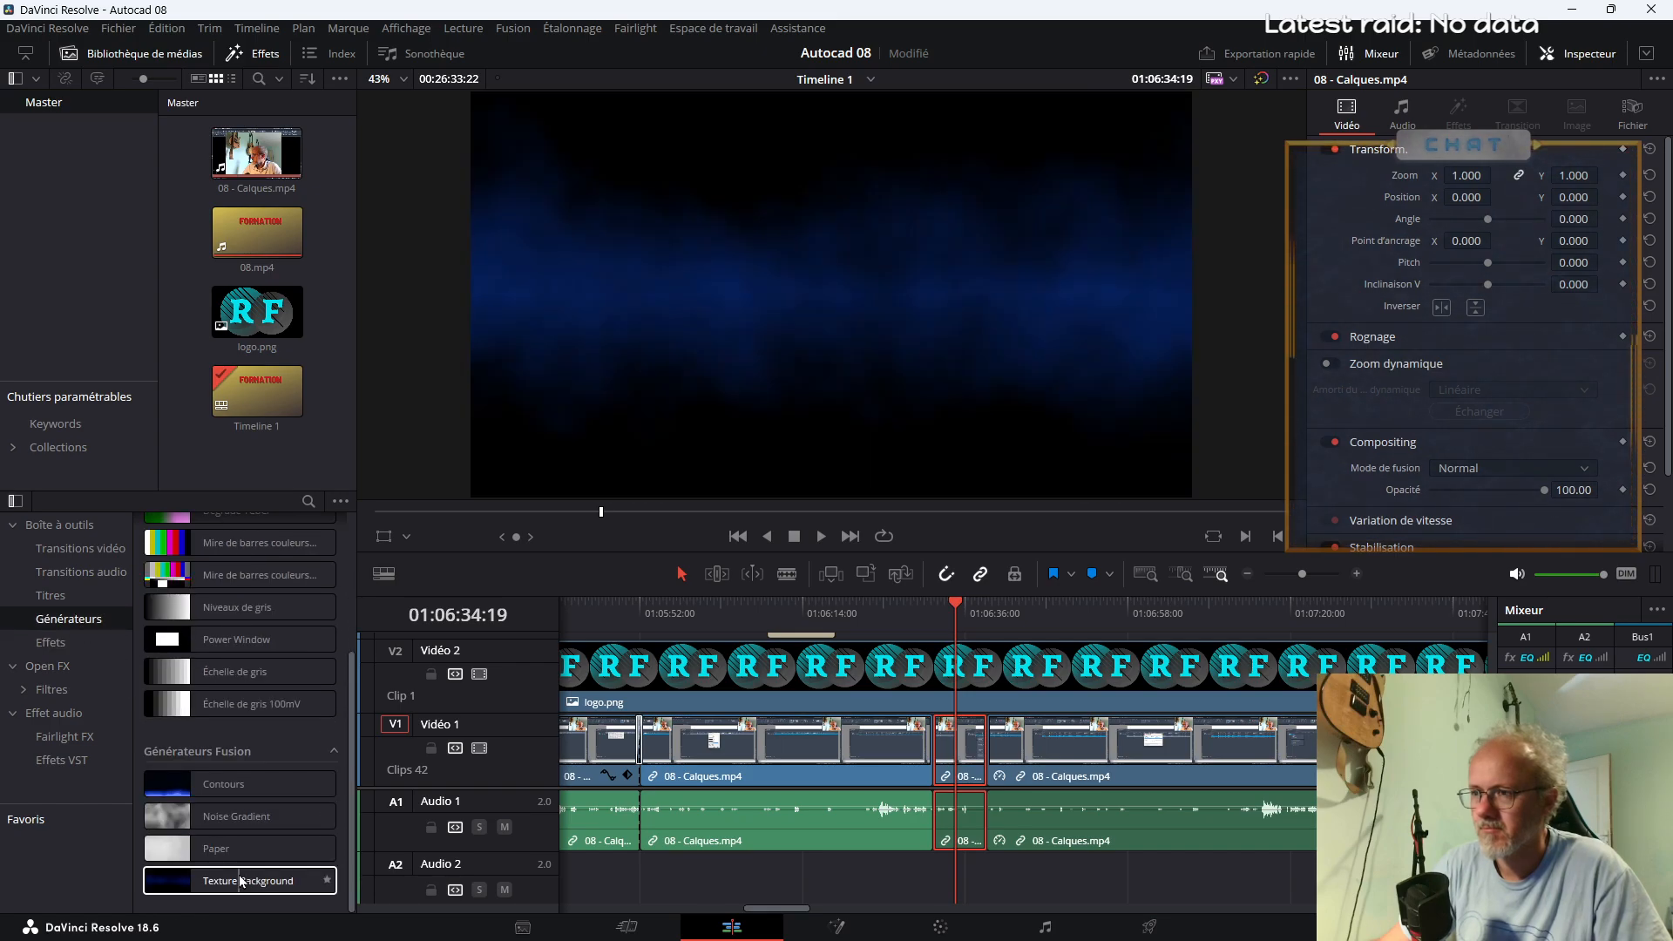
click(76, 644)
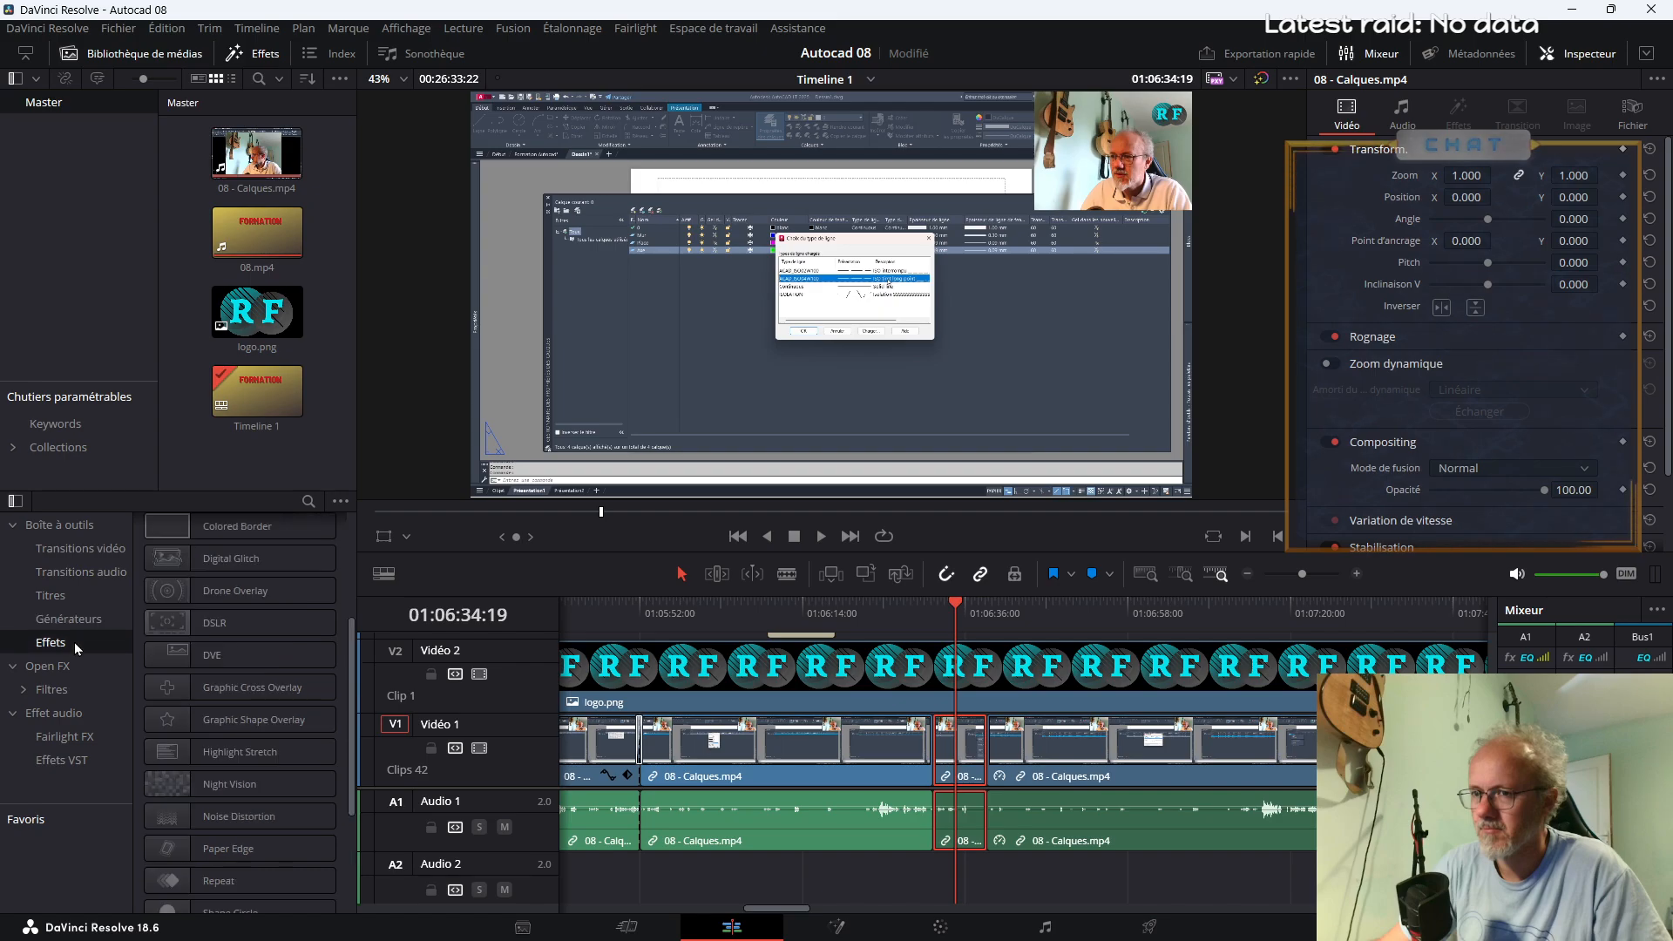
Look through the Open FX filters from ResolveFX color to style categories for one suitable for the selected segment
click(58, 689)
click(22, 689)
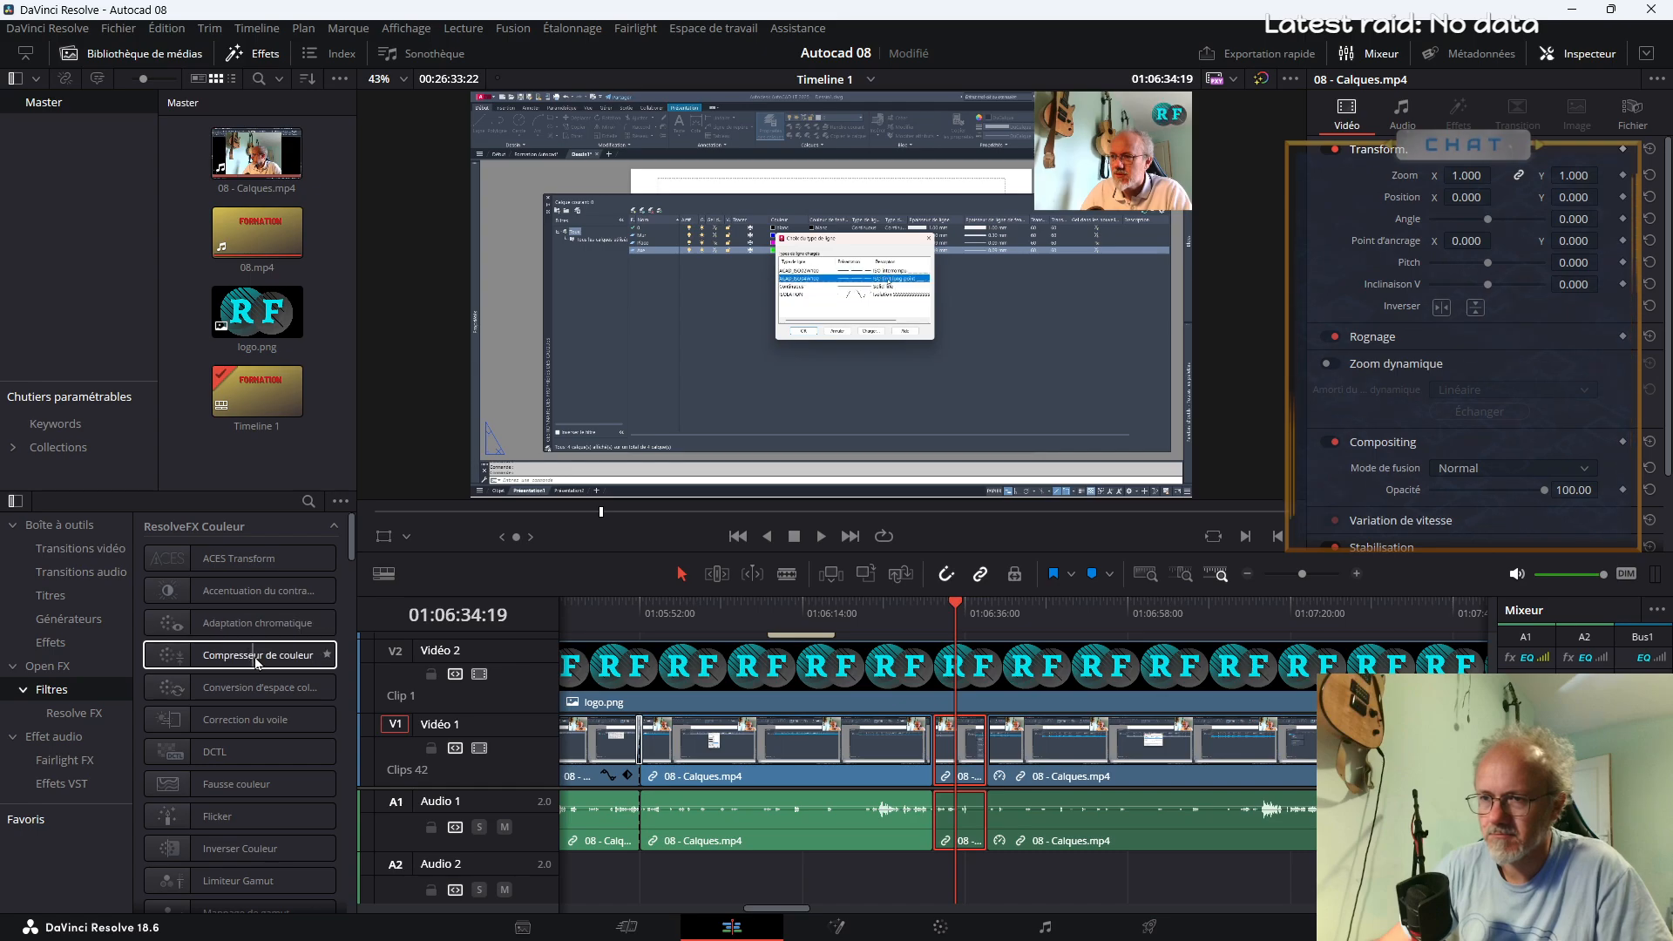
scroll(258, 661, down, 6)
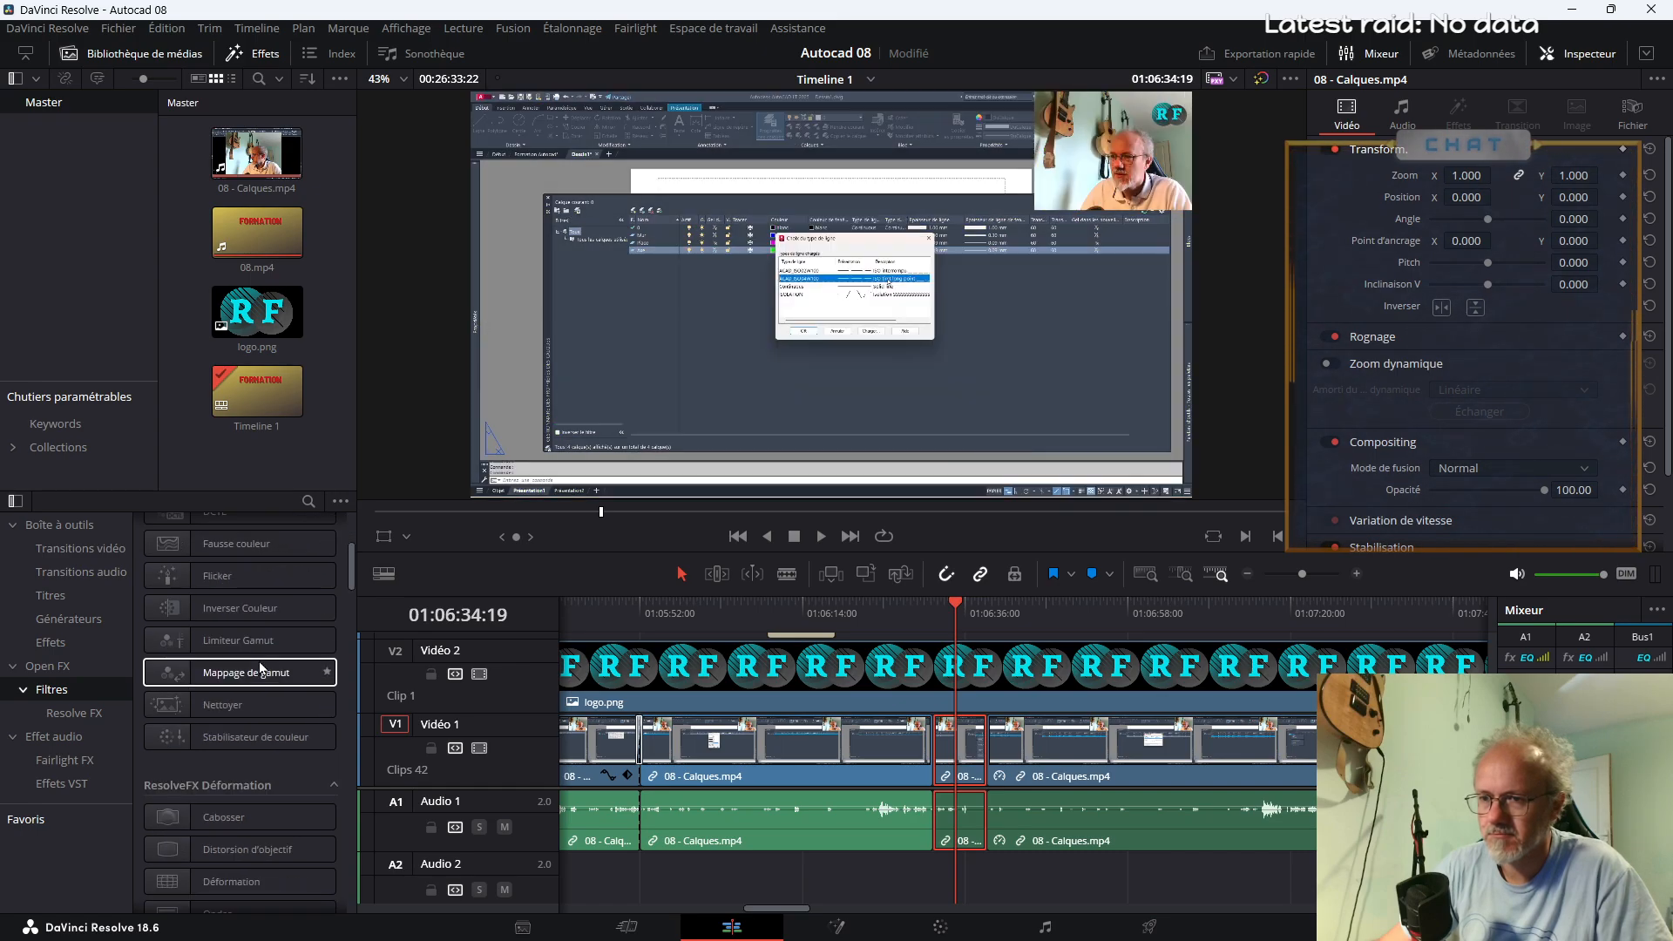
scroll(285, 744, down, 2)
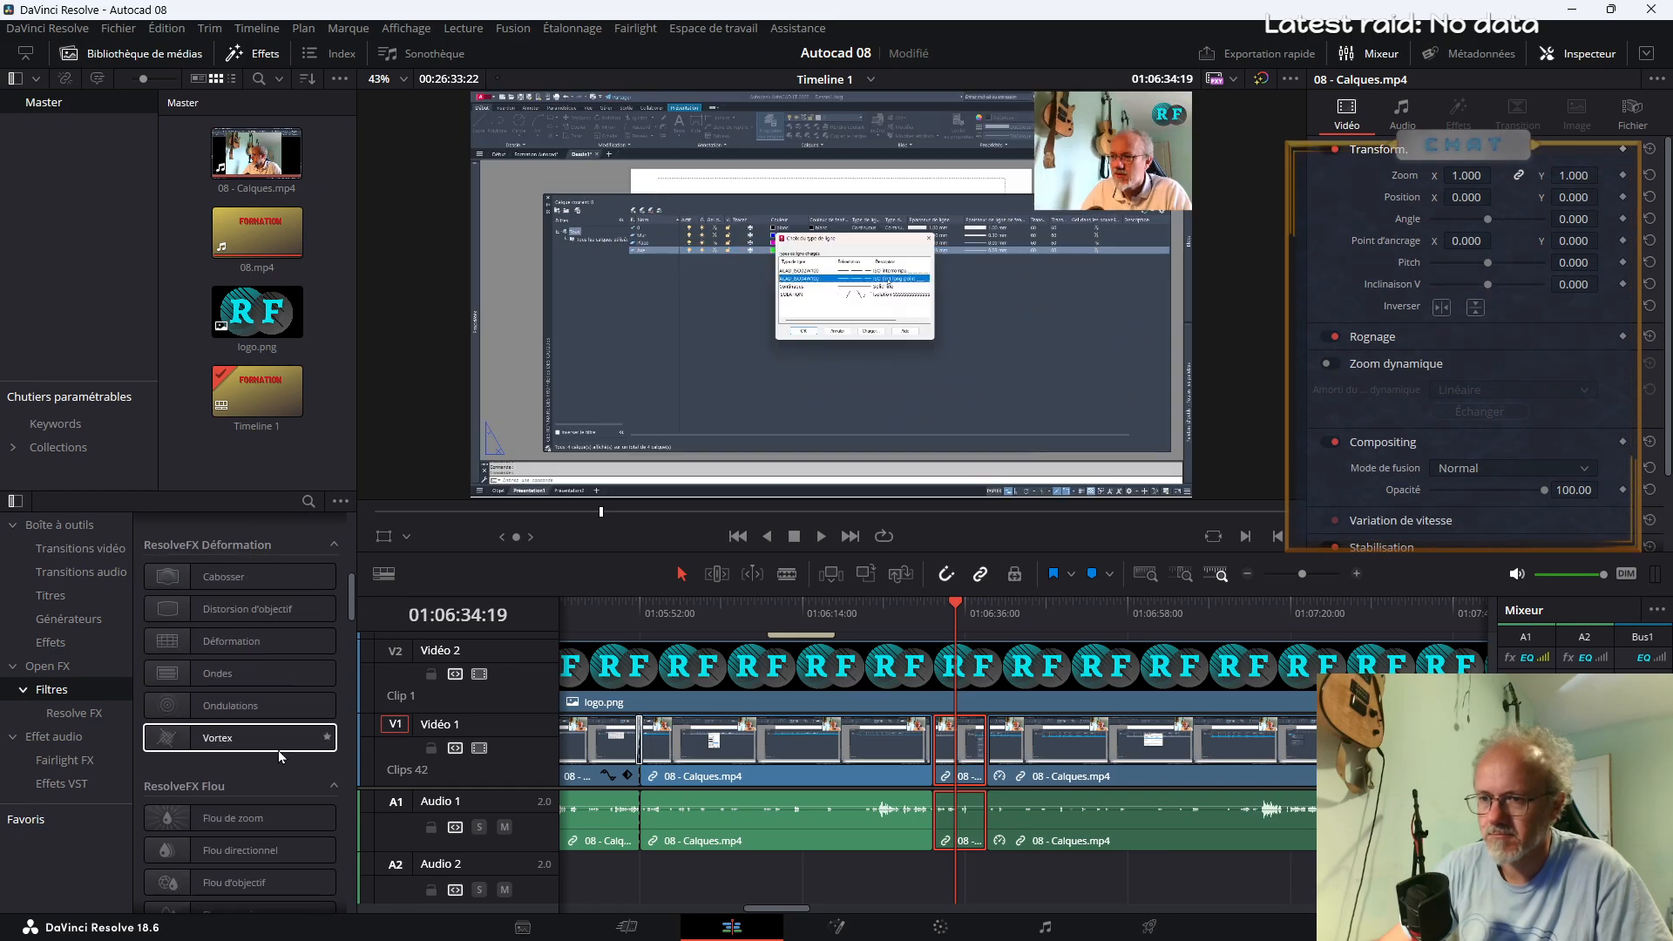
scroll(263, 781, down, 3)
scroll(263, 781, down, 5)
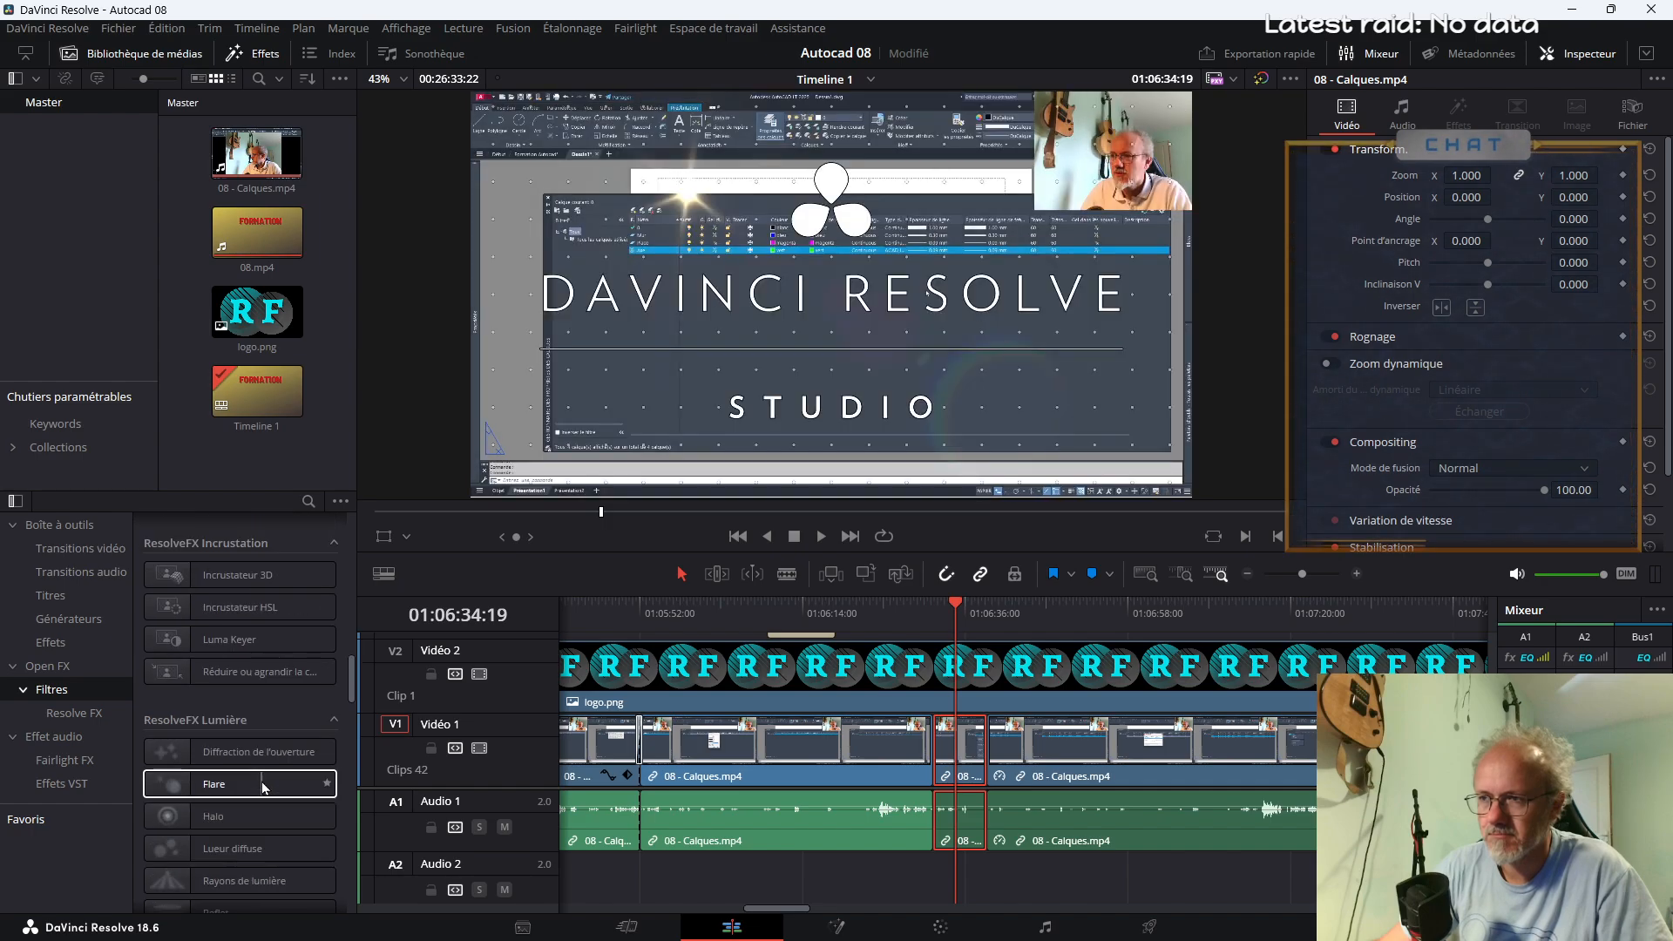
scroll(253, 810, down, 5)
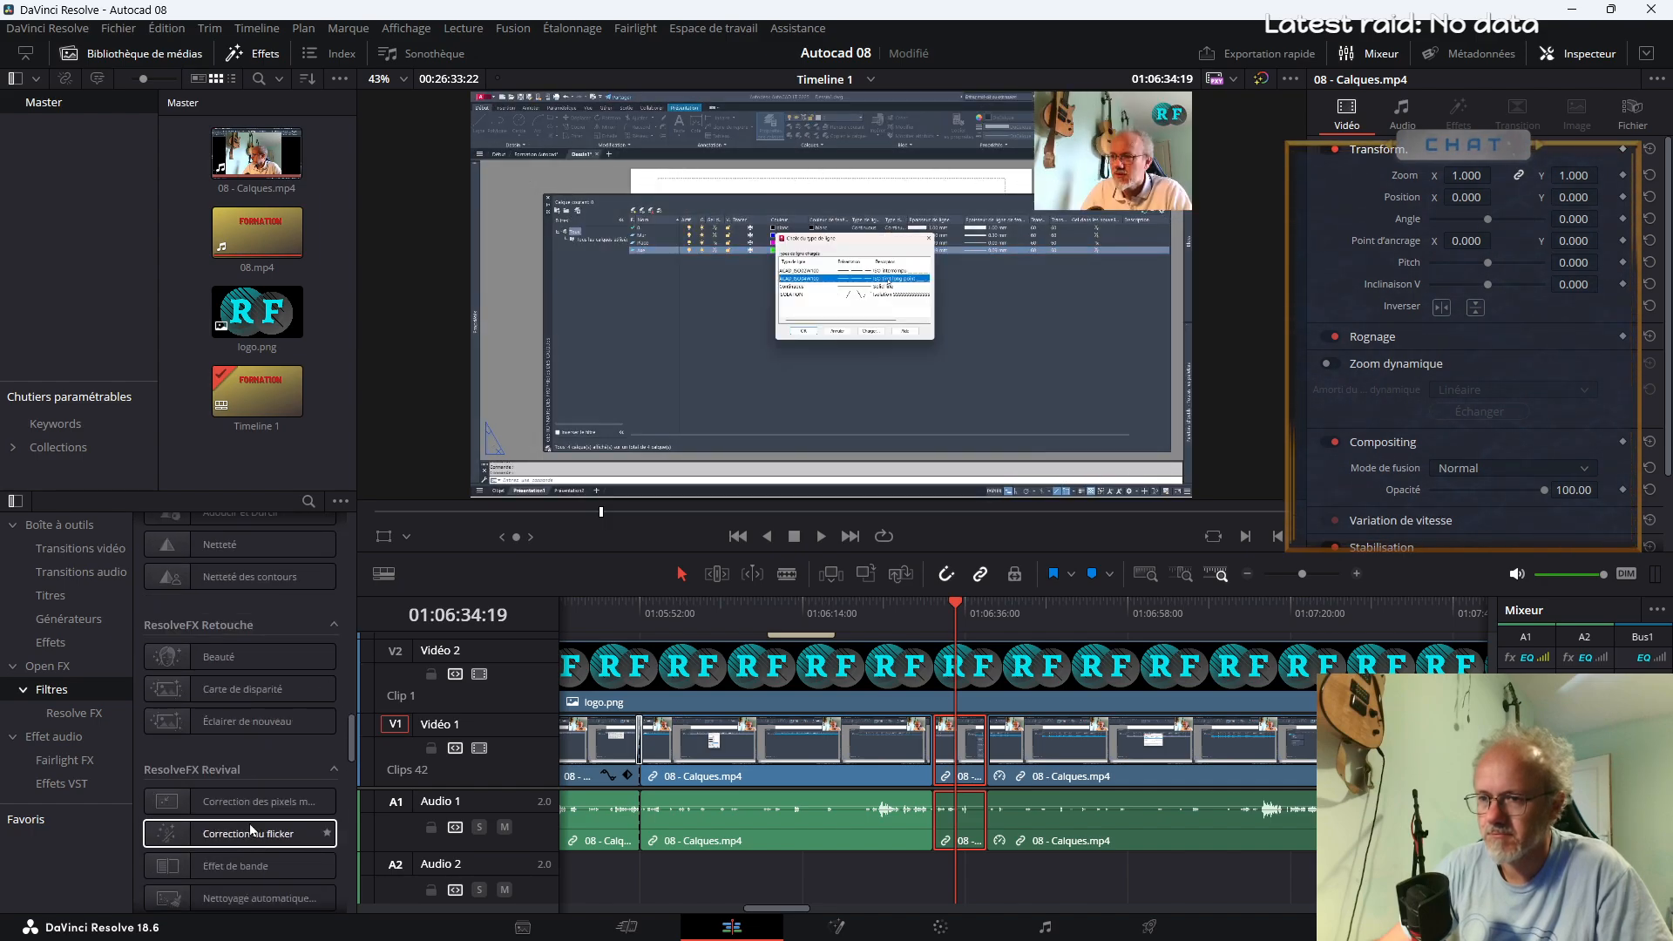
scroll(249, 825, down, 4)
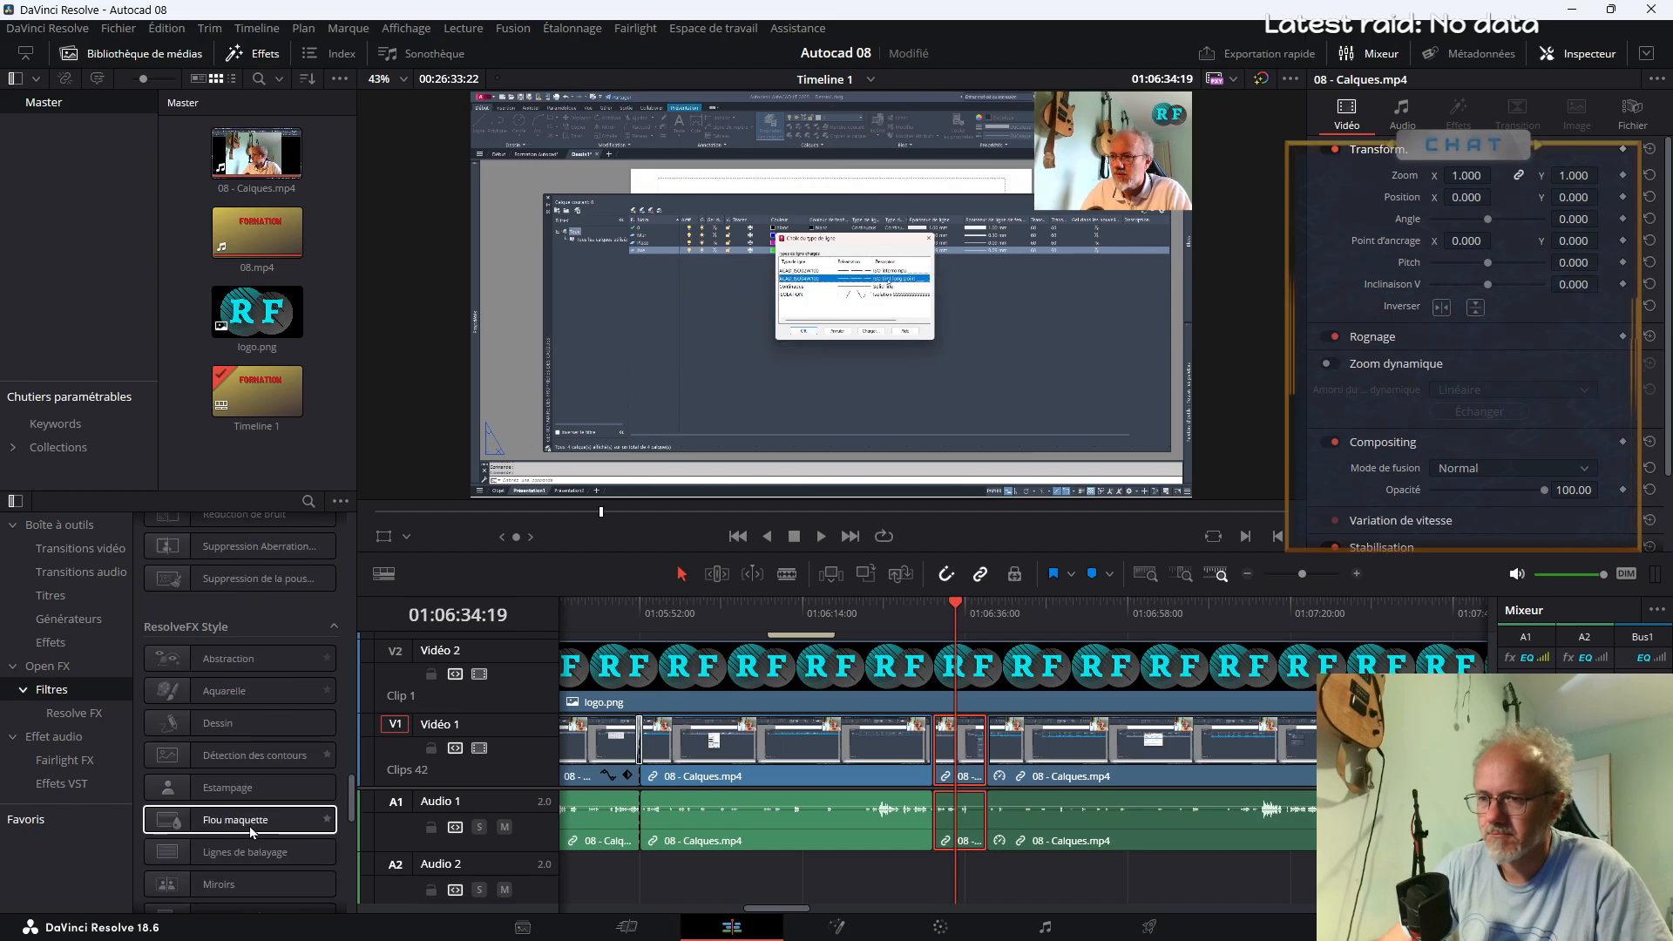
scroll(250, 834, down, 8)
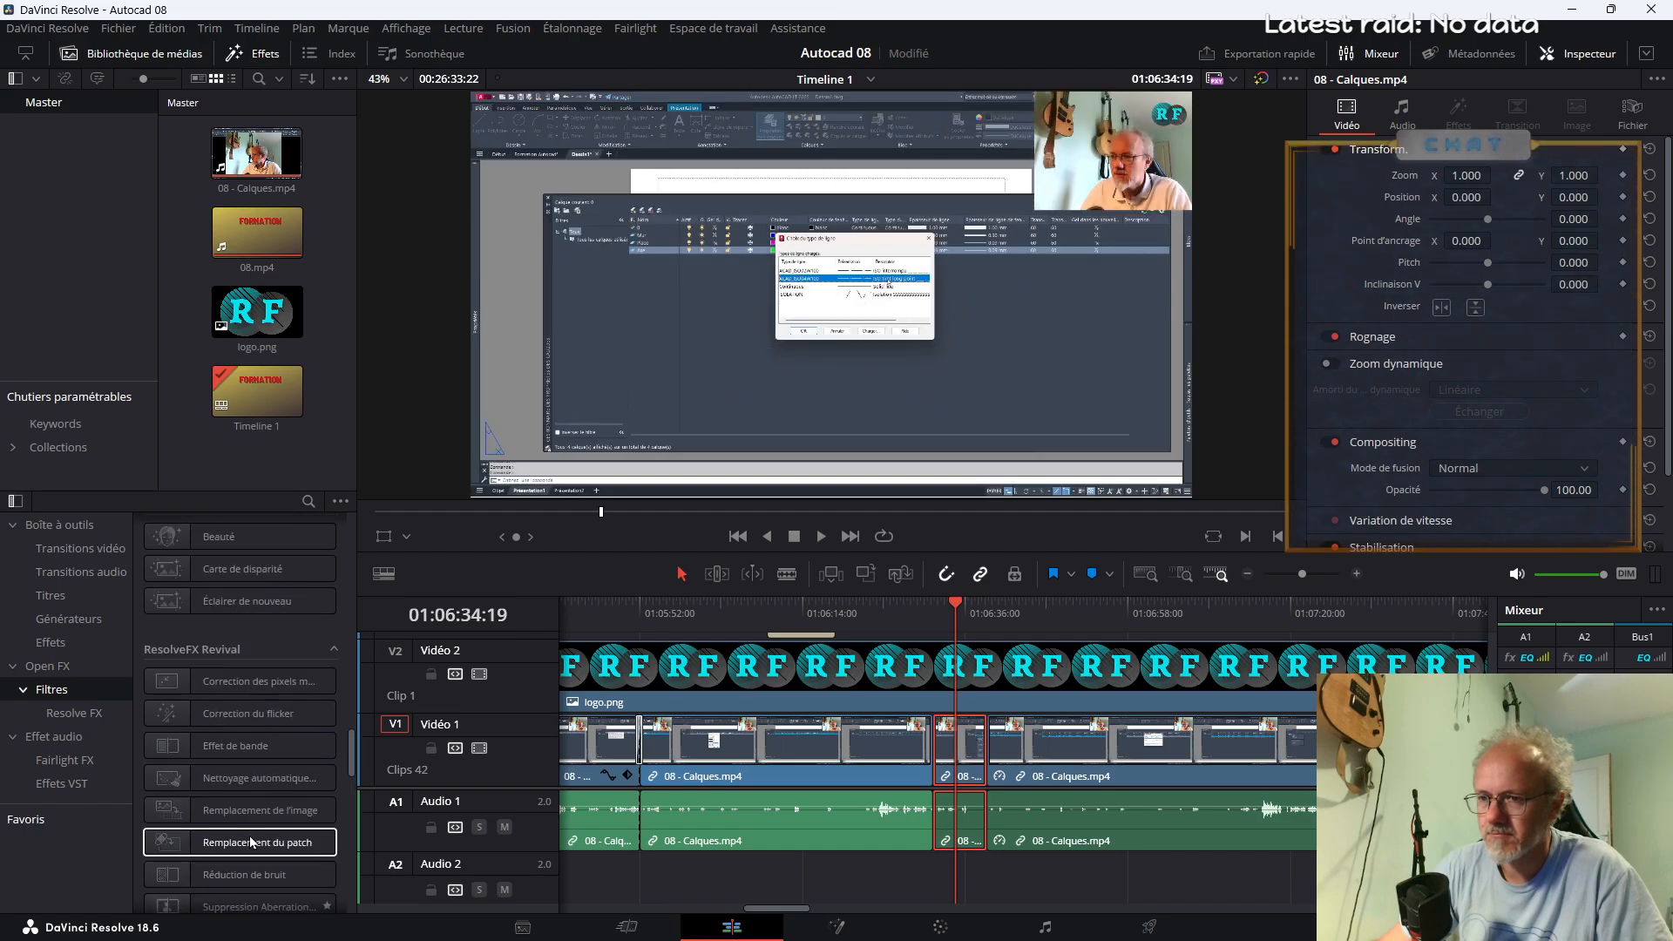
scroll(251, 849, up, 2)
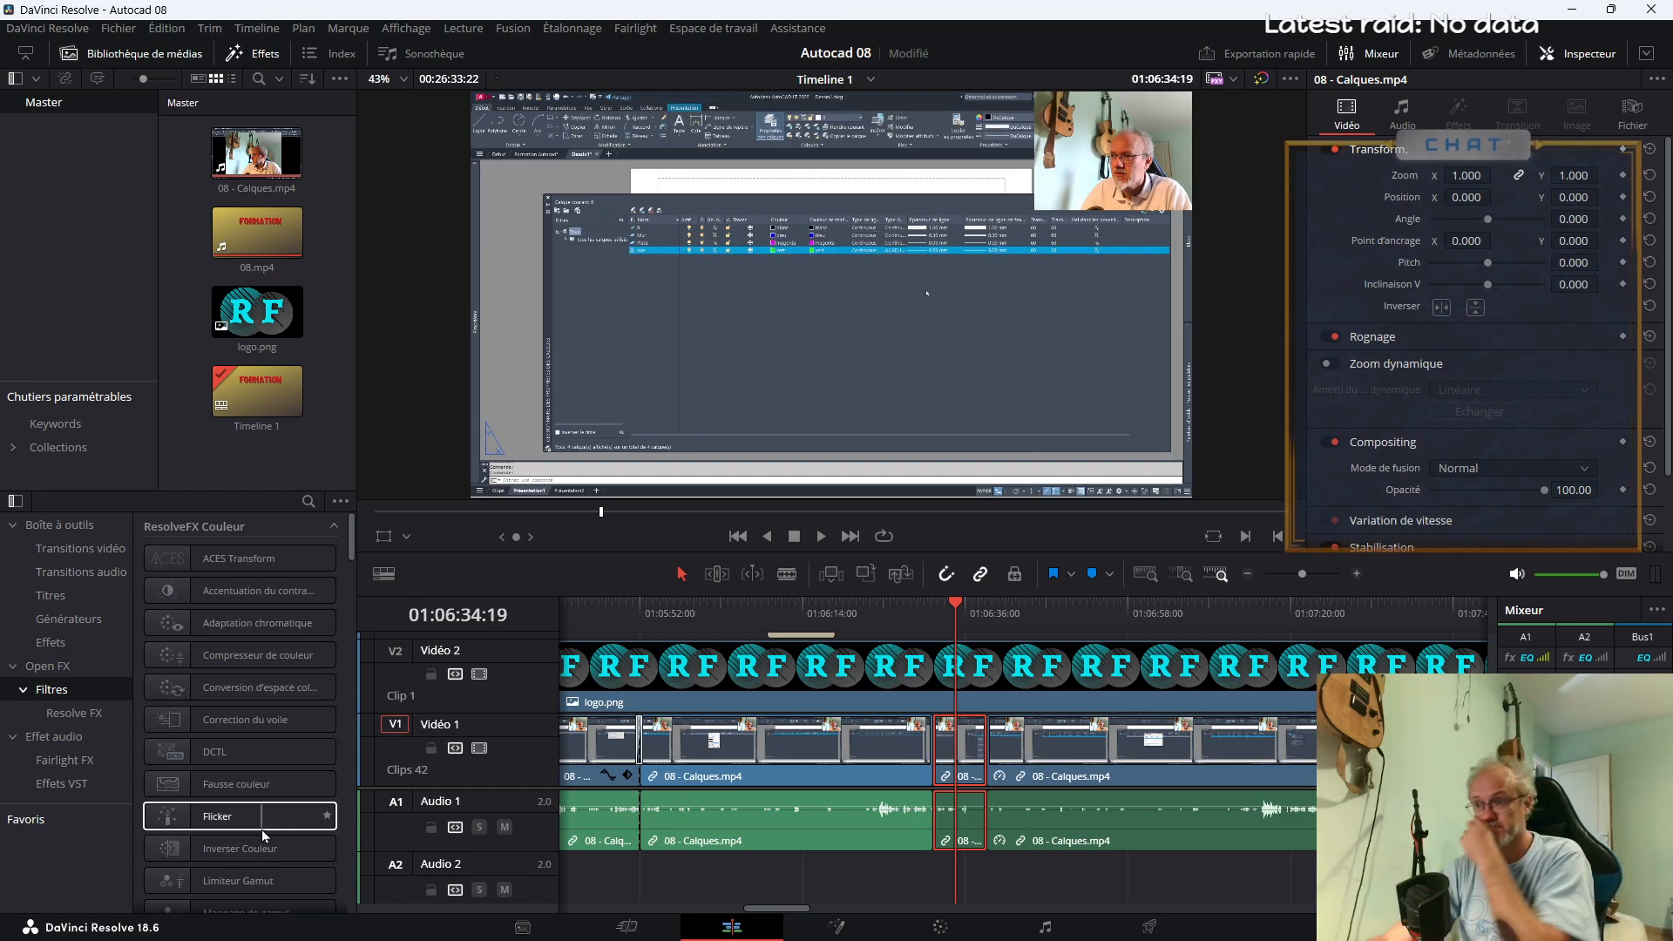
Scrub ahead through the sped-up 08 - Calques.mp4 footage and play it back from about 01:07:10
key(space)
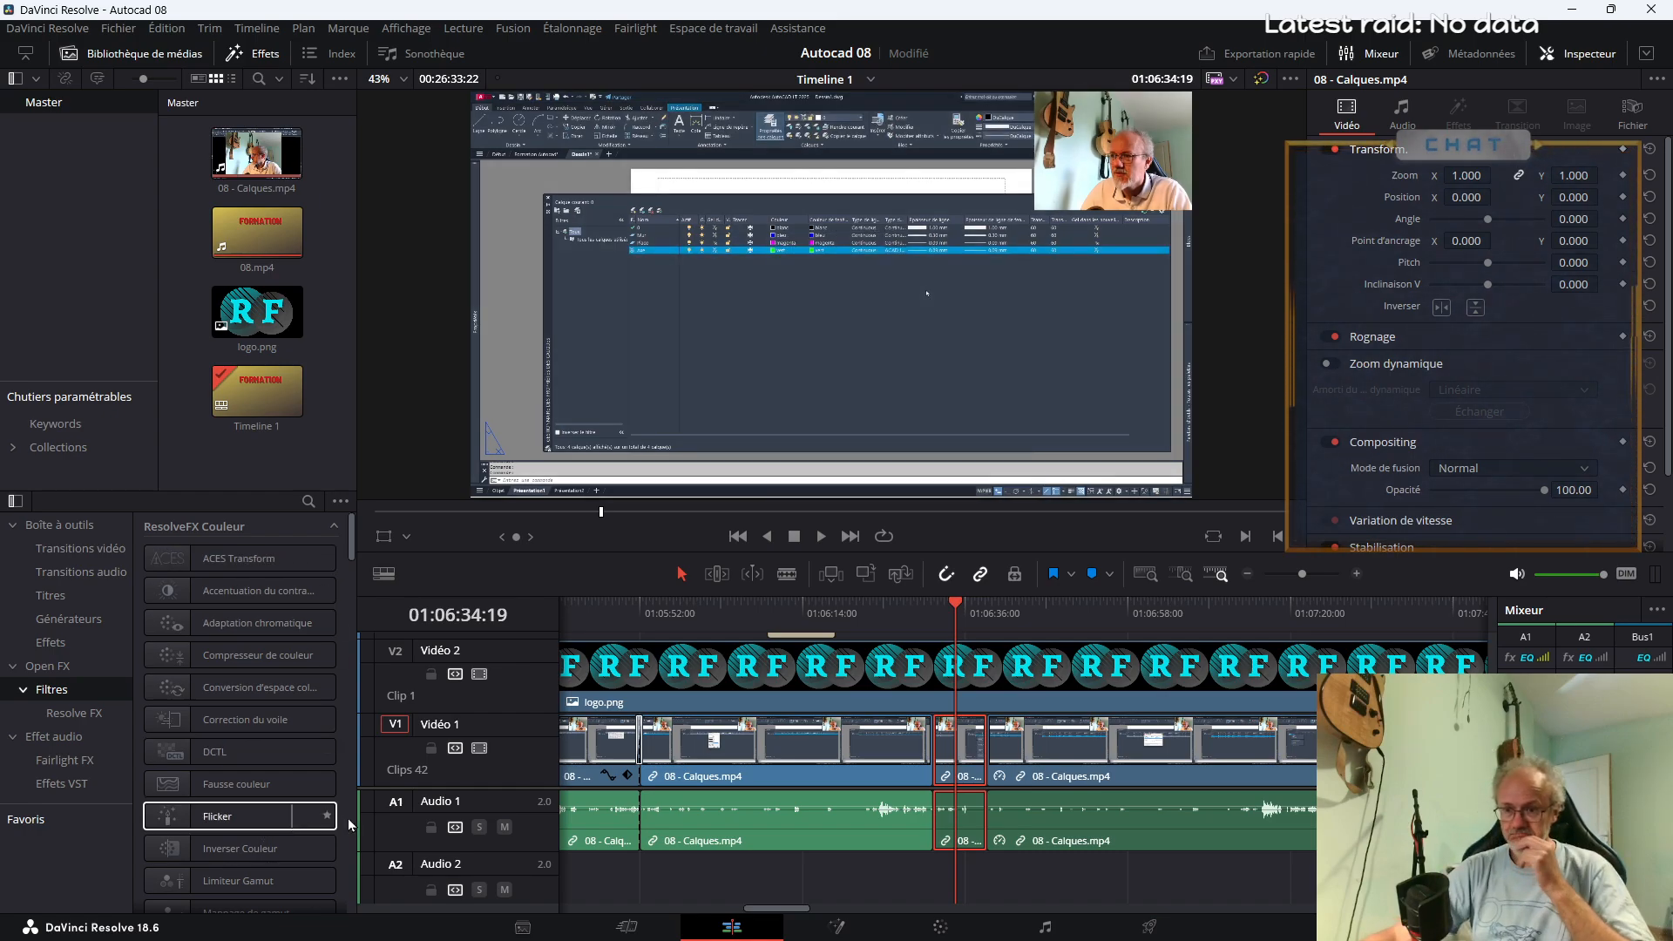
click(1114, 614)
click(1267, 618)
drag(1299, 576, 1304, 573)
click(935, 619)
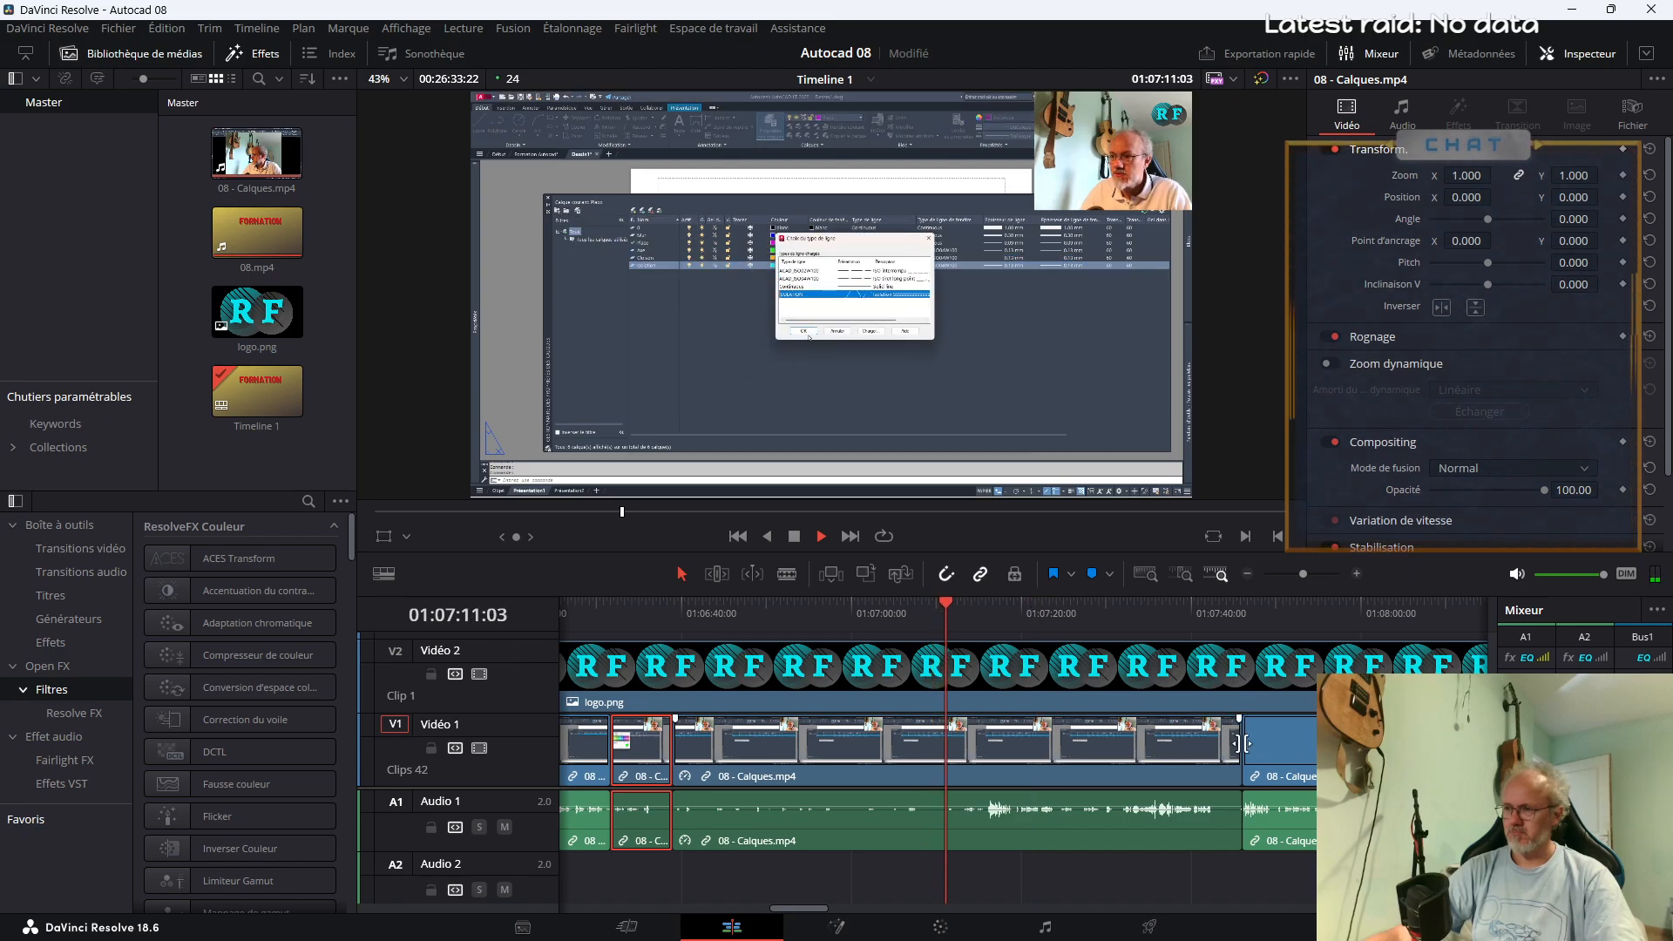
Try rolling the edit point at about 01:07:46 back to about 01:07:13, and undo the trim
drag(1241, 744, 965, 794)
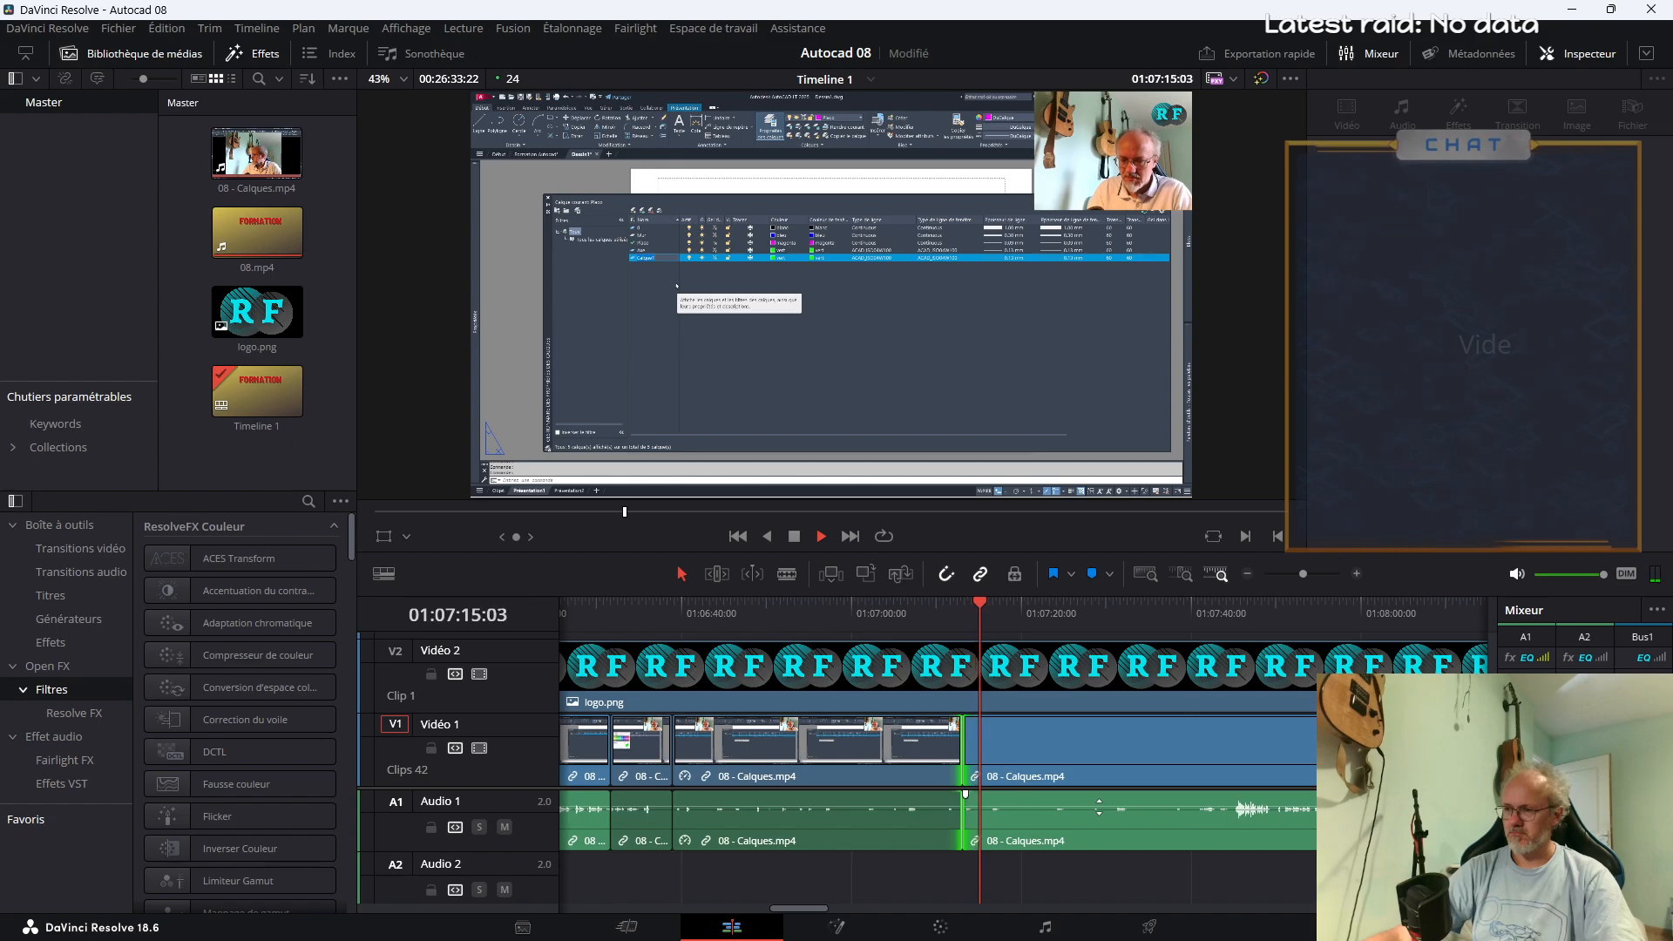
key(space)
key(ctrl+z)
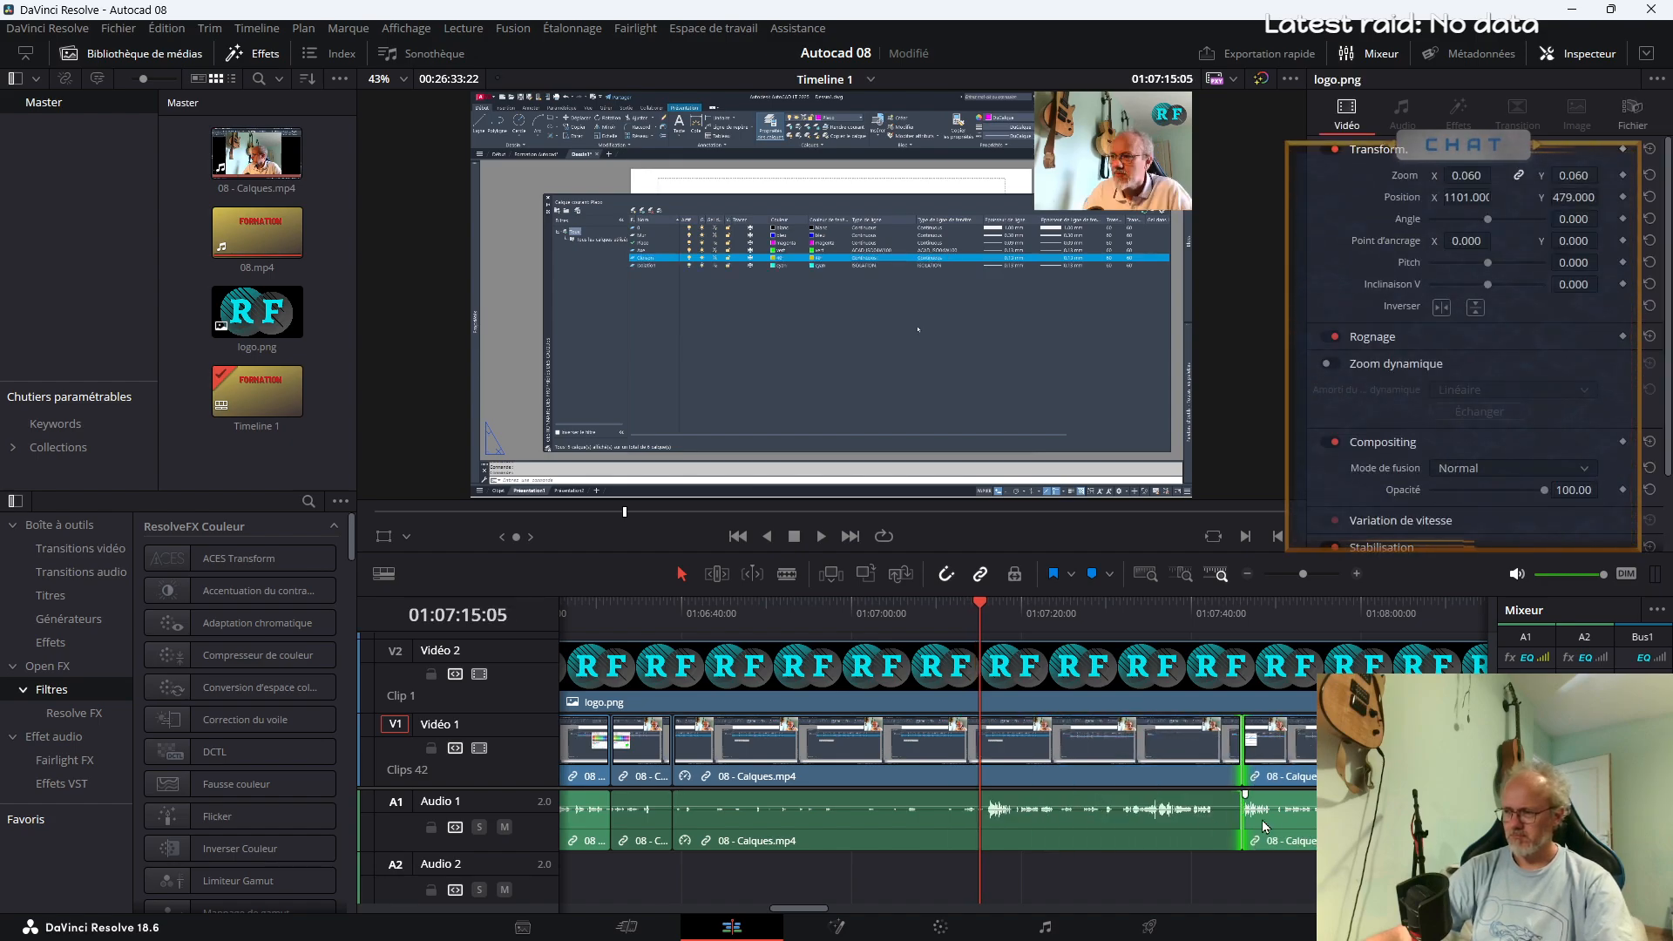
Split the sped-up 08 - Calques.mp4 segment at about 01:07:15
key(b)
click(981, 778)
key(a)
Change the clip speed of the 08 - Calques.mp4 segment between about 01:07:15 and 01:07:46
click(1056, 756)
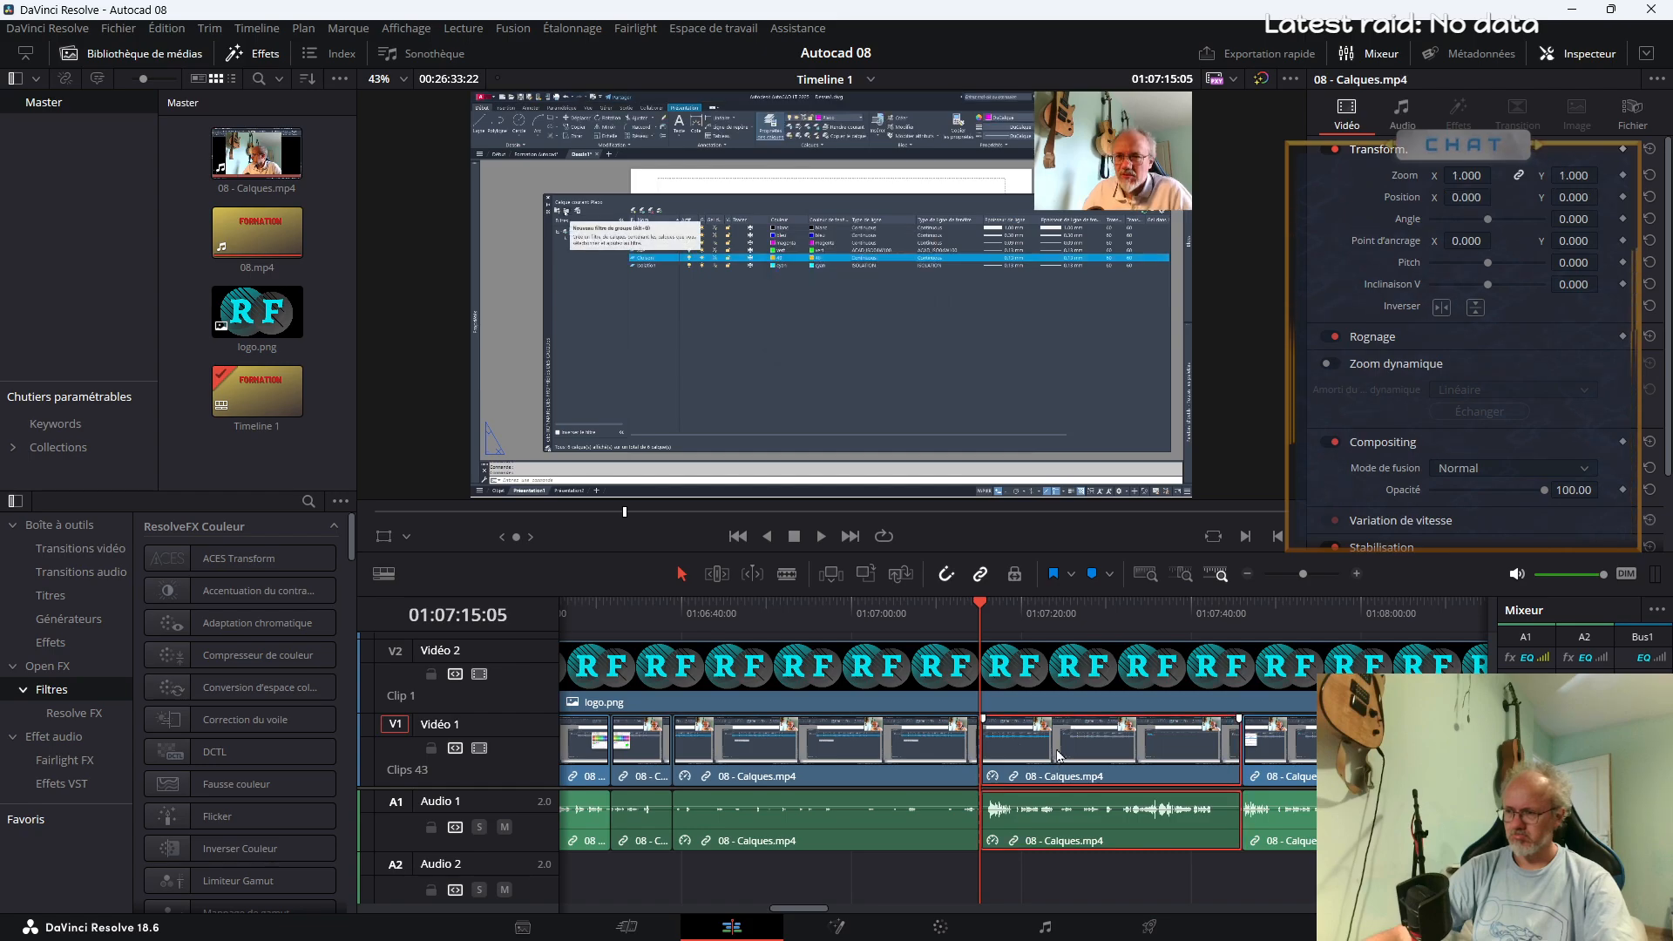
right_click(1058, 756)
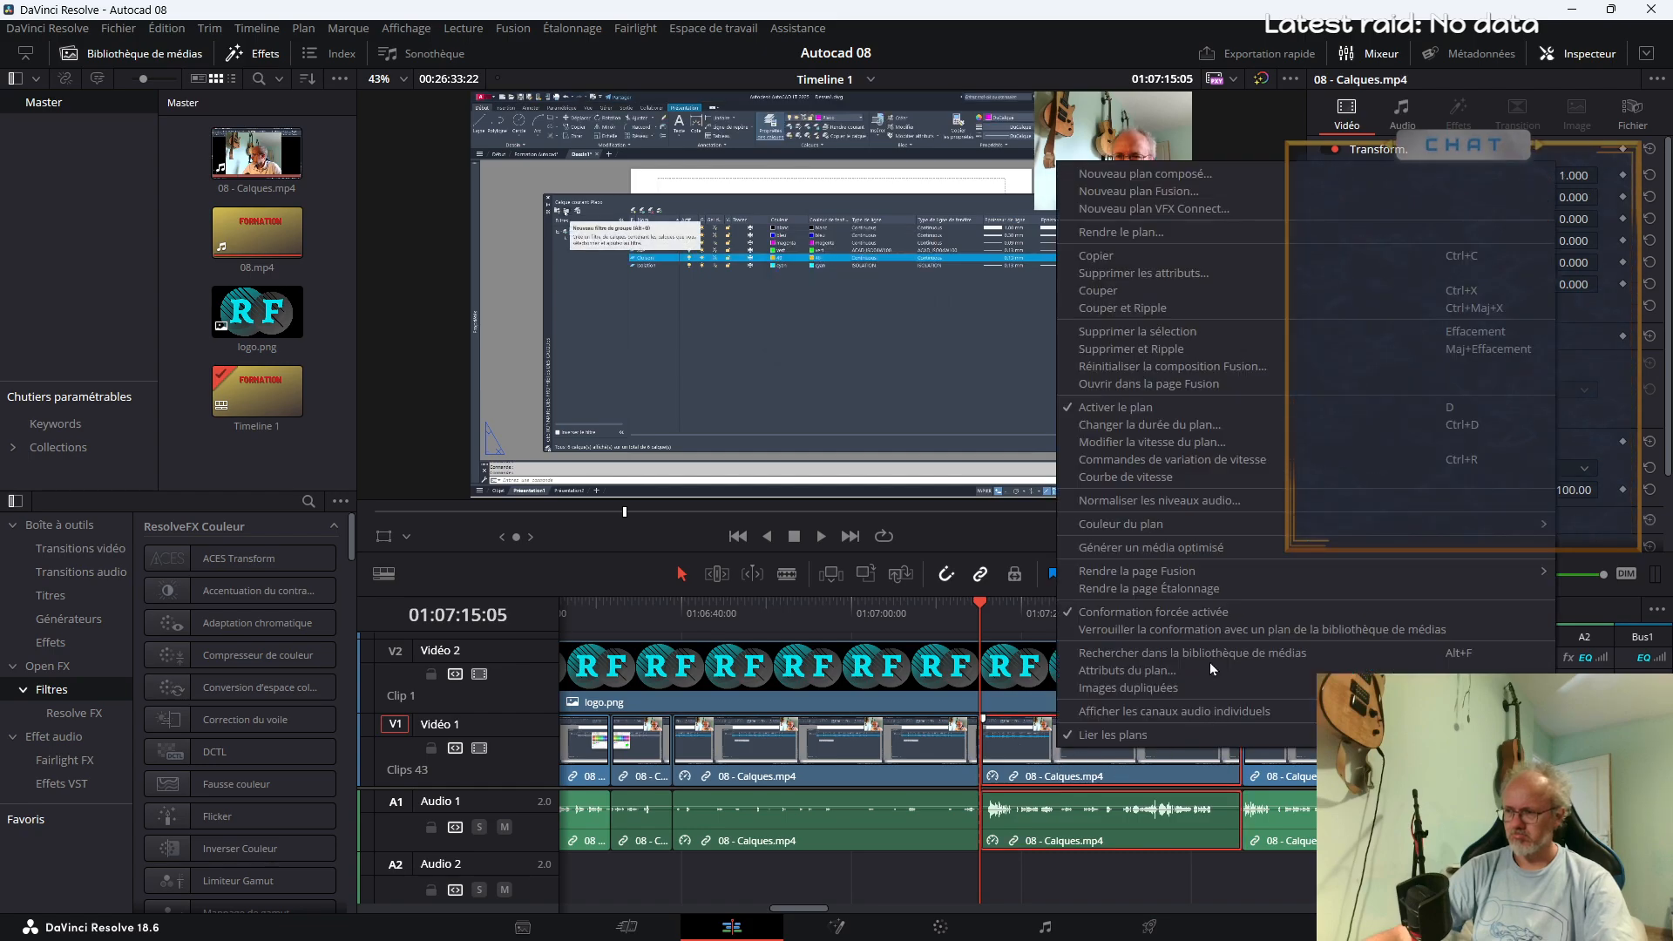
click(1128, 443)
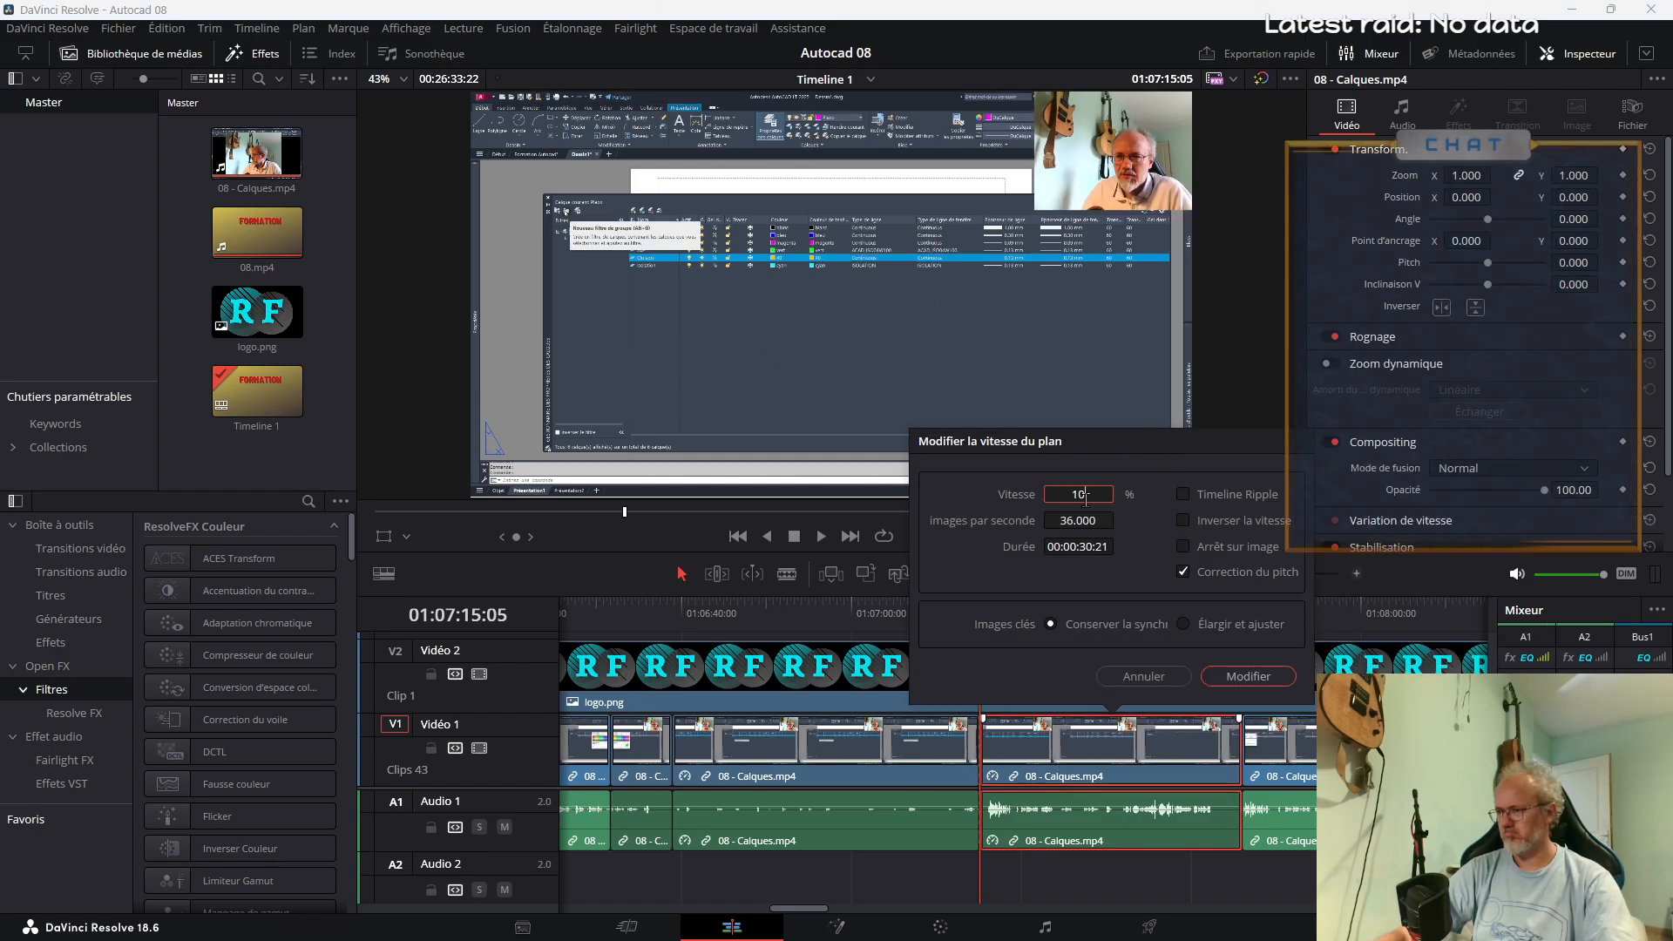
click(1244, 676)
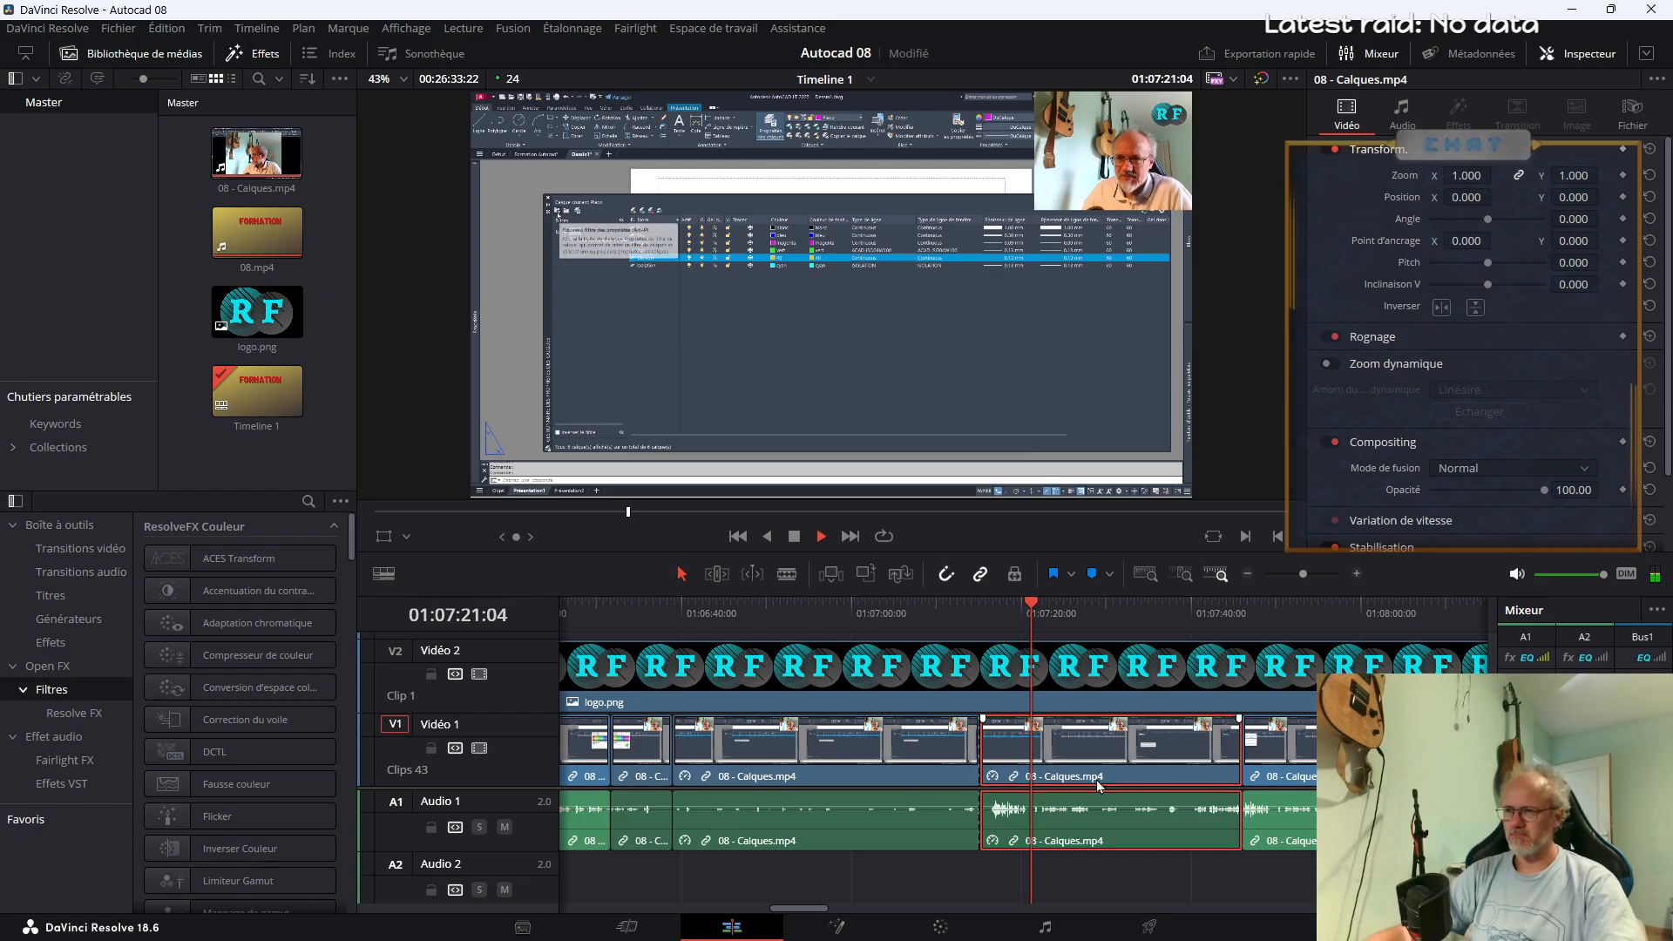
Check the start and end of the 08 - Calques.mp4 segment between about 01:07:15 and 01:07:46, and delete that segment
key(b)
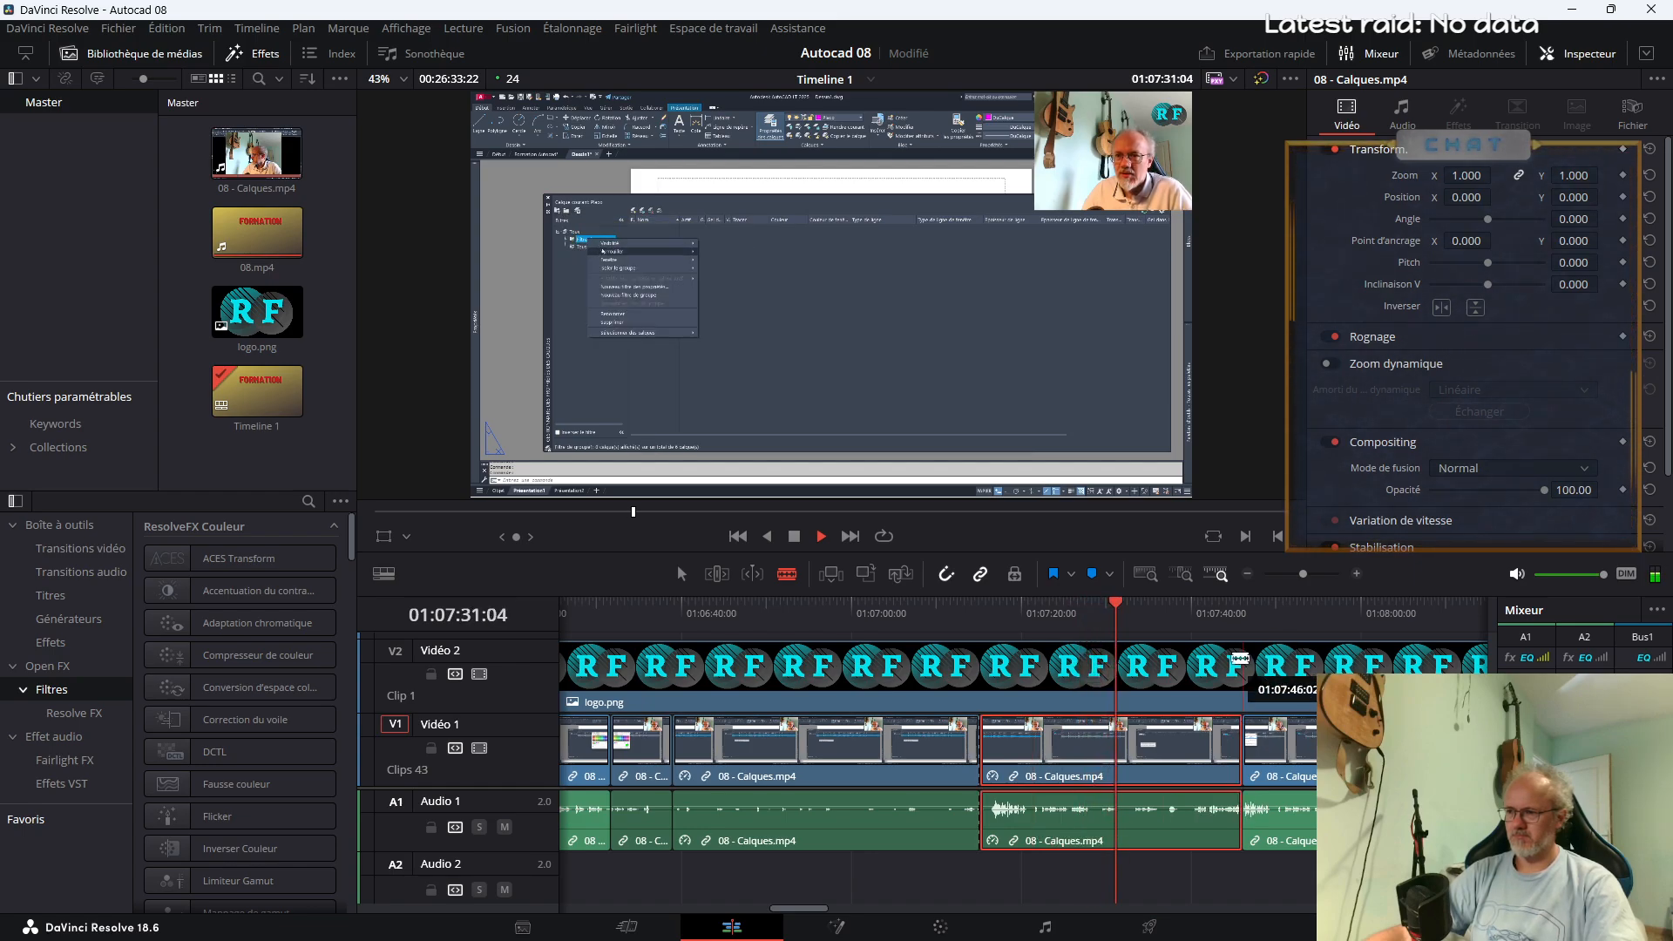
click(1226, 610)
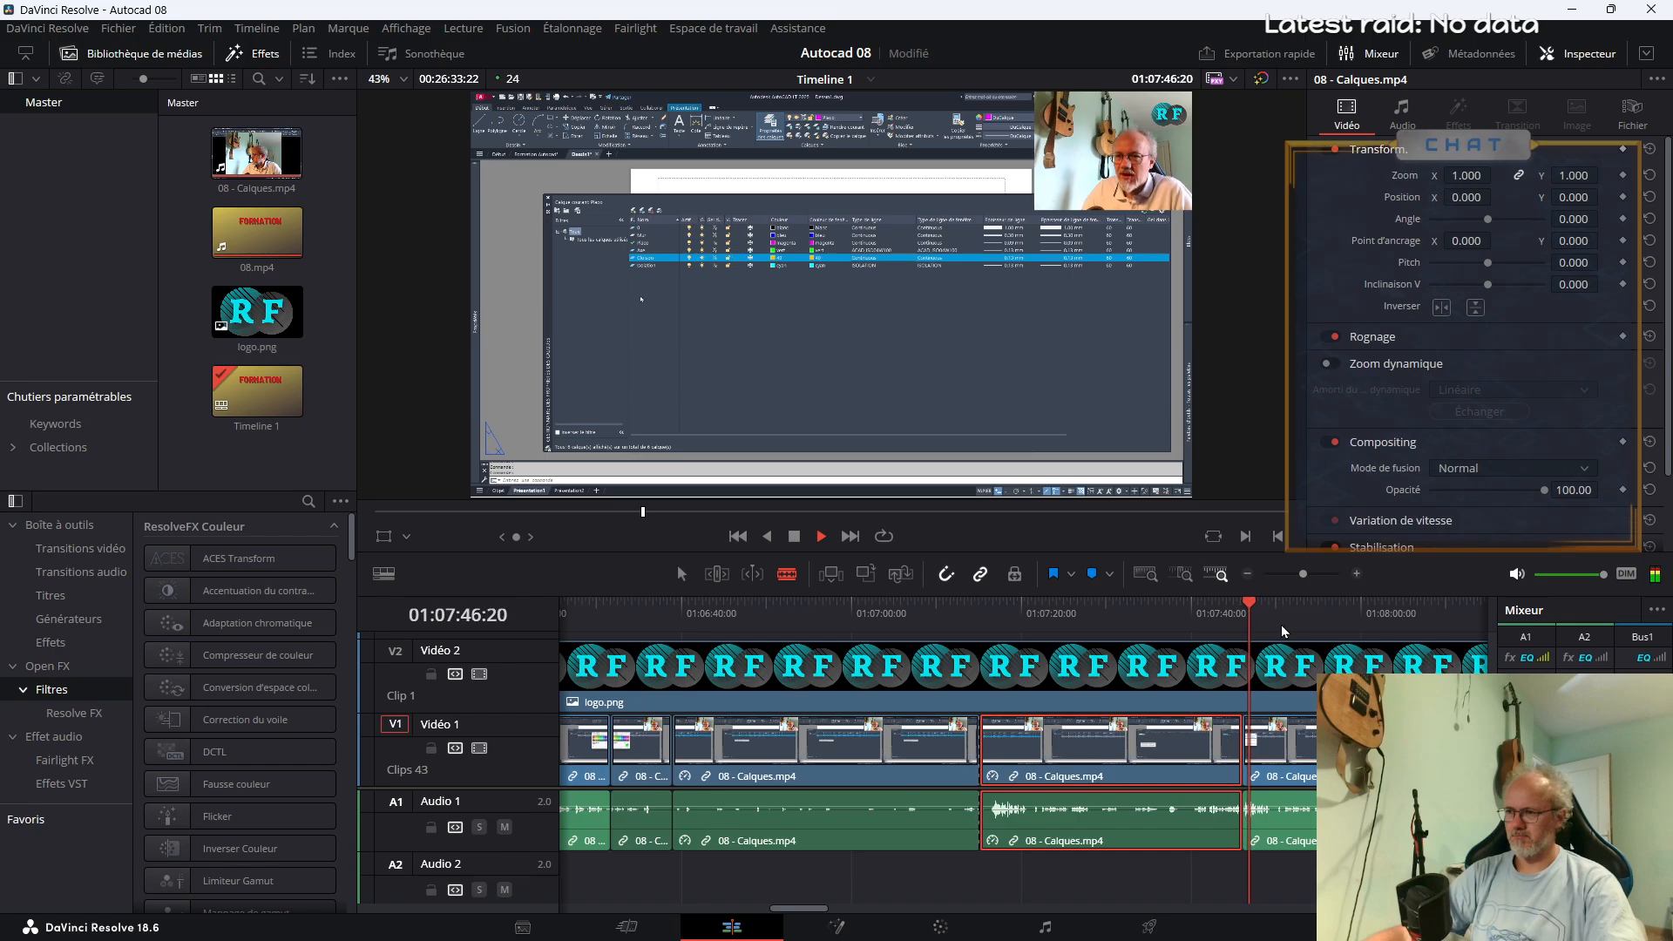
drag(1303, 574, 1301, 575)
click(808, 620)
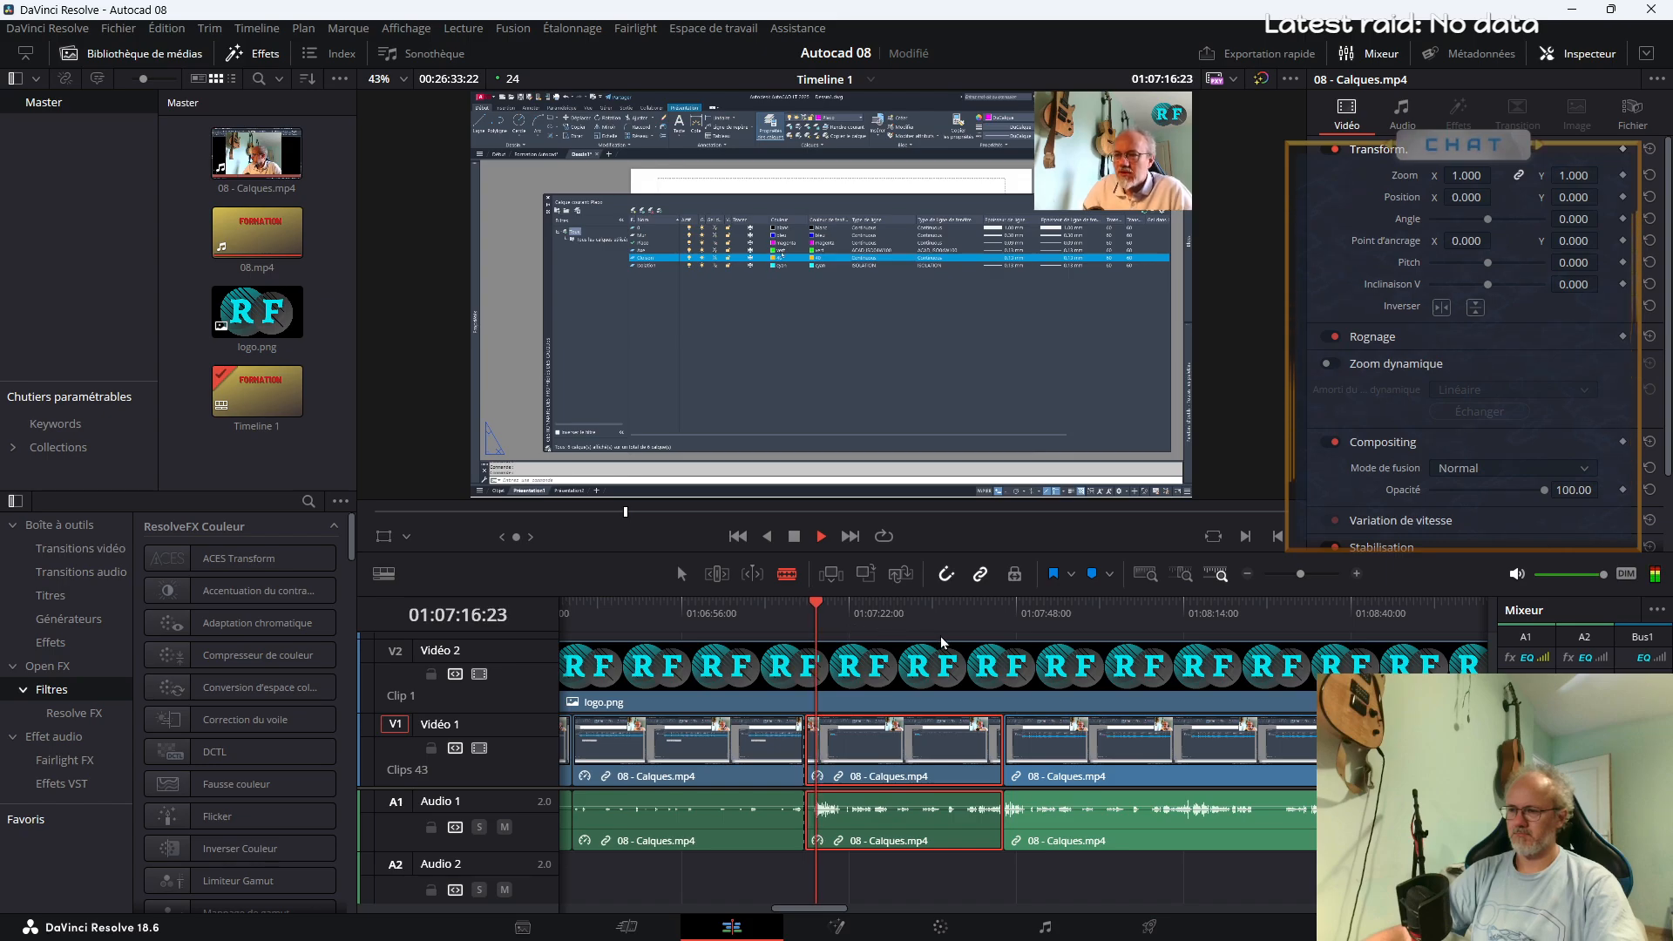
click(1008, 620)
key(space)
key(a)
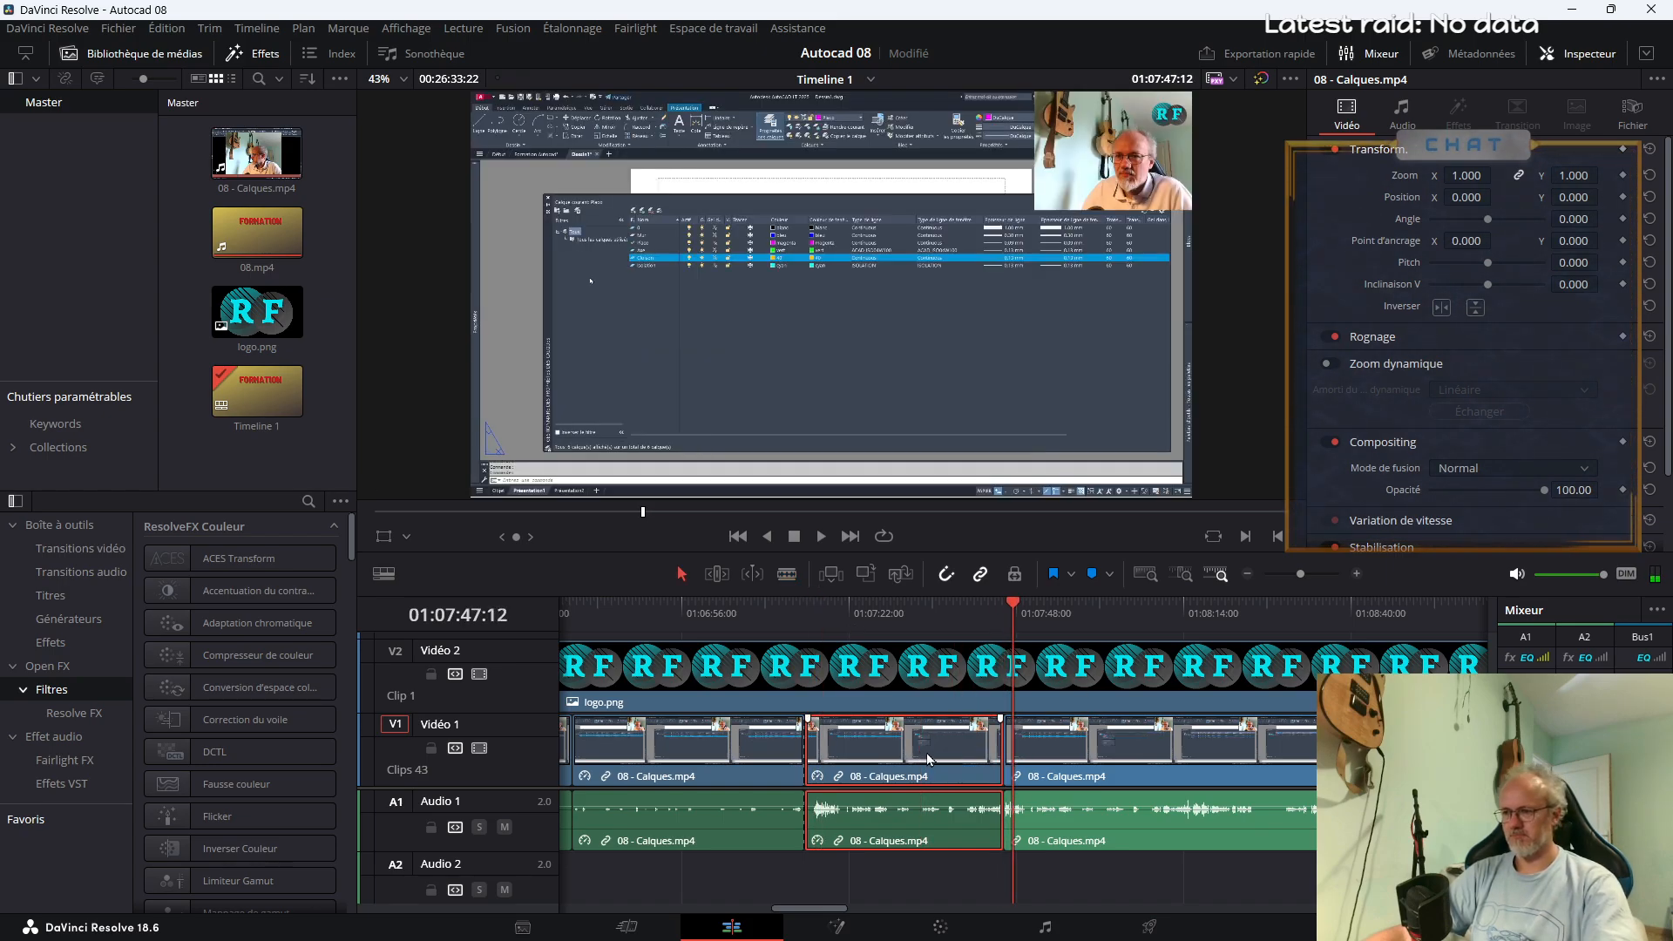
drag(1000, 758, 992, 758)
click(965, 759)
key(Delete)
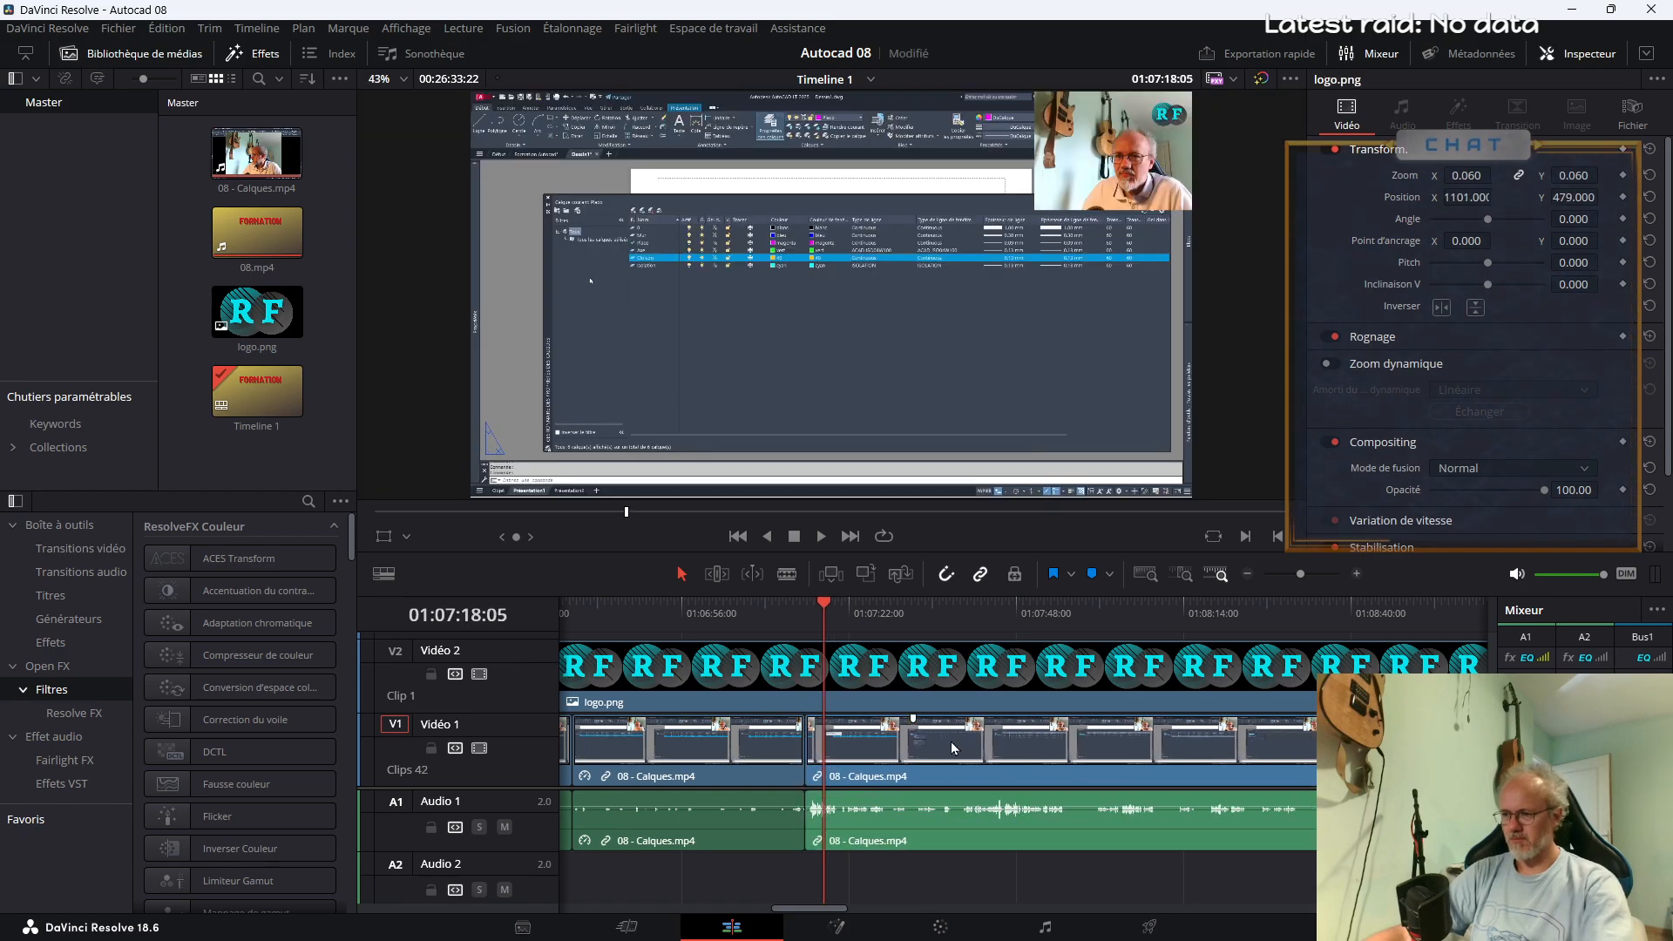
Play across the cut at about 01:07:15 and add a Fondu enchaîné transition between the two Vidéo 1 clips there
drag(802, 613, 786, 621)
key(space)
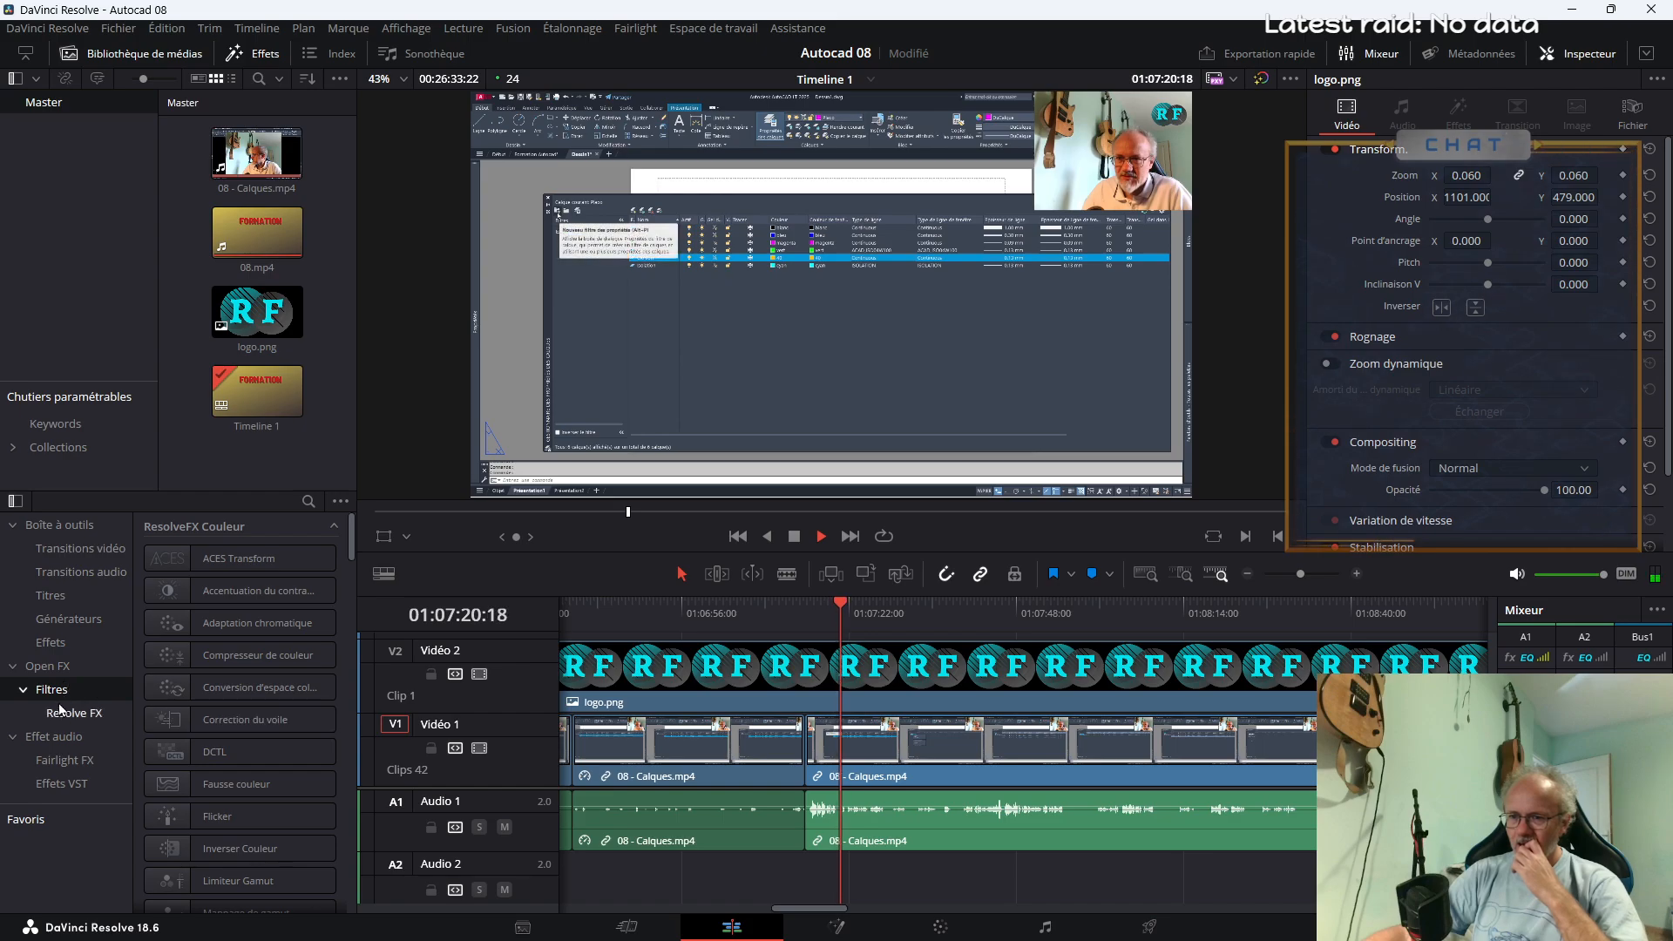
click(78, 549)
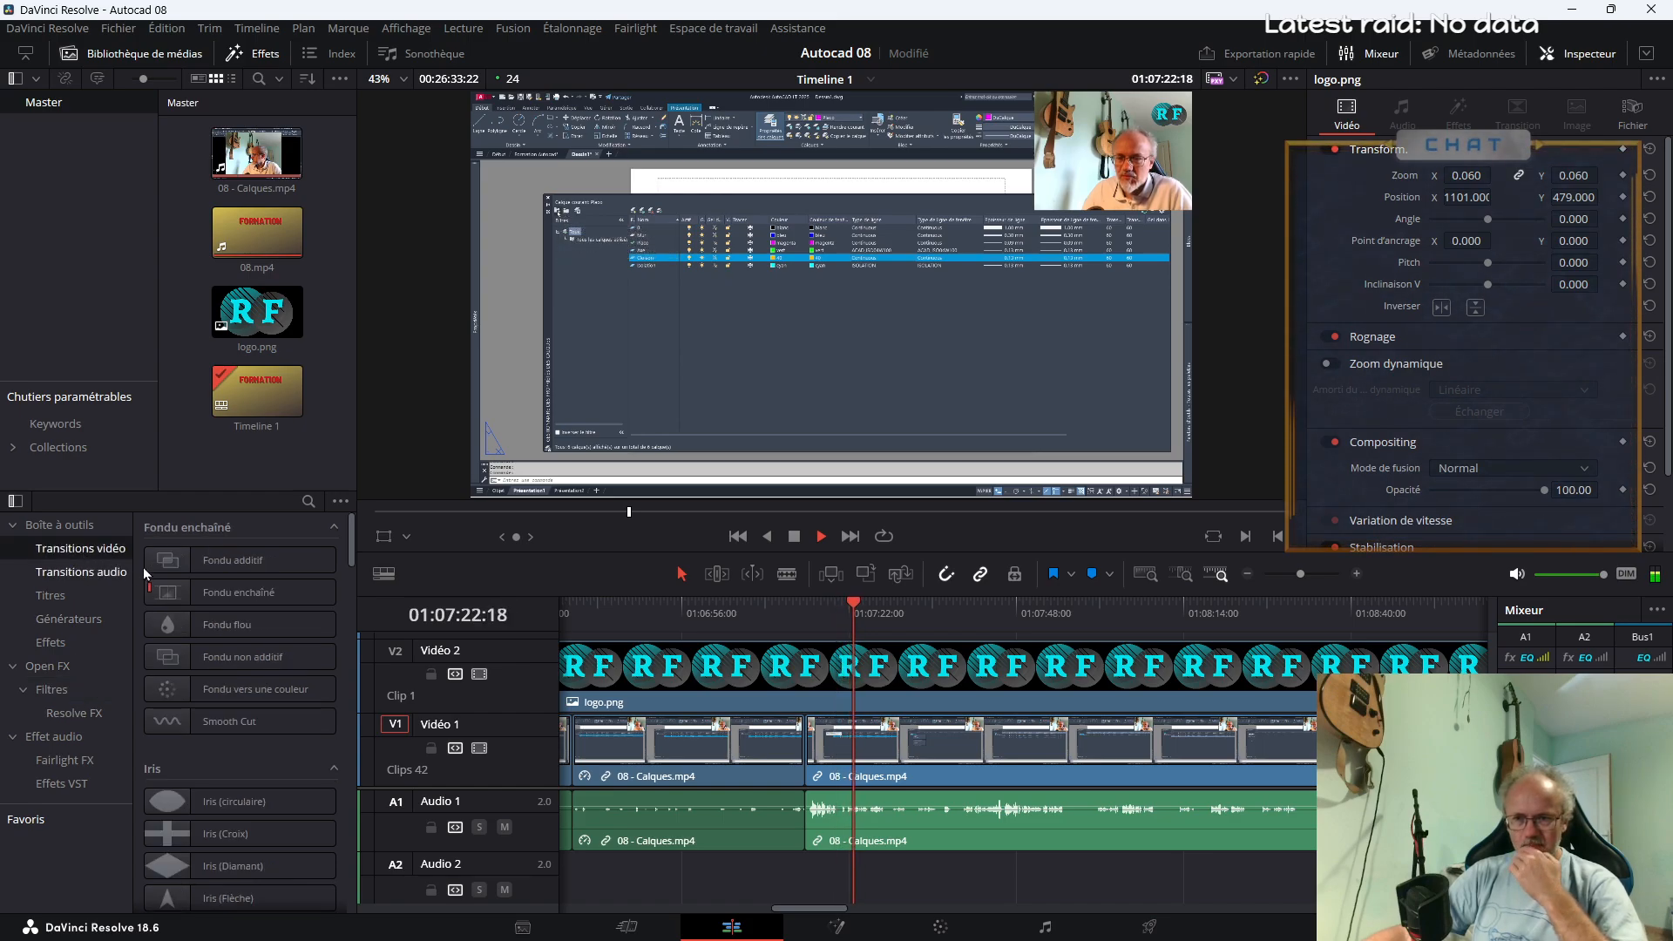
drag(224, 598, 807, 753)
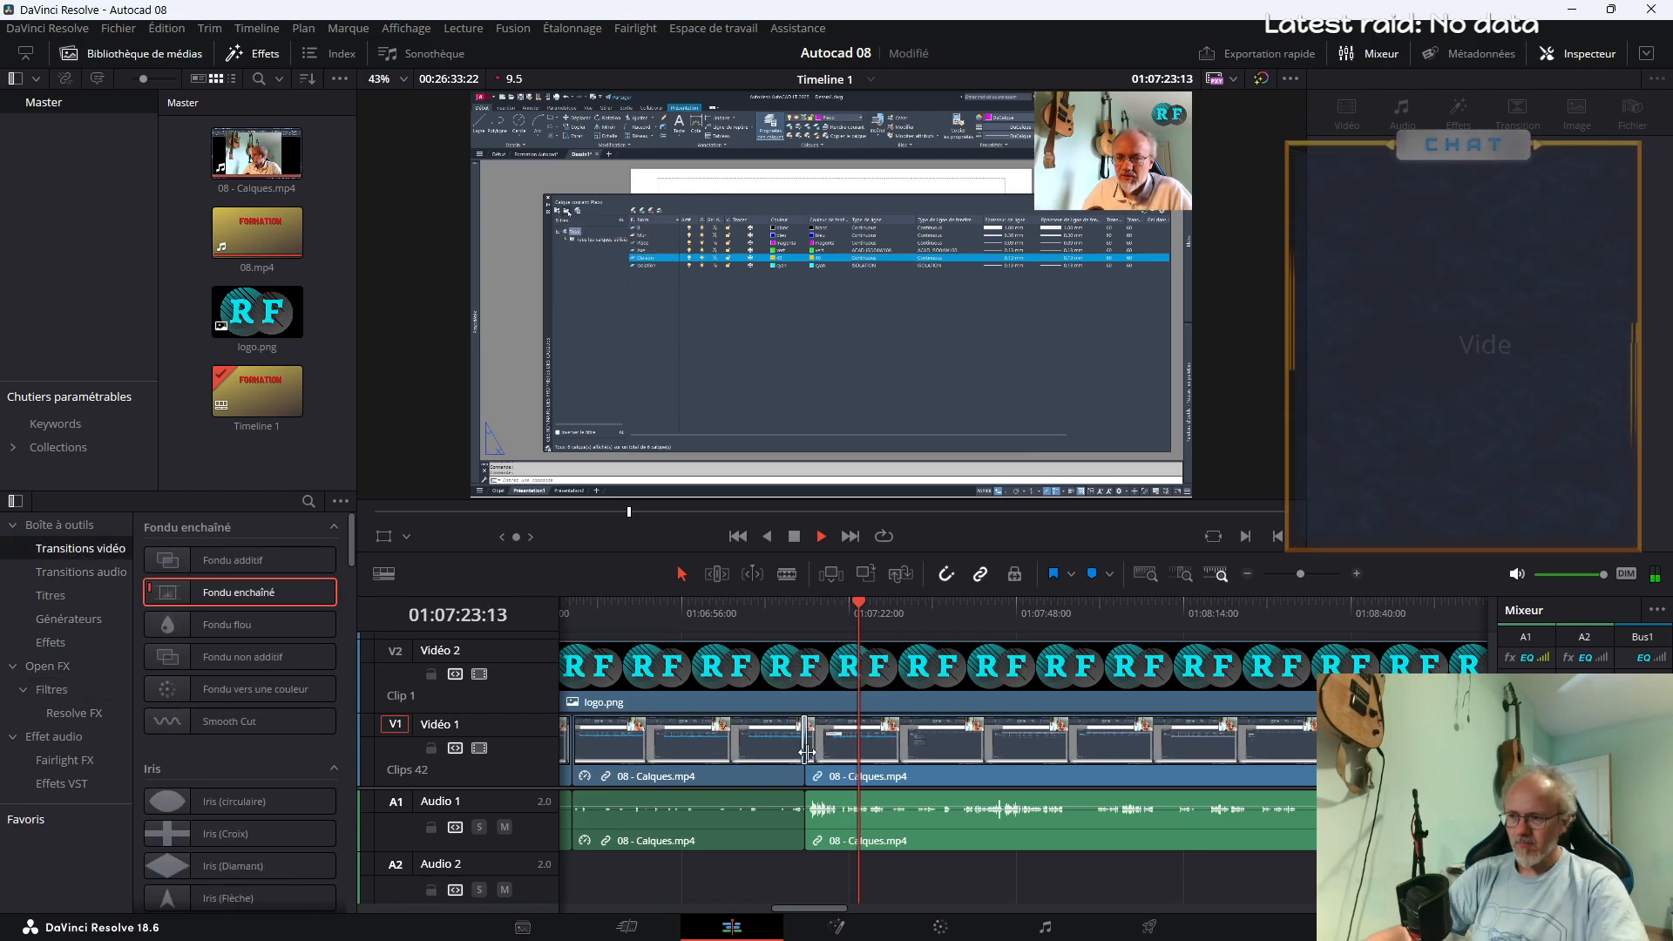
Review the 08 - Calques.mp4 footage after the new transition up to about 01:10:08, looking for passages to cut
drag(928, 615, 997, 619)
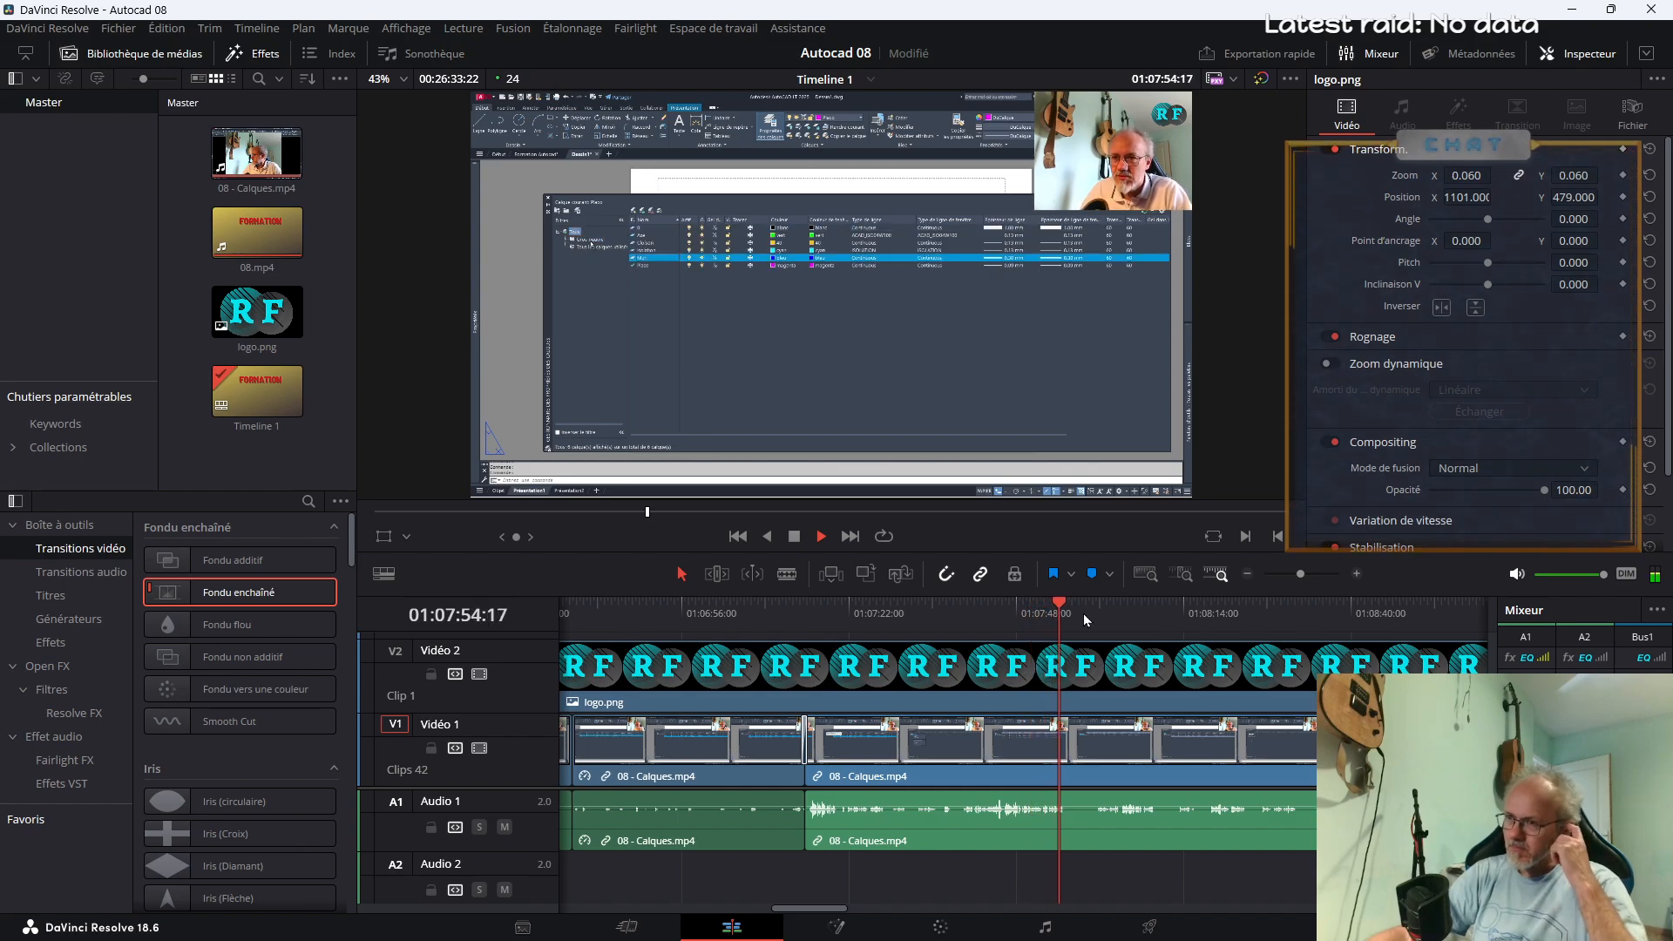
click(1133, 617)
click(1183, 616)
click(1264, 615)
drag(1300, 573, 1295, 575)
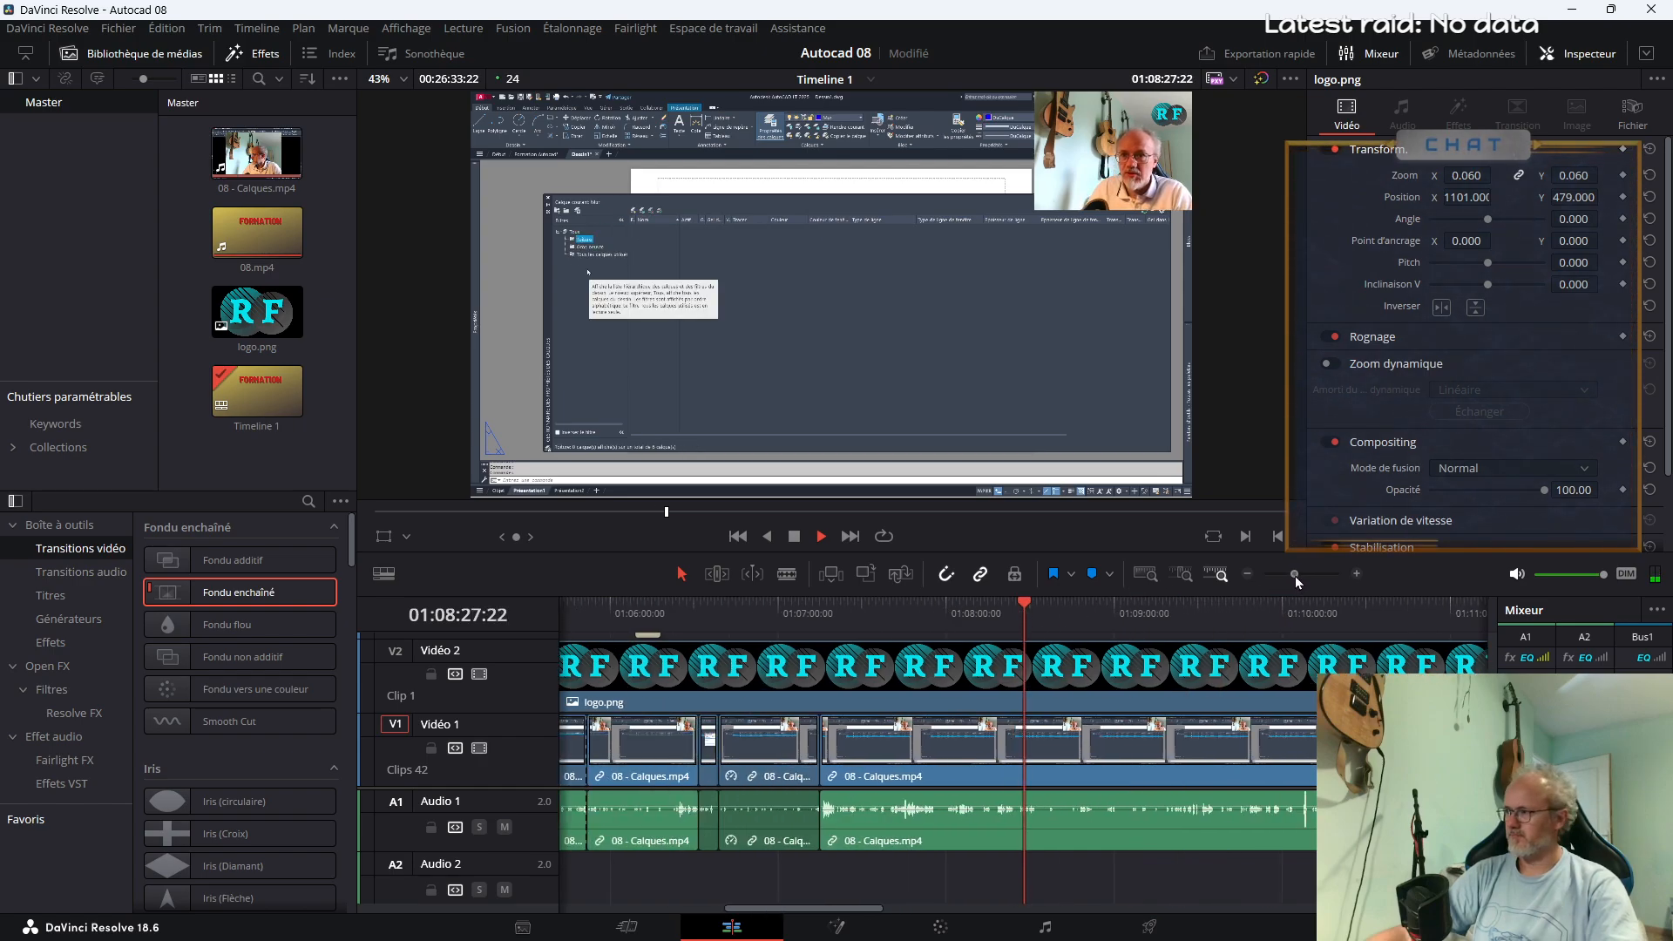
click(1066, 619)
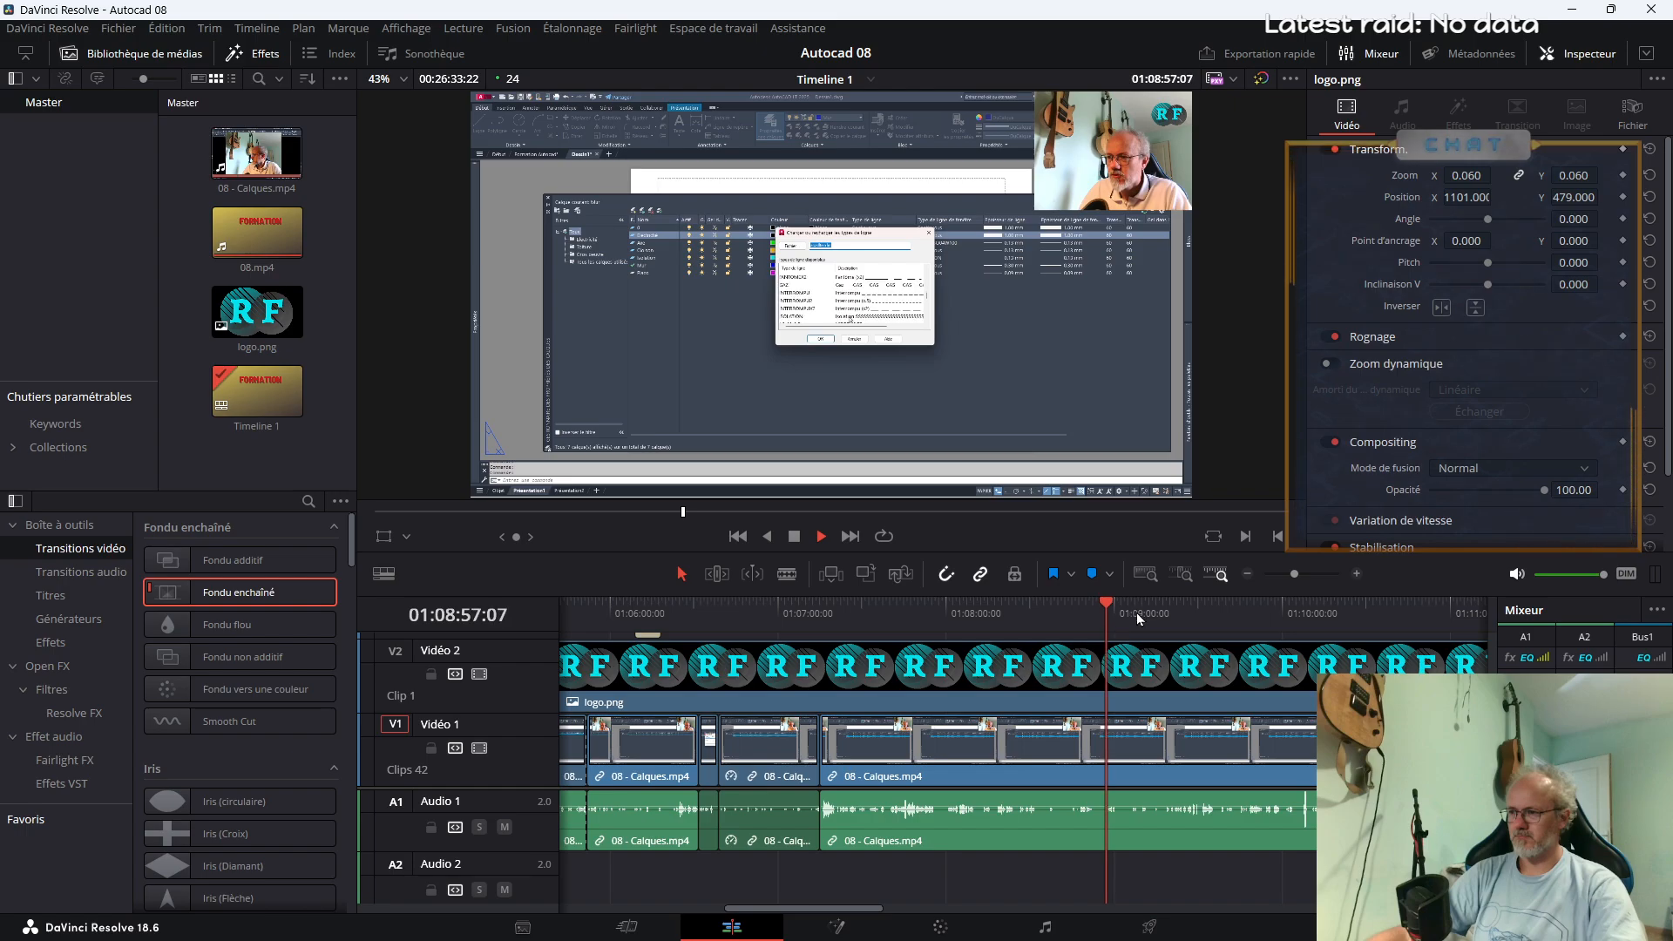
click(1199, 615)
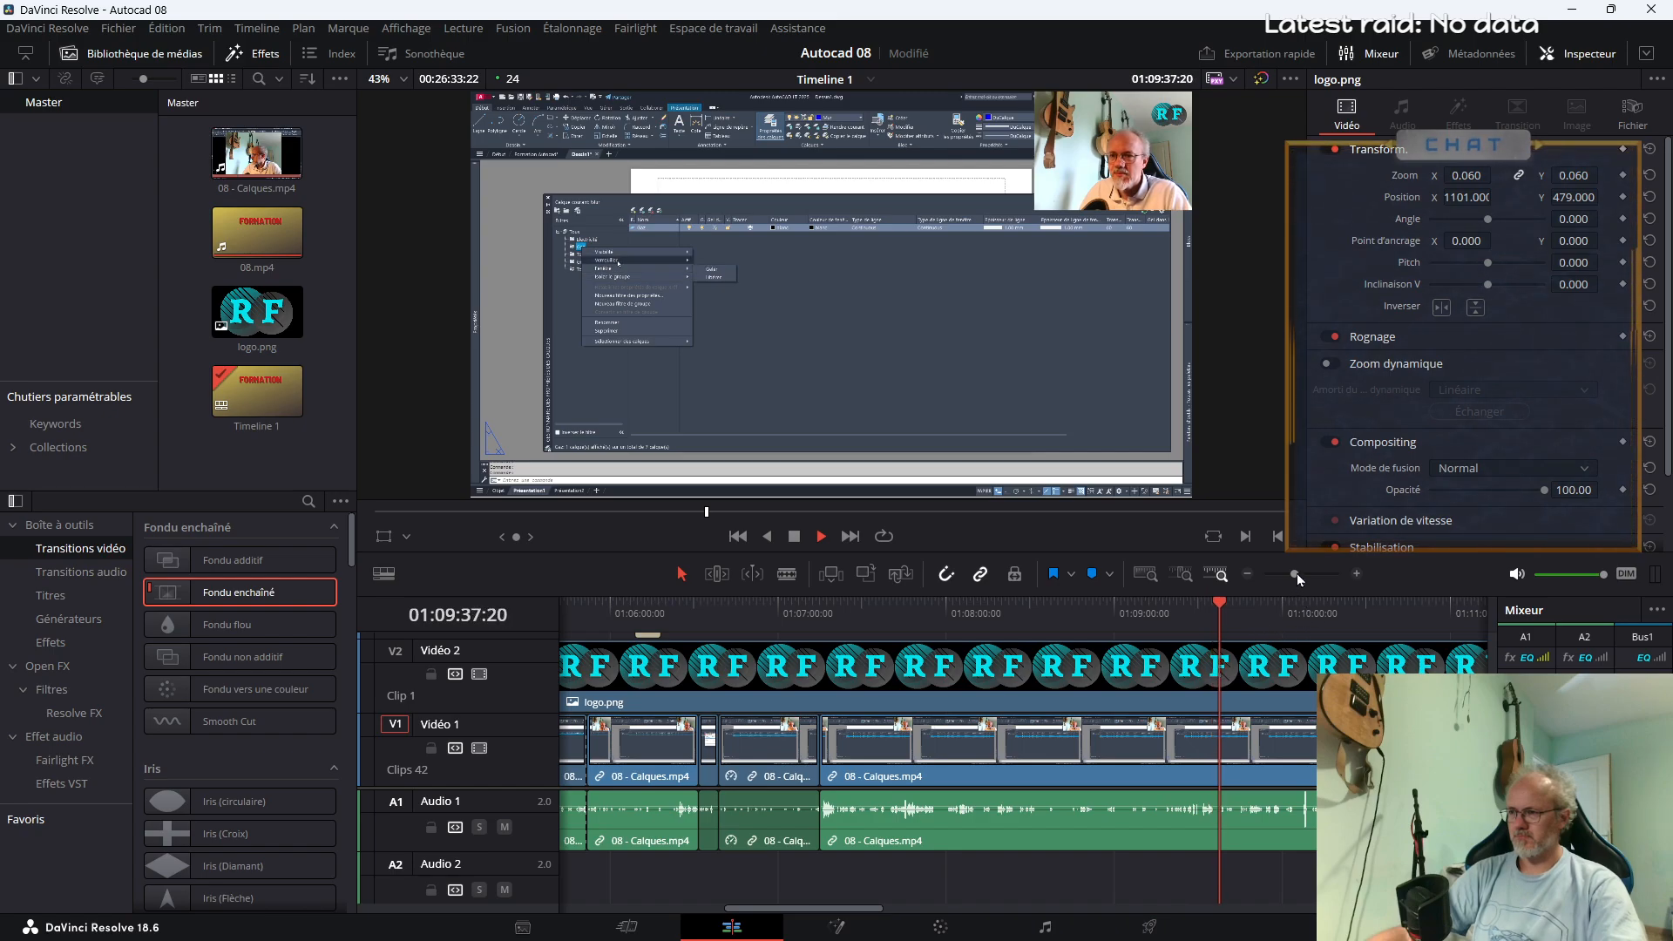
click(1252, 609)
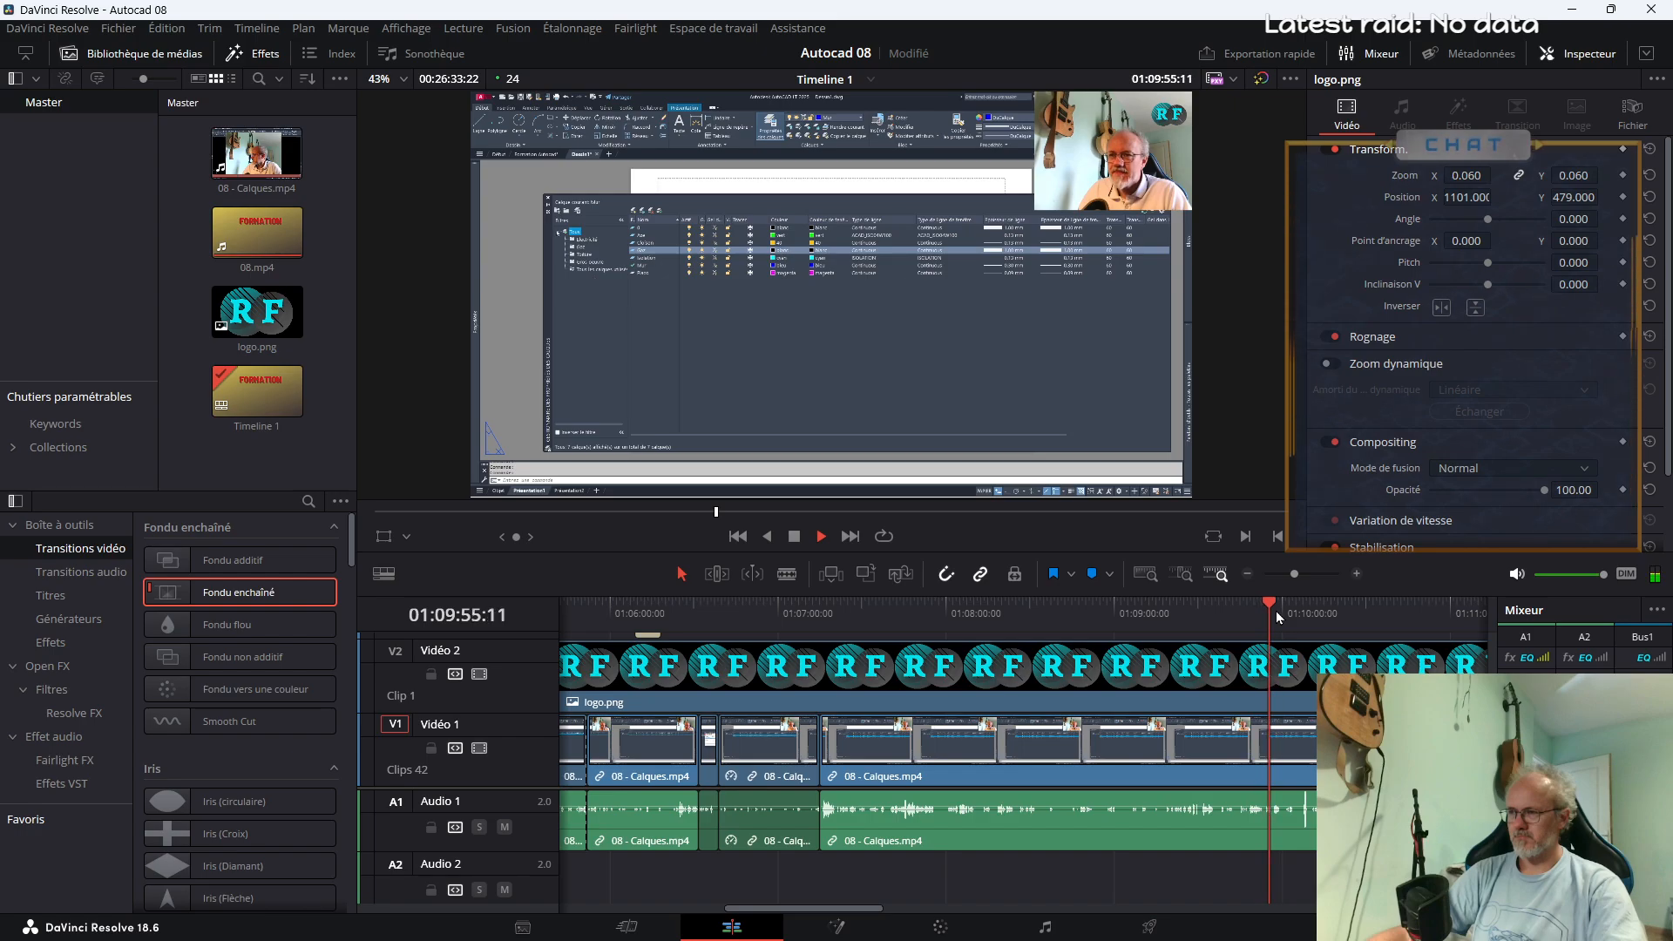
click(1305, 615)
click(1290, 619)
drag(1292, 574, 1297, 575)
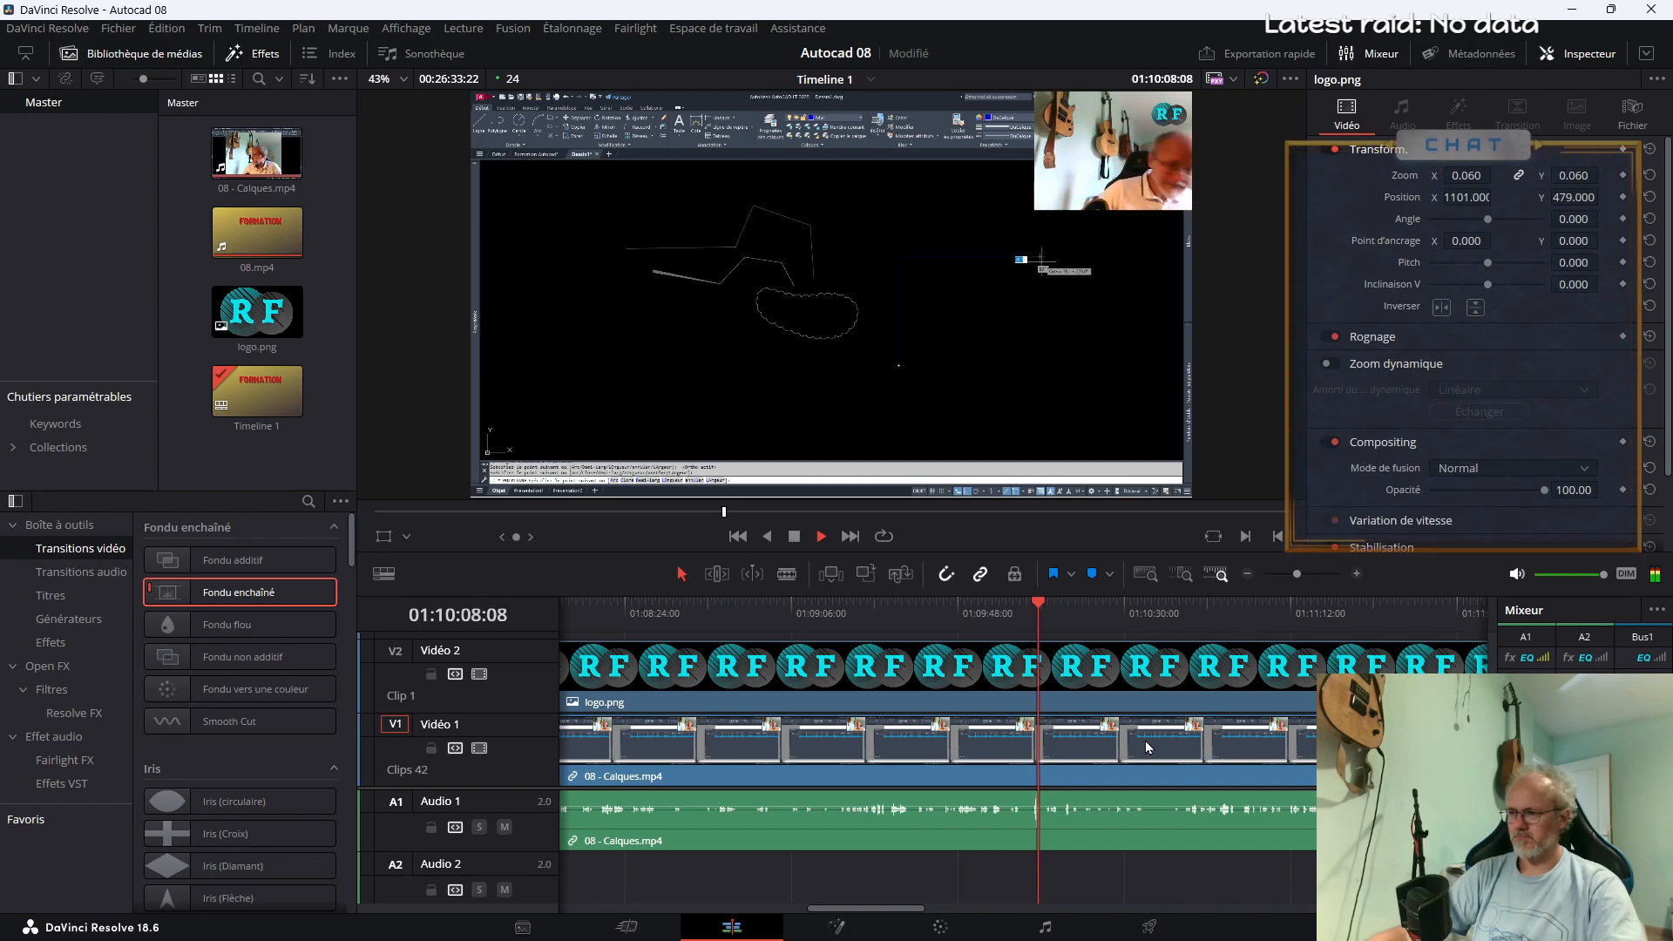
Try cutting a short section out of 08 - Calques.mp4 between about 01:10:05 and 01:10:08
key(space)
key(b)
click(1038, 832)
click(1026, 828)
key(a)
click(1034, 749)
key(Delete)
key(space)
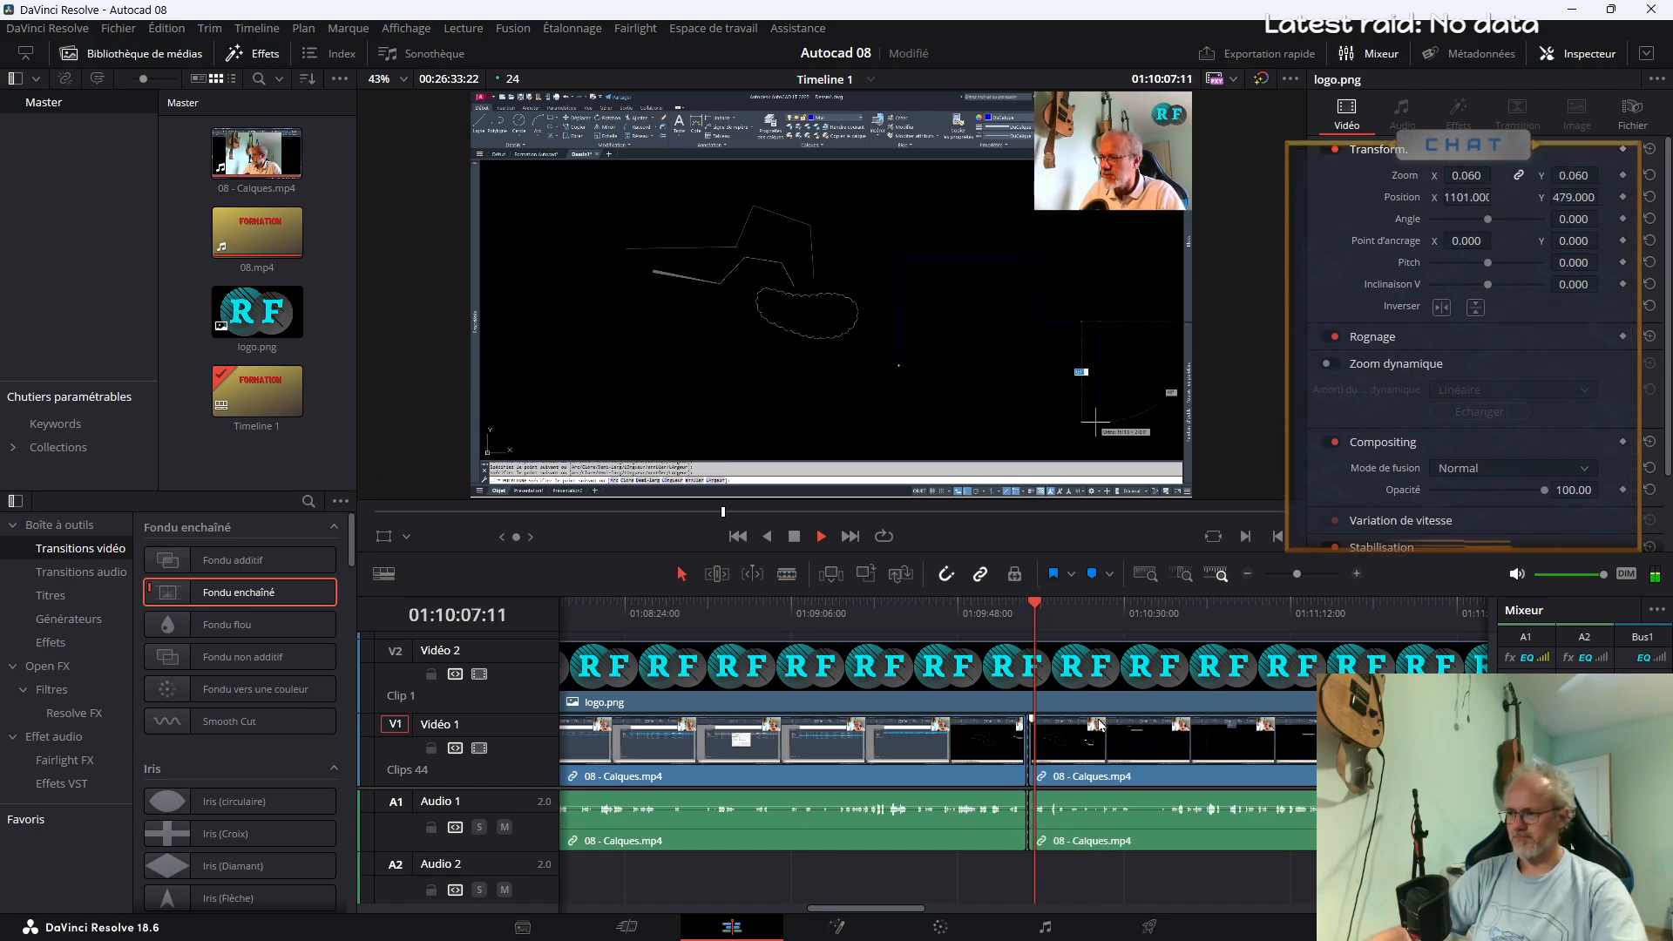
Try deleting the thin leftover piece at about 01:10:05, and undo the recent cuts around it
key(space)
drag(1295, 575, 1305, 578)
click(988, 768)
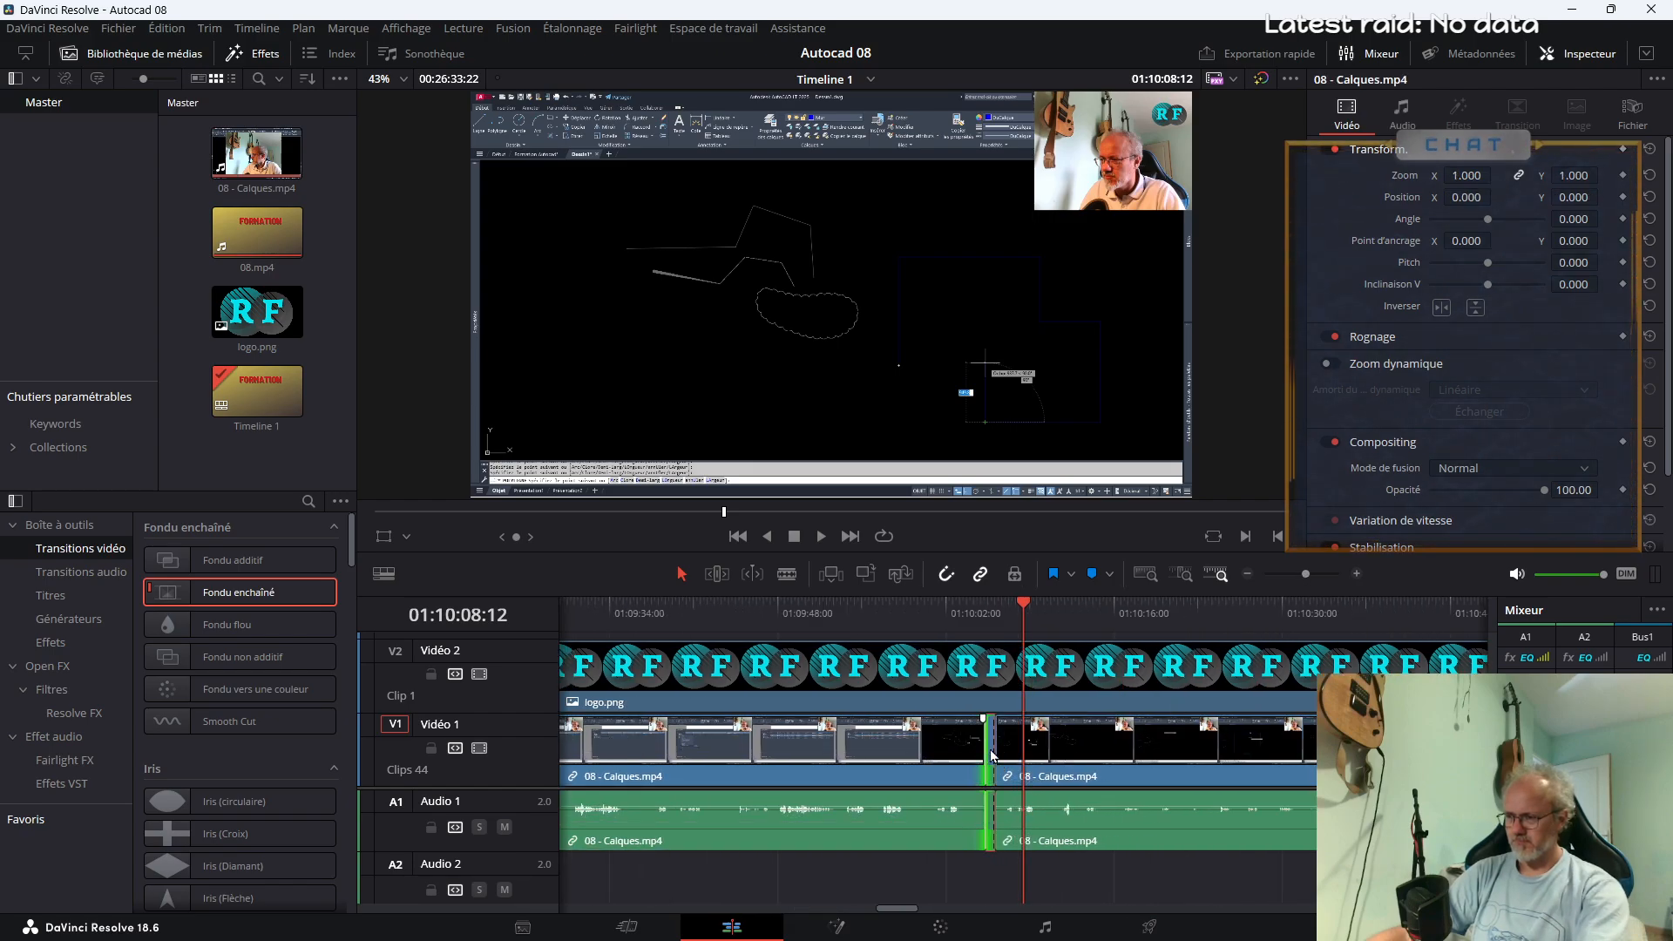
key(Delete)
click(993, 541)
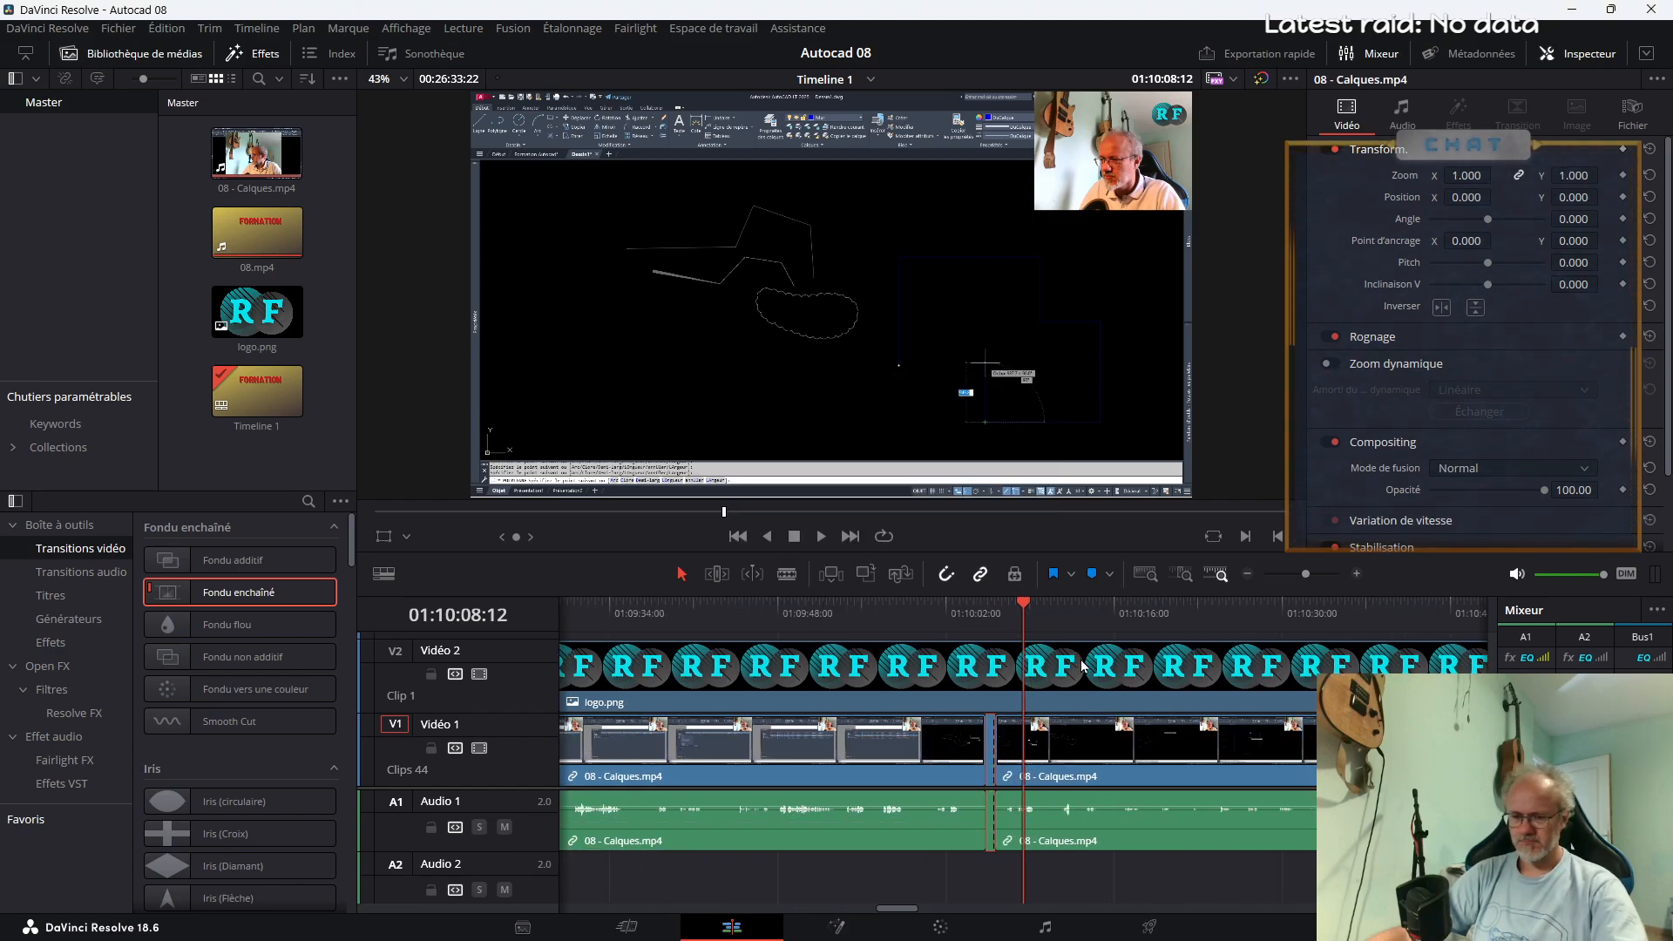
key(ctrl+z)
key(ctrl+z)
key(ctrl+z)
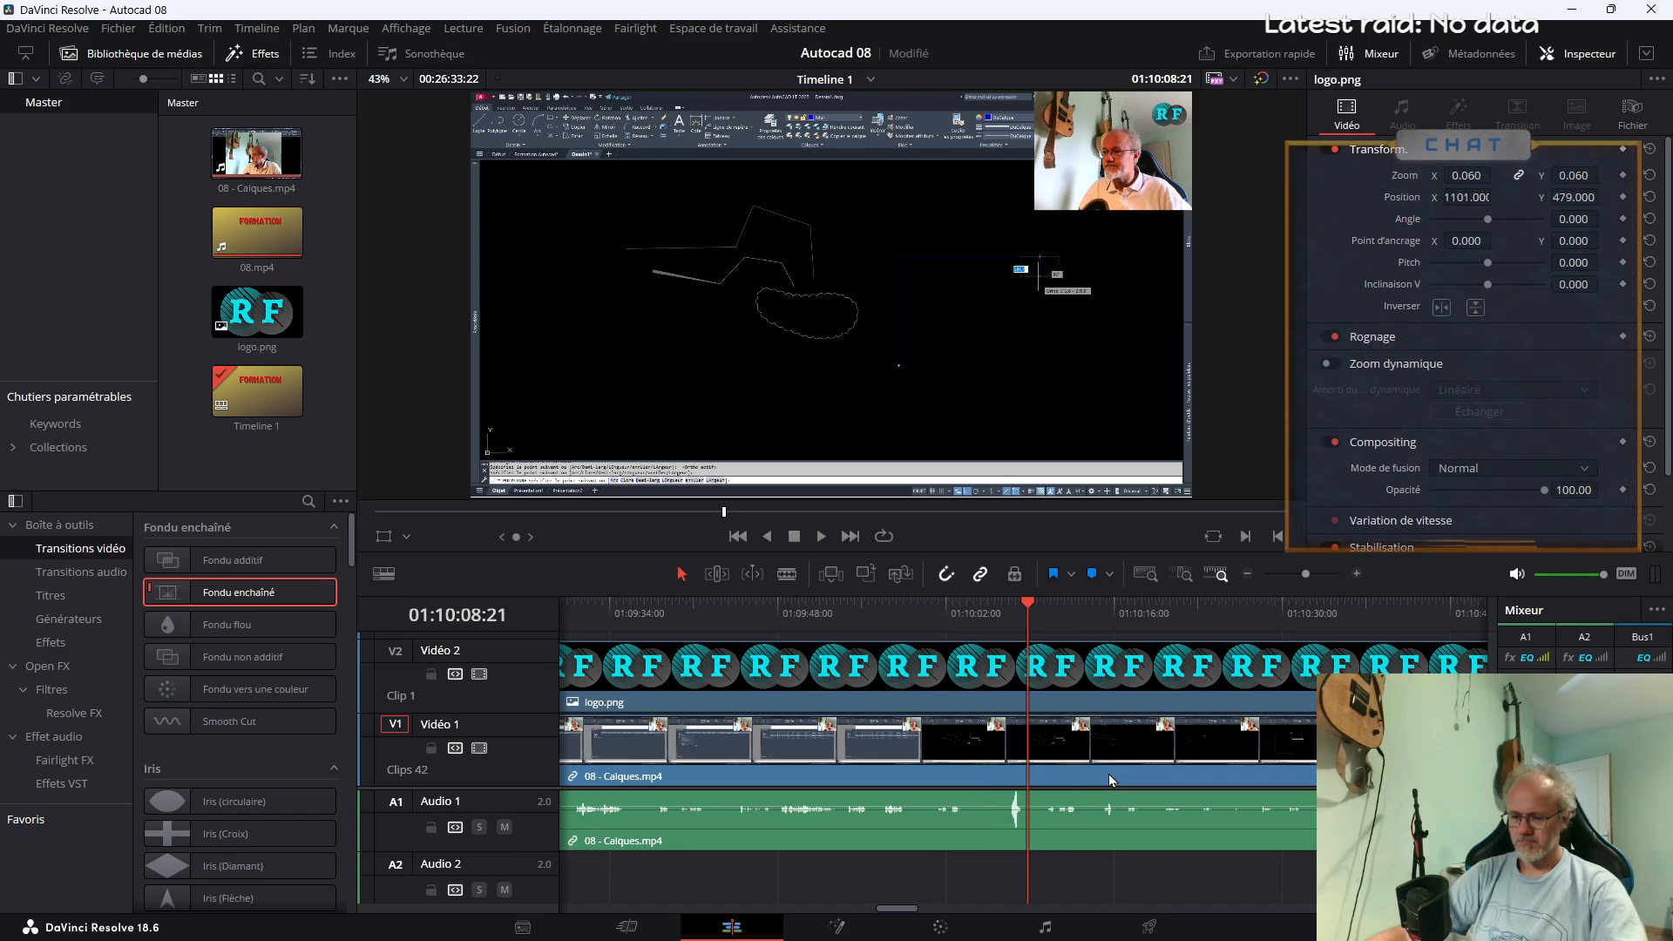
Split 08 - Calques.mp4 at about 01:10:05 and 01:10:11, and delete the segment between the two cuts
key(b)
click(991, 810)
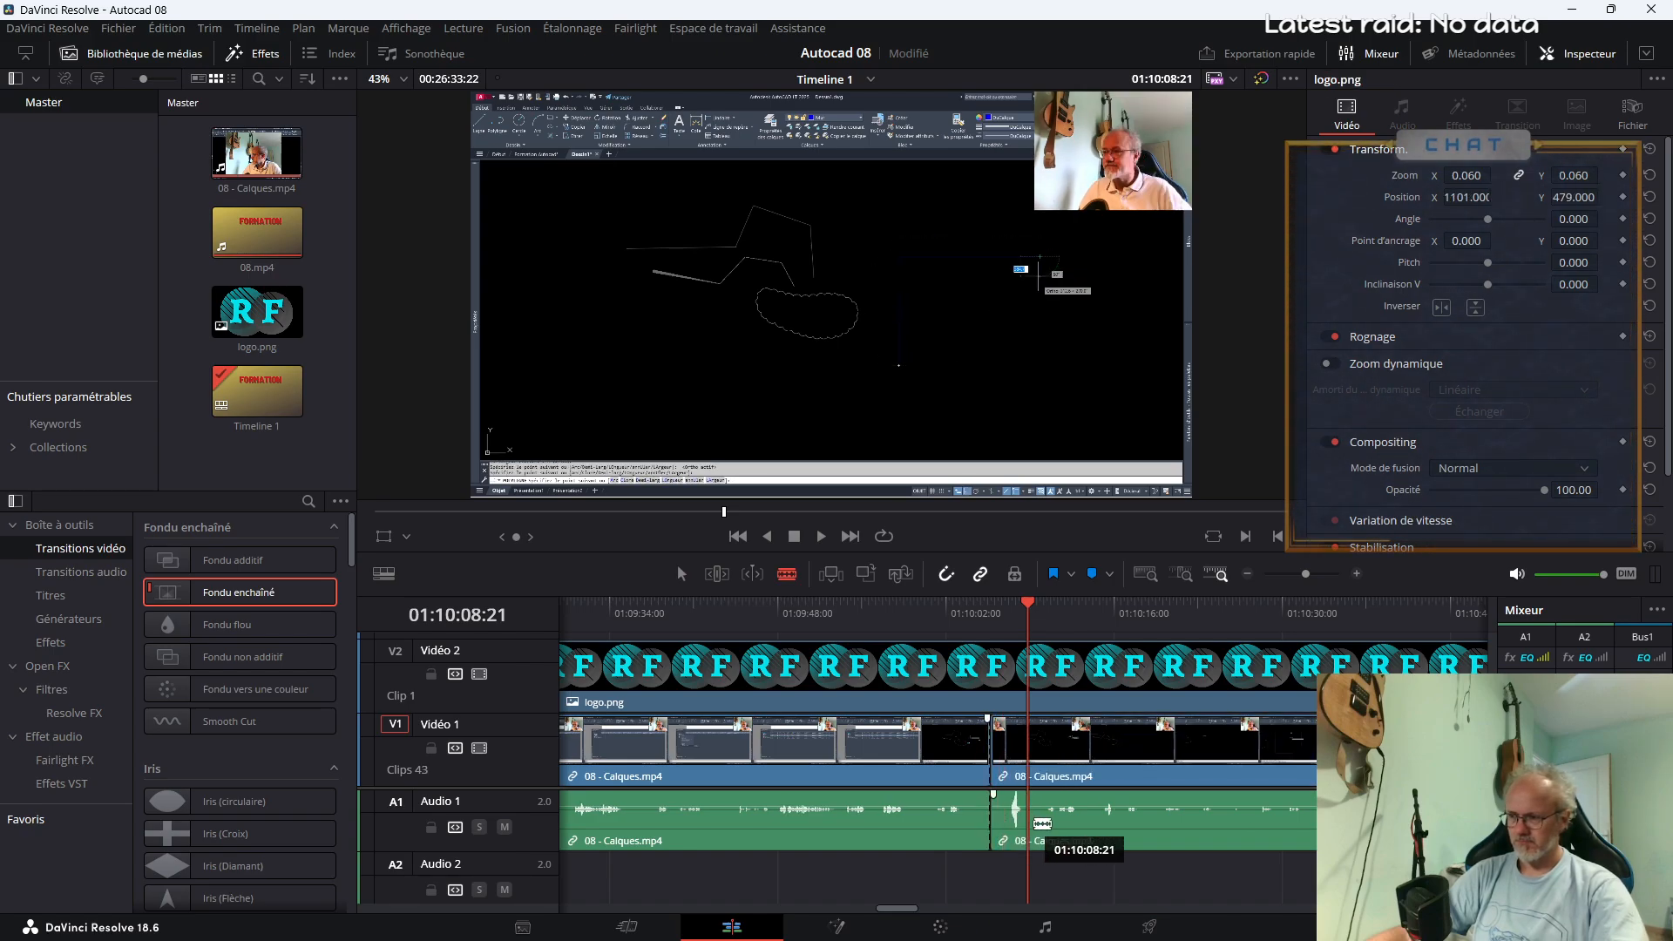
key(space)
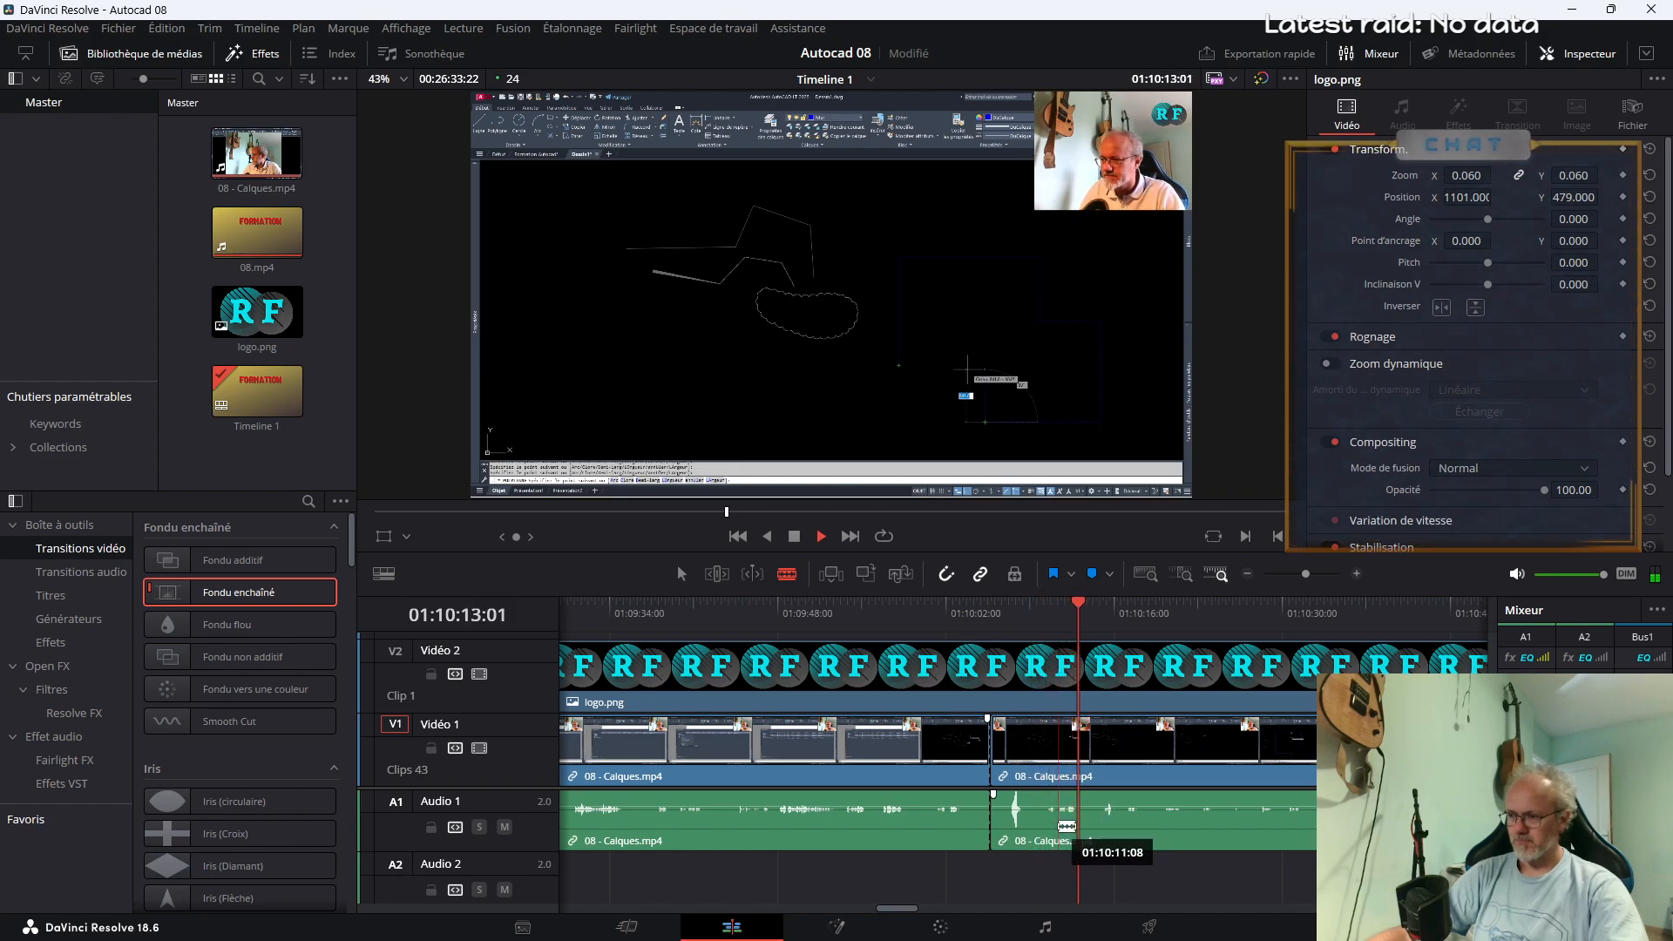
click(1055, 806)
key(space)
key(a)
click(1032, 807)
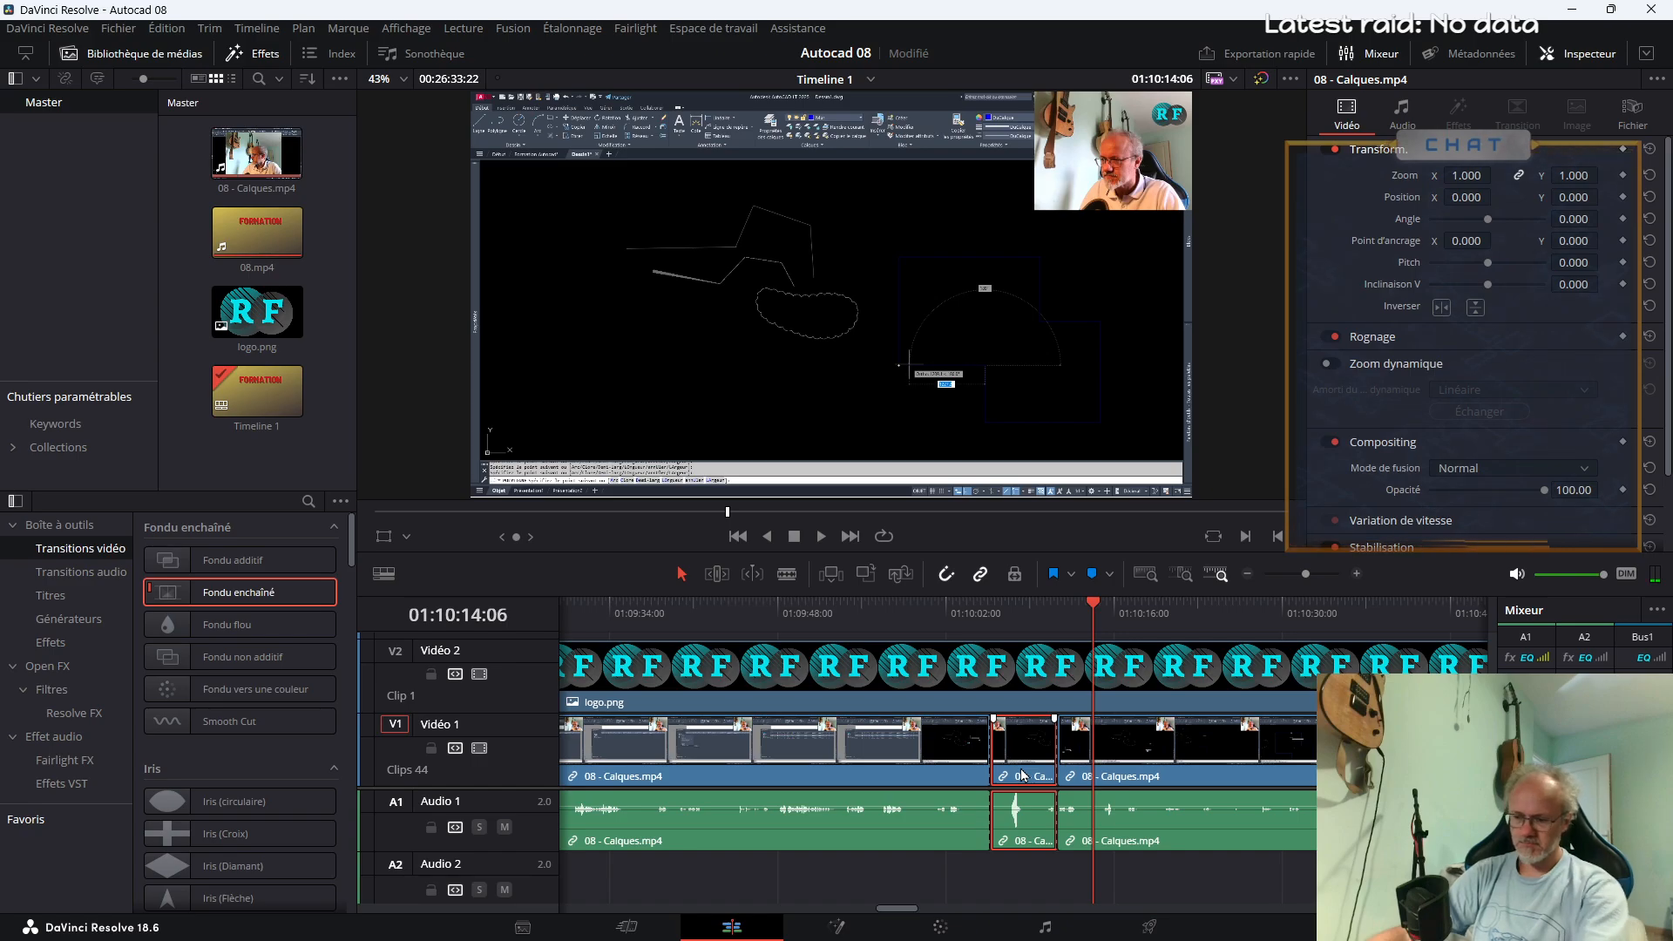
key(Delete)
Play across the new cut, split the preceding clip at about 01:10:03, and delete the short piece up to the cut
click(941, 615)
key(space)
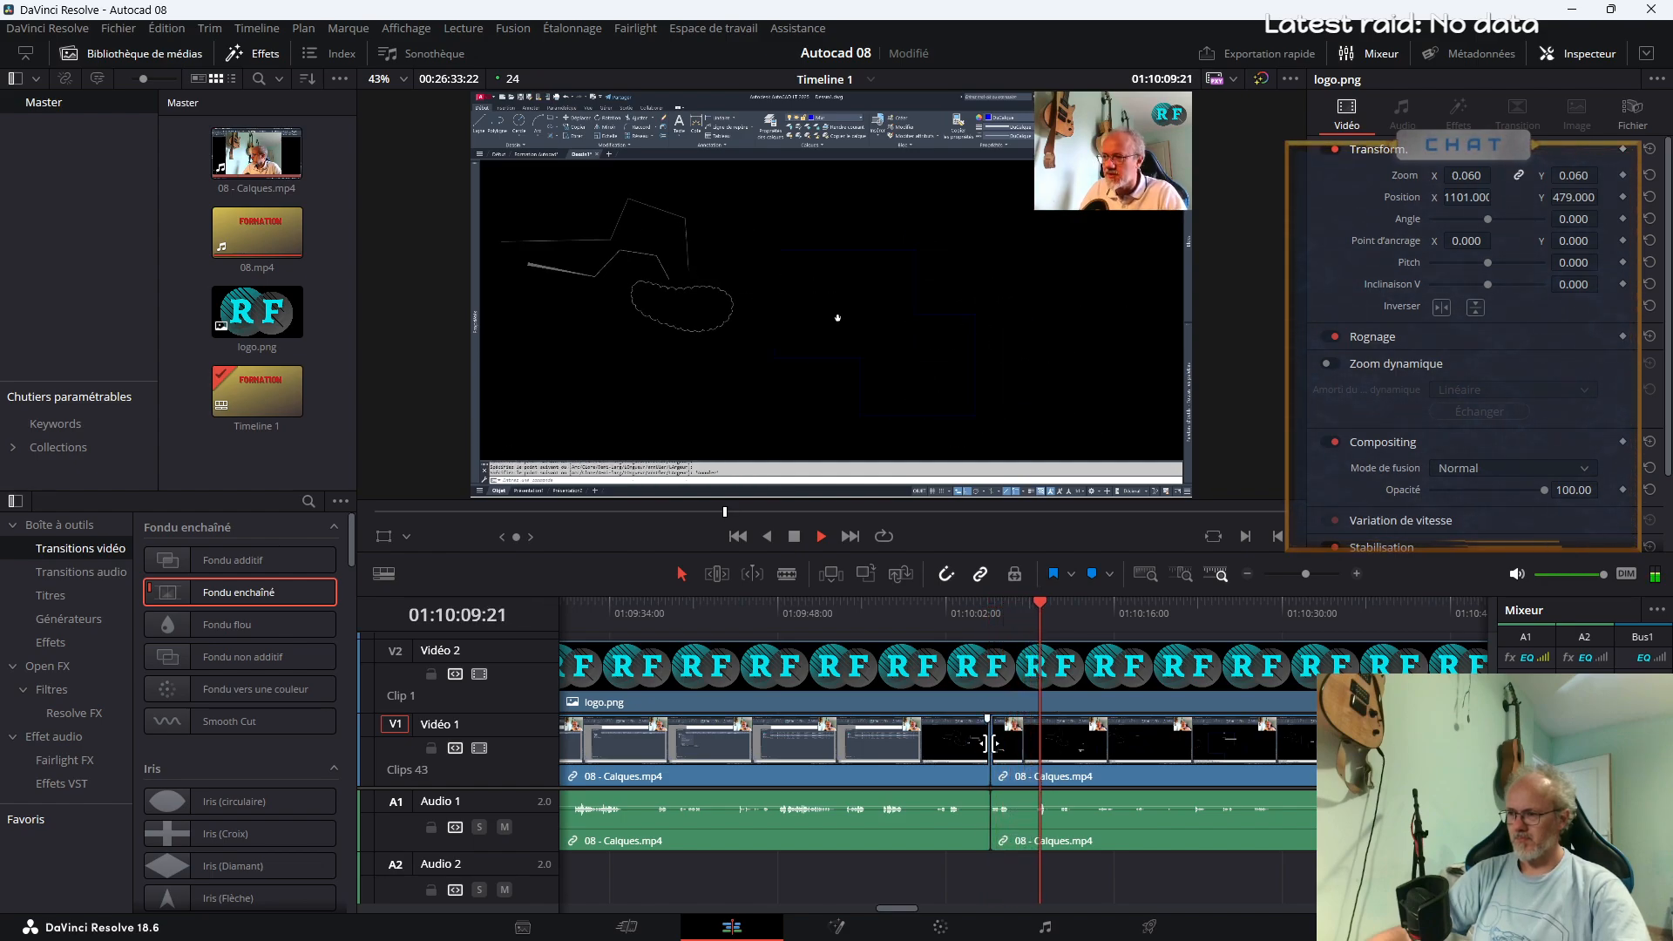
key(b)
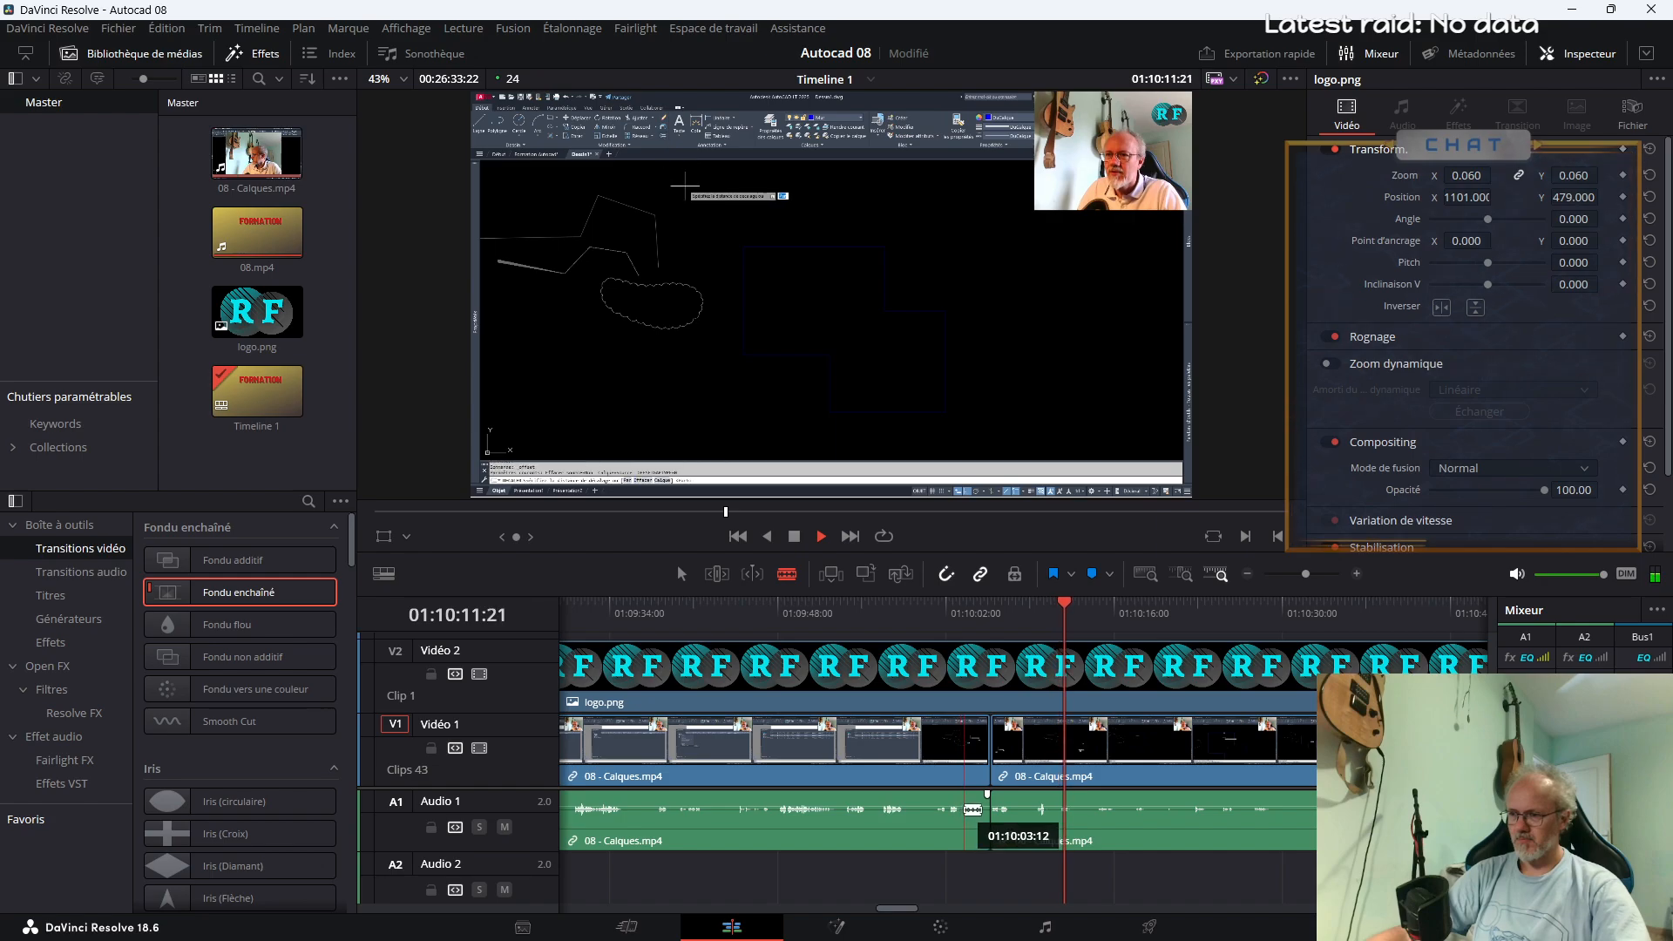
click(964, 819)
key(a)
click(977, 758)
key(Delete)
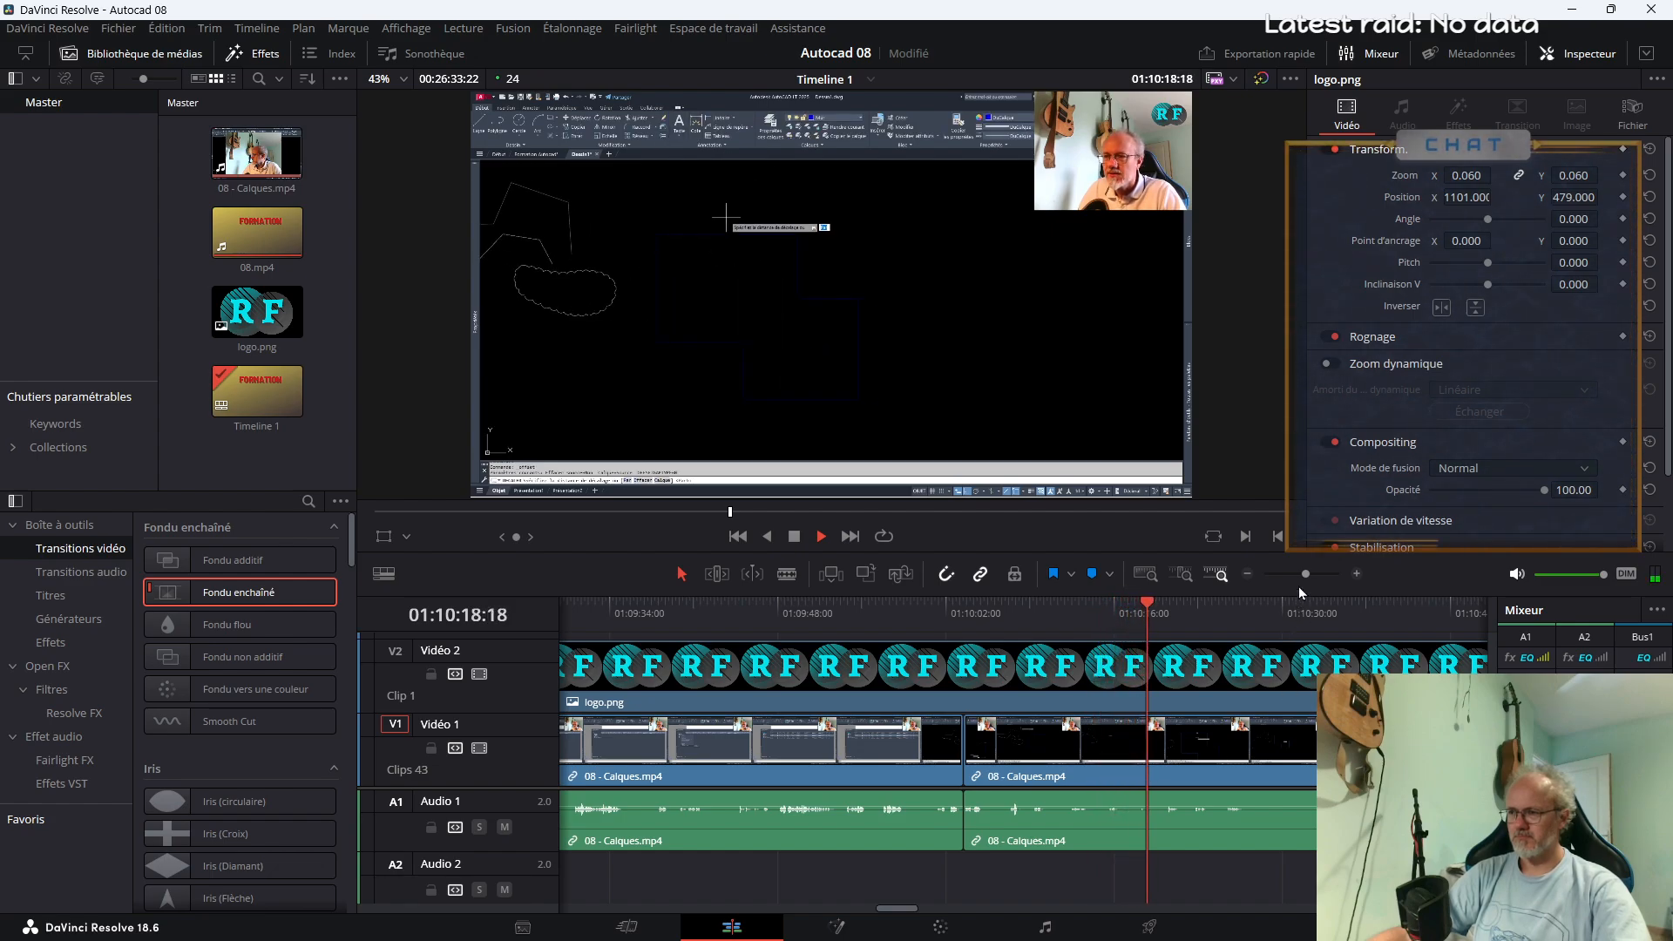
Review the 08 - Calques.mp4 drawing footage from about 01:10:18 to 01:12:21, looking for further passages to cut
drag(1305, 573, 1302, 573)
click(1093, 618)
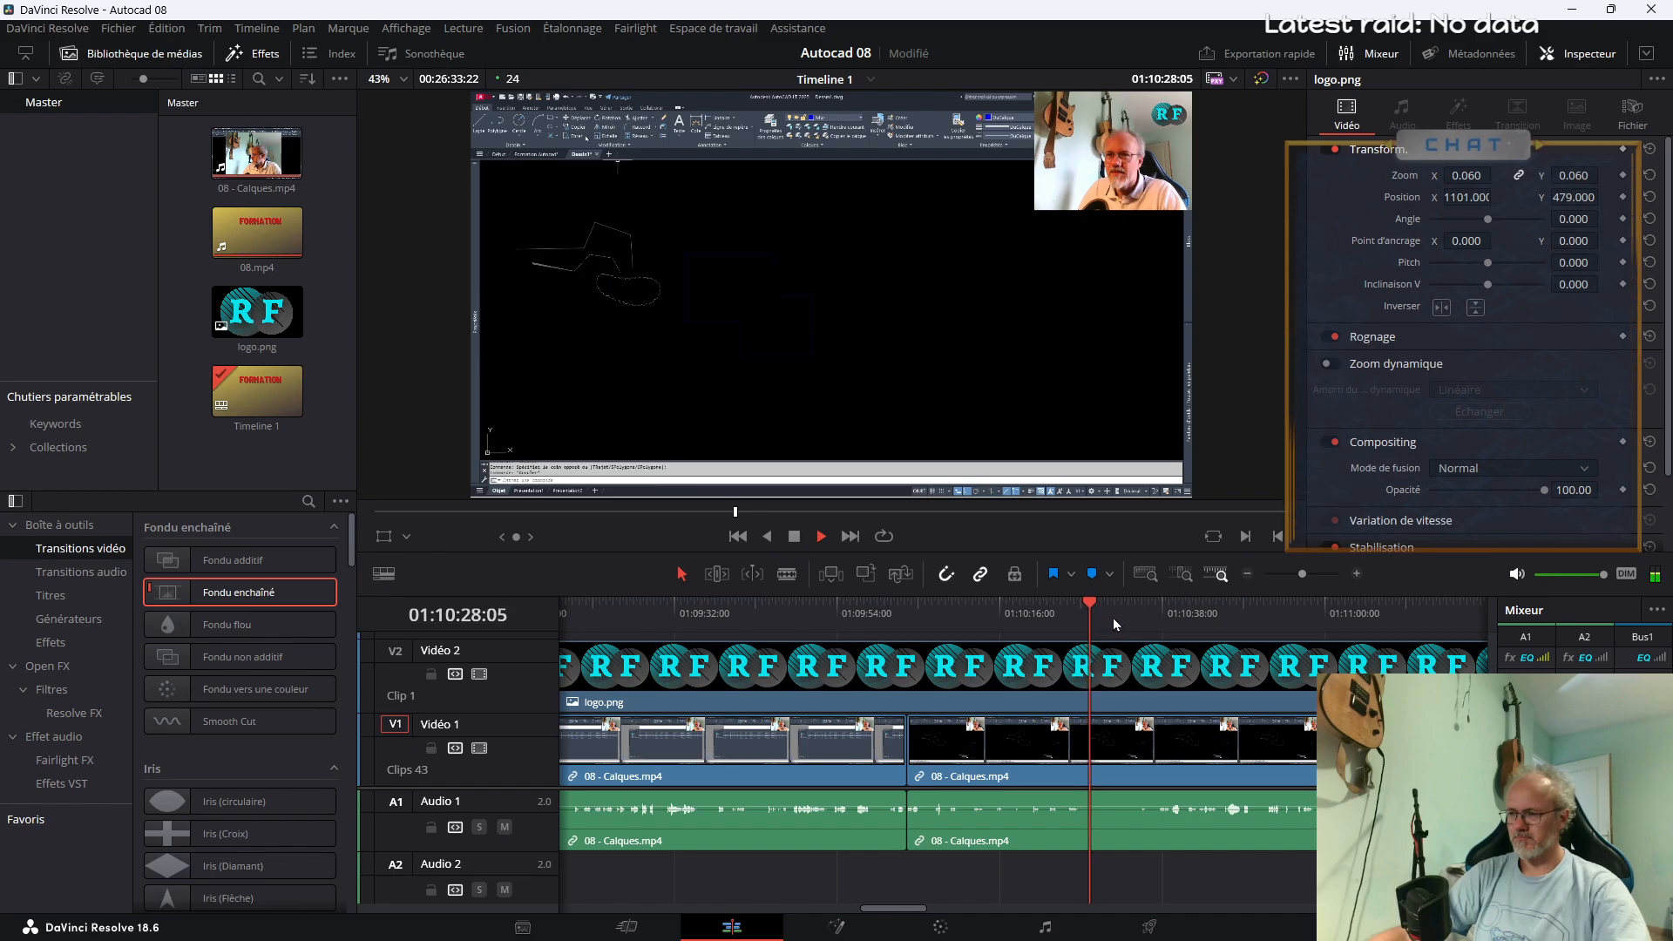
click(1142, 619)
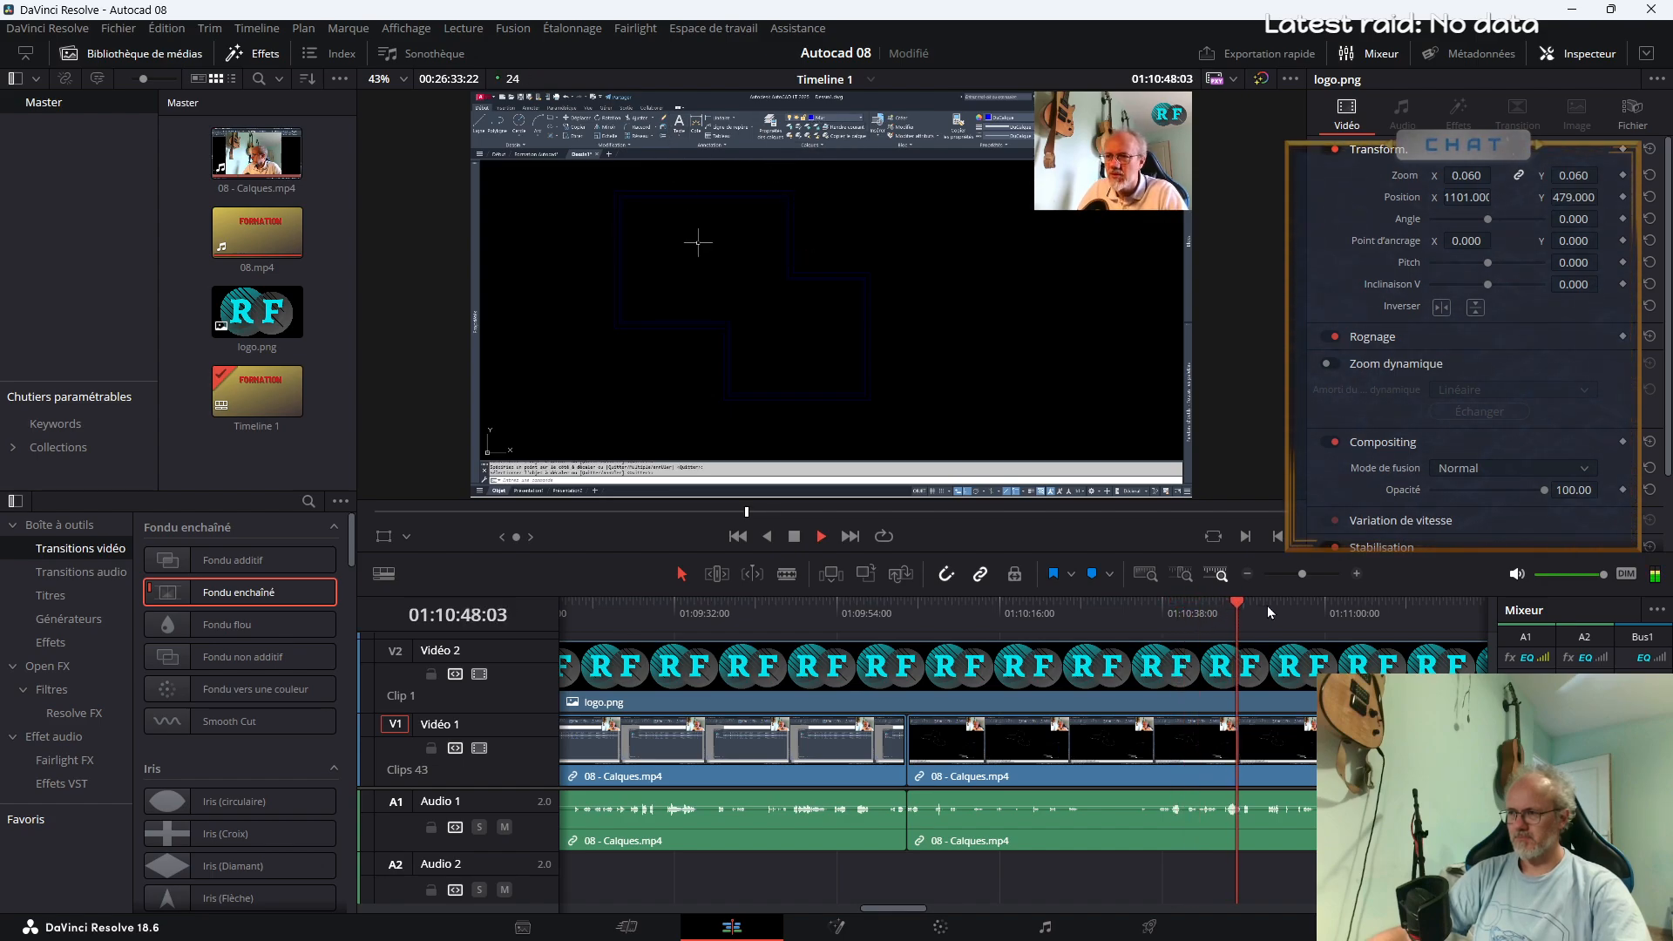
click(1279, 608)
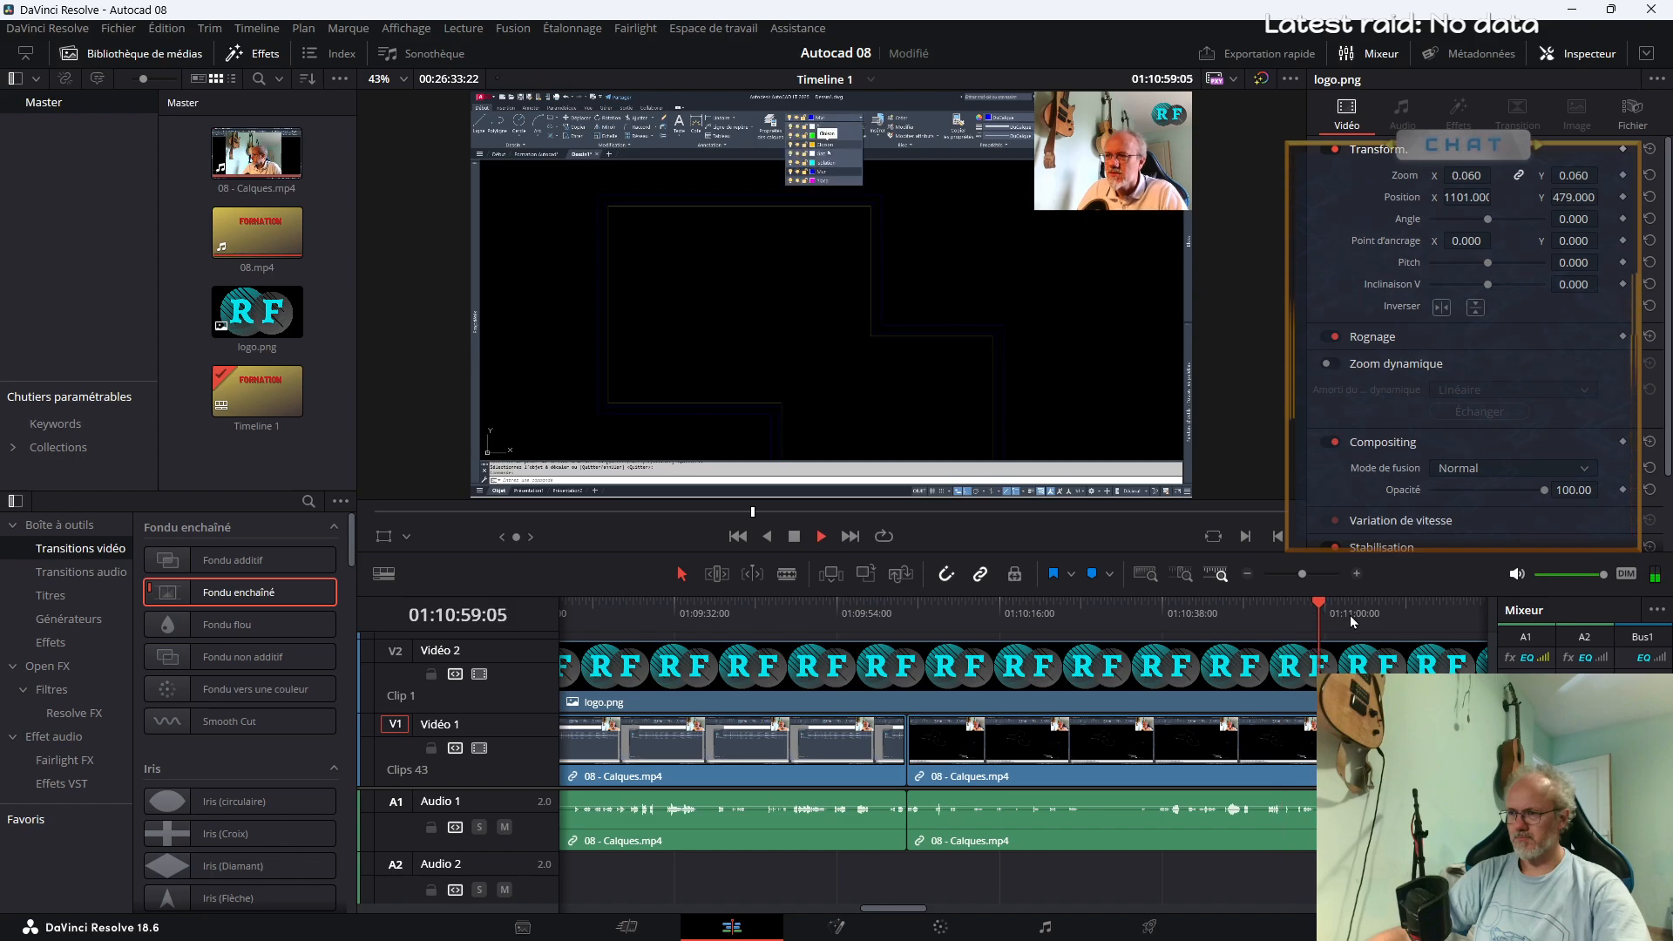
click(1423, 614)
drag(1302, 577, 1299, 577)
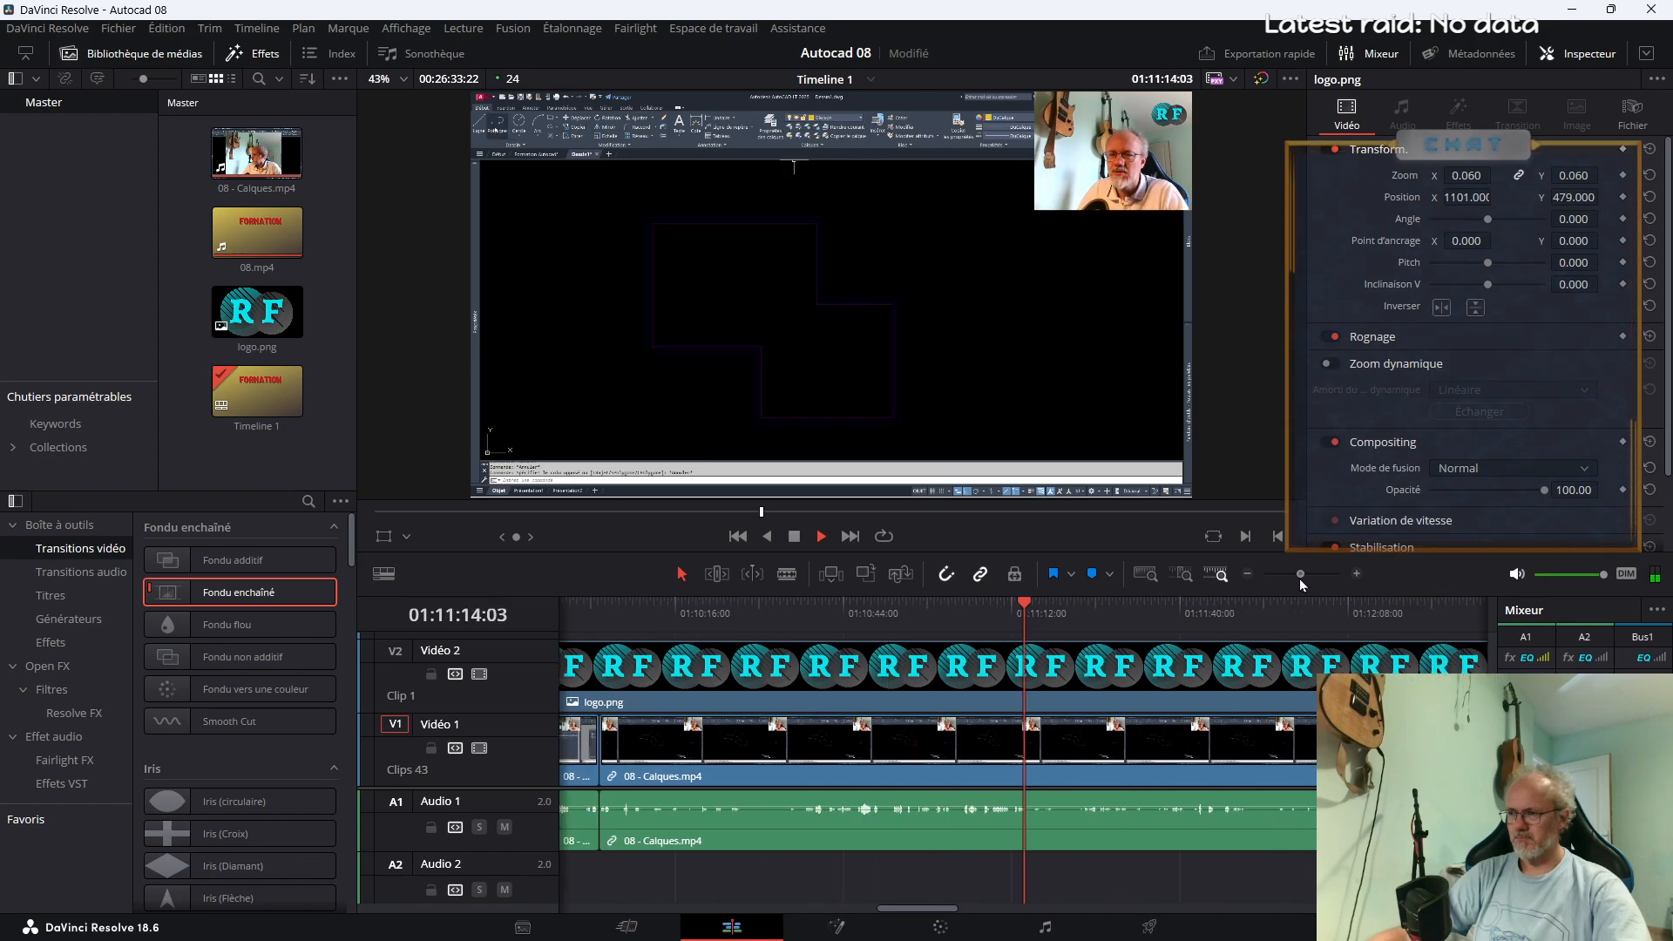
click(1201, 617)
click(1262, 614)
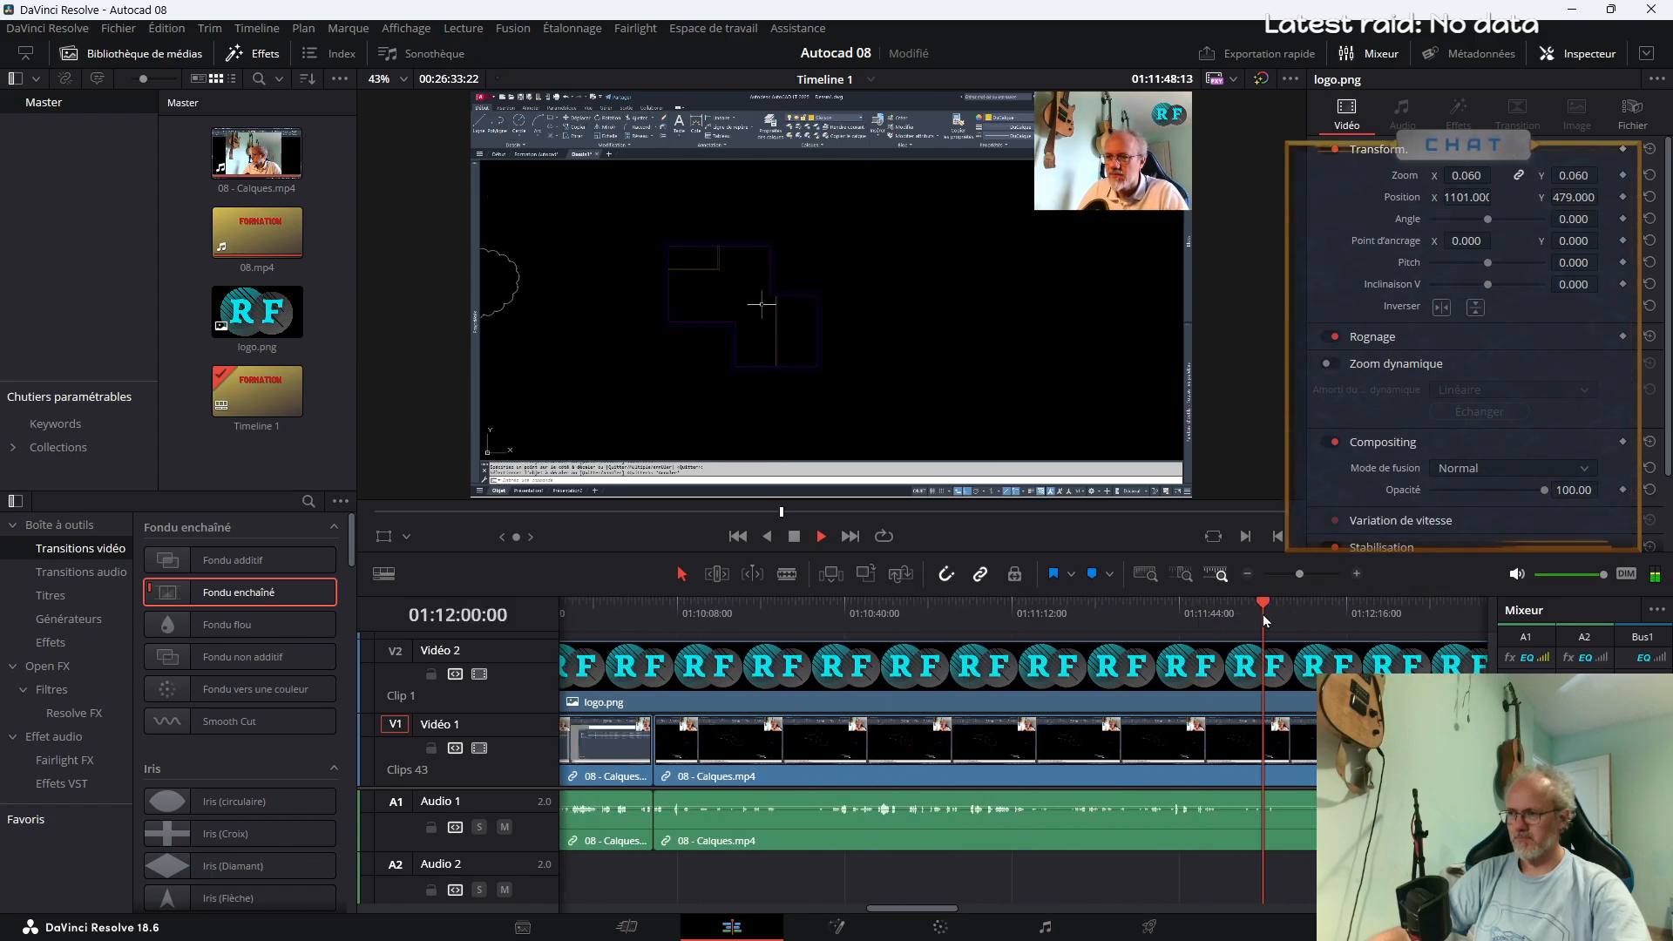
click(1336, 617)
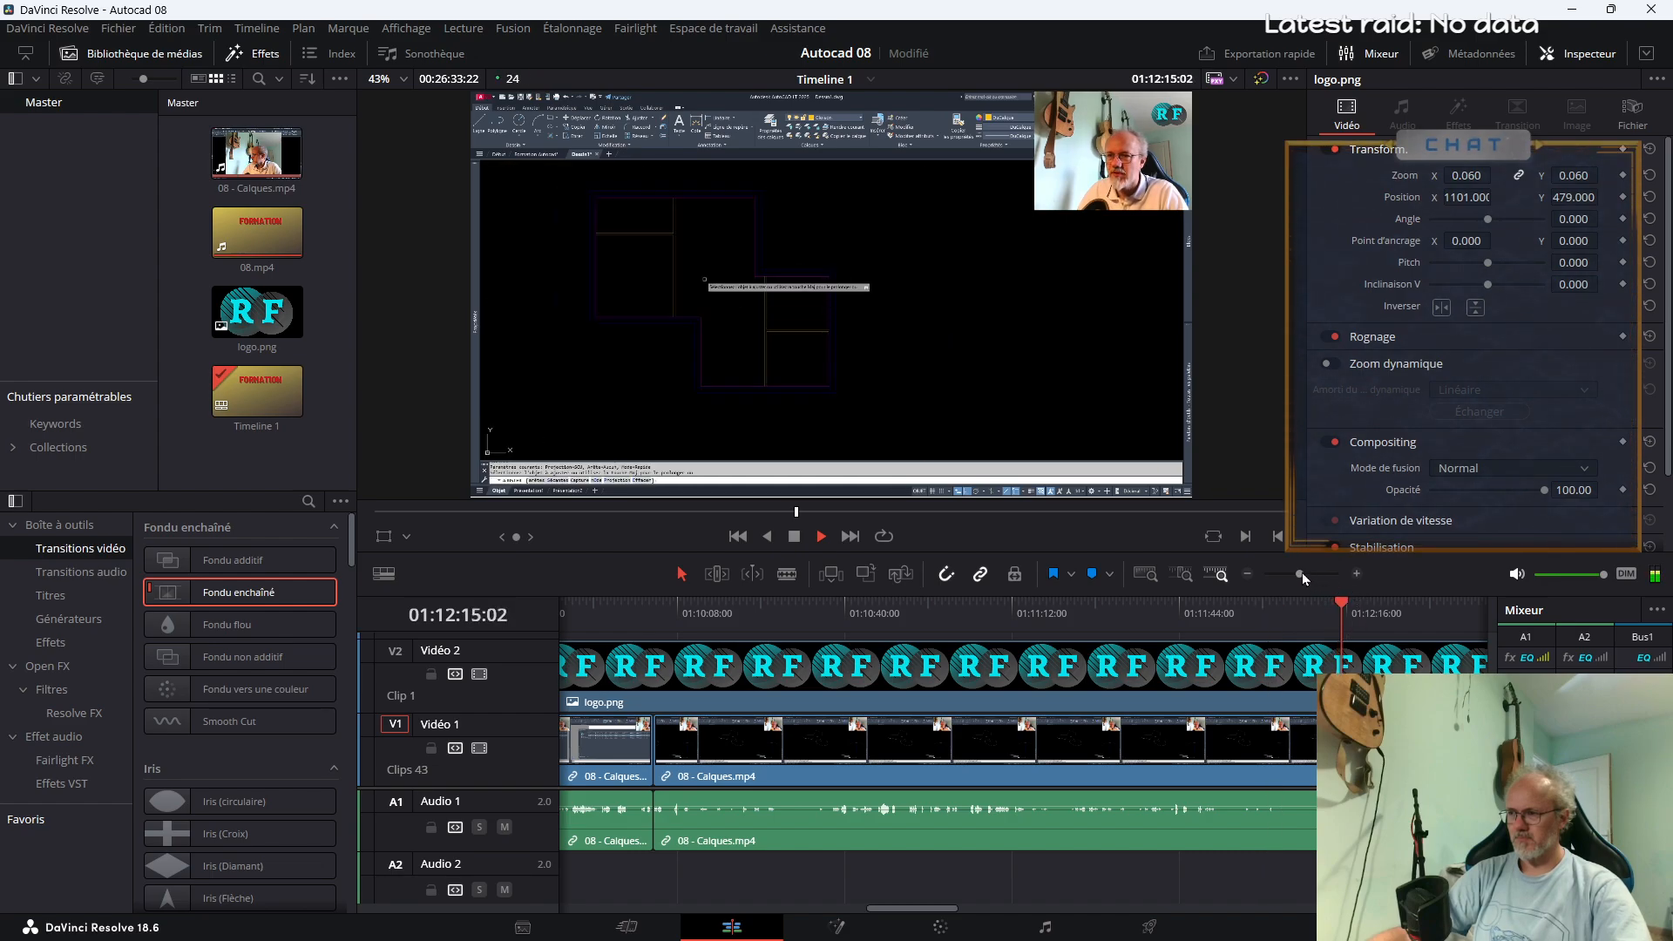
drag(1299, 575, 1295, 575)
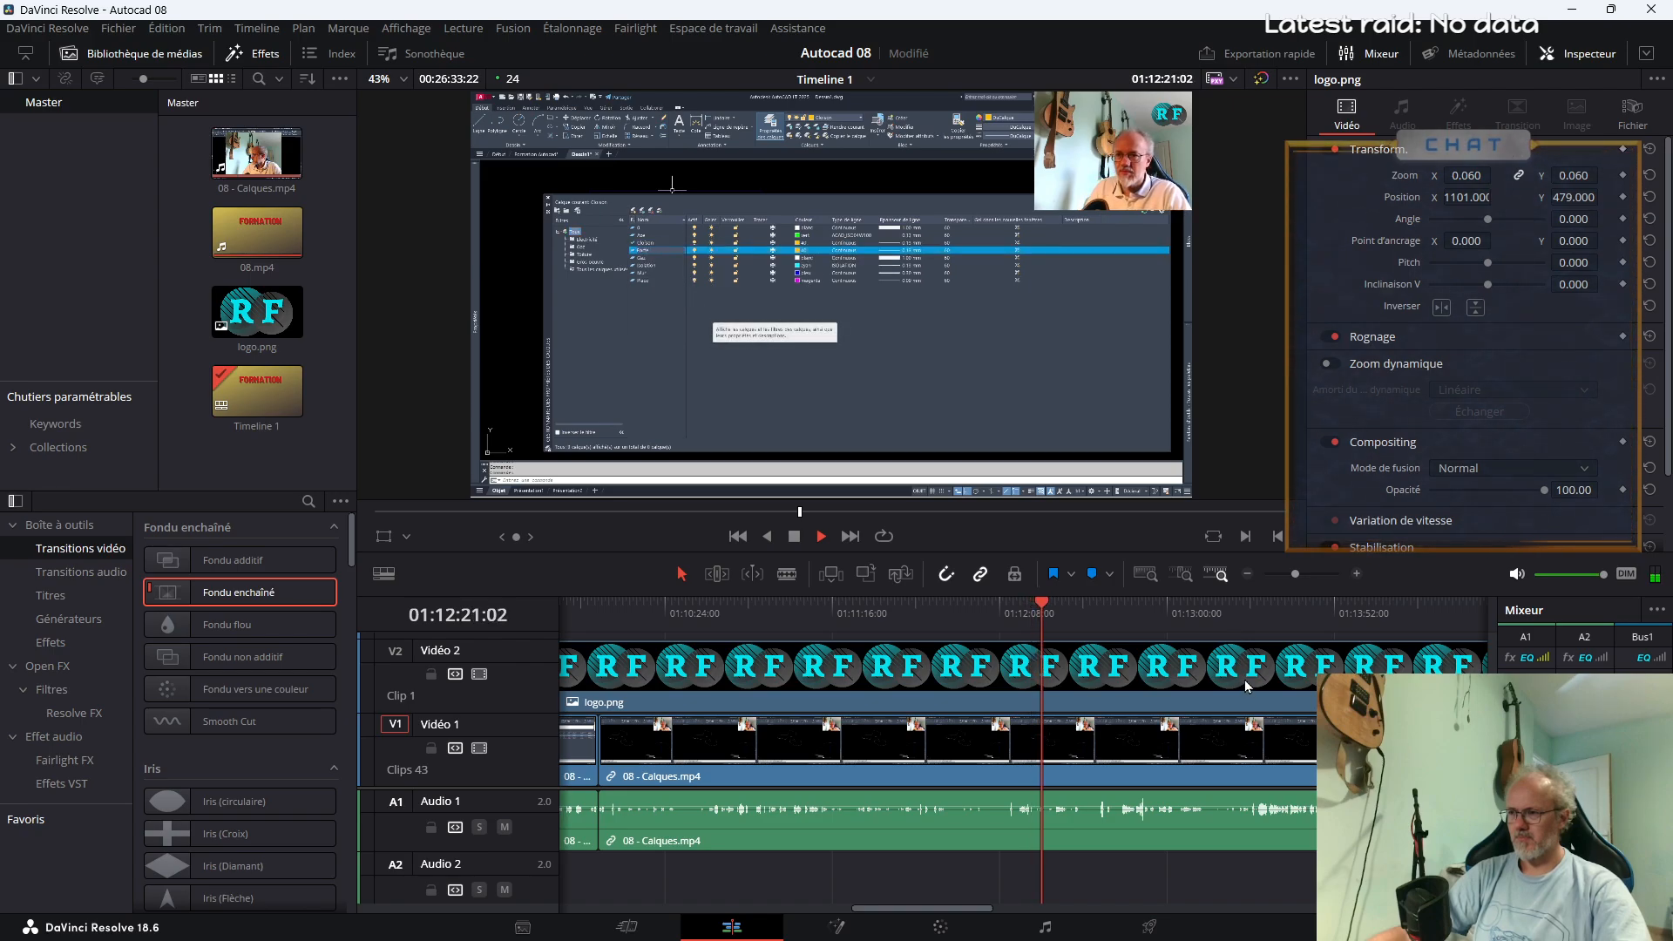
Split 08 - Calques.mp4 at about 01:12:37 and 01:12:40, and play the footage from the first cut
click(1096, 610)
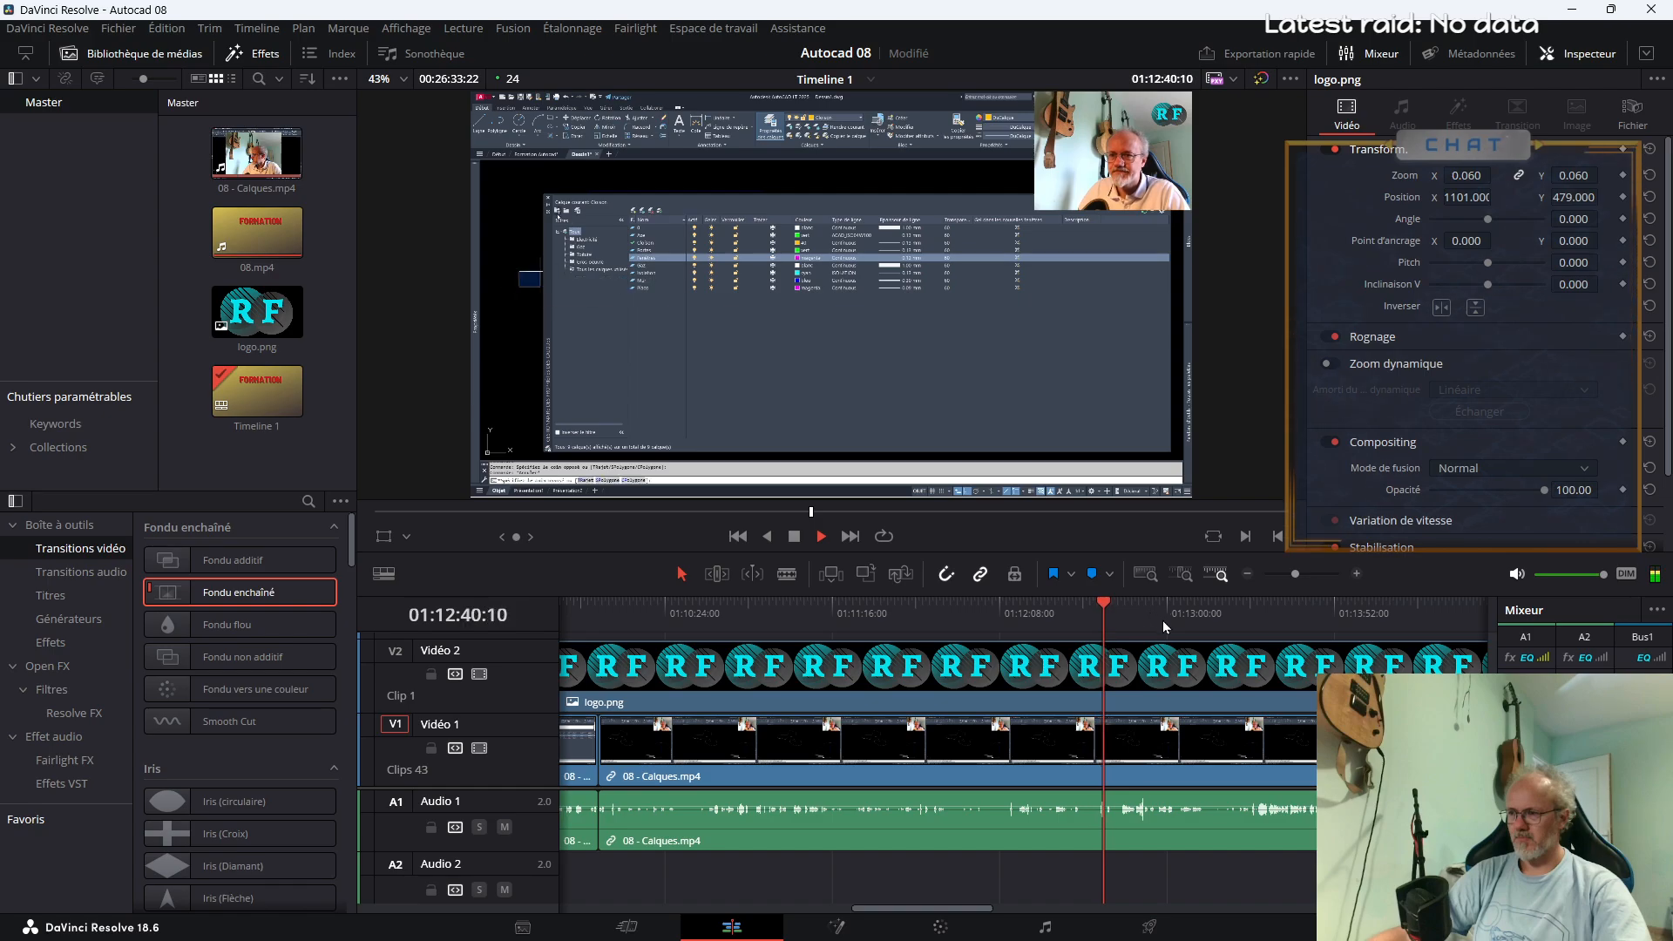
key(b)
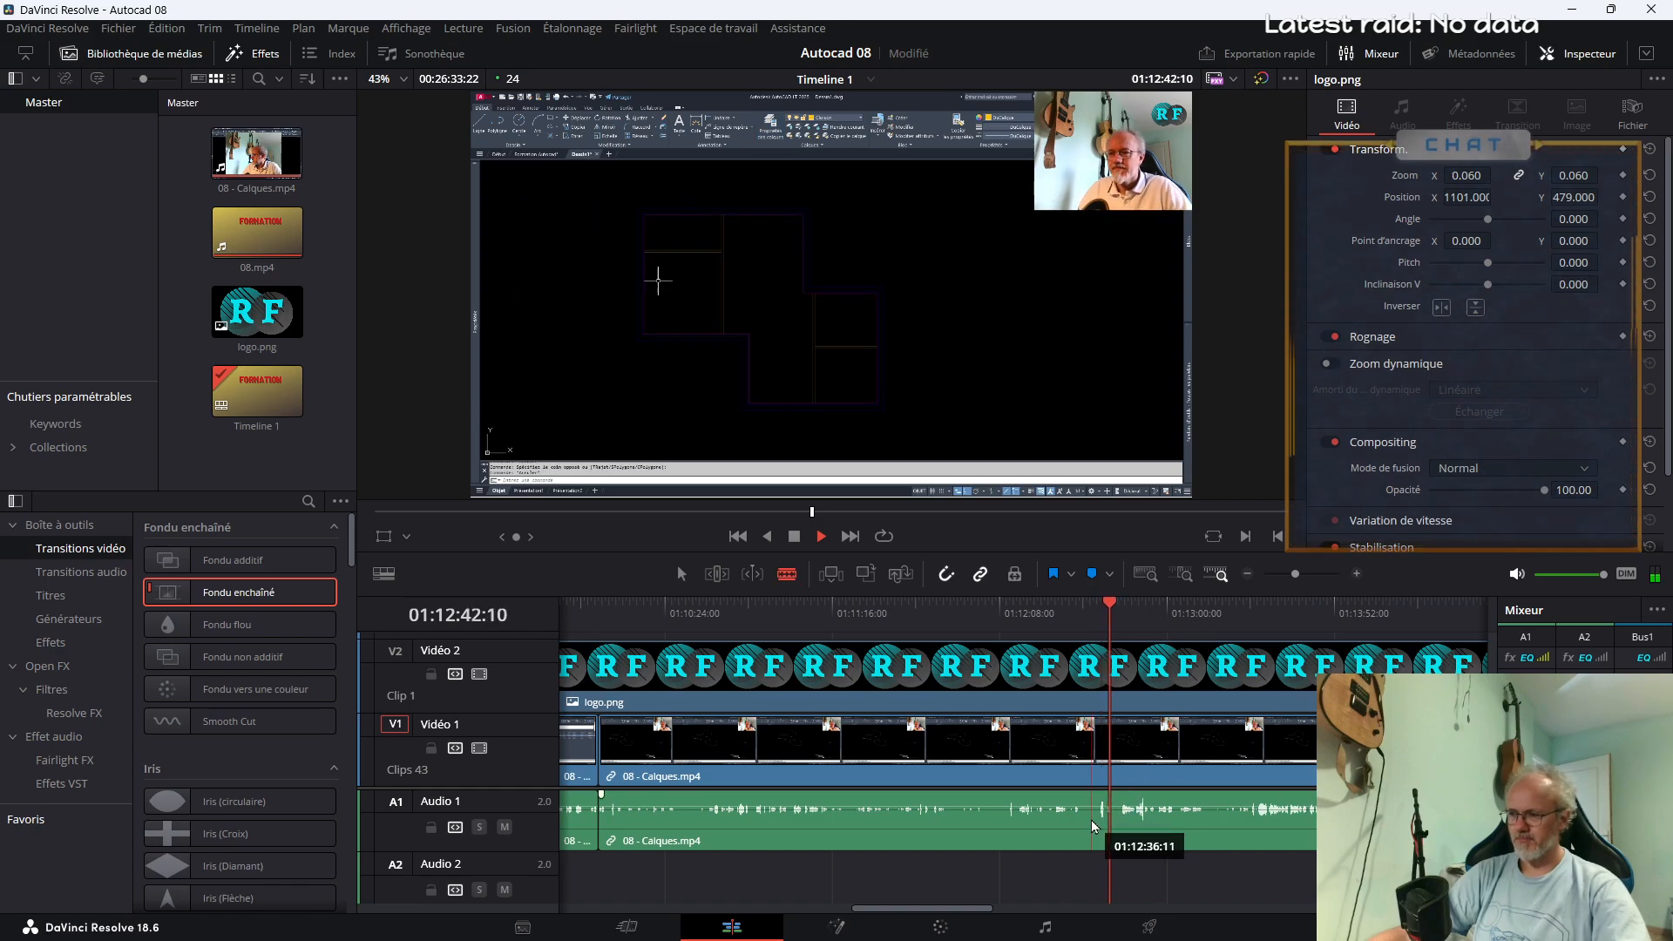
click(1098, 815)
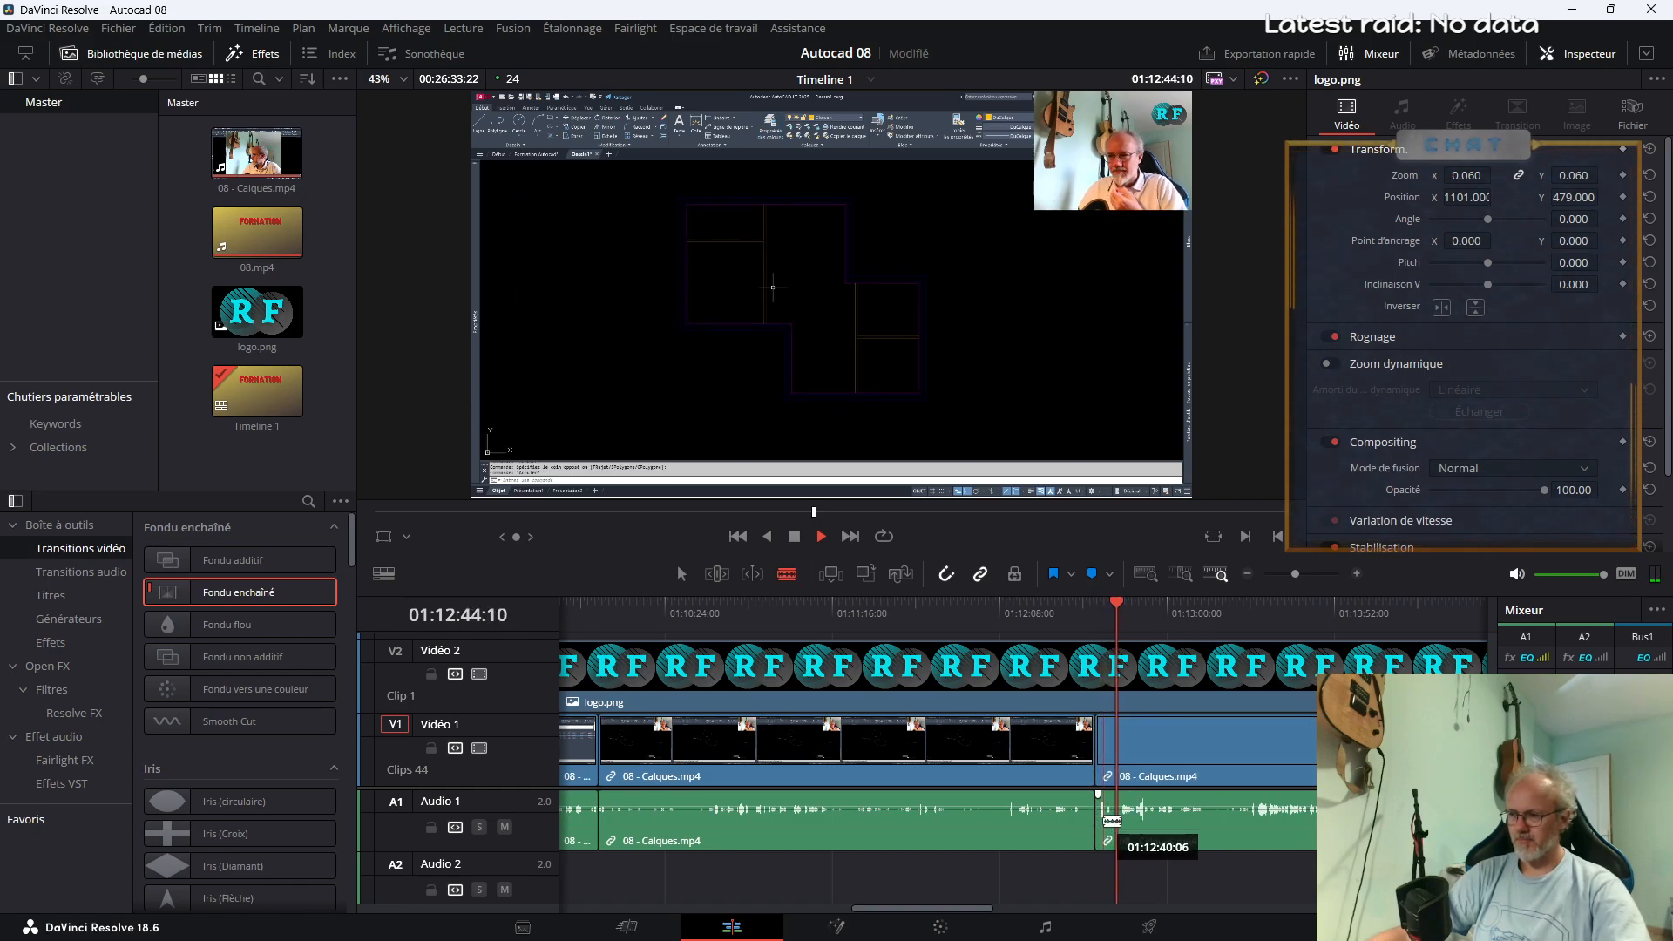
drag(1293, 575, 1300, 574)
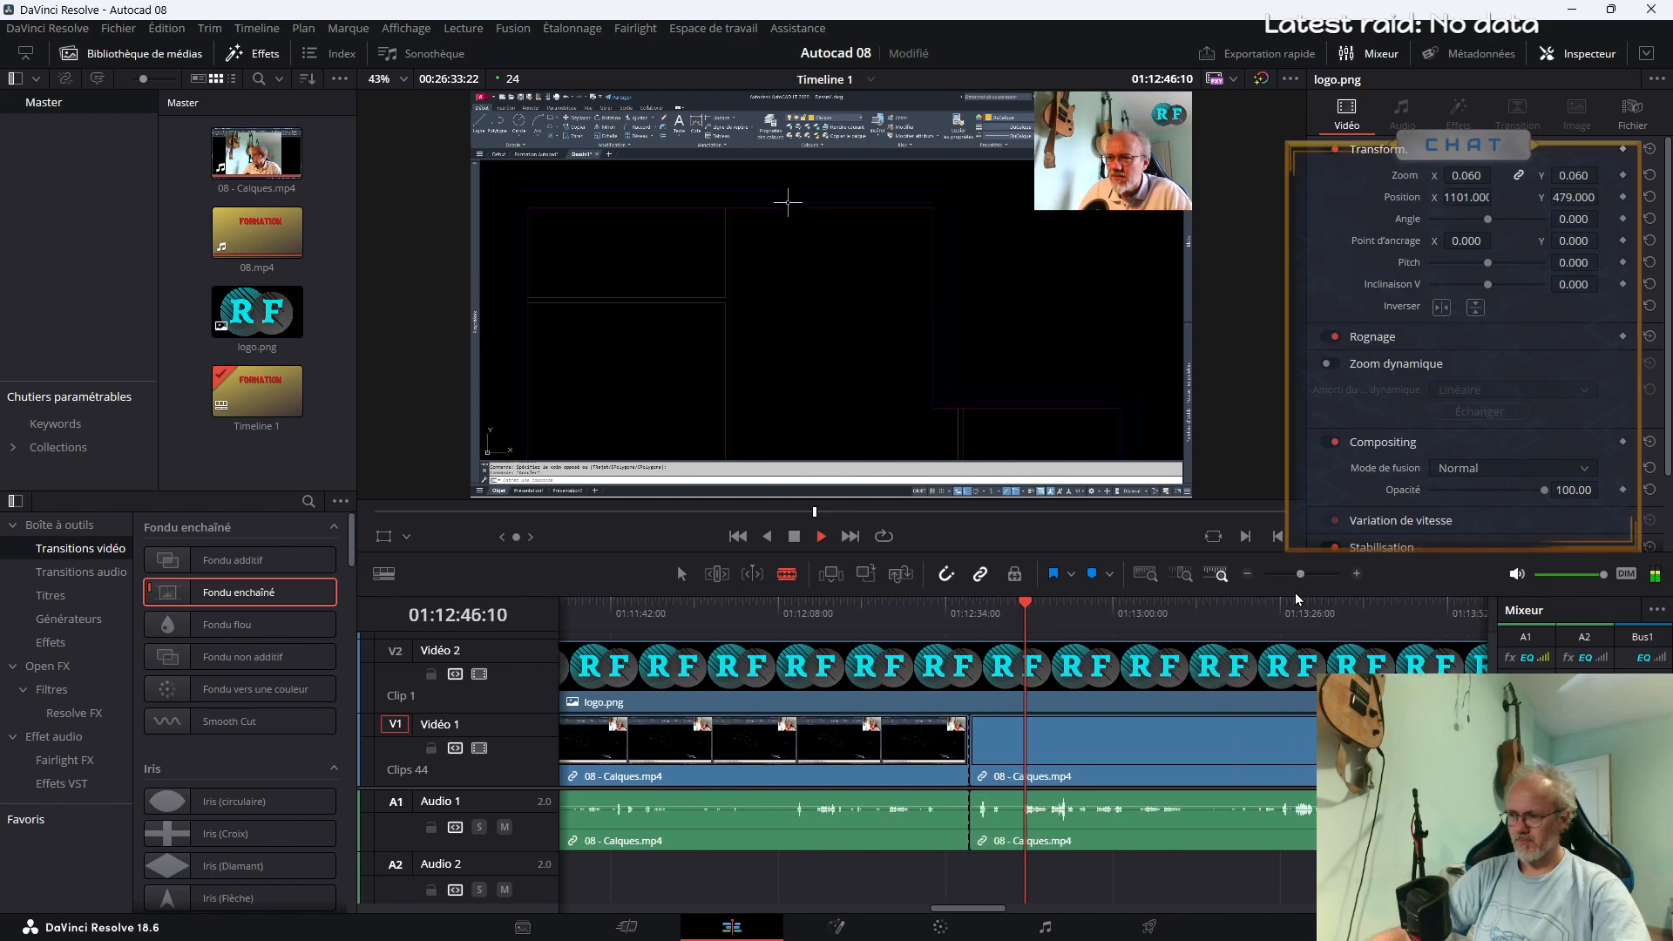
click(986, 753)
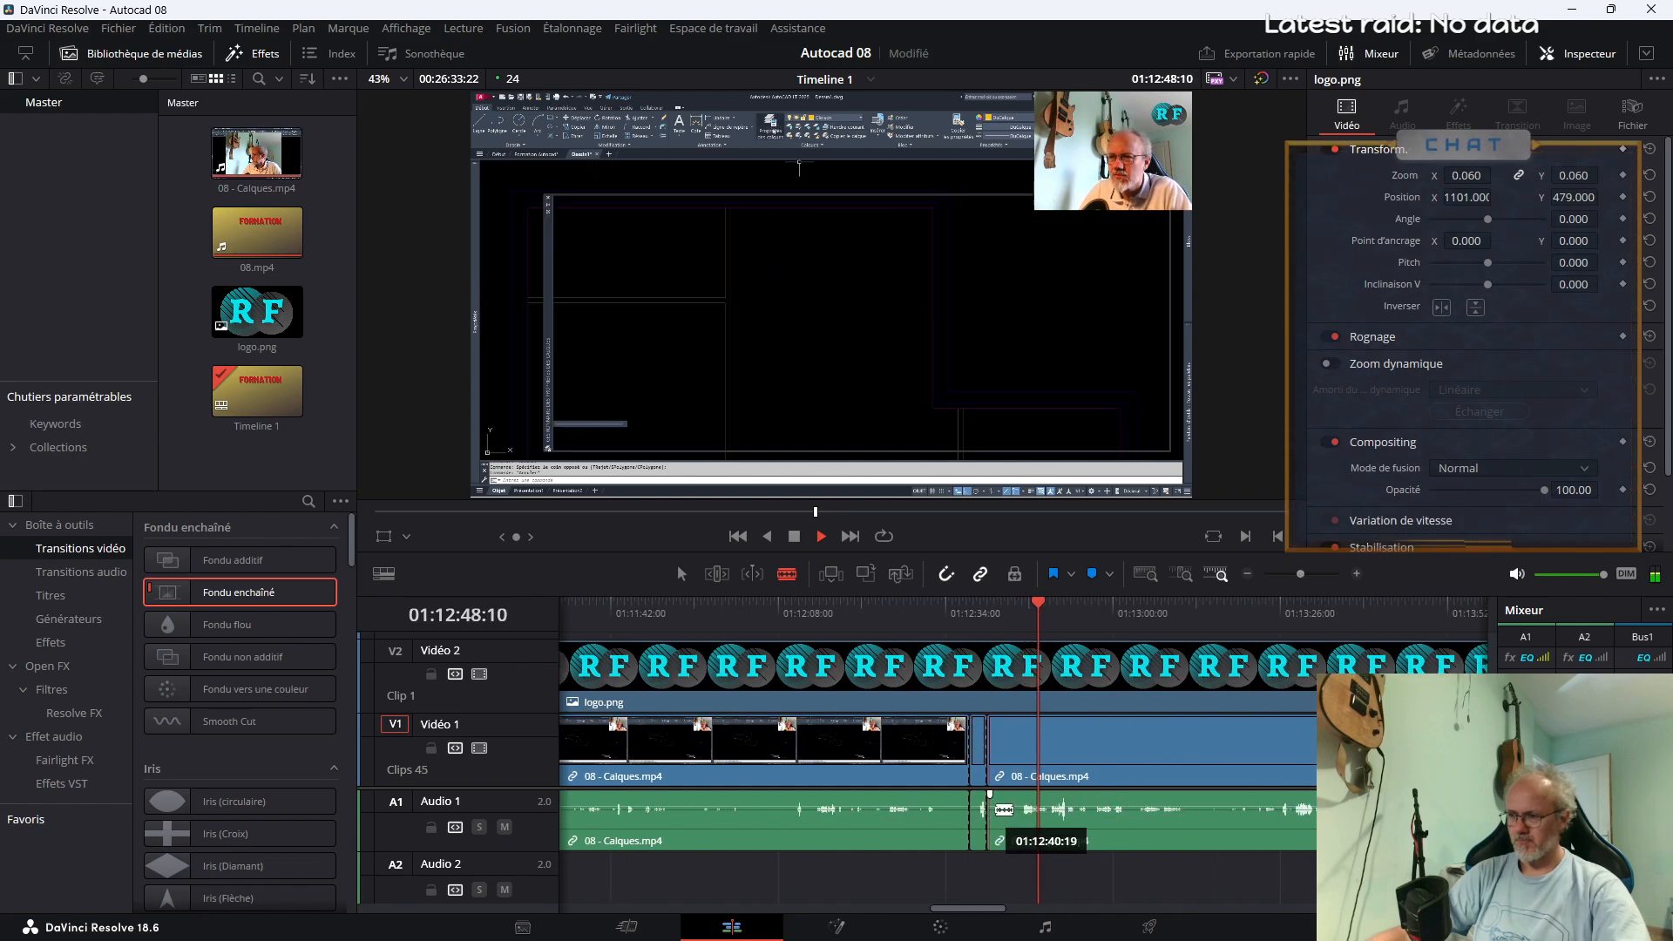
click(967, 644)
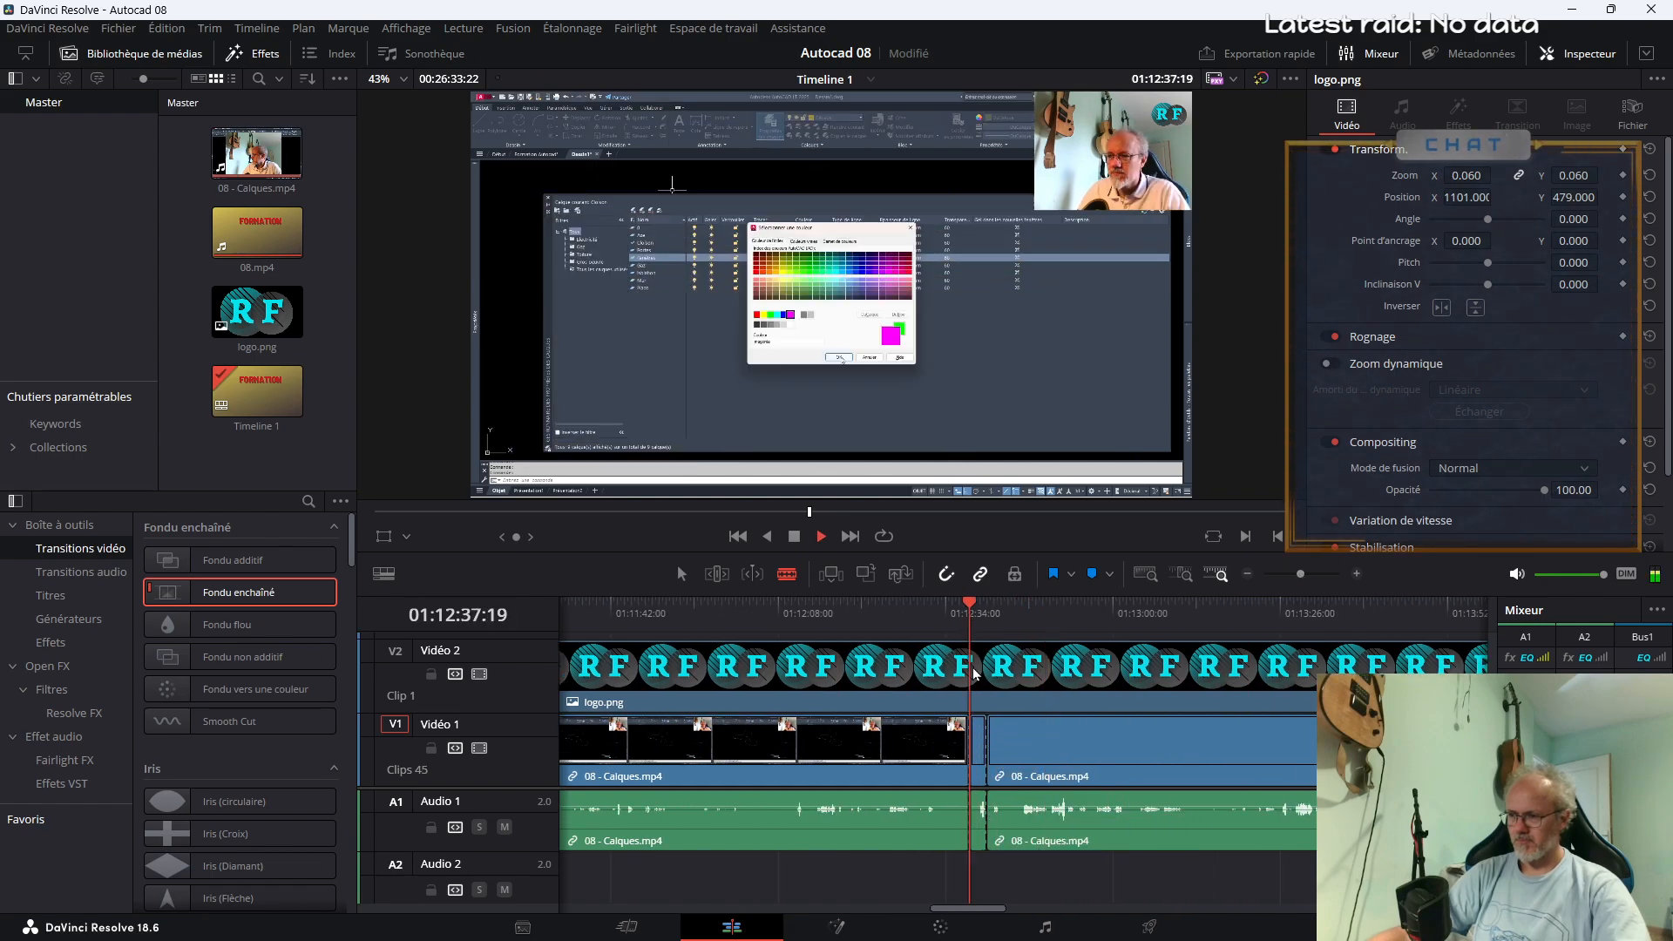
key(a)
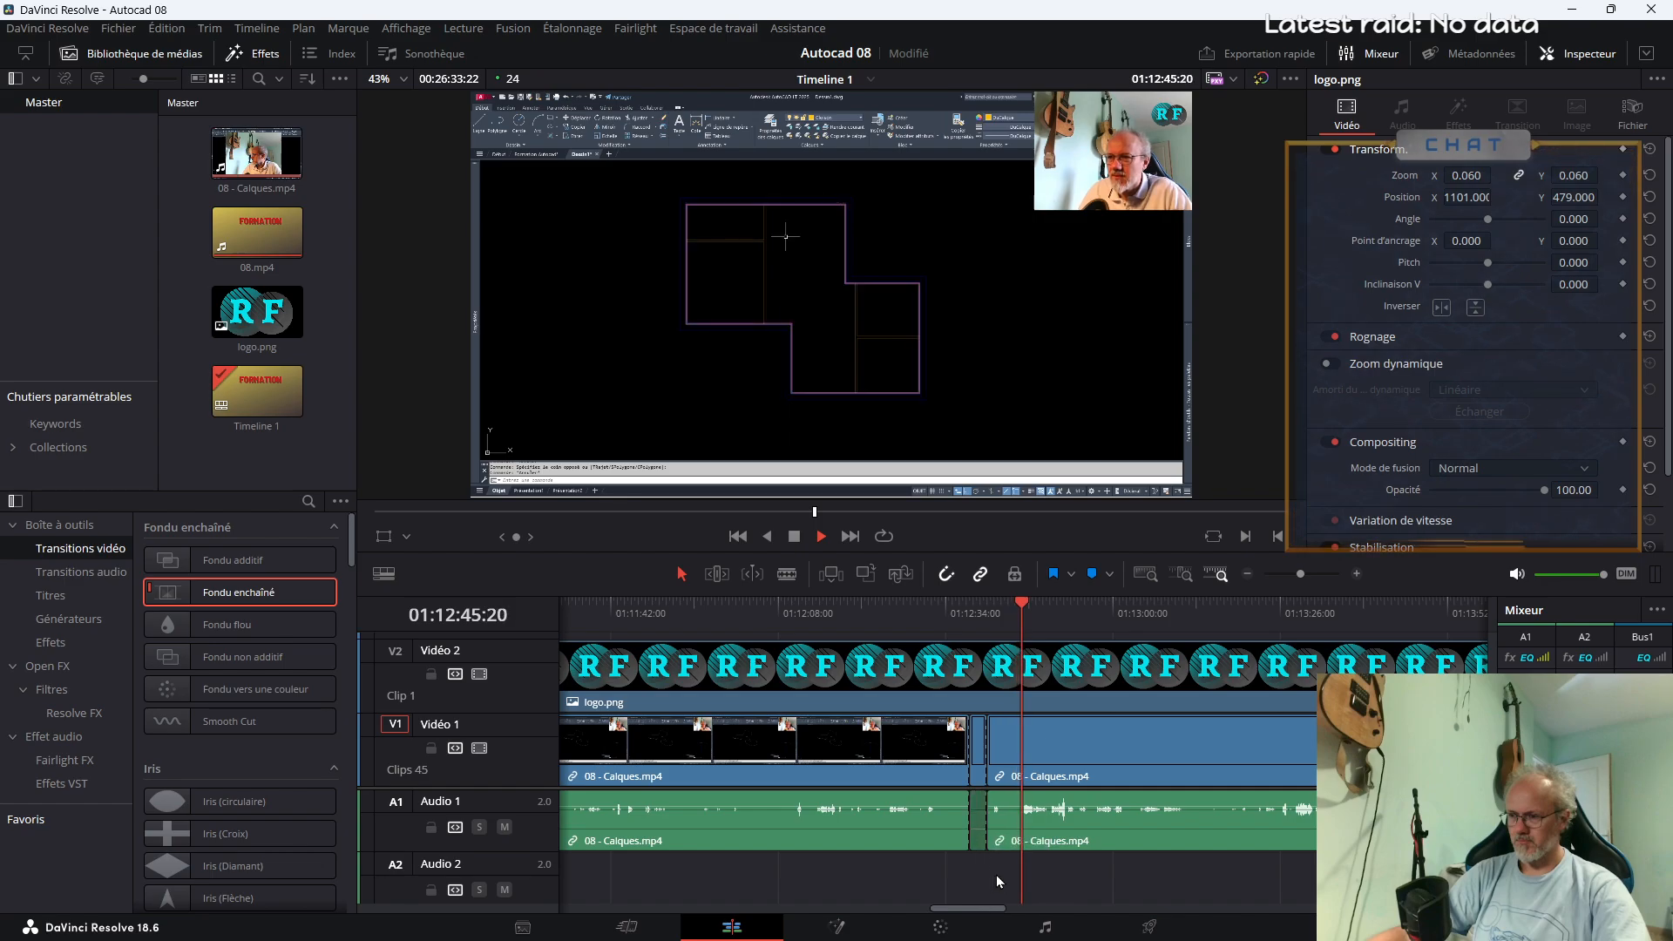
Split 08 - Calques.mp4 at about 01:13:01 and 01:13:17, and delete the segment between the two cuts
click(1299, 577)
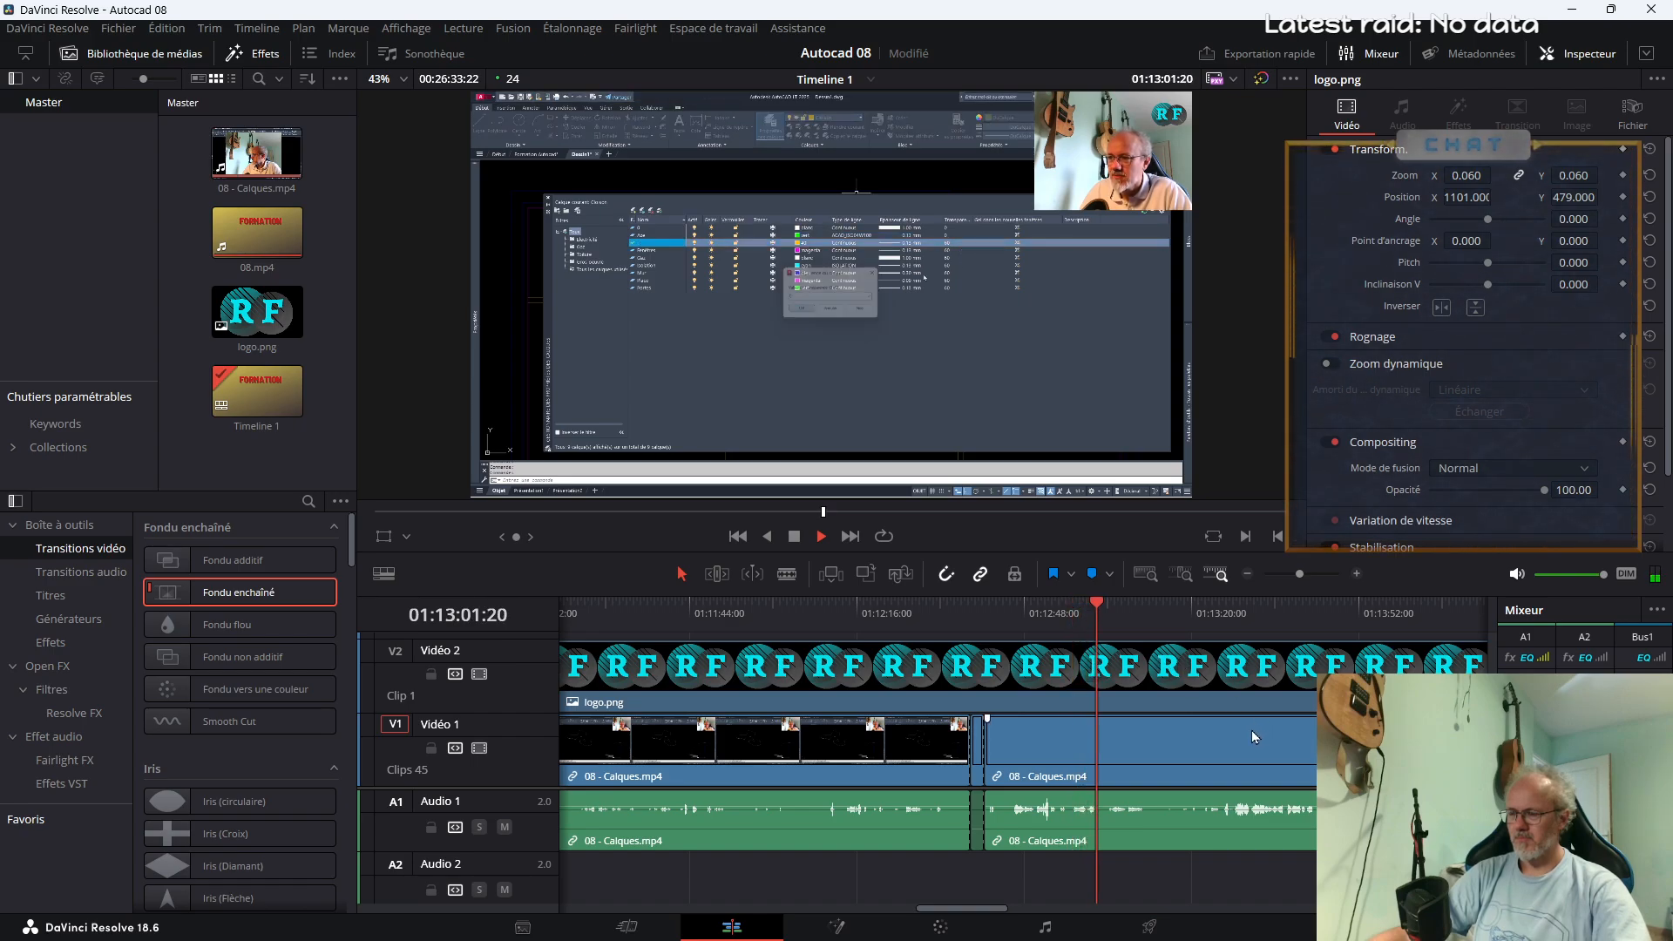
key(b)
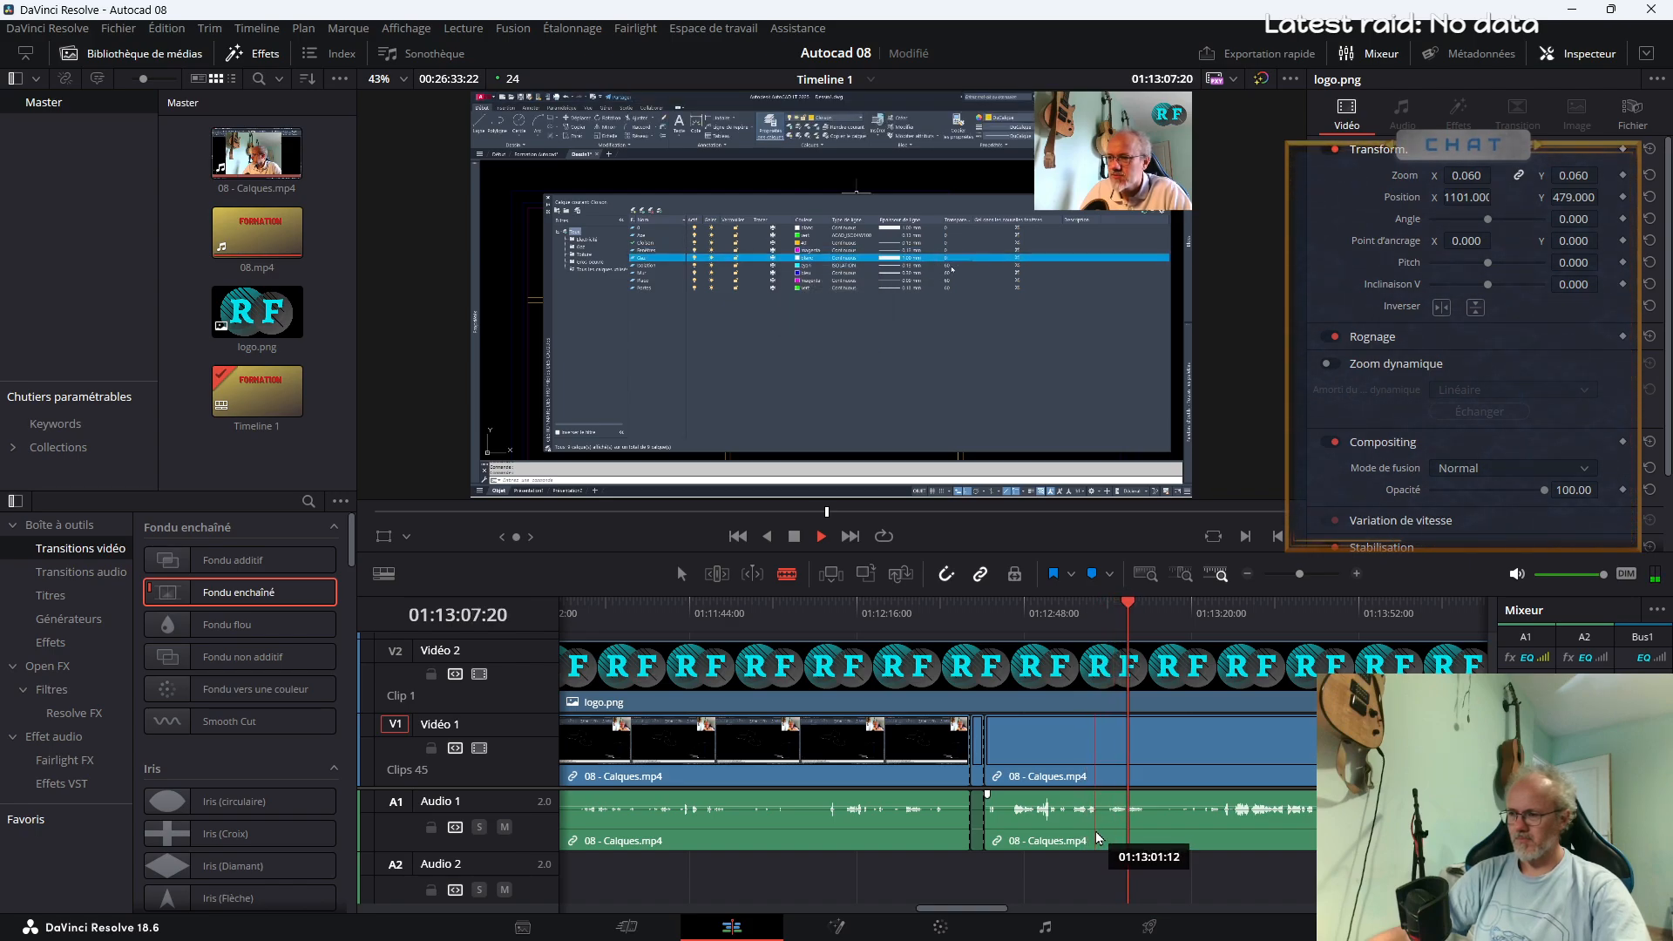
click(1099, 838)
click(1177, 832)
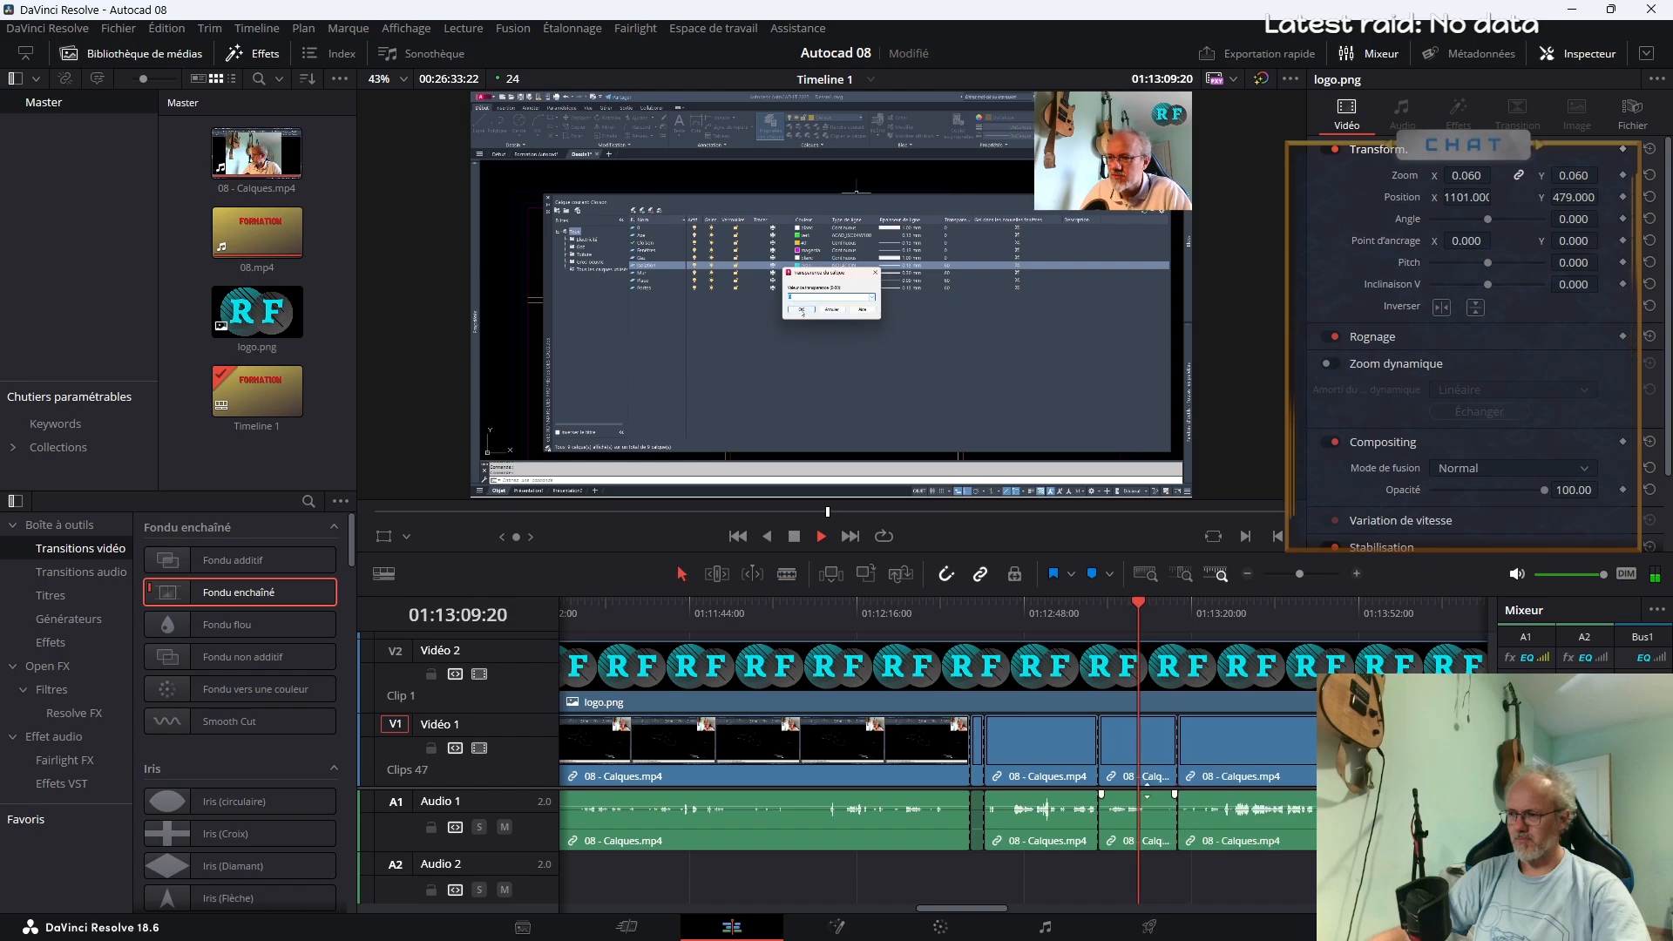
key(a)
click(1127, 781)
key(Delete)
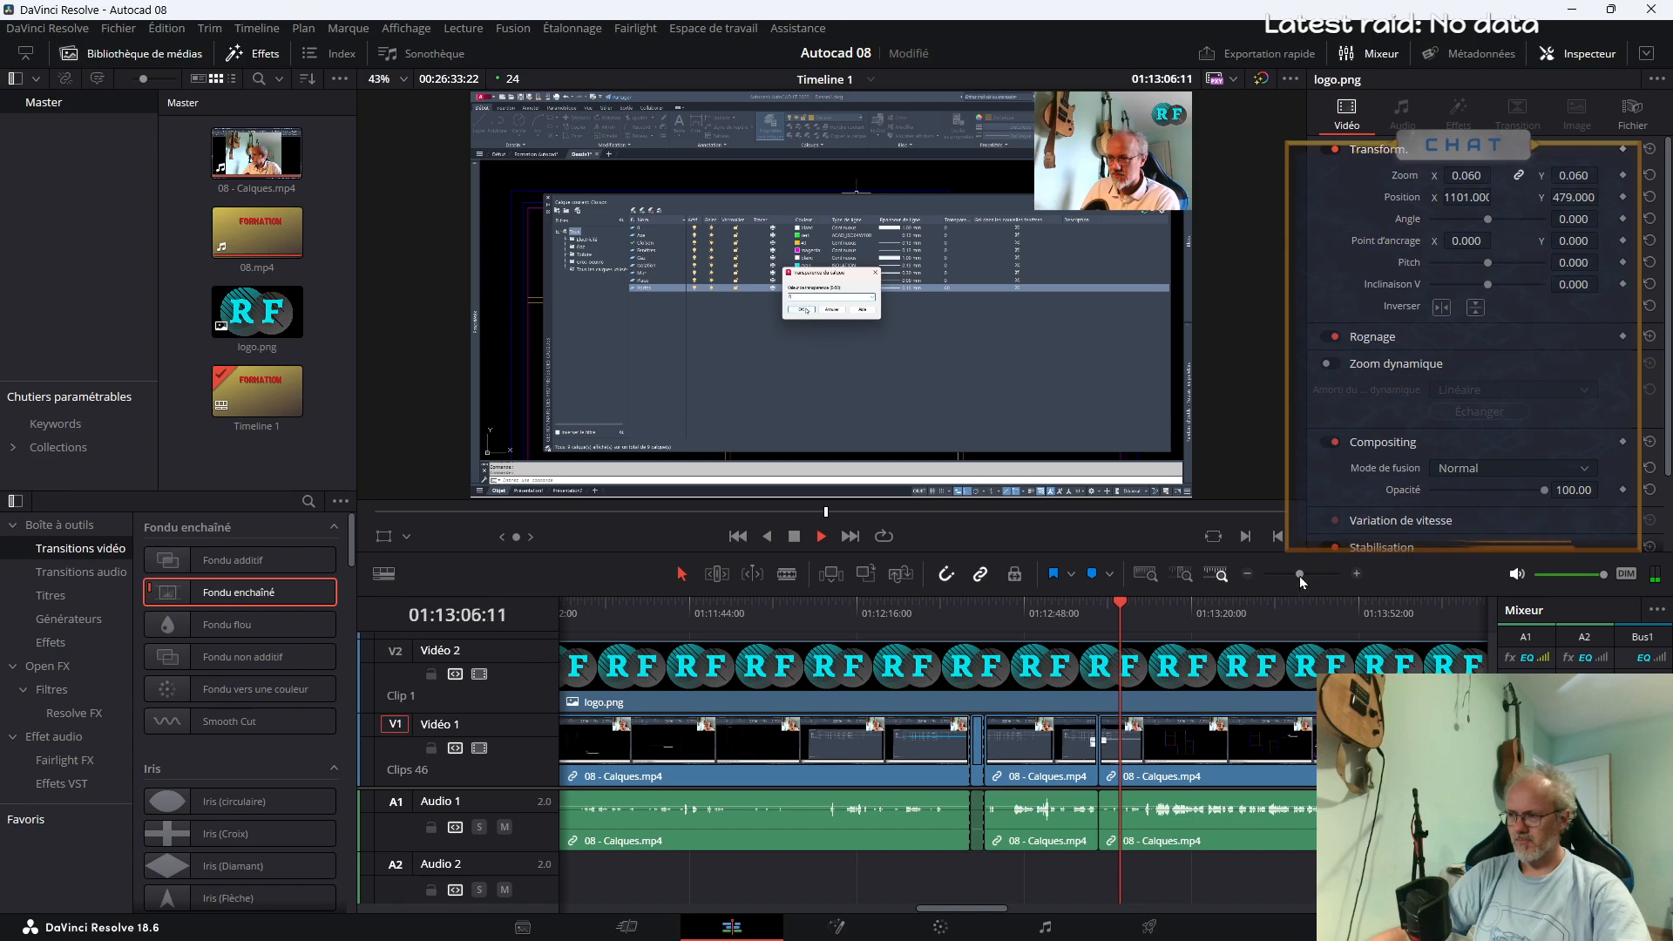
Split the following clip at about 01:13:06, delete the short piece before that split, and return to the join
drag(1299, 575, 1304, 575)
key(b)
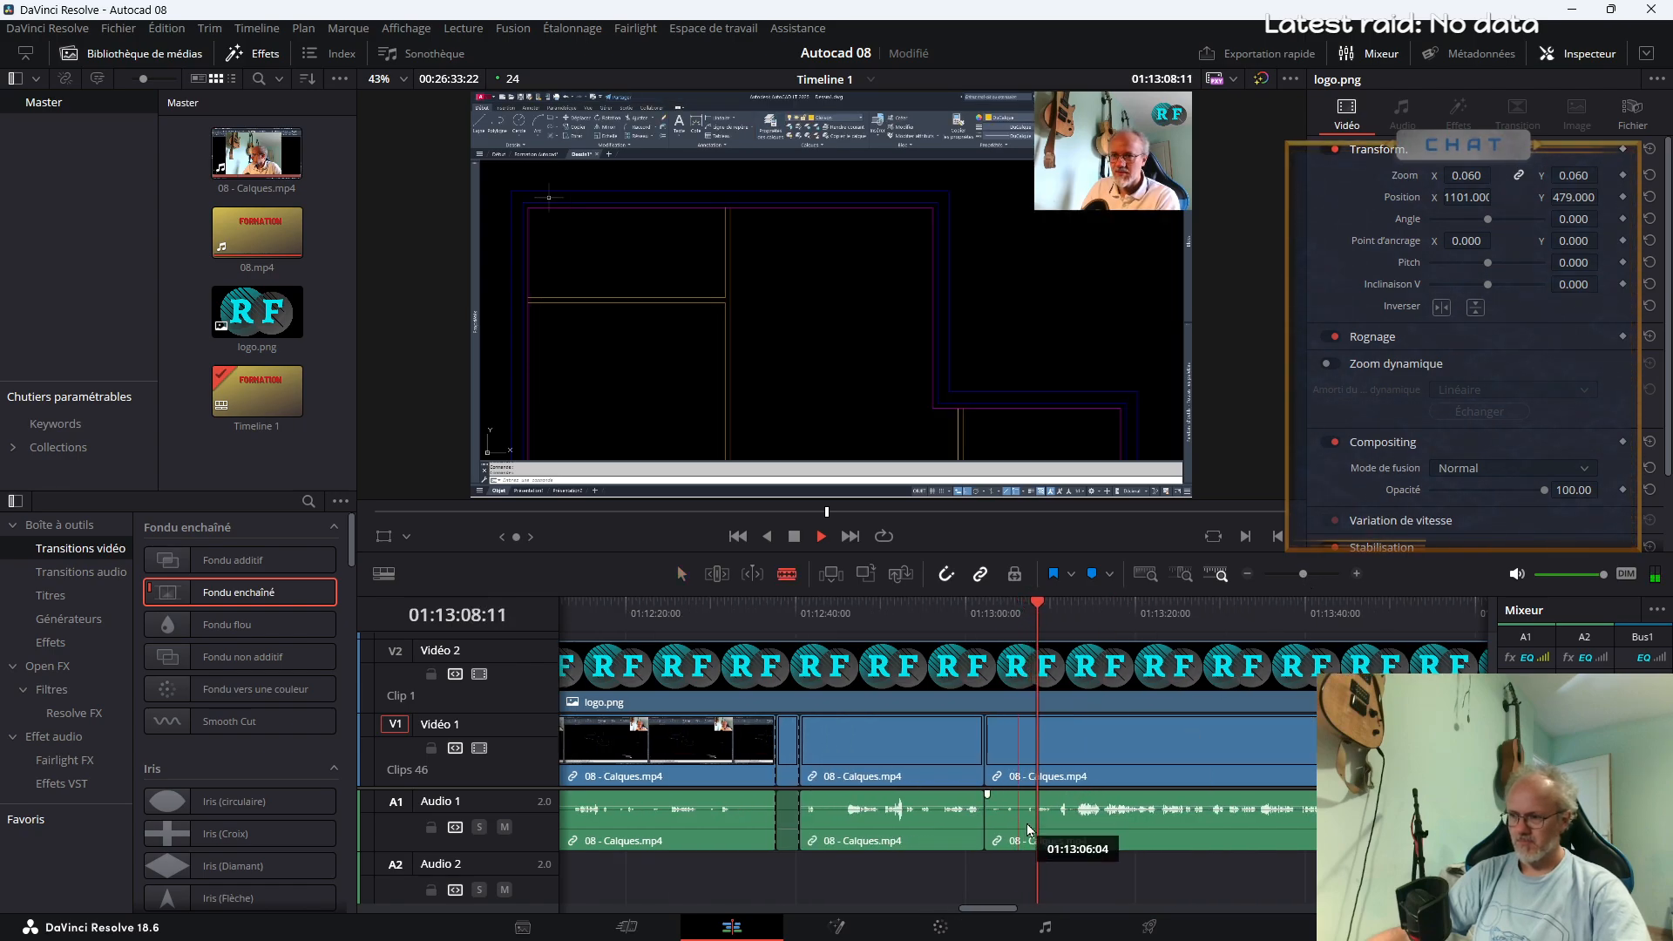
click(1021, 821)
key(a)
click(1006, 763)
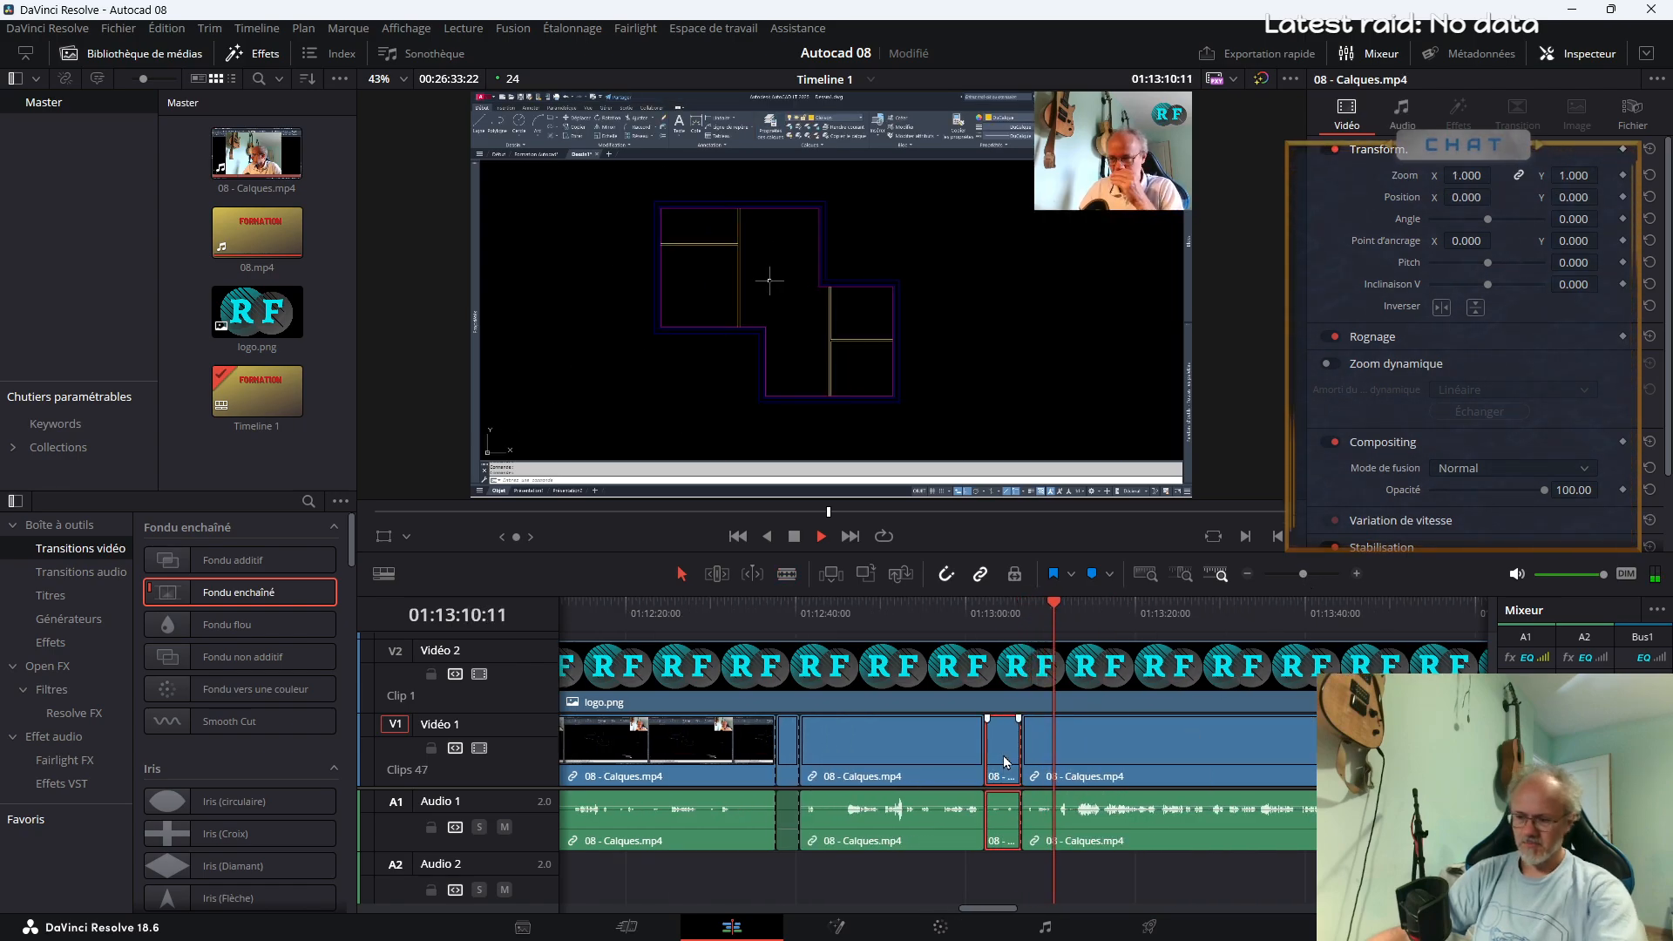
key(Delete)
key(Up)
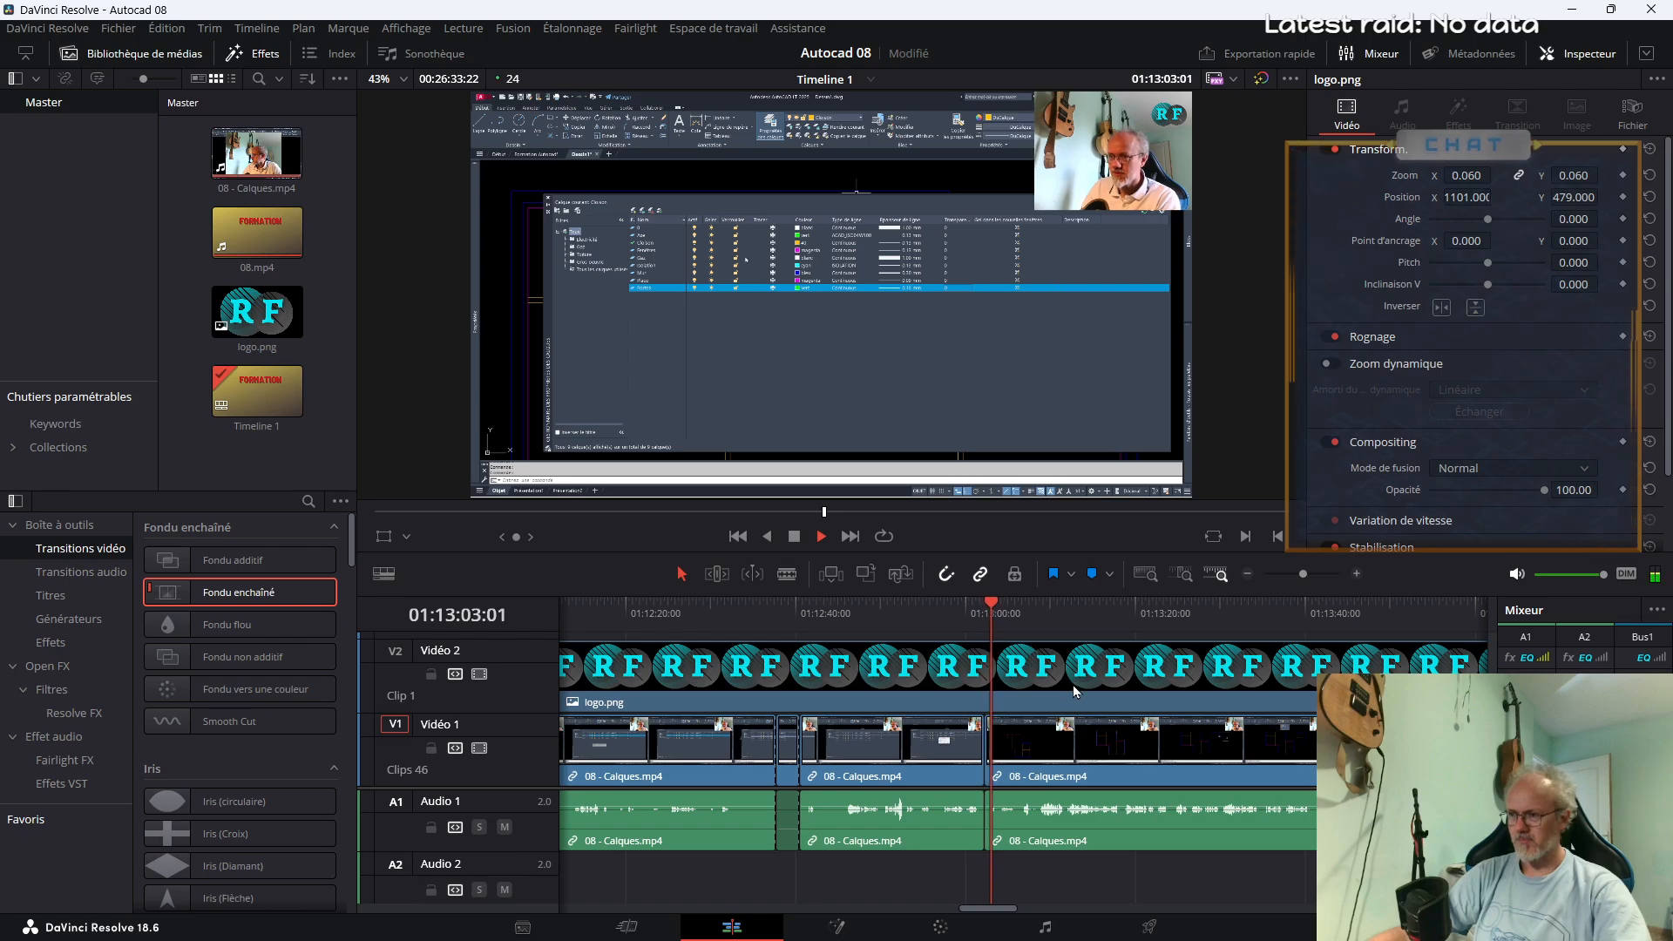
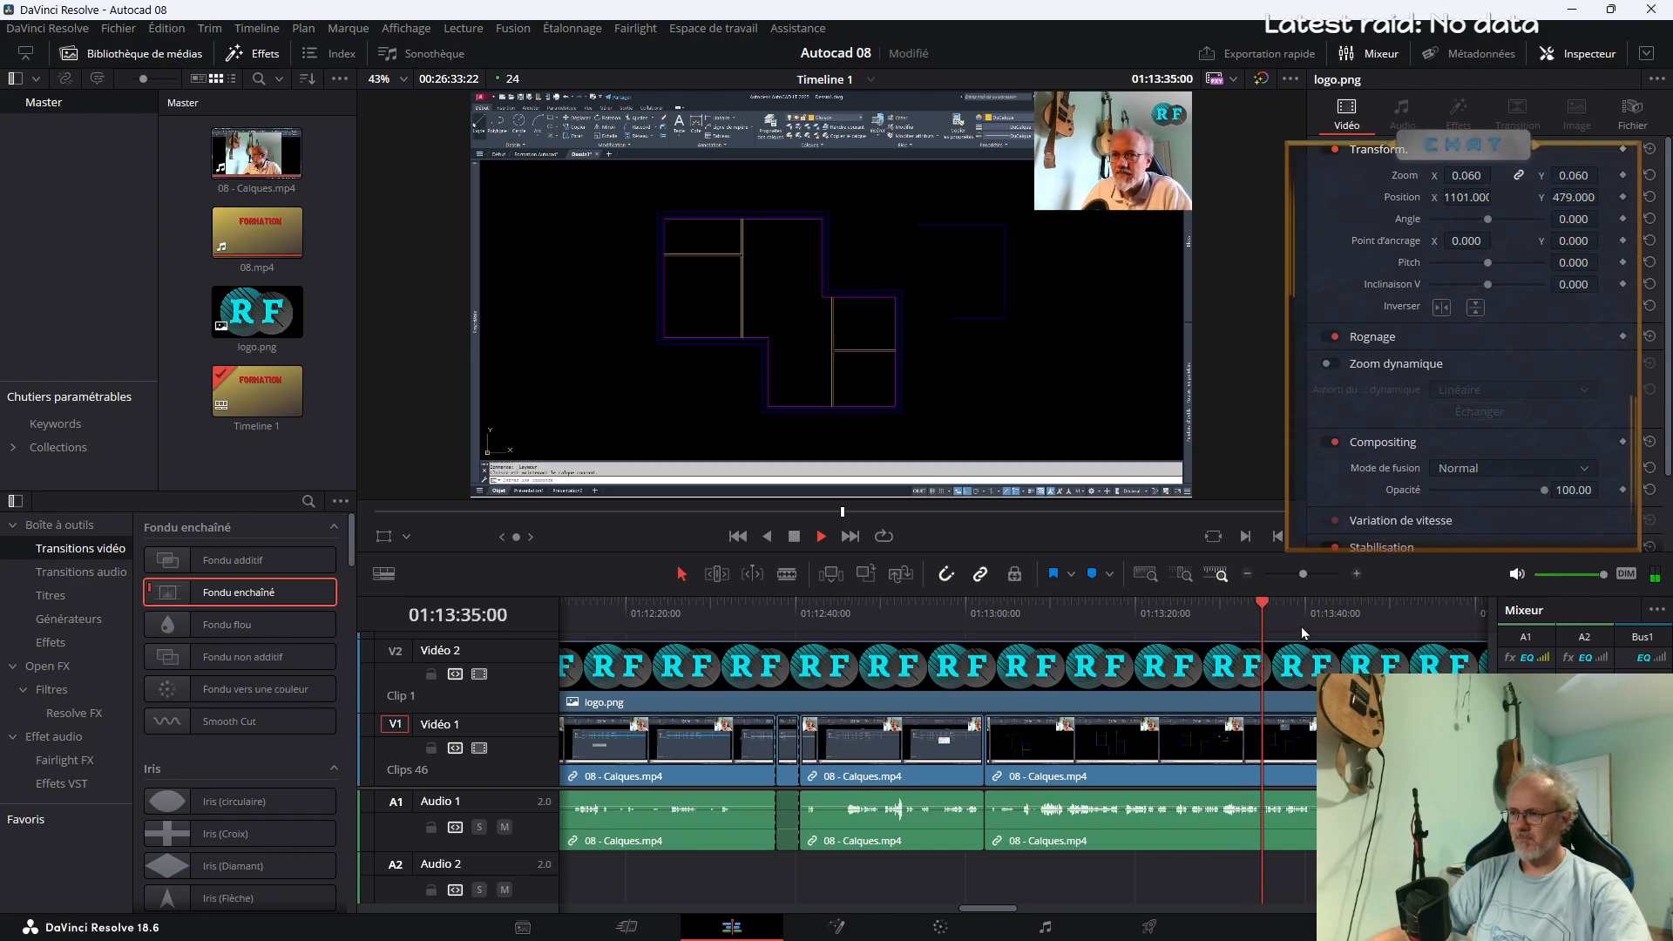
Split 08 - Calques.mp4 at about 01:13:33 and 01:13:34 to isolate a short segment
scroll(1133, 644, down, 2)
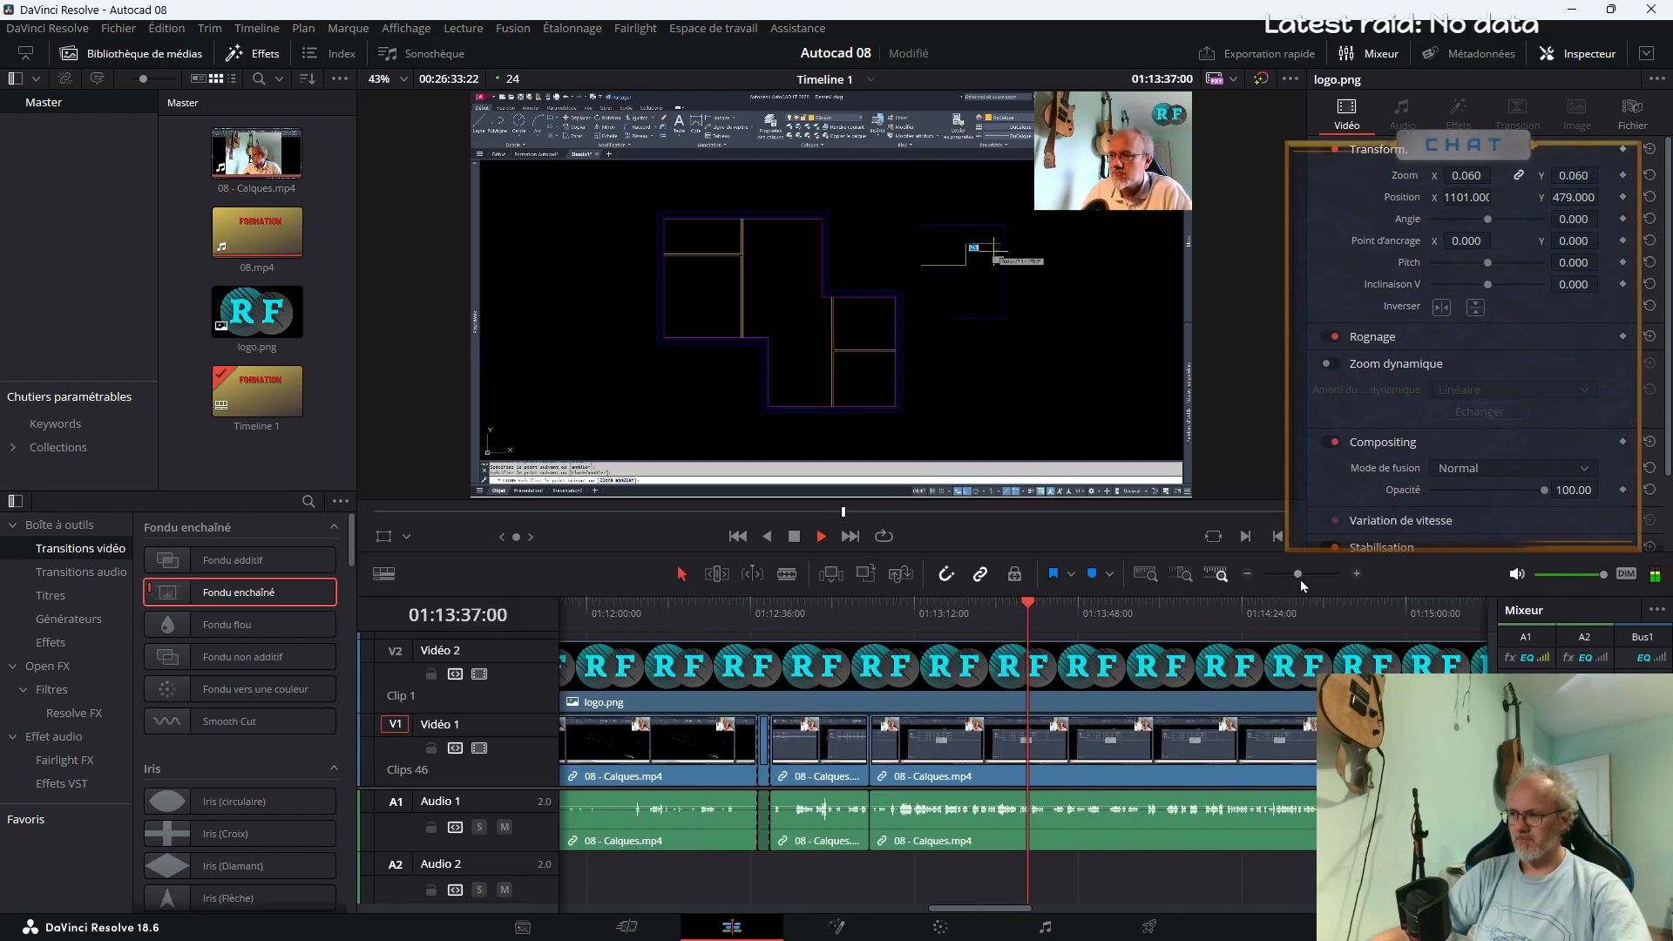
drag(1299, 573, 1305, 574)
click(985, 615)
key(space)
click(961, 615)
click(931, 615)
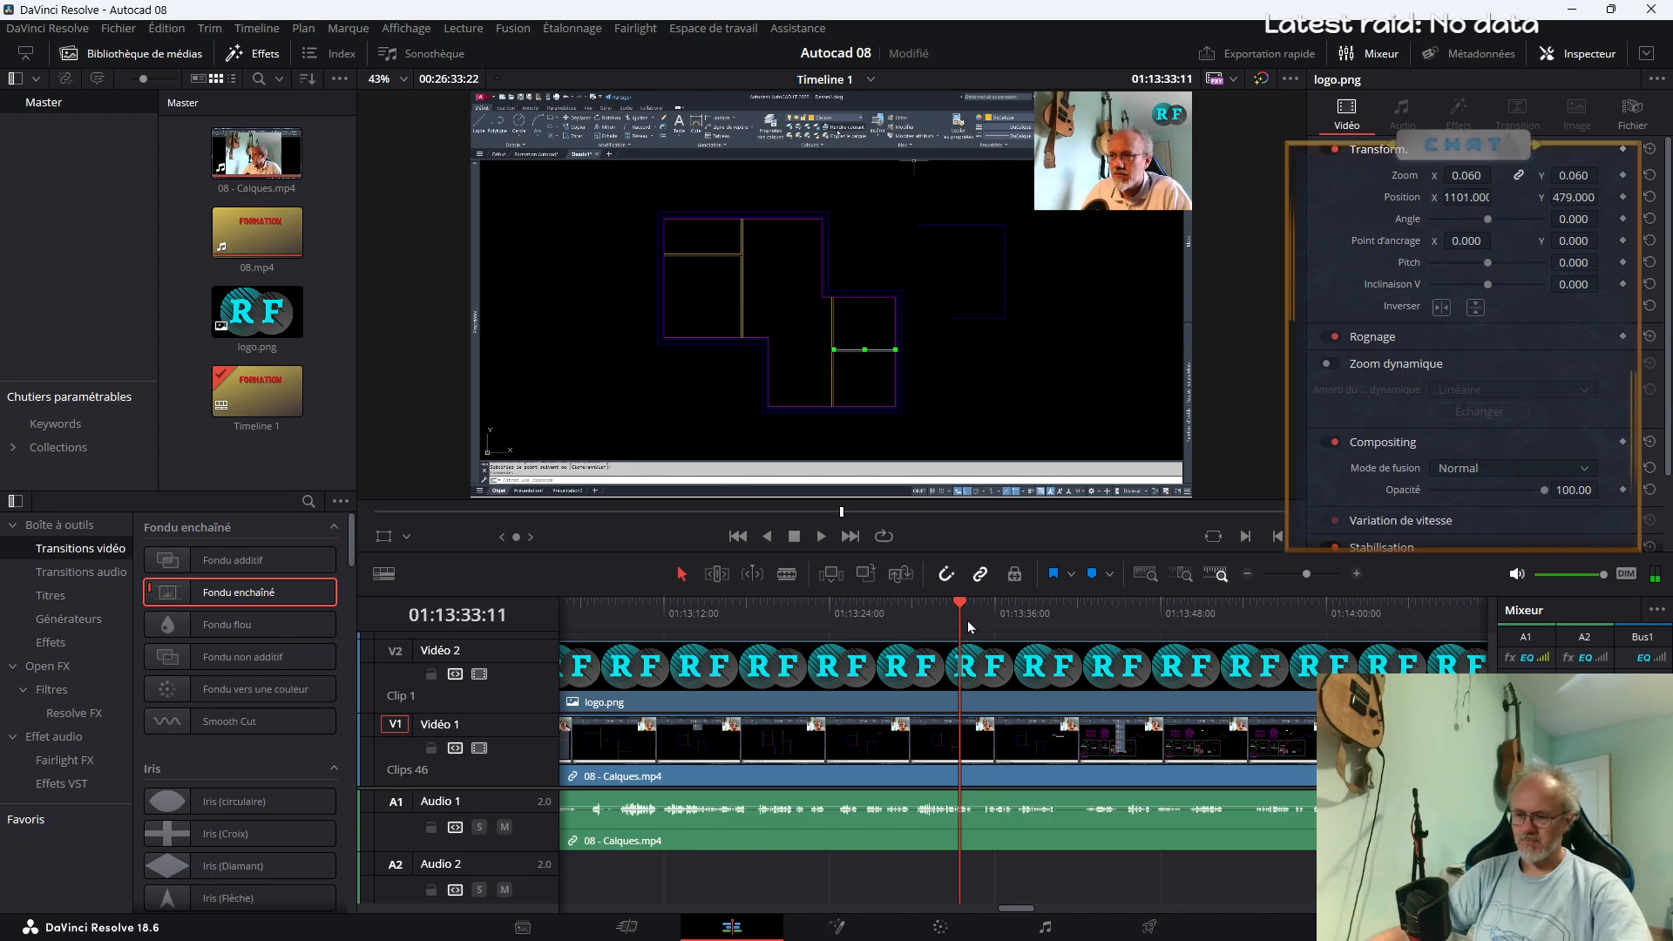
drag(1306, 574, 1309, 574)
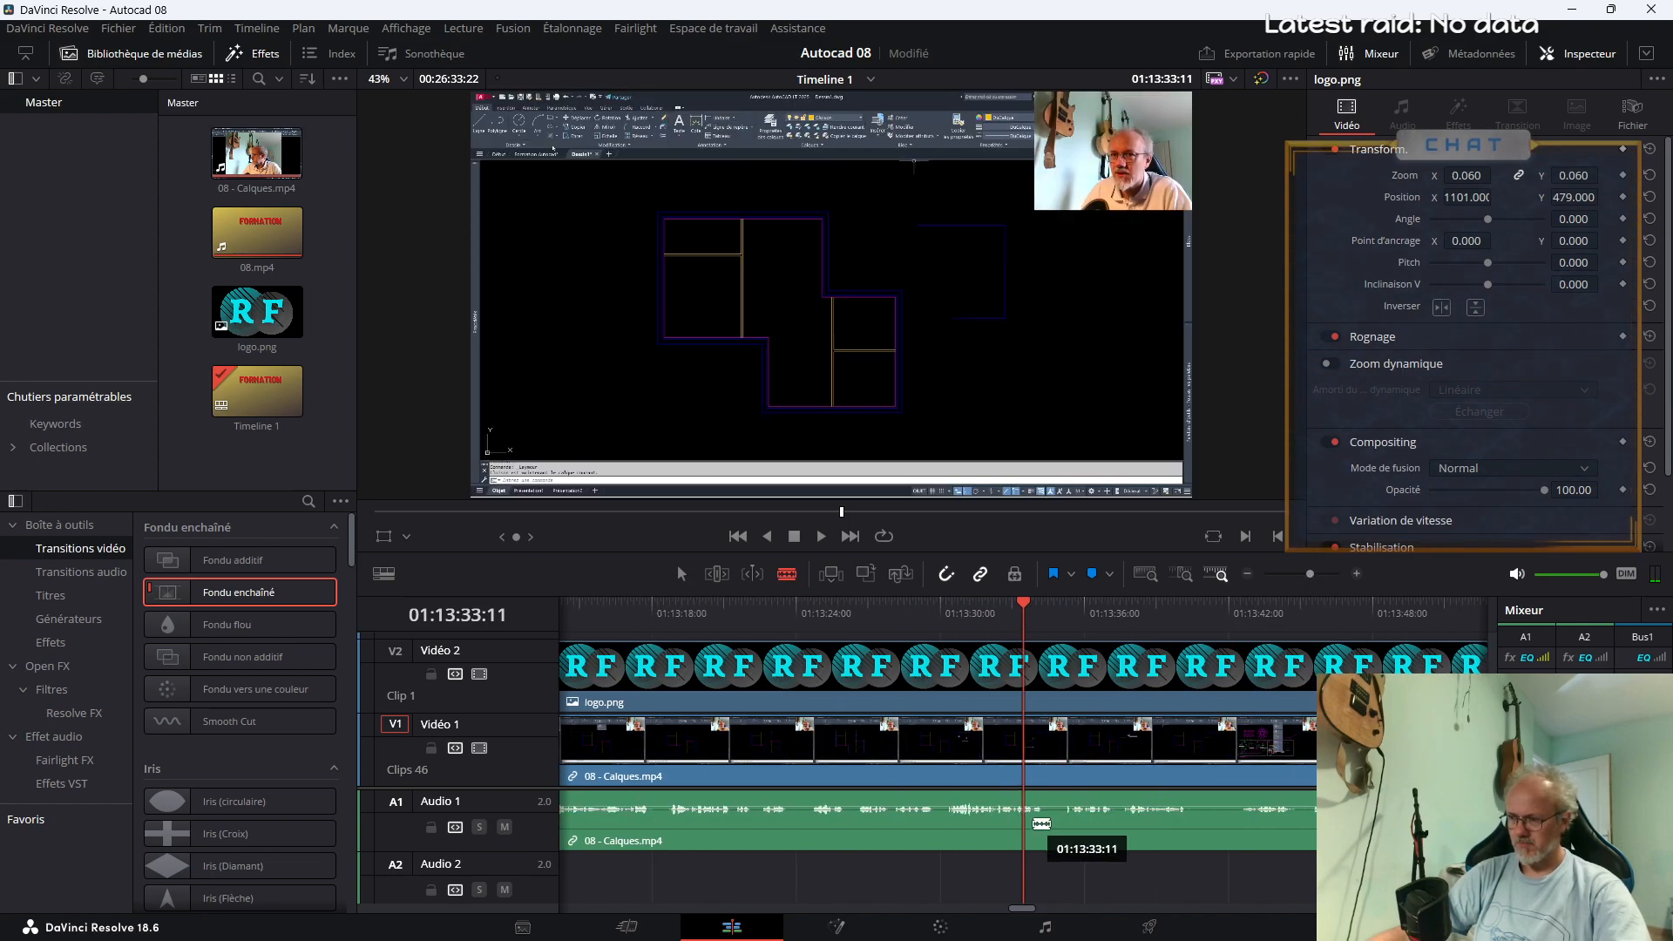
click(1035, 823)
key(space)
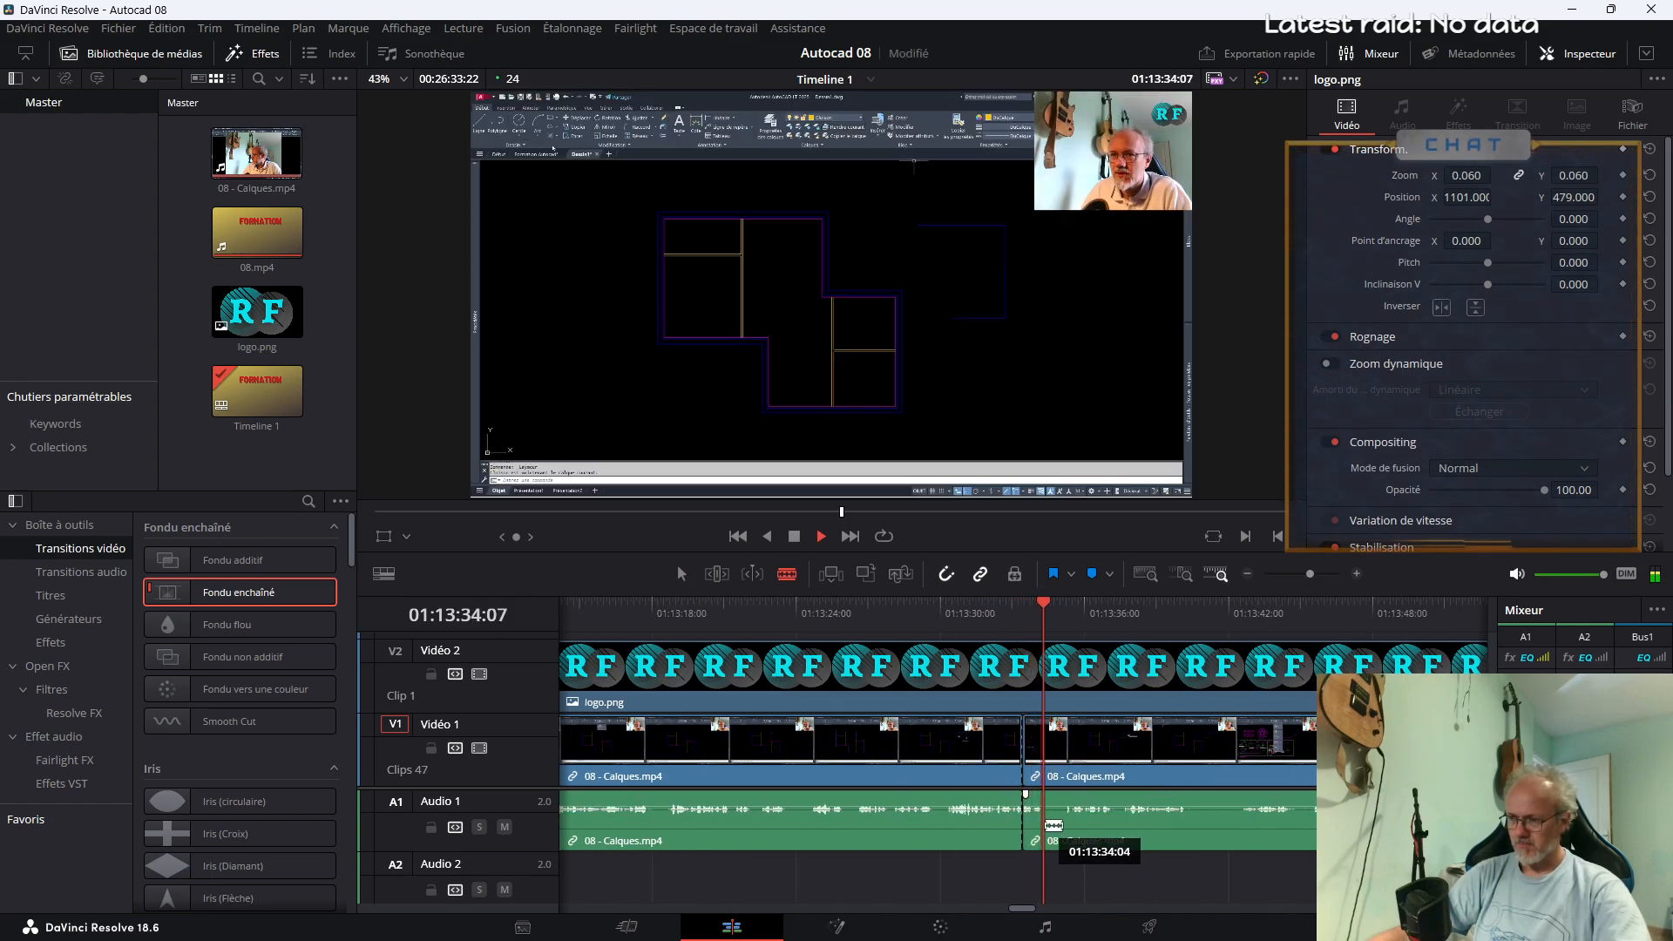
click(1056, 825)
key(a)
Enlarge the segment at about 01:13:33 to zoom 3.390 and set its position to X -17, Y -1476
click(1039, 756)
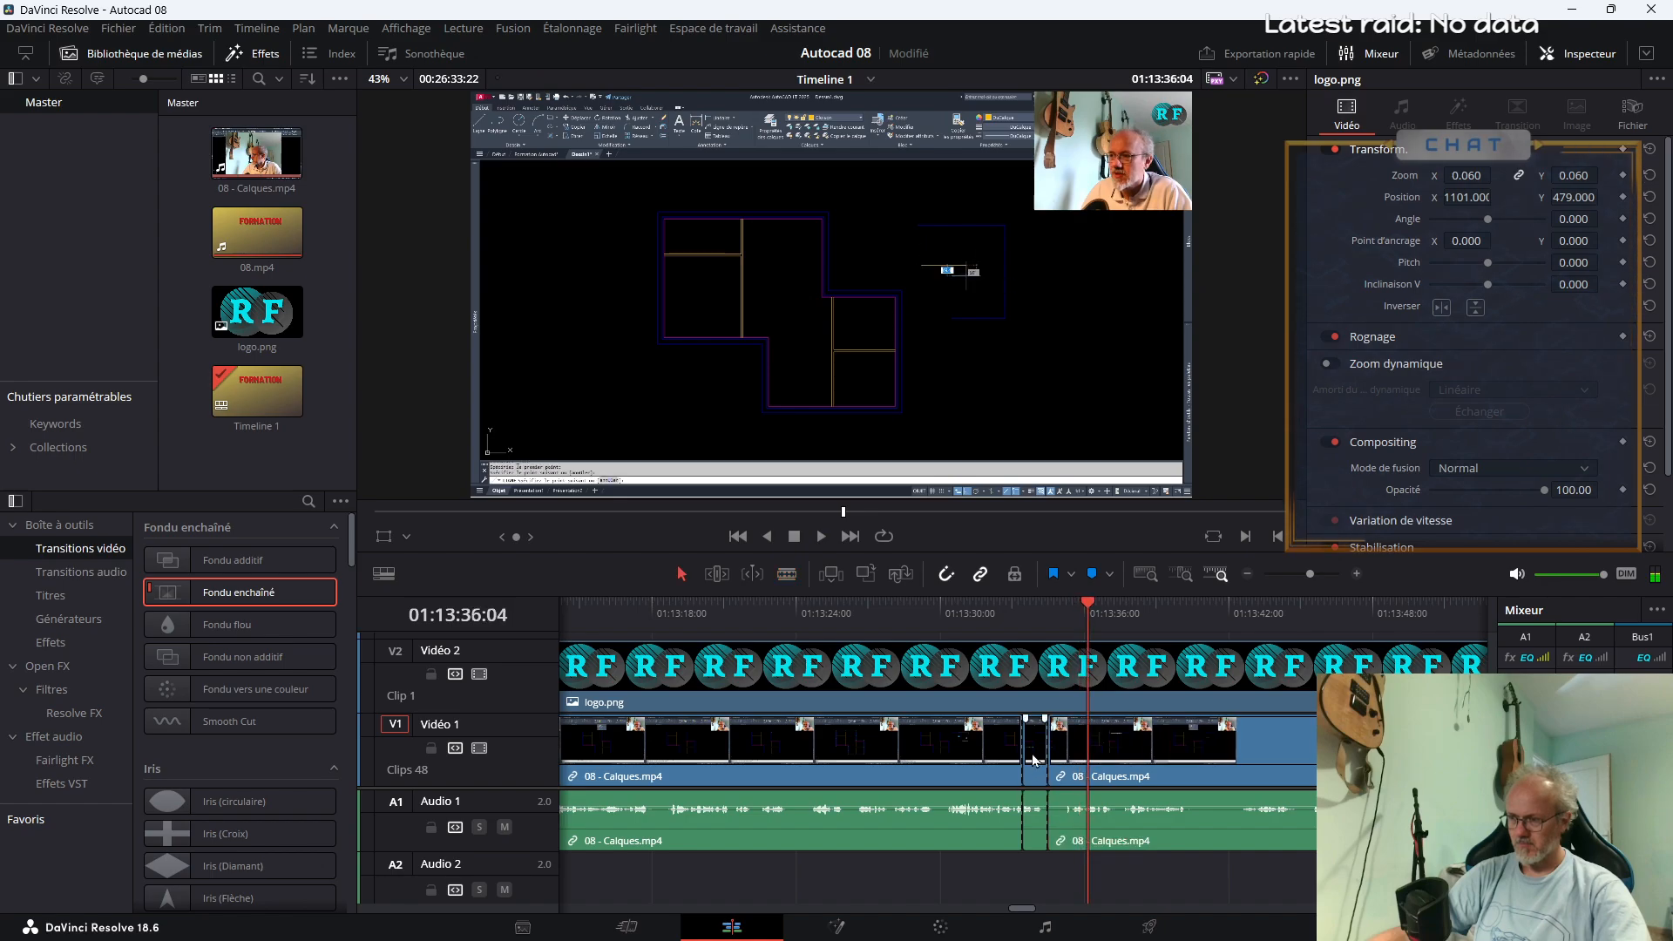
click(1032, 605)
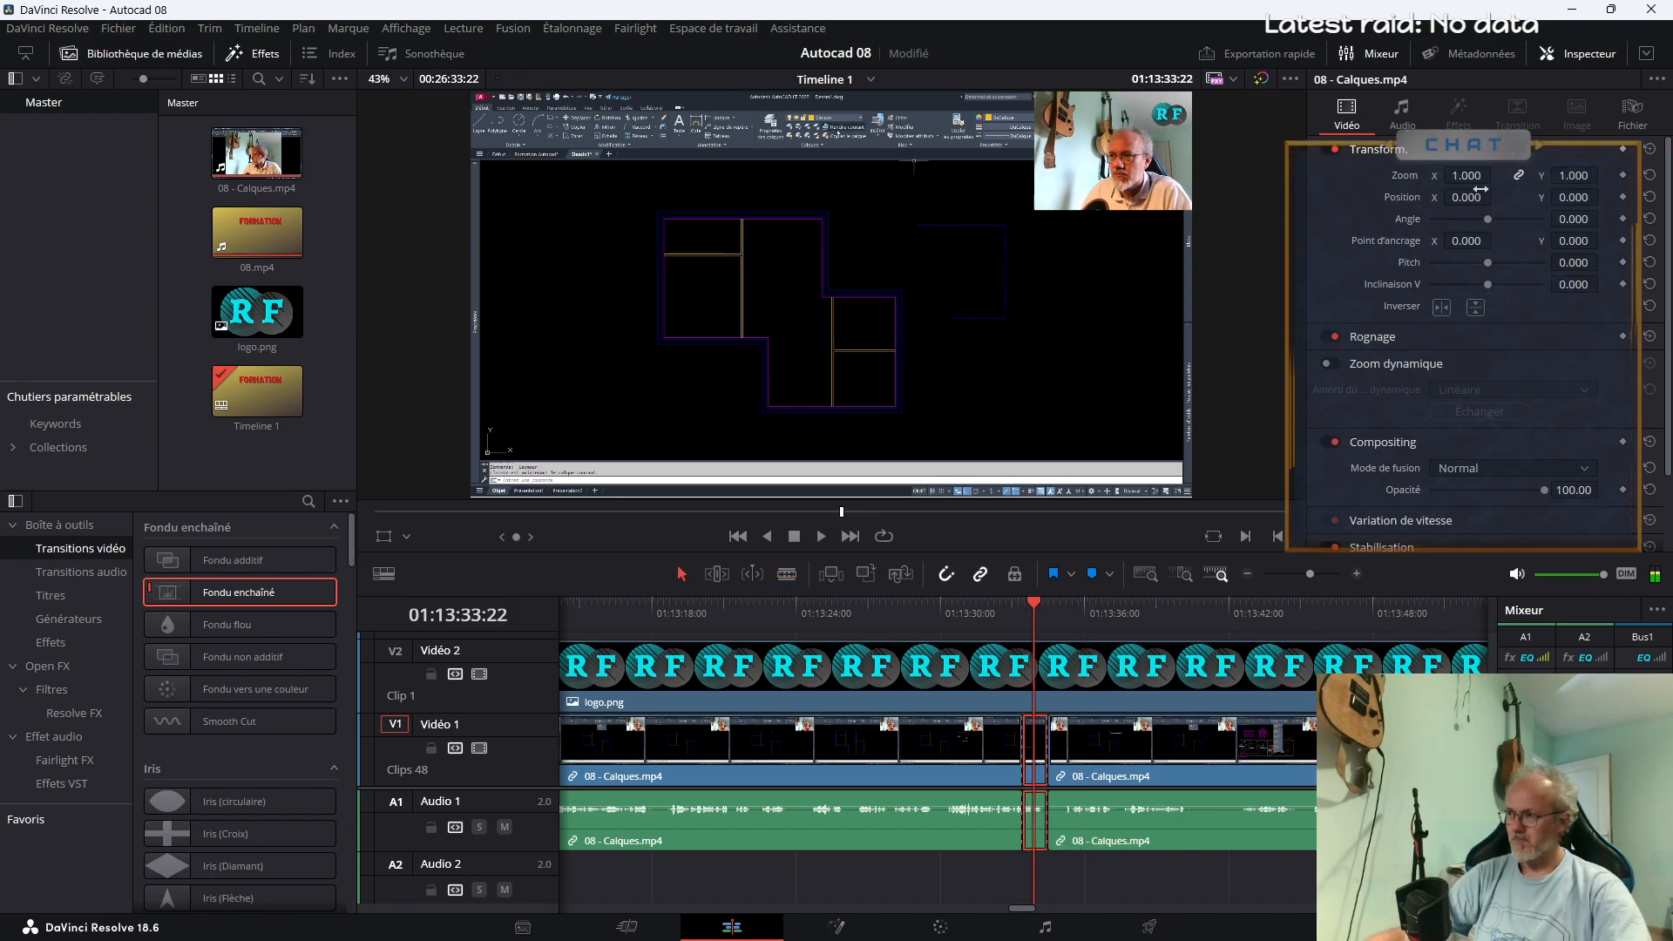
drag(1466, 175, 1209, 197)
drag(1574, 197, 288, 196)
drag(1466, 197, 1672, 197)
Play the preceding footage and split 08 - Calques.mp4 at about 01:13:24 and 01:13:26
click(1001, 629)
key(space)
click(865, 629)
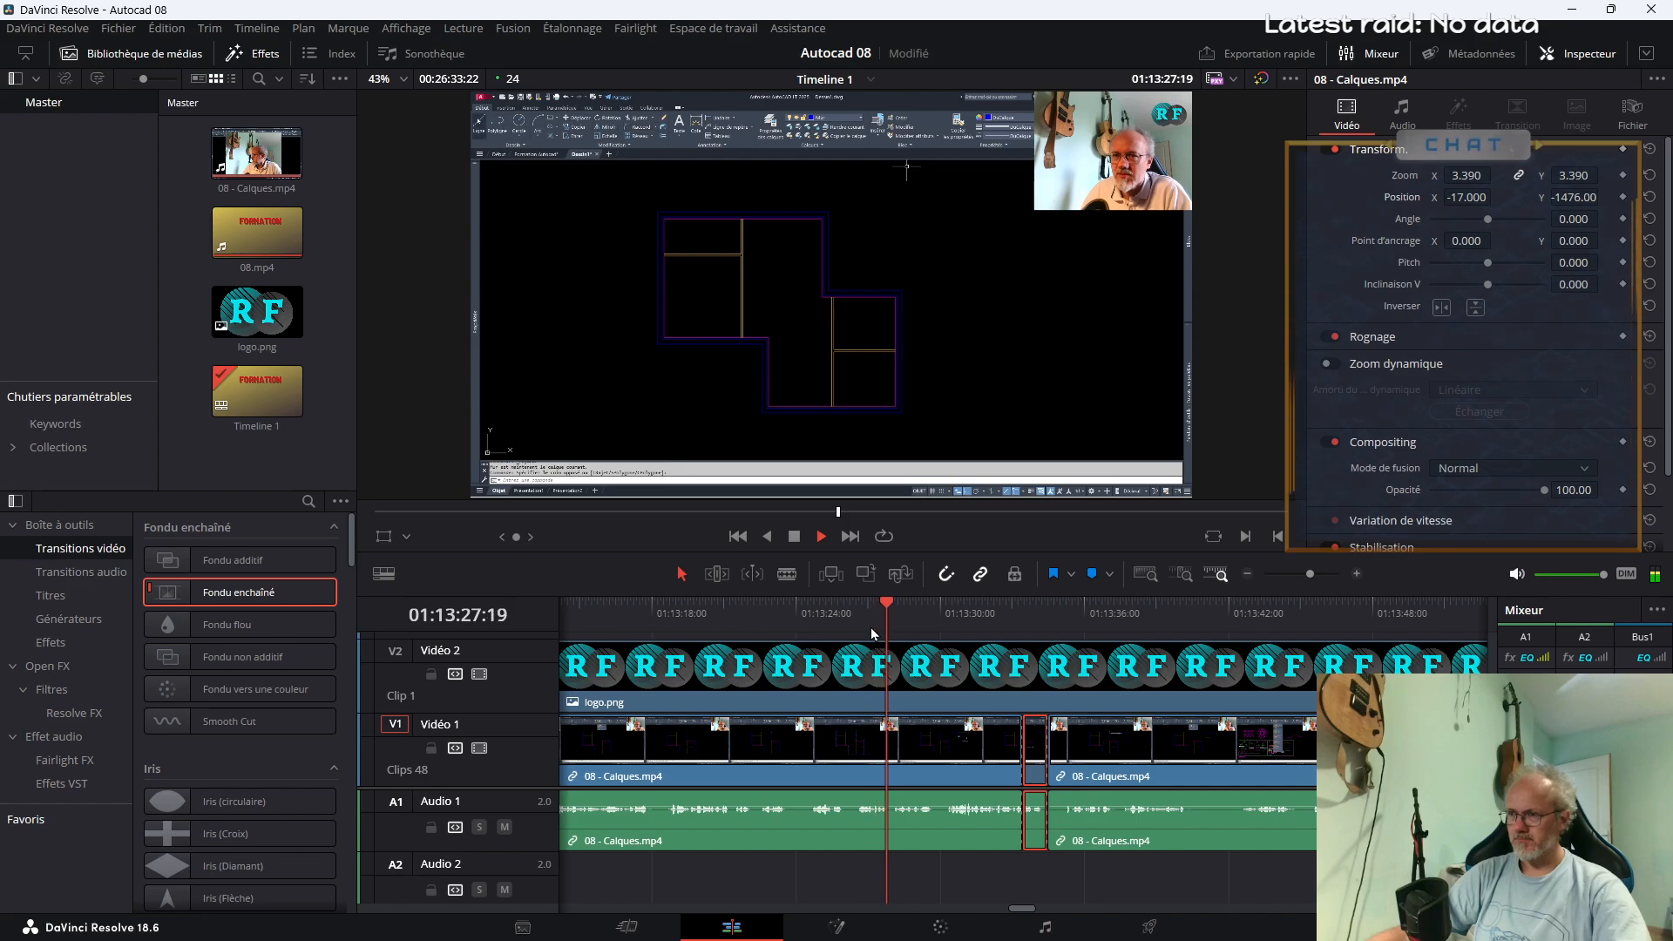
key(b)
click(806, 629)
key(space)
click(809, 794)
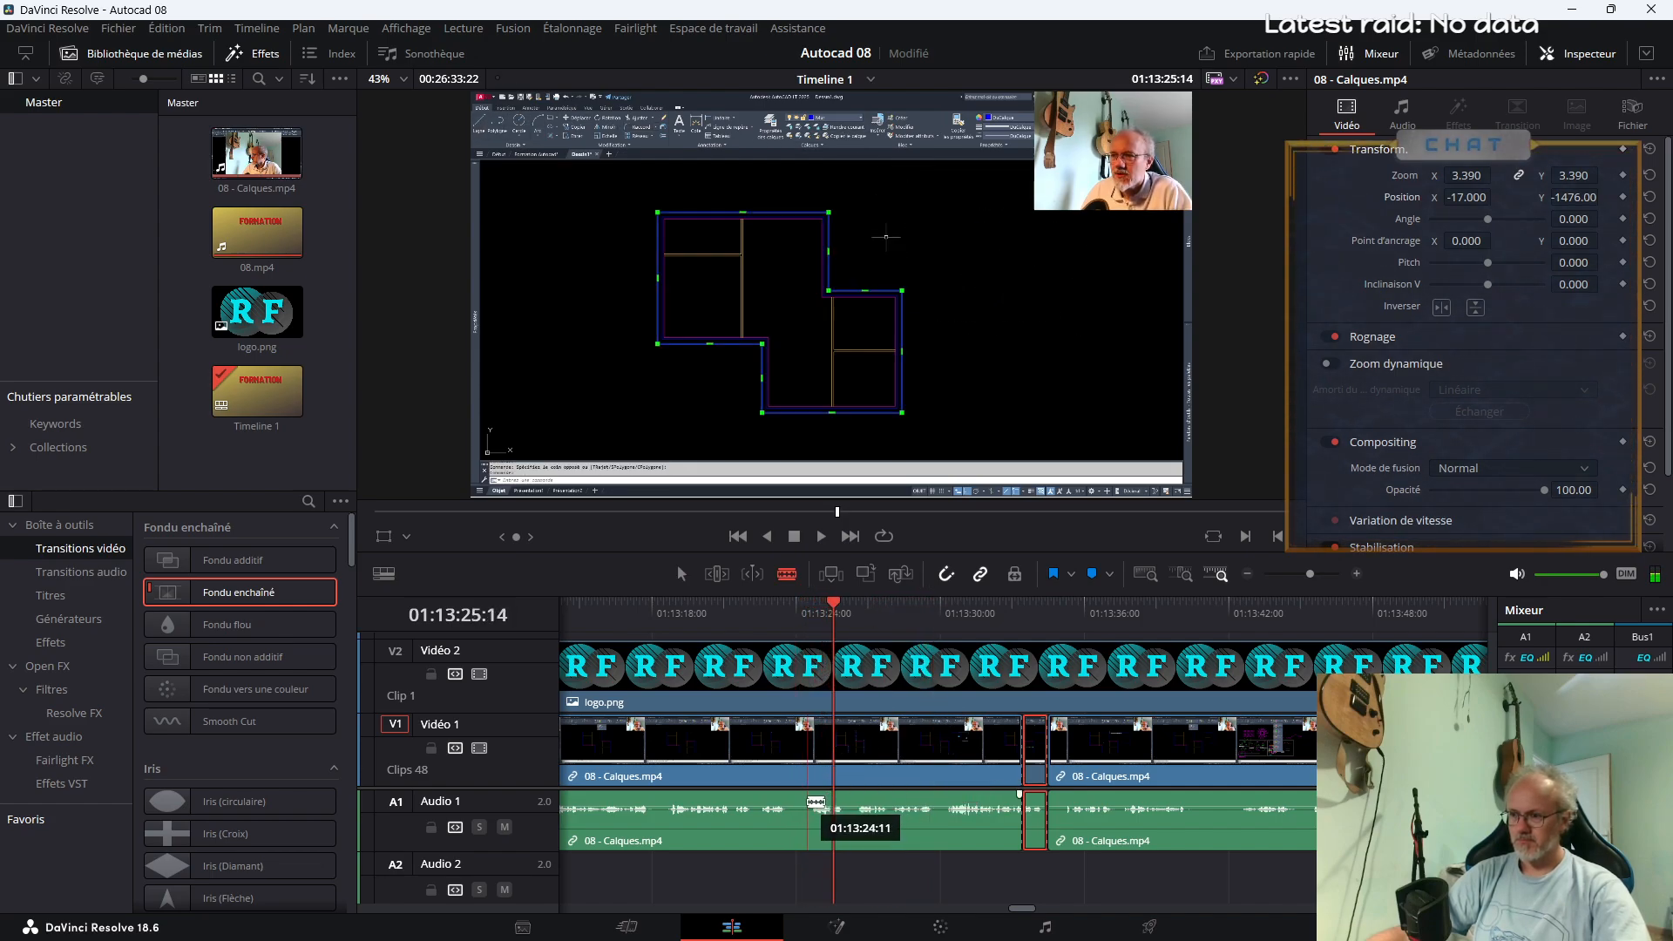
click(857, 815)
key(space)
key(a)
Enlarge the segment between the cuts at 01:13:24 and 01:13:26 to zoom 3.920, with position Y -1634
click(831, 774)
click(829, 625)
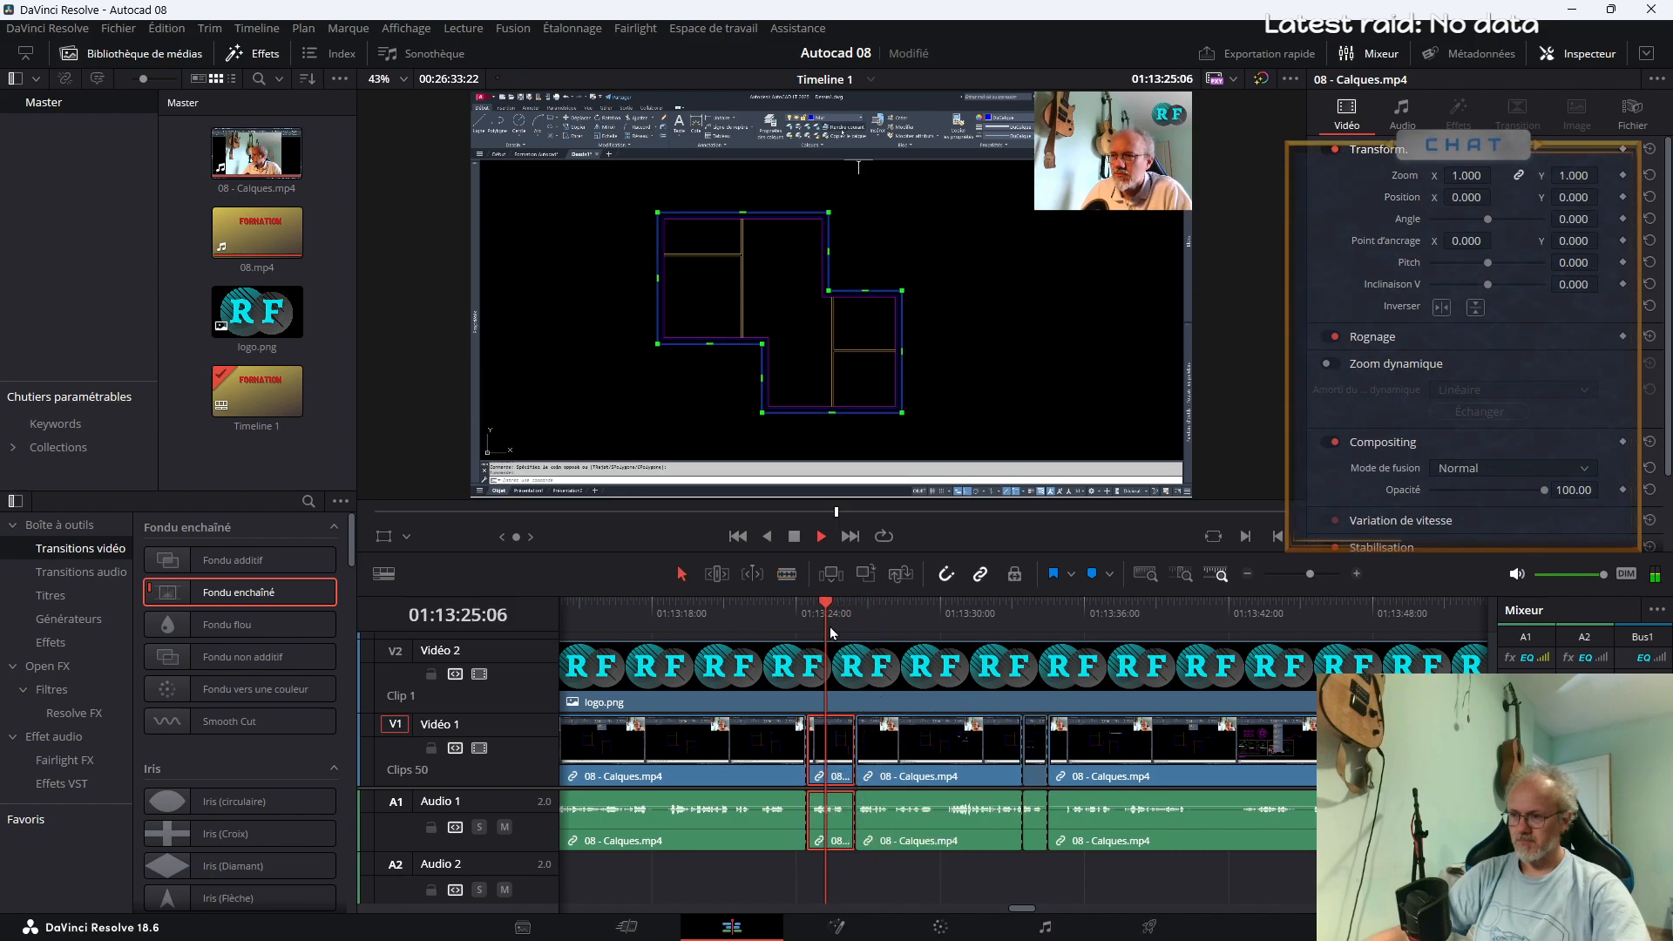
drag(1467, 175, 415, 196)
drag(1466, 175, 1206, 449)
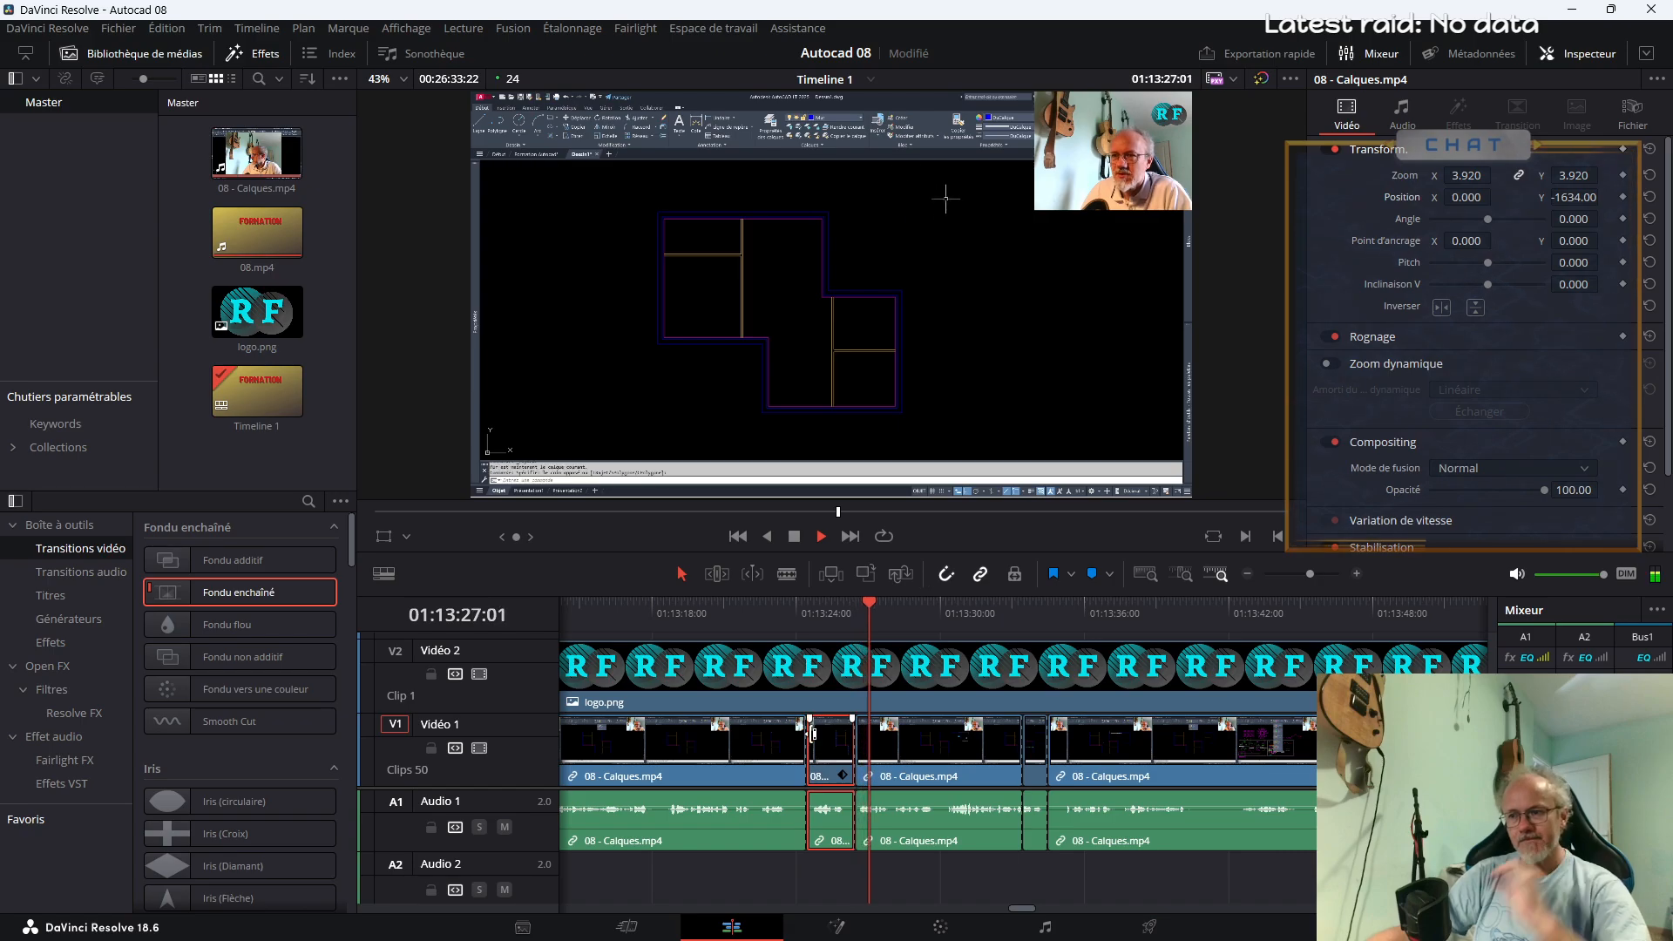
Apply Fondu enchaîné to the four cuts around the two enlarged segments, make it the default transition, and play from the third cut
key(space)
drag(247, 592, 1099, 756)
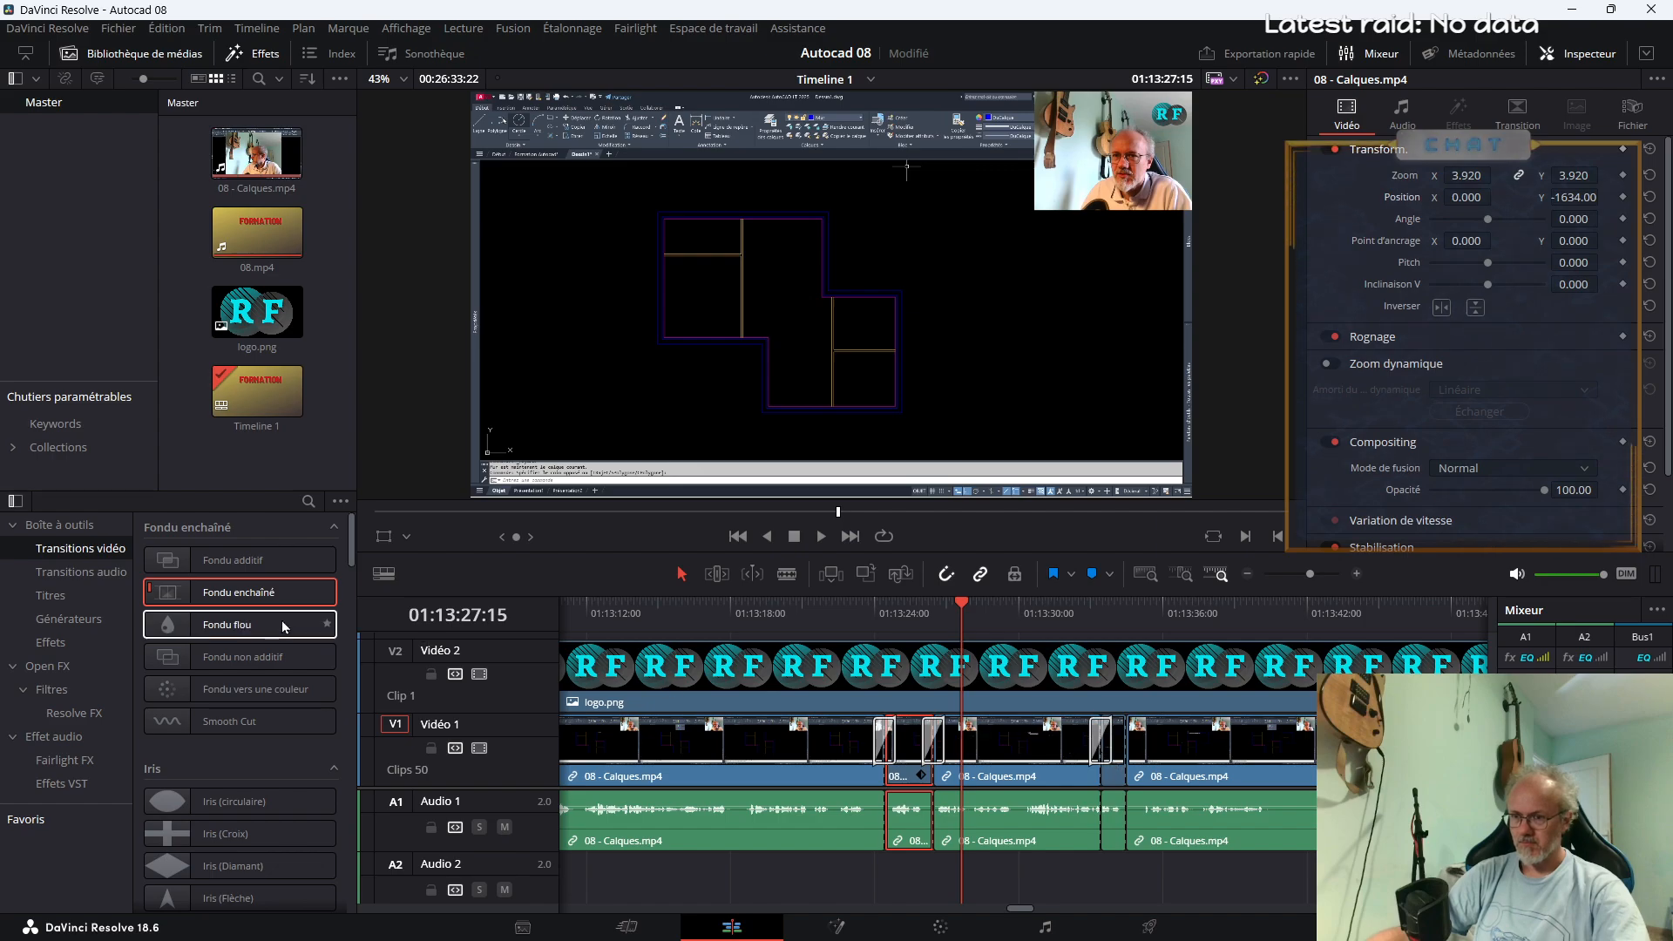
right_click(279, 599)
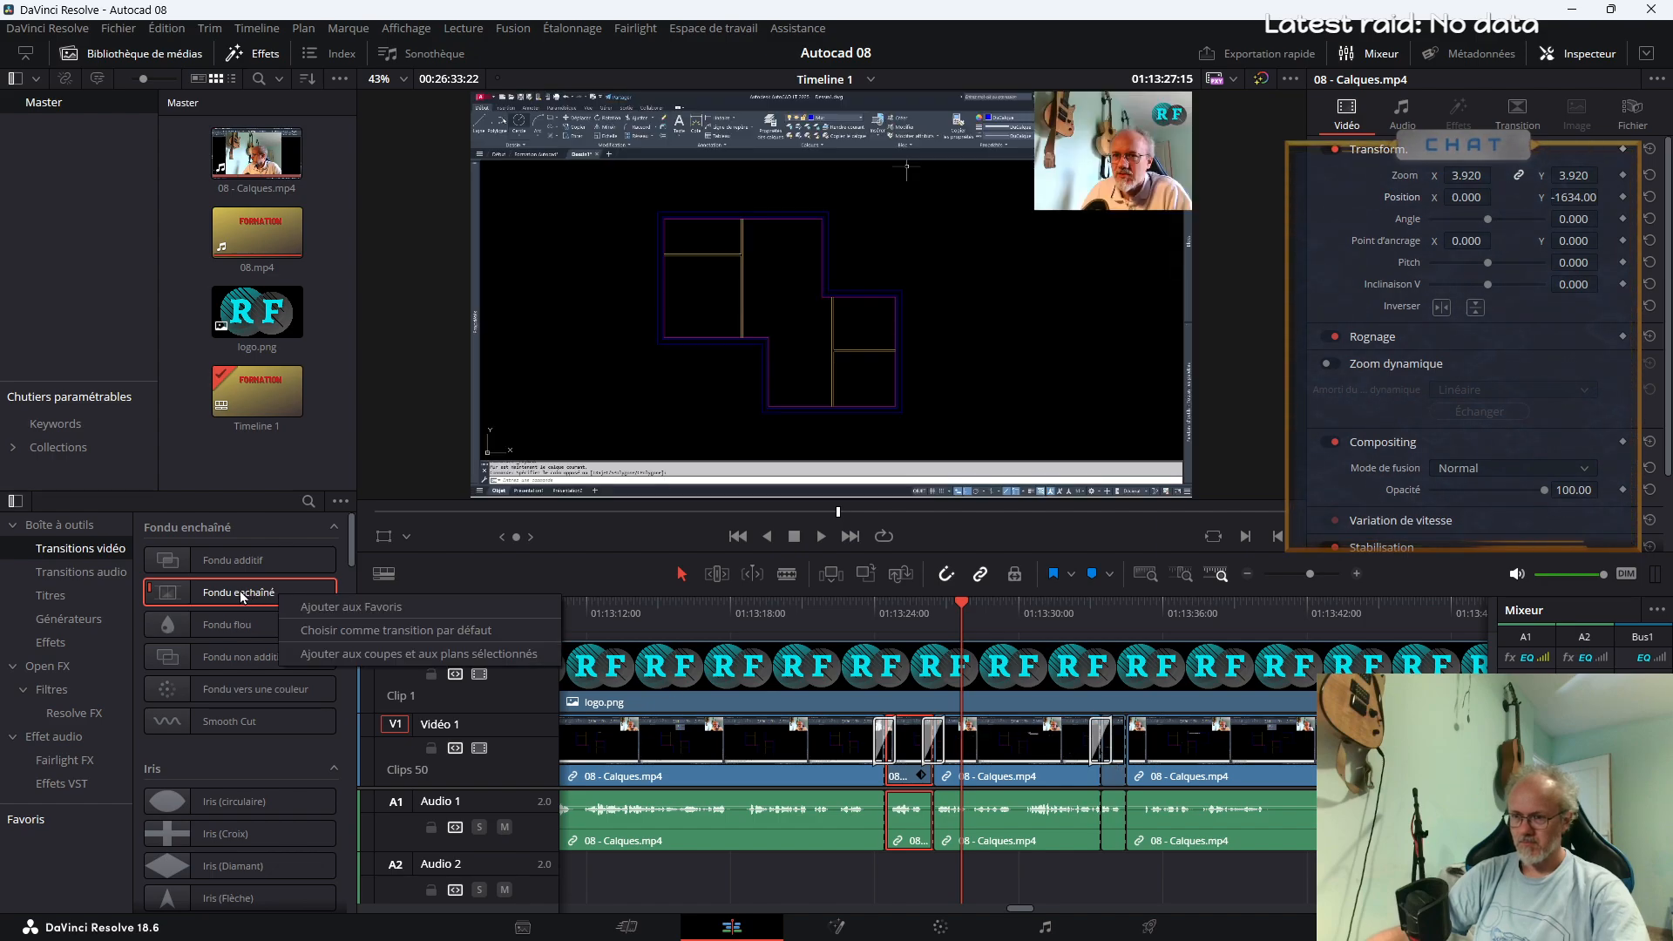
click(311, 630)
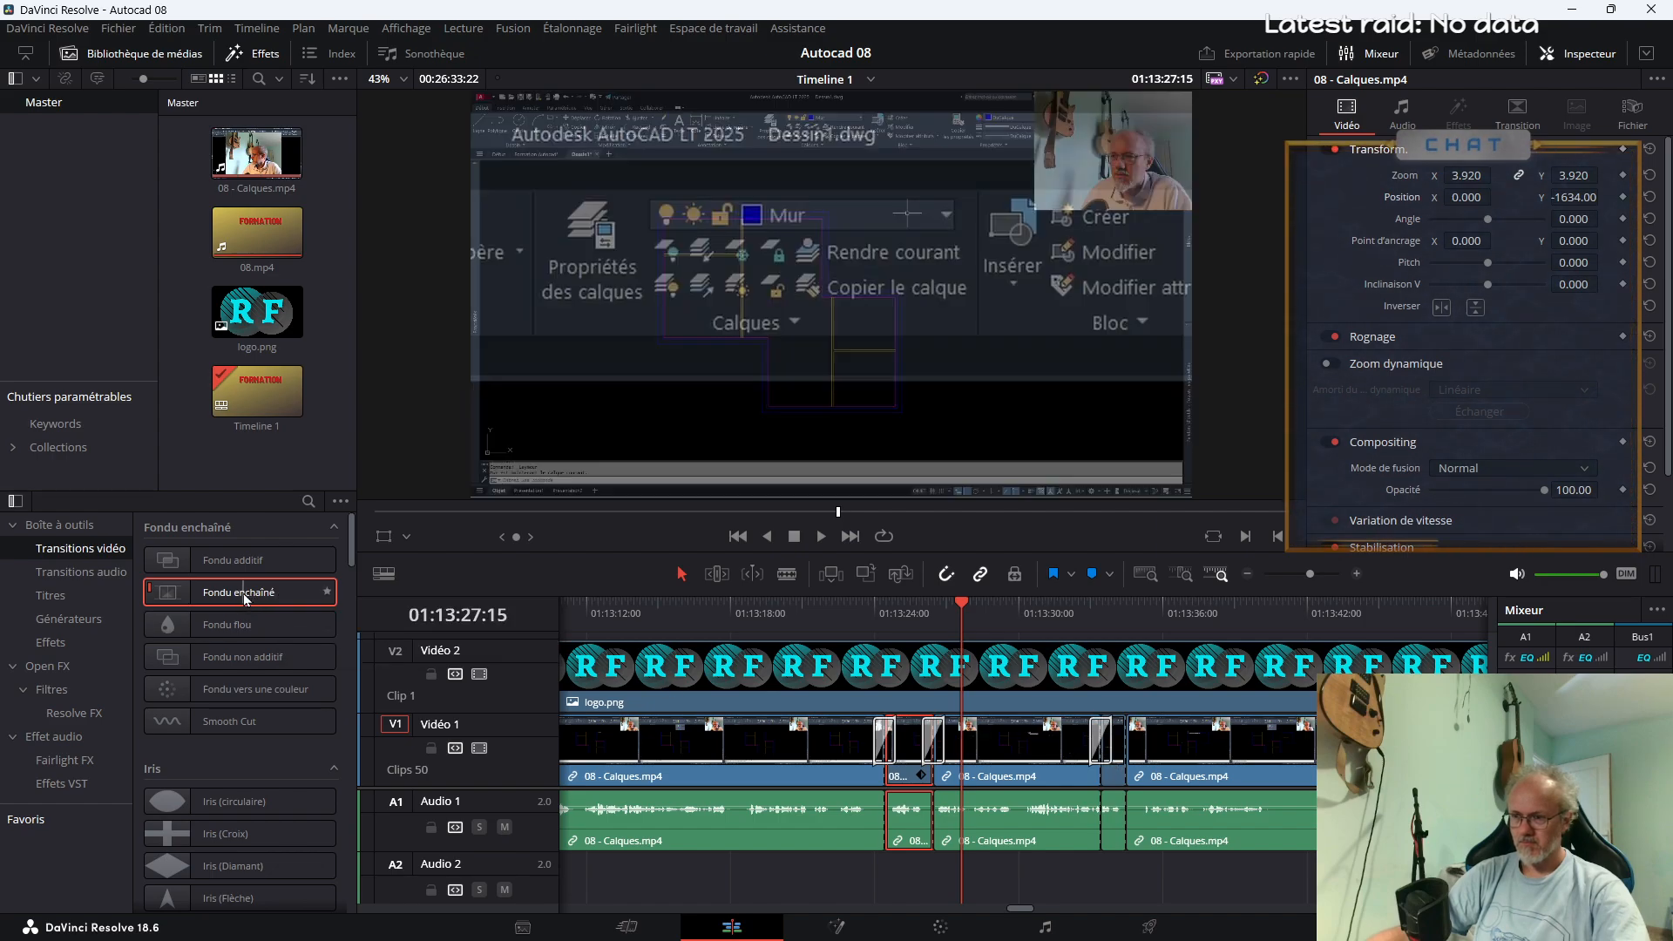
drag(245, 598, 1121, 749)
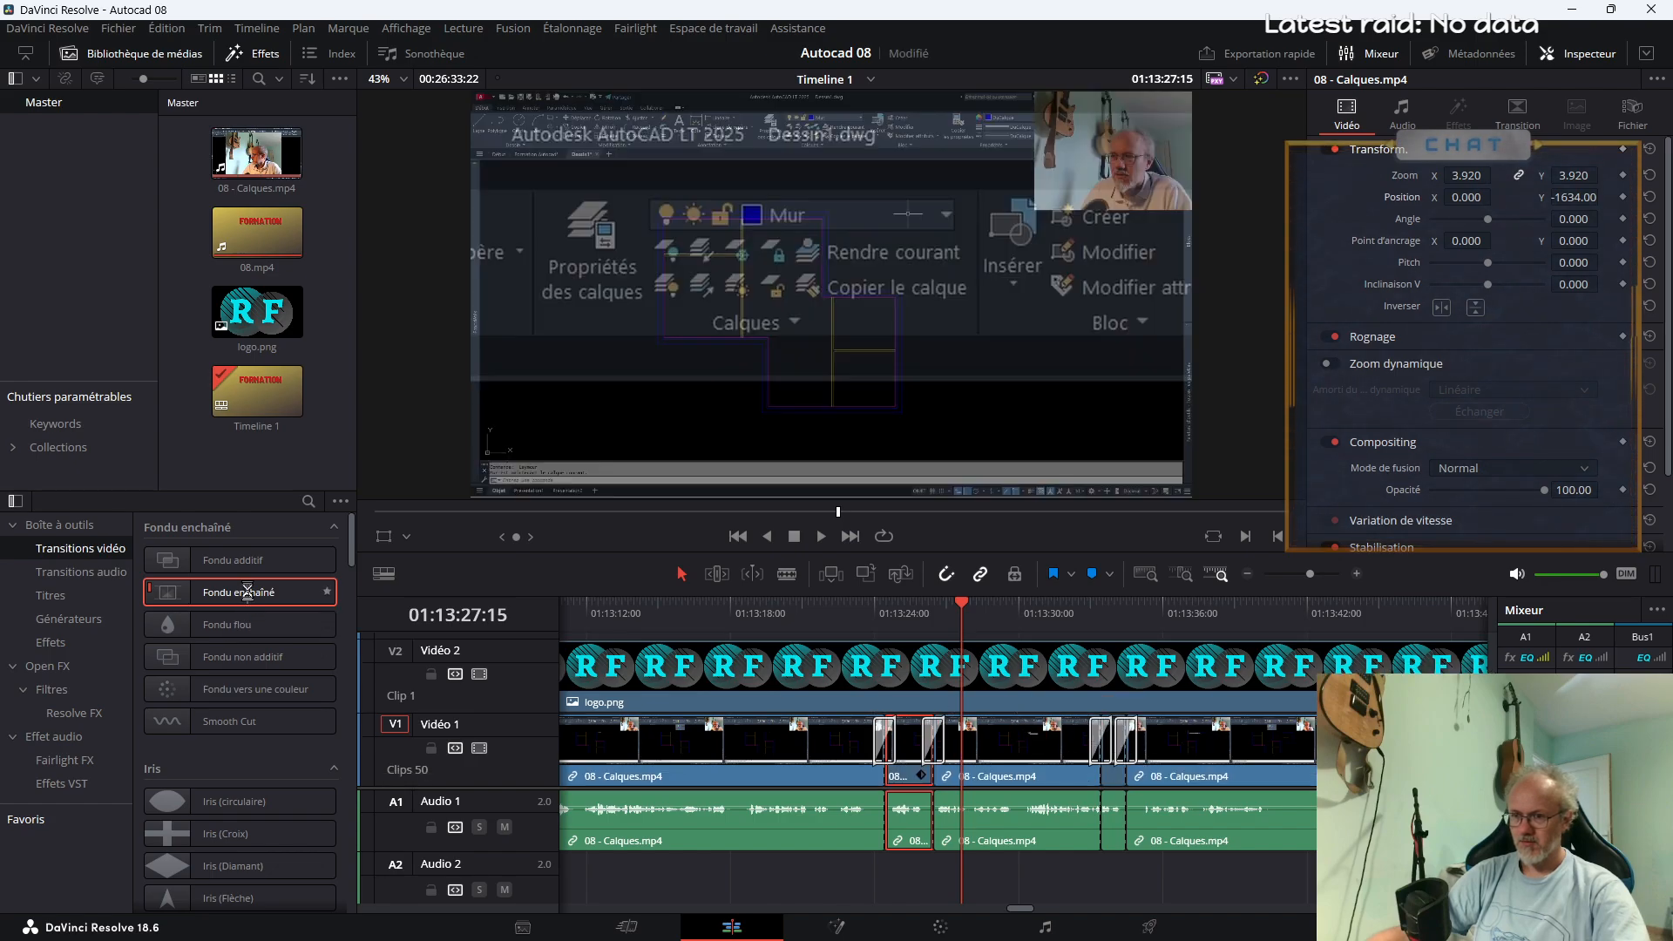
right_click(250, 598)
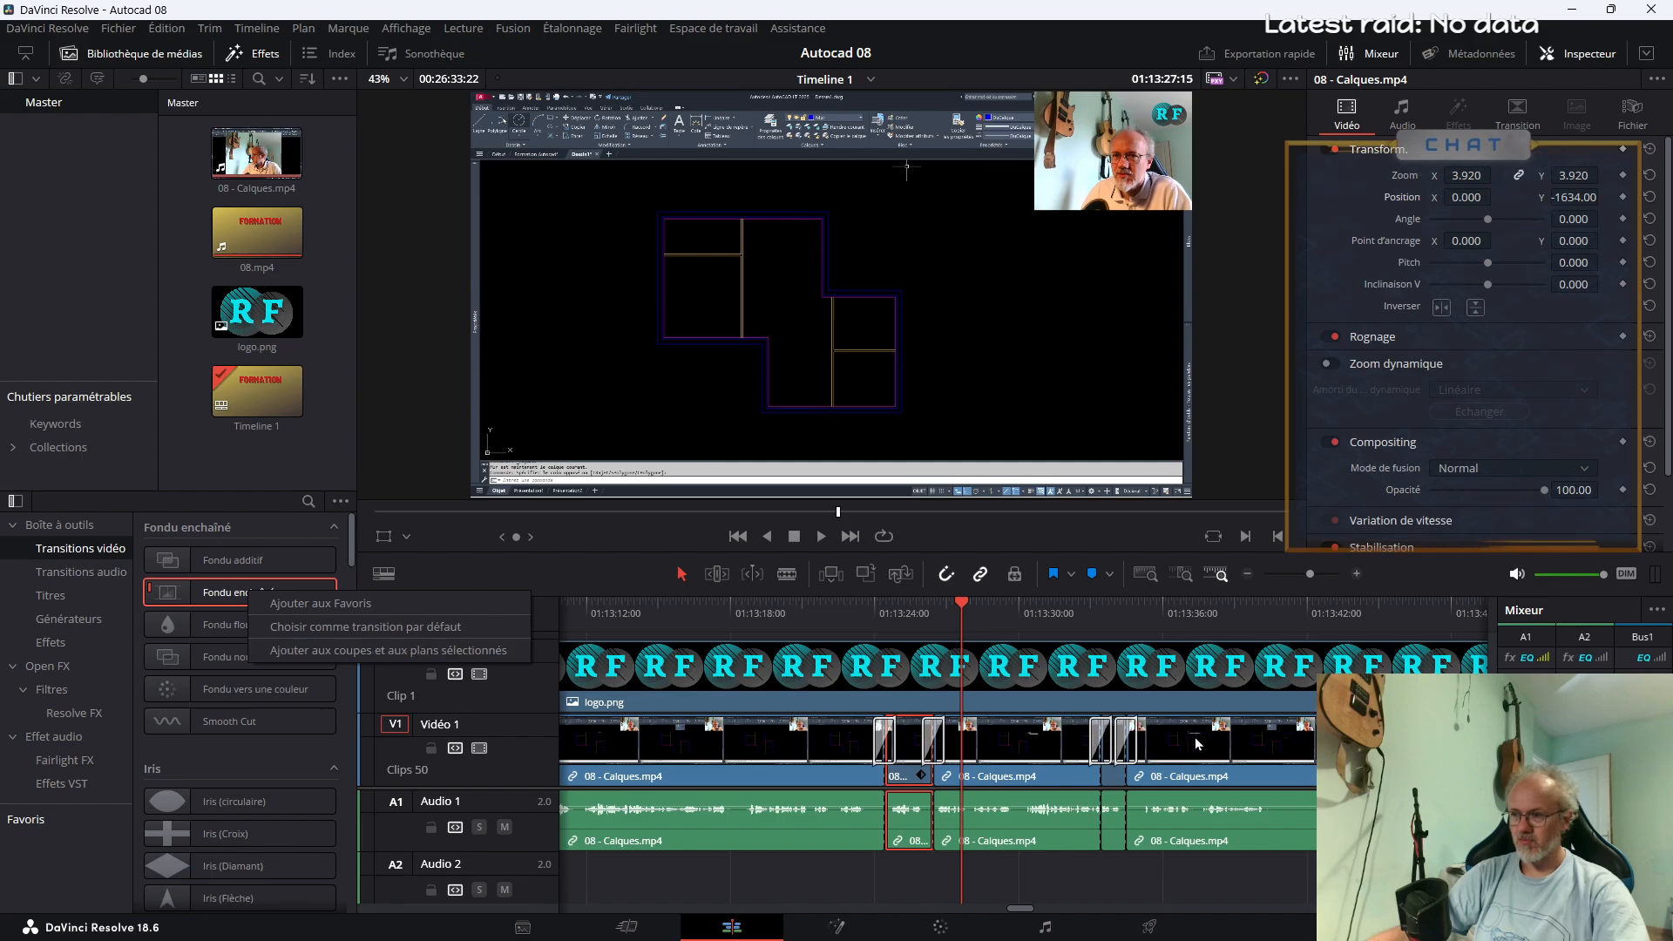
click(1106, 615)
key(space)
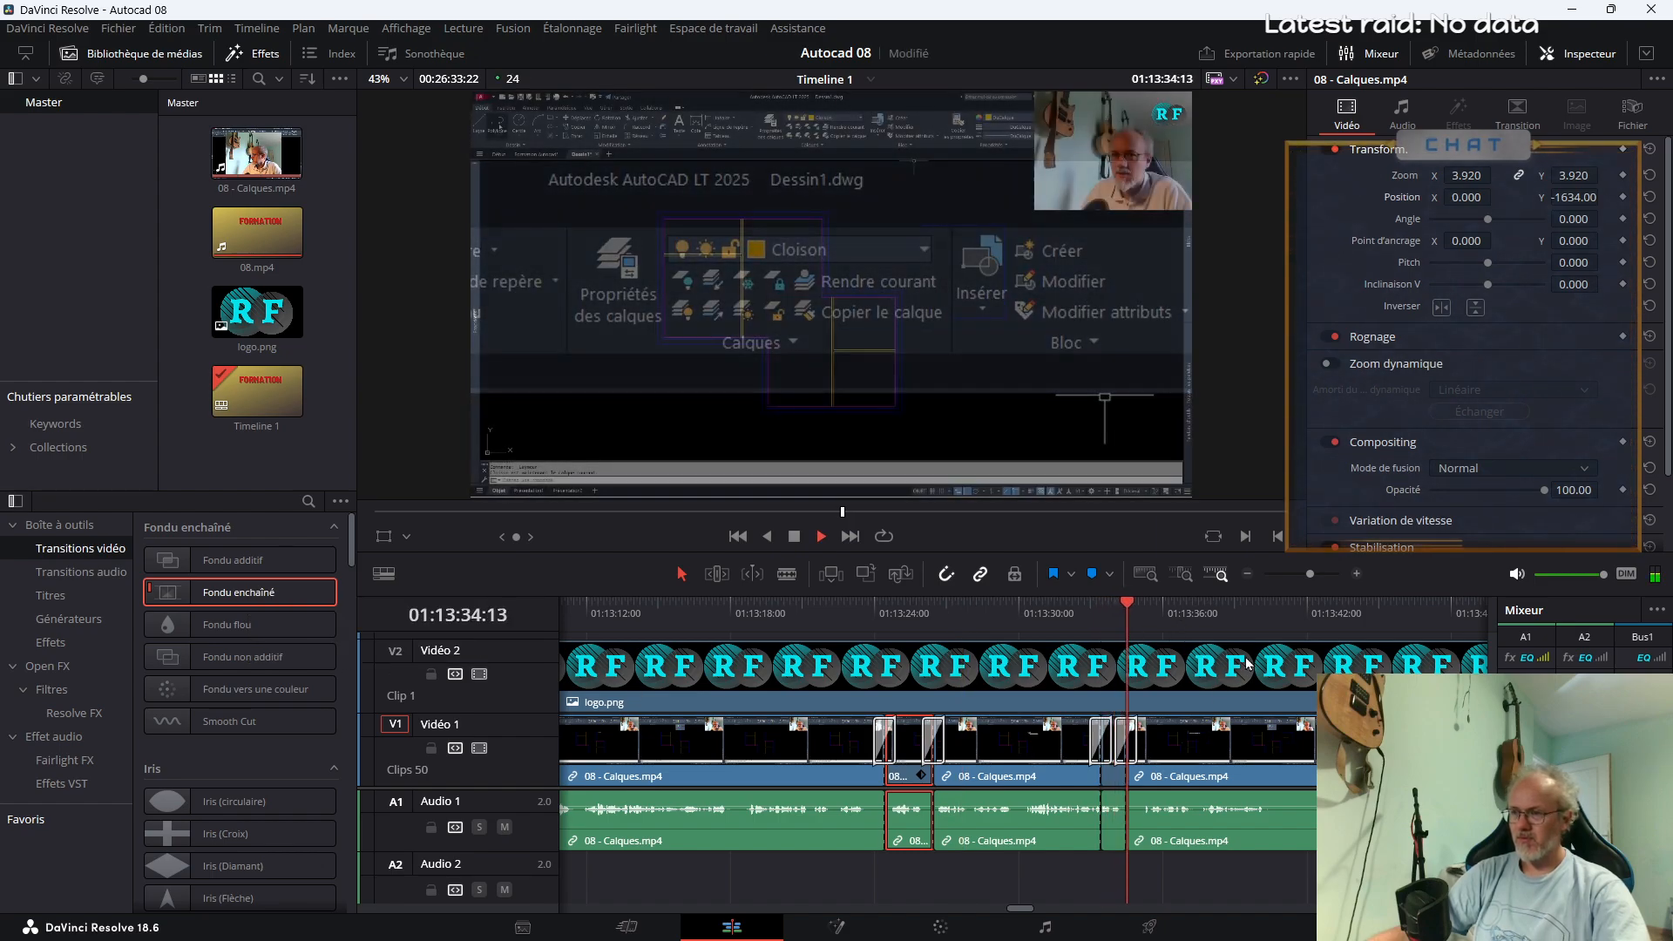
click(1304, 574)
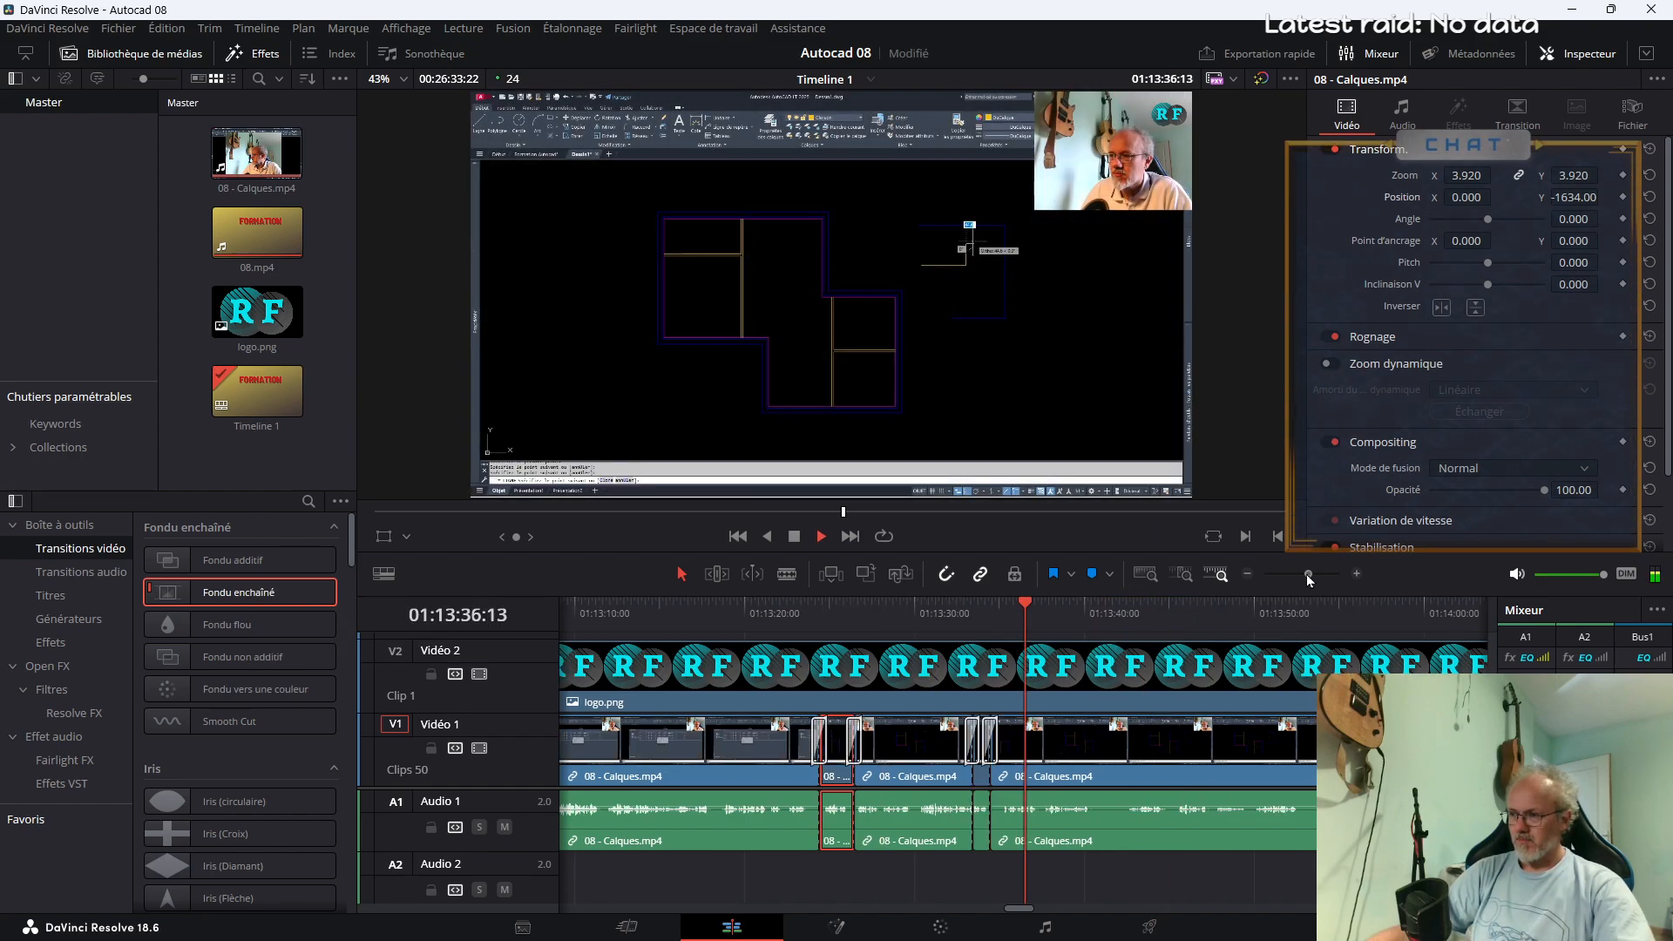
drag(1303, 575, 1308, 573)
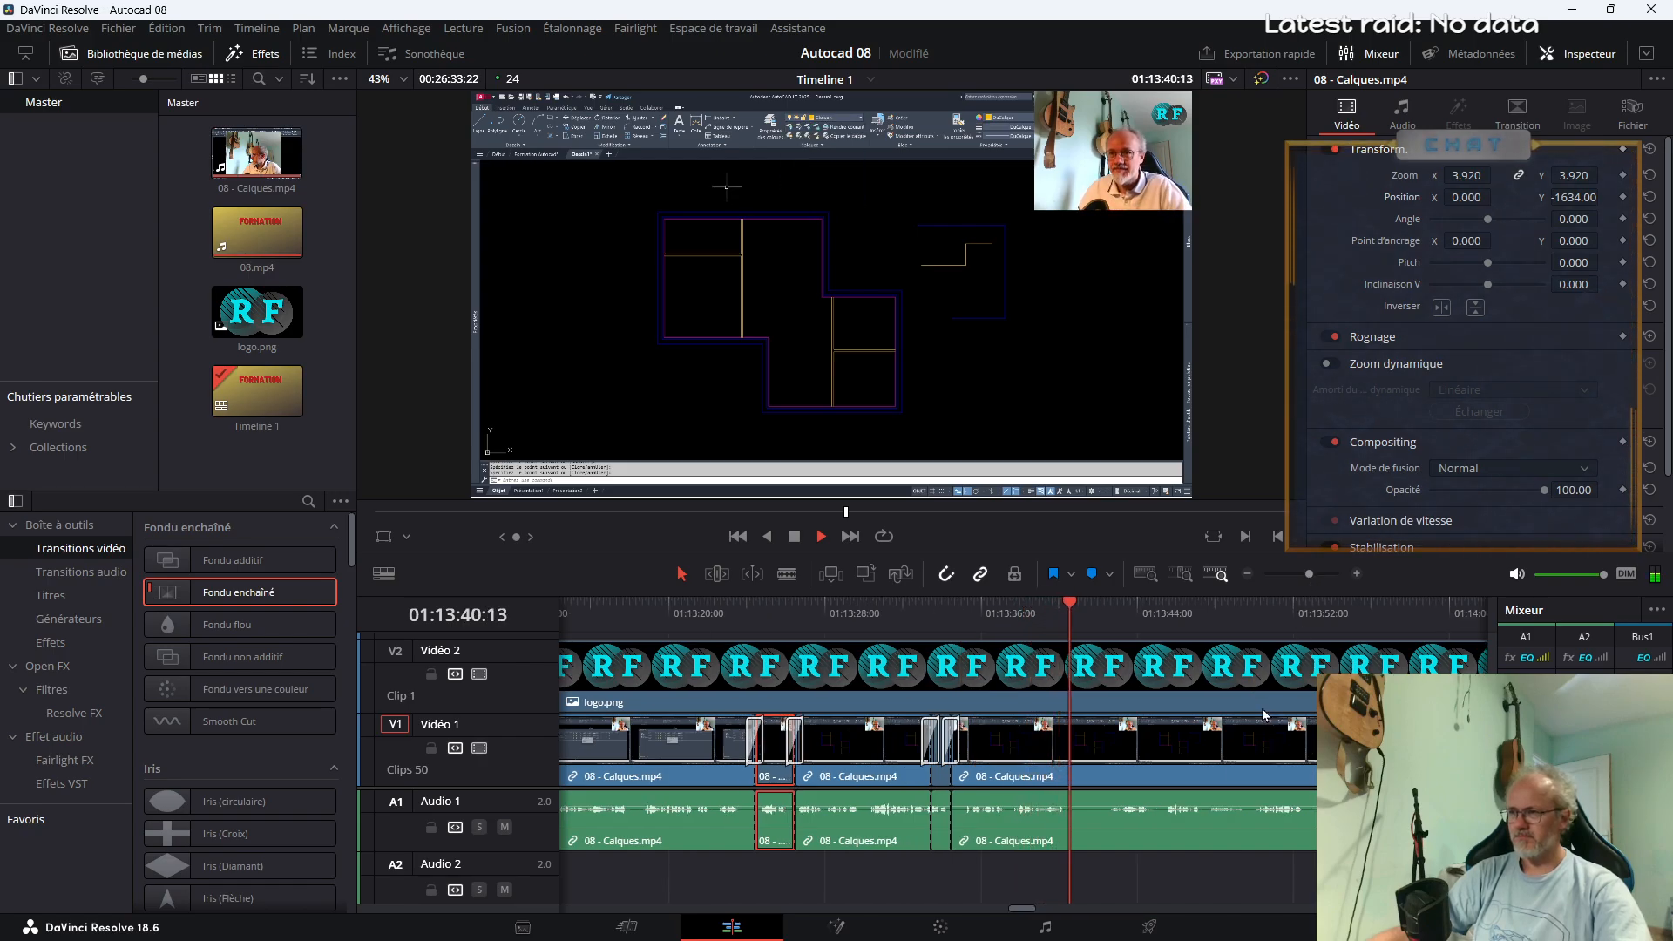
key(b)
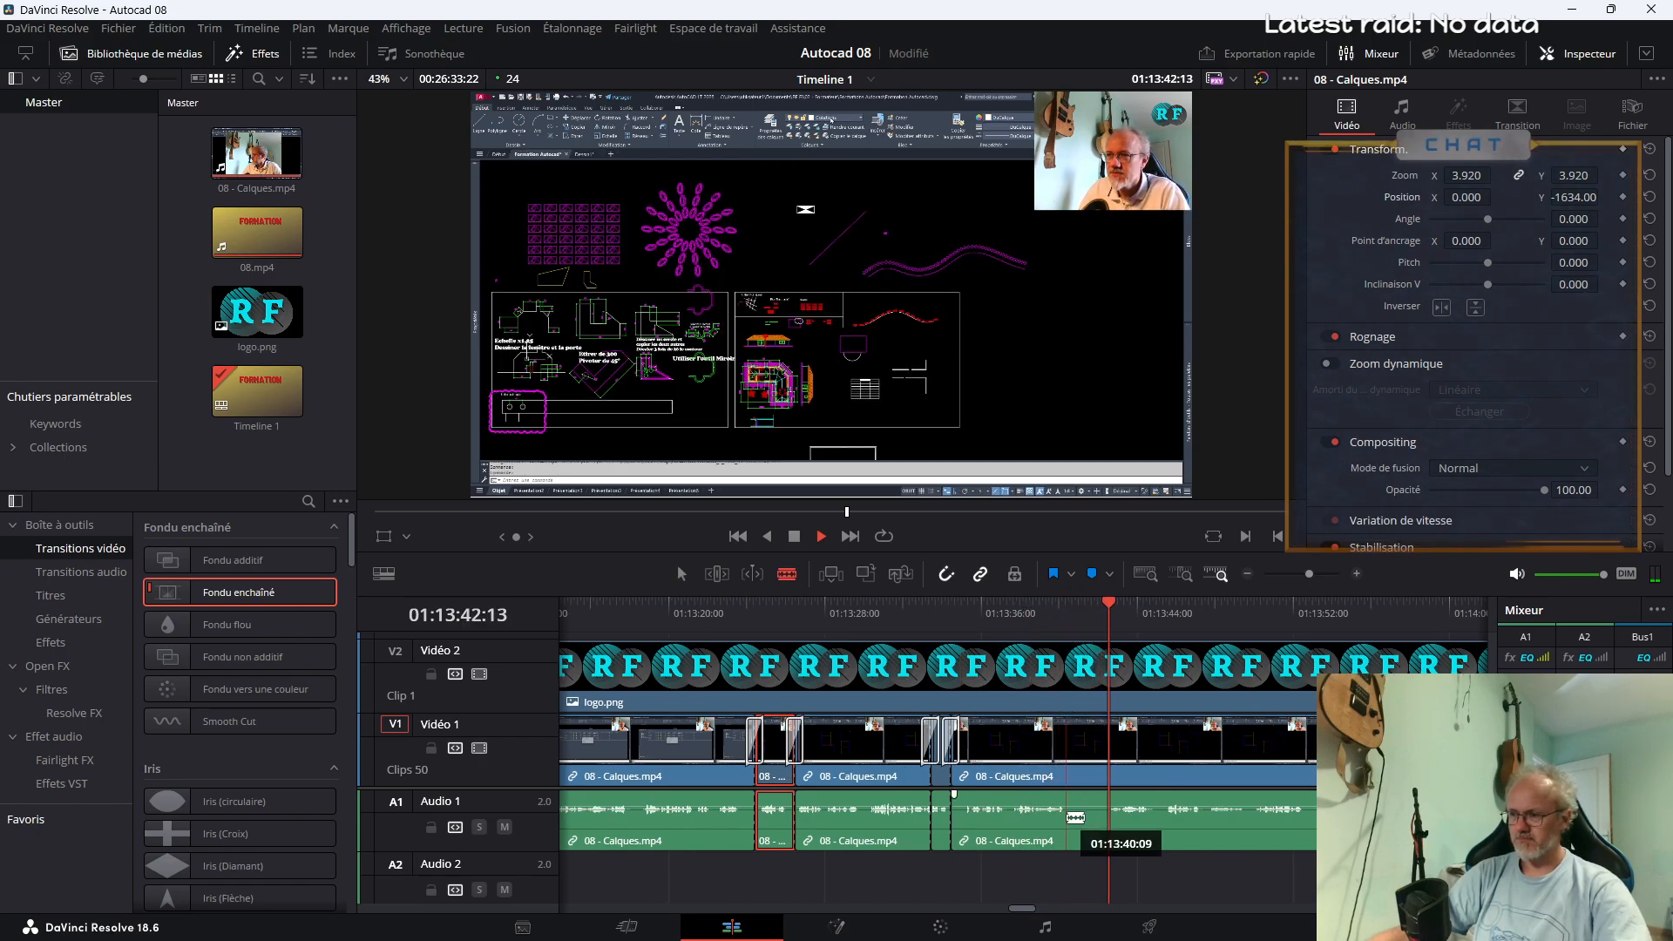
click(1066, 811)
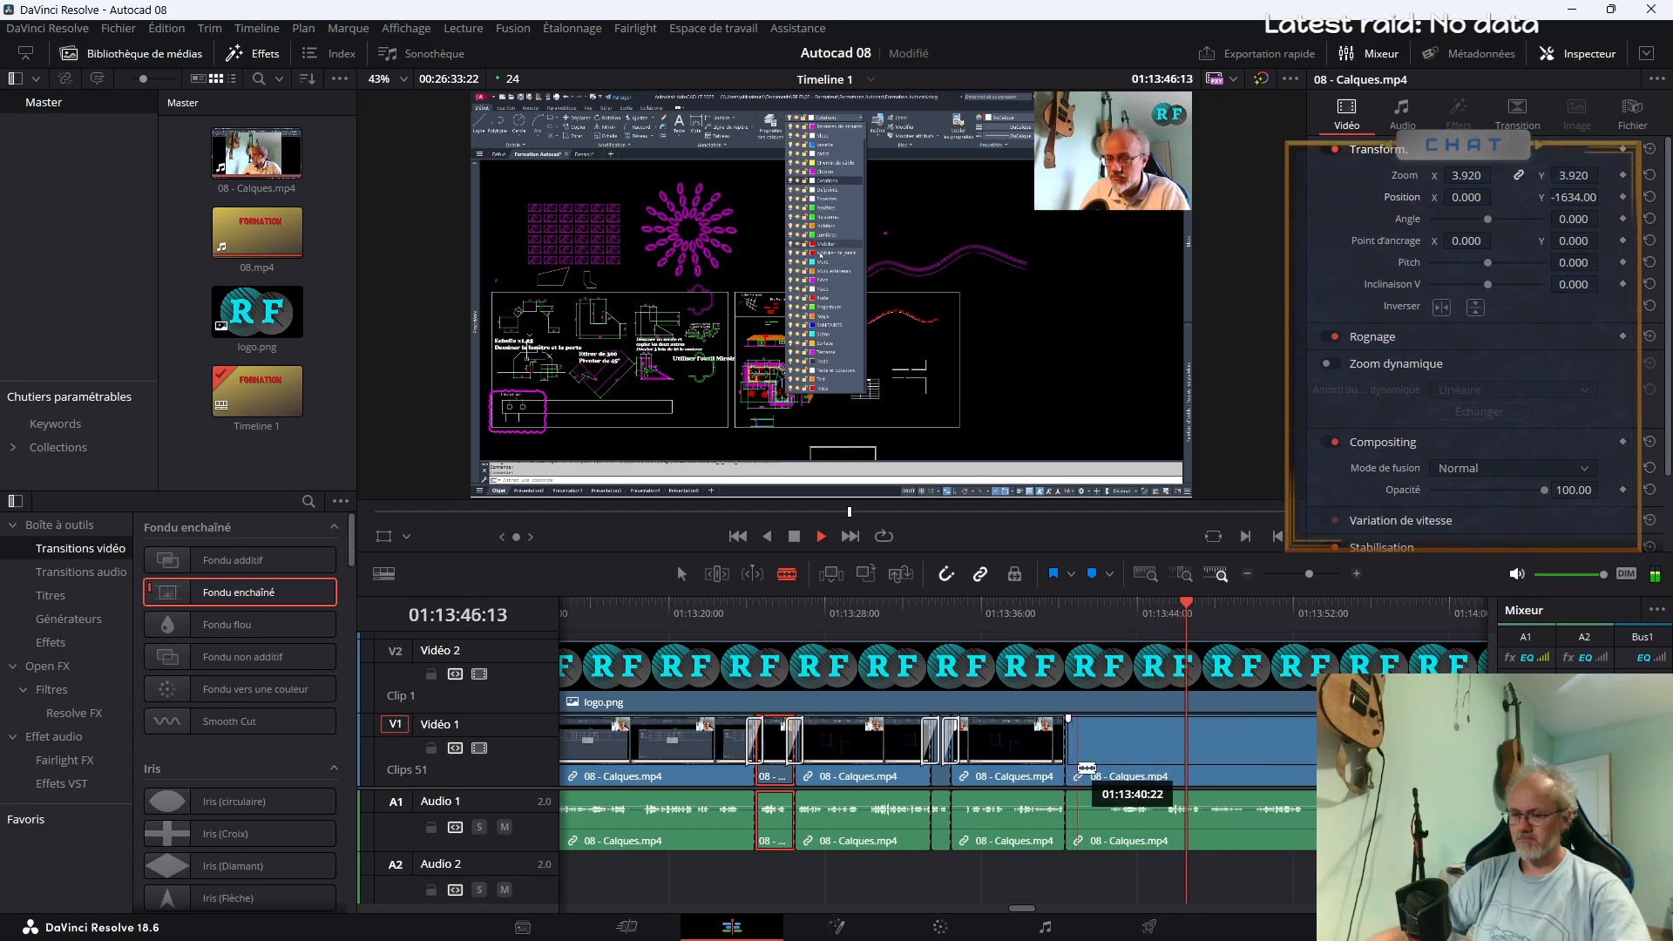
key(ctrl+z)
key(a)
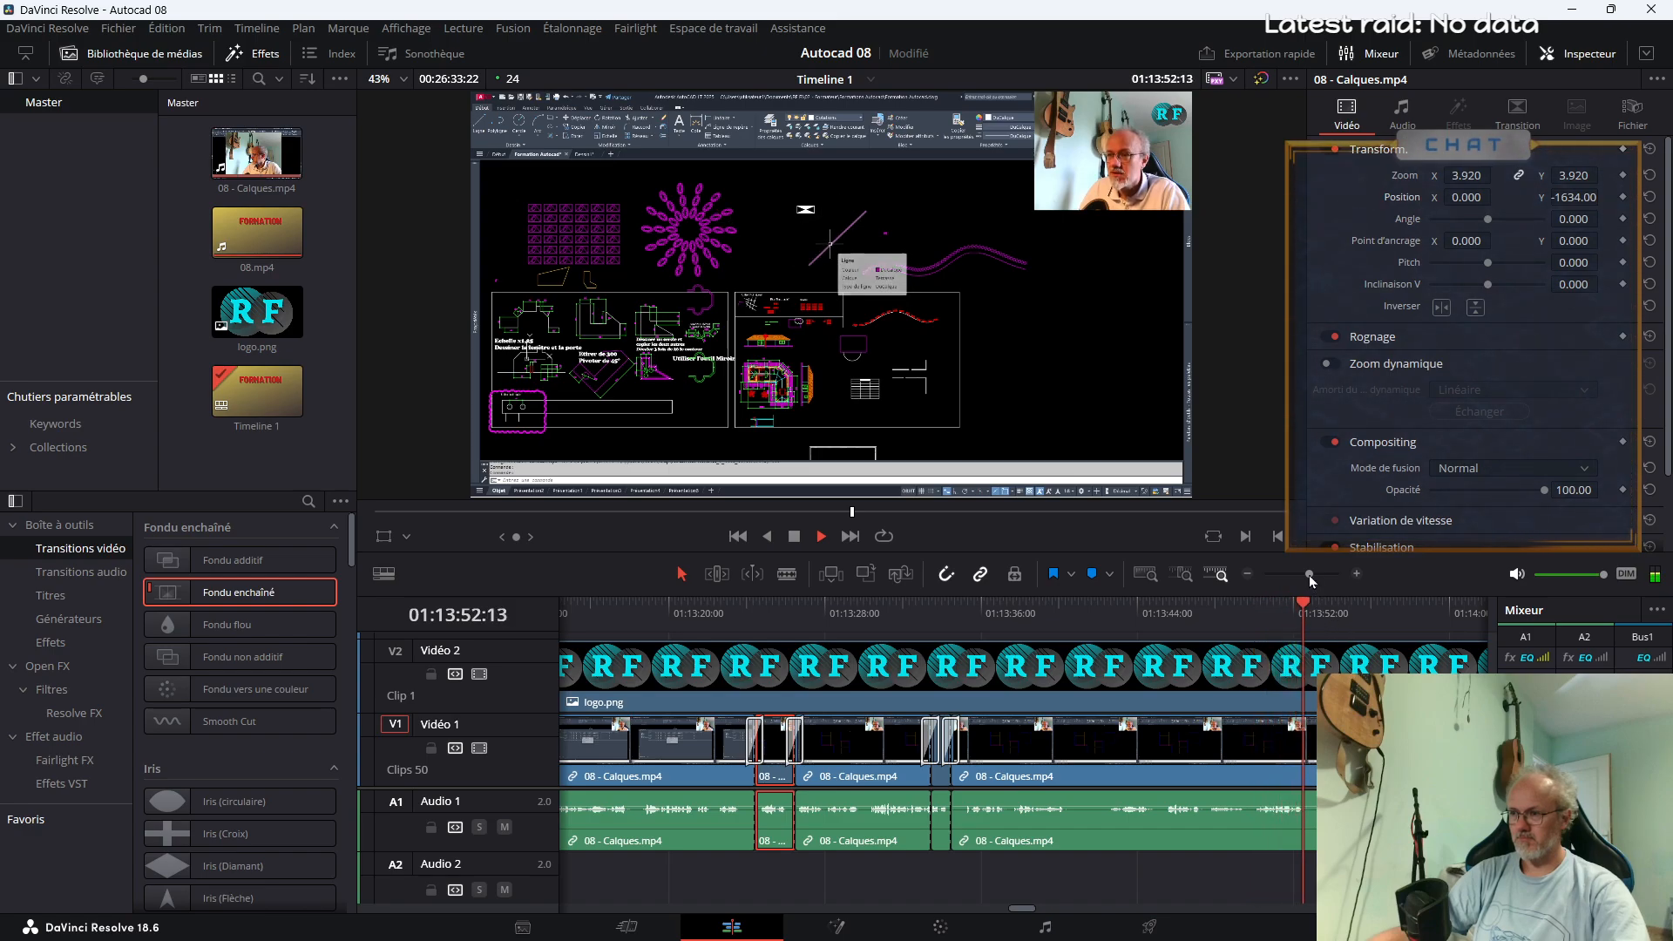
Split 08 - Calques.mp4 at about 01:13:54 and 01:13:56, select the segment between the cuts and return to its start
drag(1310, 581, 1307, 582)
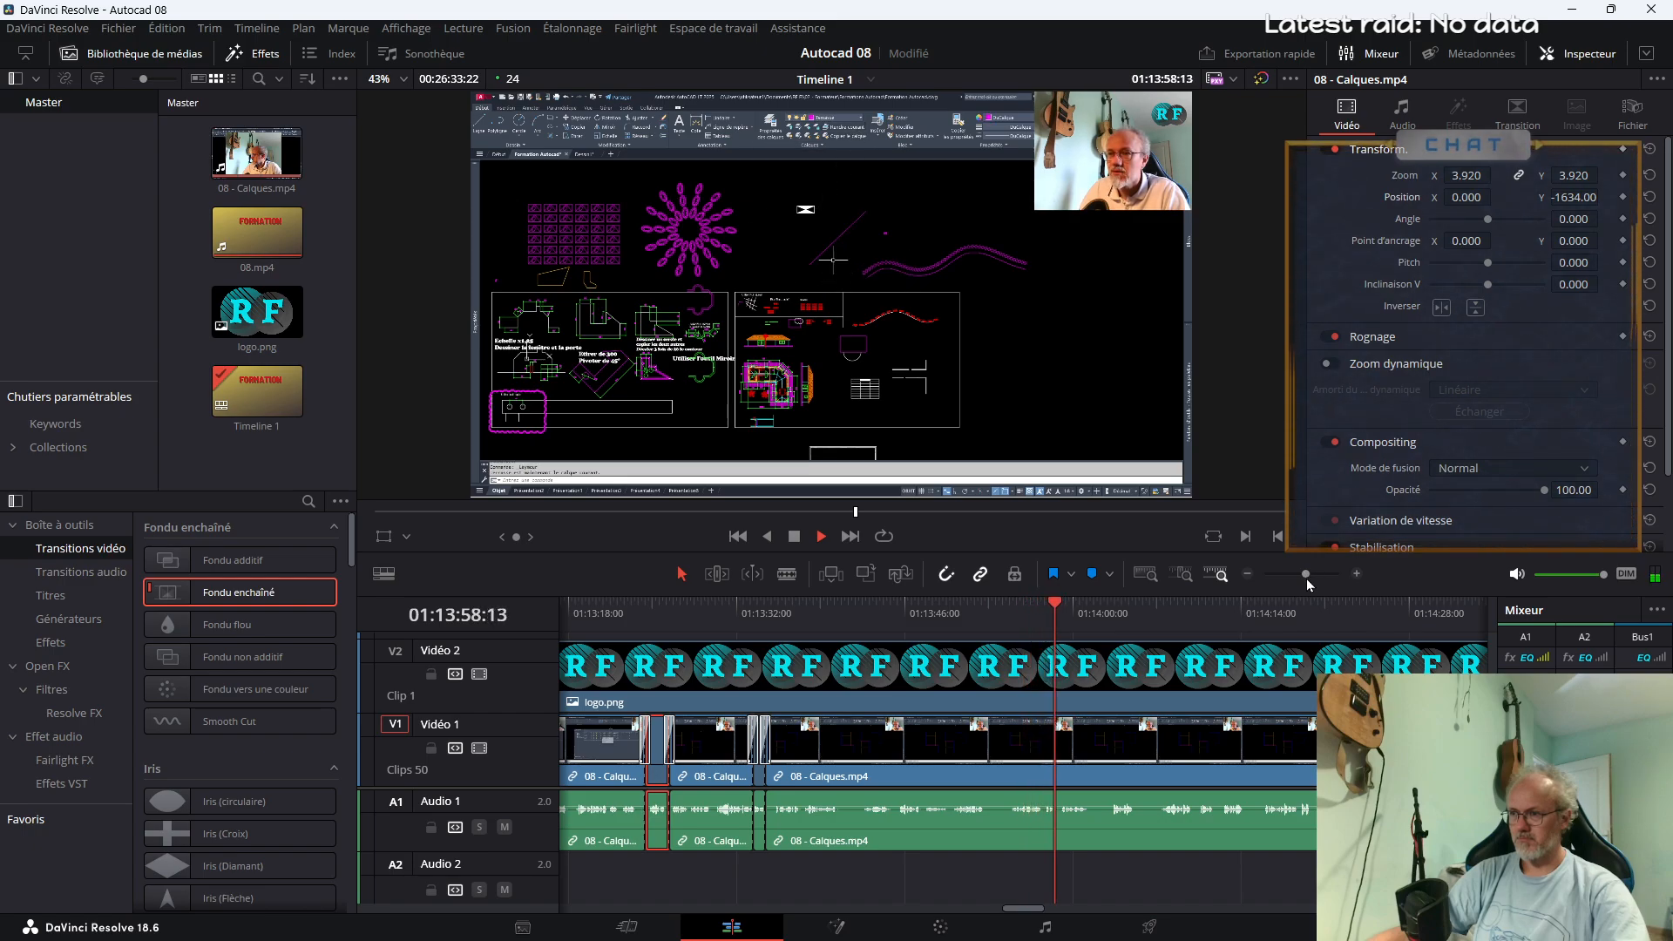
click(1018, 665)
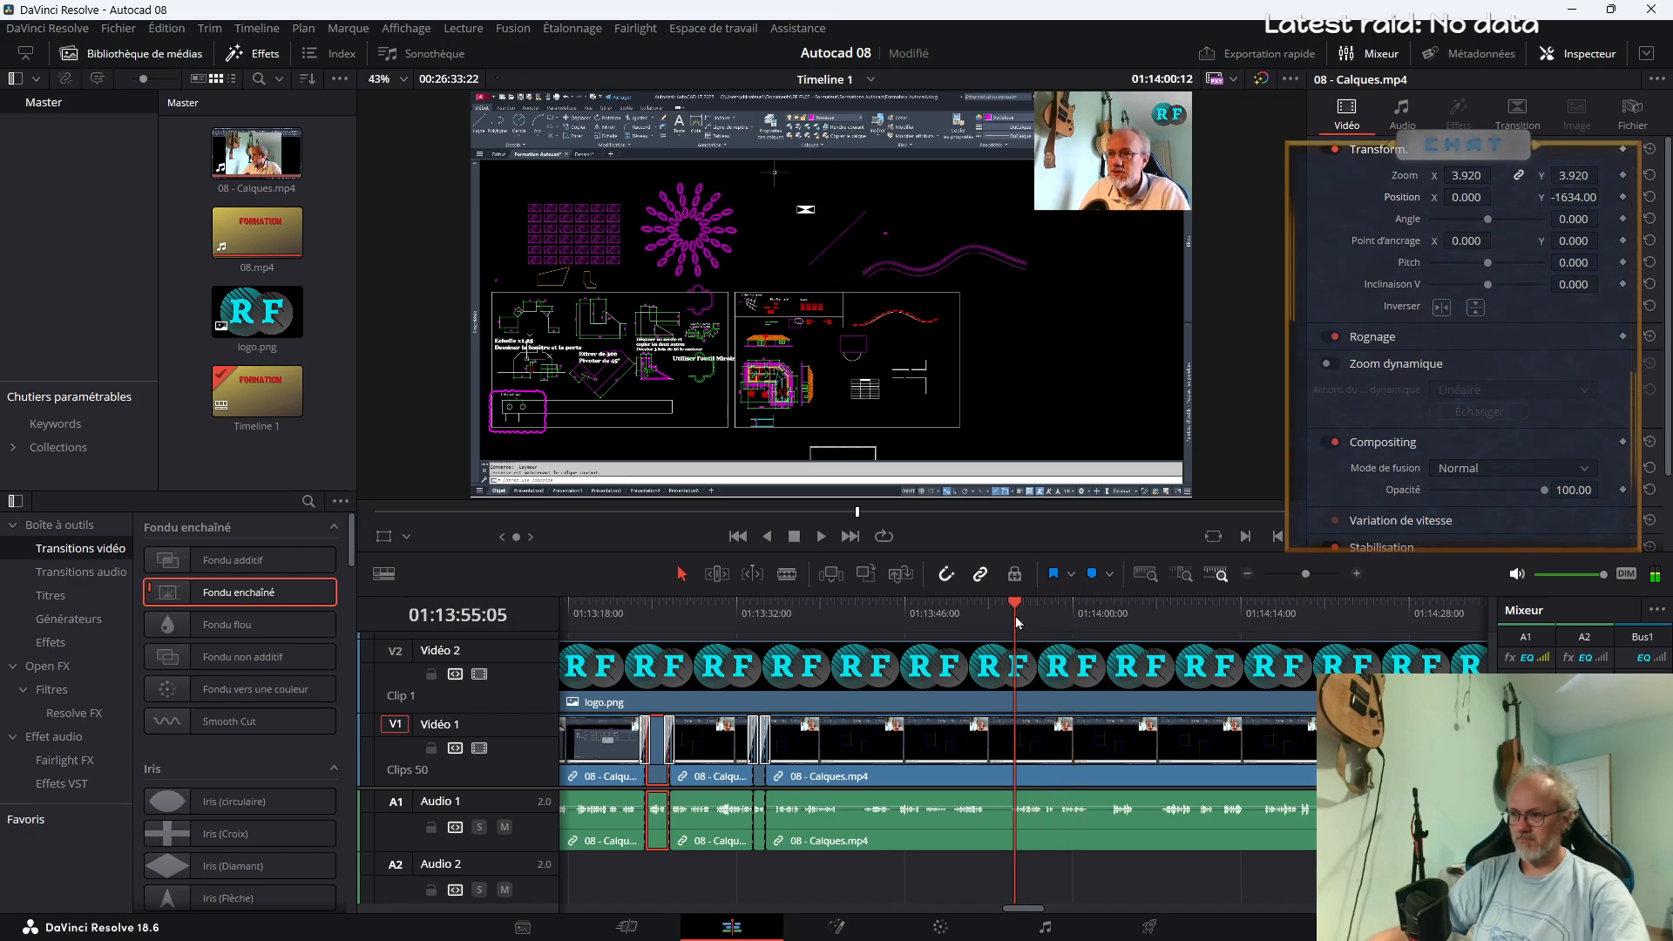
click(1000, 806)
key(space)
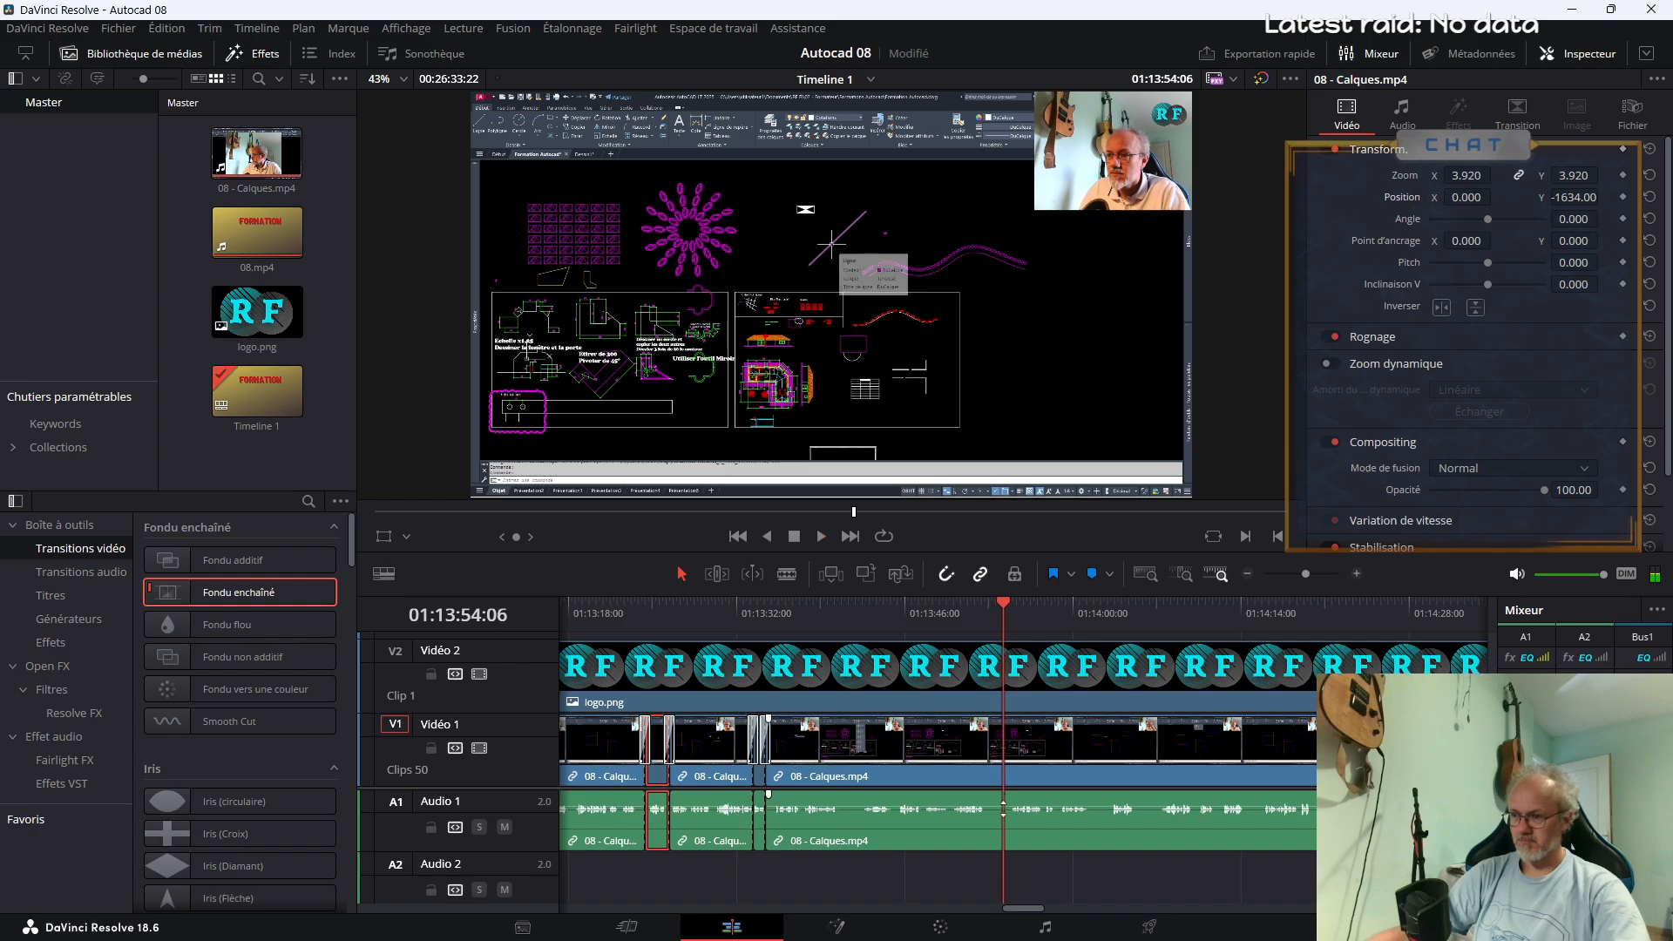
key(b)
click(1007, 771)
key(space)
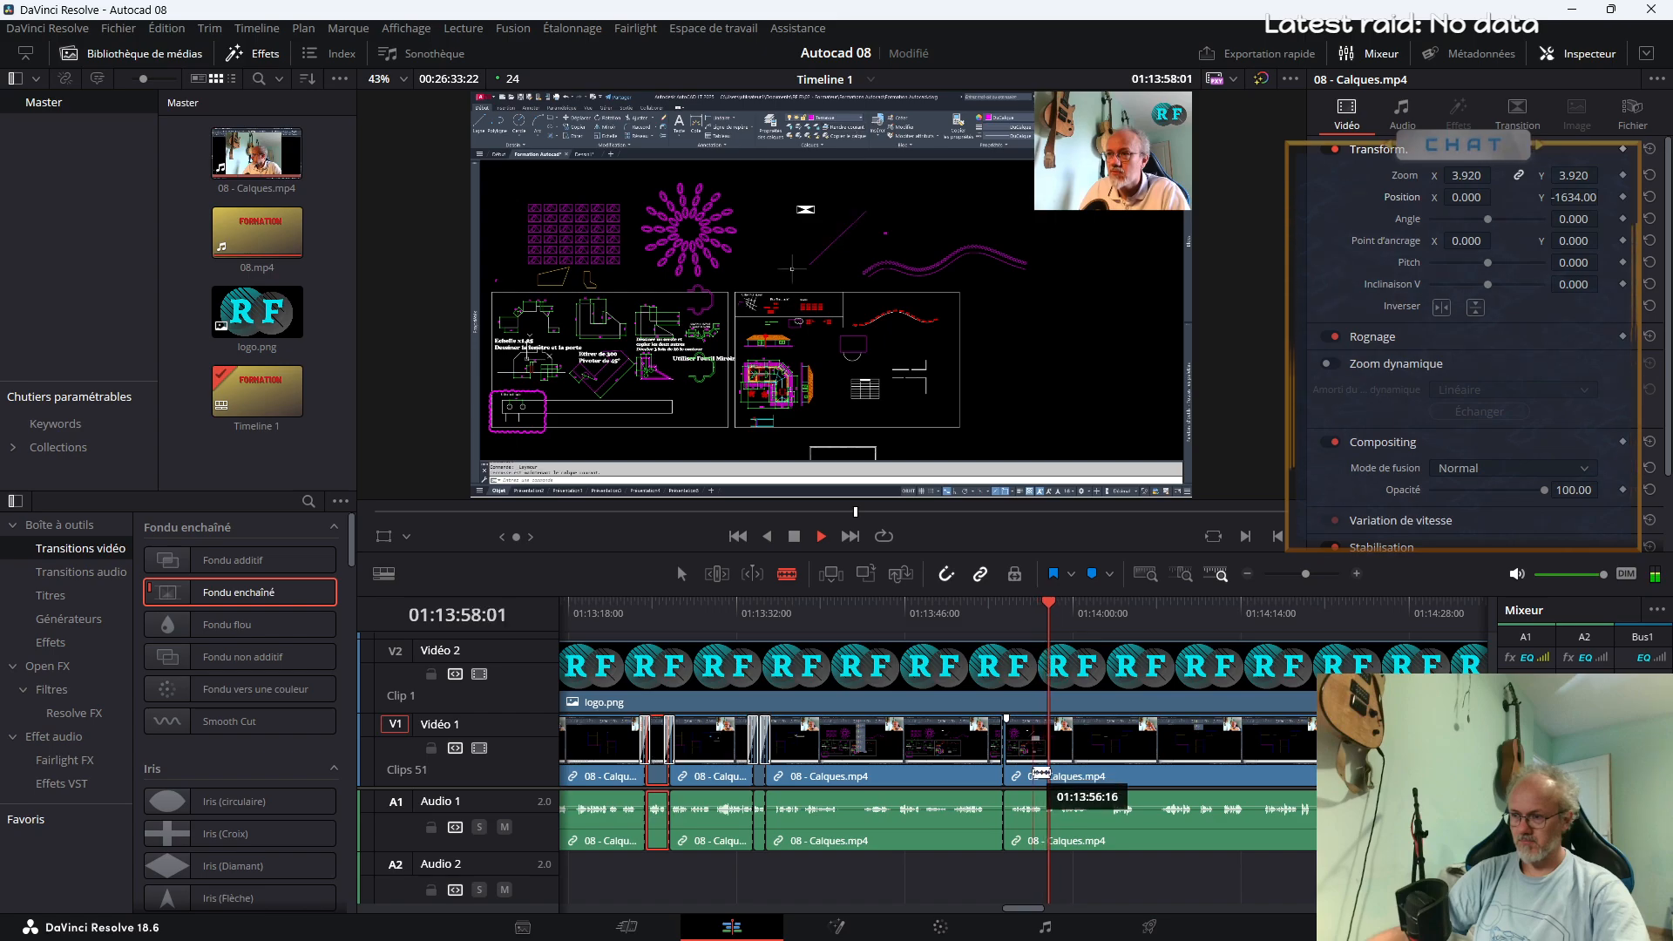
click(1034, 764)
key(a)
key(space)
click(1021, 756)
click(1007, 615)
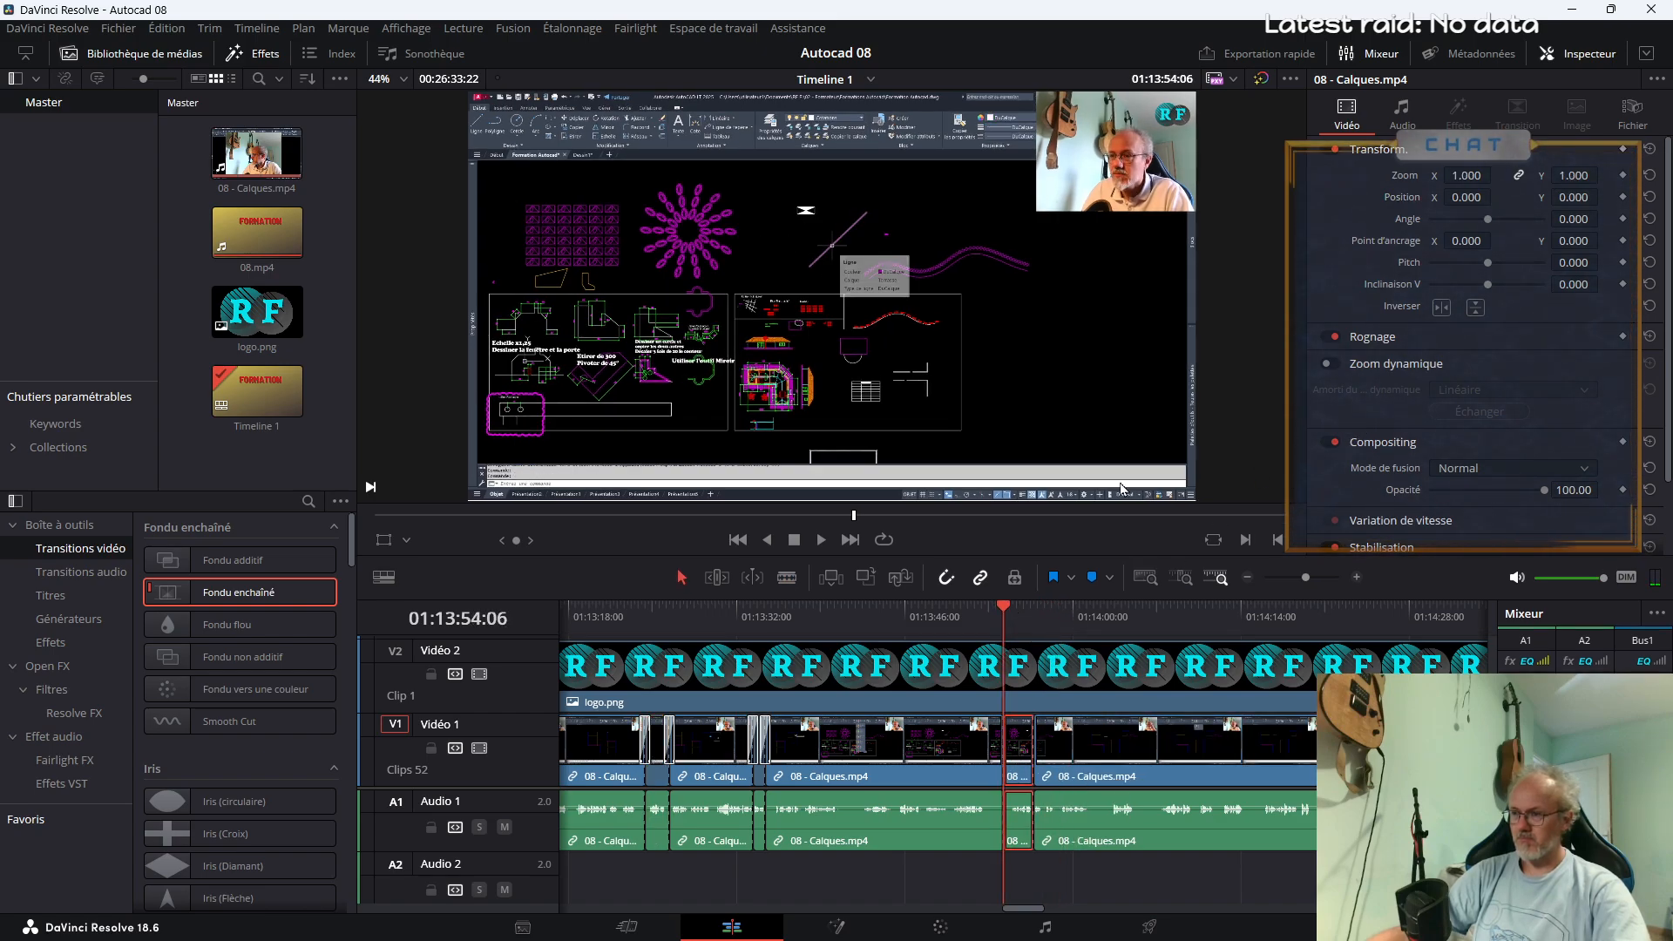
Delete the timeline's empty tracks, and enlarge the viewer above the timeline
drag(1026, 555, 1031, 534)
right_click(482, 820)
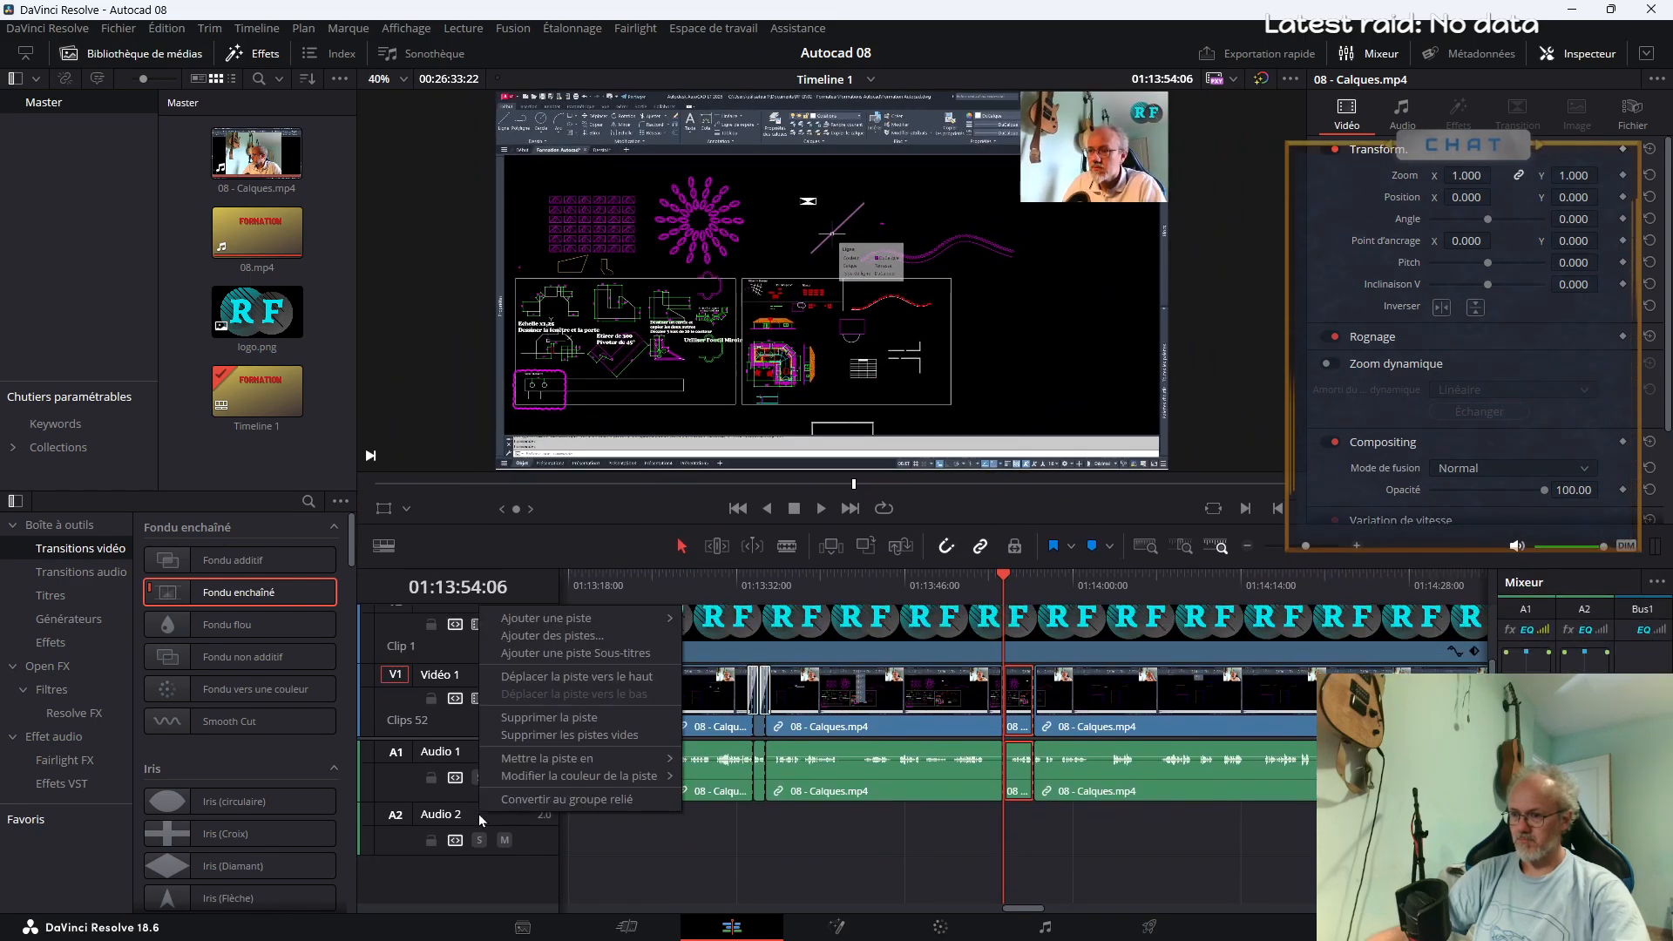
click(586, 736)
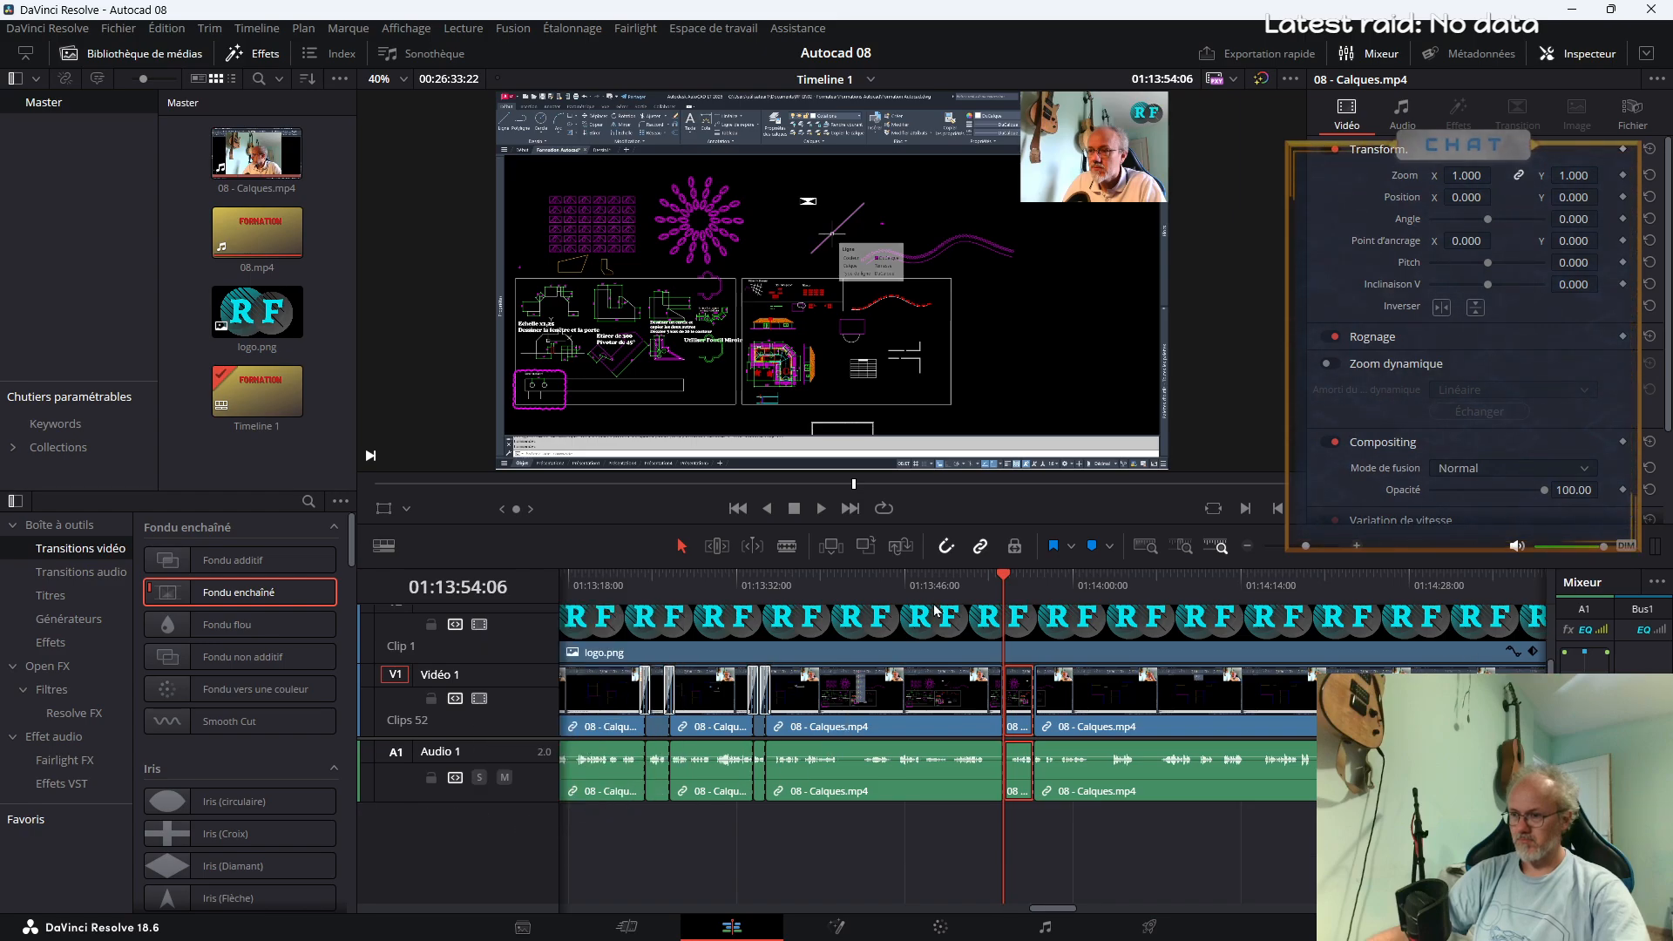
drag(975, 524, 950, 616)
scroll(502, 765, up, 3)
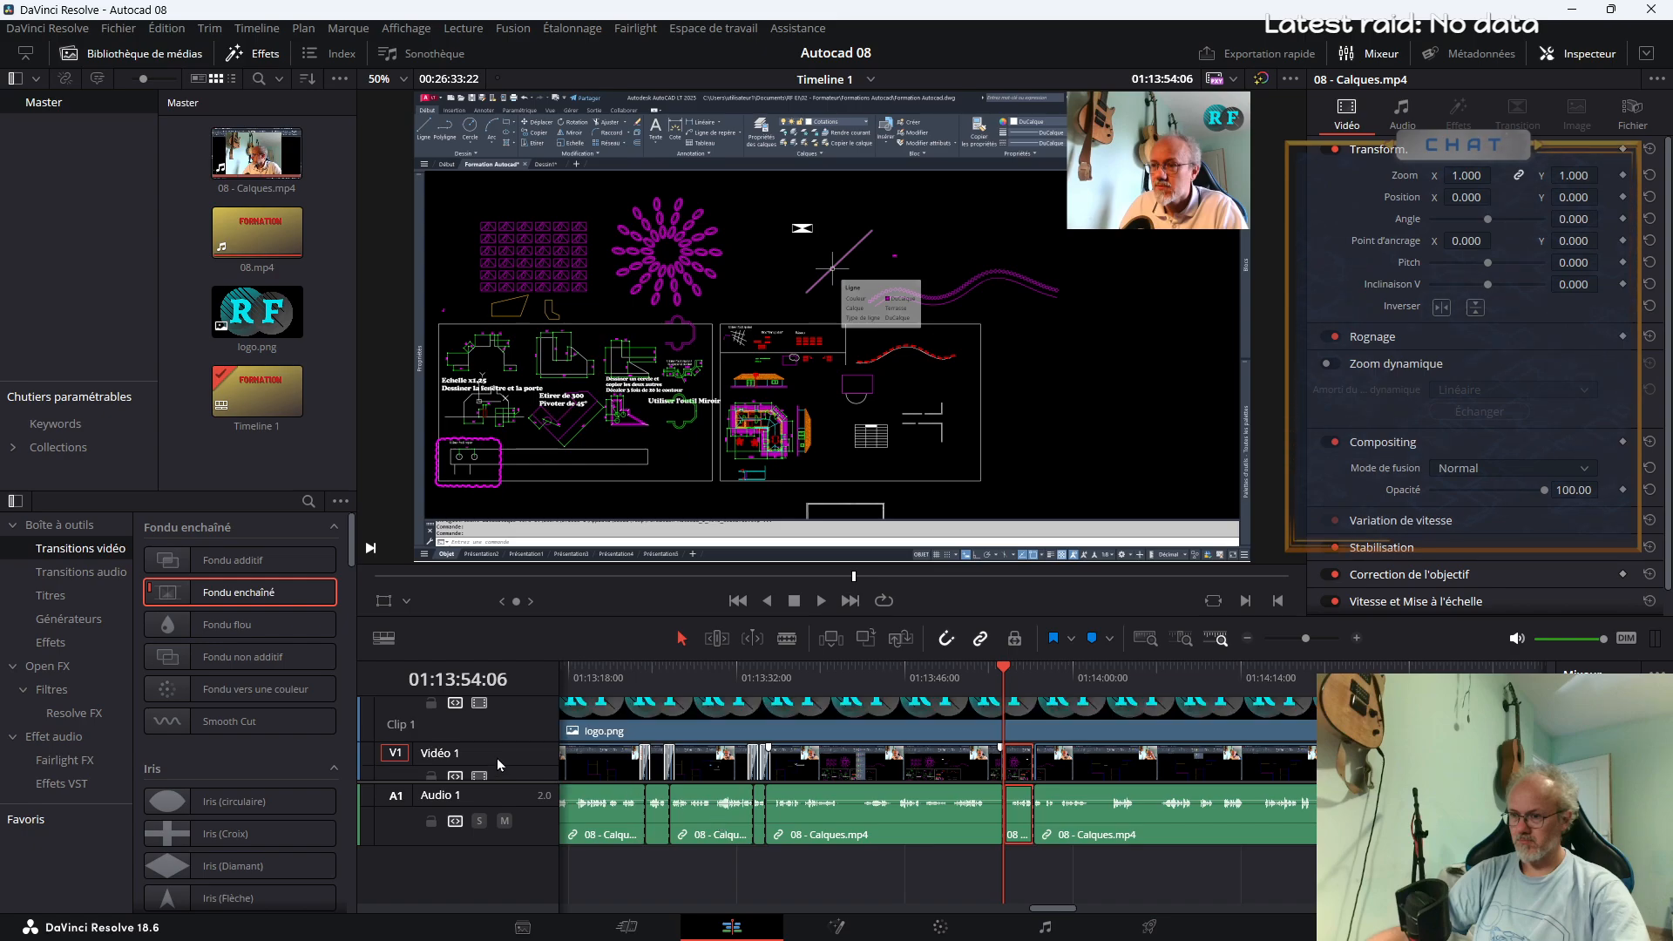
scroll(512, 766, down, 3)
drag(515, 782, 524, 828)
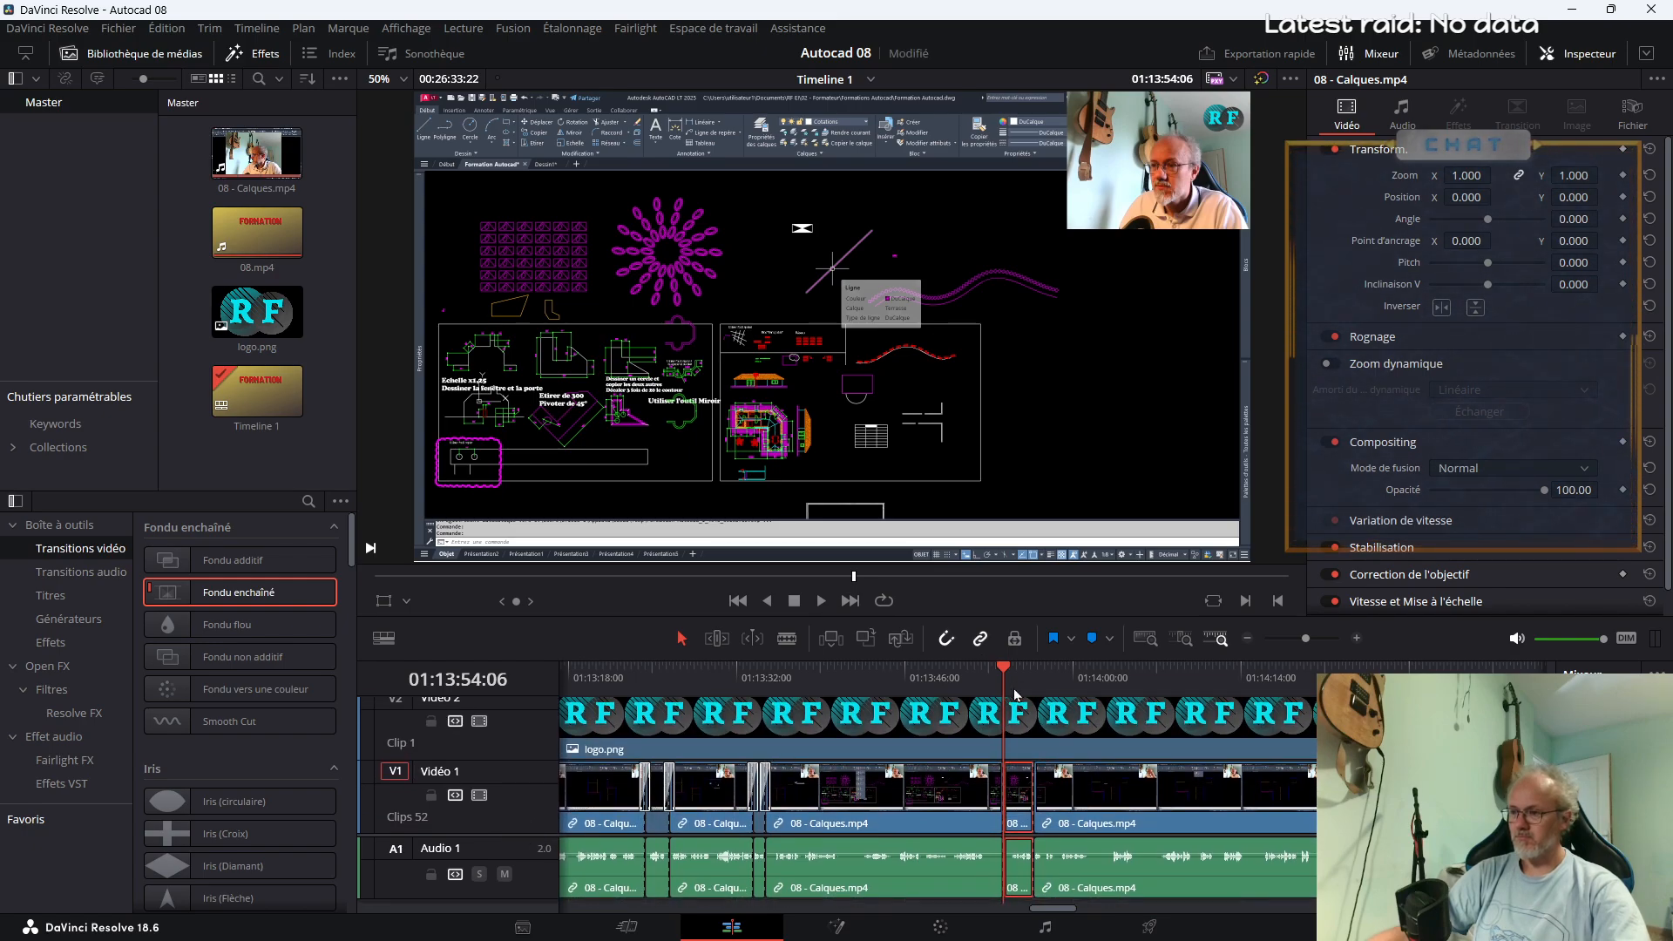
Roll the cut at the start of the short segment back to about 01:13:53, and move the playhead to 01:13:54:13
drag(1006, 775, 986, 775)
click(991, 712)
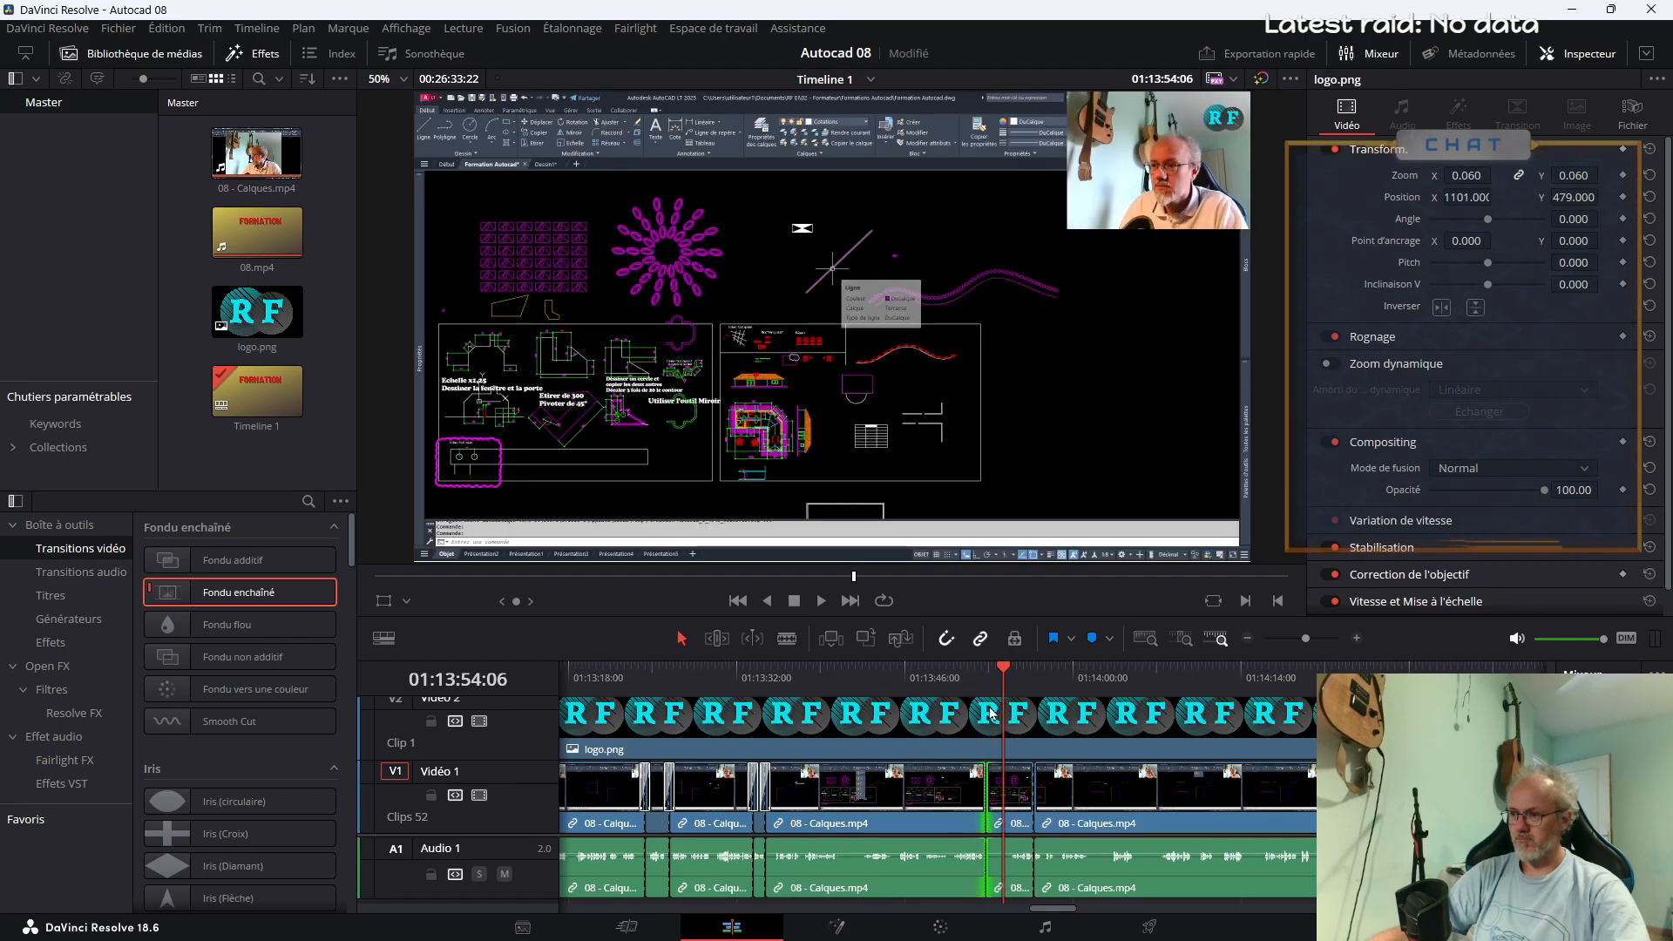
key(Up)
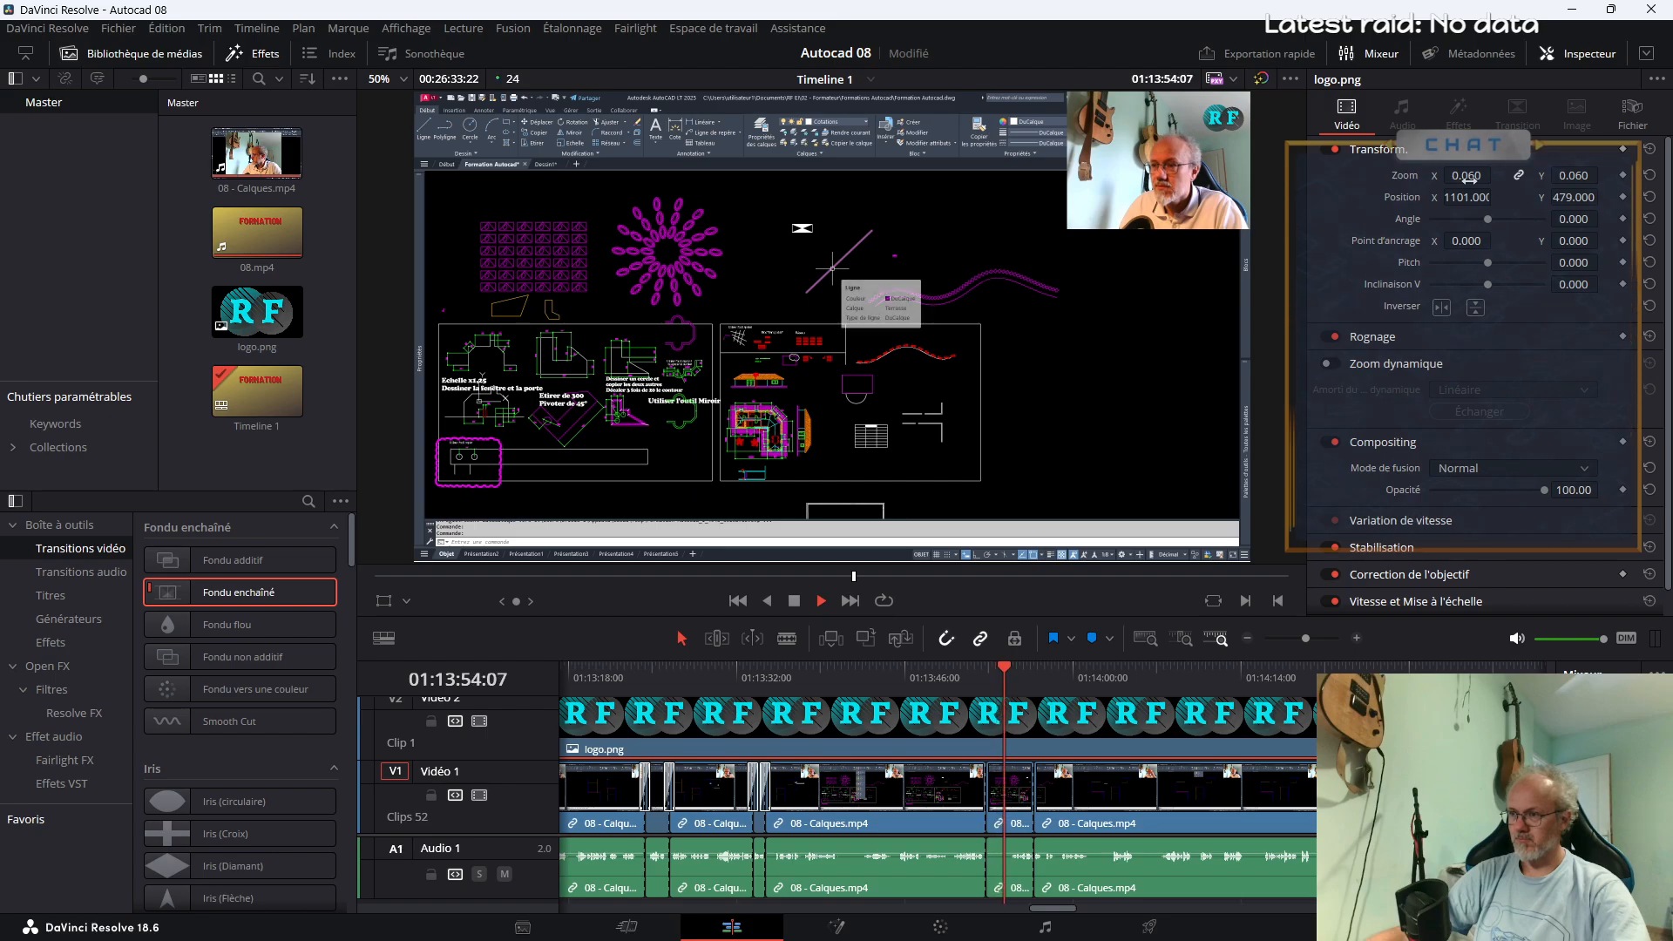
mouse_move(1468, 176)
mouse_down()
mouse_move(1496, 175)
mouse_move(1470, 192)
mouse_up()
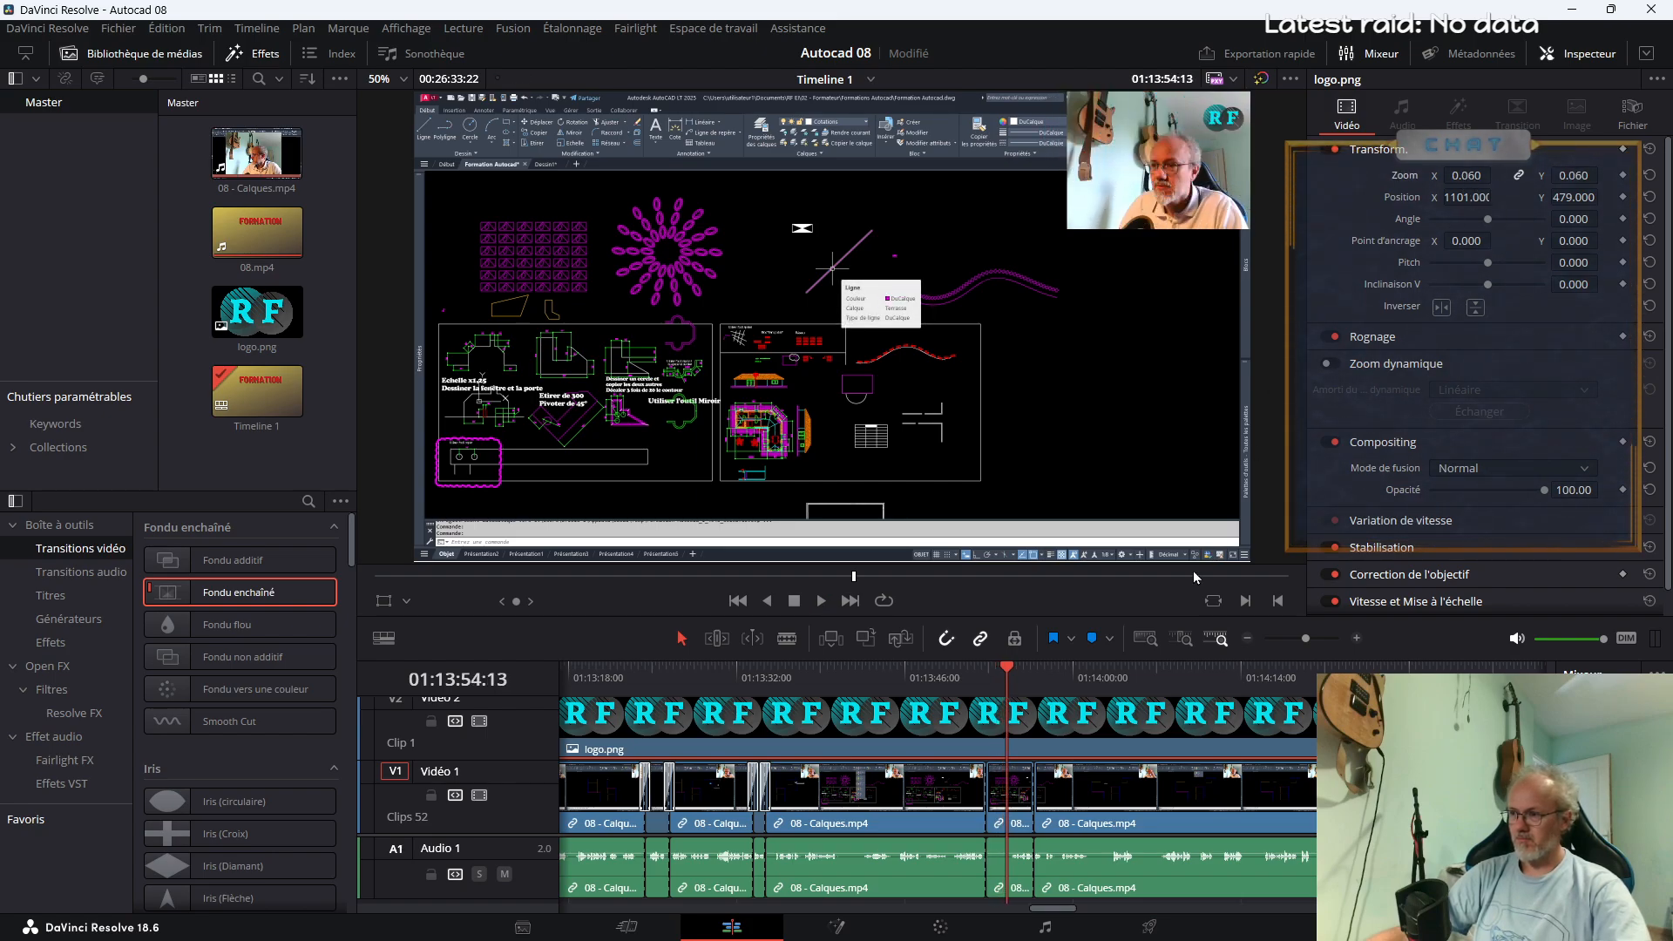
Enlarge the segment at the playhead to zoom 2.880 and set its position Y to -345
click(1010, 791)
drag(1466, 175, 1438, 209)
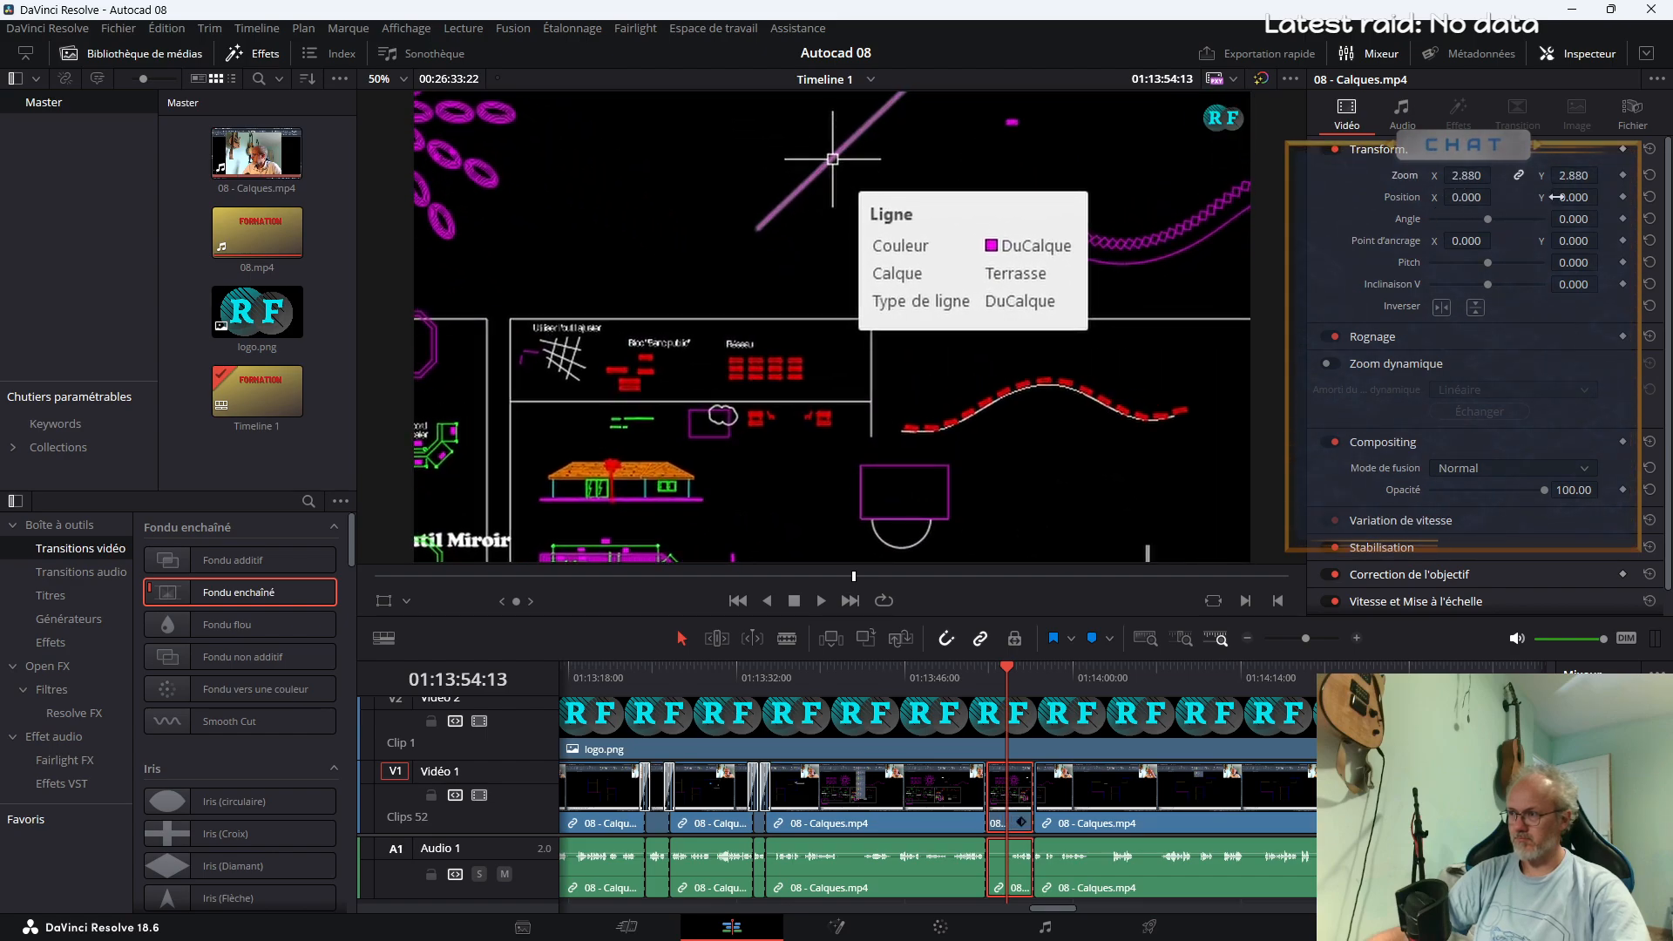
drag(1555, 196, 1247, 616)
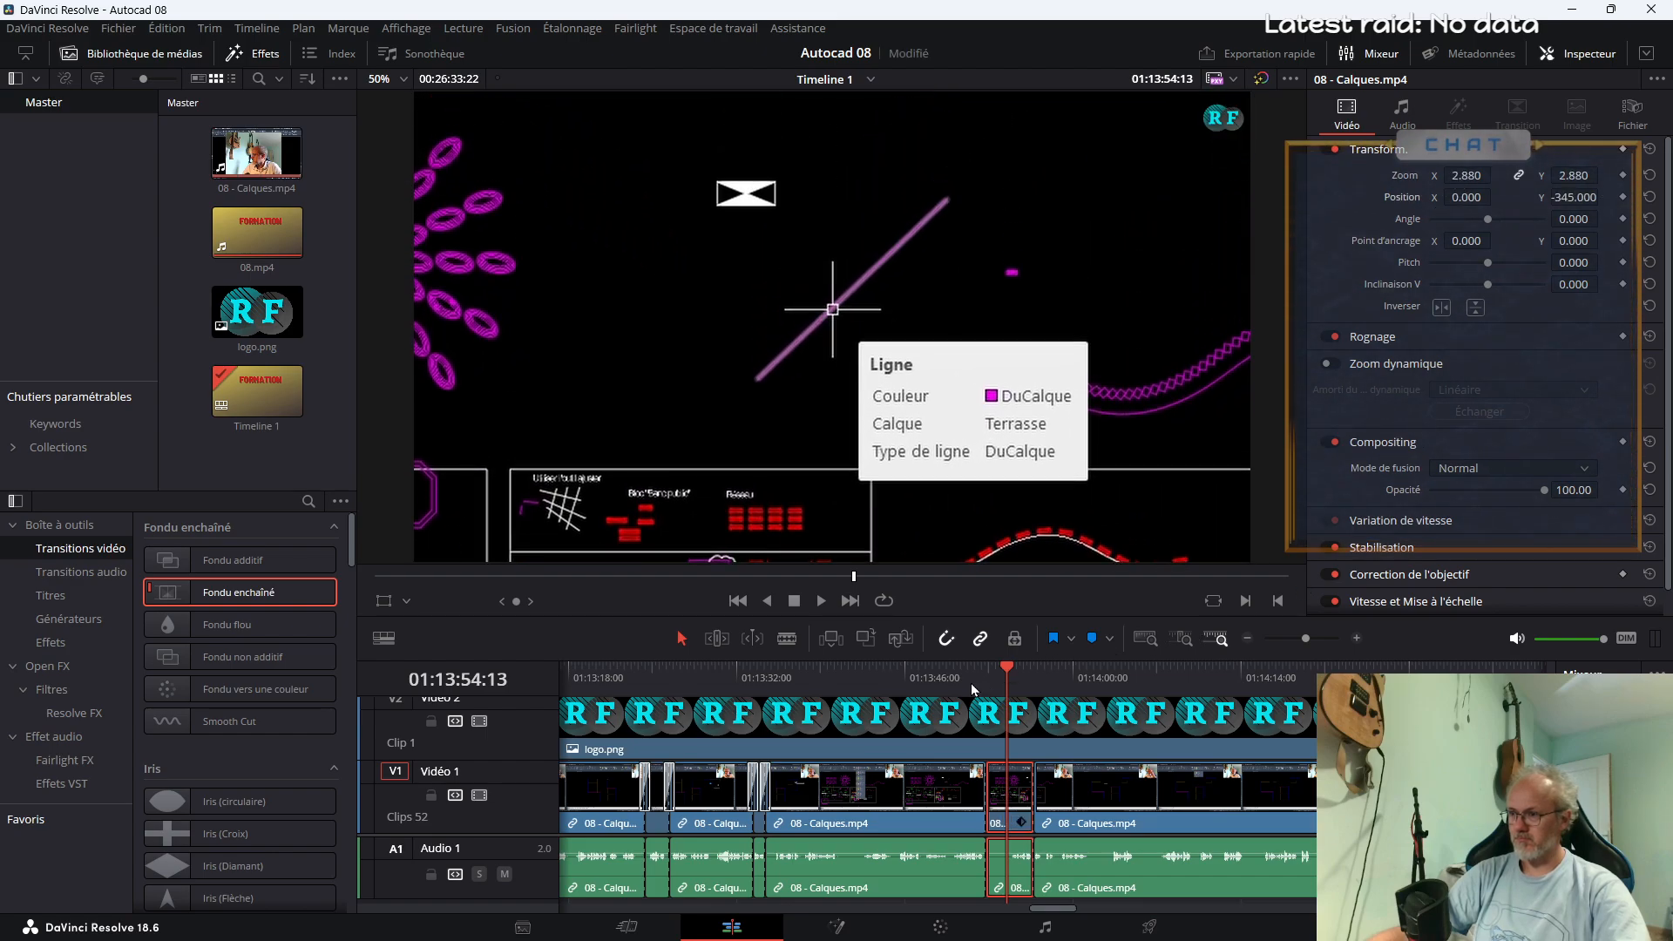
Add Fondu enchaîné transitions at both ends of the enlarged segment near 01:13:54, and play the timeline onward
click(974, 689)
key(space)
key(space)
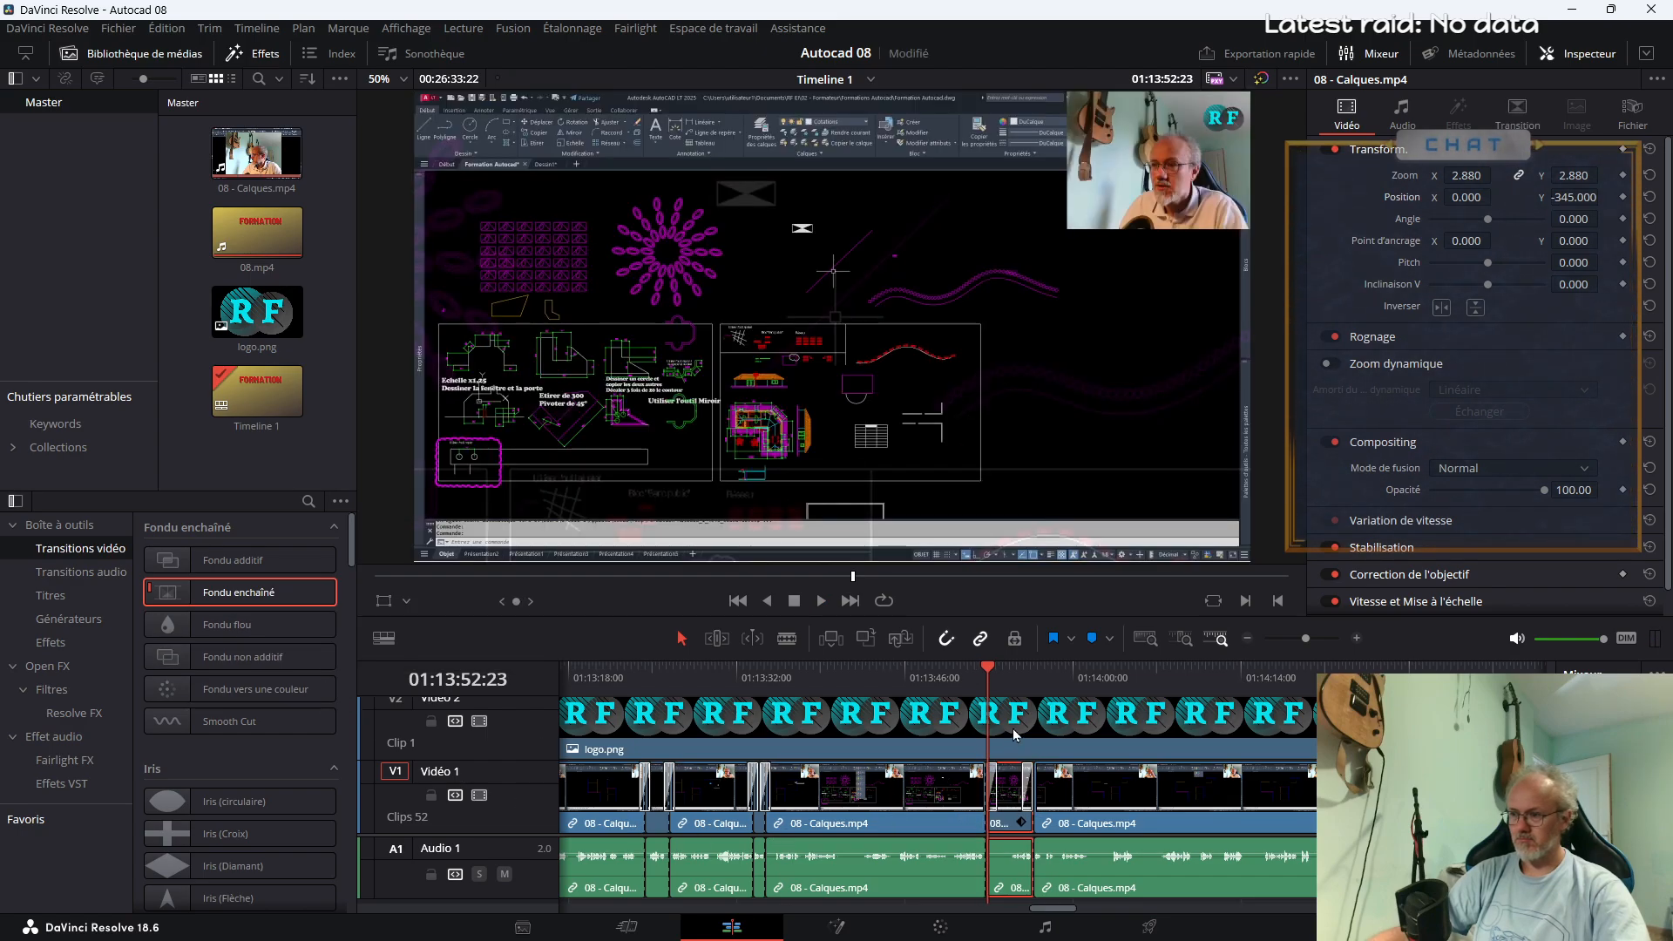
key(space)
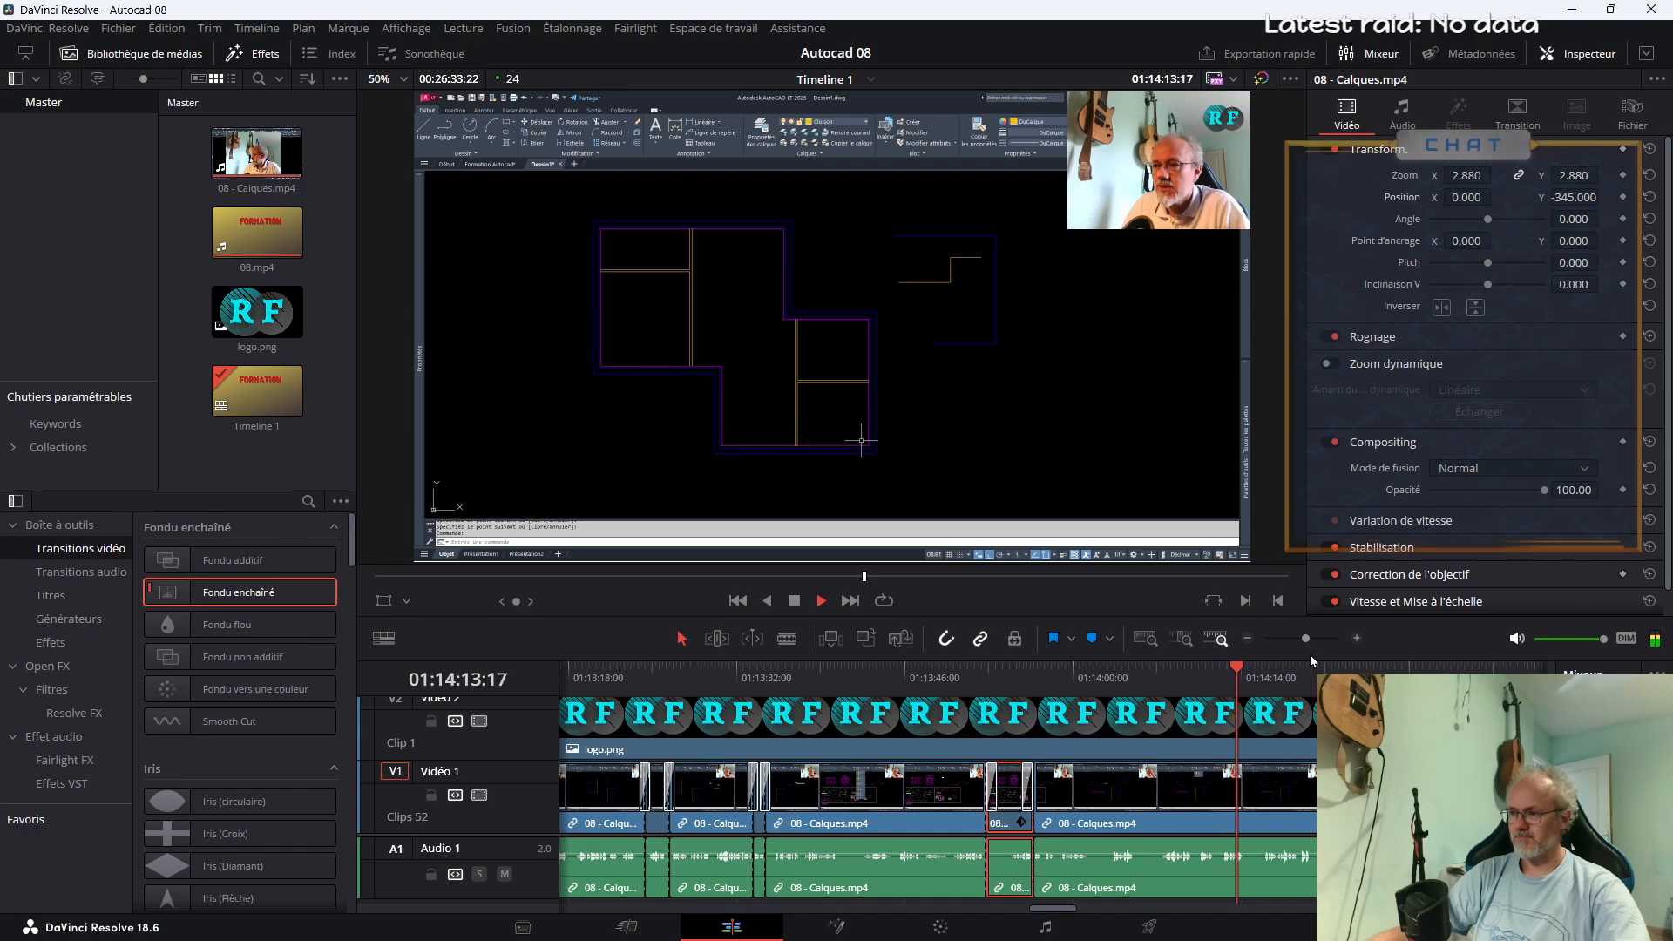
Split 08 - Calques.mp4 at about 01:14:27 and 01:14:51, around the Purger dialog passage
drag(1305, 638, 1300, 639)
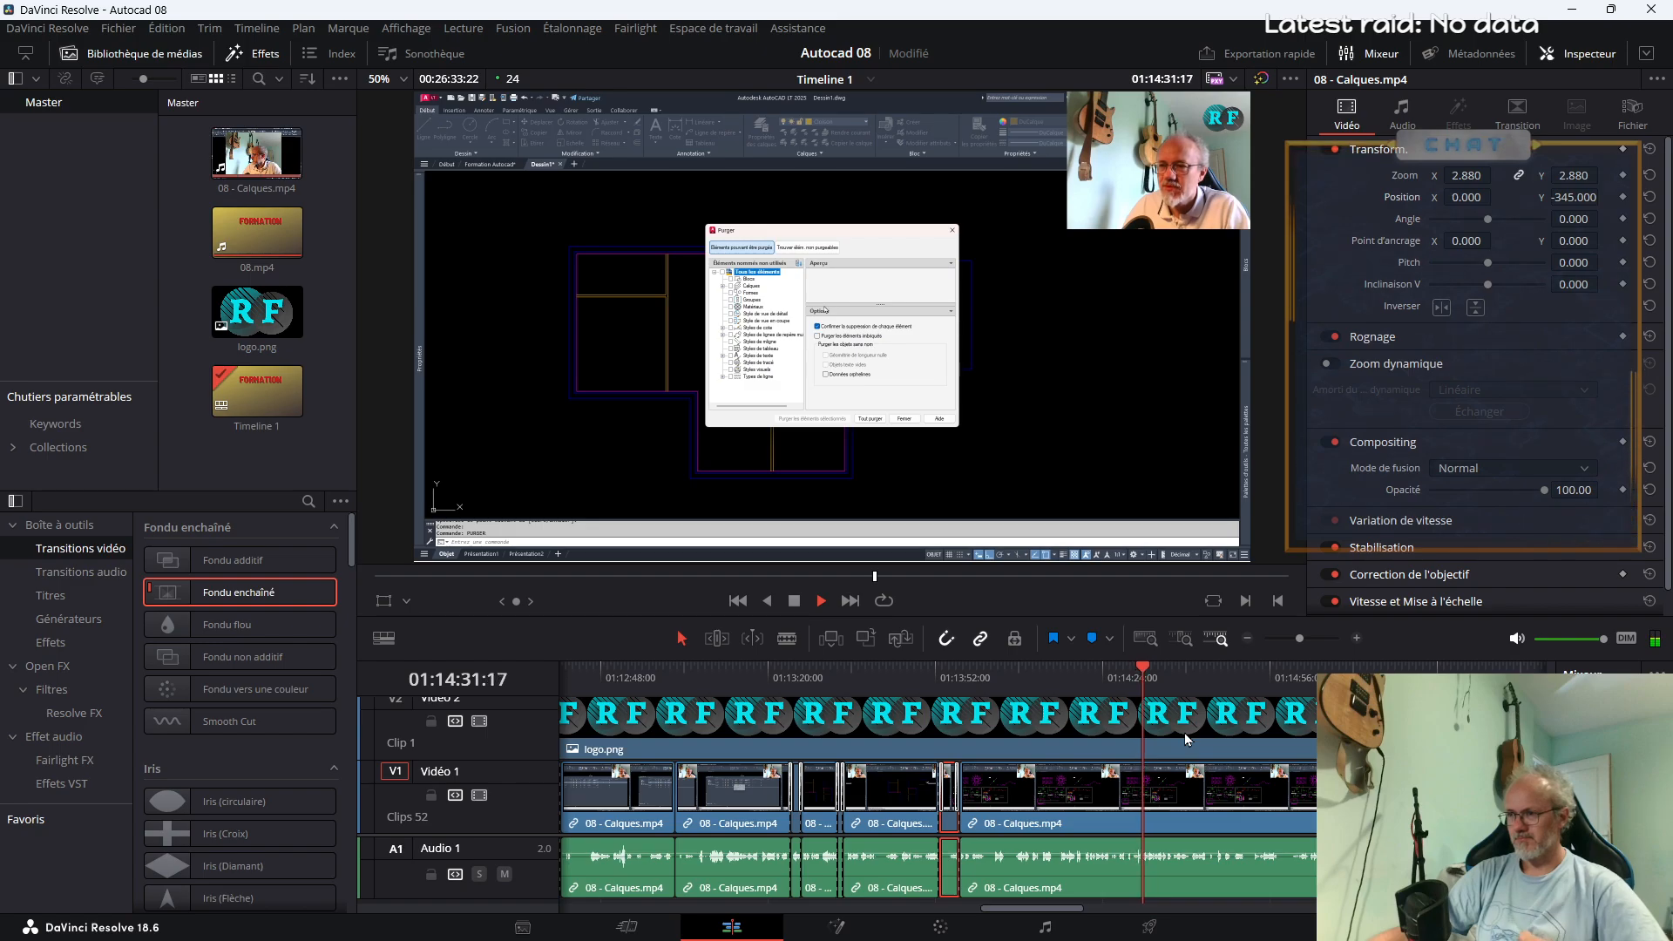
key(b)
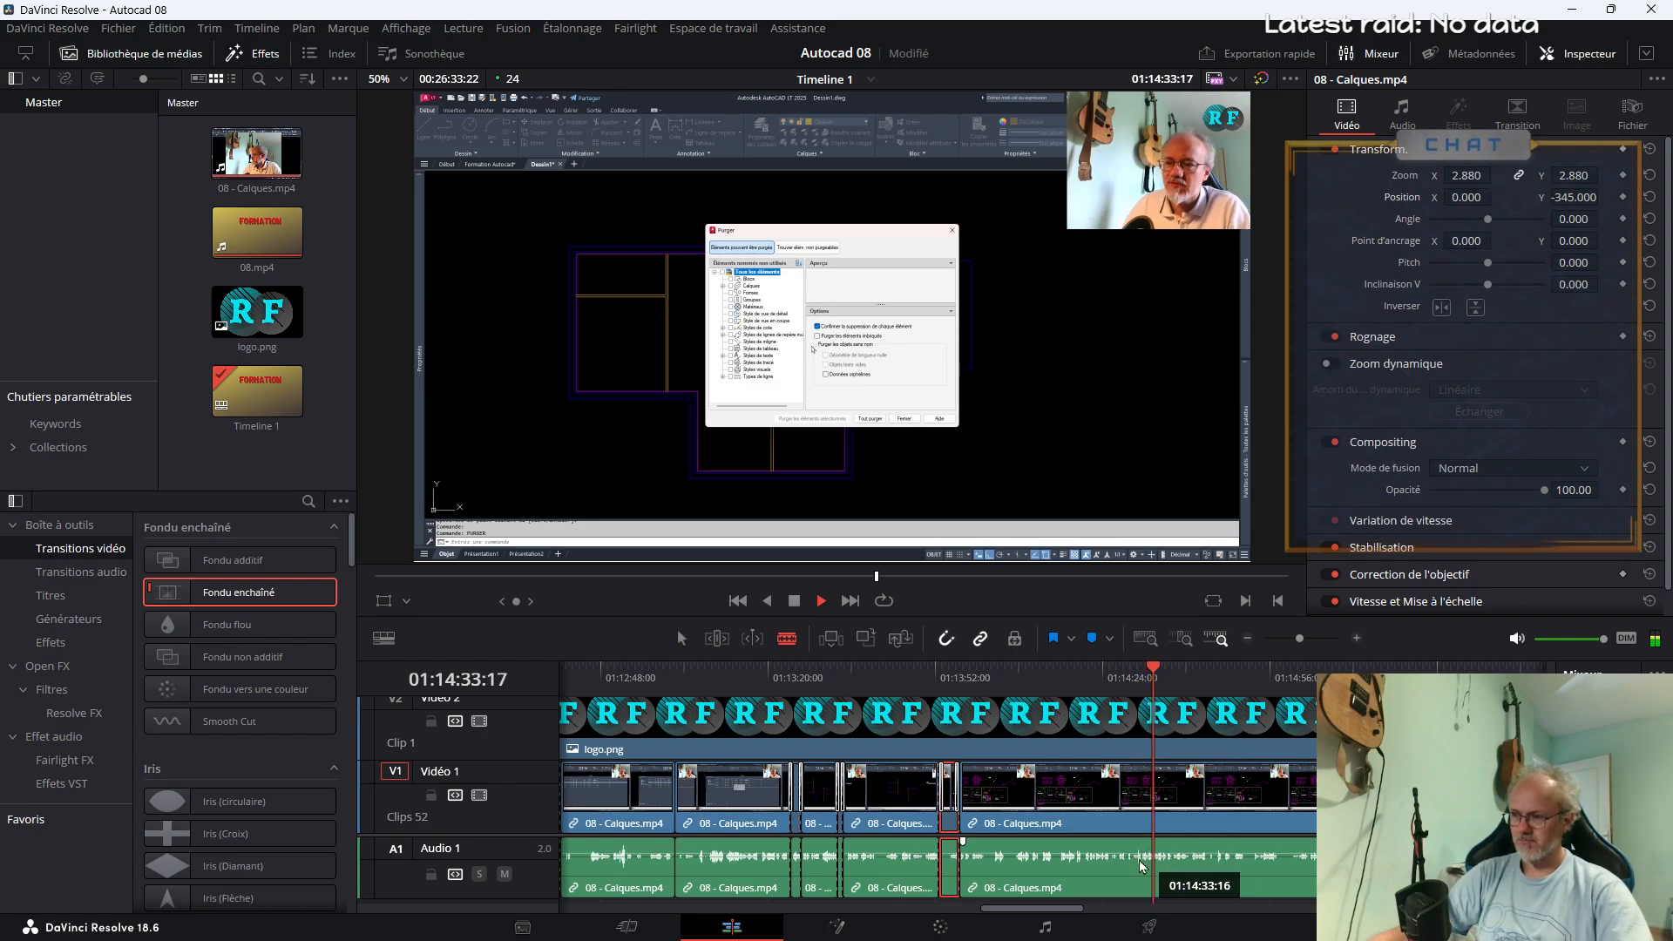
click(1121, 836)
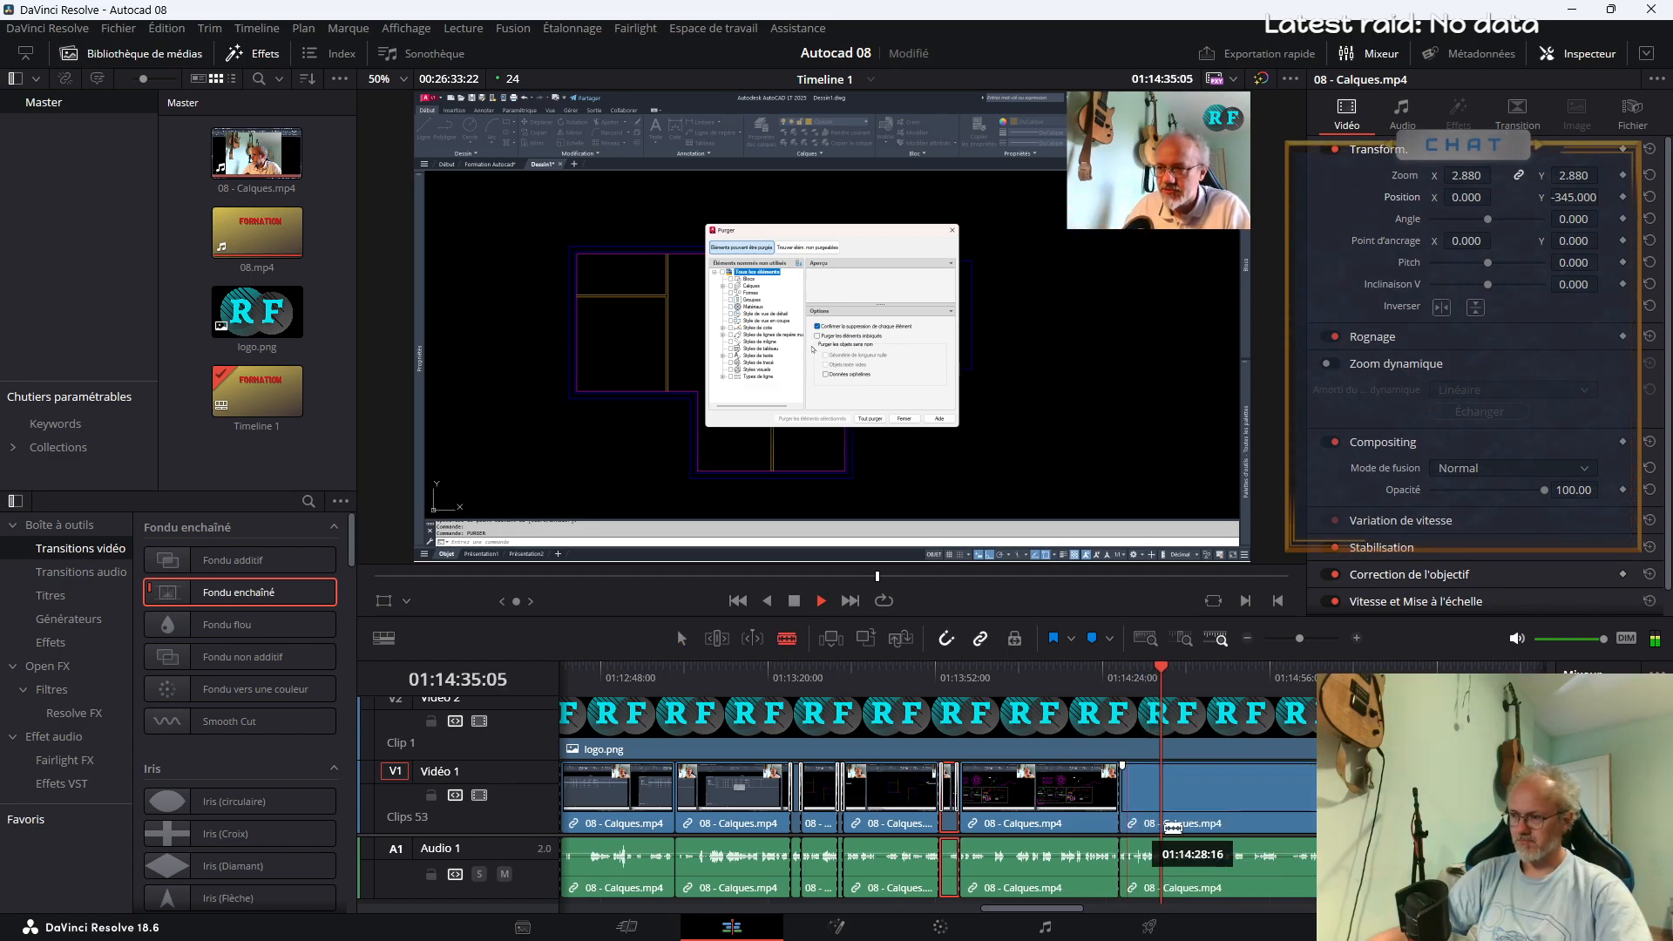
click(1252, 816)
key(a)
key(space)
Enlarge the Purger dialog segment to zoom 2.200 and add Fondu enchaîné transitions at both of its cuts
click(1195, 794)
drag(1466, 176, 1571, 176)
key(space)
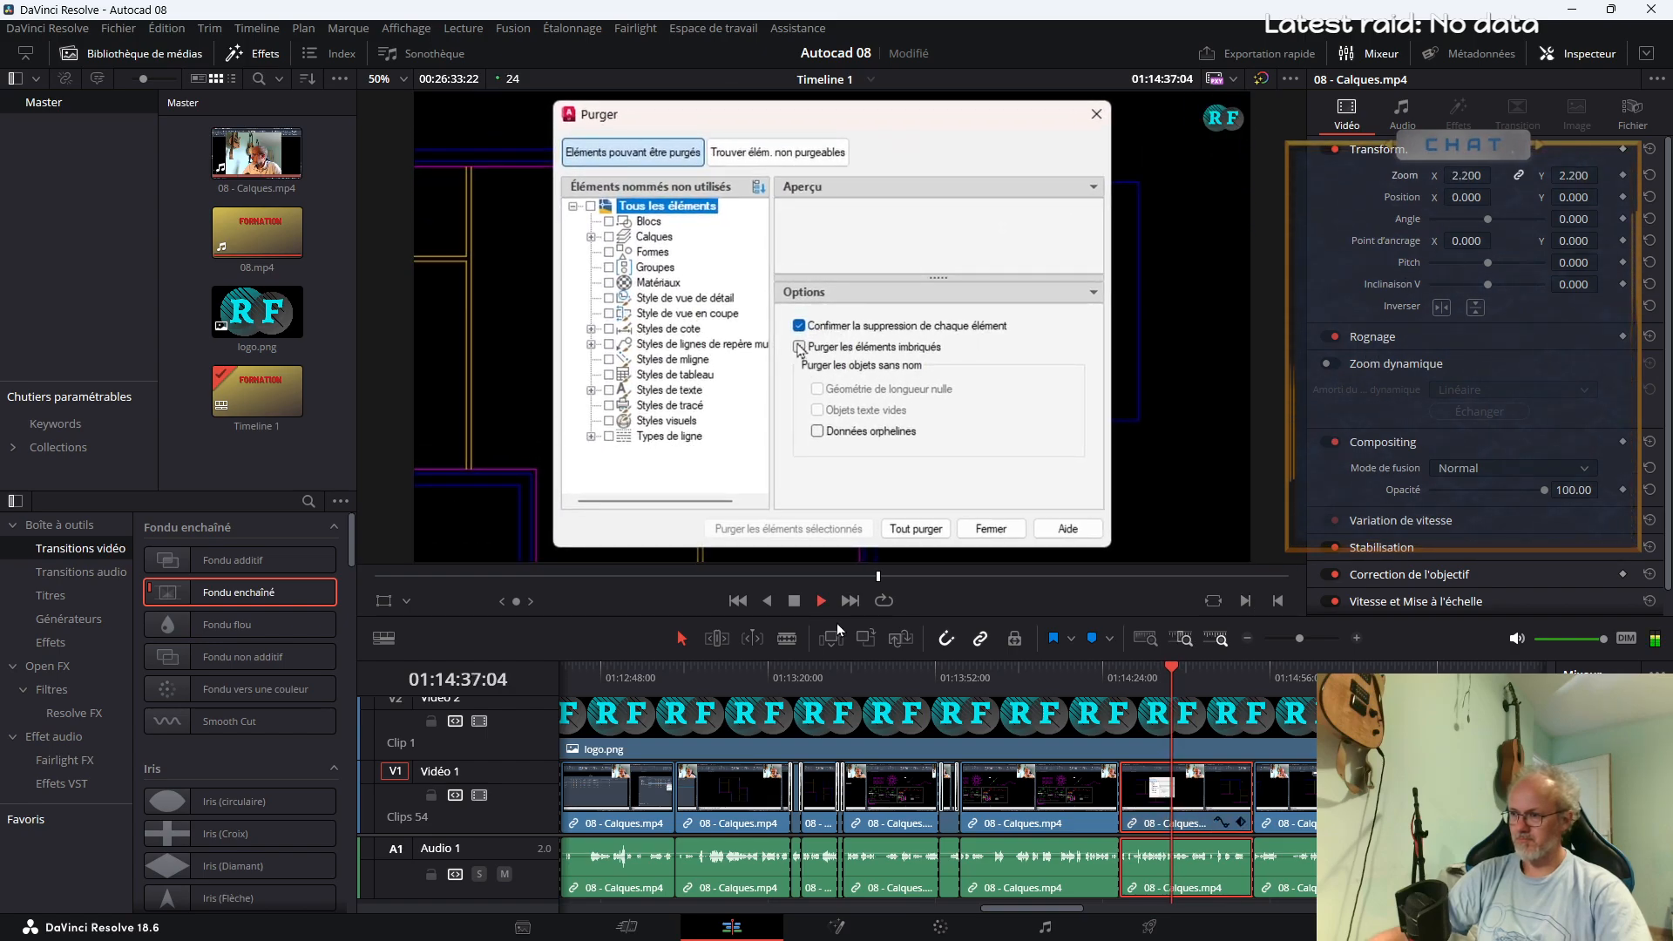
right_click(226, 603)
click(288, 664)
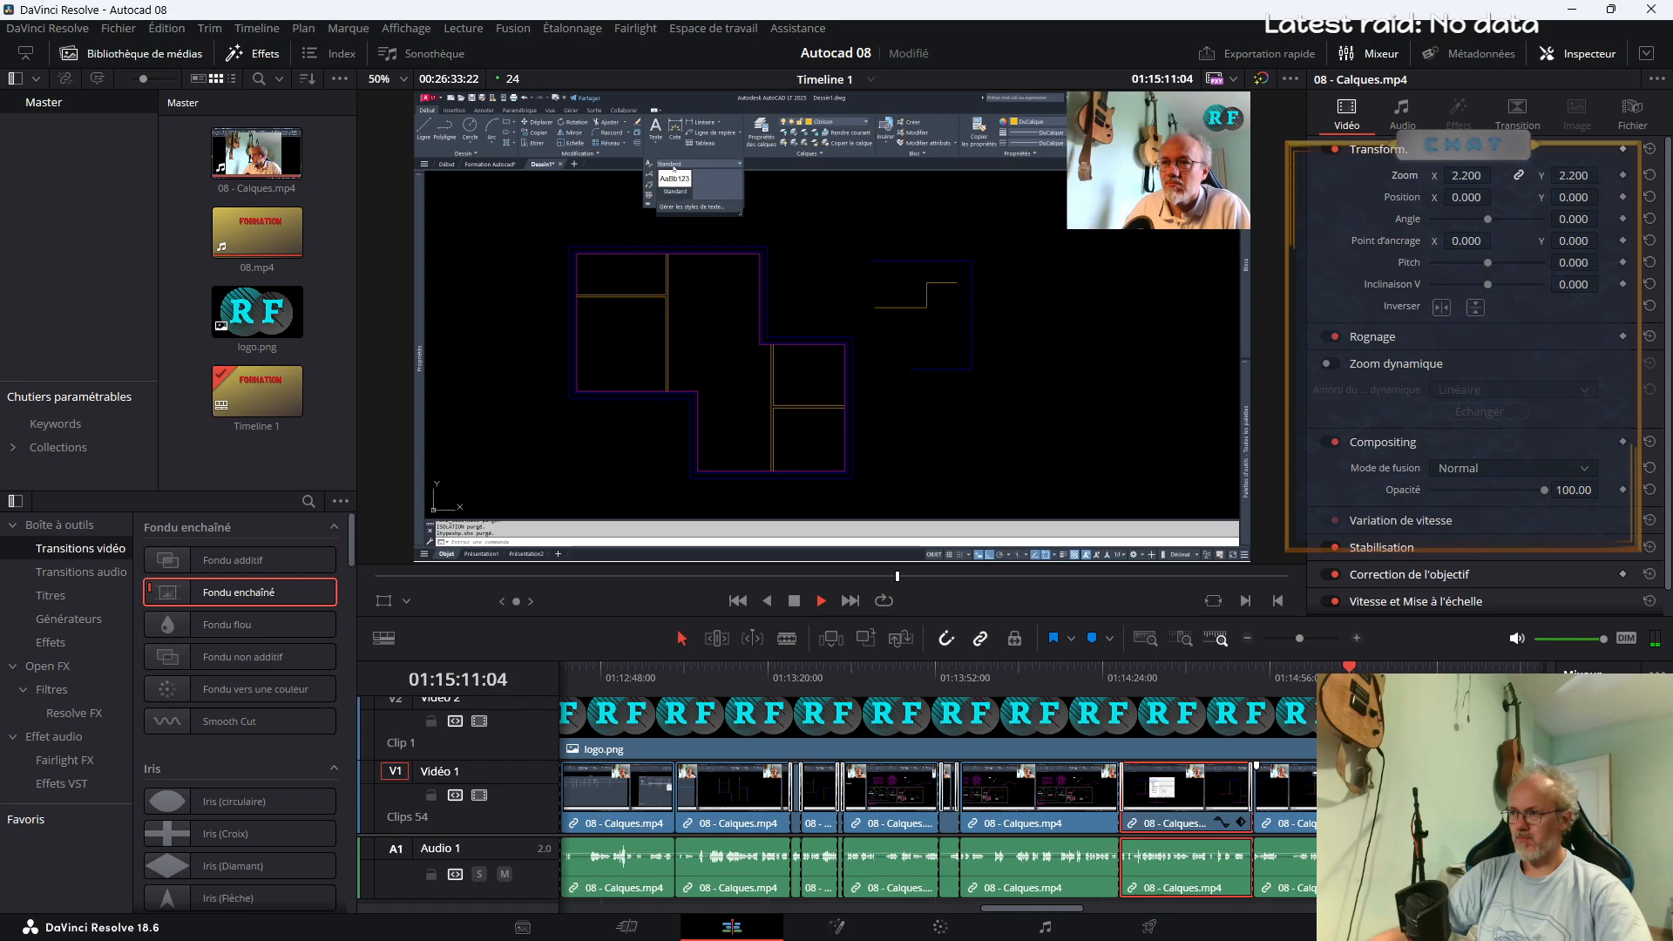
Cut out the footage between about 01:15:21 and 01:15:23, close the gap and resume playback
drag(1057, 912, 1099, 915)
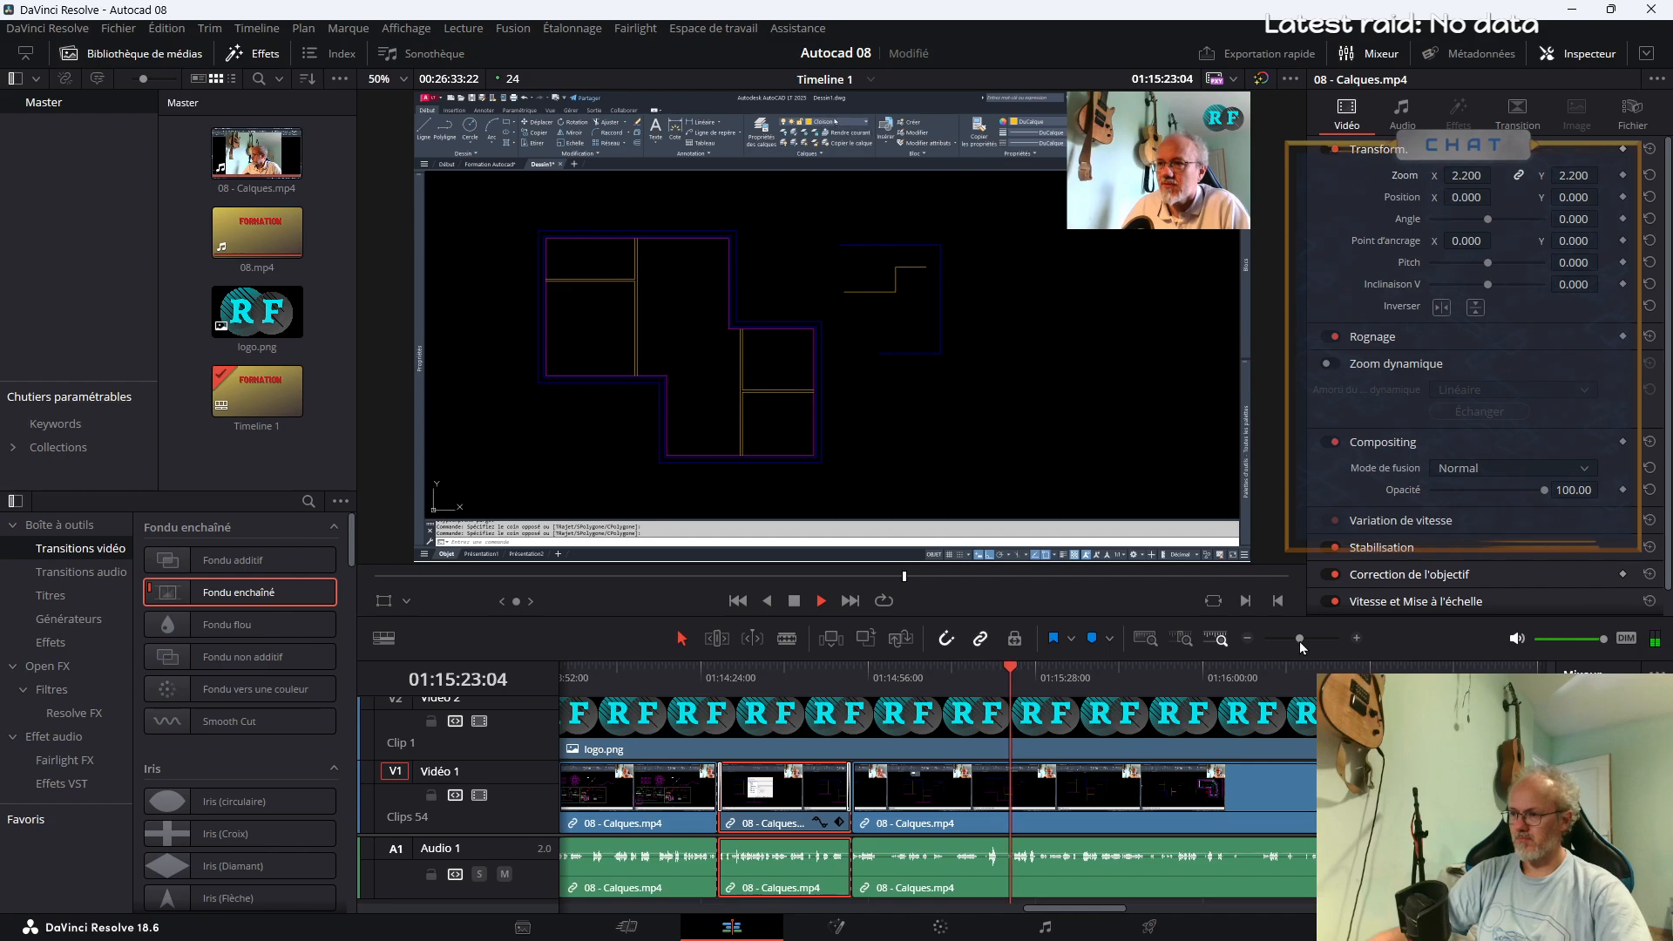
key(b)
click(1000, 869)
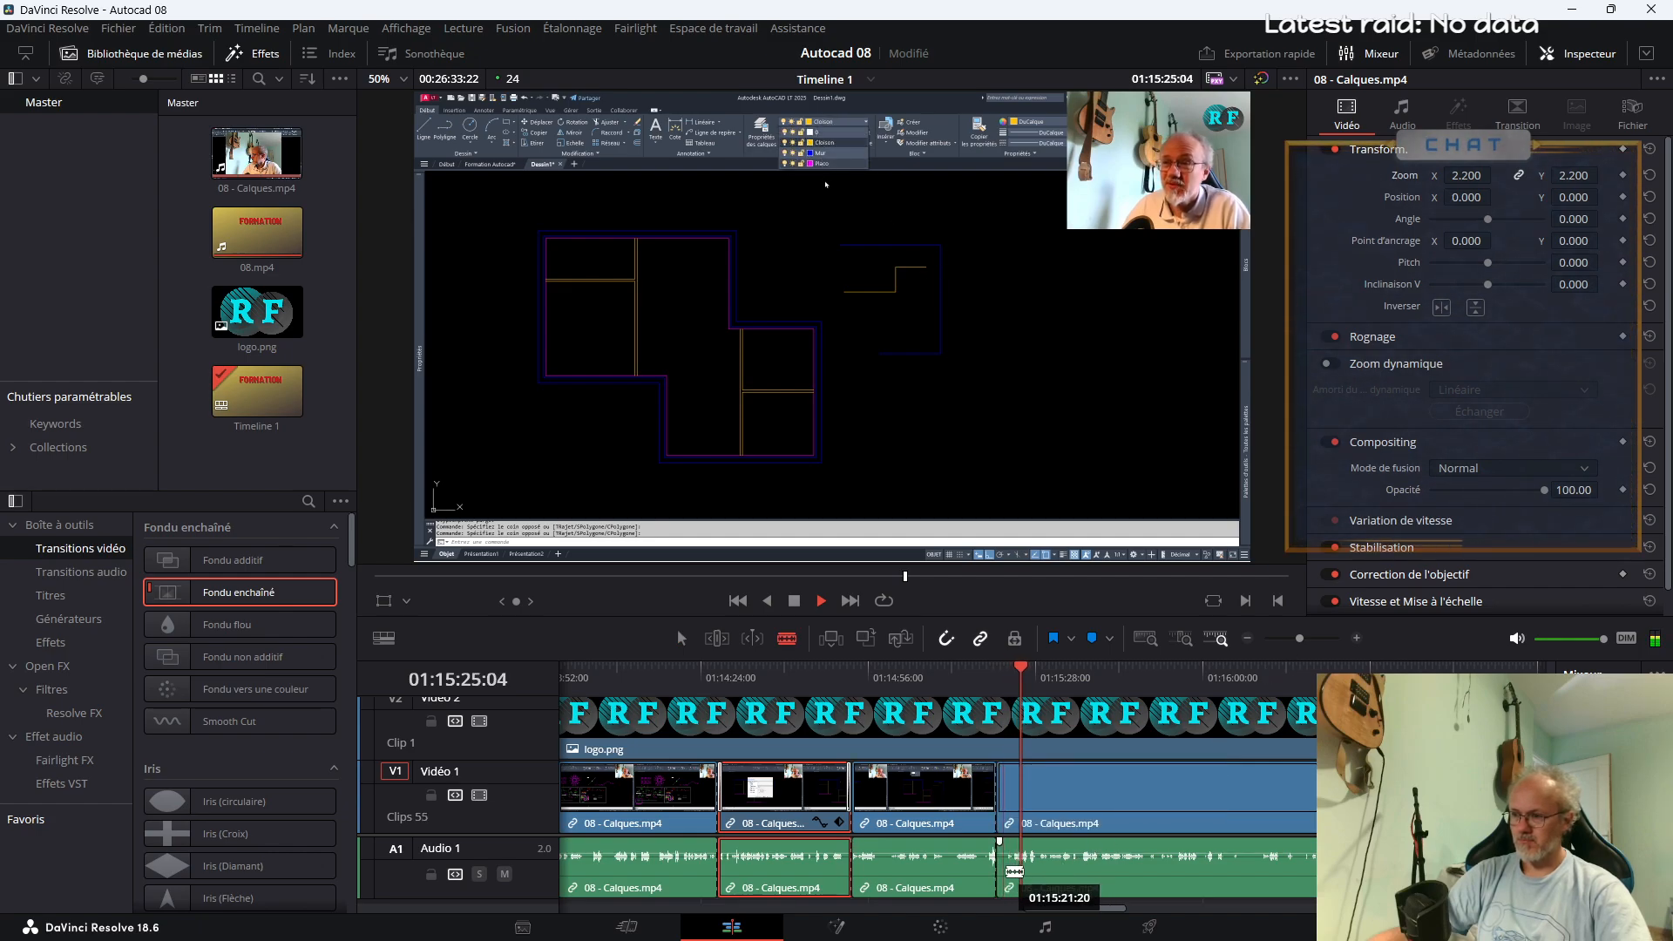
click(1012, 871)
key(a)
click(1004, 825)
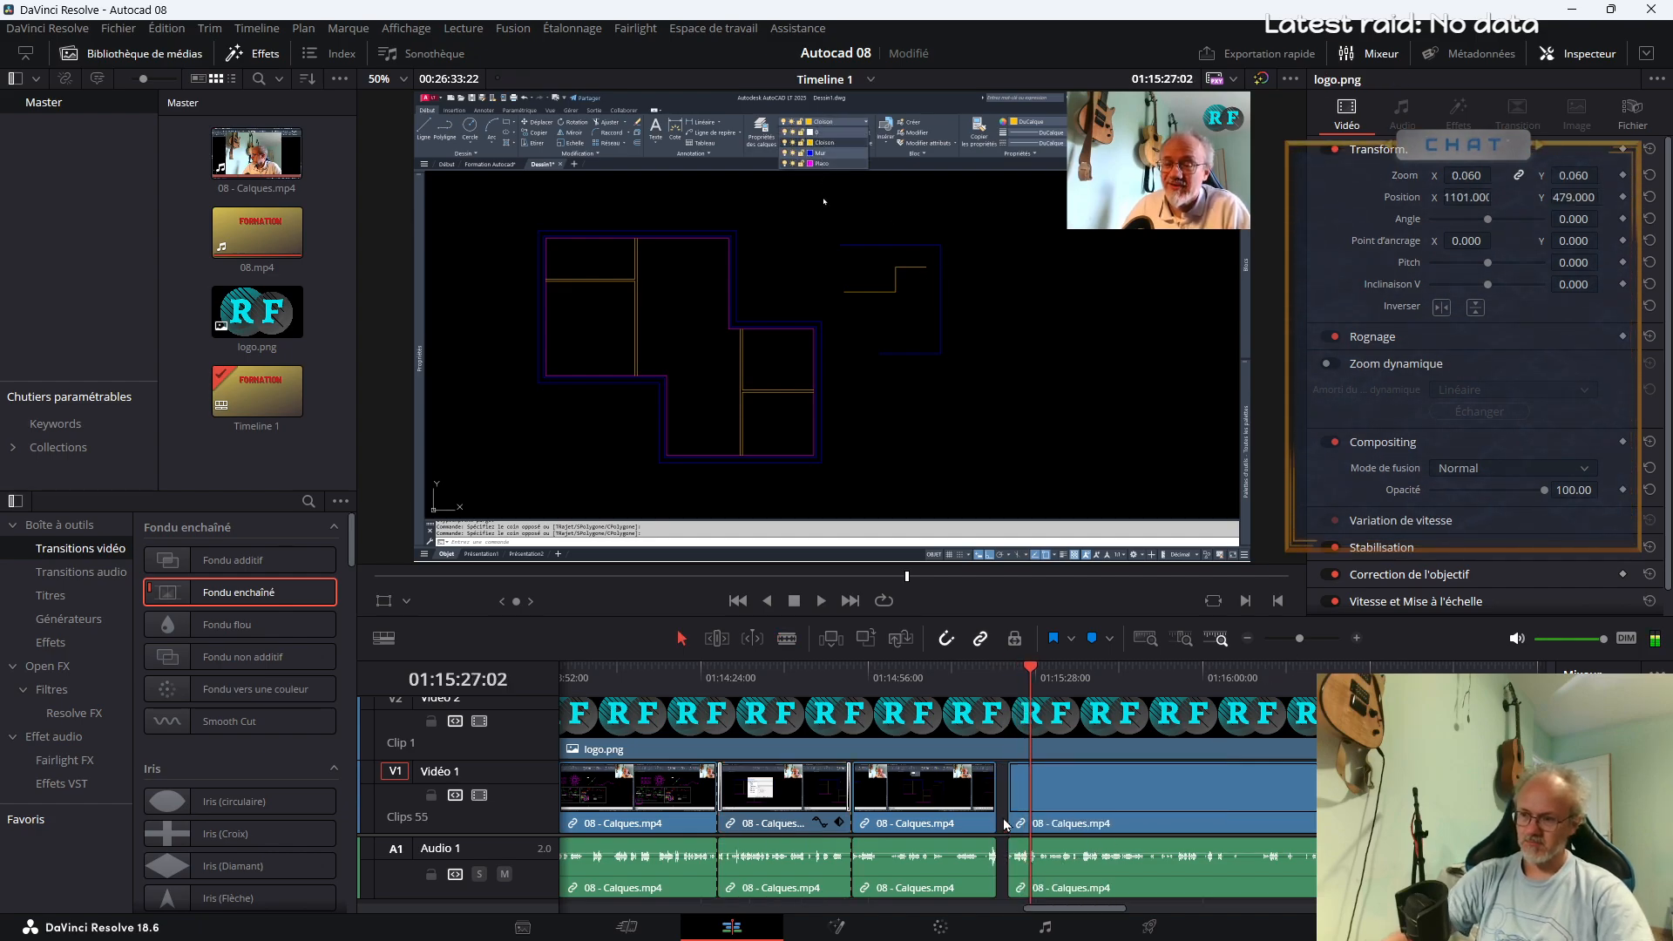
key(Delete)
key(space)
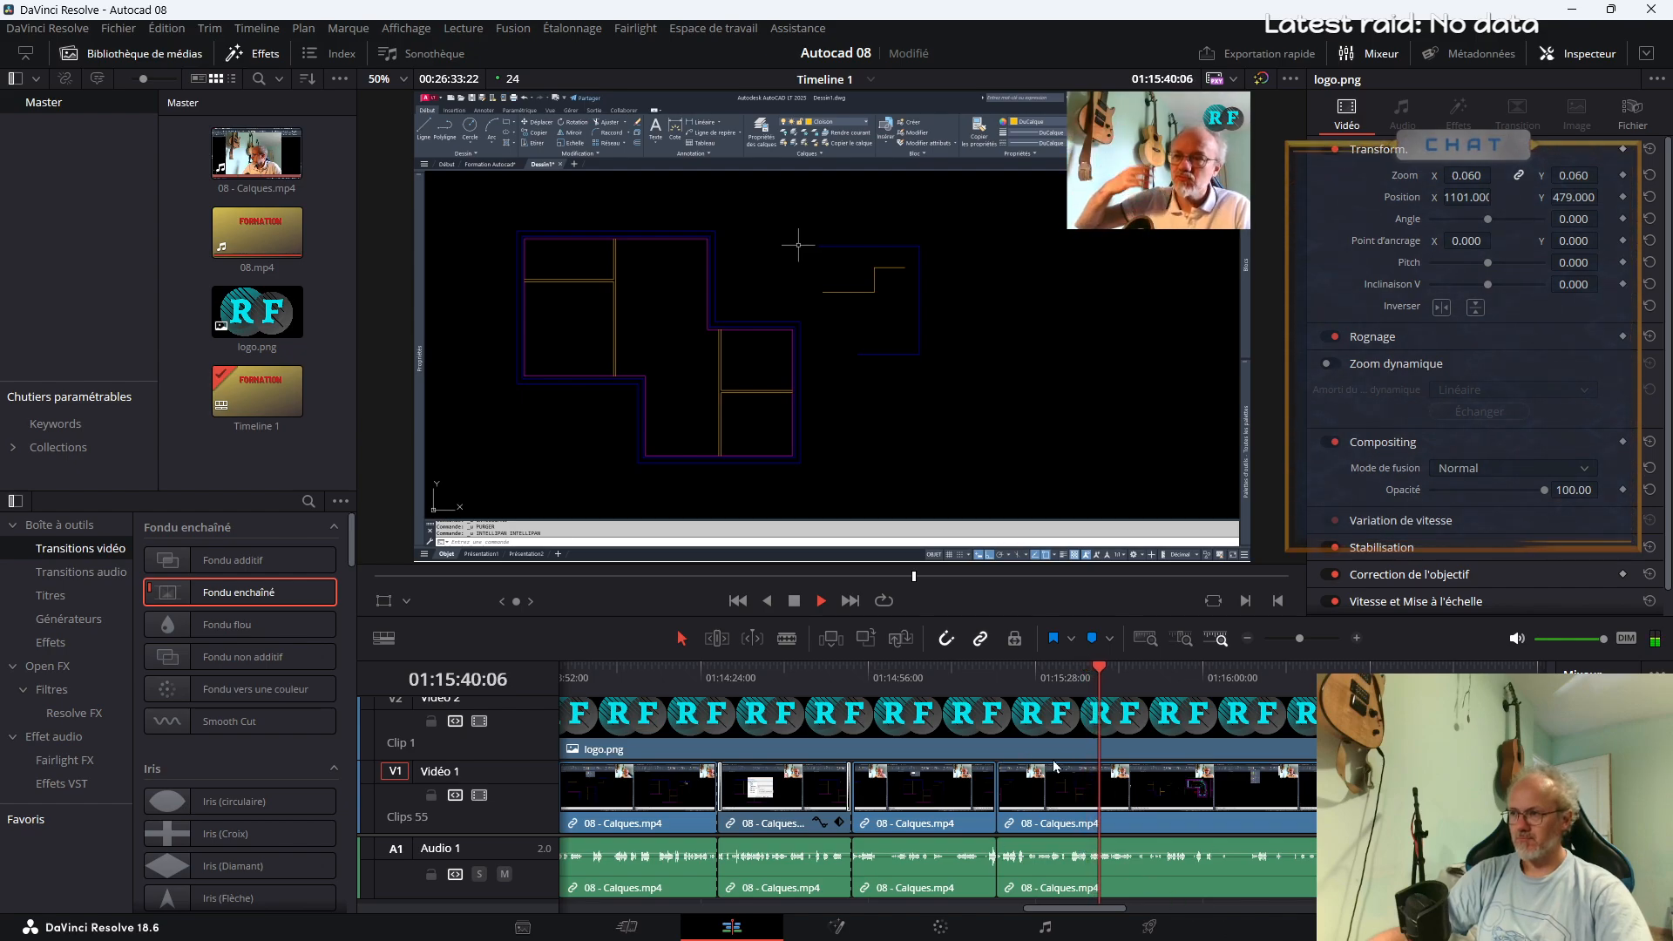
Split 08 - Calques.mp4 on either side of the sound peak, at about 01:17:32 and 01:17:35
drag(1083, 910, 1100, 914)
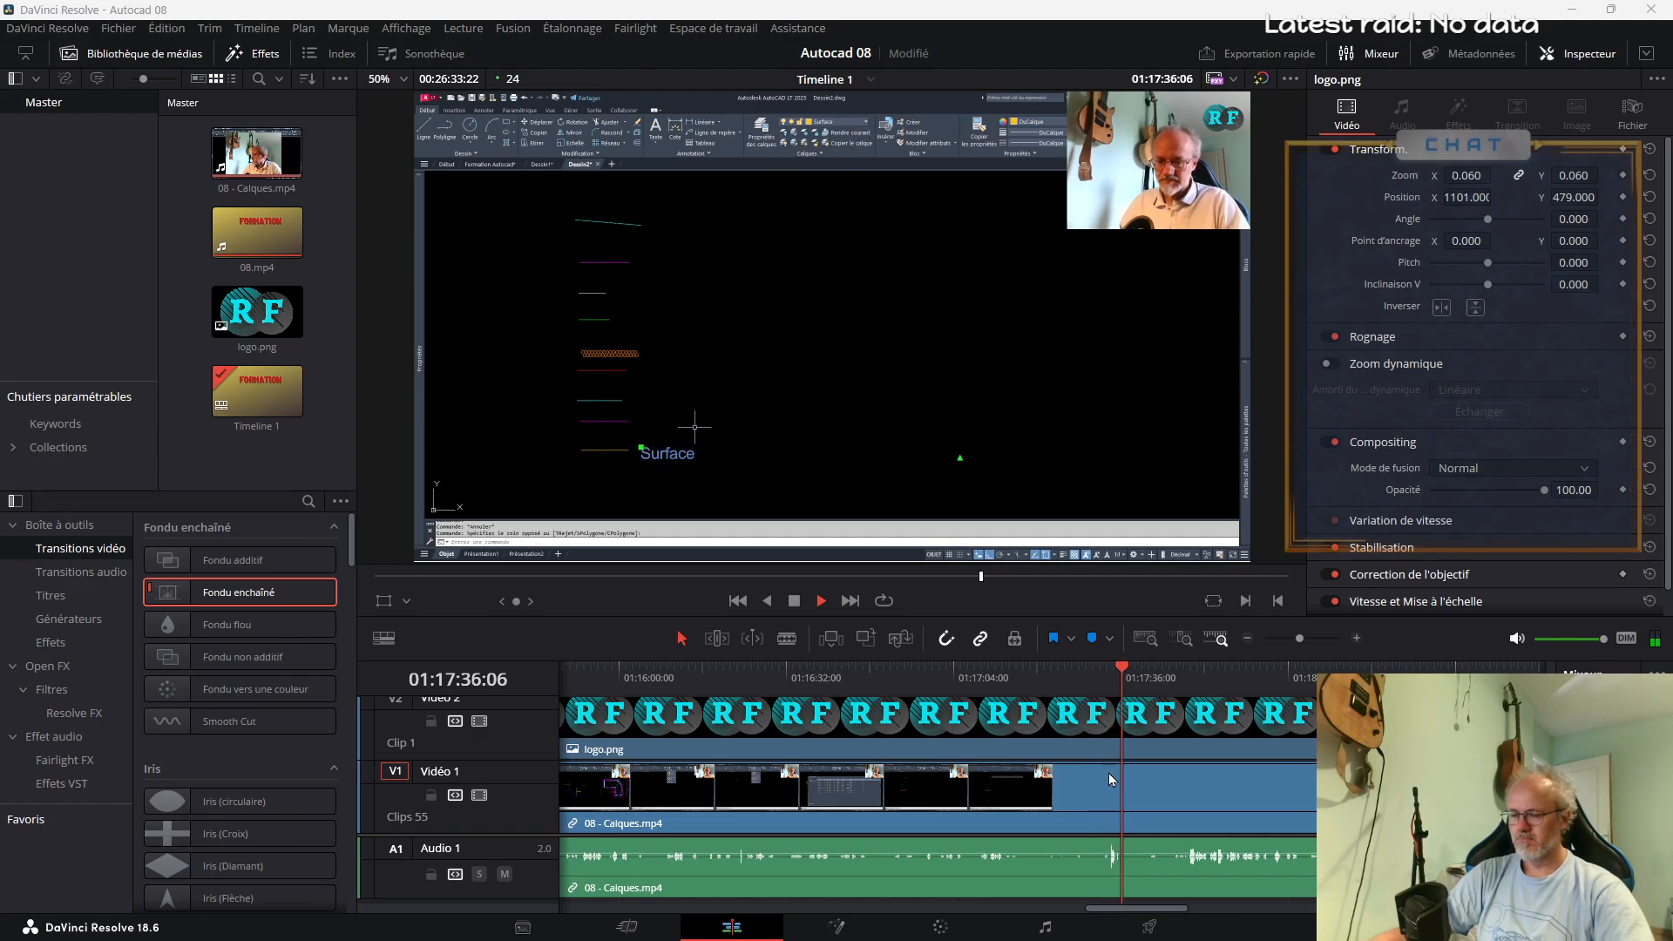
key(b)
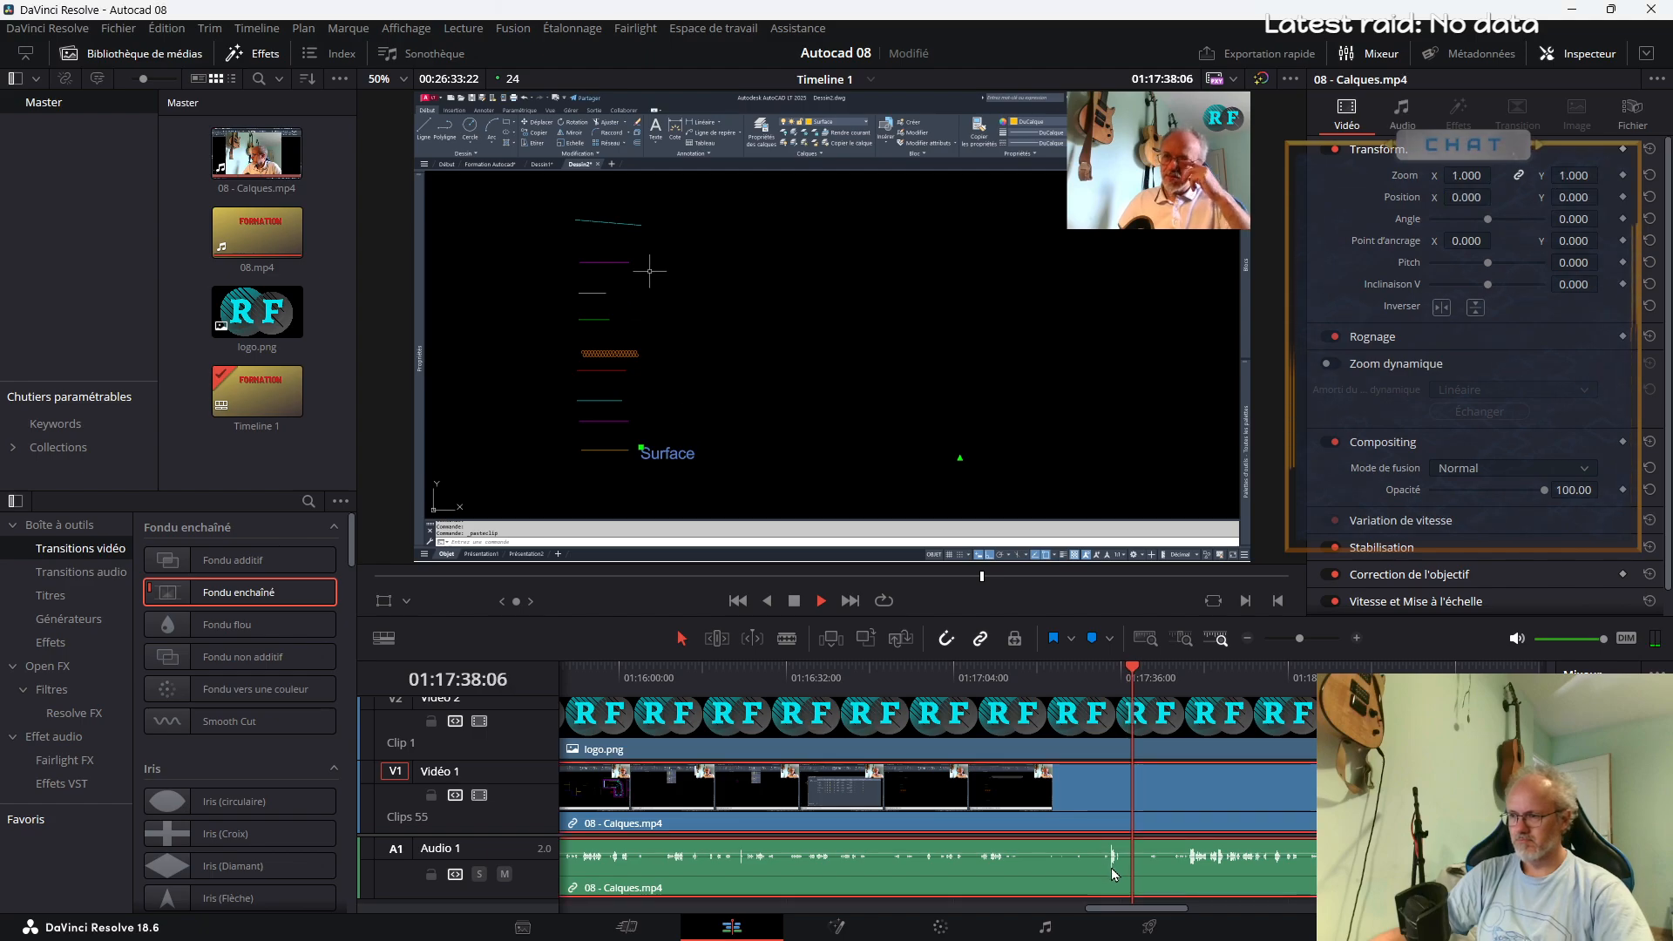
click(1105, 869)
click(1117, 870)
key(a)
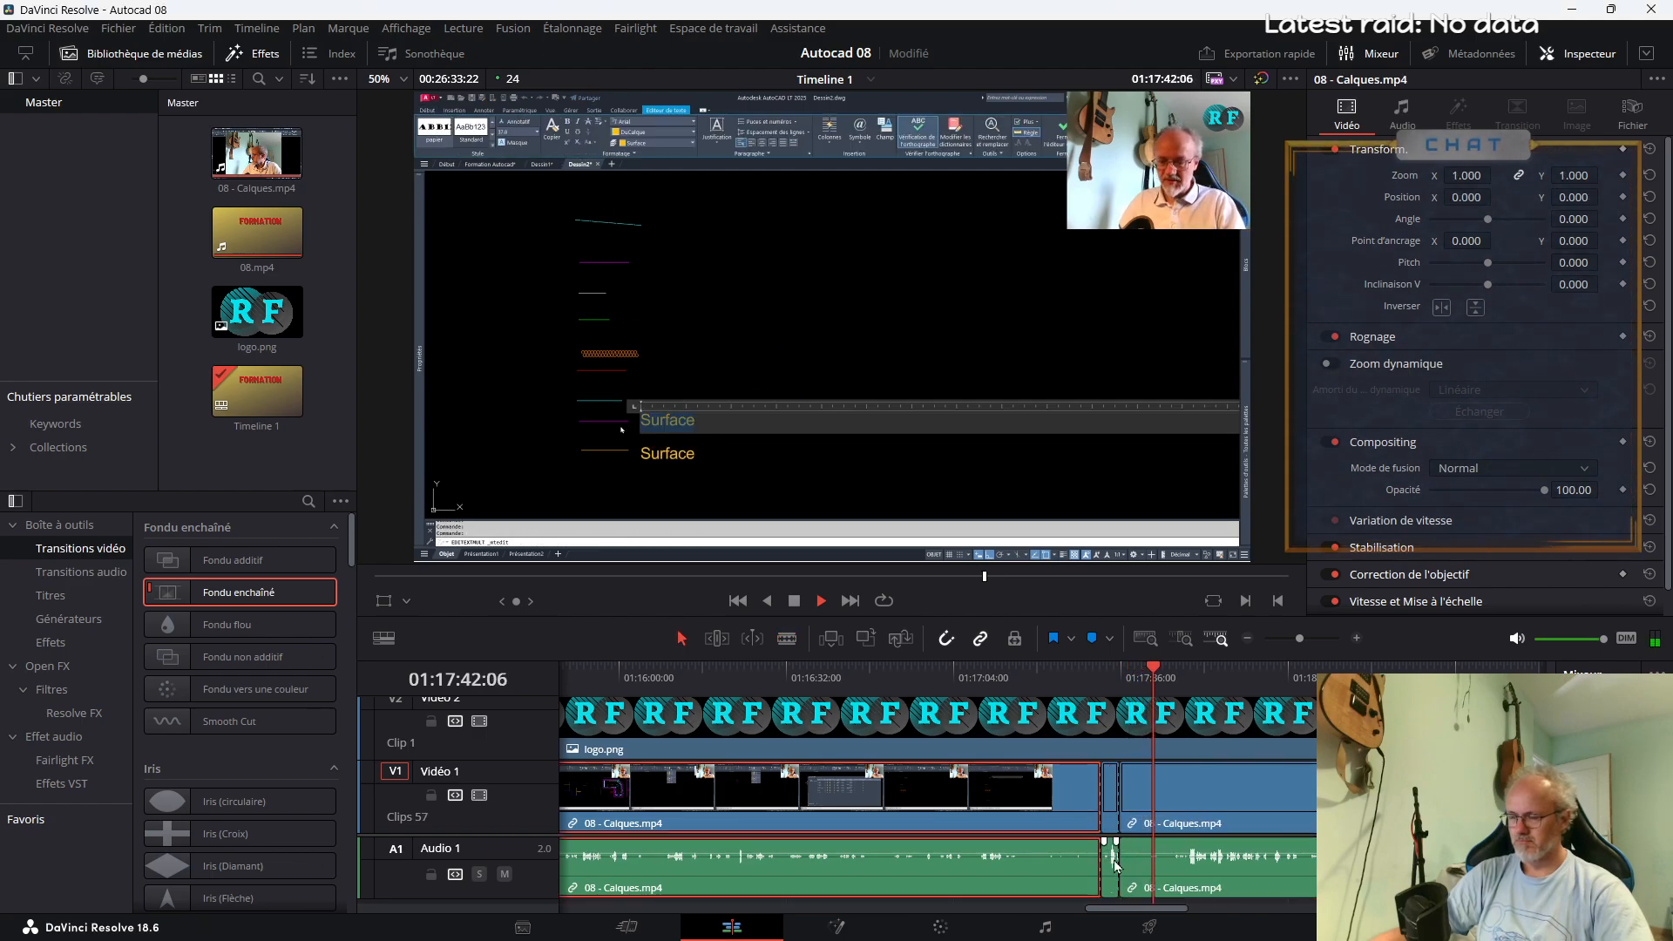
drag(1111, 854, 1176, 900)
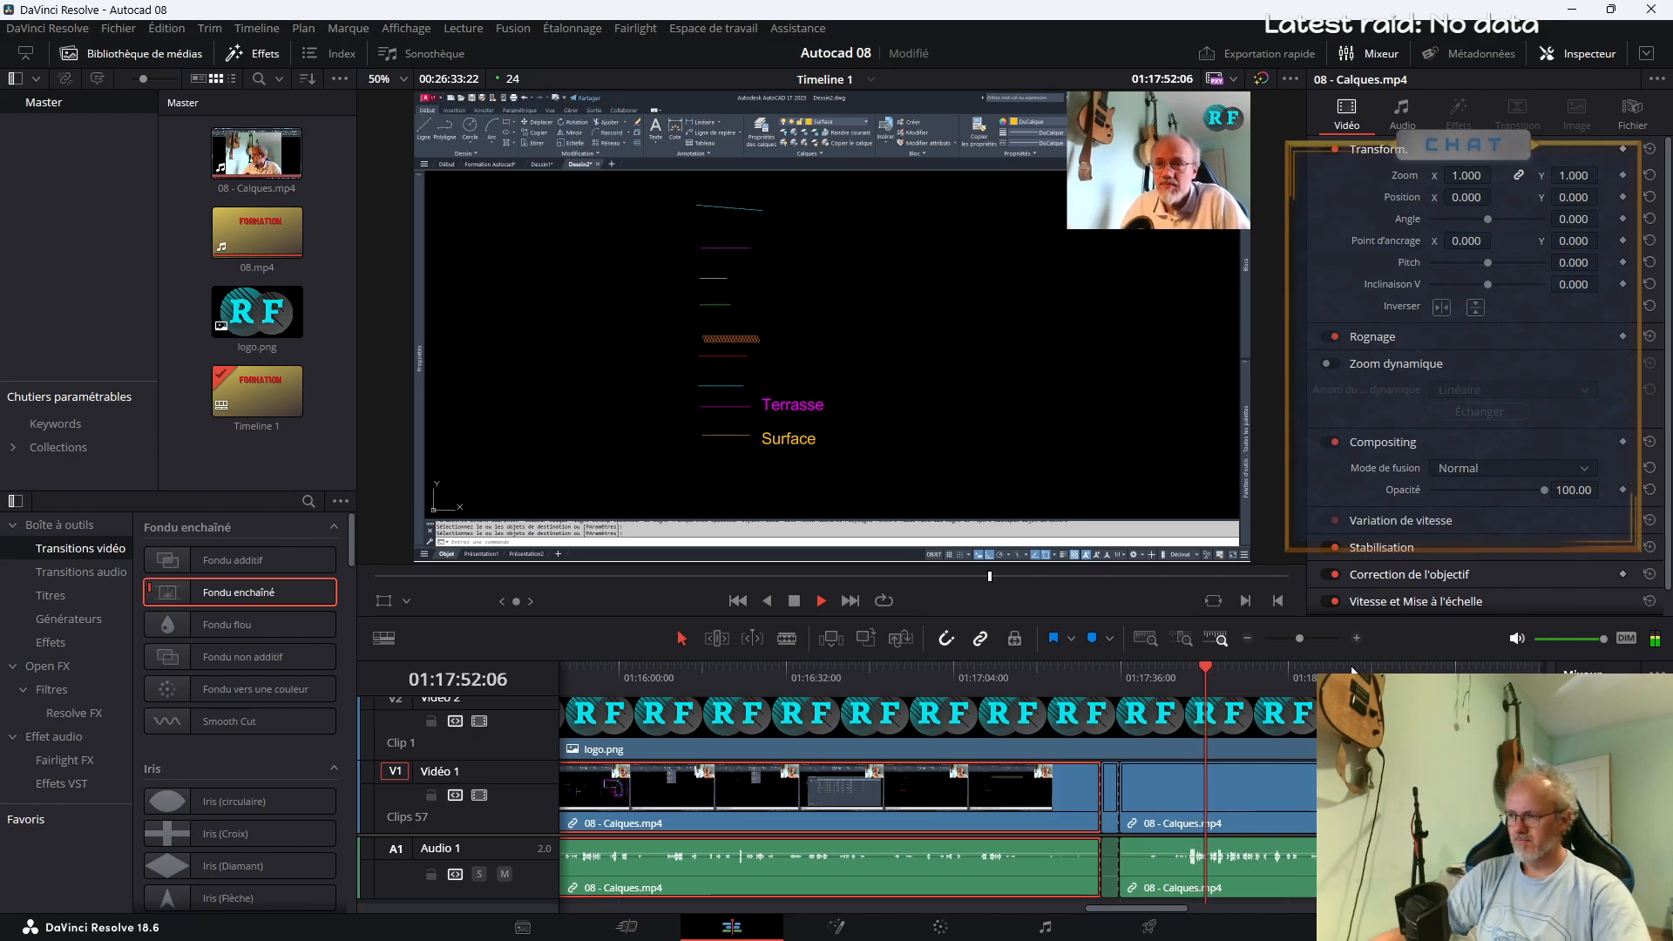
Split 08 - Calques.mp4 at about 01:17:51 and 01:18:10, around the template-saving passage, and select the segment between the cuts
drag(1300, 638, 1301, 639)
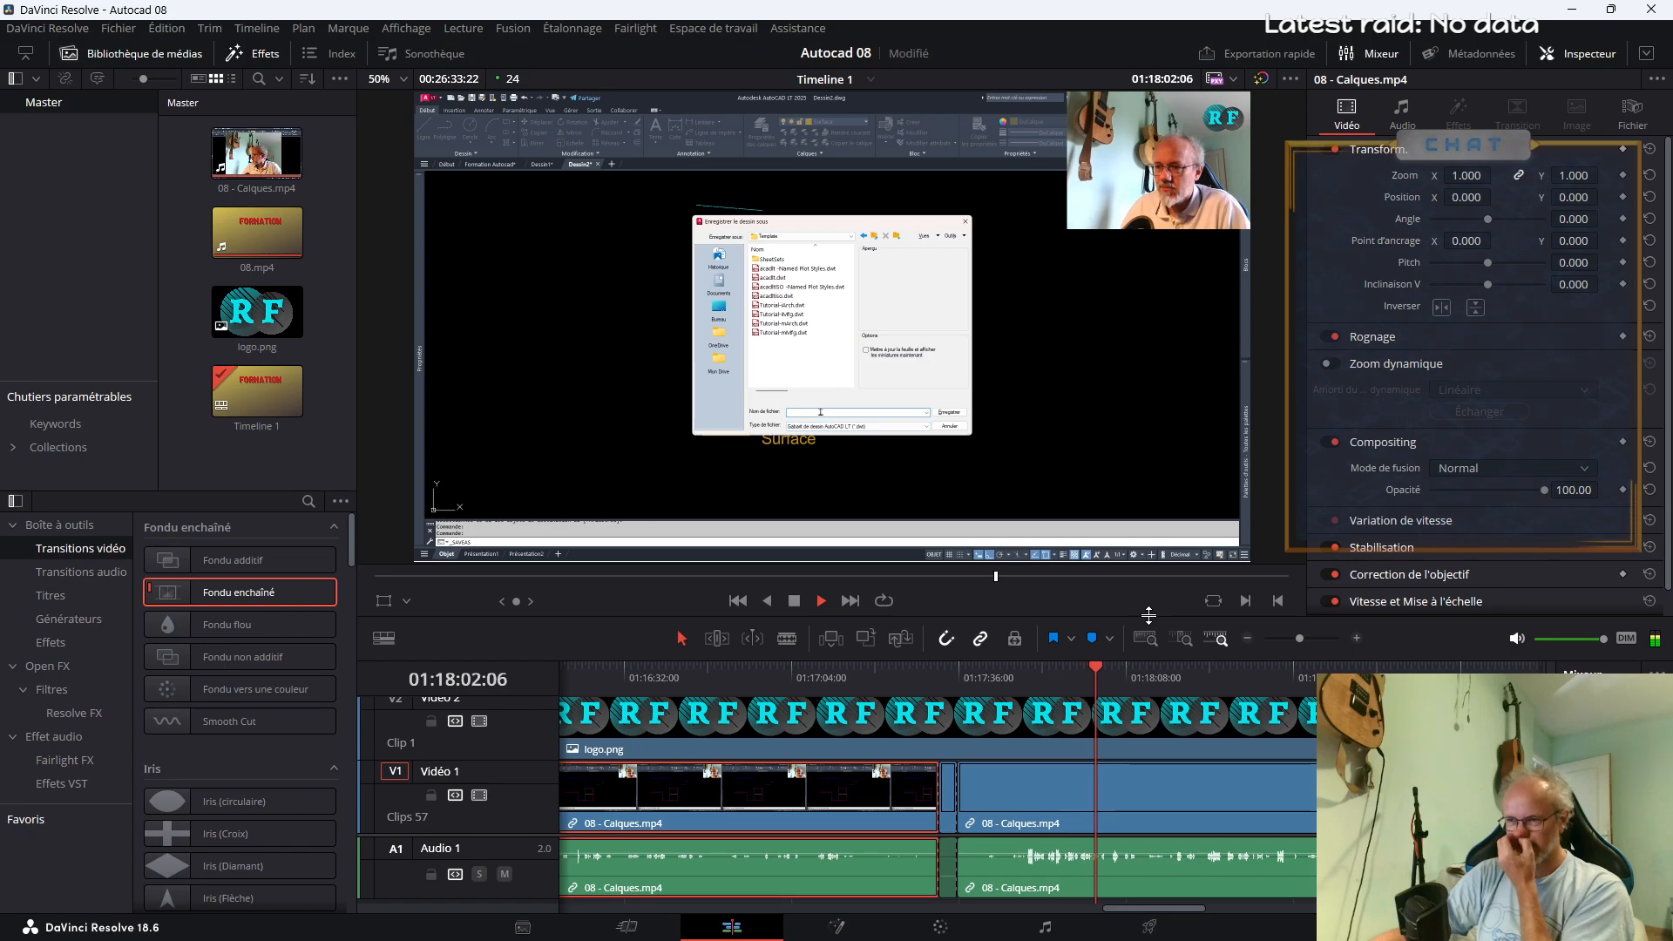
click(996, 677)
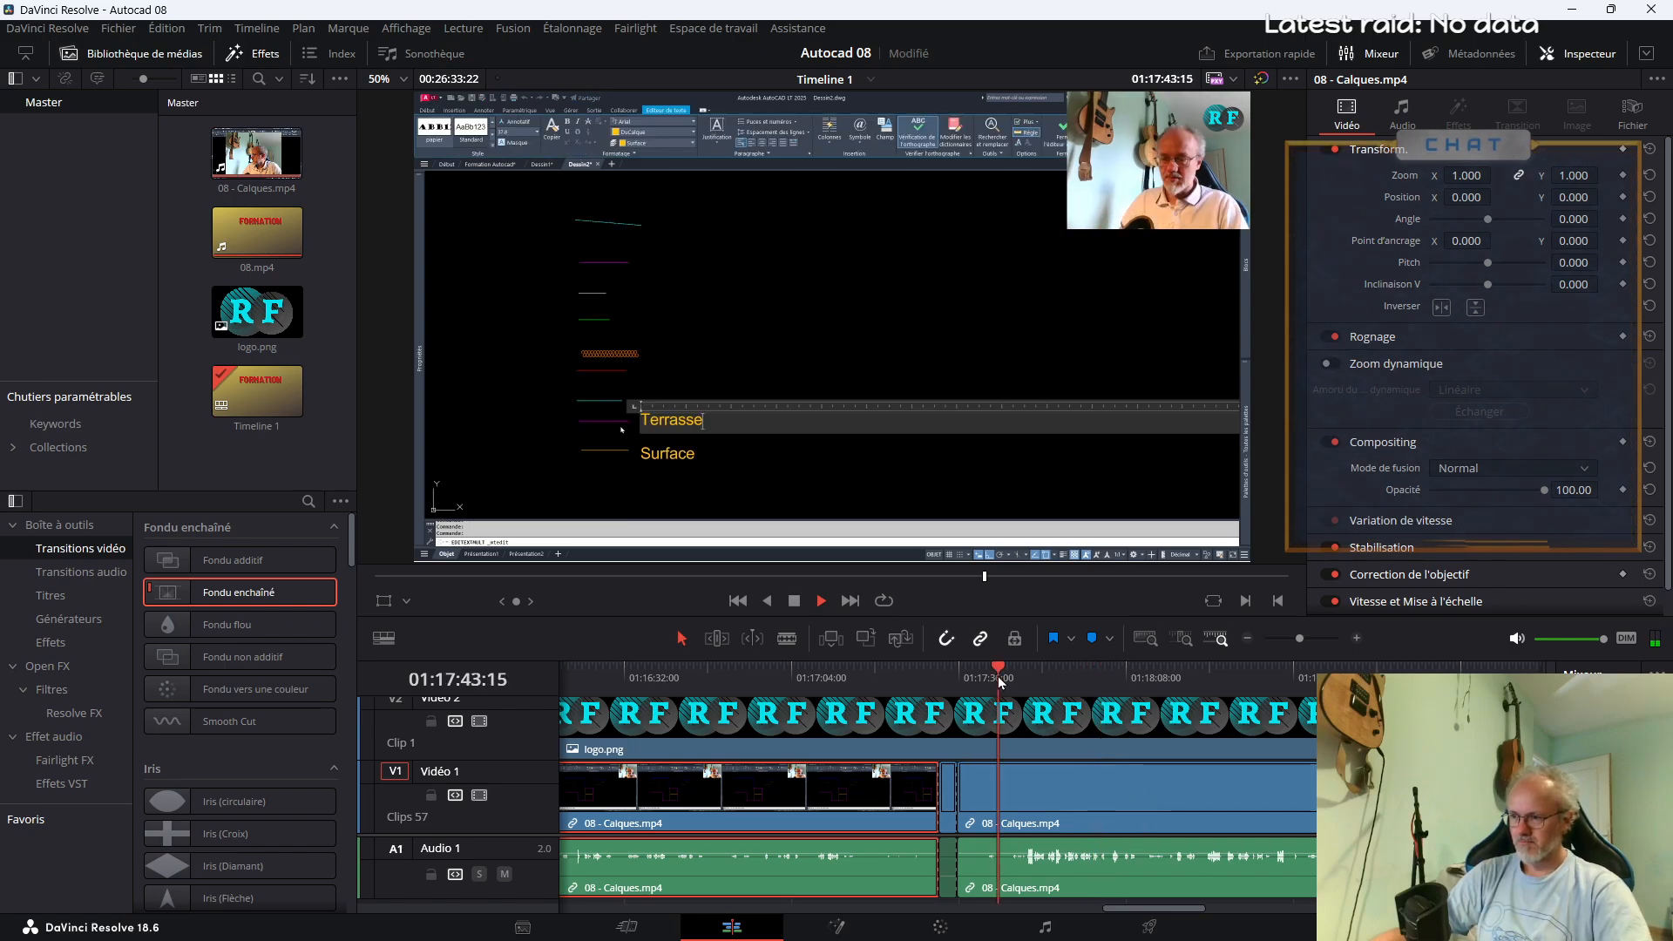
key(b)
click(1028, 686)
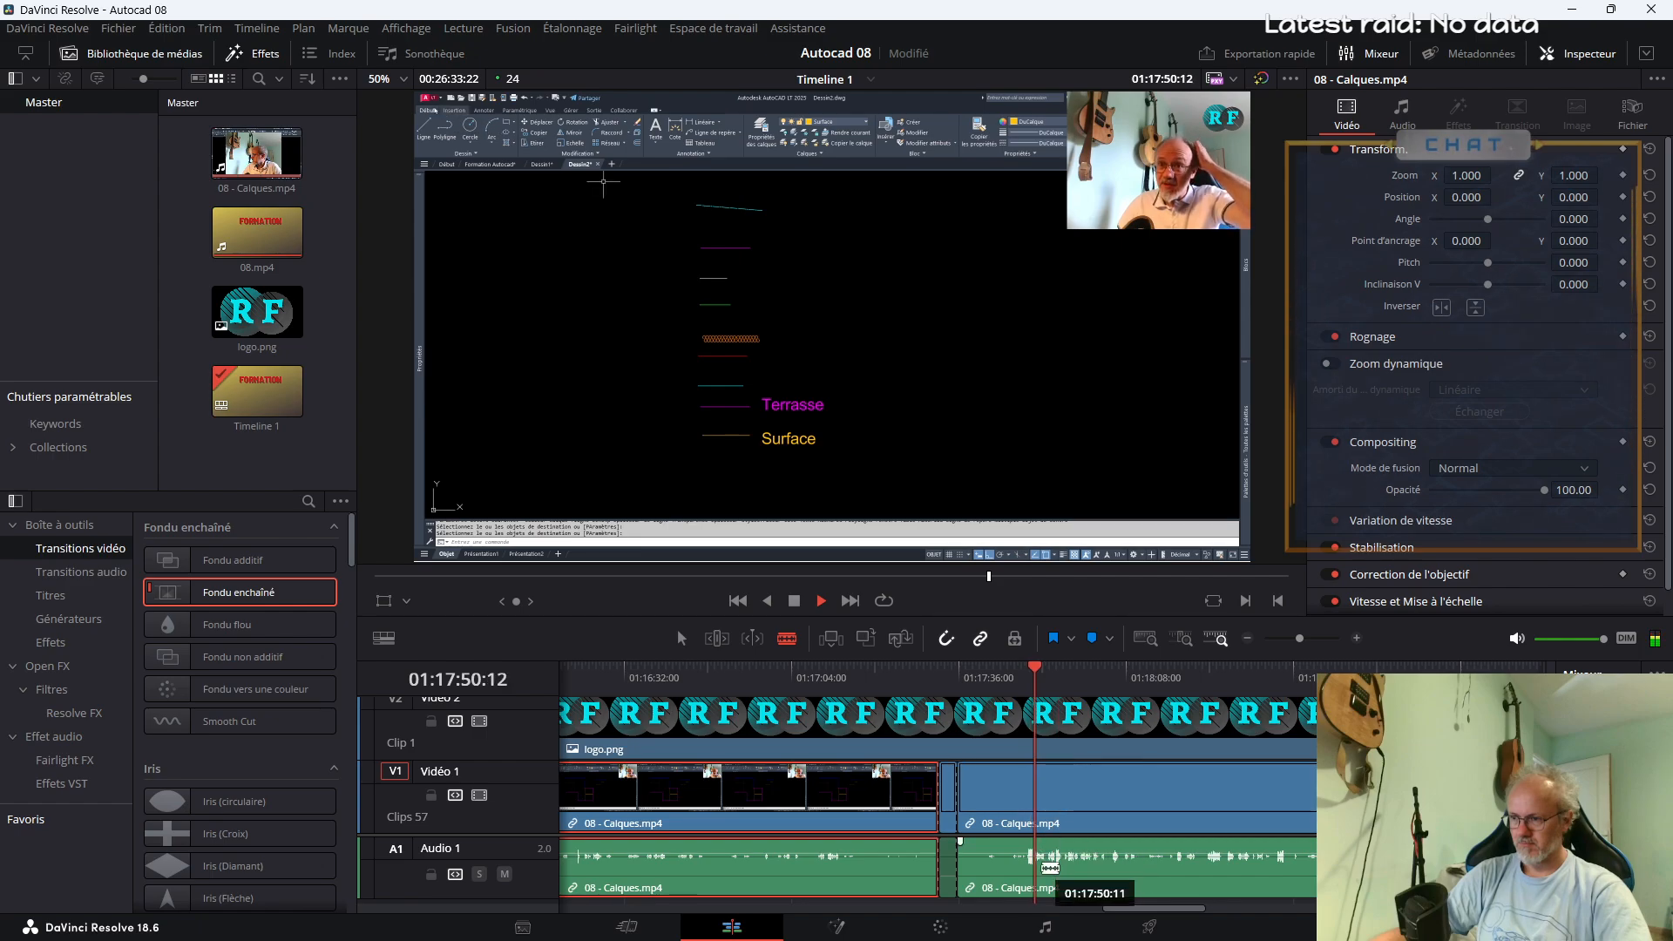
click(1042, 821)
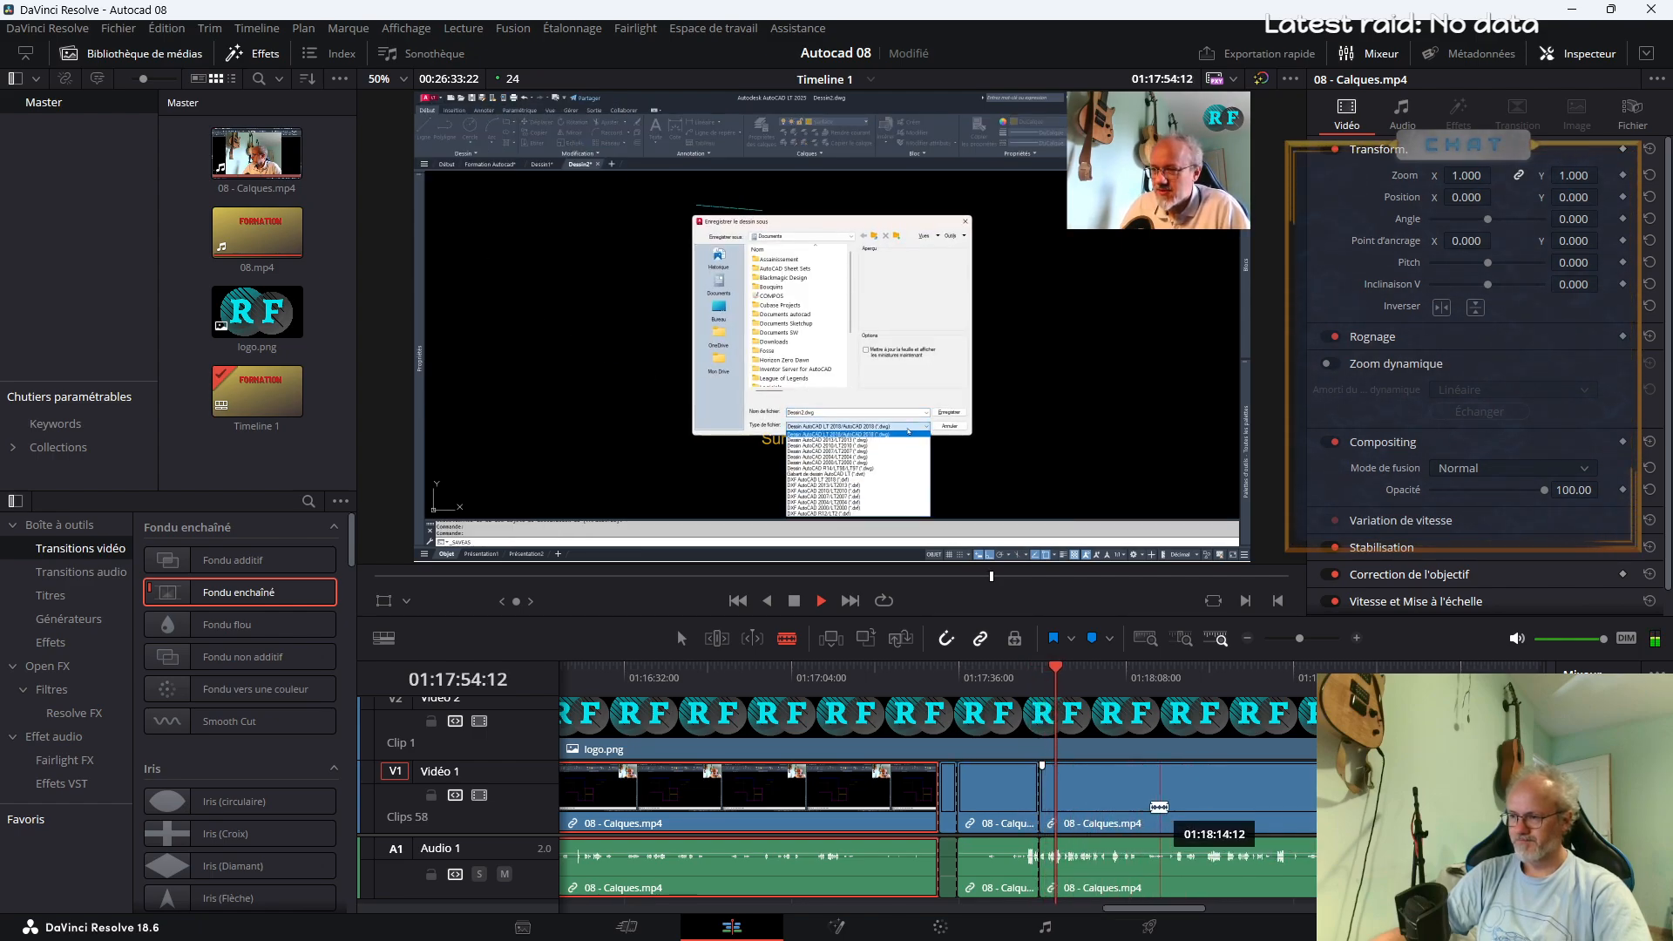
click(1258, 676)
click(1192, 677)
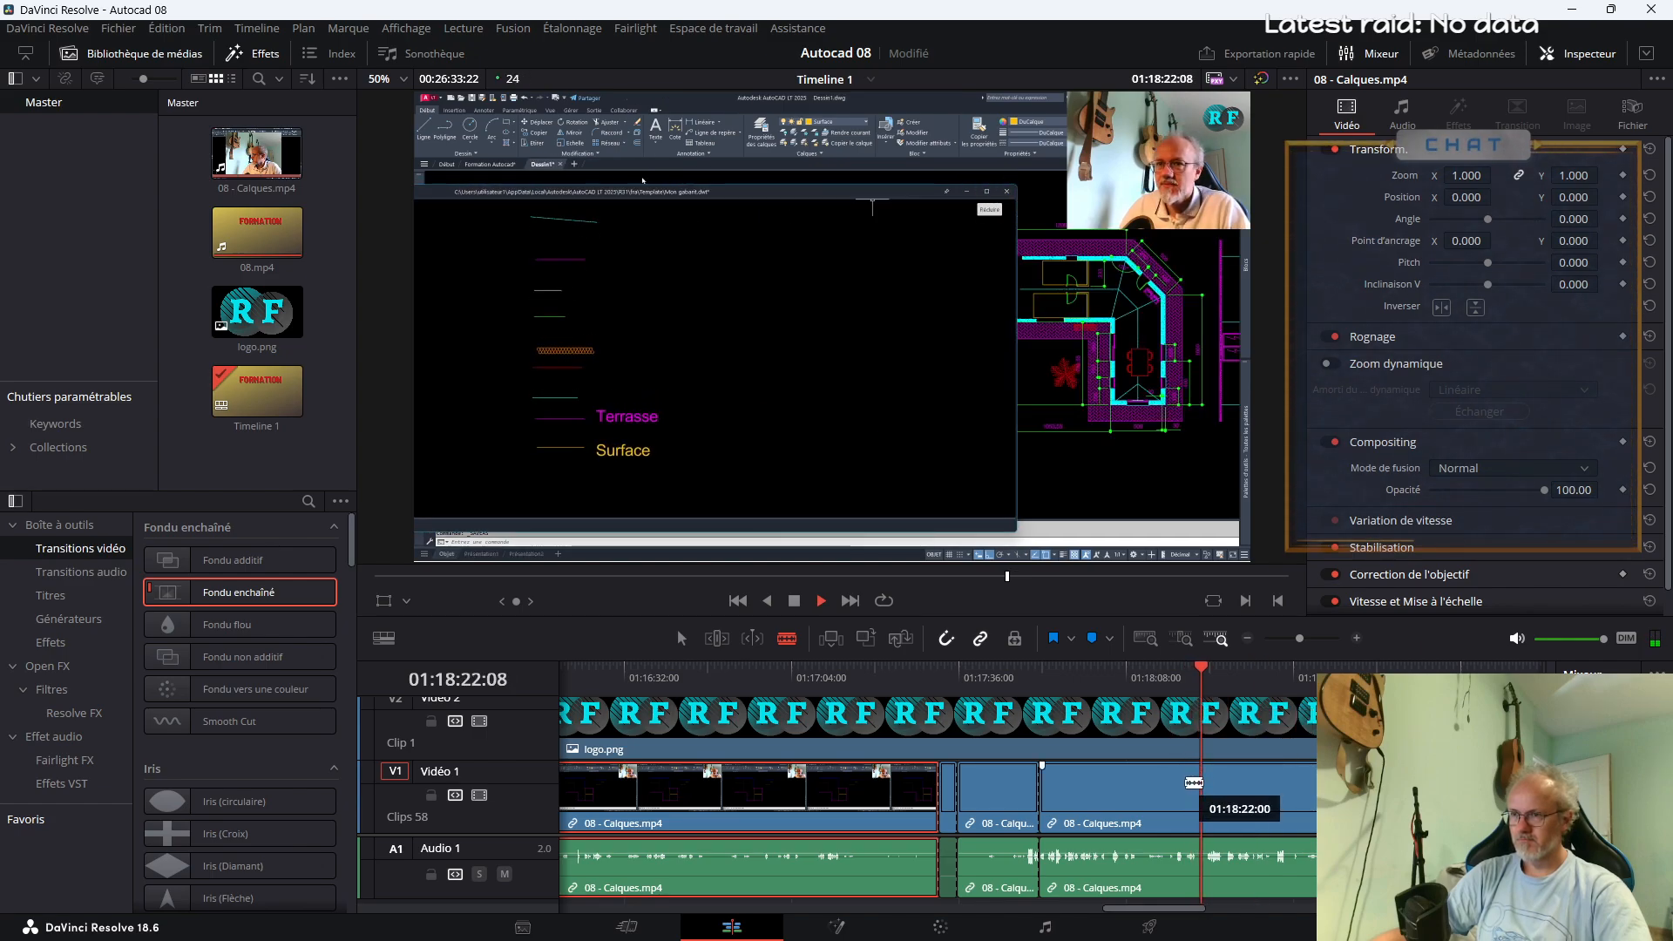
click(1150, 677)
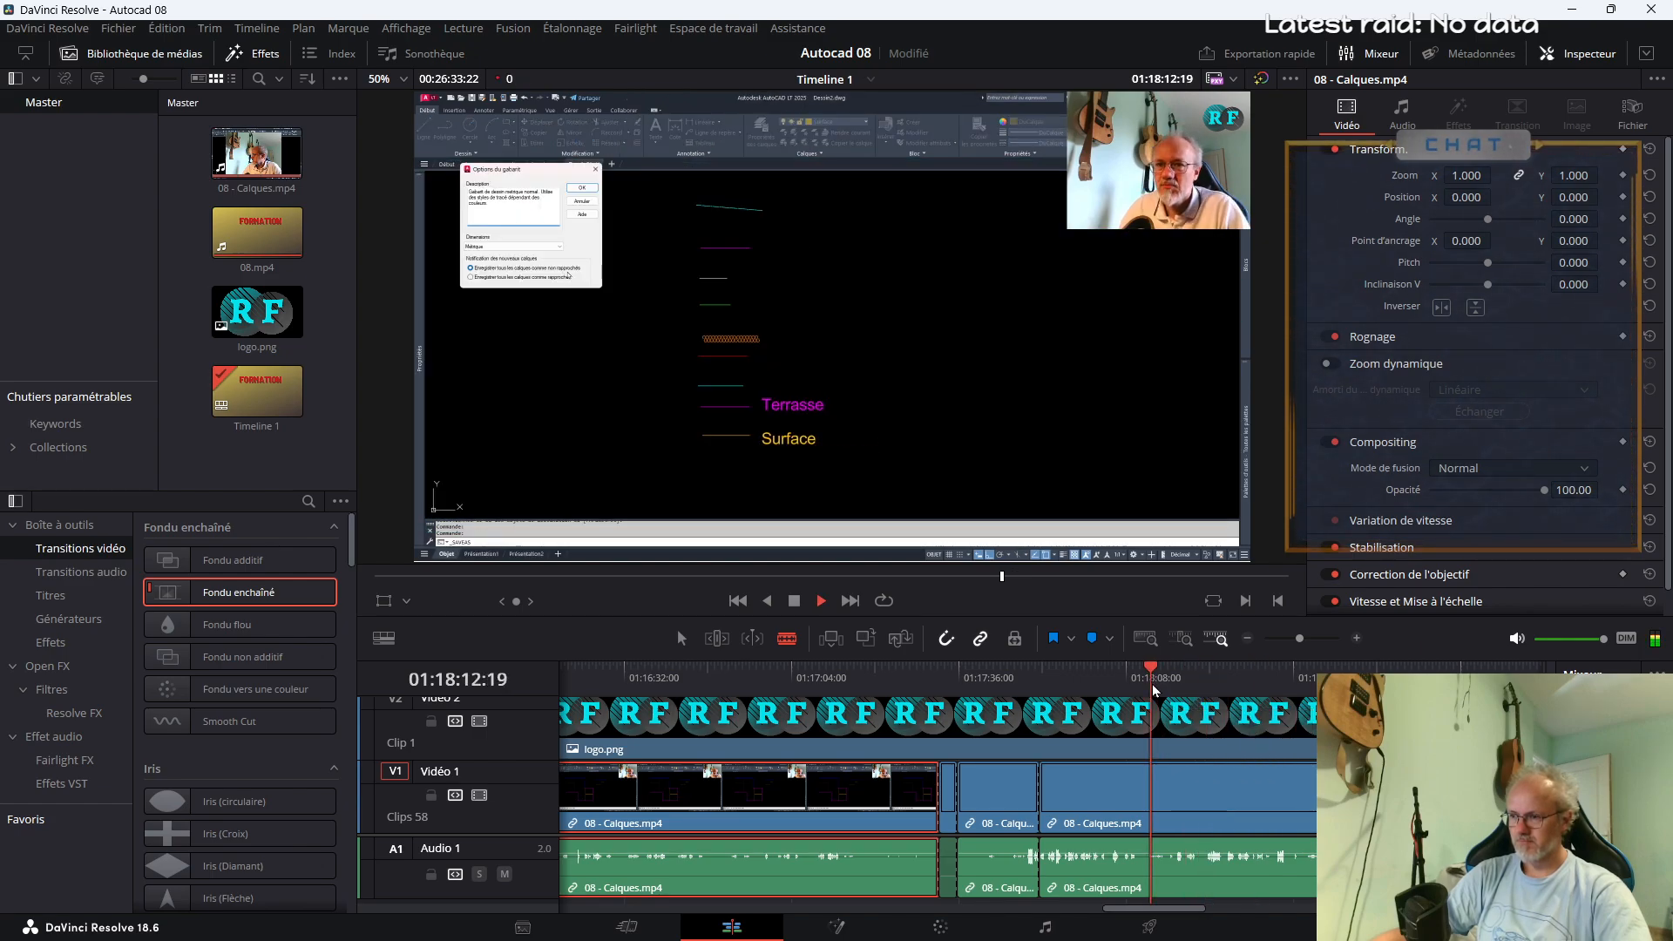
click(1143, 799)
key(a)
click(1098, 801)
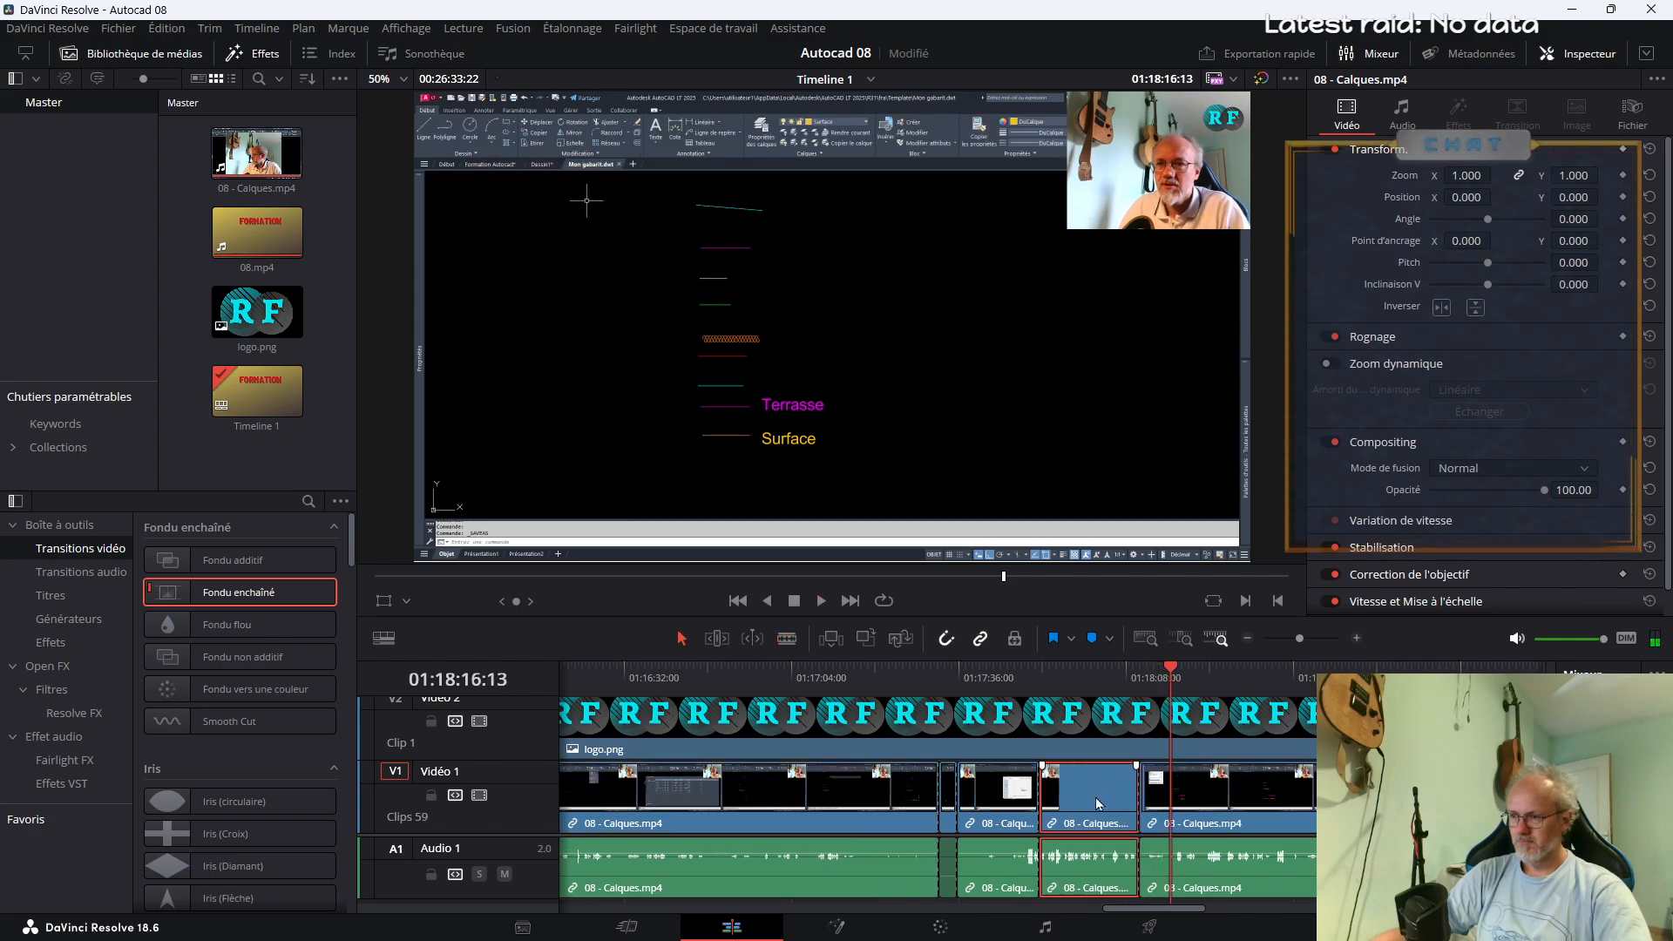
Add Fondu enchaîné transitions at both ends of the selected segment, enlarge it to zoom 2.070 and review the footage that follows
right_click(249, 603)
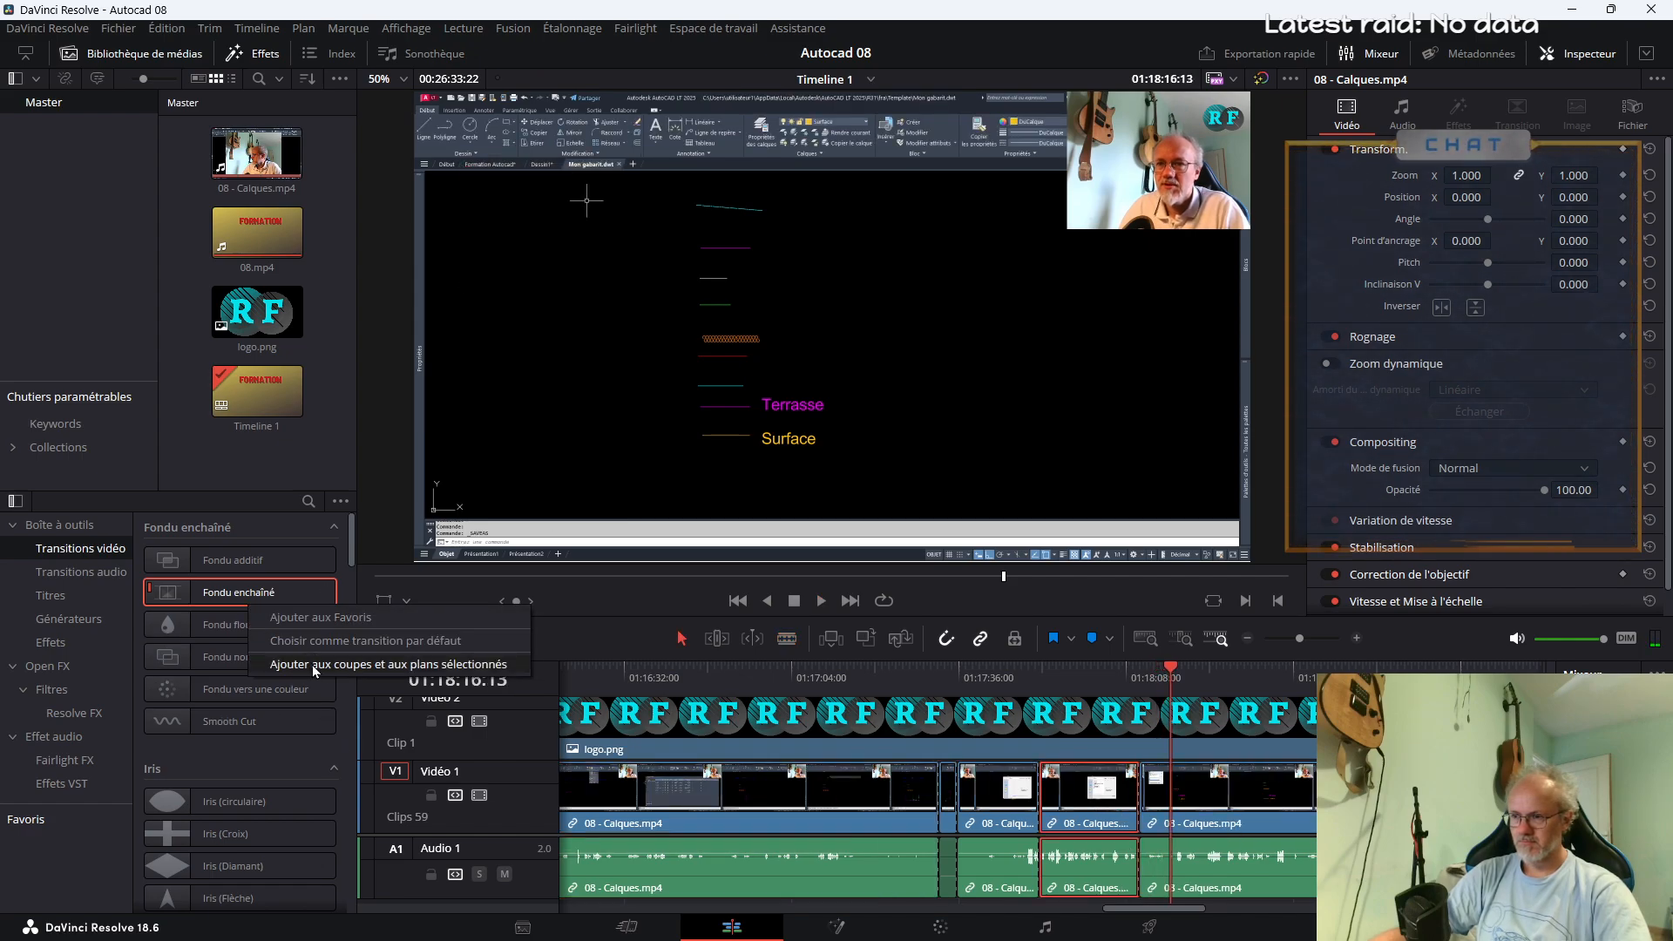
click(316, 666)
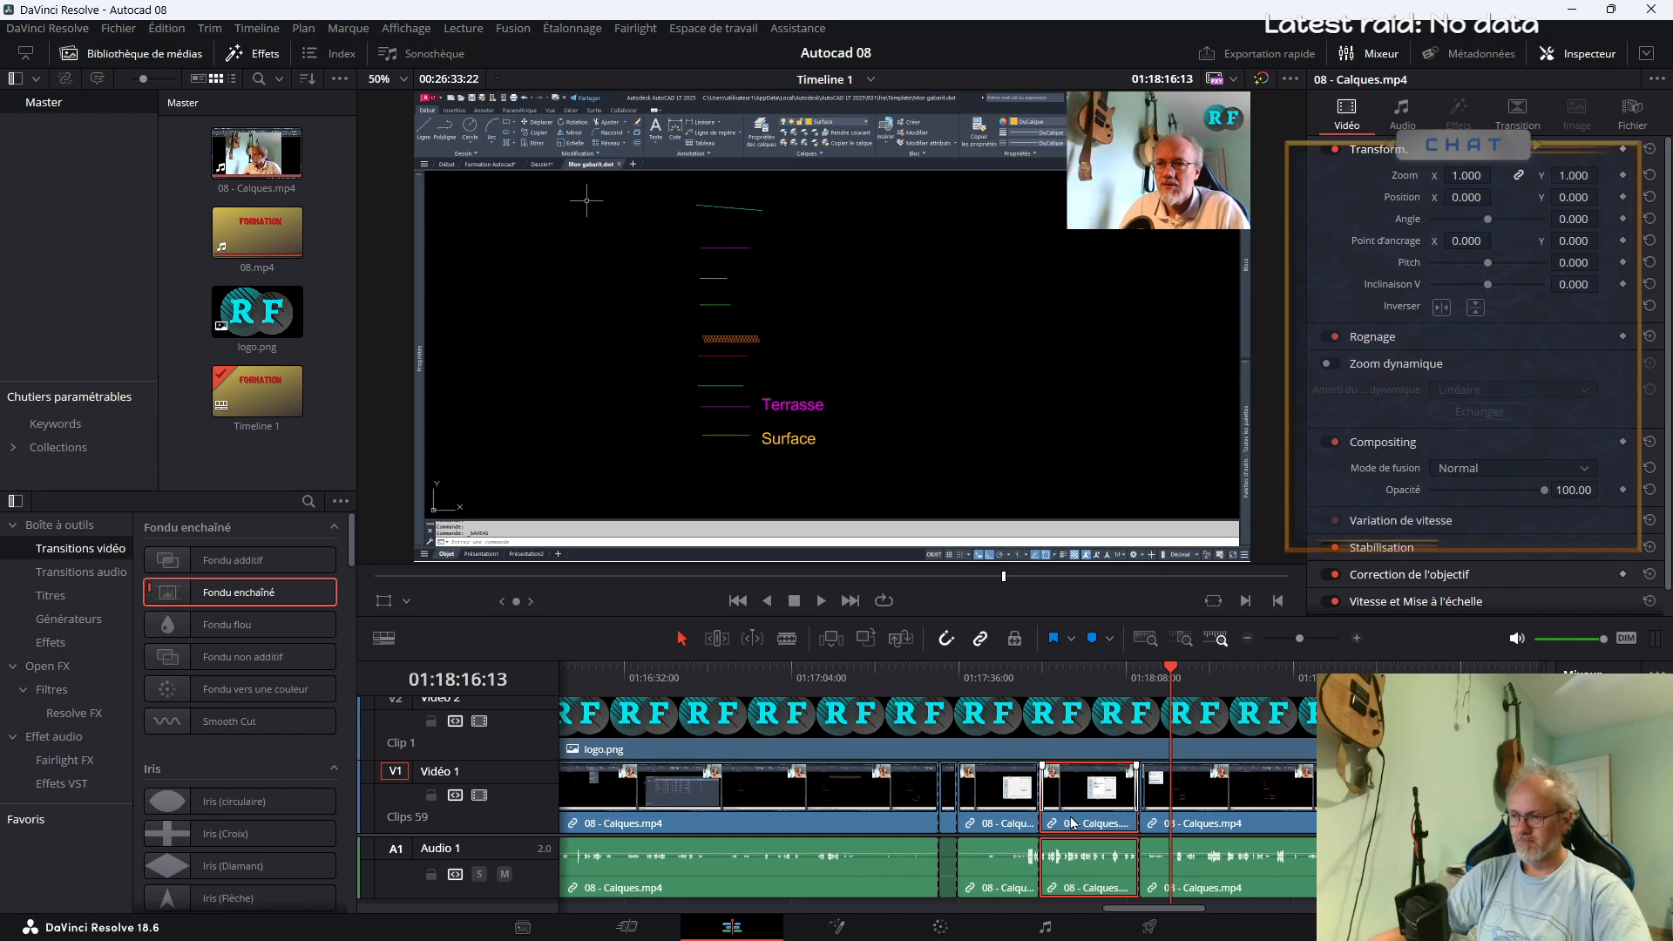
click(1088, 679)
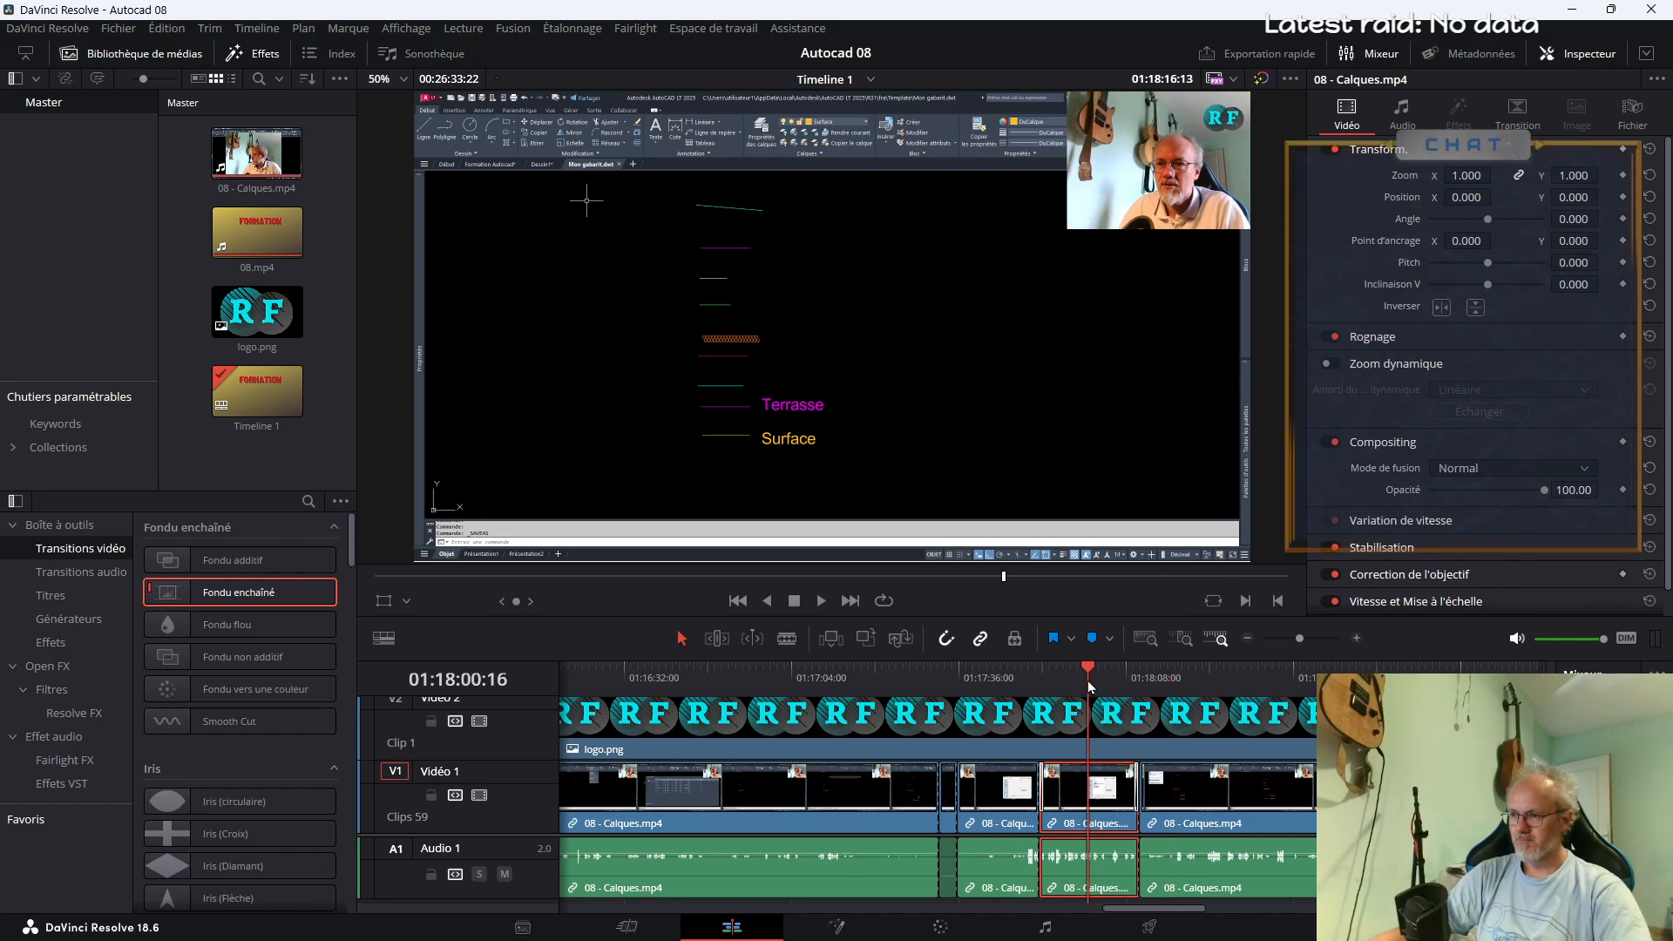
key(space)
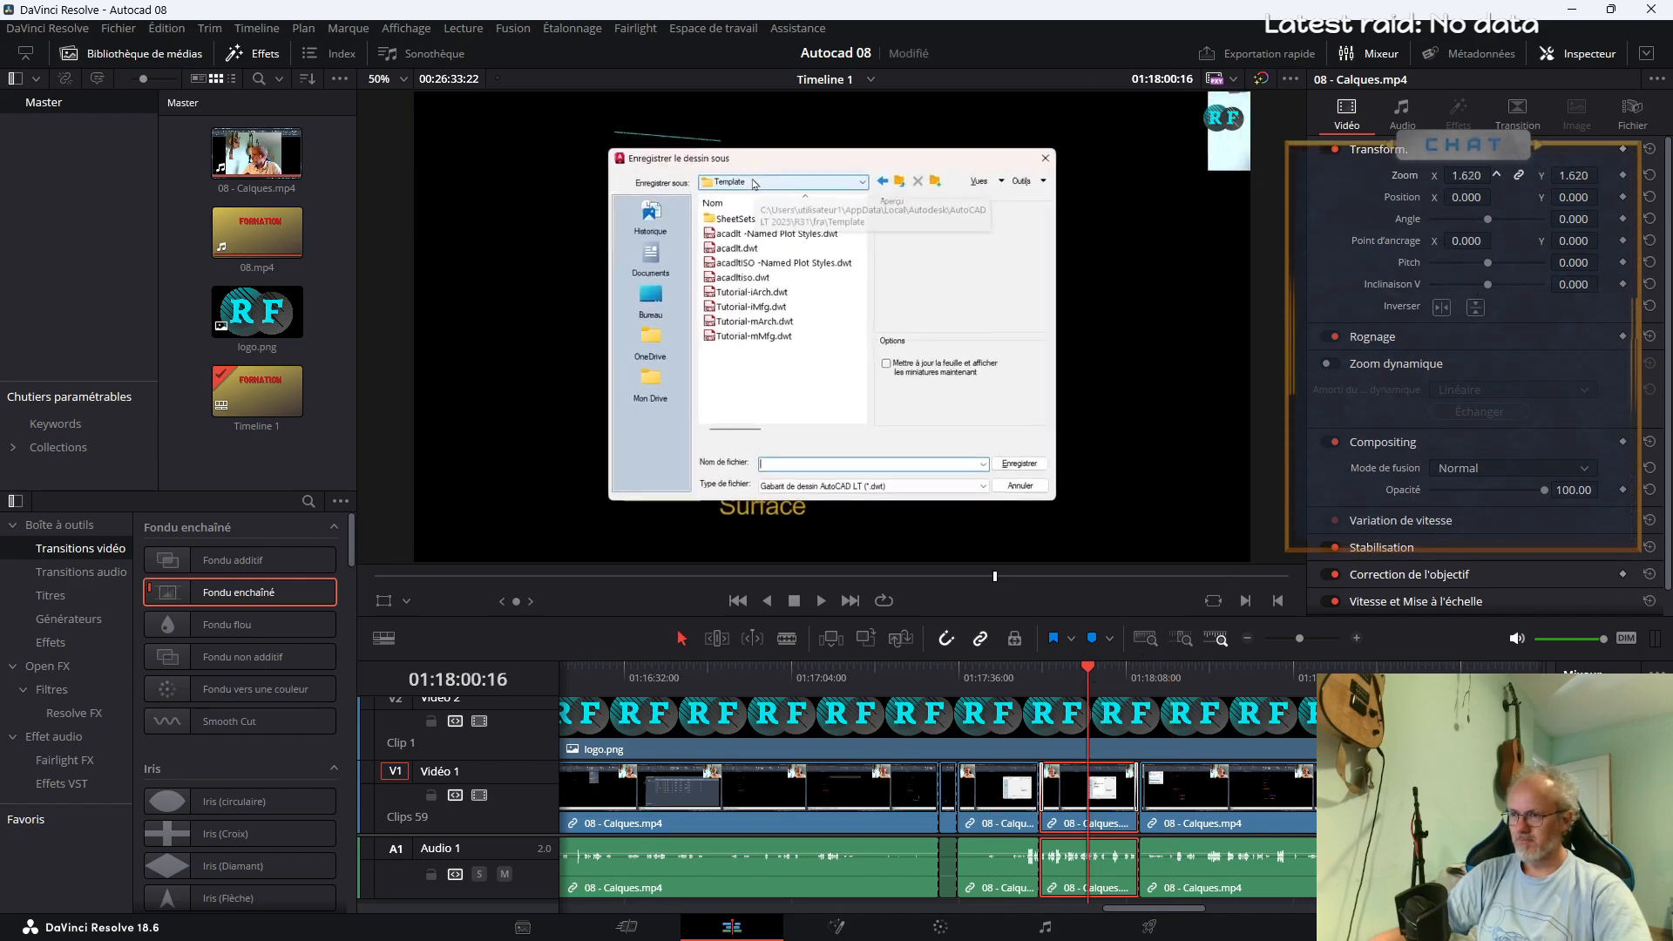
click(1135, 678)
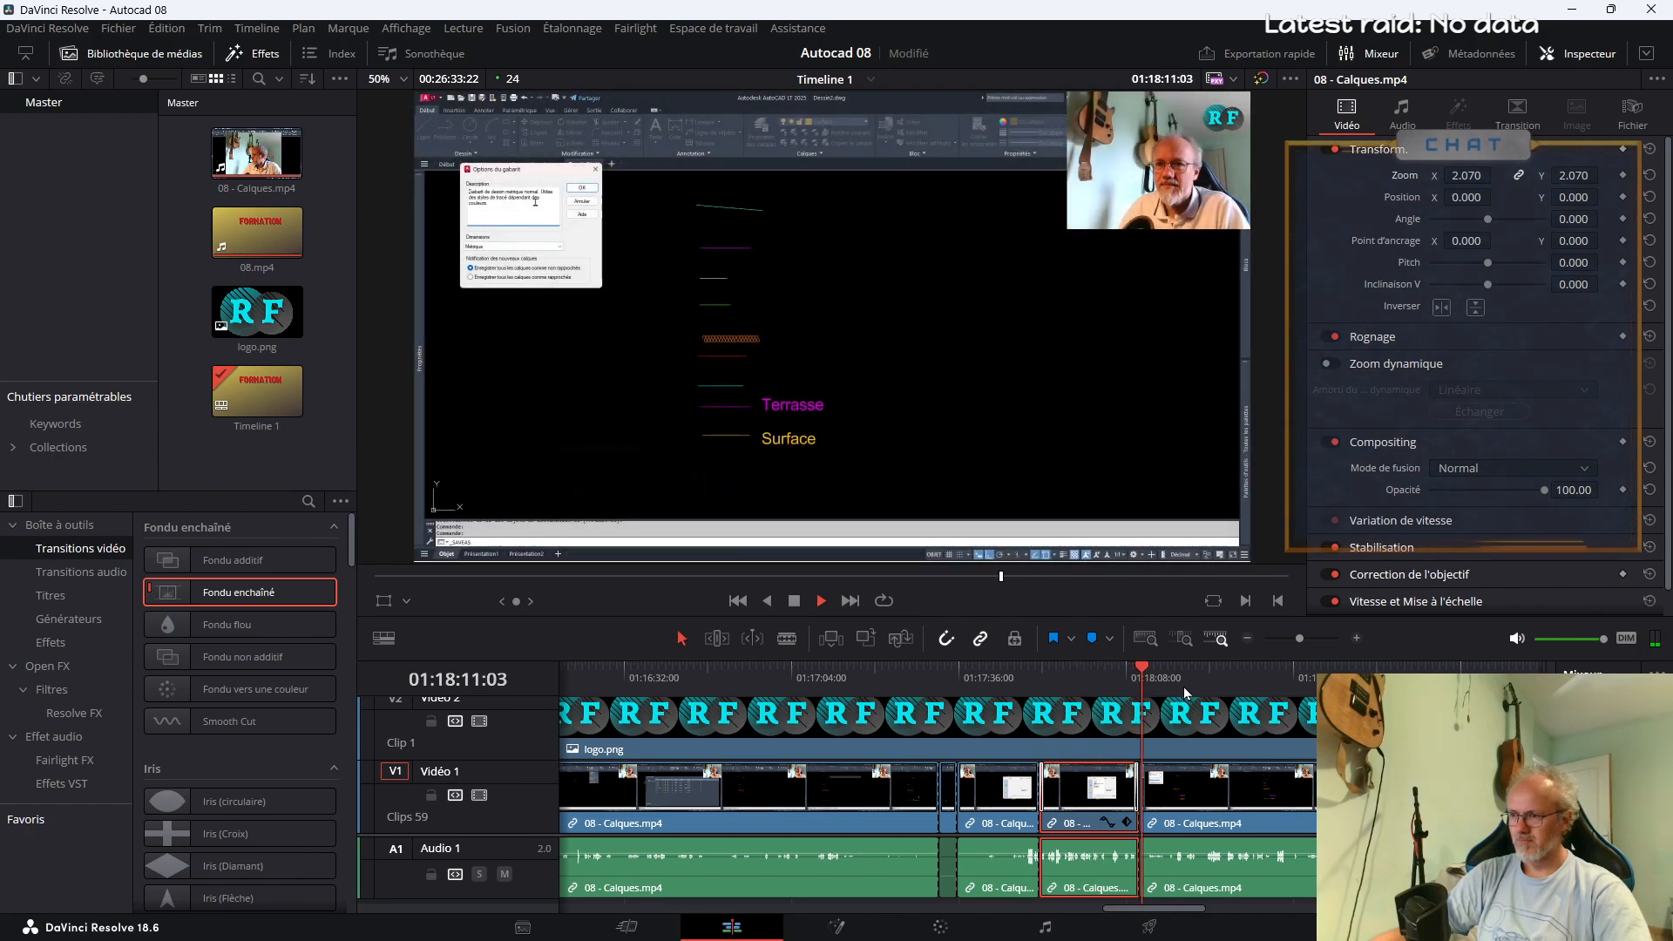
click(1187, 678)
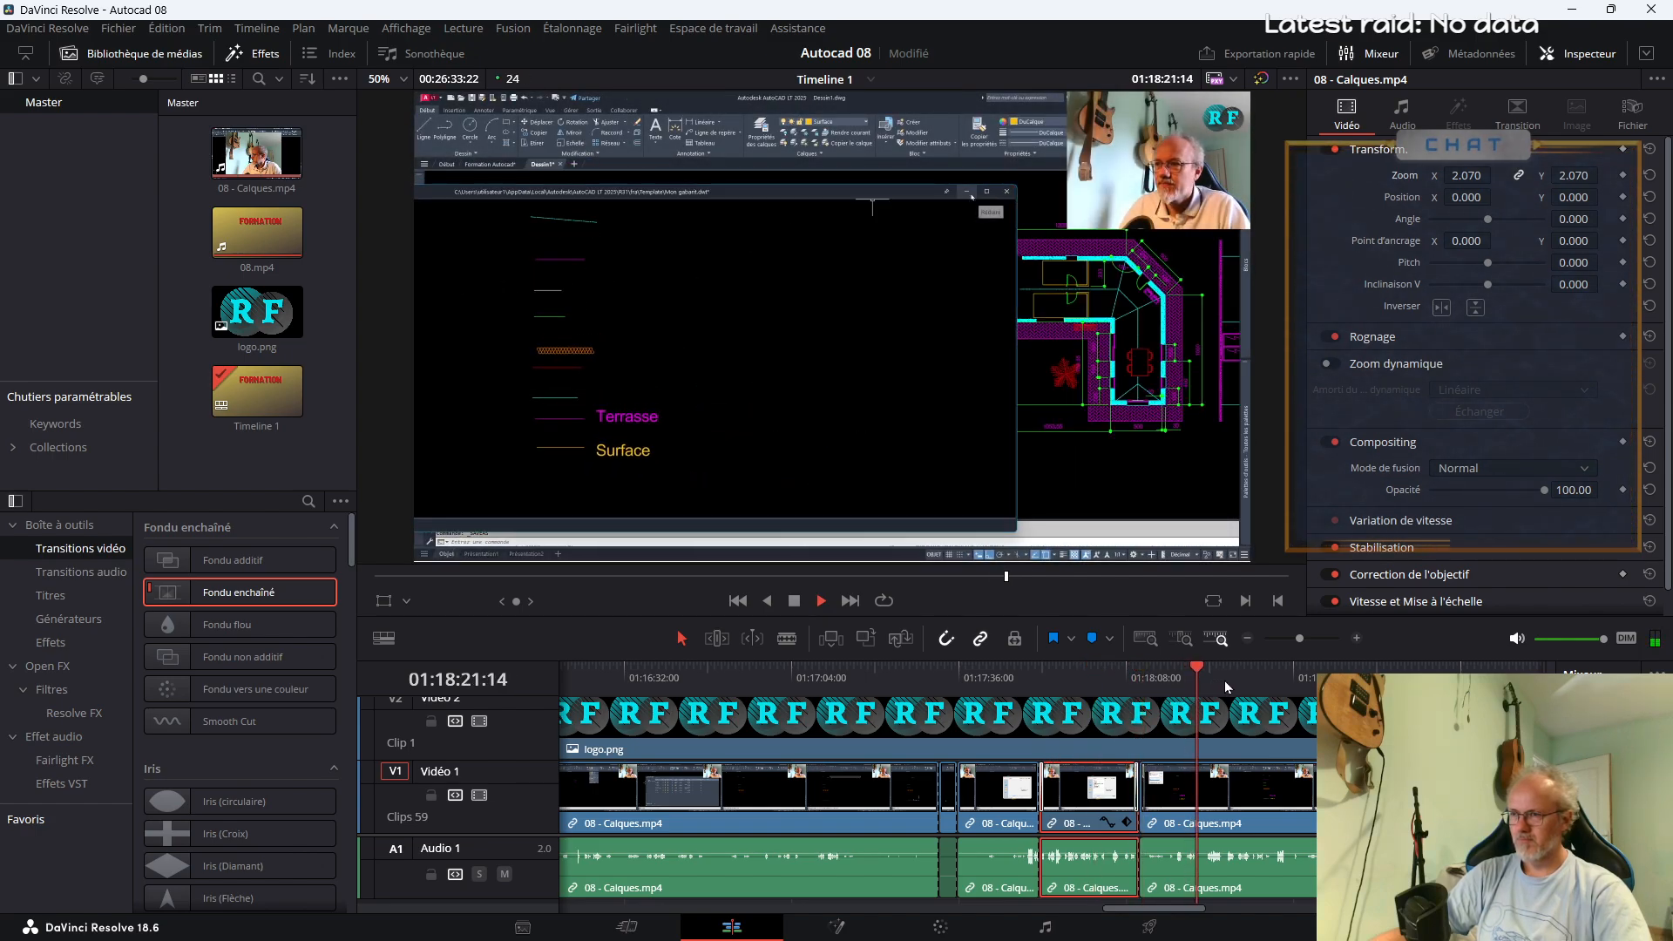
click(1225, 681)
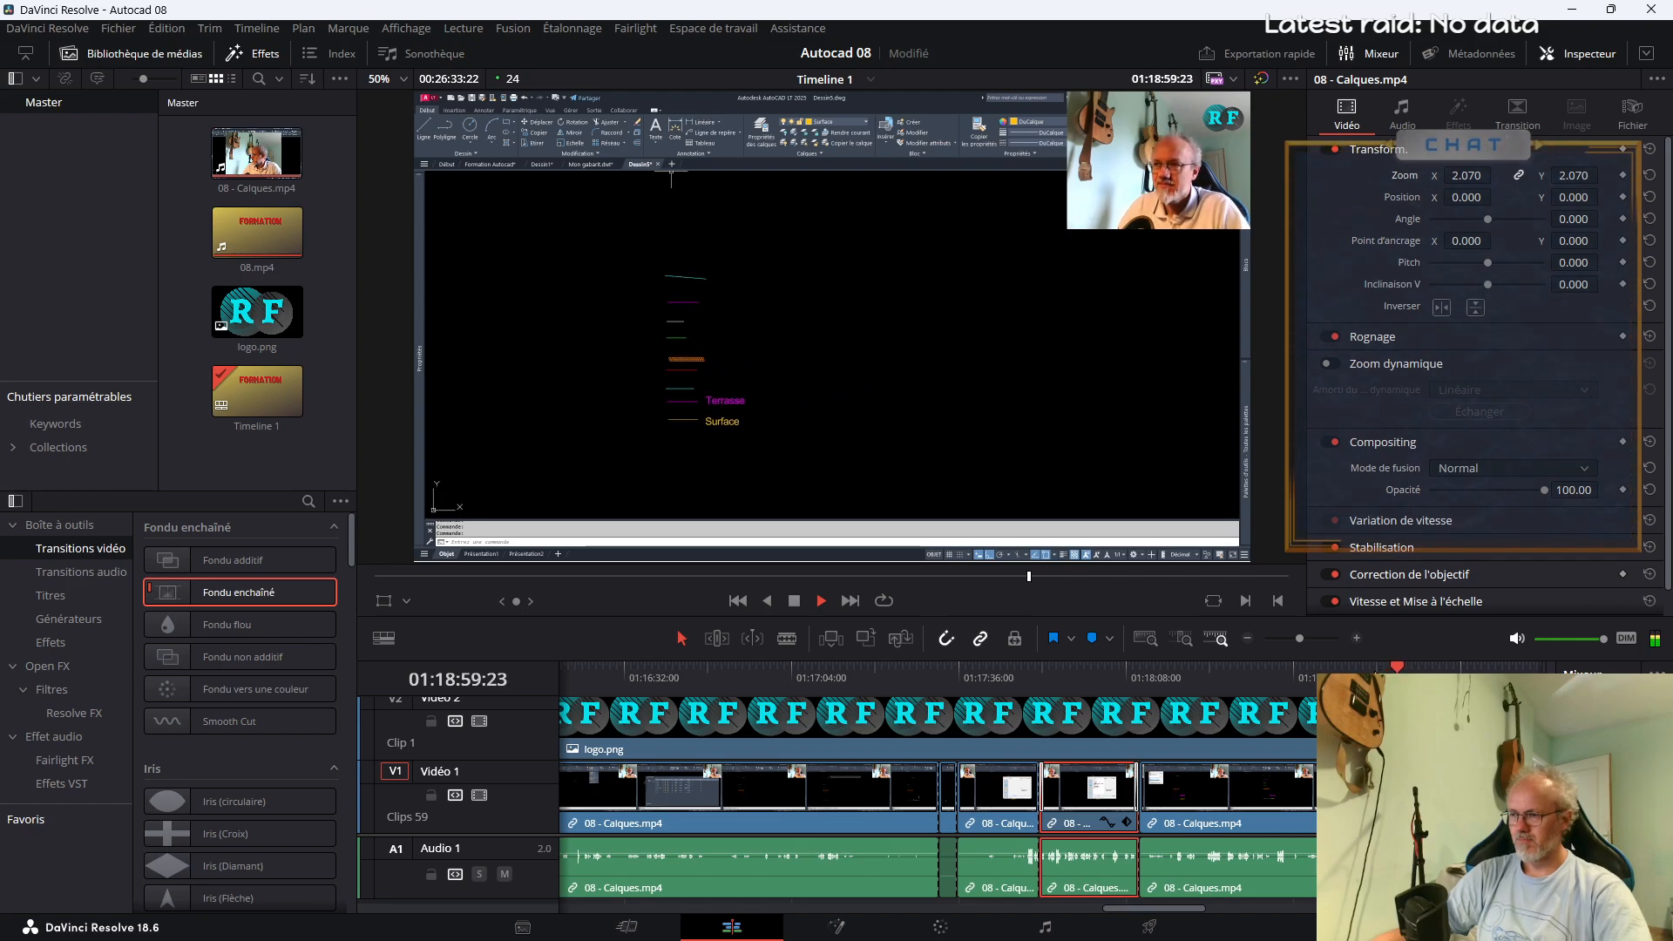
Play on past 01:20:03 and split 08 - Calques.mp4 at about 01:20:20 and 01:20:26
click(1293, 642)
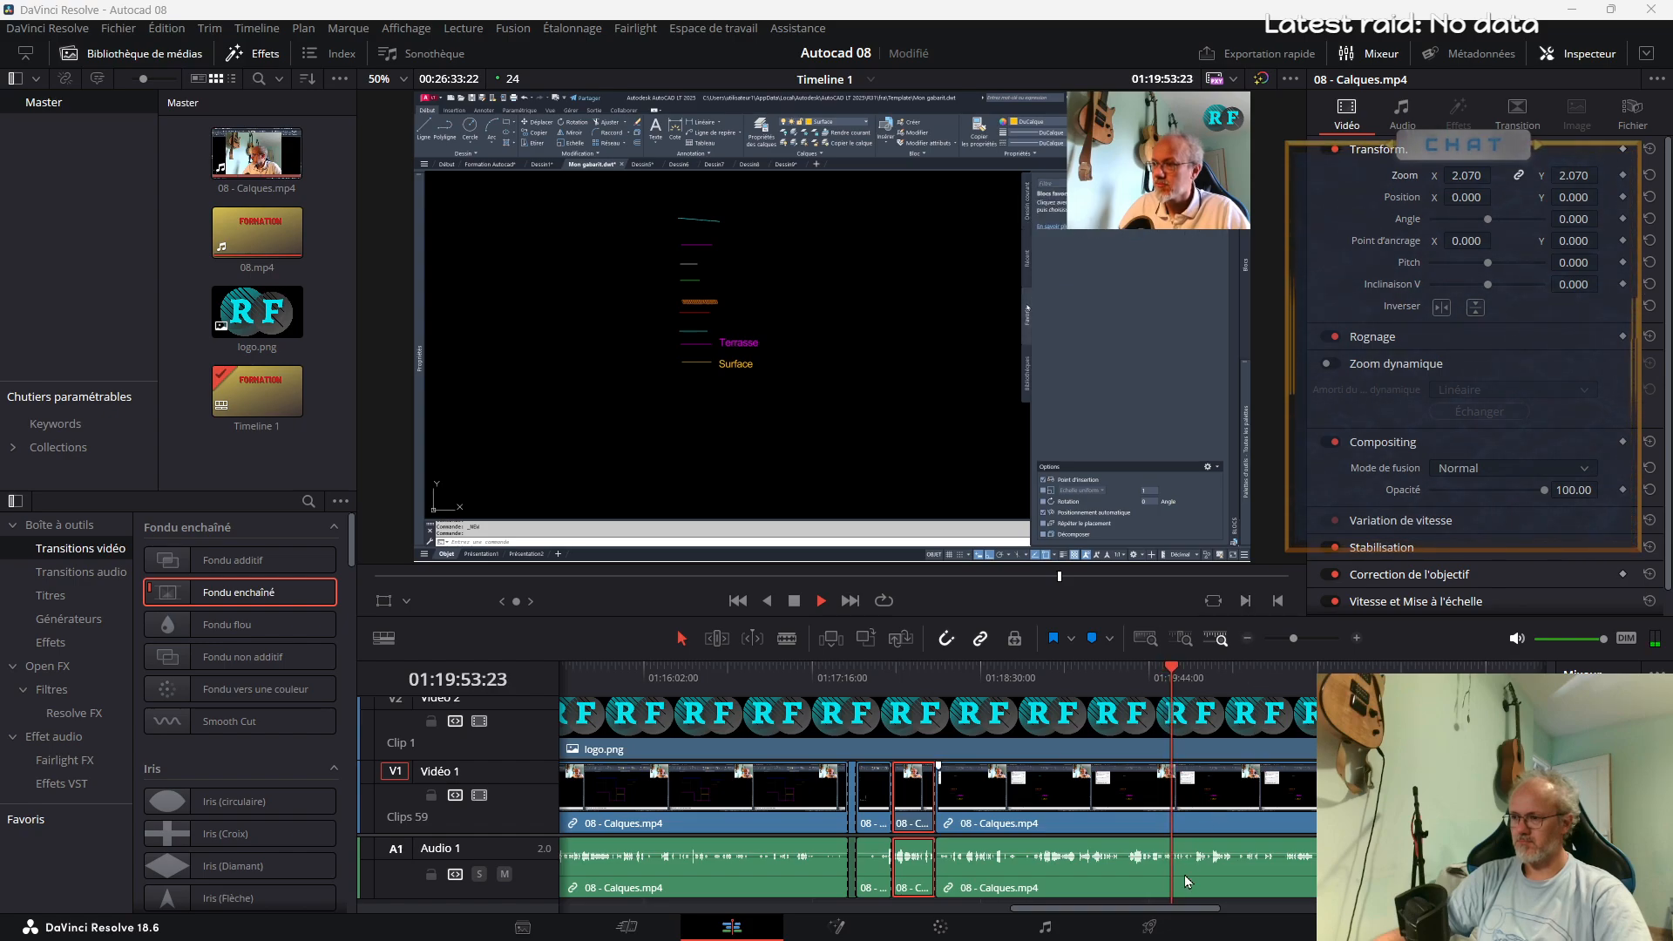
drag(1170, 909, 1229, 909)
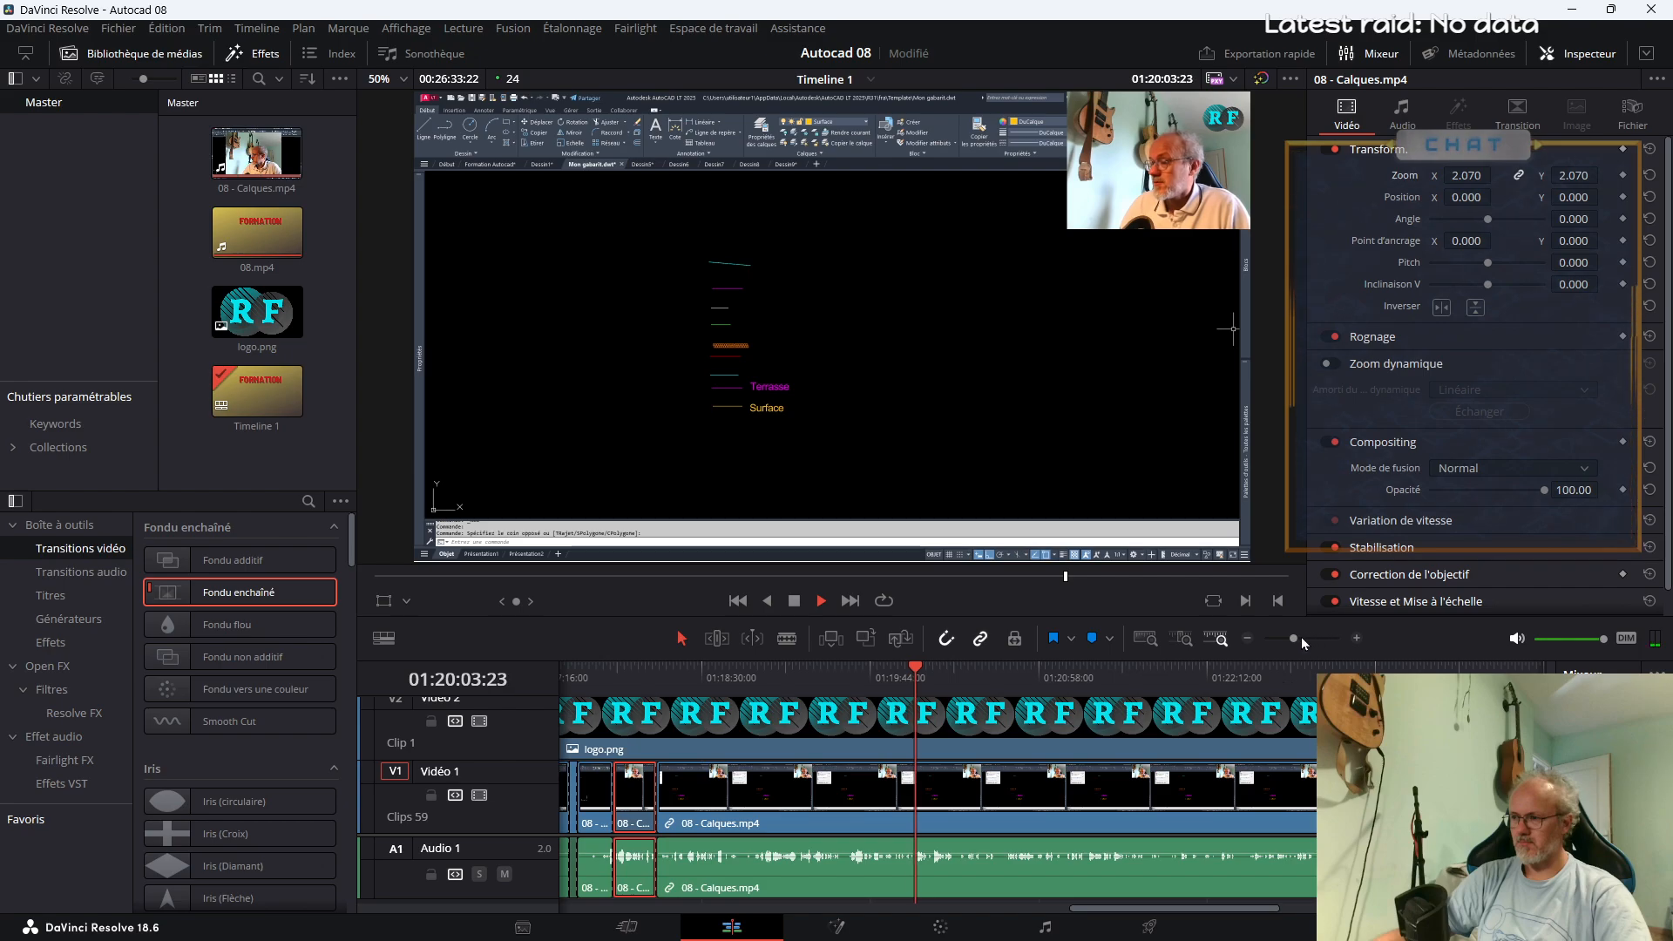
drag(1293, 638, 1302, 646)
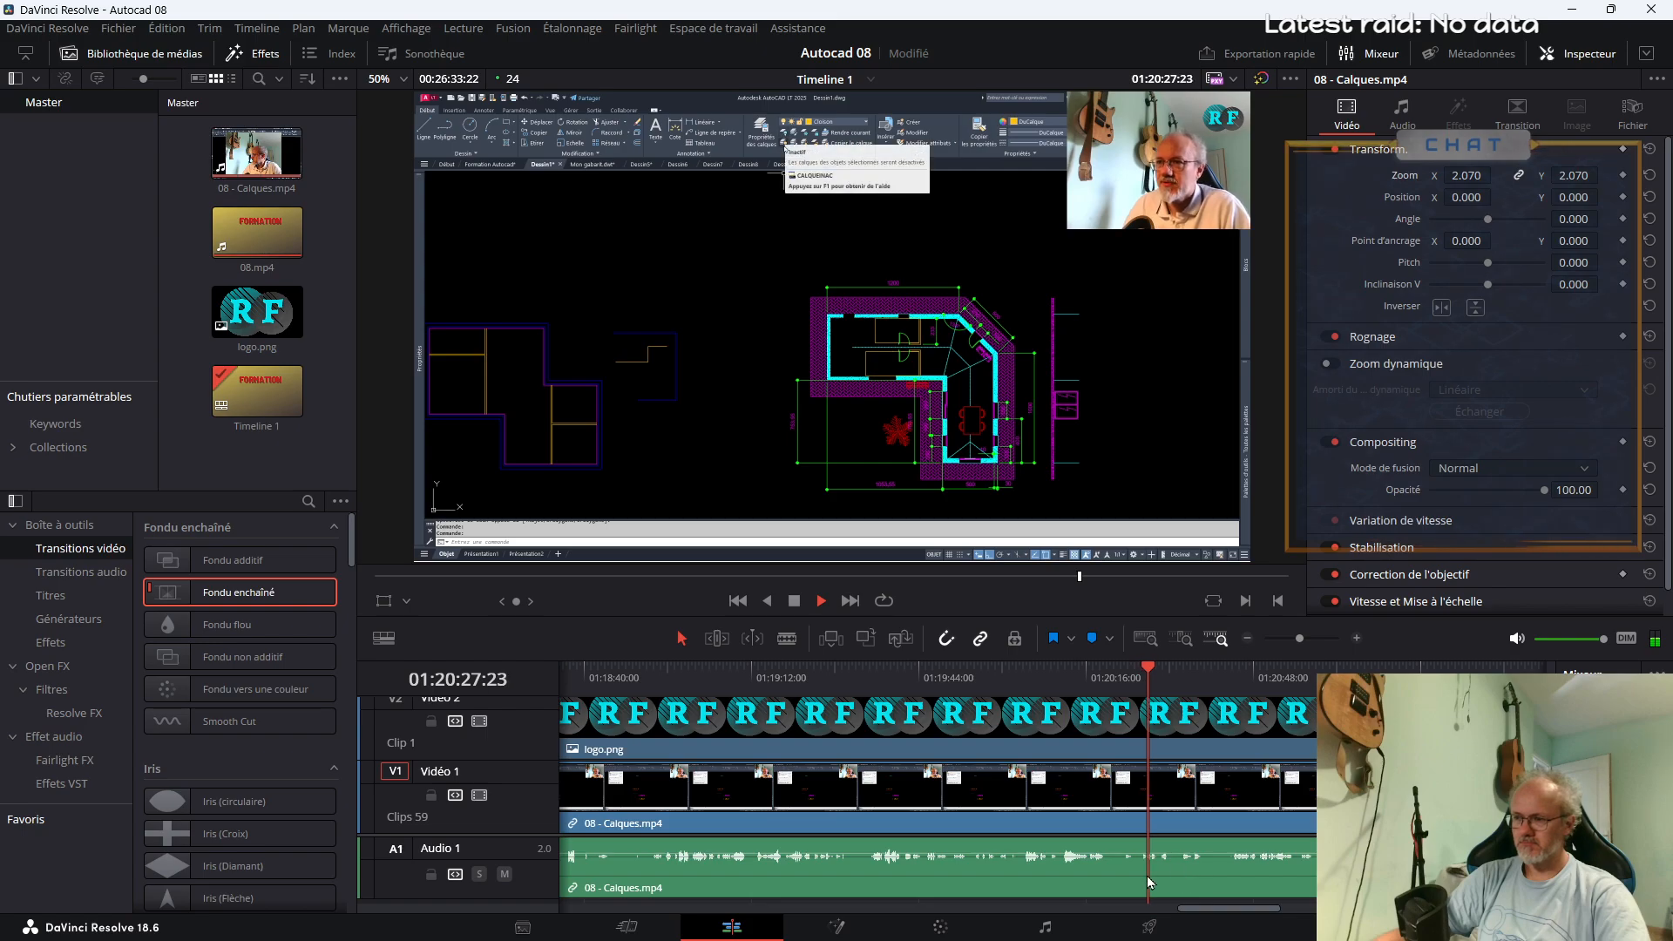
key(b)
click(1106, 872)
click(1138, 869)
key(a)
Try removing the short segment between the two newest cuts, replay the join and undo the deletion
click(1124, 815)
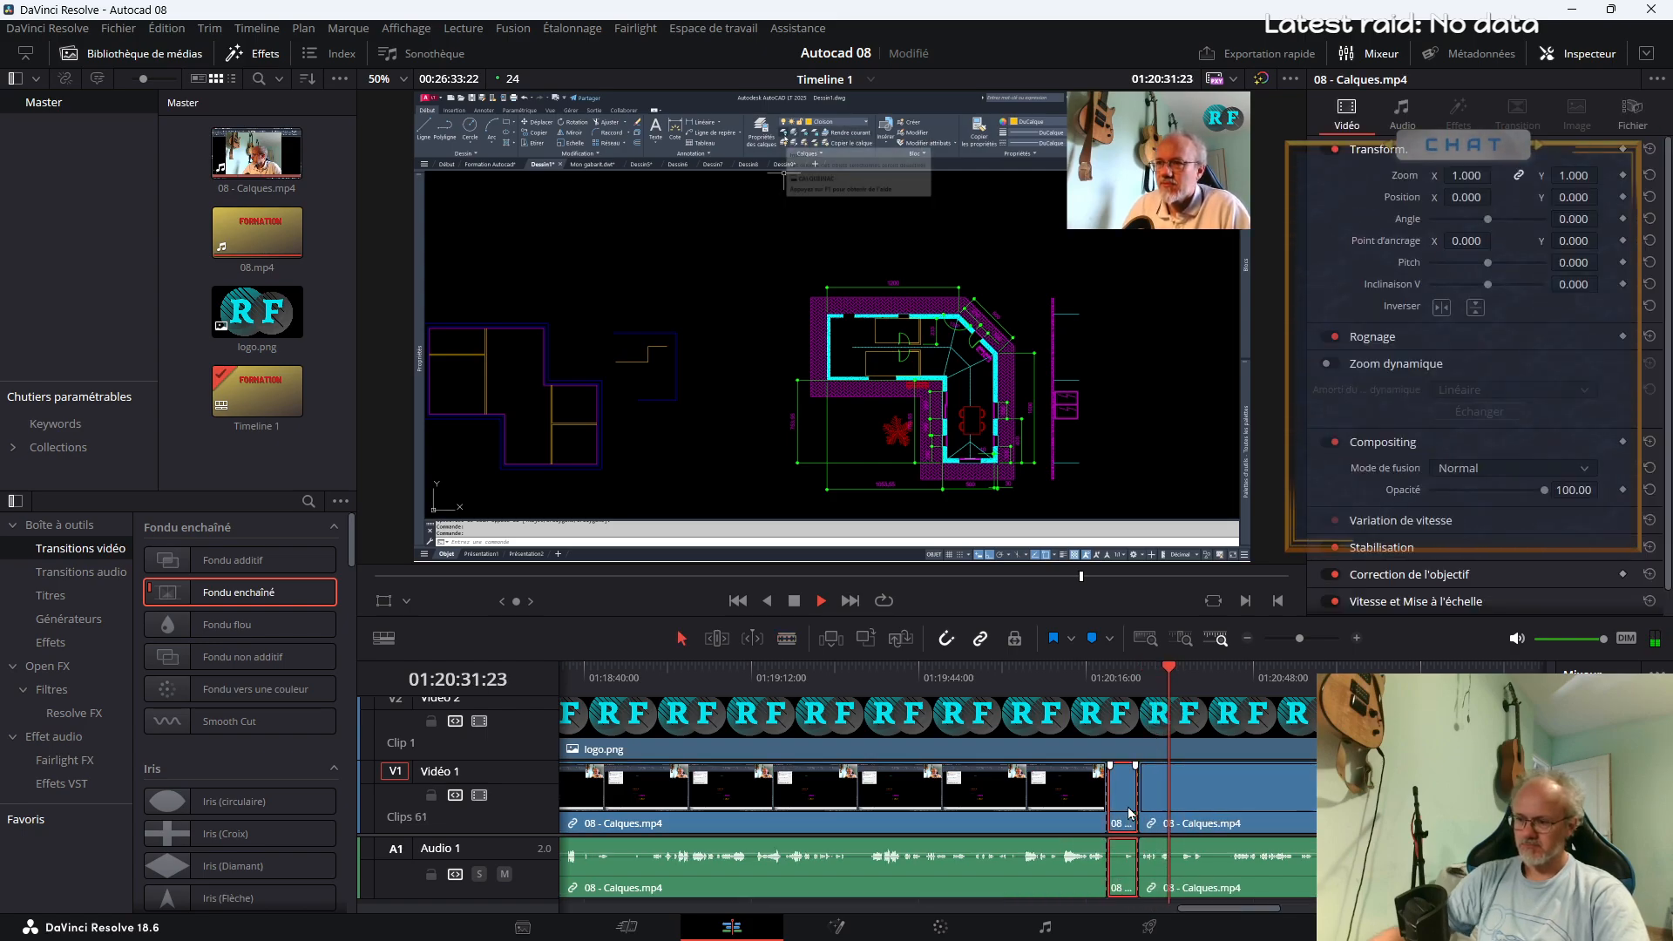
key(Delete)
click(1082, 677)
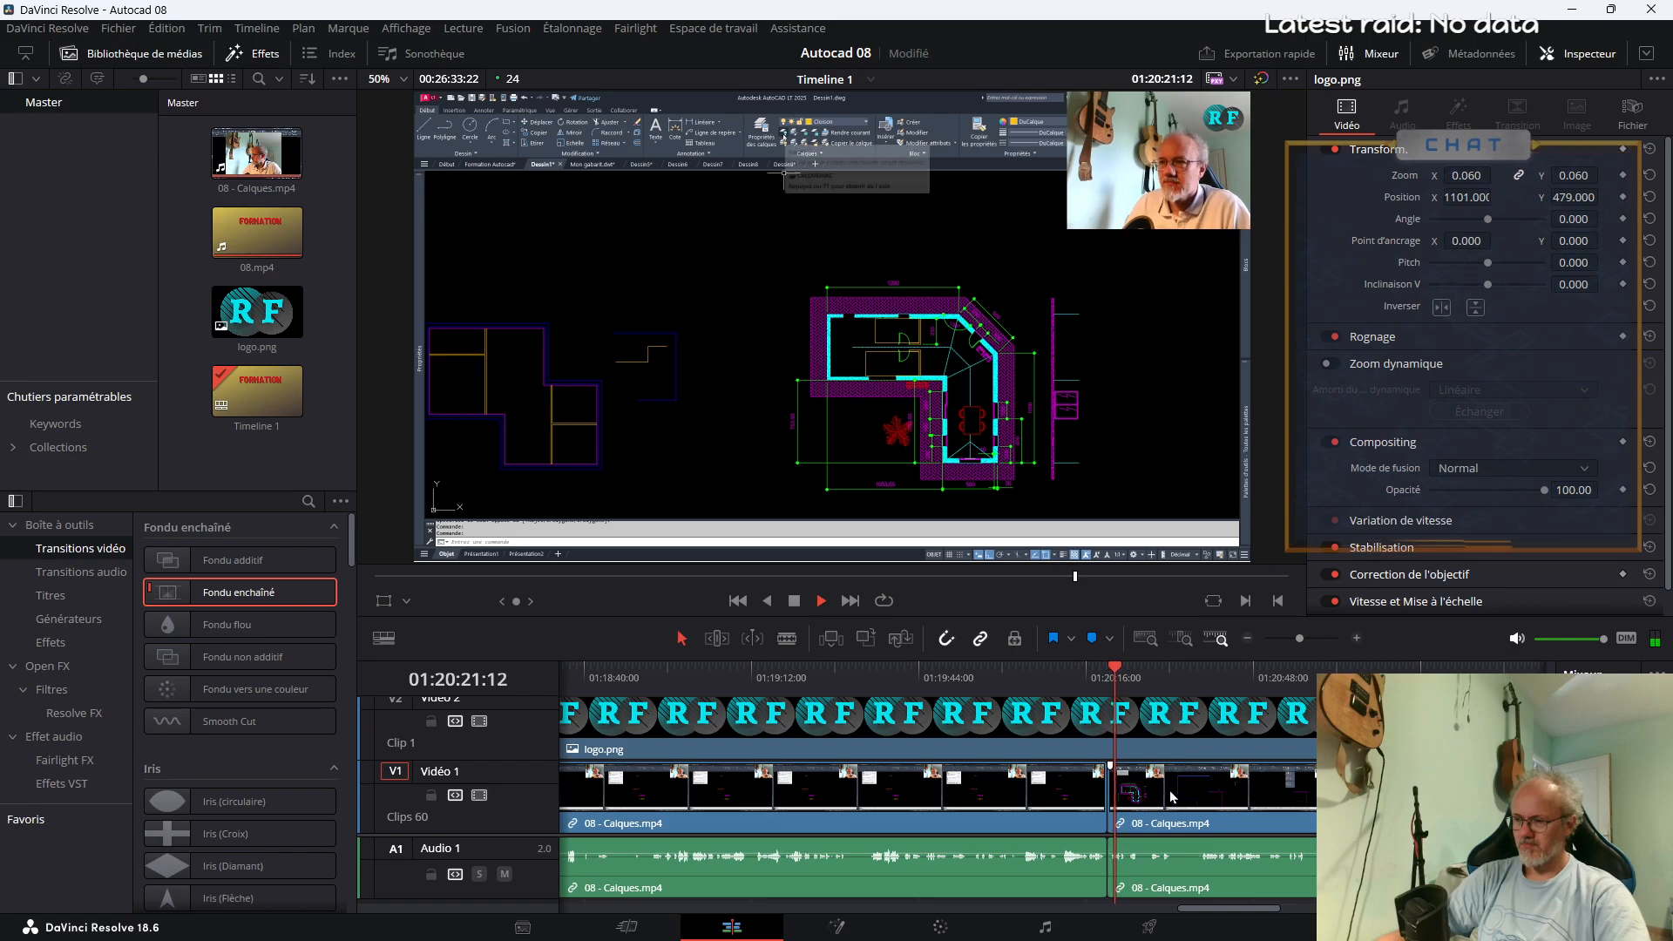
key(ctrl+z)
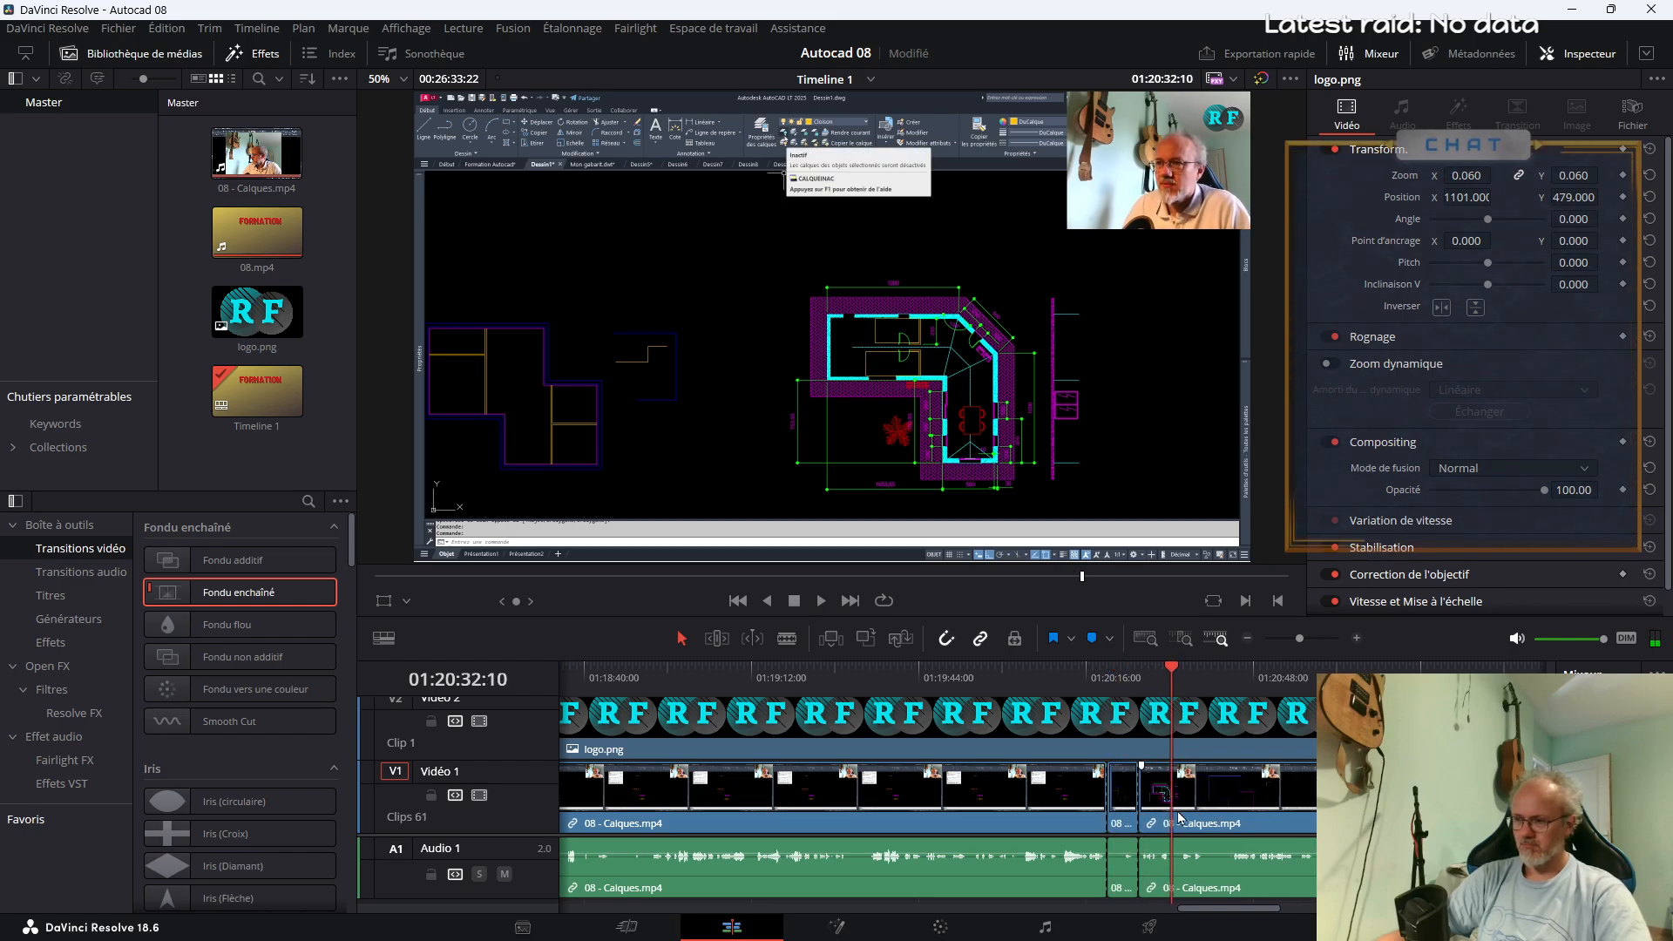
Replay 08 - Calques.mp4 from about 01:20:17 and split it at about 01:20:23 and 01:20:26
click(1093, 677)
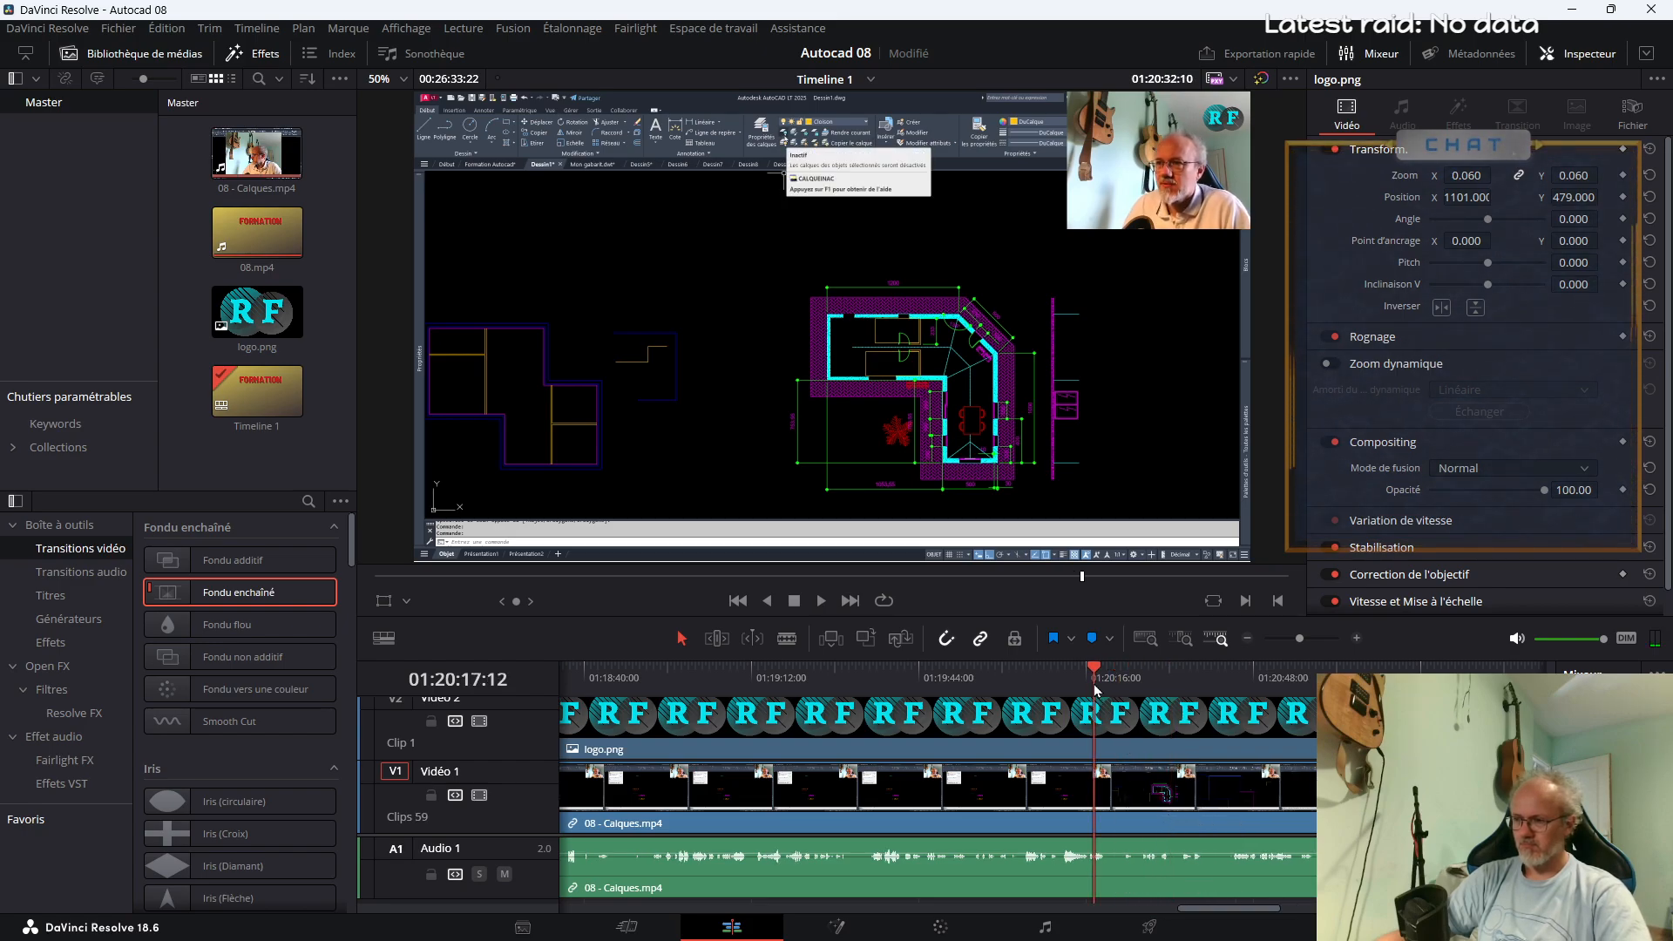
key(space)
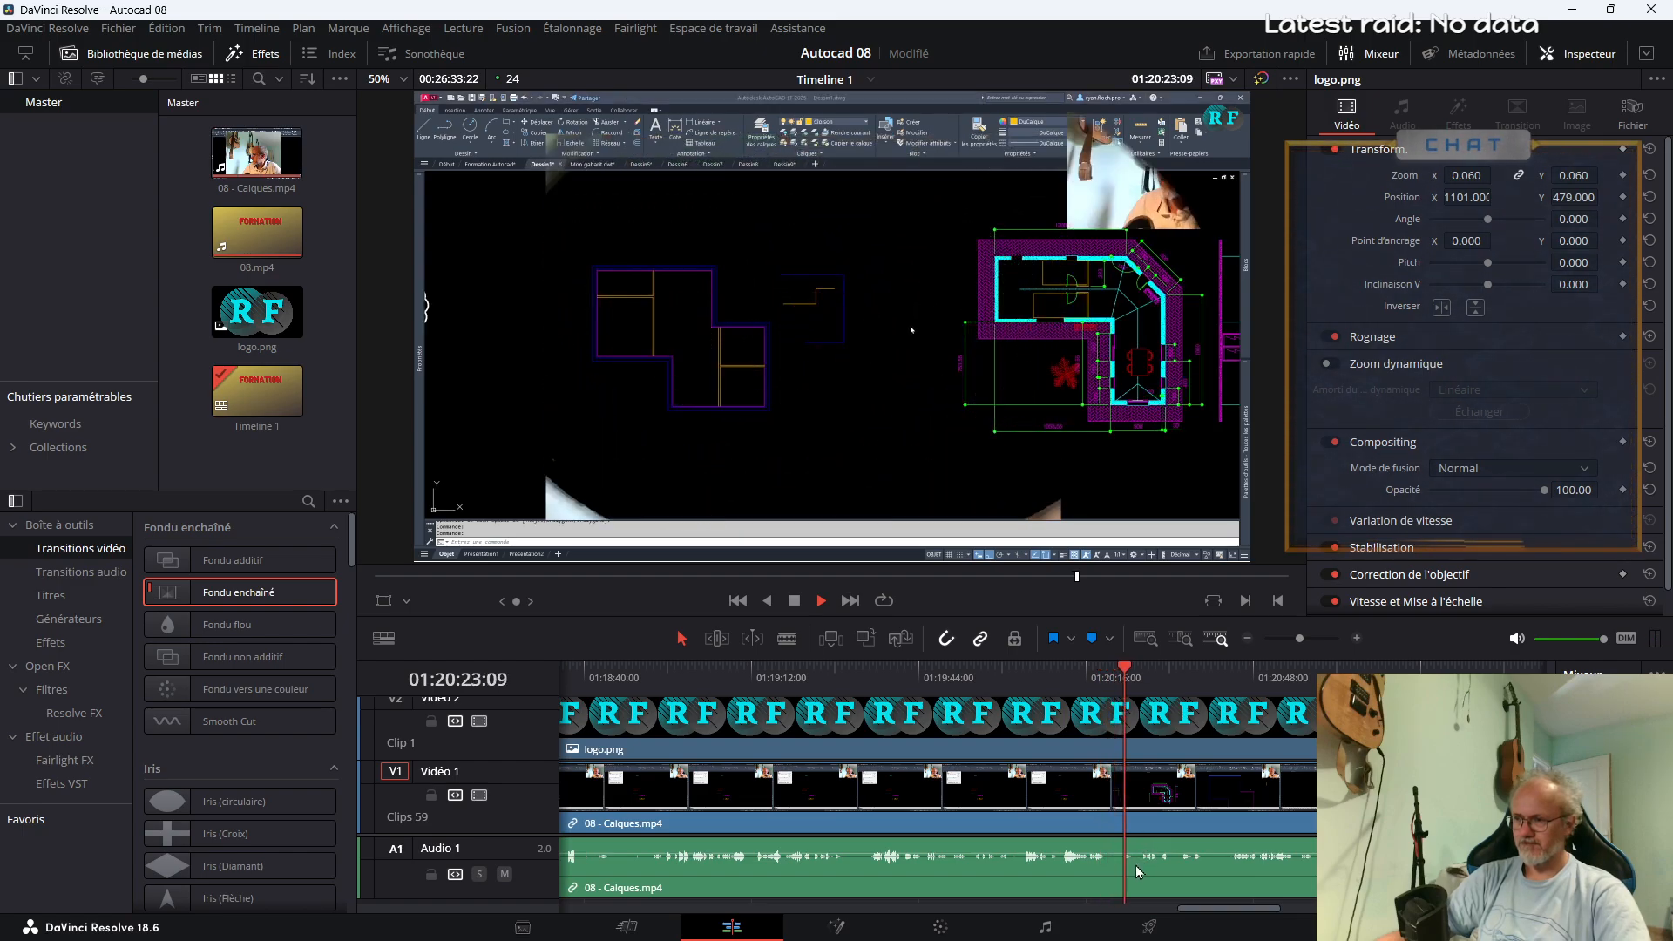
key(b)
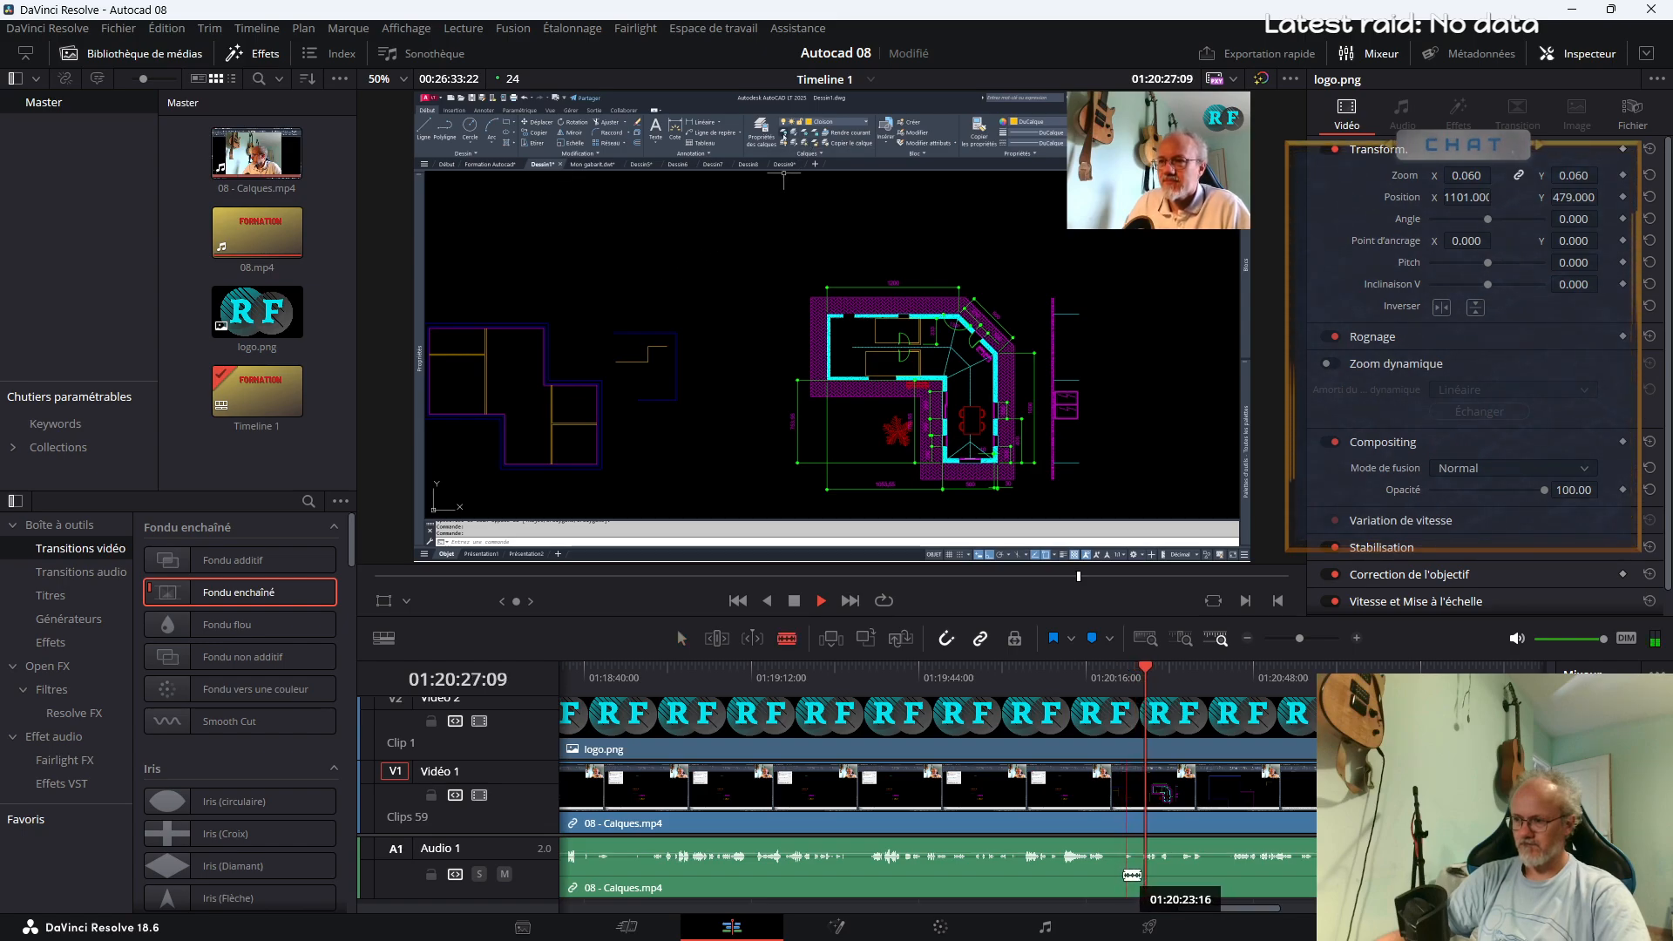
click(1123, 875)
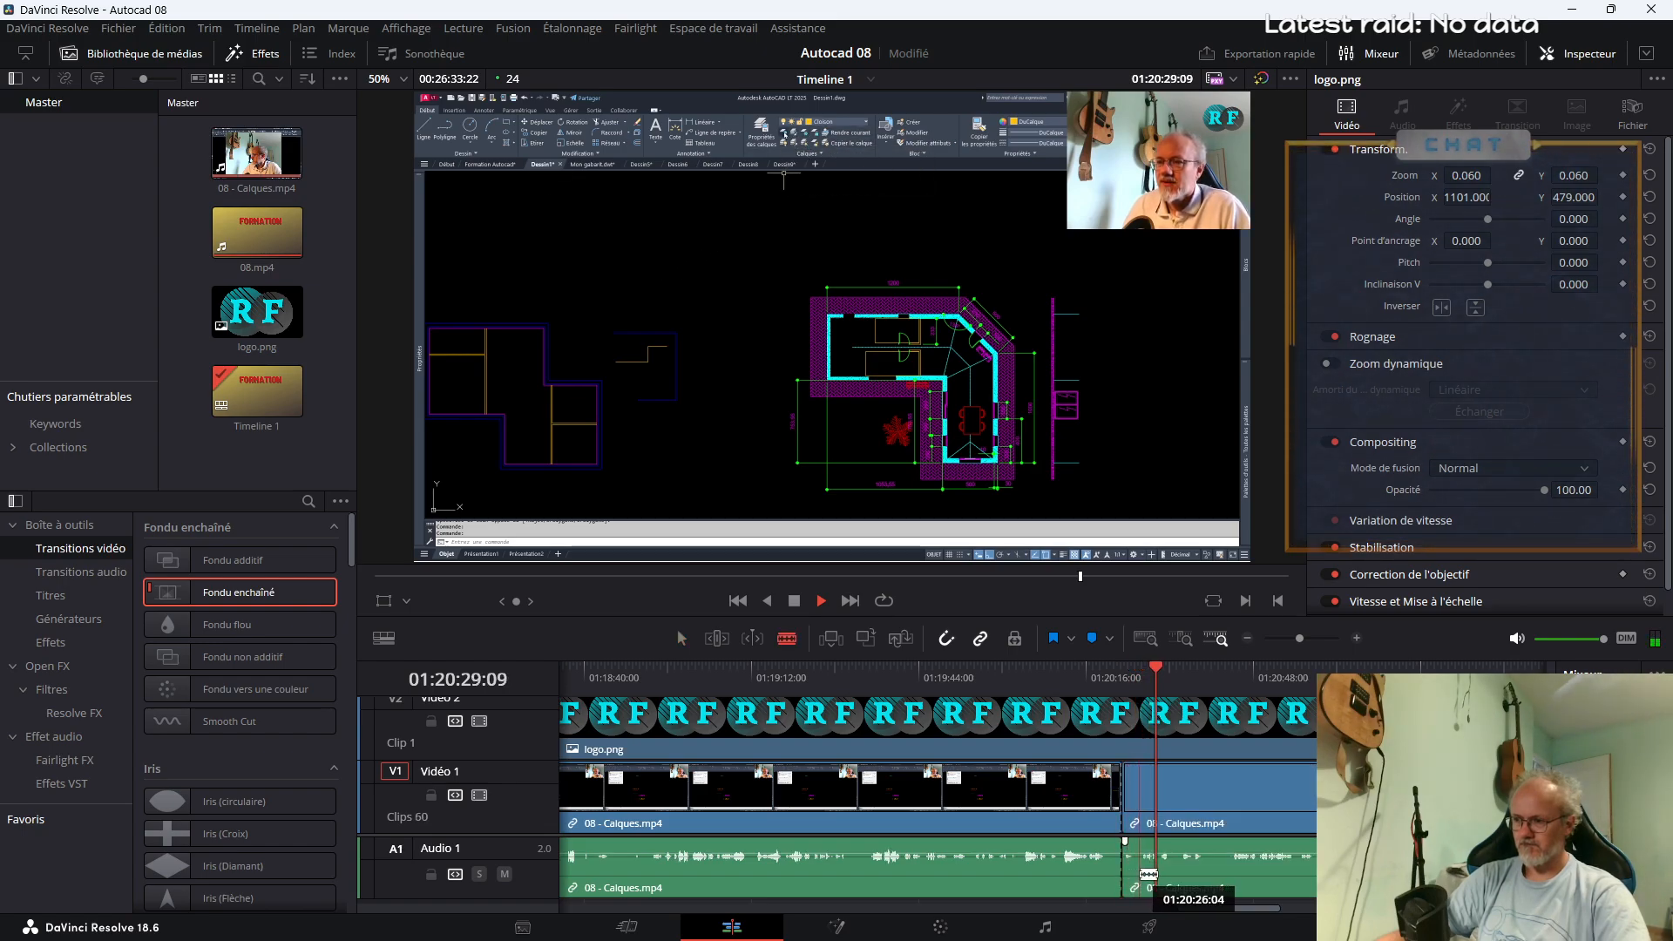
click(1140, 874)
Delete the short segment between the cuts at 01:20:23 and 01:20:26 and close the gap it leaves
key(a)
click(1128, 811)
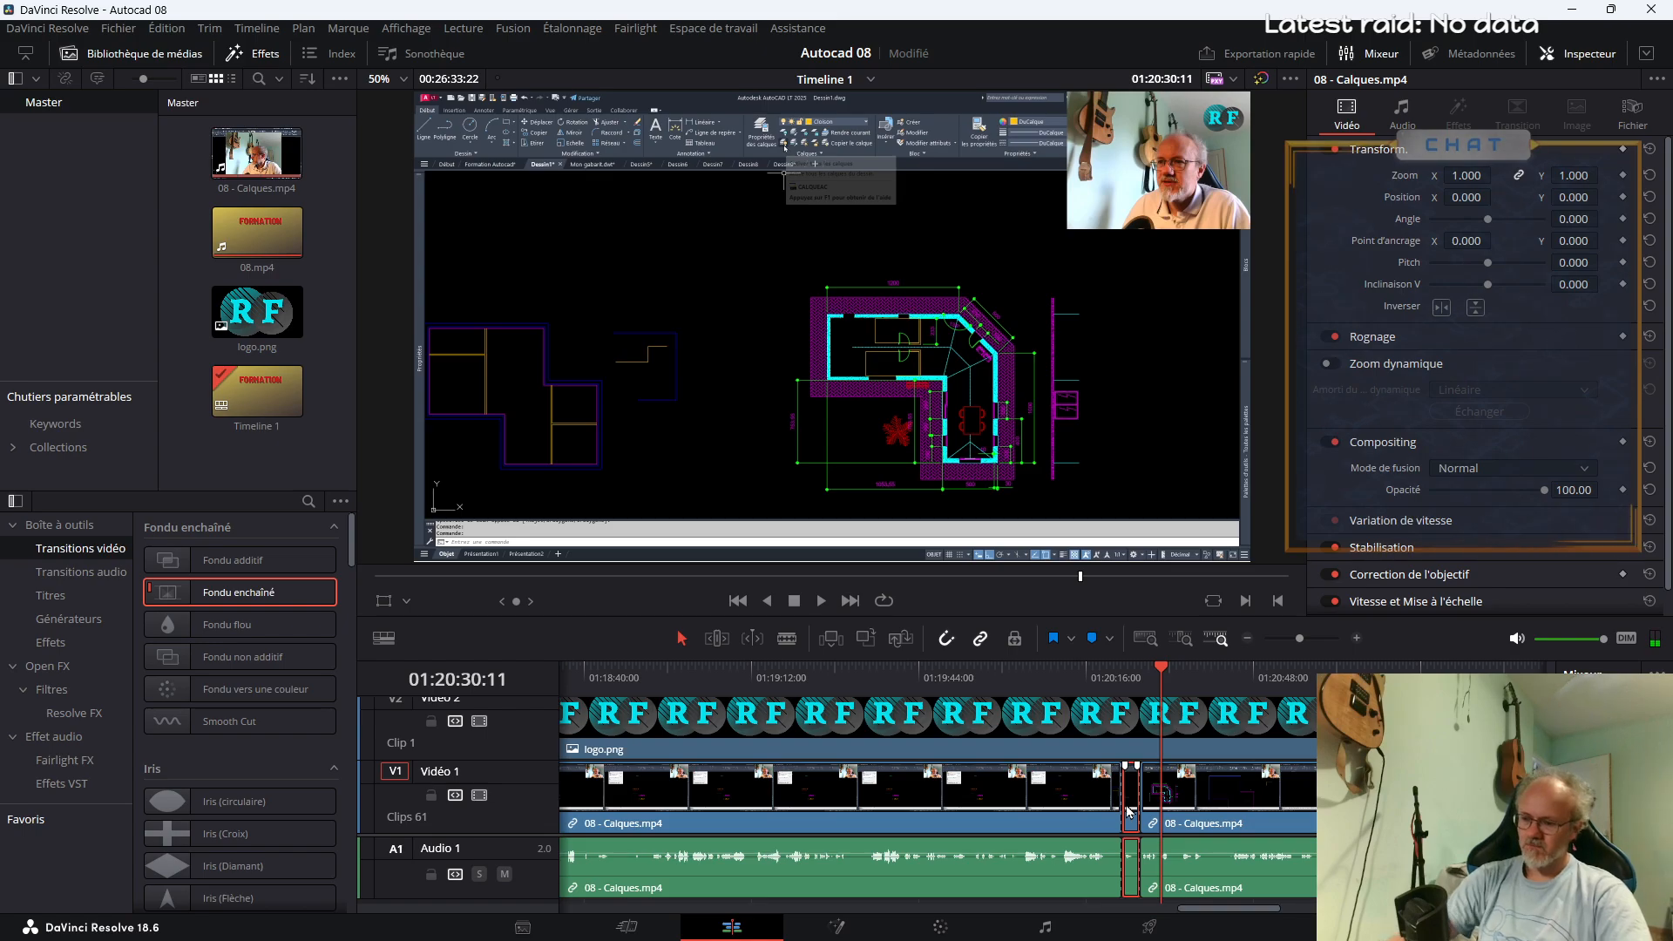
key(BackSpace)
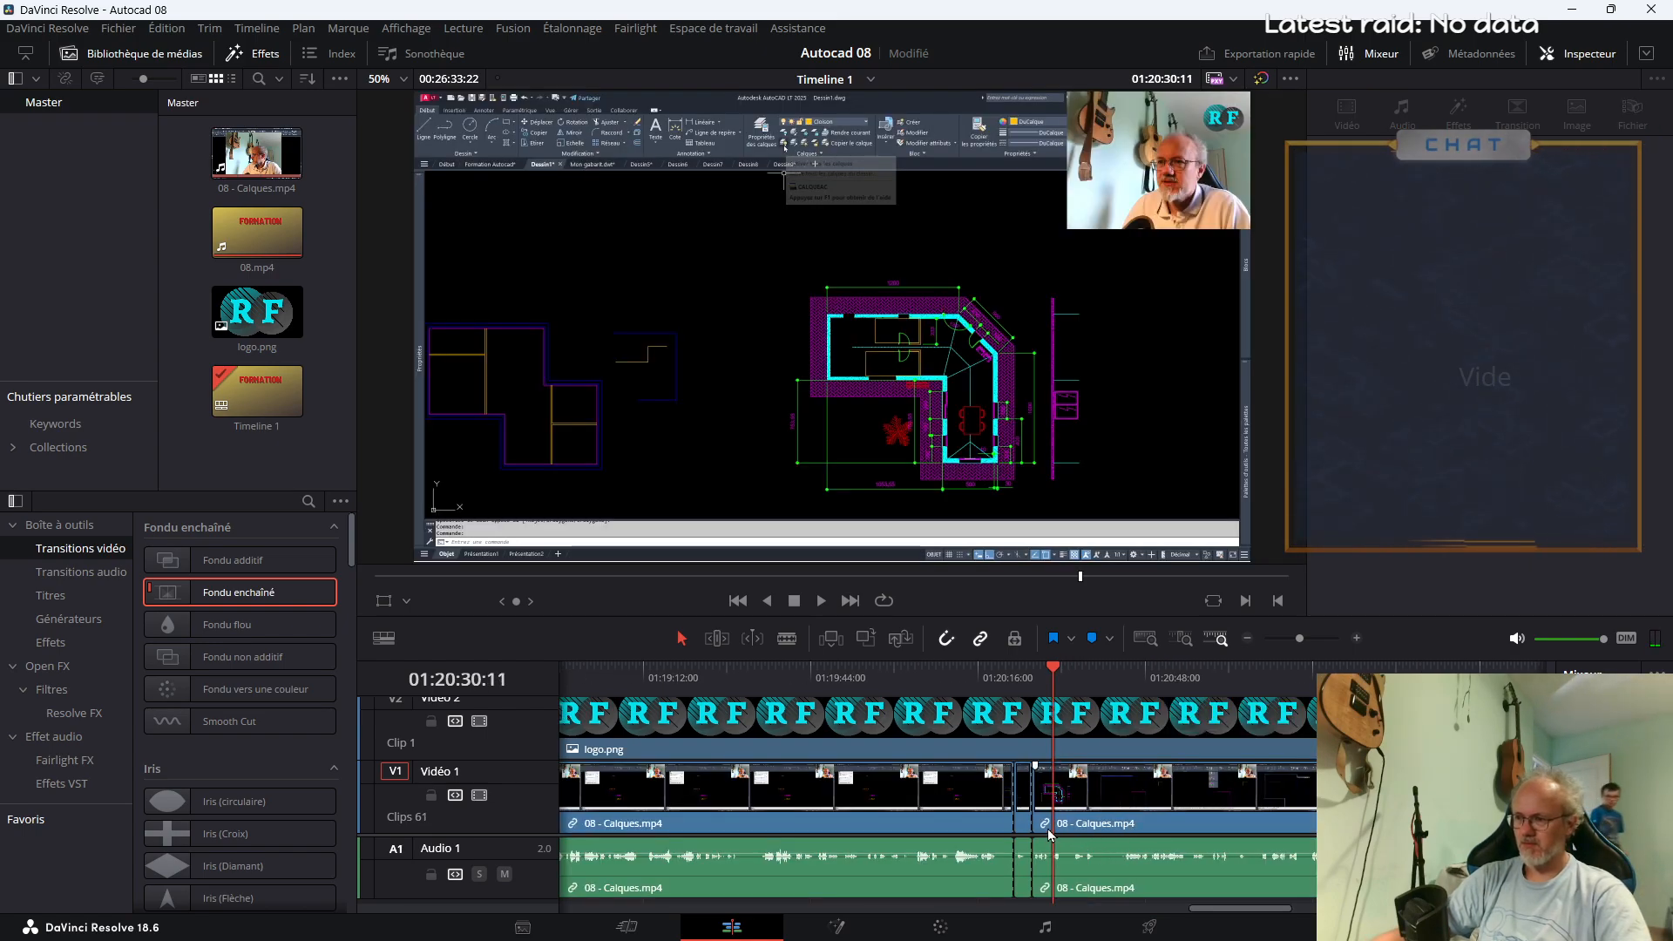
click(1025, 810)
key(Delete)
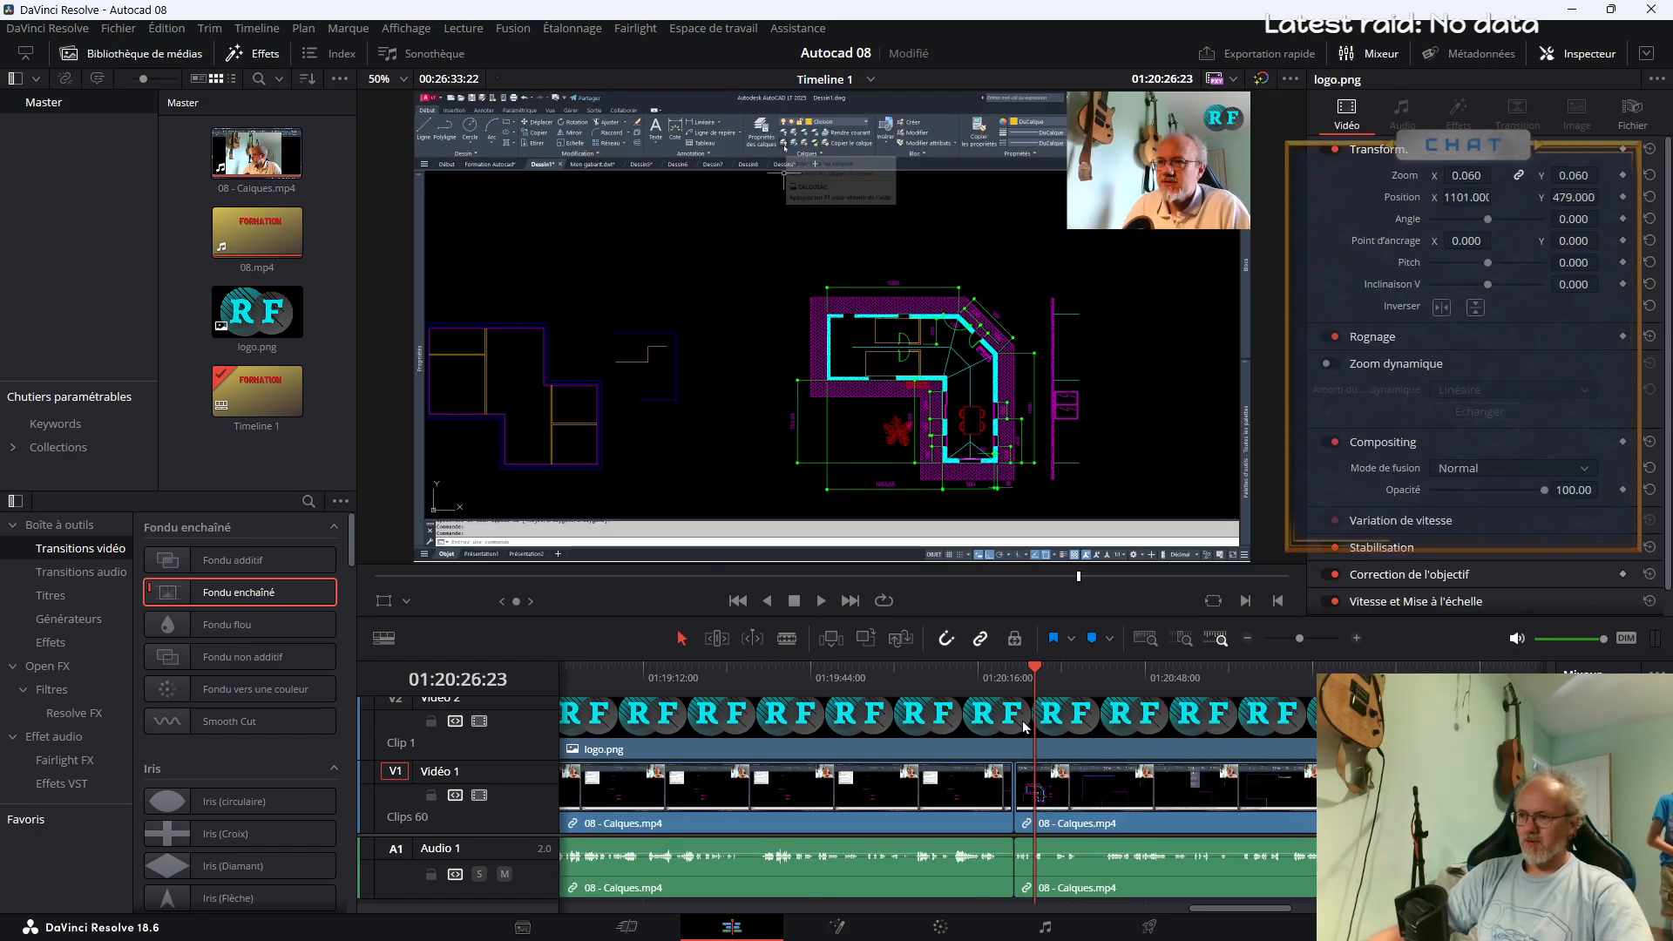
Replay the join near 01:20:23 several times and review the footage that follows up to about 01:20:38
key(space)
key(space)
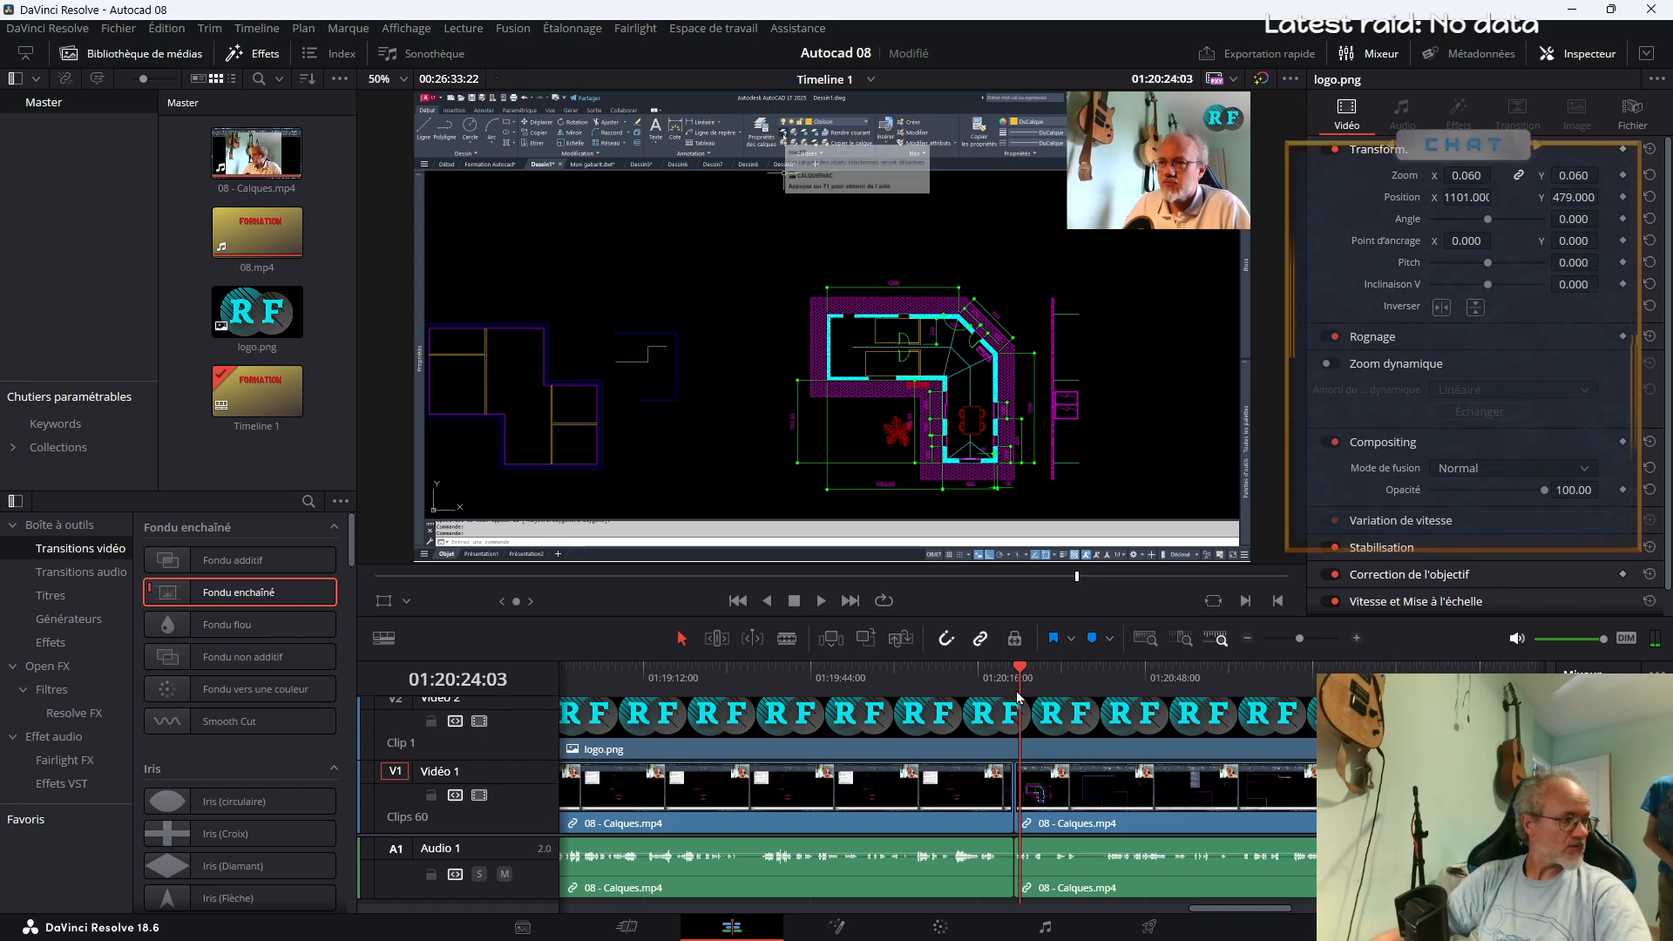
key(space)
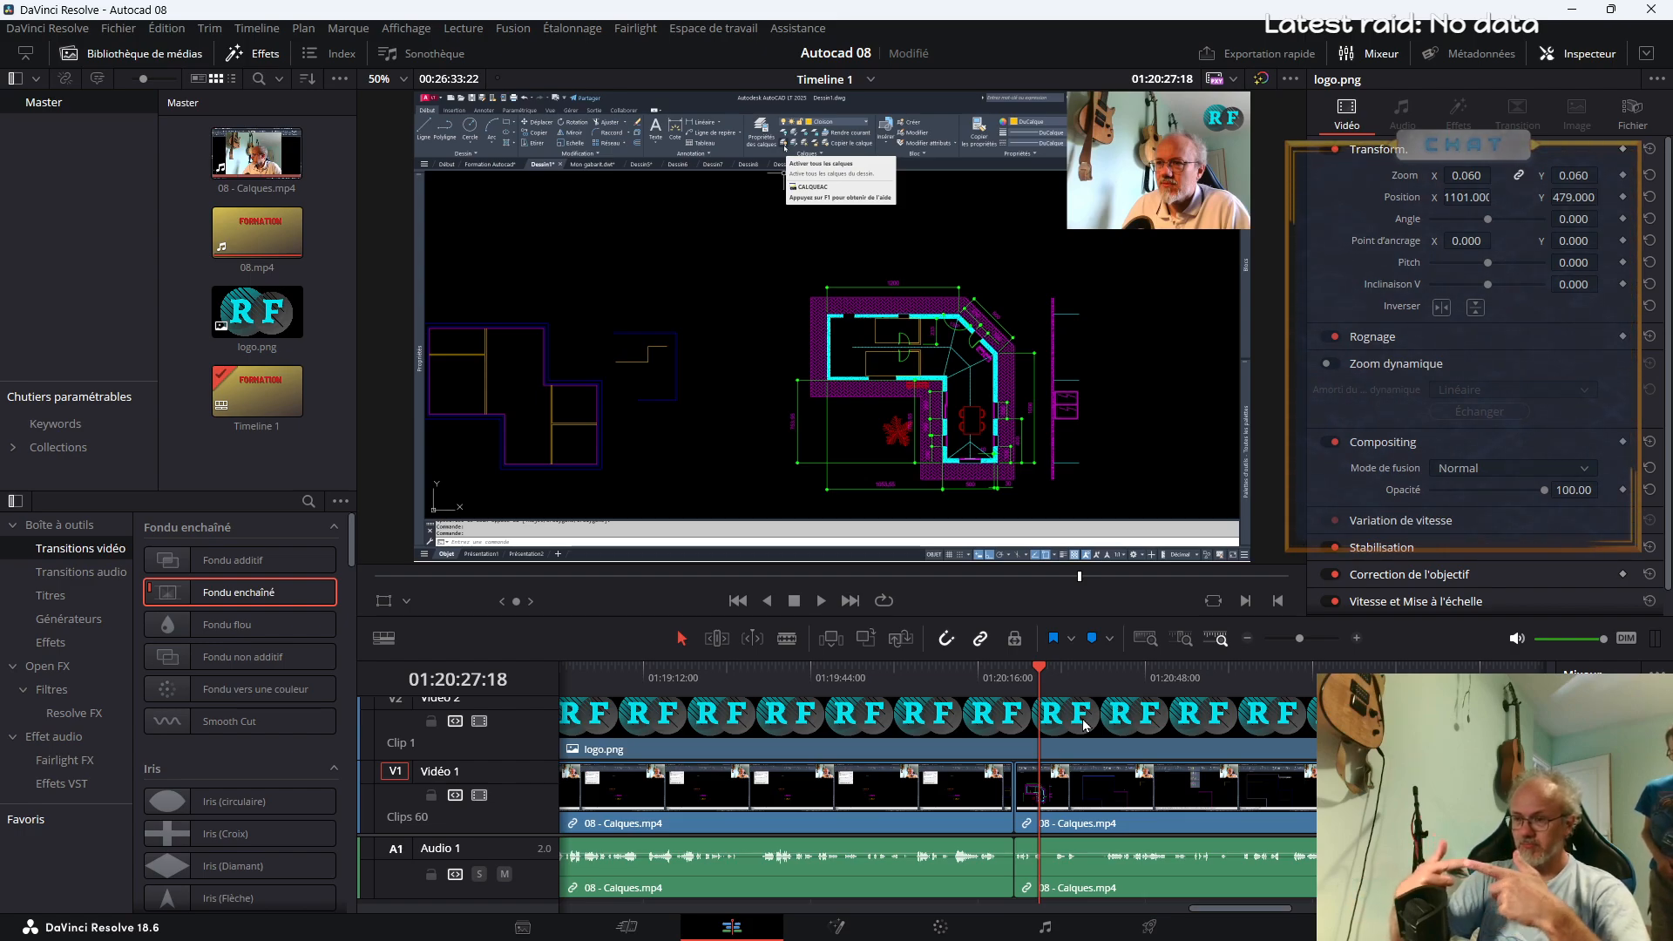
click(1008, 680)
click(1002, 686)
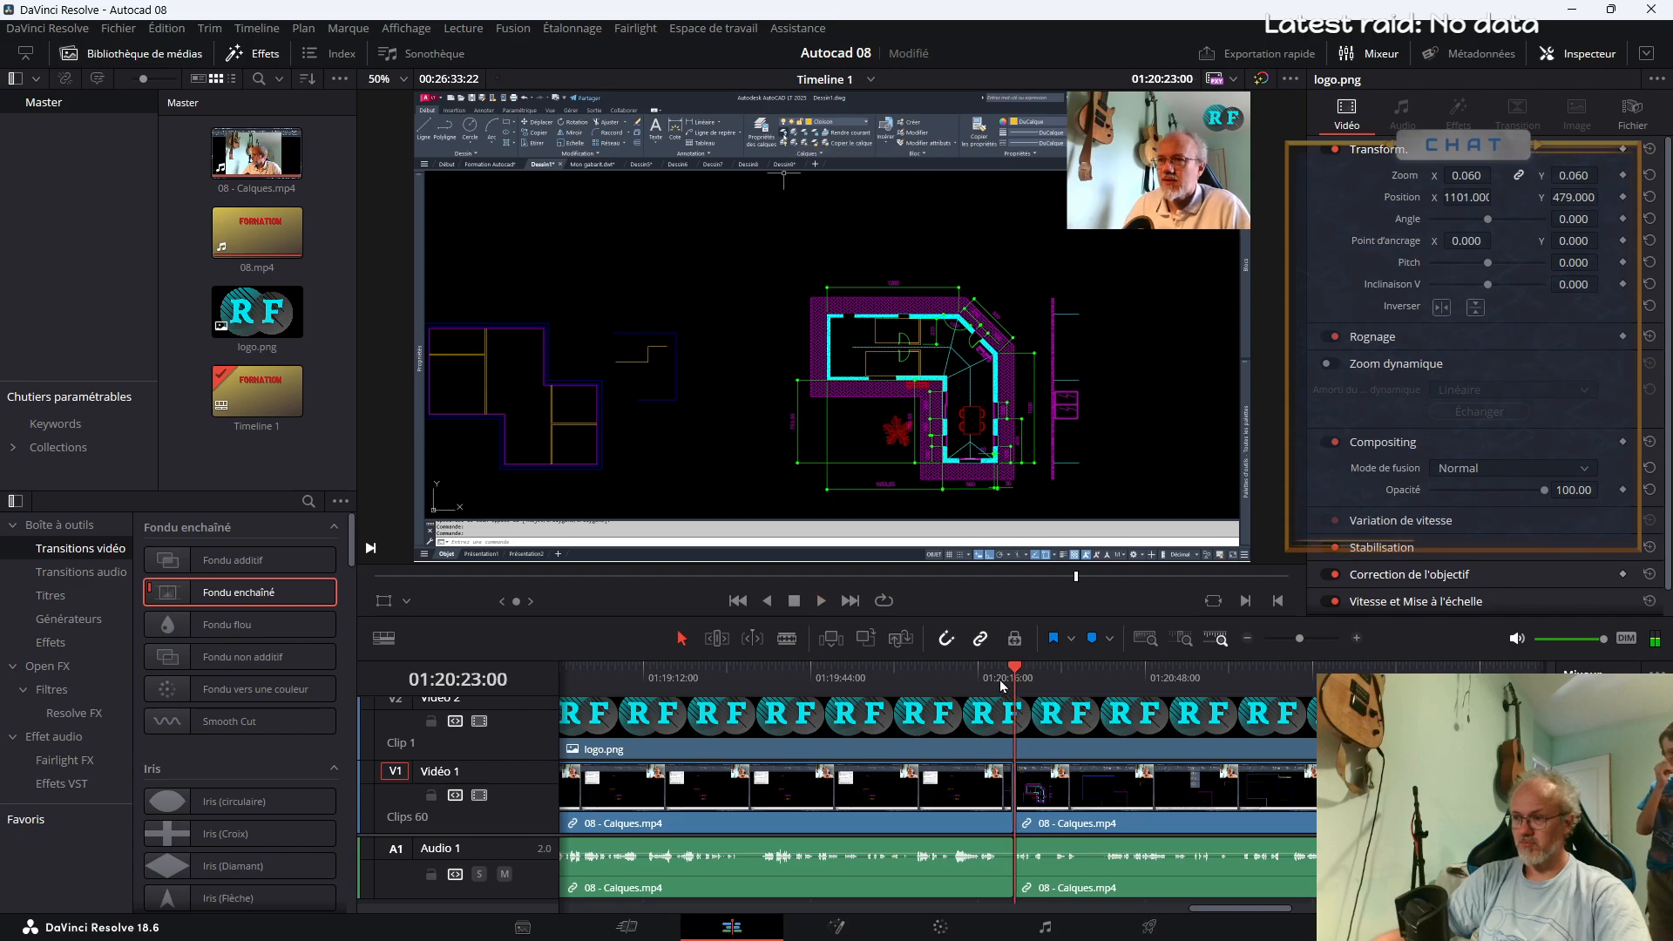
click(995, 694)
key(space)
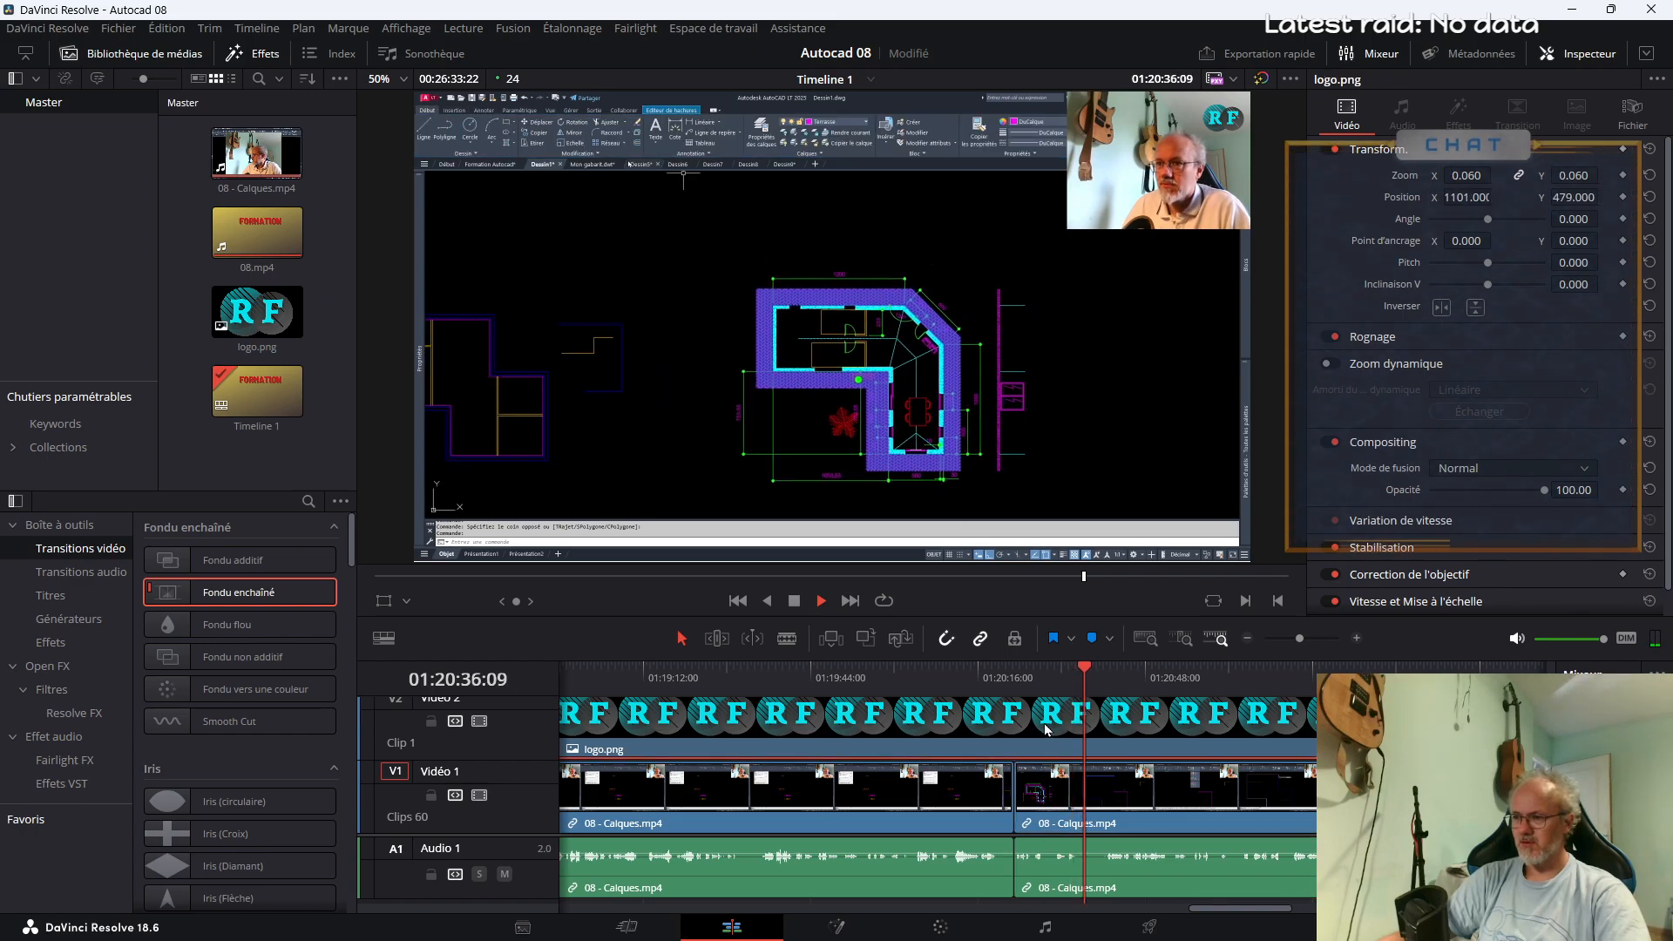
click(1052, 676)
click(1091, 675)
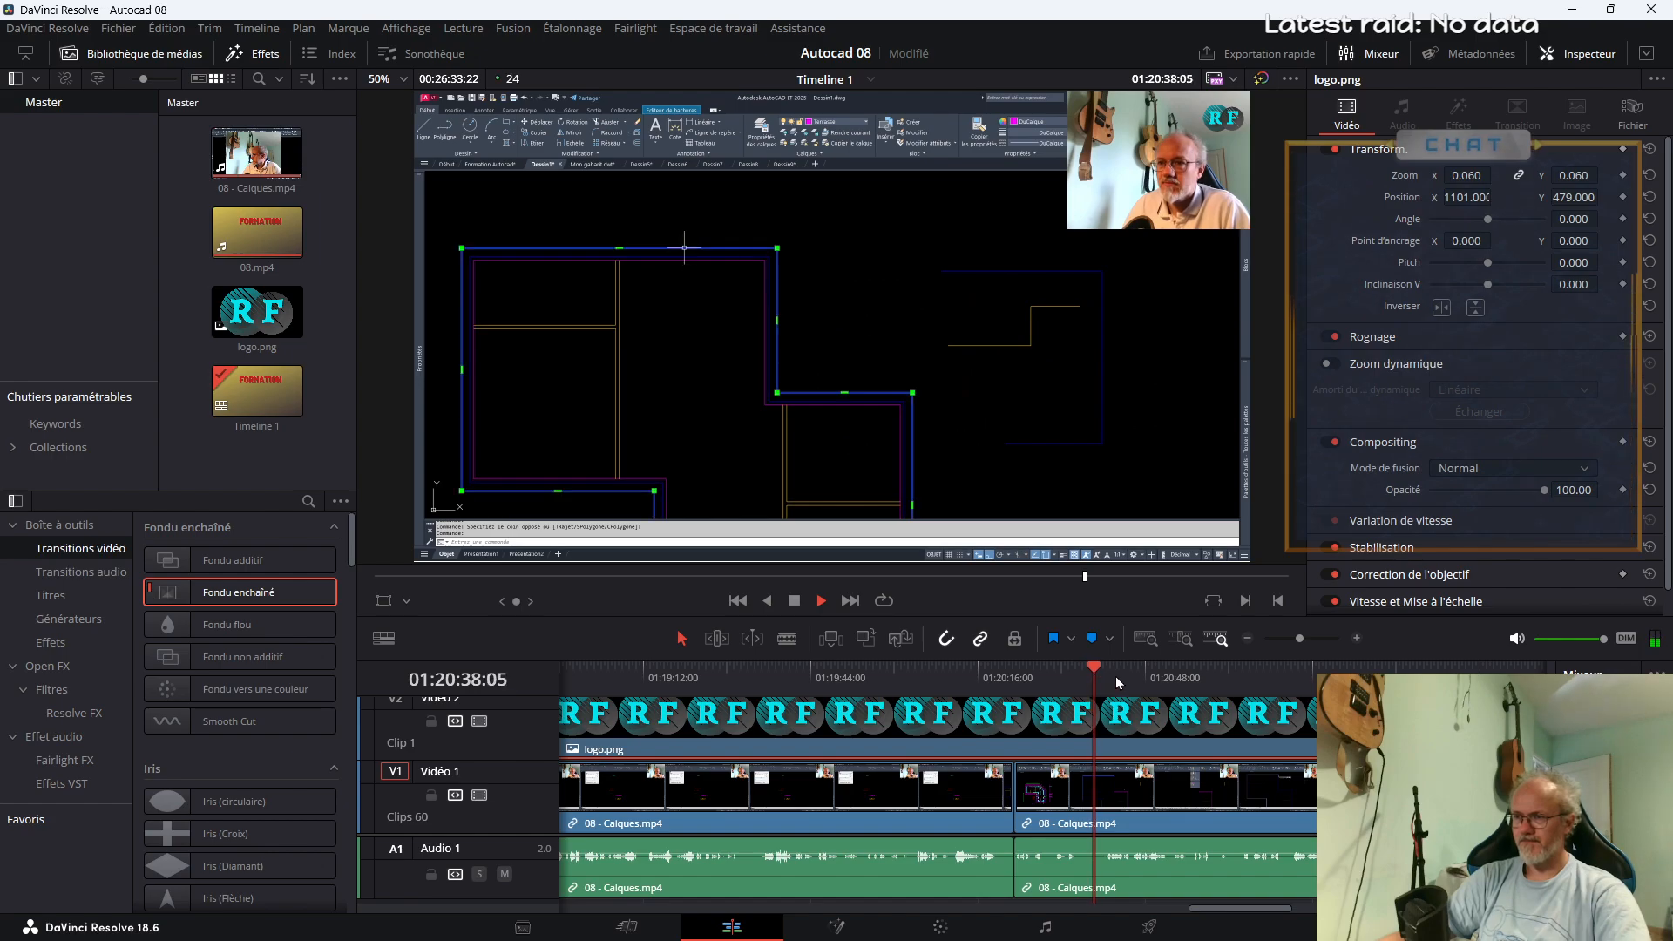
click(1070, 676)
key(space)
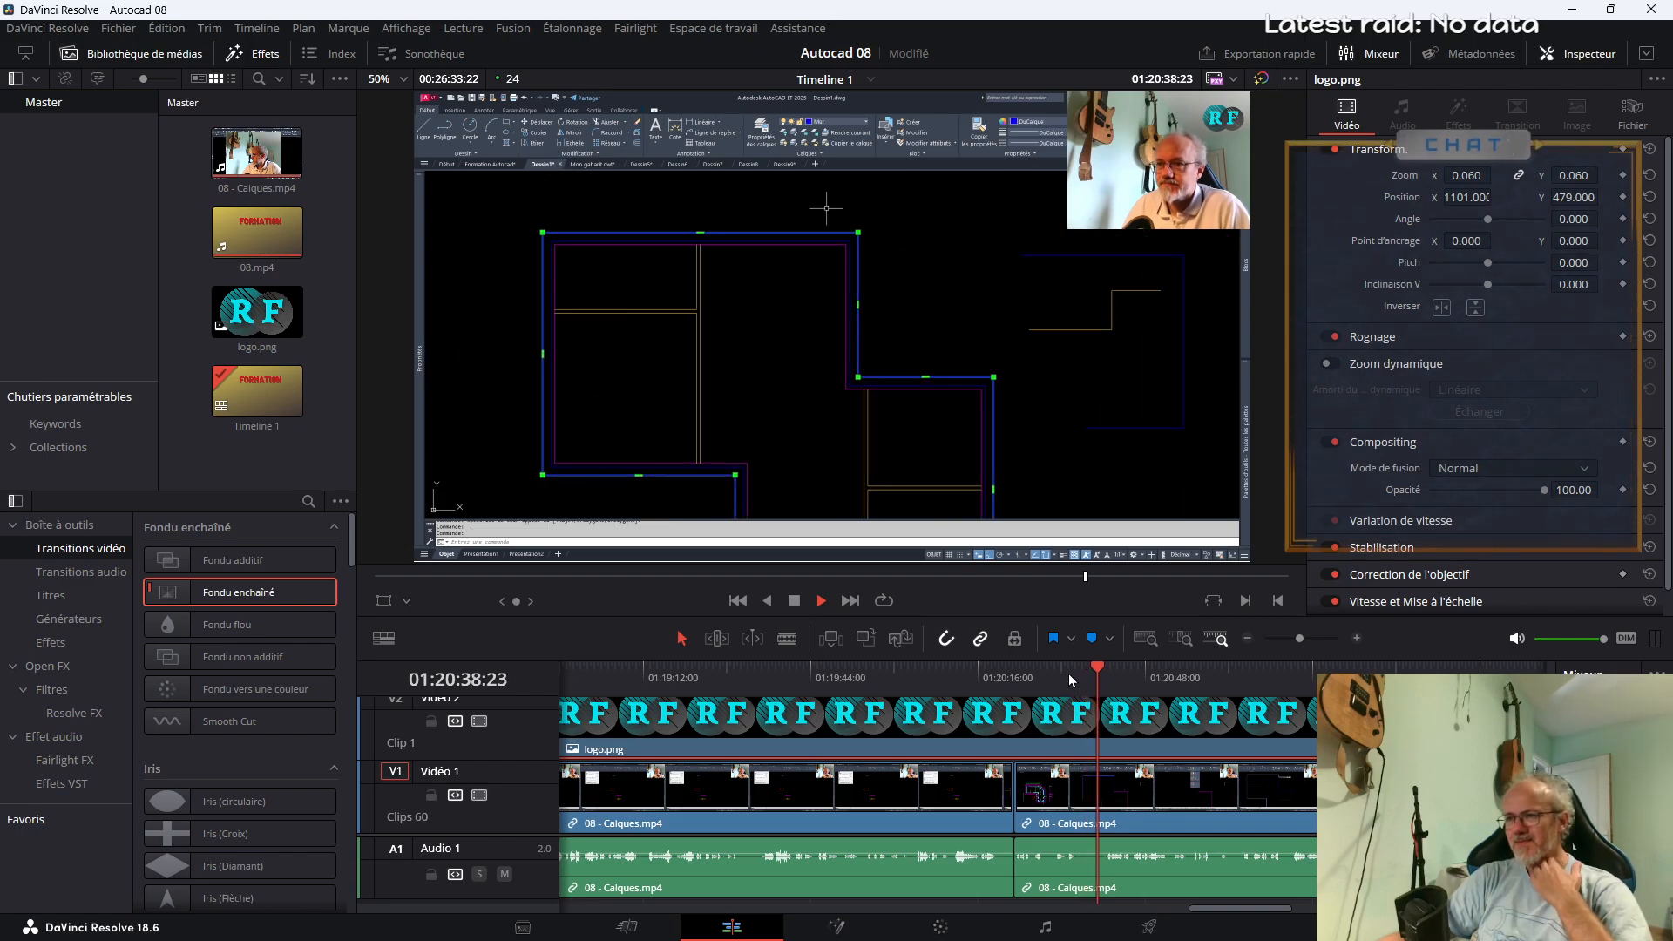
Split 08 - Calques.mp4 at about 01:20:35 and 01:20:40, and delete the segment between those cuts
key(b)
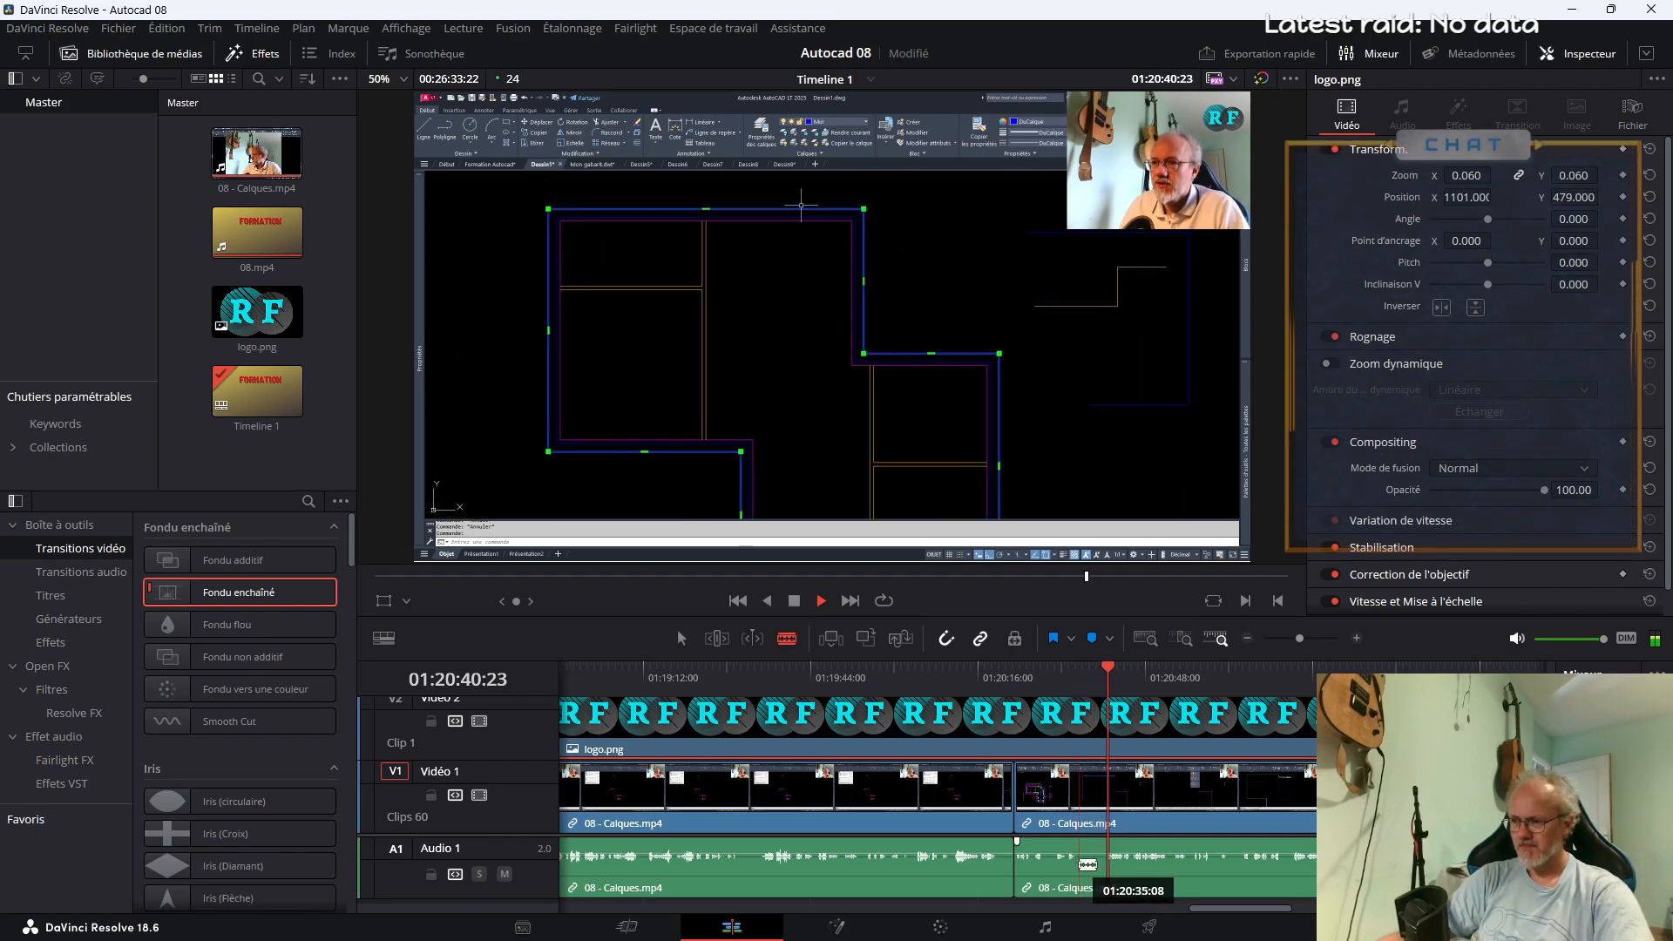
click(1077, 863)
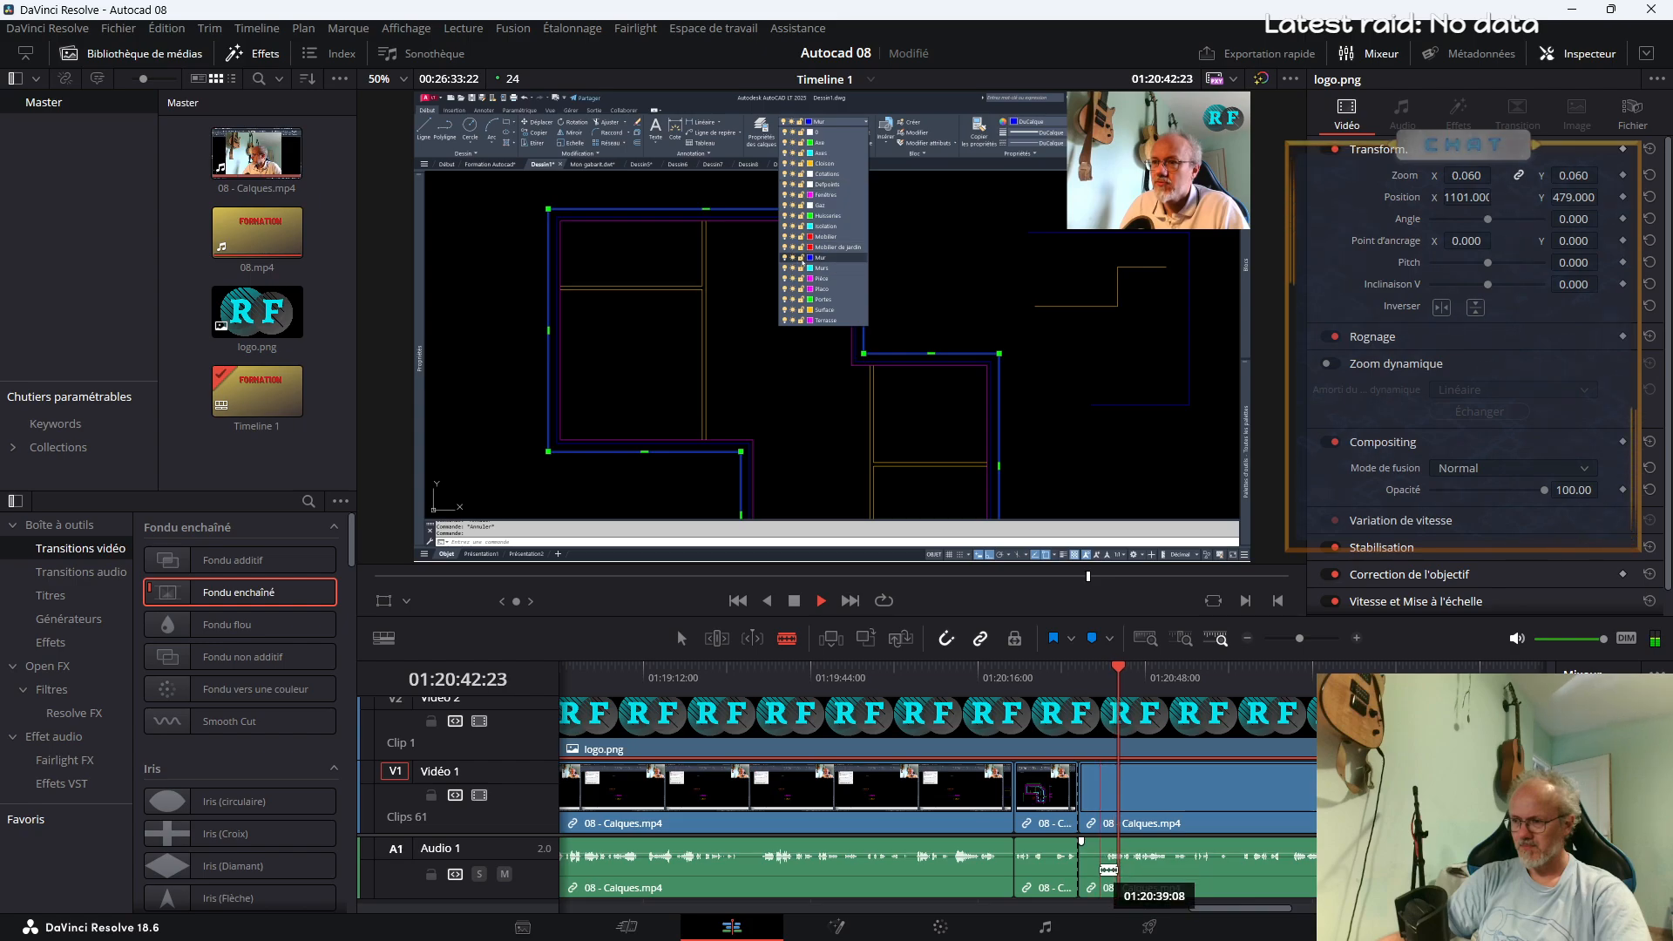
click(1104, 868)
key(a)
click(1092, 821)
key(Delete)
Play the footage past 01:22:37 and split 08 - Calques.mp4 around the layer-copy tooltip, at about 01:22:35 and 01:22:39
key(space)
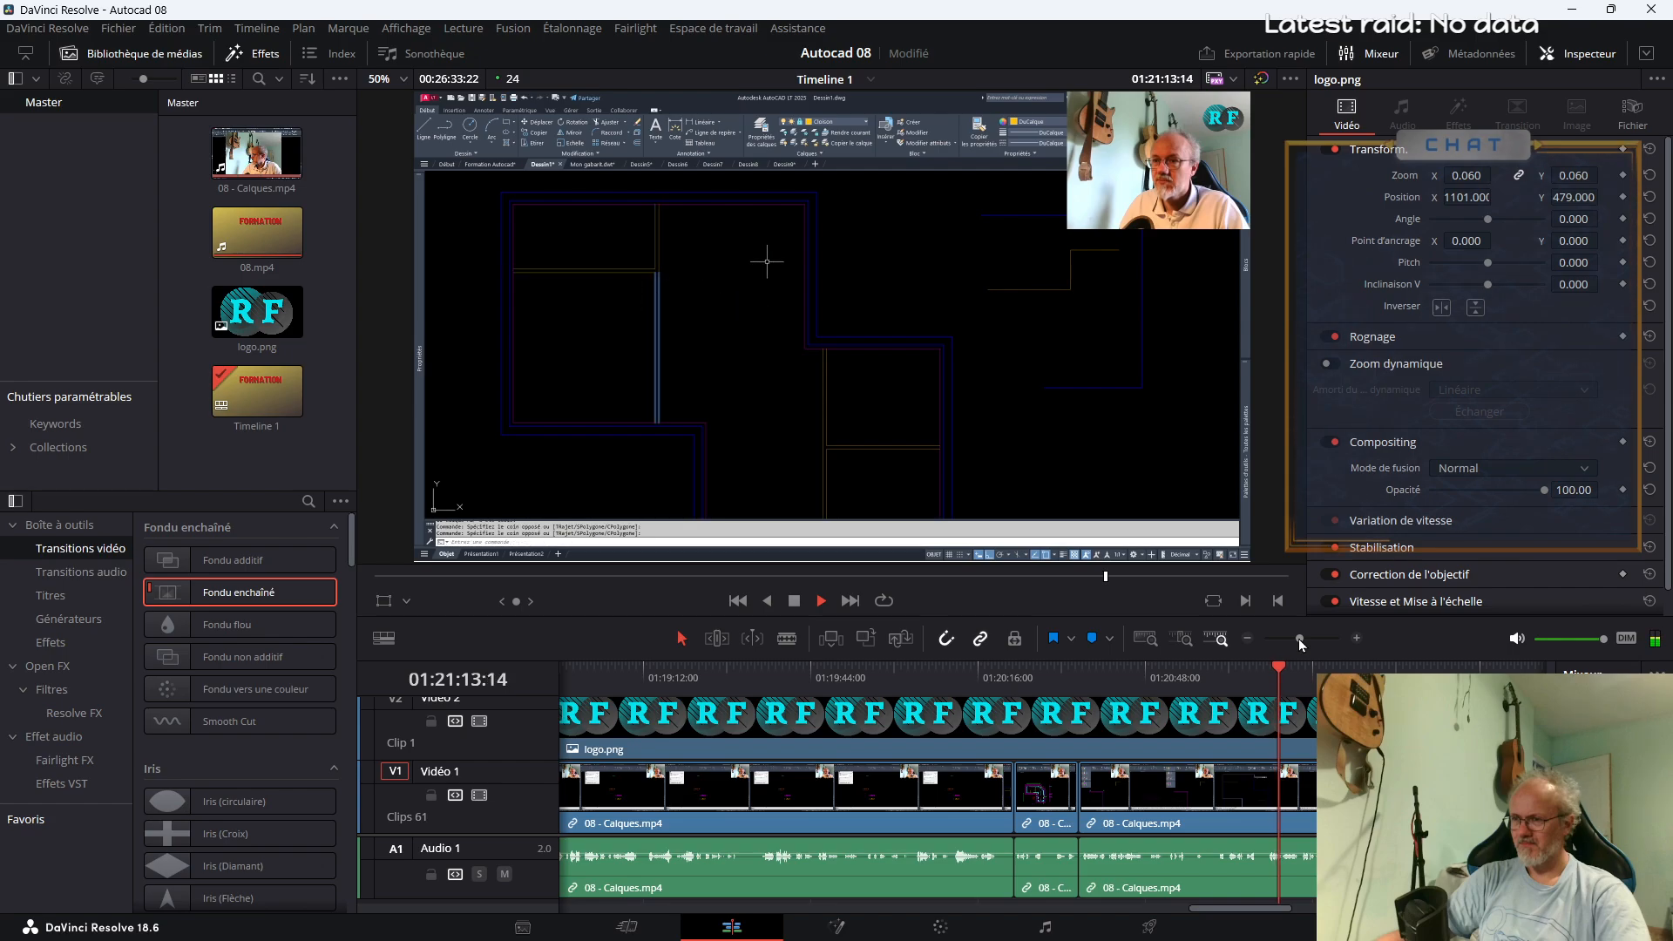
drag(1300, 639, 1291, 636)
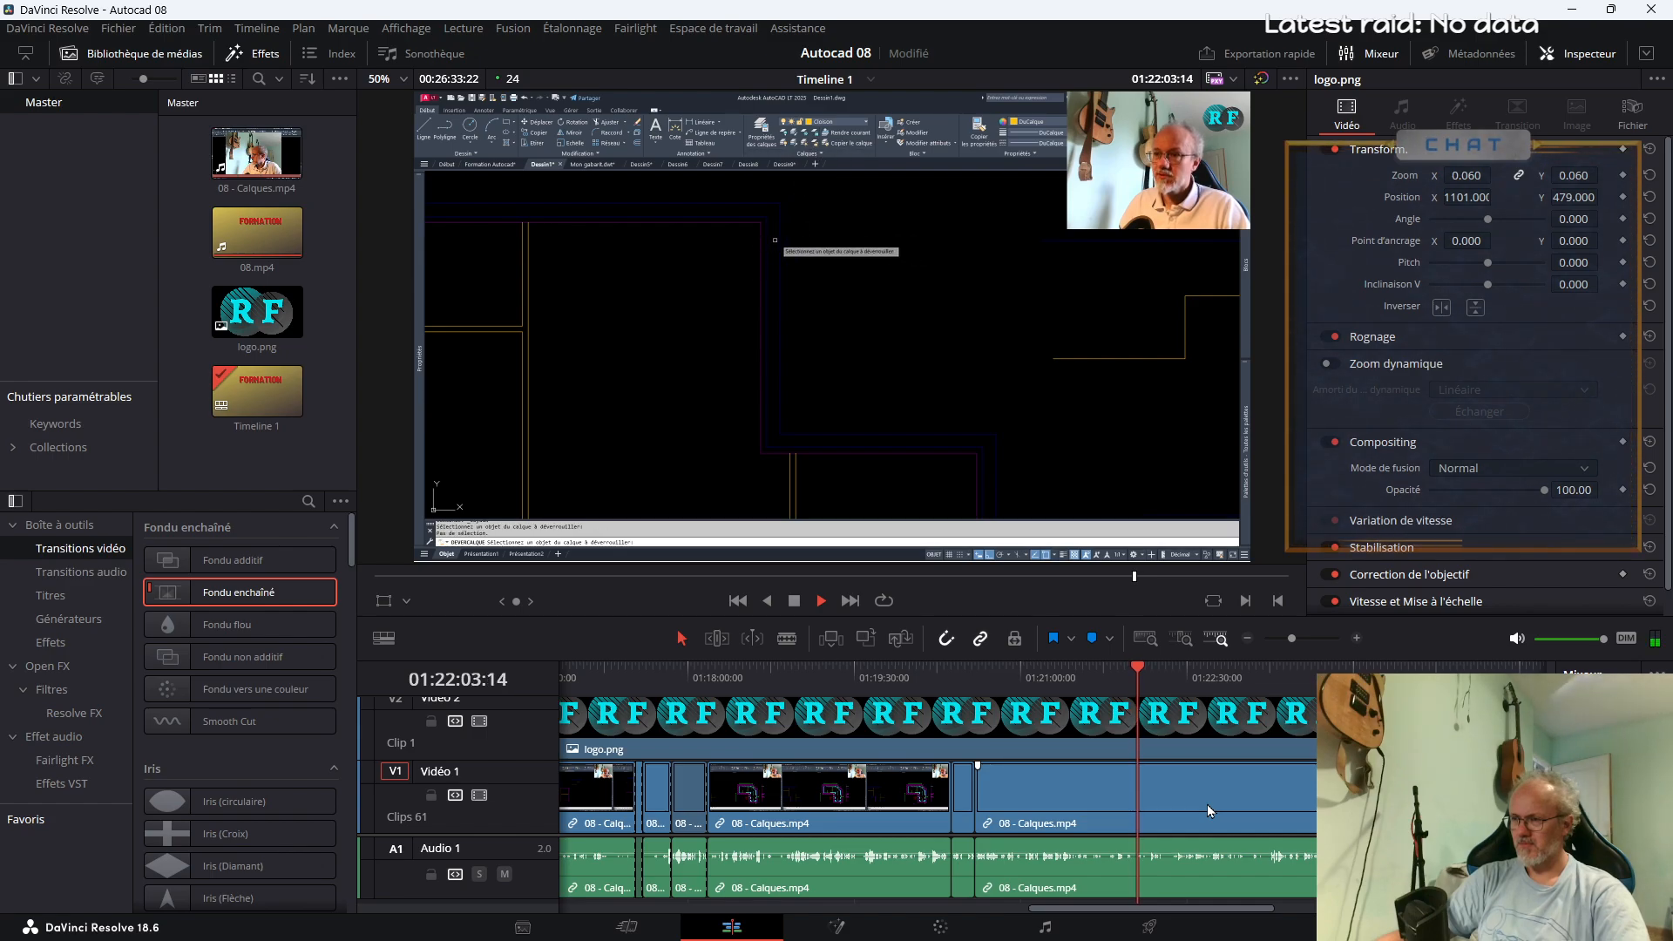
drag(1292, 639, 1297, 643)
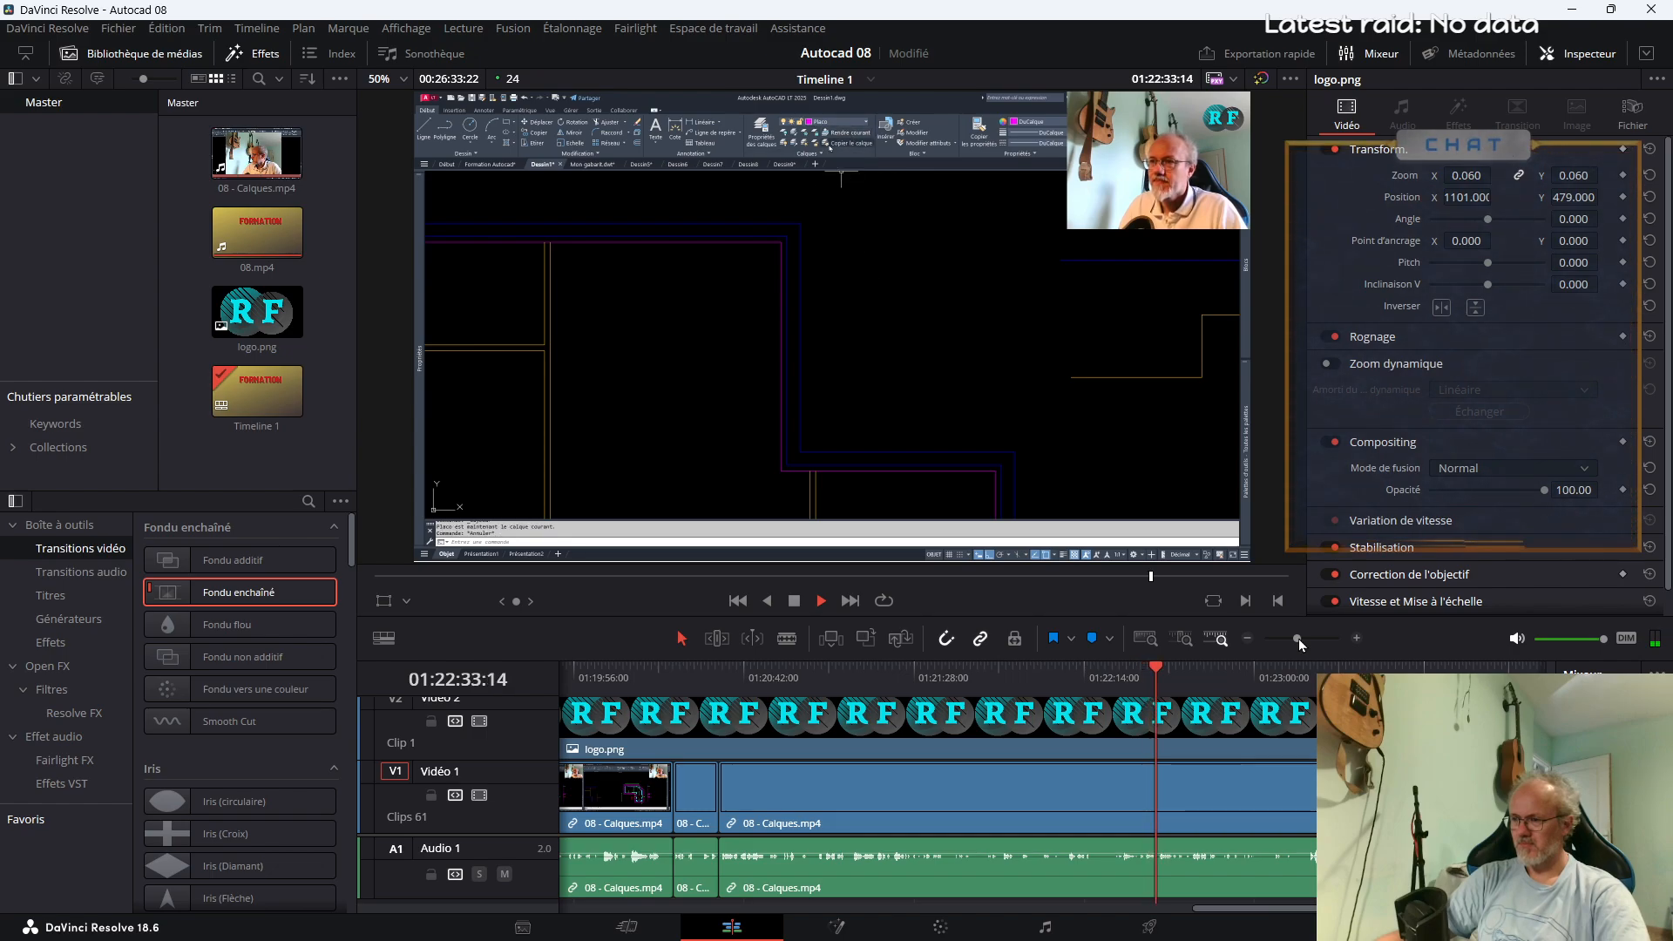
drag(1298, 639, 1294, 640)
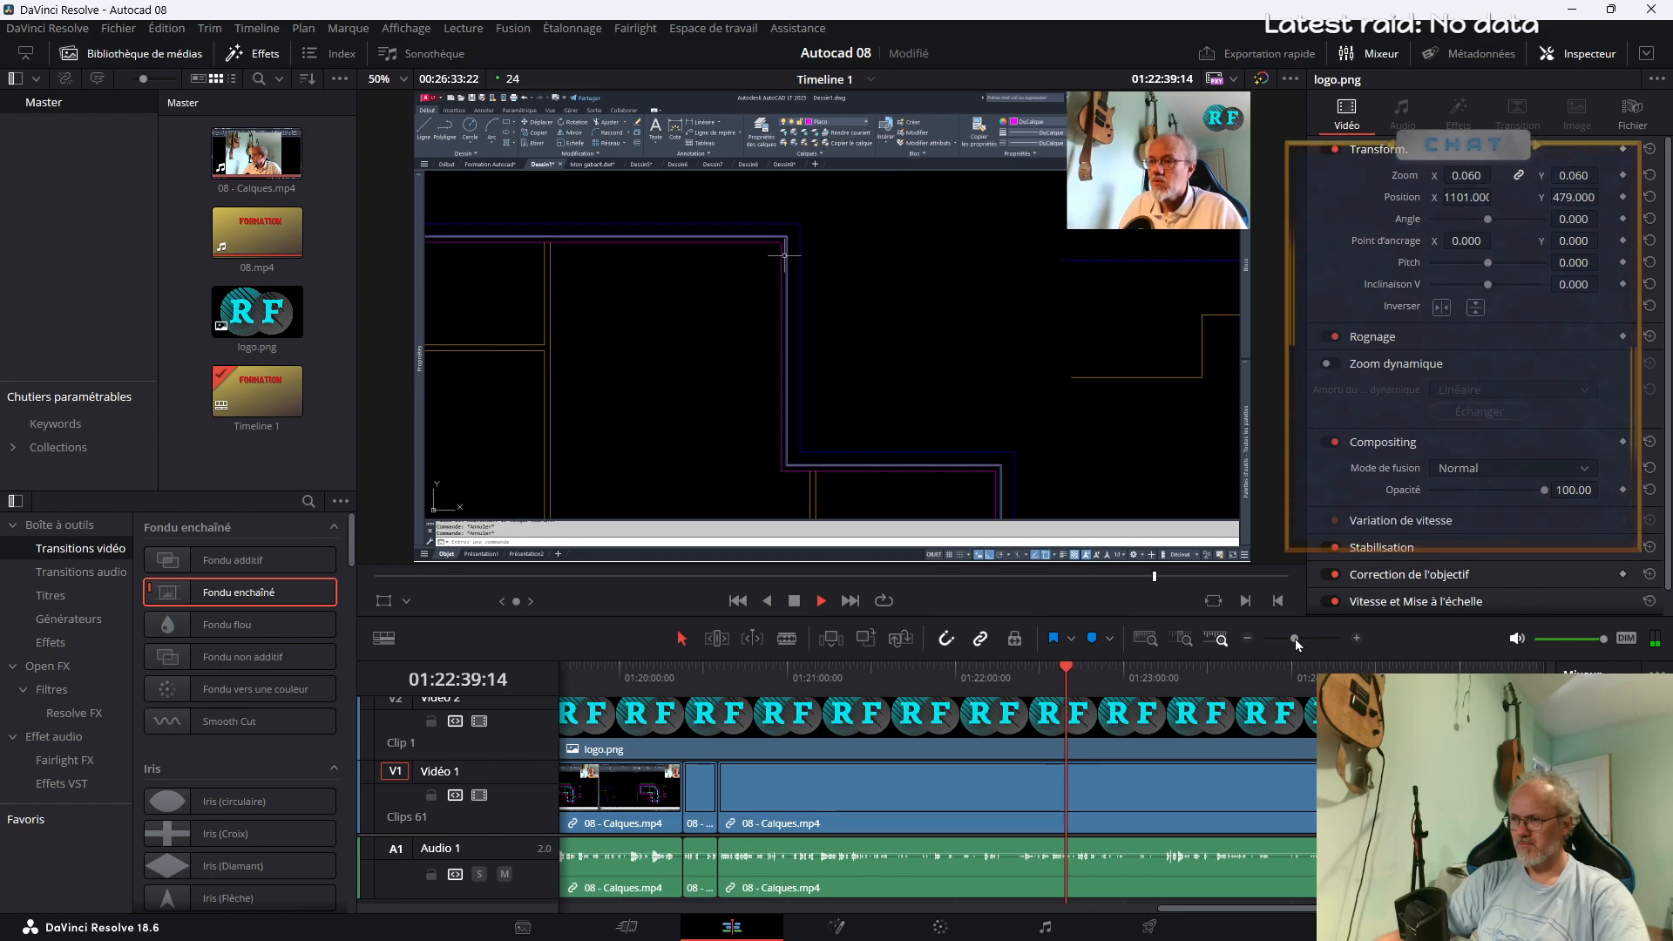
click(1038, 678)
key(b)
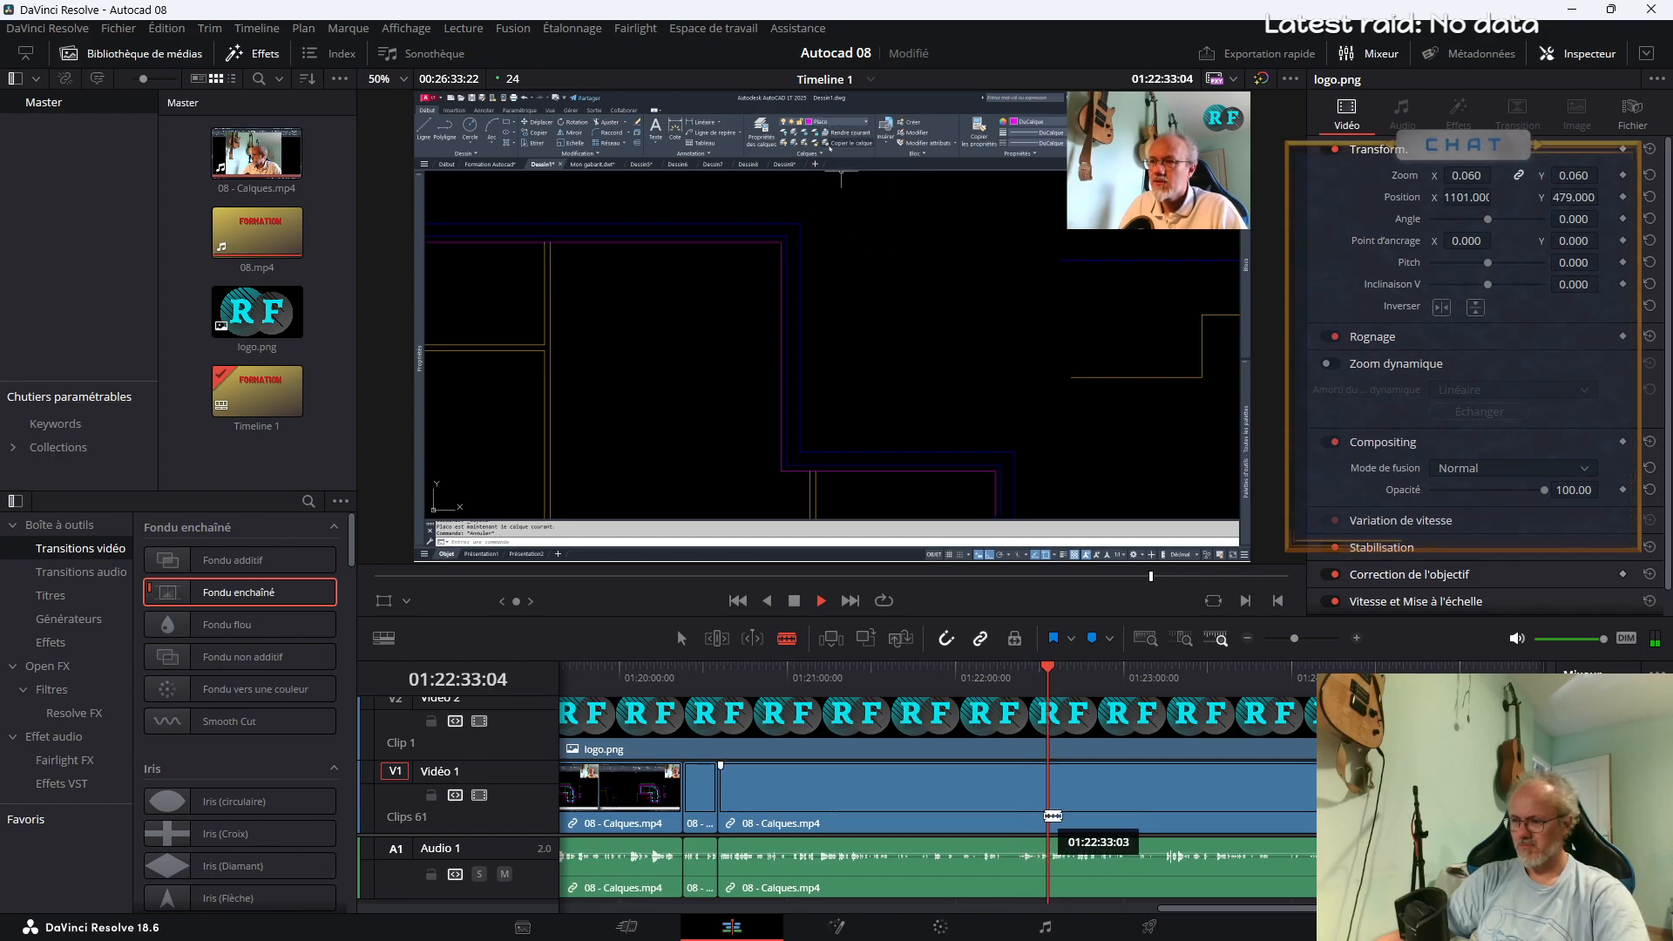
mouse_move(1060, 814)
mouse_down()
mouse_move(1124, 838)
mouse_move(1075, 810)
mouse_up()
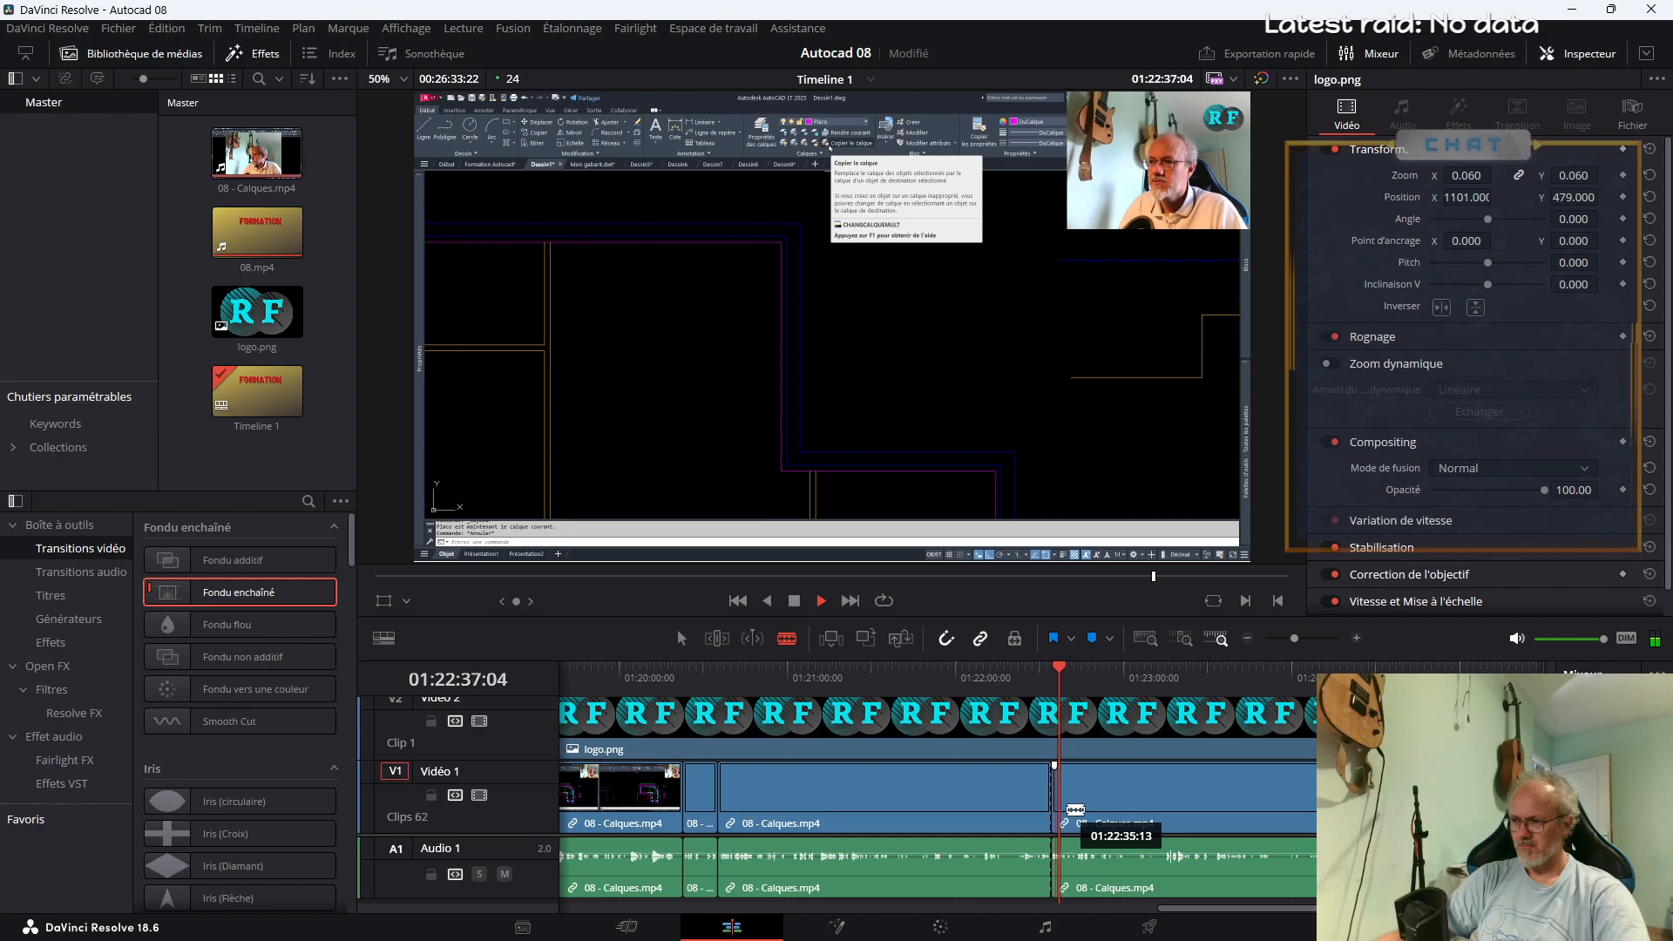
key(space)
click(1066, 806)
Enlarge the tooltip segment to zoom 2.870 with position X -466 and Y -935, with Fondu enchaîné transitions at both ends
key(a)
click(1057, 803)
drag(1063, 675, 1055, 678)
key(space)
drag(1451, 175, 1463, 197)
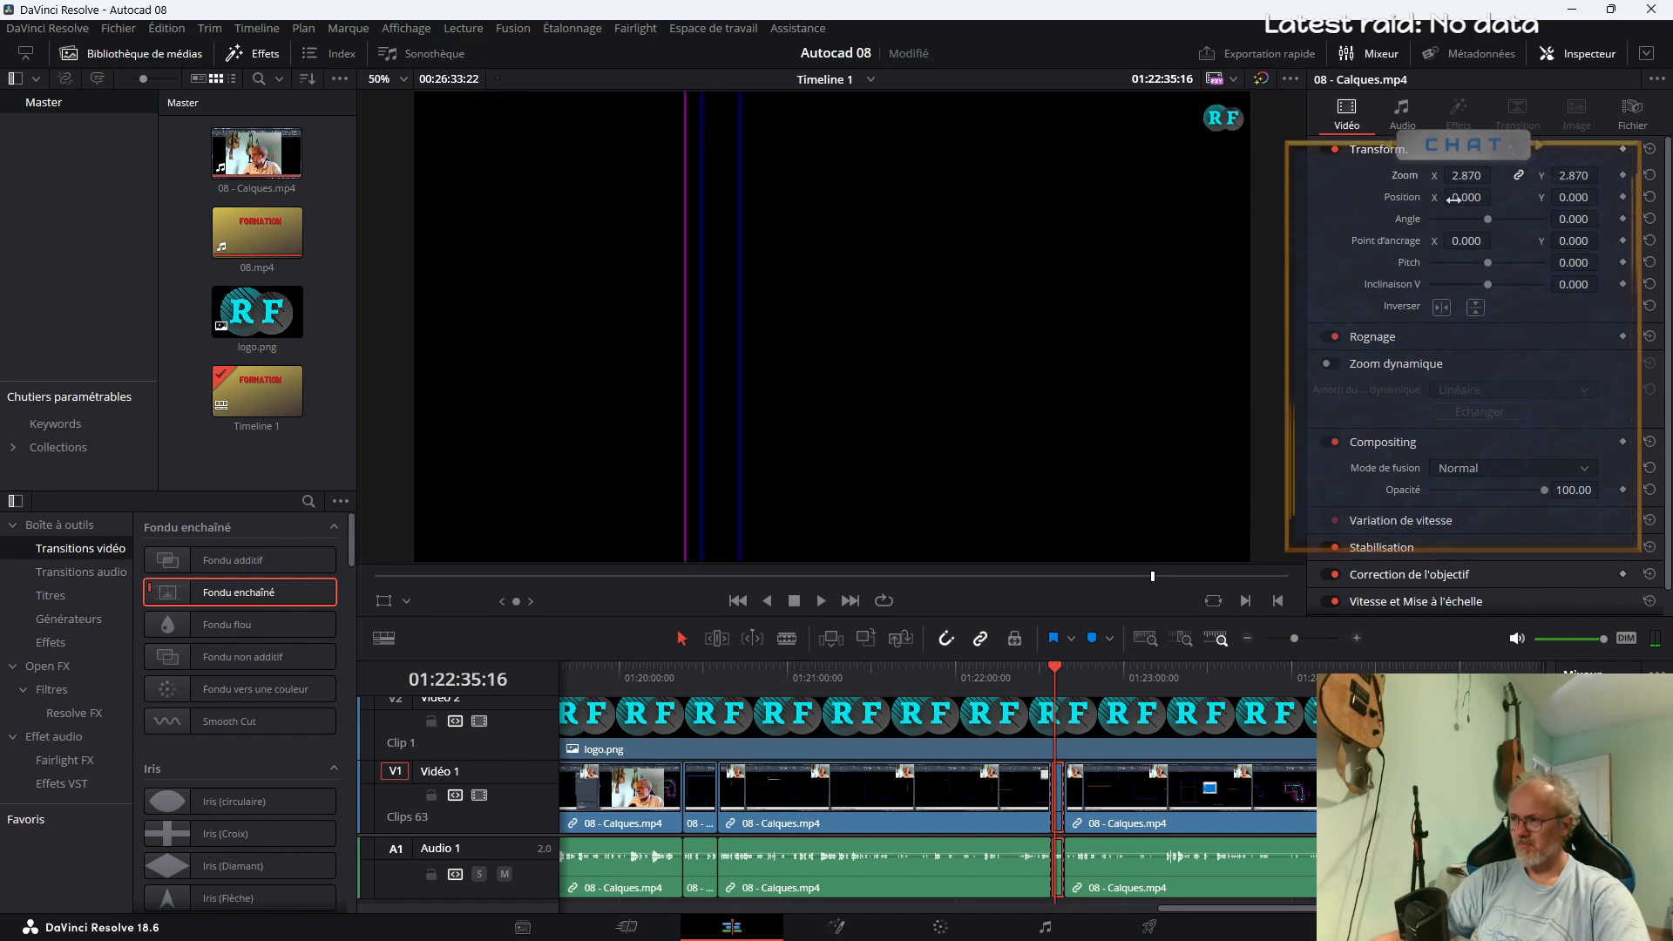
drag(1573, 198, 1479, 197)
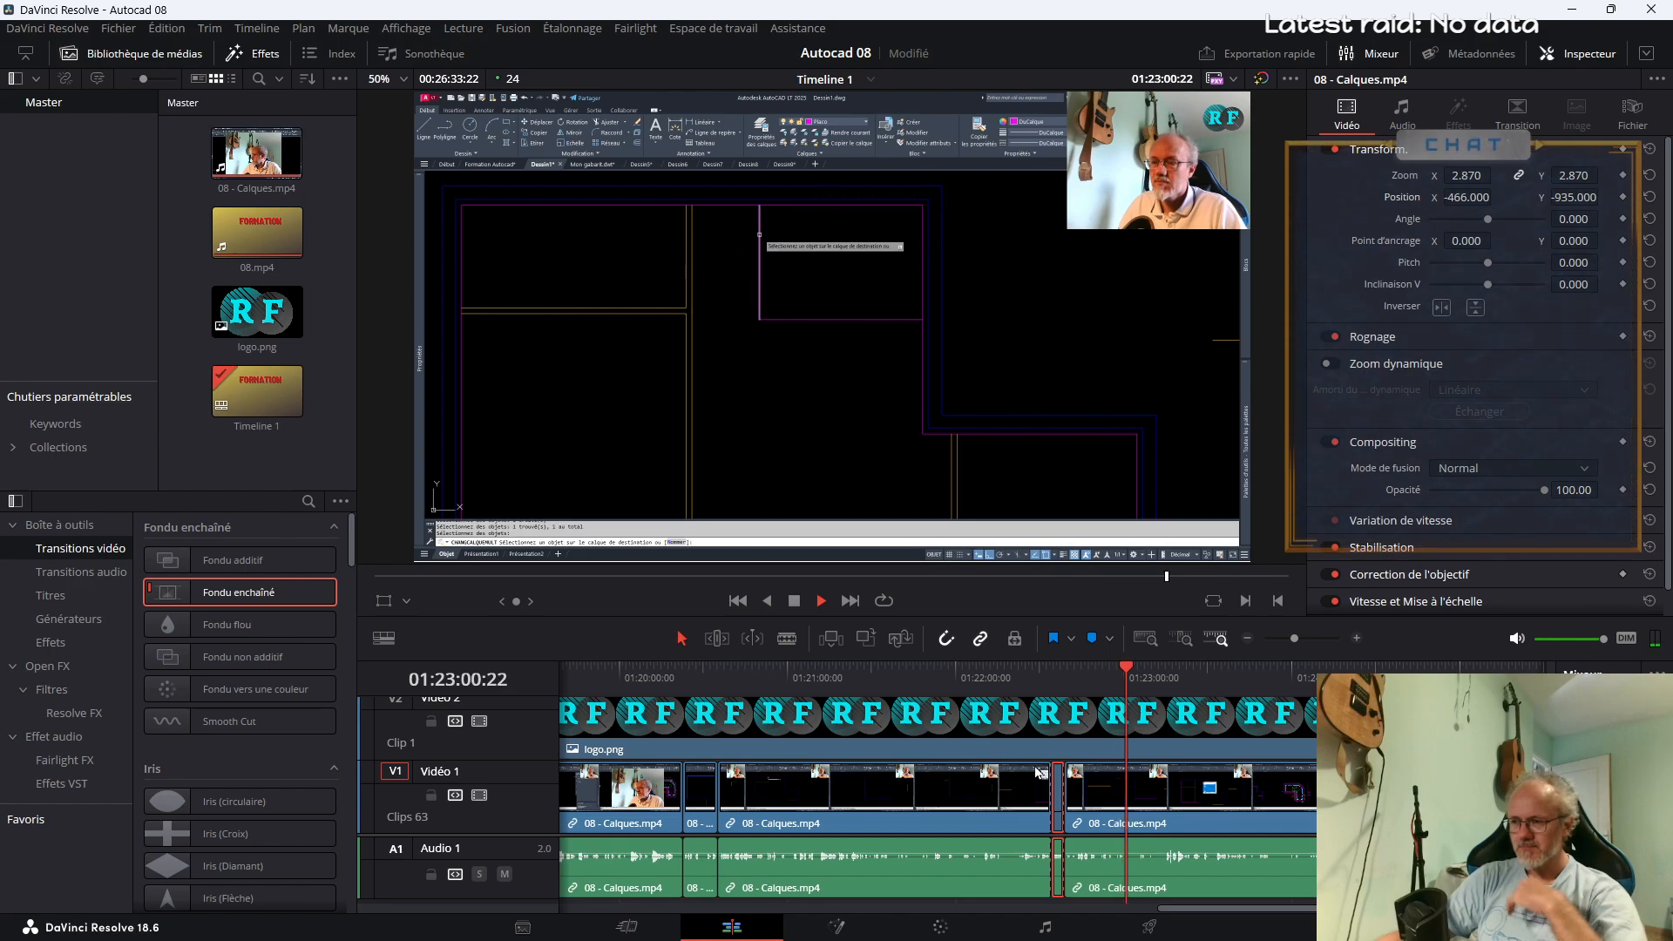
Review the footage up to about 01:23:10, go back to the line drawing passage and split 08 - Calques.mp4 at about 01:22:50
drag(1296, 638, 1303, 636)
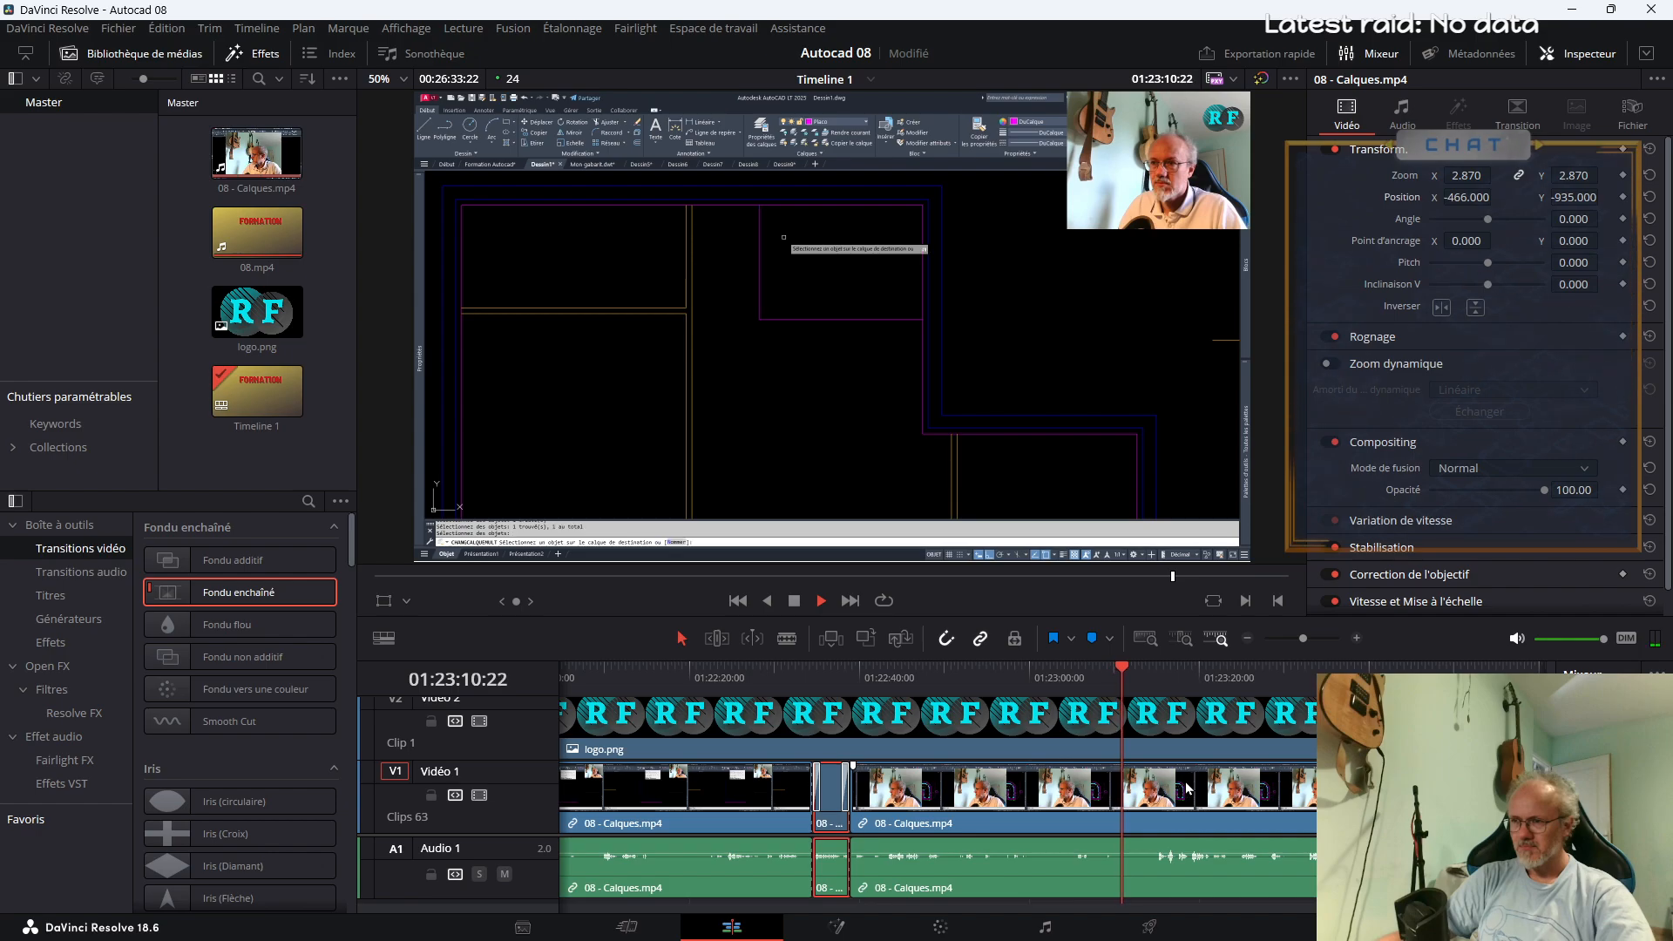
key(b)
click(969, 672)
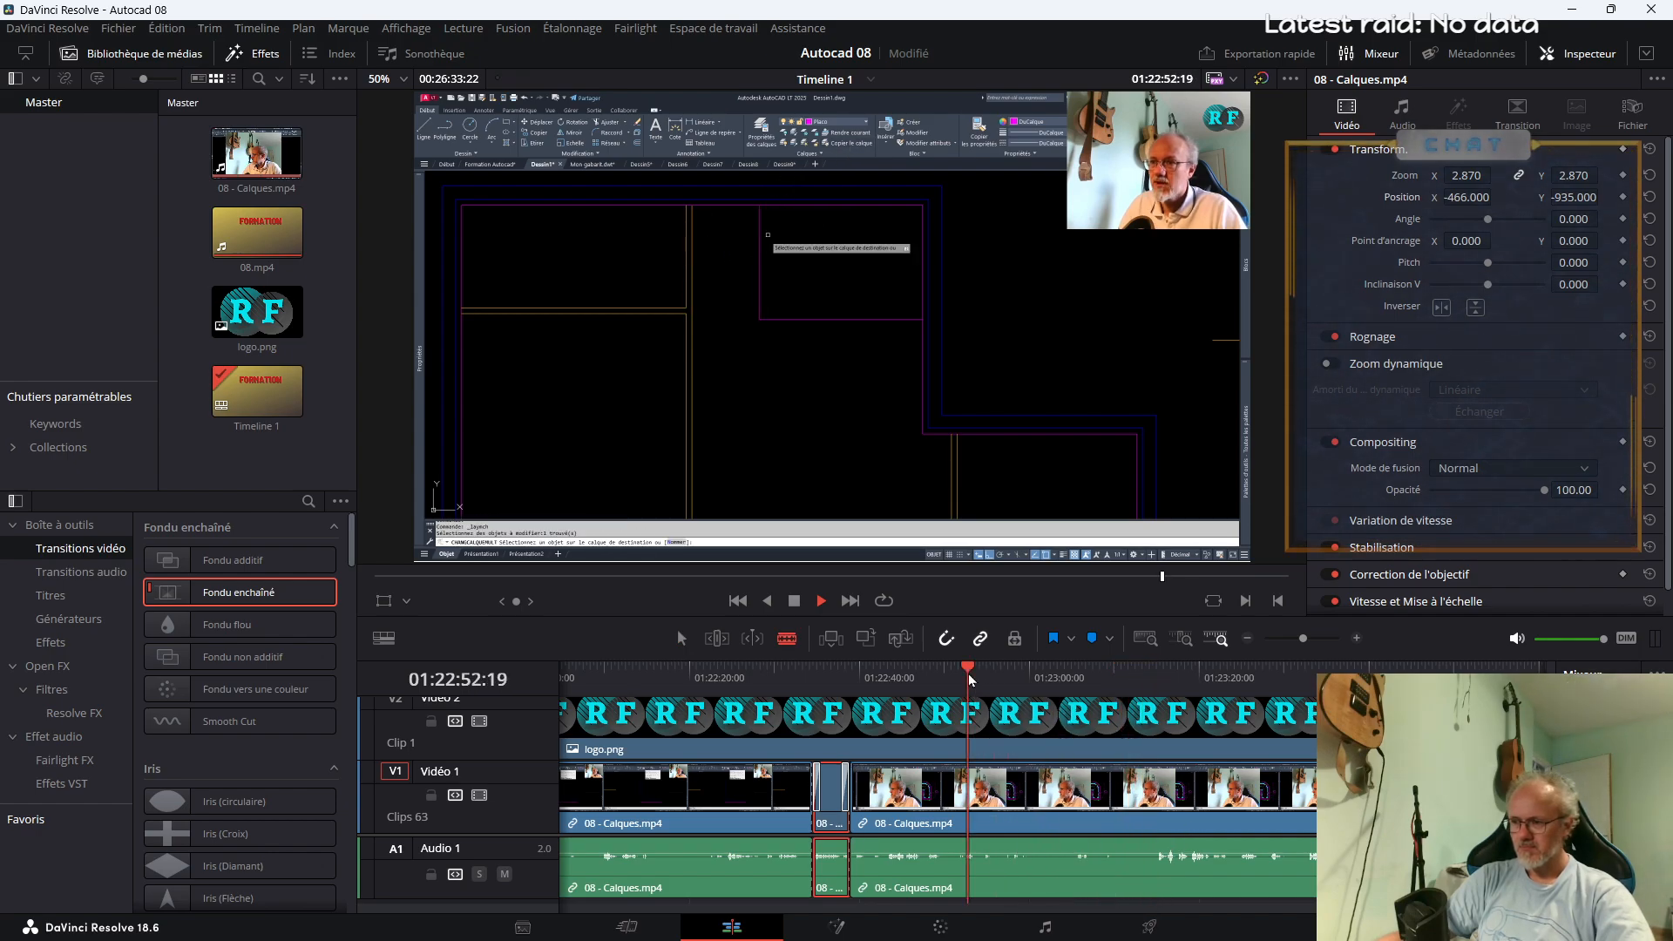
click(953, 678)
click(936, 680)
click(917, 688)
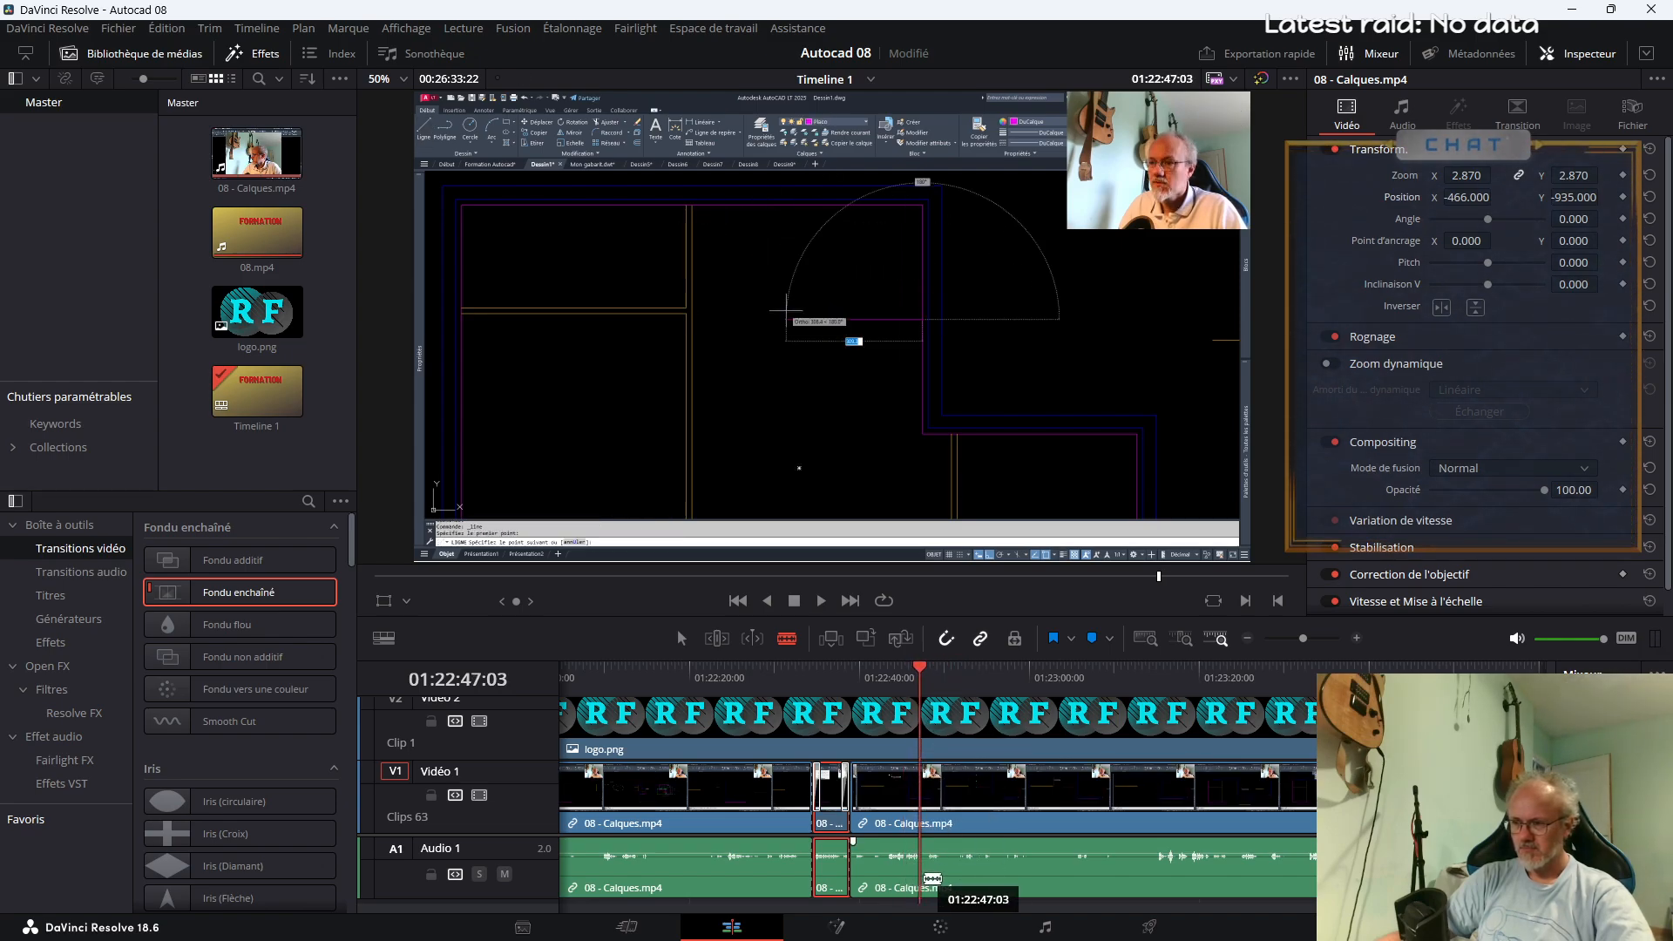
key(space)
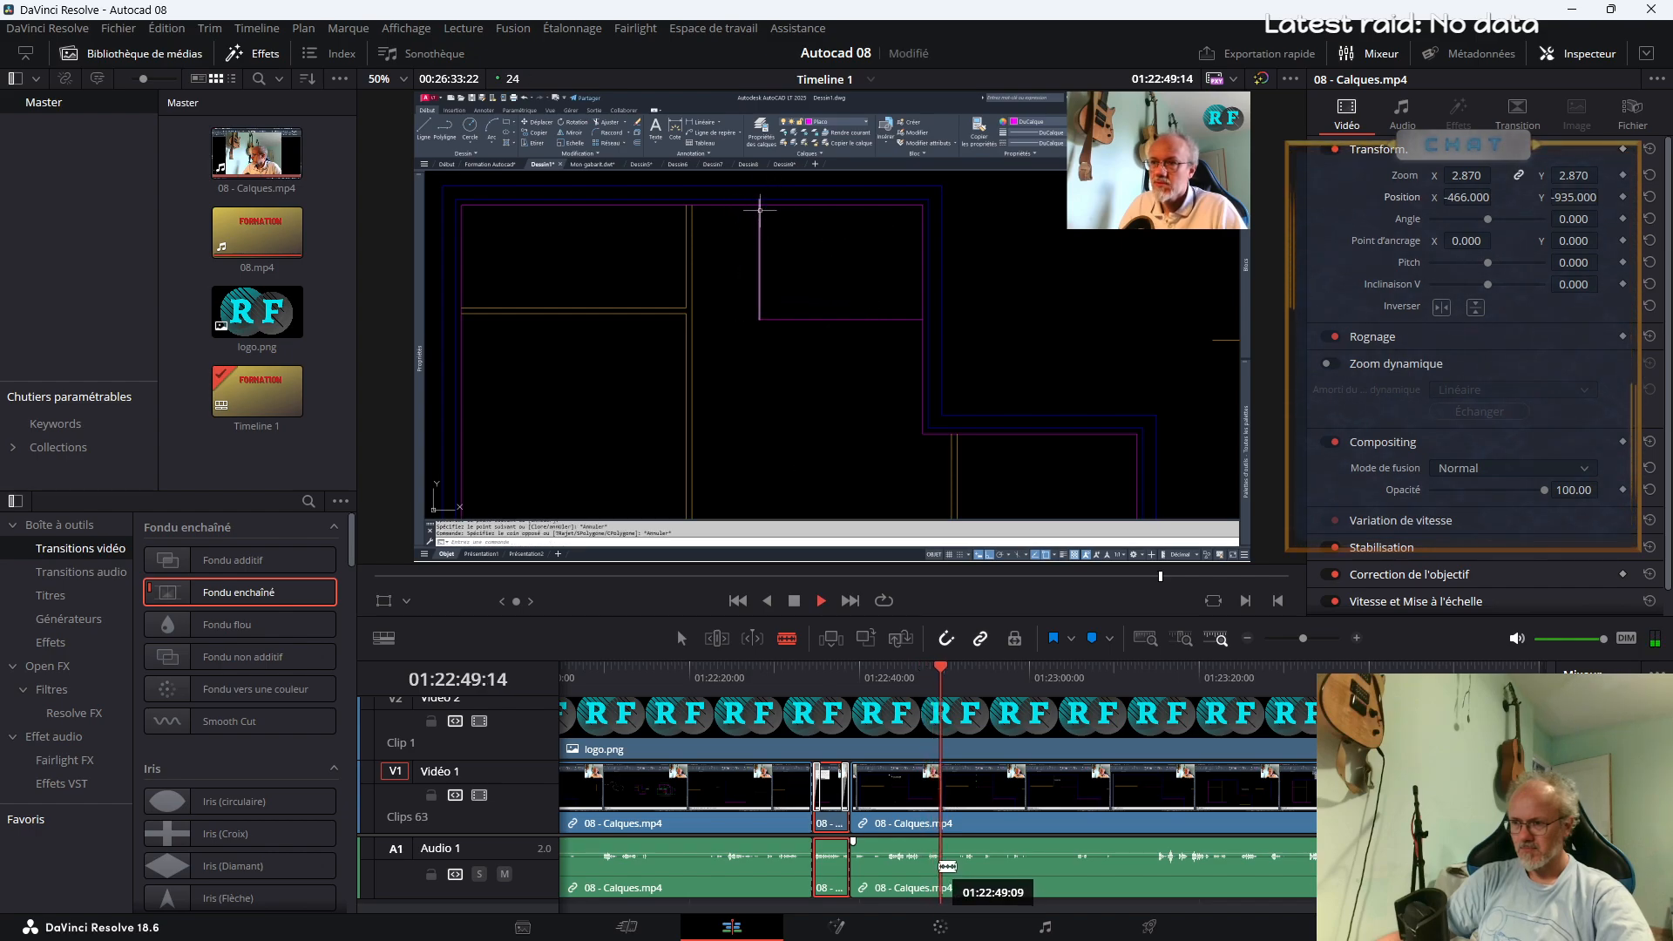
click(945, 870)
Split 08 - Calques.mp4 at about 01:23:17 and delete the segment between this cut and the one at 01:22:50
click(1173, 680)
click(1148, 682)
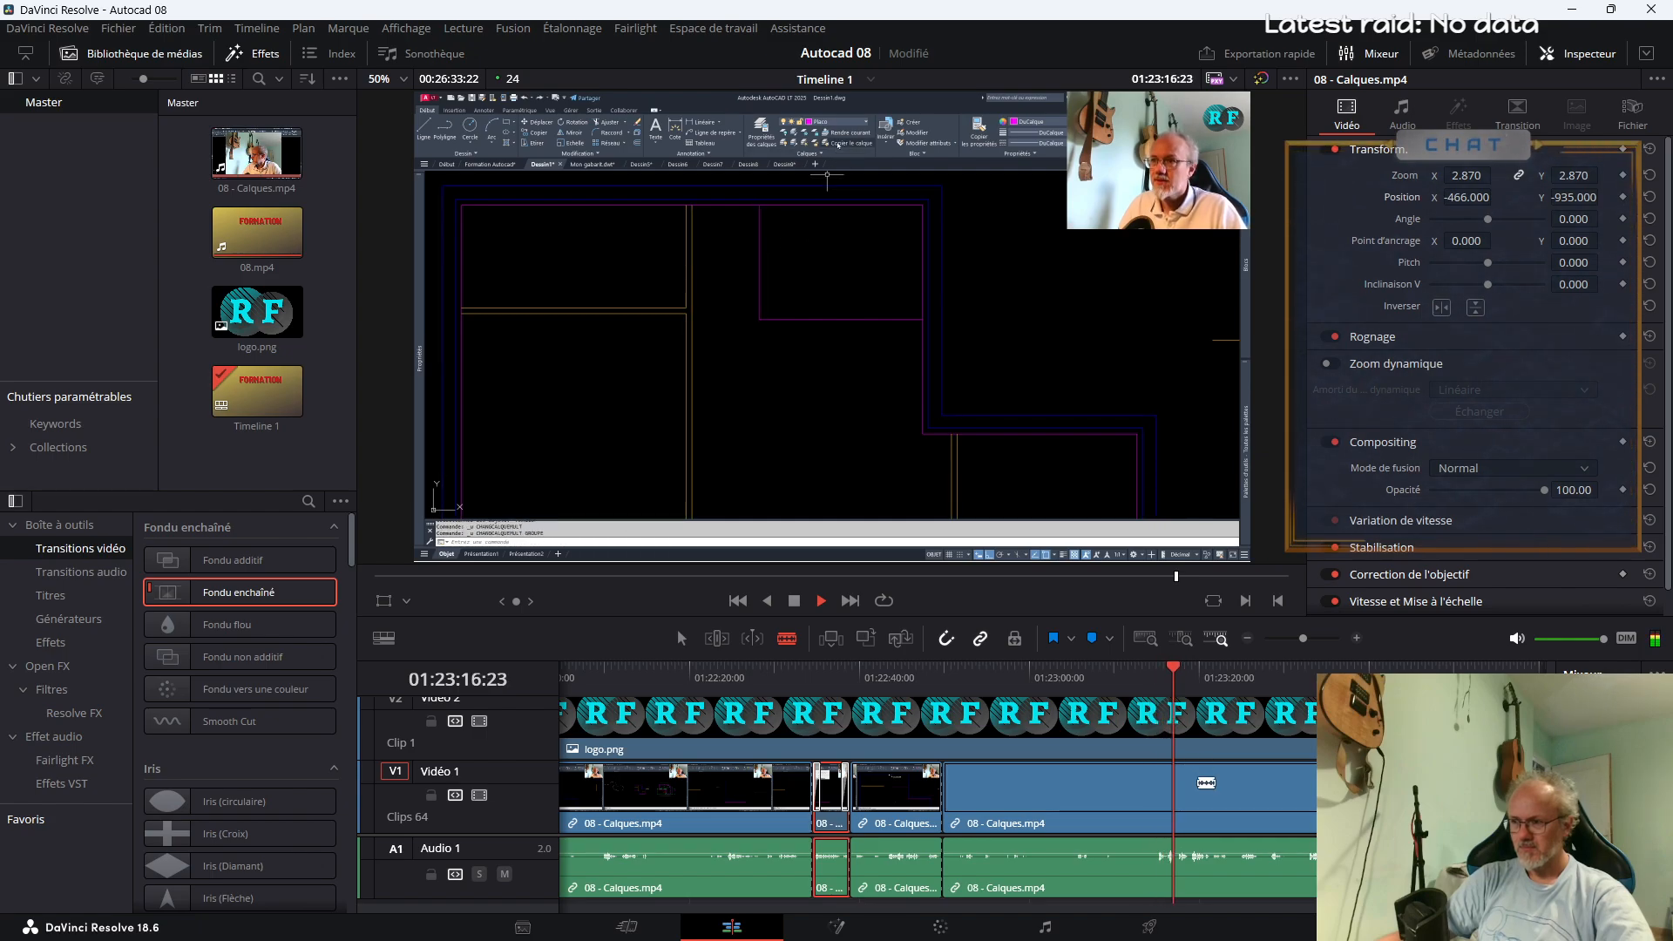
key(space)
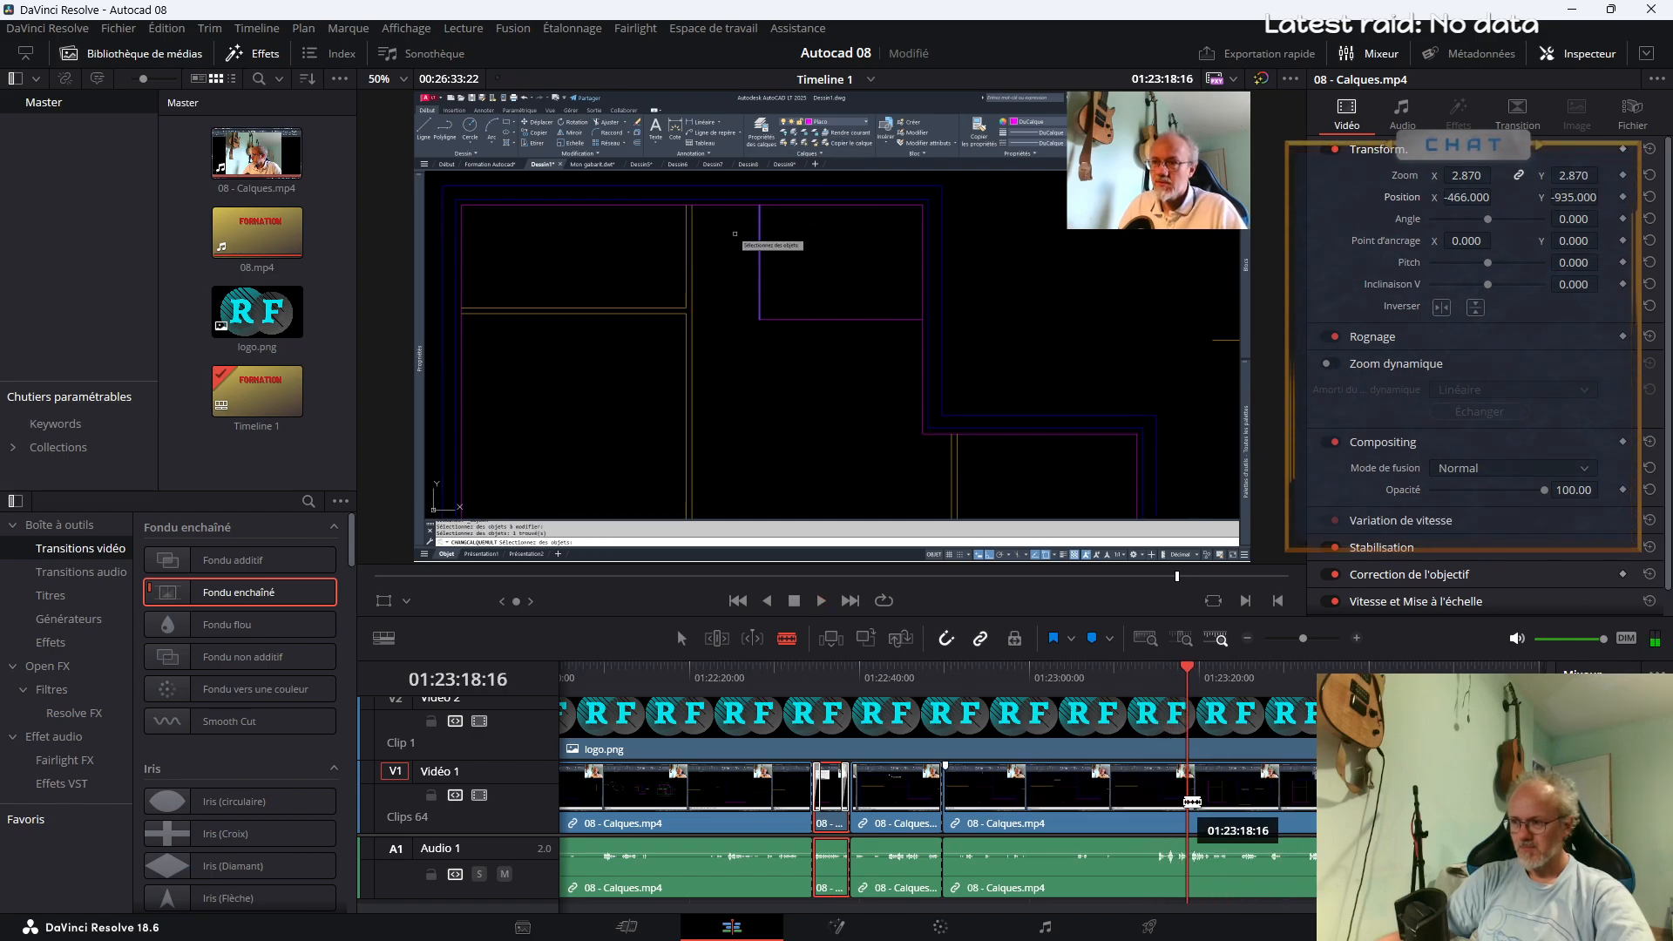
key(space)
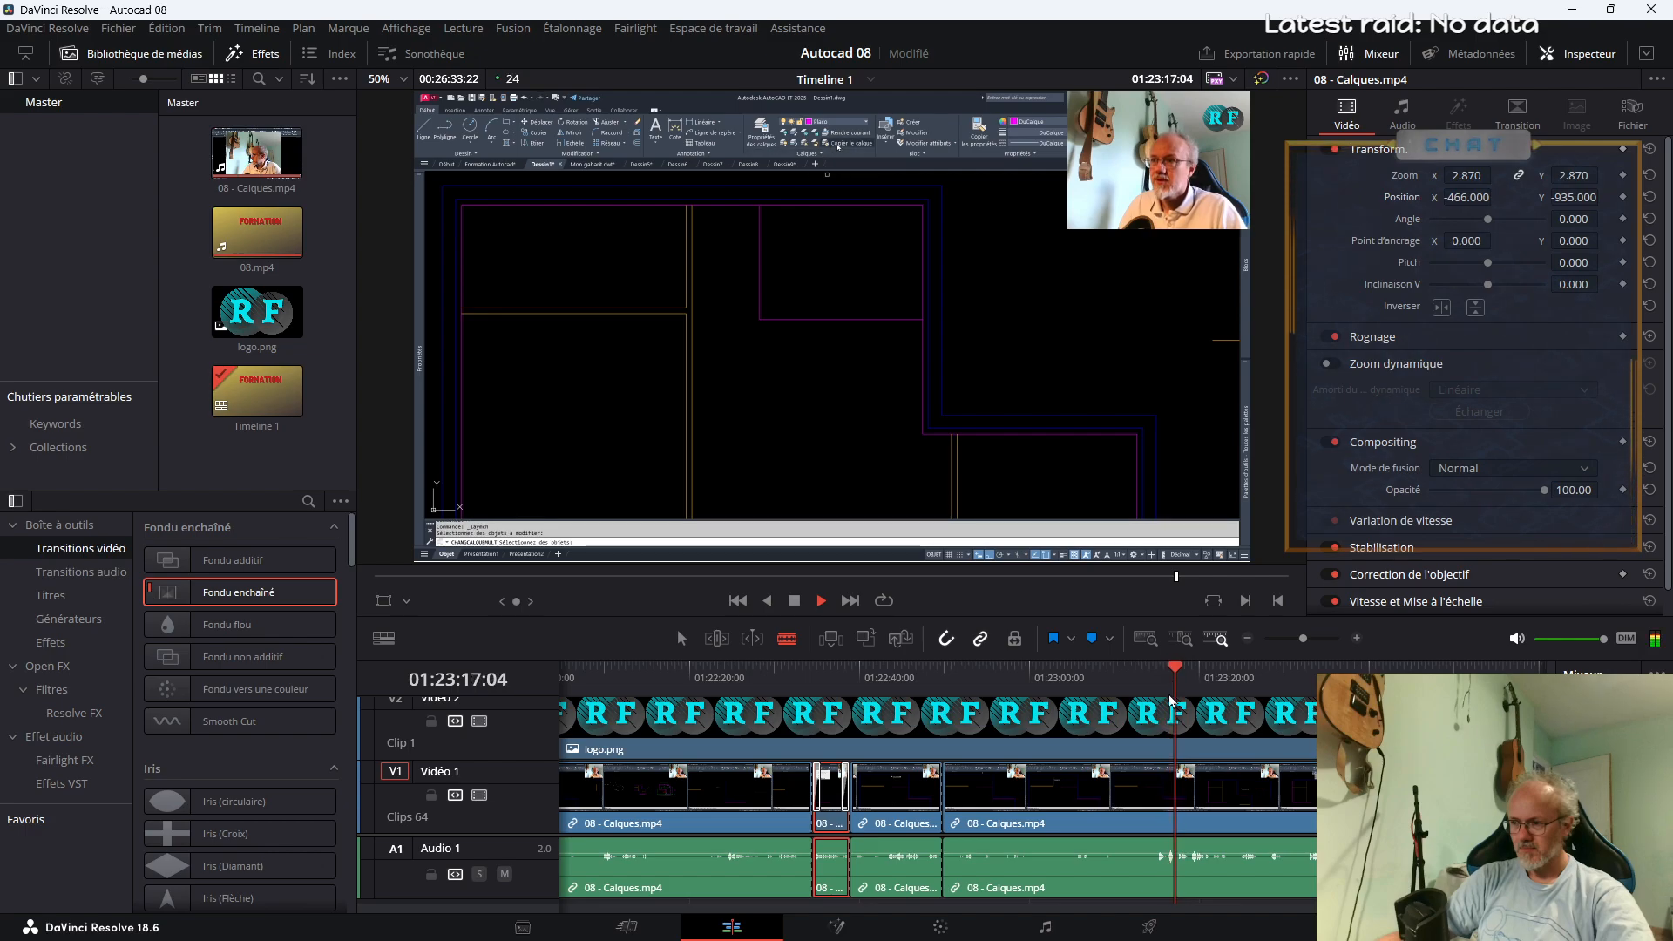
key(space)
key(ctrl+b)
key(a)
click(1078, 803)
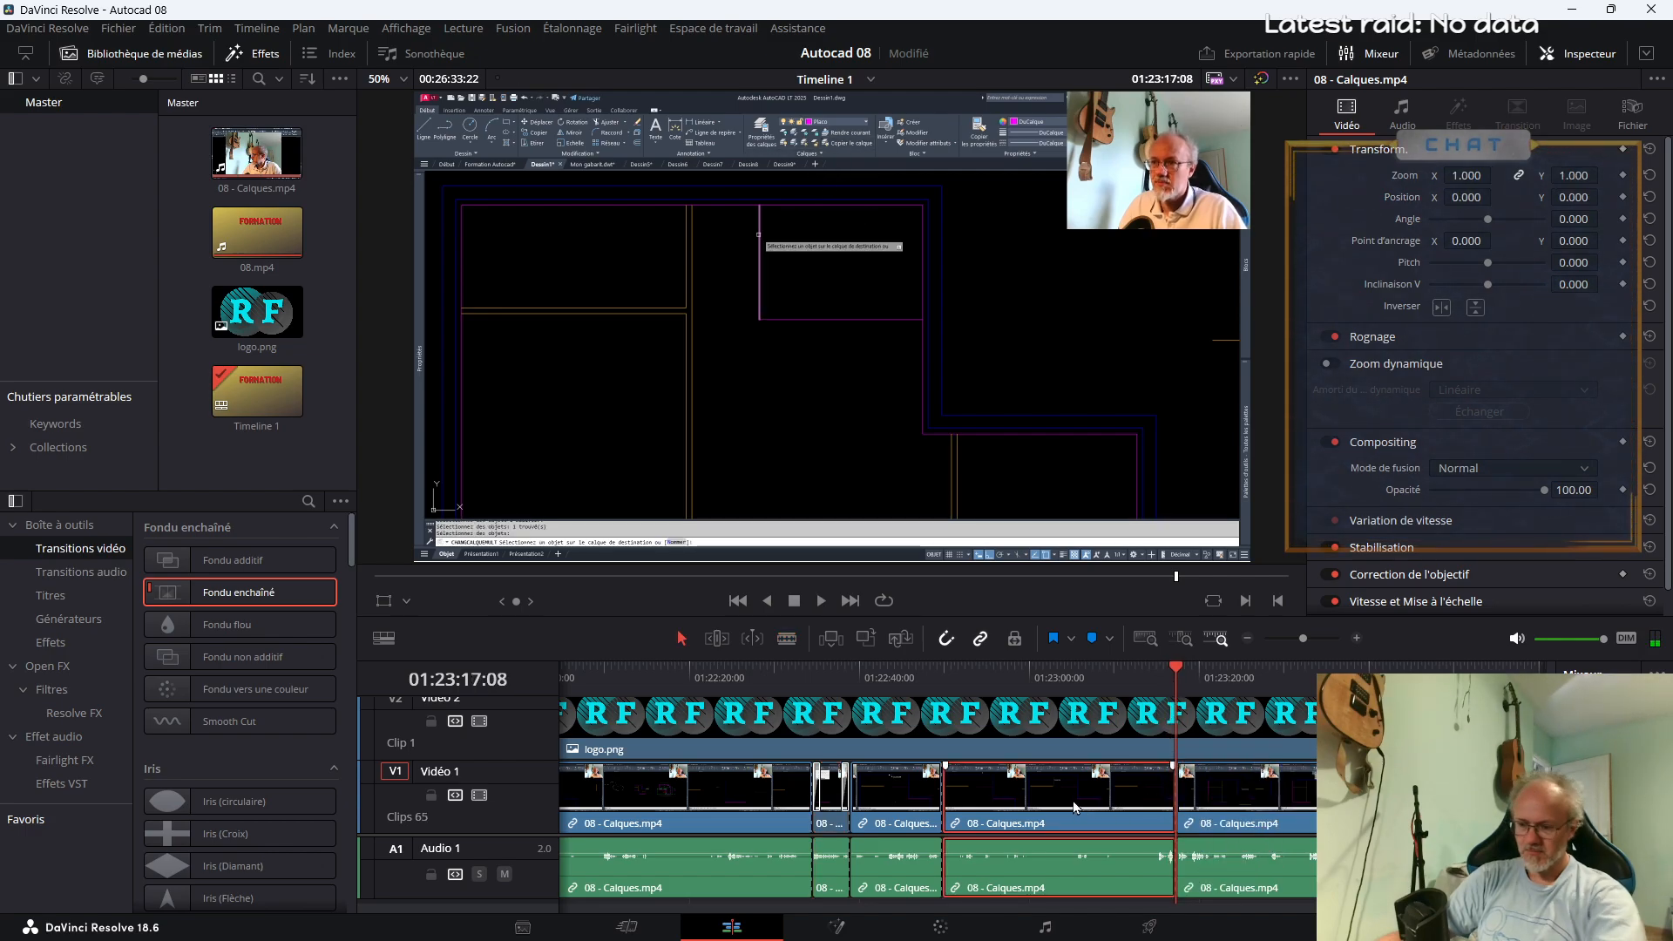
key(Delete)
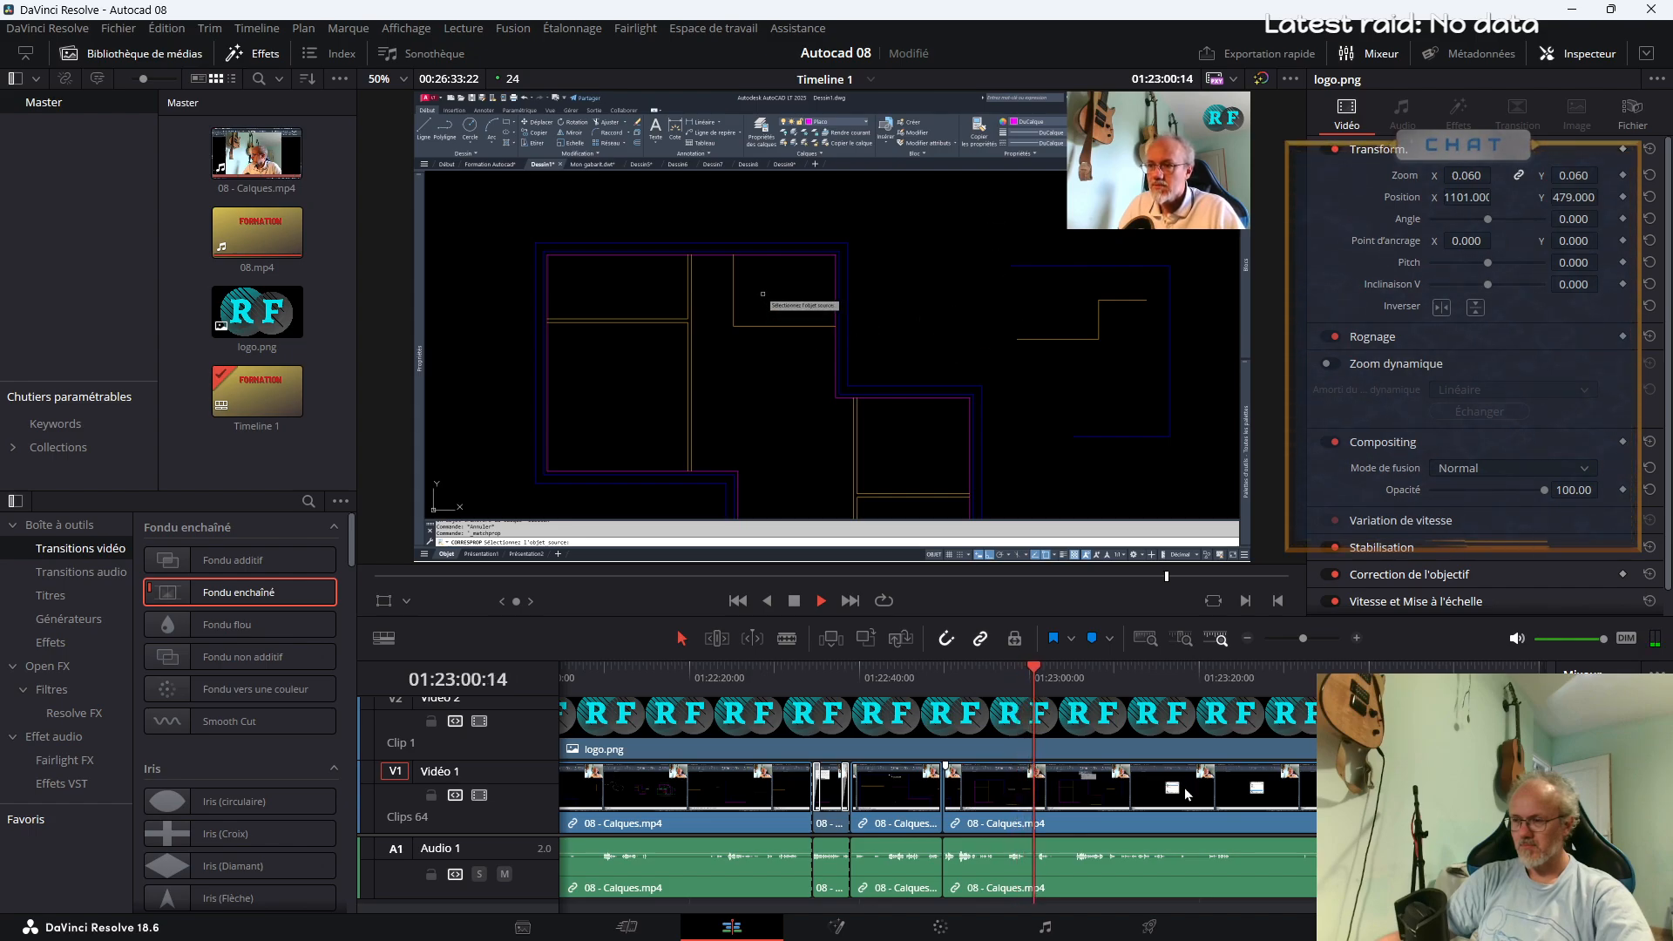
Split 08 - Calques.mp4 at about 01:23:02 and 01:23:05, and delete the short segment between those cuts
click(1308, 640)
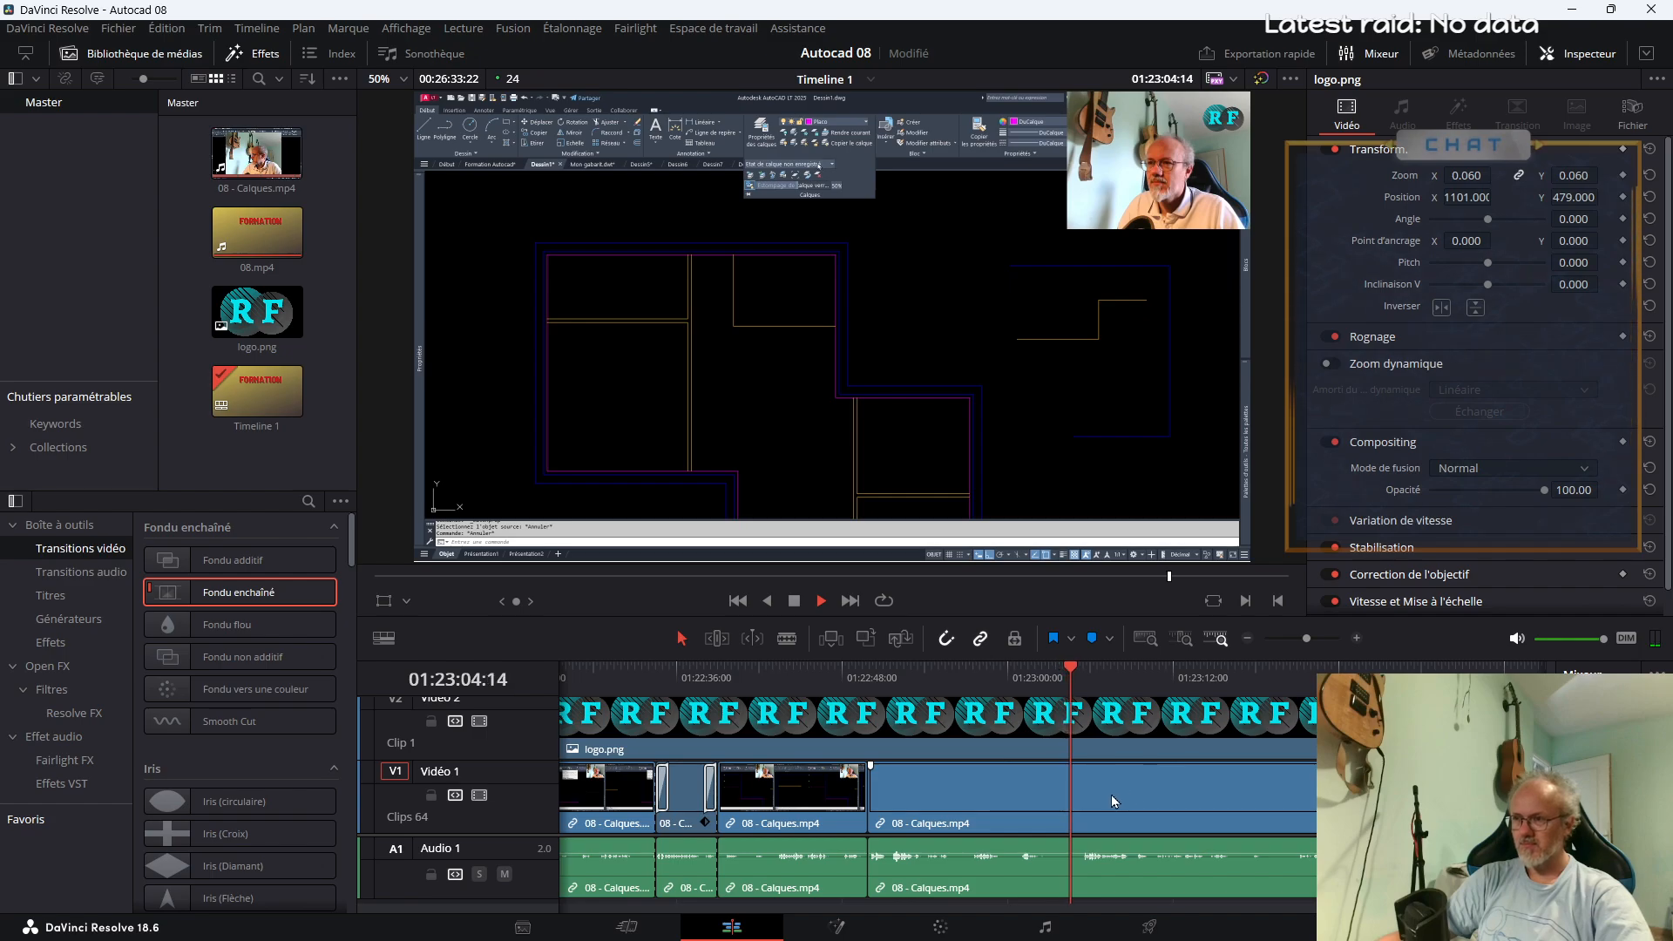
key(b)
click(1042, 861)
click(1078, 858)
key(a)
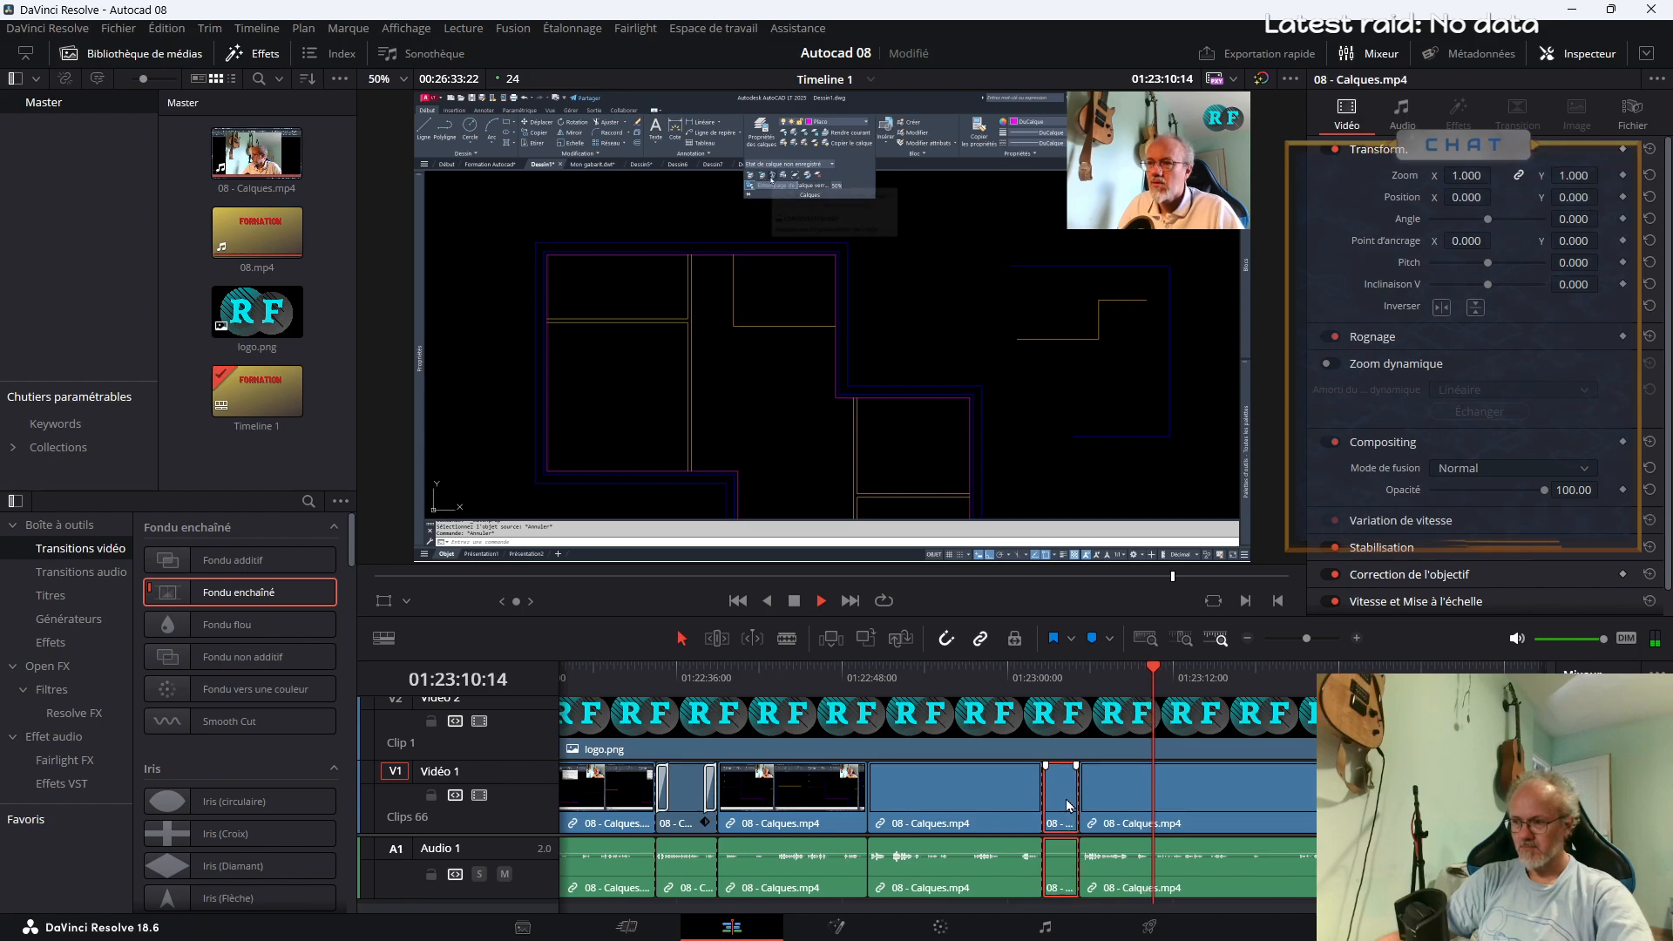
click(1065, 800)
key(Delete)
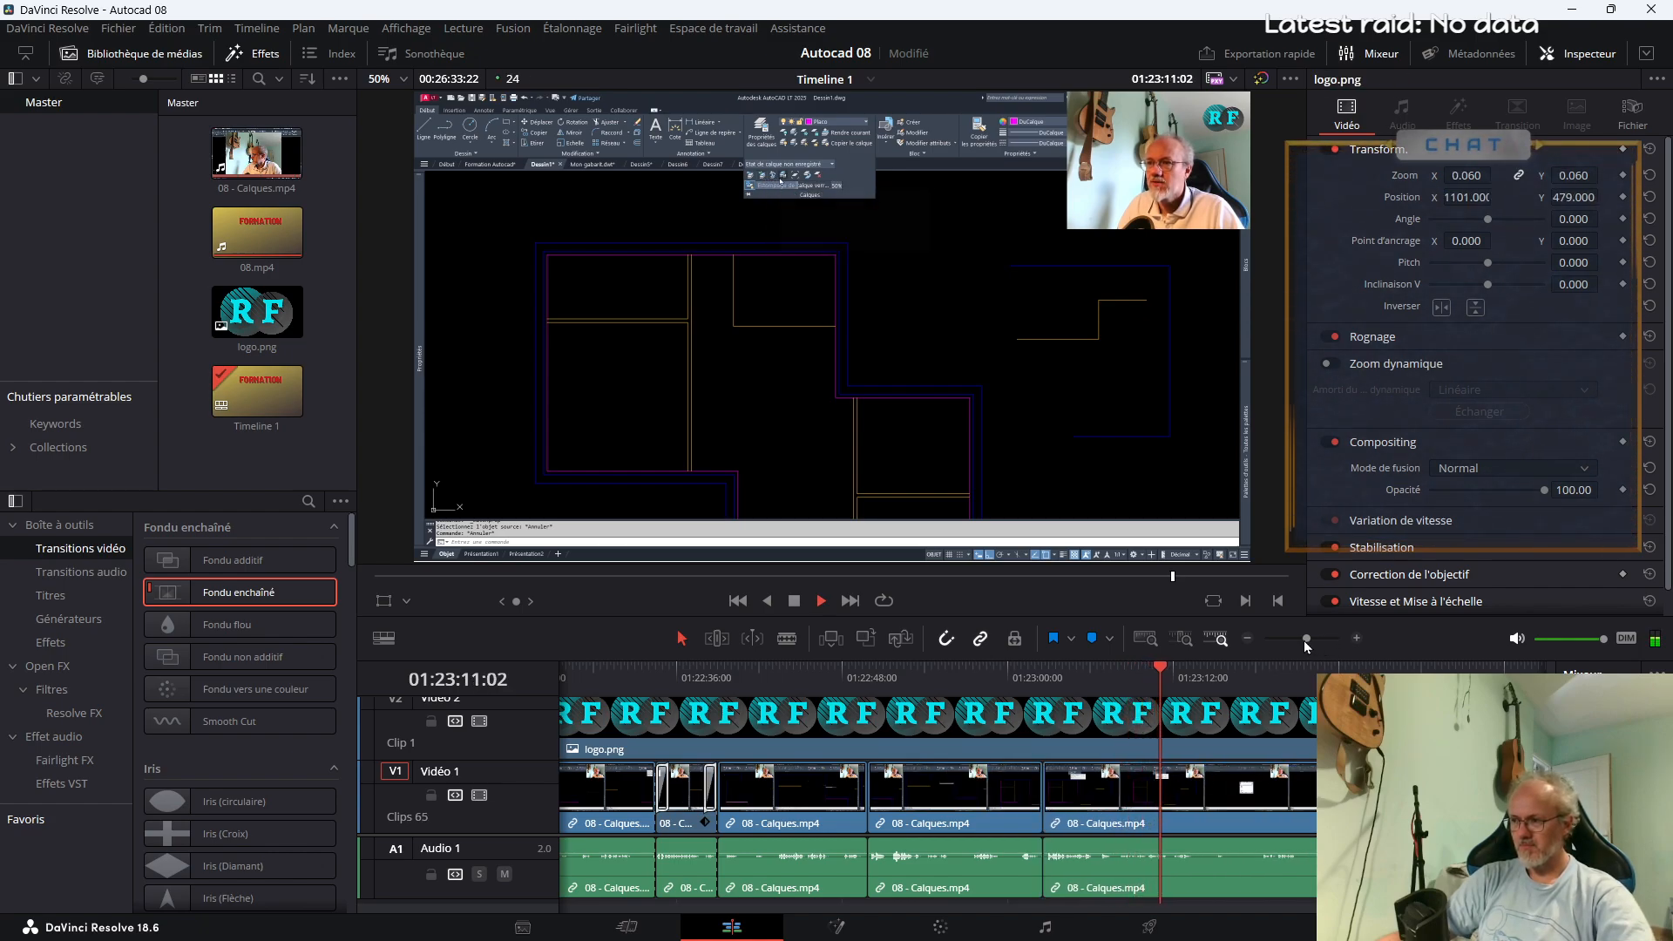
Split 08 - Calques.mp4 at about 01:23:56 and 01:24:00, and delete the segment between those cuts
drag(1306, 638, 1302, 641)
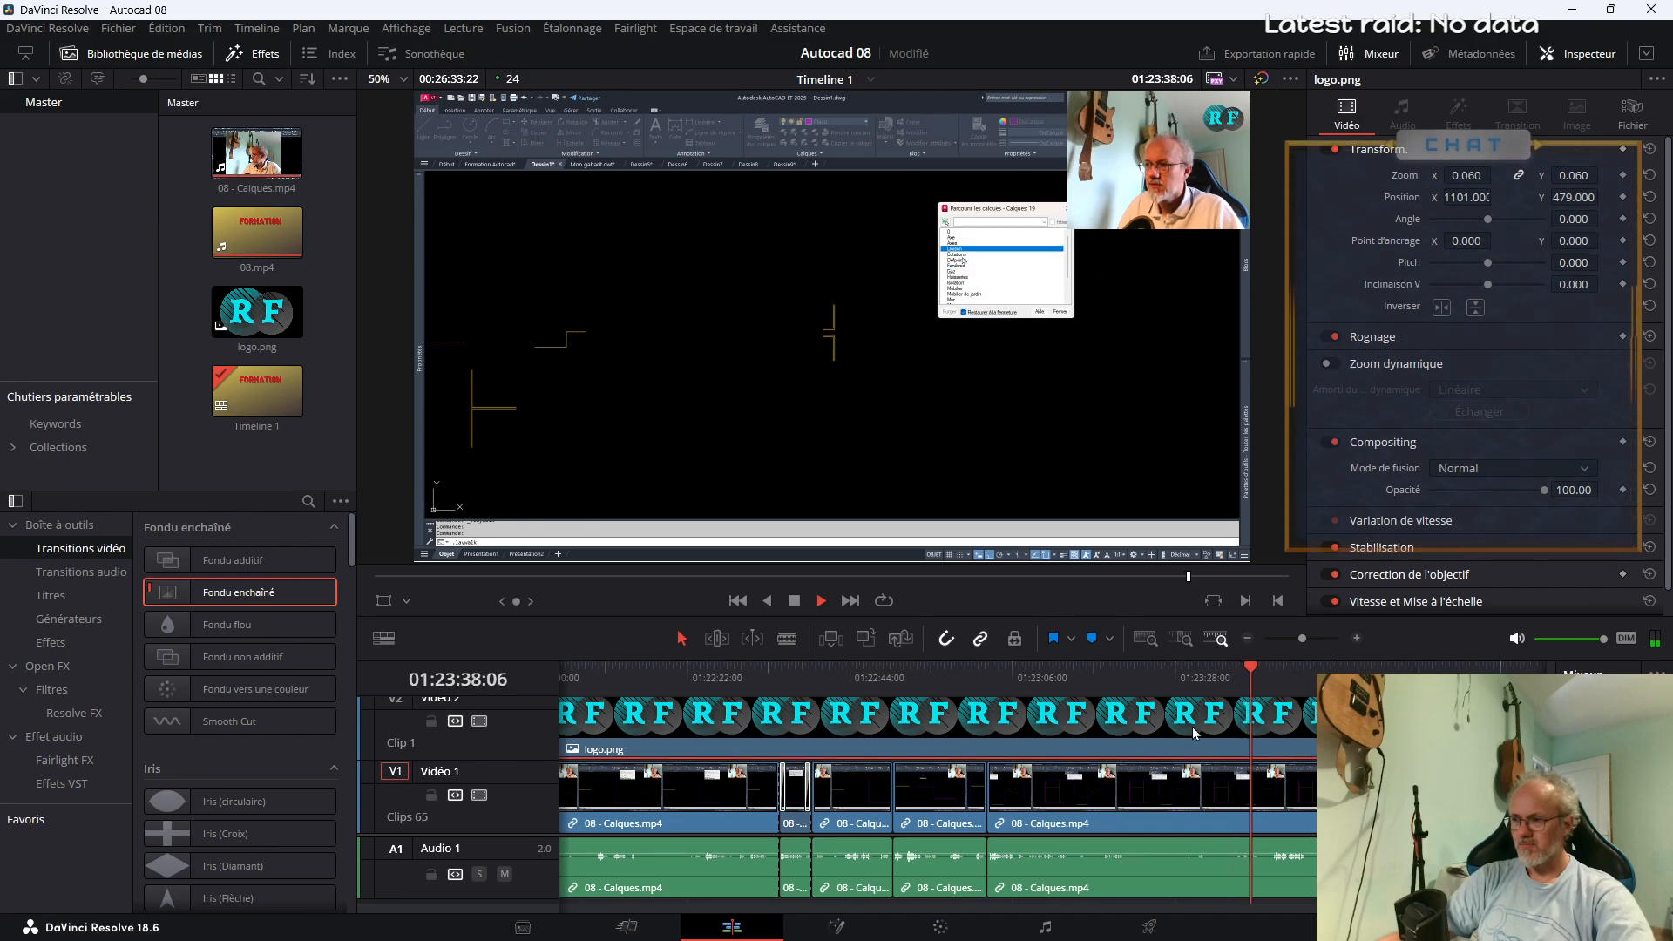
click(1194, 693)
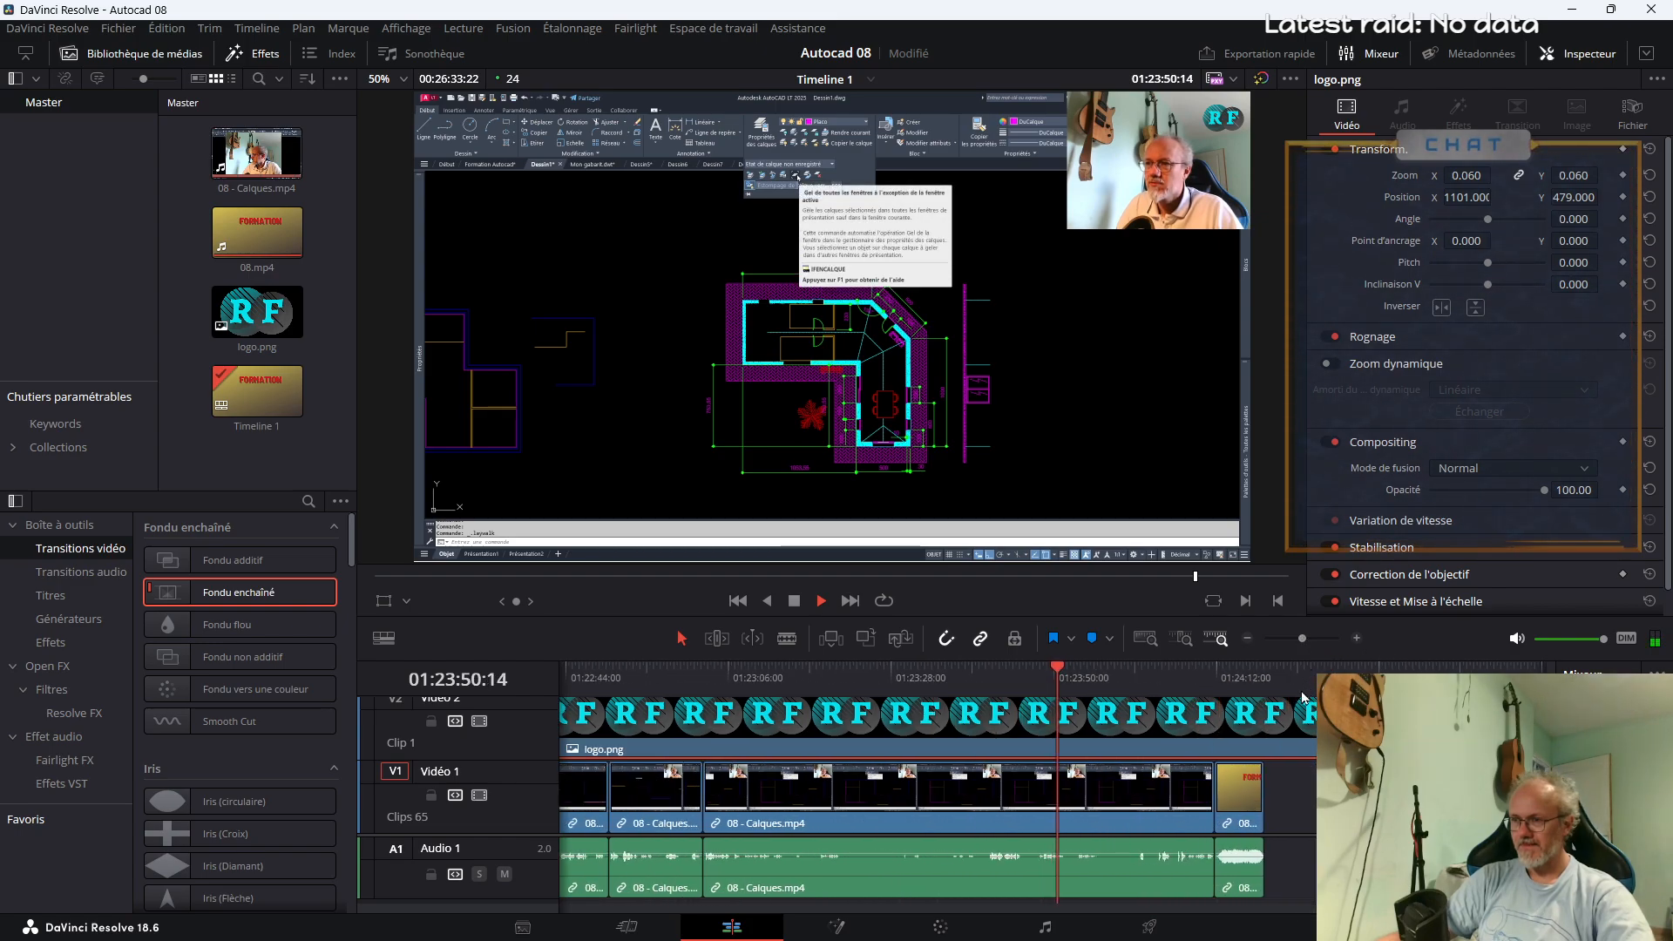
click(1088, 680)
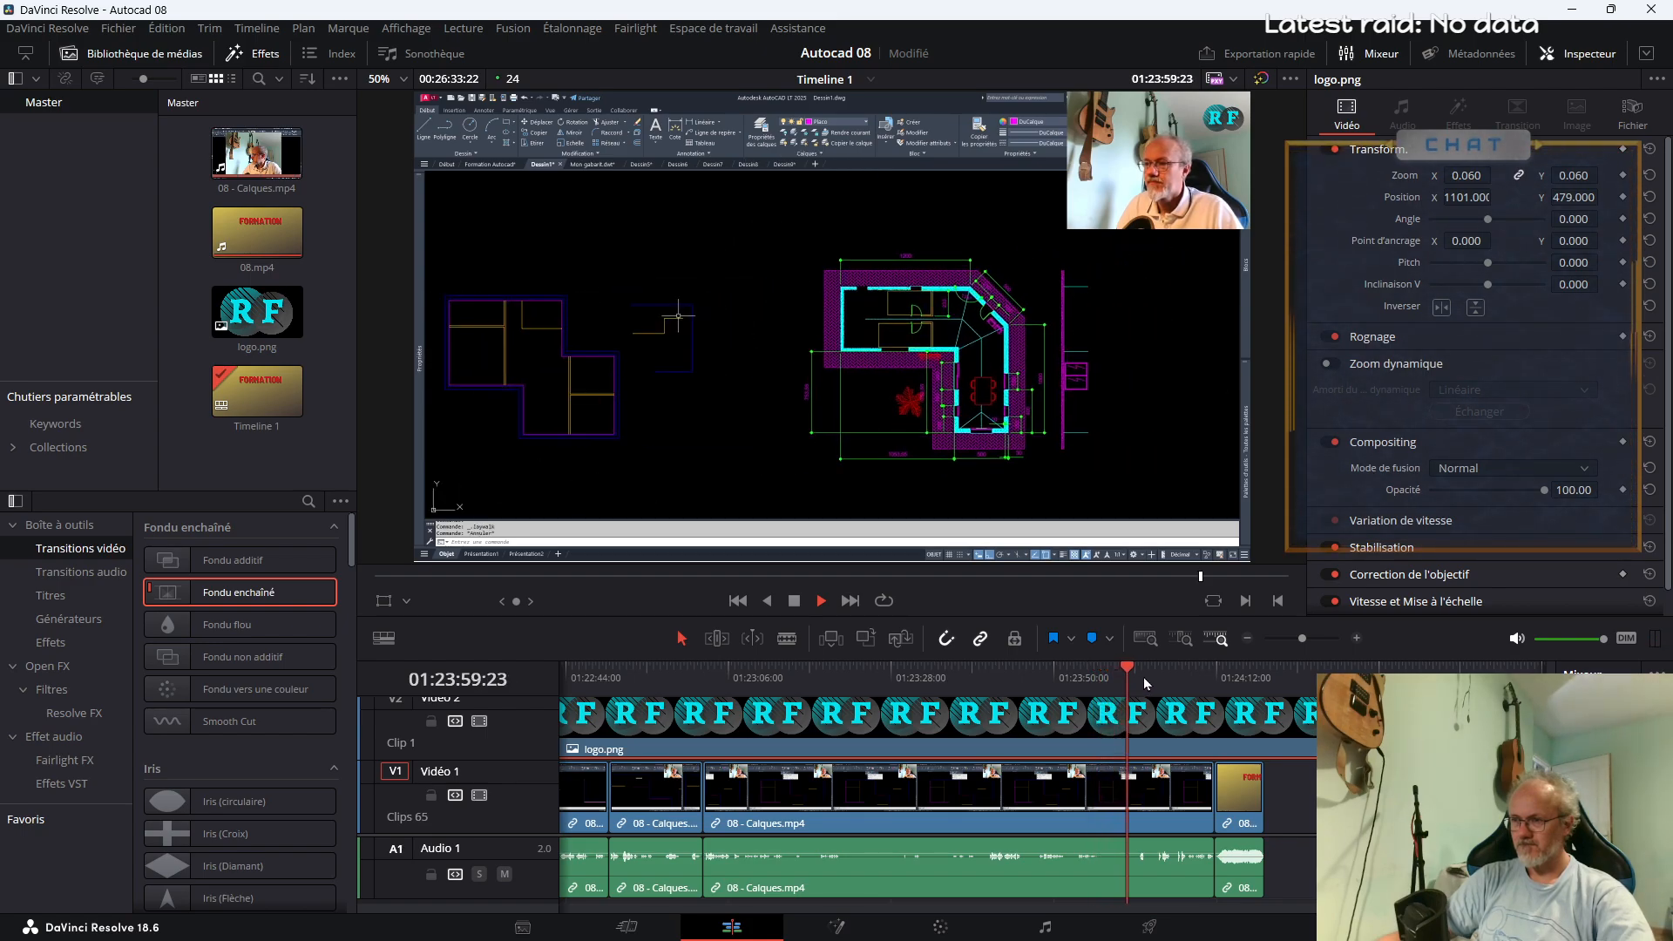
key(b)
click(1102, 793)
click(1134, 819)
key(a)
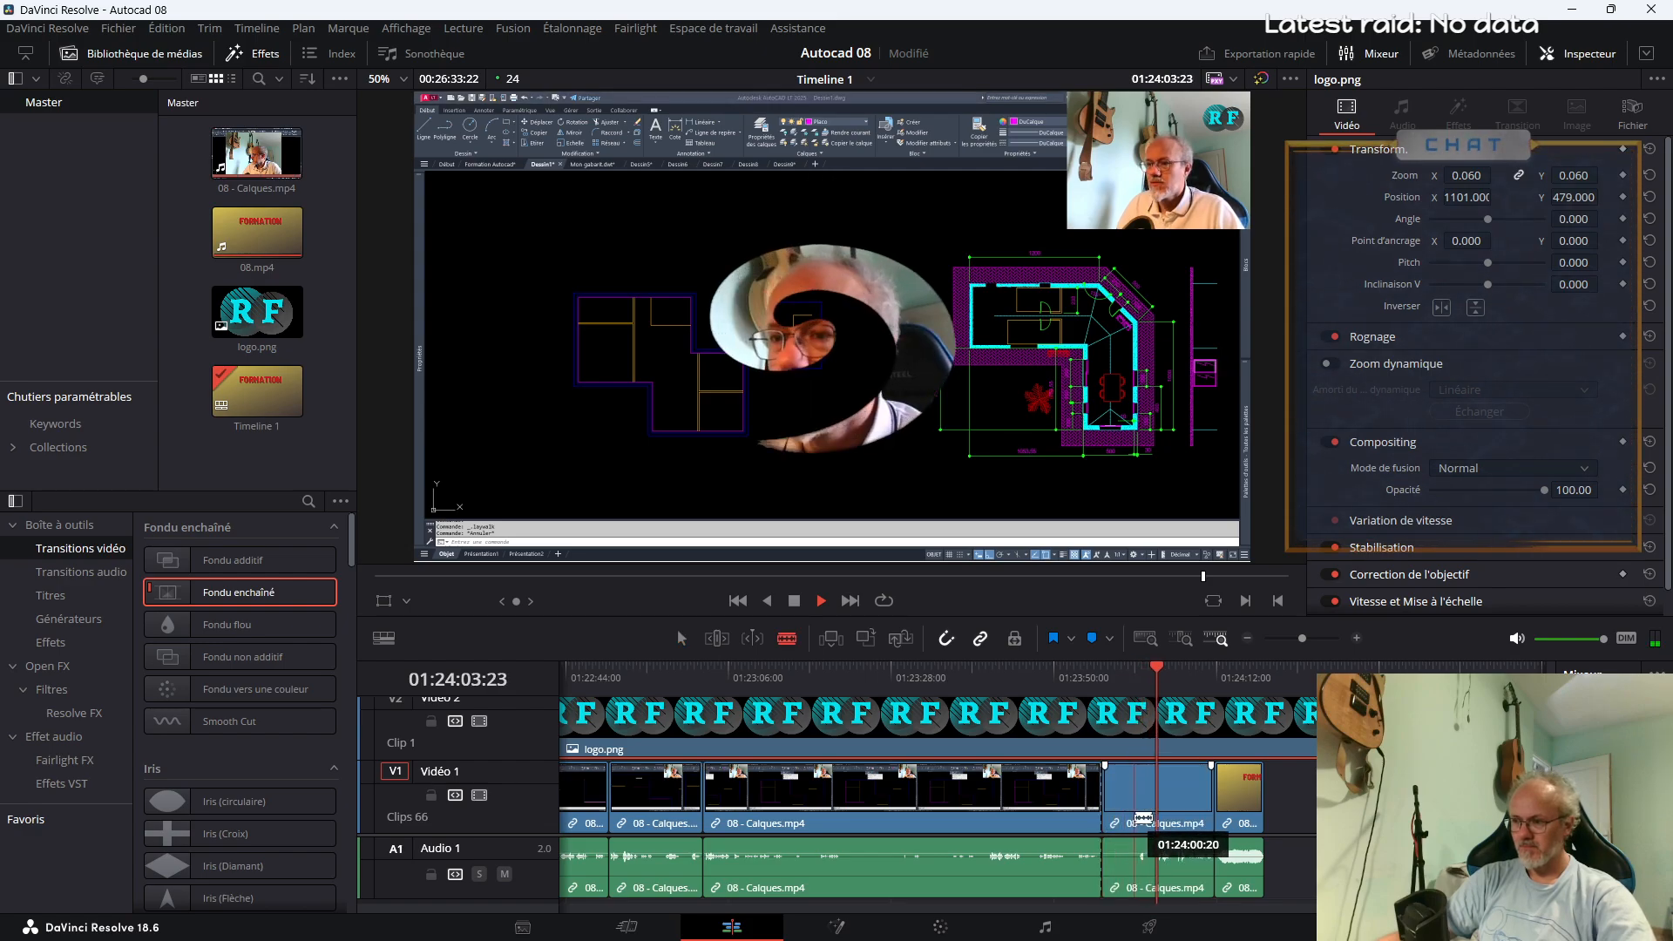
click(1121, 809)
key(Delete)
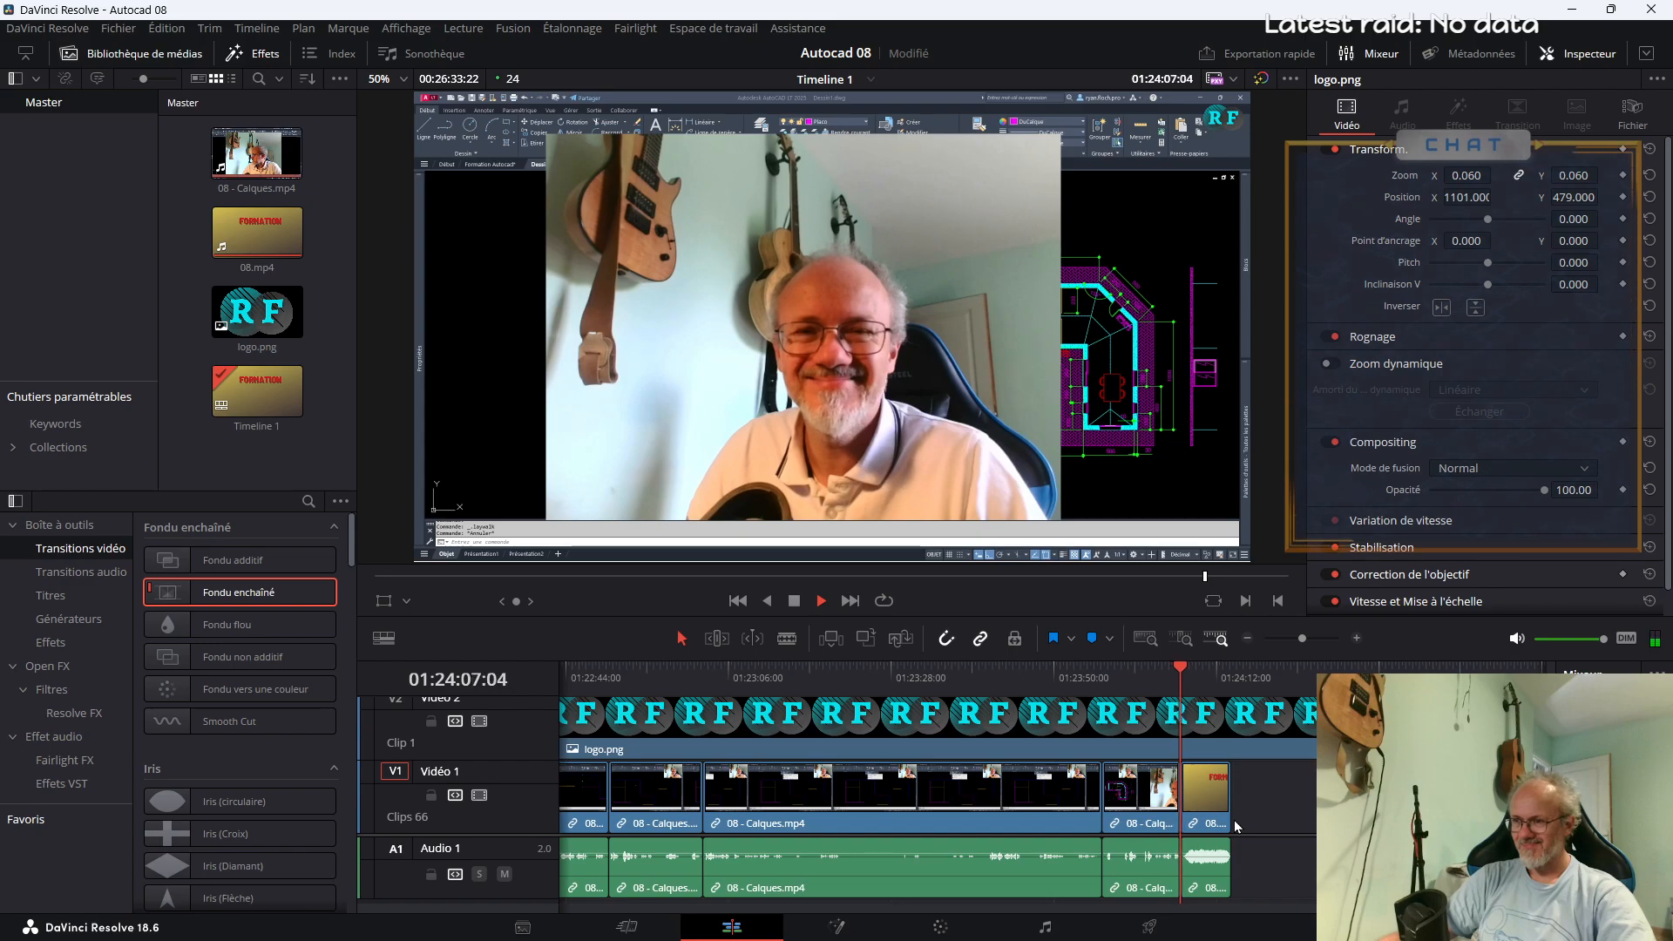
Split the last 08 - Calques.mp4 clip at about 01:24:01, enable Zoom dynamique on the closing webcam segment and play it back
key(space)
click(1128, 688)
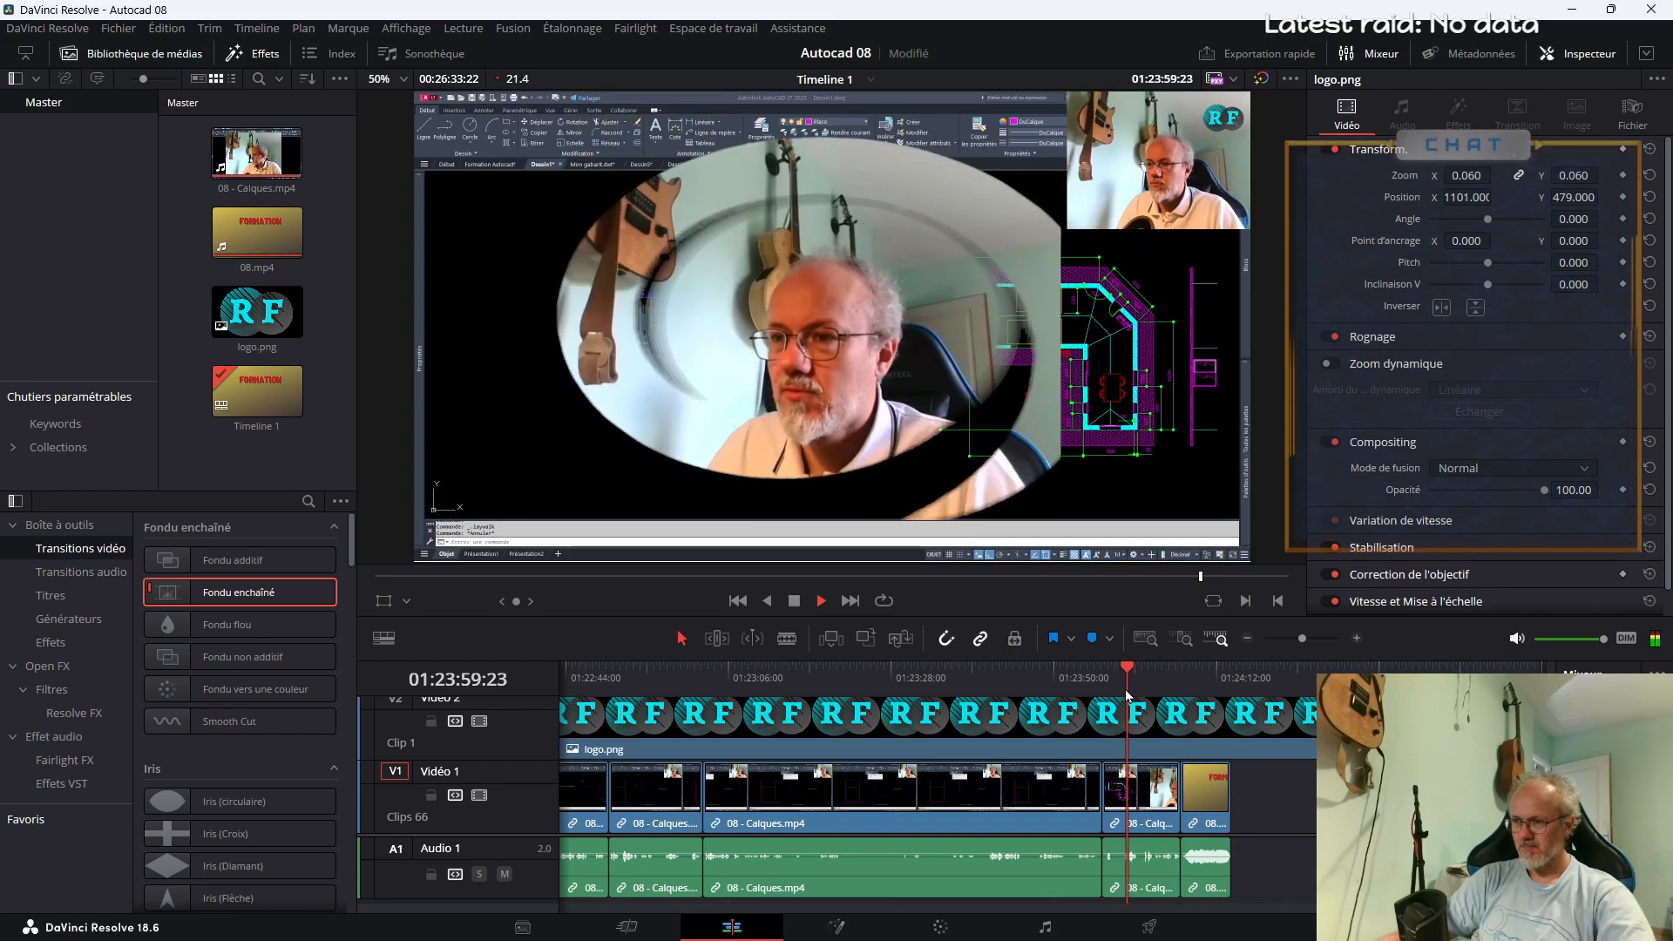
key(b)
click(1142, 810)
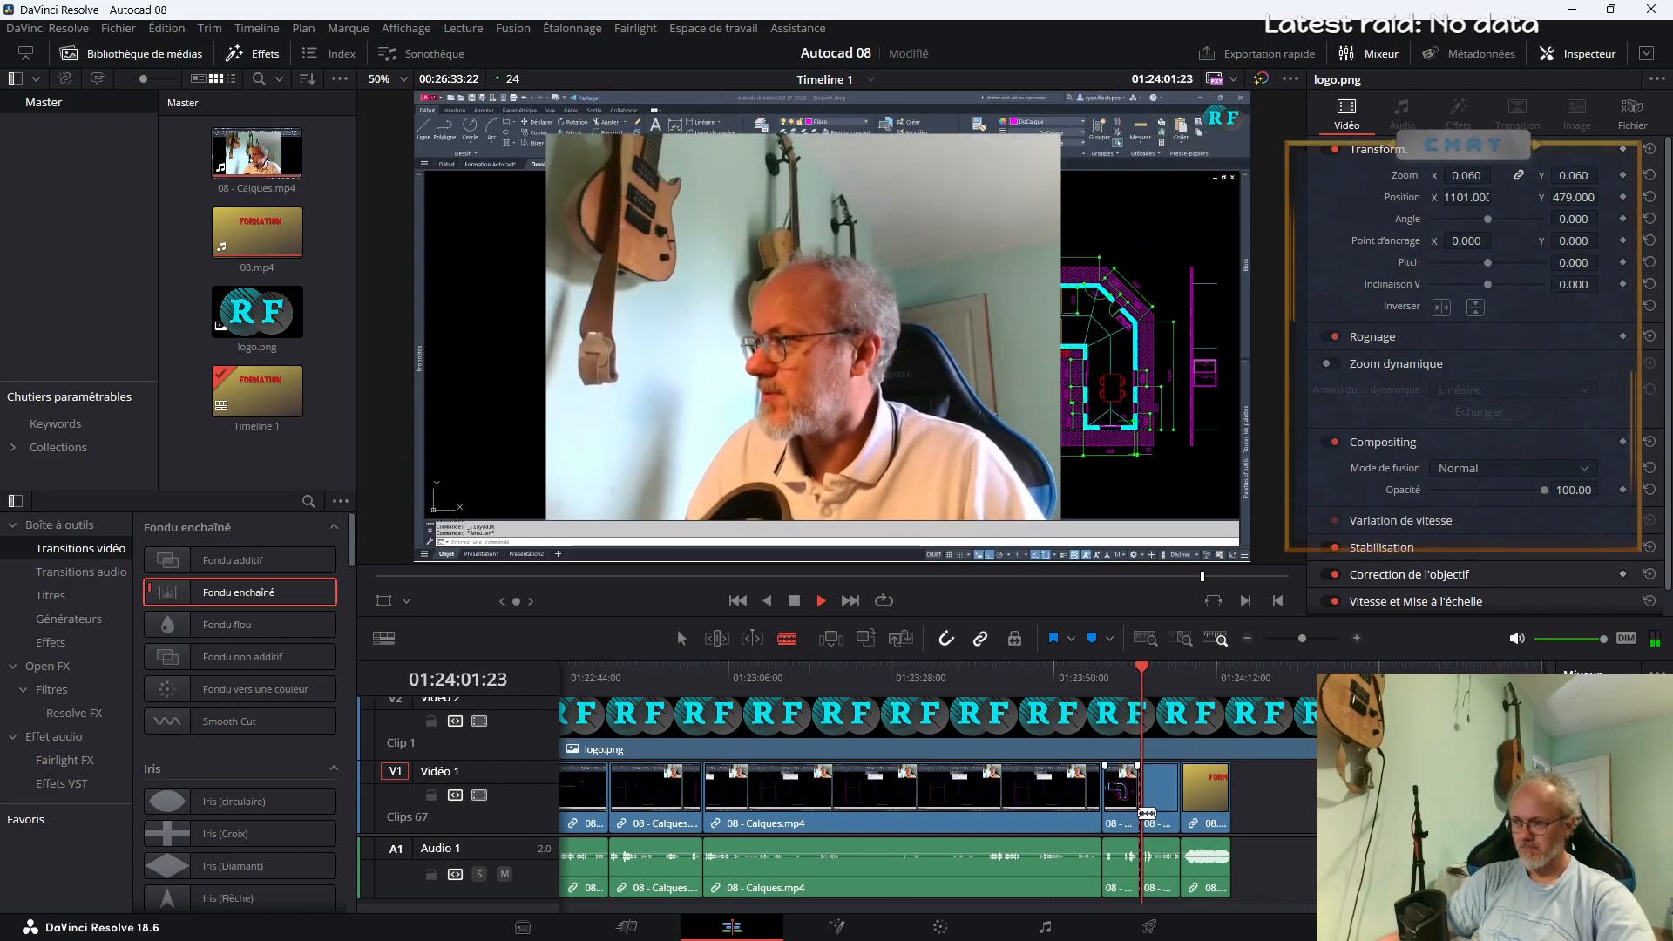
key(a)
click(1164, 791)
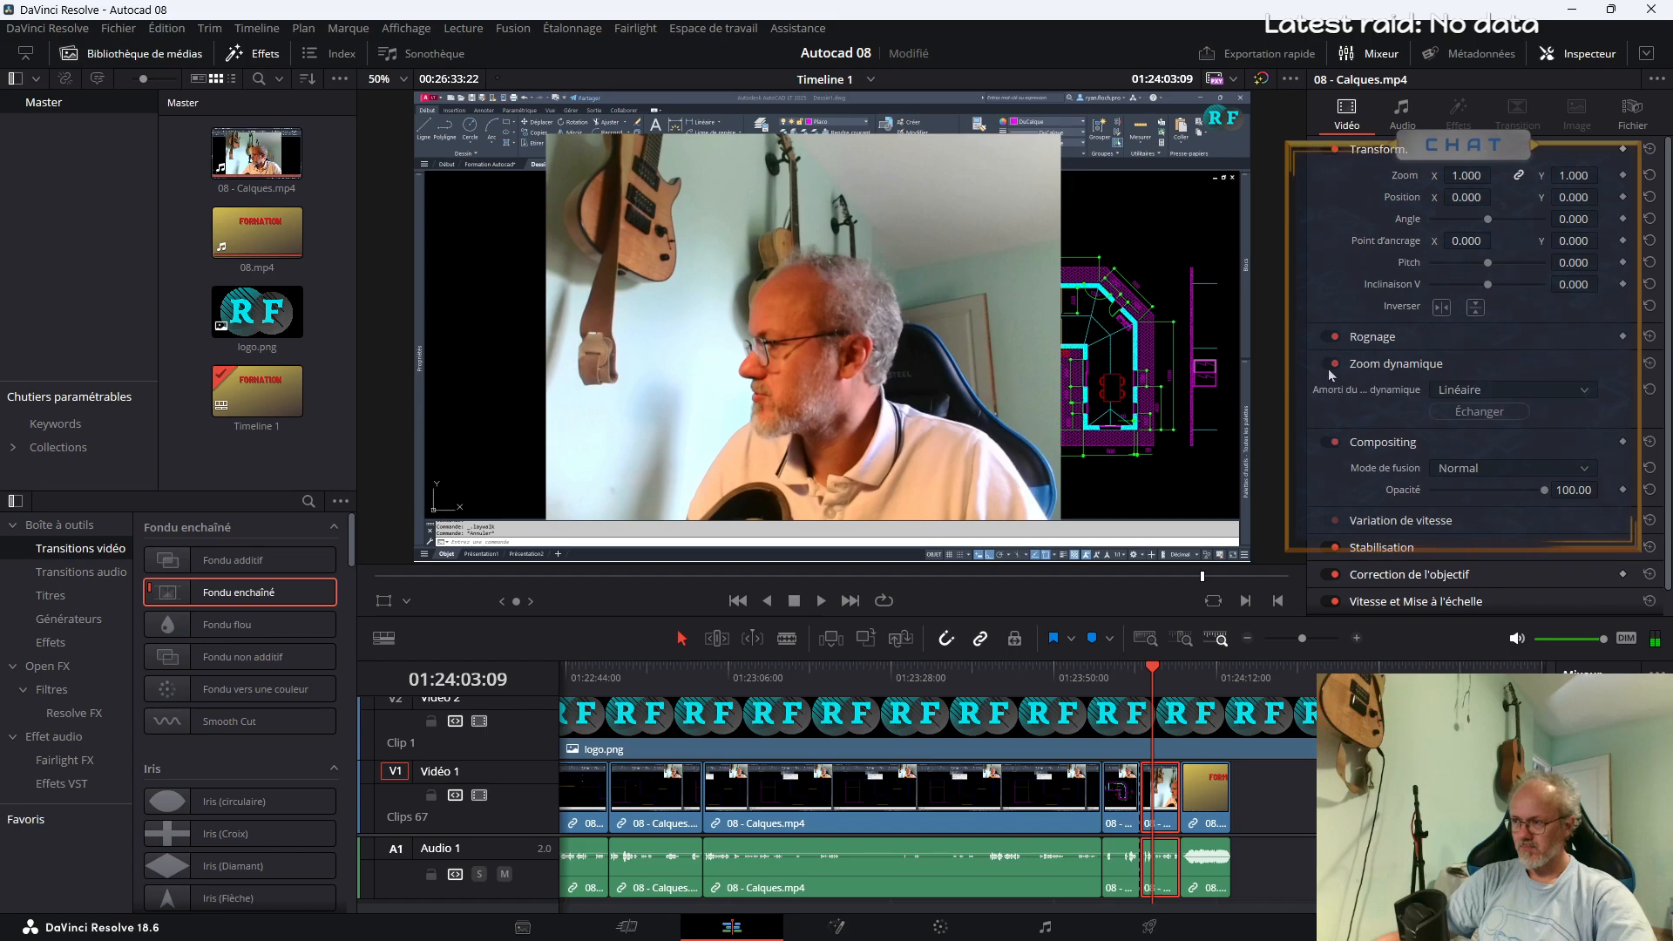
click(1327, 365)
key(space)
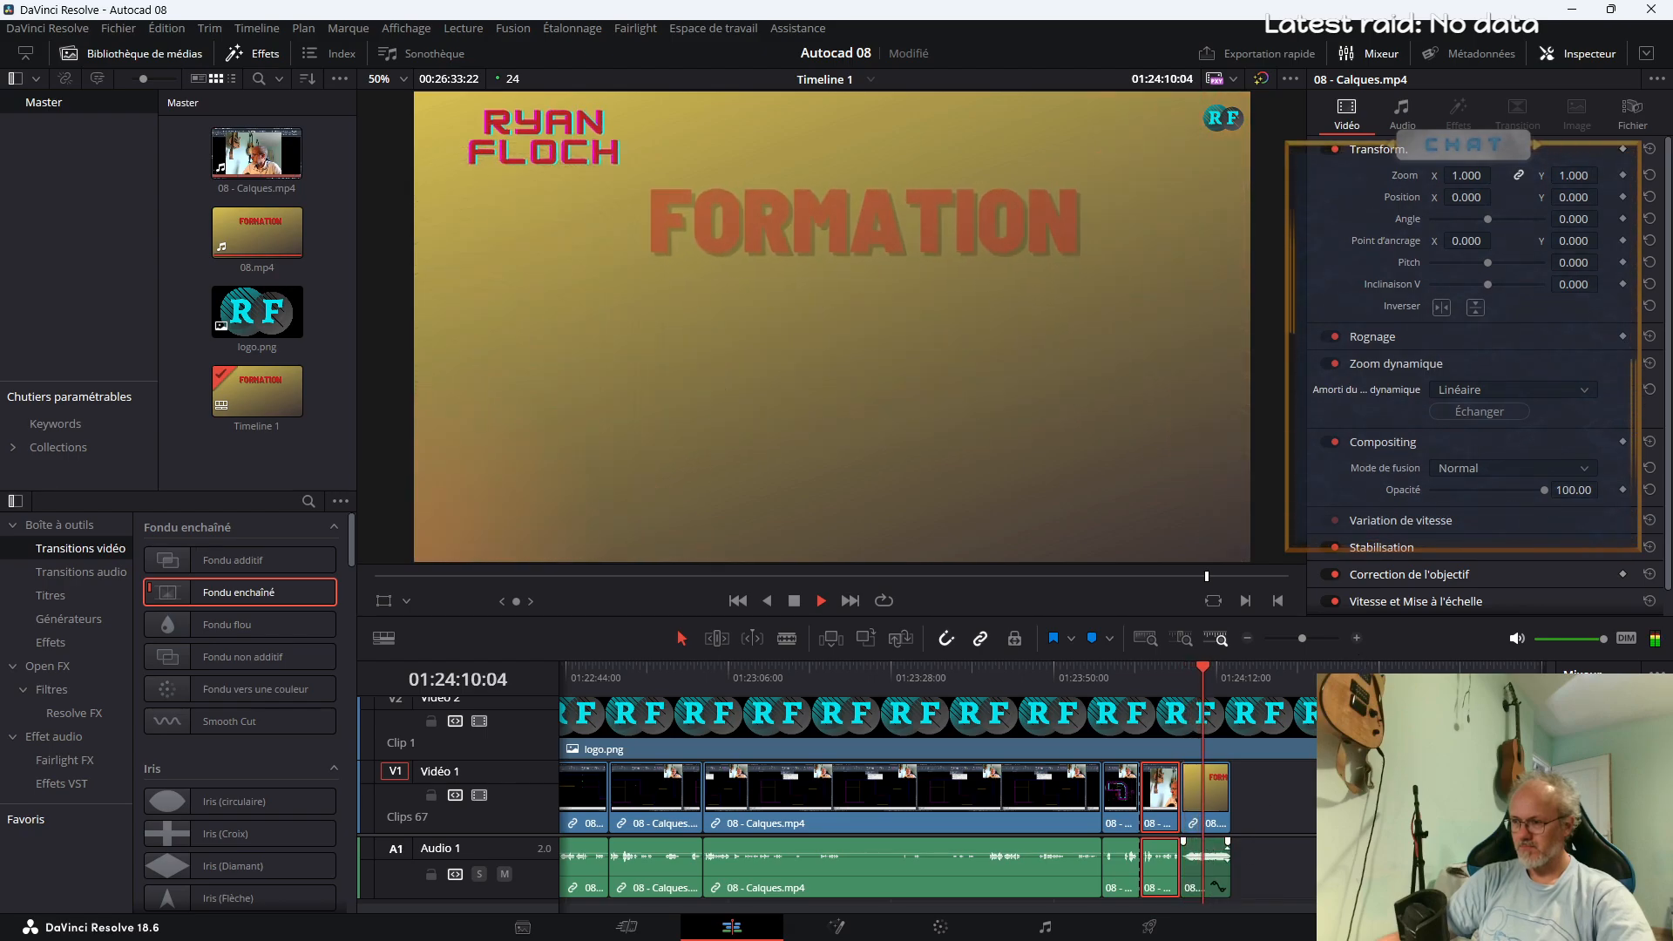
Split the logo.png overlay at 01:24:07:06, where the closing 08.mp4 title starts, and delete the part after the cut
key(space)
drag(1376, 908, 562, 913)
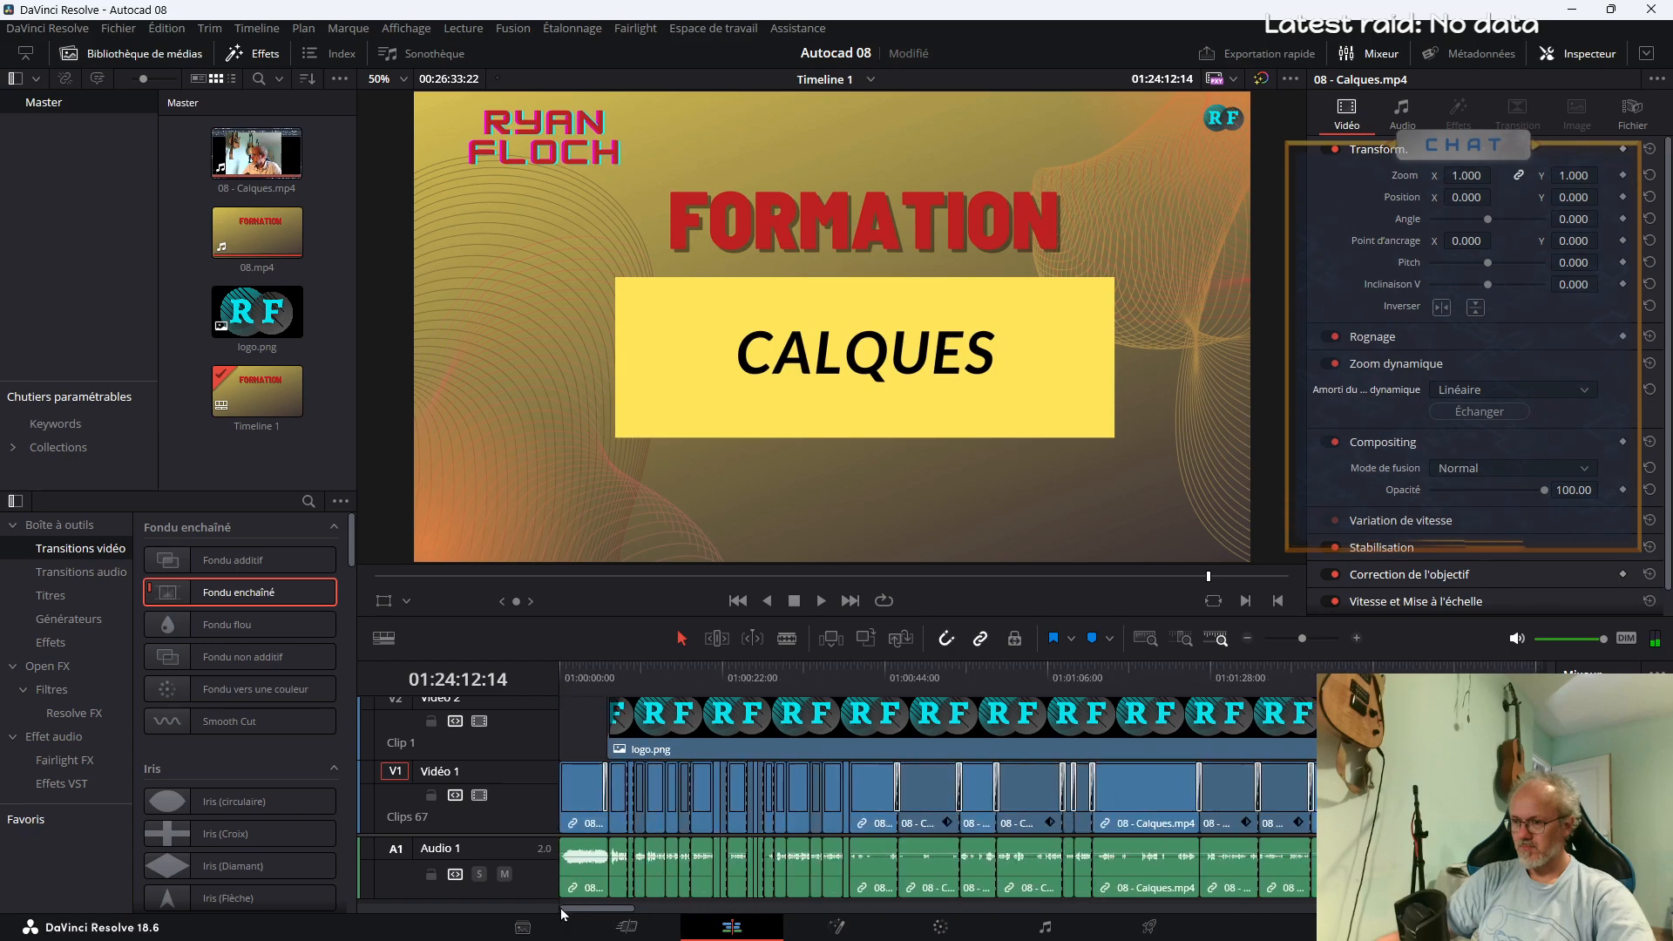
drag(586, 853, 1307, 906)
scroll(1171, 770, left, 5)
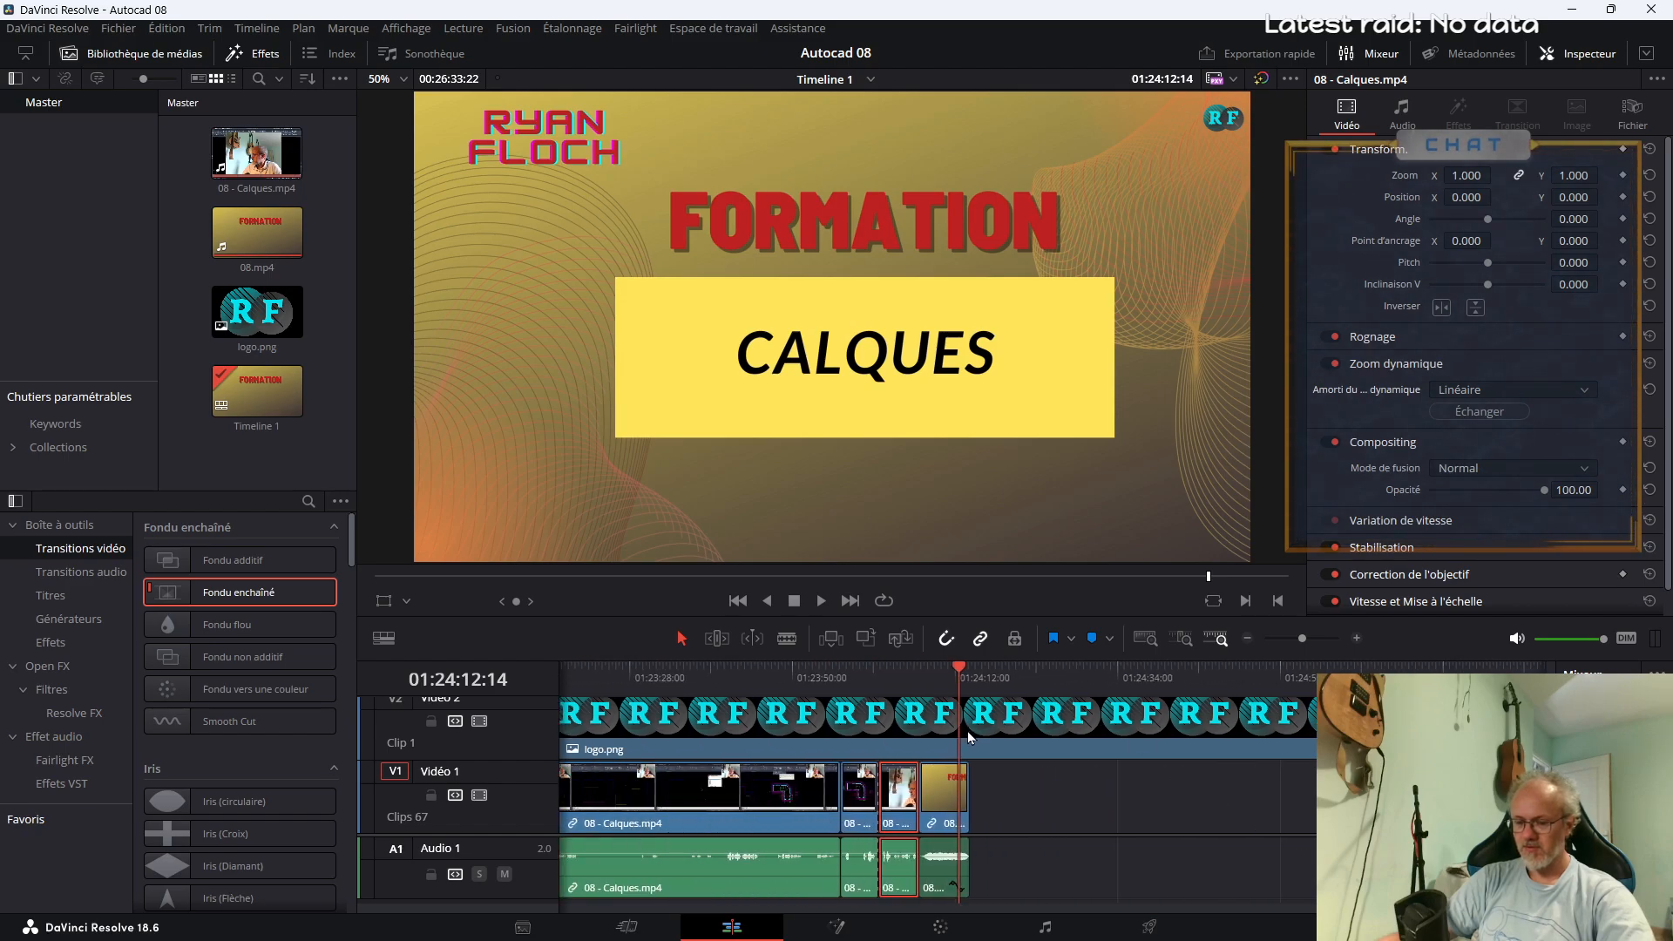
key(b)
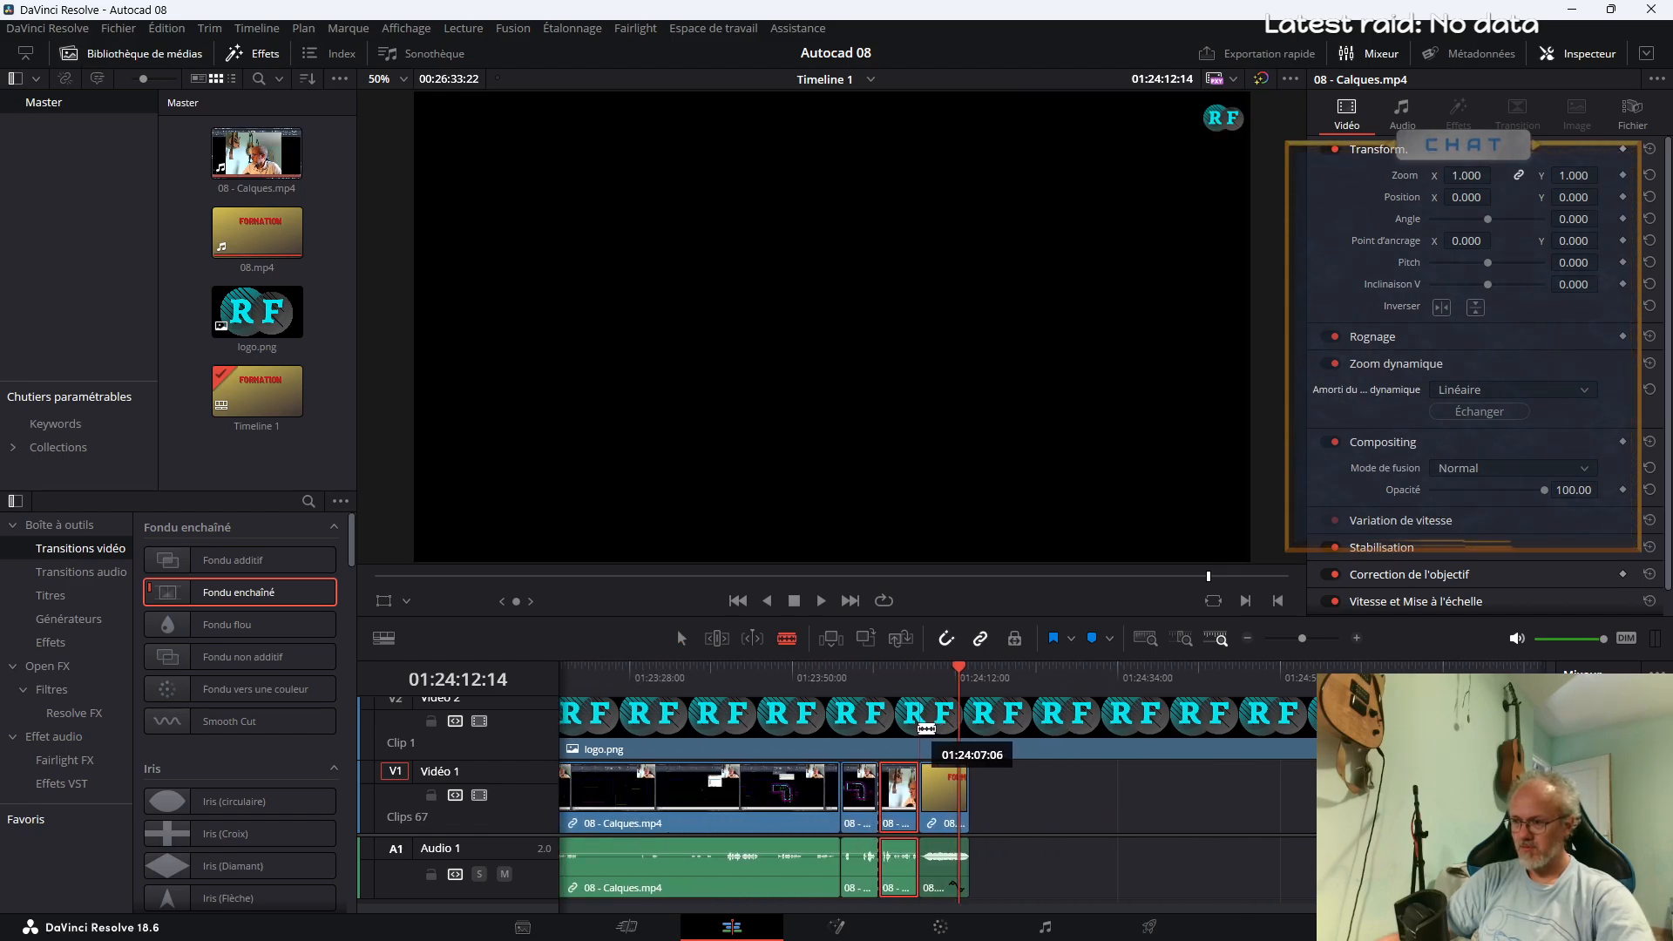
click(948, 728)
key(Delete)
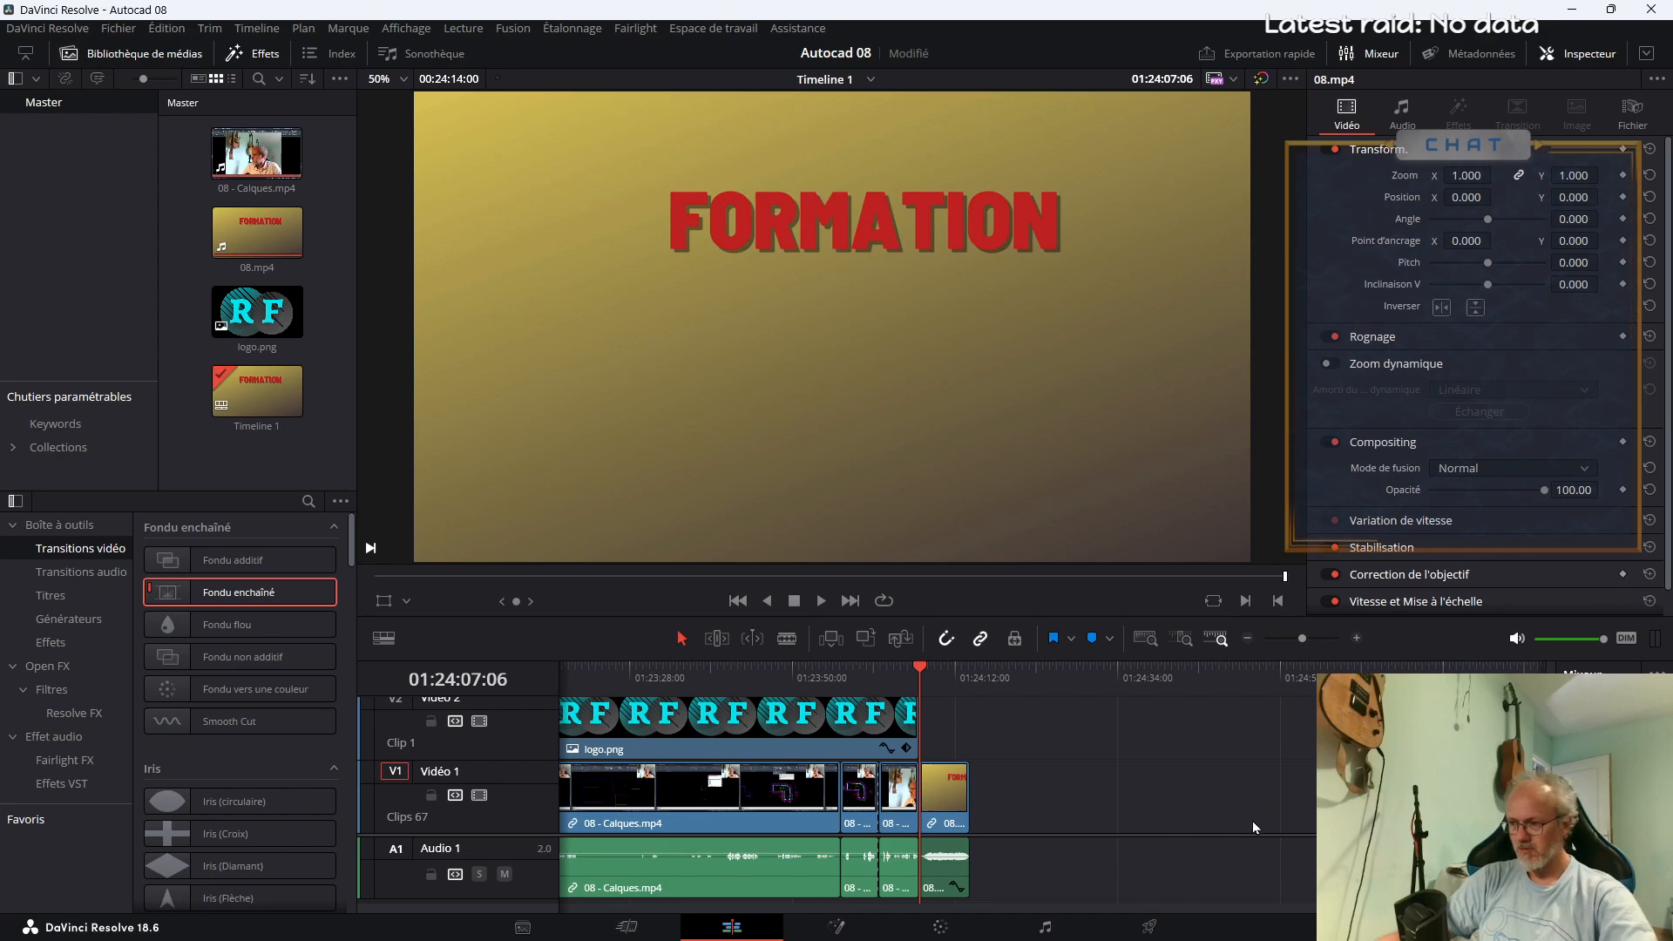
Mark the export range from the timeline start at 01:00:00:00 to the end of the closing title at 01:24:14:00
scroll(938, 784, right, 5)
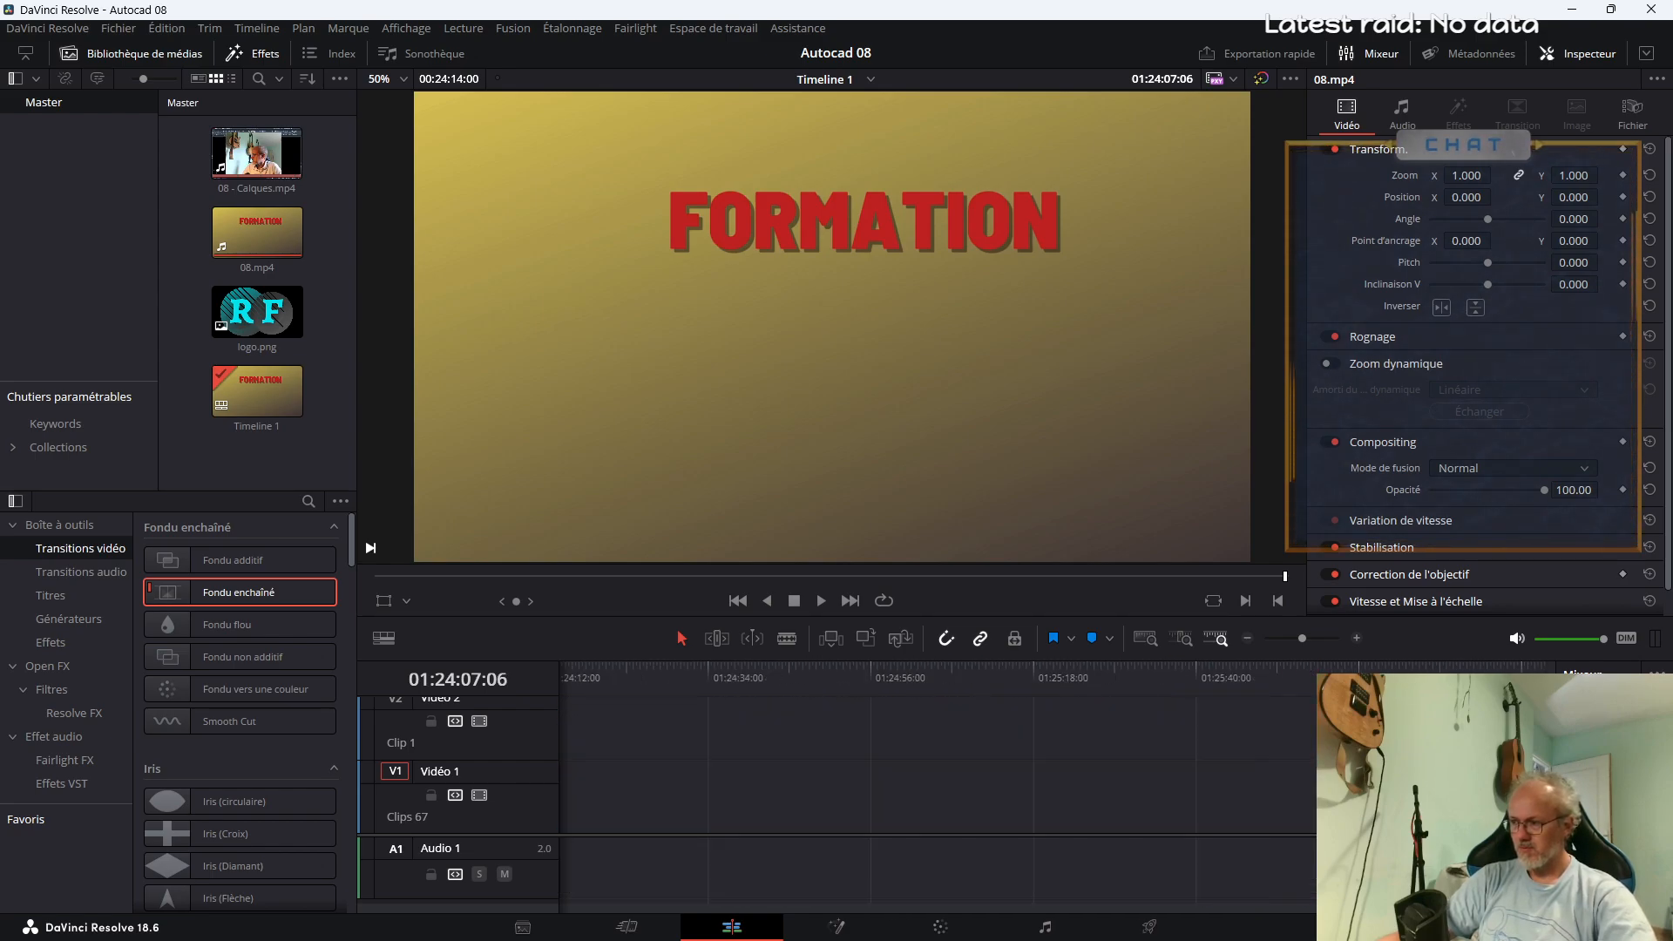
drag(1446, 678, 1475, 678)
scroll(938, 784, left, 6)
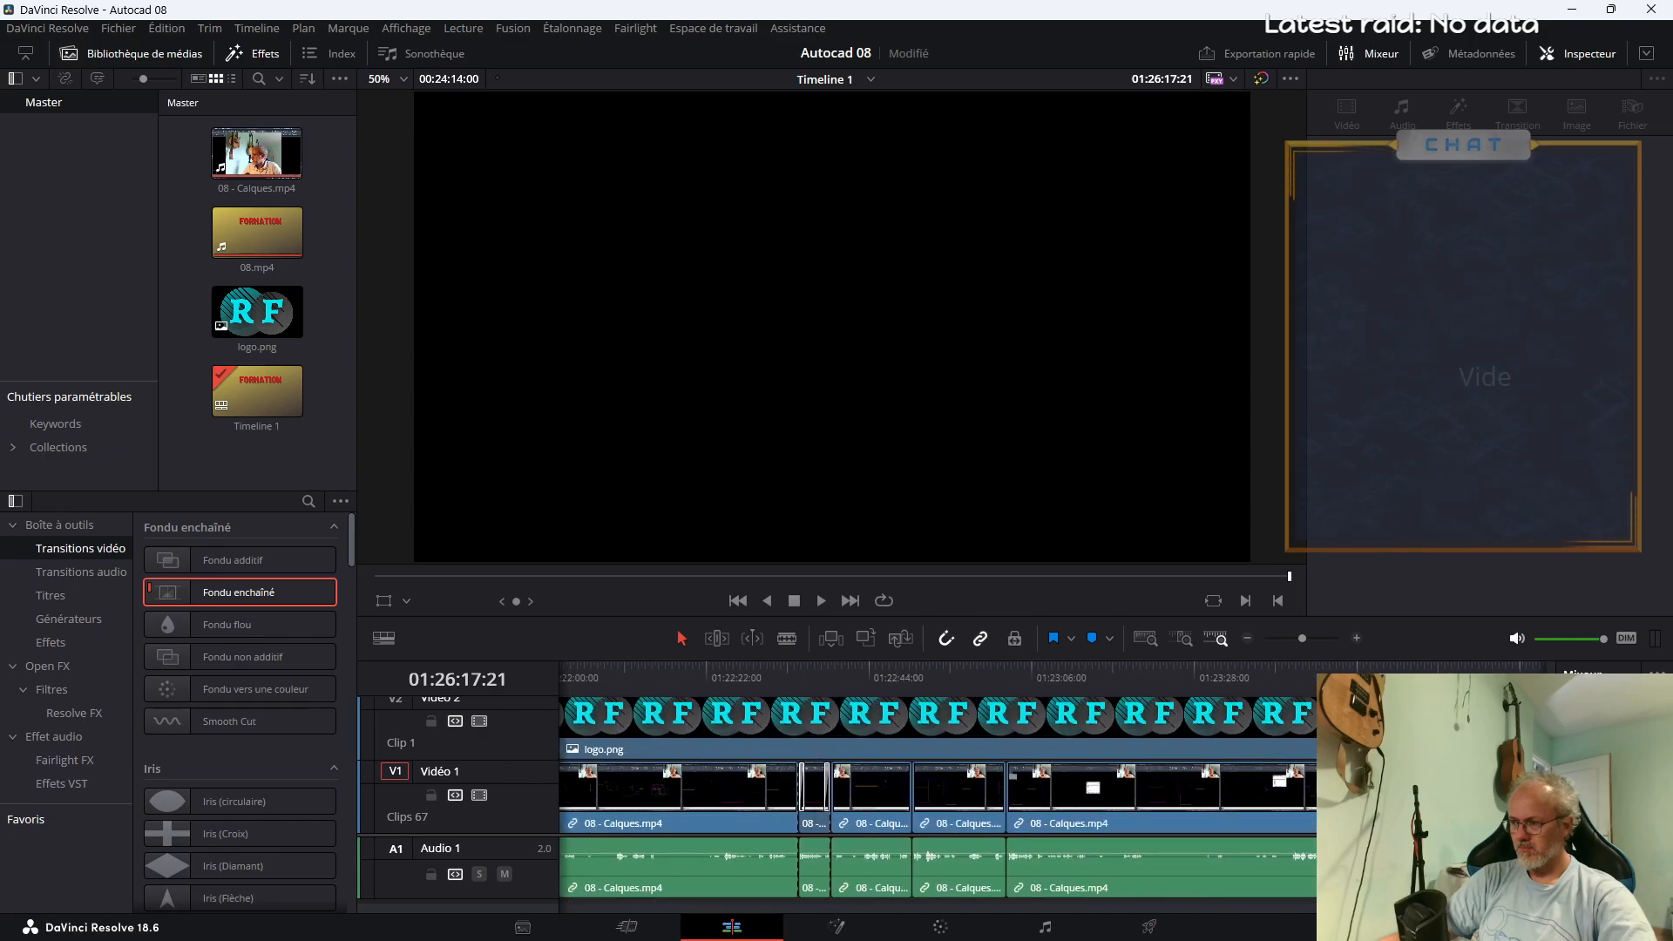
drag(1450, 907, 564, 890)
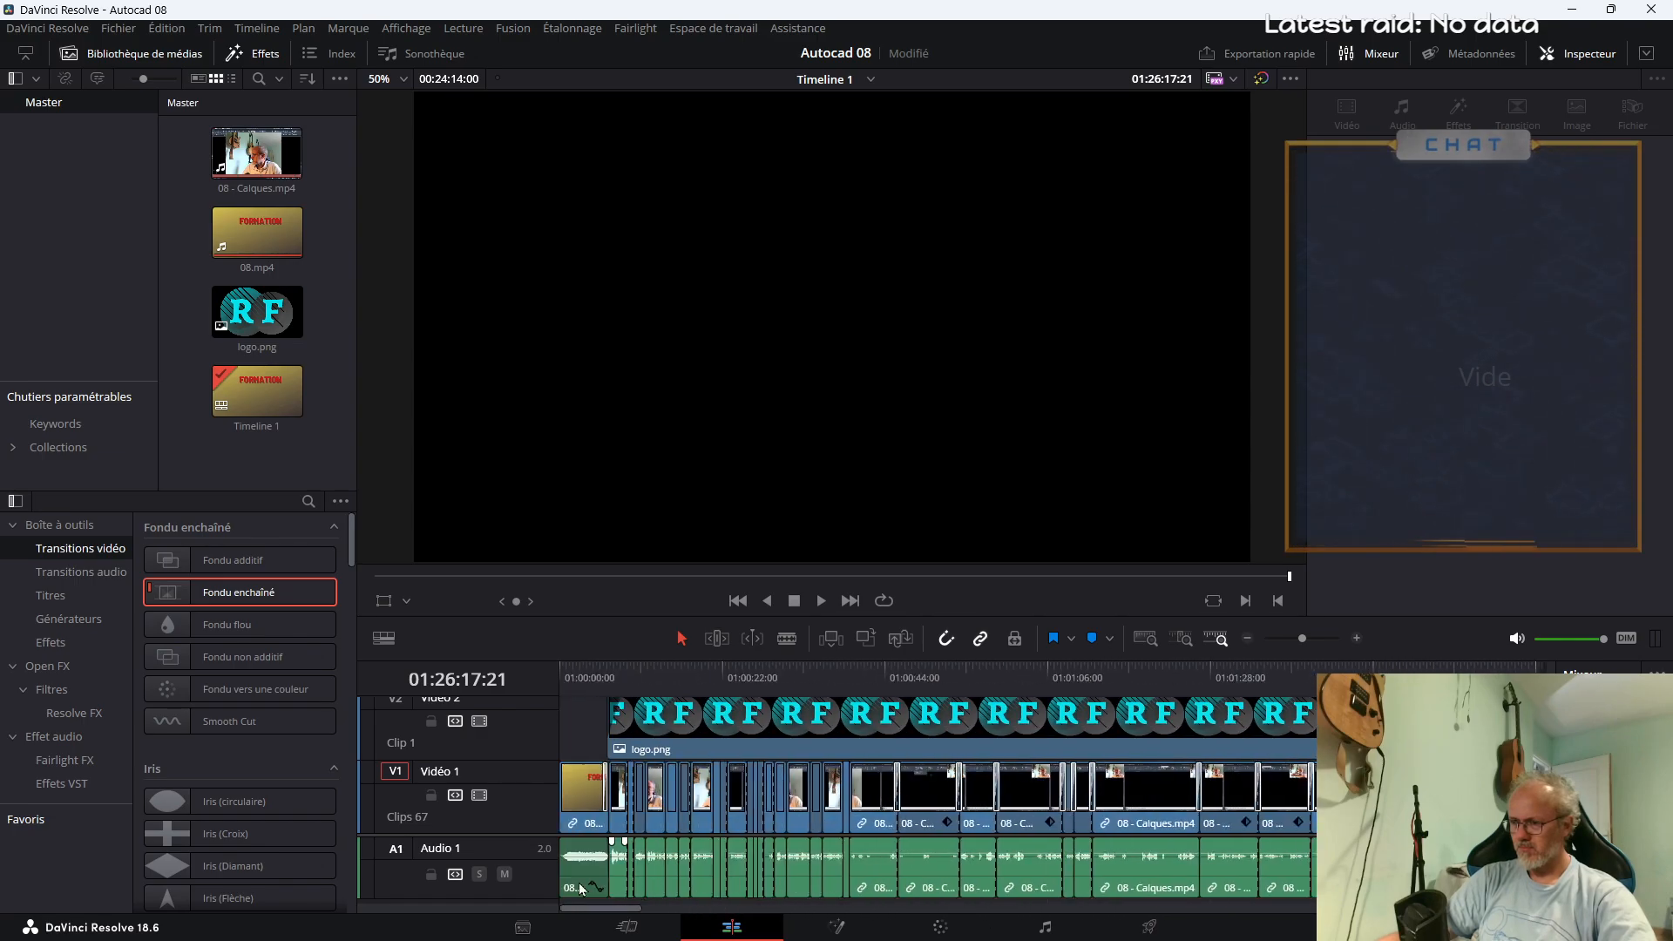
mouse_move(1301, 639)
mouse_down()
mouse_move(1267, 640)
mouse_move(1287, 639)
mouse_up()
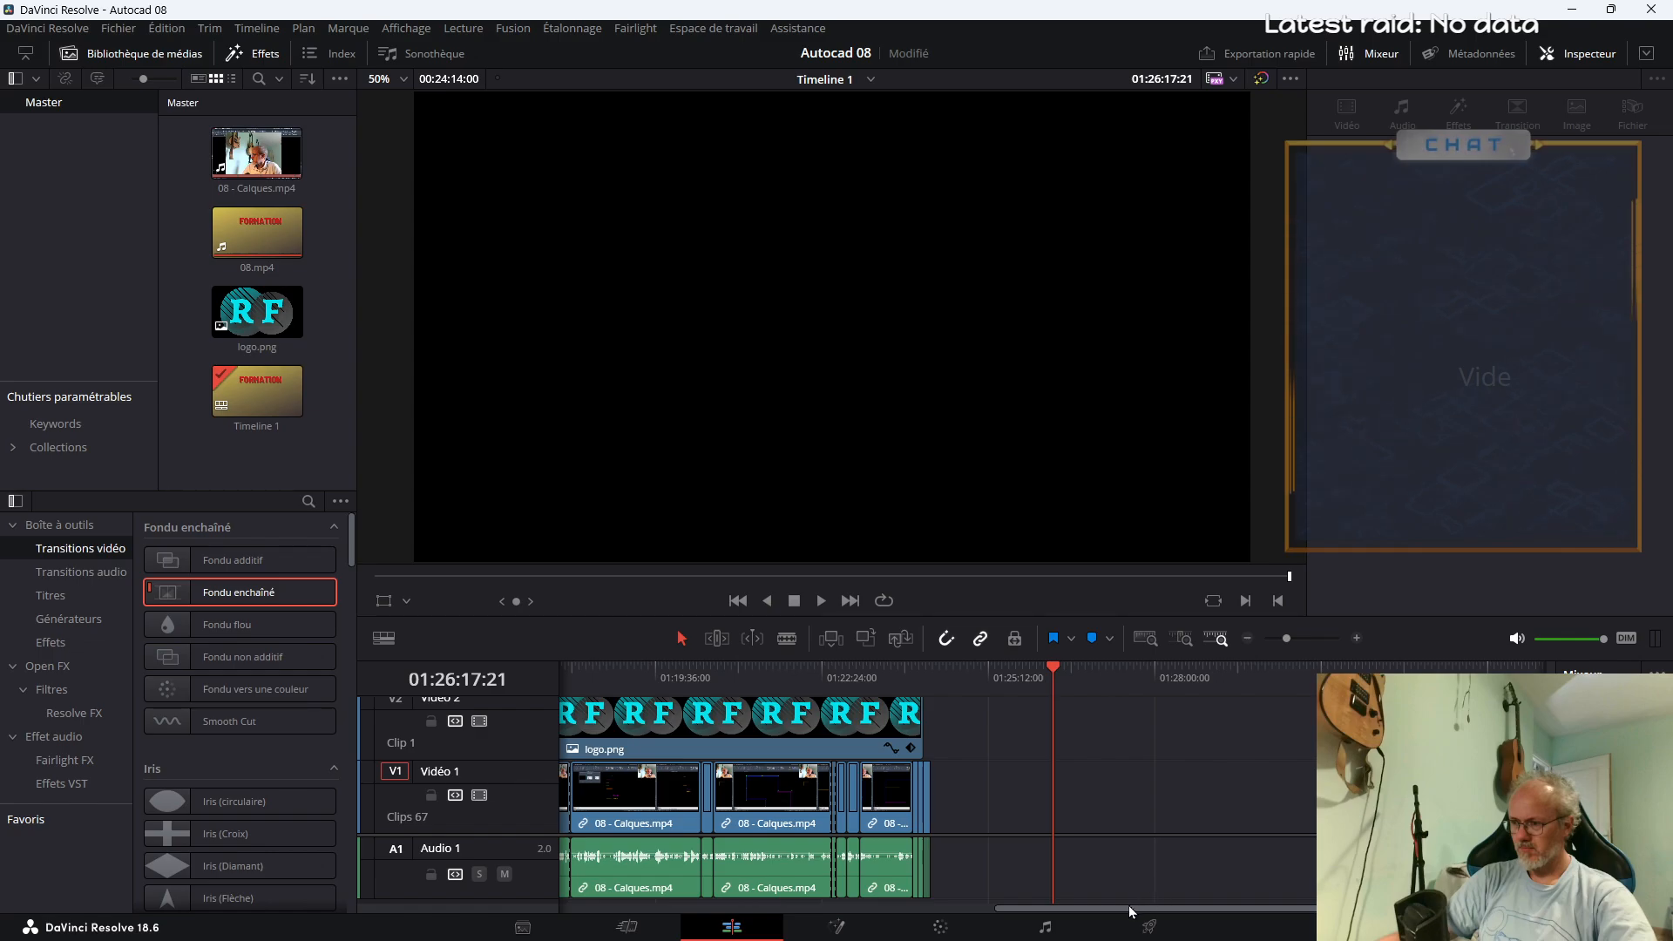
drag(1129, 906, 652, 911)
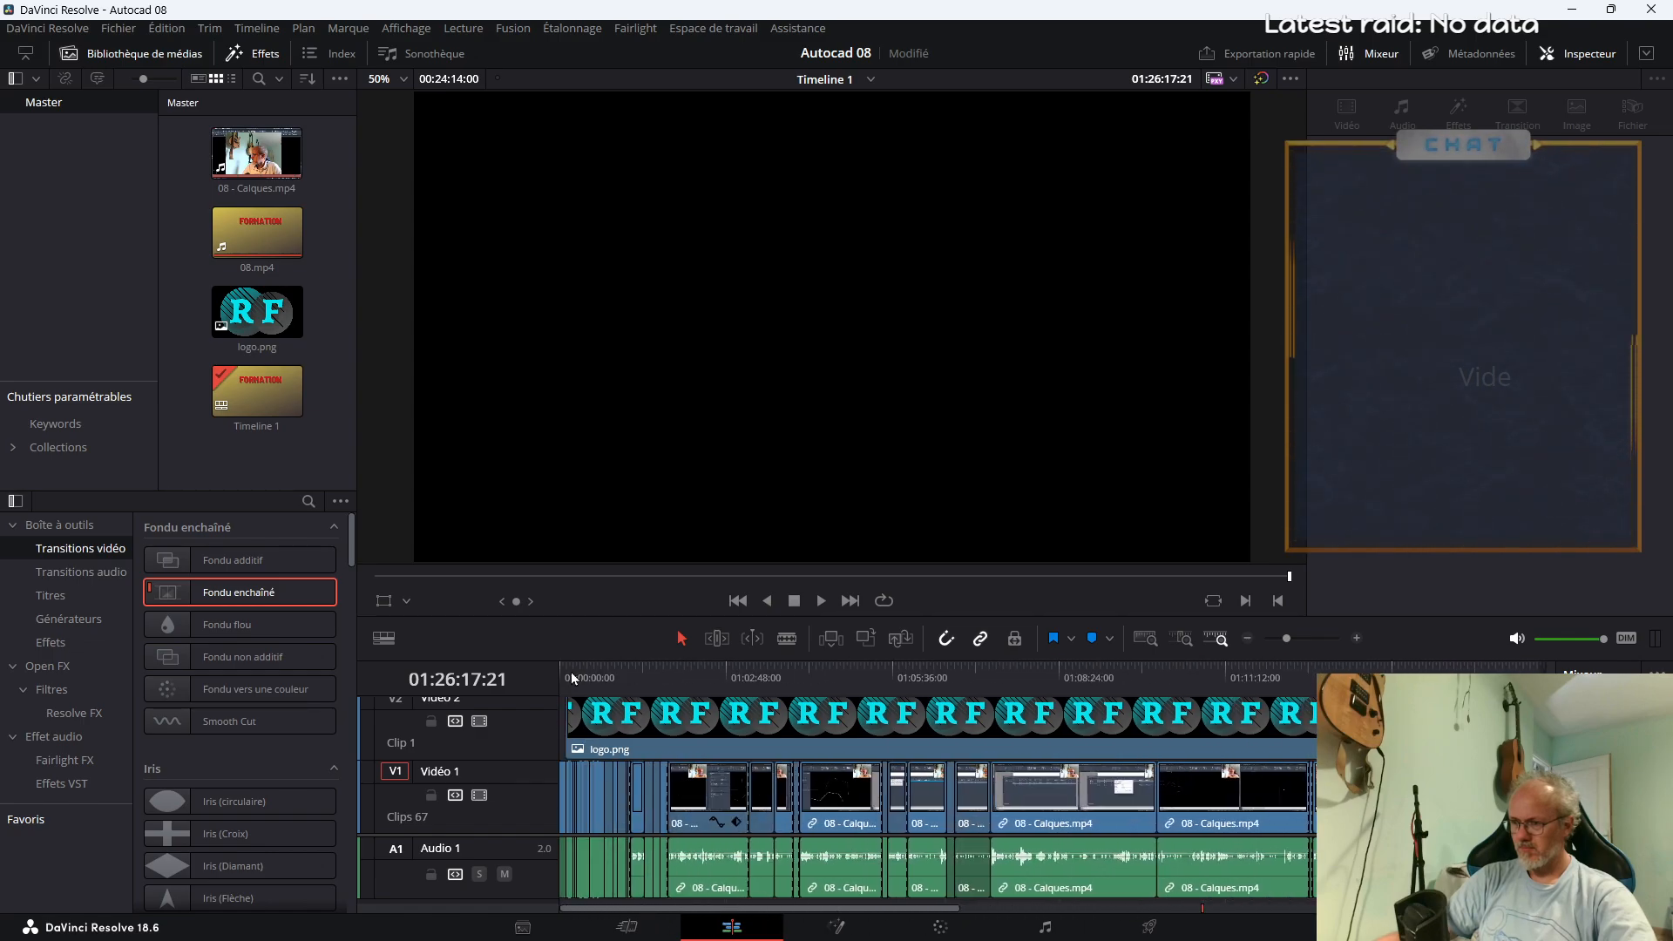
drag(573, 678, 538, 687)
drag(807, 922, 1221, 932)
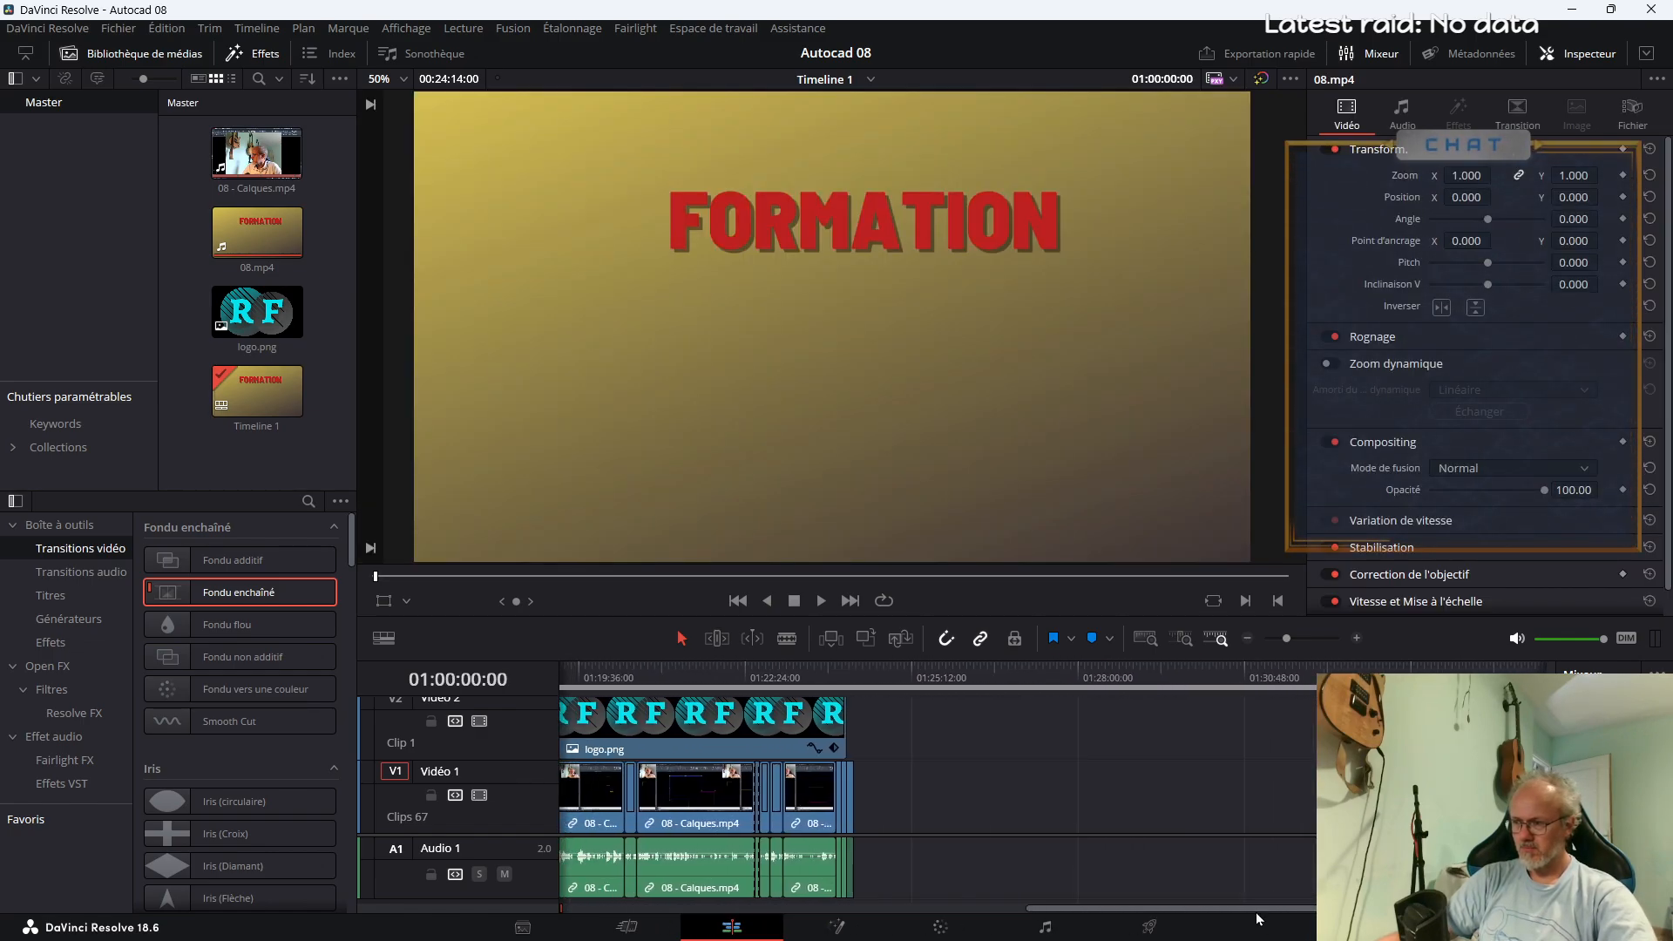
click(853, 672)
drag(1108, 908, 410, 886)
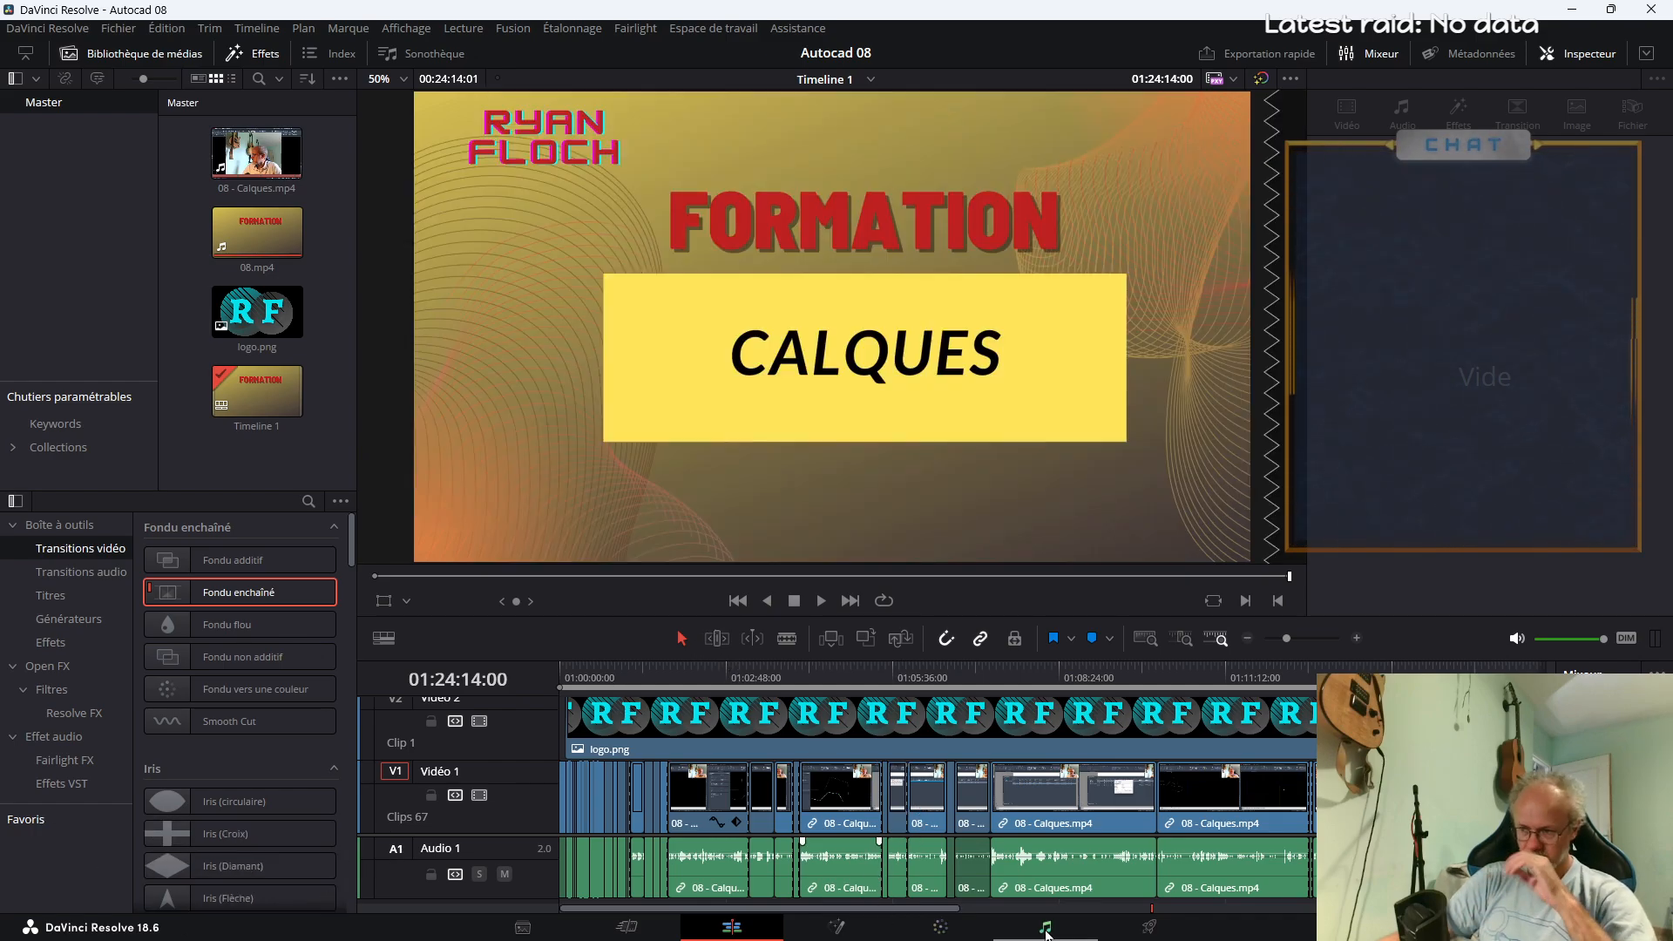
Switch to the Fairlight page, play the audio near the end of the timeline and enlarge the Audio 1 track's height
click(1045, 926)
click(381, 331)
key(space)
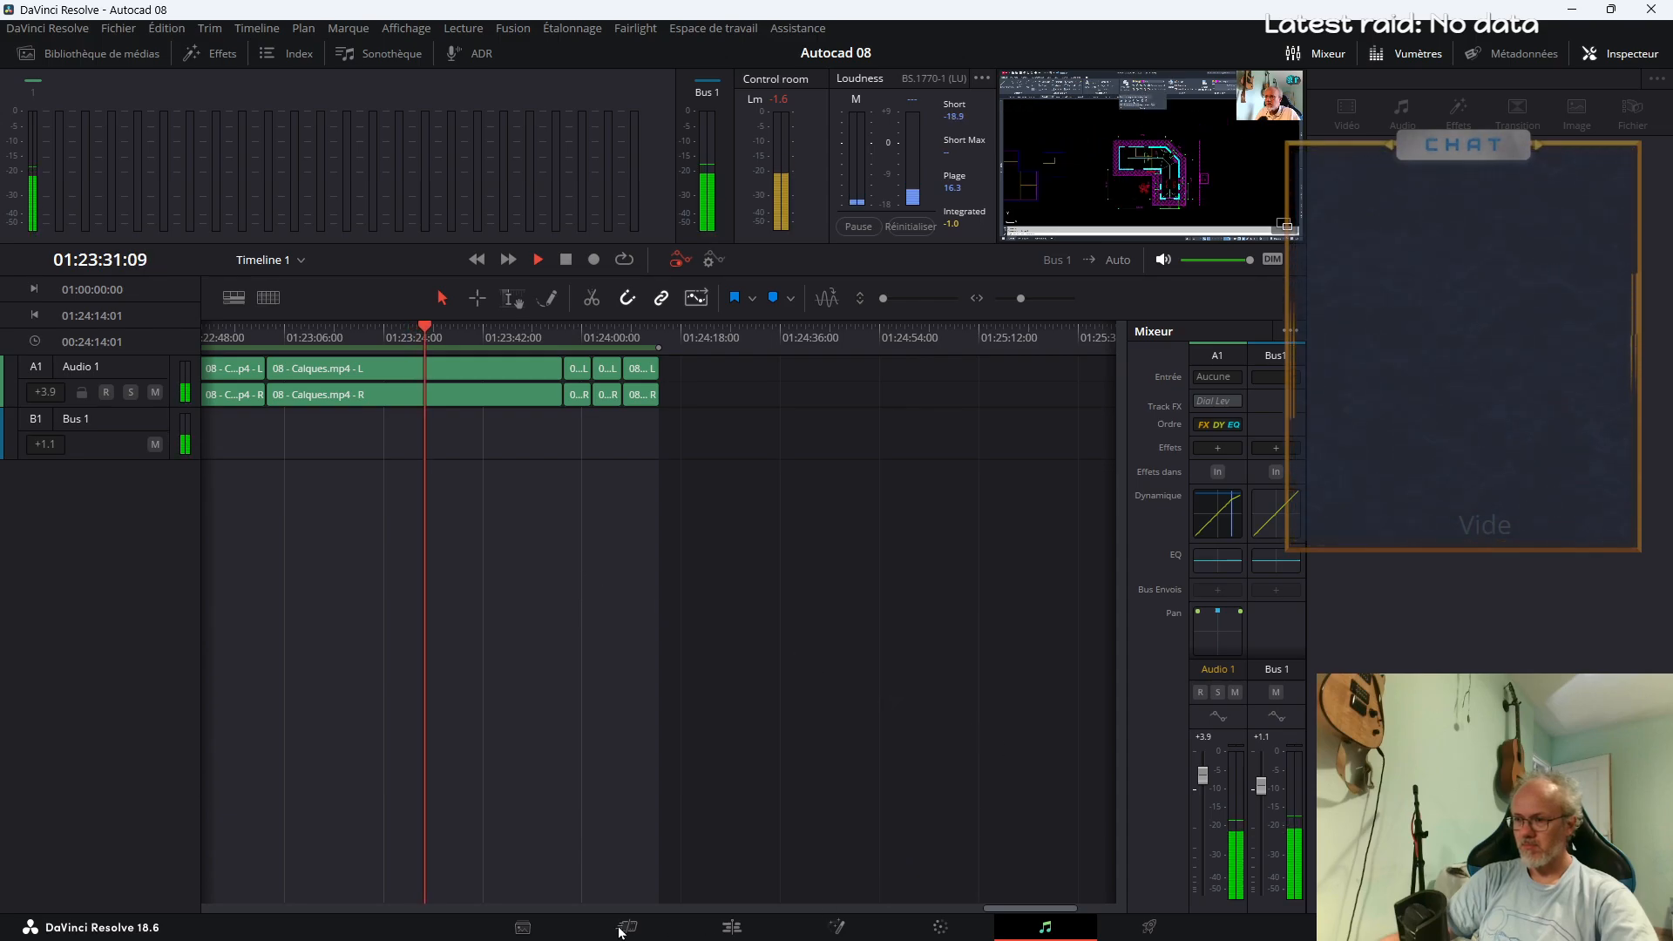
key(space)
drag(166, 406, 186, 695)
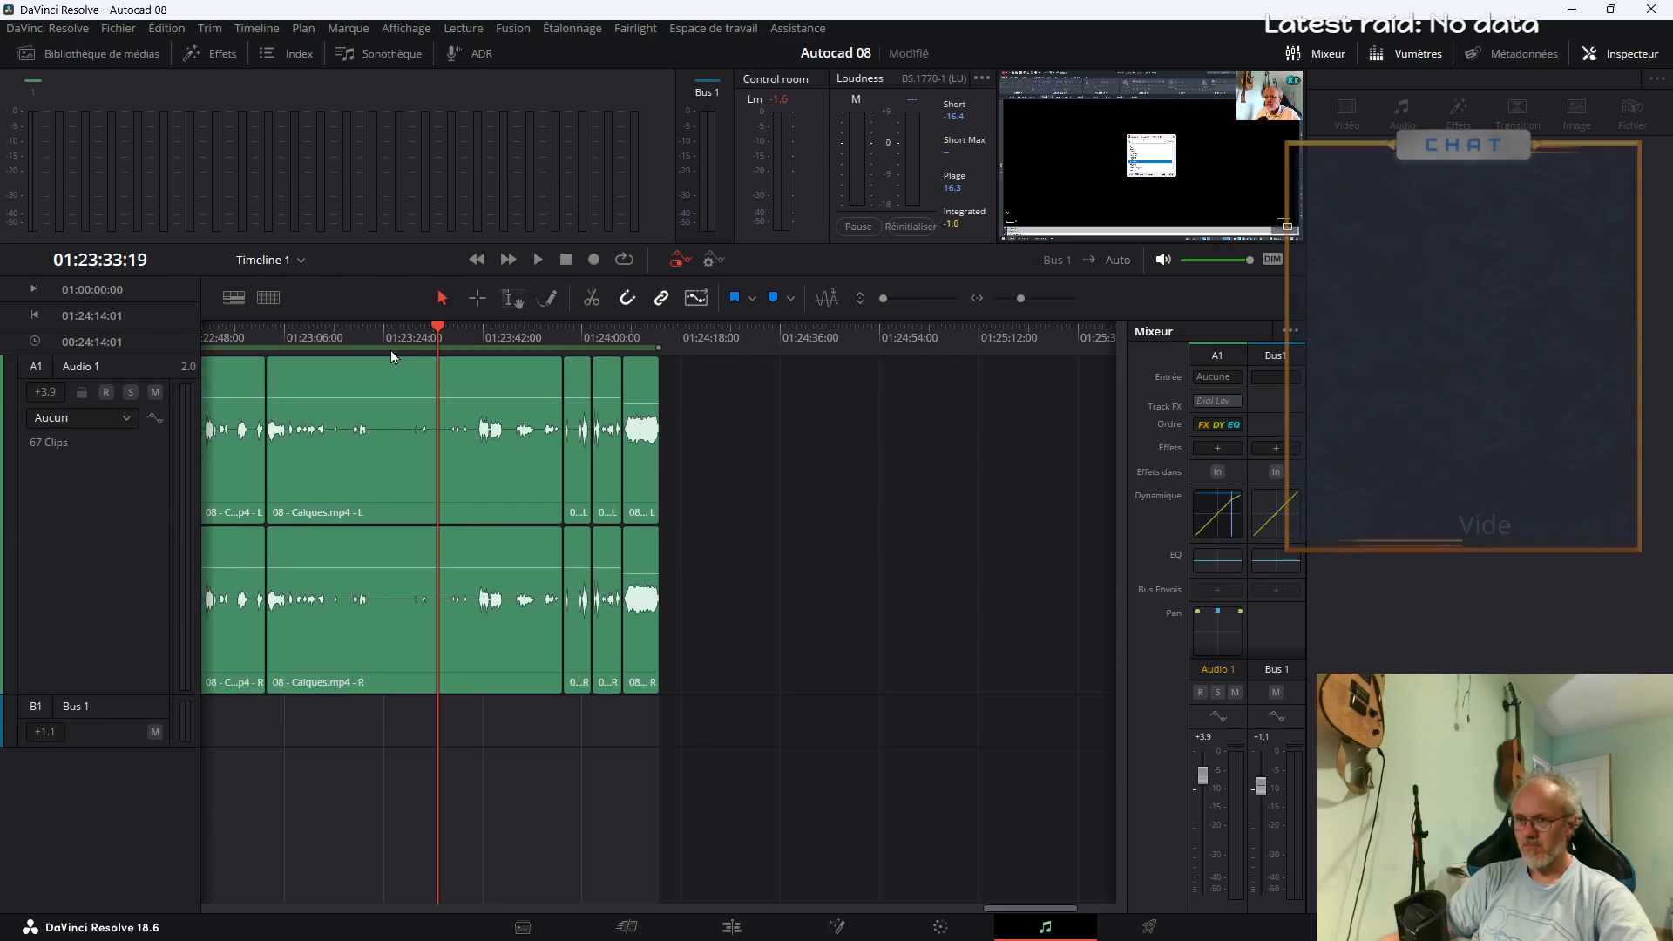
Play the audio from about 01:16:02 and 01:16:12, and raise the Bus 1 level to +2.5
drag(998, 913, 706, 841)
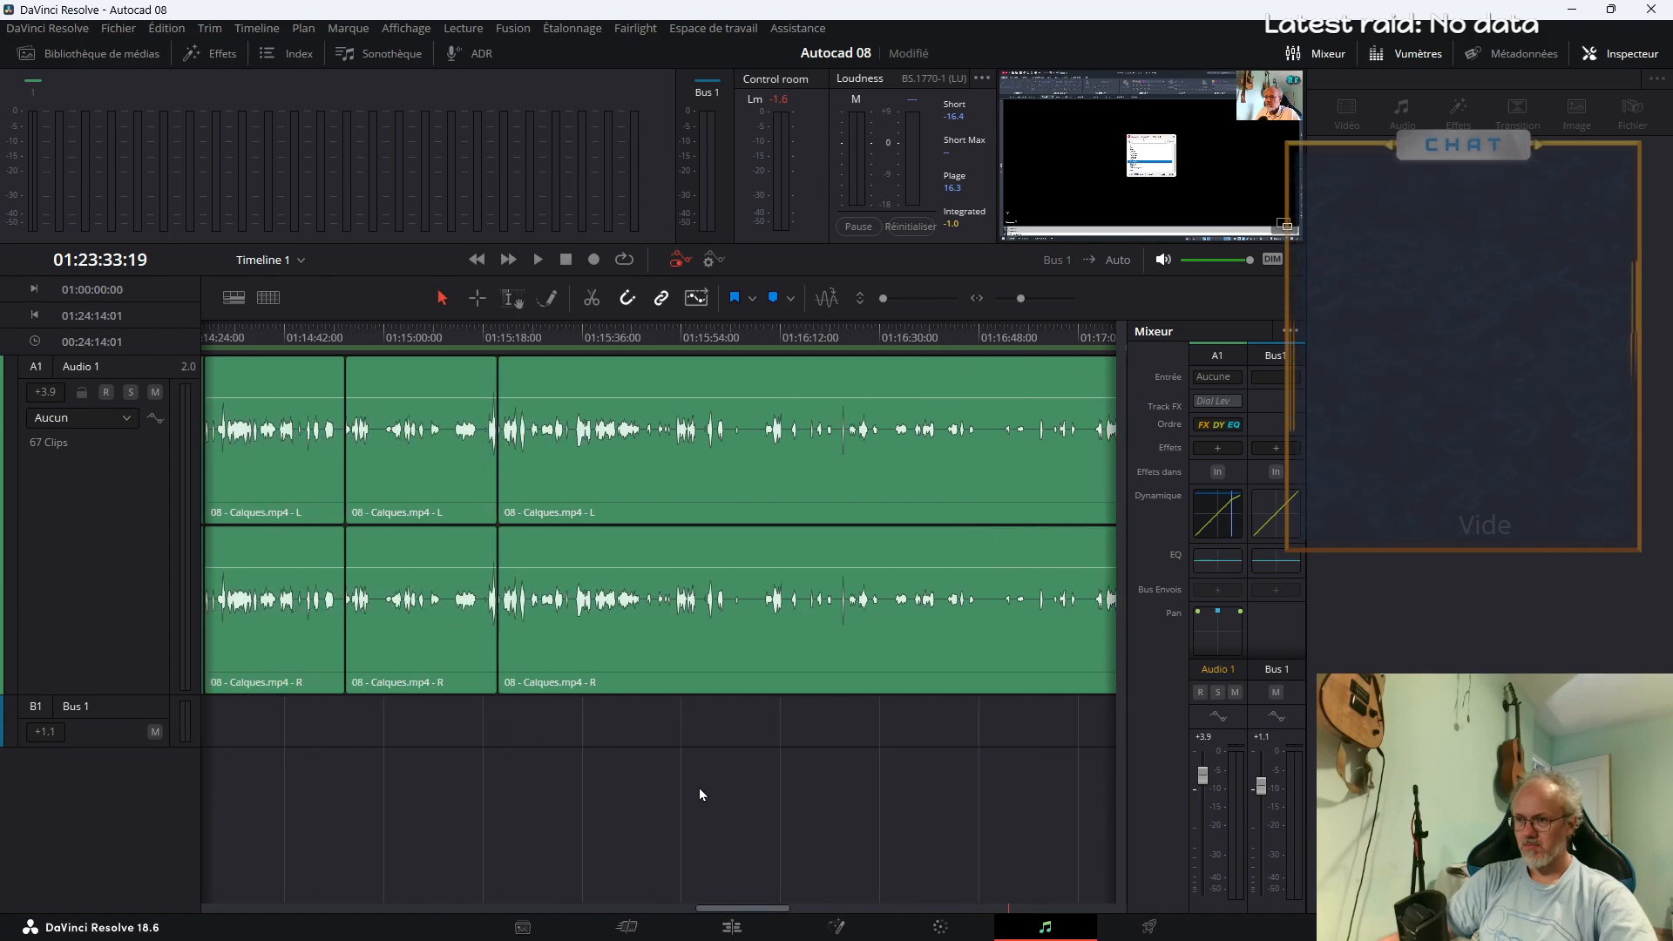
click(725, 341)
key(space)
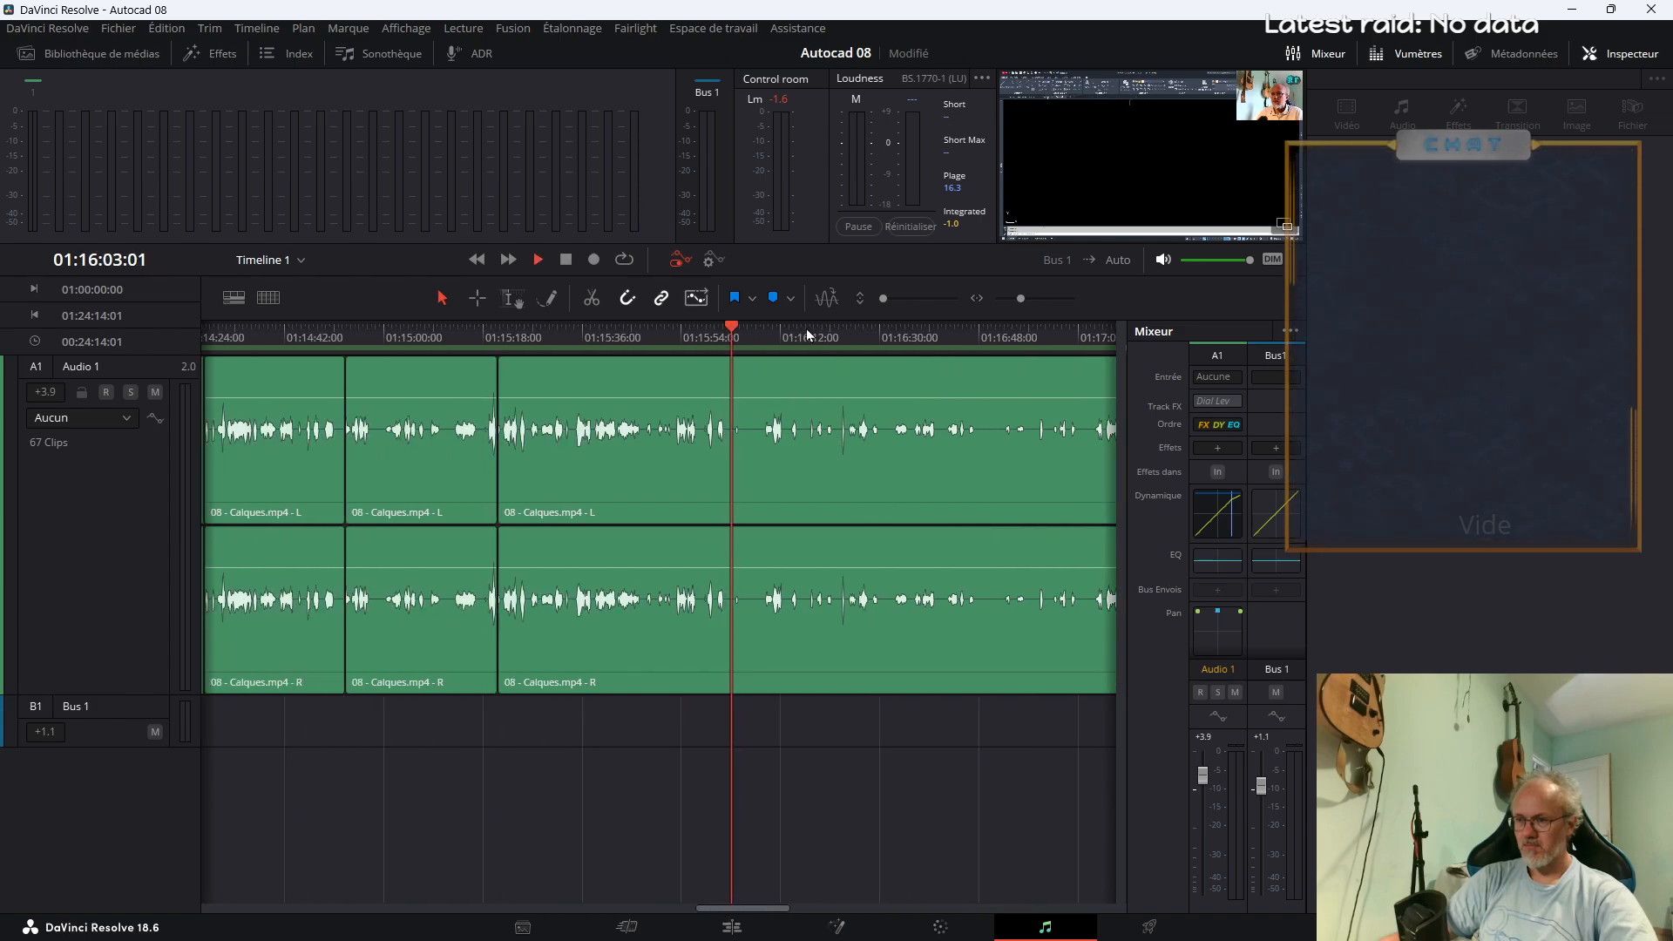
click(778, 337)
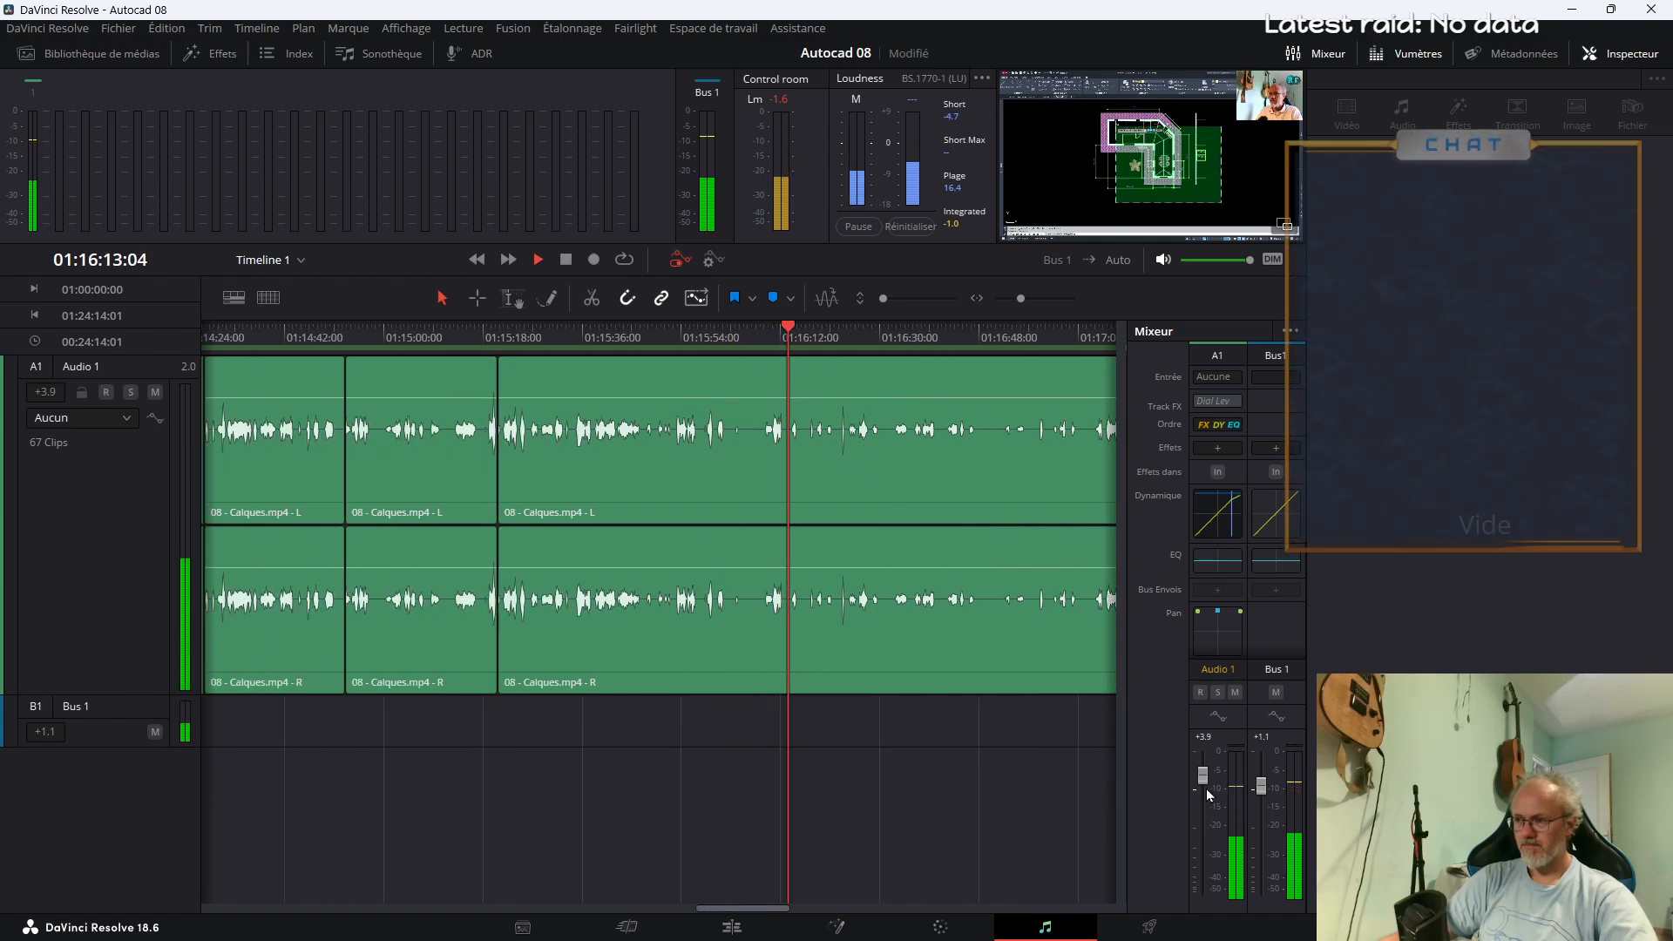
drag(1259, 791, 1262, 786)
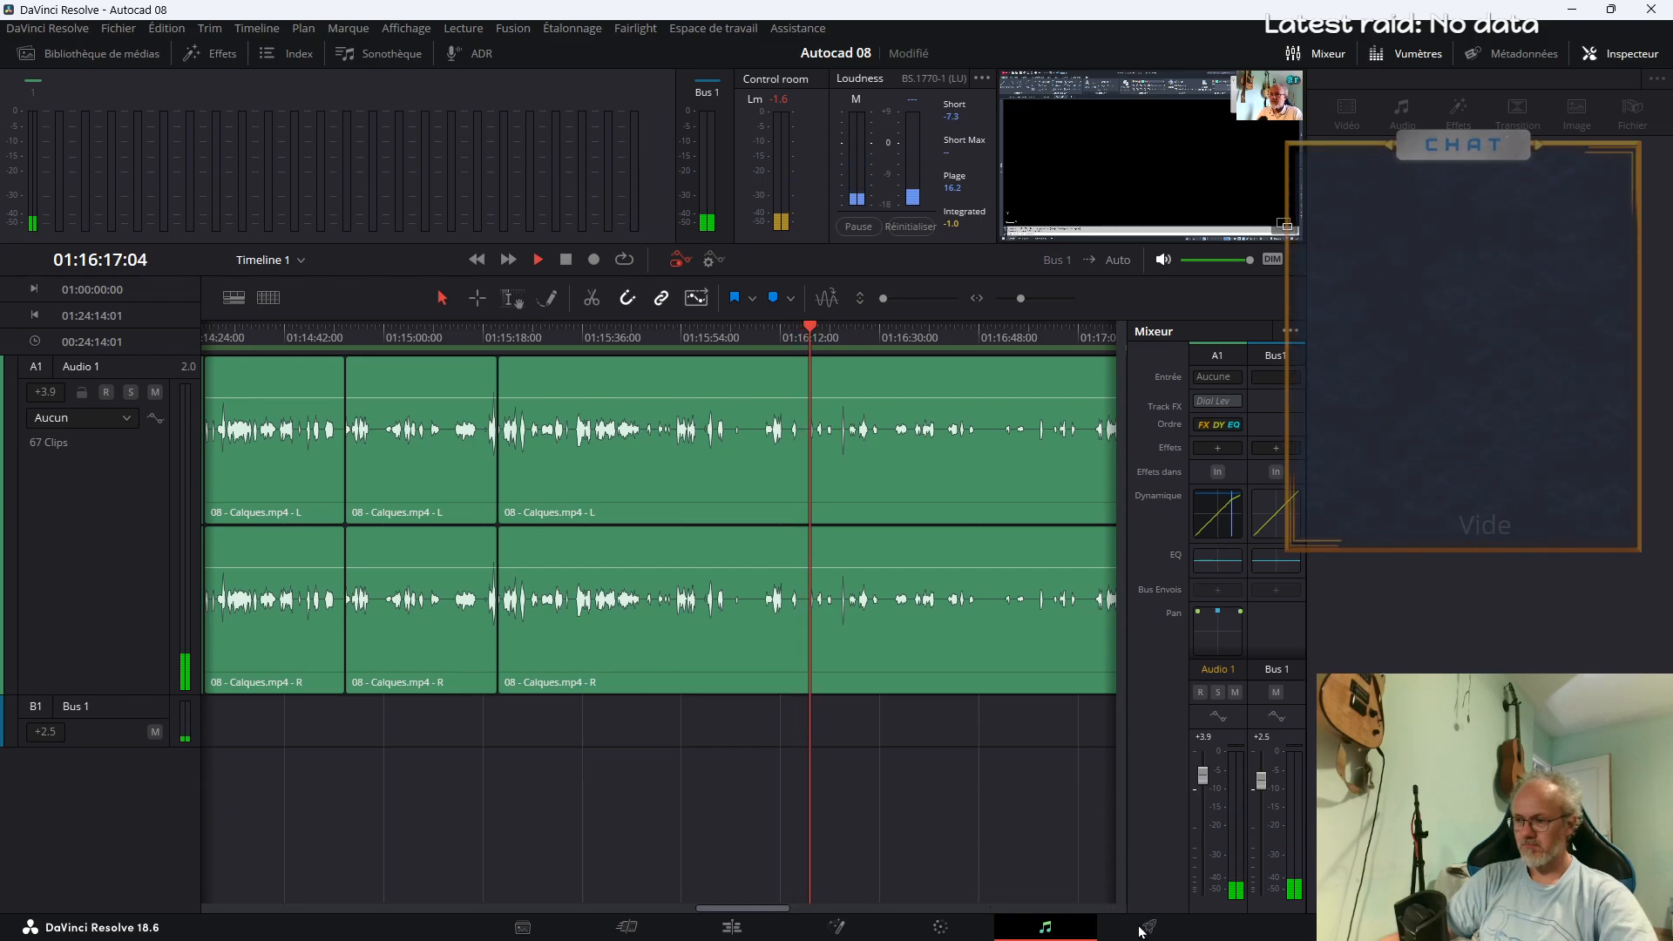
Check the audio levels during playback at about 01:16:26, 01:19:24 and 01:19:46
click(860, 338)
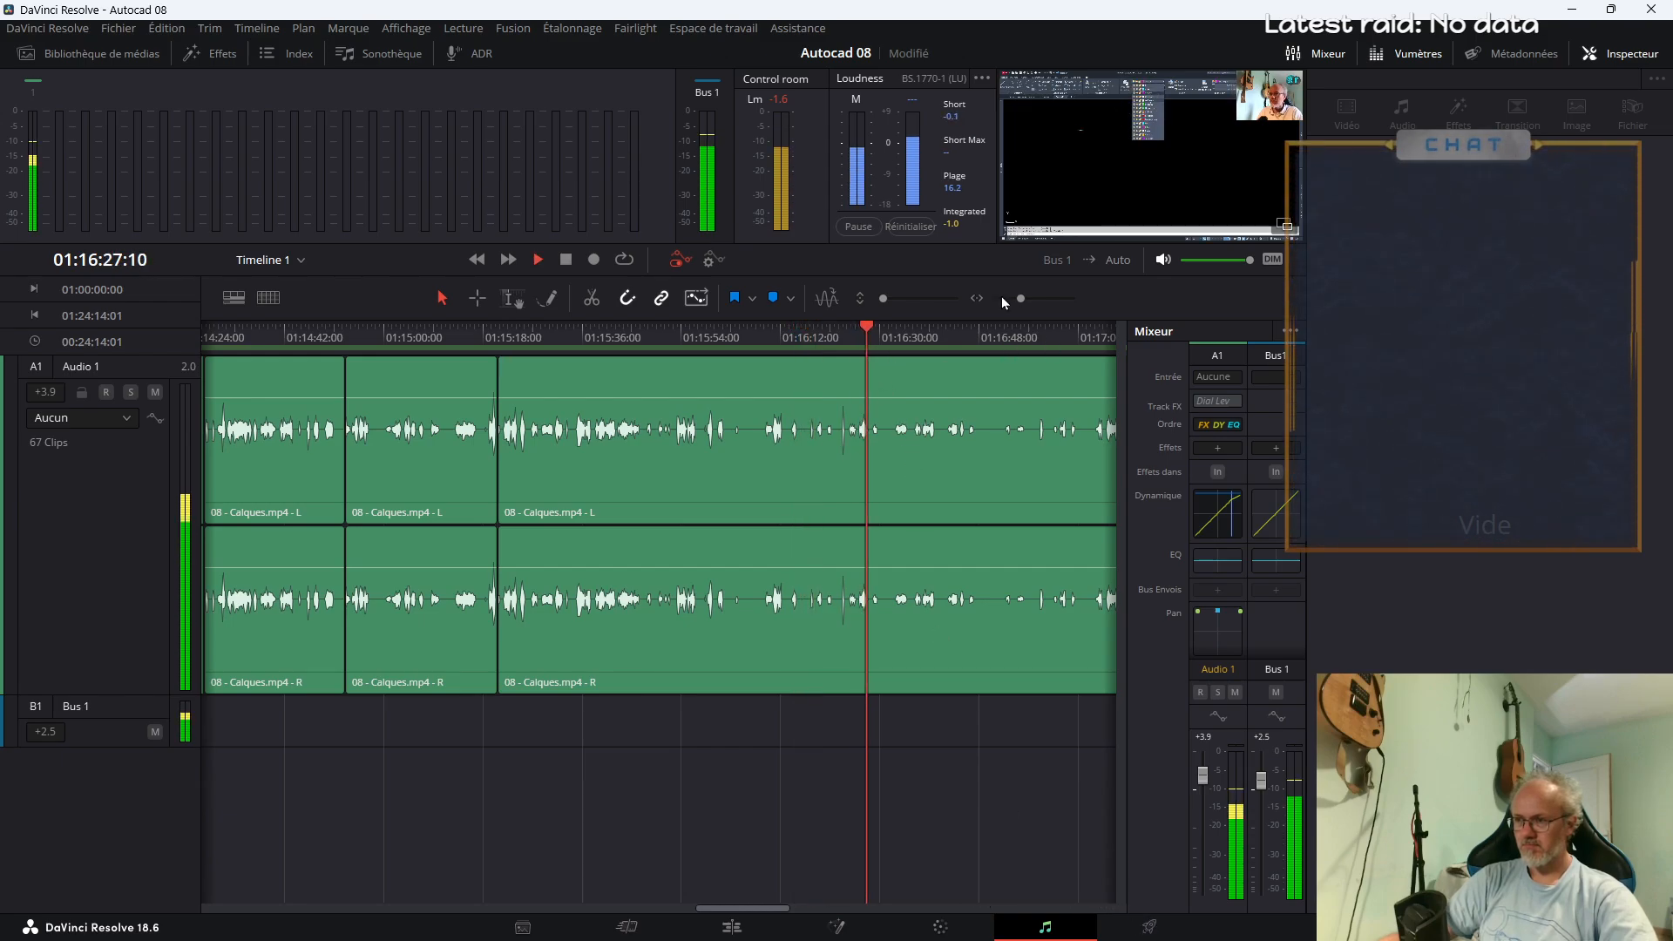
drag(1018, 300, 1012, 299)
click(823, 333)
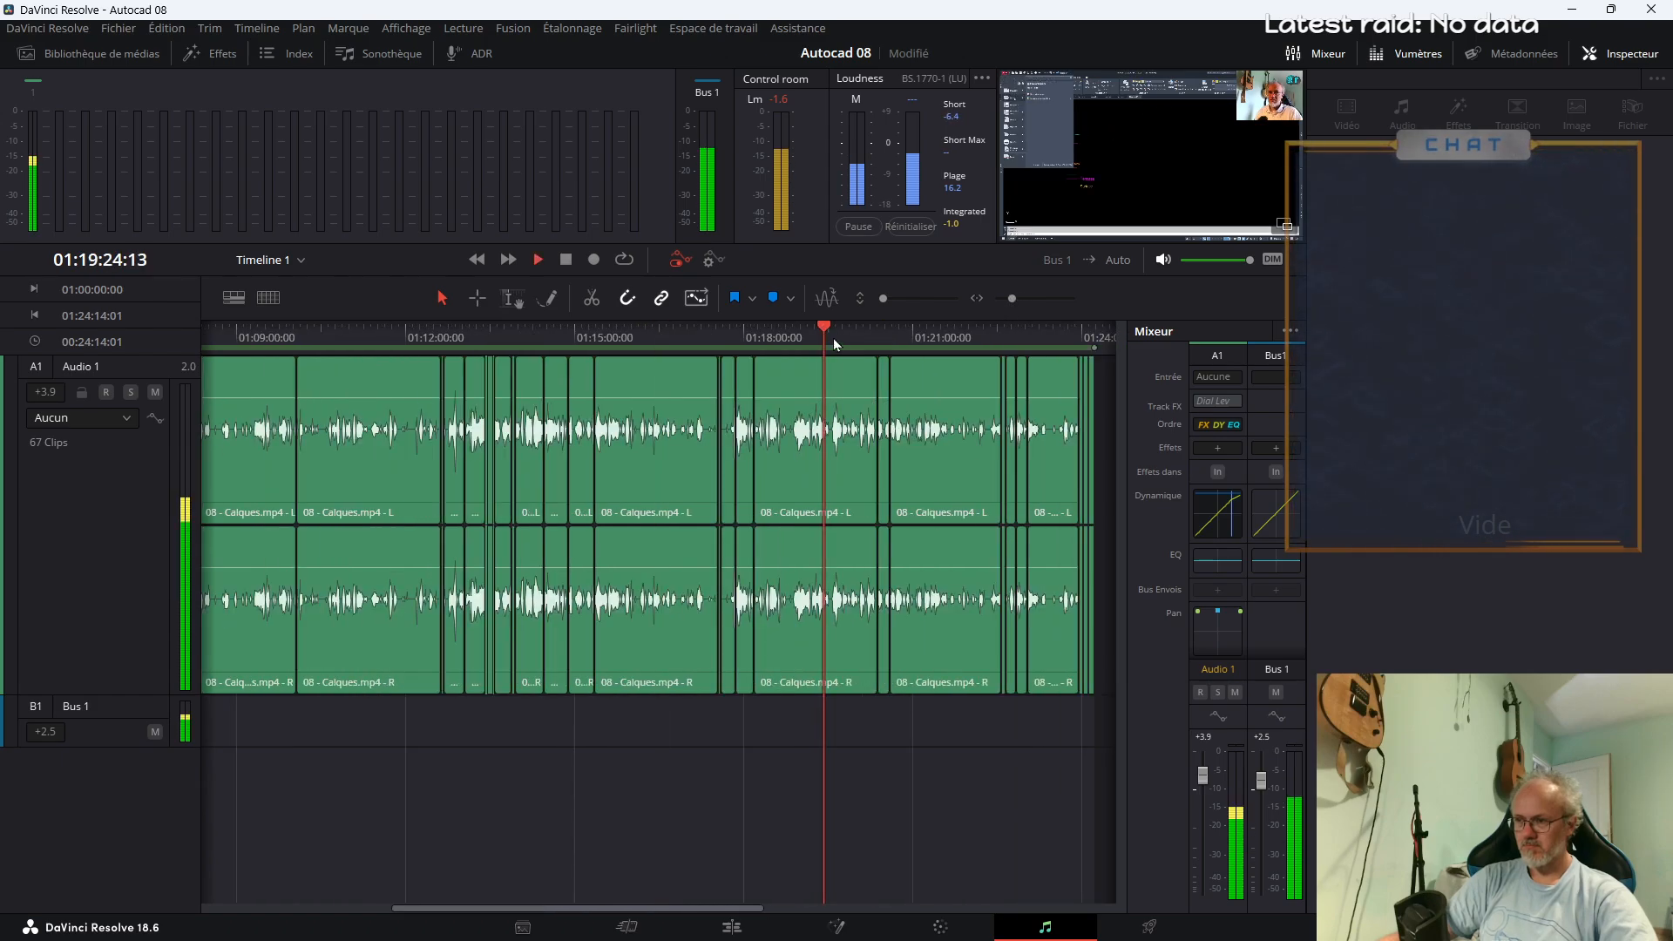
click(845, 342)
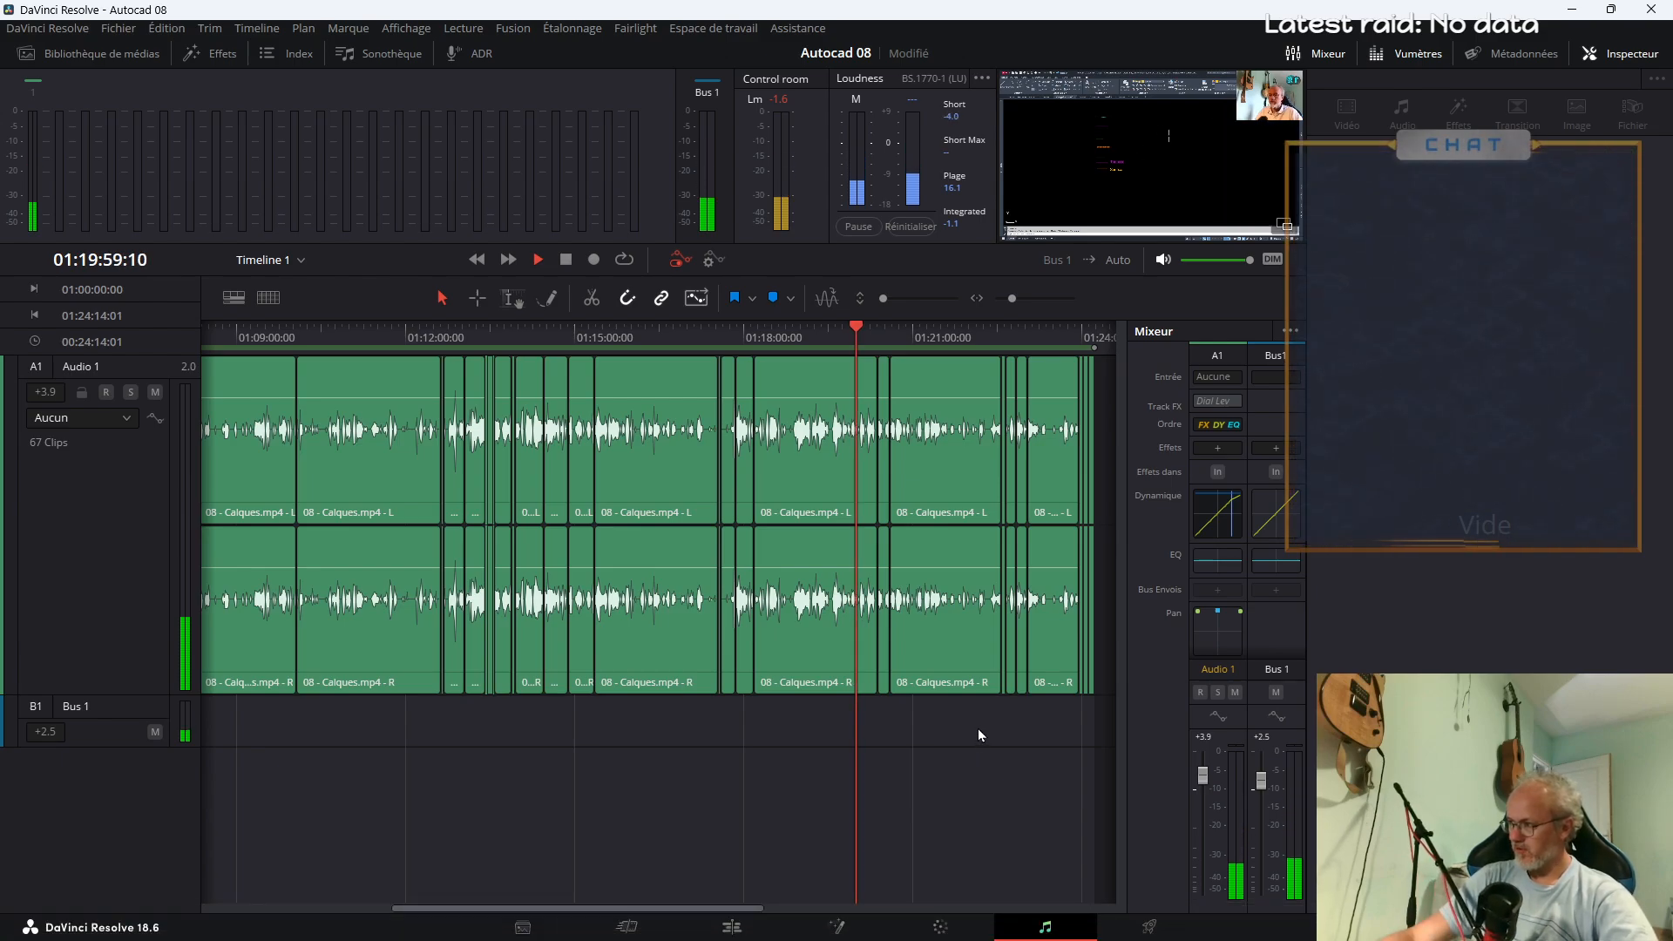
key(space)
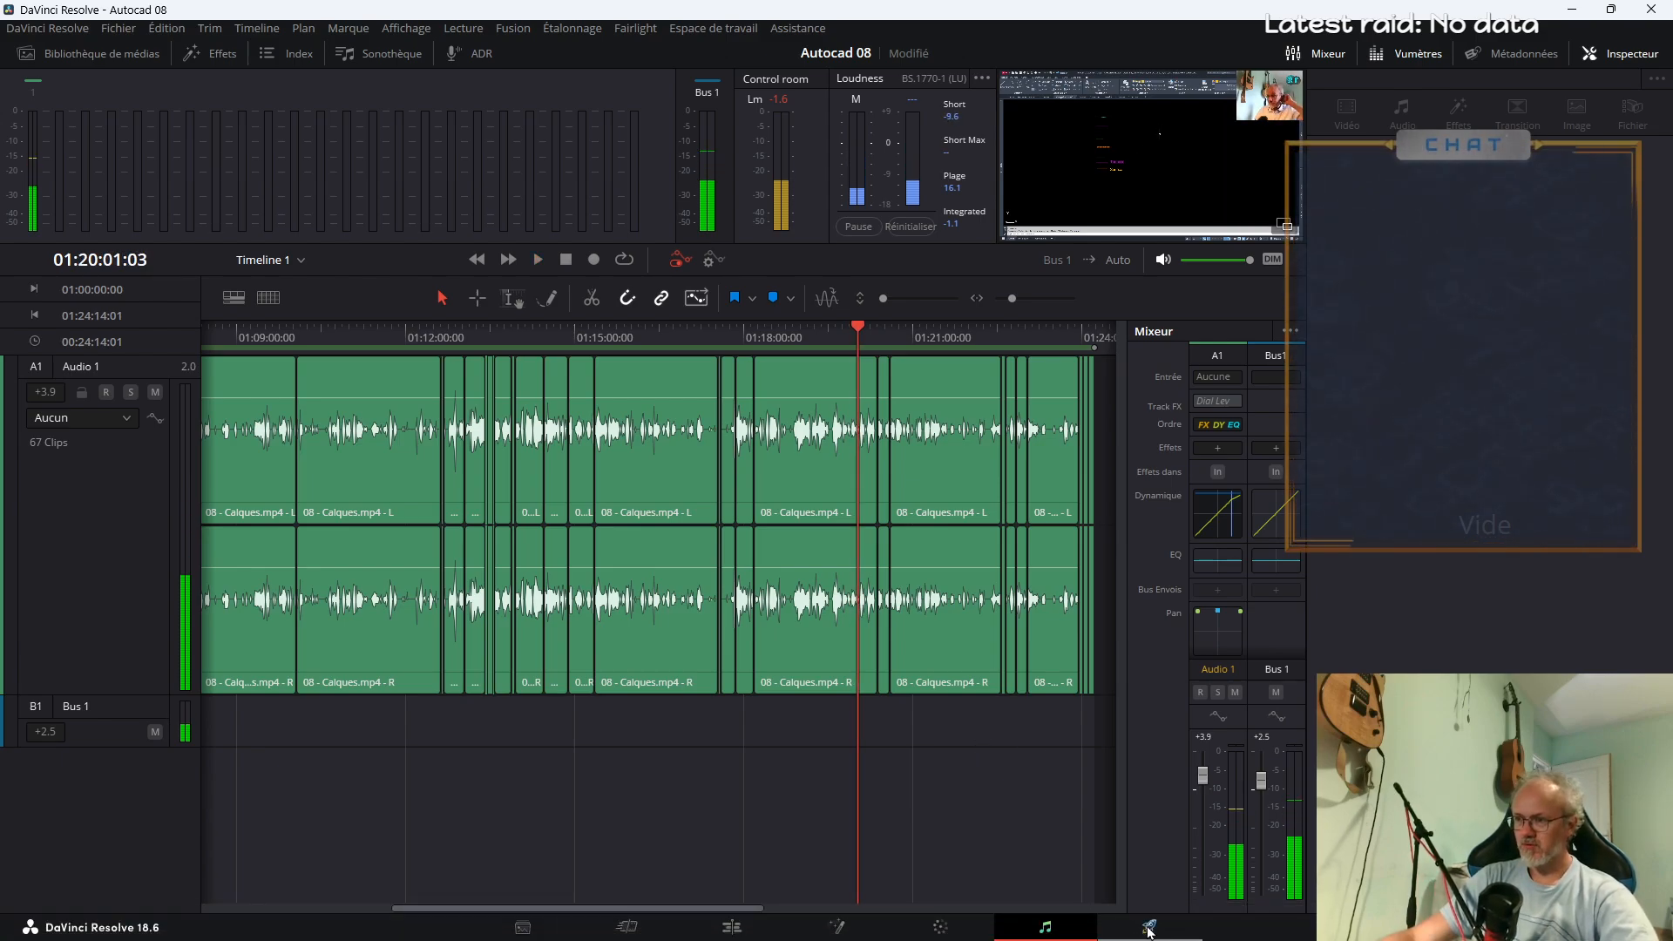
Open the export settings page and choose the YouTube 1080p preset
click(1132, 930)
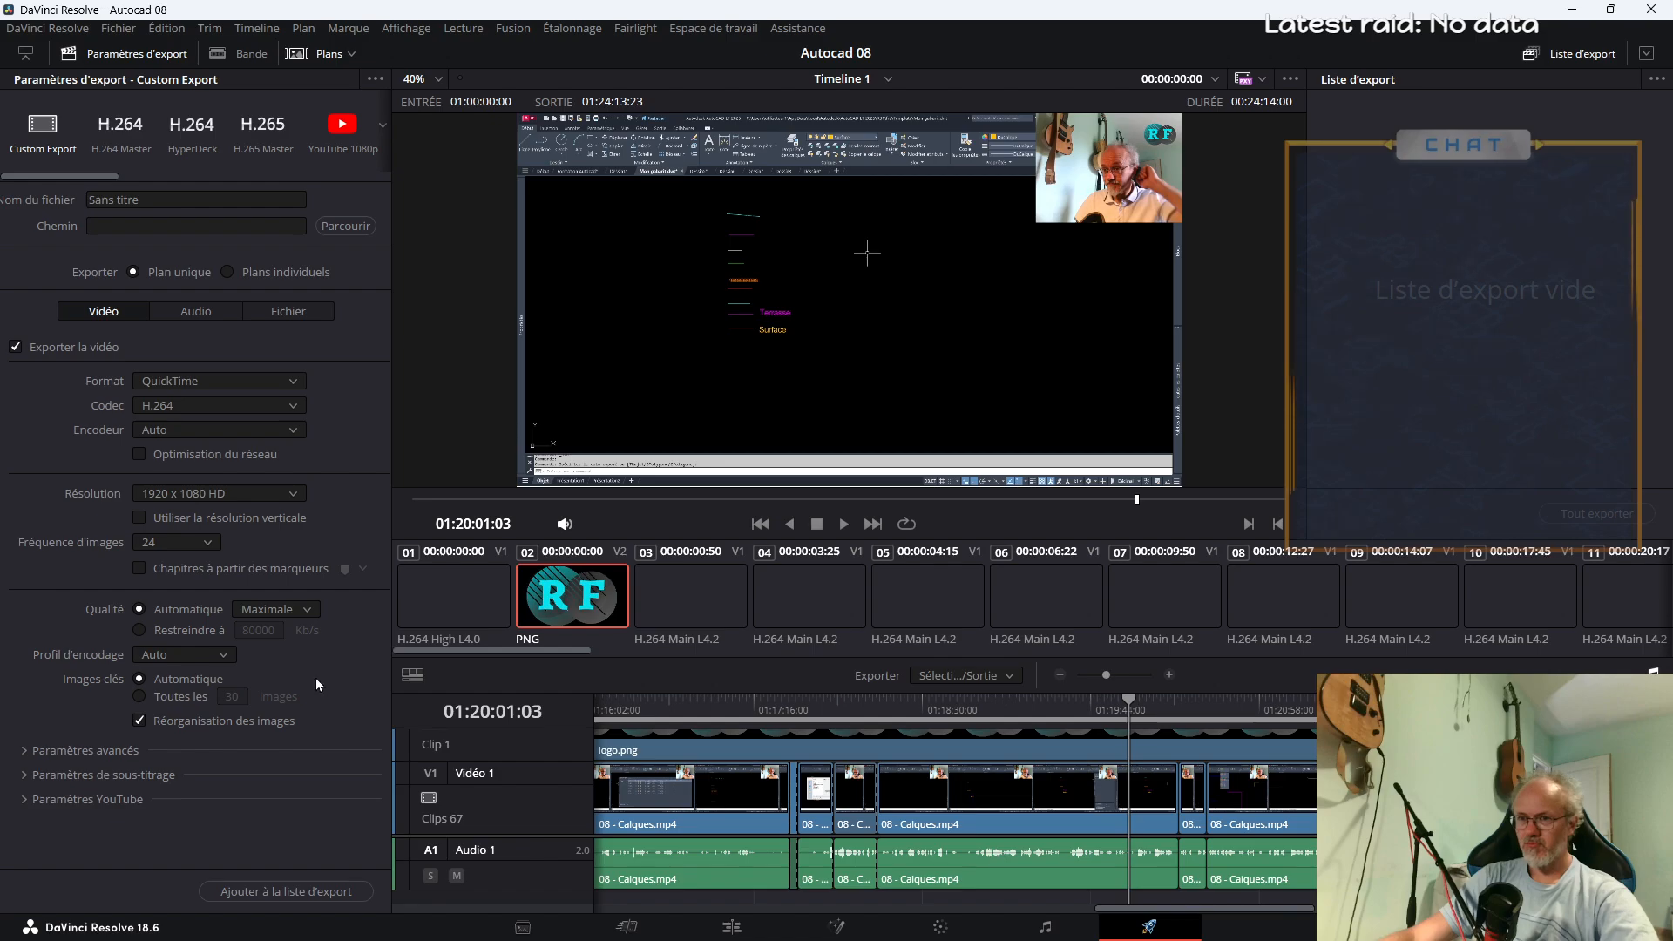
click(342, 131)
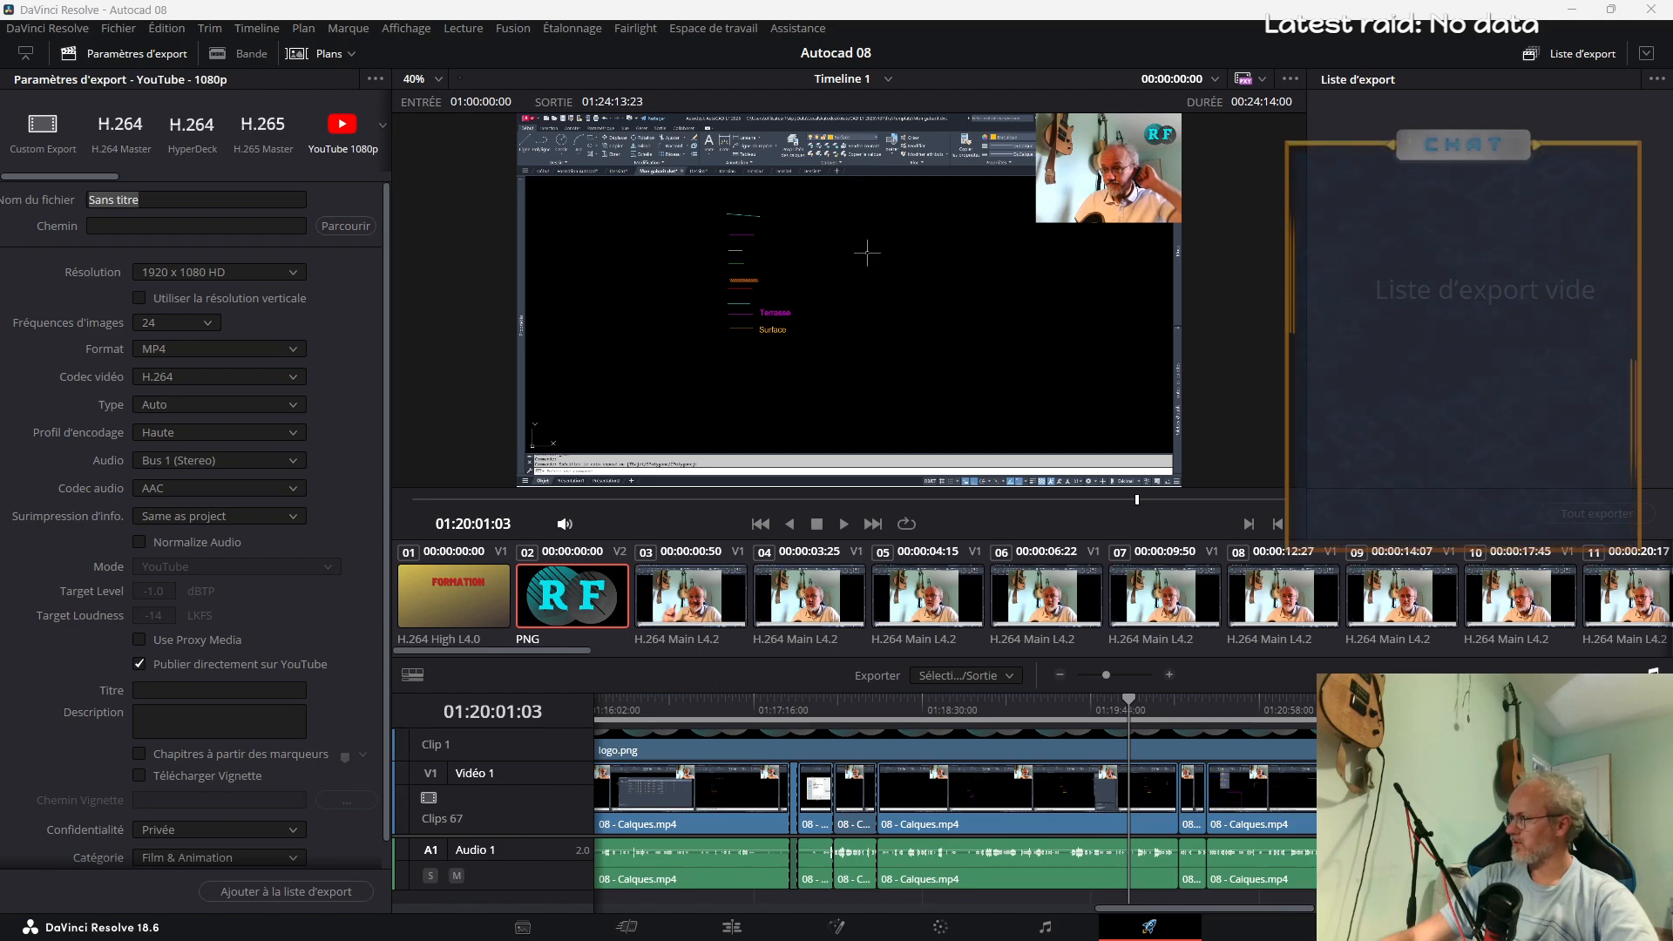
Switch to the browser and show the channel's video list in YouTube Studio in a separate maximized window
drag(1671, 10, 1224, 3)
scroll(787, 596, down, 4)
scroll(787, 594, up, 5)
click(883, 542)
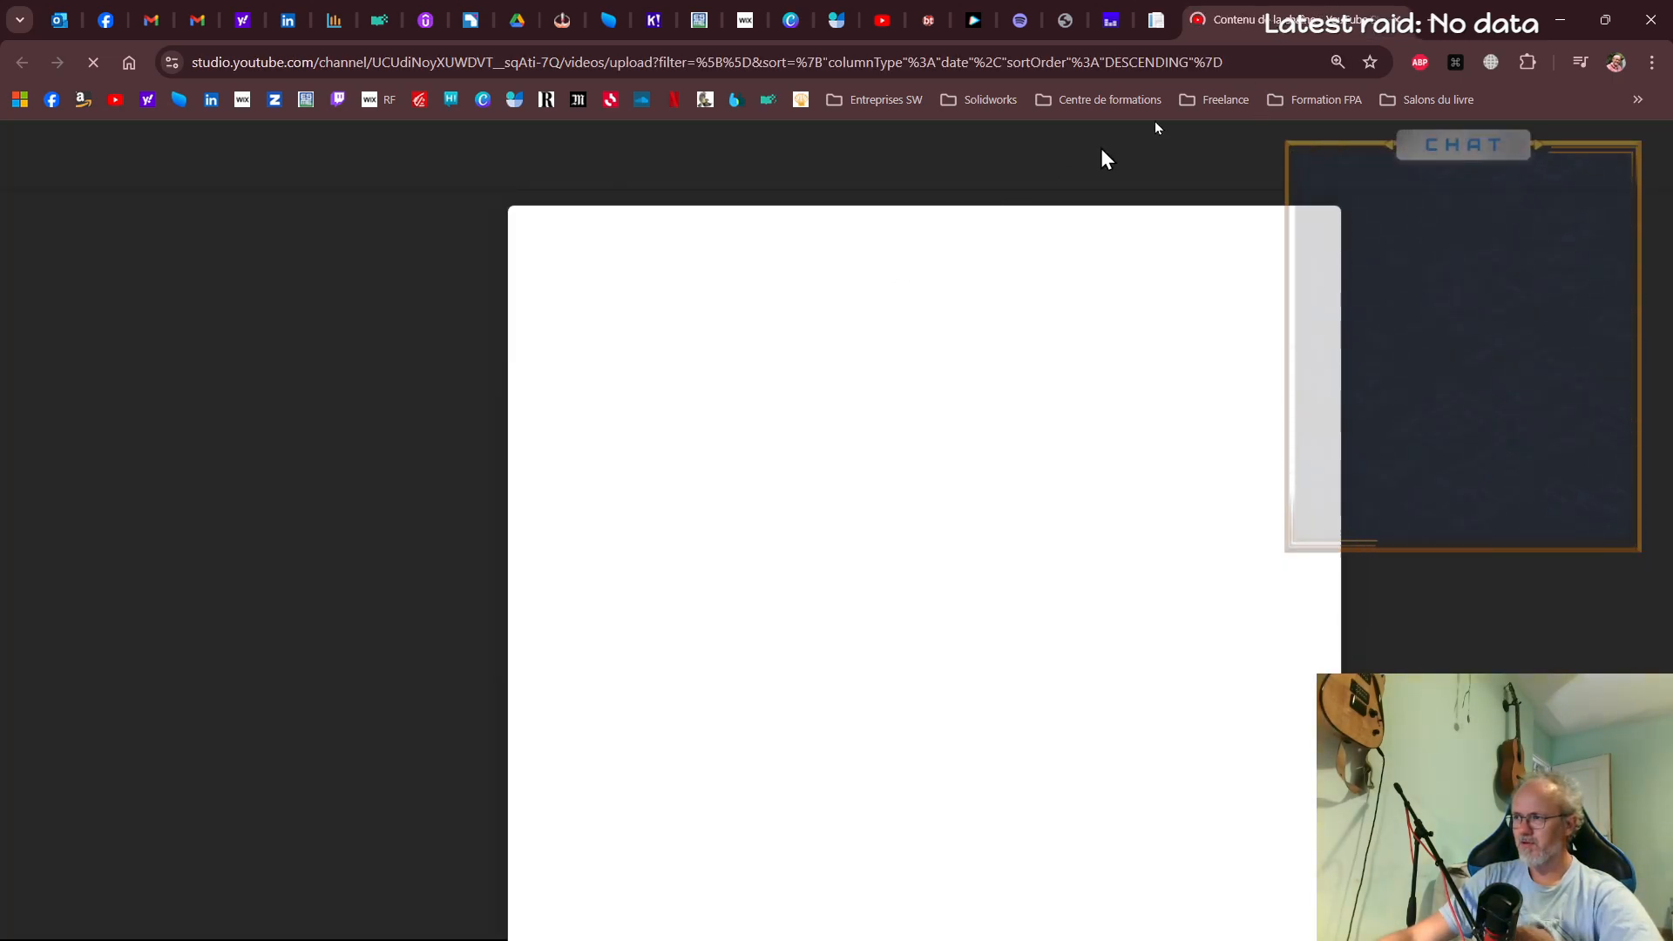
drag(1288, 19, 1672, 61)
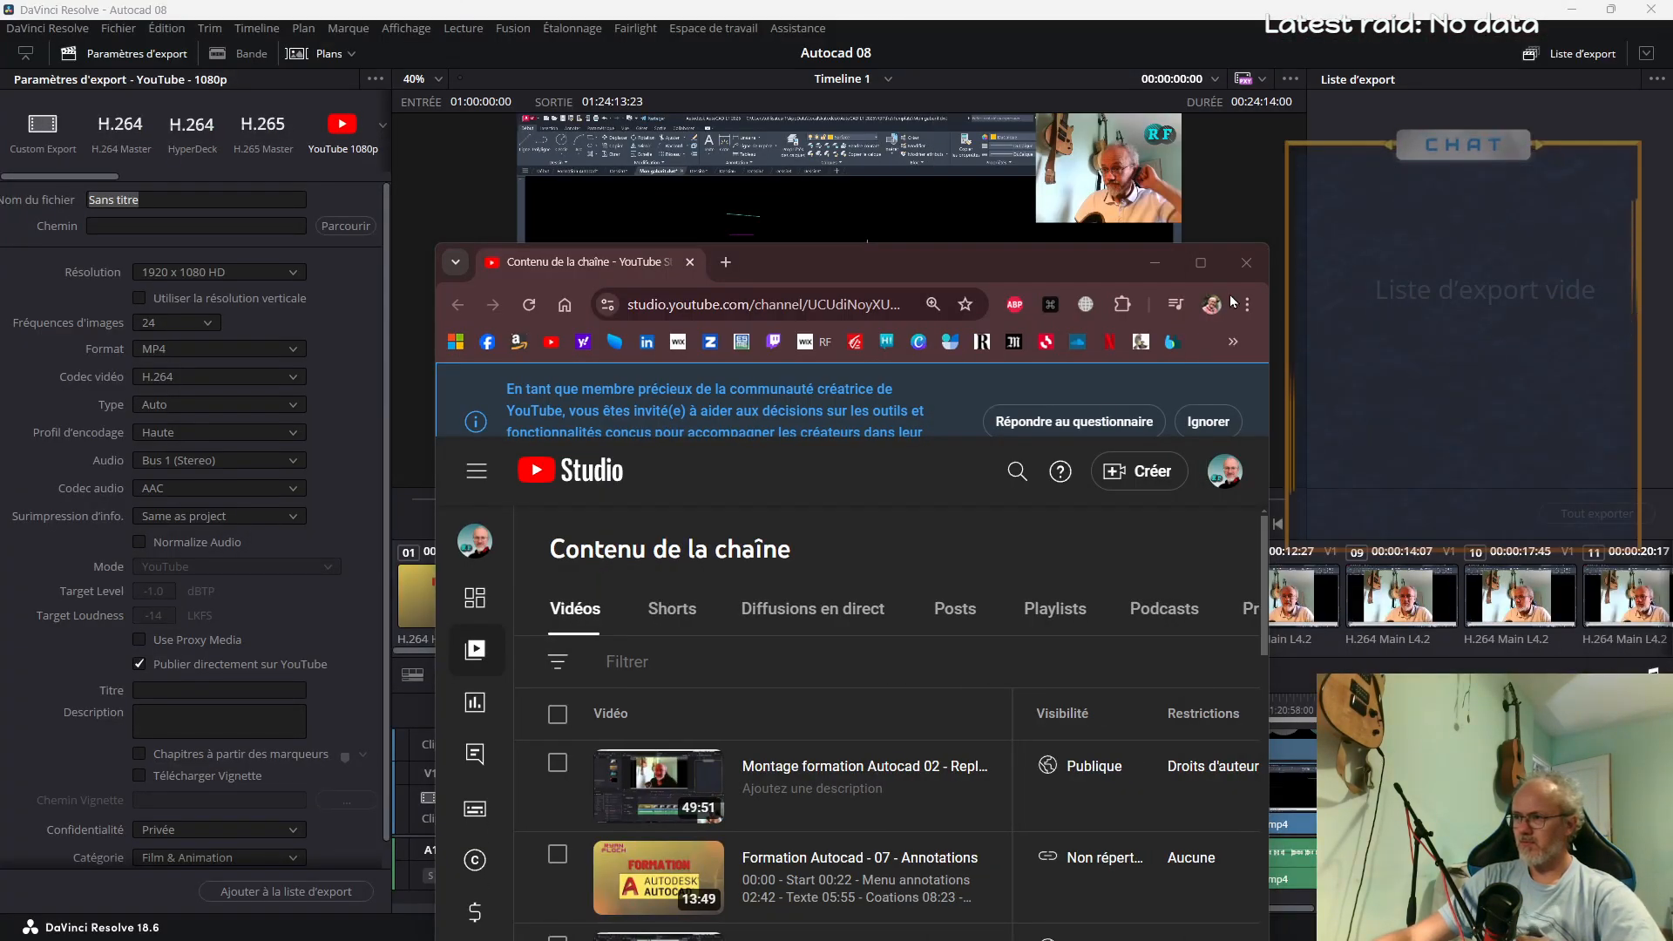
click(1190, 264)
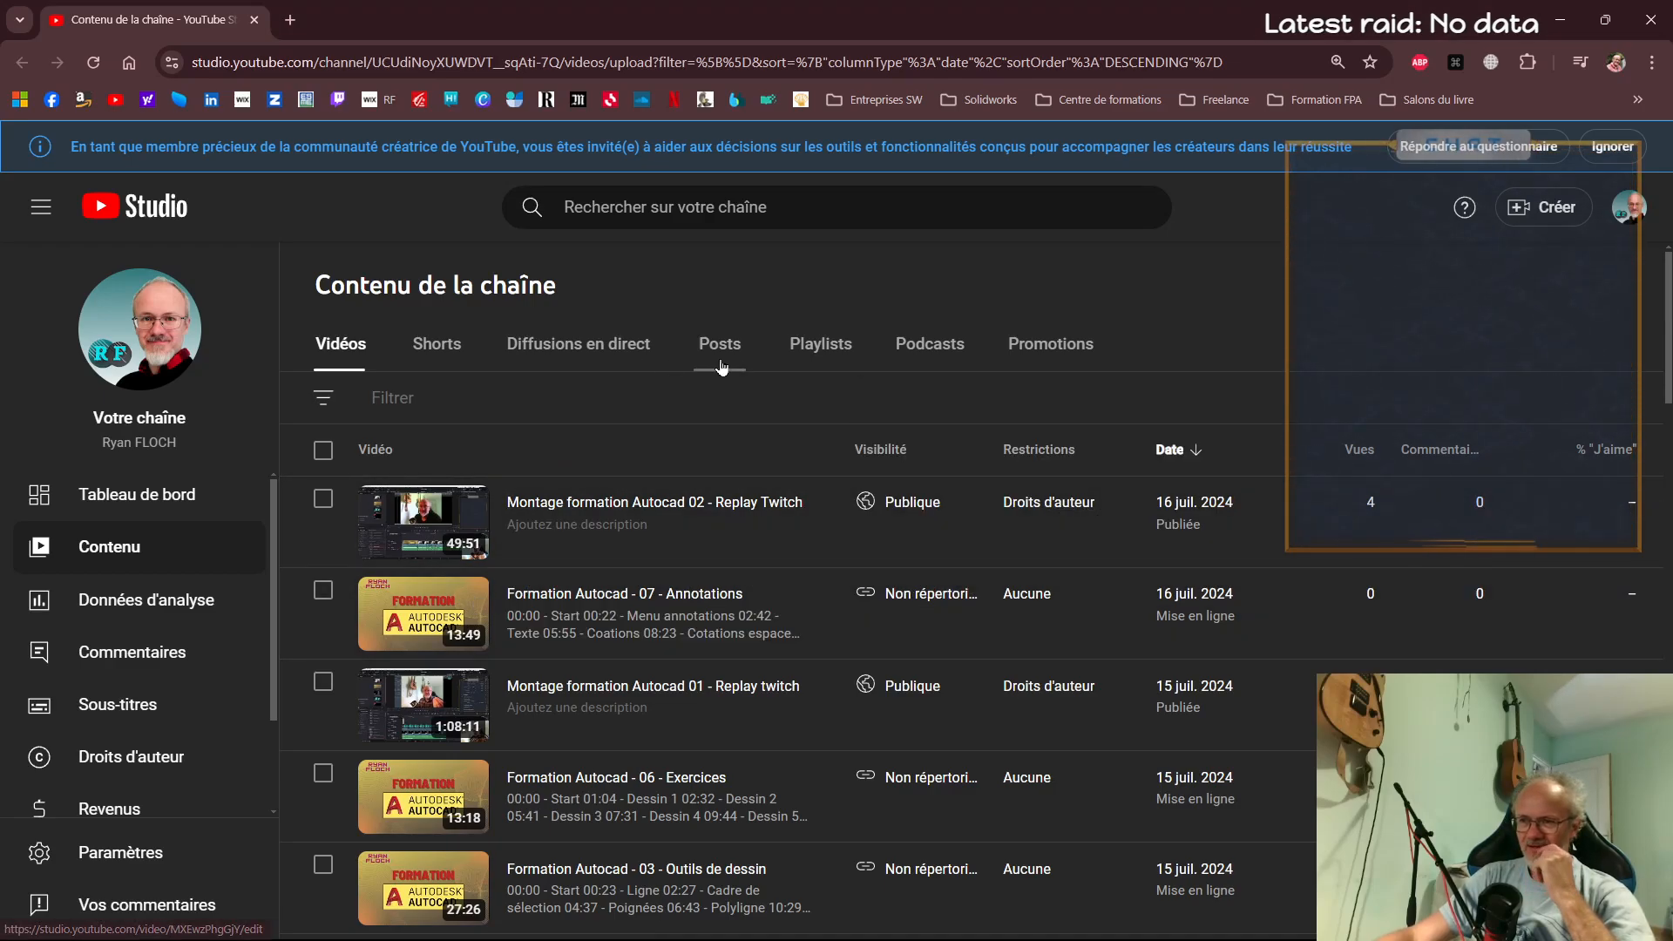
List the videos in the Formation Autocad initiation playlist and look at how they are titled
click(817, 346)
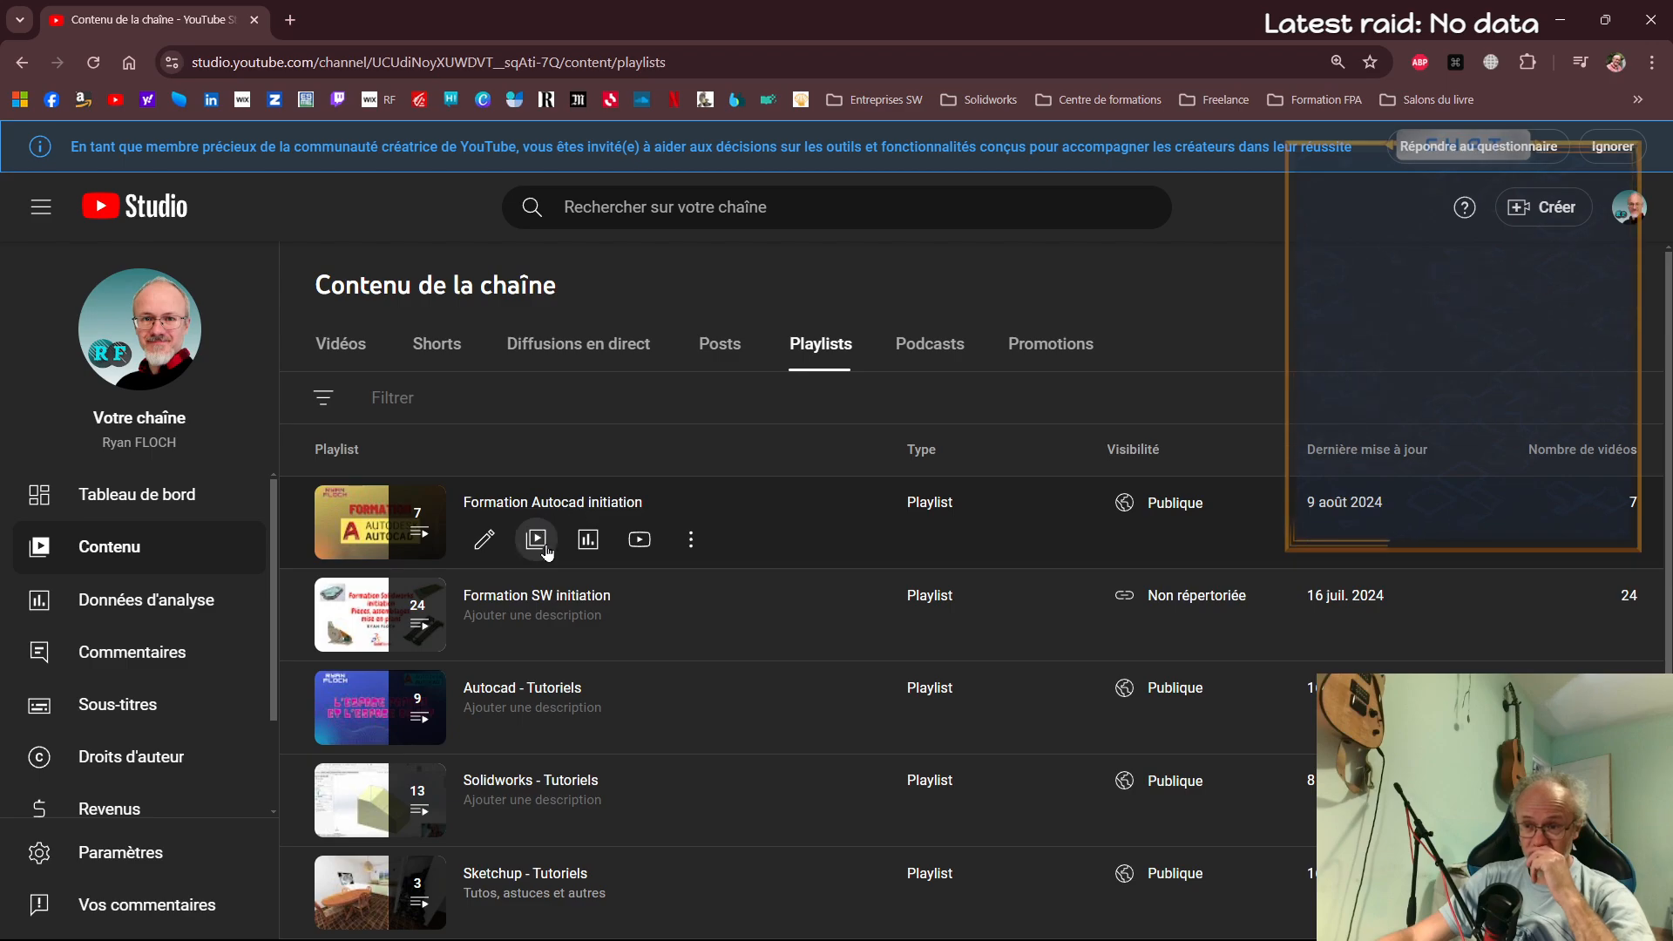
click(538, 544)
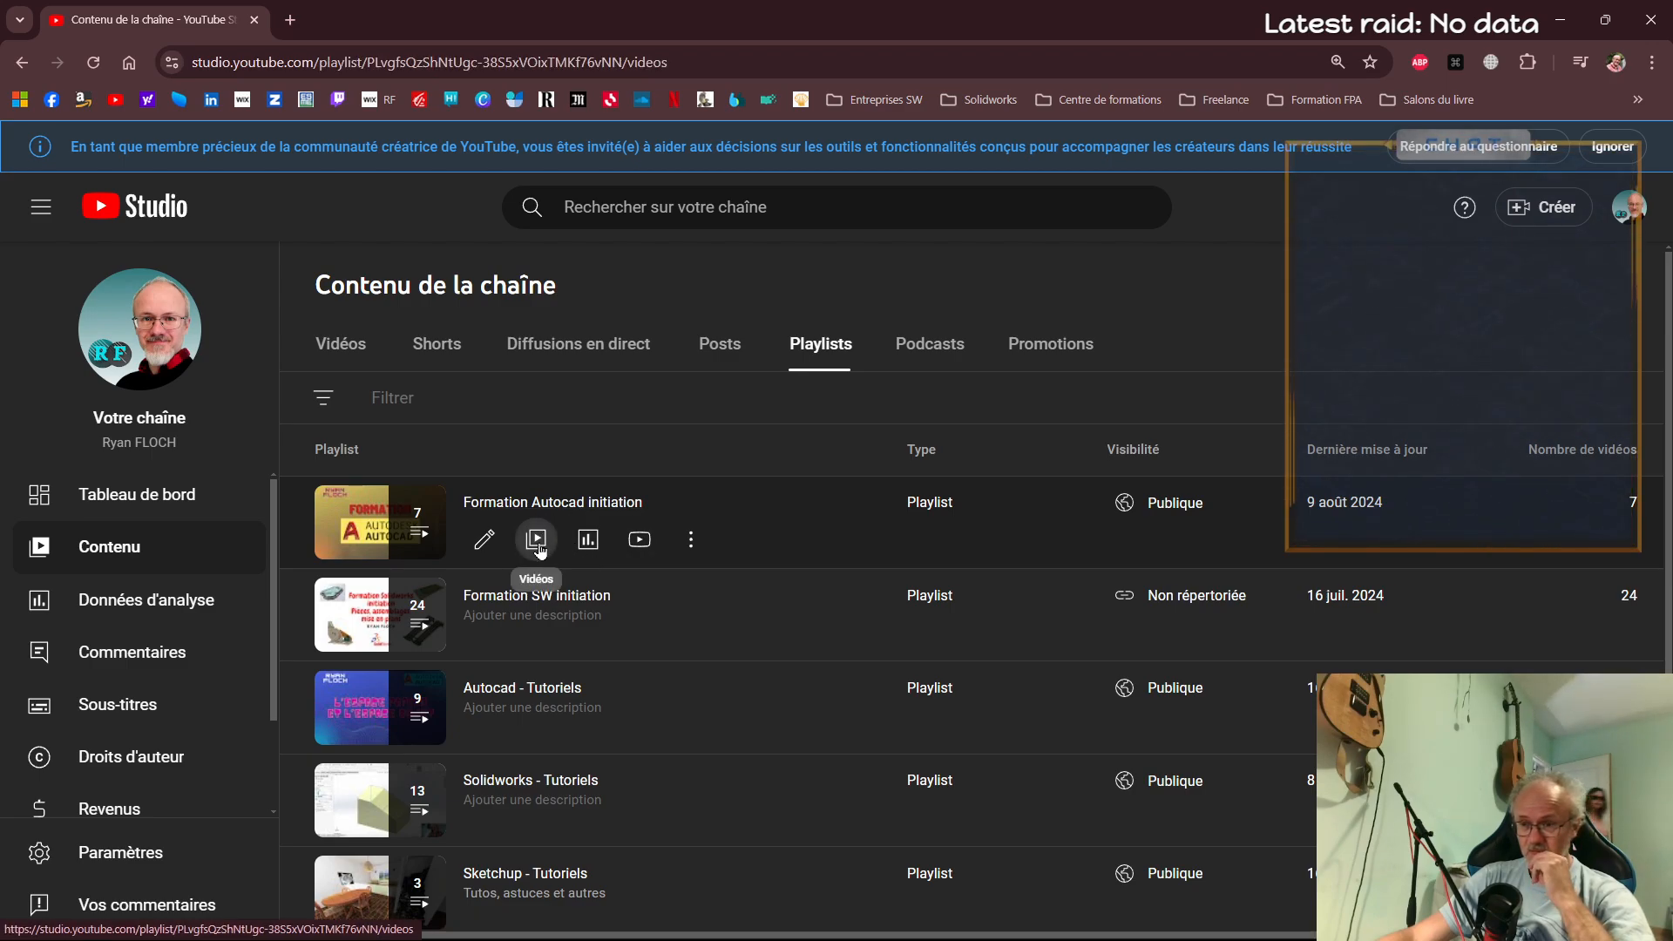
scroll(639, 575, down, 3)
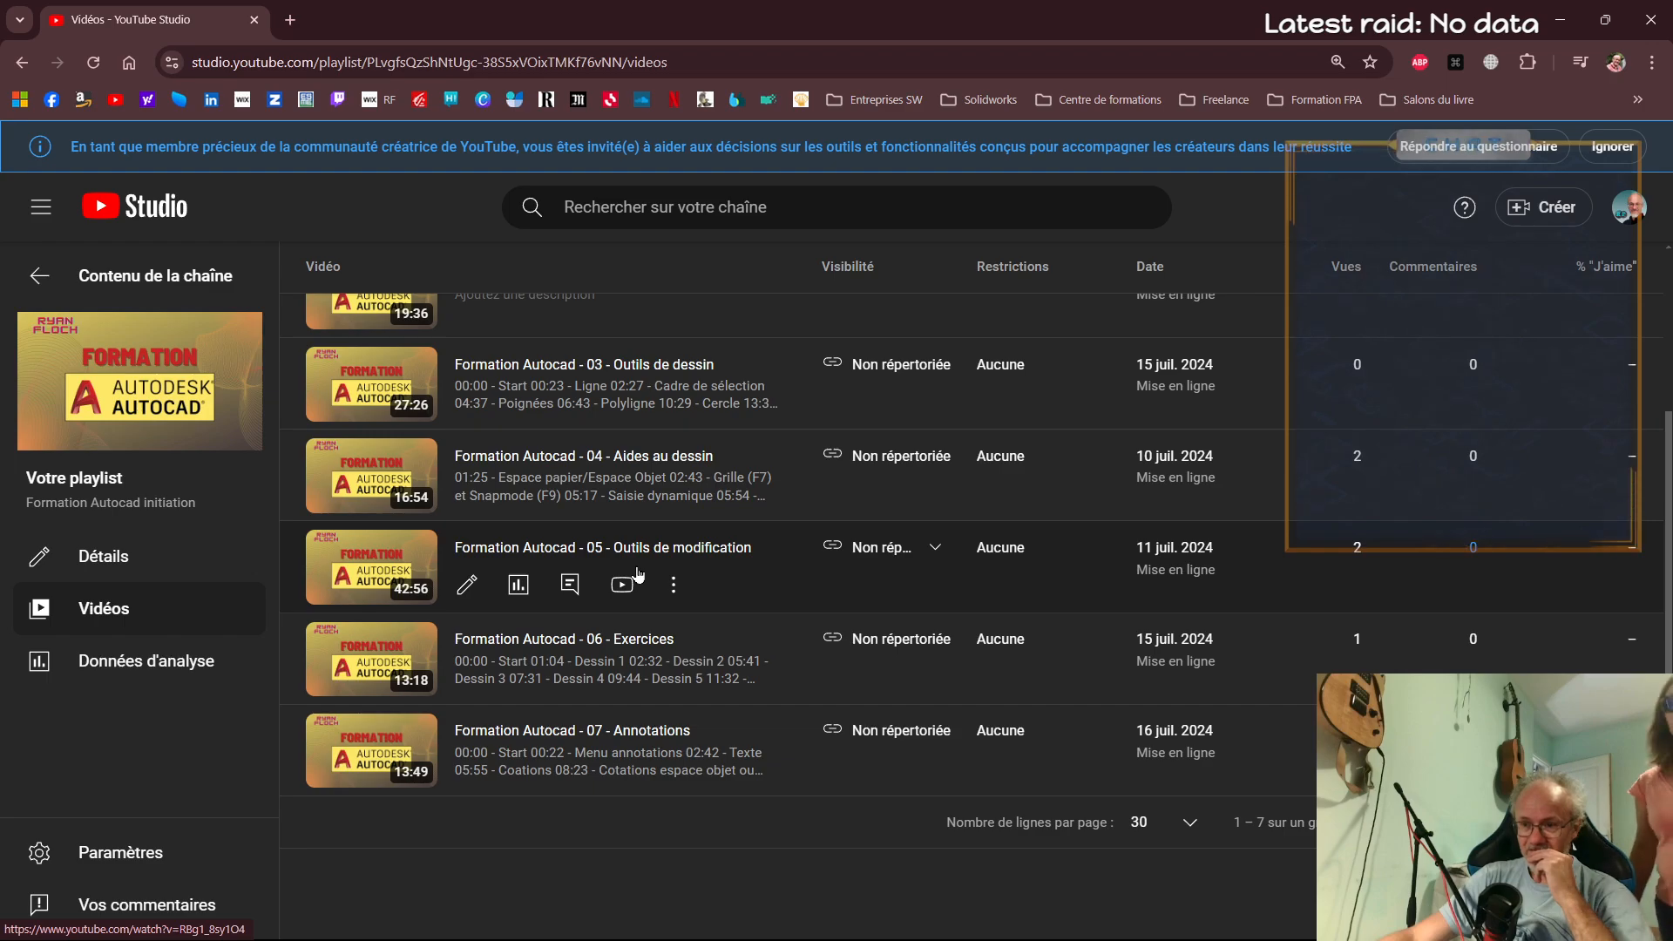
Switch to DaVinci Resolve and name the export file "Formation Autocad - 08 - Calques"
key(alt+Tab)
key(alt+Tab)
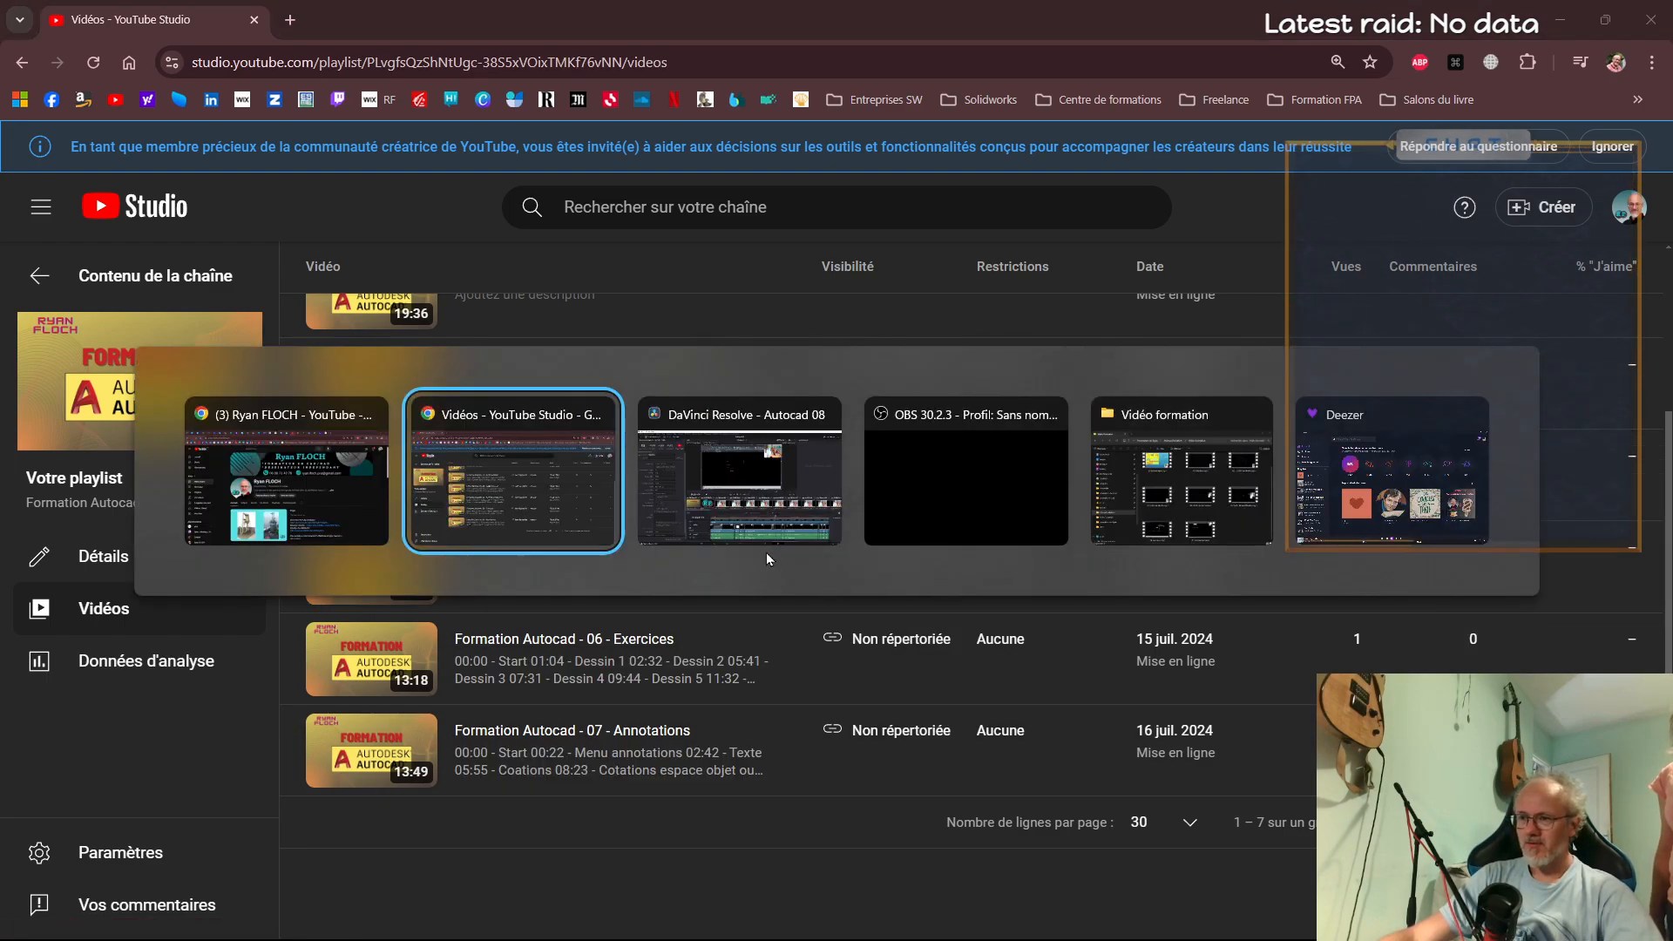
key(alt+Tab)
text(Formatio)
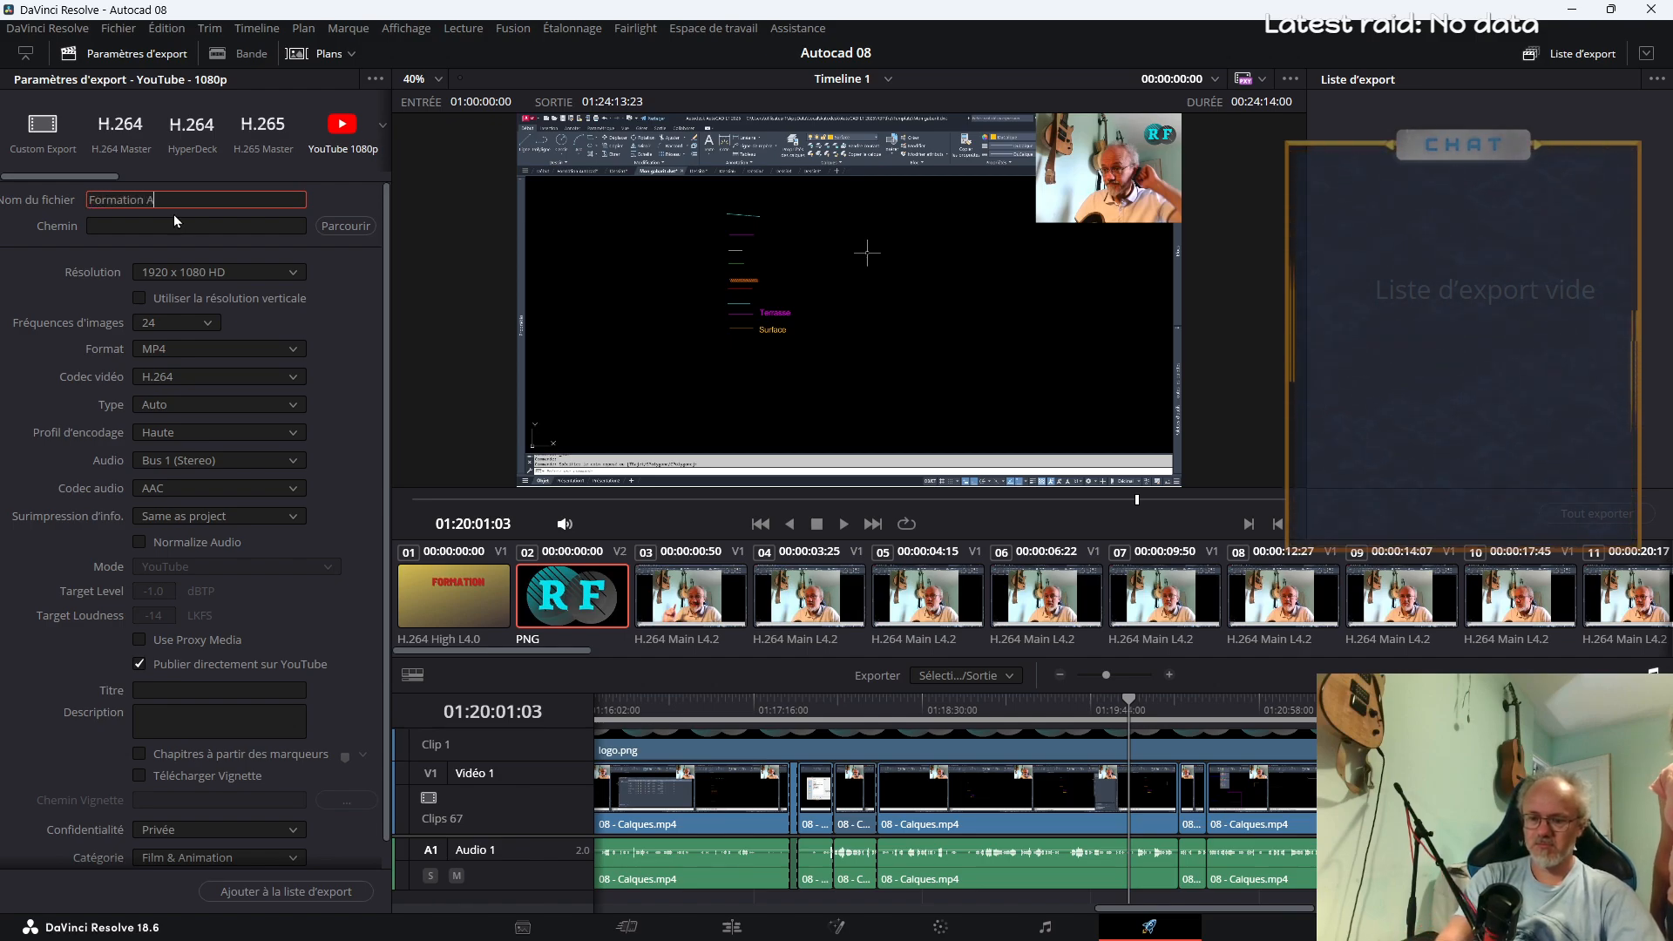
text(n Autocas)
key(BackSpace)
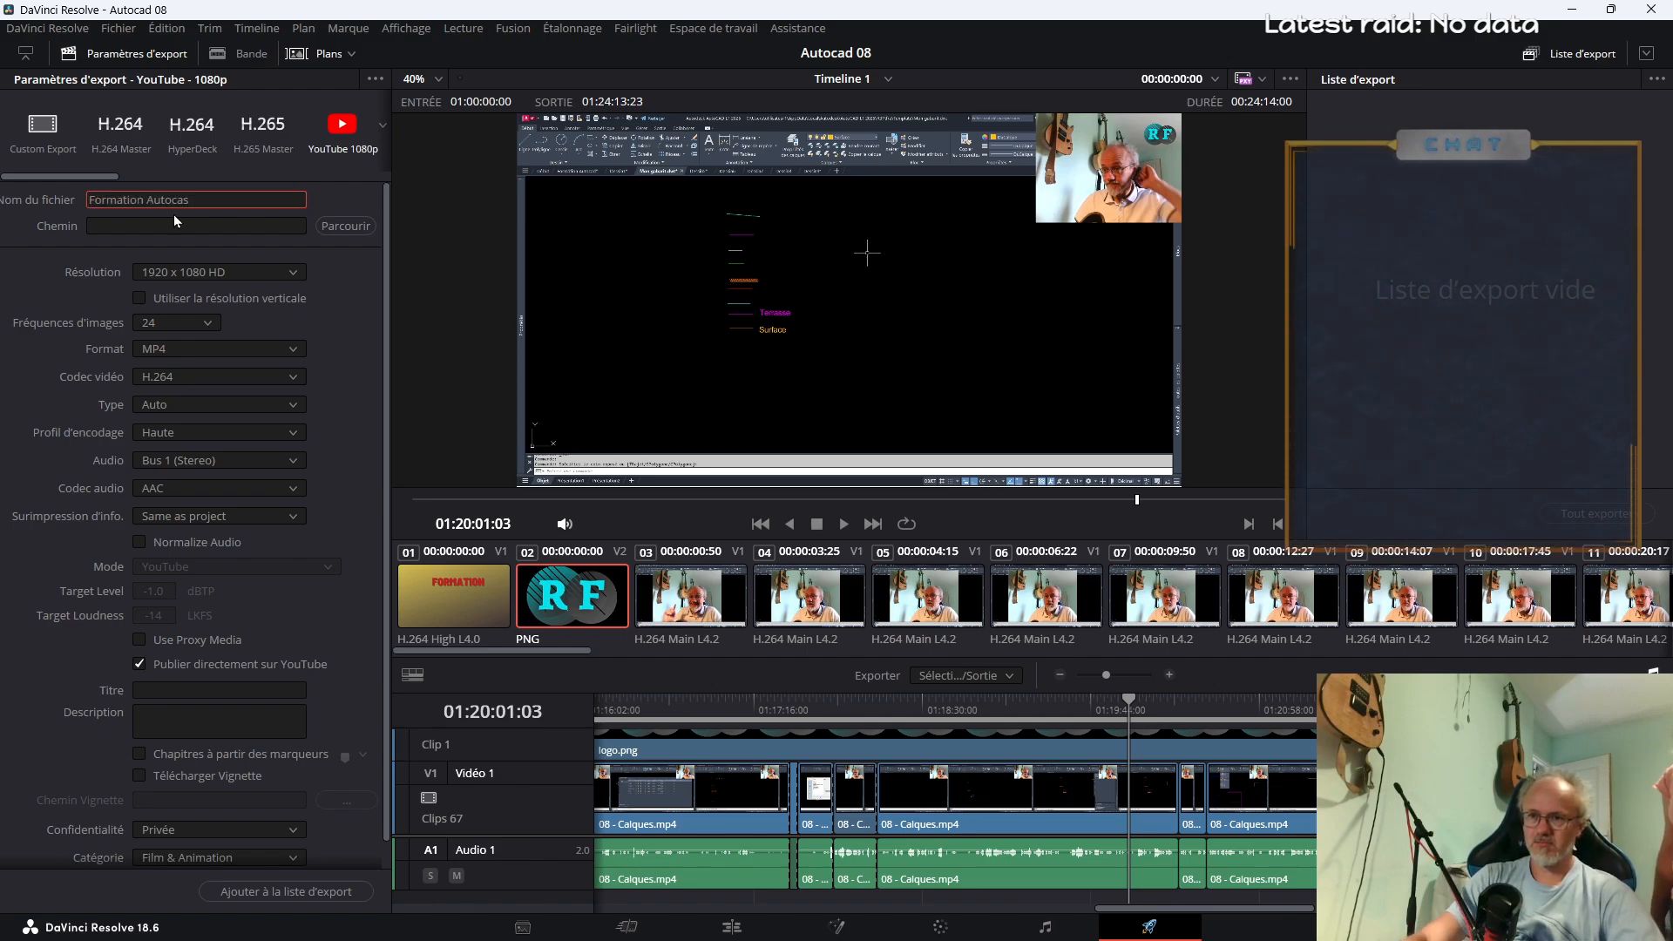
text(d - 08 -Calques)
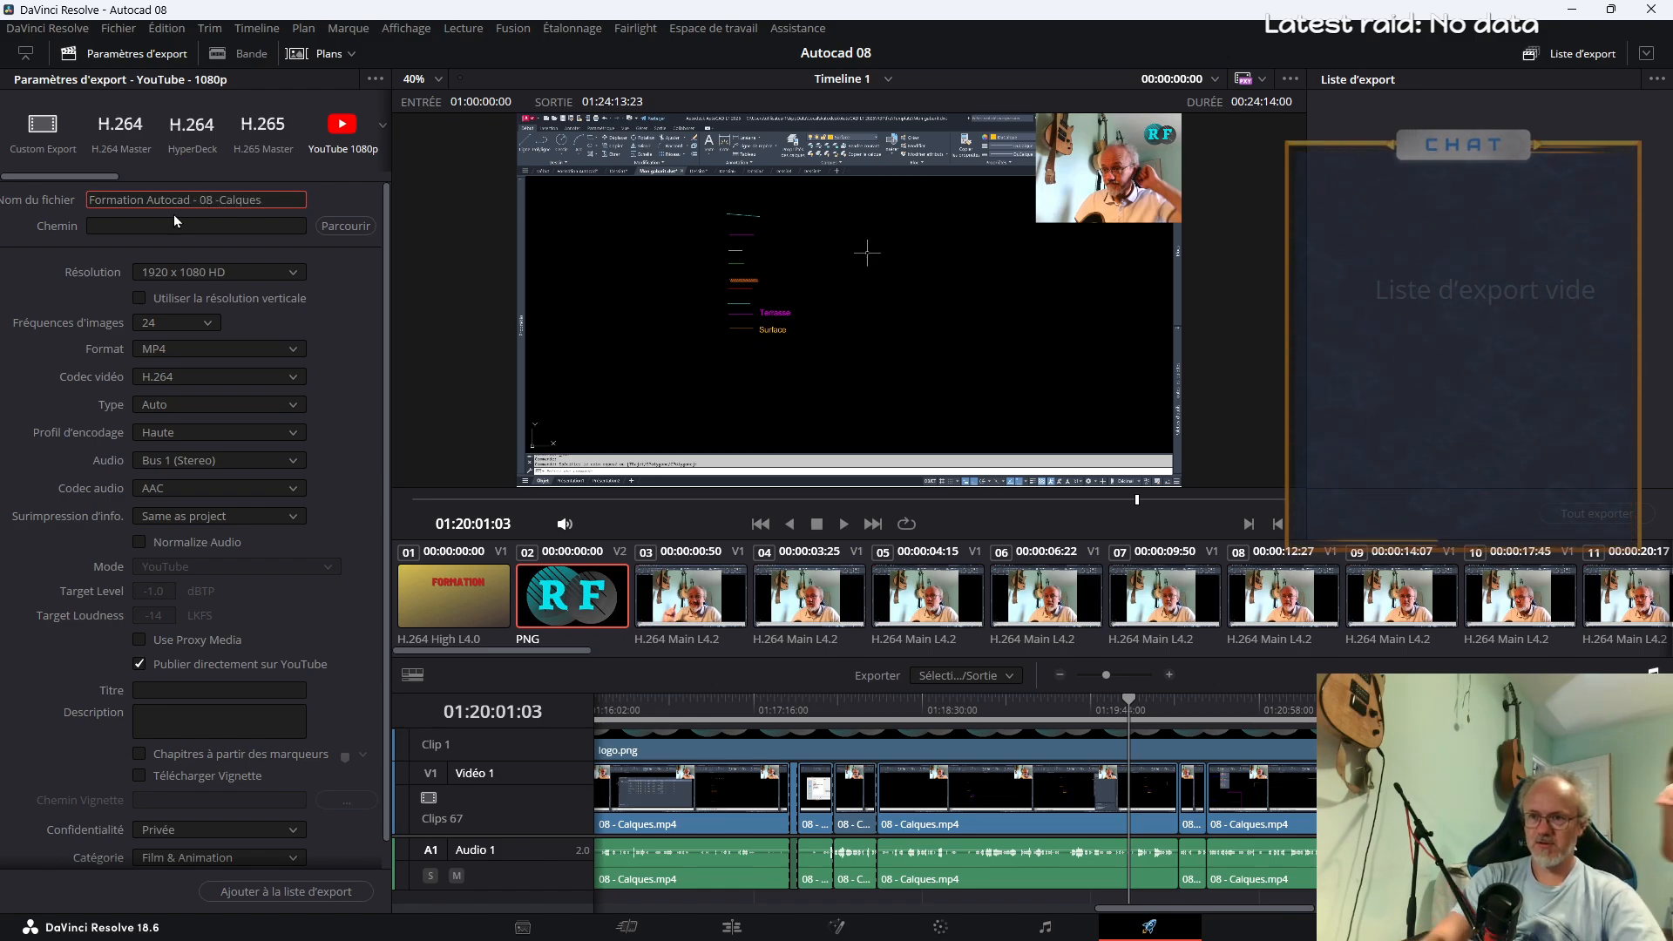
click(219, 200)
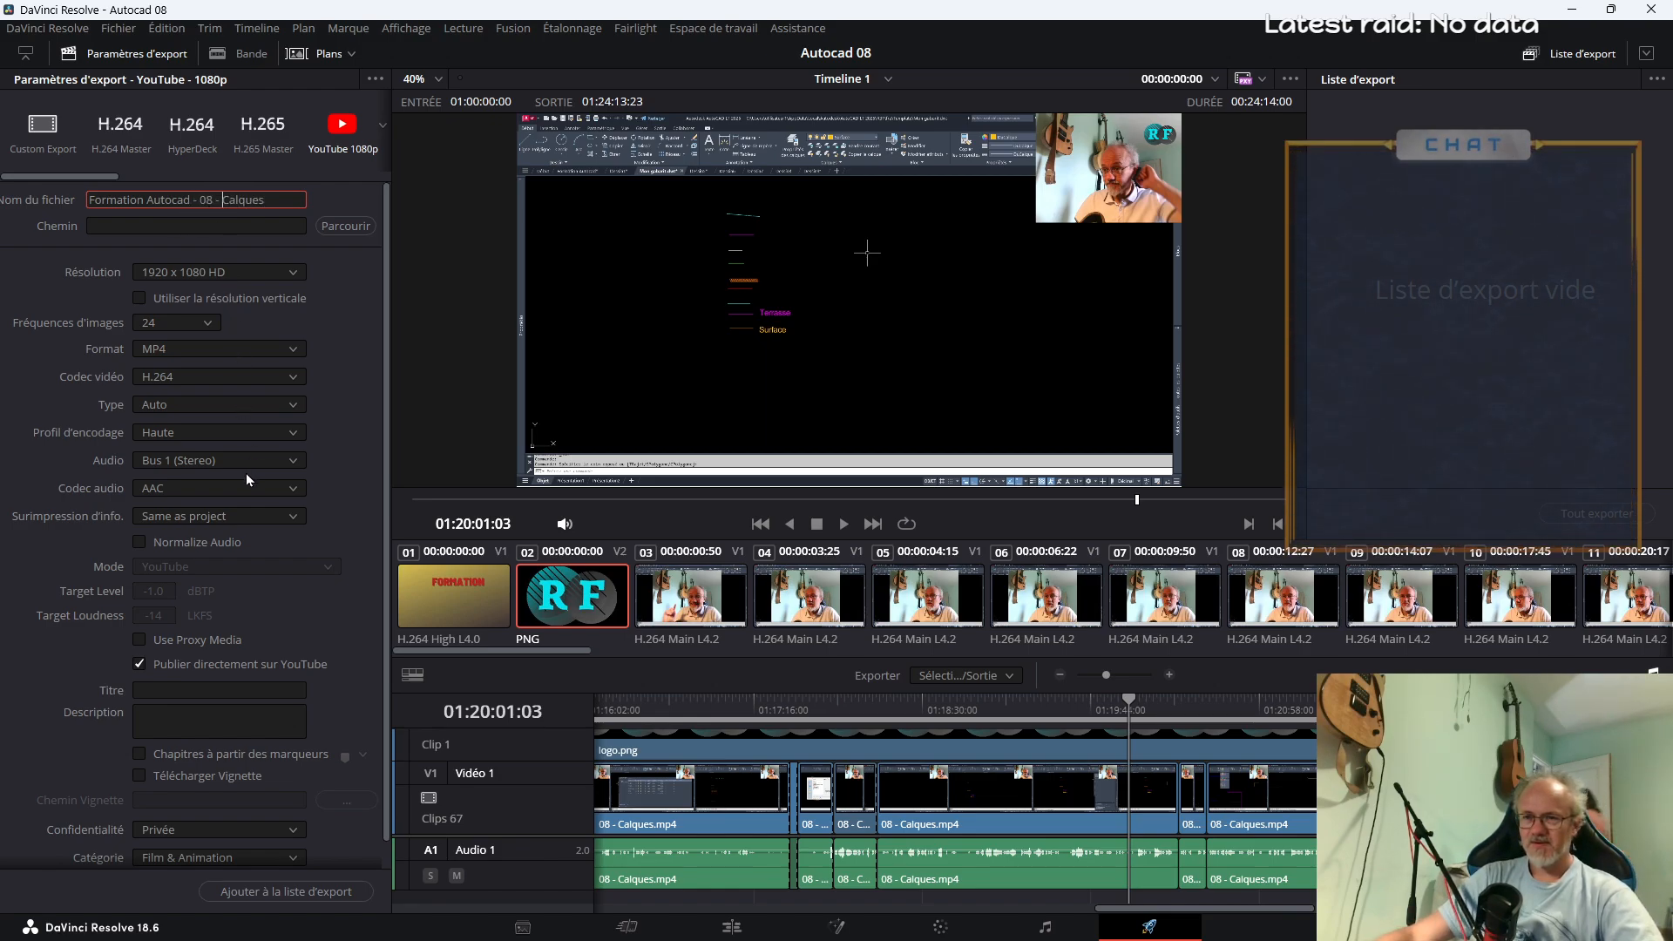
Copy the export file name into the YouTube title, giving "Formation Autocad - 08 - Calques"
scroll(206, 702, down, 1)
click(218, 667)
scroll(296, 349, up, 1)
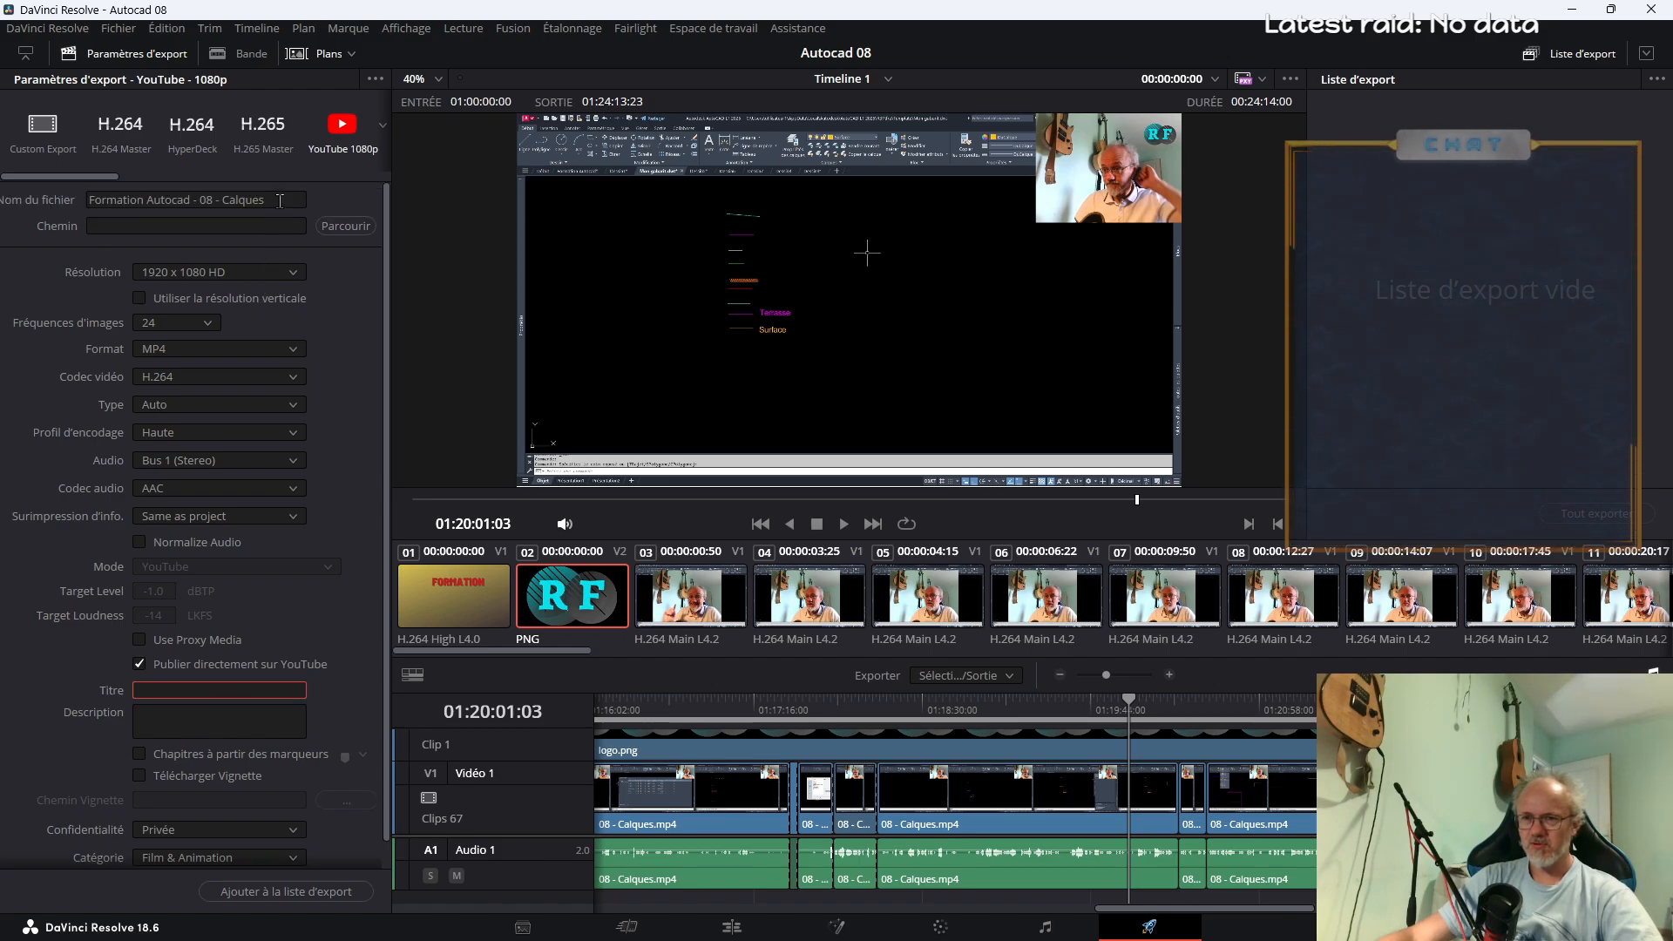
drag(279, 201, 87, 200)
key(ctrl+c)
click(211, 691)
key(ctrl+v)
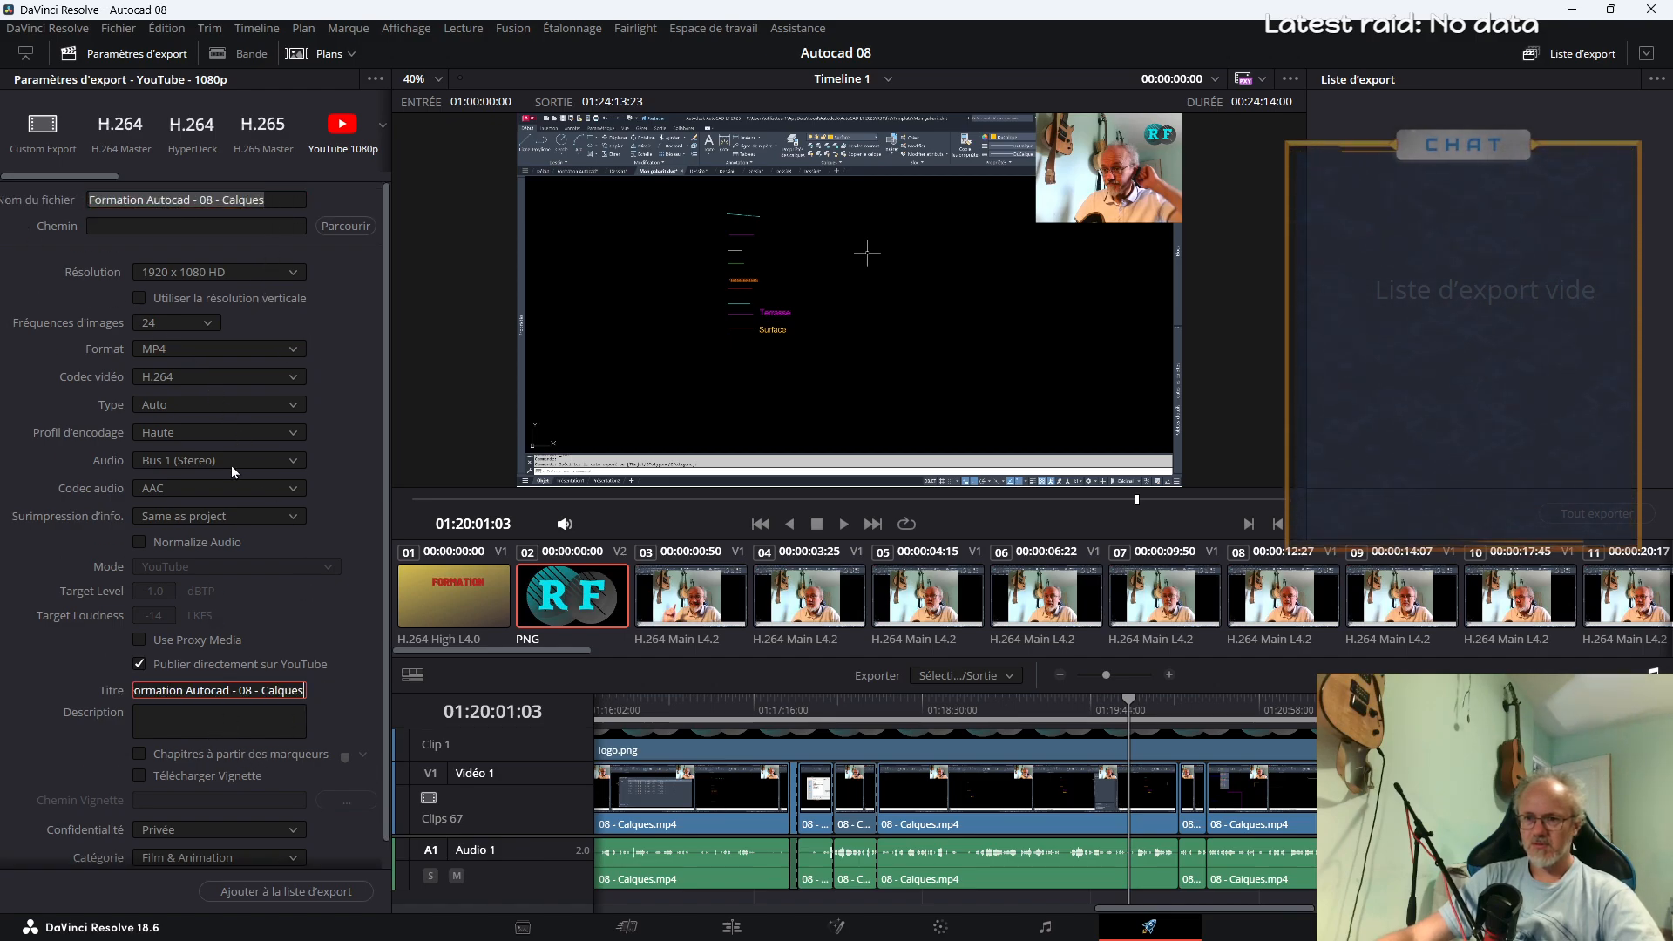
Shorten the export file name to "08 Calques" and set its destination to the Vidéo formation folder inside Autocad Initiation
drag(204, 200, 3, 197)
key(BackSpace)
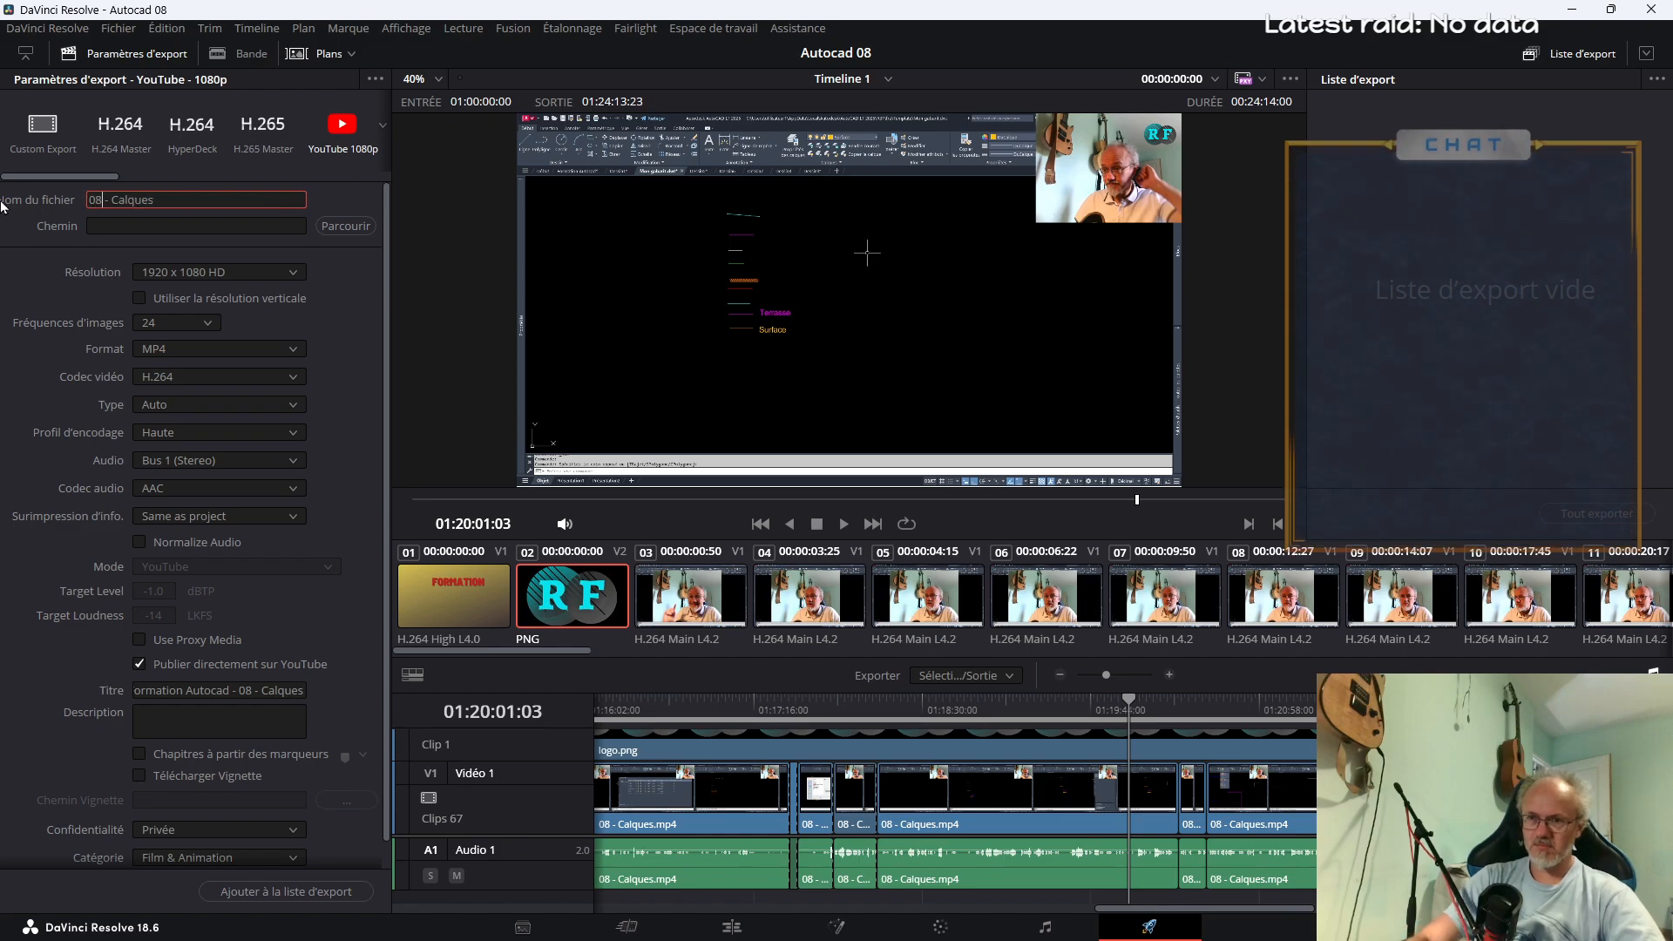
click(346, 225)
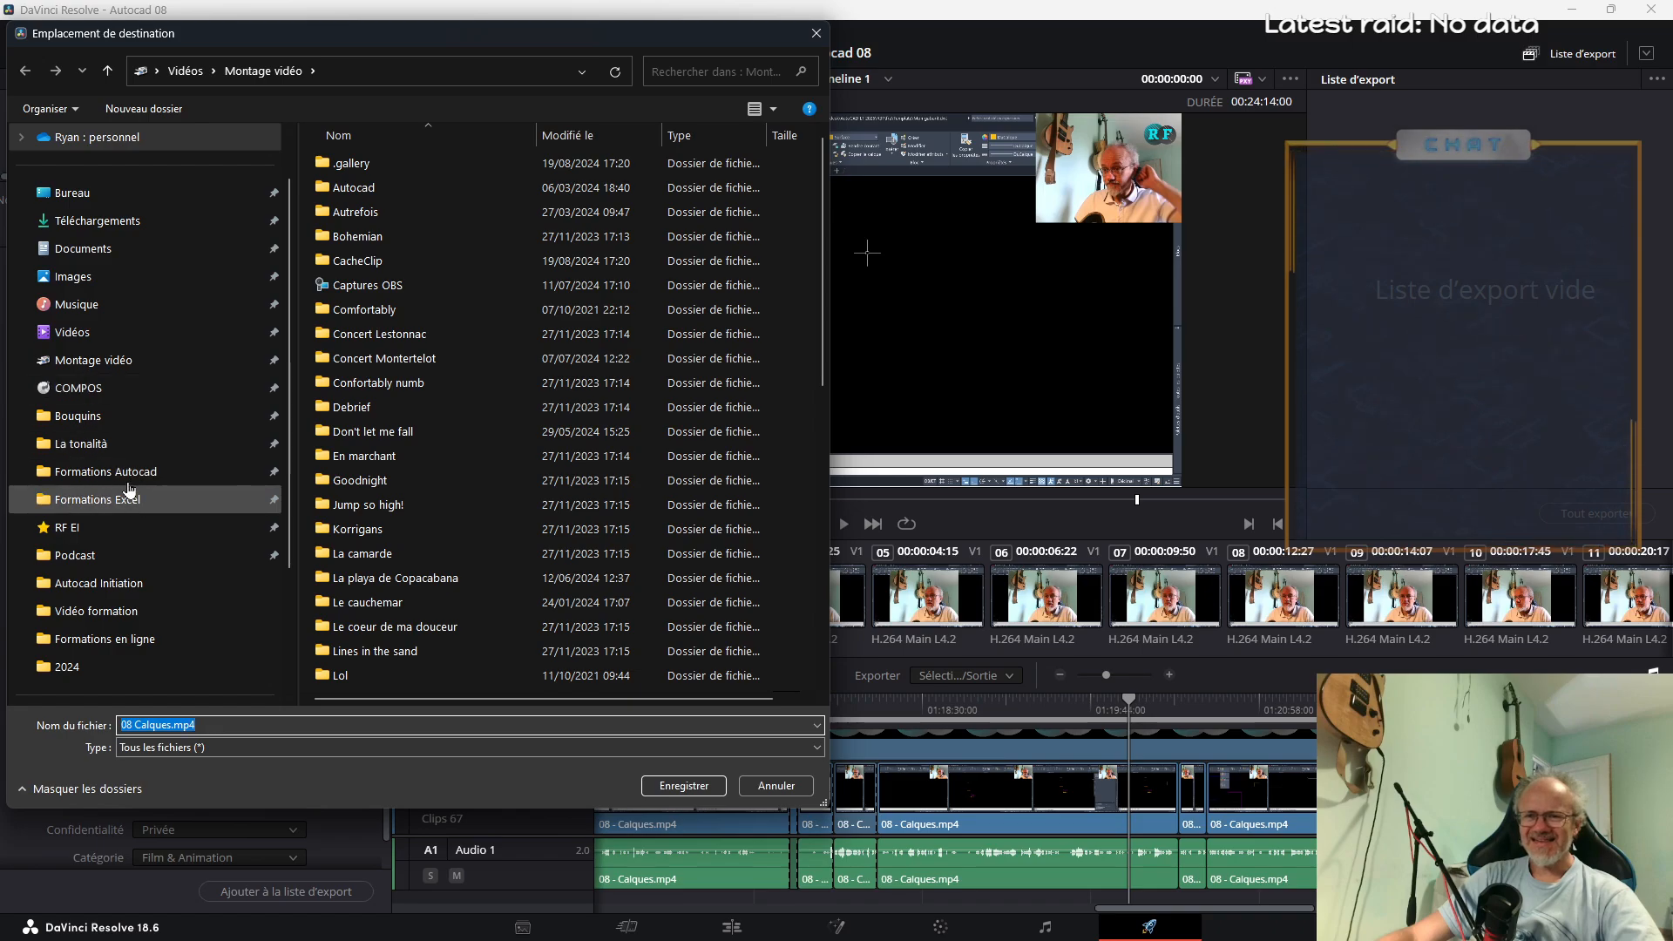
click(123, 481)
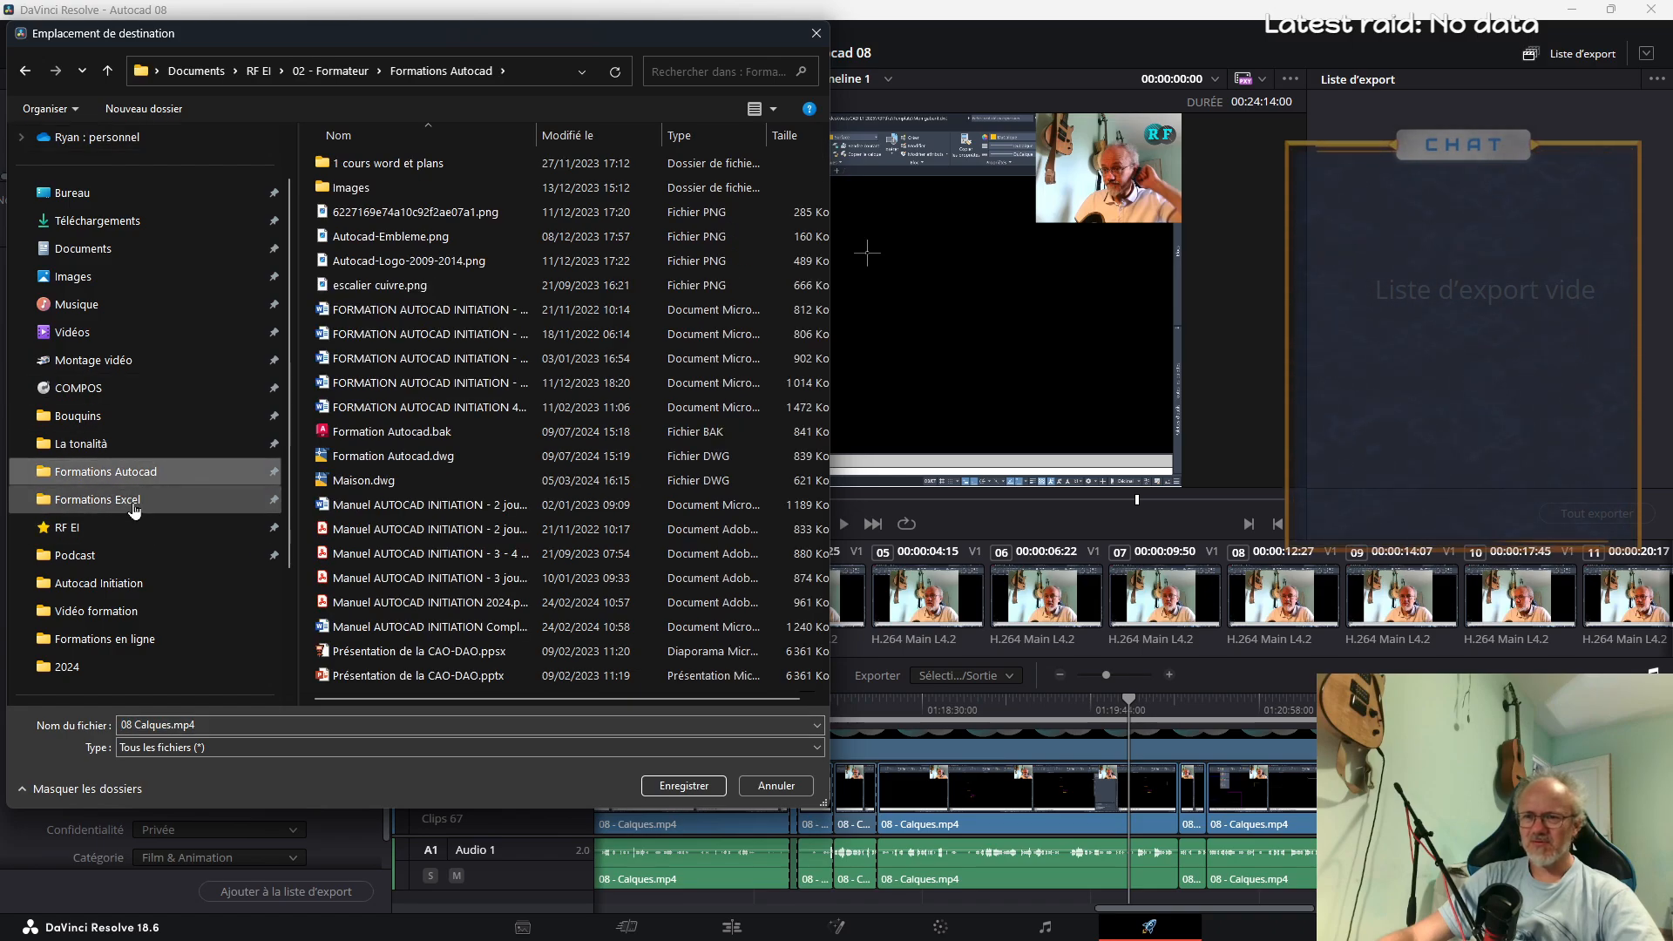
click(124, 589)
double_click(357, 196)
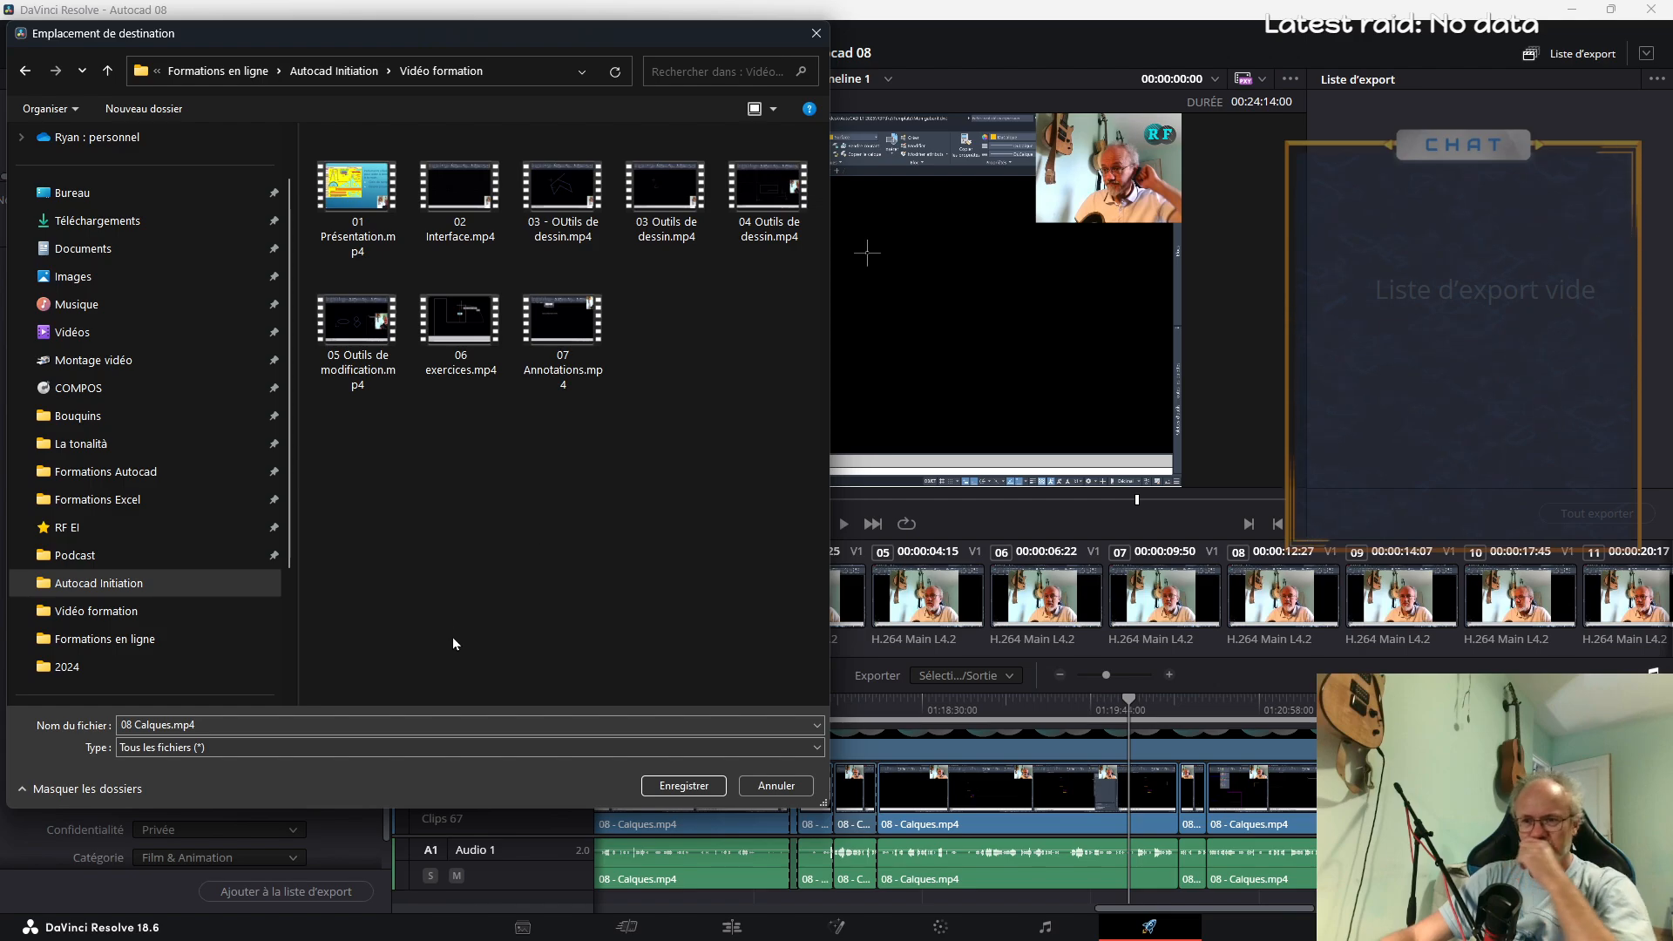
click(708, 787)
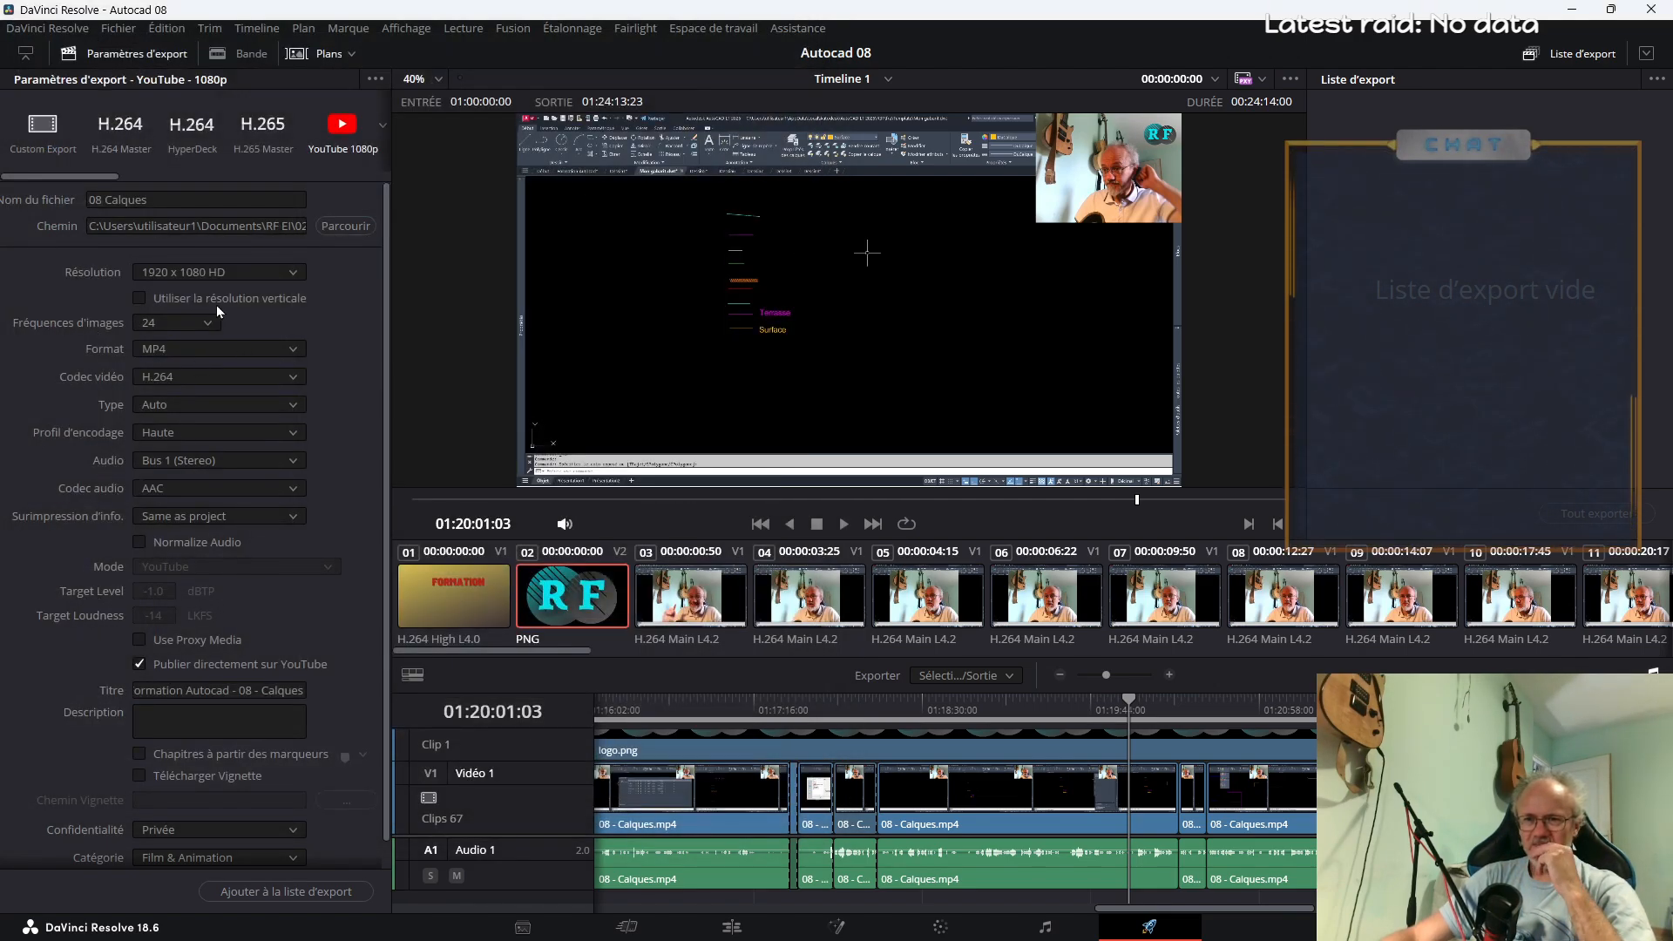
Enable chapters from markers and set Autocad.png from the Autocad Initiation folder as the uploaded thumbnail
click(169, 325)
click(200, 326)
scroll(357, 484, down, 1)
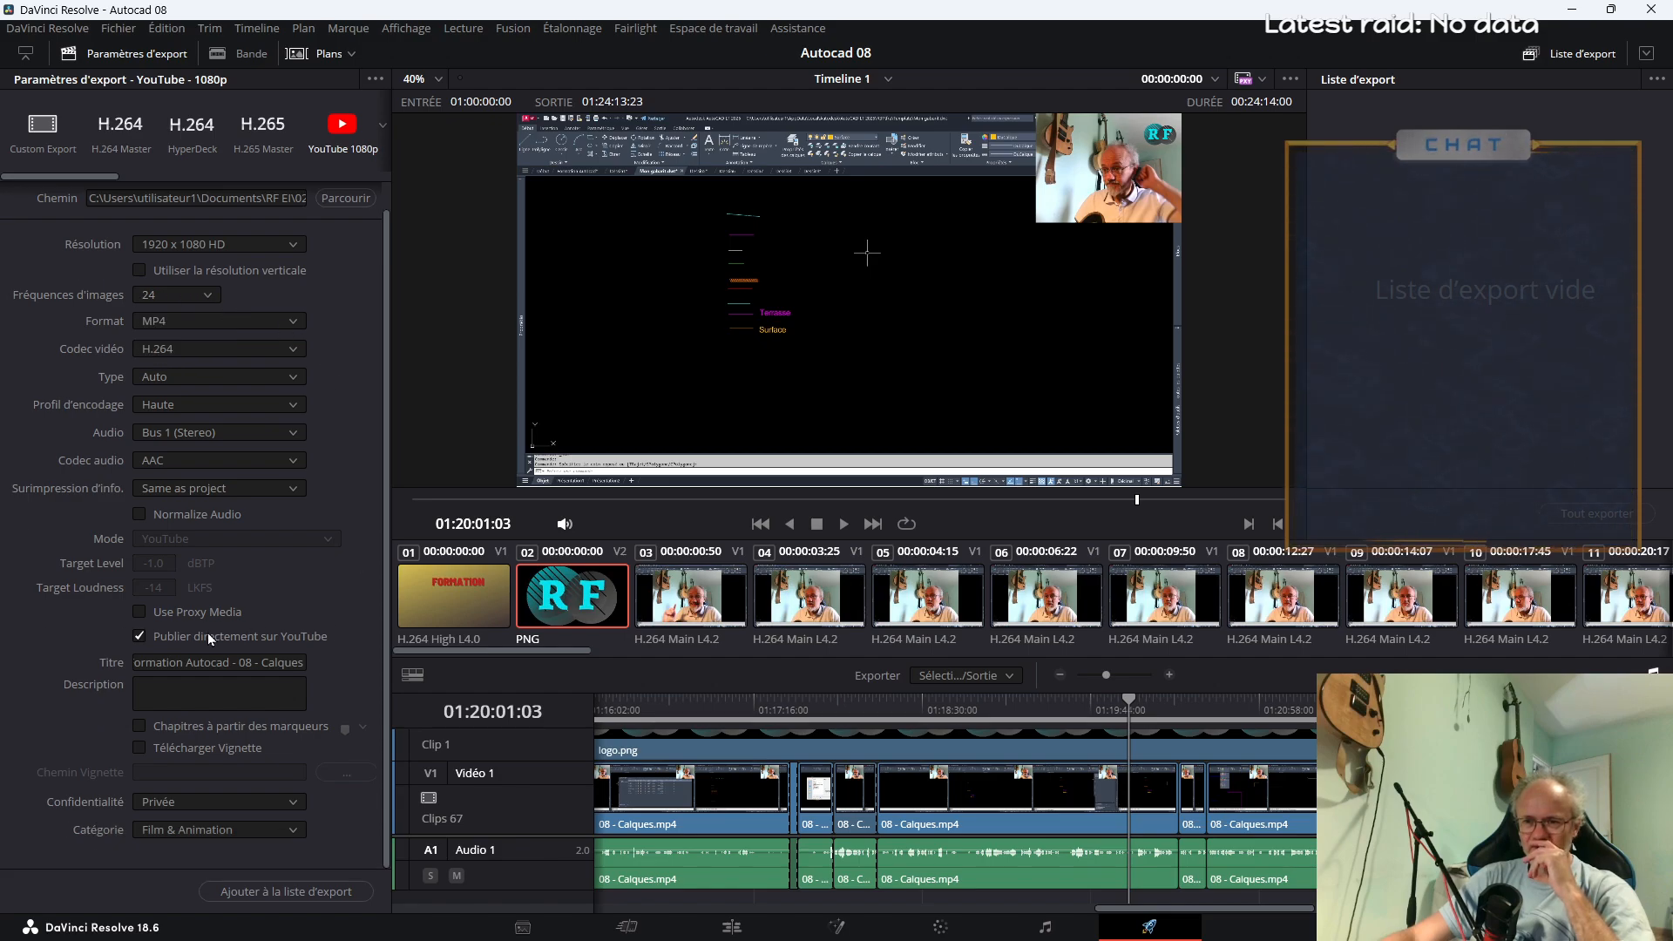
click(136, 728)
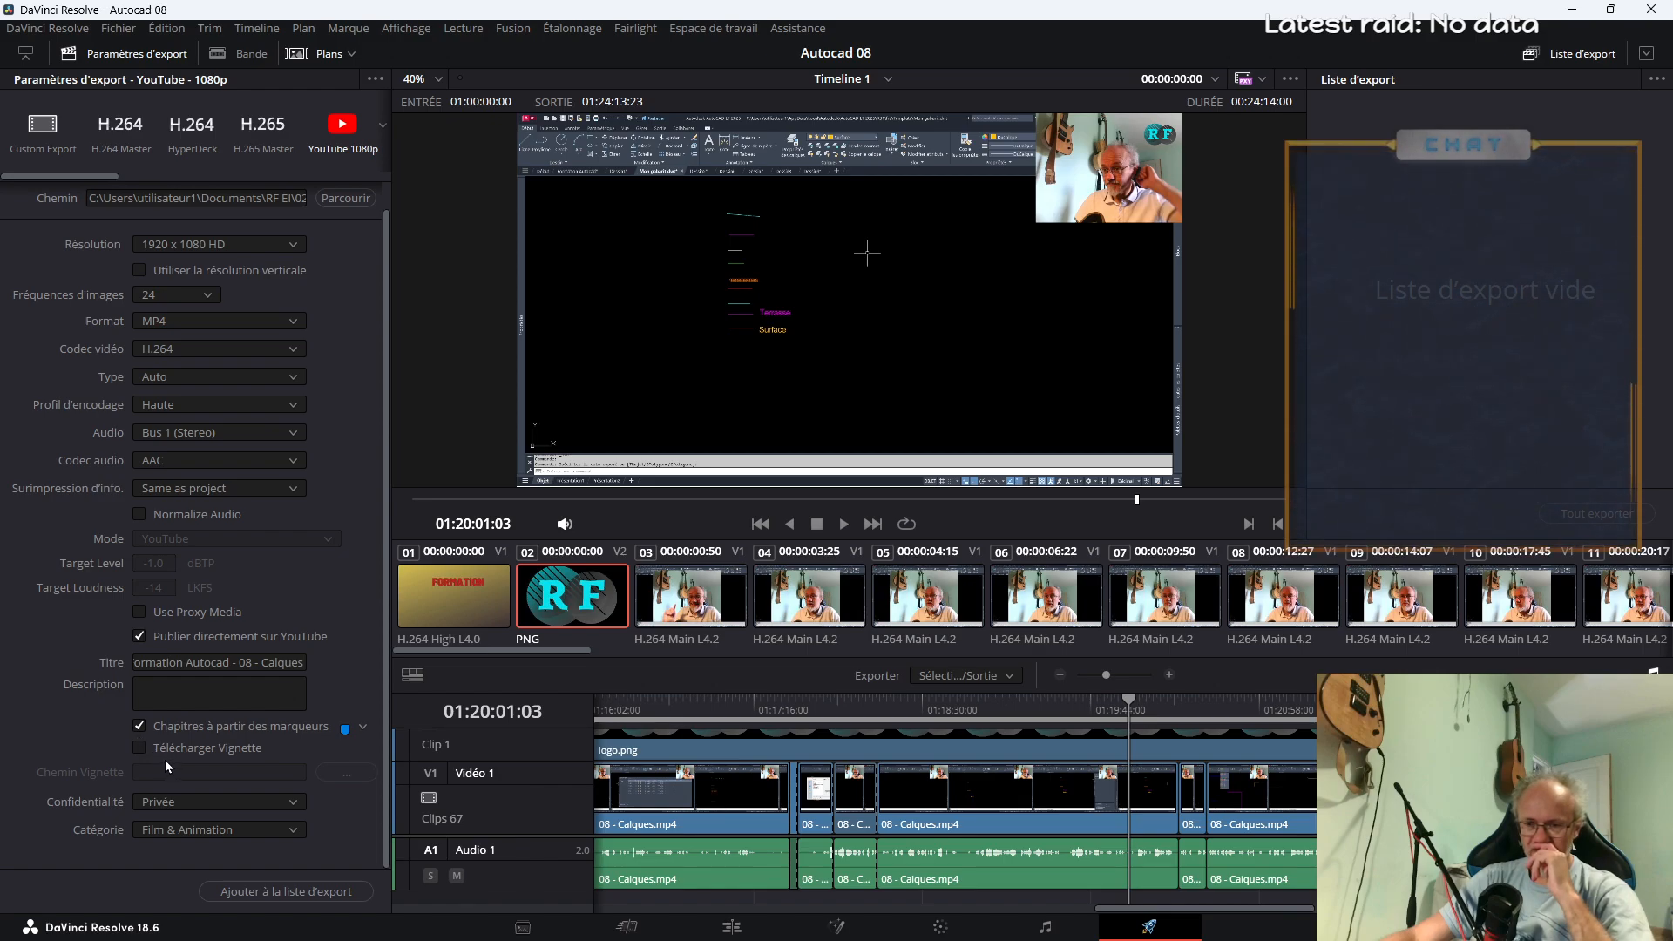
click(346, 774)
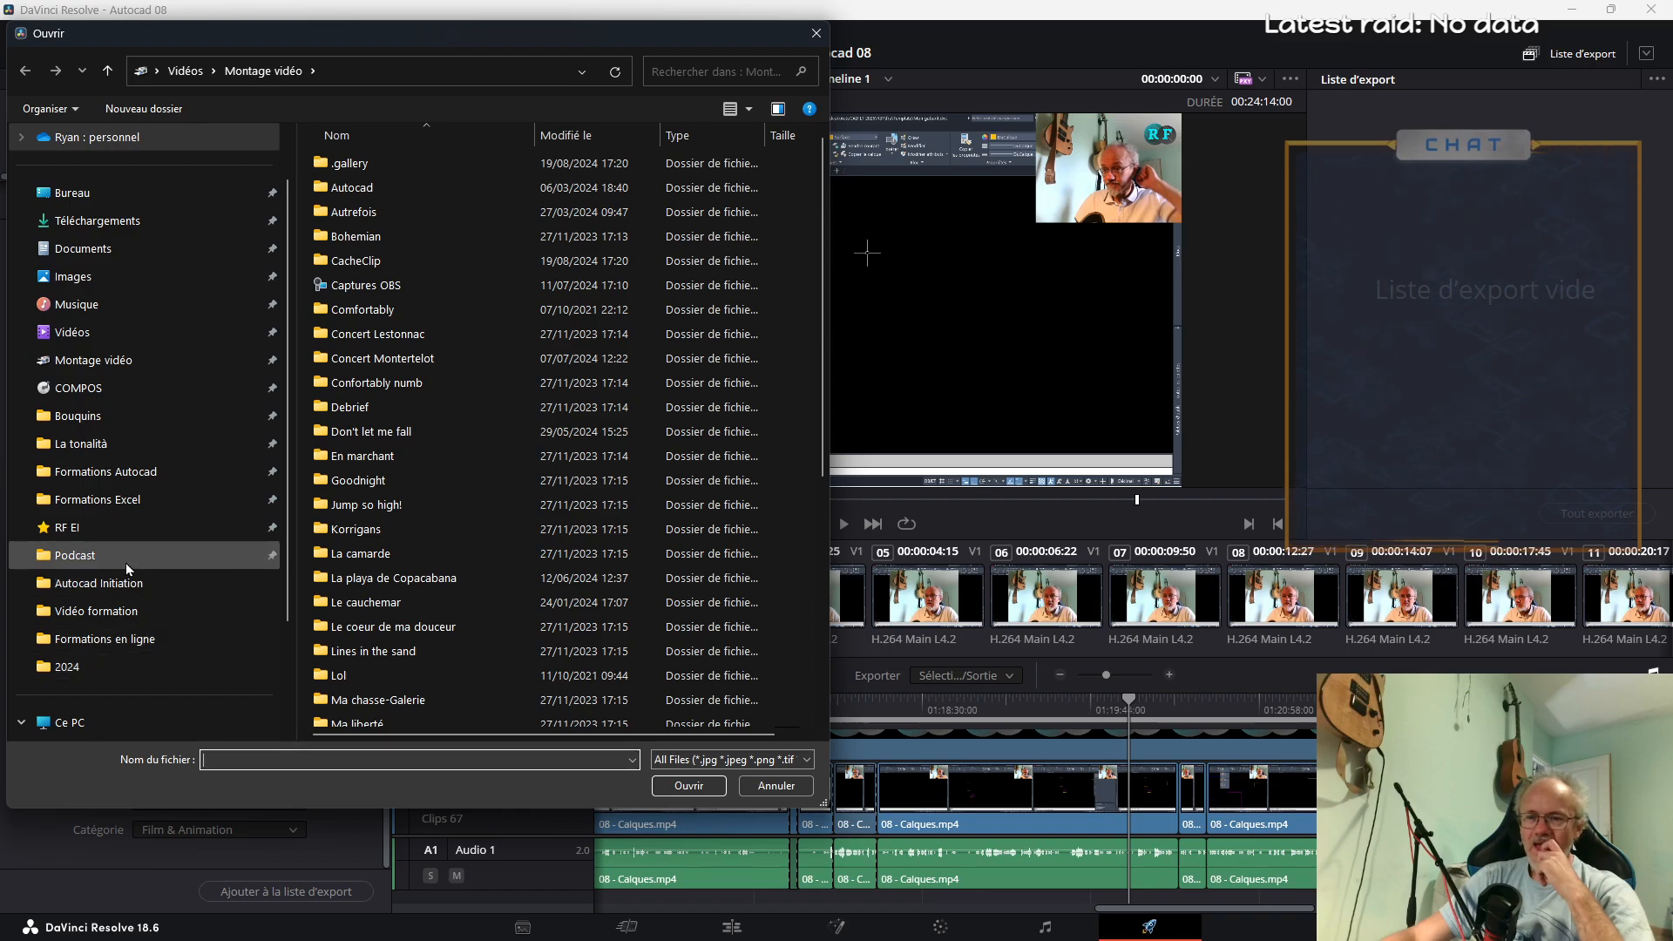
click(148, 583)
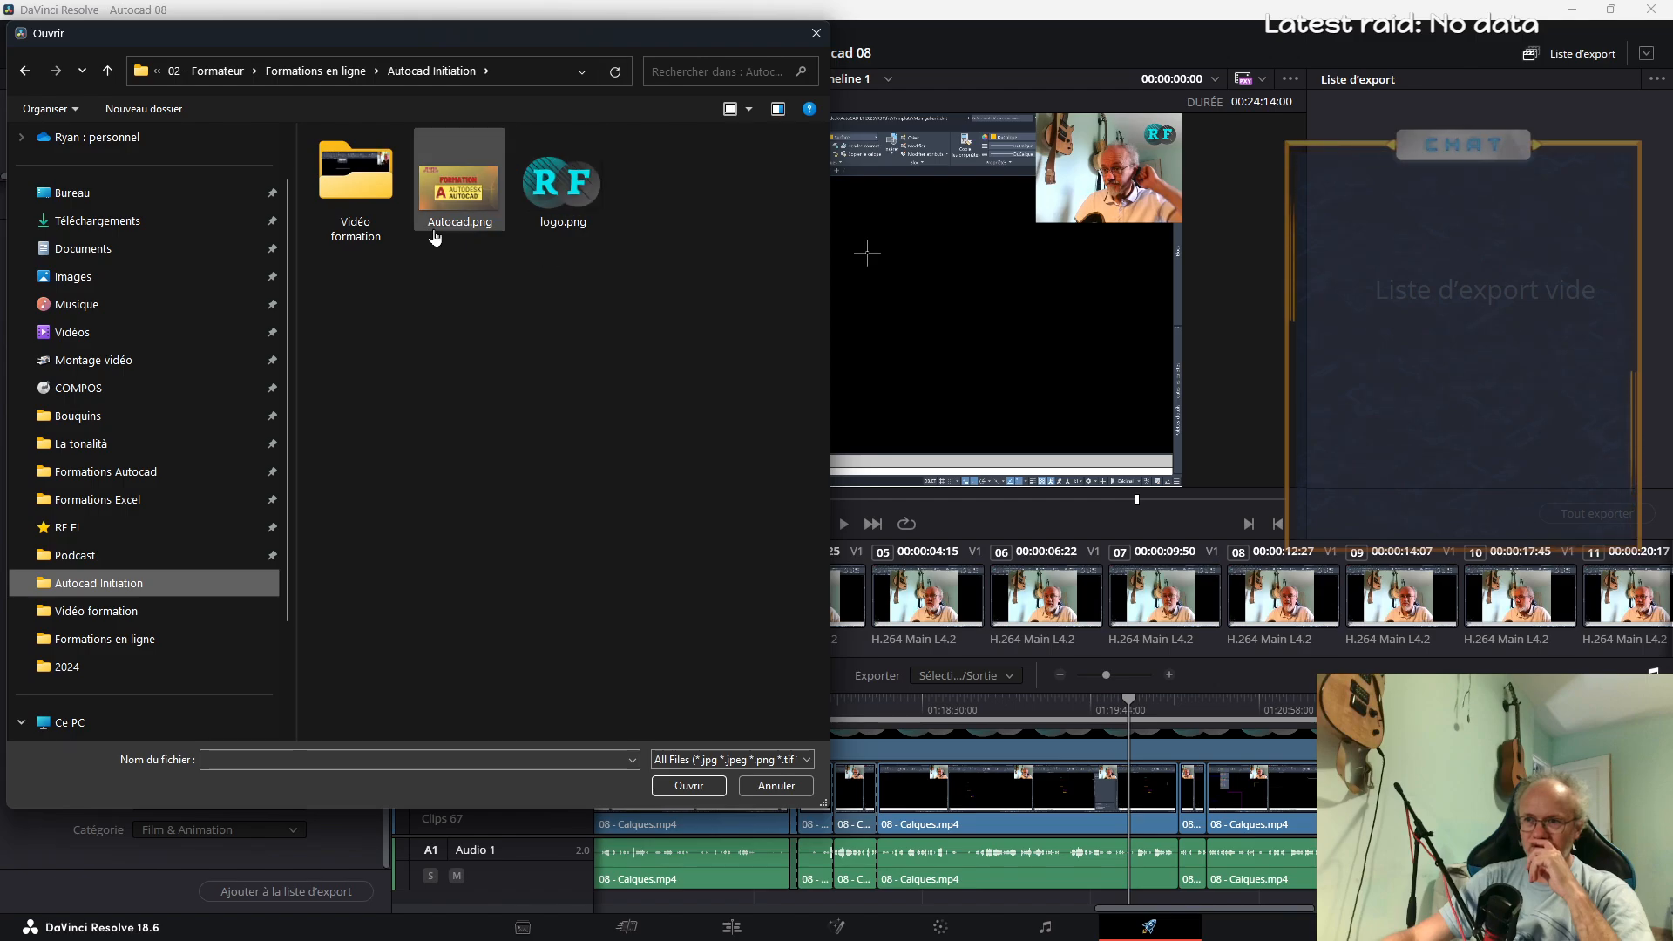
double_click(459, 187)
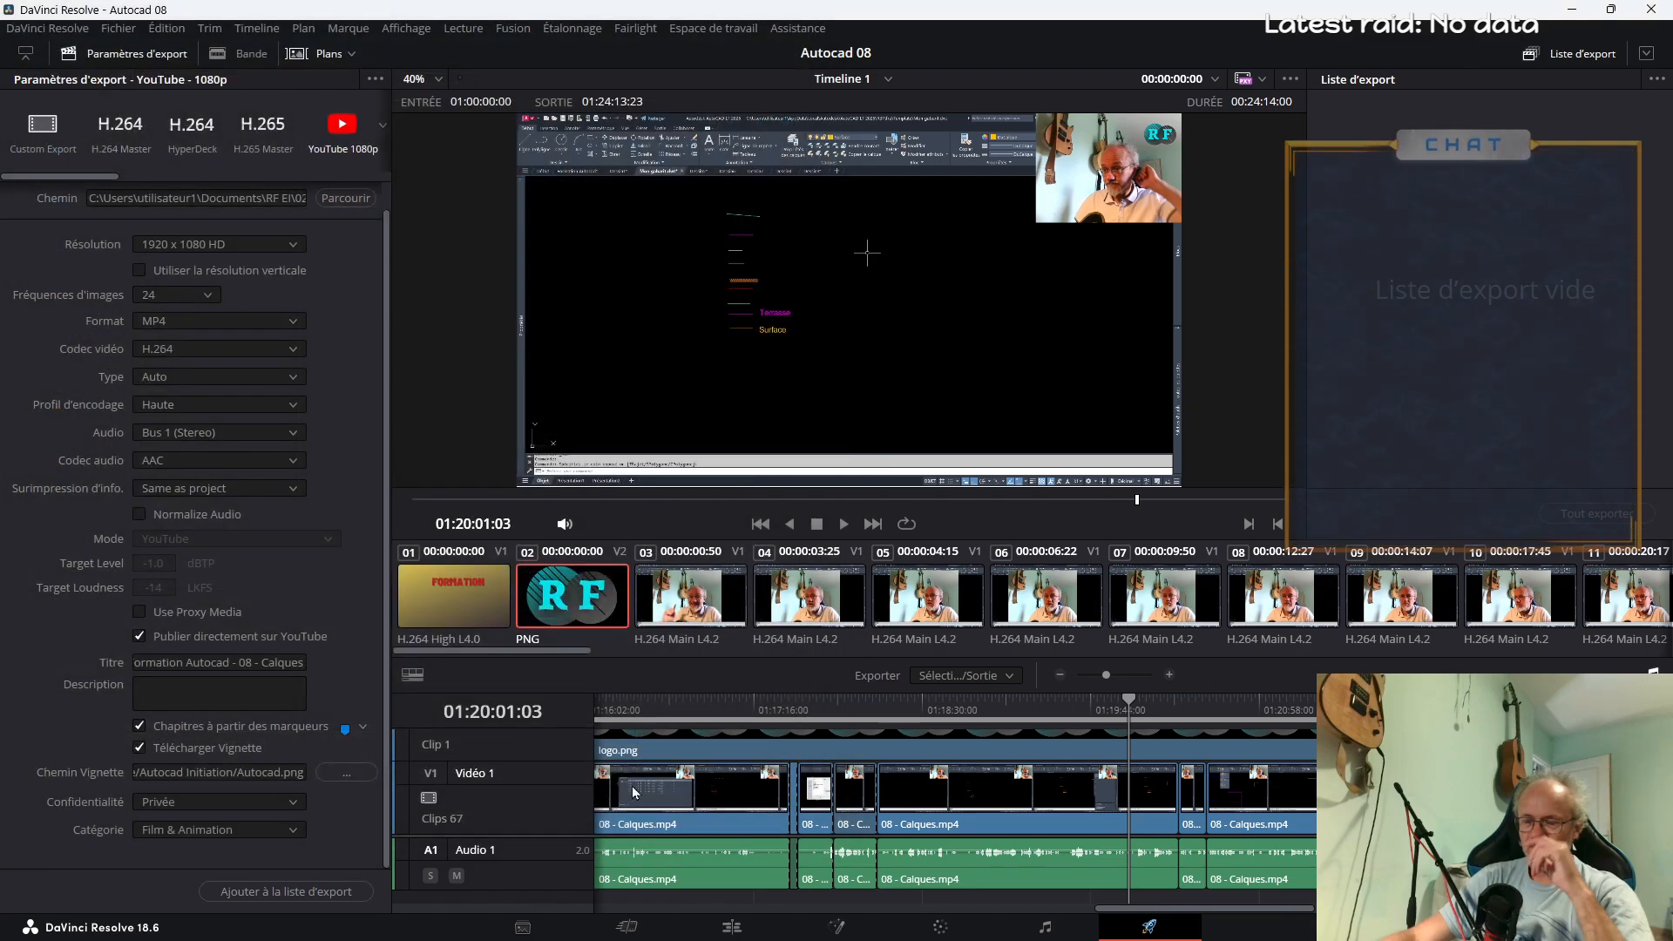
Review the playlist's video titles and chapter descriptions in YouTube Studio, and return to DaVinci Resolve
mouse_move(547, 926)
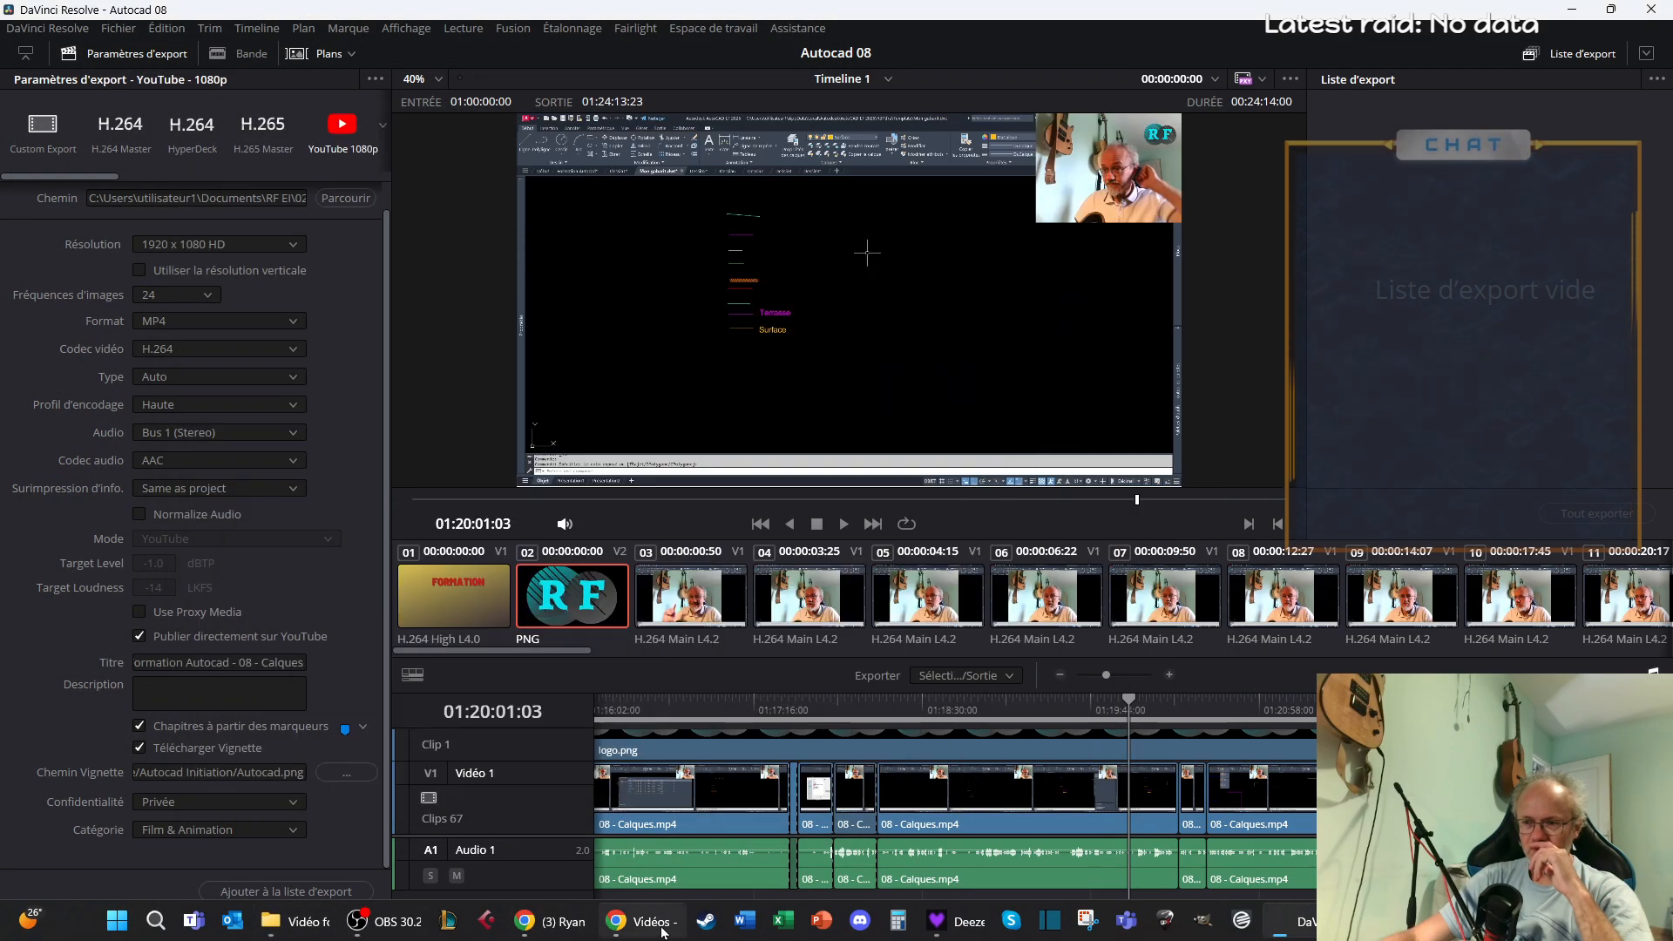
click(640, 922)
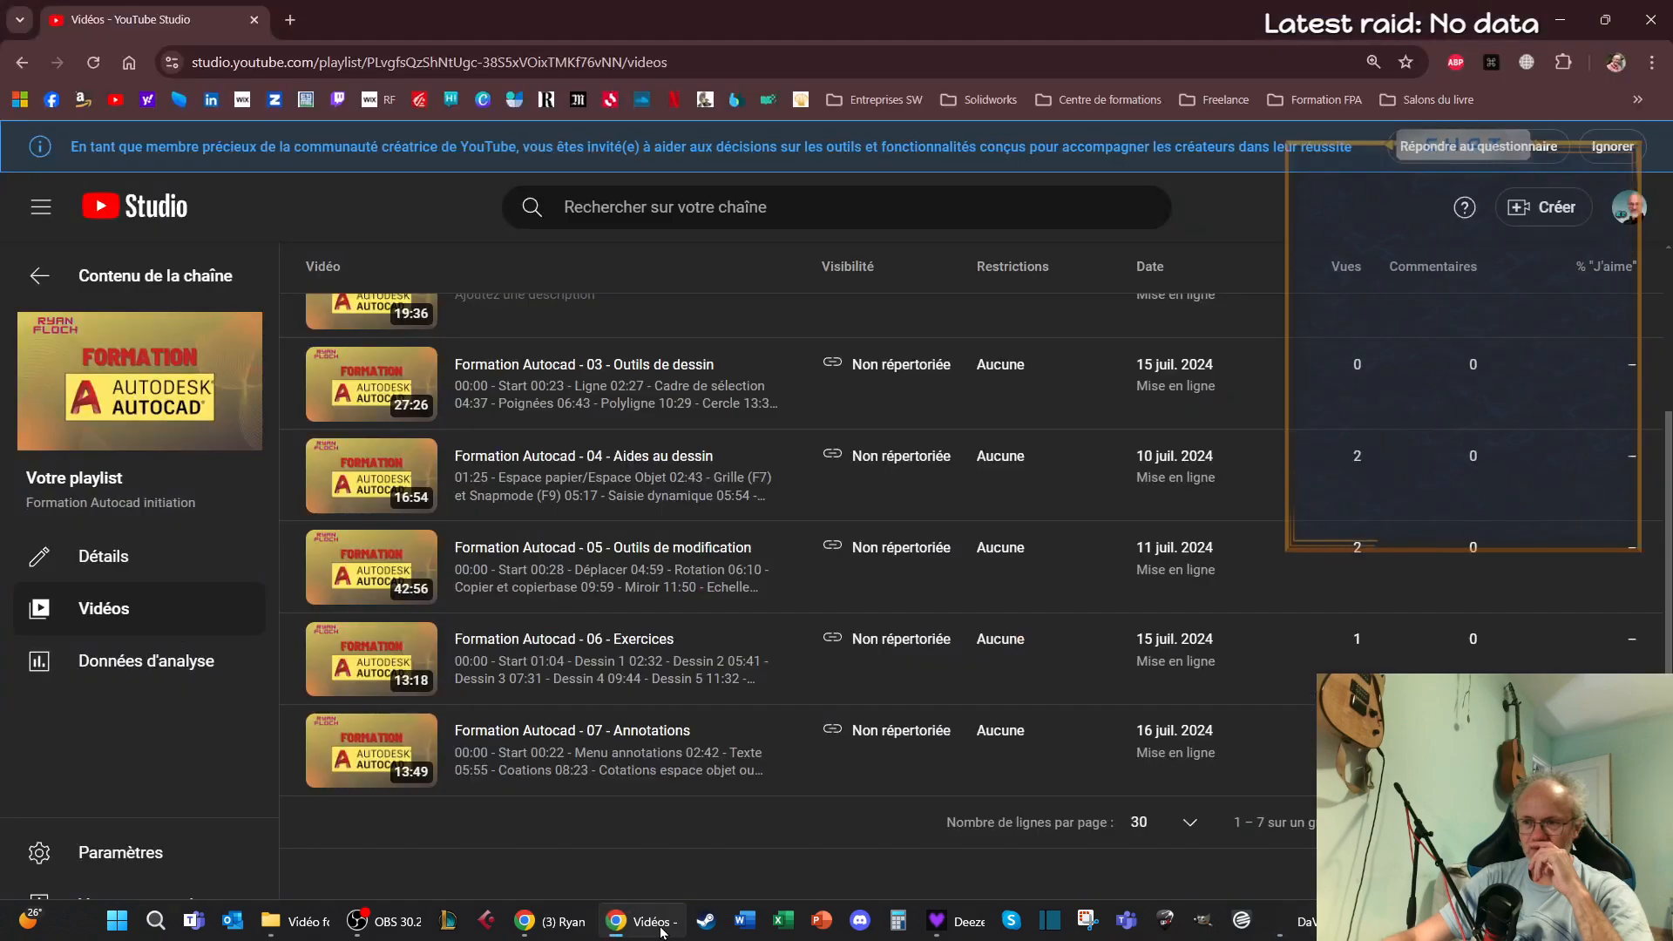
scroll(395, 767, up, 3)
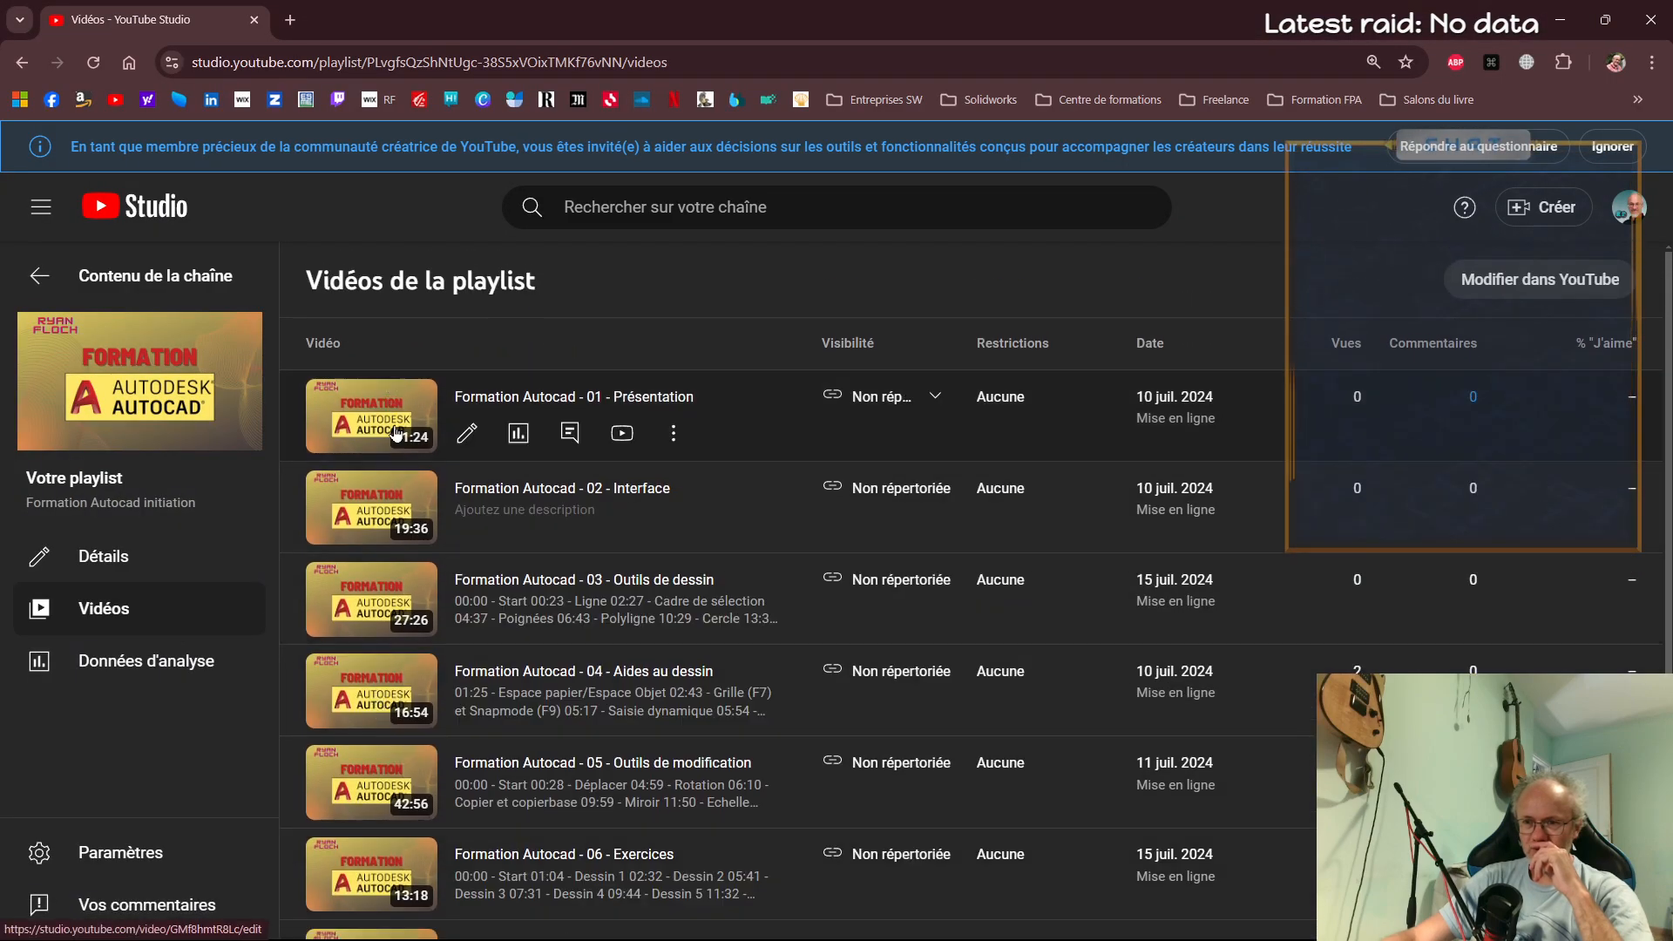
scroll(401, 723, down, 3)
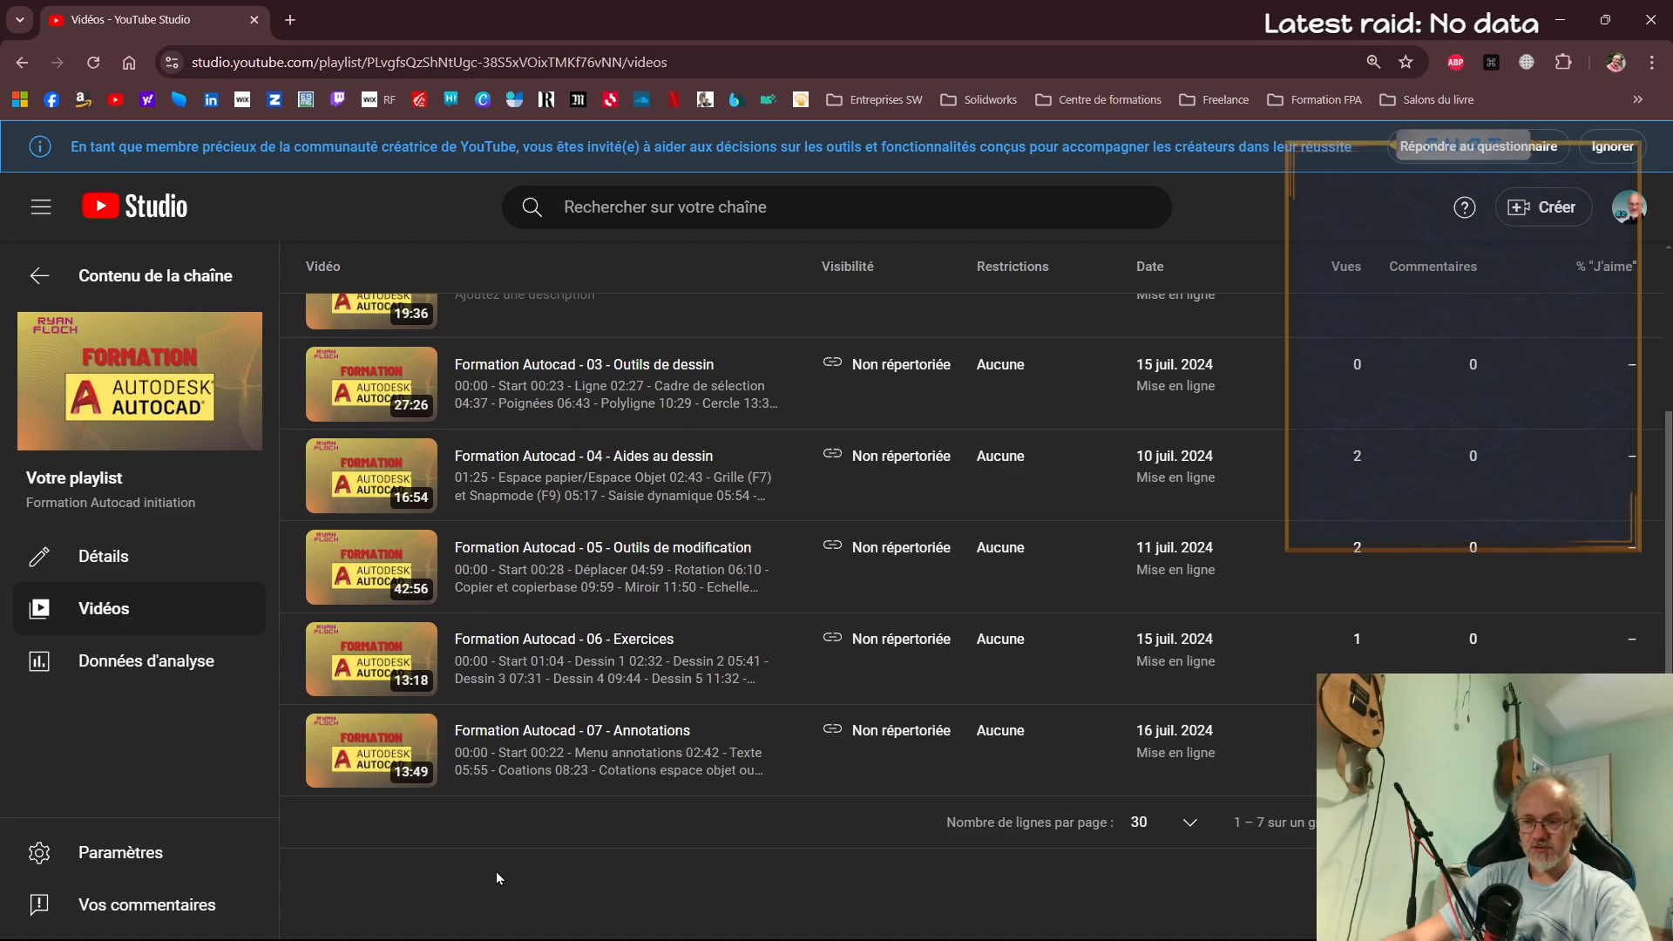
key(alt+Tab)
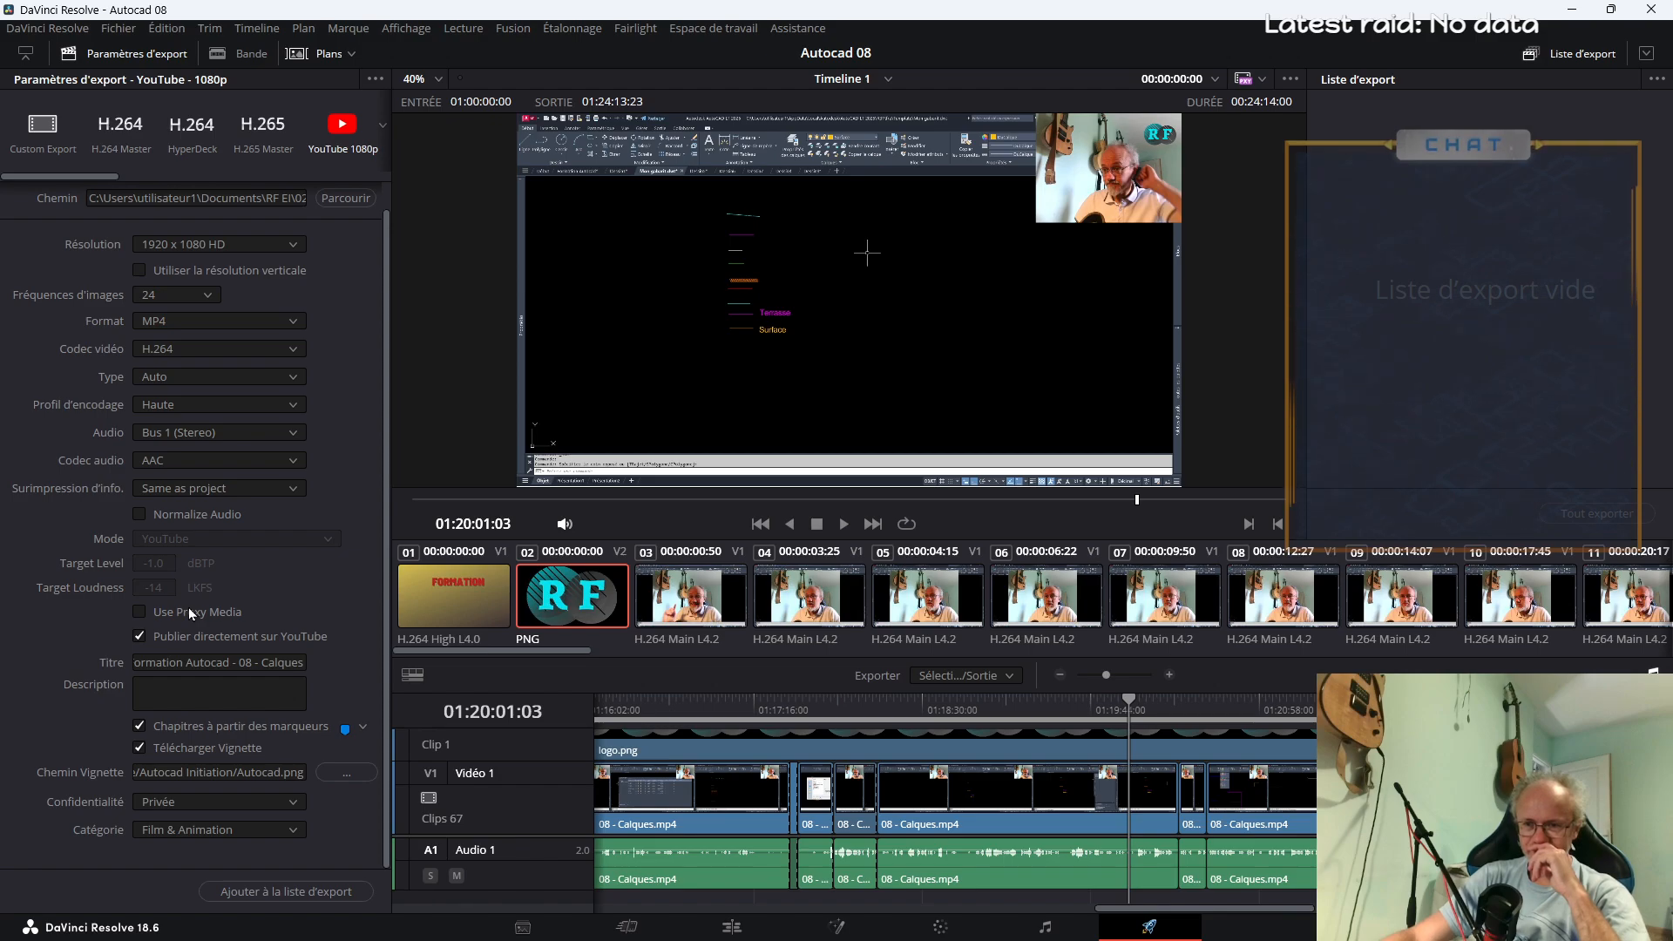
Play the timeline from about 01:00:26 to 01:00:54 in closer view, and check the export range options
drag(1186, 908, 616, 908)
click(682, 713)
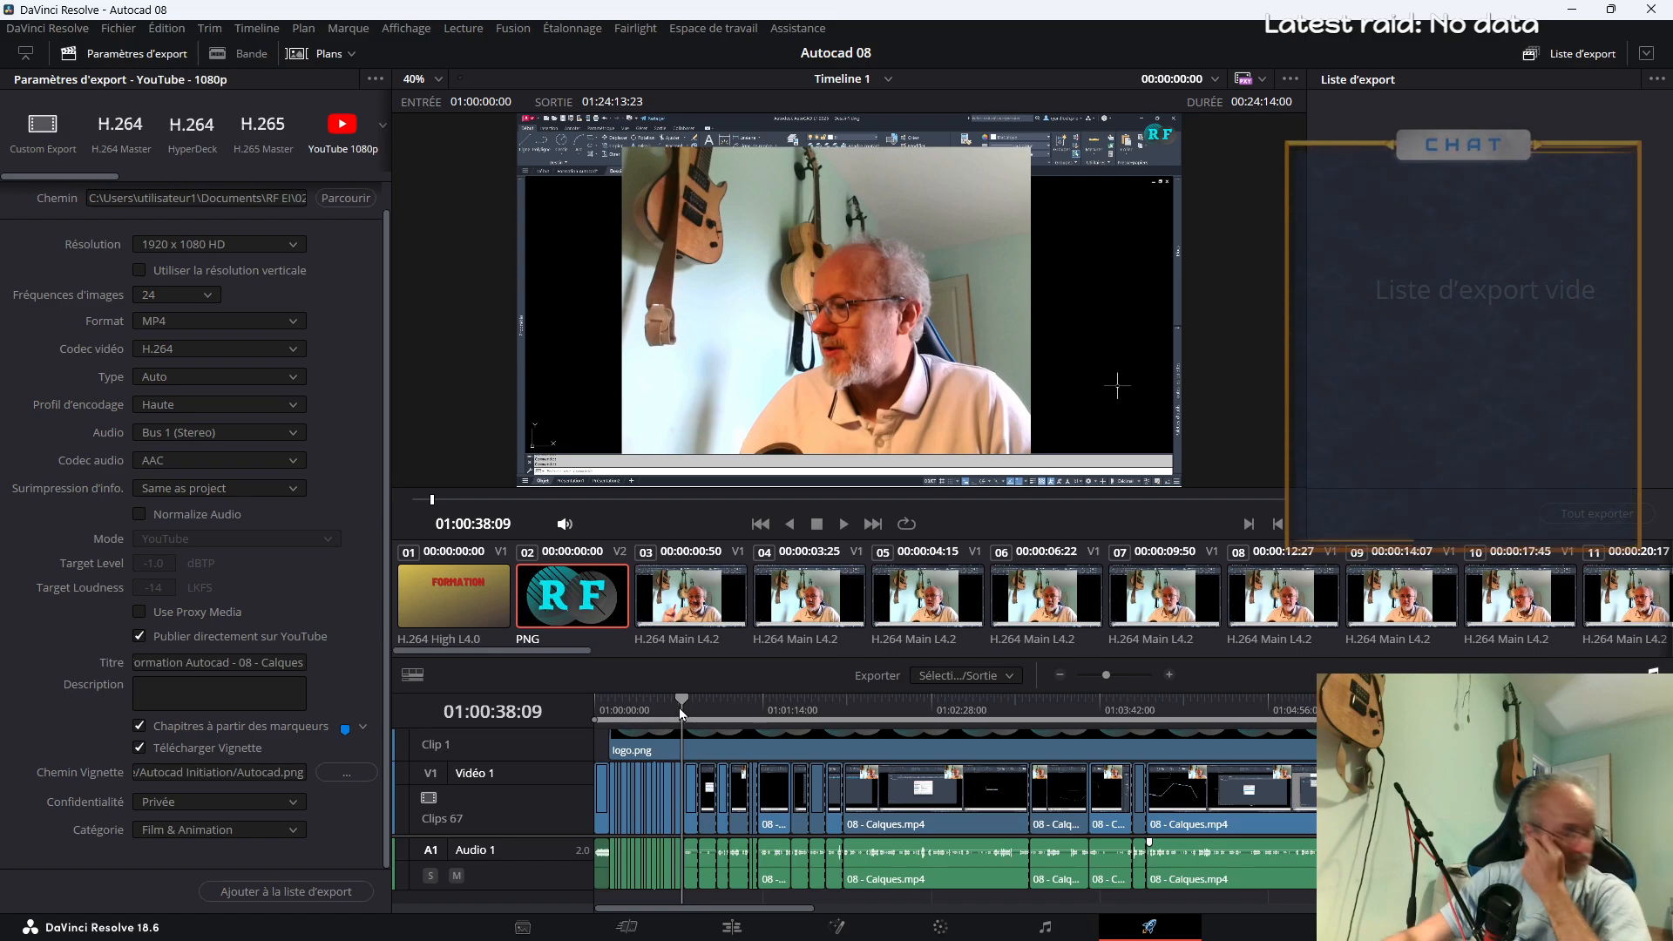
click(653, 707)
key(space)
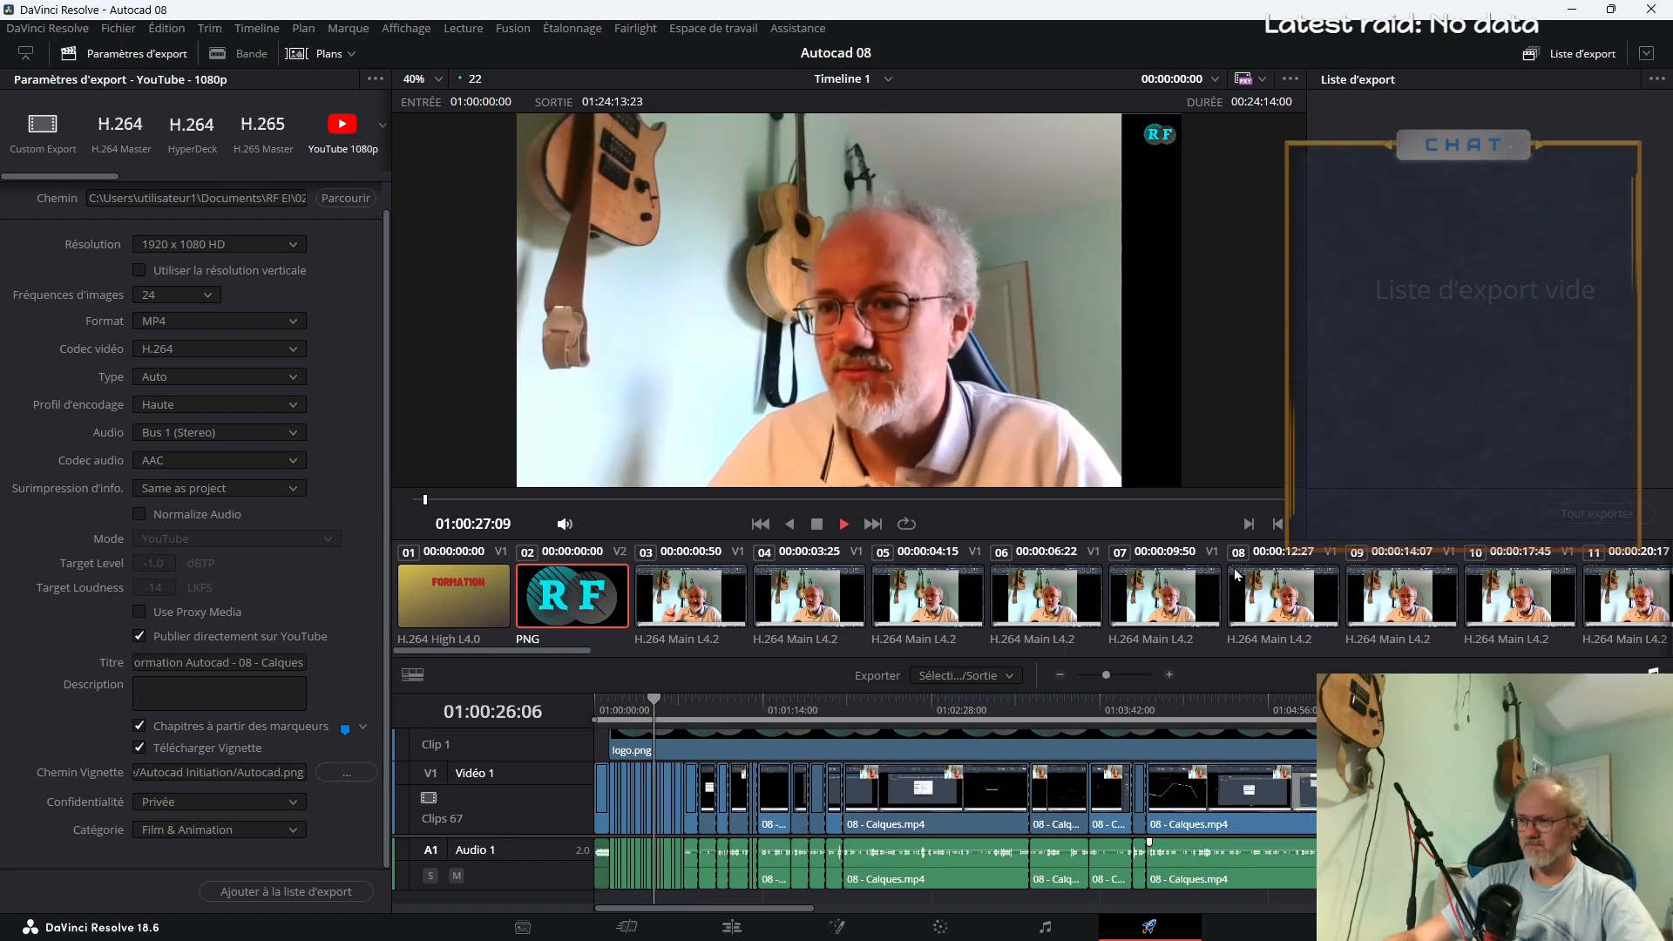
drag(1106, 676, 1119, 676)
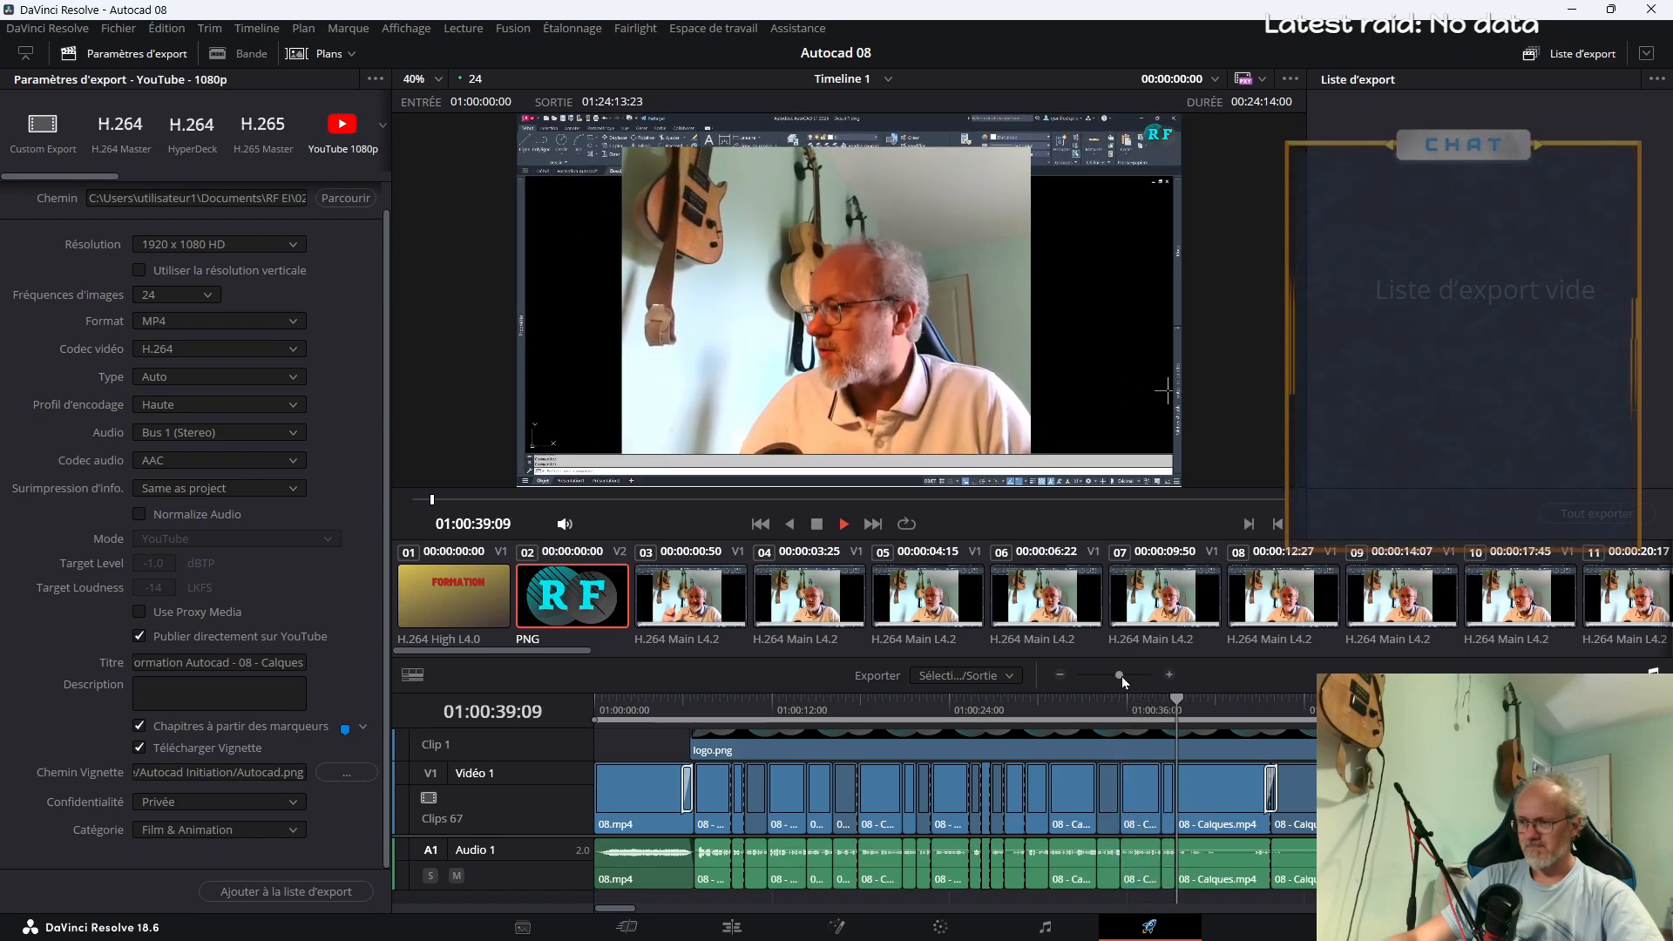
drag(1121, 676, 1118, 677)
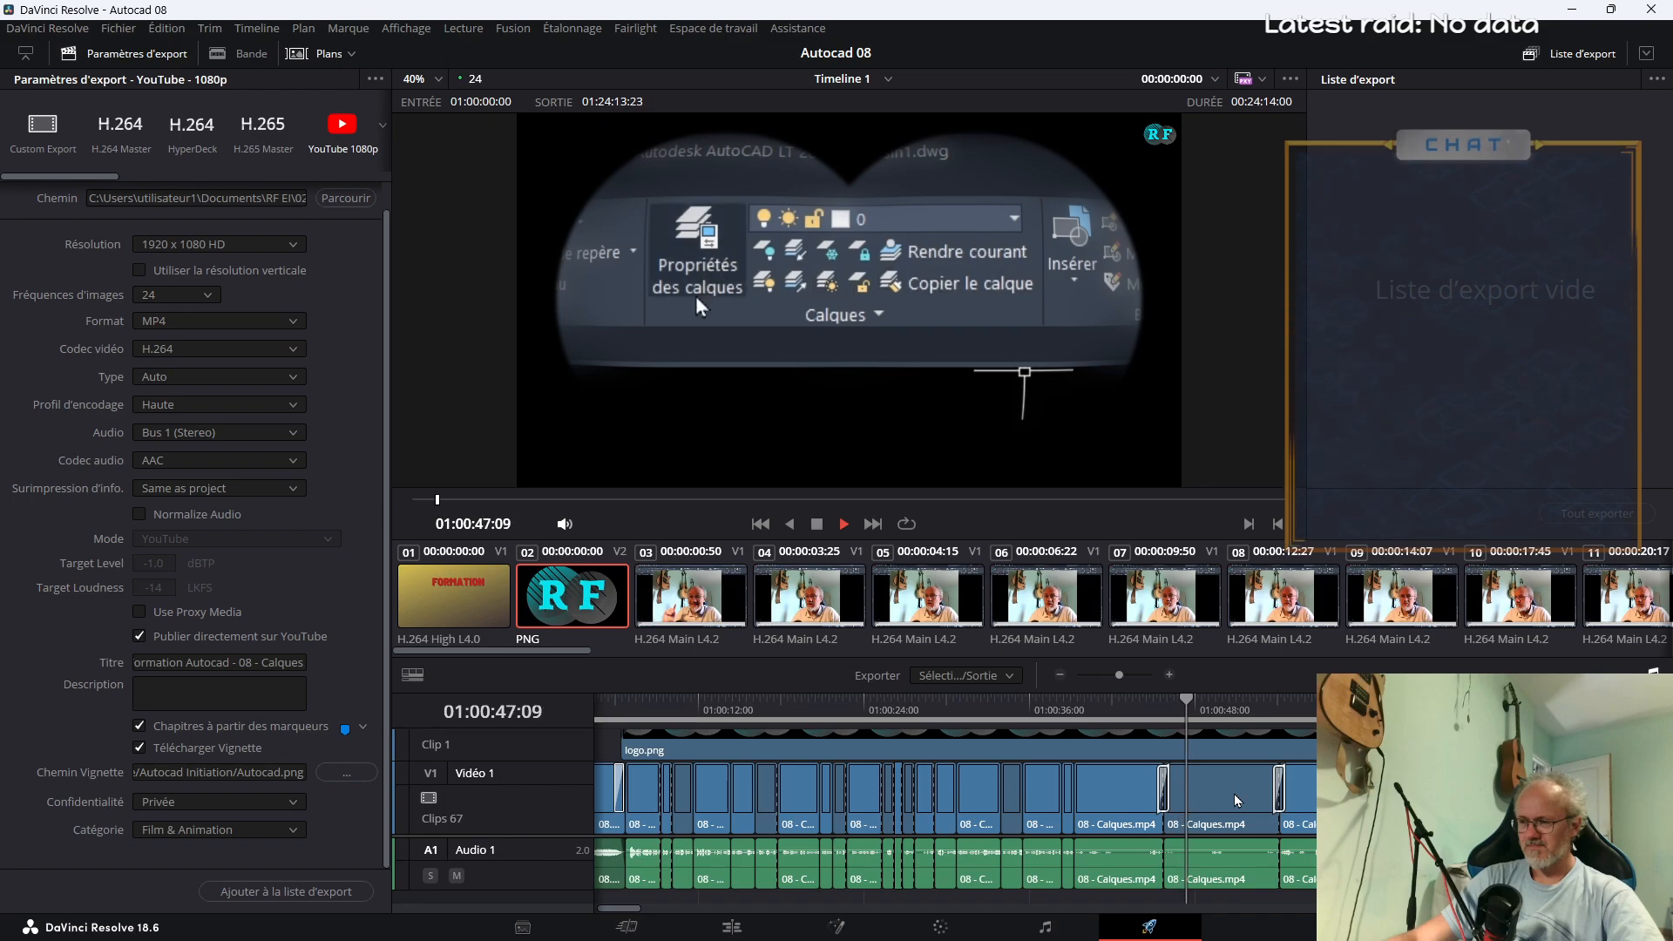
click(1118, 676)
drag(1117, 676, 1122, 676)
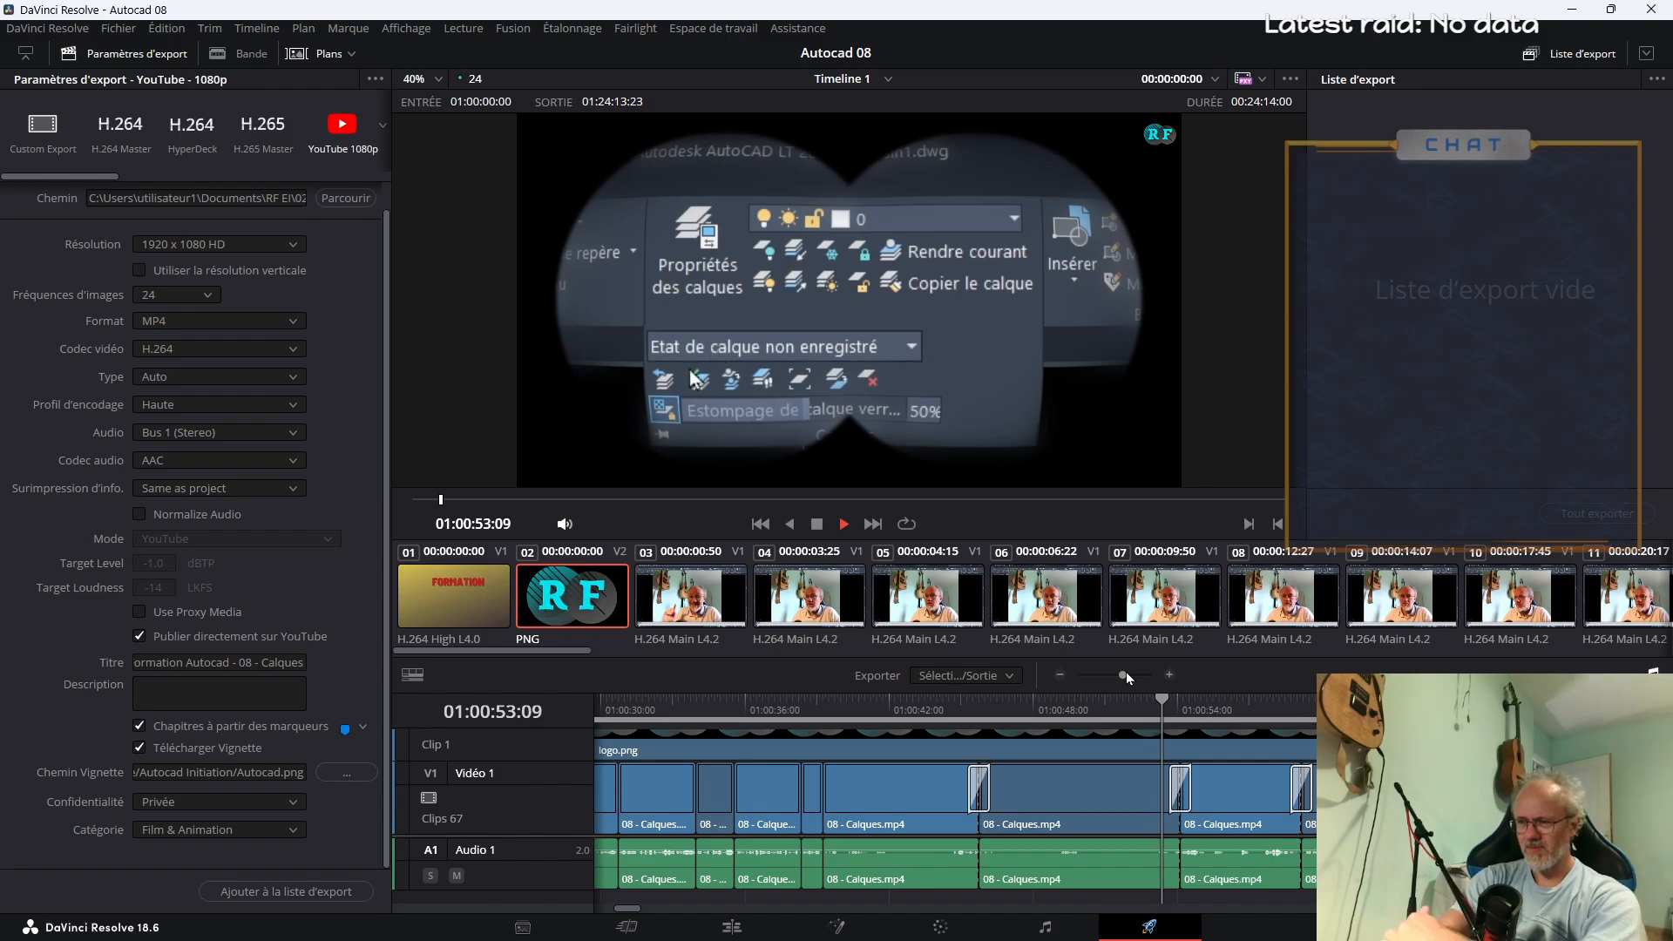
key(space)
click(972, 678)
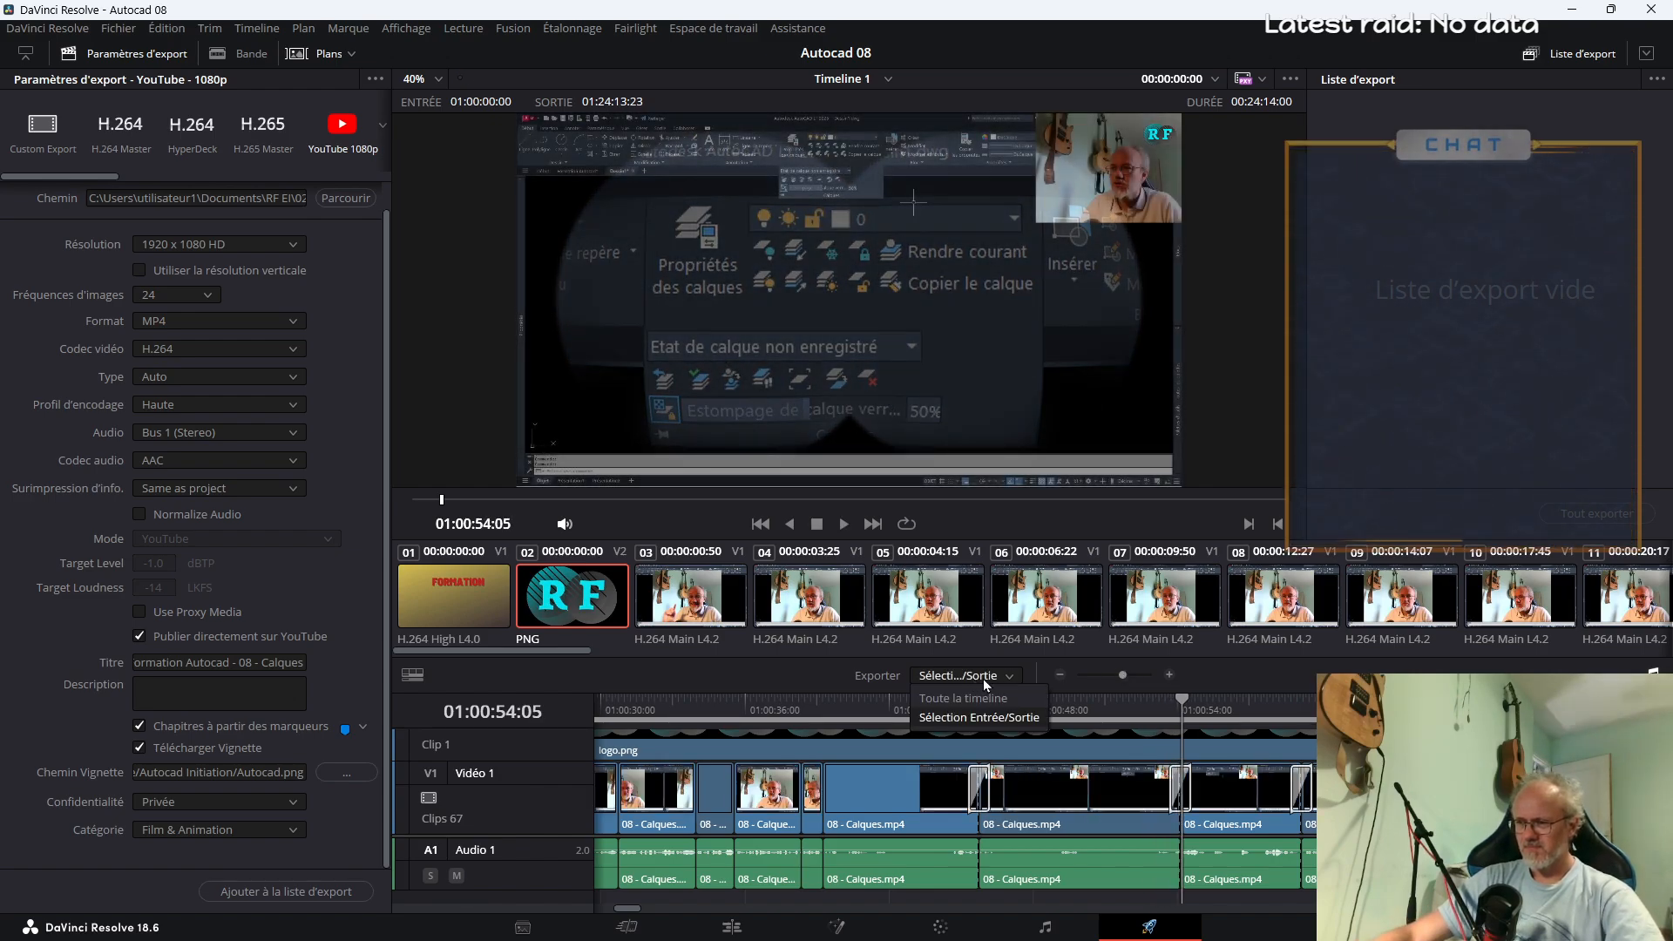
click(985, 679)
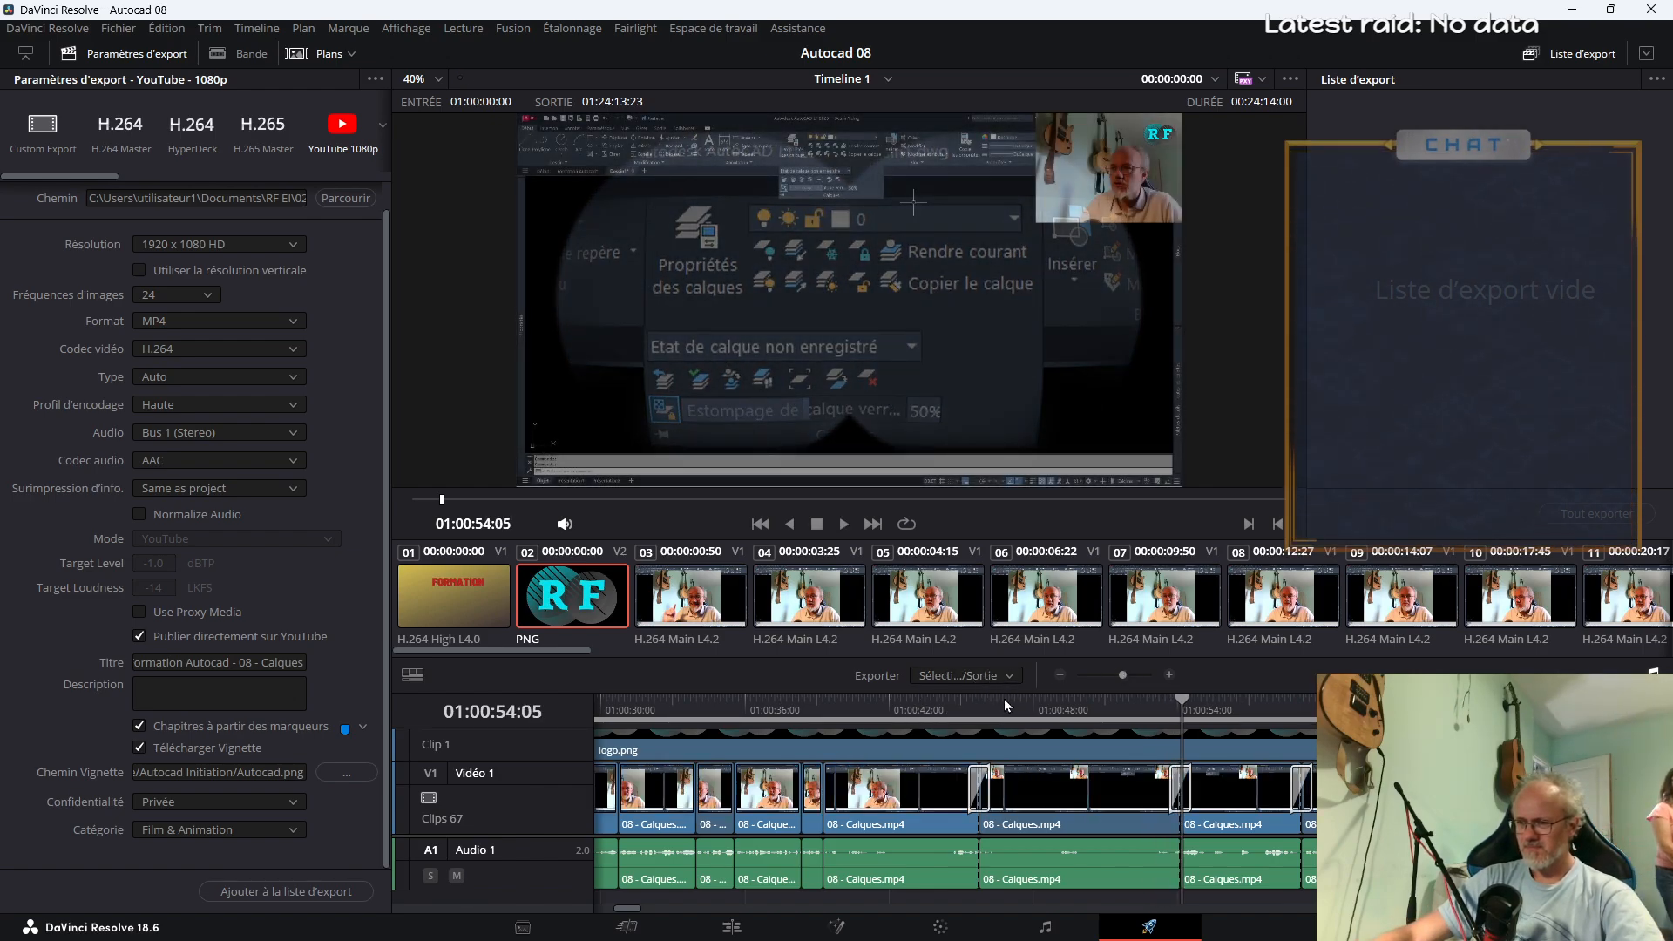
Switch to the Edit page and sample the timeline at about 01:05:33, 01:03:56, 01:01:36 and 01:01:27 for the first chapter's start
click(730, 927)
click(892, 685)
key(space)
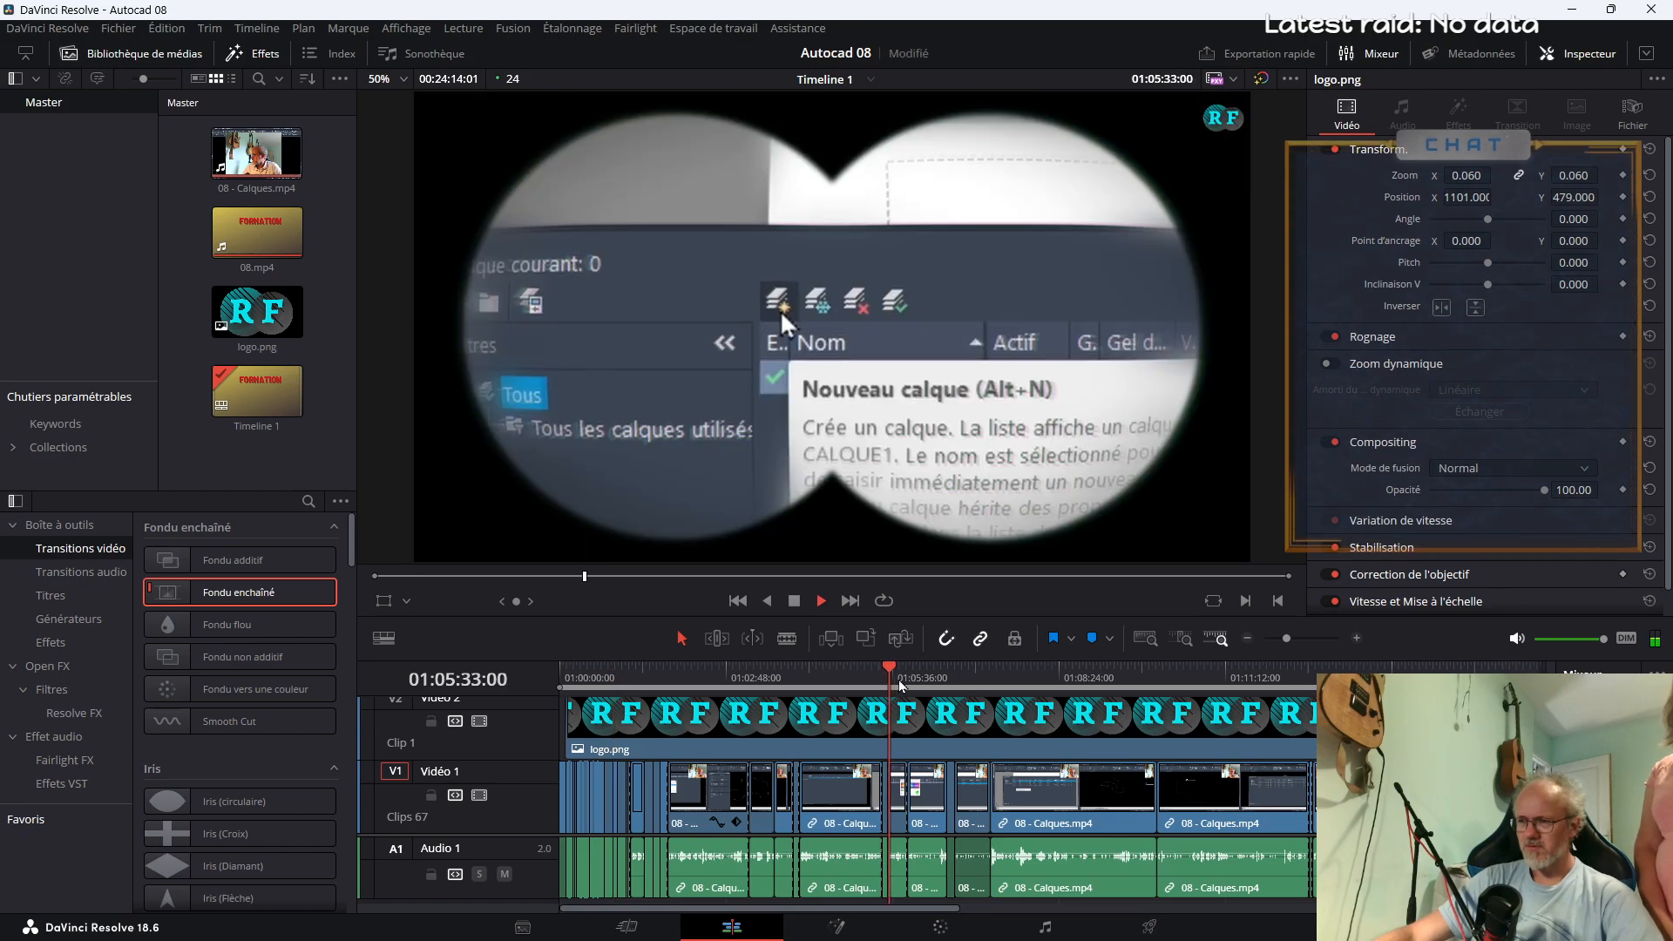
drag(1286, 642, 1289, 643)
click(890, 680)
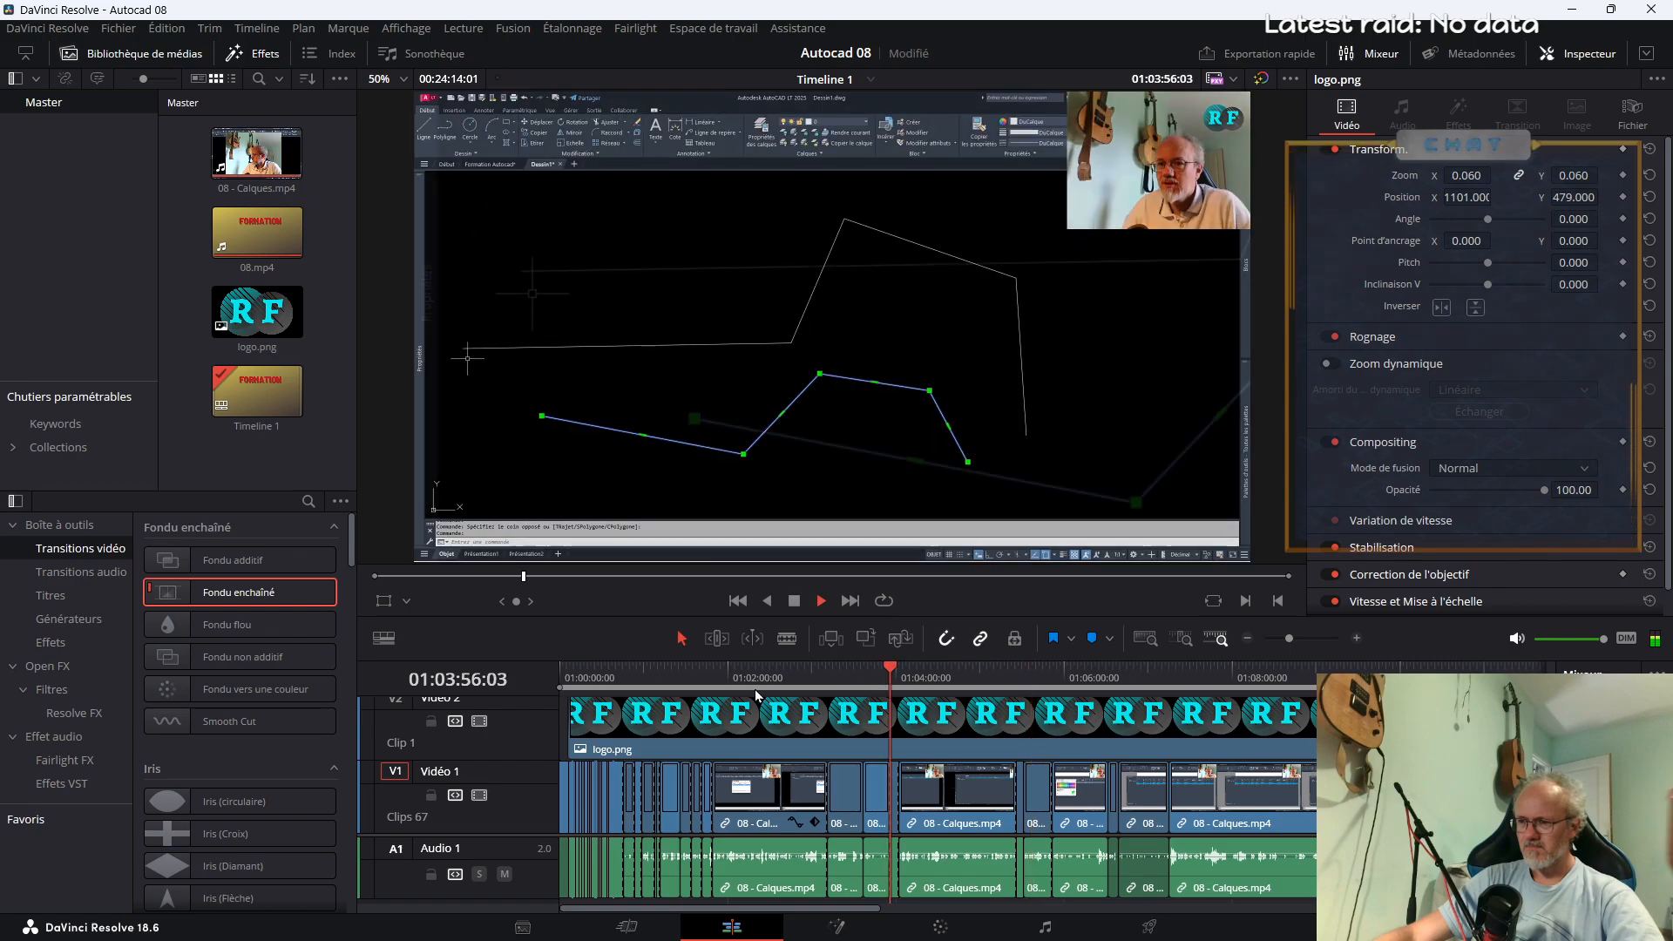
click(691, 681)
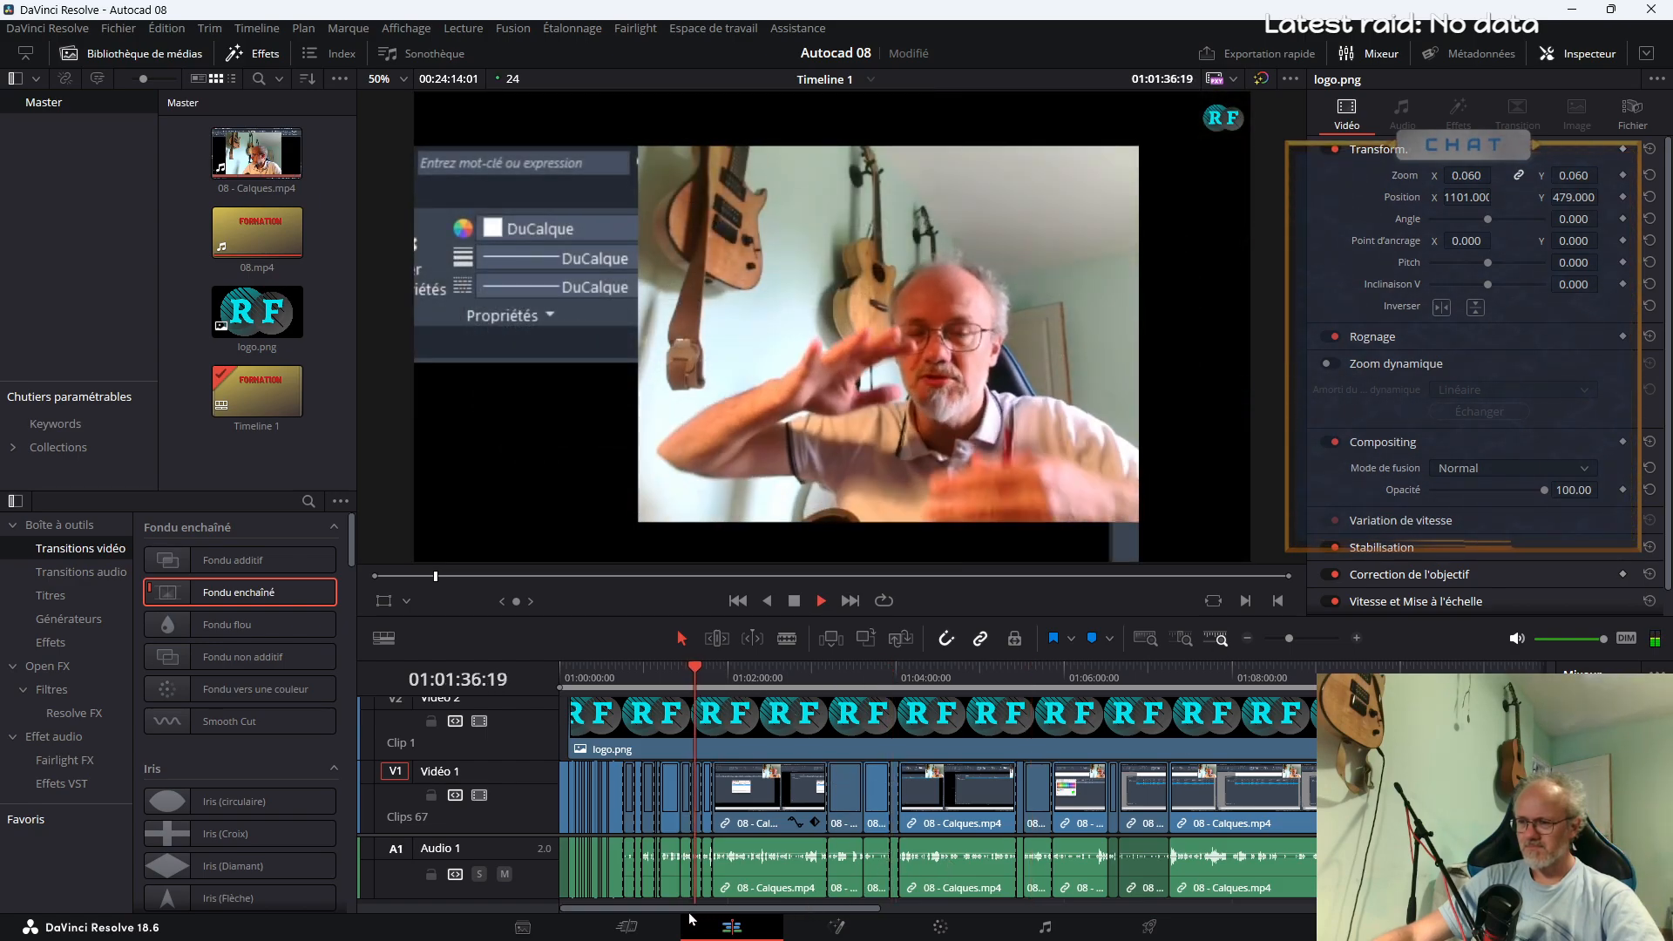
key(space)
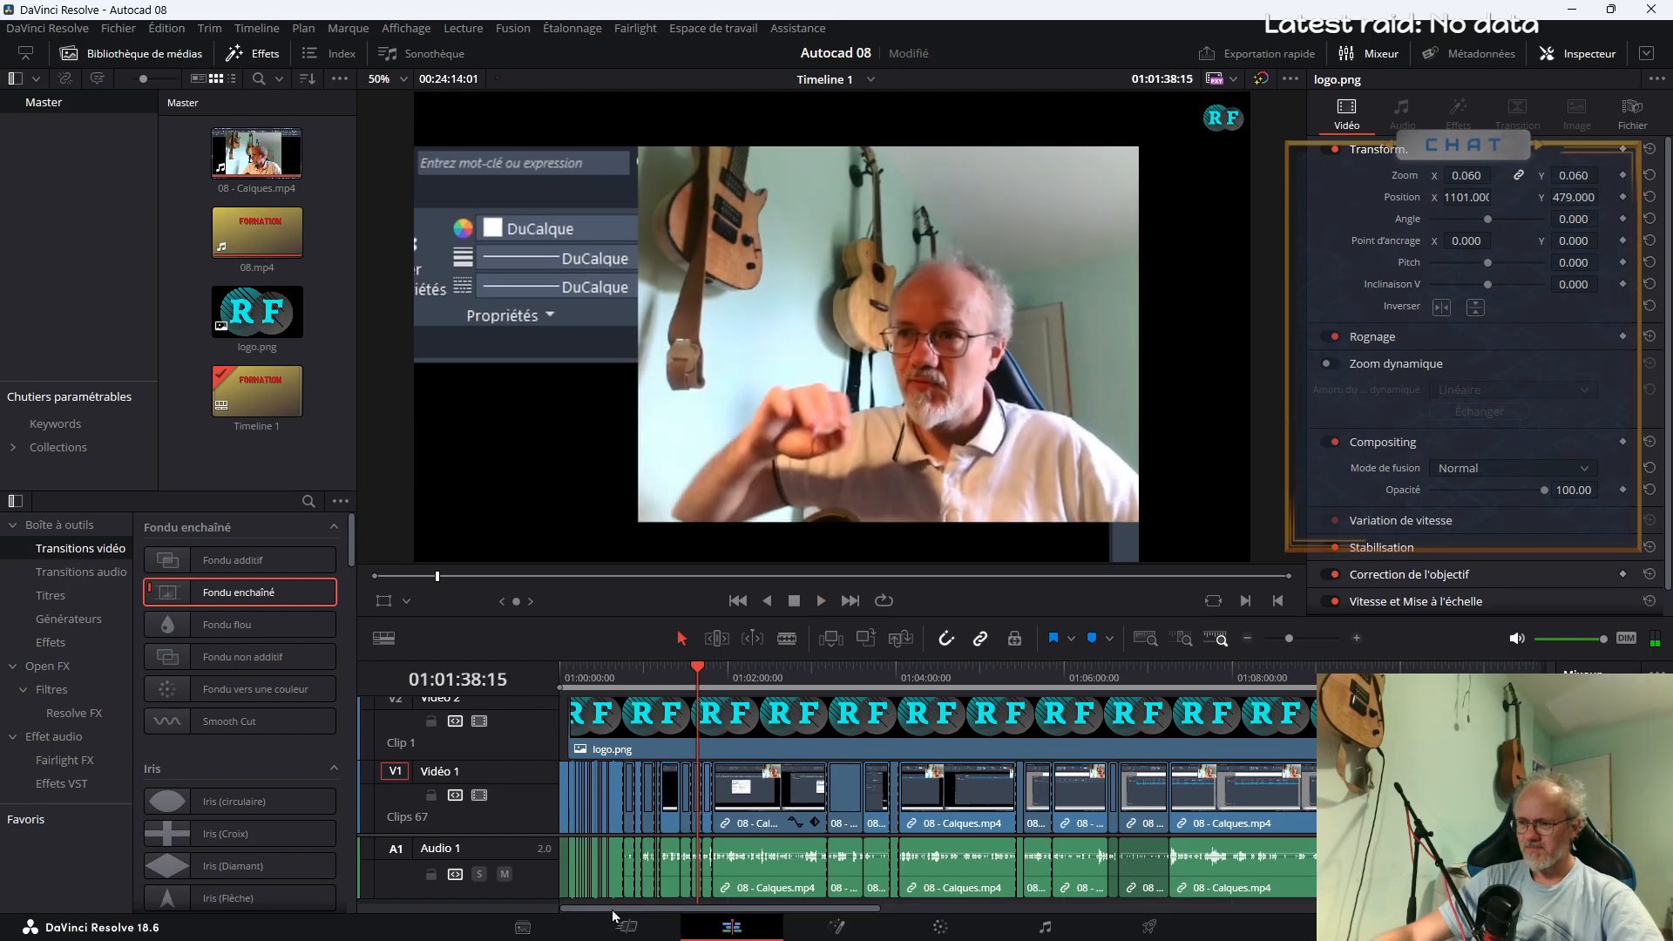
click(682, 678)
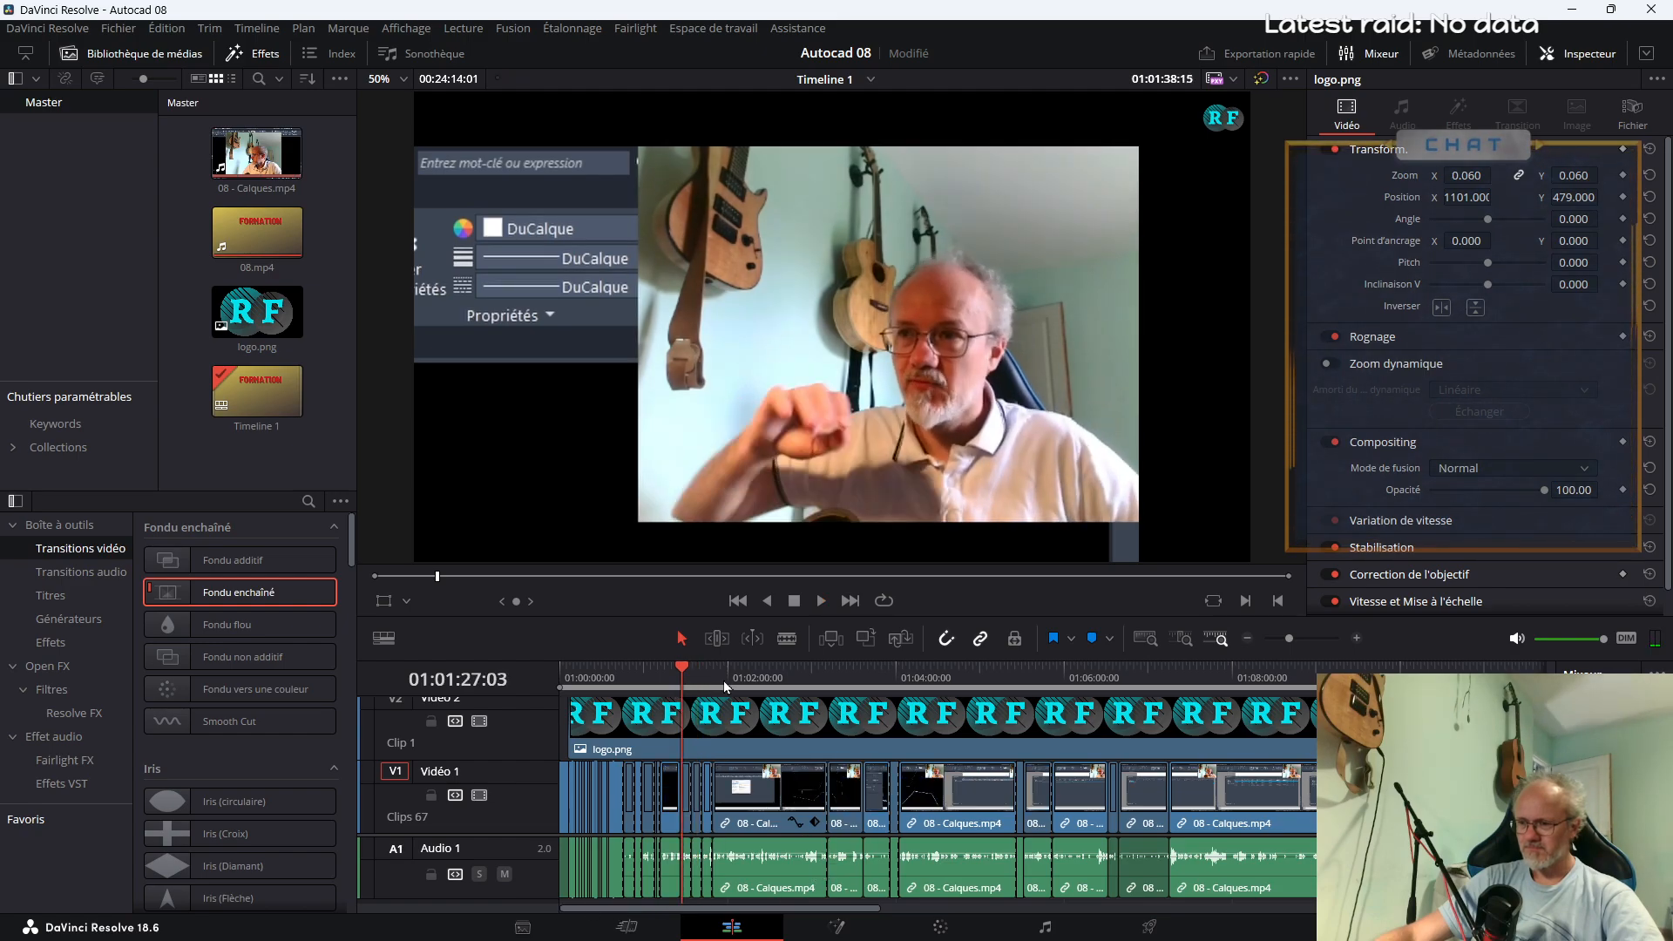
drag(1288, 638, 1309, 643)
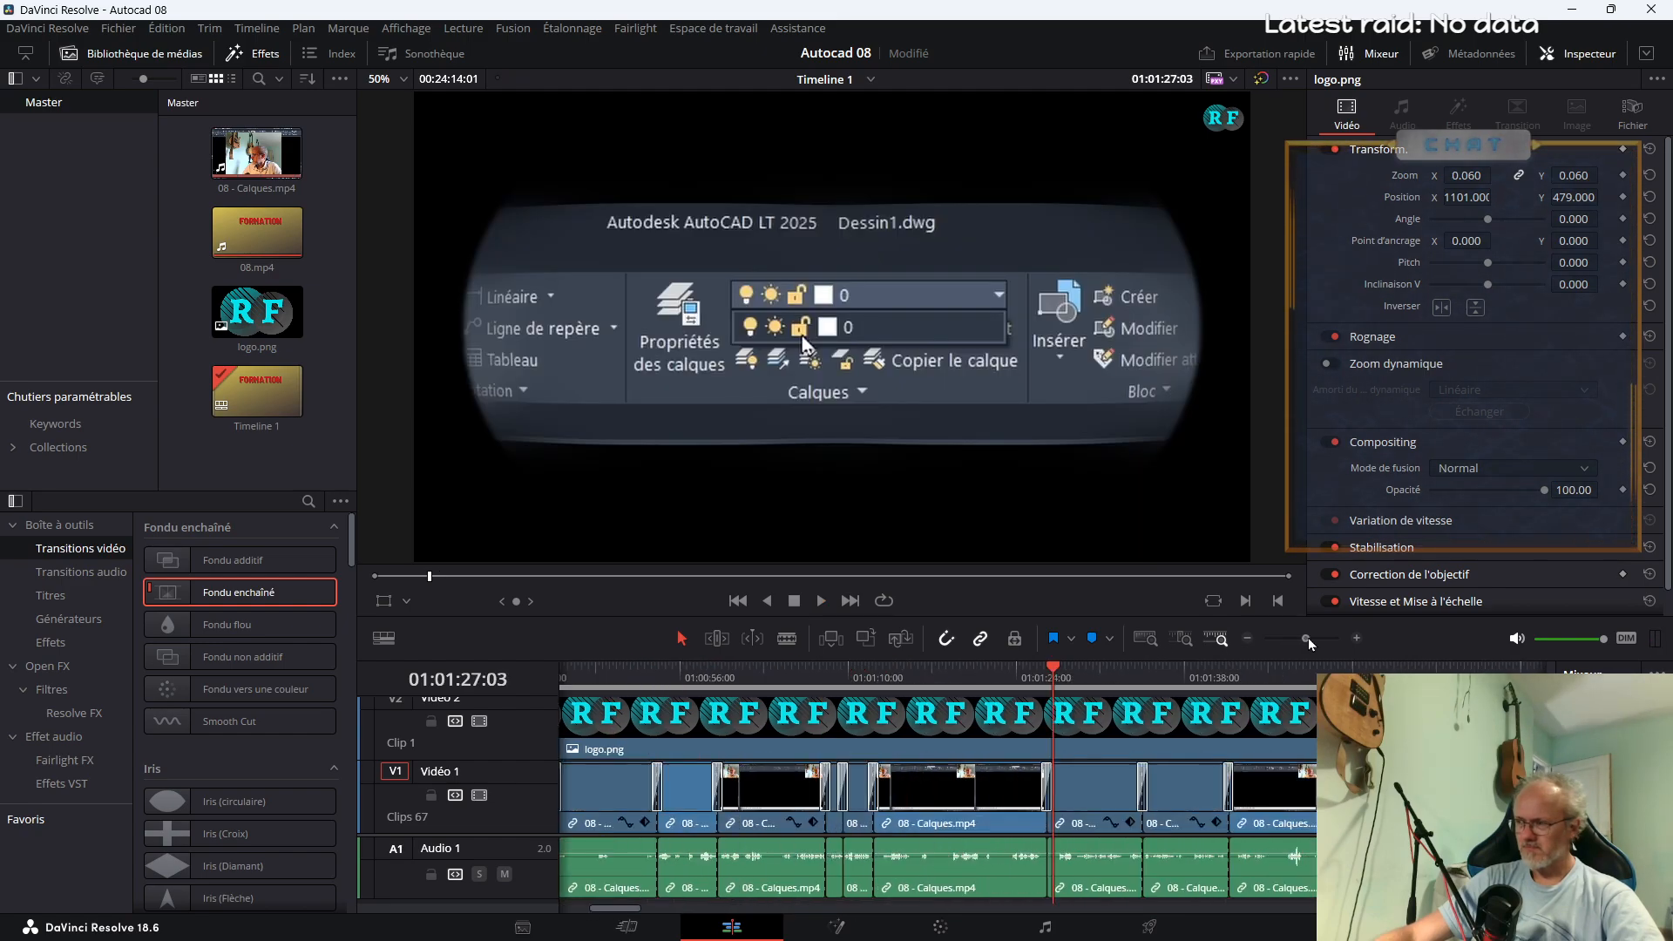
key(space)
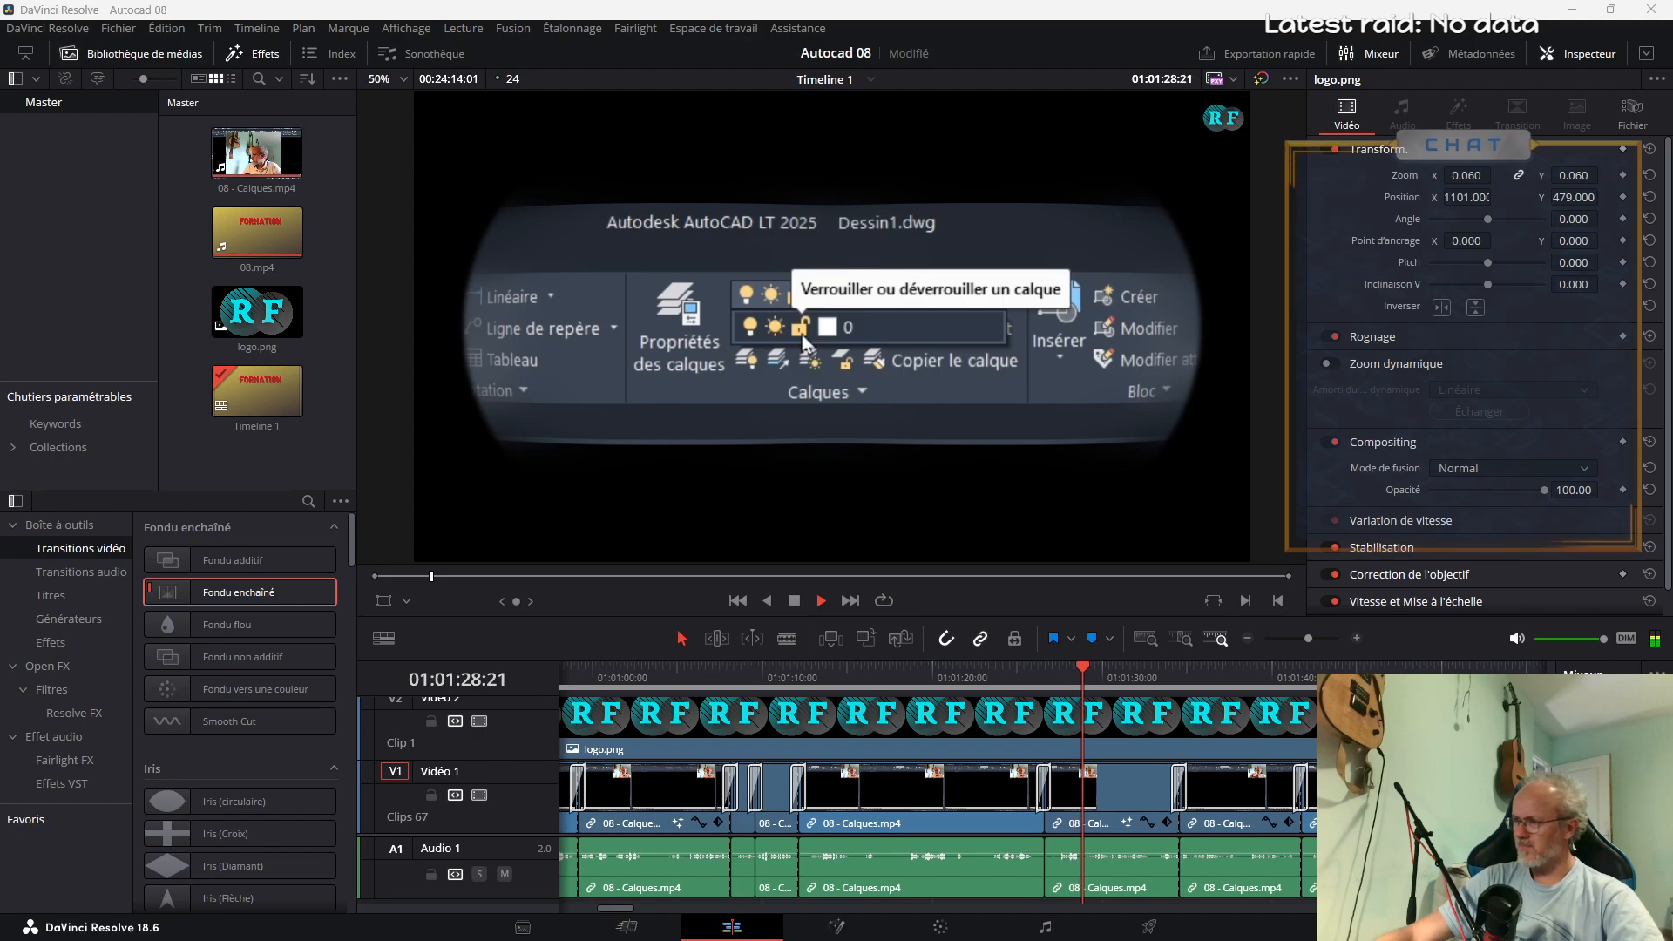
drag(1308, 640, 1303, 640)
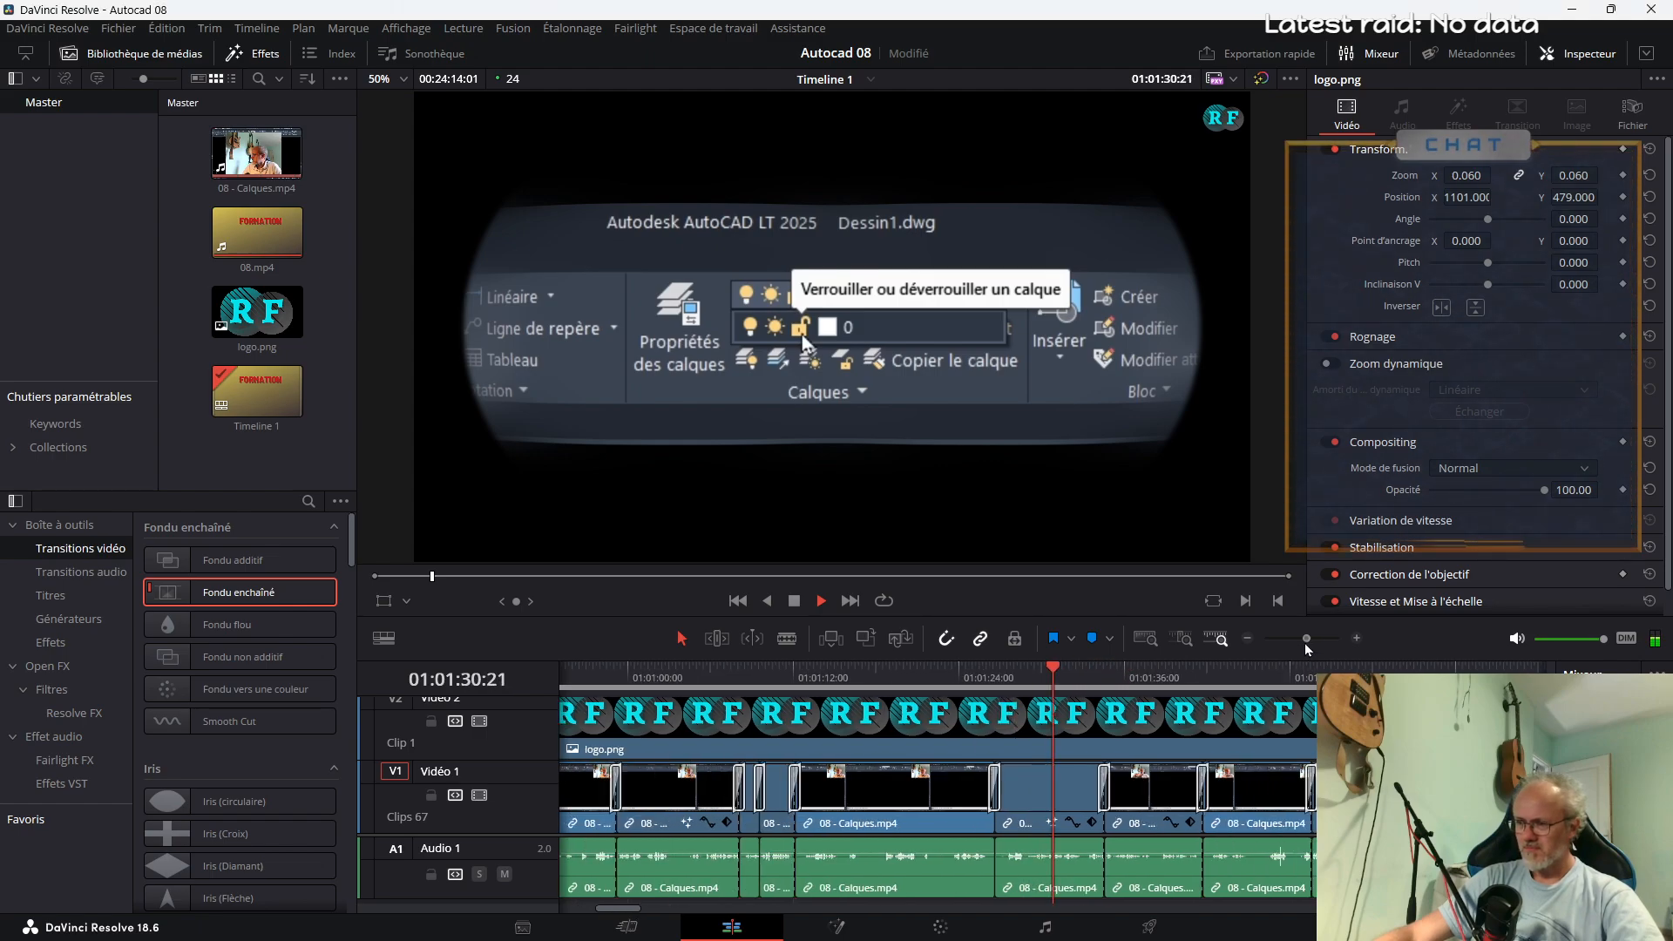
Locate the start of the layer ribbon explanation and add a timeline marker at 01:00:46:18
click(715, 676)
drag(624, 909, 580, 910)
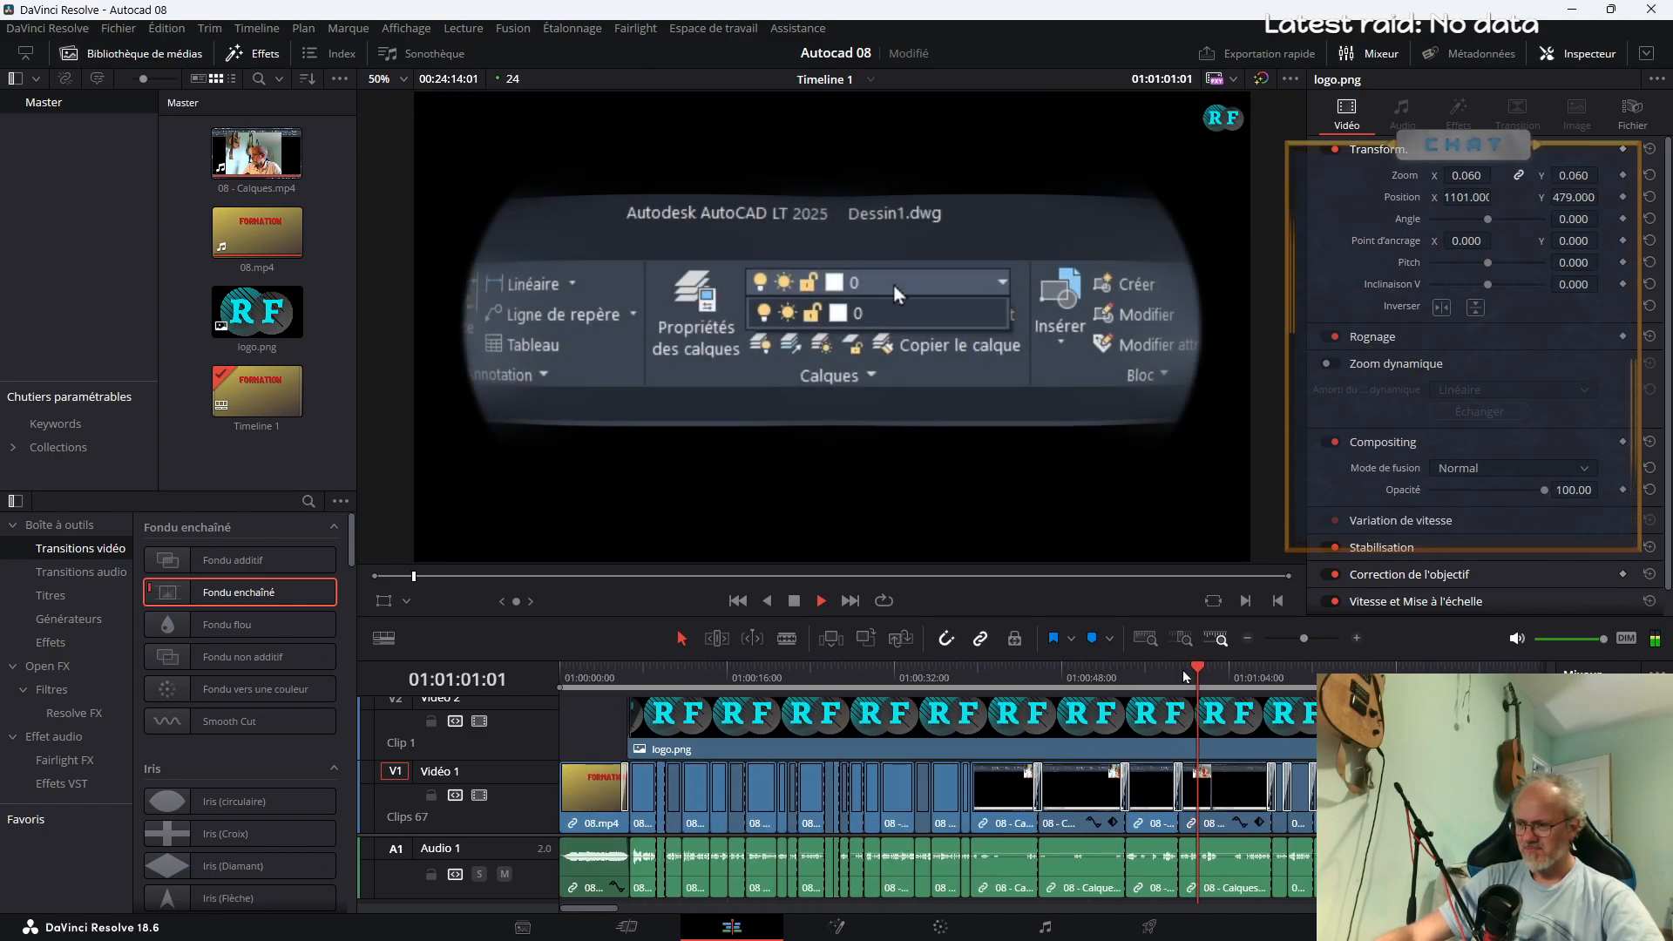
click(1016, 678)
click(962, 678)
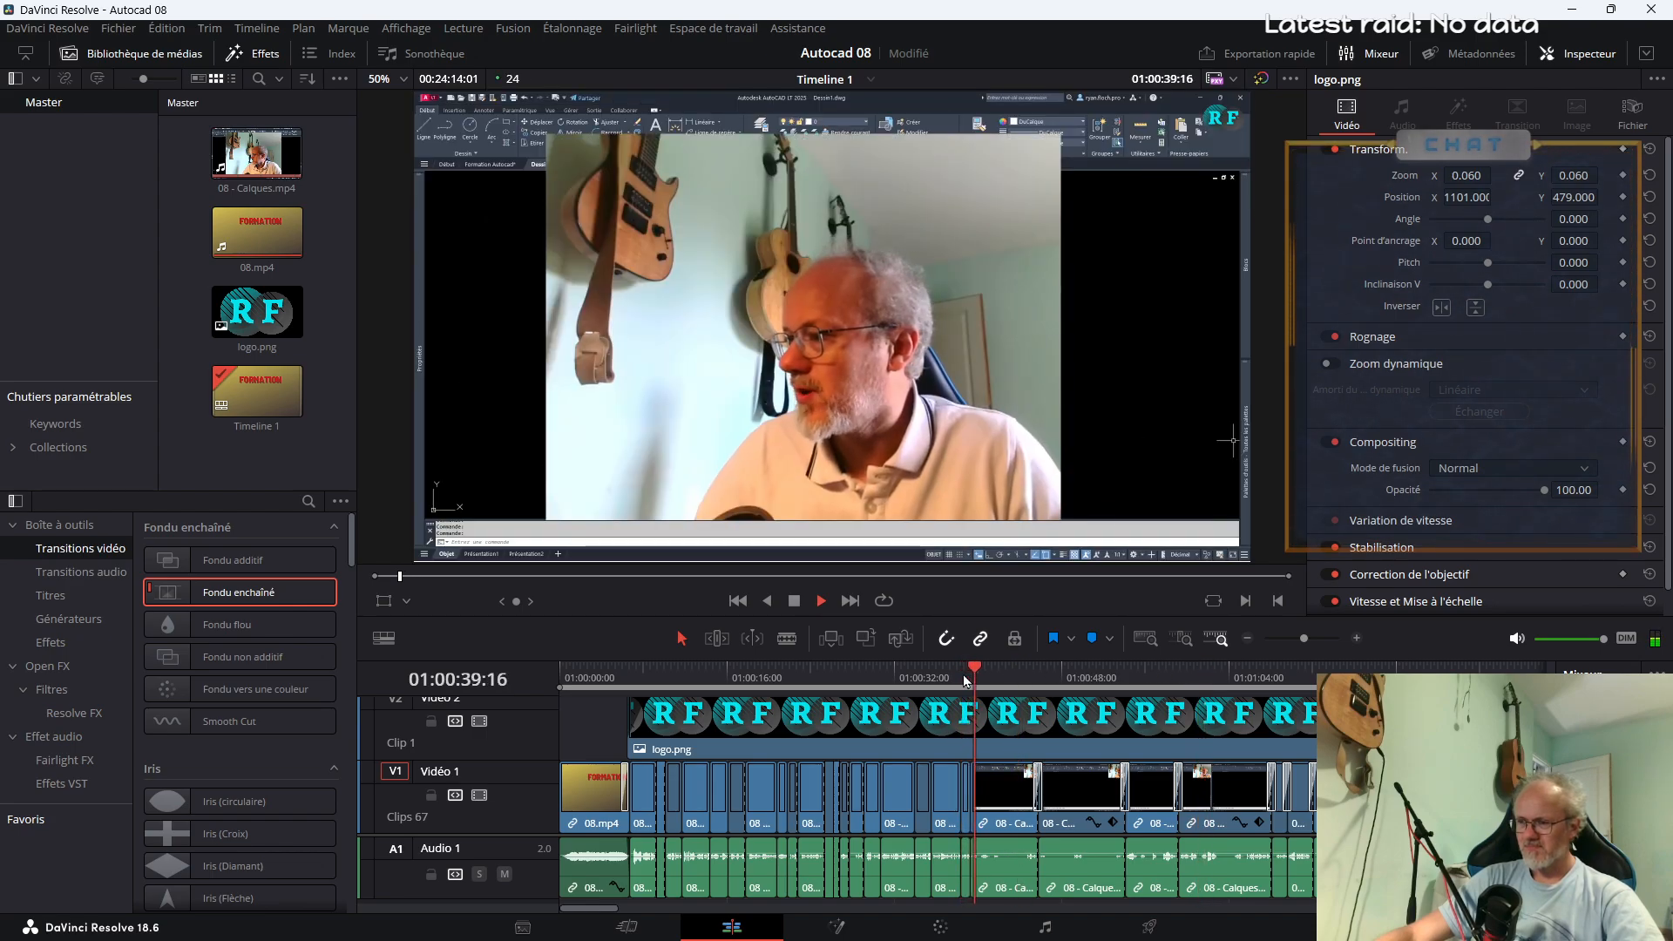
click(1045, 678)
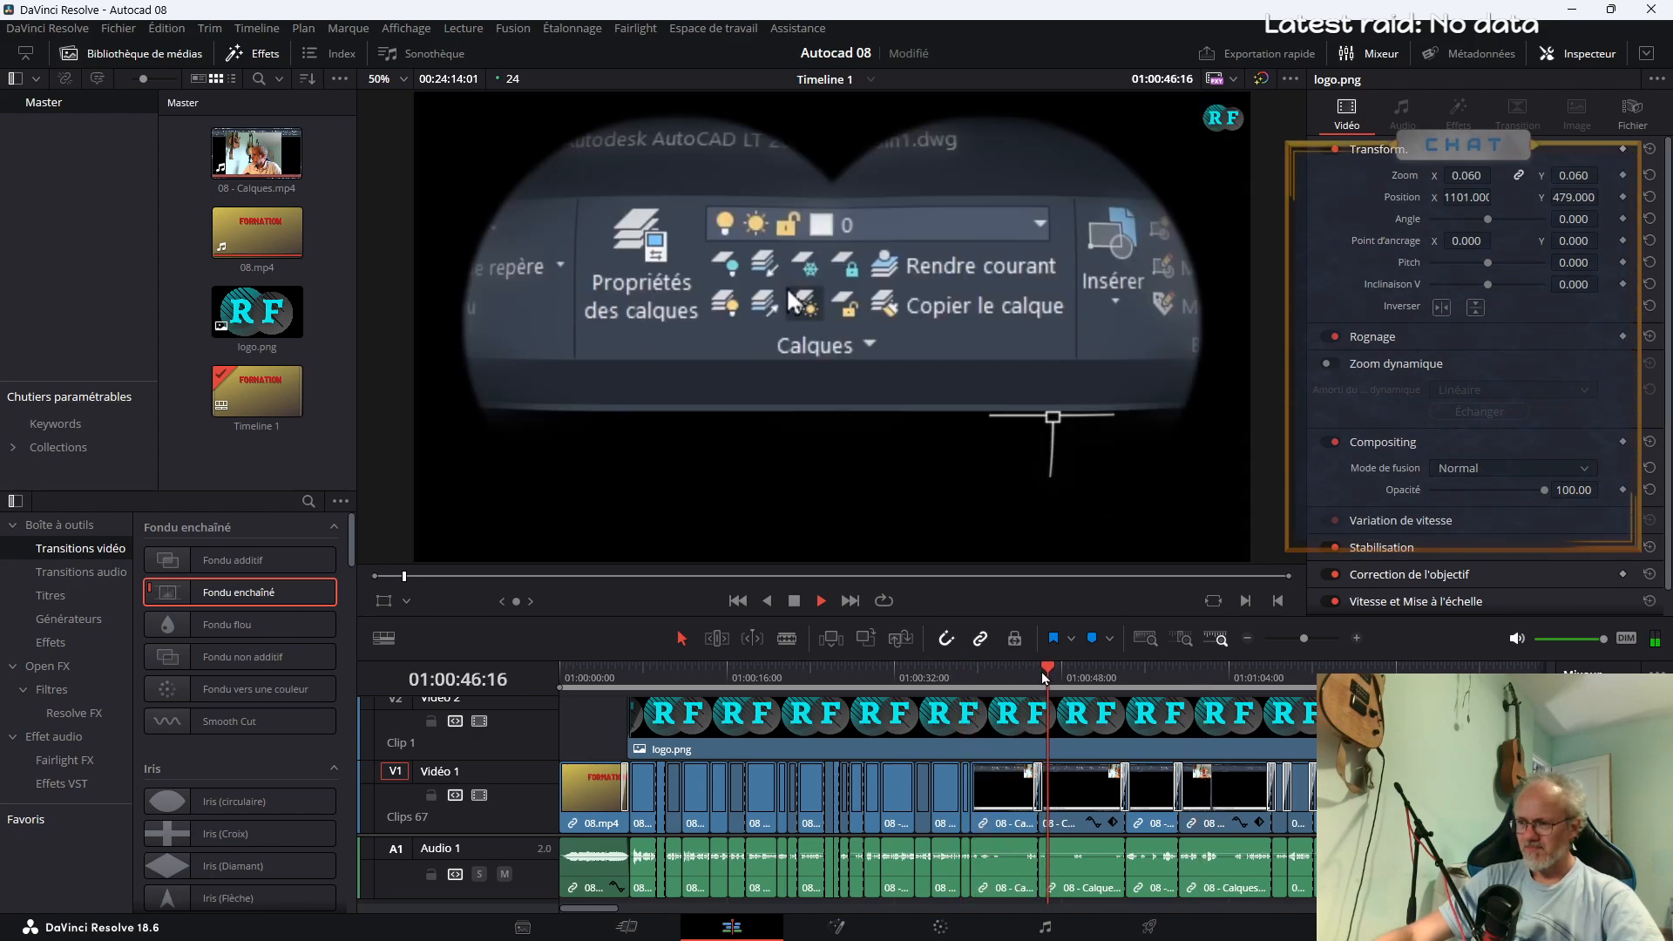
key(space)
click(1092, 638)
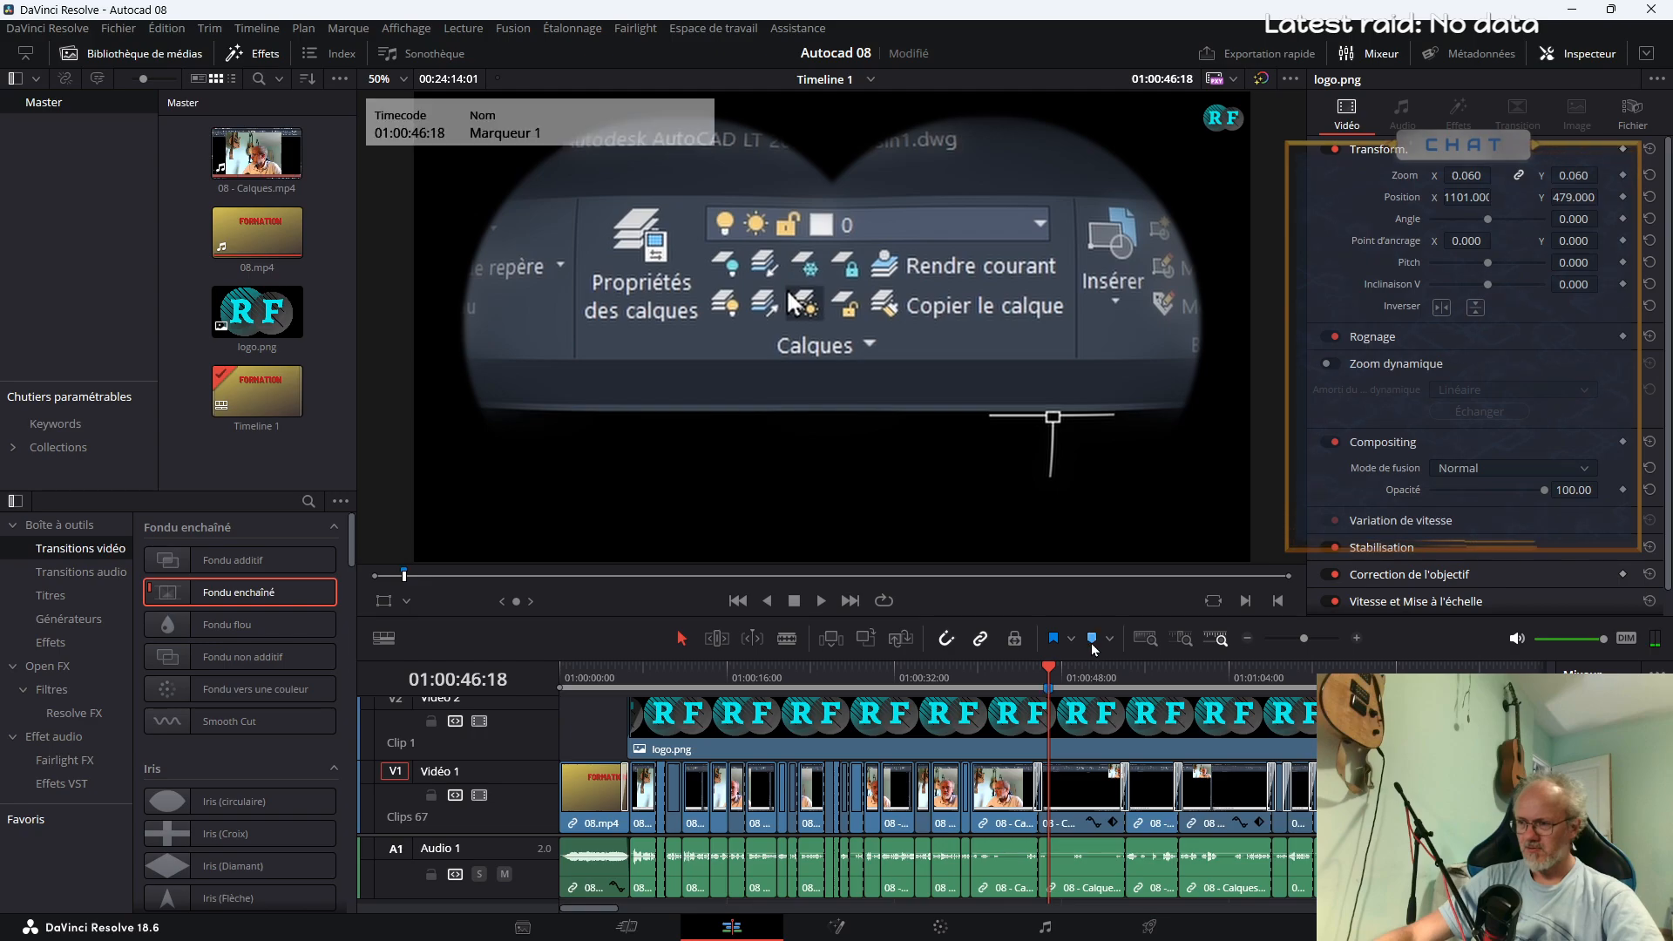
Name the marker at 01:00:46:18 "Onglet calques"
right_click(1047, 689)
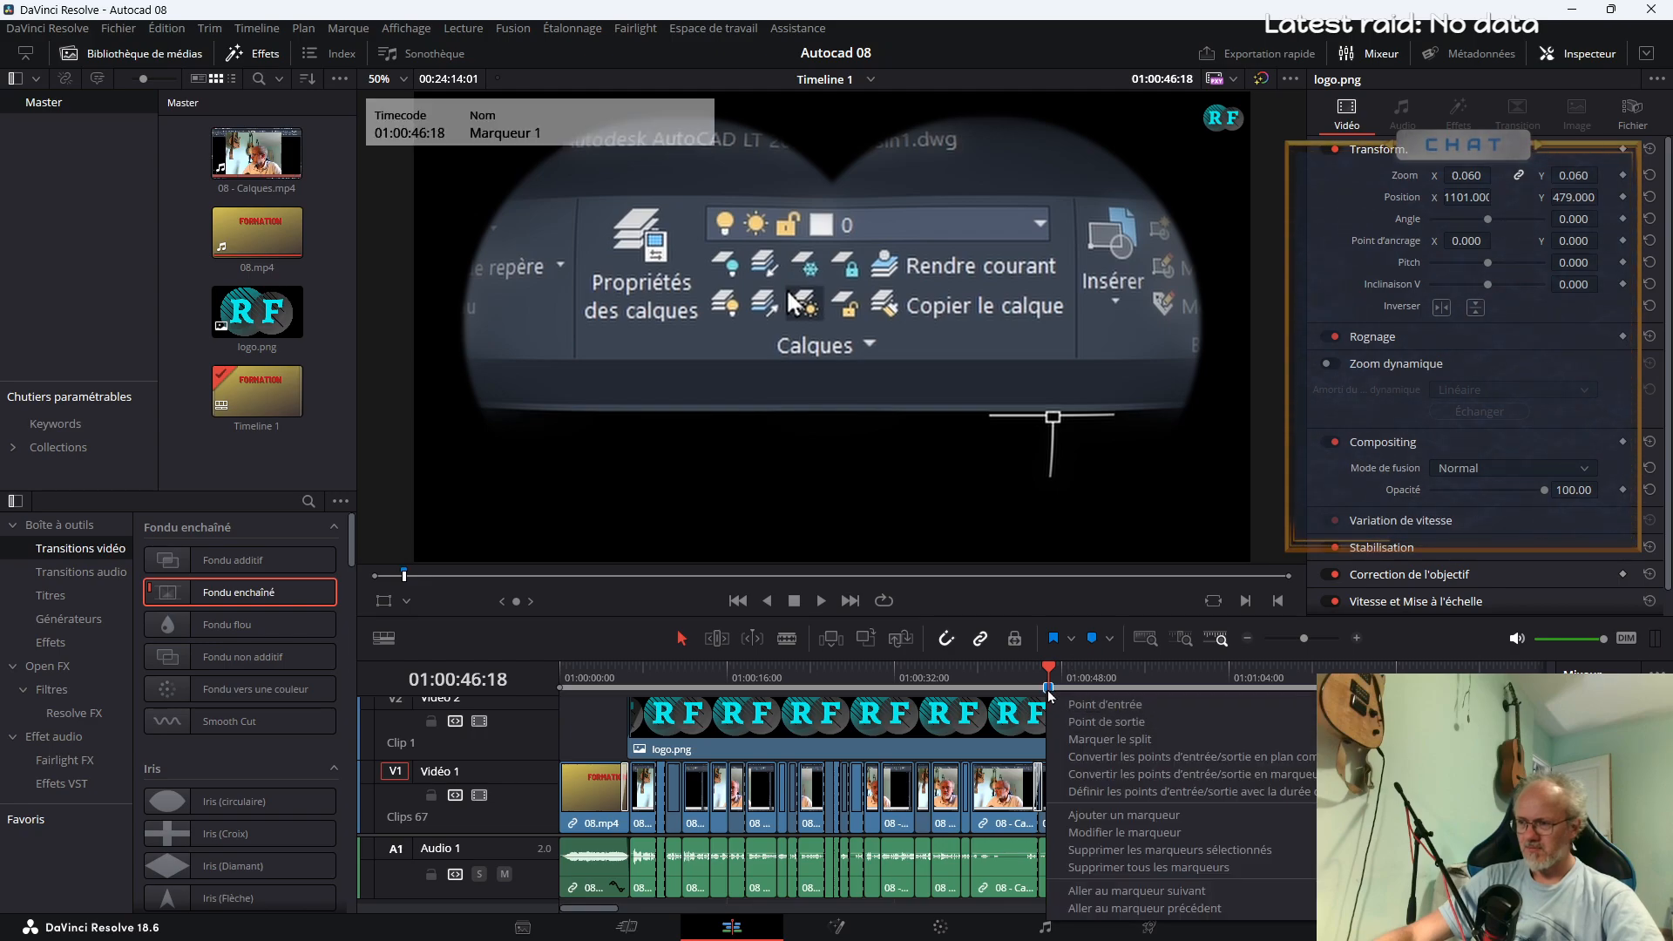
click(1123, 832)
text(Onglet calques)
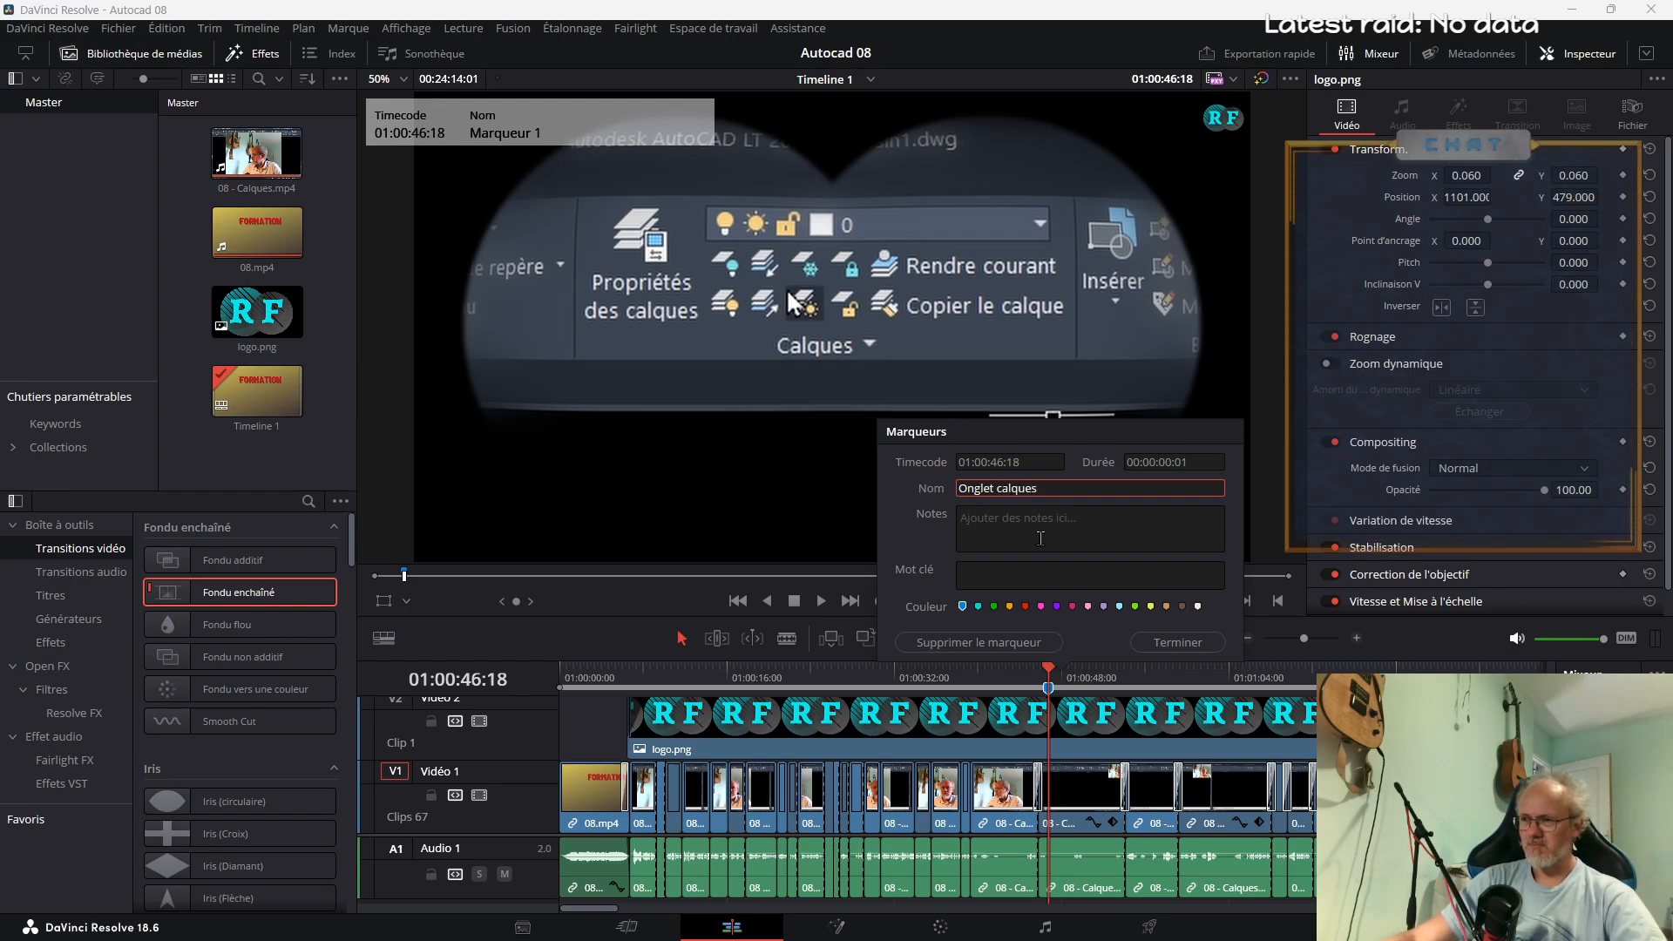
click(1161, 643)
Locate the opening of the layer properties manager and add a timeline marker at 01:01:49:17
drag(1313, 678, 1319, 678)
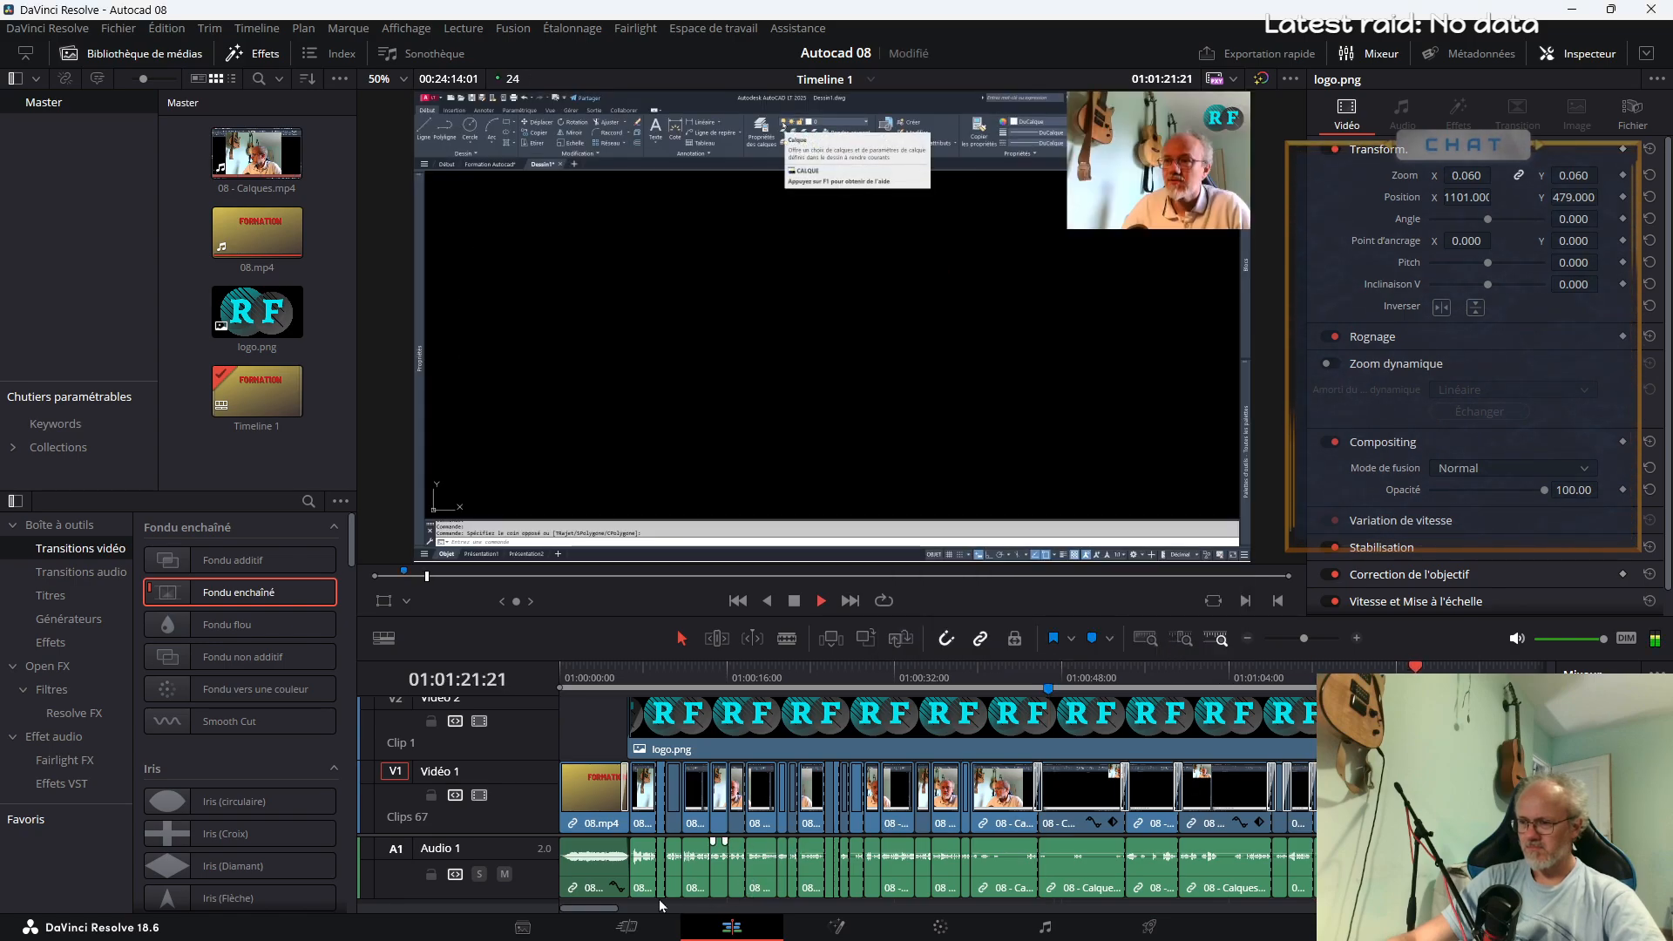
drag(639, 915, 669, 915)
click(839, 676)
click(806, 677)
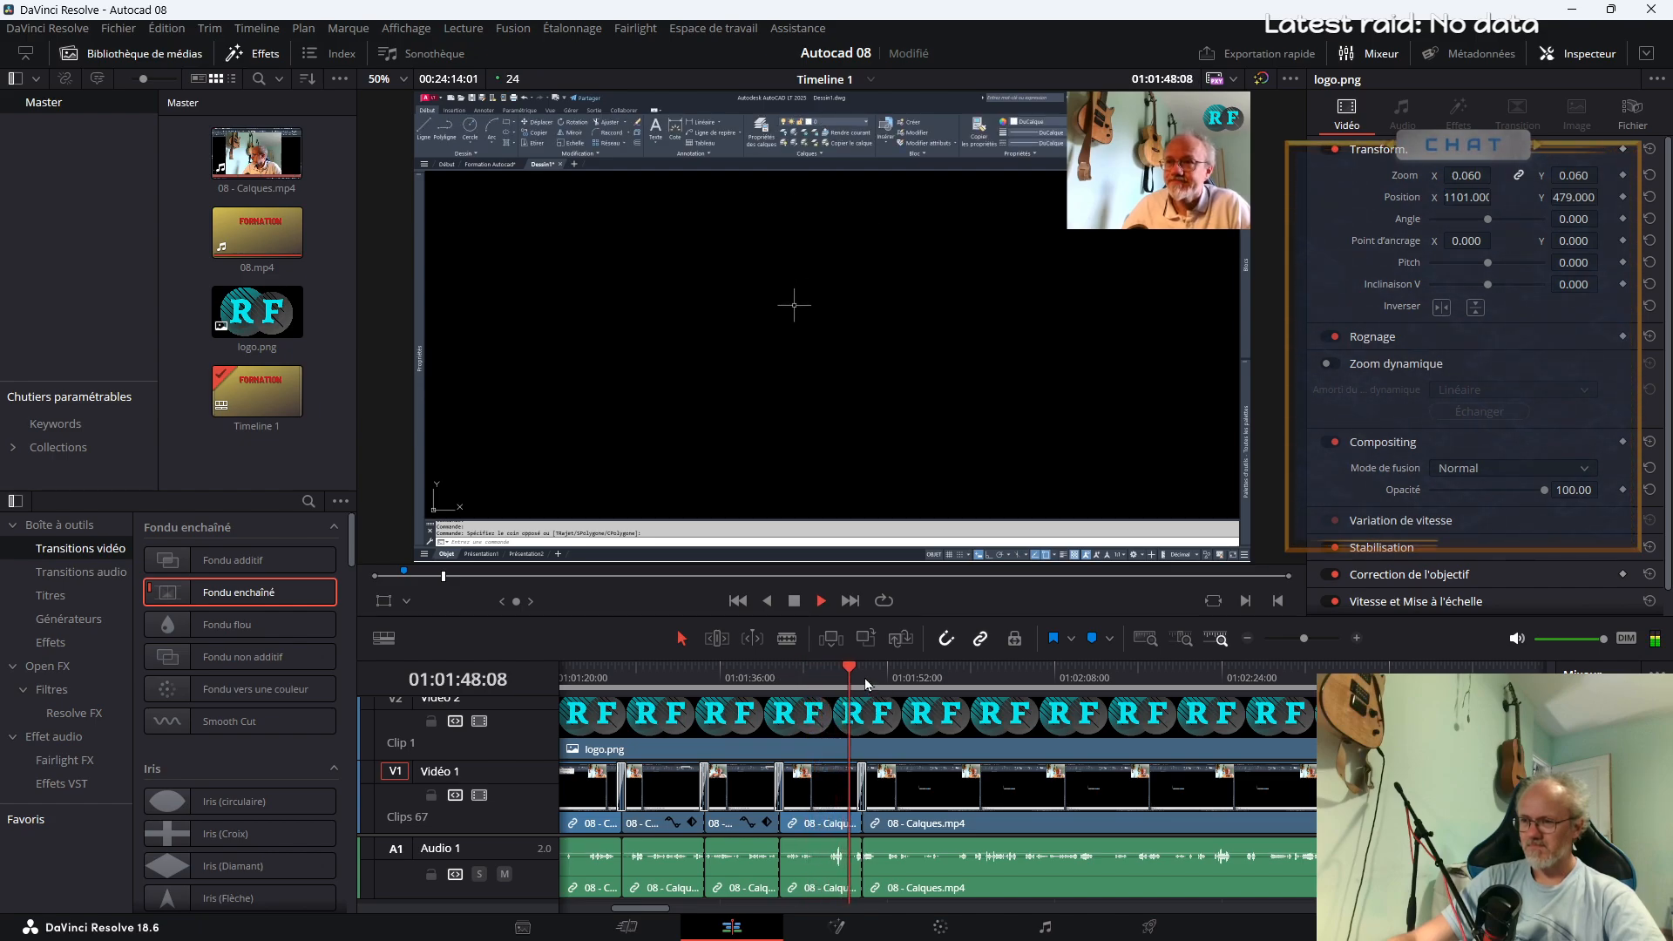
click(1094, 643)
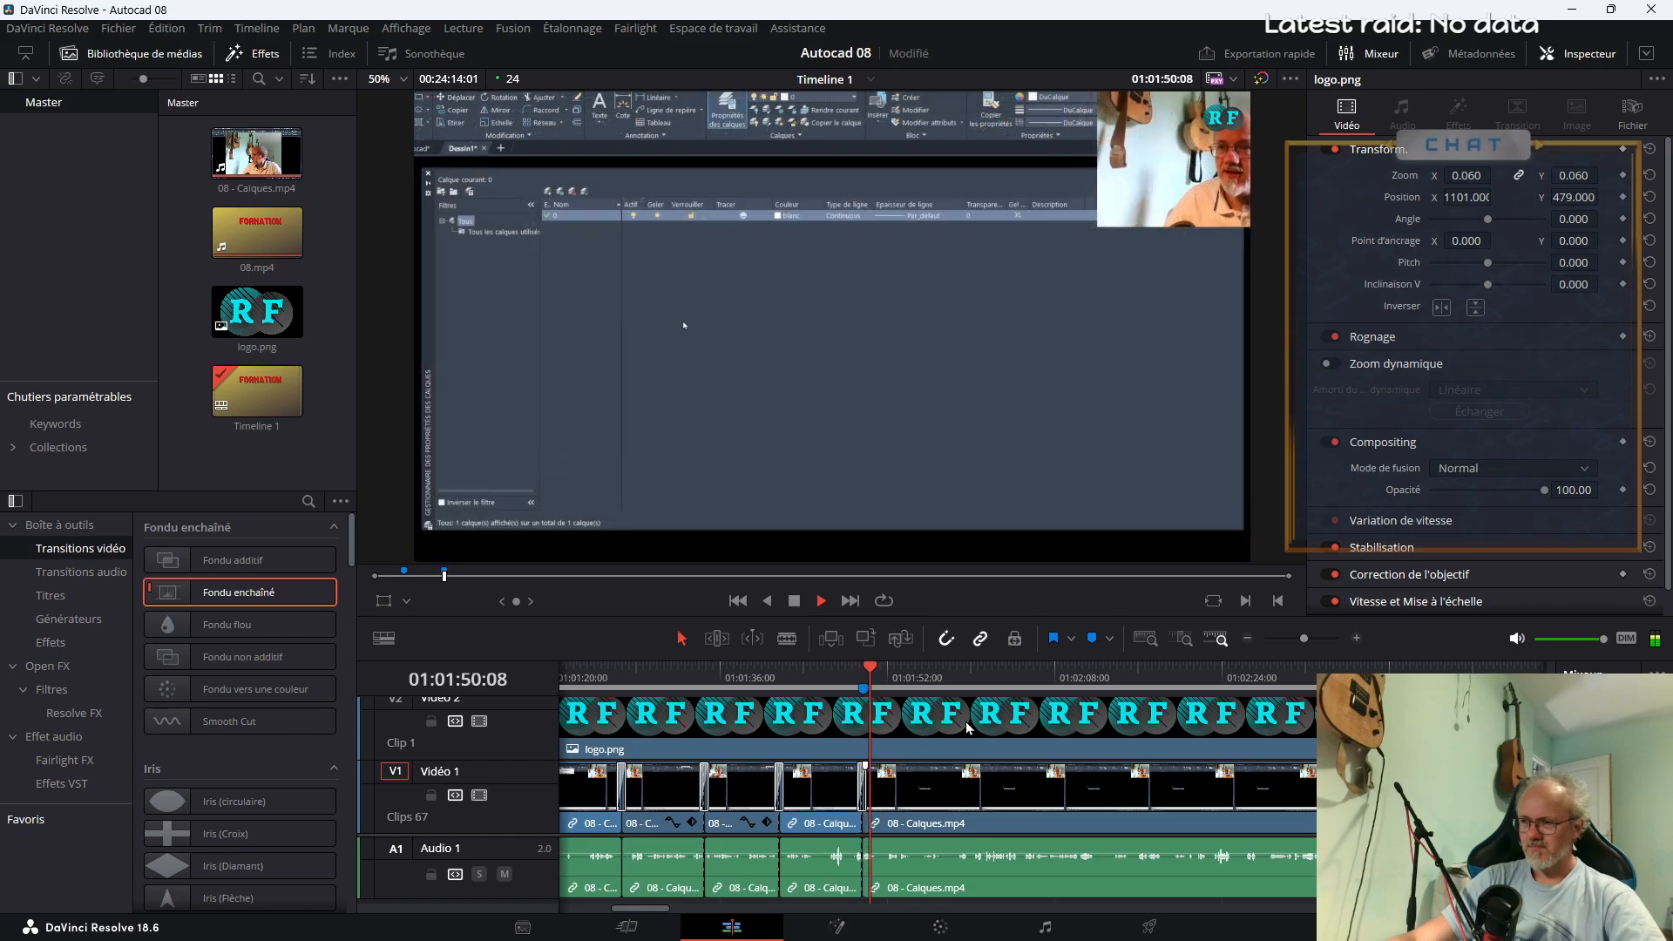
Name the marker at 01:01:49:17 "Propriétés des calques"
double_click(864, 688)
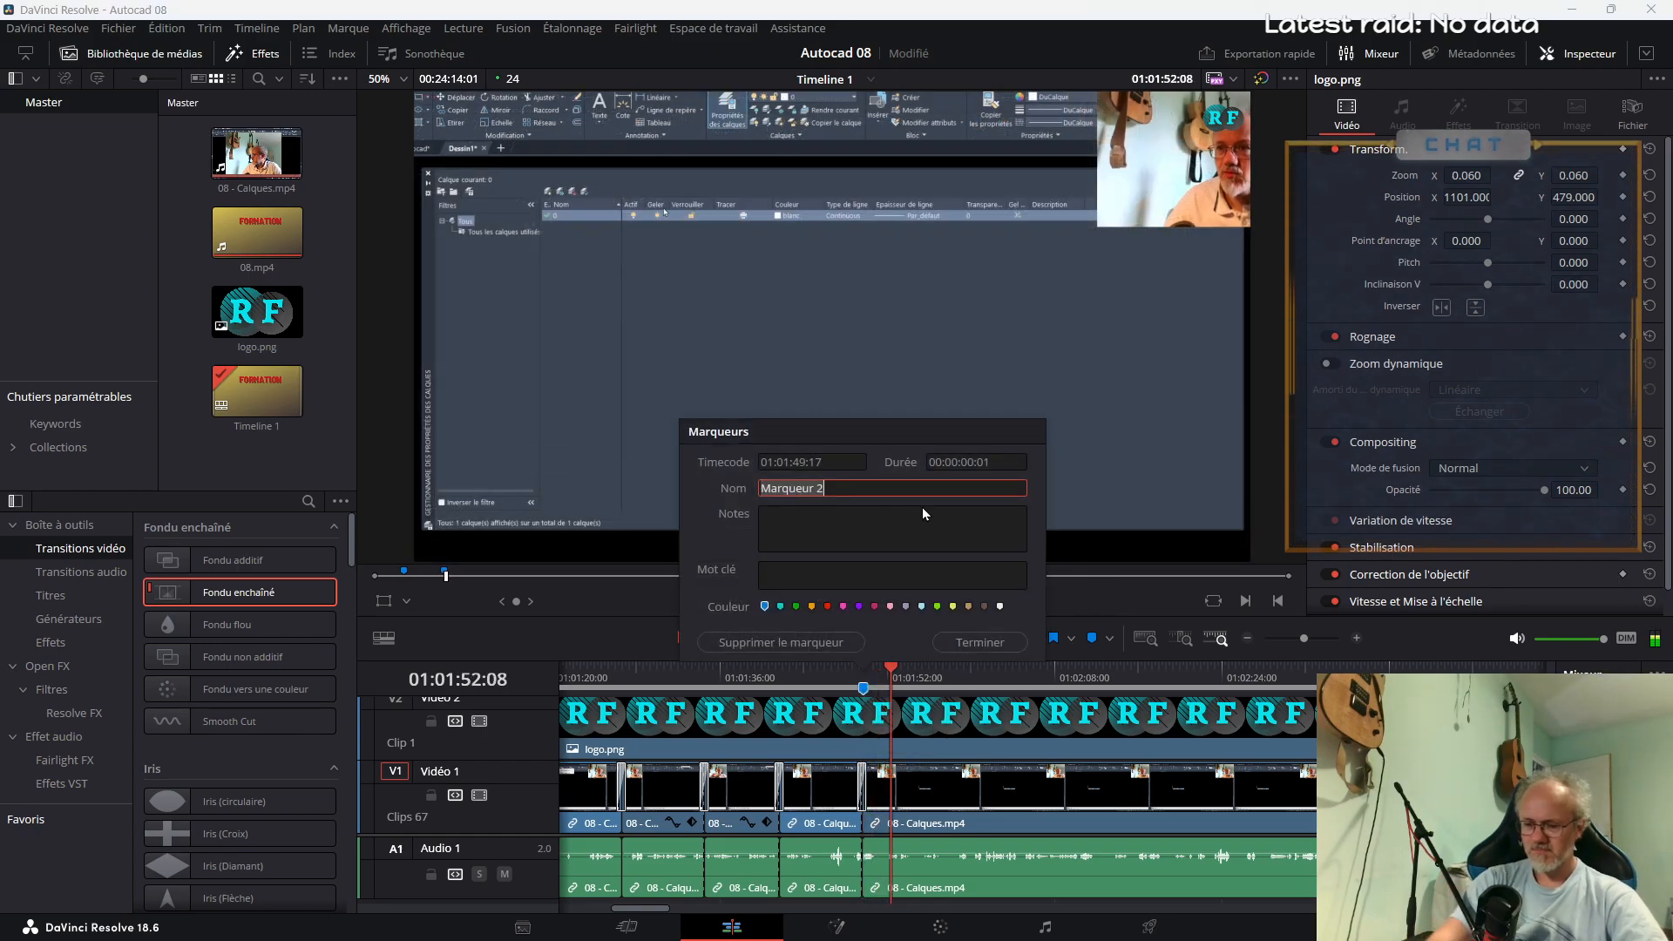
text(Proprié)
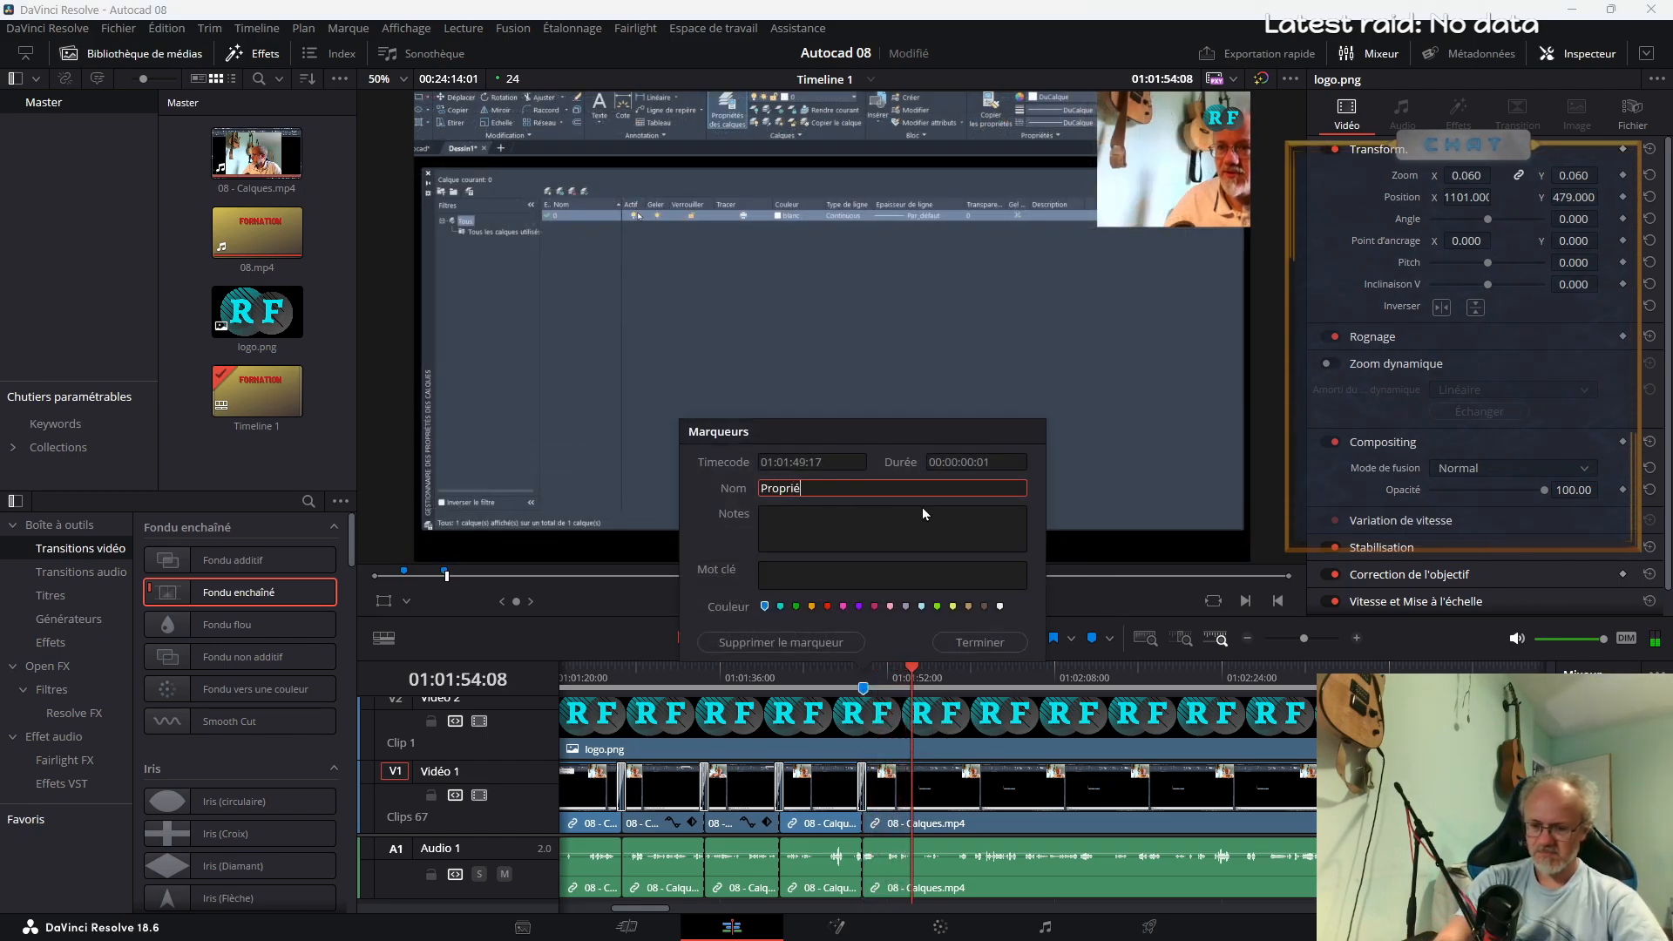
text(tés des calques)
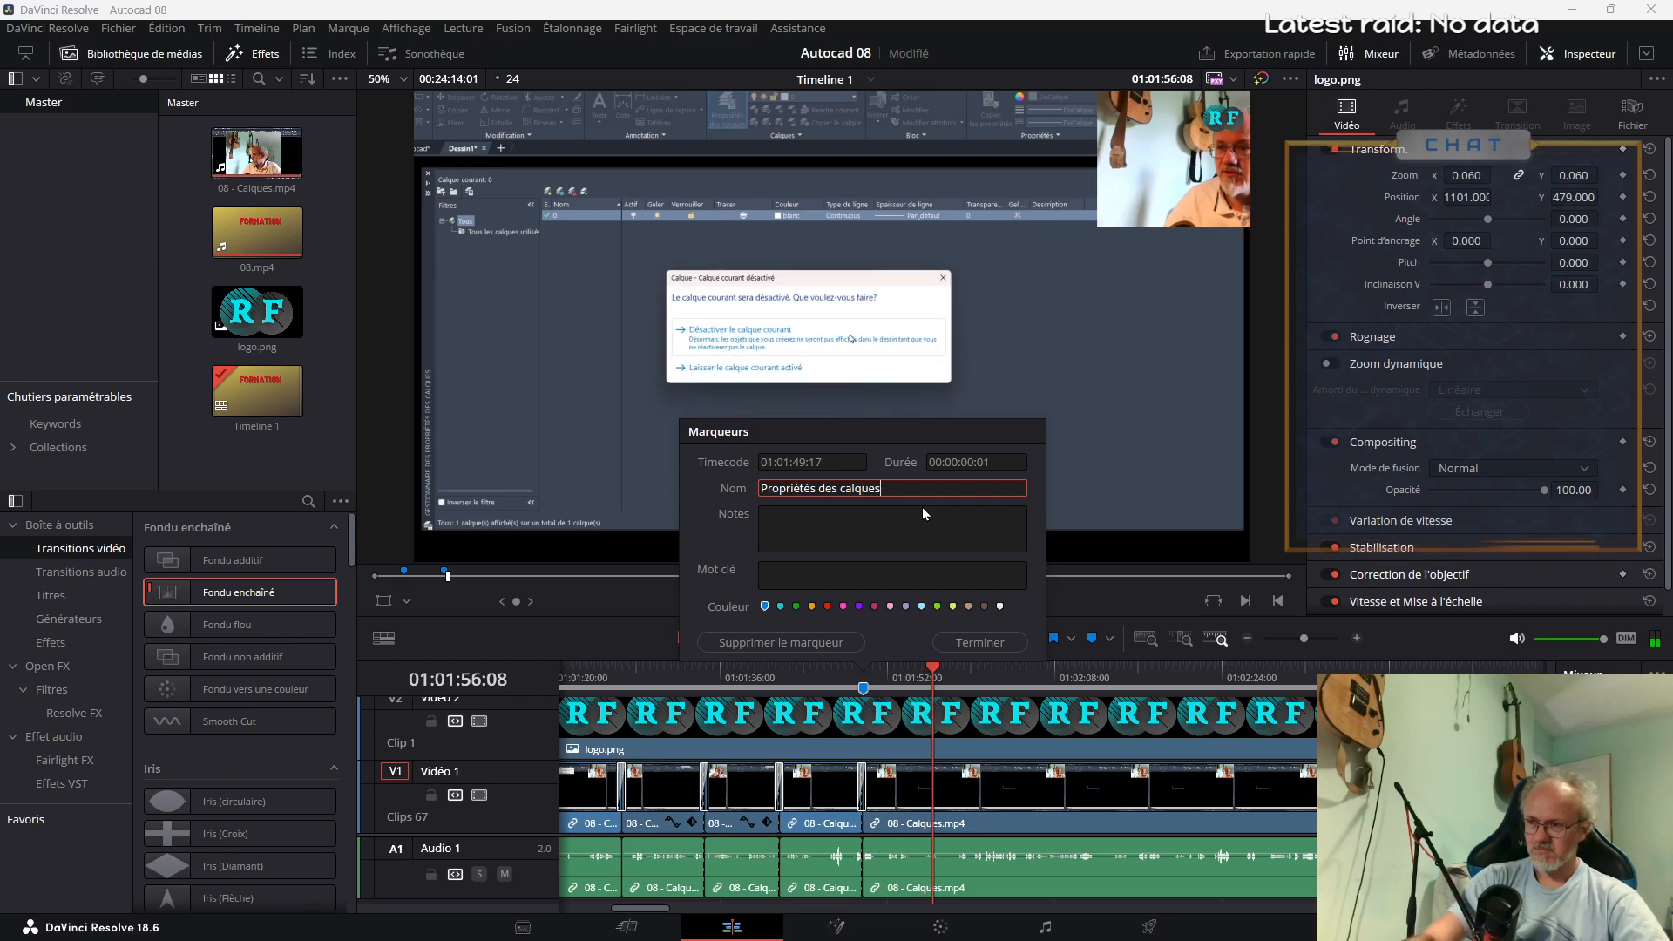
click(971, 648)
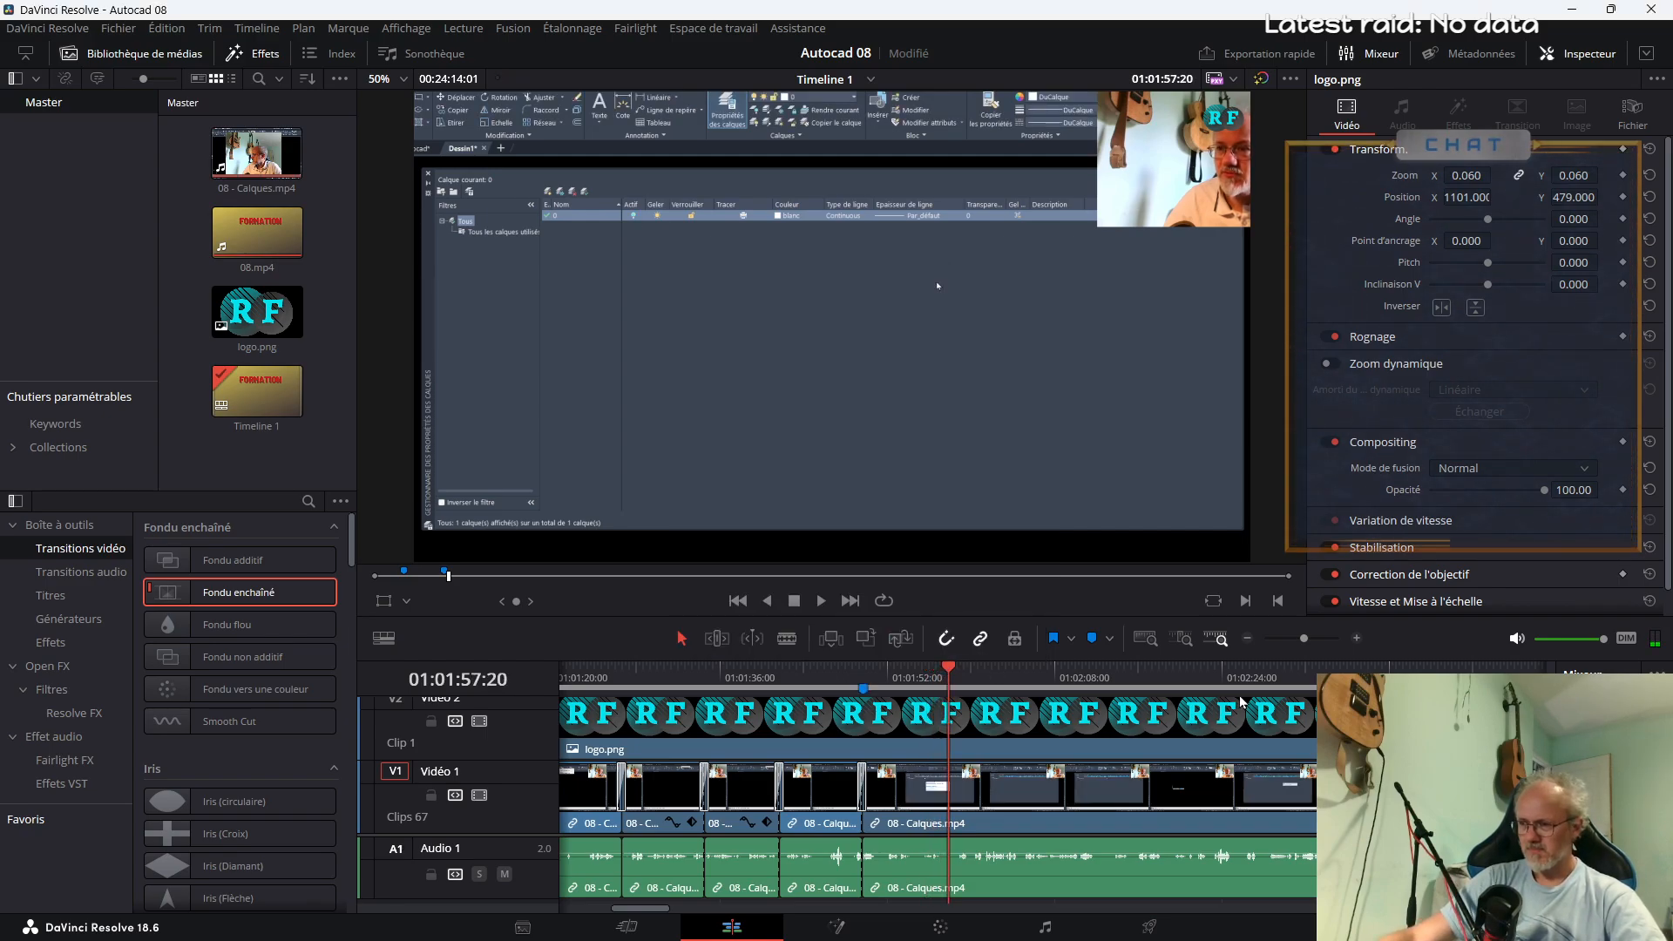
Examine the timeline between about 01:08:09 and 01:09:57 for where the drawing examples begin
key(Down)
drag(1302, 642, 1464, 676)
click(1327, 675)
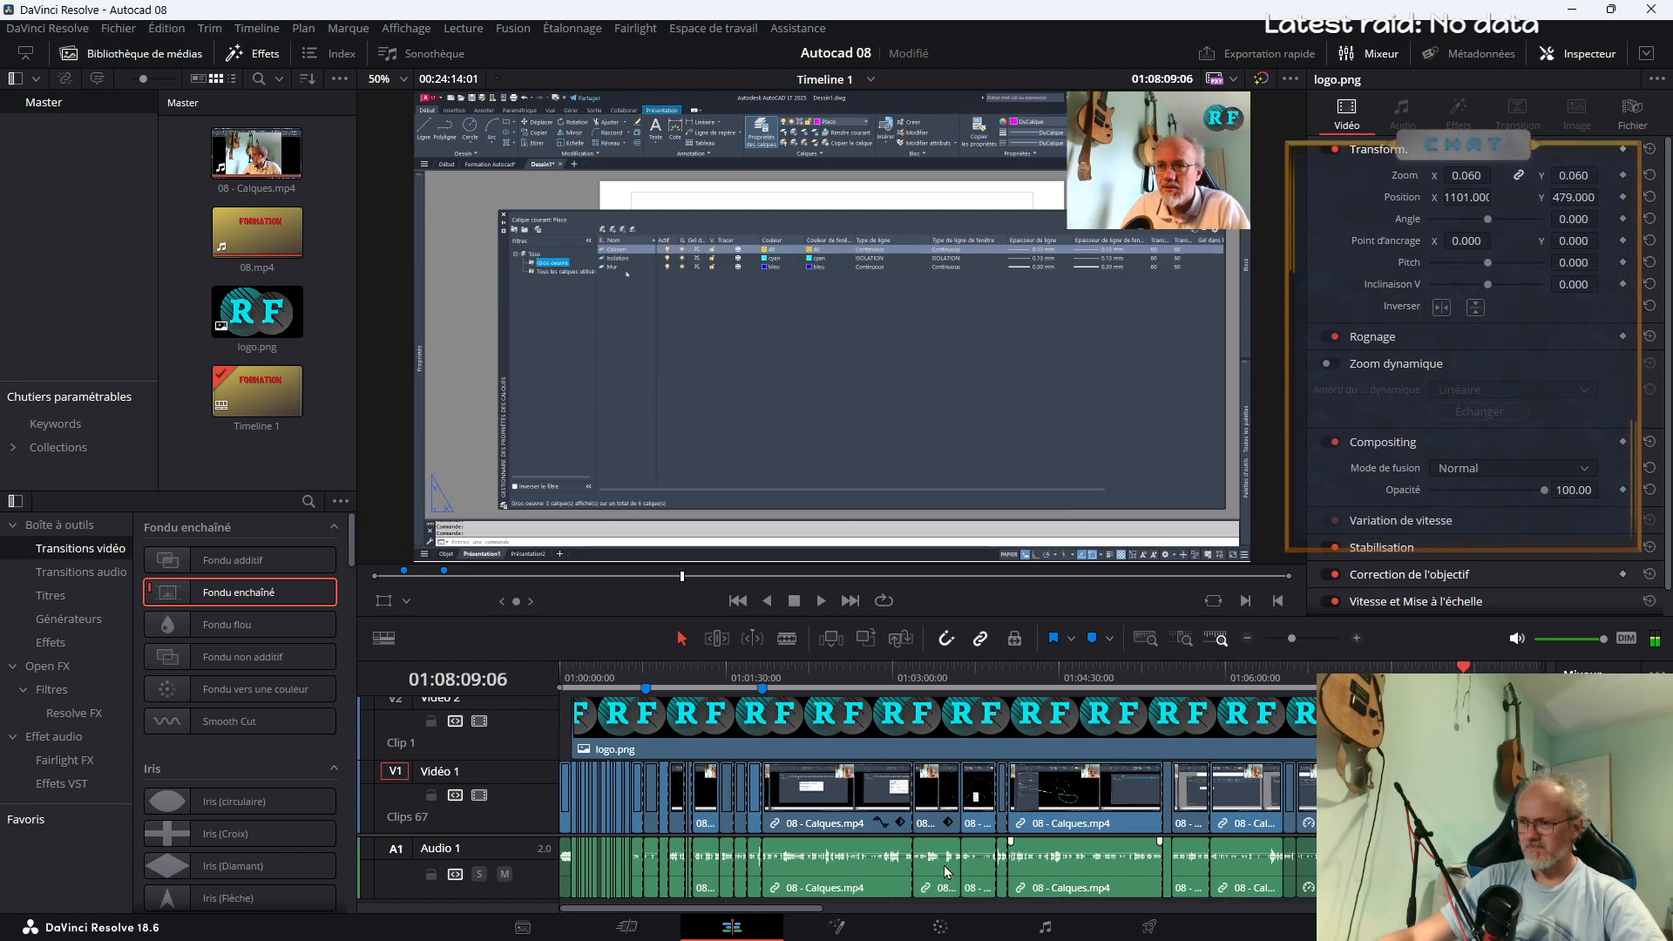
drag(813, 910, 961, 915)
key(space)
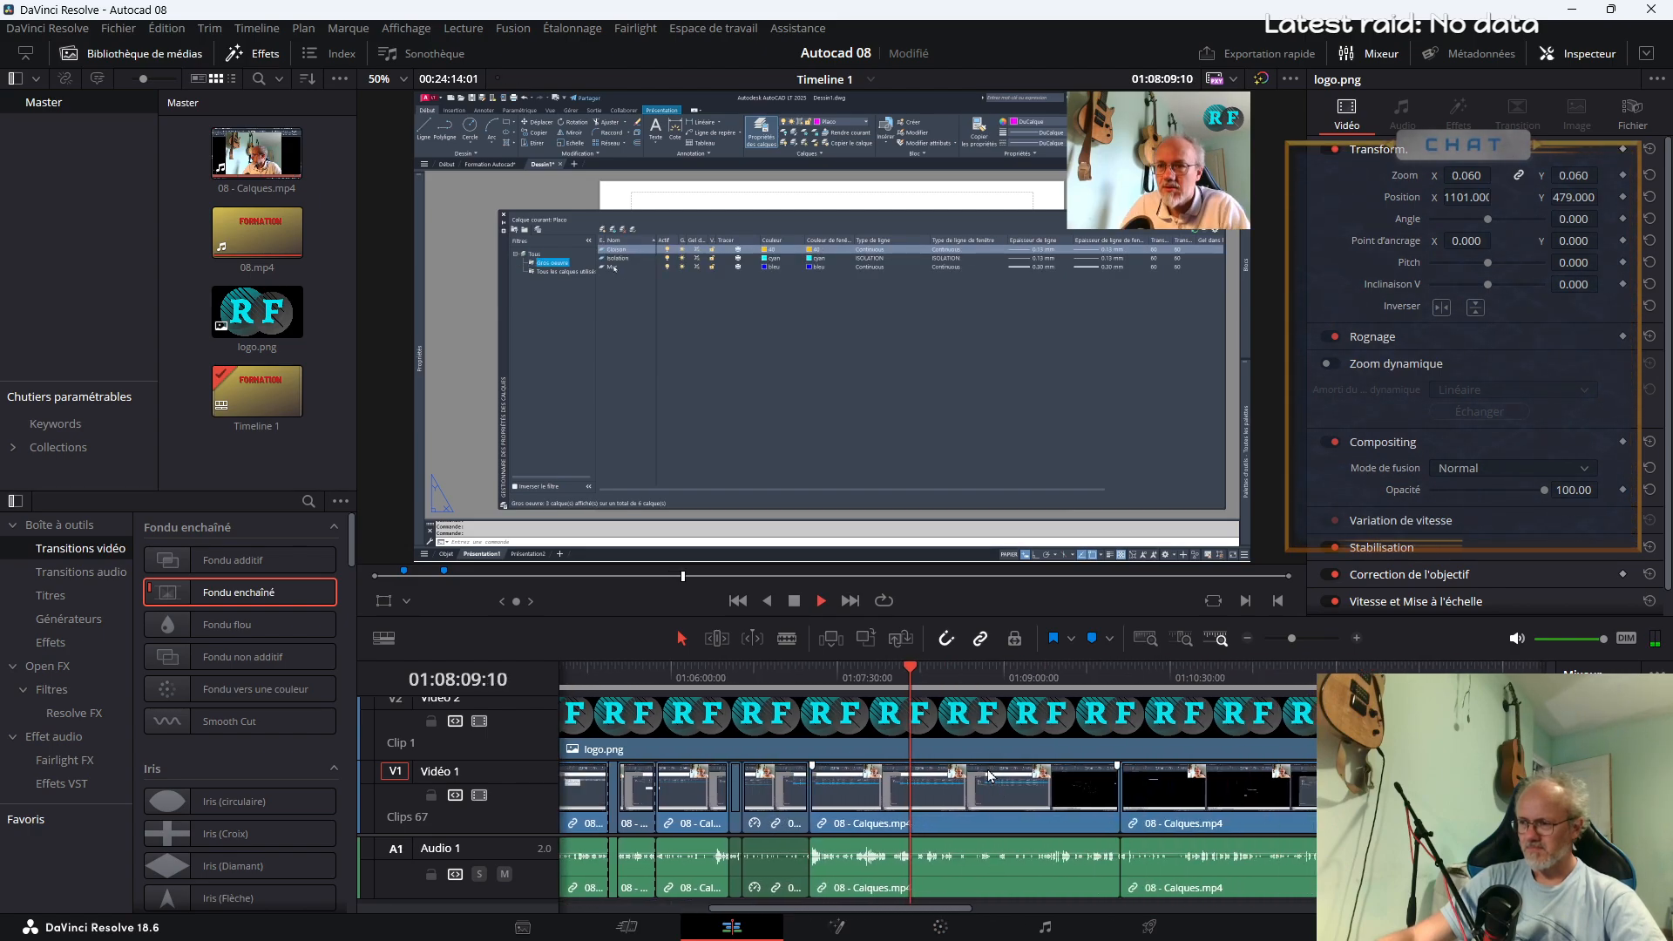
click(999, 678)
drag(1048, 685, 1119, 684)
click(1094, 678)
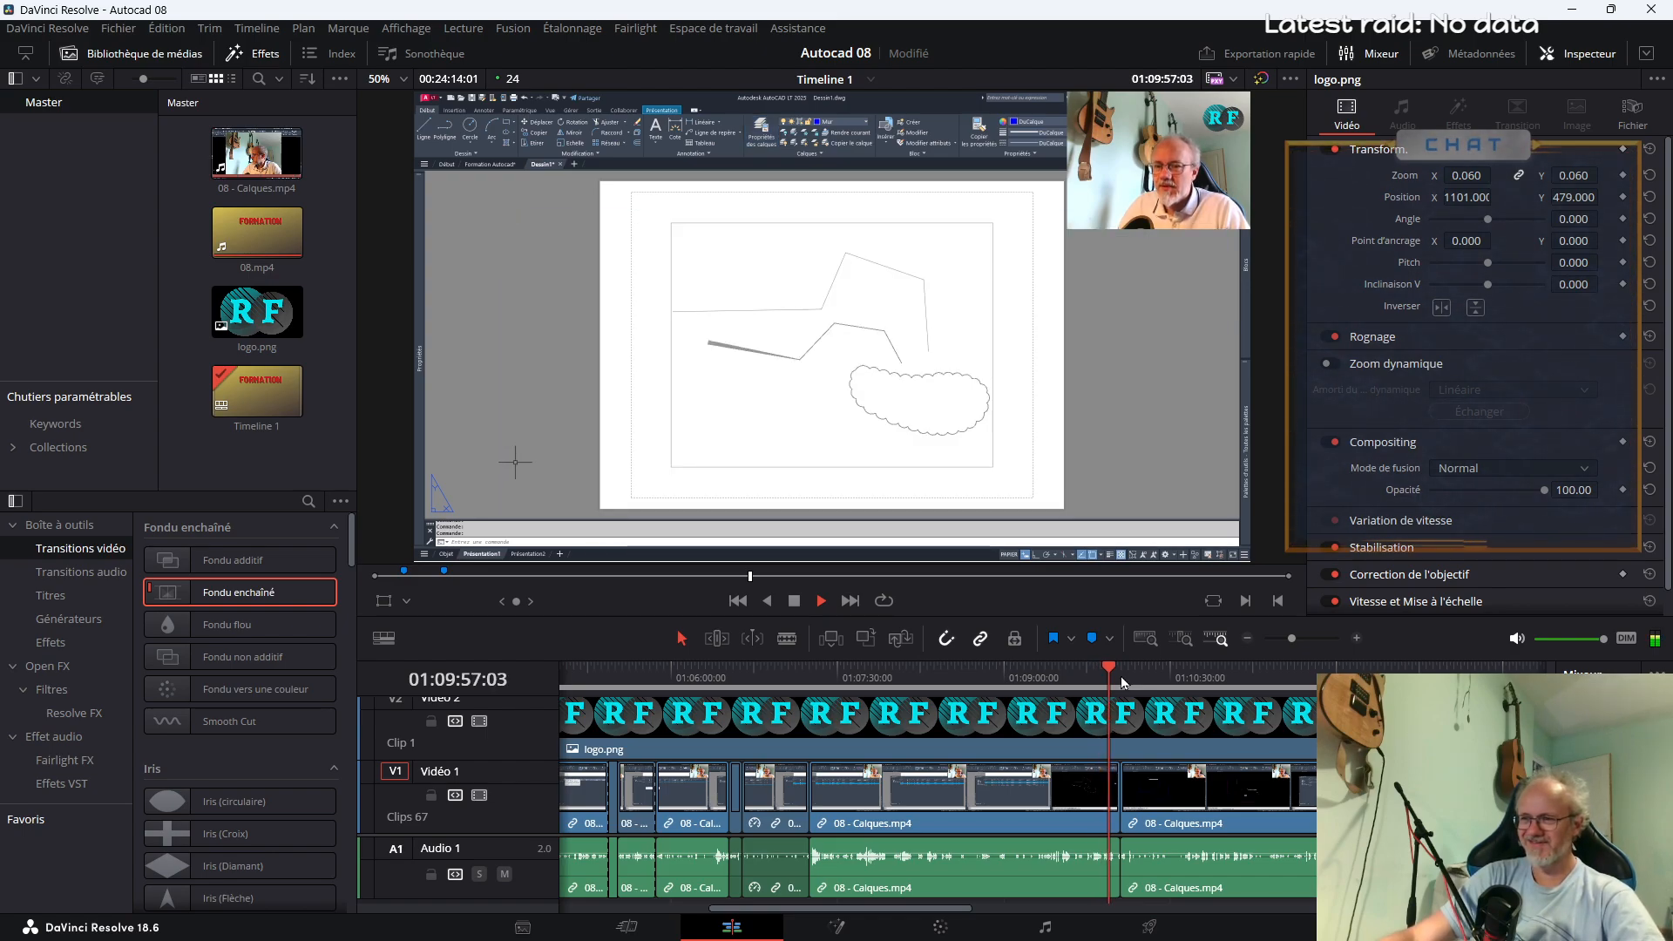
Add a timeline marker at 01:09:54:21, just before the drawing examples, and name it "Exemples"
click(1121, 677)
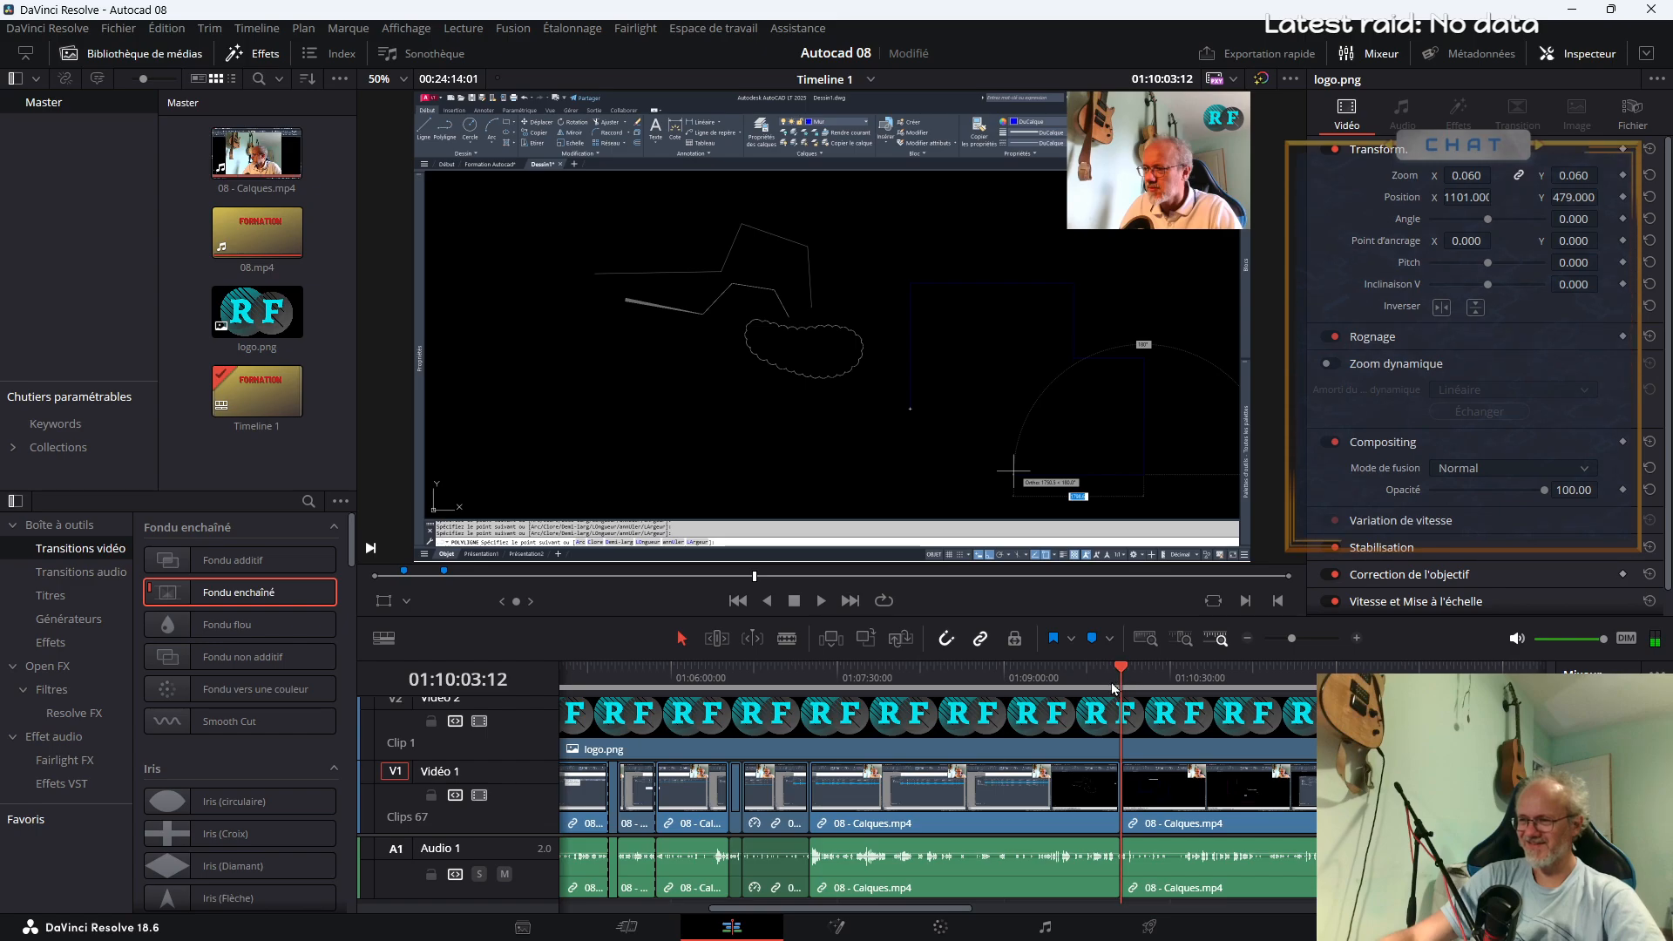
click(1105, 677)
click(1092, 638)
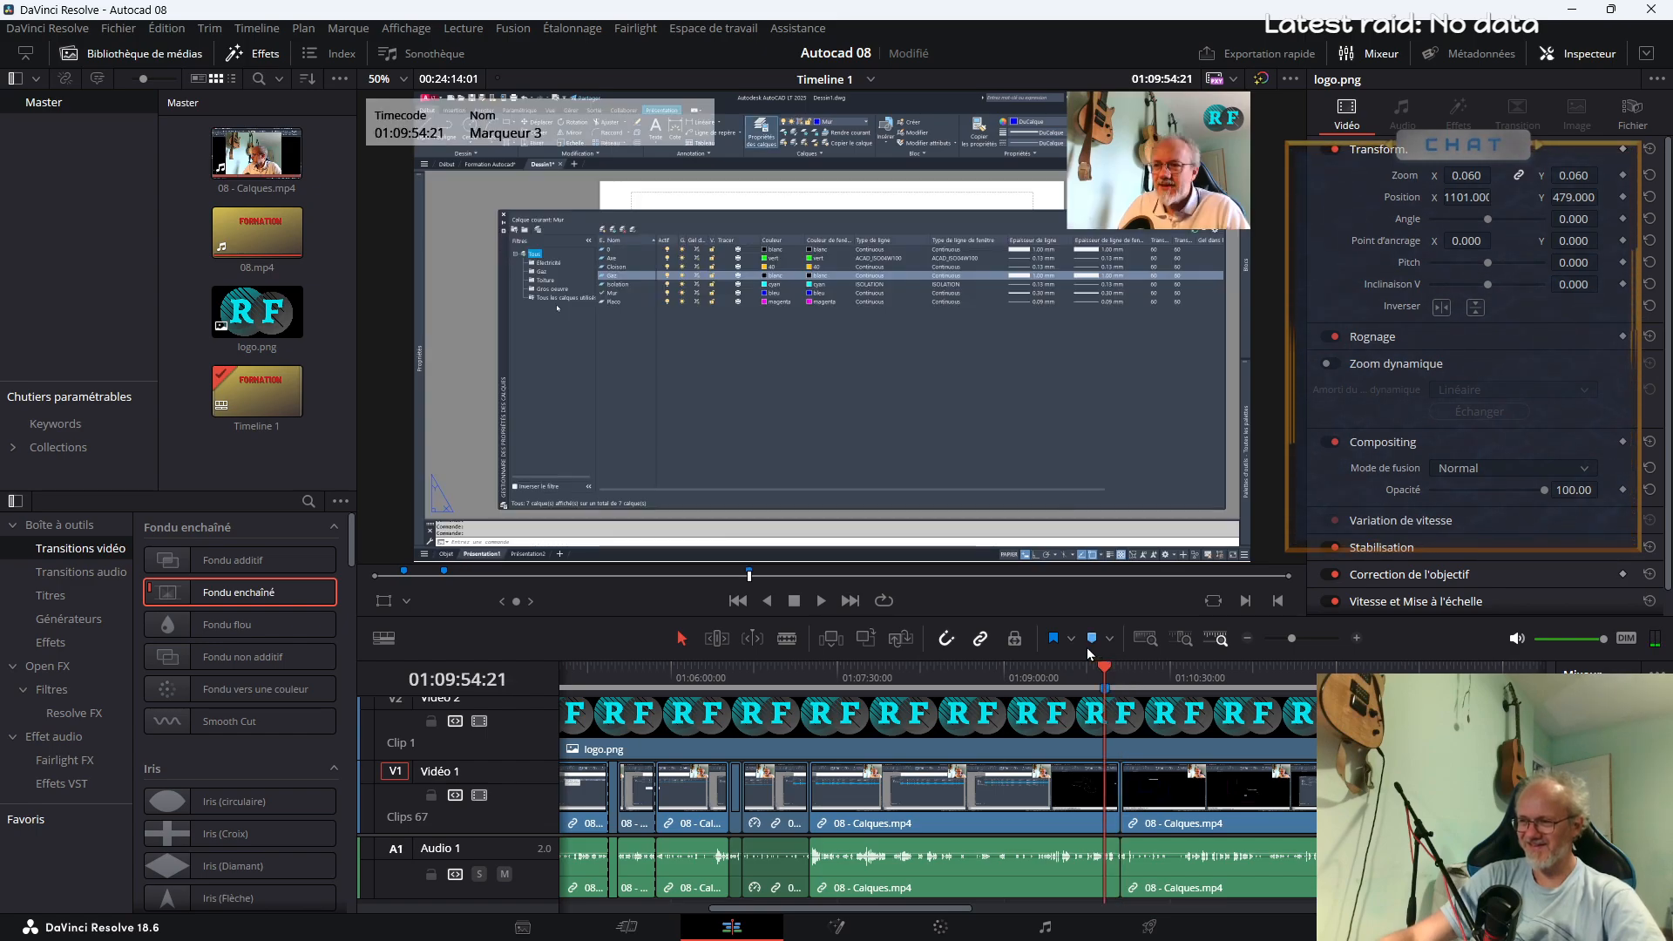
double_click(1105, 688)
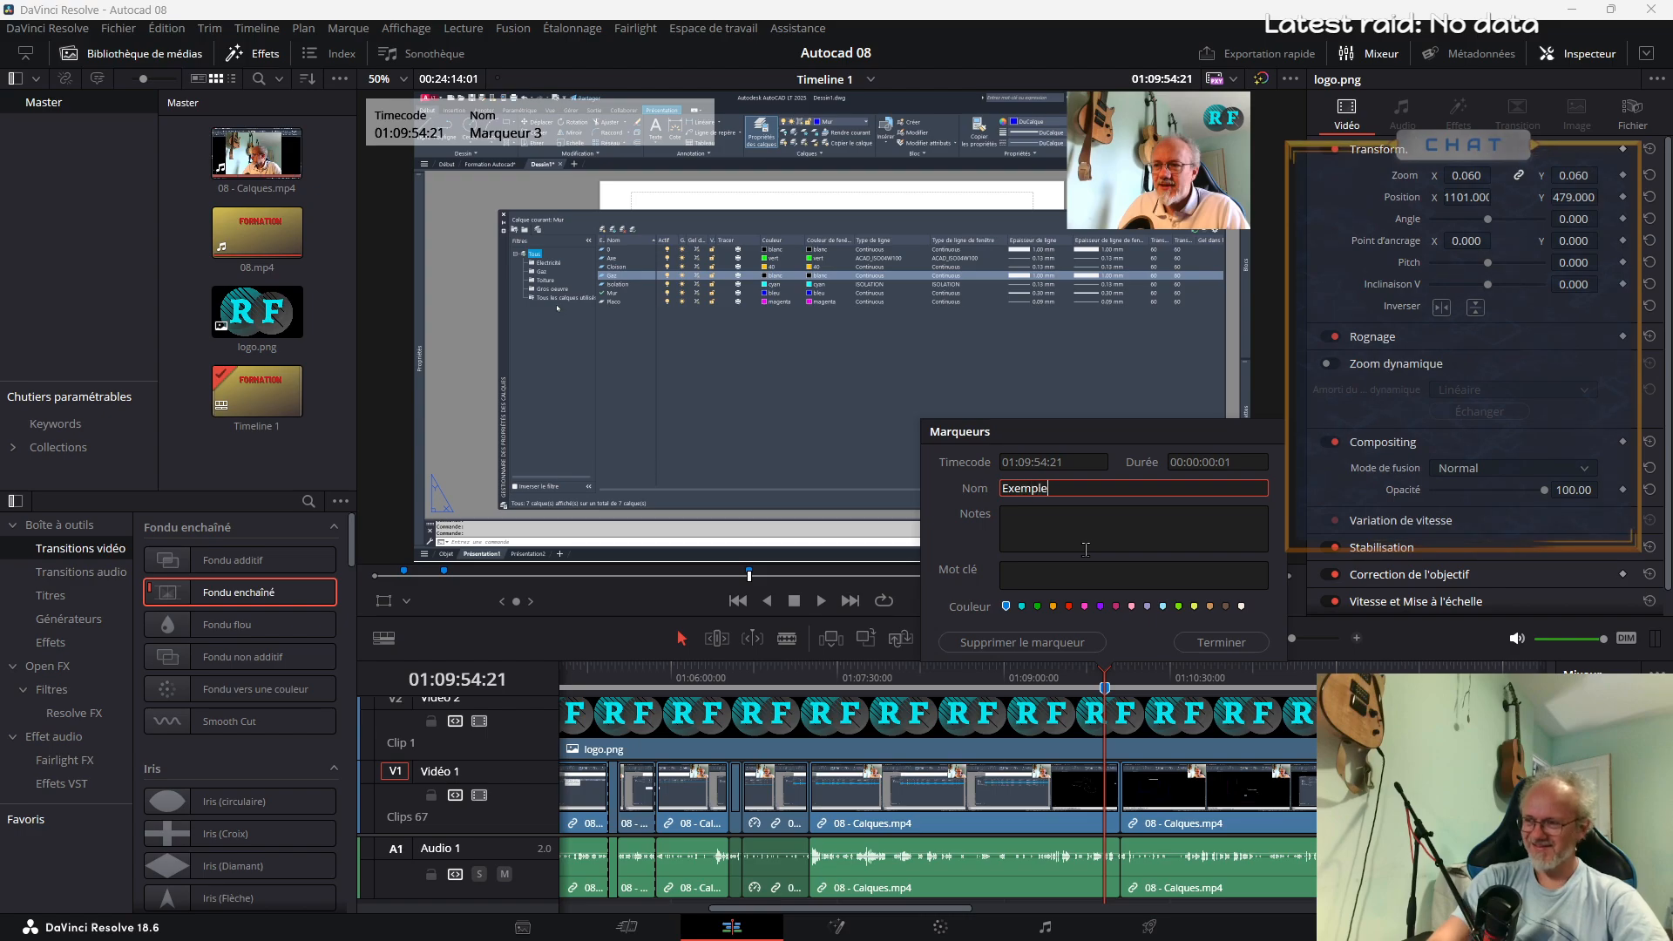
click(1199, 652)
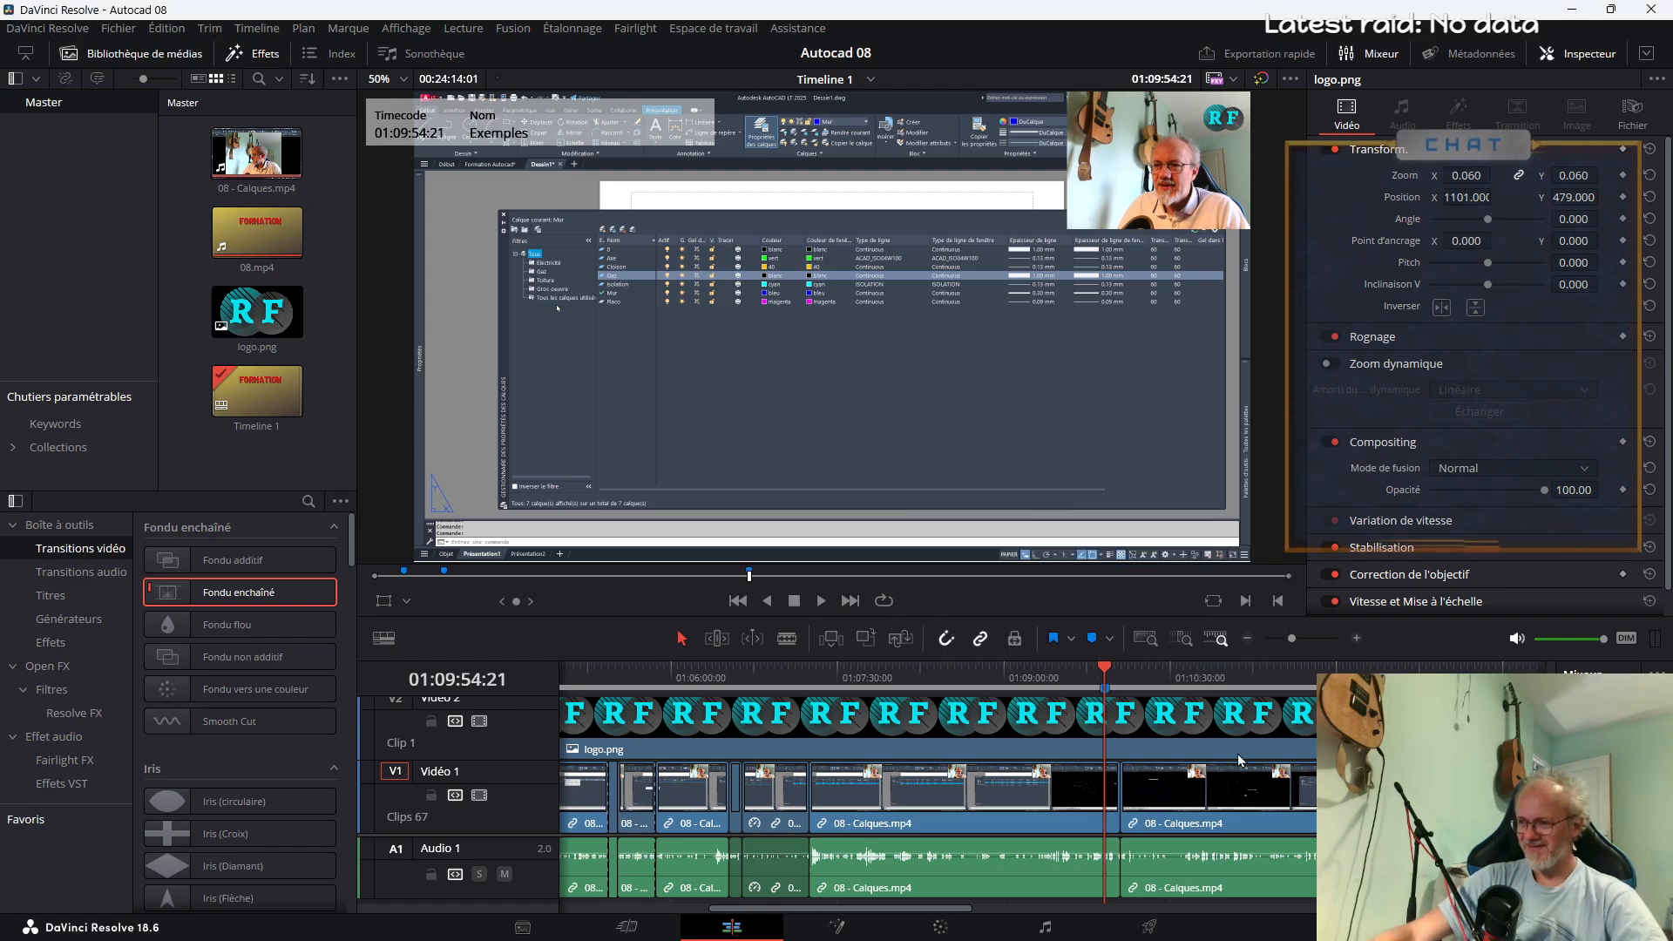
Examine the timeline from about 01:13:54 to past 01:14:28 for where the purge topic begins
click(1411, 678)
key(space)
drag(877, 908, 996, 909)
click(1100, 674)
key(space)
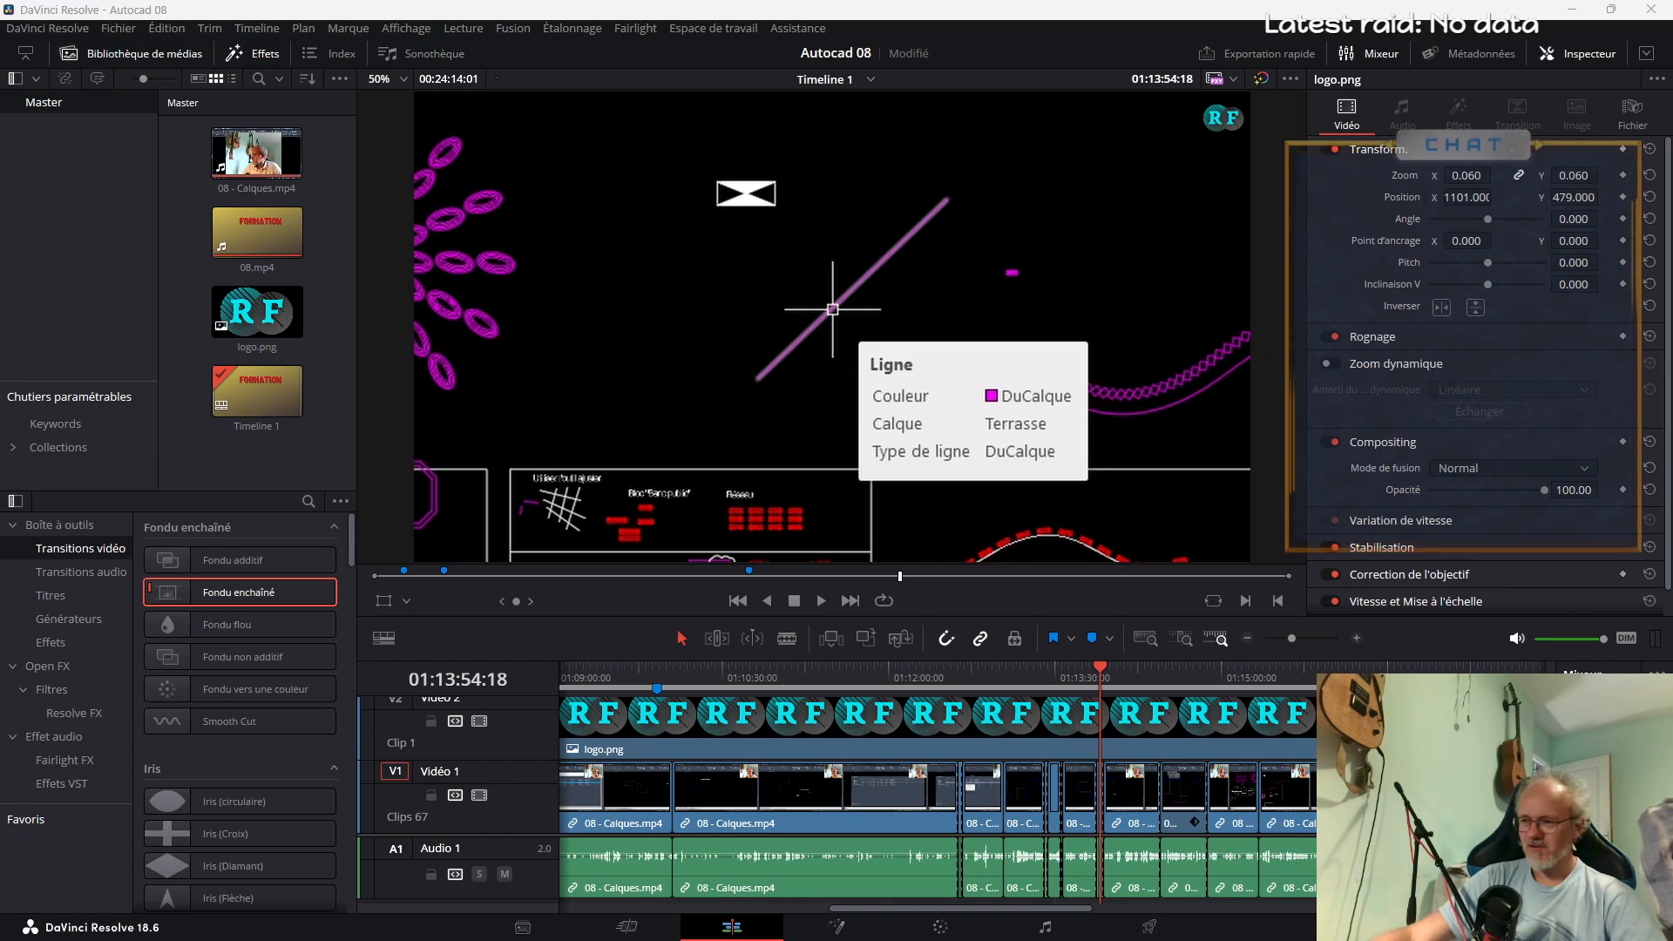
click(1122, 683)
key(space)
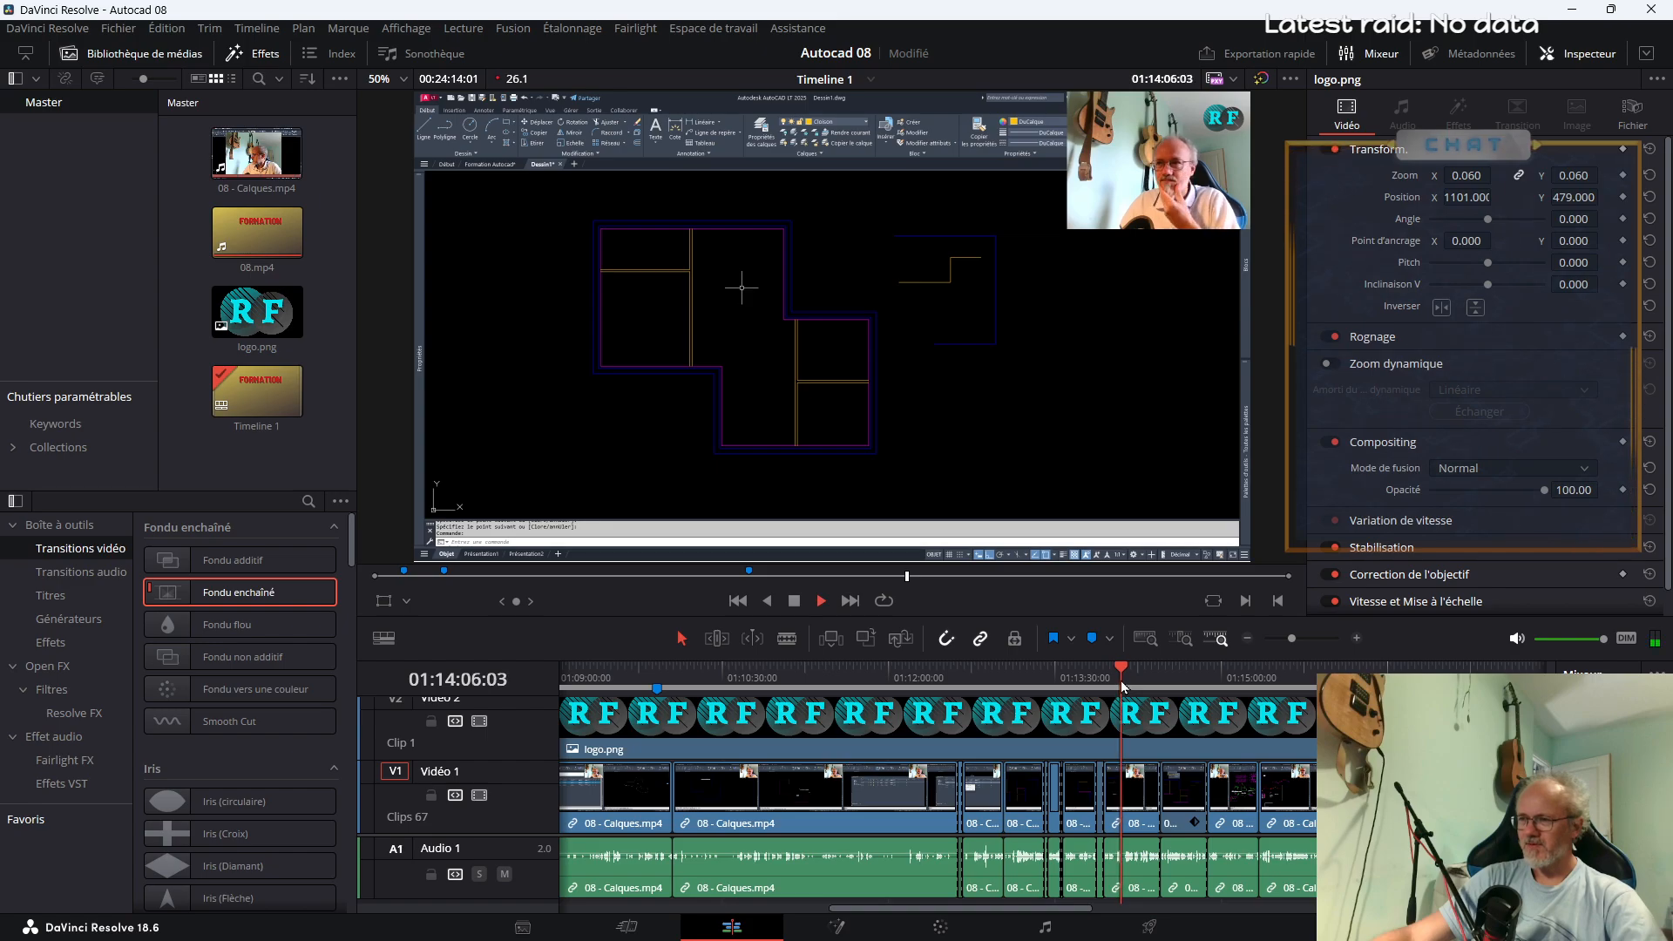
click(1161, 683)
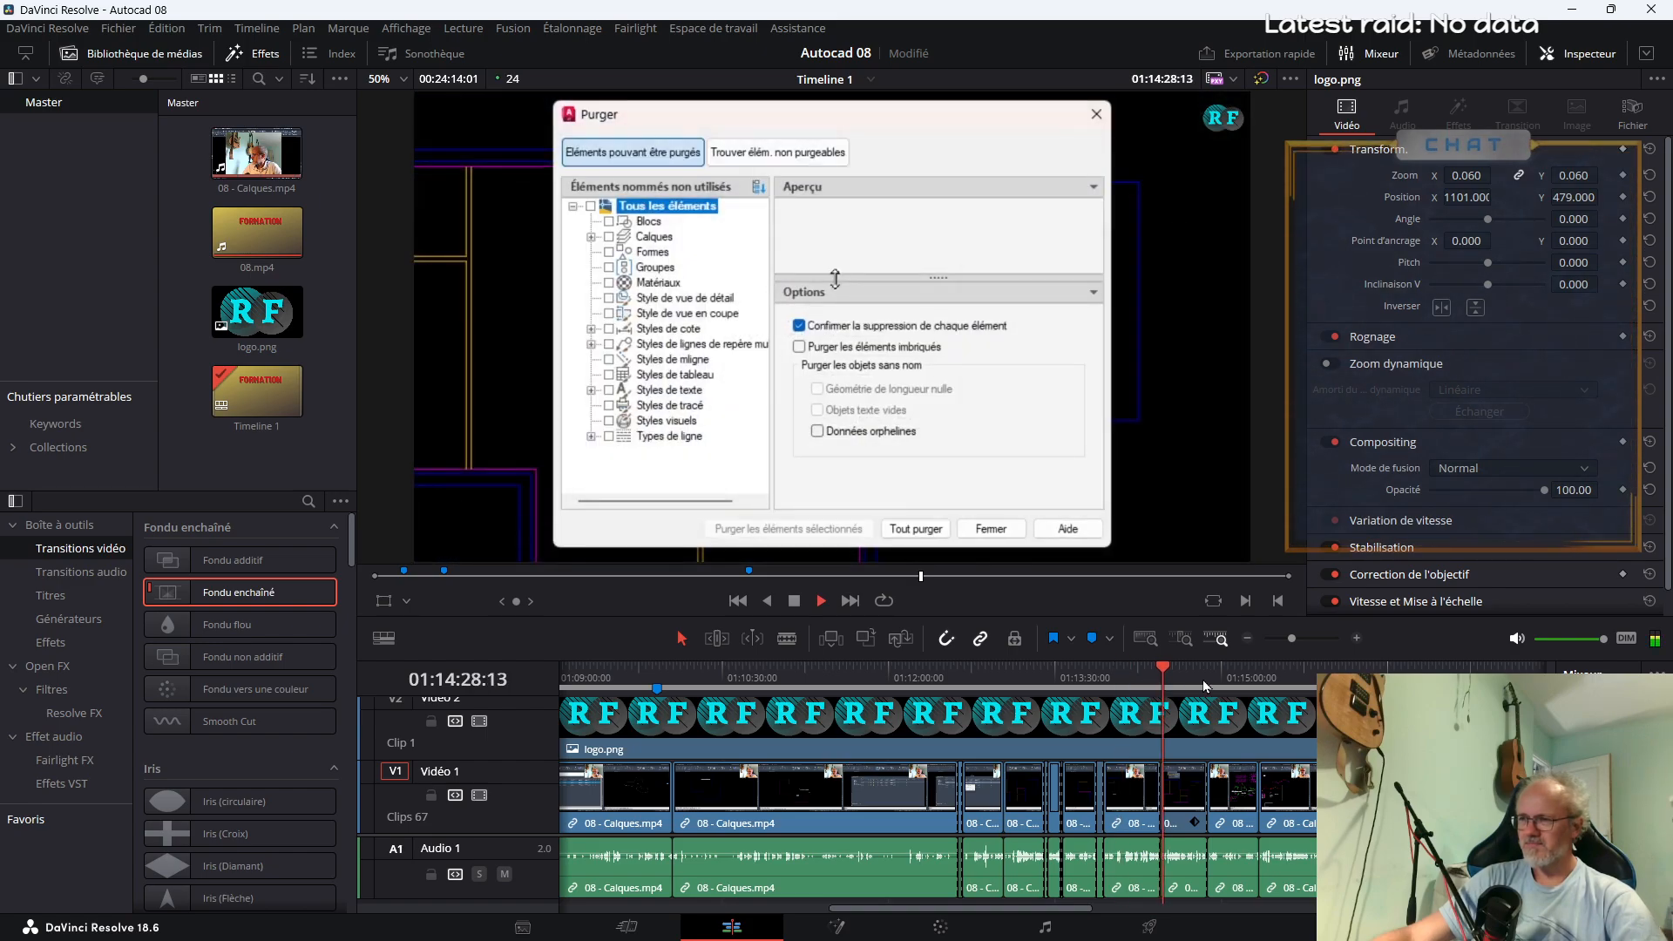
click(1241, 683)
Add a timeline marker at 01:14:28:02, where the purge dialog appears, and name it "Purger"
click(1163, 683)
click(1140, 683)
click(1157, 684)
key(space)
click(1091, 643)
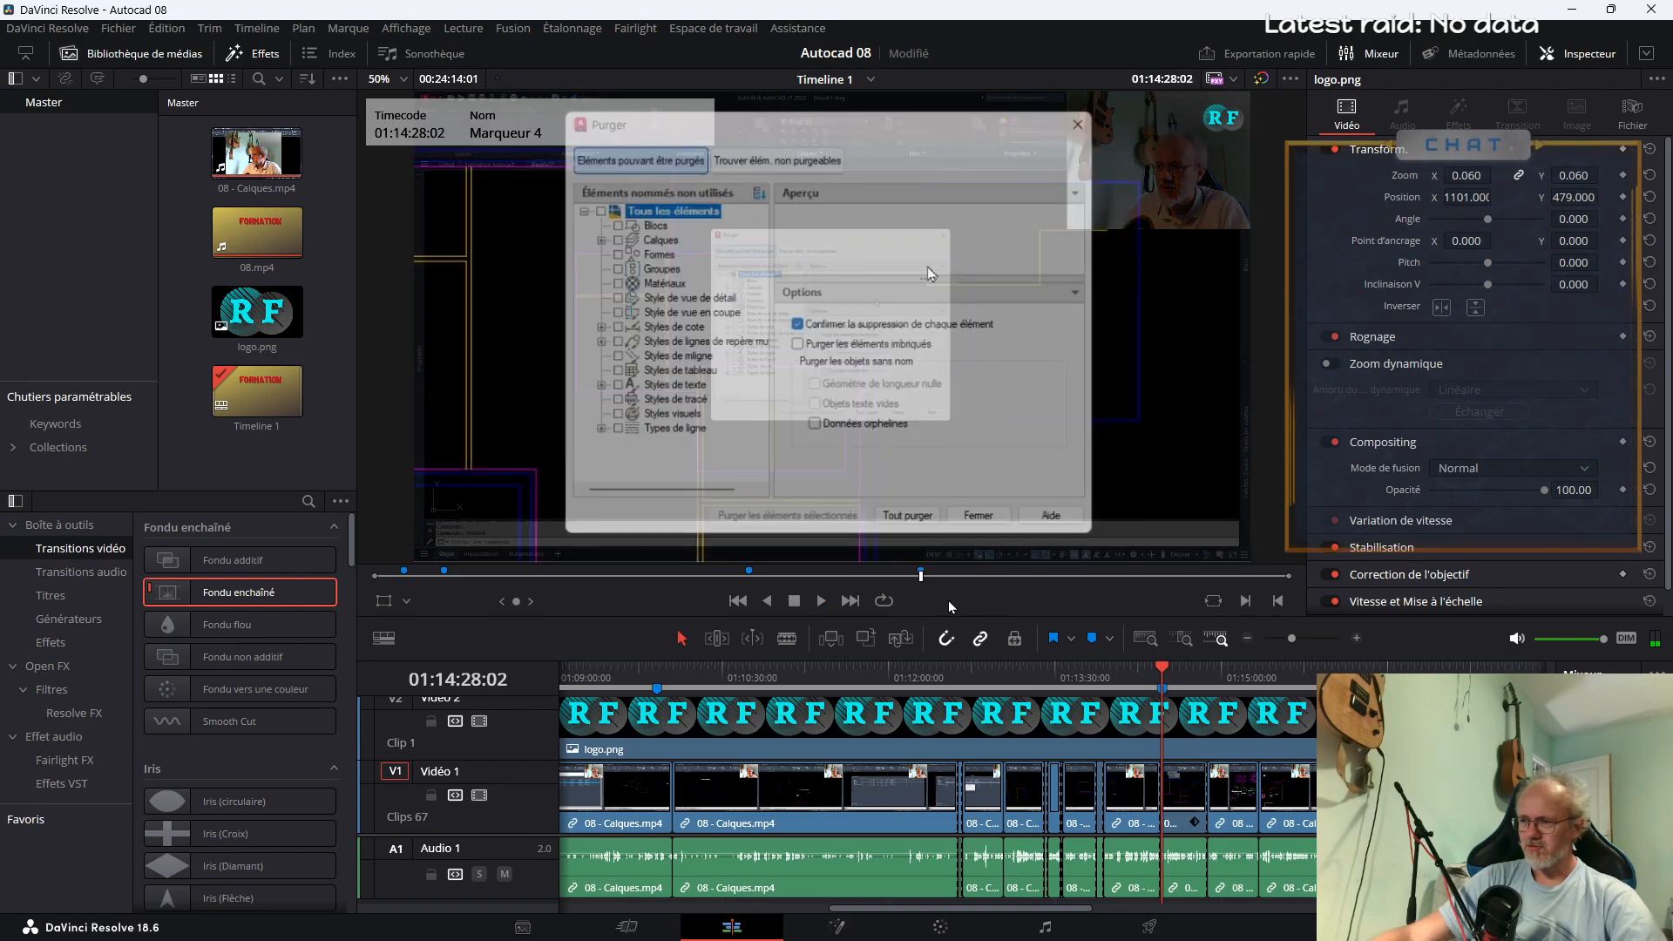
double_click(1162, 687)
text(Purger)
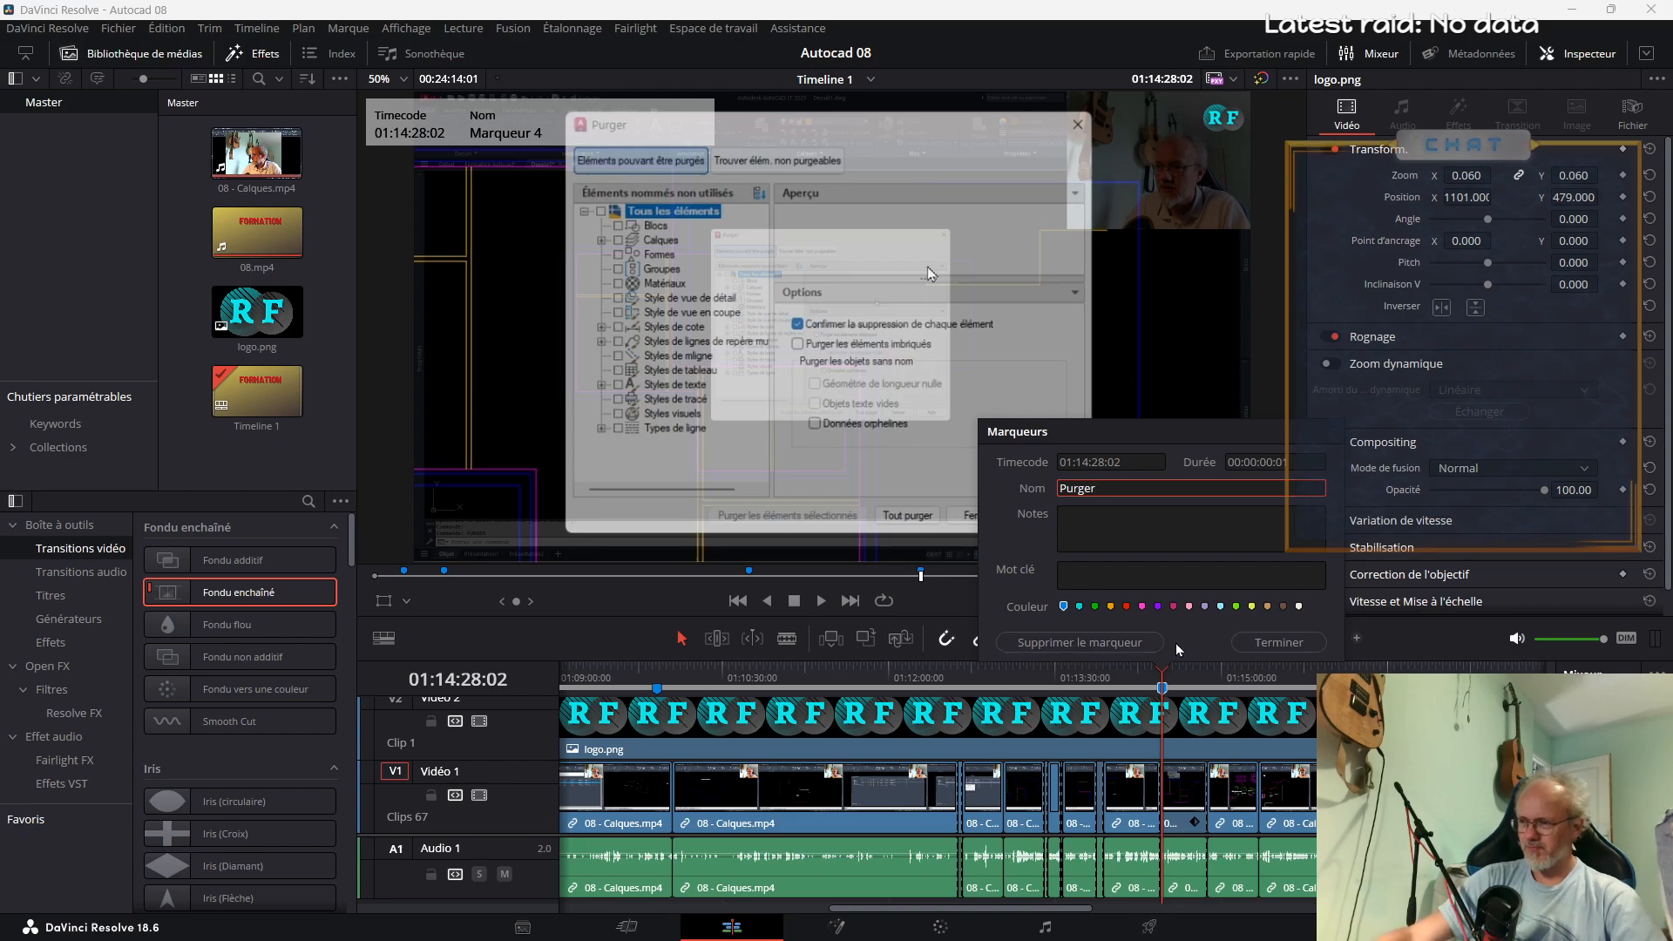
click(1250, 643)
Add a timeline marker at 01:16:04:15, where the template topic begins, and name it "Gabarit"
drag(1226, 689, 1353, 688)
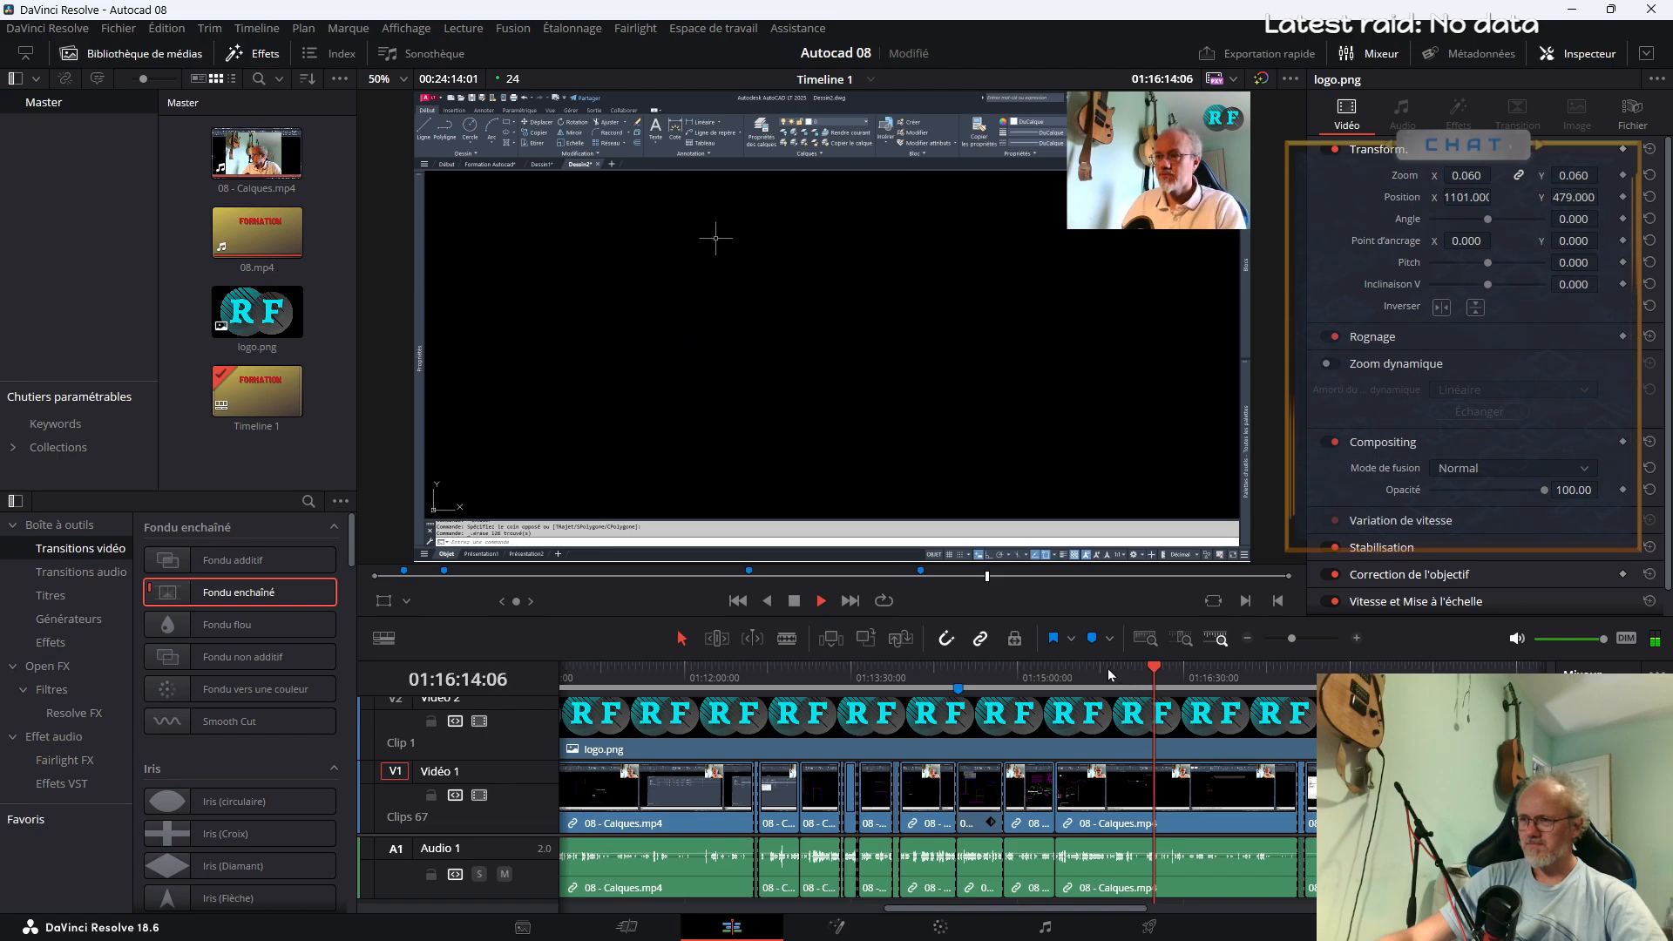
click(1103, 667)
click(1079, 675)
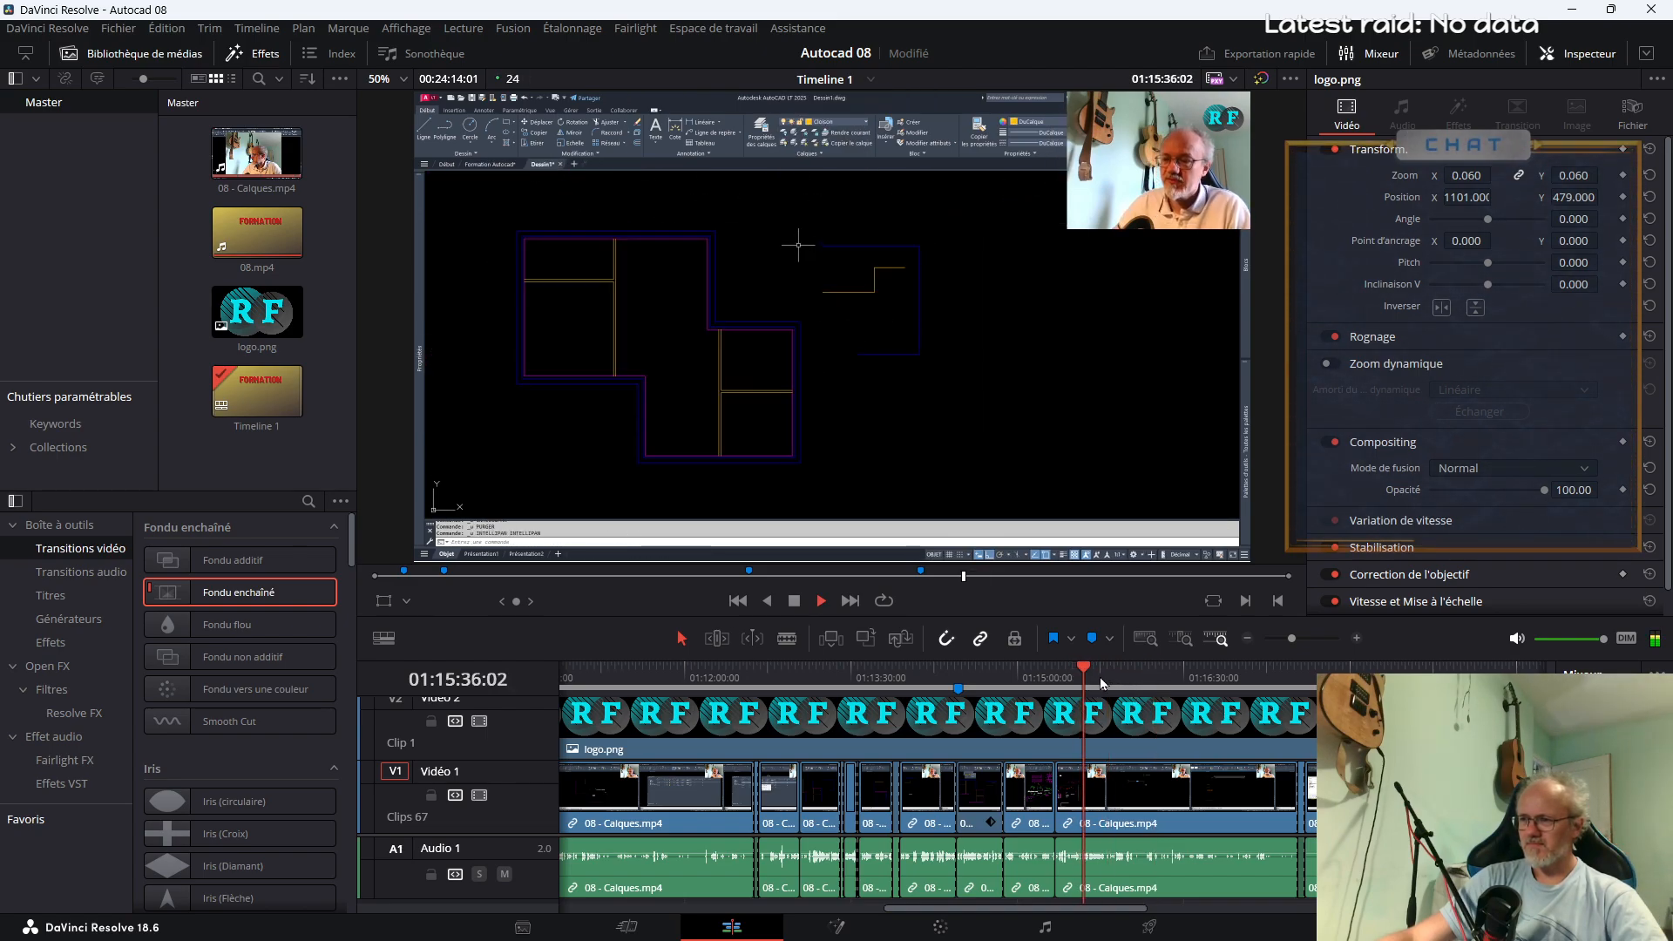
click(1102, 677)
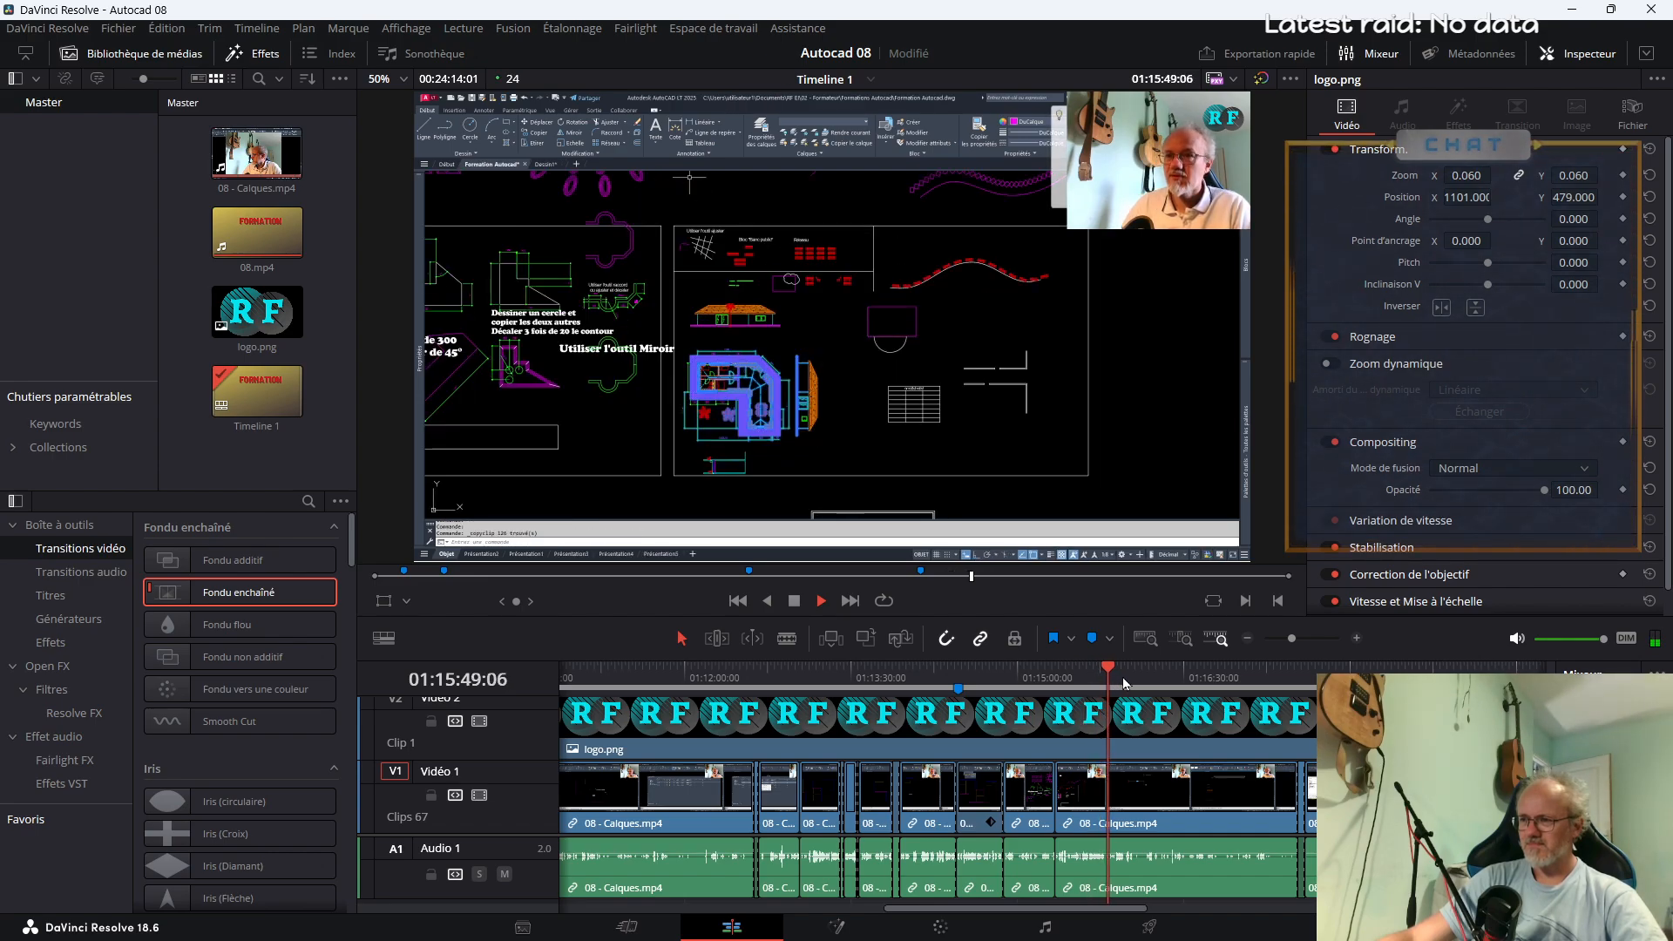
click(1123, 680)
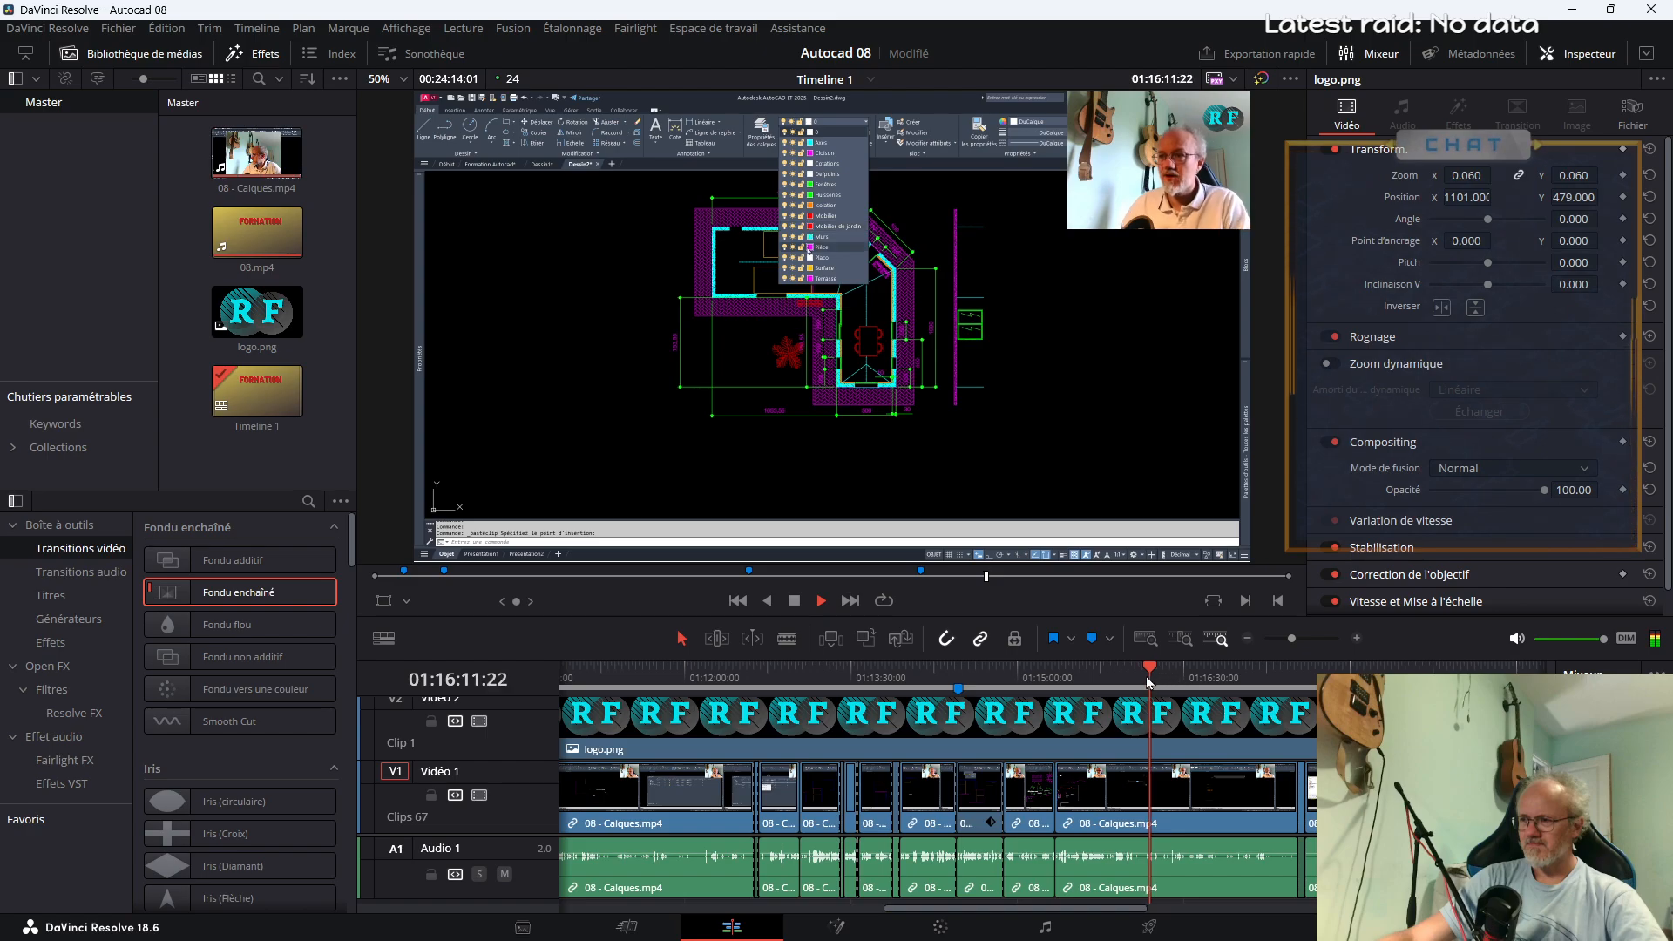
click(1136, 679)
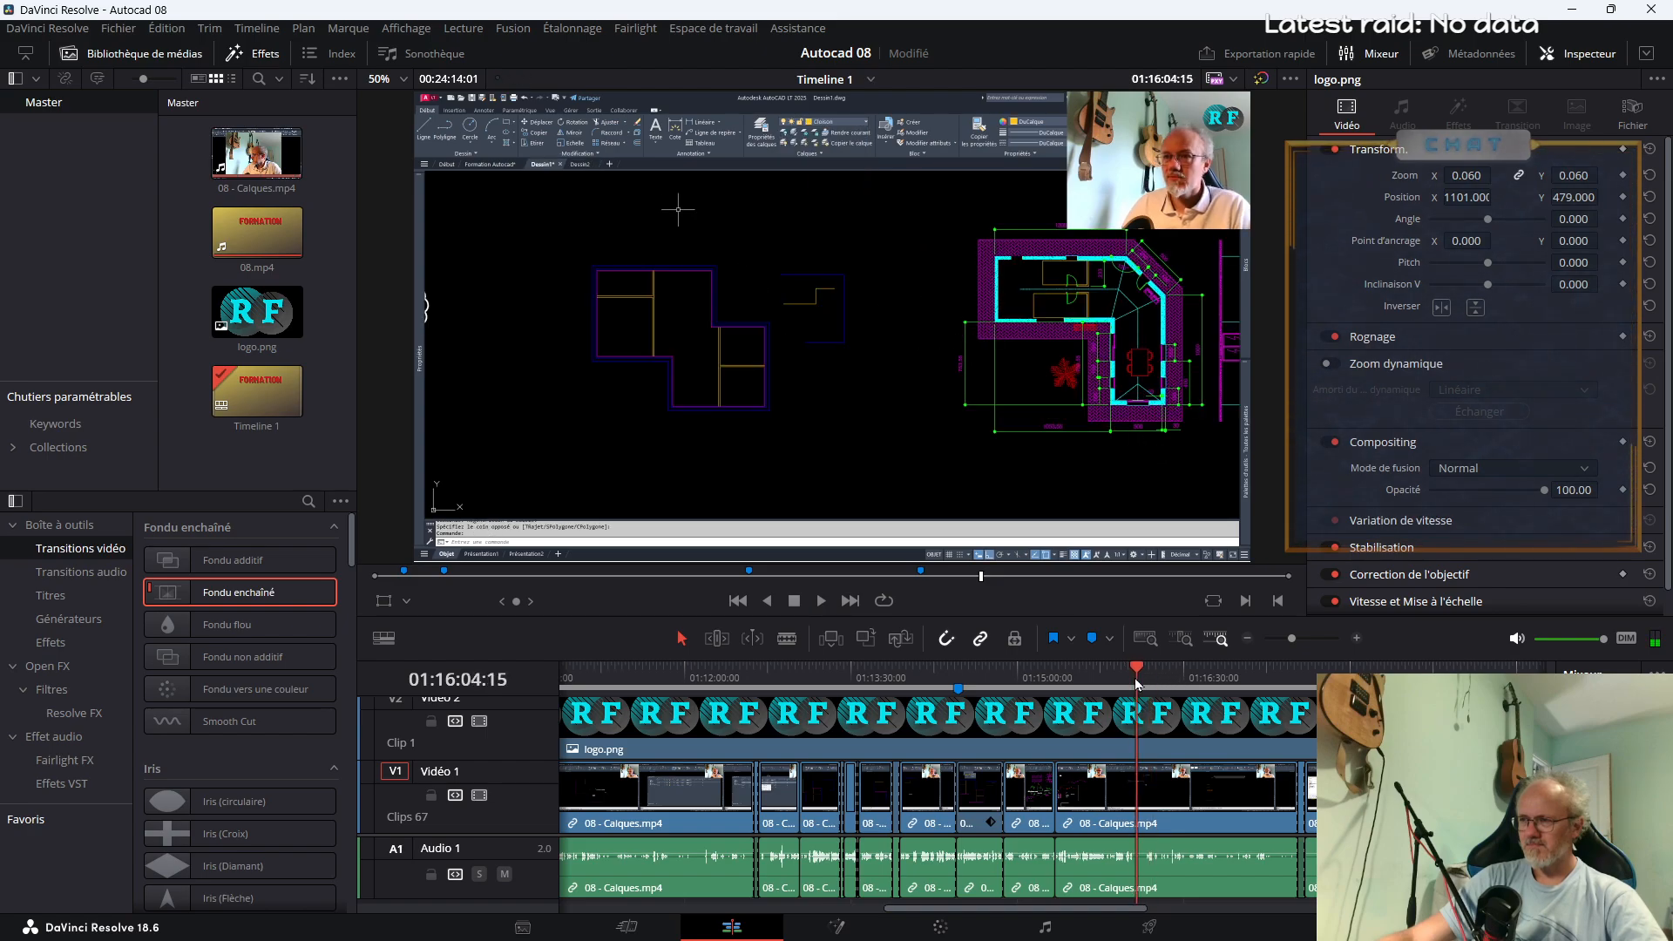
key(m)
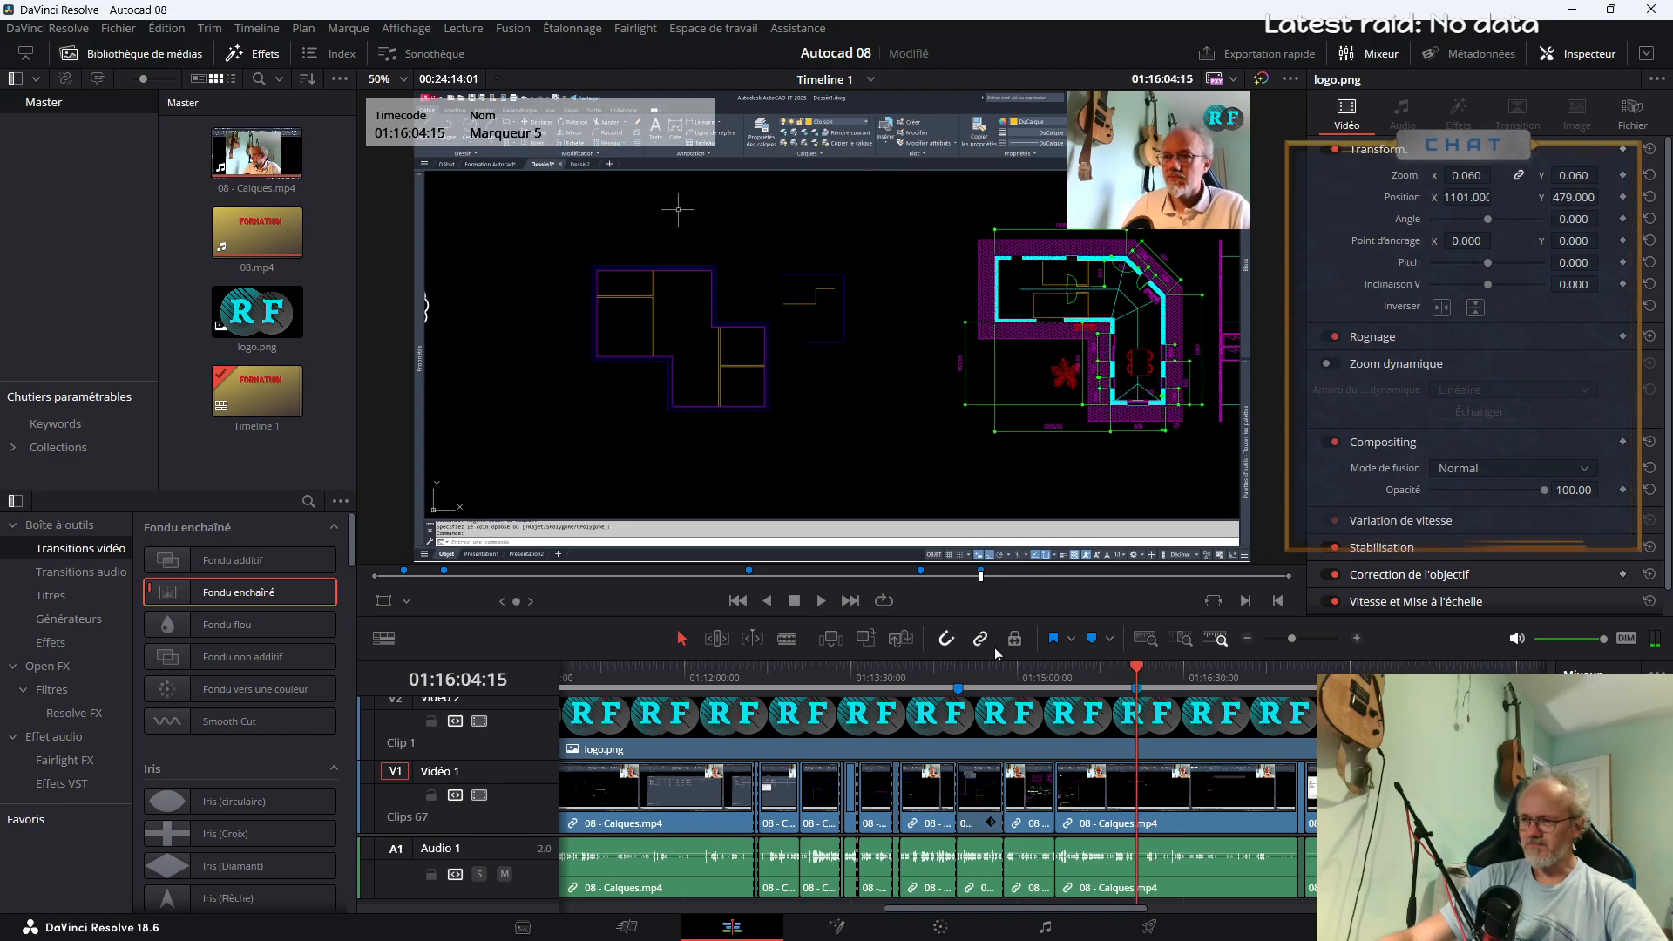
double_click(1136, 688)
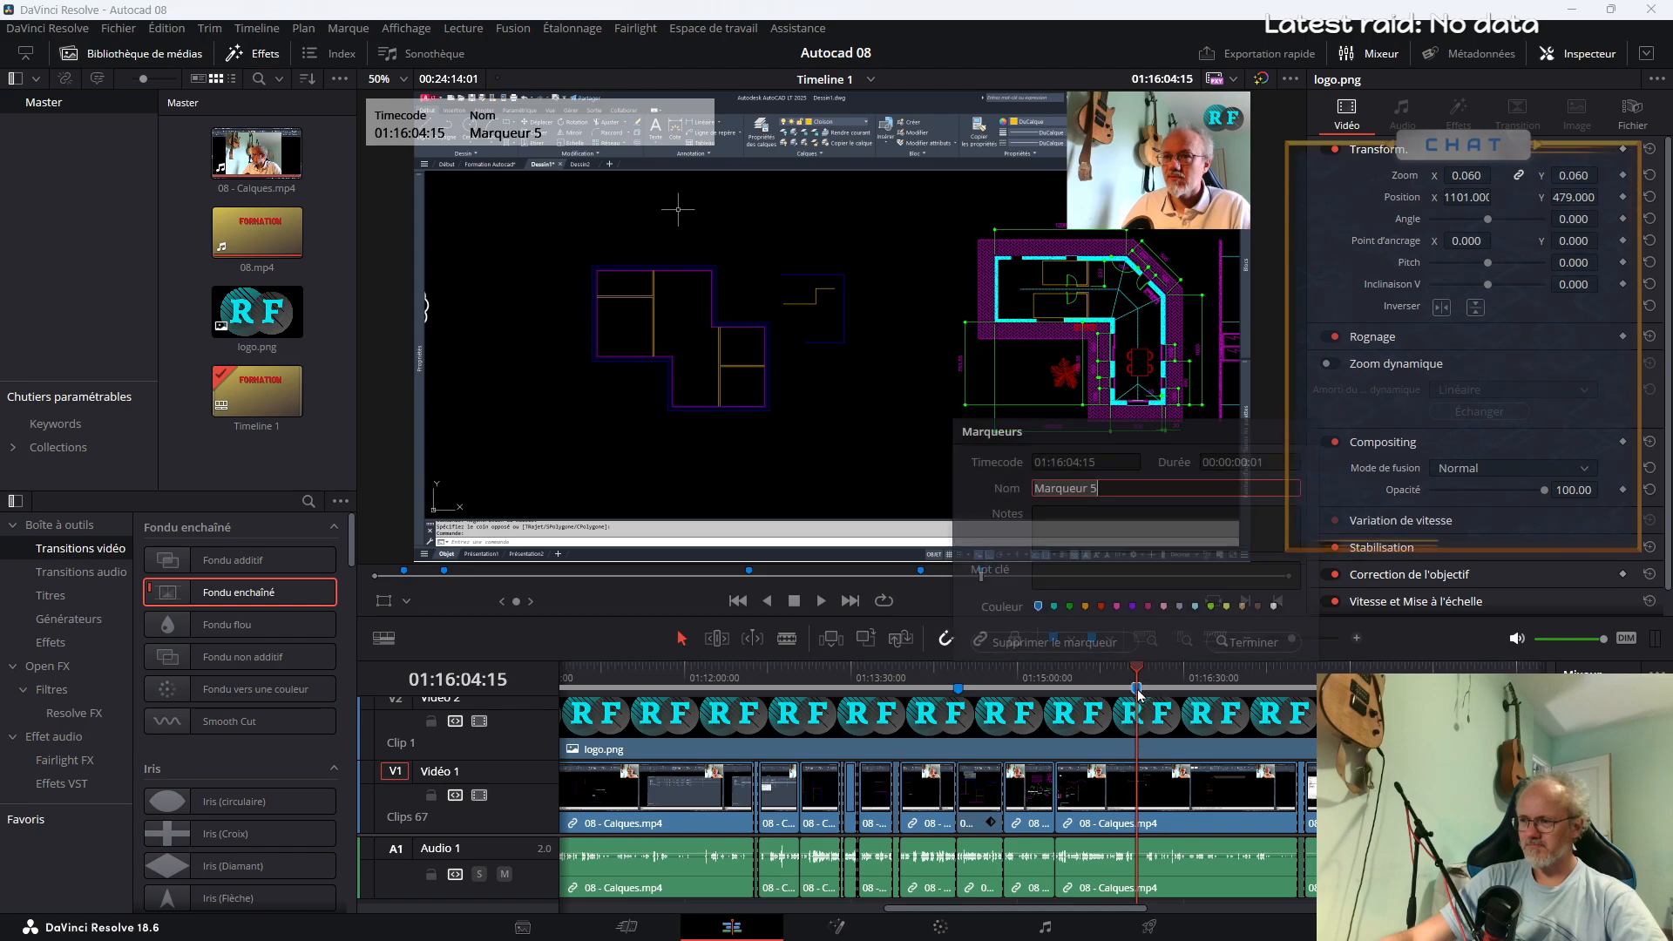
text(Gabarit)
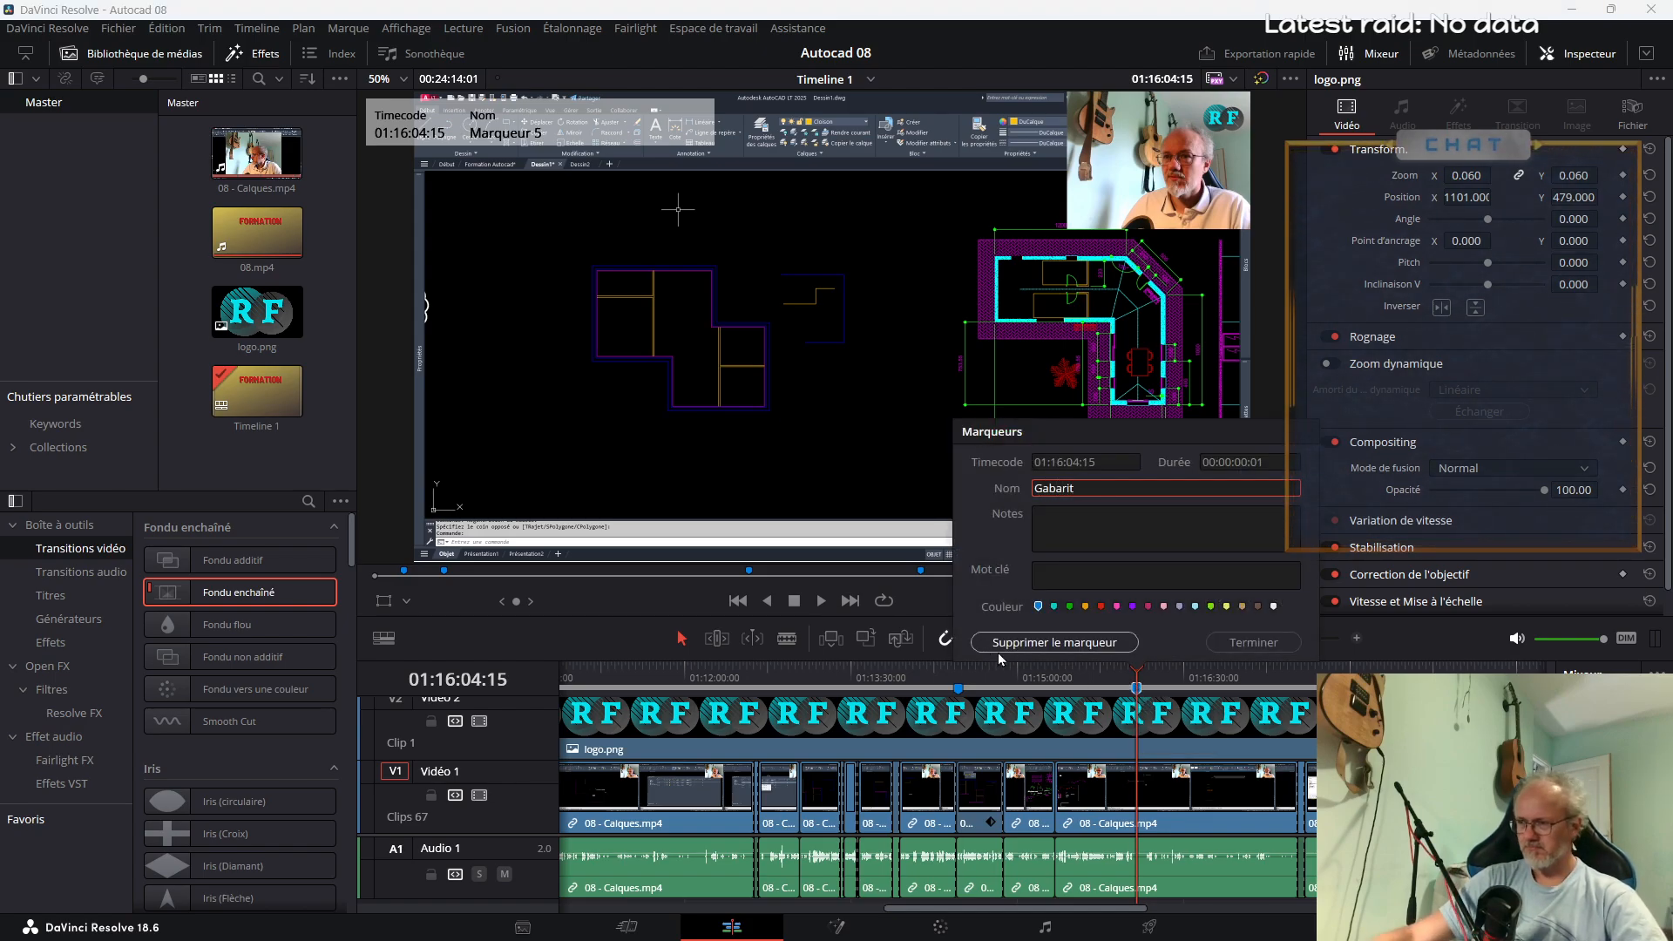
click(1254, 642)
Add a timeline marker at 01:20:20:04, before the other layer tools are shown, and name it "Autres options des calques"
click(1306, 670)
key(space)
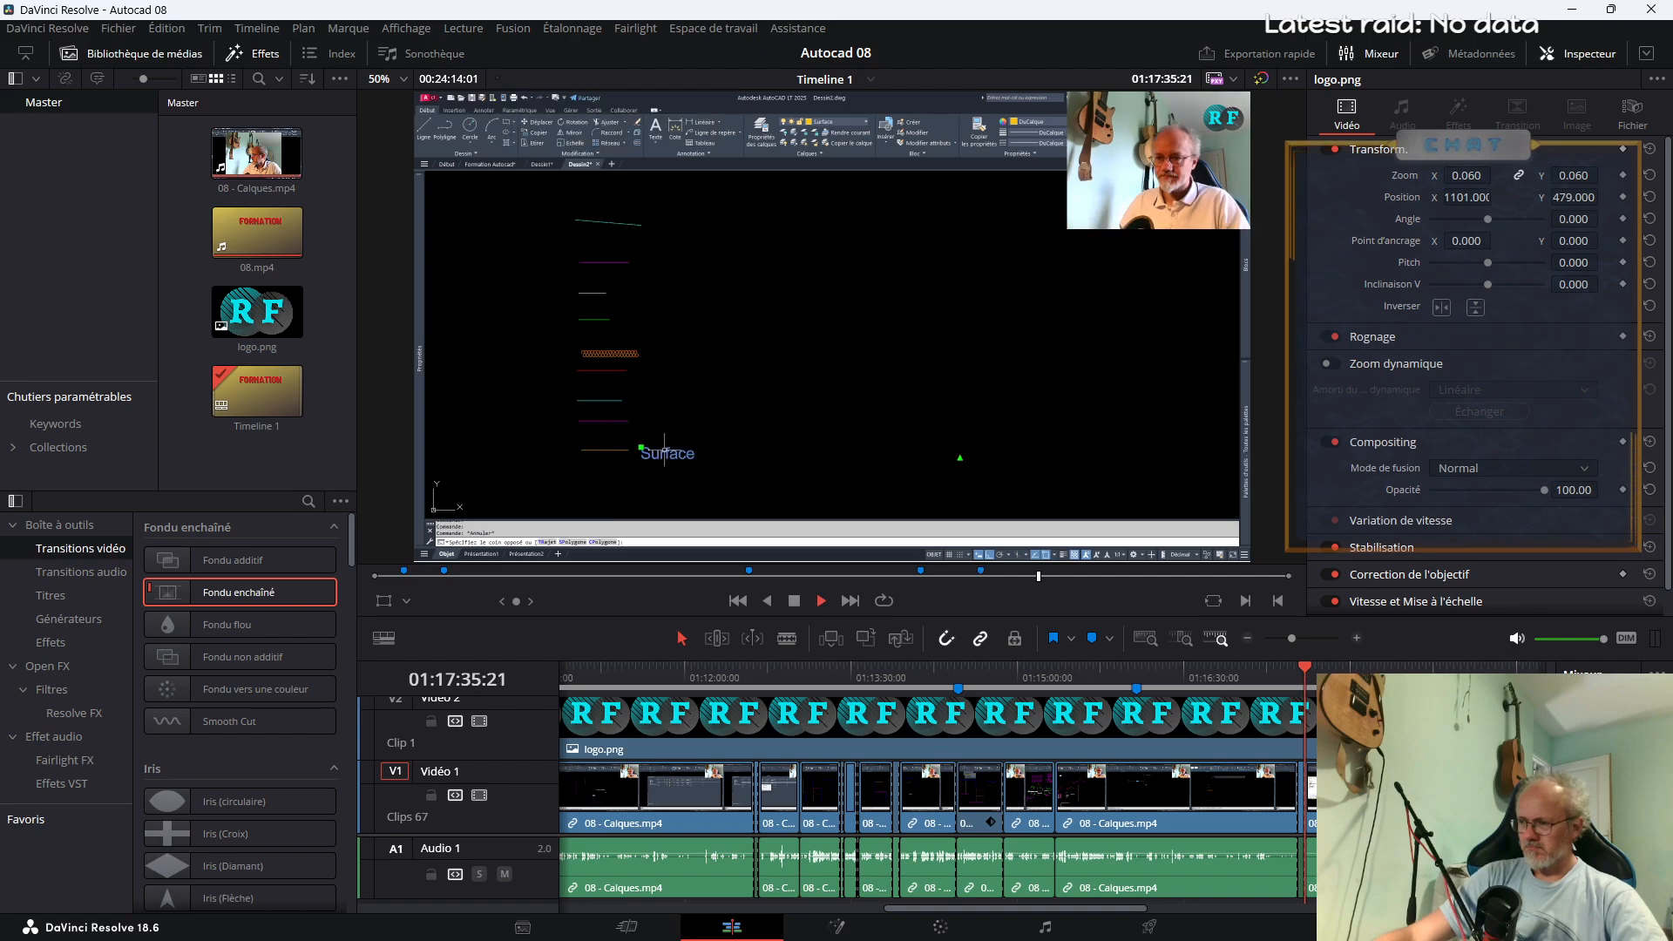
drag(1039, 916, 1141, 920)
click(1050, 680)
click(1122, 681)
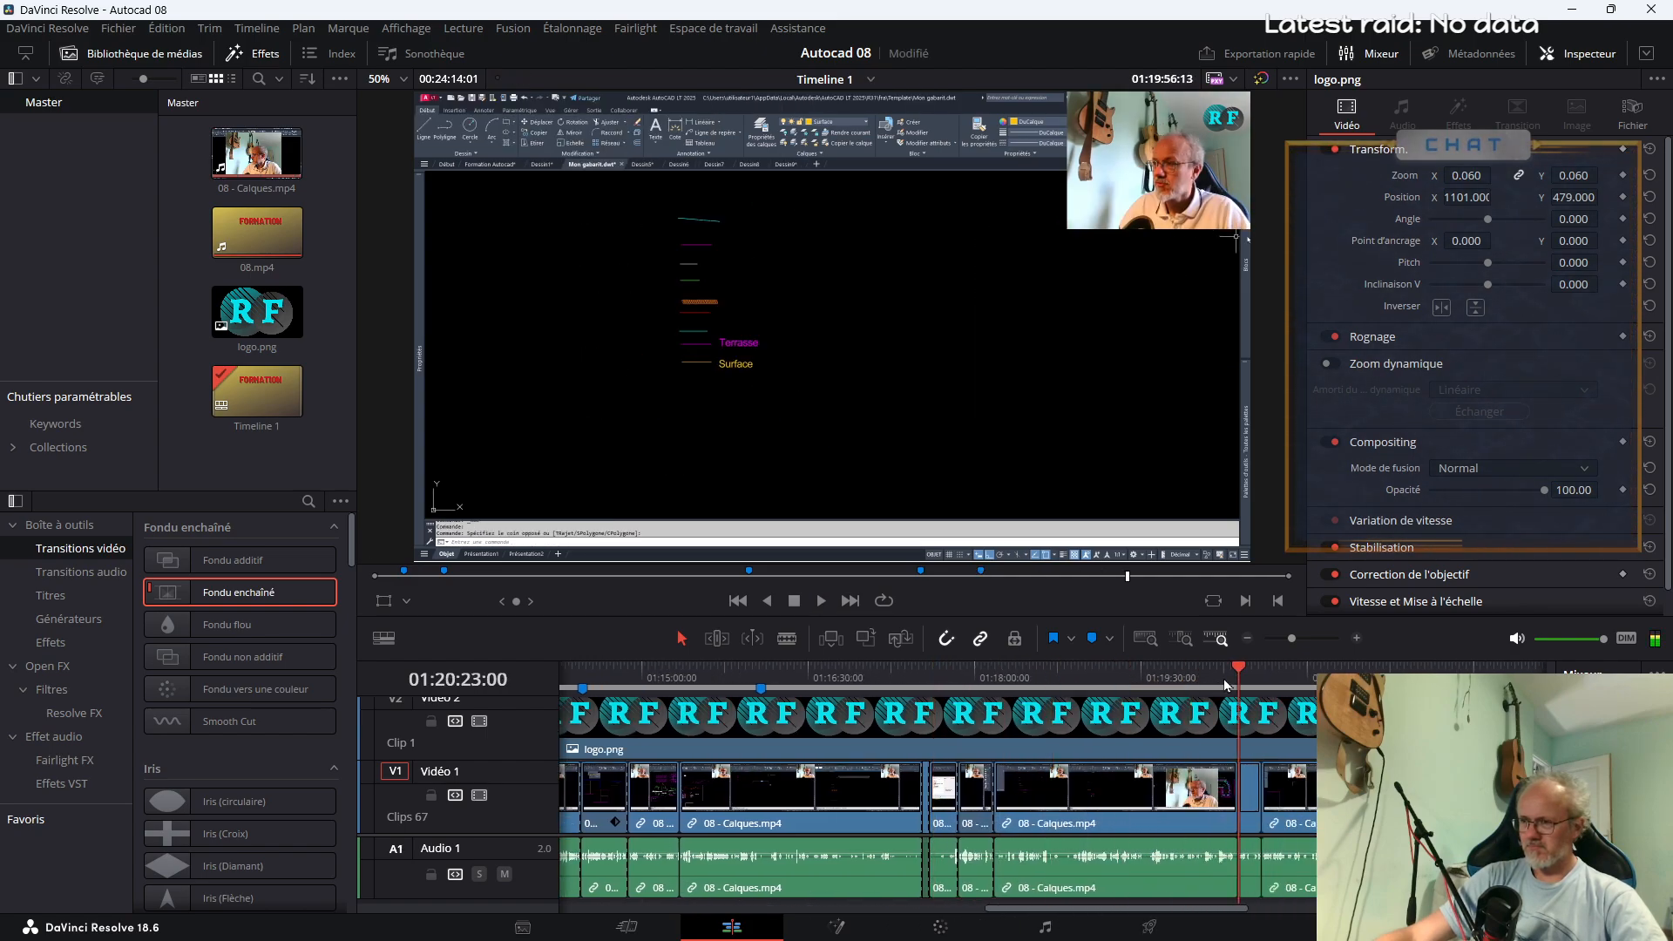
key(space)
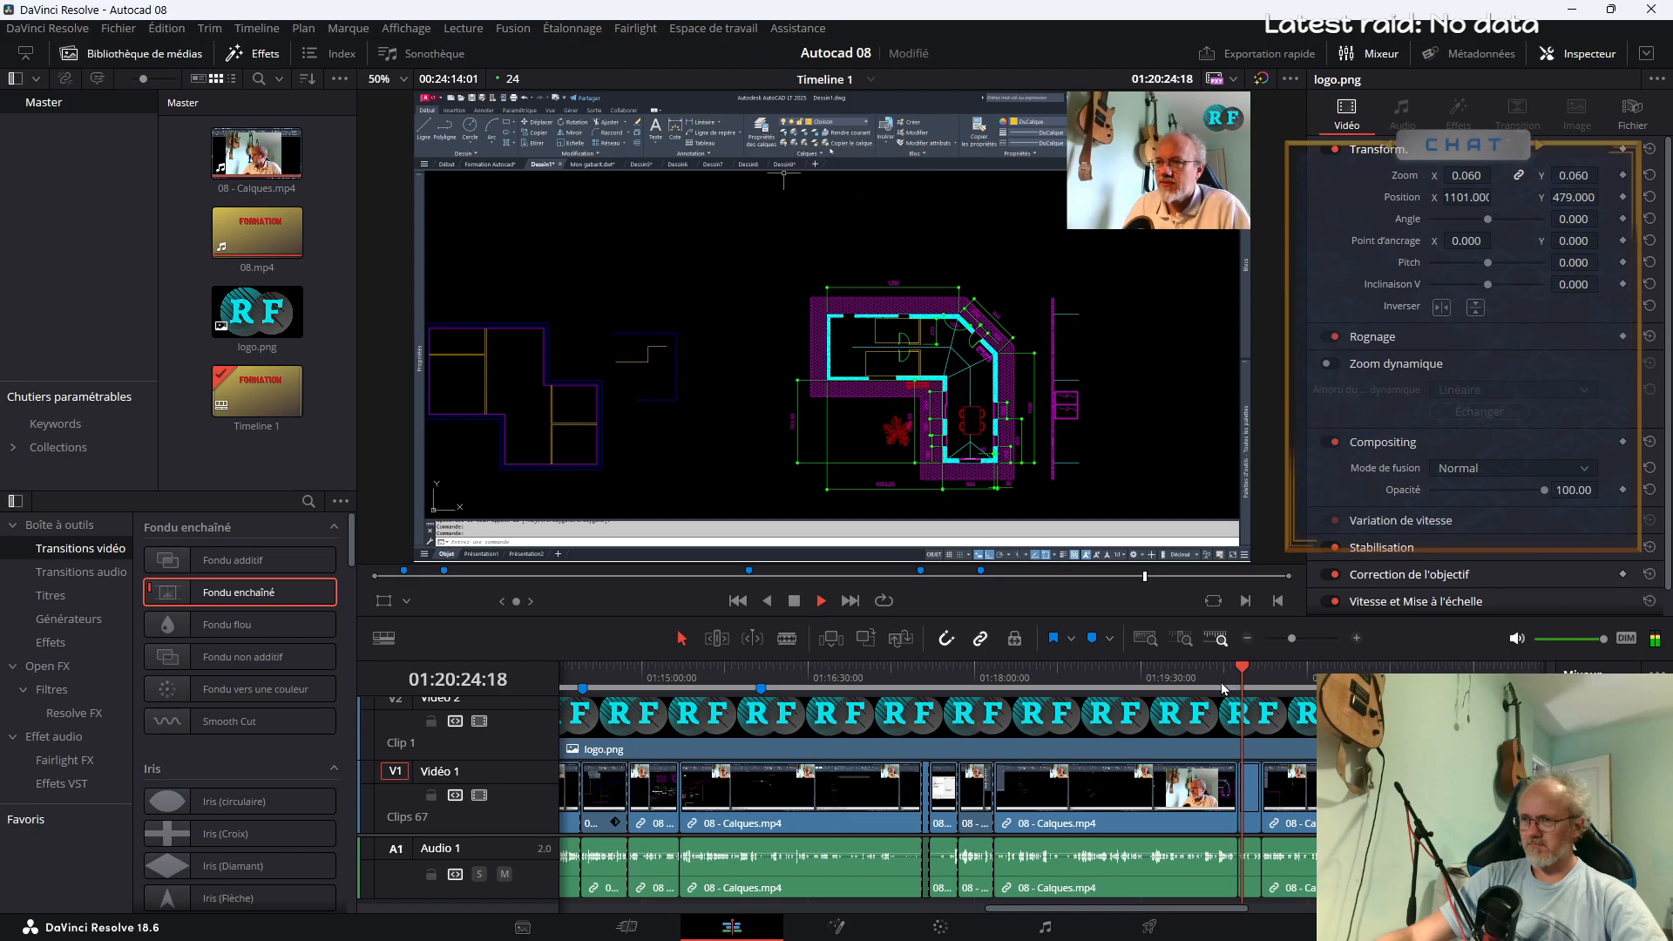
click(1223, 682)
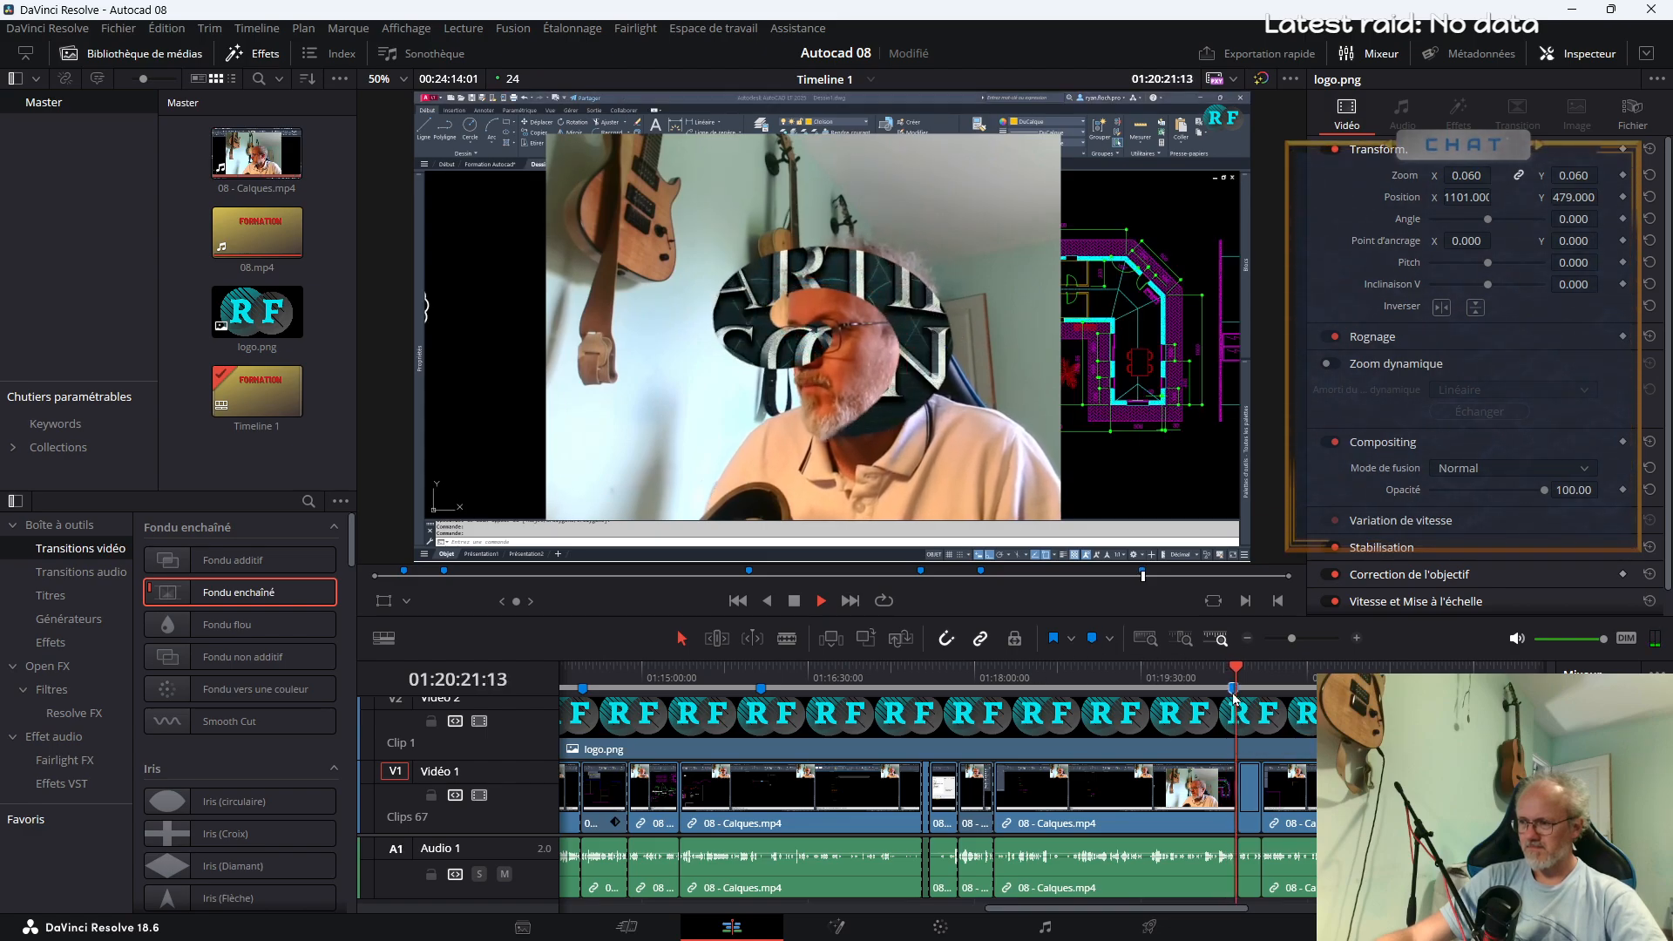
double_click(1230, 690)
text(Autres)
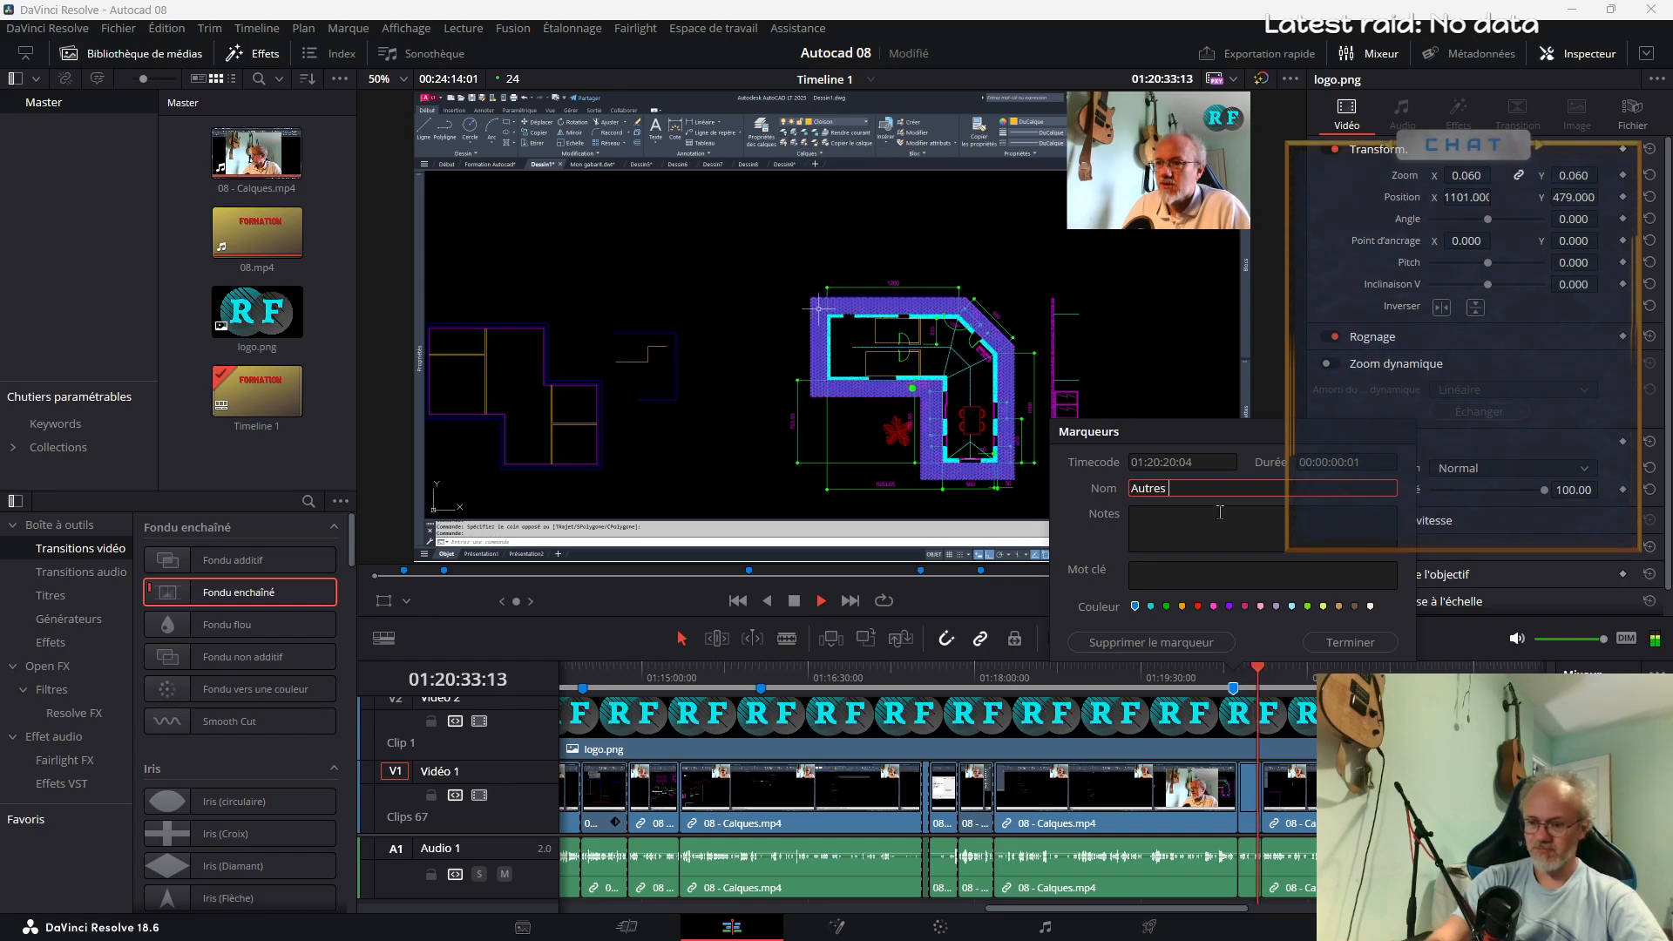
text(options des calques)
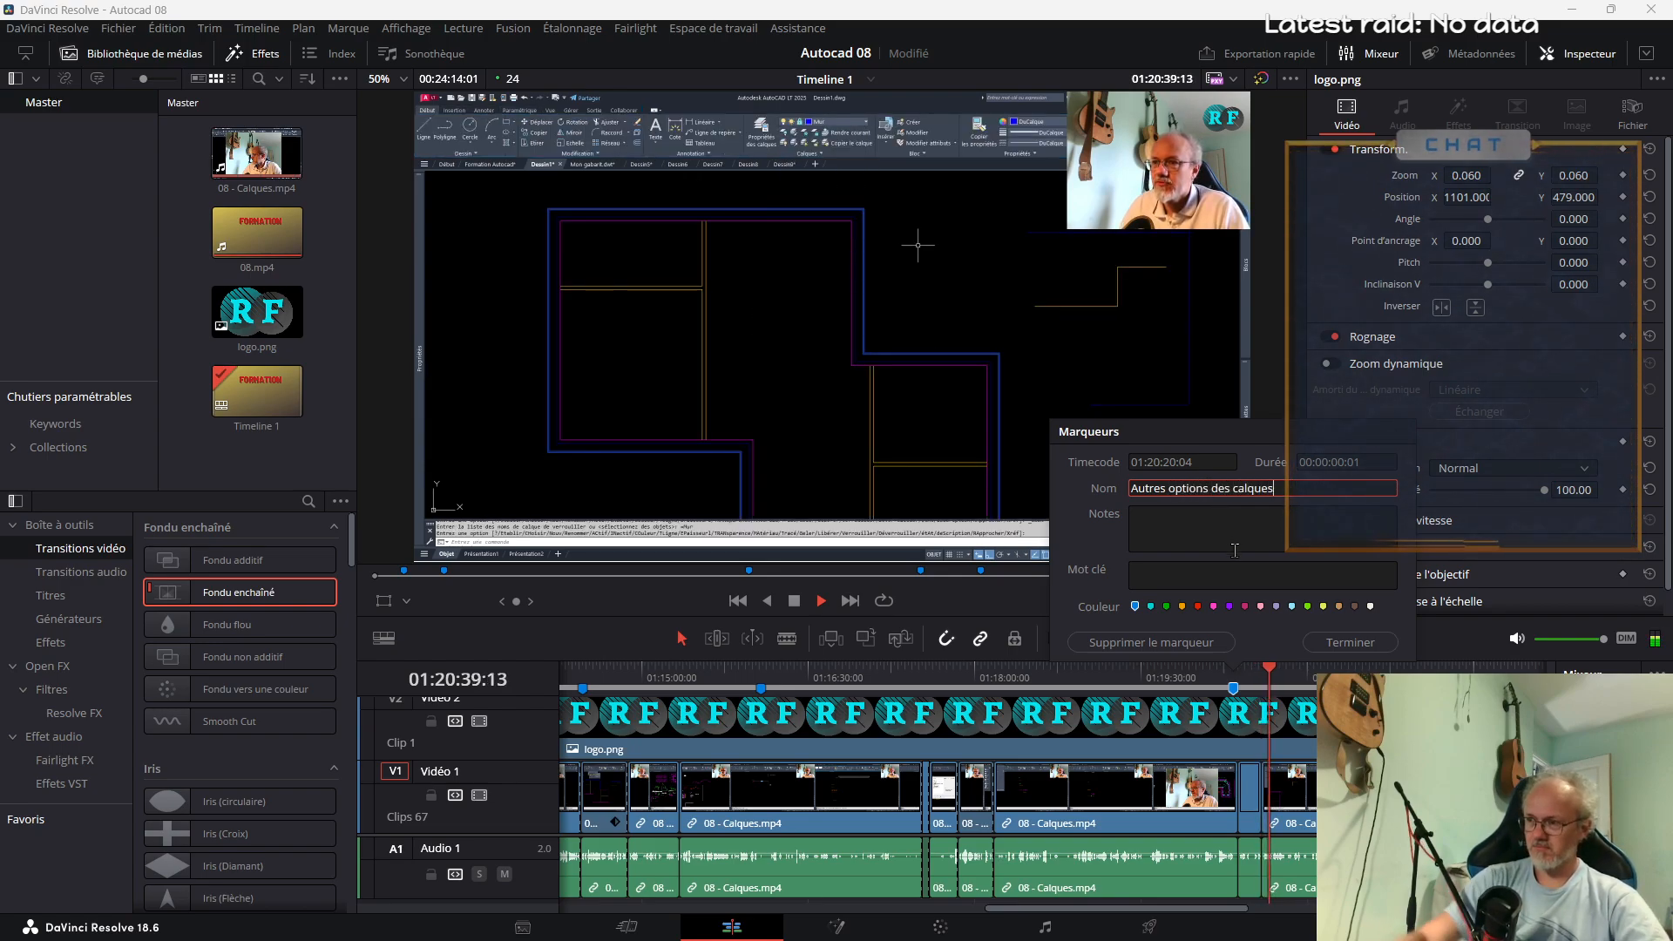
key(Return)
Examine the end of the timeline from about 01:22:24 to 01:23:04 for any further chapter topic
click(1462, 670)
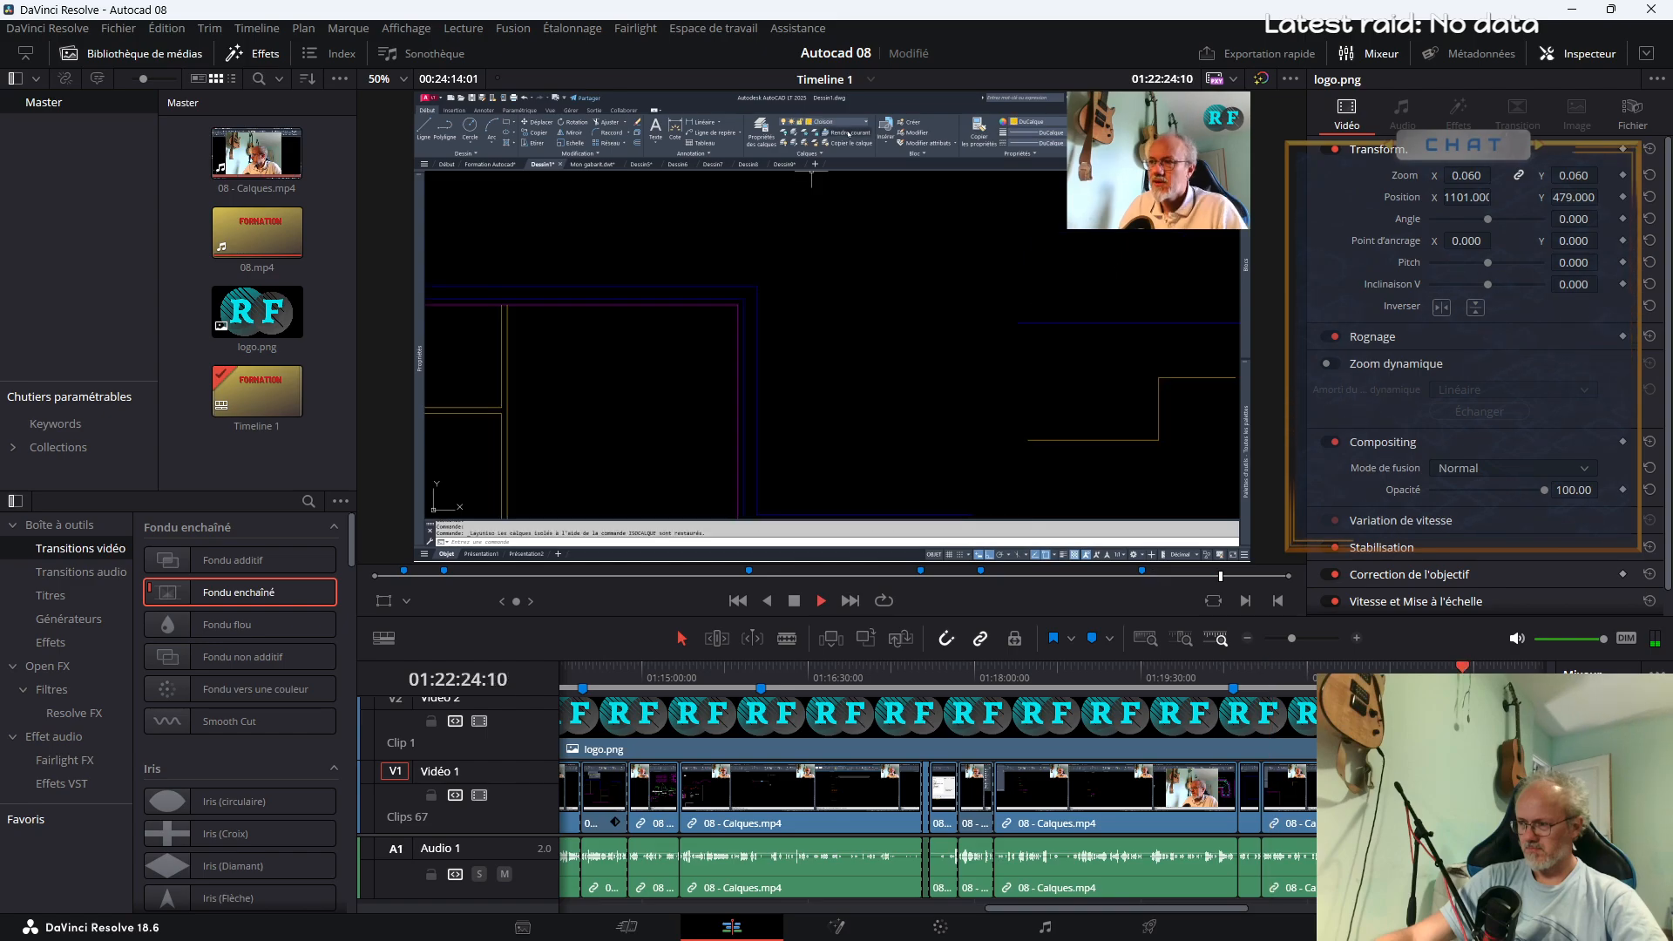
drag(1040, 908, 1168, 910)
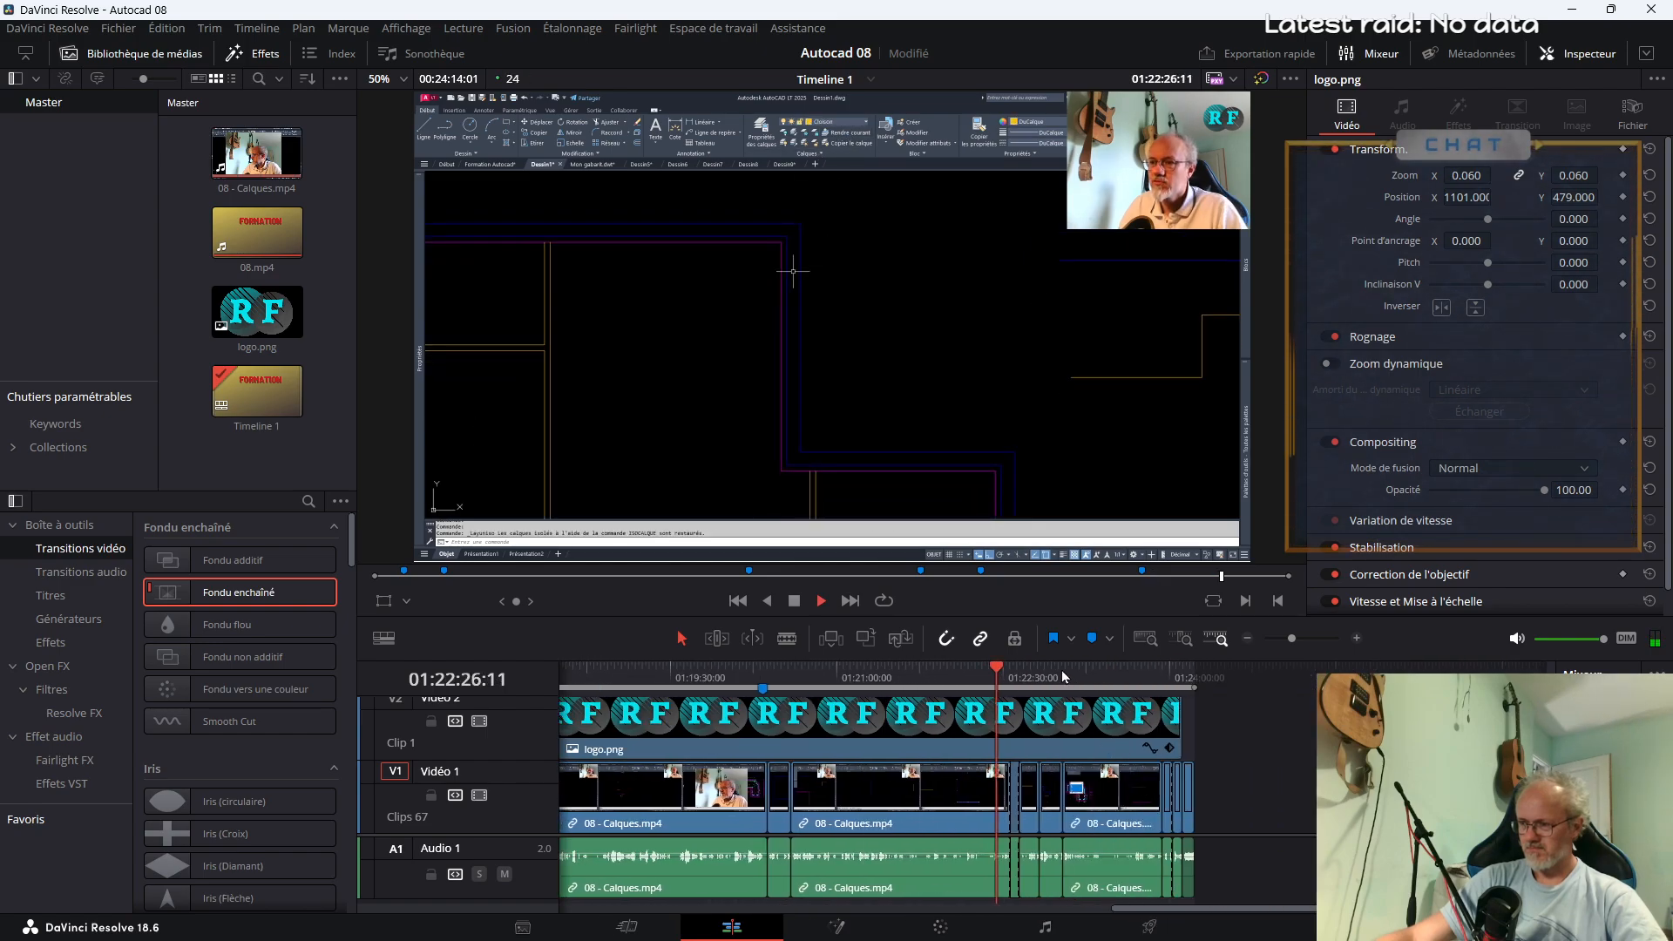
click(1065, 676)
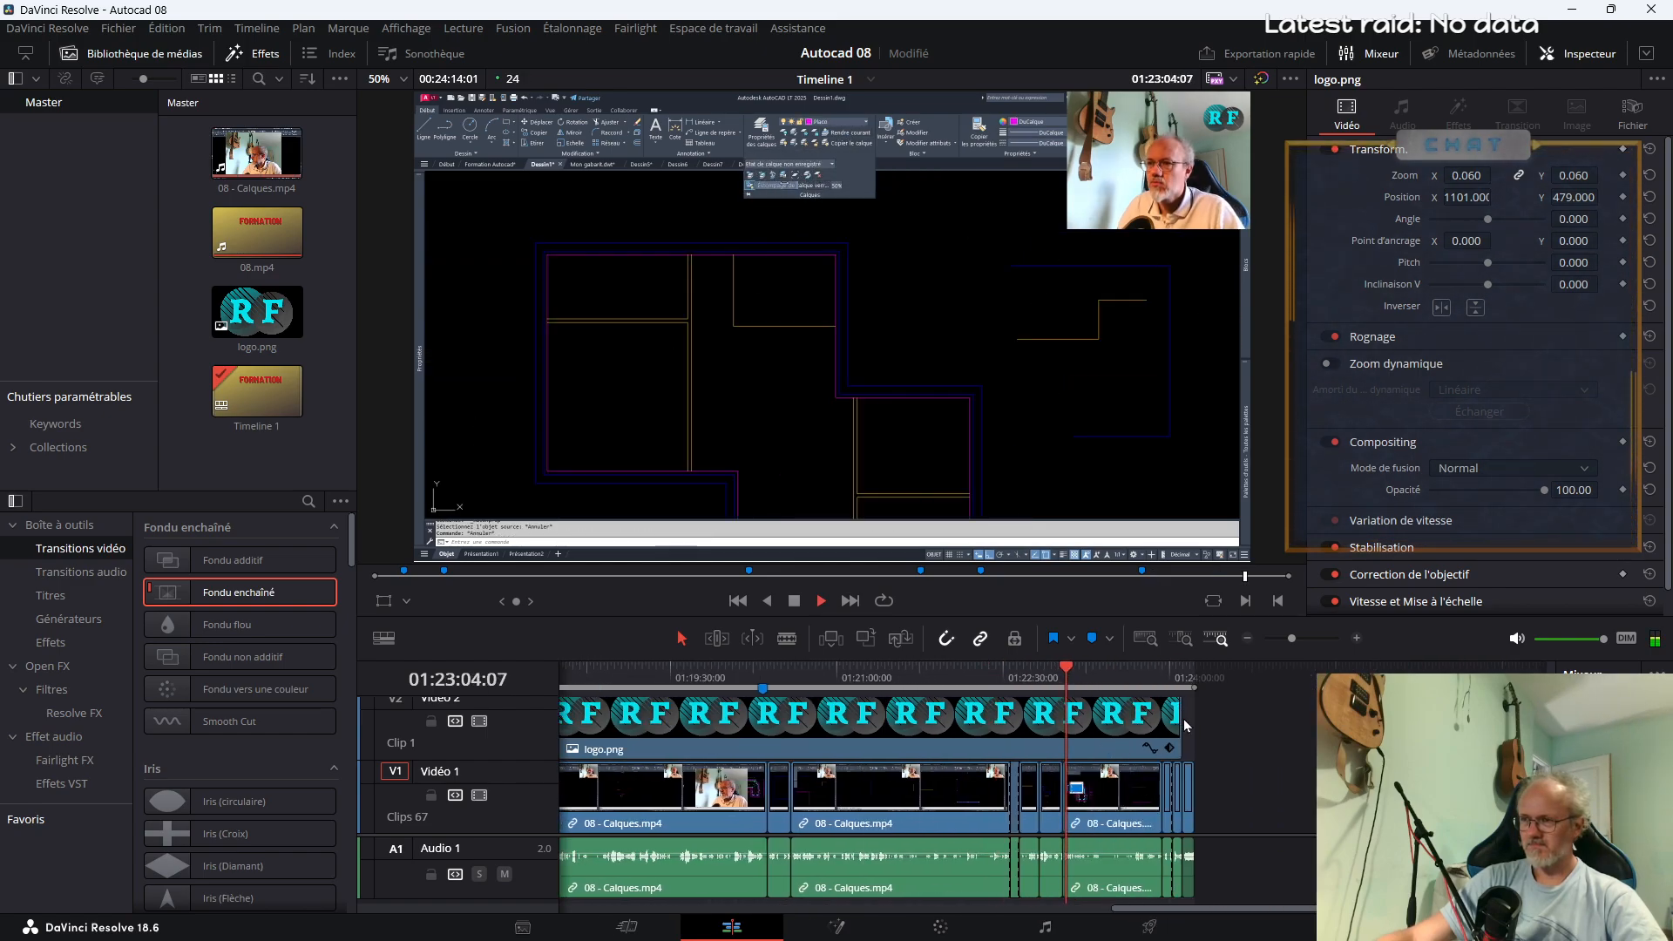
key(space)
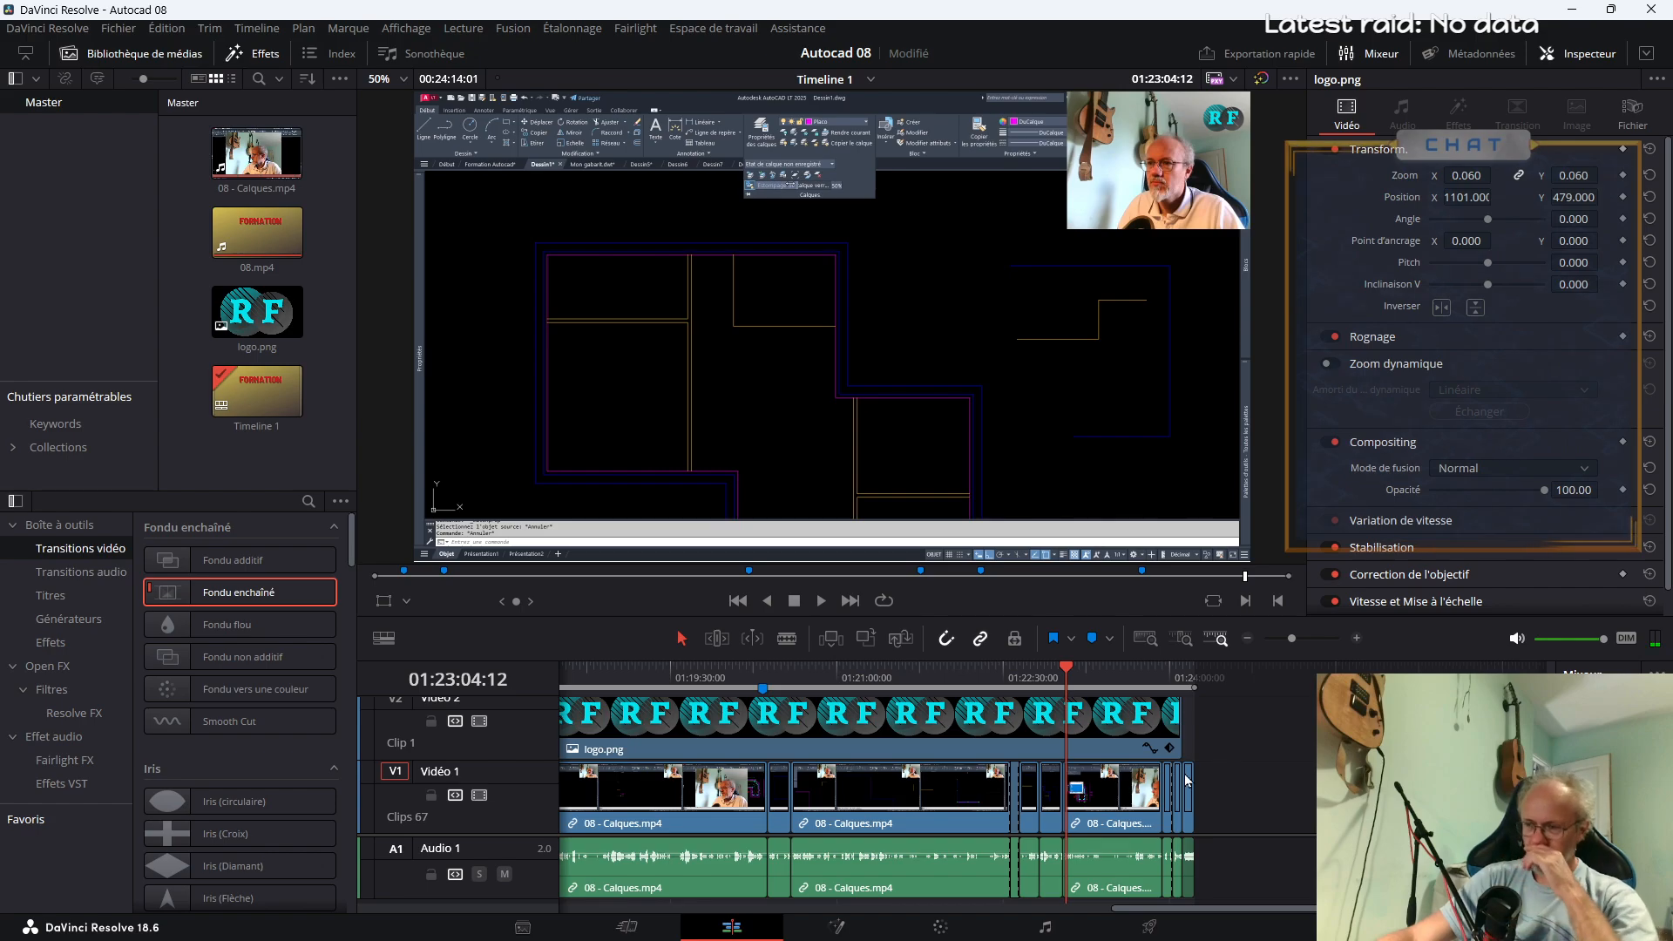
In the YouTube export settings, set the privacy to Non répertorié and the category to Éducation
click(1137, 931)
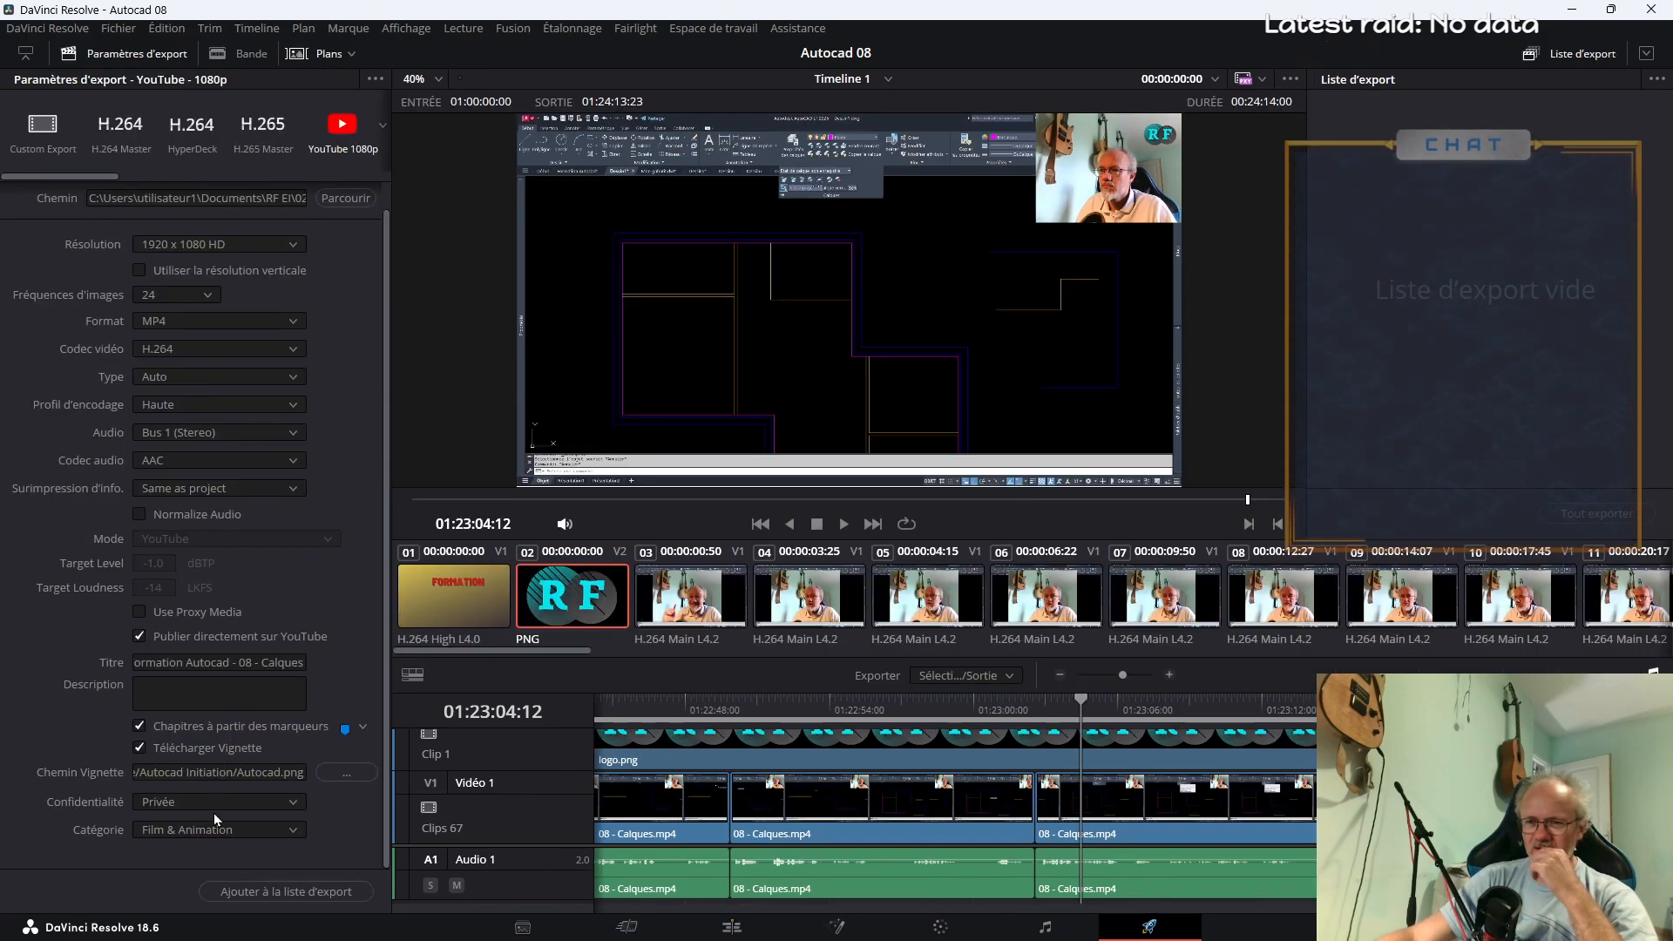
click(214, 810)
click(219, 838)
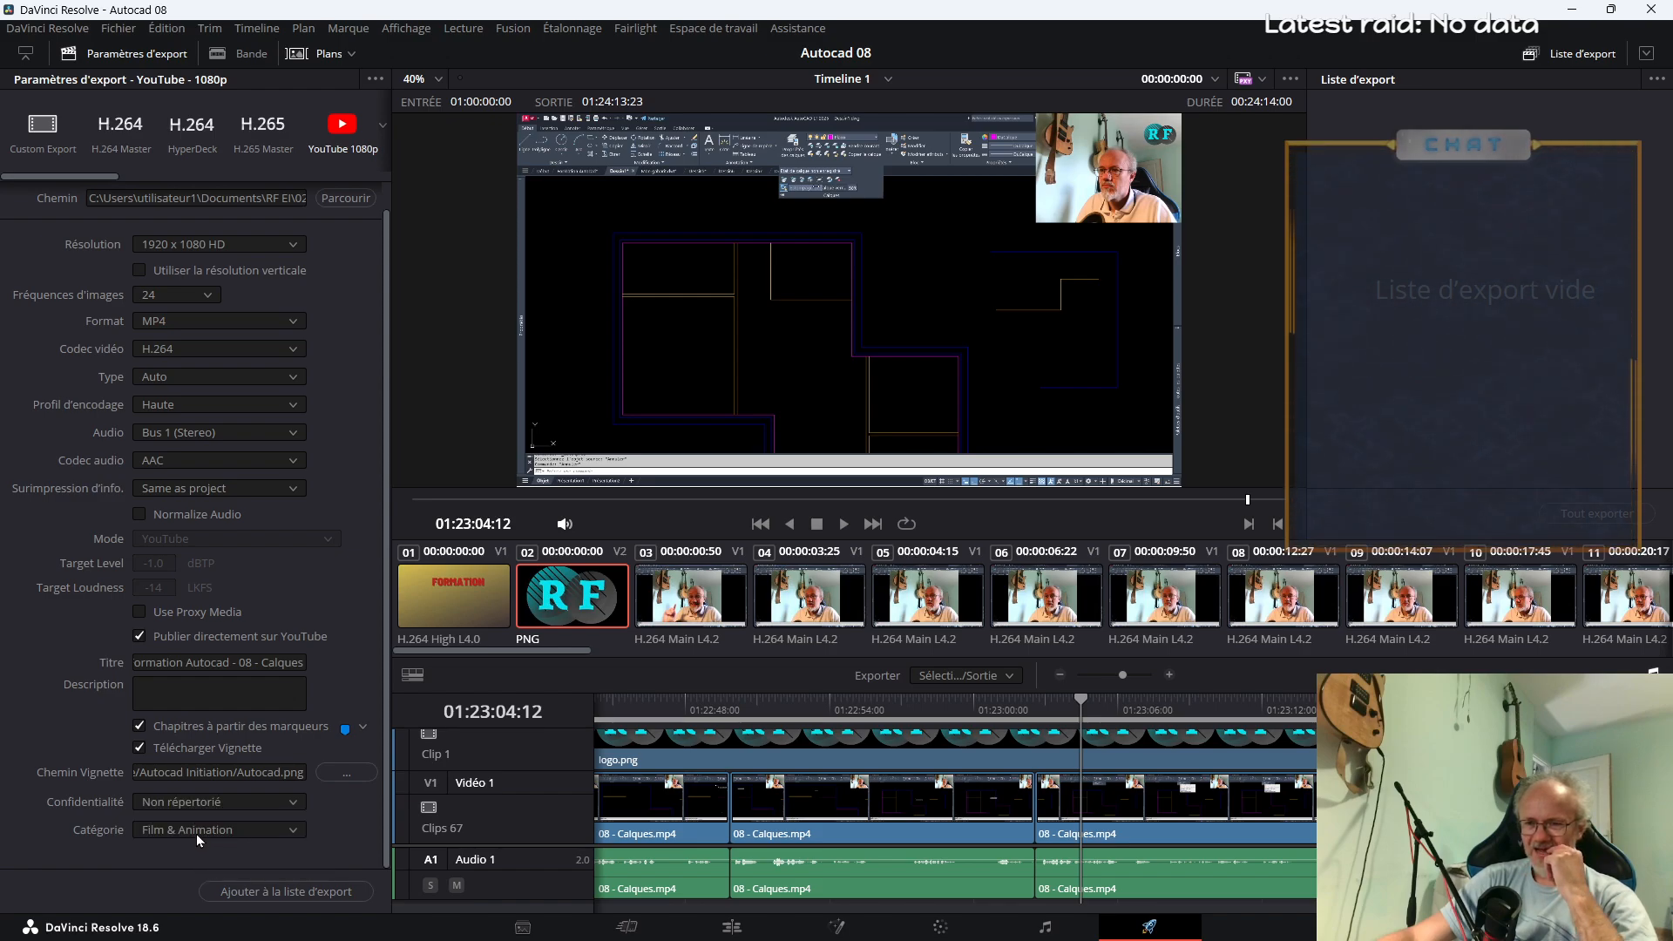
click(196, 833)
scroll(217, 780, down, 2)
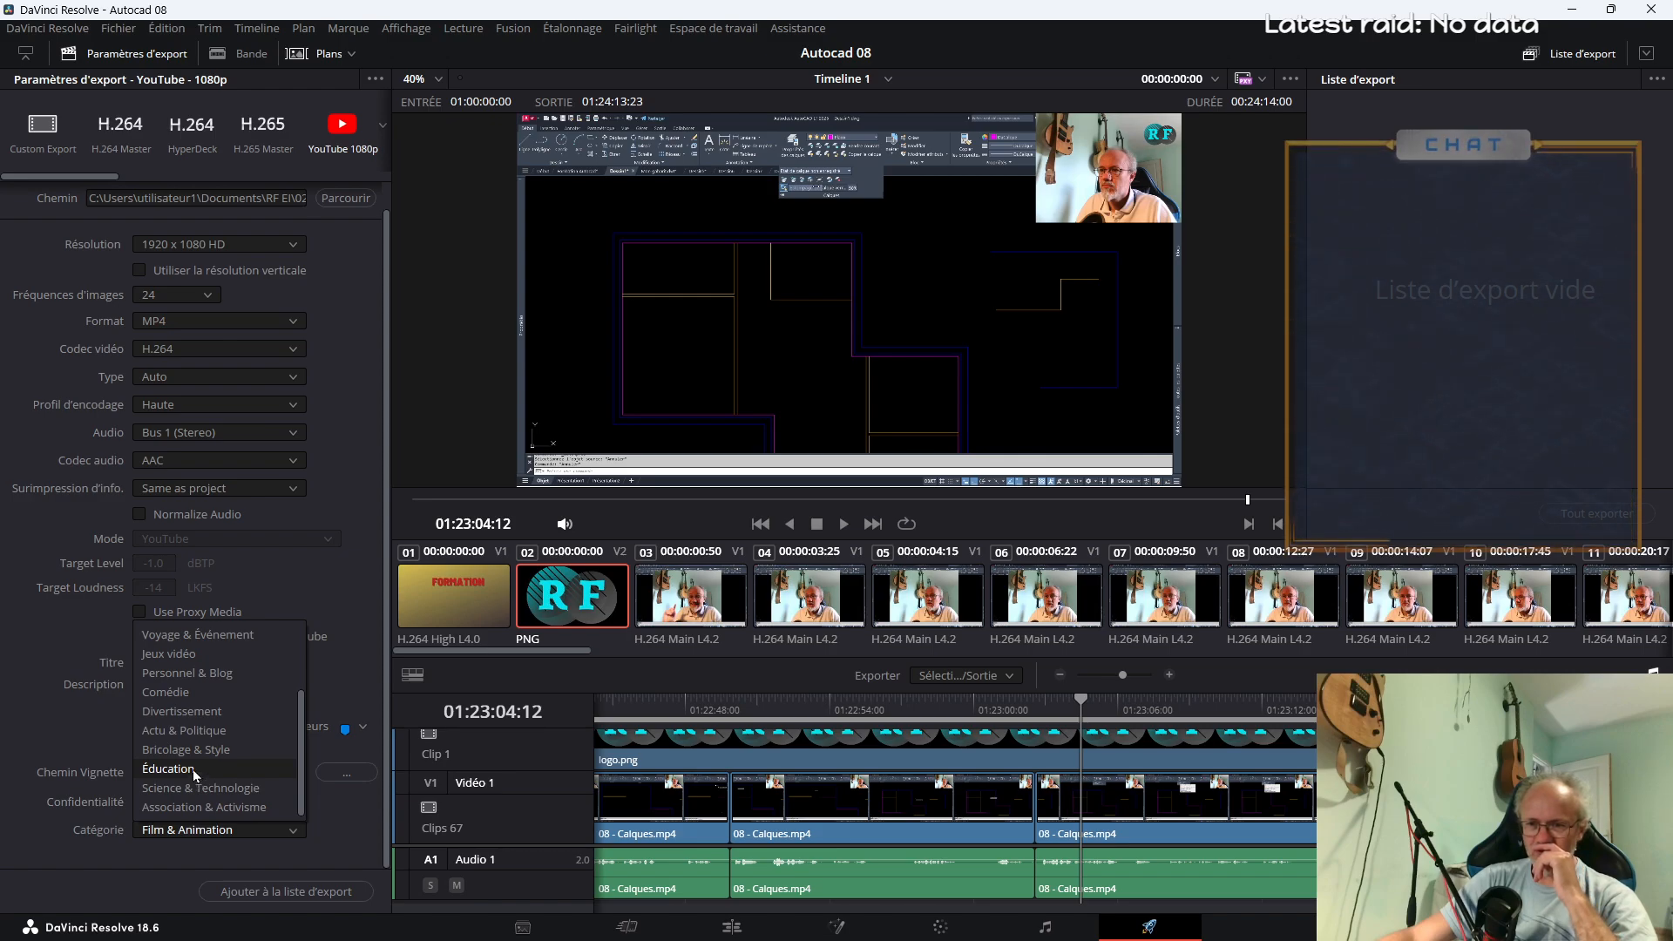
click(195, 771)
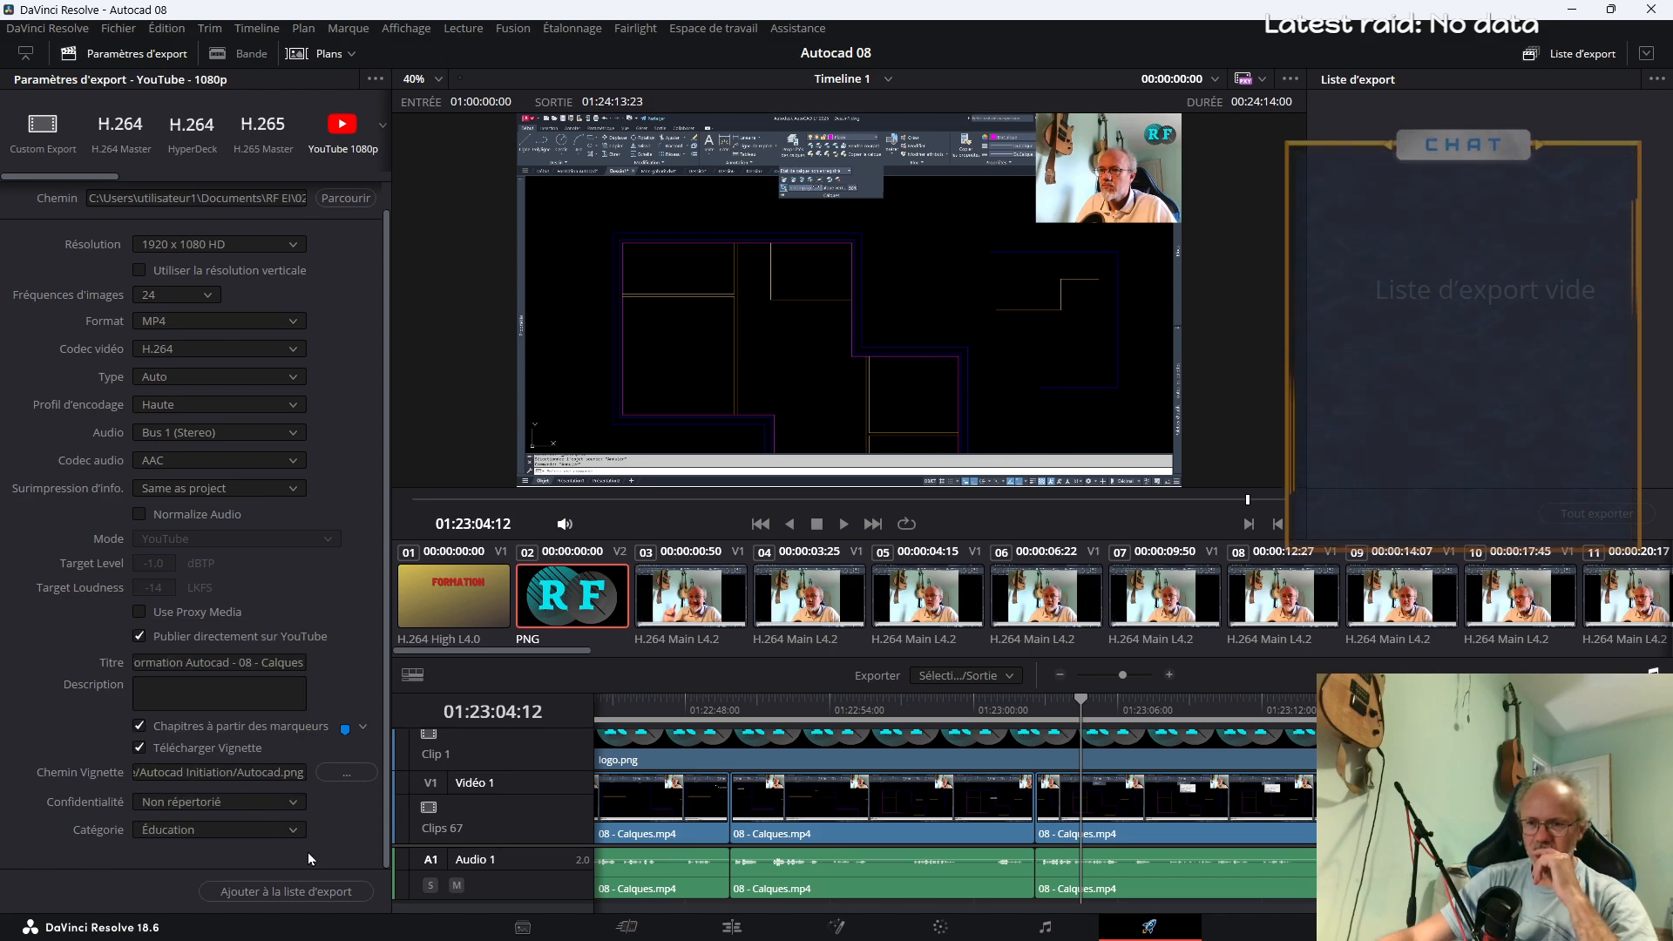
Add the configured YouTube export to the render queue and start rendering it
click(292, 893)
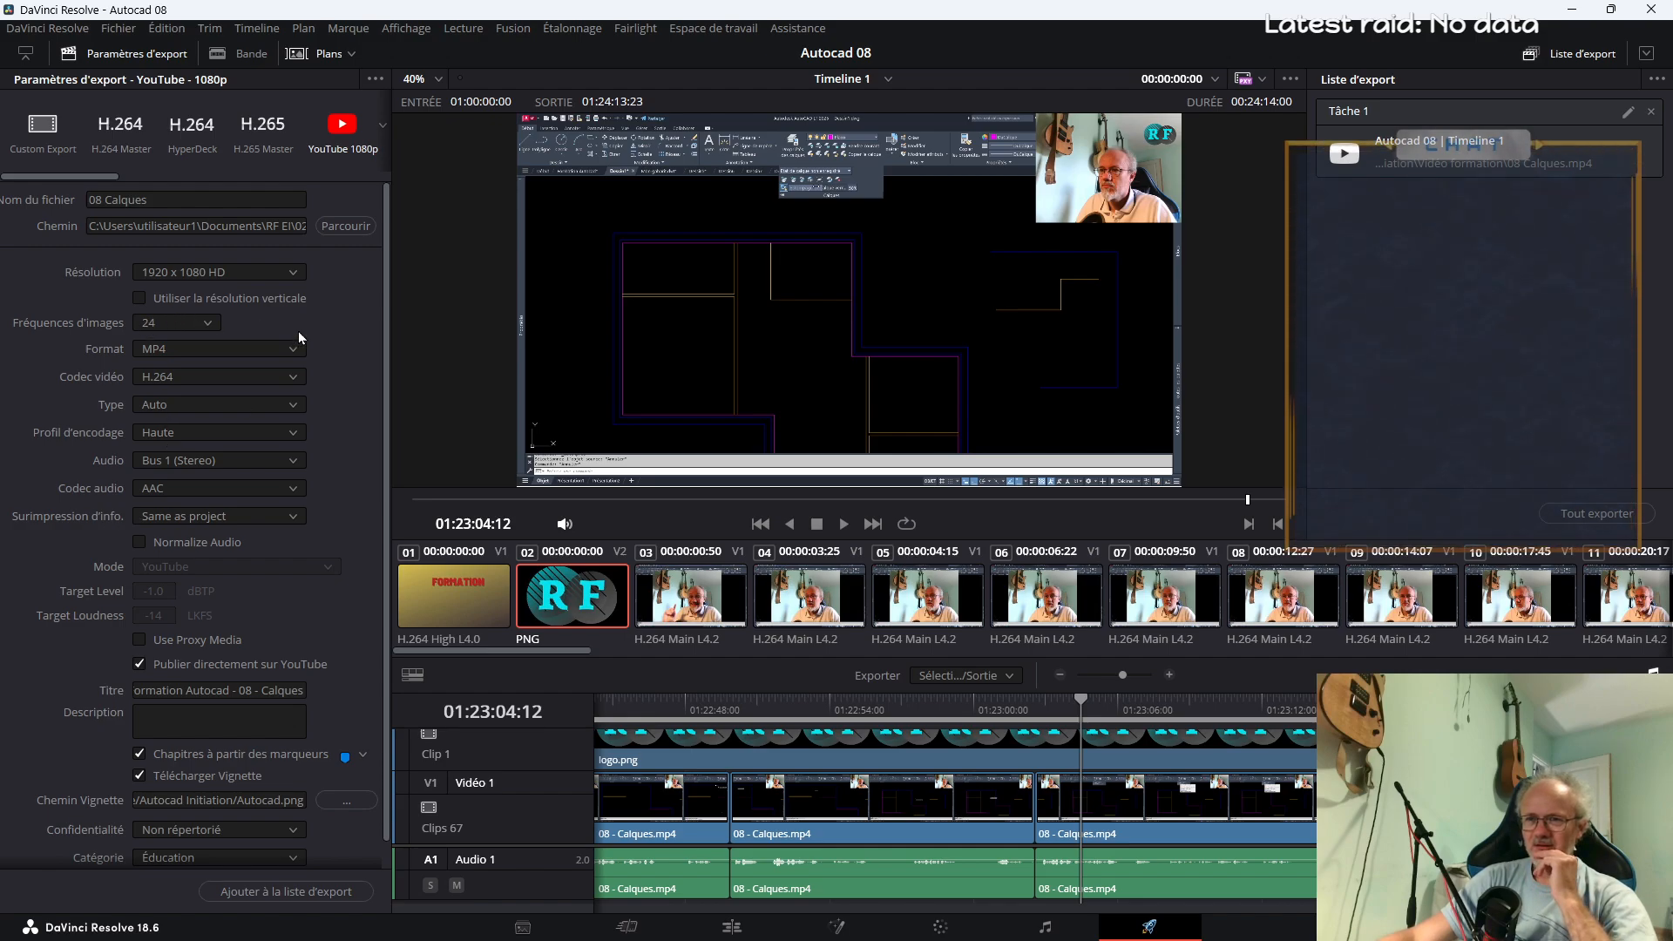
click(1597, 513)
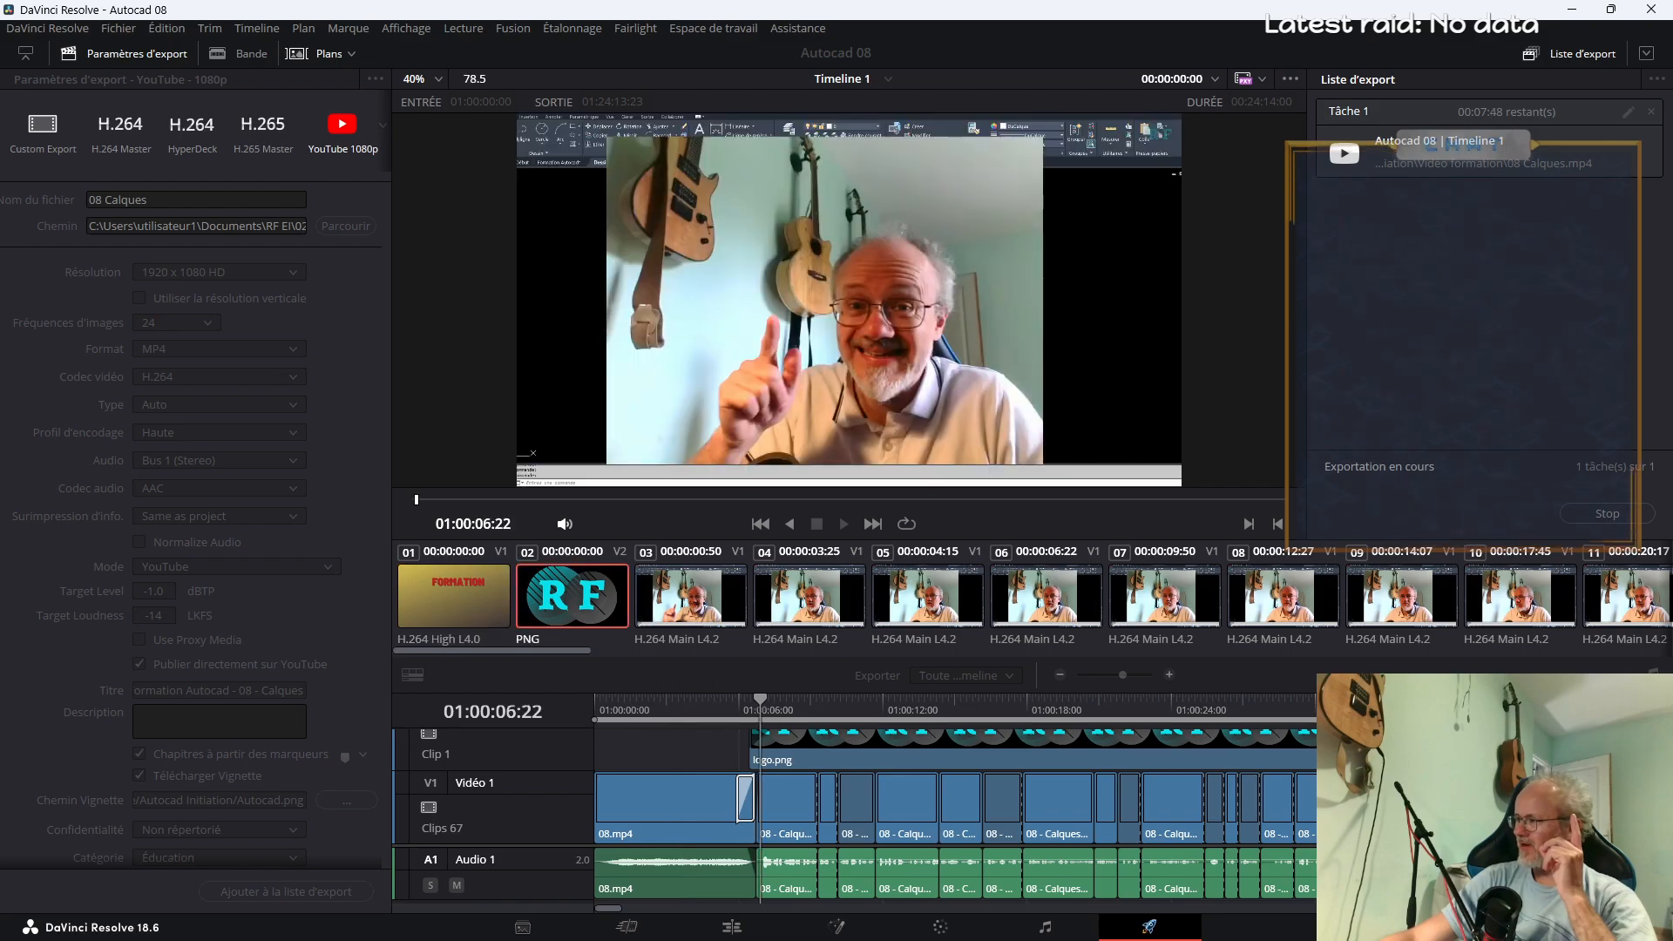
Switch to YouTube Studio in the browser and return from the Autocad playlist's videos to the channel content
key(alt+Tab)
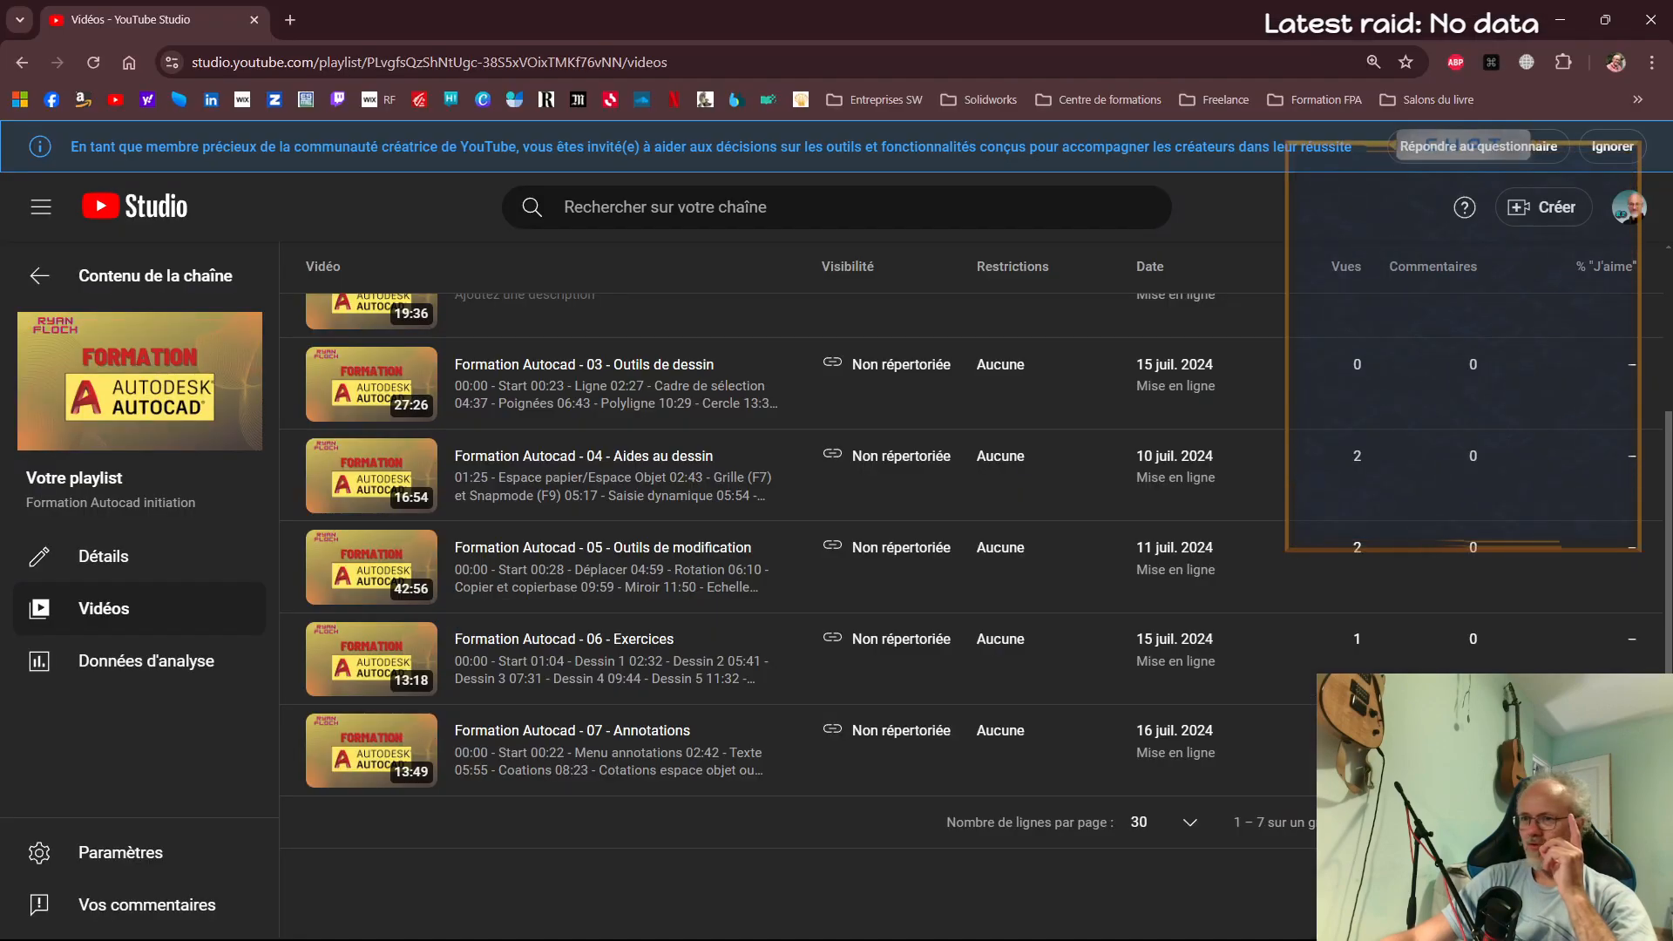
scroll(781, 590, up, 3)
click(72, 285)
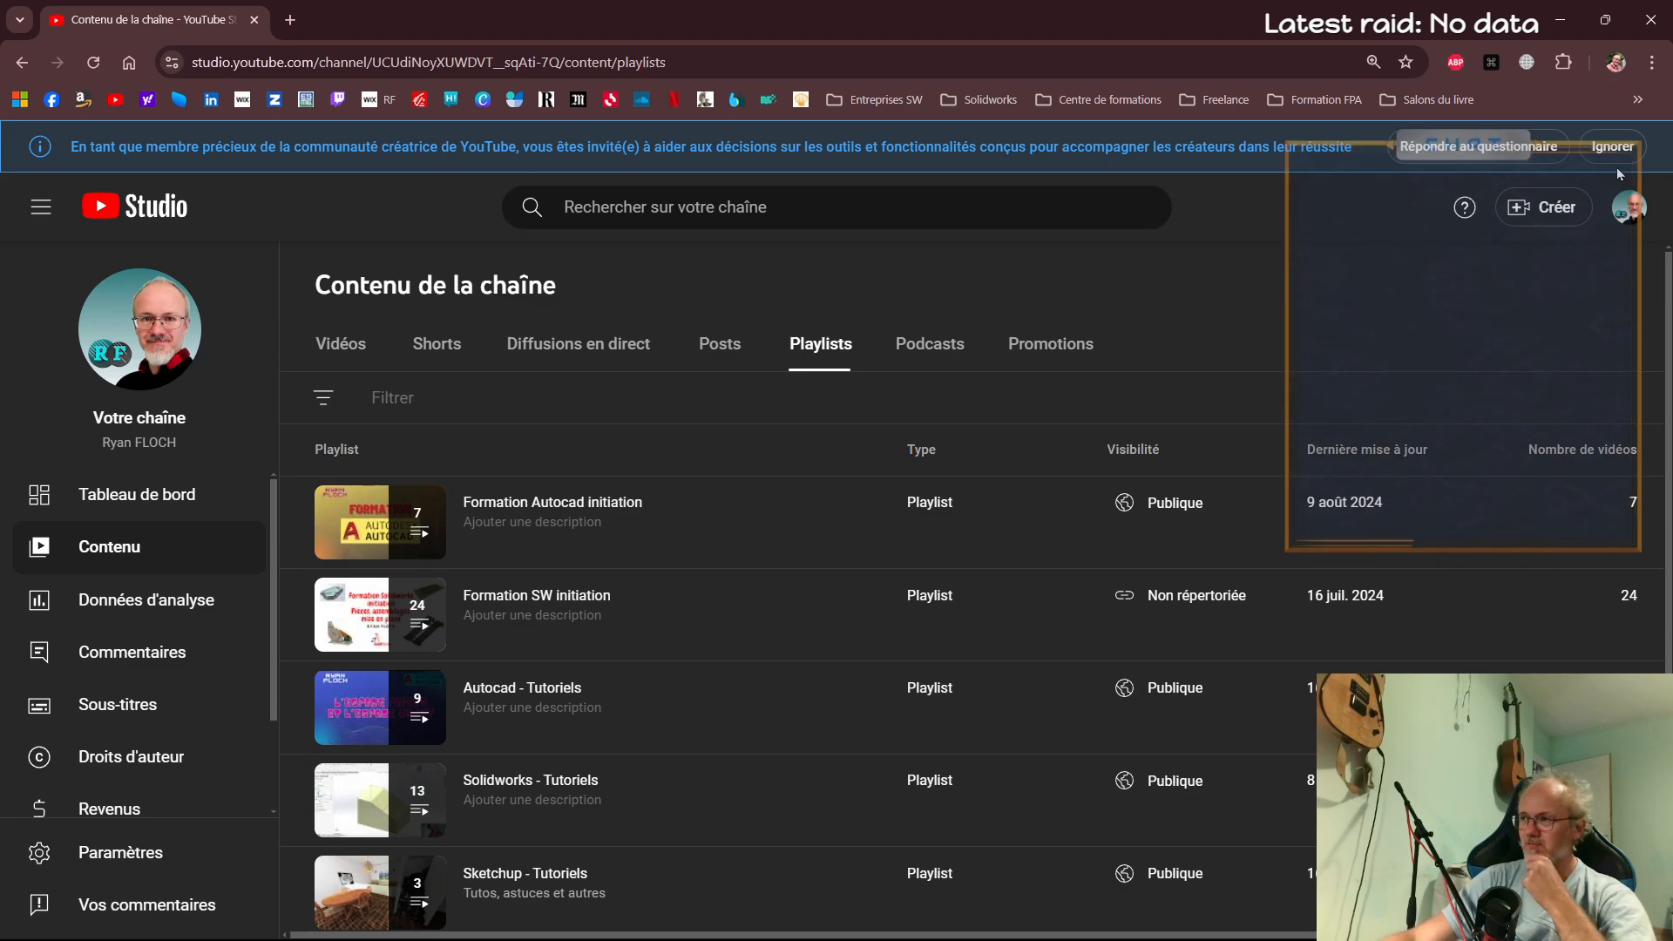
Open the YouTube creator questionnaire and choose Français as the survey language
click(1450, 148)
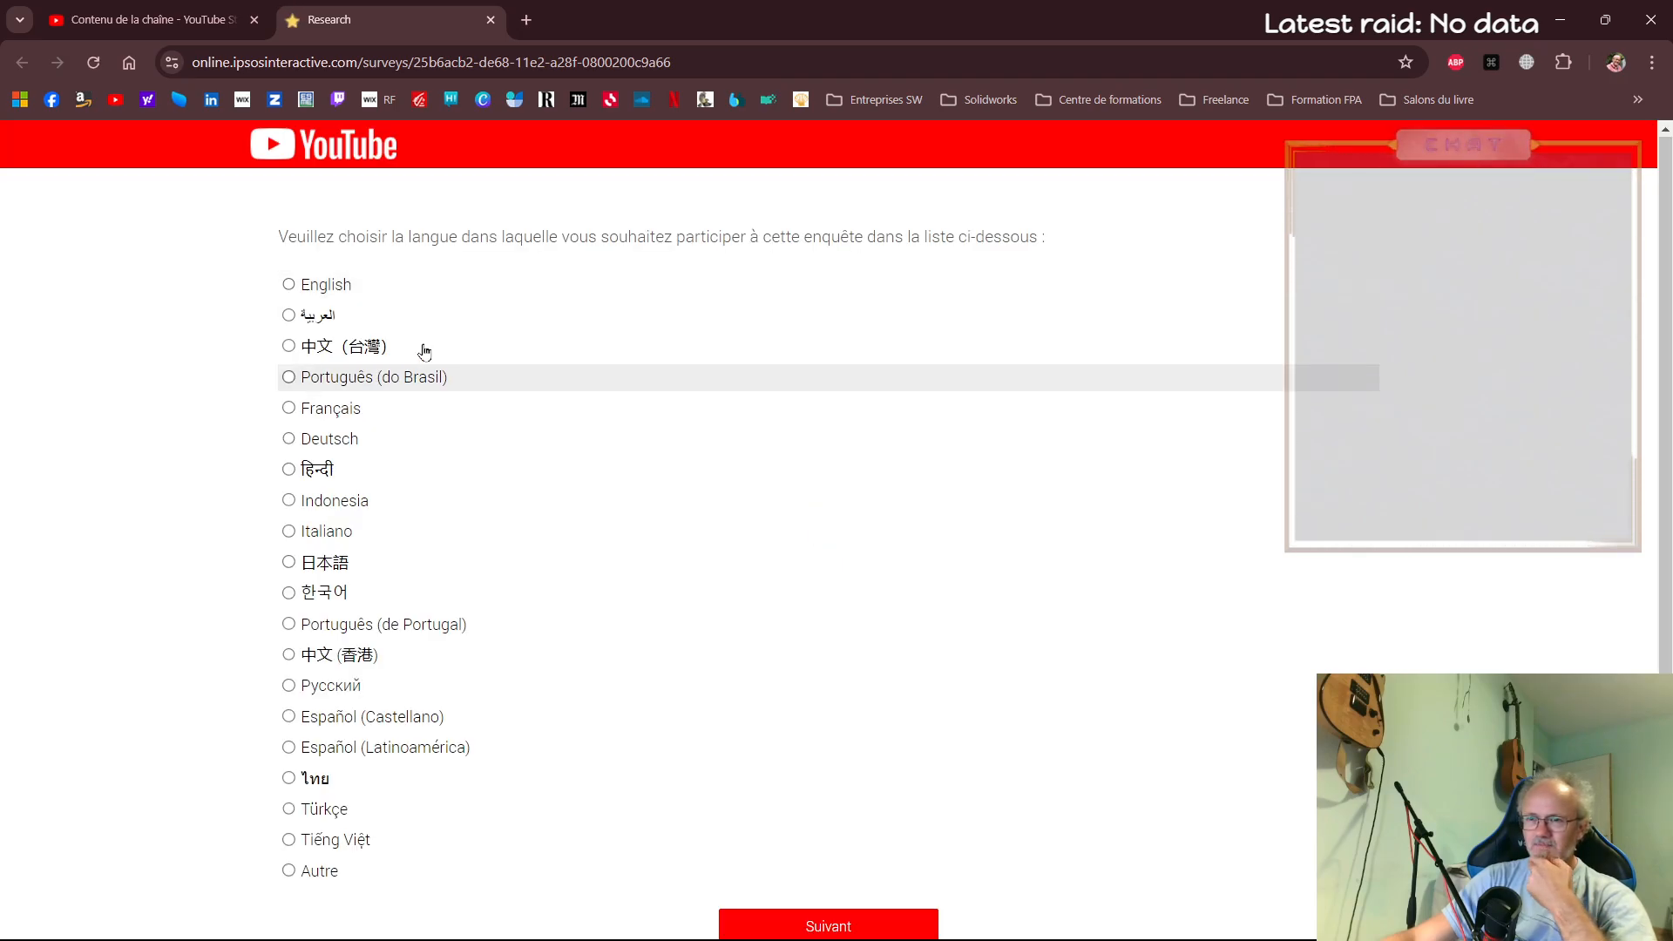
click(290, 409)
scroll(853, 736, down, 1)
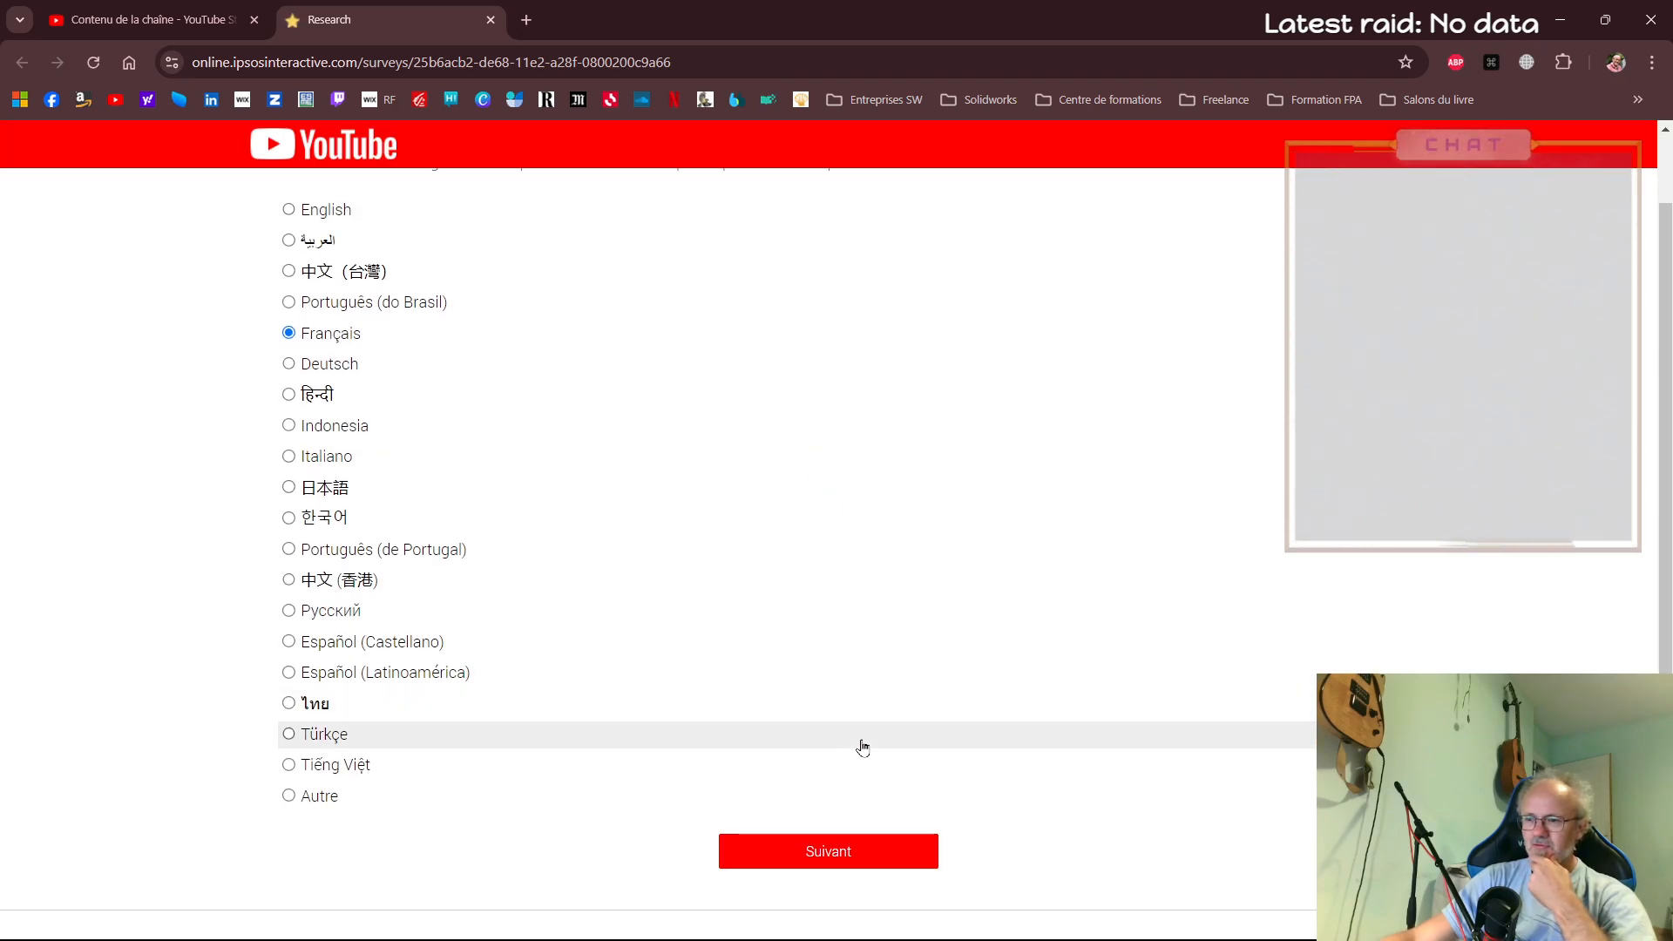
click(852, 851)
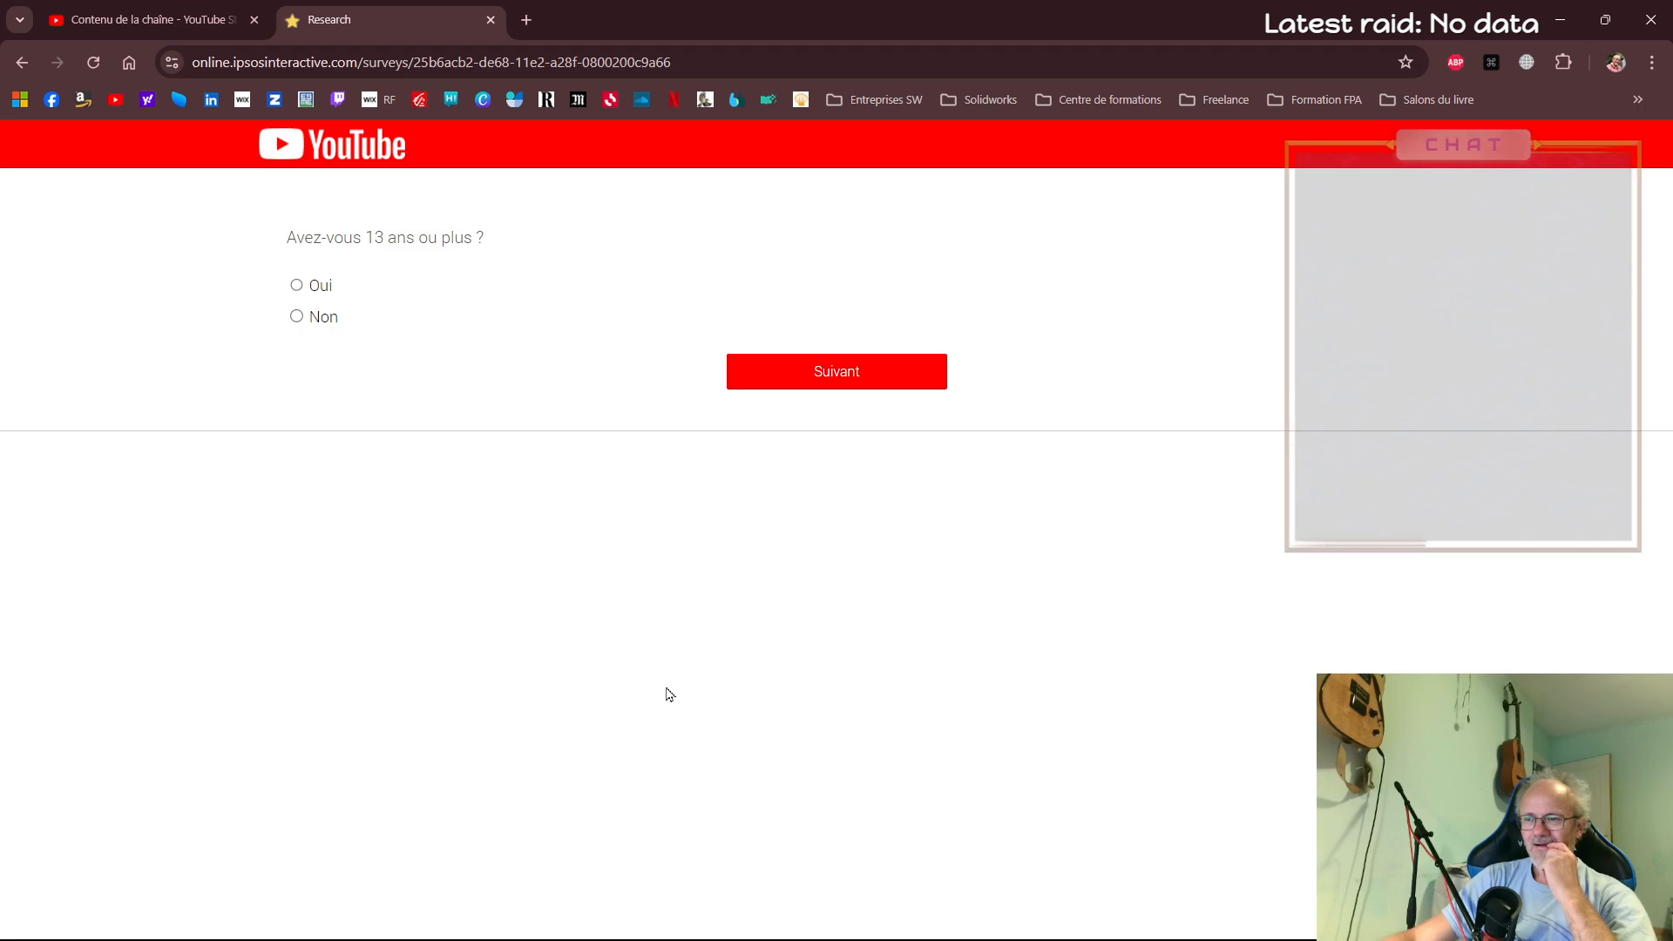
Answer Oui to being 13 or older and select the 45 - 49 age range in the survey
click(317, 288)
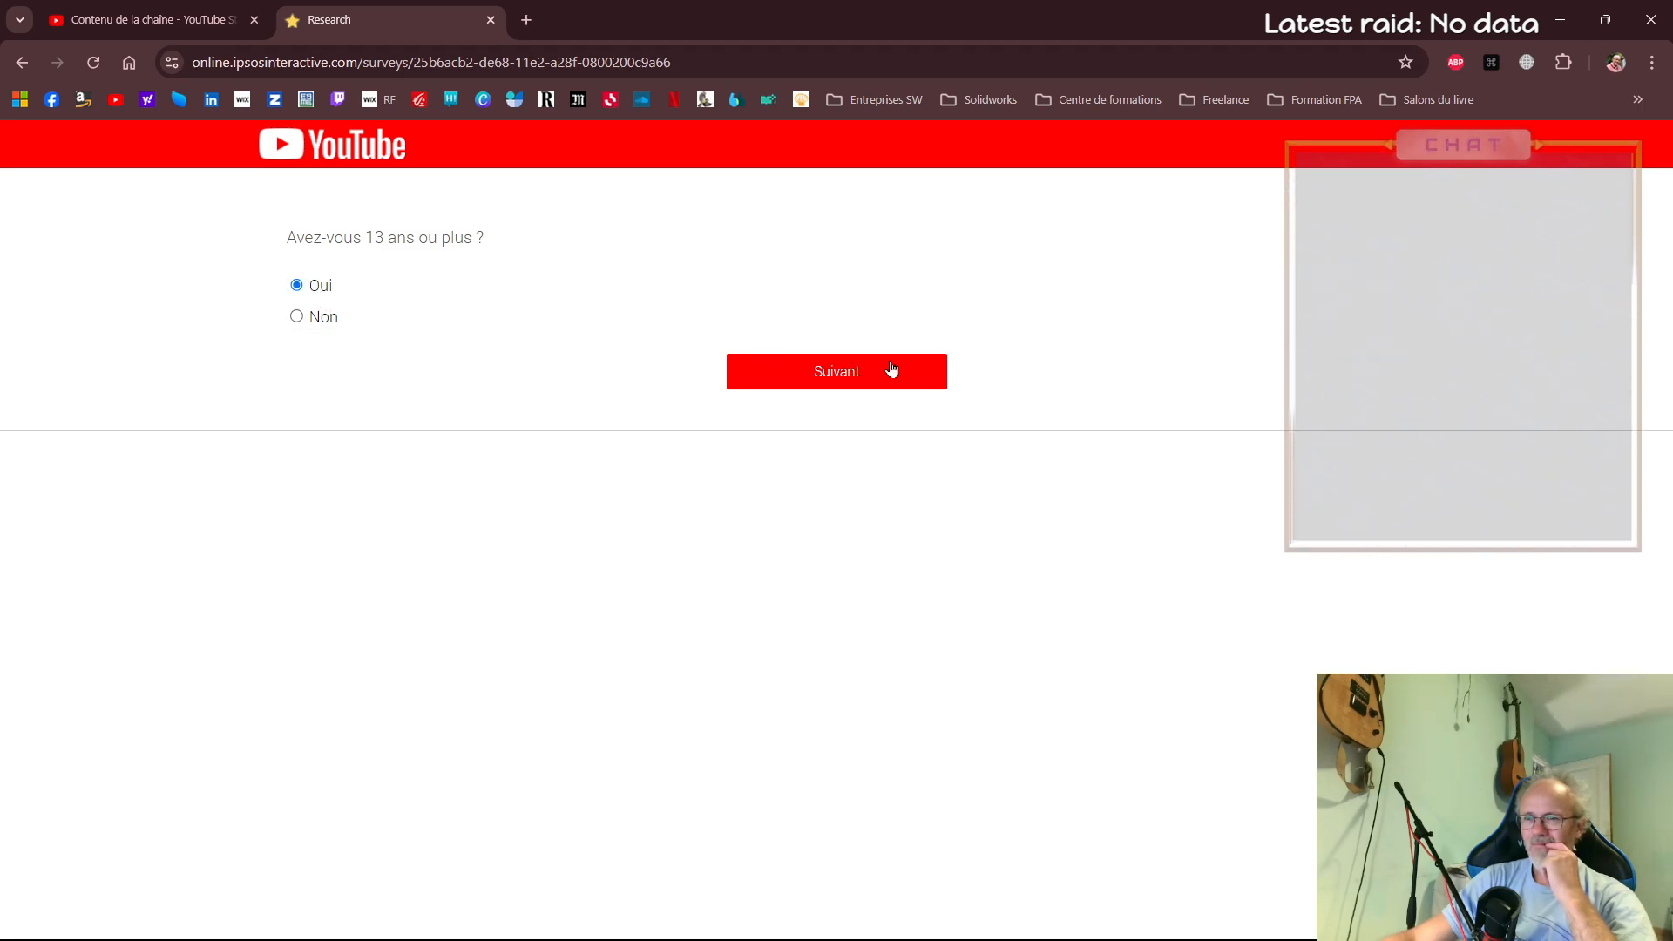
click(858, 378)
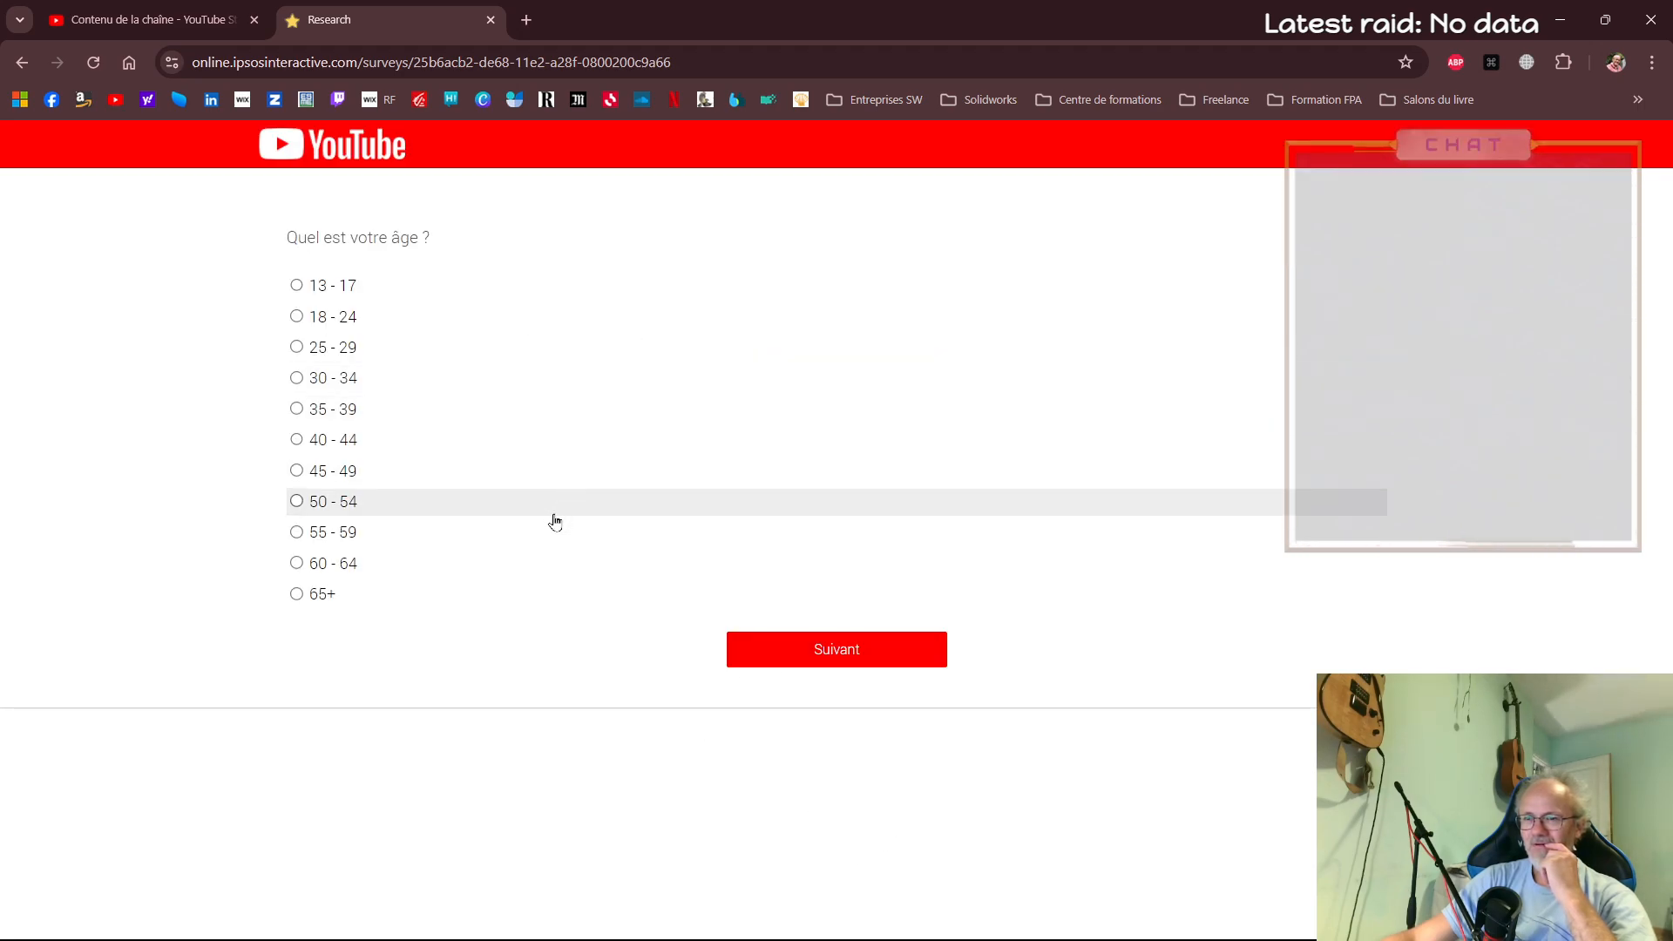
click(297, 470)
click(816, 656)
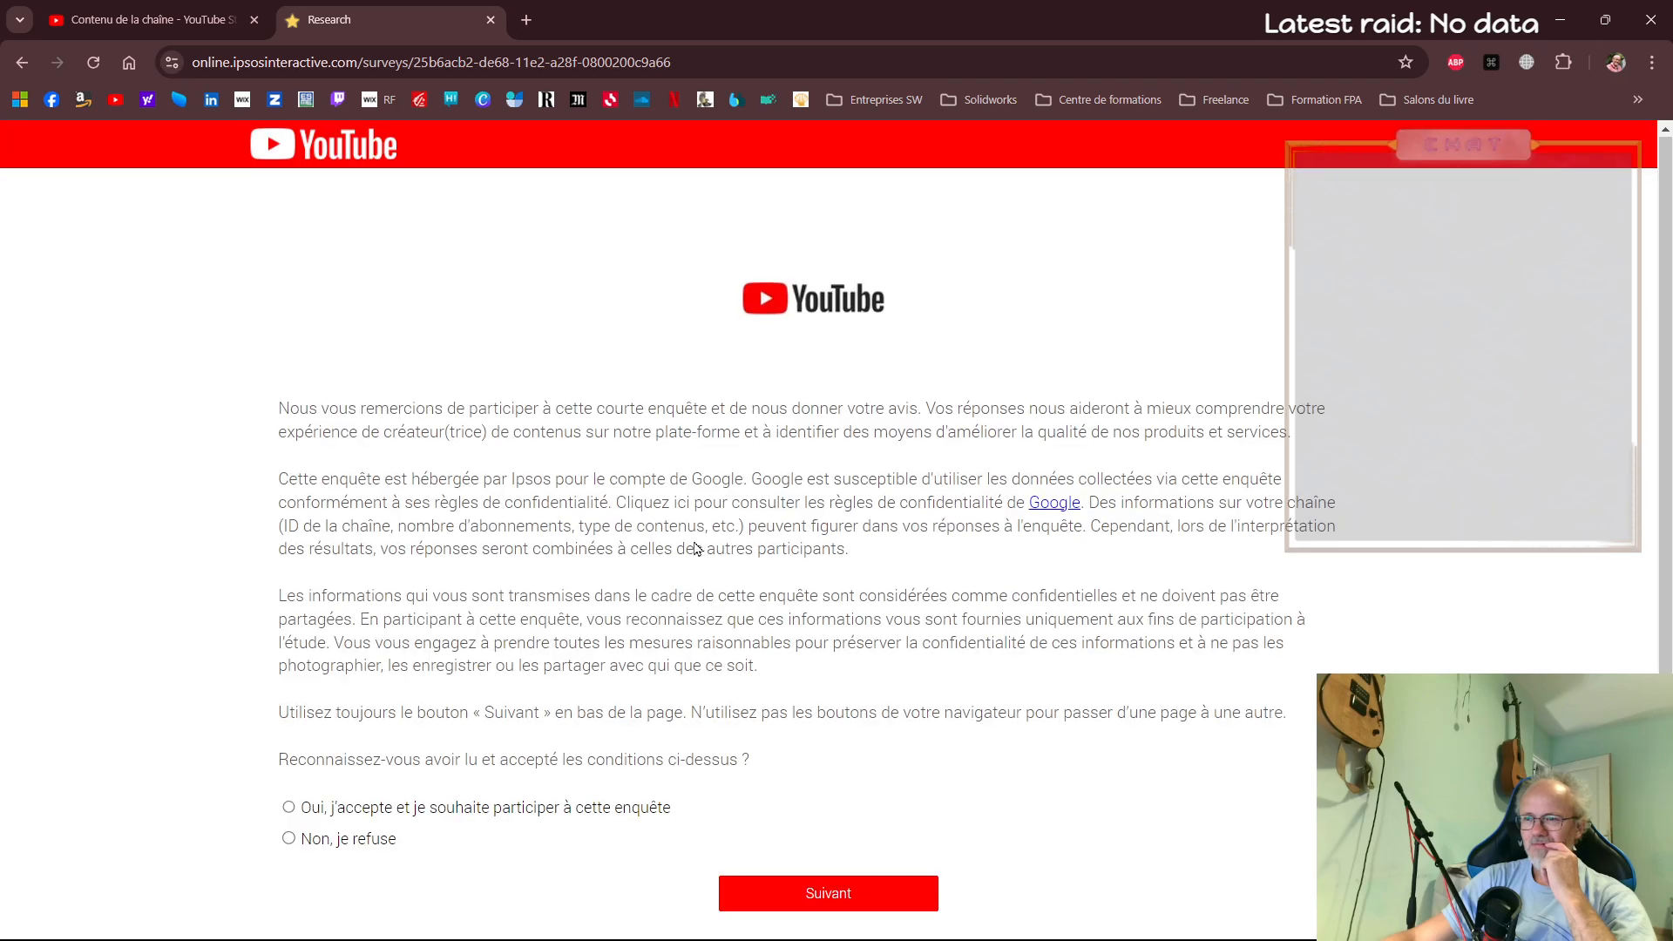
Accept the survey's conditions, agree to take part, and continue to the survey's welcome page
scroll(736, 647, down, 1)
click(826, 829)
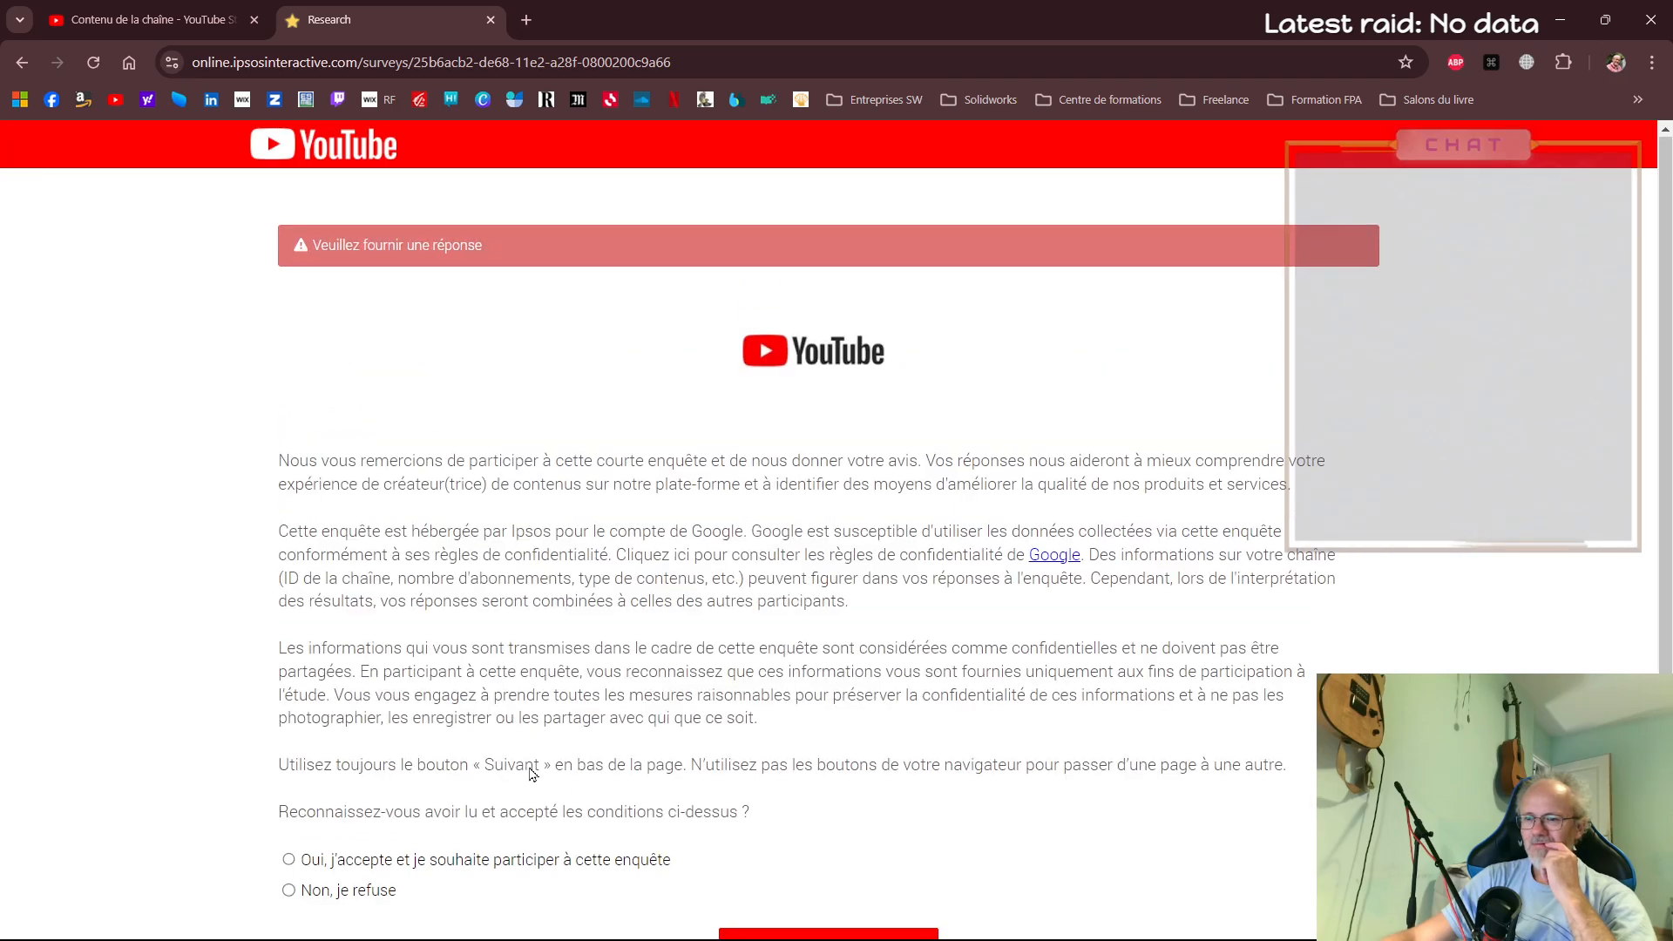
scroll(534, 806, down, 1)
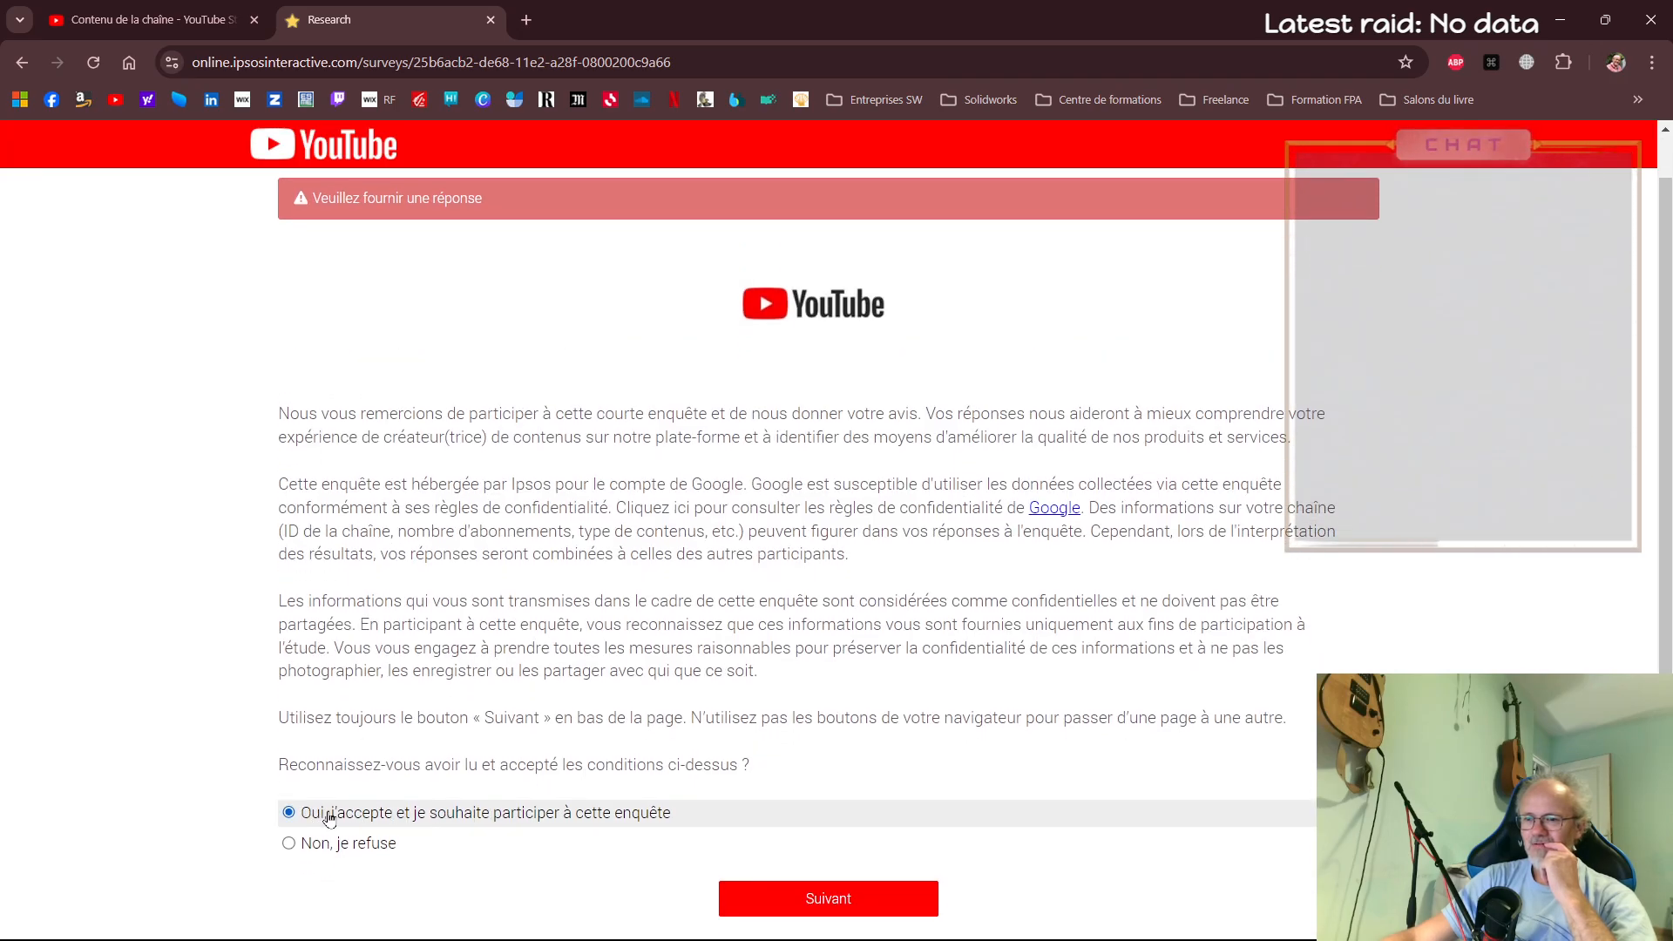
click(846, 897)
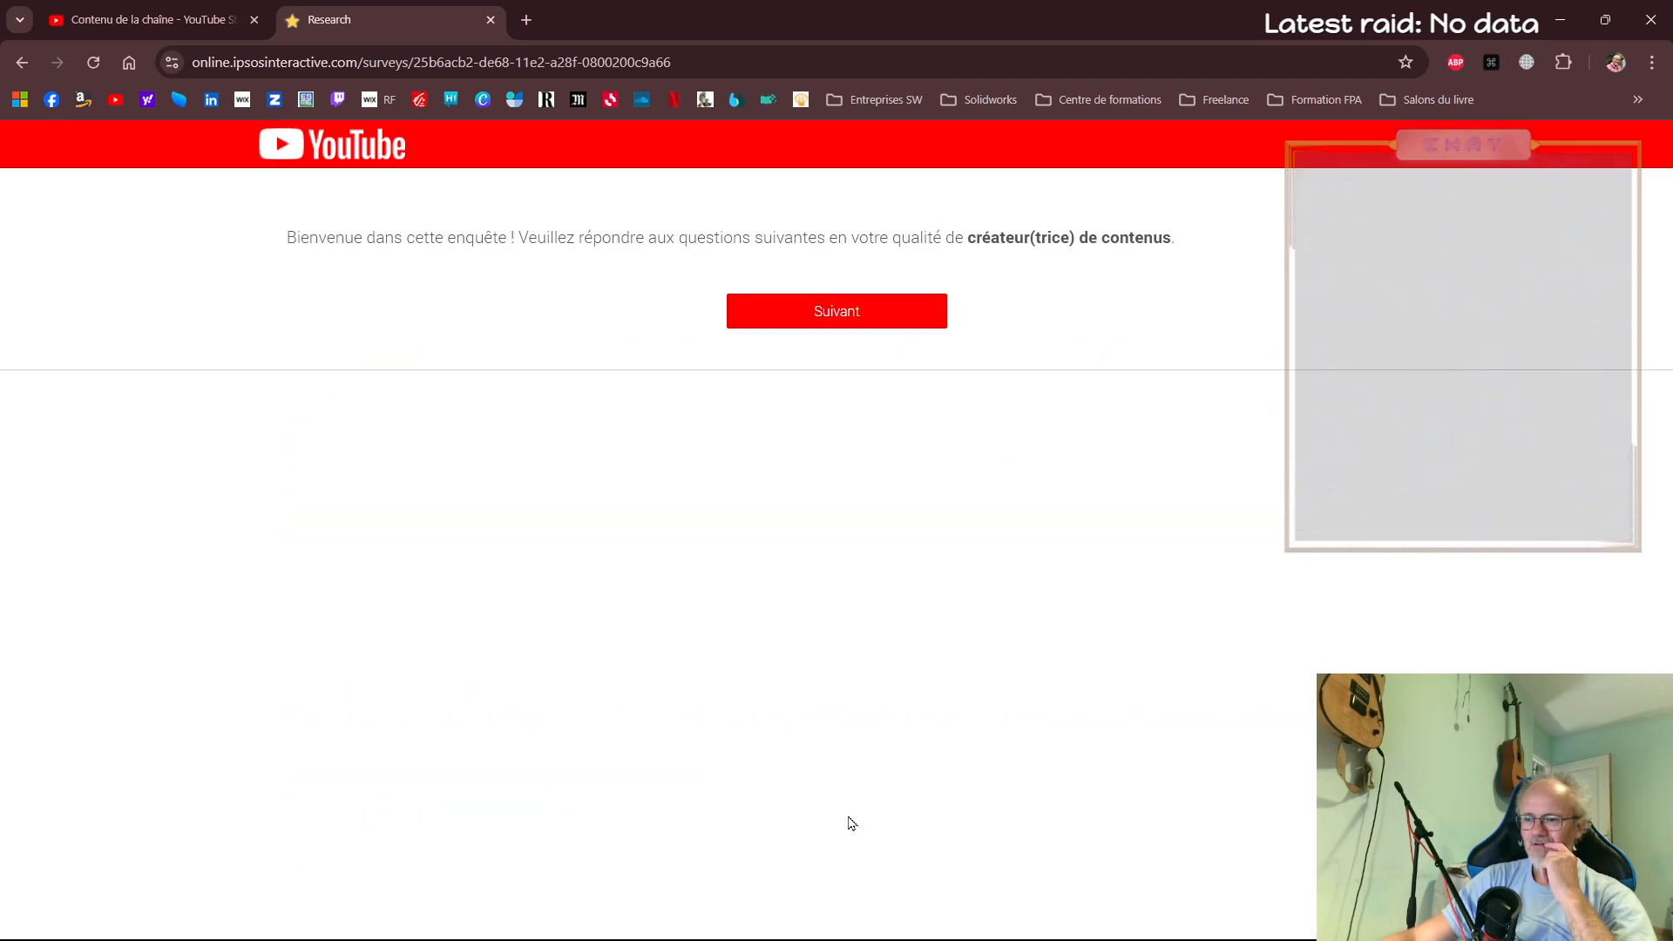
Start the survey's questions and choose Jeux vidéo as the category describing the channel's YouTube content
click(890, 323)
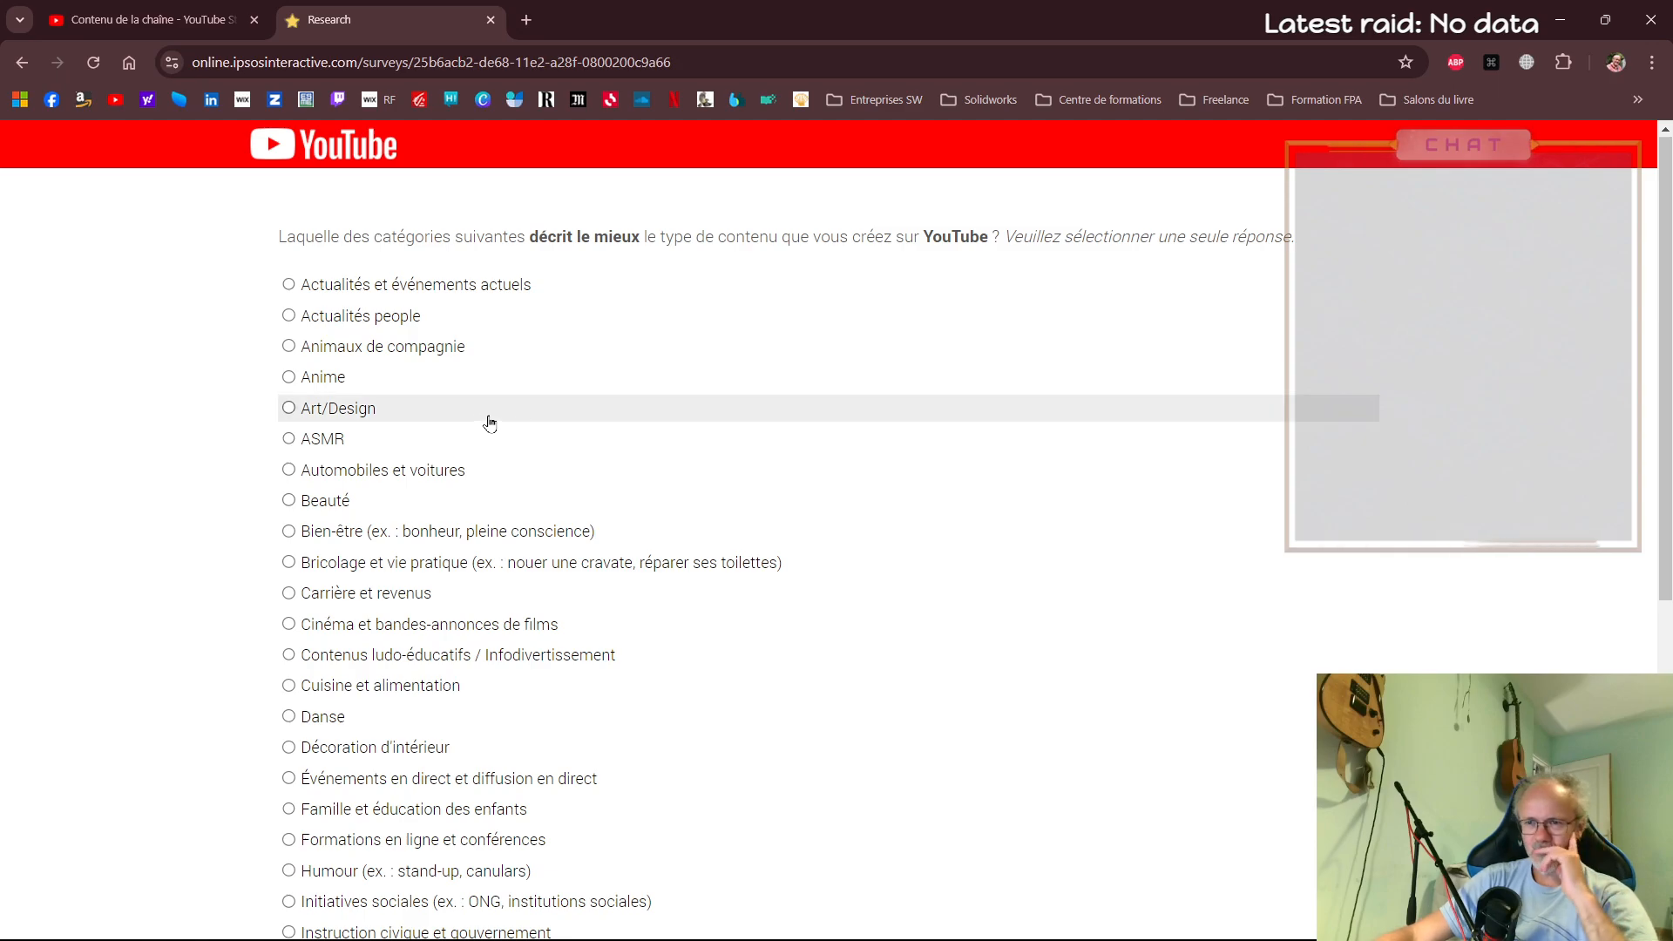
scroll(301, 433, down, 1)
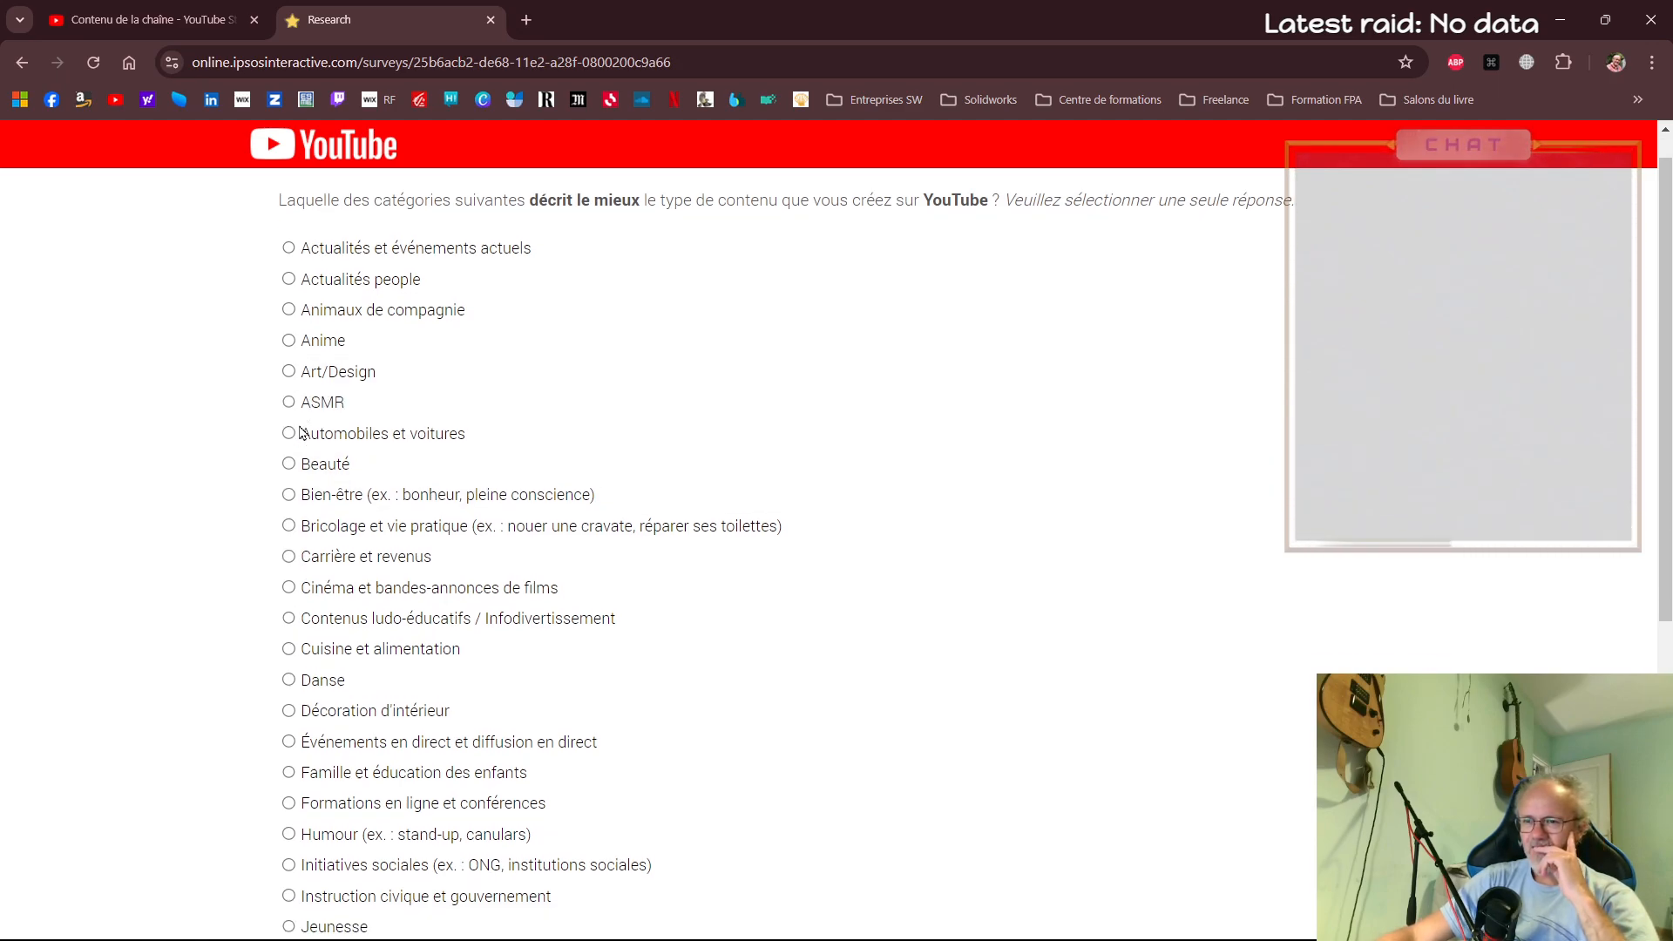
scroll(301, 433, down, 4)
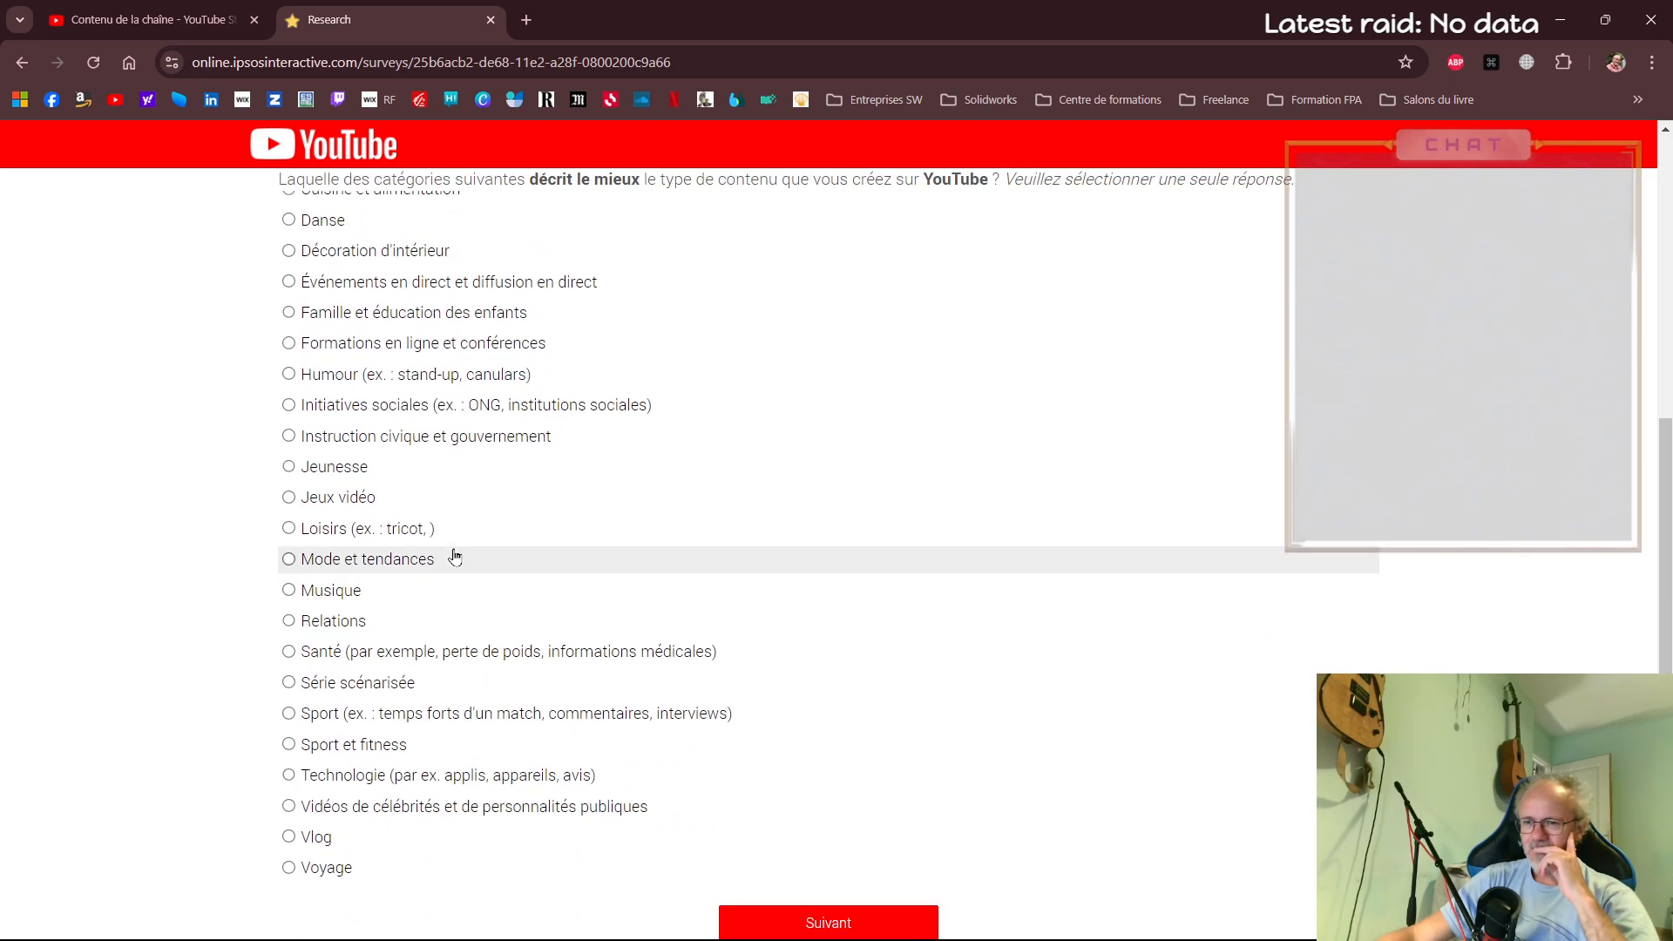
click(289, 501)
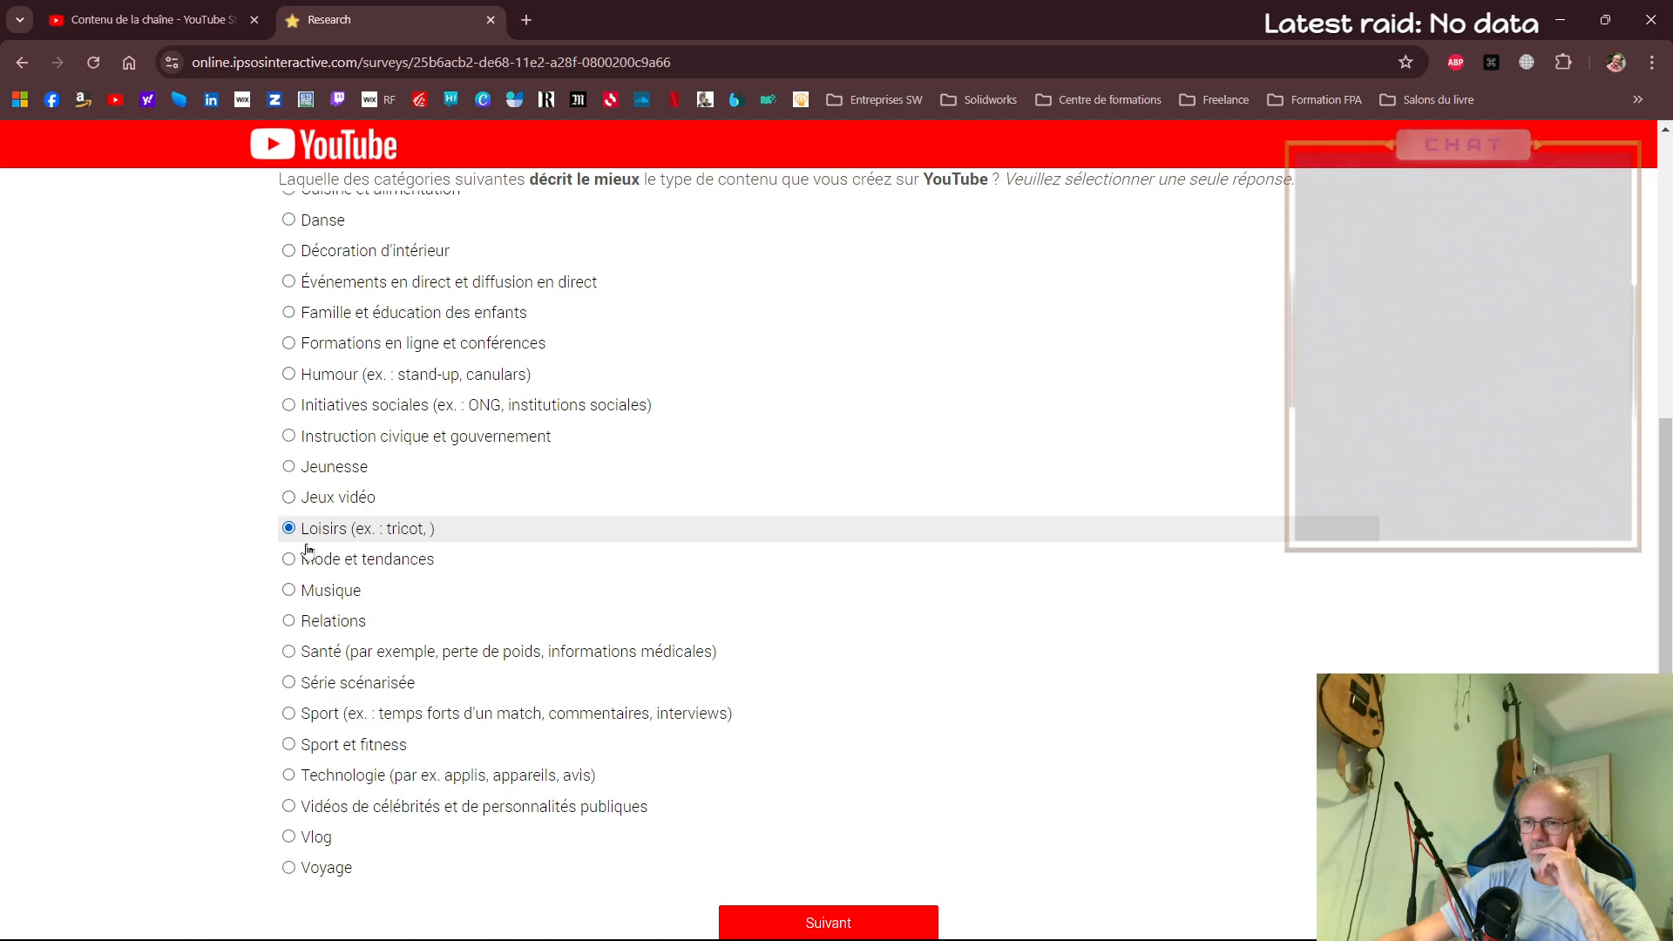
click(296, 508)
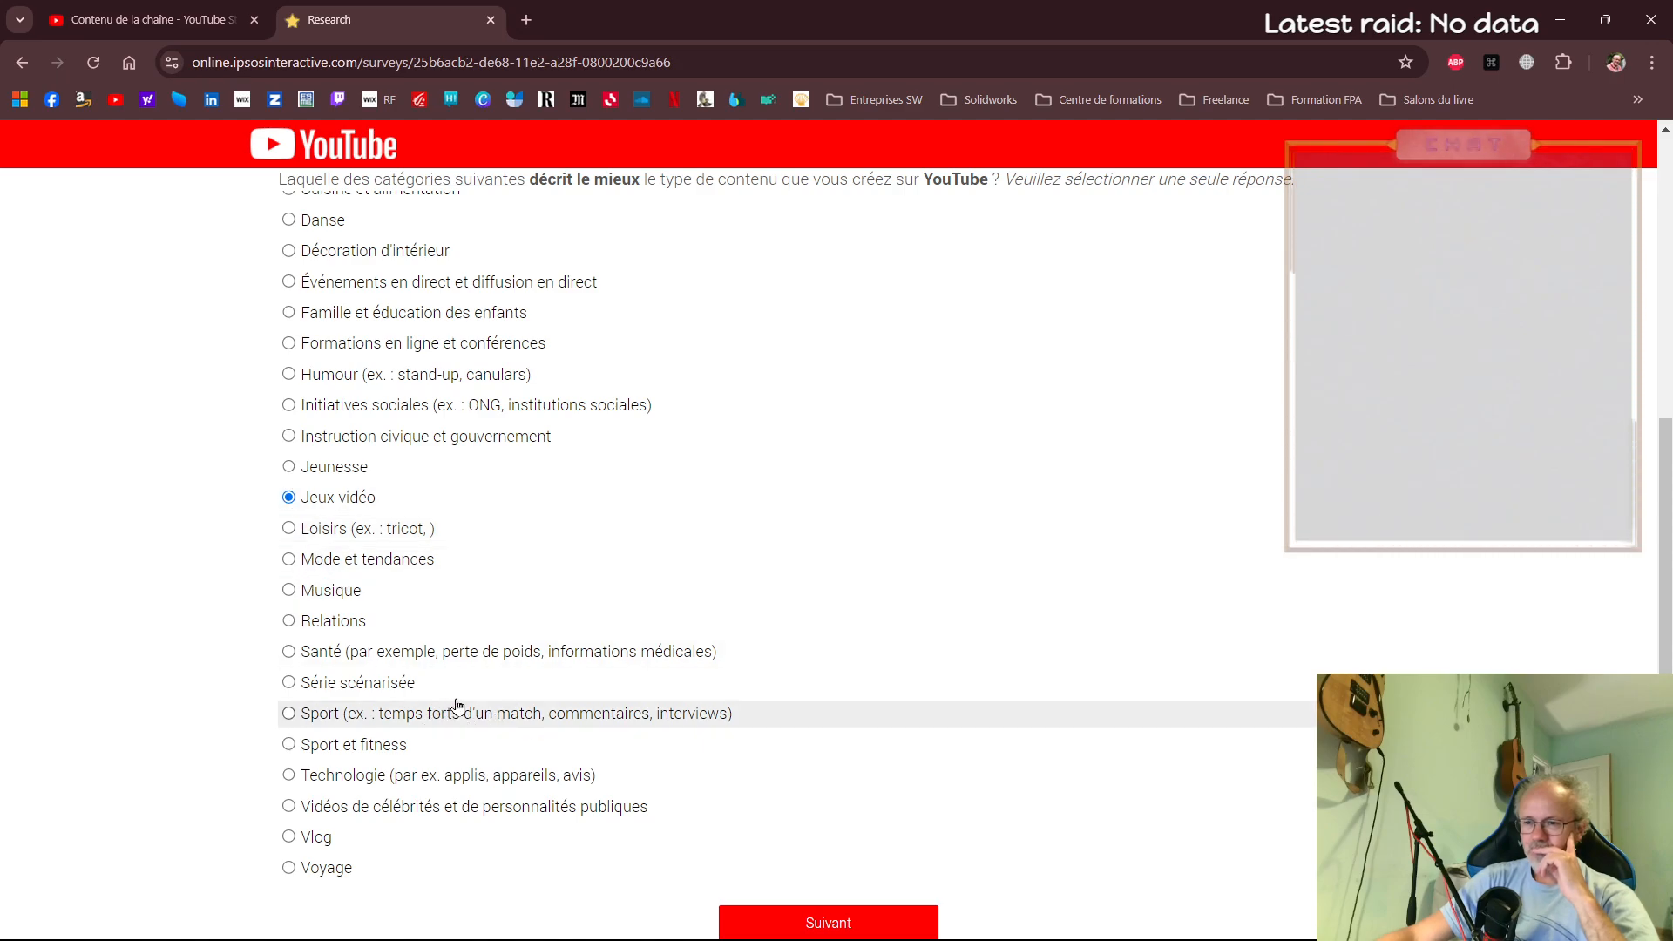
Change the content category to Formations en ligne et conférences and continue to the next question
scroll(453, 707, down, 1)
scroll(291, 515, up, 1)
scroll(359, 636, up, 3)
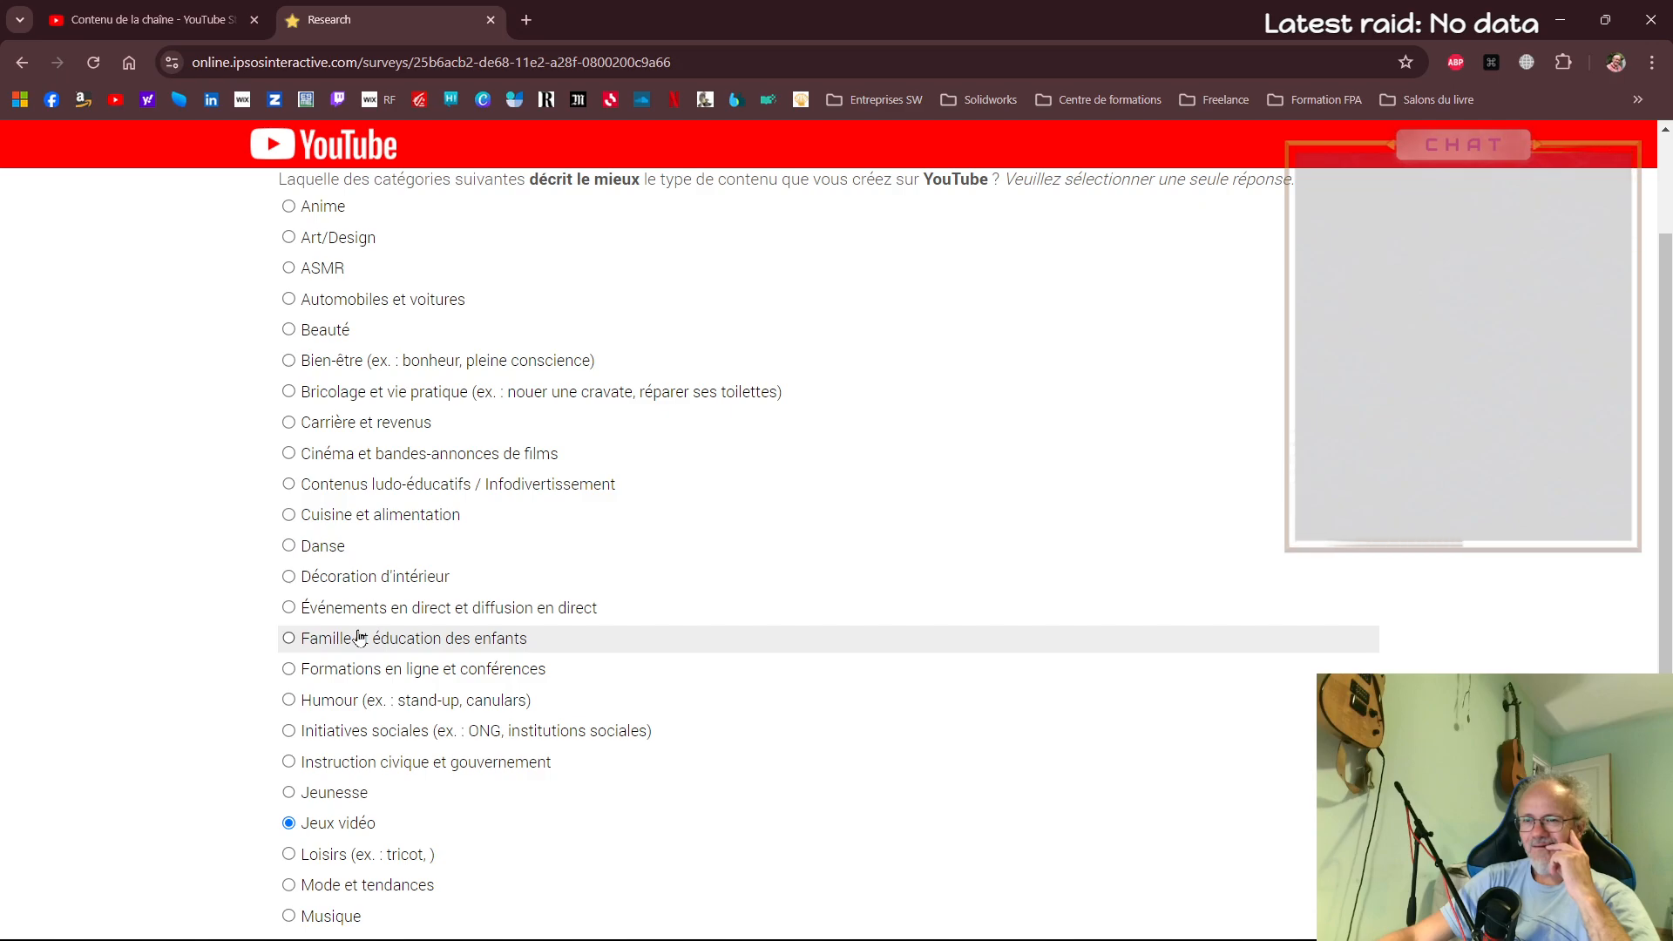
scroll(358, 636, up, 2)
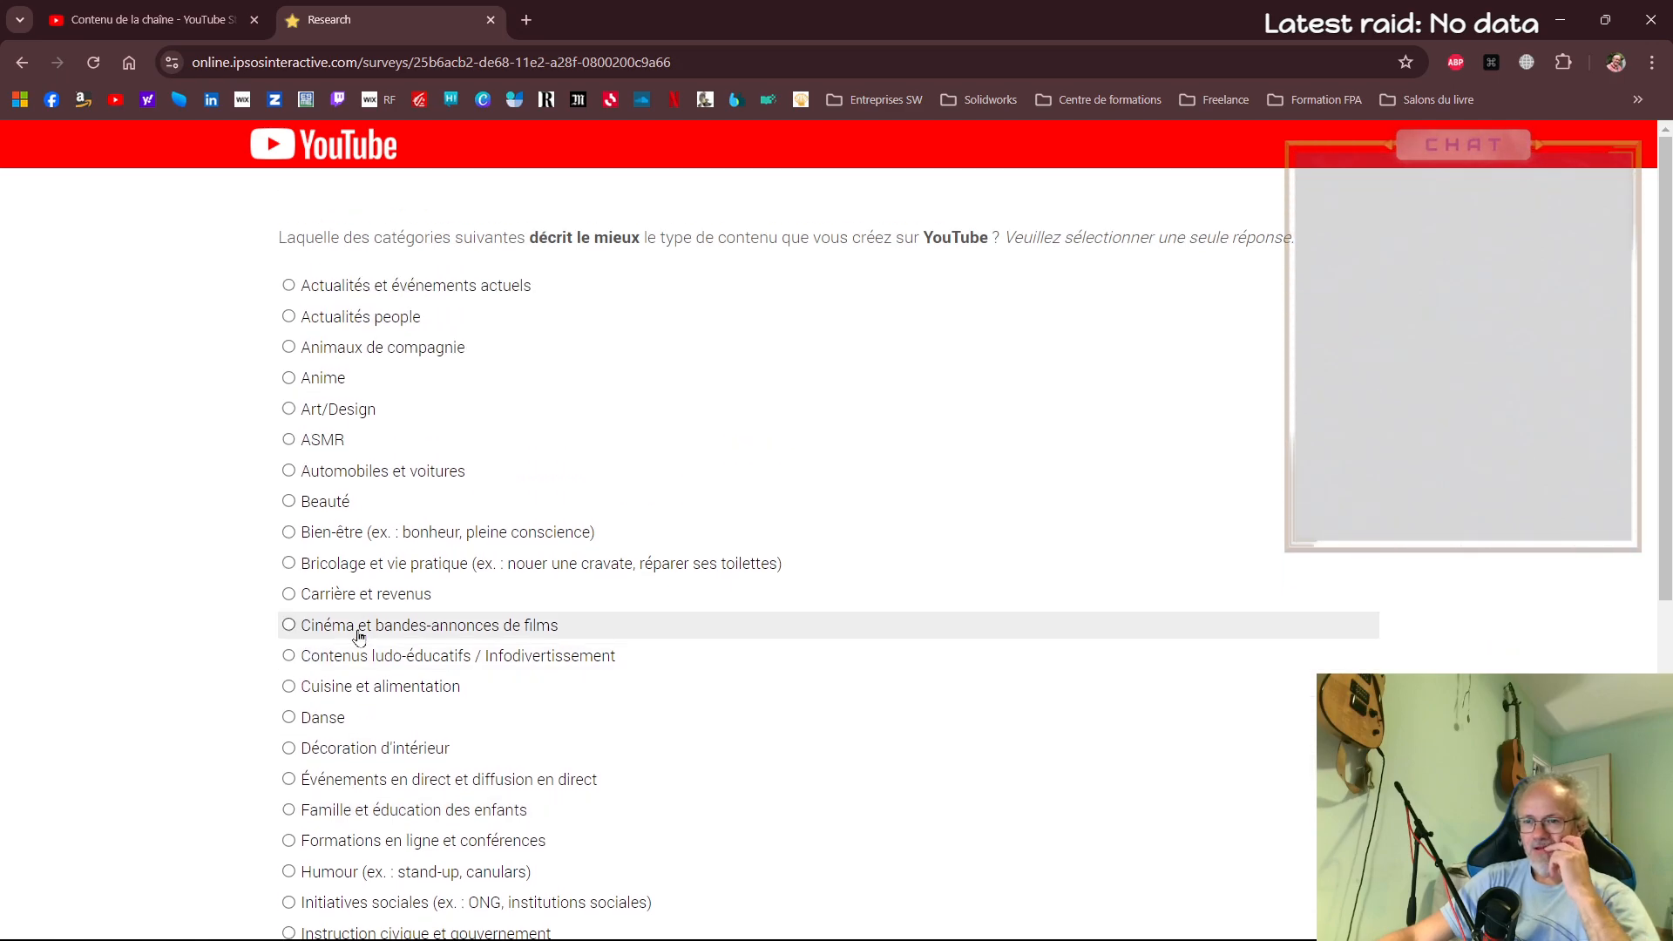
scroll(359, 636, down, 3)
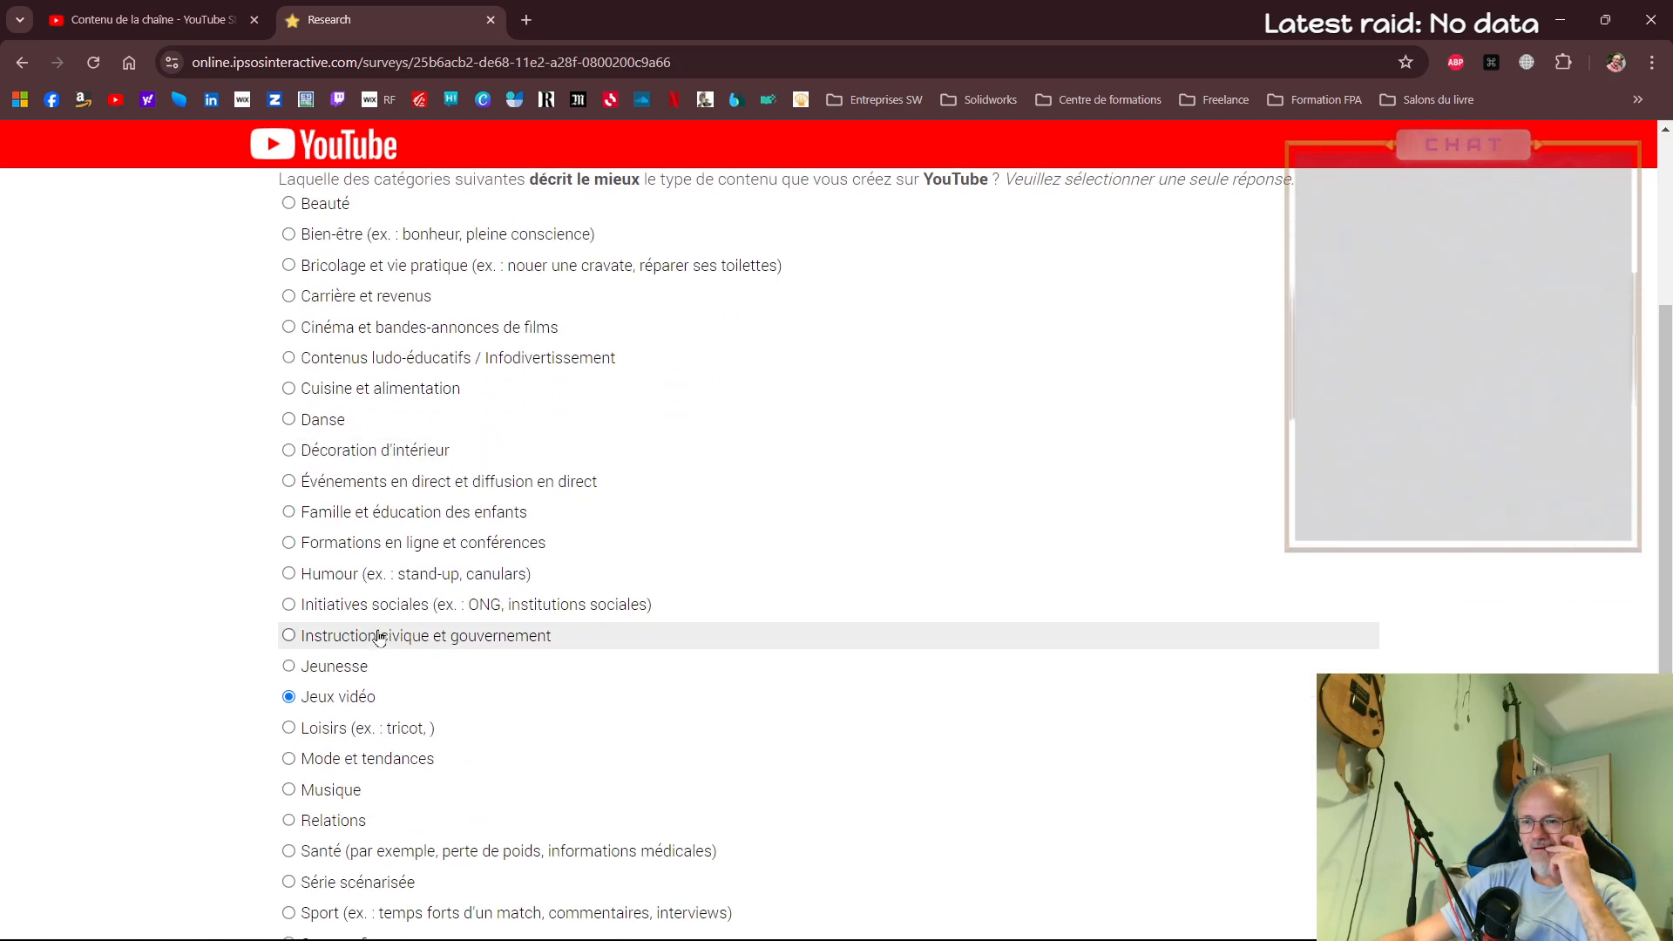
scroll(379, 637, down, 1)
click(289, 446)
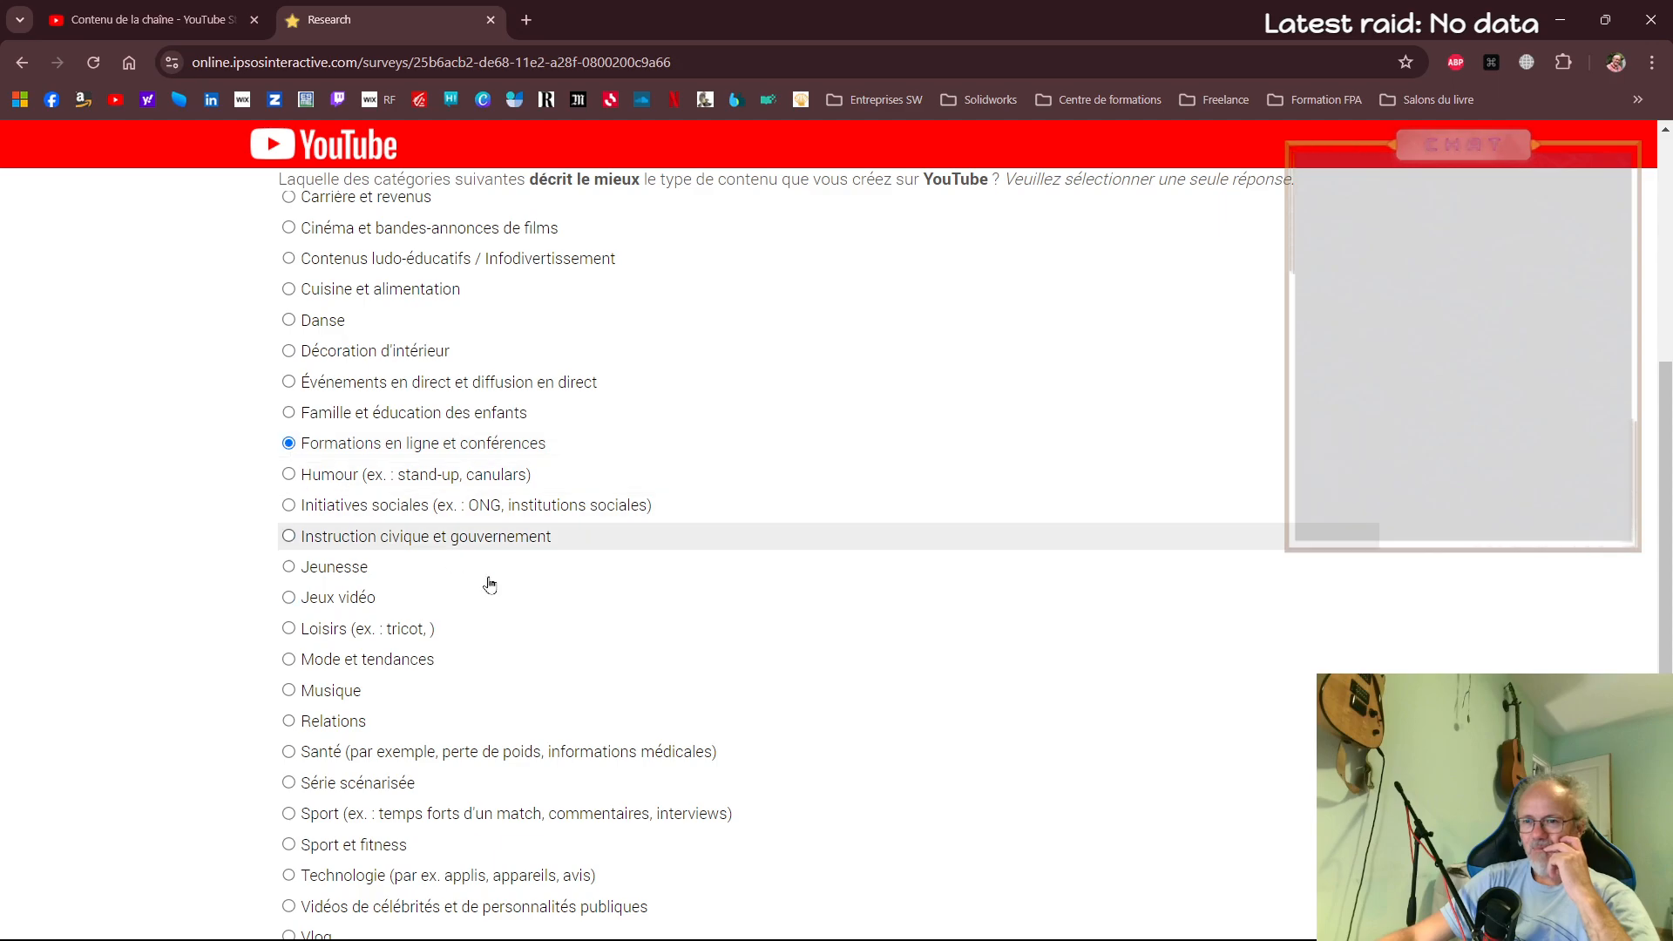
scroll(454, 561, down, 2)
click(873, 852)
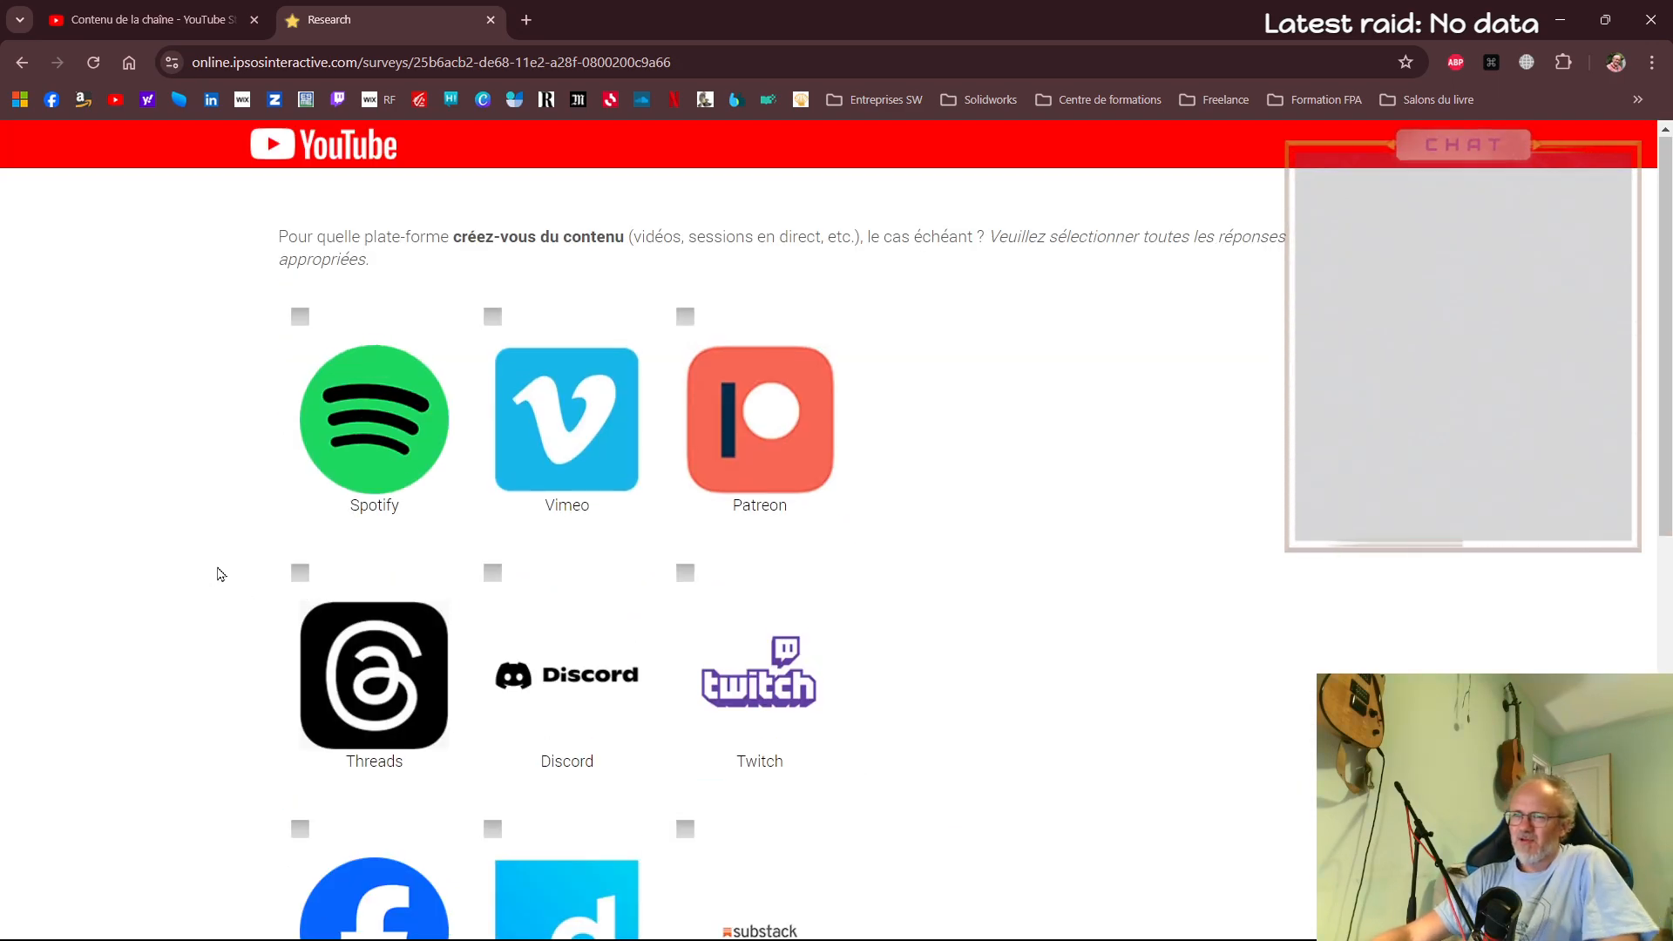
Select Spotify, Threads, Facebook, Twitch and Instagram as the platforms content is created for, and continue
click(301, 318)
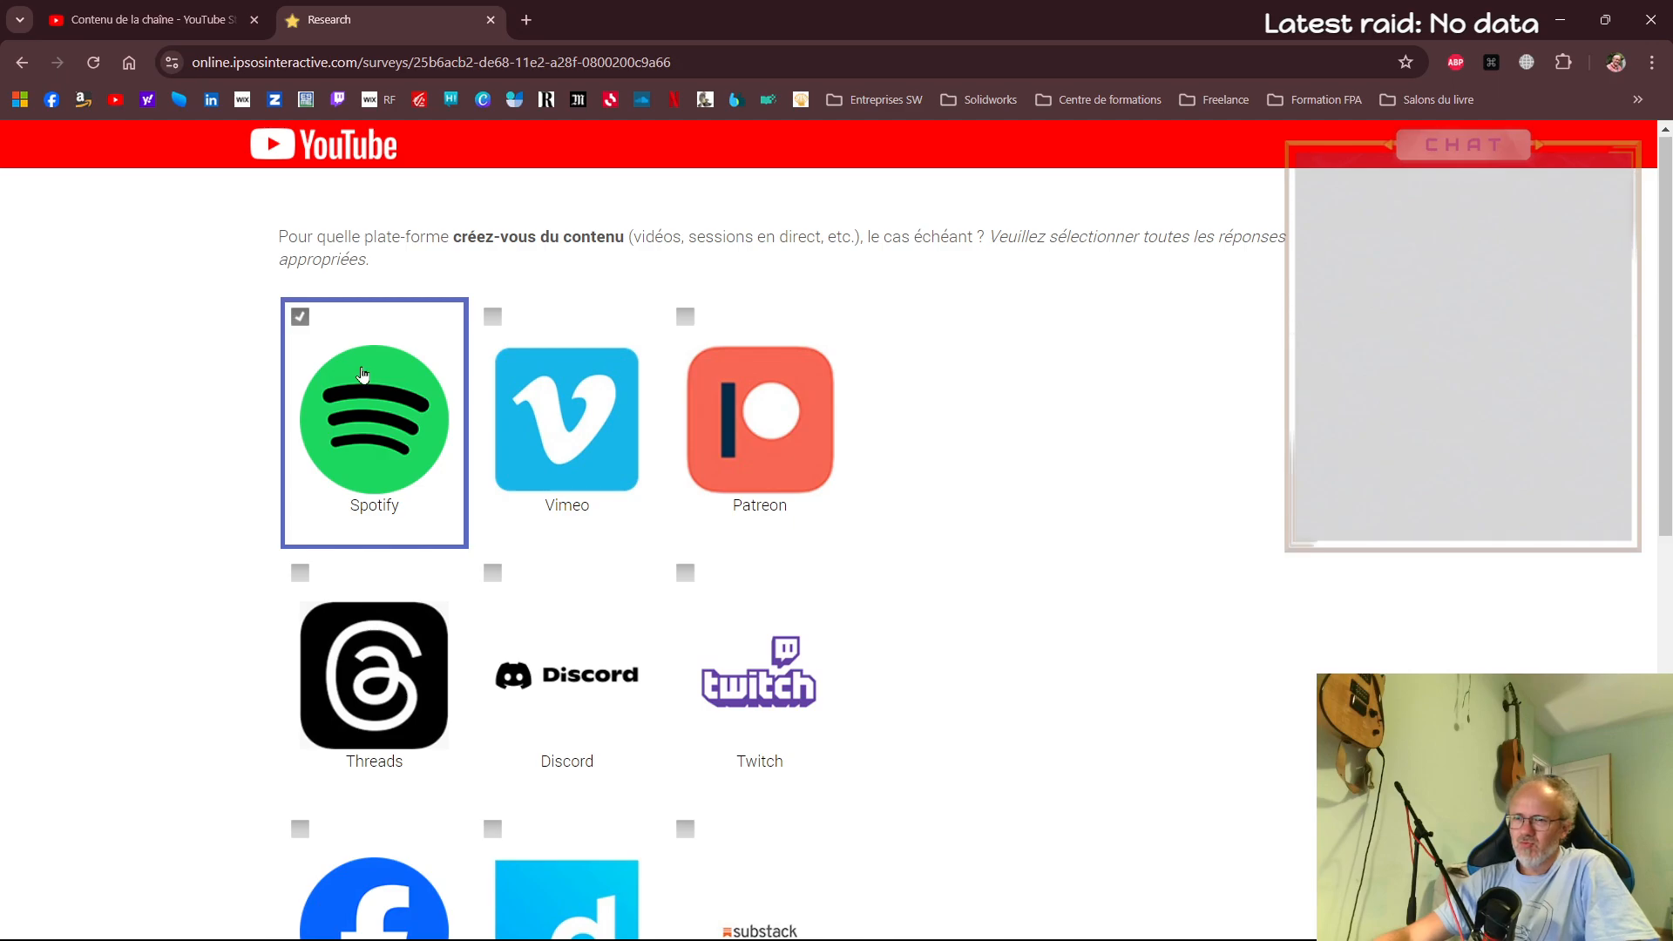
scroll(601, 627, down, 2)
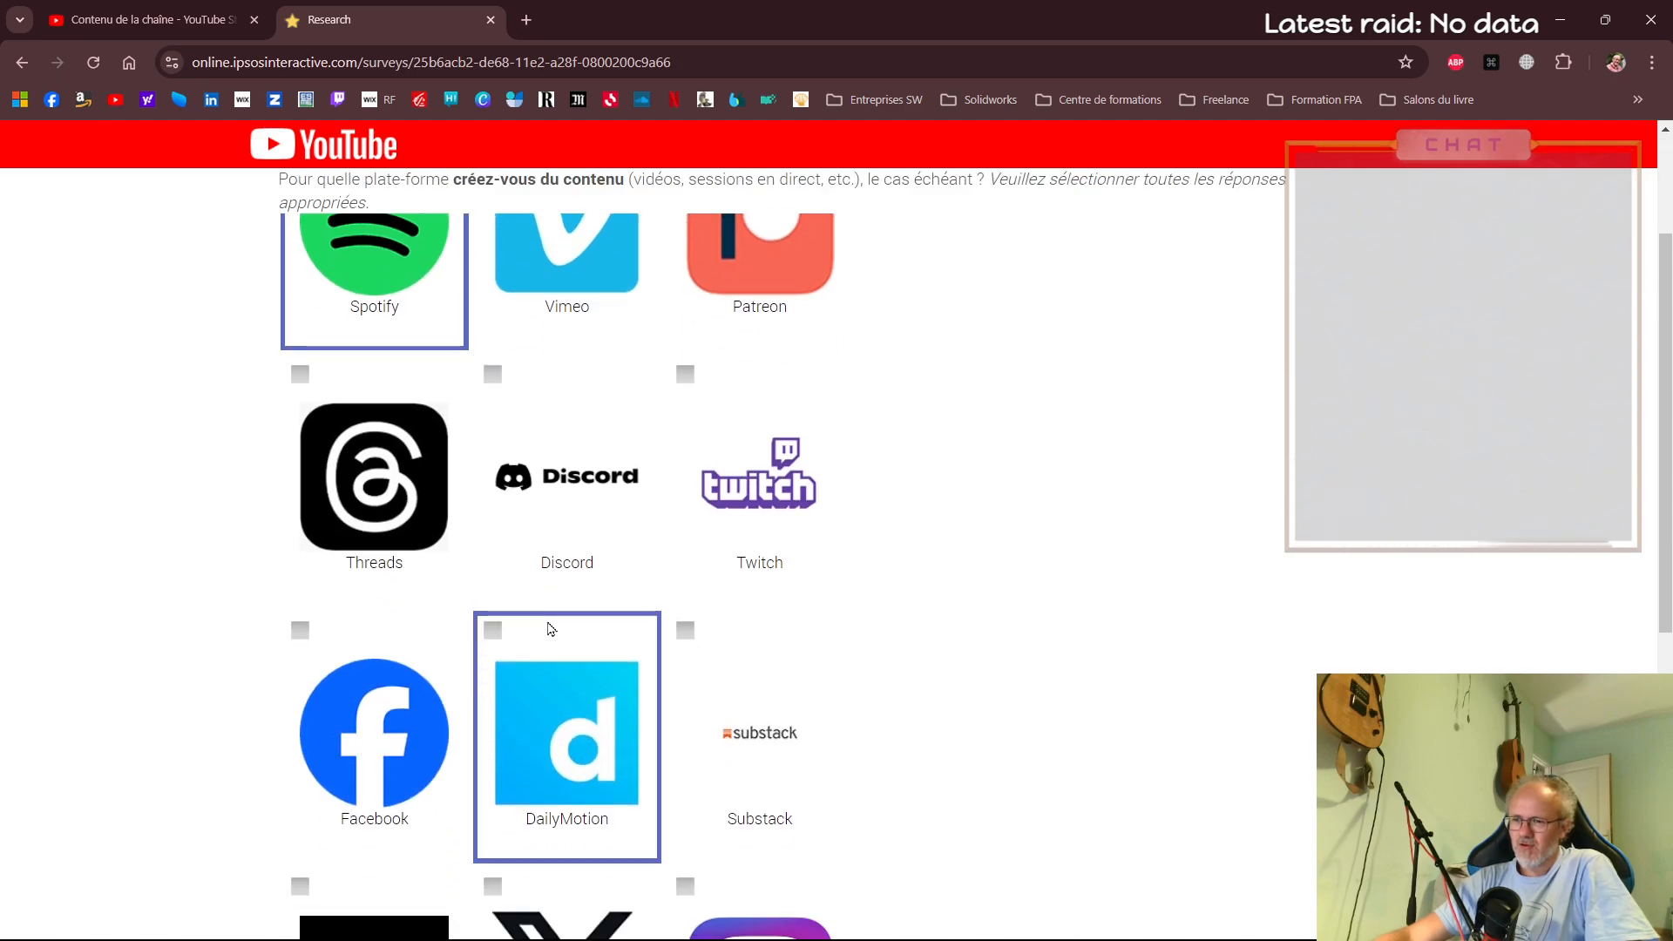
click(300, 638)
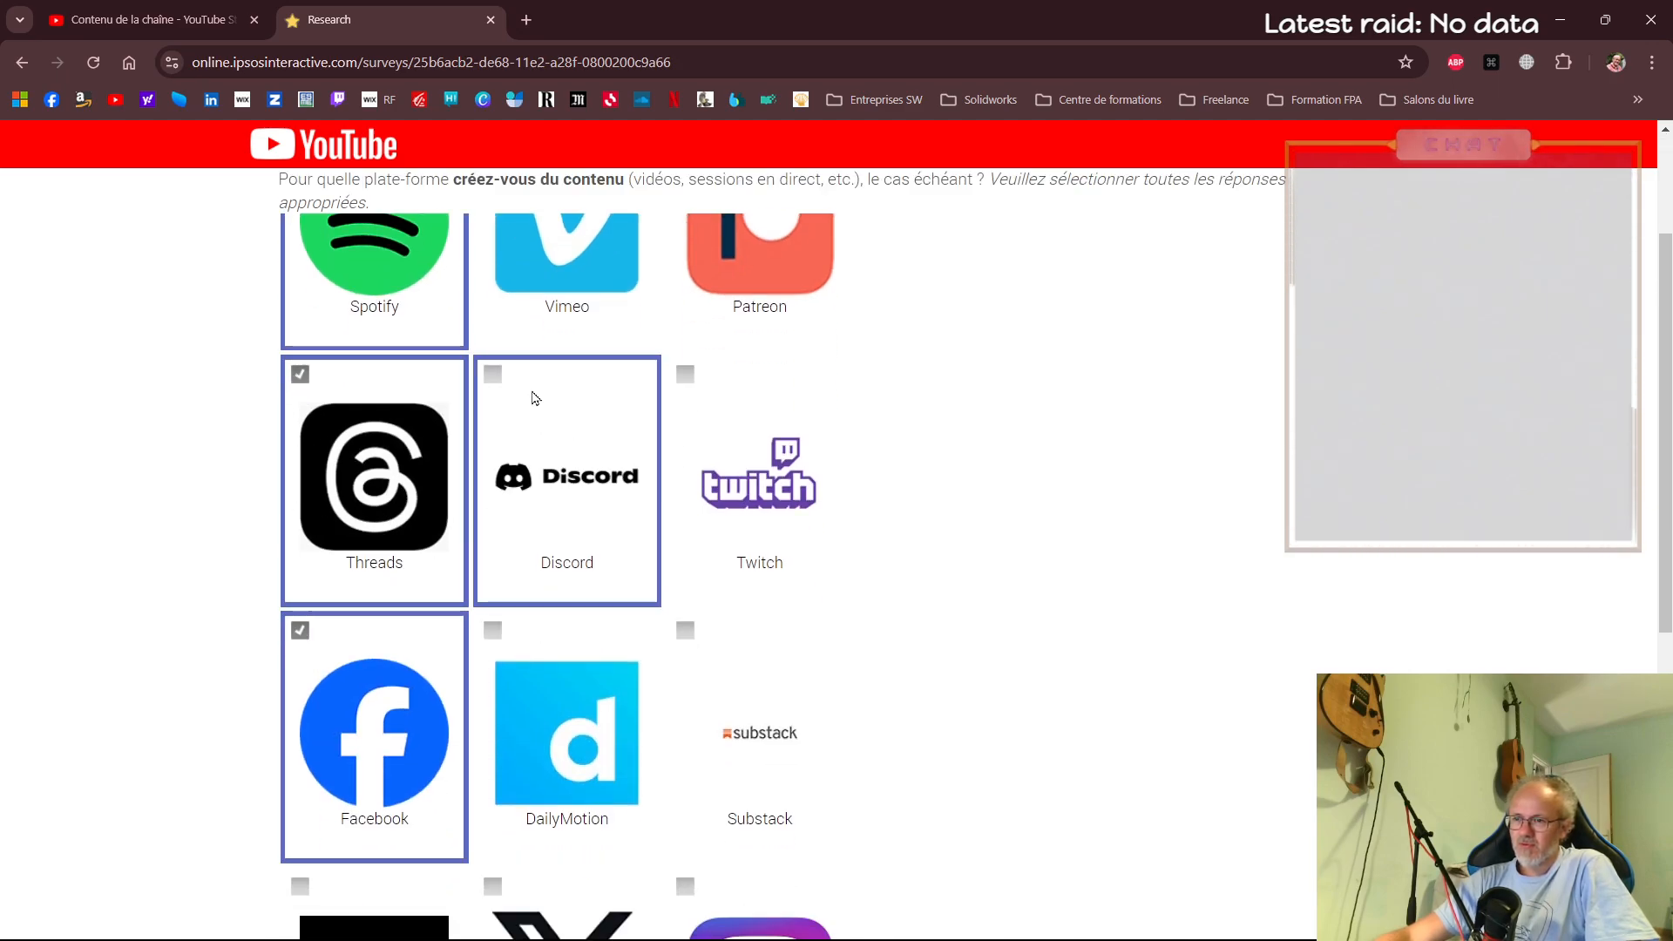
scroll(701, 405, down, 5)
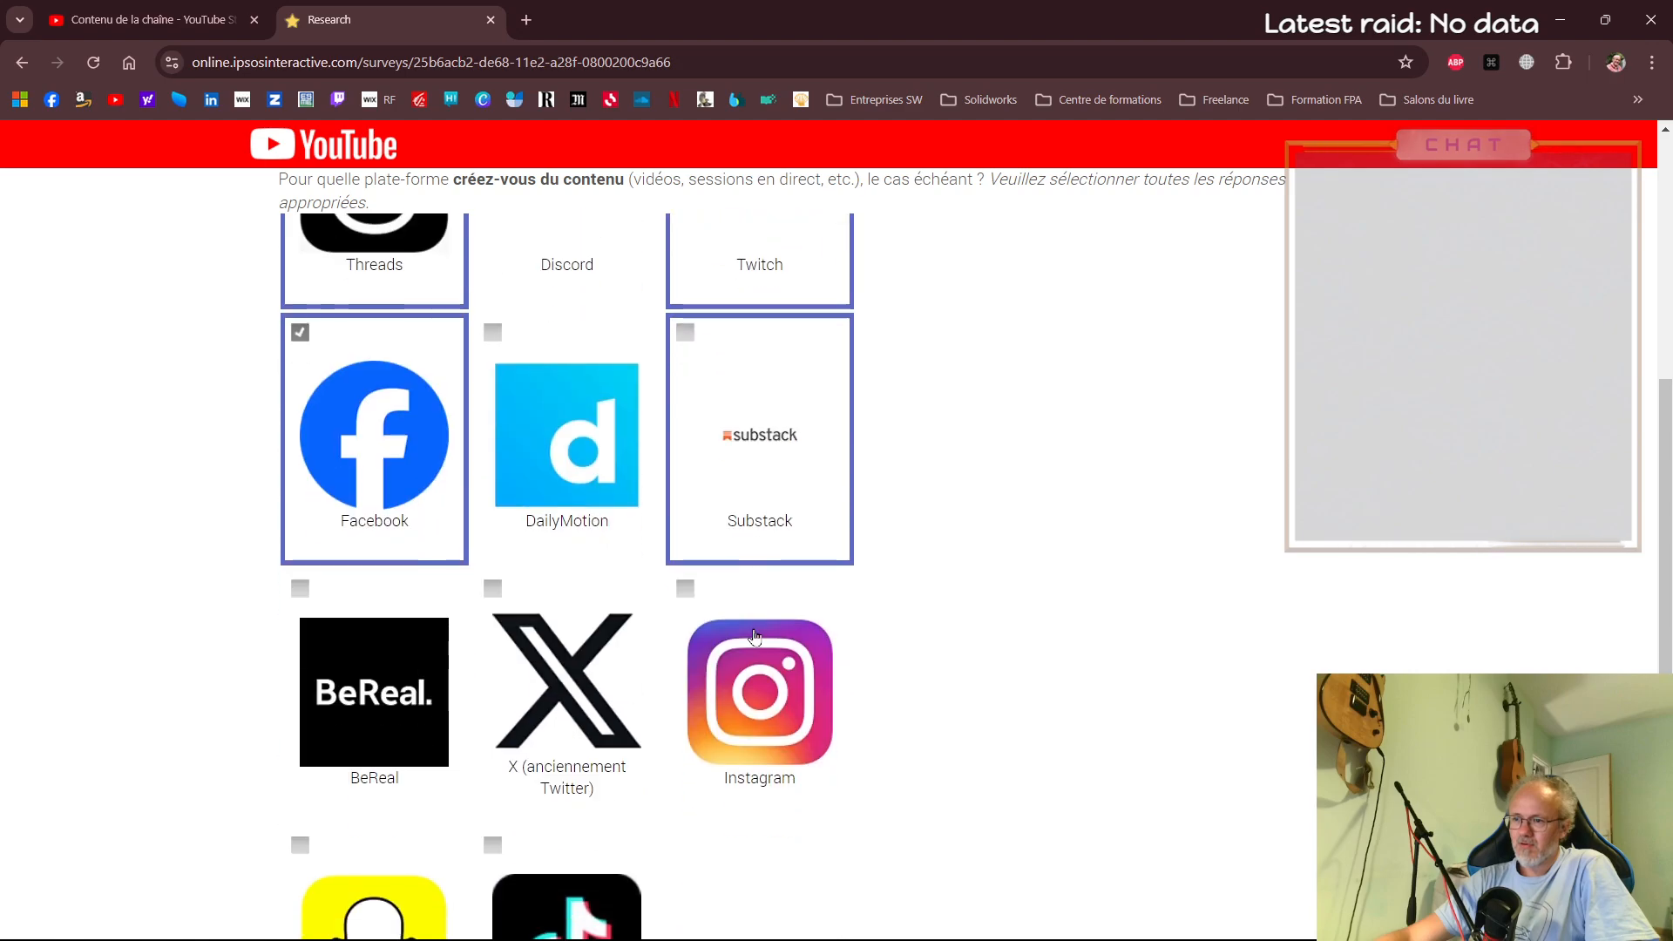
click(685, 586)
scroll(538, 680, down, 2)
scroll(743, 772, down, 2)
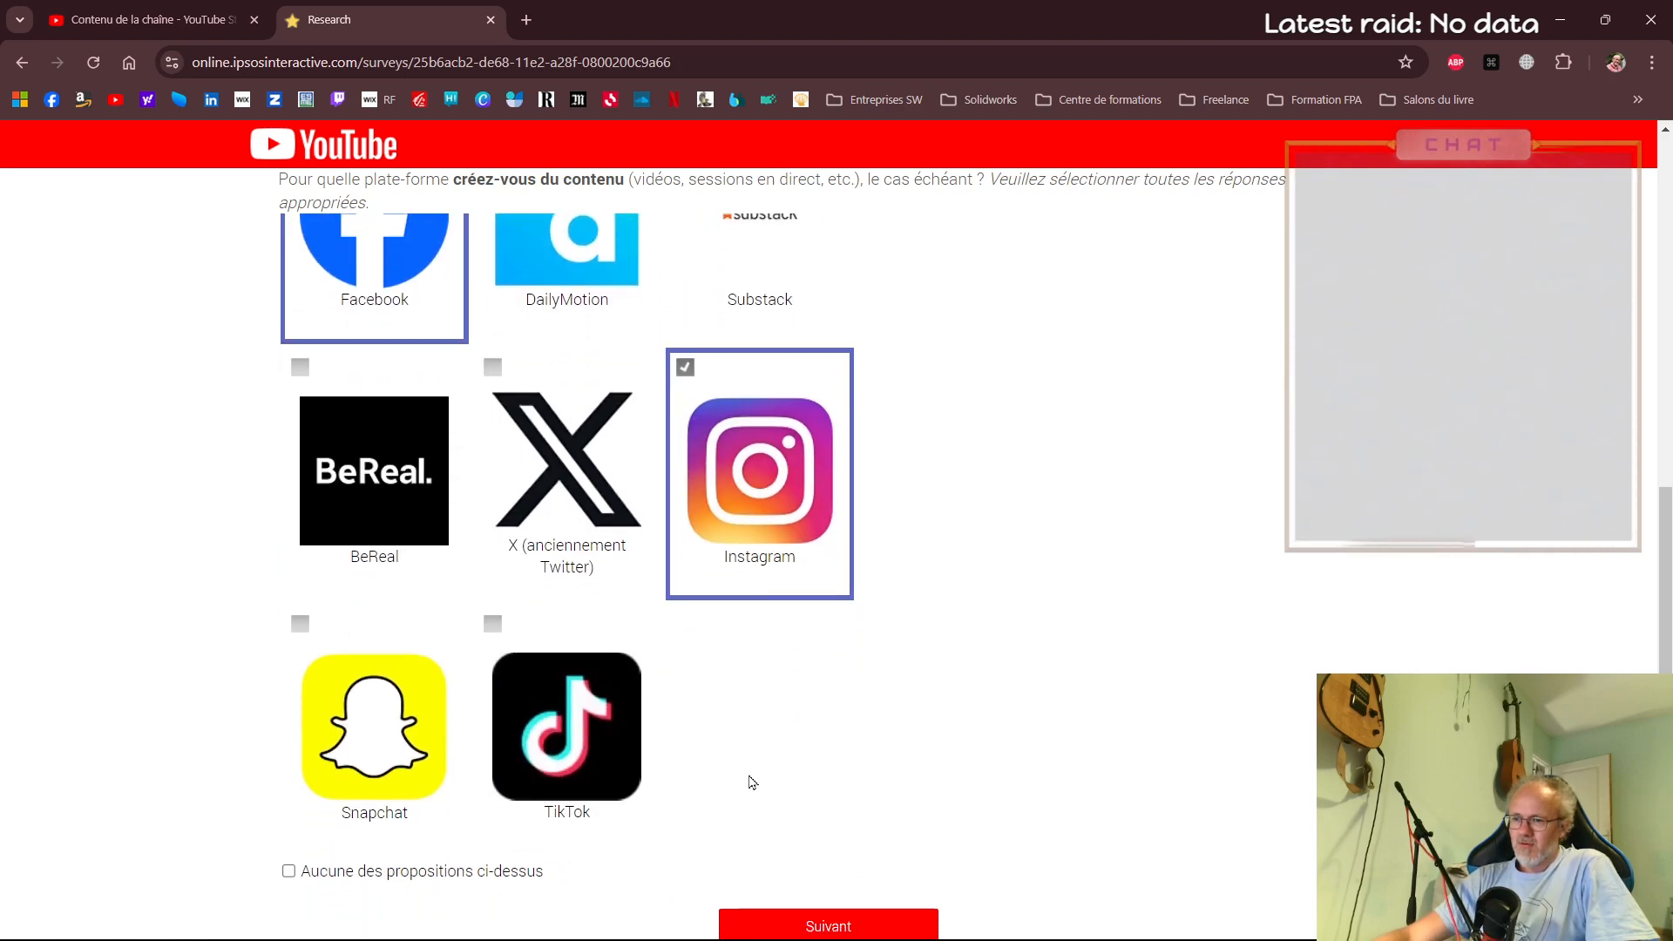
scroll(743, 773, up, 8)
scroll(714, 742, down, 5)
scroll(713, 742, down, 4)
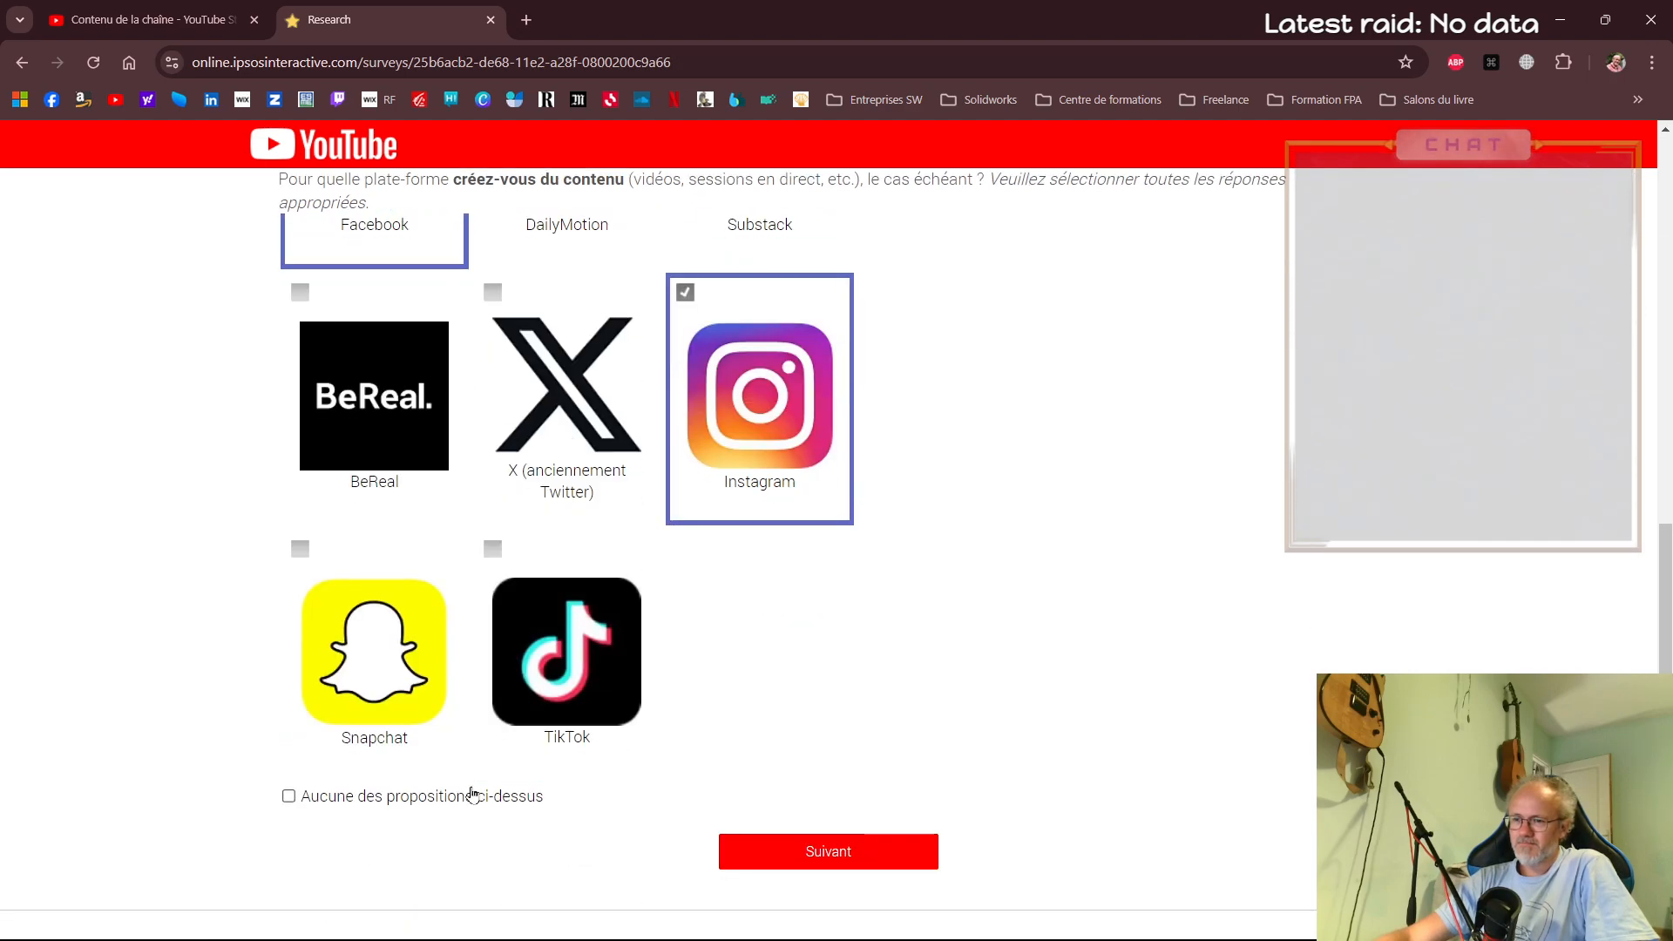
click(818, 857)
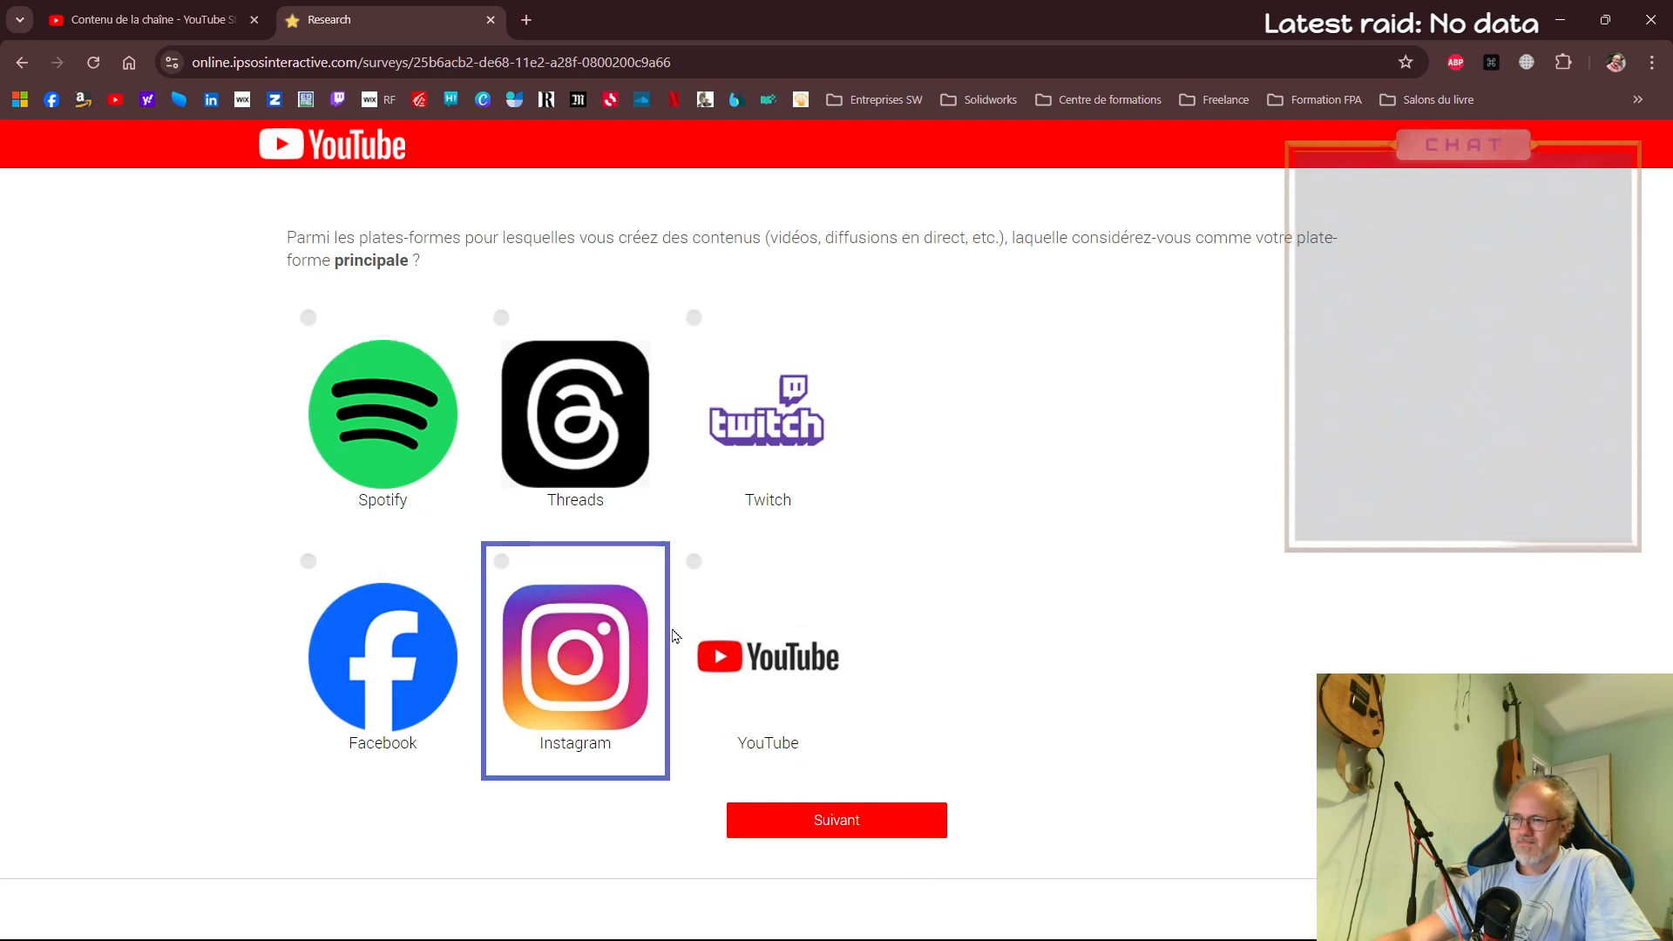
Choose YouTube as the main platform for content creation and continue
click(512, 570)
click(712, 571)
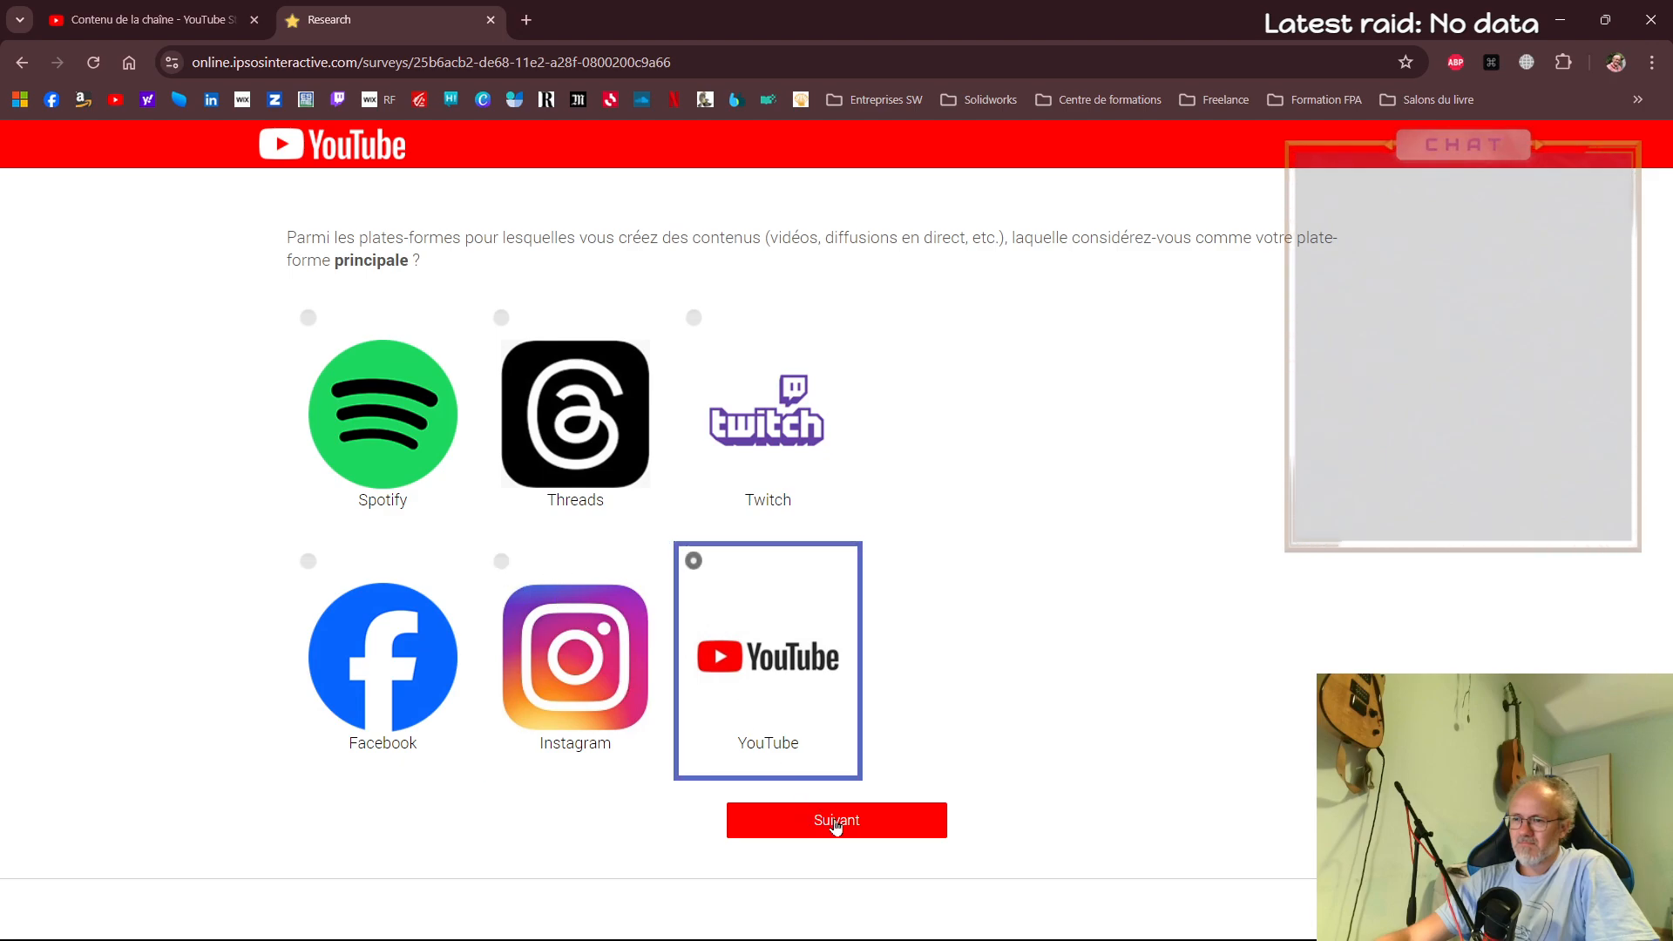
click(826, 823)
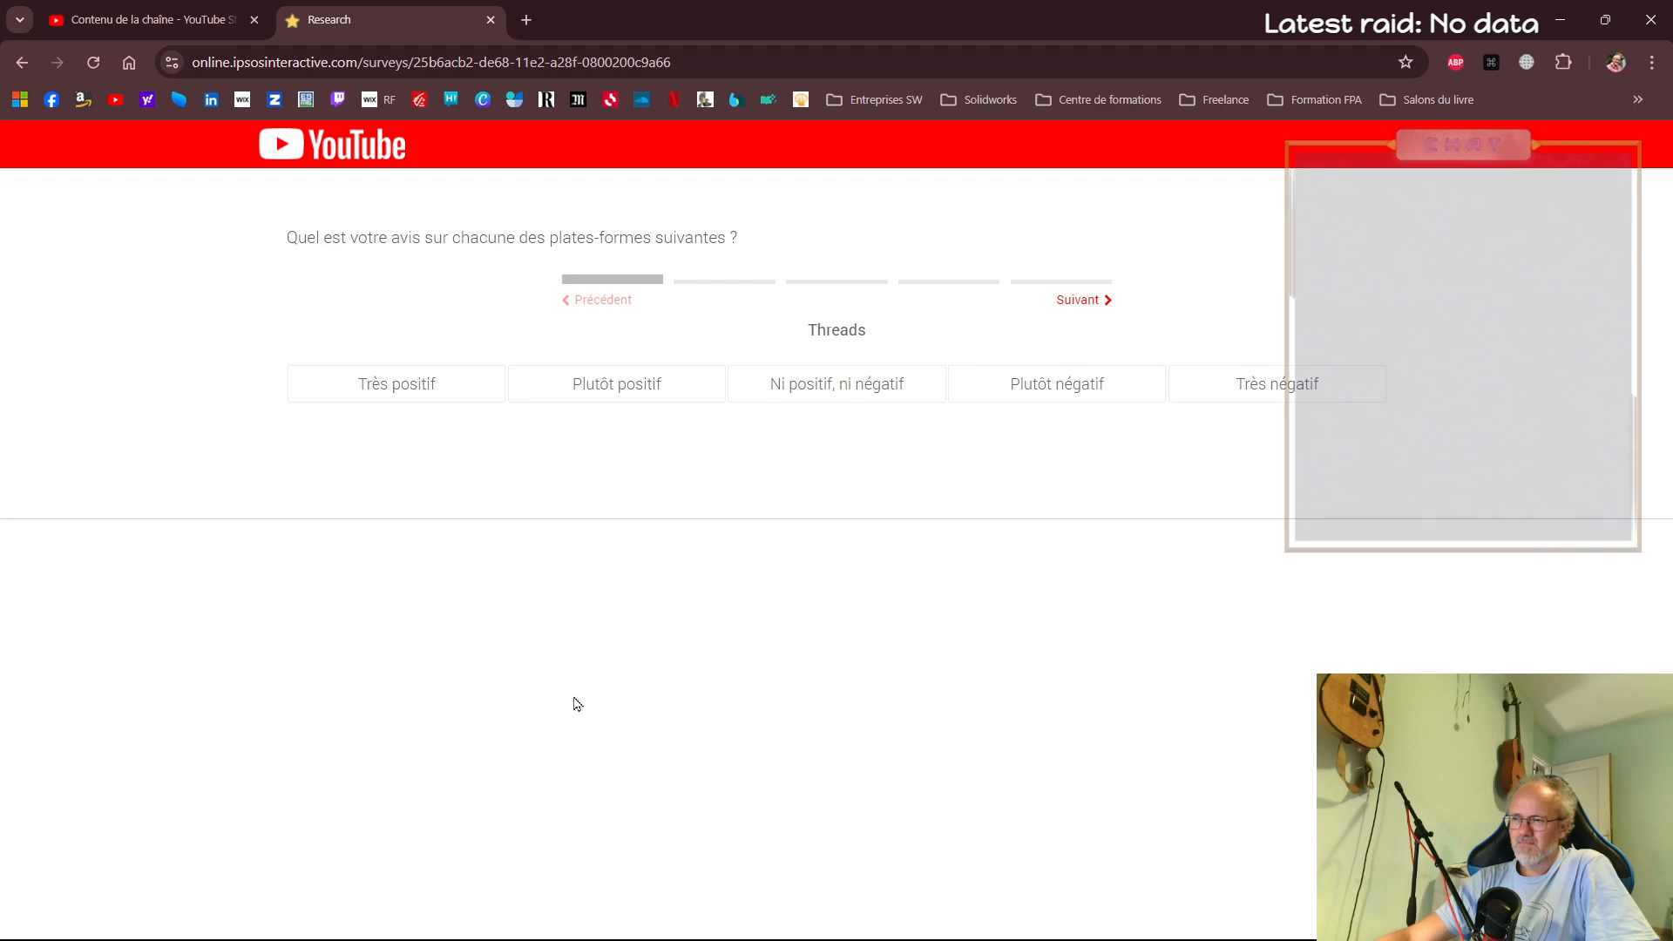
Rate Threads as Ni positif, ni négatif, Instagram as Très négatif, and Twitch, Facebook and YouTube as Plutôt positif, and continue
click(871, 394)
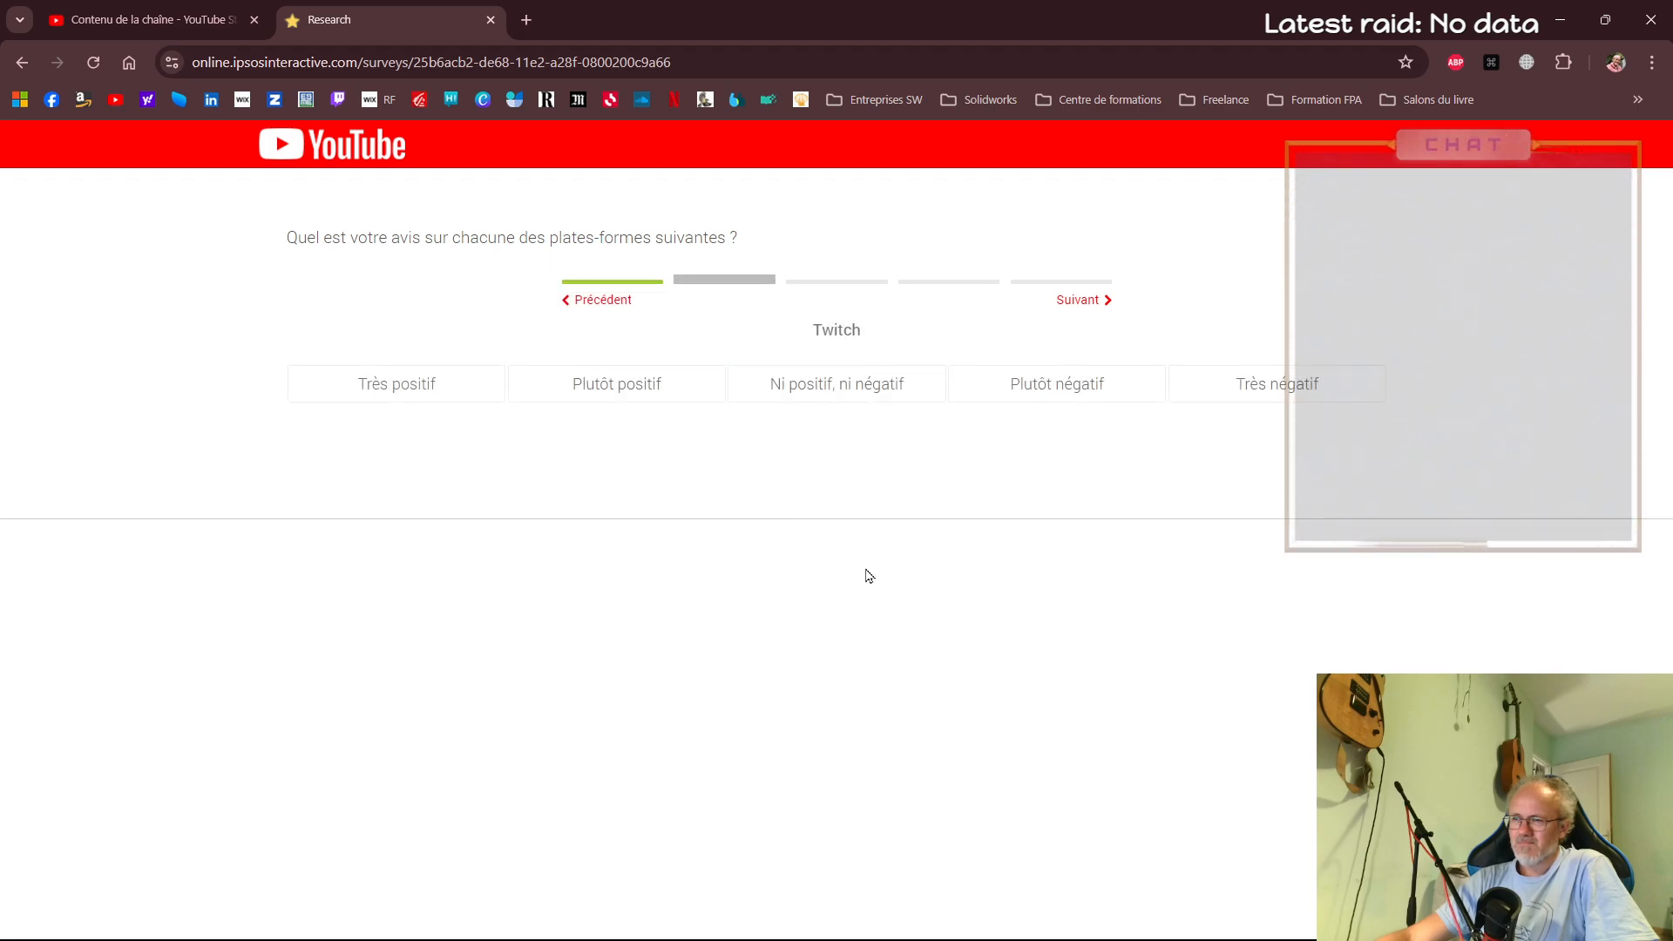
click(618, 388)
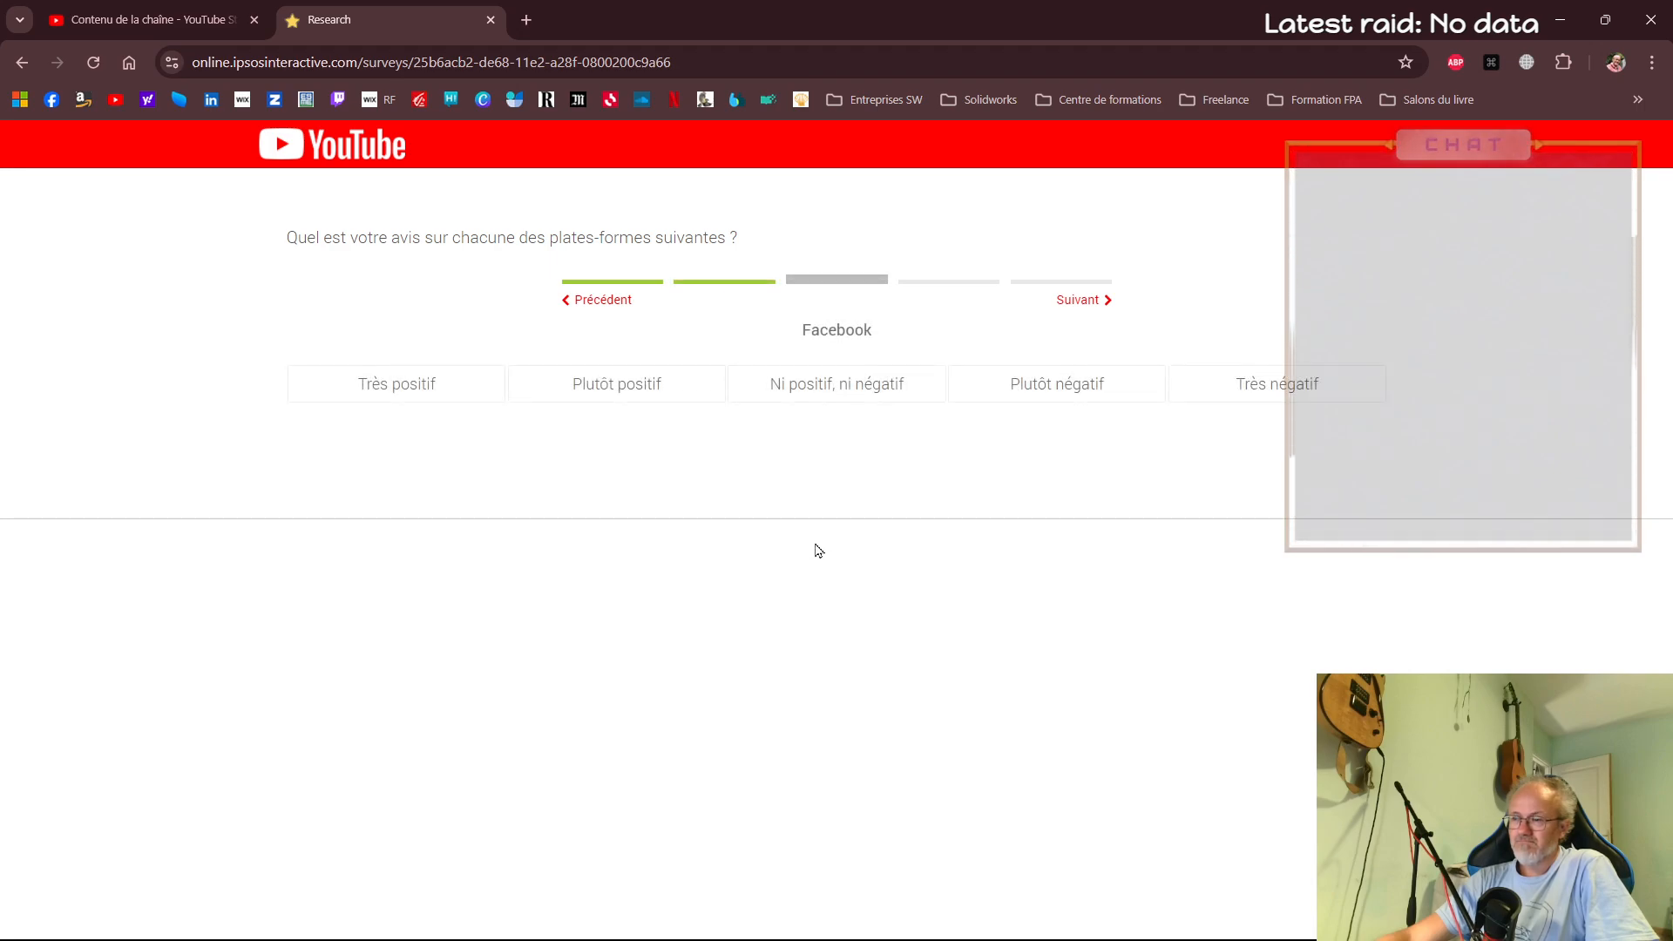
click(617, 394)
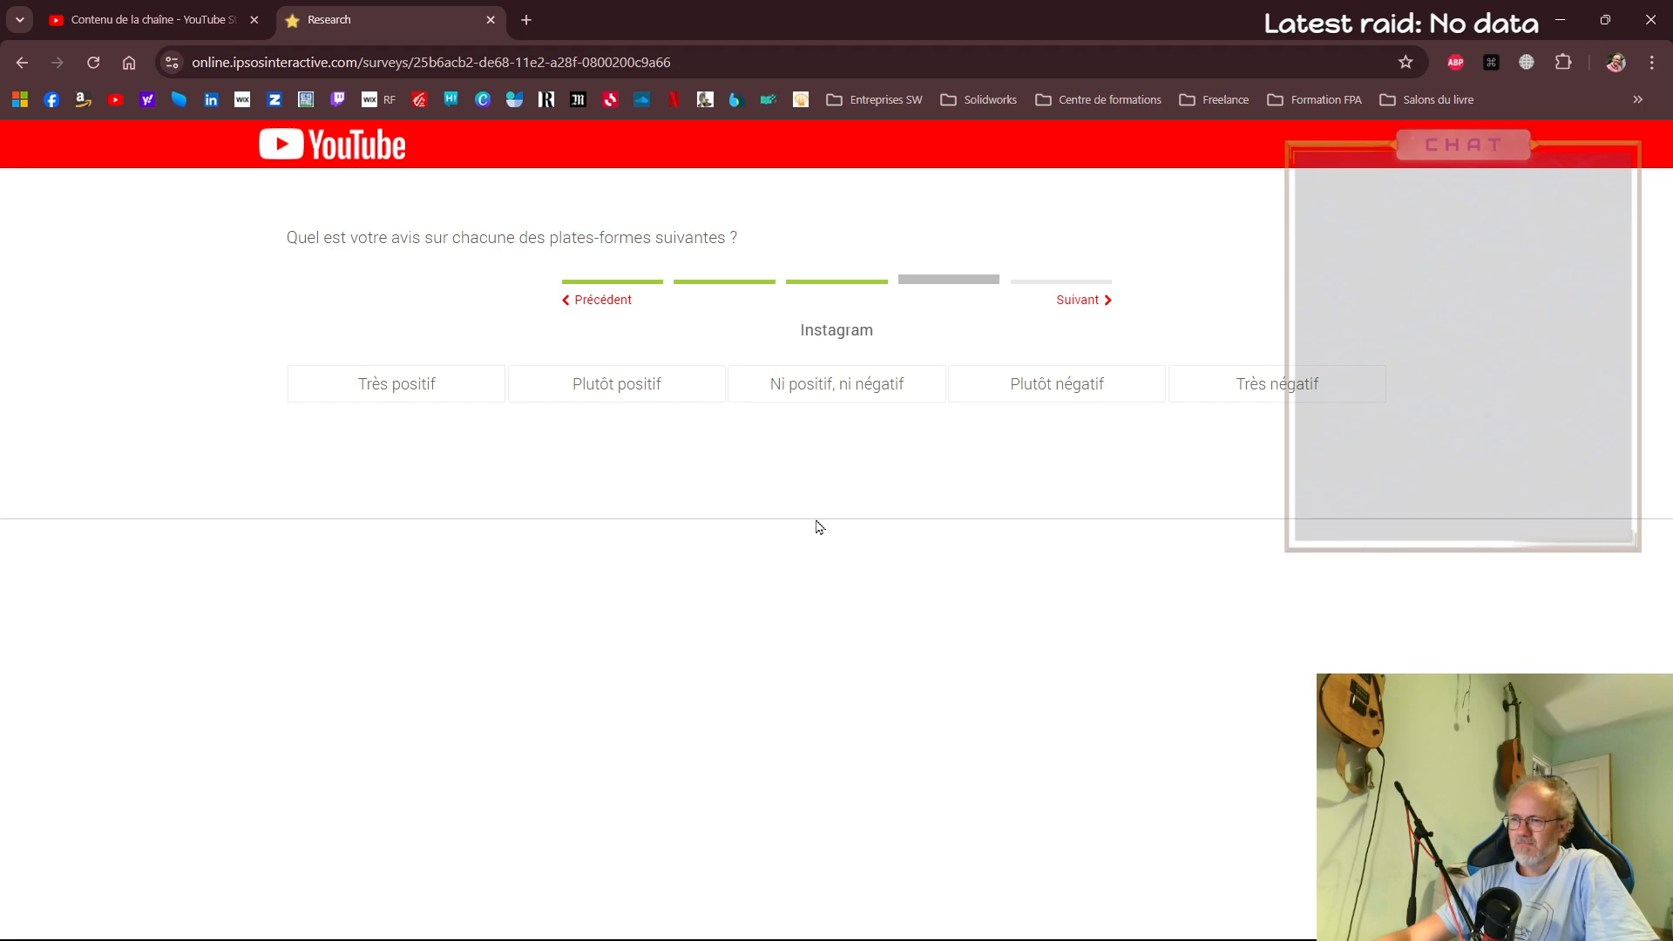
click(1240, 397)
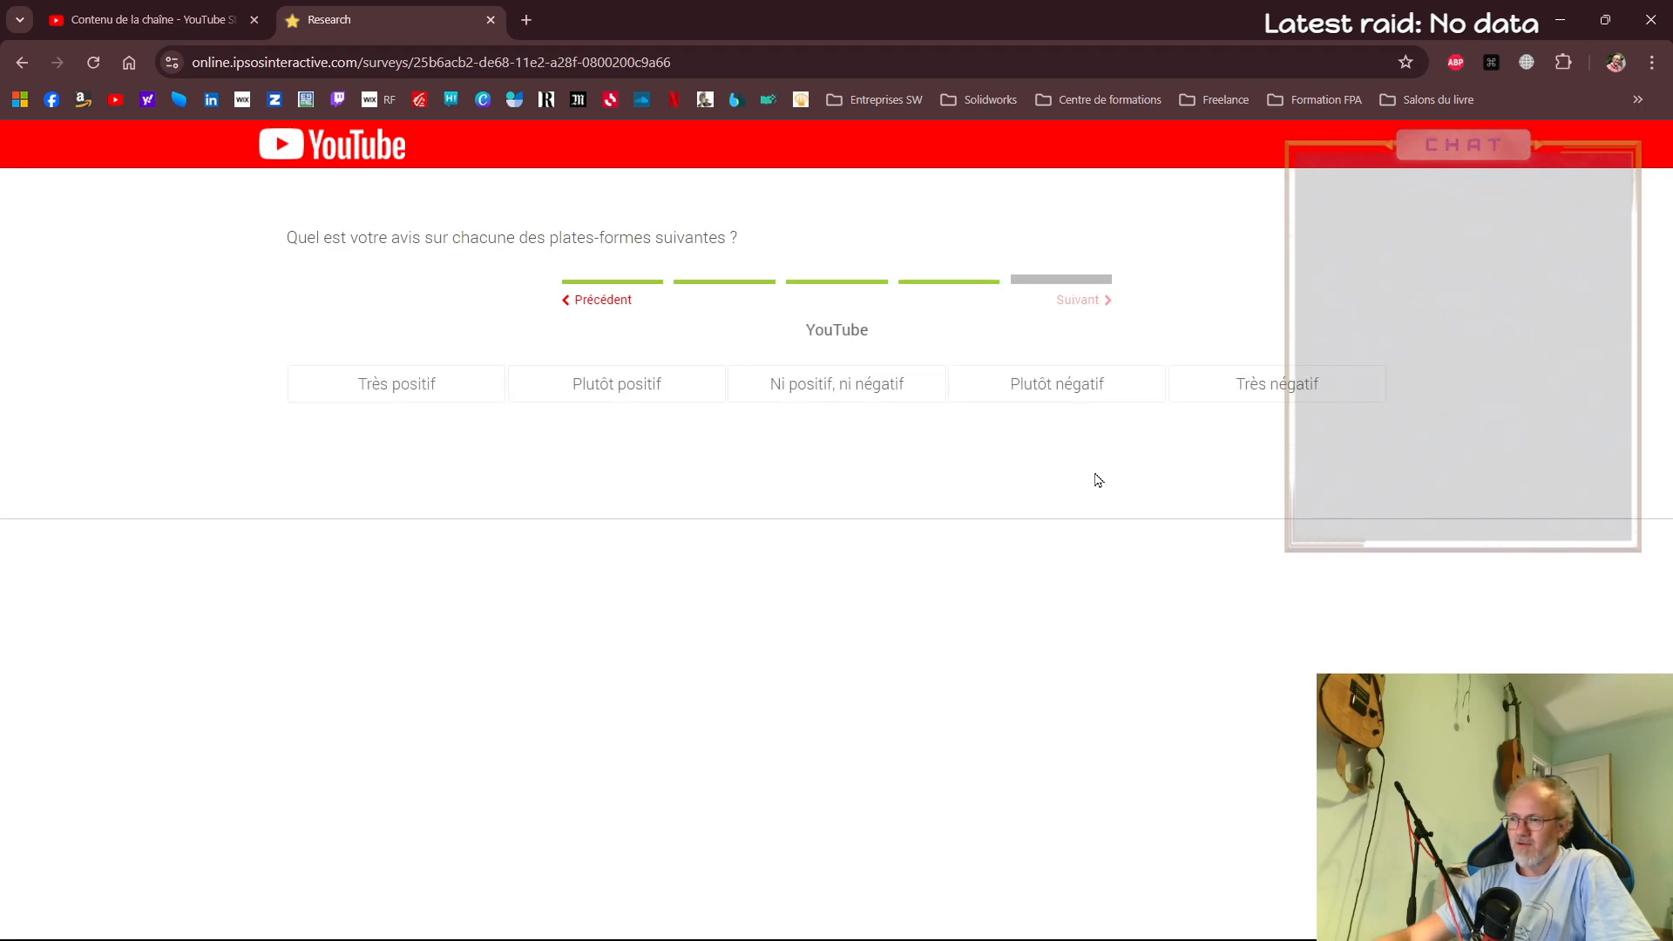
click(579, 396)
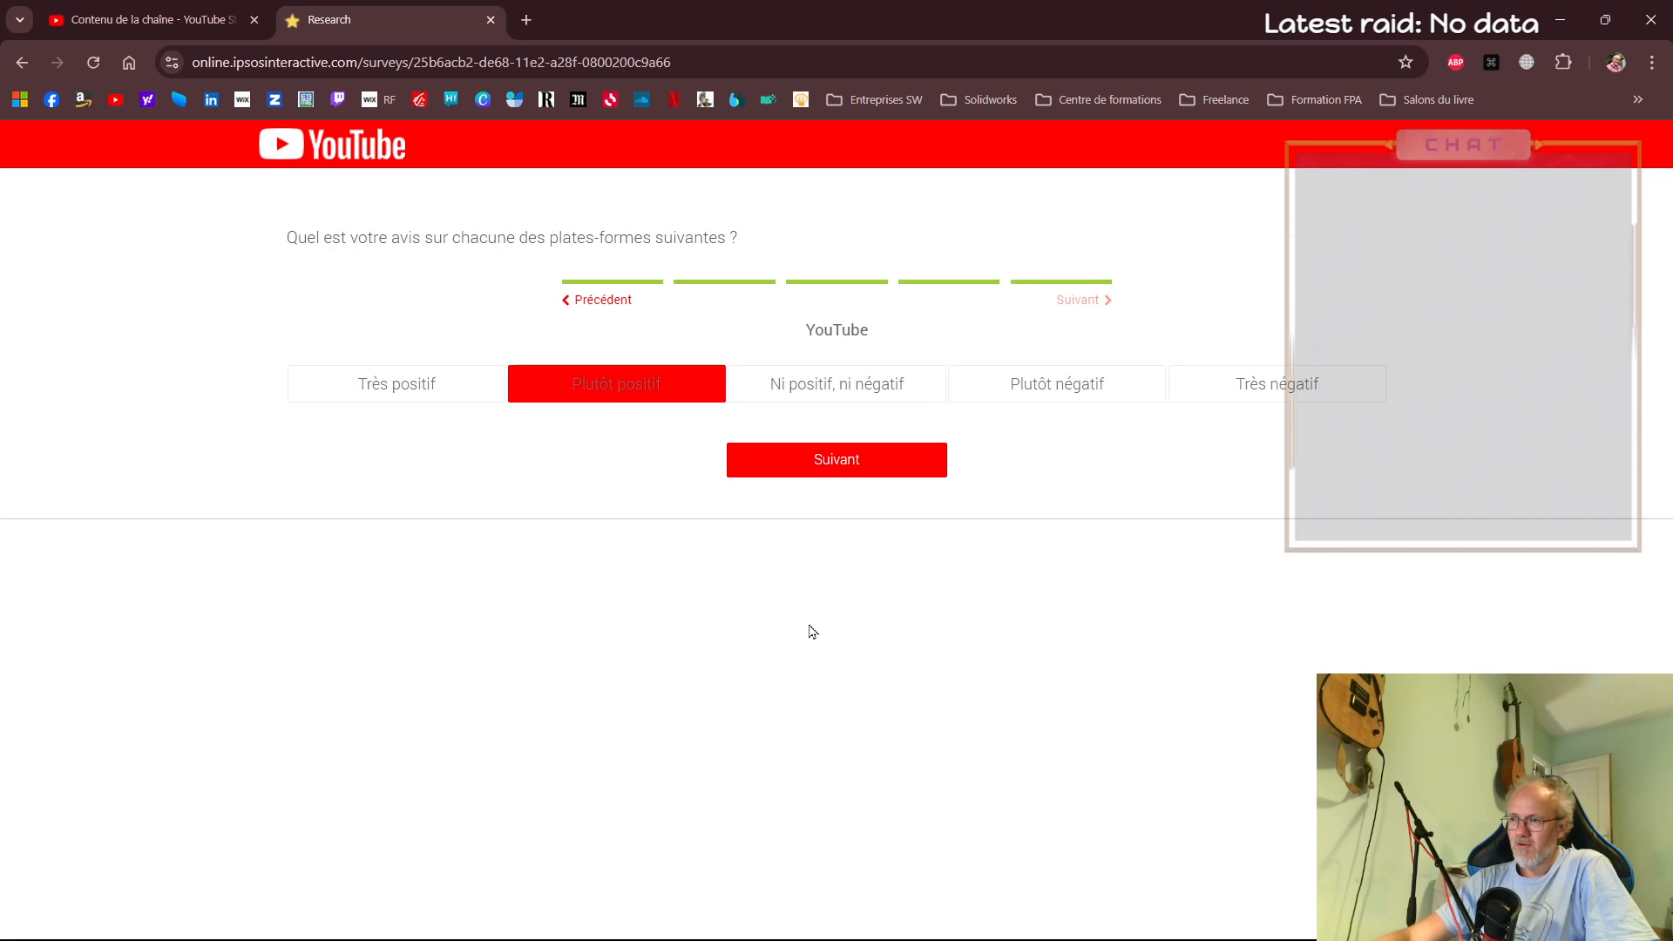
click(877, 470)
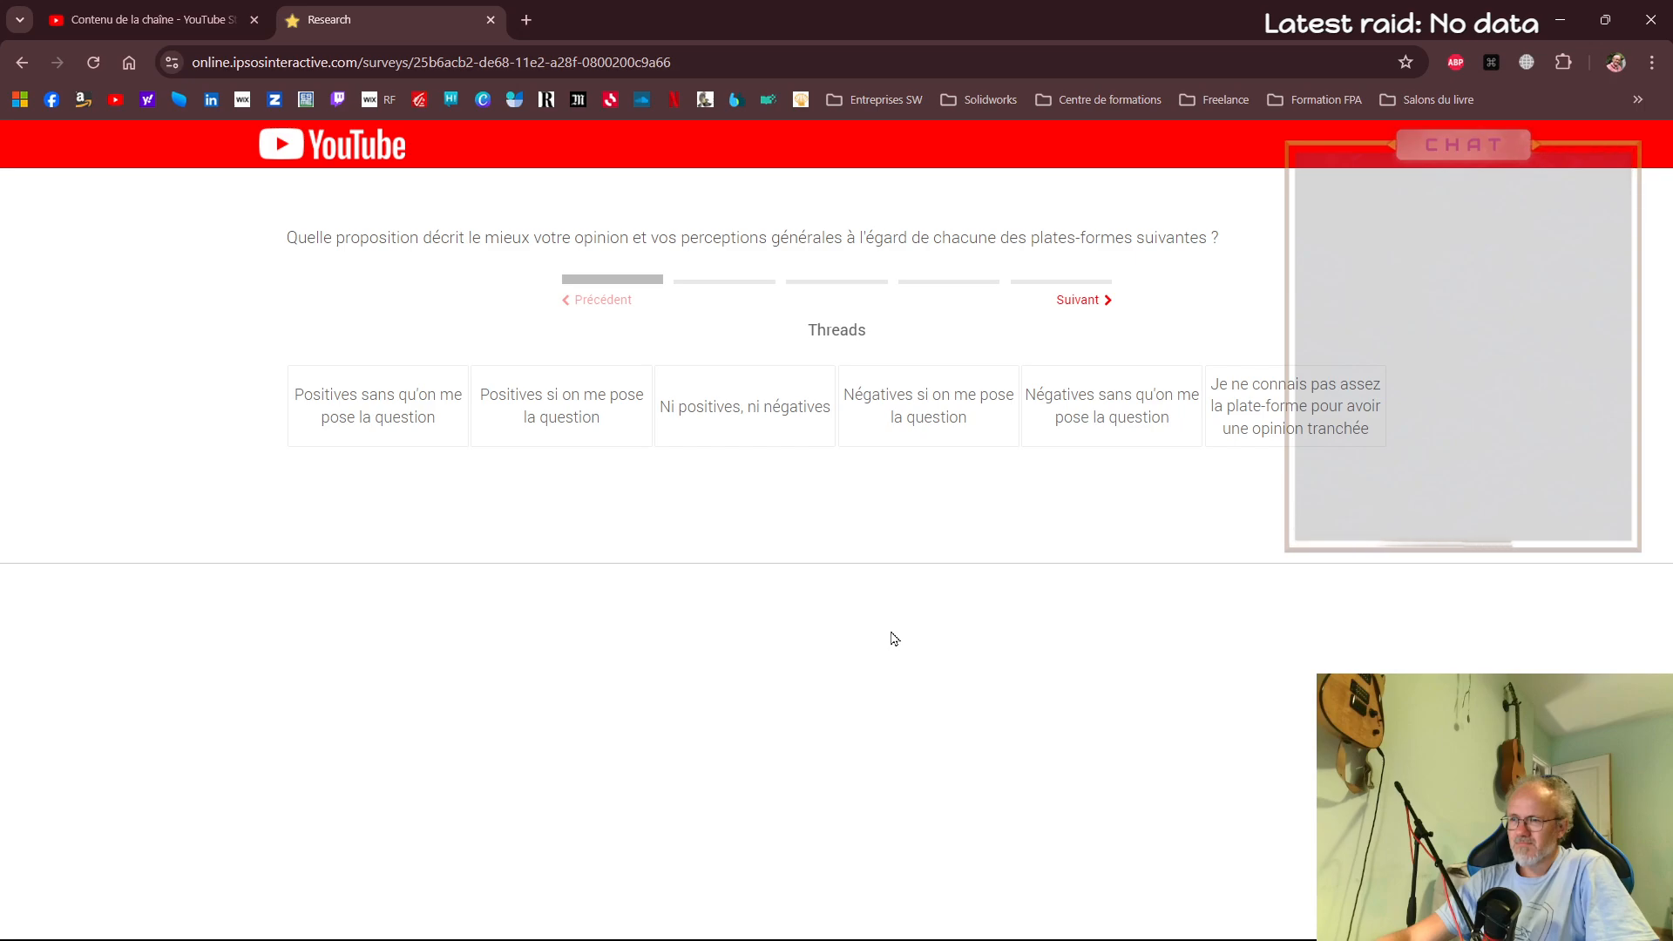
Describe perceptions of Threads as Ni positives, ni négatives and of Twitch as Positives si on me pose la question
click(734, 436)
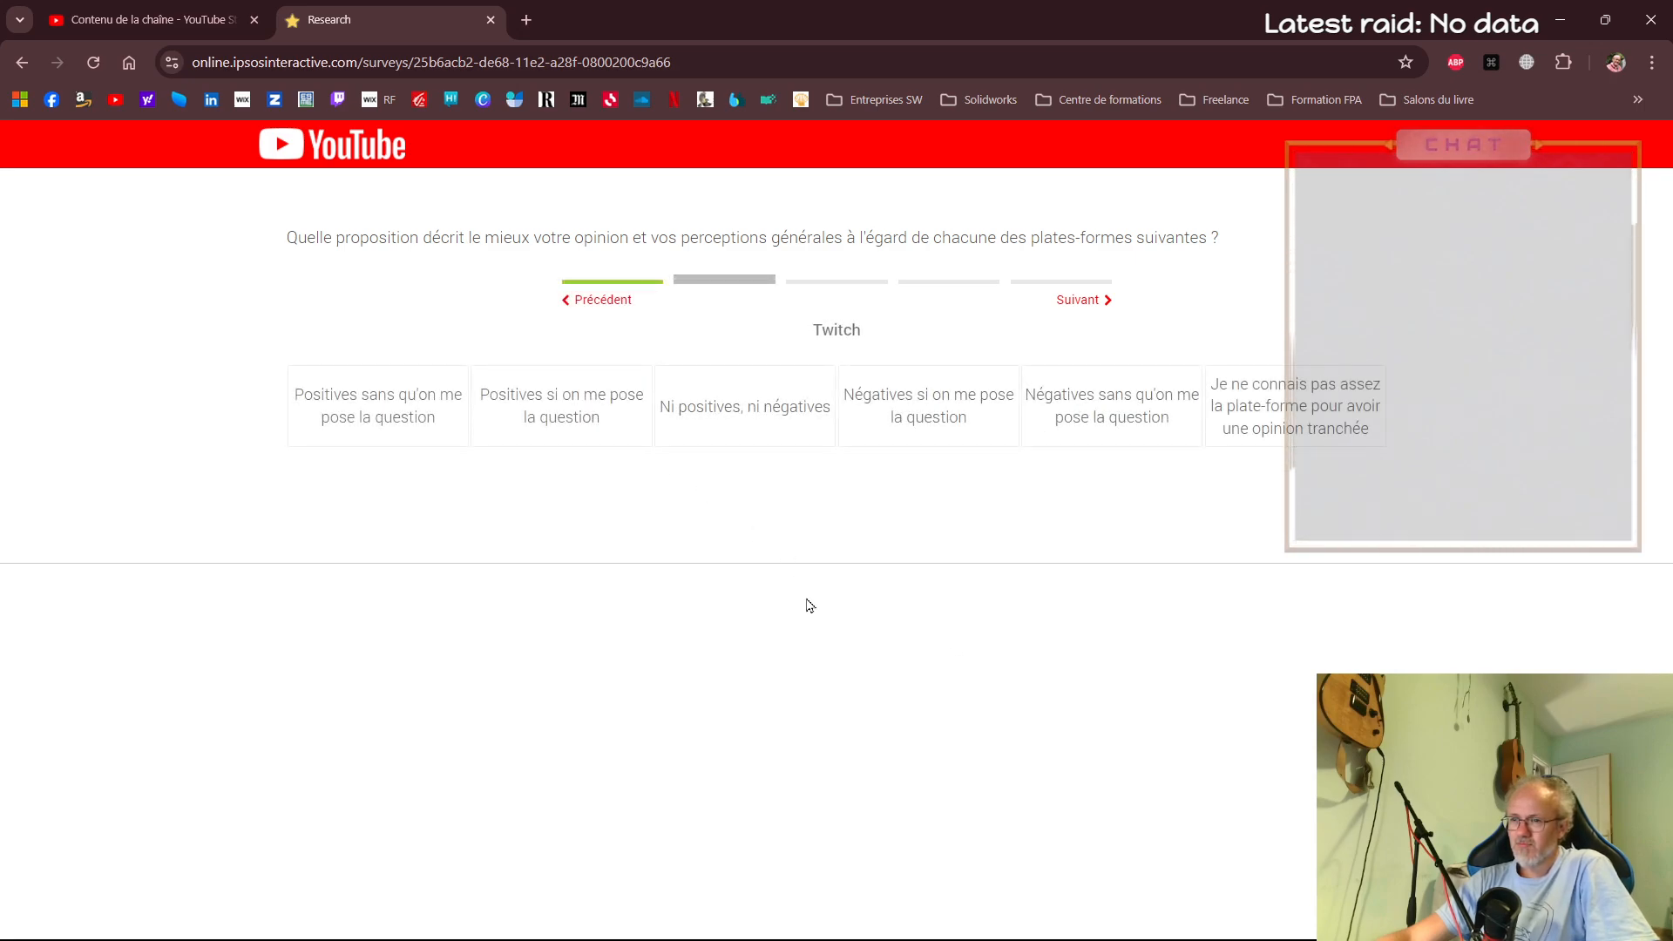
click(440, 428)
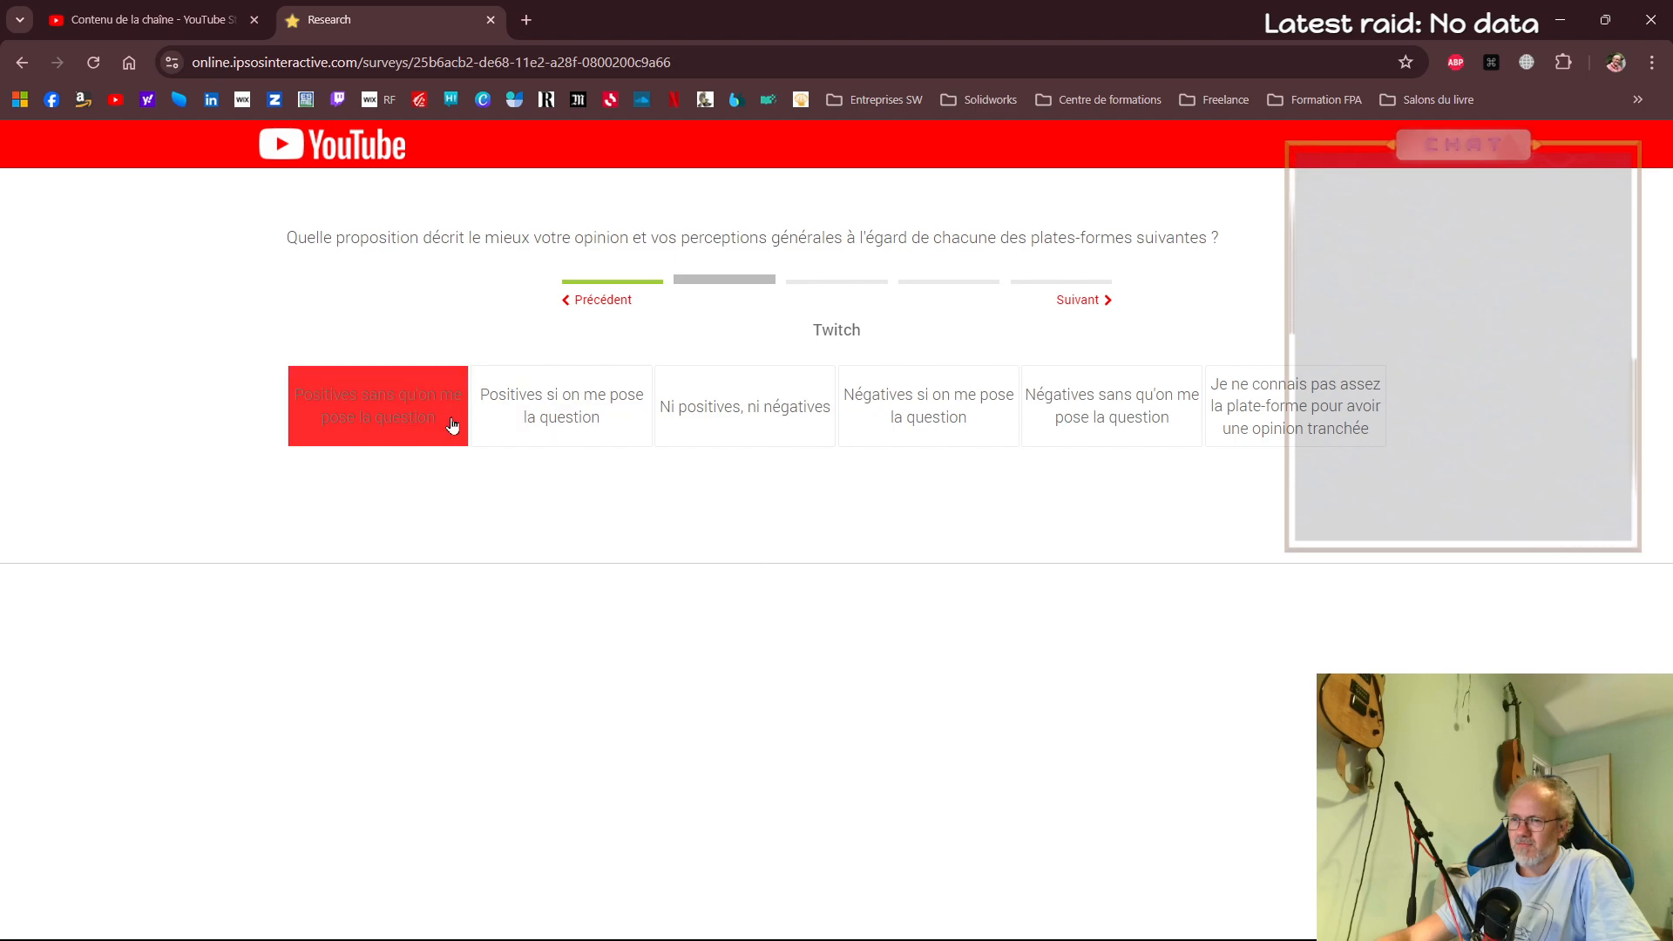
click(448, 429)
click(584, 431)
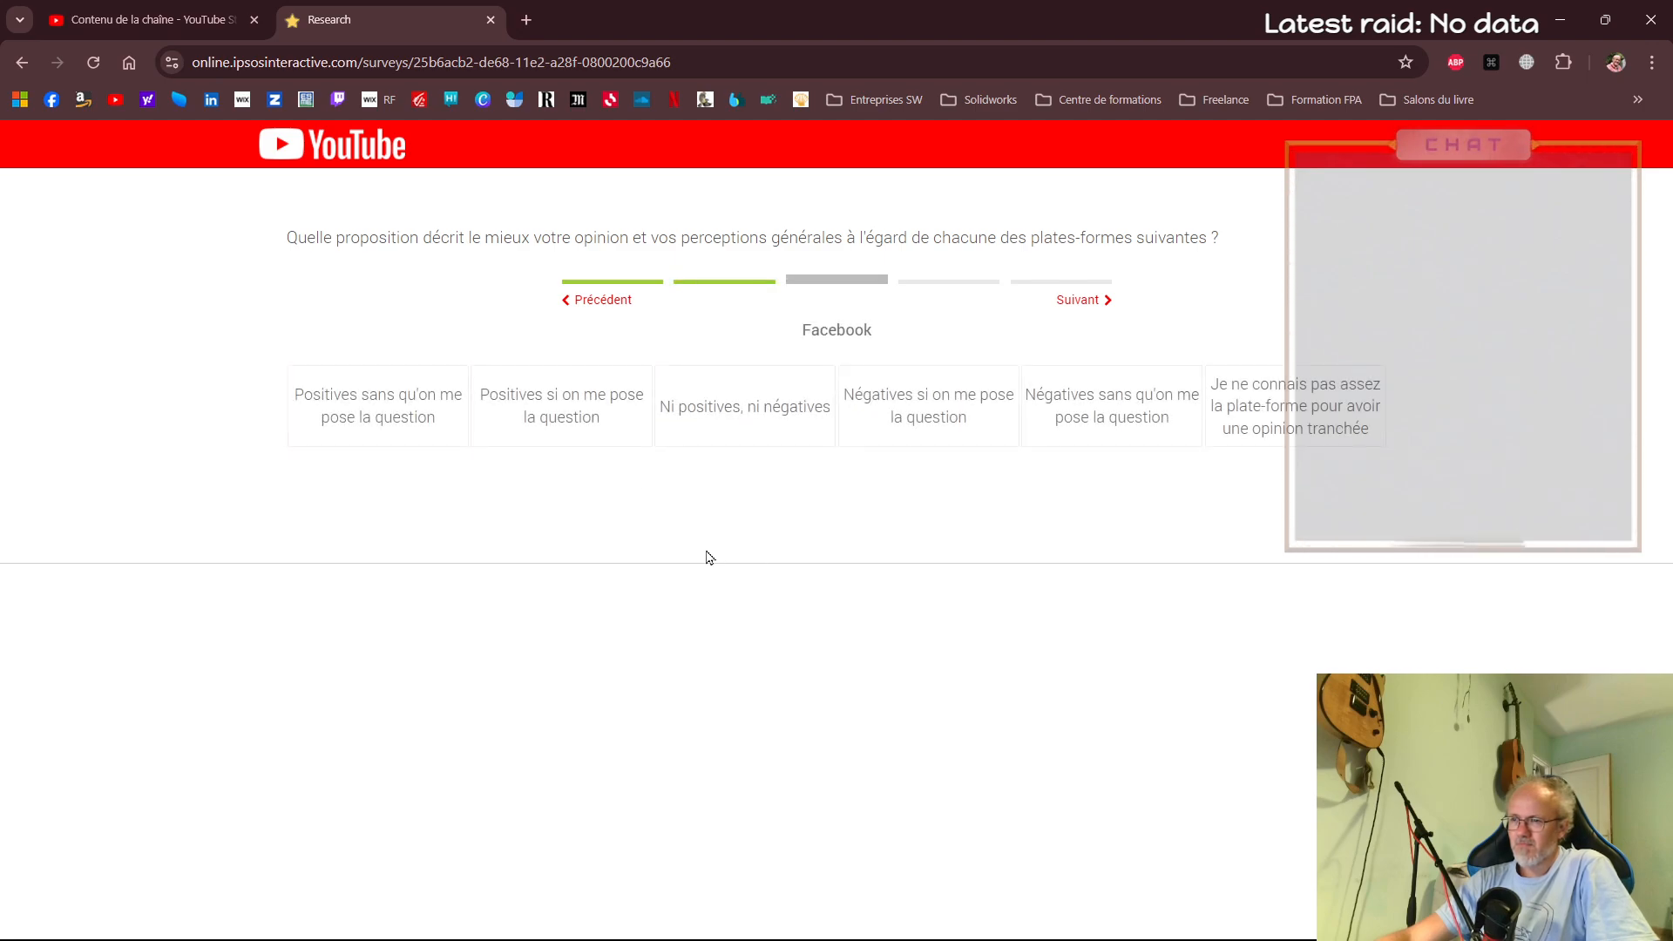
Answer Positives sans qu'on me pose la question for Facebook and YouTube, Négatives sans qu'on me pose la question for Instagram, and continue
click(455, 418)
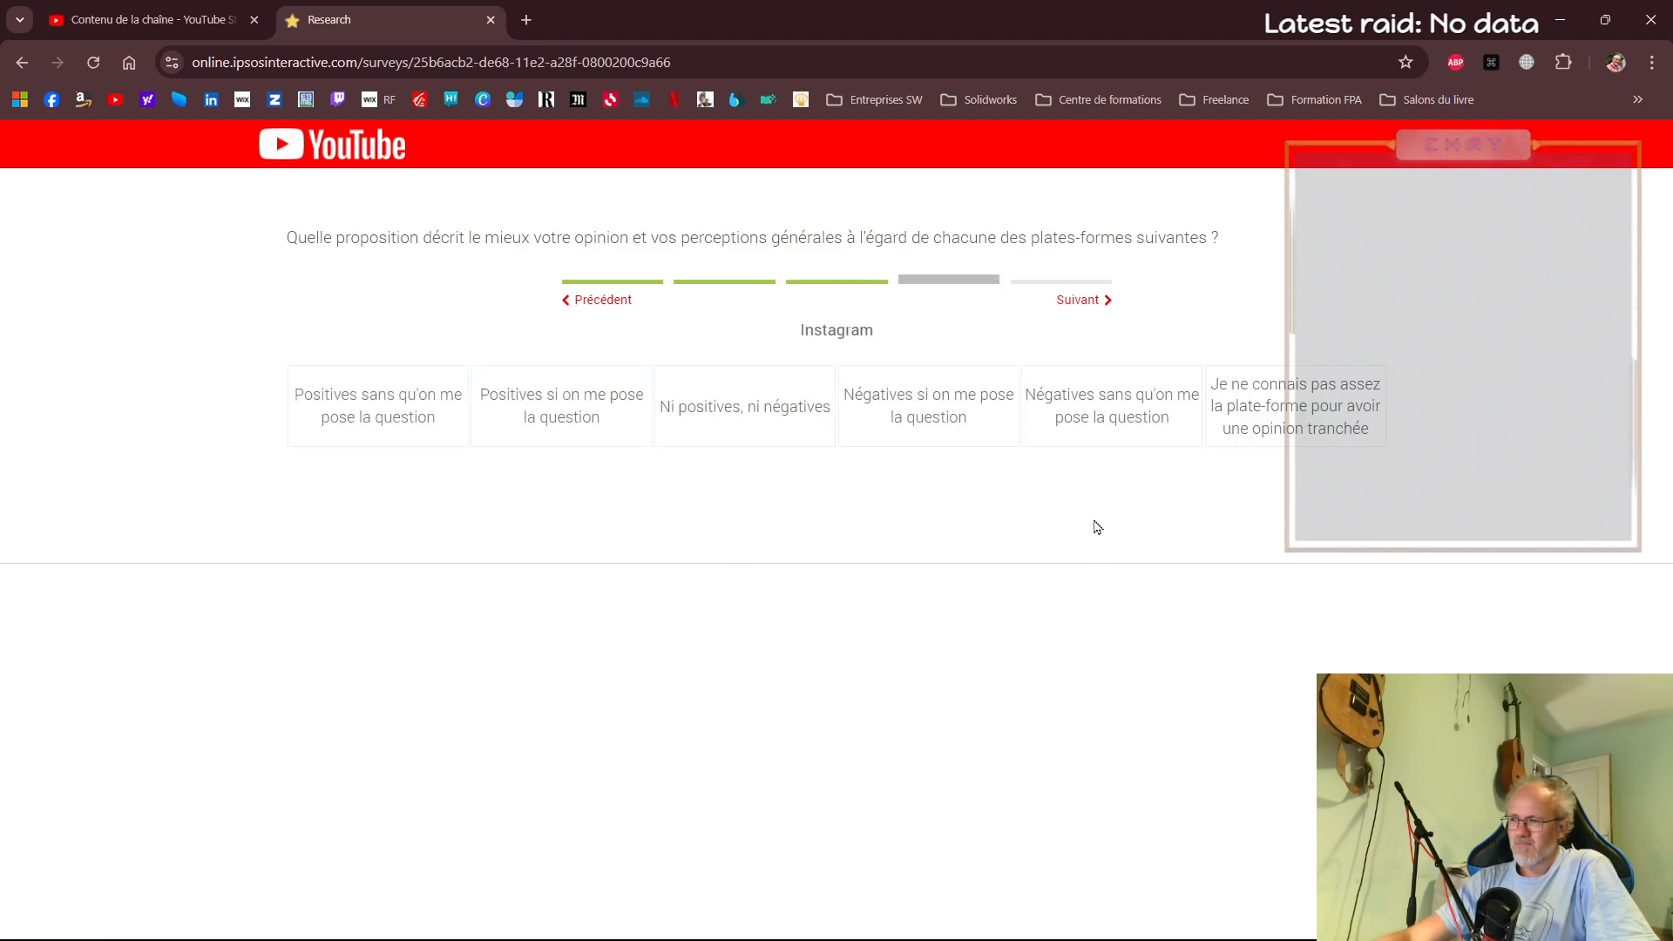
click(1105, 444)
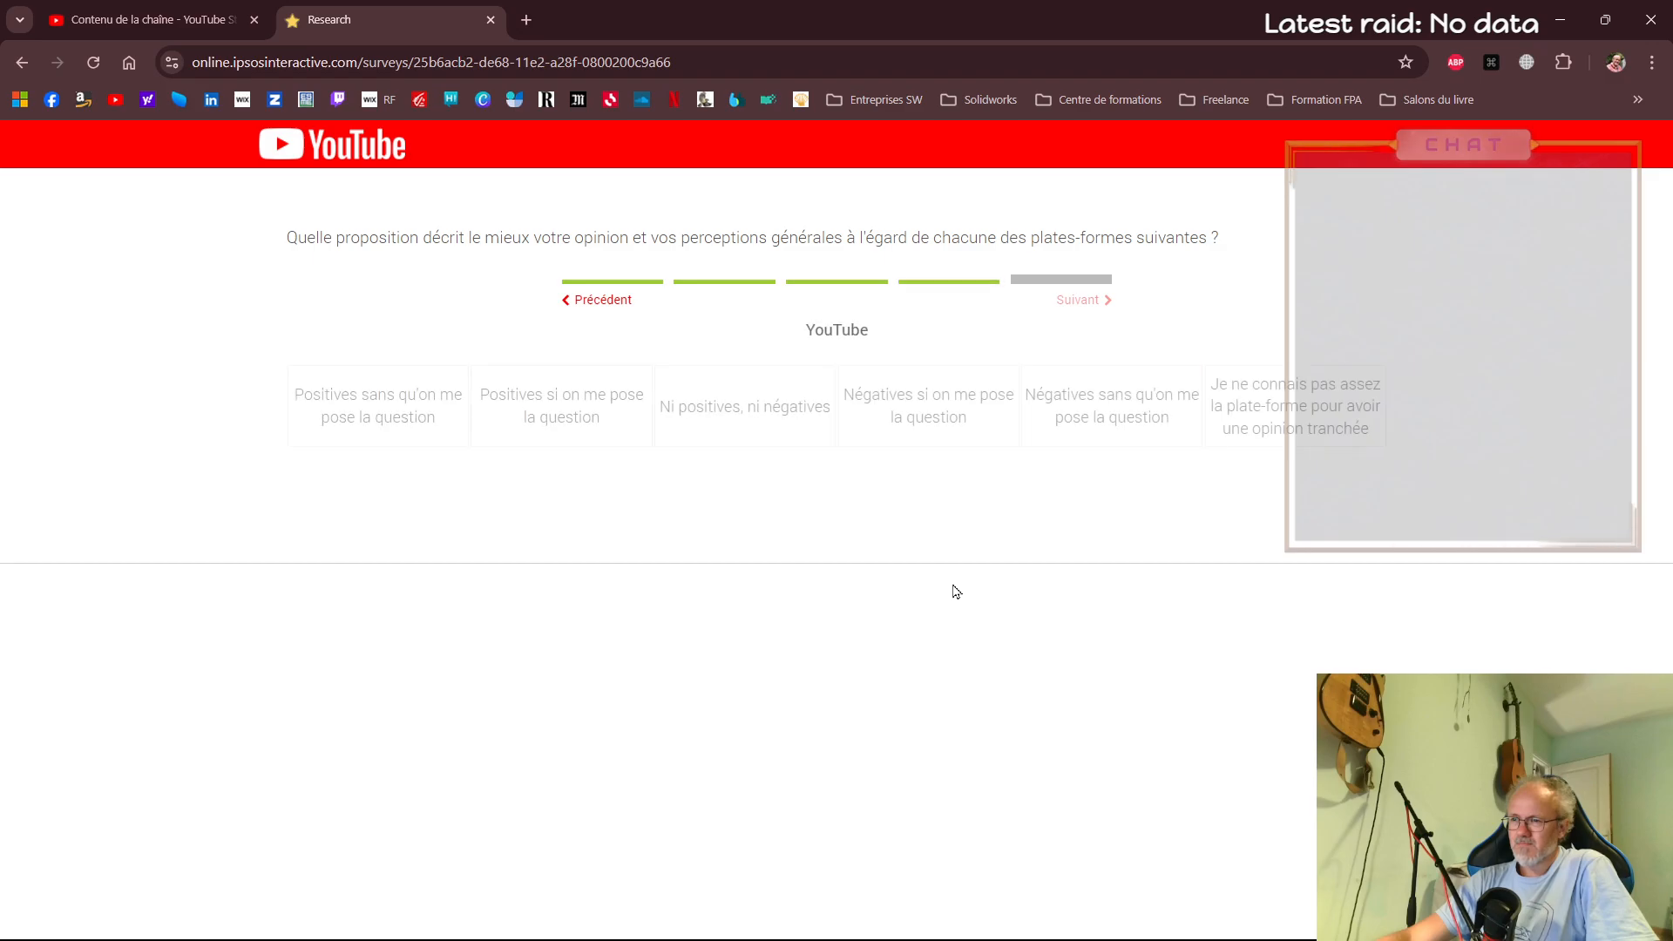
click(502, 440)
click(369, 436)
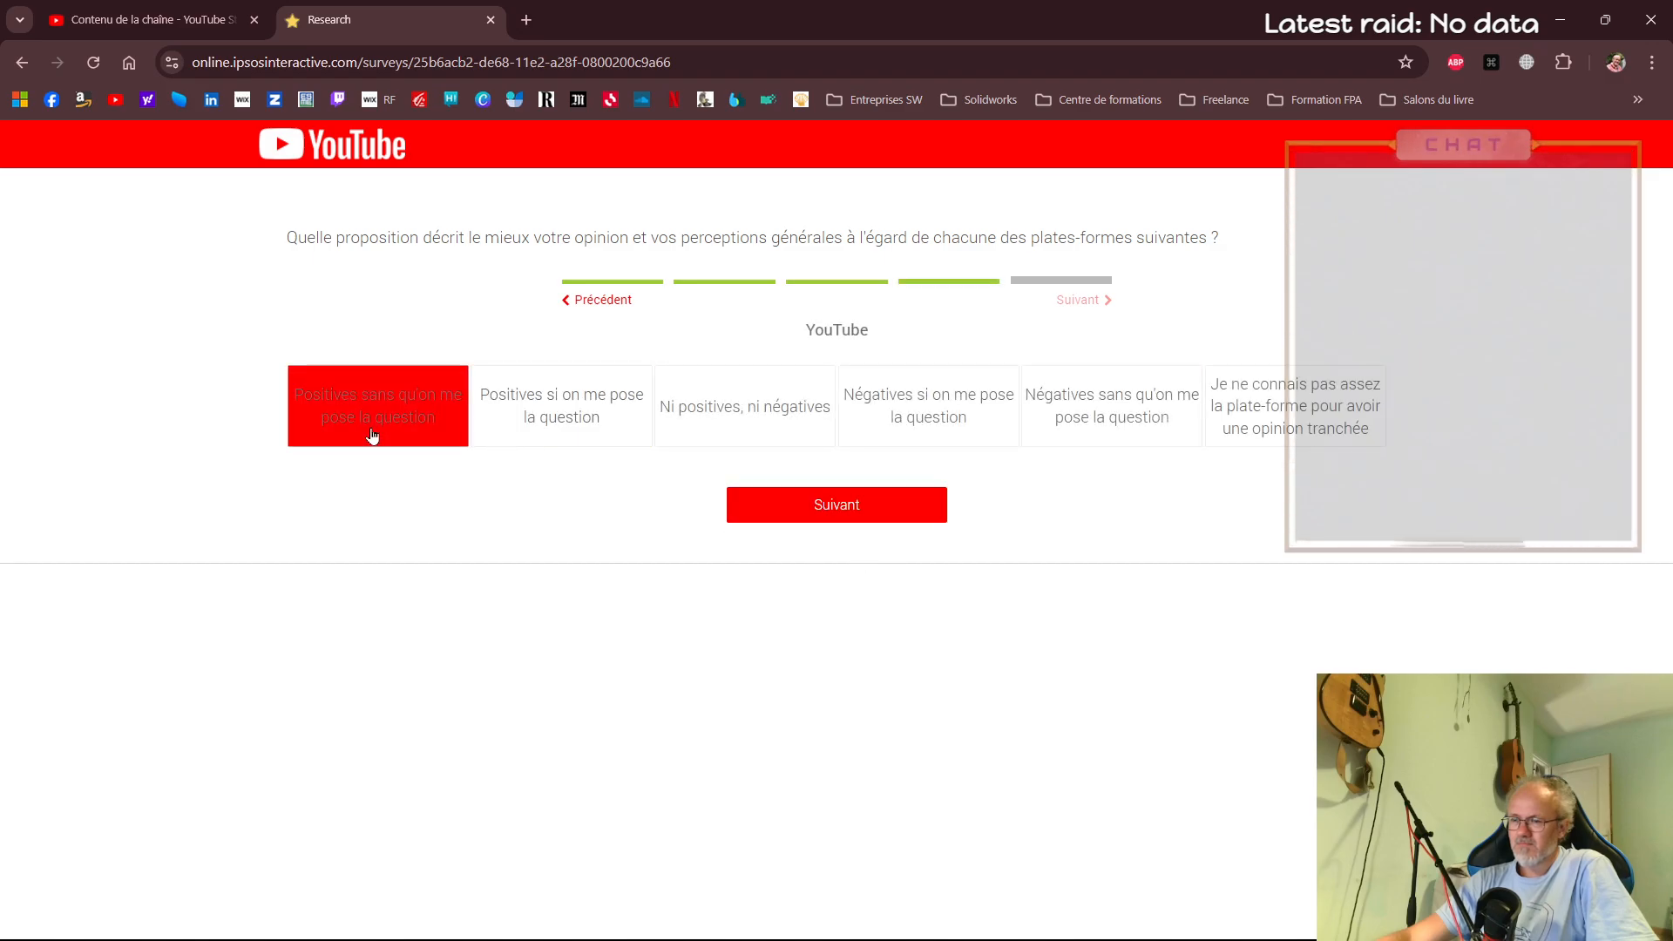
click(844, 518)
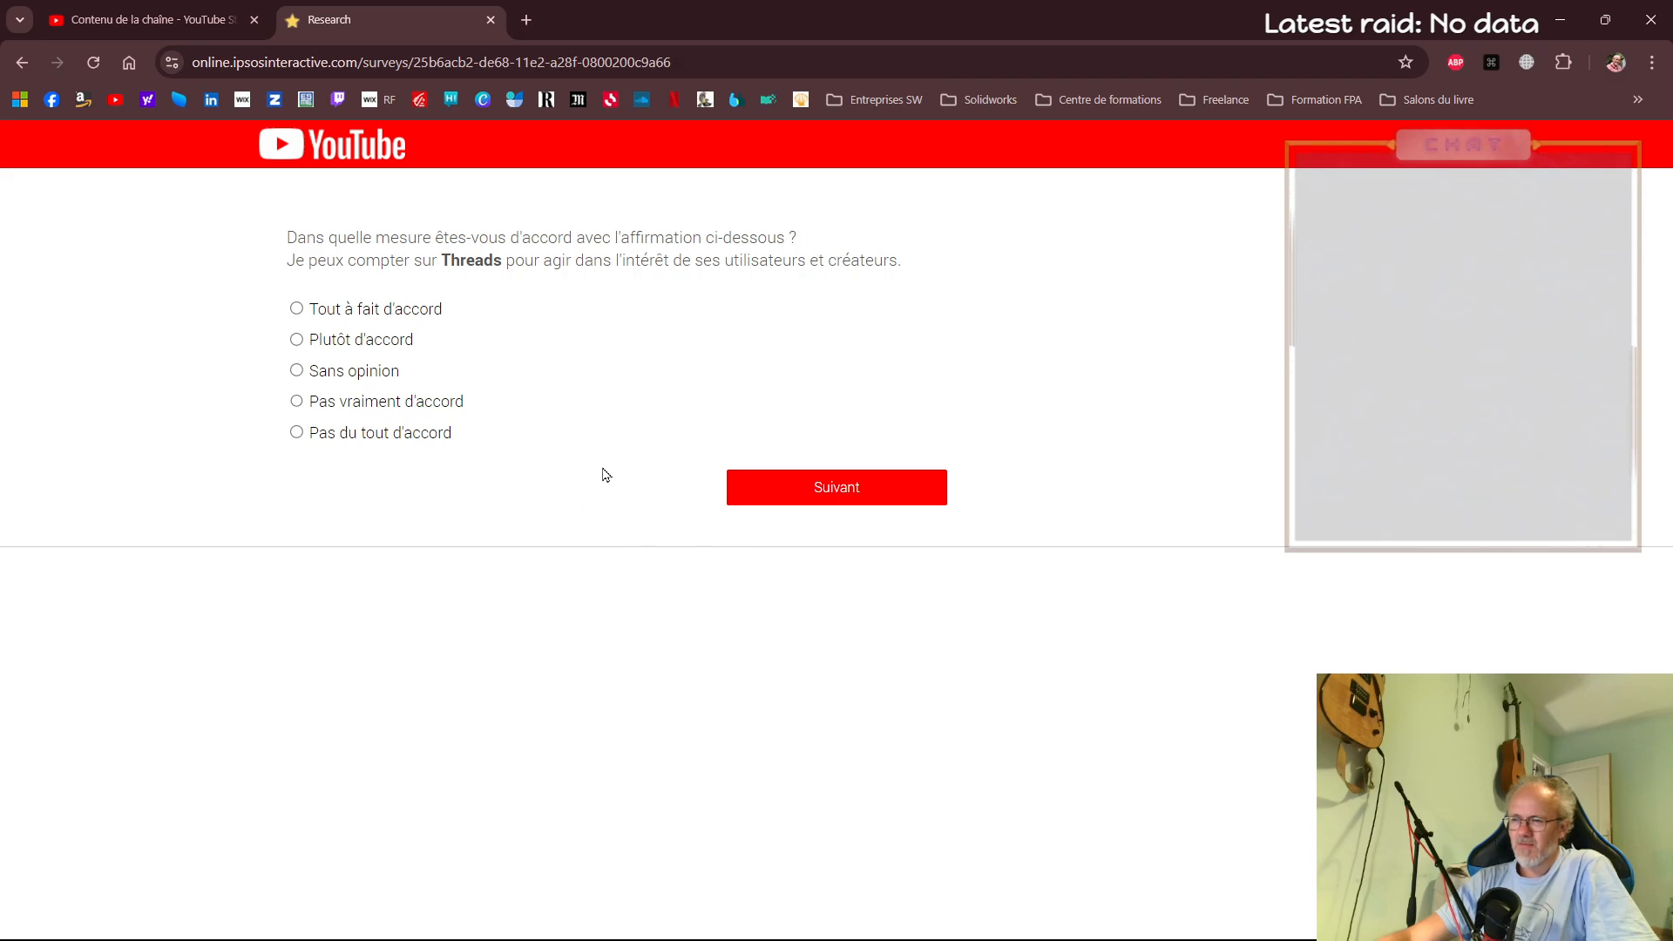
Answer Sans opinion to the statements on Threads acting in its users' interest and being a reliable company, continuing after each
click(347, 375)
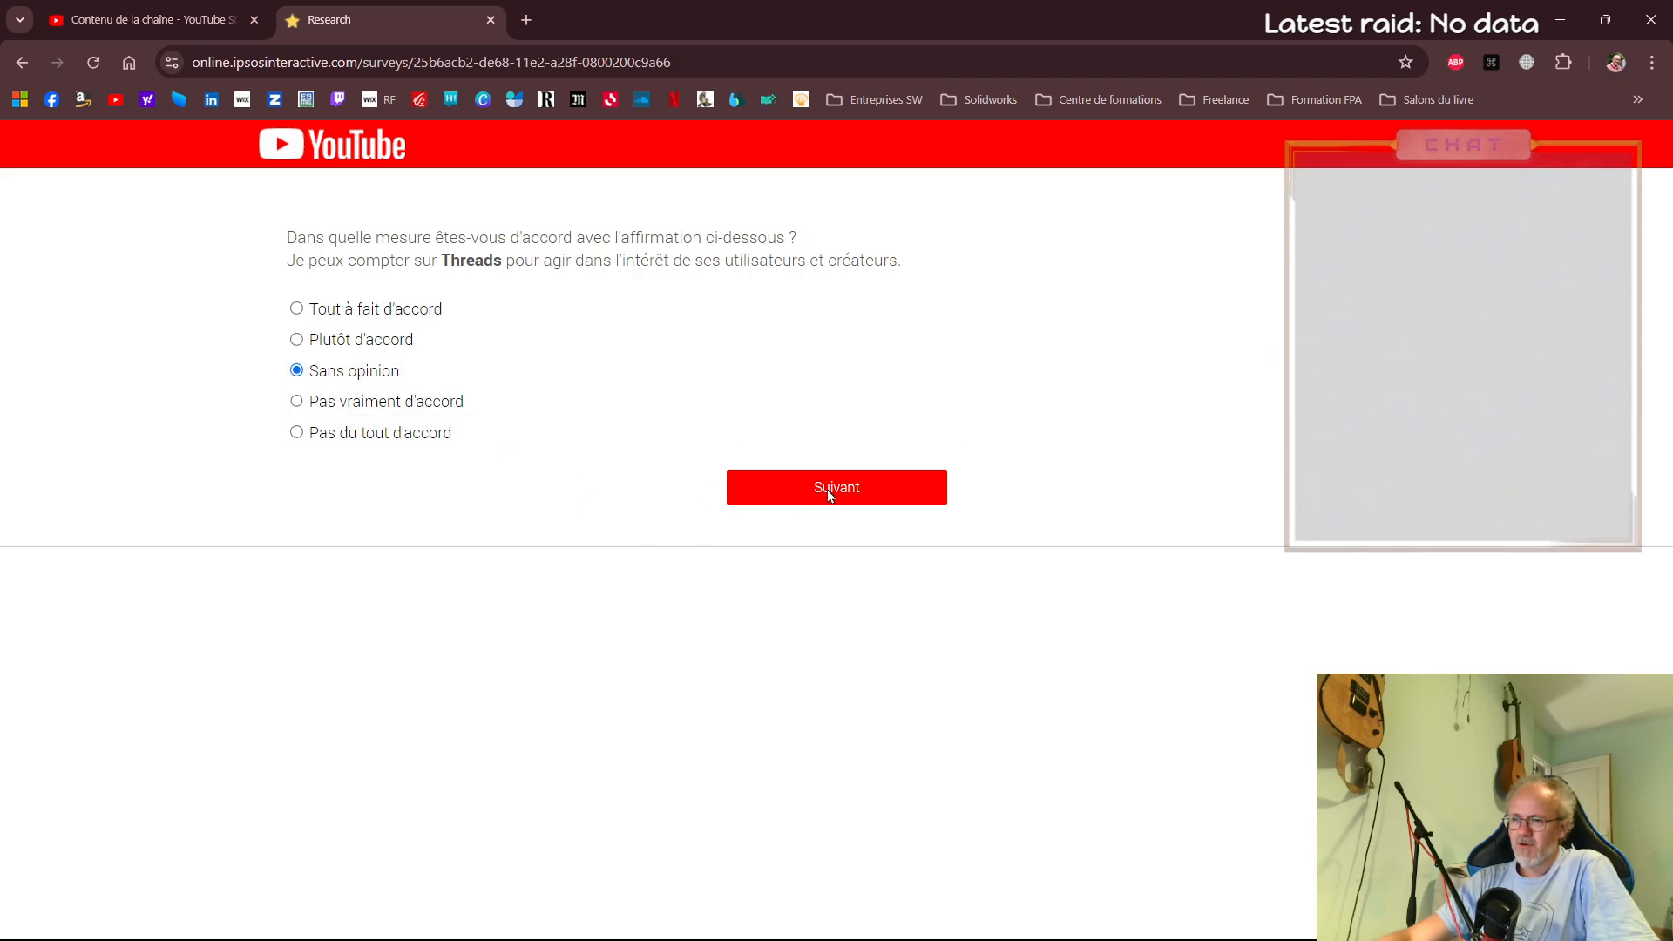
click(829, 489)
click(531, 373)
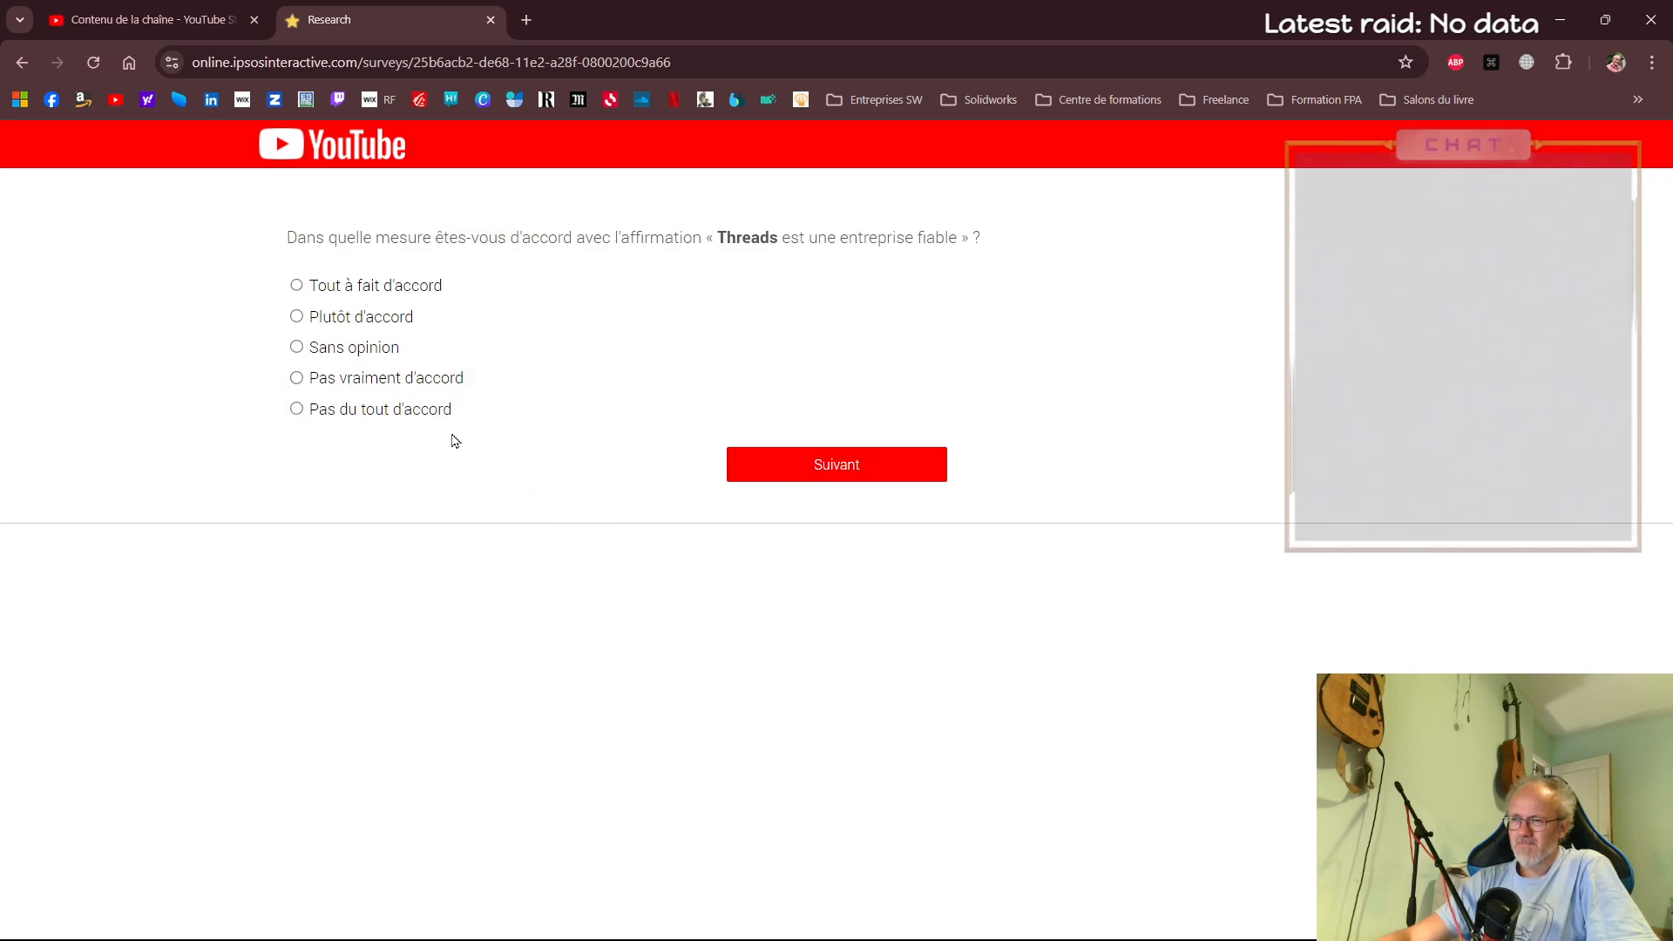
click(336, 347)
click(753, 477)
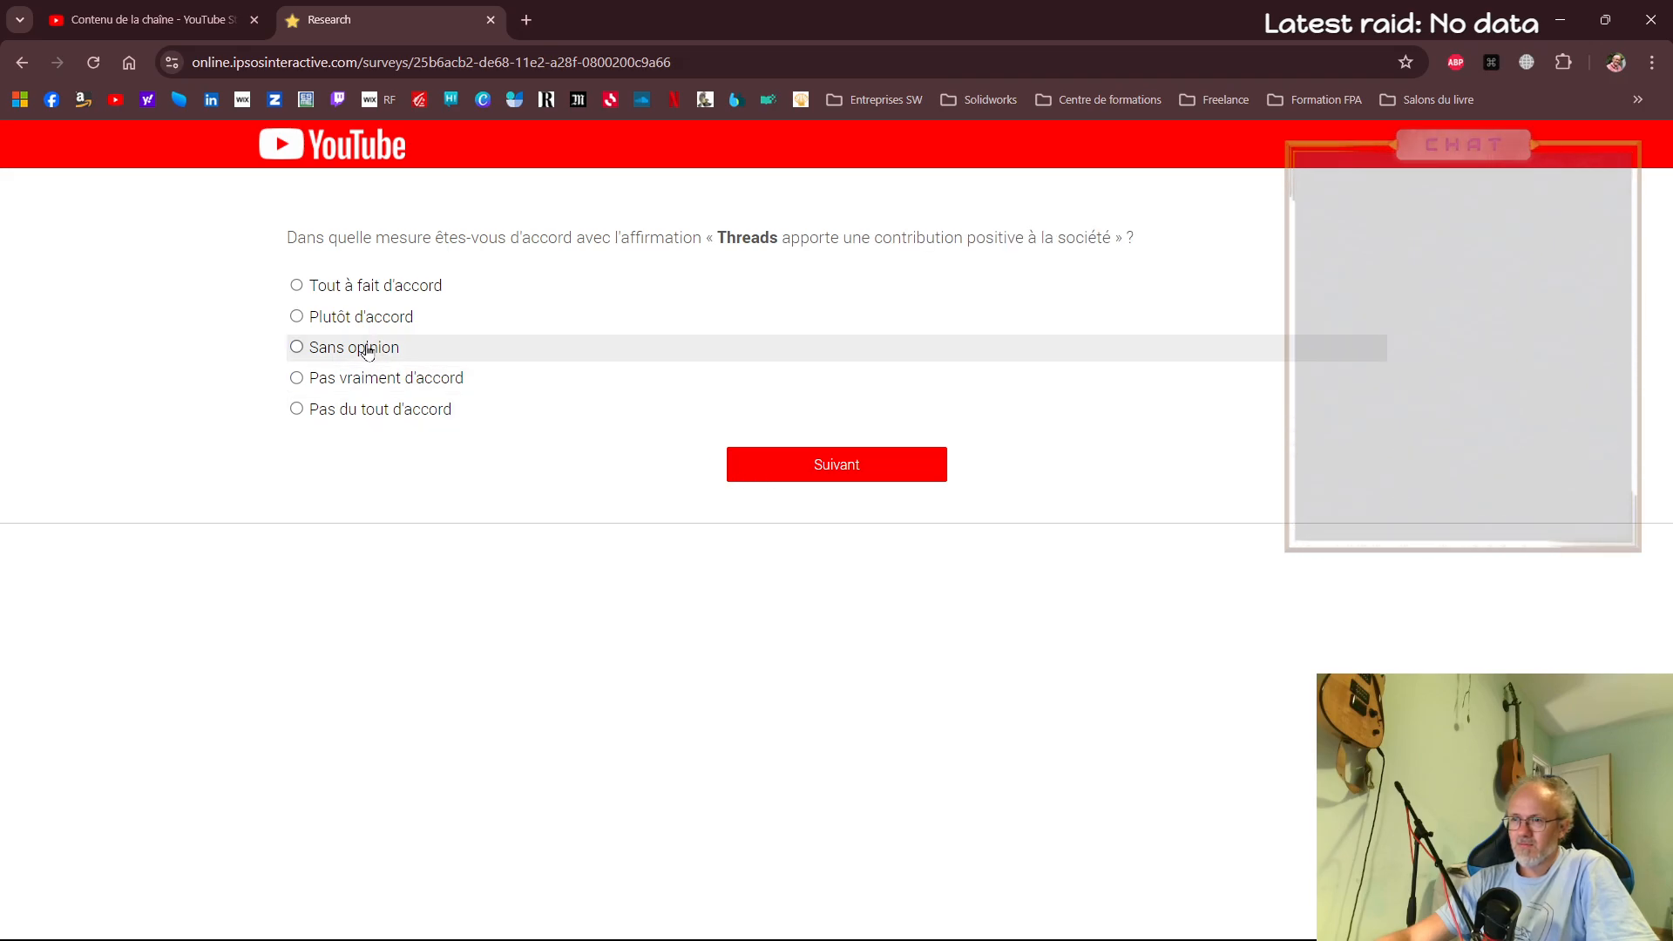
Answer Sans opinion on Threads' positive contribution to society and essential role for creators, rate satisfaction with it as Plutôt satisfait(e), and continue
click(366, 351)
click(834, 471)
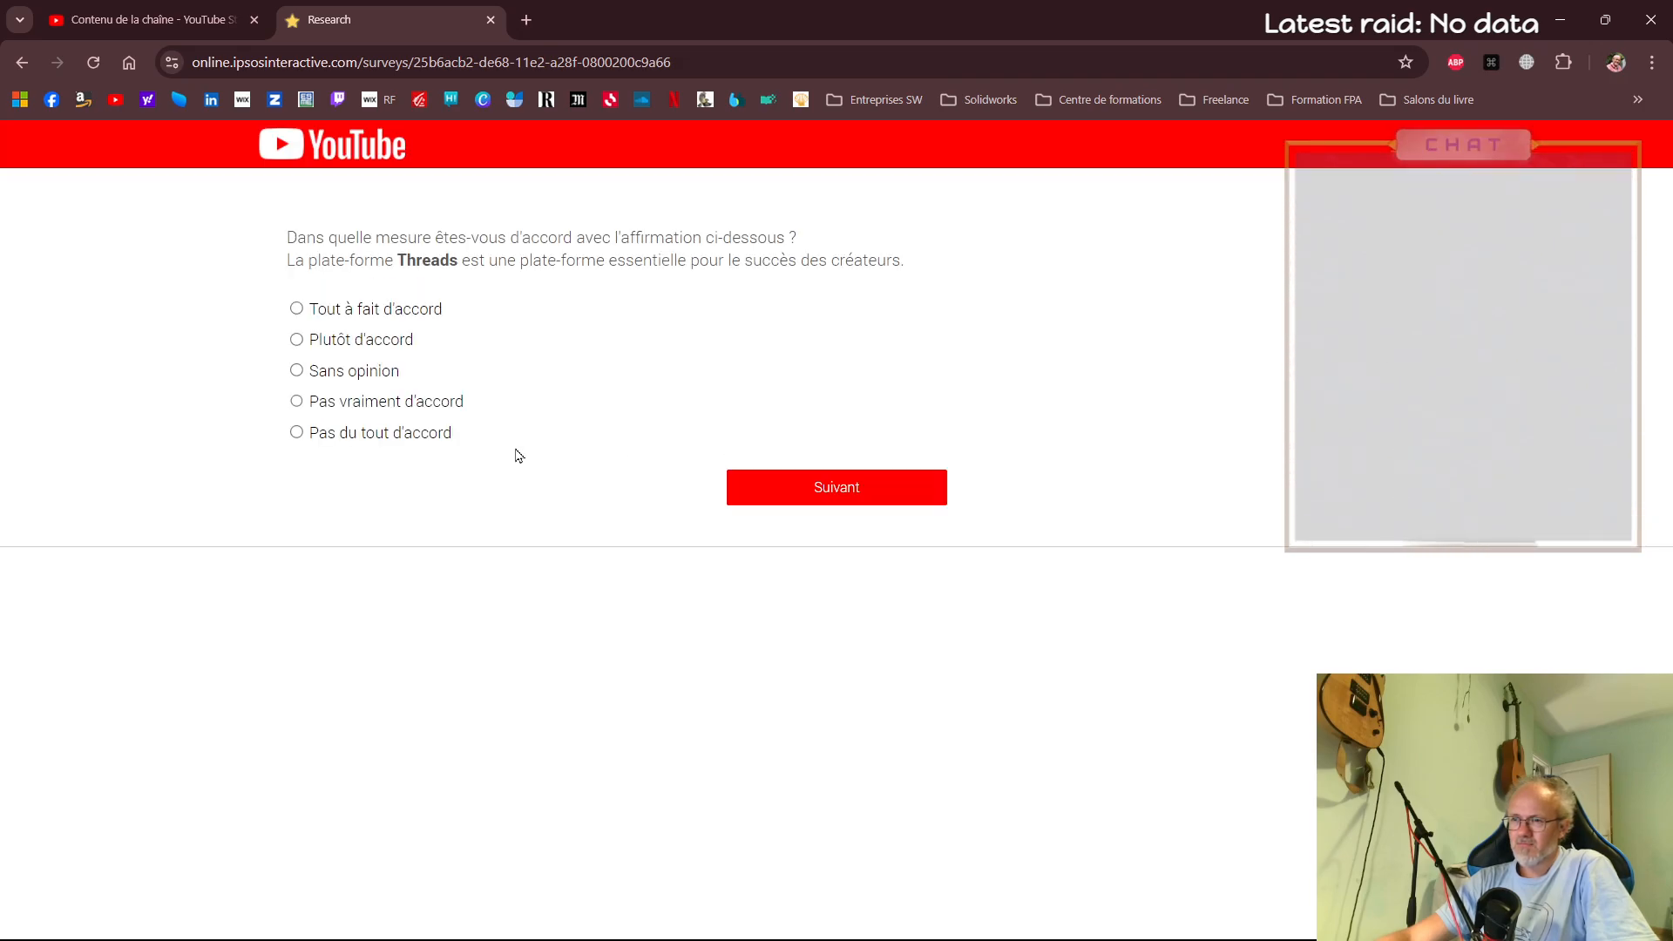
click(373, 370)
click(800, 486)
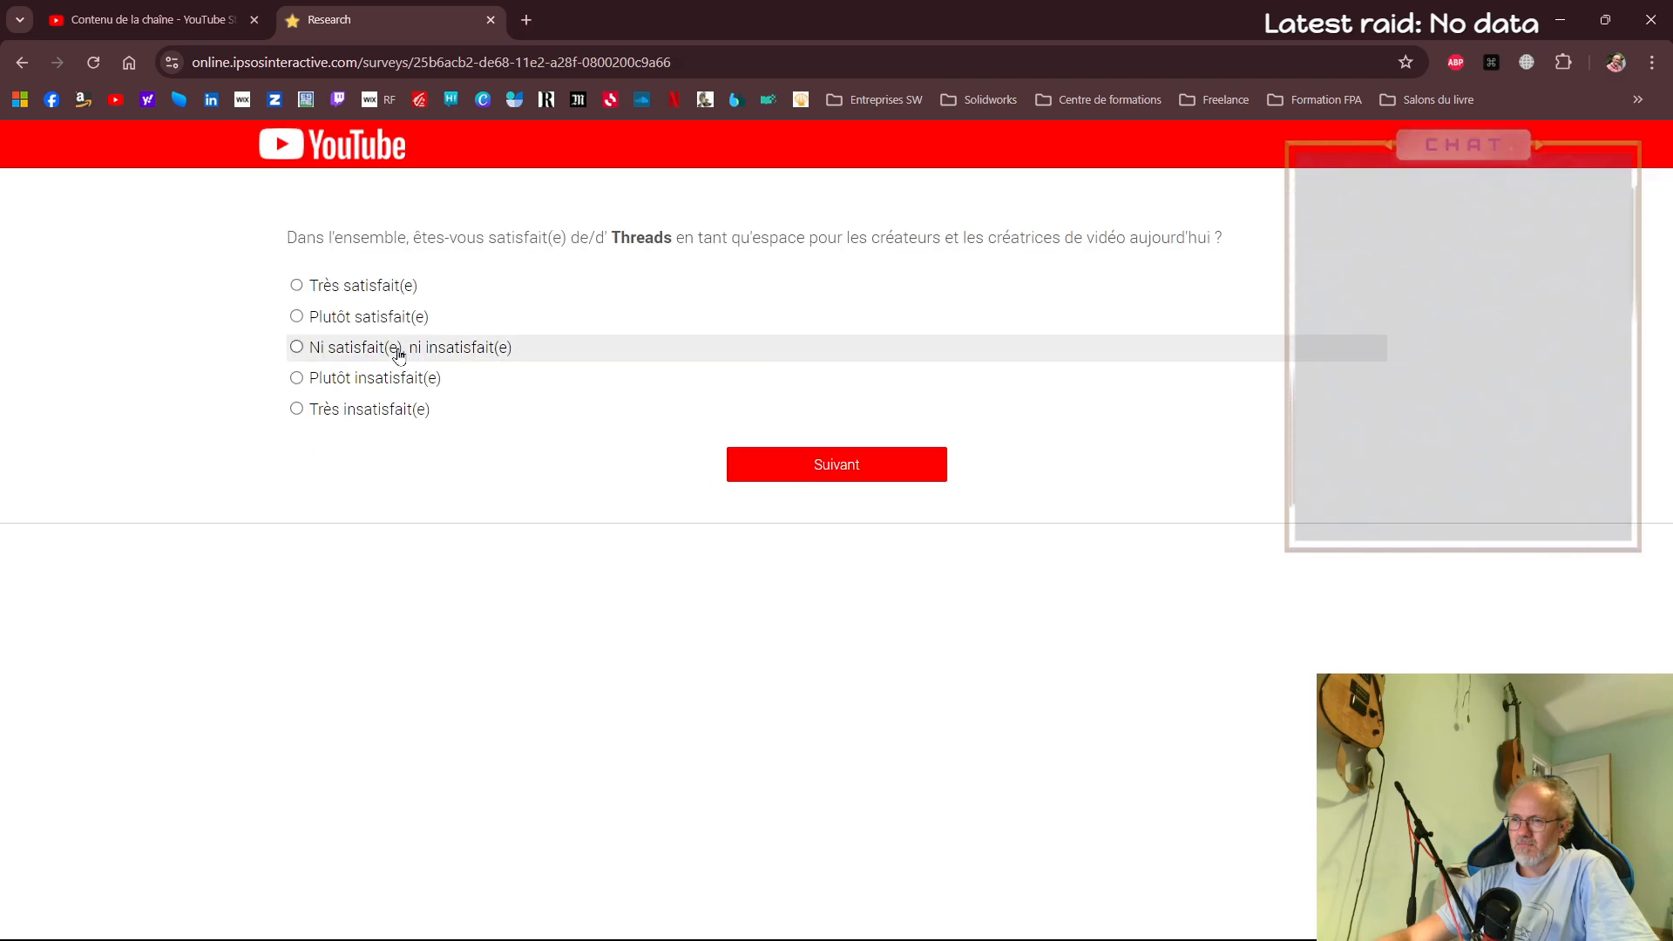
click(377, 318)
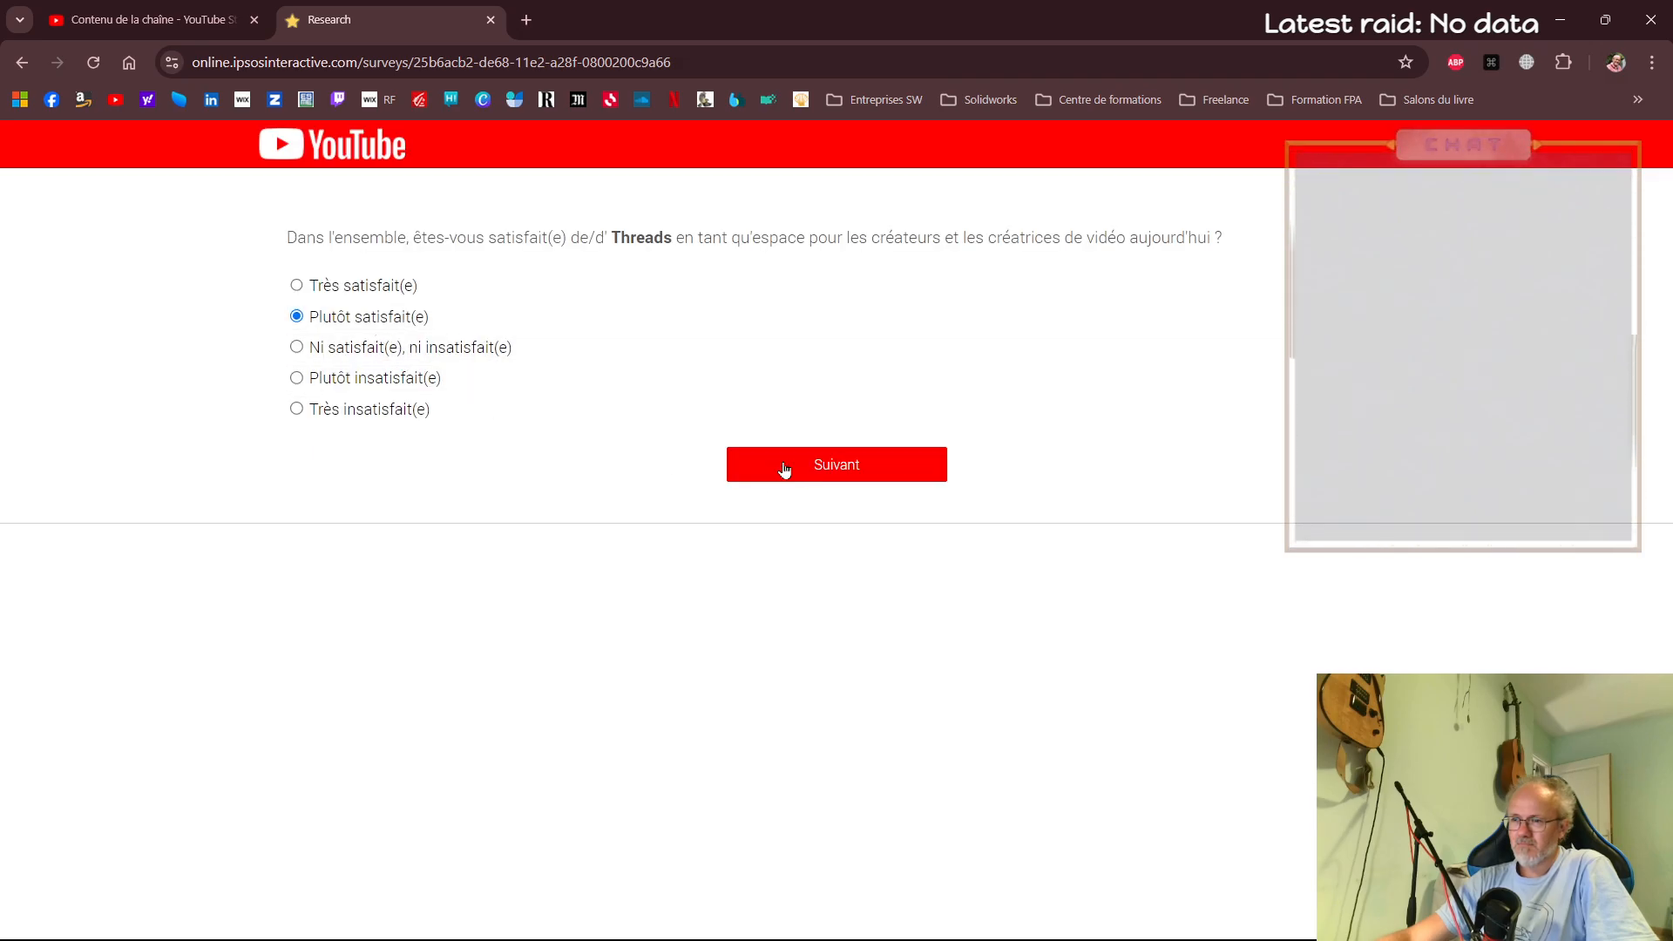
click(788, 462)
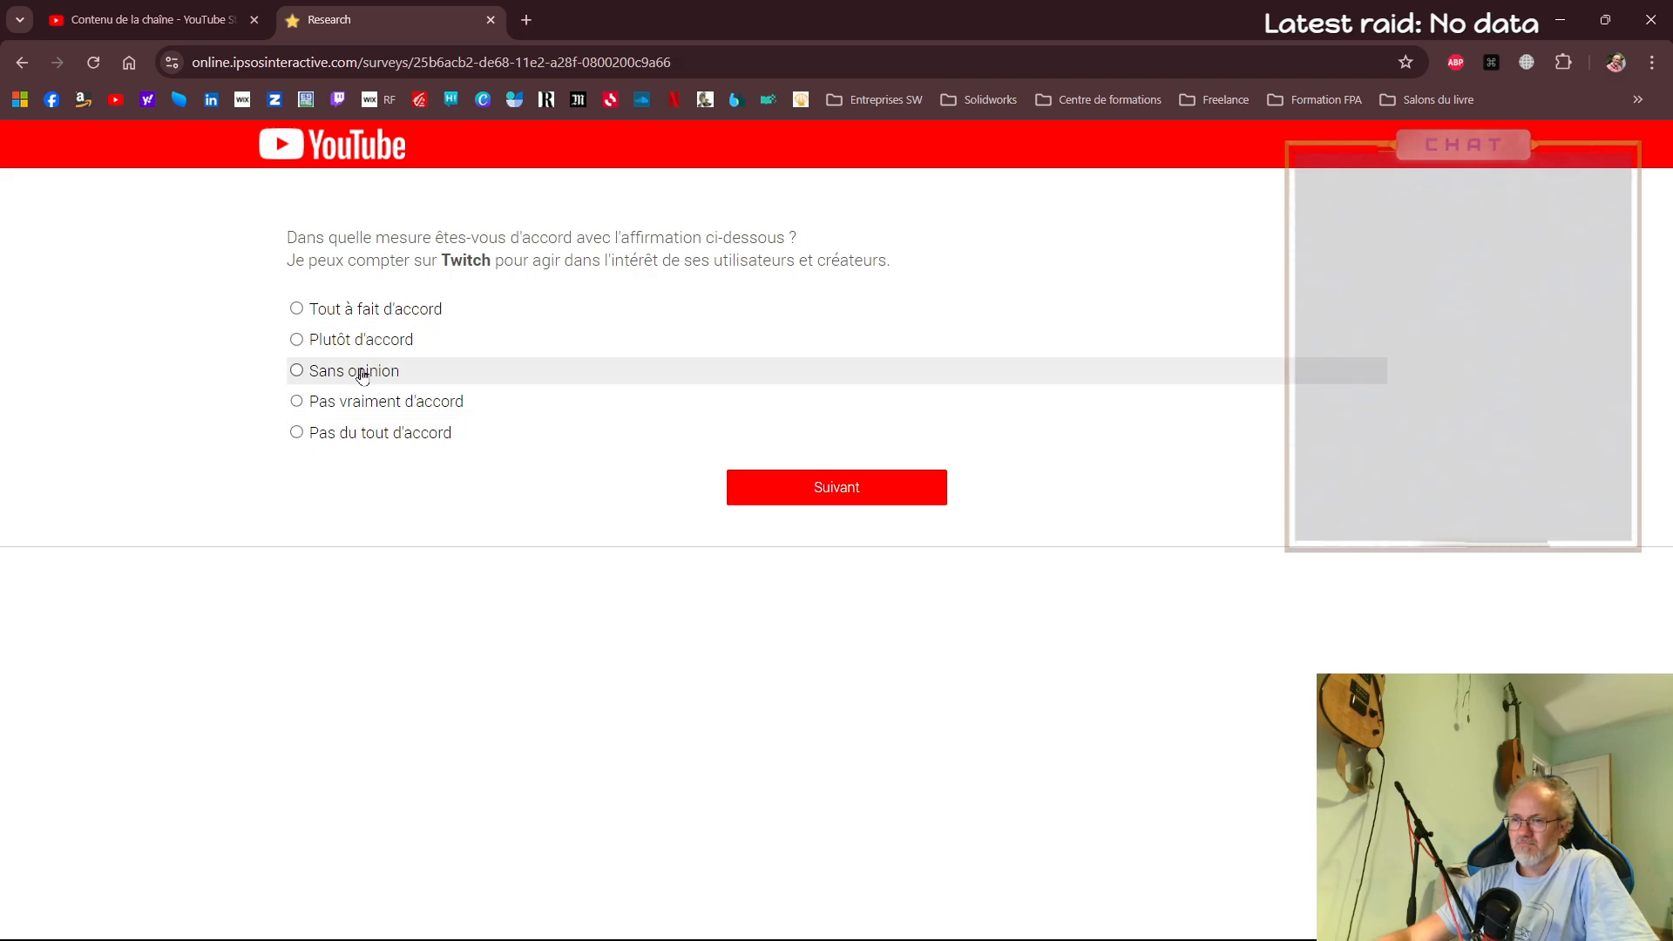
Answer Pas vraiment d'accord on Twitch acting in users' interest and confidence in a future there, Sans opinion on its reliability, and continue
click(364, 403)
click(751, 488)
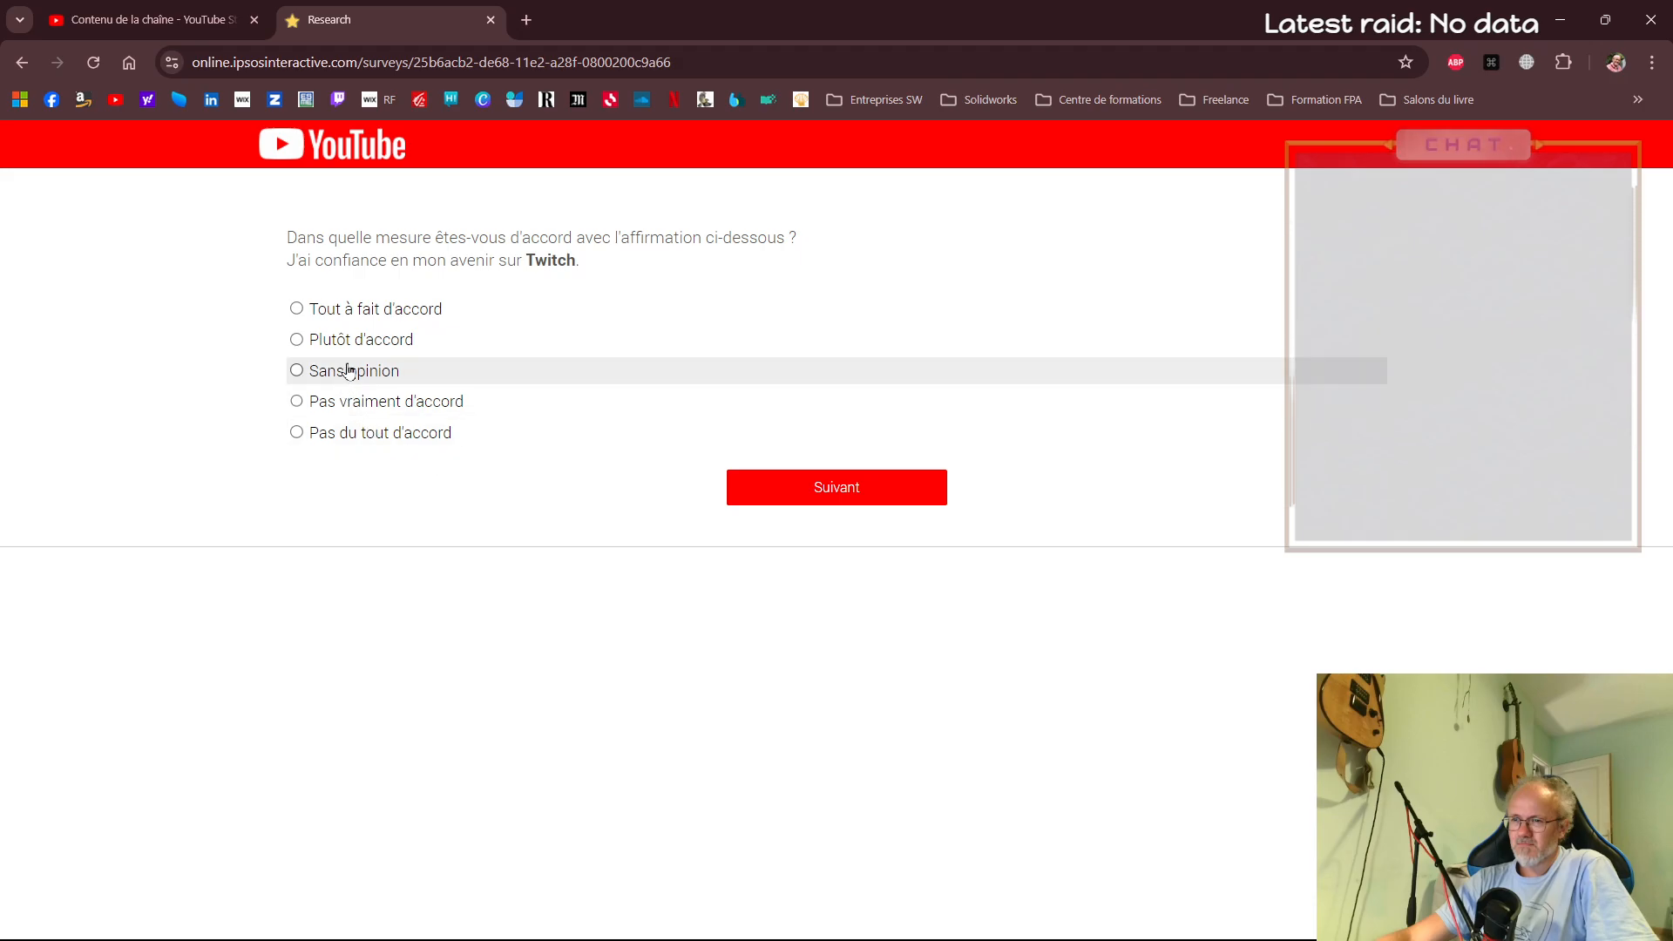
click(323, 405)
click(851, 495)
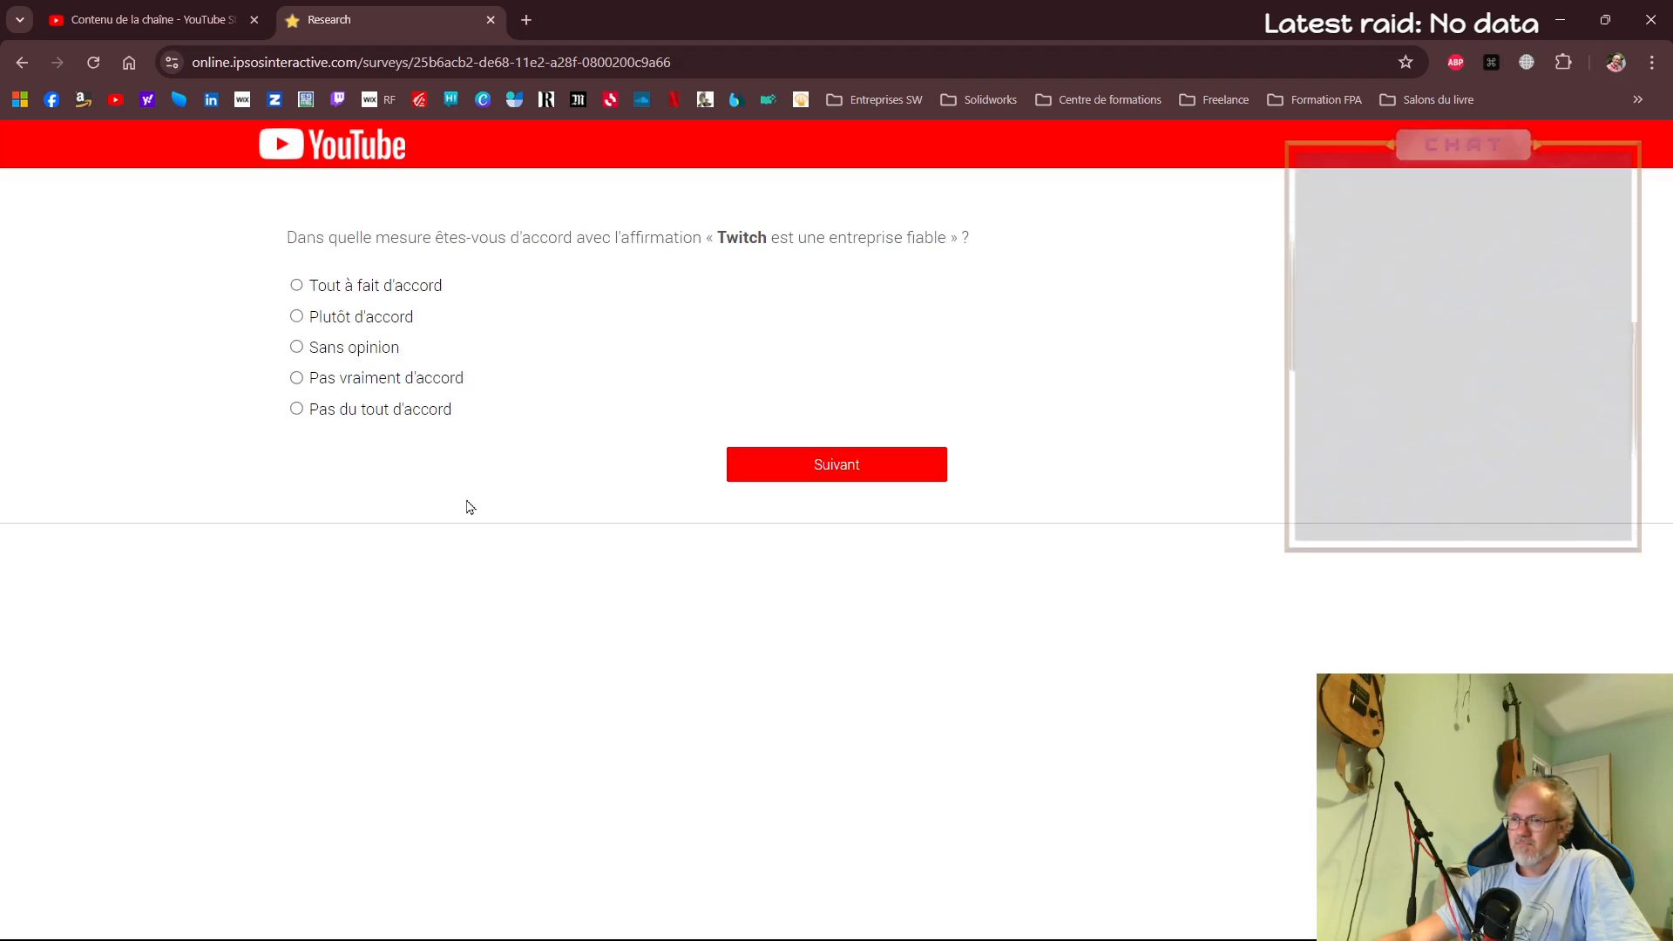
click(358, 347)
click(781, 466)
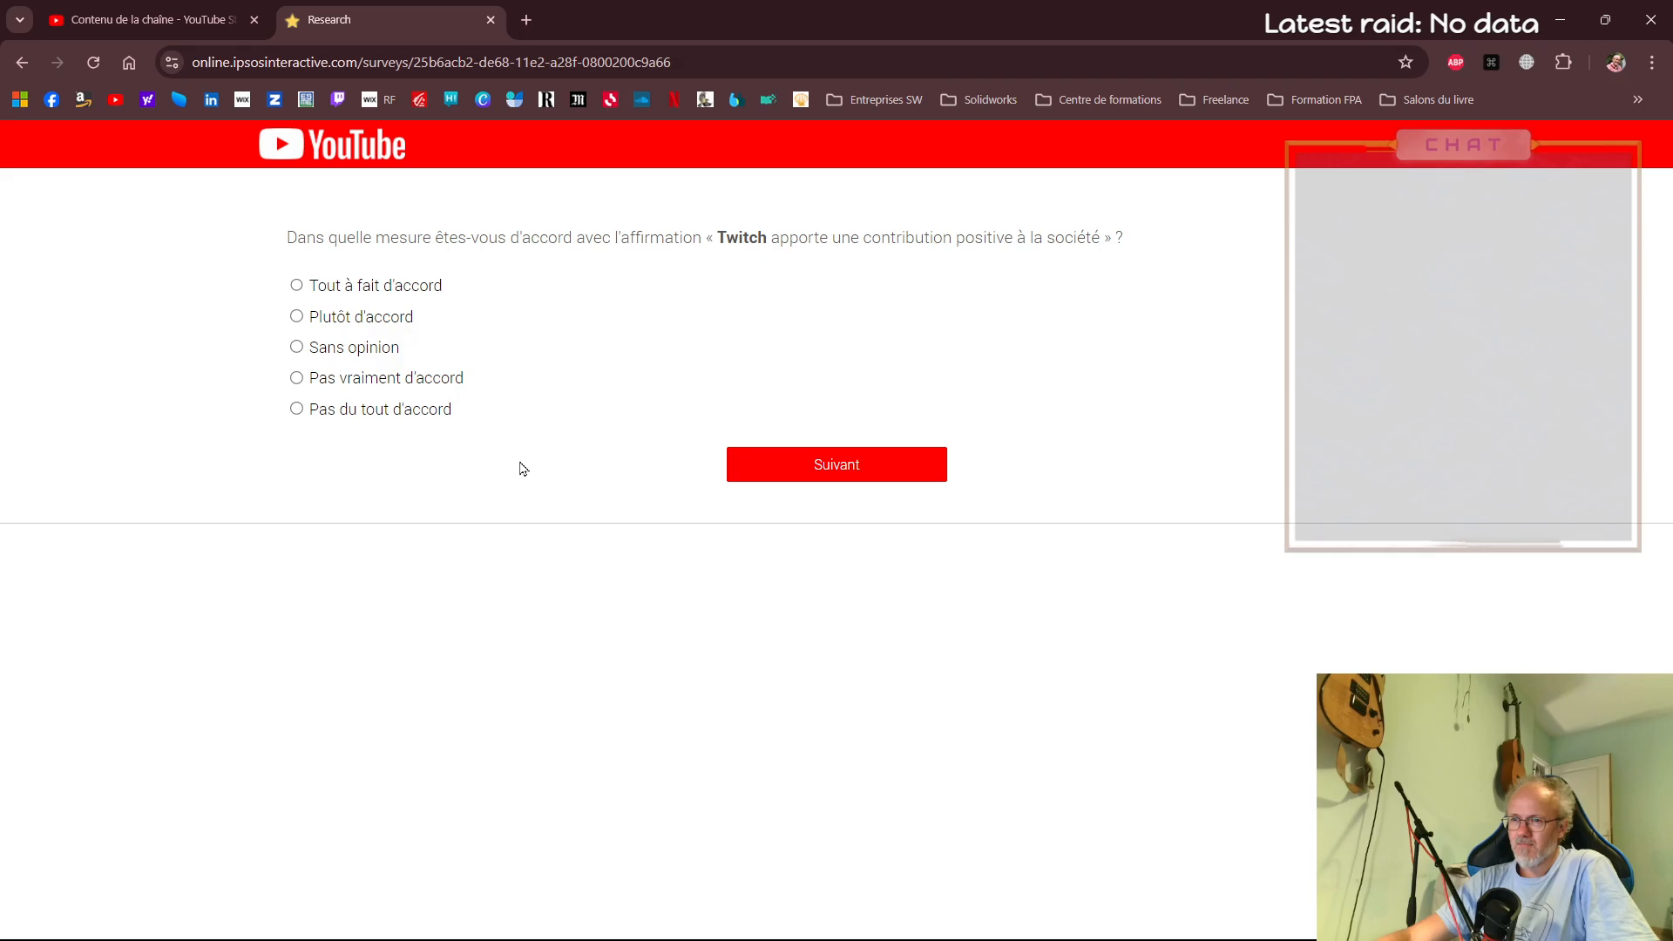
Switch back to YouTube Studio, show the channel's videos, reload the list and look through it for the new Autocad upload
click(148, 19)
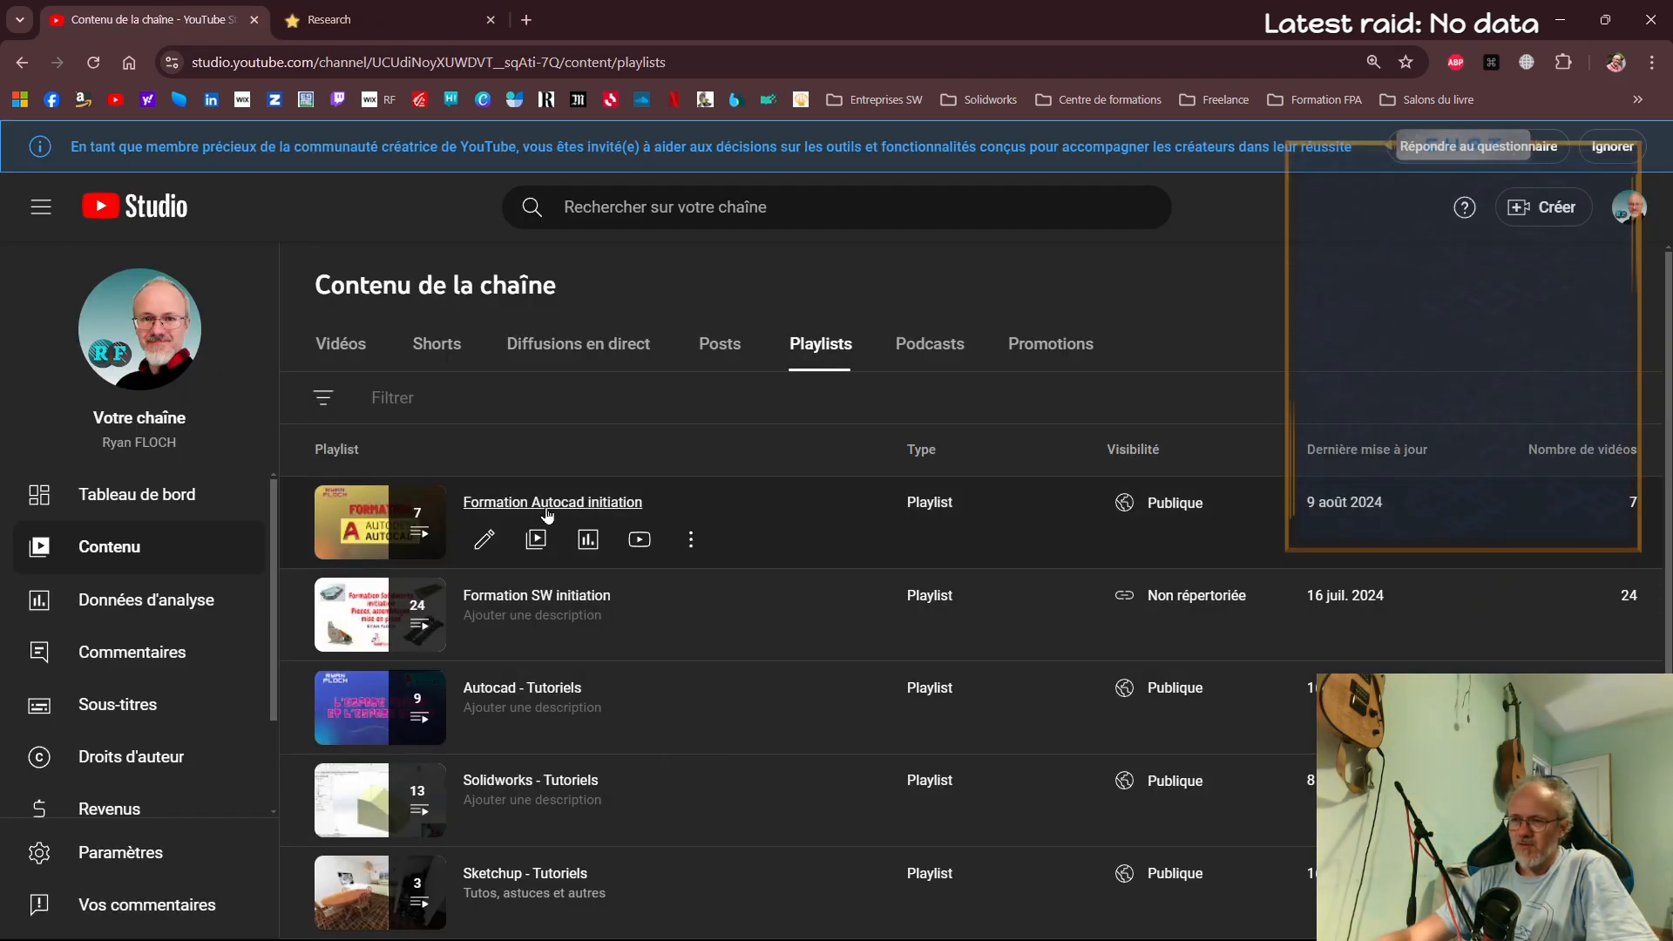
click(354, 361)
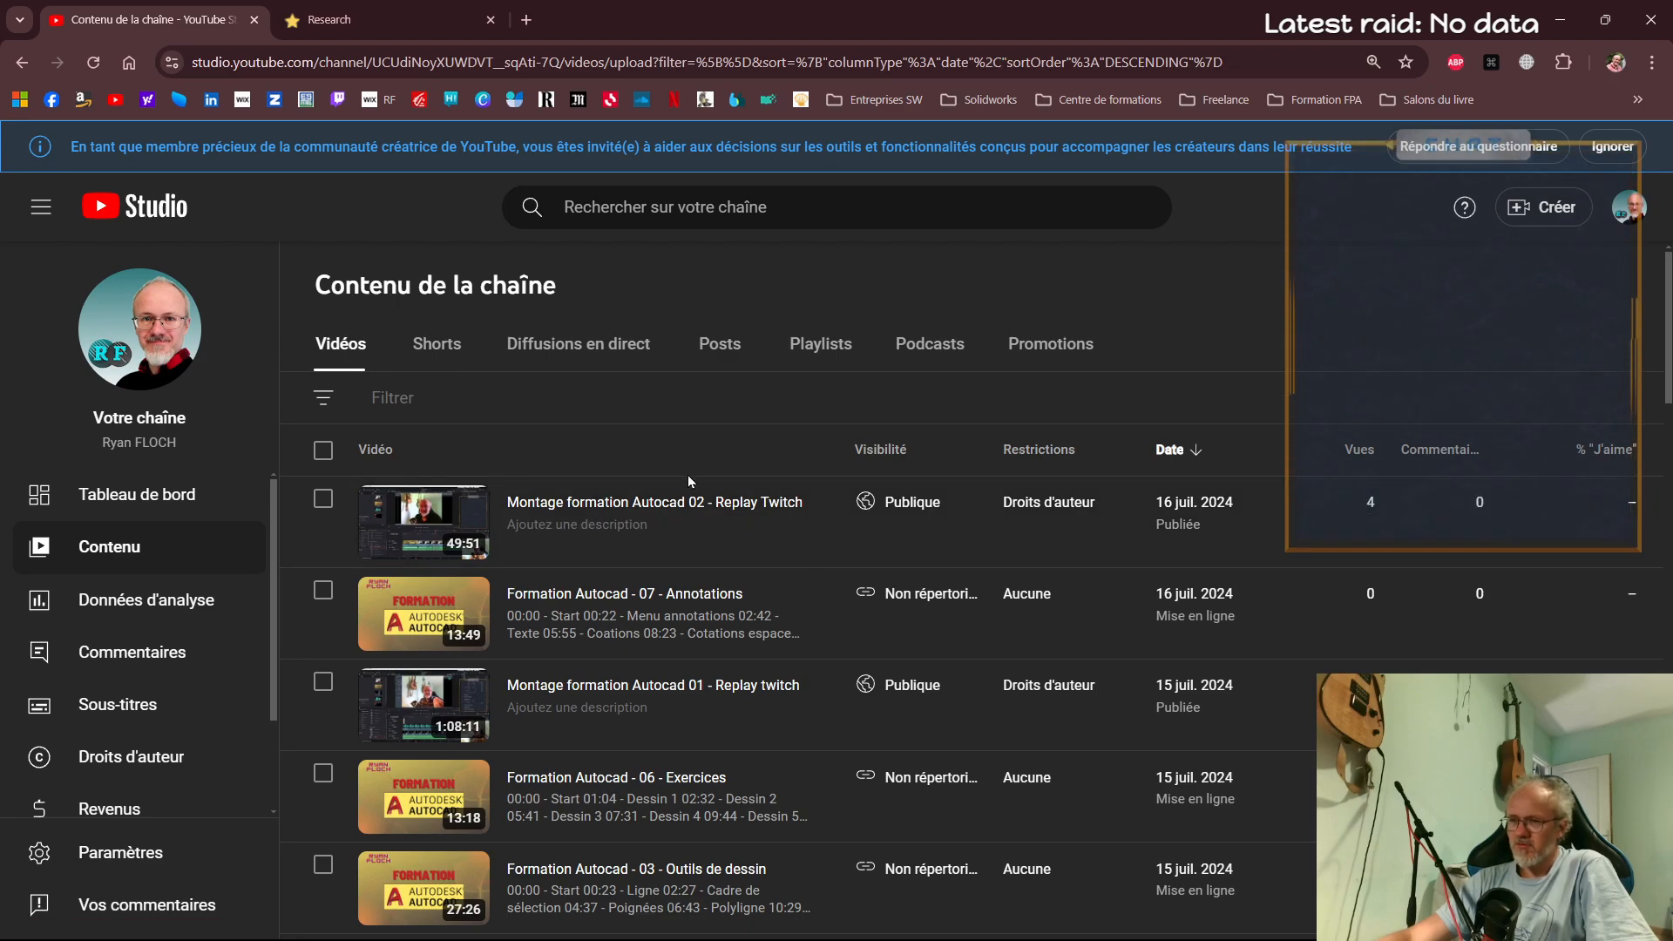
scroll(685, 540, down, 3)
scroll(677, 726, up, 3)
click(93, 63)
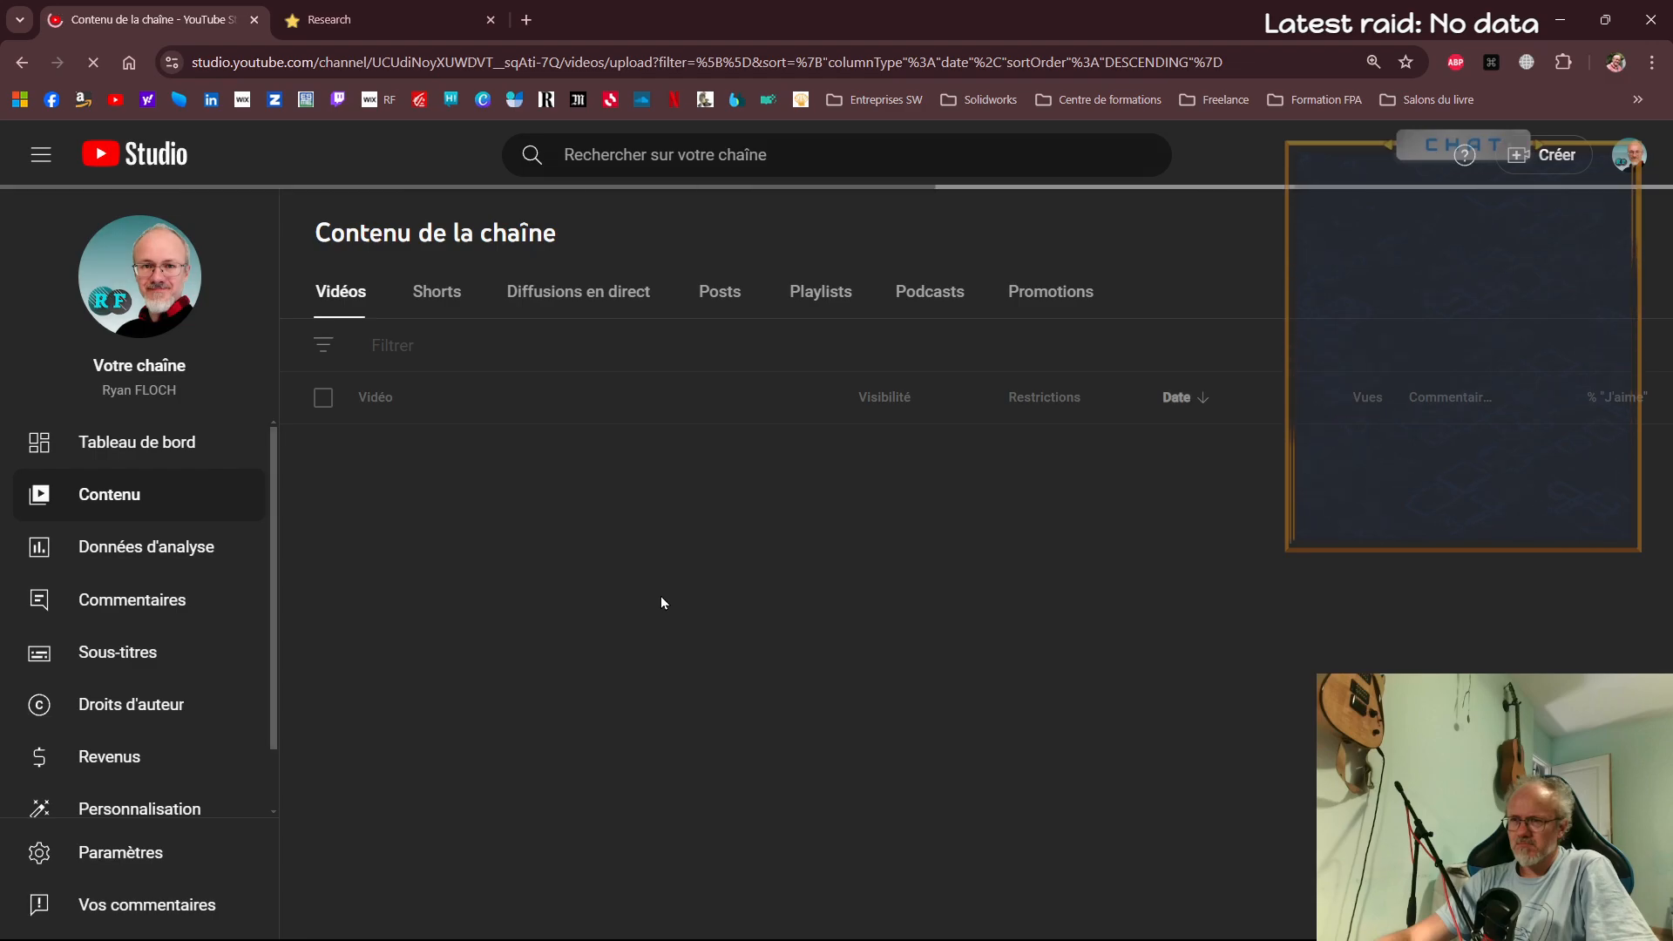
scroll(662, 602, down, 7)
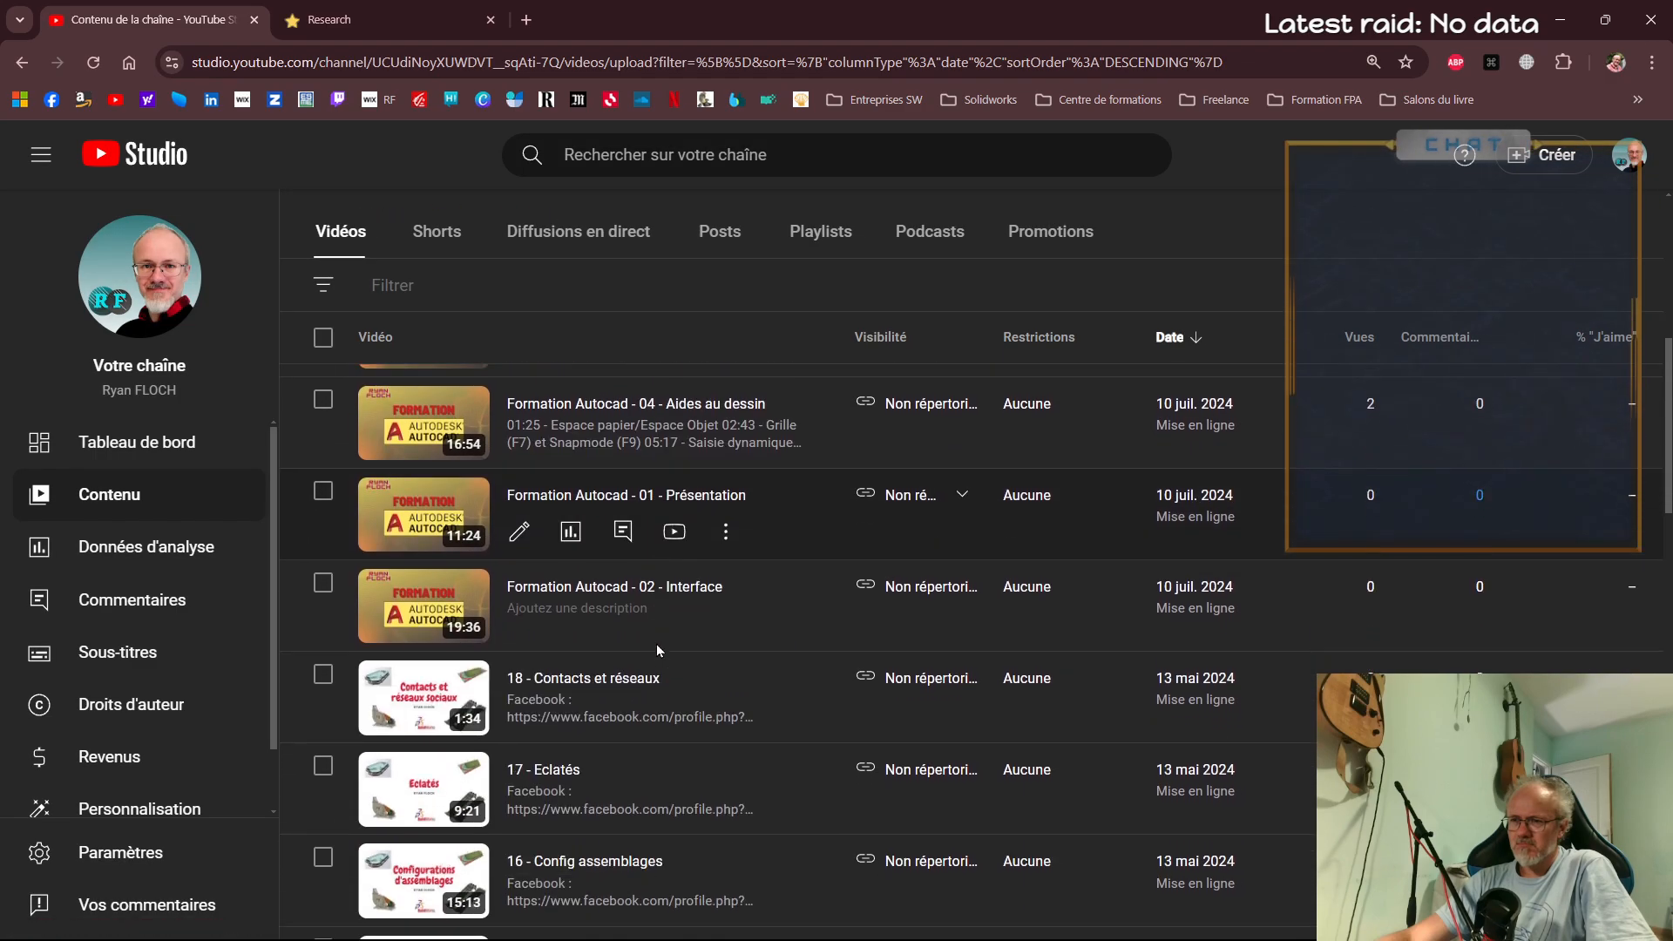
scroll(658, 649, down, 6)
scroll(662, 697, up, 15)
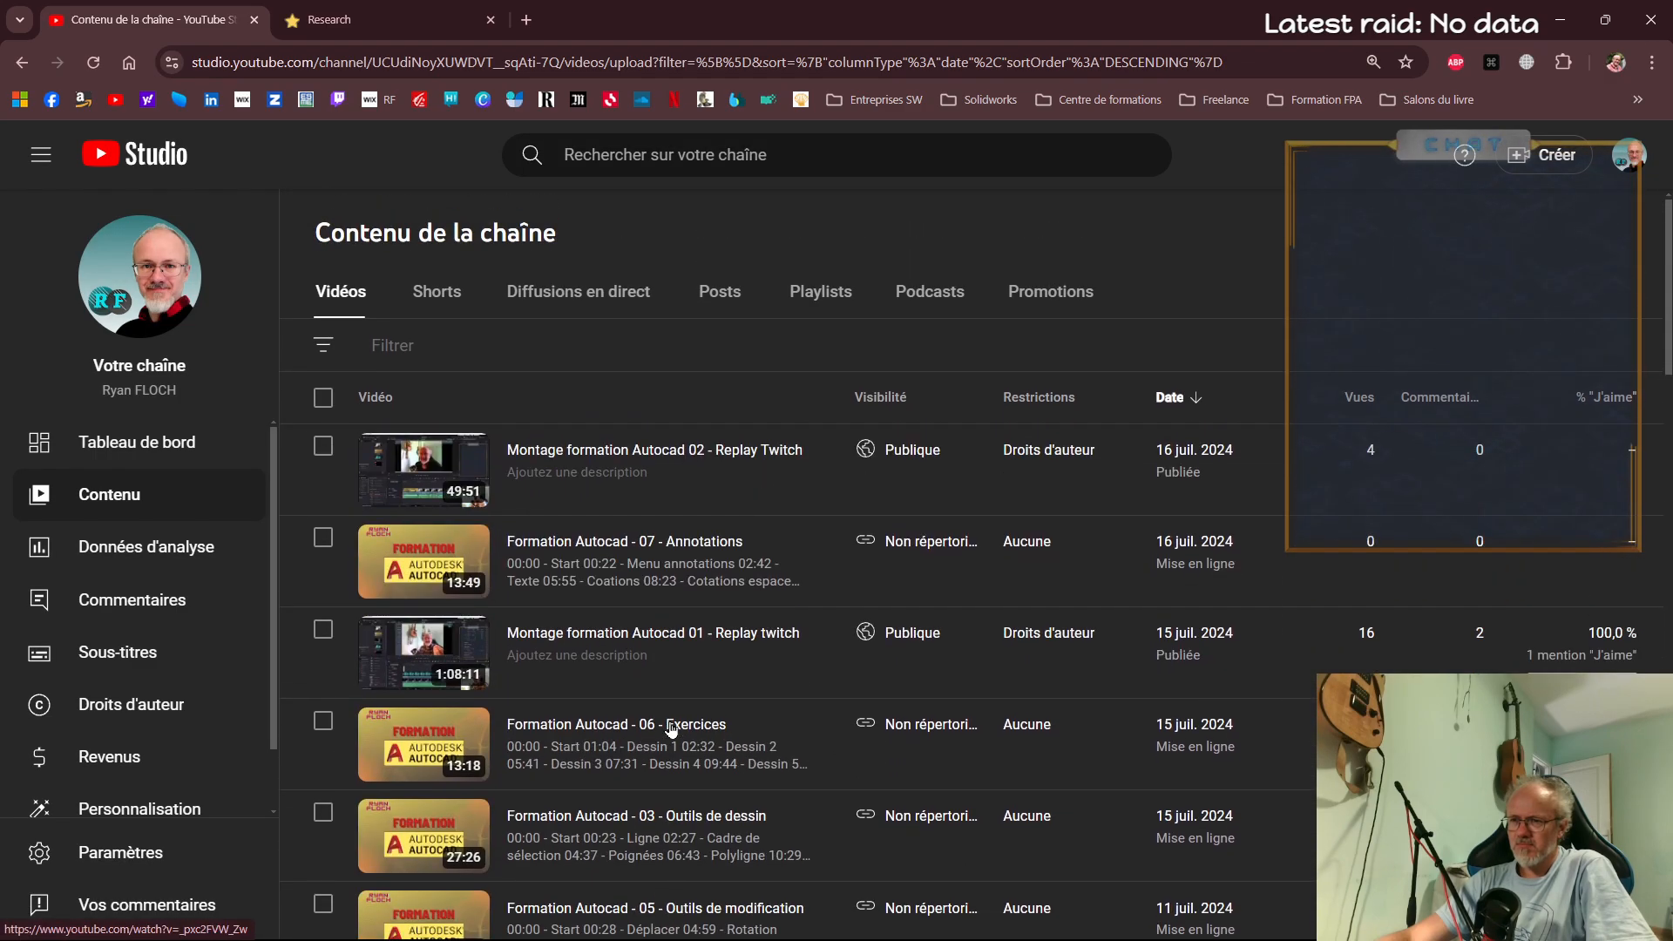
Switch to DaVinci Resolve to check the Autocad 08 export progress, and return to the channel's video list in YouTube Studio
mouse_move(447, 920)
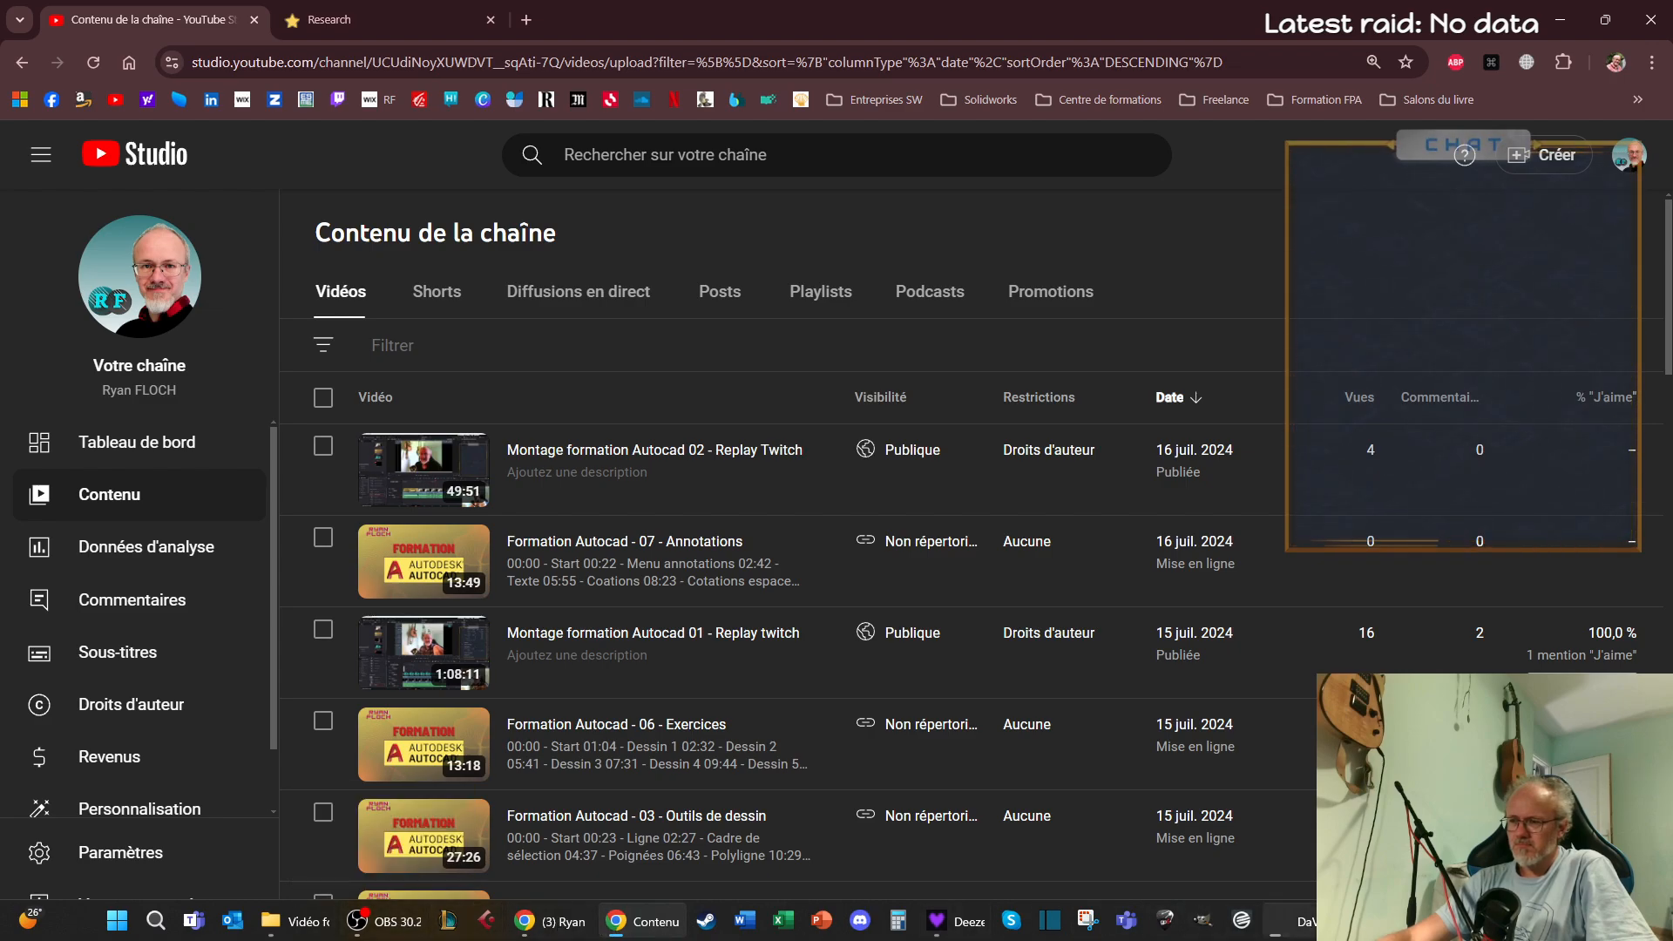
click(1307, 924)
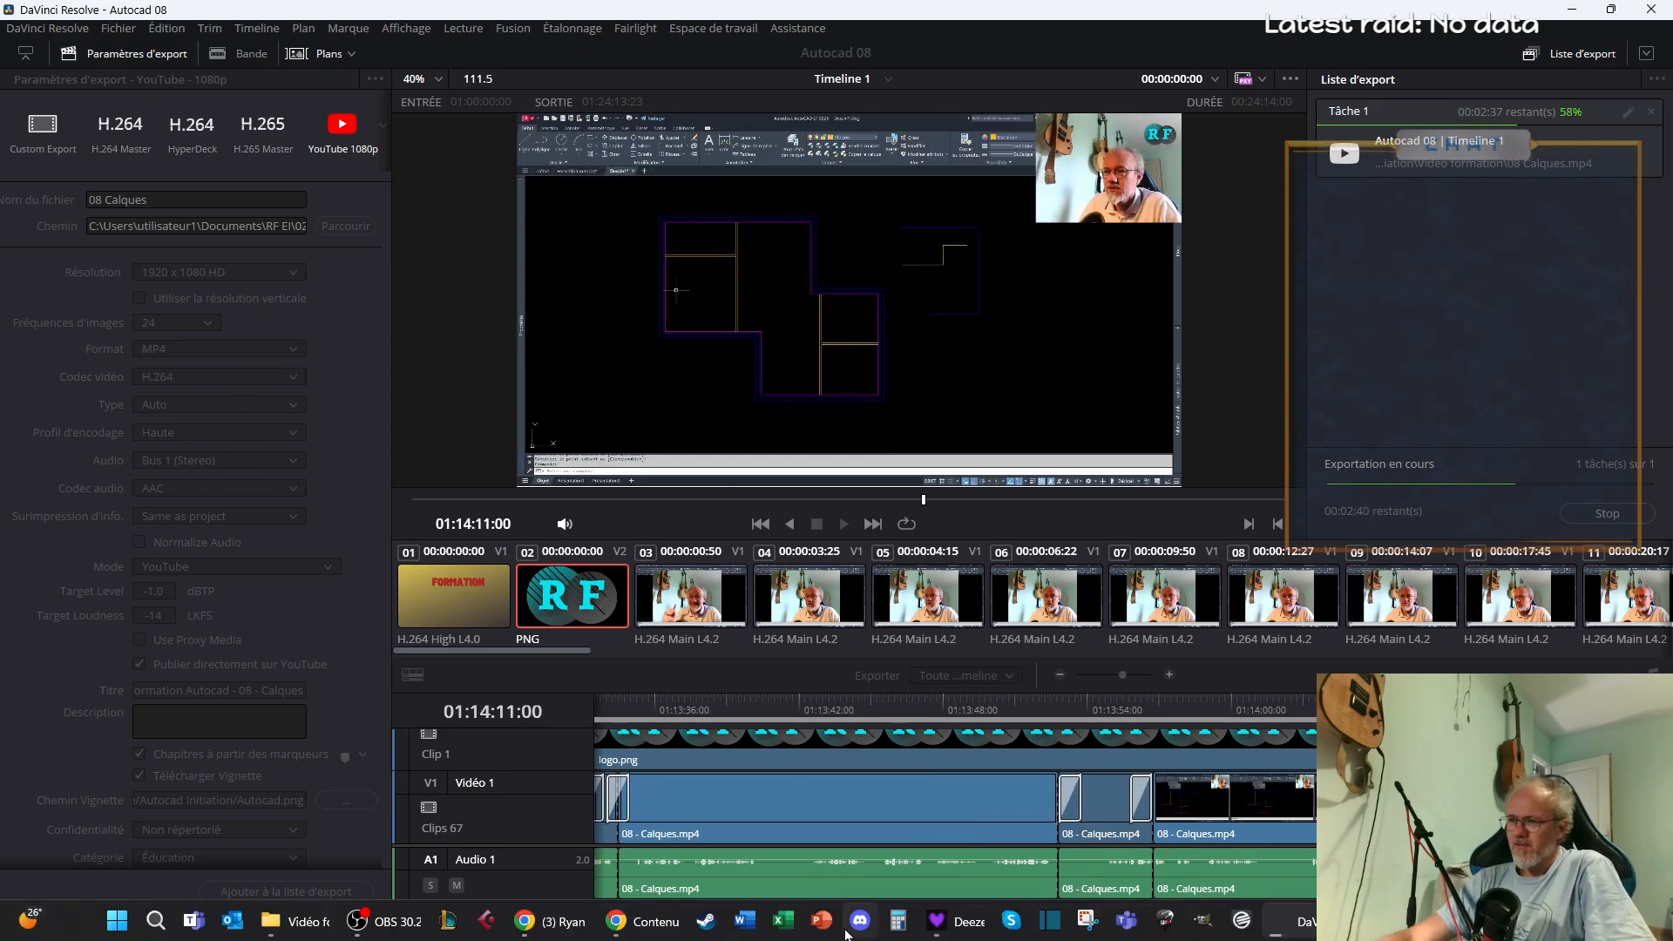
mouse_move(547, 932)
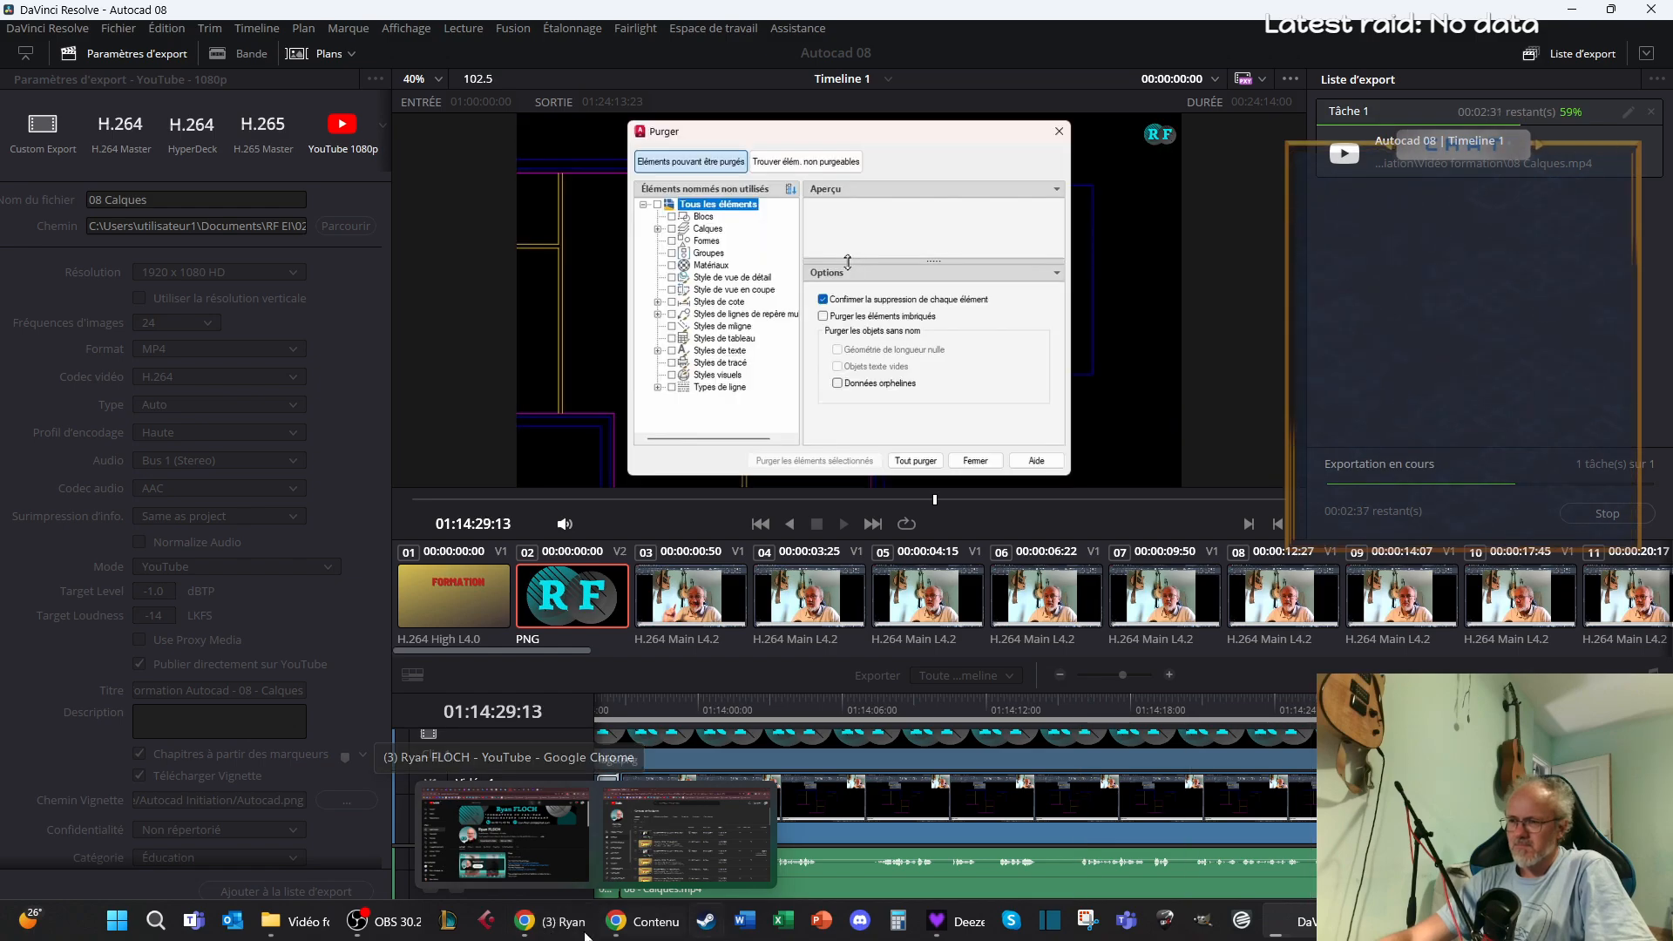
click(643, 922)
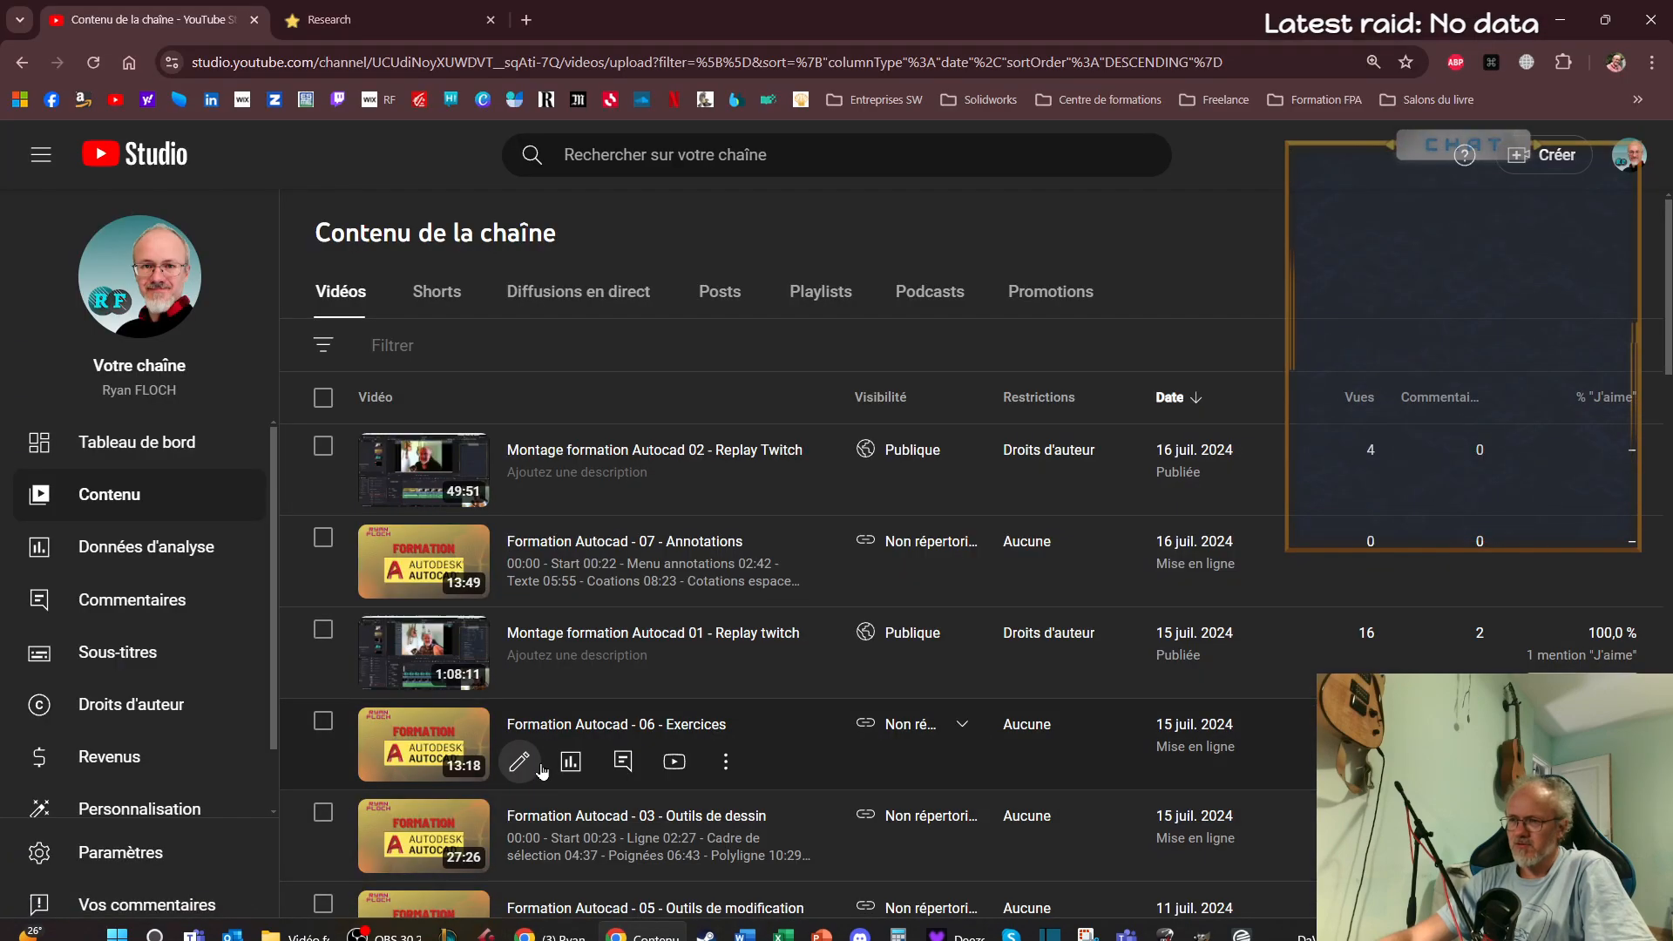
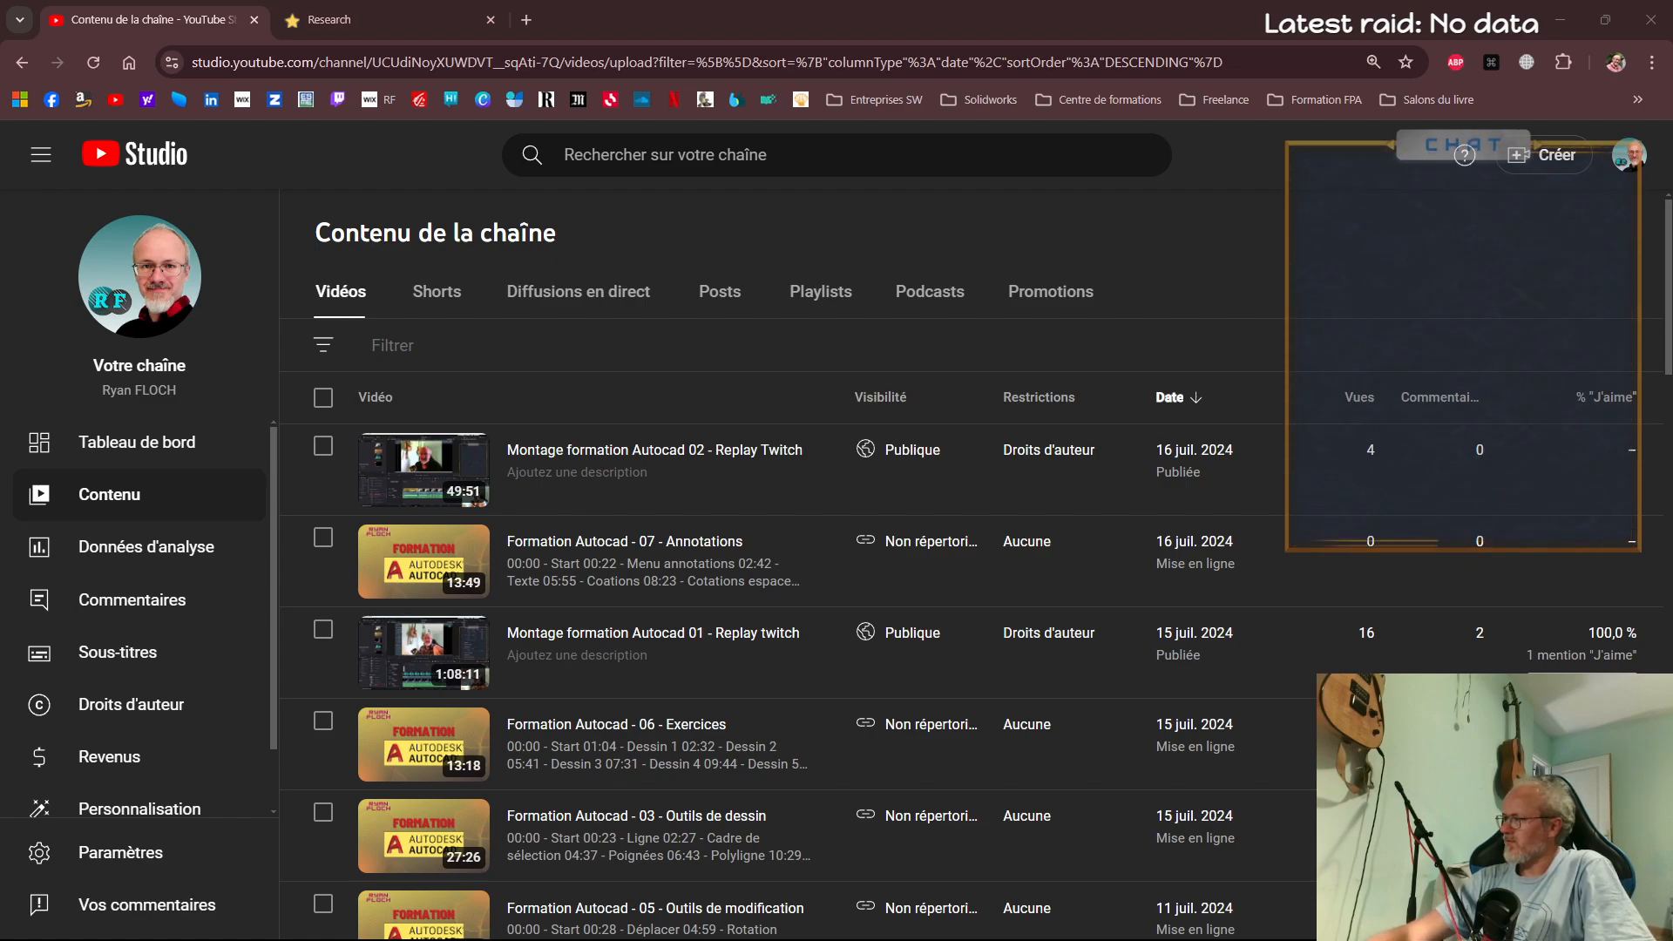
Reload the channel content page and switch YouTube to the professional account listed under Autres comptes
mouse_move(546, 492)
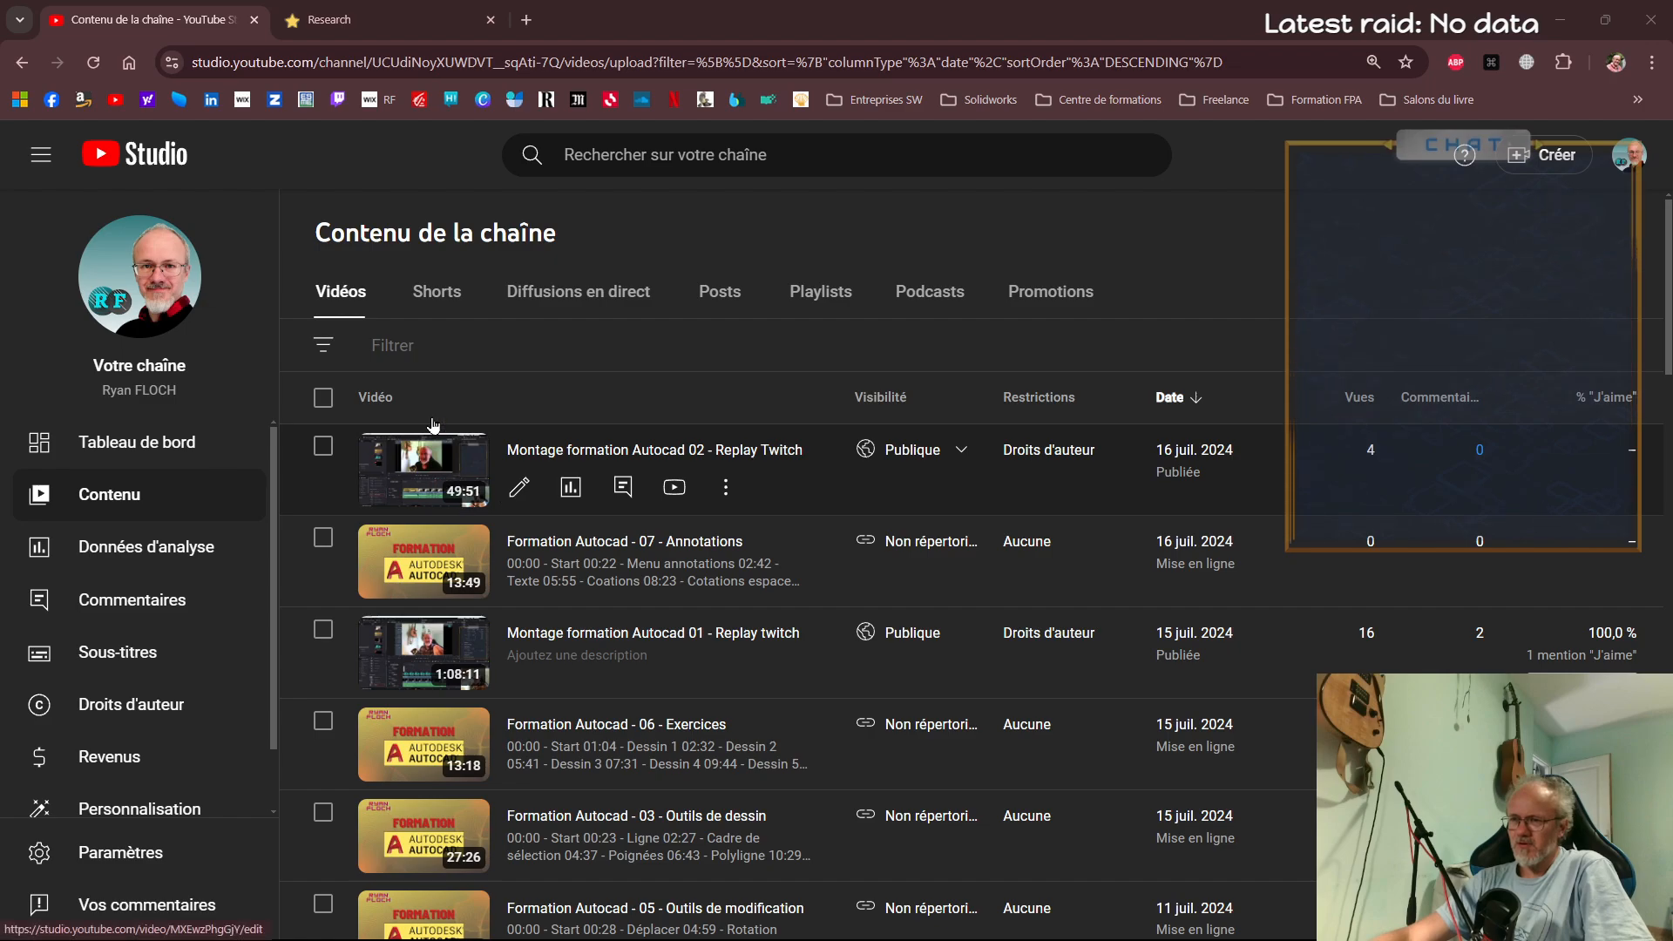
click(94, 63)
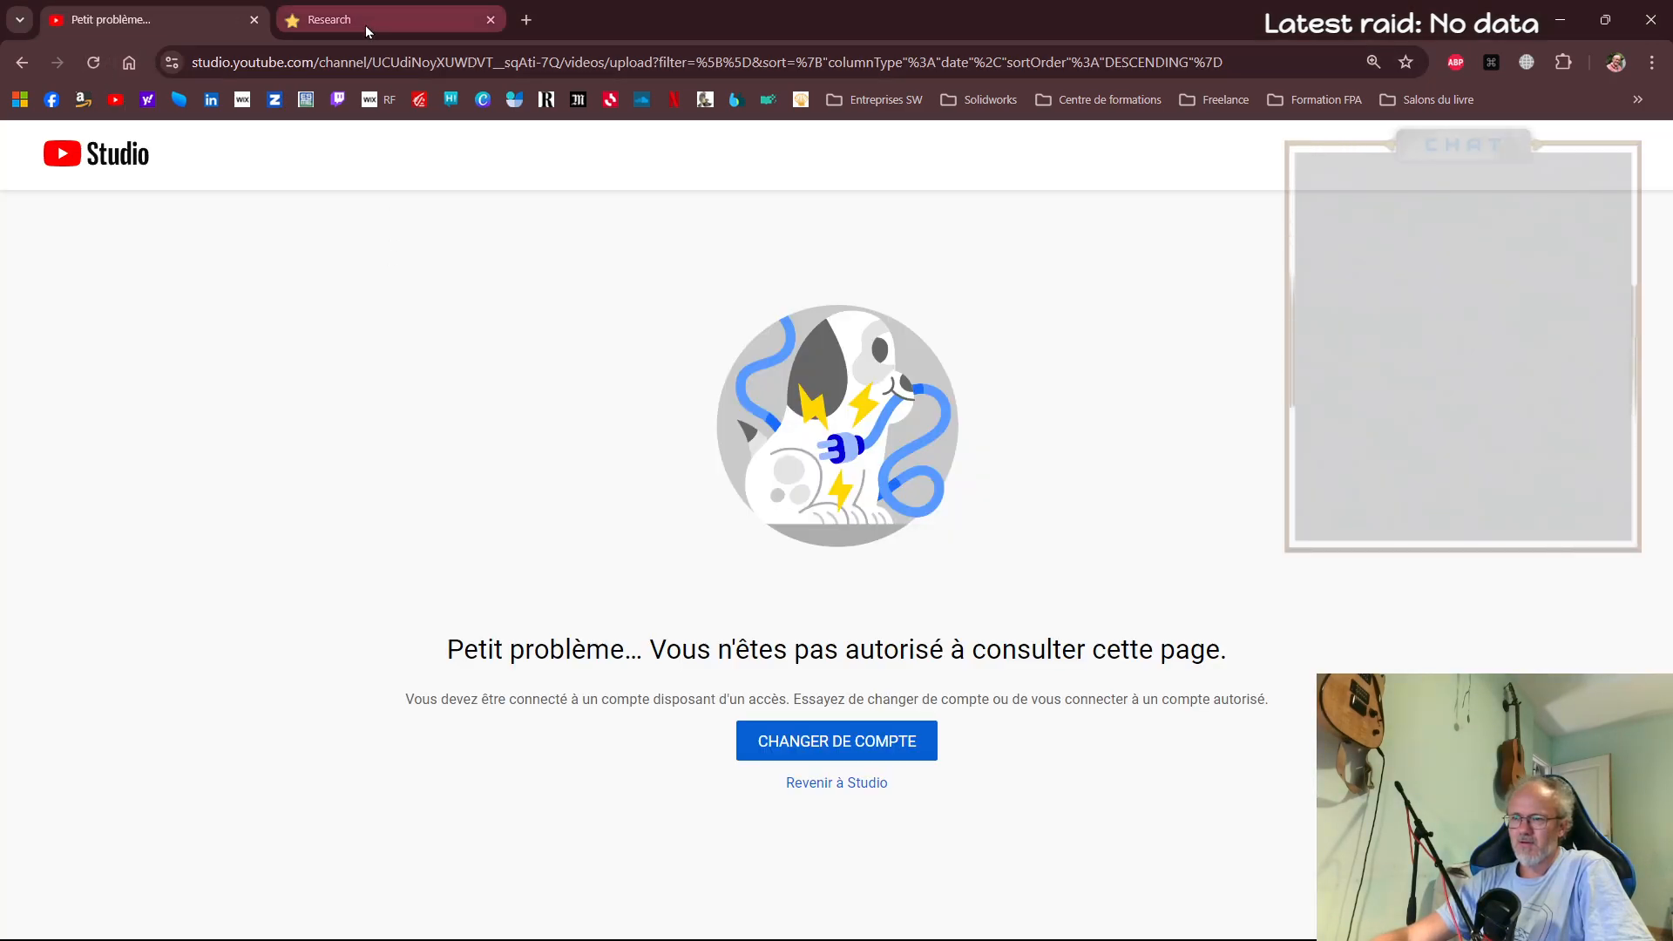
click(877, 732)
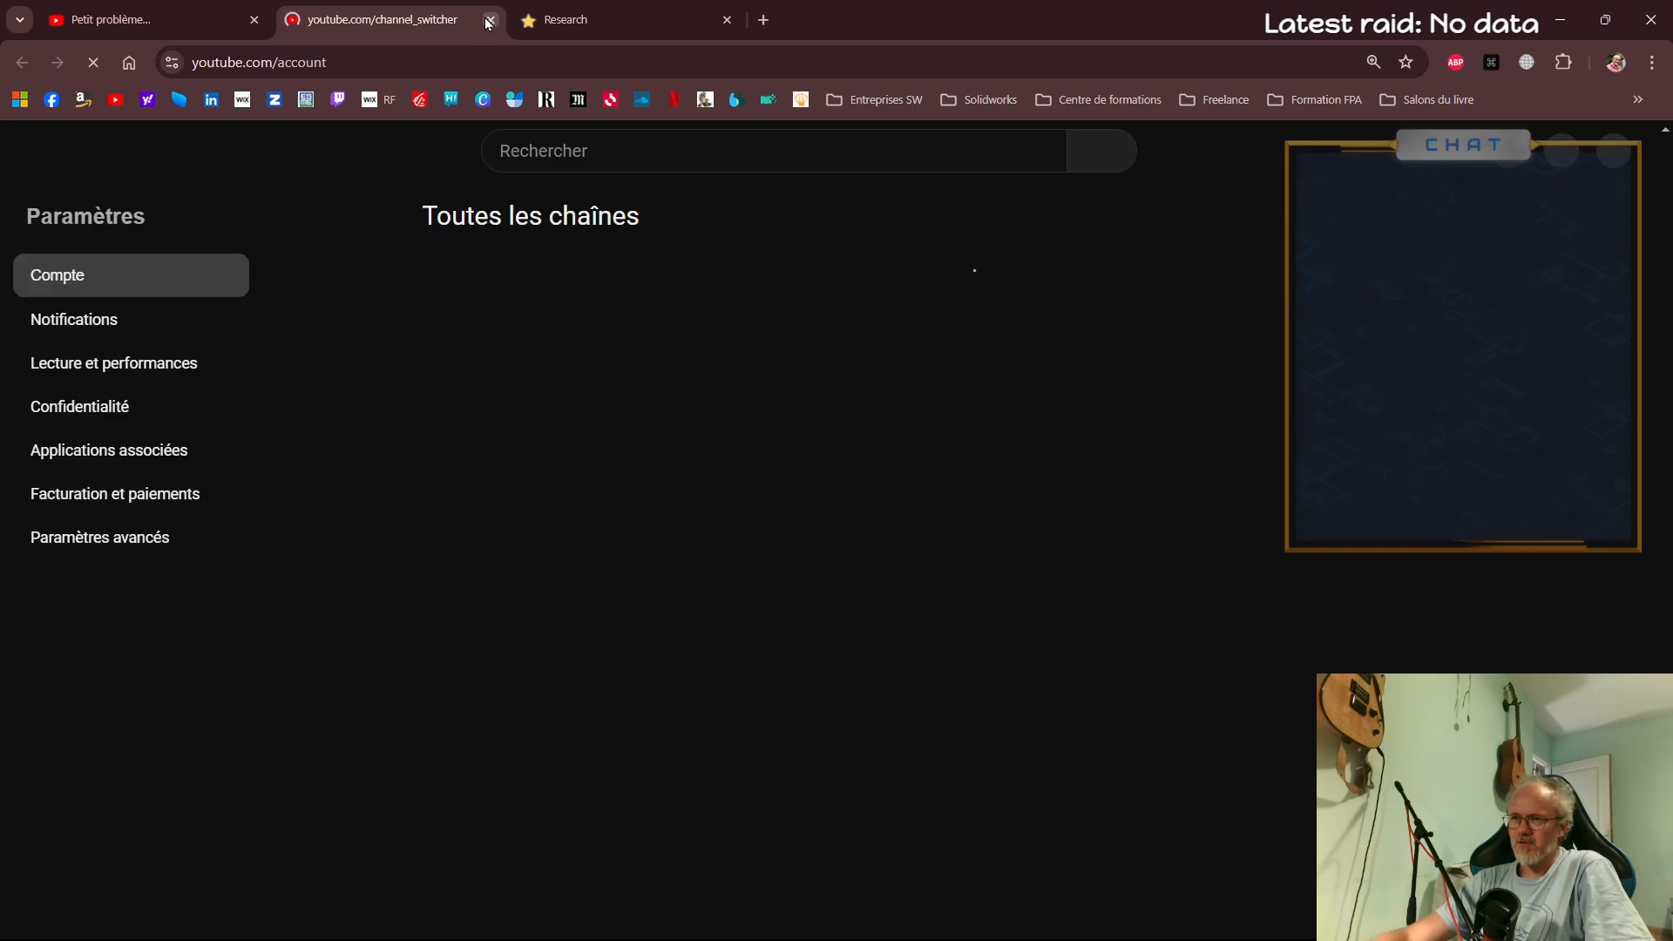
click(1611, 154)
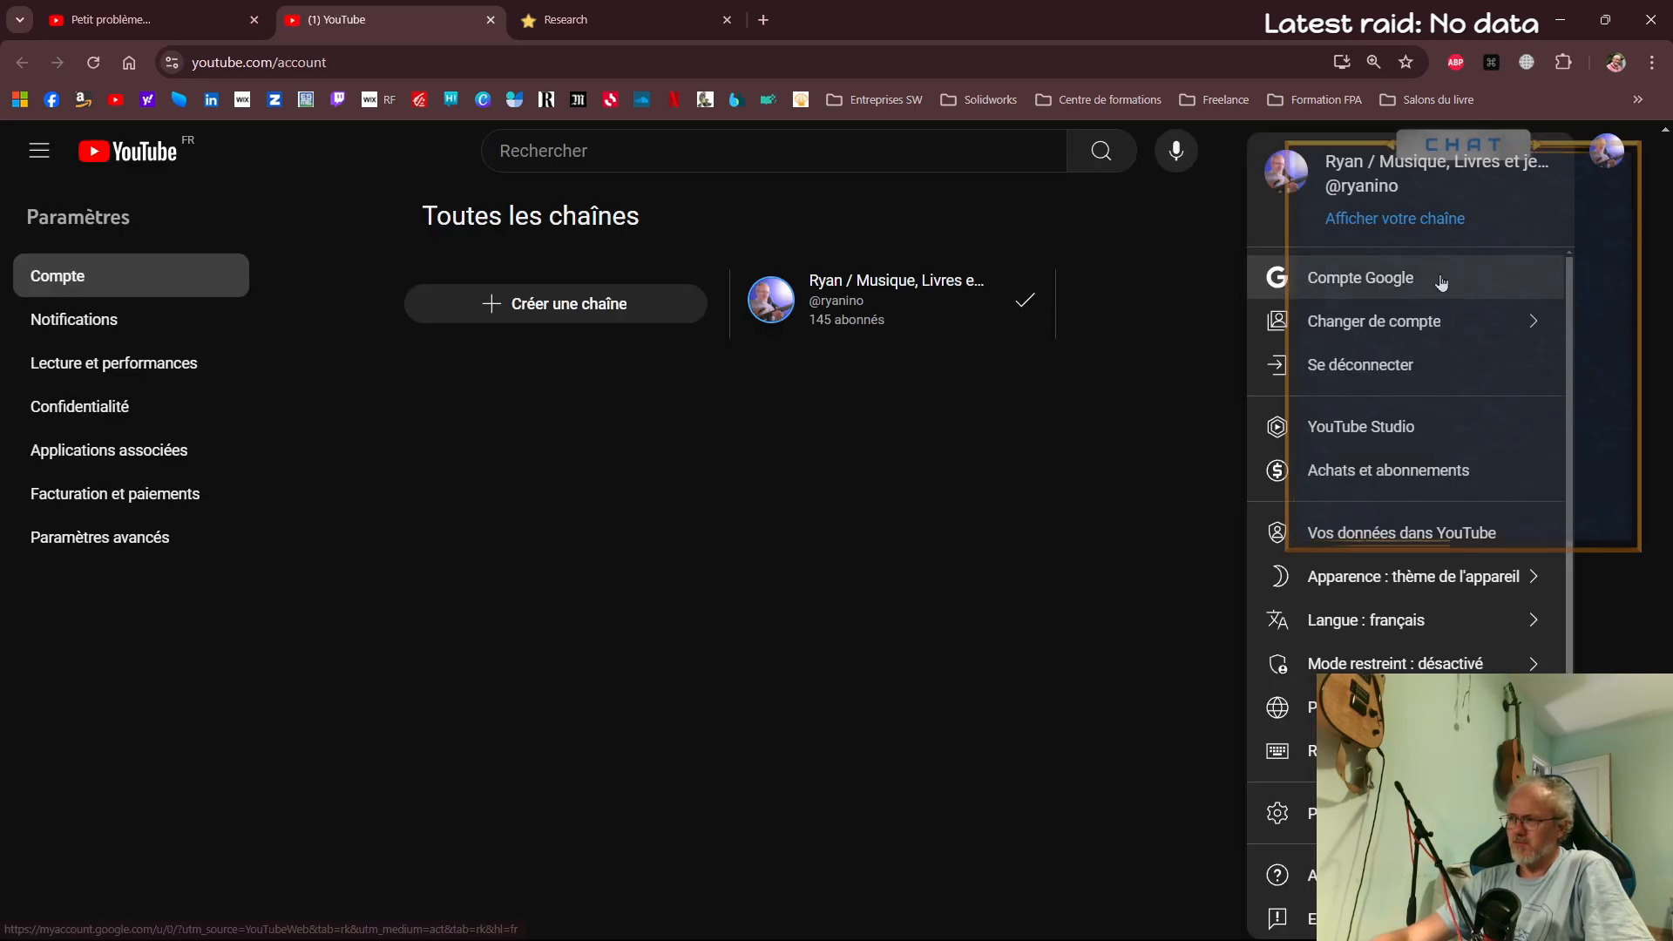
click(1406, 340)
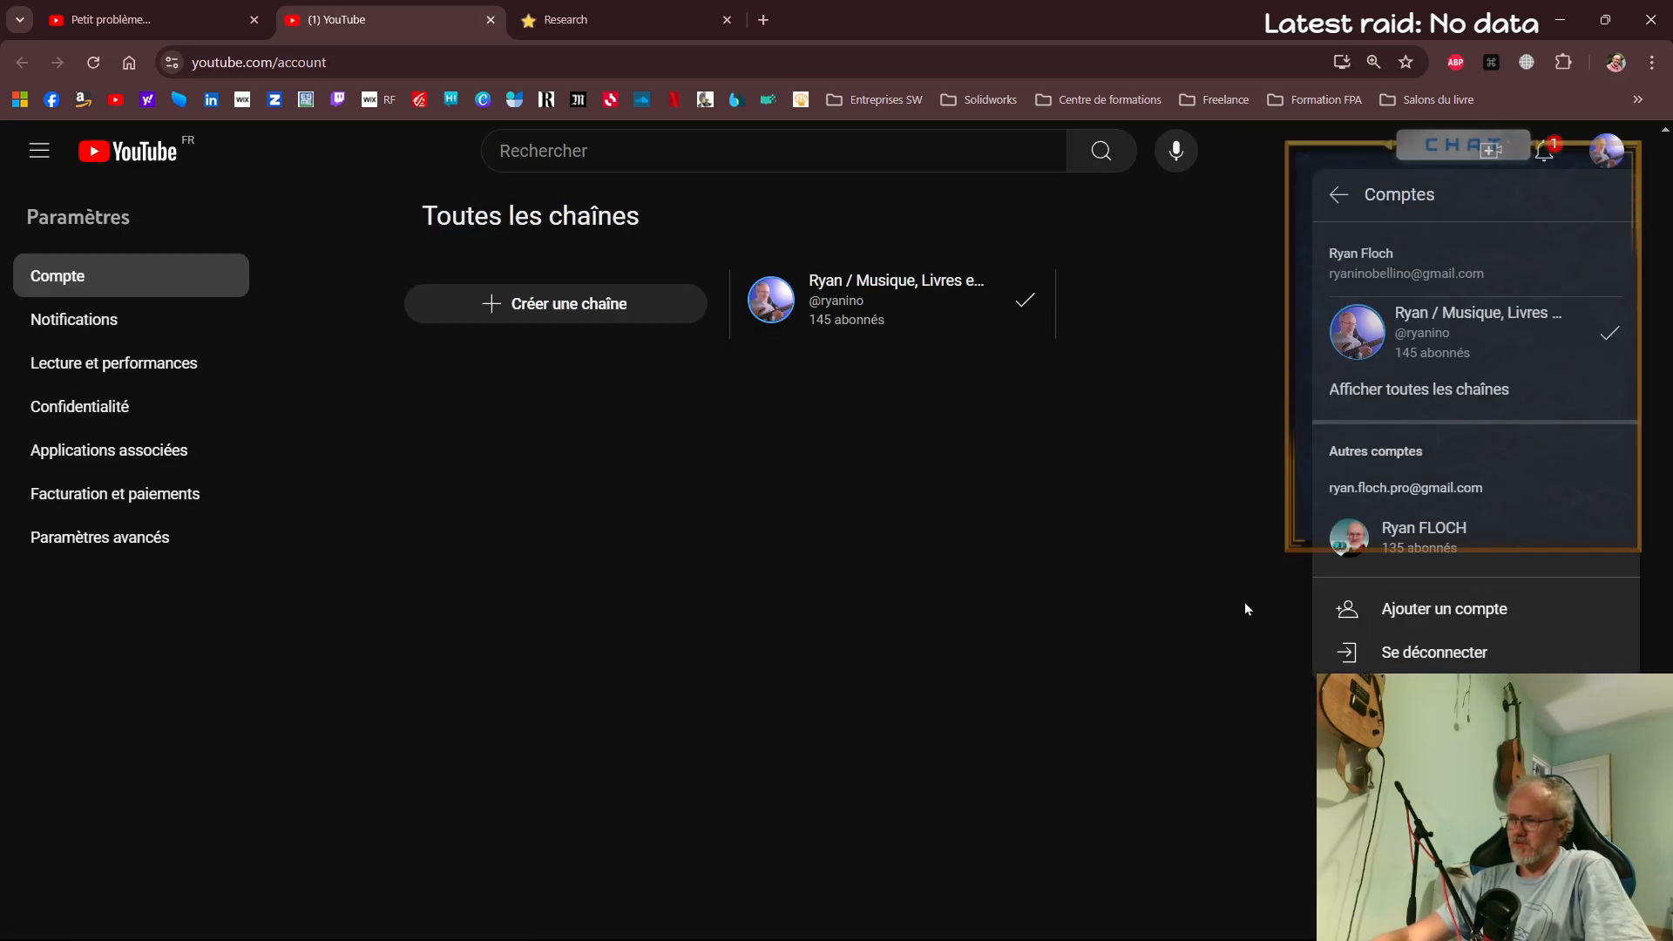
click(1367, 547)
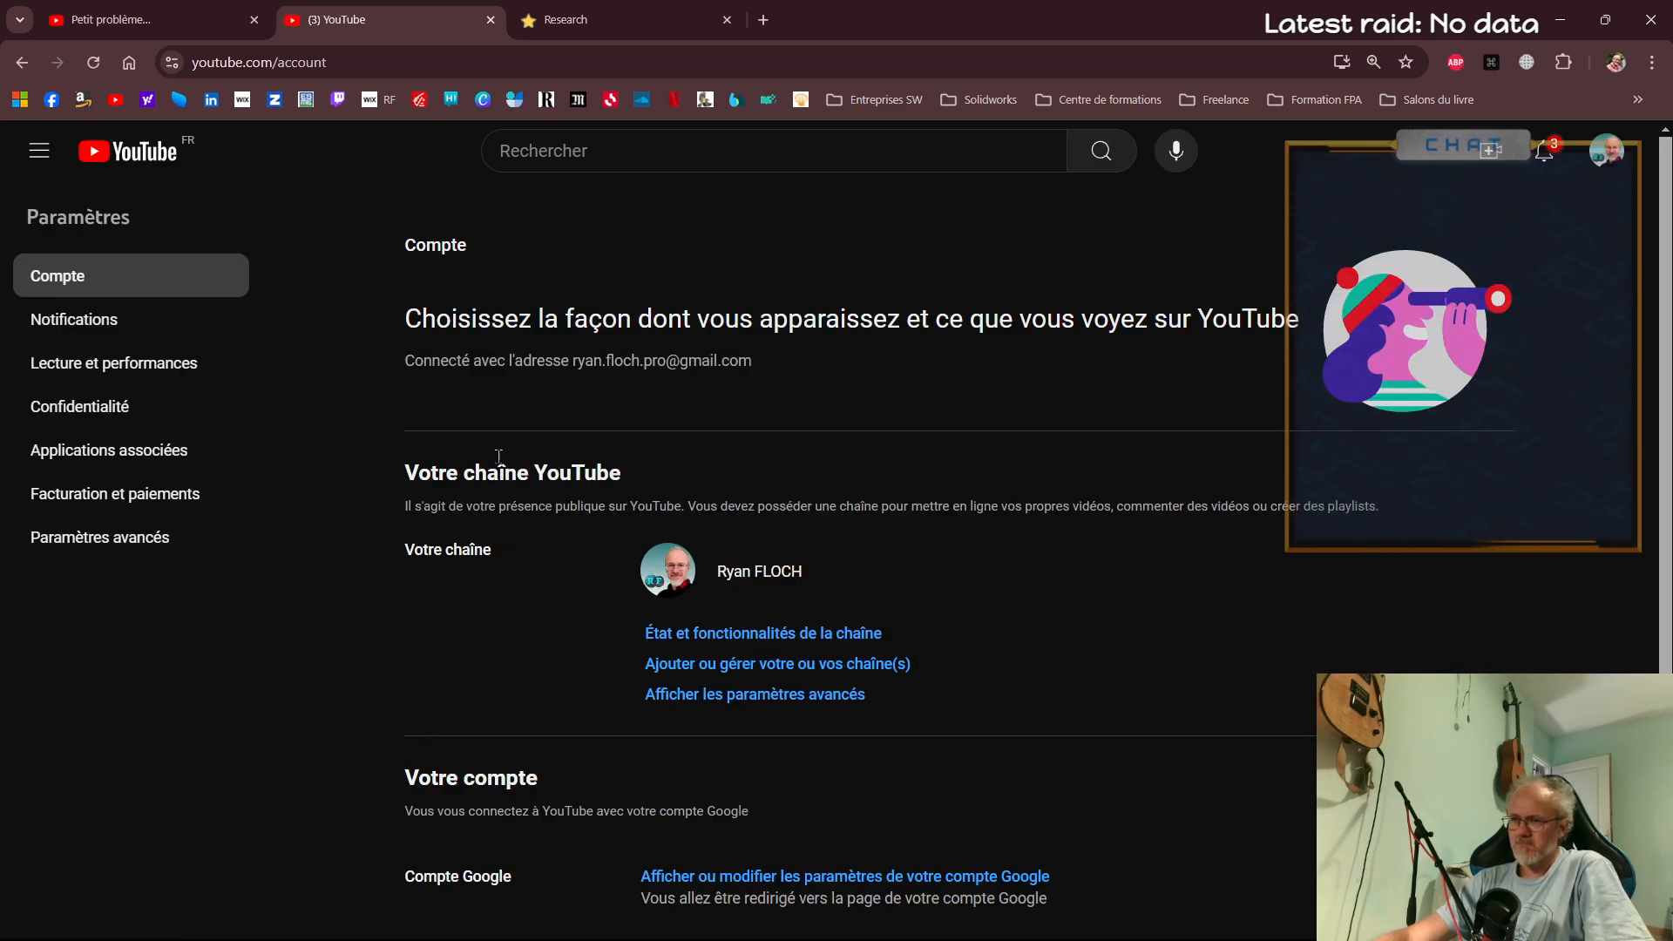
Open the video management page of the active account's channel in YouTube Studio and close the two leftover YouTube tabs
click(1606, 151)
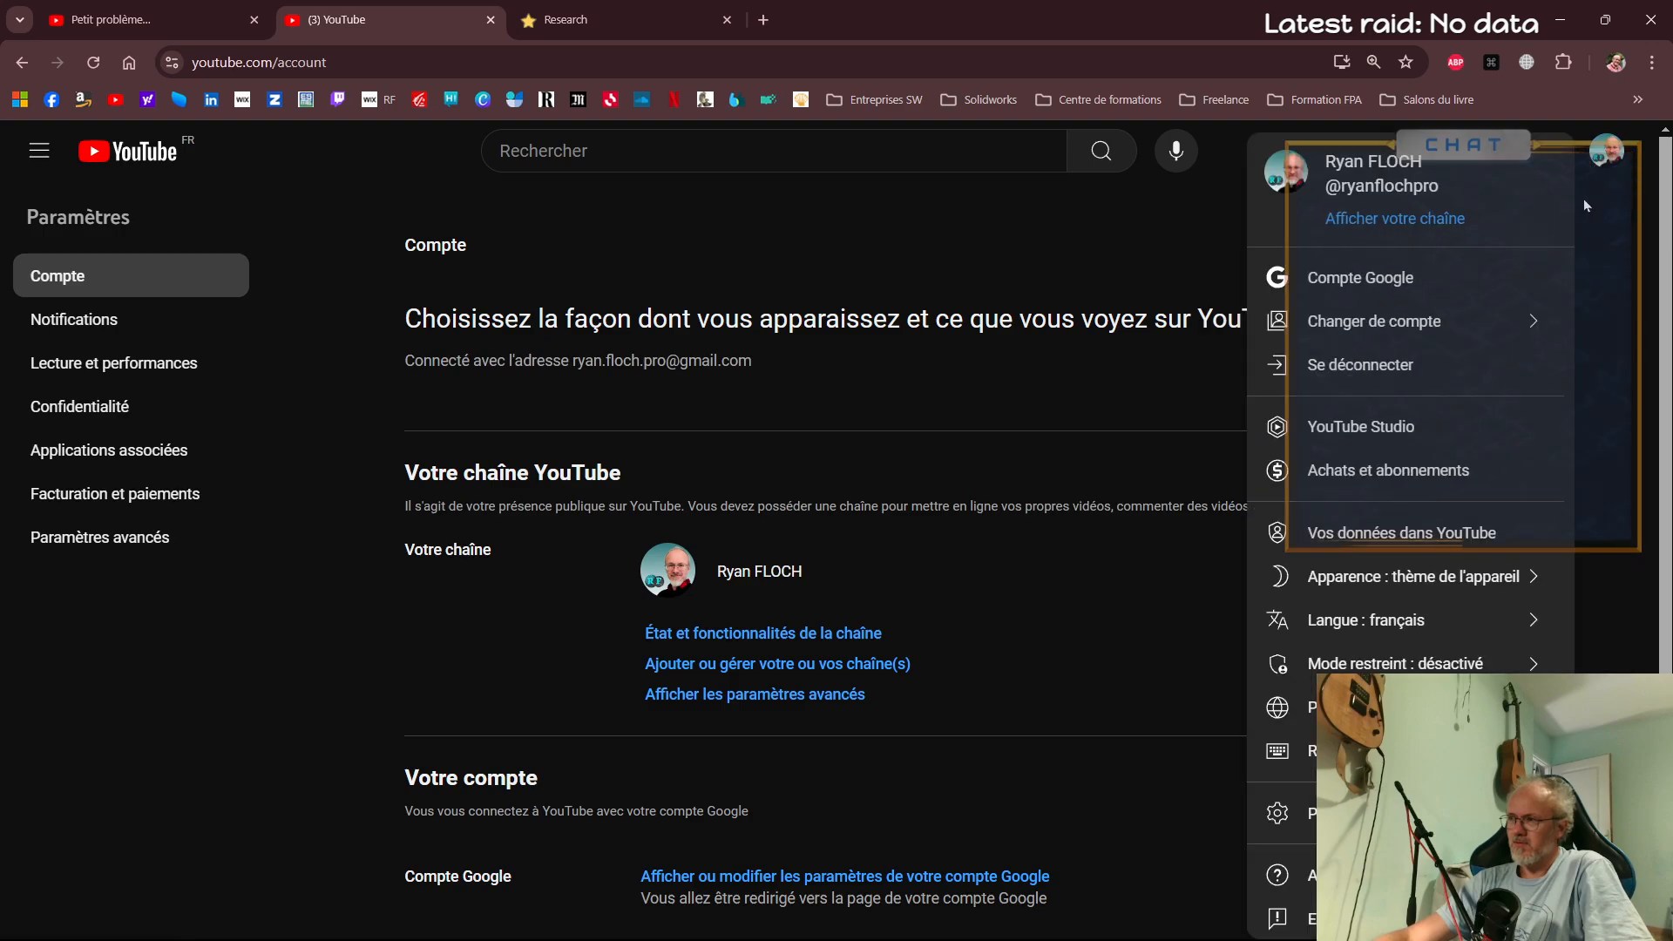
click(1383, 218)
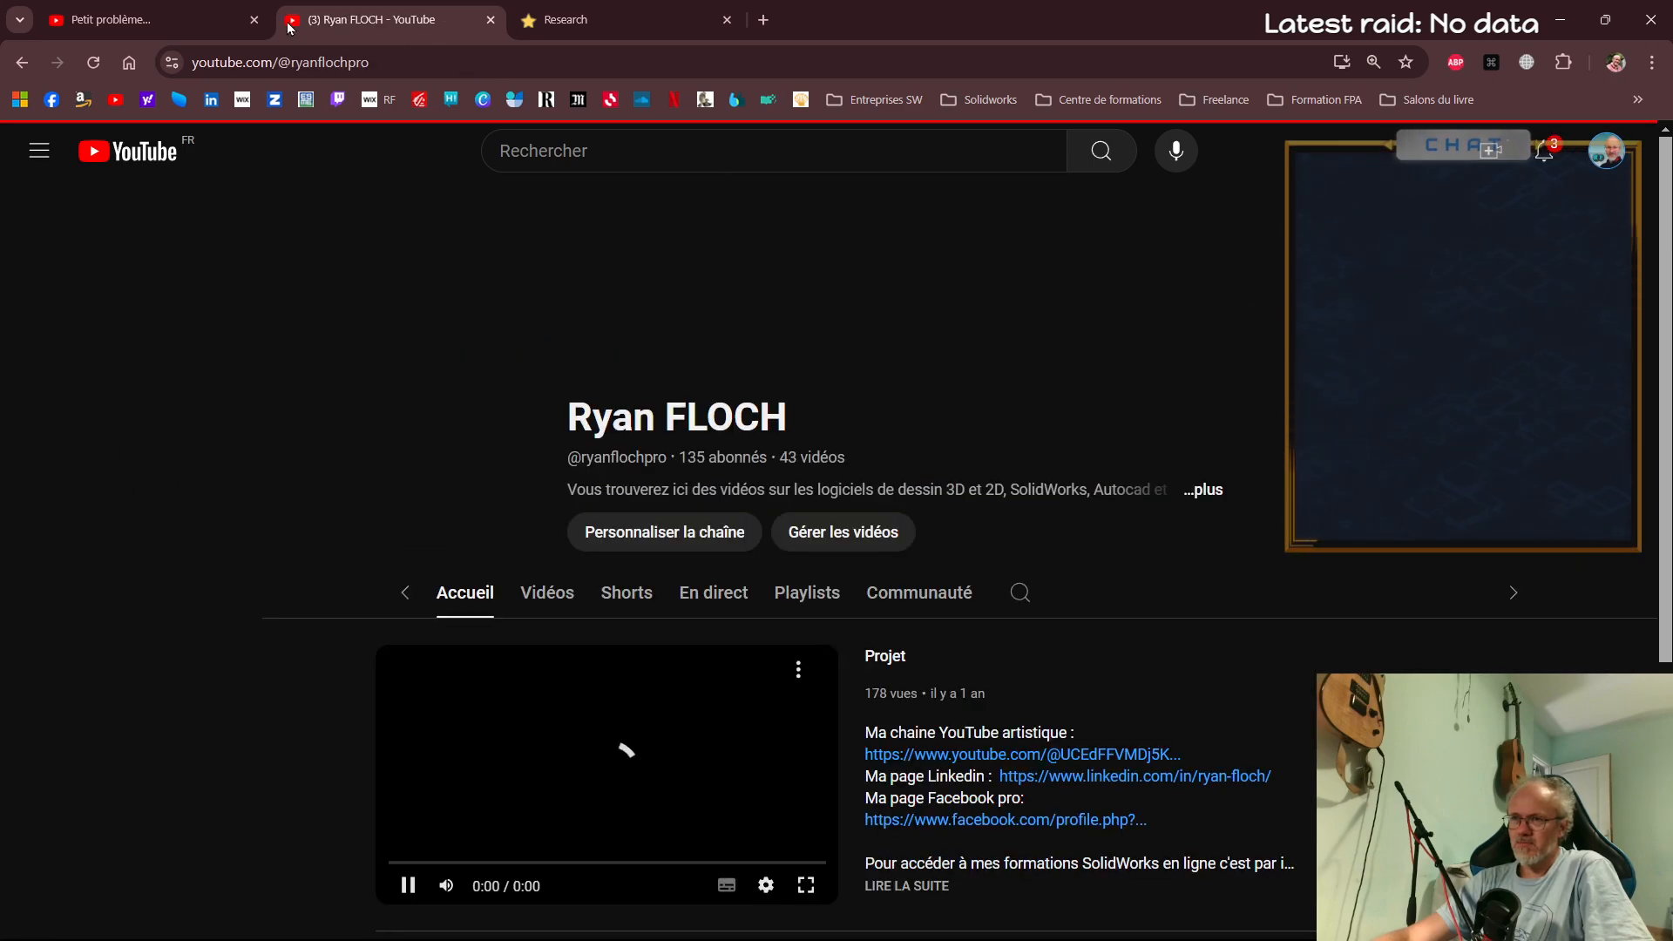
click(842, 532)
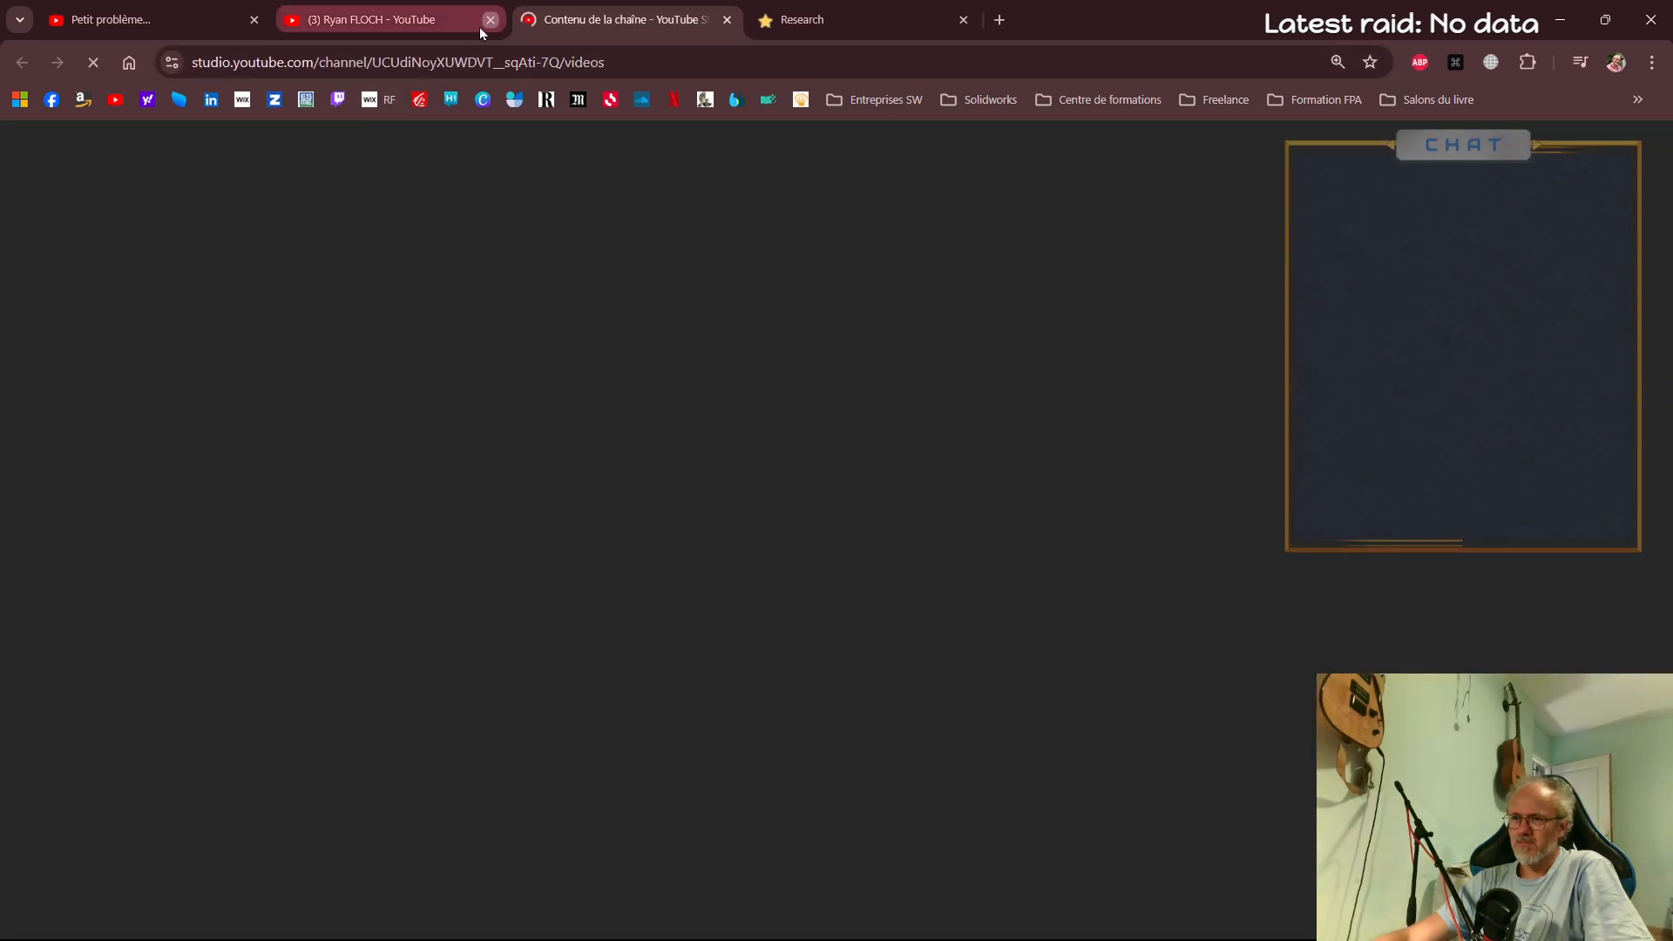
click(490, 19)
click(255, 19)
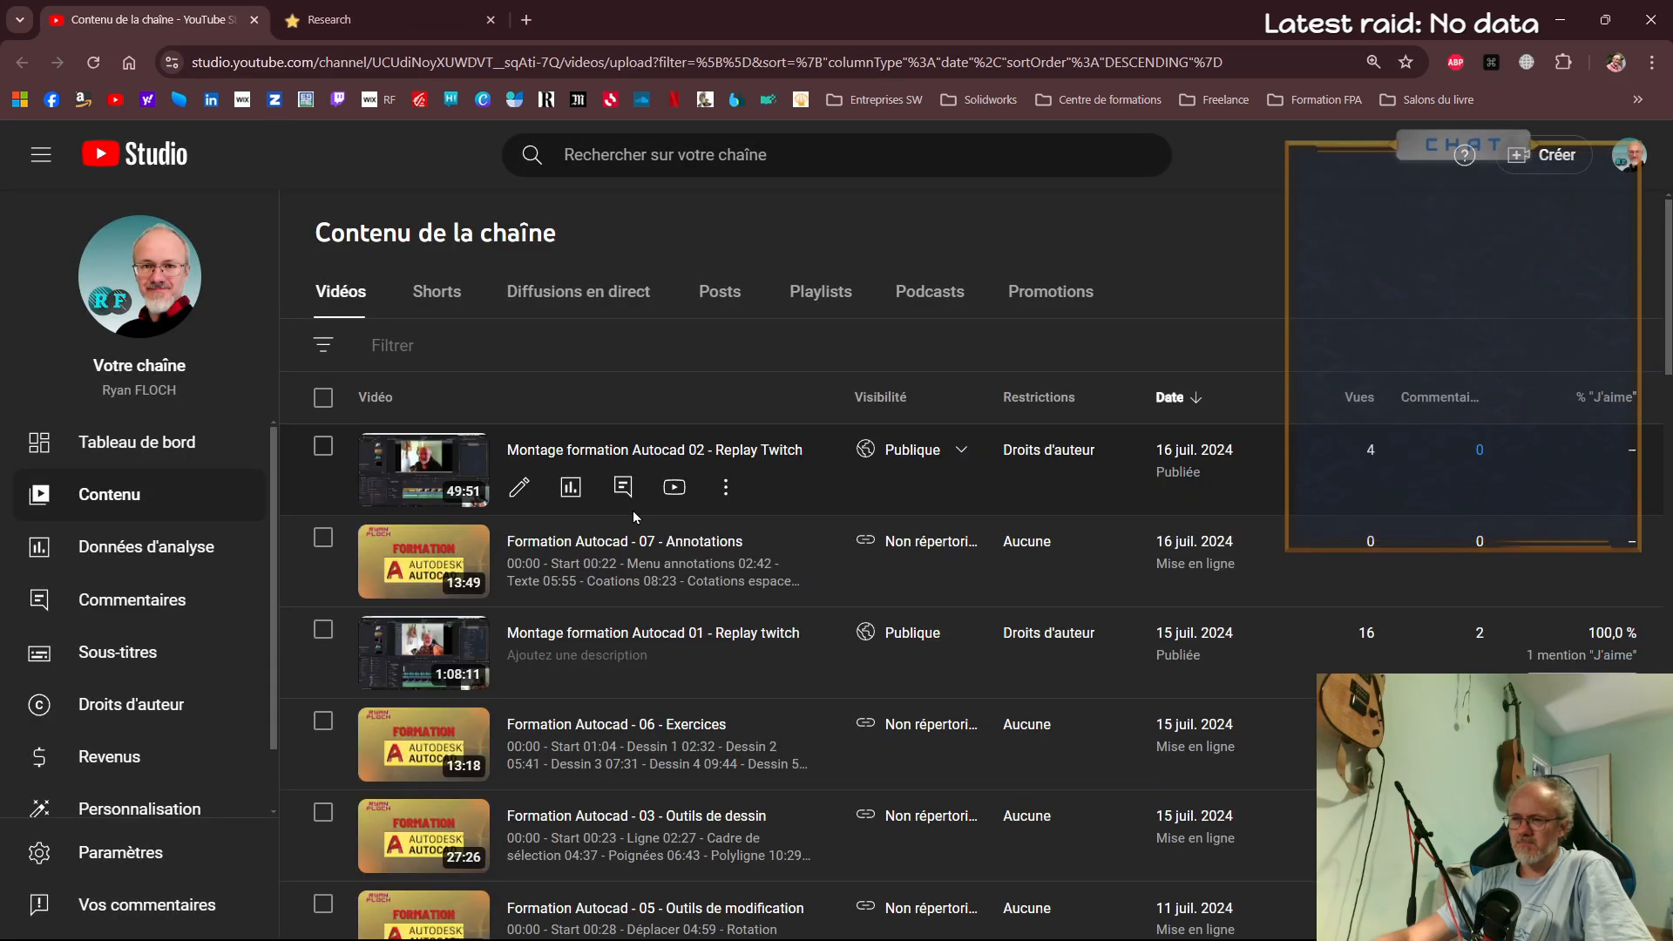
scroll(623, 540, down, 3)
scroll(608, 571, up, 3)
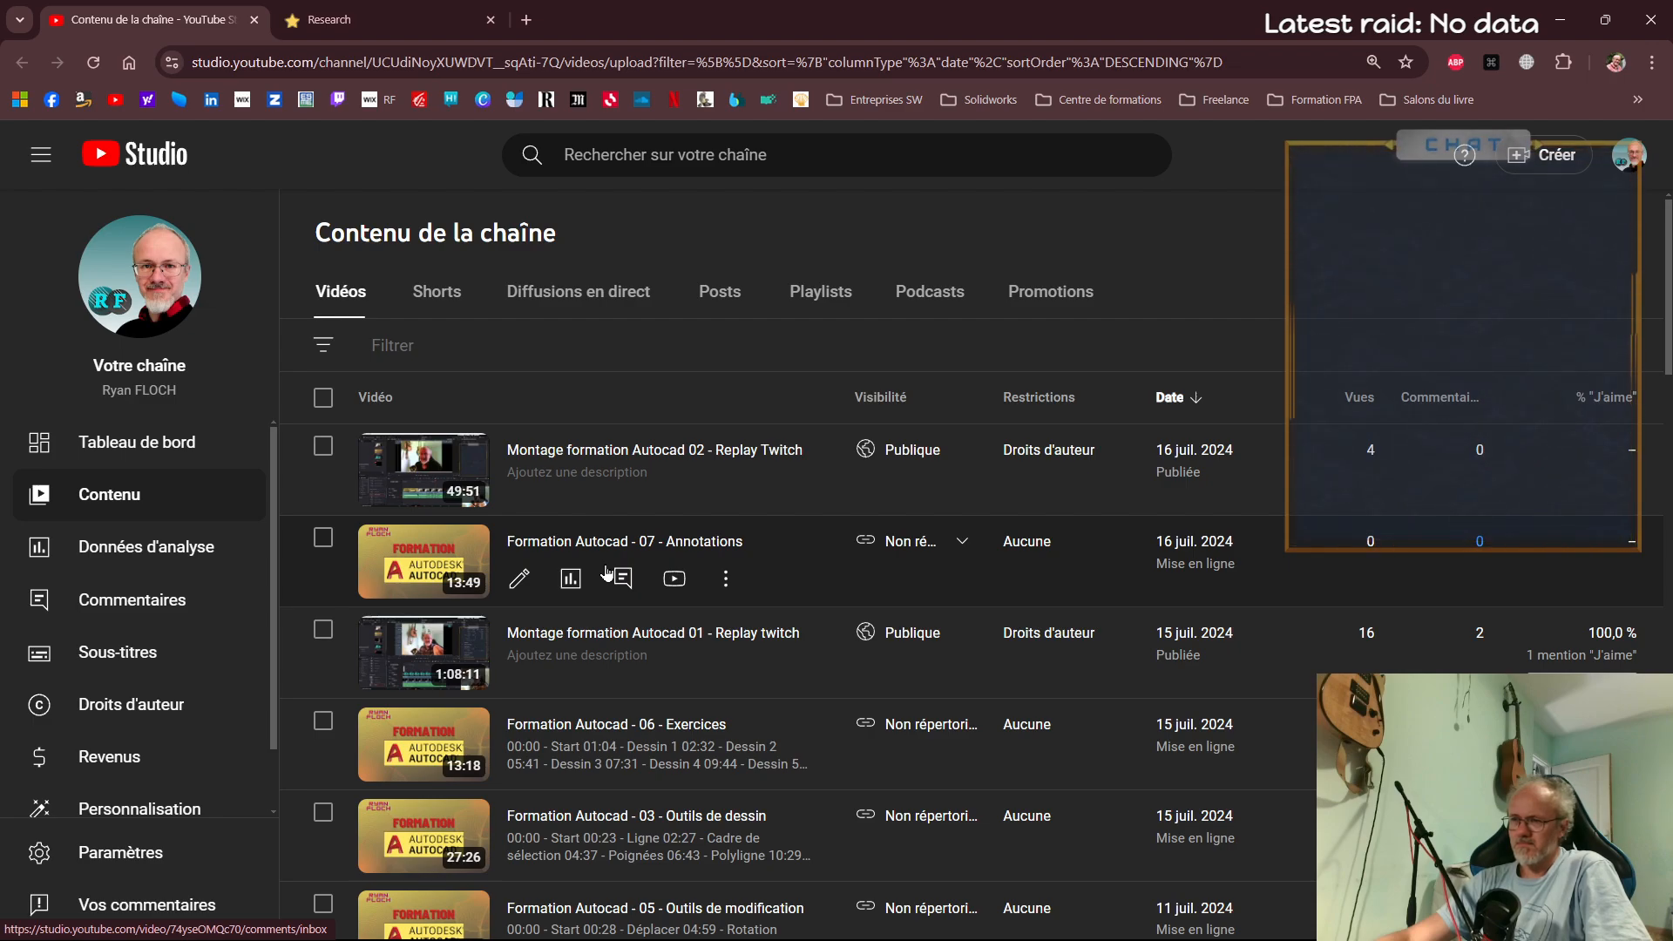
scroll(607, 571, down, 5)
scroll(589, 598, up, 5)
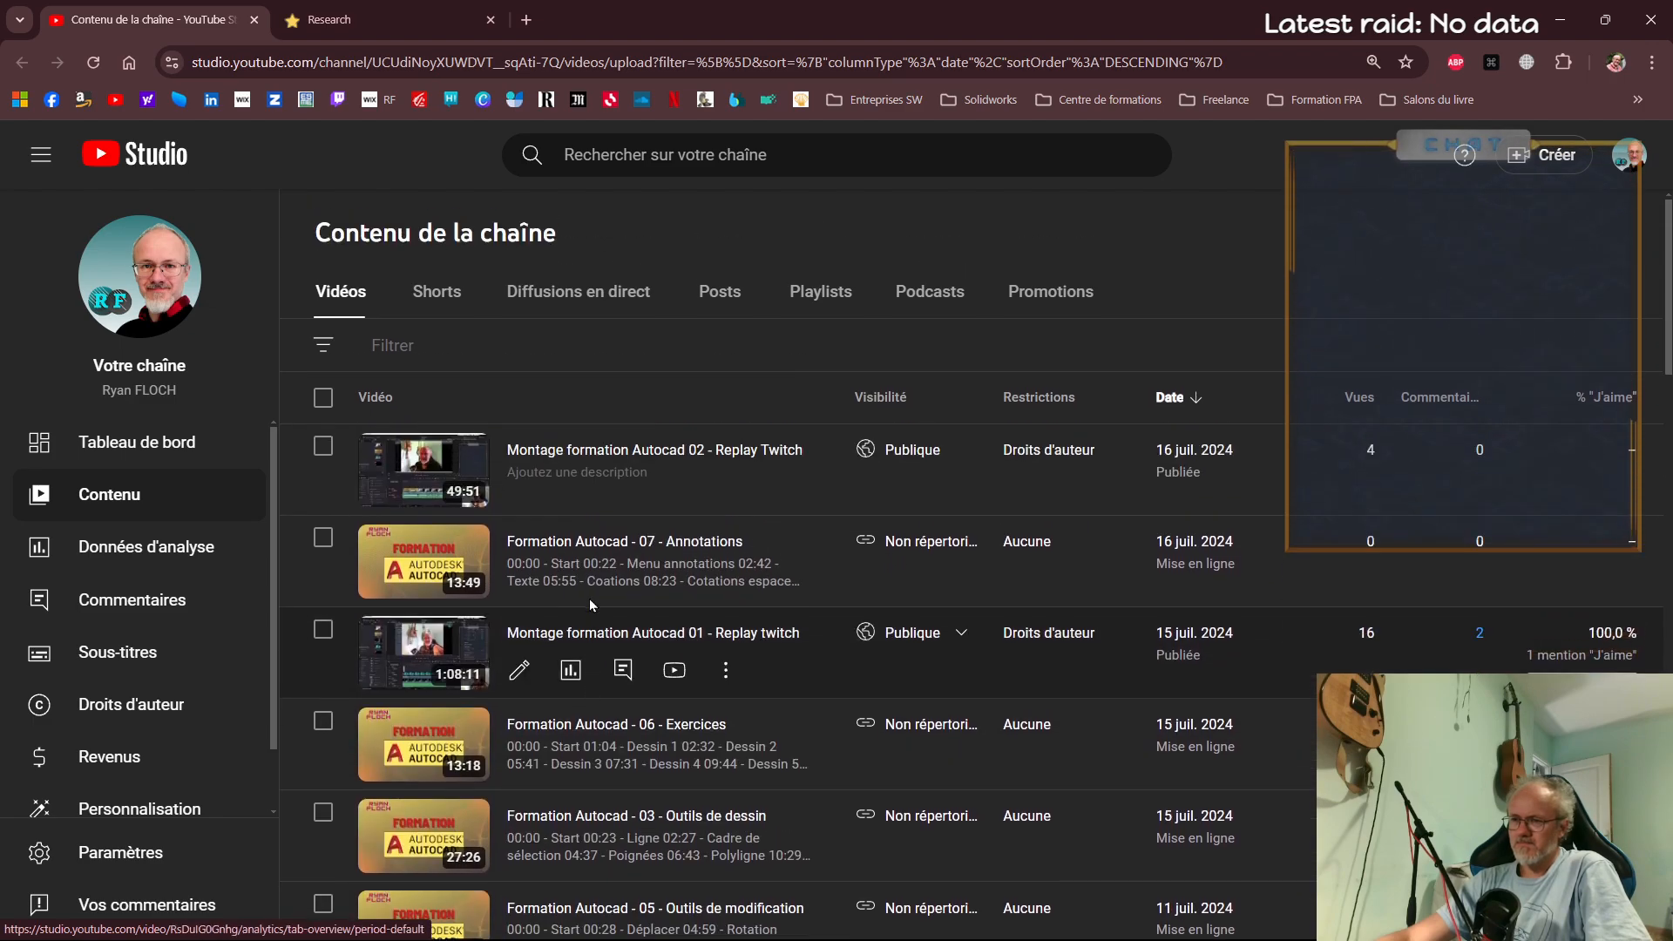